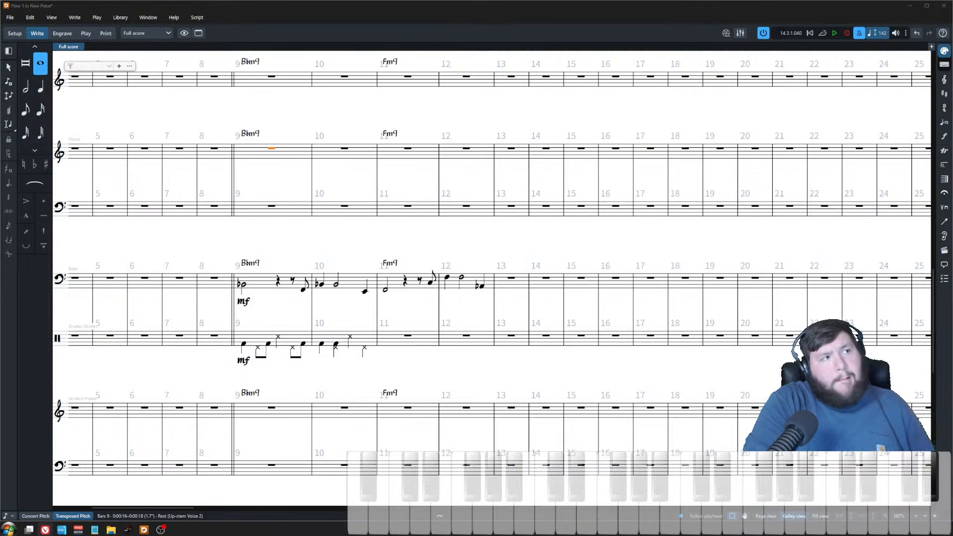
# Step: Paste the drum groove from bars 9–10 into bars 11–12 of the drum staff
pyautogui.press('Escape')
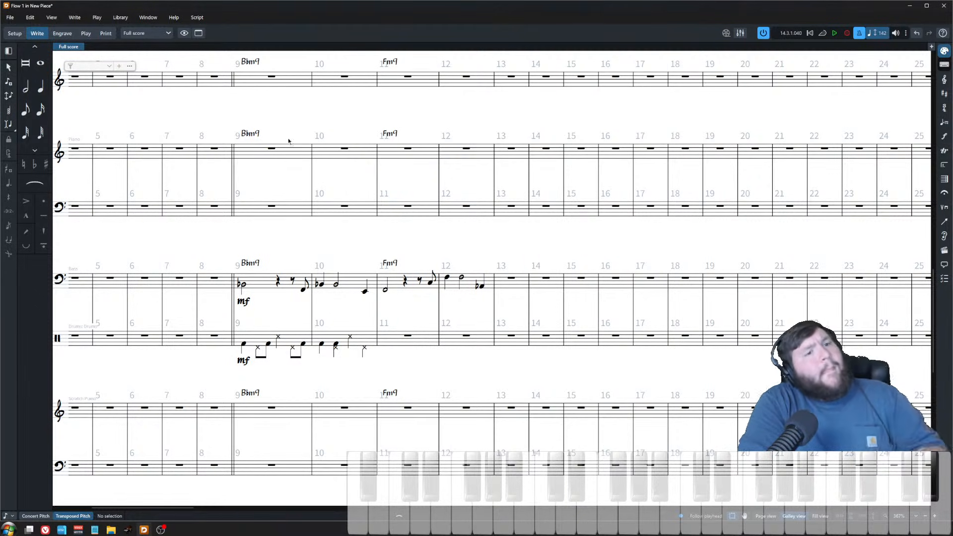
pyautogui.scroll(2, 245, 286)
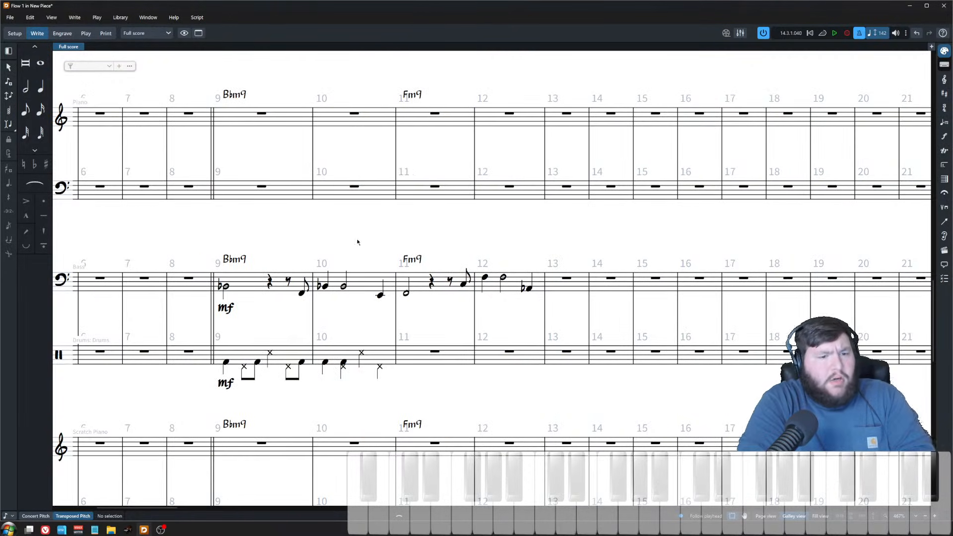
pyautogui.click(338, 354)
pyautogui.keyDown('shift'); pyautogui.click(247, 351); pyautogui.keyUp('shift')
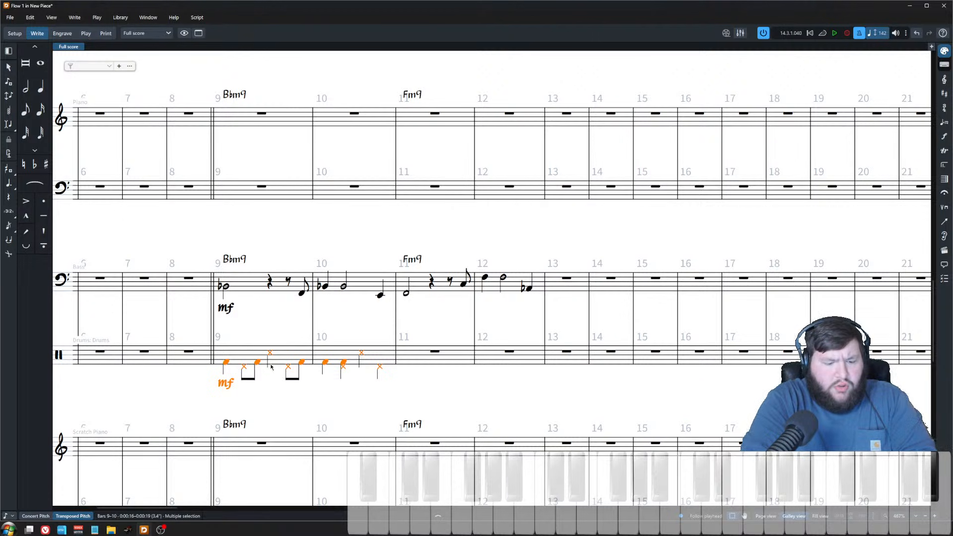
pyautogui.click(440, 362)
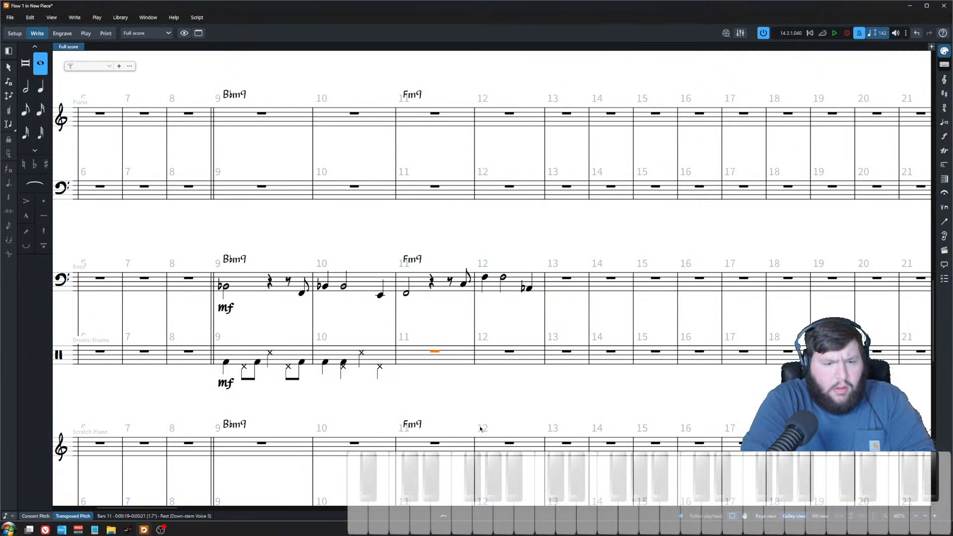
pyautogui.hotkey('ctrl', 'v')
pyautogui.scroll(-3, 422, 195)
pyautogui.press('Escape')
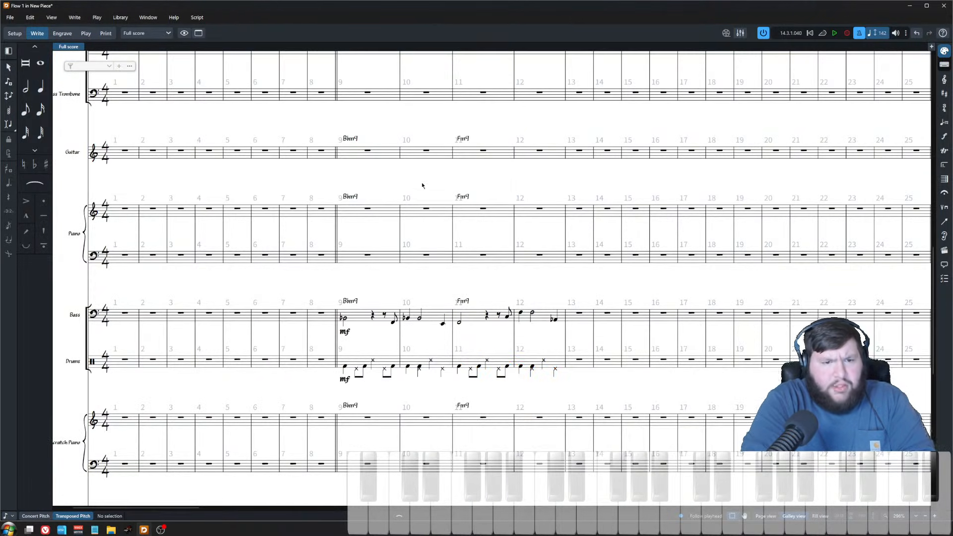
# Step: Play back the score starting from bar 9
pyautogui.click(367, 210)
pyautogui.press('p')
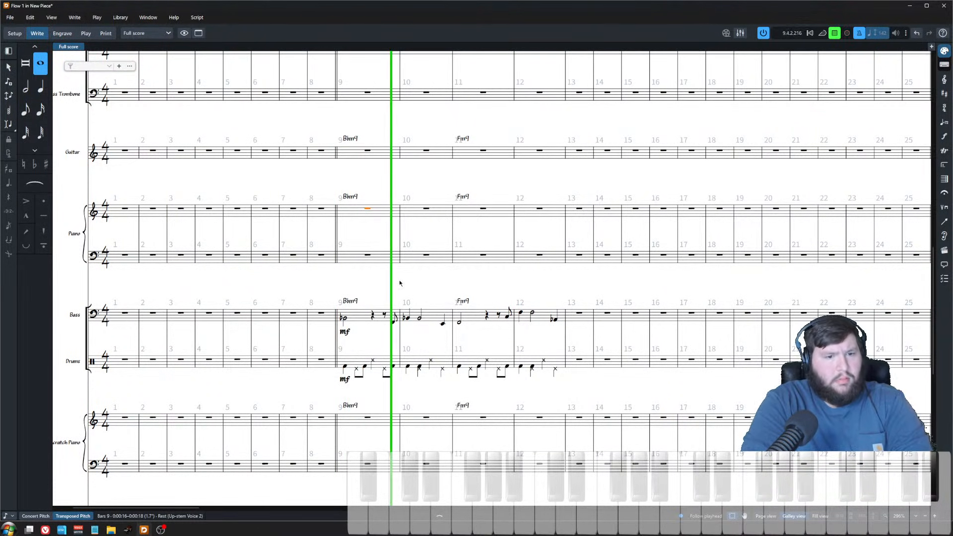
pyautogui.press('Escape')
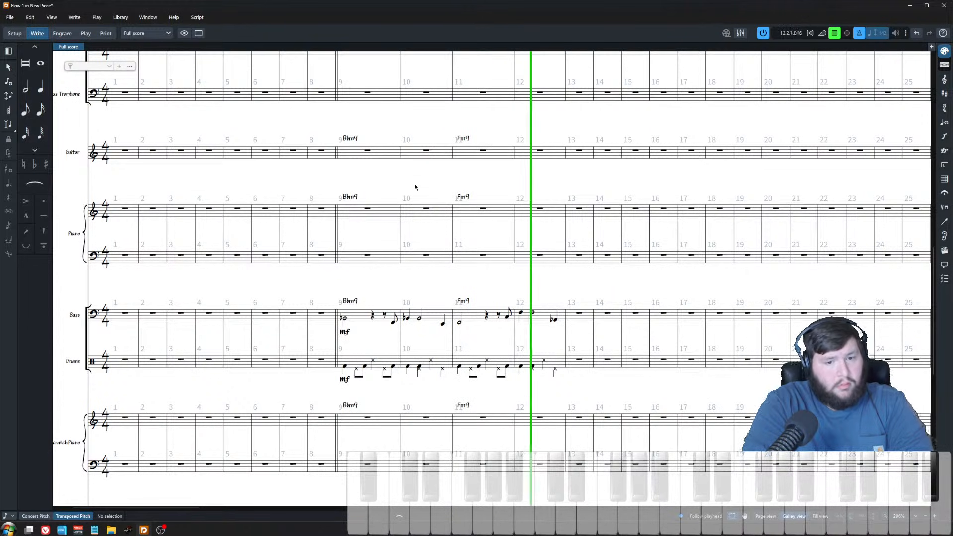
pyautogui.press('space')
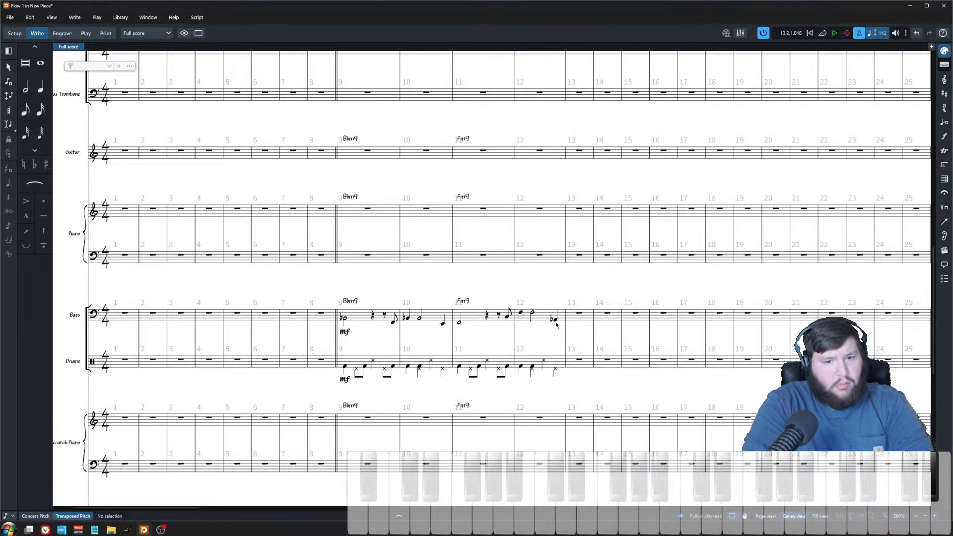
# Step: Raise the final bass note of bar 12 by one step
pyautogui.click(555, 319)
pyautogui.hotkey('alt', 'Down')
pyautogui.hotkey('alt', 'Up')
pyautogui.hotkey('alt', 'Up')
pyautogui.press('Escape')
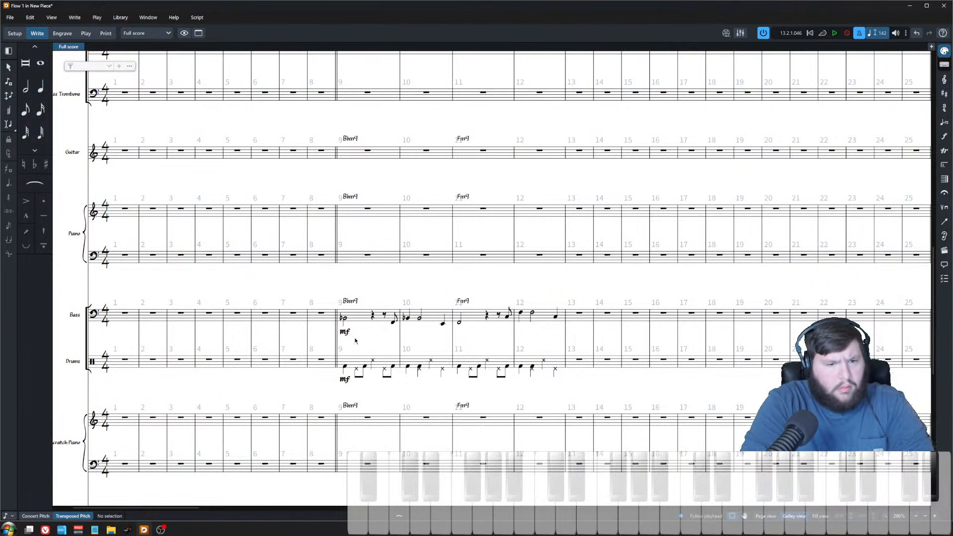
# Step: Repeat the bass line of bars 9–12 twice
pyautogui.hscroll(3, 483, 341)
pyautogui.moveTo(249, 287); pyautogui.dragTo(472, 338)
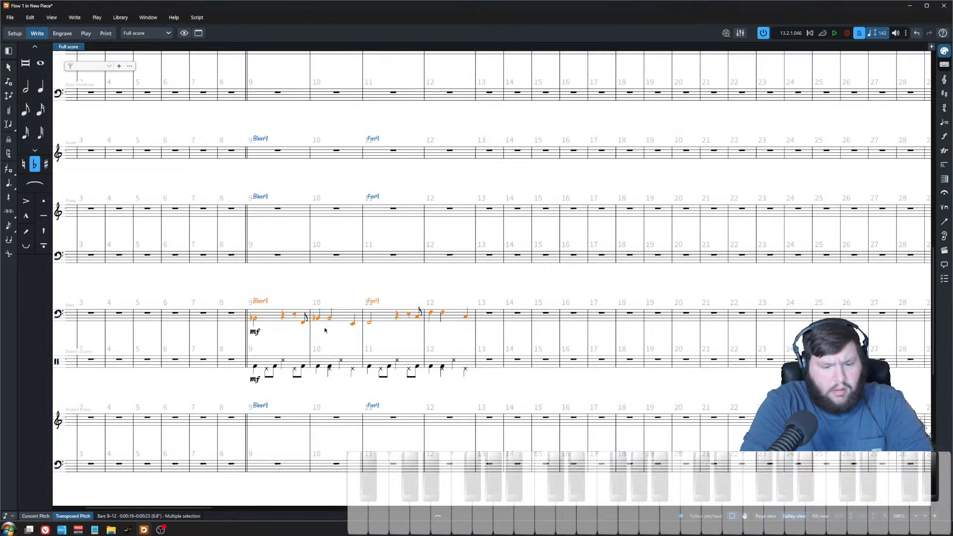
pyautogui.press('r')
pyautogui.press('r')
pyautogui.press('Escape')
pyautogui.scroll(-2, 343, 252)
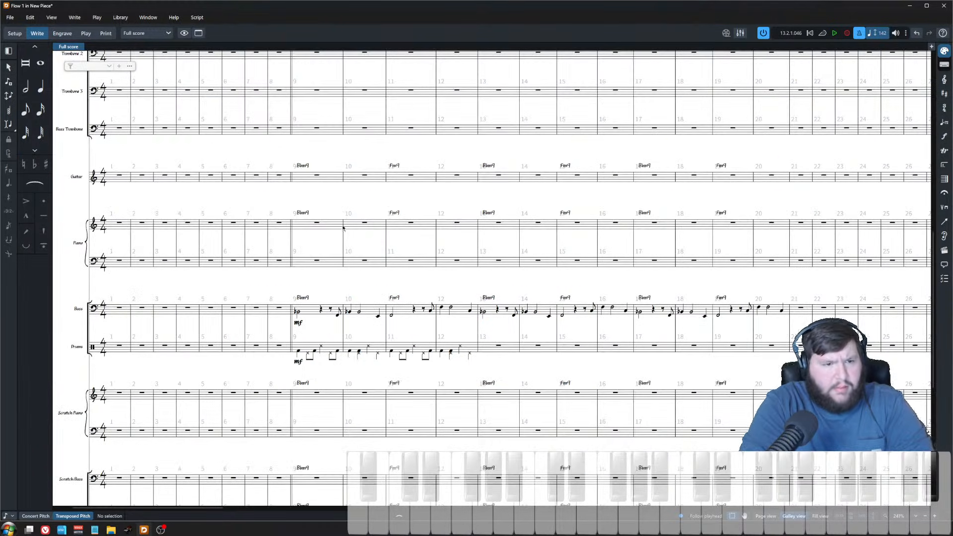
pyautogui.click(316, 222)
pyautogui.hotkey('shift', 'n')
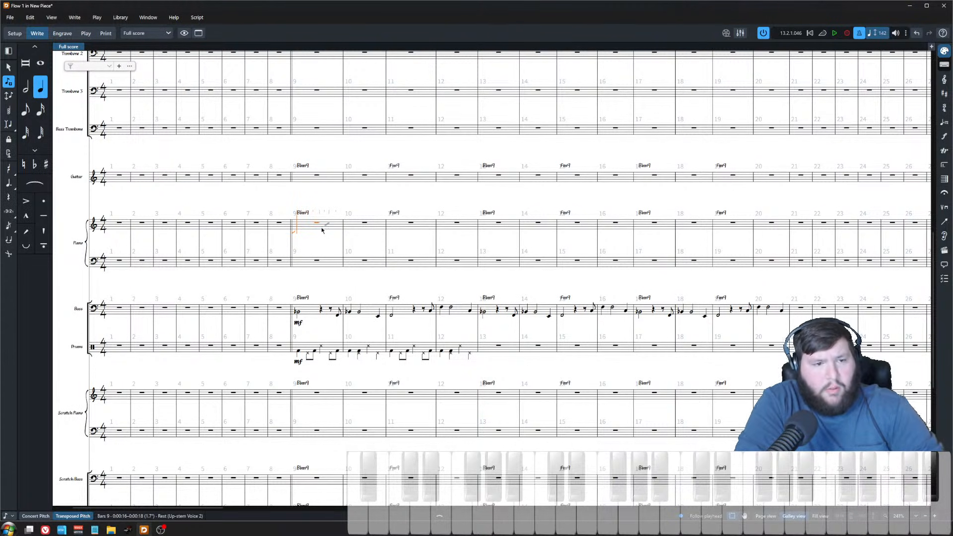
pyautogui.press('Escape')
pyautogui.press('Escape')
# Step: Play back the score starting from bar 8
pyautogui.scroll(3, 233, 192)
pyautogui.click(233, 191)
pyautogui.press('space')
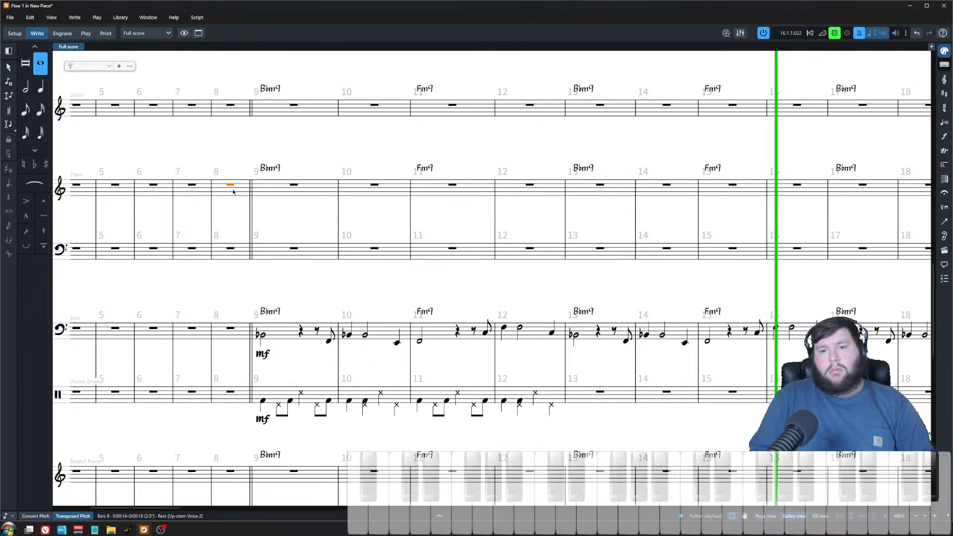
pyautogui.press('space')
# Step: Enter a whole-note Bbmin9 chord at the start of the piano's bar 9
pyautogui.click(311, 186)
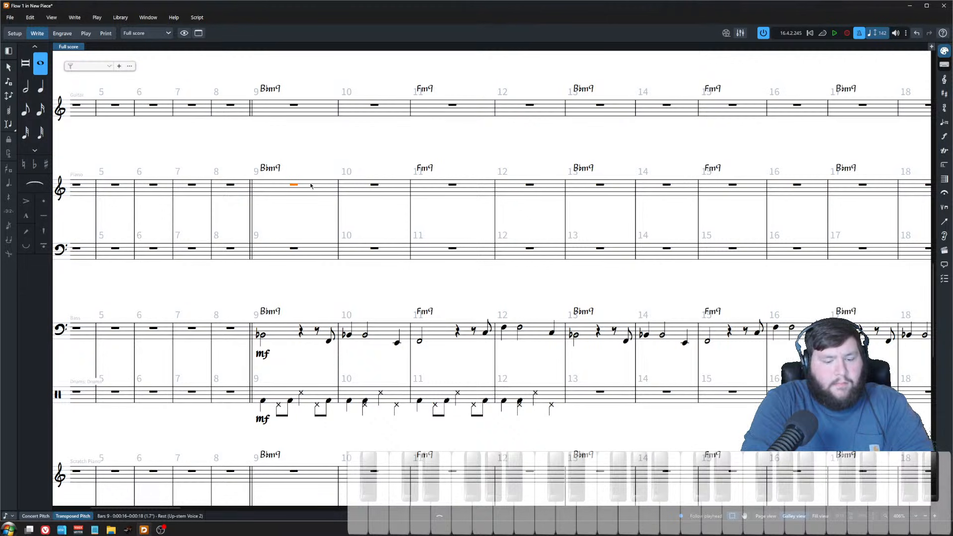
pyautogui.hotkey('shift', 'n')
pyautogui.press('7')
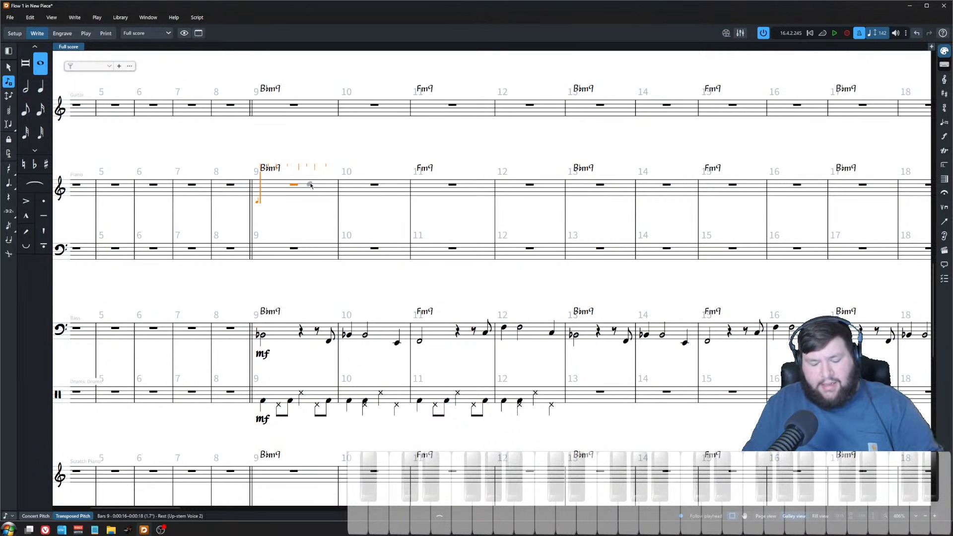
pyautogui.press('Escape')
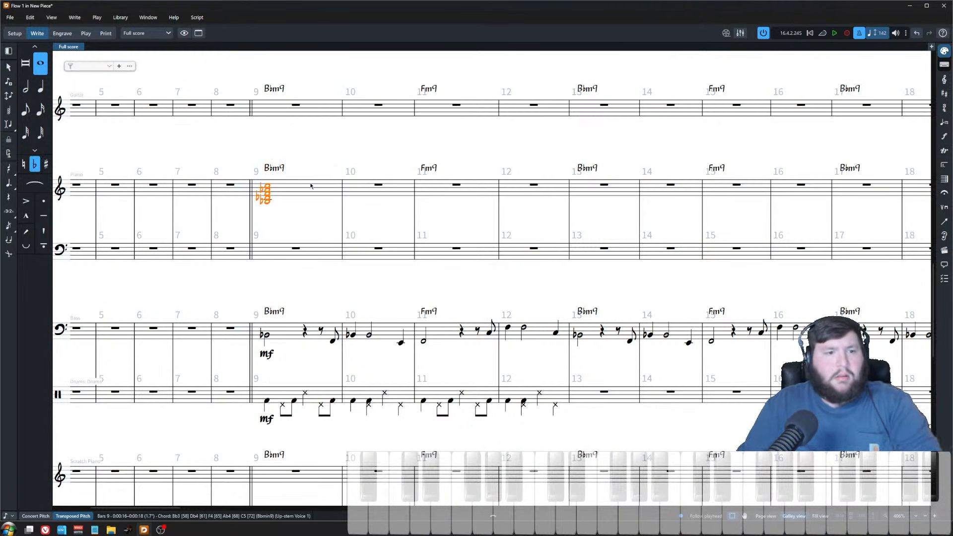
# Step: Convert the piano's bar 9 chord into slash-voice notation
pyautogui.hotkey('ctrl', 'z')
pyautogui.hotkey('ctrl', 'z')
pyautogui.hotkey('alt', 'shift', 'v')
pyautogui.press('Escape')
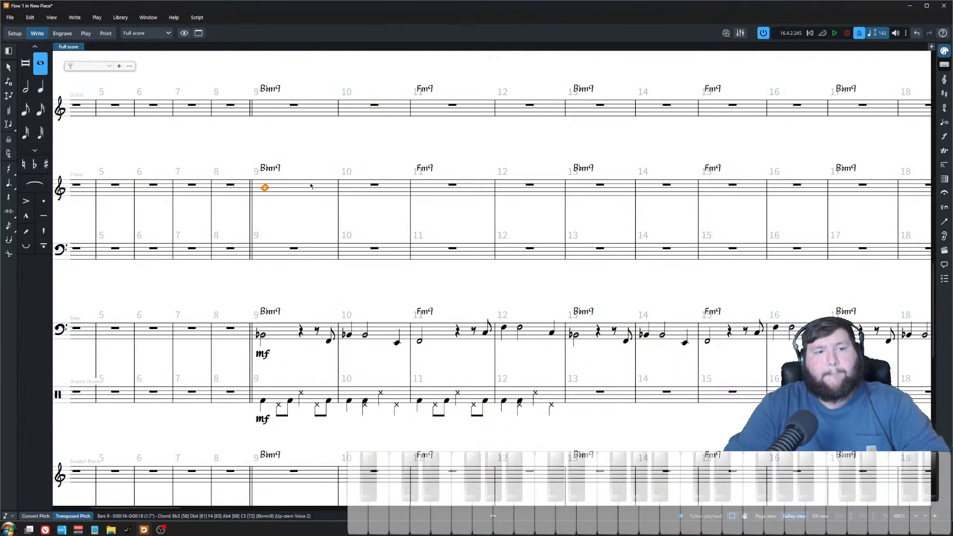
# Step: Enter a quarter and dotted-half Bbmin9 slash rhythm in the piano's bar 10
pyautogui.click(375, 184)
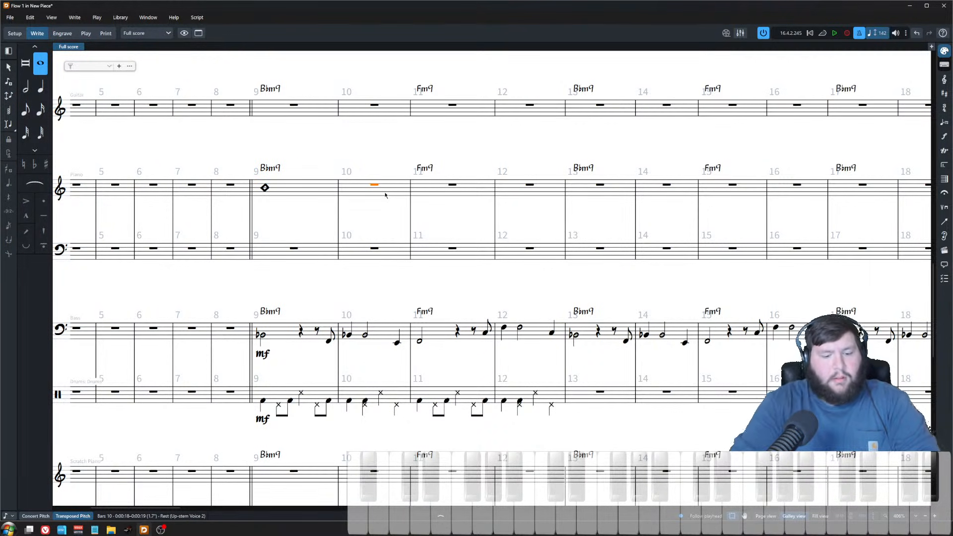
pyautogui.press('Return')
pyautogui.press('6')
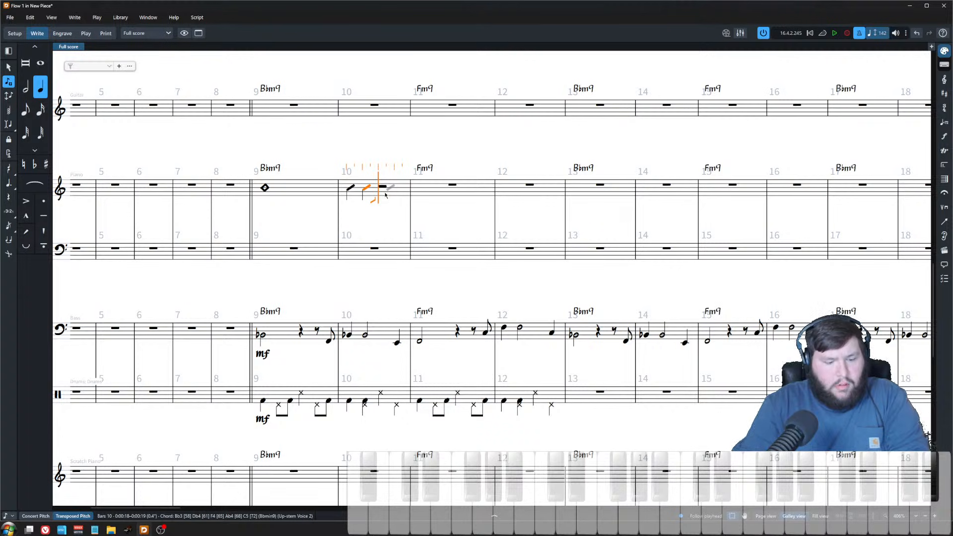
pyautogui.hotkey('shift', 'space')
pyautogui.hotkey('shift', 'space')
pyautogui.press('Escape')
# Step: Enter a whole-note Fm9 slash chord in the piano's bar 11
pyautogui.click(452, 185)
pyautogui.press('Return')
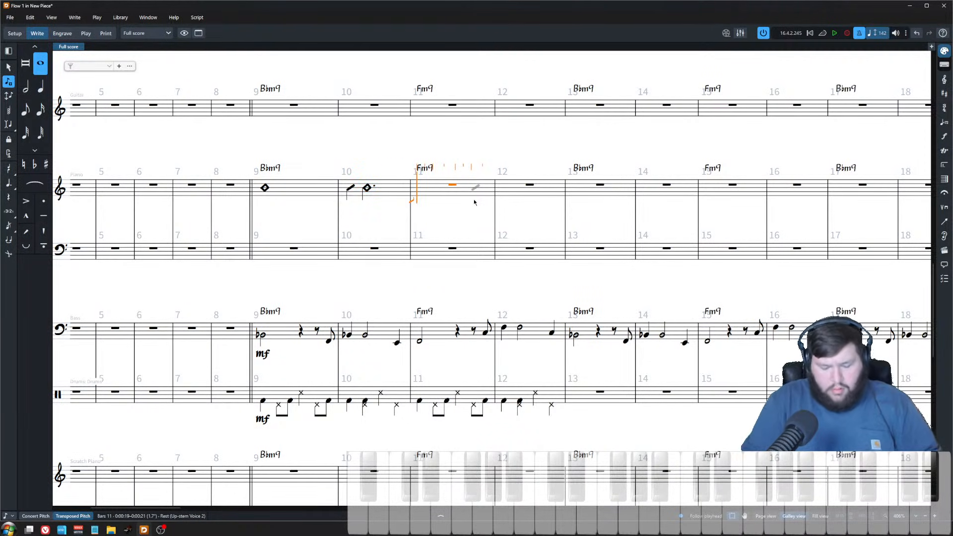
pyautogui.press('Escape')
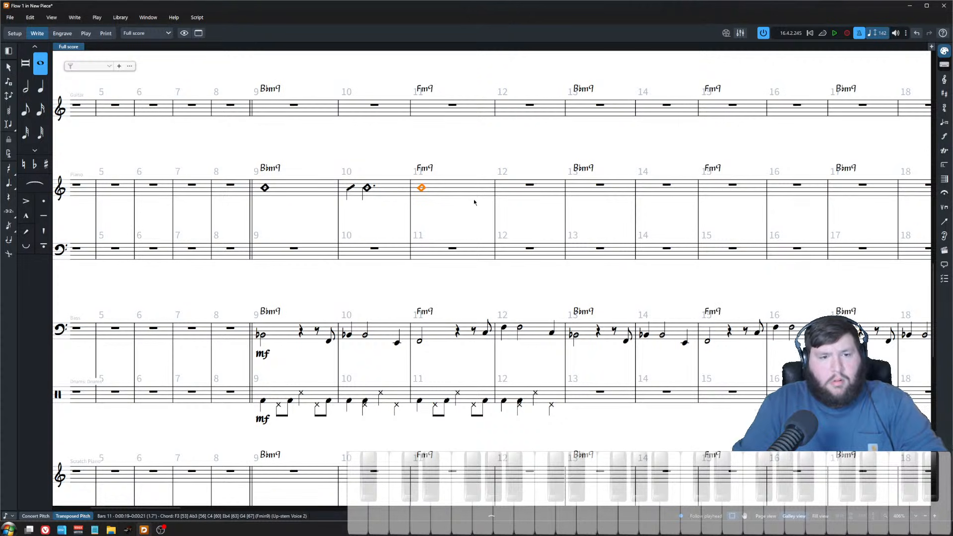
# Step: Enter the Fm9 slash rhythm in the piano's bar 12, lengthening the second chord with a tie
pyautogui.click(529, 185)
pyautogui.press('Return')
pyautogui.press('6')
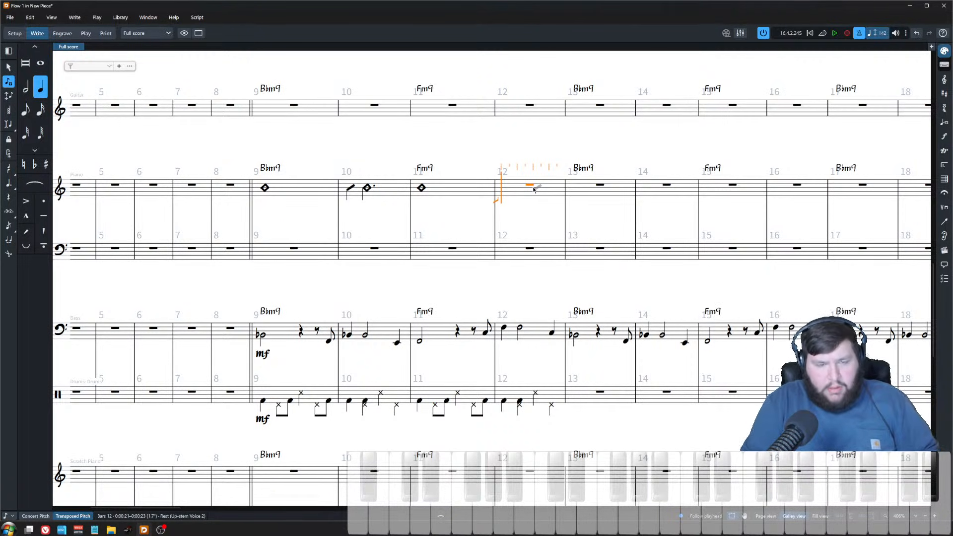
pyautogui.press('Escape')
pyautogui.hotkey('shift', 'alt', 'Right')
pyautogui.hotkey('shift', 'alt', 'Right')
pyautogui.hotkey('shift', 'alt', 'Right')
pyautogui.hotkey('shift', 'alt', 'Right')
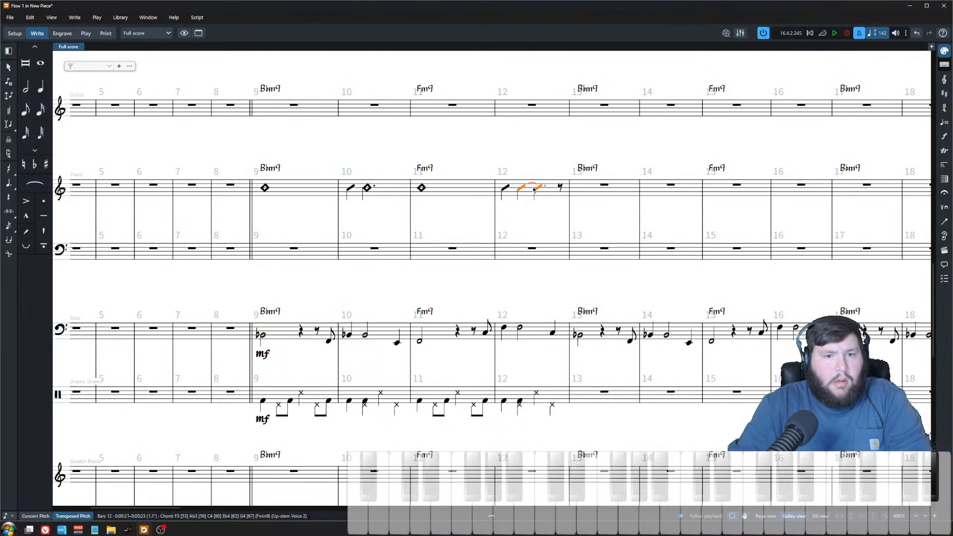
# Step: Add a slash region to the piano's left-hand staff across bars 9–12
pyautogui.click(330, 228)
pyautogui.scroll(-2, 330, 229)
pyautogui.click(320, 253)
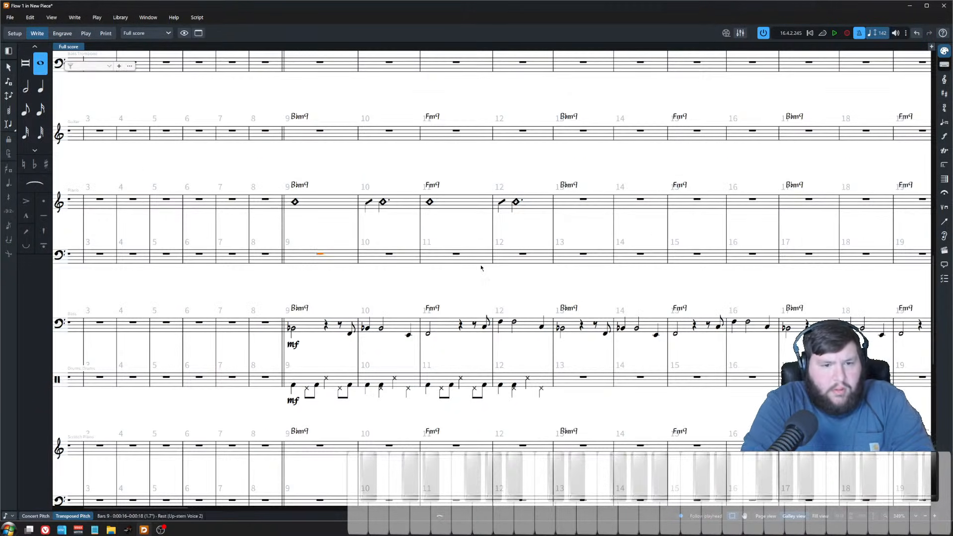
pyautogui.hotkey('shift', 'r')
pyautogui.write('slash')
pyautogui.press('Return')
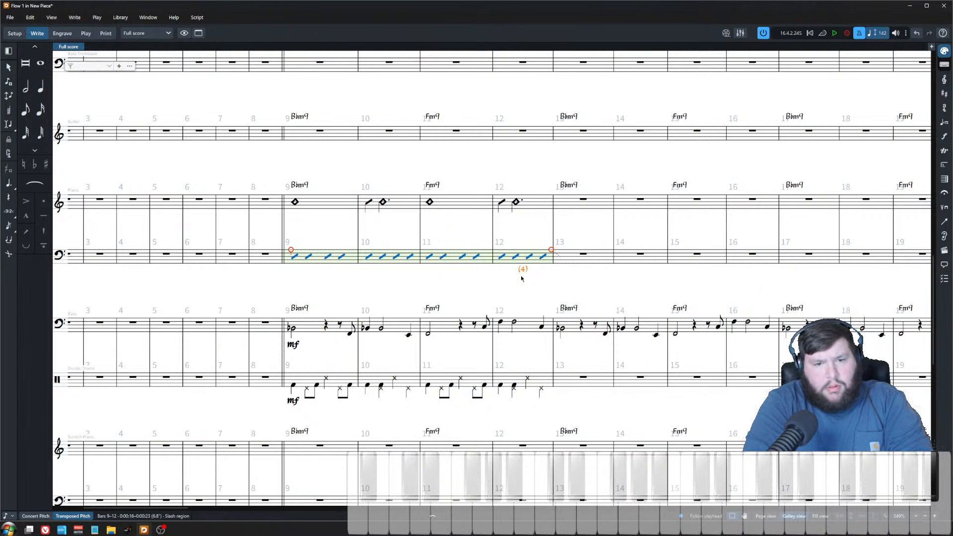
pyautogui.click(521, 279)
# Step: Play back the rhythm section from bar 8 to check the new piano part
pyautogui.scroll(-2, 497, 288)
pyautogui.click(334, 227)
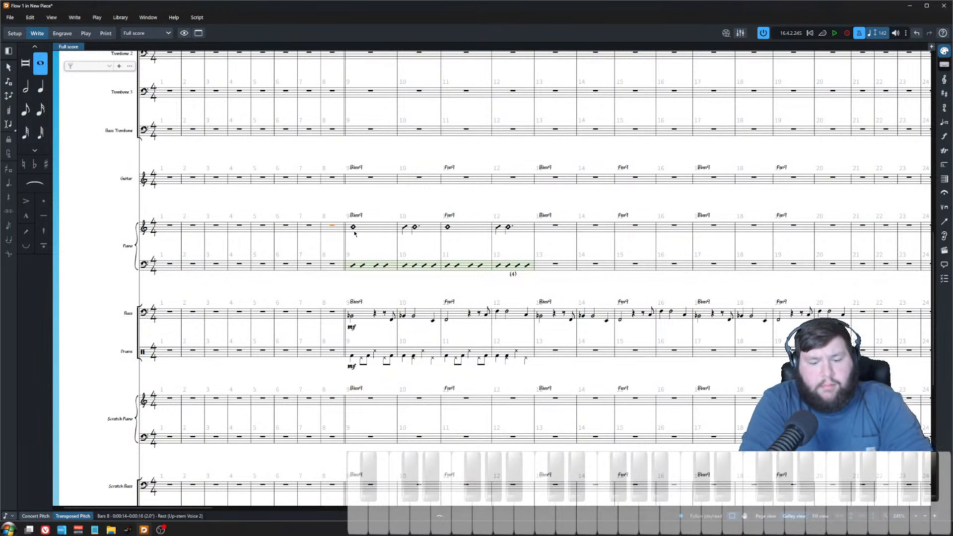
pyautogui.press('space')
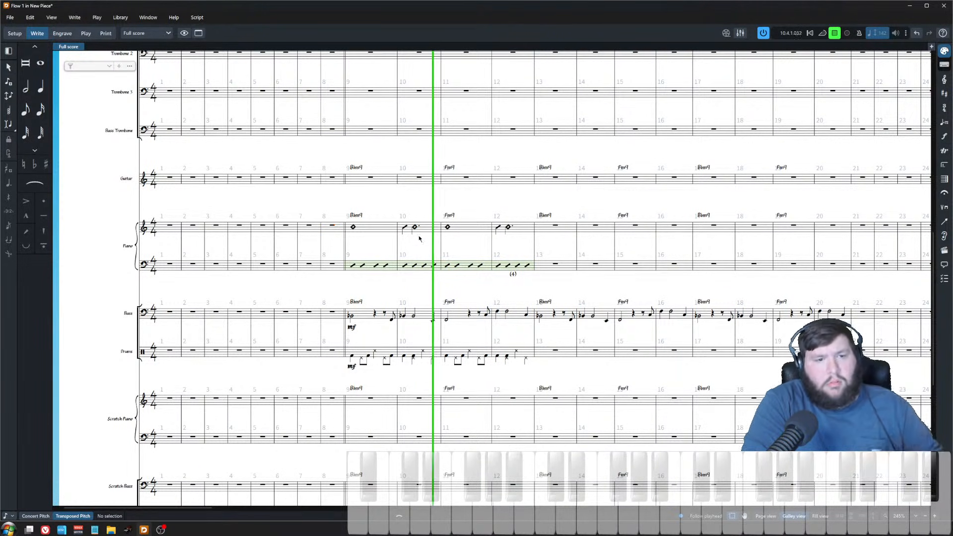
pyautogui.click(405, 227)
pyautogui.press('Escape')
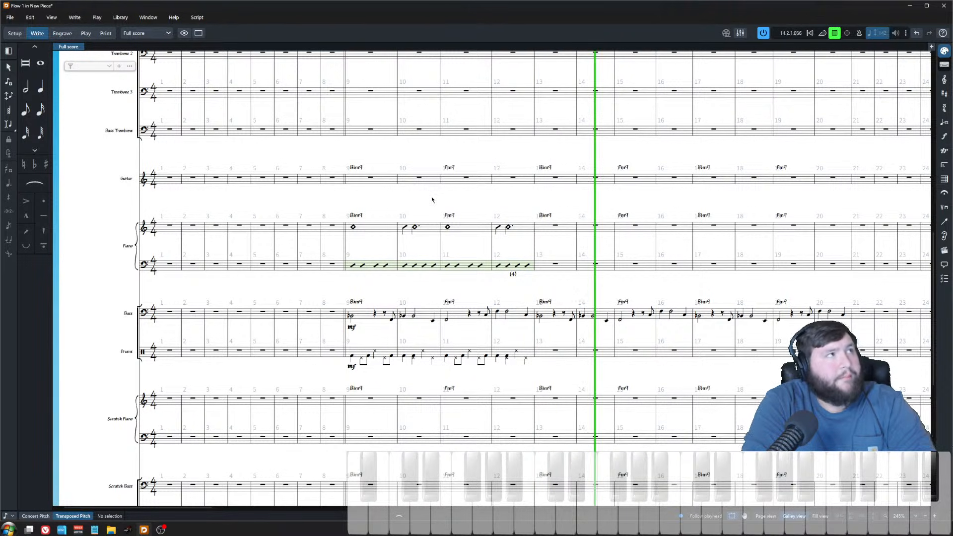
pyautogui.press('space')
pyautogui.scroll(10, 369, 241)
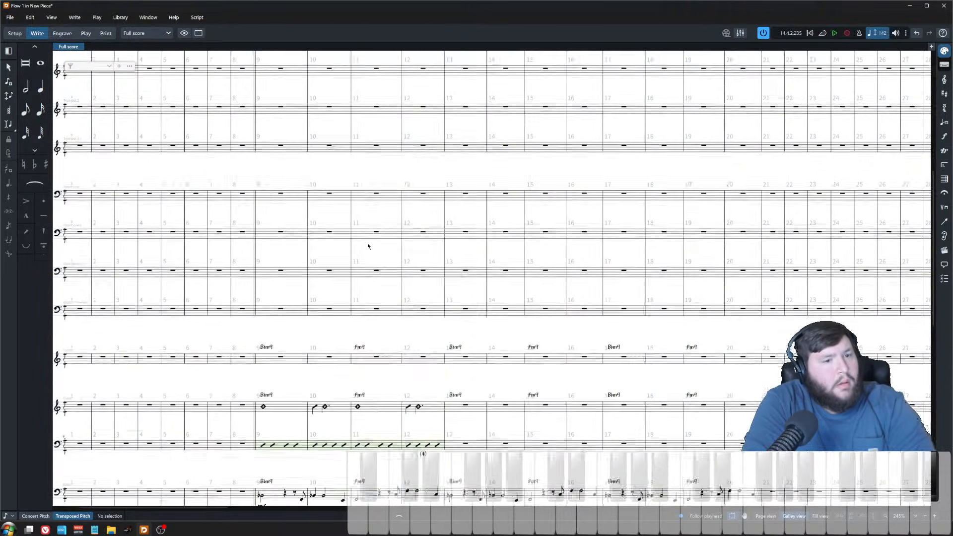
pyautogui.hscroll(-3, 366, 250)
pyautogui.scroll(4, 387, 254)
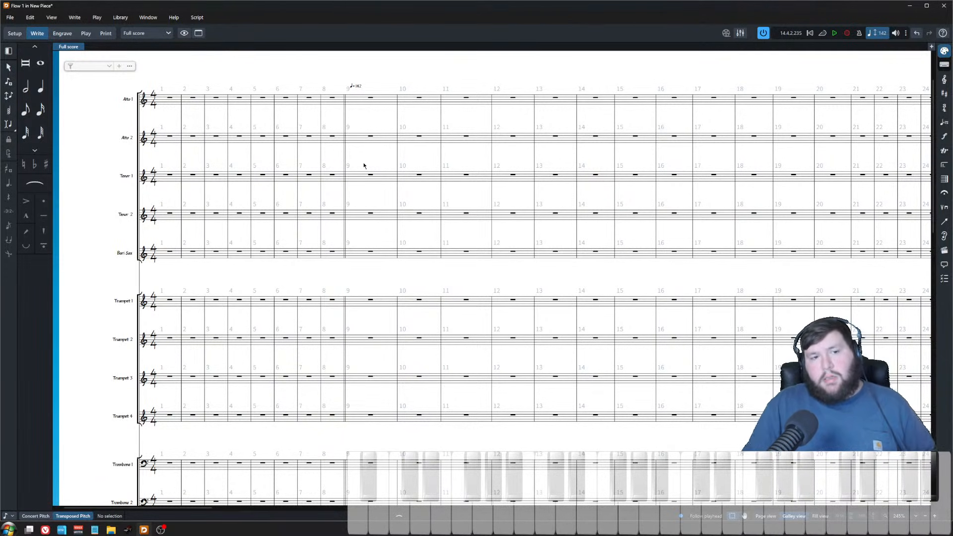
pyautogui.scroll(-5, 383, 253)
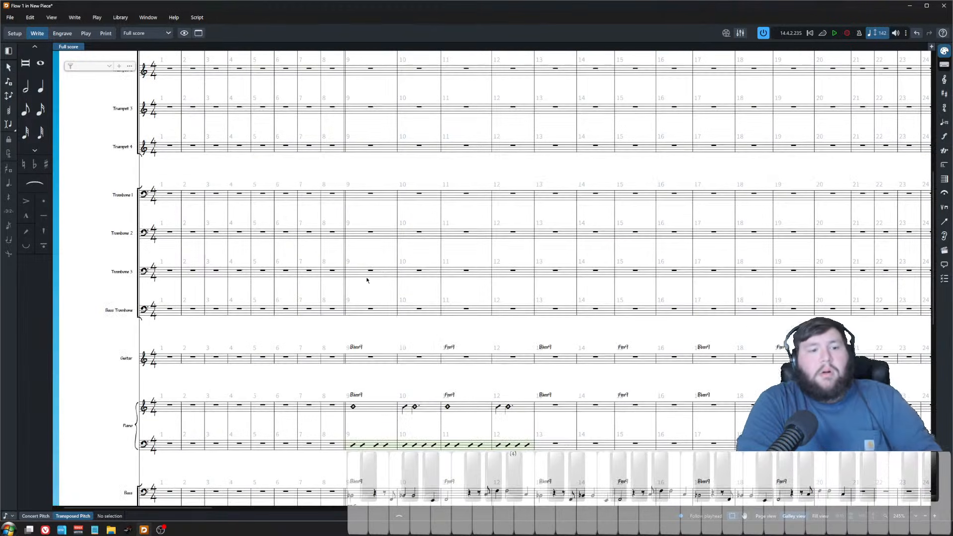
pyautogui.moveTo(166, 344); pyautogui.dragTo(333, 433)
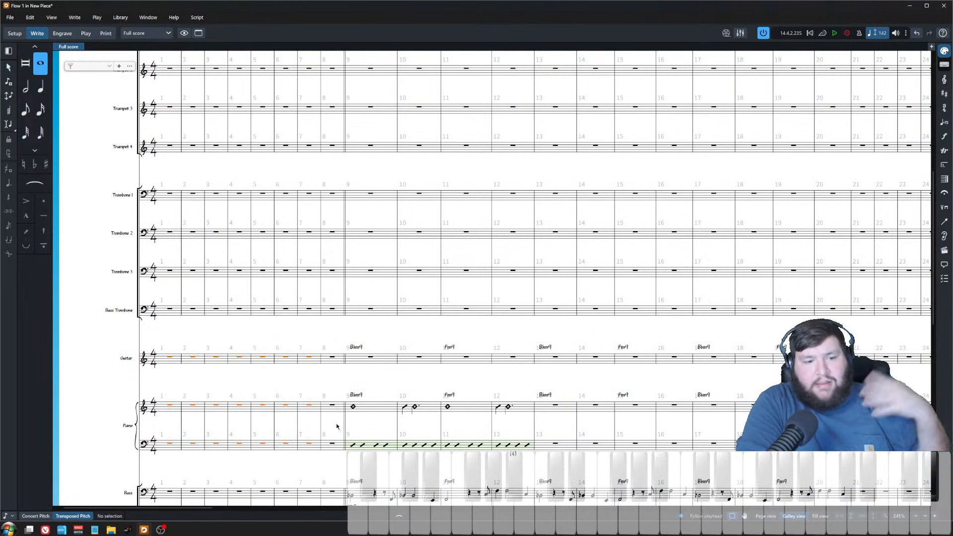
pyautogui.press('Escape')
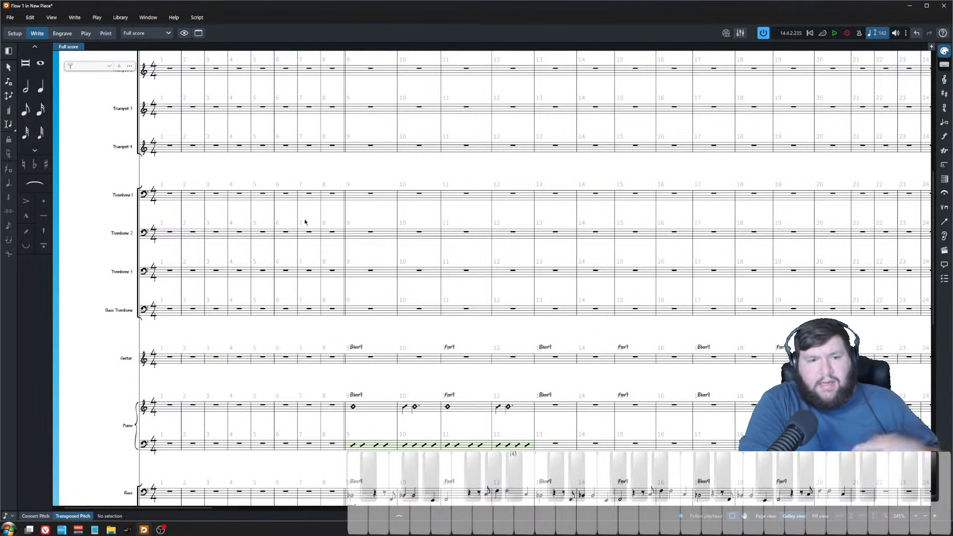
# Step: Play back the score from bar 8 of Trombone 1 and stop it
pyautogui.scroll(3, 377, 174)
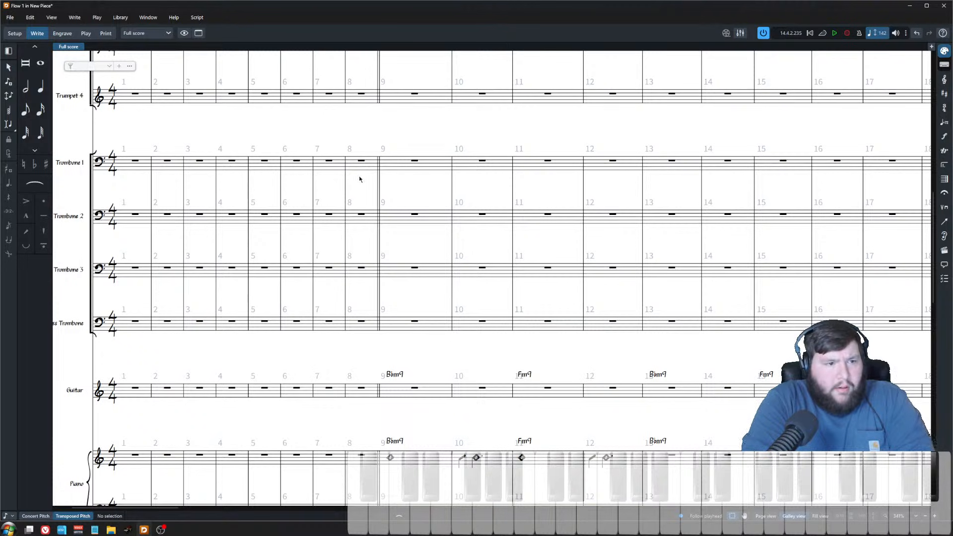
pyautogui.click(368, 176)
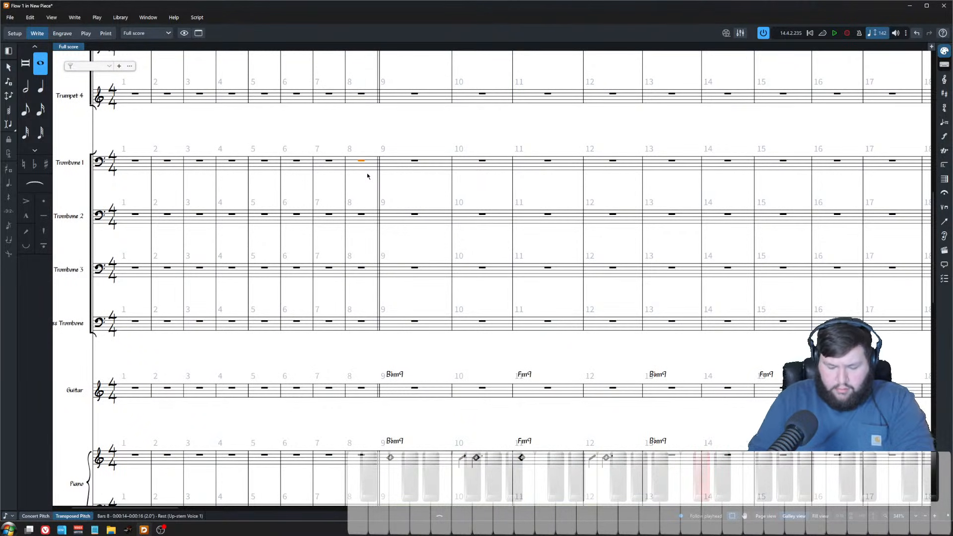
pyautogui.press('p')
pyautogui.press('space')
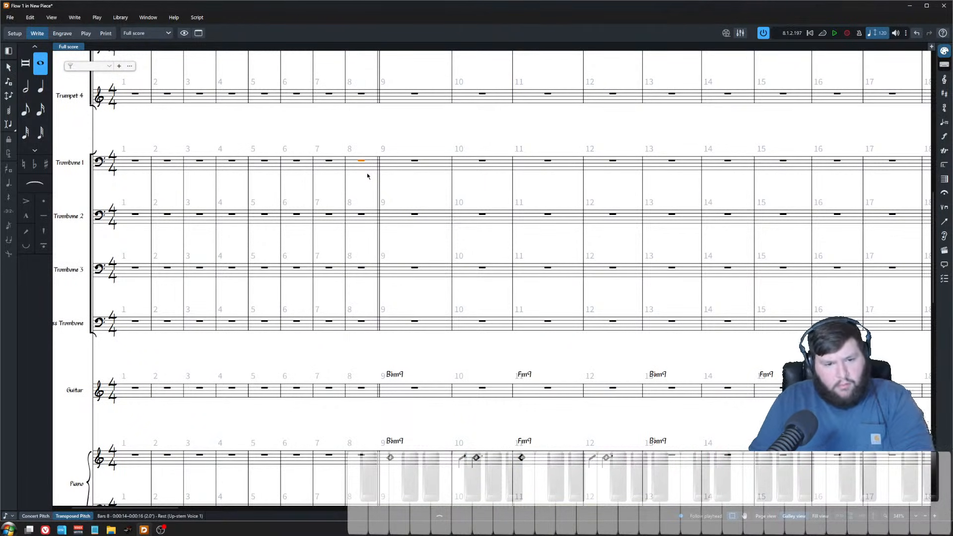
pyautogui.scroll(-5, 367, 362)
pyautogui.click(360, 428)
pyautogui.hotkey('shift', 'n')
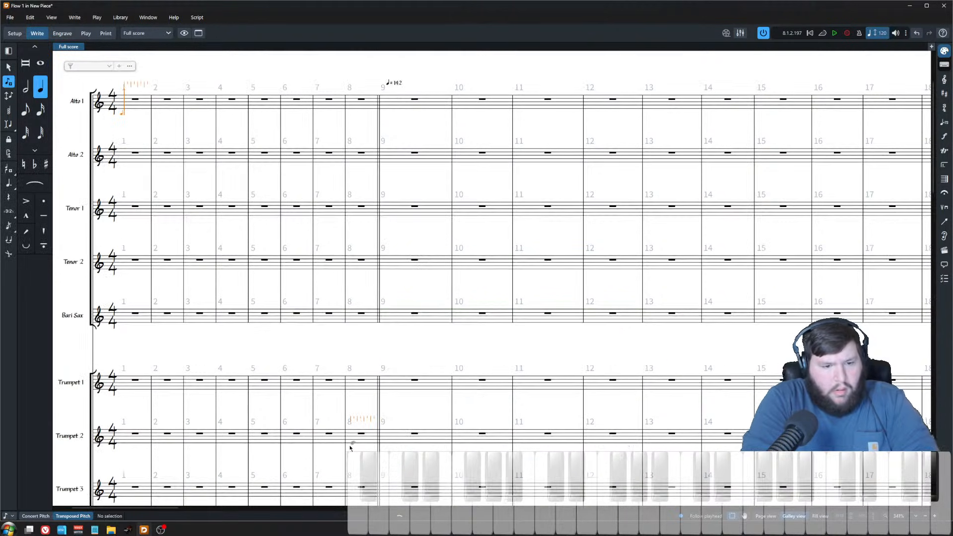
pyautogui.scroll(-14, 367, 418)
pyautogui.press('Escape')
# Step: Enter kick drum quarter notes on beats 1 and 3 of the drums' bar 8
pyautogui.scroll(-3, 363, 396)
pyautogui.click(361, 290)
pyautogui.hotkey('shift', 'n')
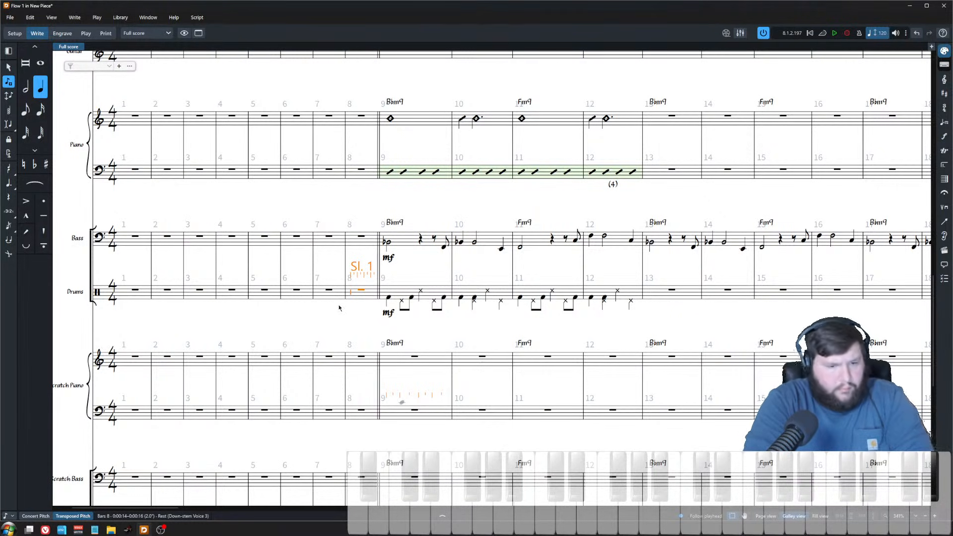
pyautogui.press('f')
pyautogui.press('f')
pyautogui.press('Escape')
pyautogui.scroll(6, 351, 327)
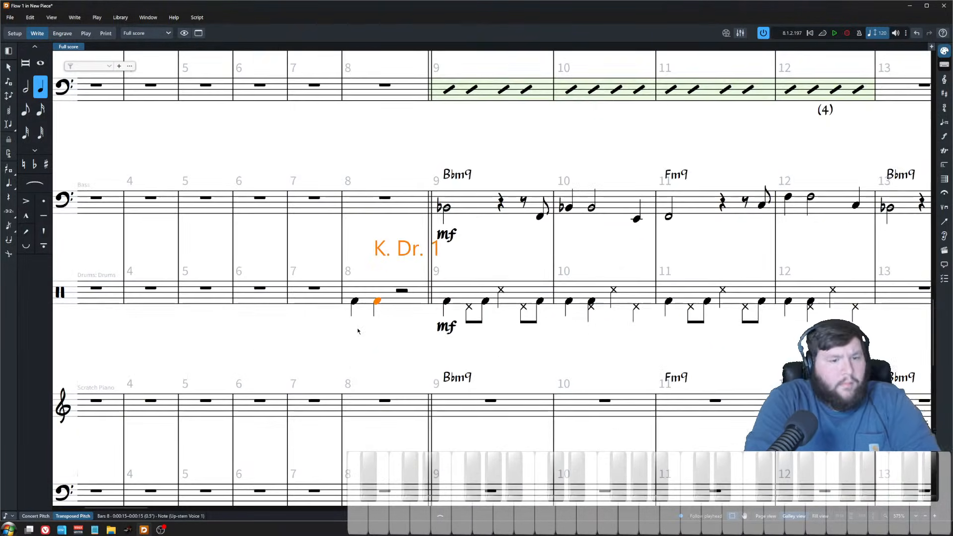
pyautogui.hotkey('alt', 'Right')
pyautogui.hotkey('alt', 'Right')
pyautogui.press('Escape')
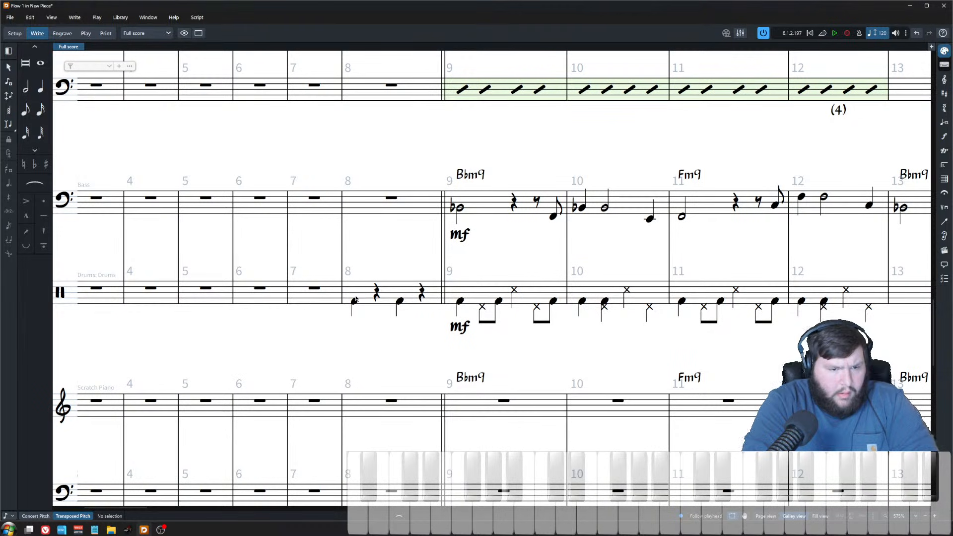
# Step: Add ride cymbal hits above the kicks on beats 1 and 3 of the drums' bar 8
pyautogui.click(355, 300)
pyautogui.press('Return')
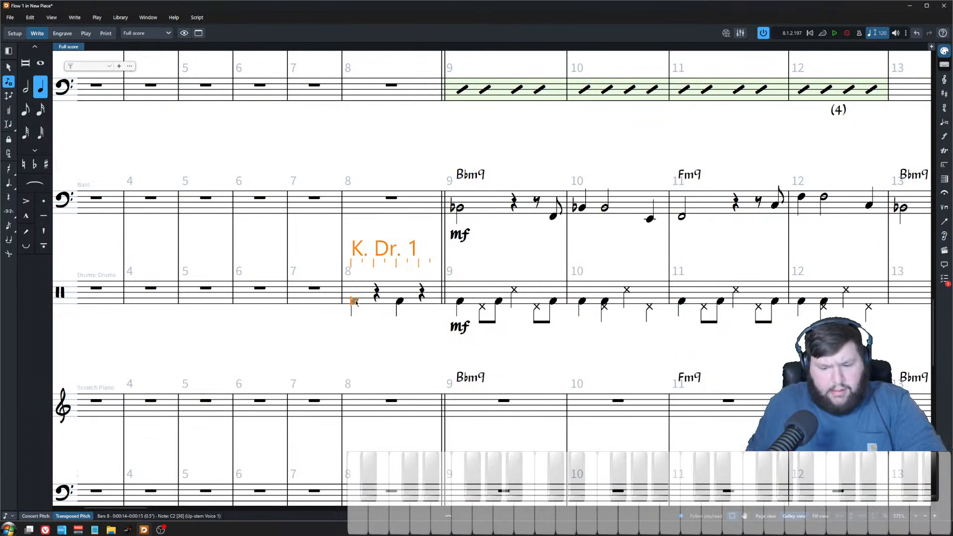
pyautogui.press('Up')
pyautogui.press('Up')
pyautogui.press('Up')
pyautogui.press('Up')
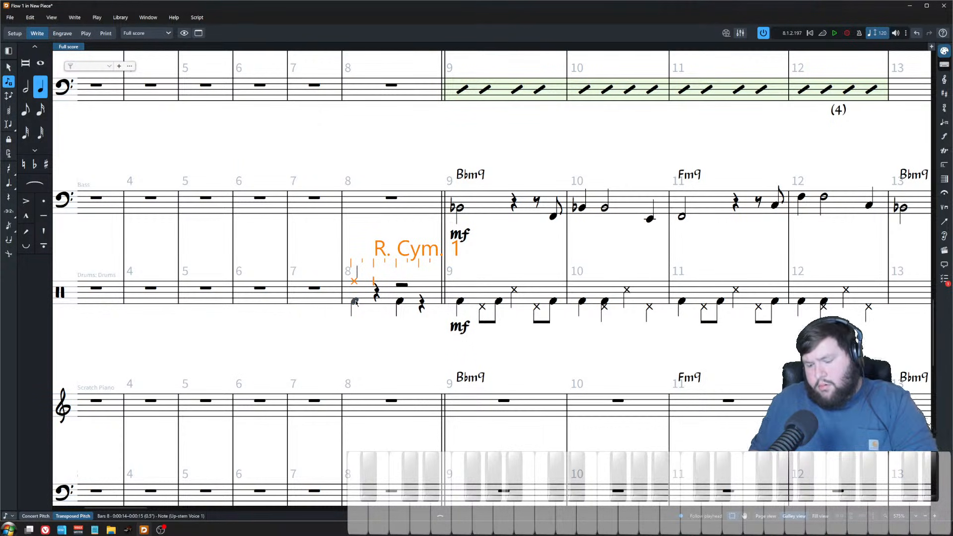
pyautogui.press('a')
pyautogui.press('Up')
pyautogui.press('Escape')
pyautogui.hotkey('alt', 'Right')
pyautogui.hotkey('alt', 'Right')
pyautogui.click(364, 323)
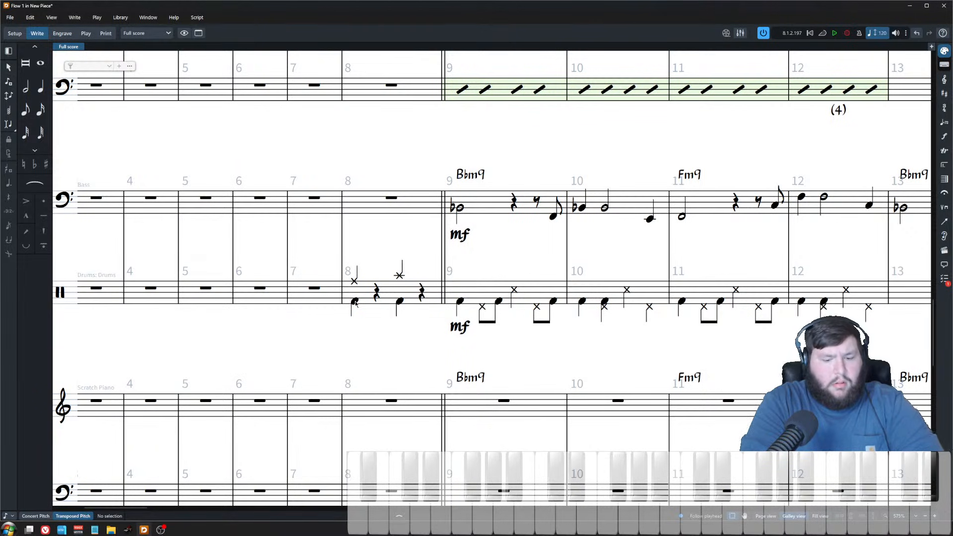
# Step: Play back the drums from bar 8 to check the new pickup fill
pyautogui.click(355, 301)
pyautogui.press('space')
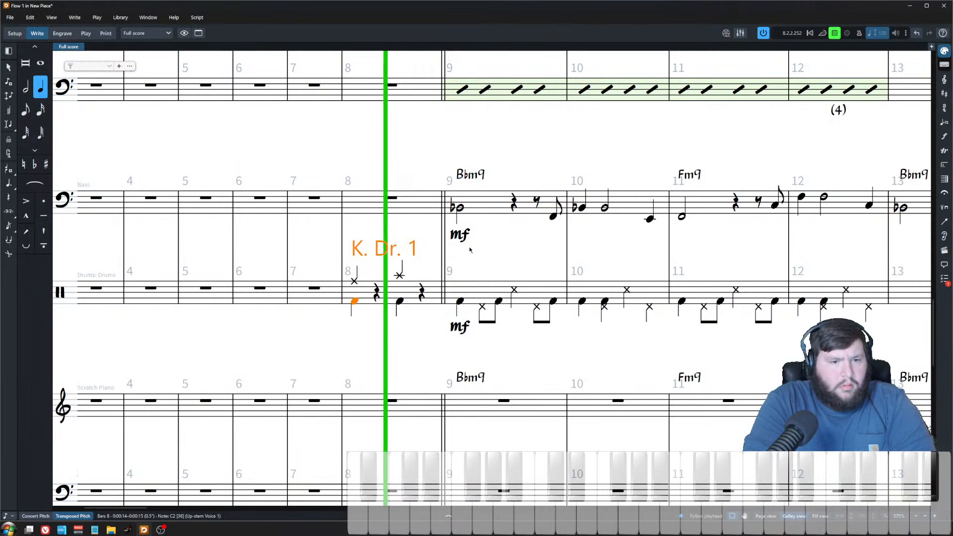
pyautogui.click(390, 245)
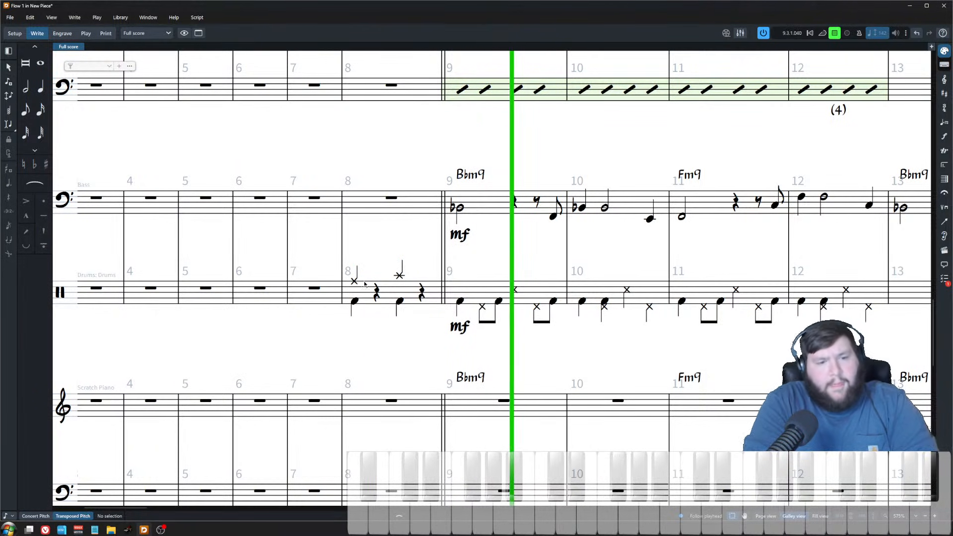
pyautogui.press('space')
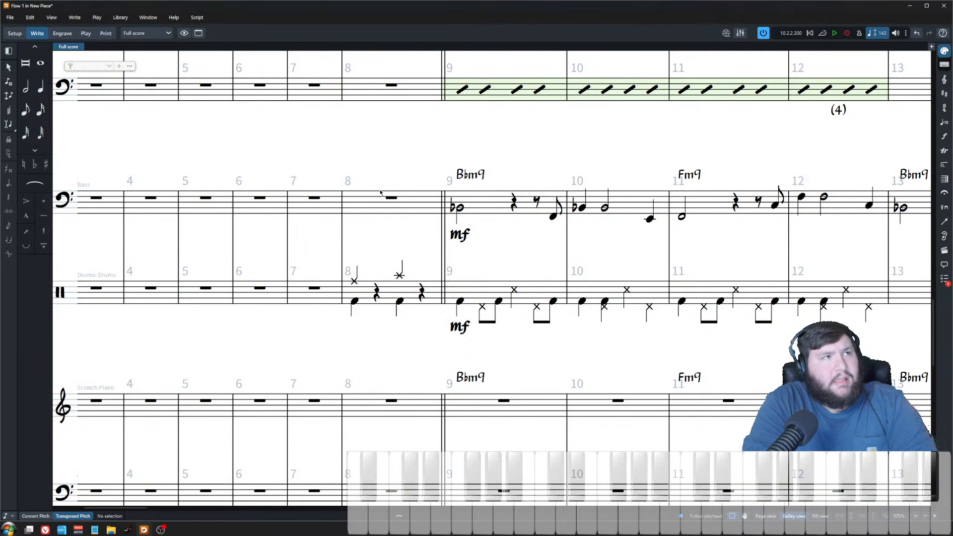
pyautogui.press('x')
pyautogui.press('x')
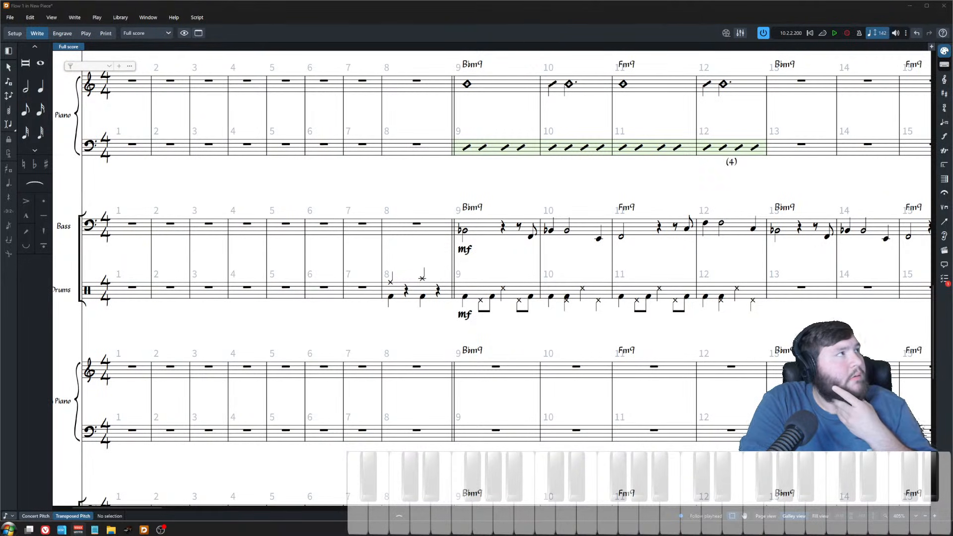
pyautogui.click(416, 224)
pyautogui.press('Escape')
pyautogui.scroll(10, 425, 310)
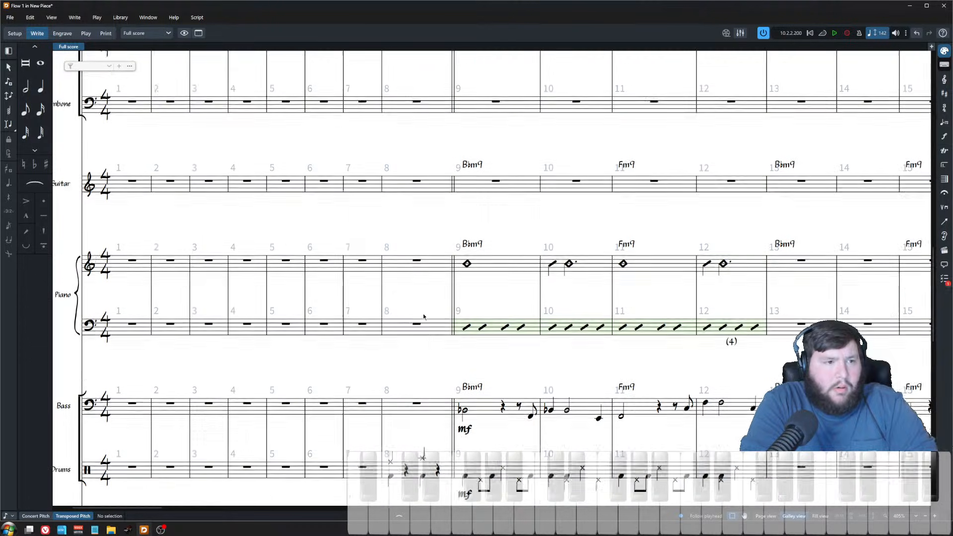
pyautogui.scroll(3, 425, 337)
pyautogui.click(416, 271)
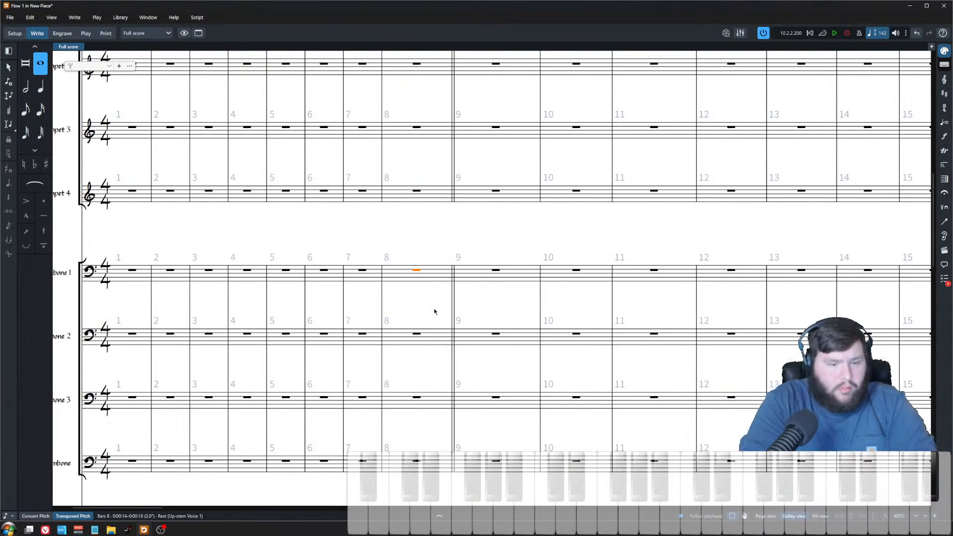
pyautogui.press('Return')
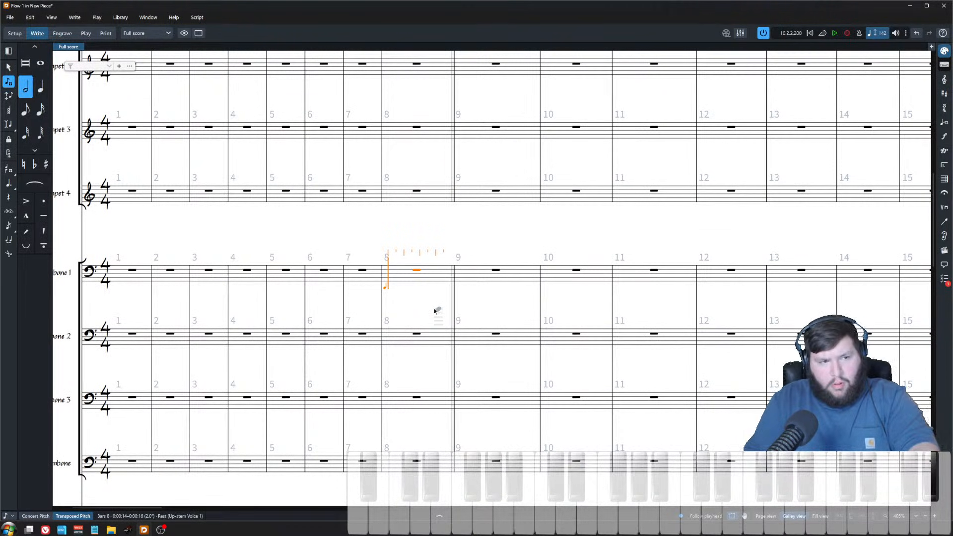
pyautogui.press('Escape')
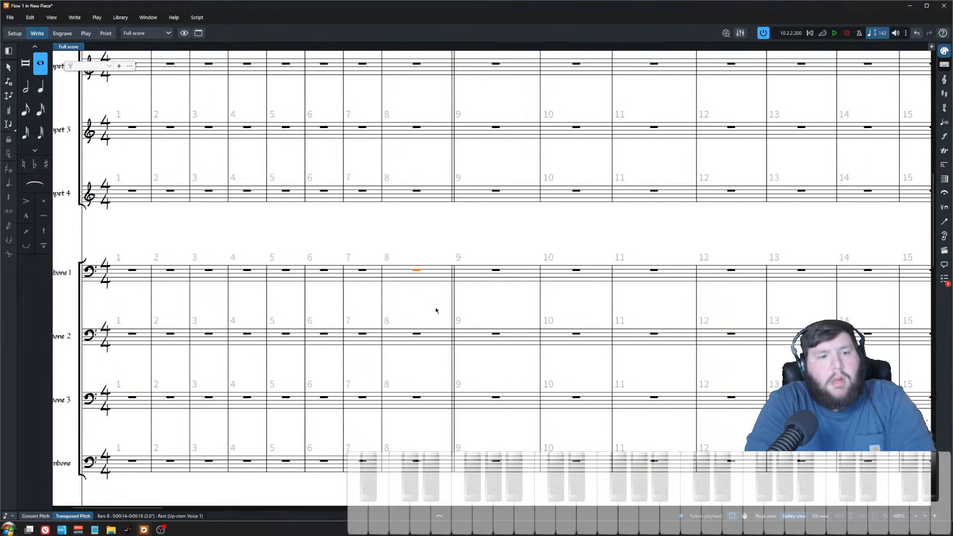
# Step: Add the staff text "Flugel Horn" to Trumpet 4 at bar 8
pyautogui.hscroll(-3, 243, 209)
pyautogui.click(189, 199)
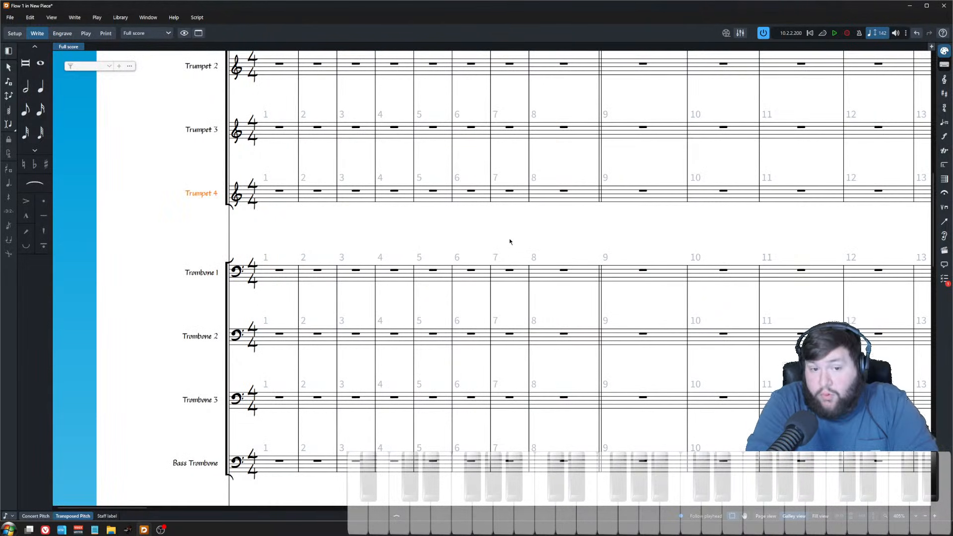
pyautogui.hscroll(4, 360, 220)
pyautogui.click(395, 200)
pyautogui.press('Left')
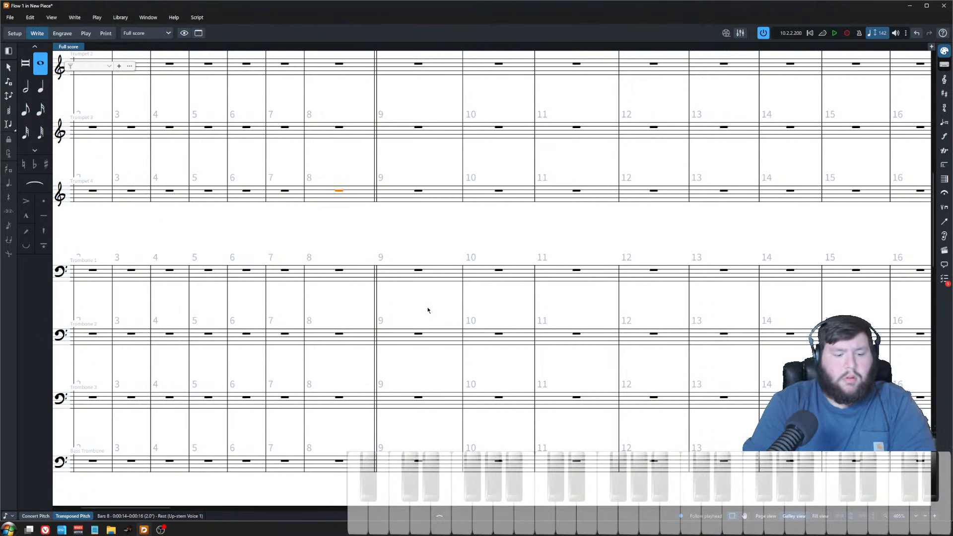
pyautogui.hotkey('shift', 'x')
pyautogui.write('Flugel Horn')
pyautogui.press('Escape')
# Step: Load the Session Horns Pro Flugelhorn instrument into the Trumpet 4 track's Kontakt instance
pyautogui.click(85, 33)
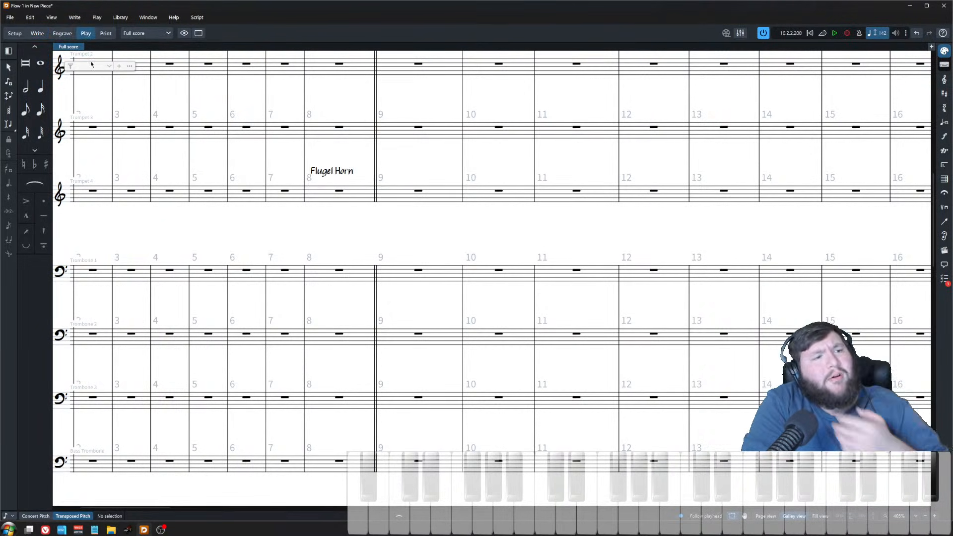
pyautogui.click(143, 308)
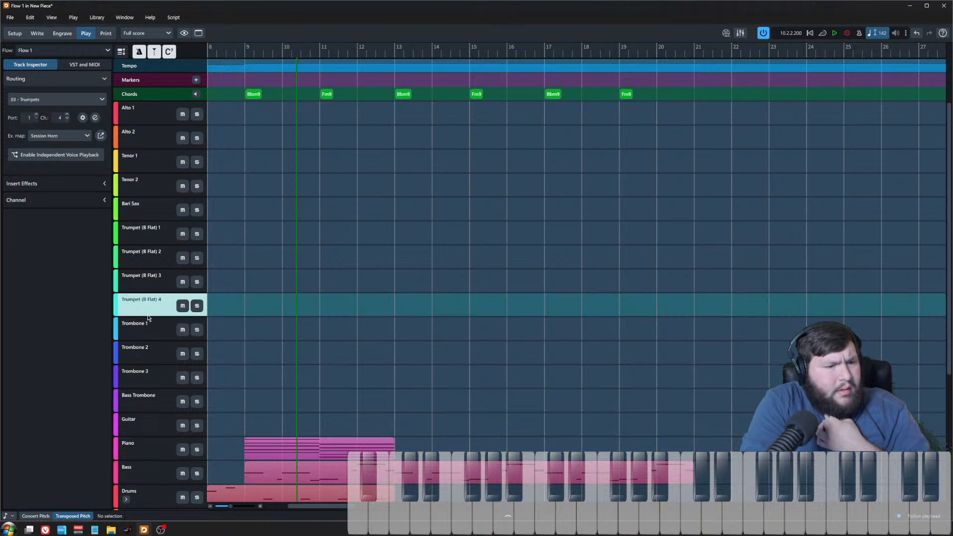
pyautogui.click(95, 117)
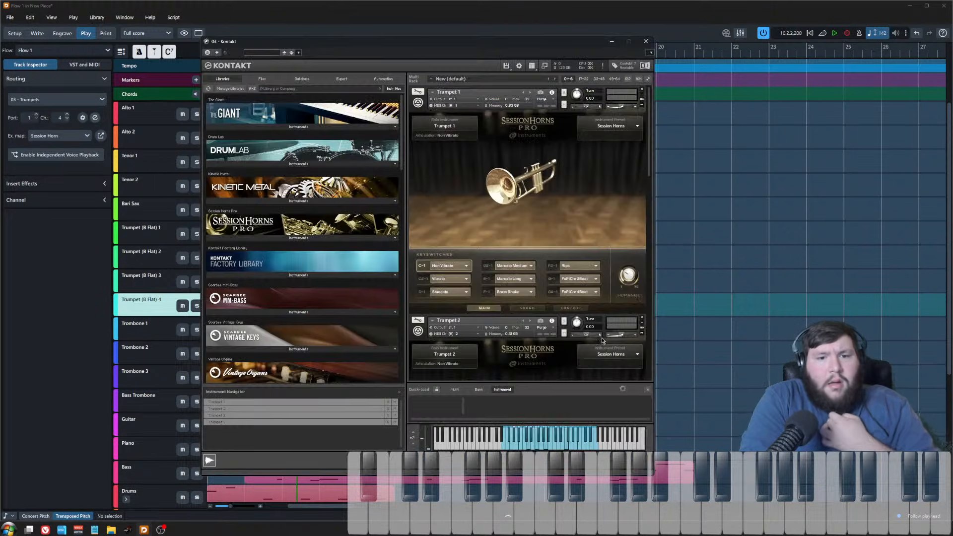
pyautogui.moveTo(561, 45); pyautogui.dragTo(609, 39)
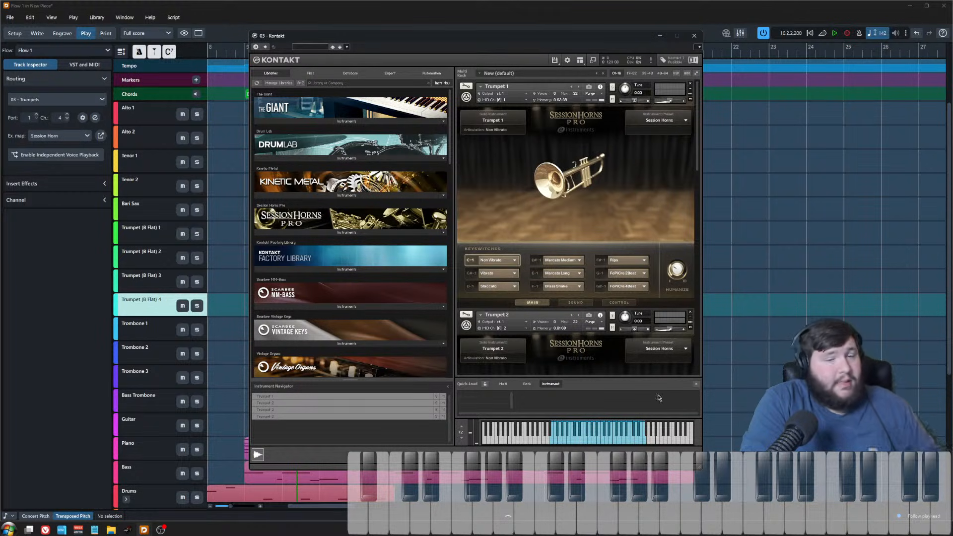
pyautogui.moveTo(698, 466); pyautogui.dragTo(839, 484)
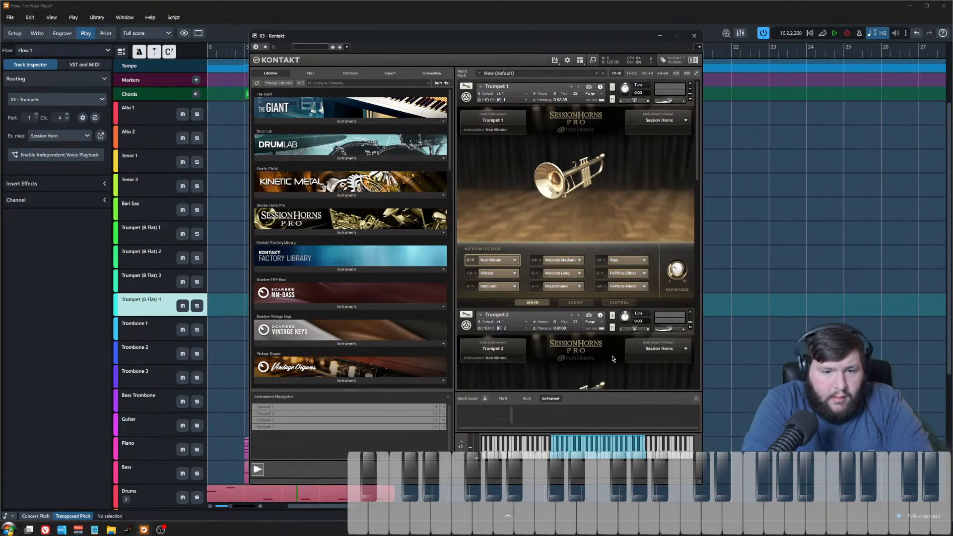
pyautogui.scroll(-1, 614, 356)
pyautogui.moveTo(697, 158); pyautogui.dragTo(697, 371)
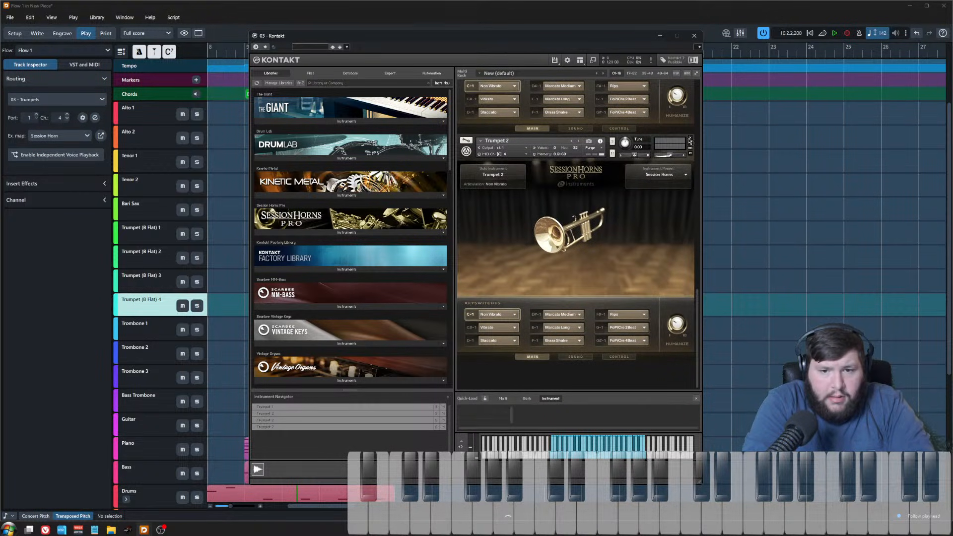
pyautogui.click(690, 138)
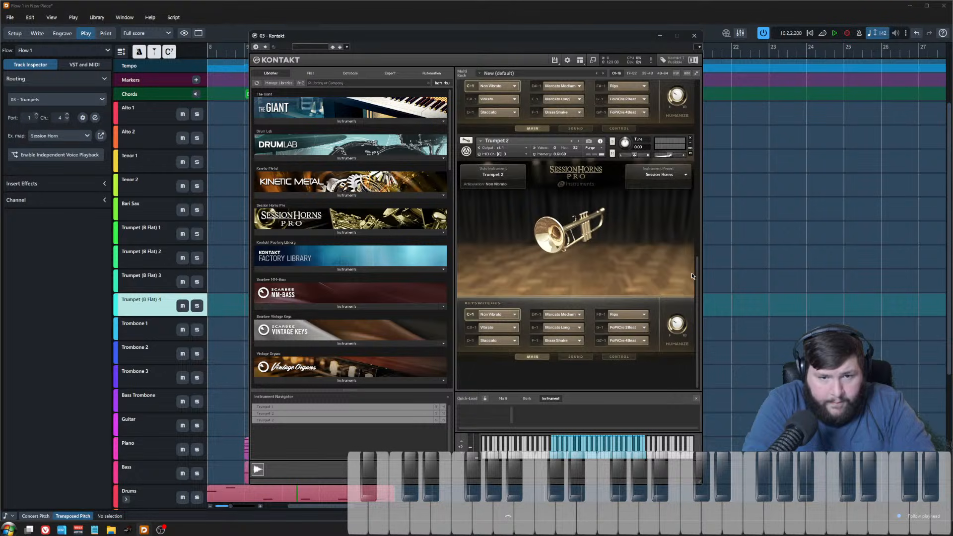
pyautogui.moveTo(697, 287); pyautogui.dragTo(697, 351)
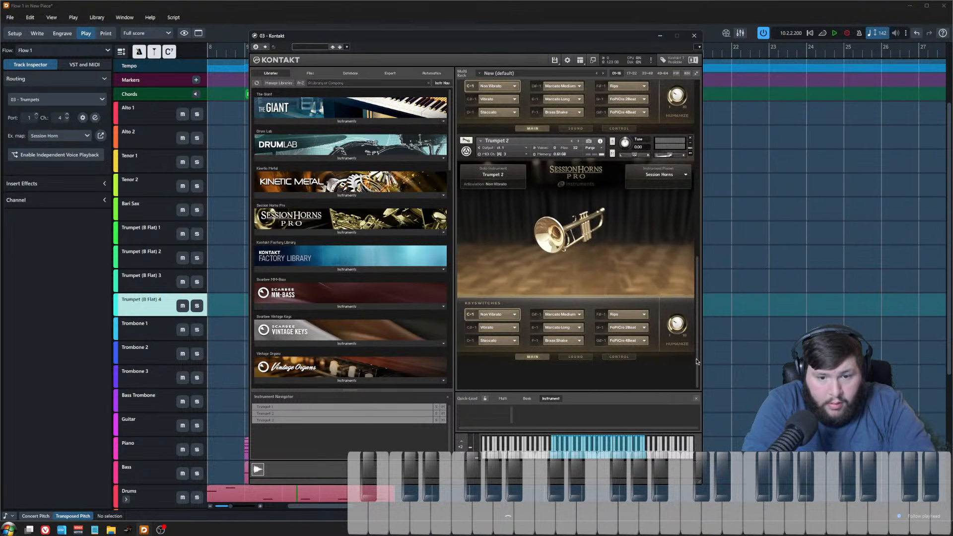
pyautogui.click(347, 233)
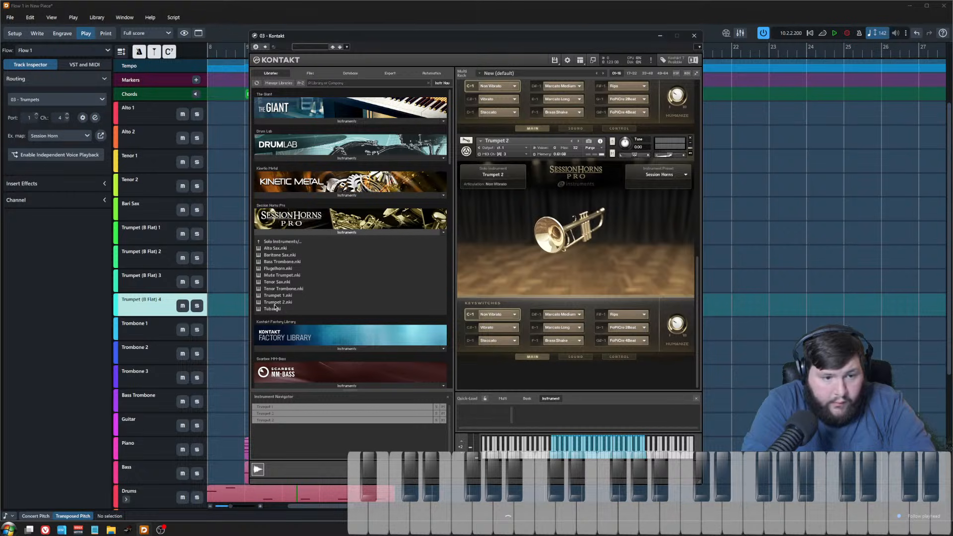
pyautogui.doubleClick(278, 268)
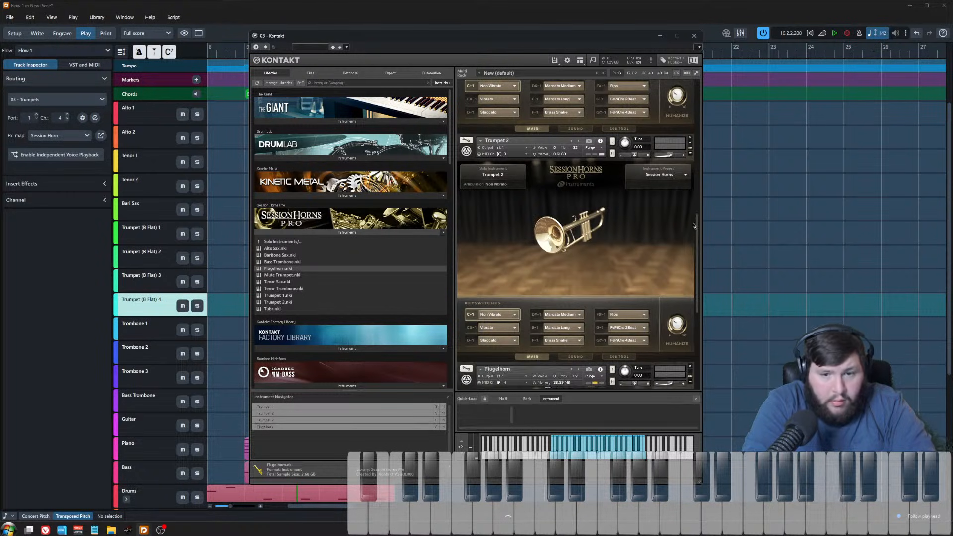
# Step: Assign Staccato to the flugelhorn's third keyswitch slot
pyautogui.scroll(-5, 694, 226)
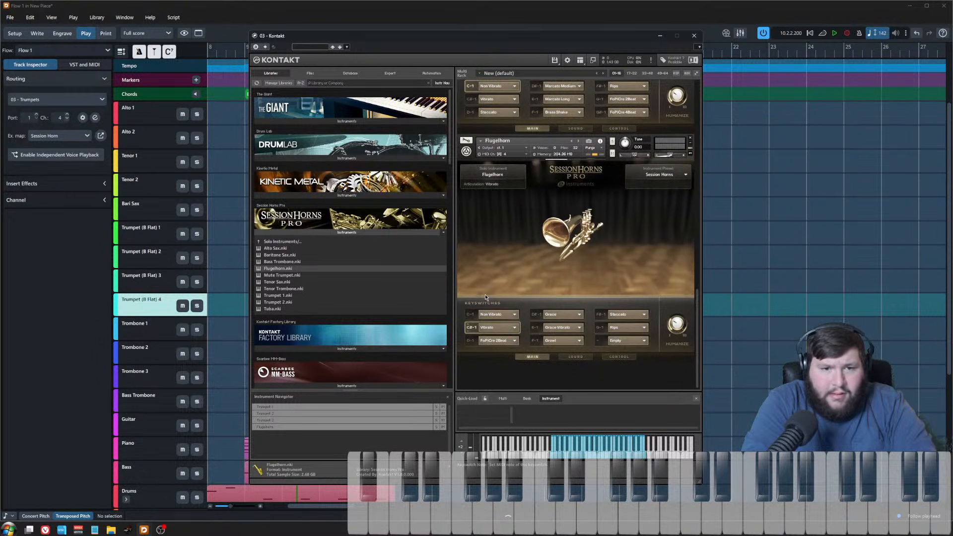
pyautogui.click(506, 314)
pyautogui.click(508, 291)
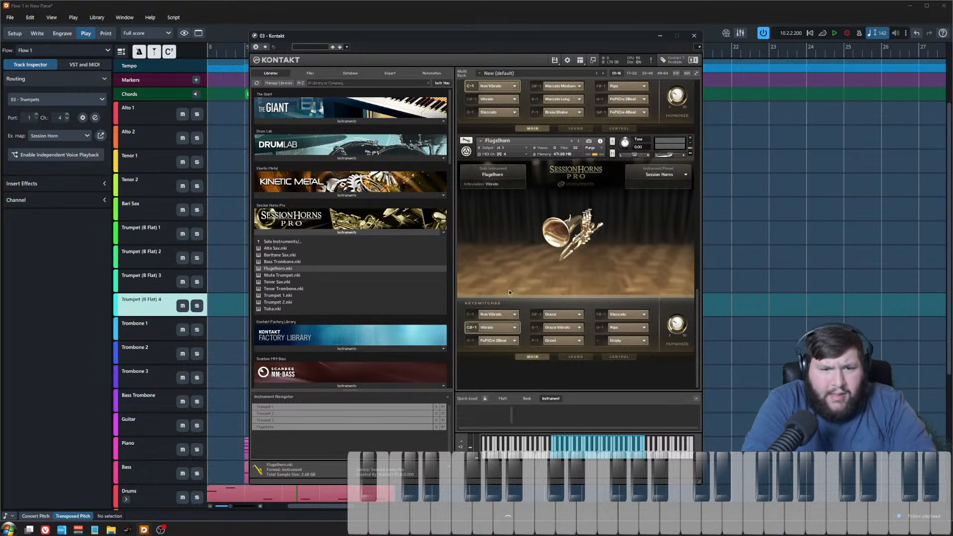
pyautogui.click(513, 341)
pyautogui.click(480, 383)
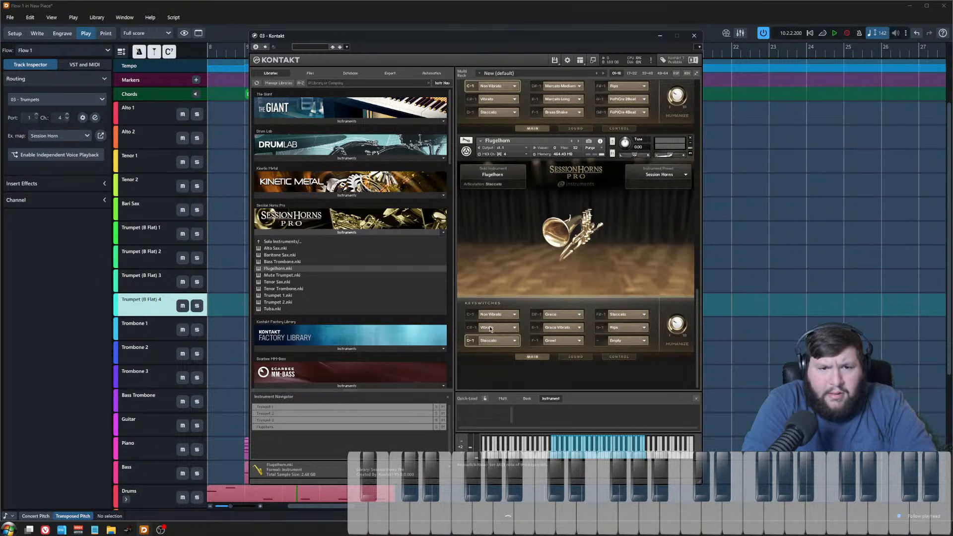
# Step: Assign Marcato Medium, Marcato Long and Brass Shake to the flugelhorn's middle column of keyswitch slots
pyautogui.click(551, 315)
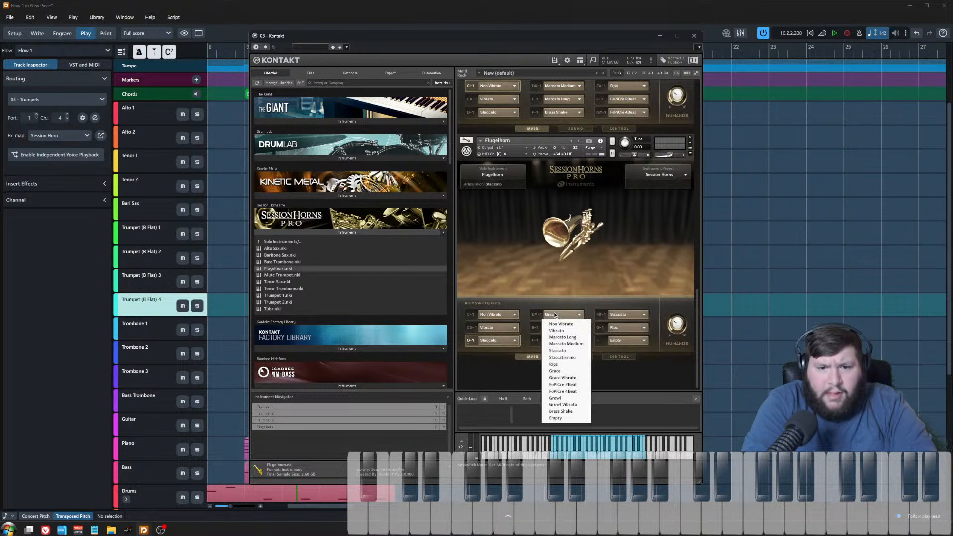
pyautogui.click(585, 345)
pyautogui.click(566, 328)
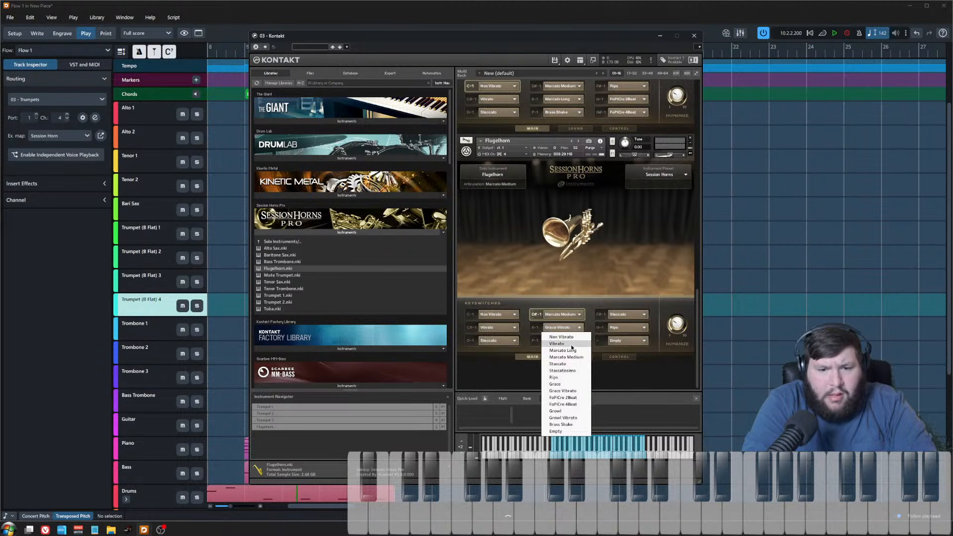
pyautogui.click(569, 351)
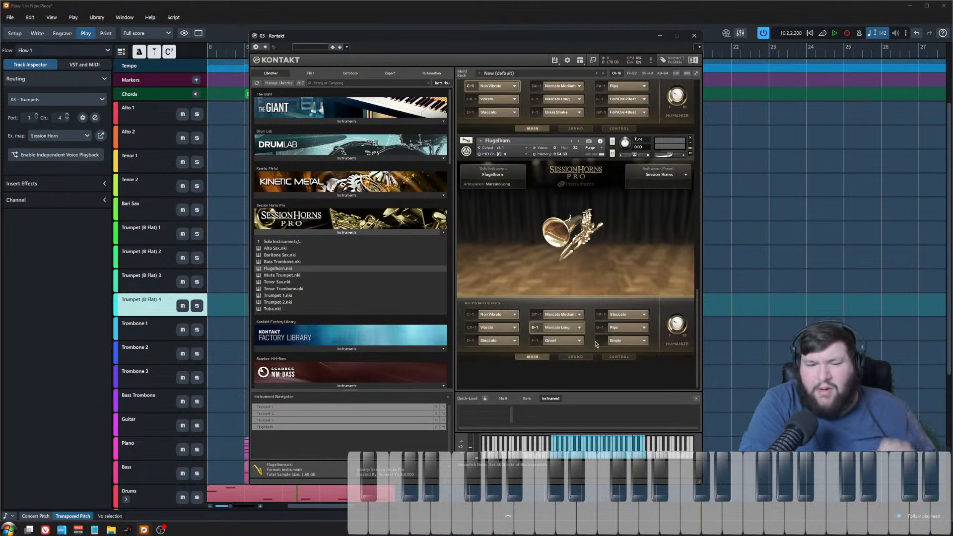
pyautogui.click(567, 339)
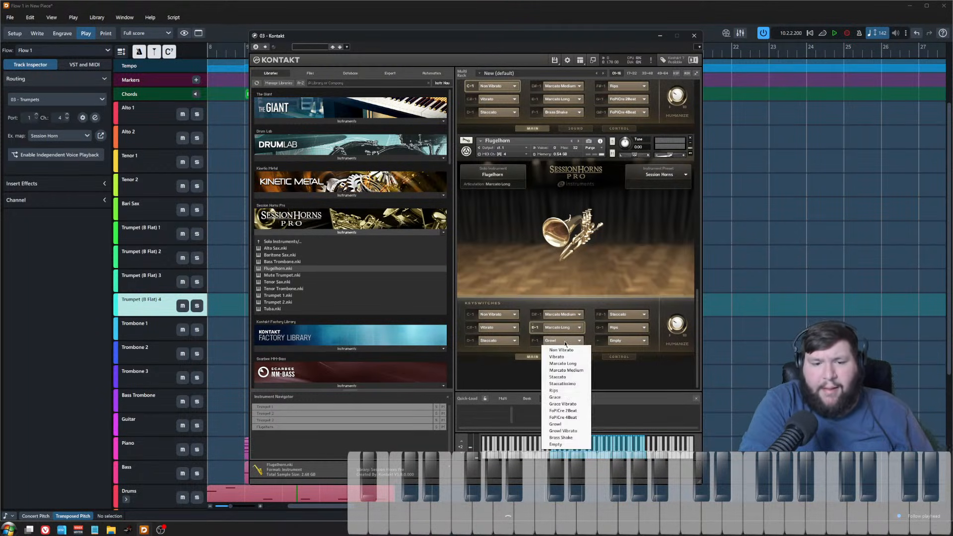
pyautogui.click(570, 439)
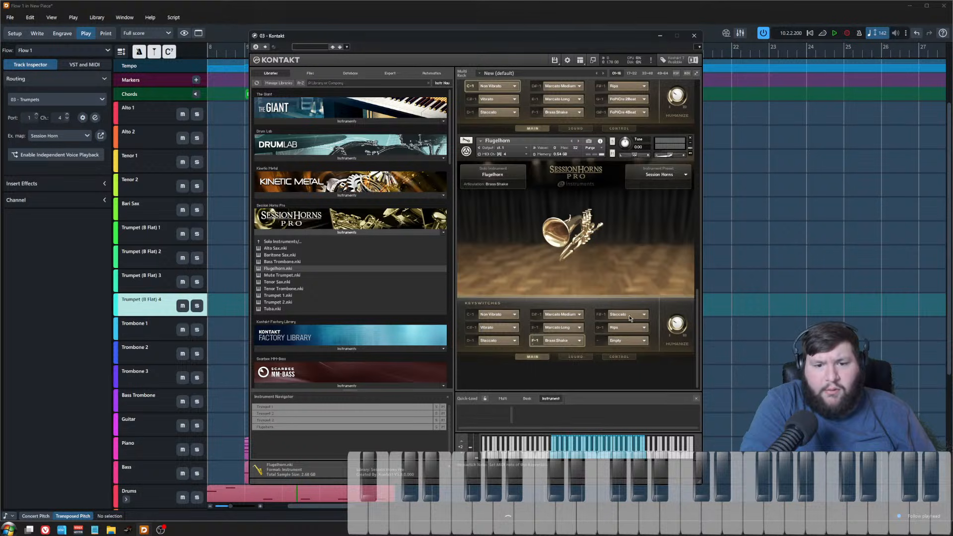
# Step: Assign Rips, FdFCre 2Beat and FdFCre 4Beat to the flugelhorn's last column of keyswitch slots
pyautogui.click(632, 317)
pyautogui.click(625, 326)
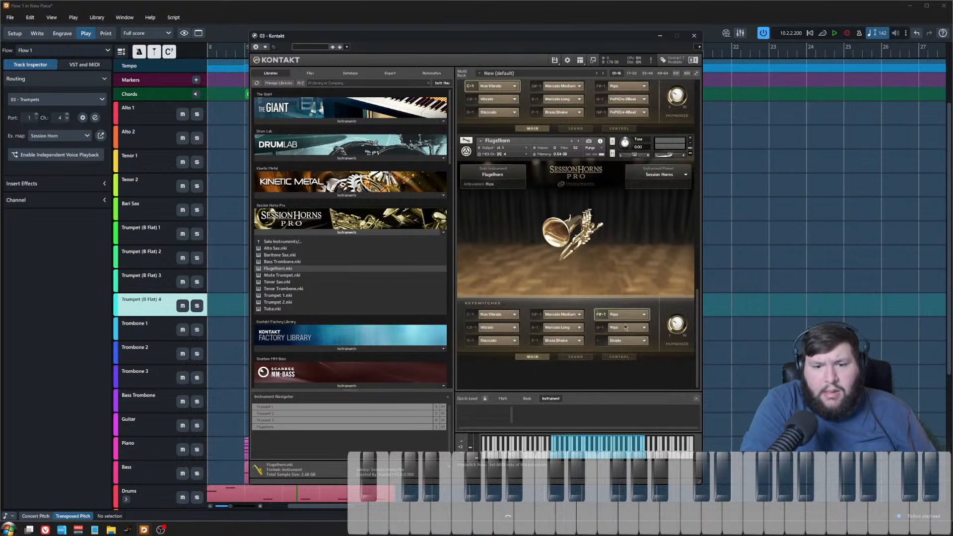
pyautogui.click(625, 331)
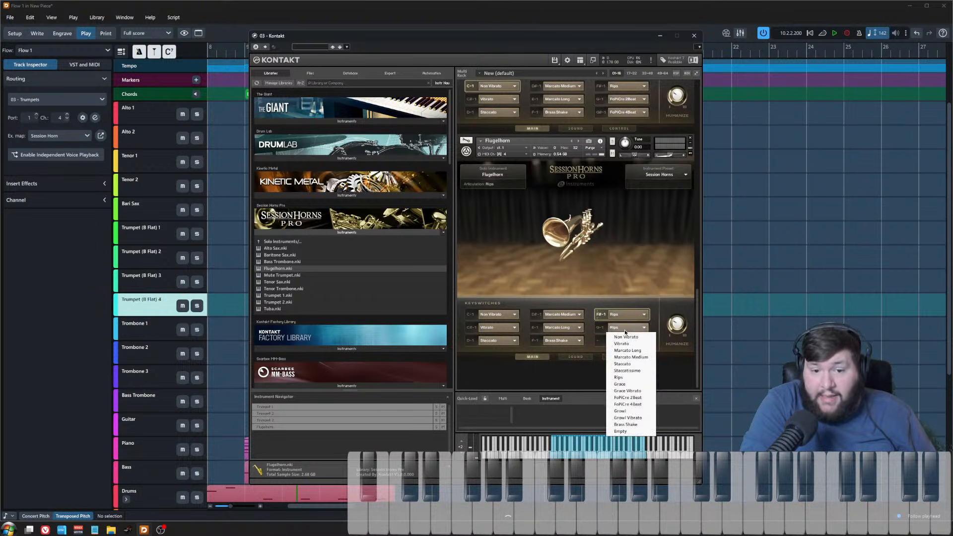
pyautogui.click(626, 392)
pyautogui.click(625, 341)
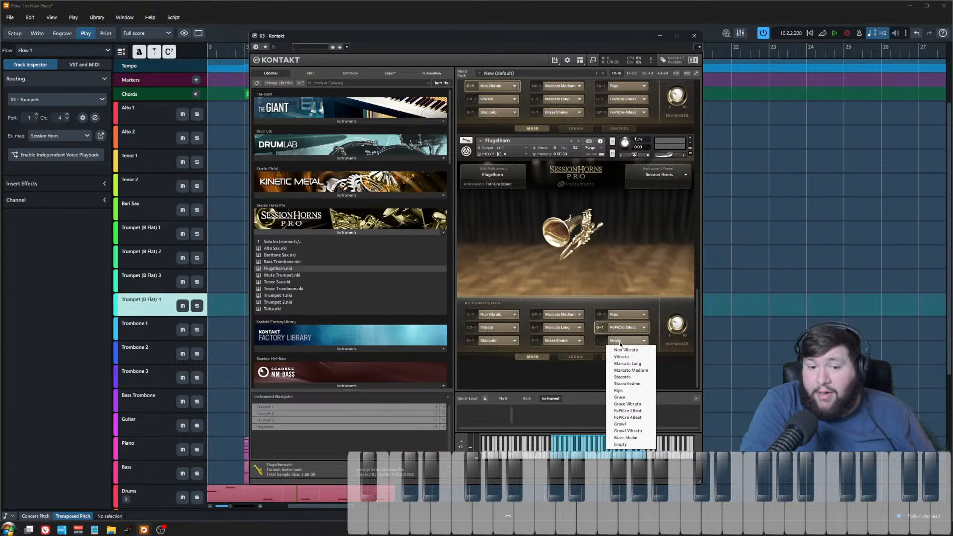
pyautogui.click(638, 417)
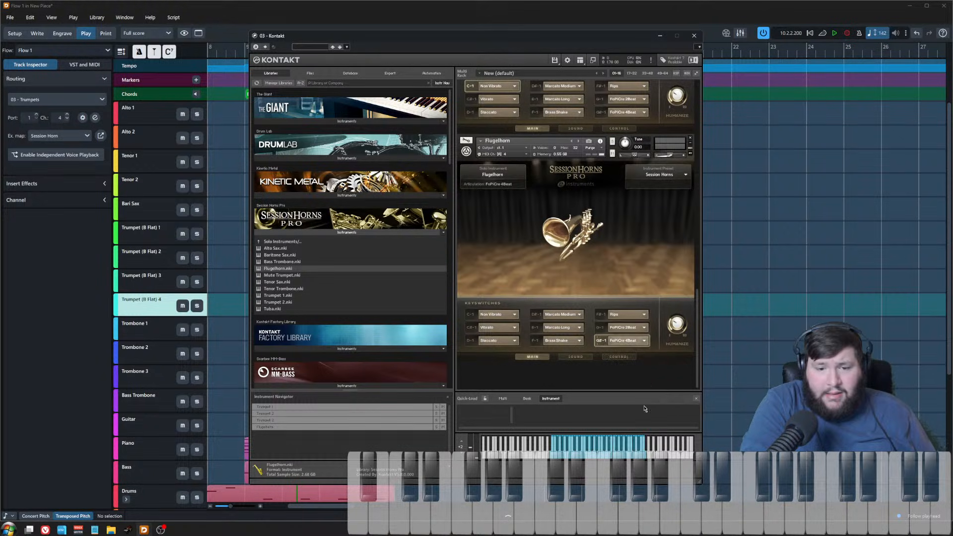
# Step: Close Kontakt and inspect the Trumpets endpoint setup's channel and expression map assignments
pyautogui.click(694, 36)
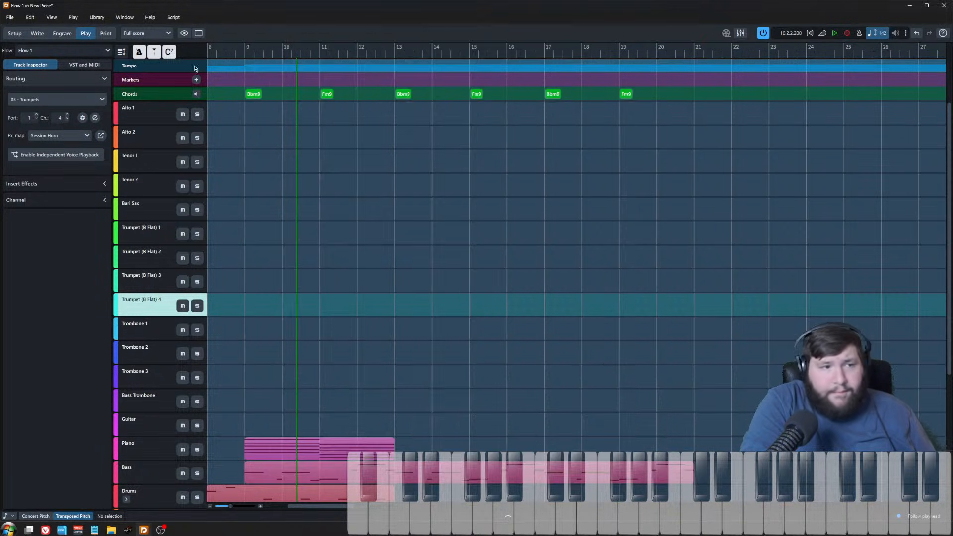
pyautogui.click(37, 33)
pyautogui.click(327, 196)
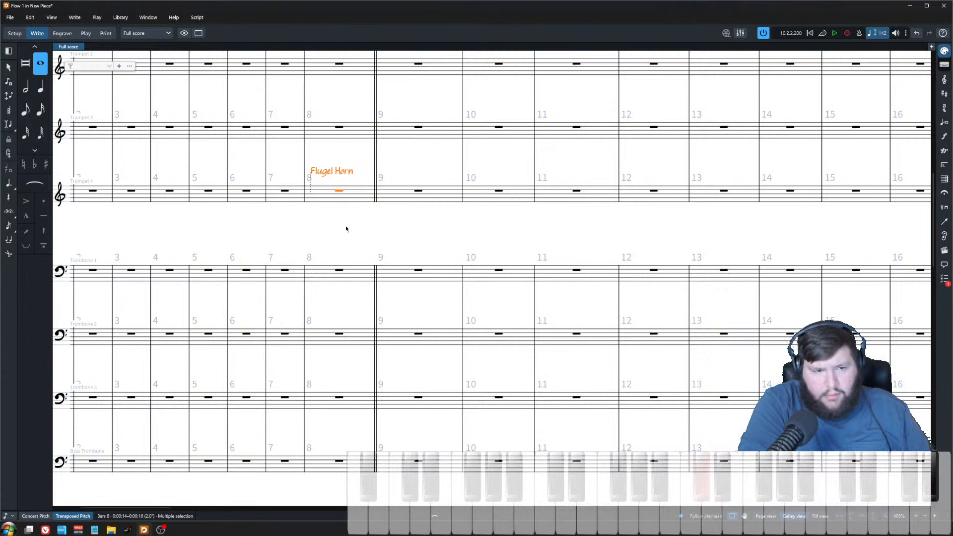
pyautogui.click(352, 163)
pyautogui.click(337, 195)
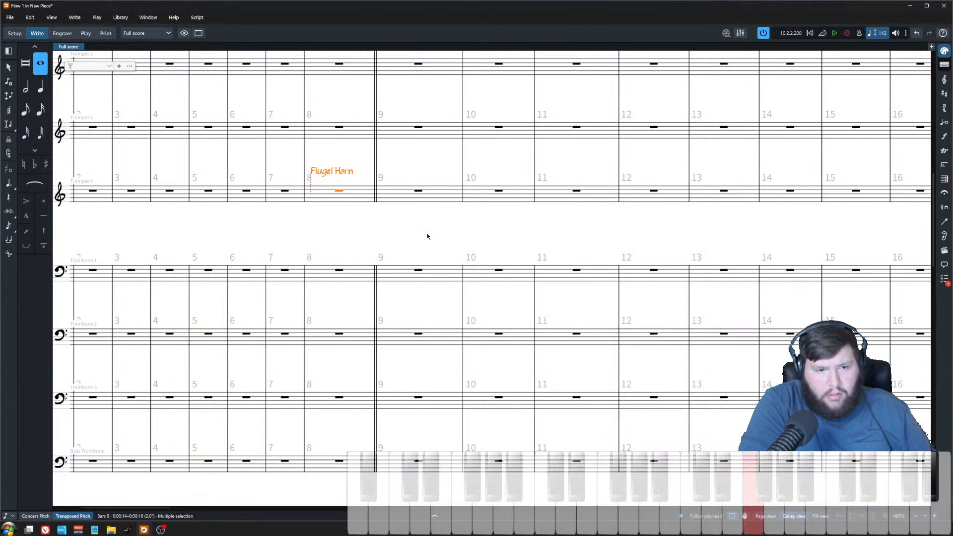
pyautogui.hotkey('ctrl', '3')
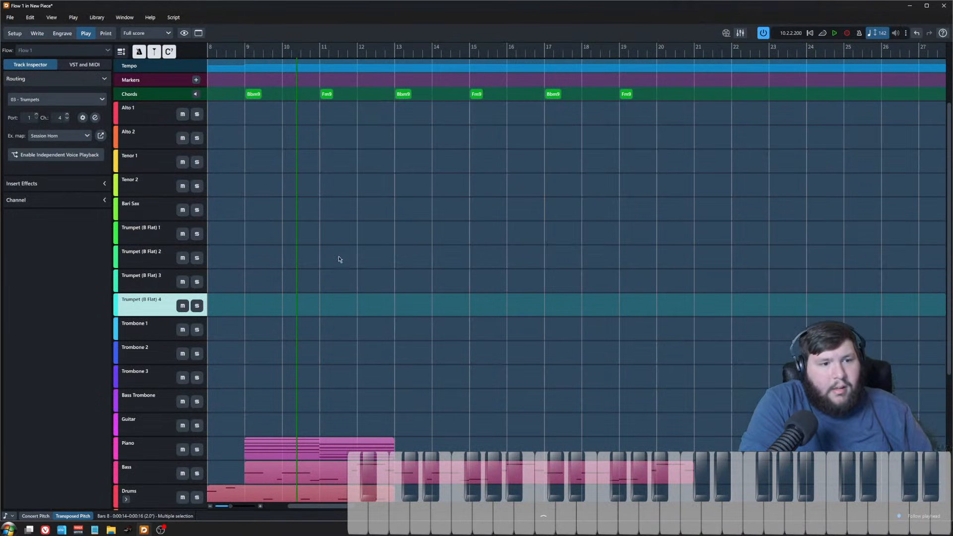
pyautogui.click(95, 118)
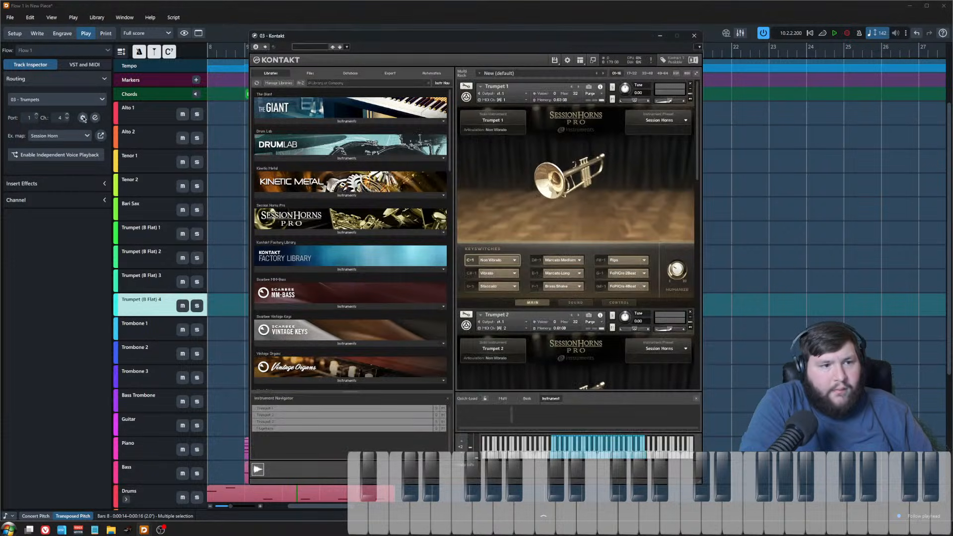
pyautogui.click(83, 118)
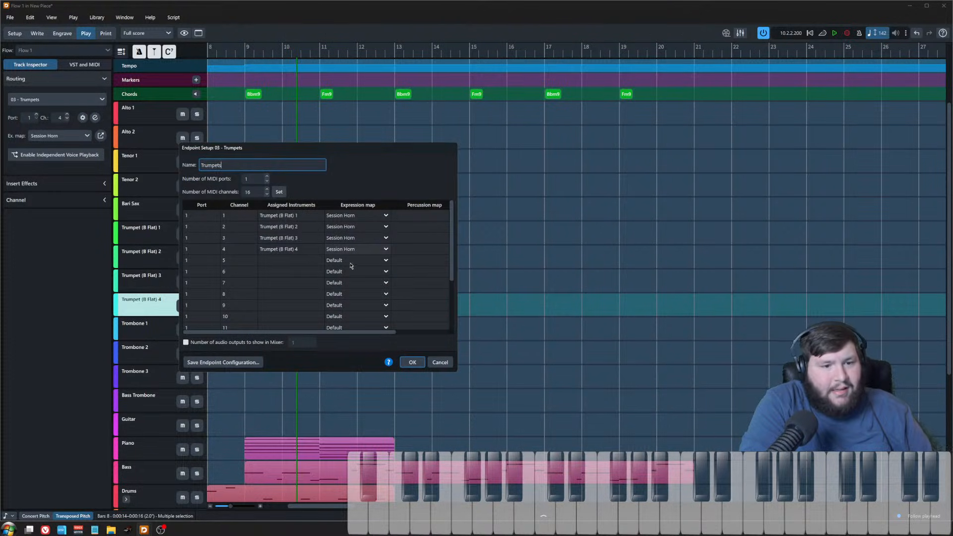
pyautogui.click(412, 362)
pyautogui.click(38, 34)
pyautogui.click(338, 229)
pyautogui.press('x')
pyautogui.click(372, 217)
pyautogui.hotkey('shift', 'n')
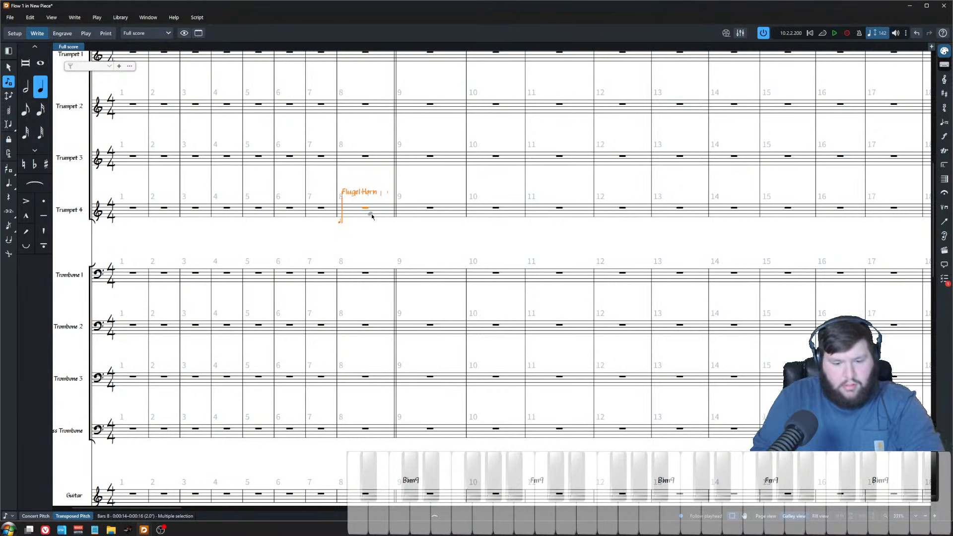
pyautogui.press('7')
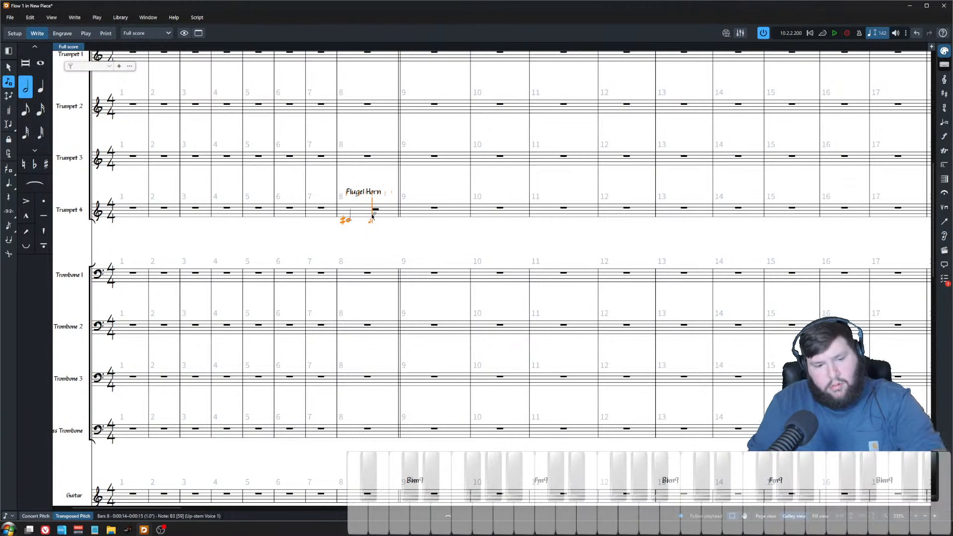
pyautogui.press('Escape')
# Step: Switch the score to concert pitch and delete the notes entered in Trumpet 4's bar 8
pyautogui.click(36, 515)
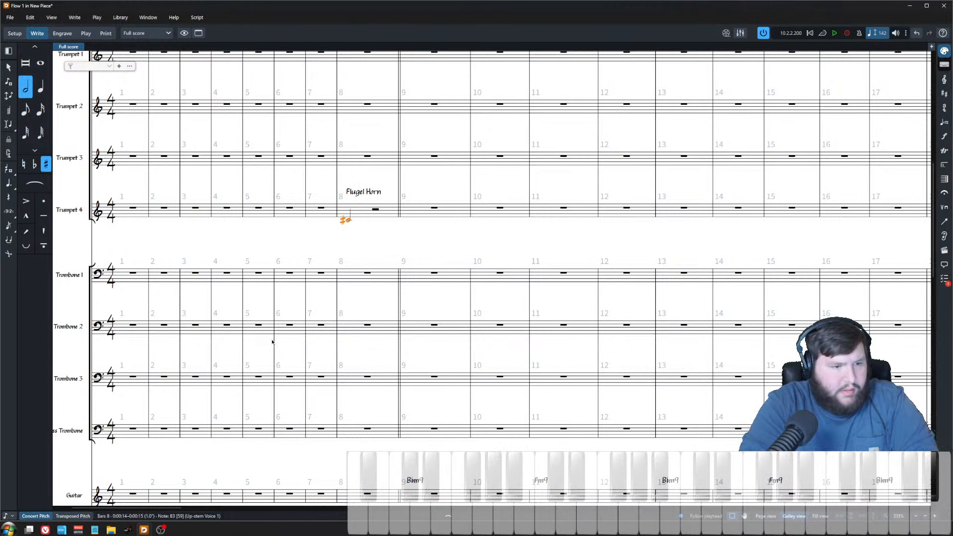
pyautogui.click(359, 221)
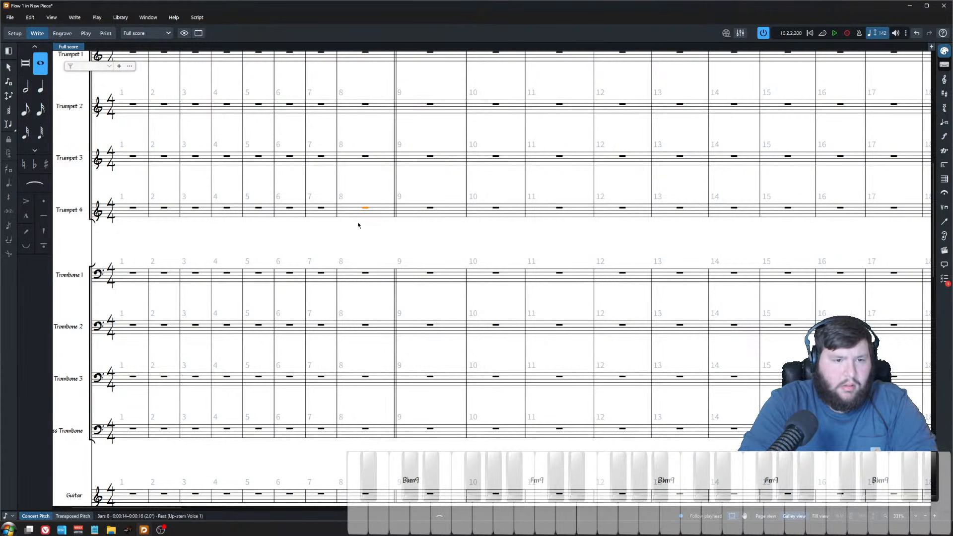
pyautogui.click(344, 219)
pyautogui.press('Delete')
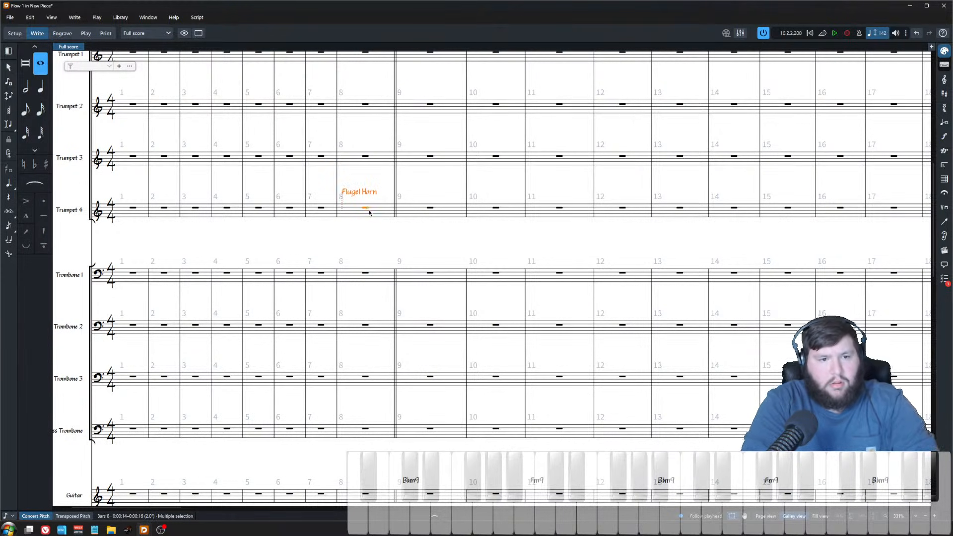
# Step: Input the flugelhorn pickup notes in Trumpet 4 from bar 8 into bar 9 and play them back
pyautogui.click(366, 207)
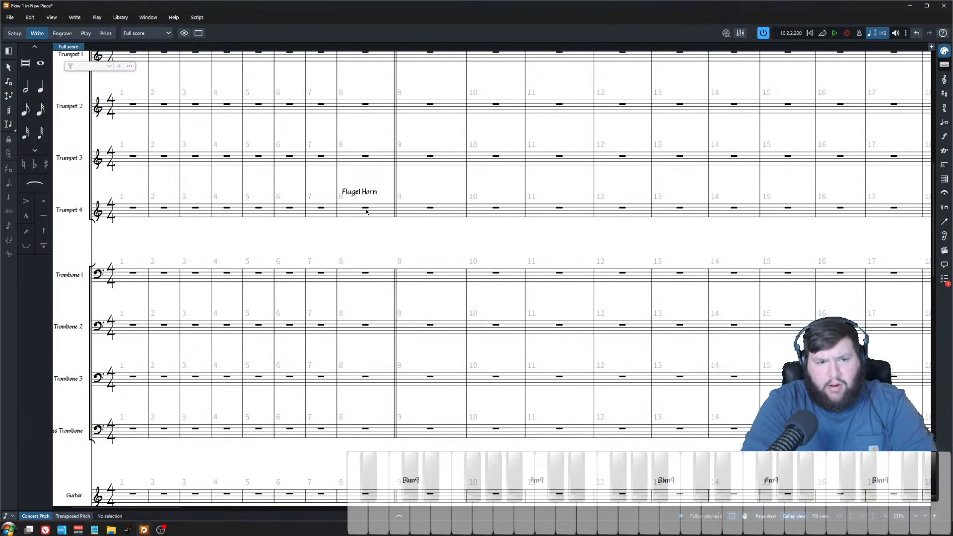
pyautogui.hotkey('shift', 'n')
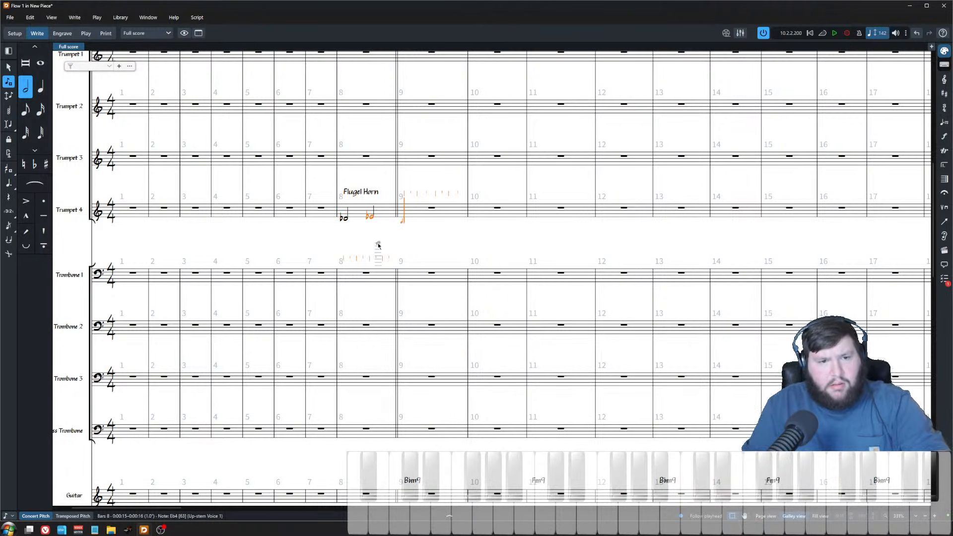
pyautogui.press('Escape')
pyautogui.press('Escape')
pyautogui.press('space')
pyautogui.scroll(-1, 355, 248)
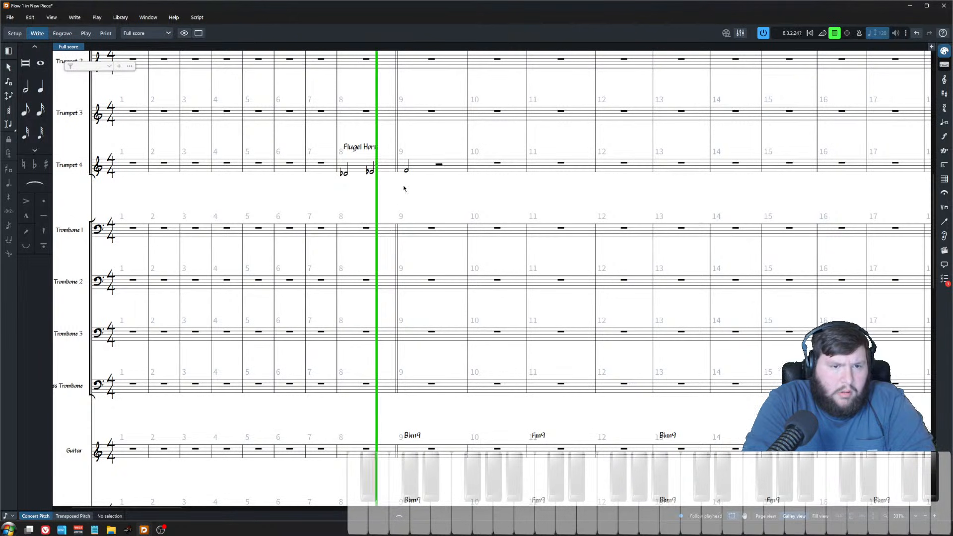
pyautogui.press('space')
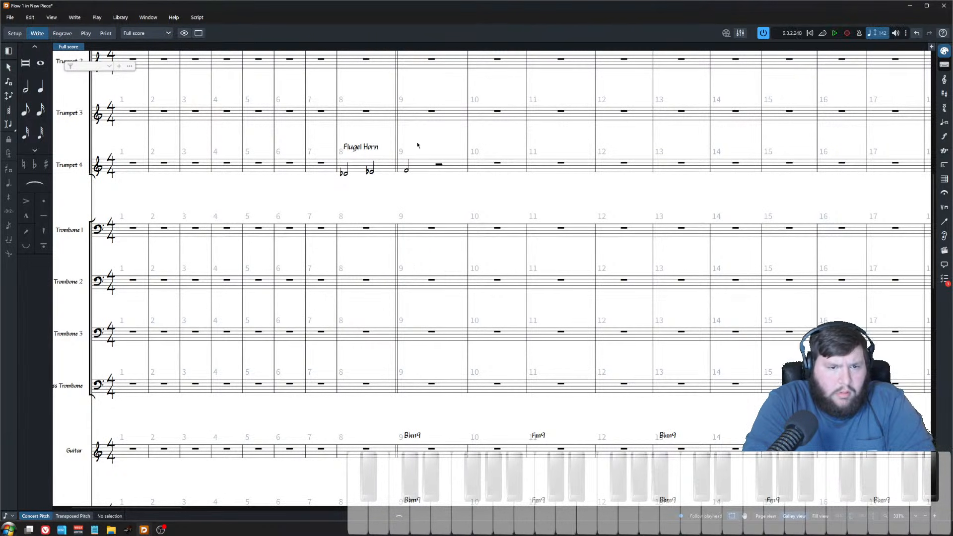
# Step: Make Trumpet 4's note in bar 9 a whole note
pyautogui.click(407, 172)
pyautogui.press('7')
pyautogui.press('Escape')
# Step: Paste the ♩=142 tempo marking at bar 8 of the score
pyautogui.scroll(-6, 356, 312)
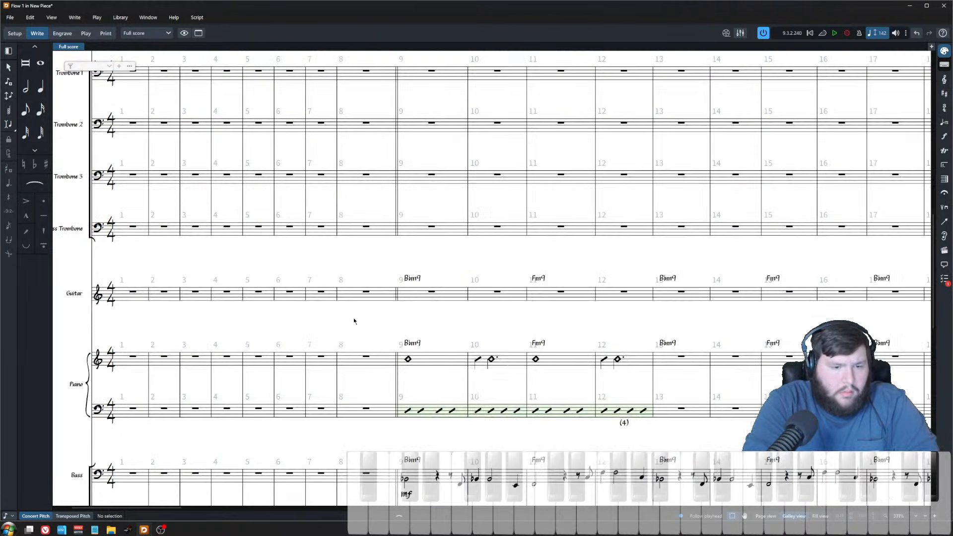
pyautogui.scroll(13, 363, 310)
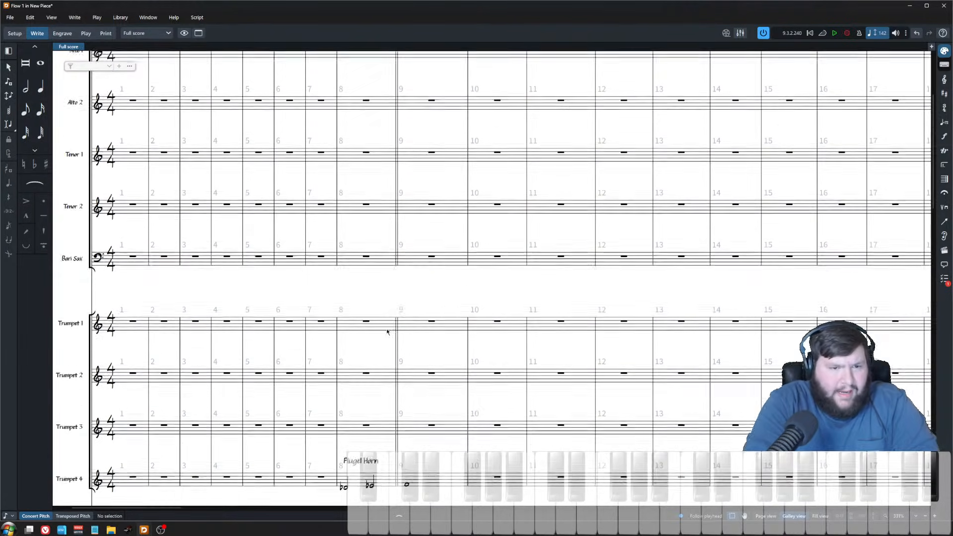
pyautogui.click(365, 201)
pyautogui.scroll(-9, 357, 159)
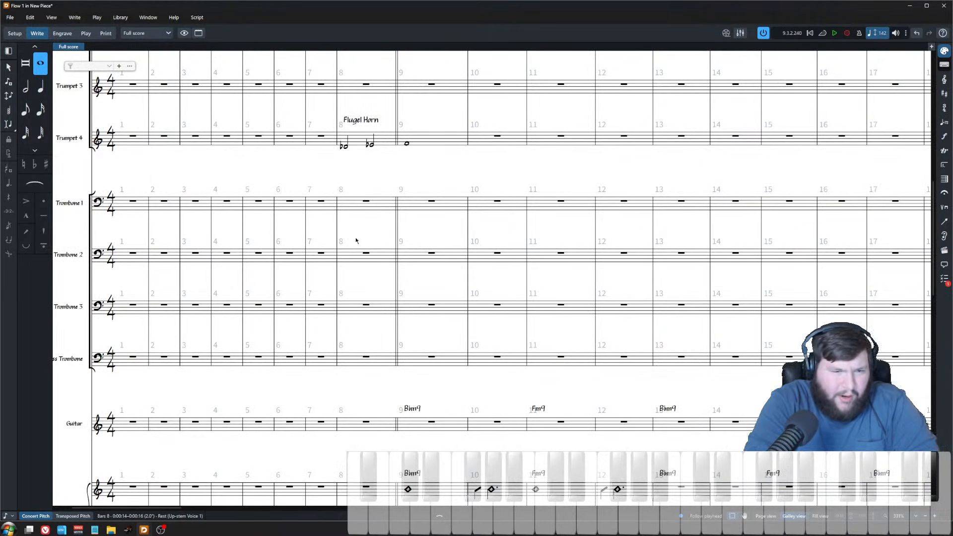
pyautogui.scroll(9, 366, 312)
pyautogui.click(415, 188)
pyautogui.press('Delete')
pyautogui.click(367, 202)
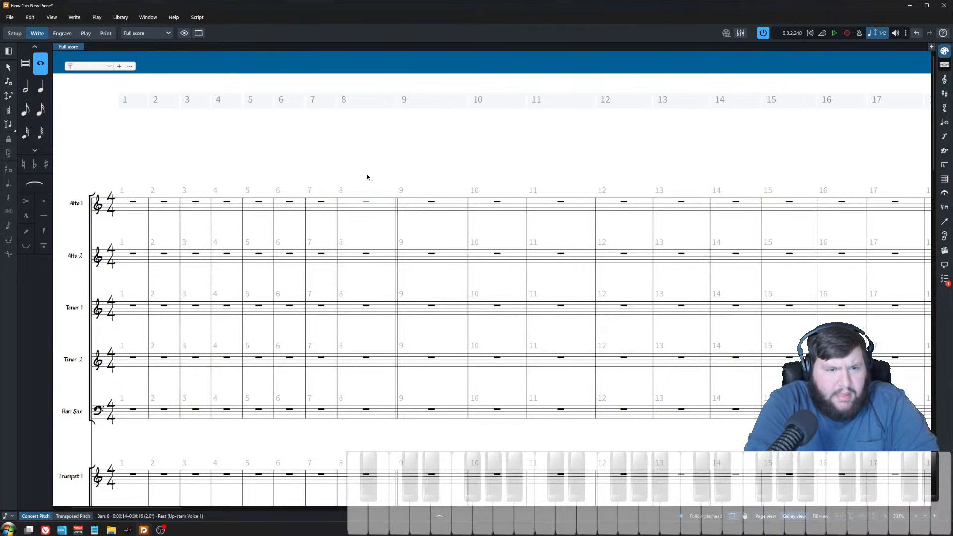
pyautogui.hotkey('ctrl', 'v')
pyautogui.click(366, 202)
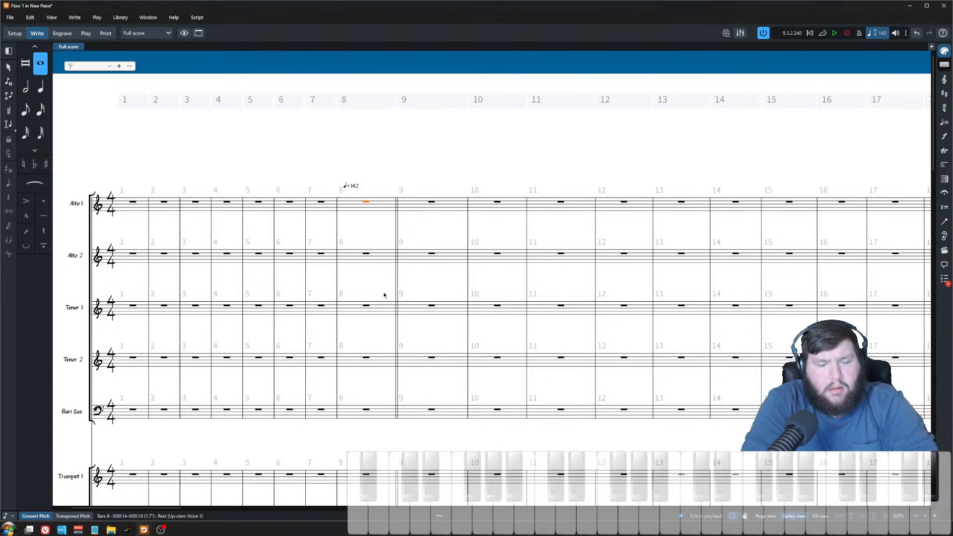
# Step: Play back the score from bar 8 to hear the flugelhorn pickup with the rhythm section
pyautogui.press('space')
pyautogui.scroll(-8, 514, 333)
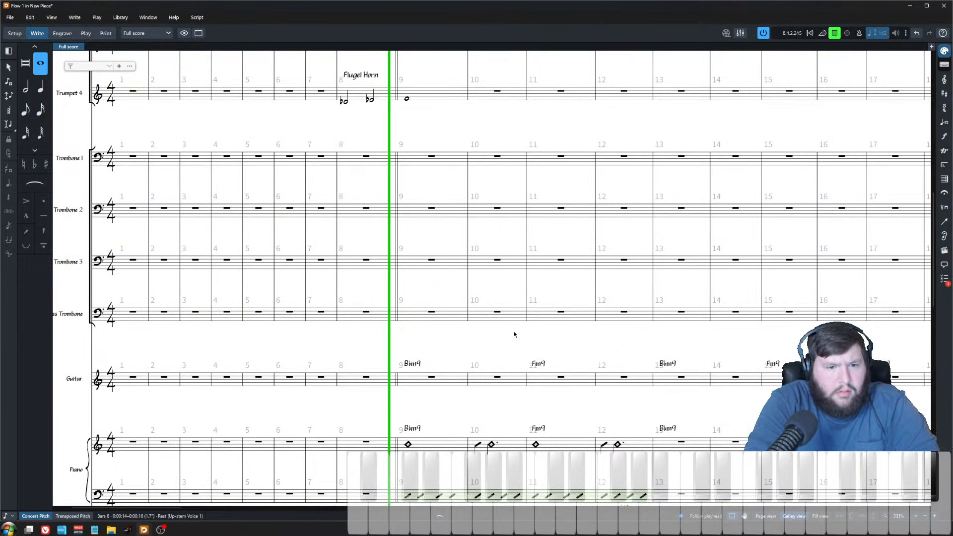
pyautogui.scroll(-3, 515, 335)
pyautogui.press('x')
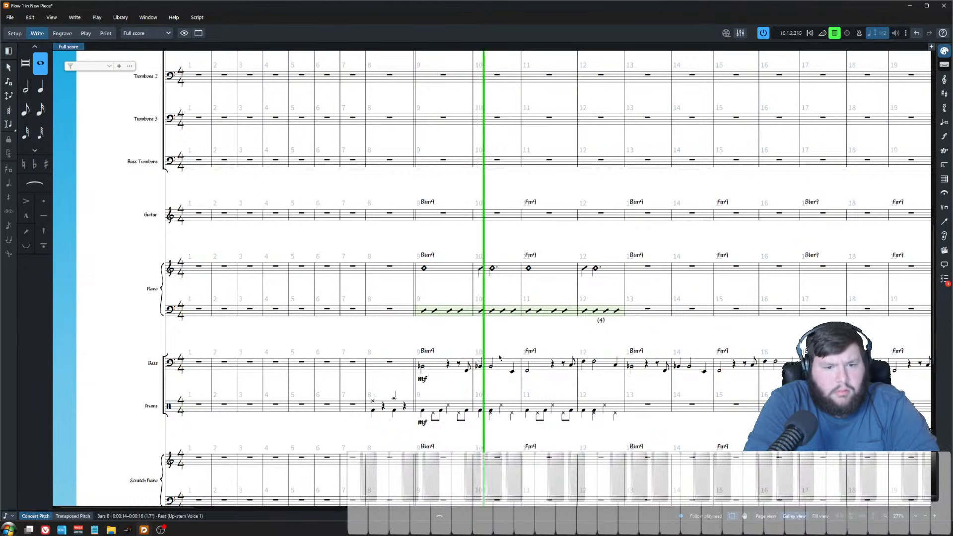
pyautogui.scroll(6, 495, 355)
pyautogui.press('space')
pyautogui.press('Escape')
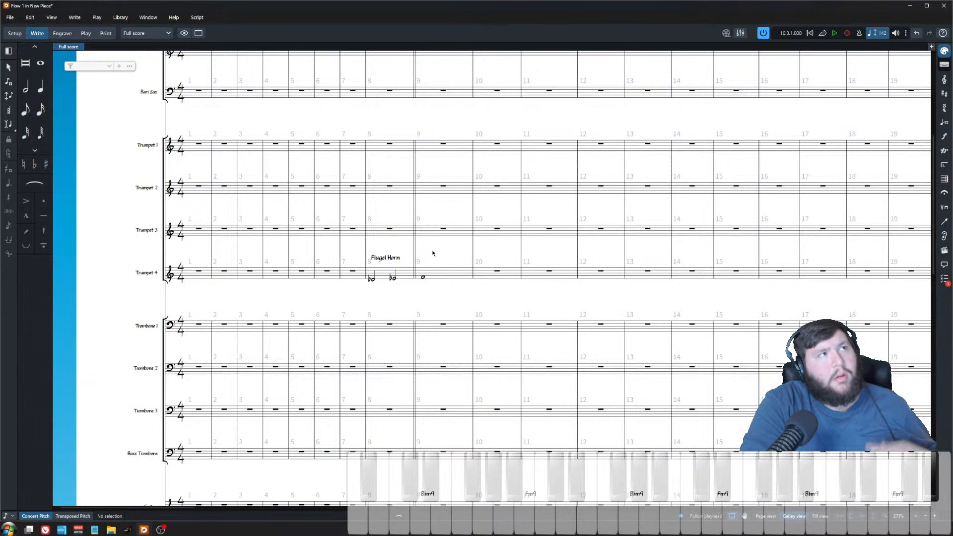
pyautogui.hotkey('alt', 'Tab')
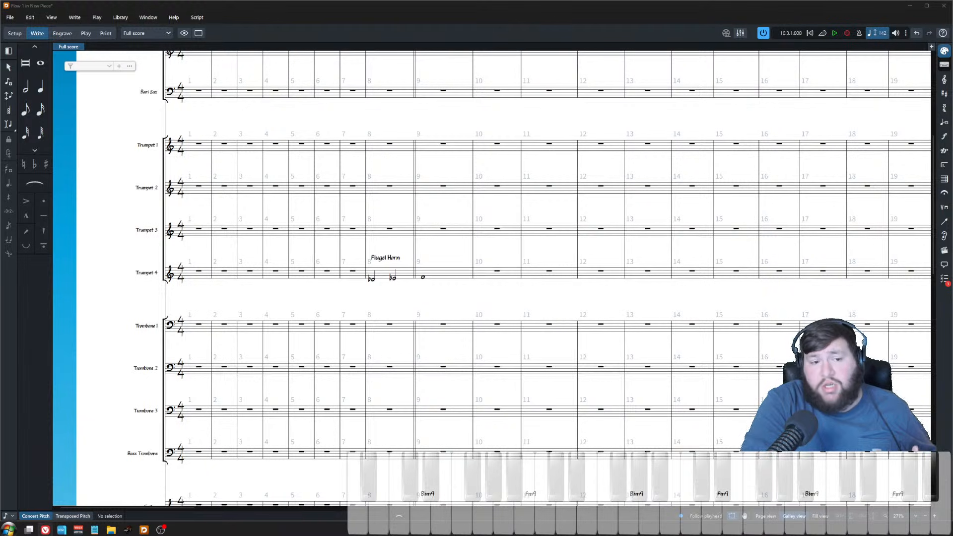
pyautogui.scroll(-1, 360, 286)
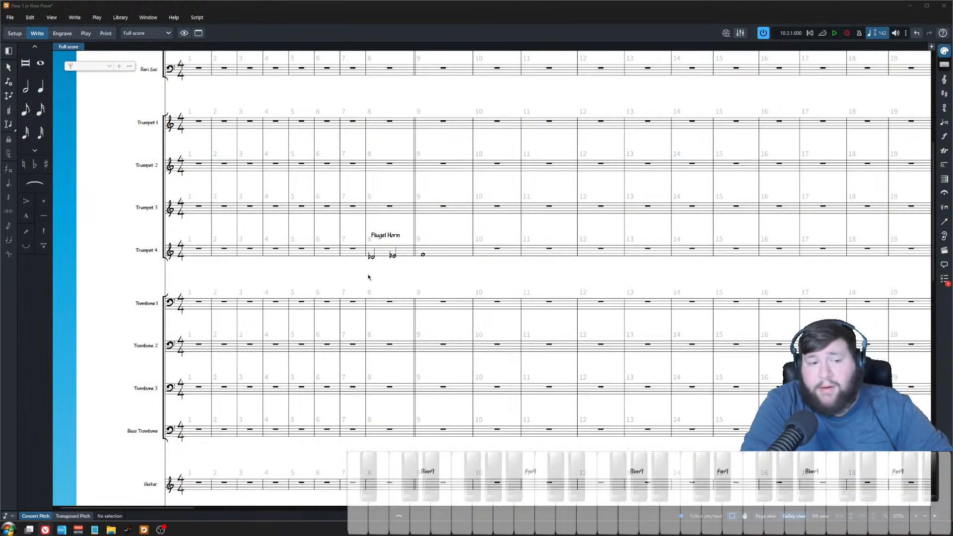
pyautogui.click(396, 309)
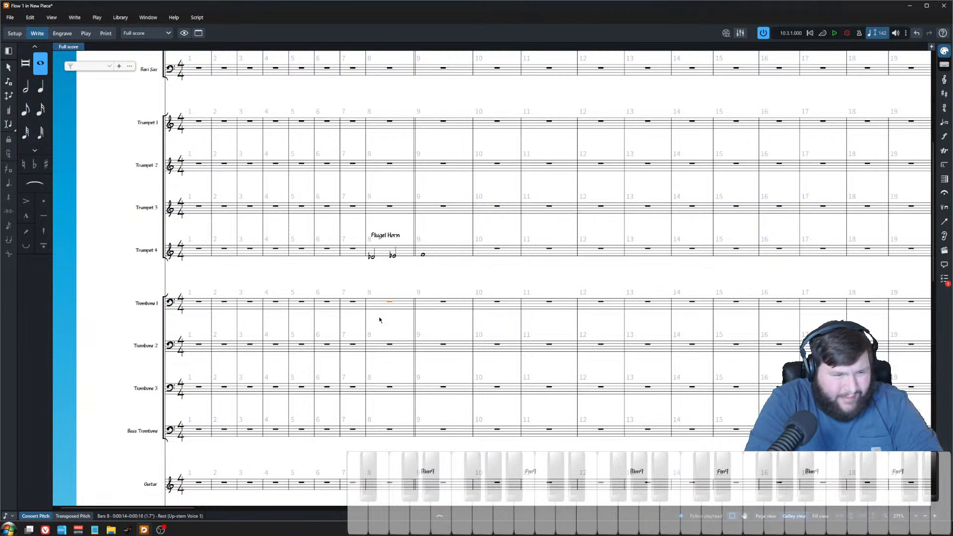
# Step: Add the pickup line to Tenor 1 from bar 8, making its bar 9 note a whole note
pyautogui.scroll(5, 379, 325)
pyautogui.scroll(-3, 371, 236)
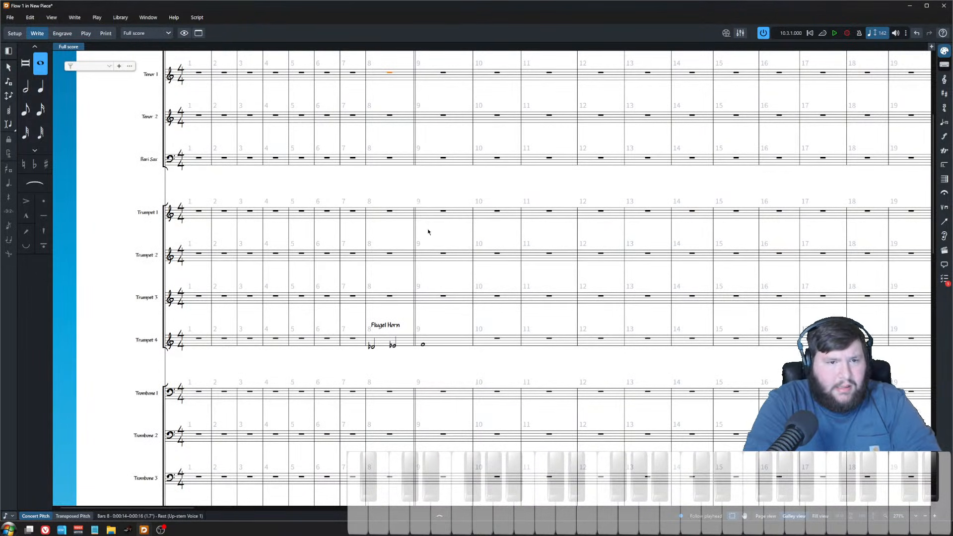
pyautogui.hotkey('shift', 'n')
pyautogui.press('6')
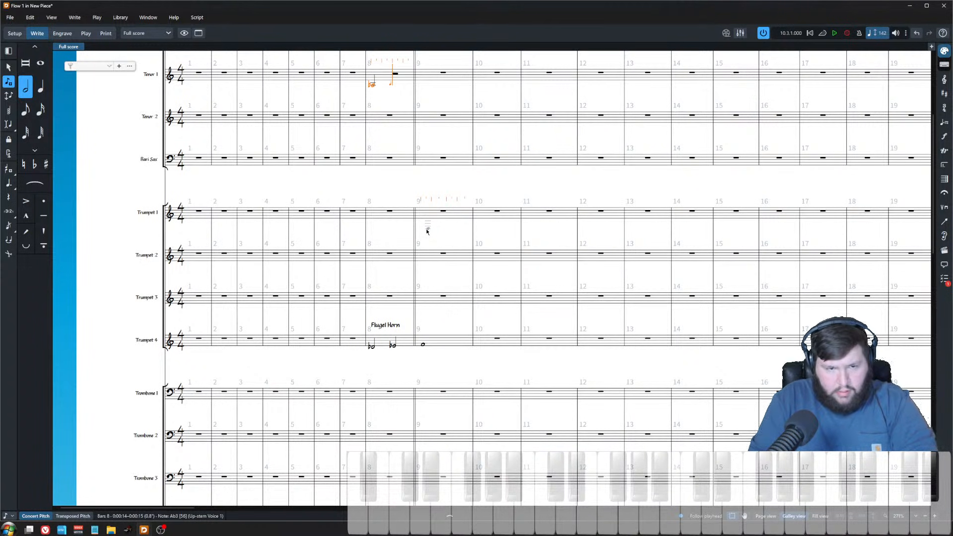
pyautogui.press('Escape')
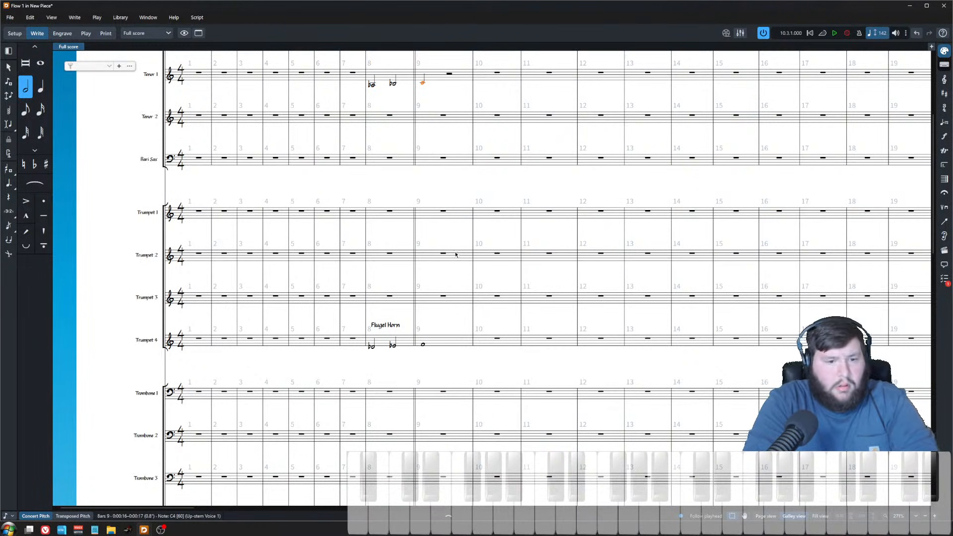
pyautogui.press('7')
# Step: Input a half-note line starting on G in Trombone 2 at bar 8, leading into a long note in bar 9
pyautogui.click(391, 393)
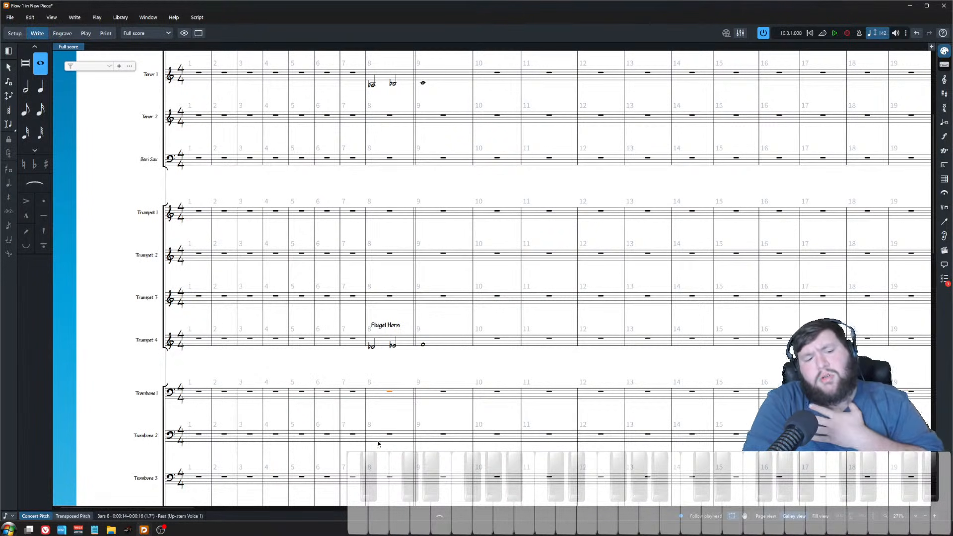
pyautogui.press('Return')
pyautogui.press('6')
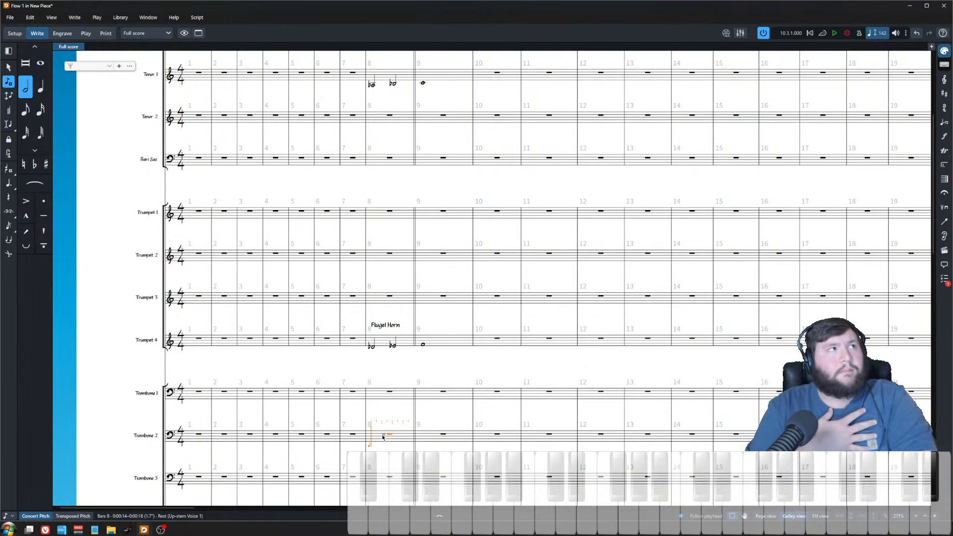
pyautogui.press('g')
pyautogui.press('8')
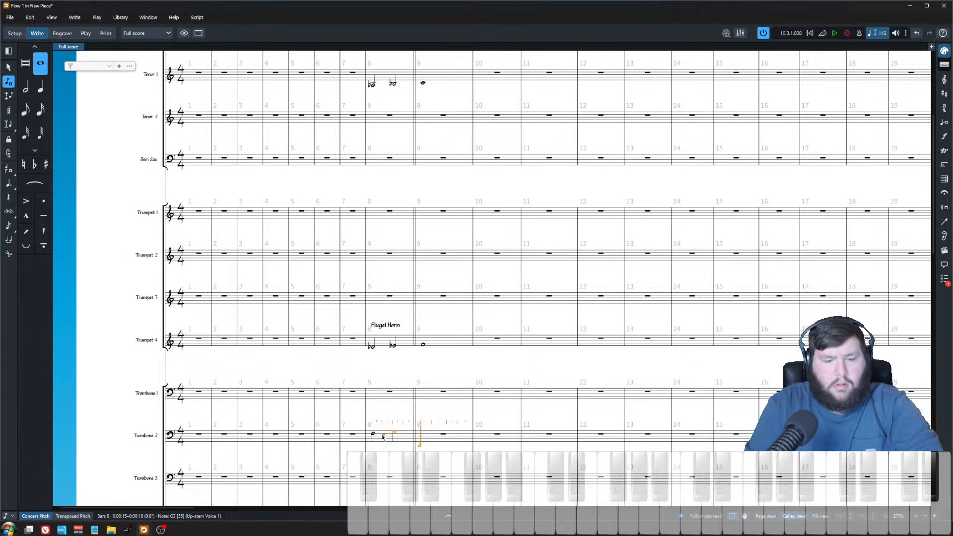
pyautogui.press('Escape')
# Step: Add an mp crescendo to mf dynamic across the pickups in Tenor 1, Trumpet 4 and Trombone 2
pyautogui.click(374, 434)
pyautogui.keyDown('ctrl'); pyautogui.click(372, 84); pyautogui.keyUp('ctrl')
pyautogui.keyDown('ctrl'); pyautogui.click(371, 346); pyautogui.keyUp('ctrl')
pyautogui.keyDown('shift'); pyautogui.click(395, 434); pyautogui.keyUp('shift')
pyautogui.hotkey('shift', 'd')
pyautogui.write('mp<')
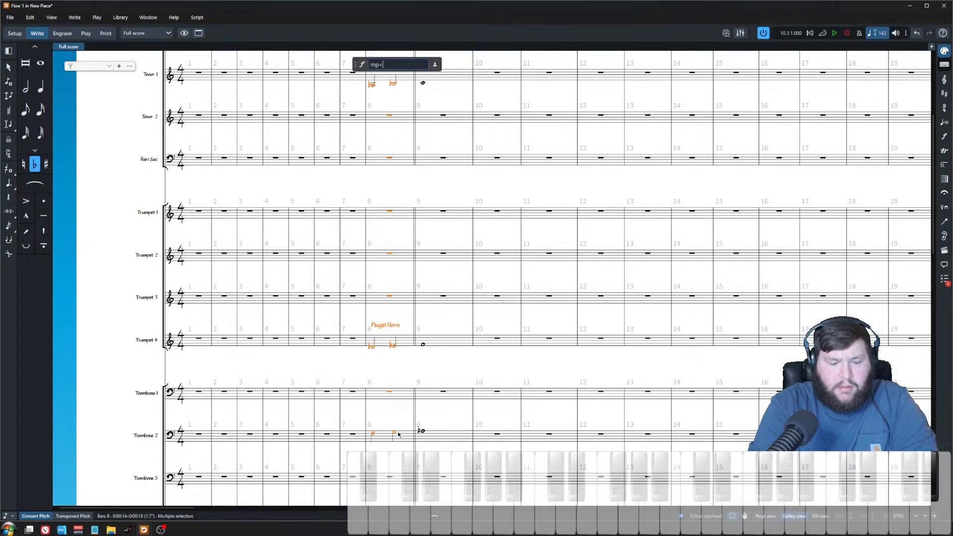
pyautogui.write('mf')
pyautogui.press('Return')
pyautogui.press('Escape')
# Step: Play back the pickup section from bar 8
pyautogui.click(372, 86)
pyautogui.press('p')
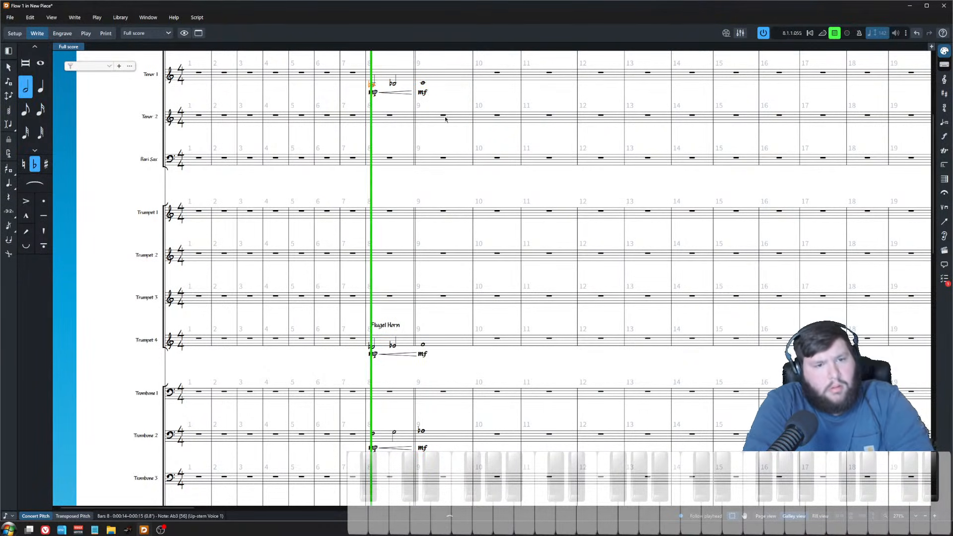
pyautogui.press('Escape')
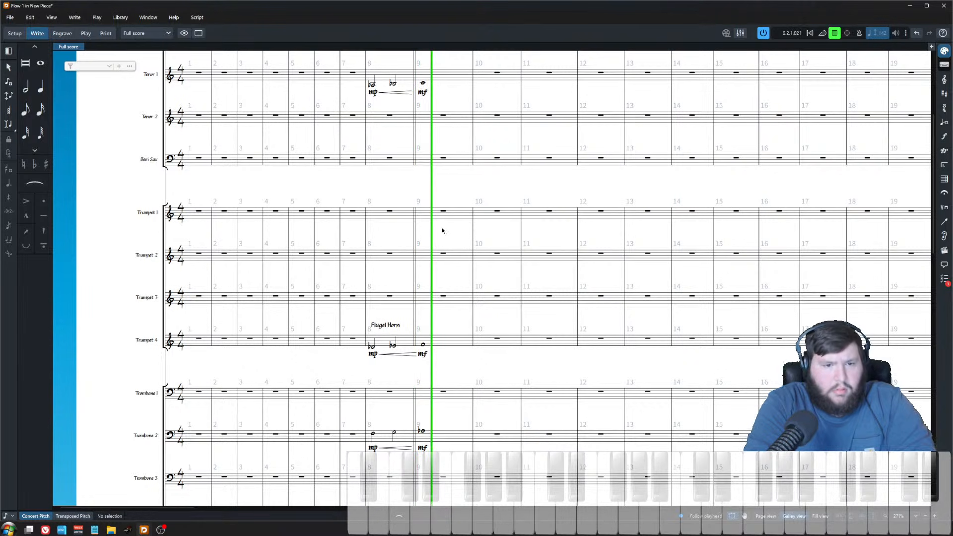
pyautogui.press('space')
# Step: Move the Fm9 chord symbol from bar 11 to bar 10 and paste a Bbm9 chord symbol at bar 11
pyautogui.hotkey('ctrl', '-')
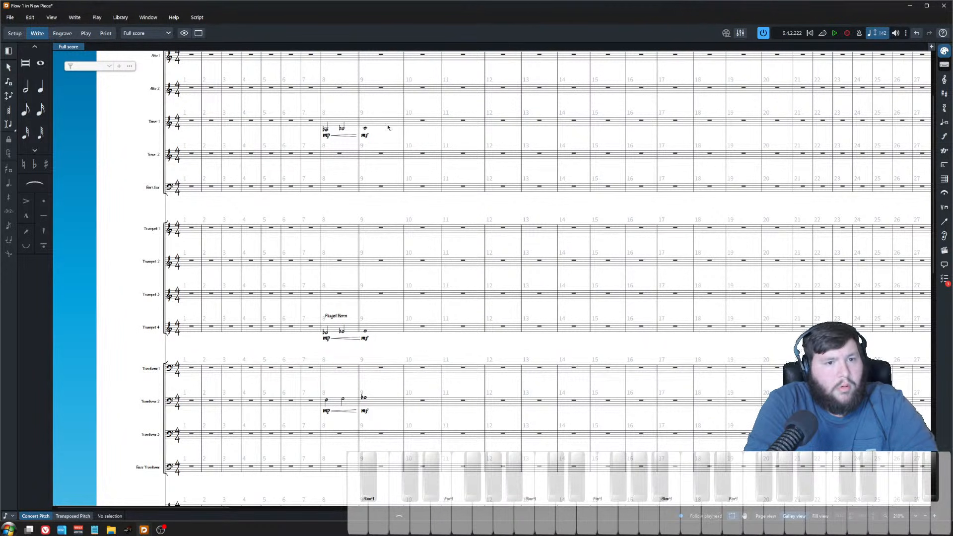
pyautogui.press('z')
pyautogui.press('z')
pyautogui.scroll(-6, 411, 238)
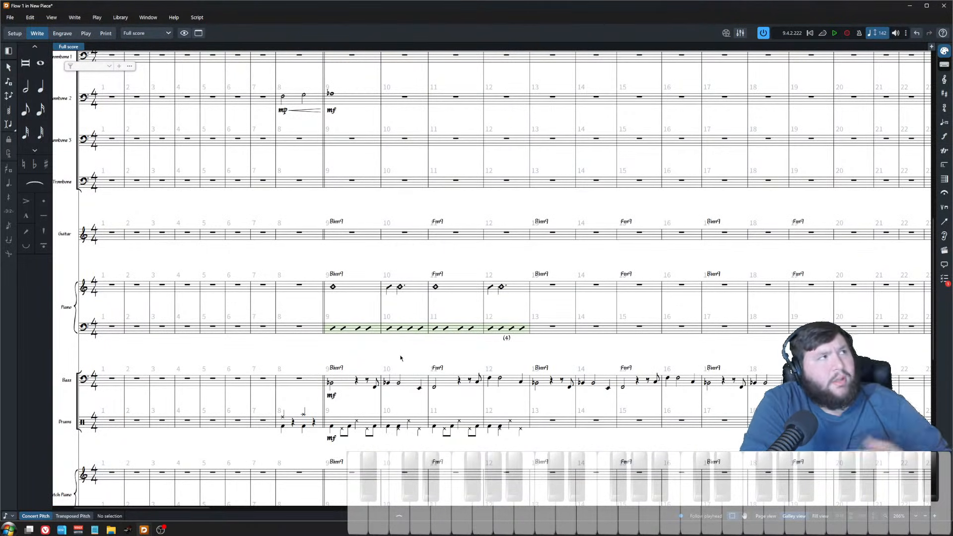
pyautogui.press('z')
pyautogui.press('z')
pyautogui.click(421, 273)
pyautogui.hotkey('ctrl', 'x')
pyautogui.click(353, 290)
pyautogui.hotkey('ctrl', 'v')
pyautogui.click(281, 273)
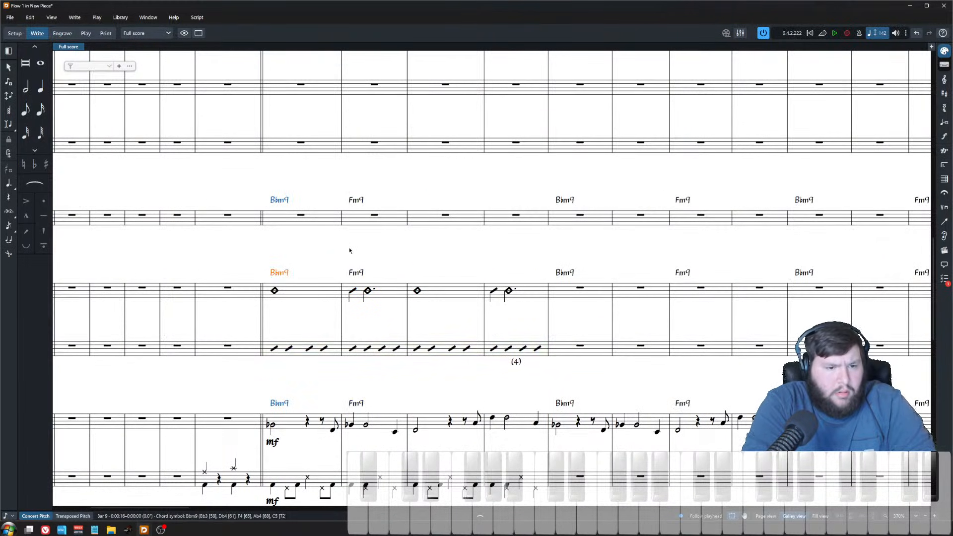
pyautogui.click(417, 291)
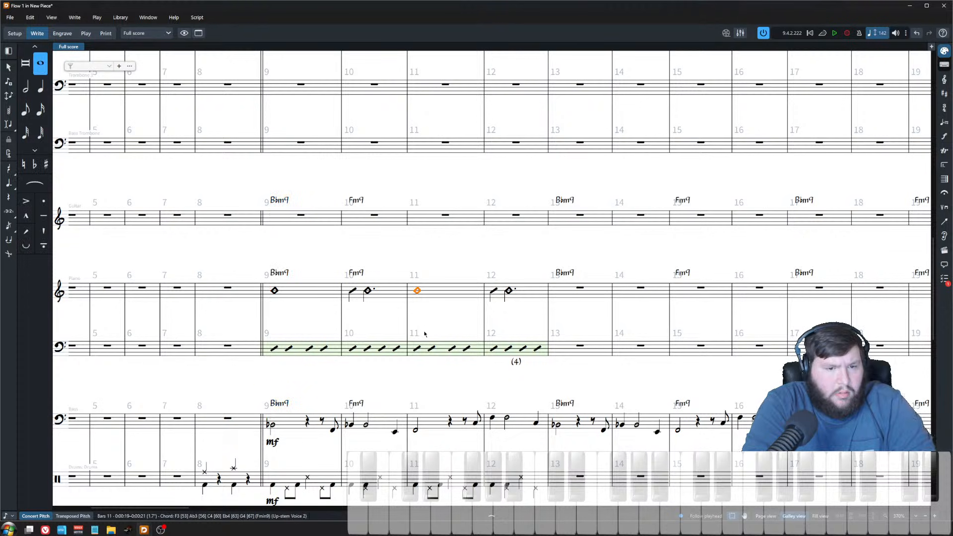
pyautogui.hotkey('ctrl', 'v')
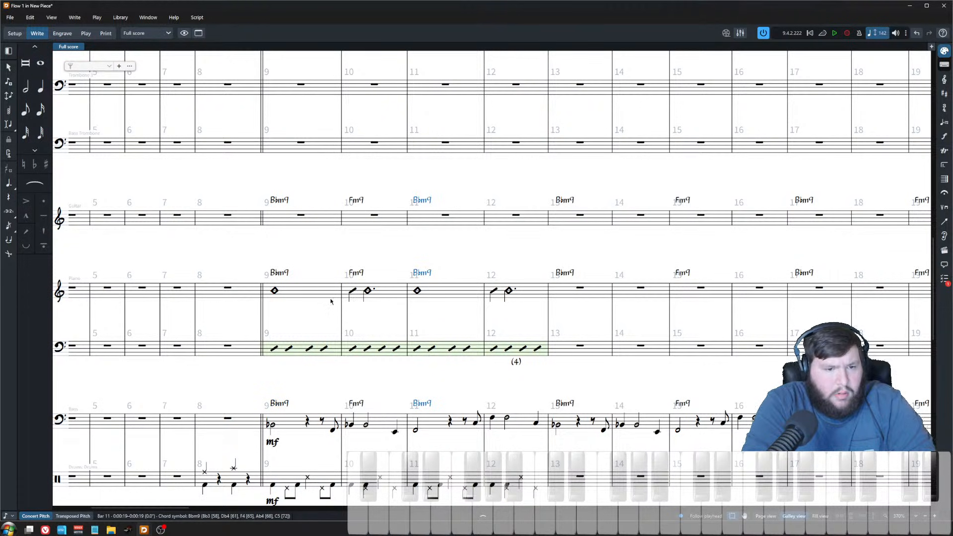
# Step: Inspect the piano voicings and chord symbols across bars 9 to 12
pyautogui.click(274, 291)
pyautogui.click(417, 291)
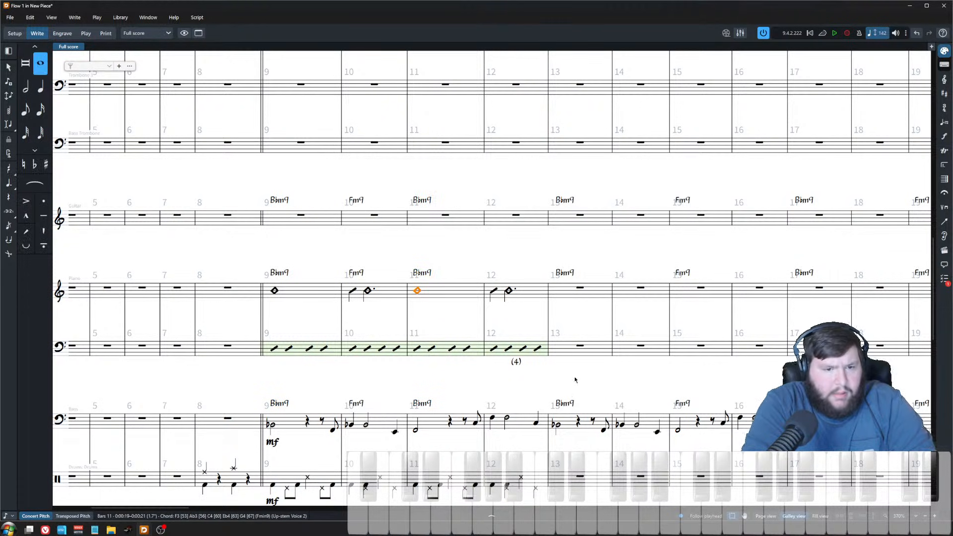
pyautogui.keyDown('ctrl'); pyautogui.click(493, 291); pyautogui.keyUp('ctrl')
pyautogui.click(509, 291)
pyautogui.keyDown('ctrl'); pyautogui.click(493, 291); pyautogui.keyUp('ctrl')
pyautogui.click(351, 292)
pyautogui.hotkey('shift', 'Right')
pyautogui.click(394, 257)
pyautogui.scroll(-2, 380, 396)
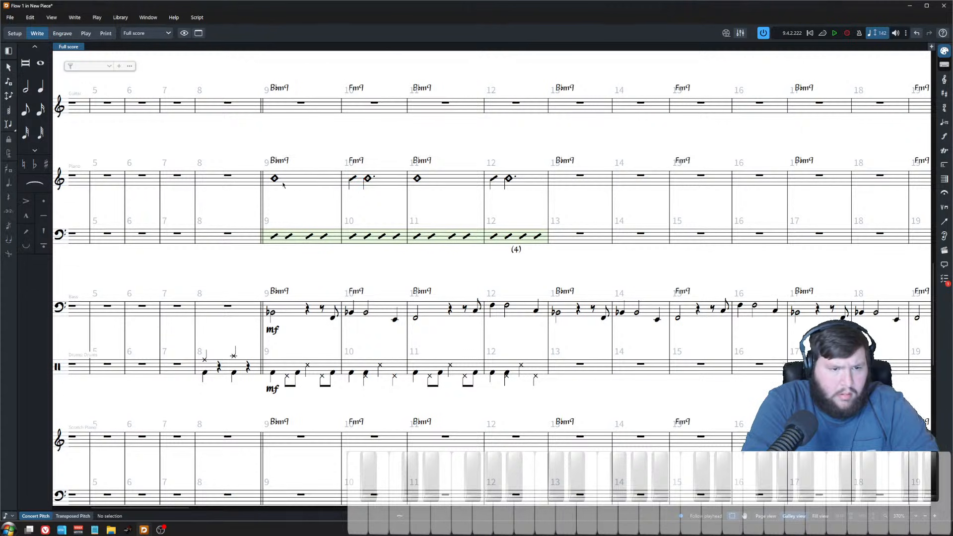
# Step: Transpose the bass notes at the end of bar 9 and through bar 10 to outline the Fm9 chord
pyautogui.click(271, 313)
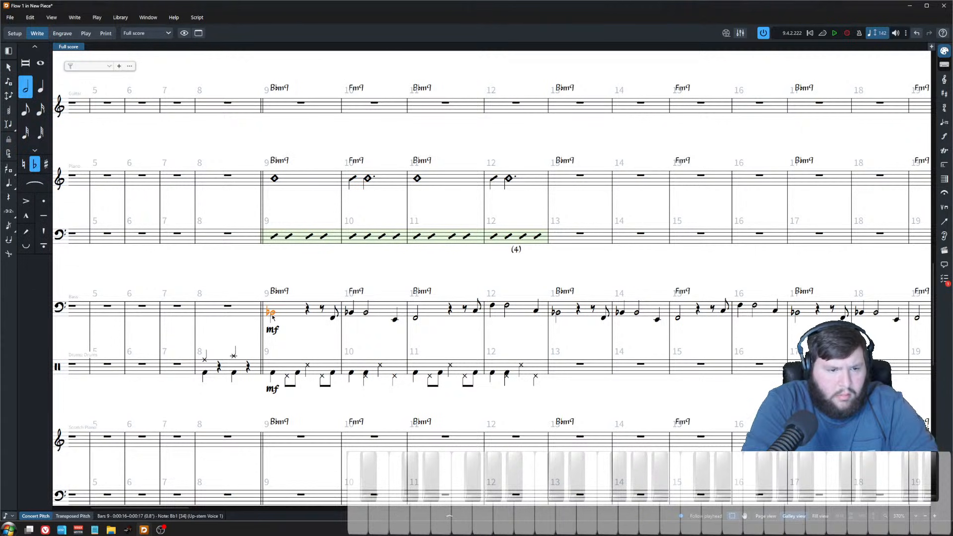
pyautogui.click(333, 318)
pyautogui.hotkey('alt', 'Up')
pyautogui.hotkey('alt', 'Up')
pyautogui.hotkey('alt', 'Up')
pyautogui.press('Right')
pyautogui.hotkey('alt', 'Down')
pyautogui.hotkey('alt', 'Down')
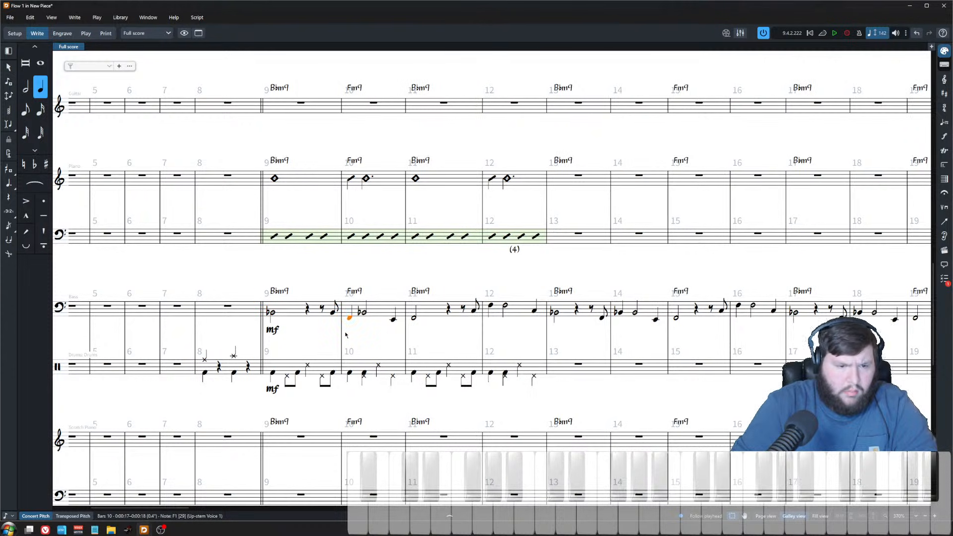
pyautogui.press('Right')
pyautogui.hotkey('alt', 'Down')
pyautogui.hotkey('alt', 'Down')
pyautogui.hotkey('alt', 'Down')
pyautogui.press('Right')
pyautogui.hotkey('alt', 'Up')
pyautogui.hotkey('alt', 'Up')
pyautogui.hotkey('alt', 'Up')
pyautogui.hotkey('alt', 'Up')
pyautogui.hotkey('alt', 'Up')
pyautogui.hotkey('alt', 'Up')
# Step: Copy the bass line of bars 9–10 and repeat it onward through bar 20
pyautogui.click(285, 315)
pyautogui.keyDown('shift'); pyautogui.click(383, 318); pyautogui.keyUp('shift')
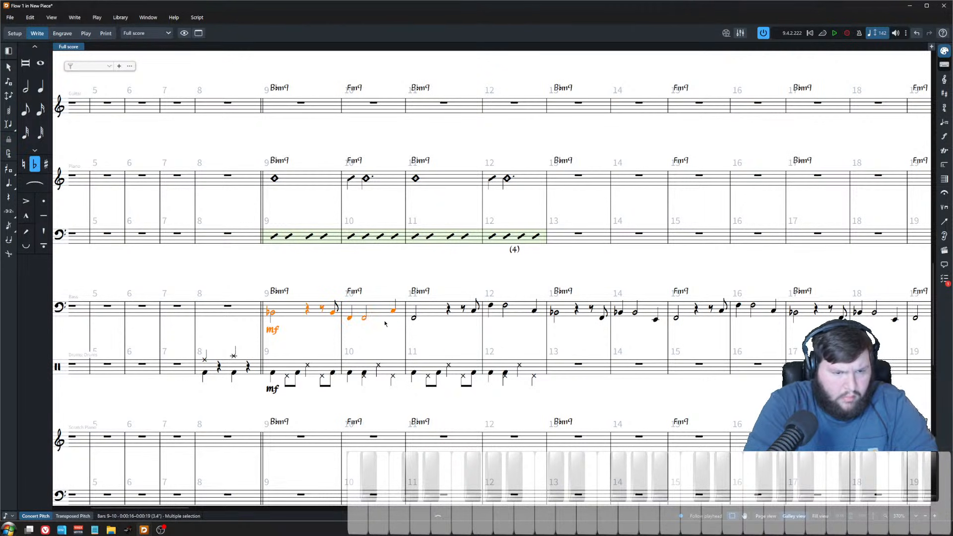
pyautogui.hotkey('ctrl', 'c')
pyautogui.press('Right')
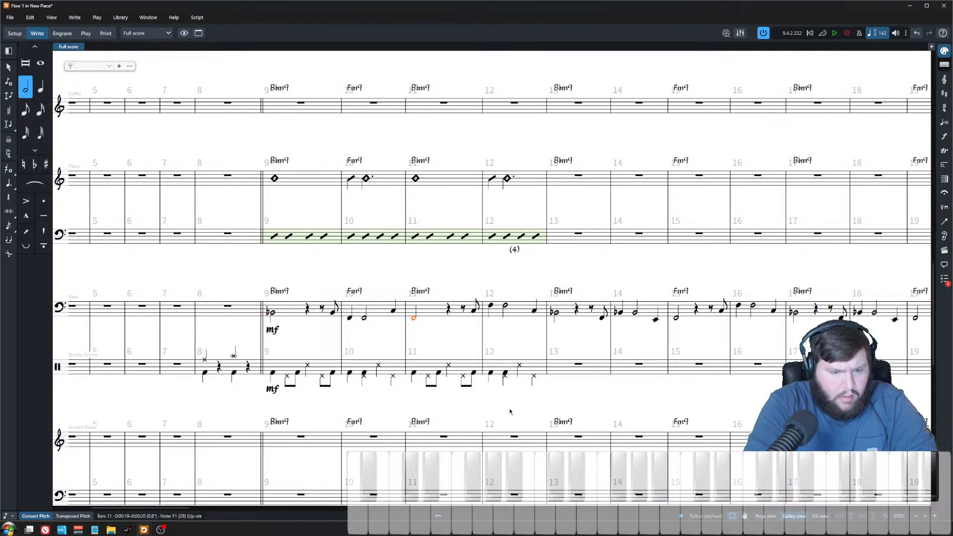
pyautogui.hotkey('ctrl', 'v')
pyautogui.press('r')
pyautogui.press('r')
pyautogui.press('r')
pyautogui.press('r')
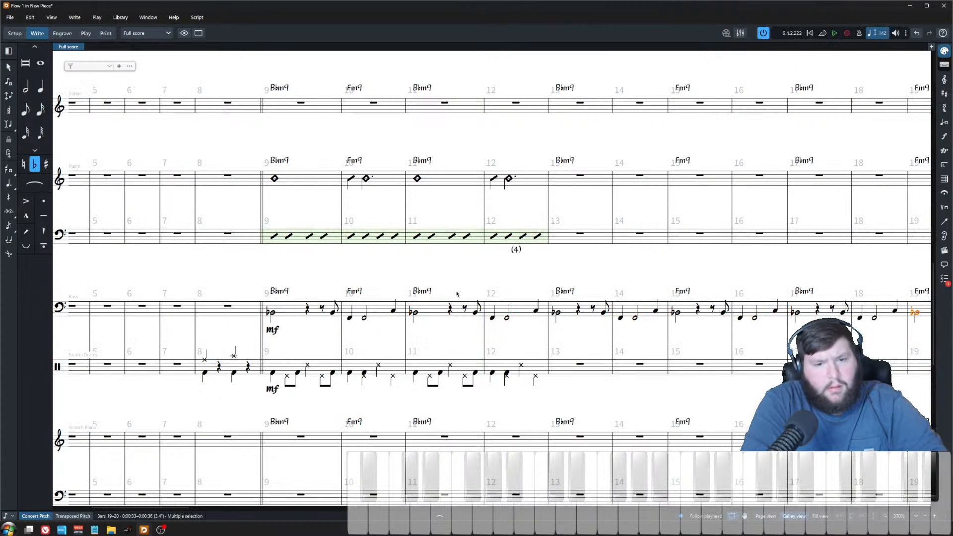
pyautogui.press('Escape')
# Step: Play back the score from bar 8 with the revised bass line
pyautogui.click(204, 373)
pyautogui.scroll(10, 419, 329)
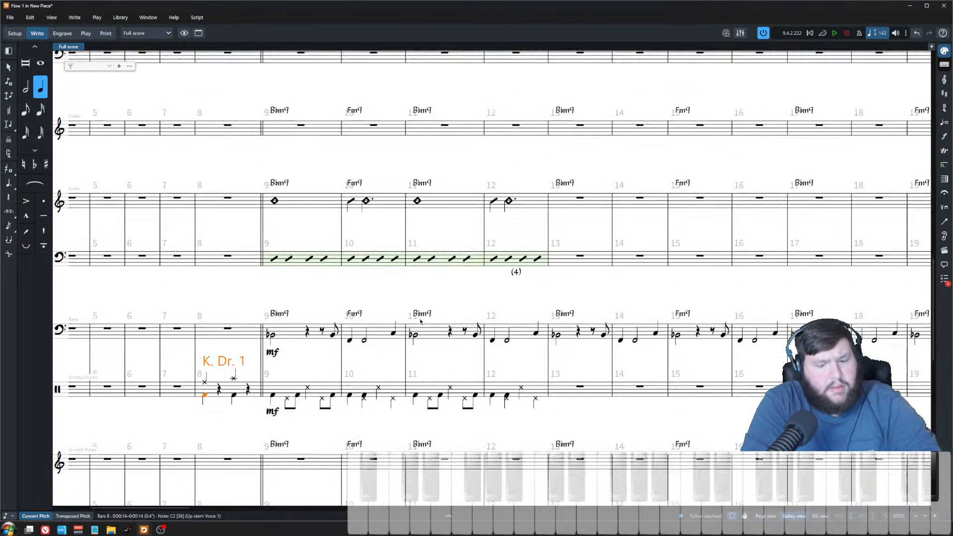
pyautogui.press('space')
pyautogui.scroll(-4, 409, 312)
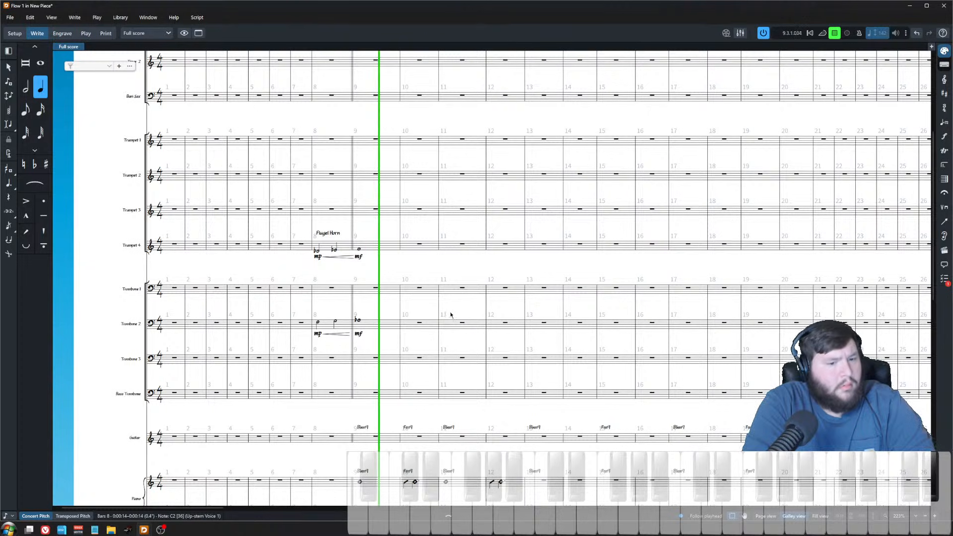
pyautogui.press('space')
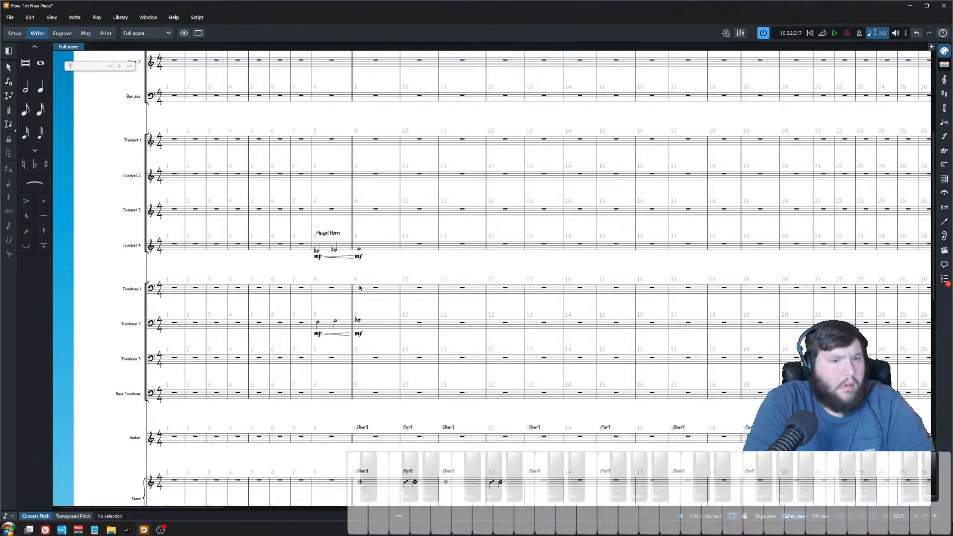
# Step: Shorten the bar 9 notes in Trumpet 4, Trombone 2 and Tenor 1 to half notes
pyautogui.scroll(4, 422, 318)
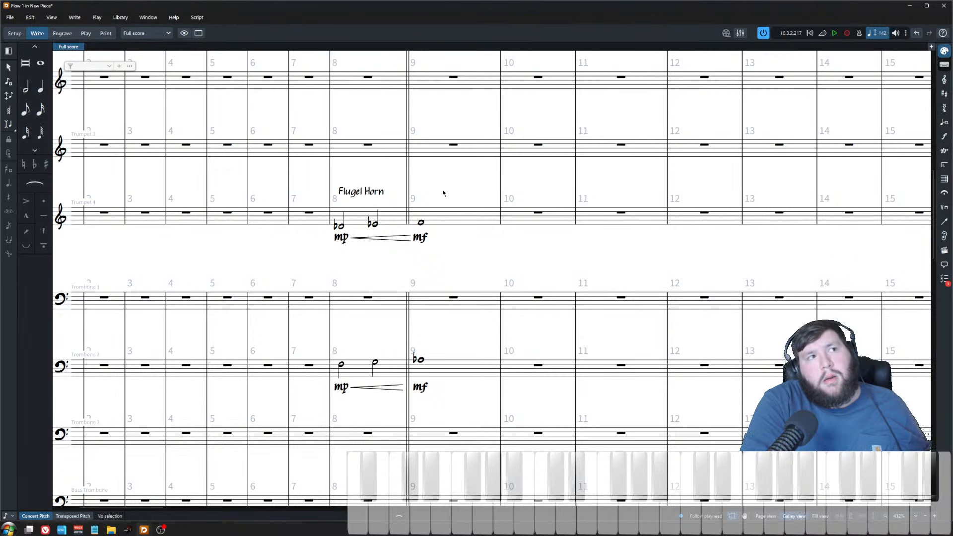
pyautogui.click(421, 222)
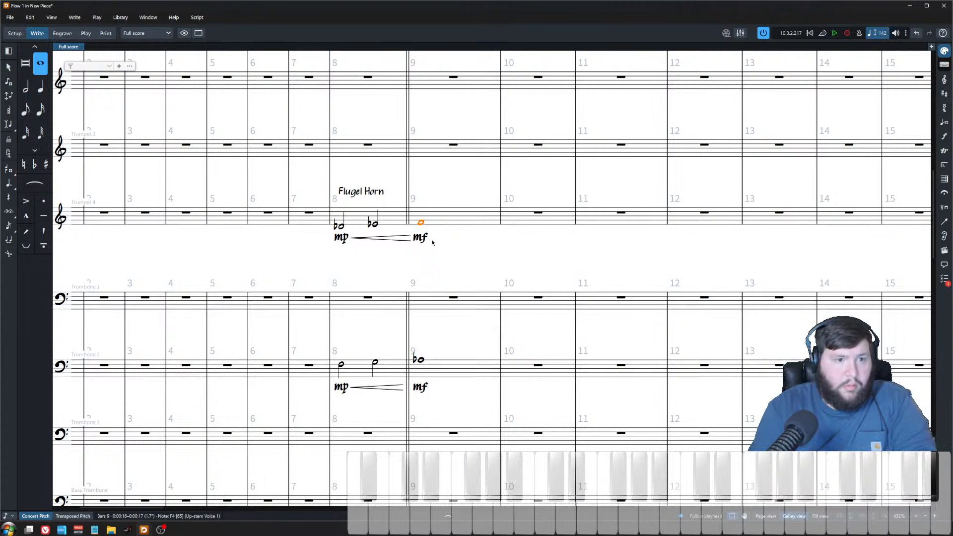
pyautogui.keyDown('ctrl'); pyautogui.click(418, 359); pyautogui.keyUp('ctrl')
pyautogui.scroll(5, 419, 199)
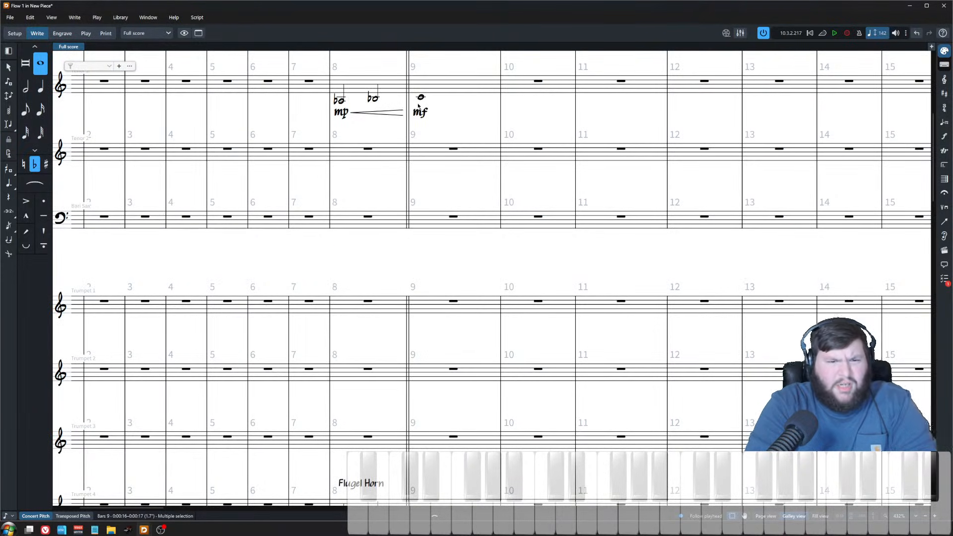
pyautogui.click(421, 97)
pyautogui.press('6')
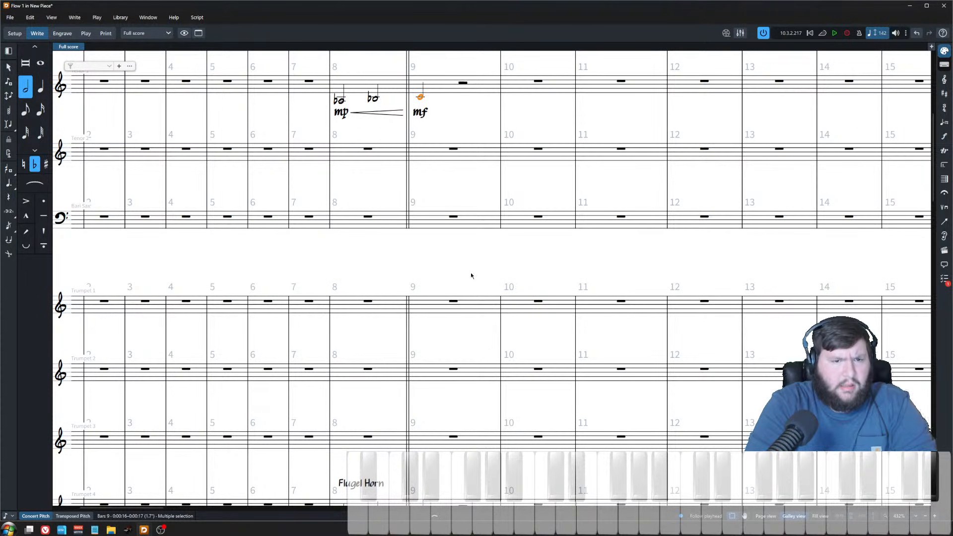
pyautogui.scroll(-10, 432, 347)
pyautogui.scroll(4, 451, 287)
pyautogui.press('Escape')
# Step: Input eighth notes Db and Eb in the second half of Trumpet 4's bar 9
pyautogui.click(465, 199)
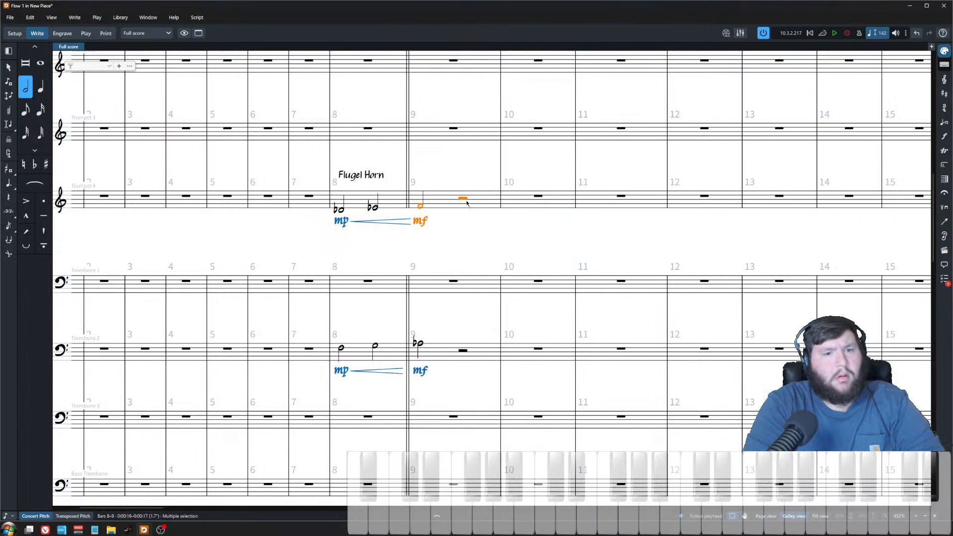
pyautogui.hotkey('shift', 'n')
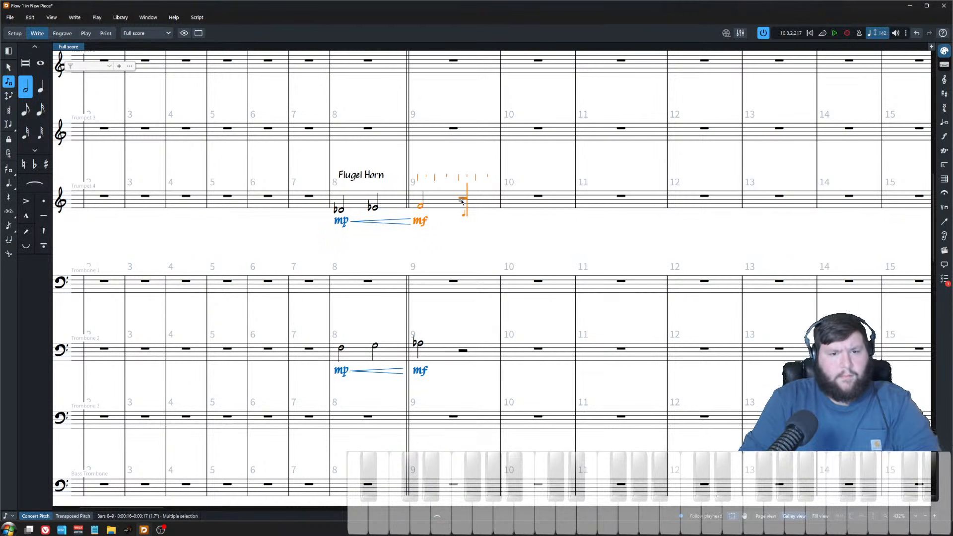
pyautogui.press('4')
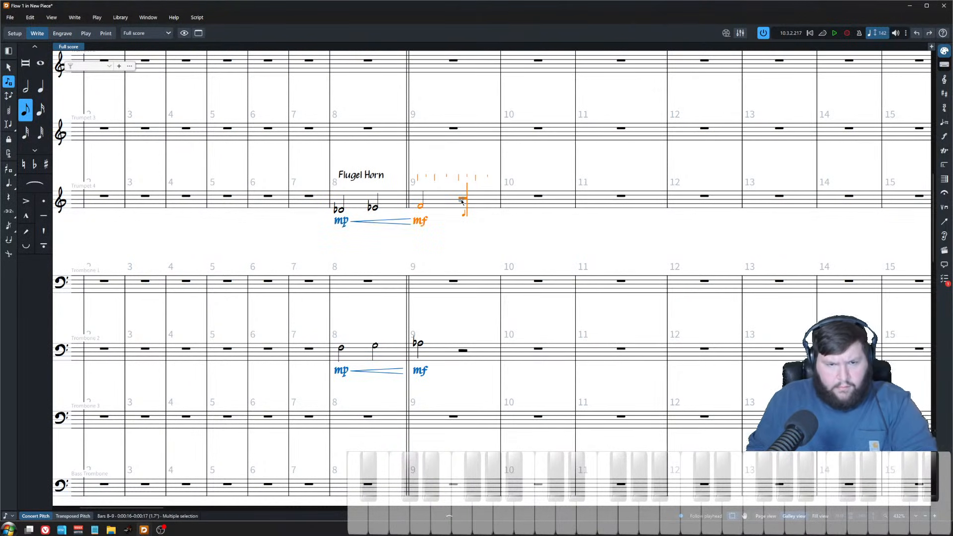
pyautogui.press('-')
pyautogui.press('d')
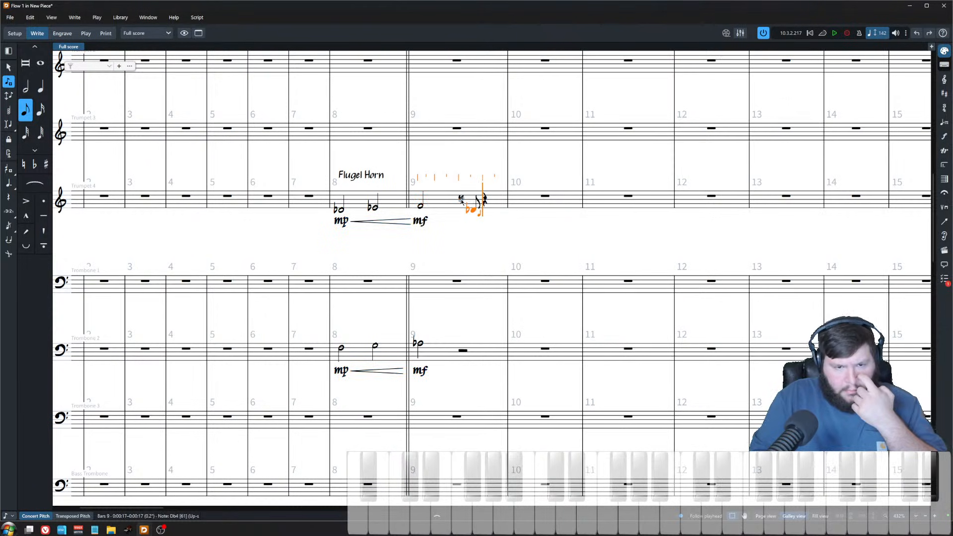
pyautogui.press('-')
pyautogui.press('e')
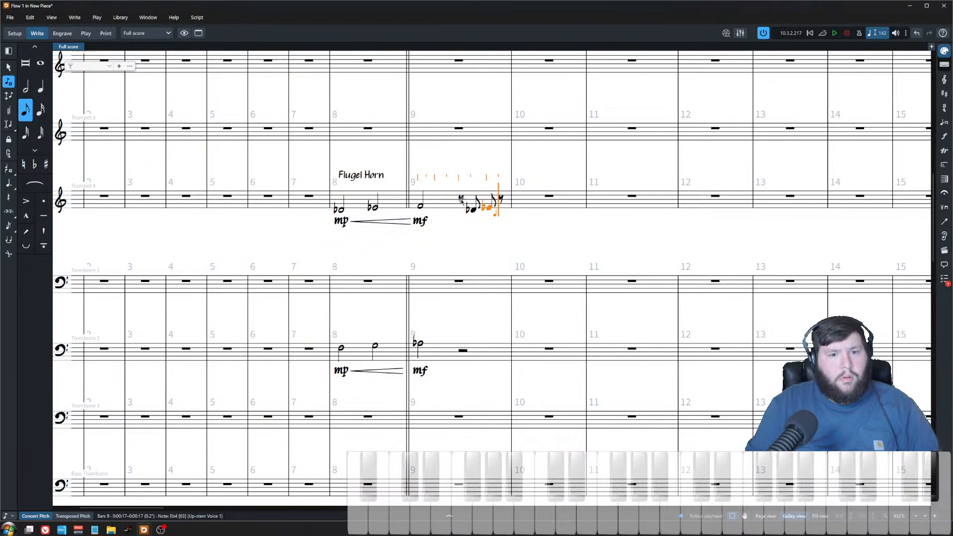
pyautogui.press('Escape')
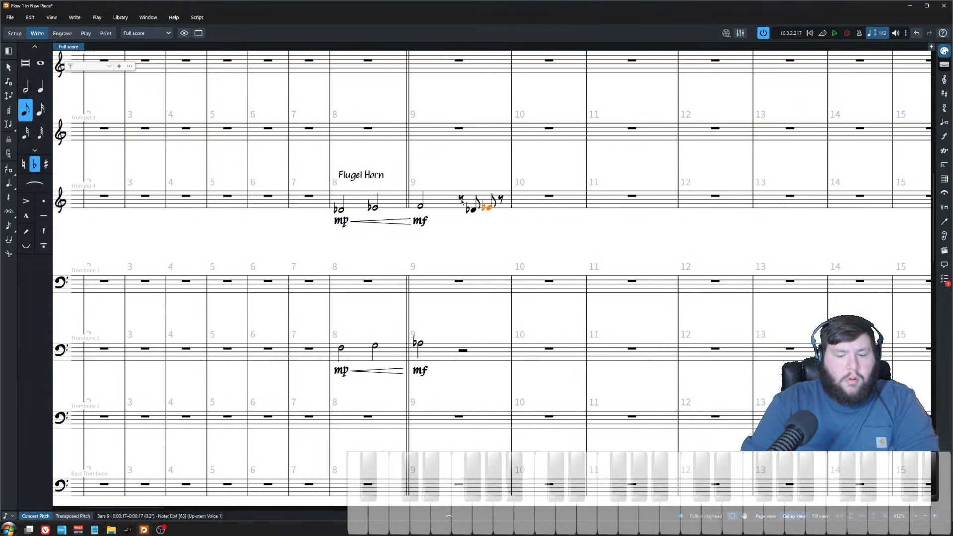
# Step: Move Trumpet 4's two bar 9 eighth notes one eighth later in the bar
pyautogui.hotkey('shift', 'Left')
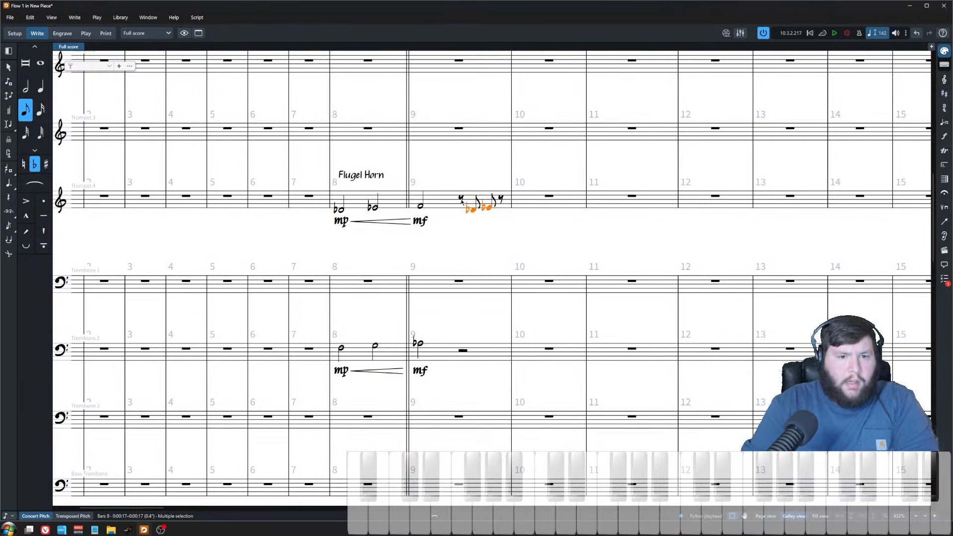
pyautogui.hotkey('alt', 'Right')
pyautogui.press('Up')
pyautogui.press('Escape')
# Step: Input a quarter-note F followed by a C at the start of Trumpet 4's bar 10
pyautogui.click(539, 197)
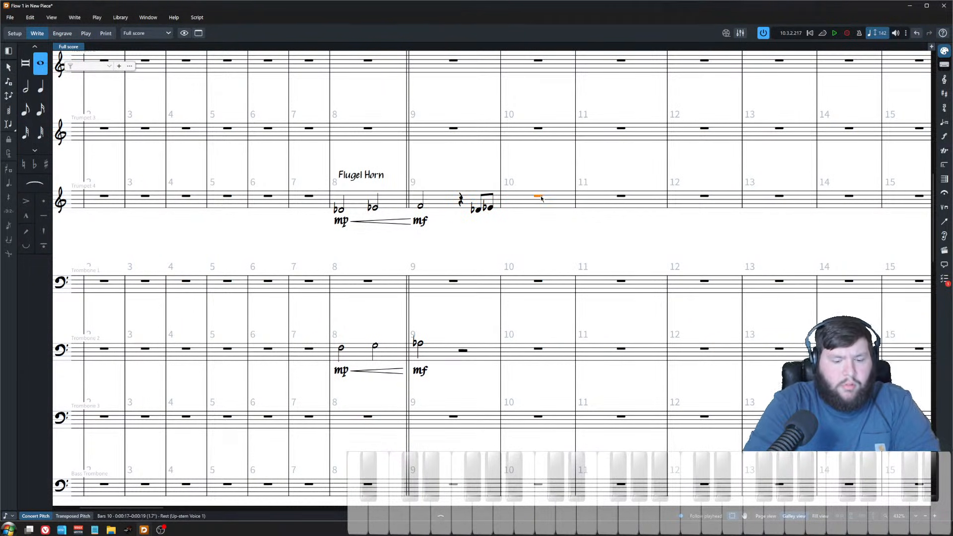
pyautogui.hotkey('shift', 'n')
pyautogui.press('f')
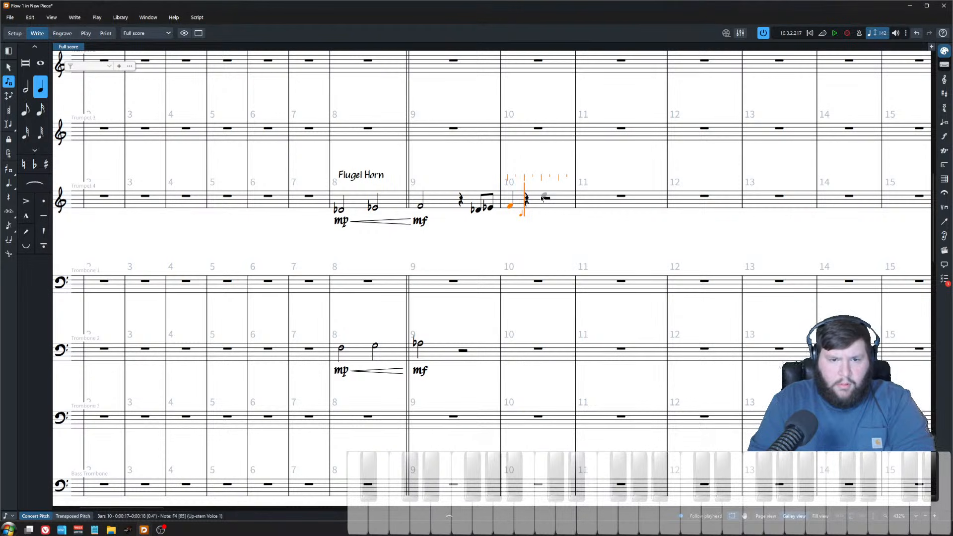
pyautogui.press('c')
pyautogui.press('Escape')
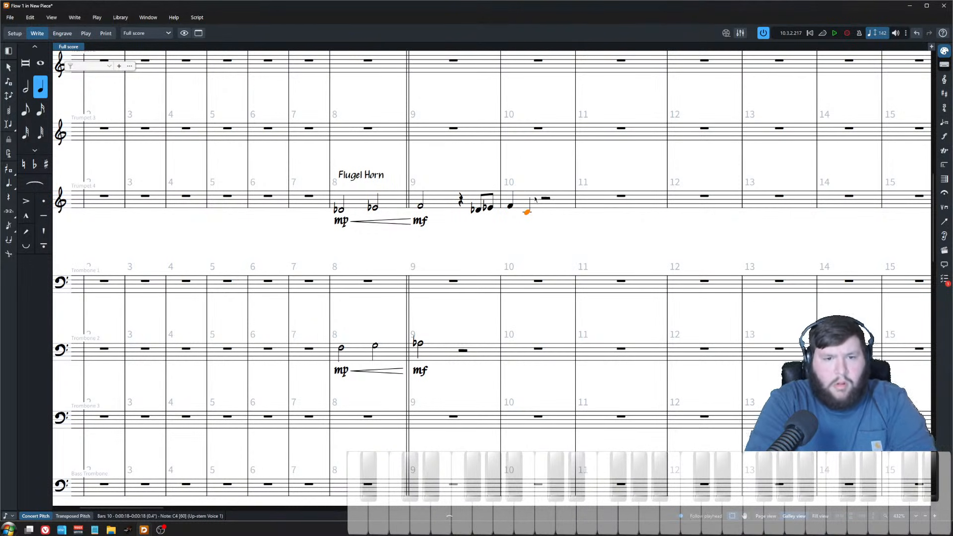
# Step: Add a wavy jazz glissando from the bar 10 F to the C and lengthen the C to a half note
pyautogui.click(510, 206)
pyautogui.hotkey('ctrl', 'shift', 'o')
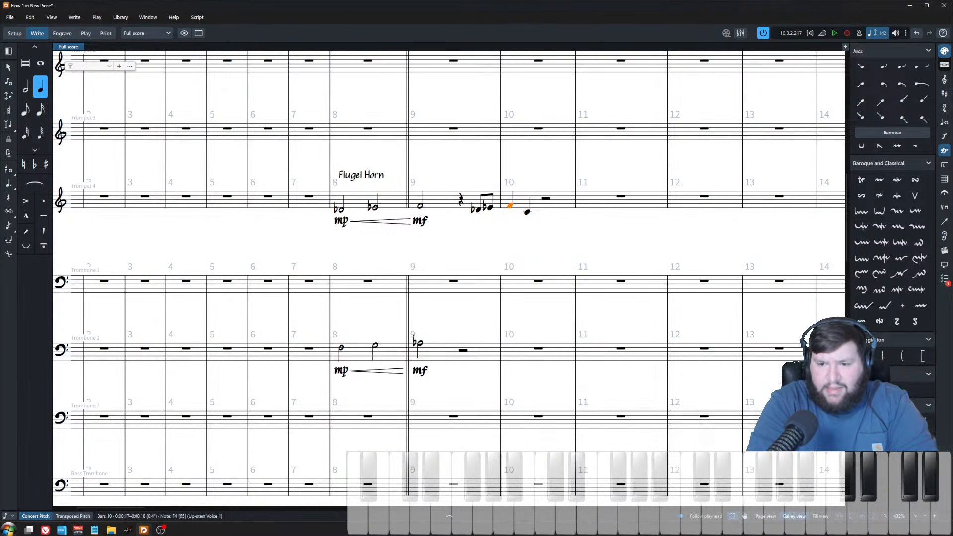
pyautogui.click(531, 168)
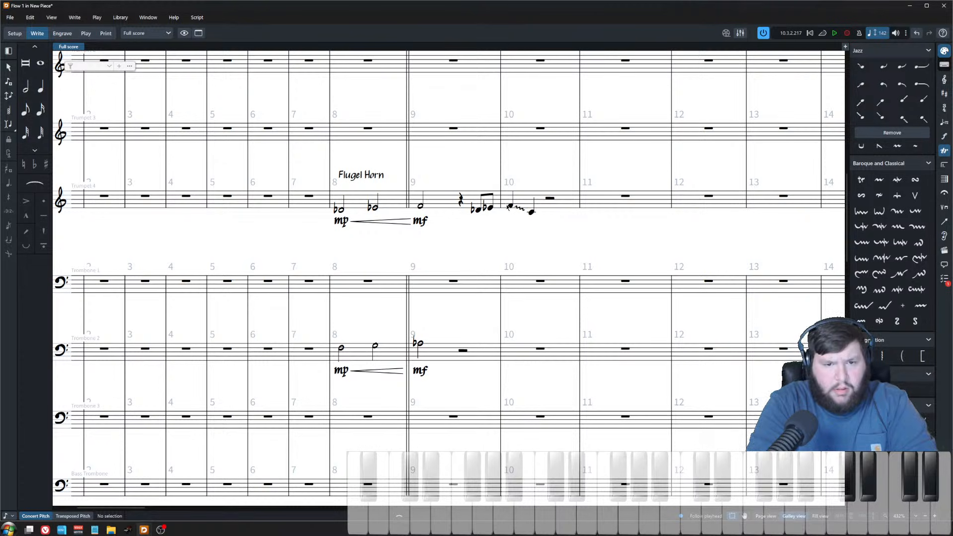
pyautogui.click(522, 205)
pyautogui.press('Escape')
pyautogui.click(532, 213)
pyautogui.hotkey('shift', 'alt', 'Right')
pyautogui.hotkey('shift', 'alt', 'Right')
pyautogui.press('Escape')
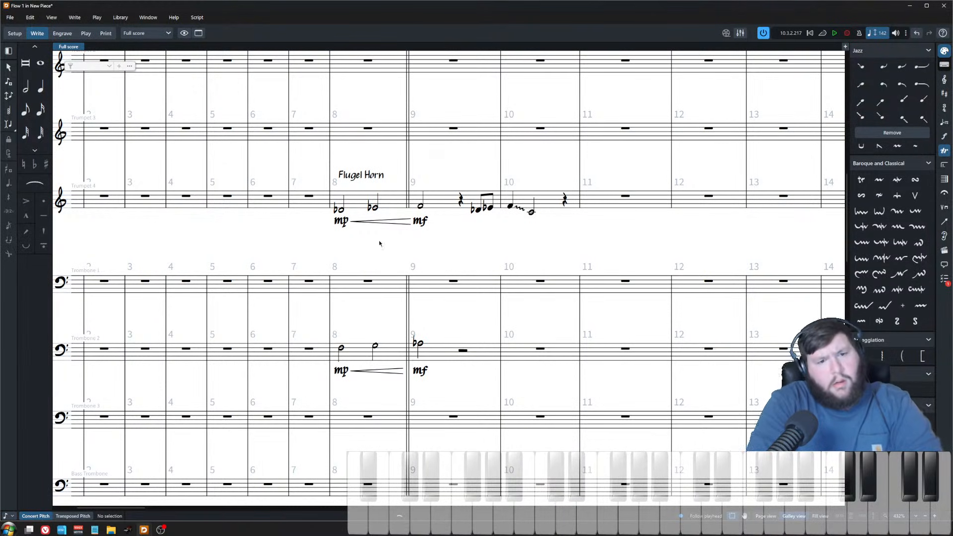
# Step: Play back the score from Trumpet 4's bar 8 to hear the new fill
pyautogui.click(342, 212)
pyautogui.press('space')
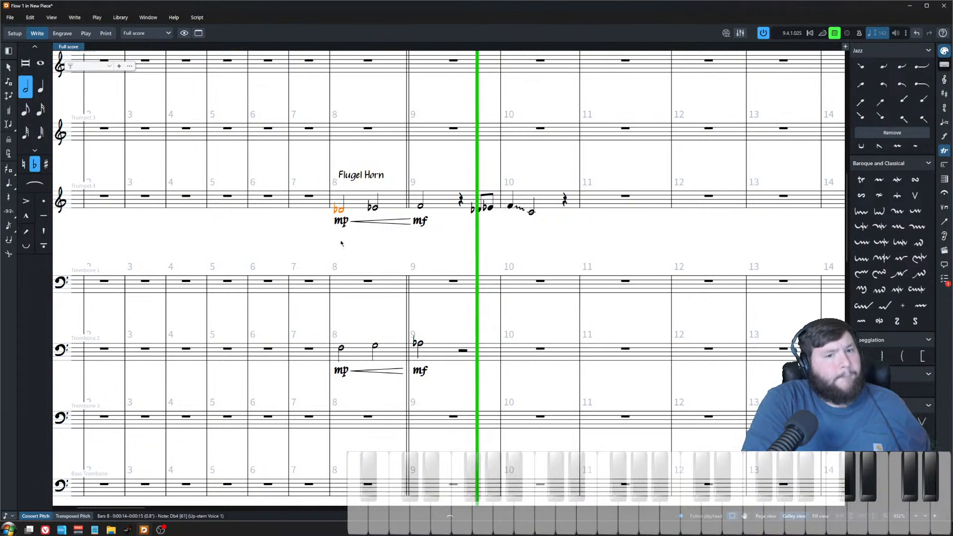
pyautogui.click(505, 250)
pyautogui.press('space')
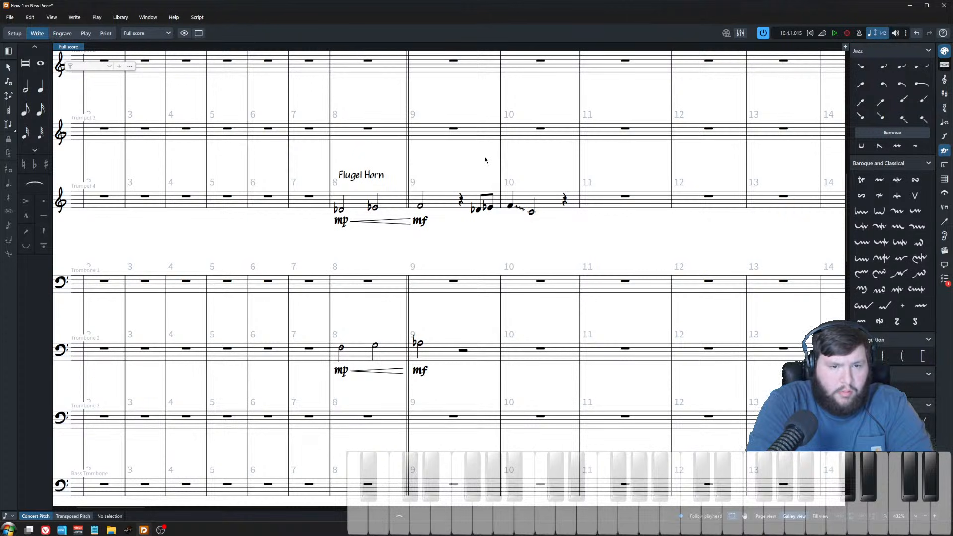
# Step: Paste Trumpet 4's bar 9–10 fill into Tenor 1 starting at bar 9
pyautogui.click(466, 350)
pyautogui.click(464, 202)
pyautogui.keyDown('shift'); pyautogui.click(531, 212); pyautogui.keyUp('shift')
pyautogui.scroll(8, 463, 299)
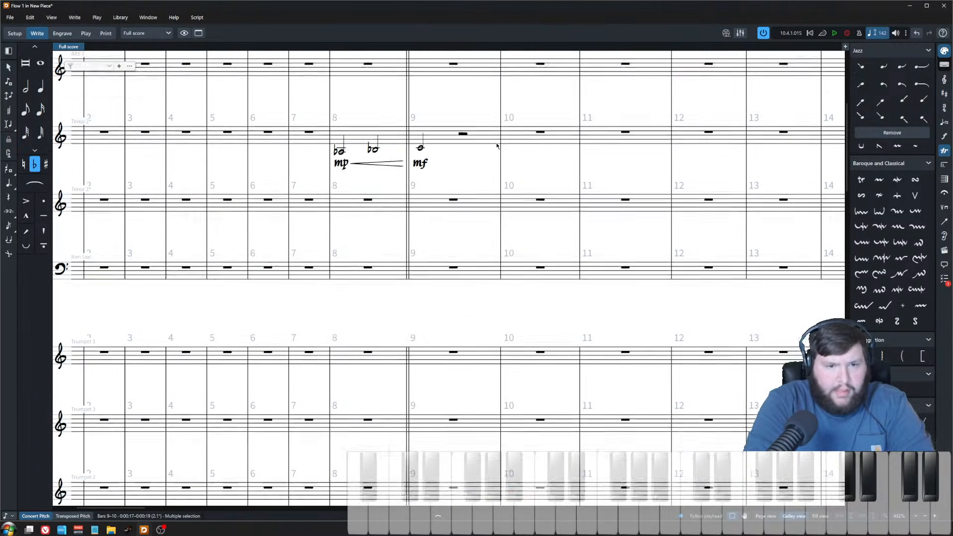
pyautogui.scroll(1, 497, 146)
pyautogui.click(462, 156)
pyautogui.hotkey('ctrl', 'v')
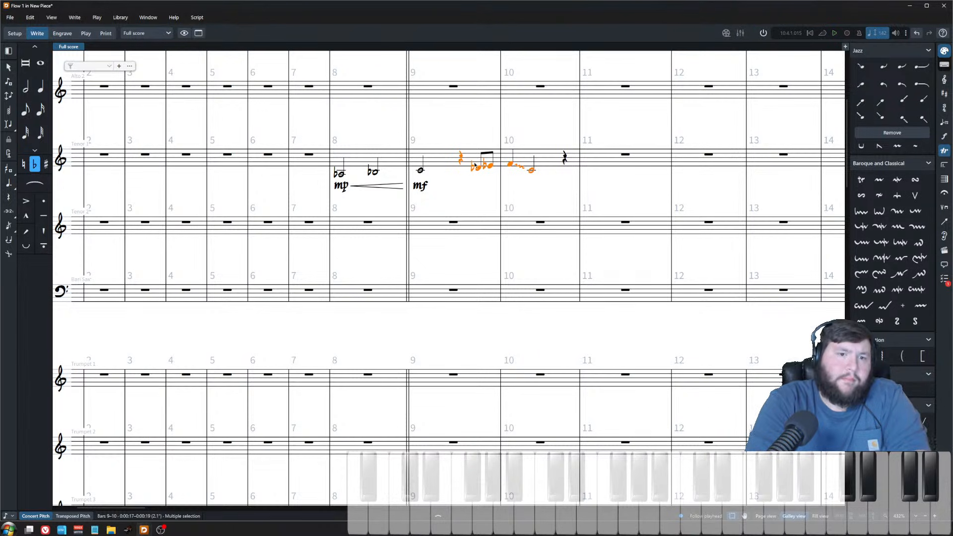
# Step: Transpose the pasted Tenor 1 fill notes down step by step and flatten its final note
pyautogui.click(475, 166)
pyautogui.hotkey('alt', 'Down')
pyautogui.hotkey('alt', 'Down')
pyautogui.hotkey('alt', 'Right')
pyautogui.hotkey('alt', 'Left')
pyautogui.hotkey('alt', 'Down')
pyautogui.hotkey('alt', 'shift', 'Down')
pyautogui.press('Right')
pyautogui.hotkey('alt', 'Down')
pyautogui.hotkey('alt', 'Down')
pyautogui.hotkey('alt', 'Down')
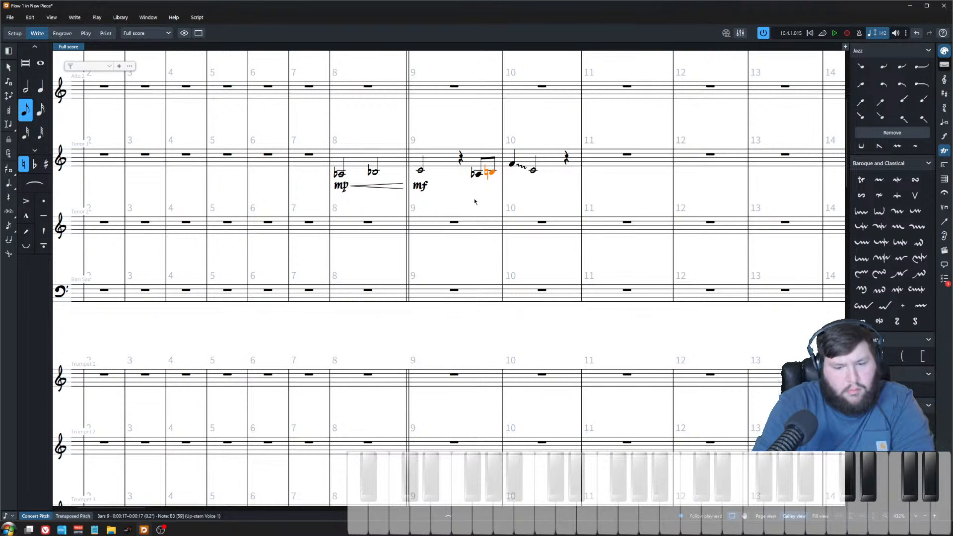
pyautogui.hotkey('alt', 'shift', 'Down')
pyautogui.press('Right')
pyautogui.hotkey('alt', 'Down')
pyautogui.hotkey('alt', 'Down')
pyautogui.hotkey('alt', 'Down')
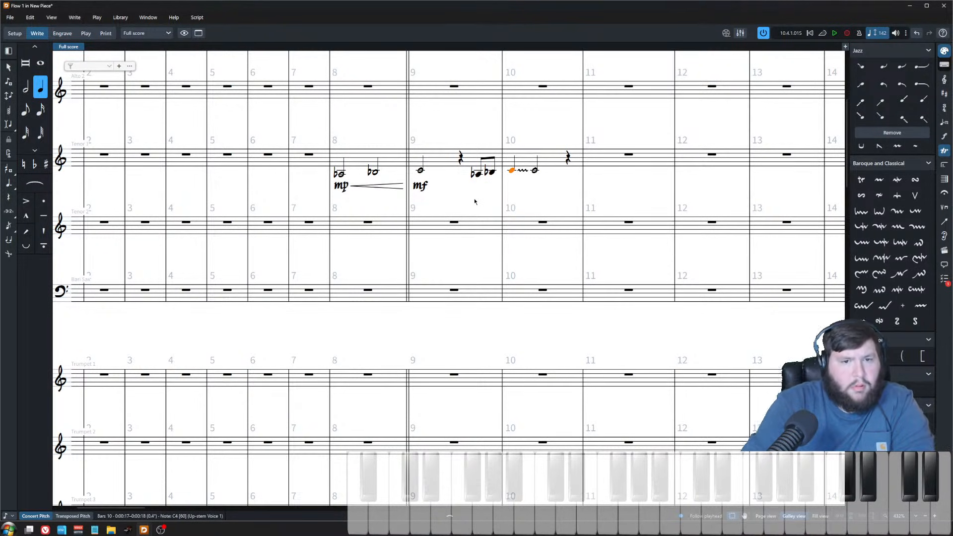
pyautogui.scroll(-6, 487, 347)
pyautogui.scroll(6, 516, 370)
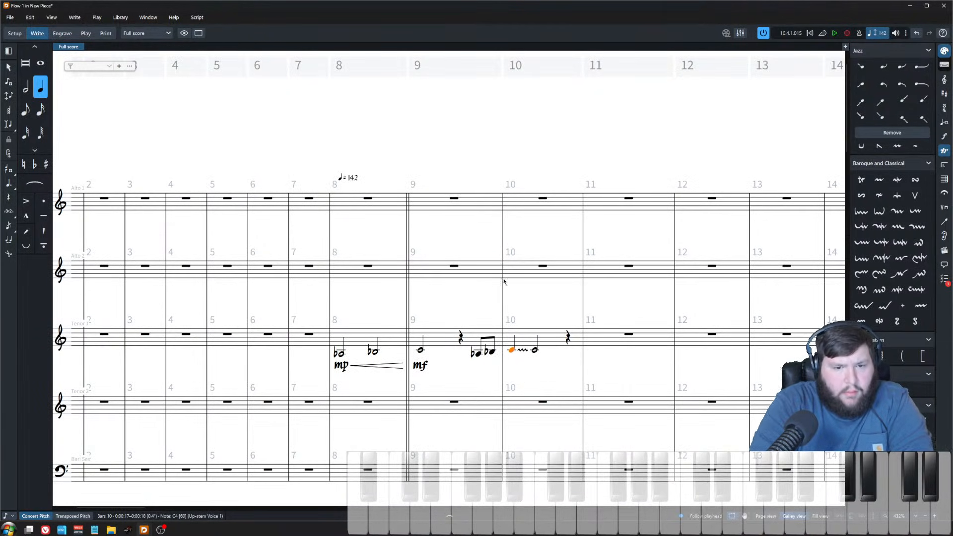
pyautogui.press('Right')
pyautogui.hotkey('alt', 'Down')
pyautogui.hotkey('alt', 'Down')
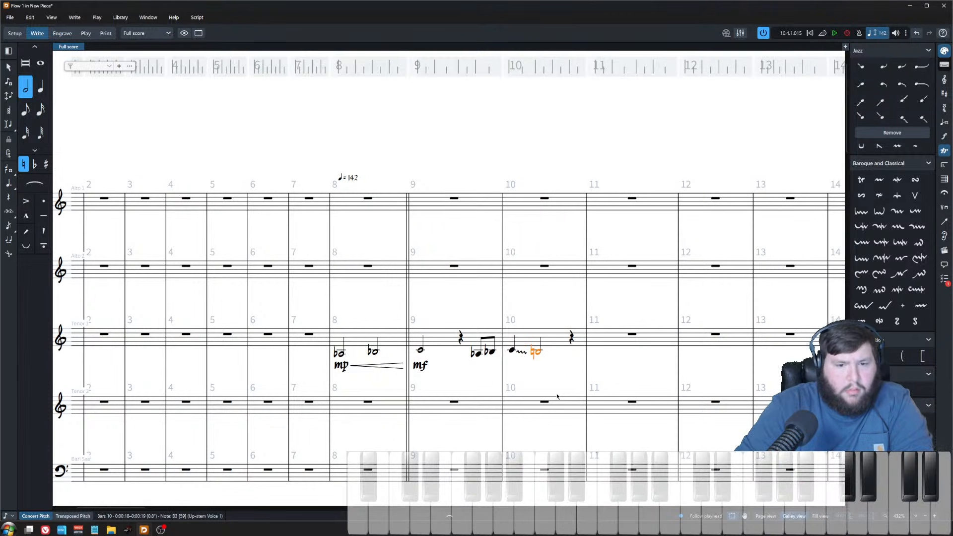
pyautogui.press('-')
# Step: Add an F minor key signature at bar 1
pyautogui.hscroll(-5, 408, 375)
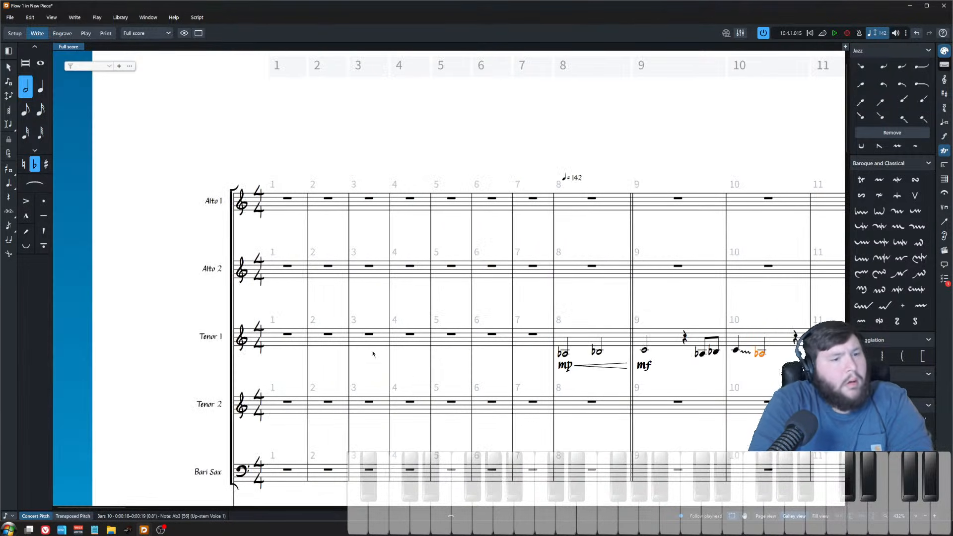
pyautogui.click(287, 266)
pyautogui.hotkey('shift', 'k')
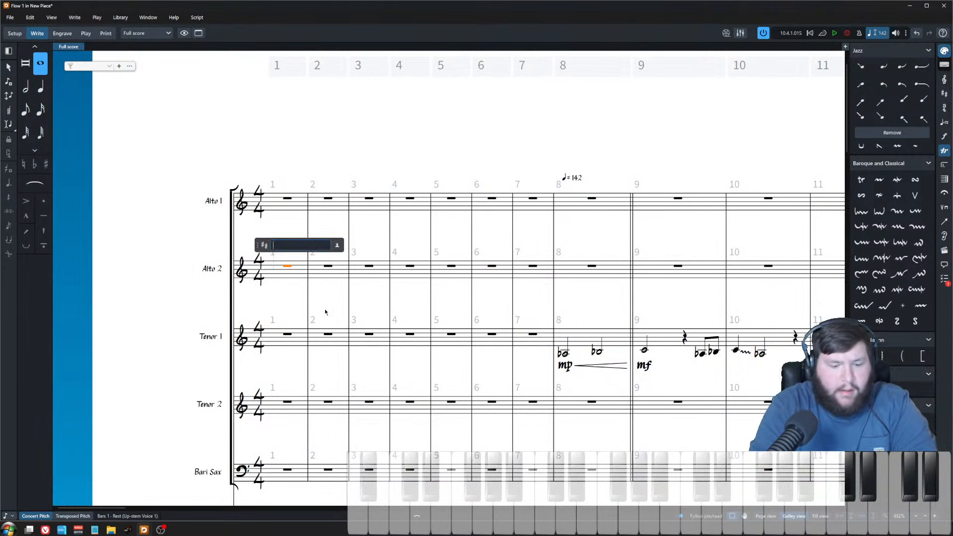
pyautogui.write('f')
pyautogui.press('Return')
# Step: Play back the score from Tenor 1's bar 9
pyautogui.hscroll(5, 405, 275)
pyautogui.scroll(-3, 392, 248)
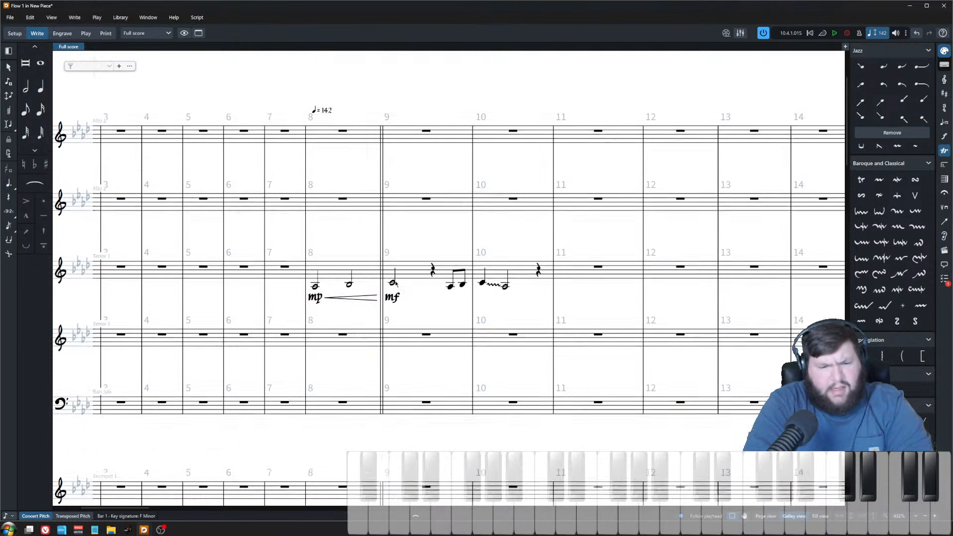
pyautogui.click(392, 237)
pyautogui.press('p')
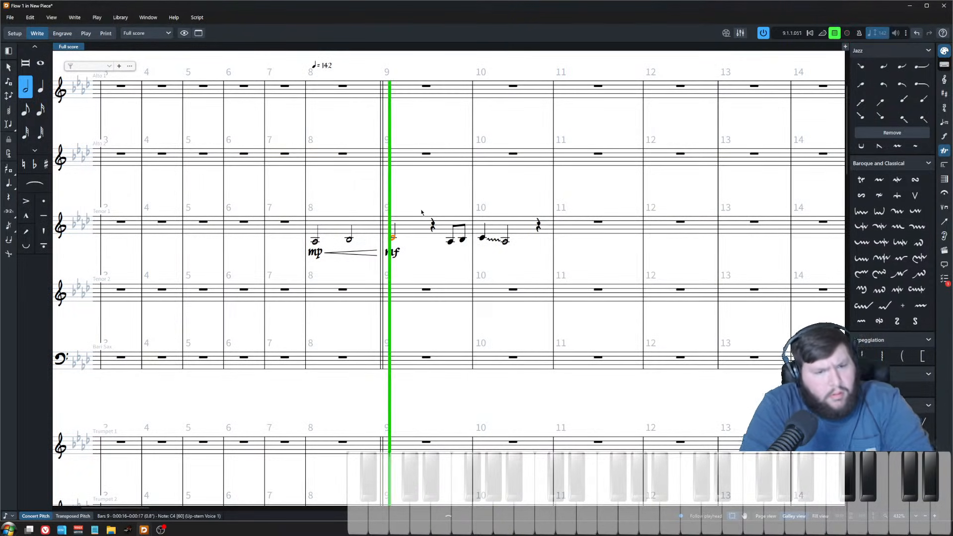
pyautogui.scroll(-3, 425, 218)
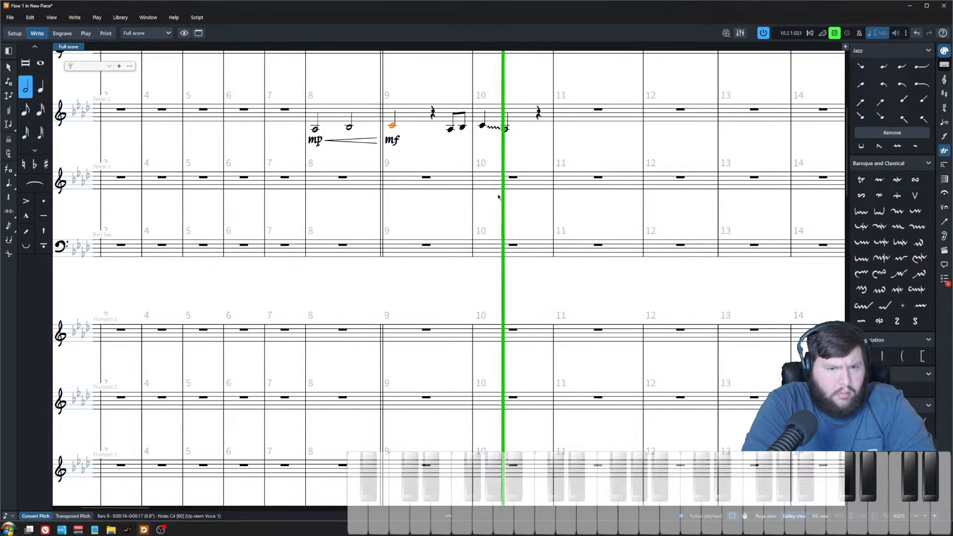
pyautogui.press('space')
# Step: Paste the fill into Trombone 2's bar 9 and transpose it down three steps
pyautogui.click(445, 303)
pyautogui.scroll(-6, 447, 305)
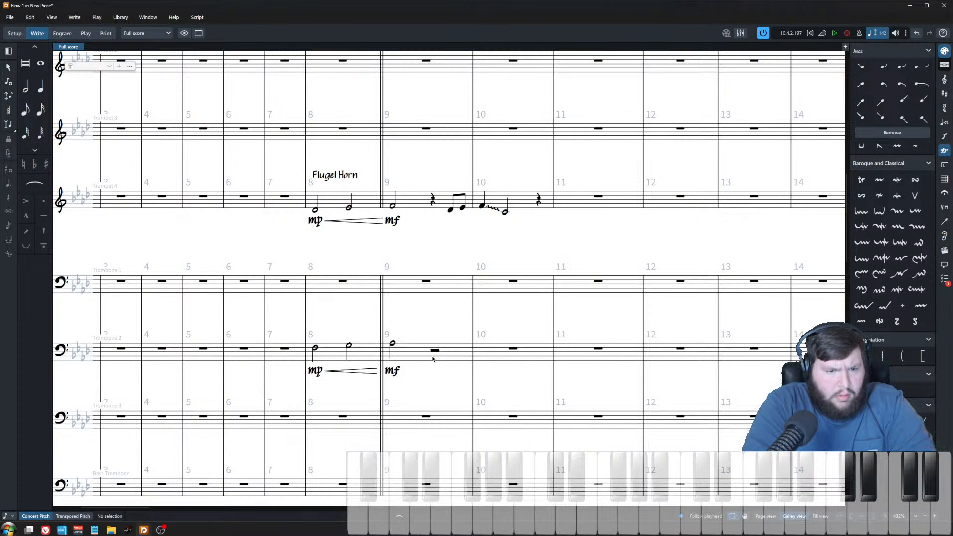
pyautogui.click(434, 351)
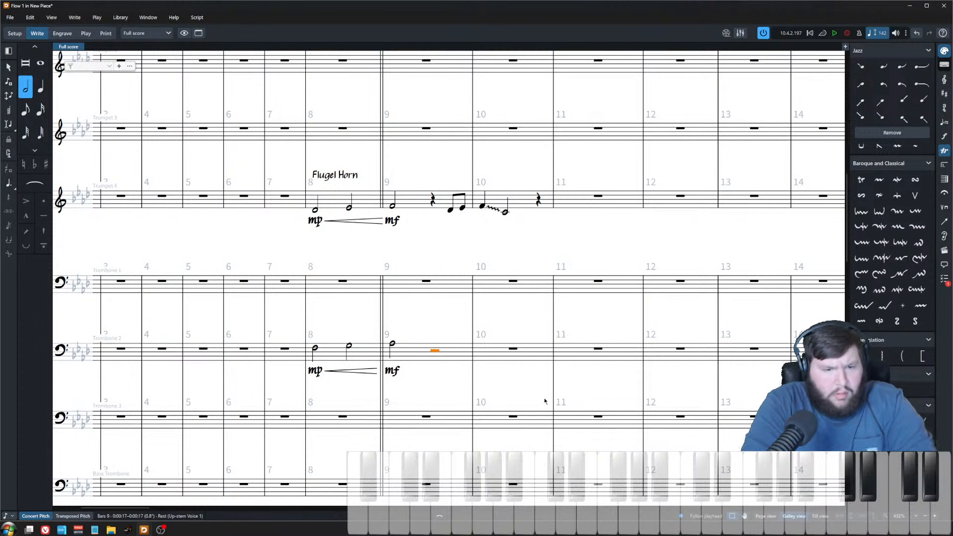
pyautogui.hotkey('ctrl', 'v')
pyautogui.hotkey('alt', 'Down')
pyautogui.hotkey('alt', 'Down')
pyautogui.hotkey('alt', 'Down')
pyautogui.hotkey('alt', 'Down')
pyautogui.hotkey('alt', 'Down')
pyautogui.press('Escape')
# Step: Raise the final bar 10 note of Trombone 2's fill by one step
pyautogui.click(462, 345)
pyautogui.click(482, 344)
pyautogui.click(505, 349)
pyautogui.hotkey('alt', 'Up')
pyautogui.press('Escape')
# Step: Replace Trombone 2's wavy glissando in bar 10 with a straight glissando
pyautogui.click(493, 345)
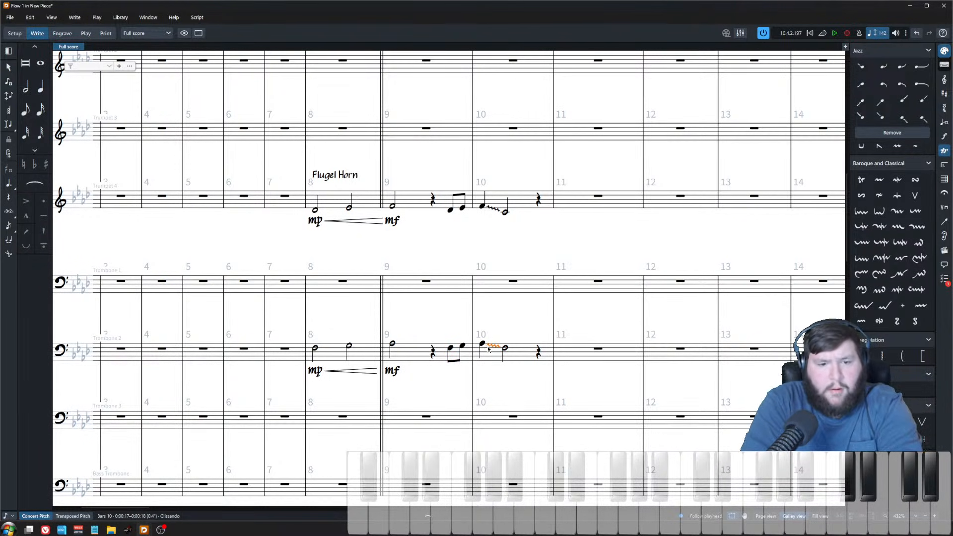
pyautogui.press('Delete')
pyautogui.click(482, 344)
pyautogui.click(861, 390)
pyautogui.press('Escape')
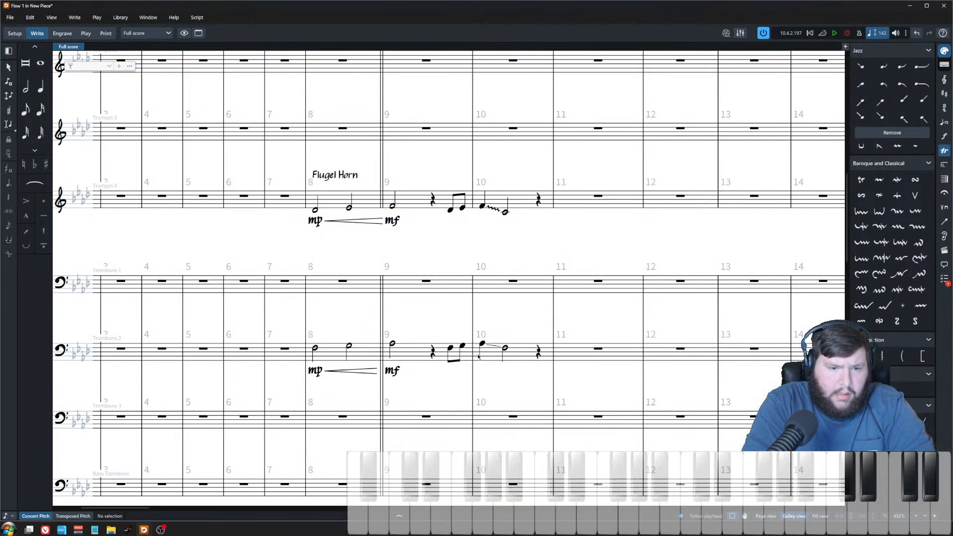
# Step: Enable a delayed start for the bar 10 glissandi in Trombone 2, Trumpet 4 and Tenor 1
pyautogui.click(492, 346)
pyautogui.keyDown('ctrl'); pyautogui.click(494, 212); pyautogui.keyUp('ctrl')
pyautogui.scroll(6, 494, 212)
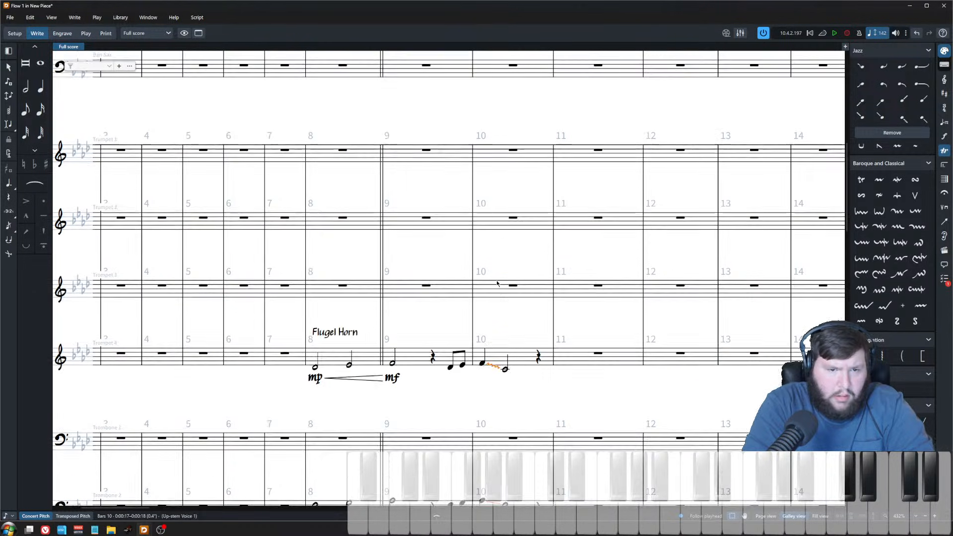
pyautogui.keyDown('ctrl'); pyautogui.click(493, 172); pyautogui.keyUp('ctrl')
pyautogui.click(435, 516)
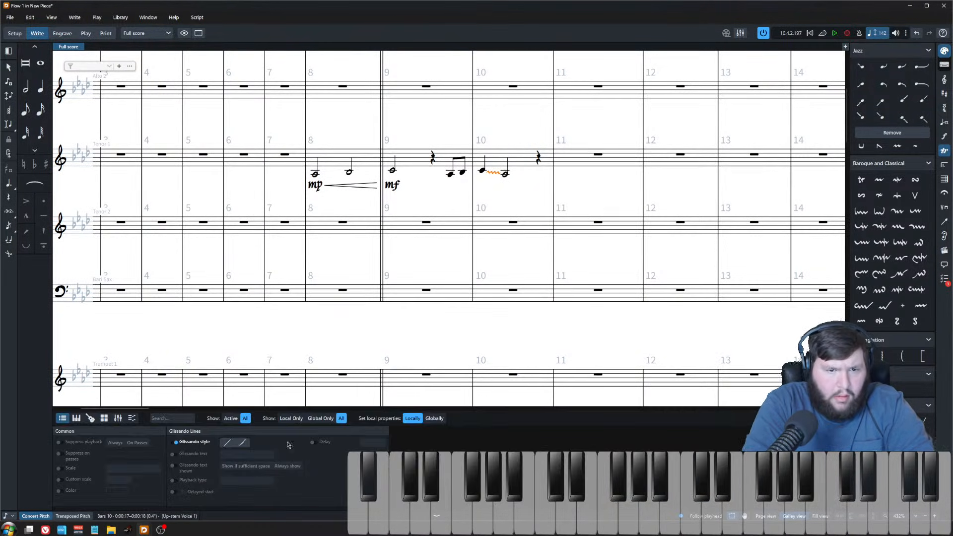
pyautogui.click(312, 442)
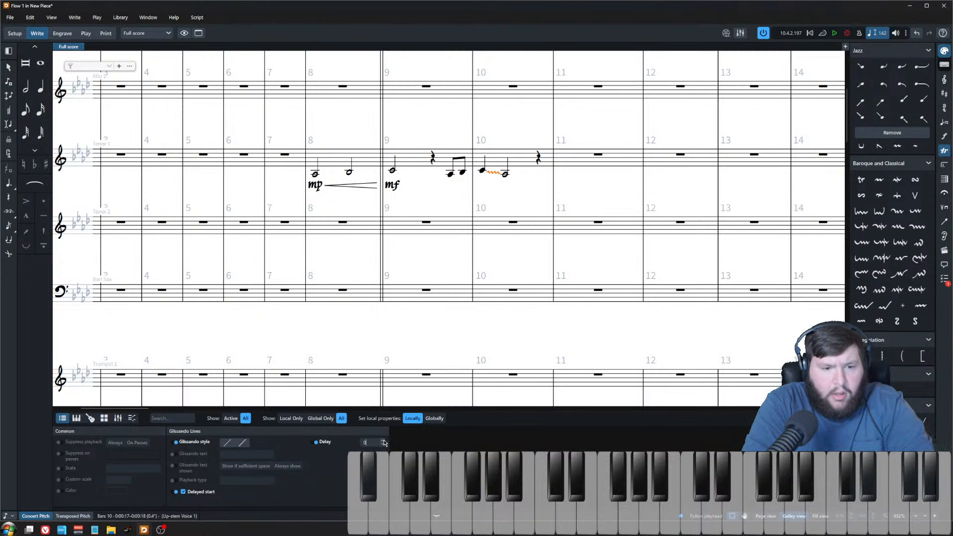
pyautogui.click(382, 441)
pyautogui.click(382, 441)
pyautogui.click(382, 441)
pyautogui.click(412, 513)
# Step: Play back the score from Tenor 1's bar 8
pyautogui.click(325, 246)
pyautogui.click(318, 177)
pyautogui.press('space')
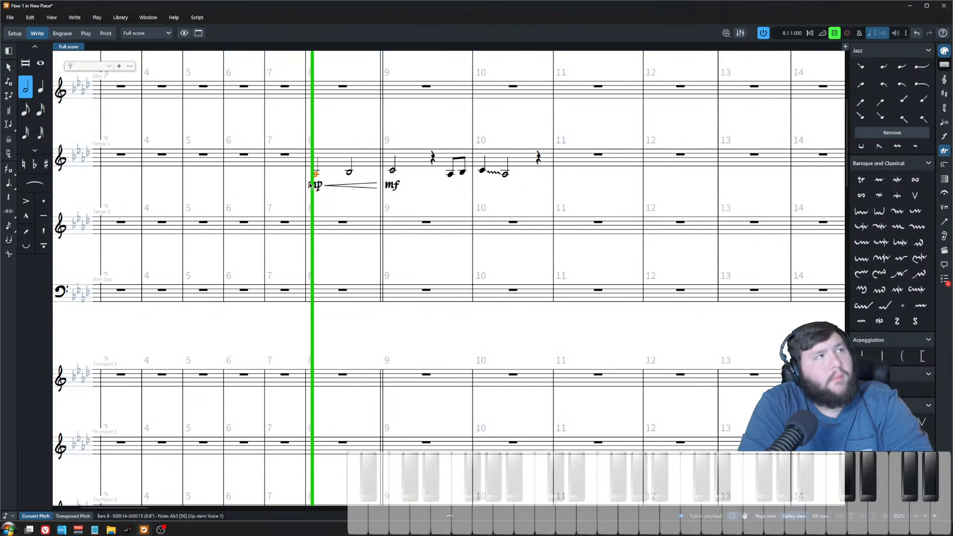
# Step: Add slurs across the bar 9–10 fills from Tenor 1 down through Trombone 2
pyautogui.scroll(-3, 271, 158)
pyautogui.scroll(-2, 271, 158)
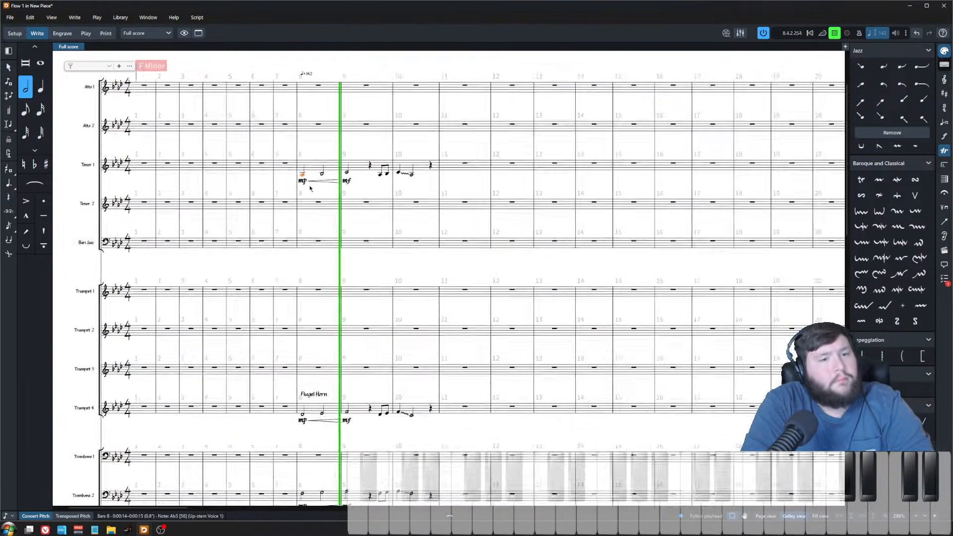
pyautogui.moveTo(374, 165); pyautogui.dragTo(388, 490)
pyautogui.press('s')
pyautogui.press('space')
pyautogui.press('Escape')
# Step: Shorten the final bar 10 notes in Tenor 1, Trumpet 4 and Trombone 2 to quarter notes
pyautogui.scroll(2, 404, 268)
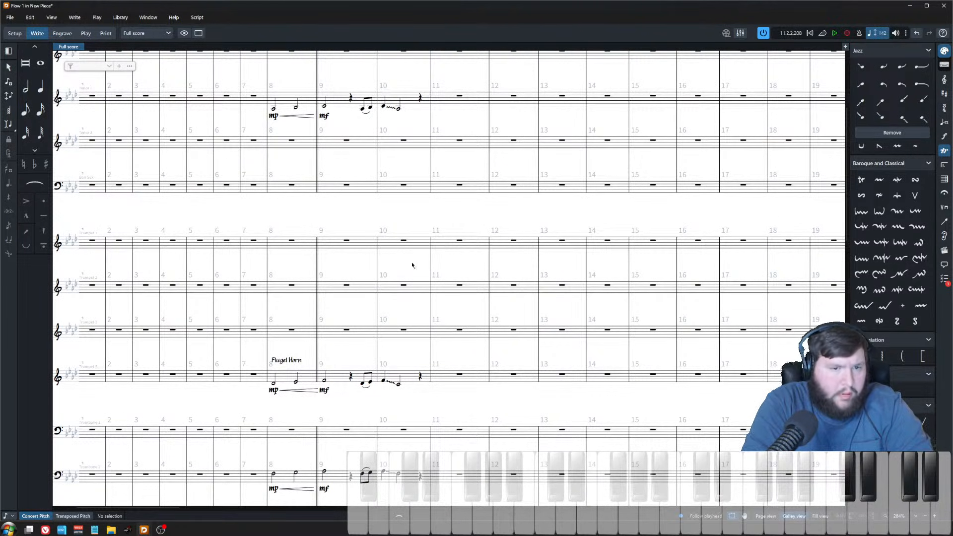
pyautogui.click(420, 98)
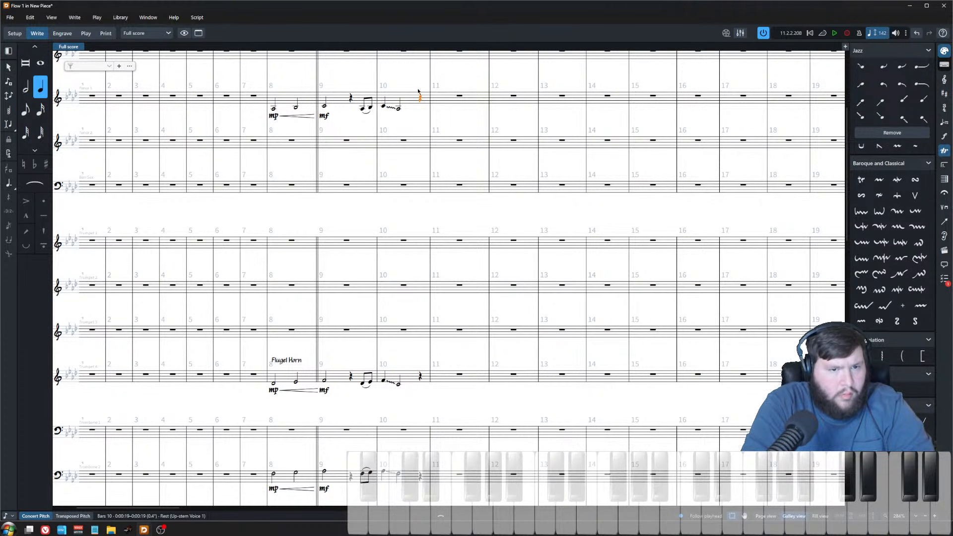
pyautogui.click(417, 85)
pyautogui.click(398, 109)
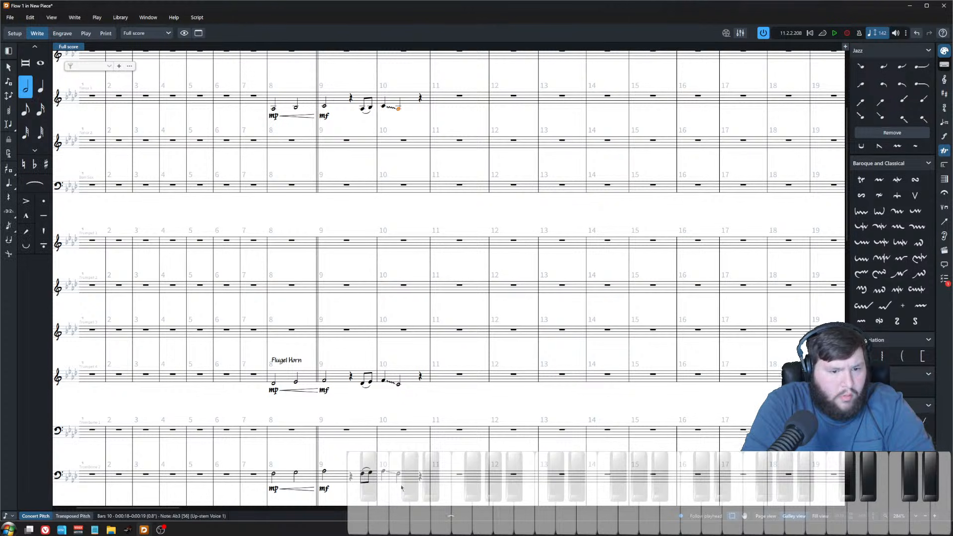
pyautogui.keyDown('shift'); pyautogui.click(399, 475); pyautogui.keyUp('shift')
pyautogui.hotkey('alt', 'shift', 'Left')
pyautogui.hotkey('alt', 'shift', 'Left')
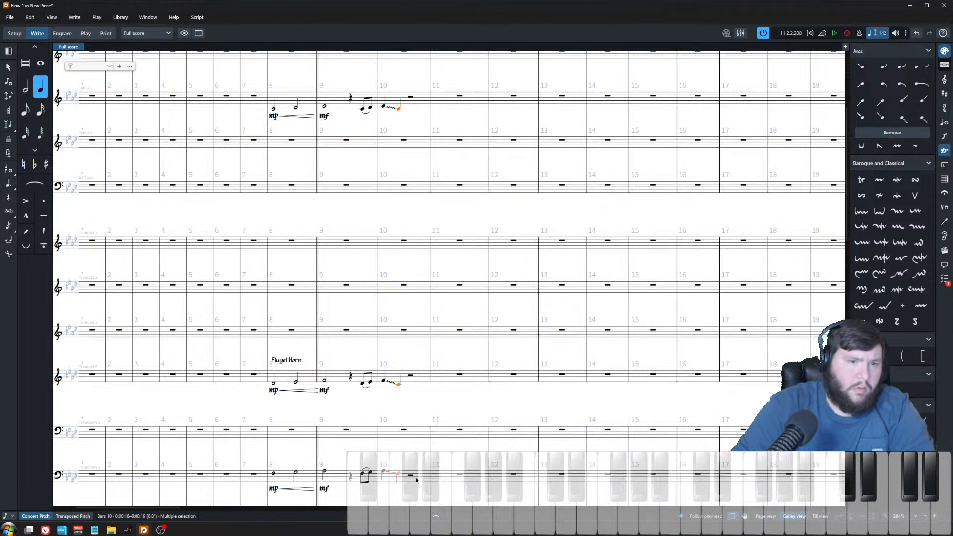
# Step: Paste the bar 8 pickup notes of Tenor 1, Trumpet 4 and Trombone 2 into bar 10
pyautogui.click(375, 121)
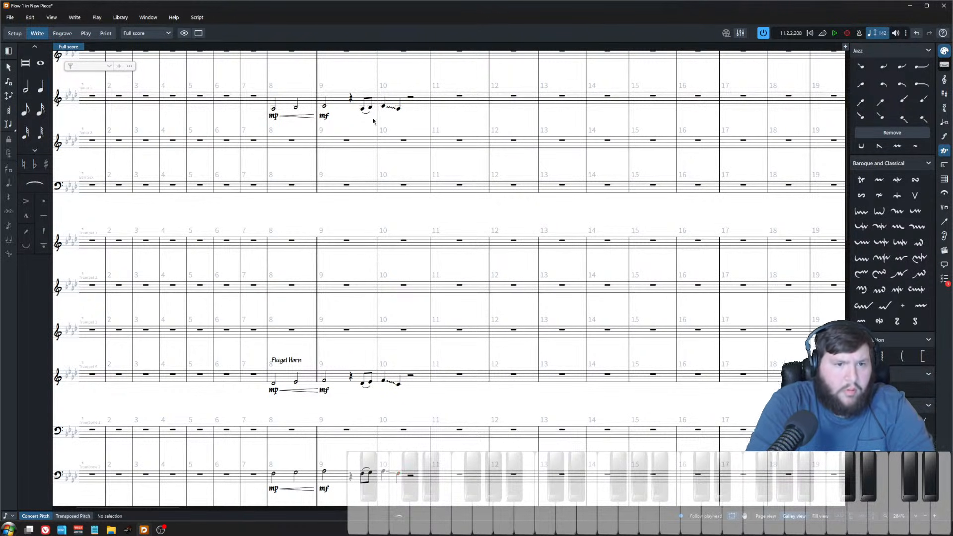
pyautogui.click(274, 109)
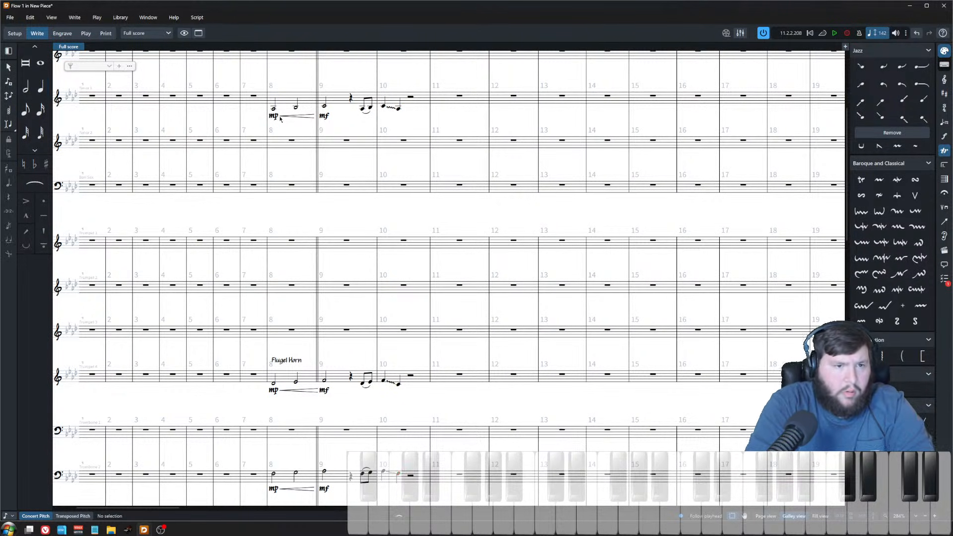
pyautogui.keyDown('shift'); pyautogui.click(295, 474); pyautogui.keyUp('shift')
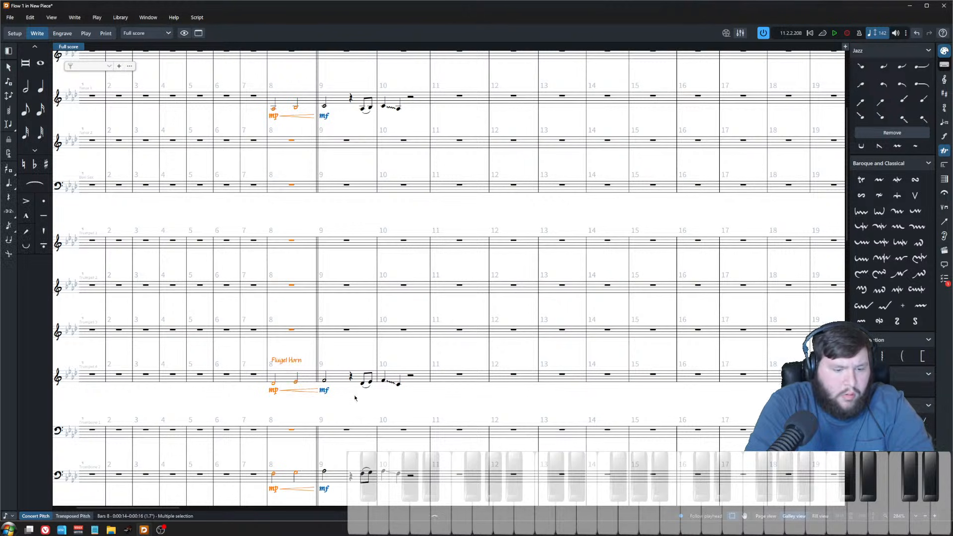
pyautogui.click(409, 96)
pyautogui.hotkey('ctrl', 'v')
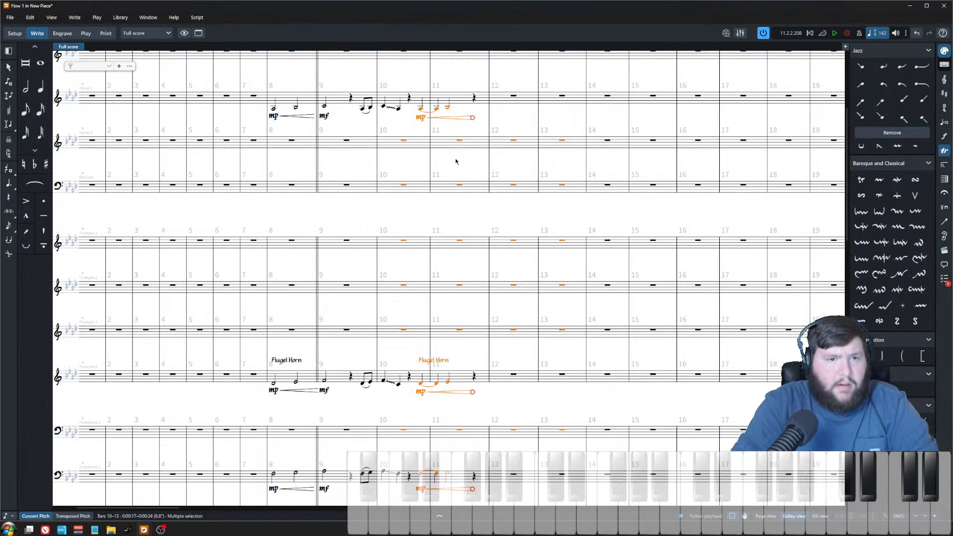
# Step: Shorten the first pasted notes in bar 10 to quarter notes in Tenor 1 and Trombone 2
pyautogui.click(421, 109)
pyautogui.keyDown('shift'); pyautogui.click(421, 475); pyautogui.keyUp('shift')
pyautogui.press('5')
pyautogui.click(440, 489)
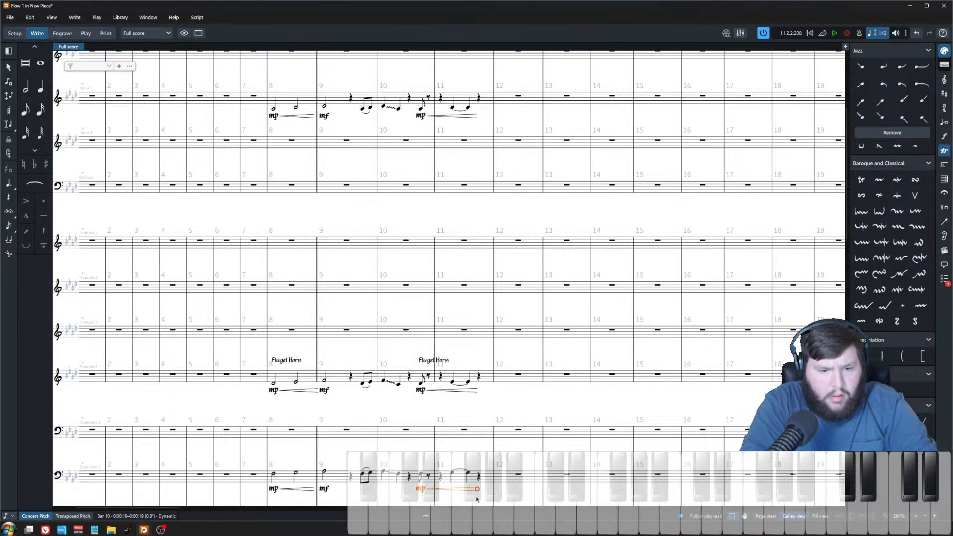
# Step: Remove the pasted dynamics and hairpins from the bar 10–11 notes in all three horns
pyautogui.moveTo(486, 502); pyautogui.dragTo(432, 117)
pyautogui.rightClick(431, 118)
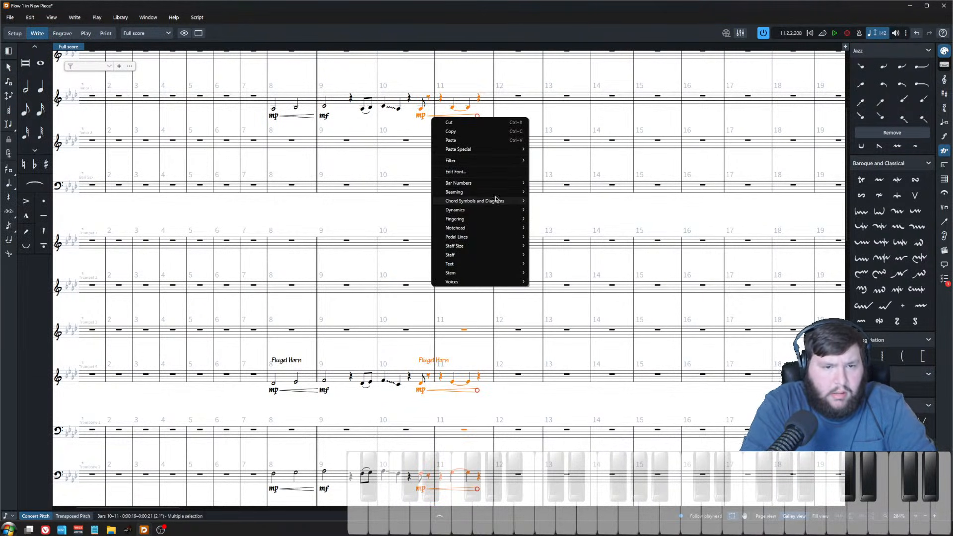
pyautogui.click(561, 242)
pyautogui.press('Delete')
# Step: Move the bar 10 pickup notes one position earlier and delete the duplicate Flugel Horn label
pyautogui.keyDown('shift'); pyautogui.click(451, 478); pyautogui.keyUp('shift')
pyautogui.hotkey('alt', 'Left')
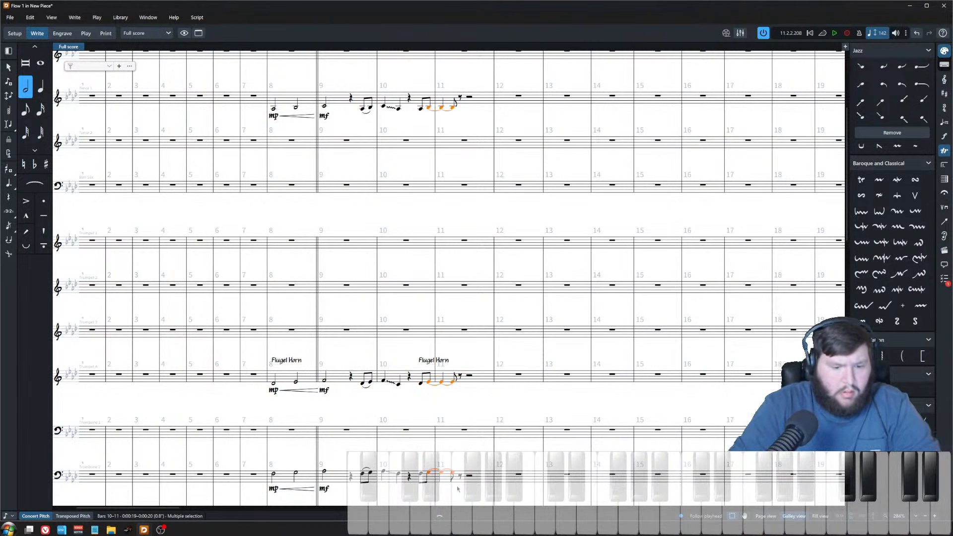
pyautogui.press('Delete')
pyautogui.click(429, 365)
pyautogui.press('Delete')
# Step: Slur the new bar 10–11 pickup notes and add accents to the bar 8 notes in all three horns
pyautogui.moveTo(416, 496); pyautogui.dragTo(431, 82)
pyautogui.press('s')
pyautogui.moveTo(269, 75); pyautogui.dragTo(314, 505)
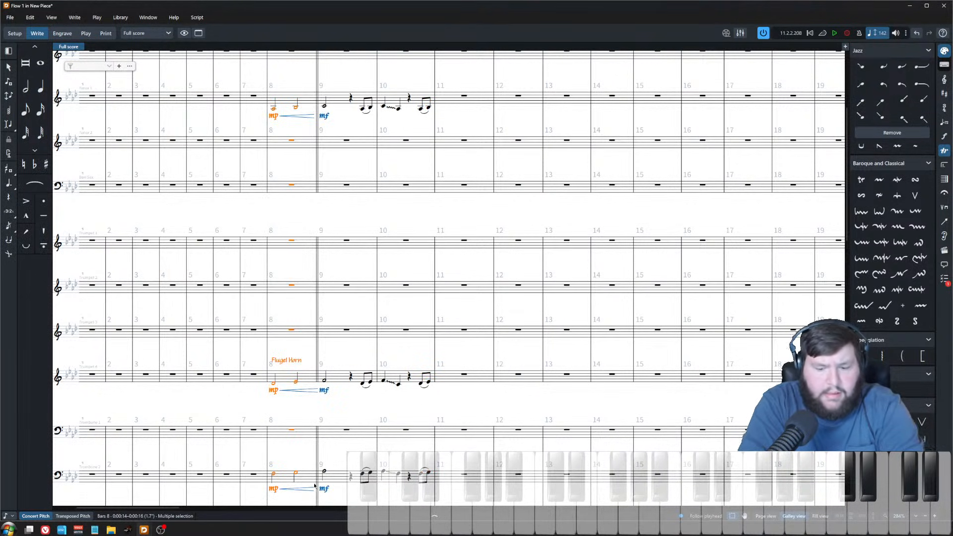
pyautogui.press('[')
pyautogui.click(351, 366)
pyautogui.click(366, 248)
pyautogui.click(385, 204)
pyautogui.scroll(1, 378, 191)
pyautogui.scroll(-2, 382, 179)
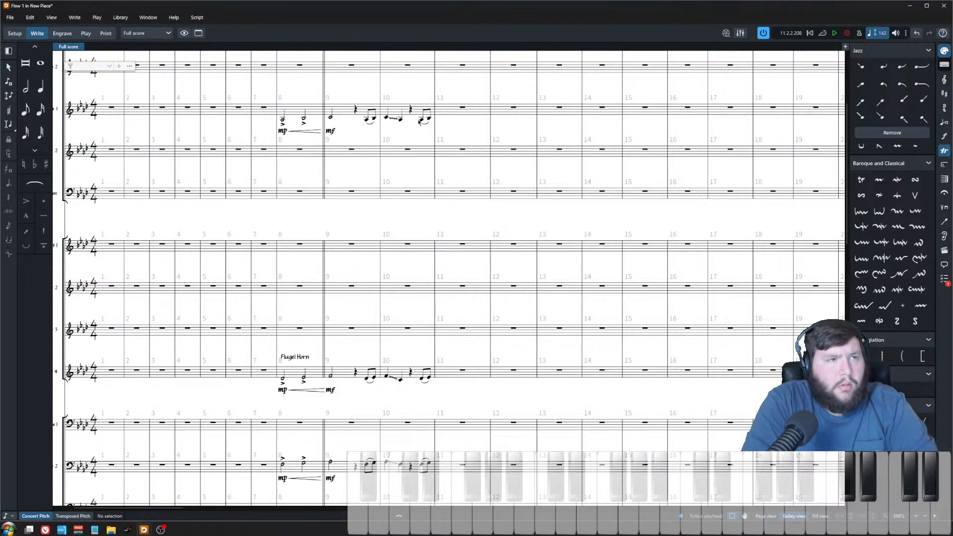
# Step: Paste the bar 9 notes and dynamics of the three horns into bar 11
pyautogui.click(330, 118)
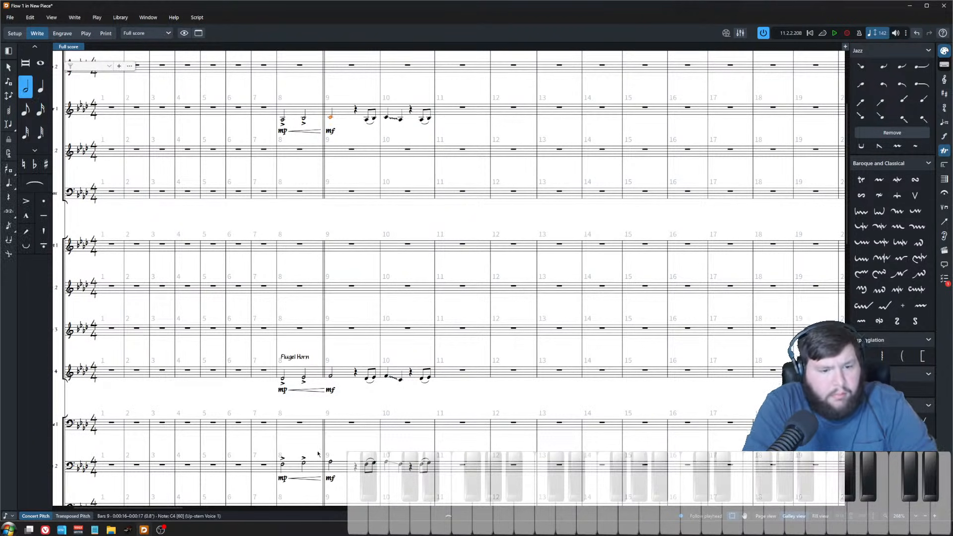
pyautogui.keyDown('shift'); pyautogui.click(332, 462); pyautogui.keyUp('shift')
pyautogui.keyDown('ctrl'); pyautogui.click(330, 477); pyautogui.keyUp('ctrl')
pyautogui.keyDown('ctrl'); pyautogui.click(331, 391); pyautogui.keyUp('ctrl')
pyautogui.keyDown('ctrl'); pyautogui.click(331, 131); pyautogui.keyUp('ctrl')
pyautogui.click(463, 108)
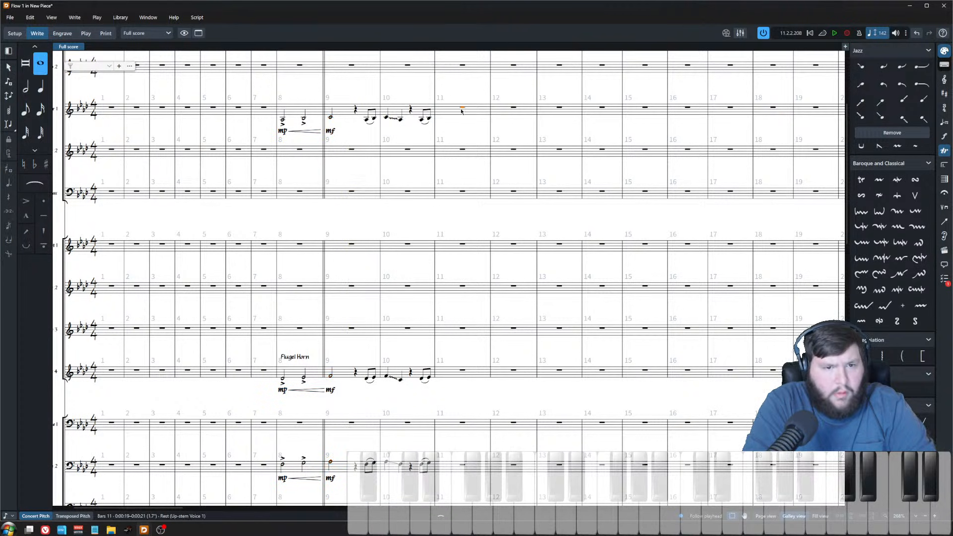
pyautogui.hotkey('ctrl', 'v')
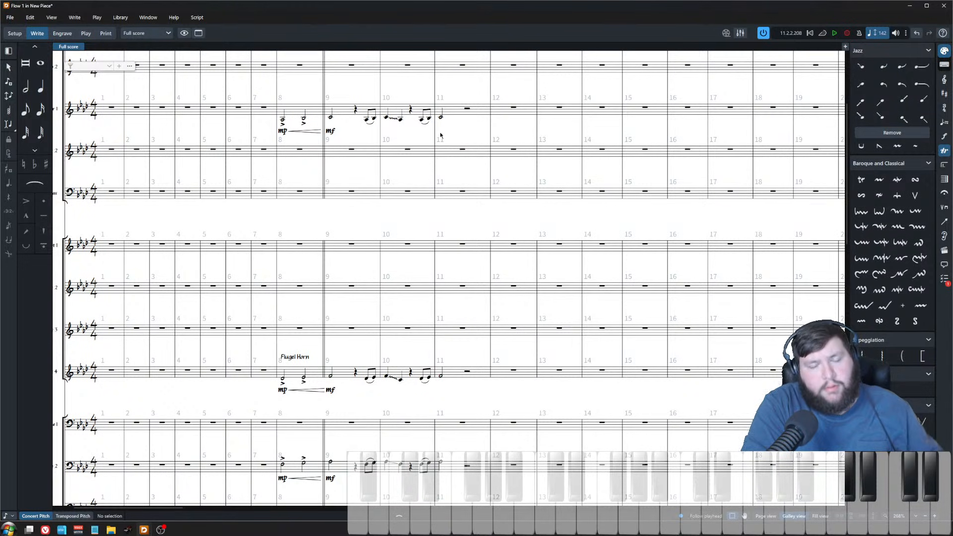
# Step: Make Trumpet 4's bar 11 note a dotted quarter and input an A♭ eighth note after it
pyautogui.click(440, 380)
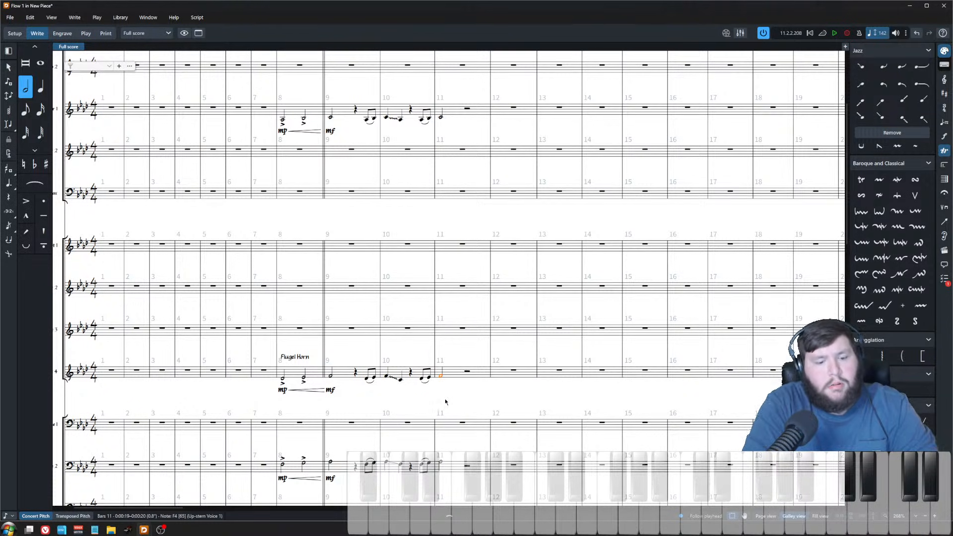
pyautogui.press('6')
pyautogui.press('.')
pyautogui.click(458, 374)
pyautogui.hotkey('shift', 'n')
pyautogui.press('a')
pyautogui.press('Escape')
# Step: Make Tenor 1's bar 11 note a dotted quarter and input an E♭ eighth note after it
pyautogui.scroll(3, 434, 409)
pyautogui.scroll(-2, 462, 378)
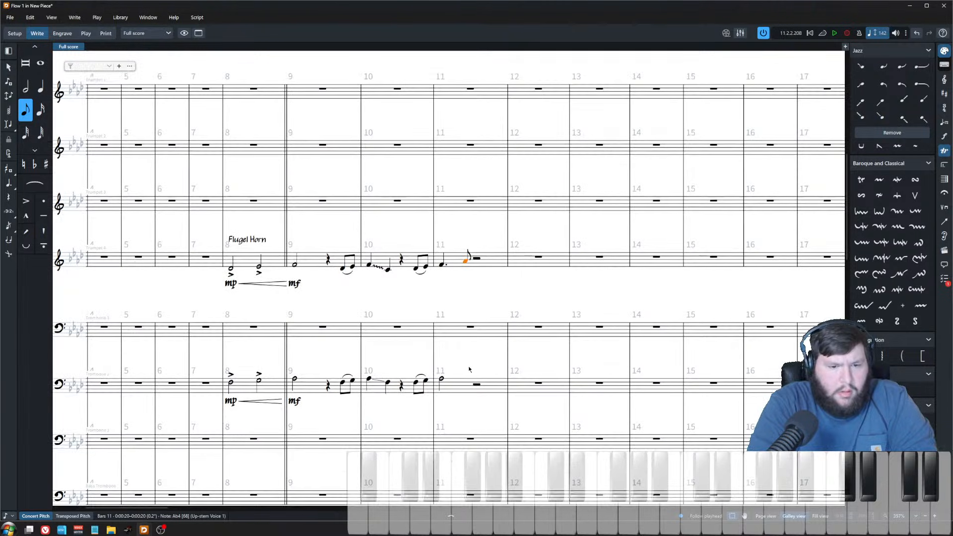
pyautogui.scroll(3, 467, 130)
pyautogui.click(442, 79)
pyautogui.press('6')
pyautogui.press('.')
pyautogui.click(465, 71)
pyautogui.hotkey('shift', 'n')
pyautogui.press('e')
pyautogui.press('Escape')
# Step: Make Trombone 2's bar 11 note a dotted quarter and input a C eighth note after it
pyautogui.scroll(-3, 464, 298)
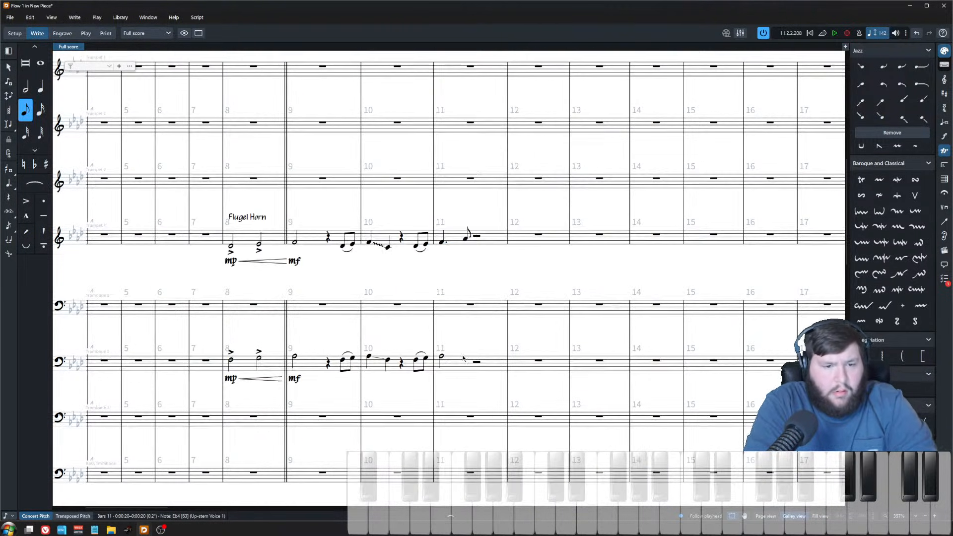
pyautogui.click(441, 357)
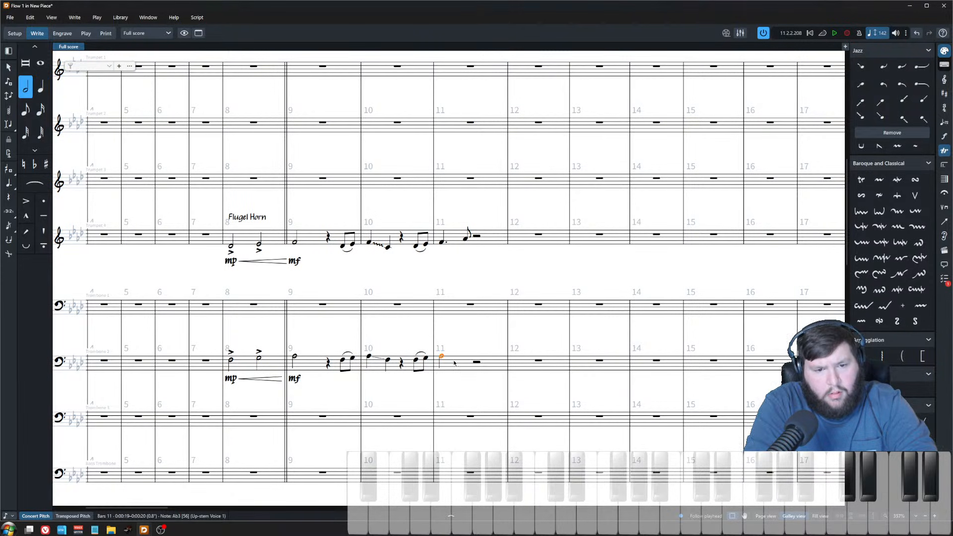
pyautogui.press('6')
pyautogui.press('.')
pyautogui.click(464, 362)
pyautogui.hotkey('shift', 'n')
pyautogui.press('c')
pyautogui.press('Escape')
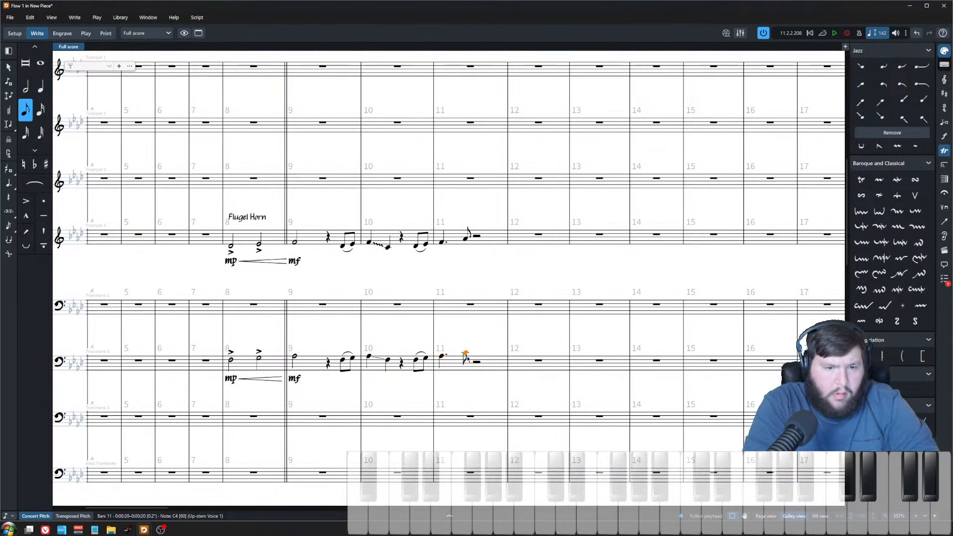
# Step: Accent the new bar 11 eighth notes in Tenor 1, Trumpet 4 and Trombone 2
pyautogui.scroll(3, 471, 101)
pyautogui.keyDown('ctrl'); pyautogui.click(466, 73); pyautogui.keyUp('ctrl')
pyautogui.press('[')
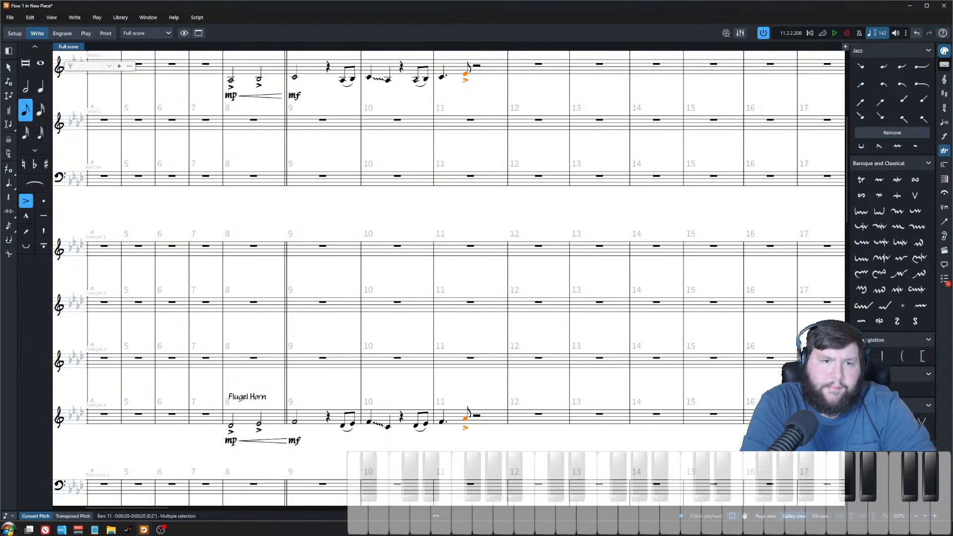
# Step: Play back the score from Tenor 1's bar 10
pyautogui.click(416, 81)
pyautogui.press('space')
pyautogui.press('x')
pyautogui.press('x')
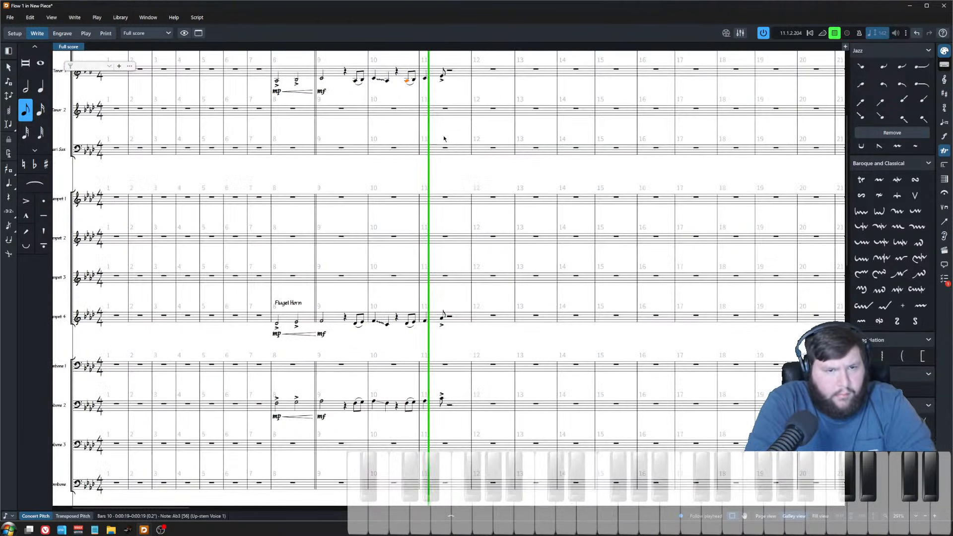
pyautogui.press('space')
# Step: Play back the horn passage again from Trumpet 4's bar 10
pyautogui.keyDown('ctrl'); pyautogui.click(413, 81); pyautogui.keyUp('ctrl')
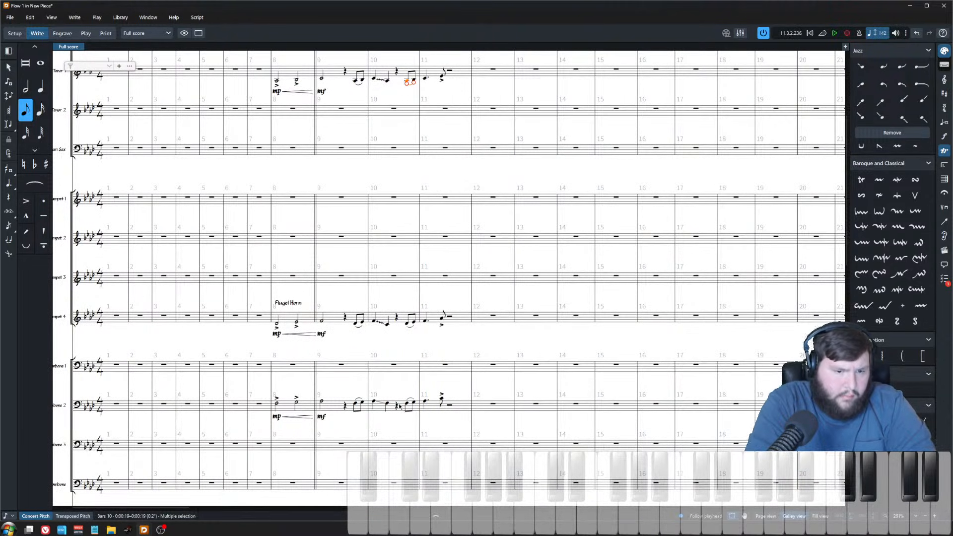
pyautogui.press('z')
pyautogui.press('z')
pyautogui.keyDown('ctrl'); pyautogui.click(407, 406); pyautogui.keyUp('ctrl')
pyautogui.click(415, 215)
pyautogui.scroll(-3, 413, 239)
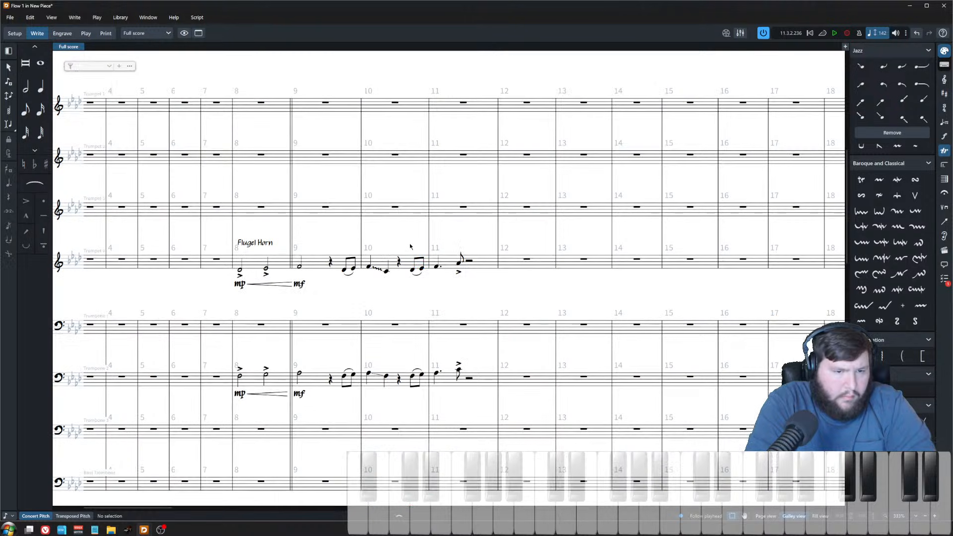
pyautogui.click(414, 272)
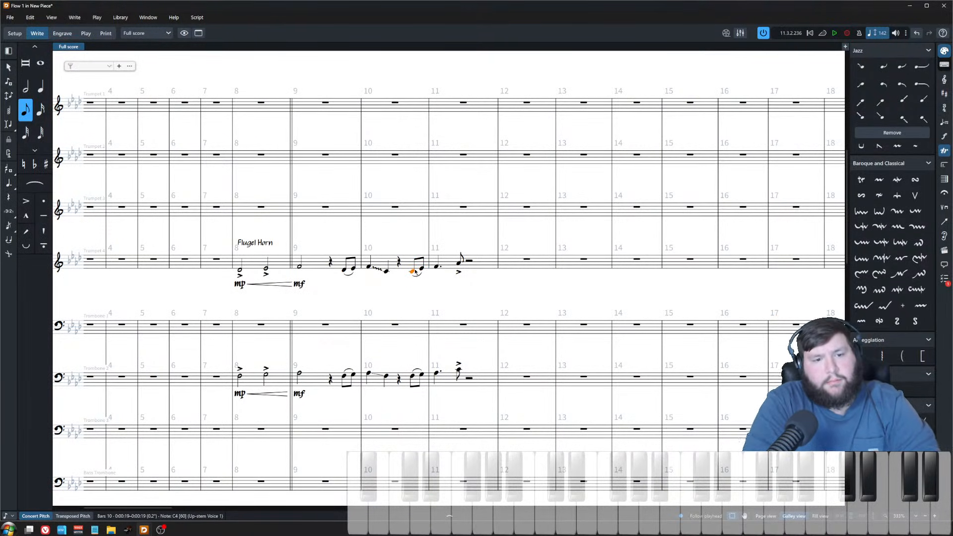
pyautogui.press('space')
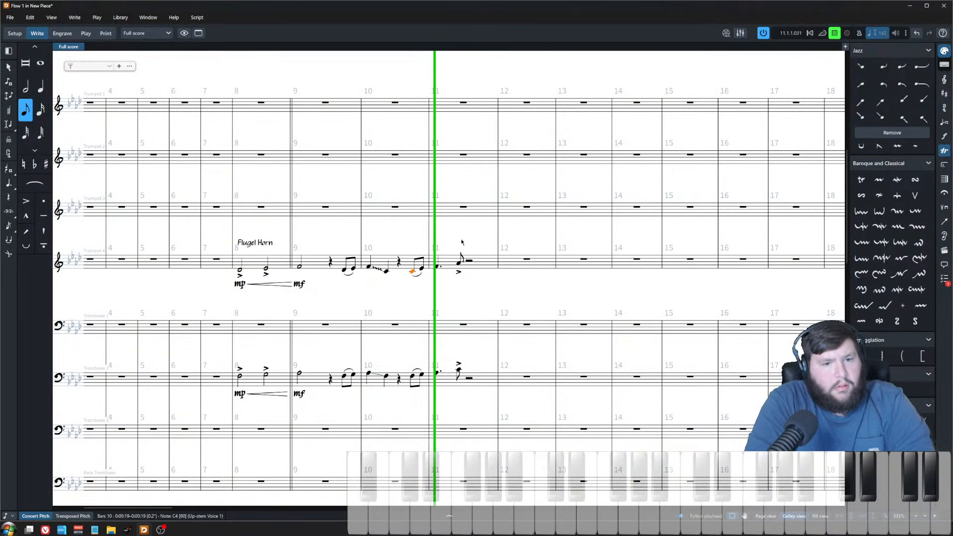
pyautogui.scroll(-2, 435, 266)
pyautogui.press('space')
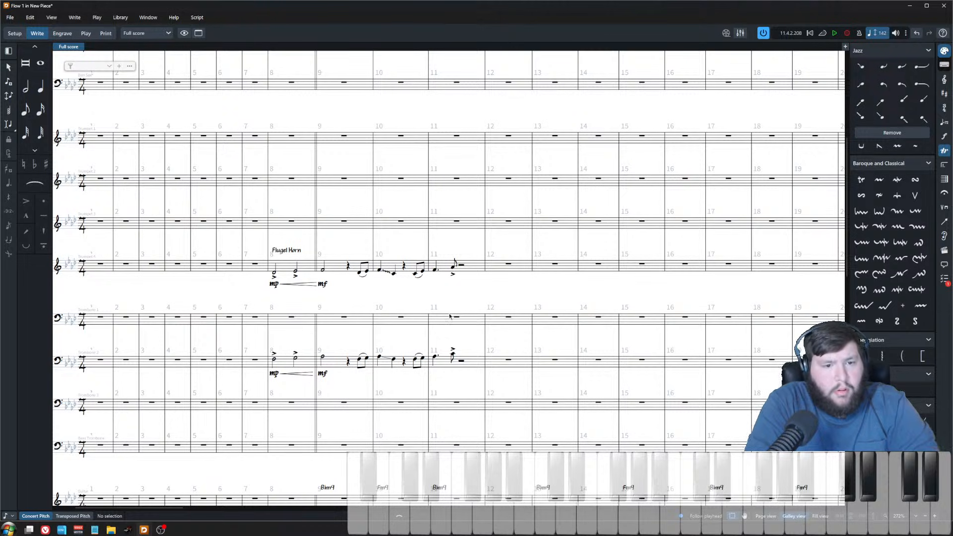
# Step: Copy the bar 9 eighth-note pickup from the three horns and paste it at the end of bar 11
pyautogui.scroll(1, 439, 300)
pyautogui.click(437, 269)
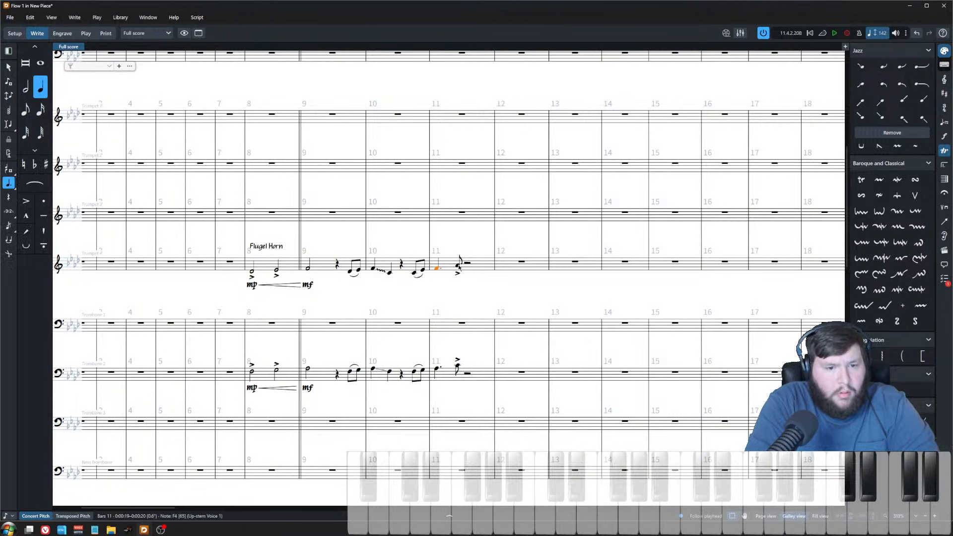
pyautogui.click(457, 266)
pyautogui.click(422, 271)
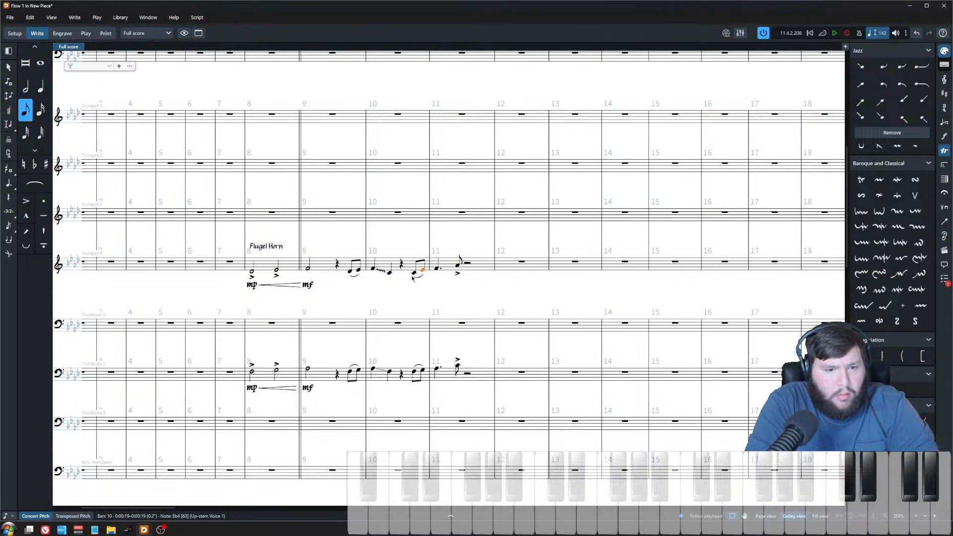
pyautogui.click(350, 274)
pyautogui.scroll(3, 360, 131)
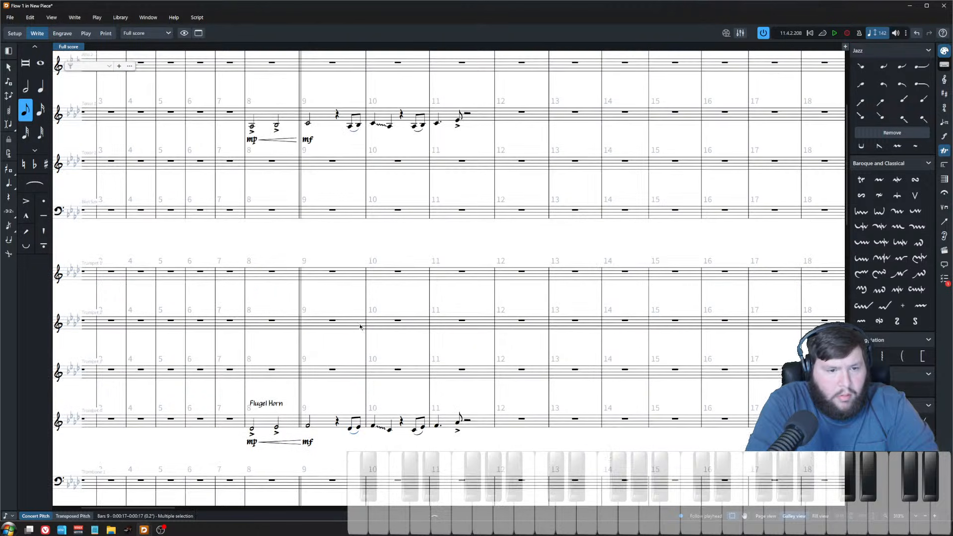
pyautogui.click(356, 127)
pyautogui.keyDown('shift'); pyautogui.click(359, 125); pyautogui.keyUp('shift')
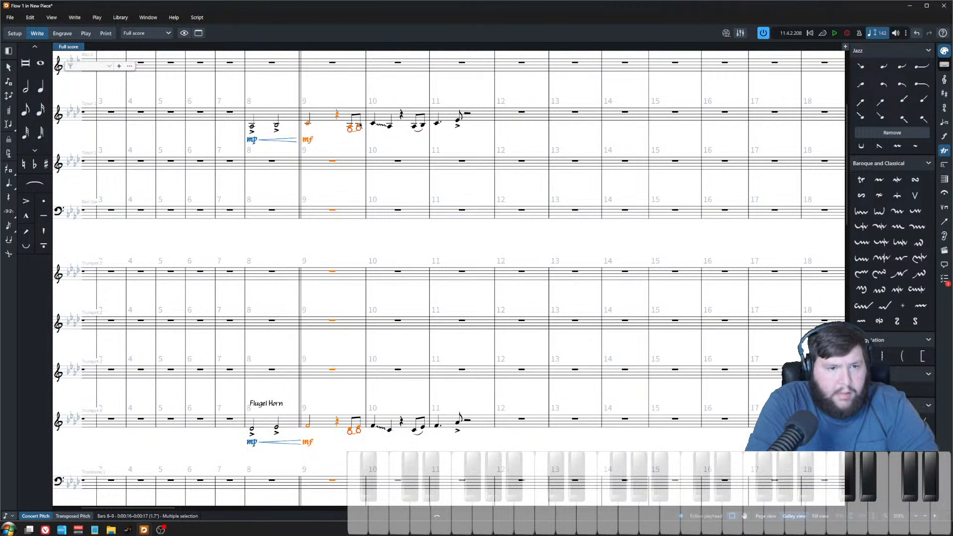
pyautogui.click(359, 125)
pyautogui.scroll(-3, 360, 126)
pyautogui.keyDown('ctrl'); pyautogui.click(350, 396); pyautogui.keyUp('ctrl')
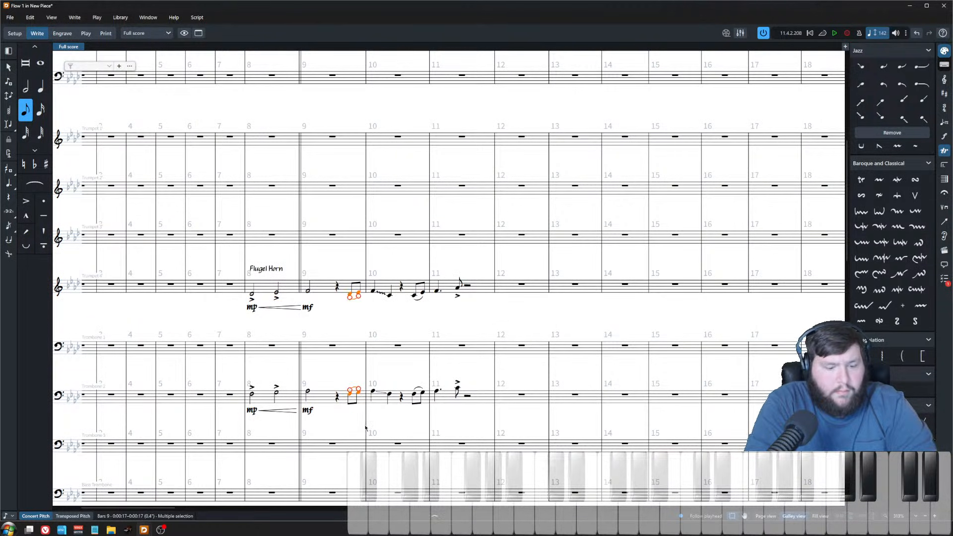
pyautogui.scroll(3, 474, 302)
pyautogui.click(468, 137)
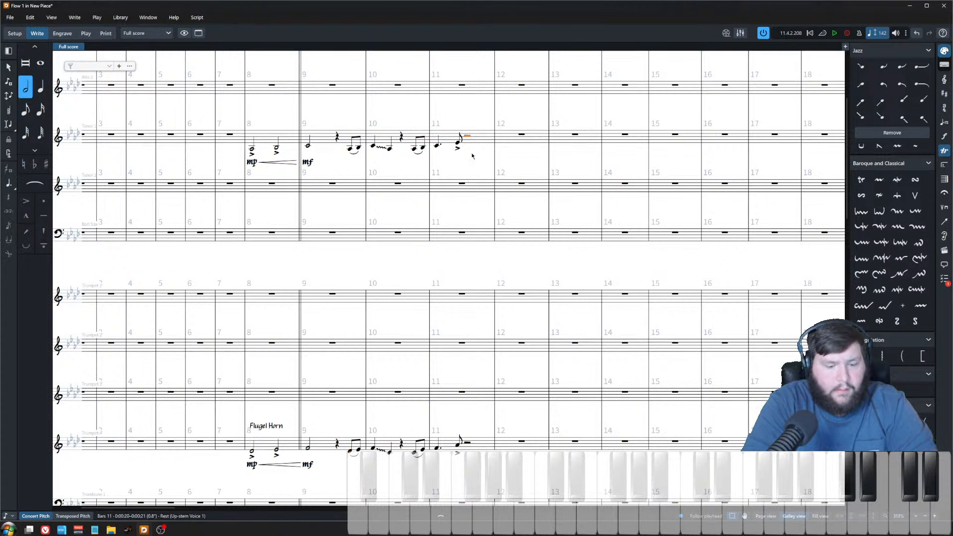
pyautogui.hotkey('shift', 'n')
pyautogui.hotkey('ctrl', 'v')
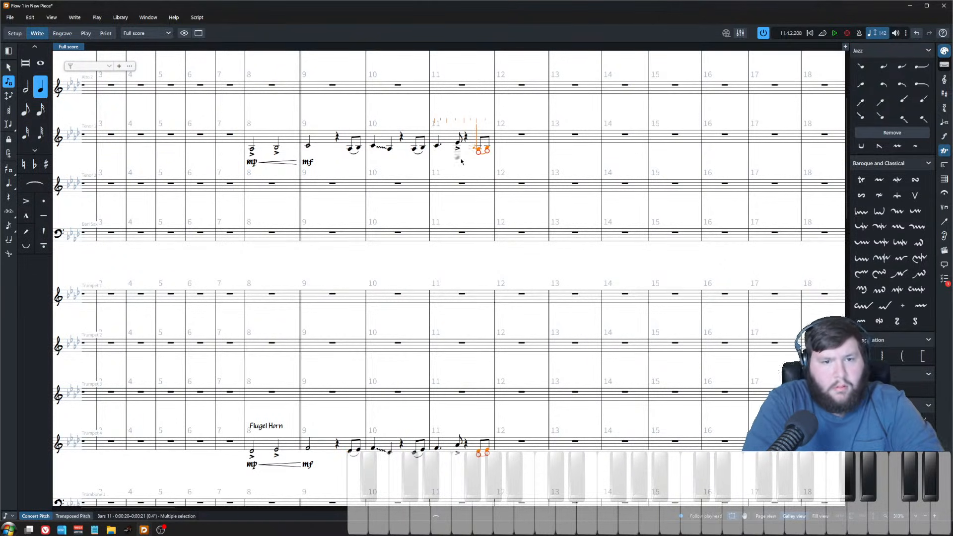
# Step: Move the pasted bar 11 eighth notes one position earlier in Tenor 1, Trumpet 4 and Trombone 2
pyautogui.click(477, 151)
pyautogui.scroll(-3, 480, 381)
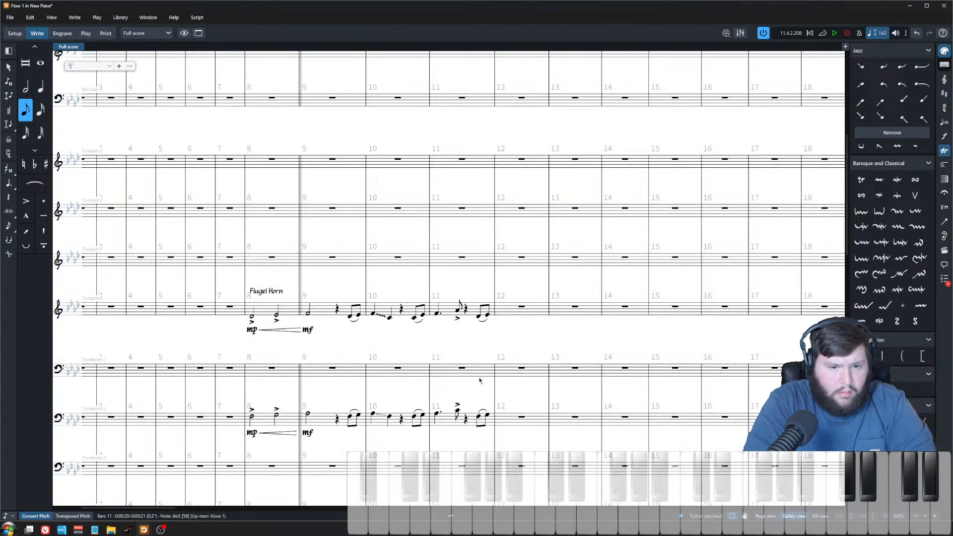
pyautogui.keyDown('shift'); pyautogui.click(478, 416); pyautogui.keyUp('shift')
pyautogui.hotkey('alt', 'Left')
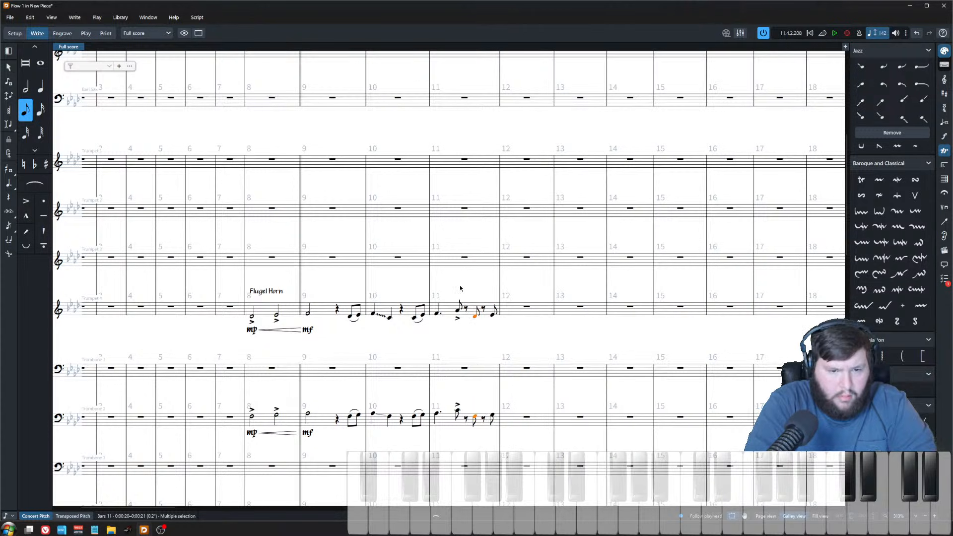
pyautogui.press('Escape')
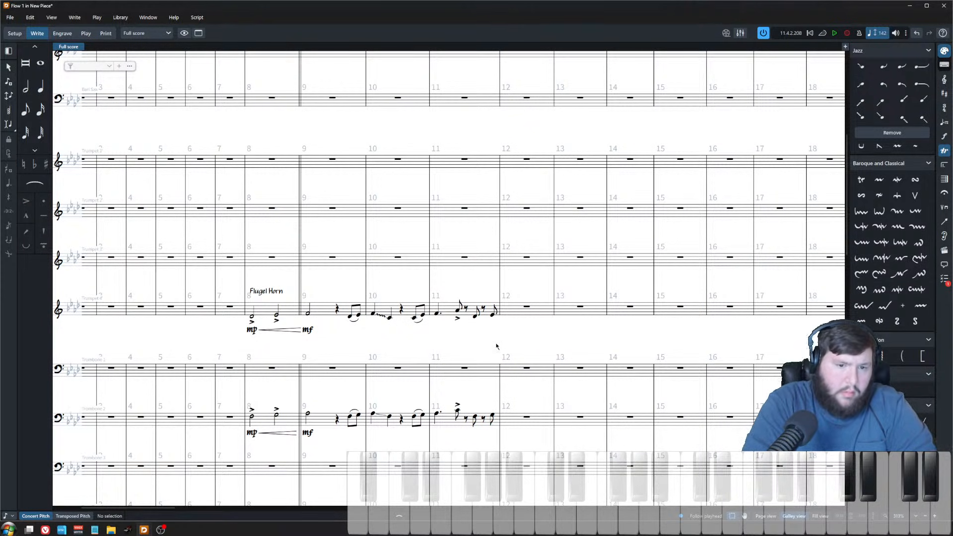
pyautogui.scroll(3, 496, 346)
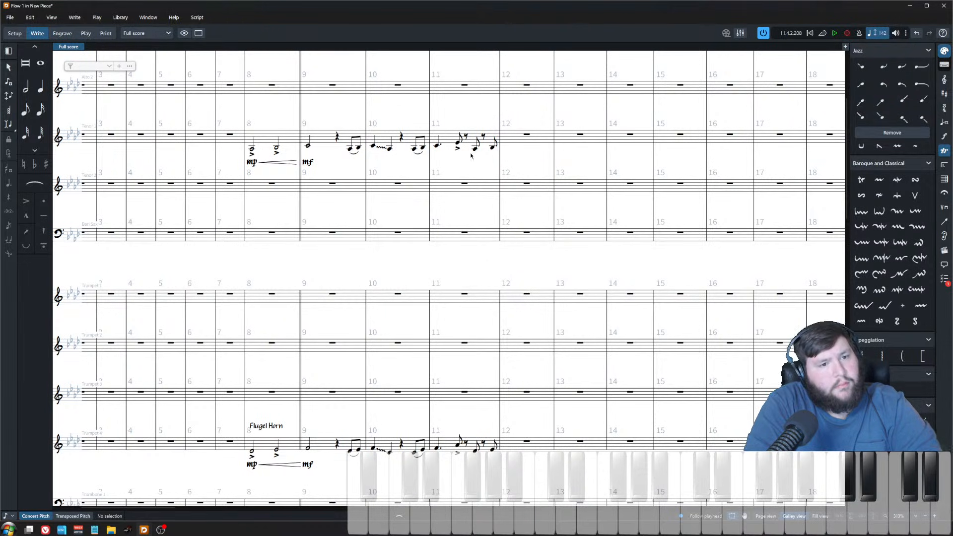
# Step: Paste the bar 10 quarter-note fall into the start of bar 12 in Tenor 1 and Trumpet 4
pyautogui.click(373, 148)
pyautogui.scroll(-5, 377, 198)
pyautogui.keyDown('shift'); pyautogui.click(389, 308); pyautogui.keyUp('shift')
pyautogui.scroll(5, 543, 322)
pyautogui.click(526, 136)
pyautogui.hotkey('ctrl', 'v')
pyautogui.click(440, 144)
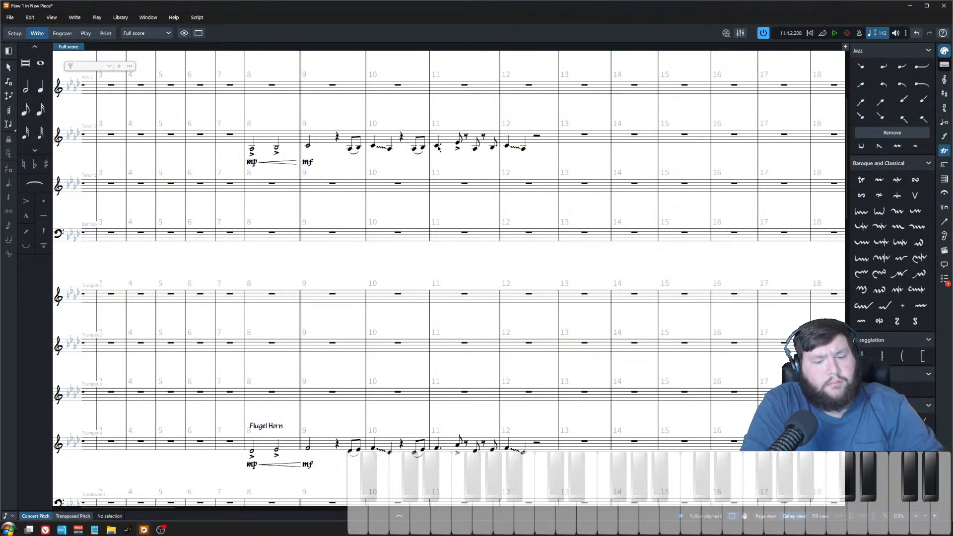
# Step: Play back the score from Tenor 1's bar 11
pyautogui.press('p')
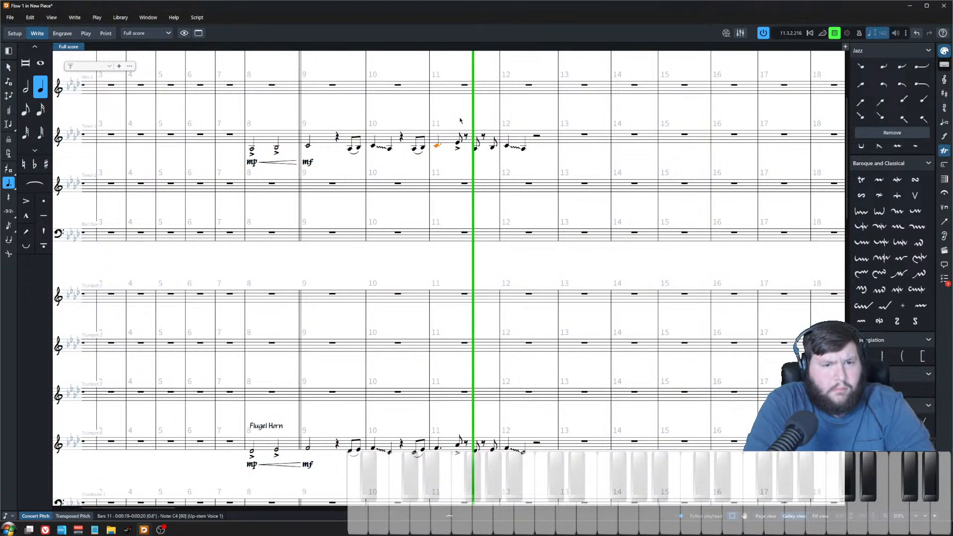
pyautogui.click(531, 133)
pyautogui.press('space')
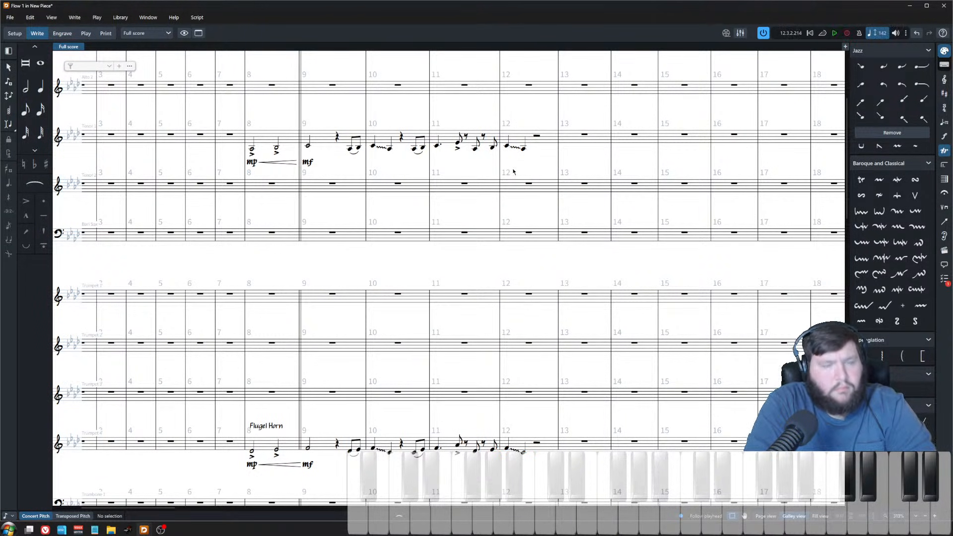
# Step: Play back the arrangement from Tenor 1's bar 8
pyautogui.press('x')
pyautogui.click(284, 173)
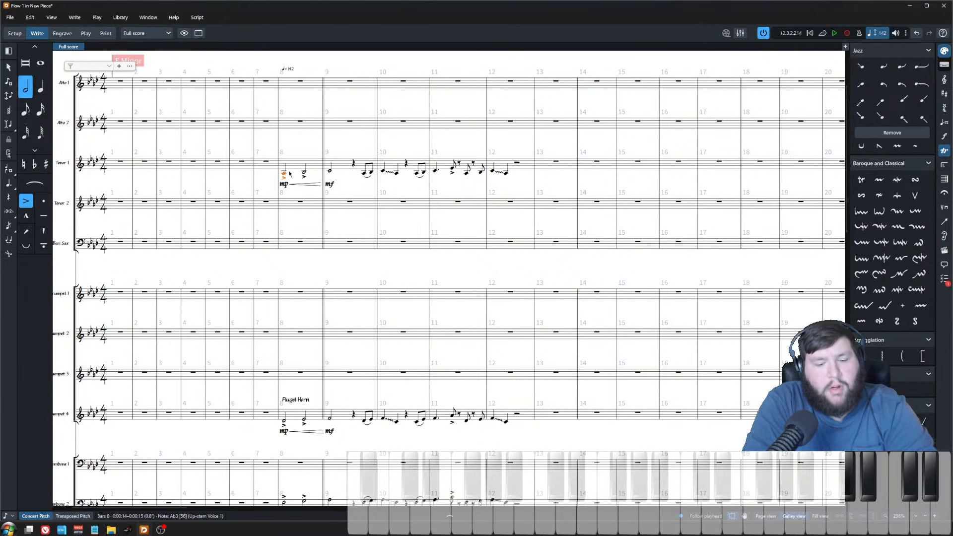
pyautogui.press('p')
pyautogui.scroll(-3, 315, 177)
pyautogui.scroll(-5, 348, 235)
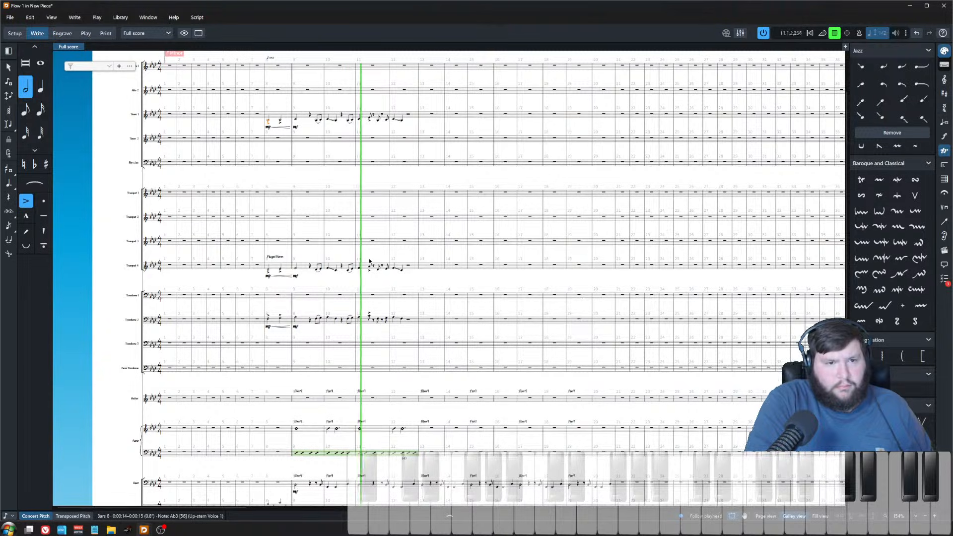
pyautogui.press('space')
# Step: Play back the horn line from Trumpet 4's bar 10
pyautogui.scroll(1, 338, 139)
pyautogui.scroll(4, 338, 139)
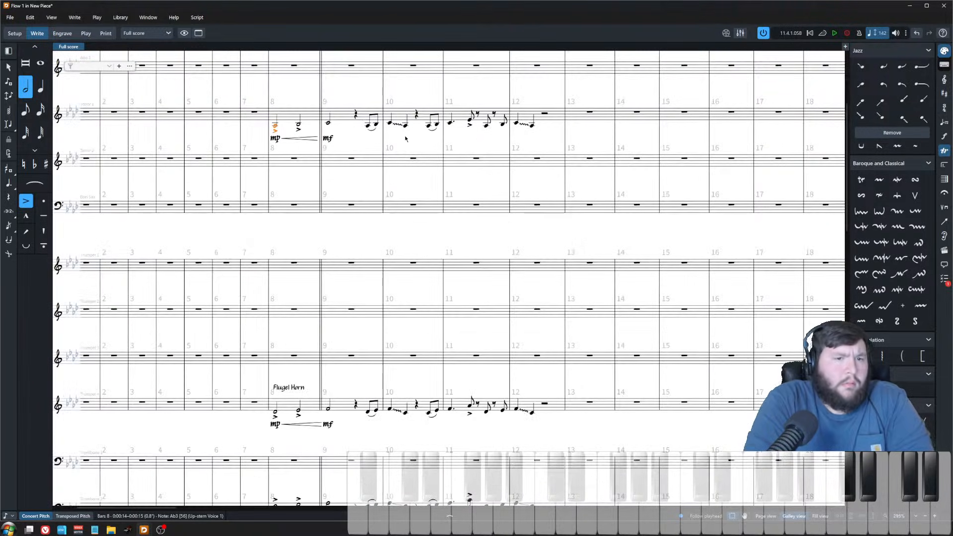
pyautogui.click(433, 126)
pyautogui.scroll(1, 448, 394)
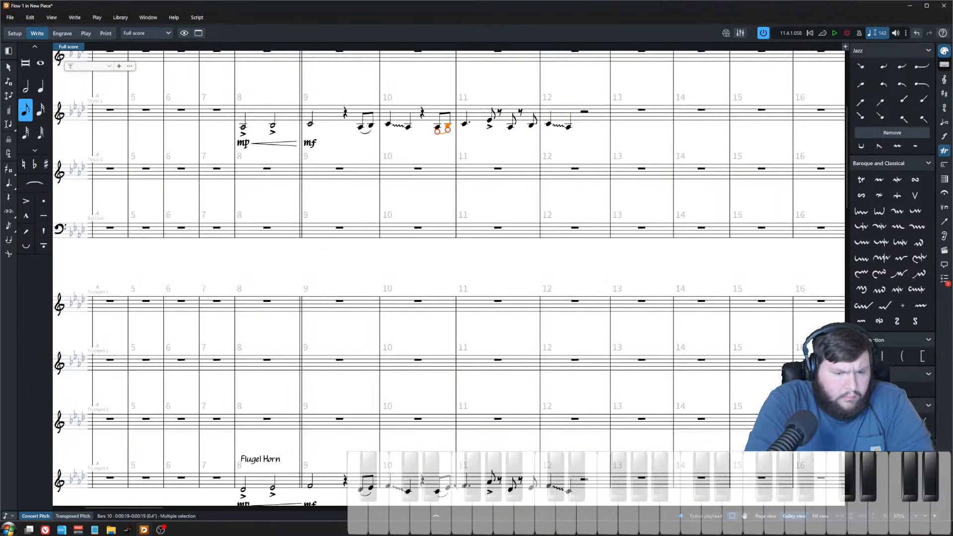
pyautogui.click(439, 495)
pyautogui.scroll(-2, 439, 494)
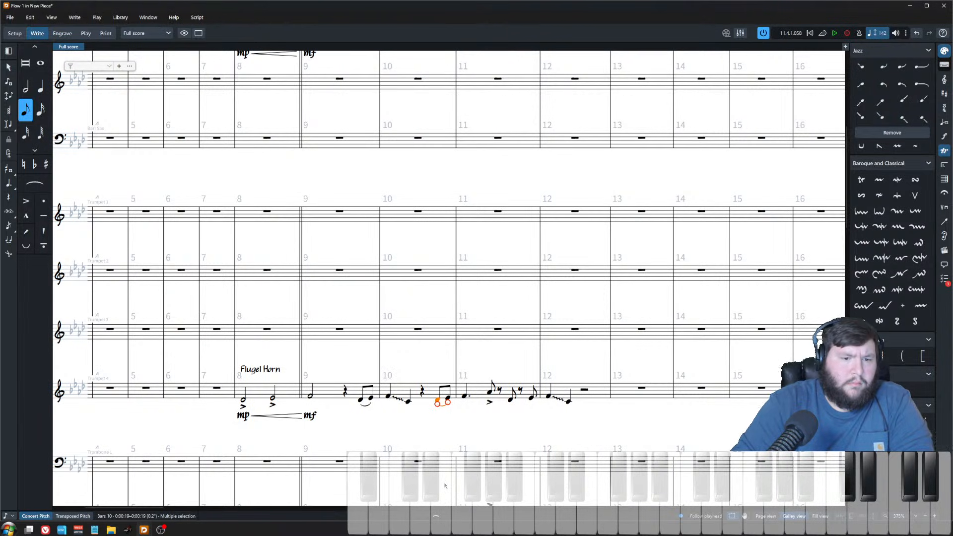
pyautogui.click(465, 396)
pyautogui.click(388, 396)
pyautogui.press('space')
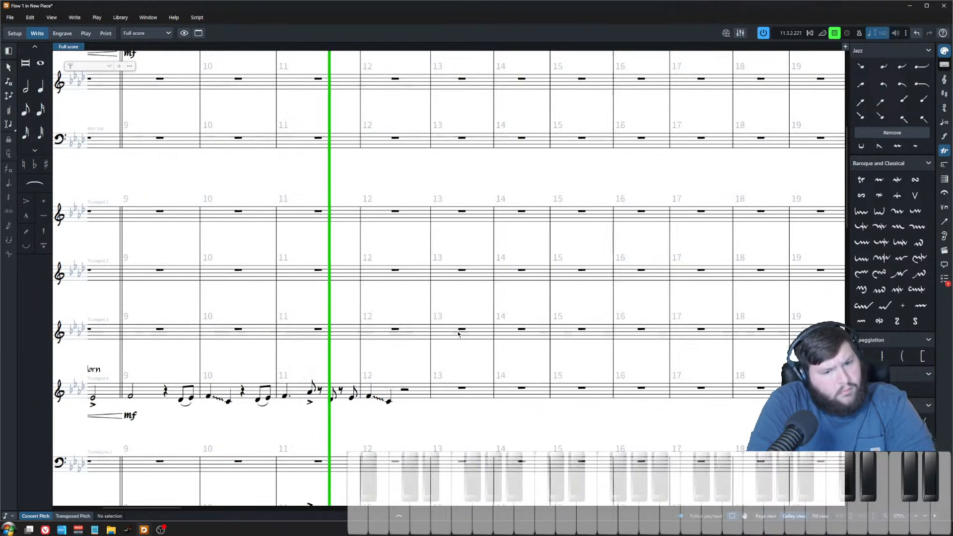
pyautogui.press('space')
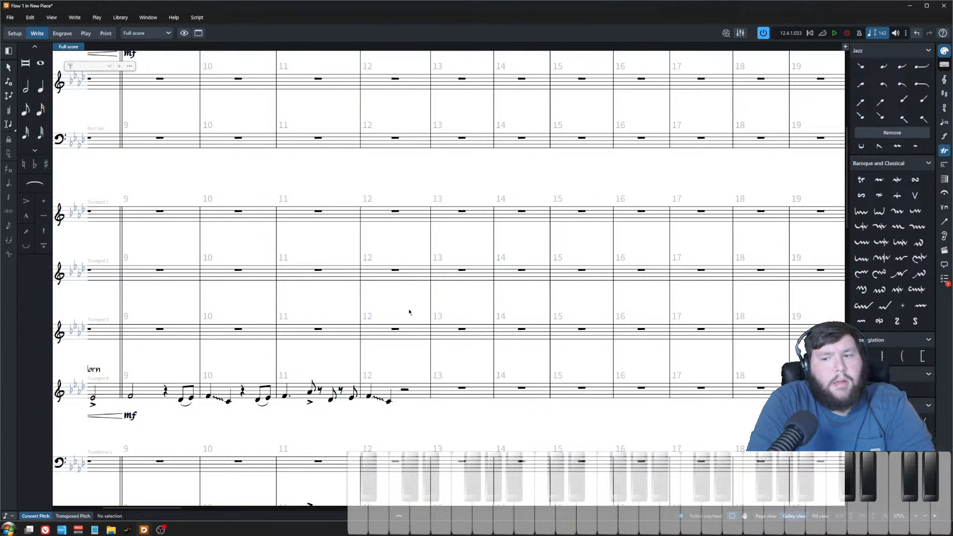
# Step: Enter a C, A♭, F eighth-note figure in the second half of Bari Sax bar 12
pyautogui.scroll(5, 401, 389)
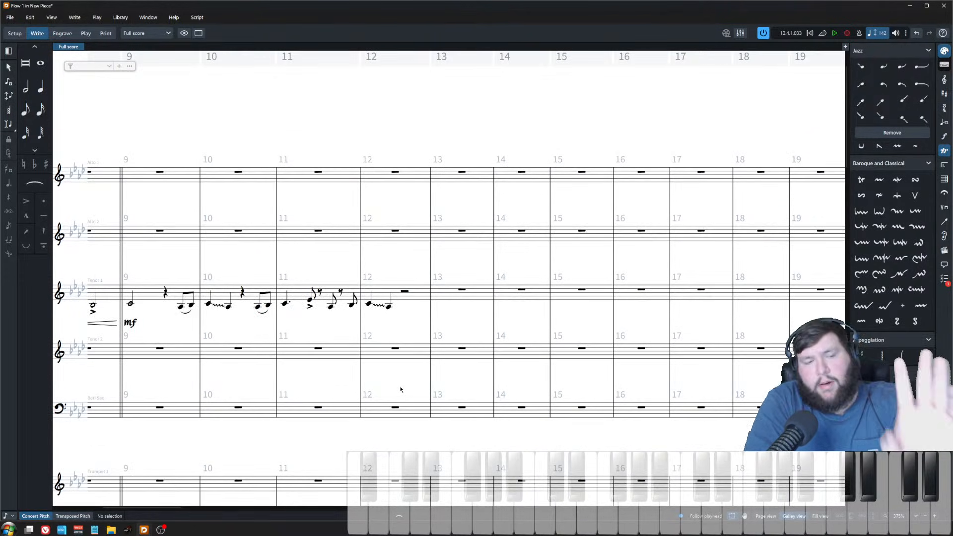
pyautogui.scroll(-3, 366, 278)
pyautogui.scroll(1, 366, 278)
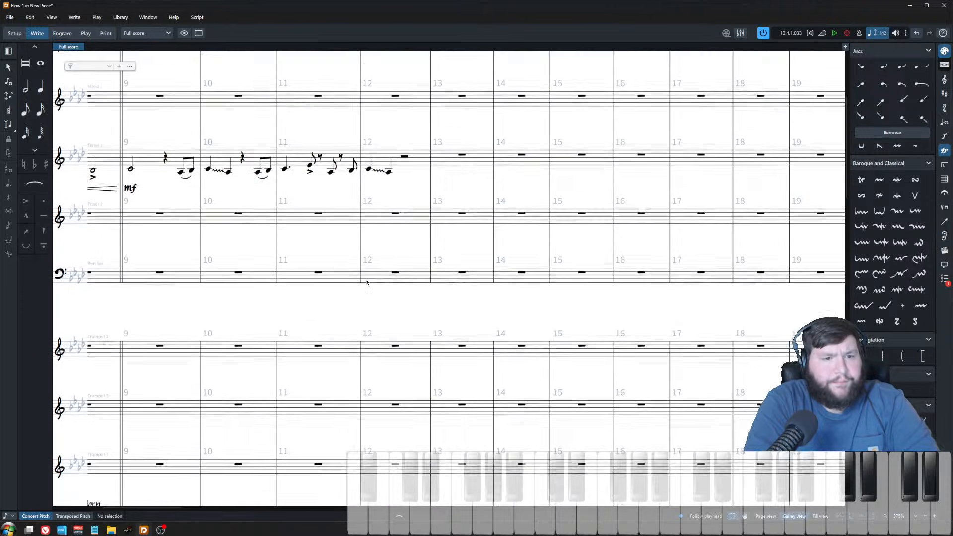
pyautogui.click(395, 235)
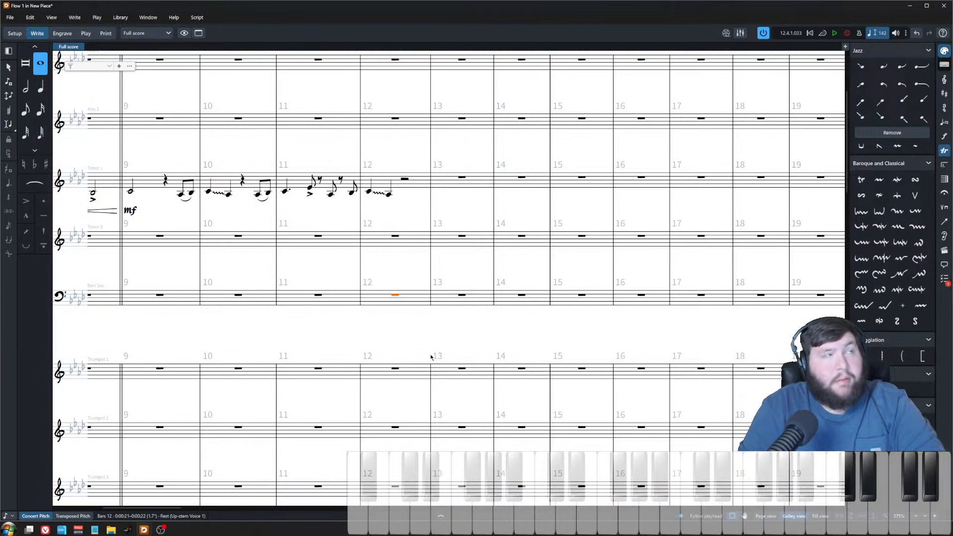
pyautogui.press('Return')
pyautogui.press('6')
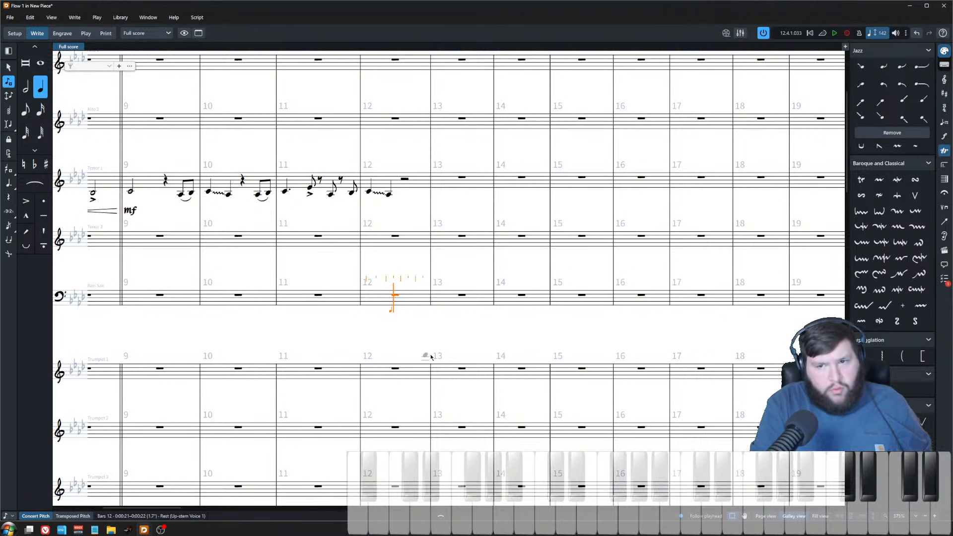
pyautogui.press('c')
pyautogui.press('g')
pyautogui.hotkey('ctrl', 'z')
pyautogui.hotkey('ctrl', 'z')
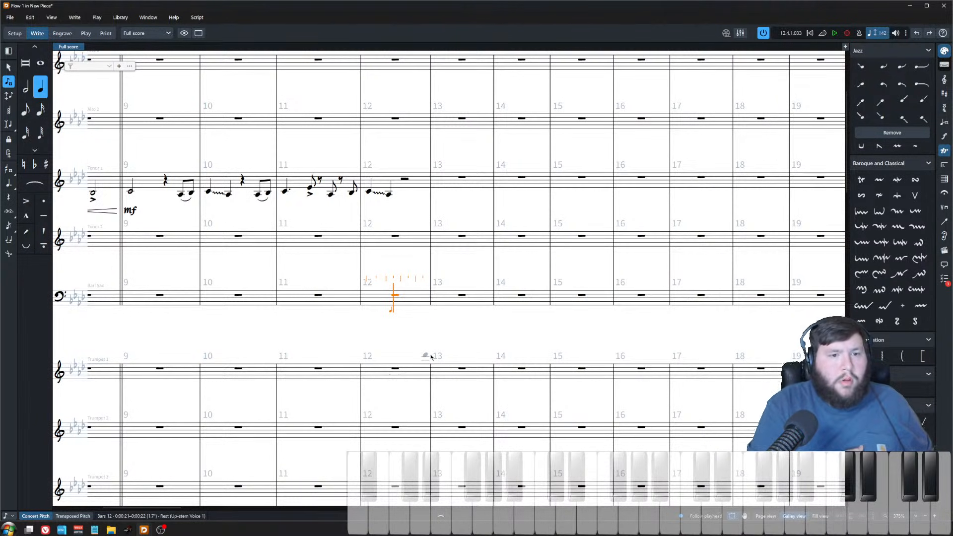
pyautogui.press('6')
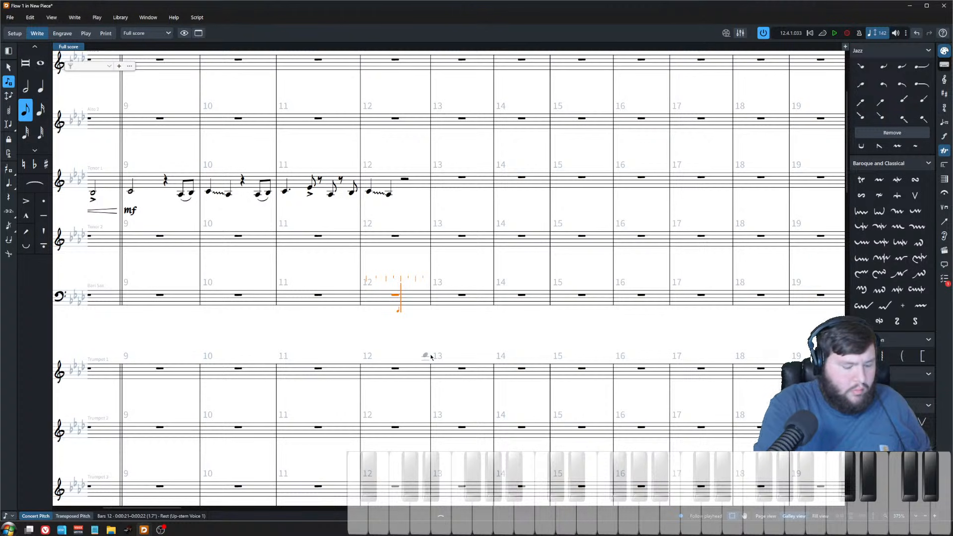
pyautogui.press('c')
pyautogui.press('a')
pyautogui.press('f')
pyautogui.press('Escape')
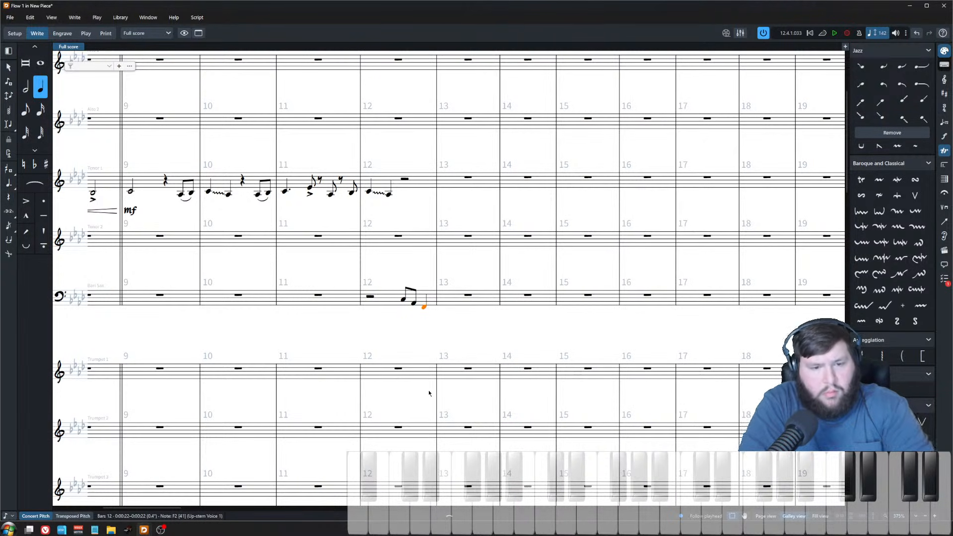
pyautogui.press('Escape')
# Step: Add a staccato to the first Bari Sax note in bar 12
pyautogui.click(403, 299)
pyautogui.press(']')
pyautogui.click(409, 273)
# Step: Play back the score from Bari Sax bar 12
pyautogui.click(370, 296)
pyautogui.press('p')
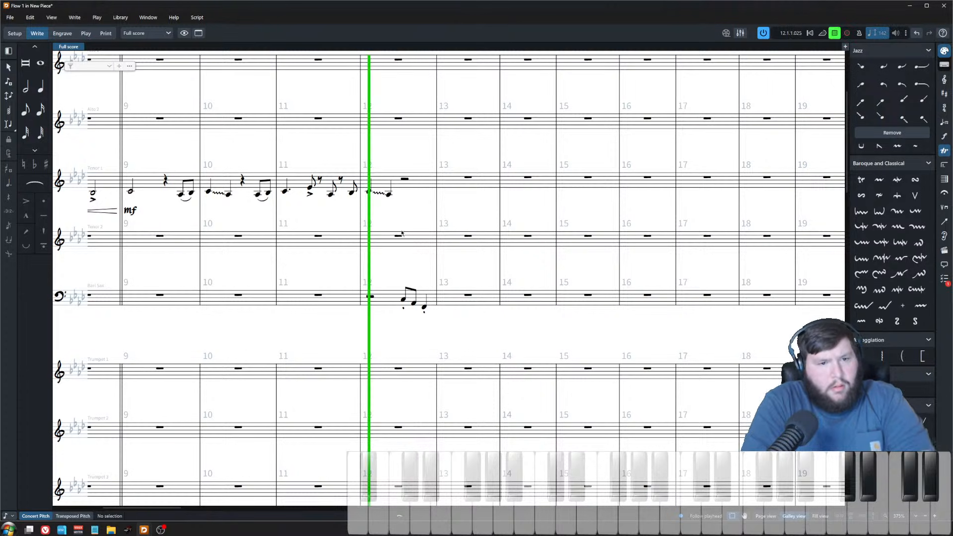
pyautogui.press('space')
# Step: Add an mf dynamic under the first Bari Sax note in bar 12
pyautogui.click(424, 308)
pyautogui.click(397, 292)
pyautogui.click(403, 300)
pyautogui.hotkey('shift', 'd')
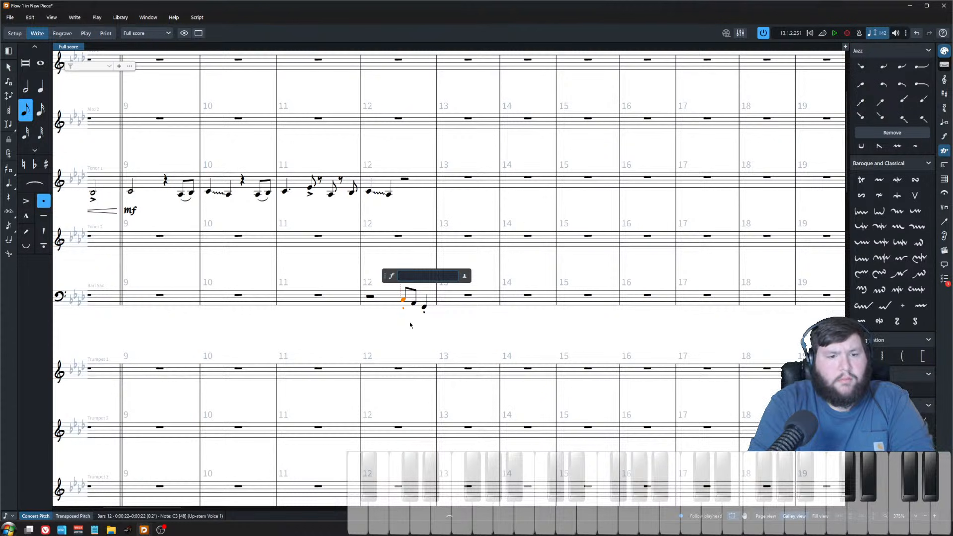
pyautogui.write('mf')
pyautogui.press('Return')
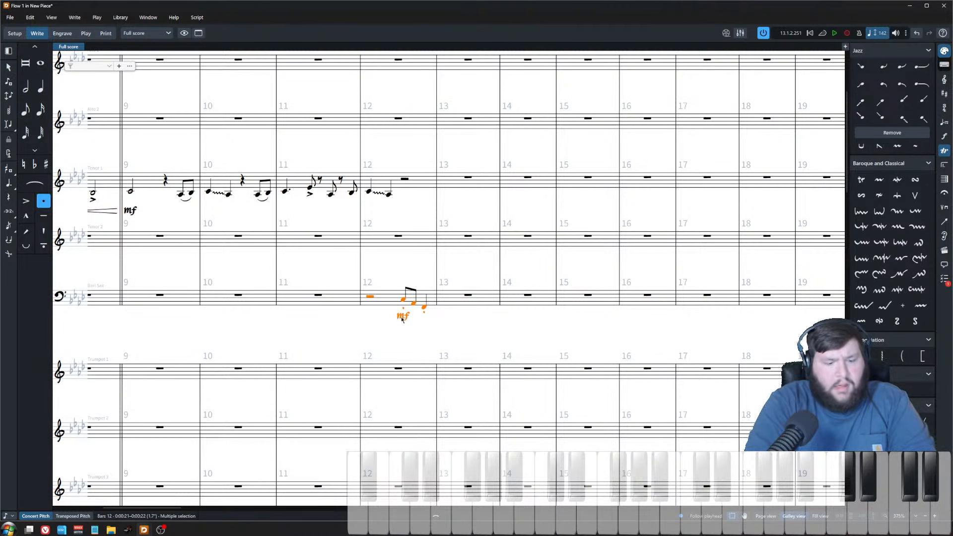
# Step: Paste the Bari Sax bar 12 figure into Bass Trombone bar 12
pyautogui.scroll(-10, 403, 320)
pyautogui.click(399, 324)
pyautogui.hotkey('ctrl', 'v')
pyautogui.scroll(3, 465, 383)
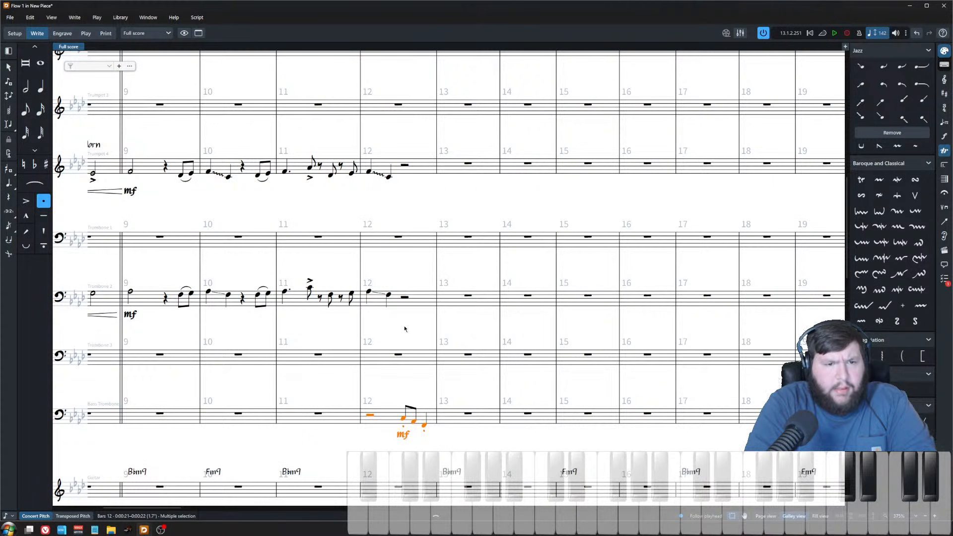
pyautogui.scroll(12, 403, 317)
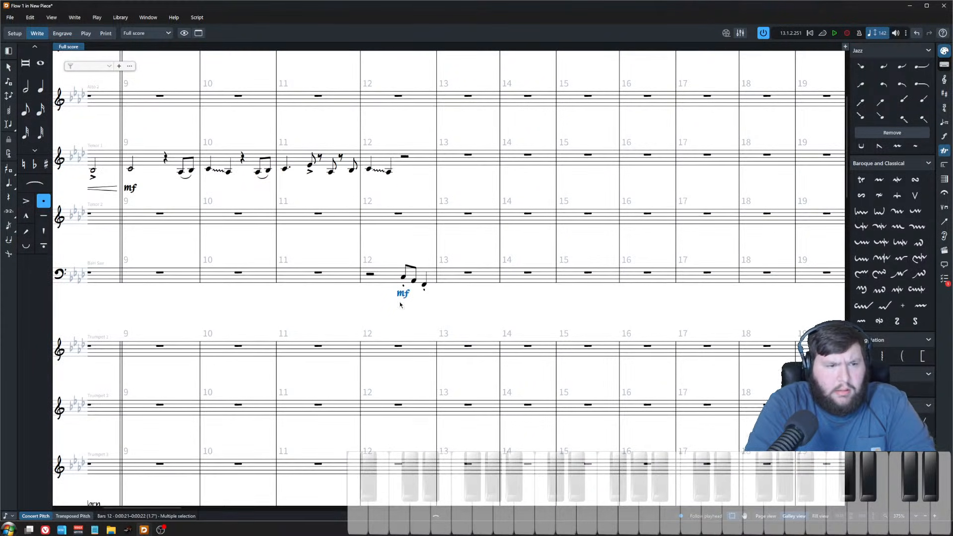
# Step: Copy the Bari Sax bar 12 figure into Tenor 2 bar 12 and raise it an octave
pyautogui.click(389, 282)
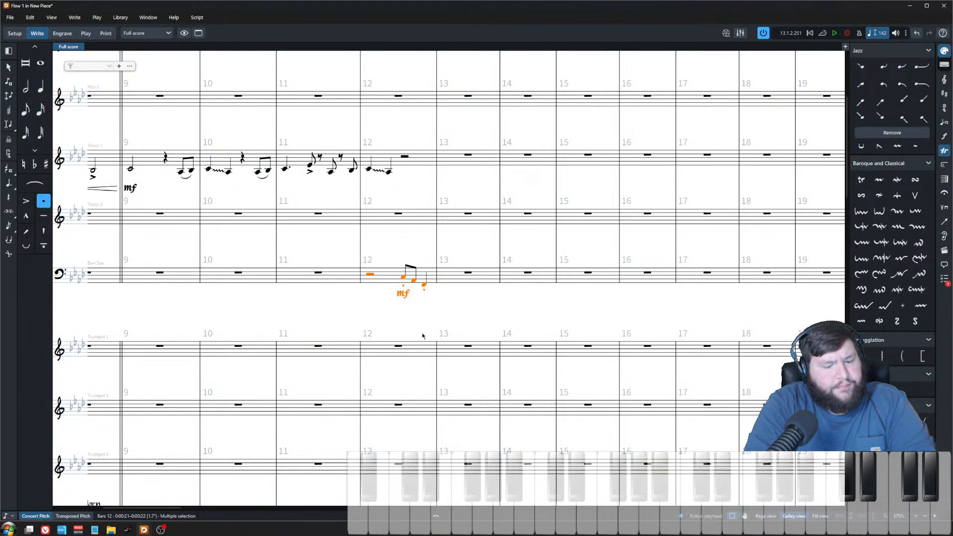
pyautogui.keyDown('alt'); pyautogui.click(399, 214); pyautogui.keyUp('alt')
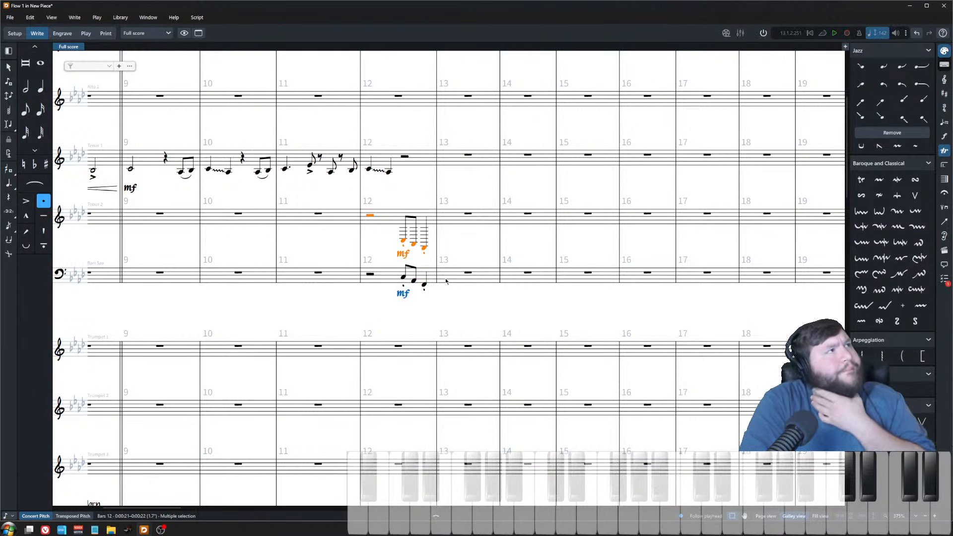
pyautogui.hotkey('ctrl', 'alt', 'Up')
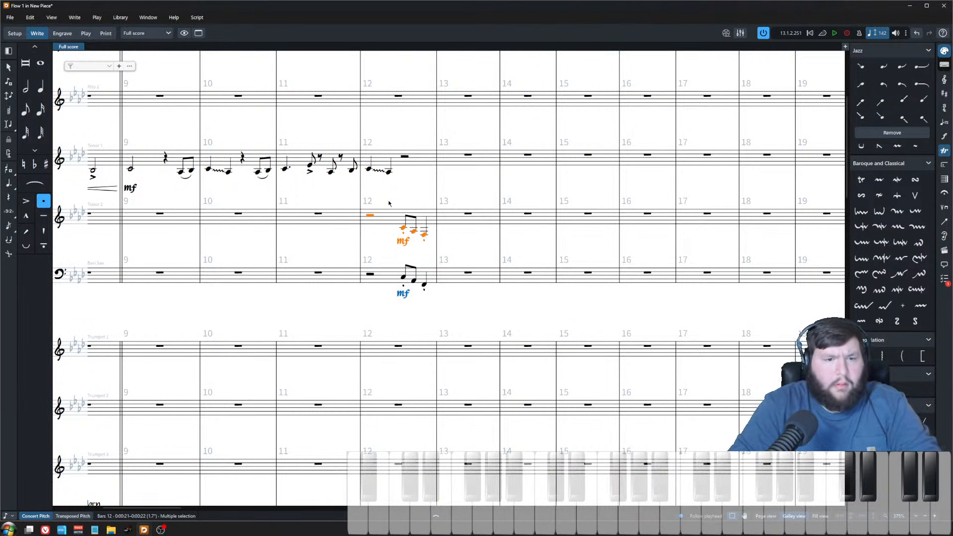
# Step: Play back the full score from Tenor 1's bar 8
pyautogui.scroll(-6, 368, 209)
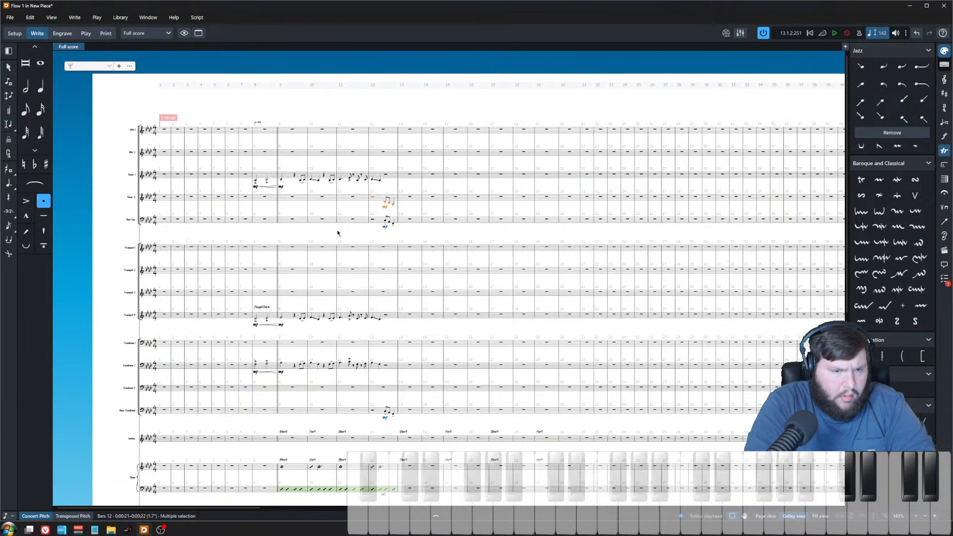
pyautogui.click(256, 181)
pyautogui.press('space')
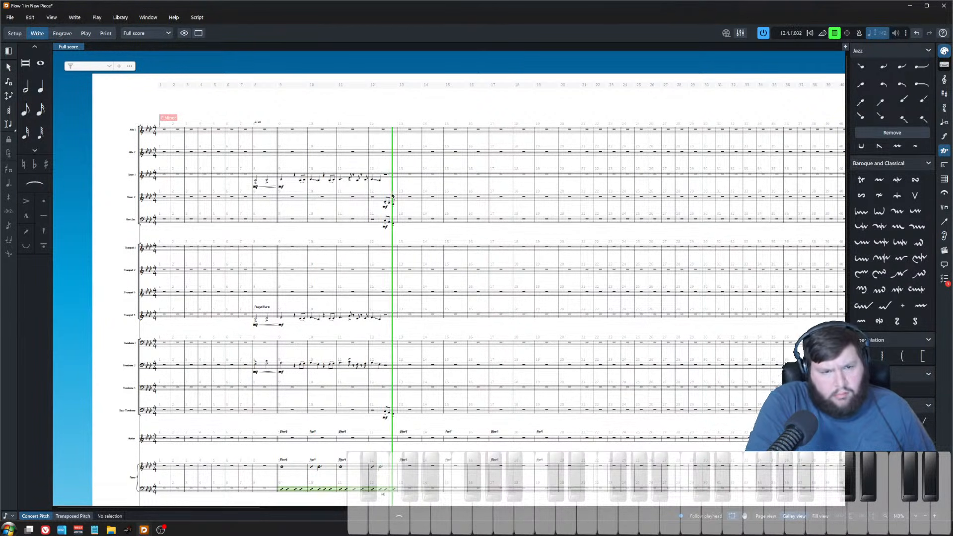
pyautogui.press('space')
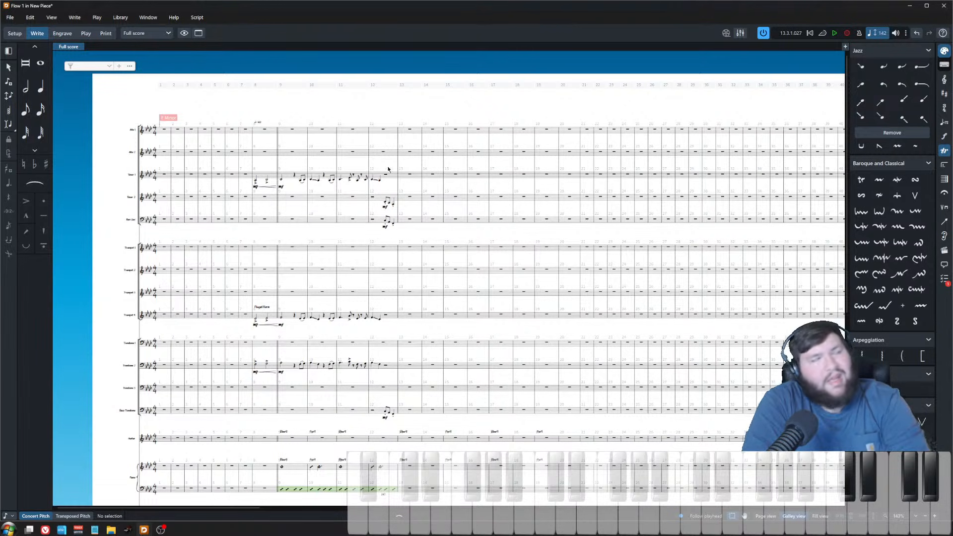
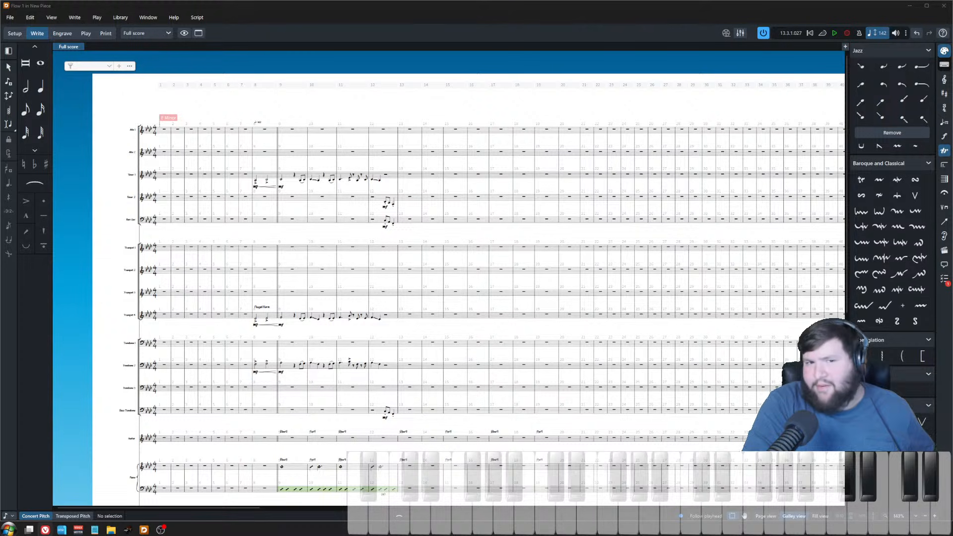
# Step: Play back the full score starting from Tenor 1's first note in bar 8
pyautogui.hotkey('ctrl', '=')
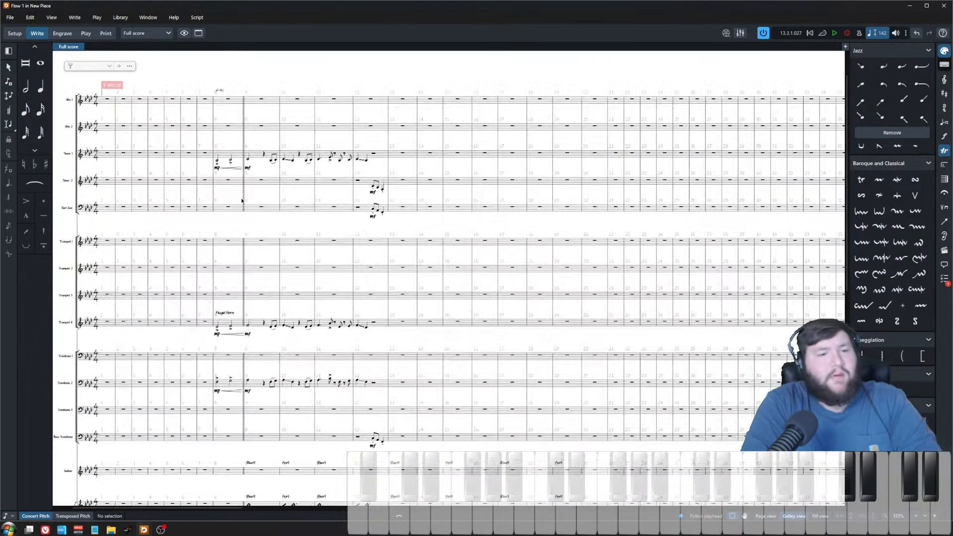
pyautogui.hotkey('ctrl', '=')
pyautogui.hotkey('ctrl', '=')
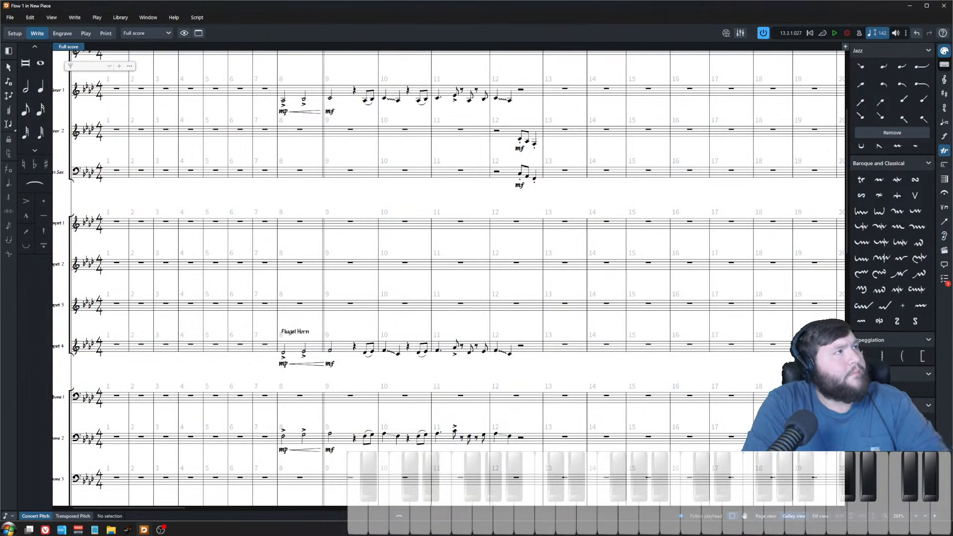
pyautogui.click(284, 104)
pyautogui.press('space')
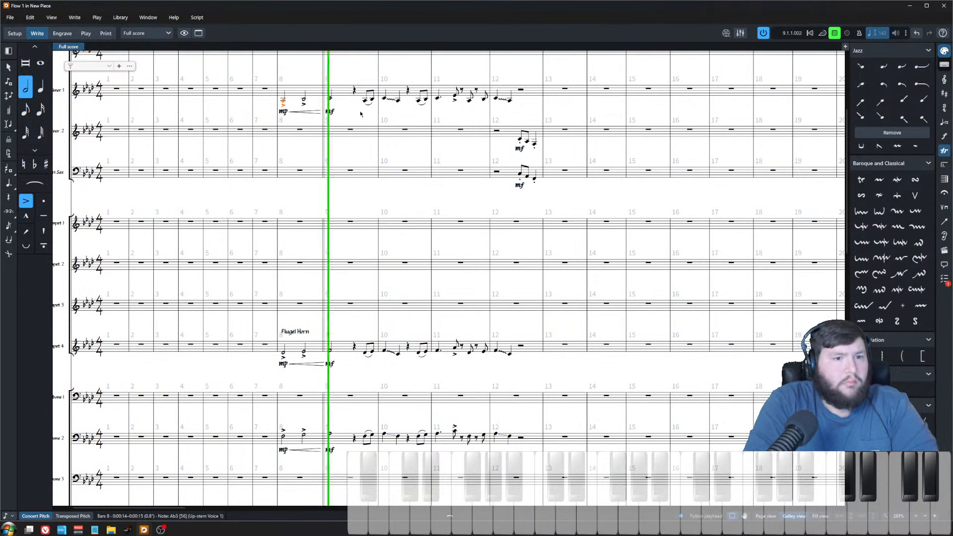
pyautogui.click(355, 73)
pyautogui.scroll(-5, 414, 172)
pyautogui.hscroll(3, 389, 197)
pyautogui.hscroll(2, 388, 196)
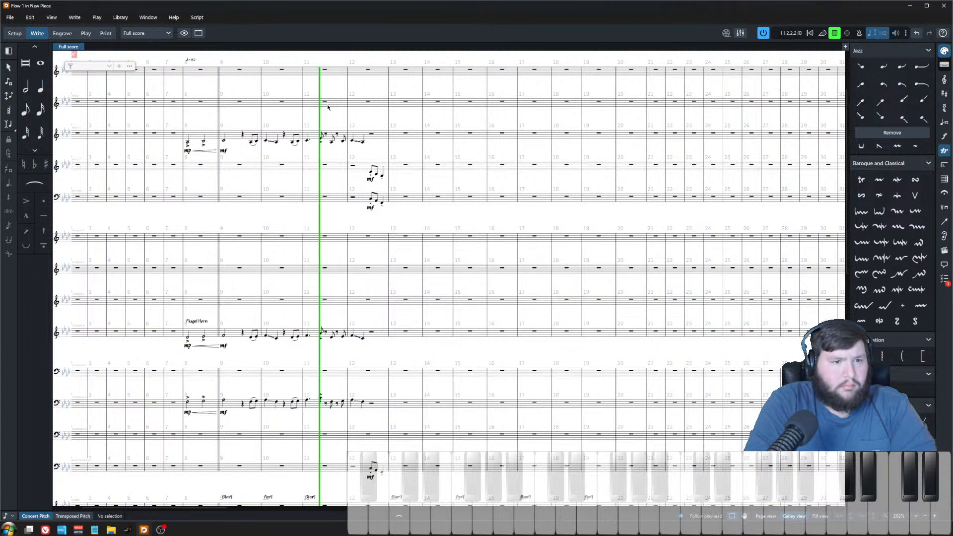
pyautogui.click(277, 143)
pyautogui.press('space')
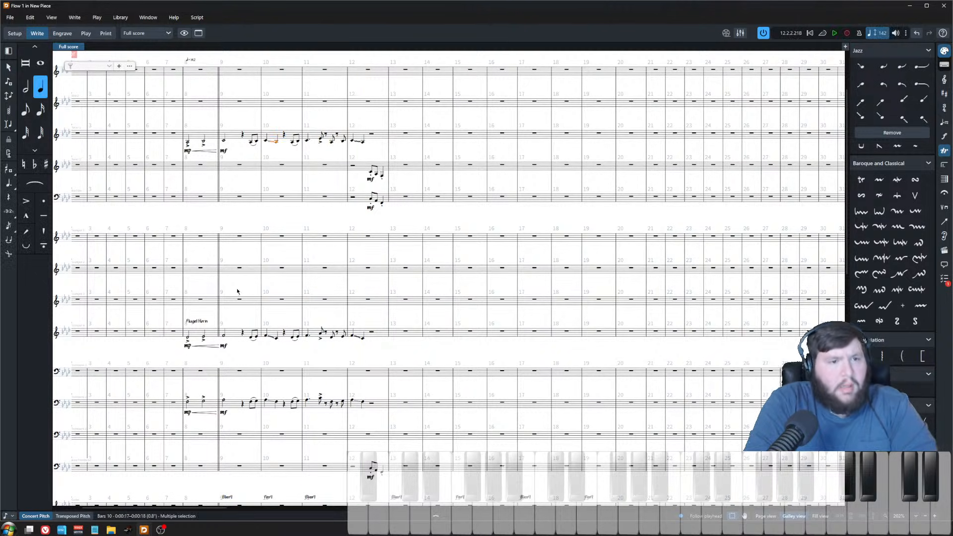
# Step: Lengthen the second note of bar 10 with a rhythm dot in Tenor 1, Trumpet 4 and Trombone 2
pyautogui.scroll(5, 243, 299)
pyautogui.click(291, 145)
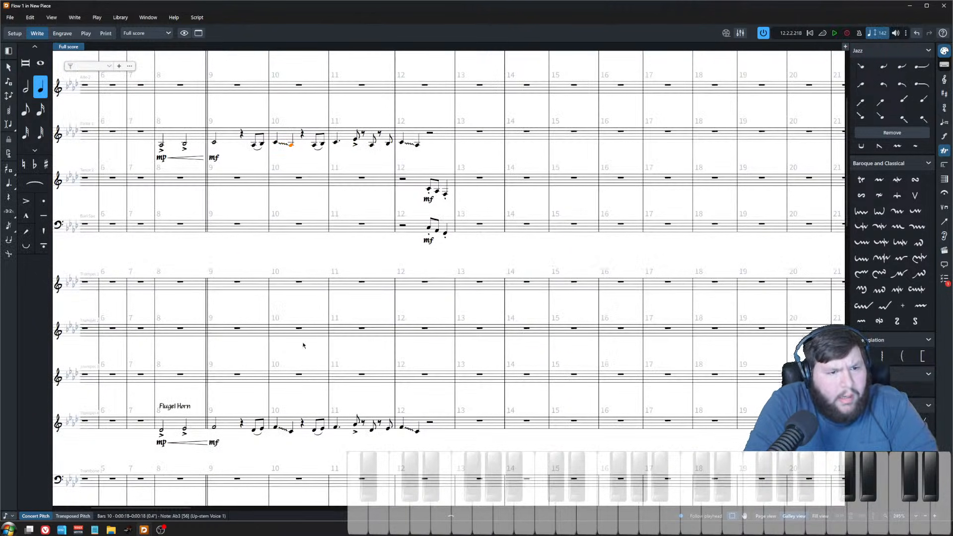
pyautogui.keyDown('ctrl'); pyautogui.click(291, 432); pyautogui.keyUp('ctrl')
pyautogui.scroll(-5, 297, 402)
pyautogui.keyDown('ctrl'); pyautogui.click(291, 412); pyautogui.keyUp('ctrl')
pyautogui.press('.')
pyautogui.scroll(-4, 319, 211)
pyautogui.scroll(2, 318, 208)
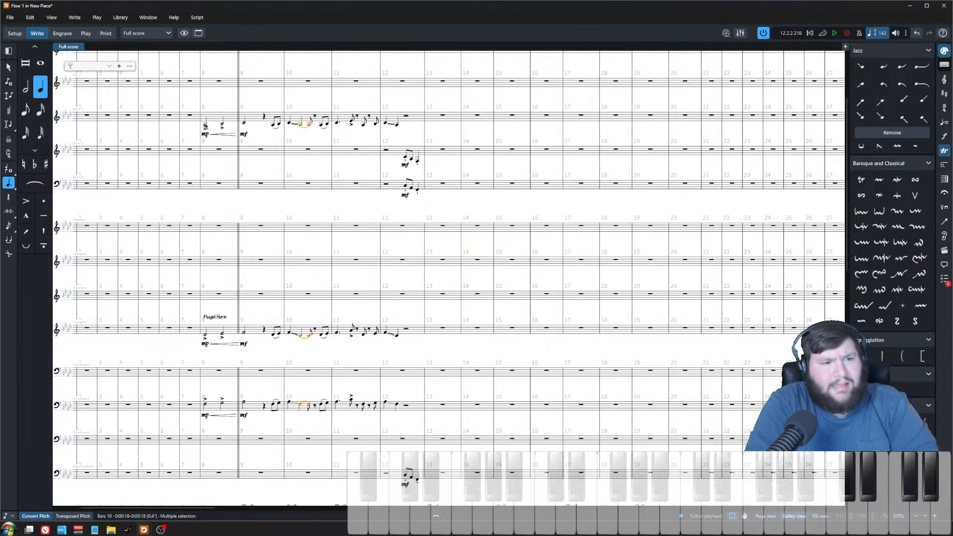
# Step: Play back the score from Tenor 1's bar 8 note
pyautogui.click(206, 127)
pyautogui.press('p')
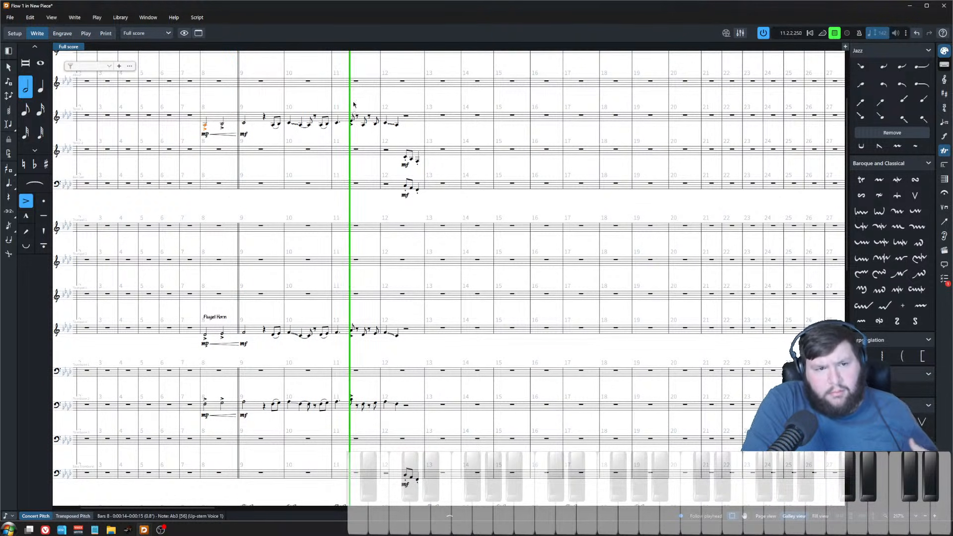
pyautogui.press('space')
# Step: Examine the tied rhythm and rests of Tenor 1's bar 10 figure up close
pyautogui.press('z')
pyautogui.press('z')
pyautogui.press('z')
pyautogui.press('z')
pyautogui.press('z')
pyautogui.press('z')
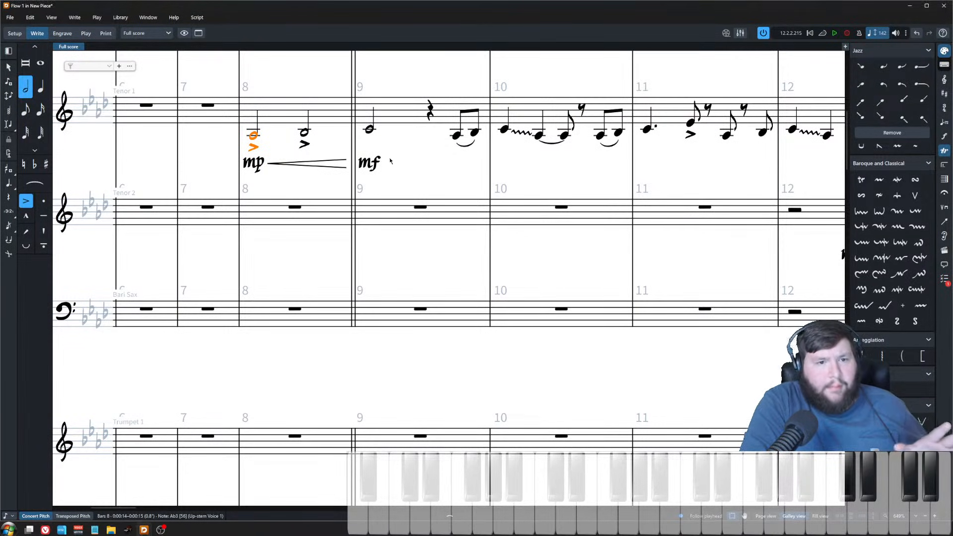
pyautogui.press('Escape')
pyautogui.scroll(2, 546, 243)
pyautogui.hscroll(1, 534, 187)
pyautogui.moveTo(527, 170); pyautogui.dragTo(486, 242)
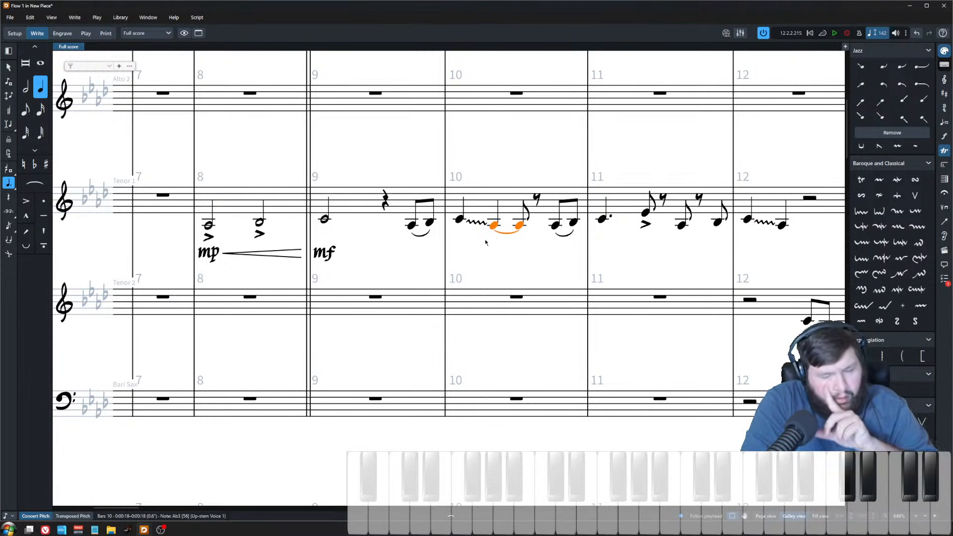
pyautogui.click(520, 184)
pyautogui.click(520, 194)
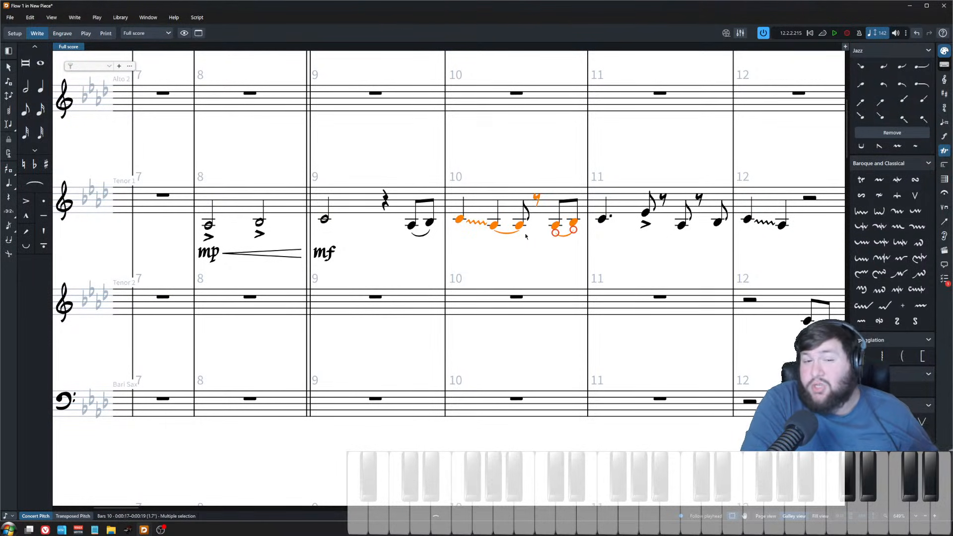
pyautogui.click(527, 252)
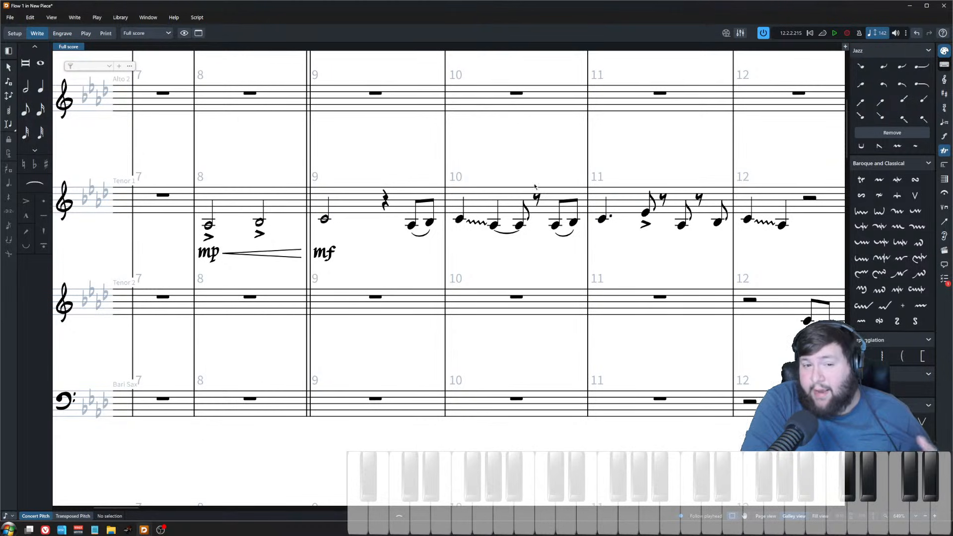
pyautogui.click(536, 196)
pyautogui.click(525, 163)
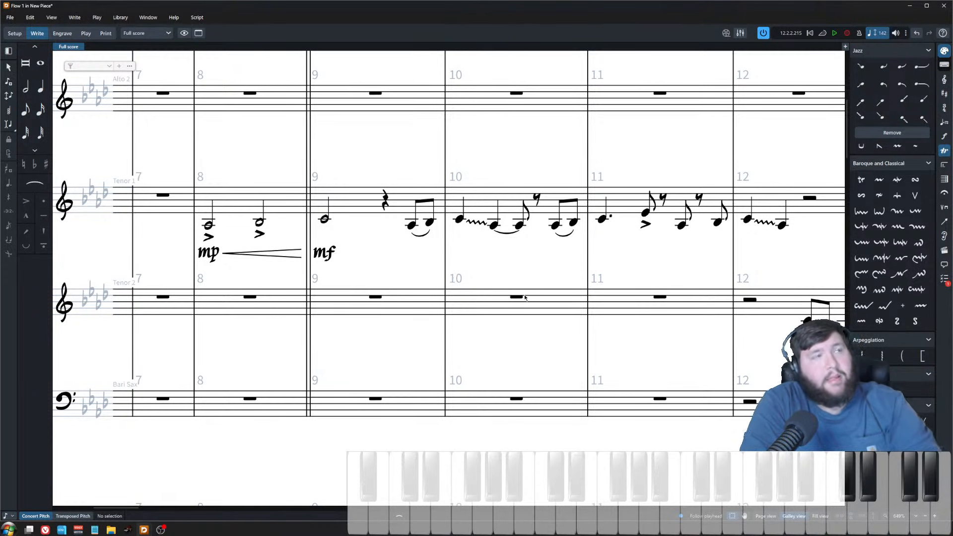
# Step: Copy the bar 10 eighth-note pair from Tenor 1, Trumpet 4 and Trombone 2 onto the last beat of bar 12
pyautogui.scroll(-1, 439, 277)
pyautogui.scroll(-3, 439, 278)
pyautogui.moveTo(409, 292); pyautogui.dragTo(315, 181)
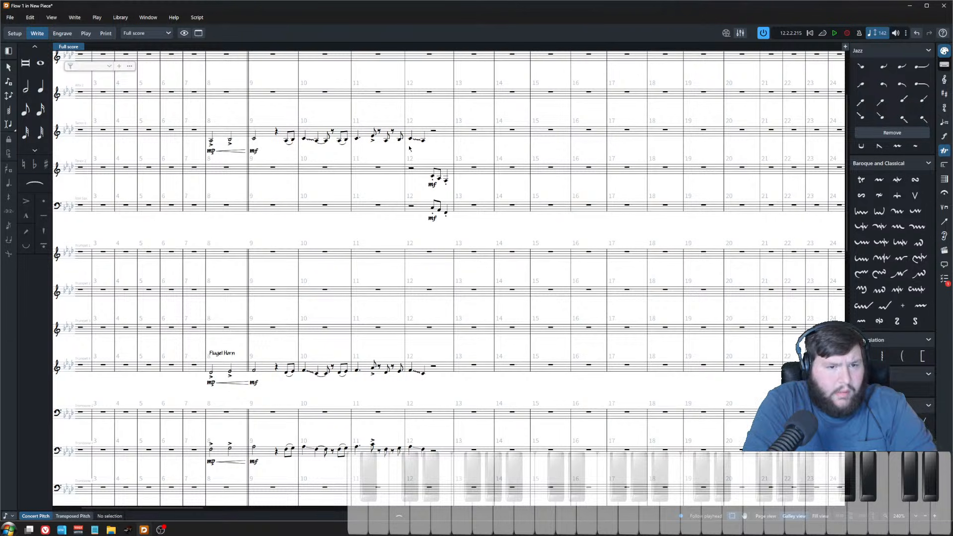
pyautogui.hscroll(2, 431, 167)
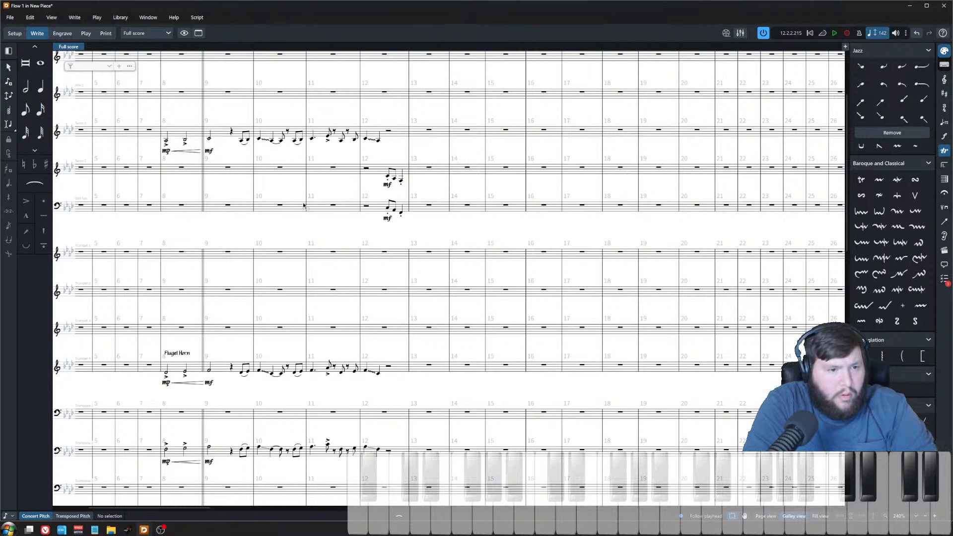
pyautogui.click(242, 451)
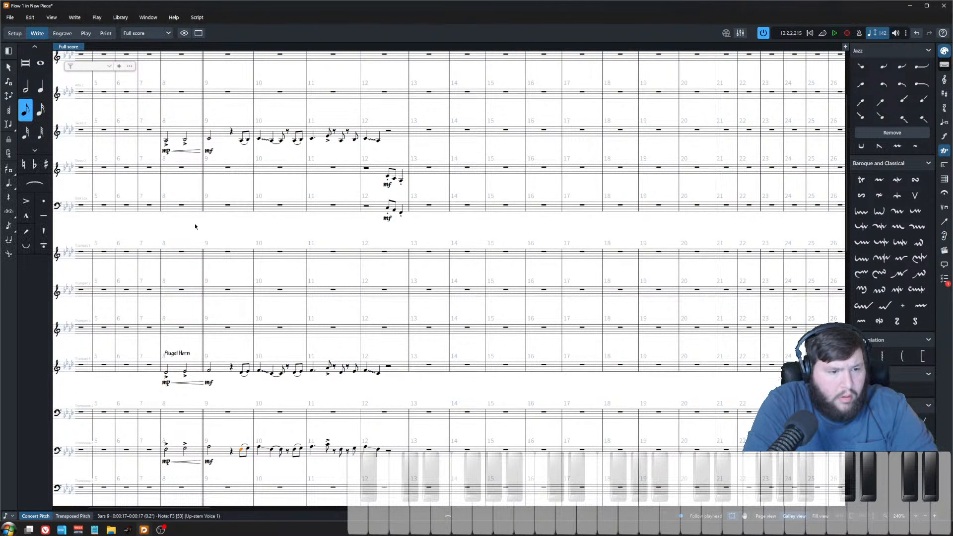
pyautogui.click(294, 449)
pyautogui.keyDown('shift'); pyautogui.click(301, 141); pyautogui.keyUp('shift')
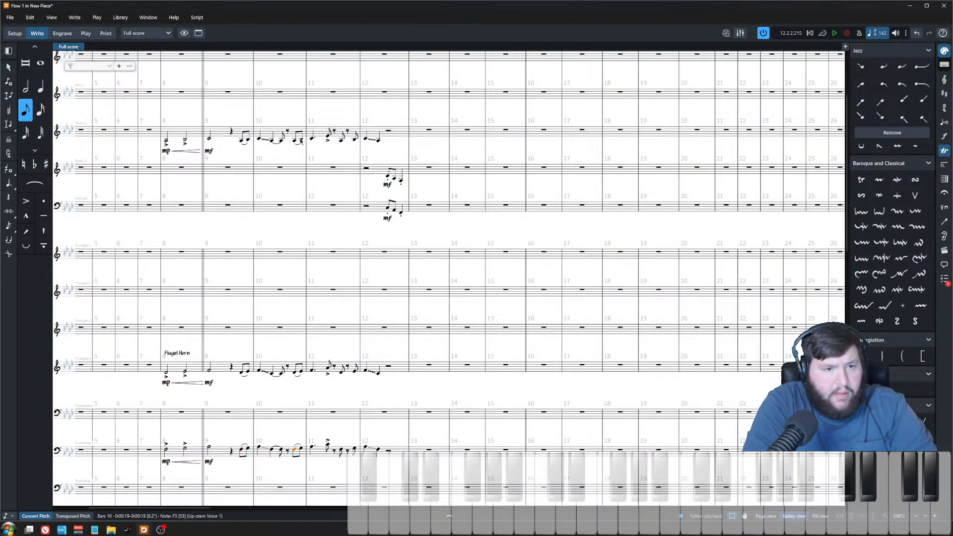
pyautogui.doubleClick(388, 132)
pyautogui.press('space')
pyautogui.hotkey('ctrl', 'v')
pyautogui.press('Escape')
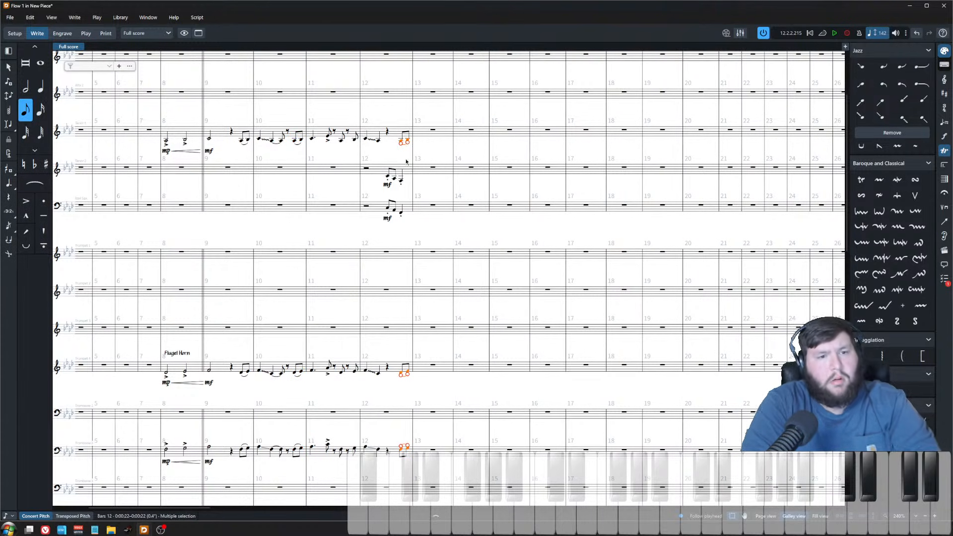
# Step: Play back the score from Tenor 1's bar 8 note through bar 12
pyautogui.click(166, 141)
pyautogui.press('space')
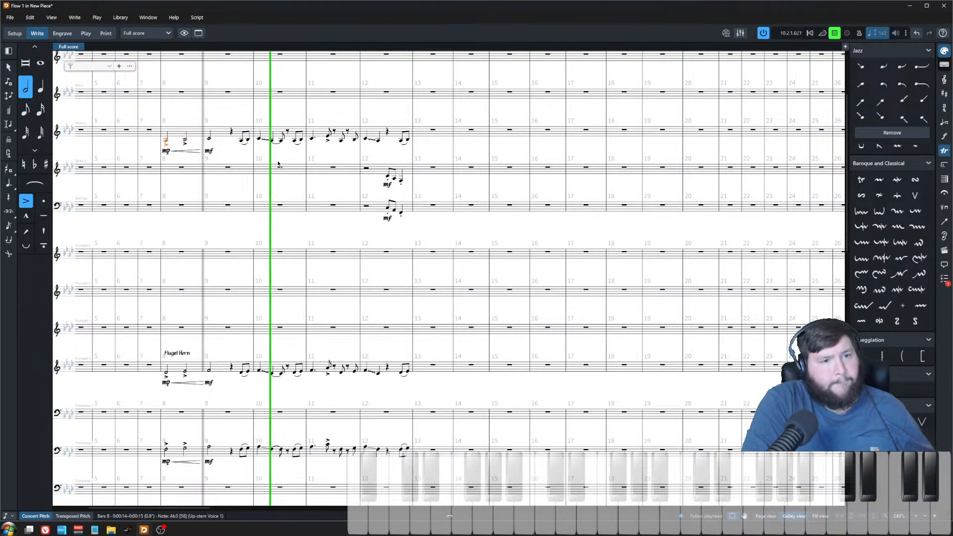
pyautogui.click(341, 156)
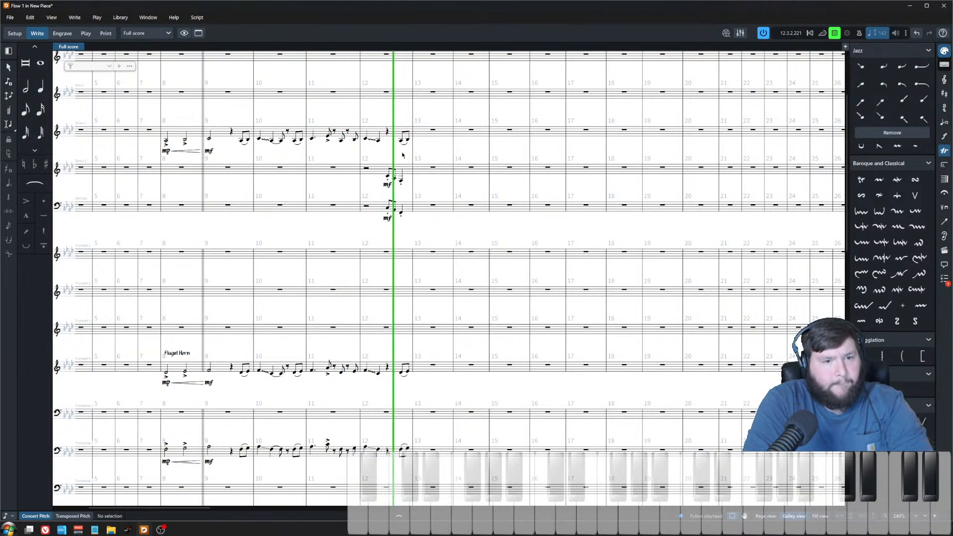
pyautogui.press('space')
pyautogui.scroll(3, 402, 174)
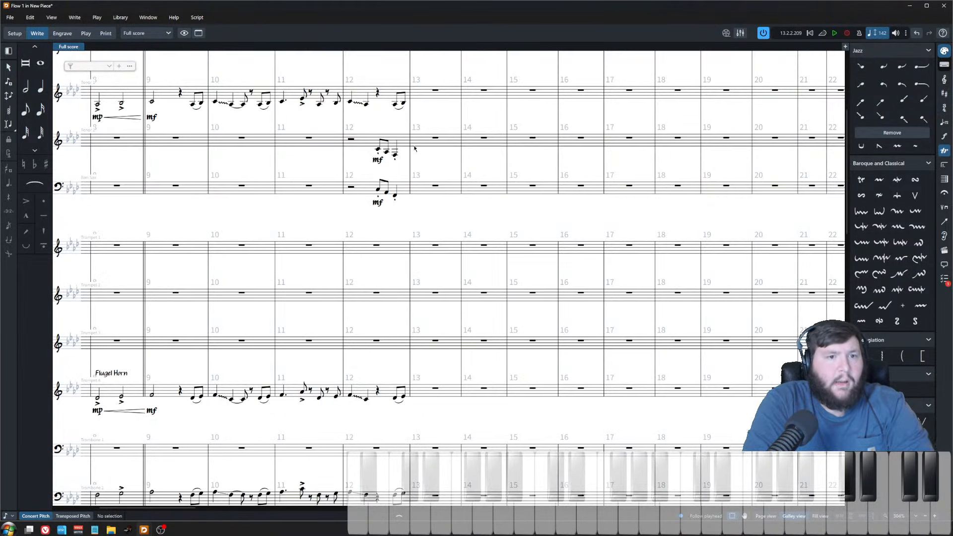
pyautogui.scroll(-3, 418, 149)
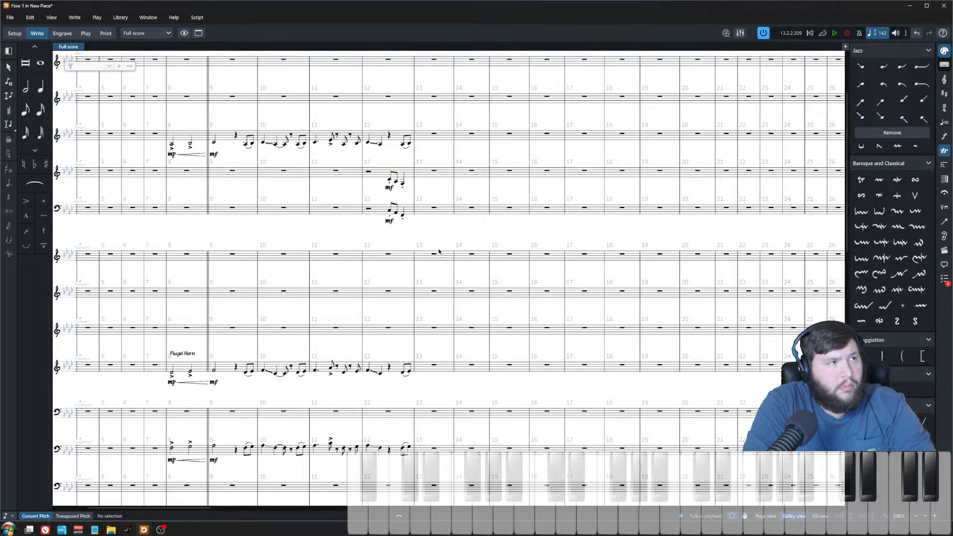
pyautogui.hscroll(-5, 439, 252)
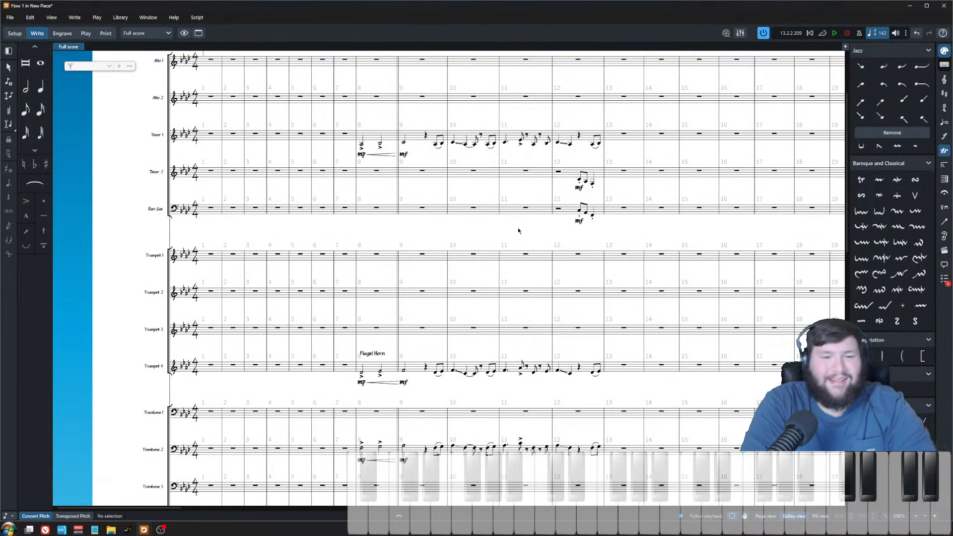
pyautogui.scroll(1, 559, 256)
pyautogui.scroll(1, 458, 219)
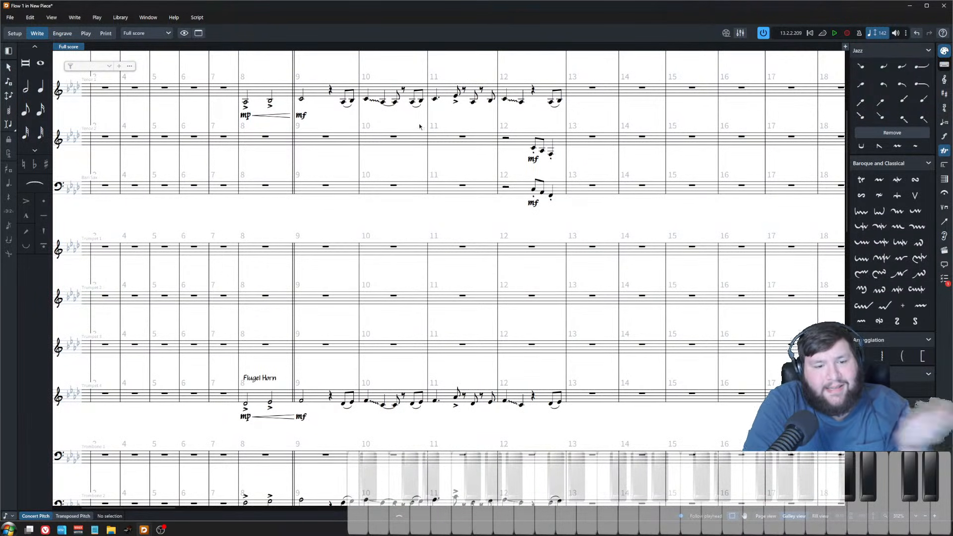
pyautogui.scroll(-3, 410, 137)
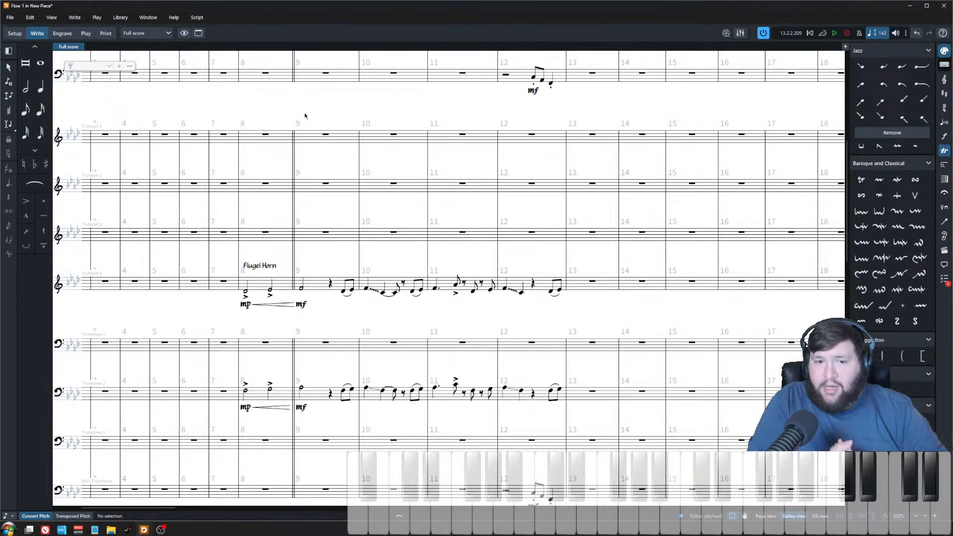
# Step: Play back the full score again from bar 9 through the new bar 12 pickups
pyautogui.press('space')
pyautogui.scroll(-3, 439, 278)
pyautogui.scroll(3, 521, 268)
pyautogui.press('space')
pyautogui.click(363, 120)
pyautogui.press('space')
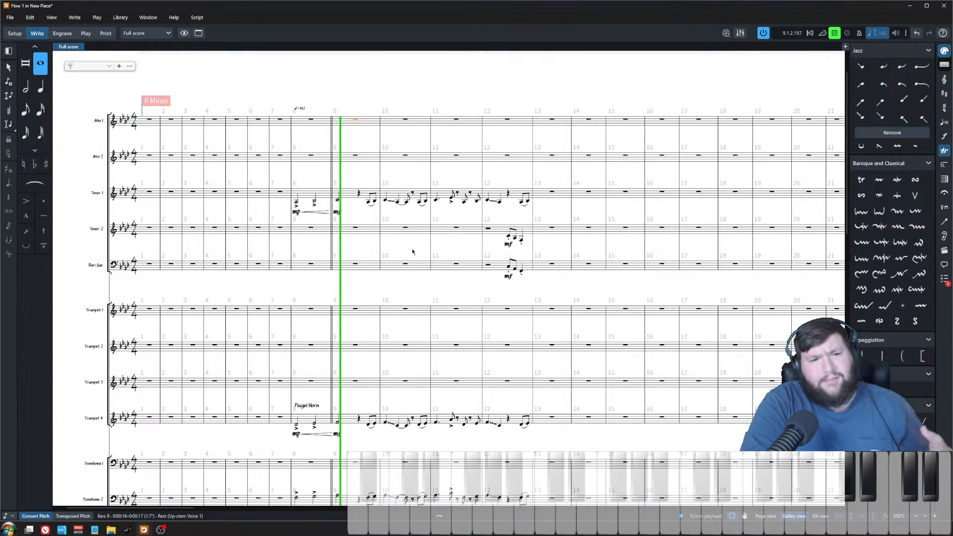
pyautogui.scroll(-2, 415, 243)
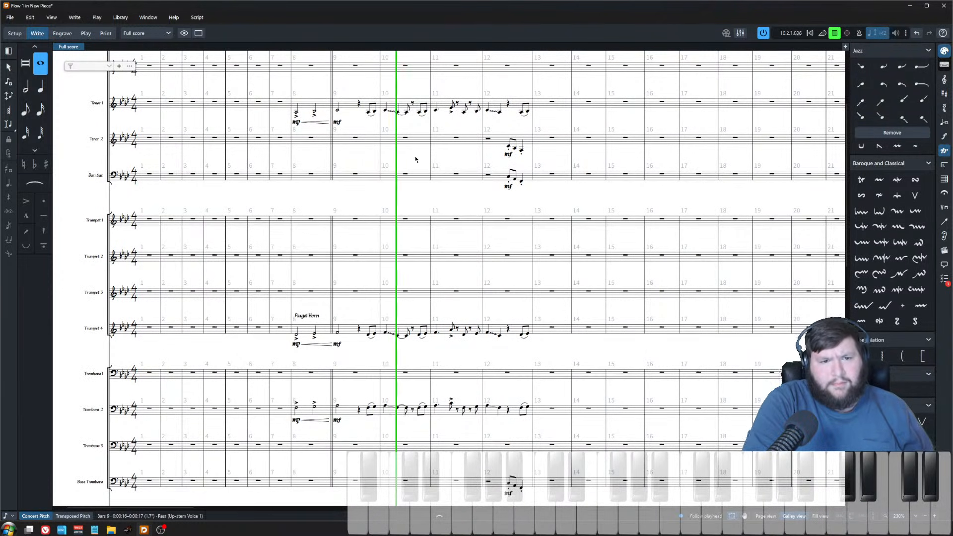
pyautogui.click(473, 161)
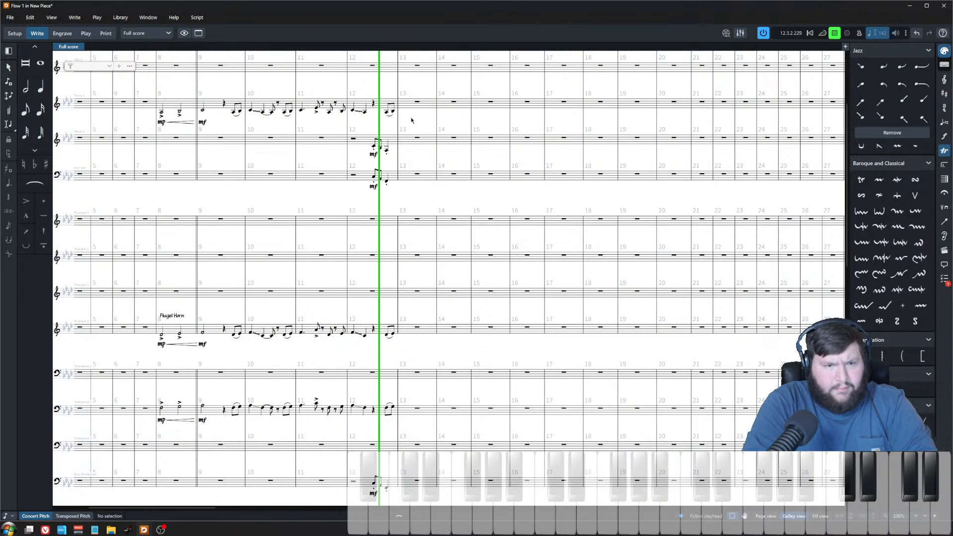
pyautogui.press('space')
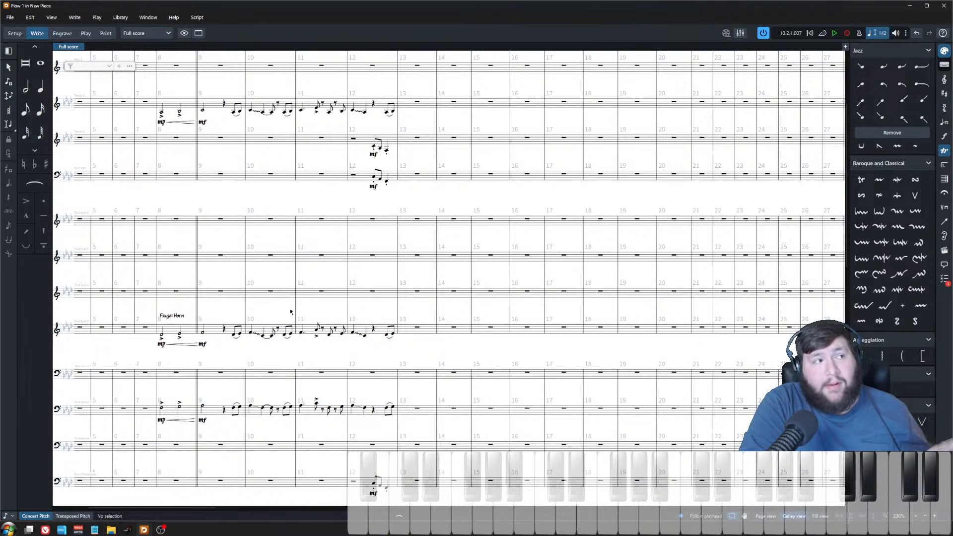
pyautogui.press('super')
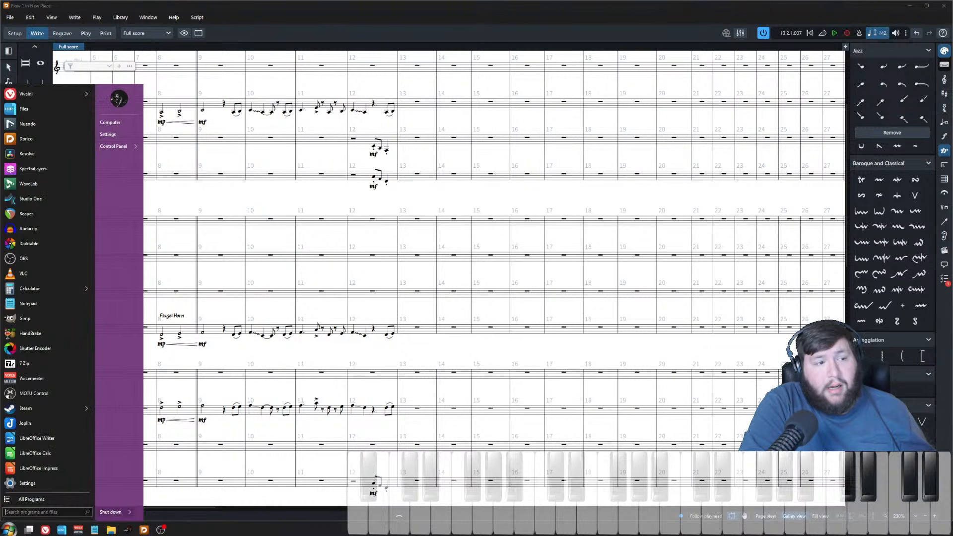
pyautogui.click(247, 294)
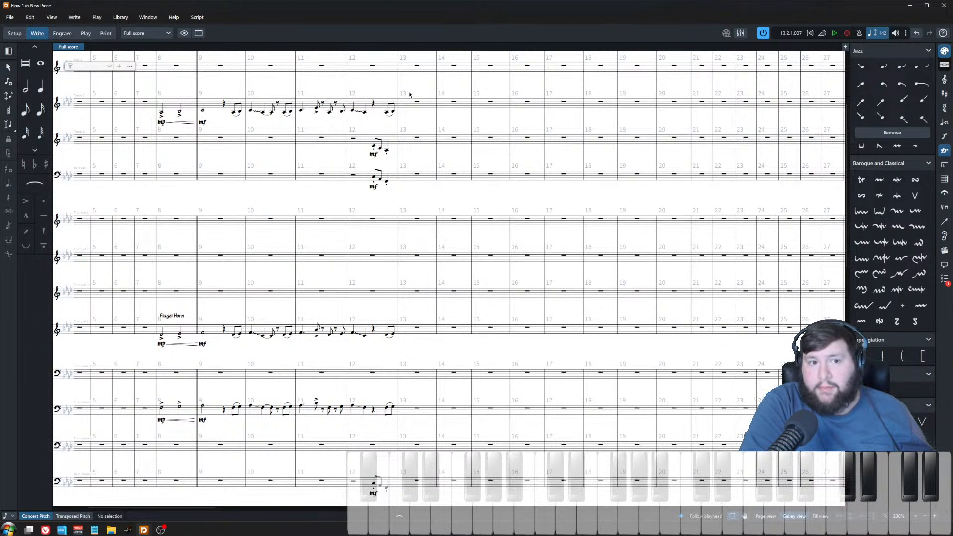
pyautogui.scroll(2, 421, 248)
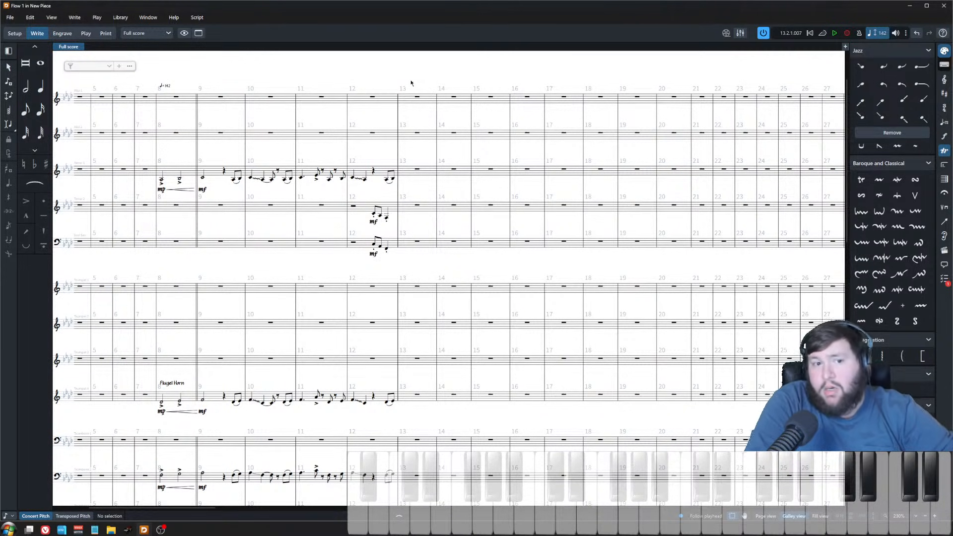
pyautogui.moveTo(410, 82); pyautogui.dragTo(534, 264)
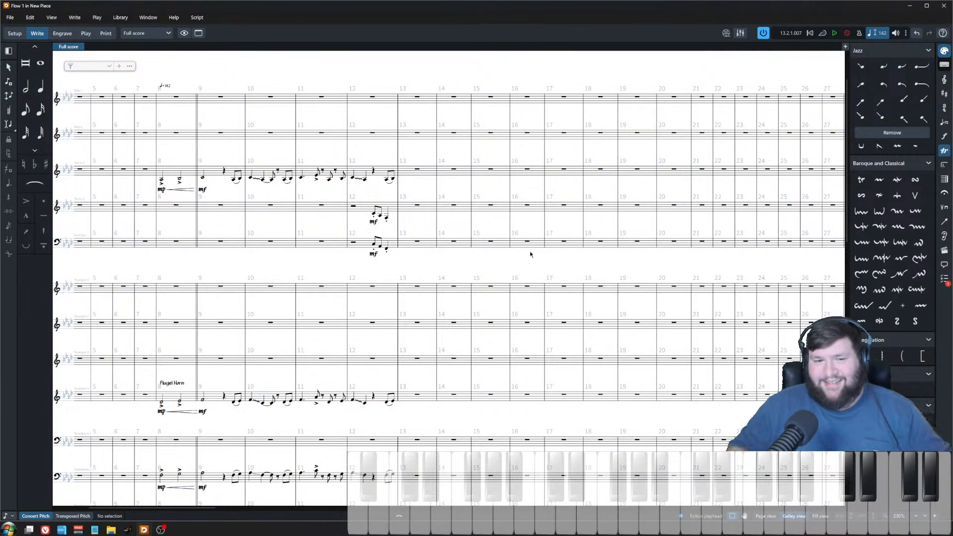
pyautogui.scroll(3, 375, 275)
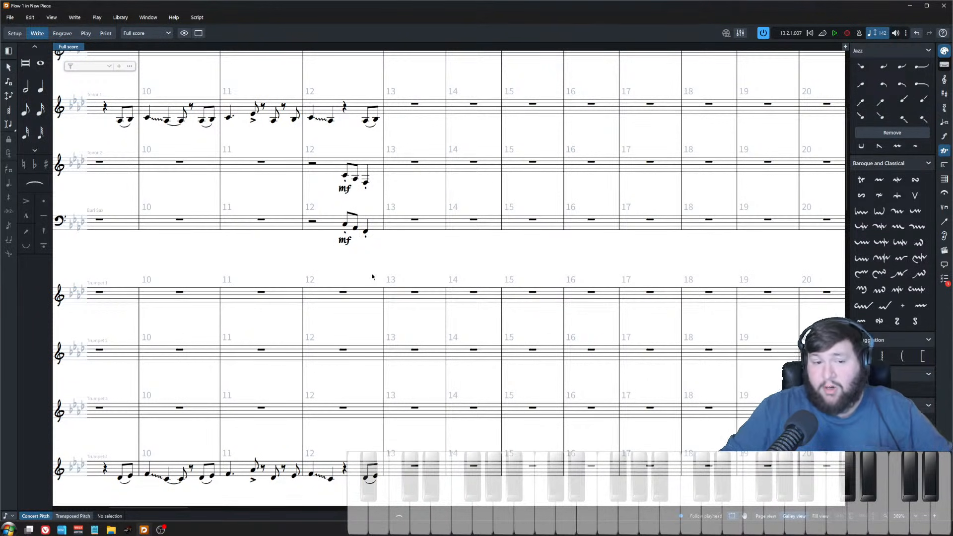
pyautogui.scroll(-3, 368, 268)
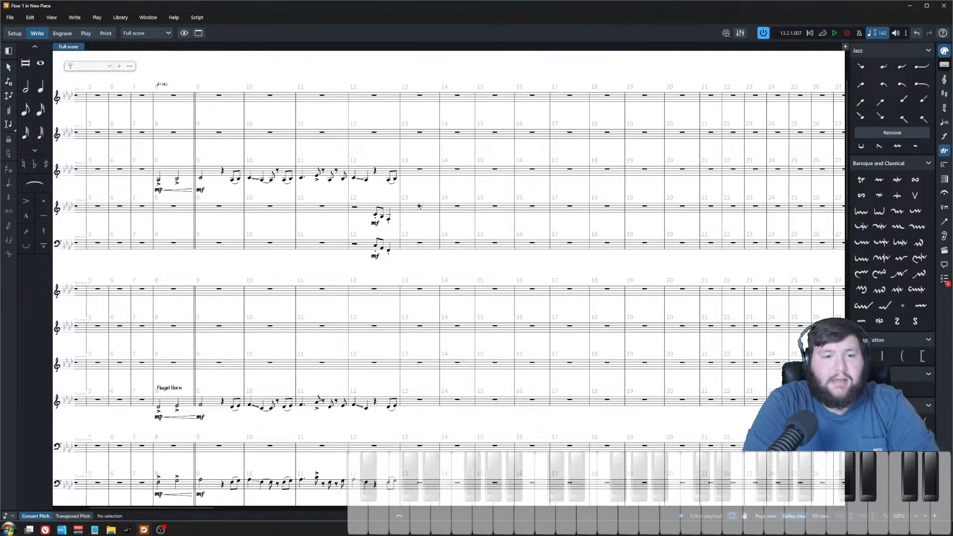
# Step: Scroll through the lower staves to examine the rhythm section parts after bar 12
pyautogui.scroll(-3, 421, 157)
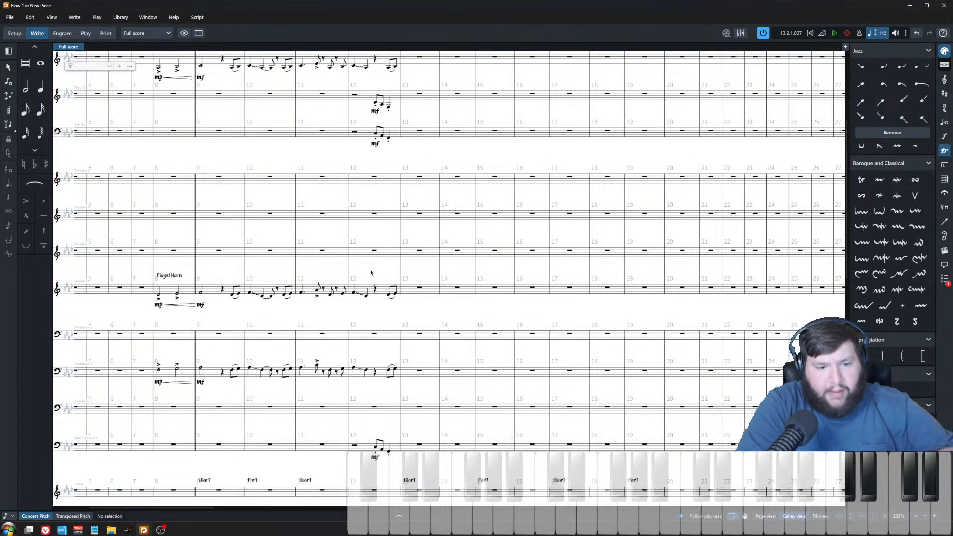
pyautogui.scroll(-3, 371, 273)
pyautogui.doubleClick(421, 424)
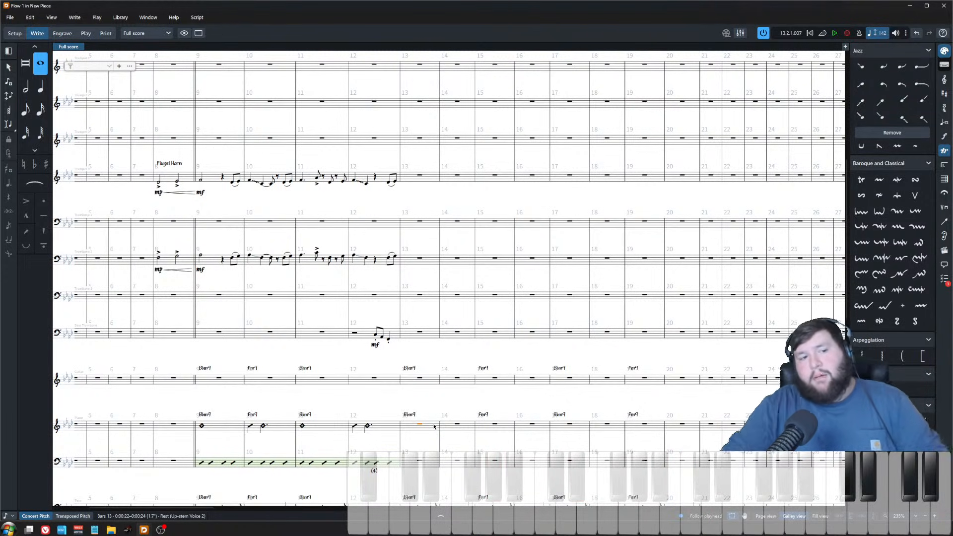
pyautogui.press('Escape')
pyautogui.scroll(-3, 430, 202)
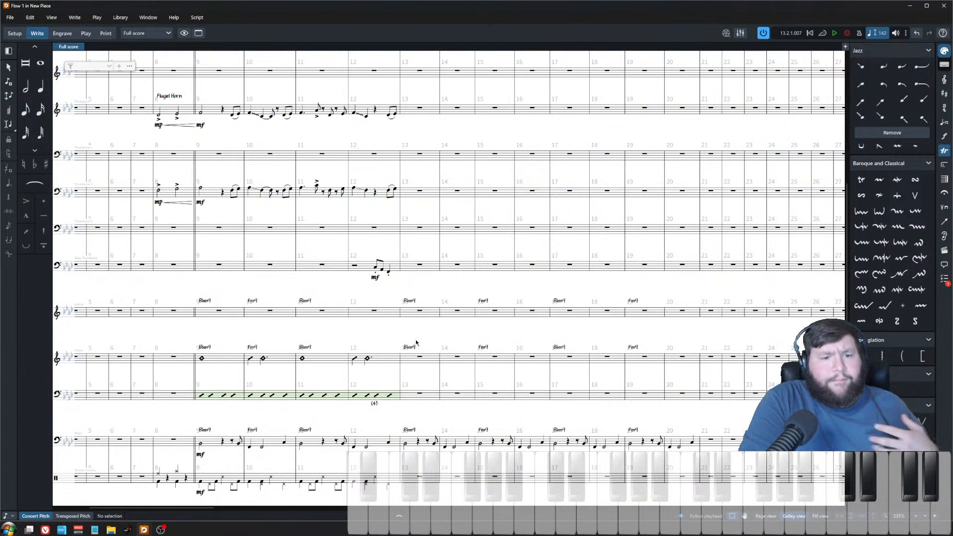
pyautogui.scroll(-3, 416, 342)
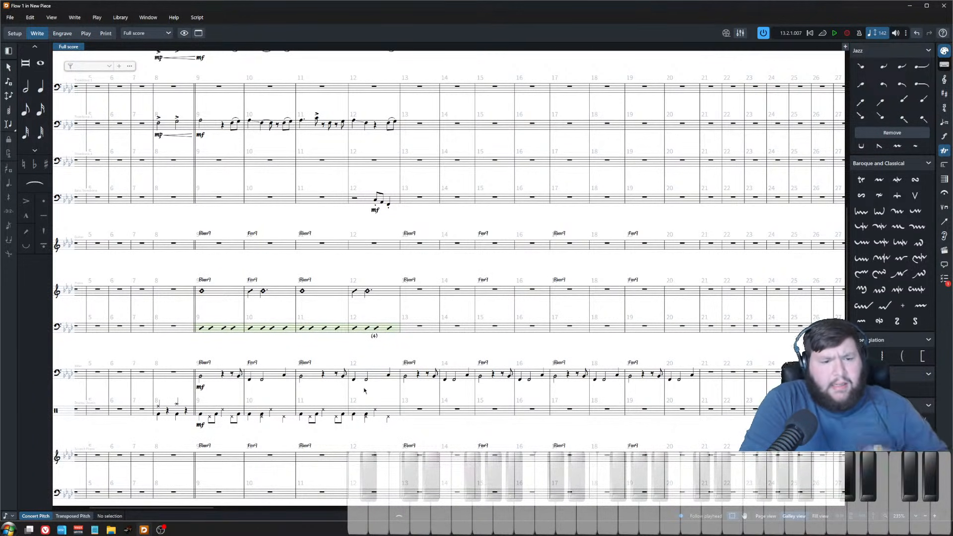
pyautogui.scroll(-1, 394, 424)
pyautogui.scroll(10, 395, 423)
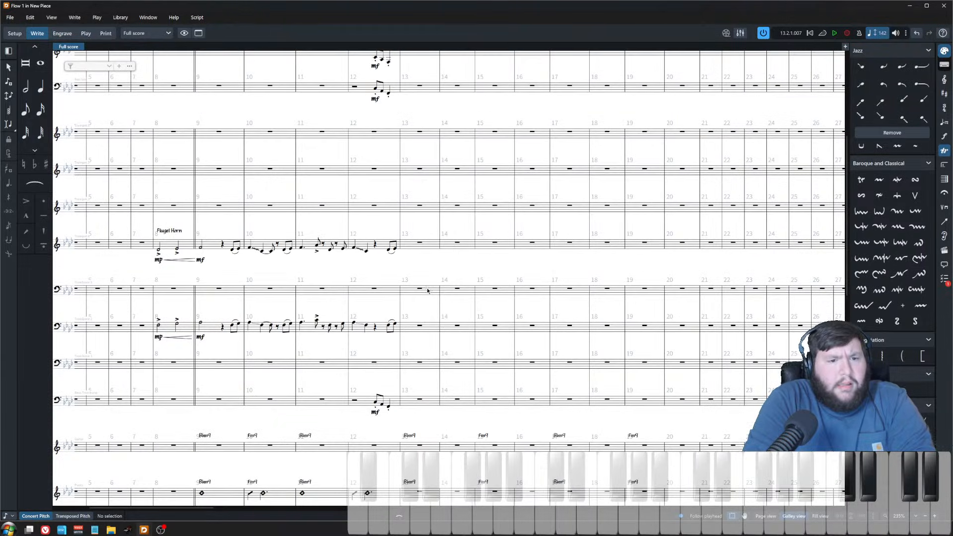
pyautogui.scroll(4, 413, 312)
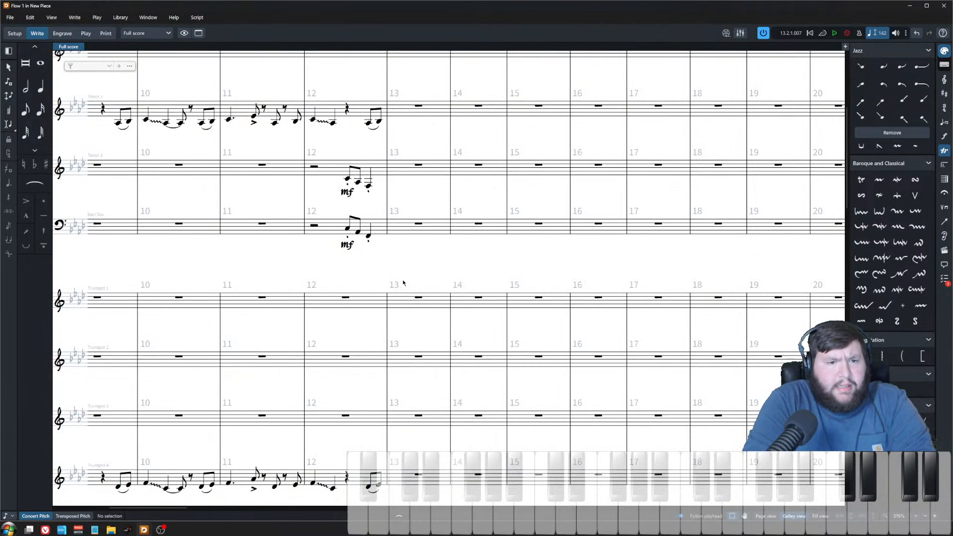
# Step: Play back the score from bar 13
pyautogui.scroll(-2, 413, 219)
pyautogui.scroll(-3, 397, 400)
pyautogui.click(387, 284)
pyautogui.press('p')
pyautogui.click(409, 282)
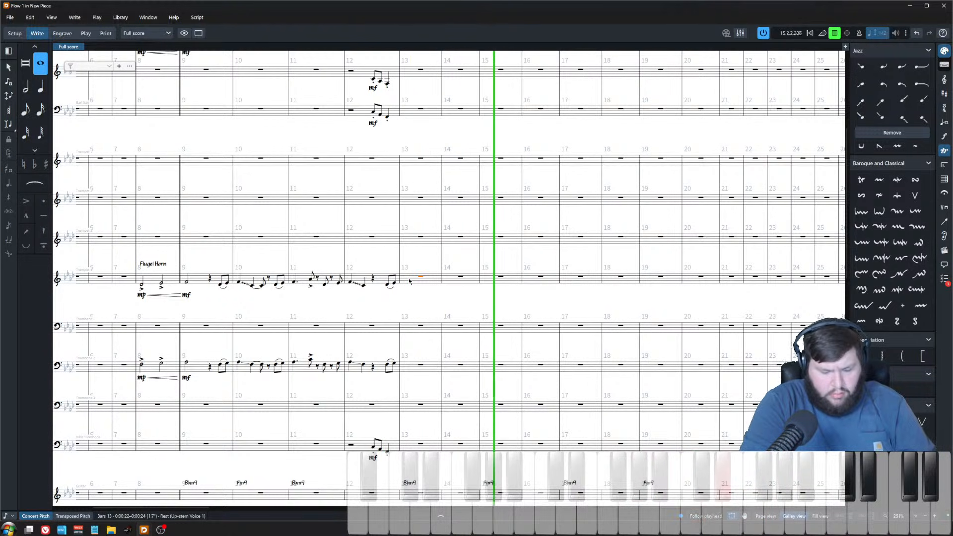
pyautogui.press('space')
pyautogui.press('Escape')
# Step: Move the Fm9 chord symbol from bar 15 back to bar 14
pyautogui.scroll(-3, 494, 429)
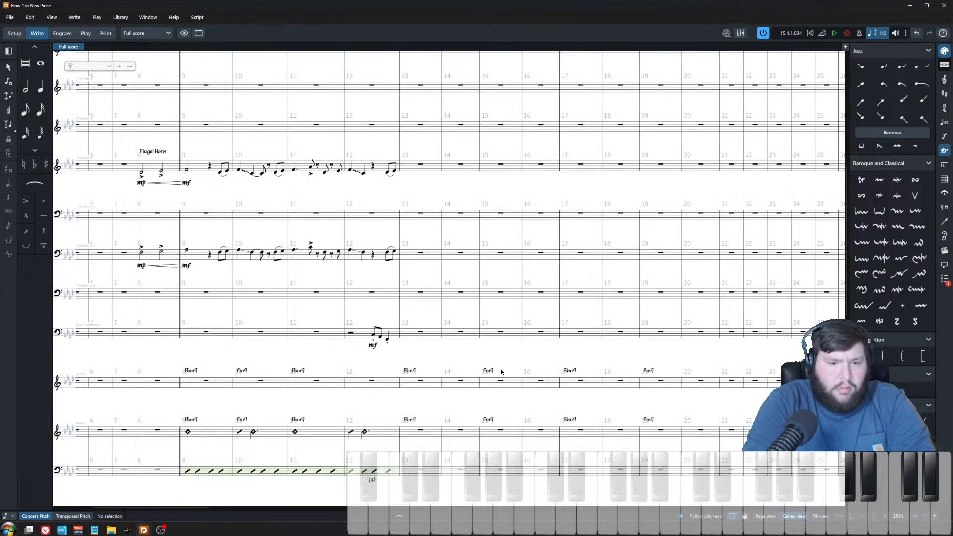
pyautogui.click(489, 371)
pyautogui.moveTo(489, 371); pyautogui.dragTo(445, 375)
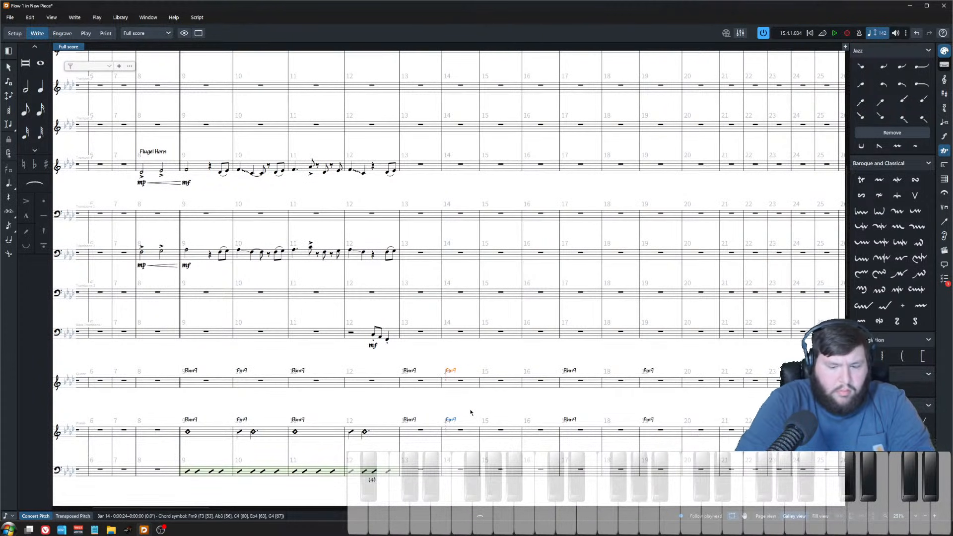
pyautogui.hotkey('alt', 'Left')
pyautogui.hotkey('alt', 'Right')
# Step: Enter a chord symbol at bar 15 and correct it to Dbmaj7
pyautogui.click(498, 380)
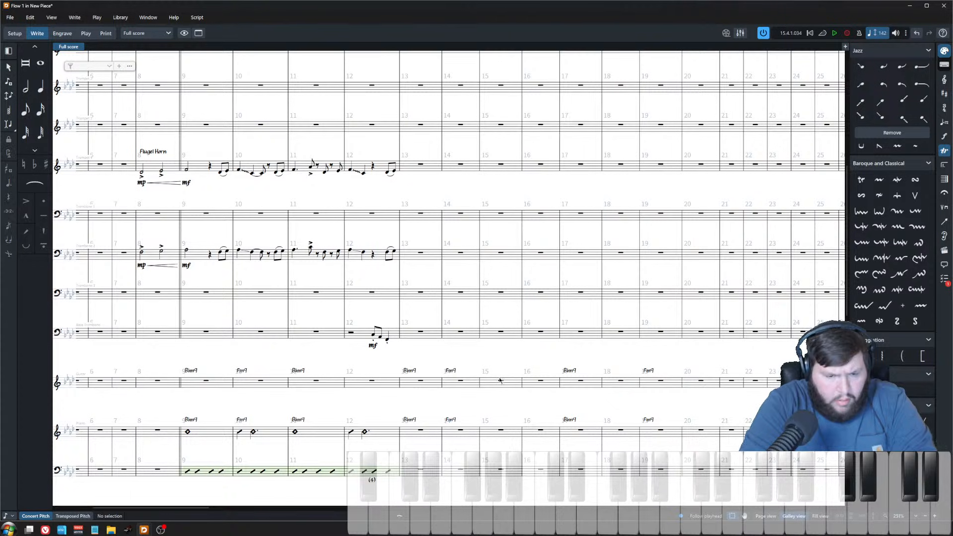
pyautogui.hotkey('shift', 'q')
pyautogui.write('Dmaj7')
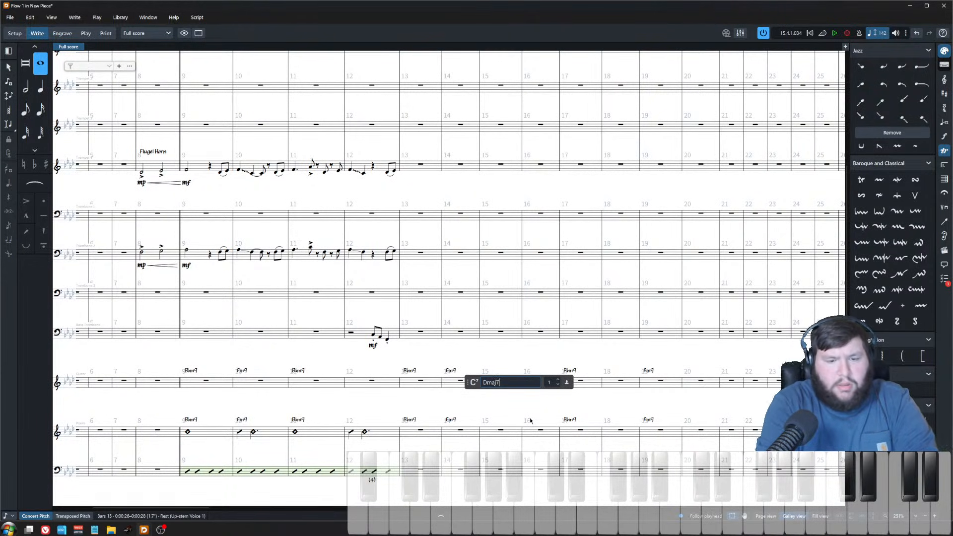
pyautogui.press('Return')
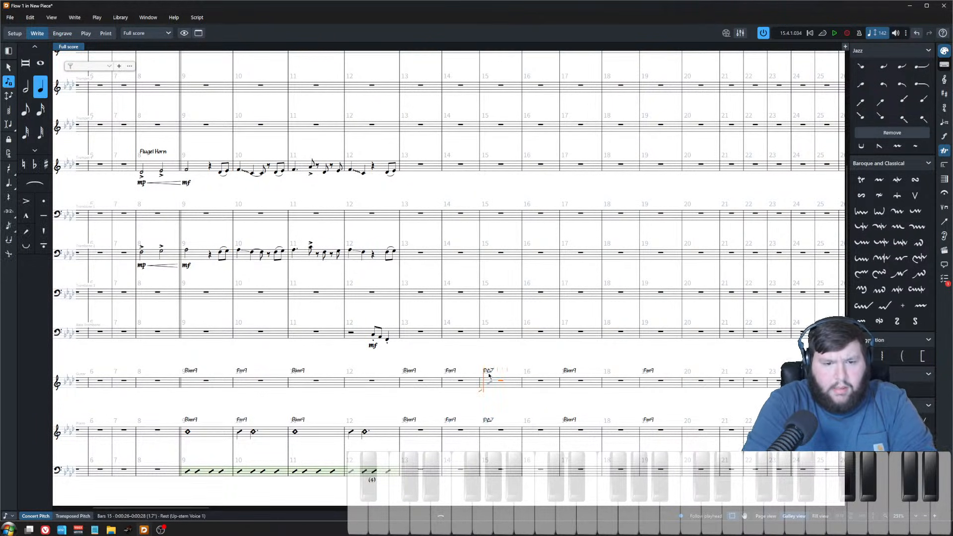
pyautogui.doubleClick(489, 371)
pyautogui.press('Home')
pyautogui.press('Right')
pyautogui.write('b')
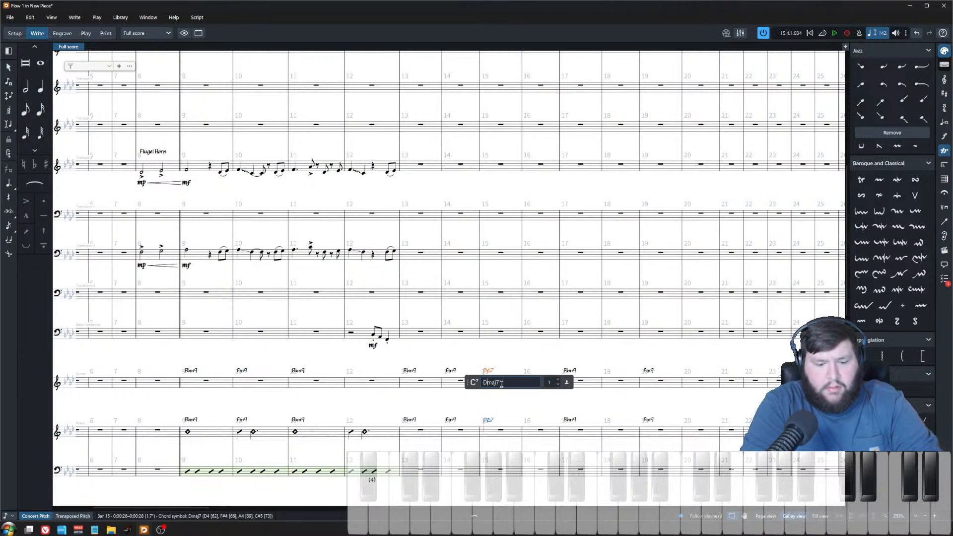
pyautogui.press('Return')
# Step: Add a C7sus4 chord symbol at bar 16
pyautogui.click(550, 416)
pyautogui.hotkey('shift', 'q')
pyautogui.write('c')
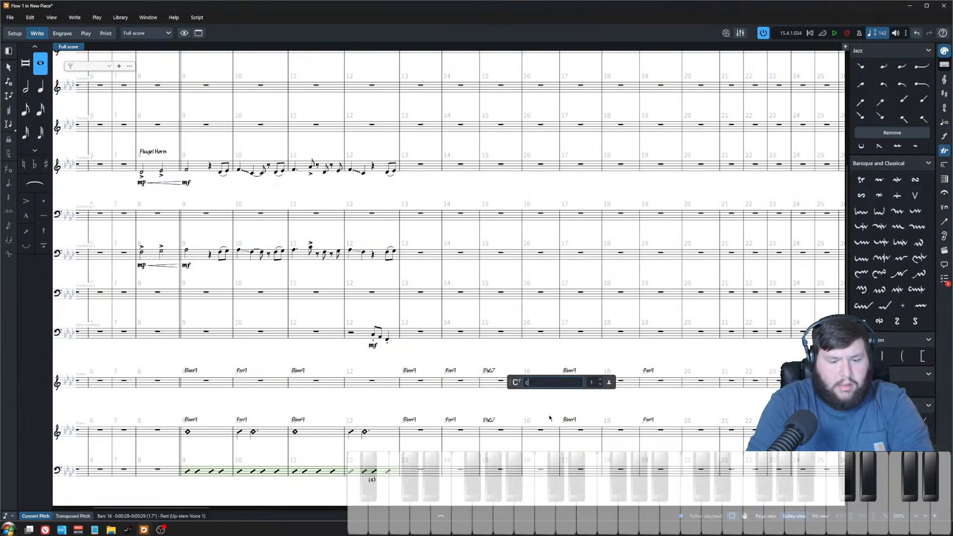
pyautogui.write('sus')
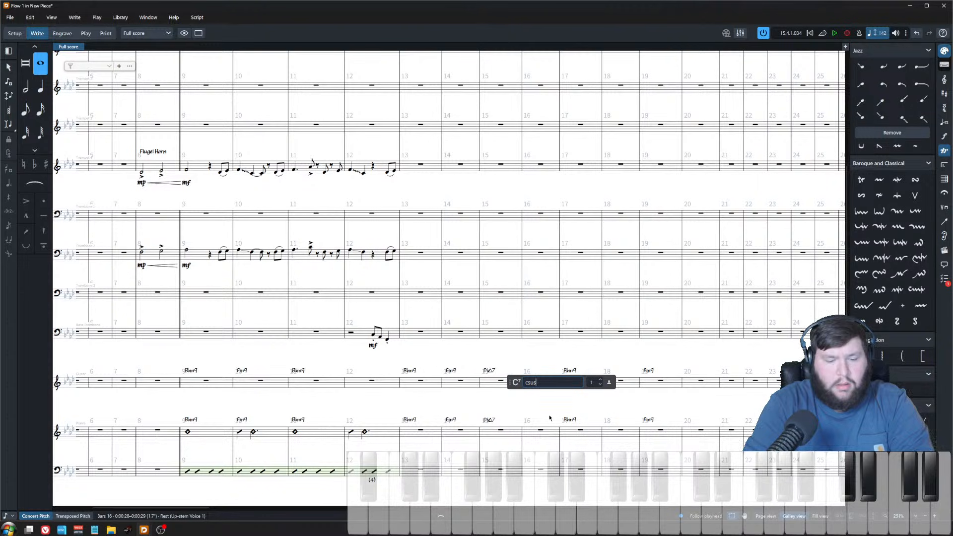
pyautogui.press('BackSpace')
pyautogui.press('BackSpace')
pyautogui.press('BackSpace')
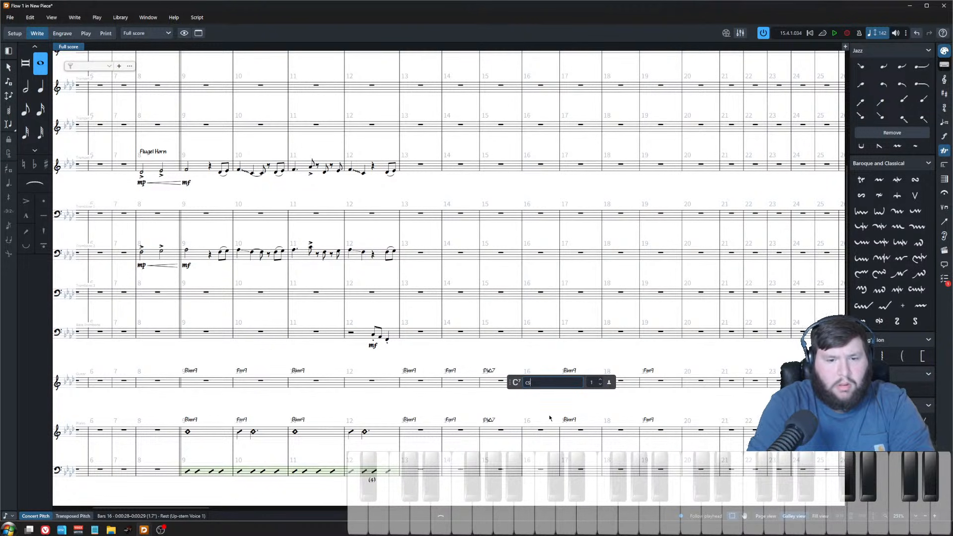
pyautogui.write('7sus4')
pyautogui.press('Return')
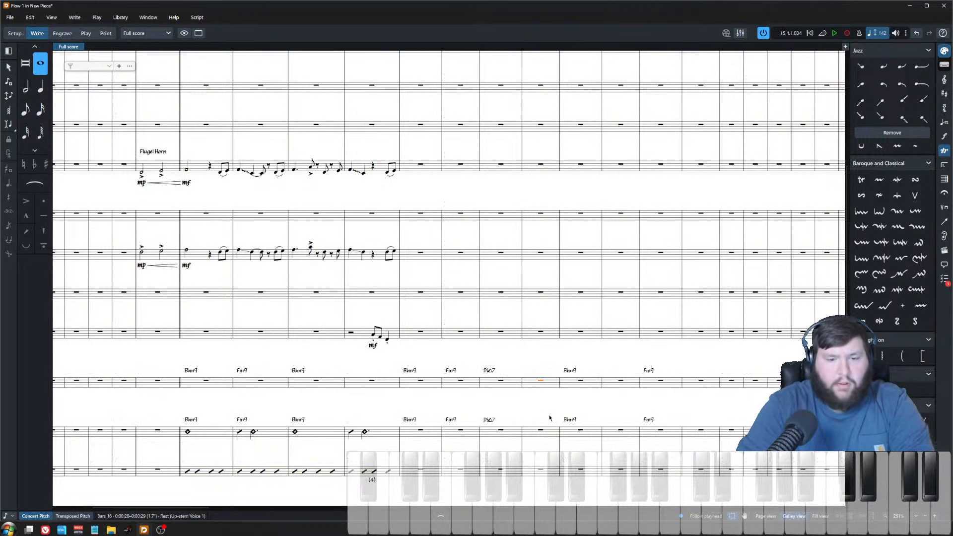
pyautogui.press('Escape')
# Step: Select the drum kit's bars 11–12 pattern and repeat it five times to extend the groove
pyautogui.scroll(5, 537, 386)
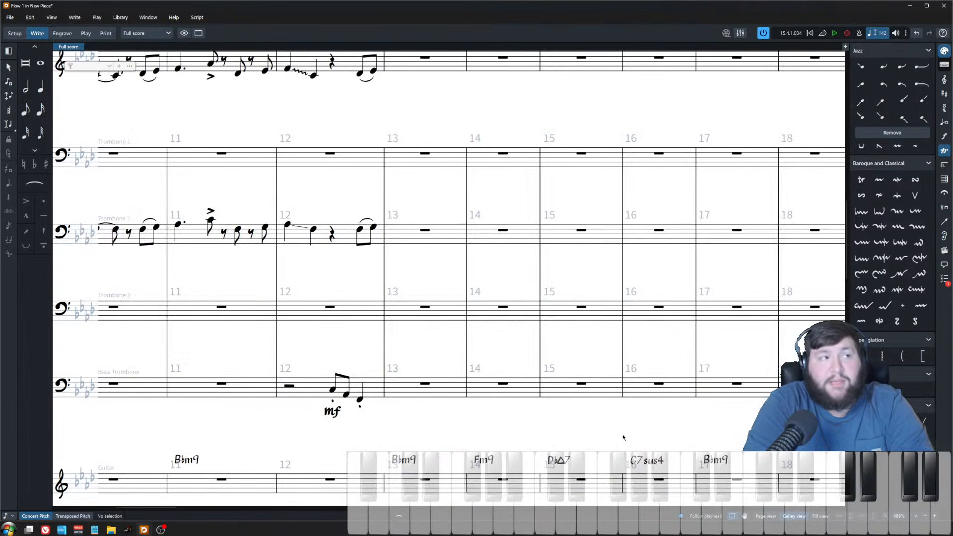
pyautogui.scroll(-2, 602, 422)
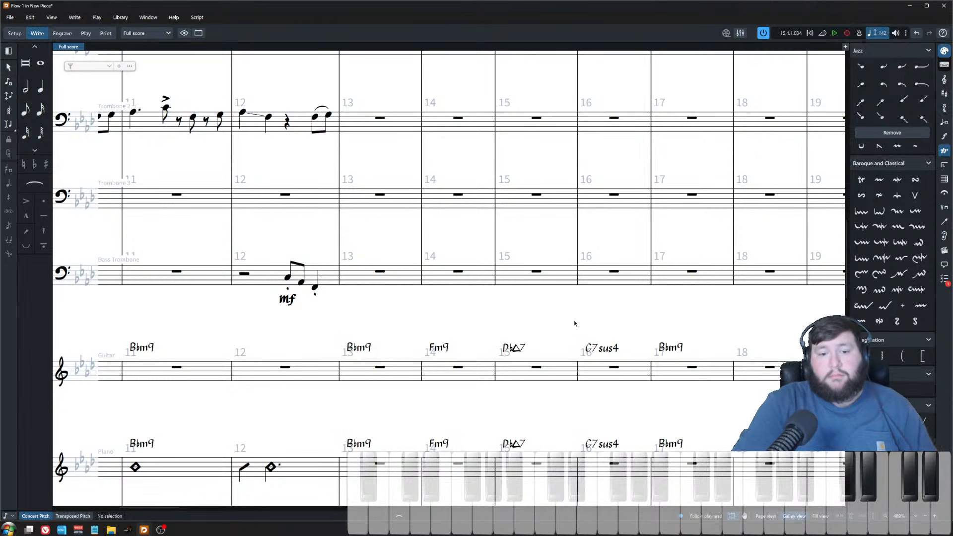
pyautogui.click(536, 463)
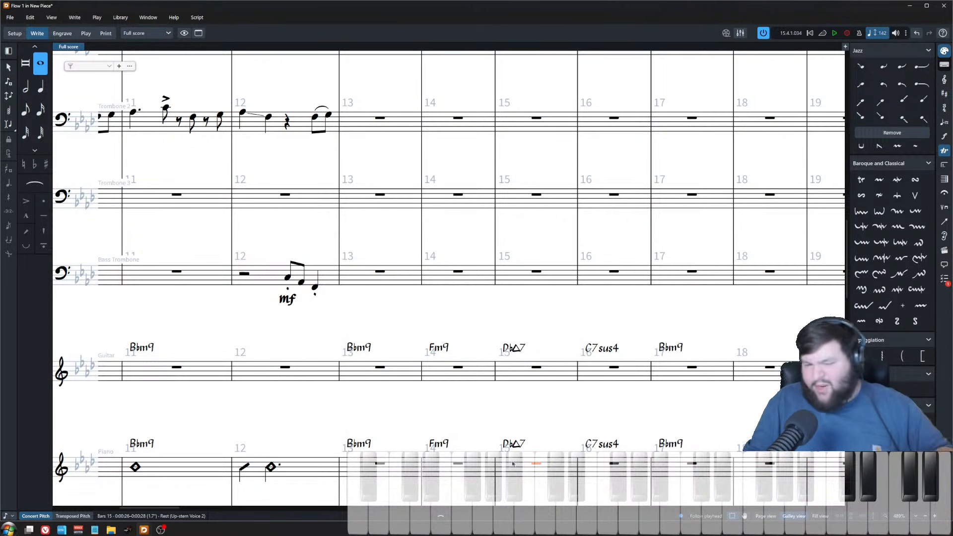
pyautogui.scroll(-5, 513, 464)
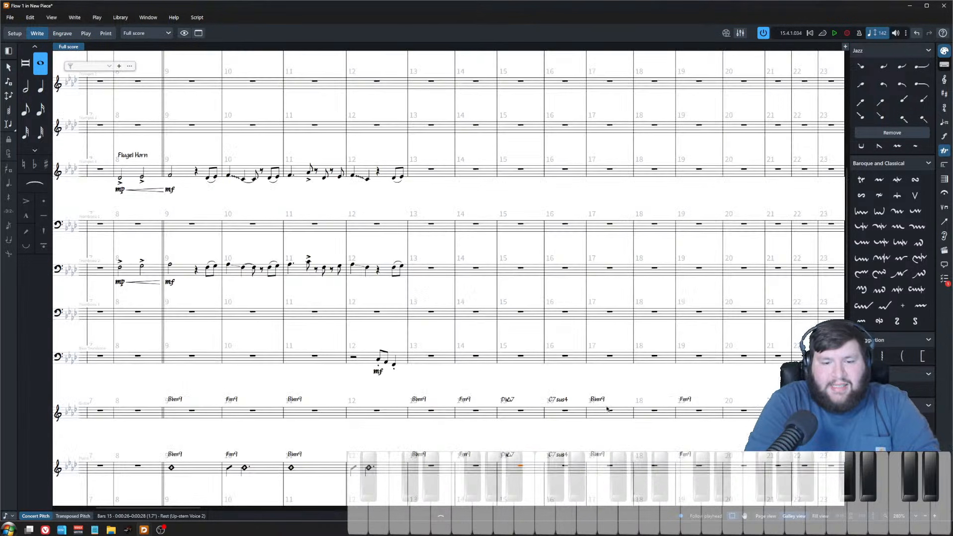
pyautogui.press('Escape')
pyautogui.scroll(-5, 496, 377)
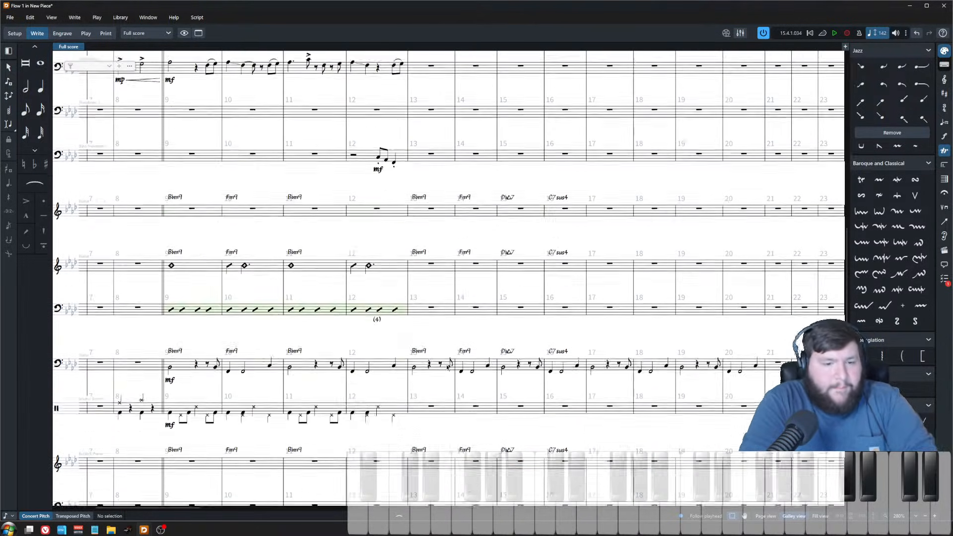
pyautogui.click(403, 338)
pyautogui.keyDown('shift'); pyautogui.click(303, 336); pyautogui.keyUp('shift')
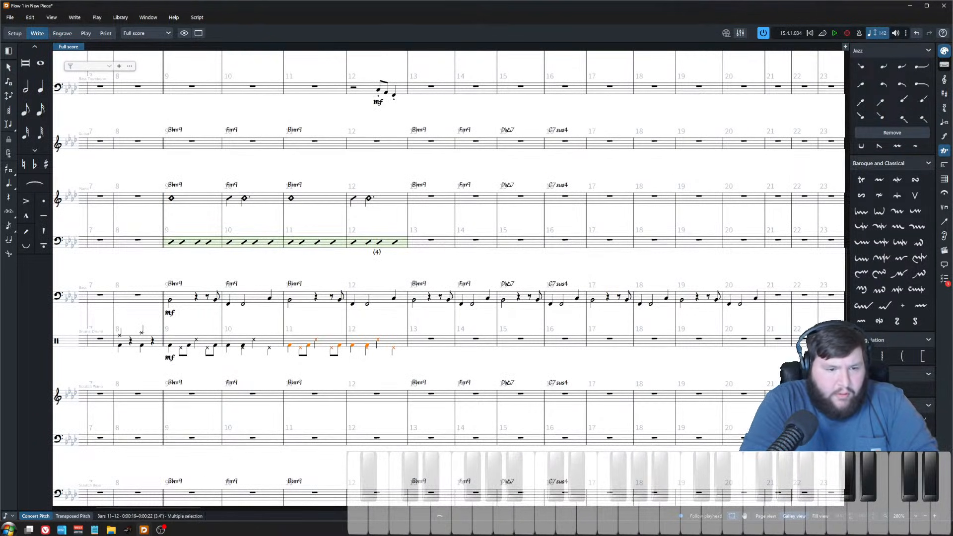
pyautogui.press('r')
pyautogui.press('r')
pyautogui.press('r')
pyautogui.press('r')
pyautogui.press('r')
pyautogui.press('Escape')
pyautogui.hscroll(3, 446, 307)
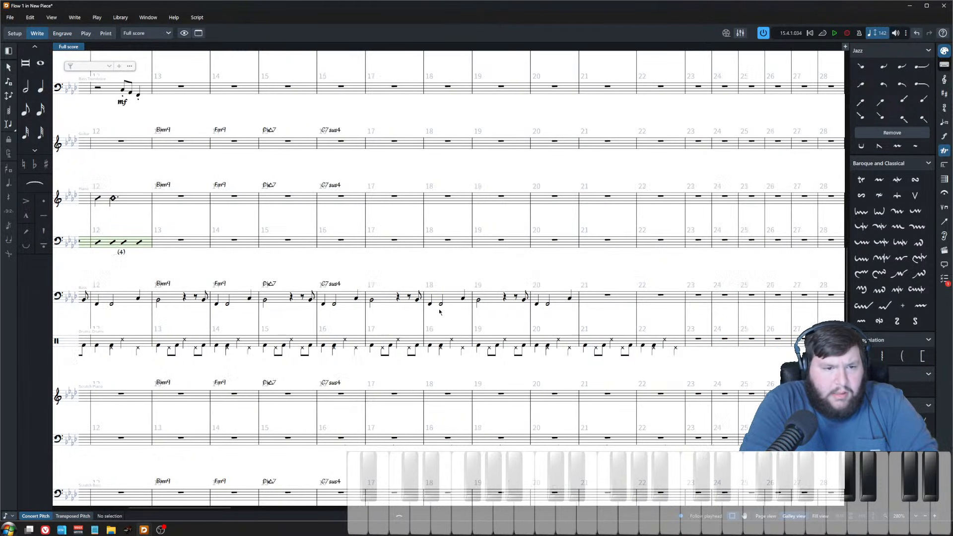
# Step: Raise the bass note on bar 16's downbeat three steps to fit the C7sus4 chord
pyautogui.hscroll(-6, 397, 283)
pyautogui.click(452, 199)
pyautogui.click(429, 301)
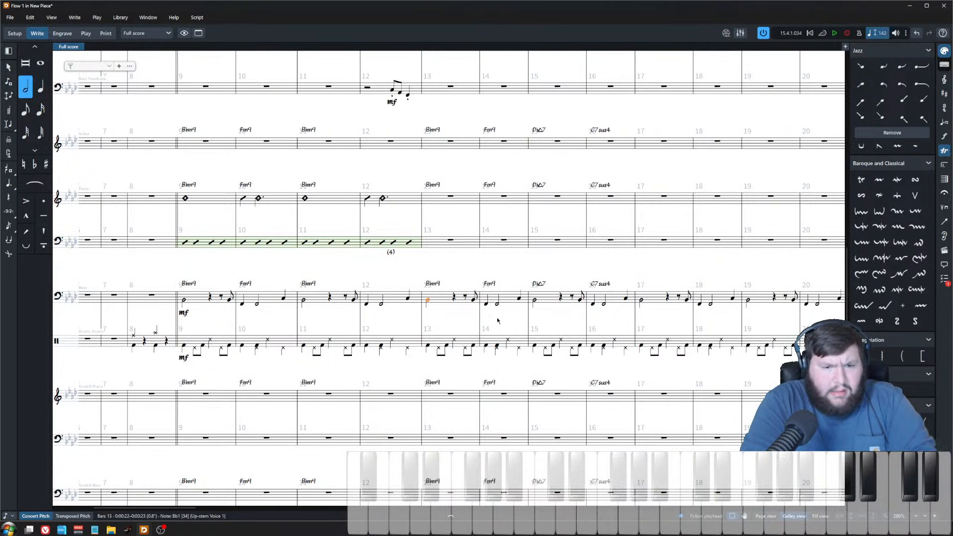
pyautogui.click(514, 318)
pyautogui.click(497, 303)
pyautogui.click(519, 299)
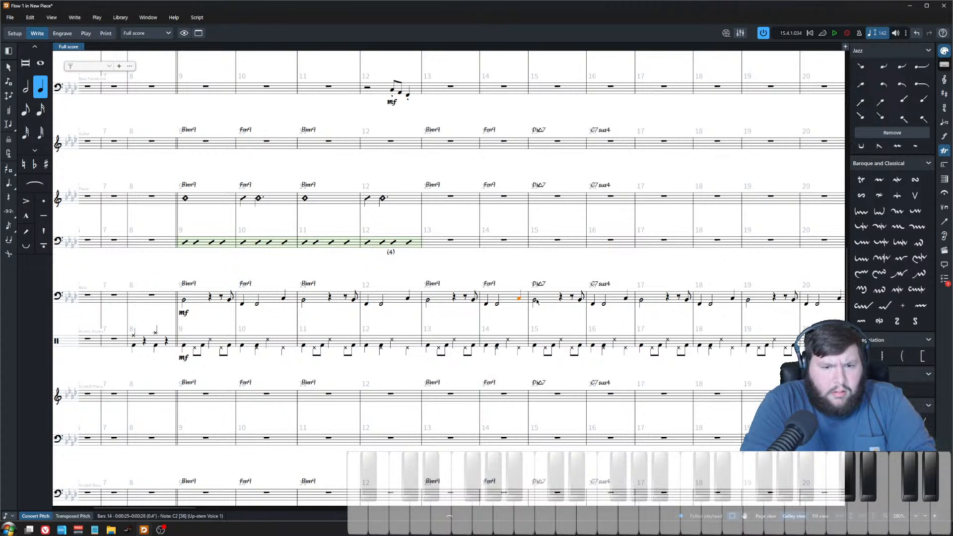
pyautogui.click(534, 300)
pyautogui.press('d')
pyautogui.press('Right')
pyautogui.press('Right')
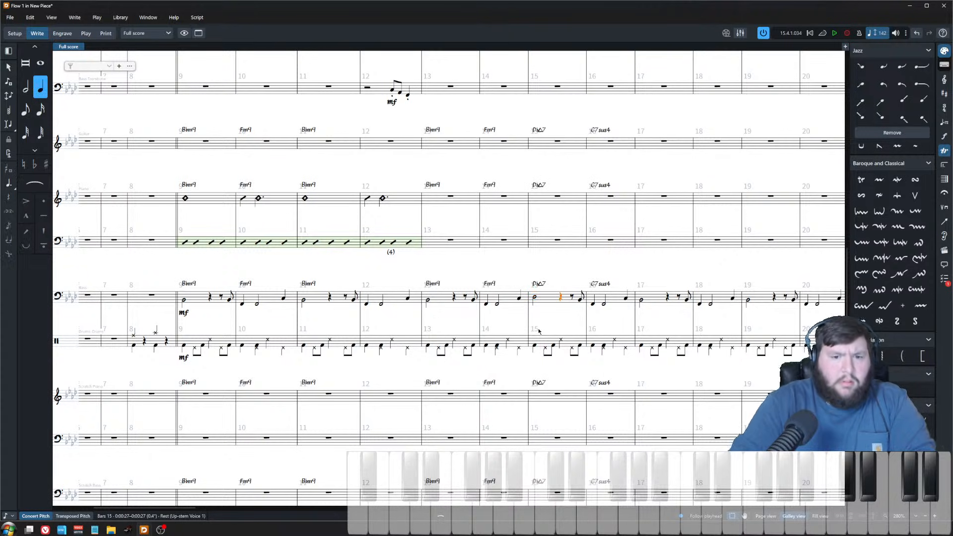
pyautogui.press('Right')
pyautogui.press('Right')
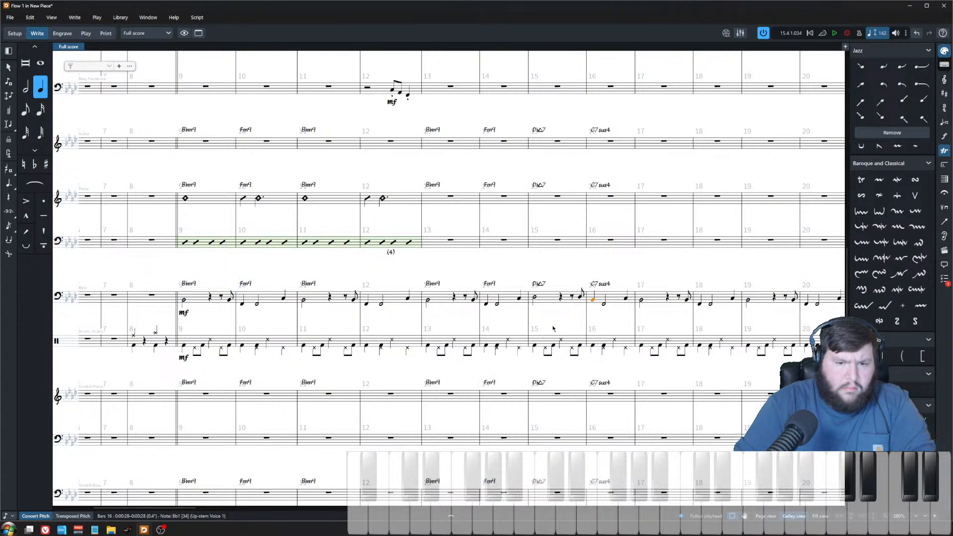
pyautogui.press('Right')
pyautogui.hotkey('alt', 'Up')
pyautogui.hotkey('alt', 'Up')
pyautogui.hotkey('alt', 'Up')
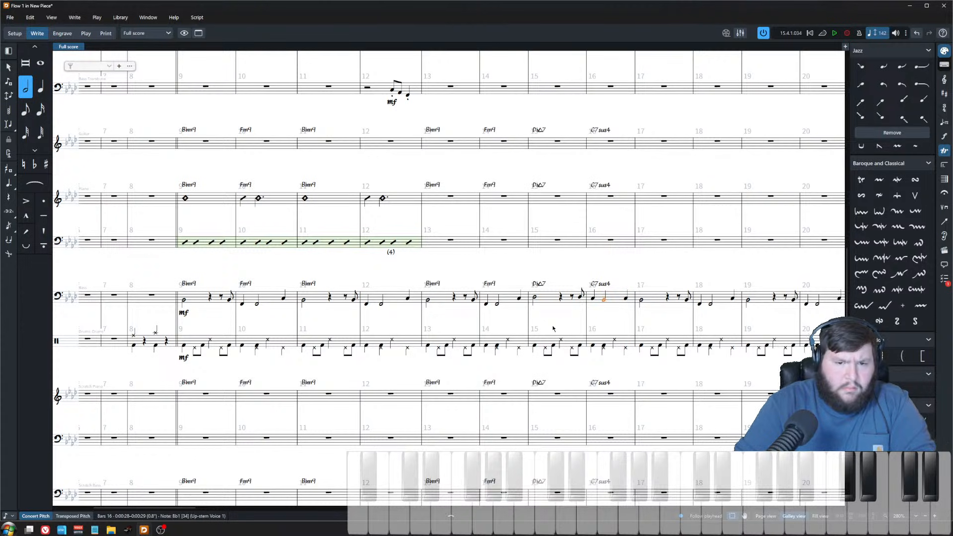
pyautogui.press('Escape')
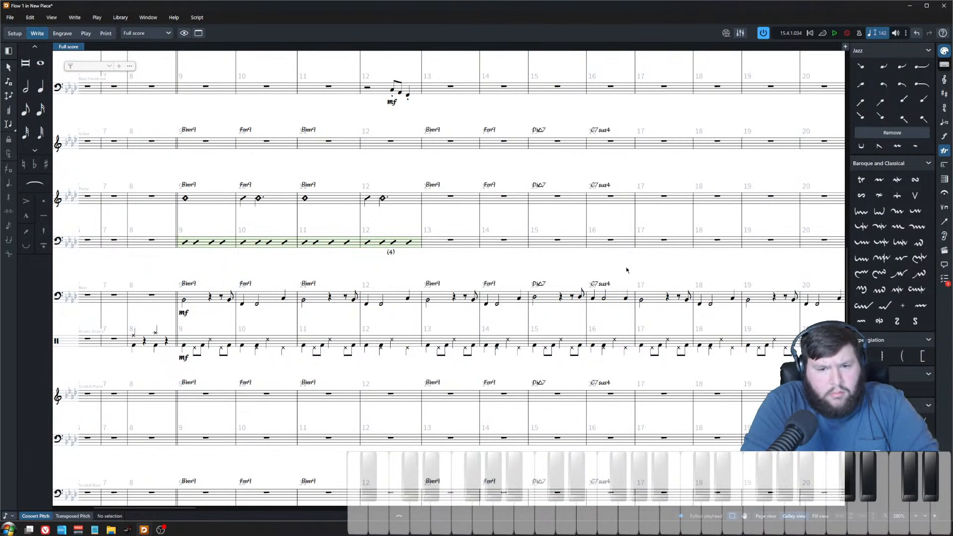
# Step: Lower the last bass note of bar 16 three steps and raise the bar 17 note, making it a half note
pyautogui.click(626, 299)
pyautogui.hotkey('alt', 'Down')
pyautogui.hotkey('alt', 'Down')
pyautogui.hotkey('alt', 'Down')
pyautogui.press('Right')
pyautogui.hotkey('alt', 'Up')
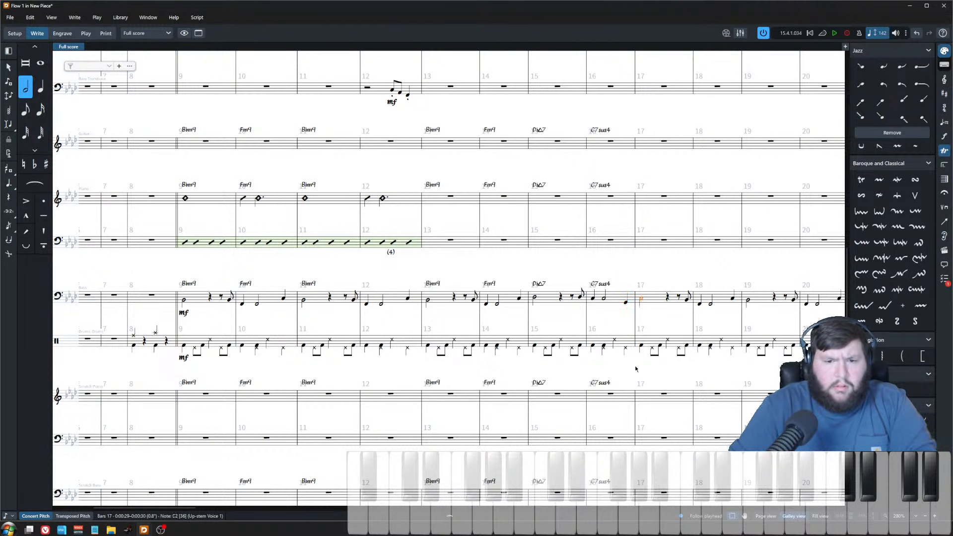
pyautogui.press('6')
pyautogui.press('Escape')
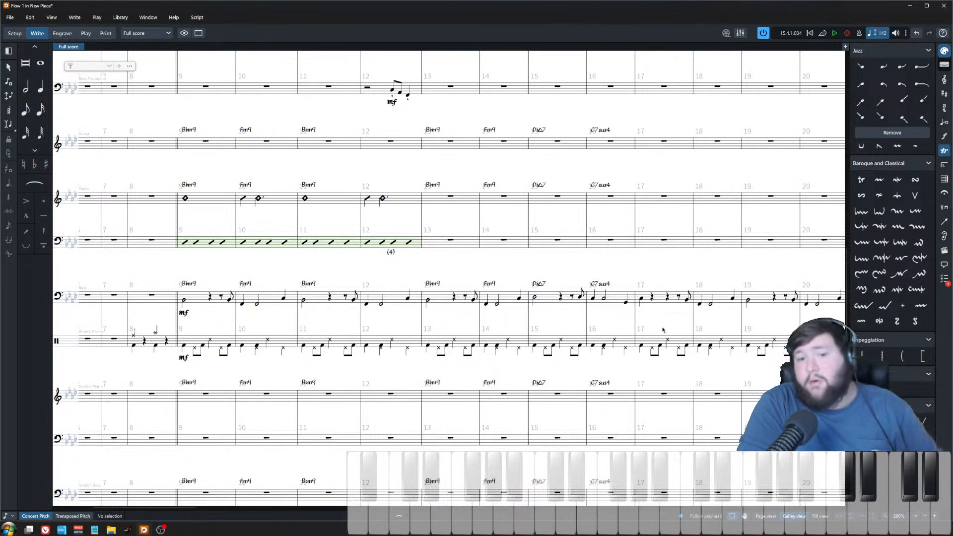
# Step: Delete the drum and bass notes in bars 17–18
pyautogui.click(652, 348)
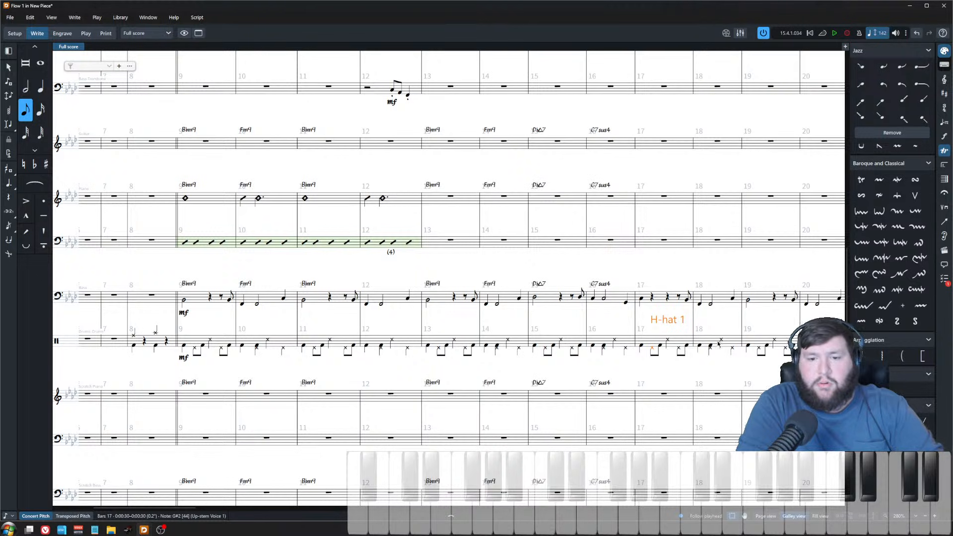
pyautogui.keyDown('shift'); pyautogui.click(733, 348); pyautogui.keyUp('shift')
pyautogui.press('Delete')
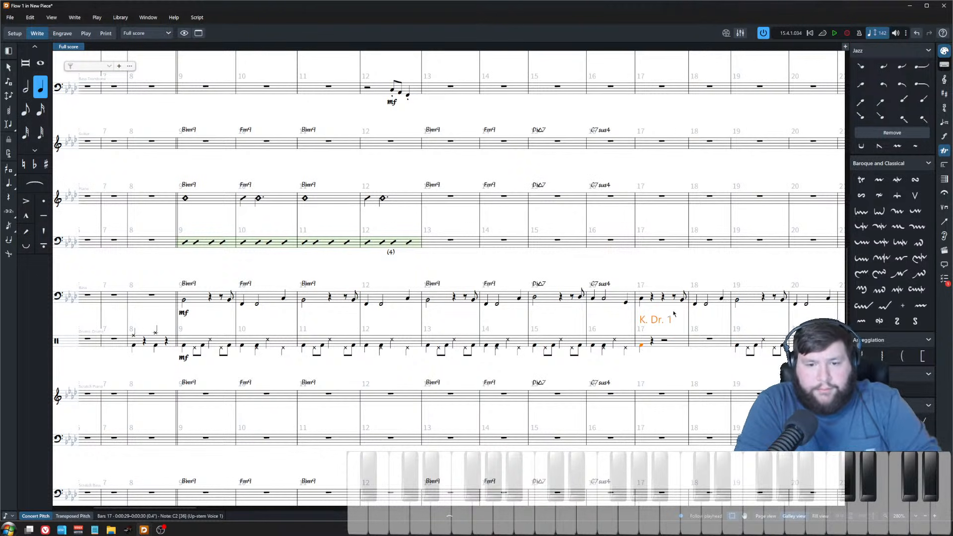
pyautogui.click(726, 302)
pyautogui.keyDown('shift'); pyautogui.click(650, 297); pyautogui.keyUp('shift')
pyautogui.press('Delete')
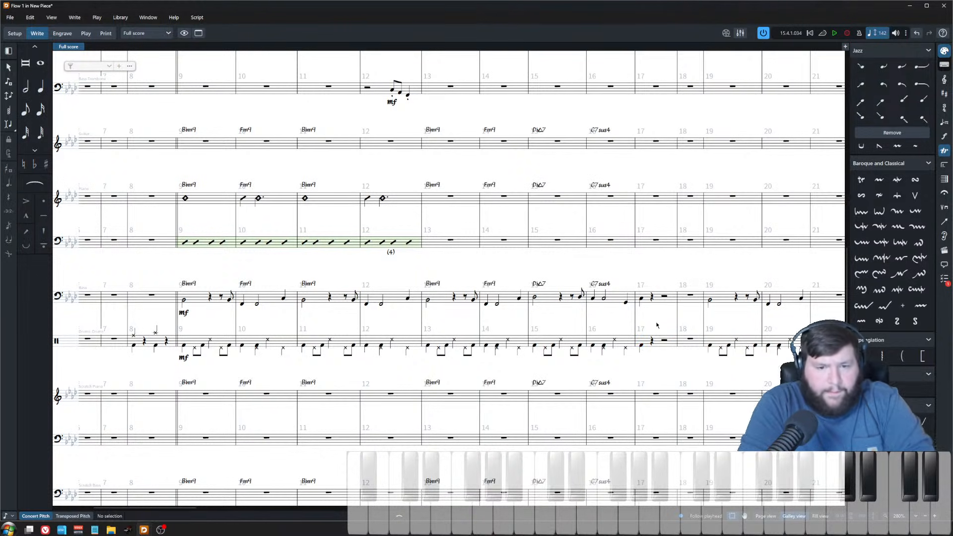
# Step: Add a C7 chord symbol at the start of bar 17
pyautogui.click(628, 300)
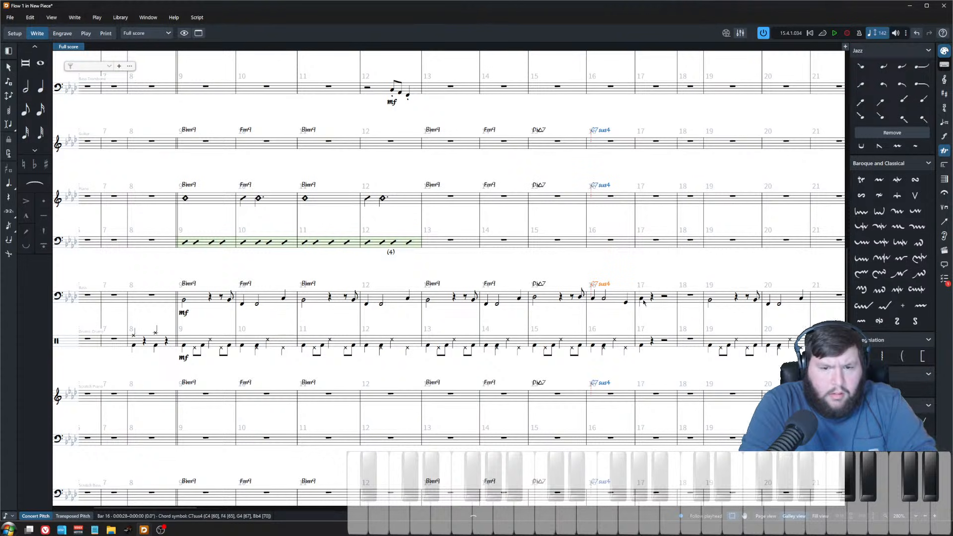
pyautogui.hotkey('shift', 'q')
pyautogui.write('C7')
pyautogui.press('Return')
pyautogui.press('Escape')
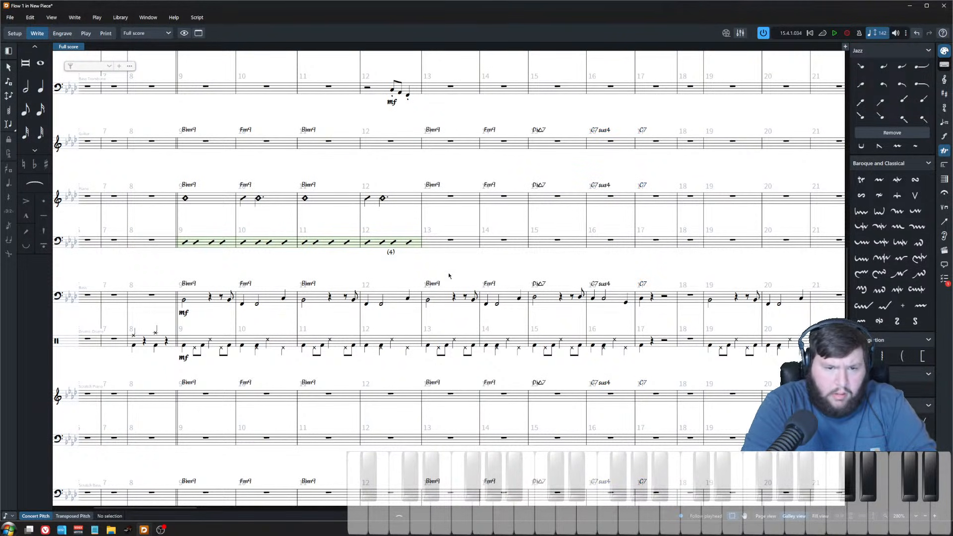
# Step: Repeat the piano right hand's bars 11–12 voicings into bars 13–14
pyautogui.click(451, 197)
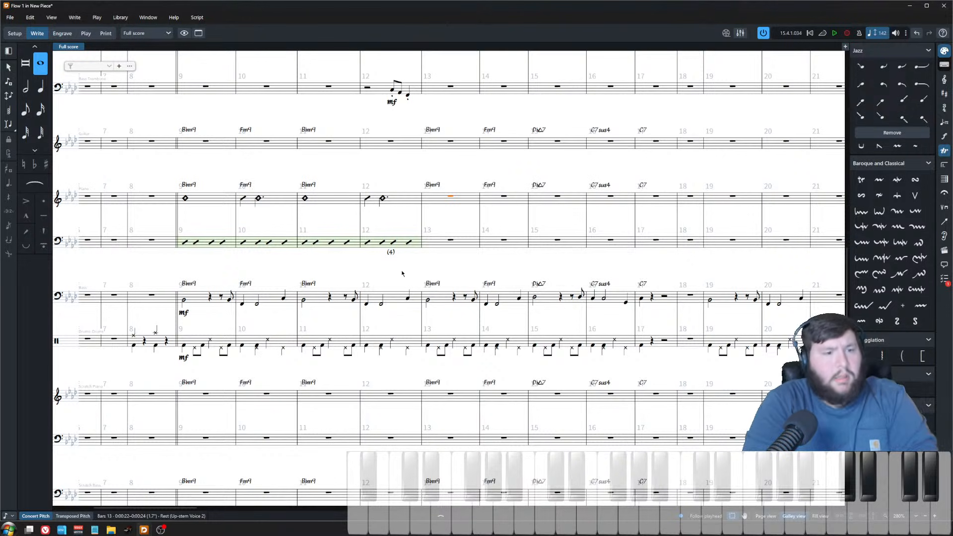
pyautogui.click(392, 202)
pyautogui.keyDown('shift'); pyautogui.click(348, 202); pyautogui.keyUp('shift')
pyautogui.press('r')
# Step: Input piano right-hand voicings in bars 15–16 and an accented quarter-note hit on bar 17's downbeat
pyautogui.click(558, 196)
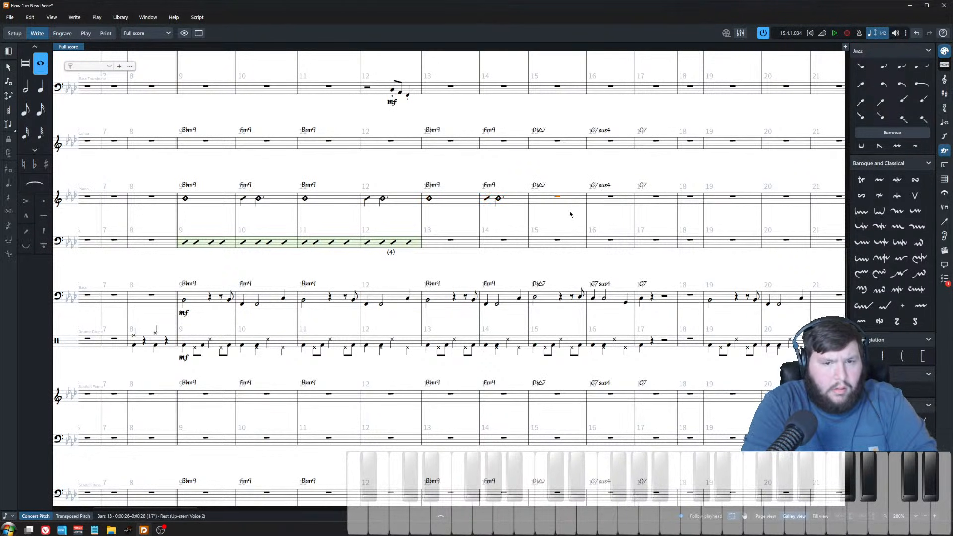
pyautogui.hotkey('shift', 'q')
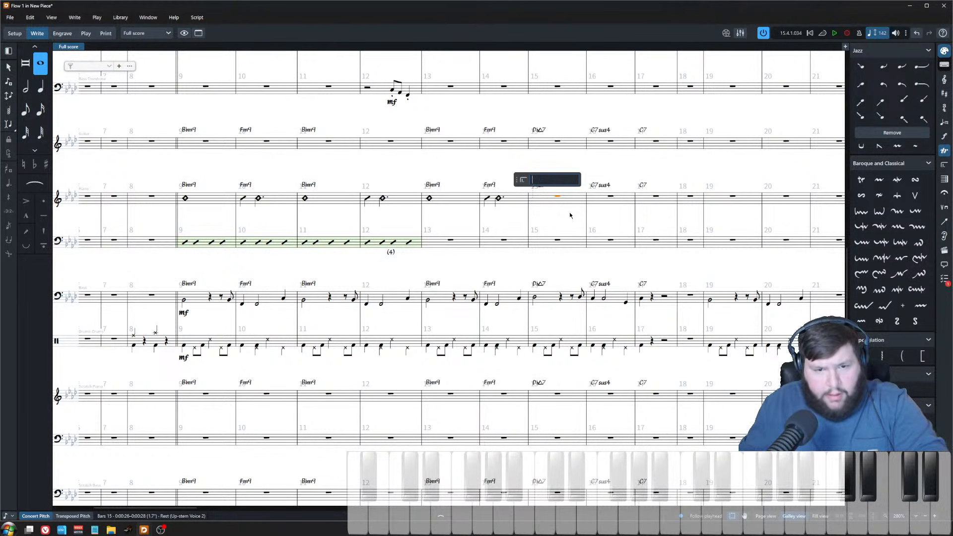
pyautogui.press('Escape')
pyautogui.hotkey('shift', 'n')
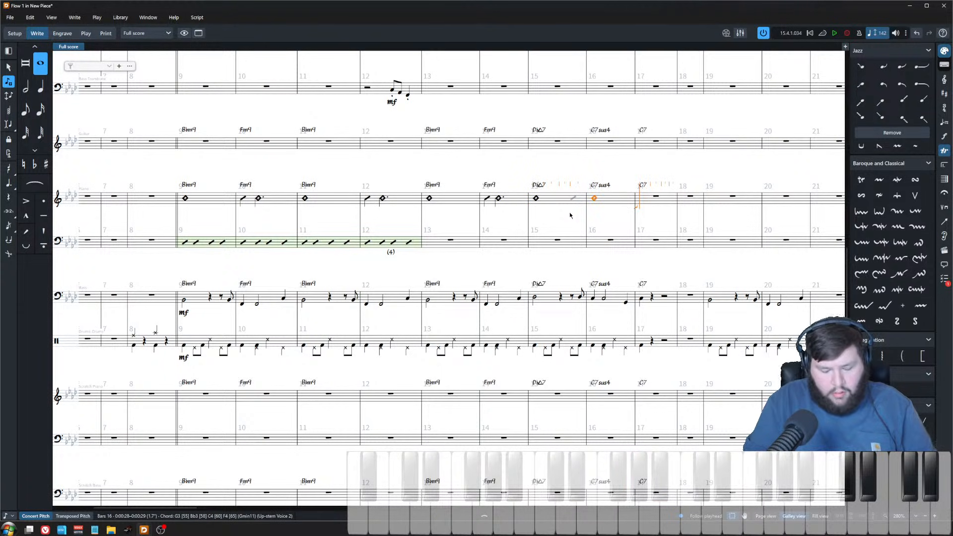
pyautogui.press('Escape')
pyautogui.press('6')
pyautogui.press("'")
# Step: Create a slash region over the piano right hand in bars 15–16
pyautogui.click(614, 201)
pyautogui.keyDown('shift'); pyautogui.click(456, 203); pyautogui.keyUp('shift')
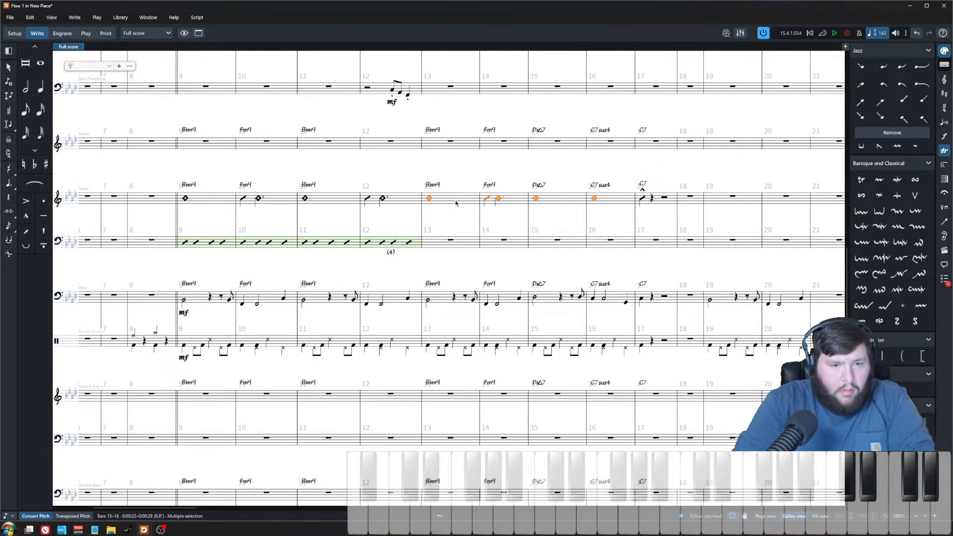
pyautogui.click(571, 174)
pyautogui.click(571, 204)
pyautogui.keyDown('shift'); pyautogui.click(603, 205); pyautogui.keyUp('shift')
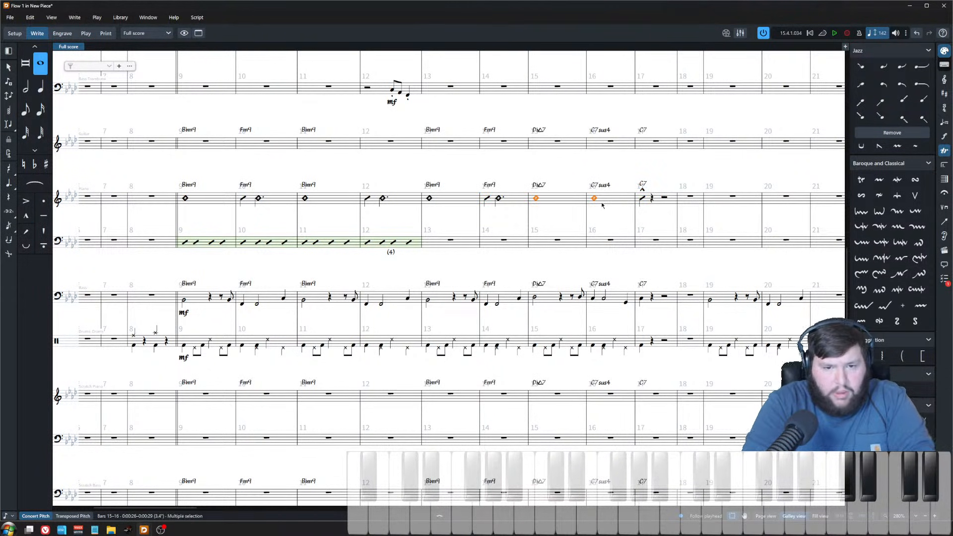
pyautogui.hotkey('shift', 'r')
pyautogui.write('slash')
pyautogui.press('Return')
# Step: Create a slash region over the piano left hand in bars 13–16
pyautogui.click(451, 241)
pyautogui.keyDown('shift'); pyautogui.click(614, 247); pyautogui.keyUp('shift')
pyautogui.hotkey('shift', 'r')
pyautogui.write('slash')
pyautogui.press('Return')
# Step: Paste the accented bar 17 hit into the piano left hand
pyautogui.click(660, 206)
pyautogui.click(657, 243)
pyautogui.hotkey('ctrl', 'v')
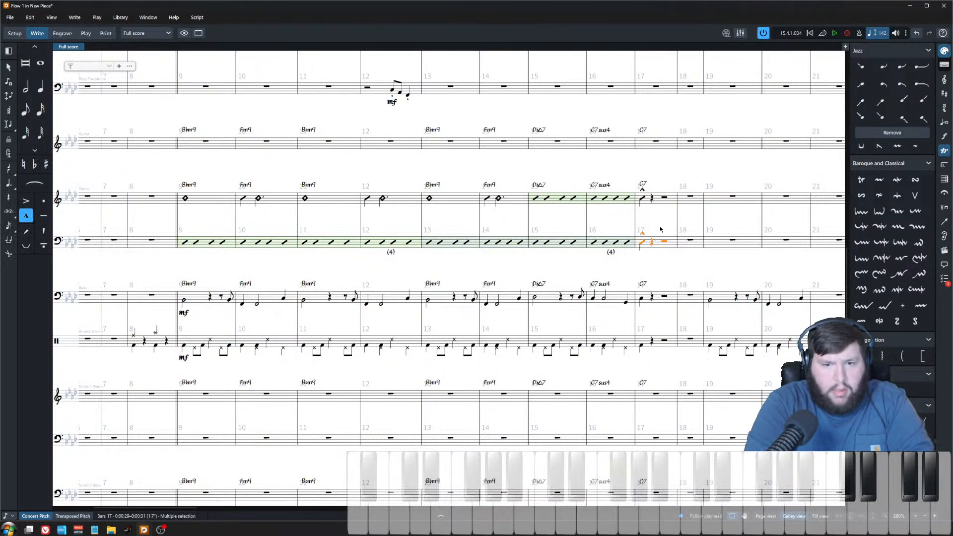
# Step: Shift the drum kit's note at the start of bar 17 back two grid steps into bar 16
pyautogui.scroll(-1, 248, 184)
pyautogui.press('Escape')
pyautogui.scroll(-2, 385, 285)
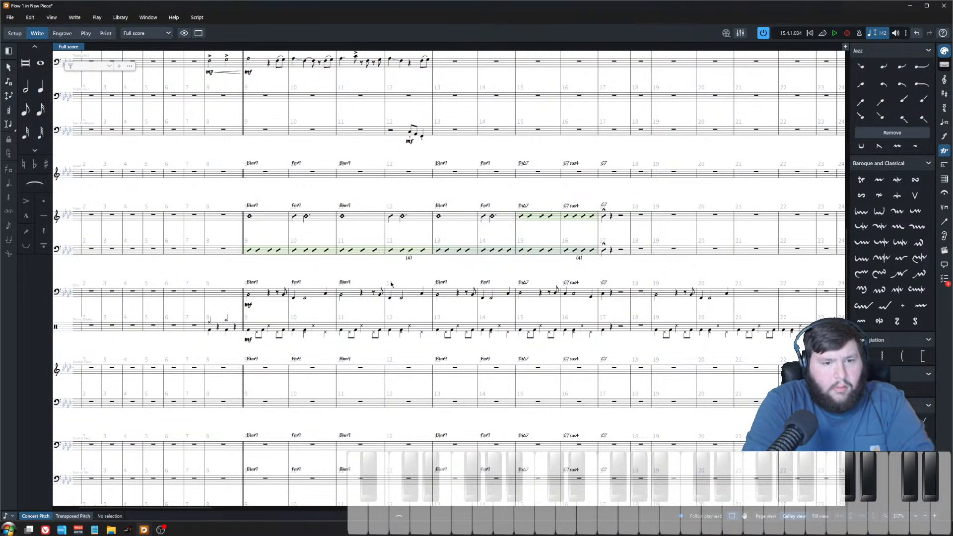
pyautogui.scroll(5, 614, 312)
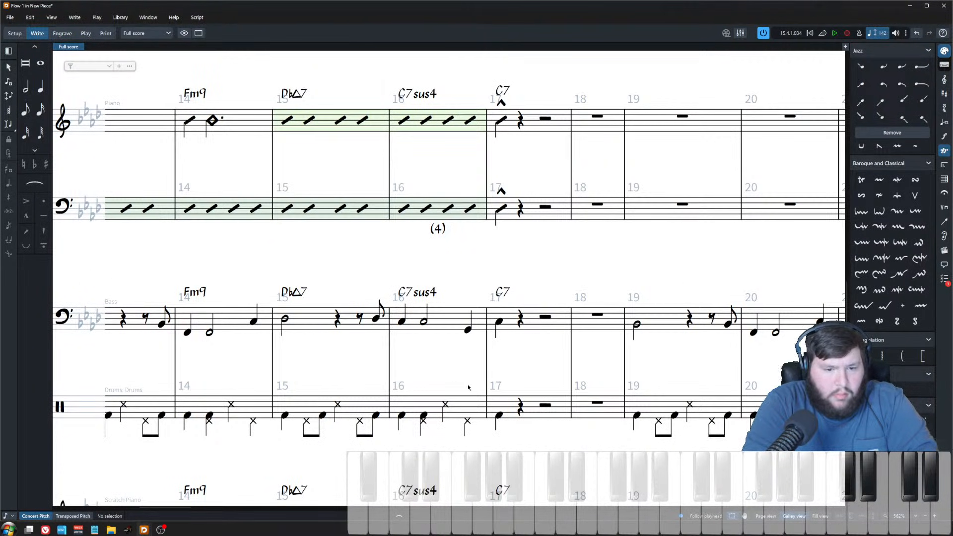
pyautogui.click(497, 417)
pyautogui.hotkey('alt', 'Left')
pyautogui.hotkey('alt', 'Left')
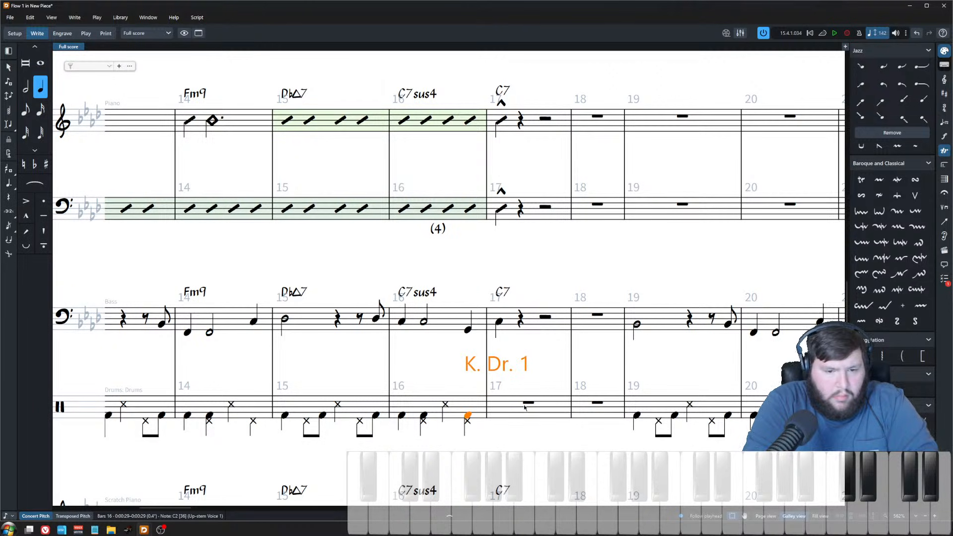
# Step: Enter a side-stick snare hit on bar 17's downbeat in the drum kit
pyautogui.doubleClick(525, 407)
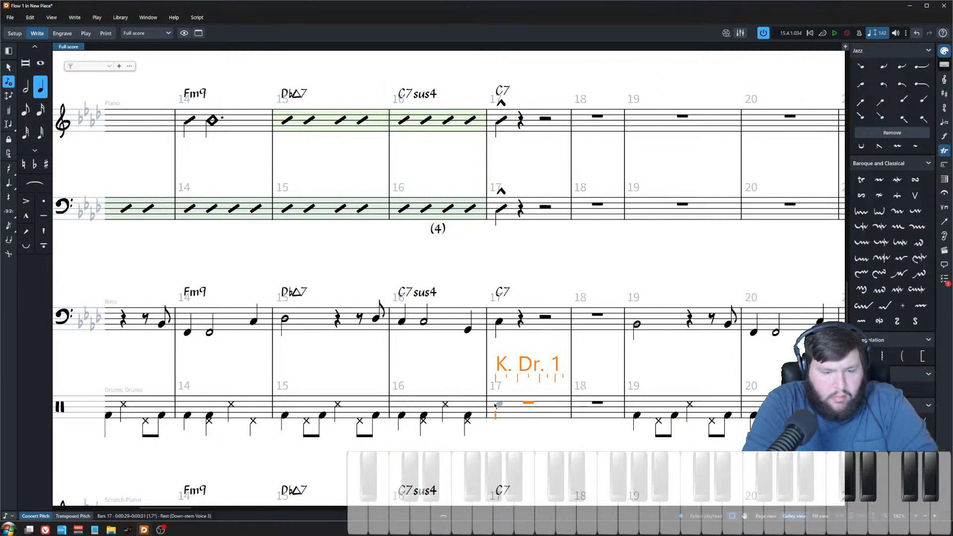
pyautogui.press('Up')
pyautogui.hotkey('shift', 'alt', 'Down')
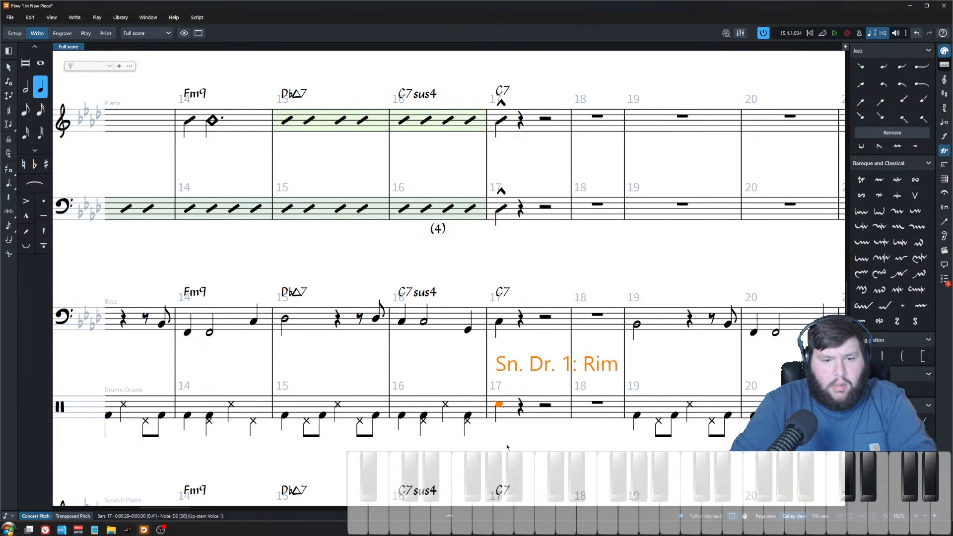
pyautogui.hotkey('shift', 'alt', 'Down')
pyautogui.press('y')
# Step: Play back the arrangement from bar 9 to review the rhythm section
pyautogui.scroll(-5, 598, 443)
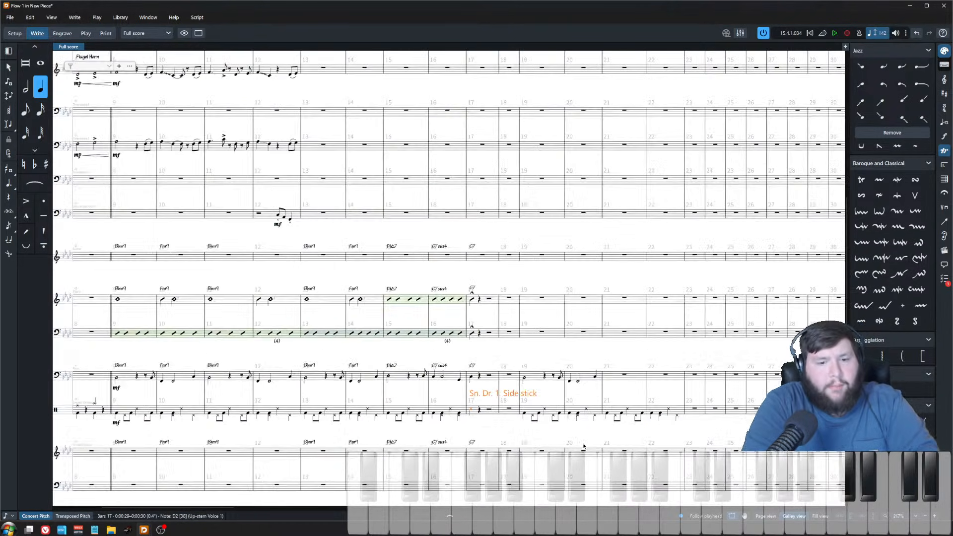
pyautogui.click(482, 411)
pyautogui.click(529, 360)
pyautogui.hscroll(-4, 519, 398)
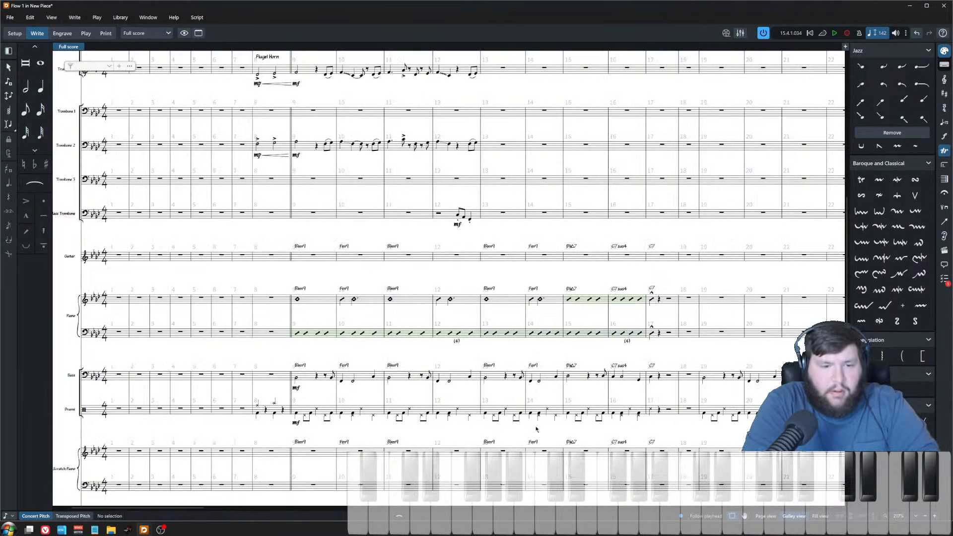
pyautogui.click(297, 379)
pyautogui.press('p')
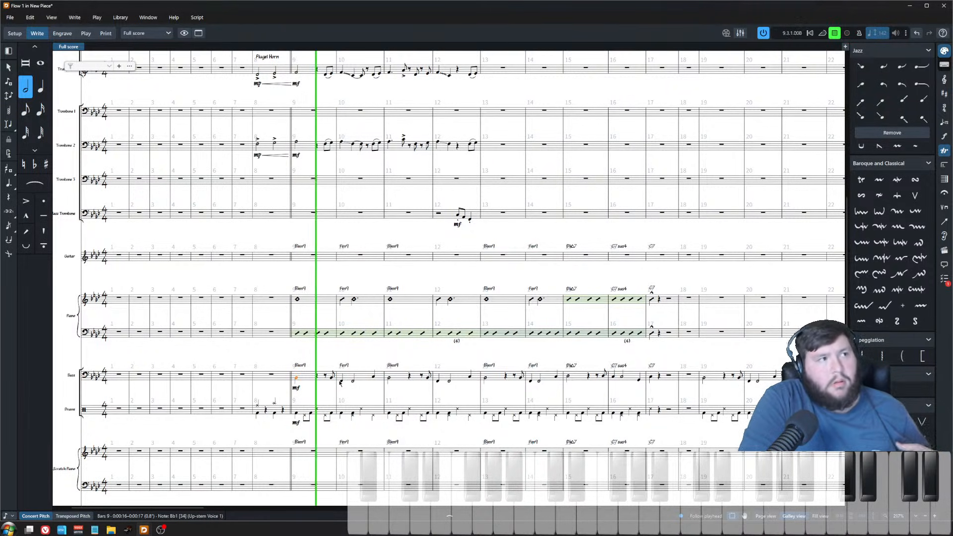
pyautogui.click(369, 215)
pyautogui.scroll(2, 382, 298)
pyautogui.click(401, 154)
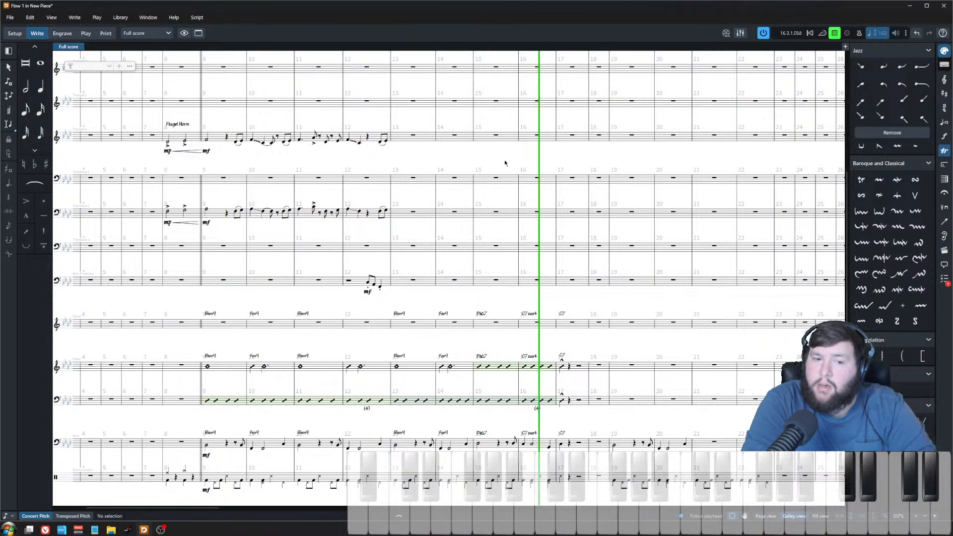
pyautogui.press('space')
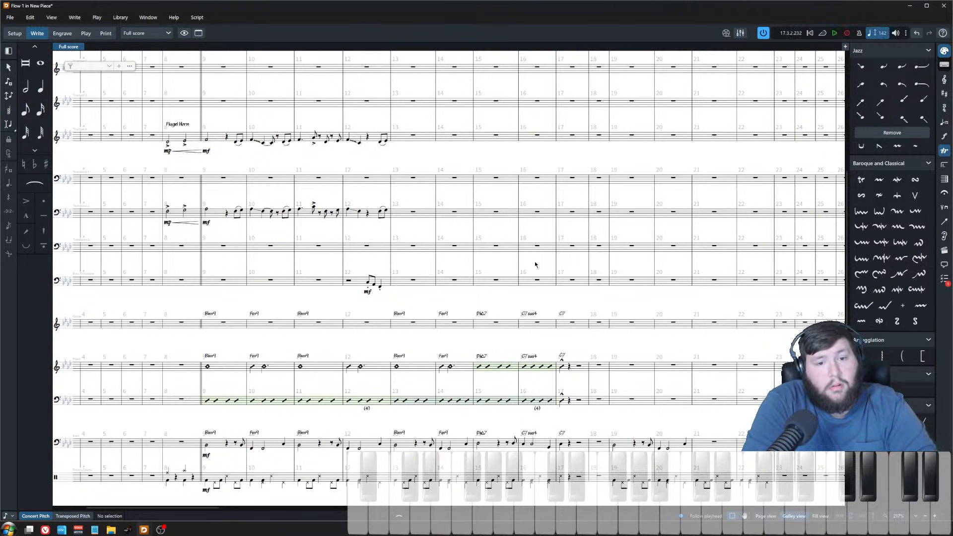
# Step: Paste the horn section's bar 9 downbeat notes onto bar 13's downbeat
pyautogui.scroll(2, 535, 237)
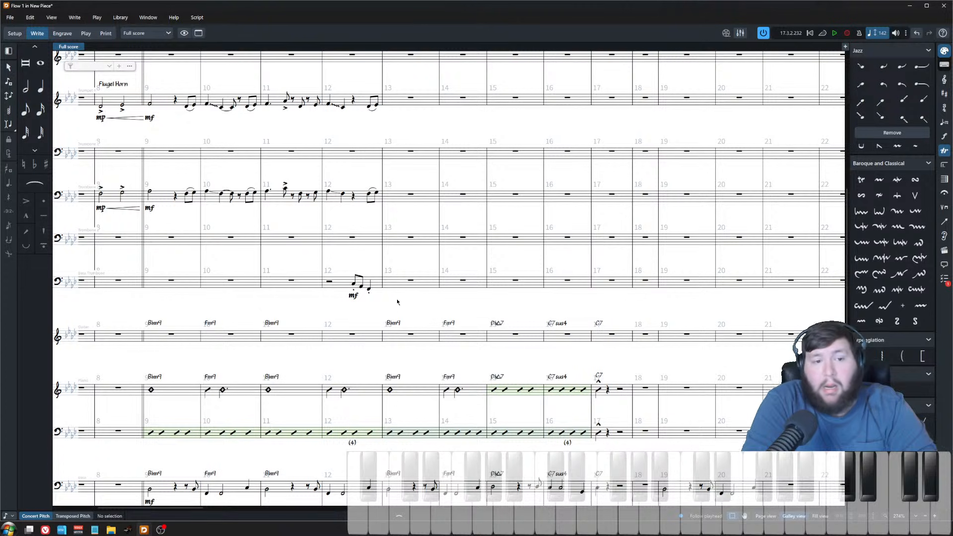
pyautogui.scroll(2, 220, 301)
pyautogui.click(150, 260)
pyautogui.scroll(5, 156, 141)
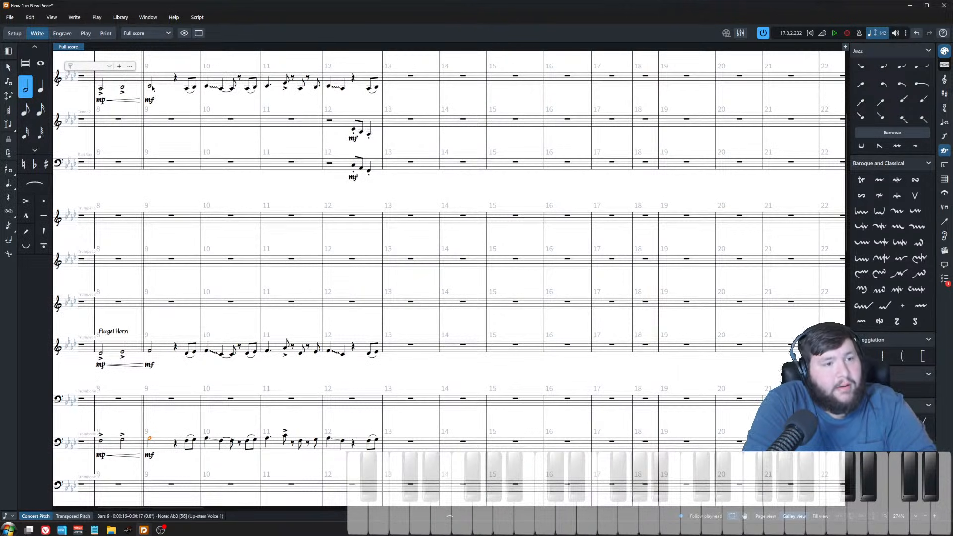
pyautogui.keyDown('shift'); pyautogui.click(151, 86); pyautogui.keyUp('shift')
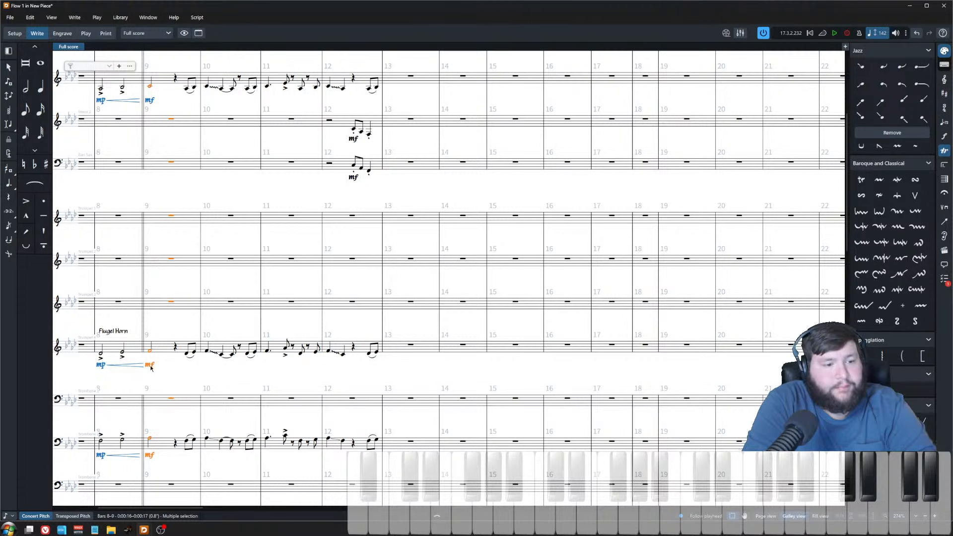
pyautogui.keyDown('ctrl'); pyautogui.click(148, 458); pyautogui.keyUp('ctrl')
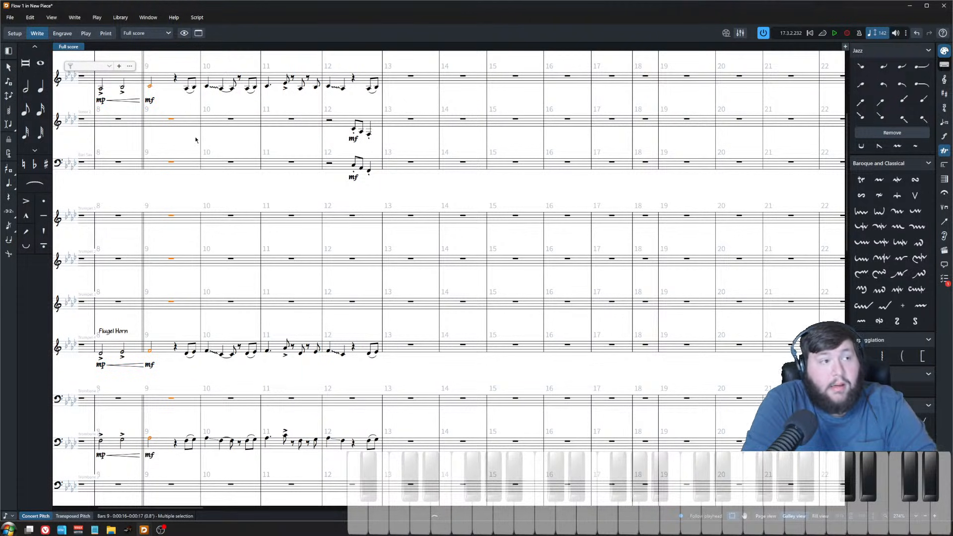
pyautogui.click(426, 78)
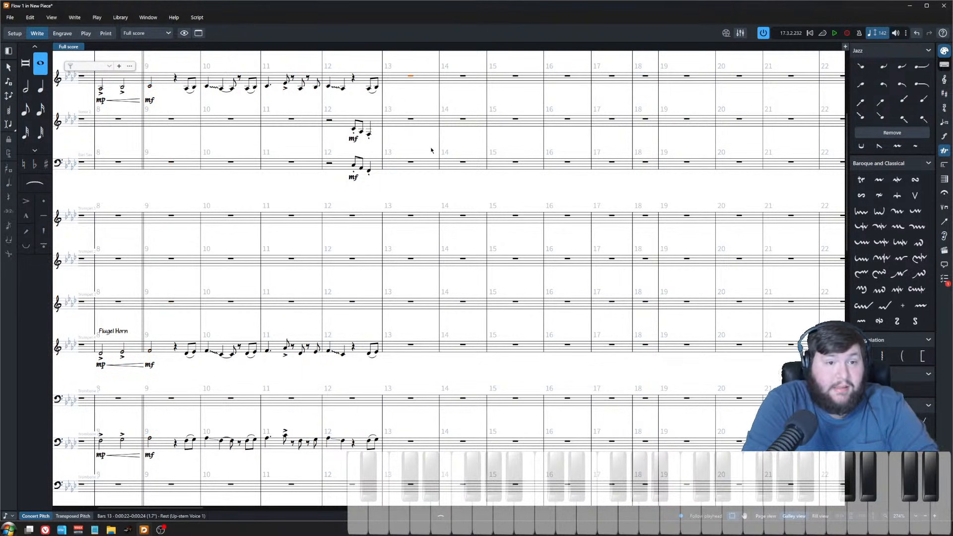
pyautogui.hotkey('ctrl', 'v')
pyautogui.press('Escape')
# Step: Play back the horn figure from bar 12
pyautogui.hscroll(-2, 390, 213)
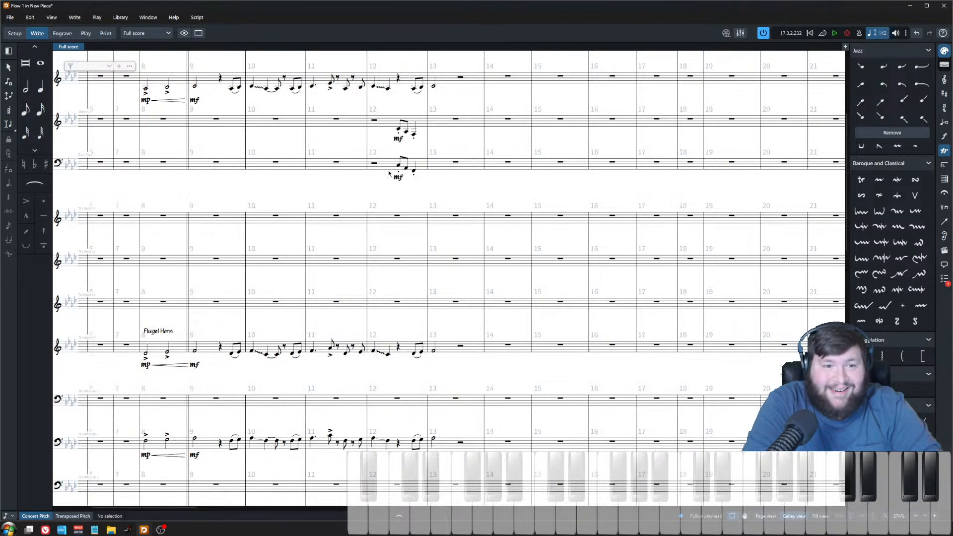
pyautogui.click(373, 87)
pyautogui.press('space')
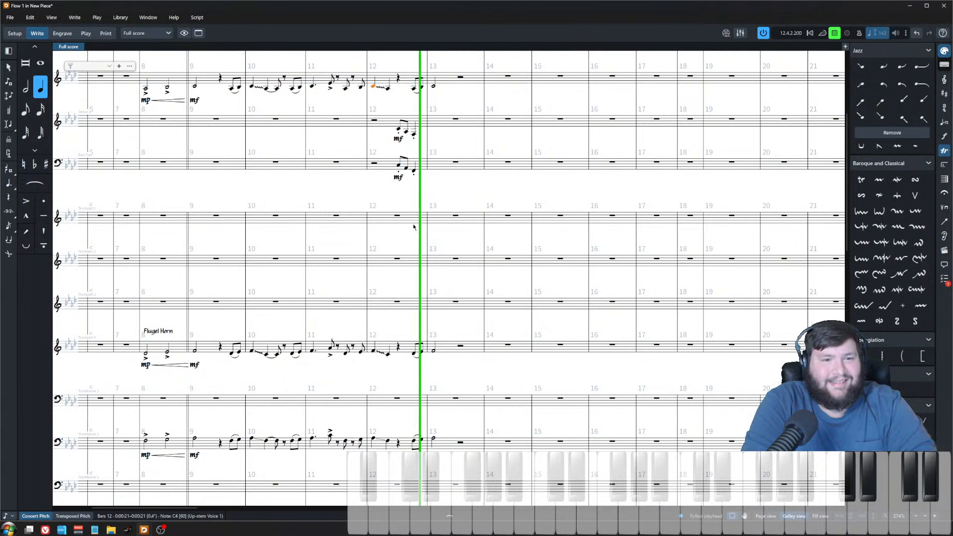
pyautogui.press('space')
# Step: Inspect the saxophone and trumpet staves around bars 12–13
pyautogui.click(437, 160)
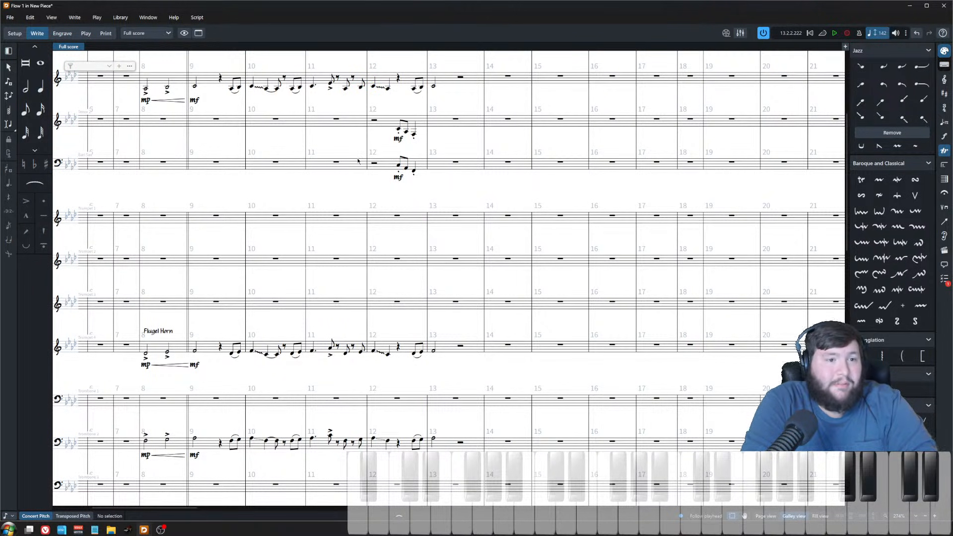
pyautogui.scroll(-1, 417, 211)
pyautogui.scroll(-2, 443, 346)
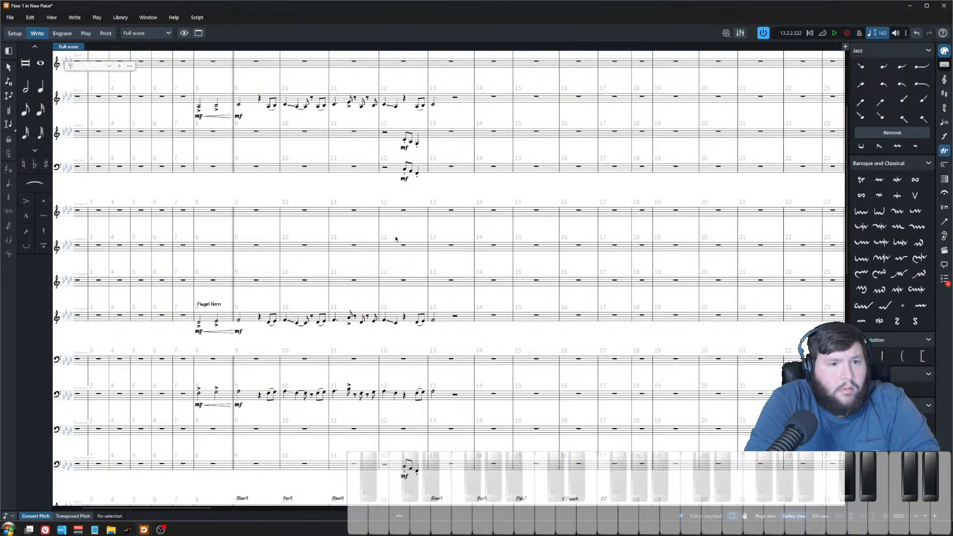
pyautogui.scroll(4, 397, 225)
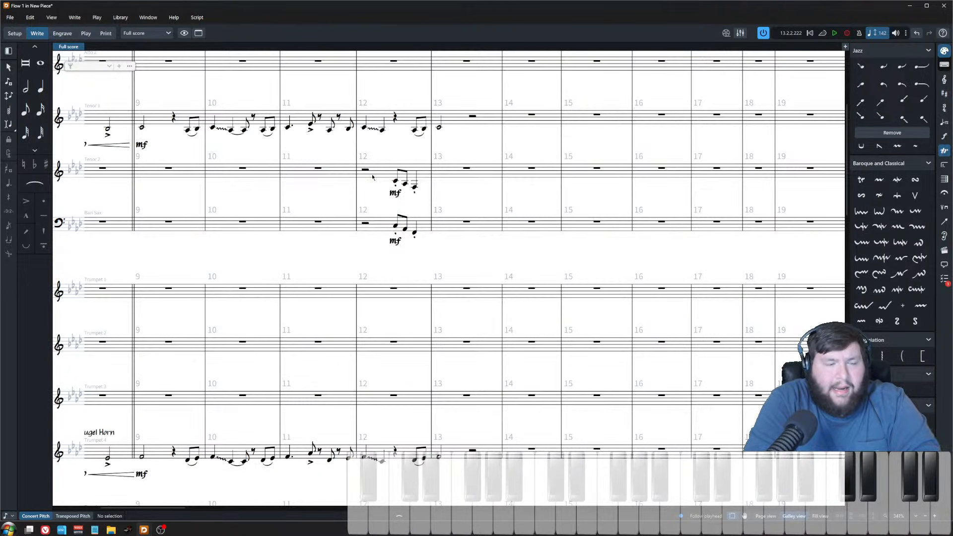
pyautogui.hscroll(-3, 469, 229)
pyautogui.moveTo(450, 153); pyautogui.dragTo(516, 251)
pyautogui.hscroll(1, 447, 271)
pyautogui.press('Escape')
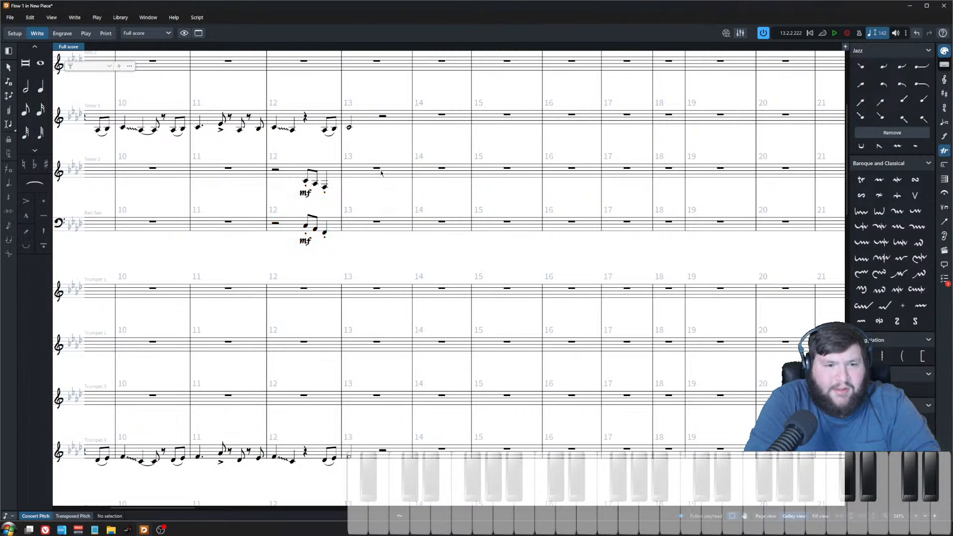
pyautogui.scroll(-3, 373, 219)
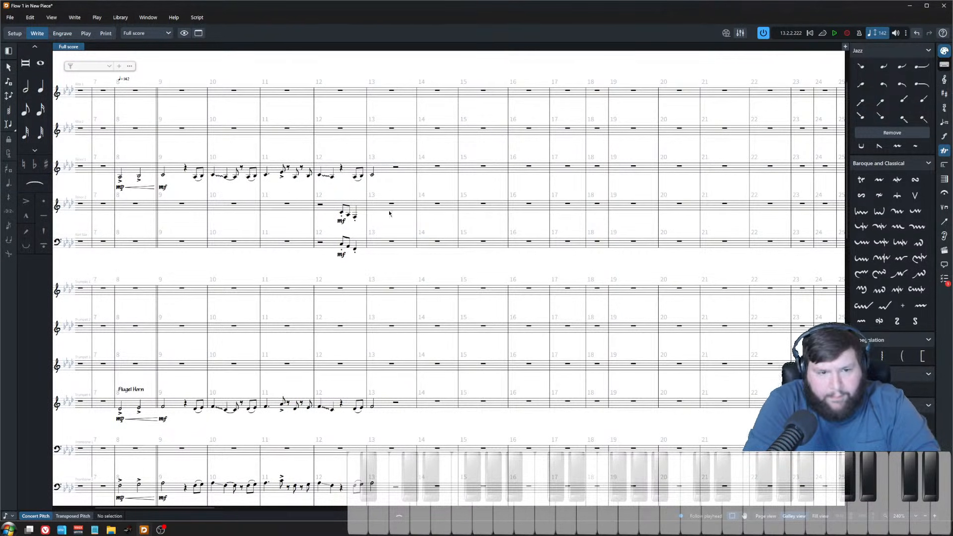
pyautogui.scroll(4, 438, 298)
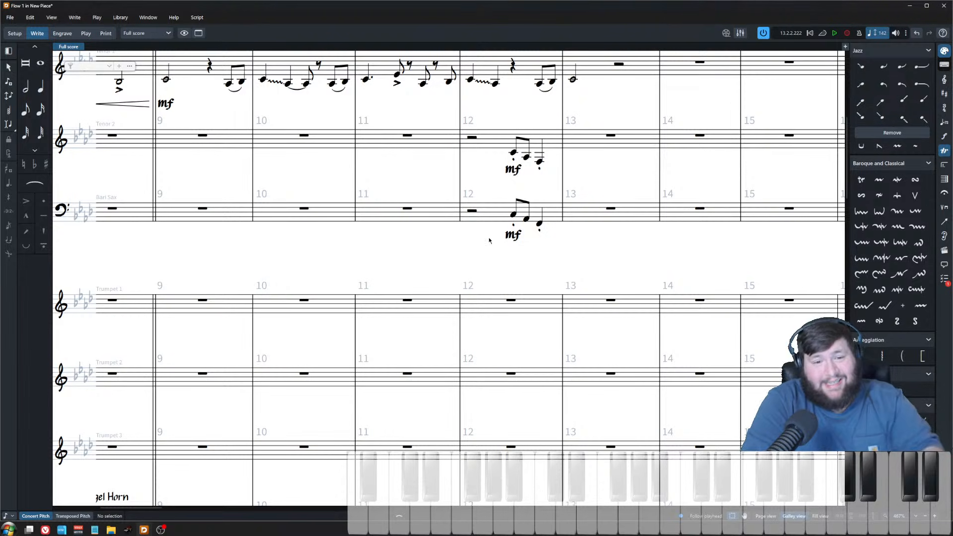
pyautogui.scroll(-1, 479, 237)
pyautogui.scroll(-3, 479, 235)
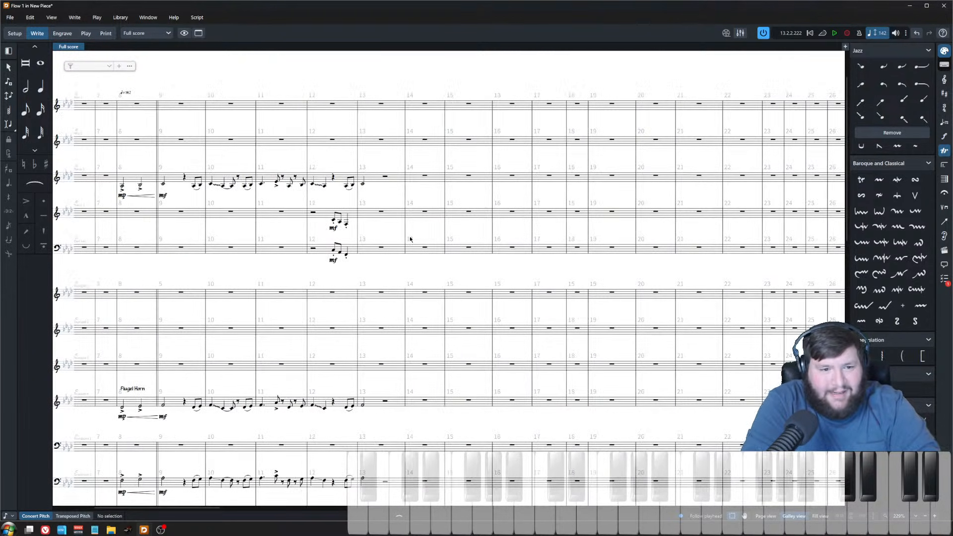
pyautogui.scroll(1, 369, 218)
pyautogui.click(380, 166)
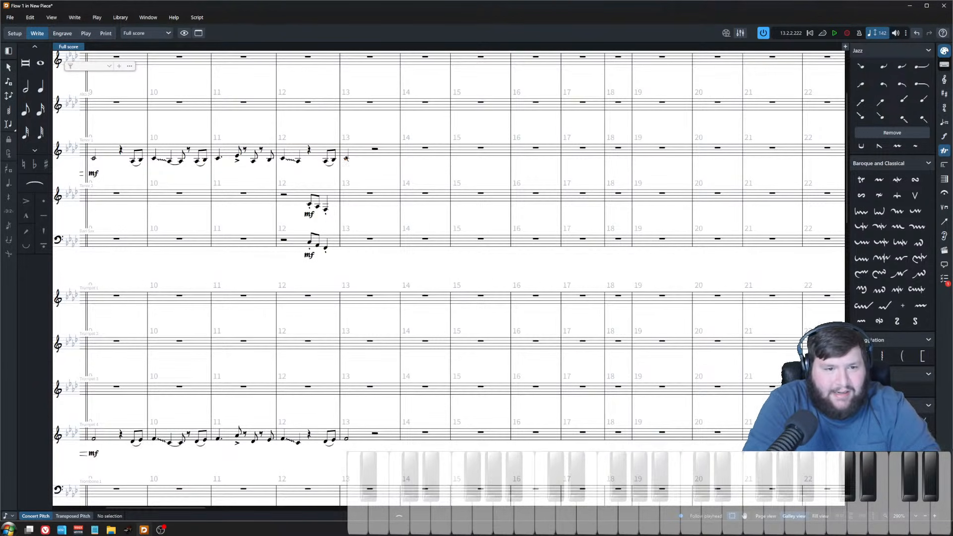
pyautogui.press('Escape')
pyautogui.hscroll(-3, 437, 179)
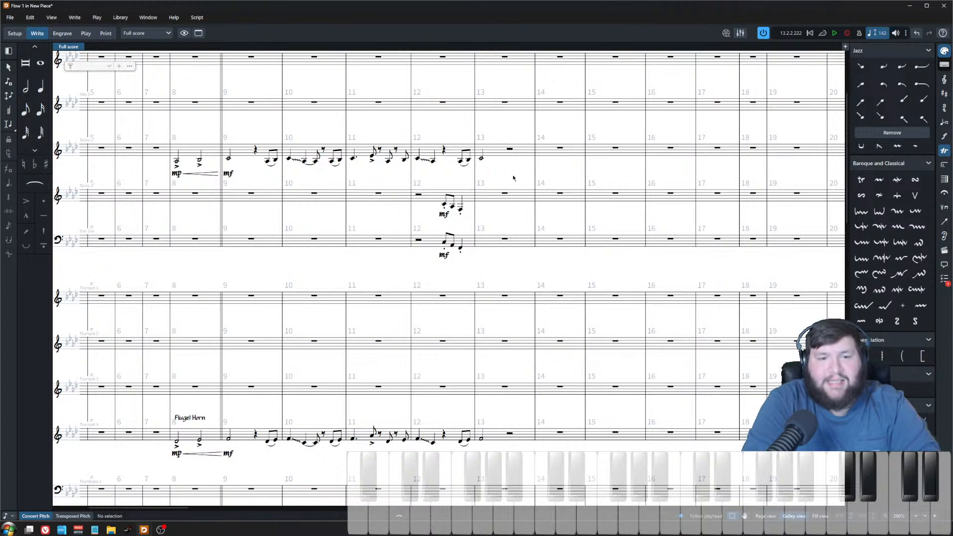
# Step: Copy the bars 9–10 horn phrase from tenor sax, trumpet 4 and trombone 2 and paste it at bar 13
pyautogui.scroll(-5, 511, 224)
pyautogui.scroll(4, 500, 313)
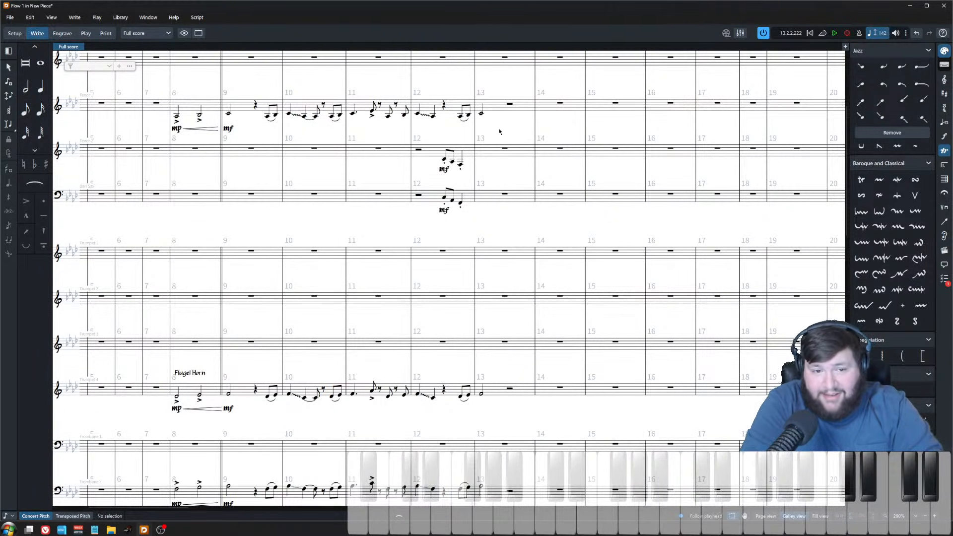
pyautogui.moveTo(479, 87); pyautogui.dragTo(525, 129)
pyautogui.press('Escape')
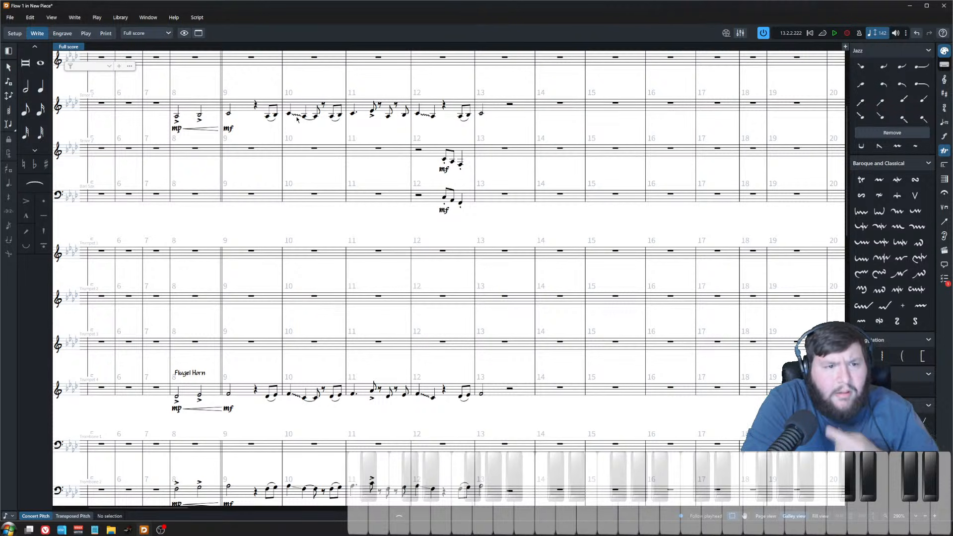
pyautogui.click(268, 119)
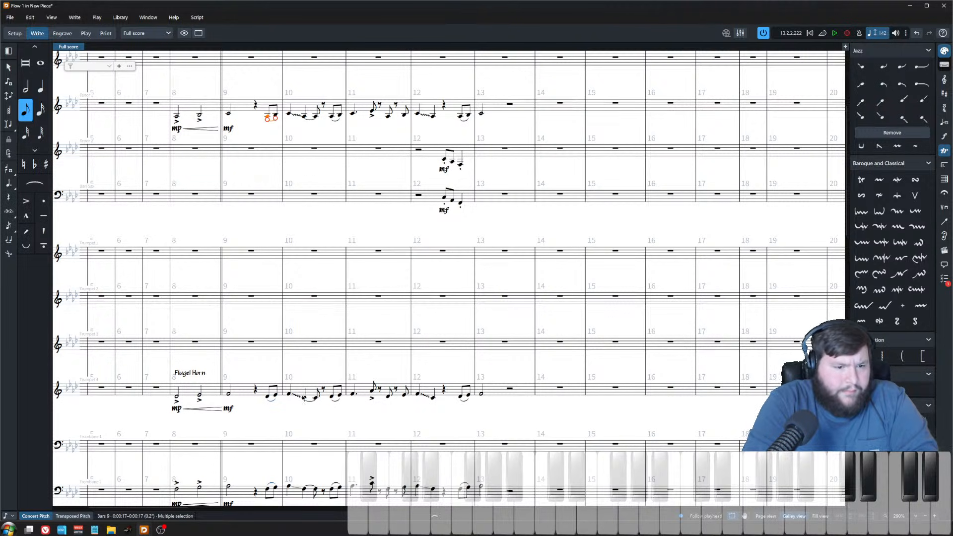
pyautogui.keyDown('shift'); pyautogui.click(316, 397); pyautogui.keyUp('shift')
pyautogui.scroll(-3, 316, 400)
pyautogui.keyDown('shift'); pyautogui.click(316, 400); pyautogui.keyUp('shift')
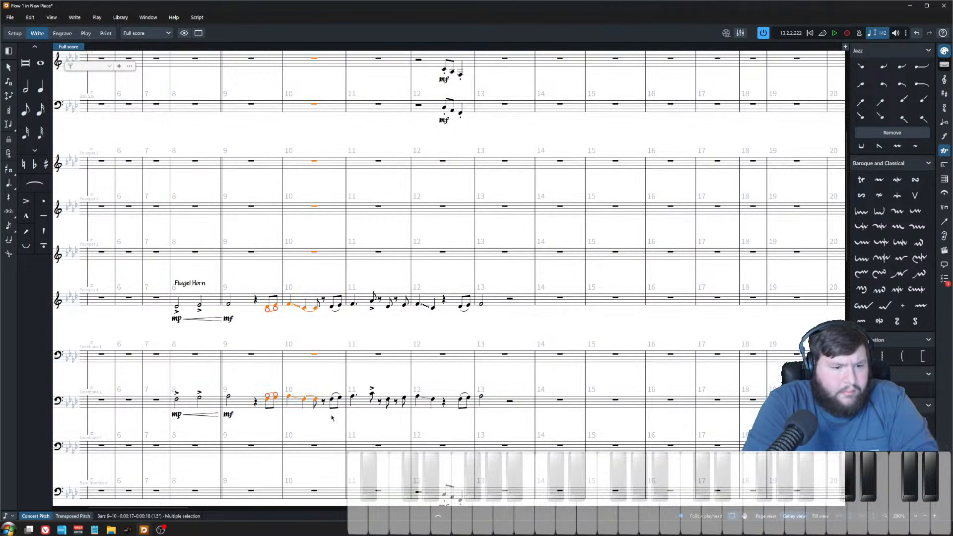
pyautogui.scroll(2, 342, 377)
pyautogui.hotkey('ctrl', 'c')
pyautogui.click(511, 128)
pyautogui.hotkey('shift', 'n')
pyautogui.hotkey('ctrl', 'v')
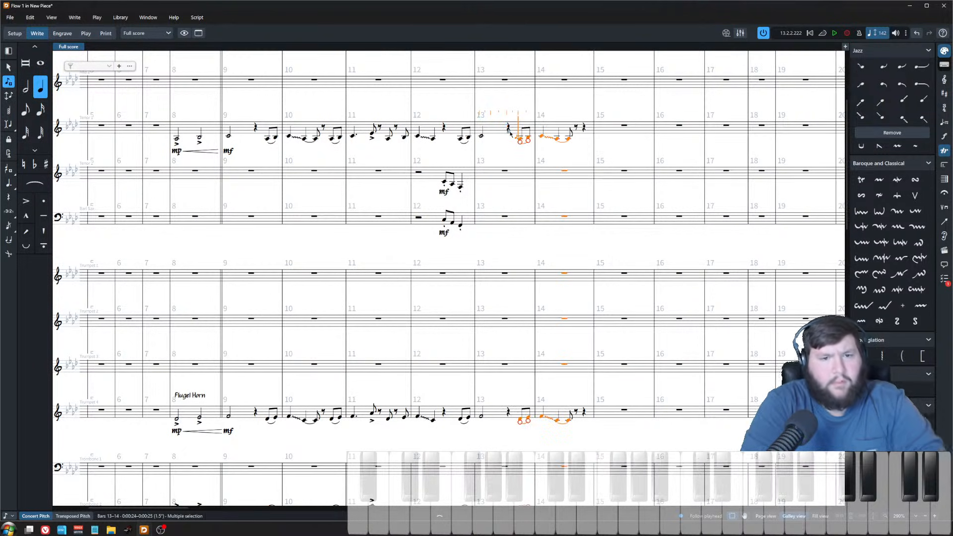
pyautogui.press('Escape')
pyautogui.press('Escape')
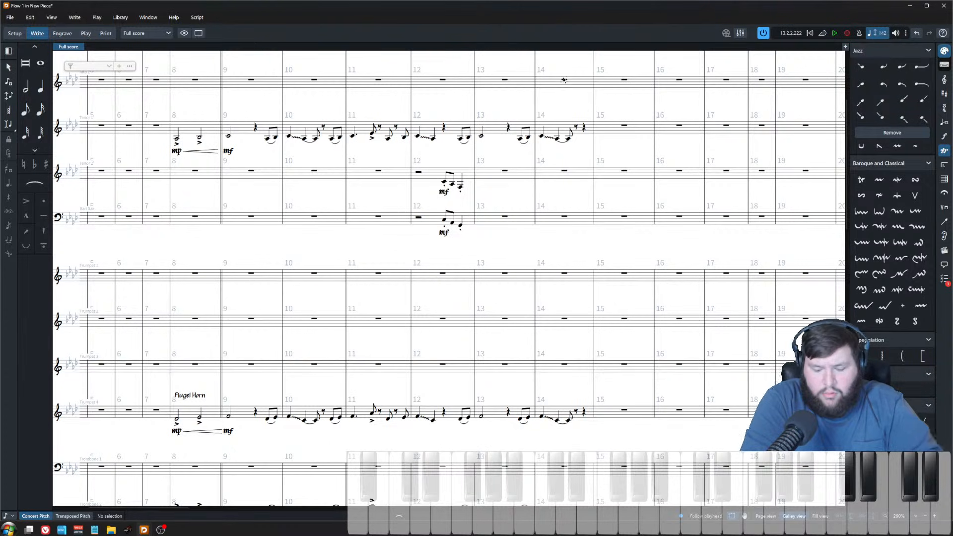
# Step: Try entering notes after the bar 14 figure in note input, then undo the three entries
pyautogui.click(585, 130)
pyautogui.hscroll(3, 511, 238)
pyautogui.scroll(4, 501, 268)
pyautogui.hotkey('shift', 'n')
pyautogui.press('Down')
pyautogui.press('Down')
pyautogui.press('Down')
pyautogui.scroll(-3, 488, 268)
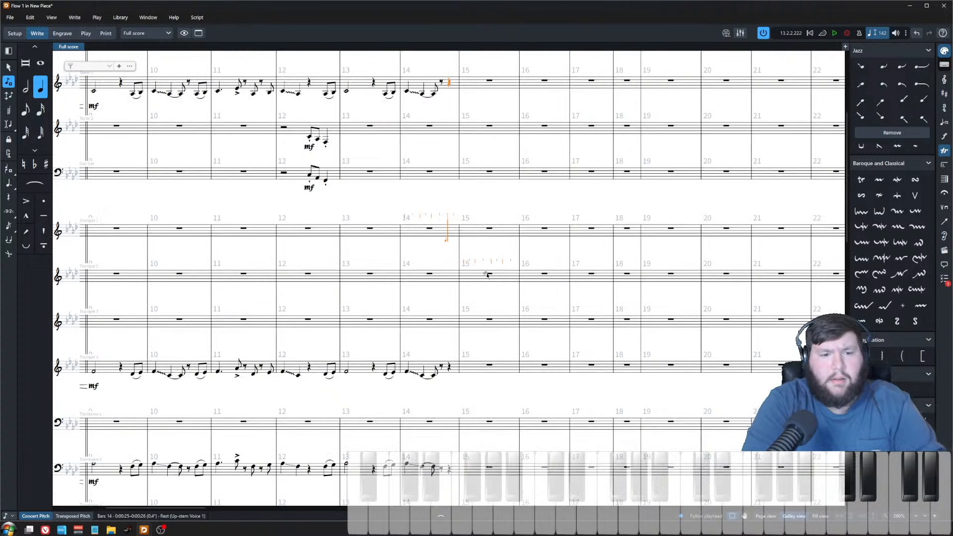
pyautogui.scroll(-2, 487, 275)
pyautogui.press('Down')
pyautogui.press('Down')
pyautogui.press('Down')
pyautogui.press('Down')
pyautogui.press('Up')
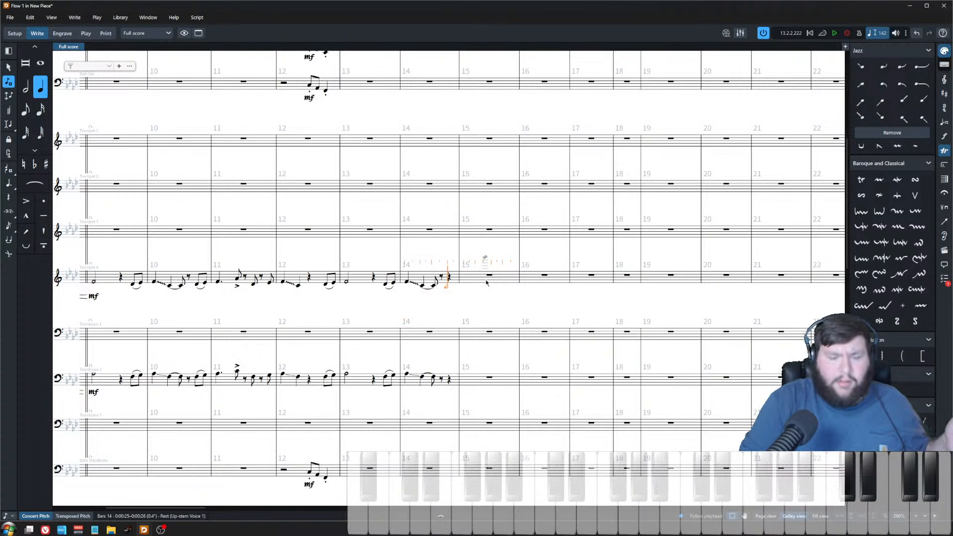
pyautogui.press('Escape')
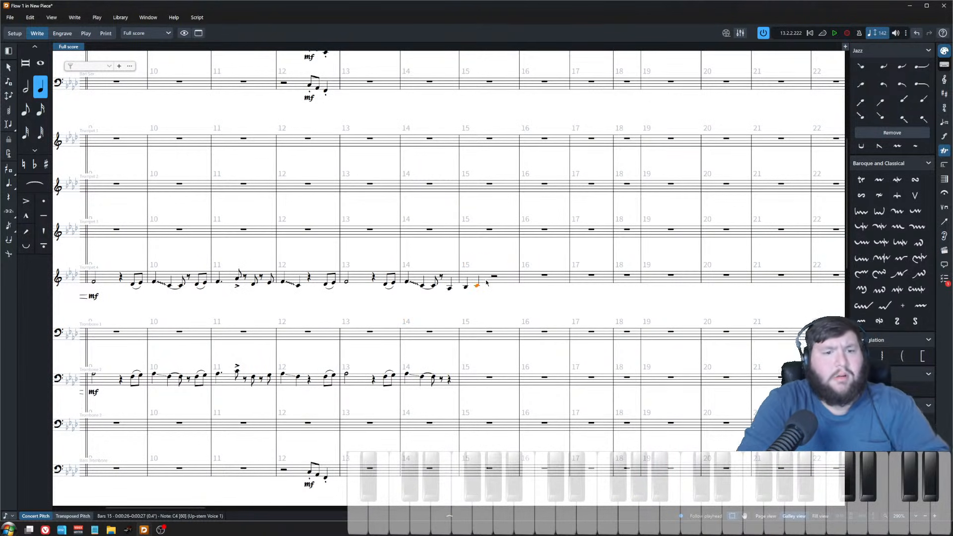
pyautogui.hotkey('ctrl', 'z')
pyautogui.hotkey('ctrl', 'z')
pyautogui.hotkey('ctrl', 'z')
# Step: Enter eighth notes at bar 15 in trumpet 4 and display the score in transposed pitch
pyautogui.scroll(2, 476, 279)
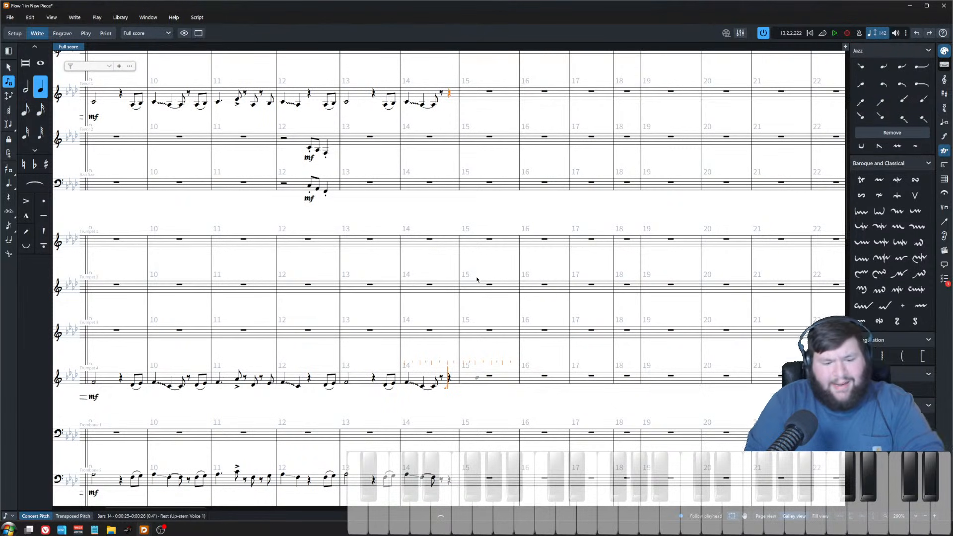
pyautogui.press('5')
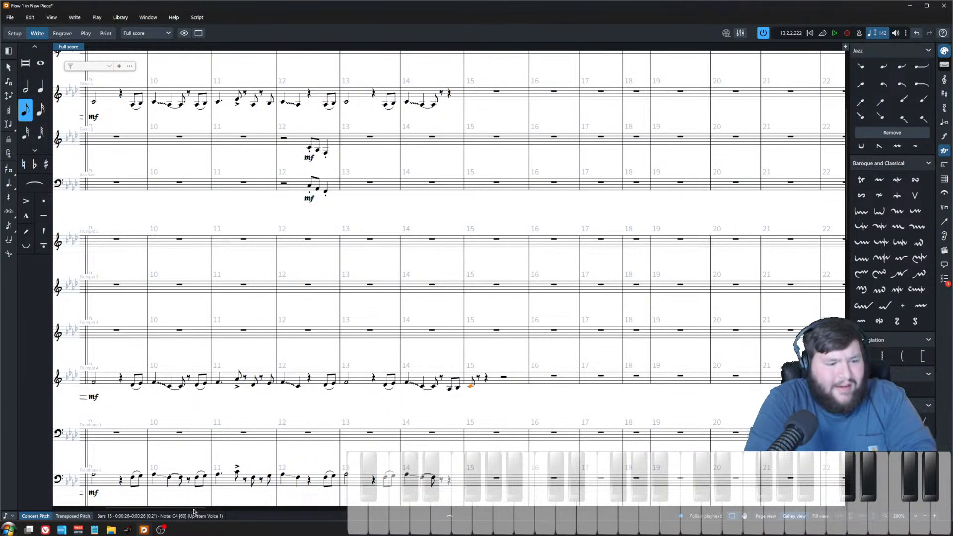
pyautogui.click(73, 516)
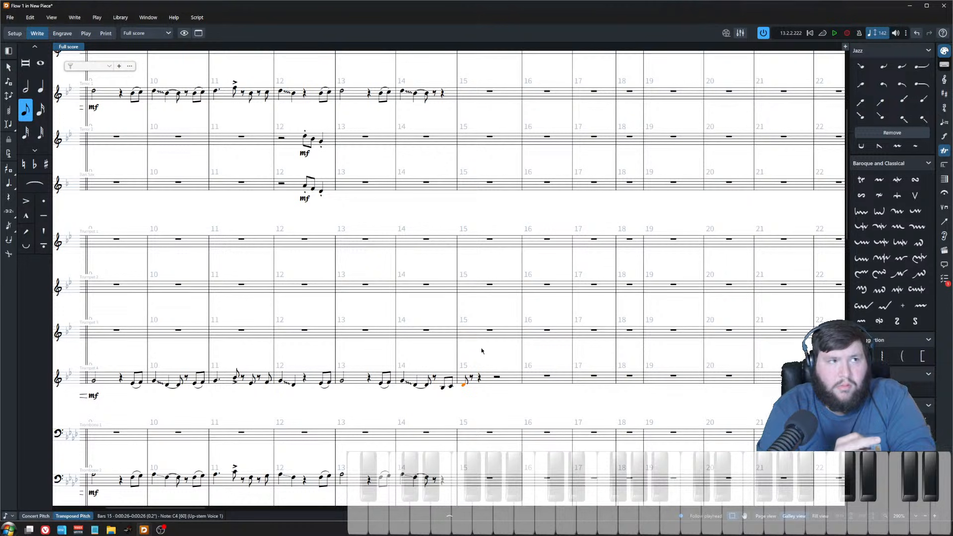
pyautogui.press('Escape')
pyautogui.press('Escape')
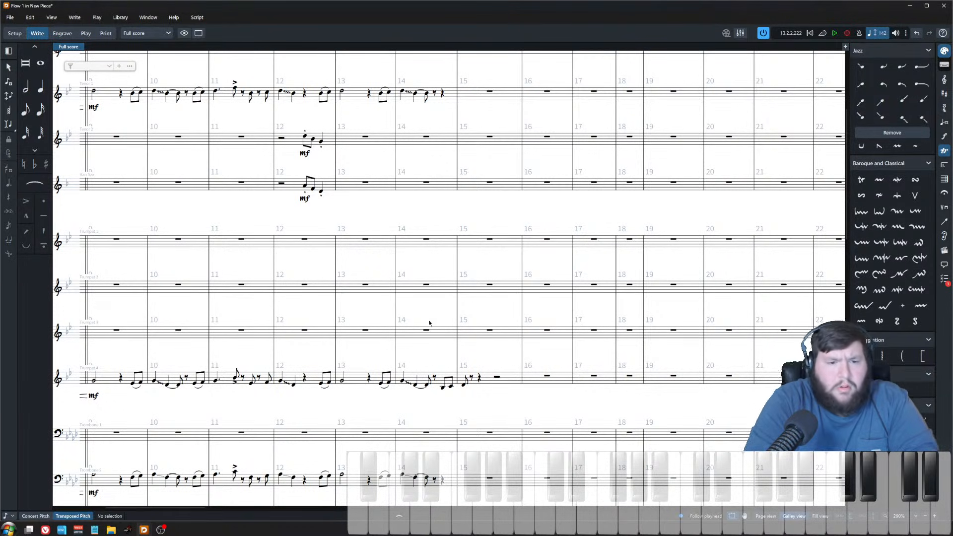
# Step: Play back trumpet 4's figure from bar 14 to review it
pyautogui.moveTo(436, 205); pyautogui.dragTo(645, 363)
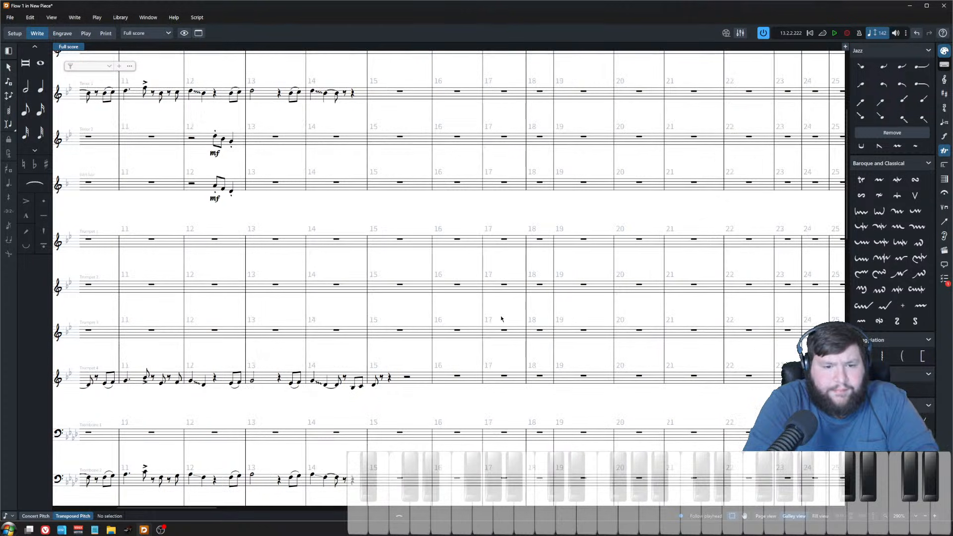
pyautogui.keyDown('ctrl'); pyautogui.scroll(4, 498, 319); pyautogui.keyUp('ctrl')
pyautogui.click(288, 335)
pyautogui.press('p')
pyautogui.click(345, 308)
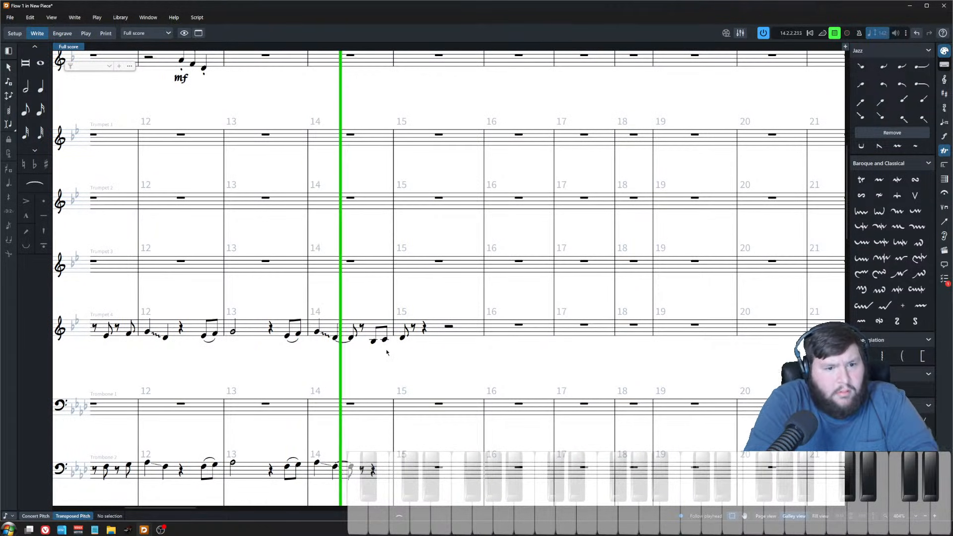
pyautogui.press('space')
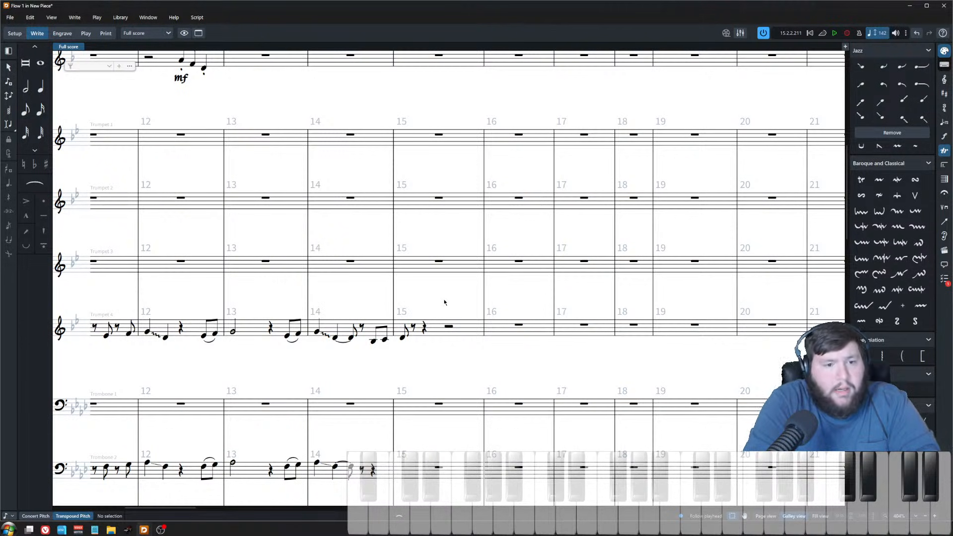
# Step: Rework the rhythm of trumpet 4's bar 15 notes into a dotted quarter followed by an accented eighth
pyautogui.click(403, 336)
pyautogui.press('6')
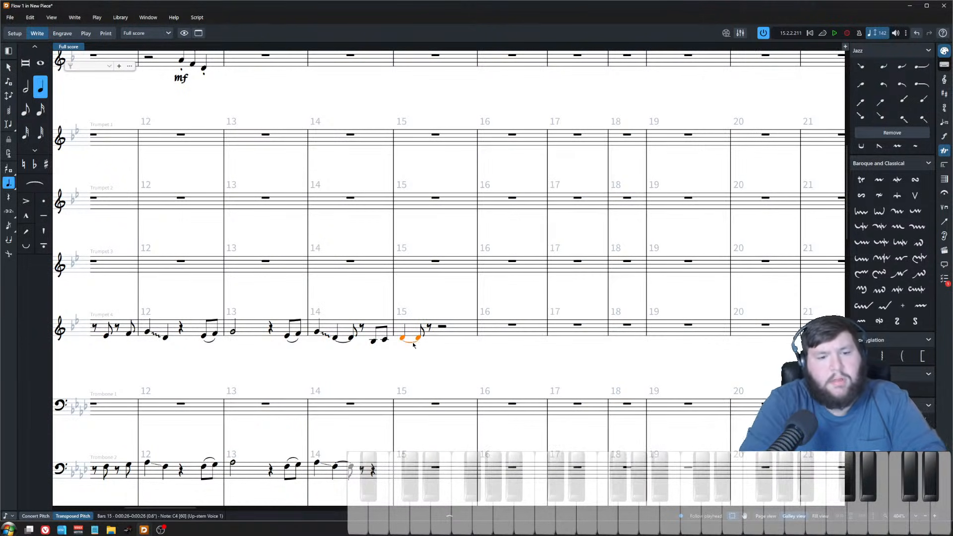
pyautogui.doubleClick(429, 327)
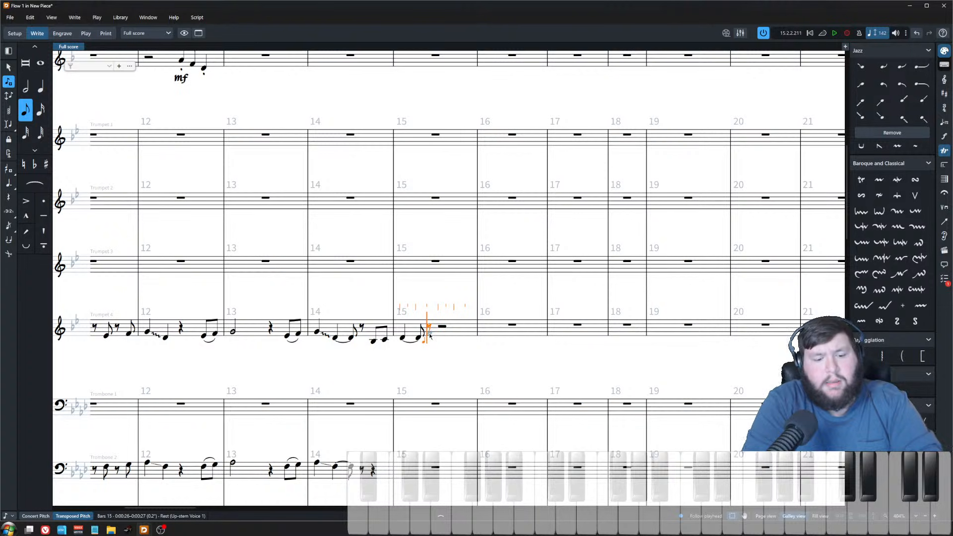
pyautogui.click(430, 338)
pyautogui.press('[')
pyautogui.press('Escape')
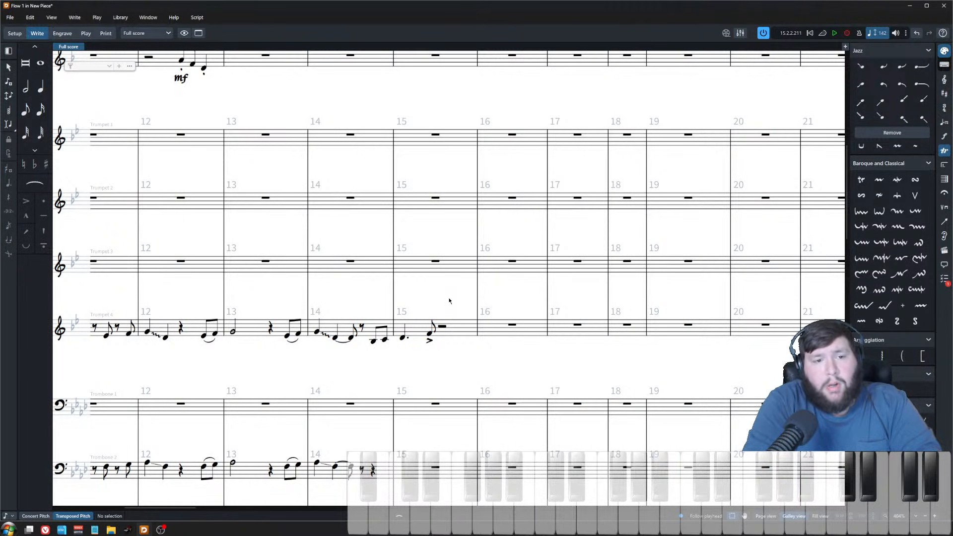
# Step: Add eighth notes at the end of trumpet 4's bar 15, lowering one pitch and raising another by step
pyautogui.doubleClick(445, 328)
pyautogui.click(449, 342)
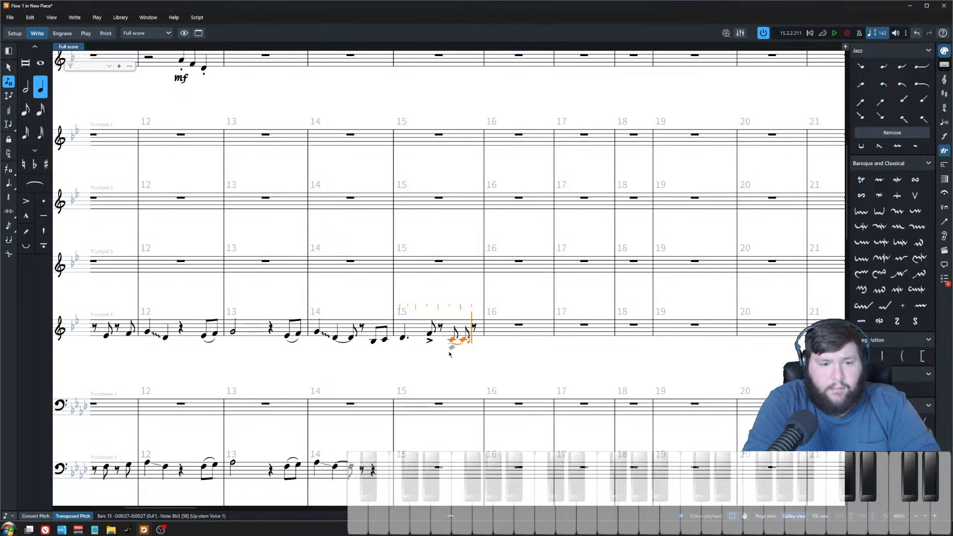
pyautogui.hotkey('alt', 'Down')
pyautogui.press('Escape')
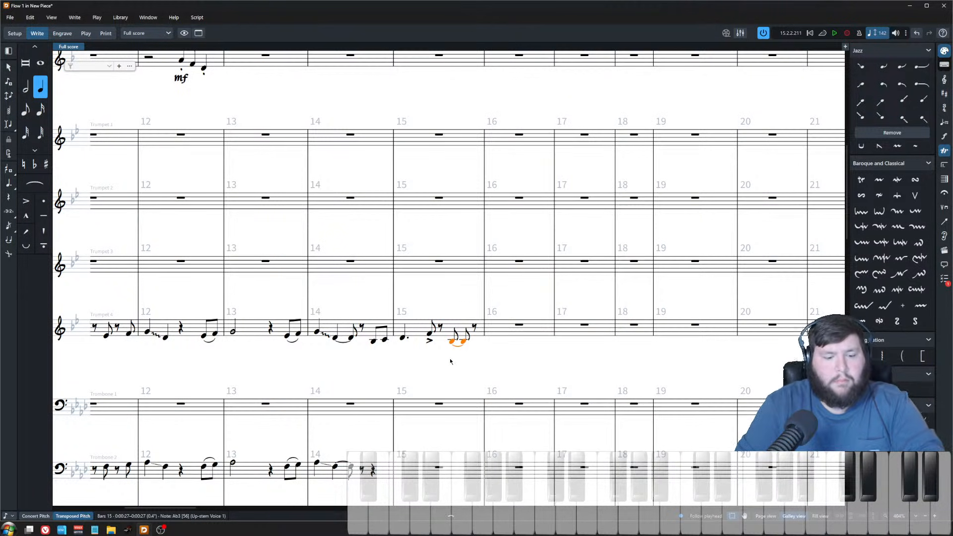
pyautogui.press('6')
pyautogui.press('Return')
pyautogui.press('b')
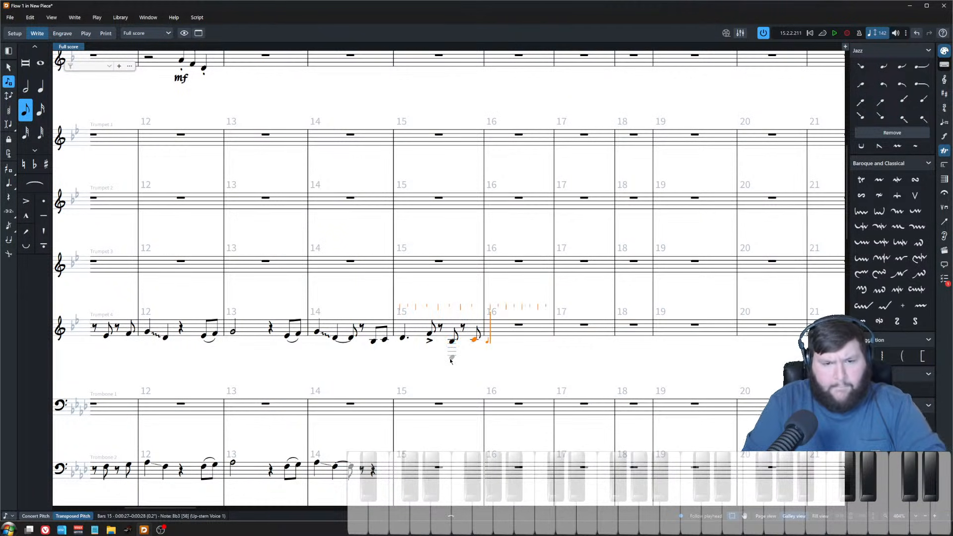
pyautogui.hotkey('alt', 'Up')
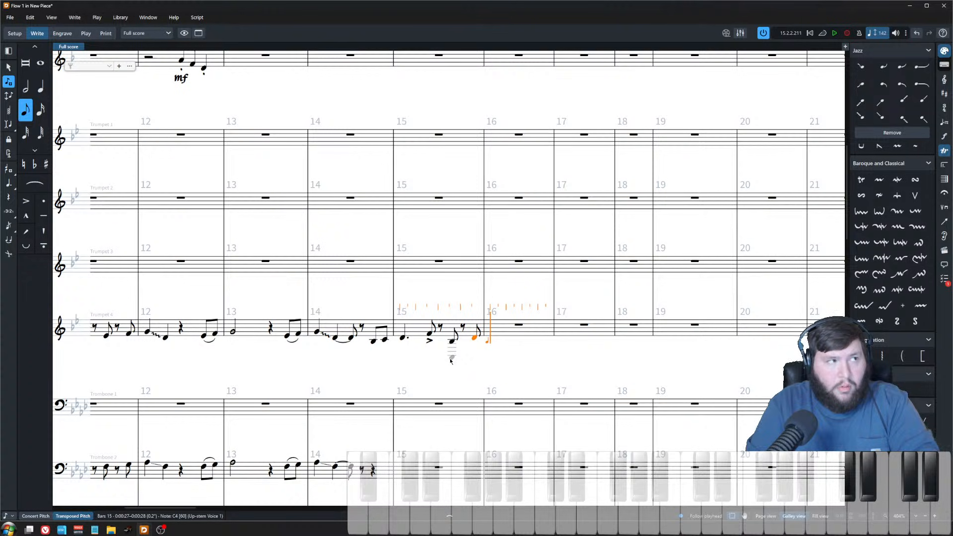
pyautogui.press('Escape')
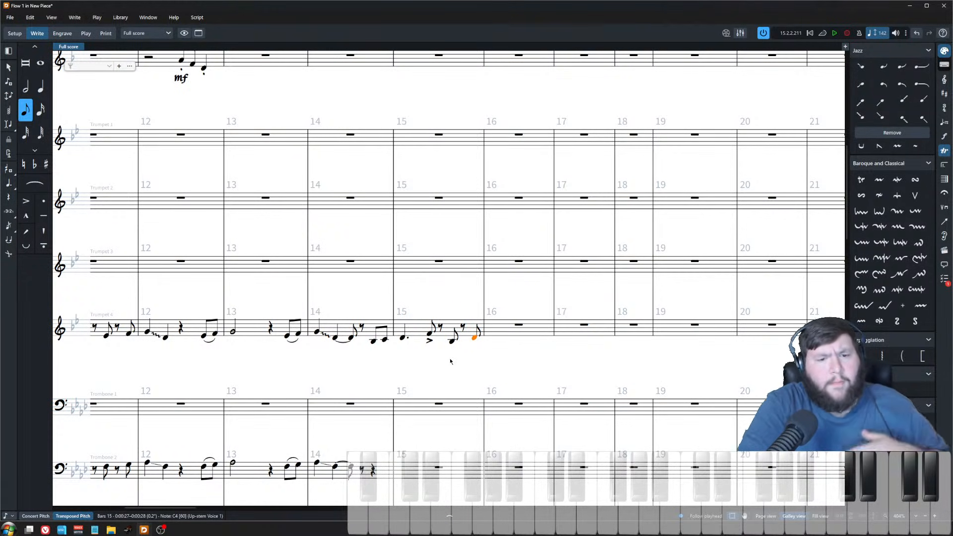
# Step: Switch back to concert pitch and enter a whole note in bar 16 and a marcato quarter note on bar 17's downbeat
pyautogui.press('Right')
pyautogui.click(35, 516)
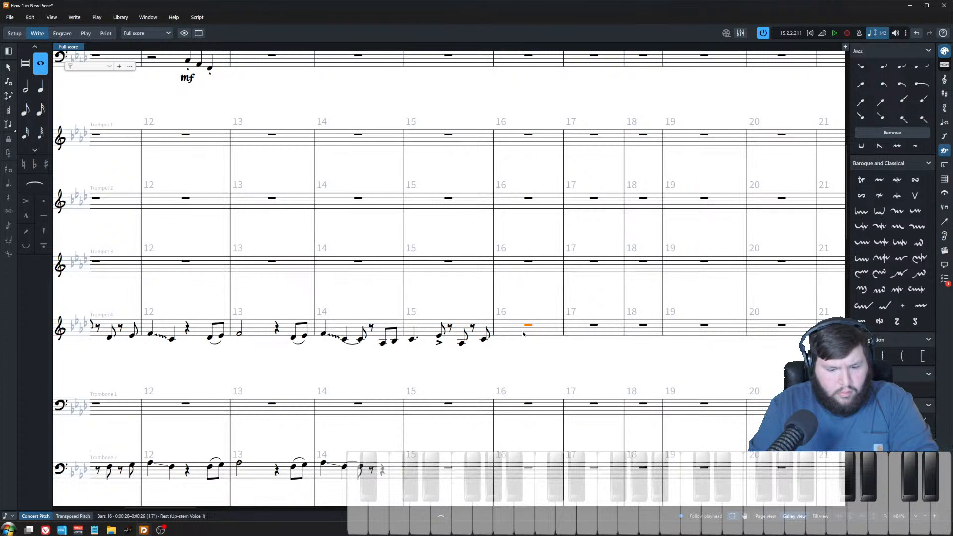
pyautogui.press('Return')
pyautogui.press('8')
pyautogui.press('b')
pyautogui.press('6')
pyautogui.press('b')
pyautogui.press('Escape')
pyautogui.hotkey('shift', '[')
pyautogui.press('Escape')
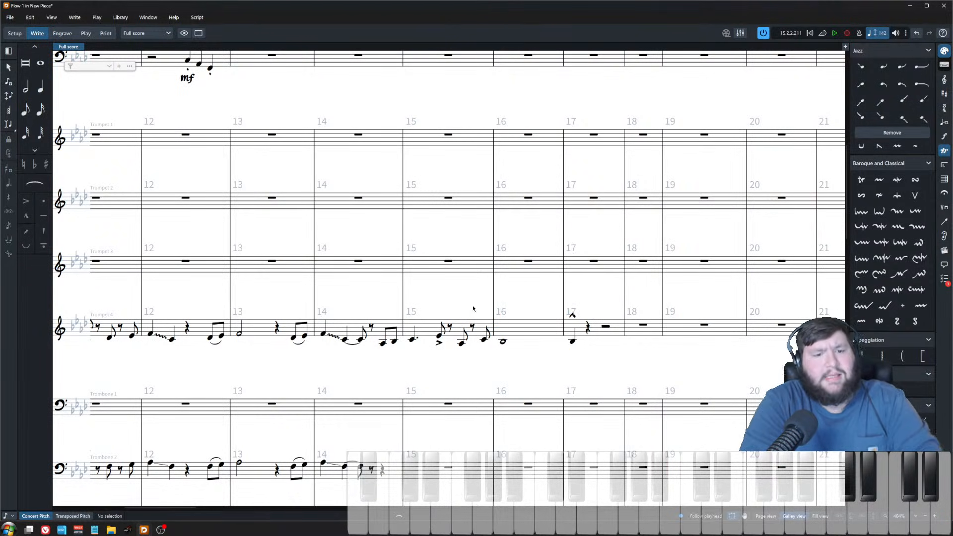
# Step: Tie the last note of bar 11 into bar 12 in trumpet 4 and trombone 2
pyautogui.scroll(-2, 485, 307)
pyautogui.scroll(-2, 476, 343)
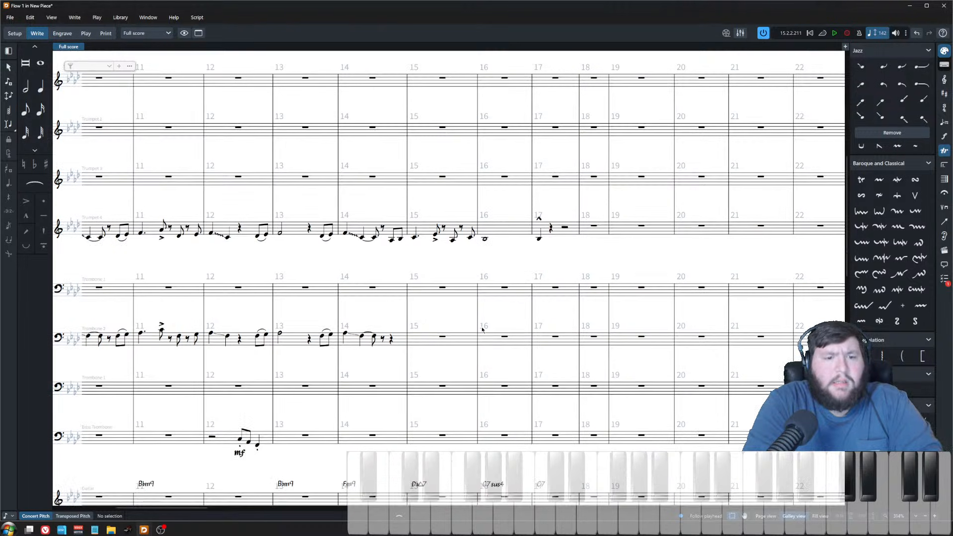
pyautogui.hscroll(-2, 347, 267)
pyautogui.moveTo(286, 217); pyautogui.dragTo(291, 354)
pyautogui.hscroll(-3, 171, 334)
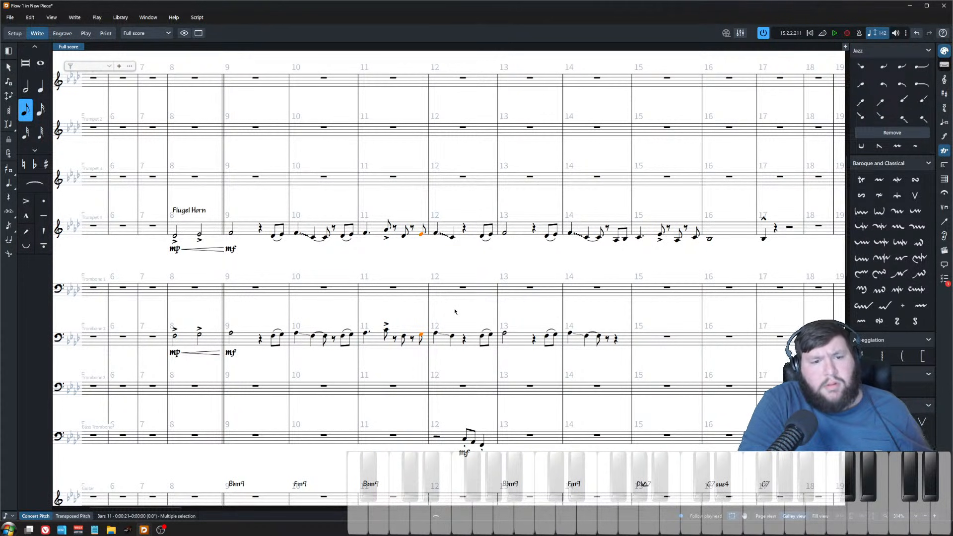
pyautogui.scroll(5, 420, 259)
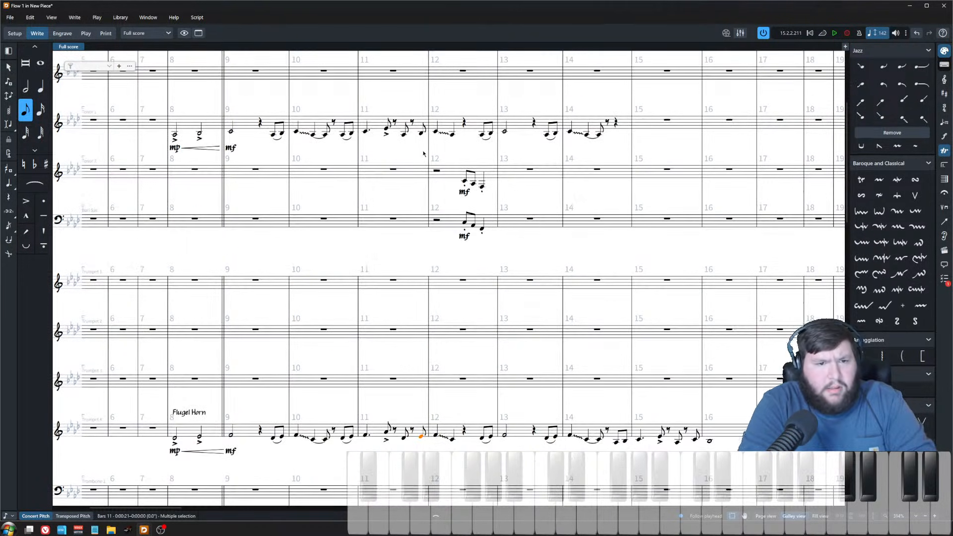
pyautogui.press('t')
pyautogui.press('Escape')
# Step: Add a tie to a note in trumpet 4's bar 14 figure
pyautogui.hscroll(3, 652, 309)
pyautogui.press('z')
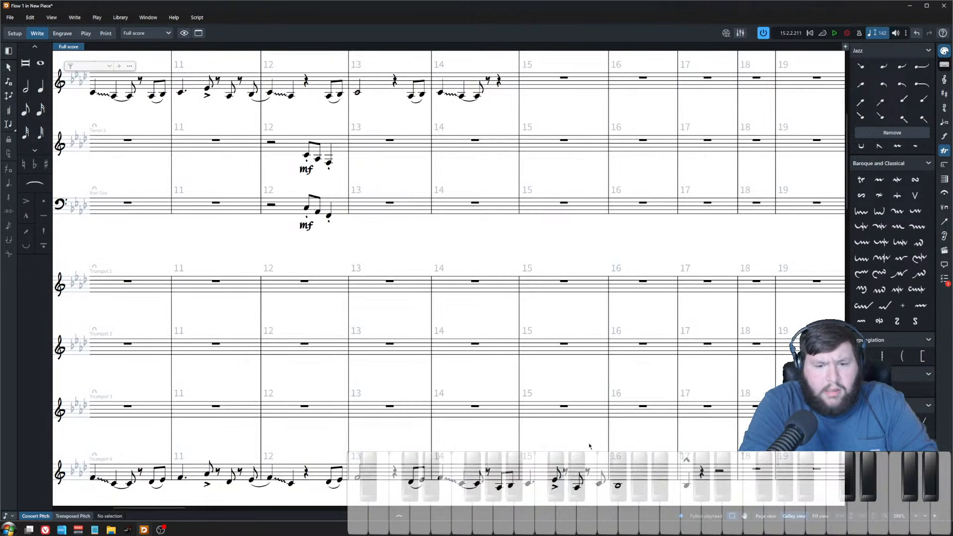
pyautogui.scroll(-4, 597, 464)
pyautogui.click(499, 285)
pyautogui.press('t')
pyautogui.press('Escape')
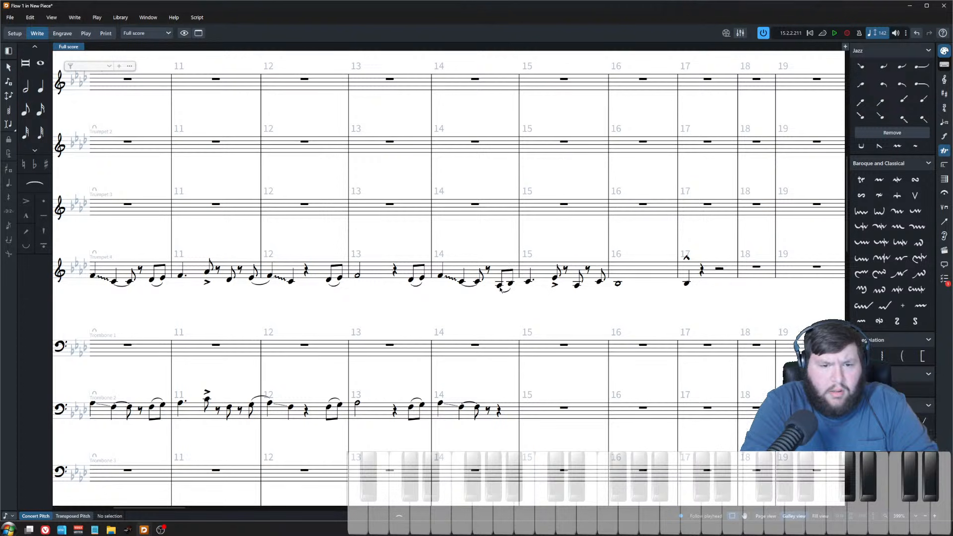
# Step: Copy trumpet 4's bars 14–17 figure into the tenor saxophone staff starting at bar 14
pyautogui.scroll(5, 506, 299)
pyautogui.press('x')
pyautogui.press('x')
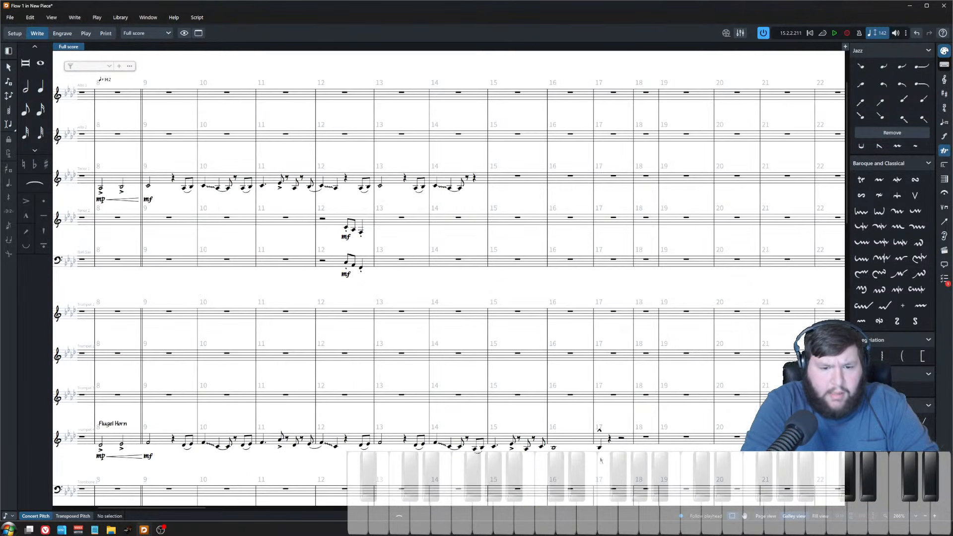
pyautogui.click(599, 448)
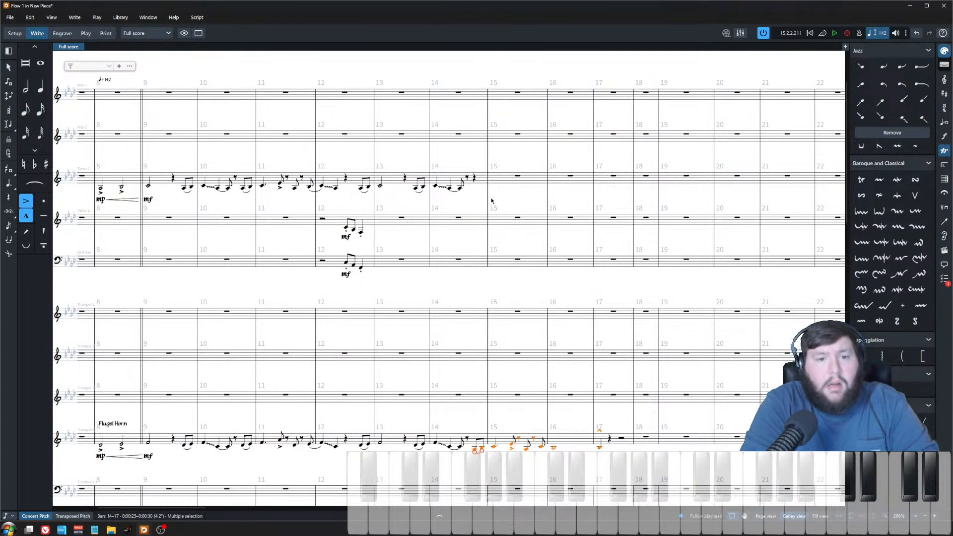
pyautogui.click(475, 179)
pyautogui.hotkey('ctrl', 'v')
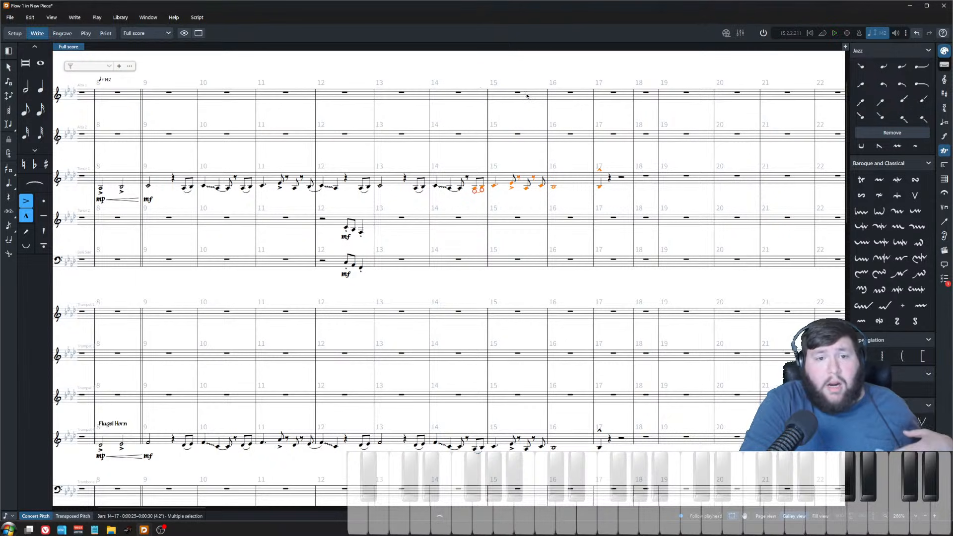
# Step: Play back the arrangement from bar 15
pyautogui.click(517, 93)
pyautogui.press('space')
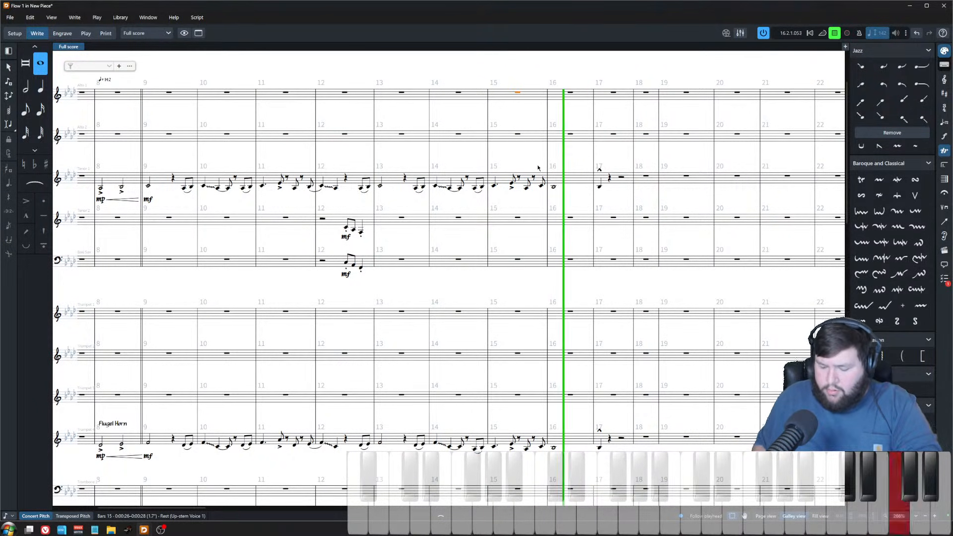
# Step: Stop playback and look over the horn staves around bars 10–17
pyautogui.press('space')
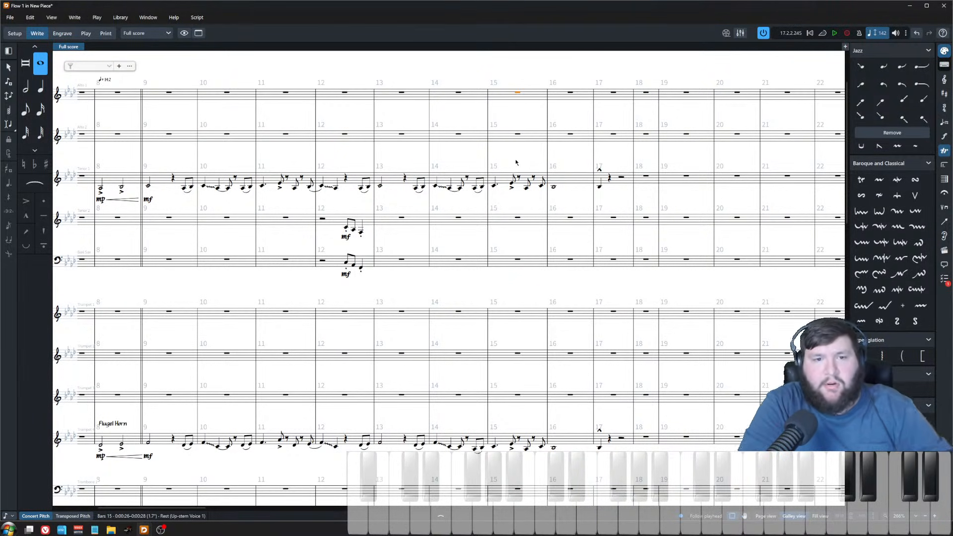
pyautogui.click(516, 163)
pyautogui.scroll(-3, 506, 289)
pyautogui.scroll(3, 552, 346)
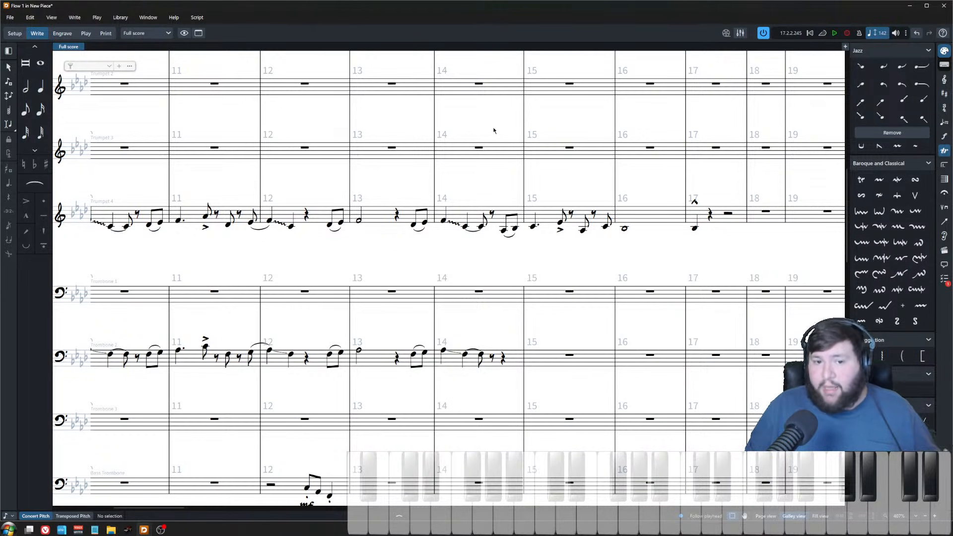
pyautogui.scroll(-3, 564, 270)
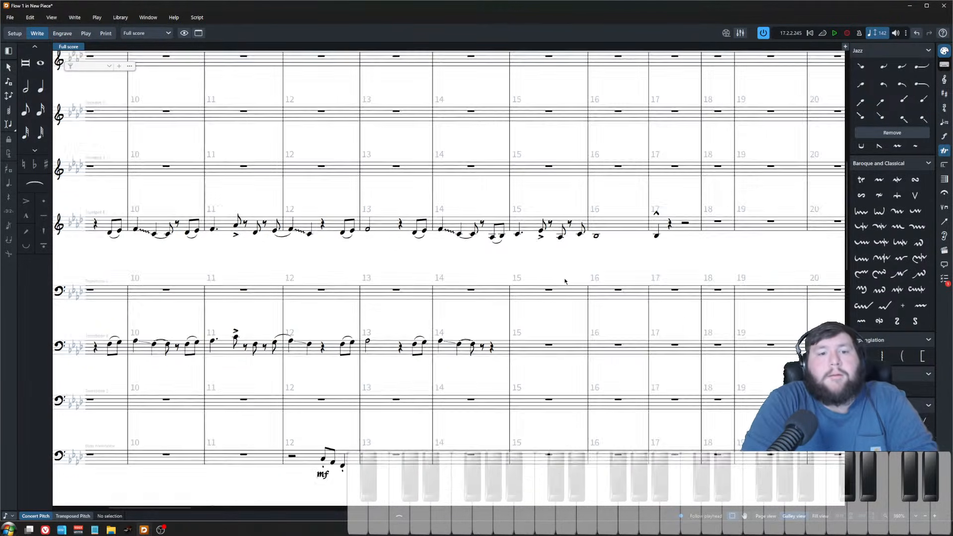
pyautogui.scroll(-3, 570, 271)
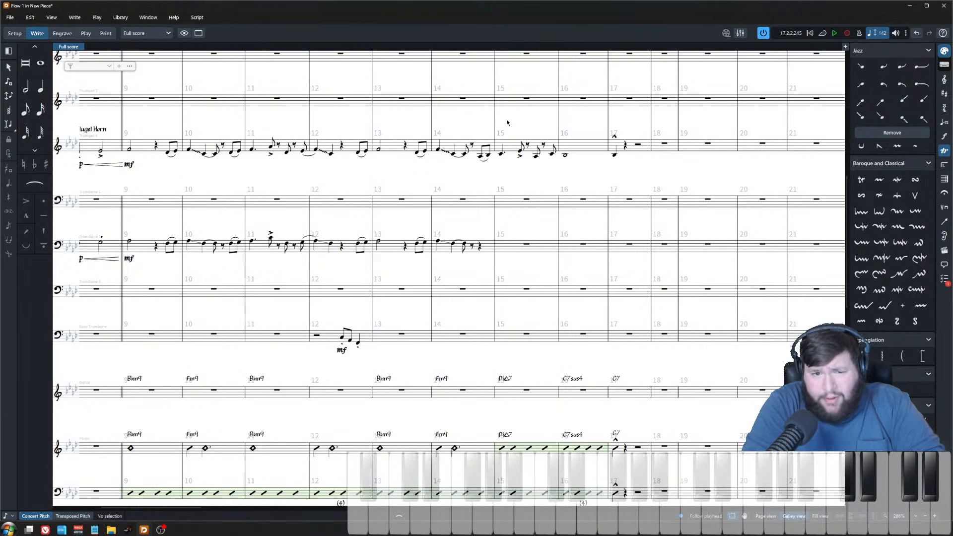
pyautogui.scroll(2, 483, 174)
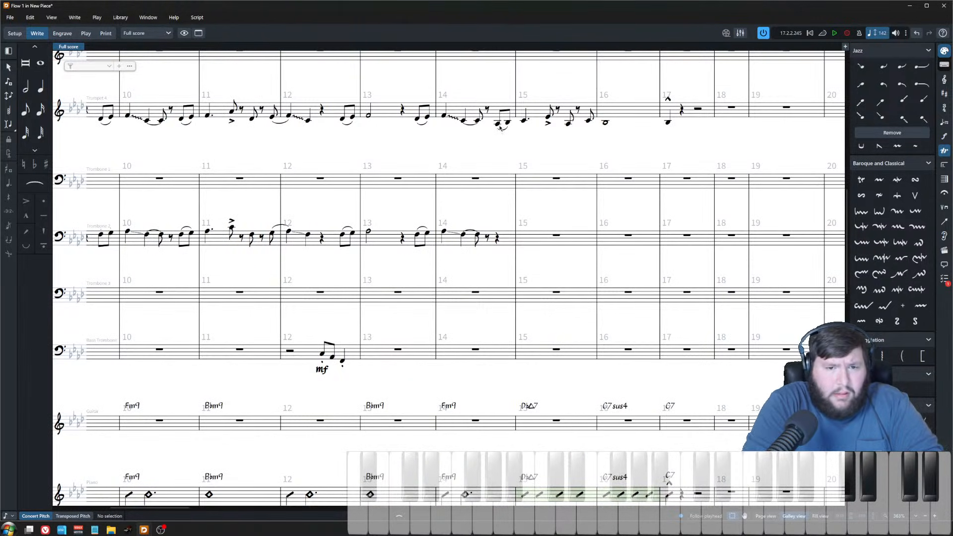
# Step: Copy trumpet 4's bars 14–17 figure into trombone 2, starting at the bar 14 pickup
pyautogui.click(480, 155)
pyautogui.keyDown('shift'); pyautogui.click(671, 125); pyautogui.keyUp('shift')
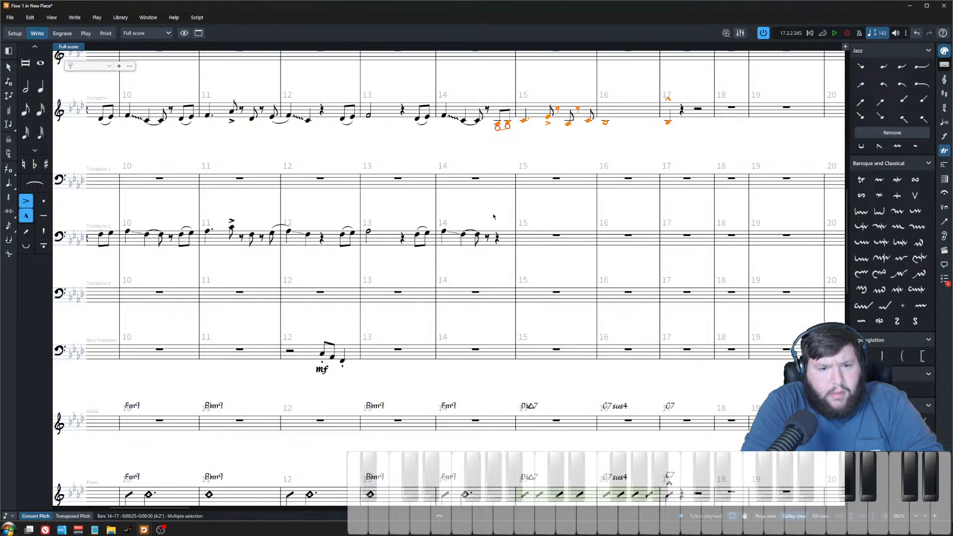
pyautogui.hotkey('ctrl', 'c')
pyautogui.click(497, 238)
pyautogui.hotkey('ctrl', 'v')
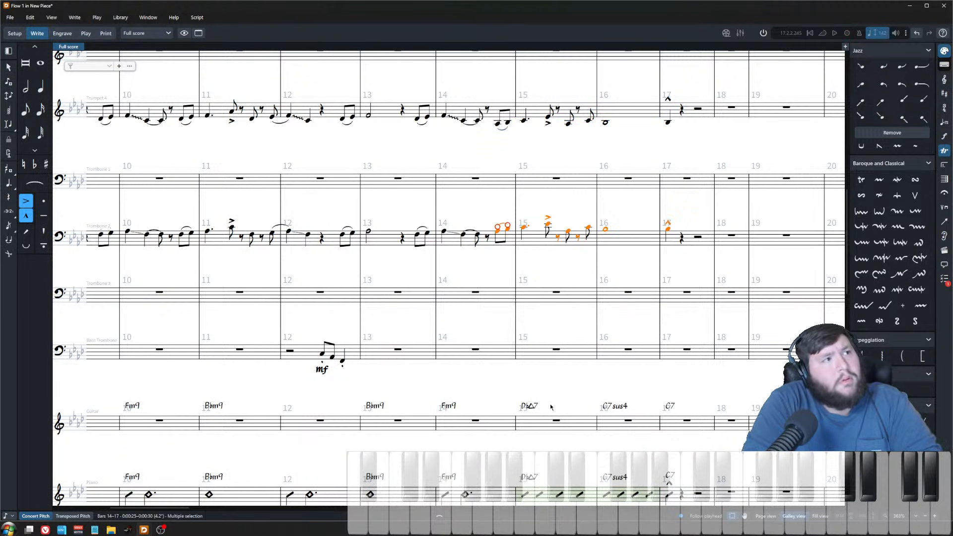
# Step: Paste the same figure into trumpet 1 at the bar 14 pickup using the note input caret
pyautogui.scroll(-3, 551, 407)
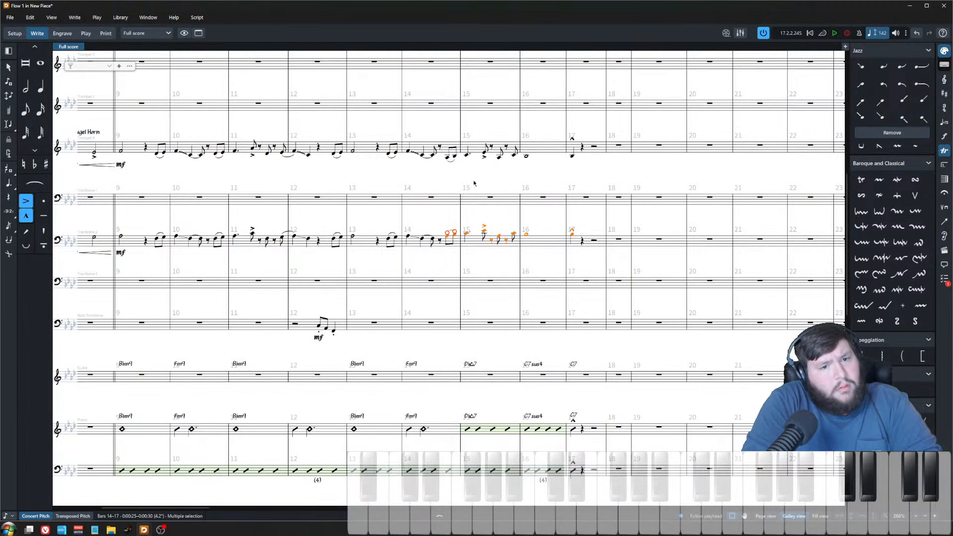
pyautogui.click(474, 184)
pyautogui.scroll(2, 476, 276)
pyautogui.moveTo(439, 85); pyautogui.dragTo(655, 214)
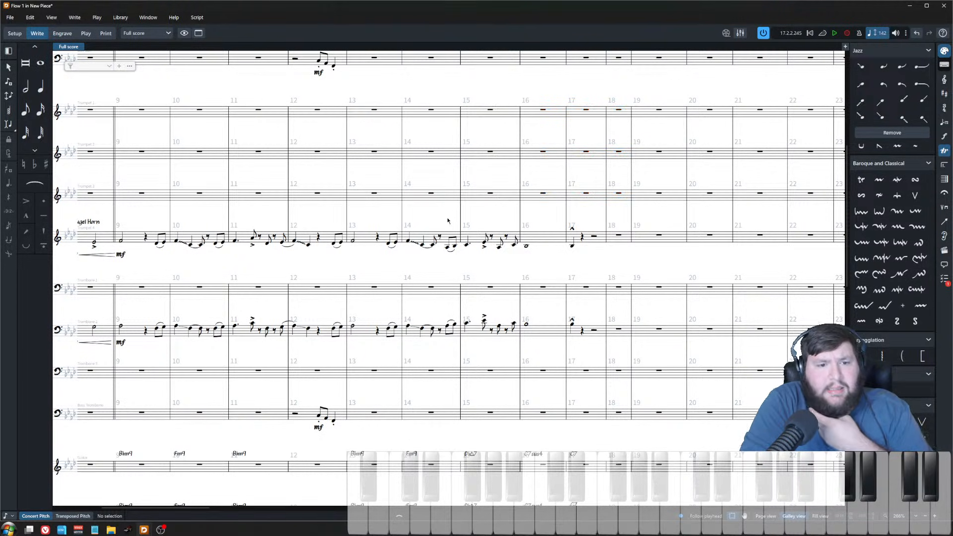
pyautogui.click(450, 248)
pyautogui.keyDown('shift'); pyautogui.click(572, 246); pyautogui.keyUp('shift')
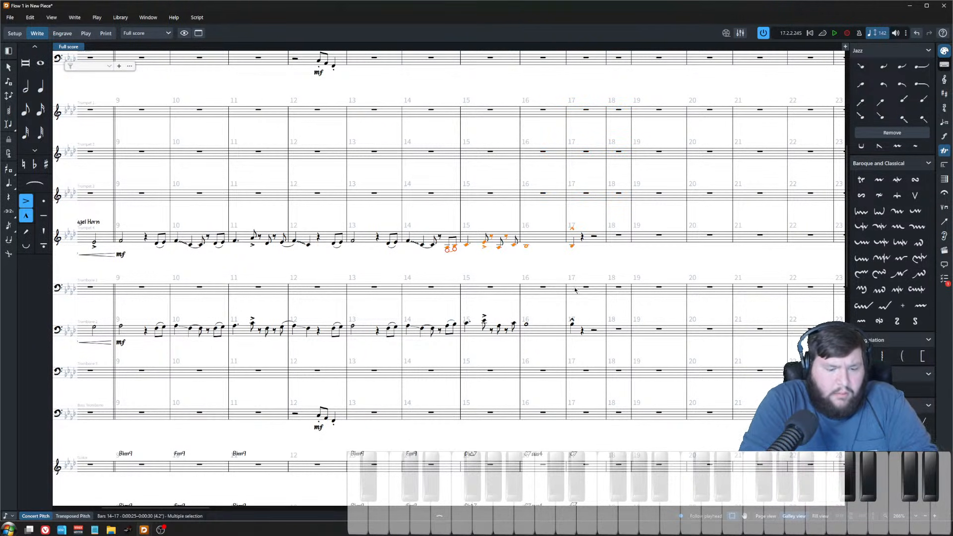
pyautogui.click(431, 111)
pyautogui.hotkey('shift', 'n')
pyautogui.press('Right')
pyautogui.press('Right')
pyautogui.press('Right')
pyautogui.press('Right')
pyautogui.press('Right')
pyautogui.press('Right')
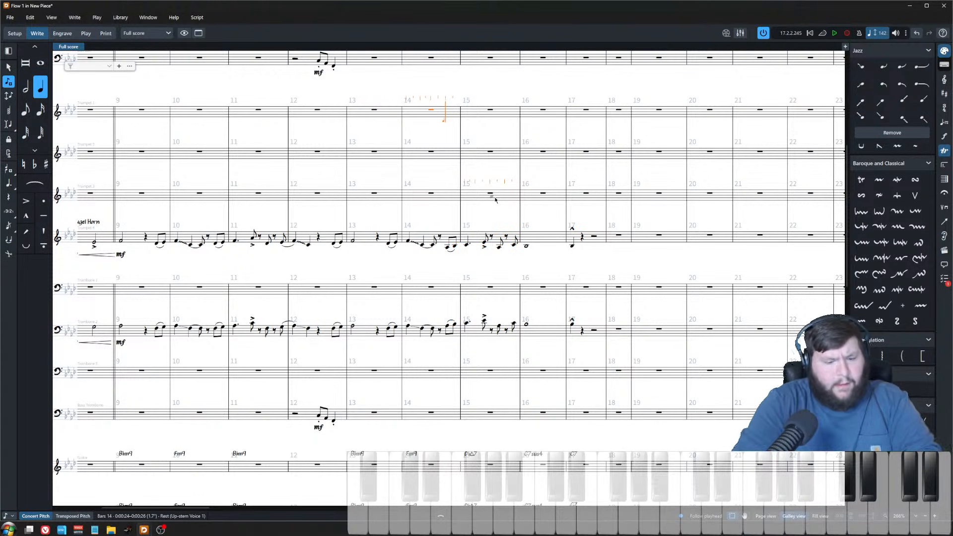
pyautogui.hotkey('ctrl', 'v')
pyautogui.scroll(5, 545, 154)
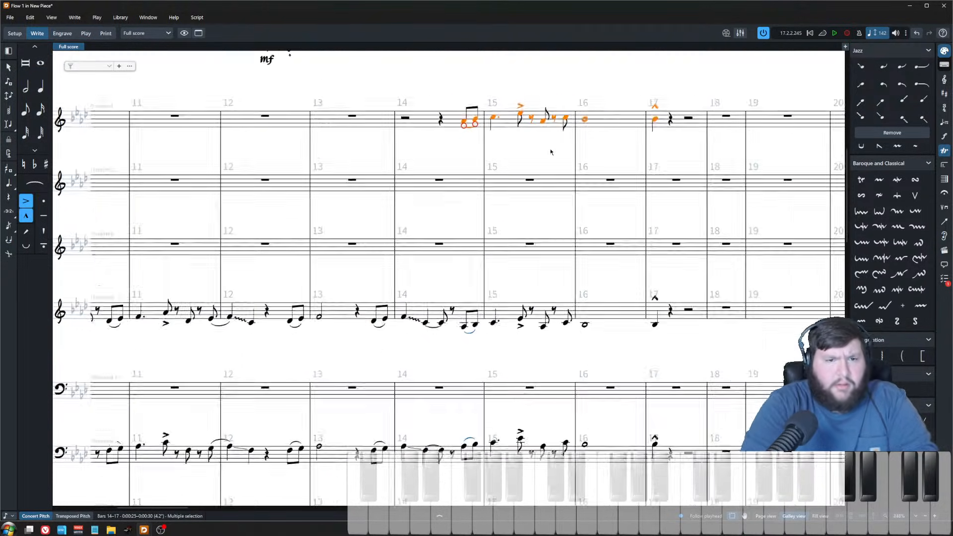
pyautogui.press('Escape')
pyautogui.scroll(3, 503, 92)
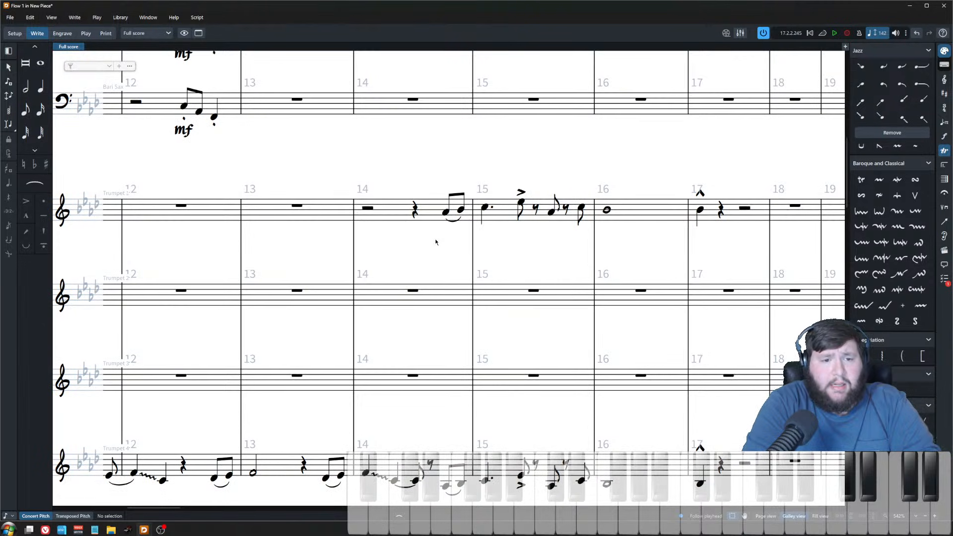
# Step: Move trumpet 1's bars 14–17 figure, including its rests, into trumpet 2
pyautogui.click(445, 213)
pyautogui.click(699, 210)
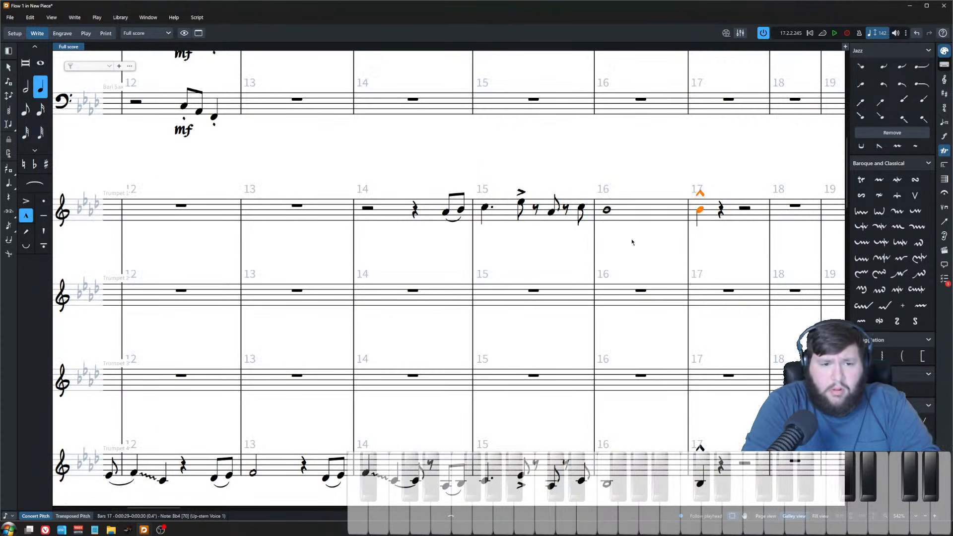
pyautogui.keyDown('shift'); pyautogui.click(459, 217); pyautogui.keyUp('shift')
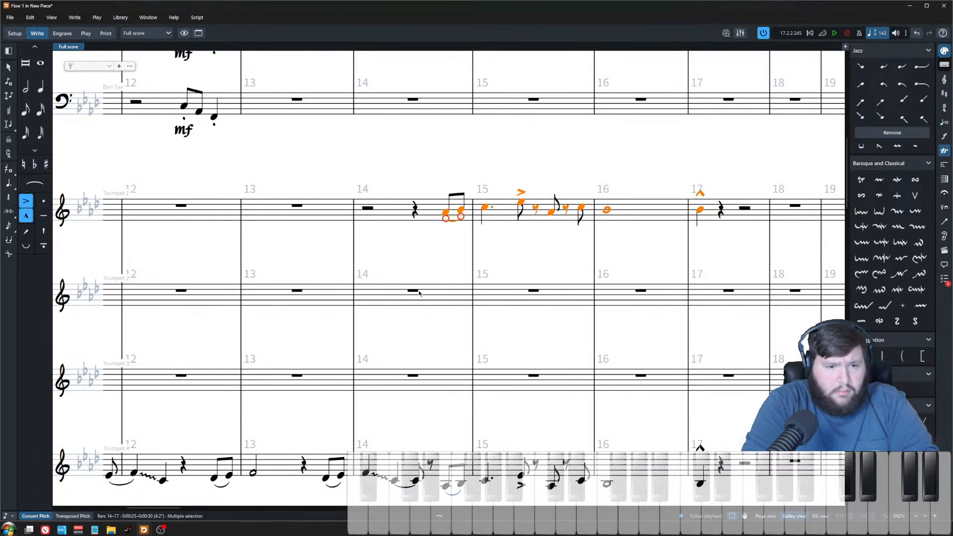
pyautogui.click(420, 233)
pyautogui.click(414, 211)
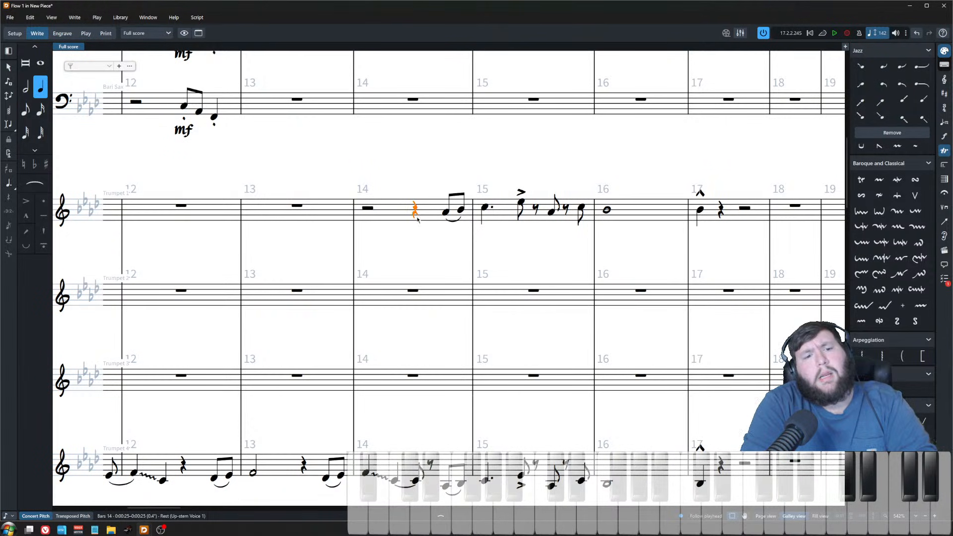
pyautogui.click(402, 215)
pyautogui.keyDown('shift'); pyautogui.click(762, 213); pyautogui.keyUp('shift')
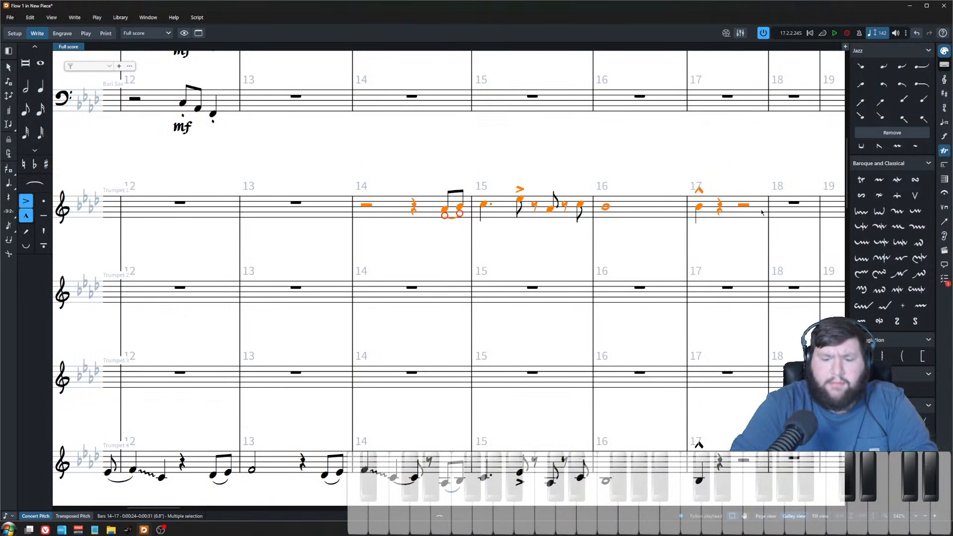
pyautogui.hotkey('ctrl', 'x')
pyautogui.click(411, 287)
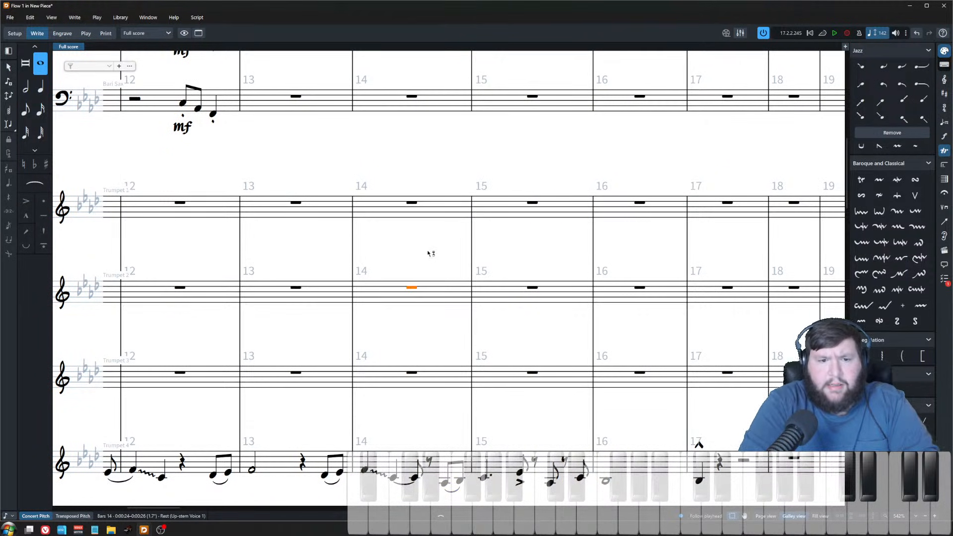
pyautogui.hotkey('ctrl', 'v')
pyautogui.hotkey('alt', 'Right')
pyautogui.hotkey('alt', 'Right')
pyautogui.hotkey('alt', 'Right')
pyautogui.hotkey('alt', 'Right')
pyautogui.hotkey('alt', 'Right')
pyautogui.hotkey('alt', 'Right')
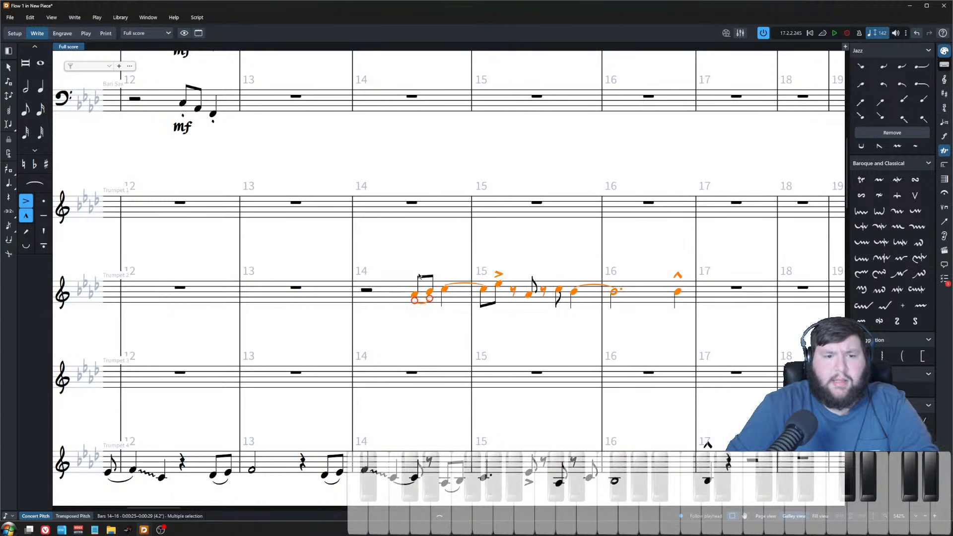
pyautogui.scroll(-2, 421, 268)
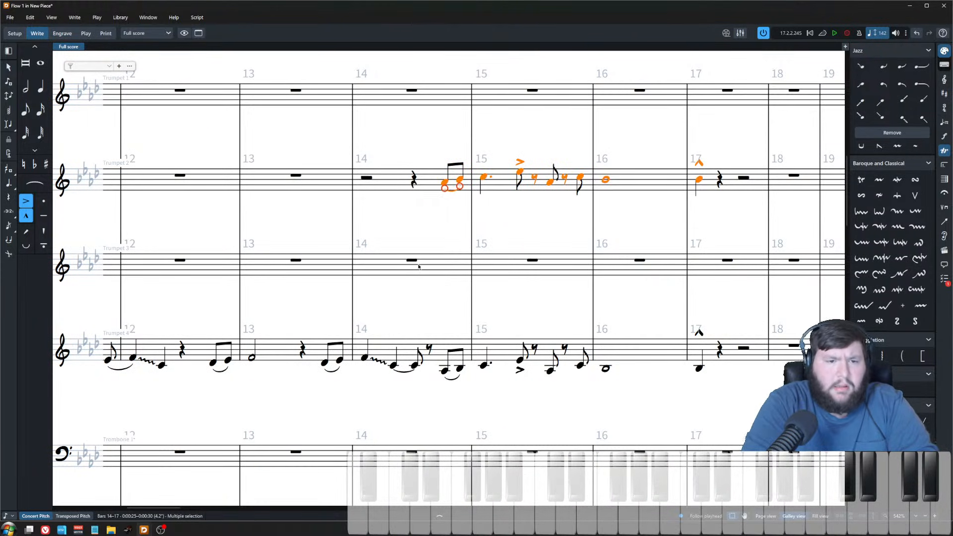
# Step: Raise trumpet 4's bars 14–17 figure by an octave
pyautogui.click(414, 261)
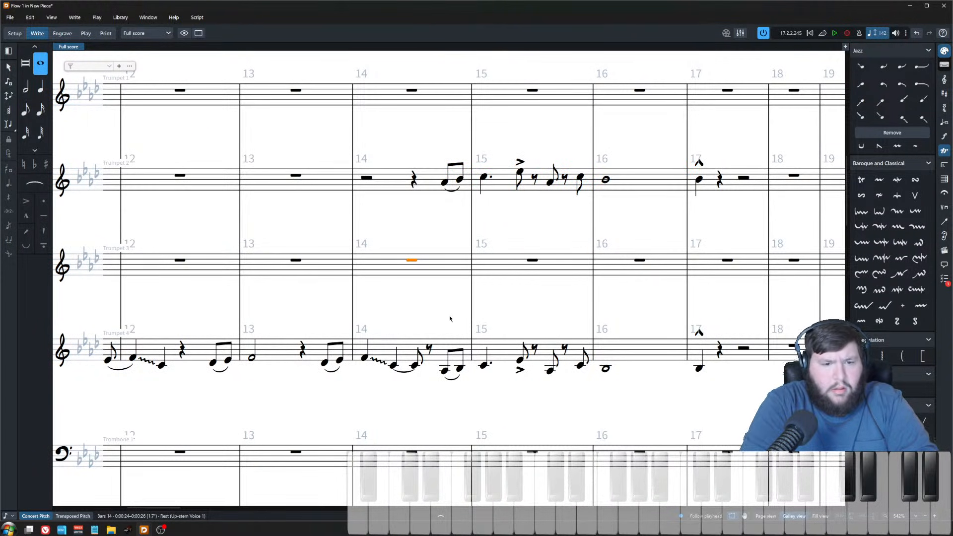
pyautogui.click(445, 371)
pyautogui.keyDown('shift'); pyautogui.click(698, 369); pyautogui.keyUp('shift')
pyautogui.hotkey('ctrl', 'alt', 'Up')
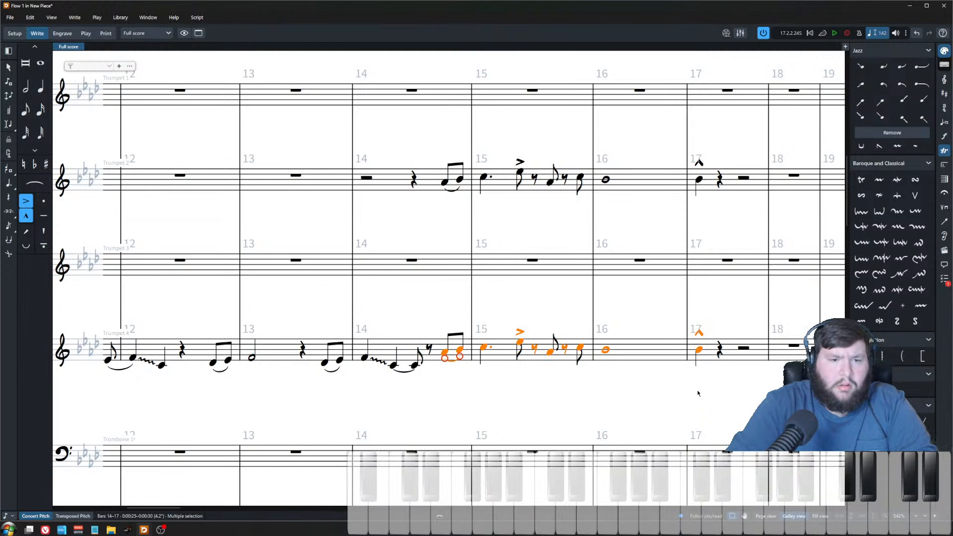
# Step: Paste the bars 14–17 figure into trumpet 1 and trumpet 3 at bar 14
pyautogui.click(411, 209)
pyautogui.click(444, 182)
pyautogui.keyDown('shift'); pyautogui.click(698, 179); pyautogui.keyUp('shift')
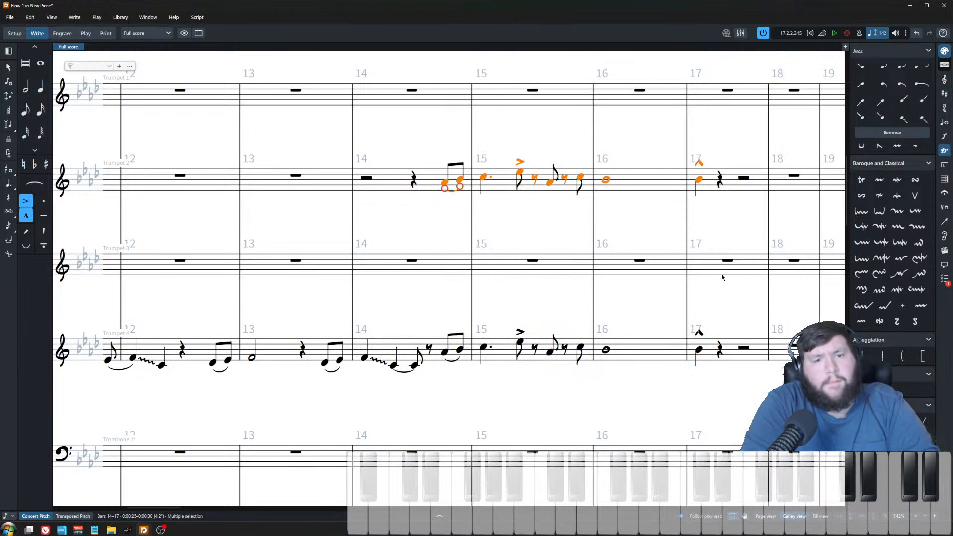
pyautogui.keyDown('shift'); pyautogui.click(390, 189); pyautogui.keyUp('shift')
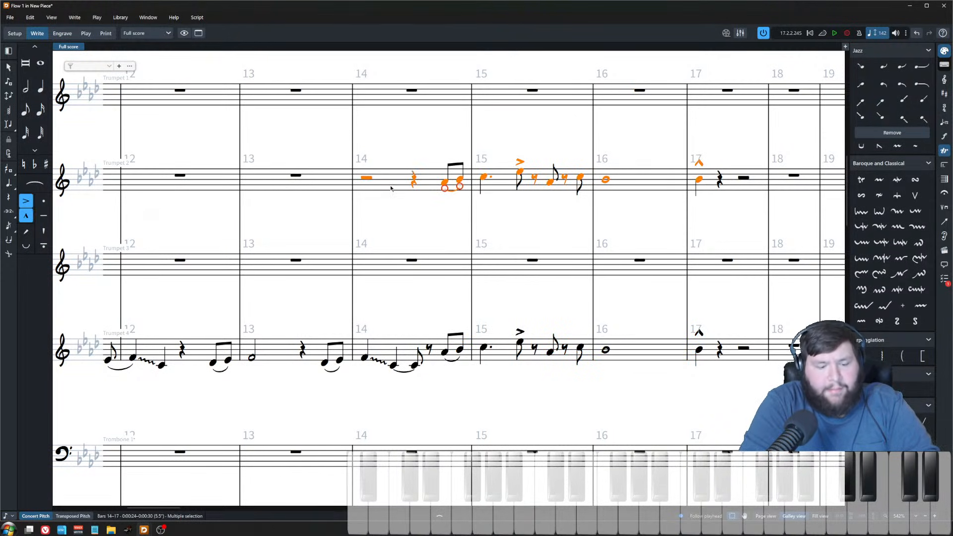
pyautogui.click(413, 89)
pyautogui.hotkey('ctrl', 'v')
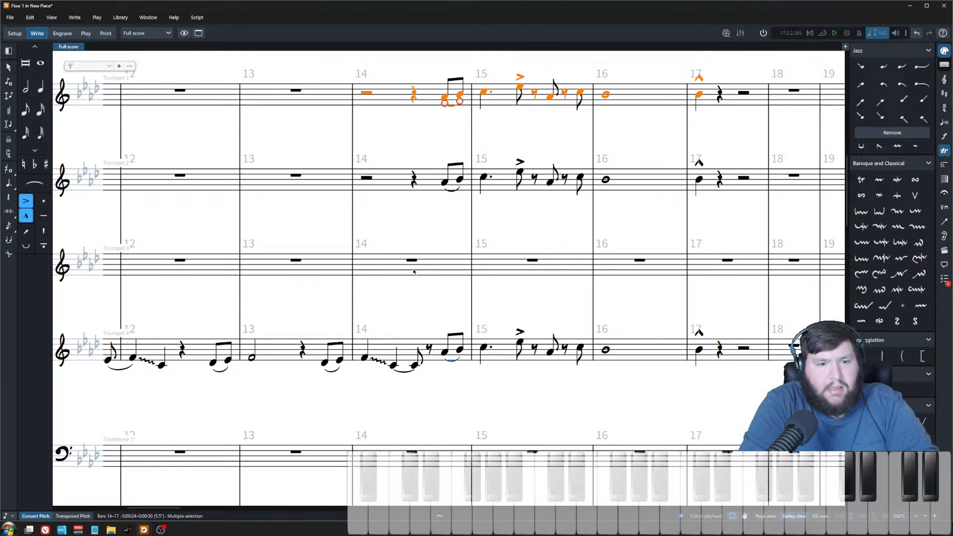
pyautogui.click(411, 260)
pyautogui.hotkey('ctrl', 'v')
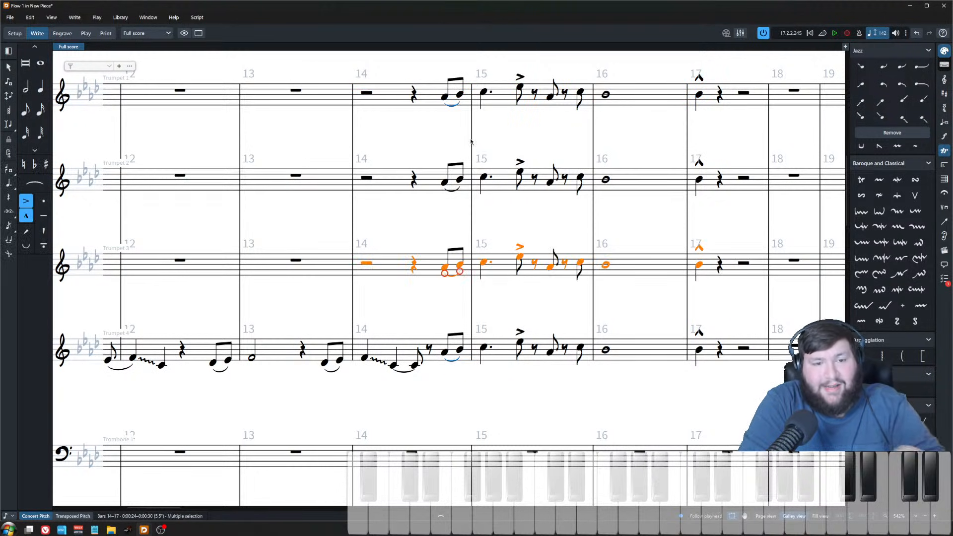
# Step: Lower trumpet 2's two bar 14 pickup notes and its bar 15 downbeat note by two steps each
pyautogui.click(423, 119)
pyautogui.click(446, 186)
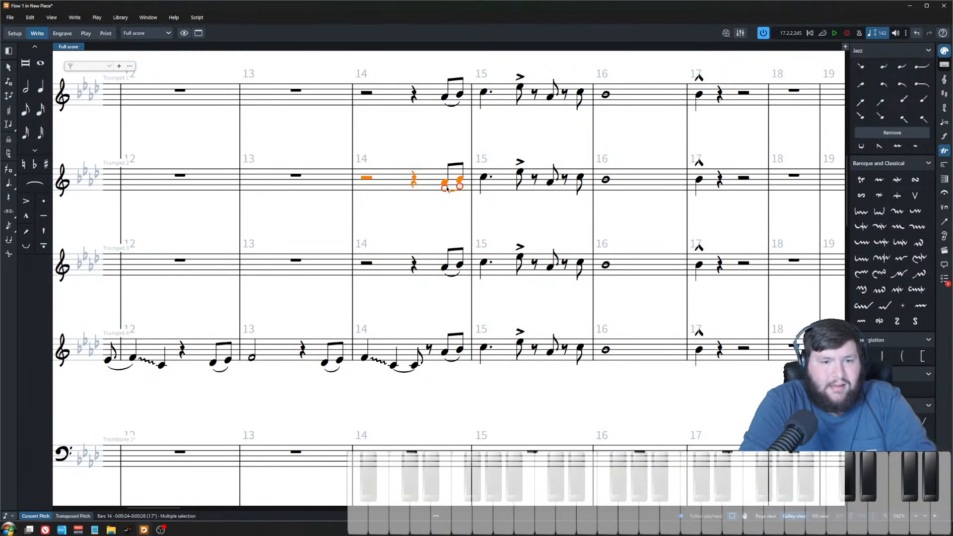
pyautogui.click(444, 183)
pyautogui.hotkey('alt', 'Down')
pyautogui.hotkey('alt', 'Down')
pyautogui.press('Right')
pyautogui.hotkey('alt', 'Down')
pyautogui.hotkey('alt', 'Down')
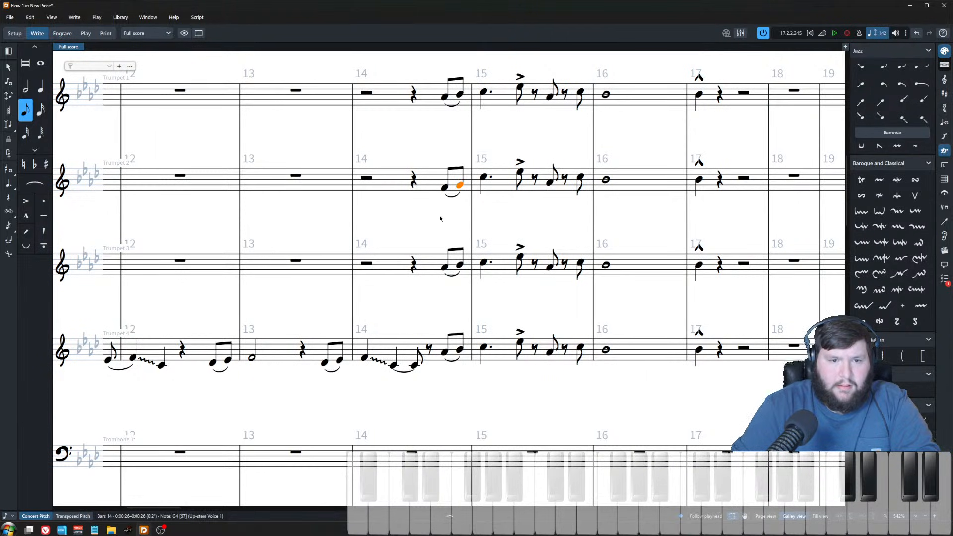
pyautogui.press('Right')
pyautogui.hotkey('alt', 'Down')
pyautogui.hotkey('alt', 'Down')
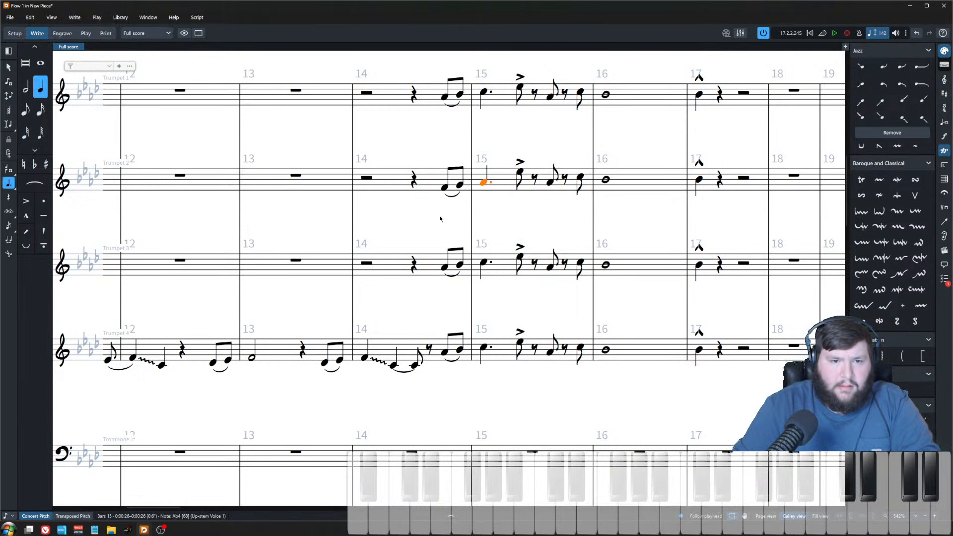
# Step: Revoice trumpet 3's bar 14 pickup eighth notes lower to spread the section harmony
pyautogui.click(445, 272)
pyautogui.hotkey('alt', 'Down')
pyautogui.hotkey('alt', 'Down')
pyautogui.hotkey('alt', 'Down')
pyautogui.hotkey('alt', 'Down')
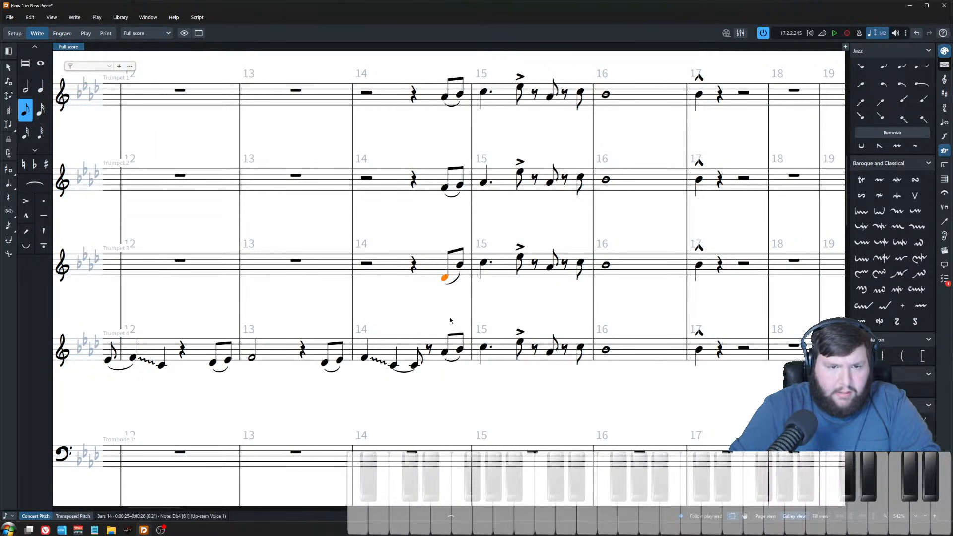
pyautogui.scroll(-3, 451, 320)
pyautogui.scroll(-3, 455, 297)
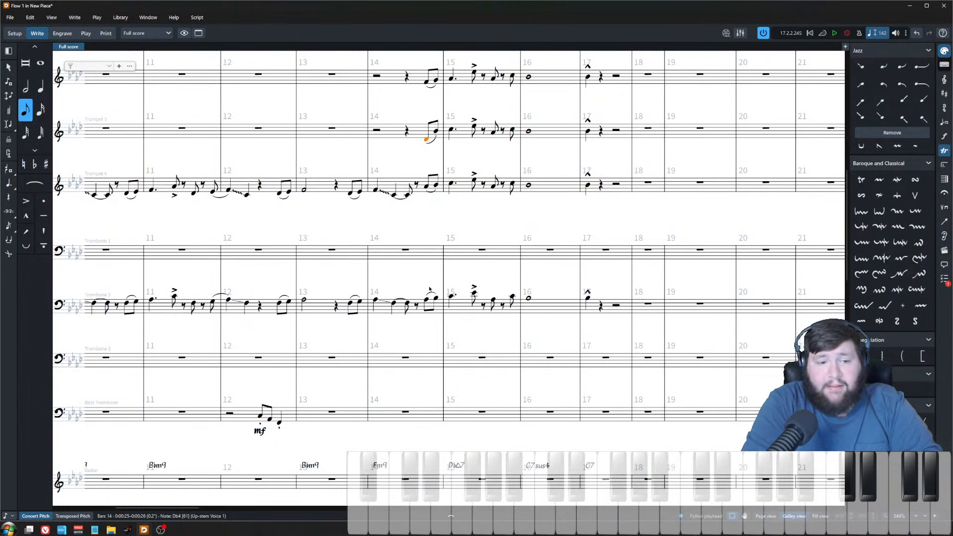
pyautogui.scroll(1, 430, 290)
pyautogui.scroll(2, 492, 306)
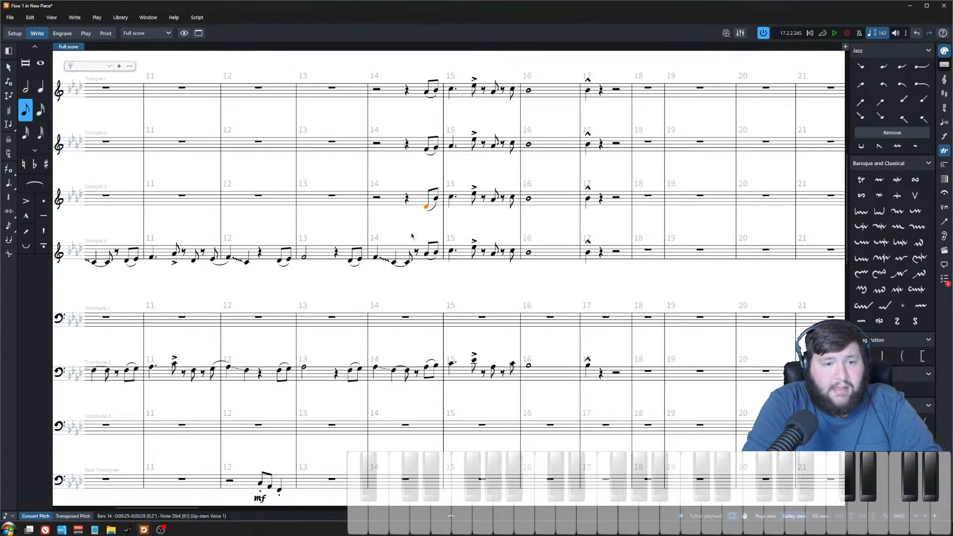
pyautogui.scroll(-4, 415, 306)
pyautogui.click(416, 313)
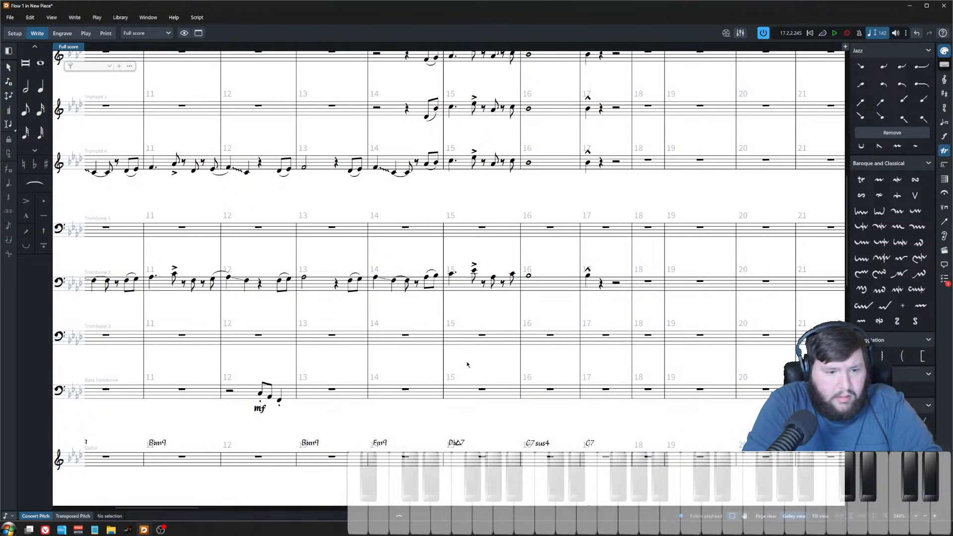
pyautogui.scroll(-3, 468, 364)
pyautogui.scroll(4, 472, 361)
pyautogui.scroll(-2, 473, 361)
pyautogui.scroll(1, 473, 362)
pyautogui.scroll(6, 472, 358)
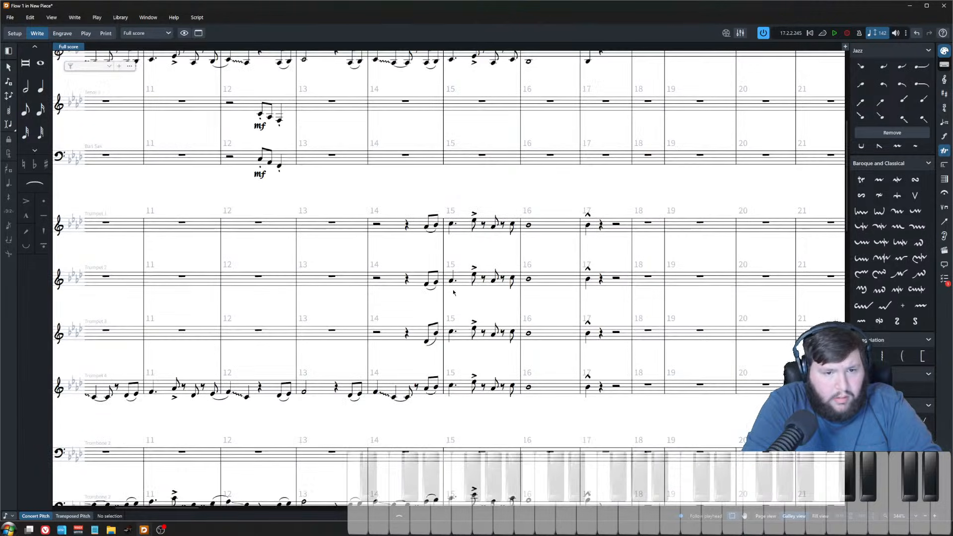
pyautogui.scroll(4, 456, 301)
pyautogui.click(435, 376)
pyautogui.hotkey('alt', 'Up')
pyautogui.press('Right')
pyautogui.hotkey('alt', 'Down')
pyautogui.hotkey('alt', 'Down')
pyautogui.hotkey('alt', 'Down')
pyautogui.hotkey('alt', 'Down')
pyautogui.hotkey('alt', 'Down')
pyautogui.press('Left')
pyautogui.hotkey('alt', 'Down')
pyautogui.hotkey('alt', 'Down')
pyautogui.click(440, 201)
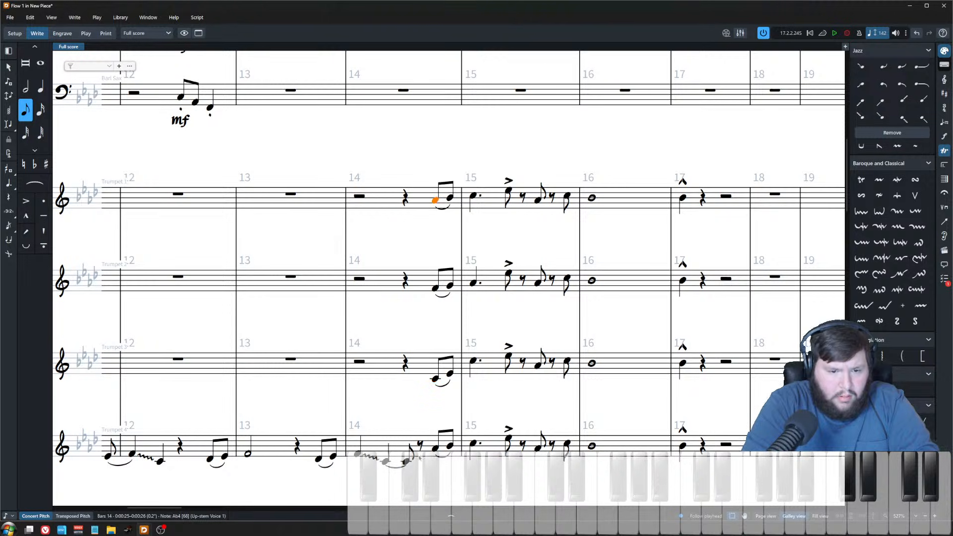
# Step: Lower trumpet 3's bar 15 downbeat note by three steps and play the passage back
pyautogui.keyDown('shift'); pyautogui.click(436, 451); pyautogui.keyUp('shift')
pyautogui.click(454, 203)
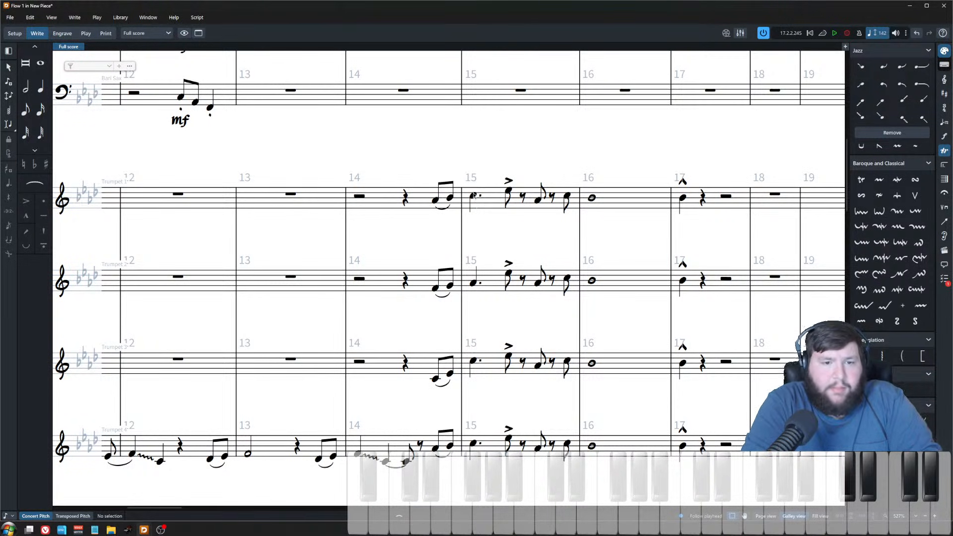
pyautogui.click(474, 195)
pyautogui.click(474, 282)
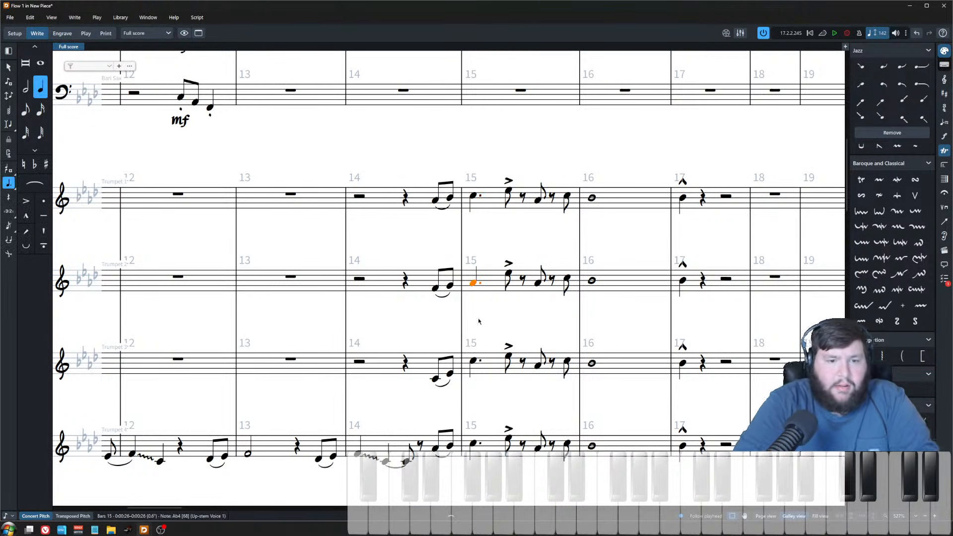
pyautogui.click(474, 361)
pyautogui.hotkey('alt', 'Down')
pyautogui.hotkey('alt', 'Down')
pyautogui.hotkey('alt', 'Down')
pyautogui.hotkey('alt', 'Down')
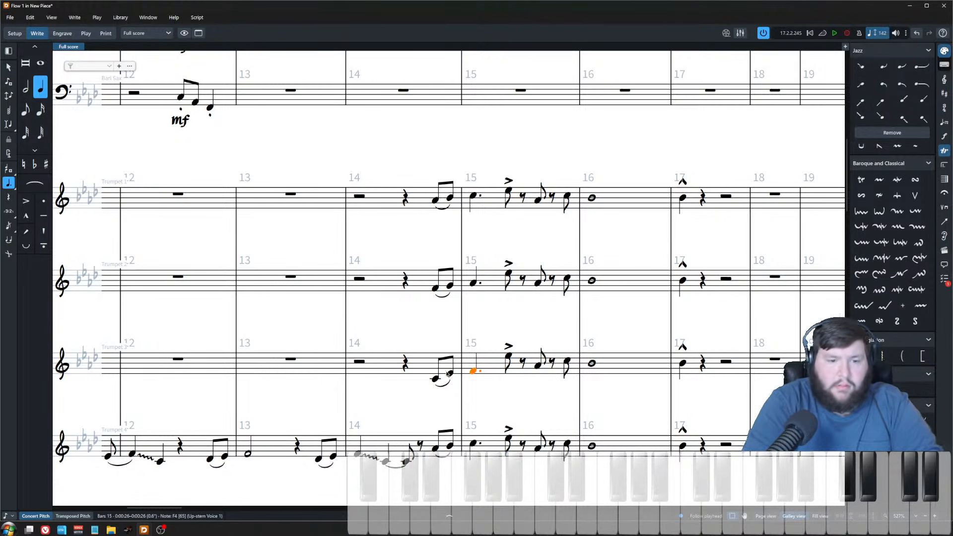
pyautogui.click(436, 380)
pyautogui.press('space')
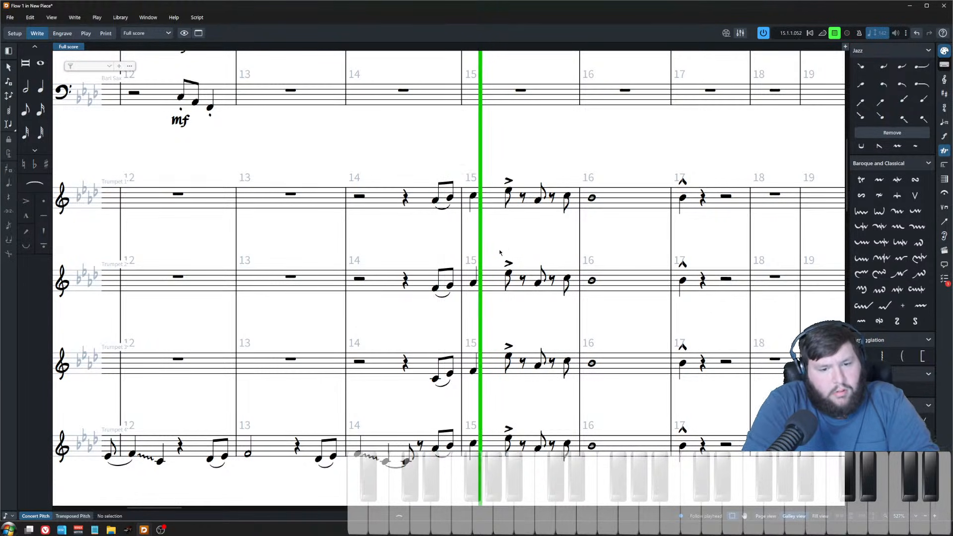
pyautogui.press('space')
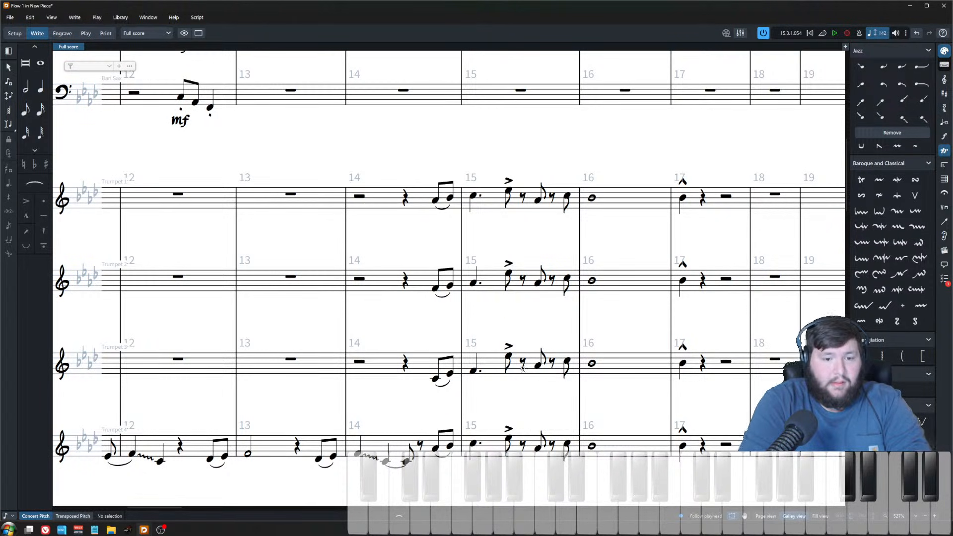
# Step: Lower trumpet 3's accented bar 15 eighth note by three steps
pyautogui.click(509, 354)
pyautogui.hotkey('alt', 'Down')
pyautogui.hotkey('alt', 'Down')
pyautogui.hotkey('alt', 'Down')
pyautogui.hotkey('alt', 'Down')
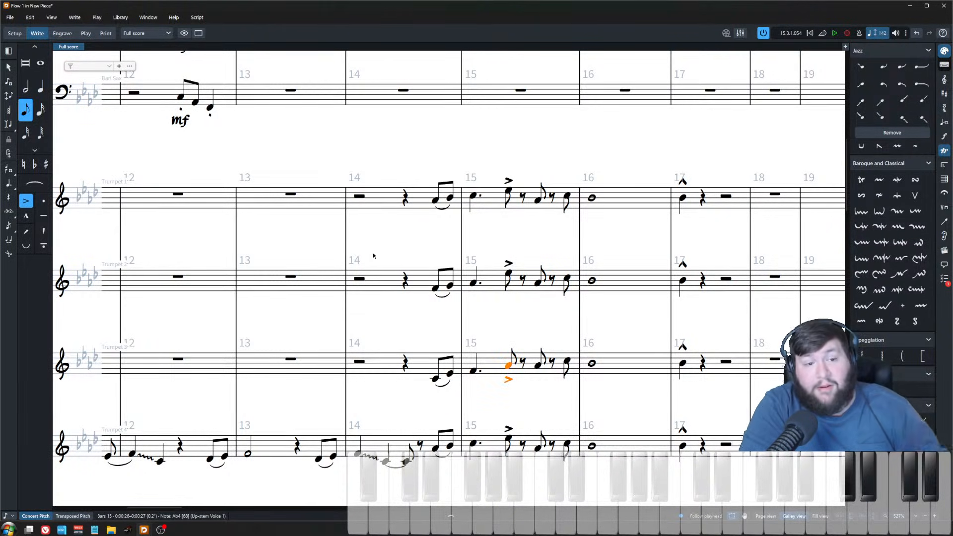
pyautogui.press('Escape')
# Step: Select trumpet 1's bar 14 figure and filter the selection down to its flat notes
pyautogui.rightClick(388, 284)
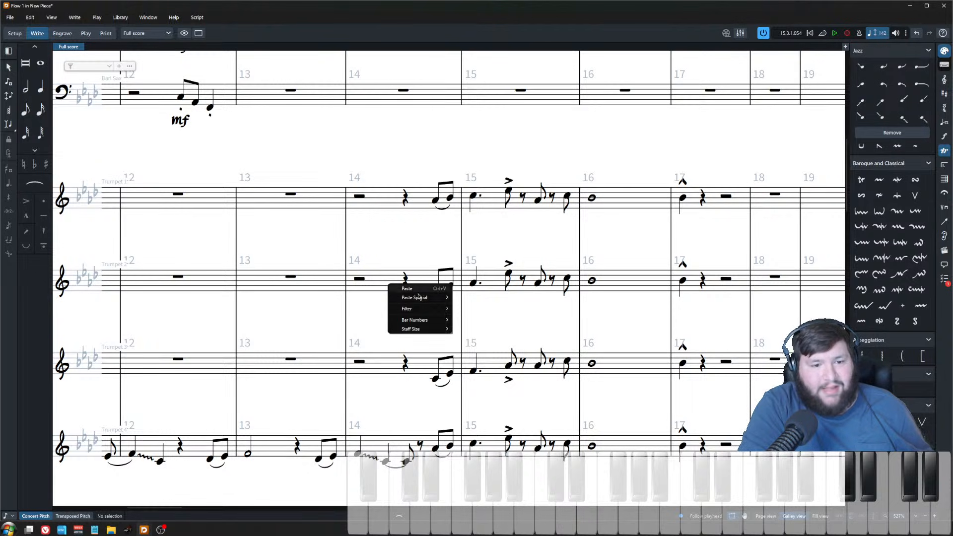
pyautogui.moveTo(421, 312)
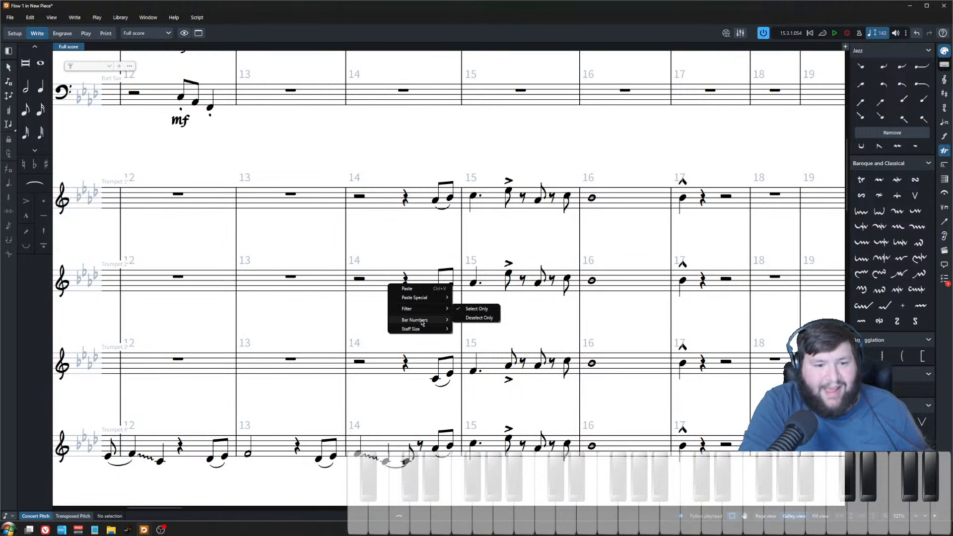
pyautogui.click(390, 206)
pyautogui.rightClick(389, 202)
pyautogui.click(385, 180)
pyautogui.click(389, 198)
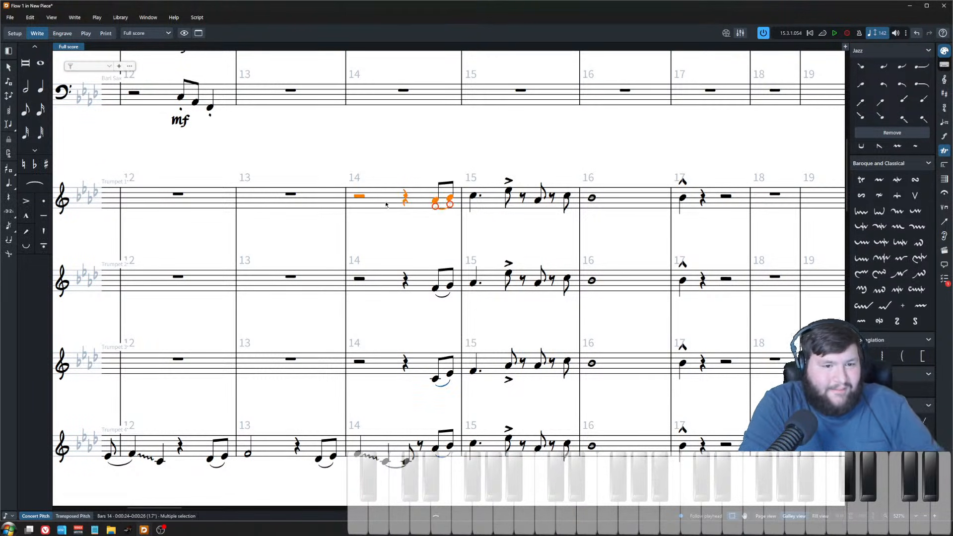
pyautogui.rightClick(387, 201)
pyautogui.moveTo(431, 245)
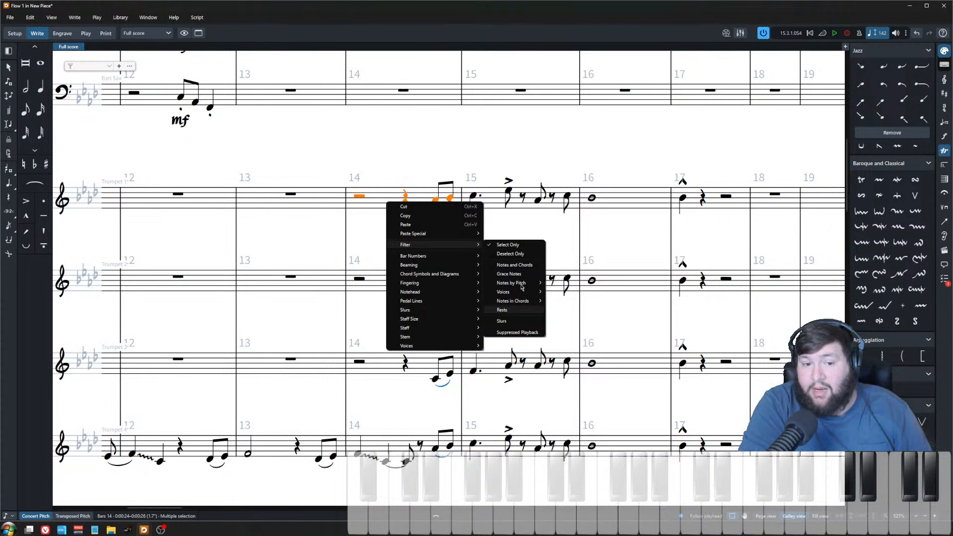
pyautogui.moveTo(529, 284)
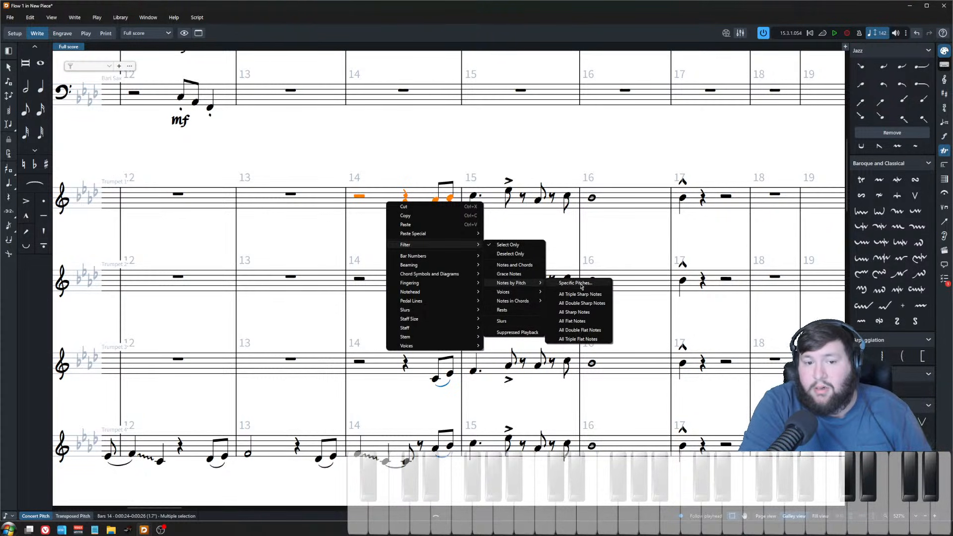
pyautogui.click(588, 321)
pyautogui.press('Escape')
# Step: Enter four quarter-note chords in alto 1's bar 20, from Fm7 up to Cm7, using Chords input
pyautogui.scroll(8, 348, 268)
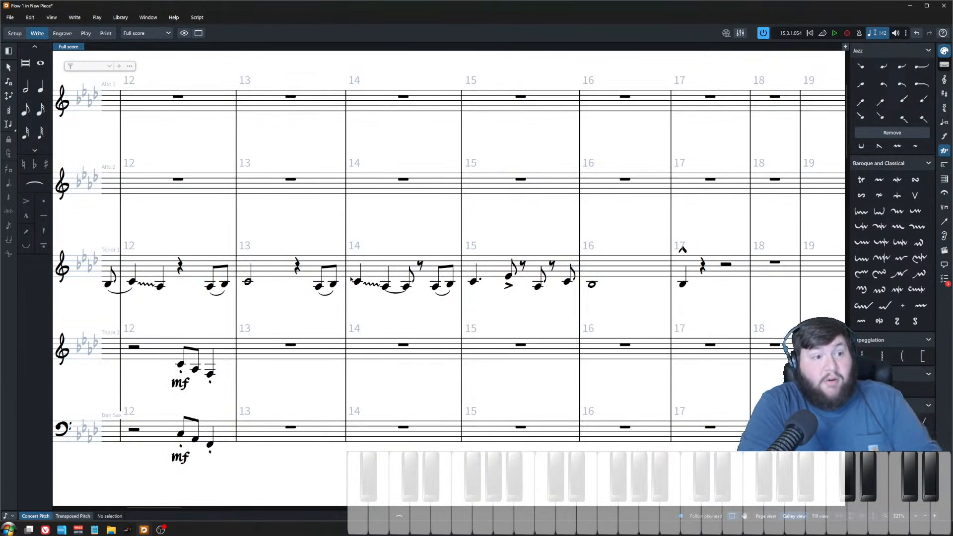
pyautogui.scroll(-5, 356, 281)
pyautogui.hscroll(5, 356, 278)
pyautogui.click(401, 174)
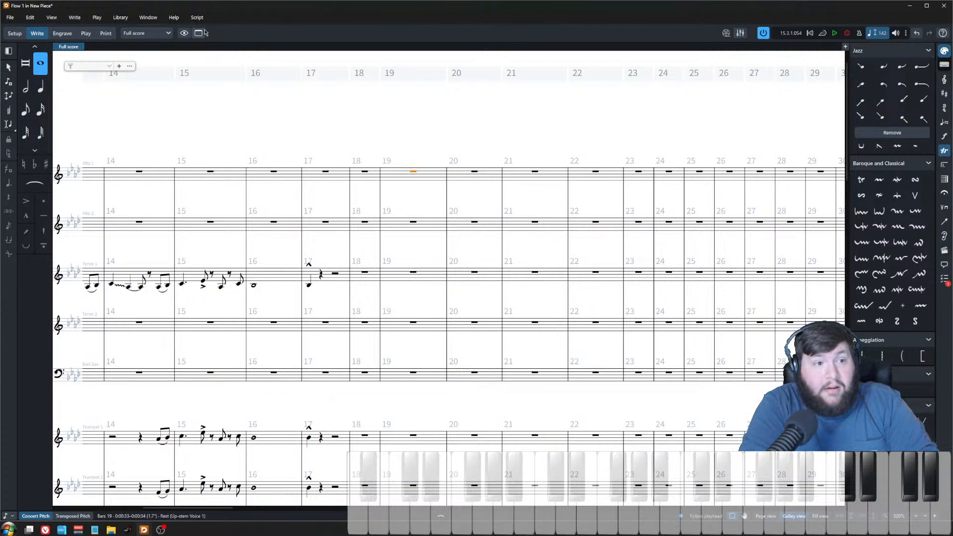
pyautogui.click(197, 18)
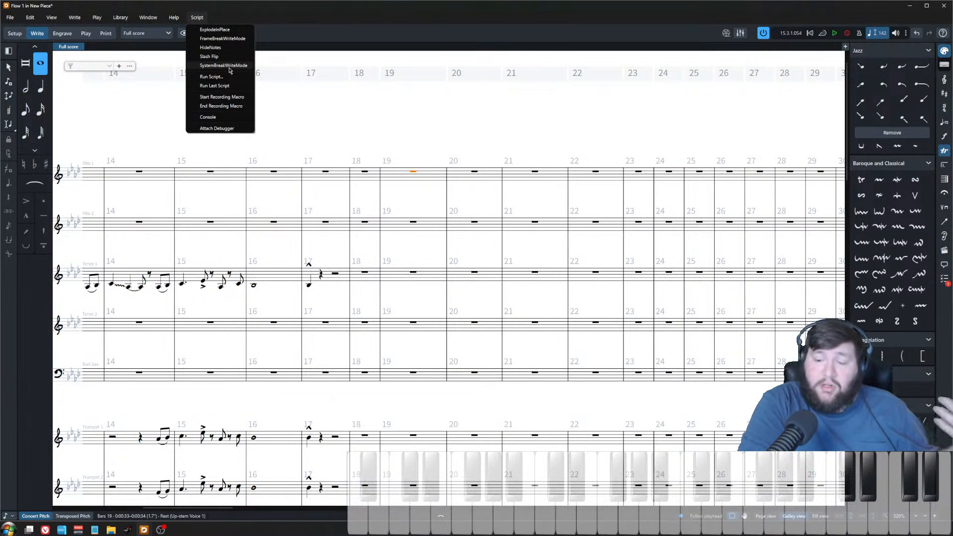
pyautogui.click(356, 106)
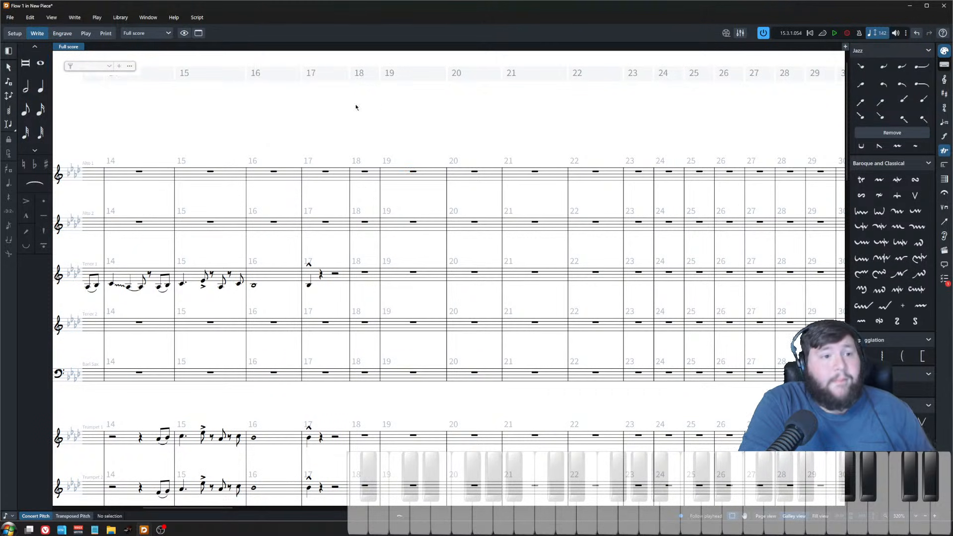
pyautogui.click(467, 178)
pyautogui.hotkey('shift', 'n')
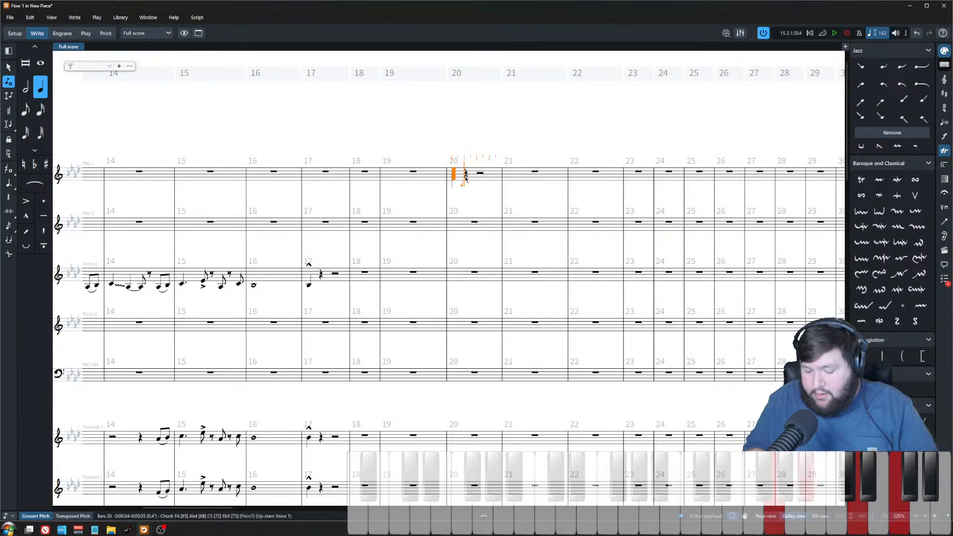
pyautogui.press('Escape')
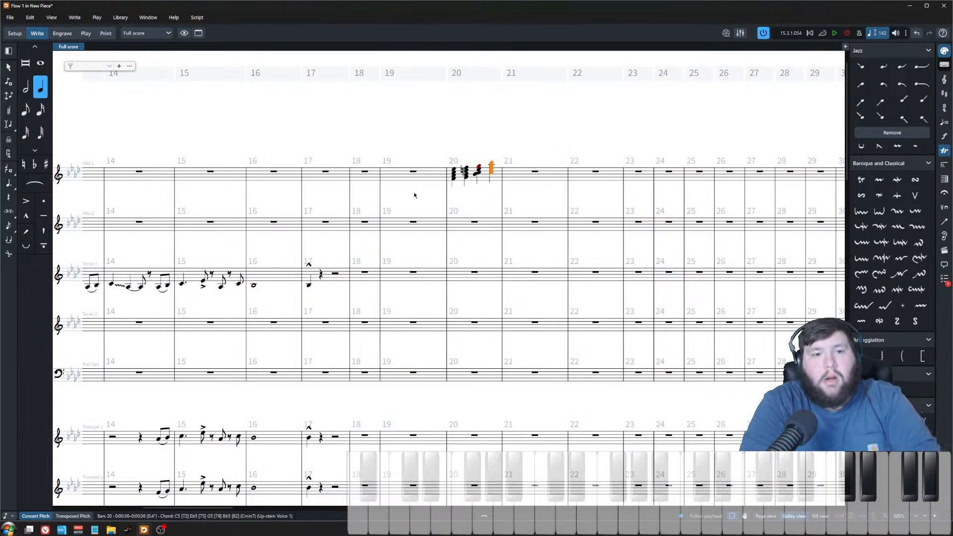
# Step: Explode the four bar 20 chords across the saxophone staves with the ExplodeInPlace script
pyautogui.scroll(3, 465, 198)
pyautogui.hotkey('shift', 'Left')
pyautogui.hotkey('shift', 'Left')
pyautogui.hotkey('shift', 'Left')
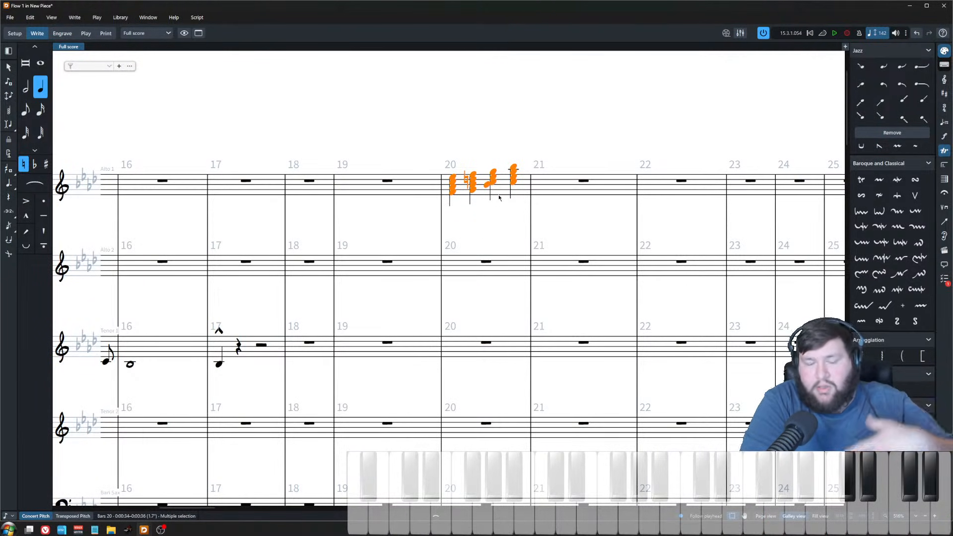
pyautogui.click(197, 18)
pyautogui.click(208, 29)
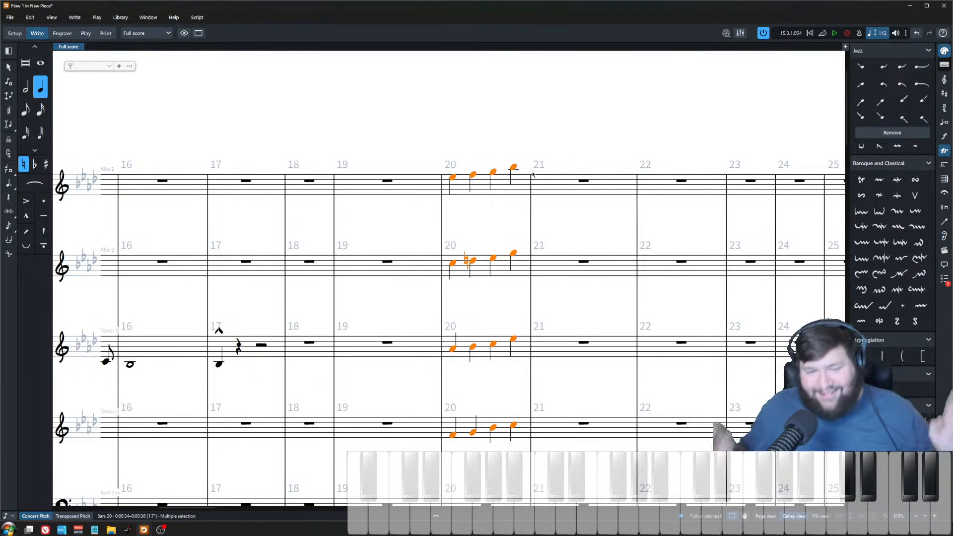
# Step: Undo the chord explosion in bar 20
pyautogui.scroll(-5, 492, 132)
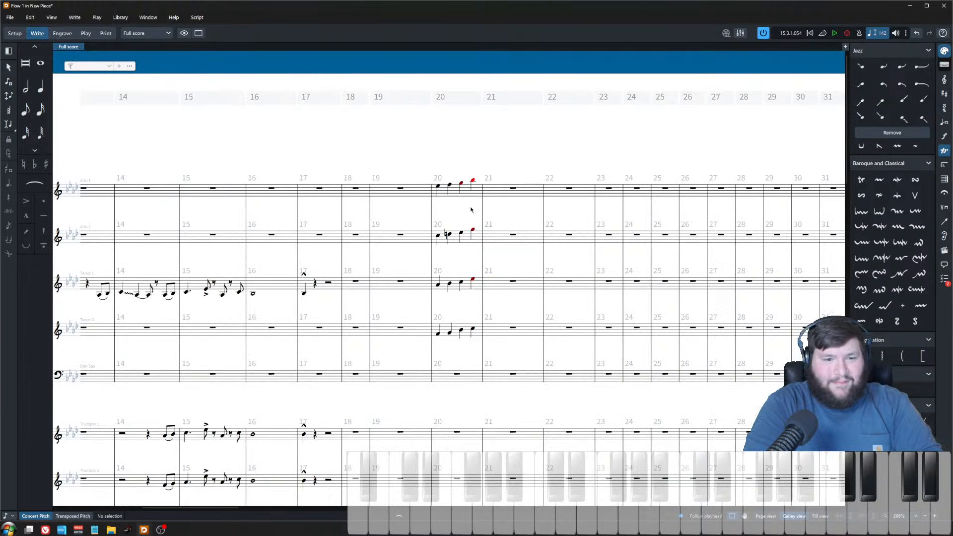
pyautogui.click(475, 141)
pyautogui.hotkey('ctrl', 'z')
pyautogui.hotkey('ctrl', 'z')
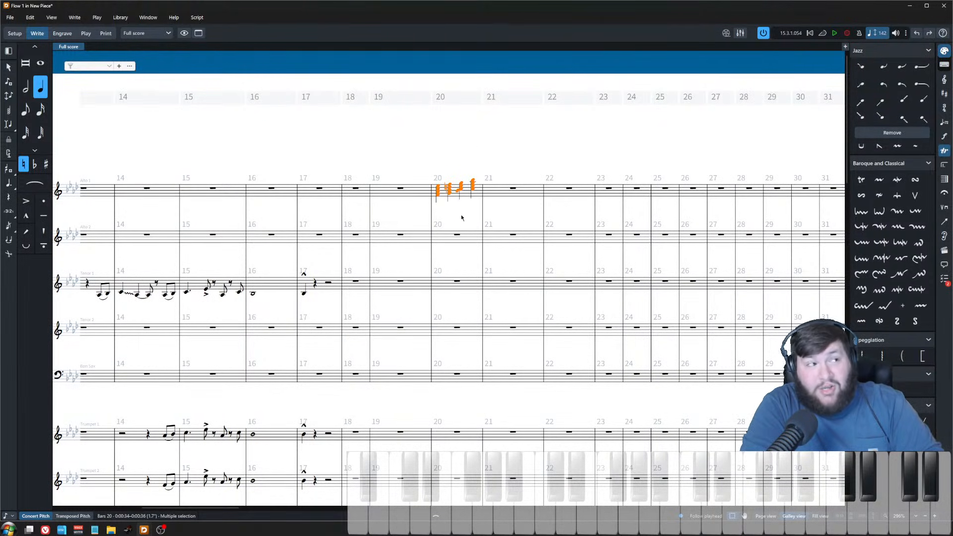
# Step: Run the ExplodeInPlace script on alto 1's bar 20 chords to spread them across the saxophones
pyautogui.scroll(3, 462, 220)
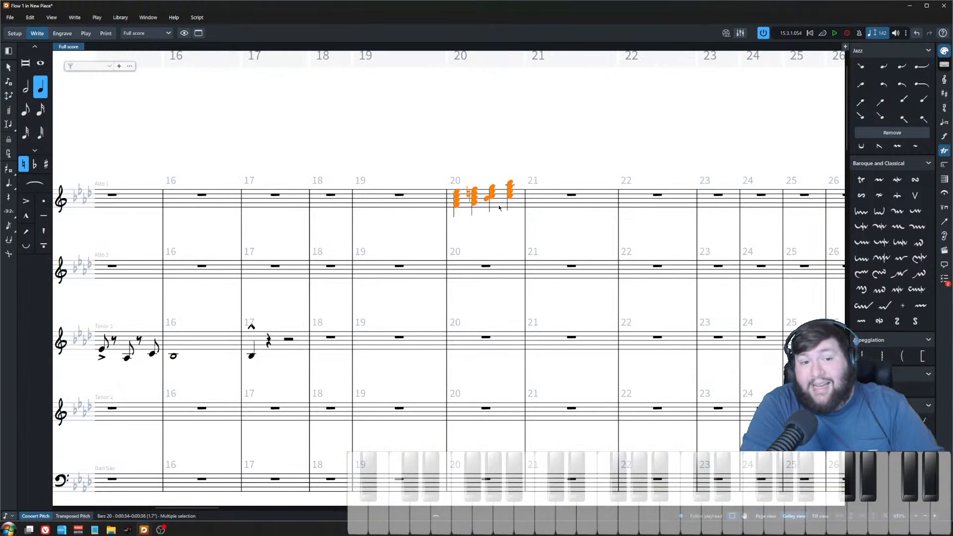
pyautogui.click(197, 18)
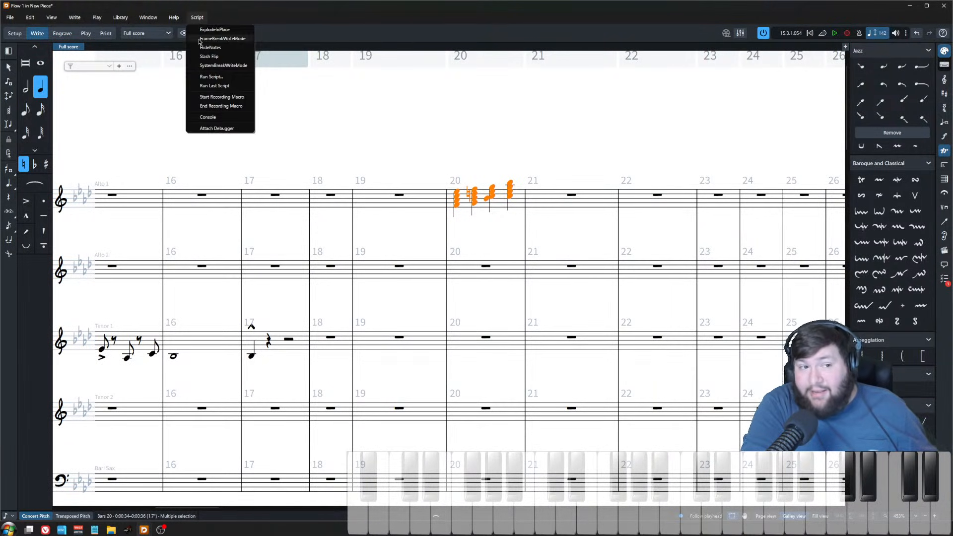
pyautogui.click(214, 30)
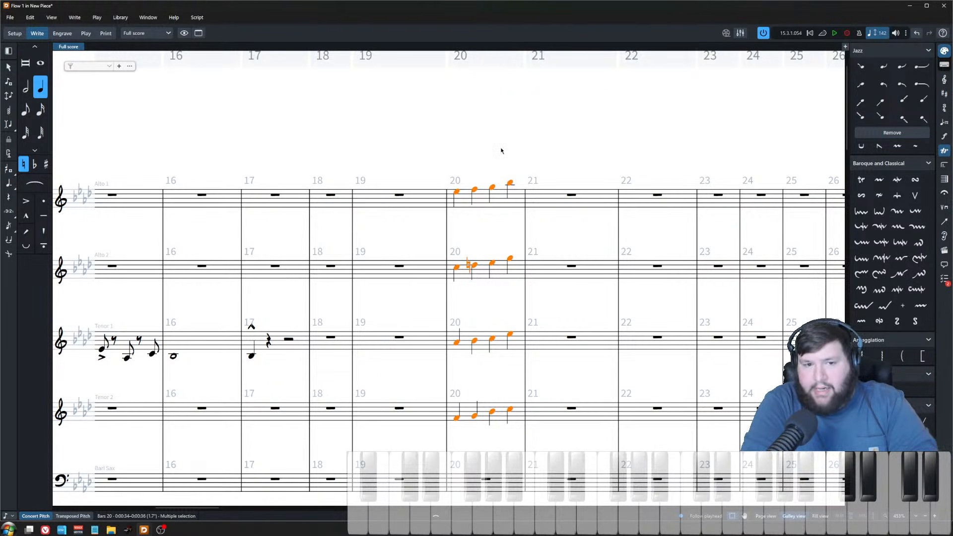
# Step: Delete the second note of tenor 2's bar 20 line
pyautogui.click(475, 223)
pyautogui.click(483, 205)
pyautogui.click(197, 17)
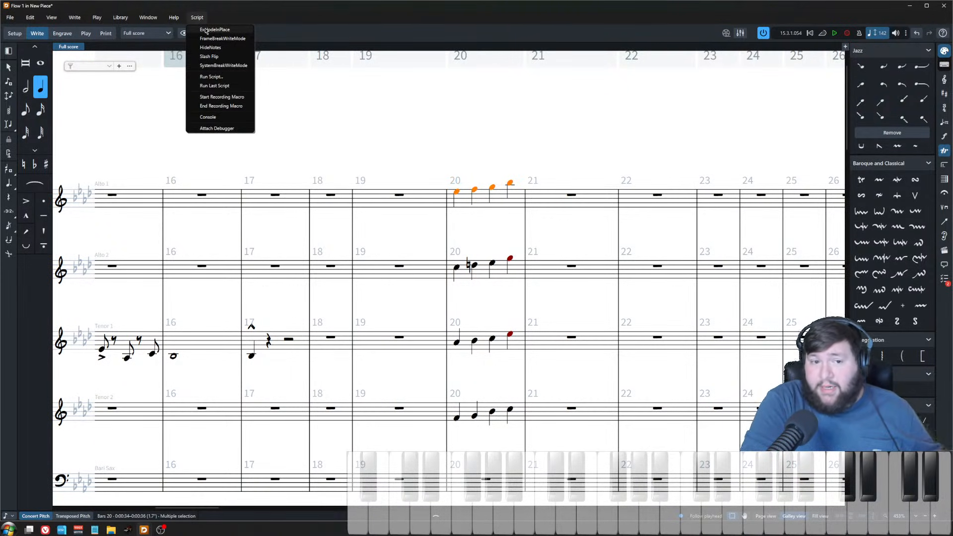
pyautogui.click(316, 80)
pyautogui.click(470, 206)
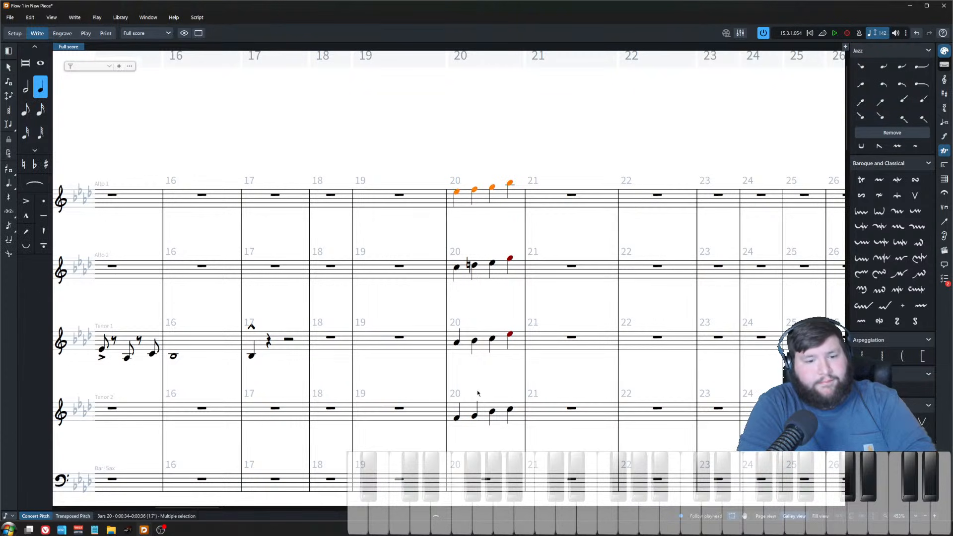
pyautogui.keyDown('shift'); pyautogui.click(486, 416); pyautogui.keyUp('shift')
pyautogui.press('Delete')
# Step: Play back the horn section around bars 14–17
pyautogui.scroll(-3, 479, 332)
pyautogui.scroll(-1, 400, 244)
pyautogui.scroll(4, 399, 244)
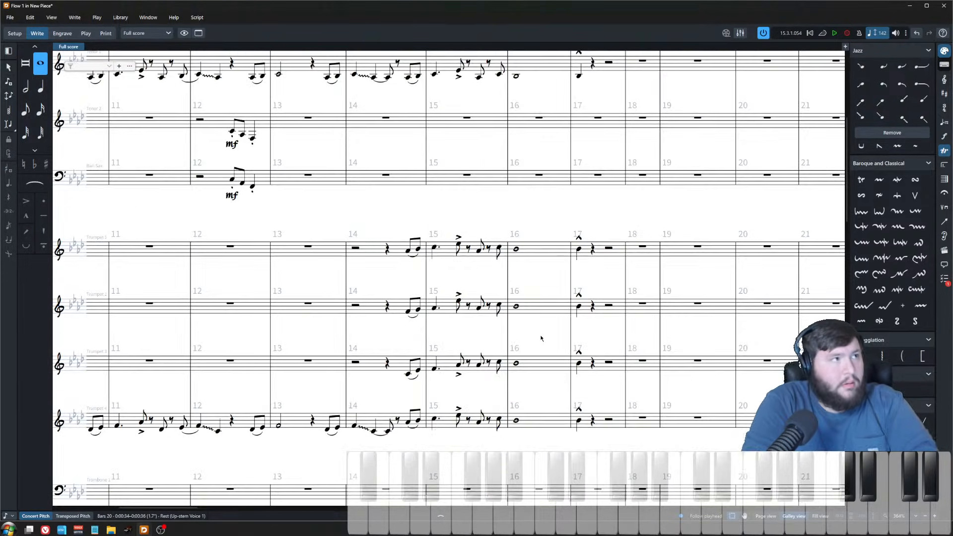
pyautogui.scroll(1, 566, 256)
pyautogui.press('Escape')
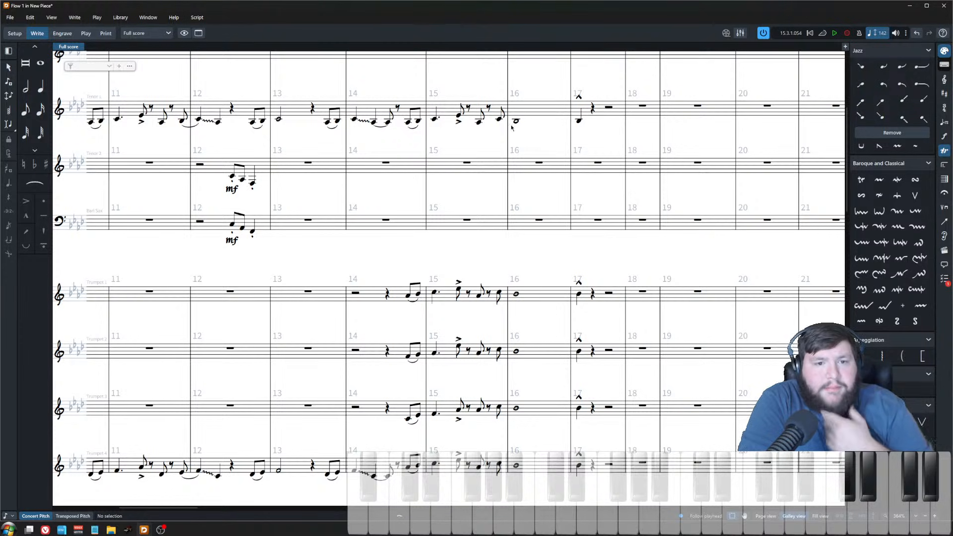
pyautogui.press('space')
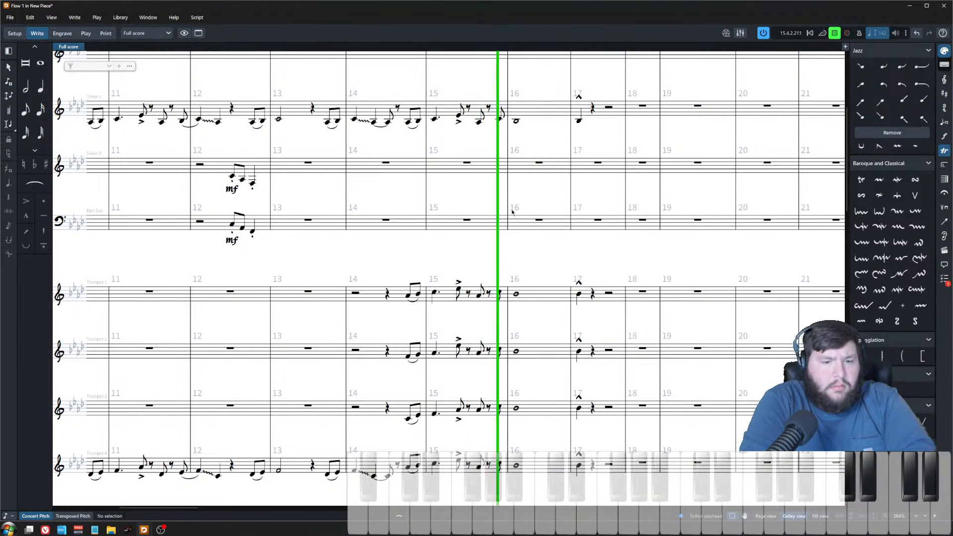
pyautogui.scroll(-2, 513, 211)
pyautogui.scroll(5, 472, 331)
pyautogui.press('space')
pyautogui.scroll(-2, 472, 331)
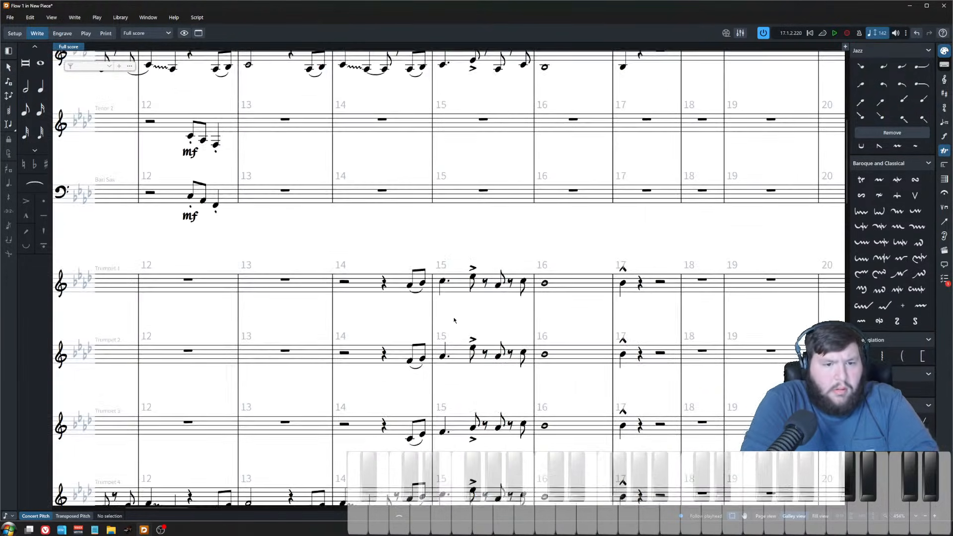
# Step: Try to raise trumpet 3's accented bar 15 eighth note by one step
pyautogui.click(474, 347)
pyautogui.scroll(-2, 480, 358)
pyautogui.click(474, 240)
pyautogui.click(472, 235)
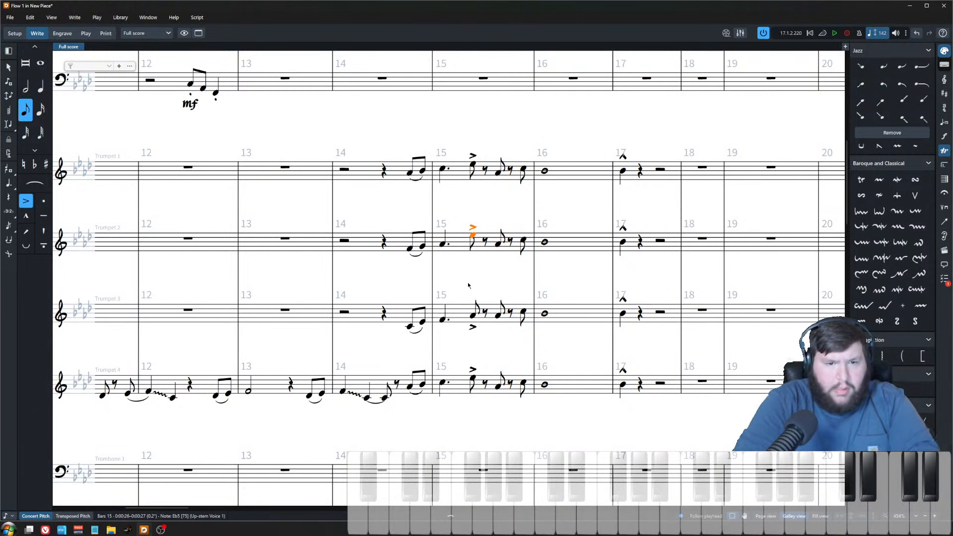
pyautogui.hotkey('ctrl', 'Down')
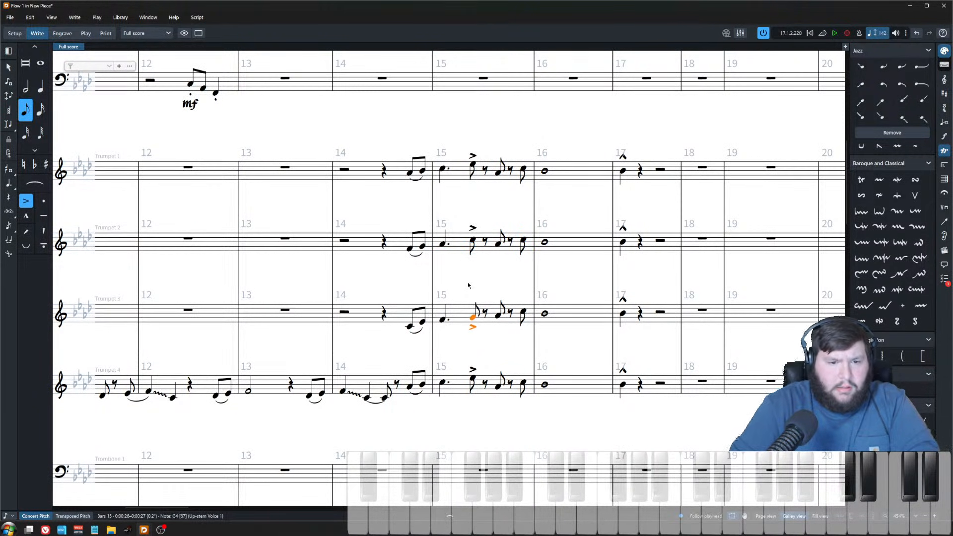
pyautogui.hotkey('alt', 'Up')
# Step: Play back from trumpet 1's bar 15 downbeat and inspect each trumpet's accented bar 15 eighth note
pyautogui.click(442, 169)
pyautogui.press('space')
pyautogui.press('space')
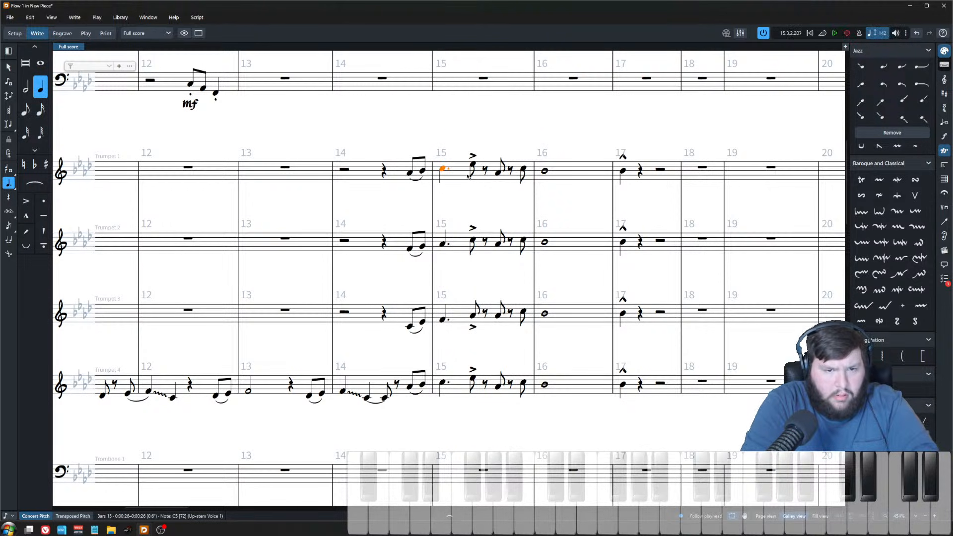
pyautogui.press('Right')
pyautogui.click(473, 320)
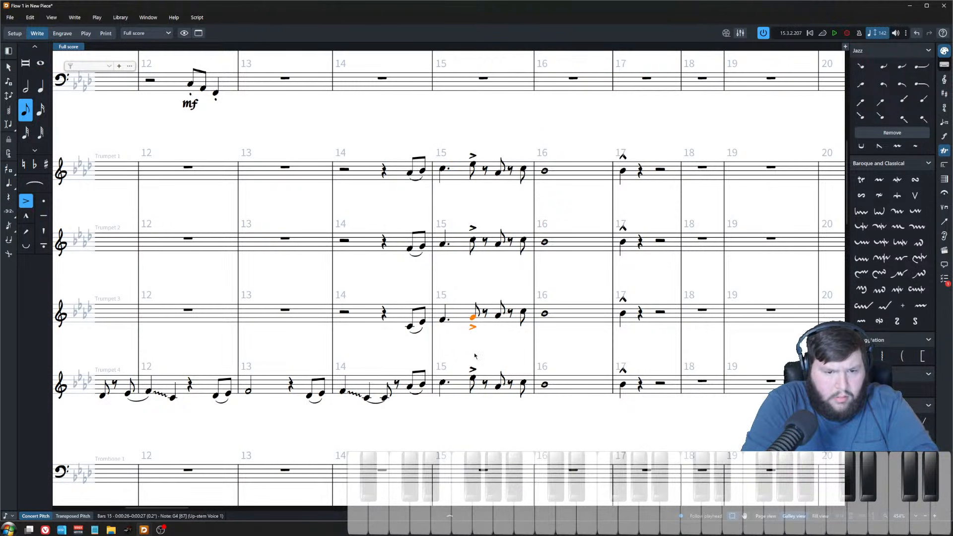
pyautogui.keyDown('ctrl'); pyautogui.click(474, 378); pyautogui.keyUp('ctrl')
pyautogui.click(474, 360)
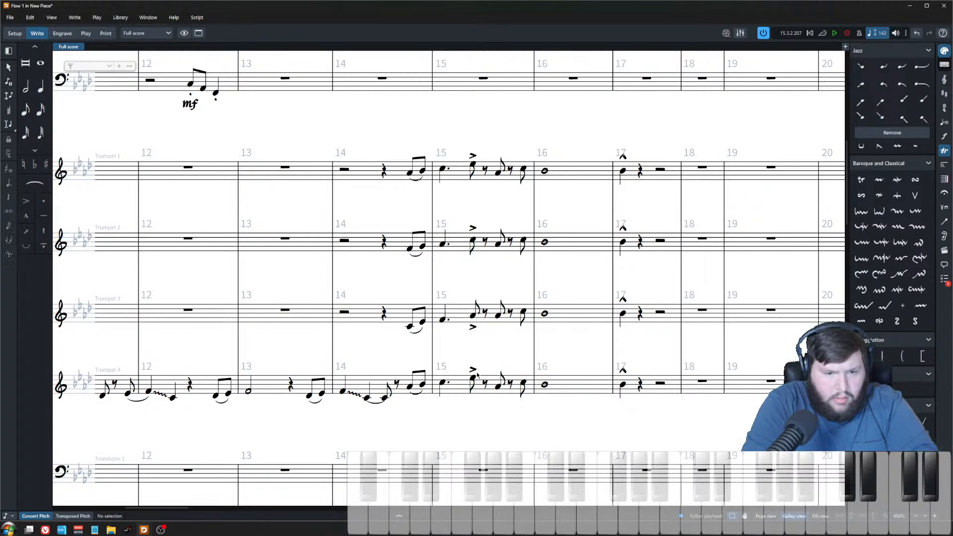
# Step: Adjust the pitches of trumpets 2 and 3's accented bar 15 eighth notes by step
pyautogui.click(473, 326)
pyautogui.keyDown('ctrl'); pyautogui.click(473, 228); pyautogui.keyUp('ctrl')
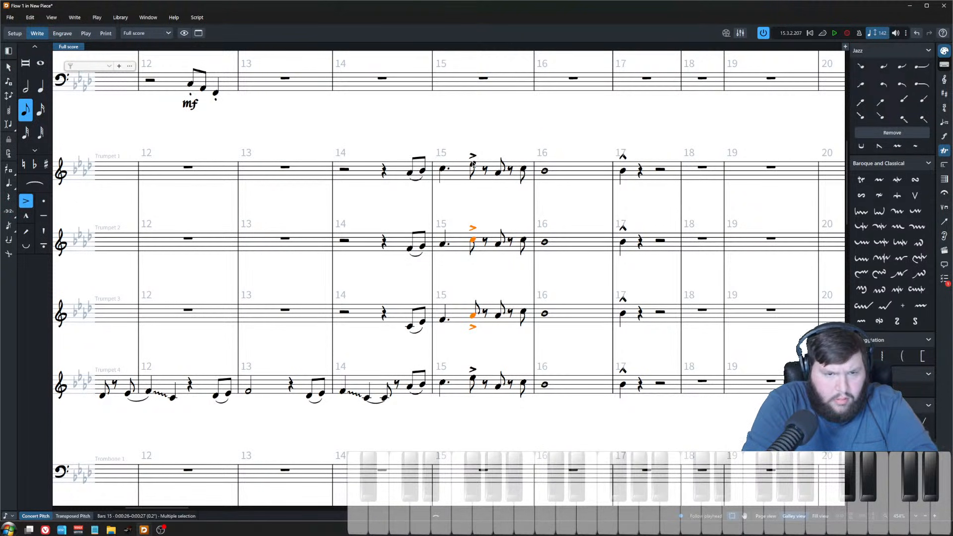
pyautogui.click(489, 185)
pyautogui.click(499, 178)
pyautogui.click(498, 173)
pyautogui.press('Down')
pyautogui.press('Down')
pyautogui.press('Up')
# Step: Re-voice trumpet 3's notes through bars 15–16 by stepping each pitch up or down
pyautogui.press('Down')
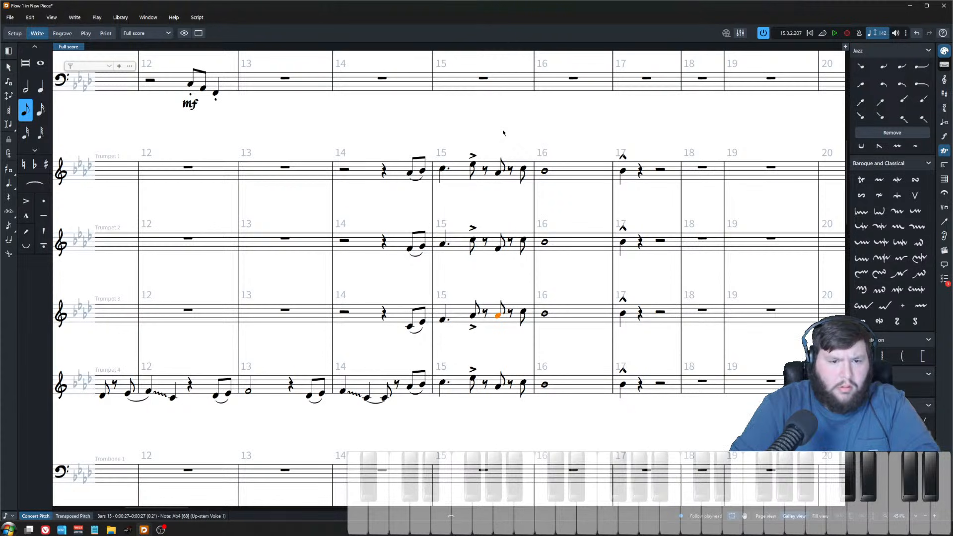
pyautogui.hotkey('alt', 'Down')
pyautogui.press('Right')
pyautogui.press('Up')
pyautogui.press('Up')
pyautogui.press('Right')
pyautogui.press('Down')
pyautogui.press('Down')
pyautogui.press('Down')
pyautogui.press('Up')
pyautogui.press('Up')
pyautogui.press('Up')
pyautogui.press('Down')
pyautogui.hotkey('alt', 'Down')
pyautogui.hotkey('alt', 'Down')
pyautogui.press('Down')
pyautogui.hotkey('alt', 'Down')
pyautogui.hotkey('alt', 'Down')
pyautogui.press('Right')
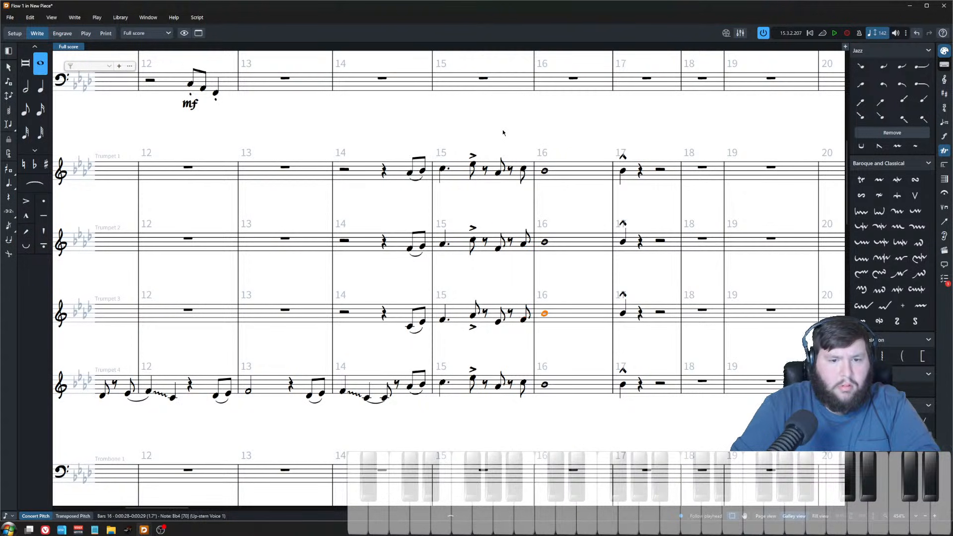
pyautogui.hotkey('alt', 'Down')
pyautogui.hotkey('alt', 'Down')
pyautogui.press('Up')
pyautogui.press('Up')
pyautogui.press('Down')
pyautogui.hotkey('alt', 'Down')
pyautogui.hotkey('alt', 'Down')
pyautogui.press('Down')
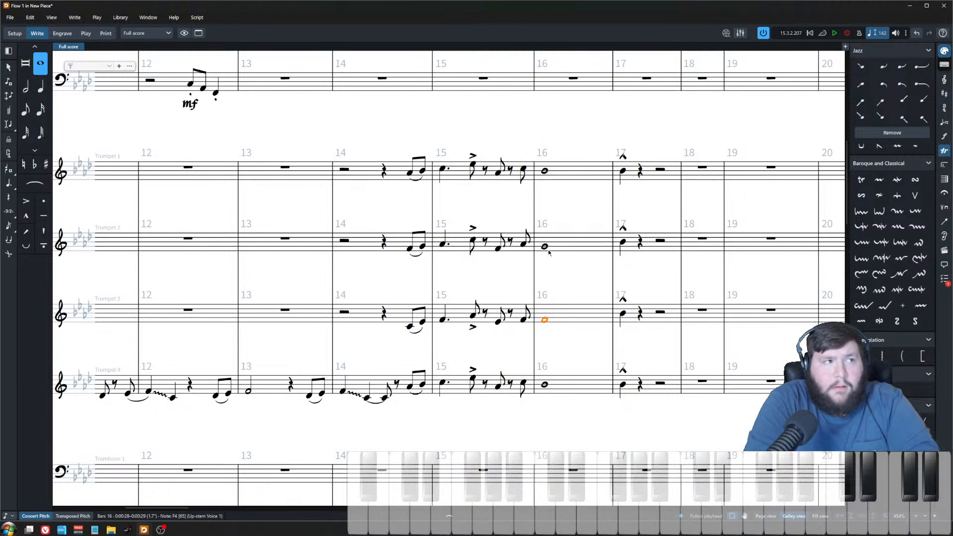
# Step: Move trumpet 2's and trumpet 3's bar 16 whole notes to new pitches
pyautogui.scroll(1, 529, 293)
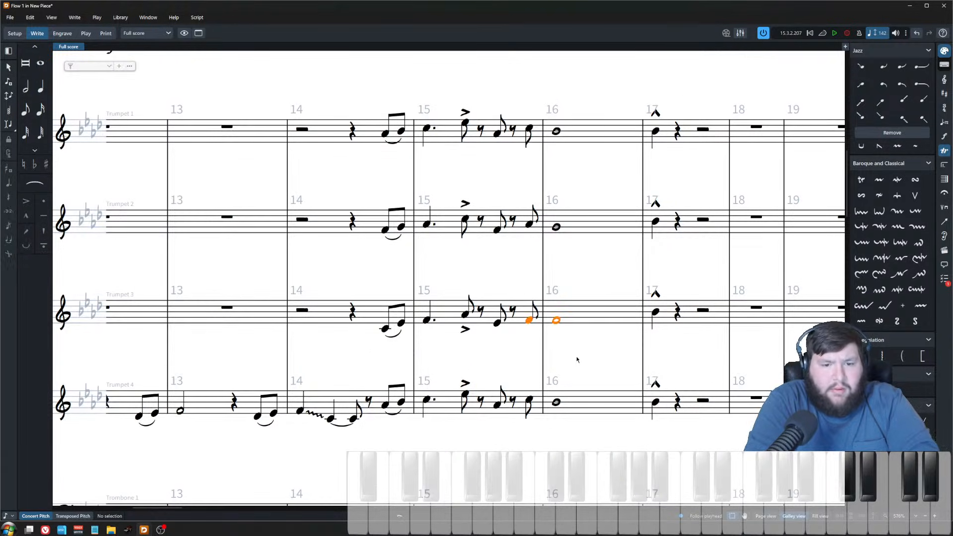
pyautogui.hotkey('alt', 'Up')
pyautogui.press('Up')
pyautogui.hotkey('alt', 'Down')
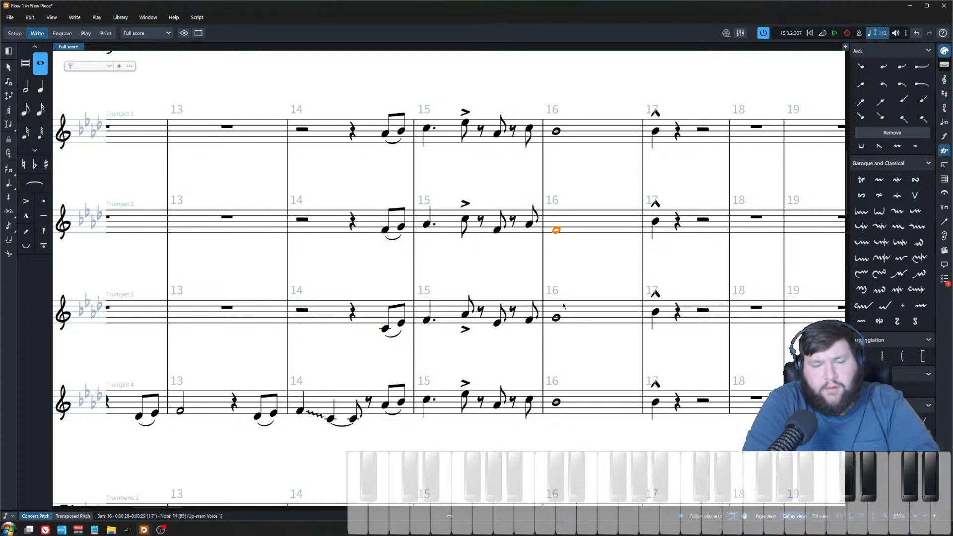
# Step: Tie each trumpet's last bar 15 eighth note into its bar 16 whole note
pyautogui.click(472, 254)
pyautogui.scroll(-3, 472, 254)
pyautogui.moveTo(489, 182); pyautogui.dragTo(491, 368)
pyautogui.press('t')
pyautogui.press('Escape')
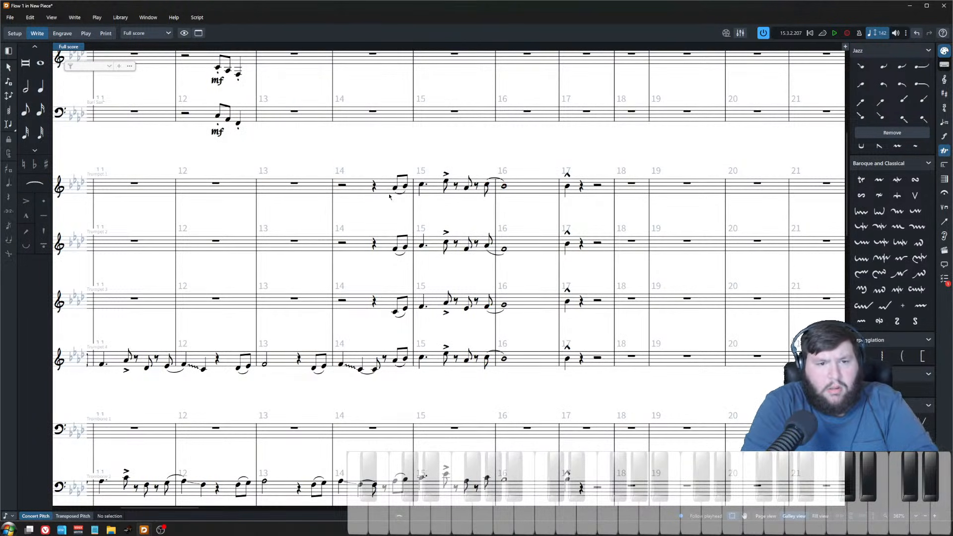
# Step: Play back the trumpet section from bar 14
pyautogui.click(396, 192)
pyautogui.press('p')
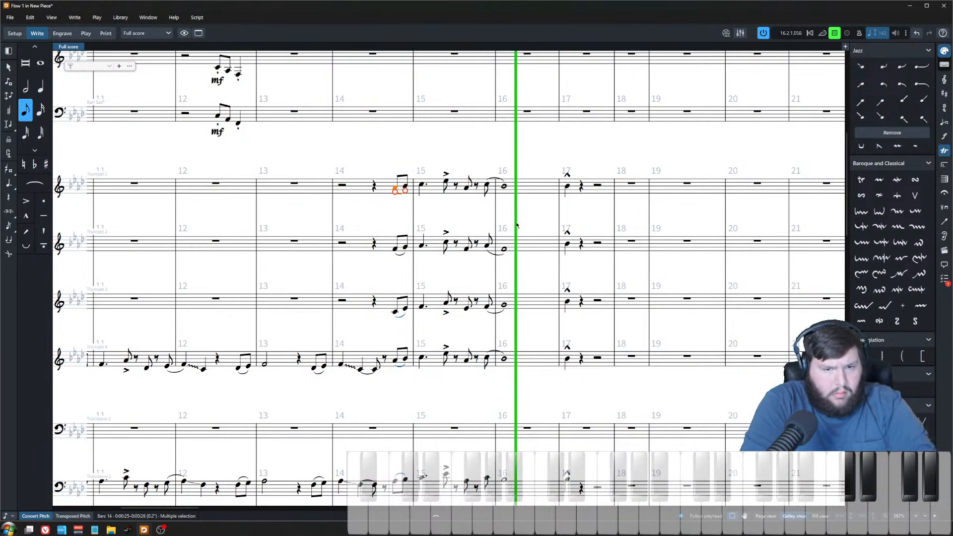
pyautogui.press('z')
pyautogui.press('Escape')
pyautogui.hscroll(2, 541, 173)
pyautogui.press('space')
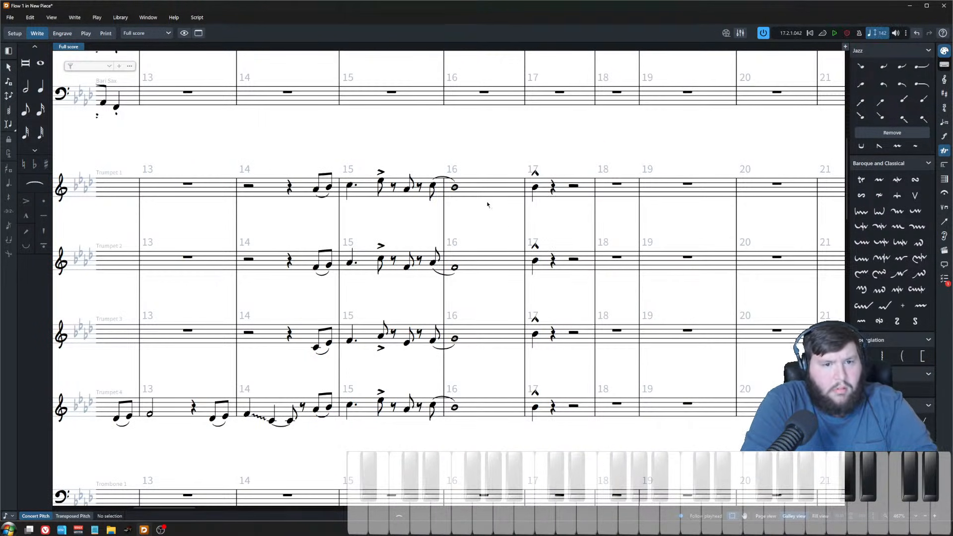
# Step: Add an fp<f dynamic with crescendo hairpin to all four trumpets' bar 16 whole notes
pyautogui.click(456, 186)
pyautogui.keyDown('shift'); pyautogui.click(454, 407); pyautogui.keyUp('shift')
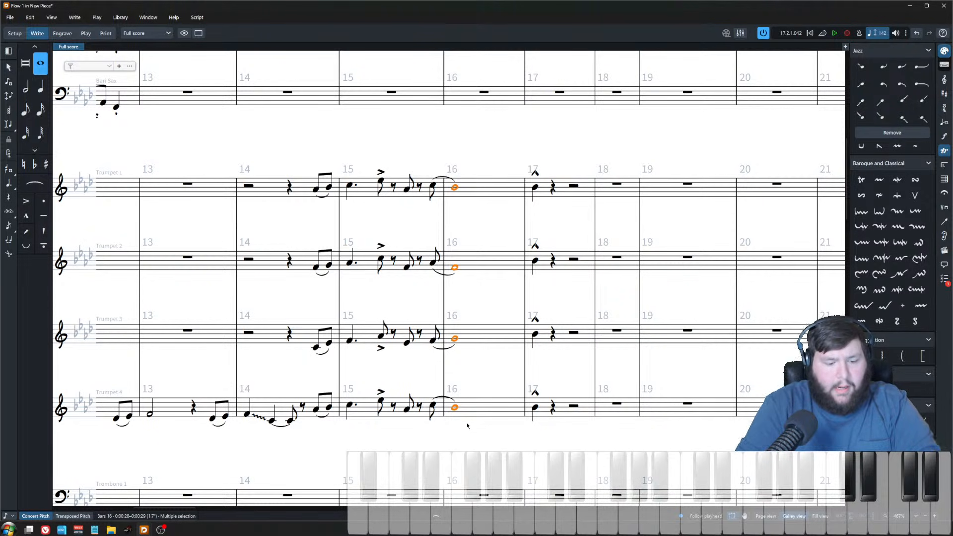
pyautogui.hotkey('shift', 'd')
pyautogui.write('fp<f')
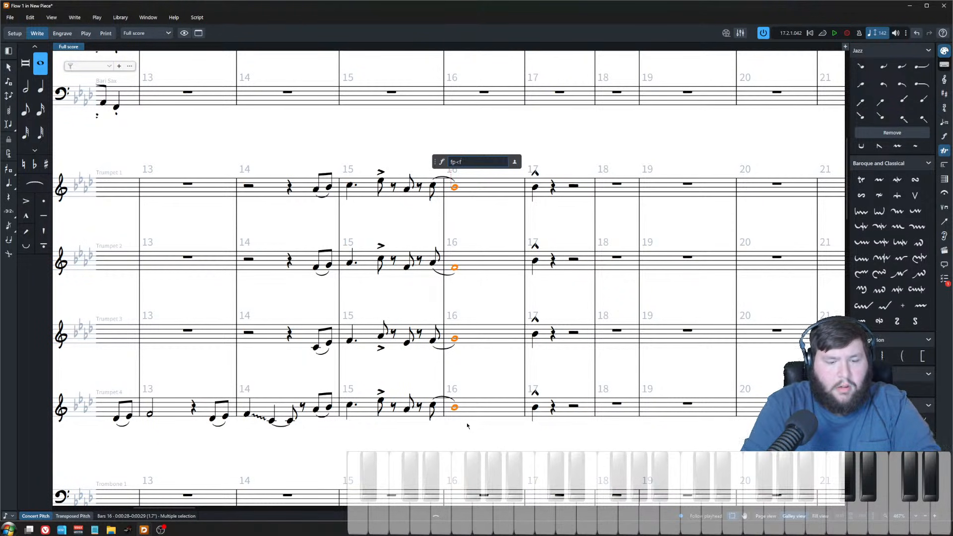
pyautogui.press('Return')
pyautogui.scroll(-3, 576, 179)
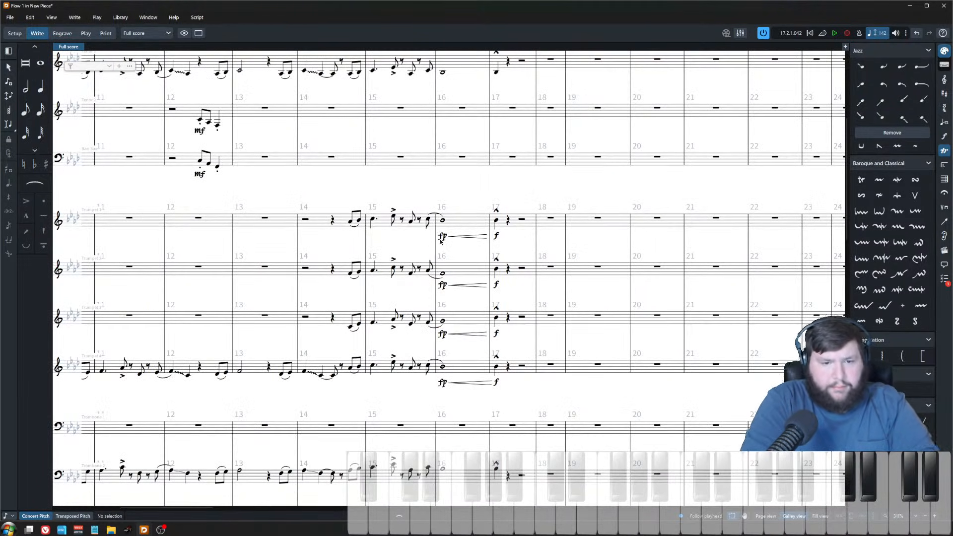
# Step: Play back the brass from bar 15 and review the staves below the trumpets
pyautogui.click(428, 220)
pyautogui.press('space')
pyautogui.keyDown('ctrl'); pyautogui.scroll(-2, 475, 189); pyautogui.keyUp('ctrl')
pyautogui.press('space')
pyautogui.click(440, 351)
pyautogui.press('z')
pyautogui.press('z')
pyautogui.click(474, 446)
pyautogui.click(446, 457)
pyautogui.moveTo(461, 454); pyautogui.dragTo(551, 365)
pyautogui.keyDown('ctrl'); pyautogui.scroll(-3, 545, 361); pyautogui.keyUp('ctrl')
pyautogui.click(505, 313)
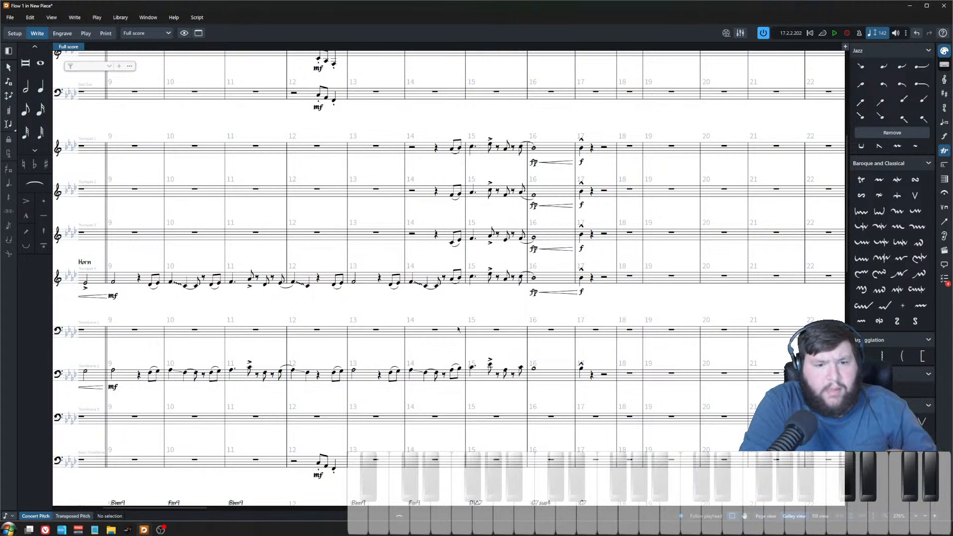
# Step: Delete trombone 2's horn figure from the end of bar 14 through bar 17
pyautogui.click(453, 369)
pyautogui.keyDown('shift'); pyautogui.click(581, 369); pyautogui.keyUp('shift')
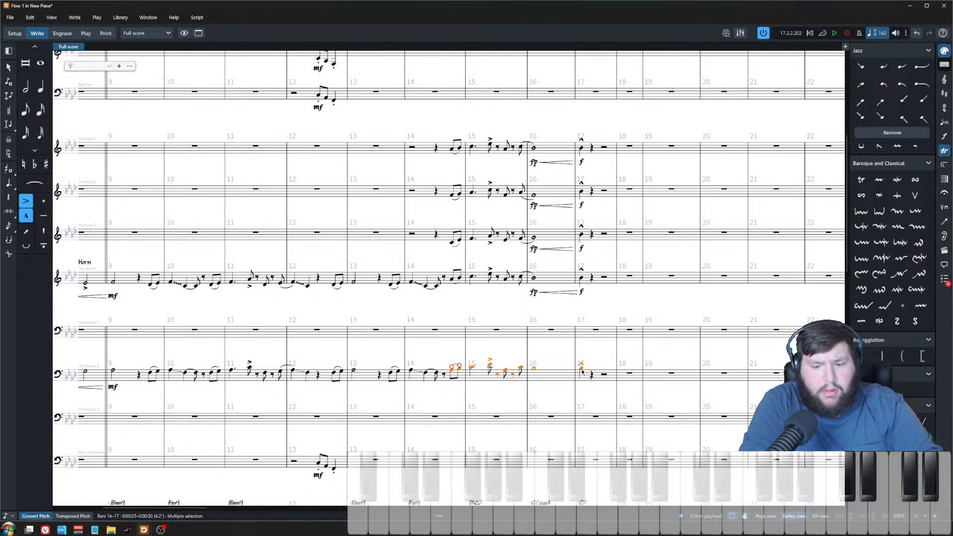
pyautogui.press('Delete')
# Step: Add the text "bucket" above trombone 2's bar 8 entrance
pyautogui.hscroll(-5, 487, 353)
pyautogui.press('Escape')
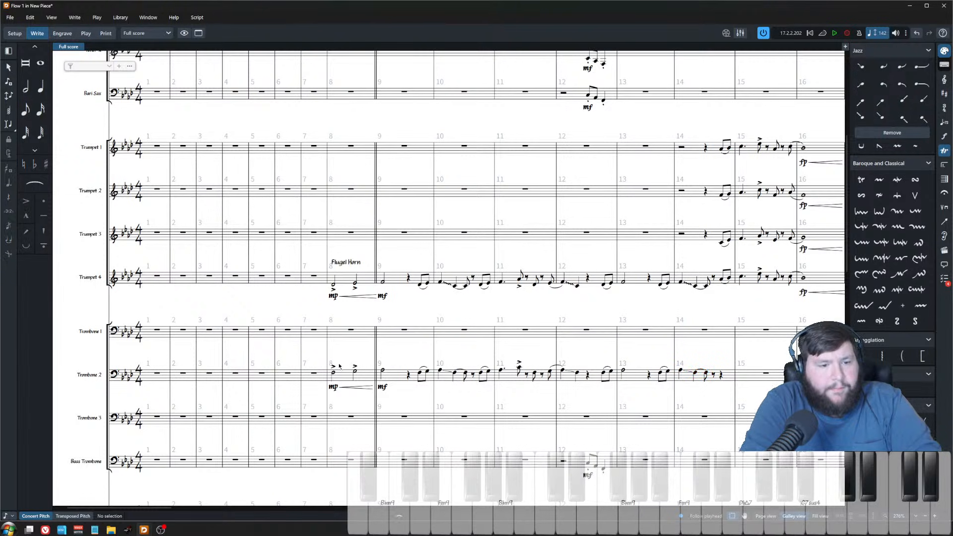
pyautogui.click(333, 373)
pyautogui.write('bucket')
pyautogui.press('Escape')
pyautogui.click(394, 327)
pyautogui.press('Escape')
pyautogui.hscroll(4, 342, 318)
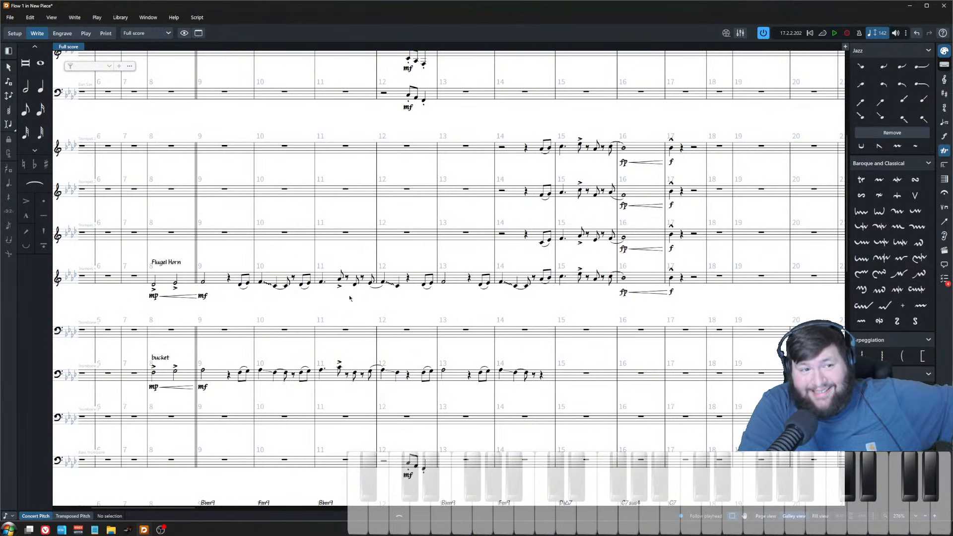
pyautogui.click(197, 17)
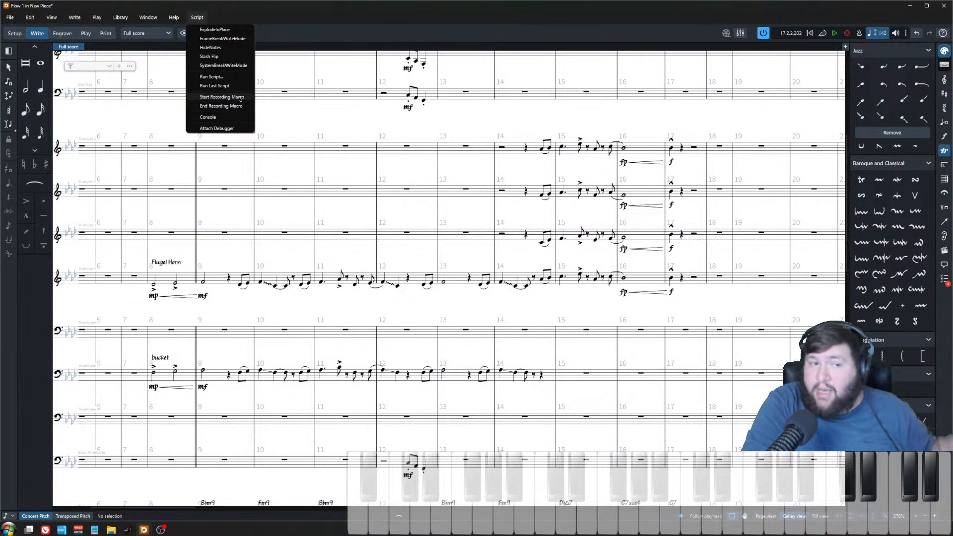
pyautogui.click(459, 307)
pyautogui.scroll(-1, 447, 313)
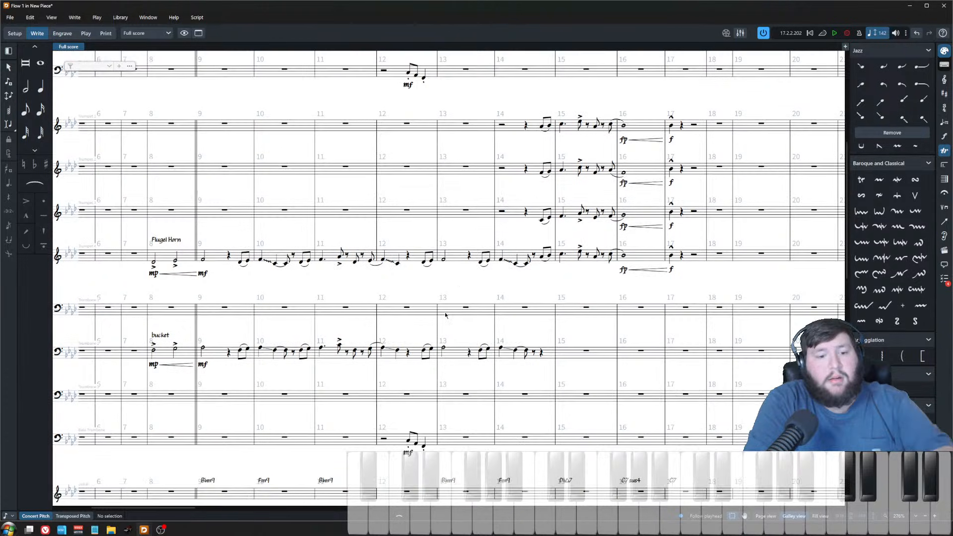
pyautogui.hscroll(4, 452, 357)
pyautogui.scroll(3, 432, 347)
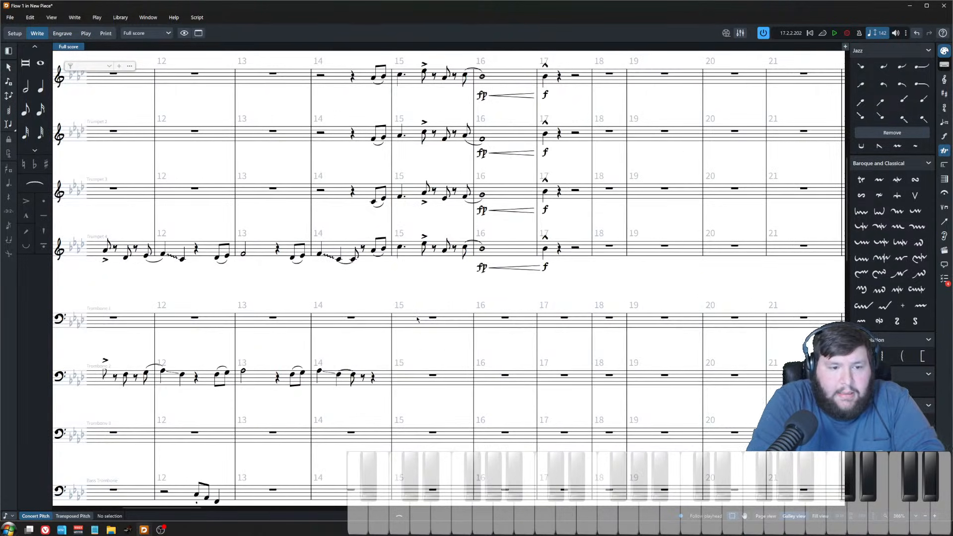
pyautogui.scroll(-6, 402, 325)
pyautogui.scroll(7, 391, 313)
pyautogui.hscroll(-10, 431, 340)
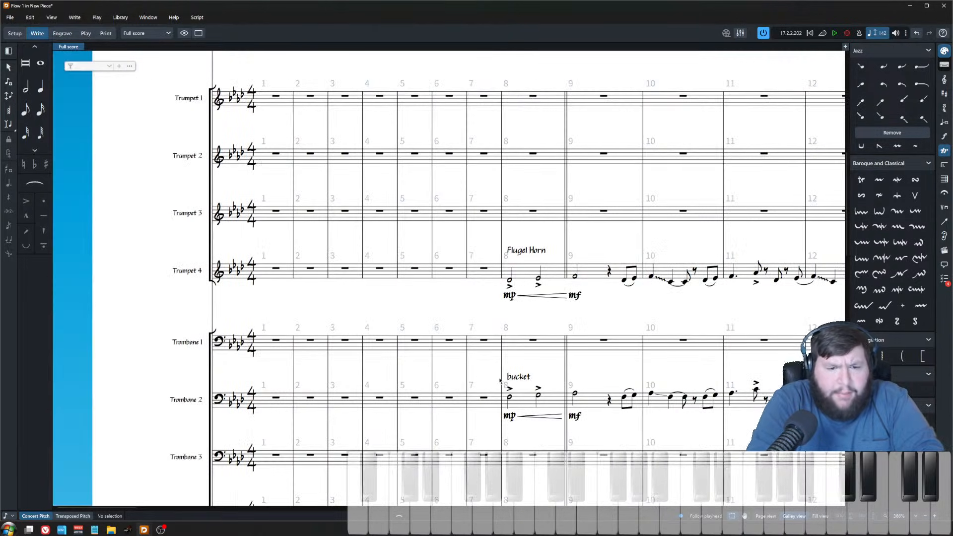
# Step: Retype trumpet 4's bar 8 staff text as "flugel horn"
pyautogui.hscroll(1, 521, 337)
pyautogui.click(476, 251)
pyautogui.press('Return')
pyautogui.write('flugel ')
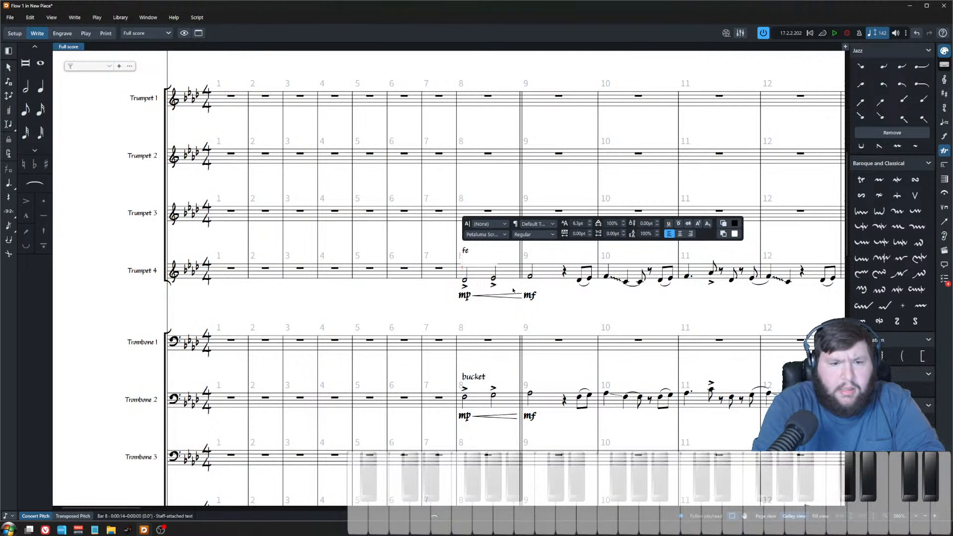
pyautogui.write('horn')
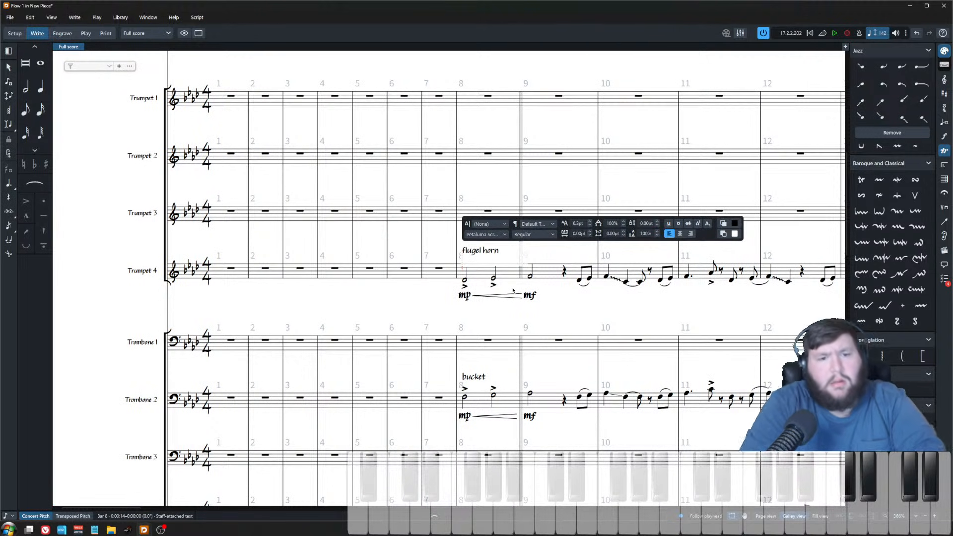
pyautogui.press('Escape')
pyautogui.scroll(-3, 513, 300)
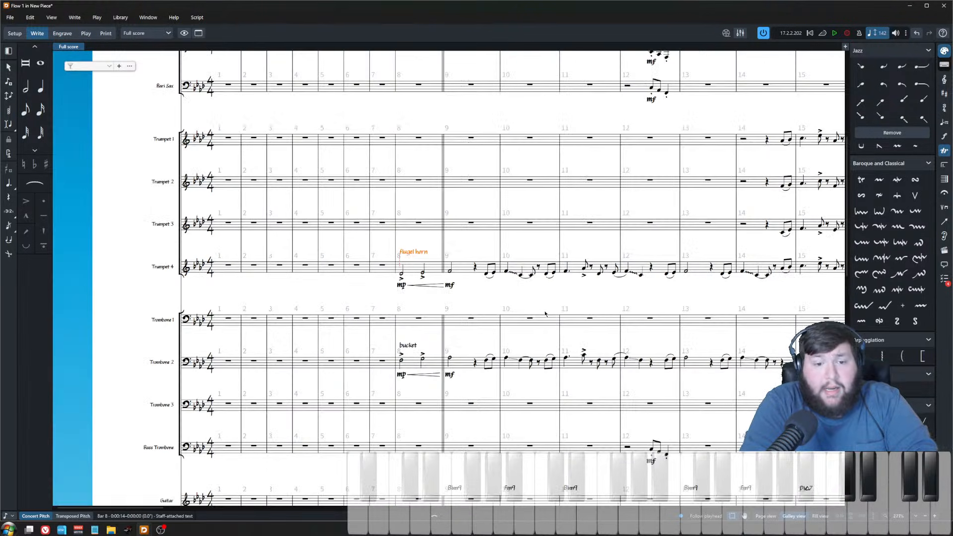
# Step: Examine the saxophone and brass parts around bars 8–17
pyautogui.scroll(5, 451, 302)
pyautogui.click(422, 262)
pyautogui.click(402, 214)
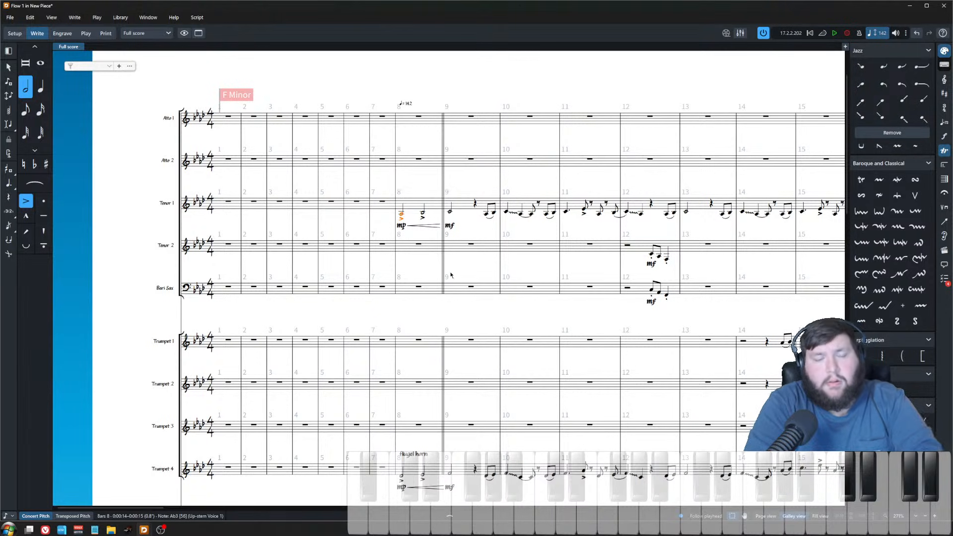
pyautogui.hscroll(8, 571, 368)
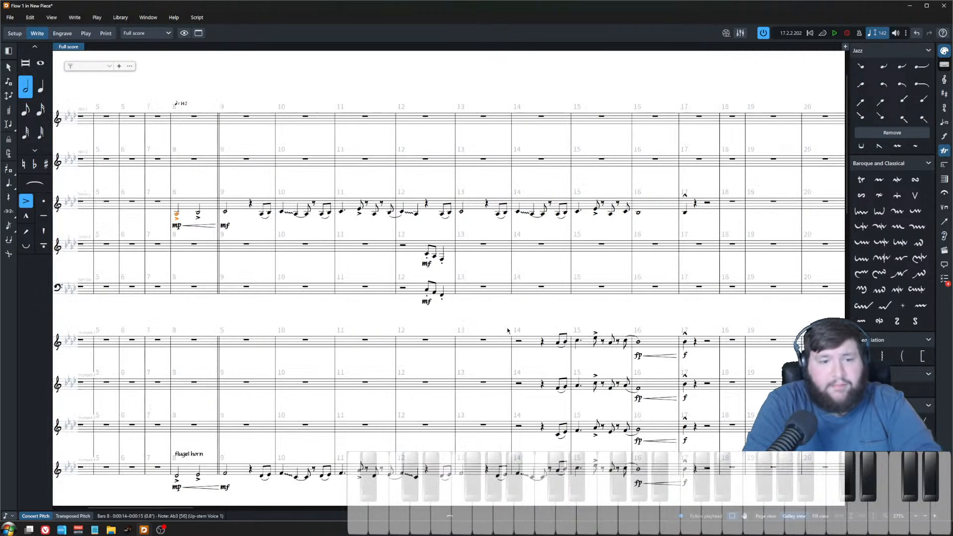
pyautogui.scroll(-3, 487, 333)
pyautogui.press('Escape')
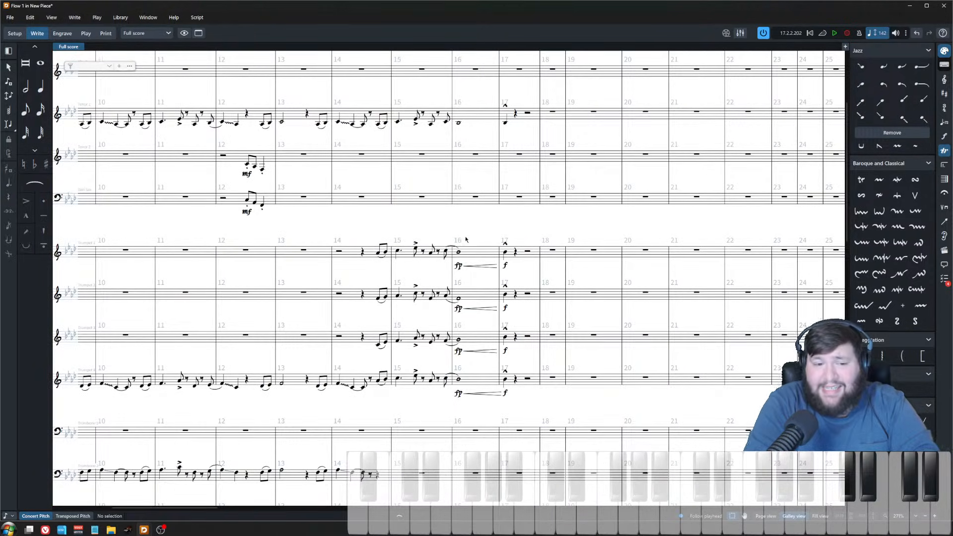
pyautogui.scroll(-3, 466, 239)
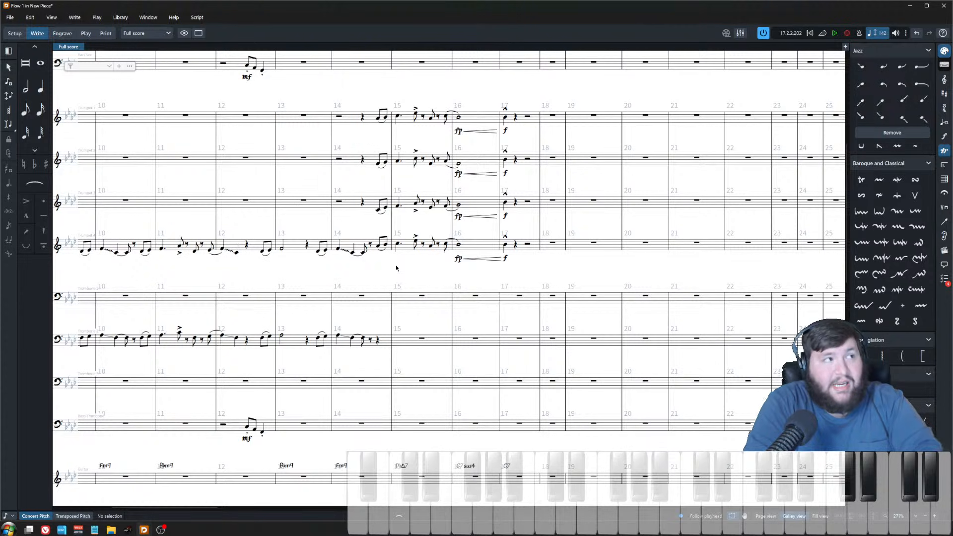
pyautogui.scroll(2, 404, 315)
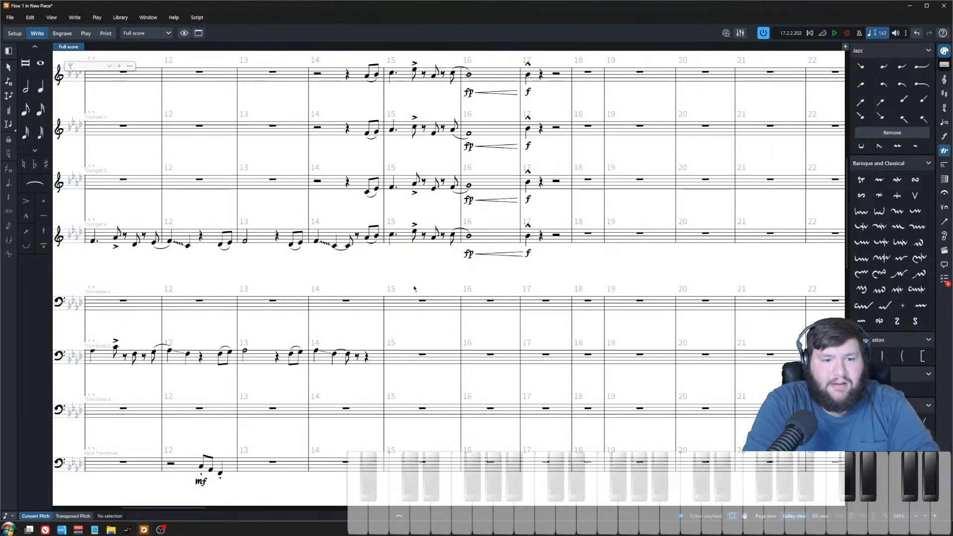
pyautogui.moveTo(424, 340); pyautogui.dragTo(507, 339)
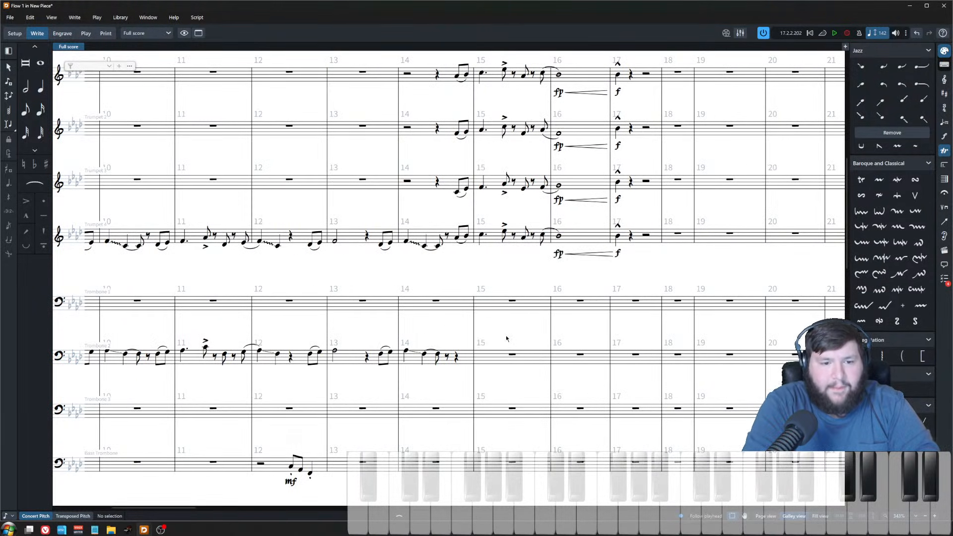
pyautogui.scroll(1, 486, 303)
pyautogui.scroll(1, 485, 287)
pyautogui.click(464, 325)
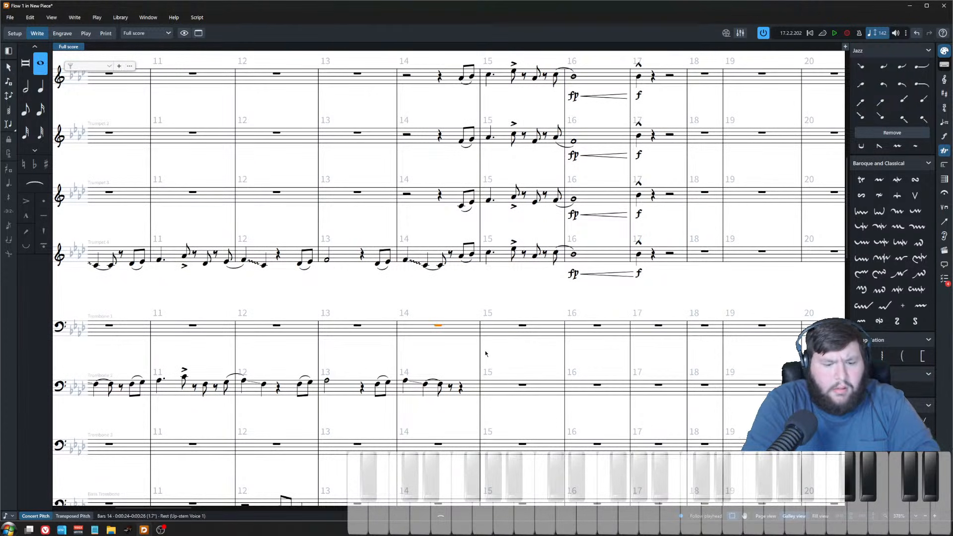
pyautogui.hotkey('shift', 'n')
pyautogui.press('Right')
pyautogui.press('Right')
pyautogui.press('Right')
pyautogui.press('Right')
pyautogui.press('Right')
pyautogui.press('Right')
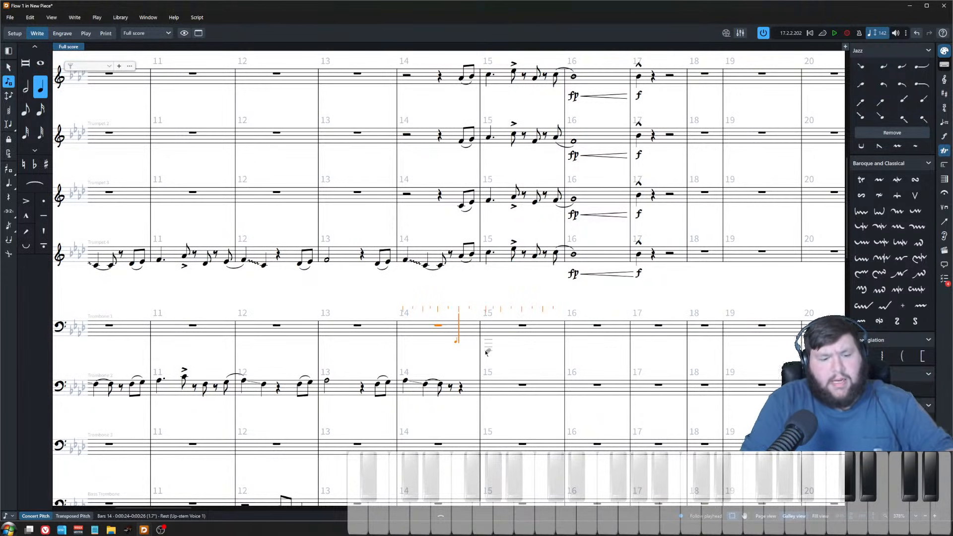
pyautogui.press('Escape')
# Step: Add the text "lead" above trumpet 4's bar 14 pickup eighth notes
pyautogui.moveTo(452, 229); pyautogui.dragTo(727, 293)
pyautogui.click(471, 216)
pyautogui.click(457, 83)
pyautogui.click(461, 257)
pyautogui.hotkey('shift', 'x')
pyautogui.write('lead')
pyautogui.press('Escape')
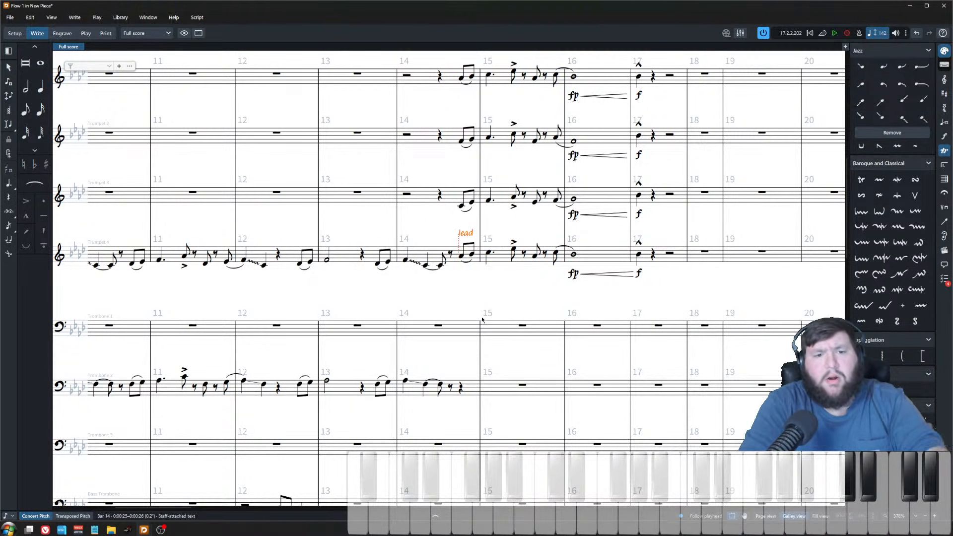
pyautogui.press('Escape')
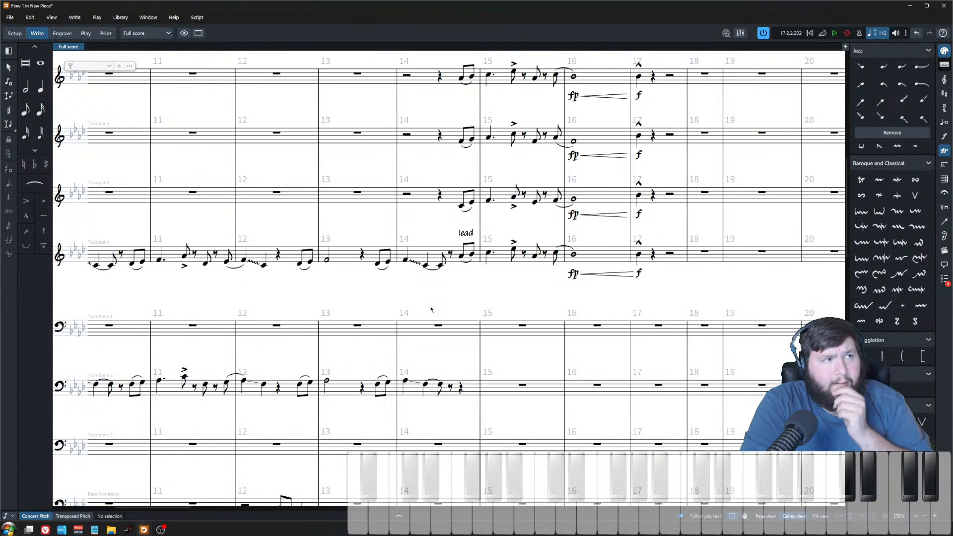
# Step: Select trombone 1's rest in bar 14 to start writing its part
pyautogui.click(436, 328)
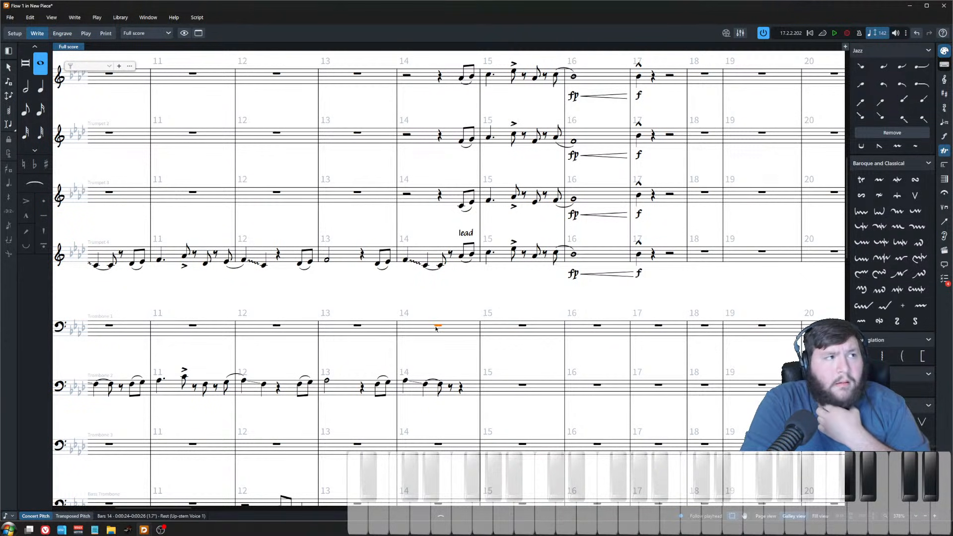
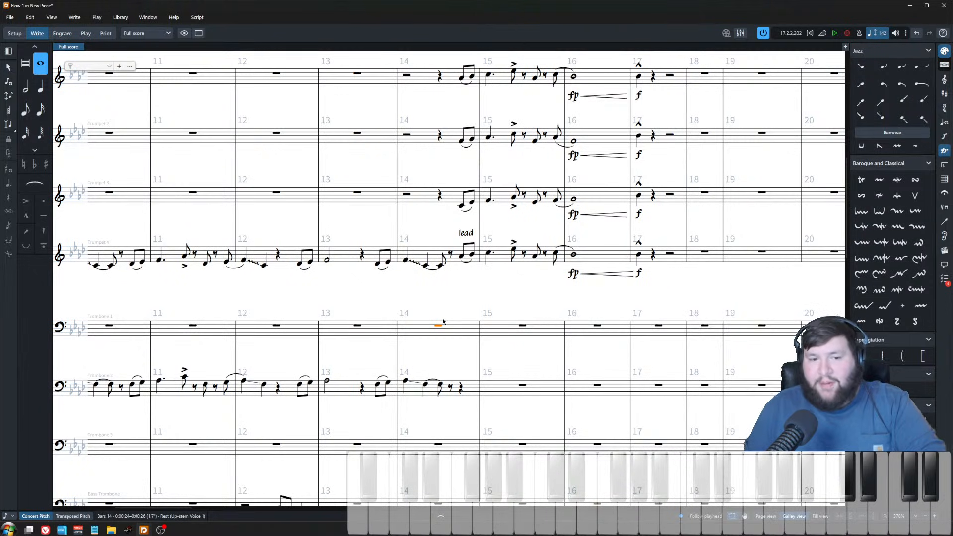
# Step: Enter eighth notes A, B and C in trombone 1 starting on the last beat of bar 14
pyautogui.hotkey('shift', 'n')
pyautogui.press('Right')
pyautogui.press('Right')
pyautogui.press('Right')
pyautogui.press('Right')
pyautogui.press('Right')
pyautogui.press('Right')
pyautogui.press('4')
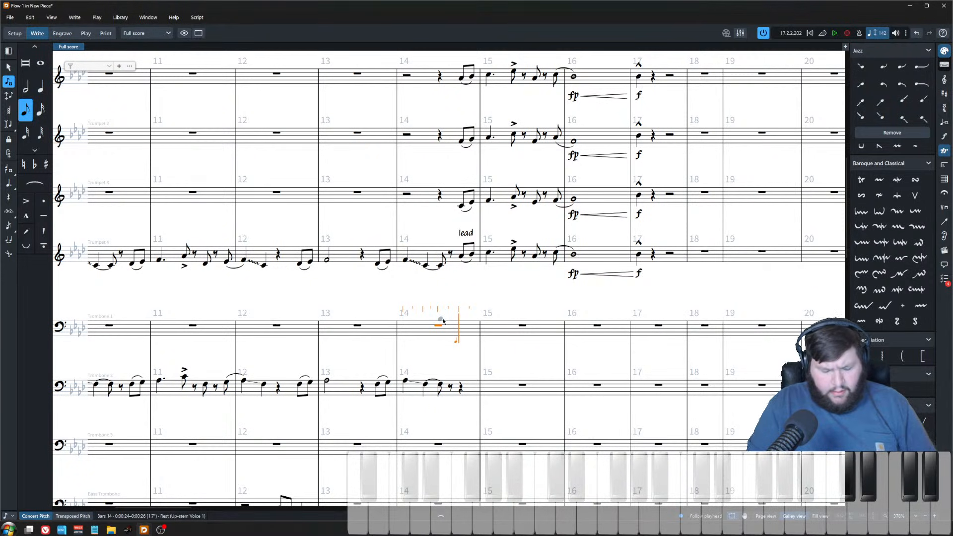
pyautogui.press('a')
pyautogui.press('b')
pyautogui.press('c')
pyautogui.press('Escape')
pyautogui.hotkey('ctrl', '=')
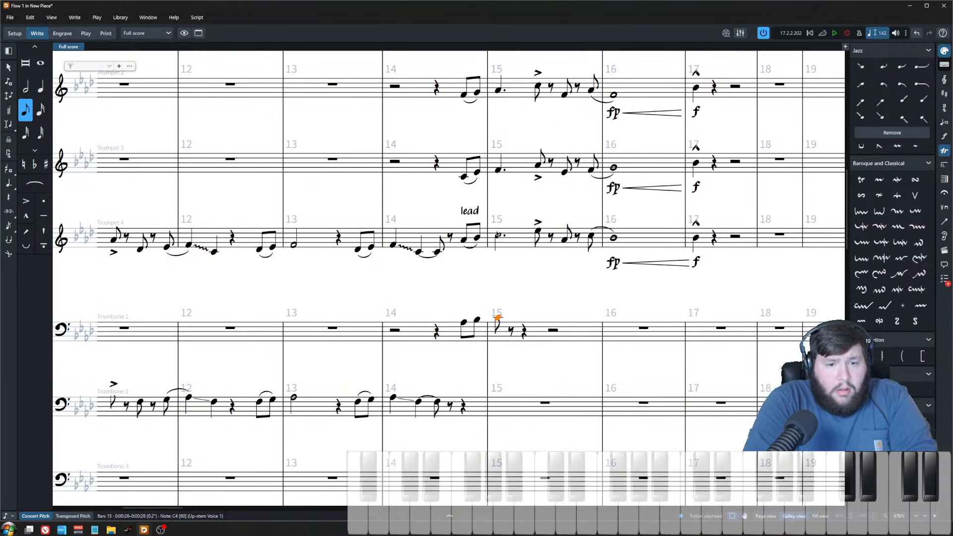
# Step: Raise the pitches of trombone 1's bar 15 note and second bar 14 pickup note by step
pyautogui.hotkey('alt', 'Up')
pyautogui.hotkey('alt', 'Up')
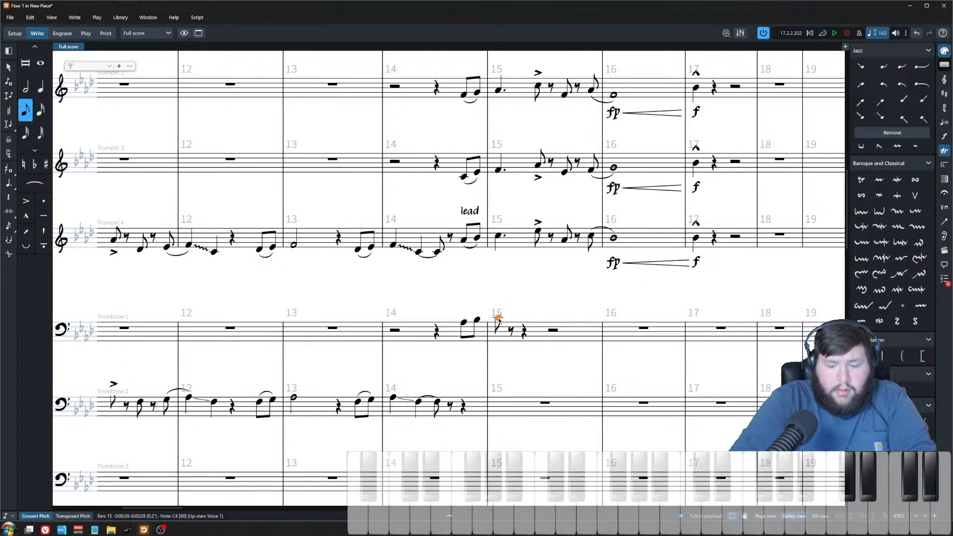
pyautogui.scroll(2, 505, 158)
pyautogui.scroll(-2, 504, 156)
pyautogui.click(477, 320)
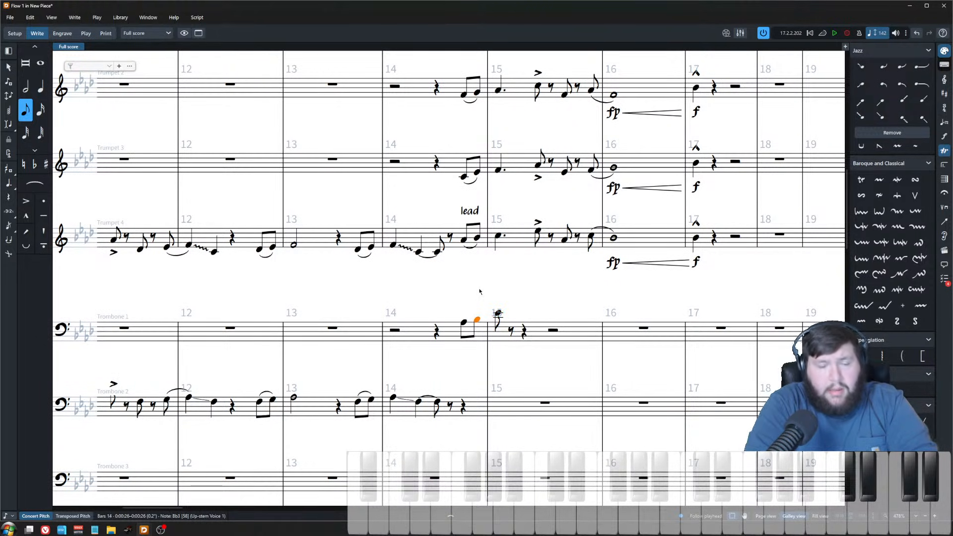
pyautogui.scroll(1, 485, 320)
pyautogui.hotkey('alt', 'Up')
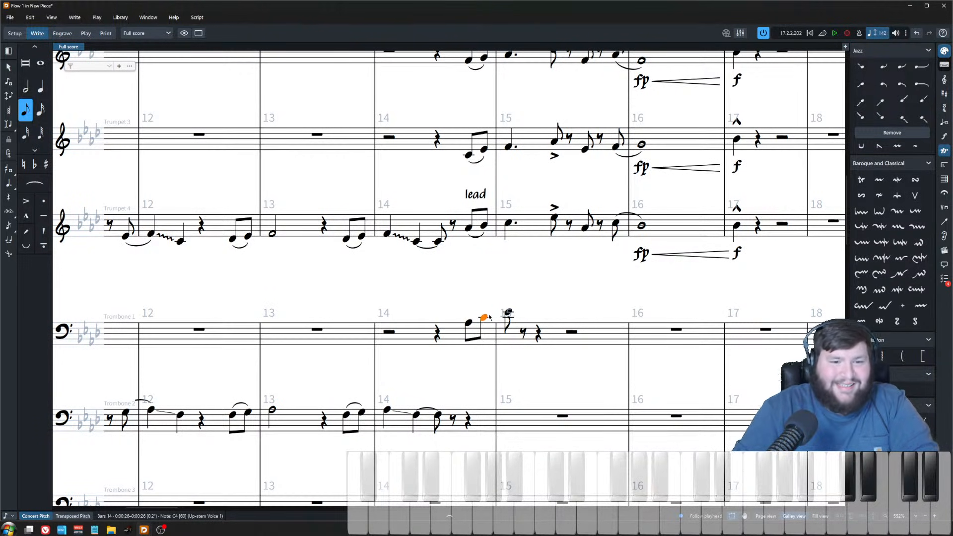
pyautogui.press('Left')
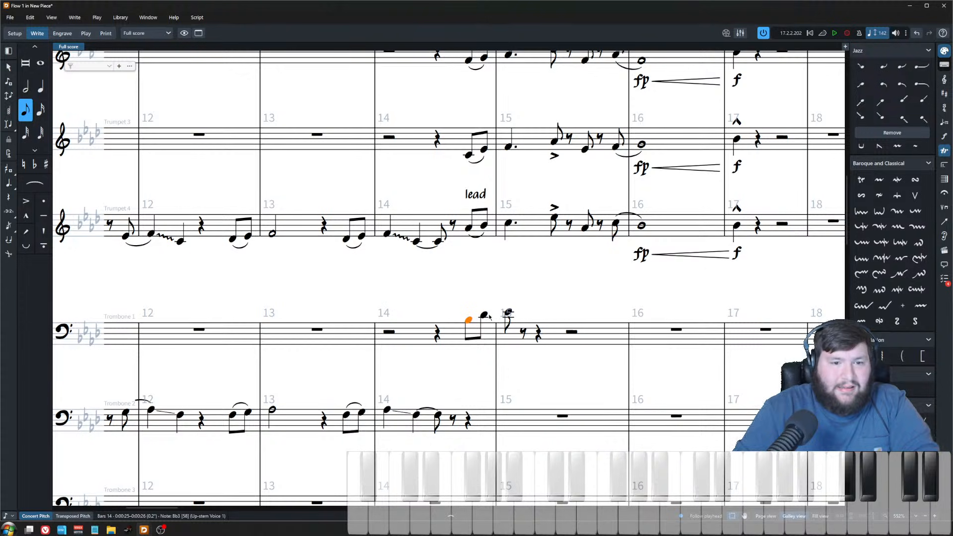
pyautogui.press('Right')
pyautogui.press('Escape')
# Step: Play back the passage from trombone 1's first bar 14 pickup note
pyautogui.click(468, 322)
pyautogui.press('p')
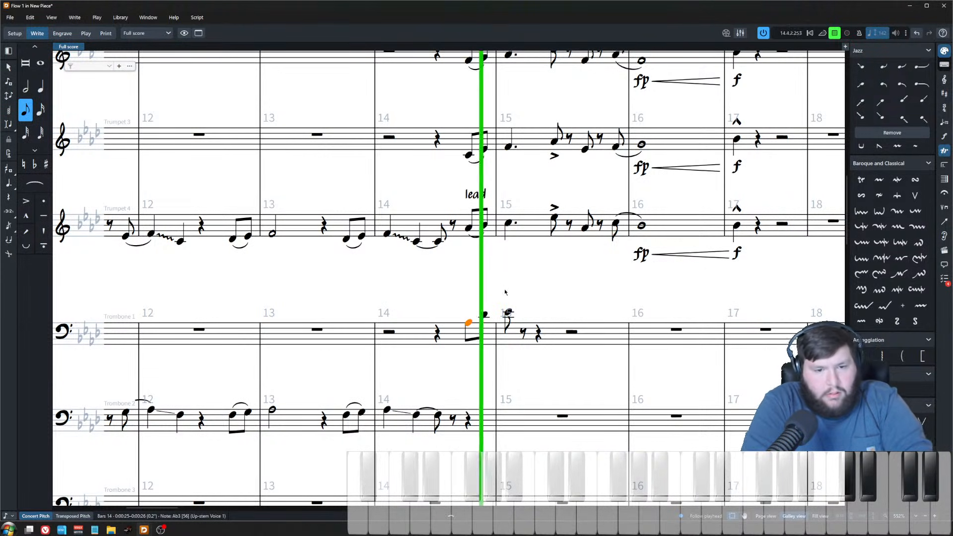
pyautogui.press('space')
# Step: Tie trombone 1's bar 15 note onward and enter an F eighth note after it
pyautogui.doubleClick(509, 313)
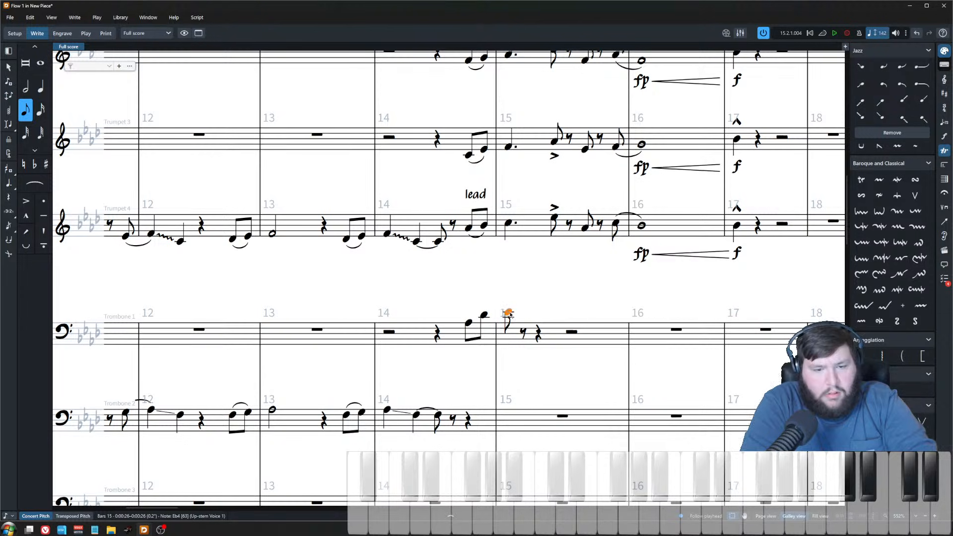
pyautogui.press('t')
pyautogui.press('Escape')
pyautogui.click(544, 331)
pyautogui.doubleClick(545, 332)
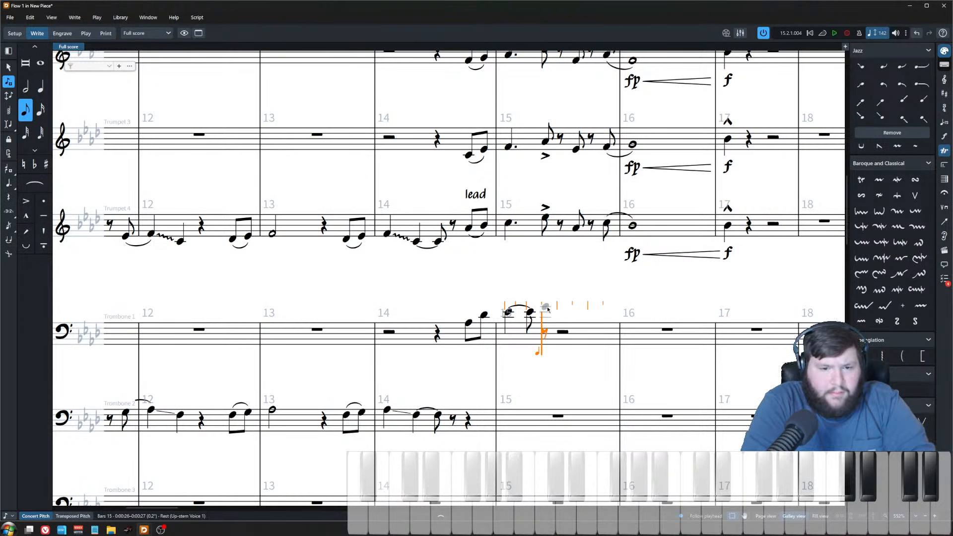
pyautogui.press('f')
pyautogui.press('Escape')
# Step: Add an accent to trombone 1's F eighth note in bar 15
pyautogui.click(545, 310)
pyautogui.press('[')
pyautogui.press('Escape')
pyautogui.click(544, 311)
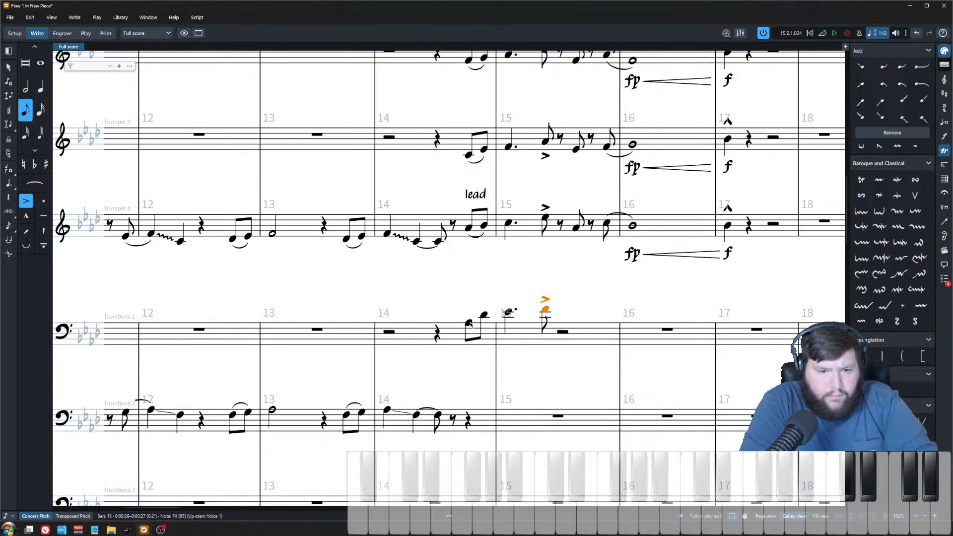
# Step: Paste trombone 1's bar 14–15 figure into trombones 2 and 3 at the same position
pyautogui.click(469, 323)
pyautogui.scroll(-3, 475, 347)
pyautogui.keyDown('shift'); pyautogui.click(544, 176); pyautogui.keyUp('shift')
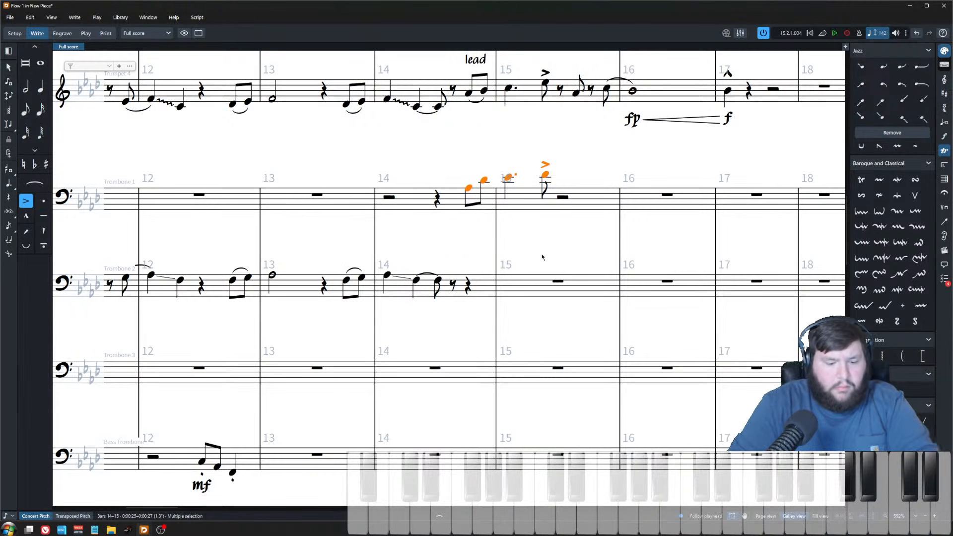
pyautogui.hotkey('shift', 'n')
pyautogui.press('Down')
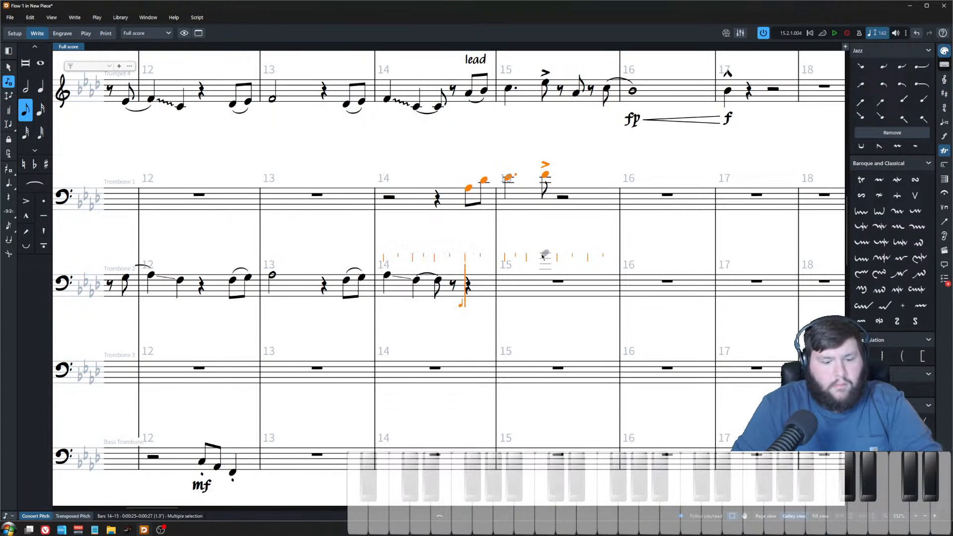
pyautogui.hotkey('ctrl', 'v')
pyautogui.press('Down')
pyautogui.hotkey('ctrl', 'v')
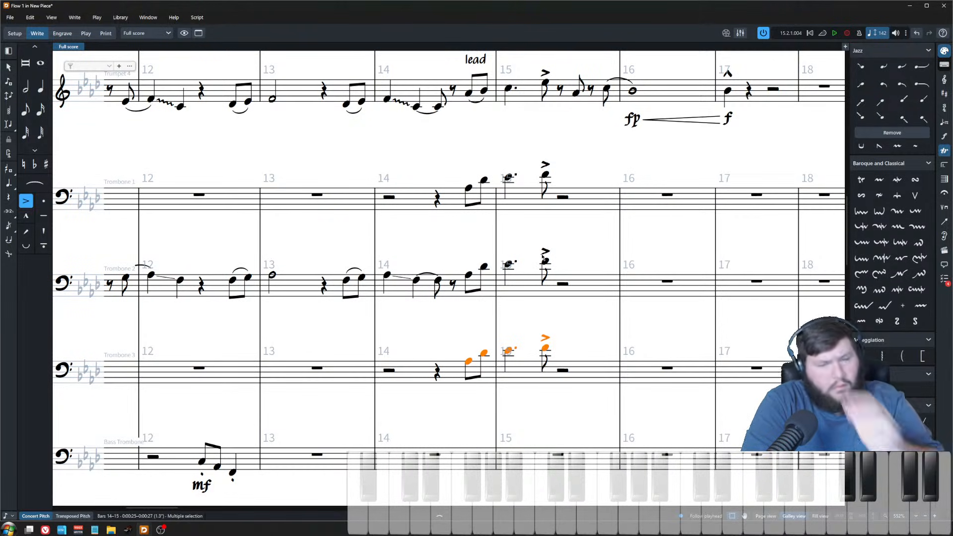
pyautogui.click(486, 203)
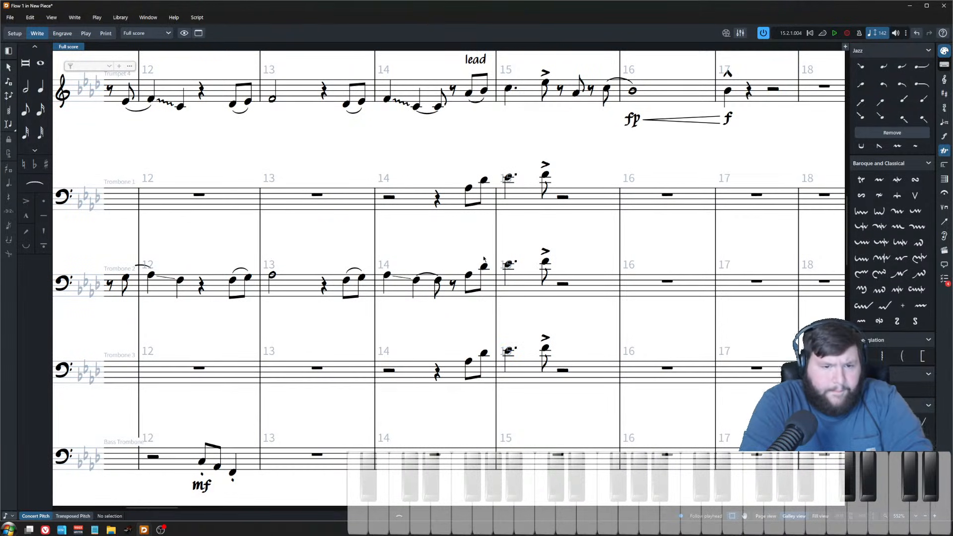
# Step: Lower trombone 2's pasted notes step by step to voice them beneath trombone 1
pyautogui.click(468, 281)
pyautogui.click(469, 275)
pyautogui.hotkey('alt', 'Down')
pyautogui.hotkey('alt', 'Down')
pyautogui.press('Right')
pyautogui.hotkey('alt', 'Down')
pyautogui.hotkey('alt', 'Down')
pyautogui.hotkey('alt', 'Down')
pyautogui.press('Right')
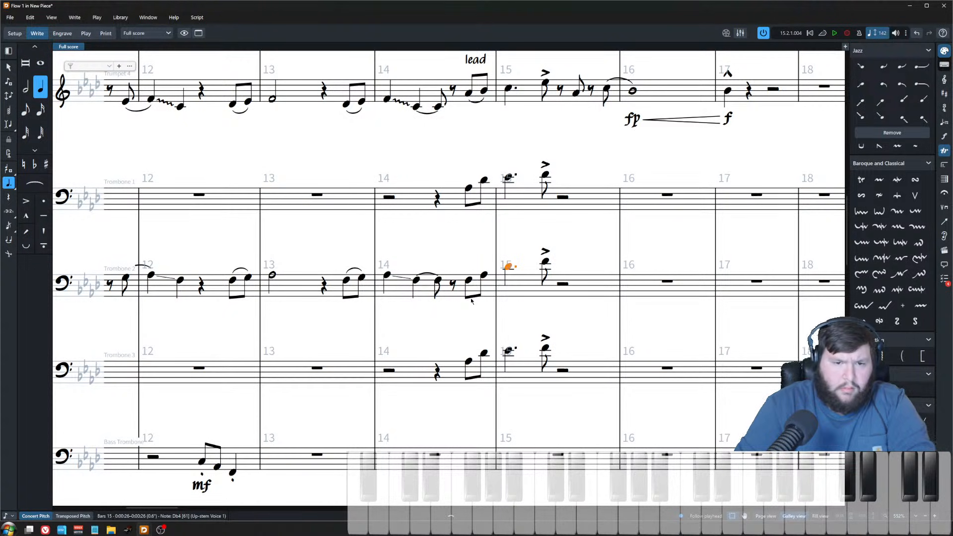
pyautogui.hotkey('alt', 'Down')
pyautogui.hotkey('alt', 'Down')
pyautogui.hotkey('alt', 'Up')
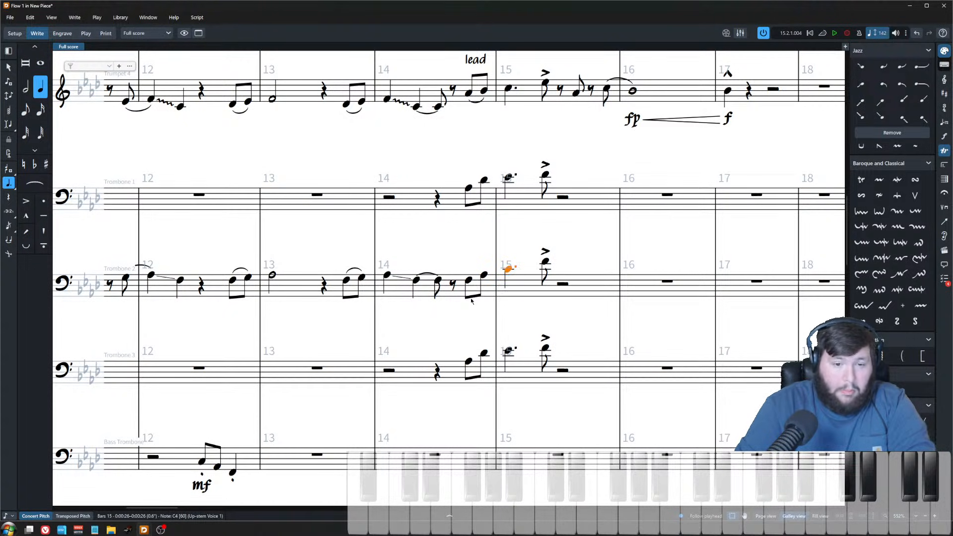
pyautogui.press('Right')
pyautogui.hotkey('alt', 'Down')
pyautogui.hotkey('ctrl', '=')
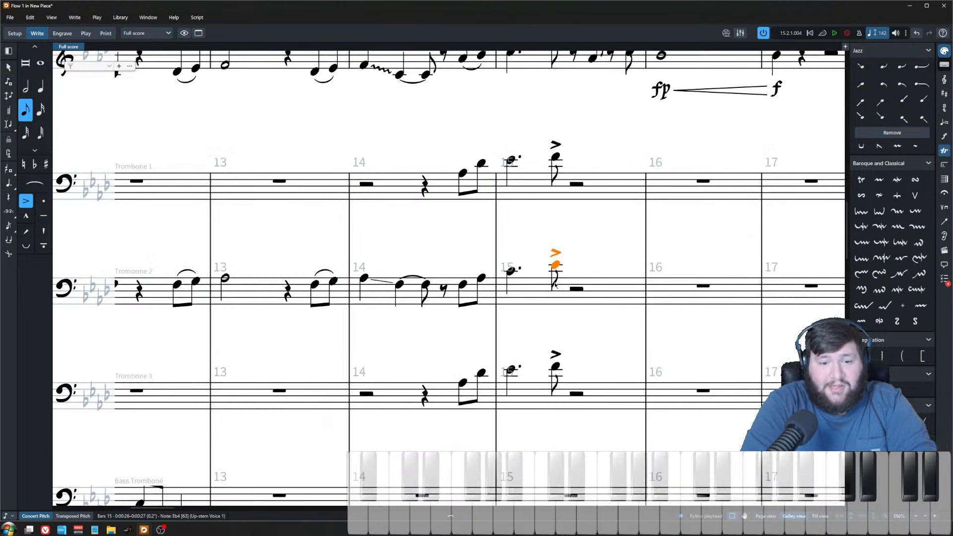
pyautogui.press('Escape')
# Step: Lower trombone 3's pasted notes step by step to voice them beneath trombone 2
pyautogui.click(462, 386)
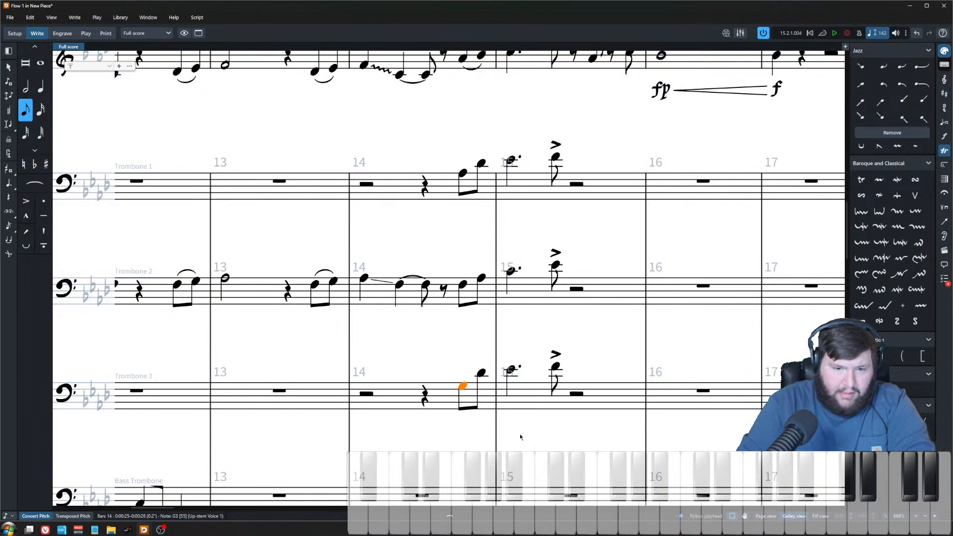
pyautogui.hotkey('alt', 'Down')
pyautogui.hotkey('alt', 'Down')
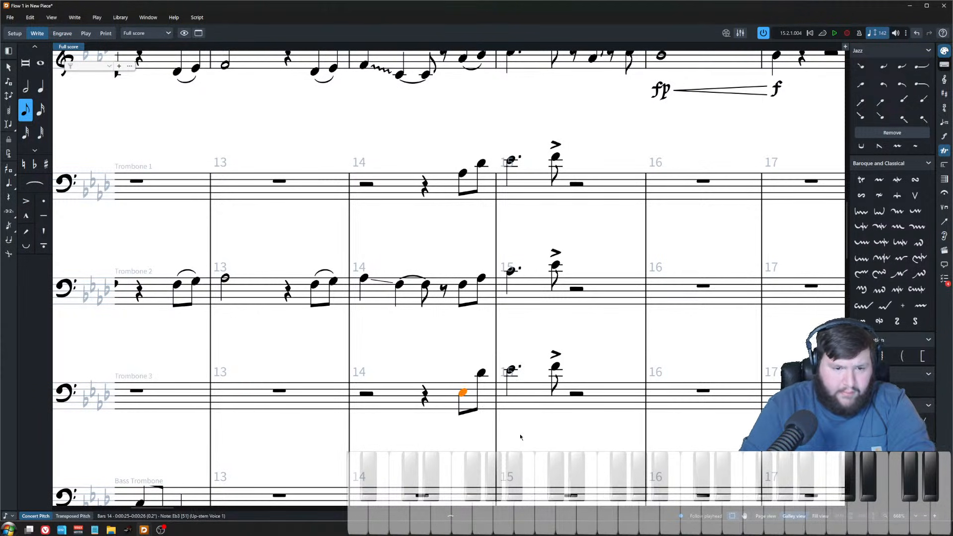
pyautogui.hotkey('alt', 'Down')
pyautogui.press('Right')
pyautogui.hotkey('alt', 'Down')
pyautogui.hotkey('alt', 'Down')
pyautogui.hotkey('alt', 'Down')
pyautogui.hotkey('alt', 'Down')
pyautogui.hotkey('alt', 'Down')
pyautogui.hotkey('alt', 'Down')
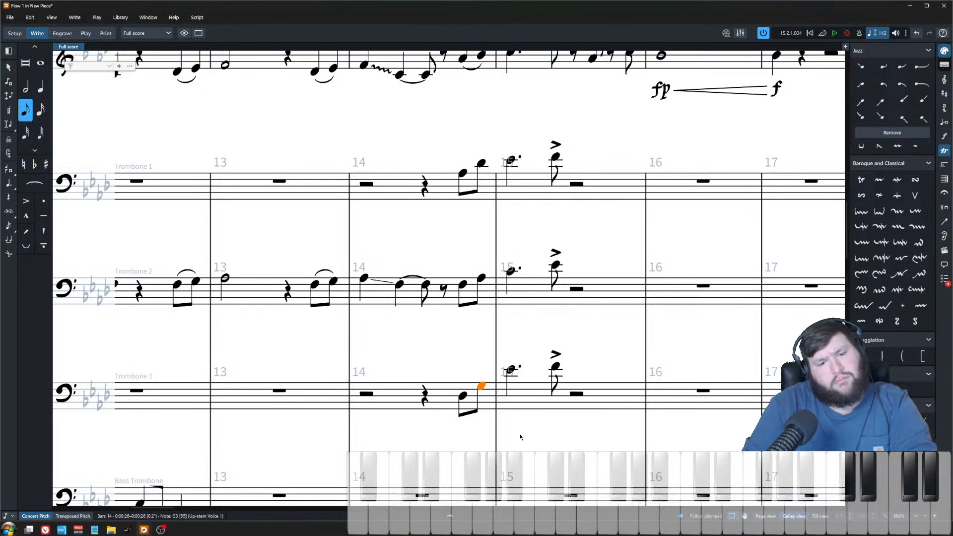
pyautogui.press('Right')
pyautogui.hotkey('alt', 'Down')
pyautogui.hotkey('alt', 'Down')
pyautogui.hotkey('alt', 'Down')
pyautogui.hotkey('alt', 'Down')
pyautogui.hotkey('alt', 'Down')
pyautogui.hotkey('alt', 'Down')
pyautogui.hotkey('alt', 'Down')
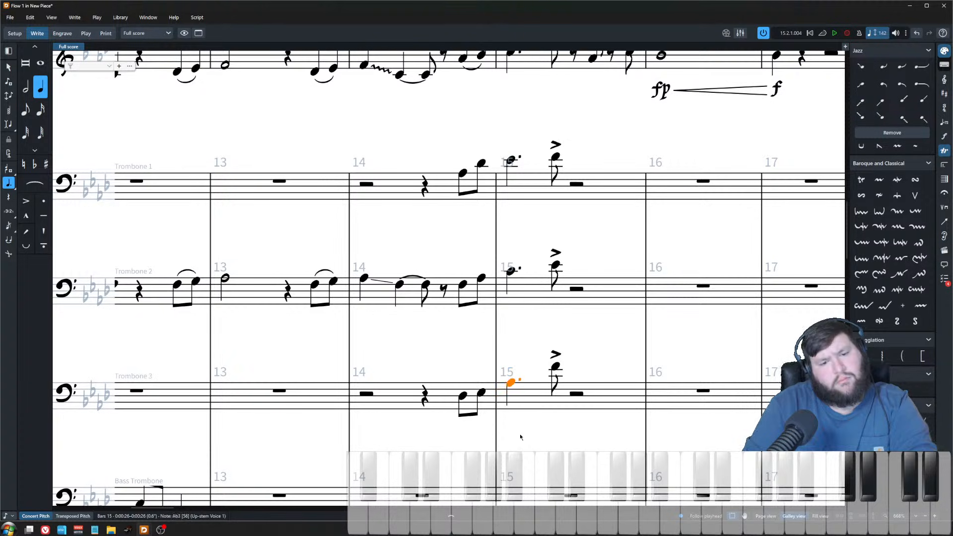
pyautogui.press('Right')
pyautogui.hotkey('alt', 'Down')
pyautogui.hotkey('alt', 'Down')
pyautogui.hotkey('alt', 'Down')
pyautogui.hotkey('alt', 'Down')
pyautogui.hotkey('alt', 'Down')
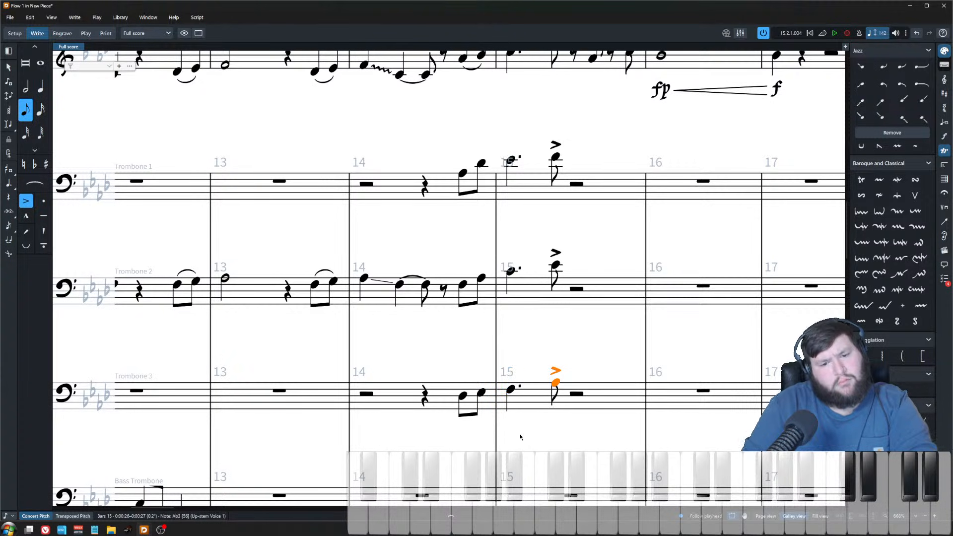
pyautogui.hotkey('ctrl', '-')
# Step: Compare the bar 14 pickup voicings across trumpets and trombones and raise trombone 2's second pickup note by a step
pyautogui.moveTo(495, 419); pyautogui.dragTo(466, 198)
pyautogui.hotkey('ctrl', '-')
pyautogui.hotkey('ctrl', '-')
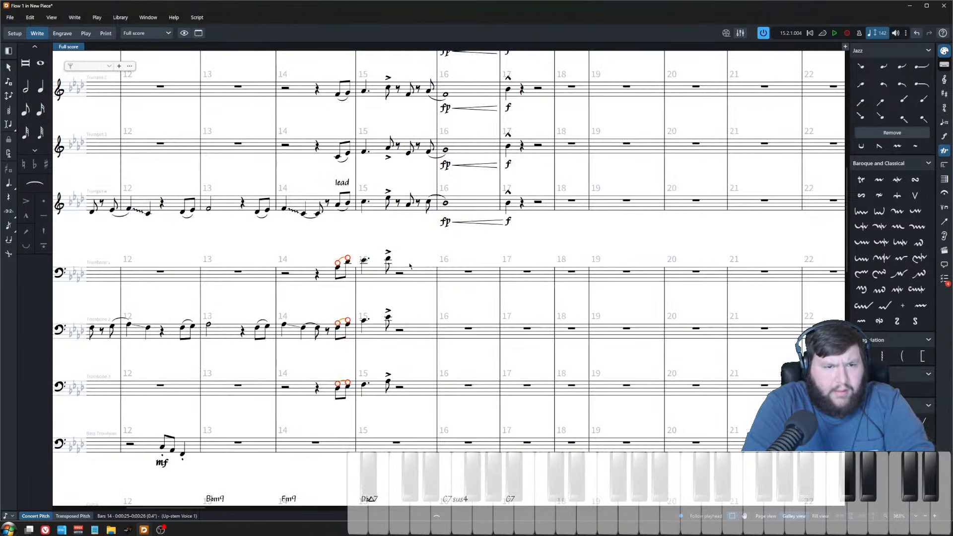
pyautogui.click(330, 382)
pyautogui.keyDown('shift'); pyautogui.click(331, 108); pyautogui.keyUp('shift')
pyautogui.click(337, 106)
pyautogui.keyDown('shift'); pyautogui.click(340, 382); pyautogui.keyUp('shift')
pyautogui.scroll(5, 329, 115)
pyautogui.moveTo(344, 114); pyautogui.dragTo(436, 113)
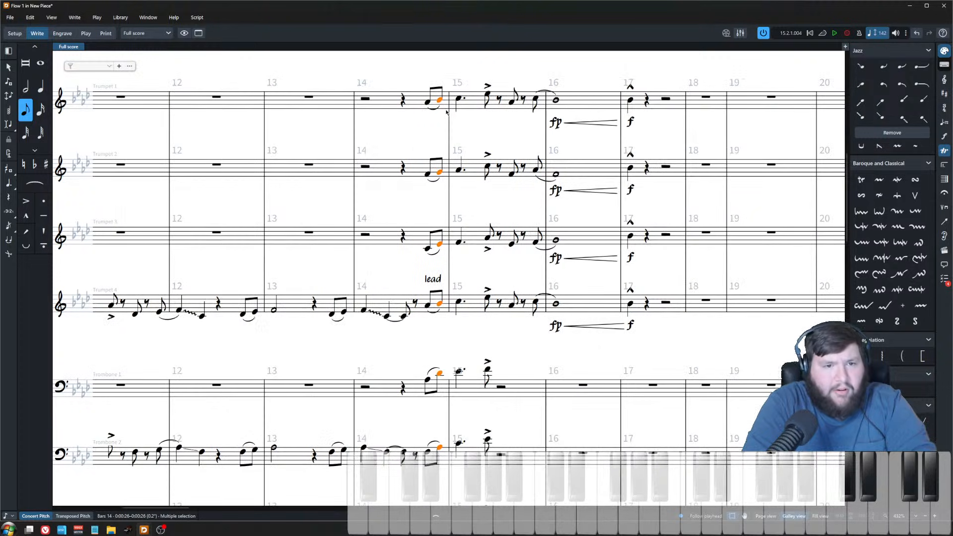
pyautogui.click(439, 101)
pyautogui.keyDown('shift'); pyautogui.click(439, 304); pyautogui.keyUp('shift')
pyautogui.scroll(-3, 442, 323)
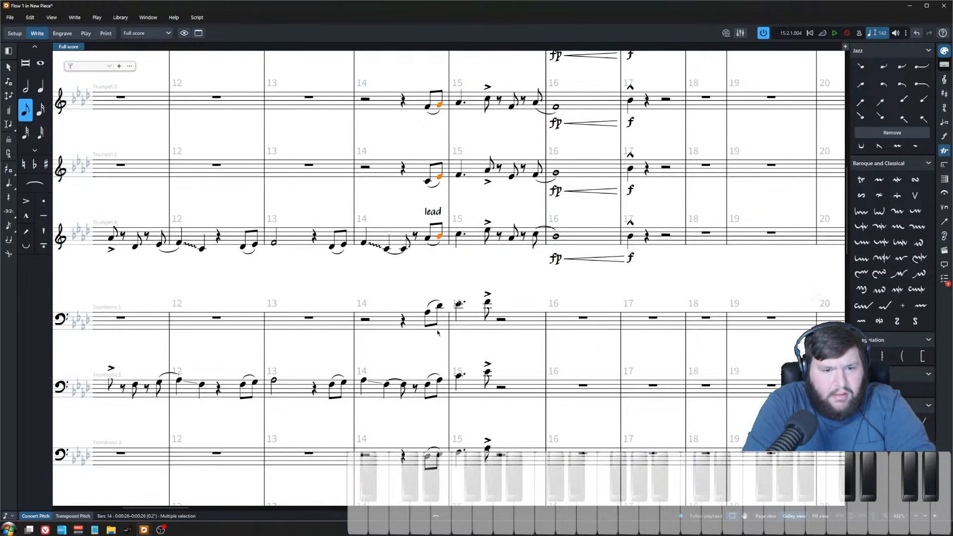
pyautogui.keyDown('shift'); pyautogui.click(439, 305); pyautogui.keyUp('shift')
pyautogui.click(438, 308)
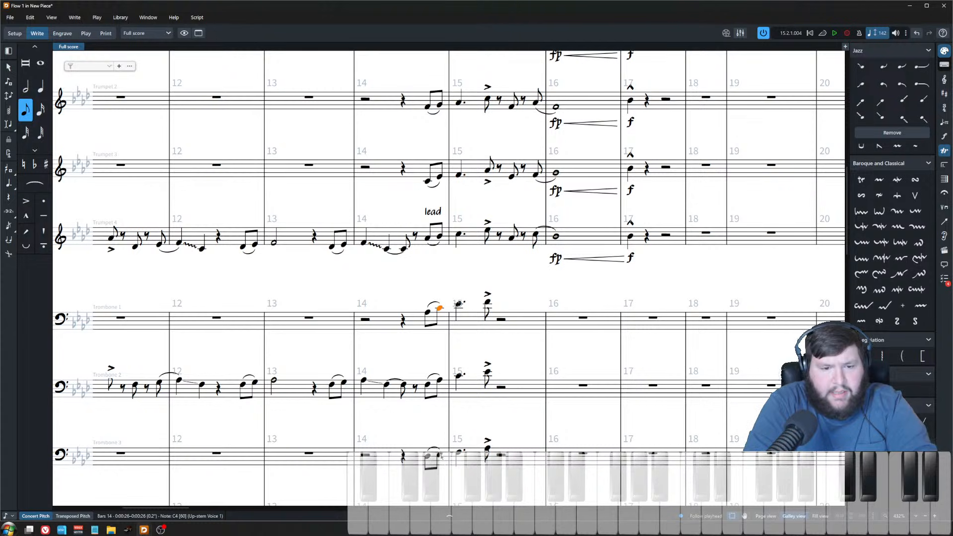
pyautogui.click(439, 383)
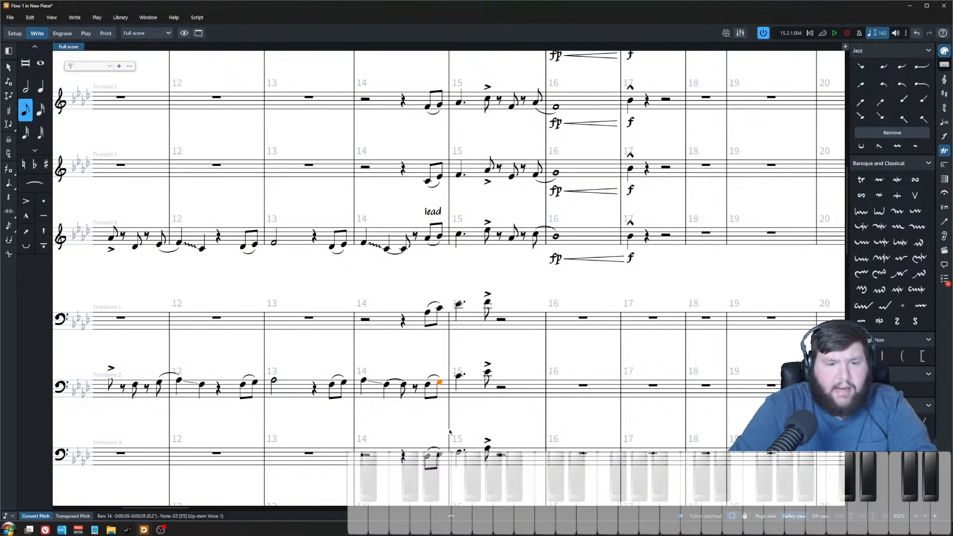
pyautogui.hotkey('alt', 'Up')
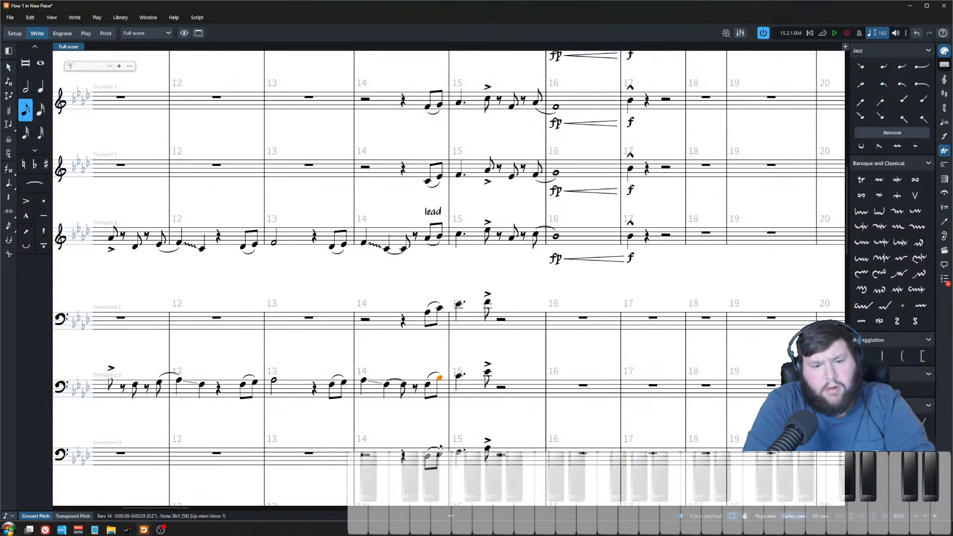
# Step: Play back the harmonized bars 14–17 figure across the brass section
pyautogui.click(439, 454)
pyautogui.scroll(3, 436, 335)
pyautogui.scroll(1, 435, 336)
pyautogui.click(427, 192)
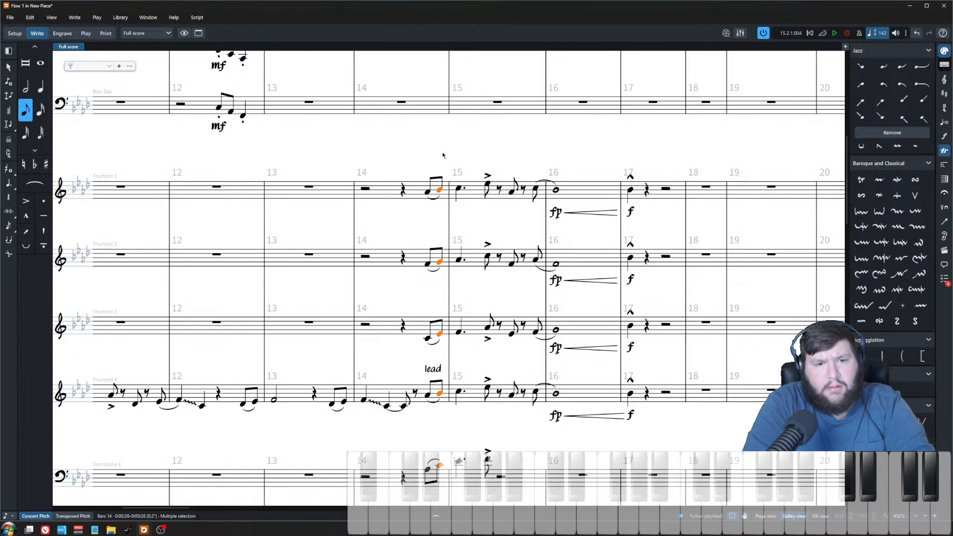
pyautogui.keyDown('ctrl'); pyautogui.scroll(-5, 492, 233); pyautogui.keyUp('ctrl')
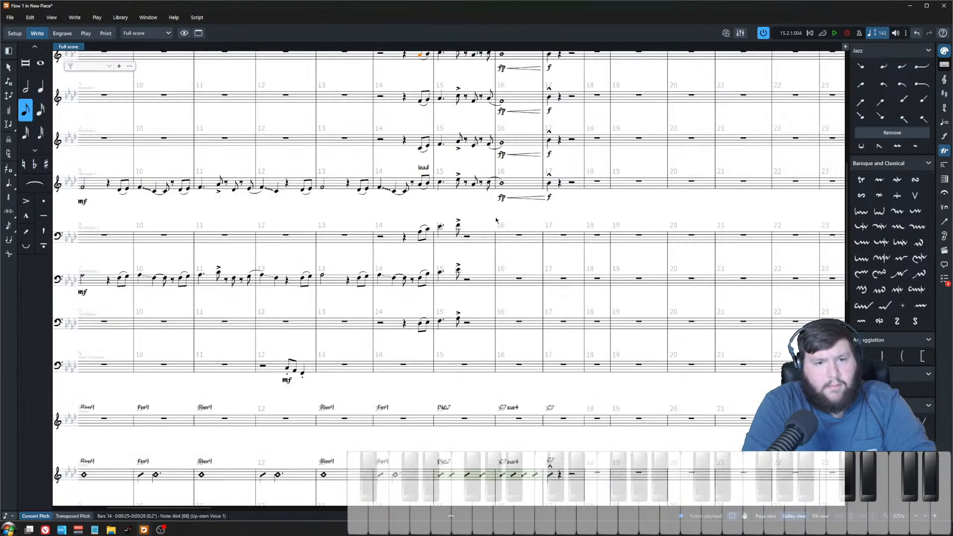
pyautogui.press('p')
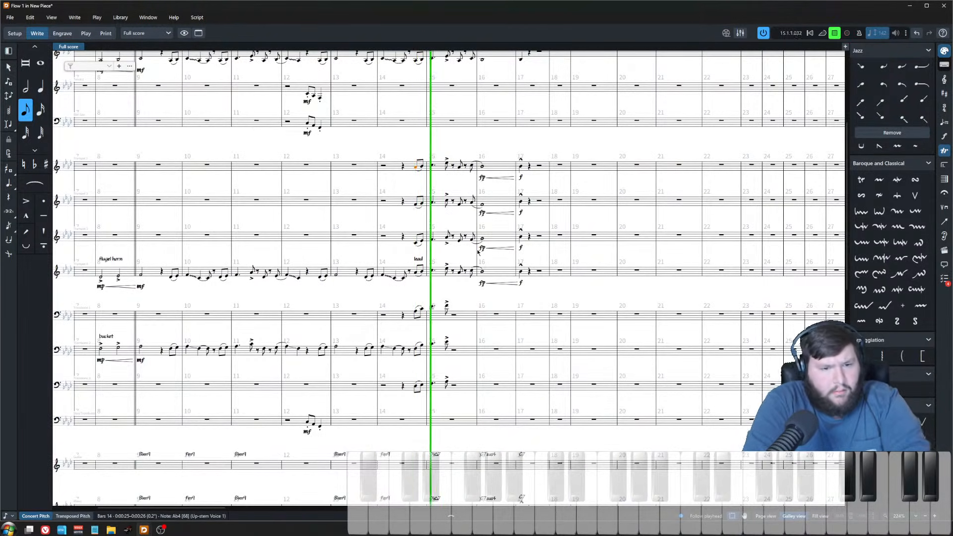
pyautogui.press('space')
pyautogui.keyDown('ctrl'); pyautogui.scroll(3, 477, 288); pyautogui.keyUp('ctrl')
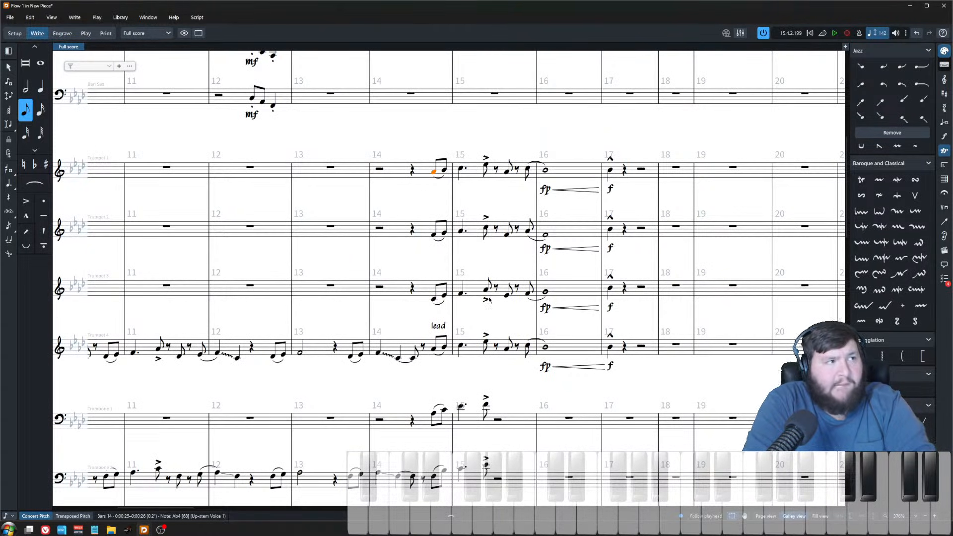
pyautogui.scroll(-3, 489, 299)
# Step: Add the text "bucket" above trombone 1's bar 14 pickup notes
pyautogui.press('Escape')
pyautogui.click(438, 271)
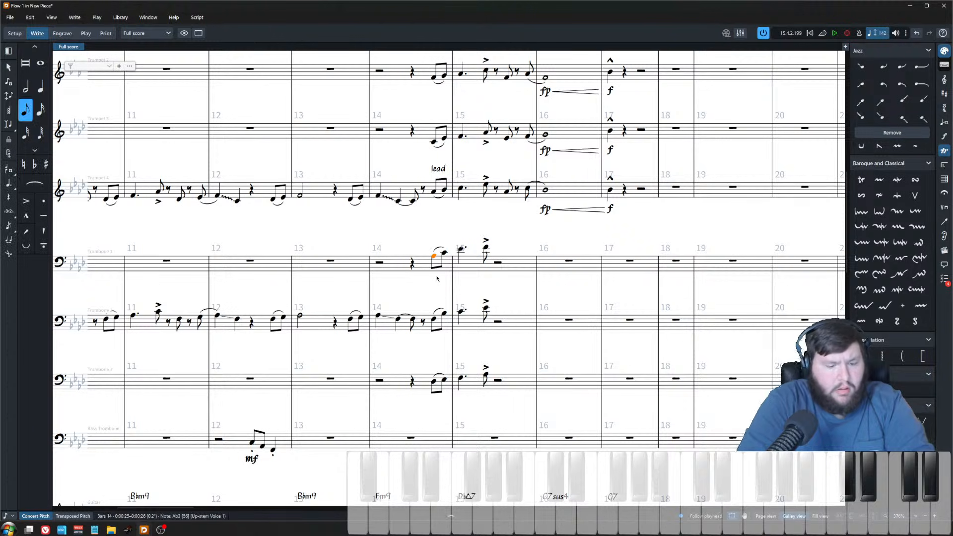
pyautogui.write('bucket')
pyautogui.press('Escape')
# Step: Add the text "bucket" above trombone 2's bar 14 pickup notes
pyautogui.click(434, 319)
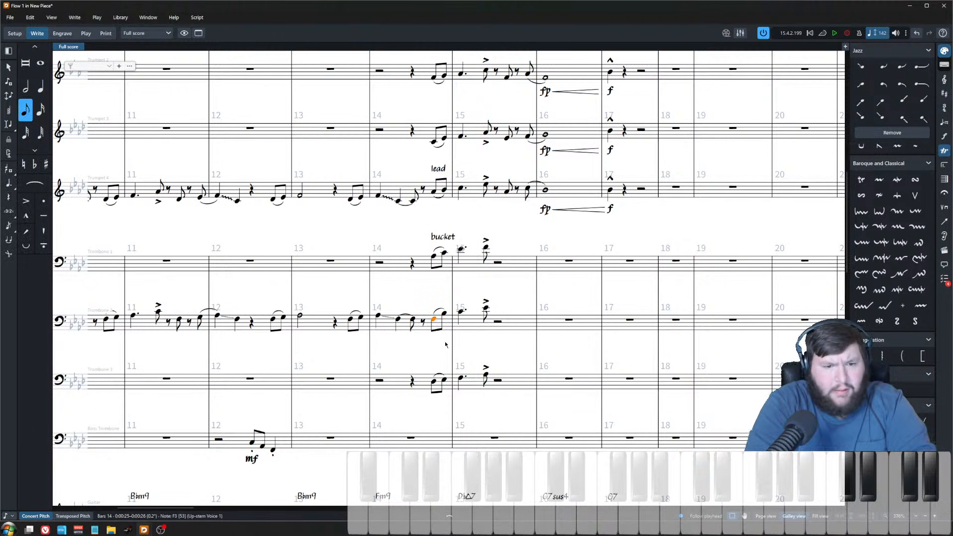
pyautogui.hotkey('shift', 'x')
pyautogui.write('buc,met')
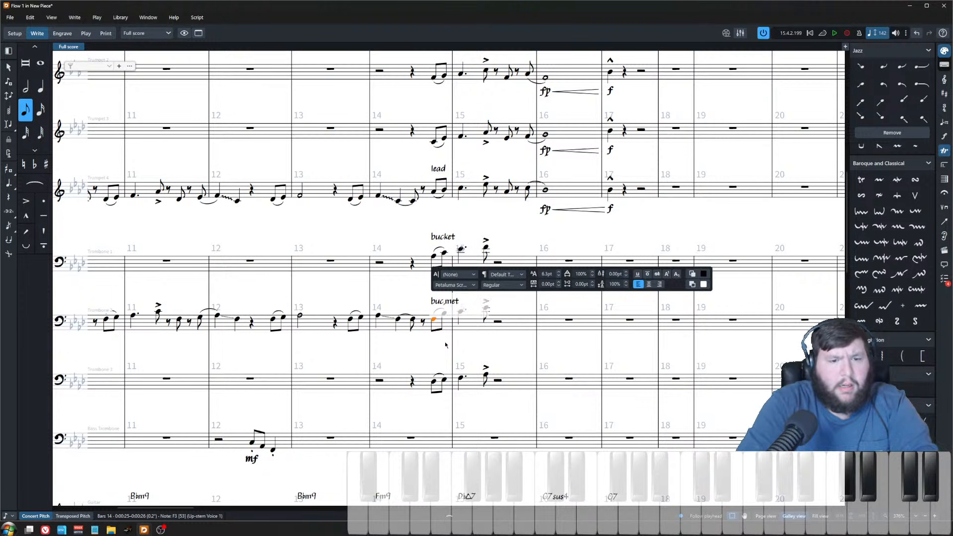
pyautogui.press('BackSpace')
pyautogui.press('BackSpace')
pyautogui.press('BackSpace')
pyautogui.press('BackSpace')
pyautogui.write('ket')
pyautogui.press('Escape')
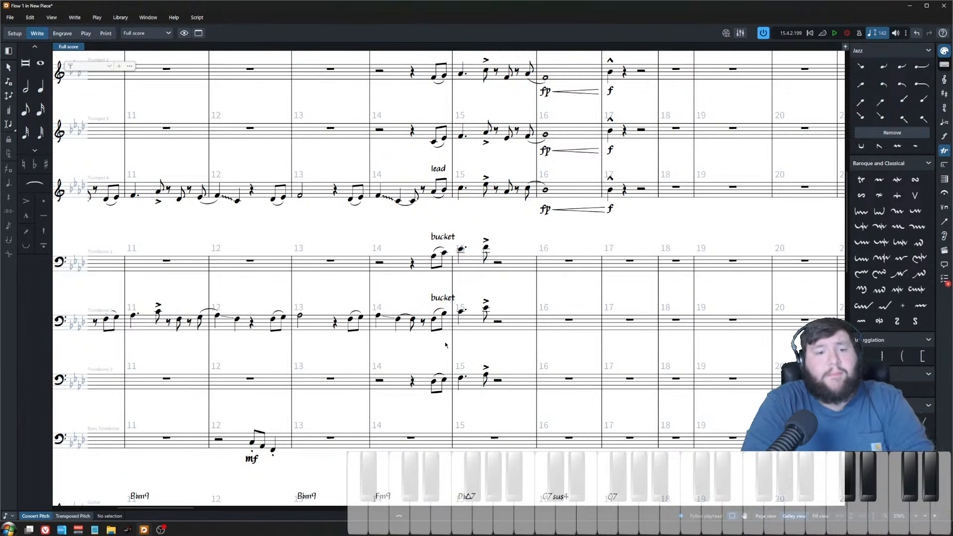
# Step: Paste the "bucket" text above trombone 3's bar 14 pickup notes
pyautogui.click(448, 299)
pyautogui.click(433, 381)
pyautogui.write('bucket')
pyautogui.press('Escape')
# Step: Delete the "bucket" text from trombone 2's bar 14 pickup notes
pyautogui.scroll(-3, 434, 342)
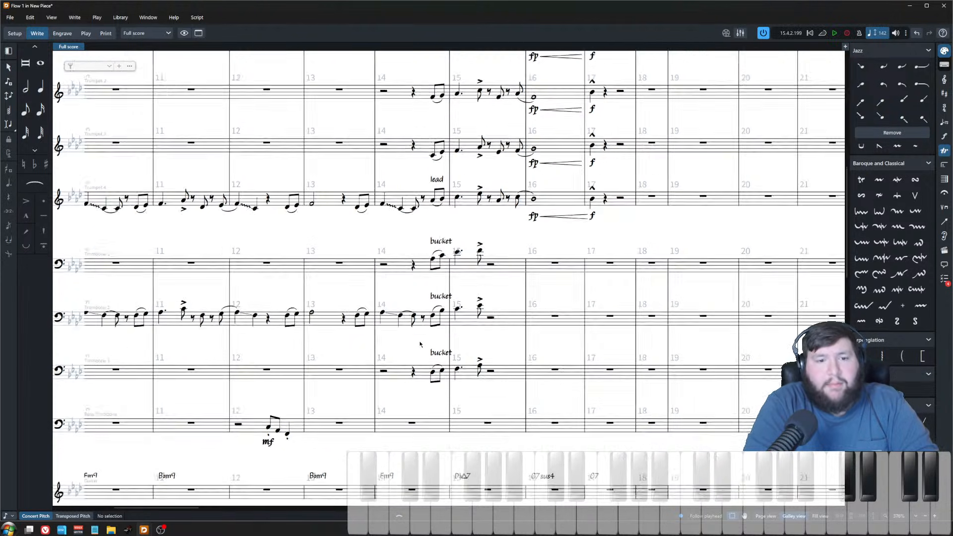
pyautogui.hscroll(-3, 434, 342)
pyautogui.click(524, 296)
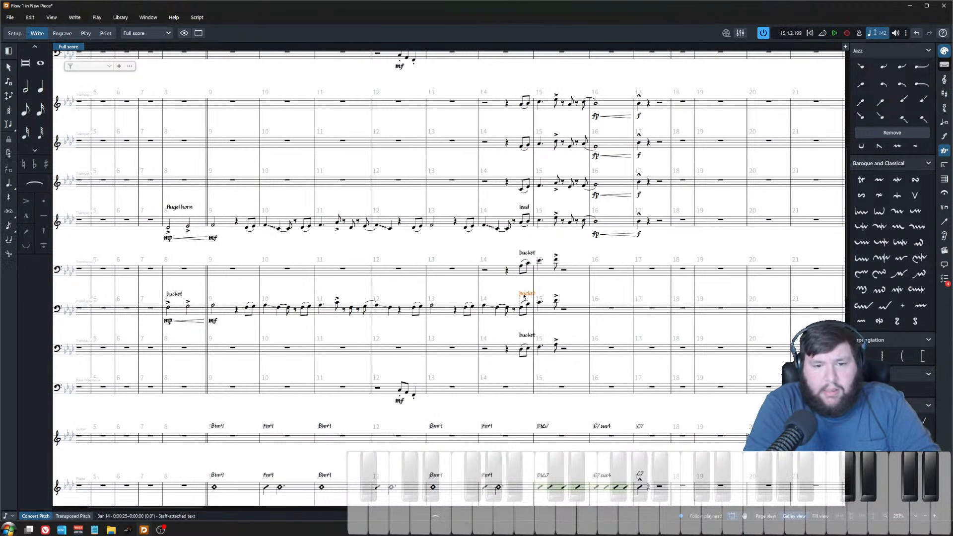
pyautogui.press('Delete')
pyautogui.scroll(3, 580, 342)
pyautogui.hscroll(1, 577, 348)
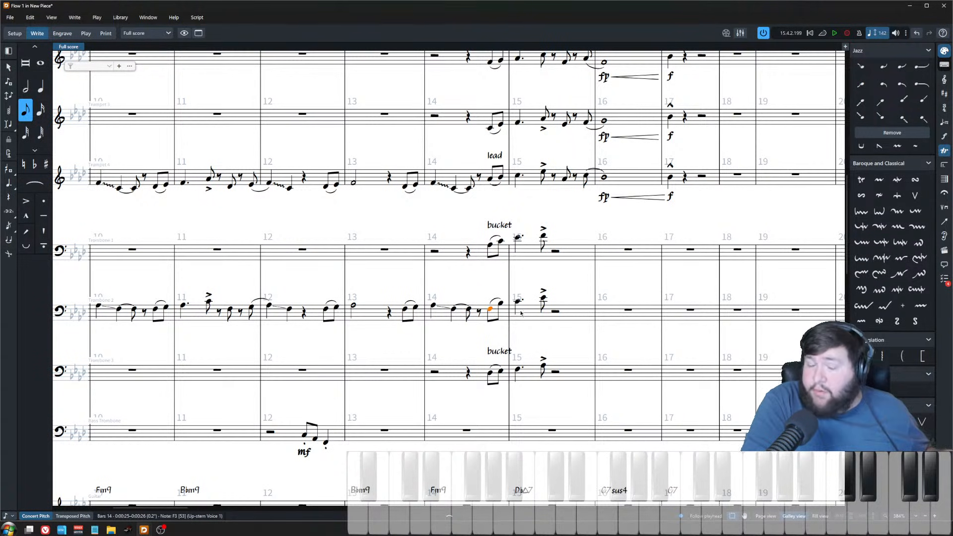
# Step: Paste the "bucket" text above the bar 14 pickup notes of trumpets 1, 2 and 3
pyautogui.press('Escape')
pyautogui.scroll(3, 622, 363)
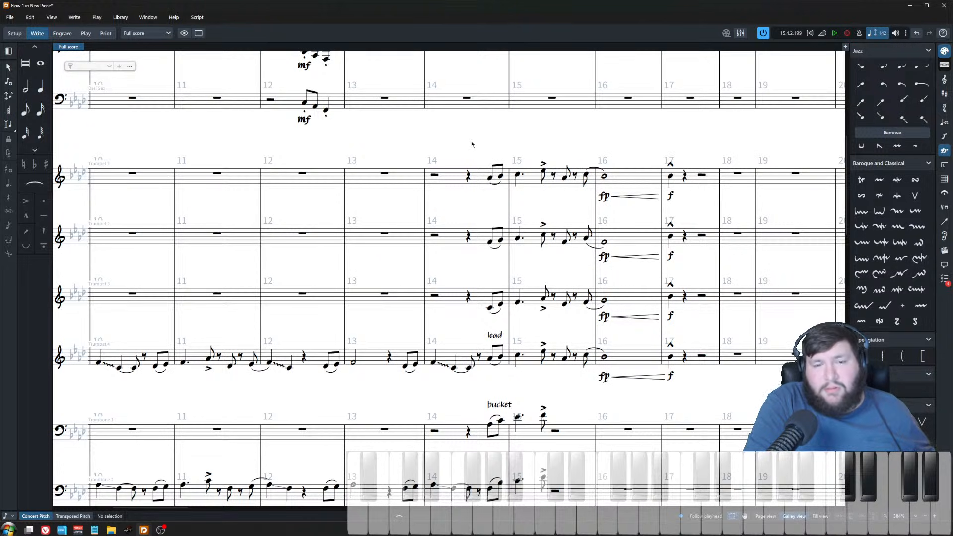
pyautogui.moveTo(475, 142); pyautogui.dragTo(677, 334)
pyautogui.click(676, 334)
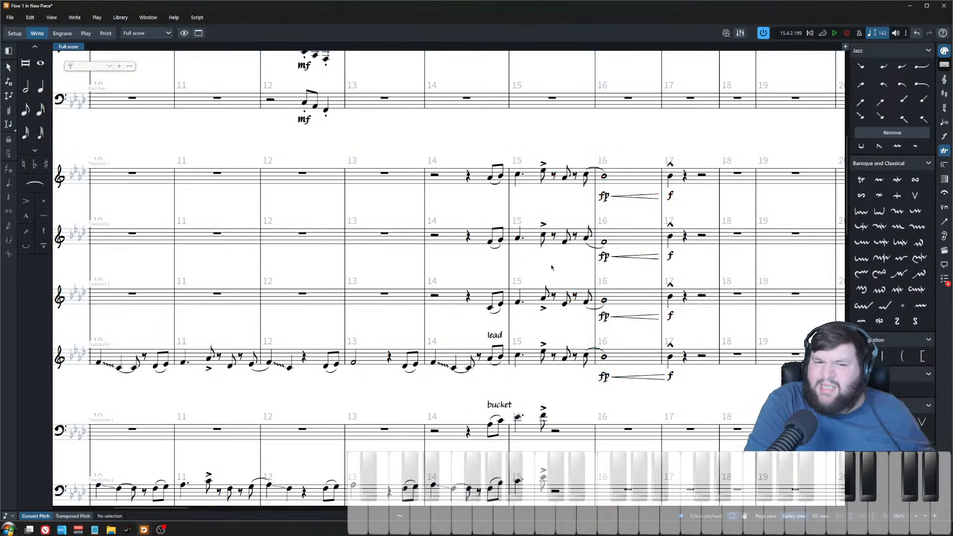
pyautogui.click(498, 405)
pyautogui.click(490, 178)
pyautogui.write('bucket')
pyautogui.click(490, 242)
pyautogui.write('bucket')
pyautogui.click(490, 308)
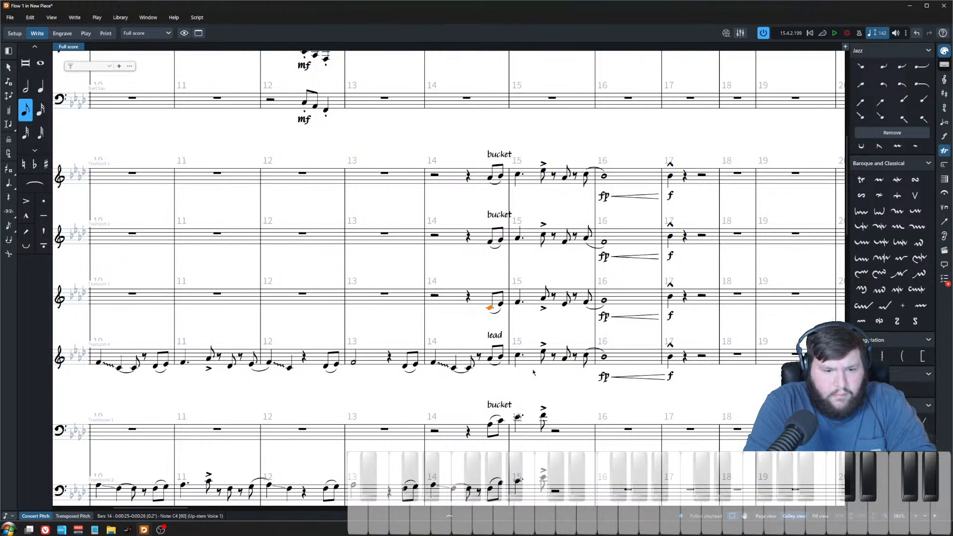
pyautogui.hotkey('ctrl', 'v')
# Step: Zoom out to review the saxophone and brass staves around bars 14–17
pyautogui.hotkey('ctrl', '-')
pyautogui.hotkey('ctrl', '-')
pyautogui.click(398, 447)
pyautogui.click(403, 449)
pyautogui.click(409, 451)
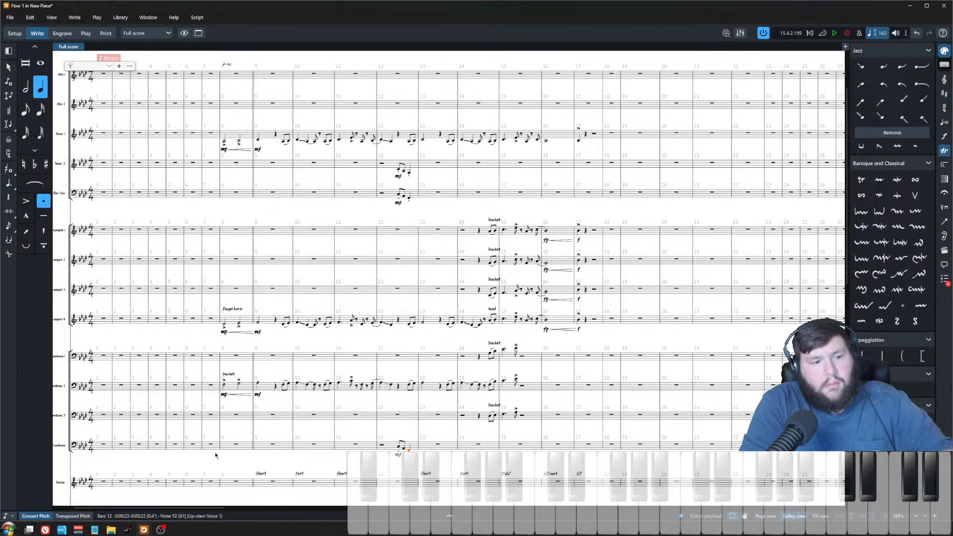
pyautogui.hscroll(-3, 243, 456)
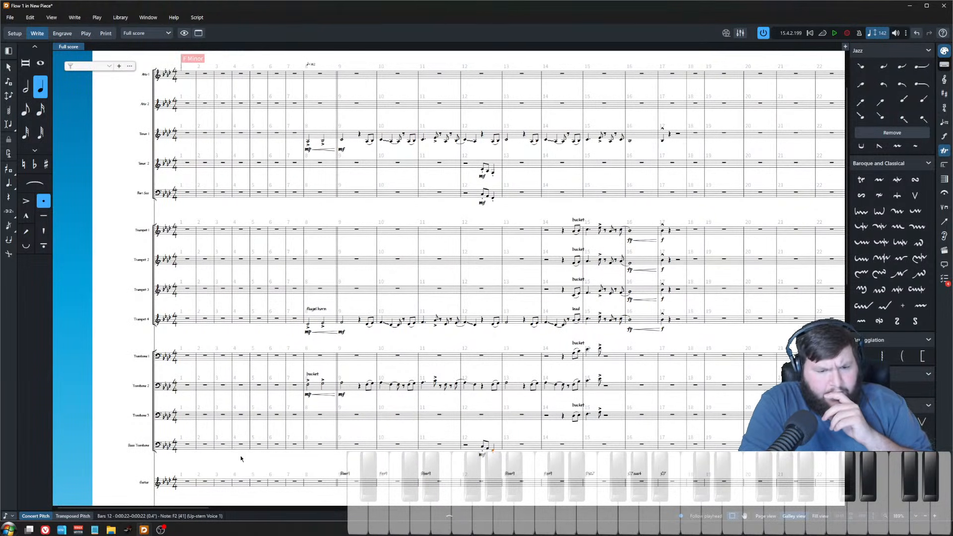
pyautogui.hotkey('ctrl', '=')
pyautogui.hotkey('ctrl', '=')
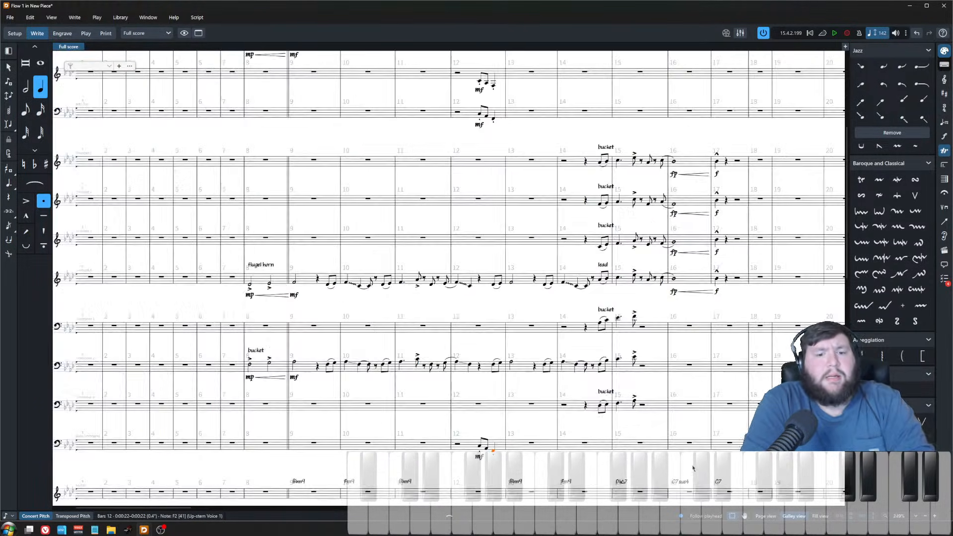
pyautogui.press('Escape')
pyautogui.scroll(1, 496, 277)
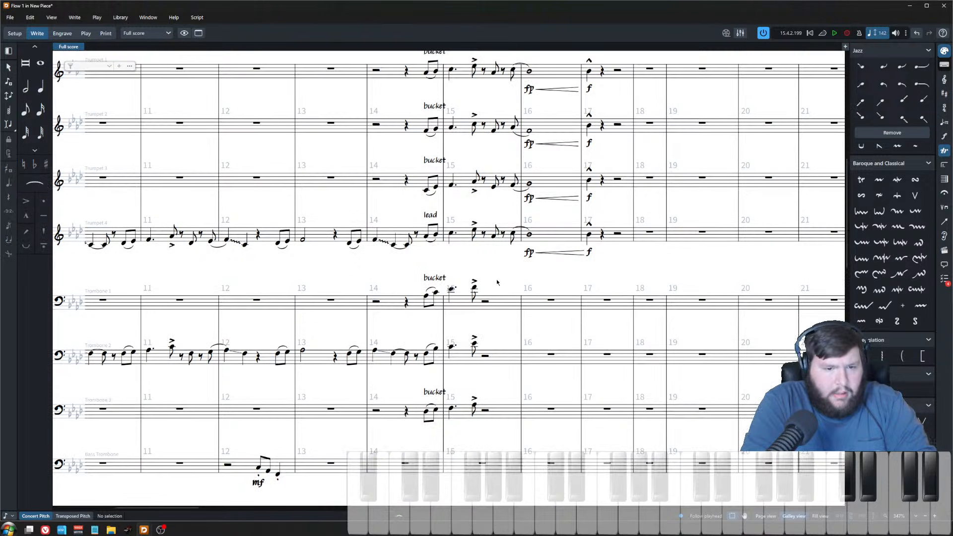
pyautogui.scroll(2, 493, 282)
# Step: Extend bar 15 in trombones 1, 2 and 3 with an eighth-note figure after the accented note
pyautogui.click(500, 306)
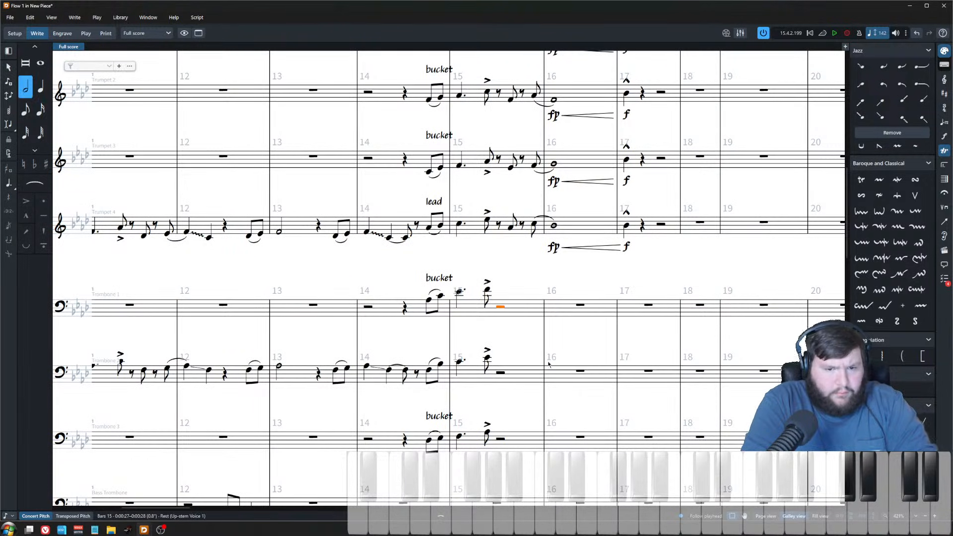
pyautogui.press('Return')
pyautogui.press('6')
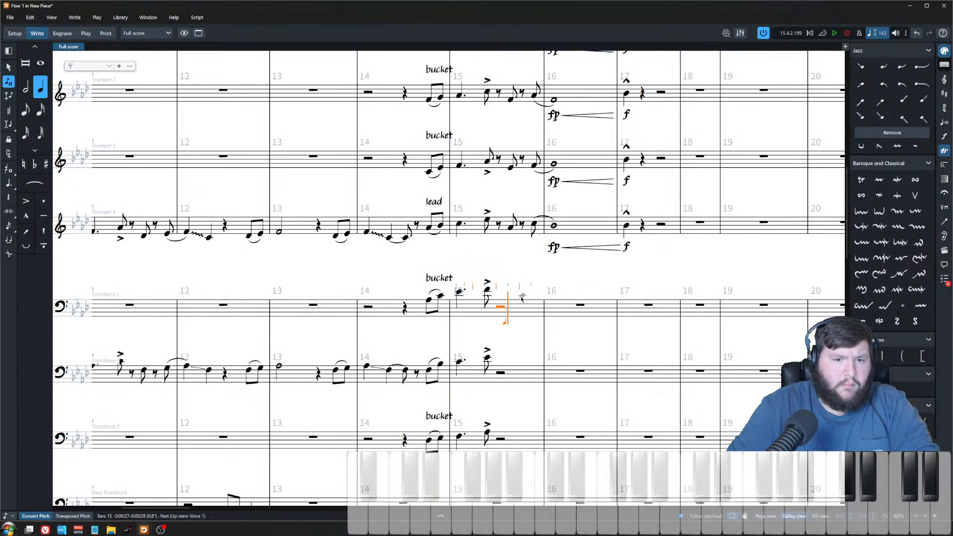
pyautogui.press('5')
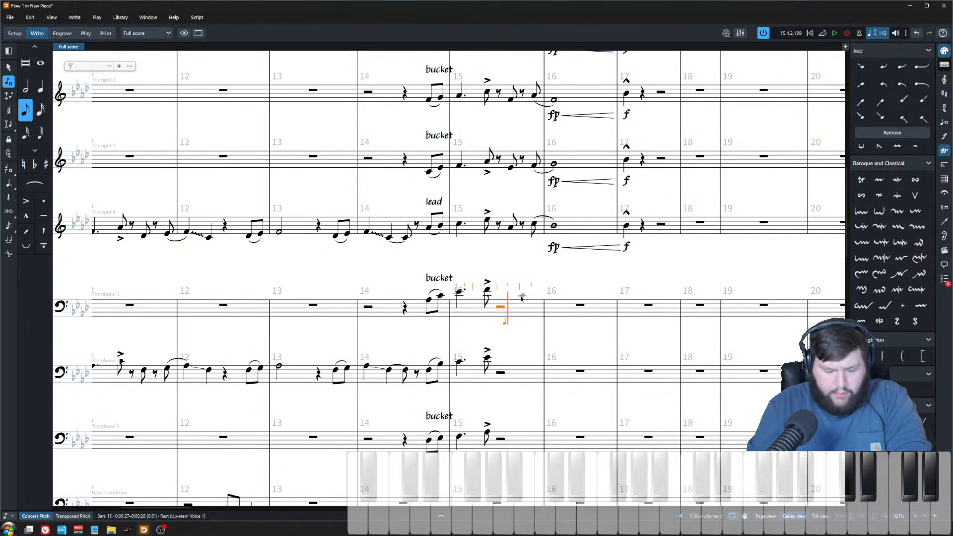
pyautogui.press('Down')
pyautogui.press('Left')
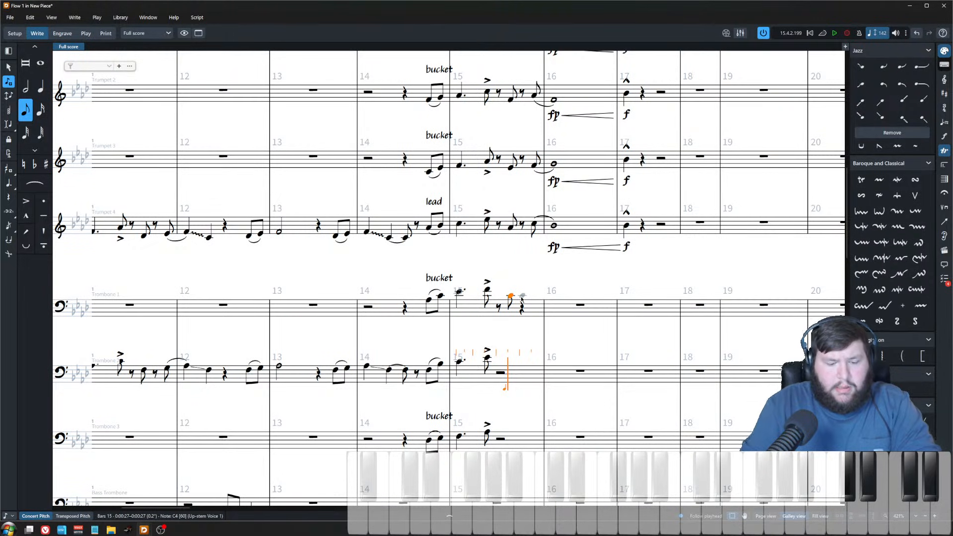
pyautogui.press('Down')
pyautogui.press('Left')
pyautogui.press('Escape')
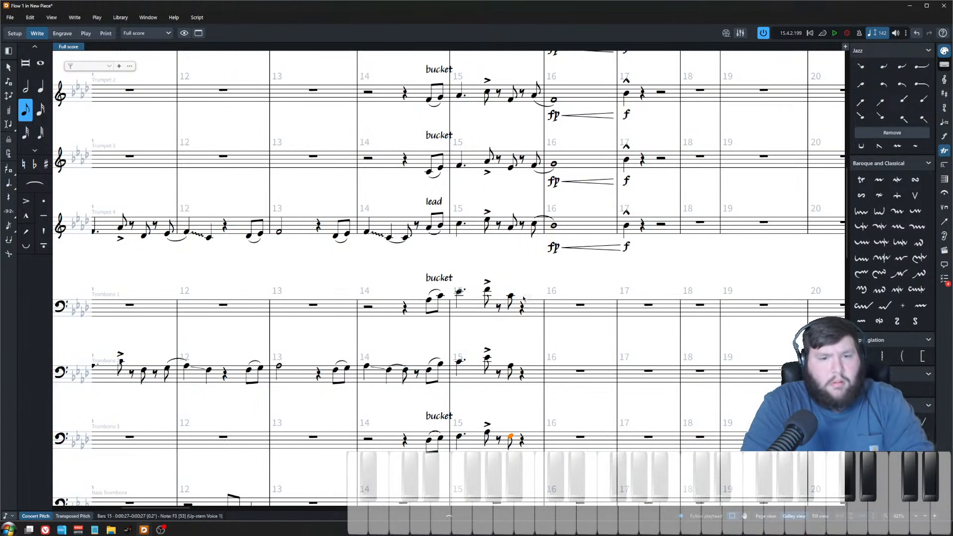
pyautogui.press('Escape')
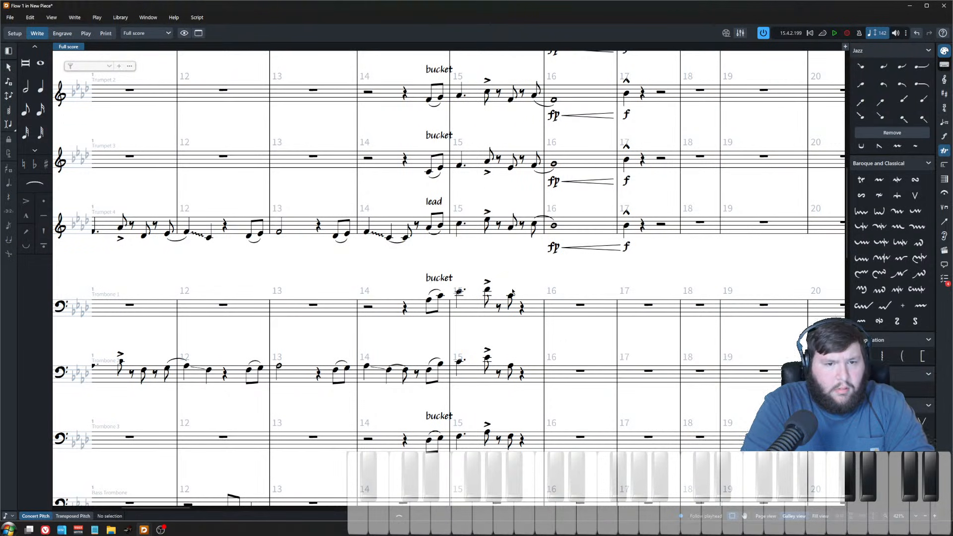
# Step: Add a closing note at the end of bar 15 in trombones 1, 2 and 3
pyautogui.click(460, 229)
pyautogui.scroll(3, 478, 188)
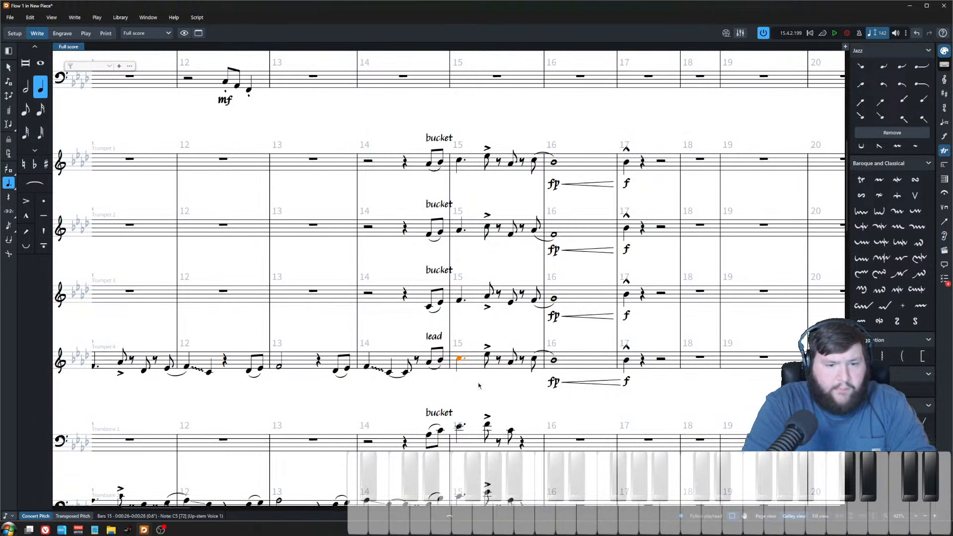
pyautogui.scroll(-2, 479, 384)
pyautogui.click(459, 314)
pyautogui.keyDown('shift'); pyautogui.click(460, 459); pyautogui.keyUp('shift')
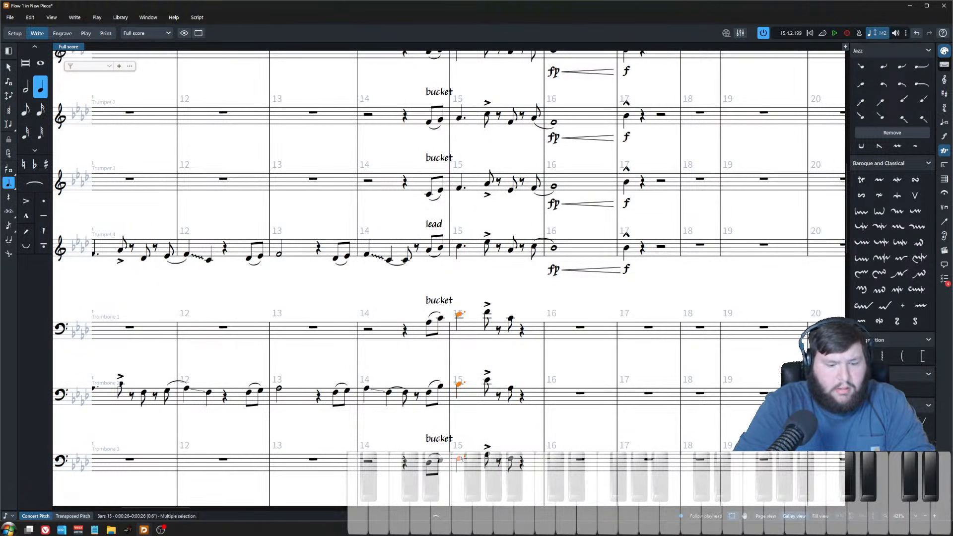
pyautogui.hotkey('shift', 'Right')
pyautogui.hotkey('shift', 'n')
pyautogui.press('Right')
pyautogui.press('Right')
pyautogui.press('Right')
pyautogui.press('Right')
pyautogui.press('Right')
pyautogui.press('Right')
pyautogui.press('Right')
pyautogui.press('Escape')
pyautogui.press('5')
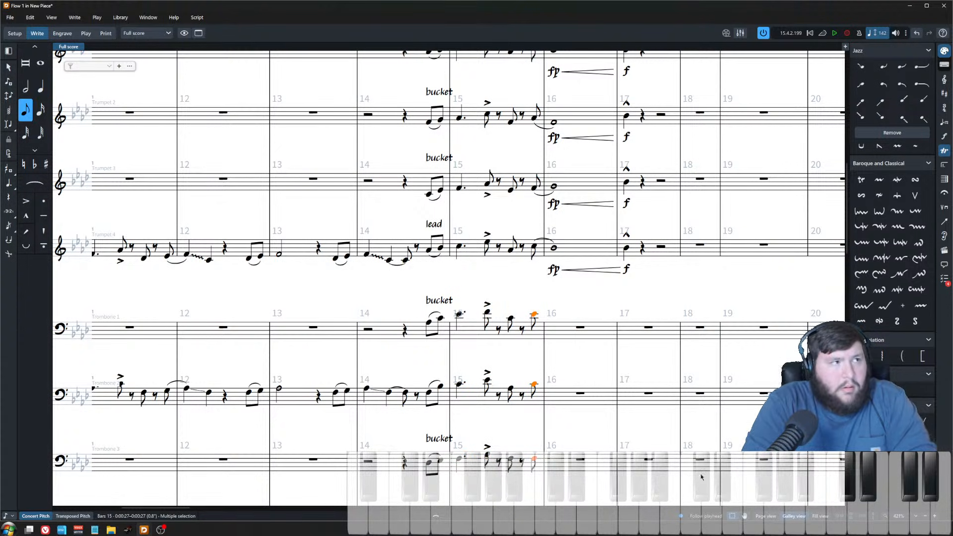
# Step: Enter whole notes in bar 16 for trombones 1, 2 and 3
pyautogui.hotkey('ctrl', '=')
pyautogui.click(549, 267)
pyautogui.press('Right')
pyautogui.hotkey('shift', 'n')
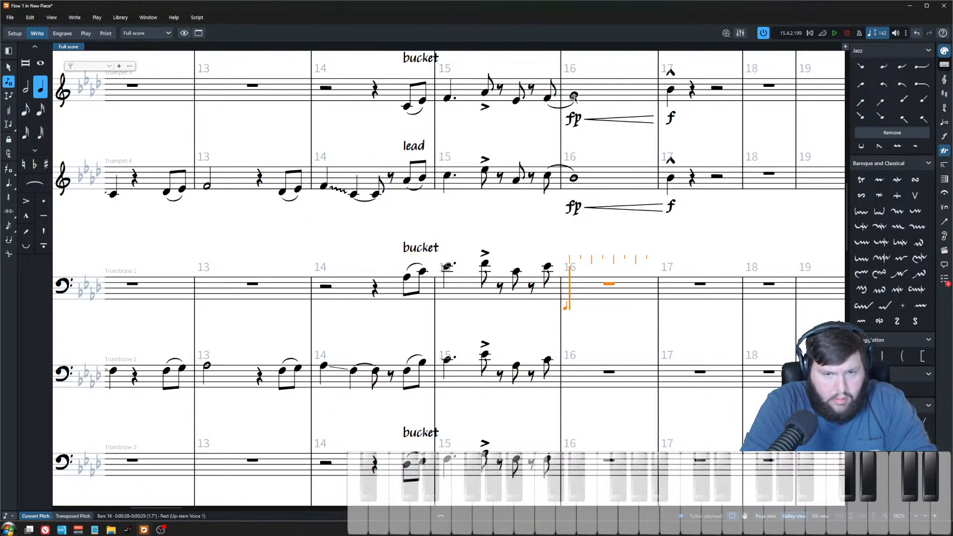
pyautogui.press('c')
pyautogui.press('Escape')
pyautogui.press('8')
pyautogui.doubleClick(605, 378)
pyautogui.press('7')
pyautogui.click(573, 362)
pyautogui.click(570, 457)
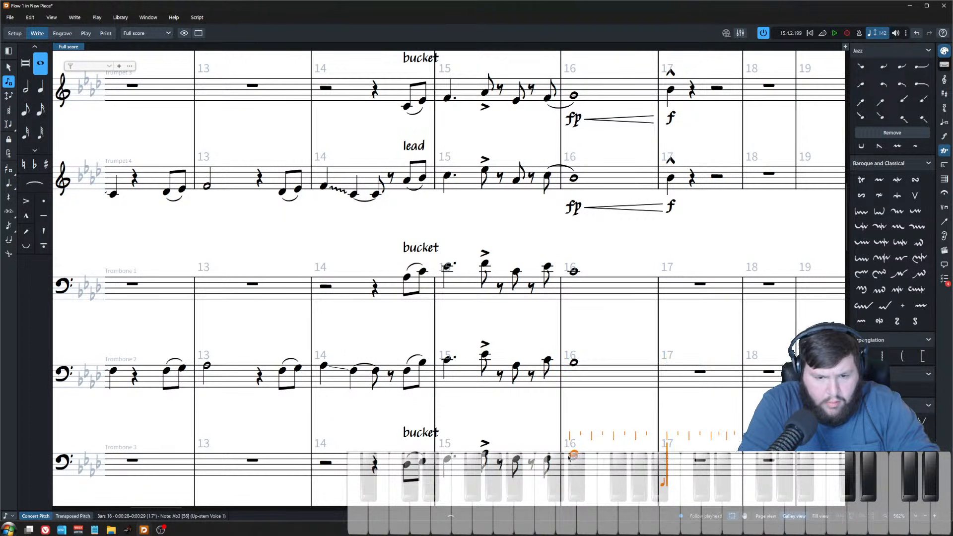
pyautogui.press('Escape')
# Step: Delete the fp, hairpin and f dynamics from trumpets 1–4 in bars 16–17
pyautogui.hotkey('ctrl', '-')
pyautogui.press('x')
pyautogui.click(558, 289)
pyautogui.moveTo(664, 308); pyautogui.dragTo(551, 282)
pyautogui.keyDown('ctrl'); pyautogui.click(559, 231); pyautogui.keyUp('ctrl')
pyautogui.keyDown('ctrl'); pyautogui.click(577, 232); pyautogui.keyUp('ctrl')
pyautogui.keyDown('ctrl'); pyautogui.click(624, 171); pyautogui.keyUp('ctrl')
pyautogui.keyDown('ctrl'); pyautogui.click(593, 173); pyautogui.keyUp('ctrl')
pyautogui.keyDown('ctrl'); pyautogui.click(559, 172); pyautogui.keyUp('ctrl')
pyautogui.keyDown('ctrl'); pyautogui.click(560, 113); pyautogui.keyUp('ctrl')
pyautogui.keyDown('ctrl'); pyautogui.click(592, 113); pyautogui.keyUp('ctrl')
pyautogui.keyDown('ctrl'); pyautogui.click(624, 112); pyautogui.keyUp('ctrl')
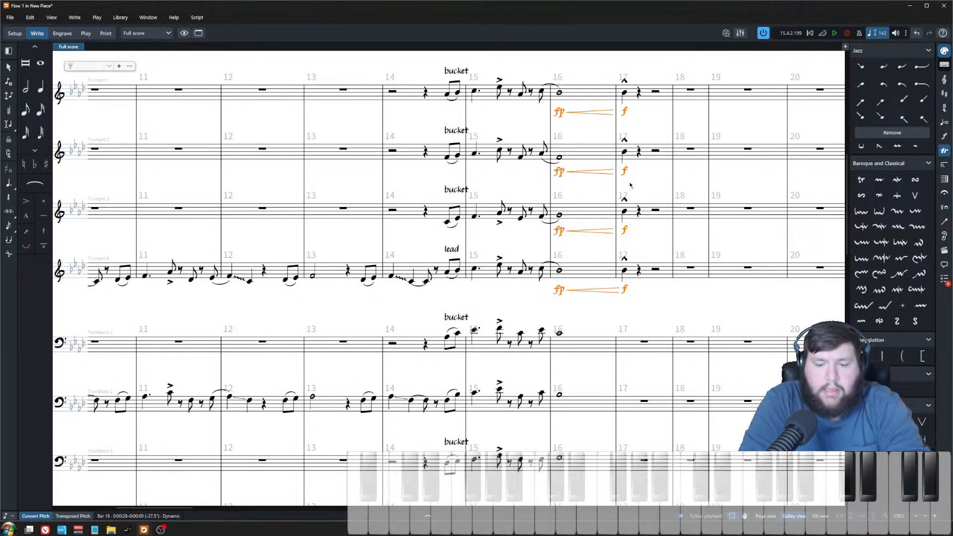
pyautogui.press('Delete')
# Step: Tie the last bar 15 notes of trombones 1, 2 and 3 into bar 16
pyautogui.scroll(-3, 600, 214)
pyautogui.press('x')
pyautogui.click(583, 140)
pyautogui.scroll(5, 617, 295)
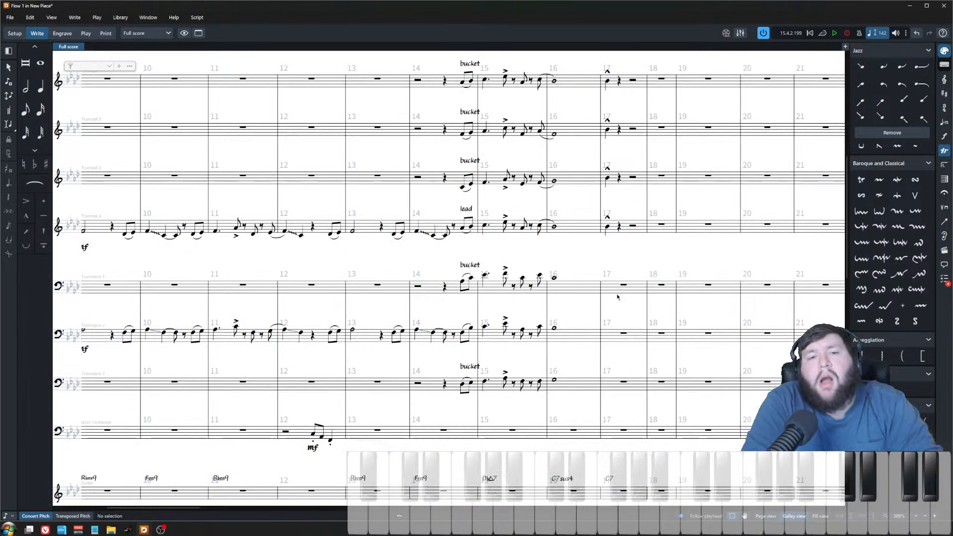
pyautogui.scroll(2, 623, 272)
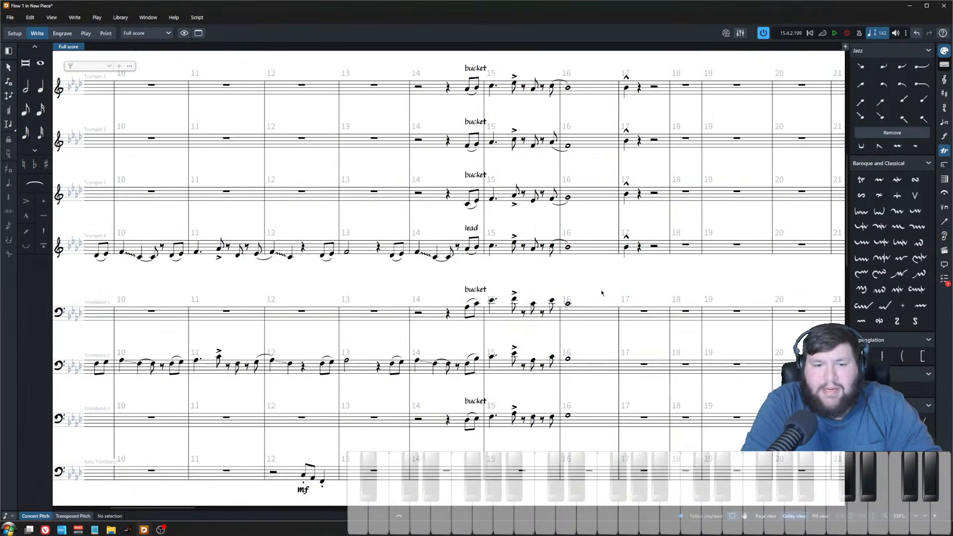
pyautogui.click(552, 301)
pyautogui.keyDown('shift'); pyautogui.click(553, 415); pyautogui.keyUp('shift')
pyautogui.press('t')
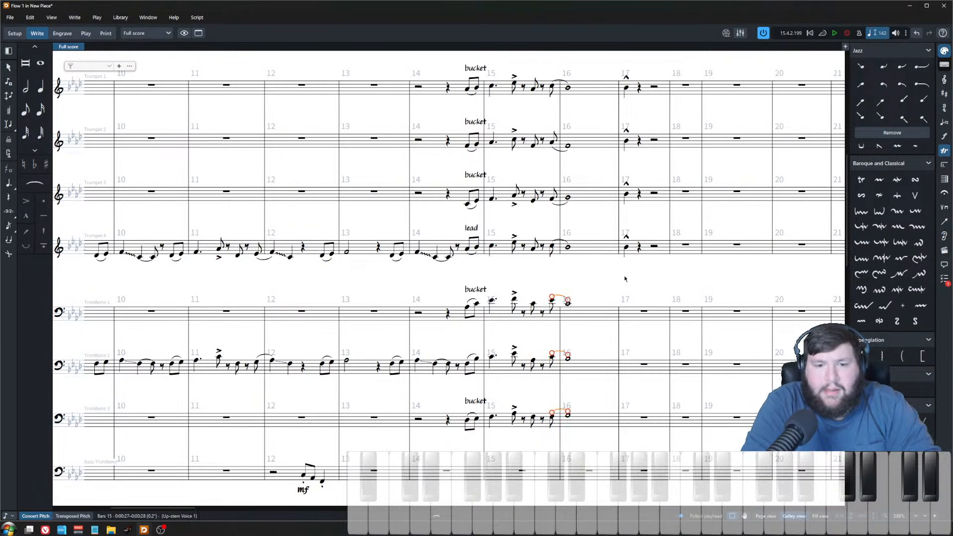
# Step: Enter a G3–B♭3–C4 chord on trombone 1's bar 17 downbeat and explode it across trombones 1 to 3
pyautogui.click(645, 312)
pyautogui.press('Return')
pyautogui.press('6')
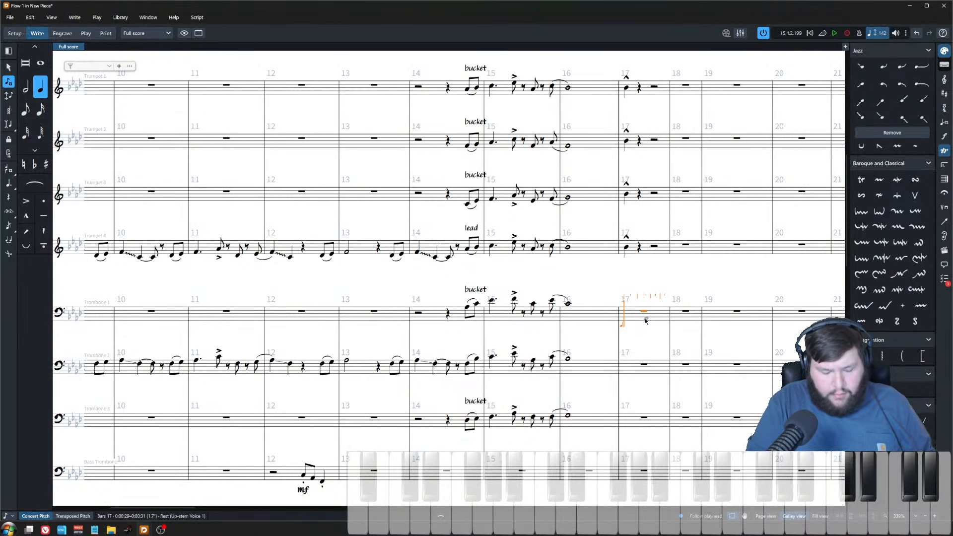
pyautogui.press('Escape')
pyautogui.click(200, 19)
pyautogui.click(213, 99)
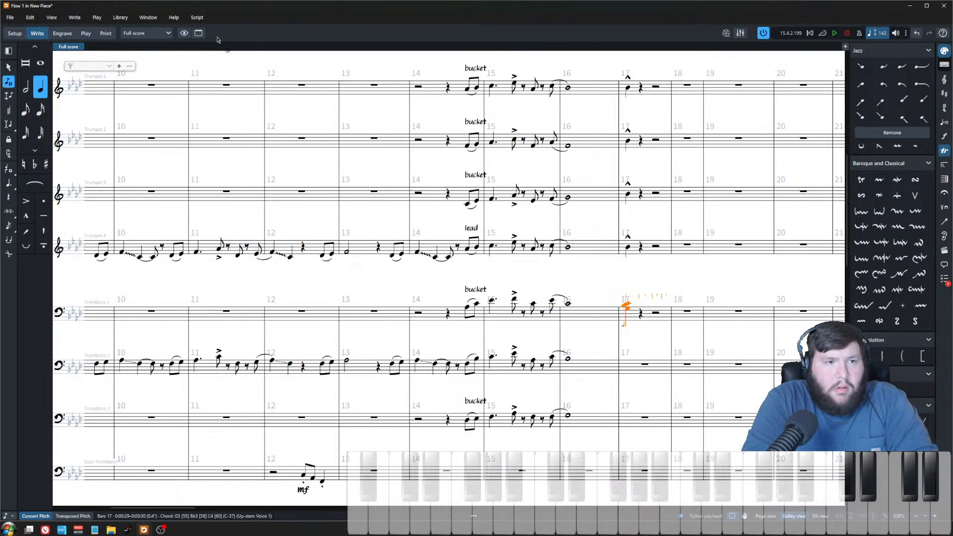
pyautogui.click(578, 270)
pyautogui.press('z')
pyautogui.moveTo(594, 440); pyautogui.dragTo(553, 369)
pyautogui.scroll(4, 557, 334)
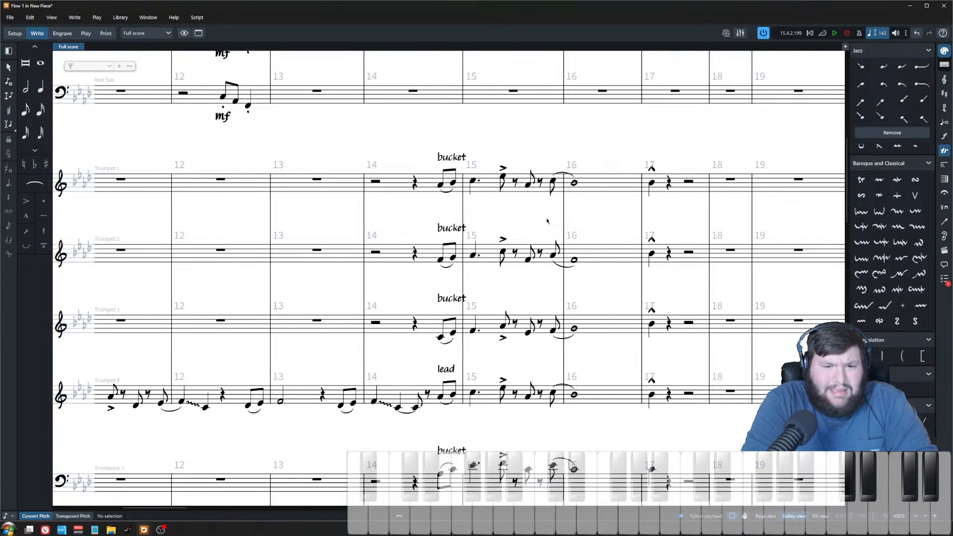
# Step: Inspect the tied notes from bar 15 into bar 16 across the trumpets and trombones
pyautogui.click(553, 183)
pyautogui.scroll(-4, 554, 183)
pyautogui.keyDown('shift'); pyautogui.click(553, 395); pyautogui.keyUp('shift')
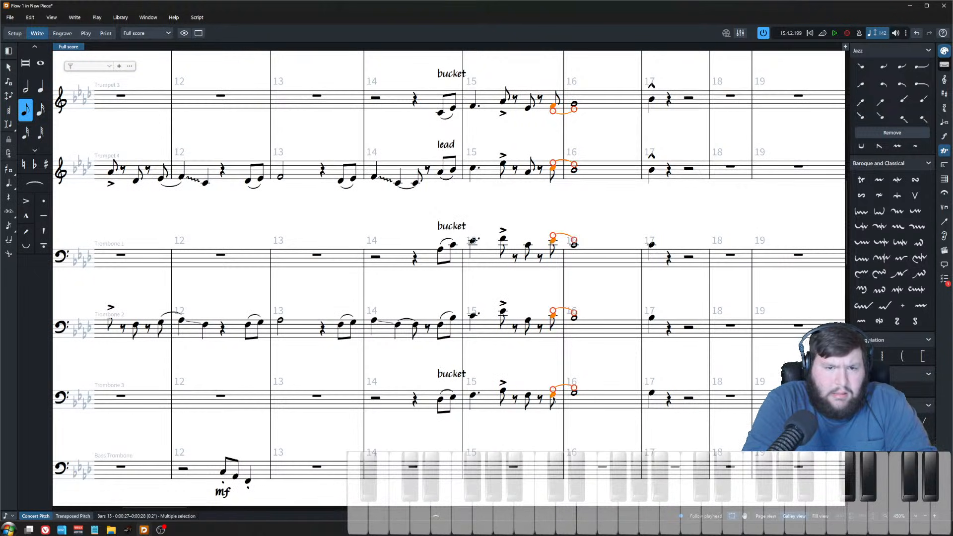
pyautogui.press('Escape')
pyautogui.click(553, 395)
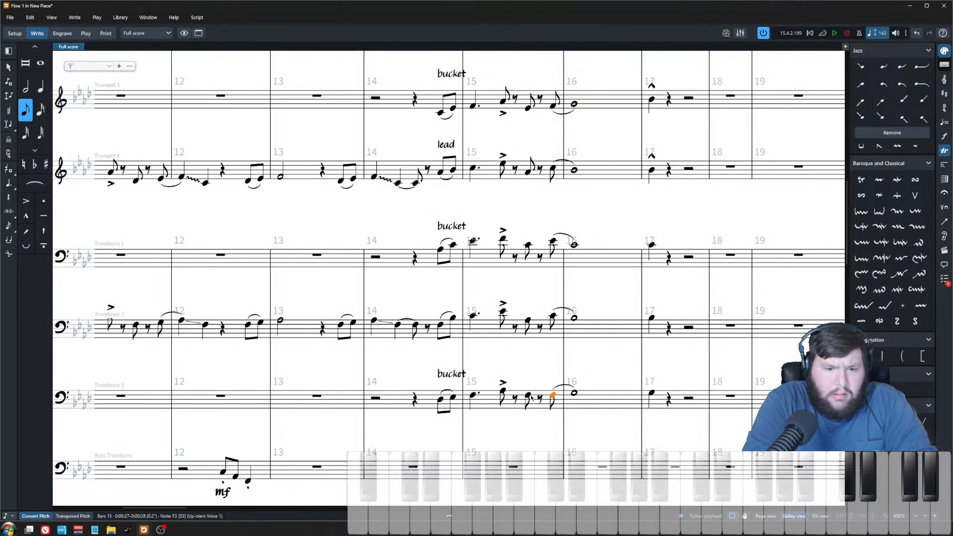
pyautogui.press('Right')
pyautogui.press('o')
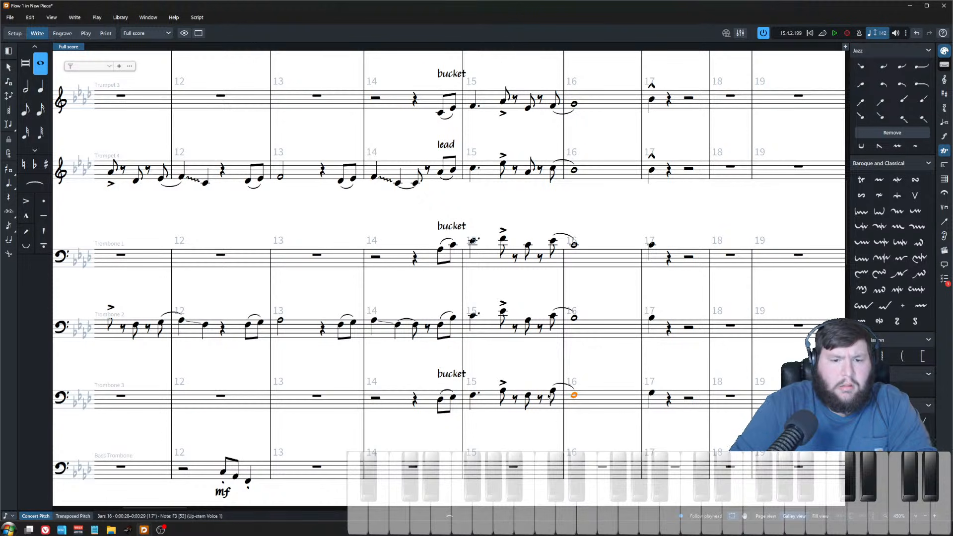
pyautogui.click(651, 396)
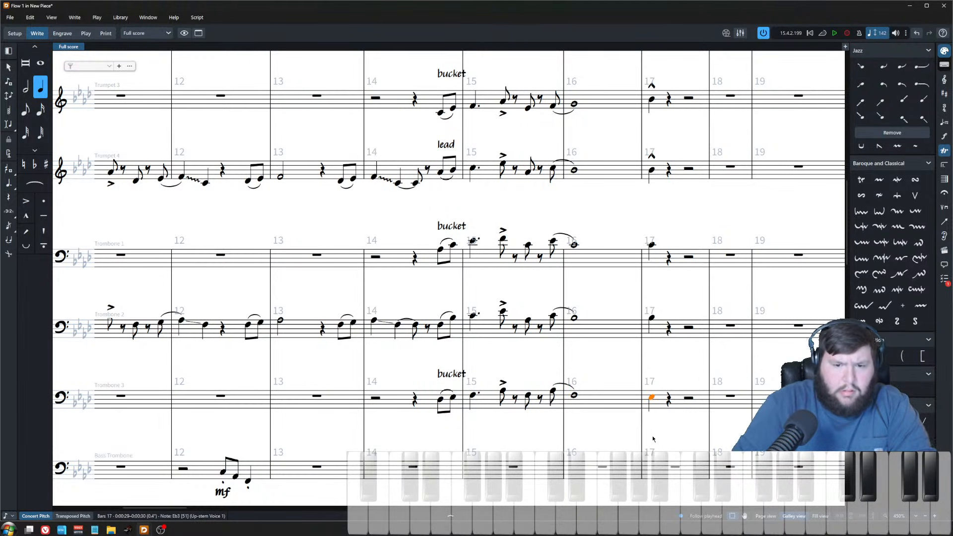
# Step: Enter a C on the bass trombone's bar 17 downbeat and give it a marcato accent
pyautogui.scroll(-5, 597, 399)
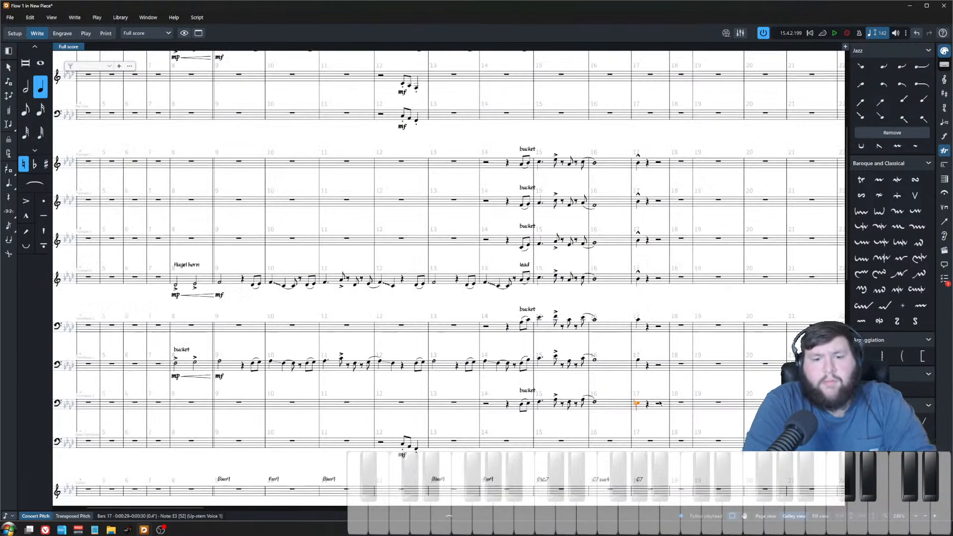
pyautogui.press('Escape')
pyautogui.click(640, 440)
pyautogui.hotkey('shift', 'n')
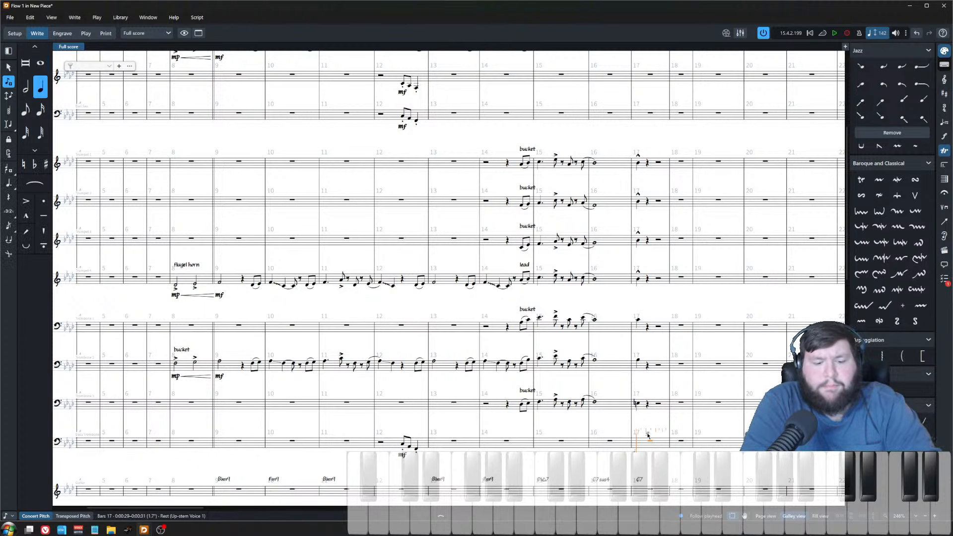
pyautogui.press('c')
pyautogui.press('Escape')
pyautogui.hotkey('shift', '[')
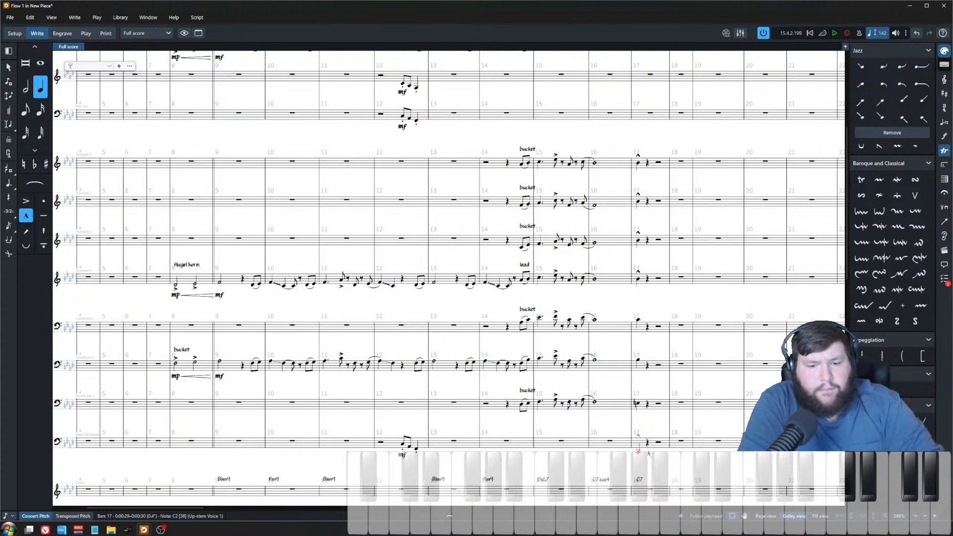
# Step: Inspect the bar 17 notes across the trumpet and trombone staves
pyautogui.scroll(4, 615, 451)
pyautogui.moveTo(619, 435); pyautogui.dragTo(615, 334)
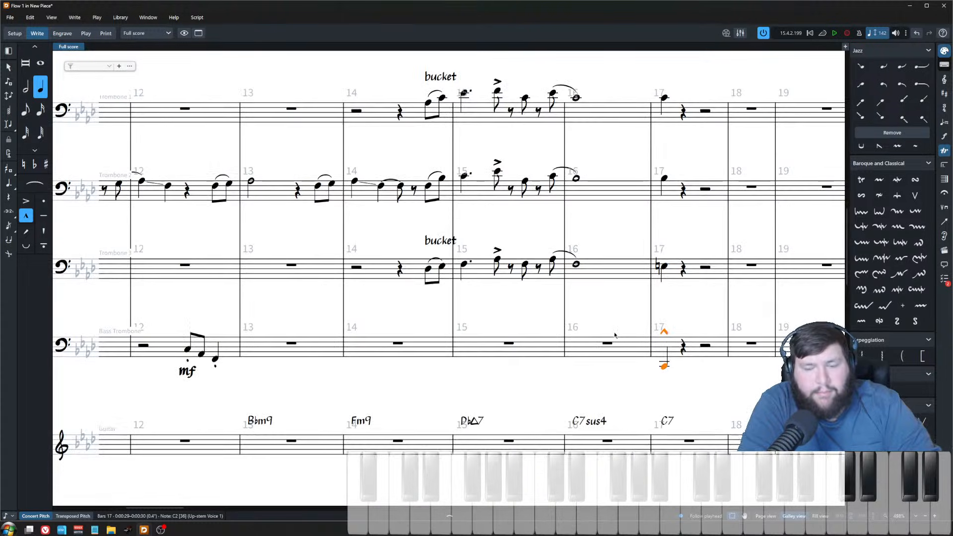
pyautogui.scroll(1, 688, 374)
pyautogui.moveTo(688, 374); pyautogui.dragTo(617, 381)
pyautogui.moveTo(609, 191); pyautogui.dragTo(575, 409)
pyautogui.scroll(-1, 575, 417)
pyautogui.scroll(-2, 574, 421)
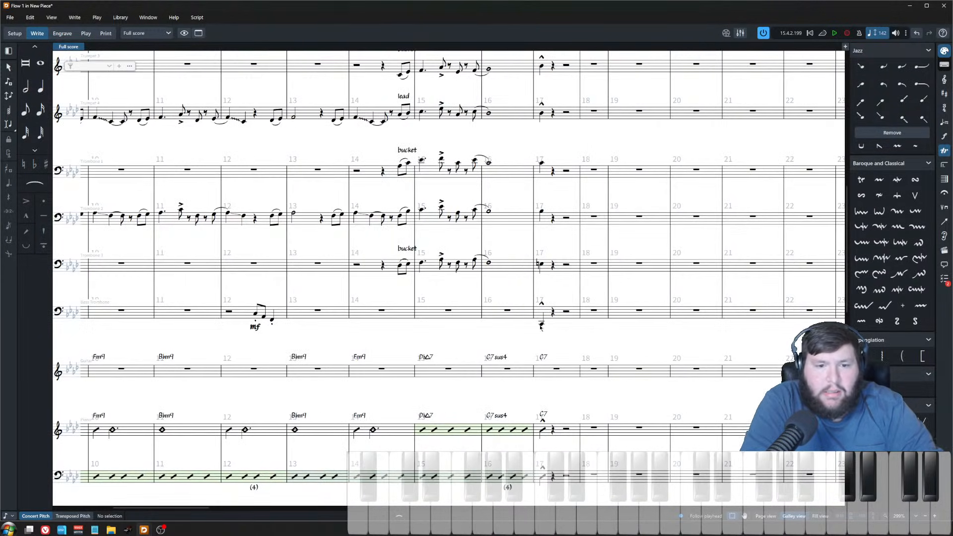
pyautogui.scroll(3, 546, 308)
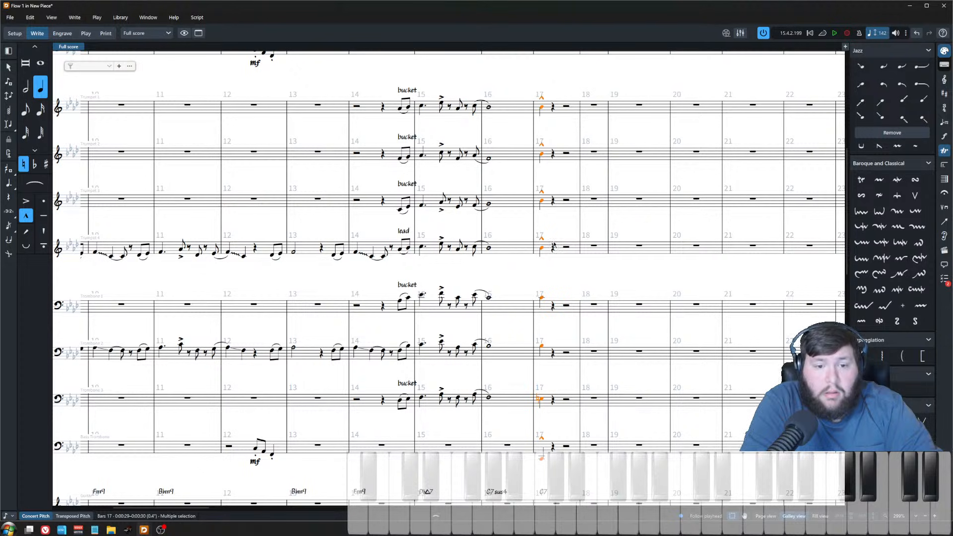
pyautogui.moveTo(549, 282); pyautogui.dragTo(531, 417)
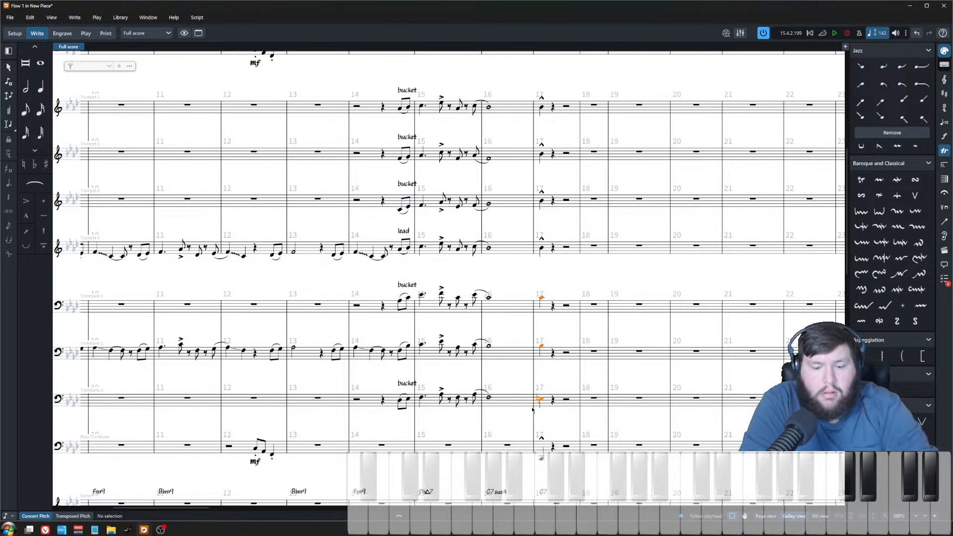
pyautogui.click(567, 292)
pyautogui.scroll(-1, 494, 336)
pyautogui.scroll(2, 494, 336)
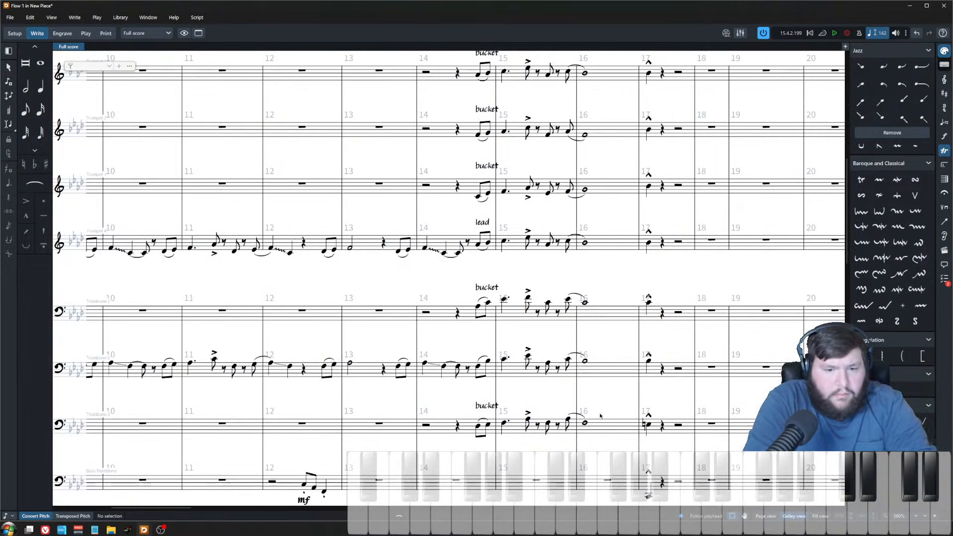
pyautogui.scroll(-2, 606, 394)
pyautogui.scroll(8, 451, 308)
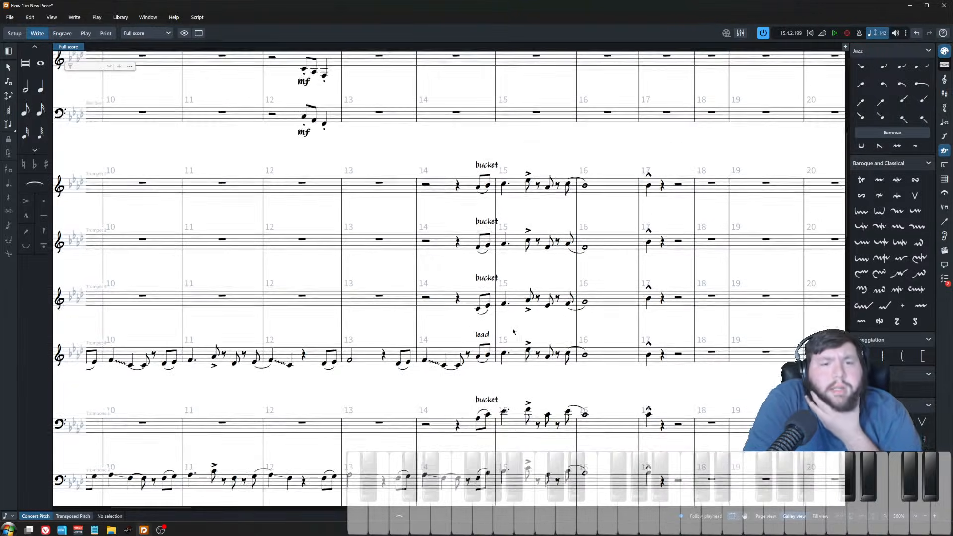
pyautogui.scroll(-10, 517, 324)
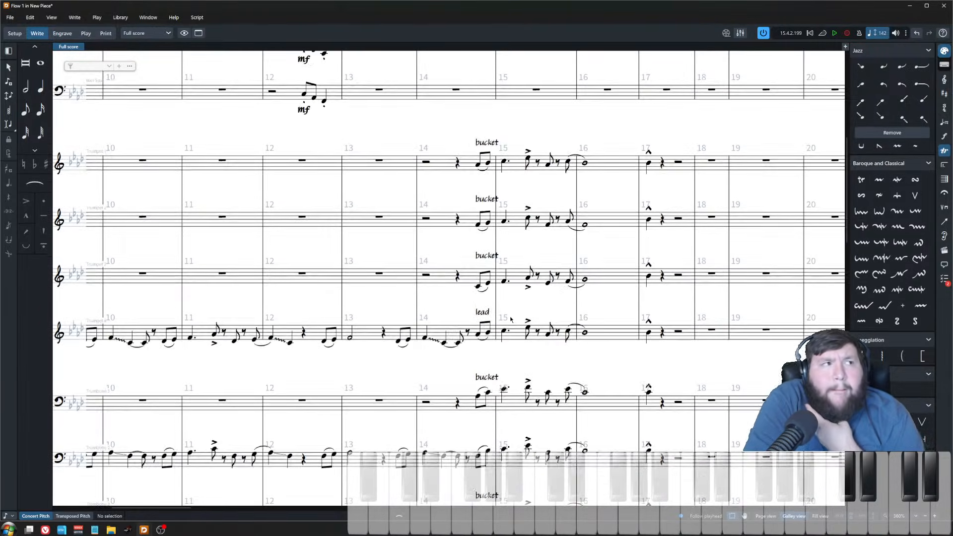
pyautogui.scroll(-2, 507, 325)
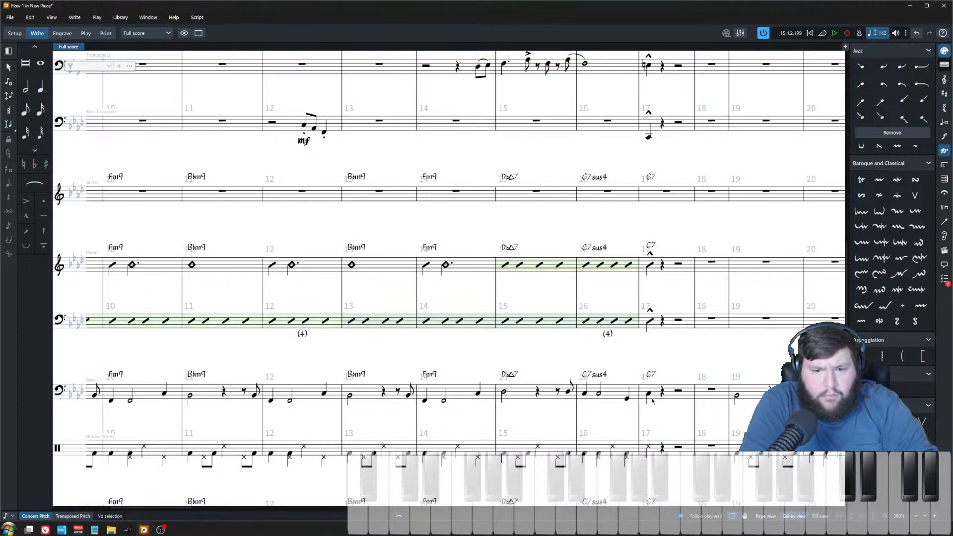
# Step: Try pasting the bass part's line from bar 14 into the bass trombone part
pyautogui.click(629, 400)
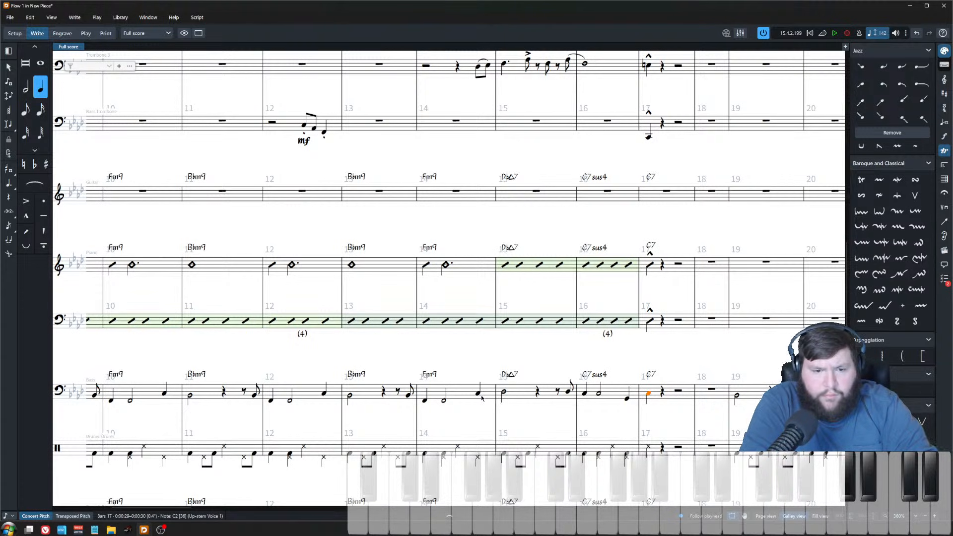
pyautogui.keyDown('shift'); pyautogui.click(488, 404); pyautogui.keyUp('shift')
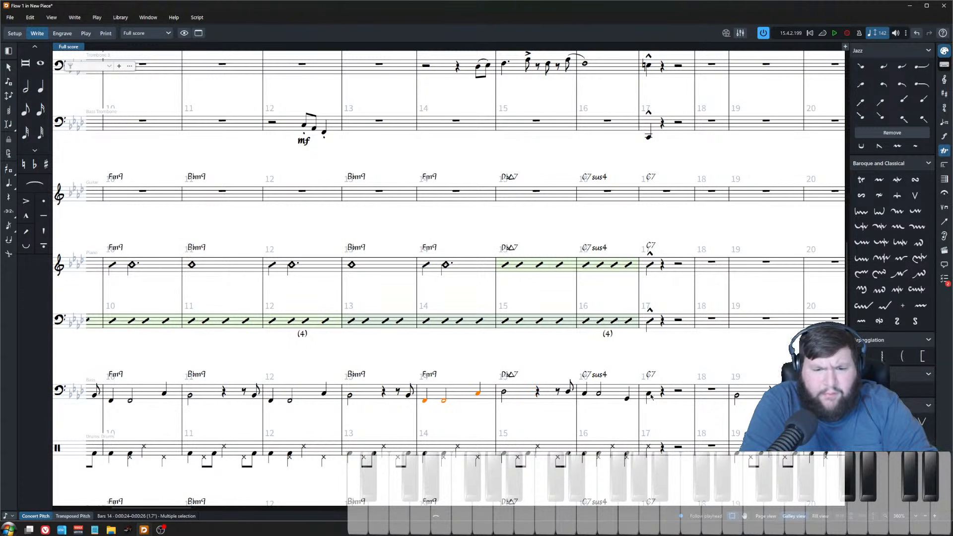
pyautogui.keyDown('shift'); pyautogui.click(478, 394); pyautogui.keyUp('shift')
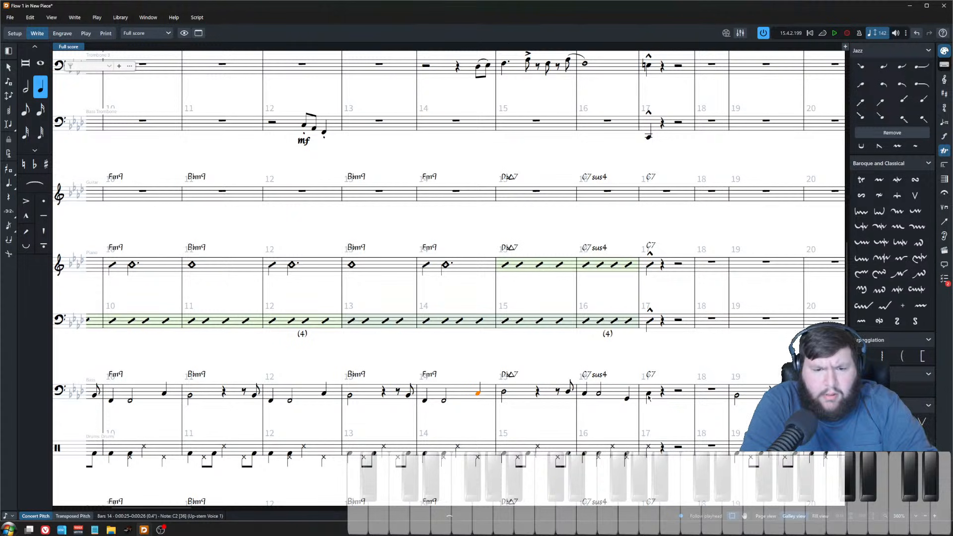
pyautogui.click(462, 127)
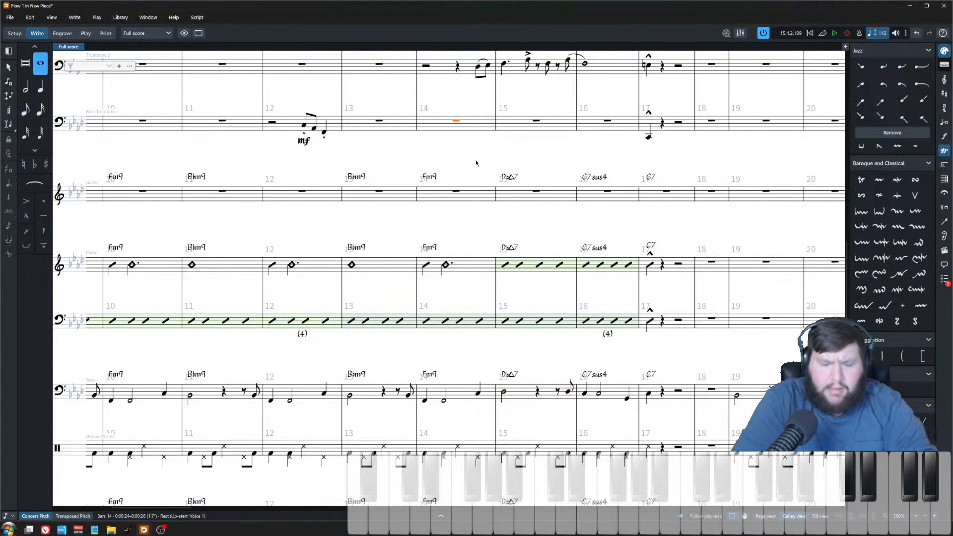
pyautogui.hotkey('shift', 'n')
pyautogui.press('Right')
pyautogui.press('Right')
pyautogui.press('Right')
pyautogui.press('Right')
pyautogui.press('Right')
pyautogui.press('Right')
pyautogui.hotkey('ctrl', 'v')
pyautogui.press('Escape')
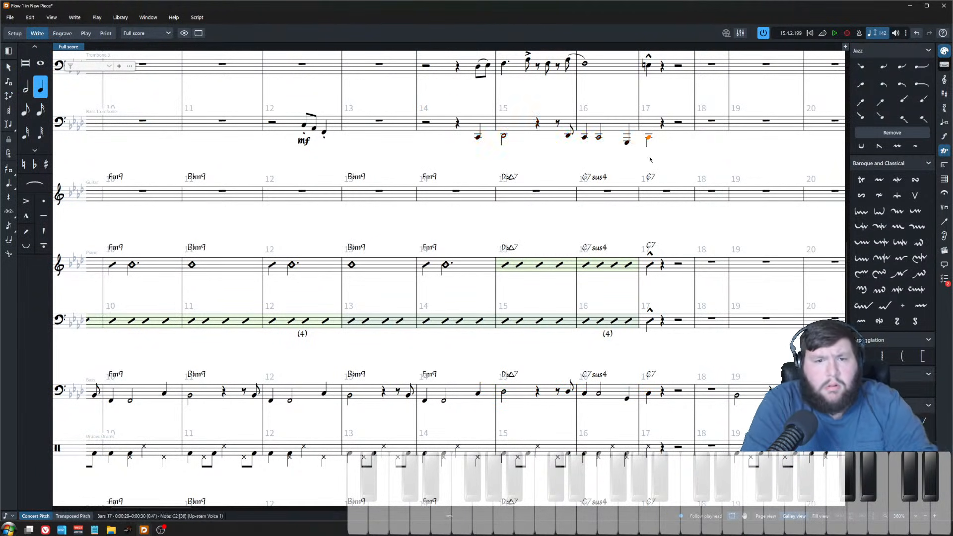
pyautogui.keyDown('shift'); pyautogui.click(478, 139); pyautogui.keyUp('shift')
pyautogui.hotkey('ctrl', 'z')
pyautogui.hotkey('ctrl', 'z')
pyautogui.hotkey('ctrl', 'z')
pyautogui.hotkey('ctrl', 'z')
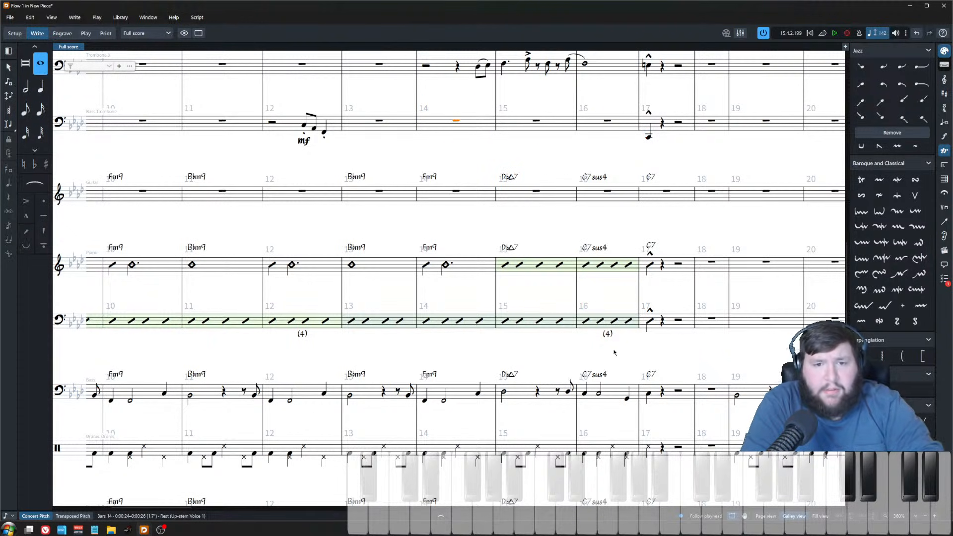
# Step: Copy the bass part's line from the end of bar 14 through bar 17 and paste it into the bass trombone
pyautogui.click(477, 394)
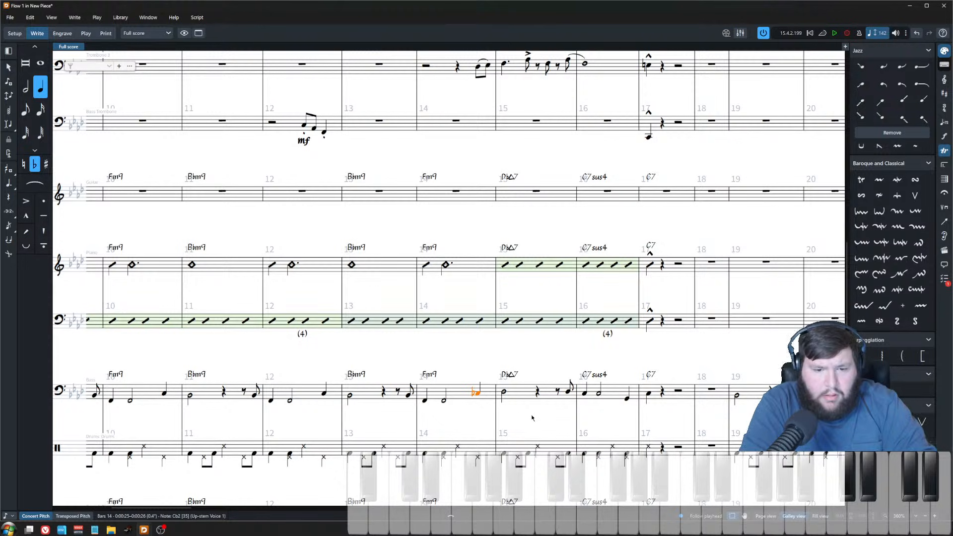
pyautogui.keyDown('shift'); pyautogui.click(625, 399); pyautogui.keyUp('shift')
pyautogui.click(455, 121)
pyautogui.press('Return')
pyautogui.press('Right')
pyautogui.press('Right')
pyautogui.press('Right')
pyautogui.press('Right')
pyautogui.press('Right')
pyautogui.press('Right')
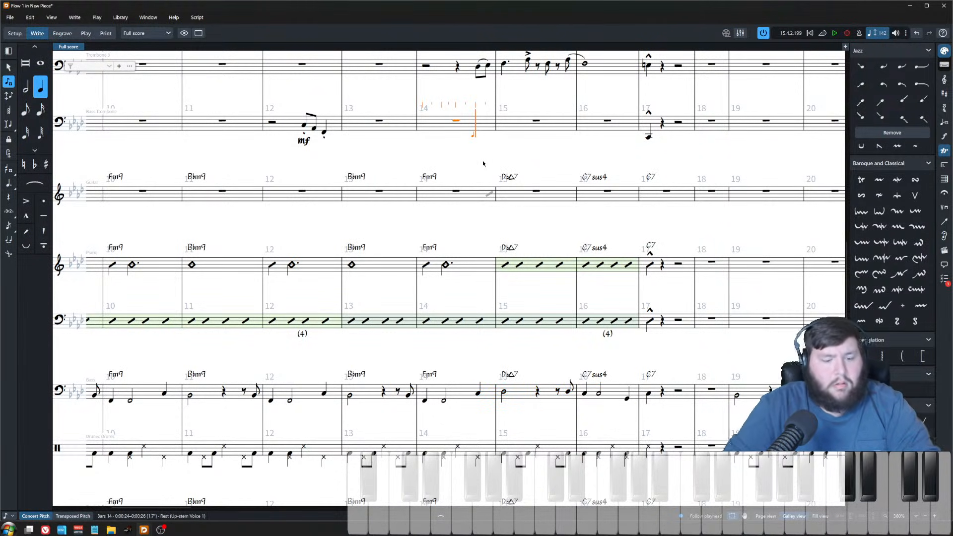
pyautogui.hotkey('ctrl', 'v')
# Step: Add marcato accents to the first and last bass trombone notes in bar 16
pyautogui.click(539, 115)
pyautogui.scroll(2, 540, 116)
pyautogui.click(527, 99)
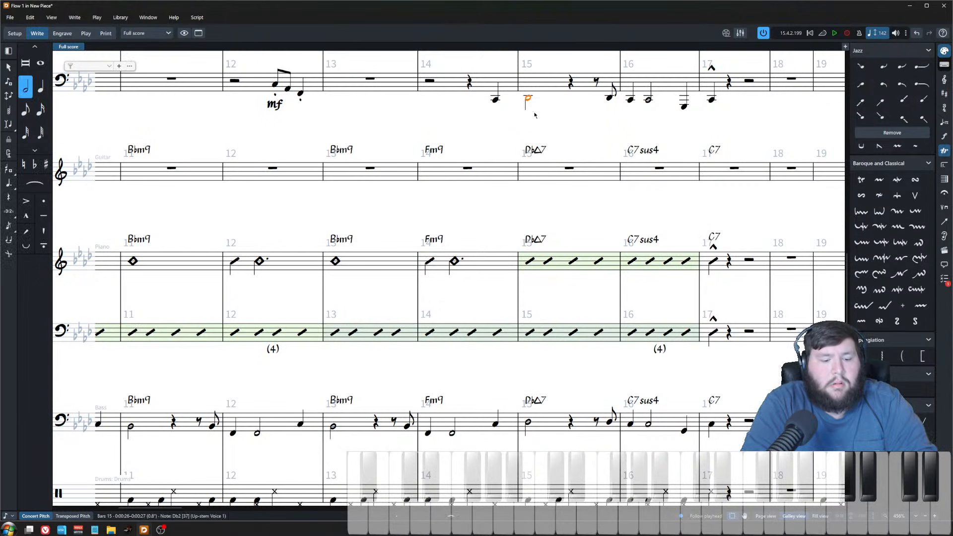
pyautogui.scroll(3, 622, 228)
pyautogui.click(622, 231)
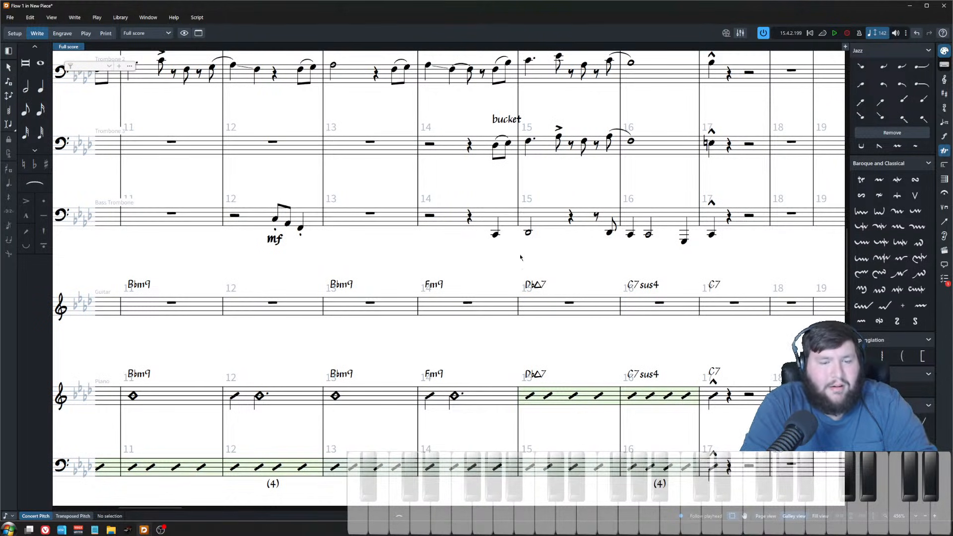
pyautogui.click(497, 235)
pyautogui.press('Right')
pyautogui.press('Right')
pyautogui.press('Right')
pyautogui.press('Right')
pyautogui.press('Right')
pyautogui.press('Right')
pyautogui.click(684, 240)
pyautogui.press("'")
pyautogui.click(648, 258)
pyautogui.hotkey('ctrl', 'z')
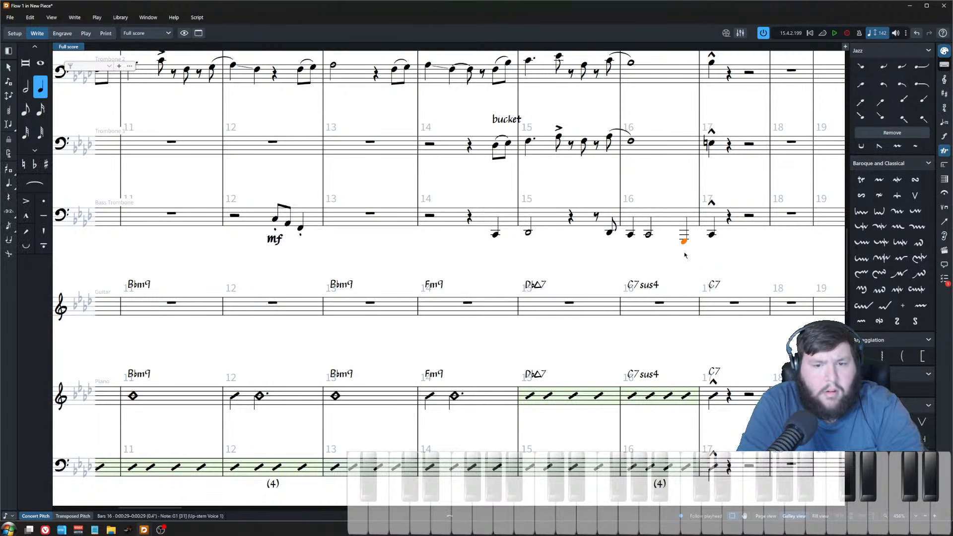
pyautogui.hotkey('shift', '[')
pyautogui.click(684, 267)
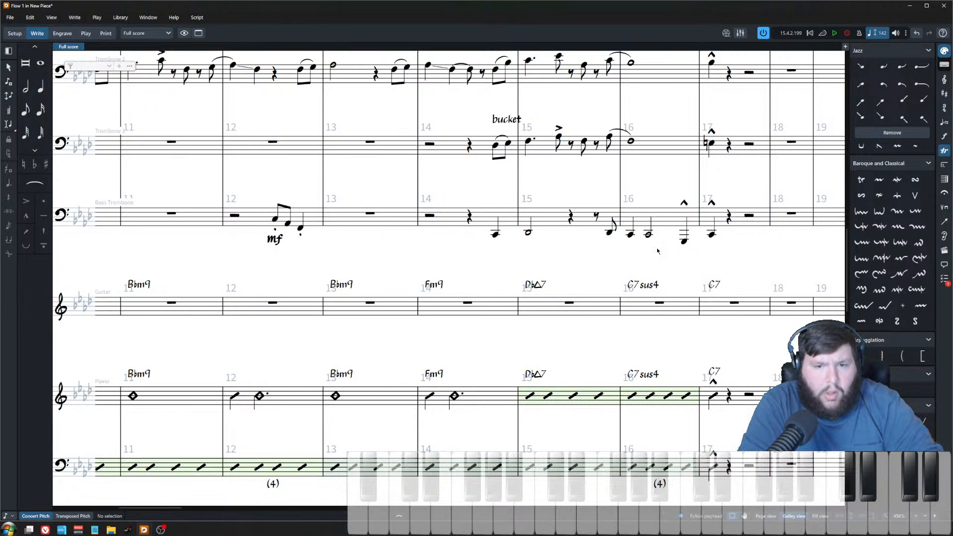
pyautogui.click(630, 233)
pyautogui.hotkey('shift', '[')
pyautogui.click(658, 175)
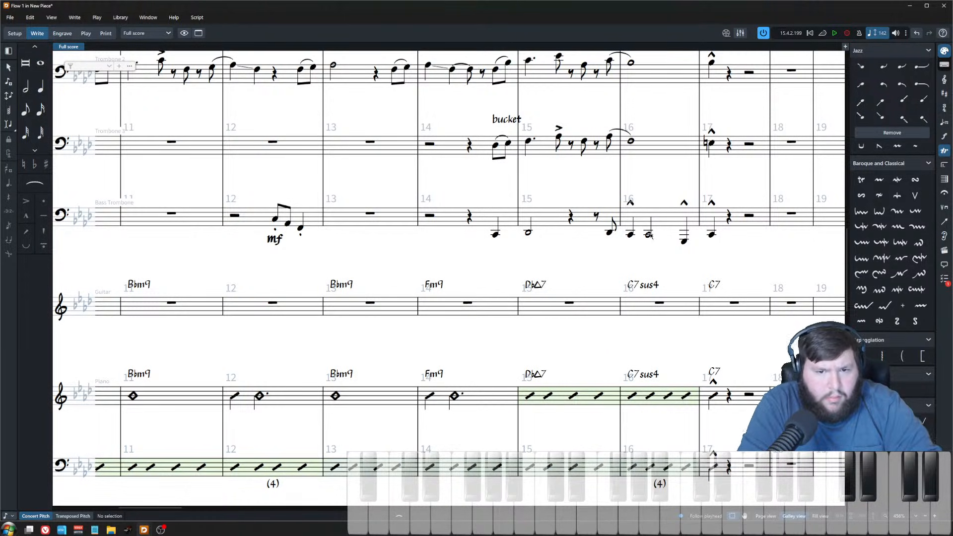
pyautogui.click(648, 236)
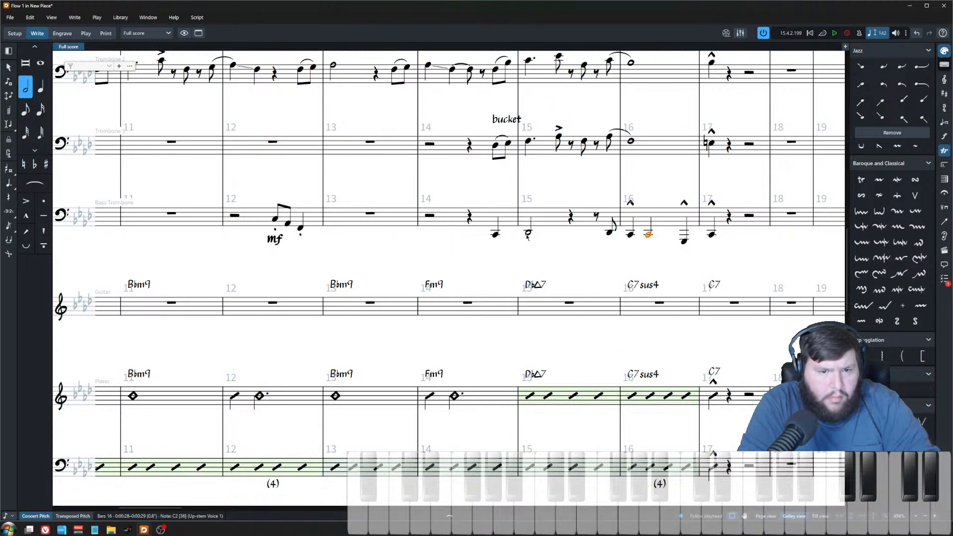
# Step: Add and remove an fp<f dynamic on the bass trombone's bar 15 note
pyautogui.click(527, 234)
pyautogui.hotkey('shift', 'd')
pyautogui.write('fp<f')
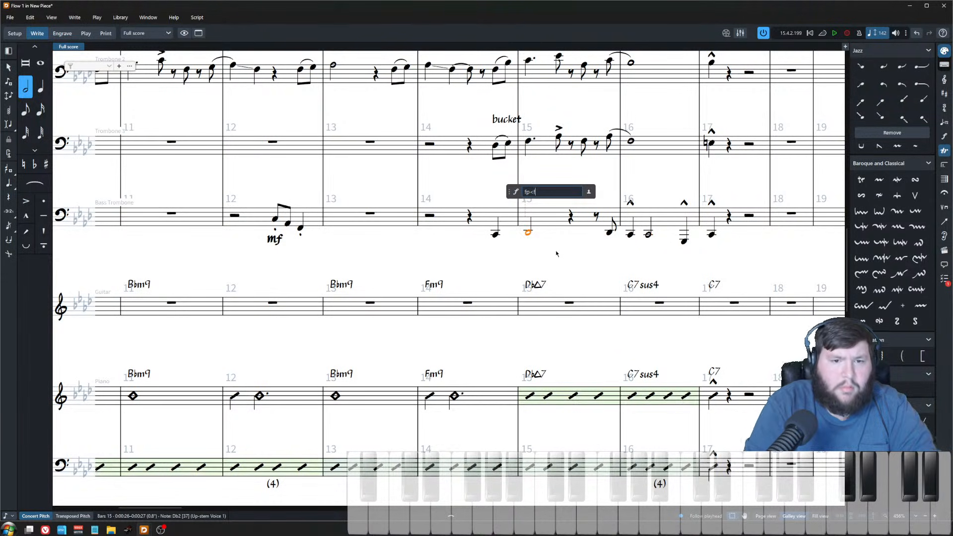
pyautogui.press('Return')
pyautogui.click(649, 237)
pyautogui.hotkey('shift', 'd')
pyautogui.press('Escape')
pyautogui.click(563, 244)
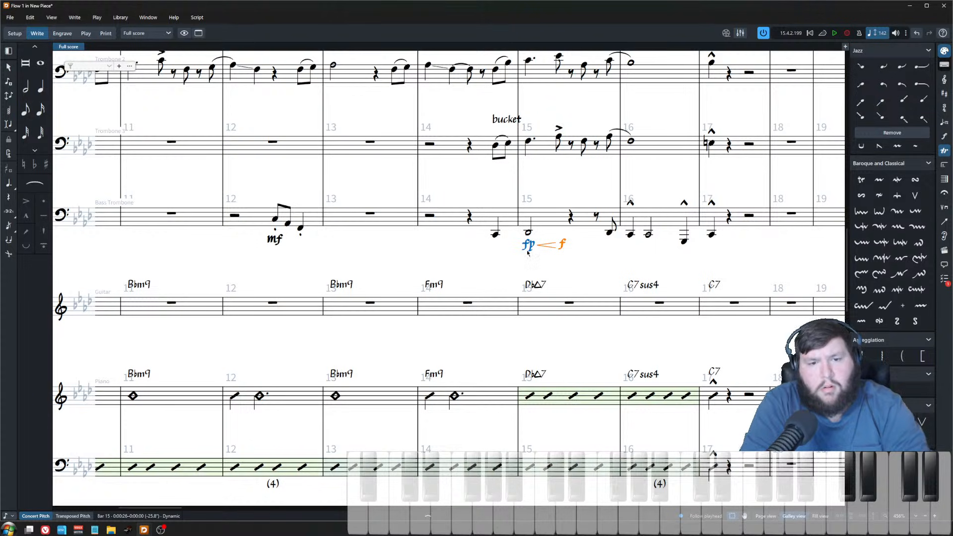
pyautogui.keyDown('ctrl'); pyautogui.click(528, 246); pyautogui.keyUp('ctrl')
pyautogui.press('Delete')
# Step: Add an mf dynamic to the bass trombone's first note in bar 14
pyautogui.click(496, 236)
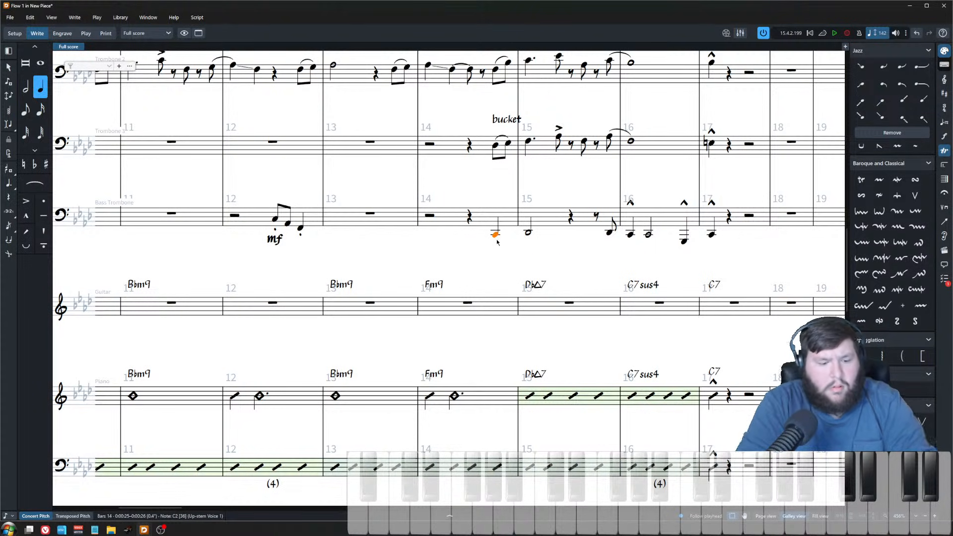
pyautogui.hotkey('shift', 'd')
pyautogui.write('mf')
pyautogui.press('Return')
pyautogui.click(496, 235)
pyautogui.press("'")
pyautogui.click(485, 203)
pyautogui.scroll(-4, 573, 248)
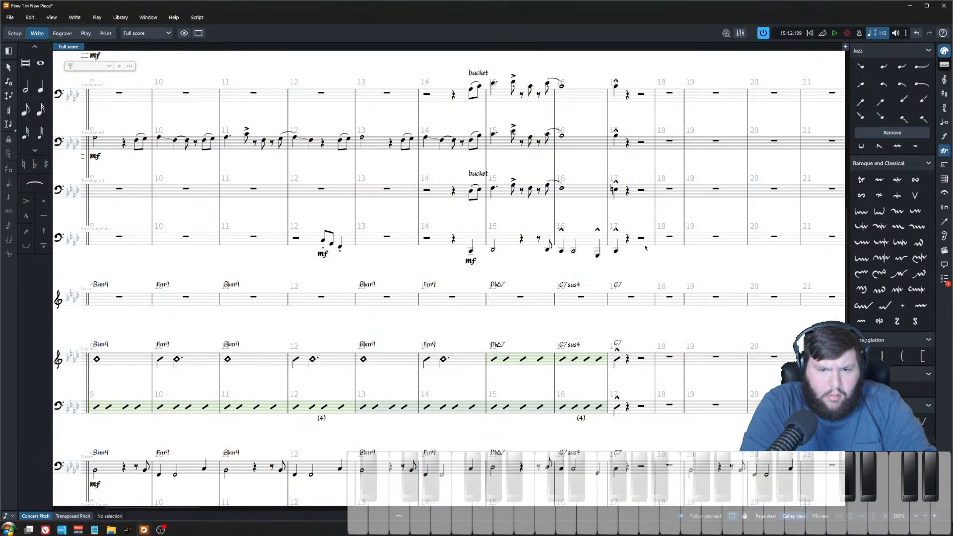
# Step: Copy the bass trombone's bars 14–17 line into the baritone sax and raise it an octave, showing transposed pitch
pyautogui.click(645, 241)
pyautogui.keyDown('shift'); pyautogui.click(461, 241); pyautogui.keyUp('shift')
pyautogui.scroll(3, 468, 259)
pyautogui.scroll(5, 468, 259)
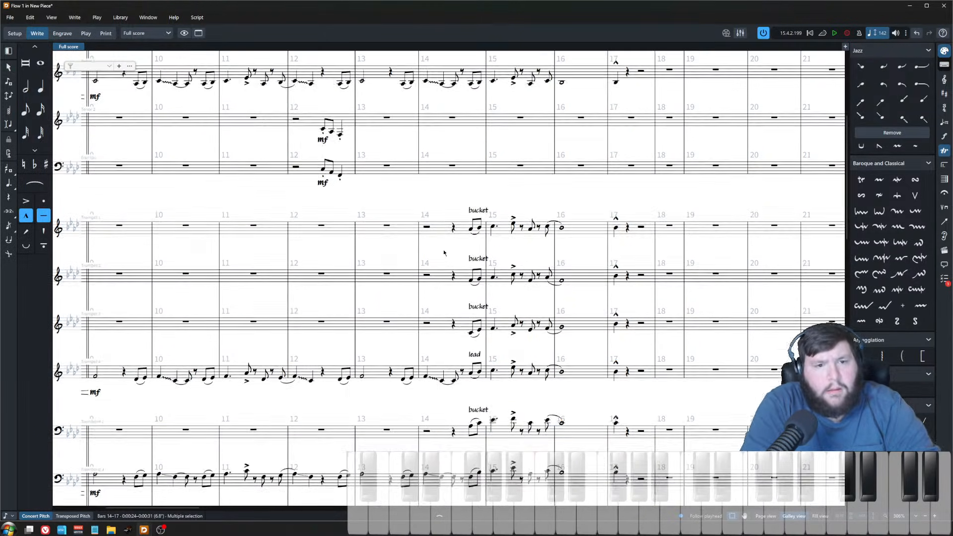
pyautogui.click(453, 233)
pyautogui.hotkey('ctrl', 'v')
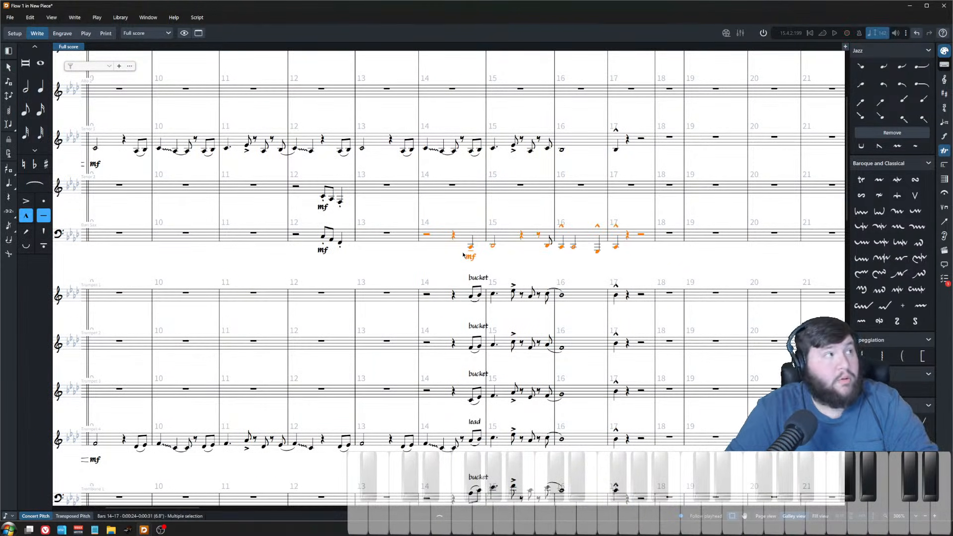
pyautogui.hotkey('ctrl', 'alt', 'Up')
pyautogui.click(73, 516)
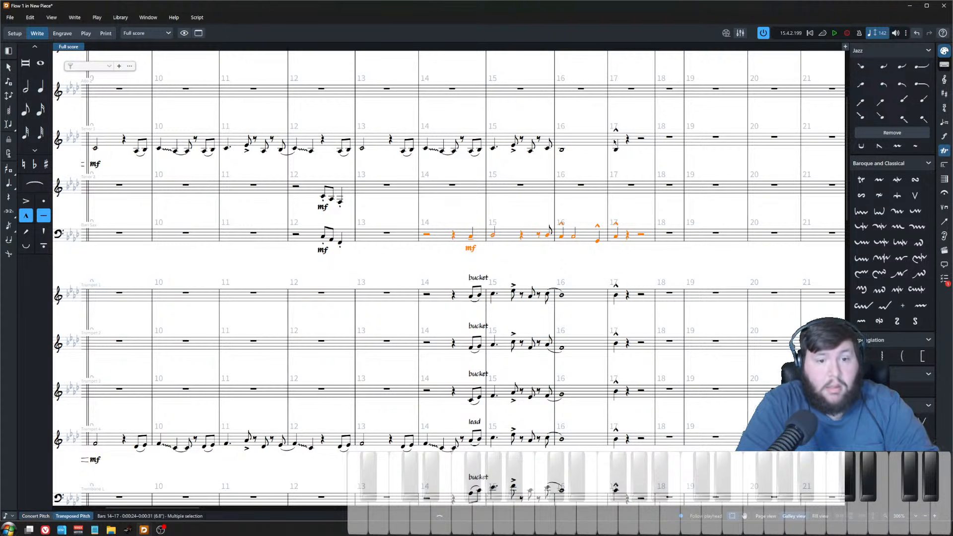
pyautogui.click(465, 217)
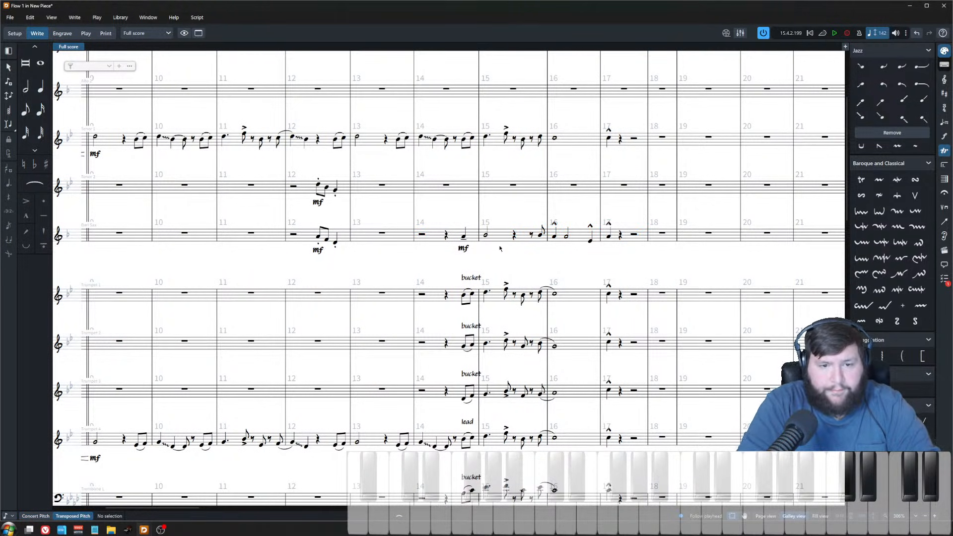
# Step: Lower the baritone sax's bar 17 note by an octave
pyautogui.click(608, 234)
pyautogui.hotkey('ctrl', 'alt', 'Down')
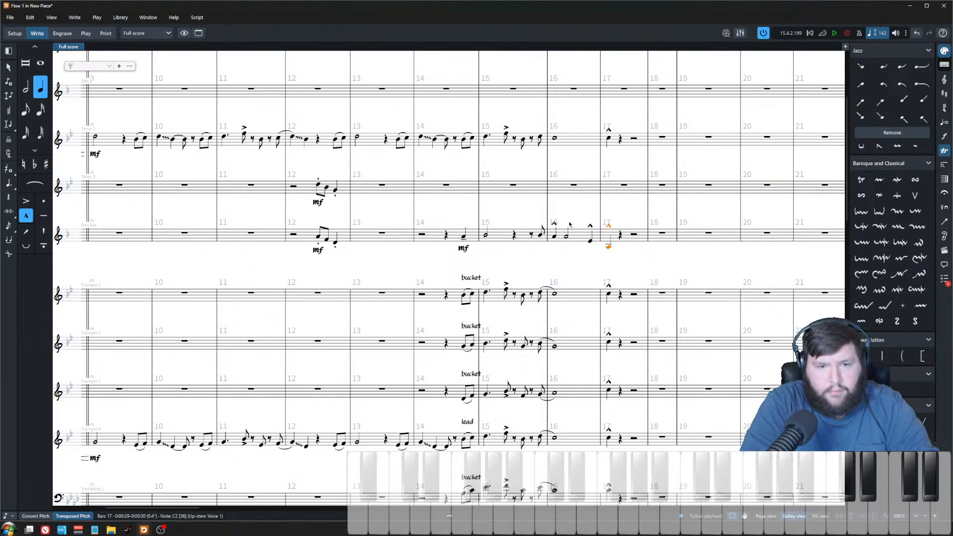
pyautogui.click(526, 263)
pyautogui.scroll(-2, 430, 285)
pyautogui.click(425, 249)
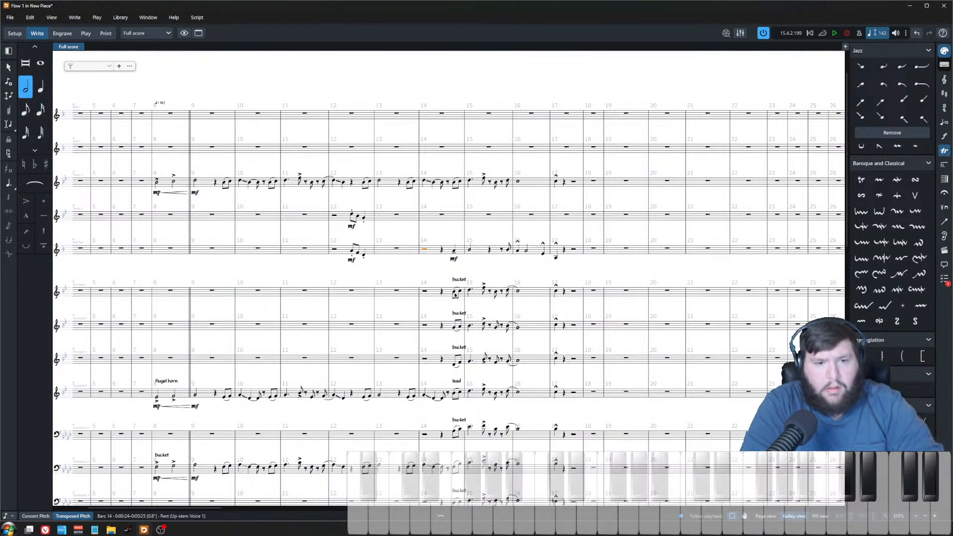
# Step: Play back the chart to listen to the arranged passage
pyautogui.scroll(-3, 453, 296)
pyautogui.press('space')
pyautogui.scroll(-1, 477, 199)
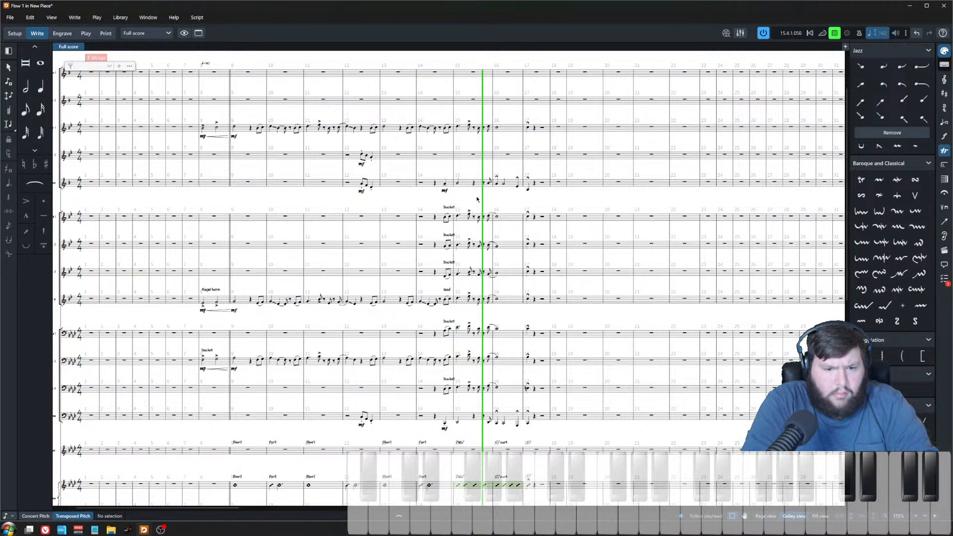
pyautogui.press('space')
# Step: Add marcato and tenuto articulations to the bar 17 notes of the baritone sax and bass trombone
pyautogui.press('z')
pyautogui.press('z')
pyautogui.click(533, 169)
pyautogui.press("'")
pyautogui.hotkey('shift', '[')
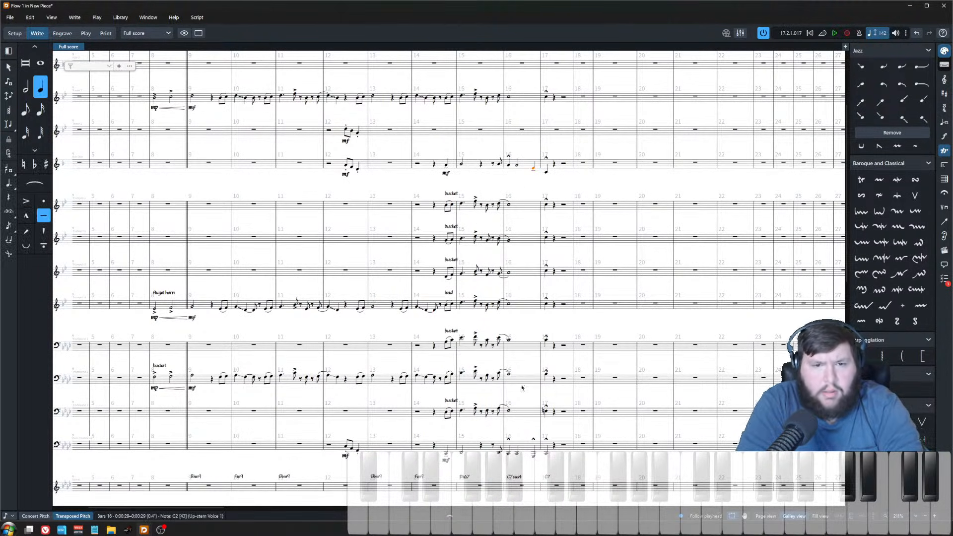
pyautogui.click(533, 454)
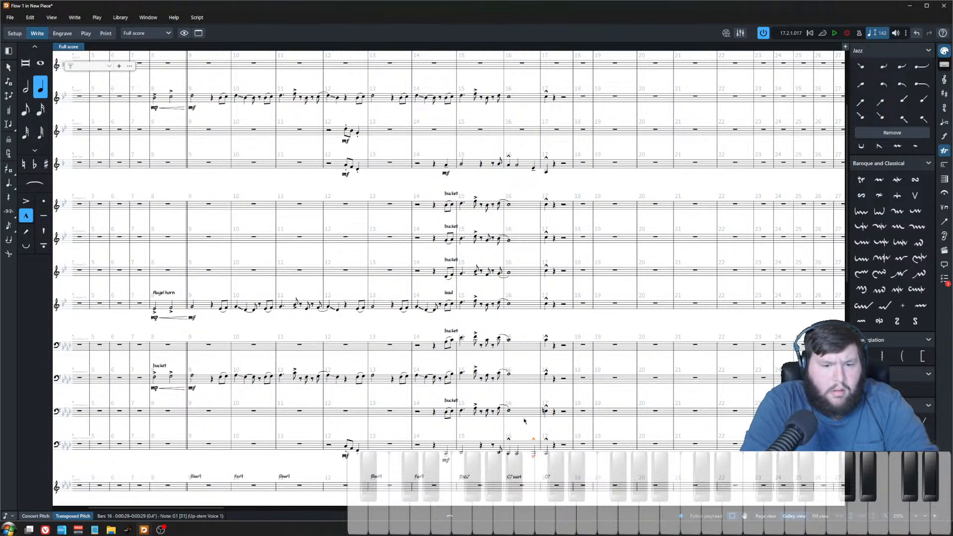
pyautogui.press("'")
pyautogui.hotkey('shift', '[')
pyautogui.press('z')
pyautogui.press('z')
pyautogui.press('z')
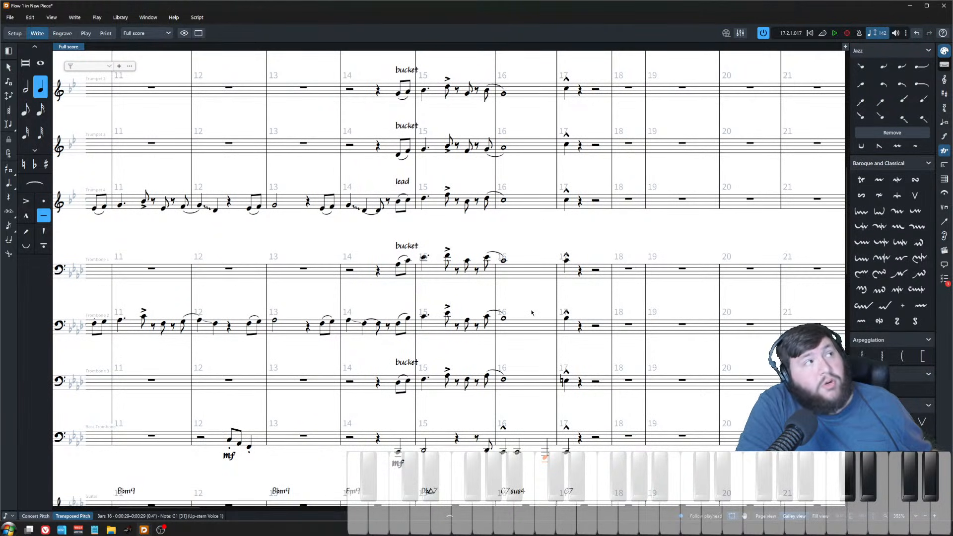
pyautogui.press('Escape')
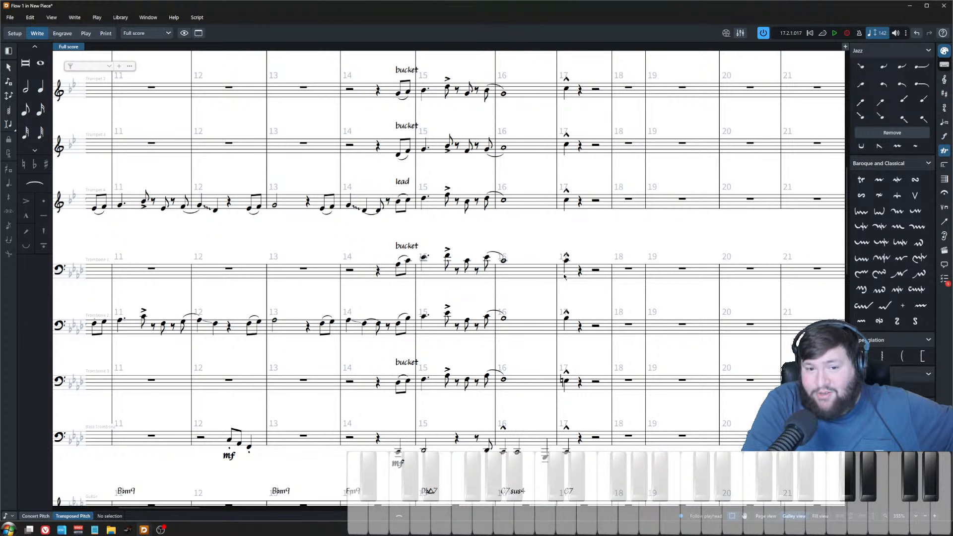
# Step: Shorten the bass trombone's first bar 15 note and enter a D♭ after it
pyautogui.keyDown('ctrl'); pyautogui.scroll(-5, 566, 246); pyautogui.keyUp('ctrl')
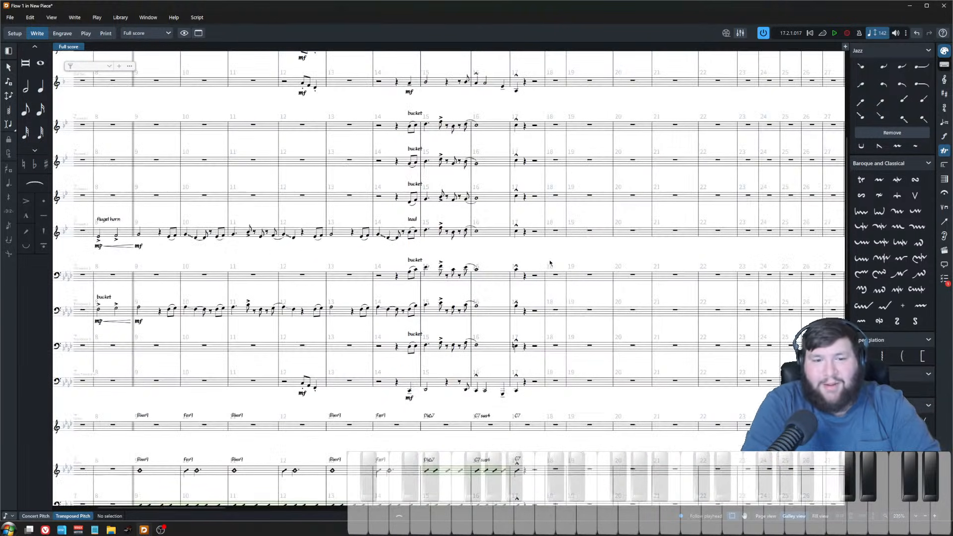
pyautogui.scroll(-3, 466, 424)
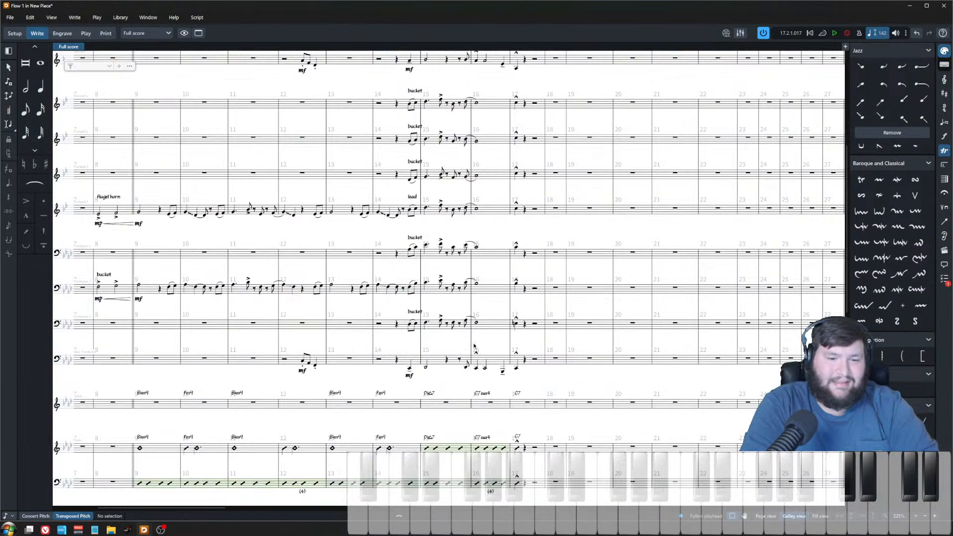
pyautogui.keyDown('ctrl'); pyautogui.scroll(3, 484, 349); pyautogui.keyUp('ctrl')
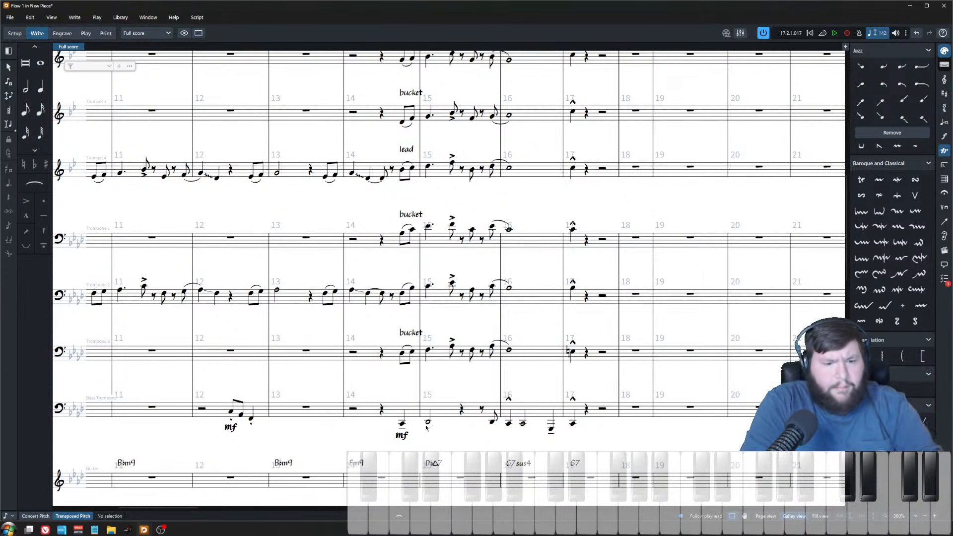
pyautogui.scroll(-5, 427, 427)
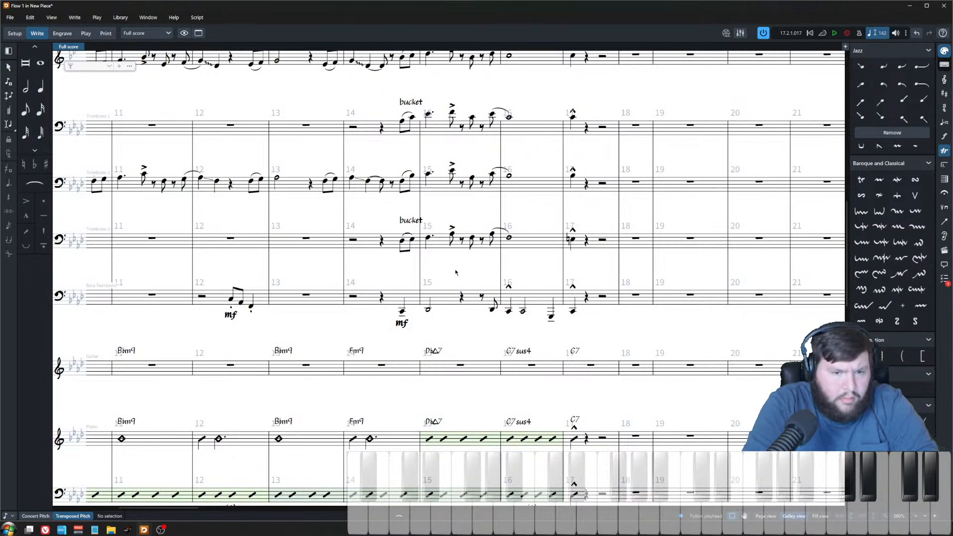
pyautogui.scroll(-3, 471, 342)
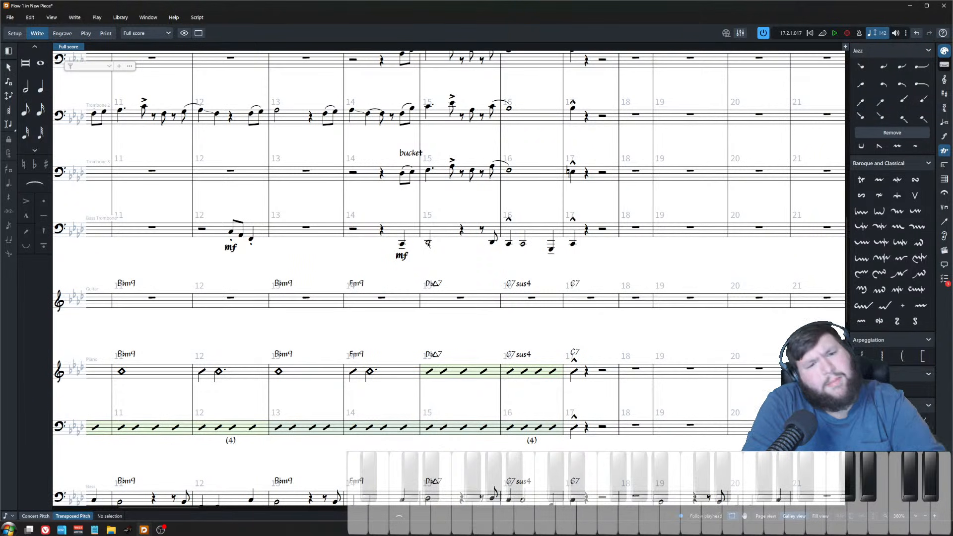
pyautogui.click(428, 243)
pyautogui.hotkey('alt', 'shift', 'Left')
pyautogui.click(452, 231)
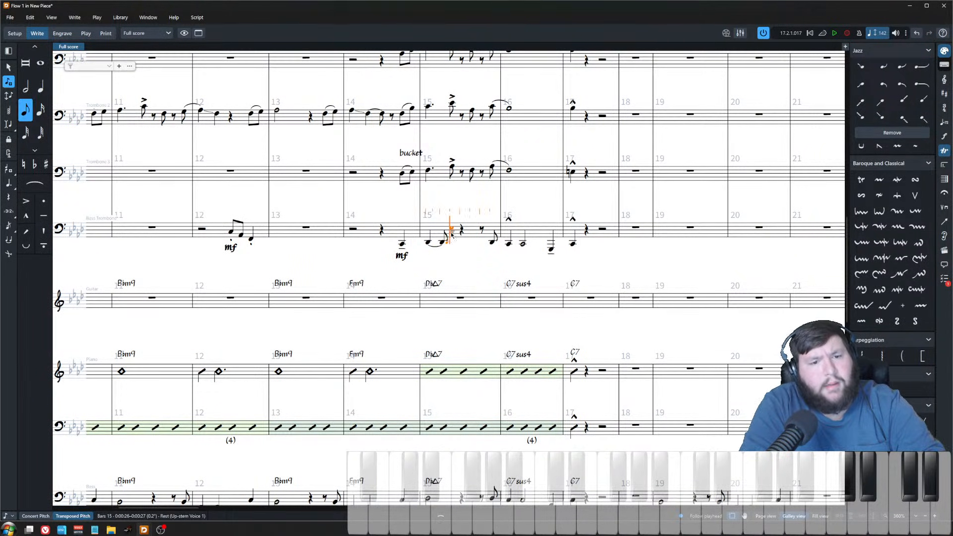
pyautogui.press('d')
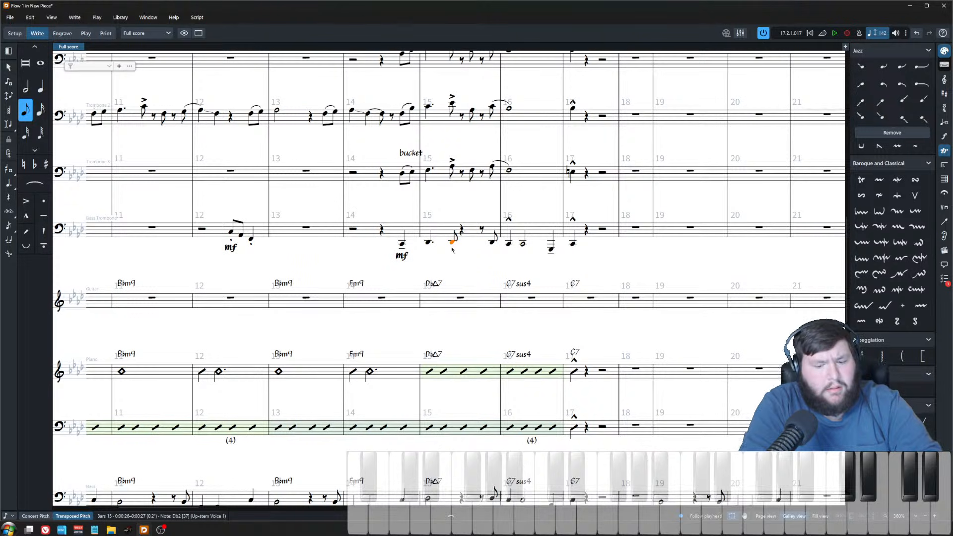
# Step: Add accents to the bar 15 notes of the bass trombone and baritone sax
pyautogui.press('[')
pyautogui.click(443, 237)
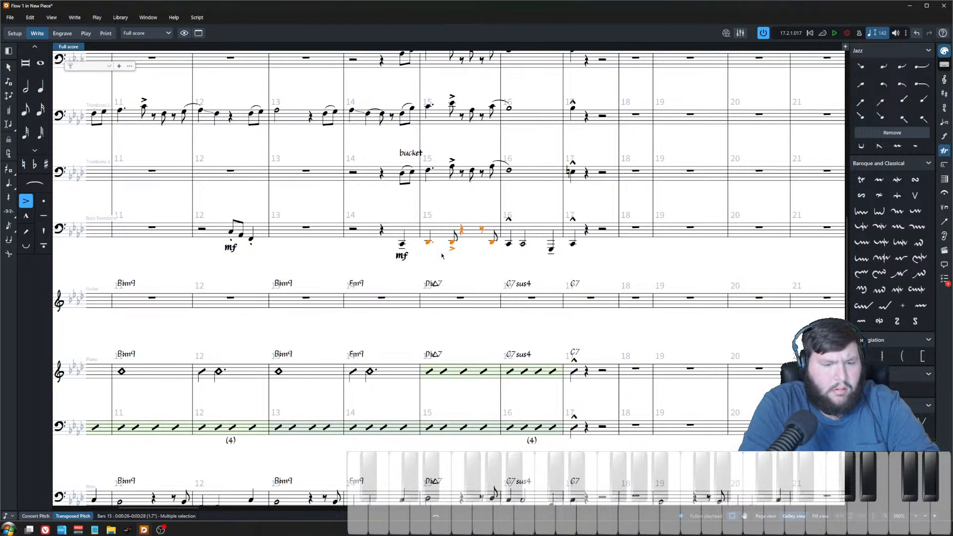
pyautogui.scroll(7, 441, 255)
pyautogui.click(443, 161)
pyautogui.press('[')
pyautogui.click(401, 155)
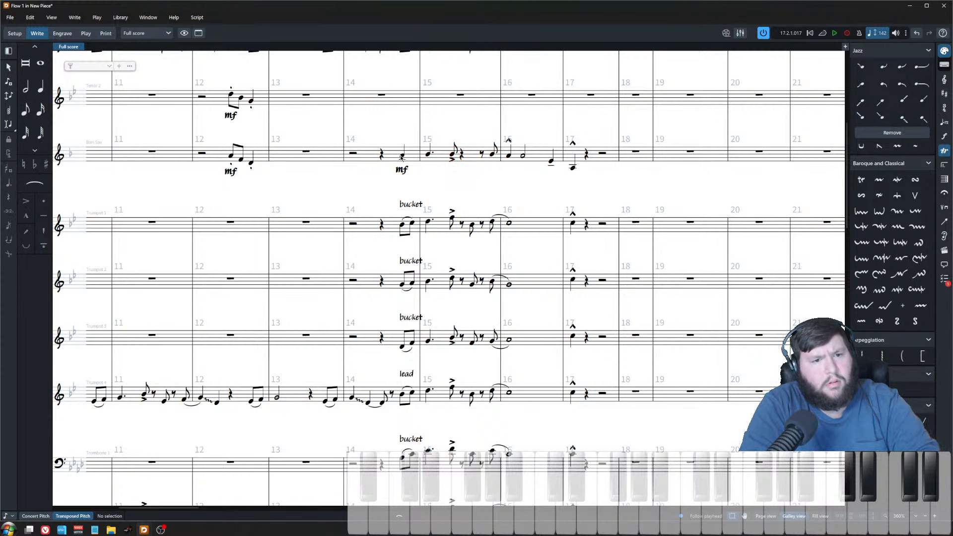
# Step: Play back the passage from bar 14
pyautogui.press('p')
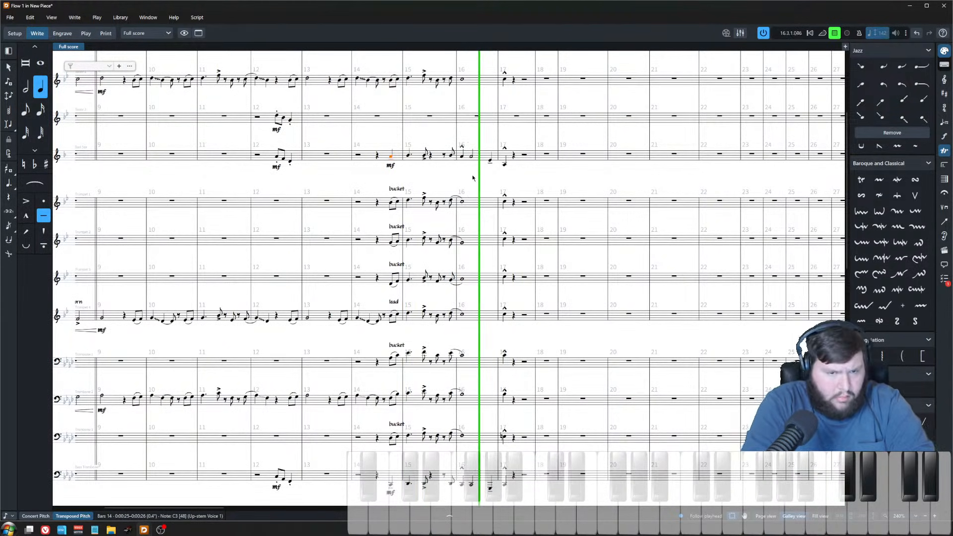
pyautogui.click(455, 176)
pyautogui.press('space')
pyautogui.press('z')
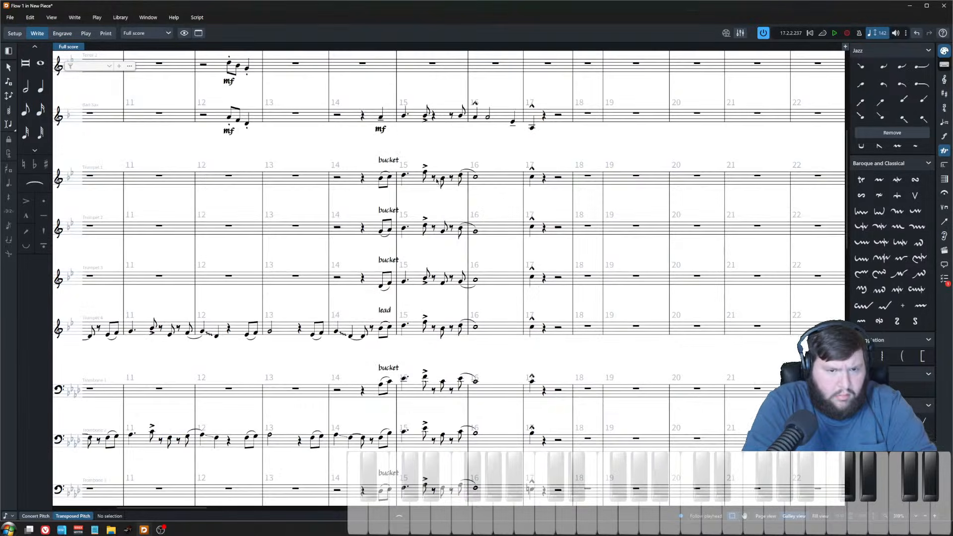
# Step: Select the alto sax 2 staff across bars 14–17 and delete its contents
pyautogui.scroll(-1, 483, 237)
pyautogui.scroll(11, 483, 231)
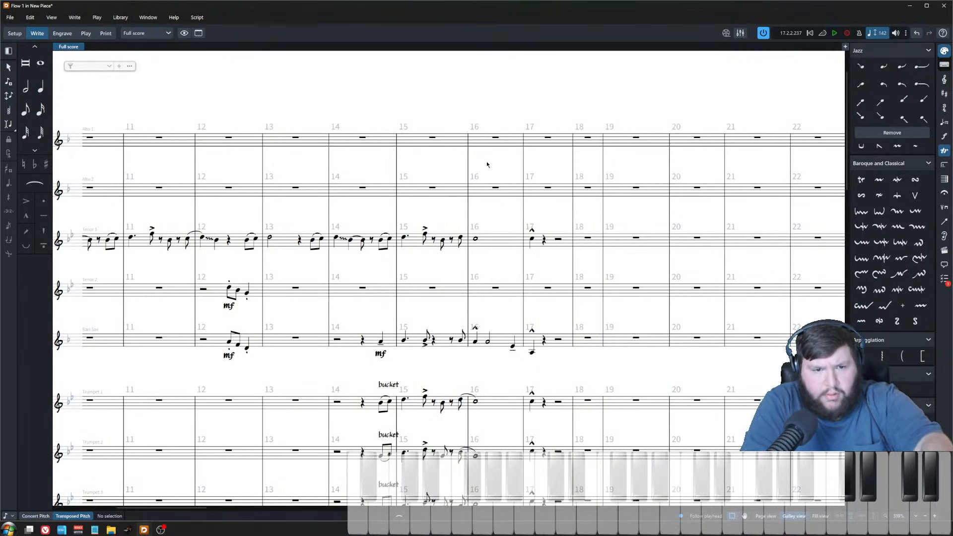
pyautogui.scroll(-5, 460, 221)
pyautogui.scroll(5, 432, 233)
pyautogui.click(381, 192)
pyautogui.keyDown('shift'); pyautogui.click(541, 191); pyautogui.keyUp('shift')
pyautogui.press('Delete')
pyautogui.click(411, 205)
# Step: Add an fp<f dynamic to the bar 16 notes of all trumpets and trombones
pyautogui.scroll(-2, 414, 228)
pyautogui.scroll(-4, 415, 230)
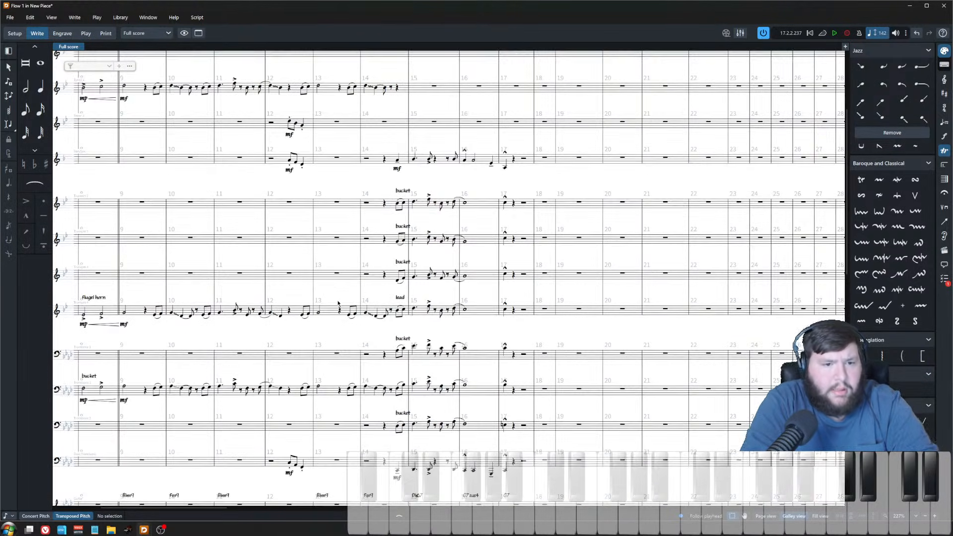
pyautogui.scroll(2, 425, 193)
pyautogui.scroll(-3, 440, 248)
pyautogui.scroll(3, 587, 306)
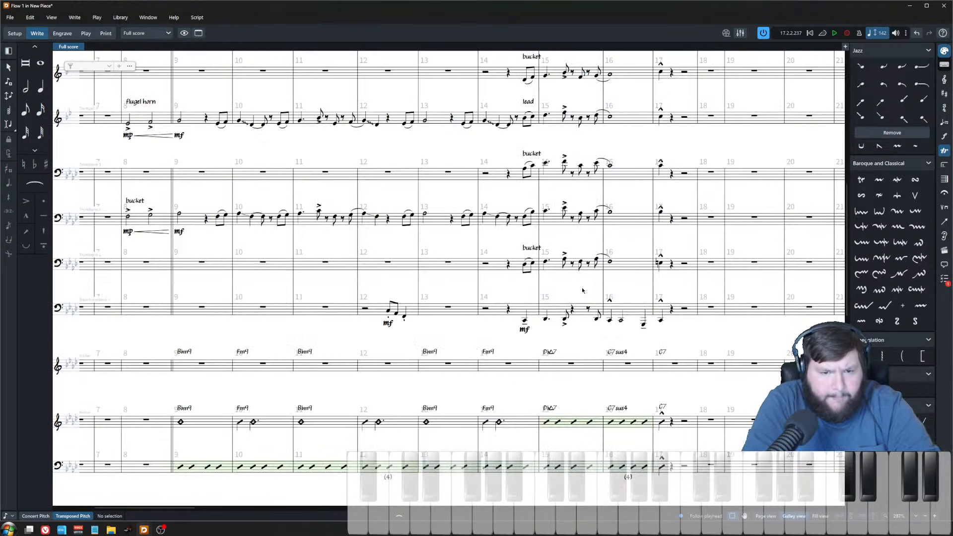
pyautogui.hscroll(3, 522, 244)
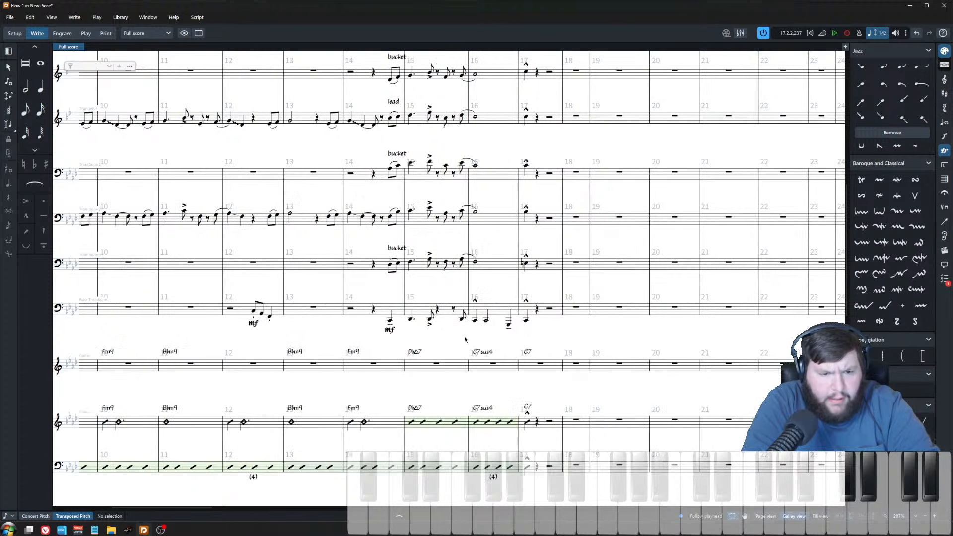
pyautogui.scroll(-3, 472, 347)
pyautogui.scroll(4, 472, 347)
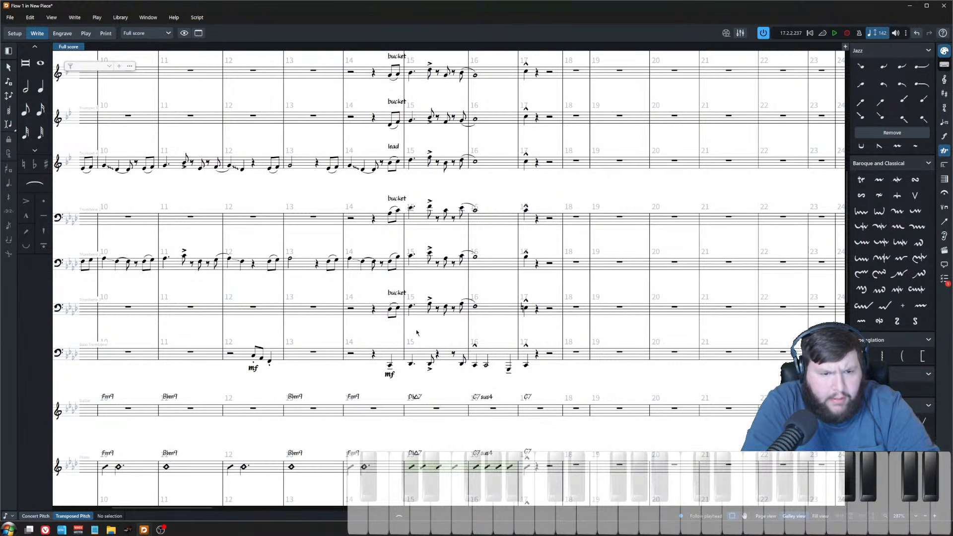
pyautogui.click(475, 308)
pyautogui.scroll(4, 483, 348)
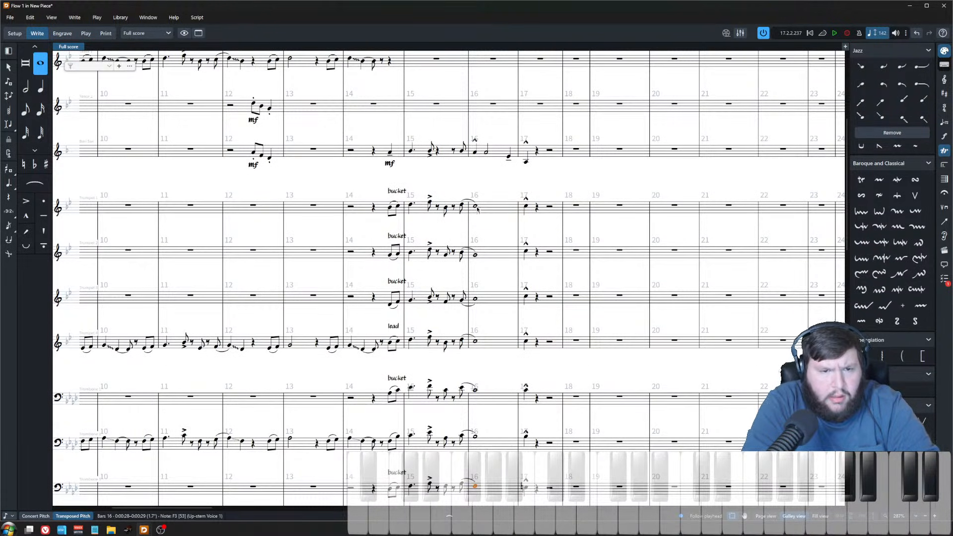
pyautogui.keyDown('shift'); pyautogui.click(475, 206); pyautogui.keyUp('shift')
pyautogui.hotkey('shift', 'd')
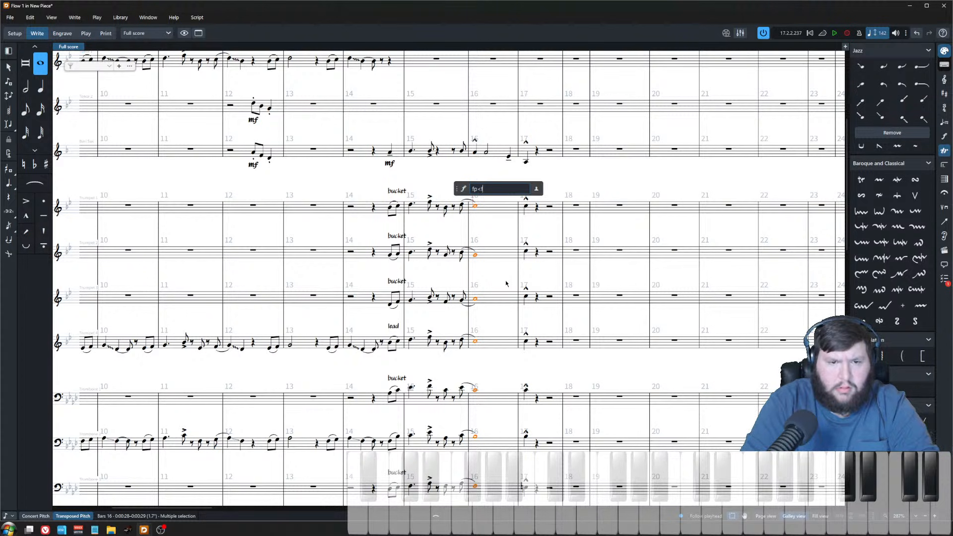
pyautogui.press('Return')
# Step: Play back the arrangement from the flugelhorn melody's entry to review it
pyautogui.scroll(-5, 190, 149)
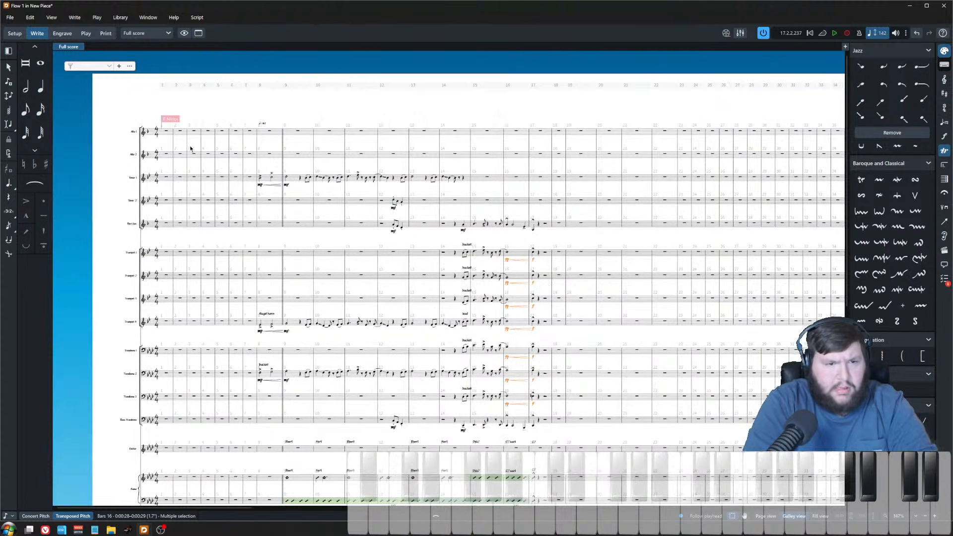
pyautogui.click(248, 178)
pyautogui.press('Return')
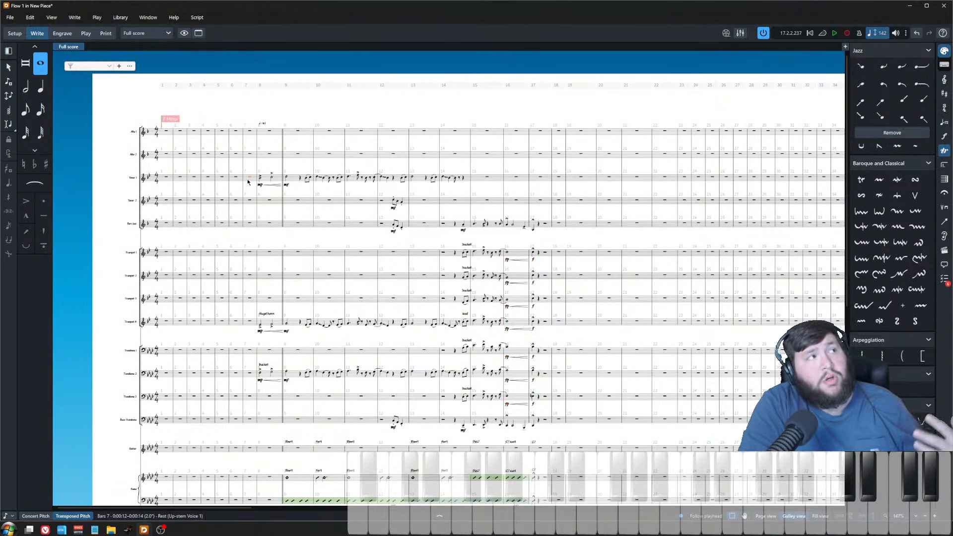
pyautogui.scroll(-5, 254, 185)
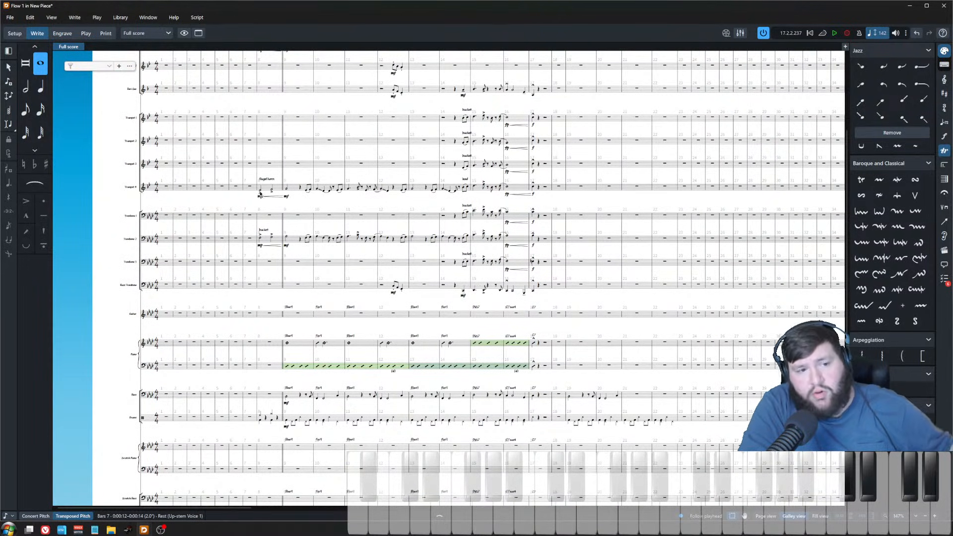
pyautogui.click(259, 193)
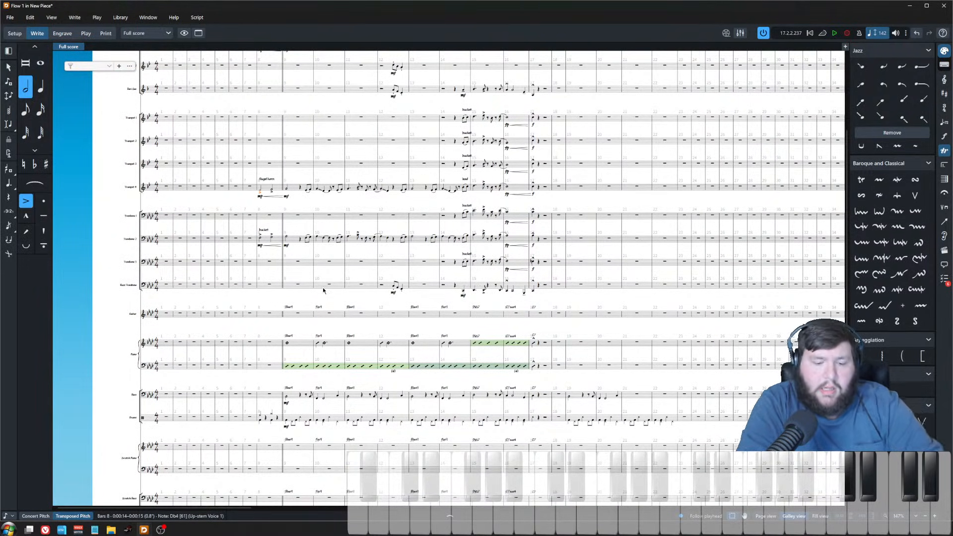
pyautogui.press('z')
pyautogui.press('z')
pyautogui.press('z')
pyautogui.press('z')
pyautogui.moveTo(511, 421); pyautogui.dragTo(467, 422)
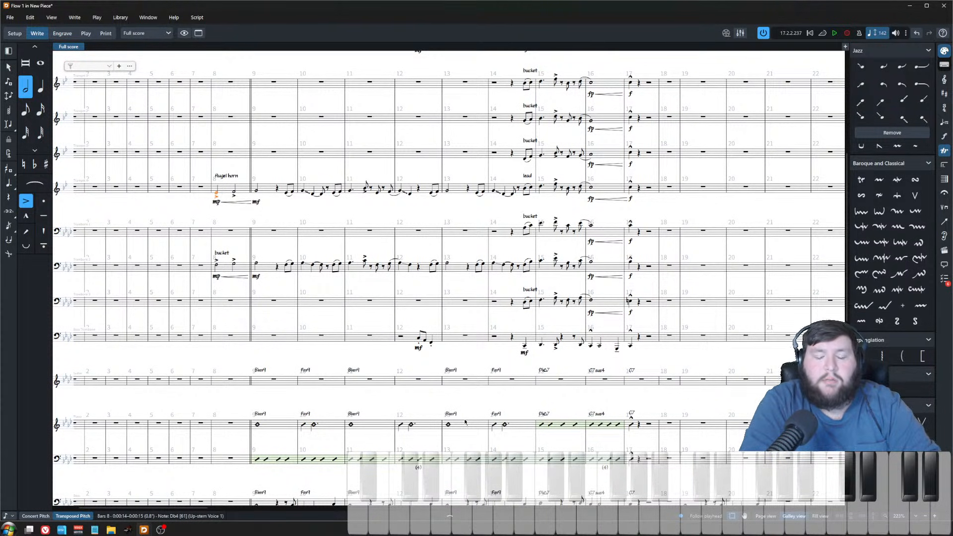
pyautogui.press('space')
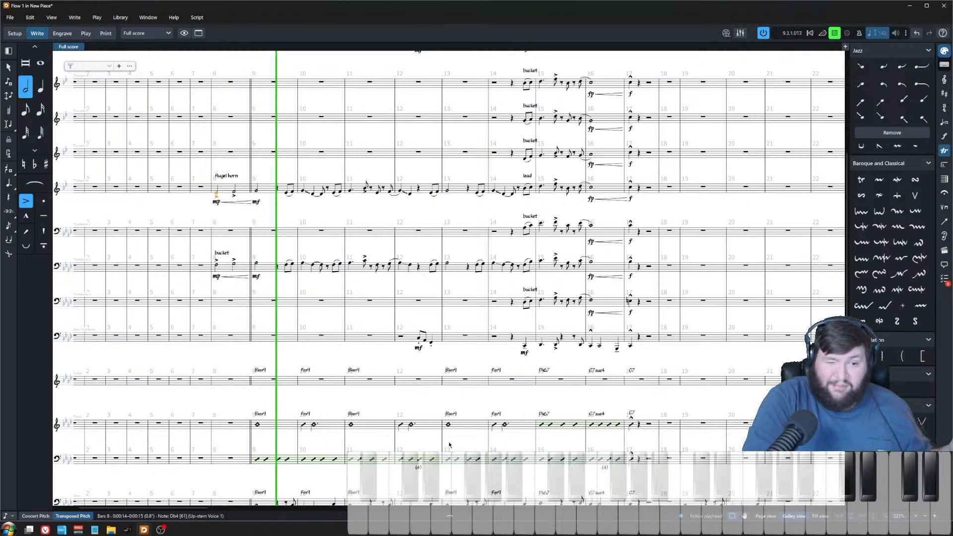
pyautogui.click(403, 209)
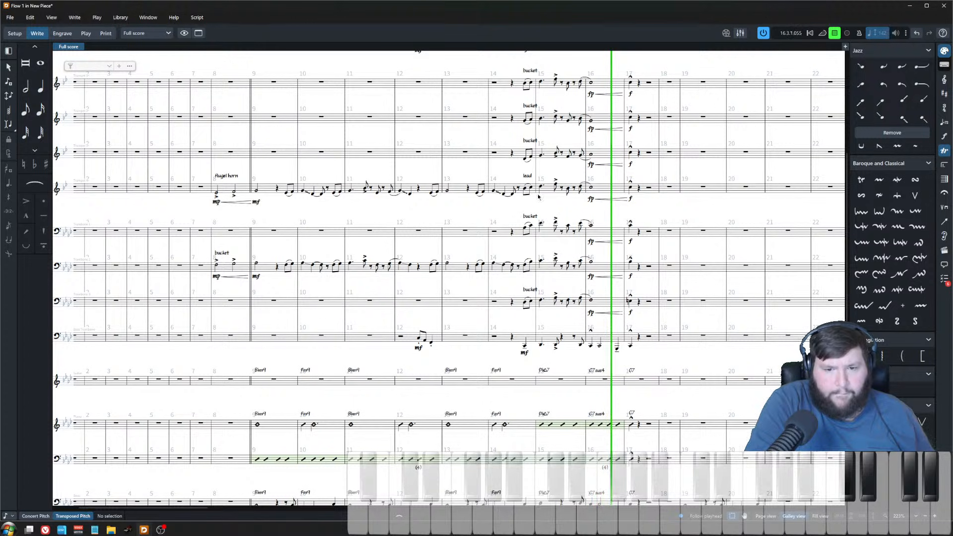
pyautogui.press('space')
# Step: Lengthen the bar 13 notes in the tenor sax 1, trumpet 4 and trombone 2 melody lines
pyautogui.moveTo(461, 172); pyautogui.dragTo(445, 280)
pyautogui.scroll(2, 444, 229)
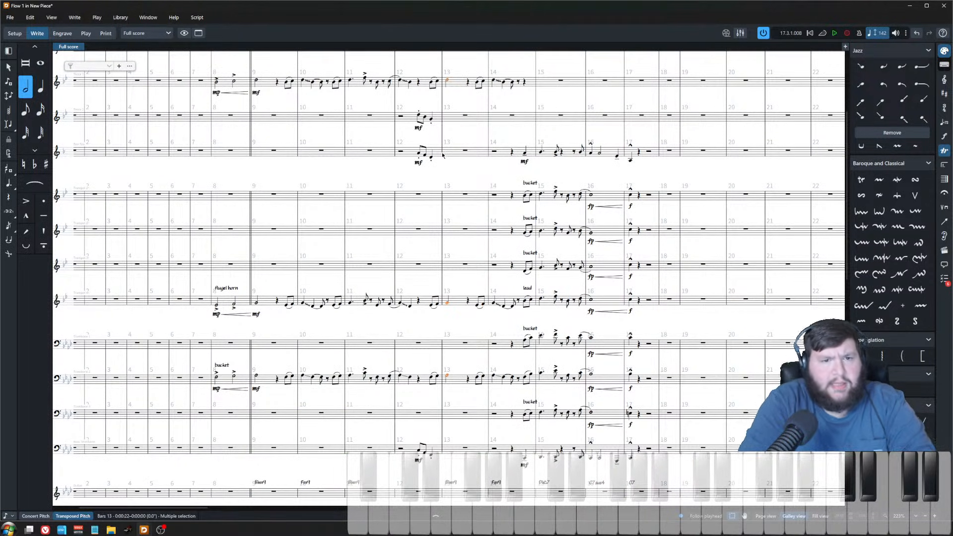
pyautogui.hotkey('alt', 'shift', 'Right')
# Step: Lengthen the bar 9 notes in the tenor sax 1, trumpet 4 and trombone 2 melody lines
pyautogui.click(257, 81)
pyautogui.keyDown('ctrl'); pyautogui.click(257, 304); pyautogui.keyUp('ctrl')
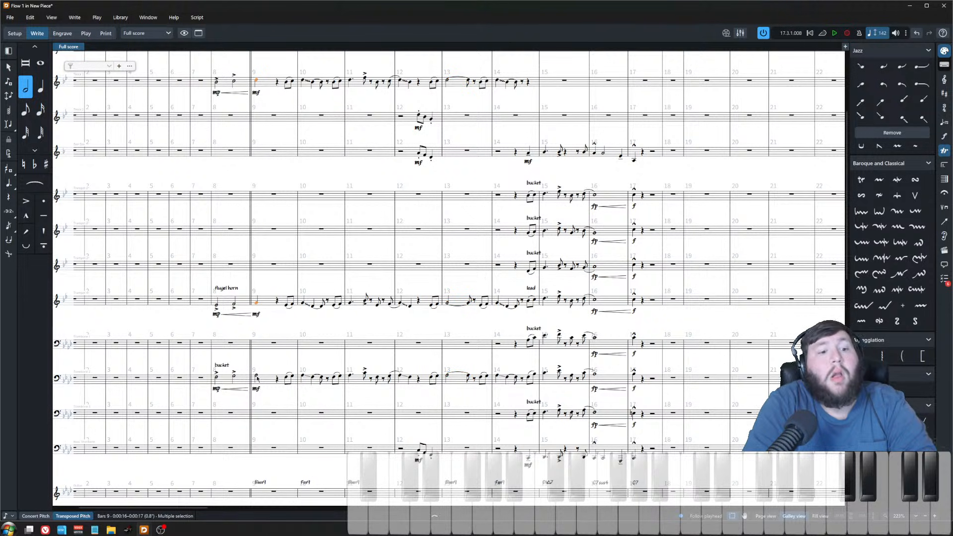
pyautogui.hotkey('alt', 'shift', 'Right')
pyautogui.scroll(2, 433, 155)
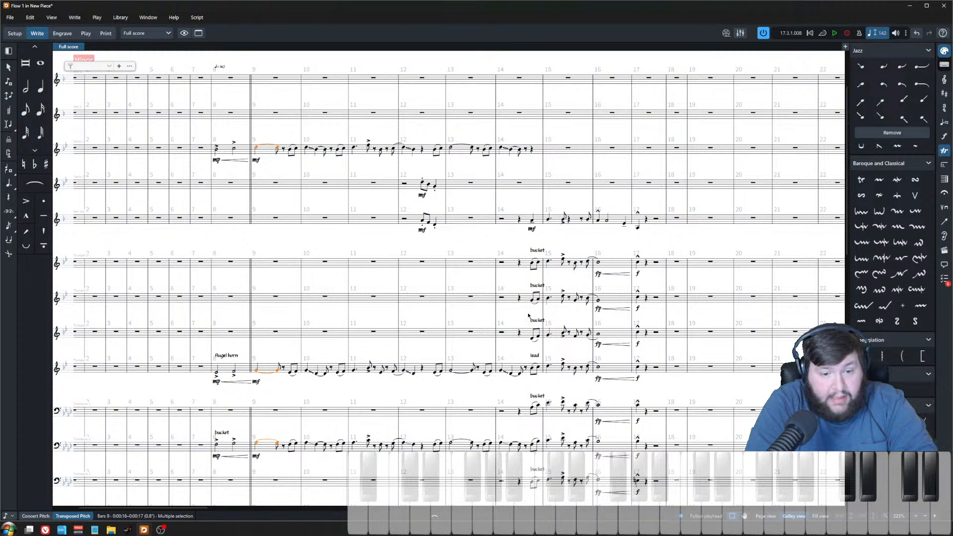
pyautogui.scroll(-2, 475, 182)
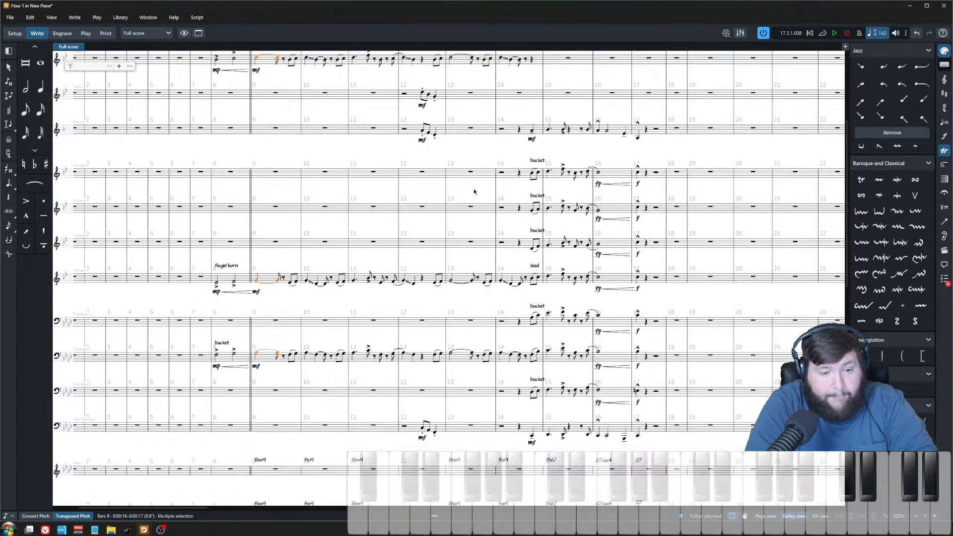
pyautogui.scroll(3, 461, 213)
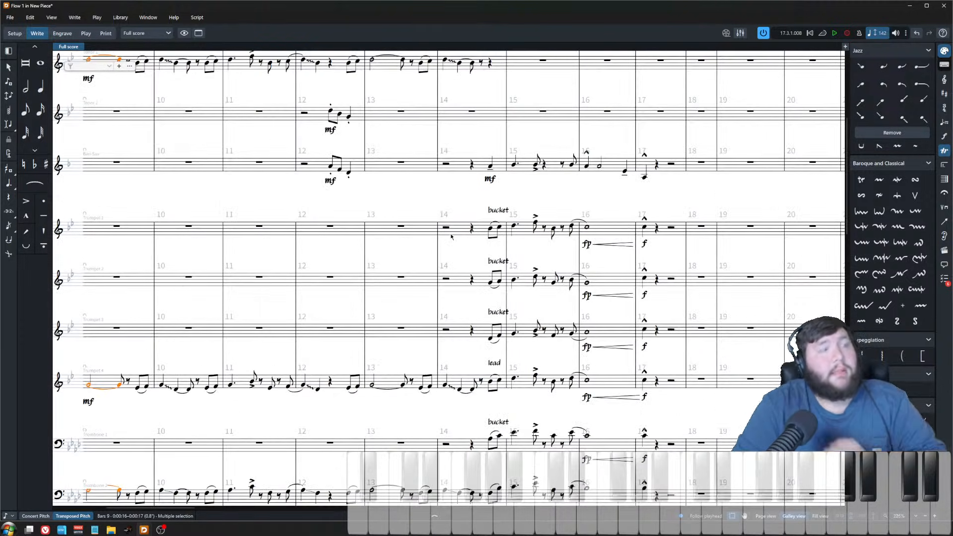
# Step: Switch the score display to concert pitch
pyautogui.scroll(3, 425, 234)
pyautogui.hscroll(3, 432, 188)
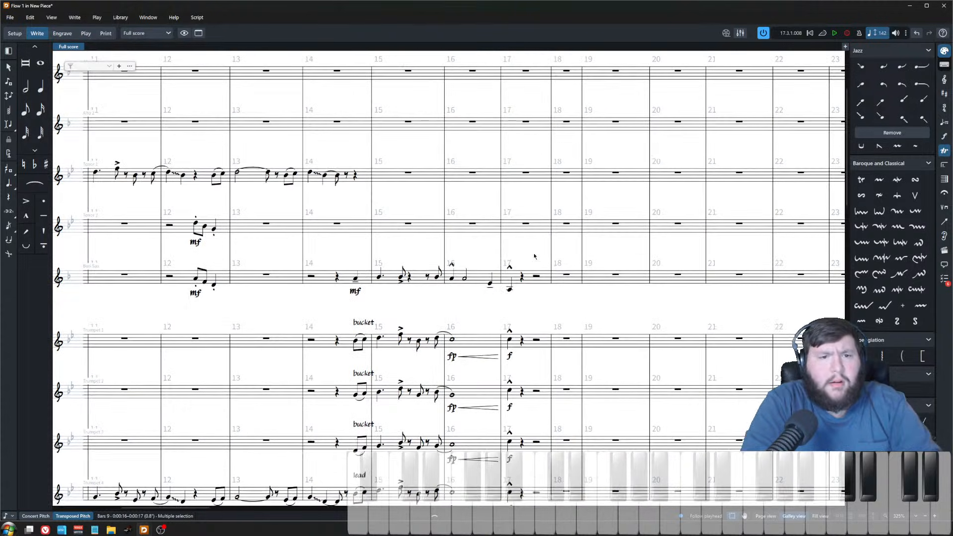
pyautogui.click(406, 71)
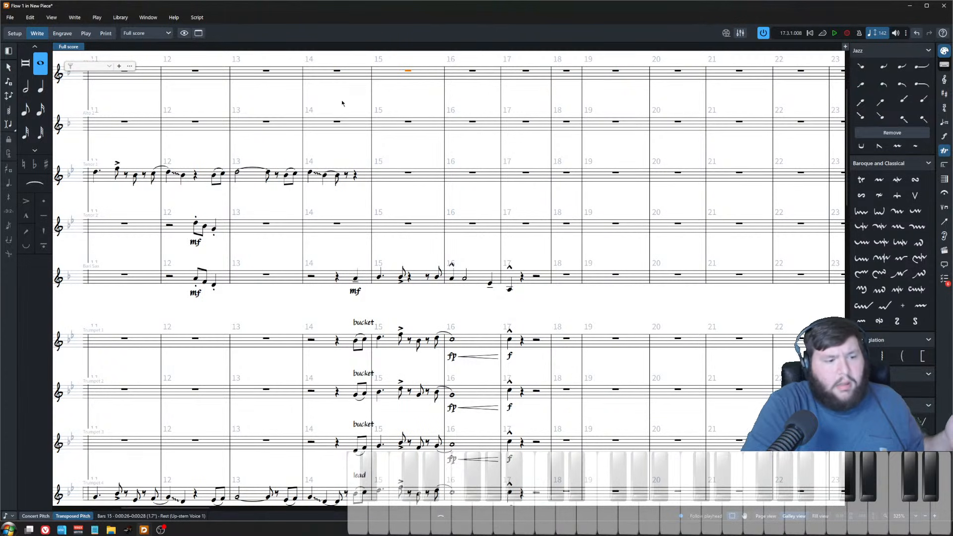
pyautogui.click(35, 516)
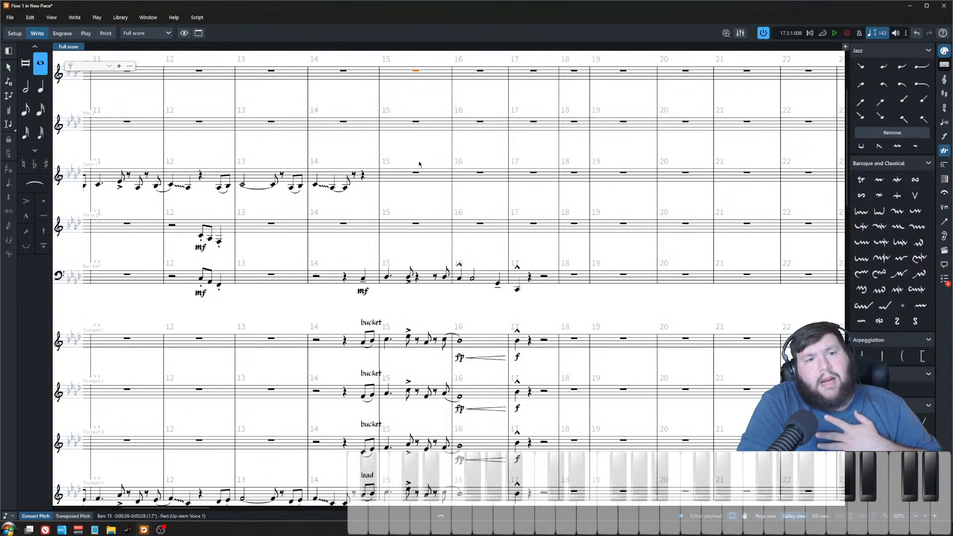
pyautogui.scroll(2, 395, 162)
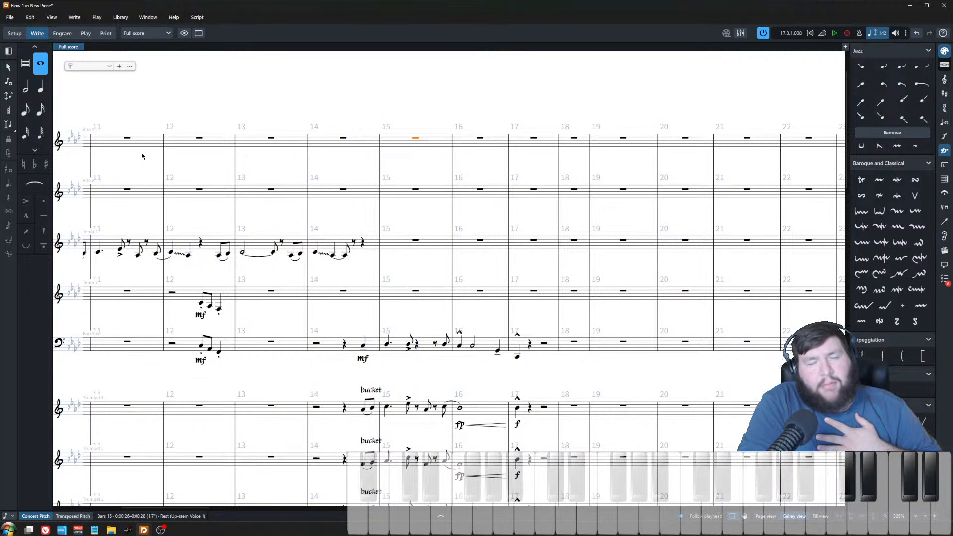
pyautogui.press('Escape')
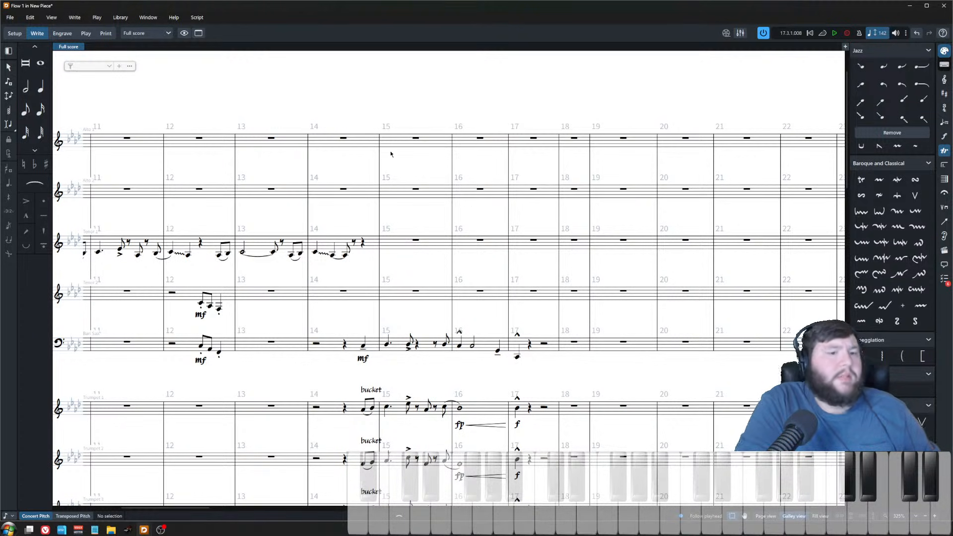
# Step: Play back the passage from bar 14 in the alto sax 1 staff to review it
pyautogui.click(343, 138)
pyautogui.press('p')
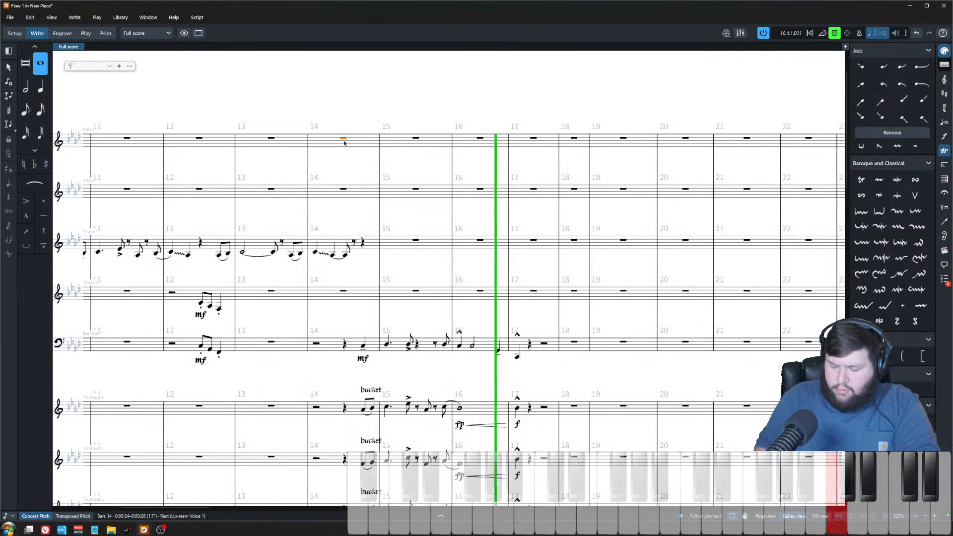
pyautogui.press('space')
pyautogui.press('p')
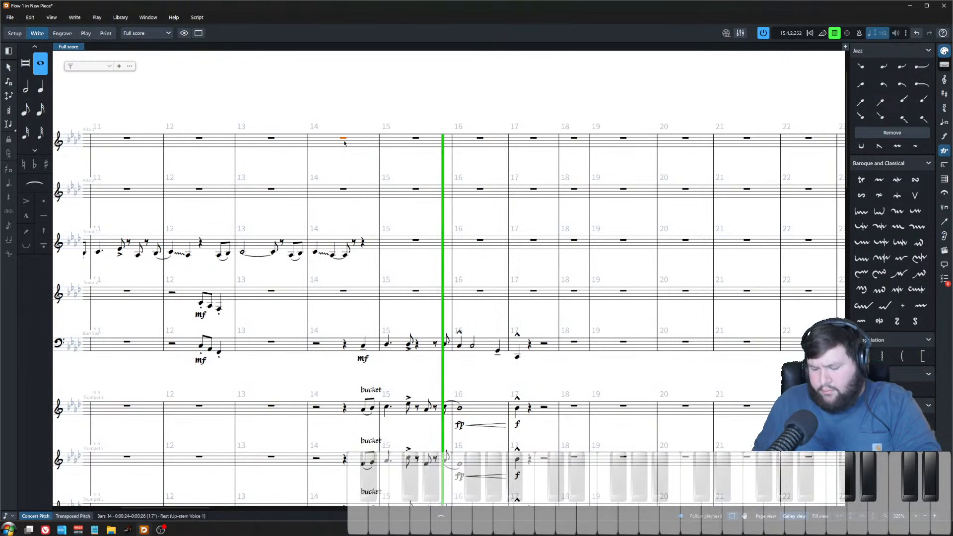
pyautogui.press('space')
pyautogui.press('p')
pyautogui.press('space')
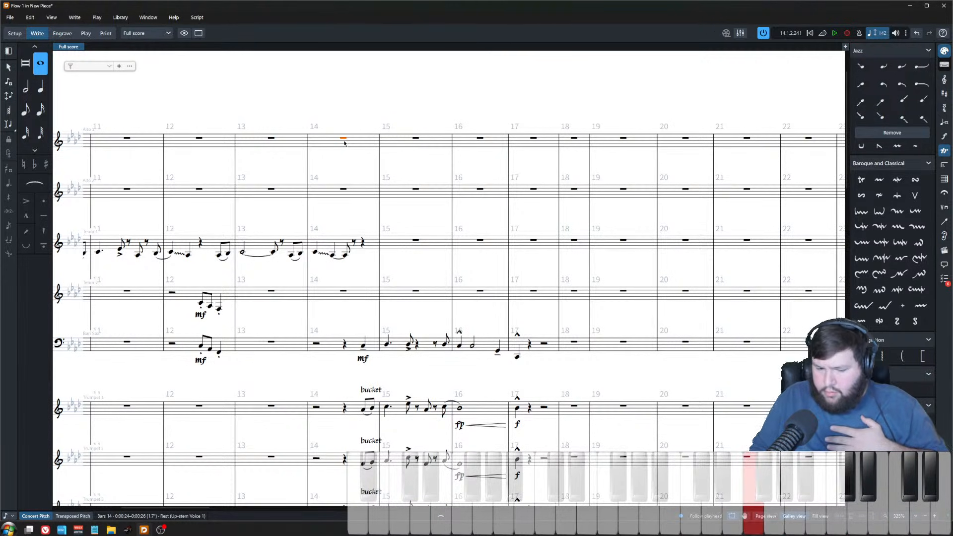
# Step: Enter an alto sax 1 lead line across bars 16–17, ending on a quarter note with a marcato
pyautogui.click(426, 144)
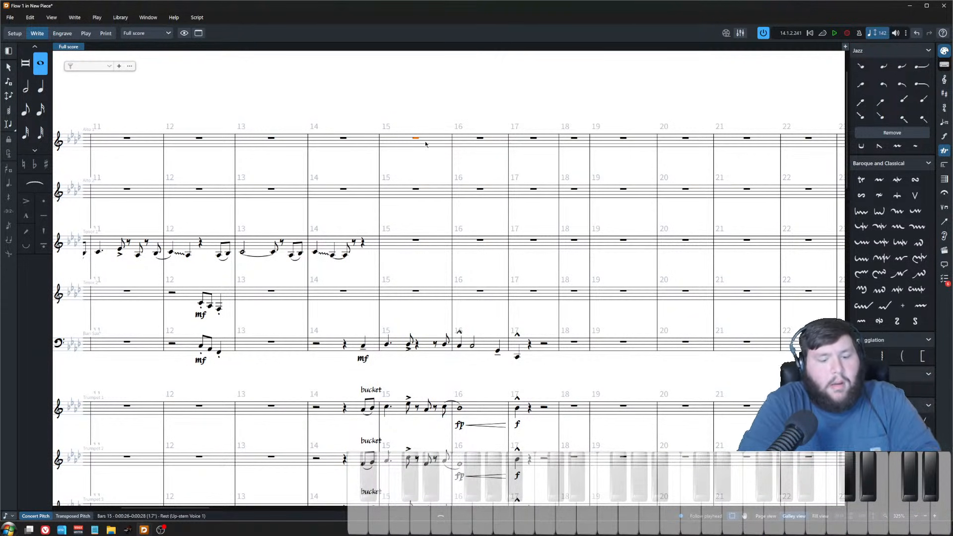
pyautogui.press('Return')
pyautogui.press('space')
pyautogui.press('space')
pyautogui.press('space')
pyautogui.press('space')
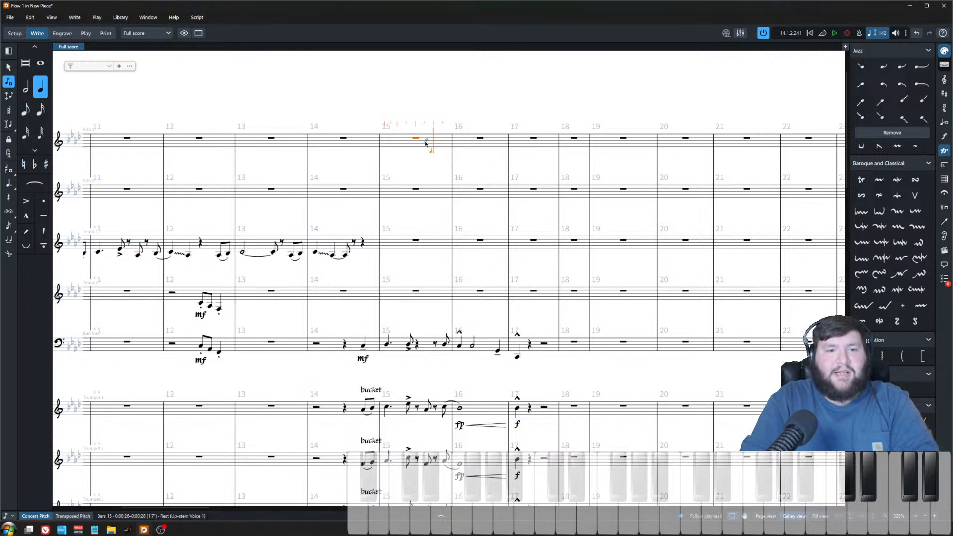
pyautogui.press('5')
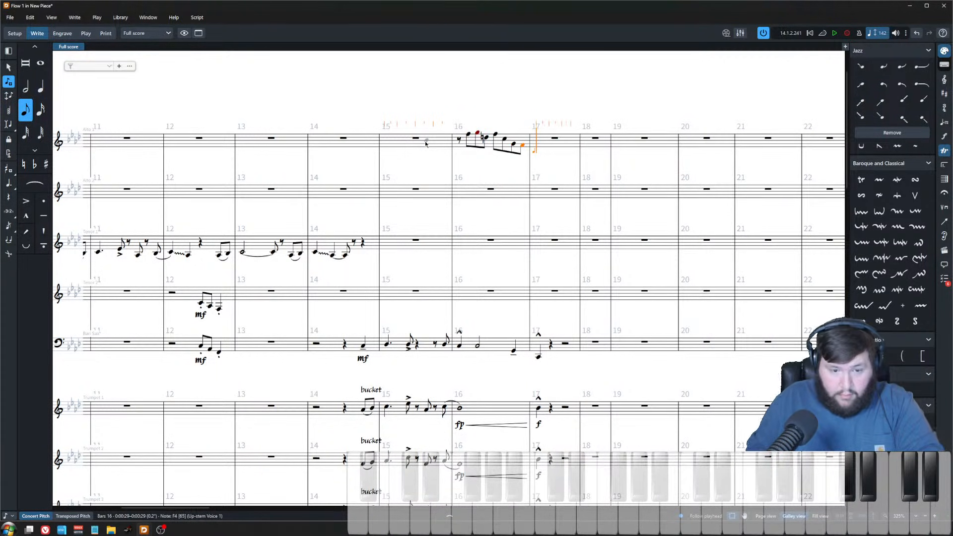
pyautogui.press('6')
pyautogui.press('Escape')
pyautogui.hotkey('shift', '[')
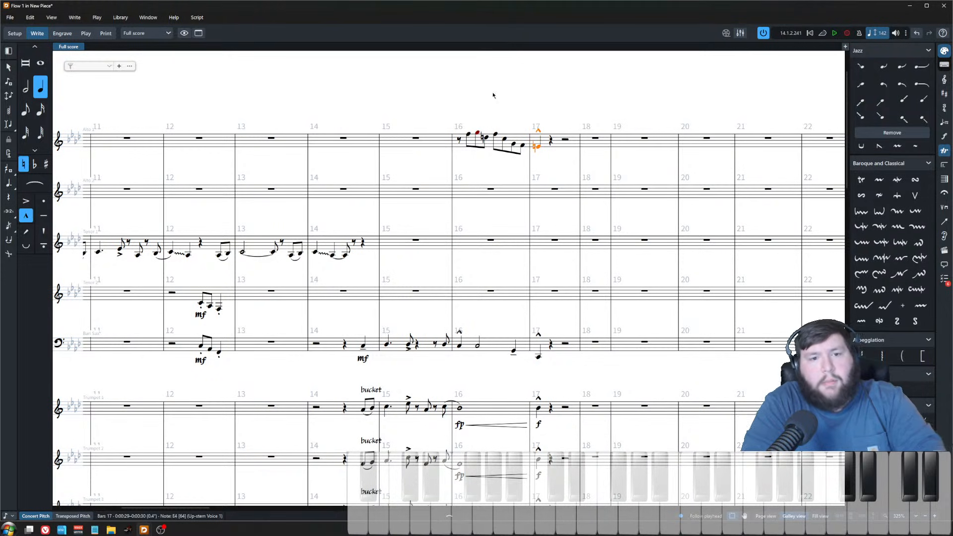
# Step: Set the flow's beam grouping to beam half-bar groups together only when the group fills the half-bar
pyautogui.click(478, 166)
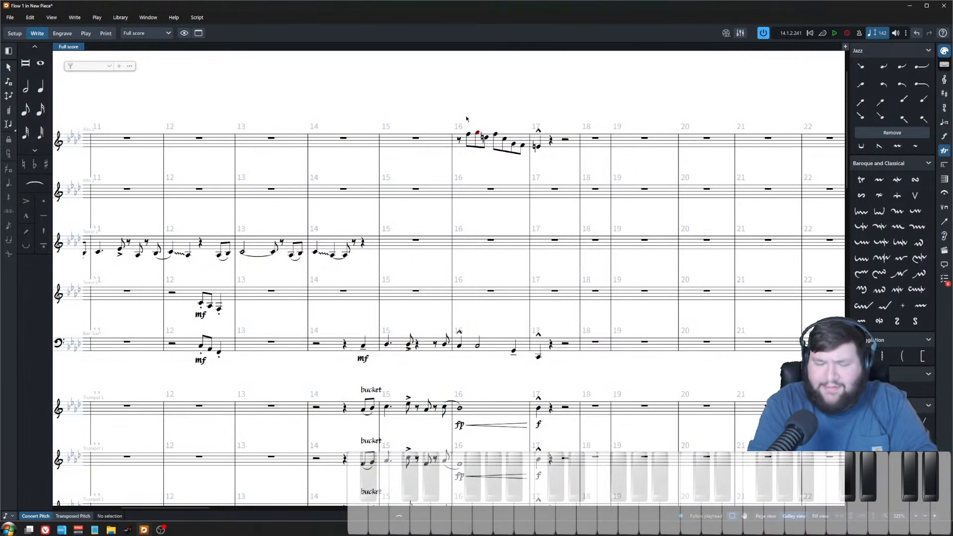
pyautogui.hotkey('ctrl', 'shift', 'n')
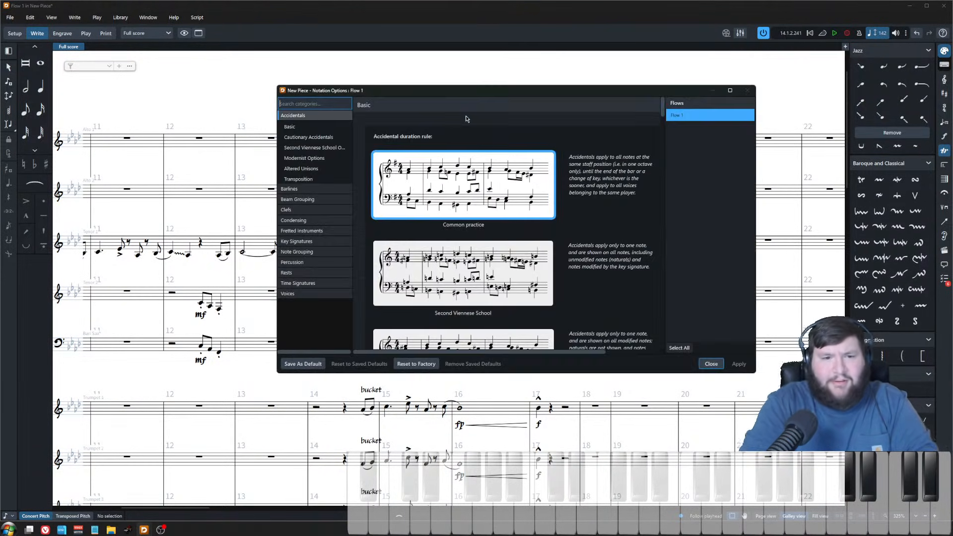
pyautogui.click(314, 203)
pyautogui.scroll(-5, 521, 288)
pyautogui.click(469, 275)
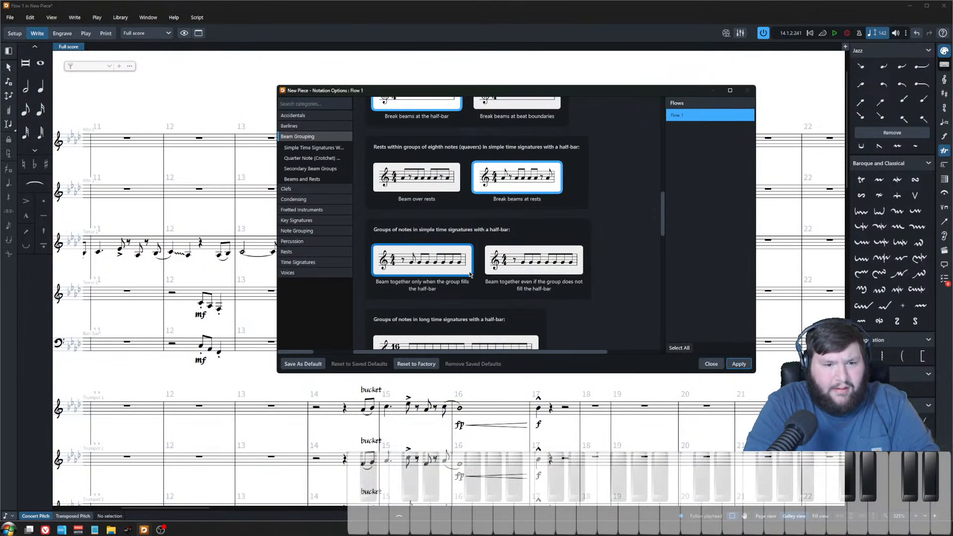
pyautogui.click(728, 364)
pyautogui.click(712, 364)
# Step: Slur pairs of eighth notes in the alto sax 1 bar 16 line
pyautogui.scroll(3, 447, 172)
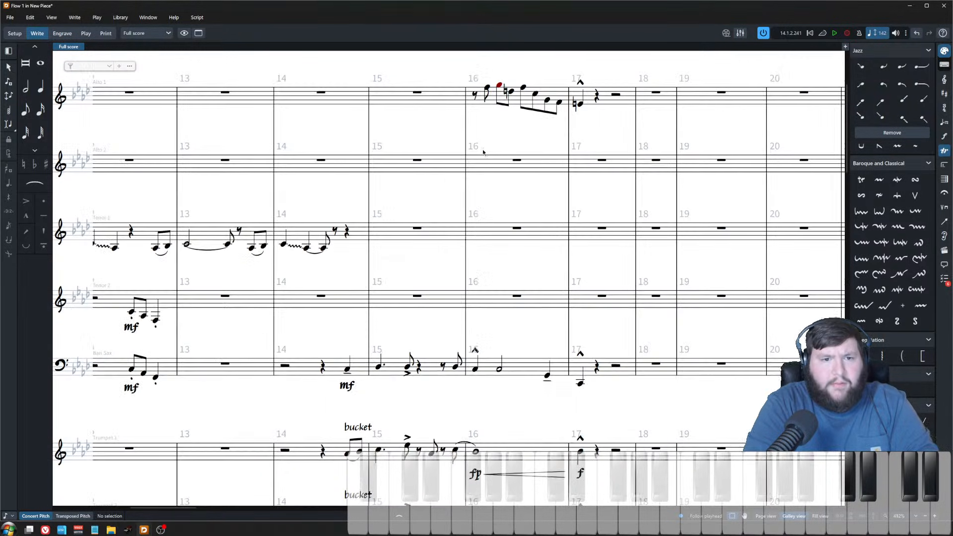
pyautogui.click(487, 88)
pyautogui.keyDown('shift'); pyautogui.click(499, 85); pyautogui.keyUp('shift')
pyautogui.press('s')
pyautogui.click(511, 92)
pyautogui.keyDown('shift'); pyautogui.click(523, 87); pyautogui.keyUp('shift')
pyautogui.press('s')
pyautogui.click(535, 94)
pyautogui.keyDown('shift'); pyautogui.click(558, 104); pyautogui.keyUp('shift')
pyautogui.press('s')
pyautogui.press('Escape')
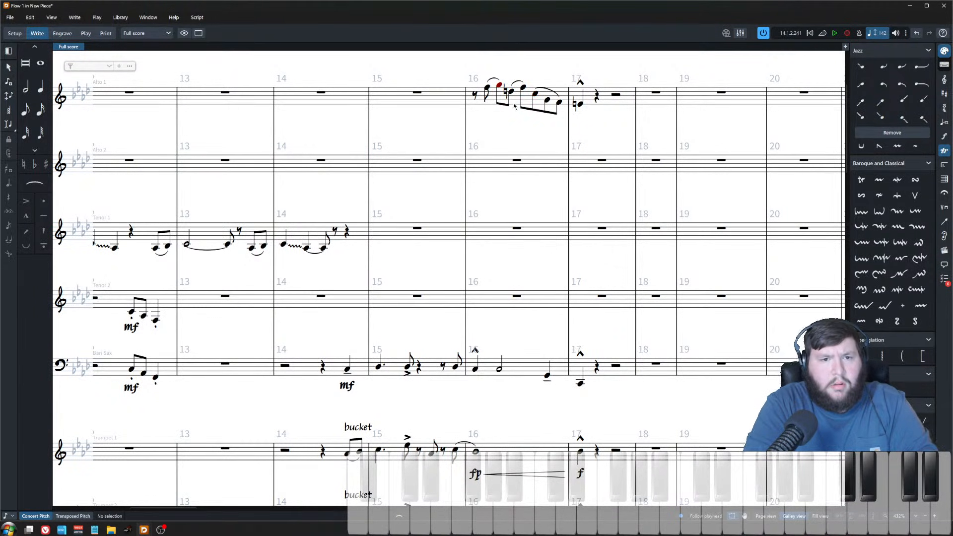
# Step: Paste the alto sax 1 bars 16–17 line into alto 2, tenor 1 and tenor 2
pyautogui.click(487, 88)
pyautogui.keyDown('shift'); pyautogui.click(558, 104); pyautogui.keyUp('shift')
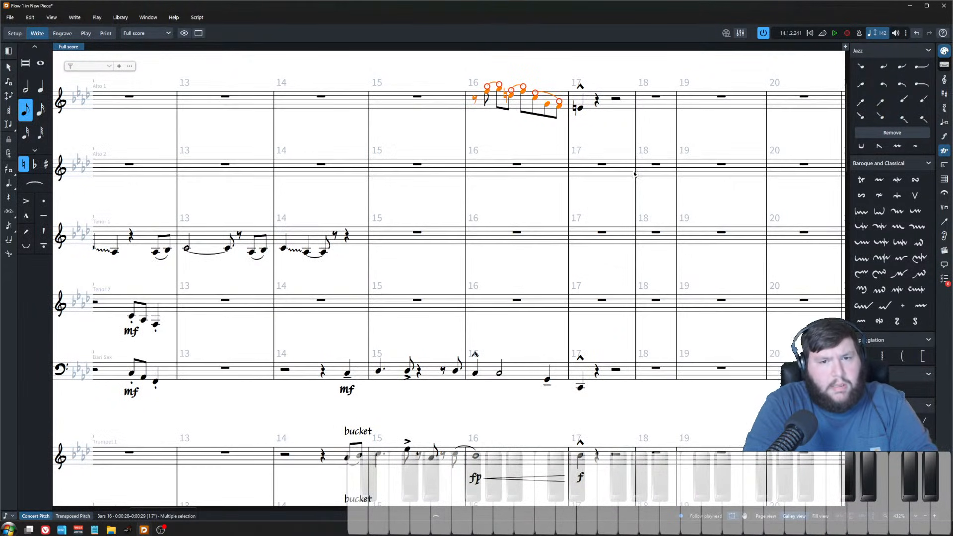
pyautogui.keyDown('shift'); pyautogui.click(609, 112); pyautogui.keyUp('shift')
pyautogui.click(537, 170)
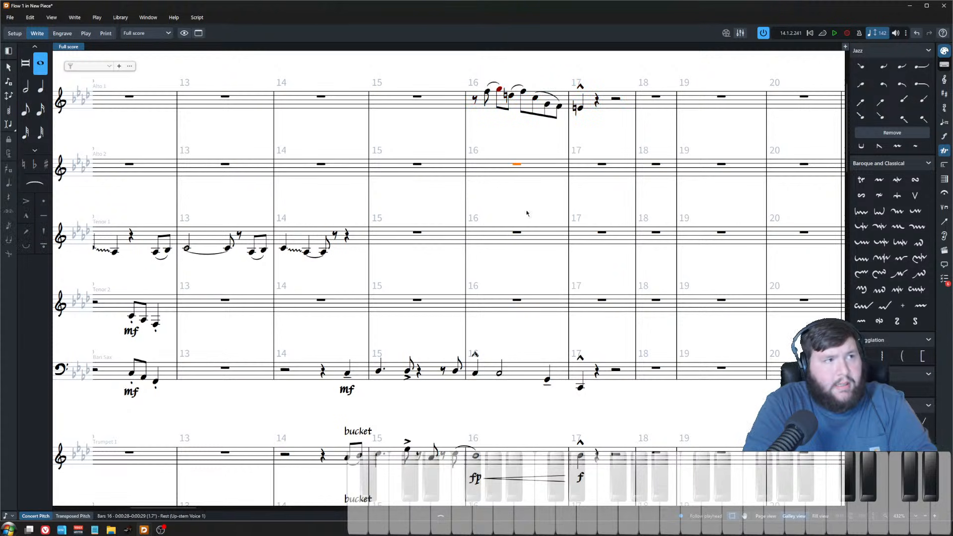
pyautogui.keyDown('ctrl'); pyautogui.click(517, 300); pyautogui.keyUp('ctrl')
pyautogui.hotkey('ctrl', 'v')
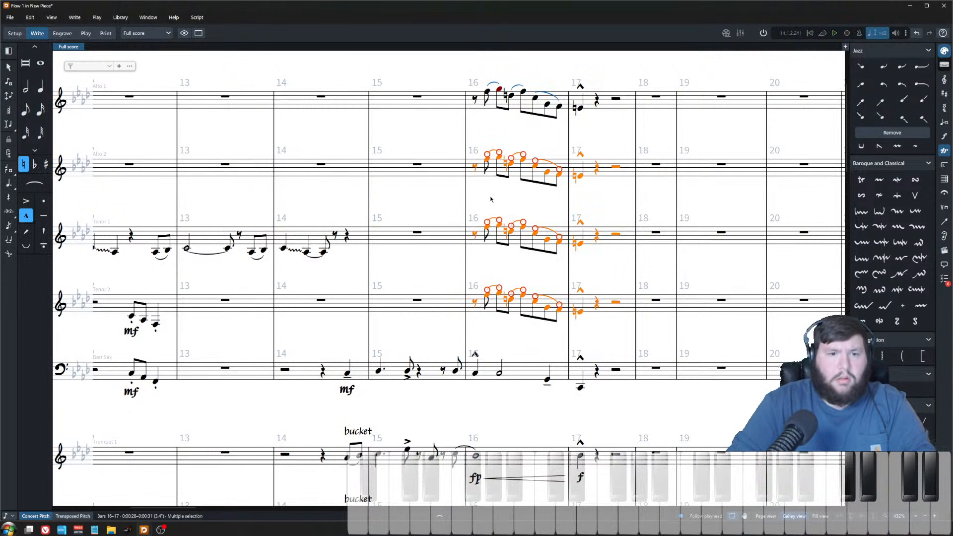
# Step: Check the pasted saxophone parts in transposed pitch before returning to concert pitch
pyautogui.click(488, 129)
pyautogui.scroll(-4, 421, 282)
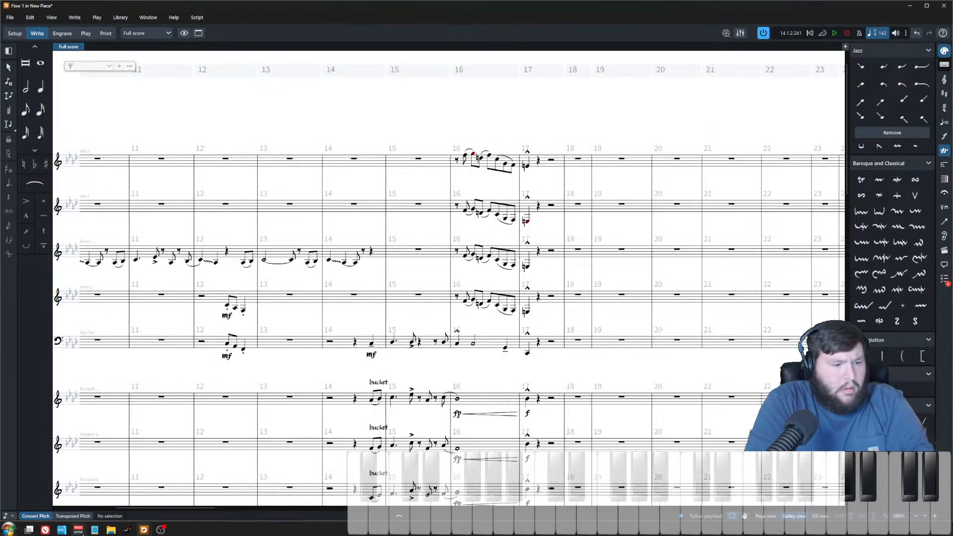
pyautogui.click(73, 516)
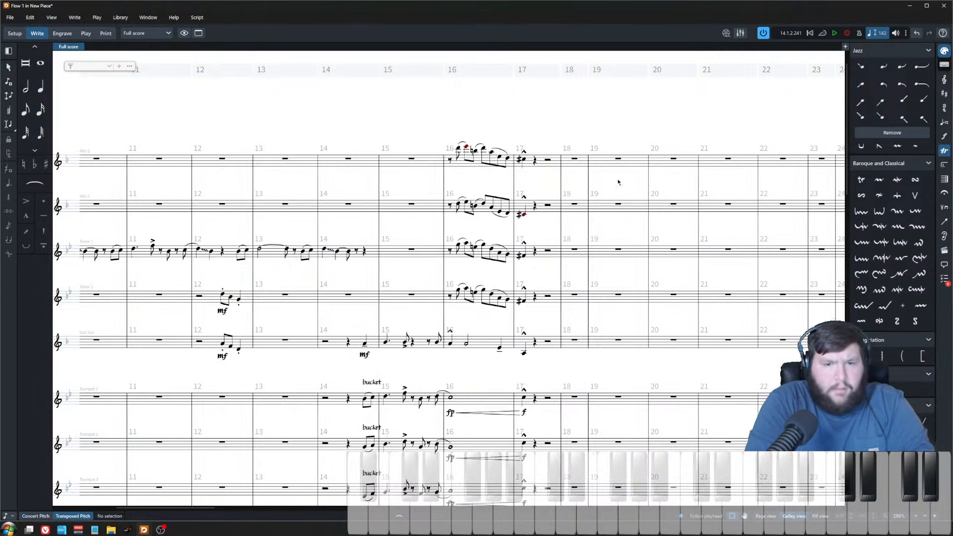
pyautogui.click(524, 216)
pyautogui.scroll(3, 497, 229)
pyautogui.moveTo(562, 228); pyautogui.dragTo(501, 176)
pyautogui.press('Escape')
pyautogui.scroll(2, 406, 275)
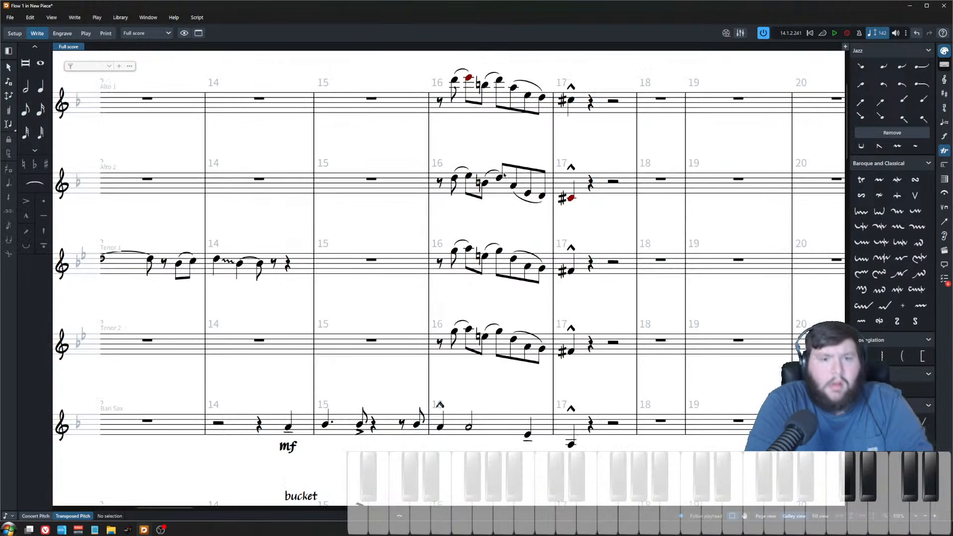
pyautogui.click(36, 515)
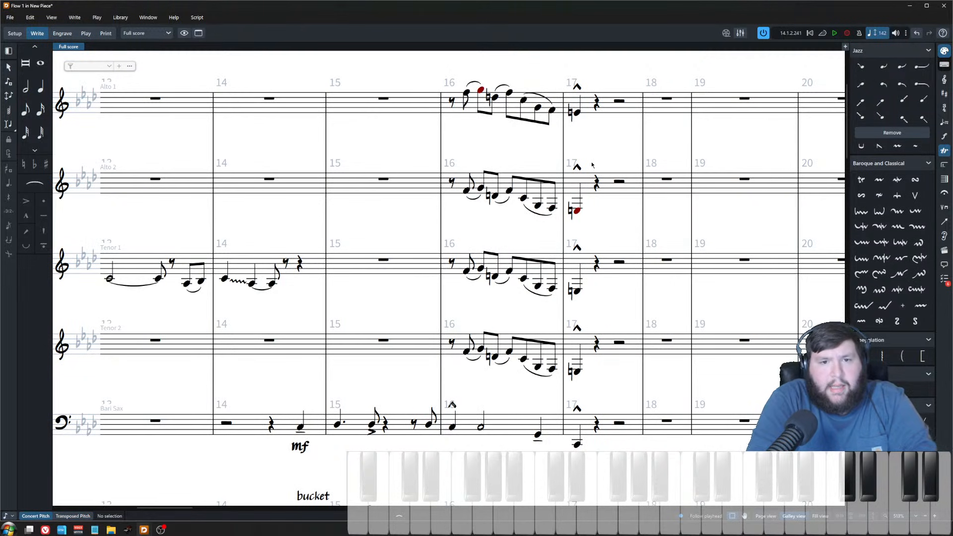
# Step: Raise the final eighth notes of alto sax 2's bar 16 line to harmonize under the lead
pyautogui.click(539, 109)
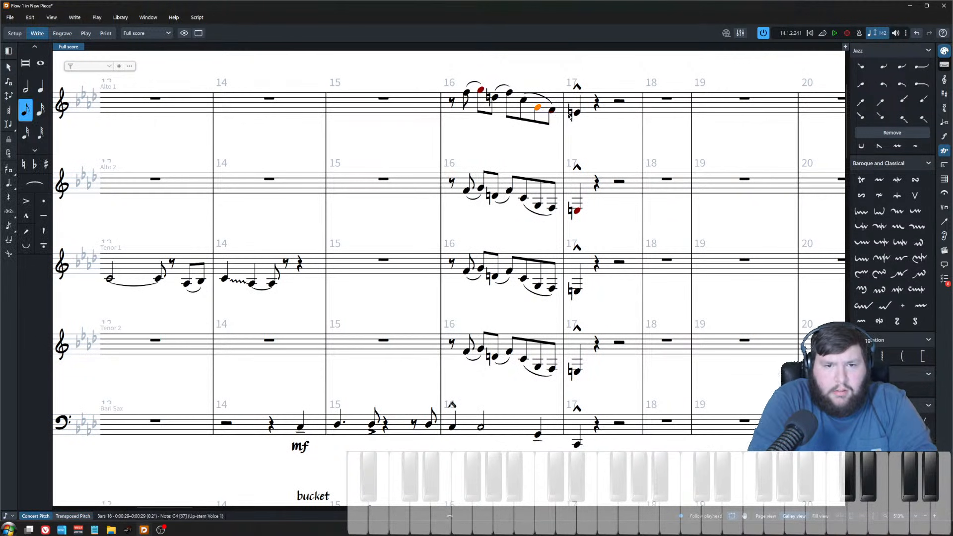
pyautogui.press('Right')
pyautogui.press('Right')
pyautogui.click(538, 205)
pyautogui.hotkey('alt', 'Up')
pyautogui.hotkey('alt', 'Up')
pyautogui.hotkey('alt', 'Up')
pyautogui.hotkey('alt', 'Up')
pyautogui.hotkey('alt', 'Up')
pyautogui.hotkey('alt', 'Up')
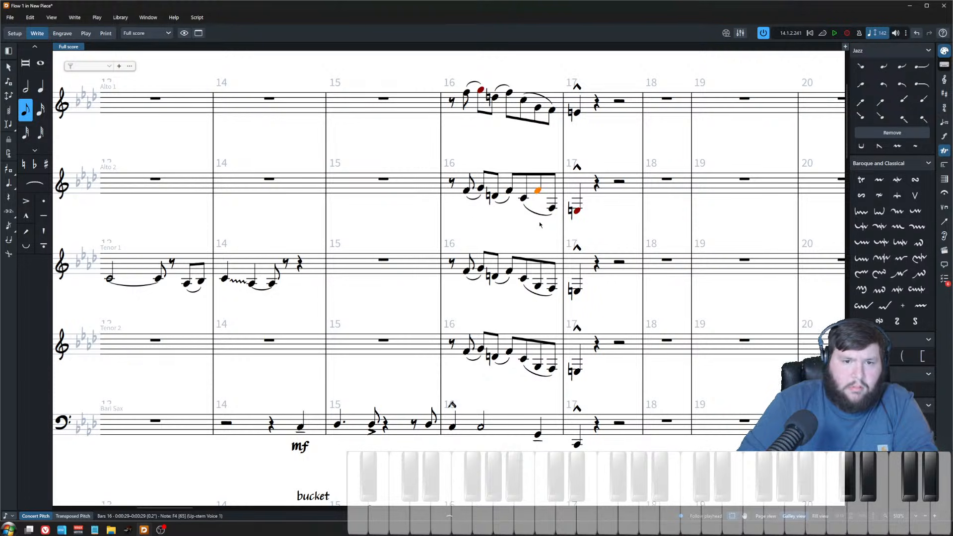
pyautogui.hotkey('alt', 'Down')
pyautogui.hotkey('alt', 'Down')
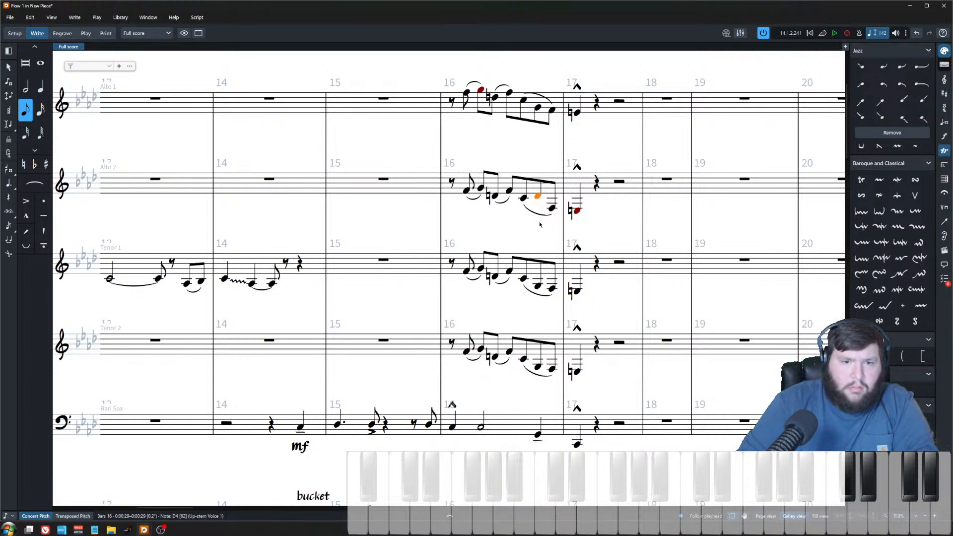
pyautogui.press('Right')
pyautogui.hotkey('alt', 'Up')
pyautogui.hotkey('alt', 'Up')
pyautogui.hotkey('alt', 'Up')
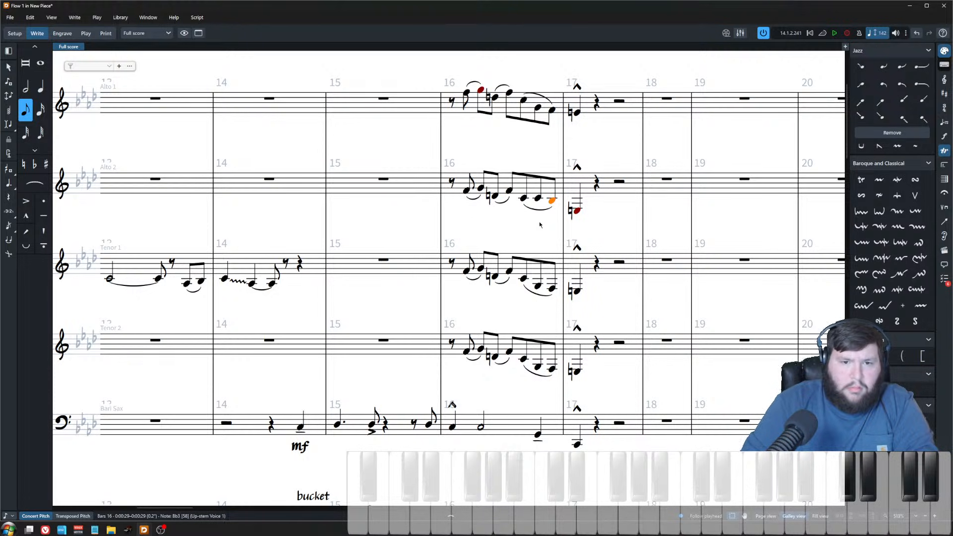
# Step: Raise the bar 17 marcato notes in alto sax 2 and tenor sax 1
pyautogui.press('Right')
pyautogui.hotkey('alt', 'Up')
pyautogui.hotkey('alt', 'Up')
pyautogui.hotkey('alt', 'Up')
pyautogui.hotkey('alt', 'Up')
pyautogui.press('Down')
pyautogui.hotkey('alt', 'Up')
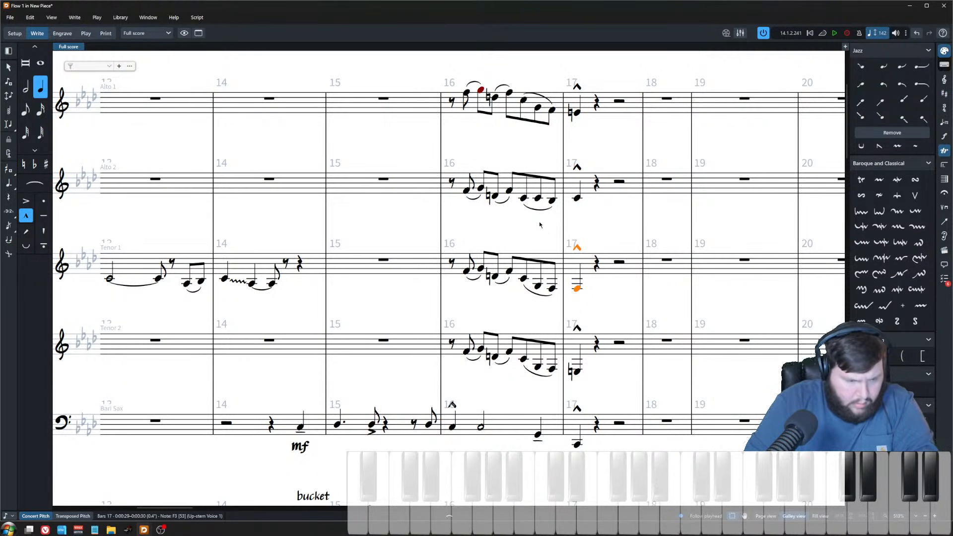
pyautogui.hotkey('alt', 'Up')
# Step: Set the tenor sax 2 bar 17 note to E natural
pyautogui.press('Down')
pyautogui.press('-')
pyautogui.hotkey('alt', 'Up')
pyautogui.hotkey('alt', 'Up')
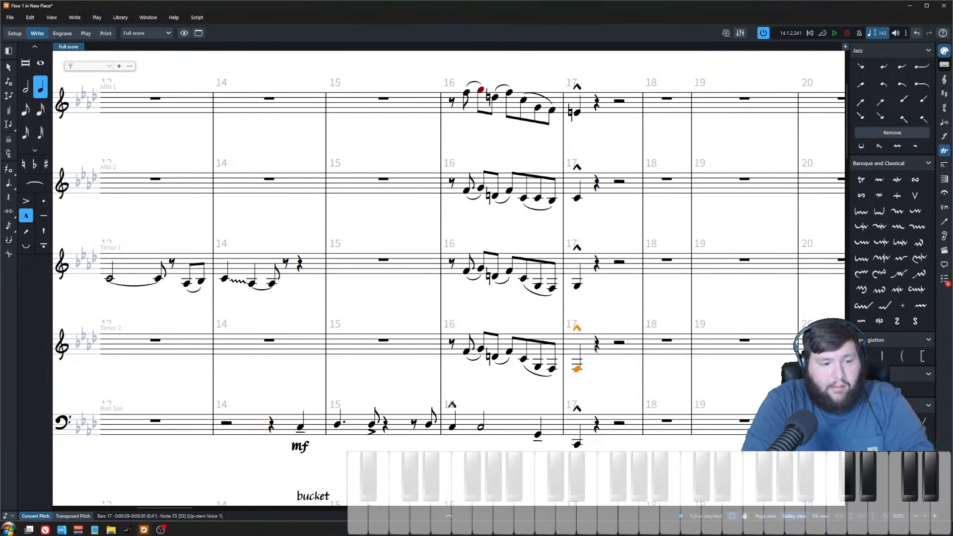
pyautogui.hotkey('alt', 'Down')
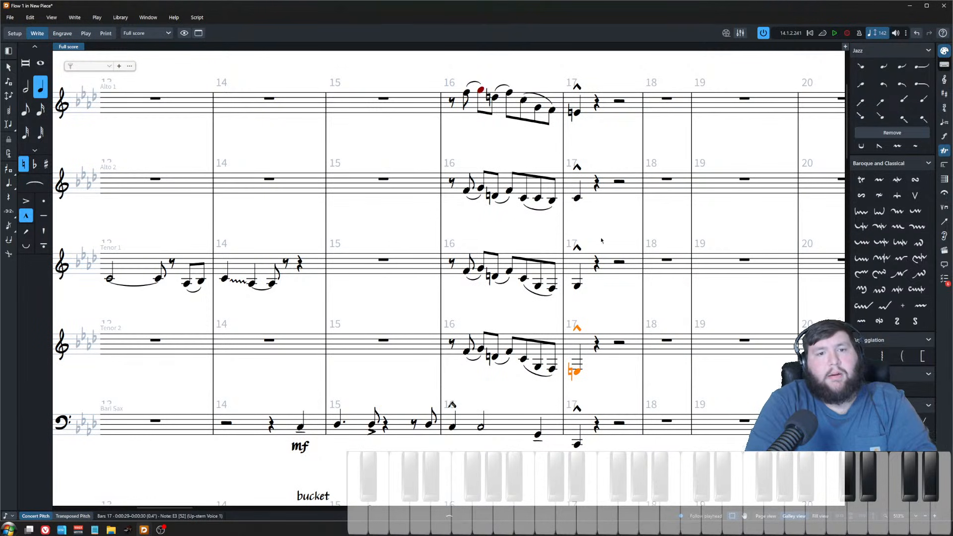
pyautogui.scroll(4, 567, 206)
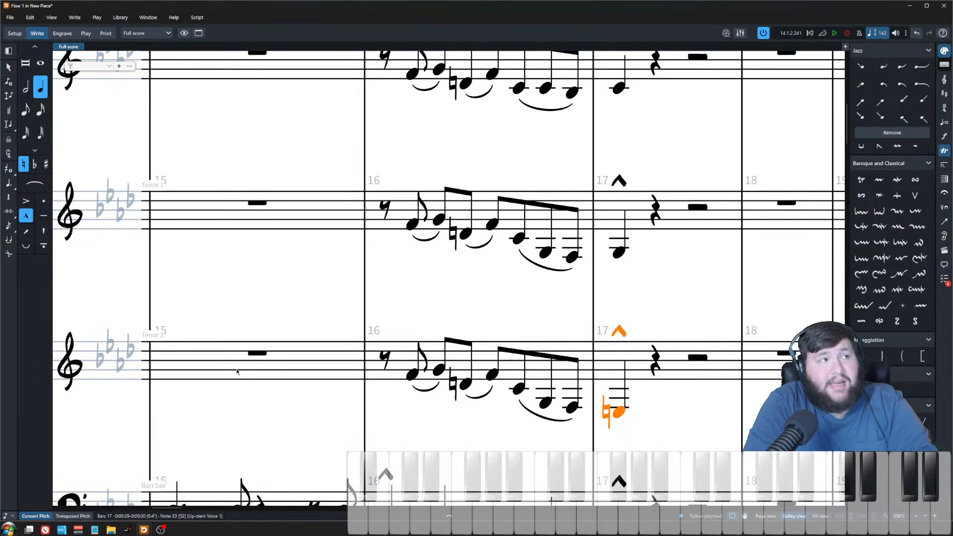
pyautogui.hscroll(2, 525, 357)
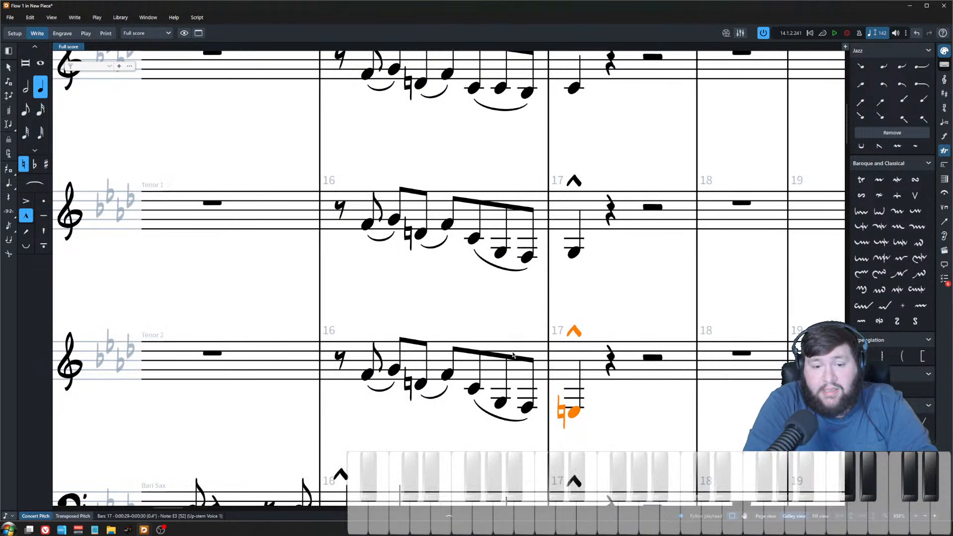
pyautogui.press('Escape')
pyautogui.scroll(-3, 557, 288)
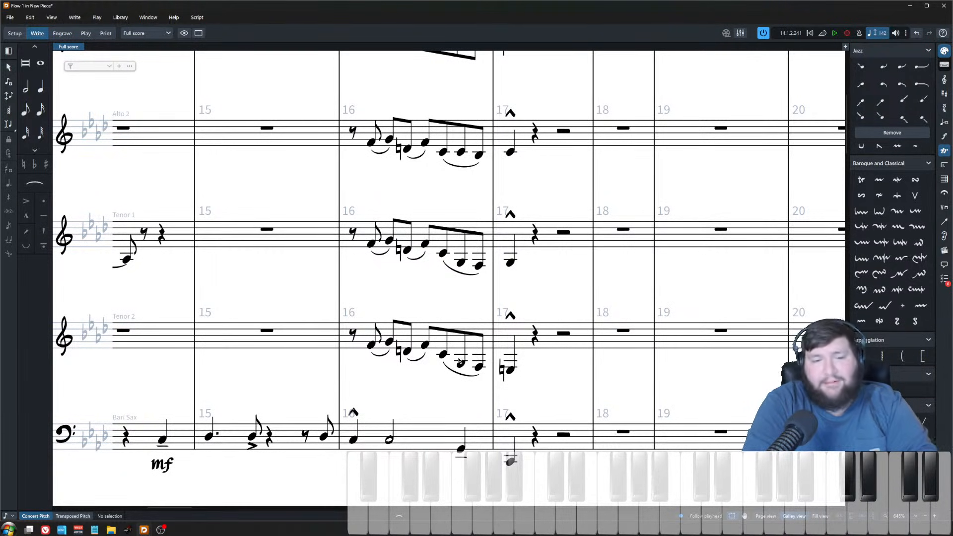
pyautogui.scroll(3, 555, 301)
pyautogui.hscroll(2, 555, 301)
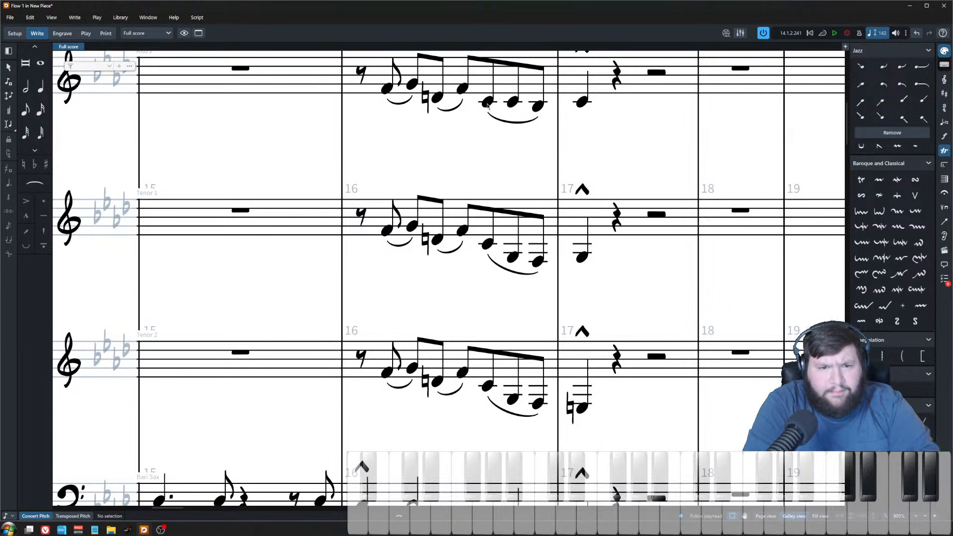
# Step: Undo the last change and raise alto sax 2's second-to-last eighth note in bar 16 to E flat
pyautogui.scroll(-3, 488, 105)
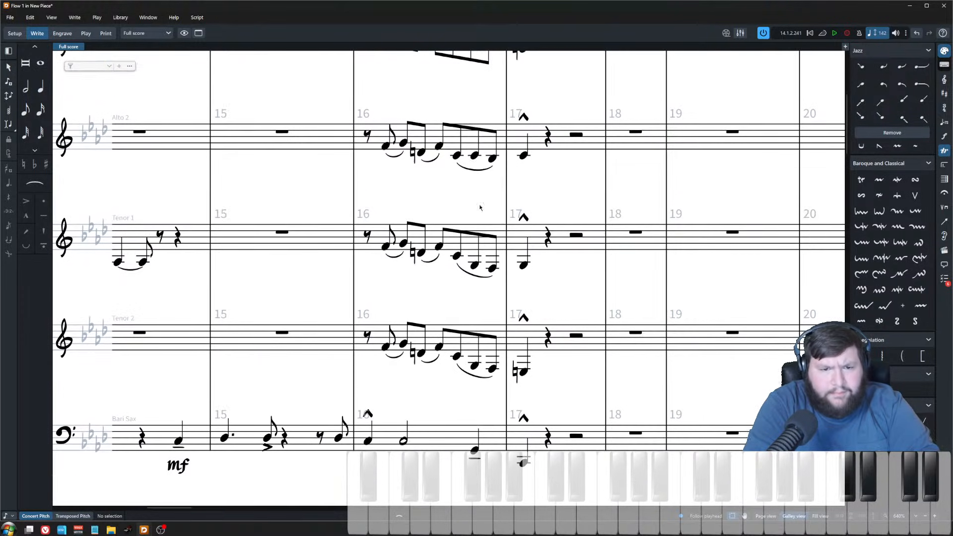
pyautogui.click(474, 258)
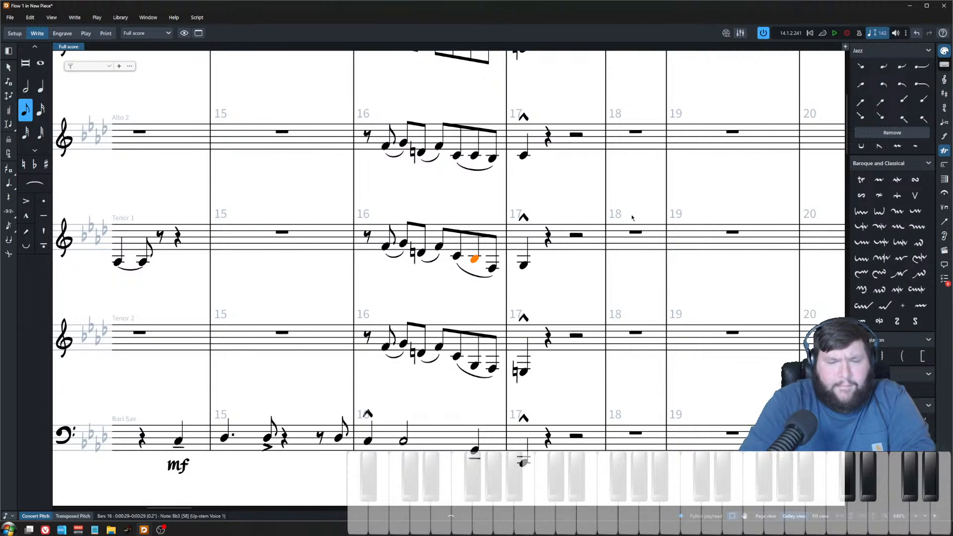
pyautogui.scroll(3, 462, 126)
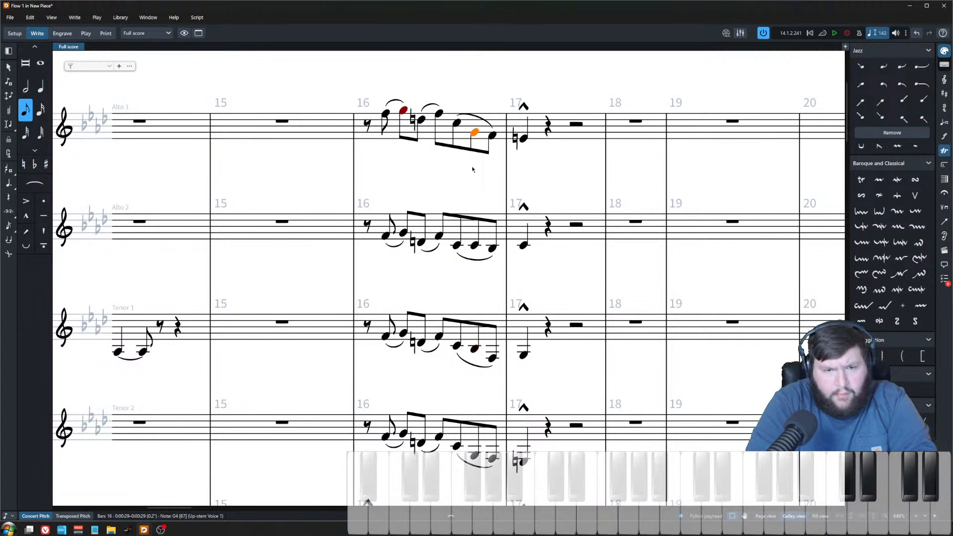
pyautogui.click(474, 243)
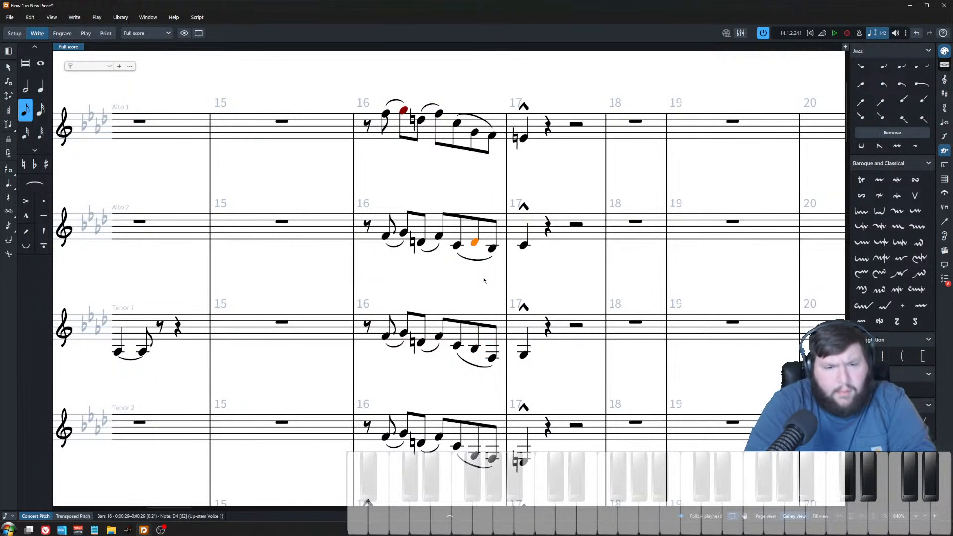
pyautogui.hotkey('ctrl', 'z')
pyautogui.hotkey('alt', 'Up')
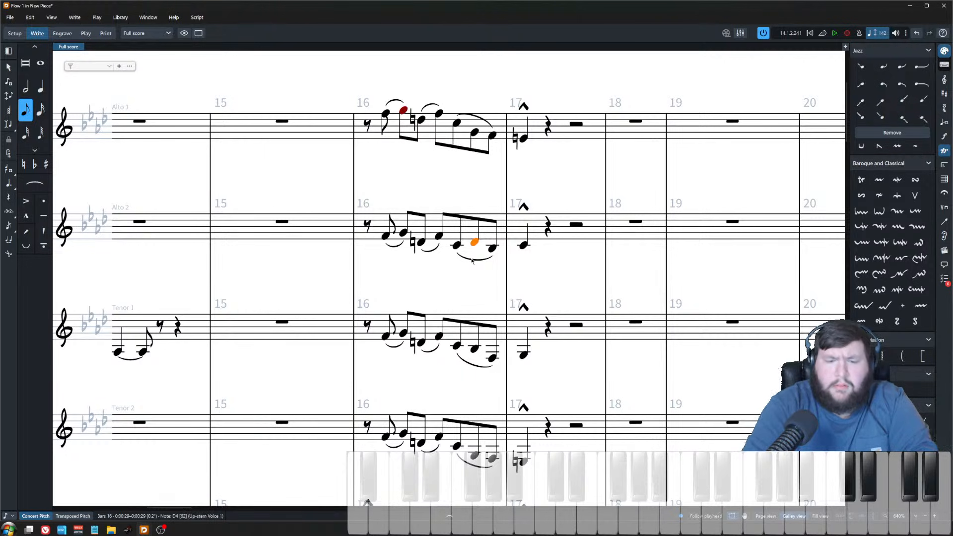
pyautogui.scroll(-3, 490, 300)
pyautogui.press('Escape')
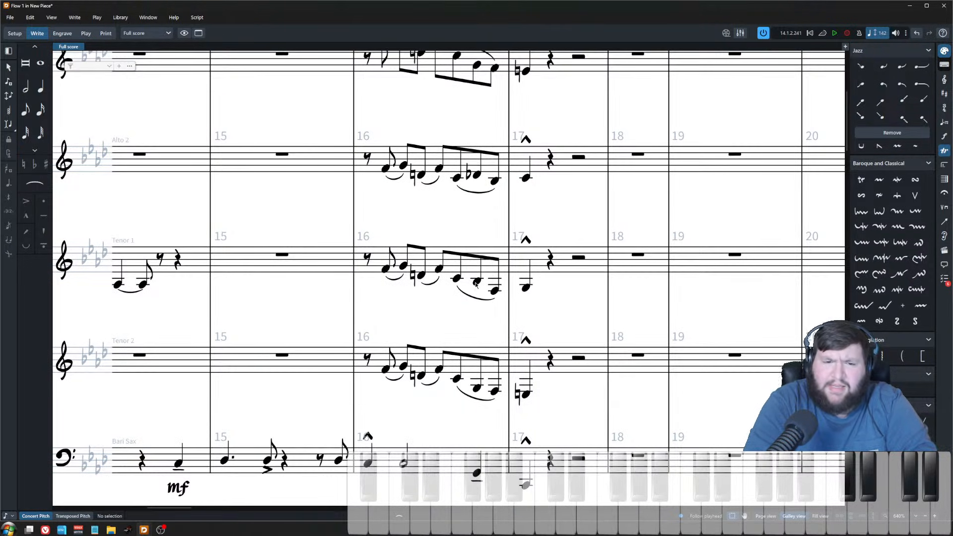
# Step: Set tenor sax 1's final eighth note in bar 16 to A flat
pyautogui.click(475, 284)
pyautogui.hotkey('ctrl', 'Up')
pyautogui.press('Right')
pyautogui.press('Right')
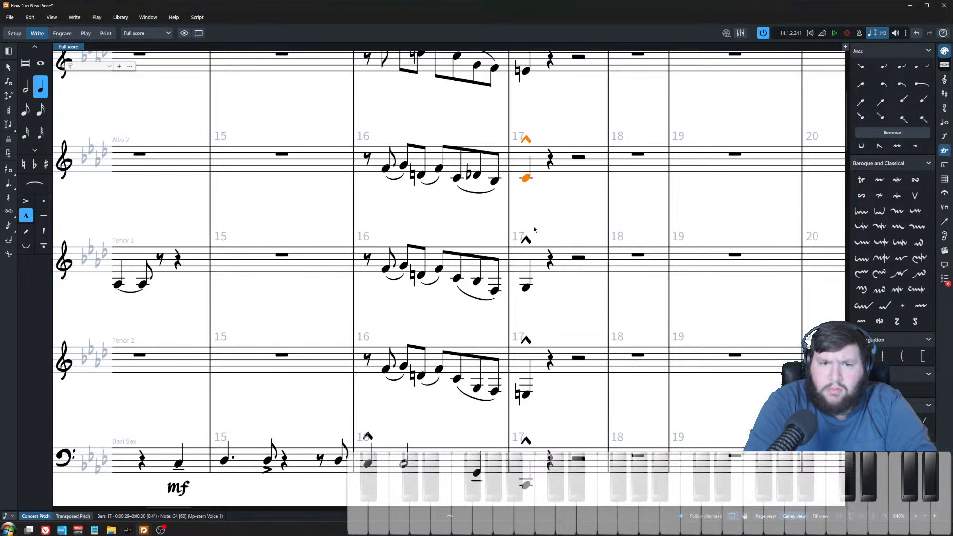
pyautogui.click(478, 282)
pyautogui.press('Right')
pyautogui.hotkey('alt', 'Up')
pyautogui.hotkey('alt', 'Up')
pyautogui.hotkey('alt', 'Up')
pyautogui.hotkey('alt', 'Down')
pyautogui.press('-')
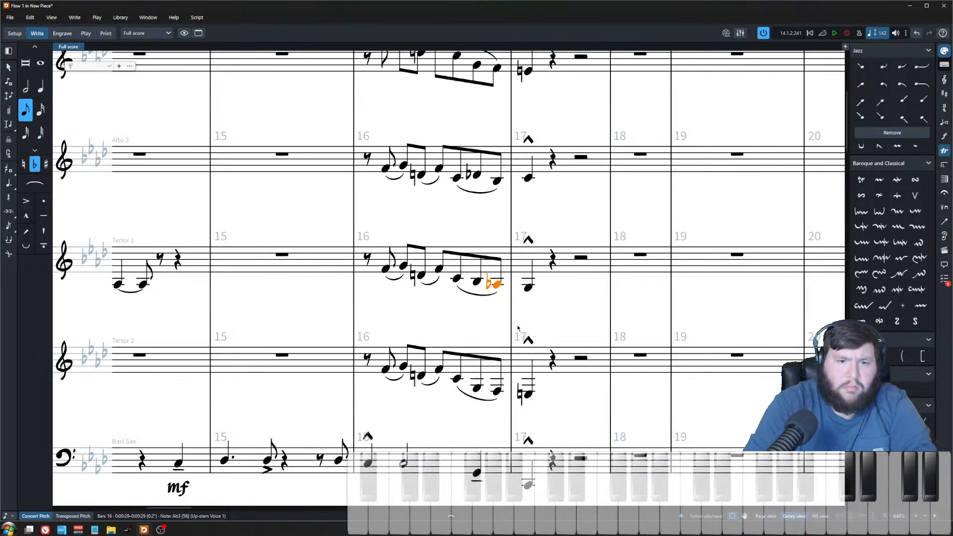
# Step: Compare the bar 17 notes of tenor sax 2 and alto sax 1
pyautogui.press('Right')
pyautogui.click(477, 388)
pyautogui.press('Right')
pyautogui.press('Right')
pyautogui.scroll(-3, 482, 389)
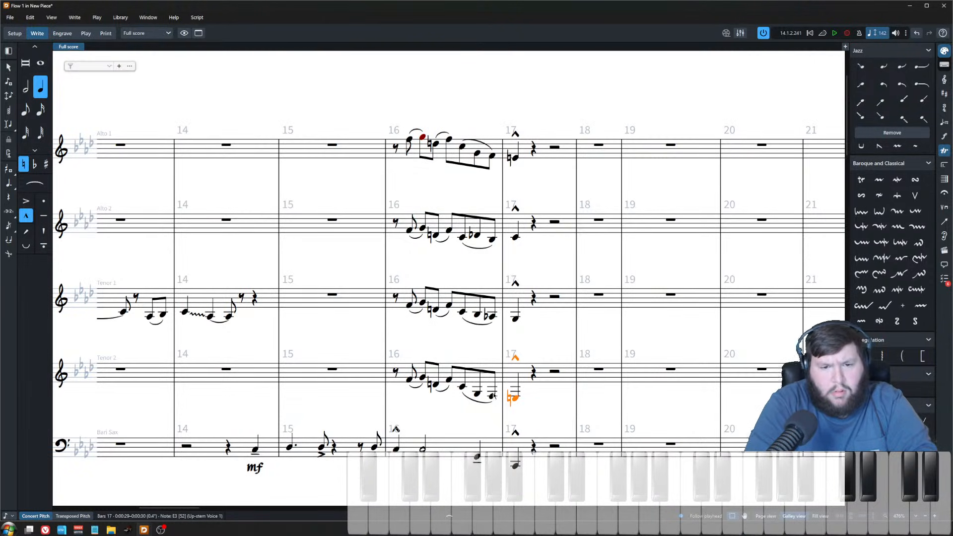
pyautogui.press('Escape')
pyautogui.click(477, 154)
pyautogui.keyDown('shift'); pyautogui.click(477, 393); pyautogui.keyUp('shift')
pyautogui.click(491, 396)
pyautogui.keyDown('shift'); pyautogui.click(493, 156); pyautogui.keyUp('shift')
pyautogui.press('Right')
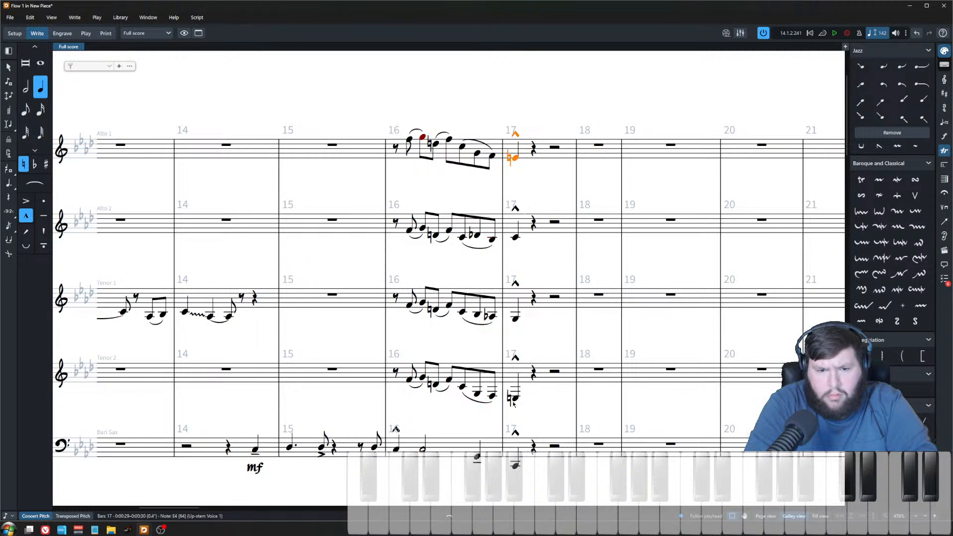
pyautogui.press('Escape')
# Step: Switch to transposed pitch and inspect alto sax 1's bar 16 notes
pyautogui.scroll(-1, 407, 167)
pyautogui.click(342, 164)
pyautogui.click(73, 516)
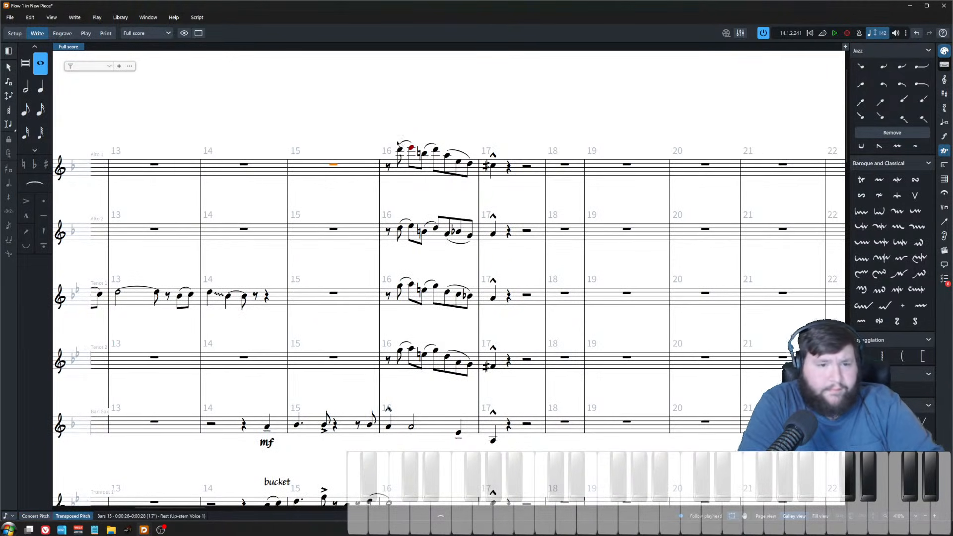
pyautogui.click(399, 148)
pyautogui.click(411, 149)
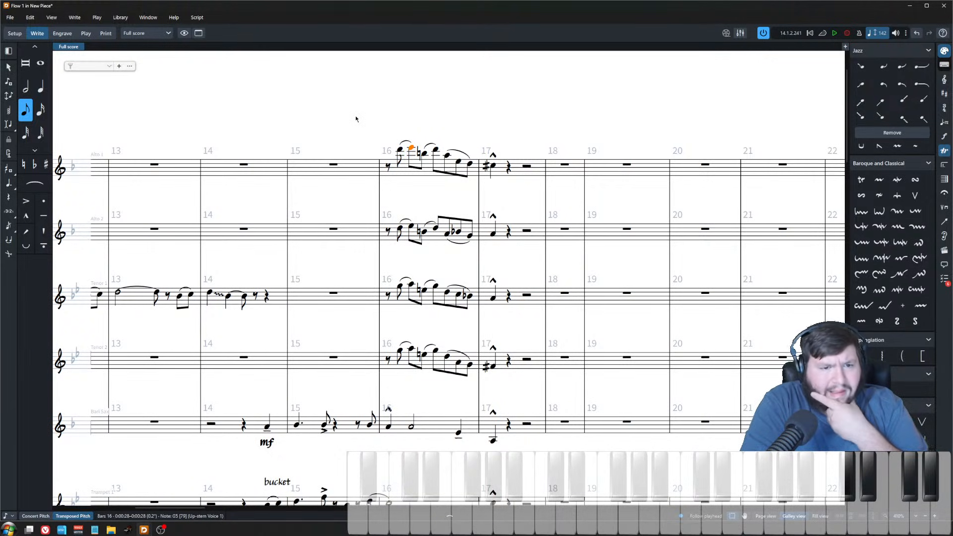
pyautogui.press('Escape')
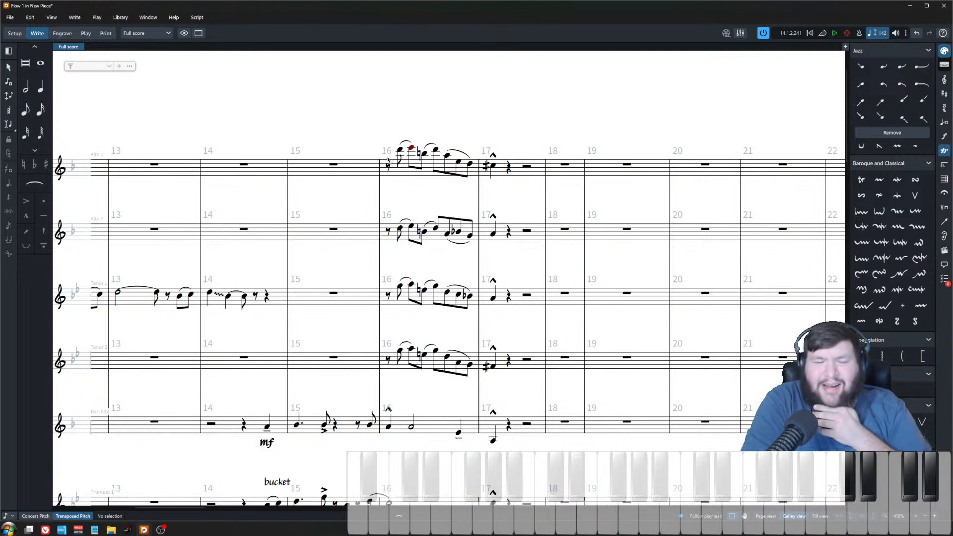
pyautogui.moveTo(386, 118); pyautogui.dragTo(536, 195)
pyautogui.press('Escape')
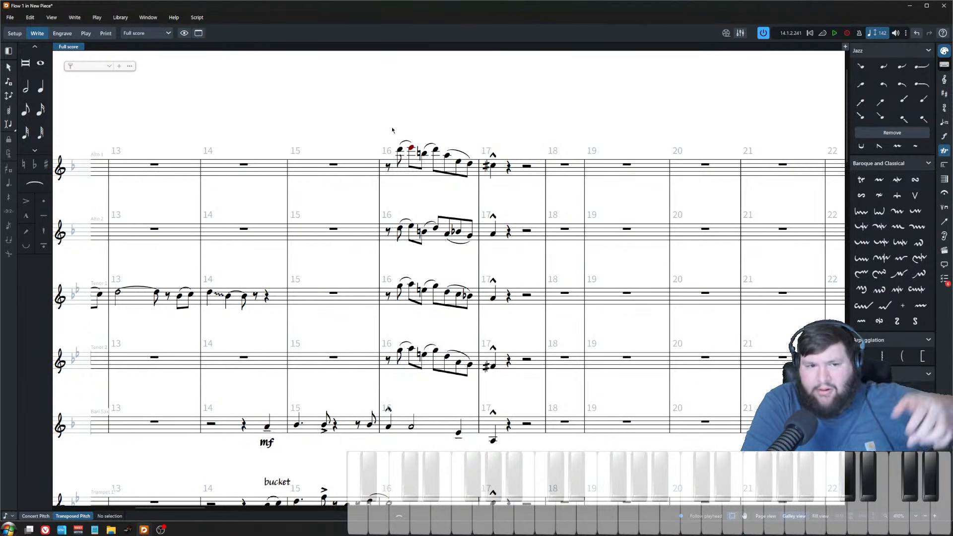
# Step: Add an mp<f crescendo dynamic across all four saxophones' bar 16 figure
pyautogui.click(400, 149)
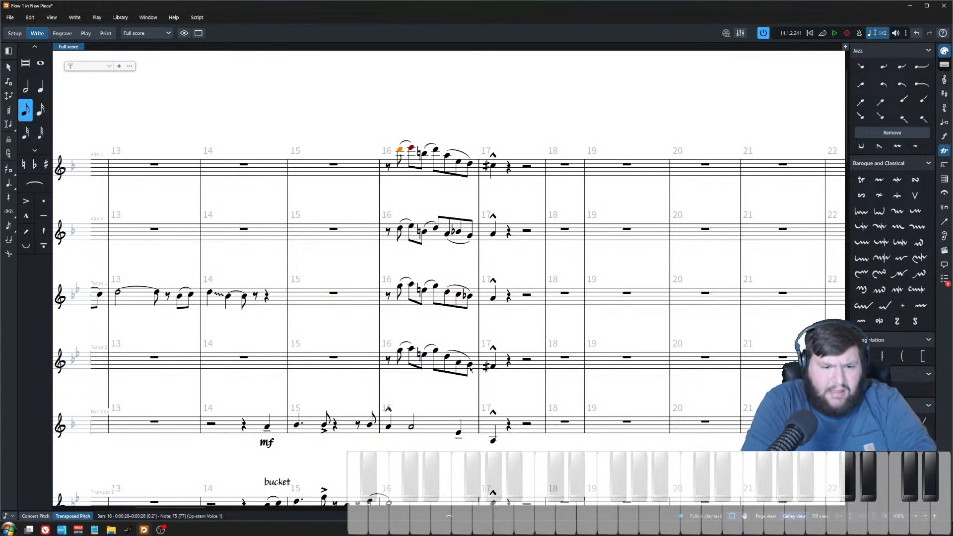
pyautogui.keyDown('shift'); pyautogui.click(470, 370); pyautogui.keyUp('shift')
pyautogui.hotkey('shift', 'o')
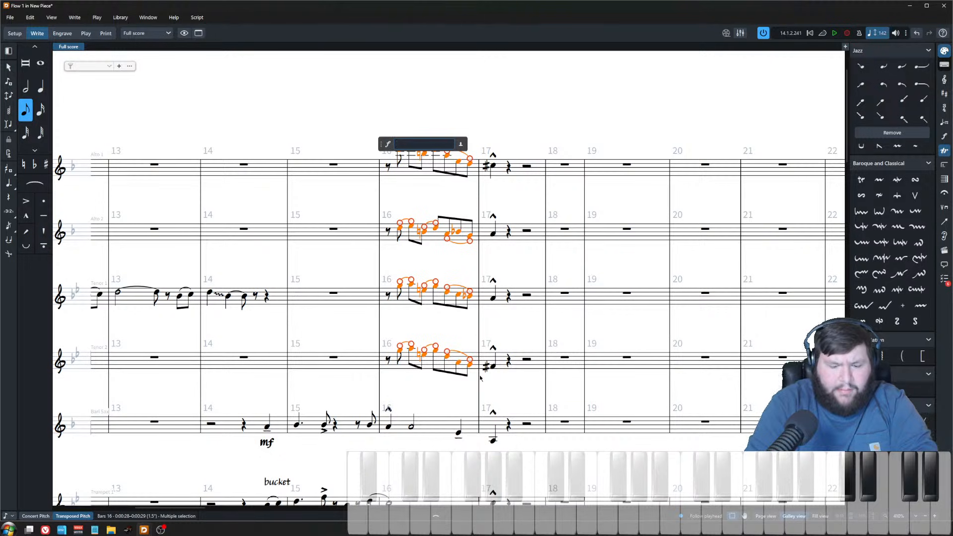
pyautogui.write('mp<f')
pyautogui.press('Return')
# Step: Play back the score around bars 16–17 to hear the new dynamics
pyautogui.scroll(-3, 561, 359)
pyautogui.scroll(-2, 561, 358)
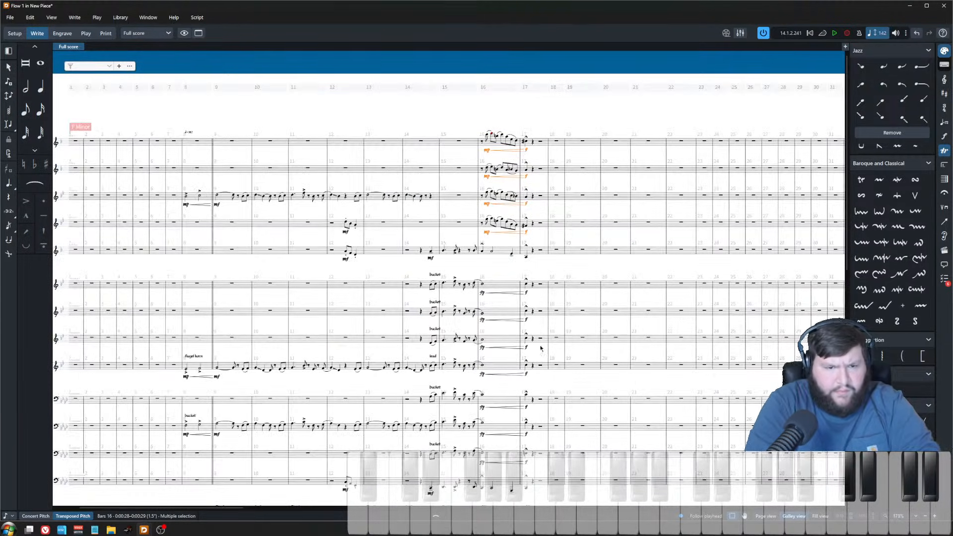
pyautogui.press('Escape')
pyautogui.press('space')
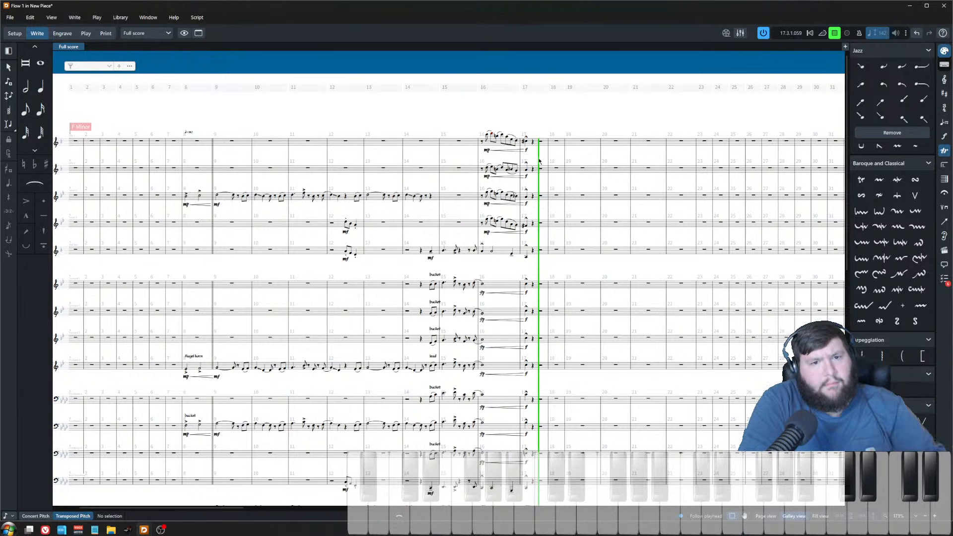
pyautogui.press('z')
pyautogui.press('z')
pyautogui.press('z')
pyautogui.press('space')
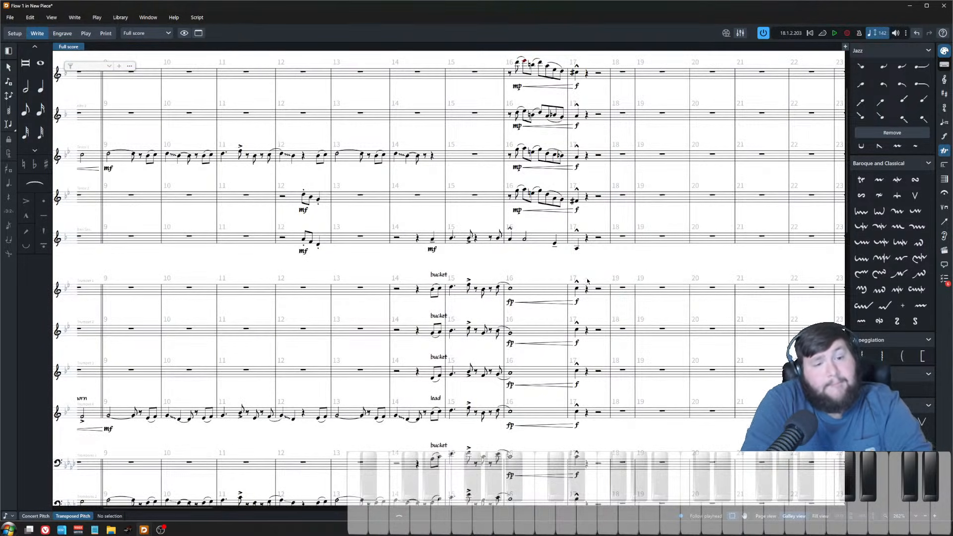
# Step: Play the score from bar 8 to review the arrangement
pyautogui.hscroll(-4, 587, 280)
pyautogui.press('x')
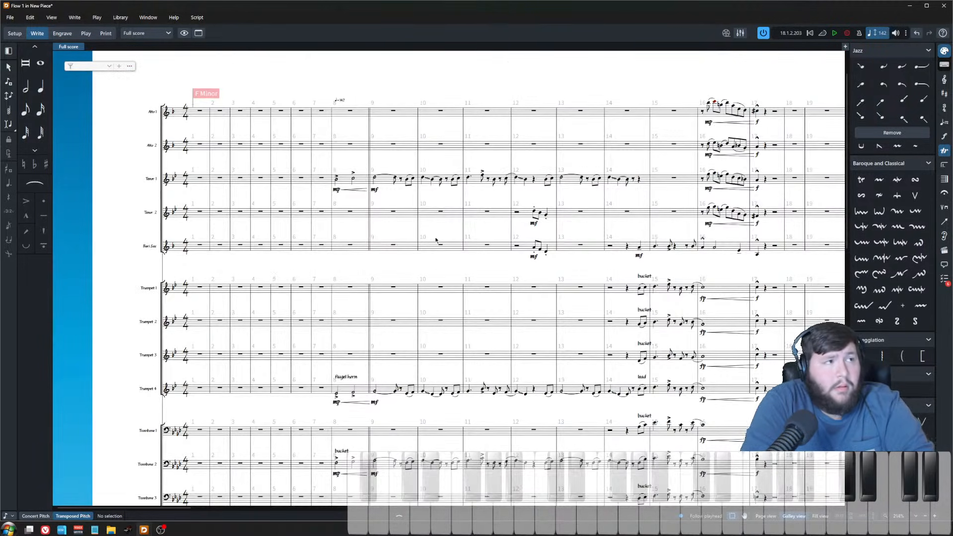
pyautogui.click(350, 110)
pyautogui.press('p')
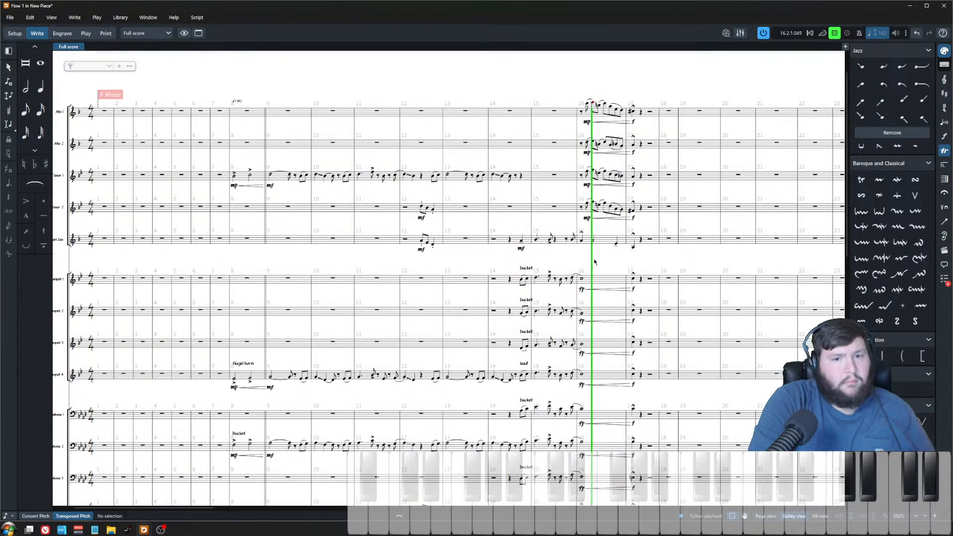
pyautogui.scroll(3, 604, 268)
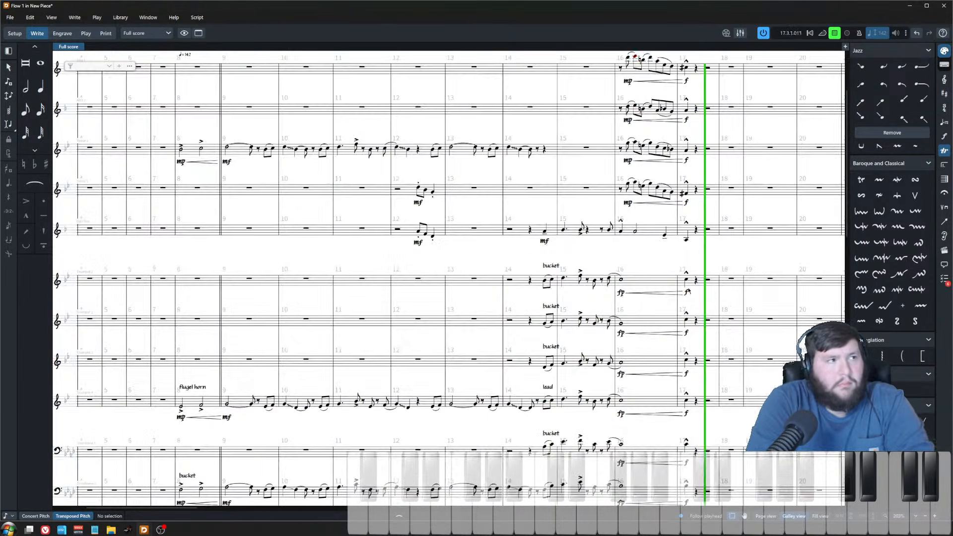
pyautogui.press('space')
# Step: Return to concert pitch and inspect the empty bars after bar 17
pyautogui.scroll(-5, 515, 297)
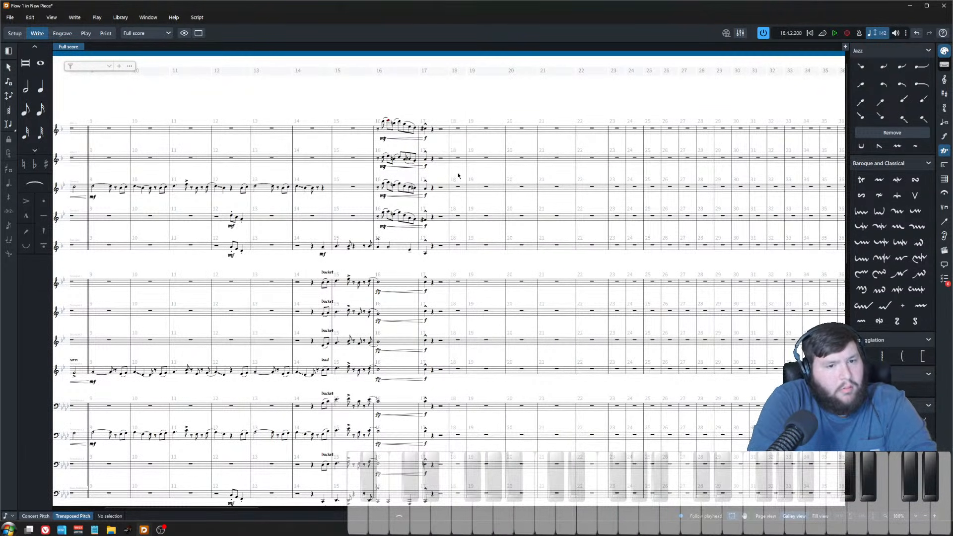
pyautogui.click(454, 129)
pyautogui.scroll(6, 454, 129)
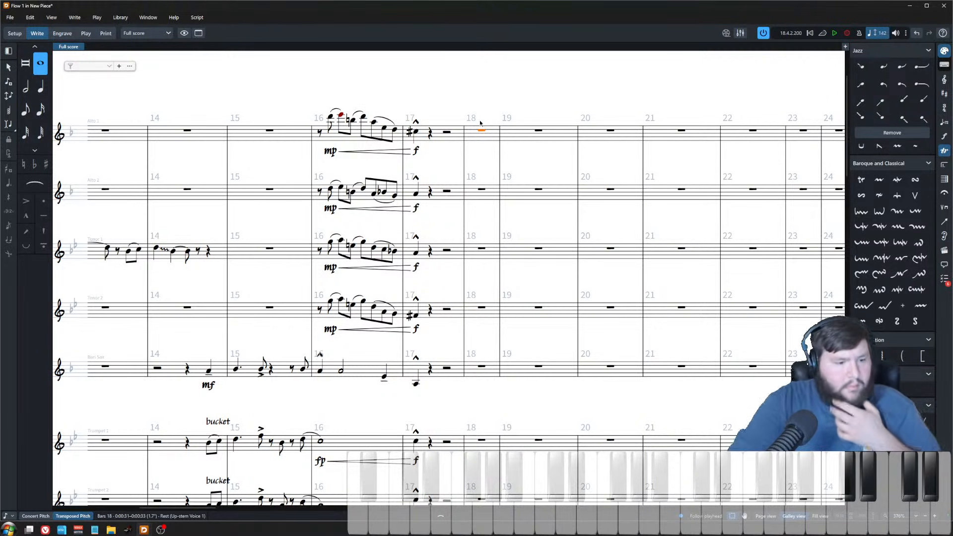
pyautogui.click(34, 516)
pyautogui.doubleClick(488, 130)
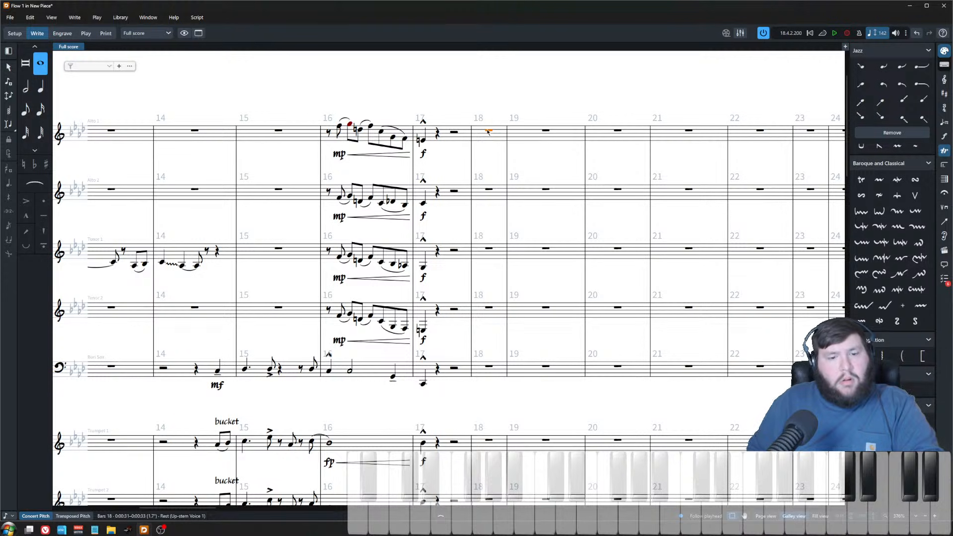
pyautogui.moveTo(477, 110); pyautogui.dragTo(500, 155)
pyautogui.press('Escape')
pyautogui.scroll(-2, 410, 256)
pyautogui.hscroll(-8, 410, 256)
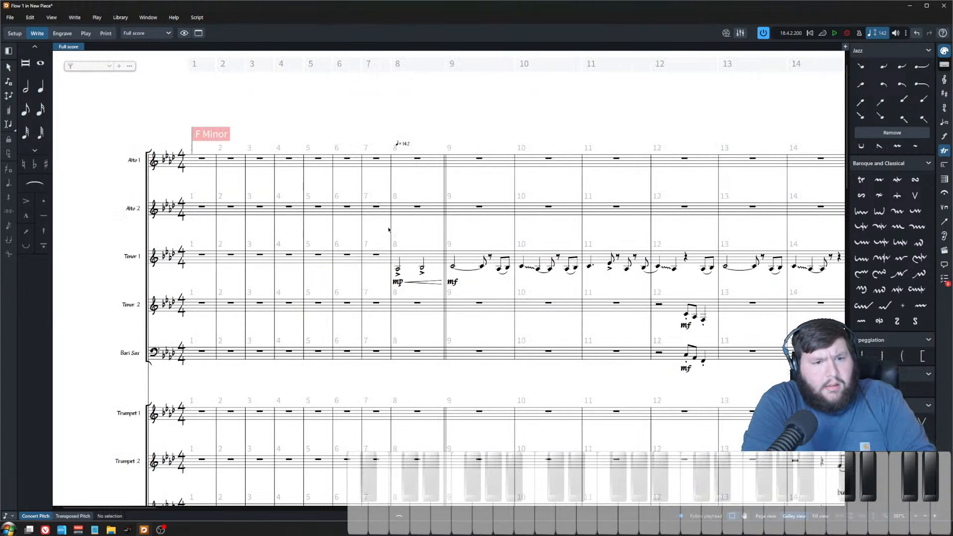
pyautogui.scroll(-3, 397, 246)
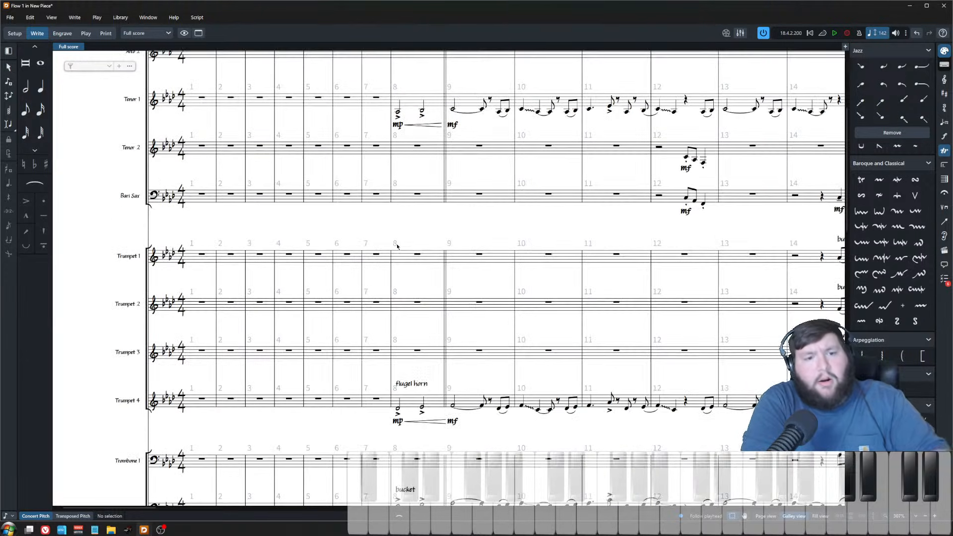
# Step: Play back from tenor sax 1's entry in bar 8
pyautogui.click(398, 115)
pyautogui.press('p')
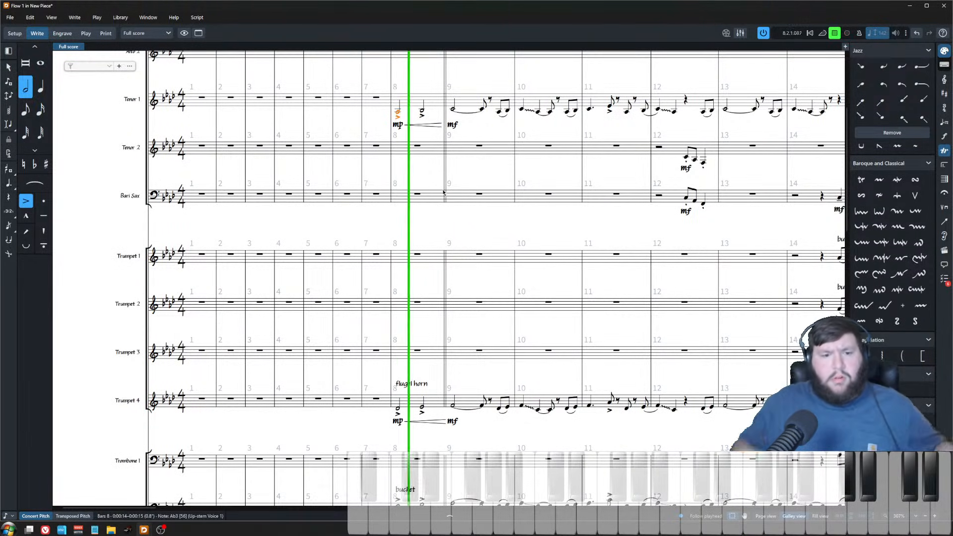
pyautogui.press('space')
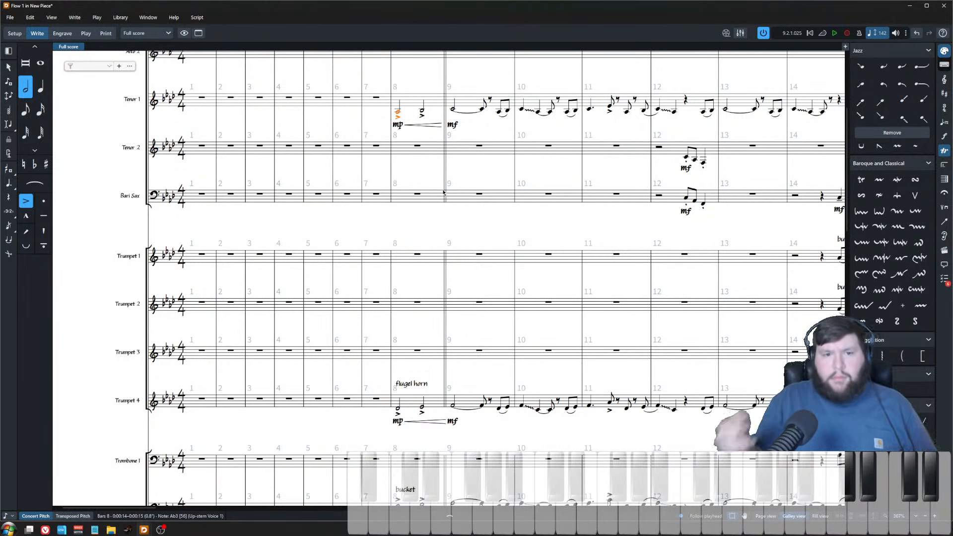
pyautogui.hscroll(10, 475, 229)
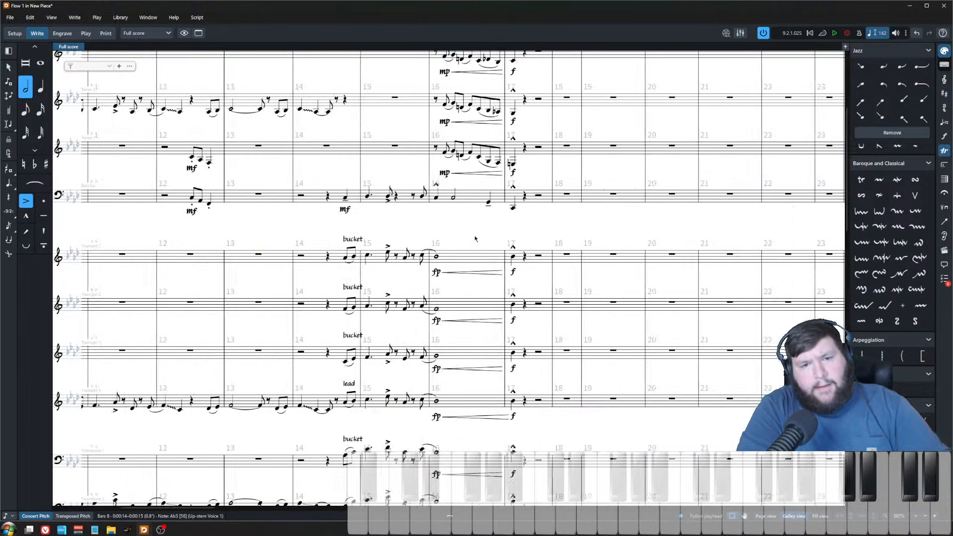
pyautogui.scroll(4, 475, 229)
pyautogui.press('Escape')
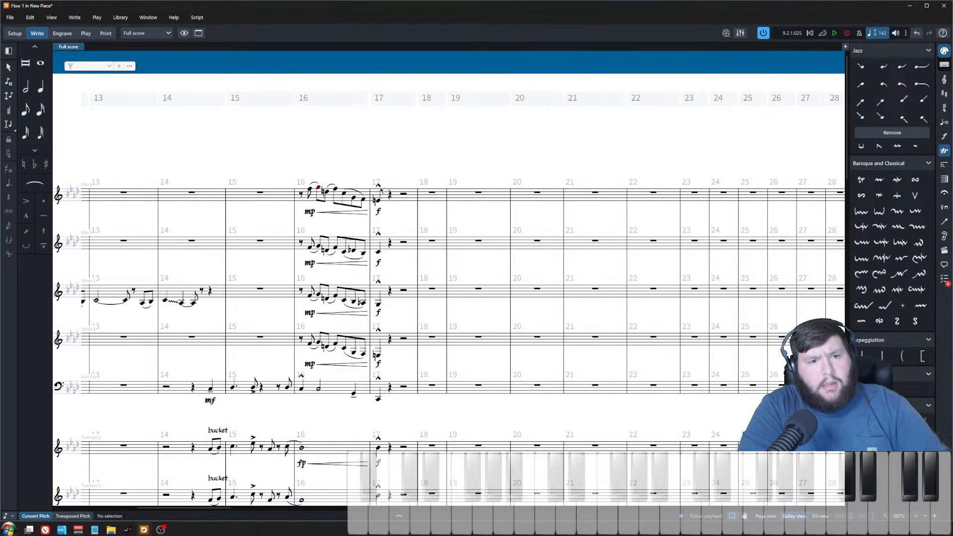
# Step: Review the rhythm section staves around bars 17–19
pyautogui.scroll(2, 391, 113)
pyautogui.click(276, 177)
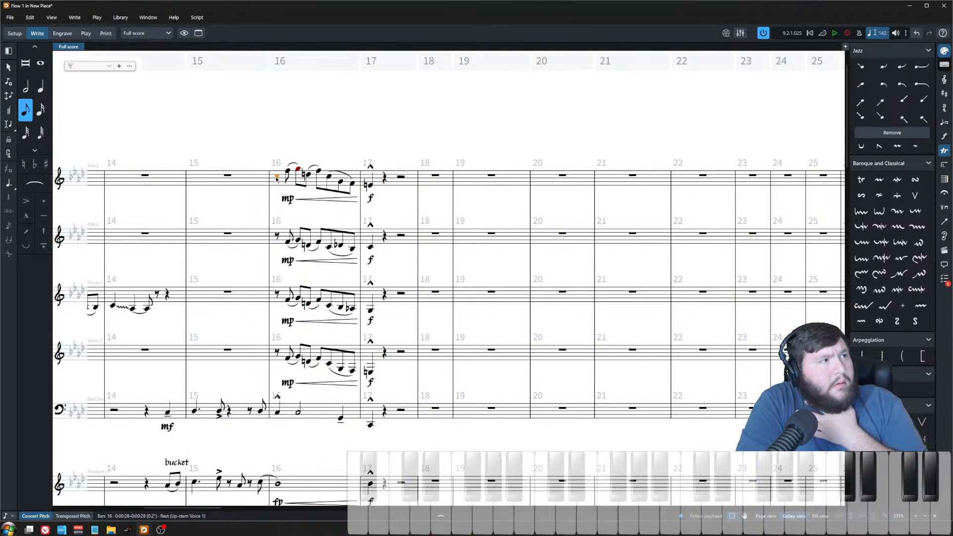
pyautogui.scroll(-12, 479, 326)
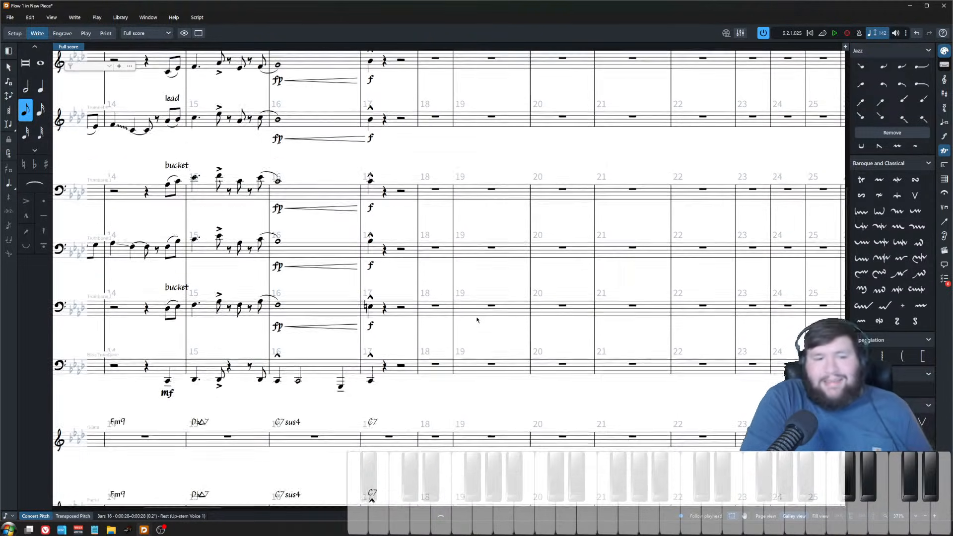
pyautogui.press('Escape')
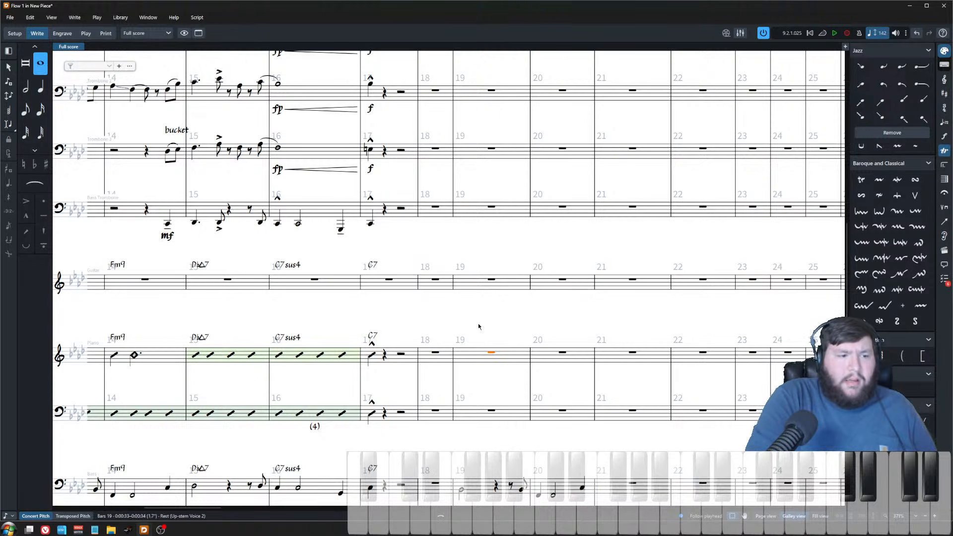
pyautogui.click(492, 353)
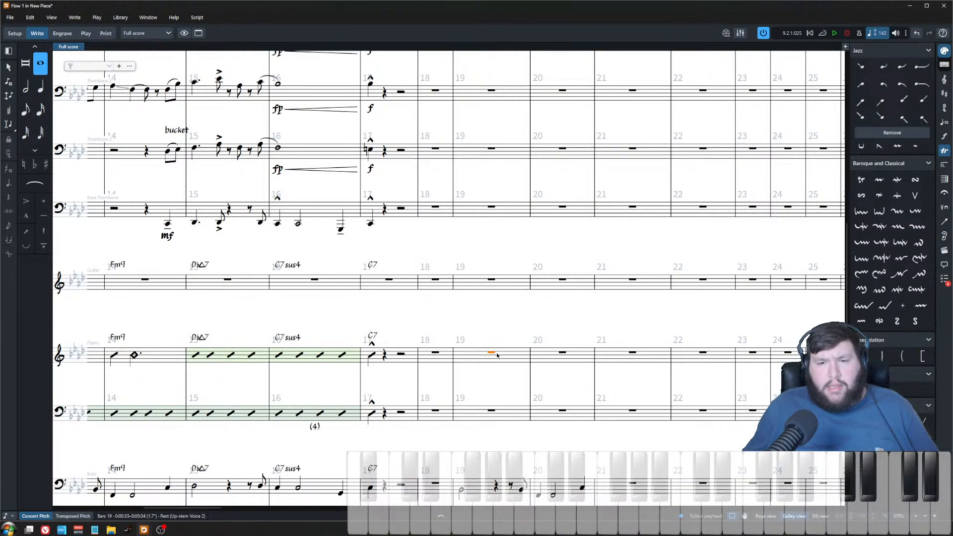
# Step: Scan the saxophone, brass and rhythm staves around bars 14–18
pyautogui.scroll(-5, 570, 319)
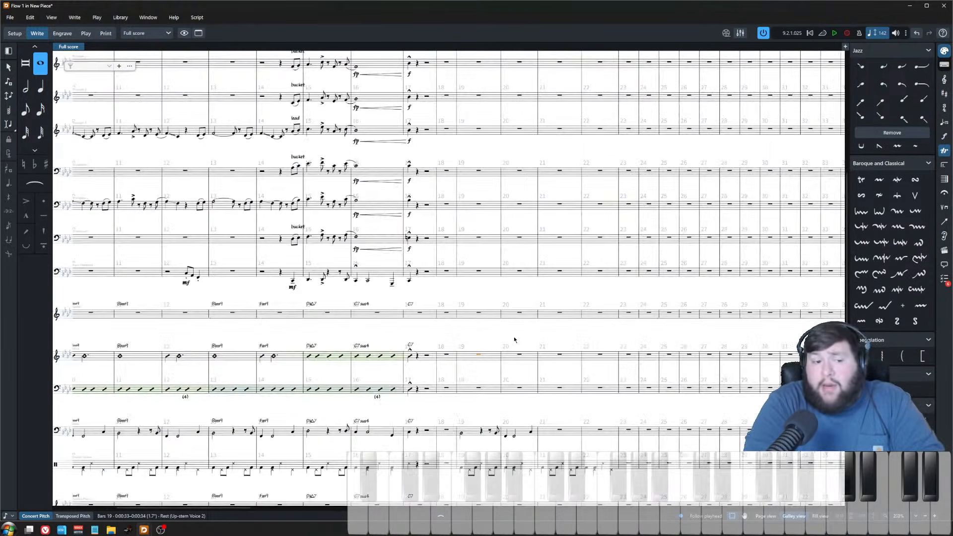
pyautogui.press('Escape')
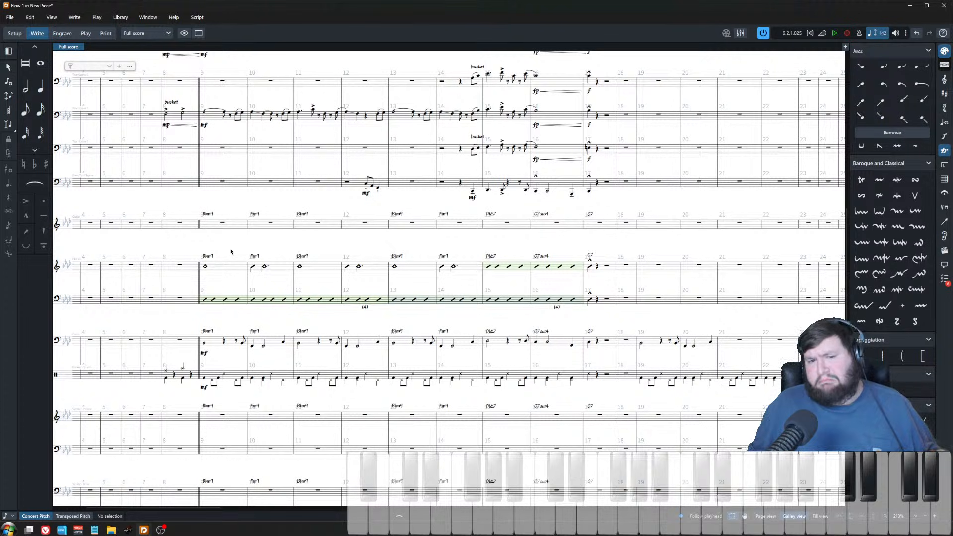
pyautogui.scroll(4, 489, 342)
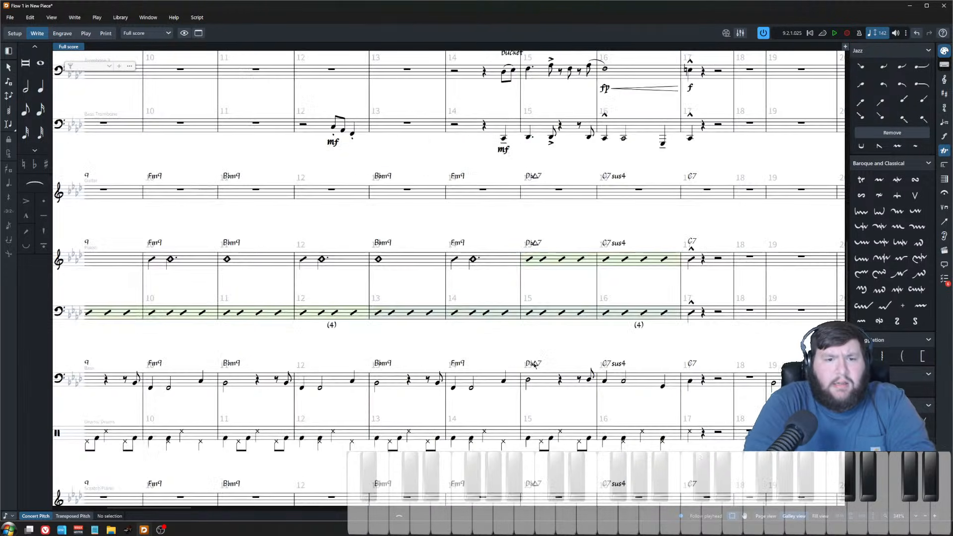
pyautogui.scroll(8, 367, 204)
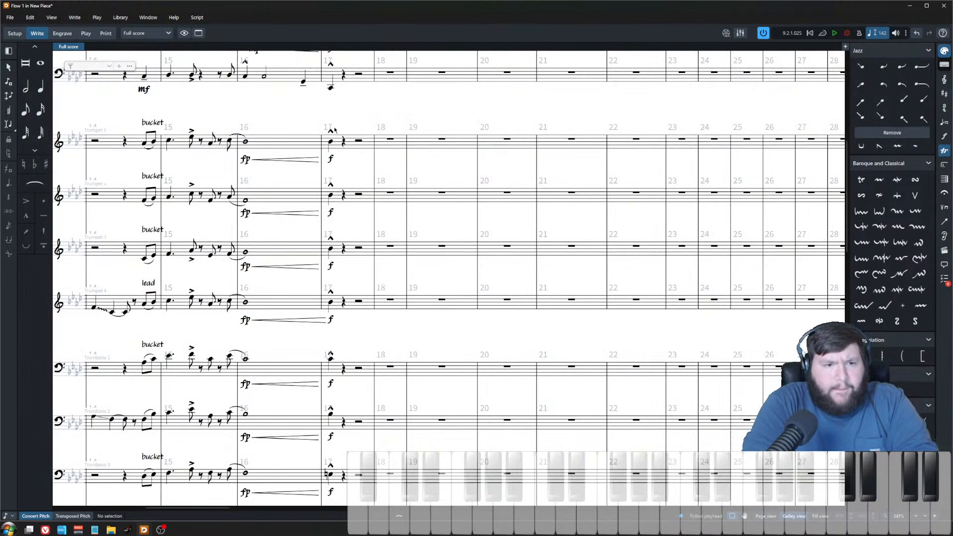
pyautogui.hscroll(-3, 288, 87)
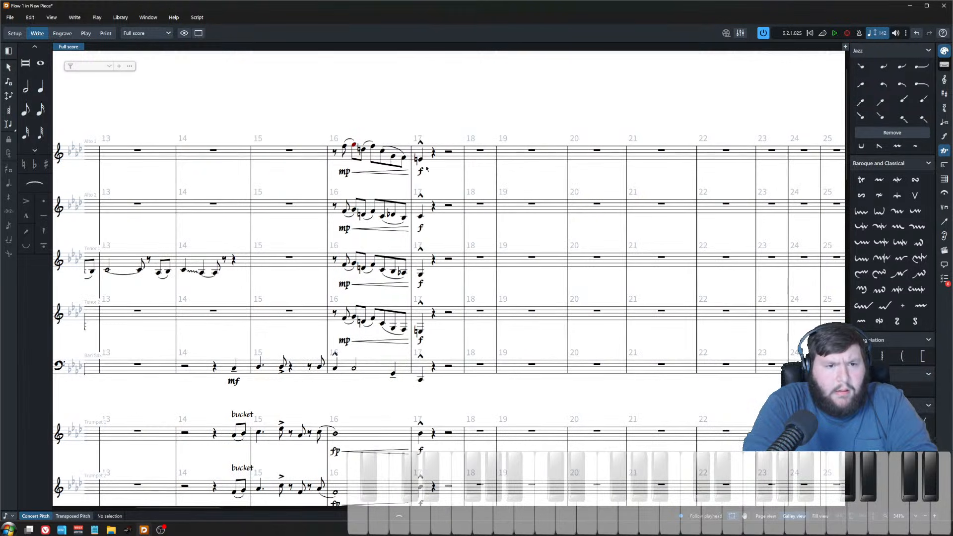
pyautogui.scroll(-3, 472, 257)
pyautogui.scroll(2, 491, 294)
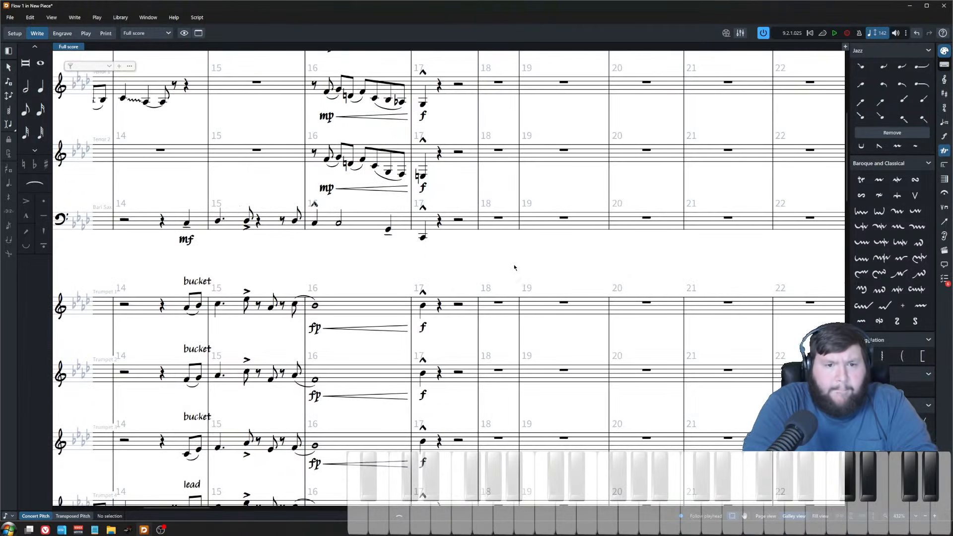
pyautogui.hscroll(2, 489, 266)
pyautogui.scroll(3, 431, 236)
pyautogui.scroll(1, 358, 123)
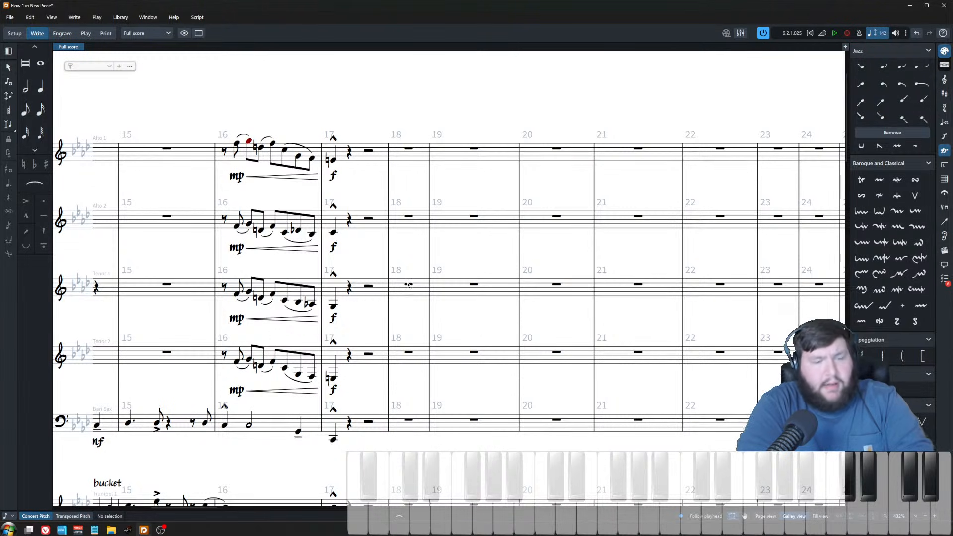
pyautogui.scroll(-4, 418, 287)
pyautogui.hscroll(-6, 495, 312)
# Step: Play back the full score from alto sax 1's rest in bar 8
pyautogui.click(406, 174)
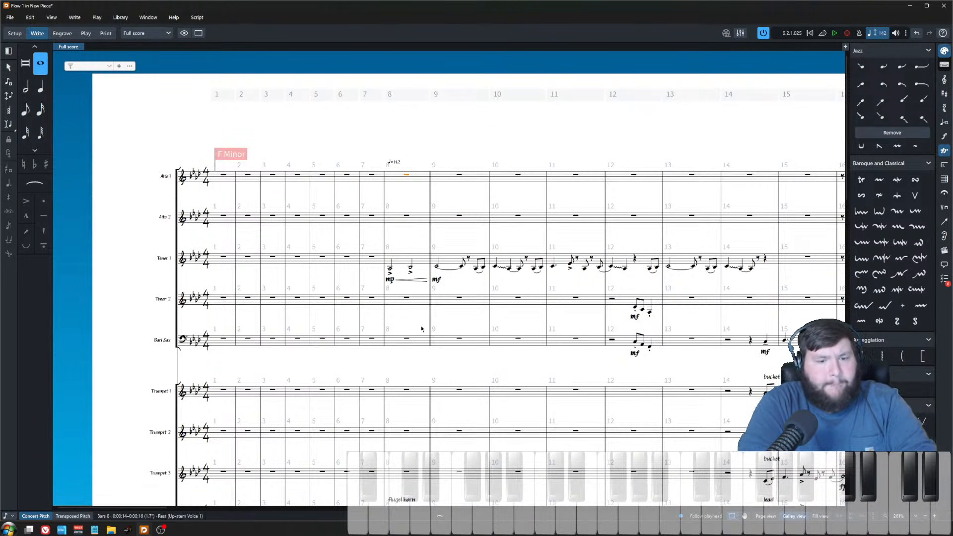
pyautogui.scroll(-3, 440, 303)
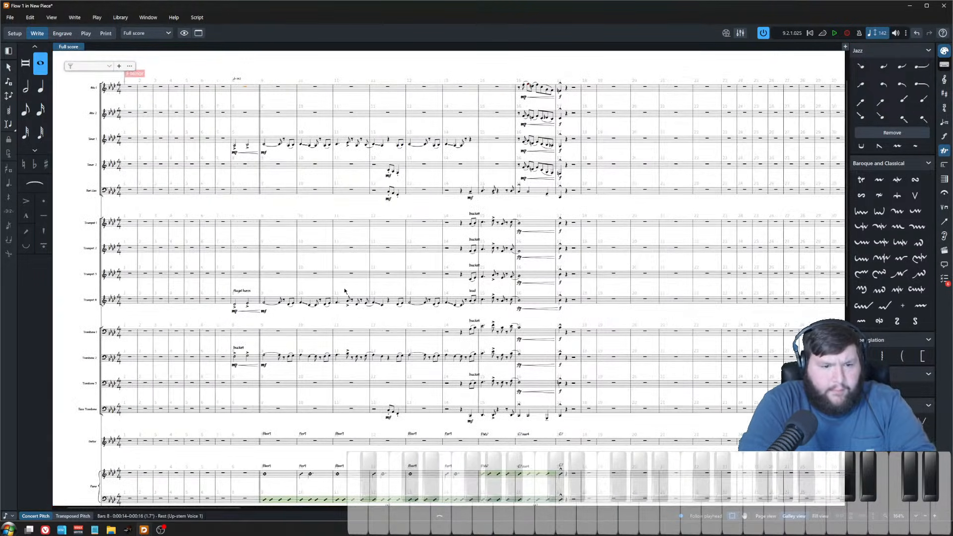
pyautogui.press('space')
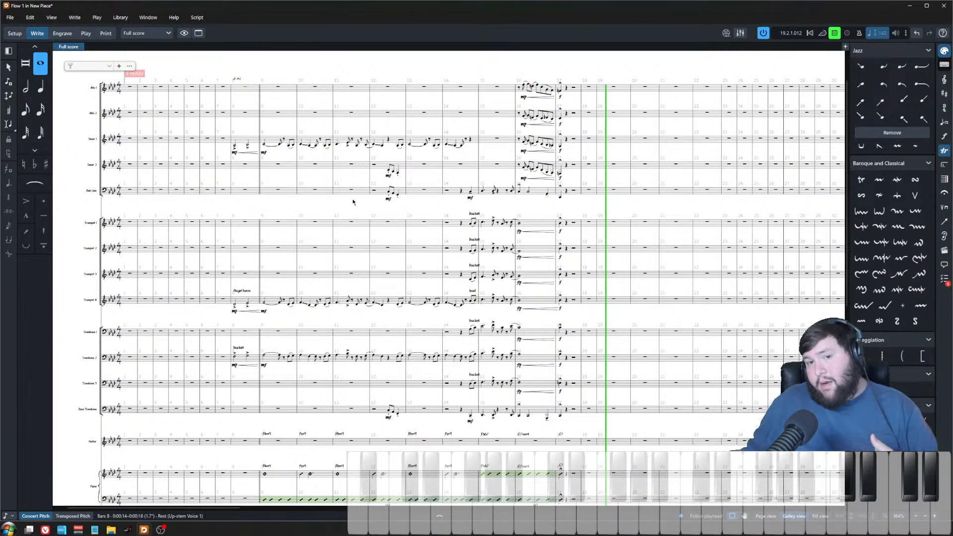
pyautogui.press('space')
# Step: Play back from alto sax 1's entry in bar 16
pyautogui.press('z')
pyautogui.press('z')
pyautogui.press('z')
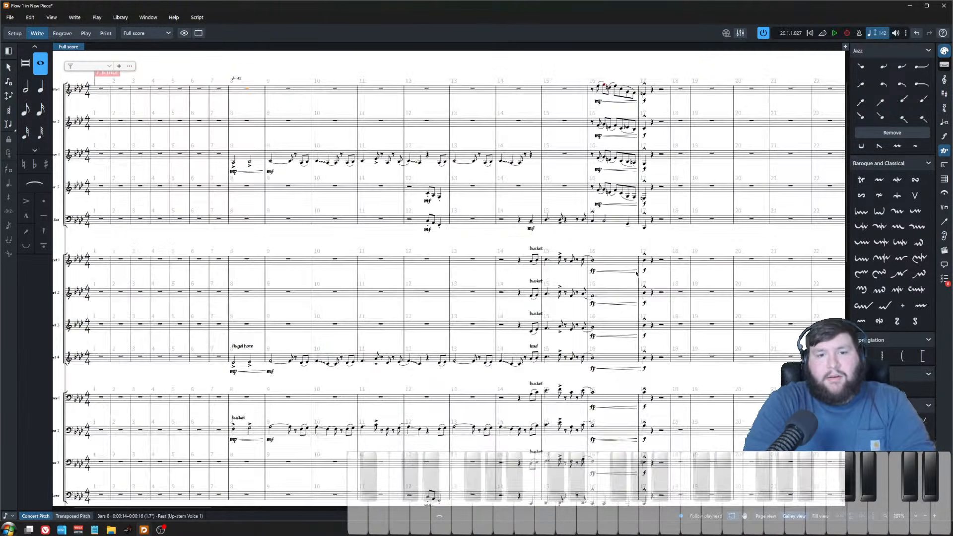
pyautogui.moveTo(814, 271); pyautogui.dragTo(628, 274)
pyautogui.press('Escape')
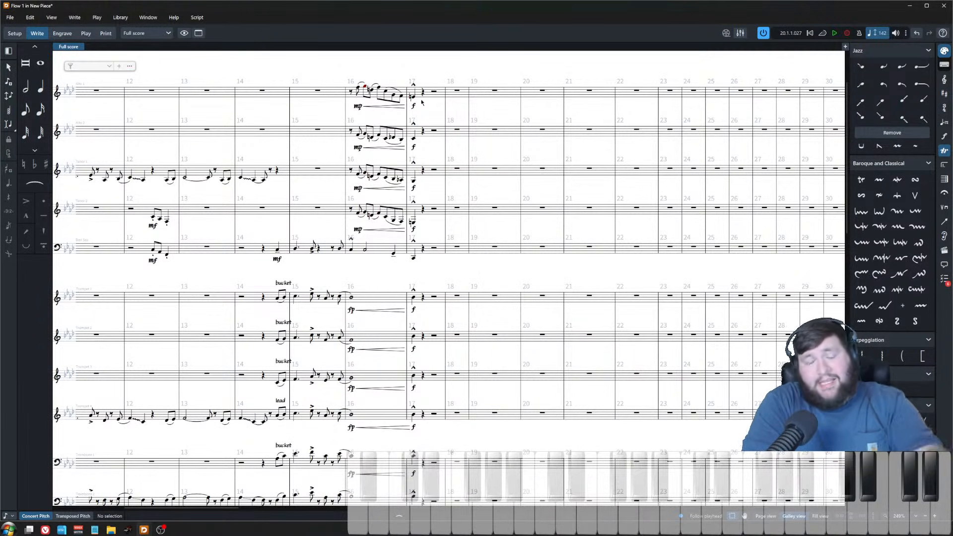
pyautogui.click(352, 92)
pyautogui.press('space')
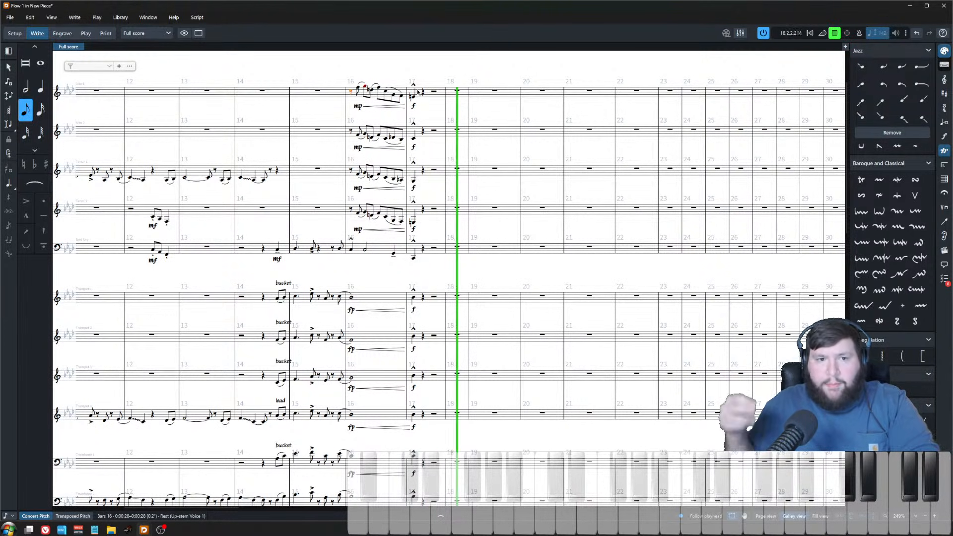
pyautogui.press('space')
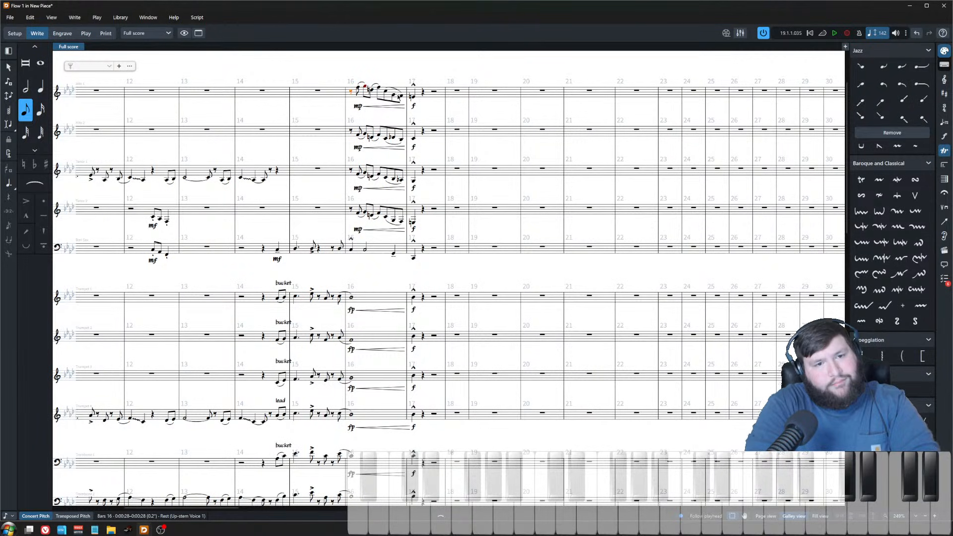
# Step: Insert a 2/4 time signature at bar 17
pyautogui.hotkey('ctrl', '=')
pyautogui.hotkey('ctrl', '=')
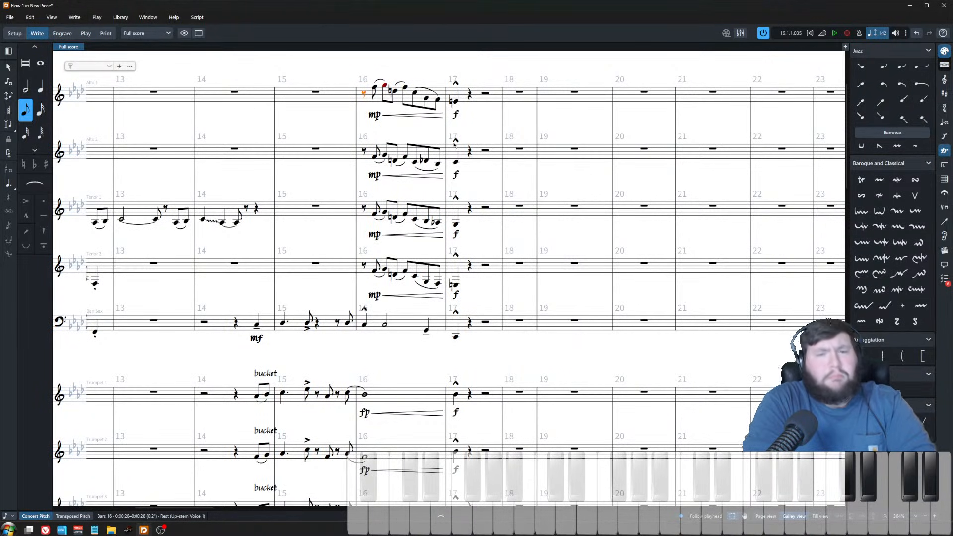
pyautogui.click(484, 65)
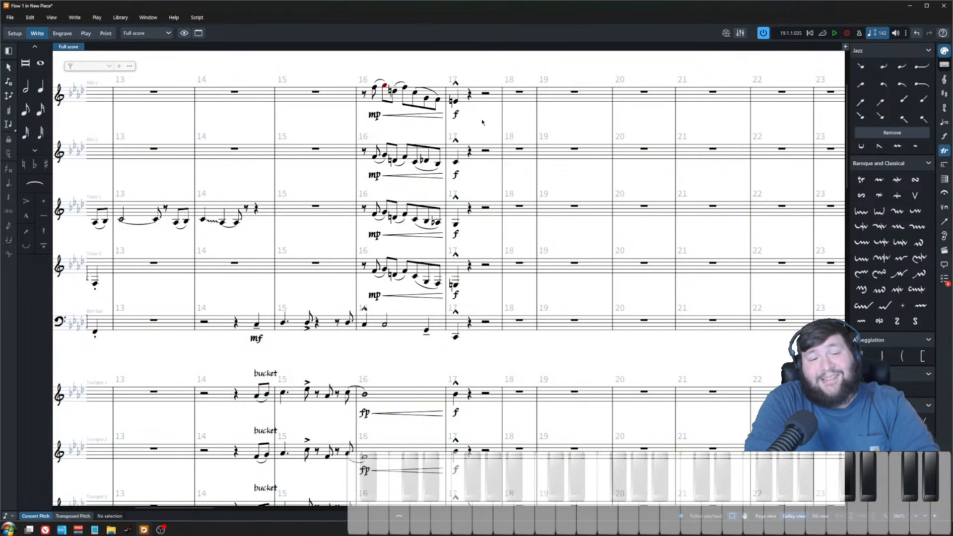
pyautogui.scroll(4, 471, 132)
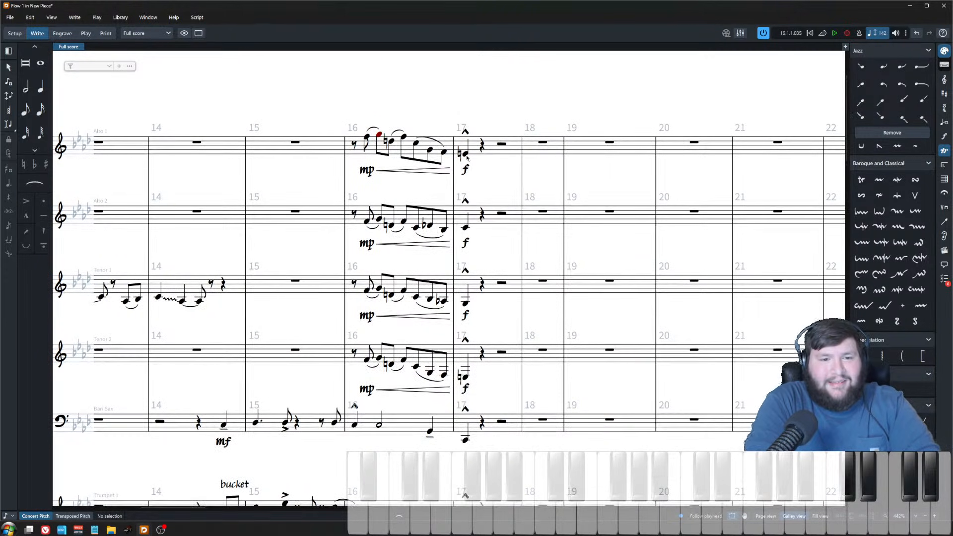
pyautogui.press('Right')
pyautogui.hotkey('shift', 'k')
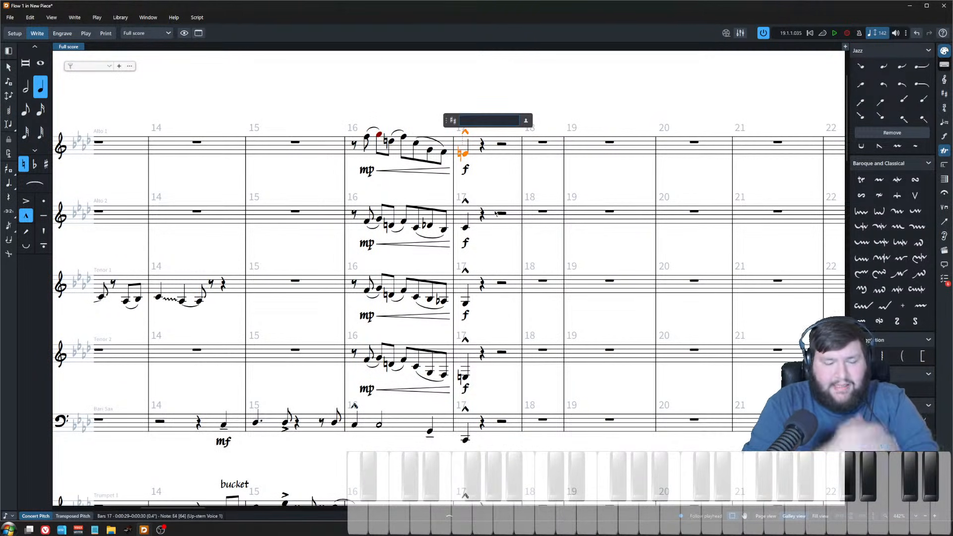
pyautogui.press('Escape')
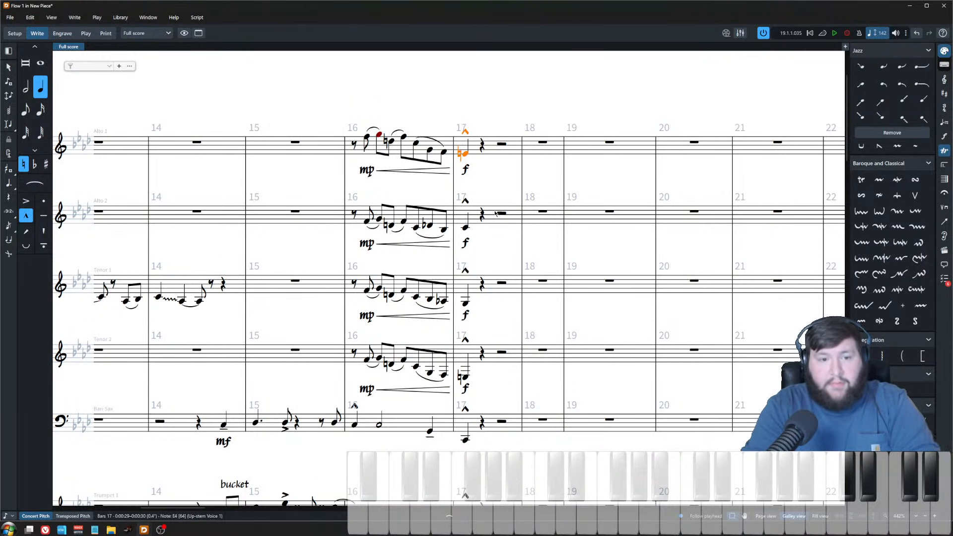
pyautogui.hotkey('shift', 'm')
pyautogui.write('2/4')
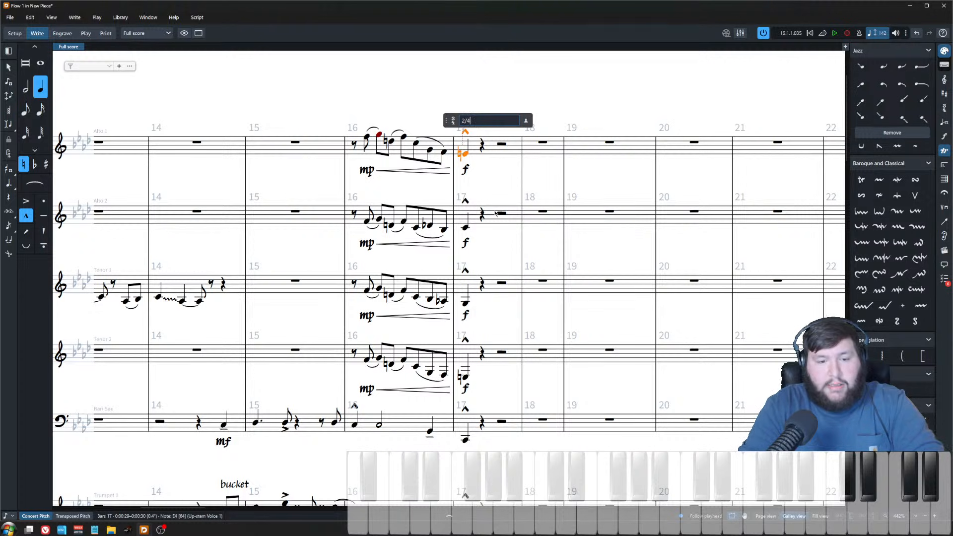
pyautogui.press('Return')
# Step: Insert a 4/4 time signature at bar 18 to restore common time
pyautogui.scroll(-5, 546, 313)
pyautogui.scroll(-10, 541, 325)
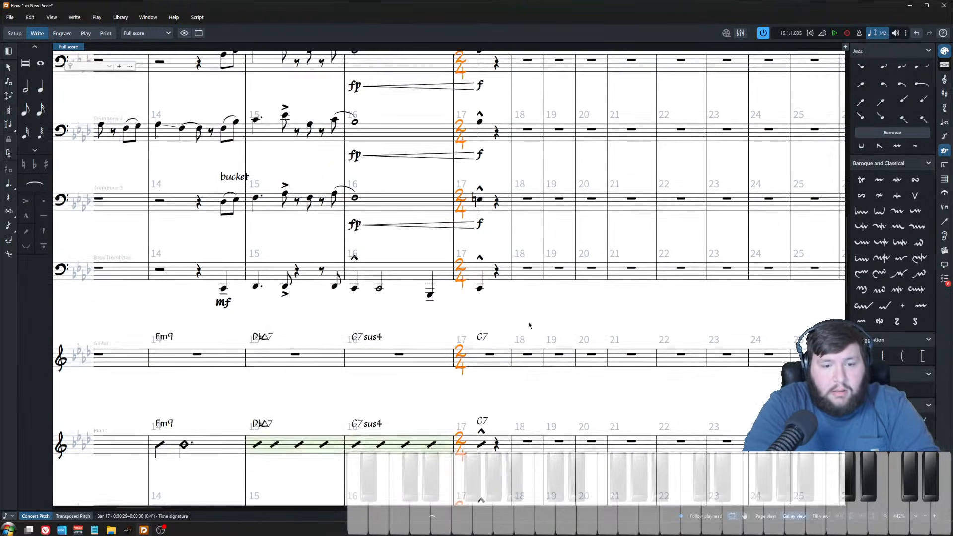
pyautogui.click(527, 260)
pyautogui.hotkey('shift', 'm')
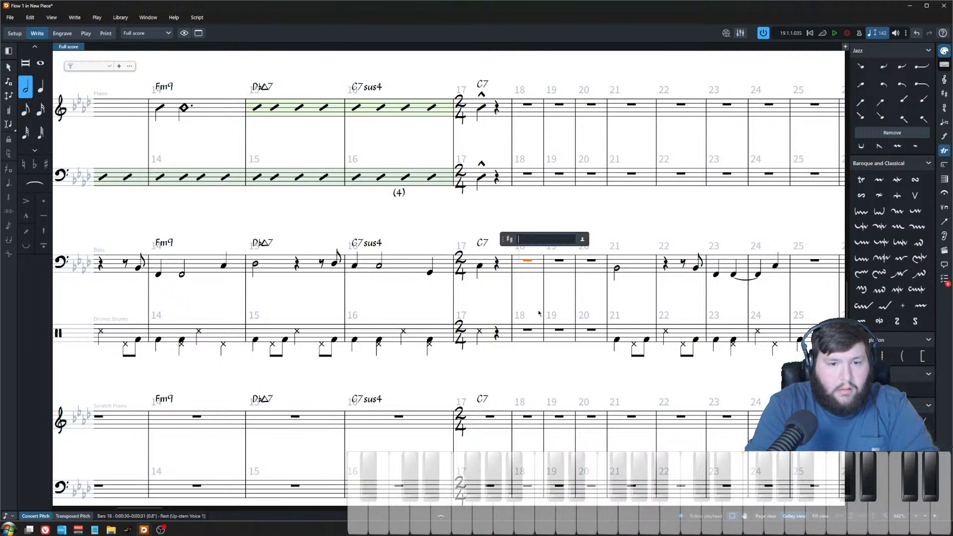
pyautogui.press('Escape')
pyautogui.hotkey('shift', 'm')
pyautogui.write('4/4')
pyautogui.press('Return')
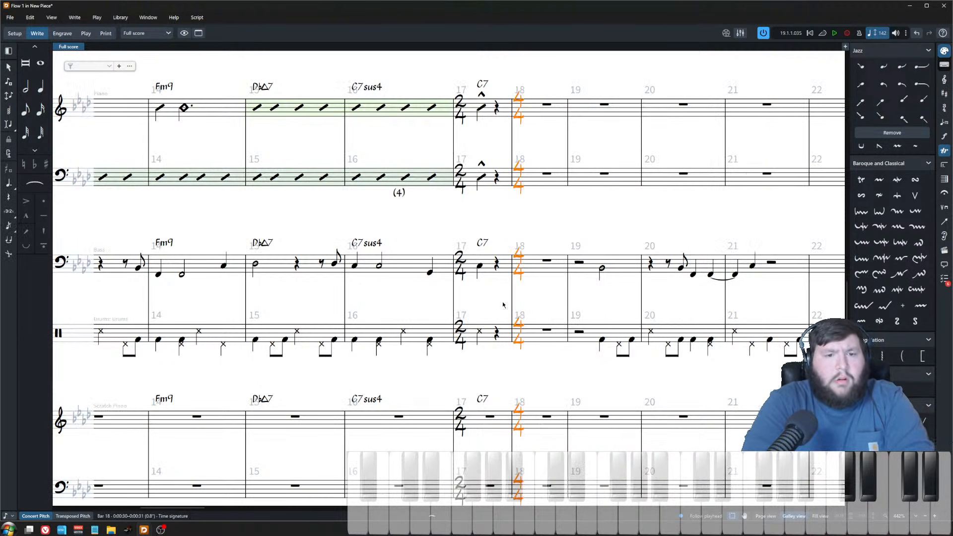
pyautogui.scroll(10, 539, 313)
pyautogui.scroll(5, 491, 326)
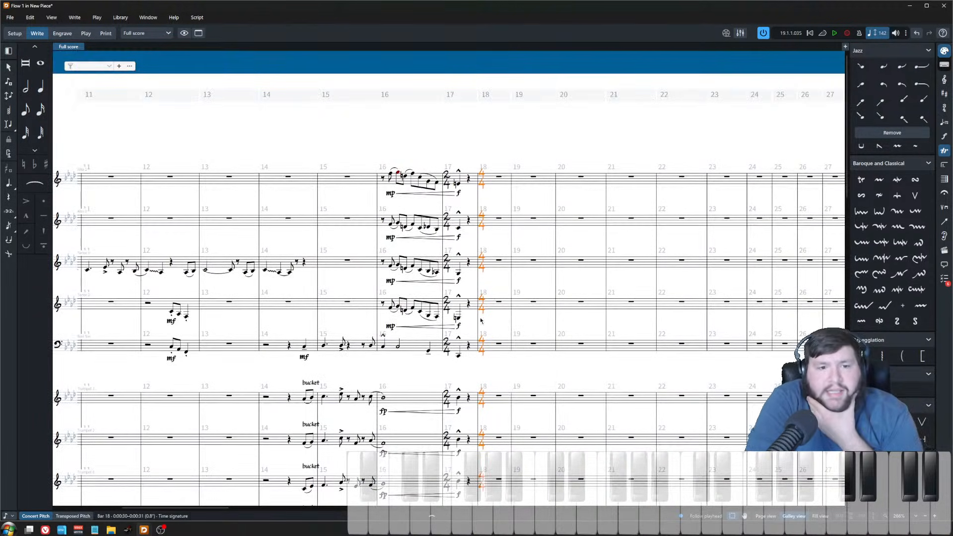
pyautogui.press('Escape')
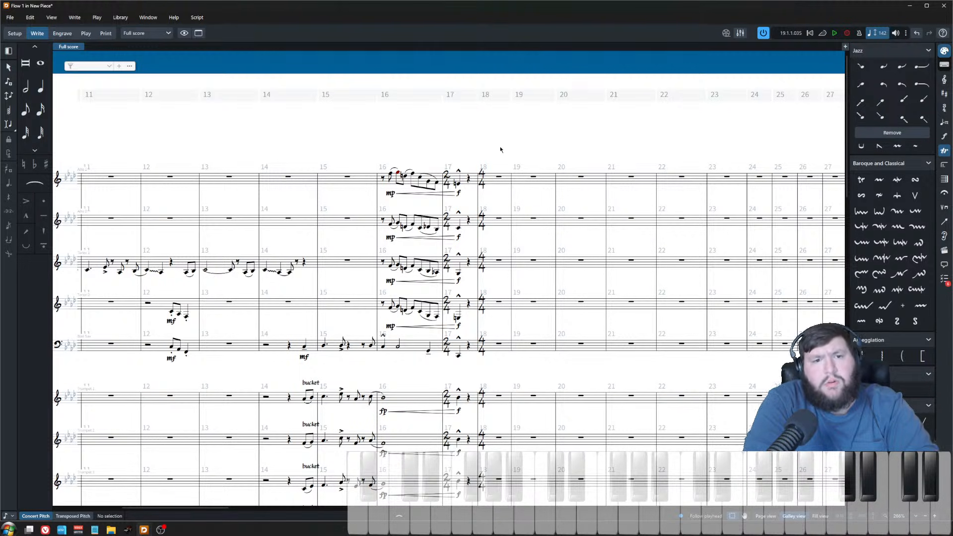
# Step: Undo the bar 17 and bar 18 time signature changes
pyautogui.hotkey('ctrl', 'z')
pyautogui.hotkey('ctrl', 'z')
pyautogui.hotkey('ctrl', 'z')
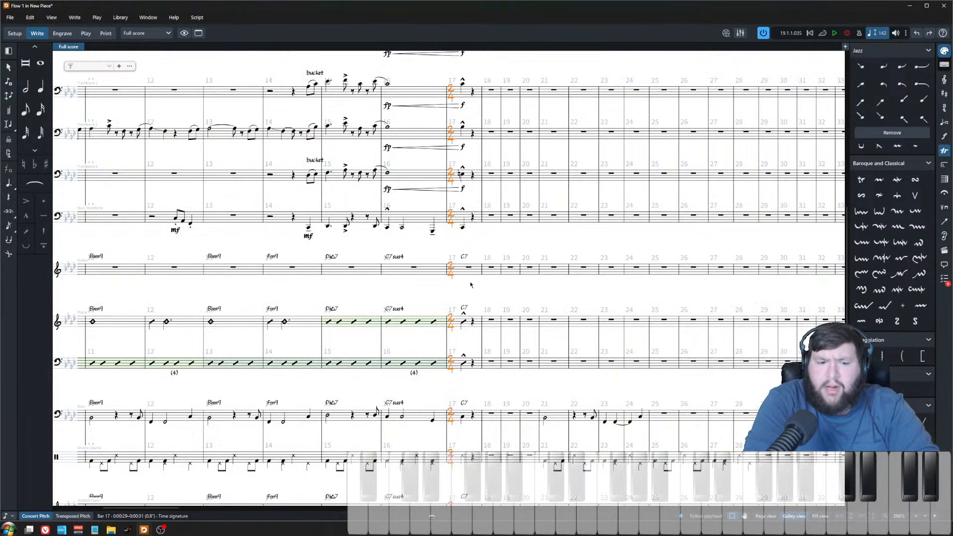
pyautogui.hotkey('ctrl', 'z')
pyautogui.hotkey('ctrl', 'z')
pyautogui.hotkey('ctrl', 'z')
pyautogui.scroll(-3, 520, 363)
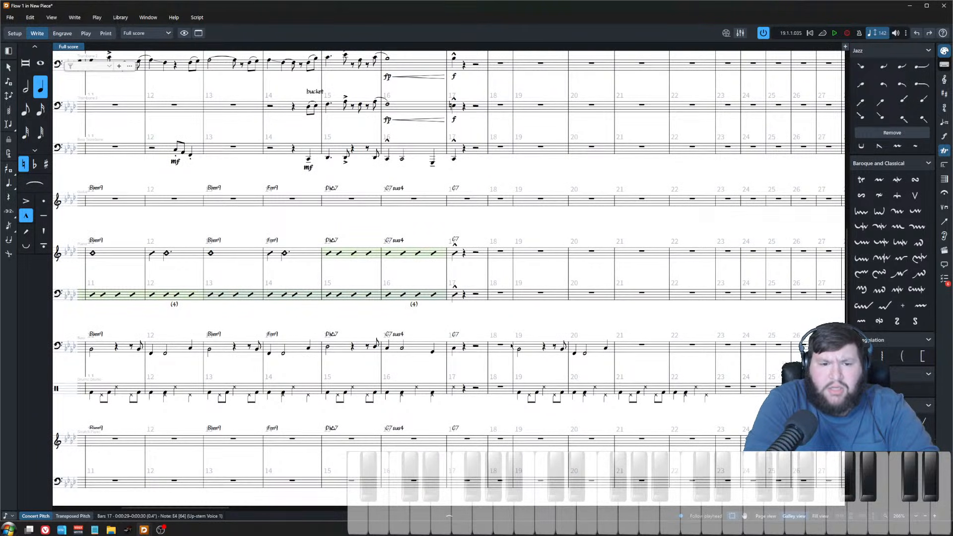
pyautogui.press('Escape')
pyautogui.scroll(12, 517, 344)
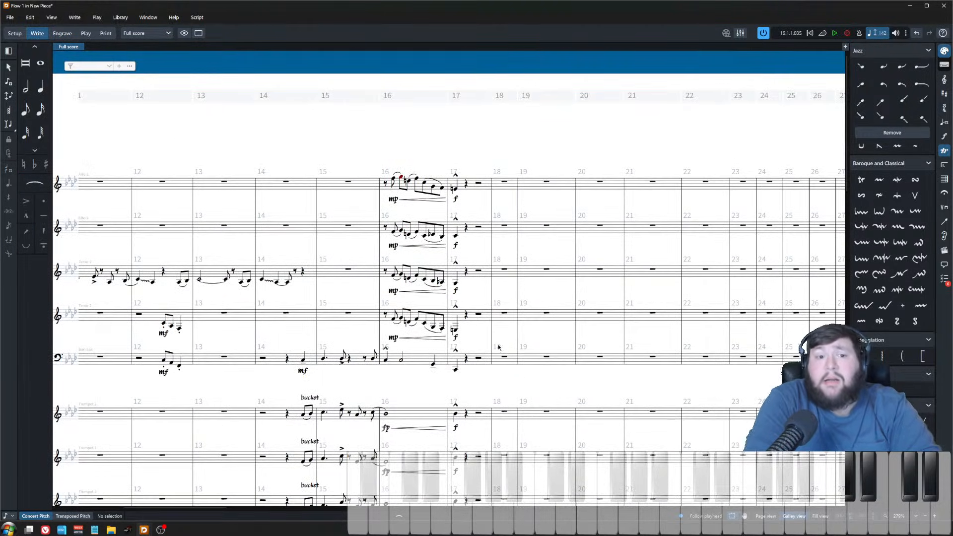
pyautogui.scroll(2, 477, 162)
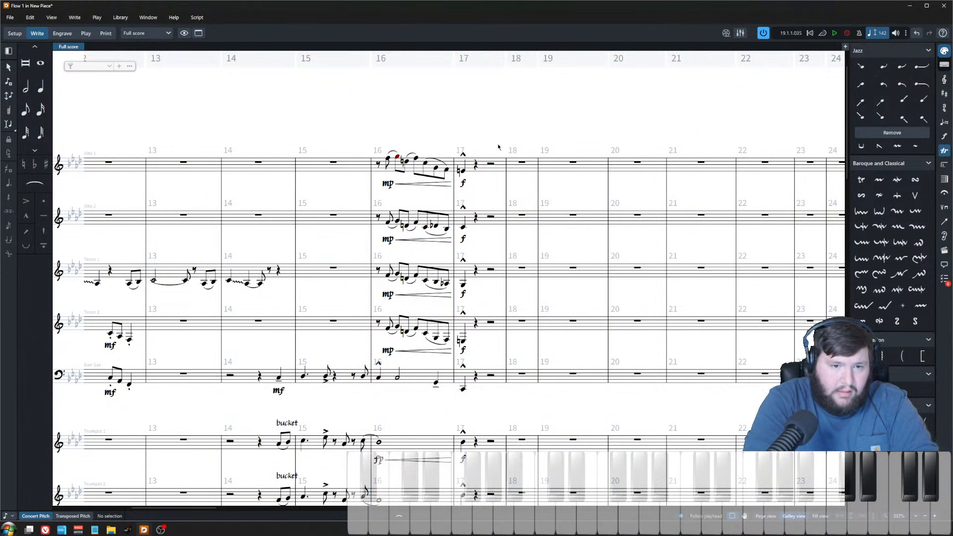
# Step: Play back alto sax 1 from bar 17 and again from bar 16
pyautogui.click(461, 170)
pyautogui.press('p')
pyautogui.press('space')
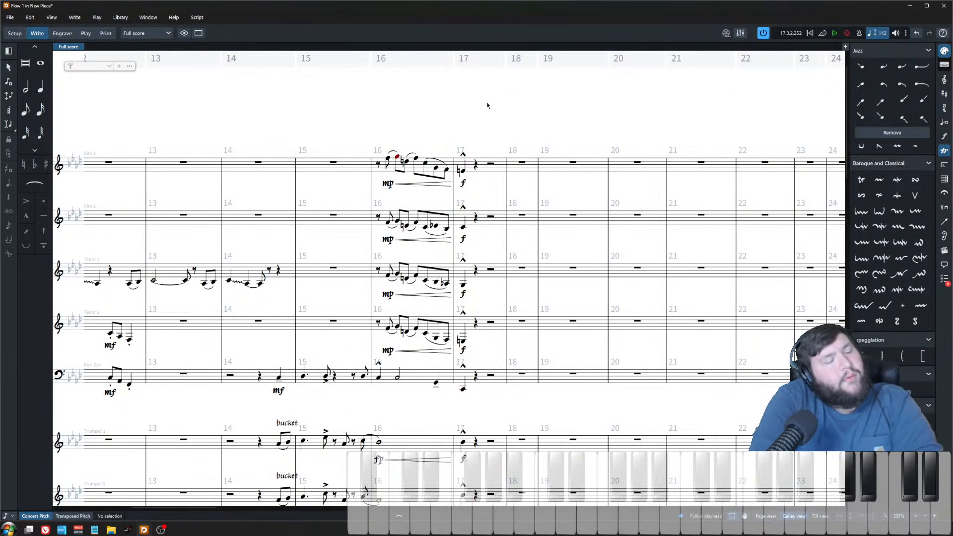
pyautogui.click(378, 164)
pyautogui.press('p')
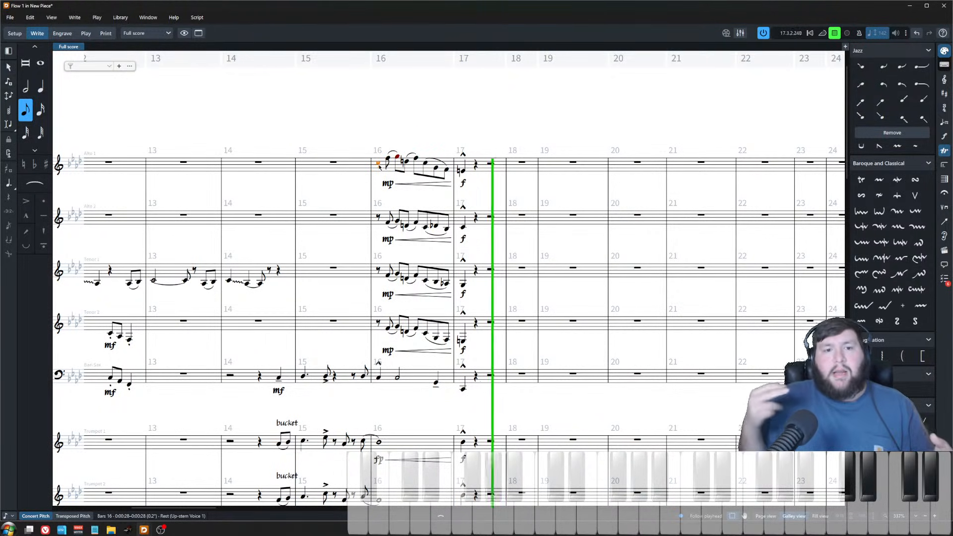
pyautogui.press('space')
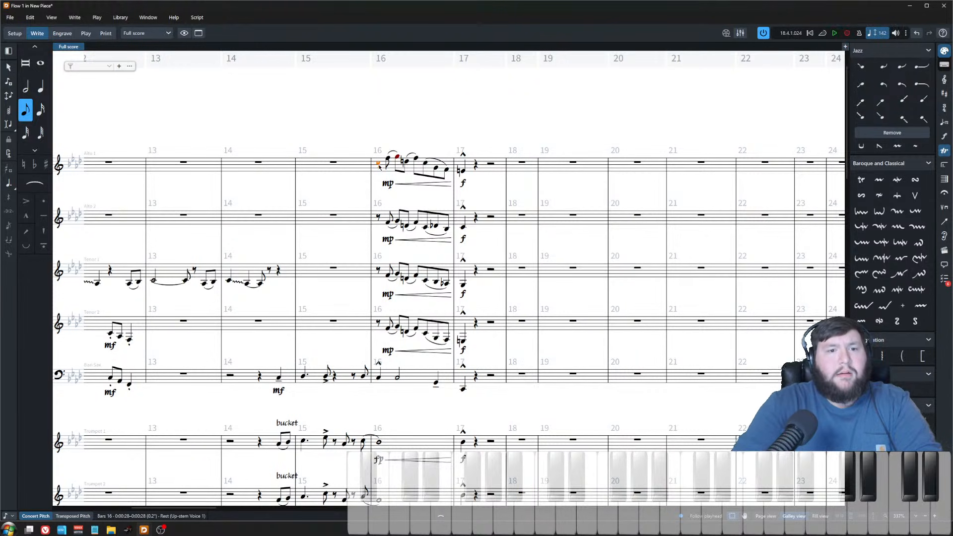
pyautogui.click(485, 103)
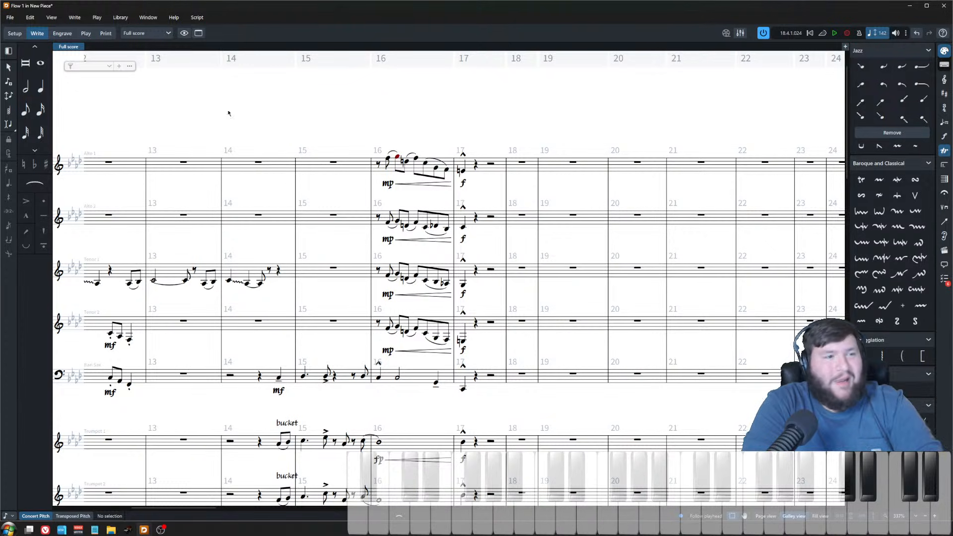
# Step: Enter 2/4 in the ornaments popover on alto sax 1's bar 17 note
pyautogui.click(463, 174)
pyautogui.hotkey('shift', 'o')
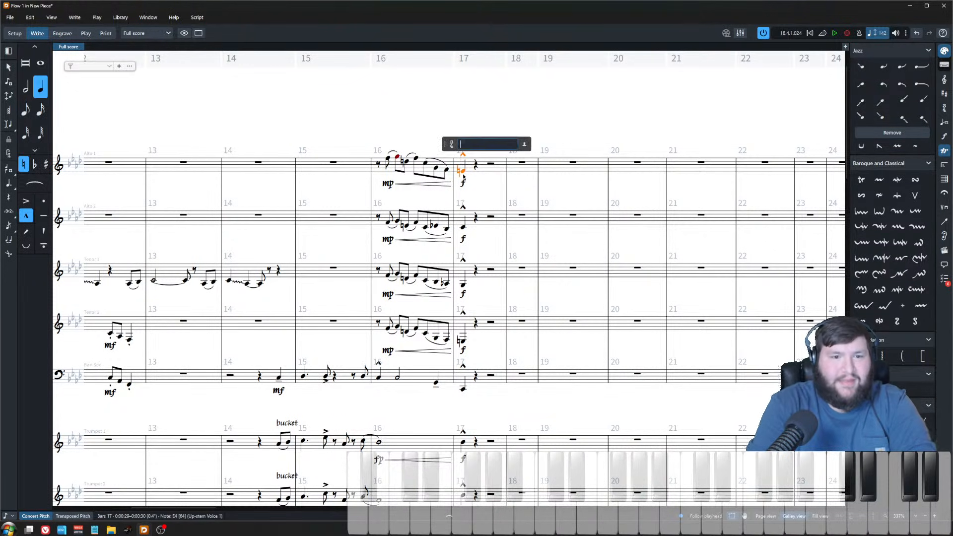
pyautogui.write('2/4')
pyautogui.press('Return')
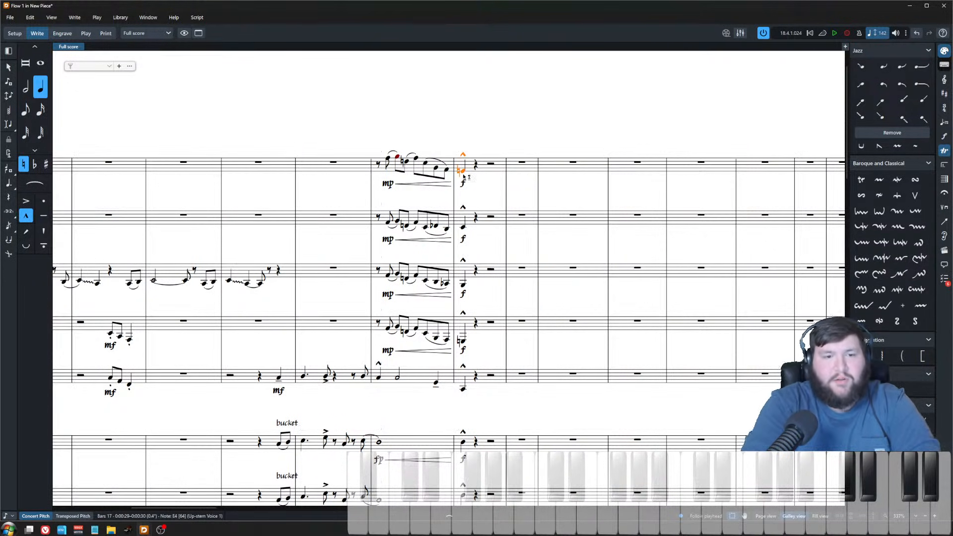
# Step: Insert a 4/4 time signature at bar 18
pyautogui.click(506, 170)
pyautogui.hotkey('shift', 'm')
pyautogui.write('4/4')
pyautogui.press('Return')
pyautogui.press('Escape')
# Step: Try entering a sixteenth-note triplet run in alto sax 1's bar 18
pyautogui.scroll(-3, 519, 326)
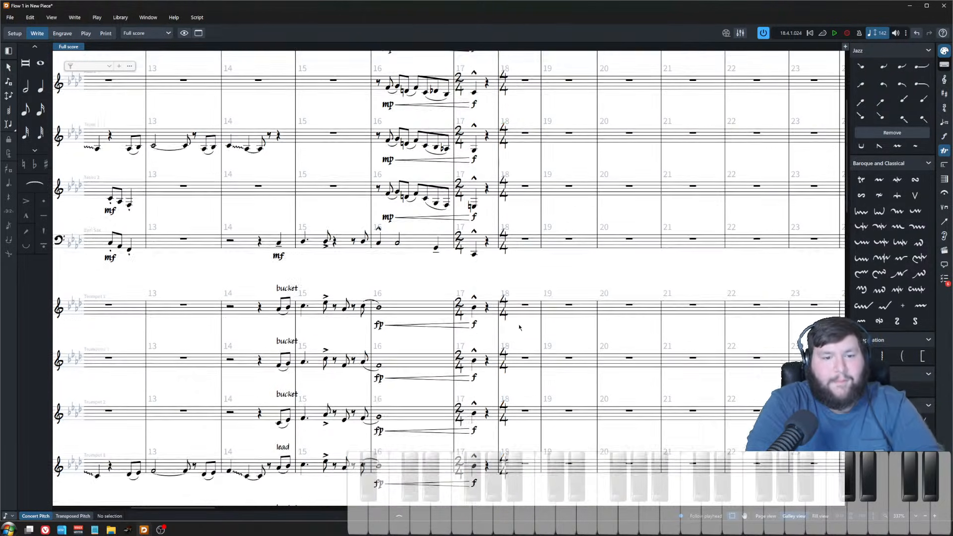
pyautogui.scroll(-12, 520, 326)
pyautogui.scroll(8, 541, 408)
pyautogui.scroll(8, 541, 408)
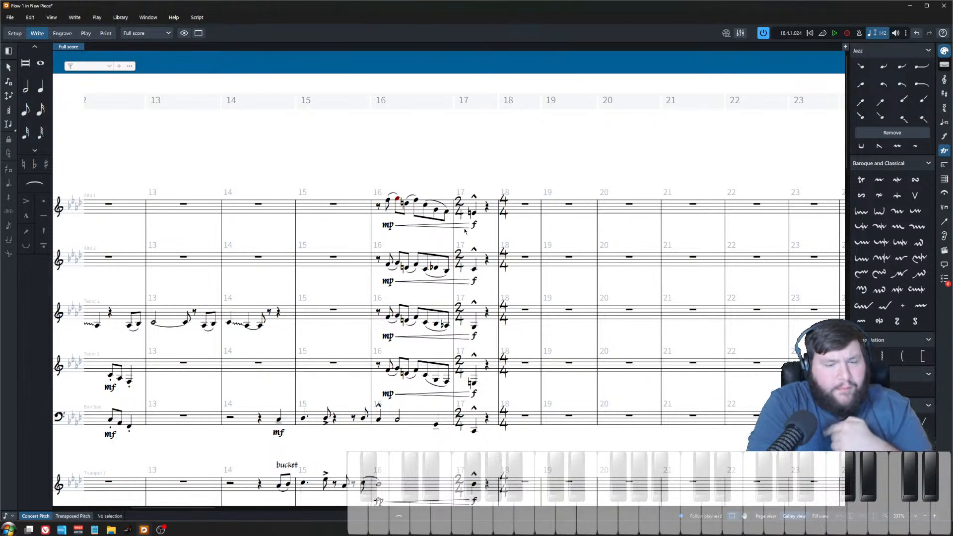
pyautogui.click(524, 204)
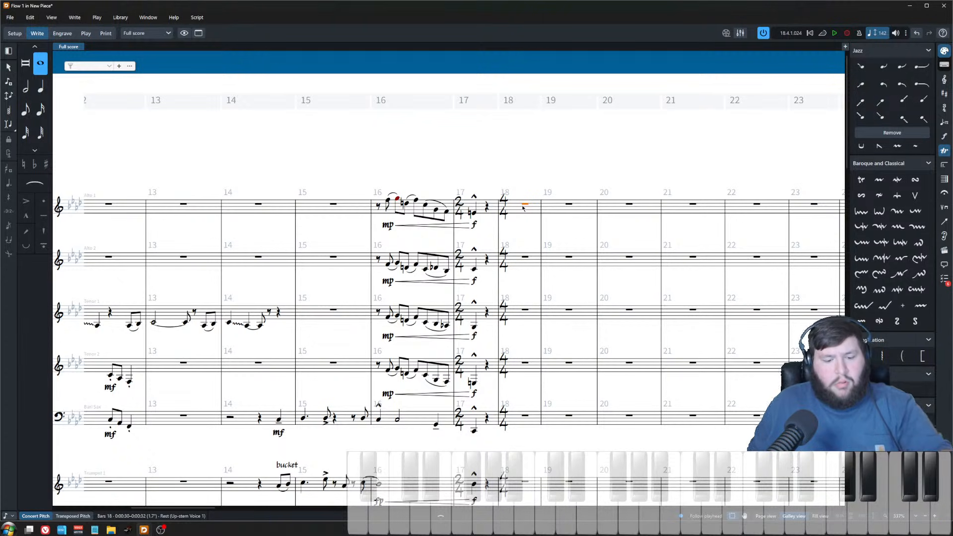
pyautogui.hotkey('shift', 'n')
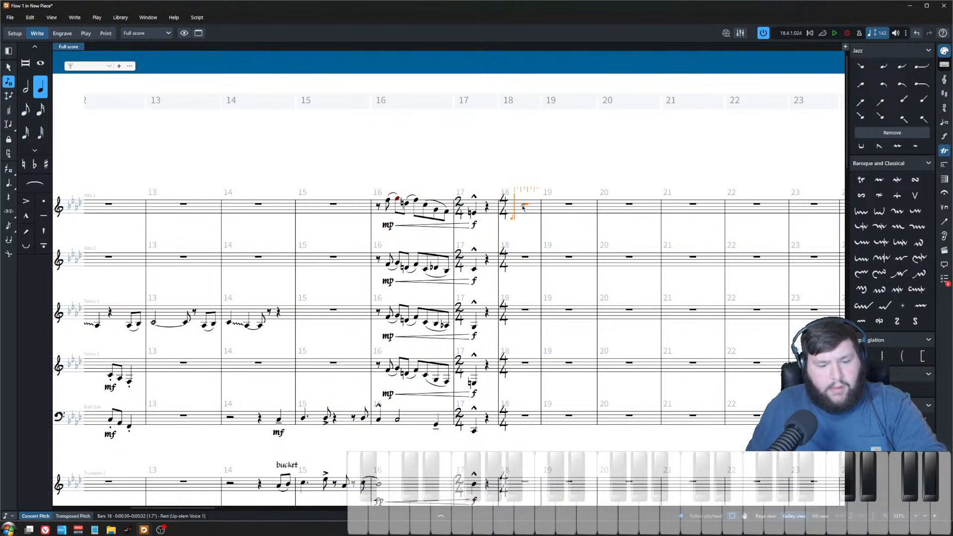
pyautogui.press('4')
pyautogui.press(';')
pyautogui.write('3')
pyautogui.press('Return')
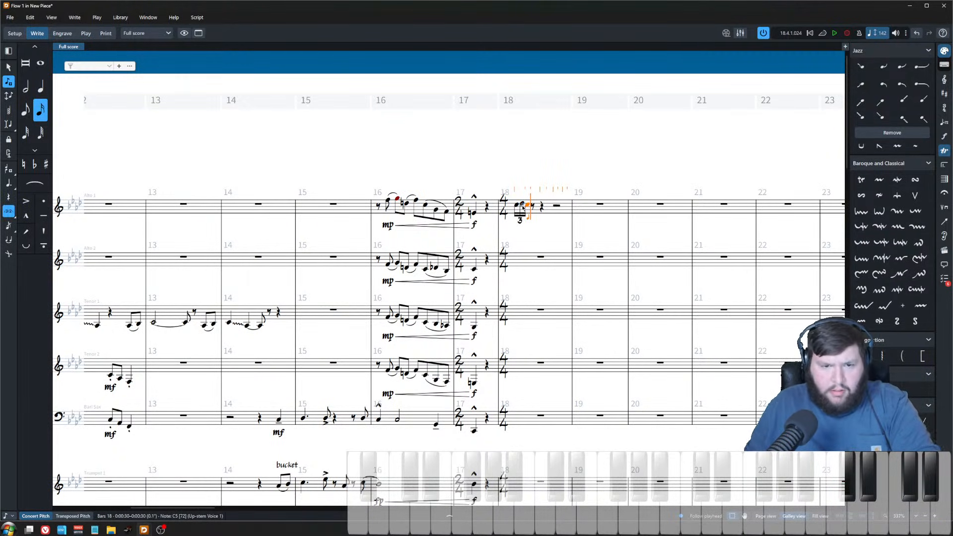
pyautogui.press('5')
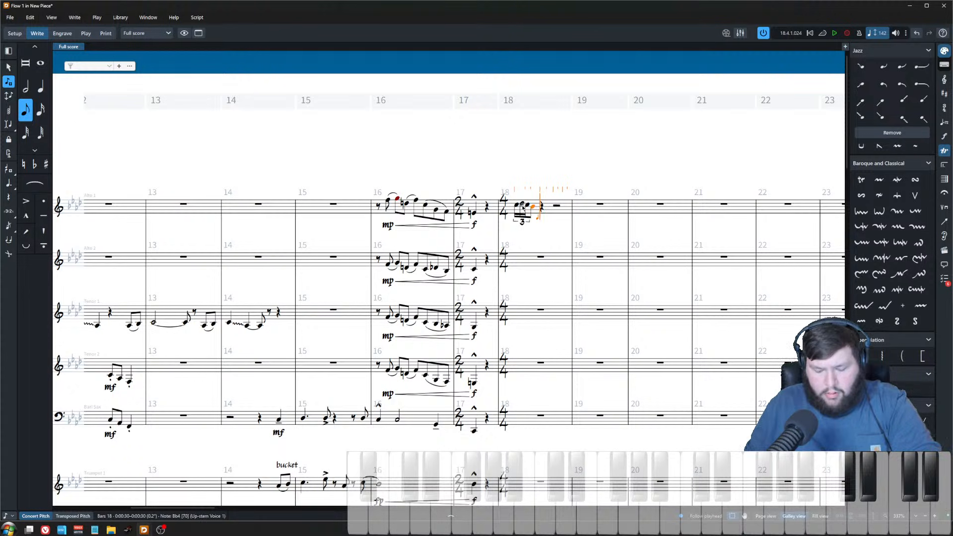
pyautogui.press('Escape')
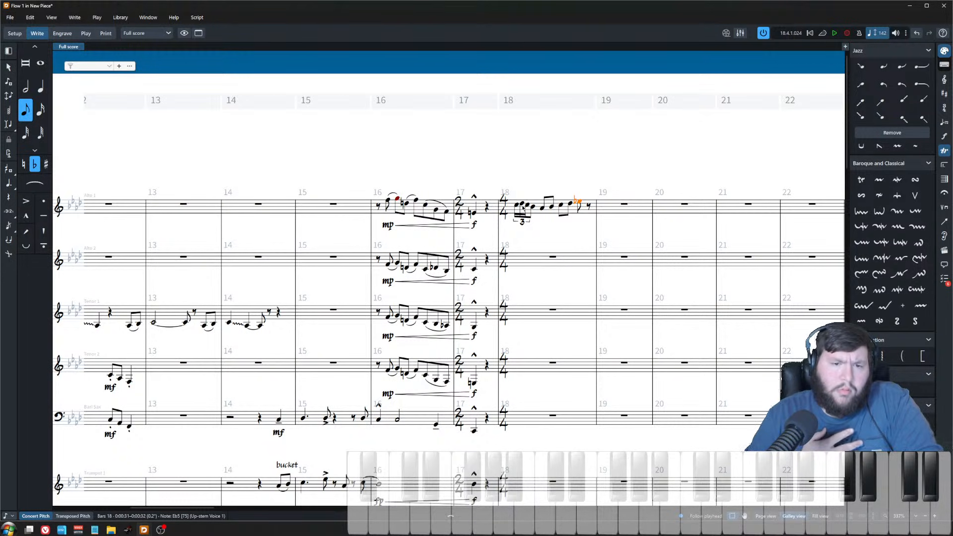
pyautogui.hotkey('ctrl', 'z')
pyautogui.hotkey('ctrl', 'z')
pyautogui.hotkey('ctrl', 'z')
pyautogui.hotkey('ctrl', 'z')
pyautogui.hotkey('ctrl', 'z')
pyautogui.hotkey('ctrl', 'z')
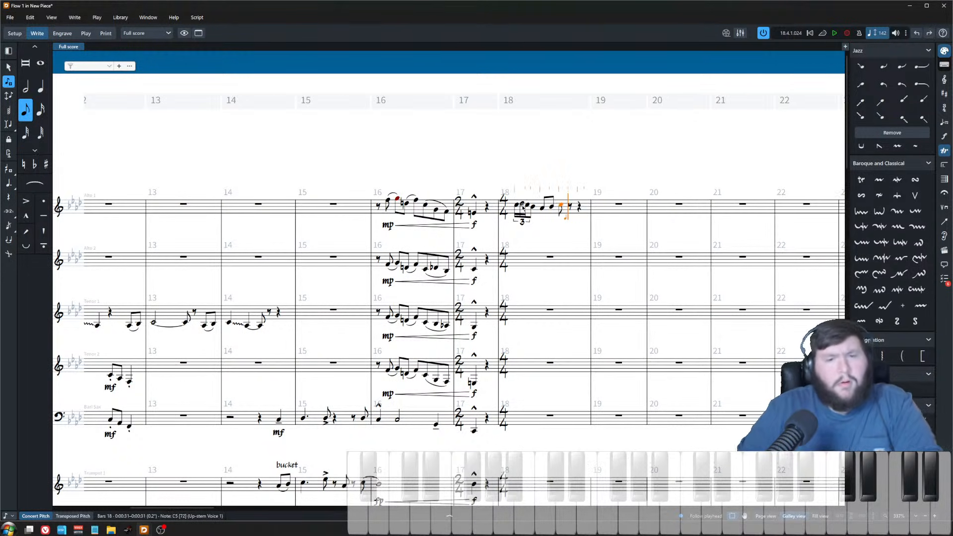
pyautogui.hotkey('ctrl', 'z')
pyautogui.hotkey('ctrl', 'z')
pyautogui.hotkey('ctrl', 'z')
pyautogui.hotkey('ctrl', 'z')
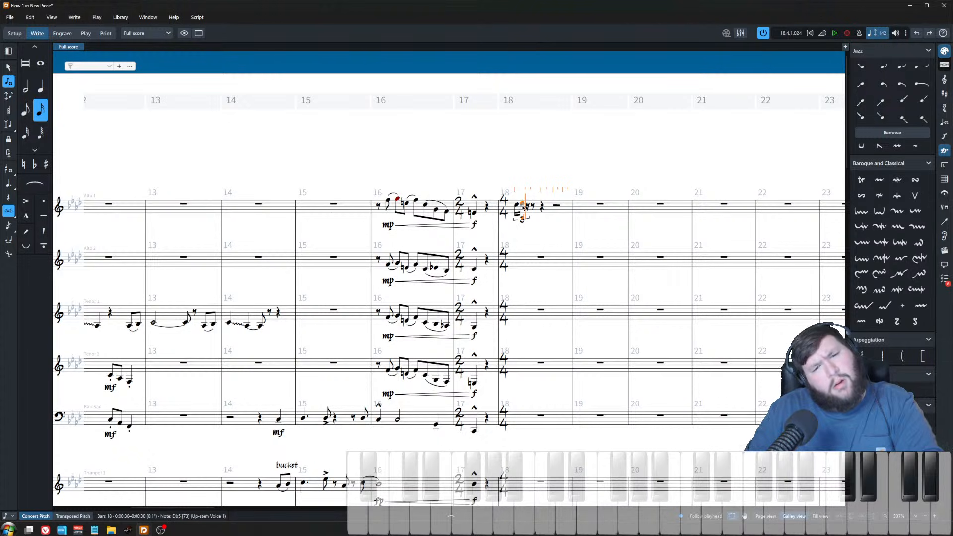
pyautogui.press('8')
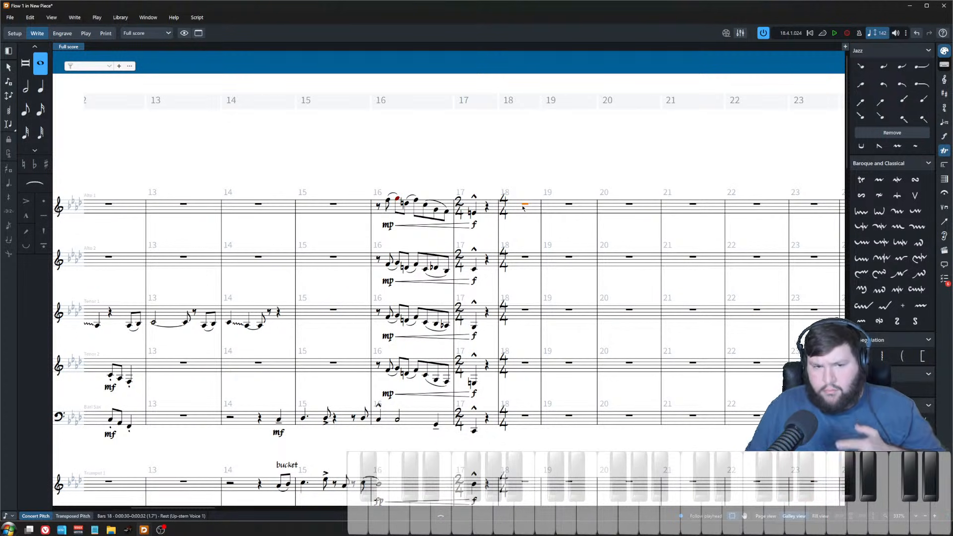
# Step: Enter an eighth-note triplet followed by an eighth-note run in alto sax 1's bar 18
pyautogui.hotkey('shift', 'n')
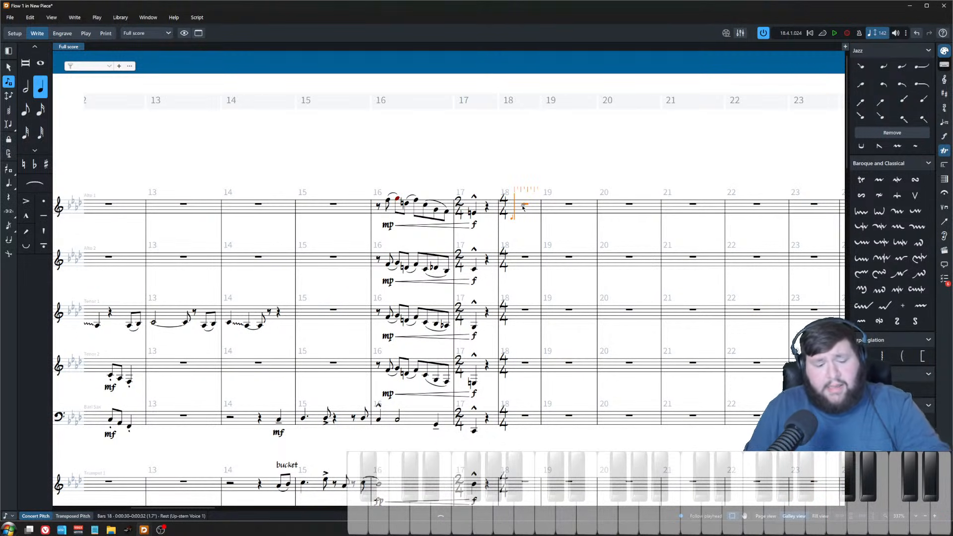
pyautogui.press('5')
pyautogui.press(';')
pyautogui.write('3')
pyautogui.press('Return')
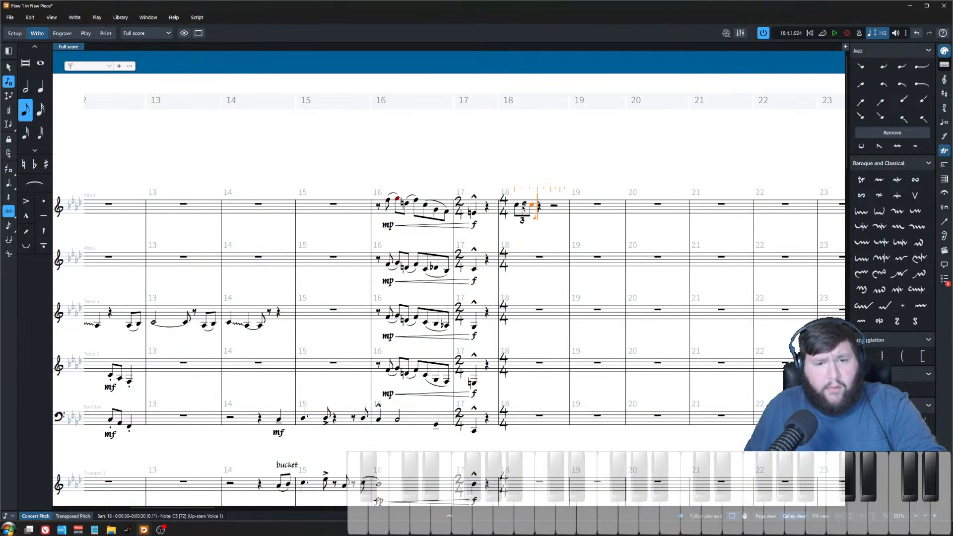
pyautogui.press('4')
pyautogui.hotkey('ctrl', 'z')
pyautogui.hotkey('ctrl', 'z')
pyautogui.hotkey('ctrl', 'z')
pyautogui.hotkey('ctrl', 'z')
pyautogui.hotkey('shift', ';')
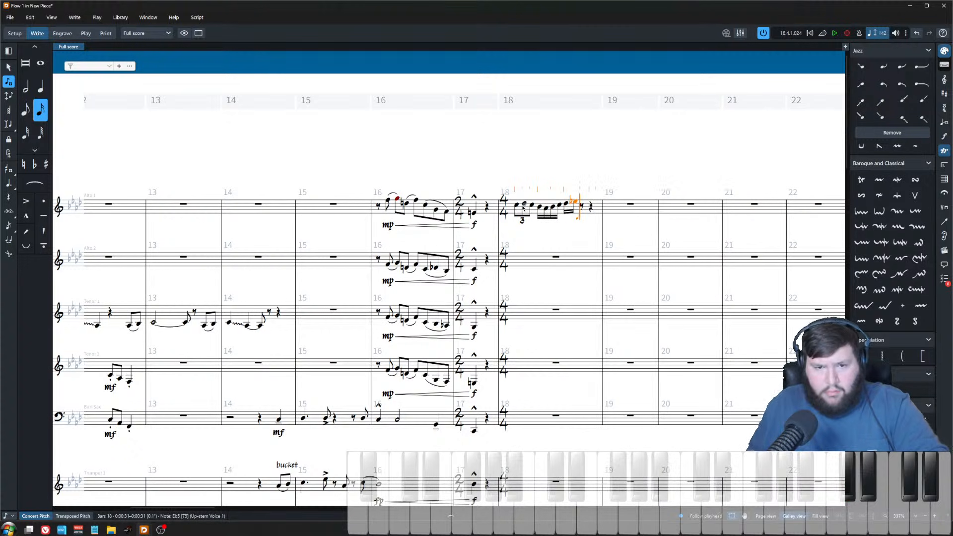
pyautogui.hotkey('ctrl', 'z')
pyautogui.hotkey('ctrl', 'z')
pyautogui.hotkey('ctrl', 'z')
pyautogui.hotkey('ctrl', 'z')
pyautogui.hotkey('ctrl', 'z')
pyautogui.hotkey('ctrl', 'z')
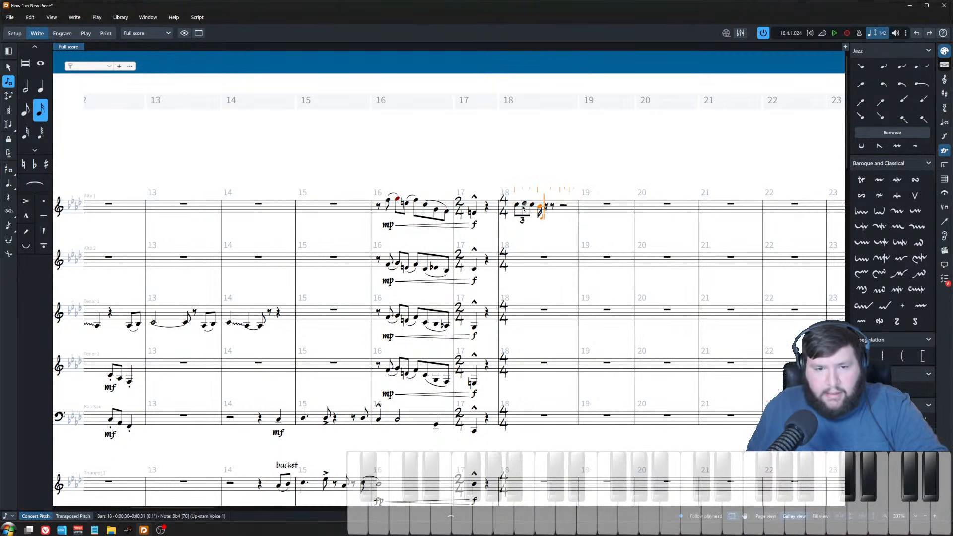
pyautogui.press('6')
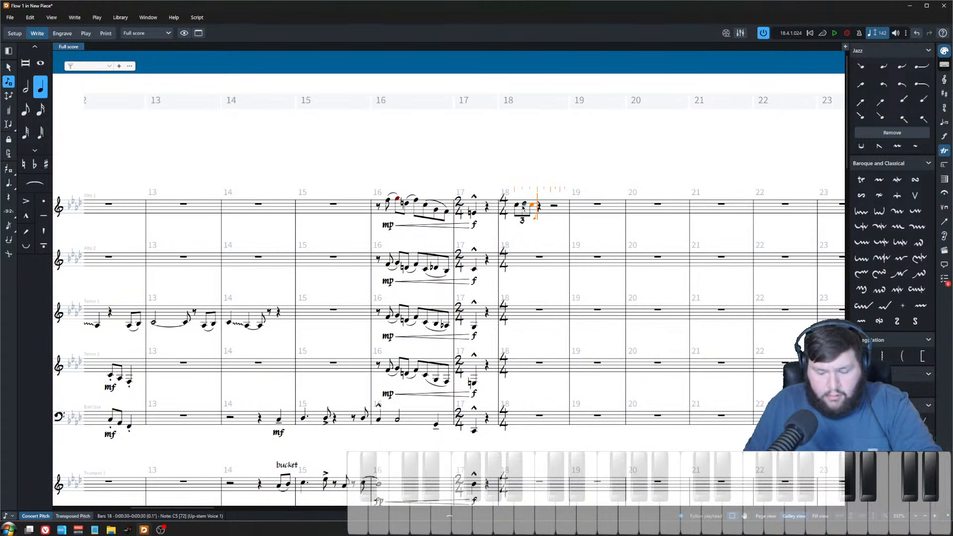
pyautogui.hotkey('ctrl', 'z')
pyautogui.hotkey('ctrl', 'z')
pyautogui.hotkey('ctrl', 'z')
pyautogui.hotkey('ctrl', 'z')
pyautogui.hotkey('ctrl', 'z')
pyautogui.hotkey('ctrl', 'z')
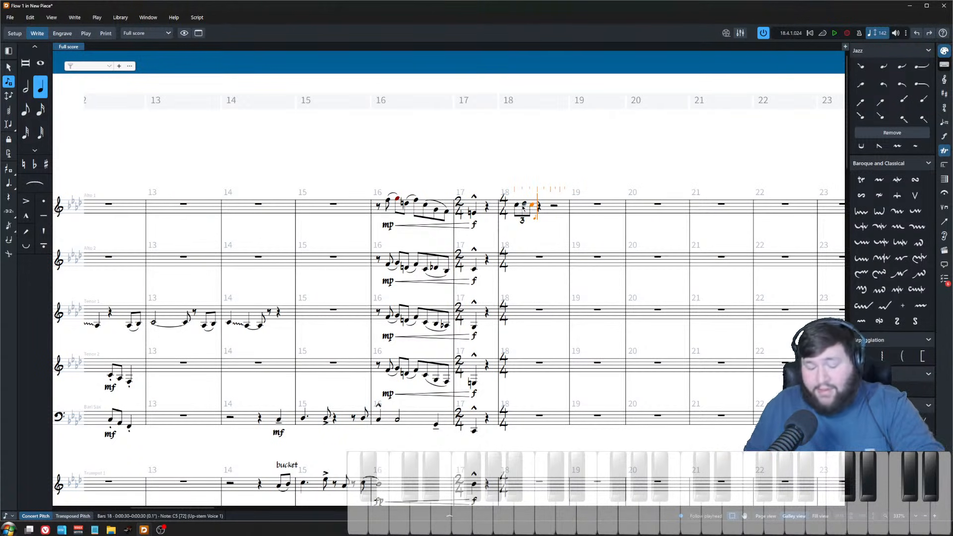
pyautogui.press('5')
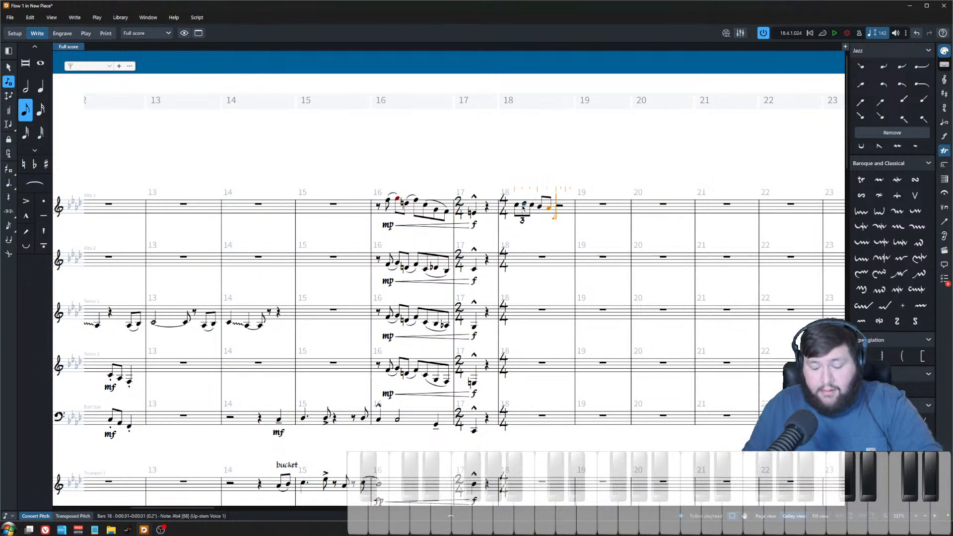
pyautogui.press('Escape')
# Step: Slur the triplet and the closing eighth-note run in alto sax 1's bar 18
pyautogui.press('Escape')
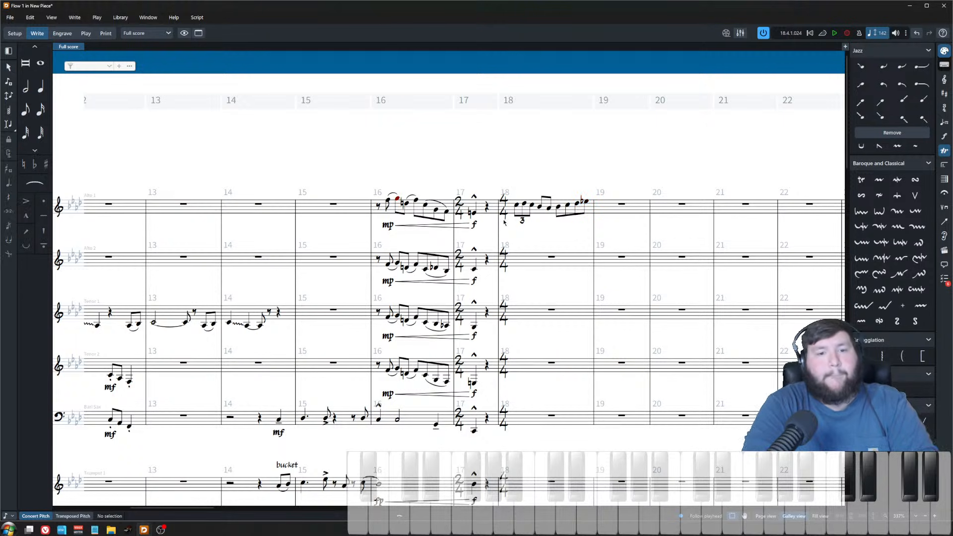
pyautogui.click(517, 205)
pyautogui.keyDown('shift'); pyautogui.click(531, 205); pyautogui.keyUp('shift')
pyautogui.press('s')
pyautogui.press('Escape')
pyautogui.press('z')
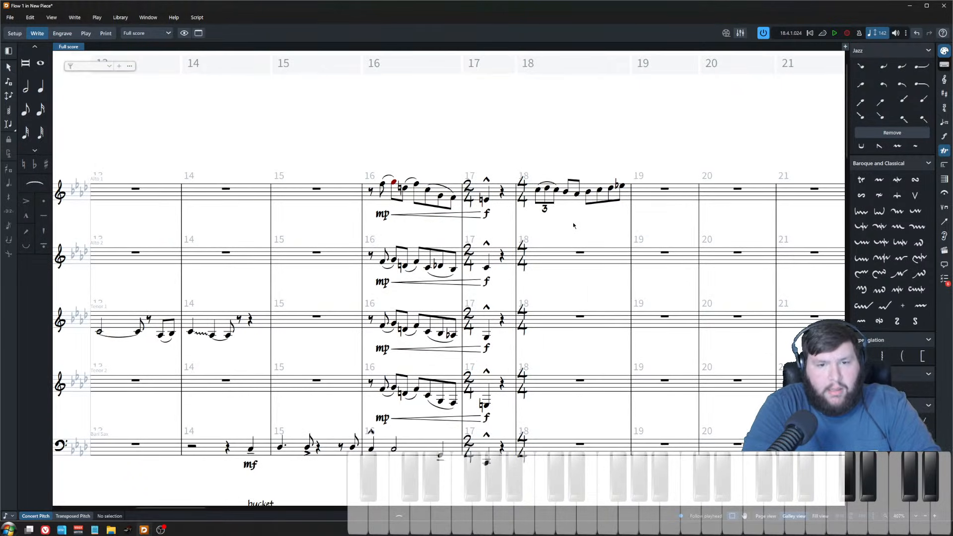
pyautogui.click(566, 192)
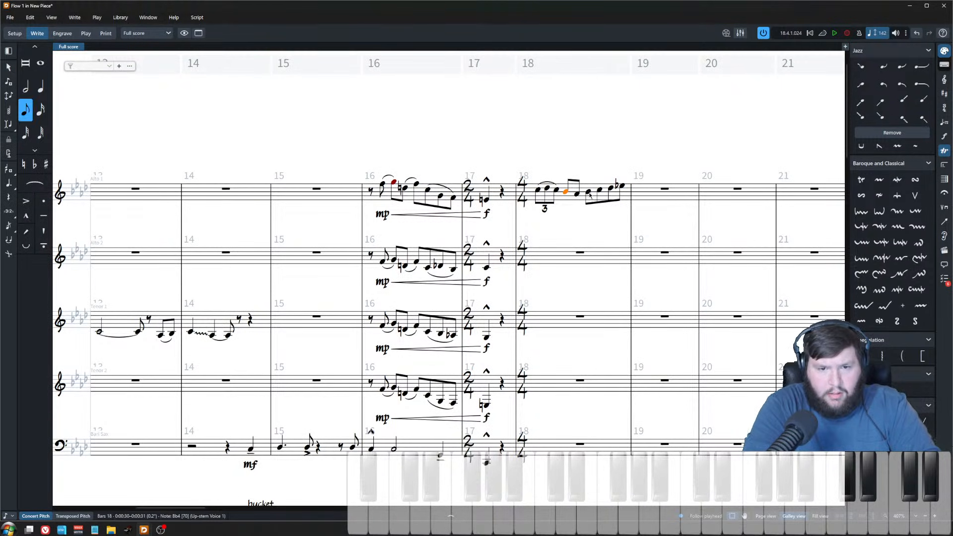
pyautogui.click(588, 191)
pyautogui.keyDown('shift'); pyautogui.click(621, 186); pyautogui.keyUp('shift')
pyautogui.press('s')
pyautogui.press('Escape')
pyautogui.press('x')
pyautogui.press('x')
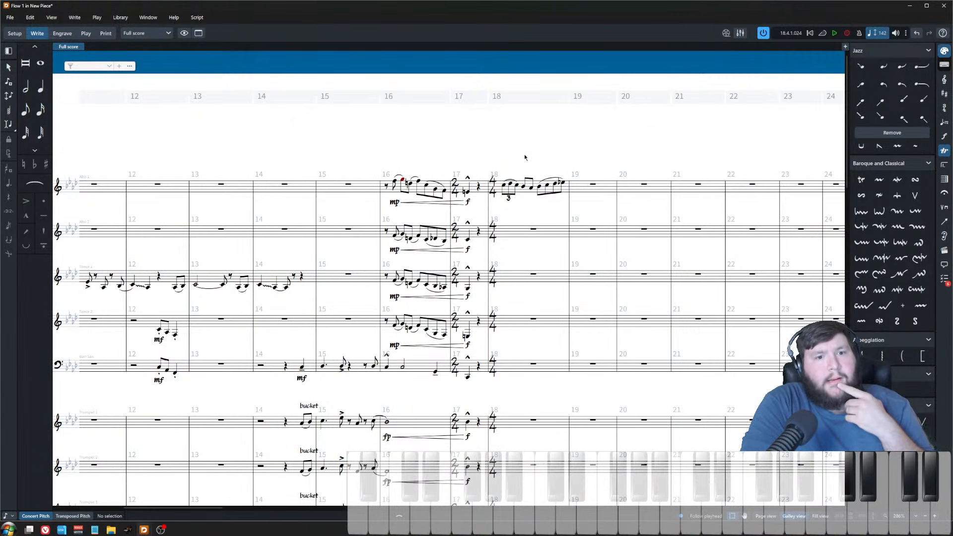
# Step: Copy alto sax 1's bar 18 figure into alto sax 2 and both tenor saxes
pyautogui.click(528, 195)
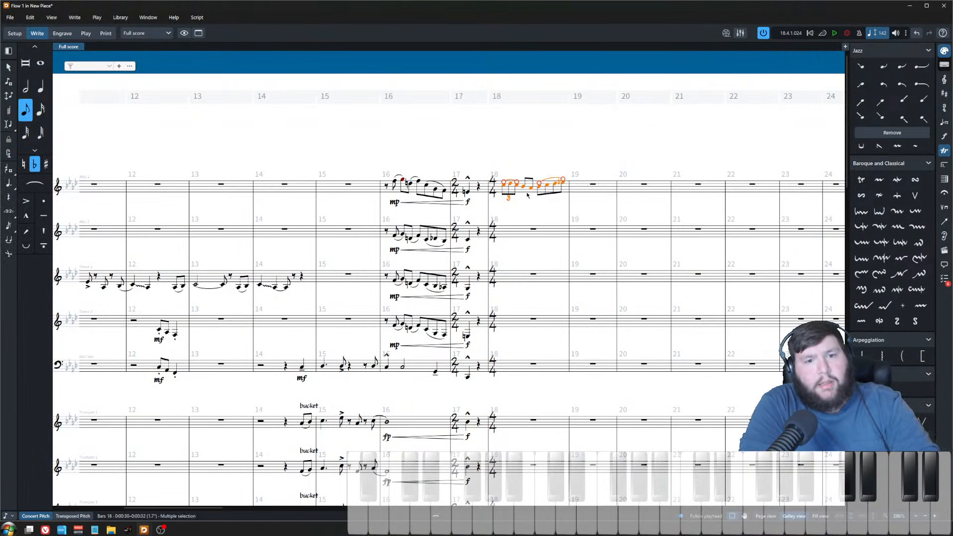
pyautogui.click(533, 229)
pyautogui.hotkey('ctrl', 'v')
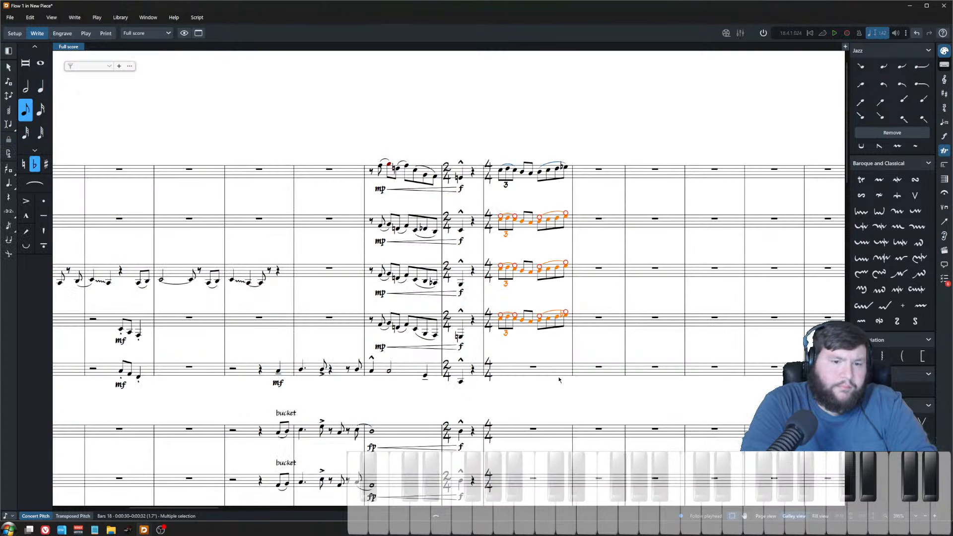
# Step: Paste the bar 18 figure into the baritone sax's bar 18
pyautogui.keyDown('ctrl'); pyautogui.scroll(5, 554, 364); pyautogui.keyUp('ctrl')
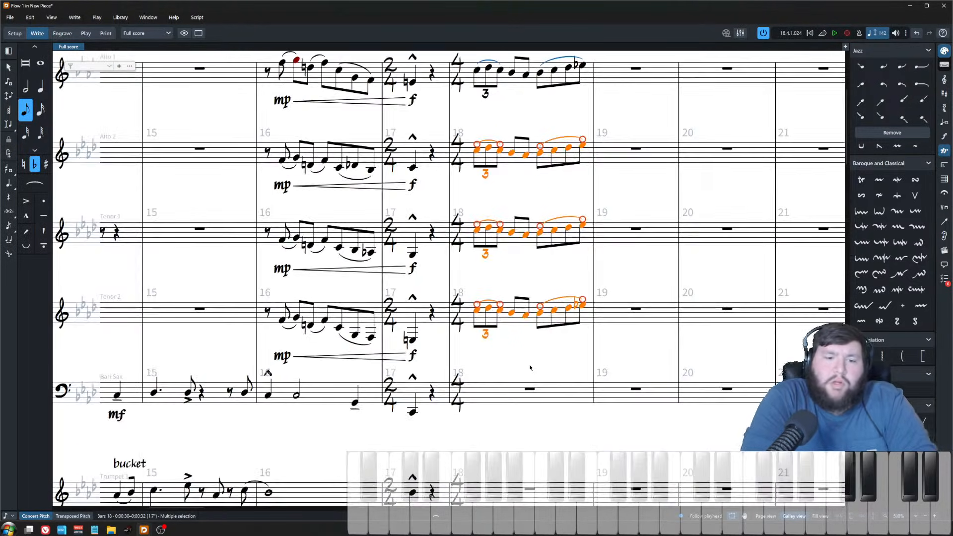
pyautogui.keyDown('ctrl'); pyautogui.scroll(-5, 474, 365); pyautogui.keyUp('ctrl')
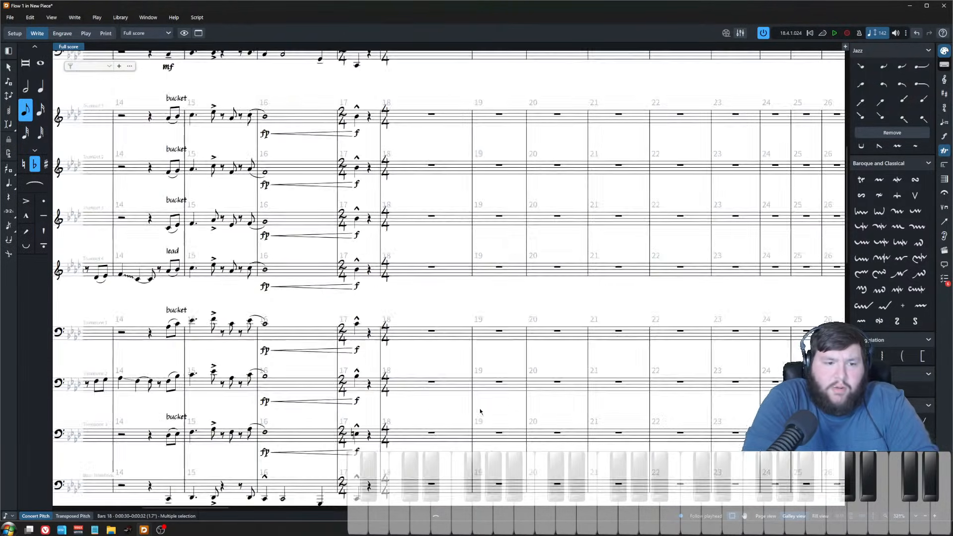
pyautogui.keyDown('ctrl'); pyautogui.scroll(-1, 470, 409); pyautogui.keyUp('ctrl')
pyautogui.keyDown('ctrl'); pyautogui.scroll(3, 410, 313); pyautogui.keyUp('ctrl')
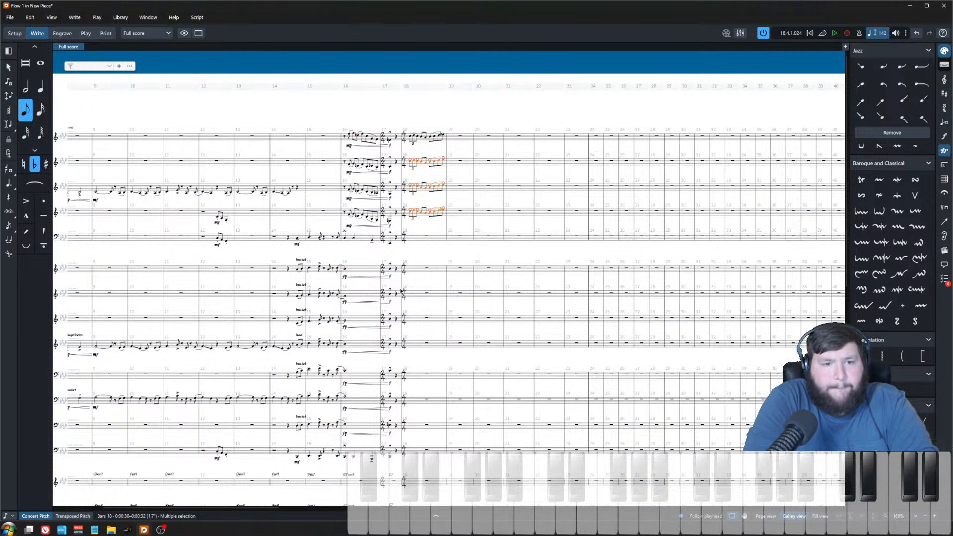
pyautogui.keyDown('ctrl'); pyautogui.scroll(5, 399, 291); pyautogui.keyUp('ctrl')
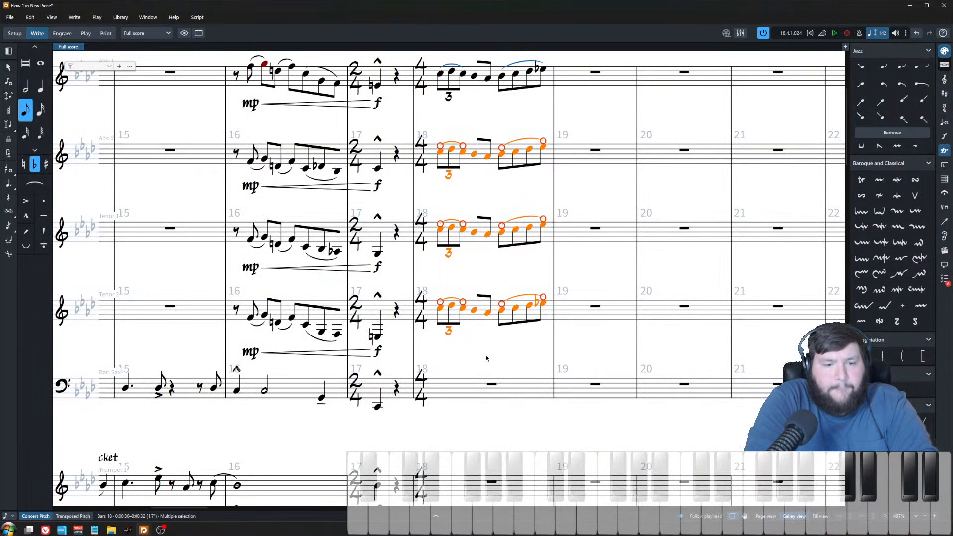
pyautogui.click(485, 280)
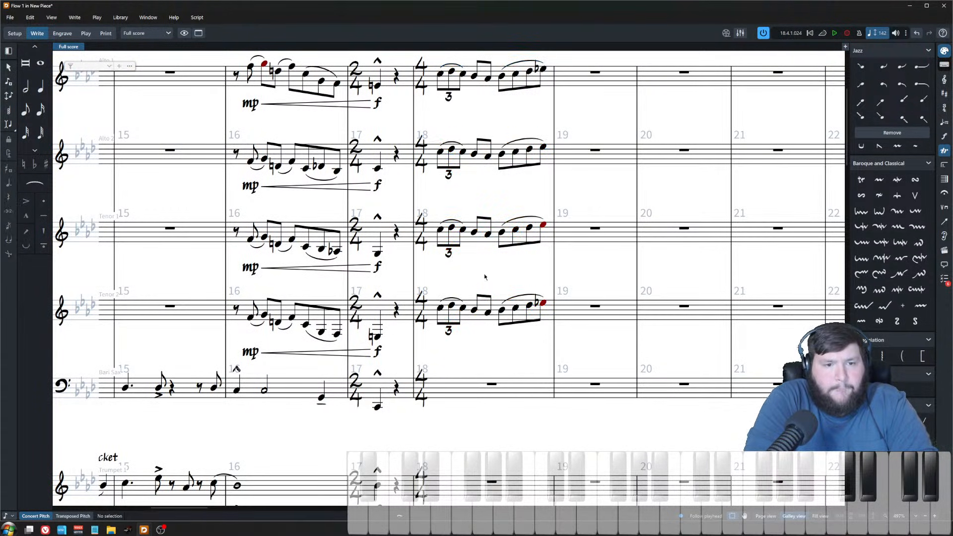
pyautogui.click(499, 317)
pyautogui.click(516, 388)
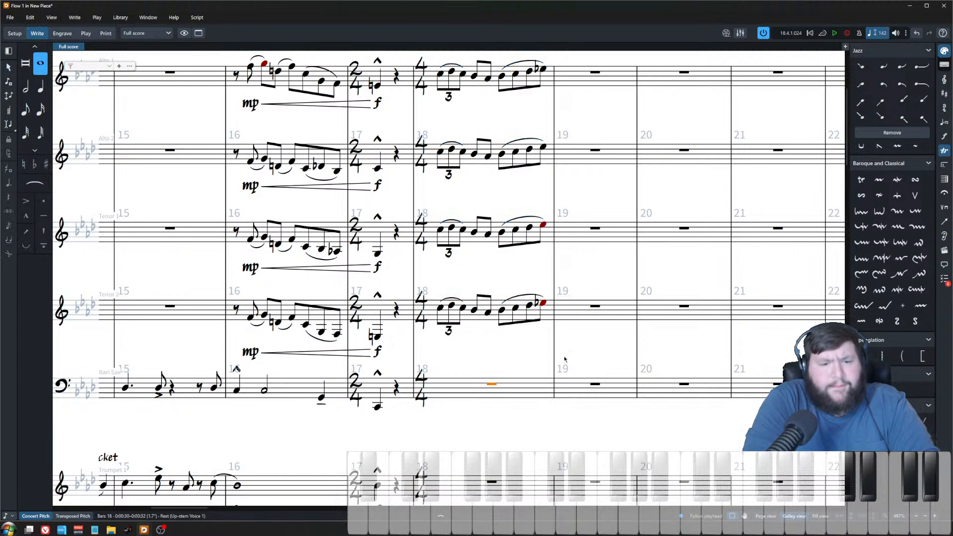
pyautogui.hotkey('ctrl', 'v')
pyautogui.press('Escape')
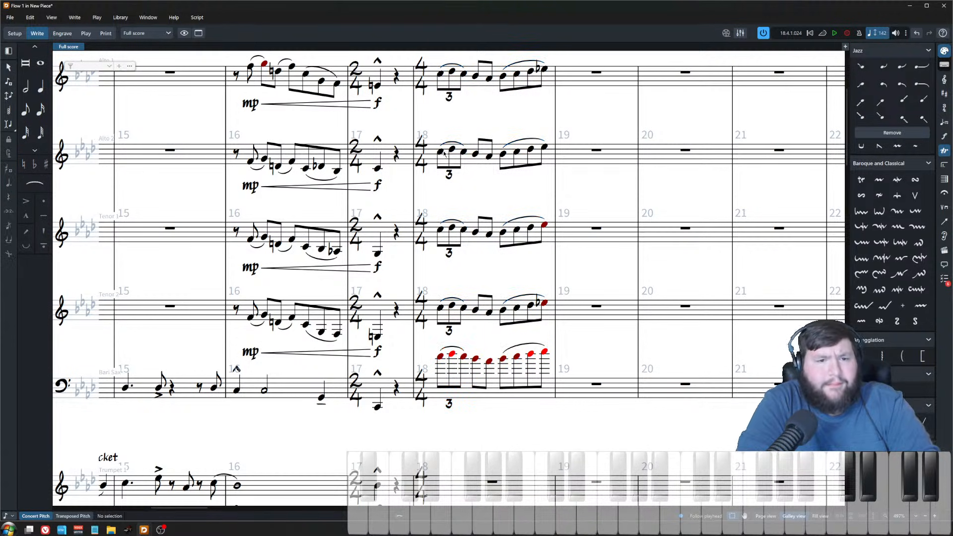
# Step: Flip the stem direction of the bar 18 figure in alto sax 2 and both tenor saxes
pyautogui.click(457, 163)
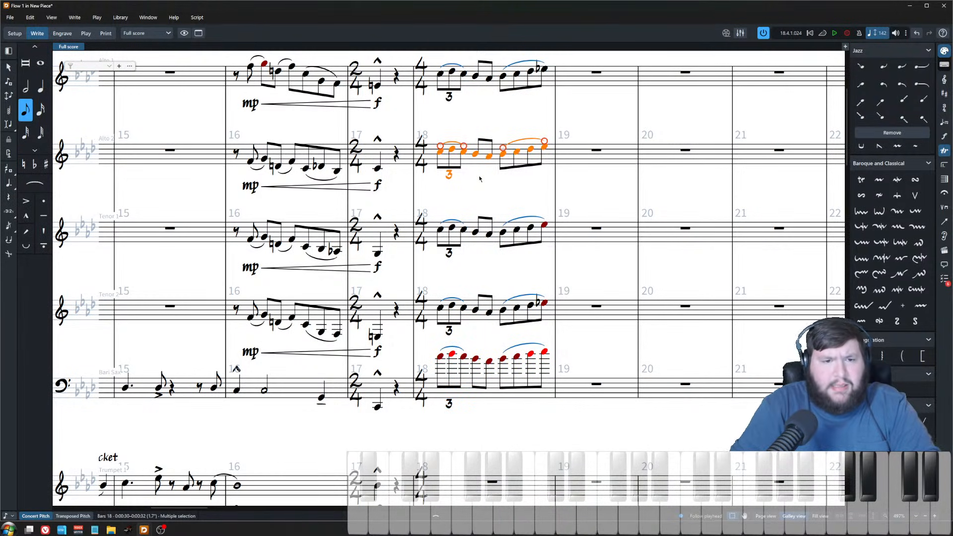
pyautogui.press('f')
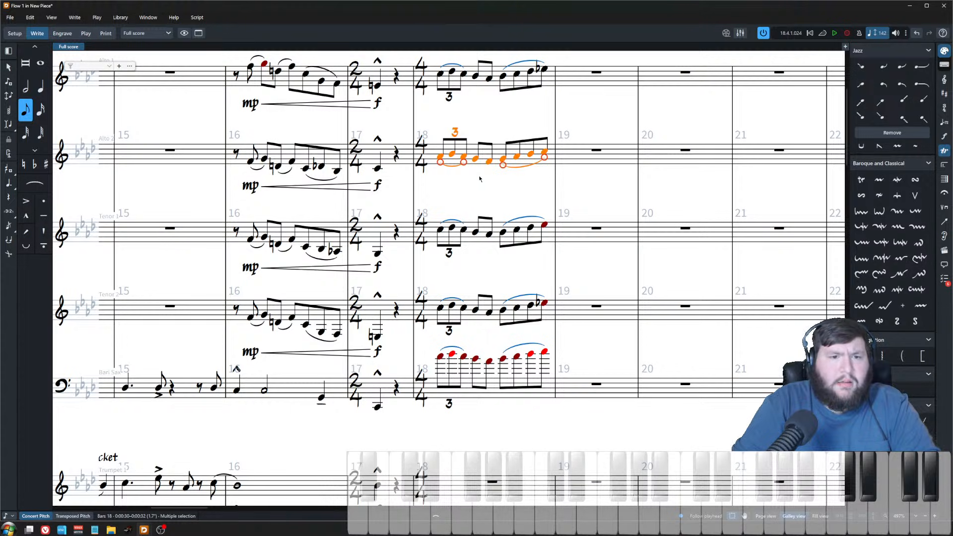
pyautogui.press('Escape')
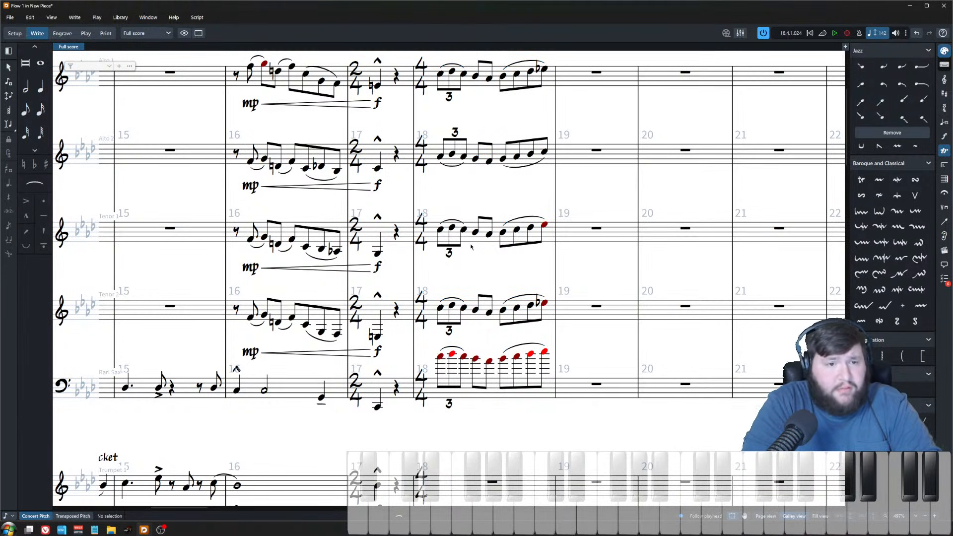
pyautogui.click(471, 248)
pyautogui.press('f')
pyautogui.hotkey('ctrl', 'Down')
pyautogui.hotkey('shift', 'Left')
pyautogui.hotkey('shift', 'Left')
pyautogui.hotkey('shift', 'Left')
pyautogui.hotkey('shift', 'Left')
pyautogui.hotkey('shift', 'Left')
pyautogui.hotkey('shift', 'Left')
pyautogui.hotkey('shift', 'Left')
pyautogui.hotkey('shift', 'Left')
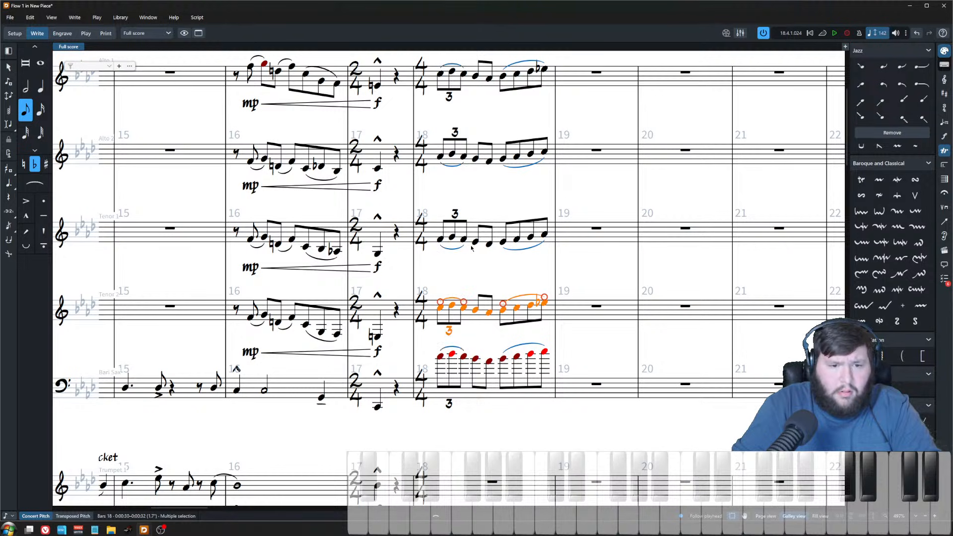
pyautogui.press('f')
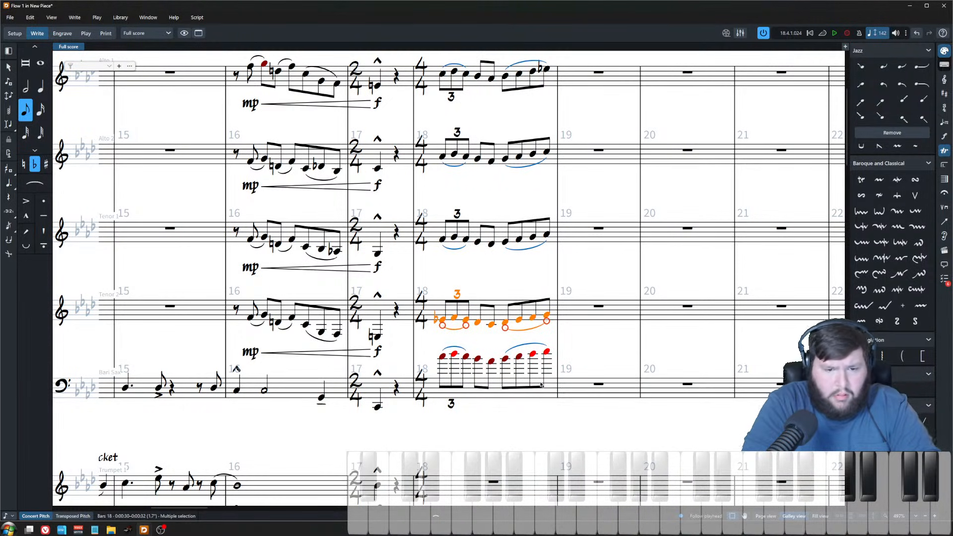
# Step: Delete the pasted figure from the baritone sax's bar 18
pyautogui.hotkey('ctrl', 'Down')
pyautogui.press('Delete')
pyautogui.click(543, 352)
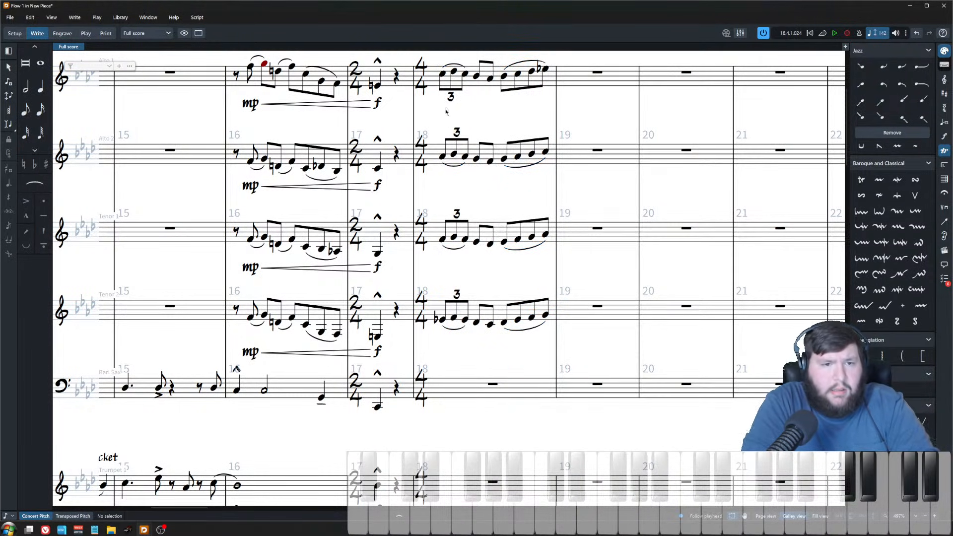
# Step: Play back the saxophone section starting from alto sax 1's bar 18
pyautogui.scroll(2, 444, 111)
pyautogui.scroll(1, 502, 219)
pyautogui.click(456, 109)
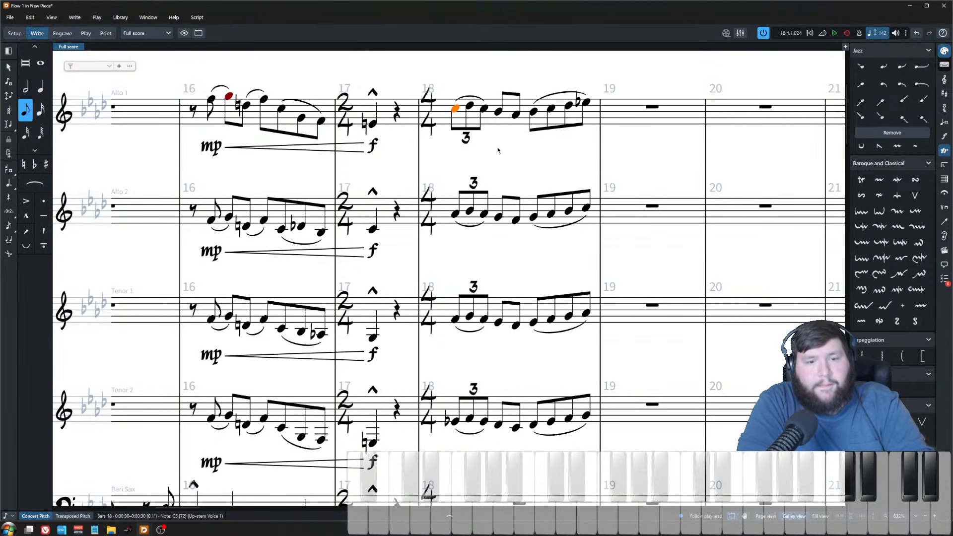
pyautogui.press('p')
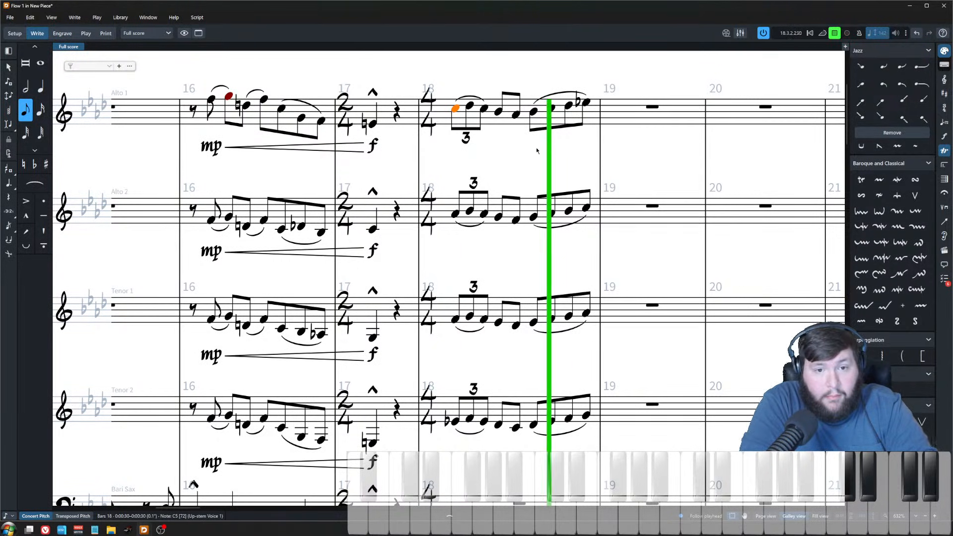
pyautogui.press('space')
pyautogui.click(515, 80)
# Step: Inspect the bar 18 triplet figures across the four upper saxophone staves
pyautogui.scroll(-1, 511, 229)
pyautogui.scroll(-2, 512, 229)
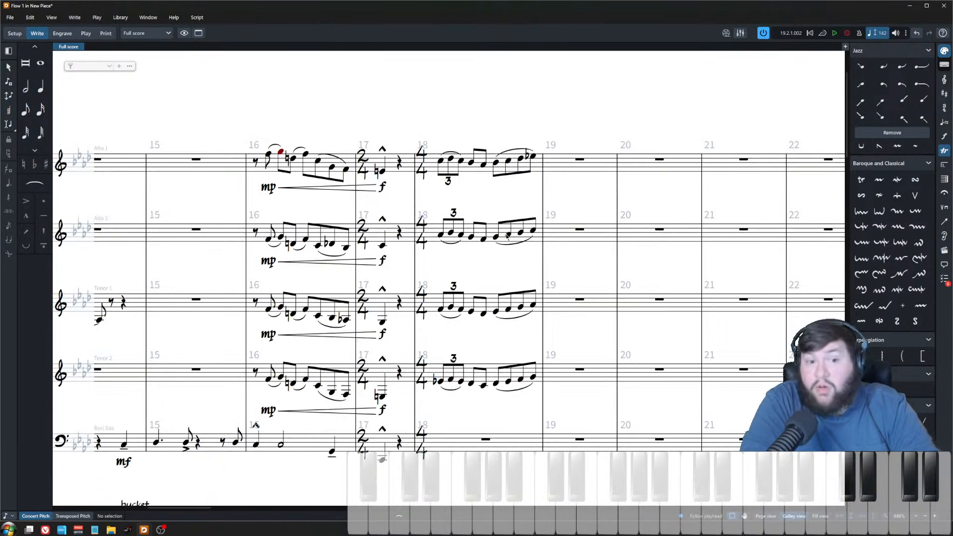
pyautogui.scroll(2, 443, 187)
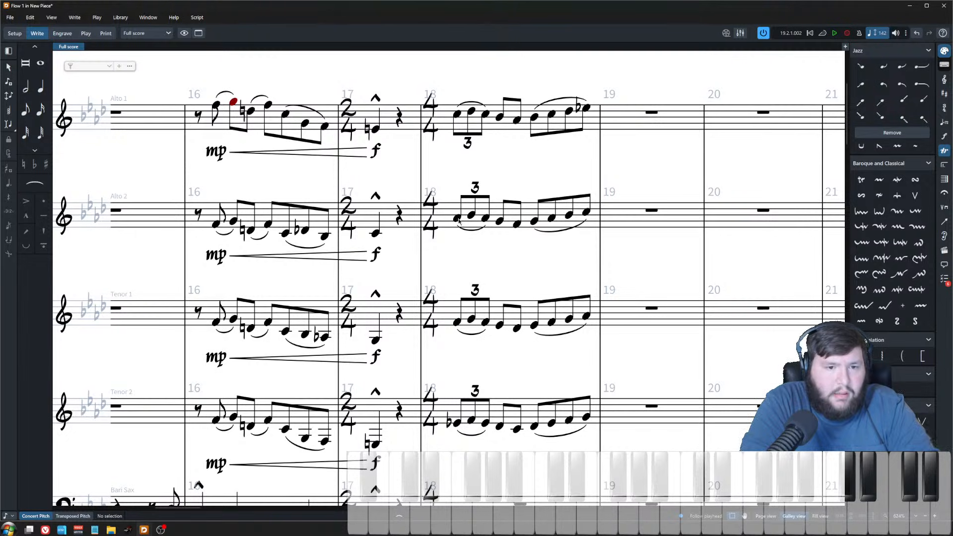
pyautogui.click(457, 323)
pyautogui.click(457, 422)
pyautogui.keyDown('shift'); pyautogui.click(457, 114); pyautogui.keyUp('shift')
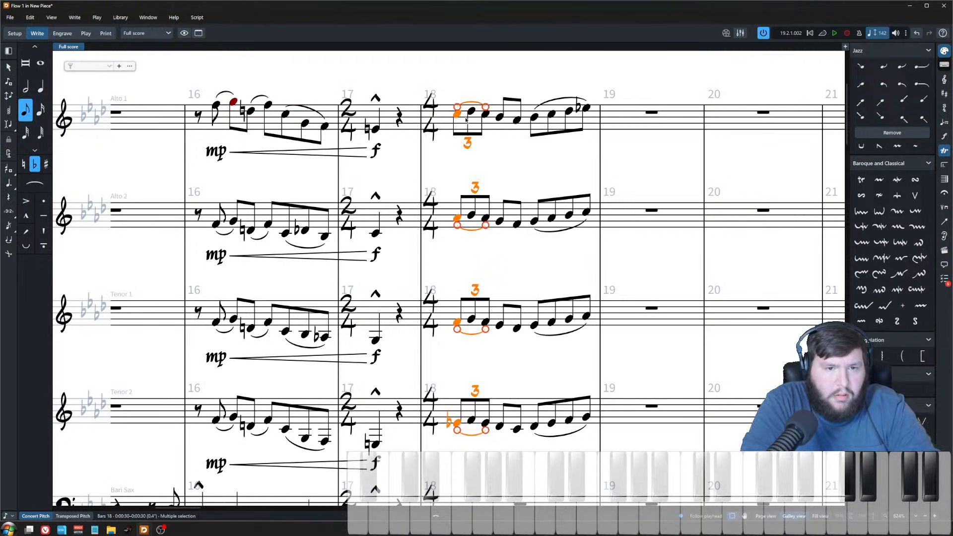
pyautogui.click(471, 111)
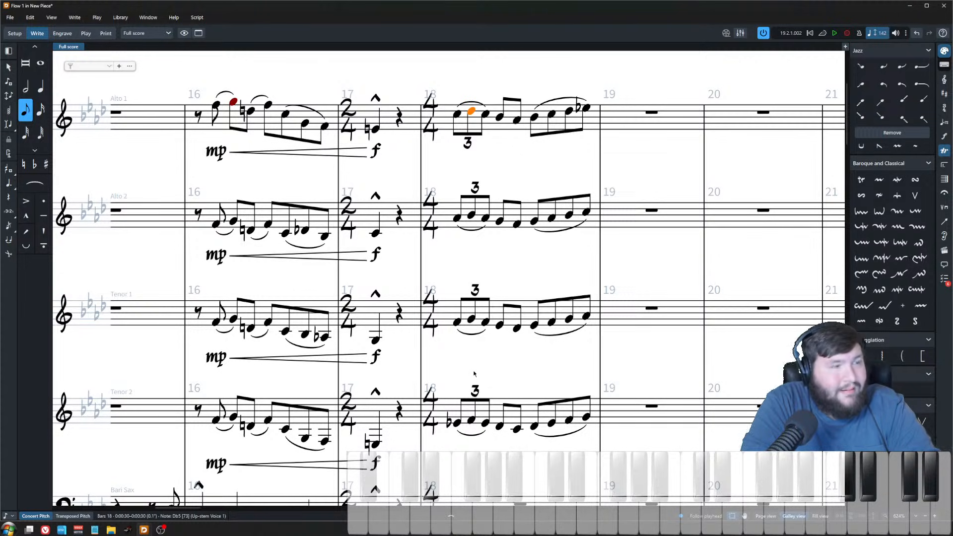
pyautogui.press('Escape')
pyautogui.keyDown('ctrl'); pyautogui.scroll(-3, 510, 187); pyautogui.keyUp('ctrl')
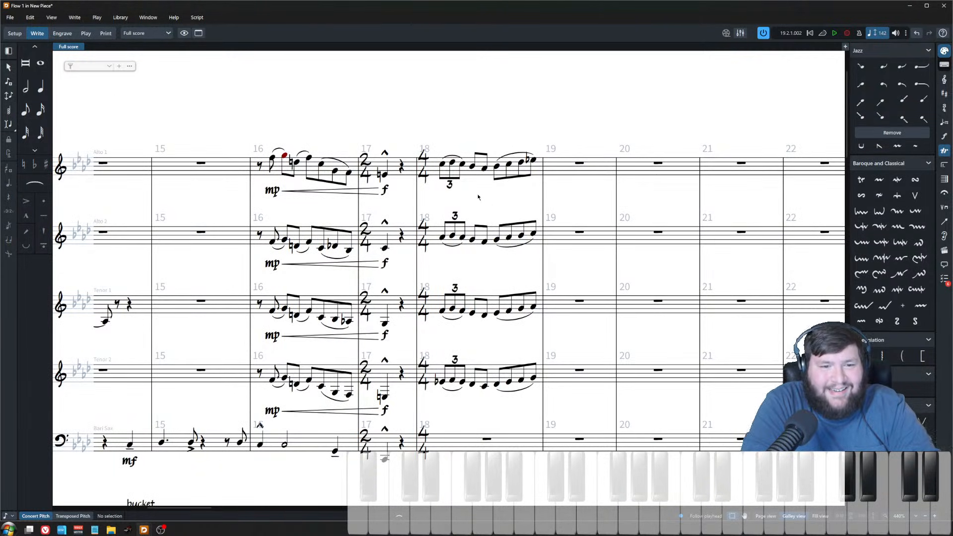
pyautogui.scroll(2, 478, 195)
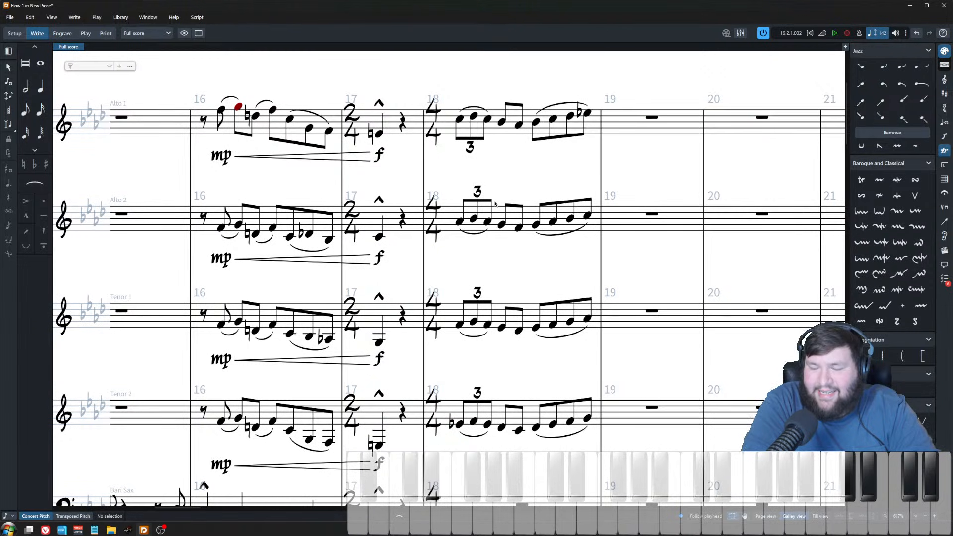
pyautogui.hscroll(1, 495, 204)
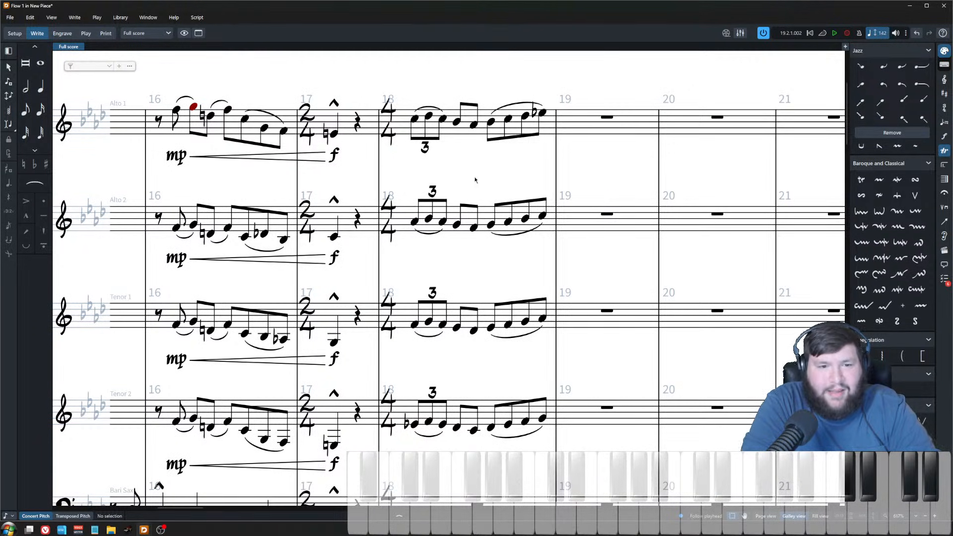
pyautogui.scroll(-2, 474, 179)
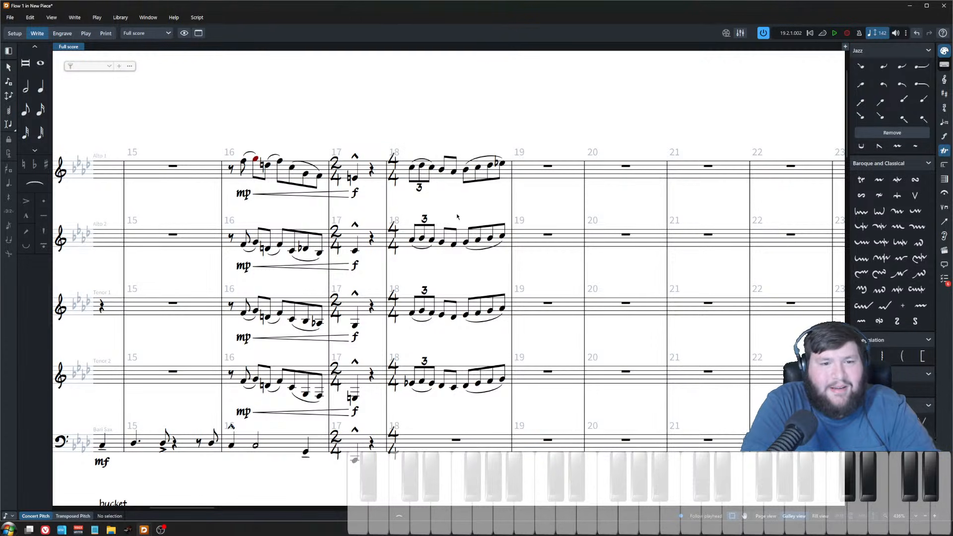
pyautogui.moveTo(406, 132); pyautogui.dragTo(506, 404)
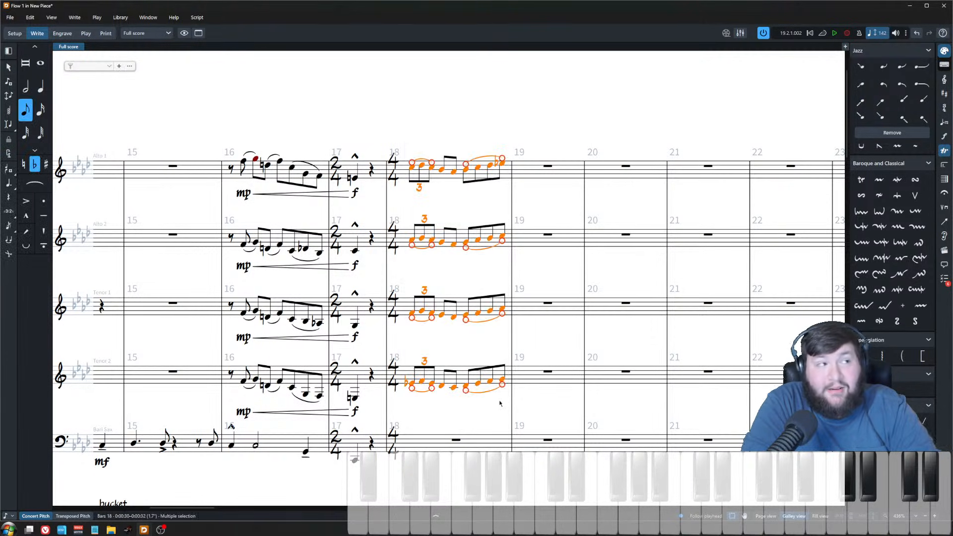
pyautogui.press('Escape')
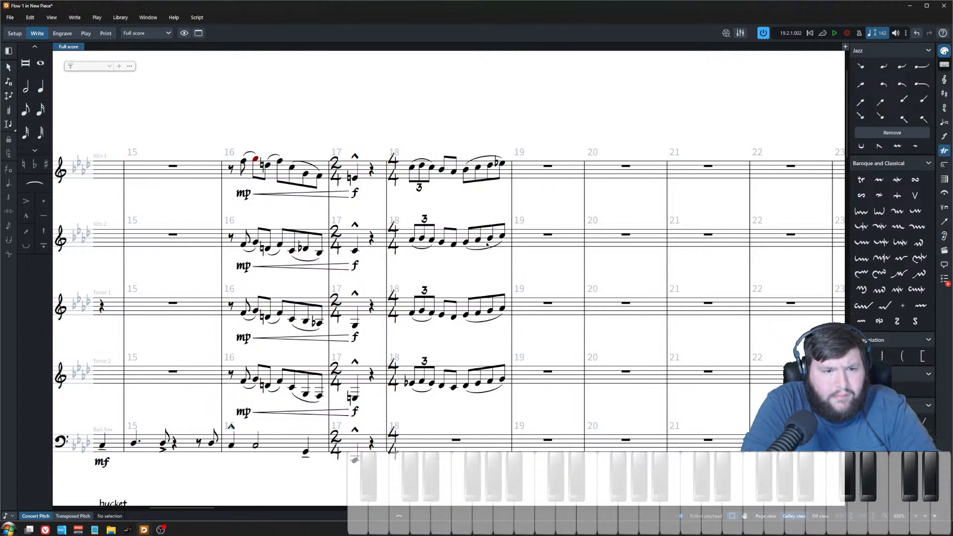
# Step: Insert a double barline at the end of bar 18
pyautogui.scroll(-1, 497, 282)
pyautogui.hscroll(-11, 511, 330)
pyautogui.hscroll(5, 487, 395)
pyautogui.hscroll(5, 486, 395)
pyautogui.scroll(4, 374, 367)
pyautogui.scroll(-2, 522, 295)
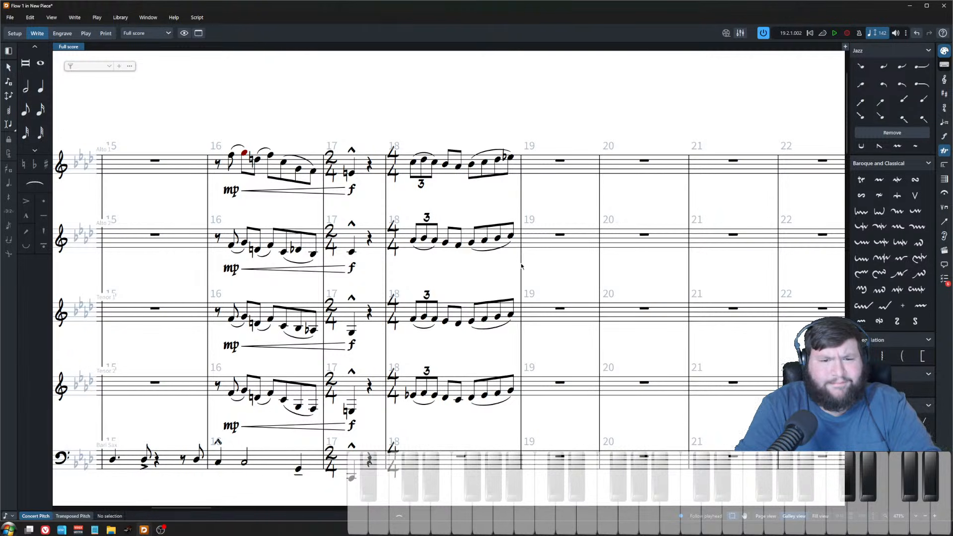
pyautogui.click(522, 203)
pyautogui.hotkey('shift', 'b')
pyautogui.write('||')
pyautogui.press('Return')
pyautogui.click(489, 187)
pyautogui.scroll(2, 457, 204)
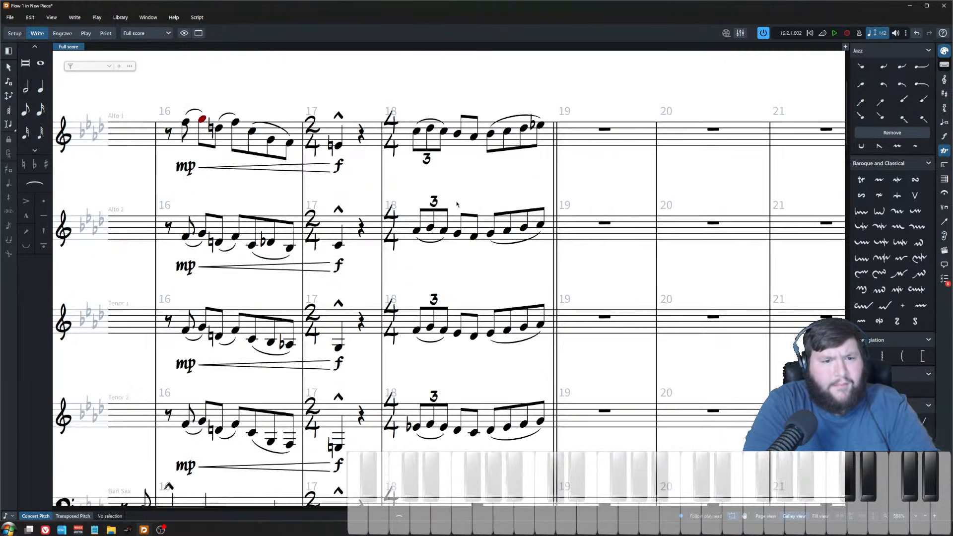
pyautogui.scroll(1, 472, 117)
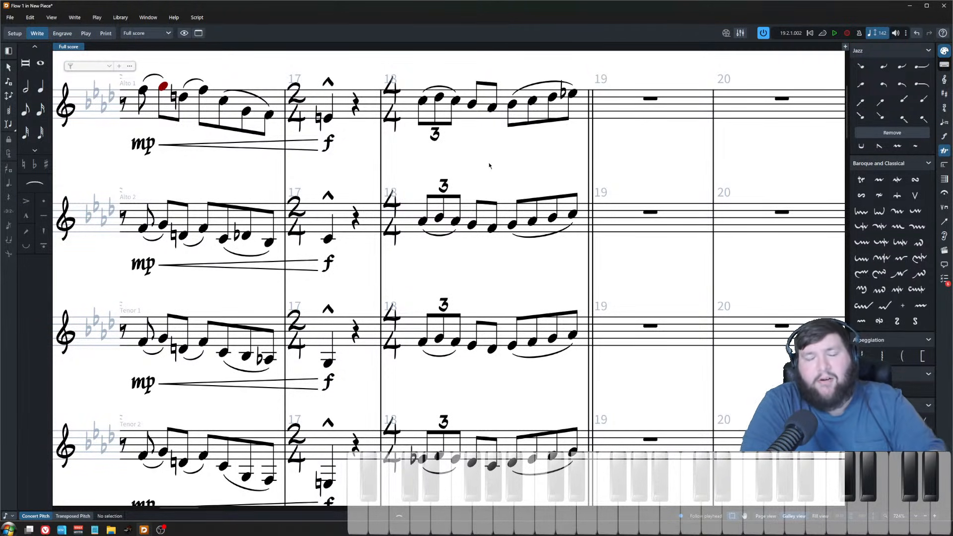
pyautogui.click(573, 94)
pyautogui.click(572, 214)
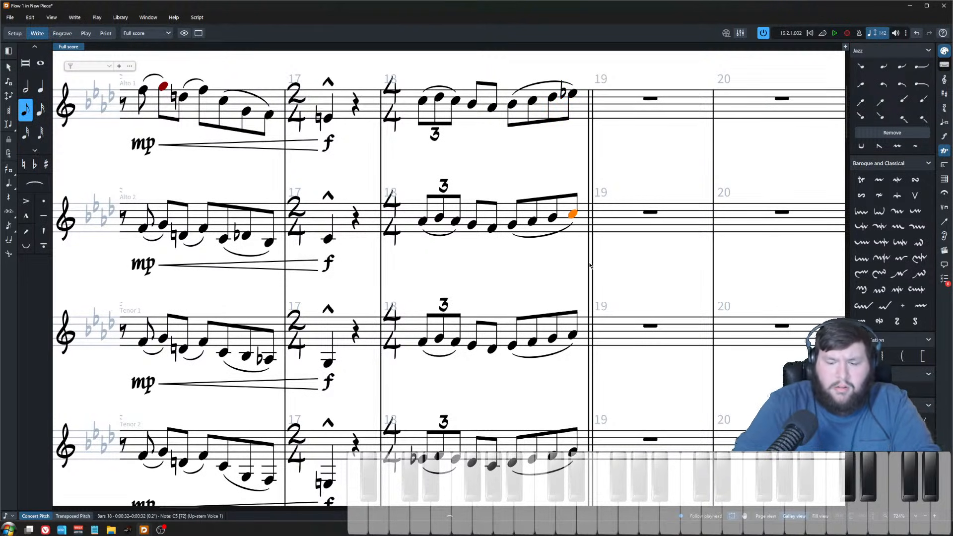
pyautogui.press('x')
pyautogui.press('x')
pyautogui.press('x')
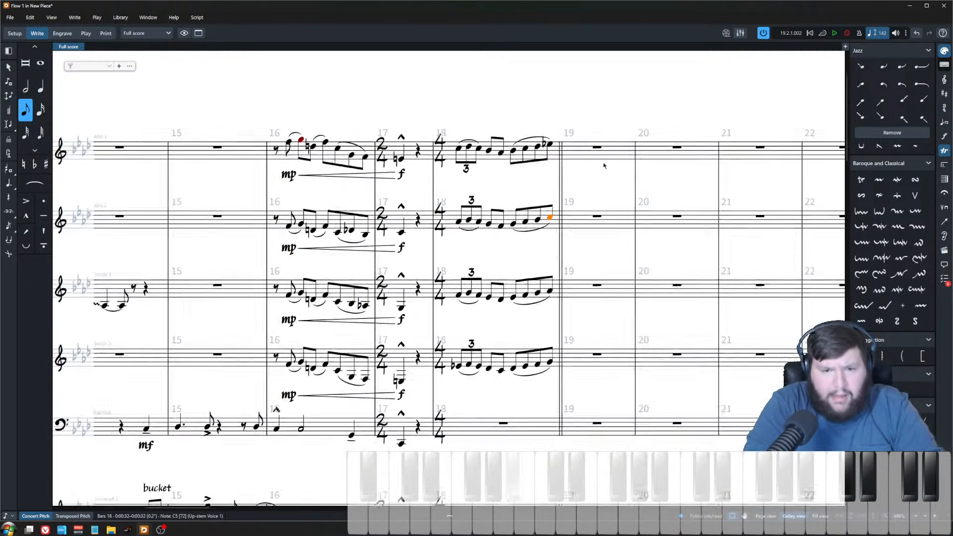
# Step: Start note input in alto sax 1's bar 19 with a whole-note duration
pyautogui.click(597, 151)
pyautogui.hotkey('shift', 'n')
pyautogui.press('8')
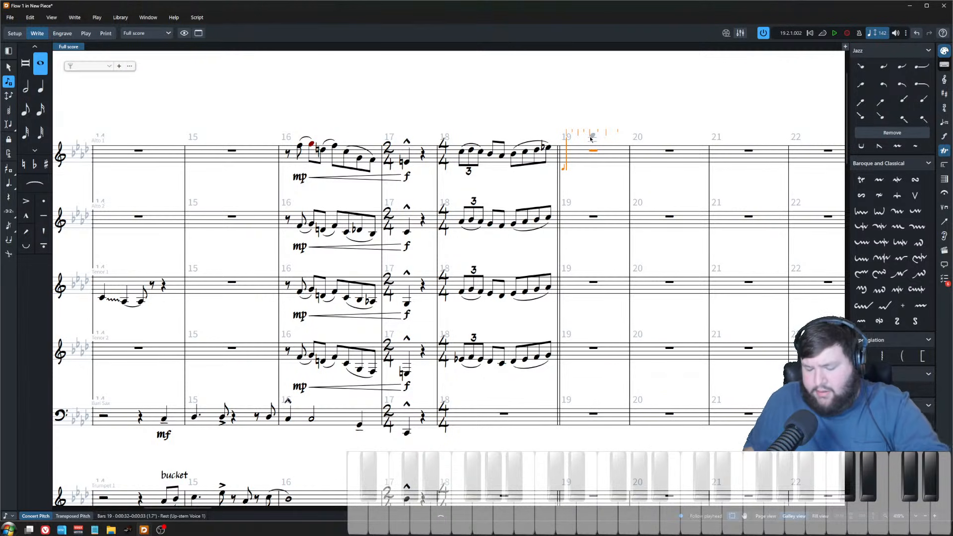
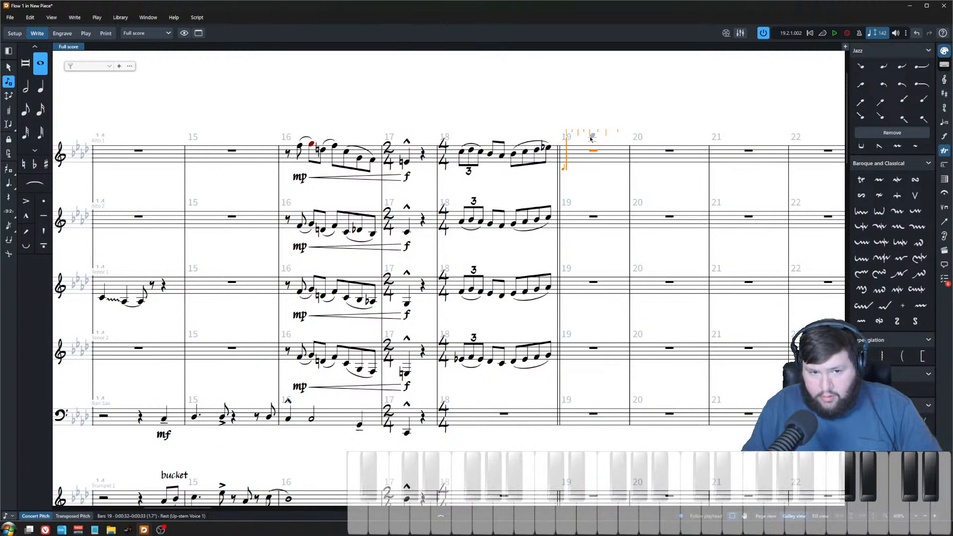
# Step: Leave note input and switch the score to transposed pitch
pyautogui.press('Escape')
pyautogui.click(73, 517)
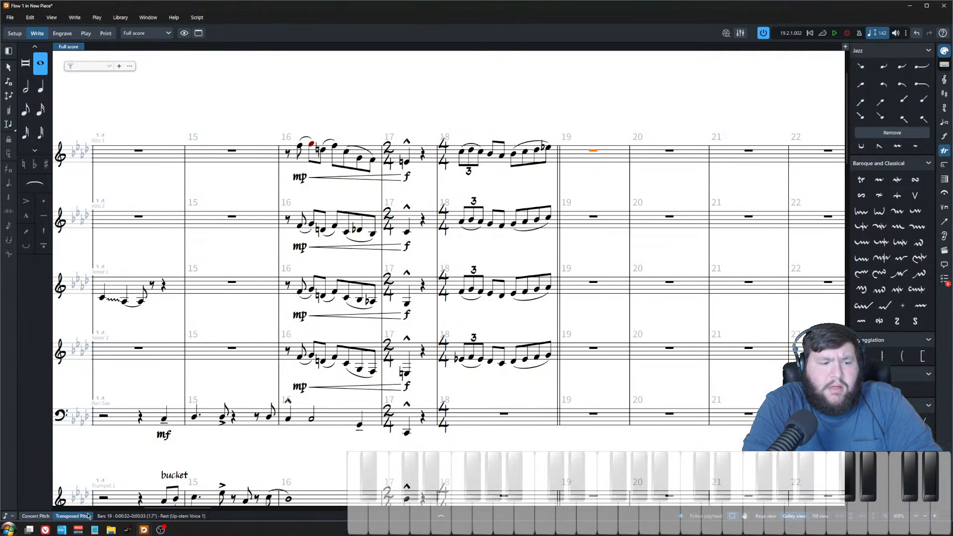
pyautogui.scroll(-1, 520, 368)
pyautogui.scroll(2, 611, 234)
pyautogui.press('Escape')
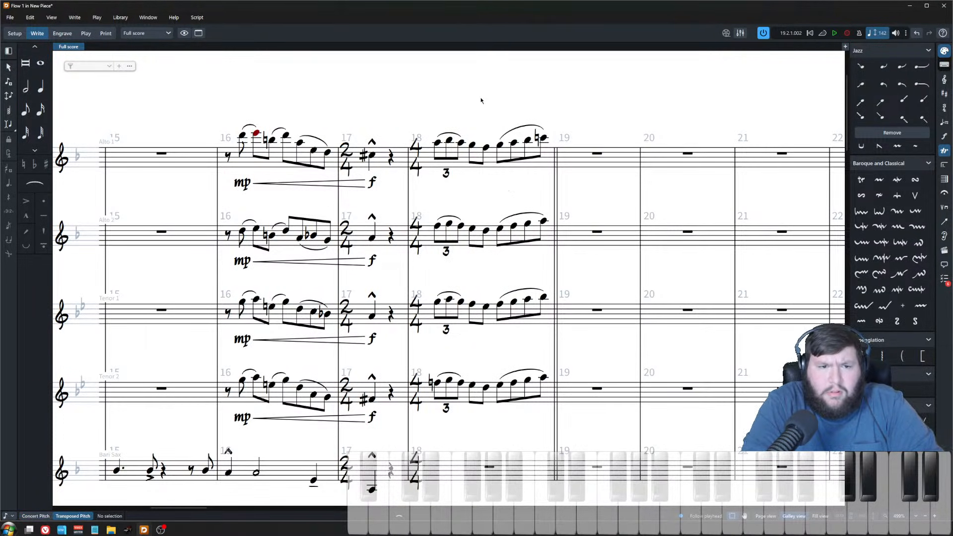
# Step: Play back the full score starting from bar 8
pyautogui.scroll(-1, 431, 266)
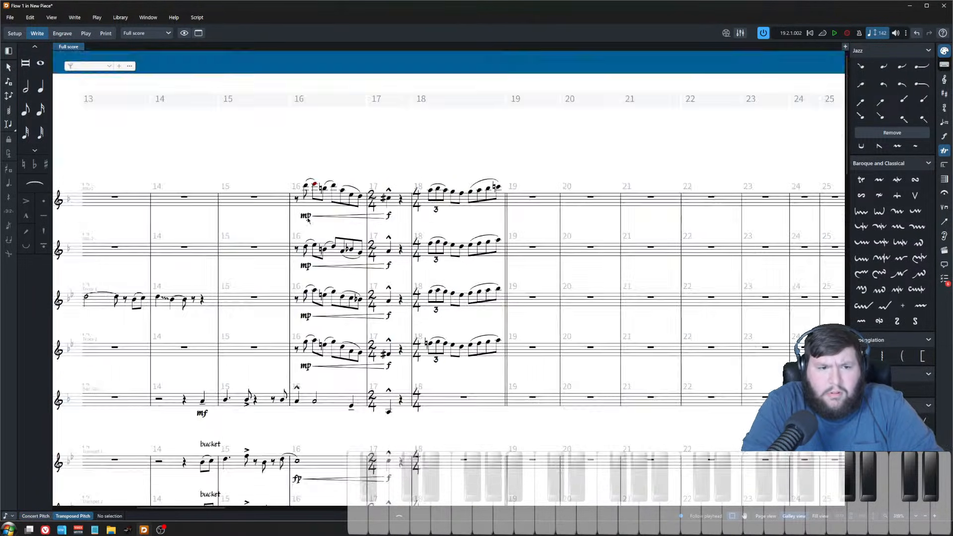
pyautogui.click(357, 219)
pyautogui.keyDown('shift'); pyautogui.click(392, 207); pyautogui.keyUp('shift')
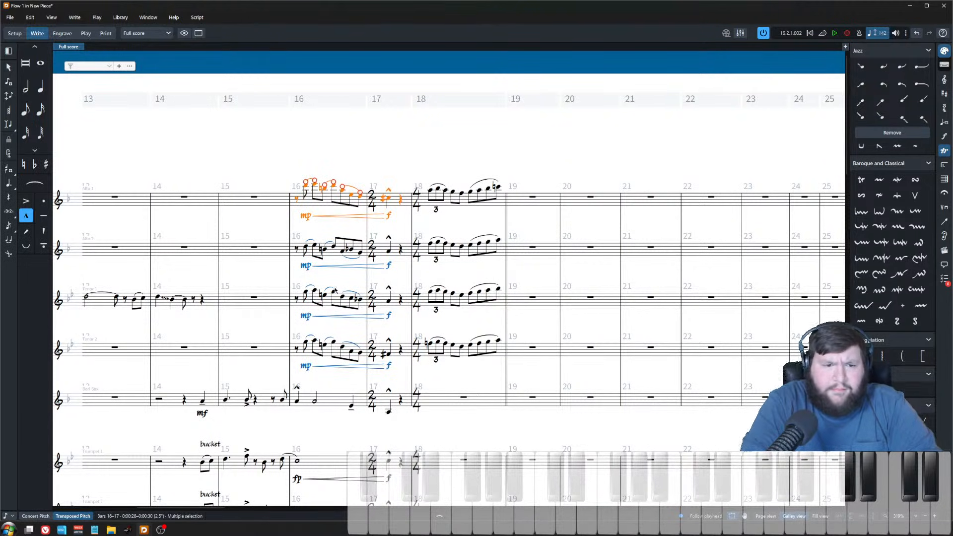
pyautogui.scroll(2, 335, 291)
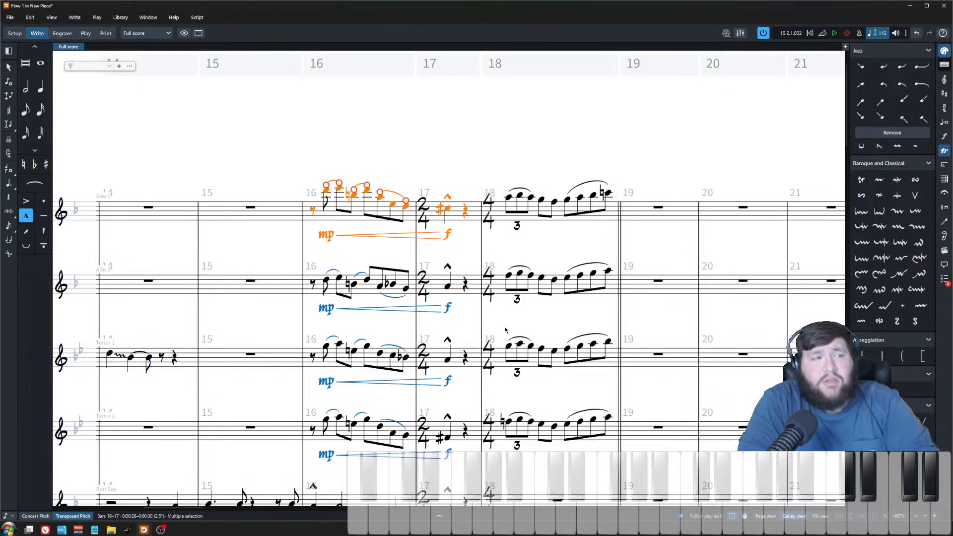
pyautogui.scroll(-3, 396, 283)
pyautogui.hscroll(-10, 439, 300)
pyautogui.scroll(-3, 439, 300)
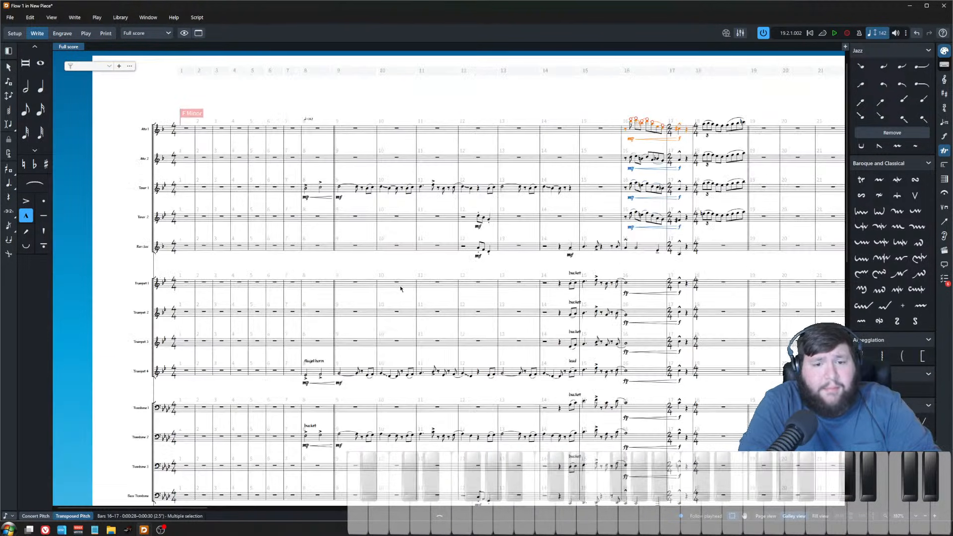
pyautogui.click(245, 209)
pyautogui.scroll(-1, 245, 209)
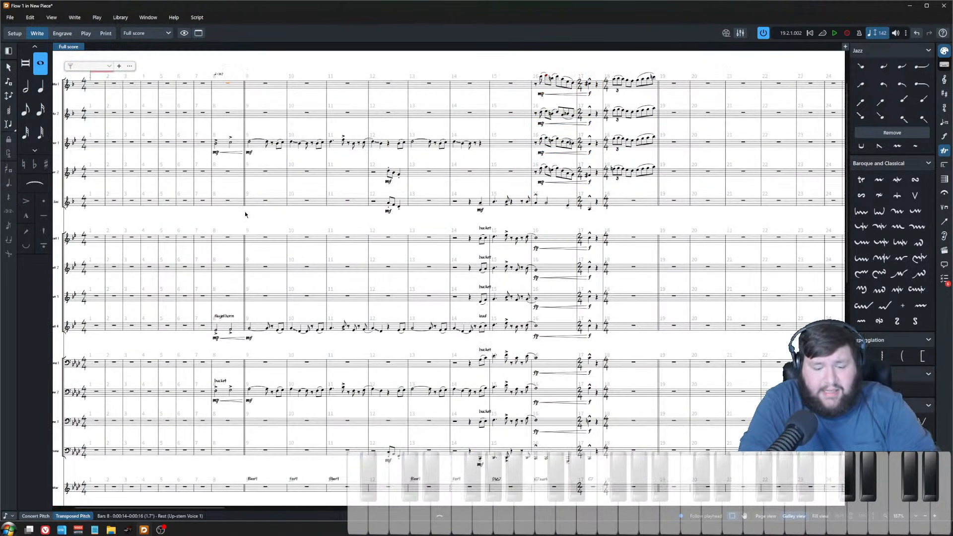
pyautogui.press('space')
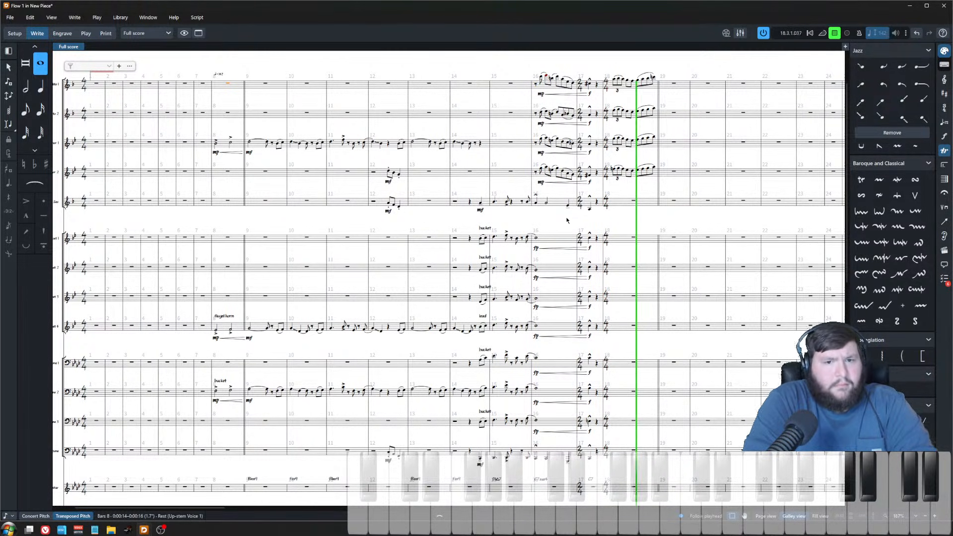
pyautogui.press('space')
# Step: Transpose the four upper saxophone parts in bars 16–18 down an octave
pyautogui.scroll(5, 567, 221)
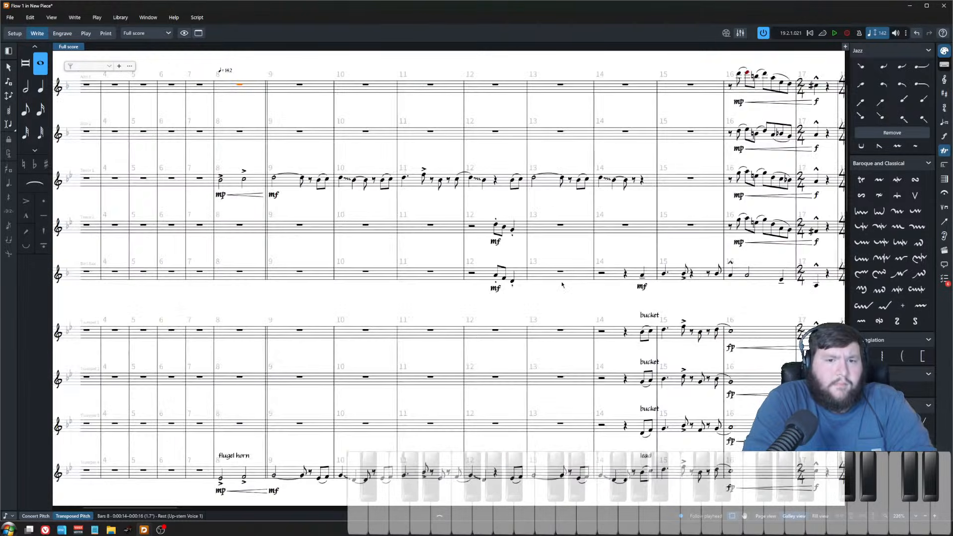
pyautogui.scroll(2, 571, 307)
pyautogui.hscroll(2, 572, 307)
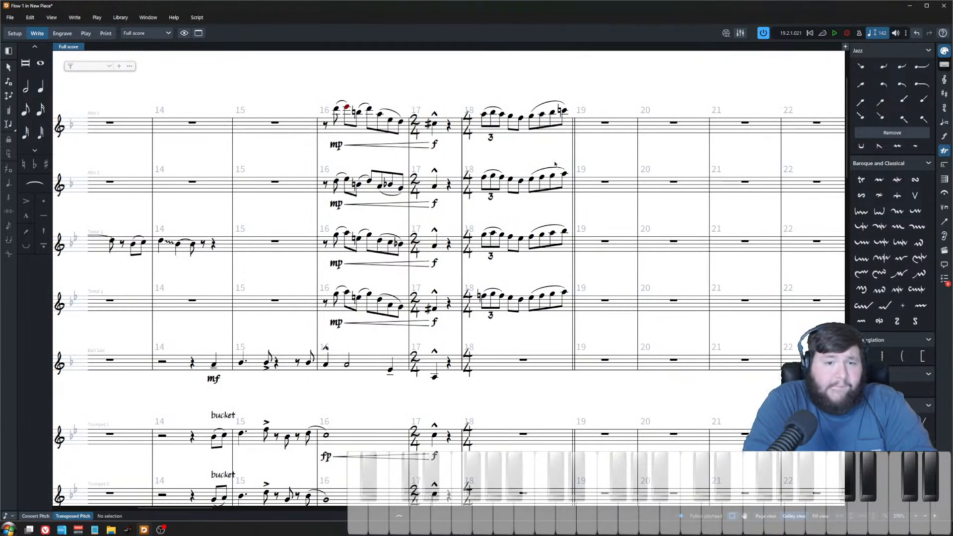
pyautogui.click(568, 135)
pyautogui.keyDown('shift'); pyautogui.click(339, 323); pyautogui.keyUp('shift')
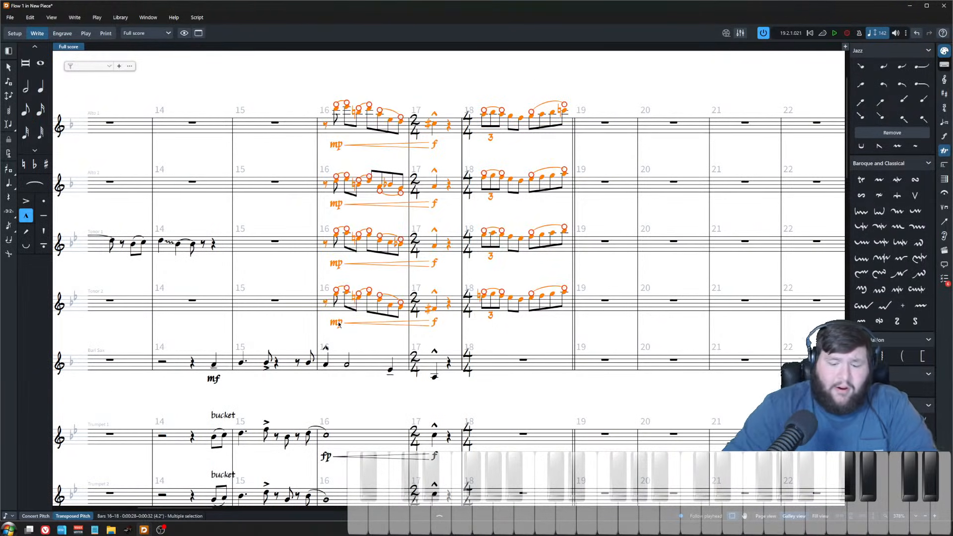
pyautogui.hotkey('ctrl', 'alt', 'Down')
pyautogui.click(36, 516)
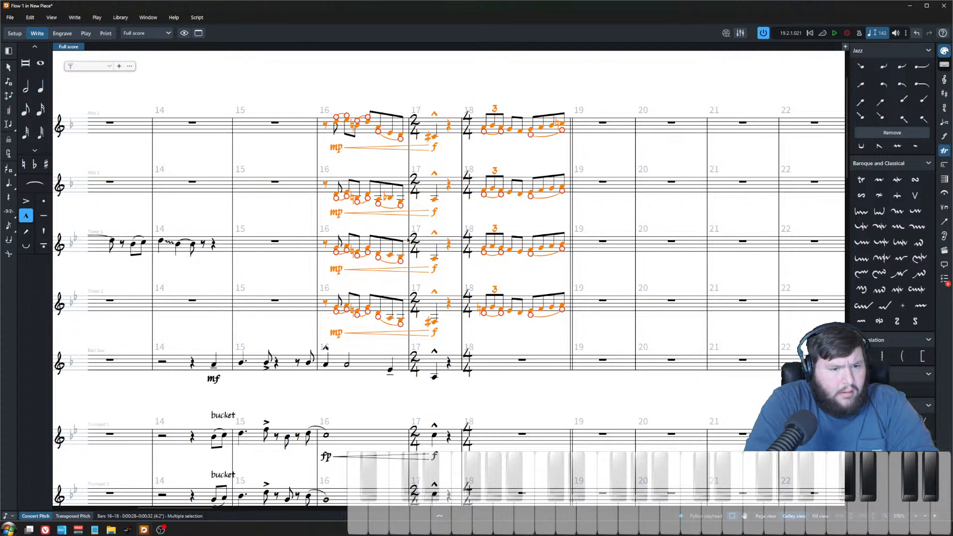
pyautogui.click(73, 516)
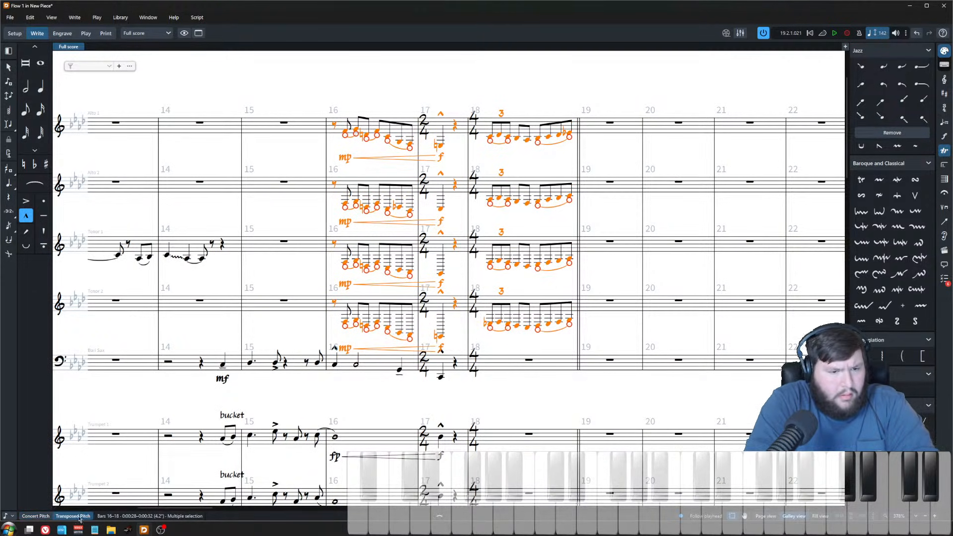
# Step: Transpose alto sax 2 and both tenor saxes in bars 16–17 up an octave
pyautogui.click(325, 126)
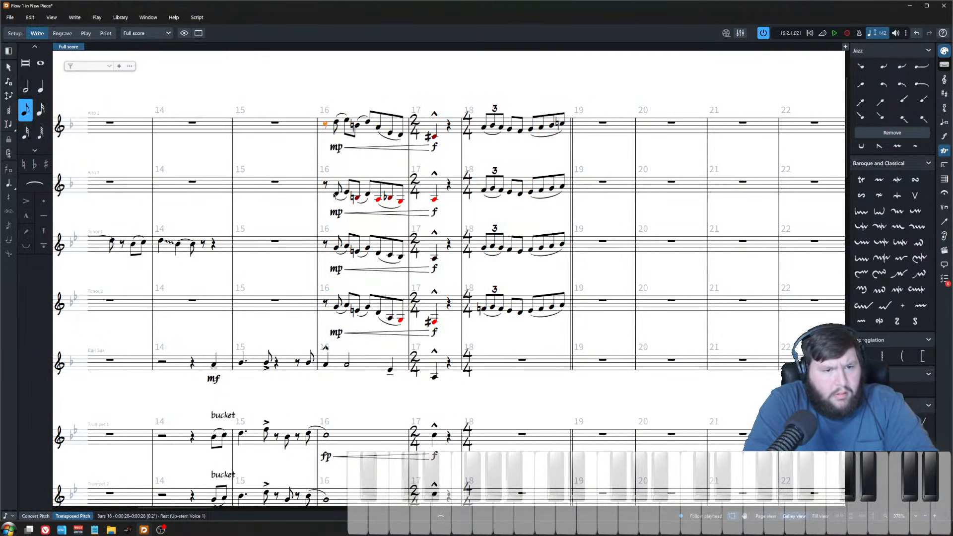
pyautogui.click(336, 121)
pyautogui.click(337, 196)
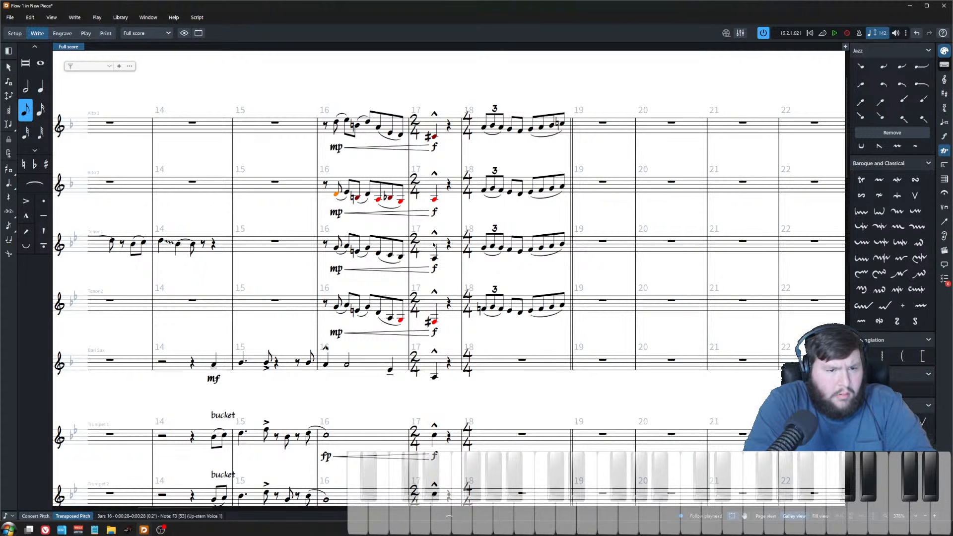
pyautogui.click(435, 322)
pyautogui.keyDown('shift'); pyautogui.click(325, 184); pyautogui.keyUp('shift')
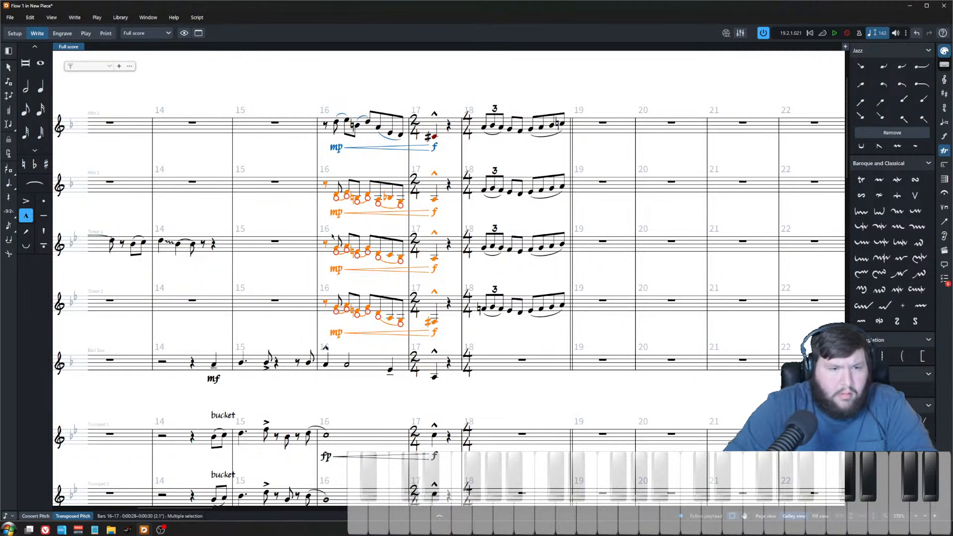
pyautogui.hotkey('ctrl', 'alt', 'Up')
# Step: Play back the revoiced saxophone soli from bar 16
pyautogui.click(329, 159)
pyautogui.click(397, 187)
pyautogui.click(435, 187)
pyautogui.click(326, 126)
pyautogui.press('space')
pyautogui.scroll(2, 442, 182)
pyautogui.click(486, 169)
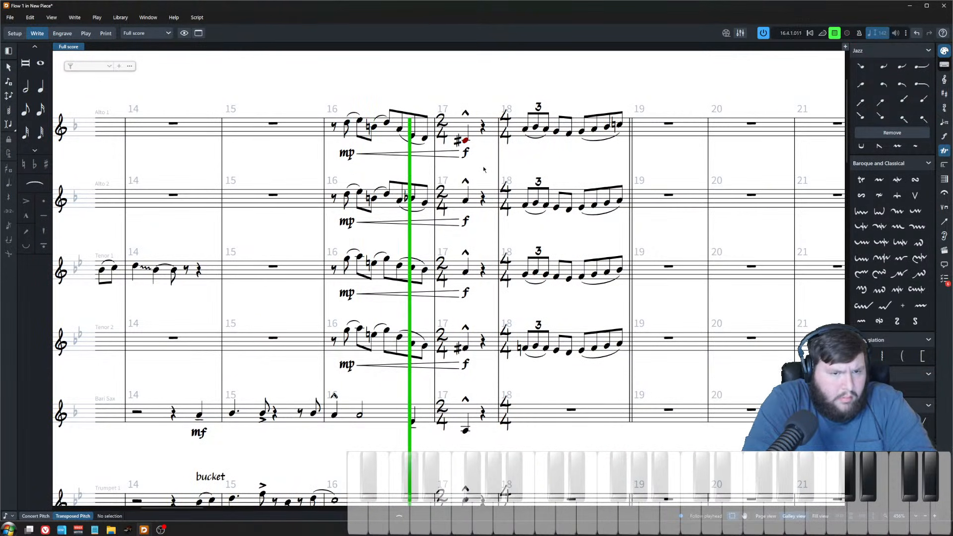
pyautogui.press('space')
# Step: Undo the octave transpositions of the saxophone soli
pyautogui.hotkey('ctrl', 'z')
pyautogui.hotkey('ctrl', 'z')
pyautogui.hotkey('ctrl', 'z')
pyautogui.hotkey('ctrl', 'z')
pyautogui.hotkey('ctrl', 'z')
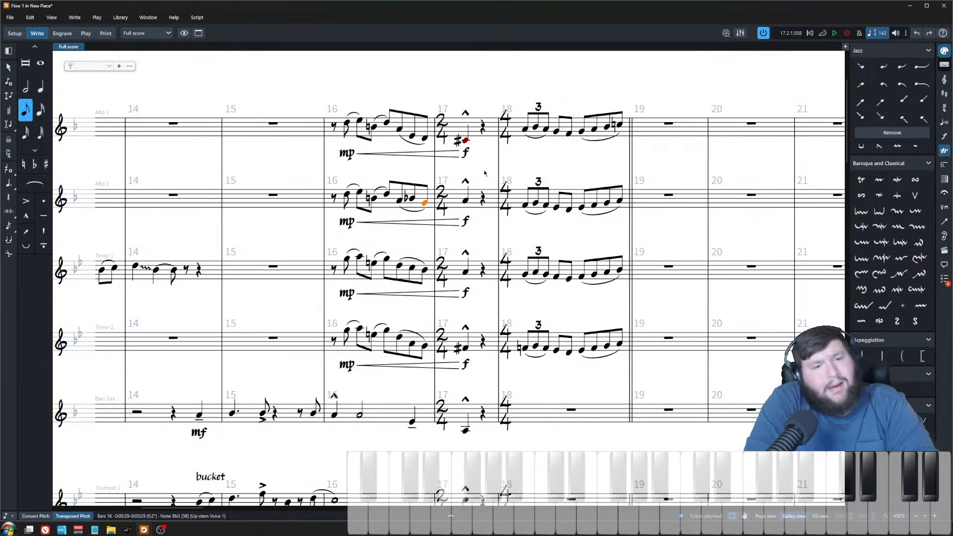
pyautogui.hotkey('ctrl', 'z')
pyautogui.hotkey('ctrl', 'z')
pyautogui.hotkey('ctrl', 'z')
pyautogui.hotkey('ctrl', 'z')
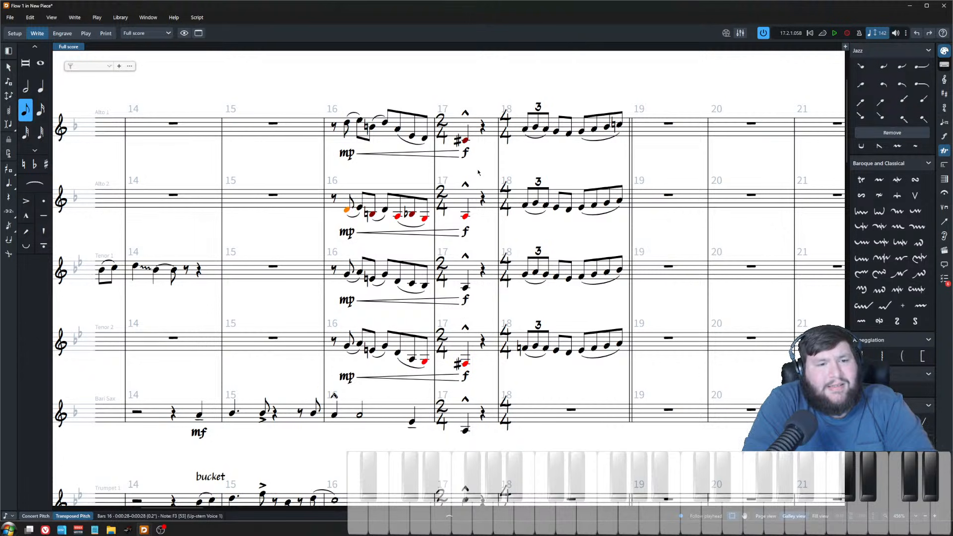
pyautogui.hotkey('ctrl', 'z')
pyautogui.hotkey('ctrl', 'z')
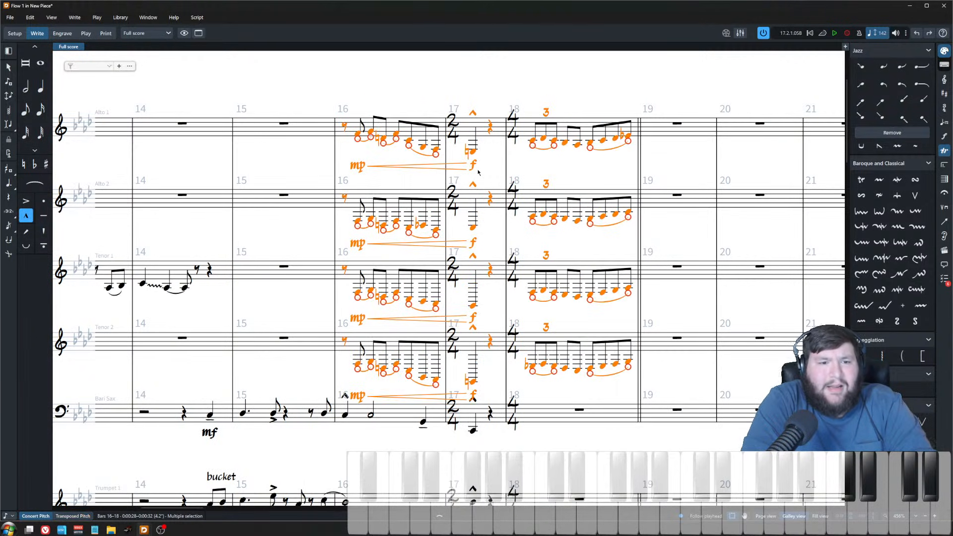
pyautogui.hotkey('ctrl', 'z')
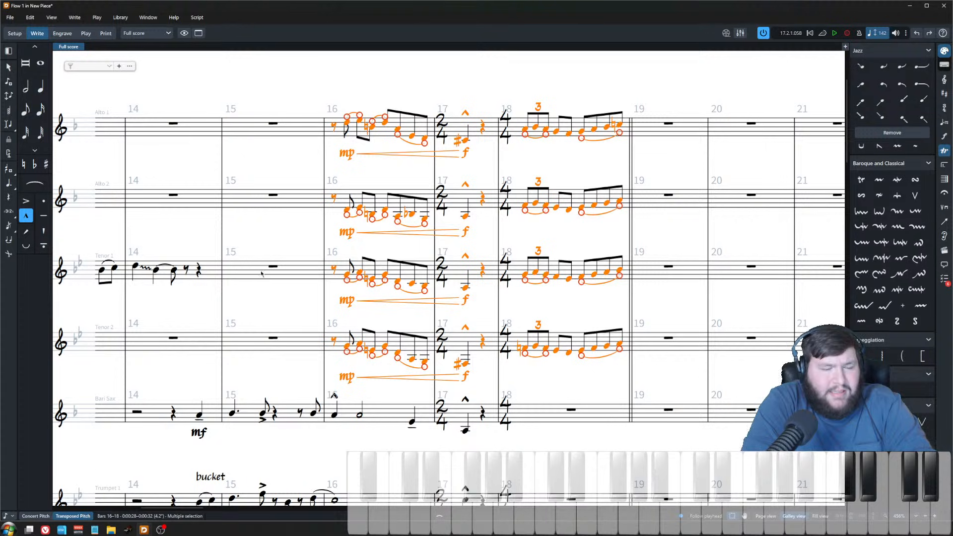
pyautogui.click(345, 124)
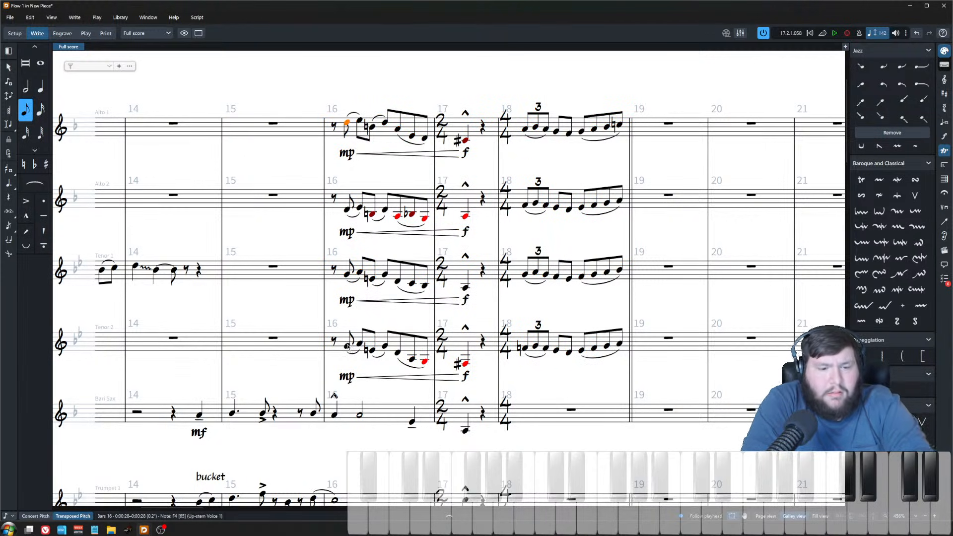
pyautogui.hotkey('ctrl', 'z')
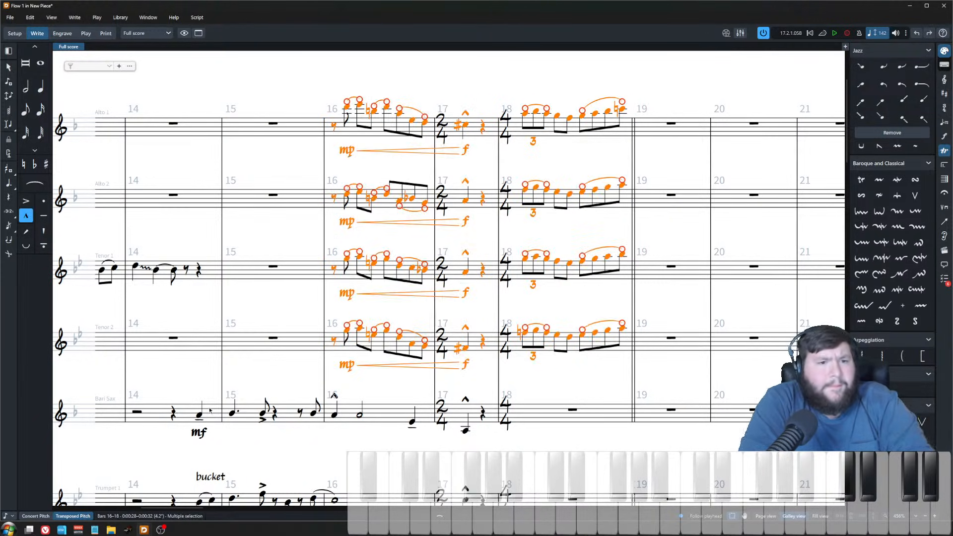
pyautogui.hotkey('ctrl', 'z')
# Step: Replay the saxophone soli starting from alto sax 1's bar 16
pyautogui.click(334, 127)
pyautogui.click(334, 127)
pyautogui.press('space')
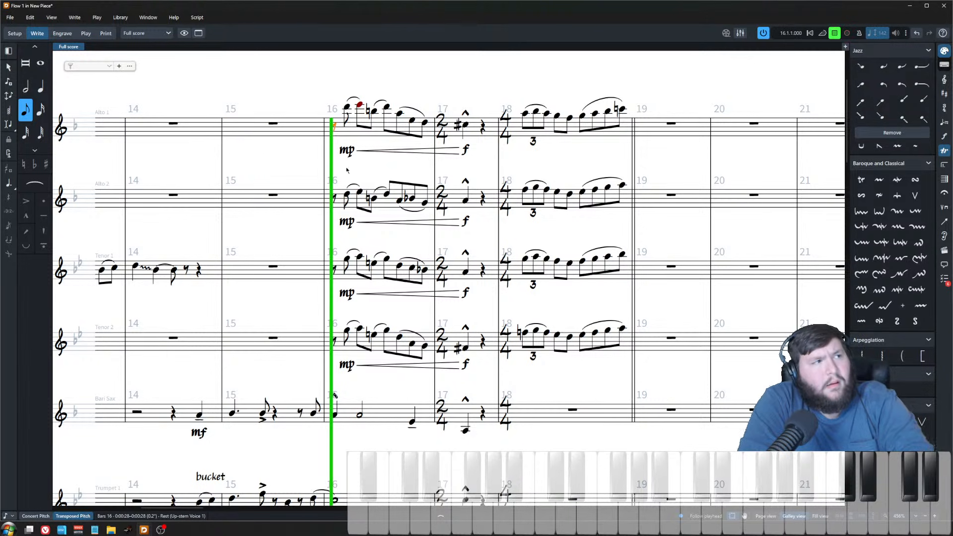
pyautogui.scroll(-2, 293, 124)
pyautogui.press('space')
# Step: Lower the first note of alto sax 2's bar 18 by two steps
pyautogui.scroll(3, 503, 216)
pyautogui.scroll(3, 511, 212)
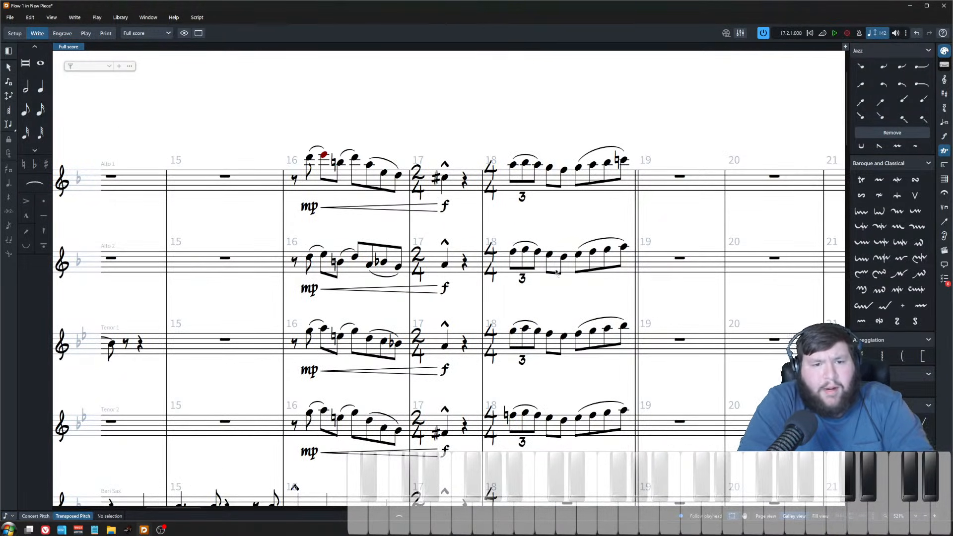
pyautogui.click(513, 251)
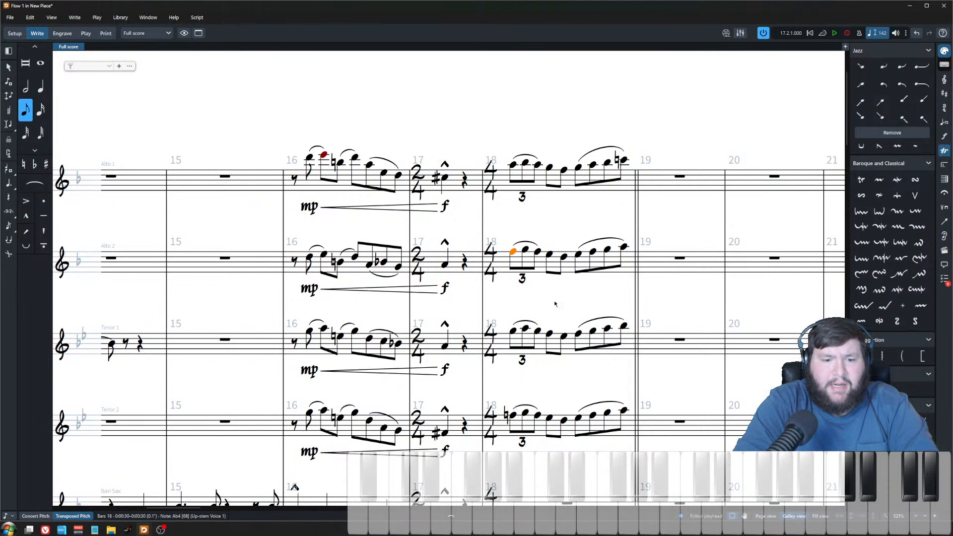
pyautogui.scroll(-4, 578, 301)
pyautogui.scroll(2, 567, 393)
pyautogui.scroll(2, 551, 383)
pyautogui.hscroll(2, 534, 372)
pyautogui.scroll(-2, 467, 261)
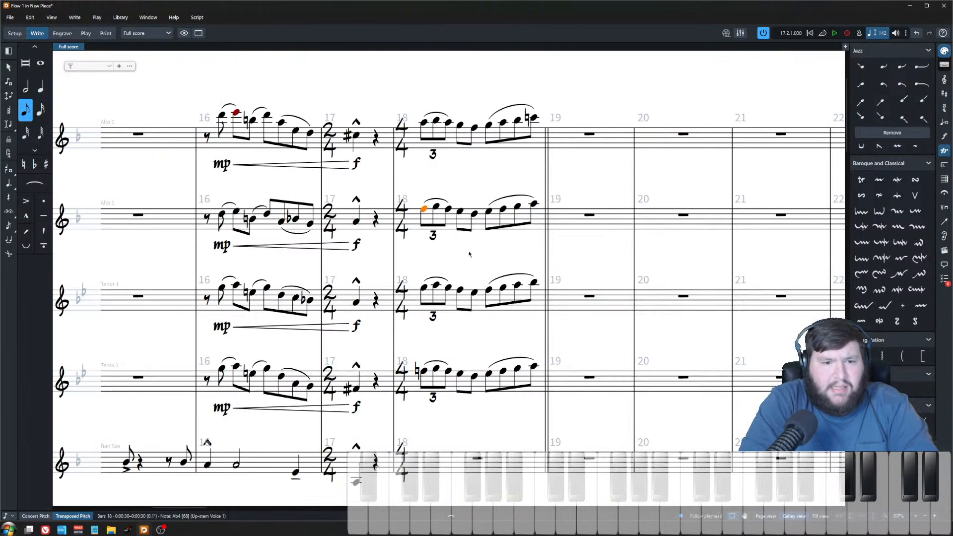
pyautogui.hotkey('alt', 'Down')
pyautogui.hotkey('alt', 'Down')
# Step: Switch the score back to concert pitch
pyautogui.scroll(-5, 464, 362)
pyautogui.scroll(5, 496, 404)
pyautogui.click(585, 127)
pyautogui.doubleClick(591, 157)
pyautogui.press('Escape')
pyautogui.click(36, 516)
pyautogui.press('Escape')
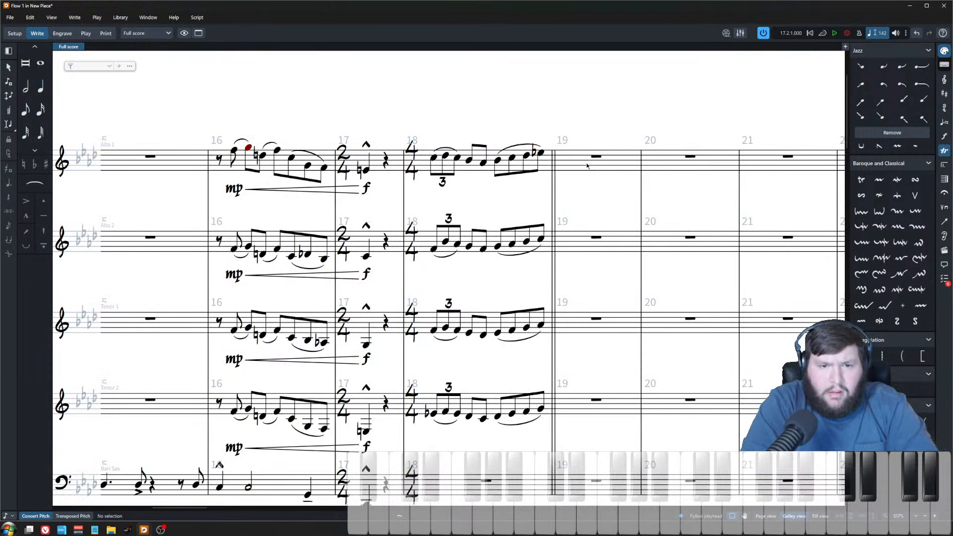
# Step: Enter whole notes F5 in alto sax 1 and A♭4 in alto sax 2 at bar 19, raising alto 2's note two steps
pyautogui.doubleClick(588, 158)
pyautogui.press('8')
pyautogui.click(563, 150)
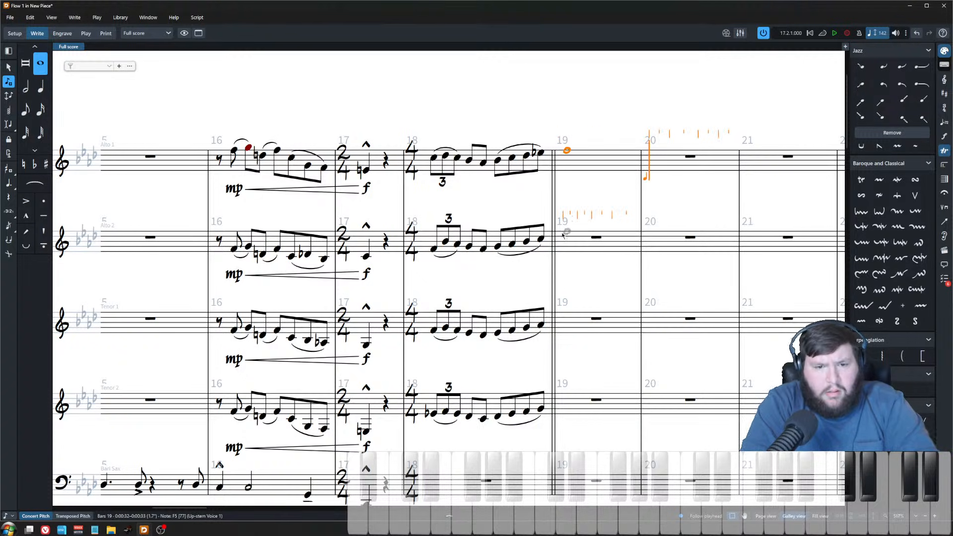
pyautogui.click(563, 246)
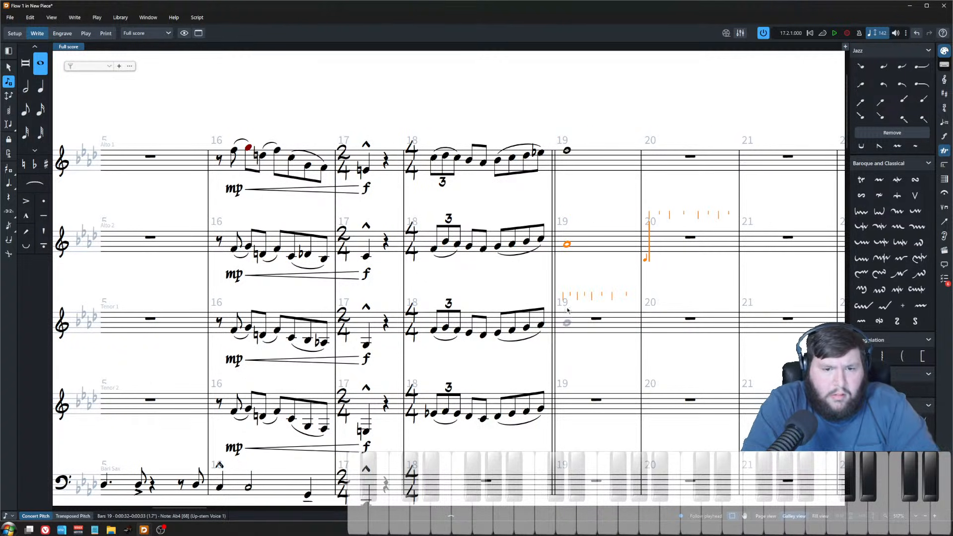
pyautogui.press('Escape')
pyautogui.hotkey('alt', 'Up')
pyautogui.hotkey('alt', 'Up')
# Step: Enter whole notes in both tenor saxophones' bar 19
pyautogui.click(594, 326)
pyautogui.hotkey('shift', 'n')
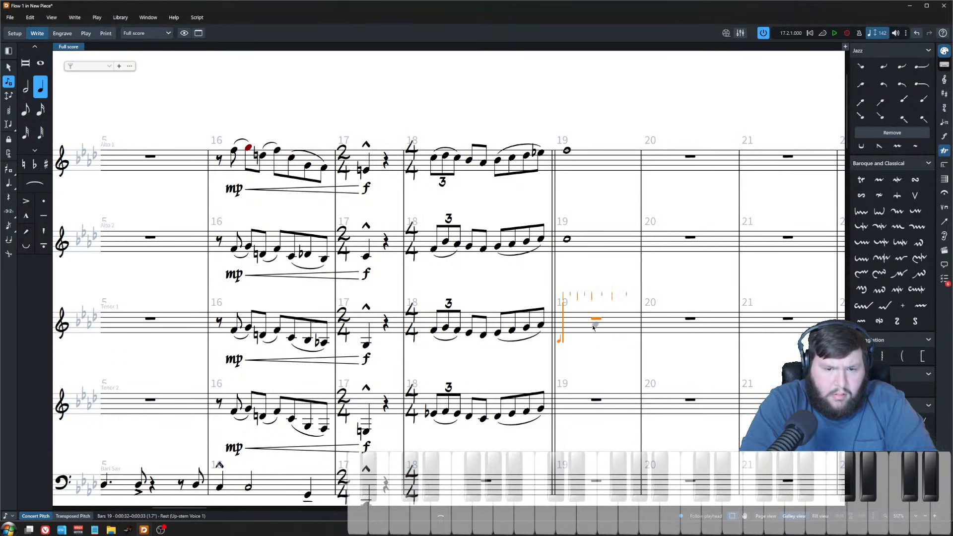
pyautogui.press('8')
pyautogui.click(565, 325)
pyautogui.press('Escape')
# Step: Play back the new bar 19 chord across the saxophone section
pyautogui.keyDown('shift'); pyautogui.click(567, 150); pyautogui.keyUp('shift')
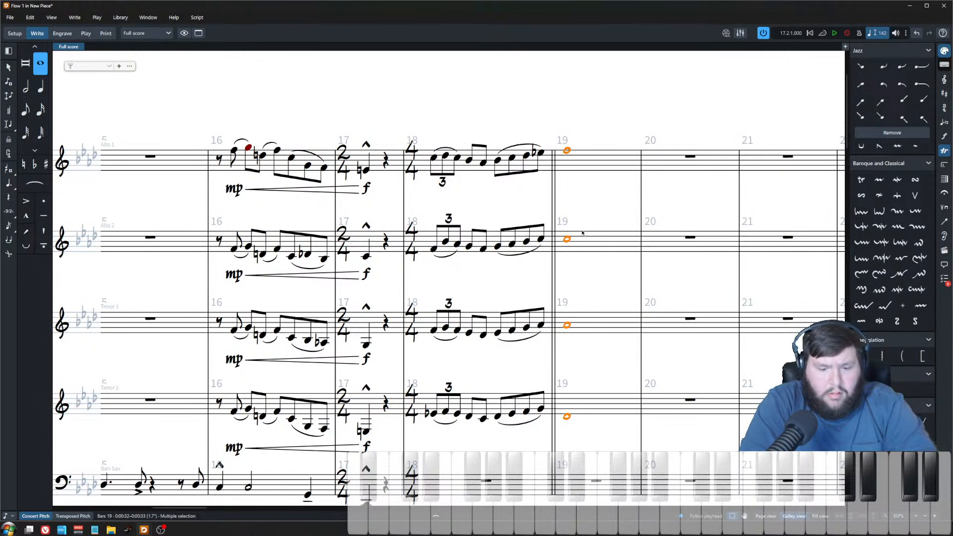
pyautogui.press('p')
pyautogui.press('space')
pyautogui.click(566, 151)
pyautogui.press('p')
pyautogui.press('space')
# Step: Delete the bass and drum material in bars 19 to 23
pyautogui.scroll(-8, 604, 268)
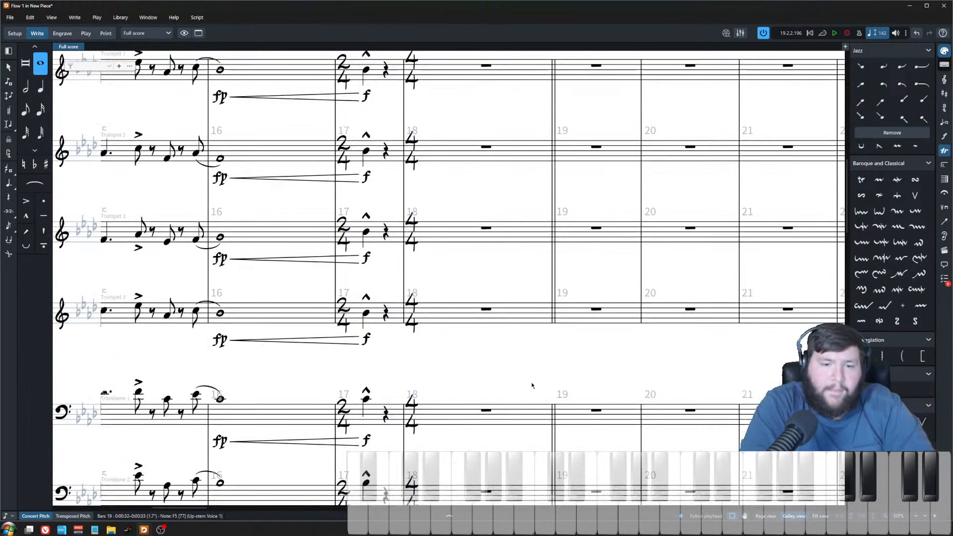
pyautogui.scroll(-8, 482, 375)
pyautogui.scroll(-3, 519, 369)
pyautogui.scroll(-4, 519, 366)
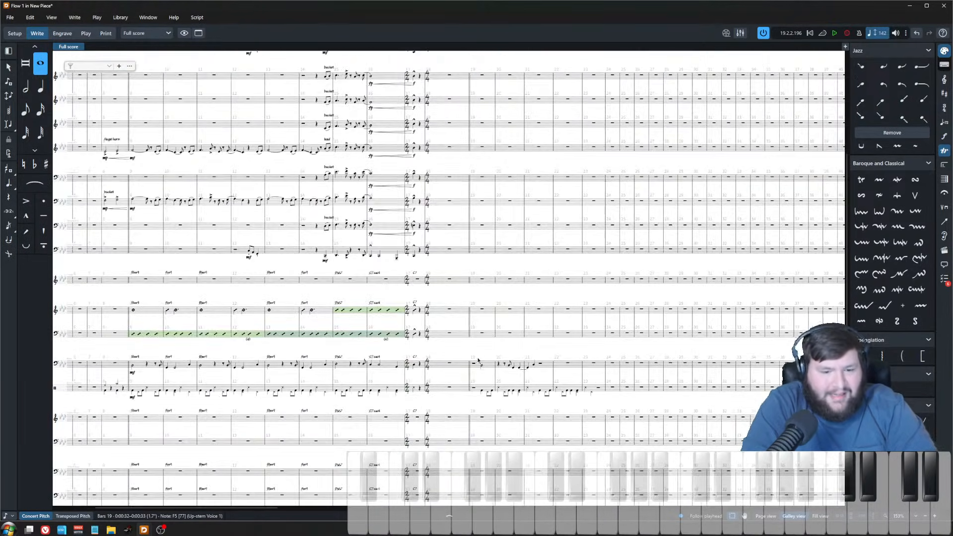
pyautogui.scroll(2, 502, 379)
pyautogui.click(495, 382)
pyautogui.keyDown('shift'); pyautogui.click(624, 416); pyautogui.keyUp('shift')
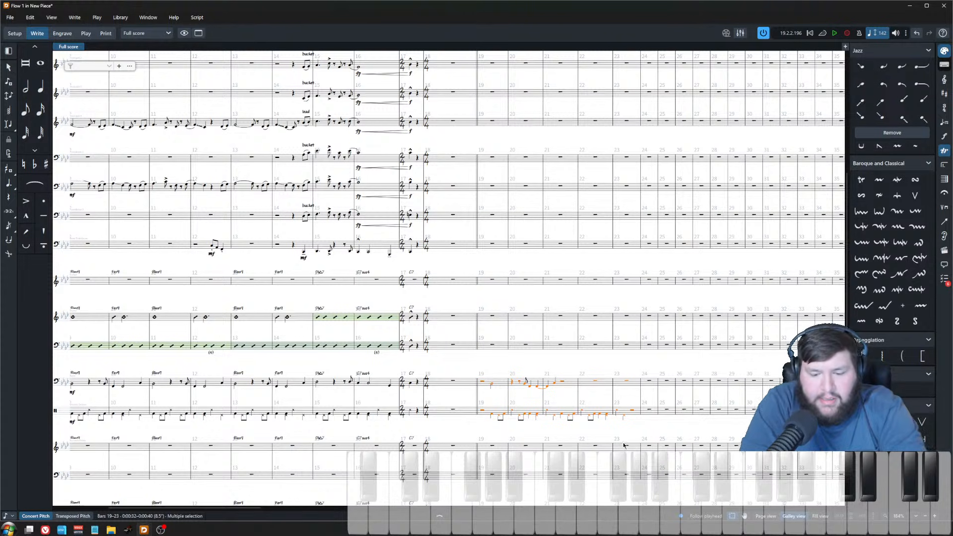
pyautogui.press('Delete')
# Step: Copy the piano, bass and drums parts of bars 9–16 and paste them starting at bar 19
pyautogui.hscroll(-5, 308, 338)
pyautogui.click(345, 305)
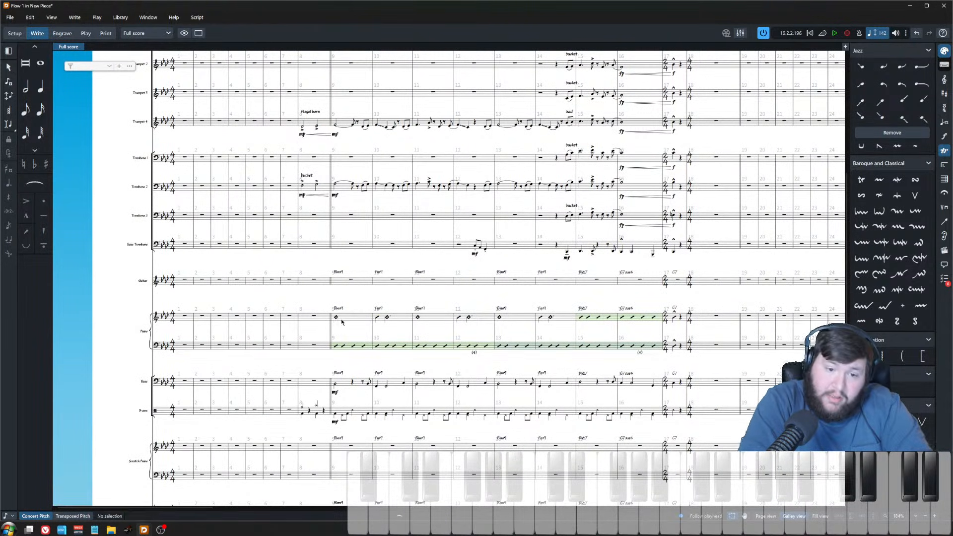
pyautogui.click(336, 316)
pyautogui.keyDown('shift'); pyautogui.click(652, 415); pyautogui.keyUp('shift')
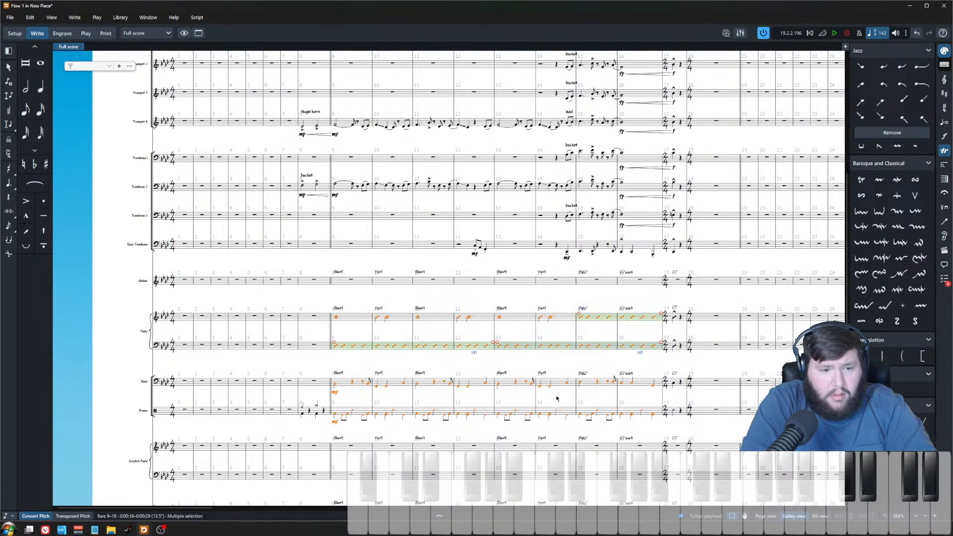
pyautogui.hscroll(5, 431, 385)
pyautogui.click(477, 315)
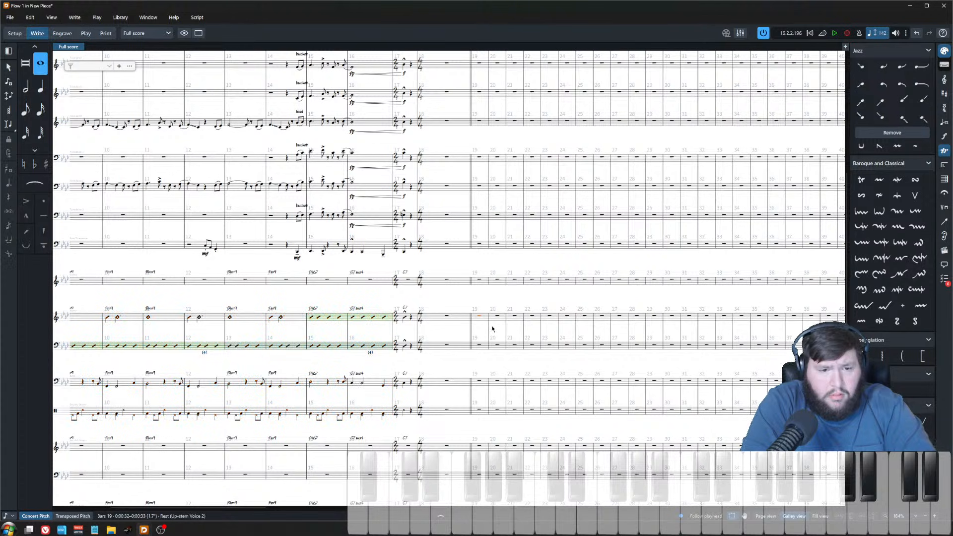
pyautogui.hotkey('ctrl', 'v')
# Step: Play back the rhythm section from bar 19
pyautogui.click(476, 319)
pyautogui.press('space')
pyautogui.scroll(-1, 489, 380)
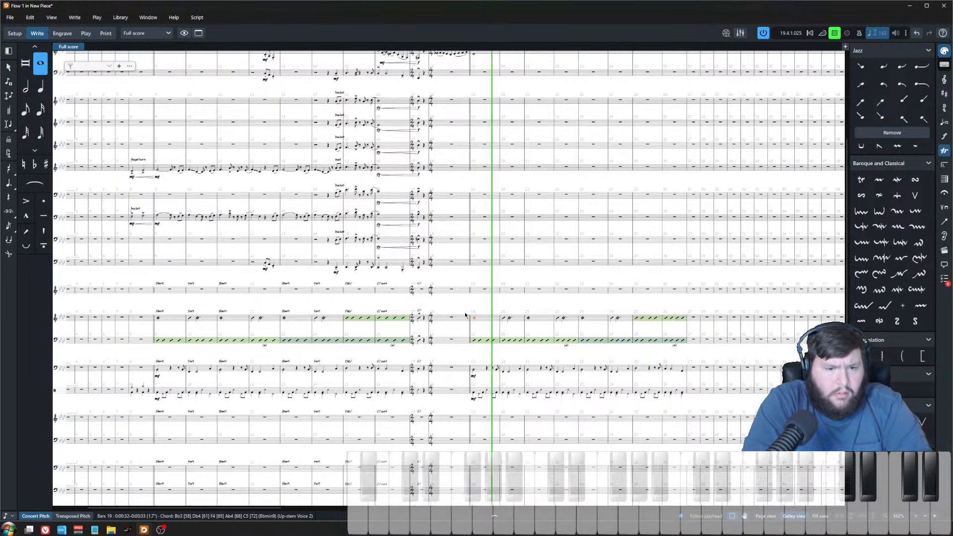
pyautogui.press('space')
# Step: Copy the chord symbols of bars 9–16 and paste them starting at bar 19
pyautogui.click(162, 312)
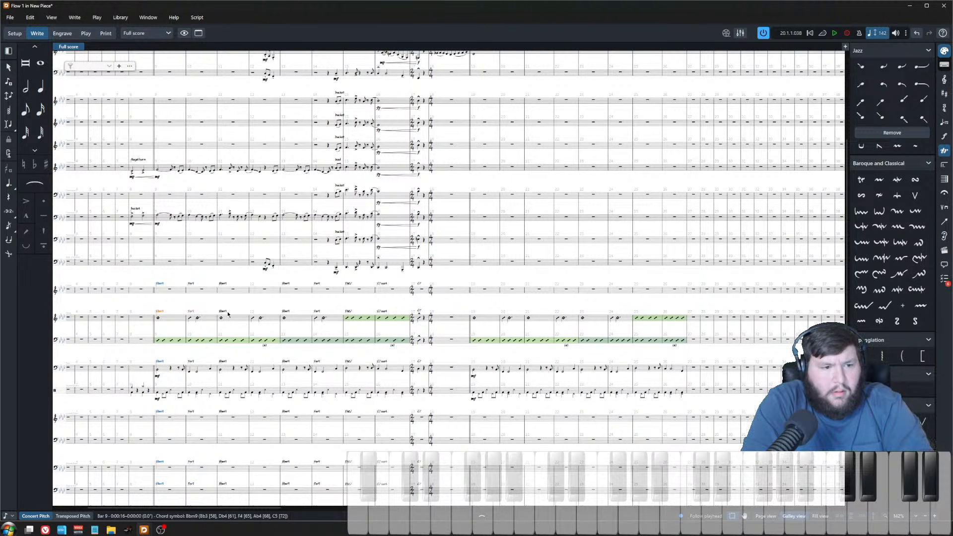
pyautogui.keyDown('ctrl'); pyautogui.click(287, 313); pyautogui.keyUp('ctrl')
pyautogui.keyDown('ctrl'); pyautogui.click(318, 312); pyautogui.keyUp('ctrl')
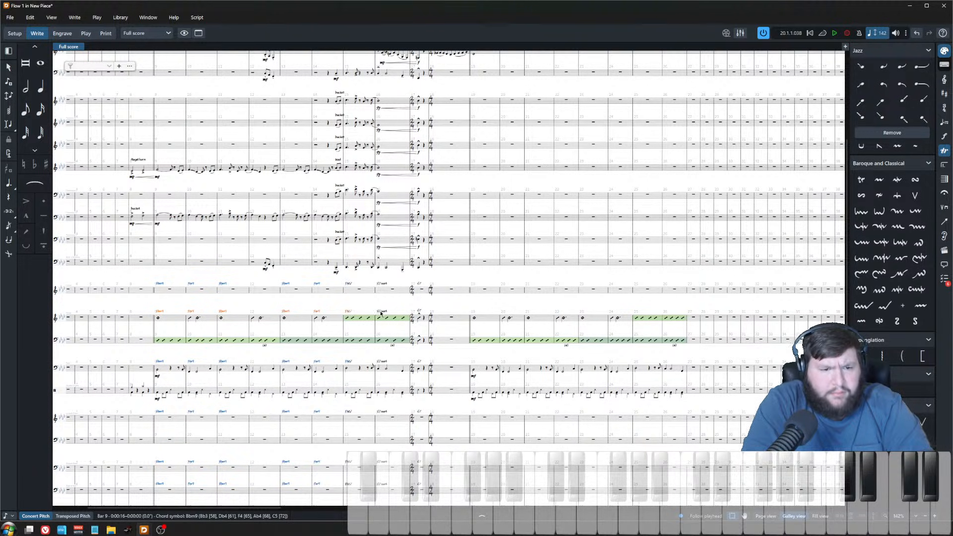
pyautogui.click(474, 318)
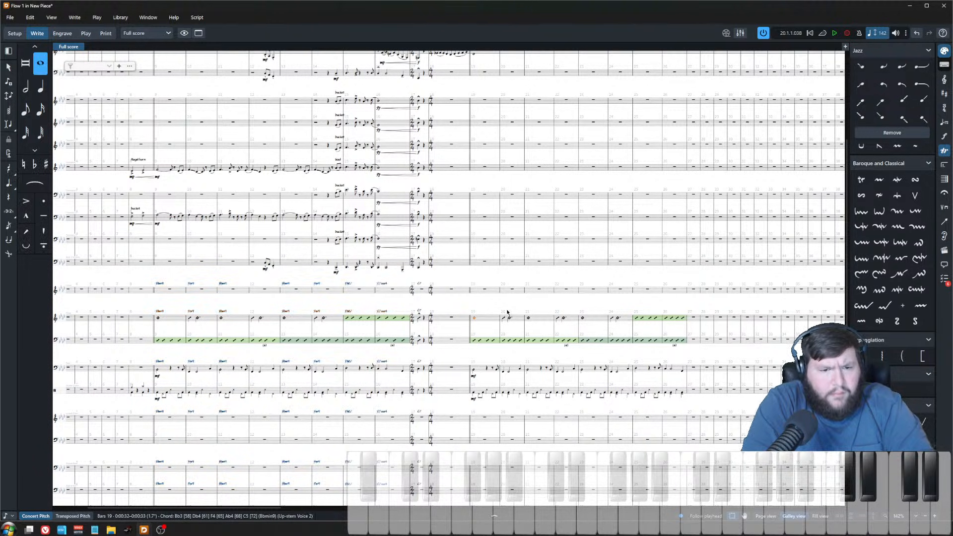
pyautogui.hotkey('ctrl', 'v')
# Step: Play back the saxophone section from bar 18
pyautogui.scroll(3, 502, 309)
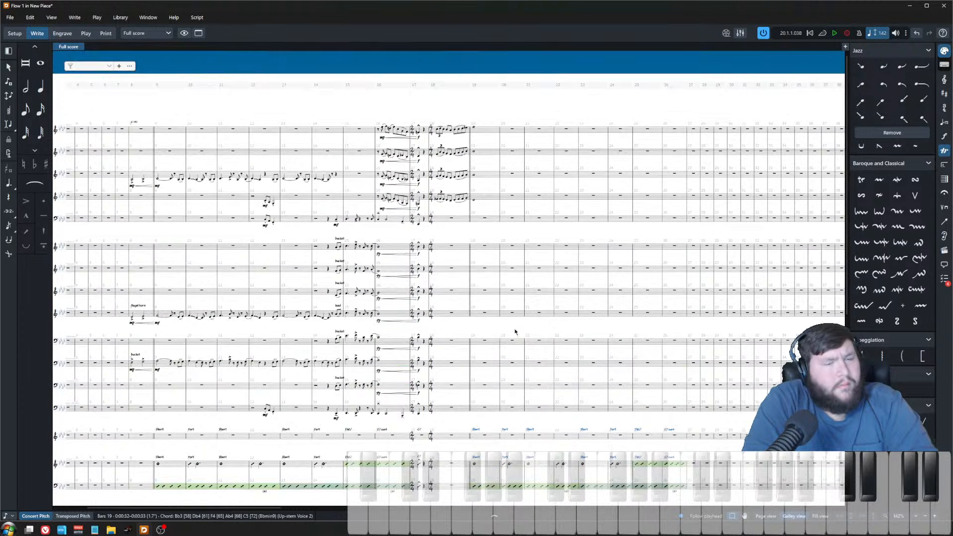
pyautogui.scroll(5, 457, 161)
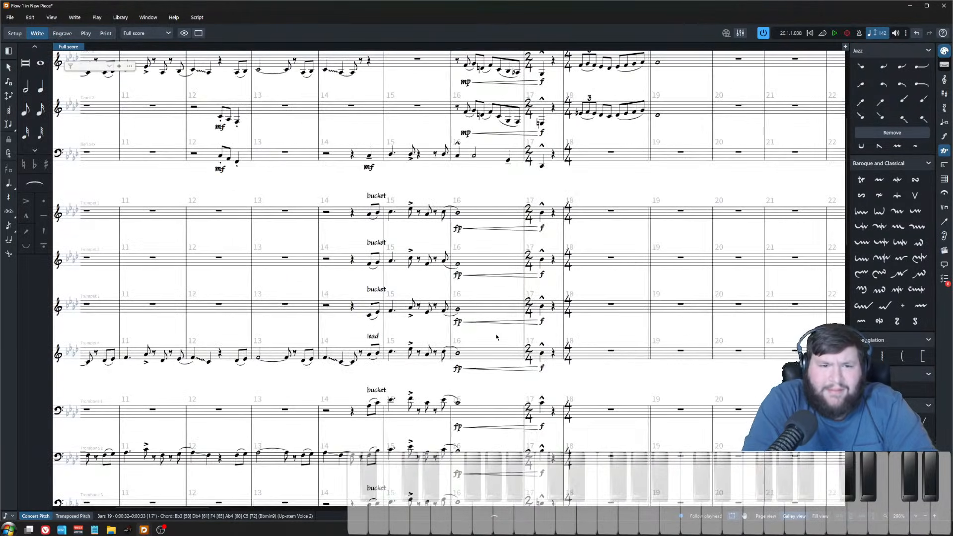
pyautogui.scroll(2, 379, 128)
pyautogui.scroll(2, 344, 173)
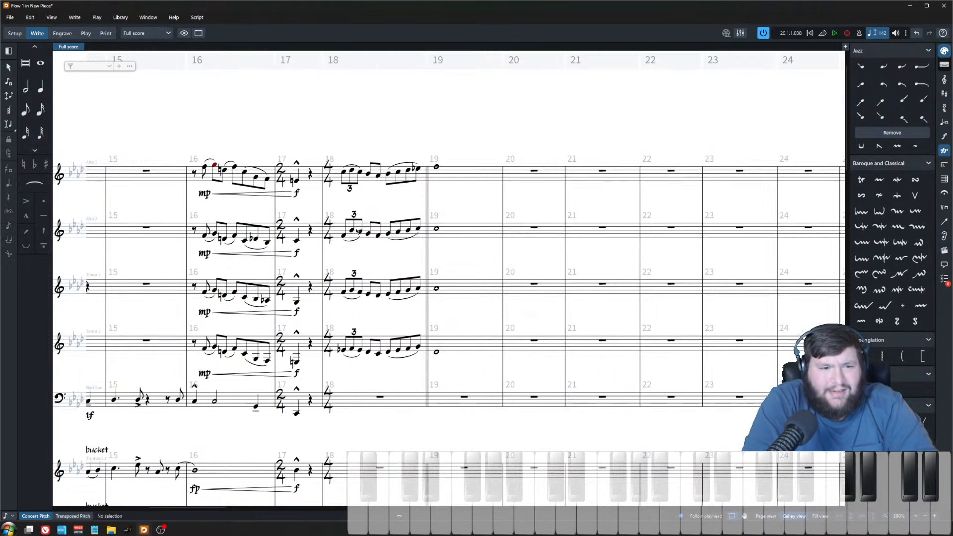
pyautogui.click(344, 173)
pyautogui.press('space')
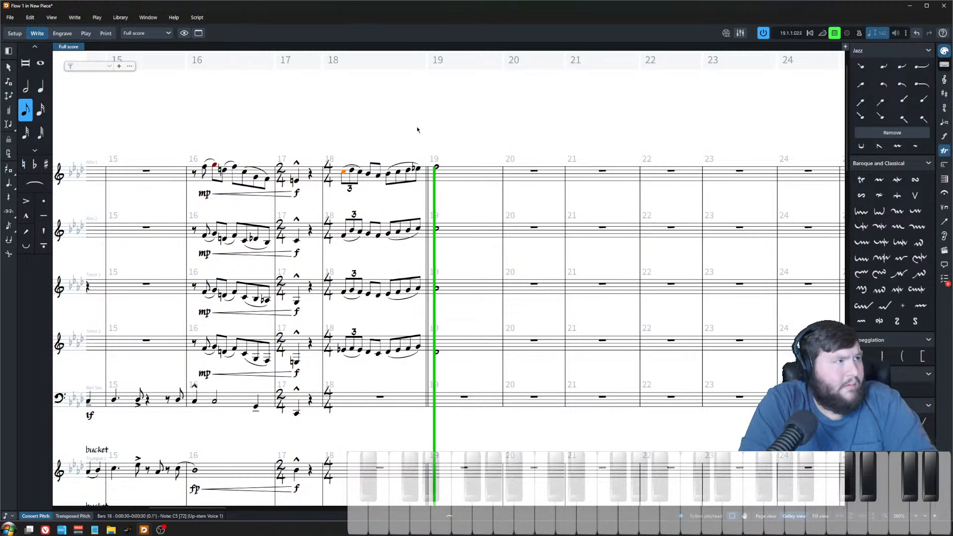
pyautogui.press('space')
# Step: Shorten the bar 19 saxophone chord to dotted quarter notes
pyautogui.click(448, 200)
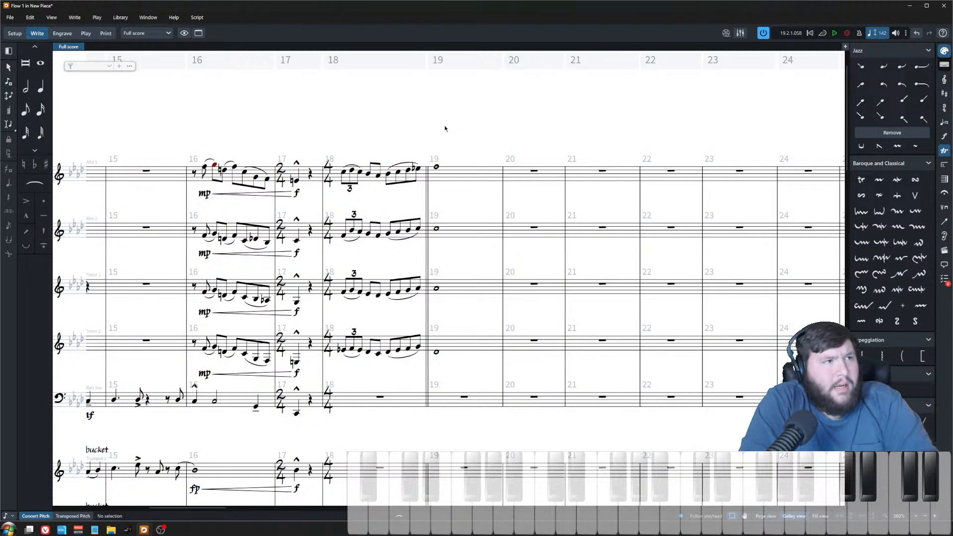
pyautogui.click(437, 167)
pyautogui.keyDown('shift'); pyautogui.click(436, 353); pyautogui.keyUp('shift')
pyautogui.press('6')
pyautogui.press('.')
pyautogui.click(459, 160)
pyautogui.click(460, 173)
pyautogui.click(450, 168)
pyautogui.doubleClick(459, 174)
pyautogui.press('Escape')
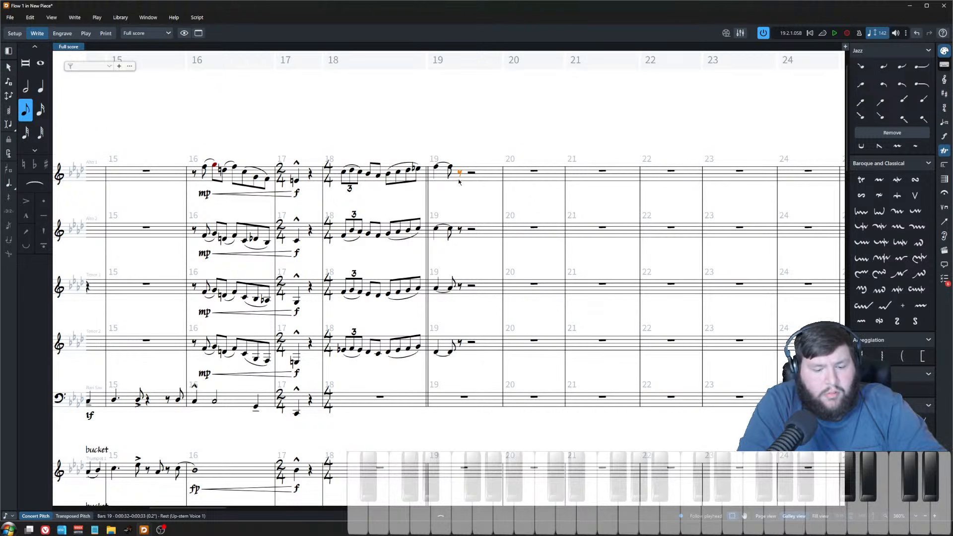
# Step: Add an eighth note right after the dotted chord in each of the four upper saxophones
pyautogui.doubleClick(459, 174)
pyautogui.press('c')
pyautogui.doubleClick(462, 238)
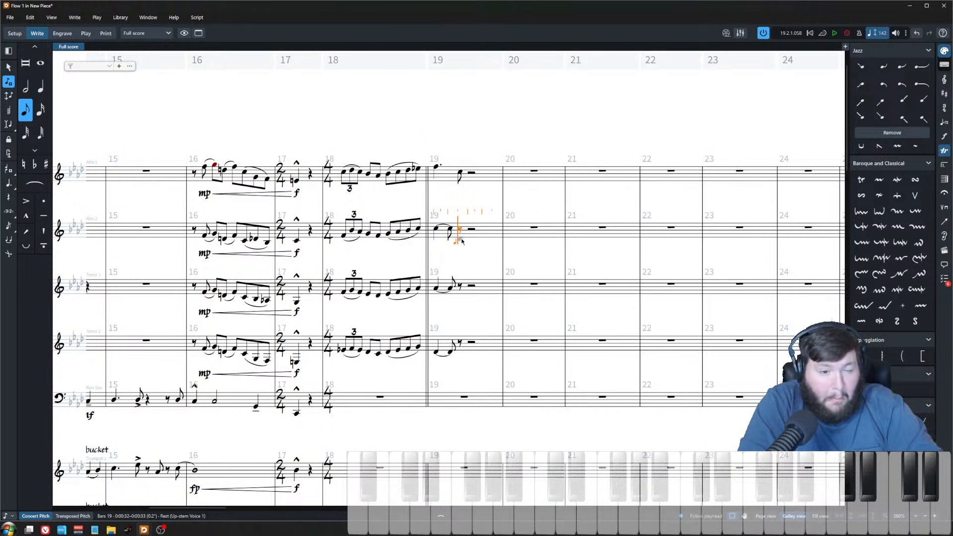
pyautogui.click(462, 236)
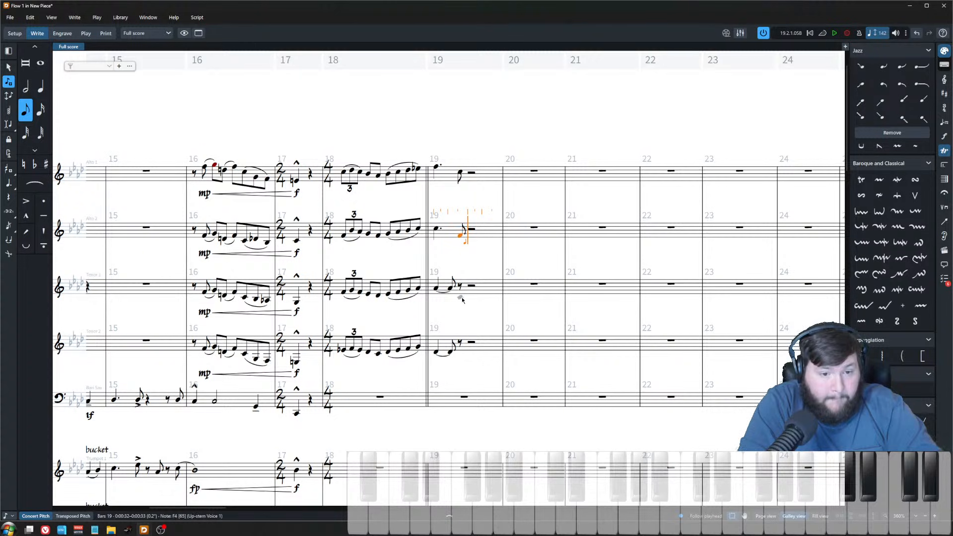
pyautogui.click(462, 297)
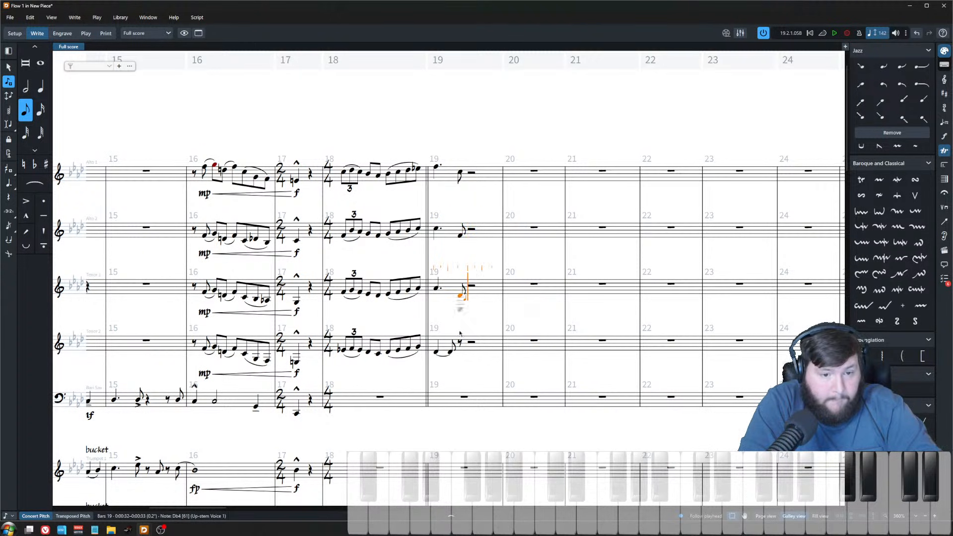
pyautogui.click(460, 357)
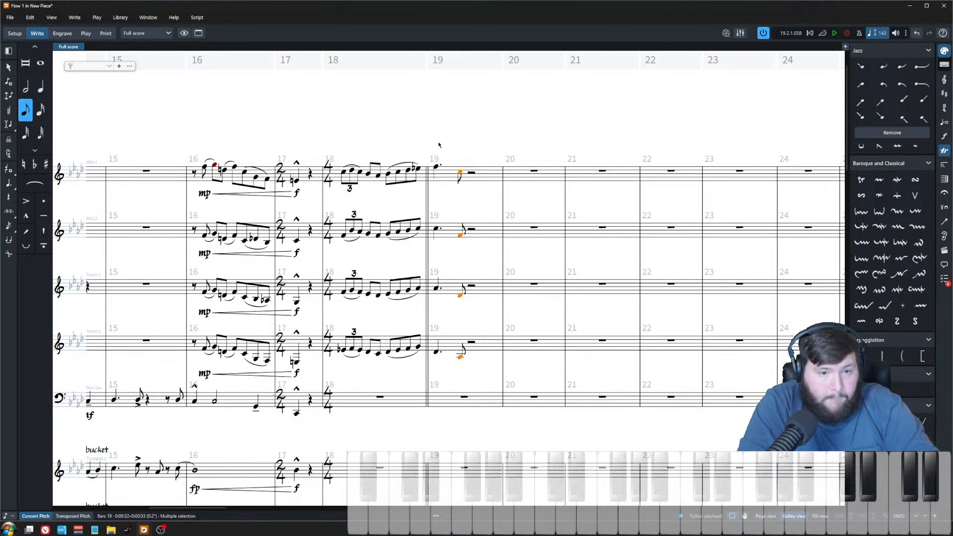
# Step: Accent the four saxophone eighth notes in bar 19
pyautogui.keyDown('shift'); pyautogui.click(461, 174); pyautogui.keyUp('shift')
pyautogui.press('[')
pyautogui.click(428, 141)
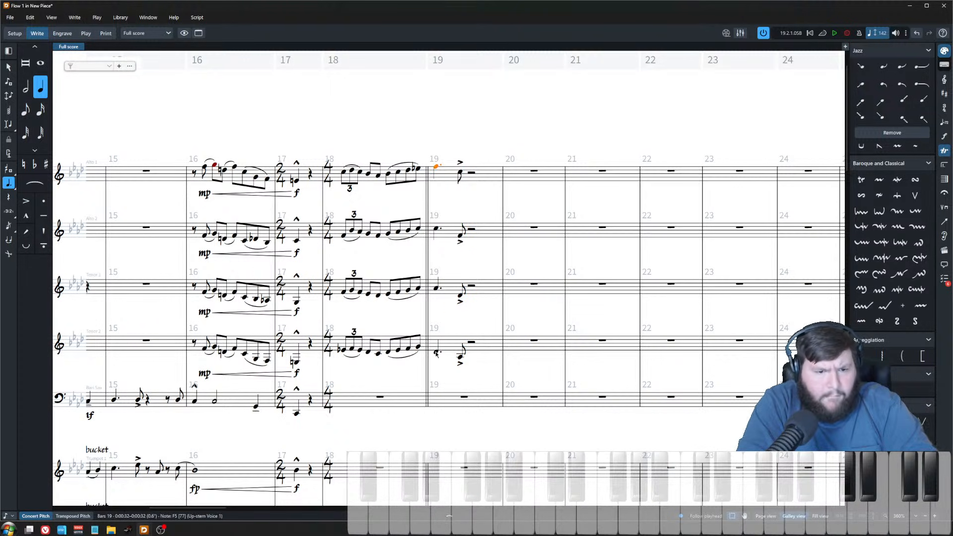
# Step: Add a scoop to the dotted chord at the start of bar 19 in all four saxophones
pyautogui.moveTo(431, 158); pyautogui.dragTo(441, 404)
pyautogui.hotkey('shift', 'o')
pyautogui.write('sc')
pyautogui.scroll(-2, 409, 144)
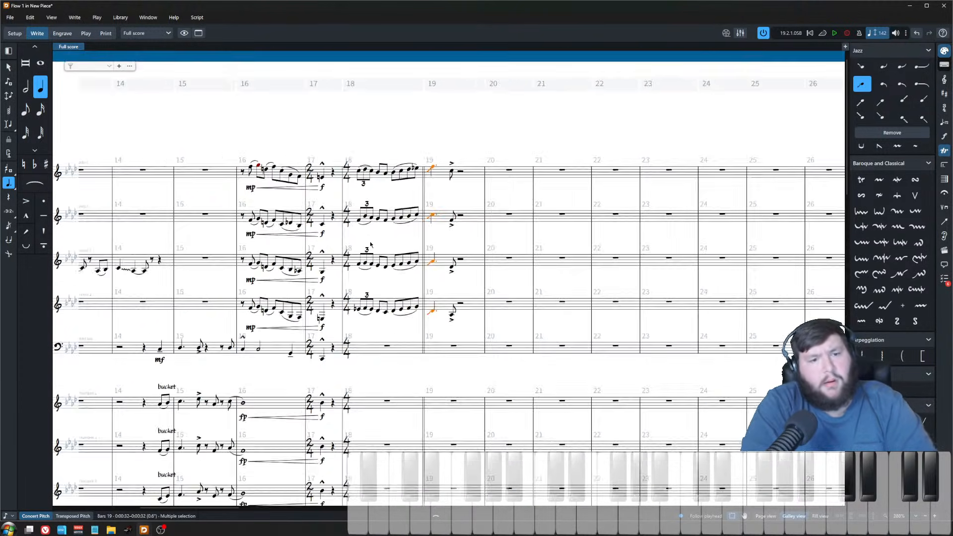
# Step: Play back the saxophone section through bar 19
pyautogui.click(366, 150)
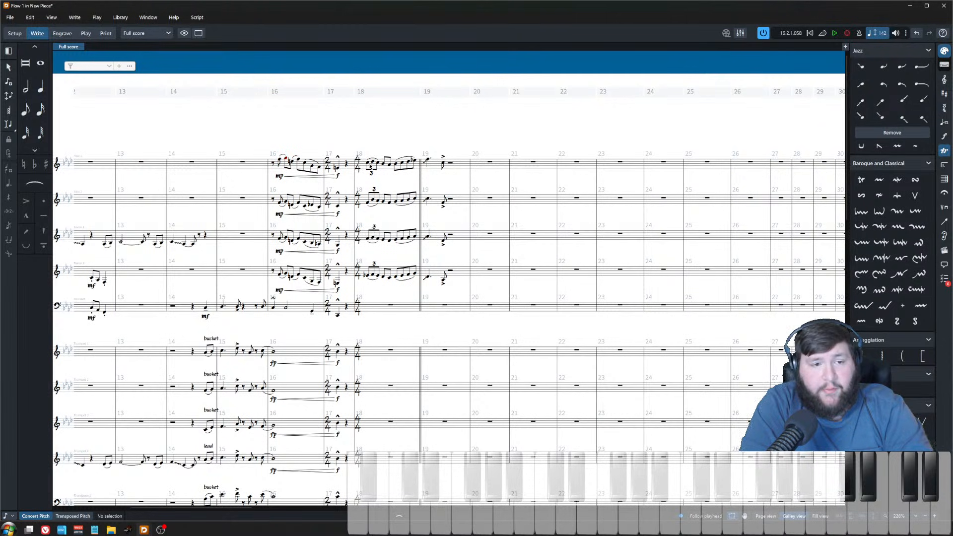
pyautogui.press('space')
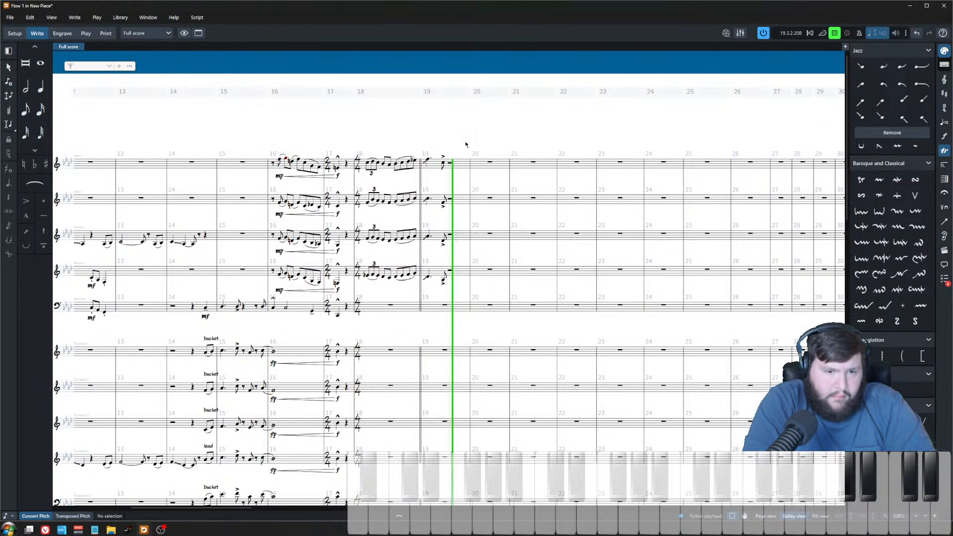
pyautogui.press('space')
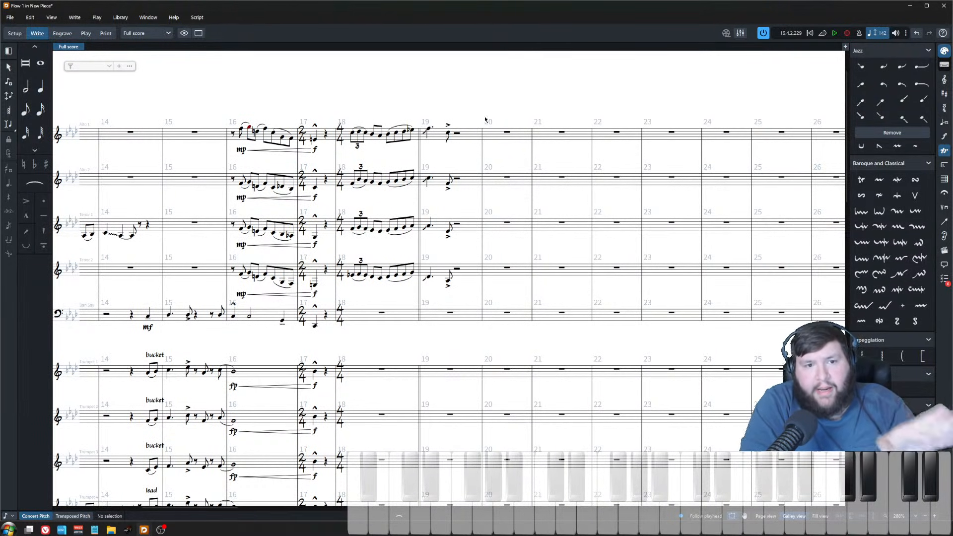
pyautogui.moveTo(467, 119); pyautogui.dragTo(700, 310)
pyautogui.scroll(-3, 471, 399)
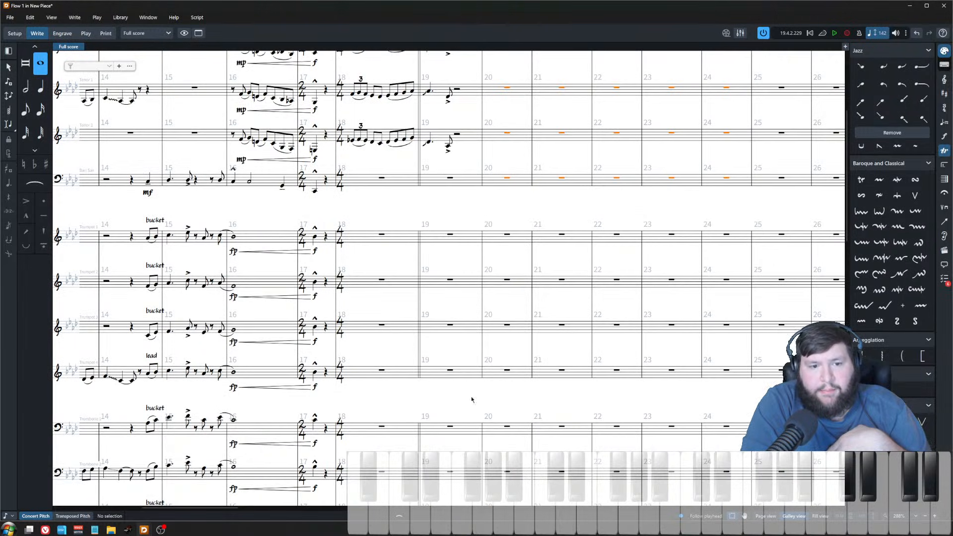
pyautogui.scroll(4, 473, 348)
pyautogui.click(475, 349)
pyautogui.press('z')
pyautogui.press('z')
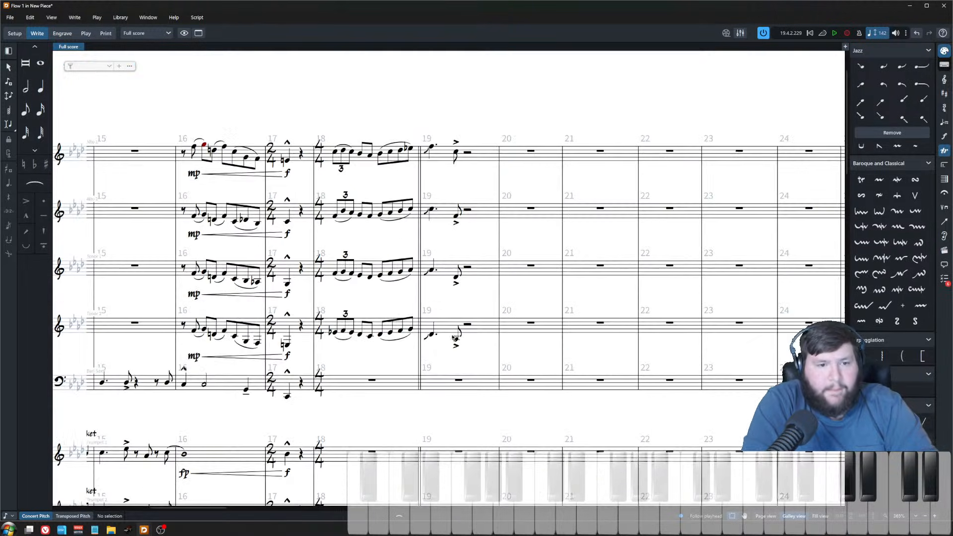
pyautogui.hscroll(-12, 447, 247)
pyautogui.scroll(-8, 403, 231)
pyautogui.hscroll(-5, 387, 244)
pyautogui.press('x')
pyautogui.scroll(-5, 351, 271)
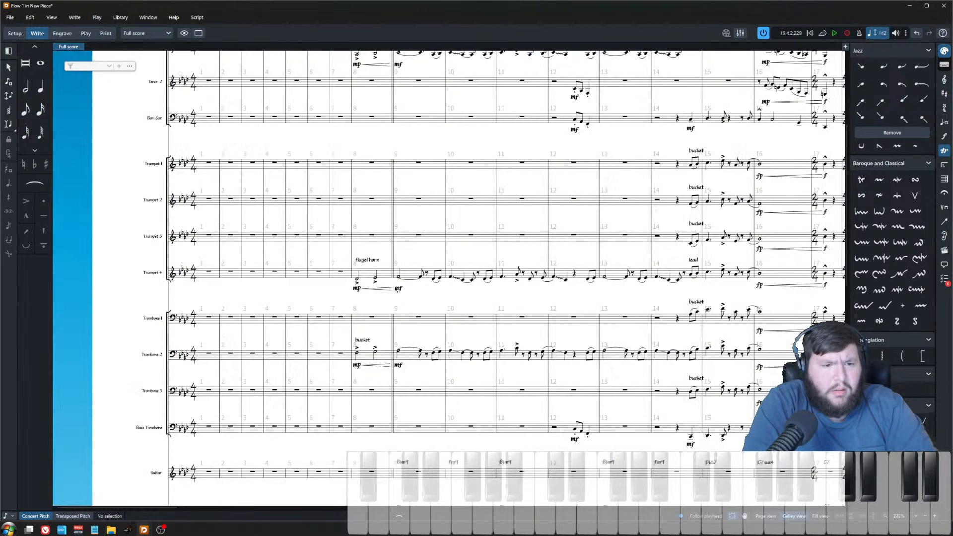
# Step: Copy trumpet 4's flugelhorn melody from bars 9–14 and paste it into alto sax 1 after the bar 19 hit
pyautogui.click(435, 282)
pyautogui.hscroll(4, 435, 282)
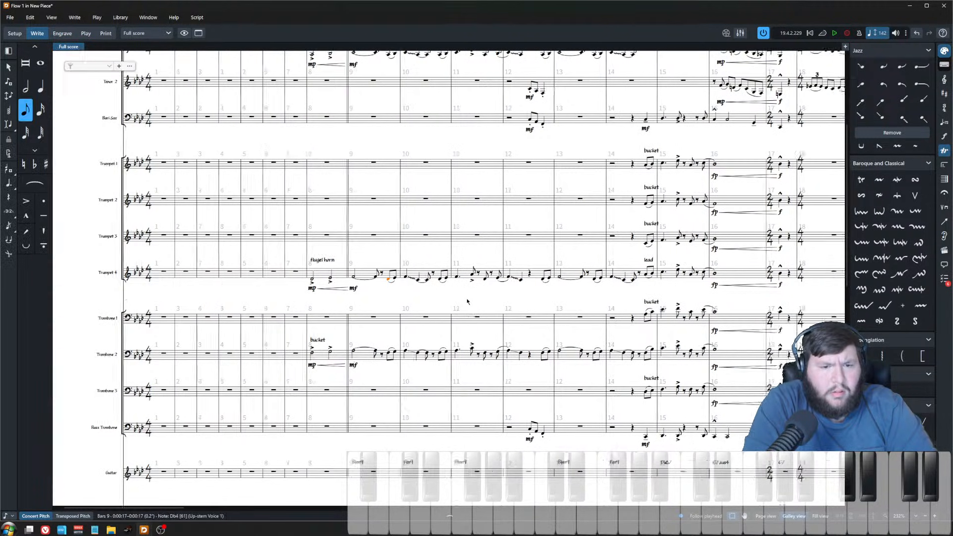
pyautogui.keyDown('shift'); pyautogui.click(544, 279); pyautogui.keyUp('shift')
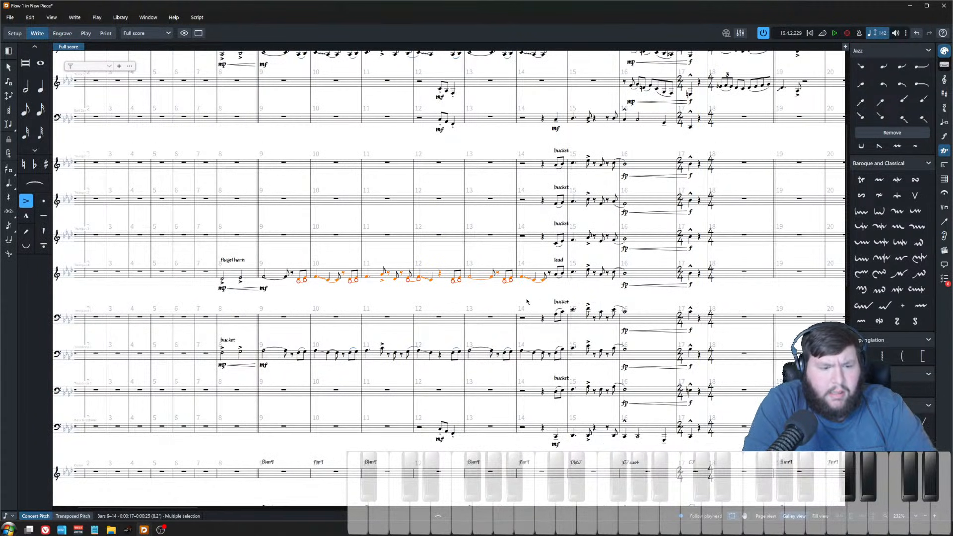
pyautogui.hscroll(5, 546, 303)
pyautogui.scroll(3, 397, 298)
pyautogui.click(311, 166)
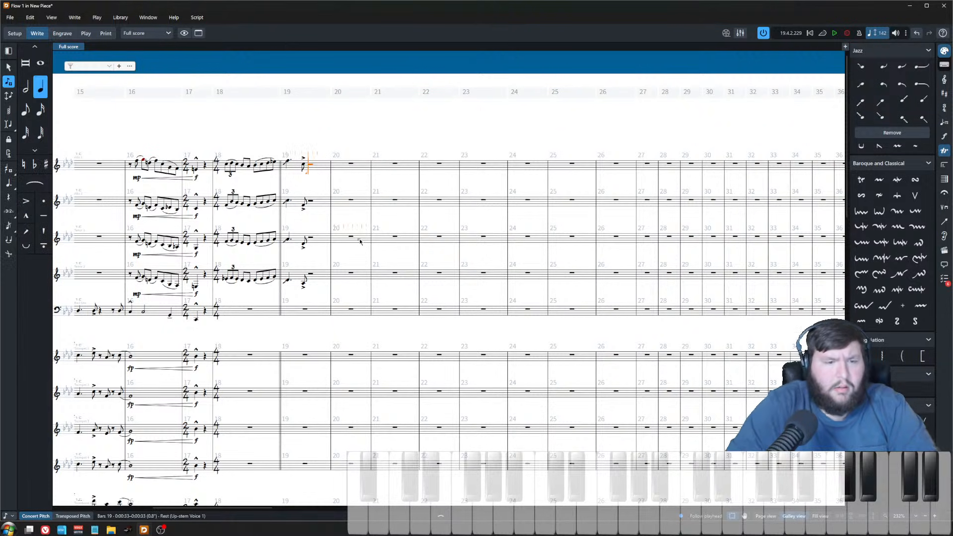
pyautogui.hotkey('ctrl', 'v')
pyautogui.scroll(5, 317, 206)
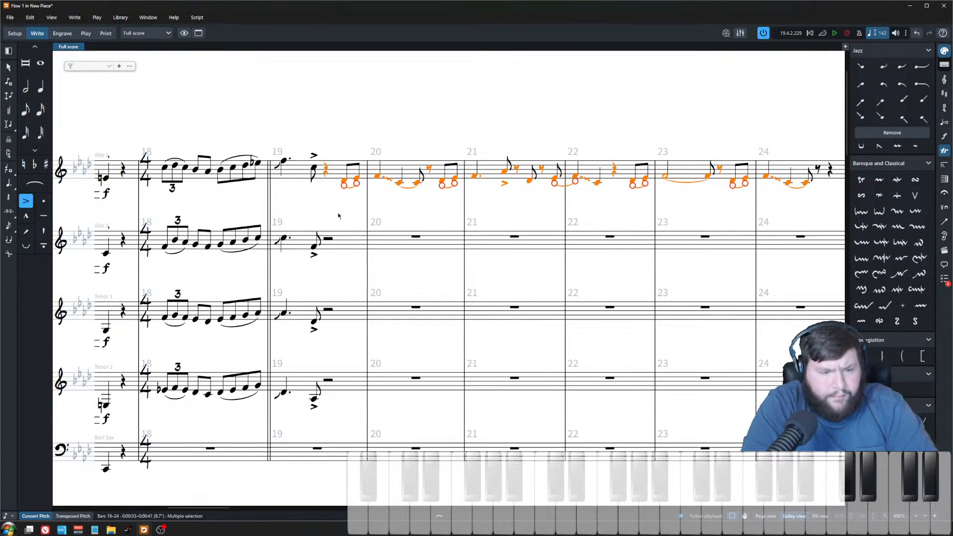
# Step: Paste the copied melody into alto 2, tenor 1 and tenor 2 right after the bar 19 hit
pyautogui.click(330, 238)
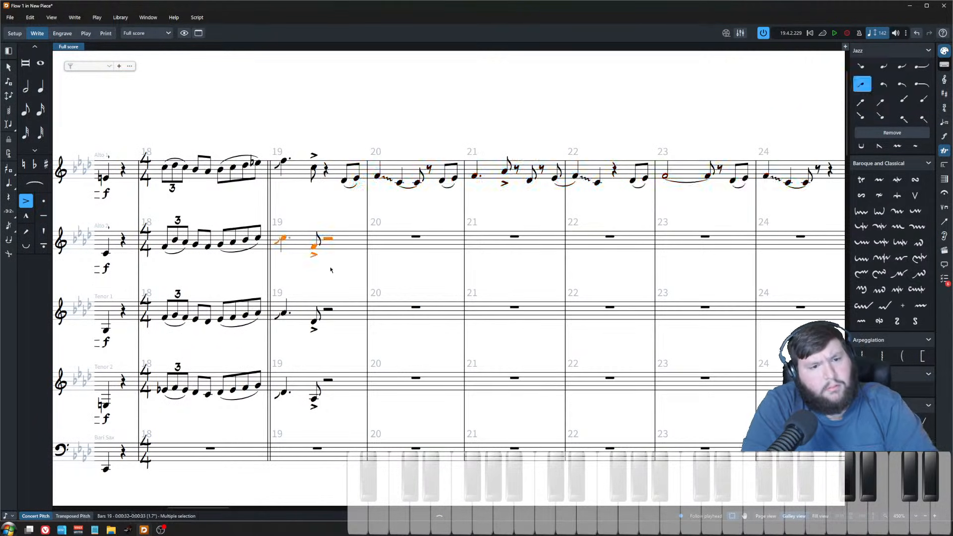
pyautogui.click(329, 310)
pyautogui.keyDown('ctrl'); pyautogui.click(329, 238); pyautogui.keyUp('ctrl')
pyautogui.click(328, 381)
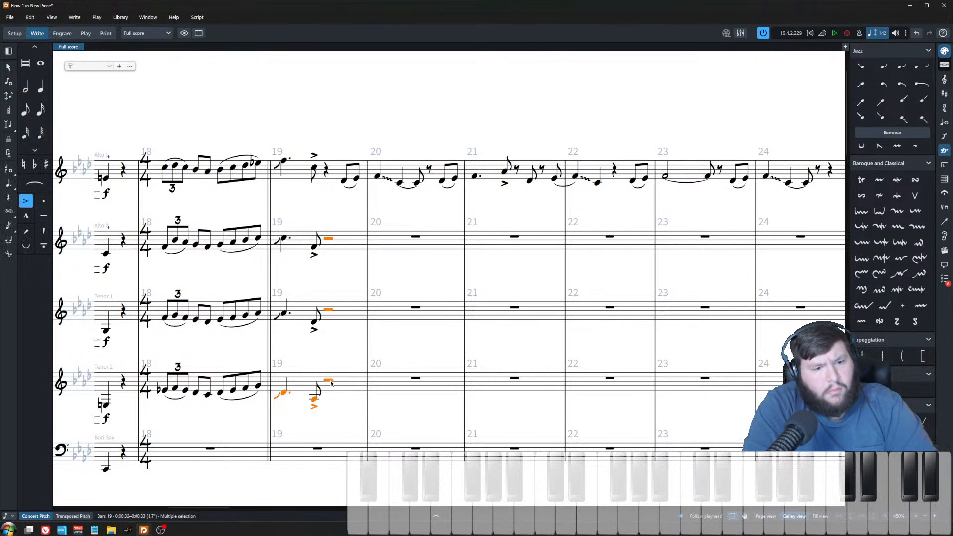
pyautogui.keyDown('ctrl'); pyautogui.click(328, 309); pyautogui.keyUp('ctrl')
pyautogui.keyDown('ctrl'); pyautogui.click(328, 239); pyautogui.keyUp('ctrl')
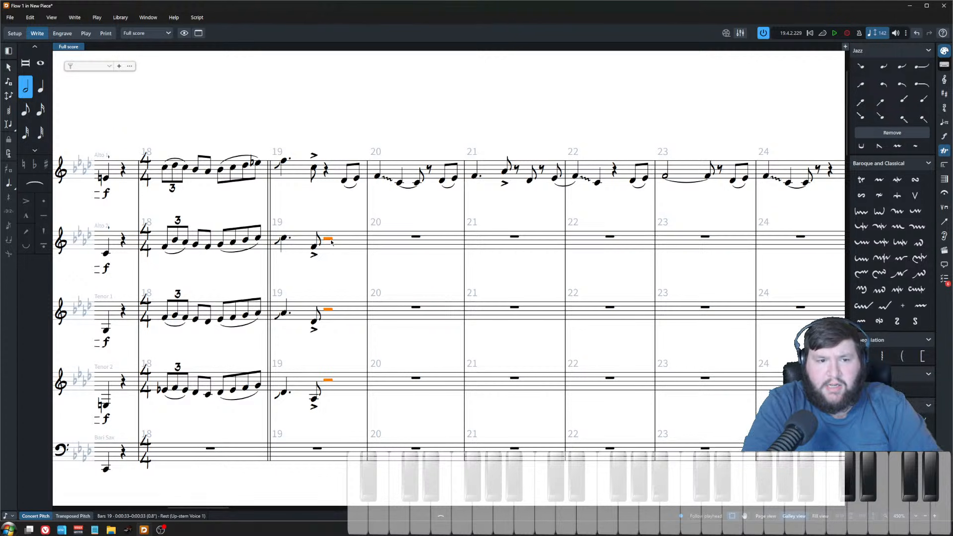
pyautogui.hotkey('ctrl', 'v')
pyautogui.hotkey('ctrl', '-')
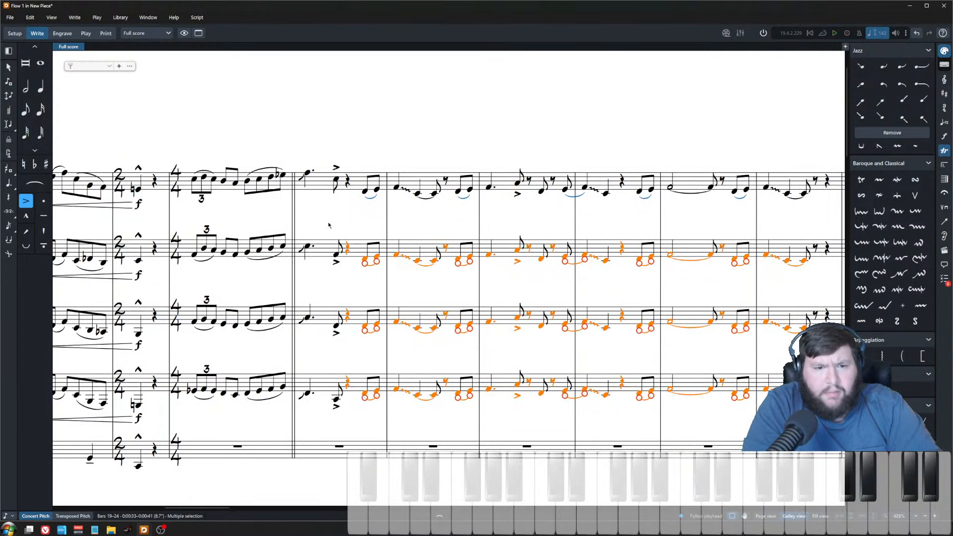
# Step: Play back the saxophone section from bar 19 to hear the harmonised melody
pyautogui.hscroll(5, 330, 226)
pyautogui.click(347, 231)
pyautogui.hscroll(-2, 337, 225)
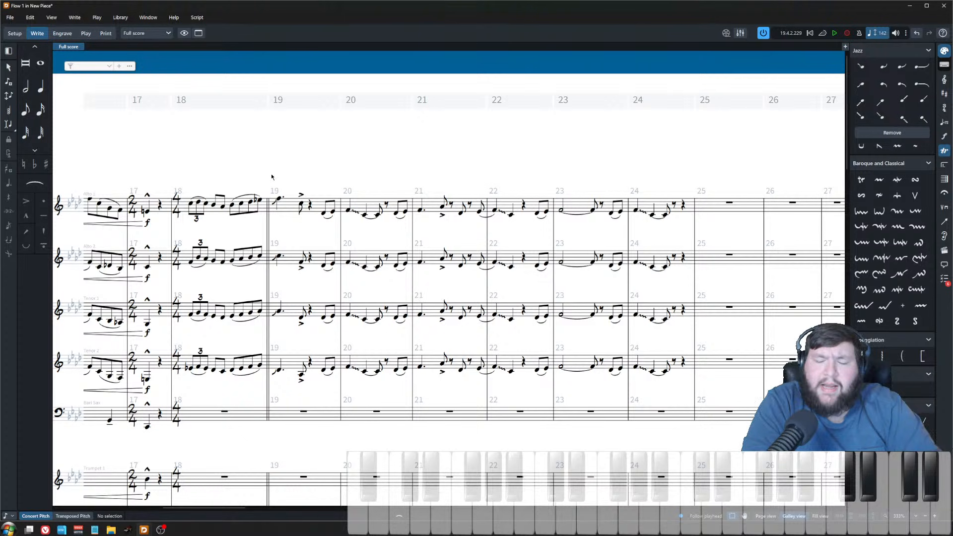
pyautogui.press('space')
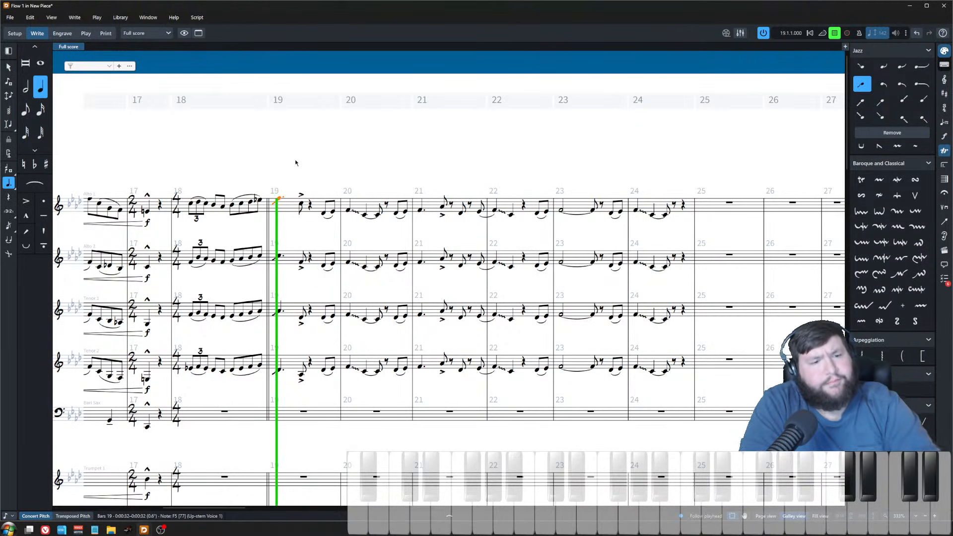
pyautogui.scroll(2, 316, 263)
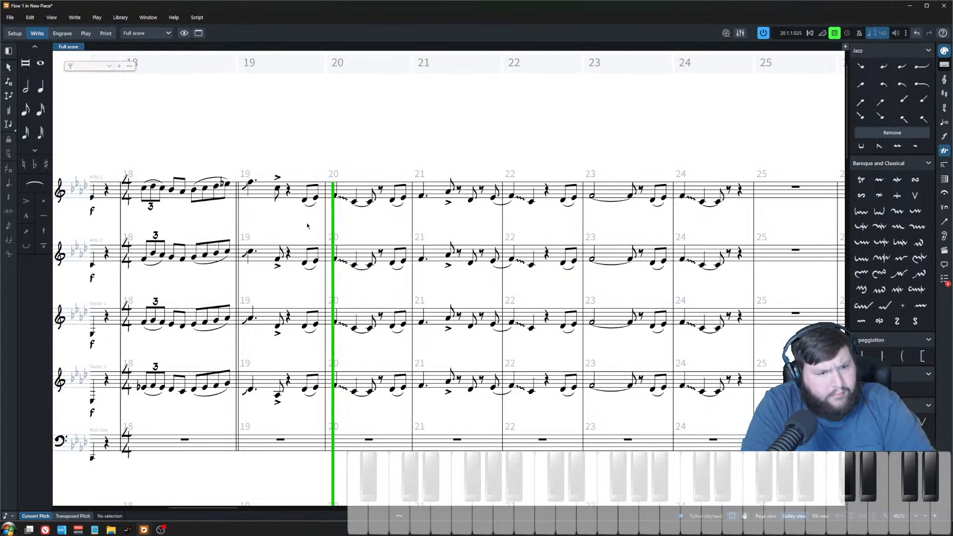
pyautogui.press('space')
pyautogui.scroll(2, 333, 208)
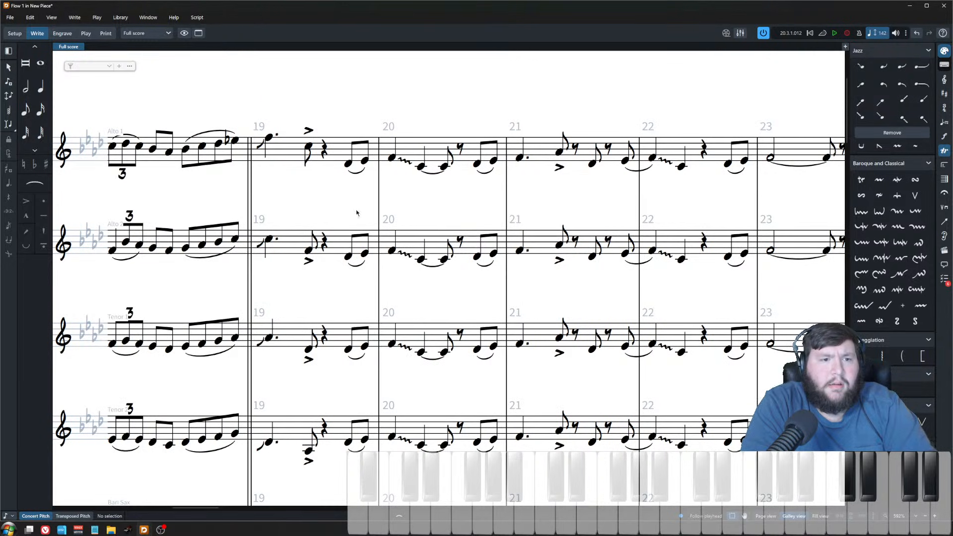
# Step: Raise the accented eighth note in alto 1's bar 21 melody up an octave
pyautogui.click(348, 163)
pyautogui.scroll(-1, 339, 258)
pyautogui.hscroll(3, 560, 186)
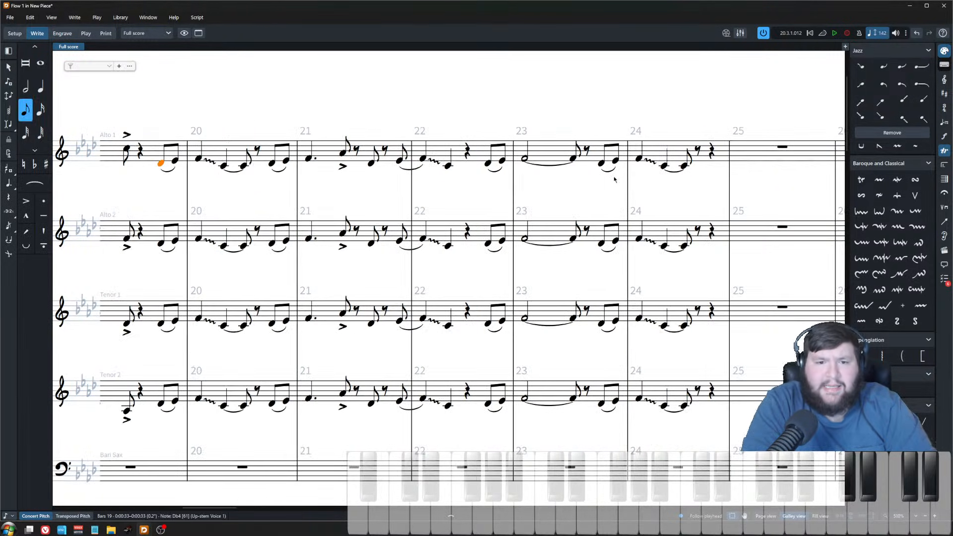
pyautogui.keyDown('shift'); pyautogui.click(684, 167); pyautogui.keyUp('shift')
pyautogui.hotkey('ctrl', 'alt', 'Up')
pyautogui.hscroll(-3, 672, 202)
pyautogui.click(417, 194)
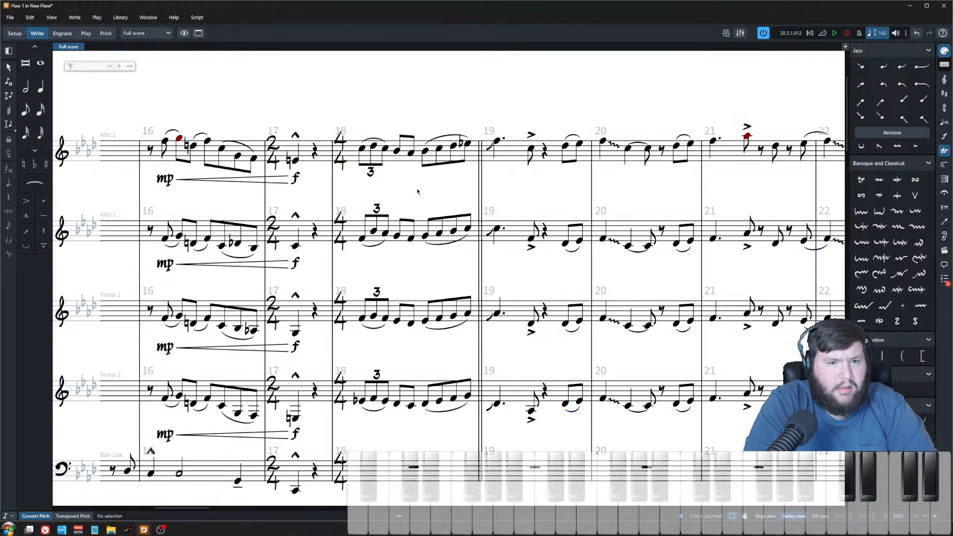
# Step: Add a crescendo to mf under the saxophones' bar 18 triplet figure
pyautogui.scroll(-2, 417, 194)
pyautogui.scroll(-6, 433, 368)
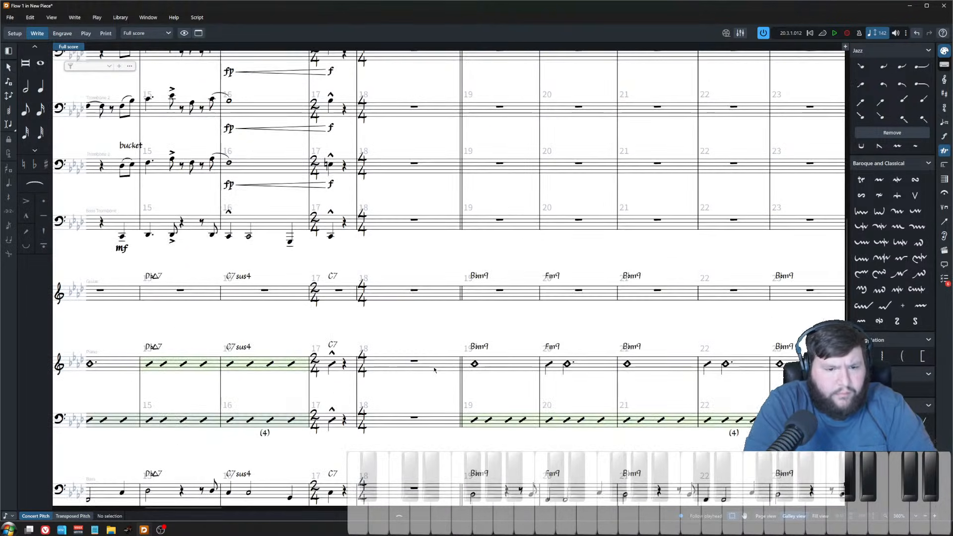
pyautogui.scroll(7, 434, 368)
pyautogui.click(378, 98)
pyautogui.keyDown('shift'); pyautogui.click(455, 277); pyautogui.keyUp('shift')
pyautogui.hotkey('shift', 'd')
pyautogui.write('<')
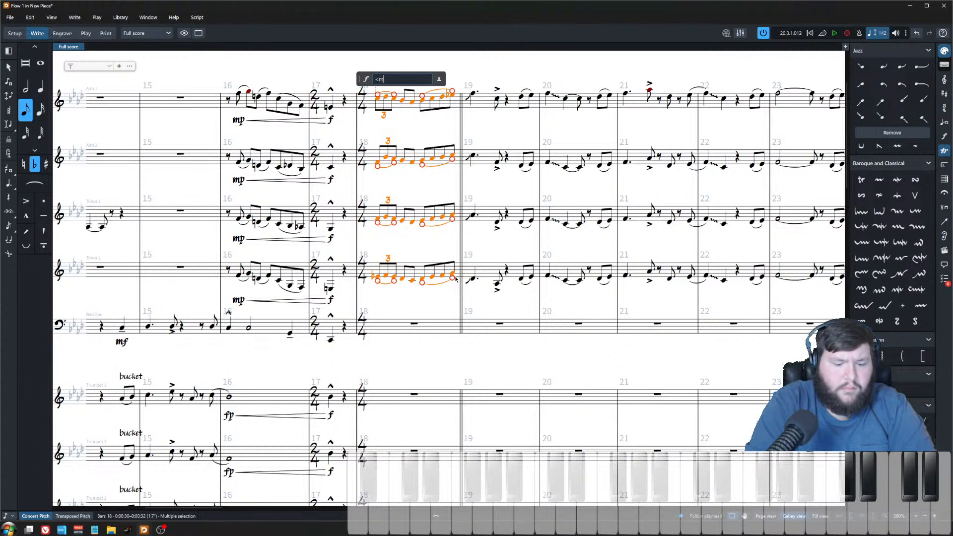
pyautogui.write('mf')
pyautogui.press('Return')
# Step: Play back bar 18 and undo the crescendo
pyautogui.click(379, 99)
pyautogui.press('p')
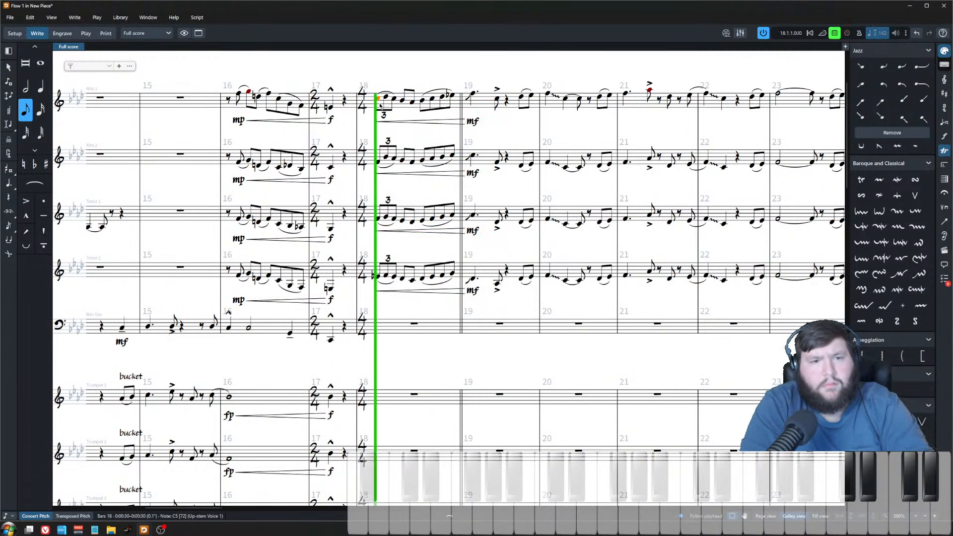
pyautogui.click(489, 108)
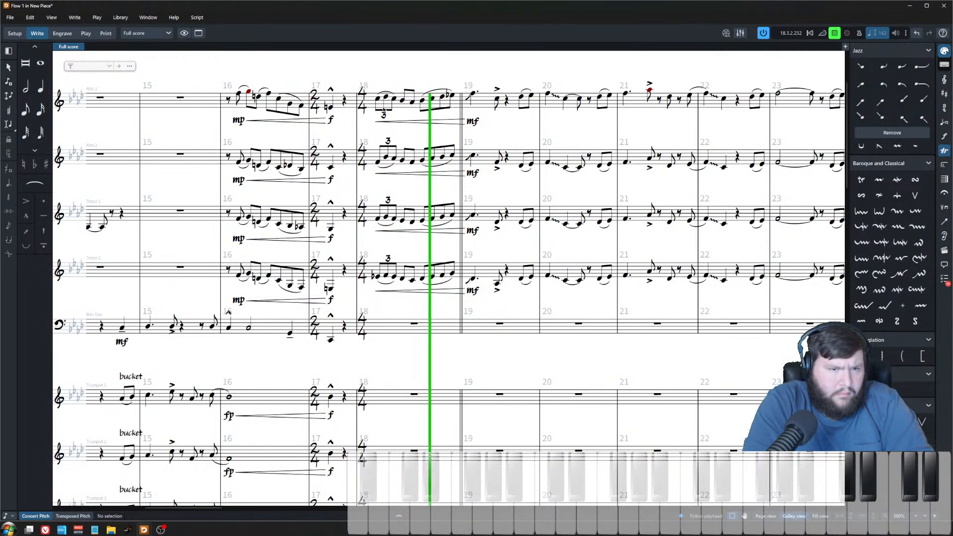
pyautogui.press('space')
pyautogui.click(443, 123)
pyautogui.hotkey('ctrl', 'z')
pyautogui.hotkey('ctrl', 'z')
pyautogui.hotkey('ctrl', 'z')
pyautogui.hotkey('ctrl', 'z')
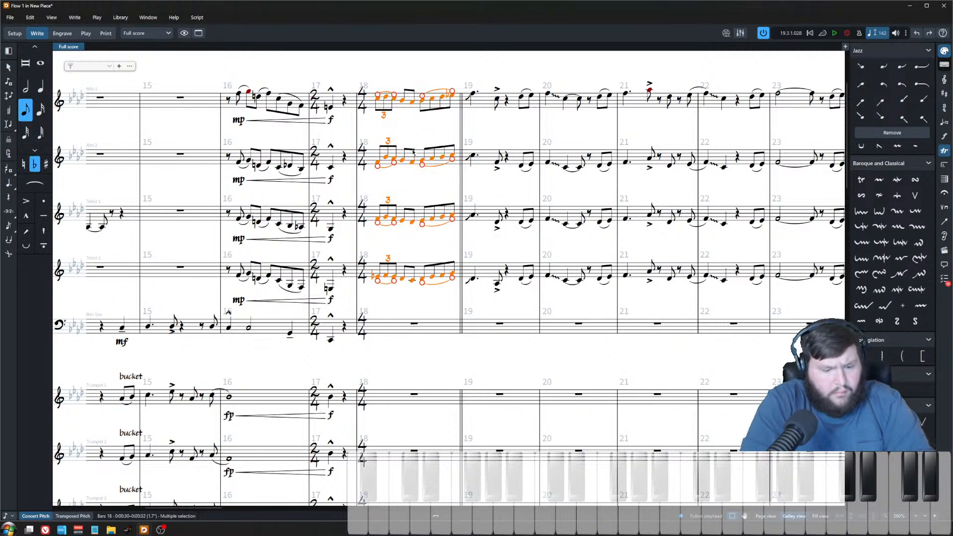
# Step: Add a p crescendo to mf under the saxophones' bar 18 figure
pyautogui.hotkey('shift', 'd')
pyautogui.write('p<mf')
pyautogui.press('Return')
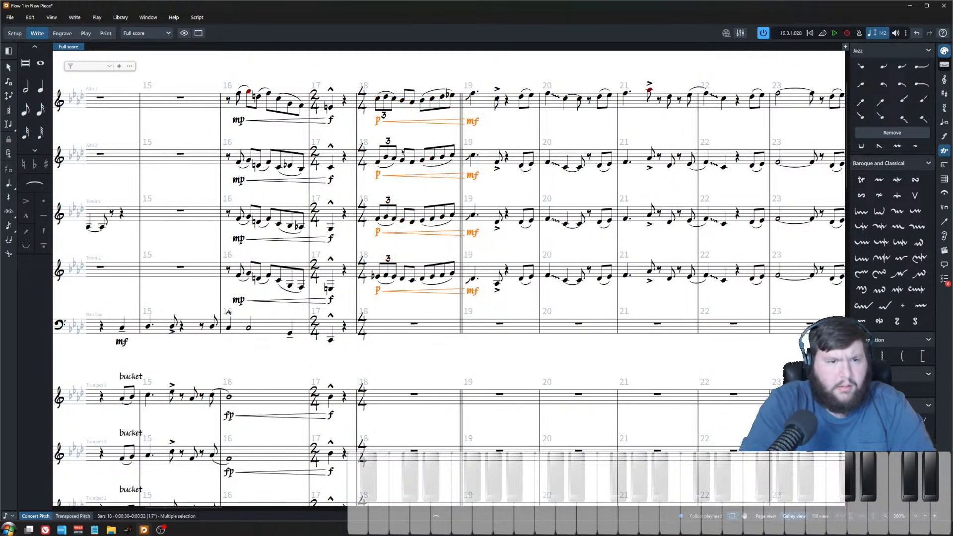
# Step: Play back from bar 18 and undo the p-to-mf crescendo
pyautogui.click(378, 102)
pyautogui.press('space')
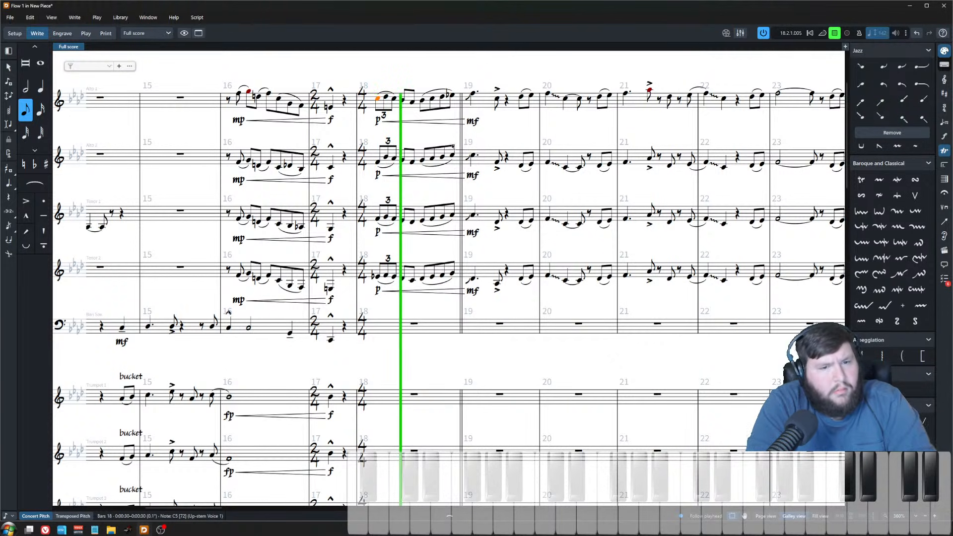
pyautogui.click(482, 74)
pyautogui.press('space')
pyautogui.hotkey('ctrl', 'z')
pyautogui.hotkey('ctrl', 'z')
# Step: Mark all four saxophones mf at the start of bar 18
pyautogui.click(377, 99)
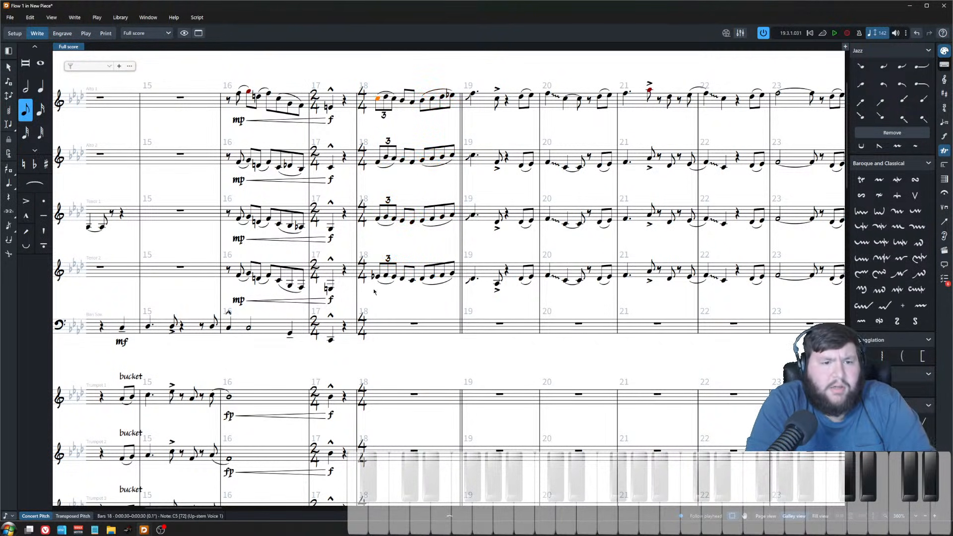
pyautogui.keyDown('shift'); pyautogui.click(378, 278); pyautogui.keyUp('shift')
pyautogui.hotkey('shift', 'd')
pyautogui.write('mf')
pyautogui.press('Return')
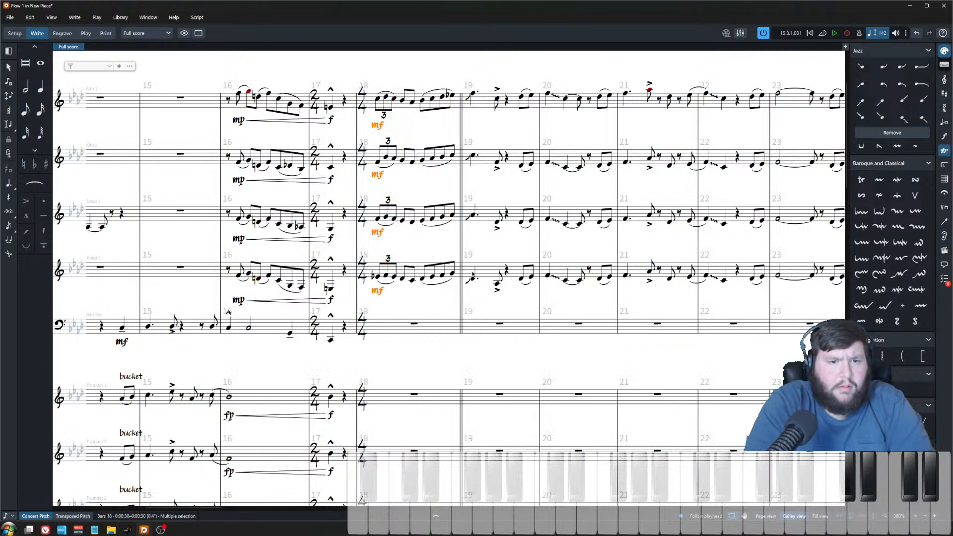
# Step: Lower tenor 2's last eighth note in bar 18 to C4
pyautogui.scroll(5, 442, 115)
pyautogui.moveTo(442, 115); pyautogui.dragTo(506, 113)
pyautogui.press('Escape')
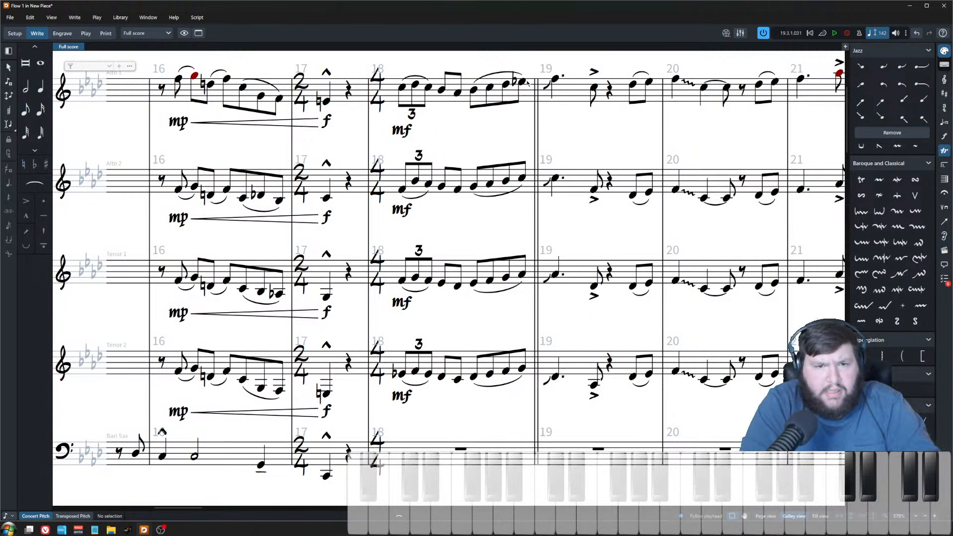
pyautogui.click(546, 86)
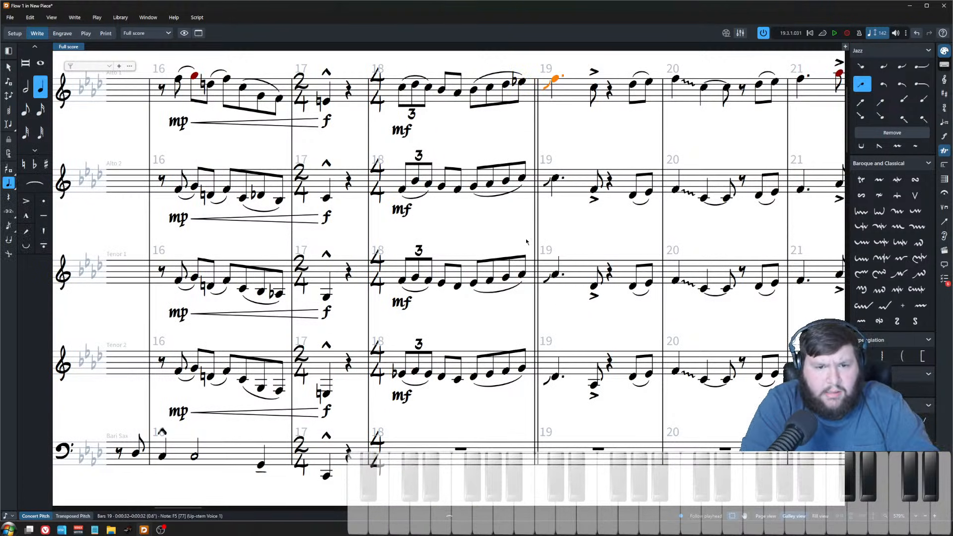
pyautogui.click(523, 371)
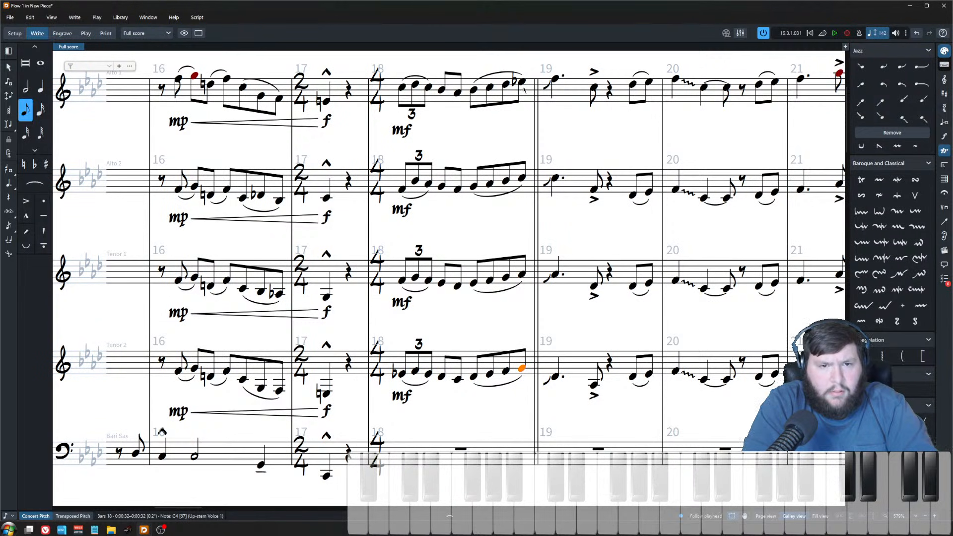
pyautogui.hotkey('alt', 'Down')
pyautogui.hotkey('alt', 'Down')
pyautogui.hotkey('alt', 'Down')
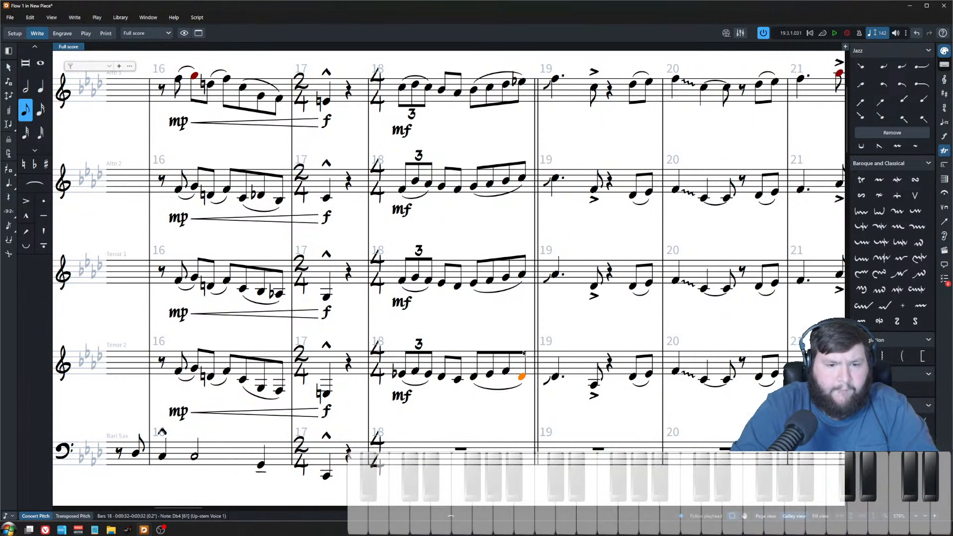
pyautogui.hotkey('alt', 'Down')
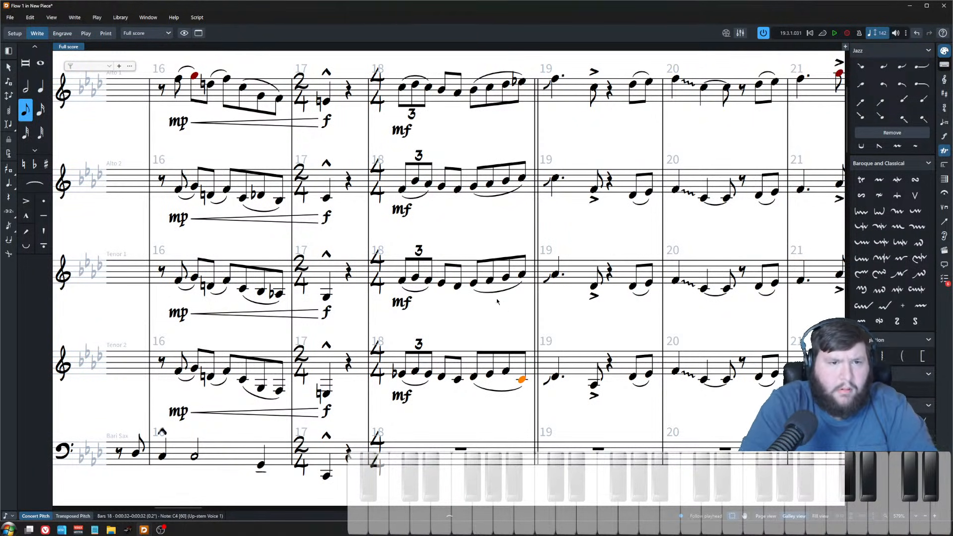
# Step: Lower the opening triplet notes of bar 18 in alto 2, tenor 1 and tenor 2 to revoice the figure
pyautogui.click(402, 189)
pyautogui.click(401, 376)
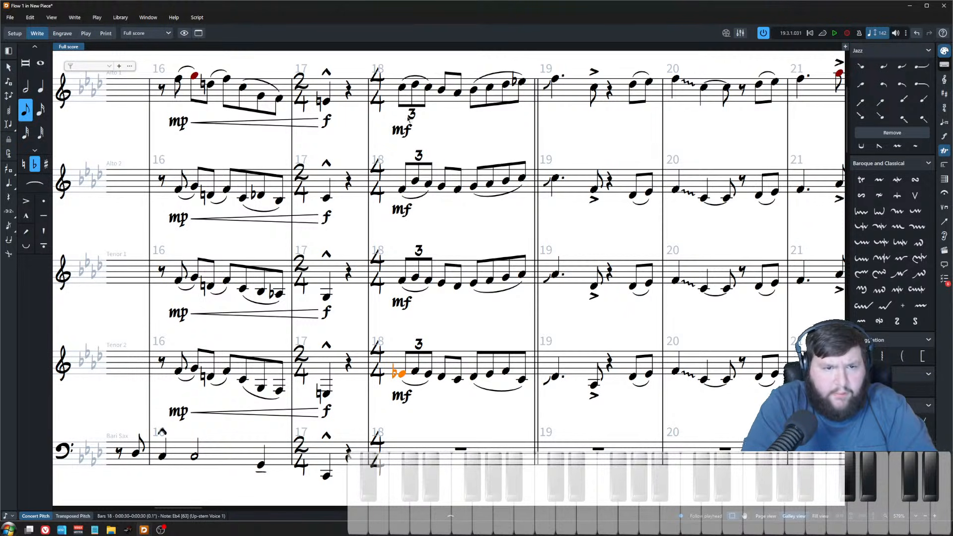
pyautogui.click(415, 182)
pyautogui.hotkey('alt', 'Down')
pyautogui.hotkey('alt', 'Down')
pyautogui.hotkey('alt', 'Down')
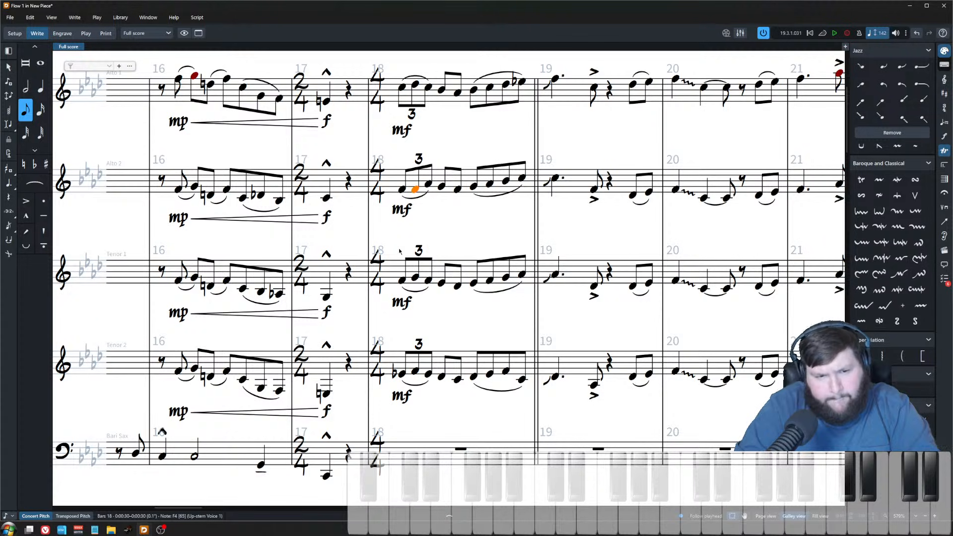
pyautogui.press('Down')
pyautogui.press('Left')
pyautogui.hotkey('alt', 'Down')
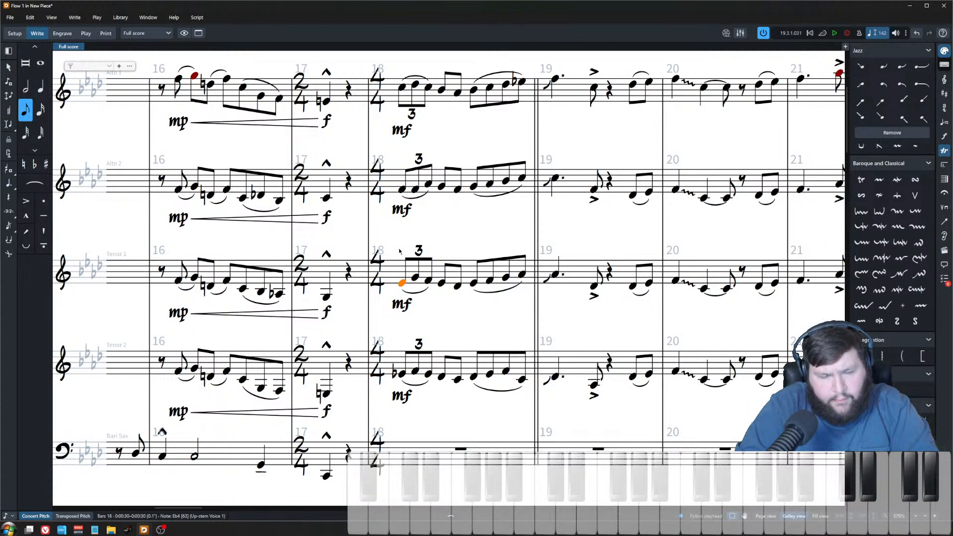
pyautogui.press('Down')
pyautogui.hotkey('alt', 'Down')
pyautogui.hotkey('alt', 'Down')
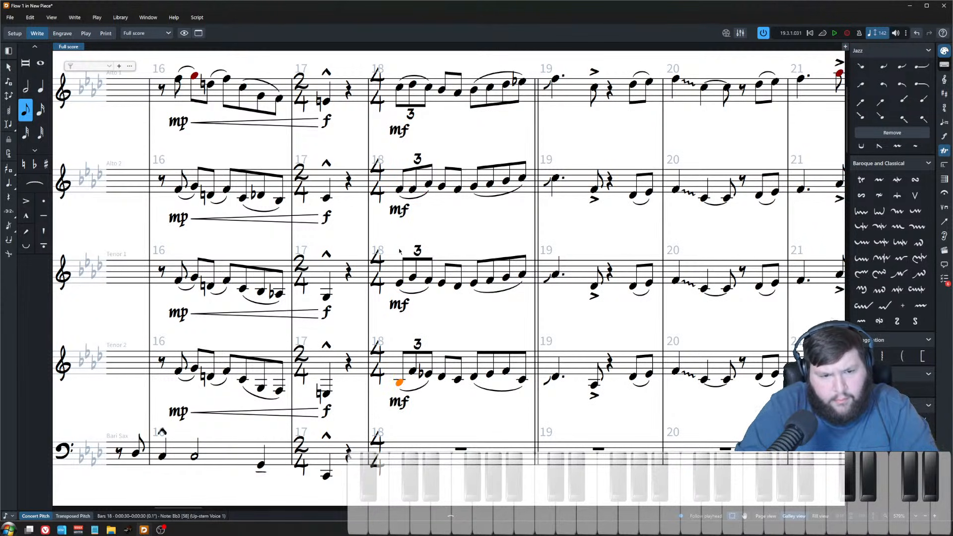
# Step: Refine the bar 18 triplet voicing in alto 2 and tenor 1 and slur the opening notes across the saxophones
pyautogui.keyDown('shift'); pyautogui.click(399, 87); pyautogui.keyUp('shift')
pyautogui.press('s')
pyautogui.press('Escape')
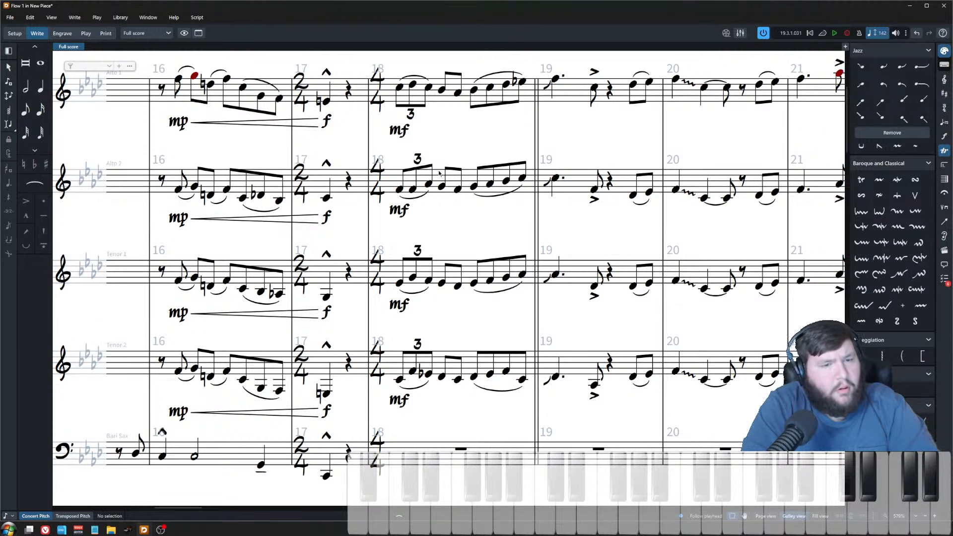
pyautogui.click(413, 84)
pyautogui.click(413, 189)
pyautogui.hotkey('alt', 'Up')
pyautogui.press('Down')
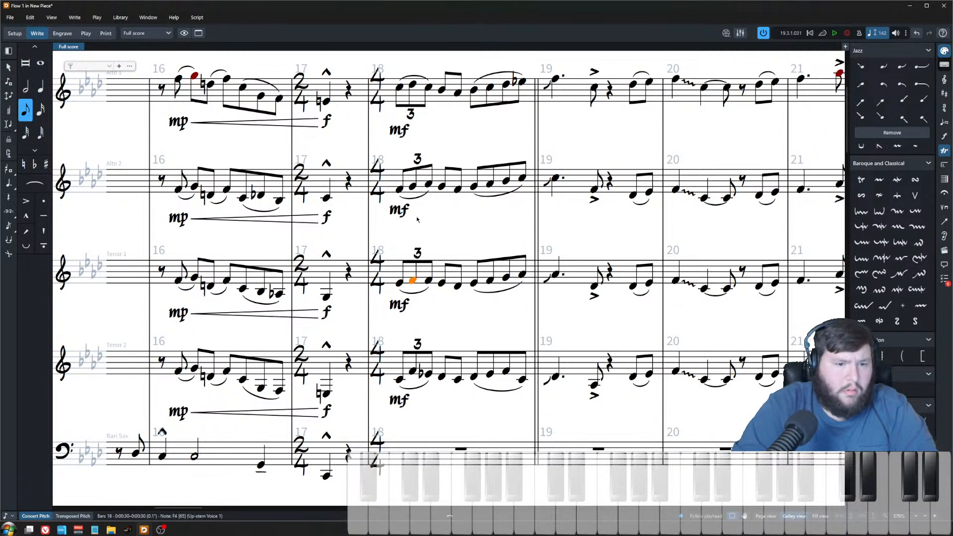
pyautogui.press('Down')
pyautogui.hotkey('alt', 'Down')
pyautogui.hotkey('alt', 'Down')
pyautogui.hotkey('alt', 'Down')
pyautogui.hotkey('alt', 'Up')
pyautogui.moveTo(398, 382); pyautogui.dragTo(435, 391)
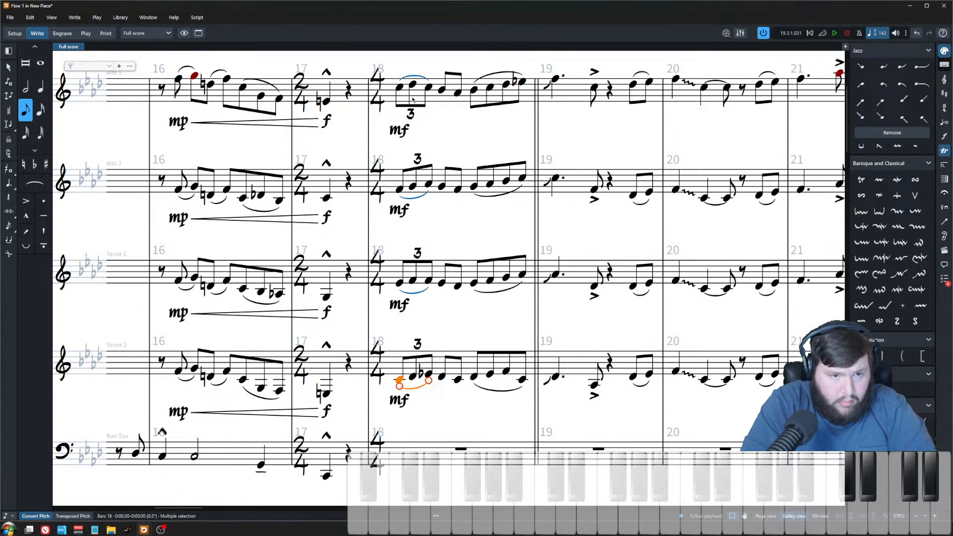
# Step: Paste onto the saxophones' bar 18 triplet notes and delete a stray note in tenor 2's bar 18
pyautogui.keyDown('ctrl'); pyautogui.click(399, 87); pyautogui.keyUp('ctrl')
pyautogui.keyDown('ctrl'); pyautogui.click(399, 189); pyautogui.keyUp('ctrl')
pyautogui.keyDown('ctrl'); pyautogui.click(399, 283); pyautogui.keyUp('ctrl')
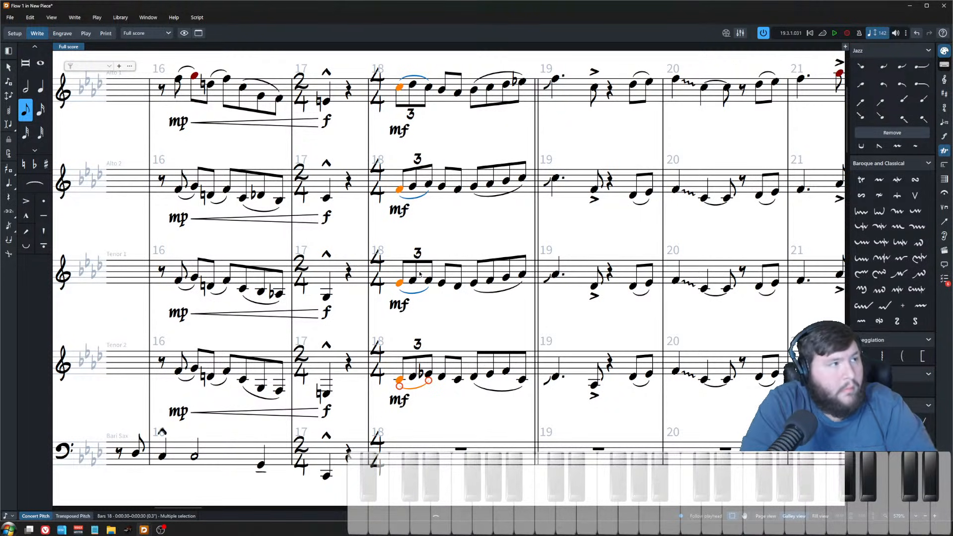
pyautogui.click(430, 88)
pyautogui.hotkey('ctrl', 'v')
pyautogui.click(429, 194)
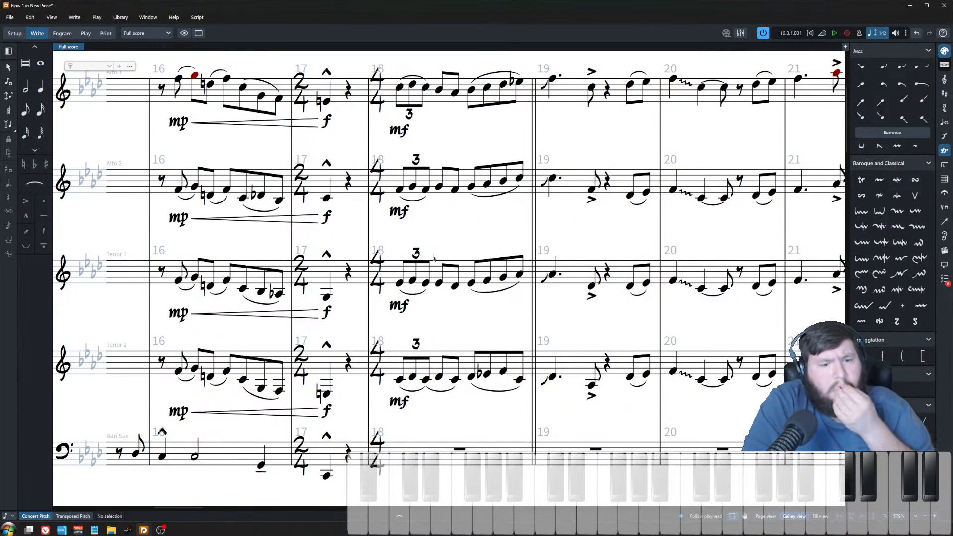
pyautogui.click(441, 391)
pyautogui.press('Delete')
pyautogui.press('Escape')
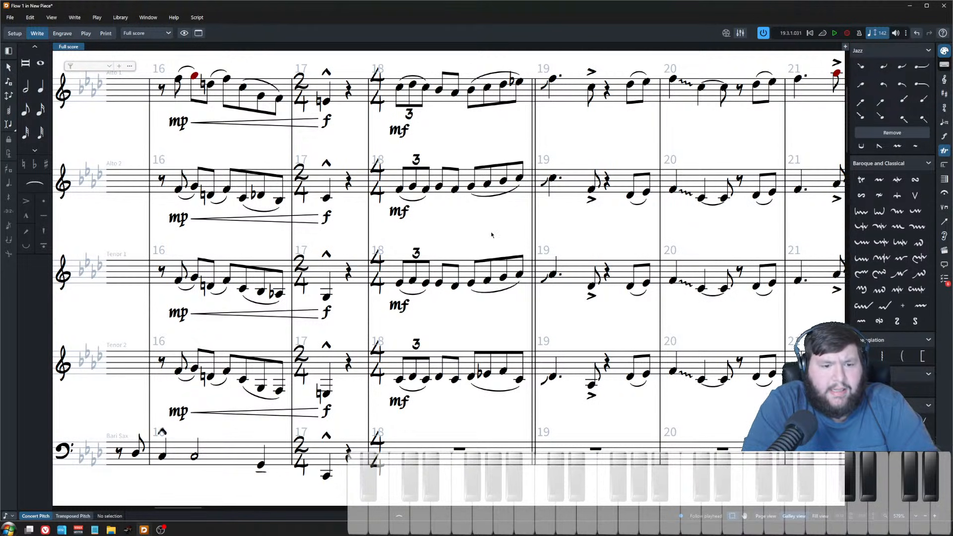
pyautogui.scroll(1, 479, 149)
pyautogui.scroll(-2, 440, 221)
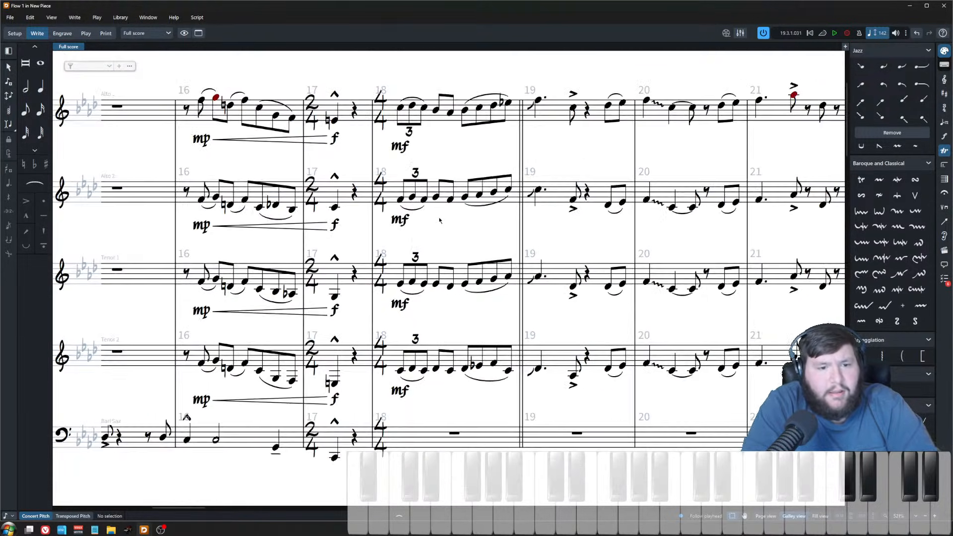
# Step: Play back the saxophone soli starting from alto 1's opening triplet in bar 18
pyautogui.moveTo(549, 274); pyautogui.dragTo(505, 274)
pyautogui.scroll(1, 505, 271)
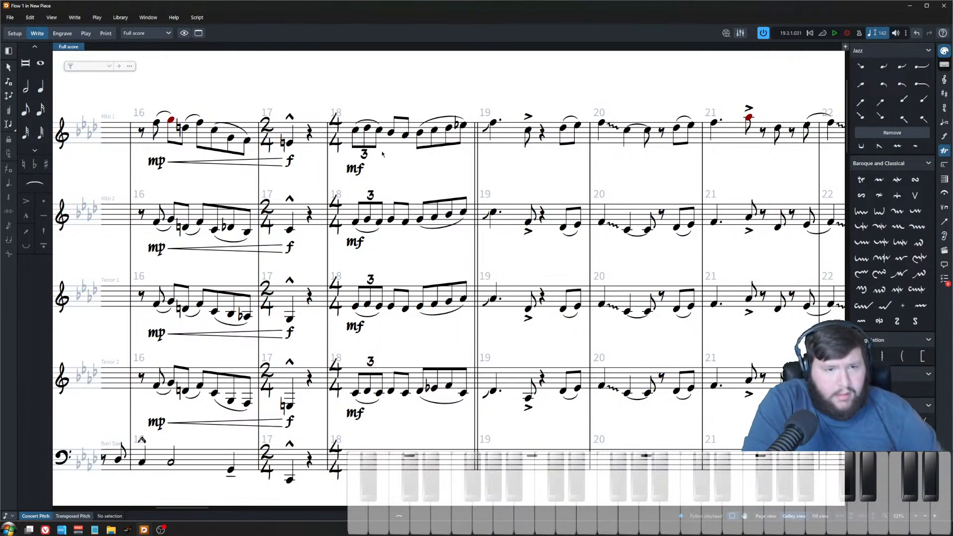
pyautogui.click(356, 132)
pyautogui.press('space')
pyautogui.press('space')
# Step: Lower tenor 2's second eighth note on beat 2 of bar 18 to Bb3
pyautogui.click(391, 392)
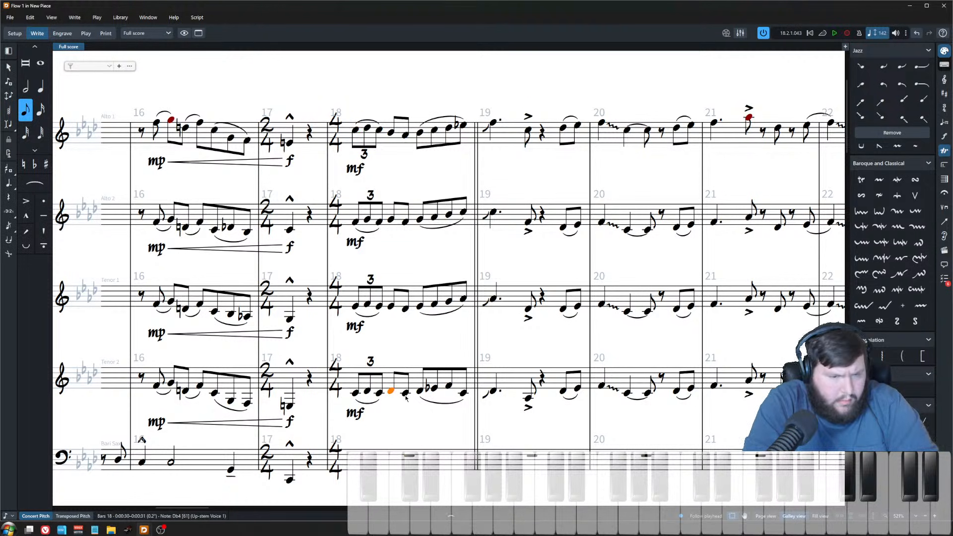
pyautogui.press('z')
pyautogui.keyDown('ctrl'); pyautogui.scroll(-1, 395, 124); pyautogui.keyUp('ctrl')
pyautogui.click(416, 97)
pyautogui.click(417, 201)
pyautogui.hotkey('ctrl', 'Down')
pyautogui.hotkey('ctrl', 'Up')
pyautogui.hotkey('ctrl', 'Up')
pyautogui.hotkey('ctrl', 'Down')
pyautogui.hotkey('ctrl', 'Down')
pyautogui.hotkey('ctrl', 'Down')
pyautogui.hotkey('alt', 'Down')
pyautogui.hotkey('alt', 'Down')
pyautogui.hotkey('alt', 'Up')
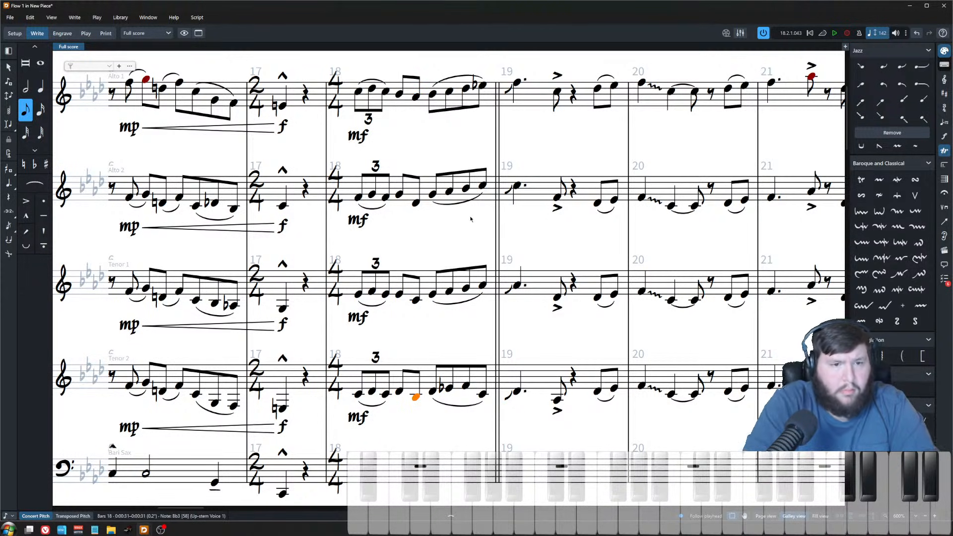
# Step: Step through and select the saxophone notes on beat 2 of bar 18 to check the voicing
pyautogui.keyDown('shift'); pyautogui.click(417, 97); pyautogui.keyUp('shift')
pyautogui.scroll(-2, 404, 264)
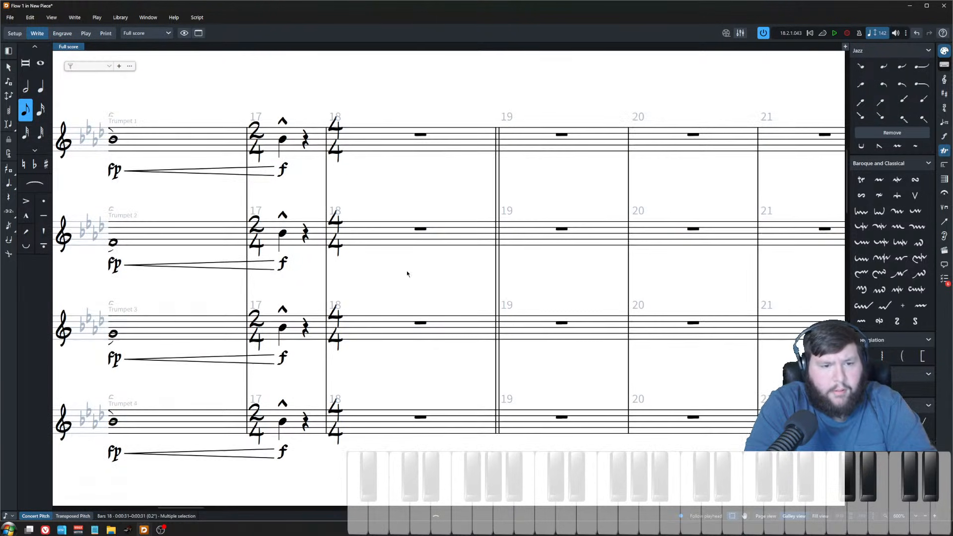
pyautogui.scroll(3, 418, 259)
pyautogui.hotkey('ctrl', 'Up')
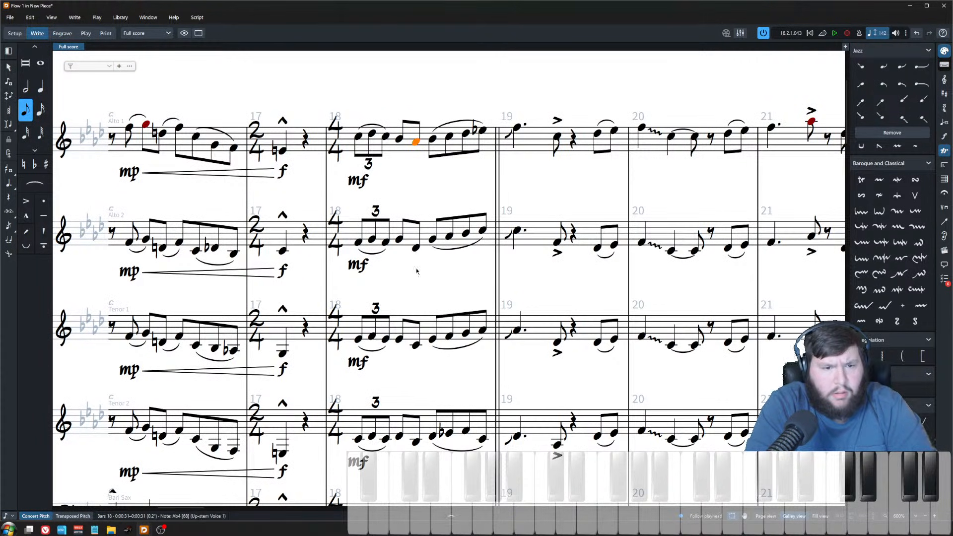
pyautogui.hotkey('ctrl', 'Down')
pyautogui.hotkey('ctrl', 'Down')
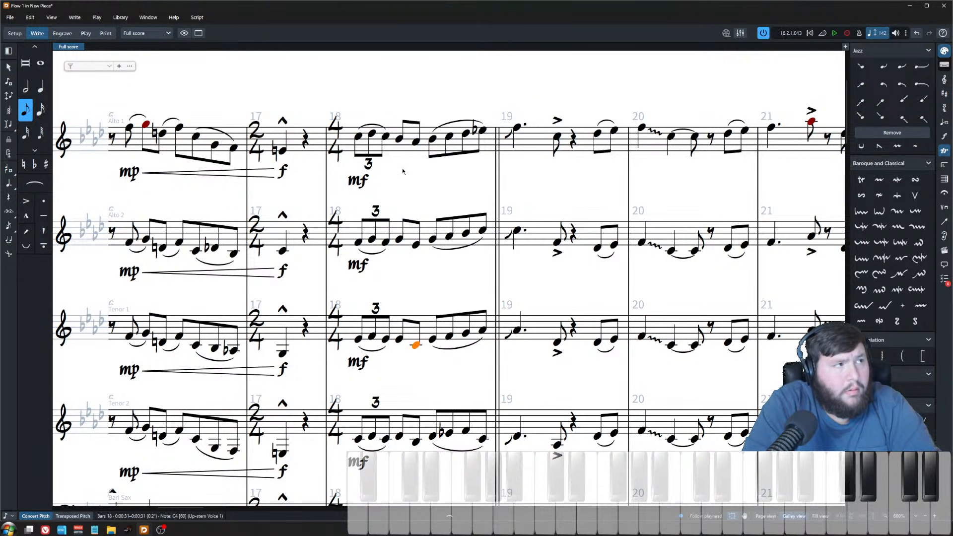
pyautogui.scroll(2, 404, 169)
pyautogui.press('Escape')
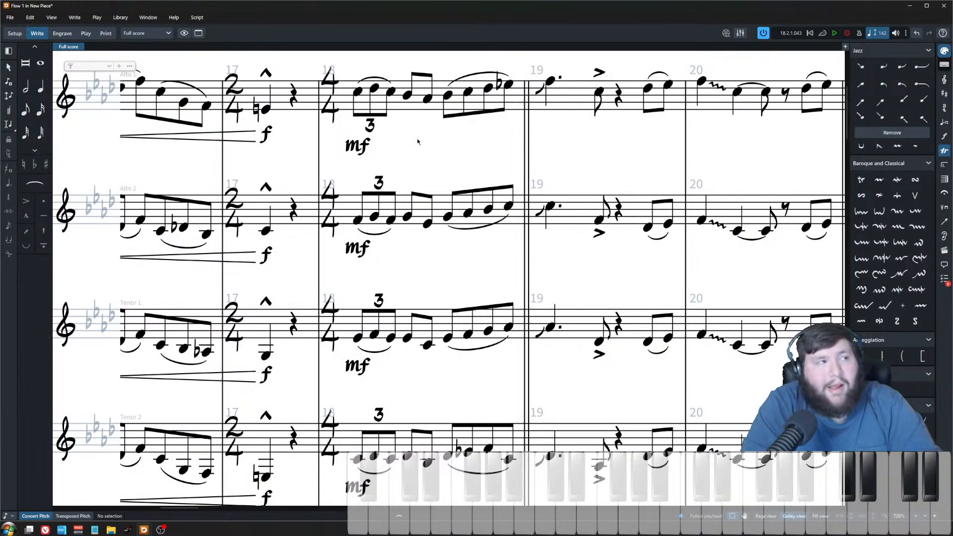
pyautogui.scroll(-1, 421, 148)
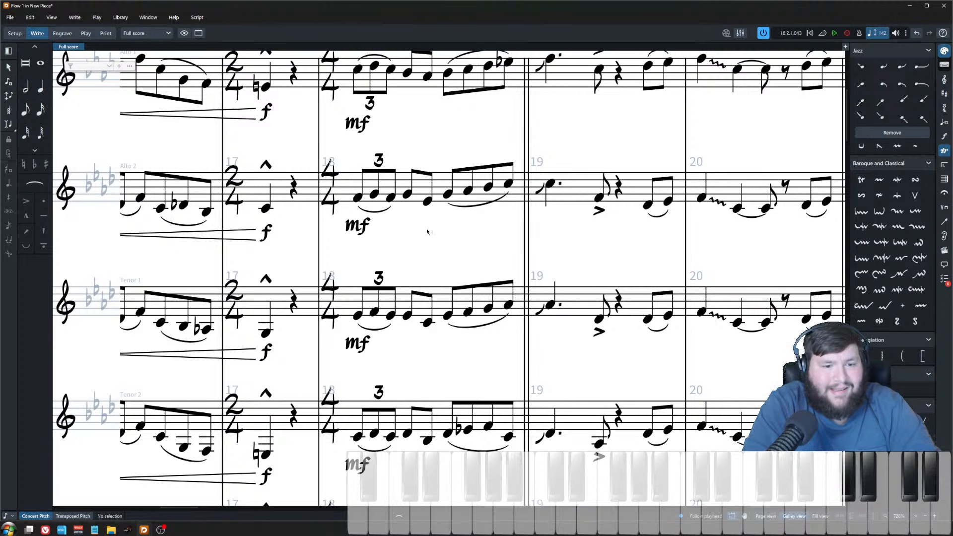
pyautogui.scroll(-2, 432, 198)
pyautogui.moveTo(415, 72); pyautogui.dragTo(430, 437)
pyautogui.press('Escape')
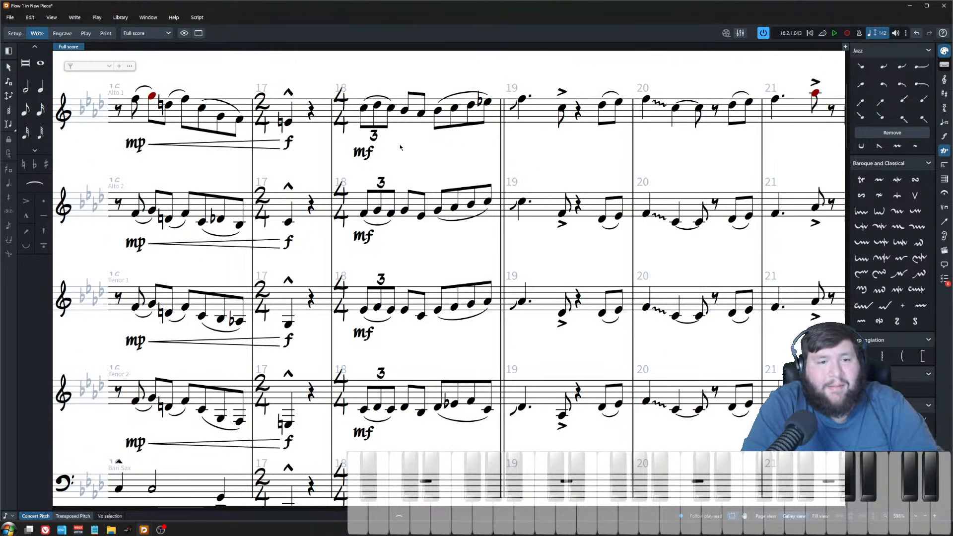
pyautogui.scroll(-1, 404, 160)
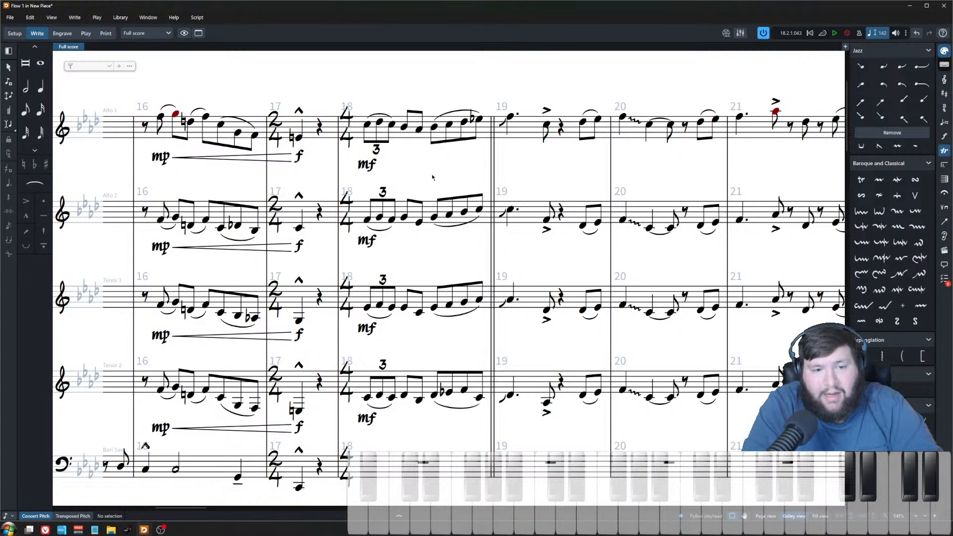
pyautogui.moveTo(408, 92); pyautogui.dragTo(427, 341)
pyautogui.click(428, 341)
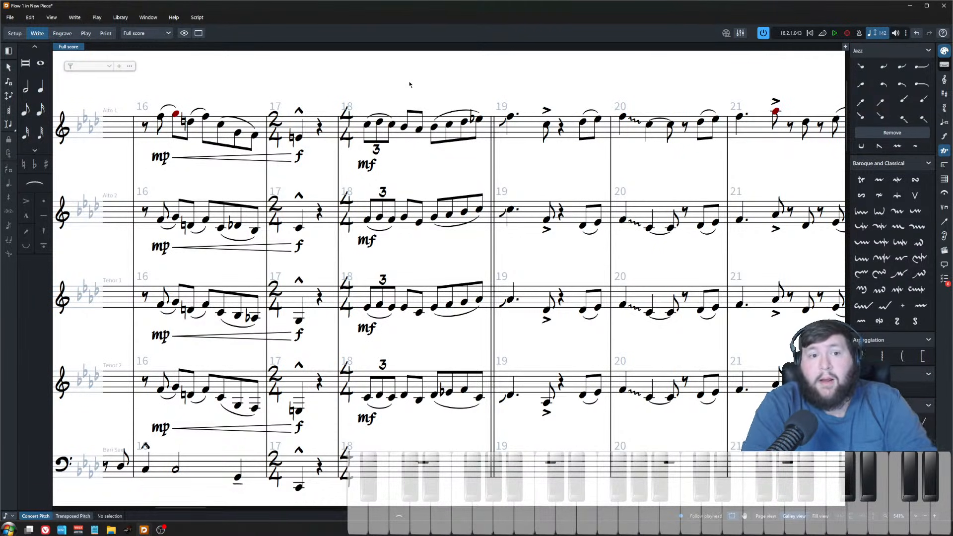
pyautogui.scroll(1, 408, 190)
pyautogui.scroll(1, 411, 188)
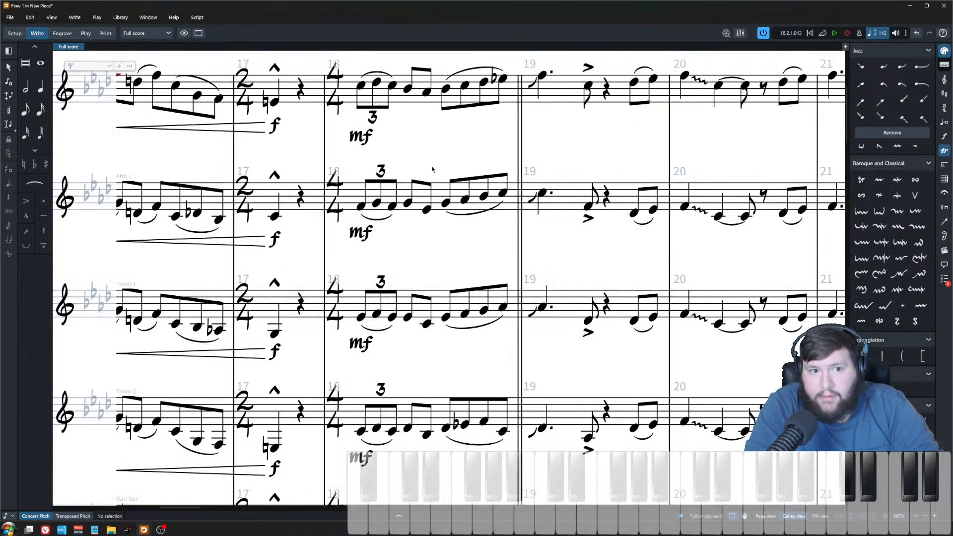
pyautogui.scroll(1, 433, 166)
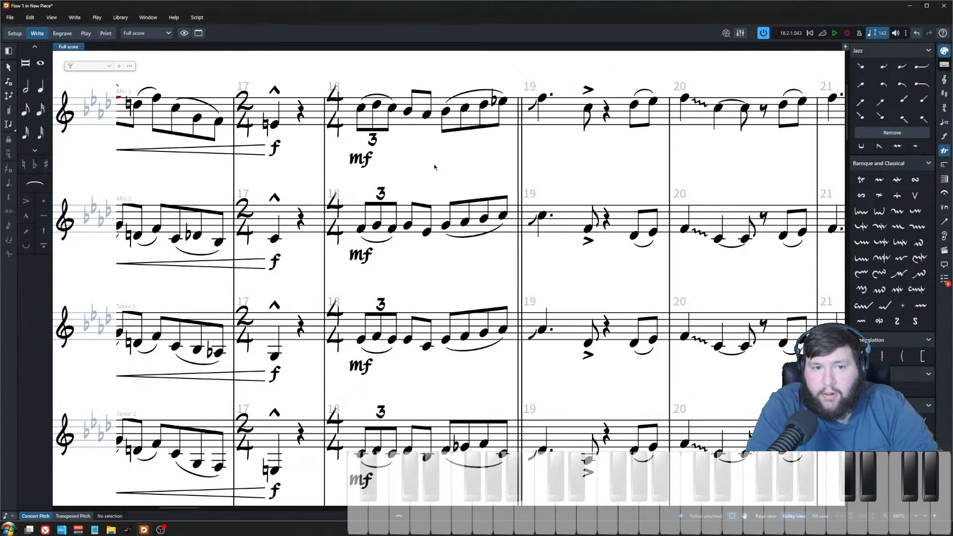
pyautogui.scroll(-1, 434, 164)
# Step: Drop tenor 2's second eighth note on beat 2 of bar 18 to G3 and one step lower
pyautogui.moveTo(434, 253); pyautogui.dragTo(432, 271)
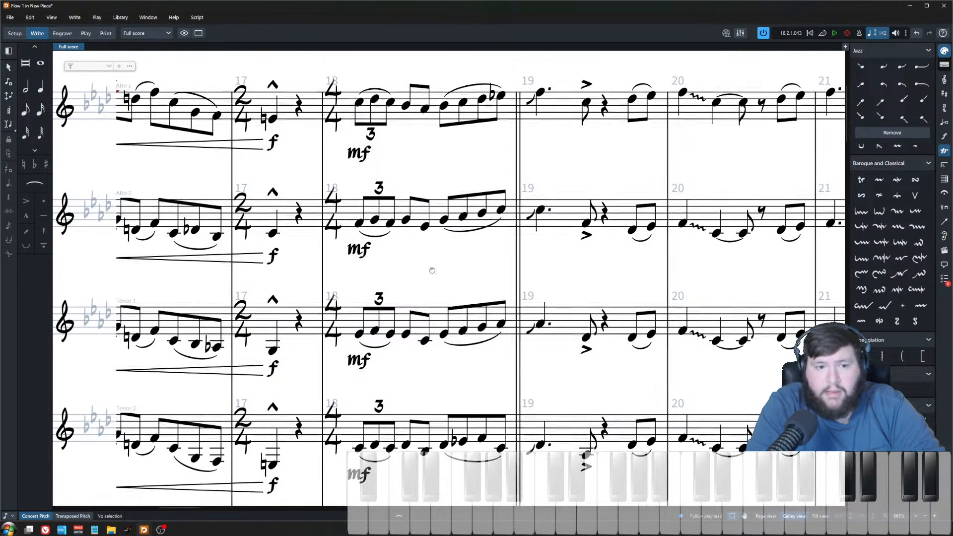
pyautogui.click(425, 109)
pyautogui.click(425, 226)
pyautogui.click(424, 341)
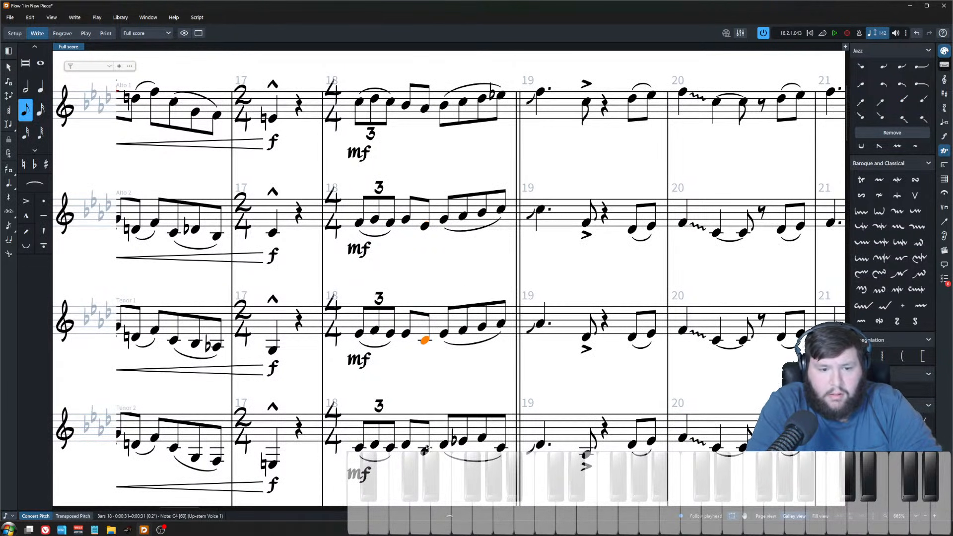
pyautogui.click(427, 444)
pyautogui.click(436, 399)
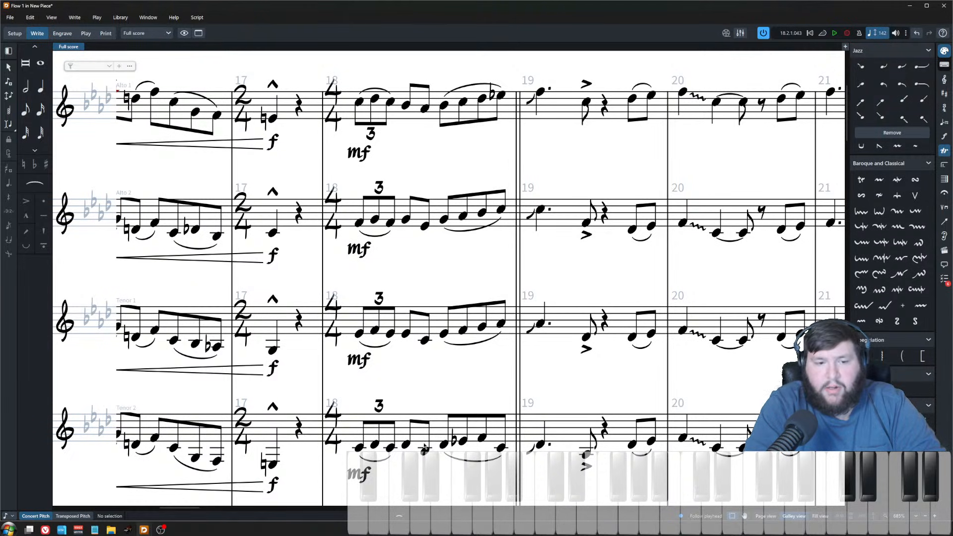
pyautogui.click(423, 451)
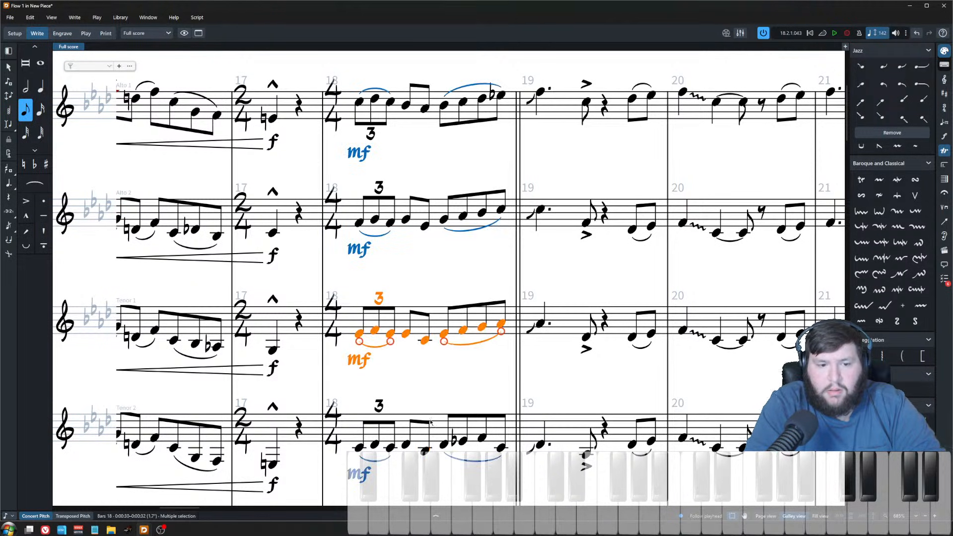
pyautogui.moveTo(425, 452); pyautogui.dragTo(424, 461)
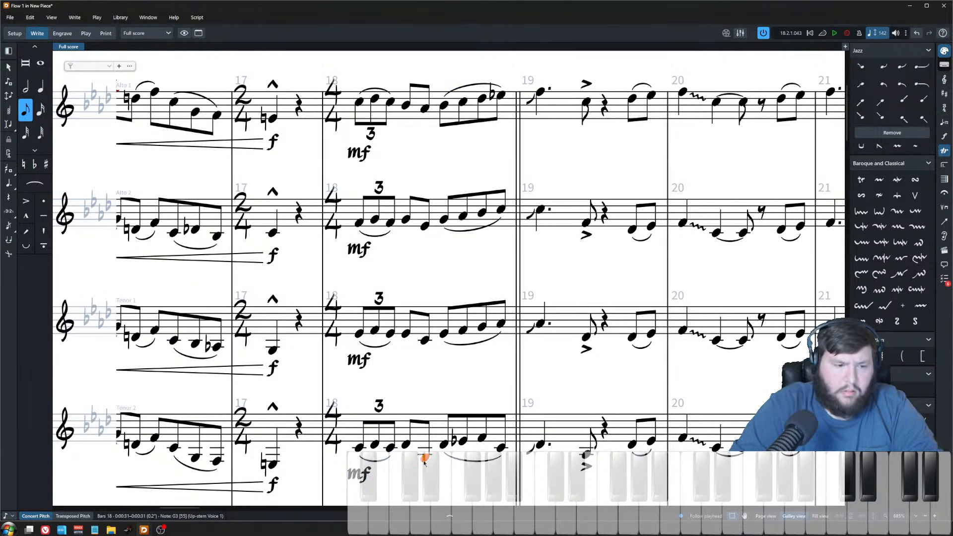
pyautogui.press('Escape')
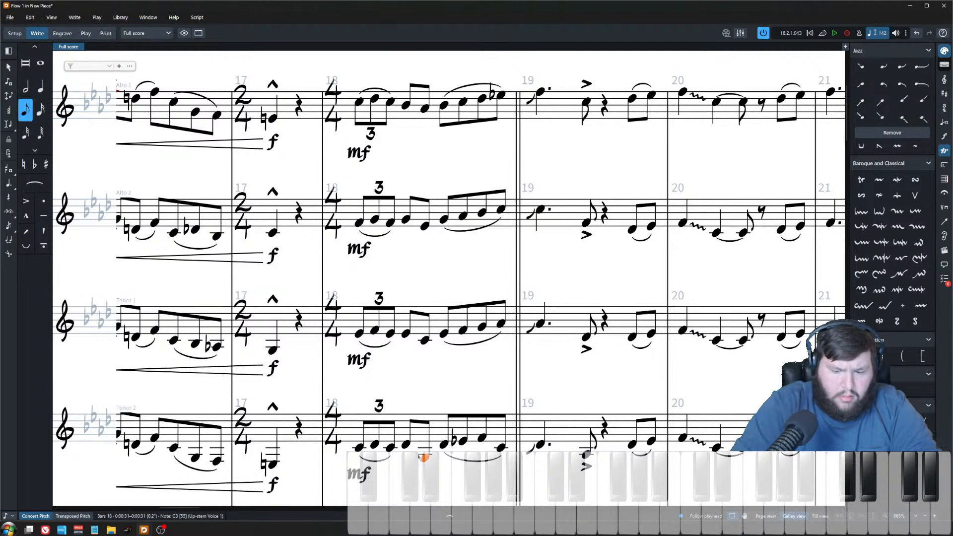
pyautogui.scroll(-1, 418, 456)
pyautogui.click(423, 407)
pyautogui.click(424, 399)
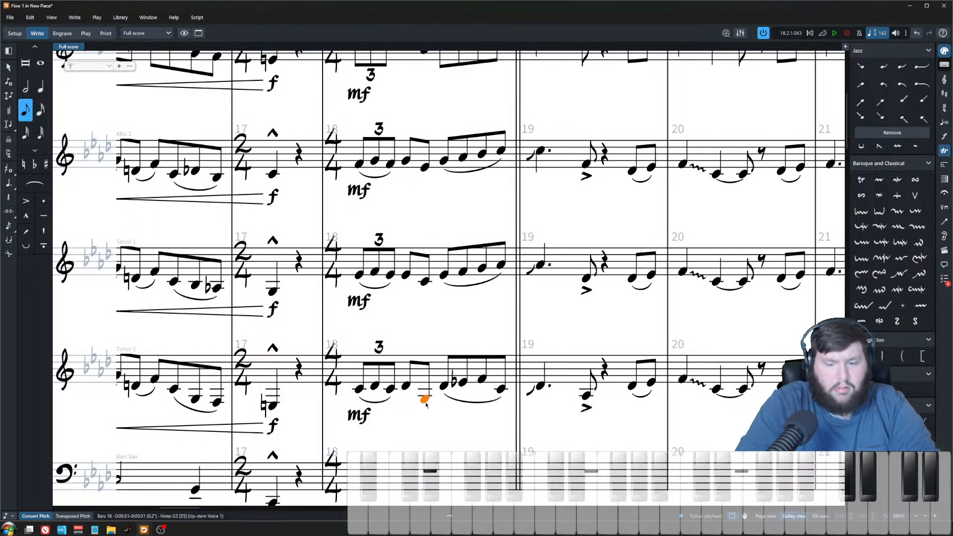
pyautogui.hotkey('alt', 'Down')
pyautogui.press('Down')
pyautogui.click(425, 403)
# Step: Lower the first eighth note on beat 2 of bar 18 to Eb4 in alto 2 and G3 in tenor 2
pyautogui.scroll(2, 425, 397)
pyautogui.keyDown('shift'); pyautogui.click(425, 162); pyautogui.keyUp('shift')
pyautogui.scroll(-2, 422, 204)
pyautogui.click(421, 206)
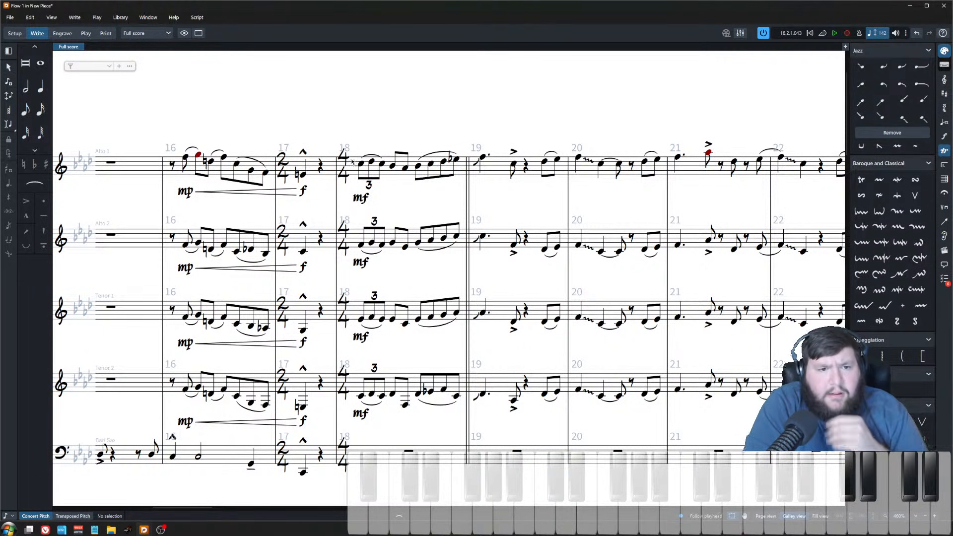
pyautogui.scroll(2, 399, 276)
pyautogui.click(389, 122)
pyautogui.click(407, 124)
pyautogui.click(390, 229)
pyautogui.hotkey('alt', 'Down')
pyautogui.hotkey('alt', 'Down')
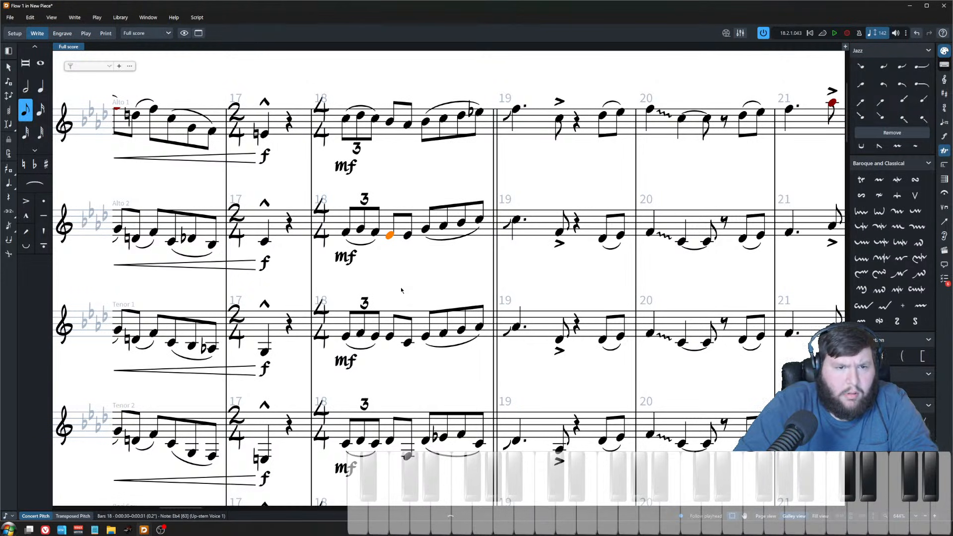
pyautogui.hotkey('ctrl', 'Down')
pyautogui.hotkey('ctrl', 'Down')
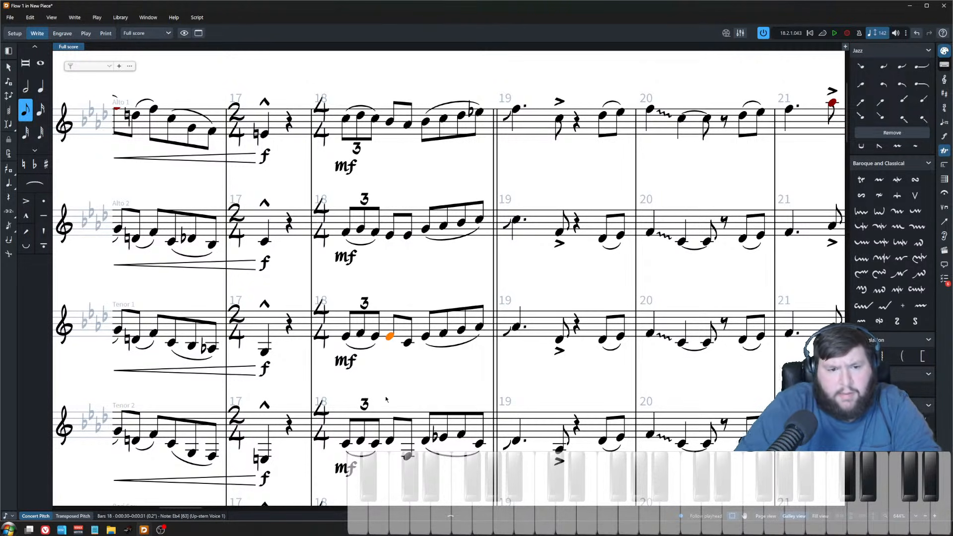
pyautogui.hotkey('alt', 'Down')
pyautogui.hotkey('alt', 'Down')
pyautogui.hotkey('alt', 'Down')
pyautogui.hotkey('alt', 'Down')
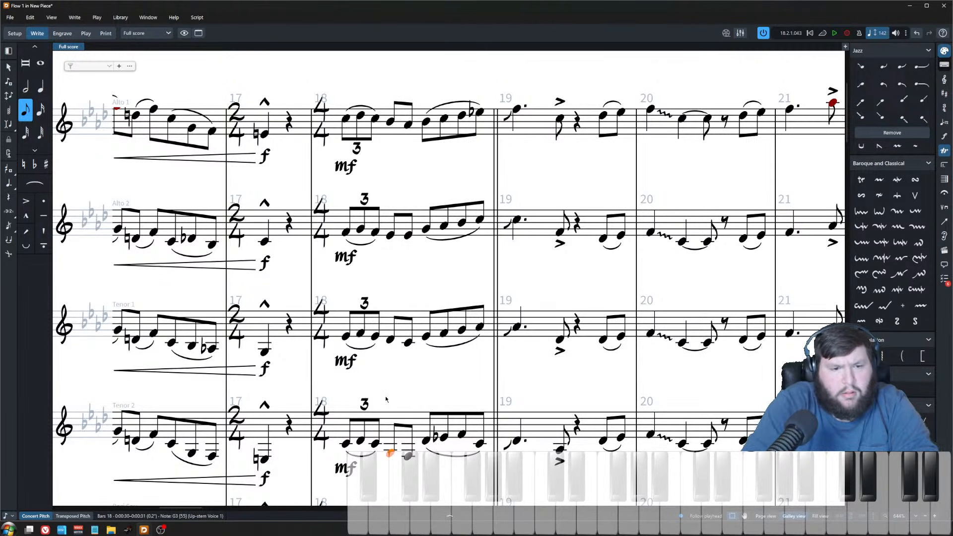
# Step: Play back bar 18 starting from tenor 1's opening triplet note
pyautogui.click(346, 336)
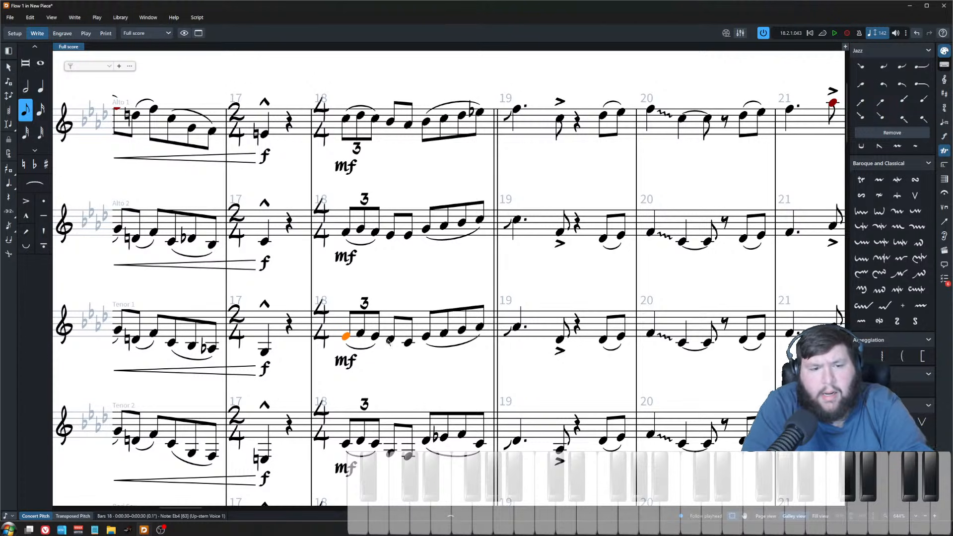
pyautogui.press('p')
pyautogui.press('space')
pyautogui.click(382, 297)
pyautogui.scroll(-1, 386, 300)
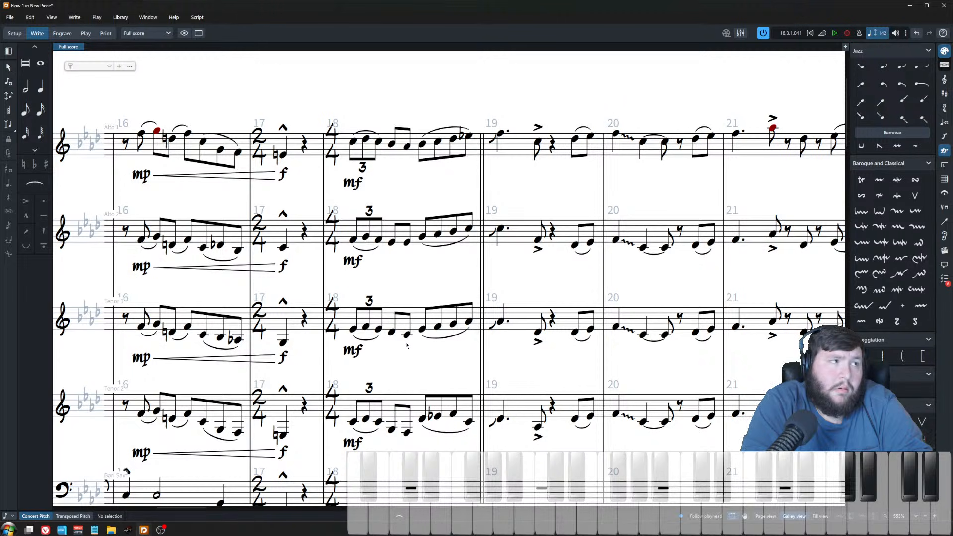
pyautogui.scroll(2, 406, 348)
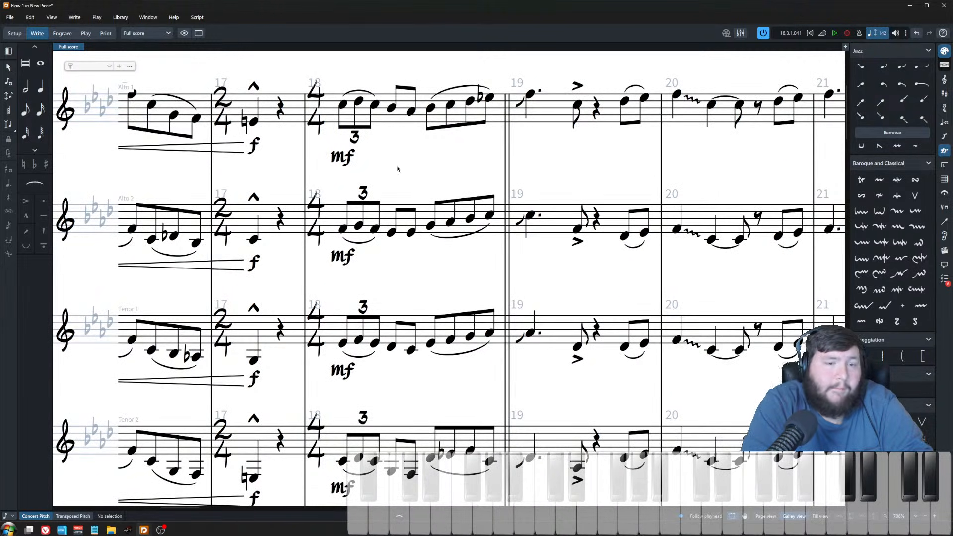
pyautogui.scroll(-1, 412, 150)
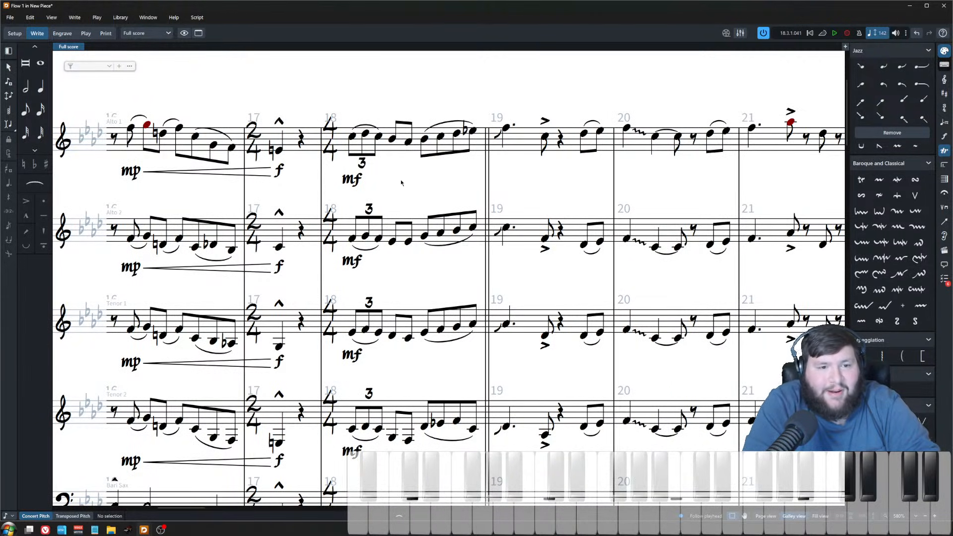
pyautogui.scroll(-1, 400, 200)
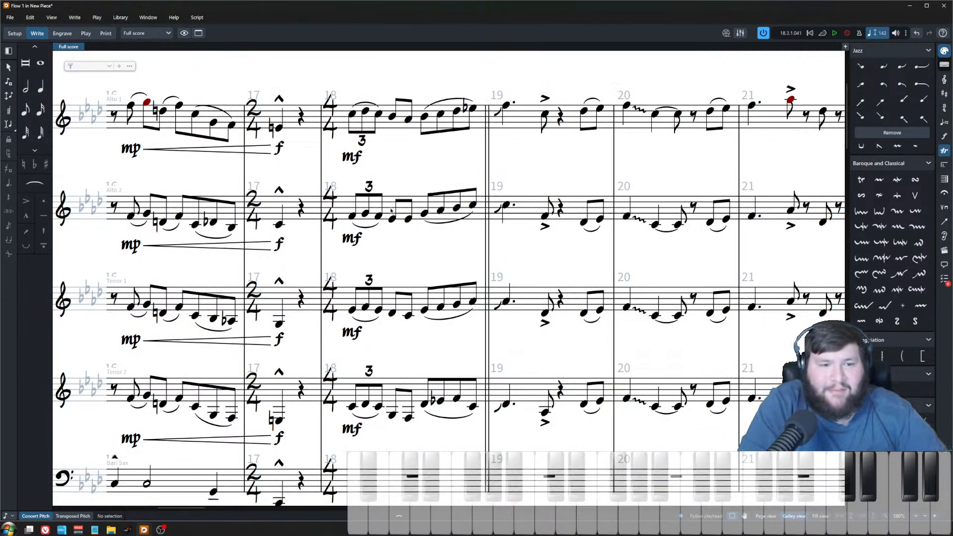
# Step: Change alto 2's first eighth note on beat 2 of bar 18 to E natural
pyautogui.click(395, 240)
pyautogui.click(392, 219)
pyautogui.hotkey('ctrl', 'Up')
pyautogui.click(391, 222)
pyautogui.click(392, 218)
pyautogui.hotkey('alt', 'Down')
pyautogui.hotkey('alt', 'Up')
pyautogui.press('0')
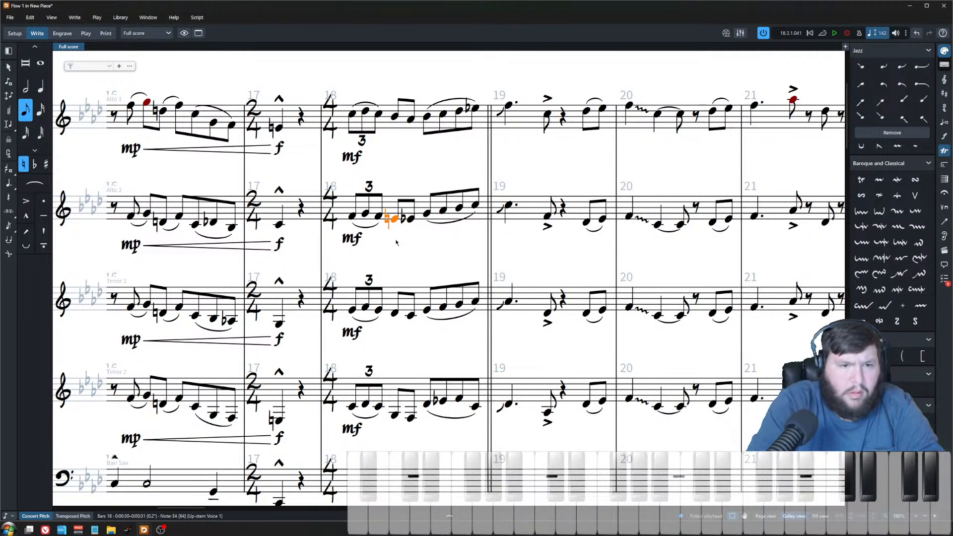
# Step: Select the beat 2 notes across the saxophones and replay bar 18 from alto 1's first note
pyautogui.click(394, 313)
pyautogui.click(395, 416)
pyautogui.keyDown('shift'); pyautogui.click(395, 115); pyautogui.keyUp('shift')
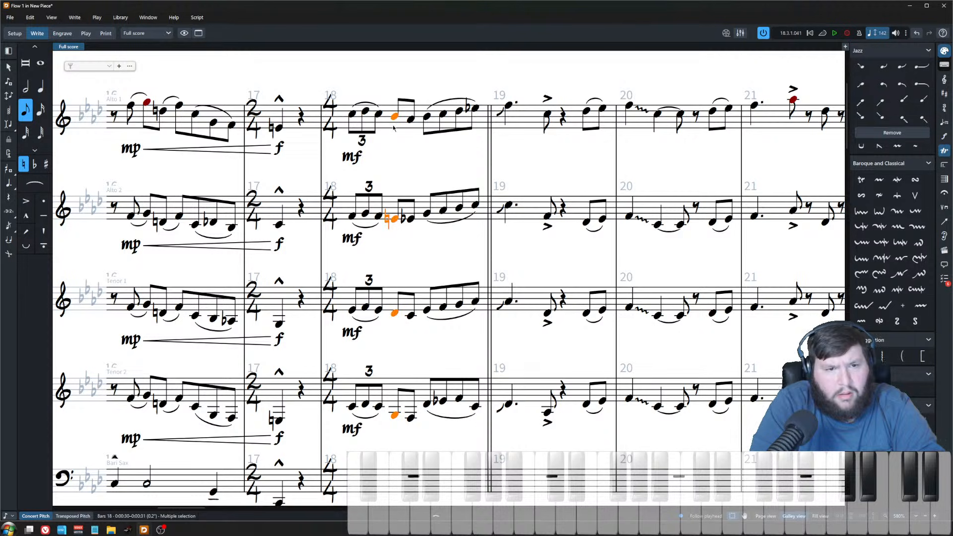
pyautogui.click(353, 115)
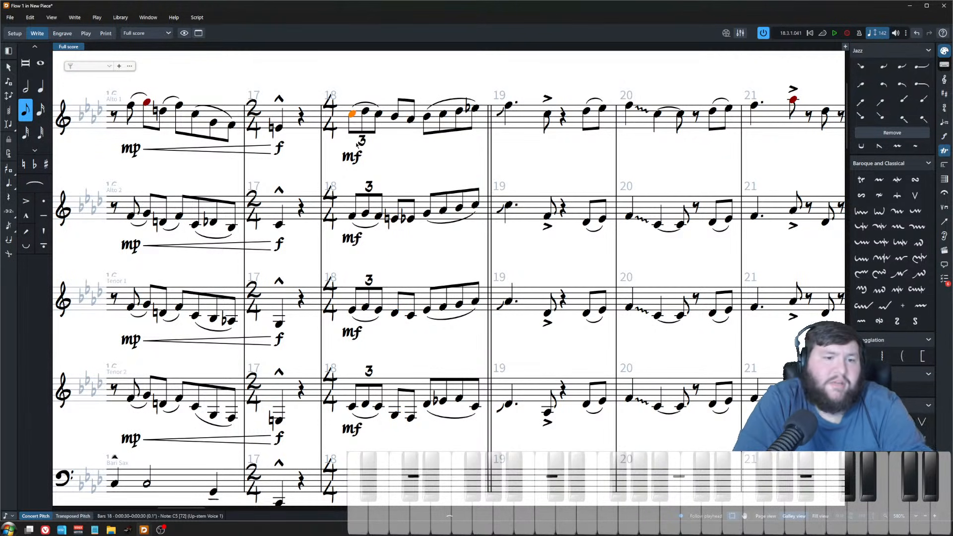
pyautogui.press('p')
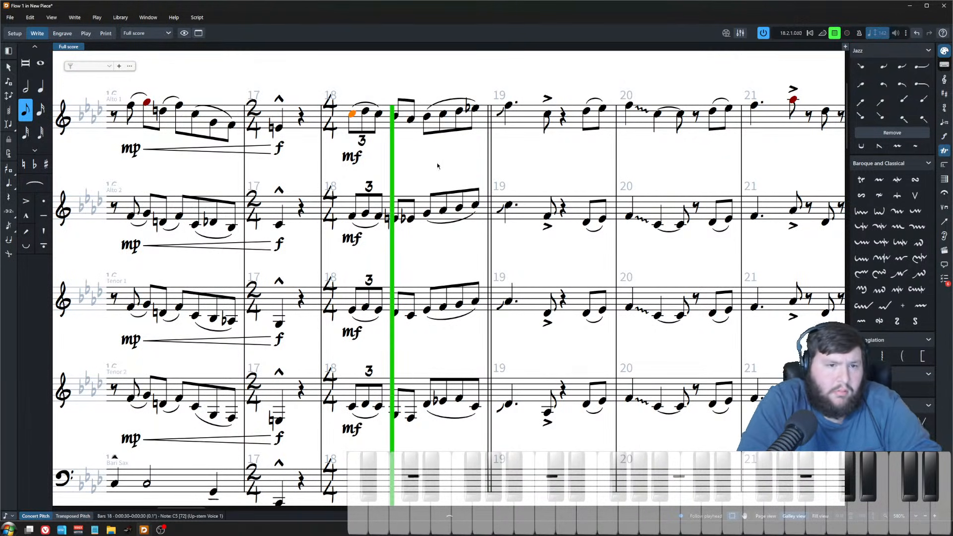
pyautogui.press('space')
pyautogui.press('z')
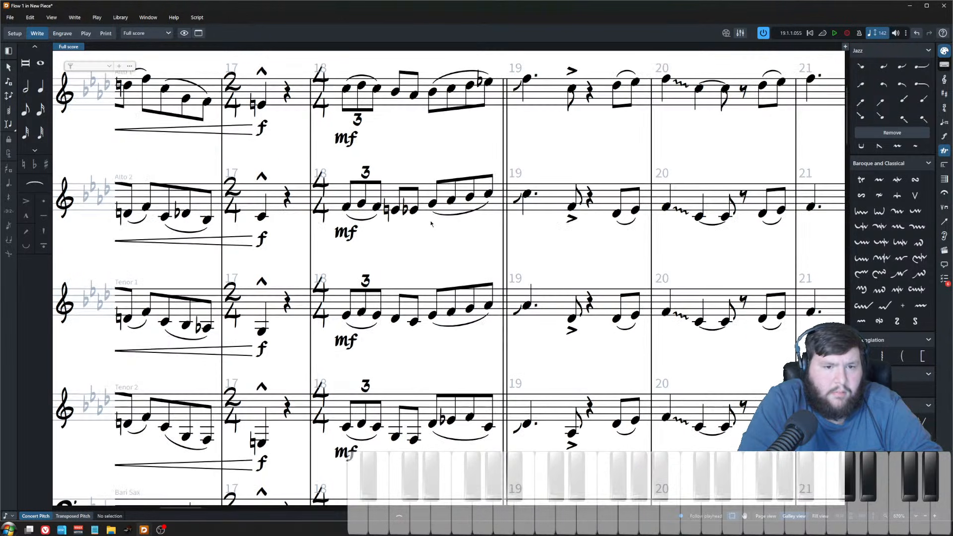
pyautogui.click(432, 204)
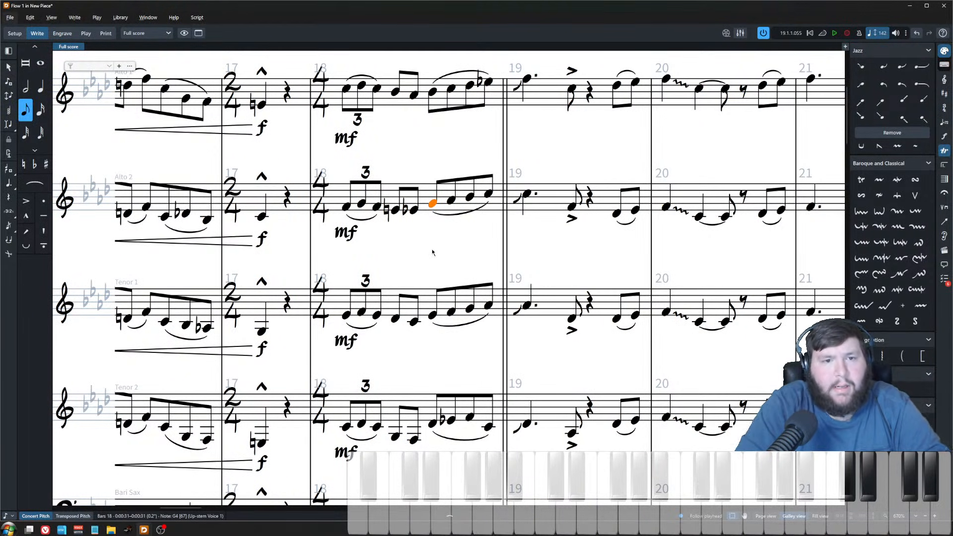
# Step: Lower alto 2's last eighth note of bar 18 to Bb4
pyautogui.click(489, 195)
pyautogui.hotkey('alt', 'Down')
pyautogui.hotkey('alt', 'Down')
pyautogui.hotkey('alt', 'Up')
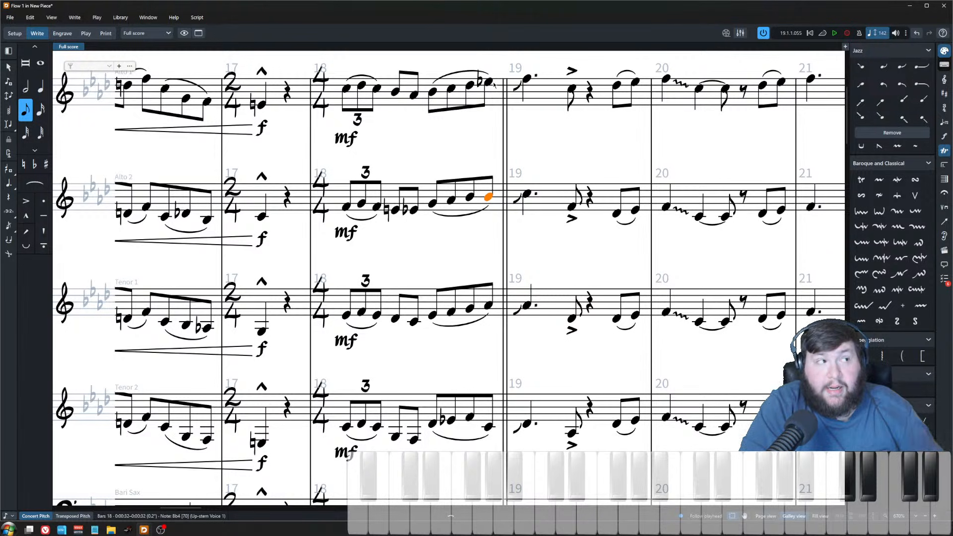
# Step: Lower tenor 1's last eighth note of bar 18 a step and raise tenor 2's by three steps
pyautogui.click(488, 305)
pyautogui.hotkey('alt', 's')
pyautogui.press('Escape')
pyautogui.hotkey('alt', 'Down')
pyautogui.press('Down')
pyautogui.hotkey('alt', 'Up')
pyautogui.hotkey('alt', 'Up')
pyautogui.hotkey('alt', 'Up')
# Step: Select the last eighth notes of bar 18 across the saxophones and play them back
pyautogui.keyDown('shift'); pyautogui.click(489, 83); pyautogui.keyUp('shift')
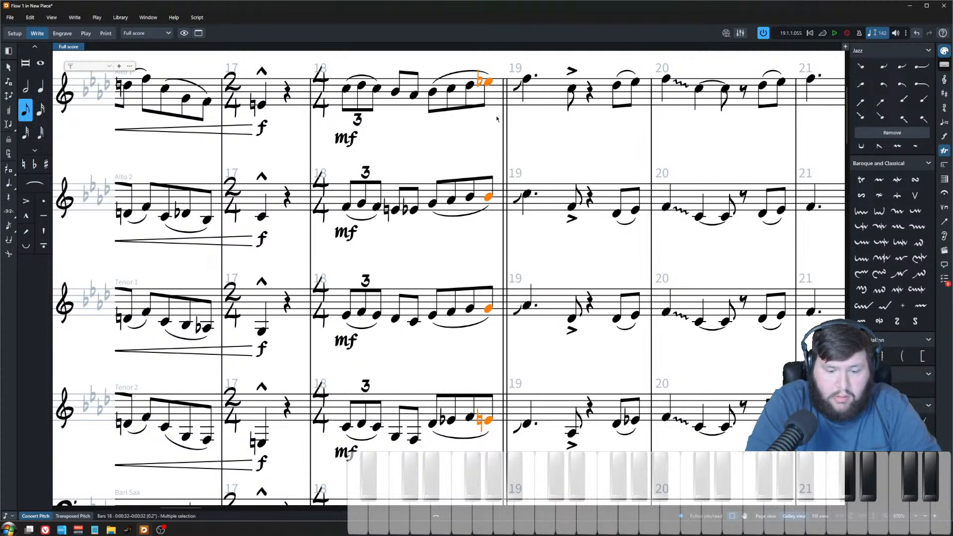
pyautogui.press('p')
pyautogui.press('space')
# Step: Audition the first eighth note on beat 4 of bar 18 in each saxophone part
pyautogui.click(468, 89)
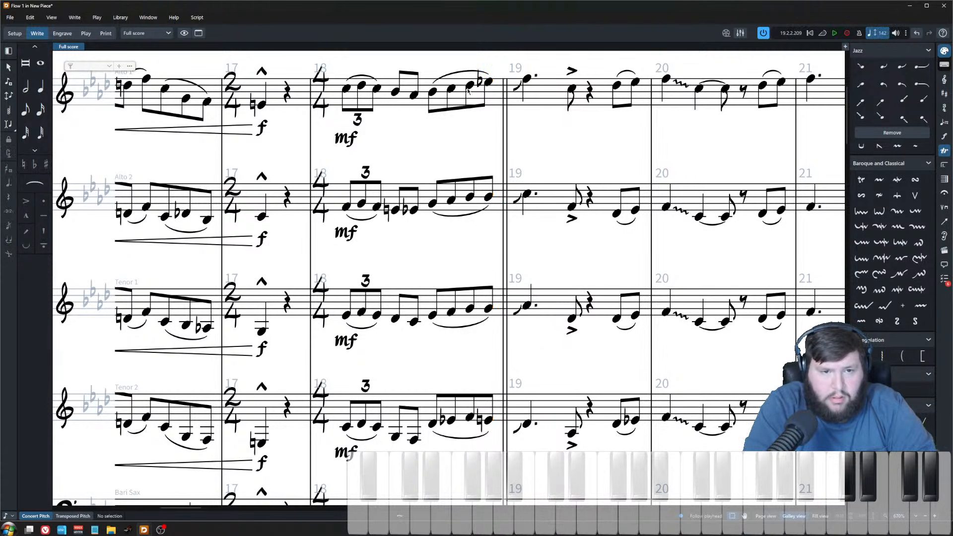
pyautogui.click(470, 85)
pyautogui.click(471, 197)
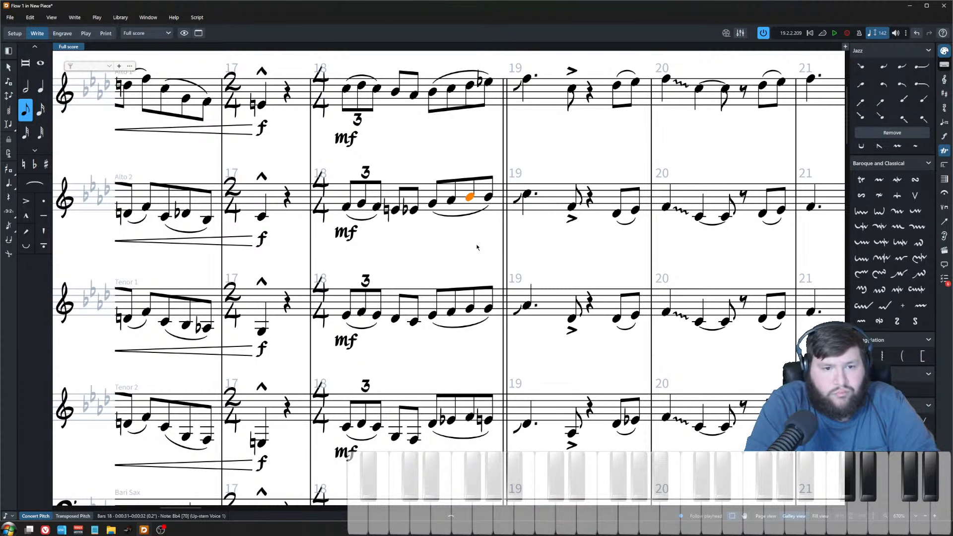
pyautogui.press('Down')
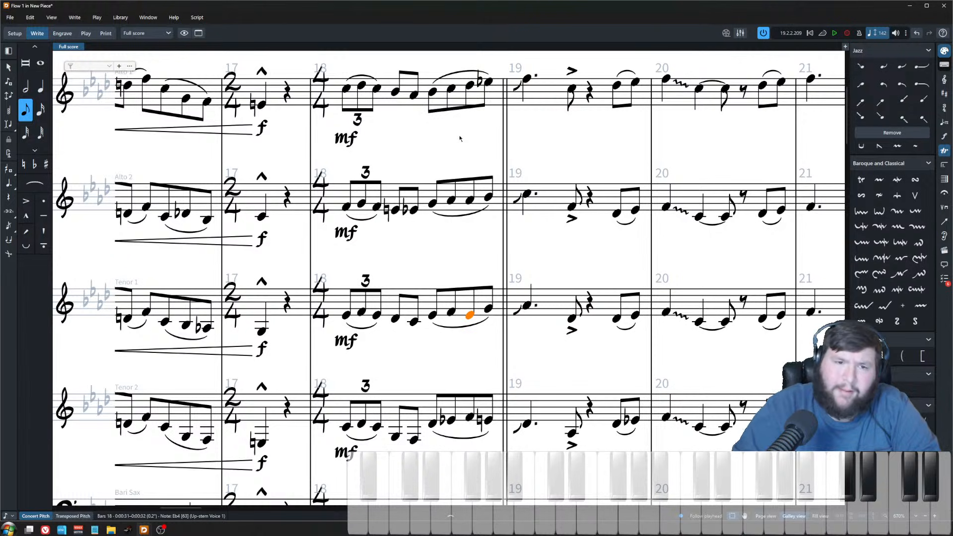
pyautogui.hotkey('ctrl', 'Up')
pyautogui.press('Up')
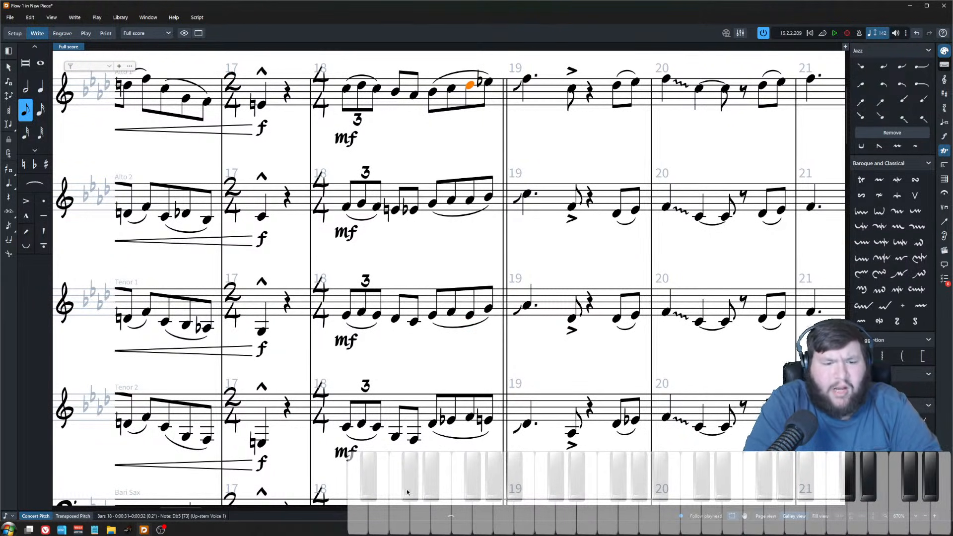
pyautogui.click(470, 417)
pyautogui.hotkey('alt', 'Down')
pyautogui.hotkey('alt', 'Down')
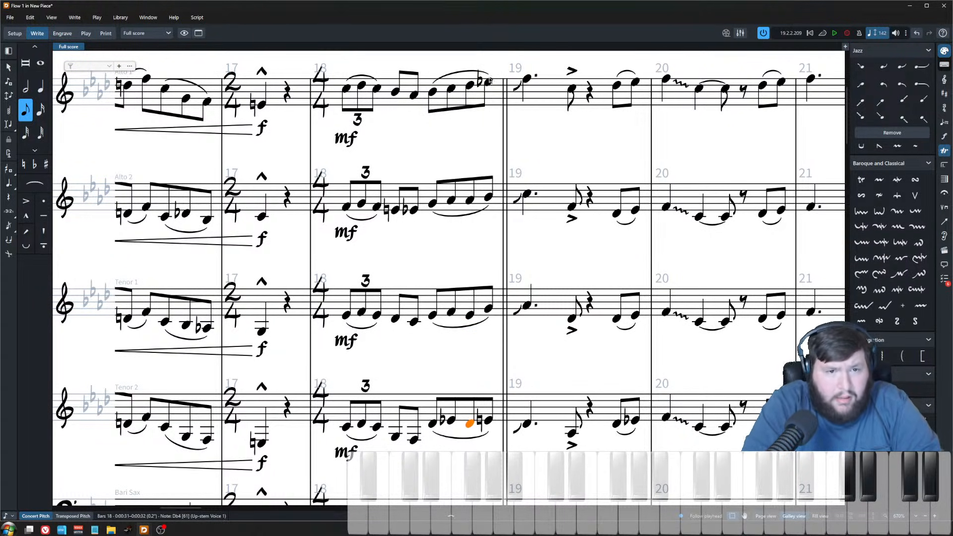
pyautogui.hotkey('alt', 'Up')
pyautogui.hotkey('alt', 'Up')
pyautogui.press('Up')
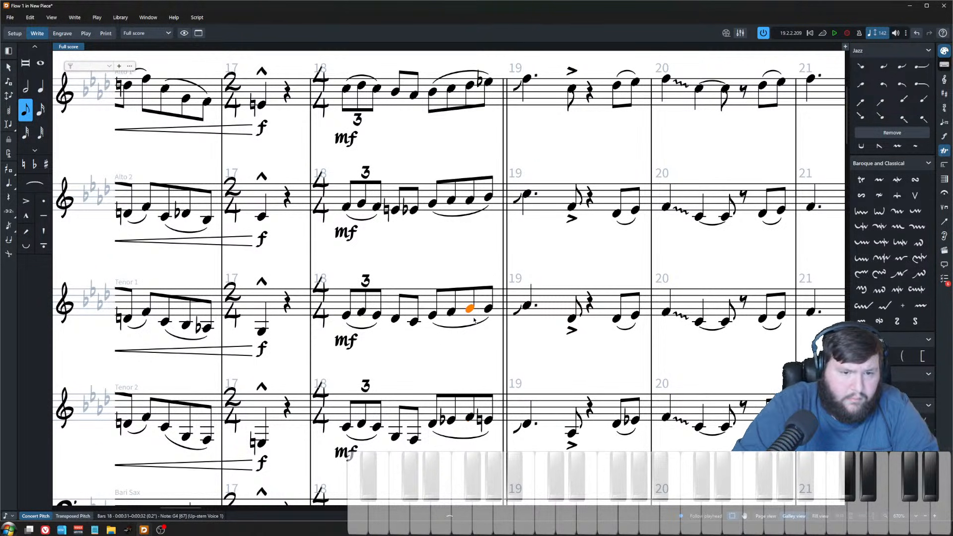
# Step: Make tenor 2's first eighth on beat 4 of bar 18 natural and raise it a semitone
pyautogui.click(470, 199)
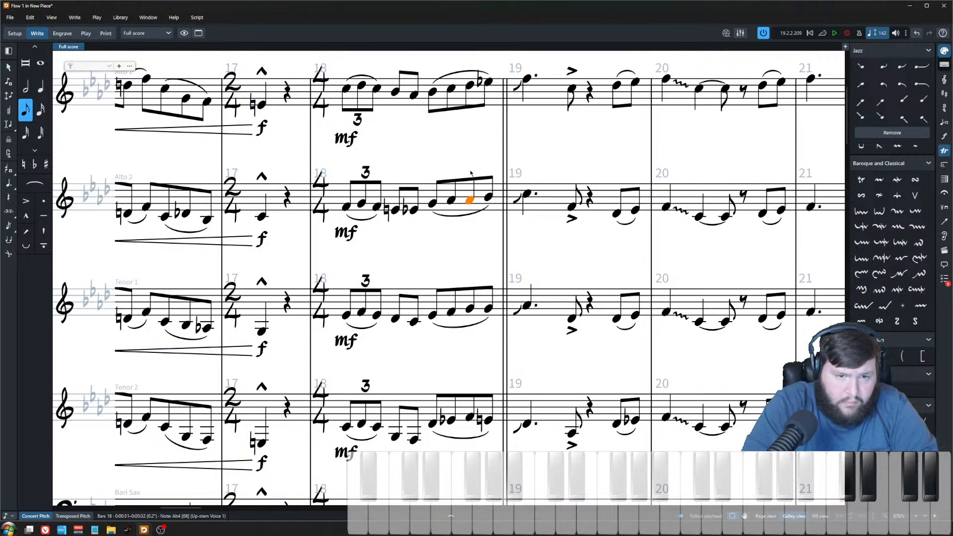
pyautogui.press('Up')
pyautogui.click(469, 419)
pyautogui.press('0')
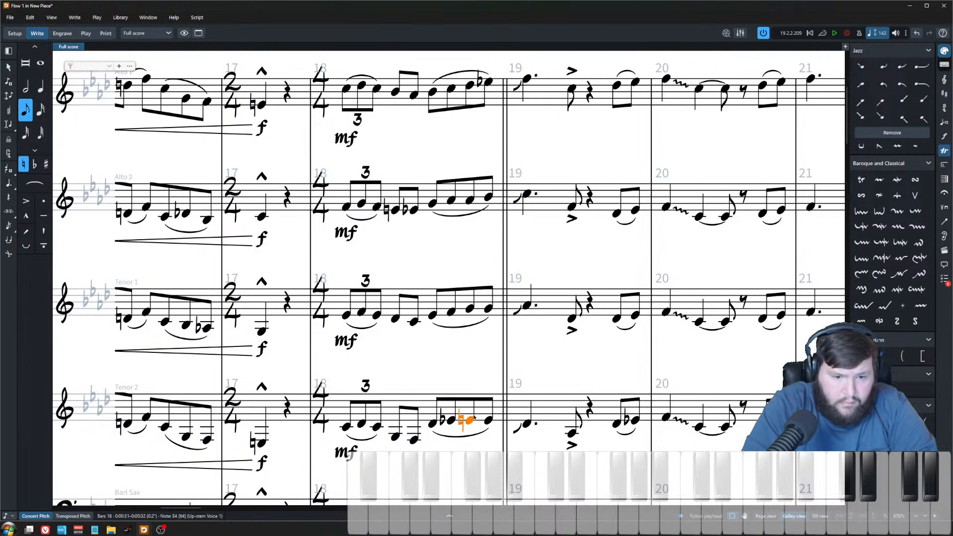
pyautogui.hotkey('alt', 'shift', 'Up')
# Step: Raise alto 2's first eighth note on beat 4 of bar 18 to Bb4
pyautogui.keyDown('shift'); pyautogui.click(472, 85); pyautogui.keyUp('shift')
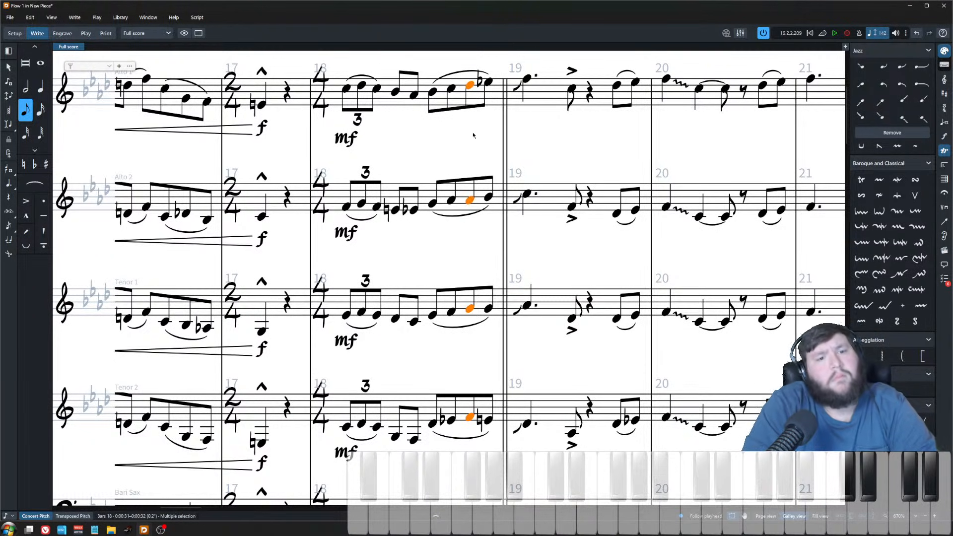
pyautogui.click(475, 140)
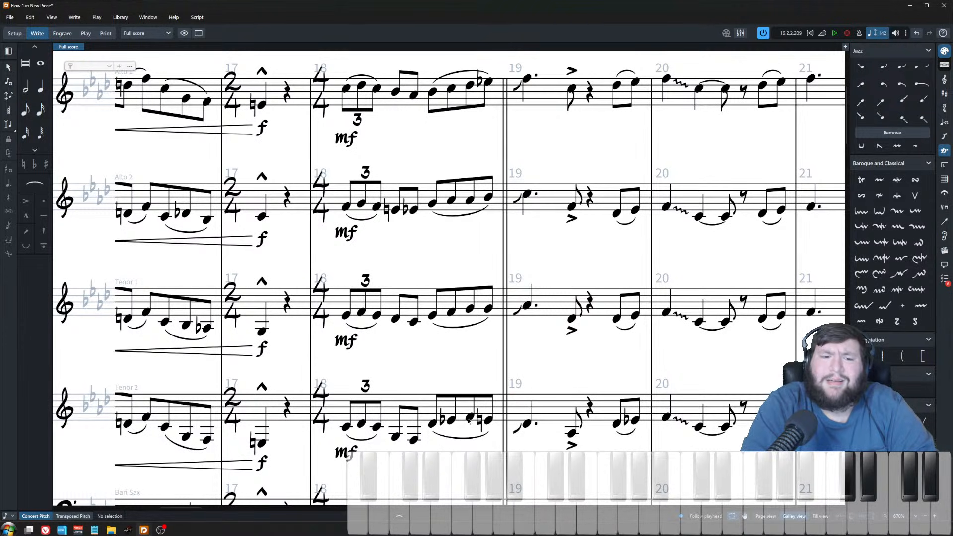
pyautogui.click(468, 200)
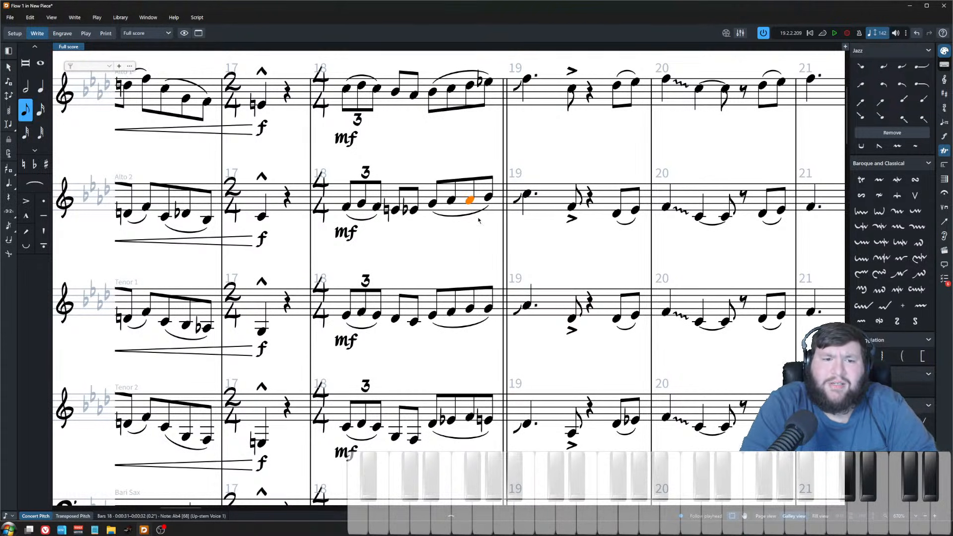
pyautogui.hotkey('alt', 'Up')
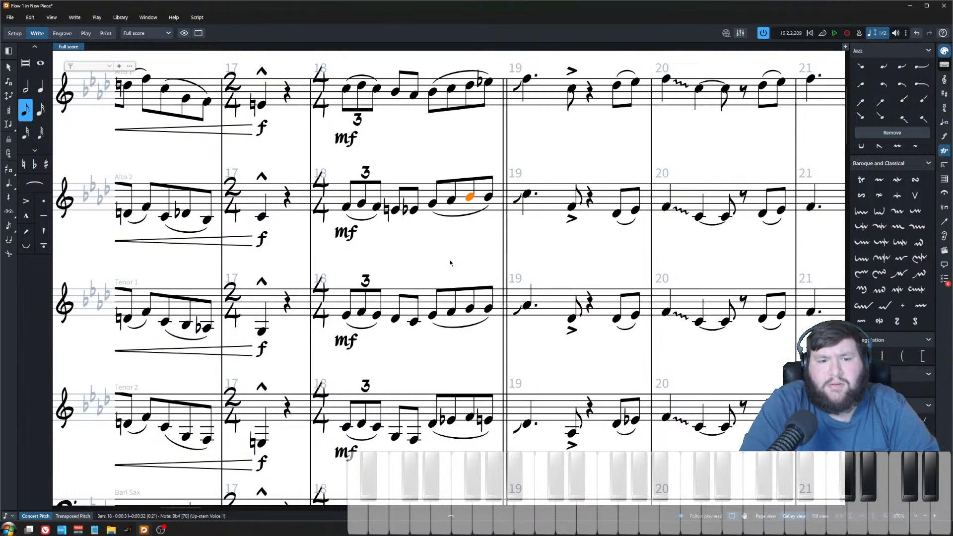
# Step: Audition the beat 4 and bar 19 notes in alto 1 and tenor 2
pyautogui.click(468, 84)
pyautogui.keyDown('shift'); pyautogui.click(470, 420); pyautogui.keyUp('shift')
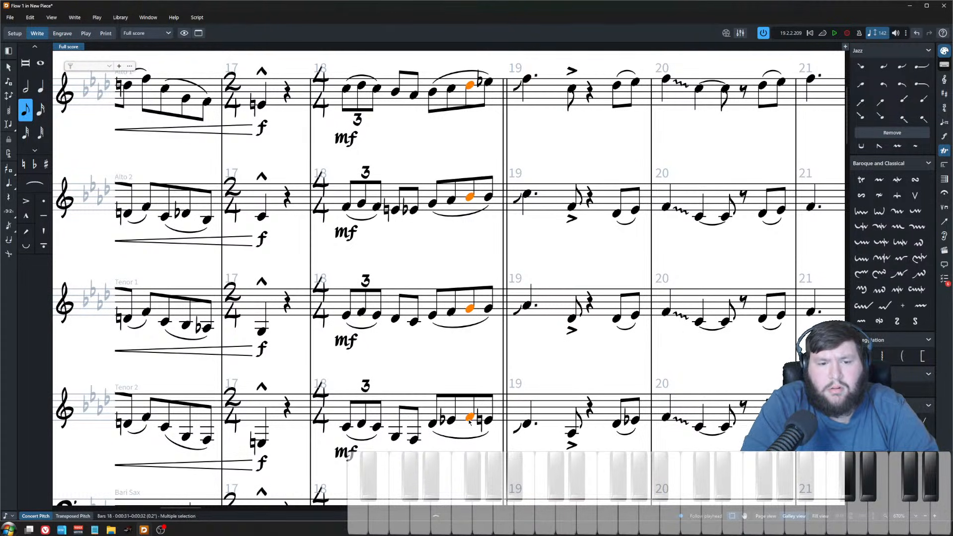
pyautogui.click(489, 82)
pyautogui.keyDown('shift'); pyautogui.click(489, 421); pyautogui.keyUp('shift')
pyautogui.click(527, 423)
pyautogui.keyDown('shift'); pyautogui.click(528, 79); pyautogui.keyUp('shift')
pyautogui.press('Escape')
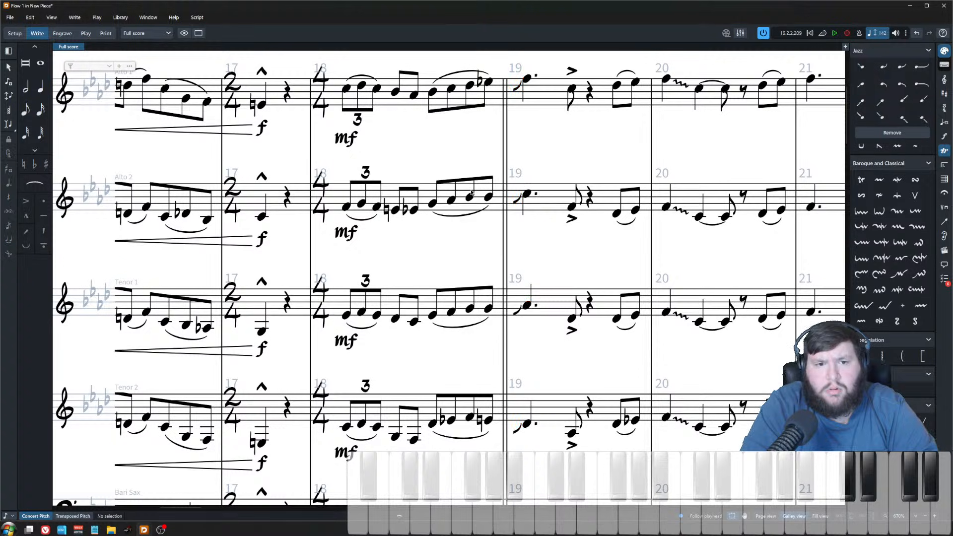
# Step: Try raising tenor 1's first eighth on beat 4 of bar 18 by a step
pyautogui.click(470, 198)
pyautogui.press('Down')
pyautogui.hotkey('alt', 'Up')
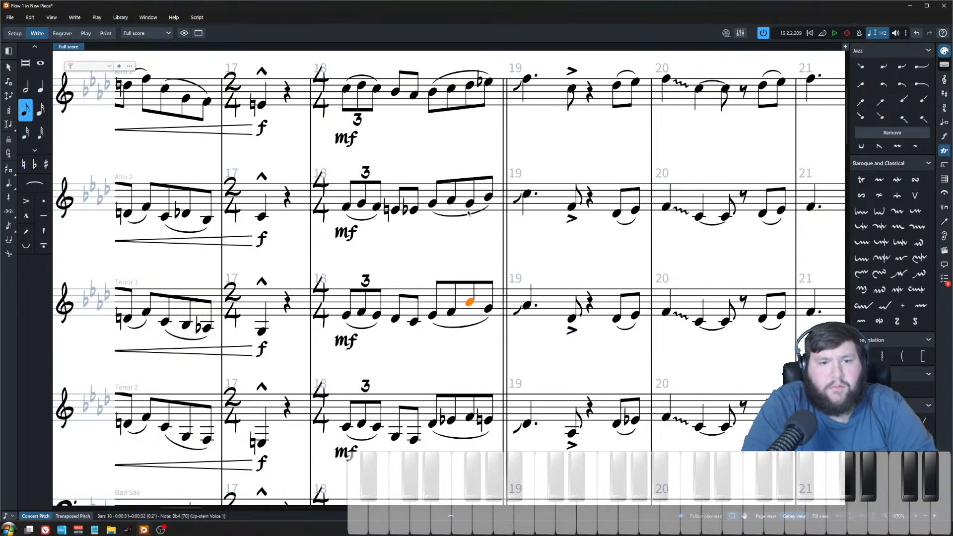
pyautogui.hotkey('ctrl', 'z')
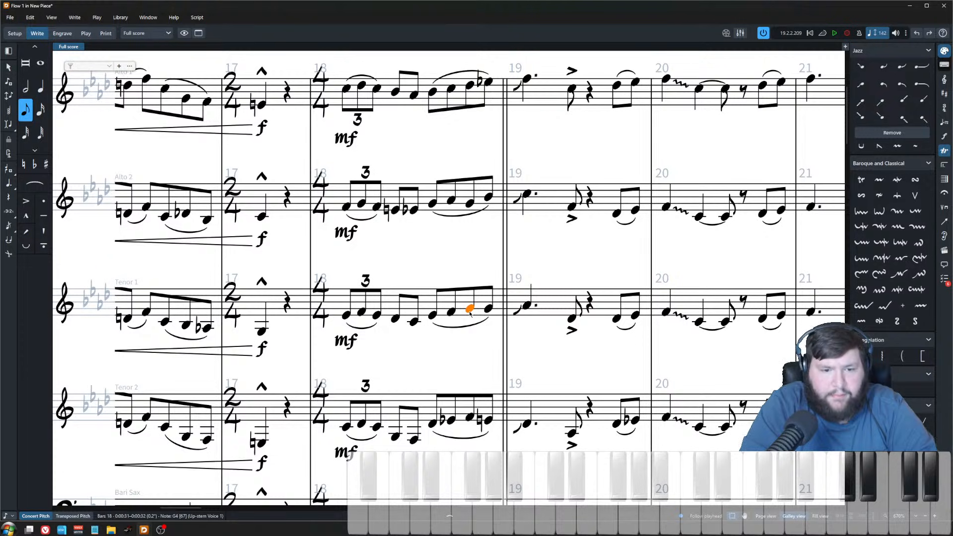
# Step: Lower the first eighth on beat 4 of bar 18 to F4 in tenor 1 and Db4 in tenor 2
pyautogui.hotkey('alt', 'Down')
pyautogui.press('Down')
pyautogui.hotkey('alt', 'Down')
pyautogui.hotkey('alt', 'Down')
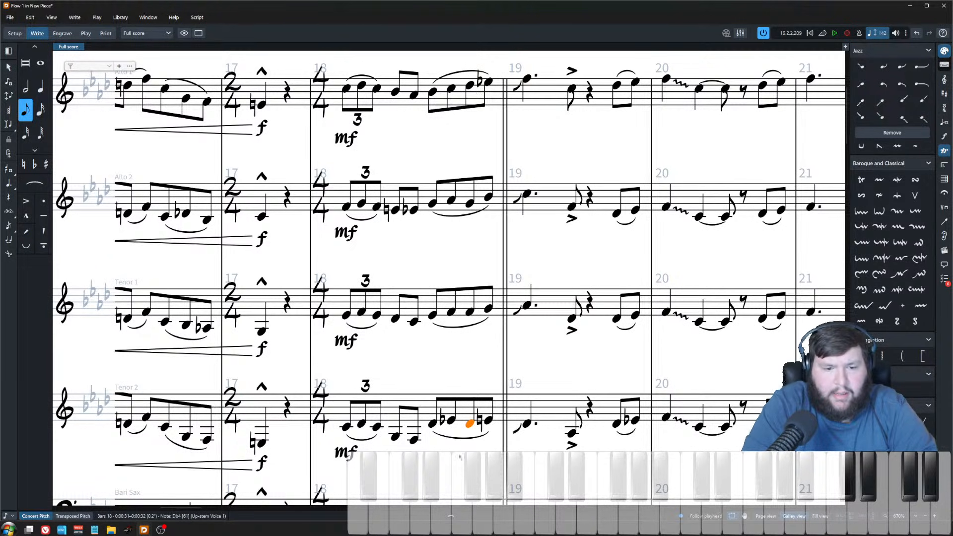
# Step: Select the beat 4 notes across the saxophones and play back from alto 1's first eighth on beat 4
pyautogui.click(470, 203)
pyautogui.click(489, 197)
pyautogui.click(527, 194)
pyautogui.click(470, 312)
pyautogui.click(489, 308)
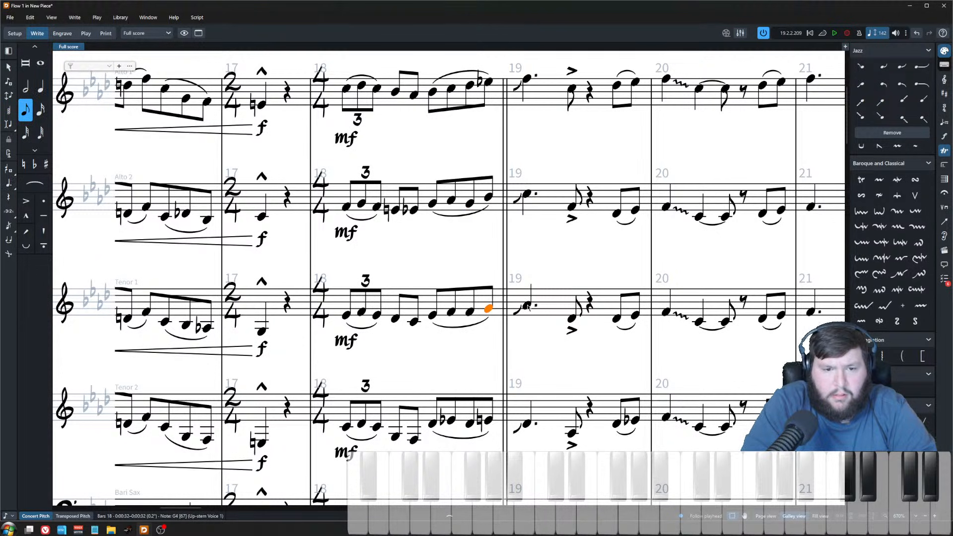
pyautogui.click(472, 85)
pyautogui.press('space')
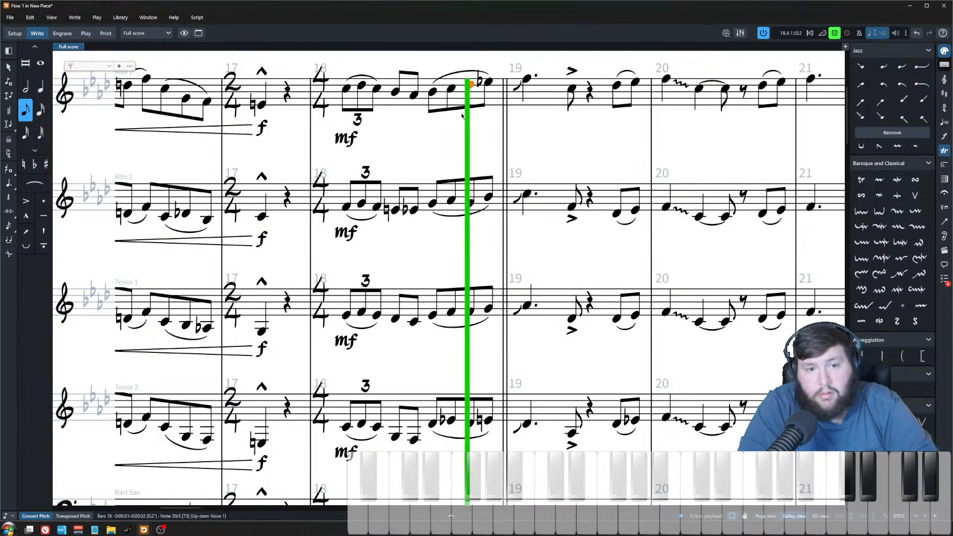
pyautogui.click(542, 100)
pyautogui.press('space')
pyautogui.click(475, 146)
pyautogui.press('z')
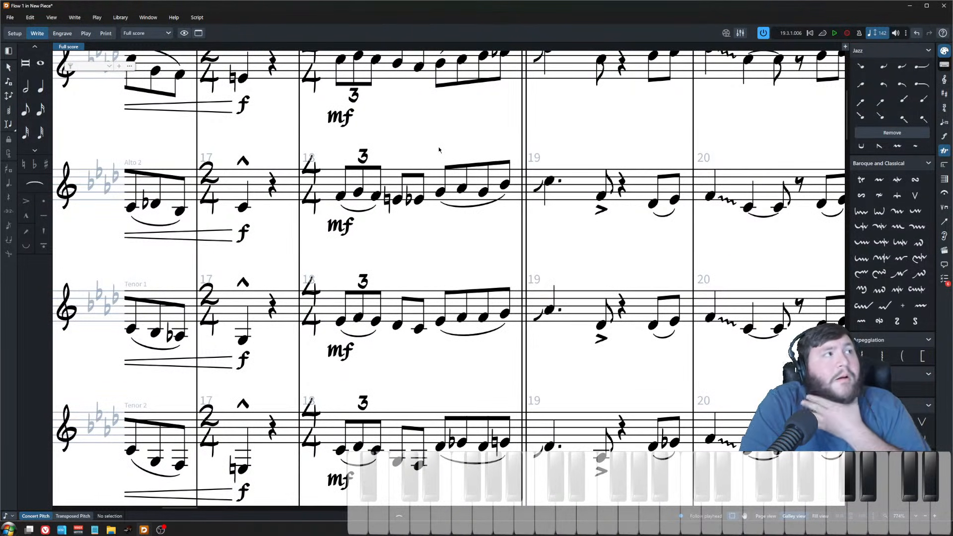
pyautogui.scroll(1, 452, 106)
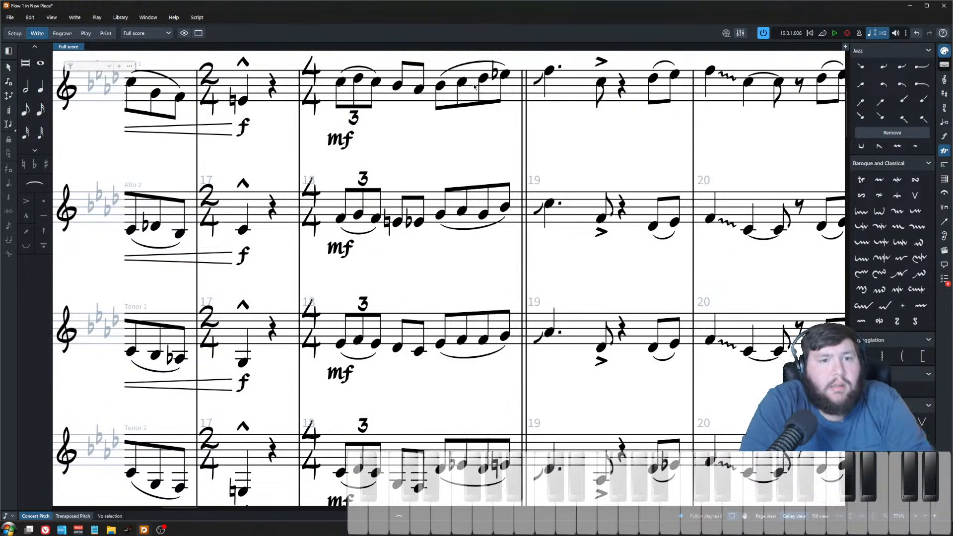
pyautogui.press('x')
pyautogui.press('x')
pyautogui.press('x')
pyautogui.press('x')
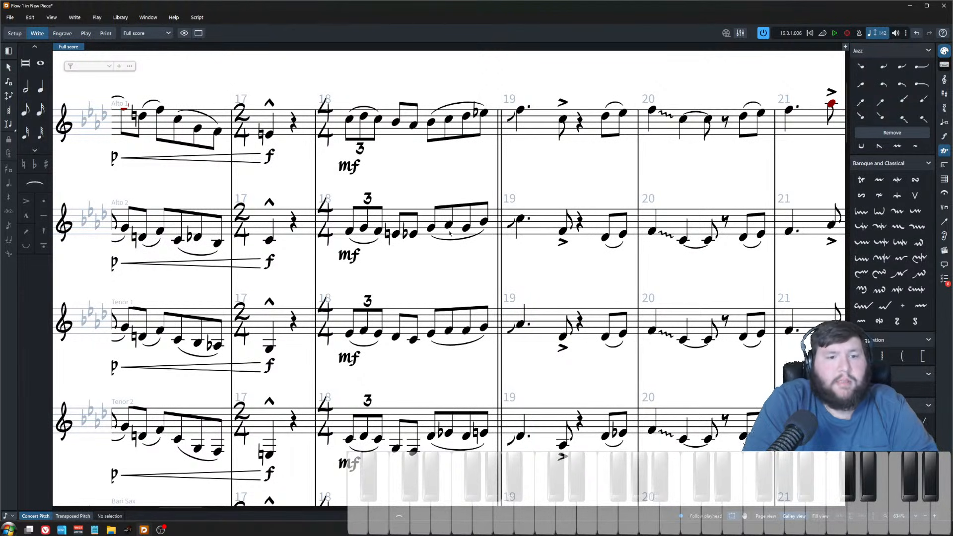
# Step: Lower tenor 2's first eighth note on beat 3 of bar 18 by two steps
pyautogui.click(395, 121)
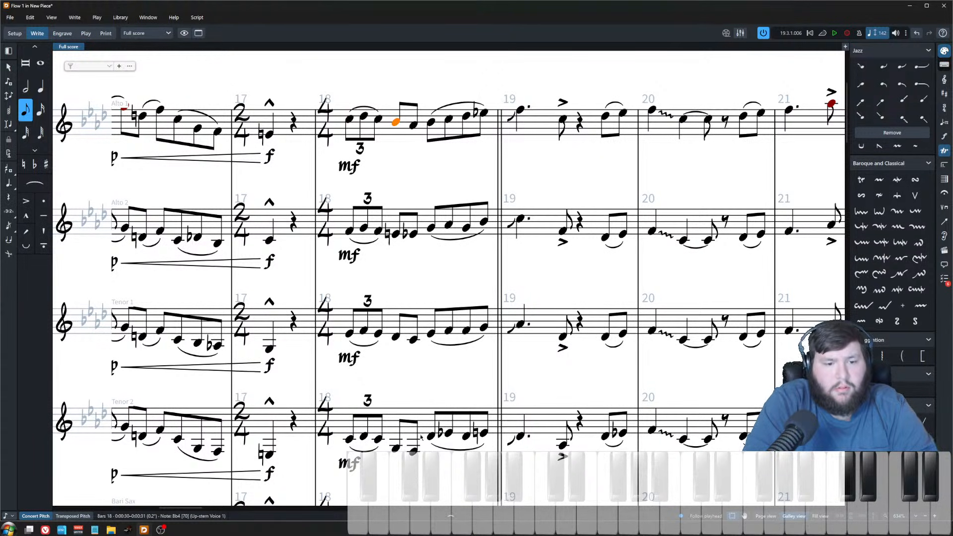
pyautogui.click(413, 451)
pyautogui.keyDown('shift'); pyautogui.click(413, 124); pyautogui.keyUp('shift')
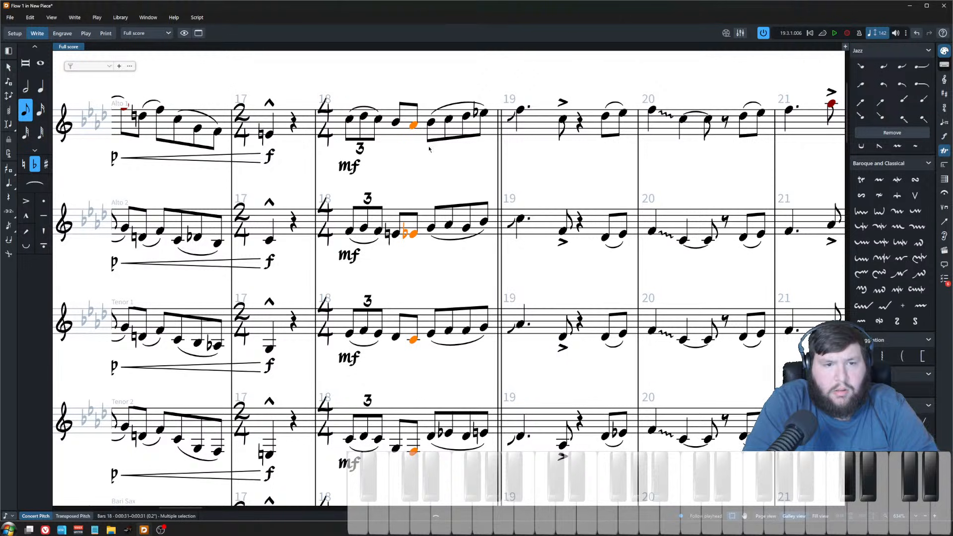
pyautogui.press('Right')
pyautogui.click(431, 437)
pyautogui.hotkey('alt', 'Down')
pyautogui.hotkey('alt', 'Down')
pyautogui.hotkey('alt', 'Down')
pyautogui.hotkey('alt', 'Down')
pyautogui.hotkey('alt', 'Down')
pyautogui.hotkey('alt', 'Up')
pyautogui.hotkey('ctrl', 'Up')
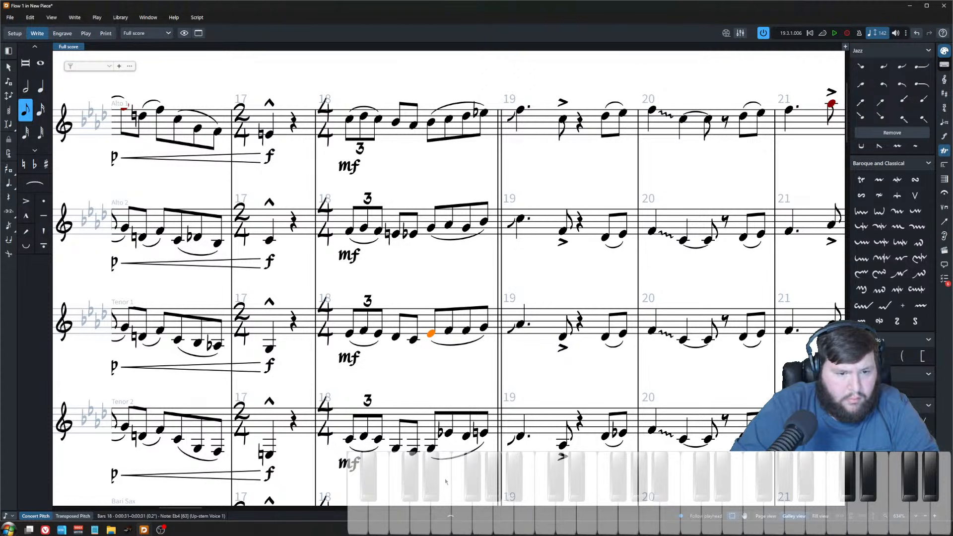
# Step: Lower the first eighth on beat 3 of bar 18 to Db4 in tenor 1 and by a step in alto 2
pyautogui.hotkey('alt', 'Down')
pyautogui.hotkey('ctrl', 'Up')
pyautogui.hotkey('alt', 'Down')
pyautogui.hotkey('alt', 'Down')
pyautogui.hotkey('alt', 'Up')
pyautogui.hotkey('ctrl', 'Up')
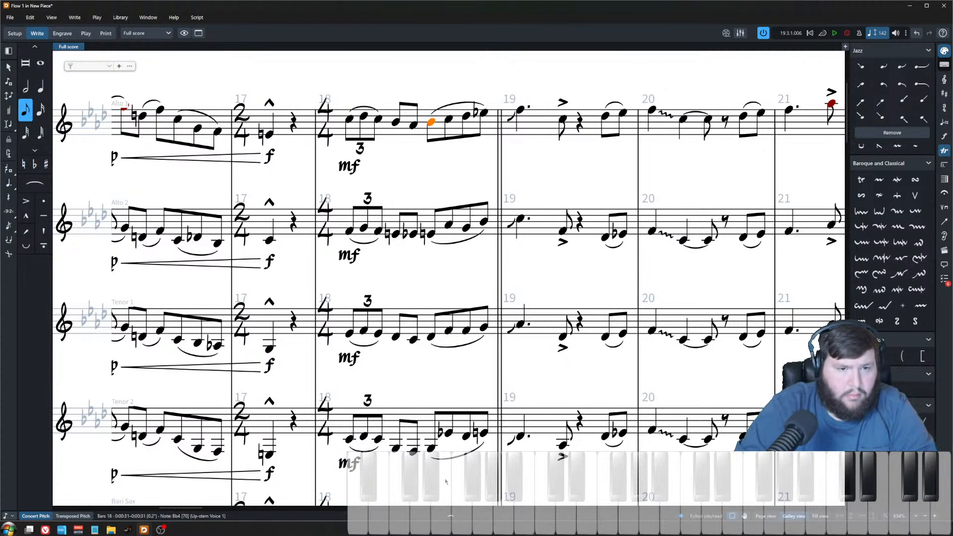
# Step: Lower tenor 2's second eighth note on beat 3 of bar 18 to C4
pyautogui.keyDown('shift'); pyautogui.click(430, 449); pyautogui.keyUp('shift')
pyautogui.click(449, 119)
pyautogui.click(466, 116)
pyautogui.click(485, 114)
pyautogui.click(520, 110)
pyautogui.click(431, 123)
pyautogui.click(449, 119)
pyautogui.hotkey('ctrl', 'Down')
pyautogui.hotkey('ctrl', 'Down')
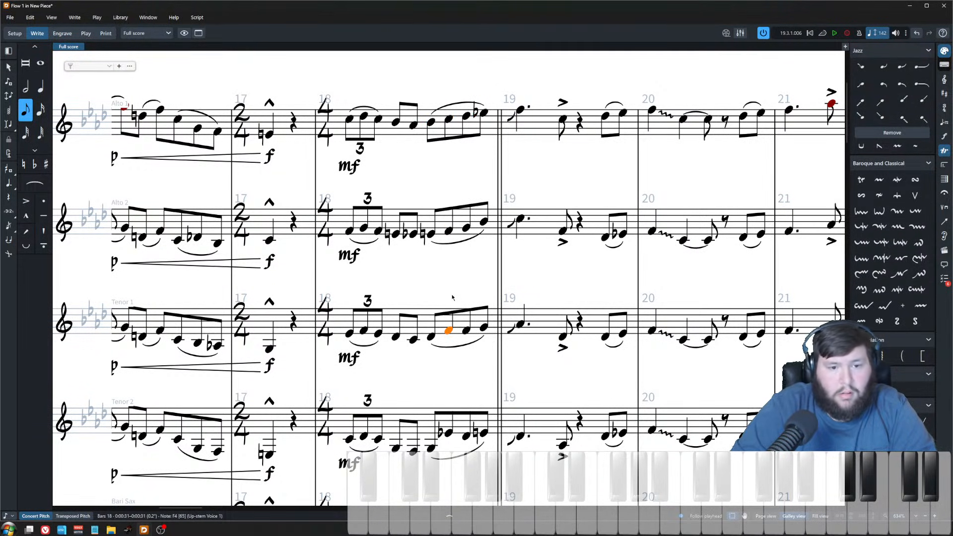
pyautogui.hotkey('ctrl', 'Down')
pyautogui.hotkey('alt', 'Down')
pyautogui.hotkey('alt', 'Down')
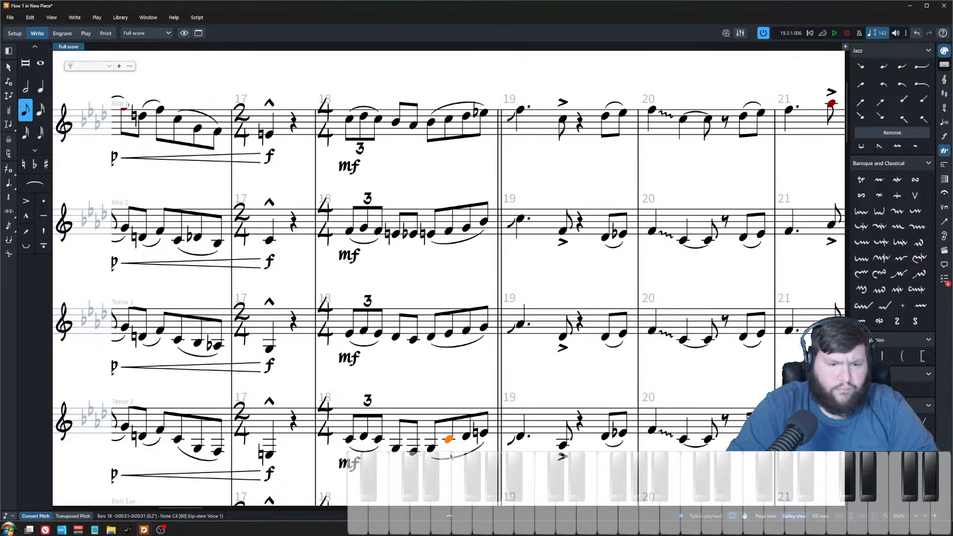
# Step: Play back bar 18 from alto 1's first triplet note
pyautogui.click(349, 119)
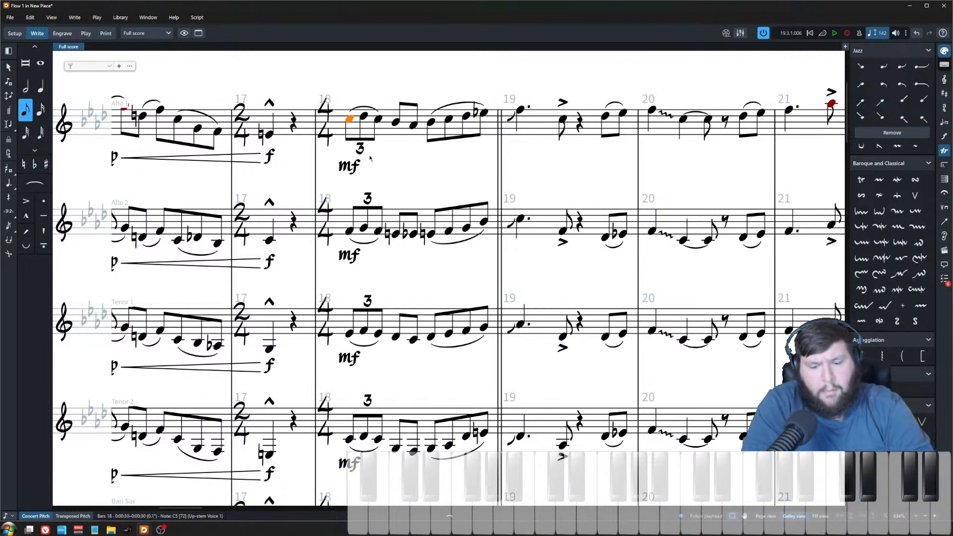
pyautogui.press('p')
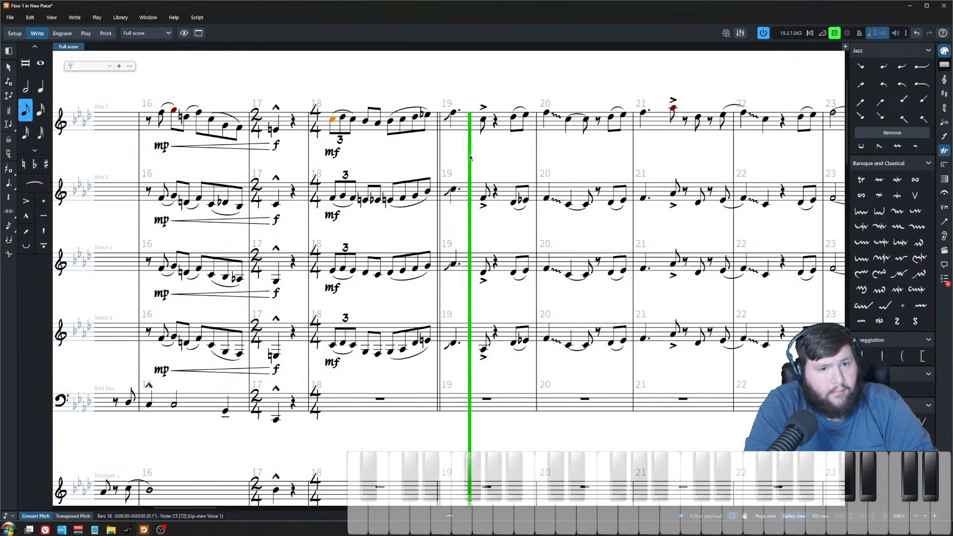
pyautogui.press('x')
pyautogui.press('space')
pyautogui.click(422, 92)
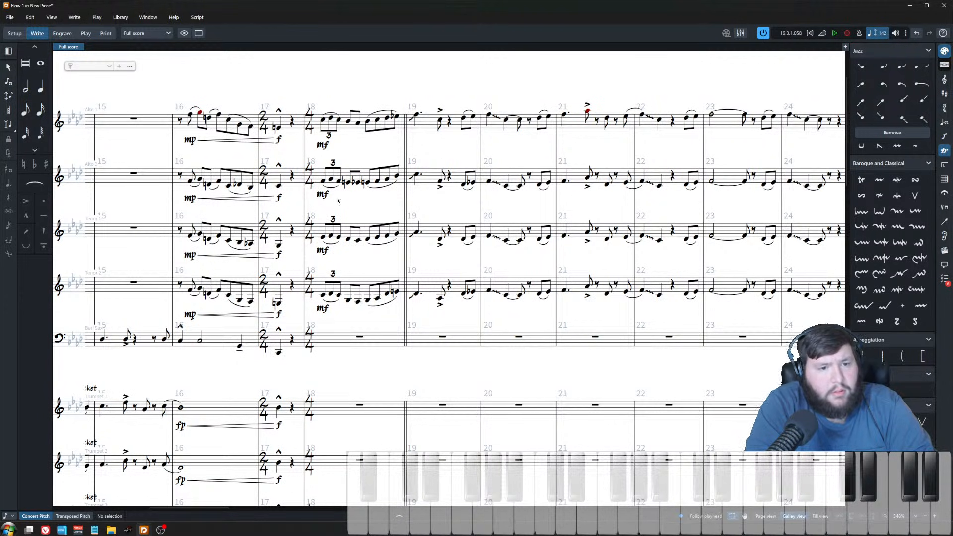
pyautogui.press('x')
pyautogui.moveTo(373, 340); pyautogui.dragTo(415, 340)
pyautogui.press('z')
pyautogui.moveTo(382, 296); pyautogui.dragTo(298, 298)
pyautogui.press('z')
pyautogui.press('z')
pyautogui.click(274, 77)
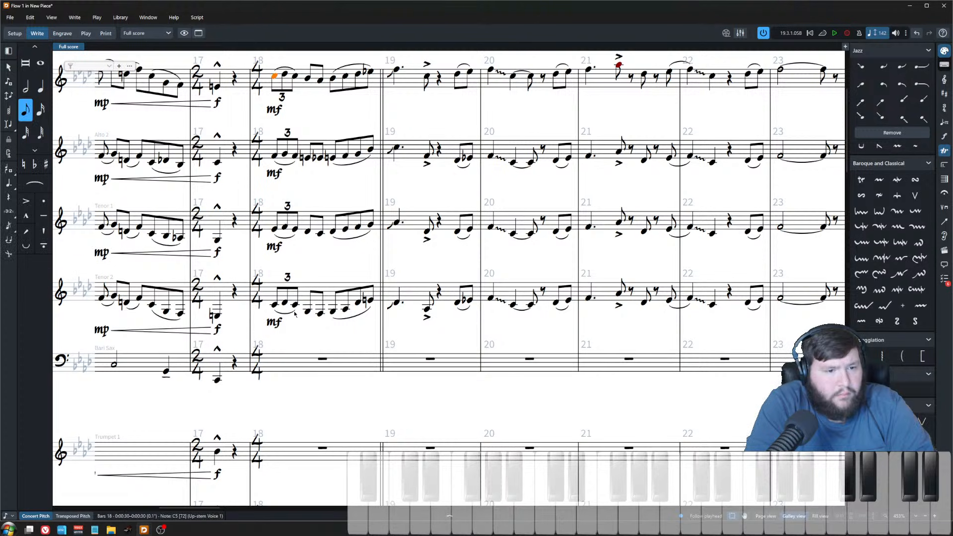
pyautogui.scroll(-4, 358, 278)
pyautogui.moveTo(358, 279); pyautogui.dragTo(379, 280)
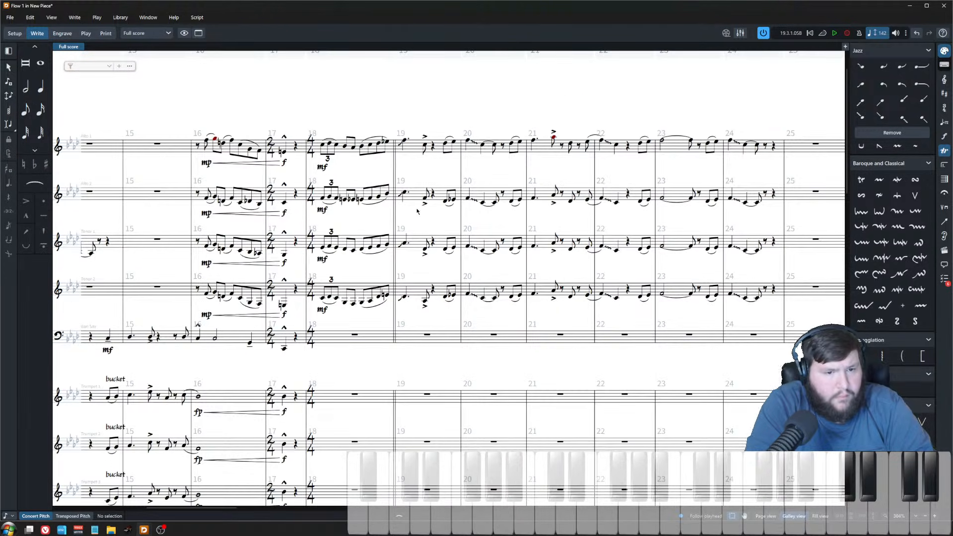
# Step: Enter a quarter-note F4 on beat 3 of trumpet 3's bar 18, undoing the extra notes entered
pyautogui.scroll(-5, 405, 275)
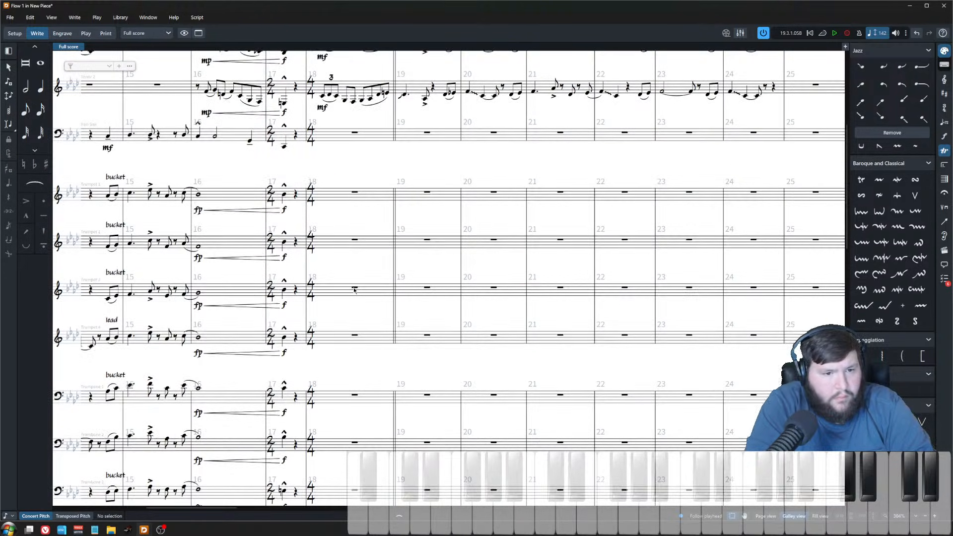
pyautogui.scroll(-3, 398, 192)
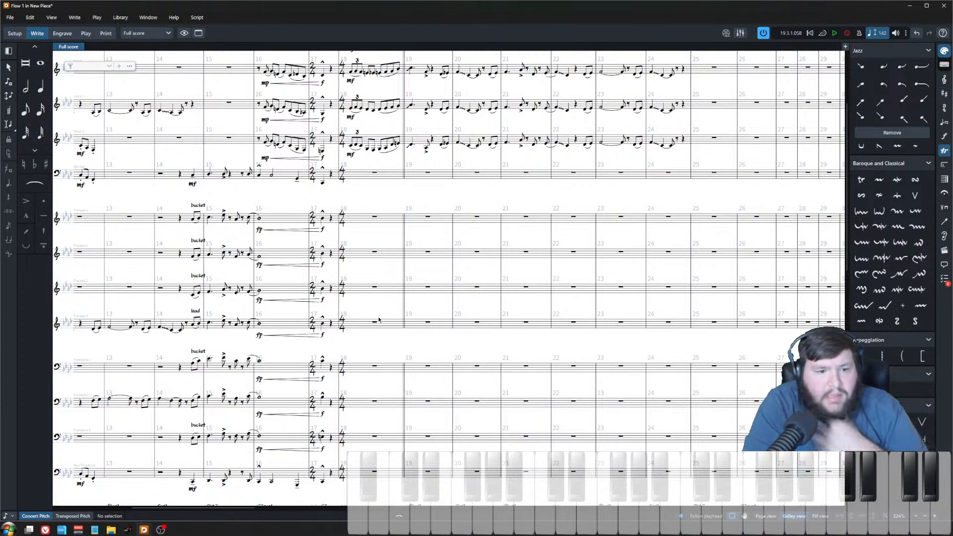
pyautogui.scroll(4, 373, 333)
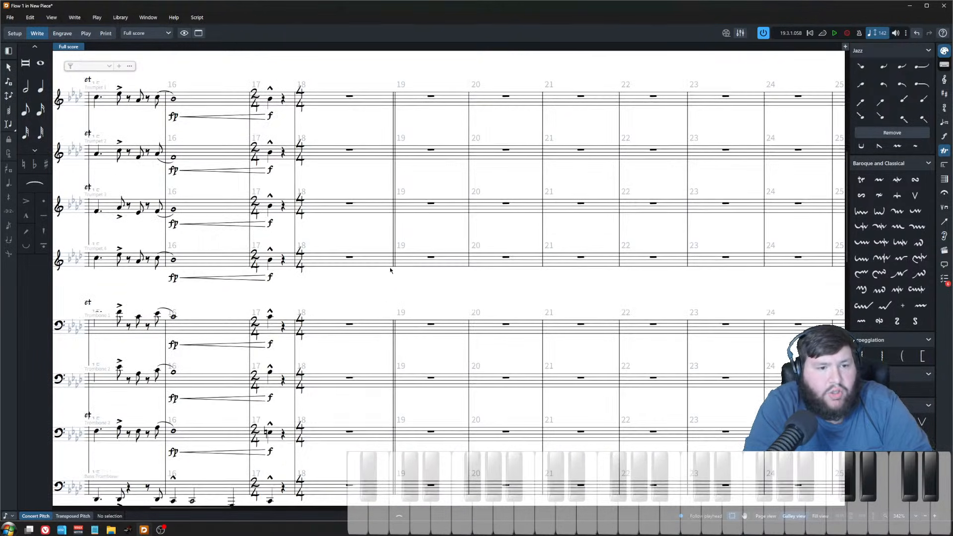
pyautogui.moveTo(394, 302); pyautogui.dragTo(383, 406)
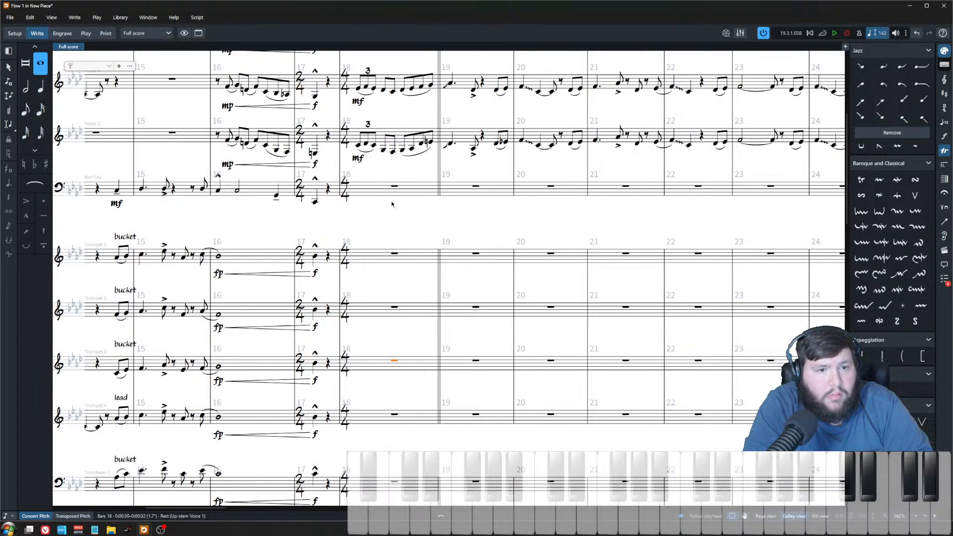
pyautogui.scroll(3, 399, 251)
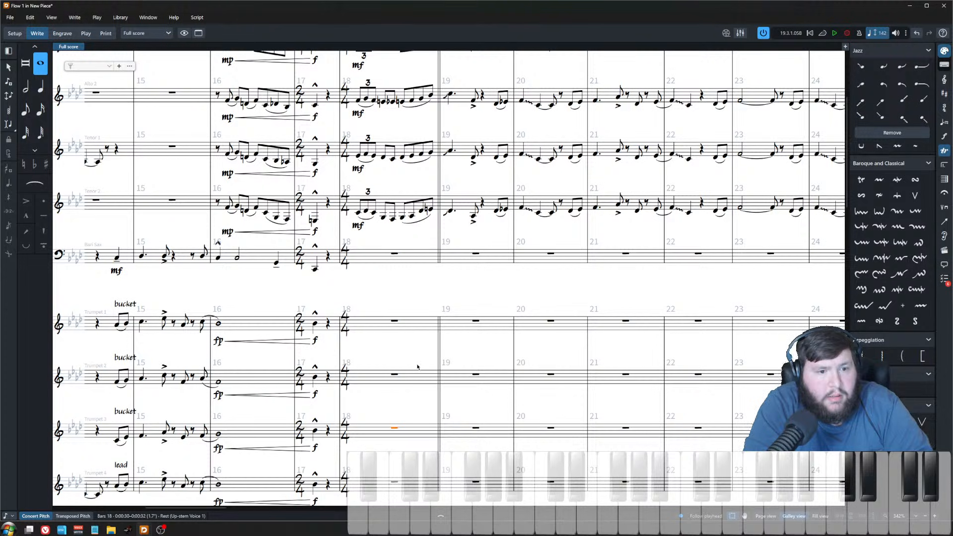
pyautogui.scroll(-7, 418, 367)
pyautogui.doubleClick(397, 265)
pyautogui.press('Right')
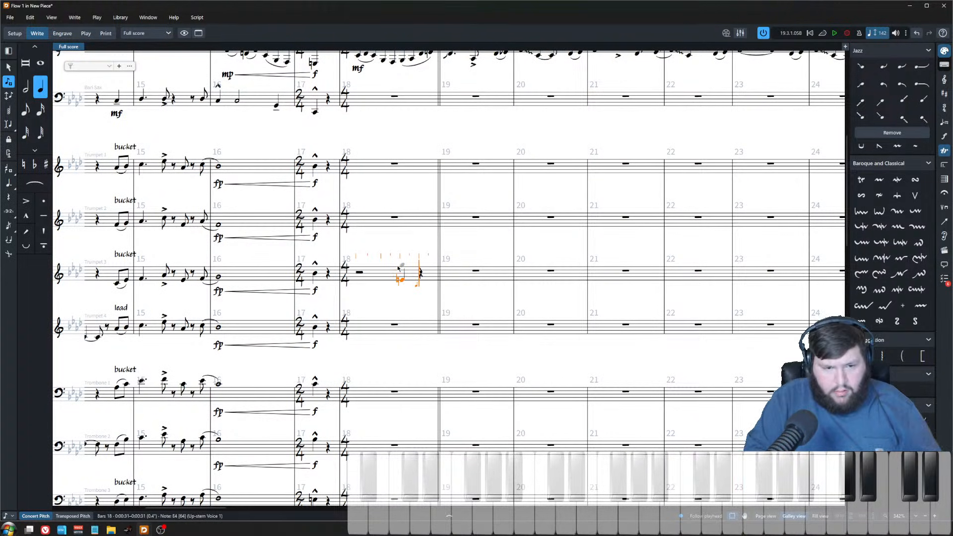
pyautogui.hotkey('ctrl', 'z')
pyautogui.hotkey('ctrl', 'z')
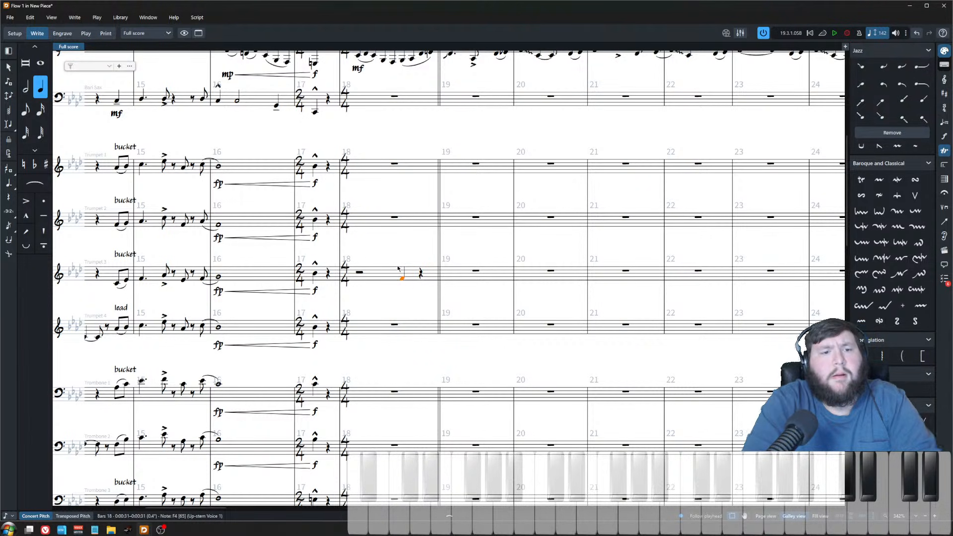
# Step: Select the final eighth notes of bar 18 across the saxophone section to compare the voicing
pyautogui.scroll(15, 411, 248)
pyautogui.scroll(2, 422, 232)
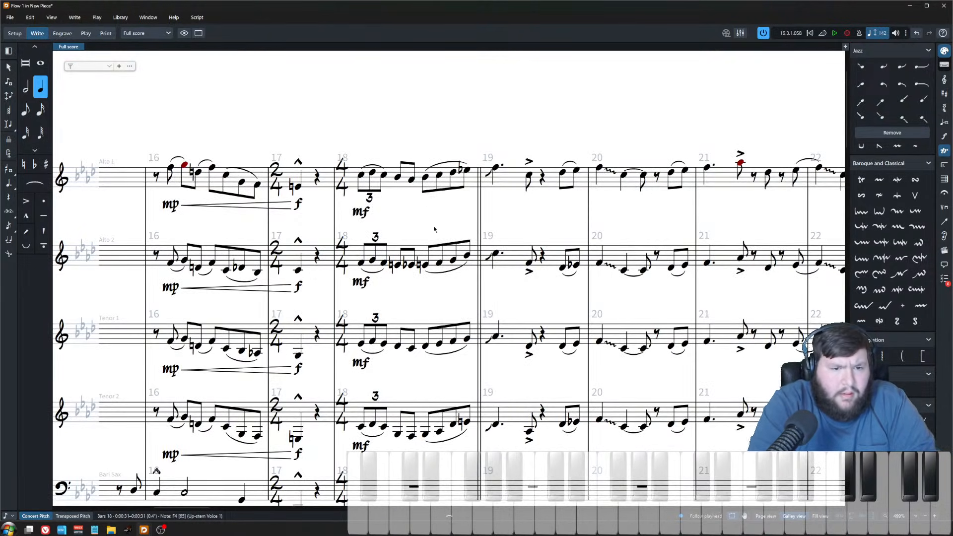
pyautogui.scroll(2, 430, 219)
pyautogui.scroll(-1, 430, 268)
pyautogui.press('Escape')
pyautogui.hotkey('shift', 'Down')
pyautogui.hotkey('shift', 'Down')
pyautogui.hotkey('shift', 'Down')
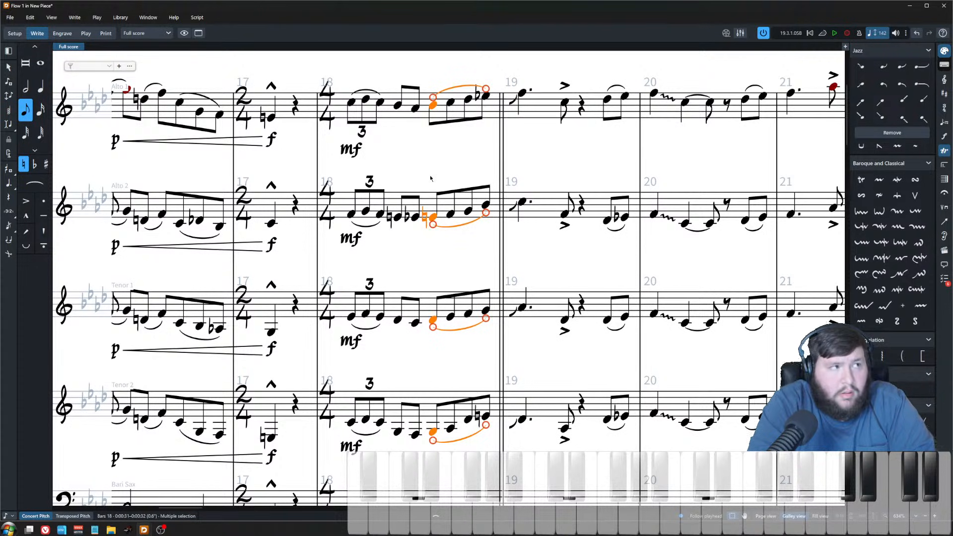
pyautogui.press('Escape')
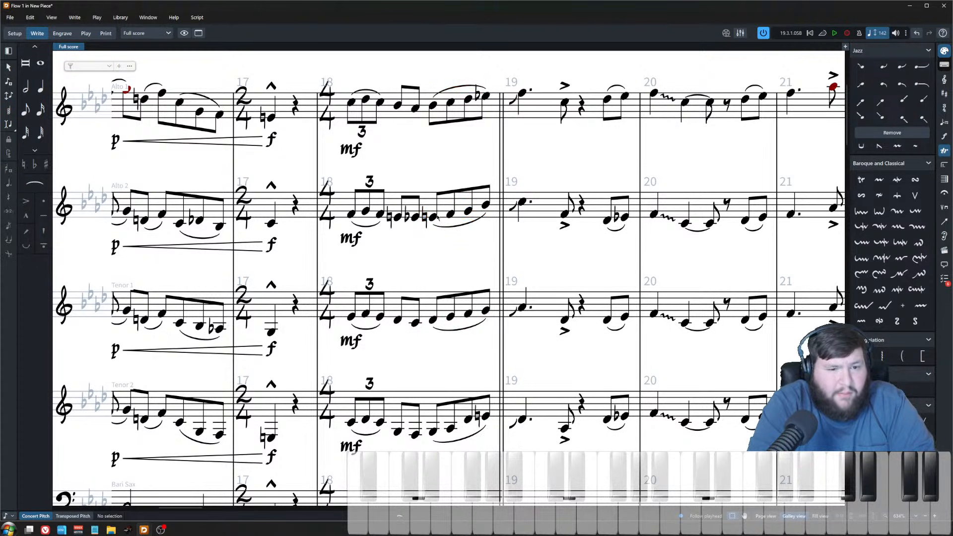
# Step: Step through alto 2's notes in bar 18 to audition each pitch
pyautogui.click(394, 215)
pyautogui.press('Right')
pyautogui.press('Right')
pyautogui.press('Right')
pyautogui.press('Right')
pyautogui.press('Right')
# Step: Step through tenor 1's and tenor 2's notes at the end of bar 18 to audition them
pyautogui.press('Right')
pyautogui.press('Right')
pyautogui.click(415, 323)
pyautogui.press('Right')
pyautogui.press('Right')
pyautogui.press('Right')
pyautogui.press('Right')
pyautogui.press('Right')
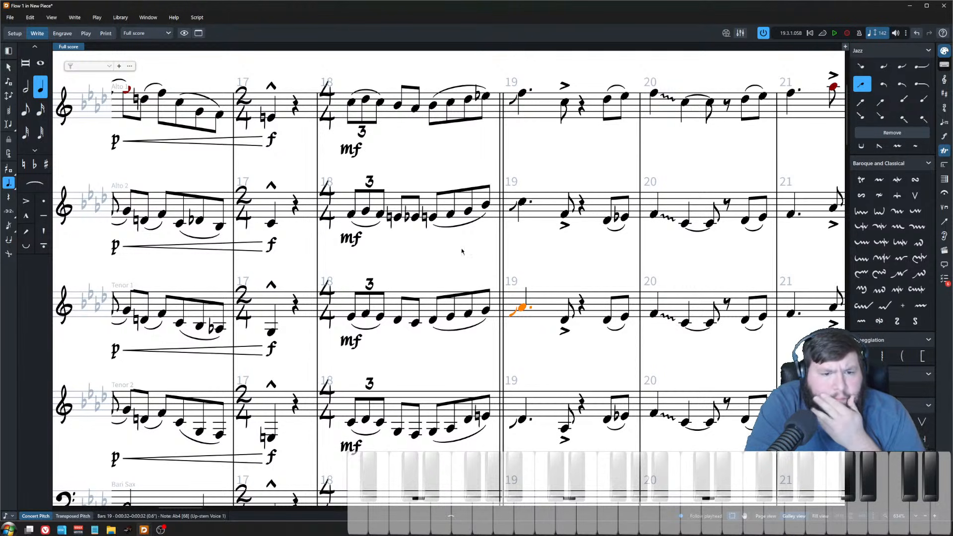
pyautogui.scroll(-2, 425, 282)
pyautogui.press('Escape')
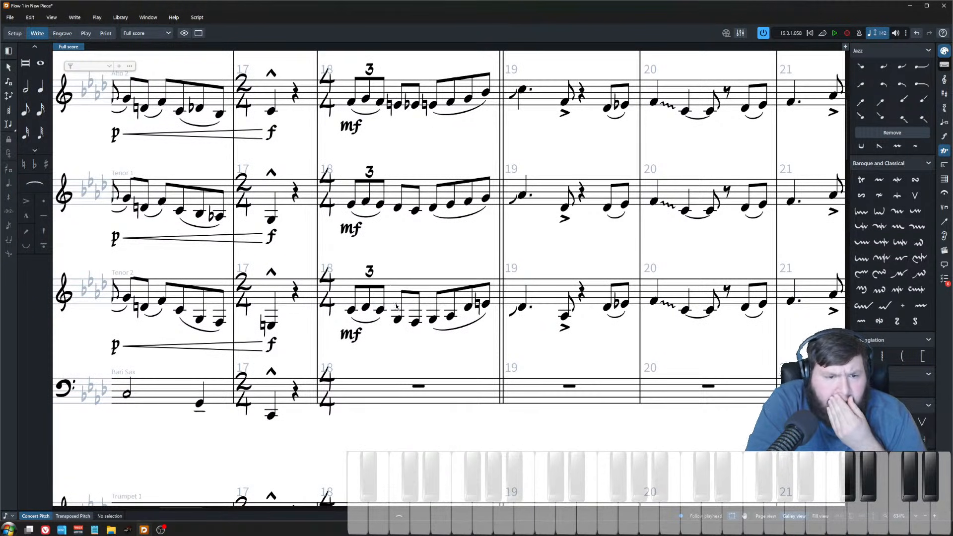
pyautogui.click(433, 319)
pyautogui.press('Right')
pyautogui.press('Right')
pyautogui.press('Right')
pyautogui.press('Right')
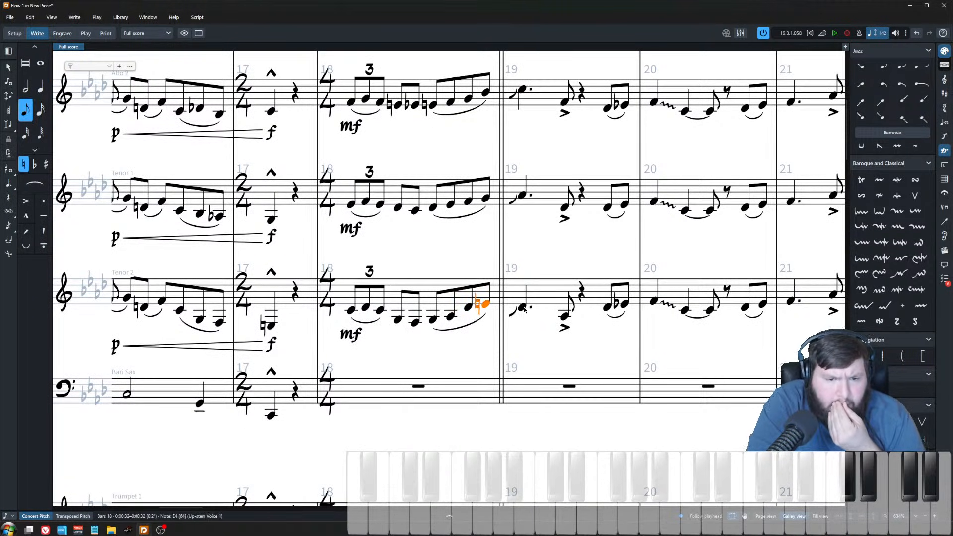
pyautogui.press('Escape')
pyautogui.scroll(1, 477, 327)
pyautogui.scroll(3, 454, 331)
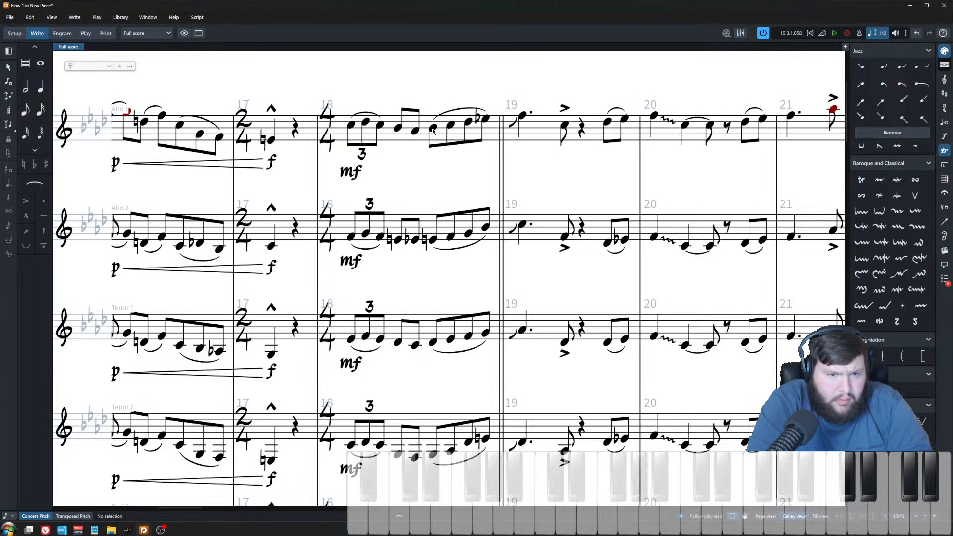
pyautogui.scroll(-10, 426, 383)
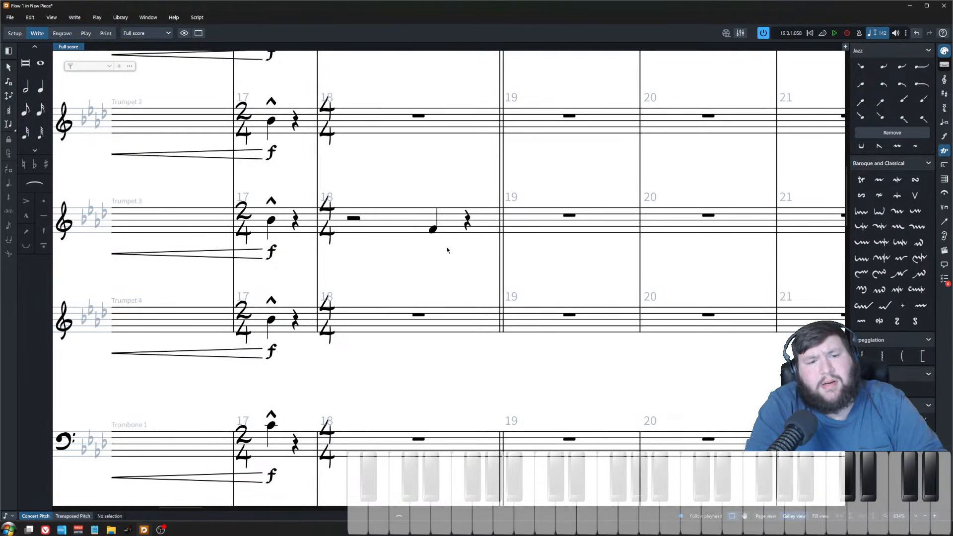
# Step: Raise trumpet 3's beat-3 note in bar 18 to G4
pyautogui.click(431, 230)
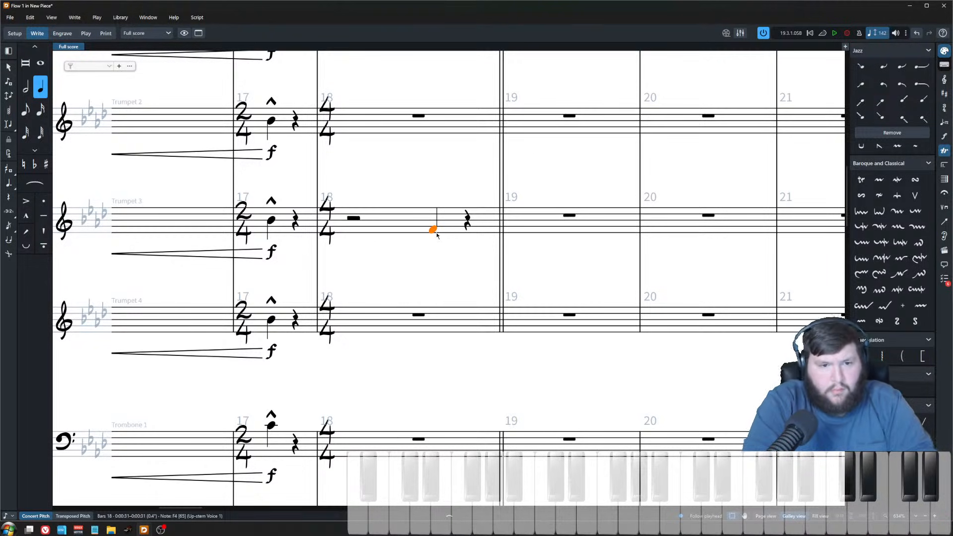
pyautogui.hotkey('ctrl', 'Up')
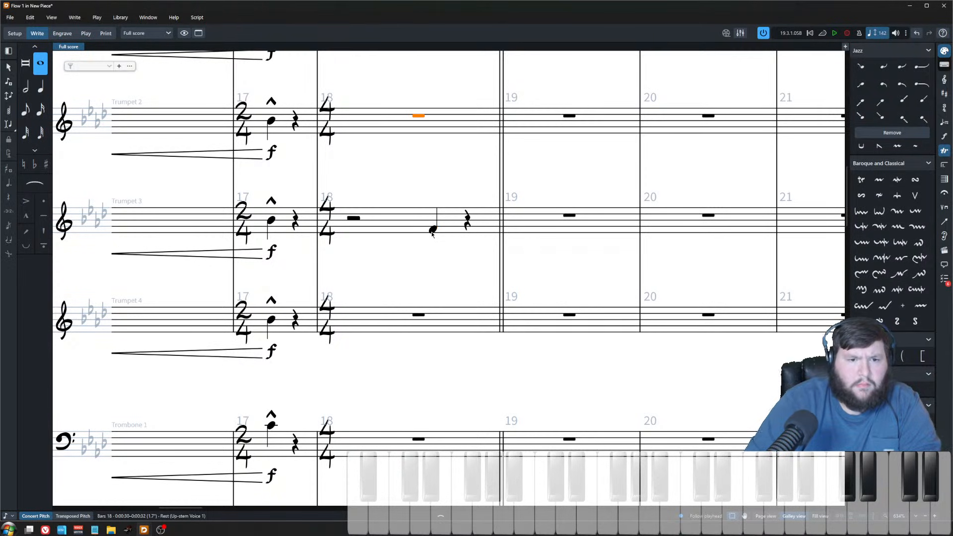
pyautogui.hotkey('alt', 'f')
pyautogui.click(432, 233)
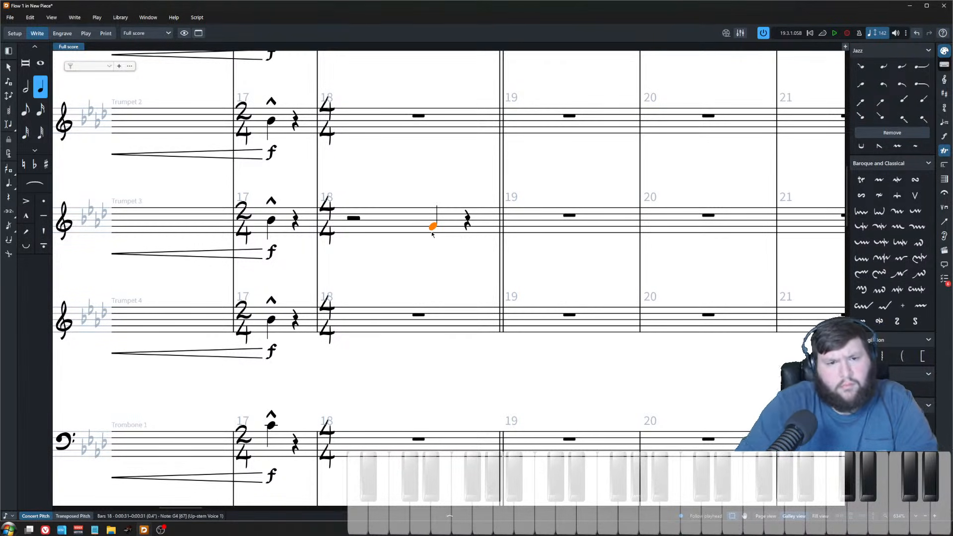
# Step: Add a beat-4 note in bar 18 and a whole-note F4 in bar 19 to trumpet 3
pyautogui.doubleClick(466, 224)
pyautogui.click(466, 239)
pyautogui.click(510, 233)
pyautogui.press('Escape')
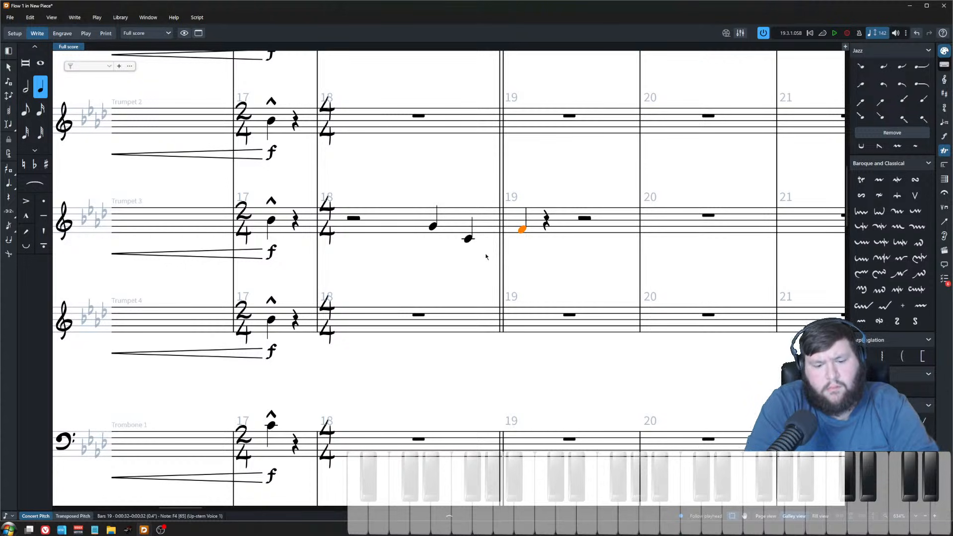
pyautogui.press('8')
pyautogui.press('Left')
pyautogui.press('Left')
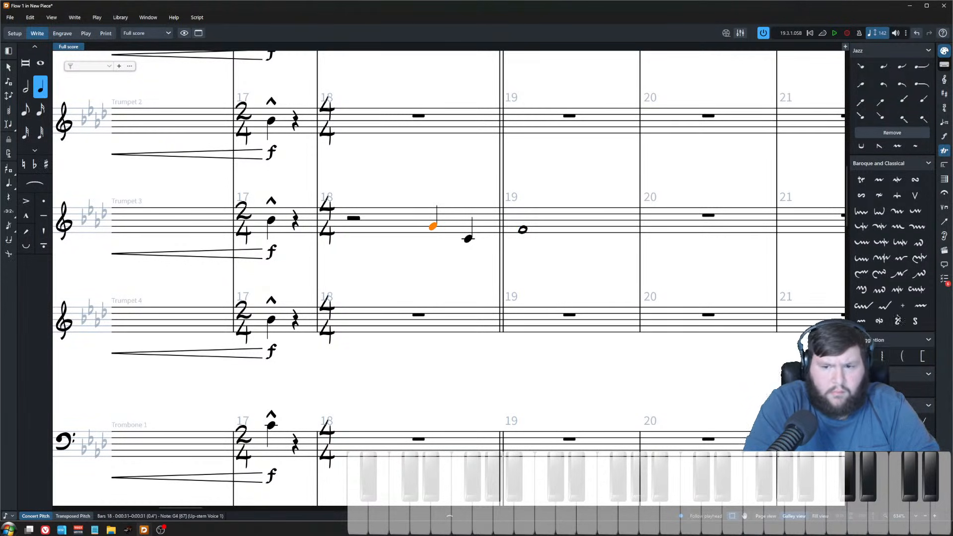
# Step: Add a wavy glissando from trumpet 3's G4 down to the beat-4 note in bar 18
pyautogui.click(881, 389)
pyautogui.click(454, 290)
pyautogui.scroll(2, 450, 297)
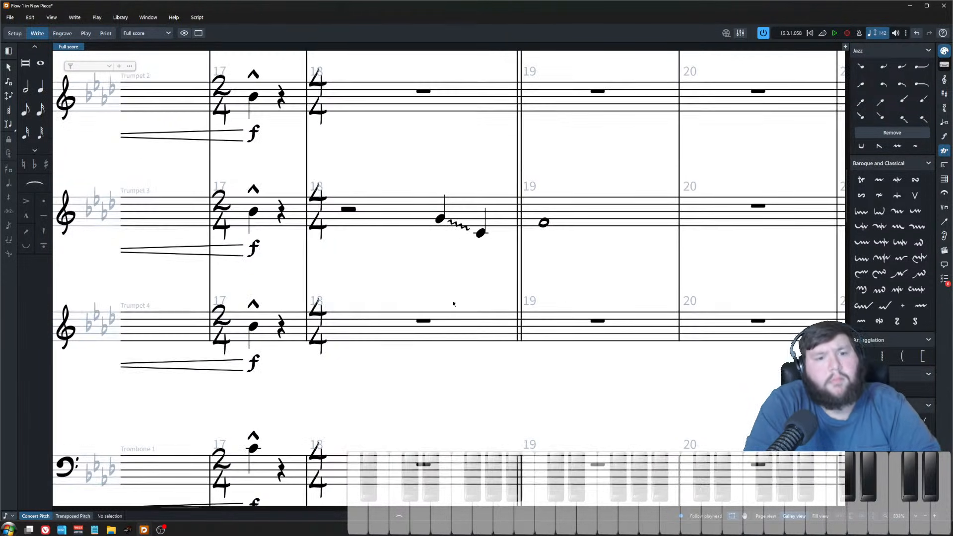
# Step: Play back the trumpet 3 pickup from the G4 in bar 18
pyautogui.click(439, 219)
pyautogui.hotkey('ctrl', 'shift', 'a')
pyautogui.click(439, 222)
pyautogui.press('p')
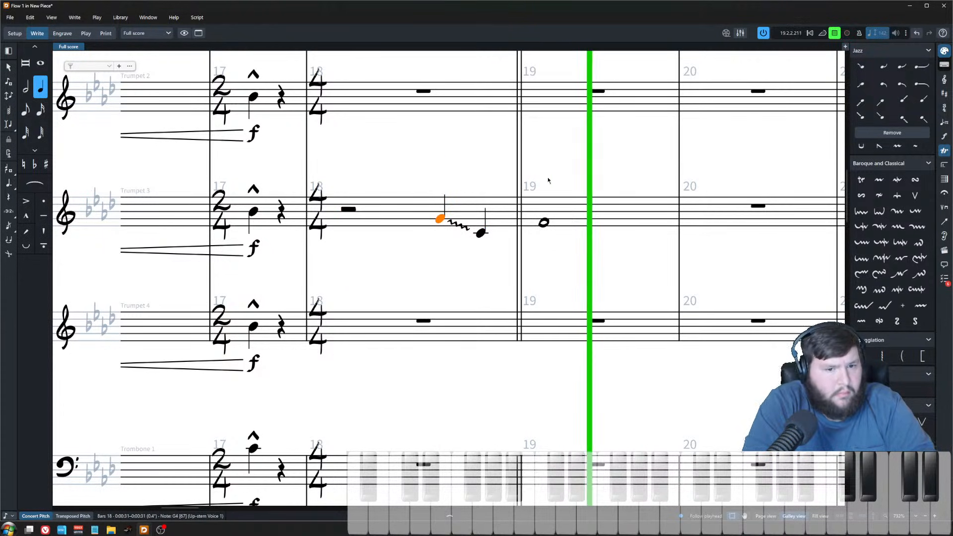
pyautogui.press('space')
# Step: Enter chords on beats 3 and 4 of trombone 1's bar 18 and a whole-note chord in bar 19
pyautogui.click(423, 321)
pyautogui.keyDown('ctrl'); pyautogui.scroll(-2, 434, 328); pyautogui.keyUp('ctrl')
pyautogui.keyDown('ctrl'); pyautogui.scroll(-2, 435, 327); pyautogui.keyUp('ctrl')
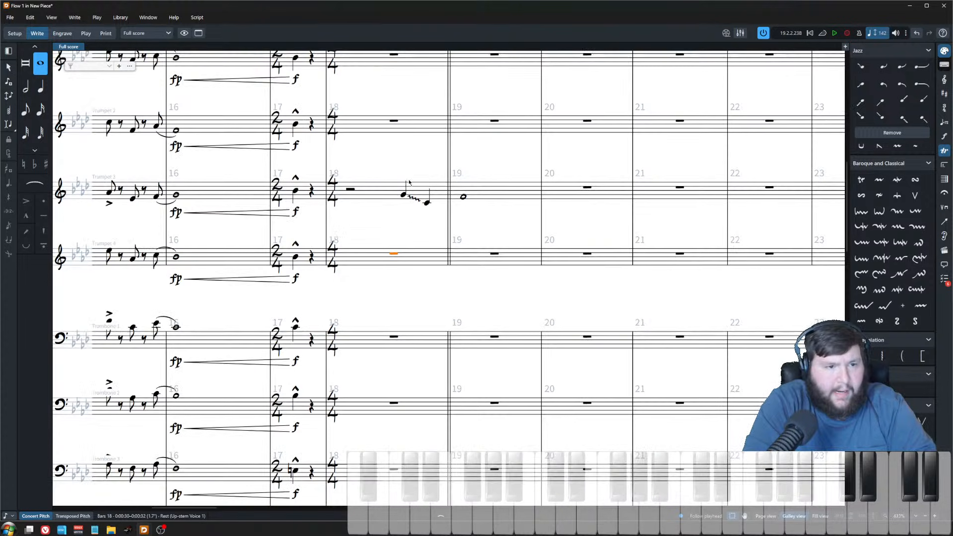
pyautogui.scroll(-1, 425, 242)
pyautogui.click(393, 270)
pyautogui.keyDown('ctrl'); pyautogui.scroll(-2, 389, 275); pyautogui.keyUp('ctrl')
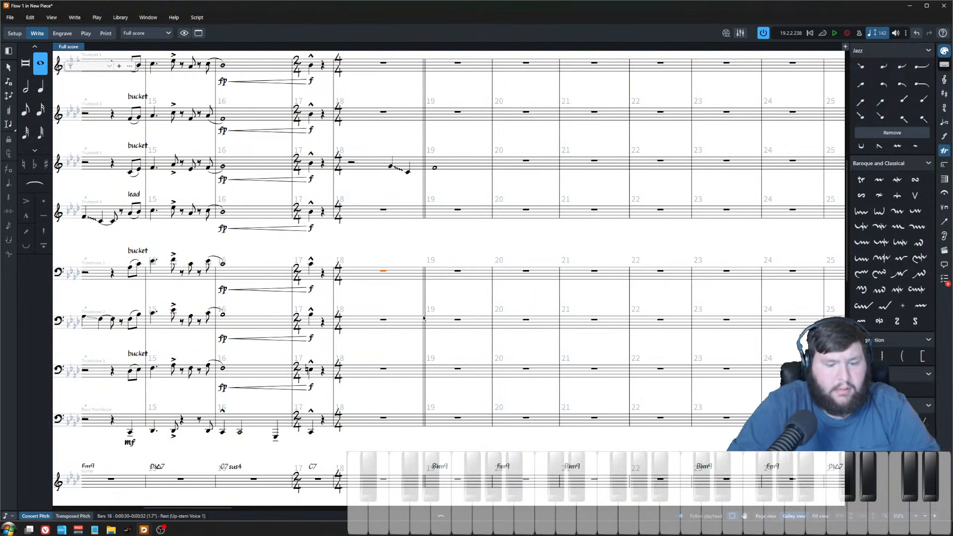
pyautogui.hotkey('shift', 'n')
pyautogui.press('space')
pyautogui.press('space')
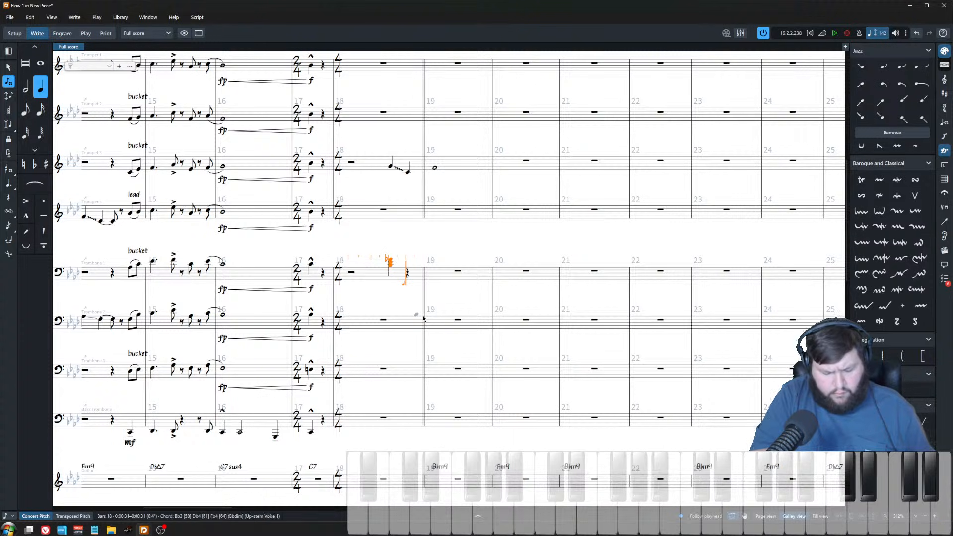
pyautogui.hotkey('ctrl', 'z')
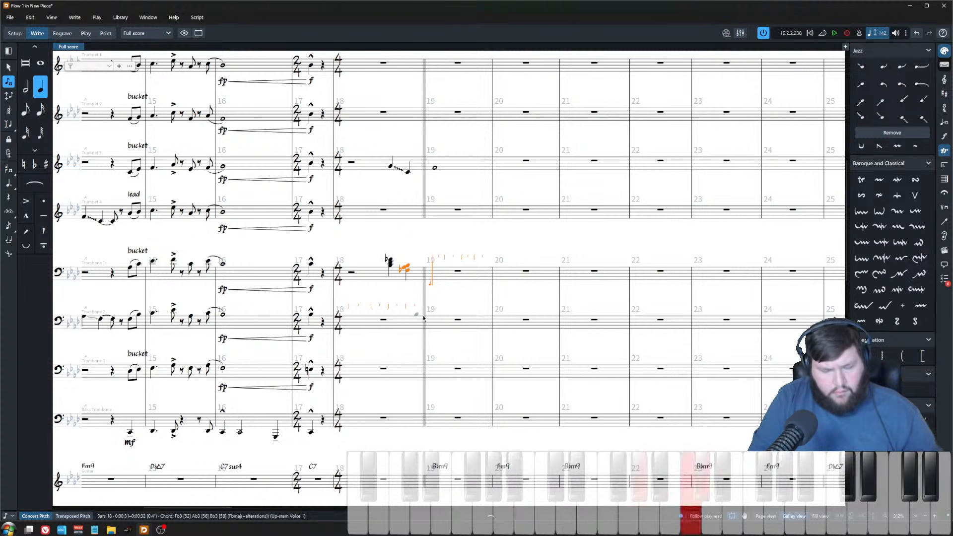
pyautogui.press('Escape')
pyautogui.press('8')
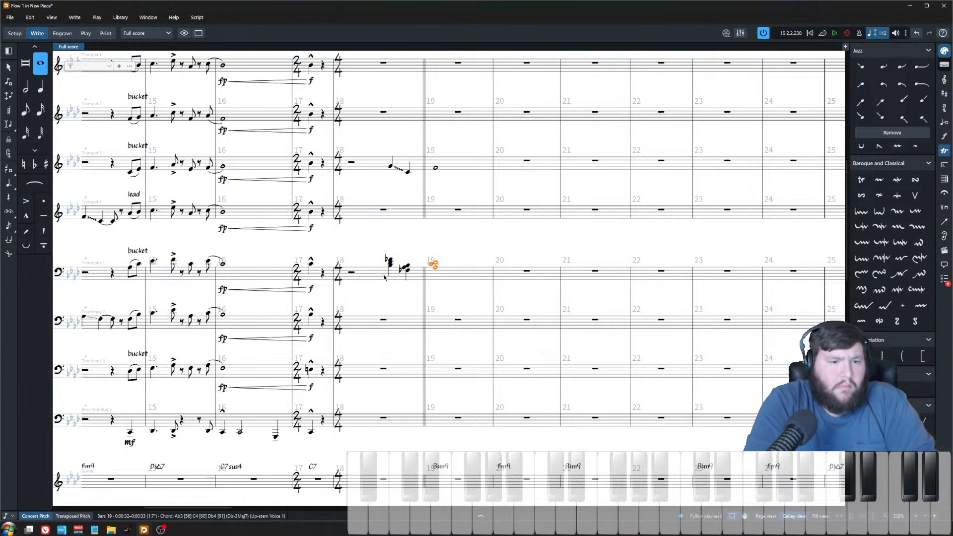
# Step: Explode the trombone 1 chords of bars 18–19 across trombones 1 to 3
pyautogui.keyDown('shift'); pyautogui.click(365, 284); pyautogui.keyUp('shift')
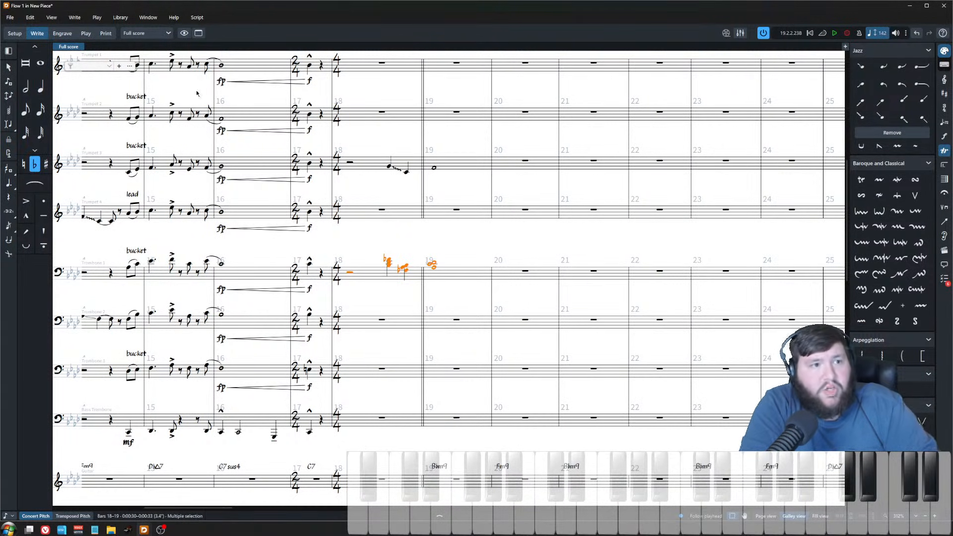
pyautogui.click(197, 17)
pyautogui.click(201, 31)
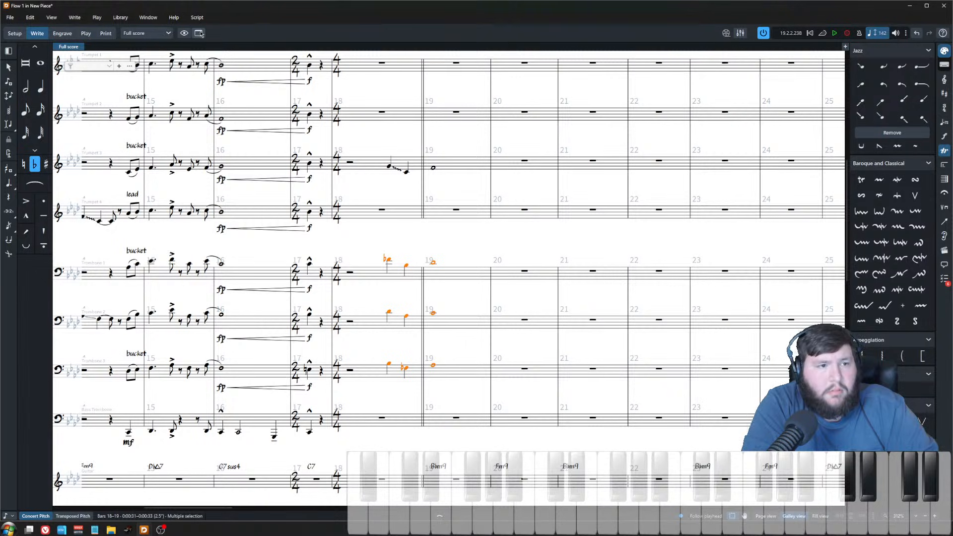
# Step: Add glissandos from the beat-3 notes of trombones 1, 2 and 3 in bar 18
pyautogui.scroll(3, 379, 328)
pyautogui.click(406, 237)
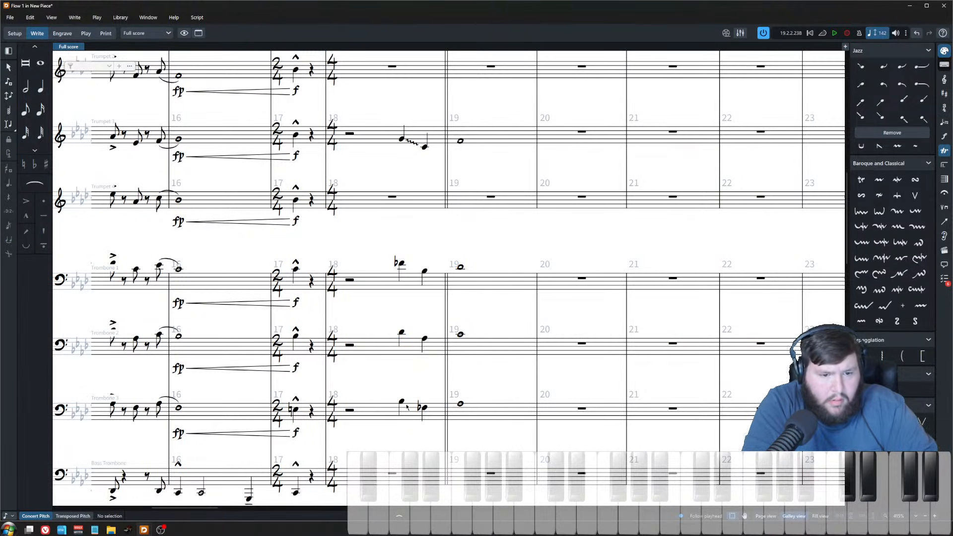
pyautogui.click(403, 402)
pyautogui.keyDown('shift'); pyautogui.click(399, 265); pyautogui.keyUp('shift')
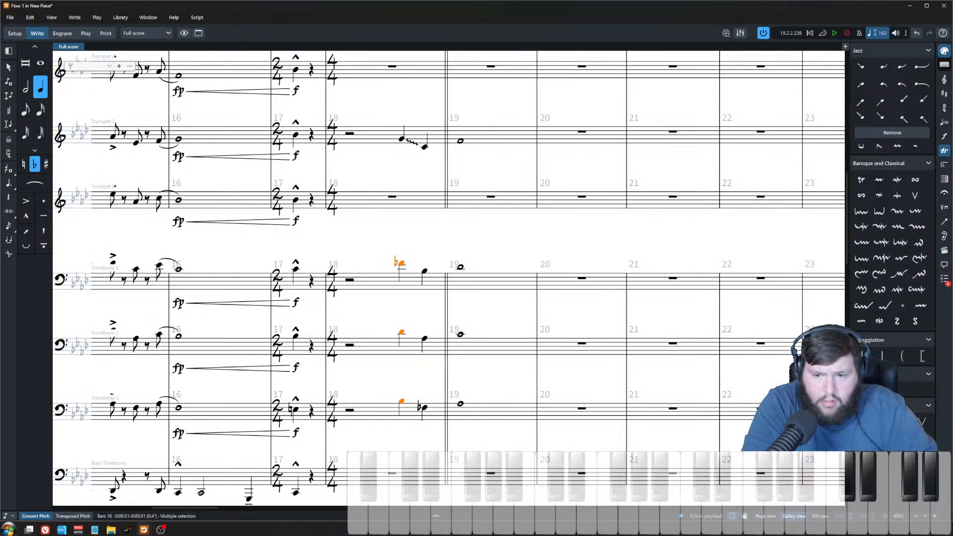
pyautogui.click(861, 390)
# Step: Enable delayed start on the trumpet 3 and trombone glissandos in bar 18 and increase the delay
pyautogui.click(411, 404)
pyautogui.keyDown('ctrl'); pyautogui.click(412, 339); pyautogui.keyUp('ctrl')
pyautogui.keyDown('ctrl'); pyautogui.click(413, 148); pyautogui.keyUp('ctrl')
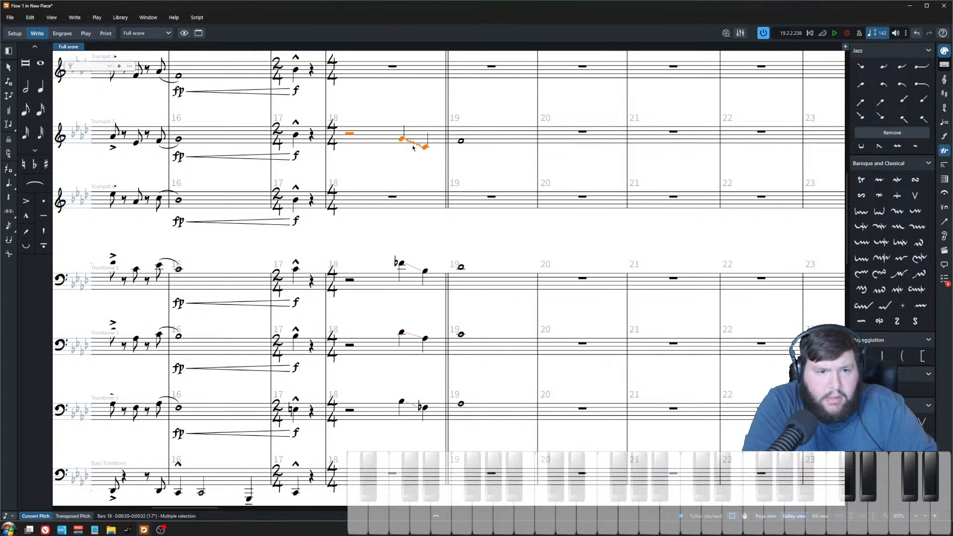
pyautogui.click(414, 146)
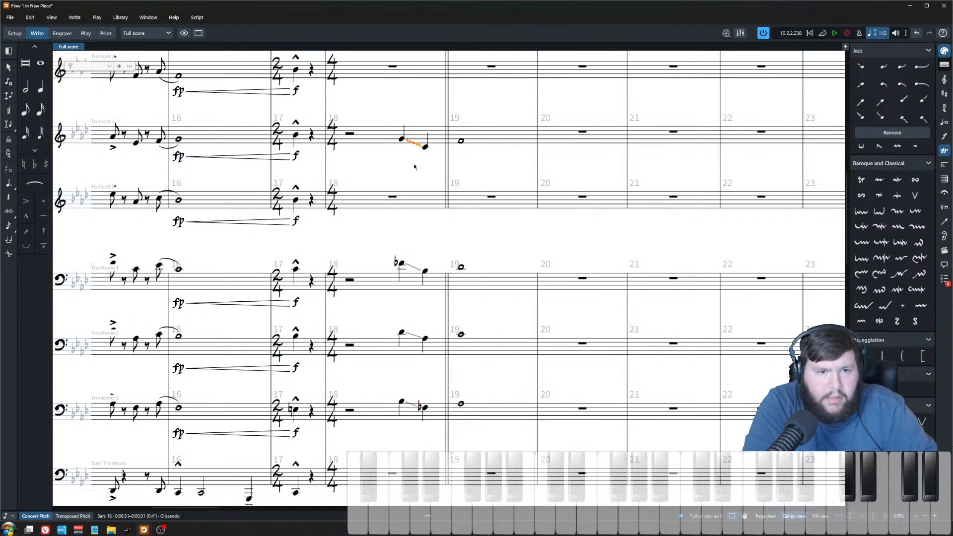
pyautogui.keyDown('ctrl'); pyautogui.click(415, 271); pyautogui.keyUp('ctrl')
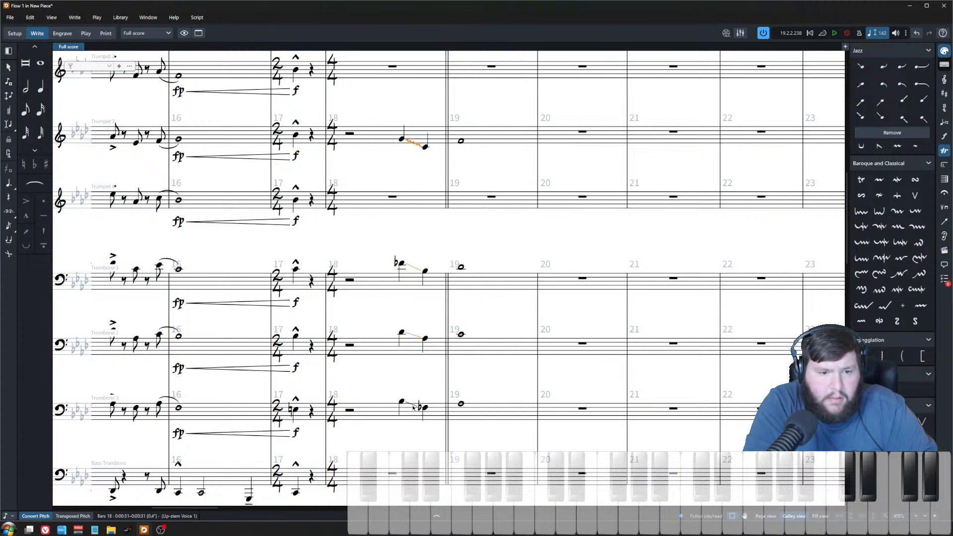
pyautogui.click(433, 517)
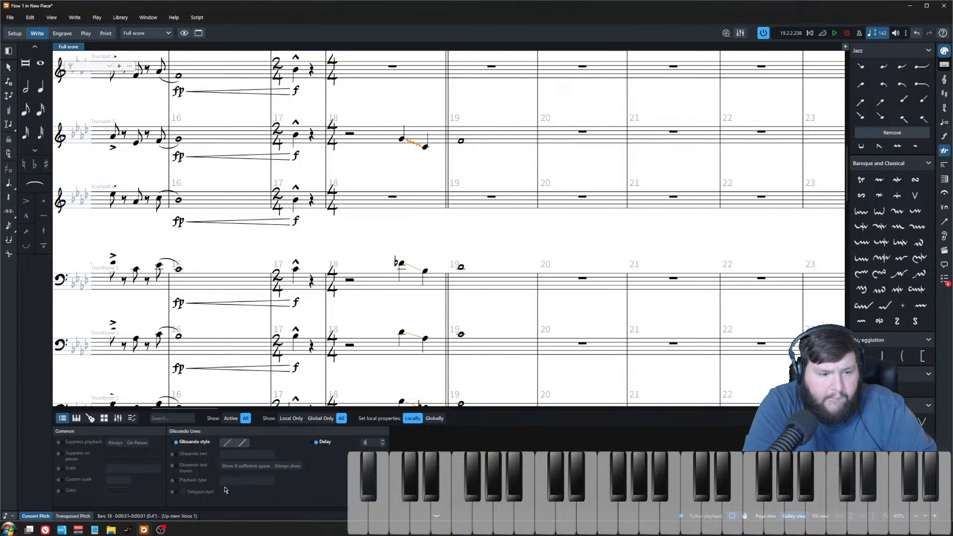
pyautogui.click(173, 492)
pyautogui.click(382, 440)
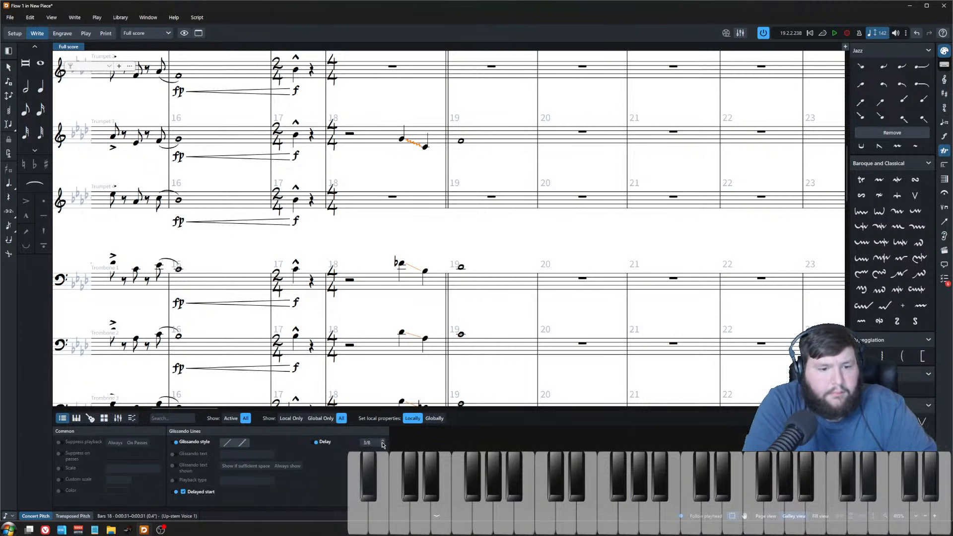
pyautogui.click(382, 443)
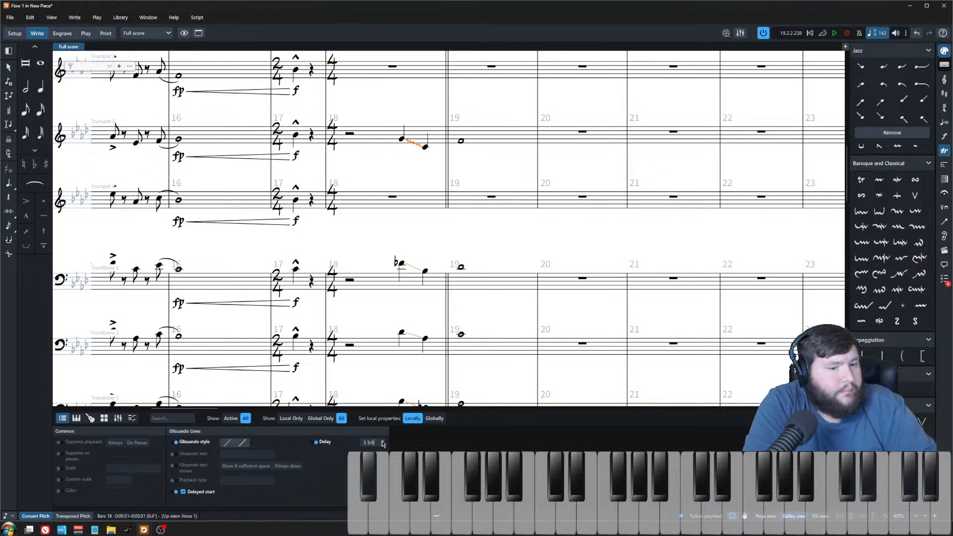
pyautogui.click(383, 441)
pyautogui.click(437, 514)
# Step: Accent the beat-3 pickup notes of trumpet 3 and trombones 1 to 3 in bar 18
pyautogui.click(396, 282)
pyautogui.moveTo(387, 102); pyautogui.dragTo(418, 397)
pyautogui.press('[')
pyautogui.click(369, 245)
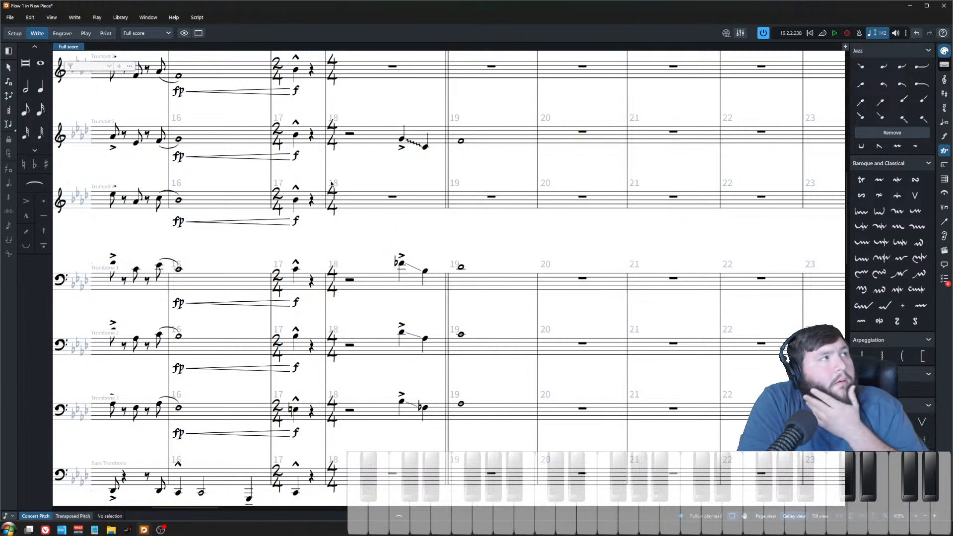
# Step: Play back the passage starting from trumpet 3's rest in bar 18
pyautogui.scroll(-3, 375, 211)
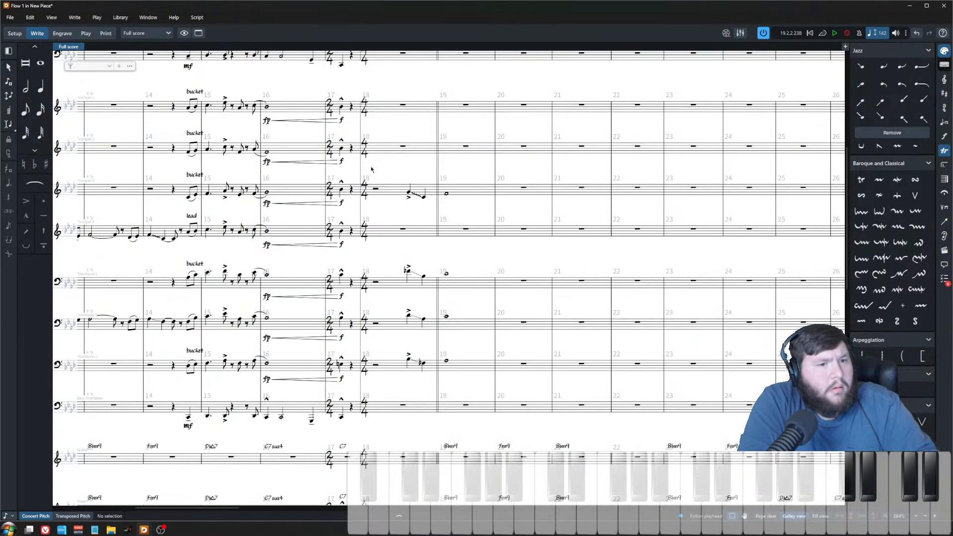
pyautogui.click(375, 190)
pyautogui.press('p')
pyautogui.scroll(3, 437, 248)
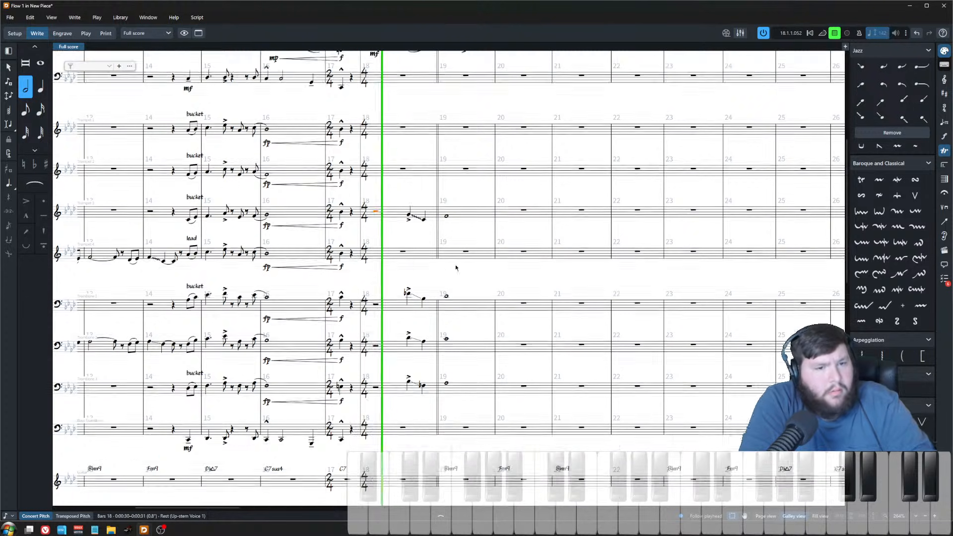
pyautogui.press('space')
# Step: Lower trombone 2's beat-4 note in bar 18 by a step and raise trombone 3's beat-4 note by a step
pyautogui.scroll(5, 397, 336)
pyautogui.scroll(-3, 479, 319)
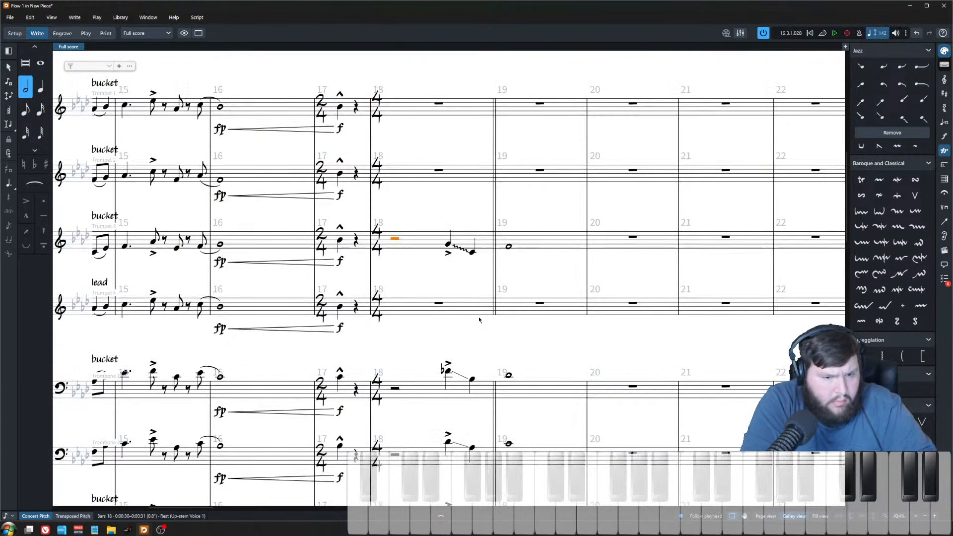
pyautogui.click(472, 379)
pyautogui.scroll(-3, 473, 449)
pyautogui.keyDown('shift'); pyautogui.click(472, 429); pyautogui.keyUp('shift')
pyautogui.click(472, 359)
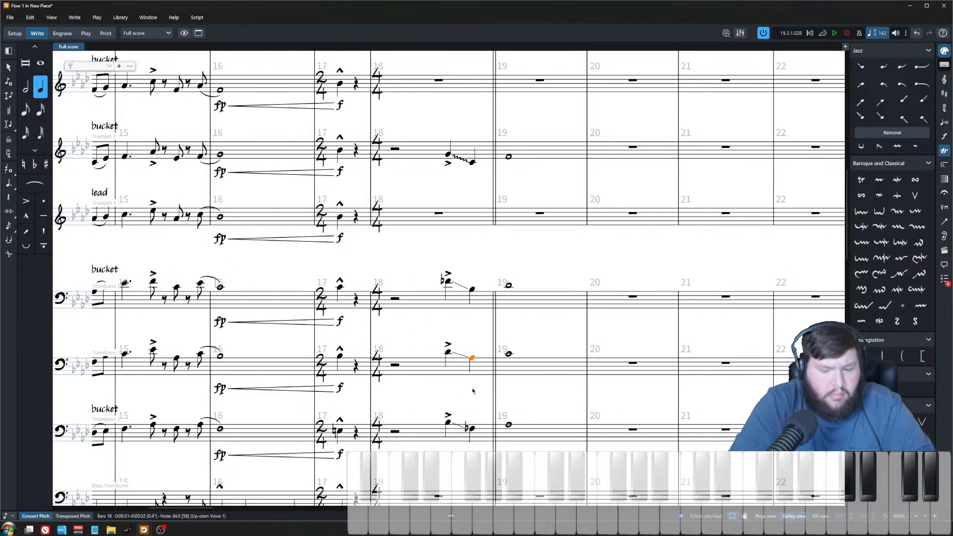
pyautogui.hotkey('alt', 'Down')
pyautogui.click(472, 430)
pyautogui.hotkey('alt', 'Up')
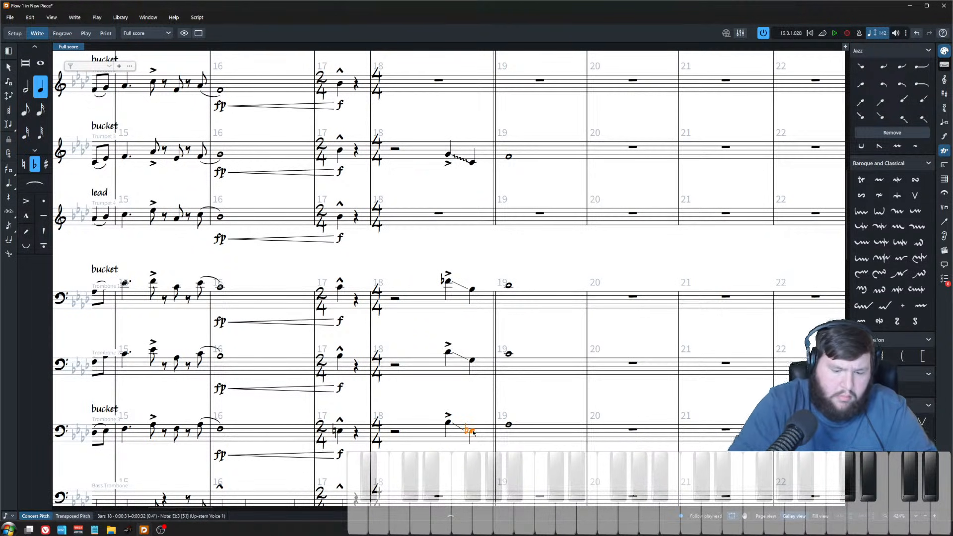
# Step: Play back the pickup from trombone 3's beat-3 note in bar 18
pyautogui.click(448, 423)
pyautogui.press('space')
pyautogui.scroll(-2, 499, 294)
pyautogui.scroll(5, 499, 295)
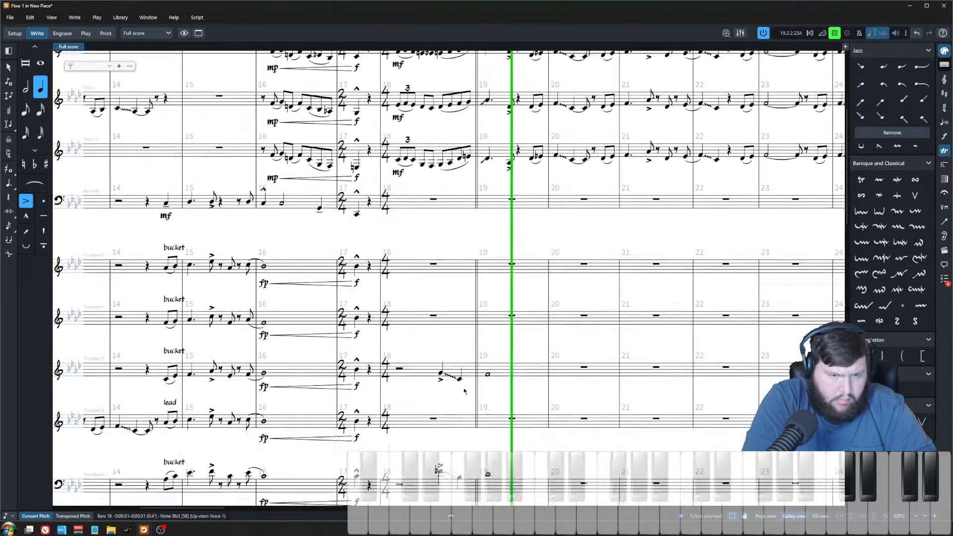
pyautogui.press('space')
# Step: Shorten the bar 19 whole notes of trumpet 3 and the trombones to eighth-note hits
pyautogui.scroll(2, 502, 254)
pyautogui.scroll(-5, 502, 254)
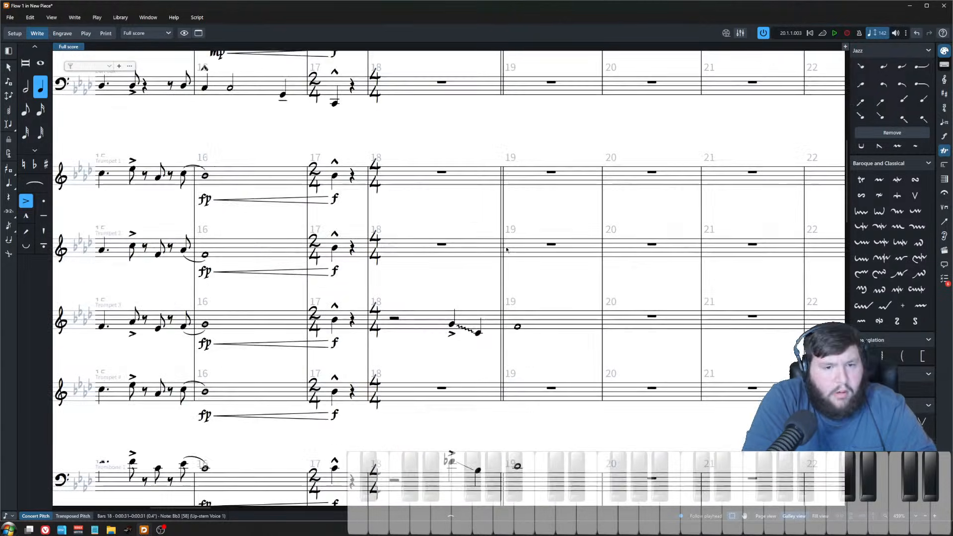
pyautogui.press('7')
pyautogui.scroll(-4, 513, 392)
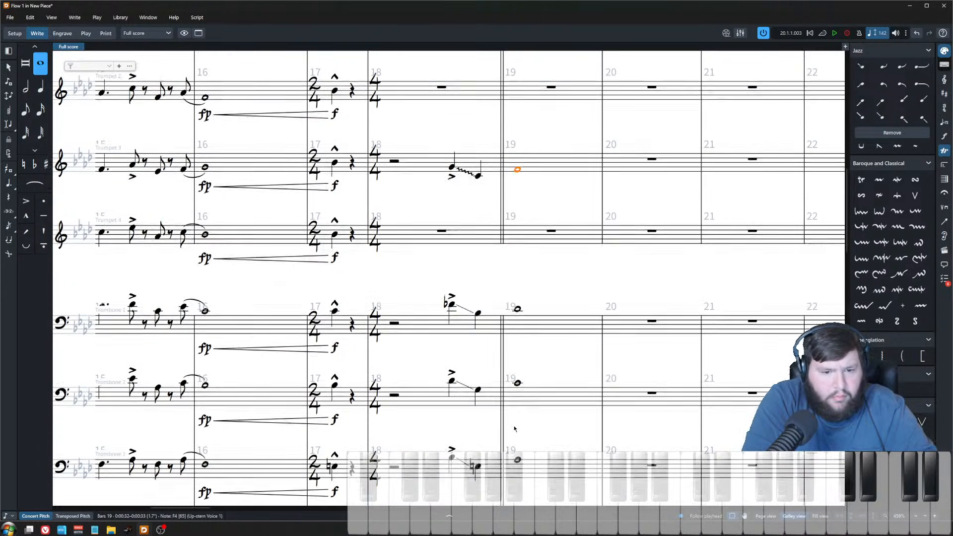
pyautogui.keyDown('shift'); pyautogui.click(517, 393); pyautogui.keyUp('shift')
pyautogui.press('5')
# Step: Try repeating the bar 19 hits into bar 20 with accents and nudging them earlier
pyautogui.press('r')
pyautogui.press('[')
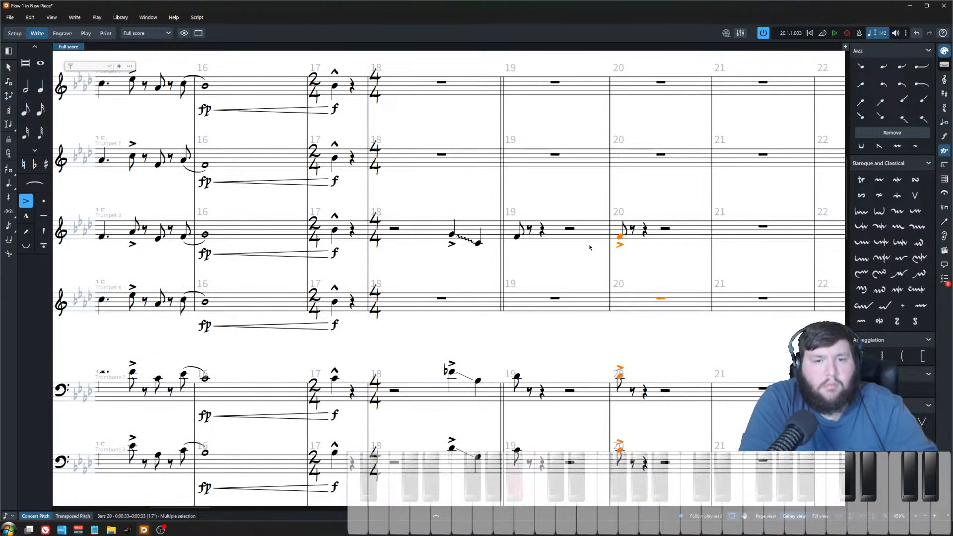
pyautogui.scroll(2, 591, 241)
pyautogui.hotkey('alt', 'space')
pyautogui.press('Escape')
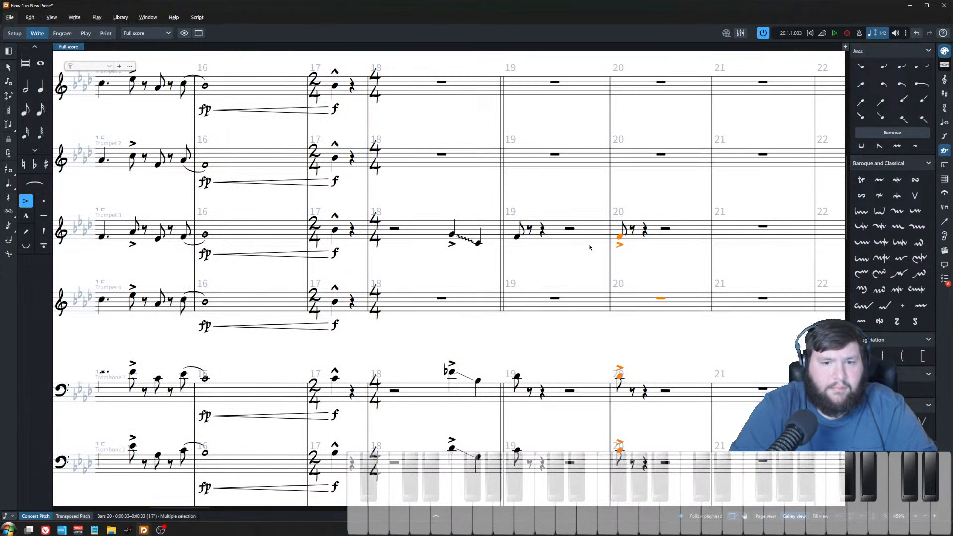
pyautogui.hotkey('alt', 'Left')
pyautogui.hotkey('alt', 'Left')
pyautogui.hotkey('alt', 'Left')
pyautogui.hotkey('alt', 'Left')
pyautogui.hotkey('ctrl', 'z')
pyautogui.hotkey('ctrl', 'z')
pyautogui.hotkey('ctrl', 'z')
pyautogui.hotkey('ctrl', 'z')
pyautogui.hotkey('ctrl', 'z')
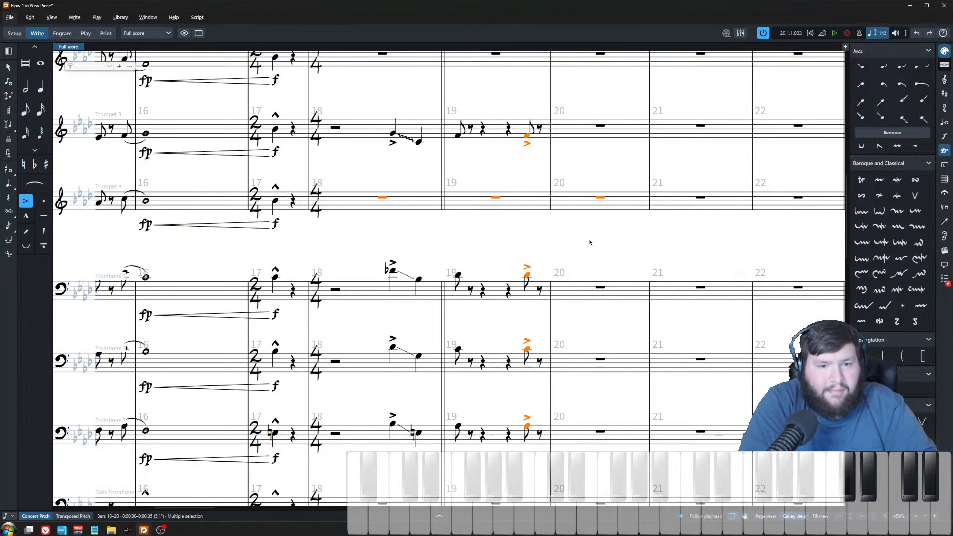
# Step: Delete the repeated hit notes from bar 20 in trumpet 3 and the trombones
pyautogui.click(582, 159)
pyautogui.click(560, 138)
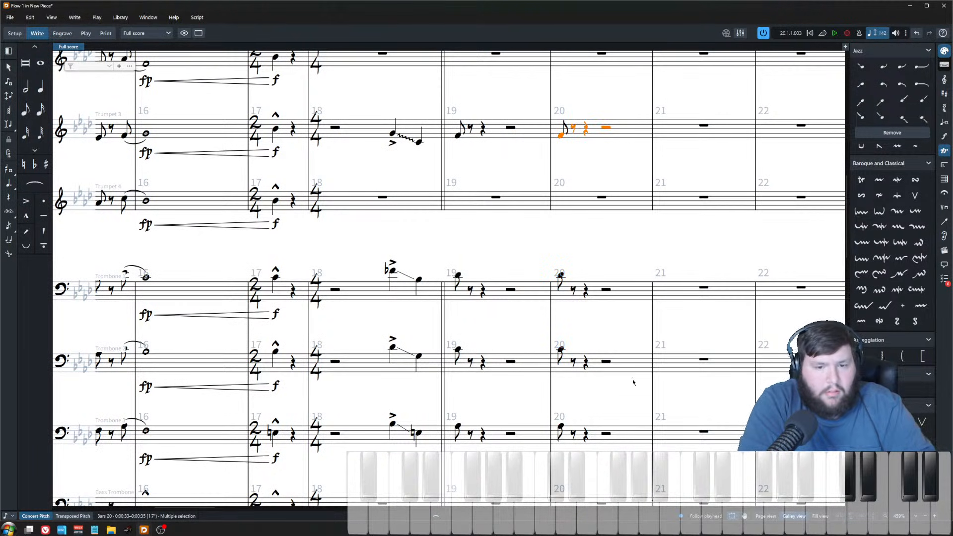
pyautogui.keyDown('shift'); pyautogui.click(623, 440); pyautogui.keyUp('shift')
pyautogui.press('Delete')
# Step: Repeat the bar 19 eighth-note hits of trumpet 3 and trombones 1 to 3 as a second eighth and accent the repeats
pyautogui.click(491, 441)
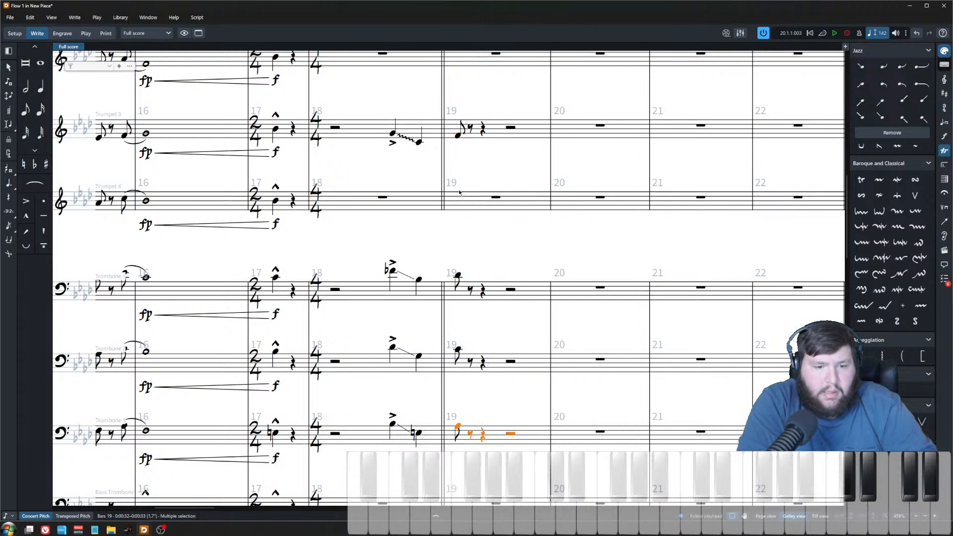
pyautogui.click(458, 136)
pyautogui.keyDown('shift'); pyautogui.click(459, 425); pyautogui.keyUp('shift')
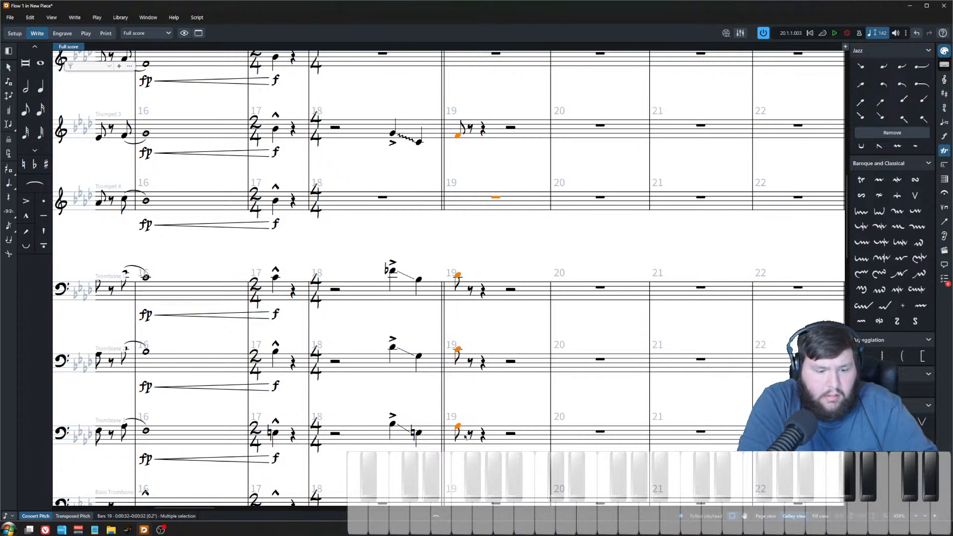
pyautogui.press('r')
pyautogui.hotkey('ctrl', 'z')
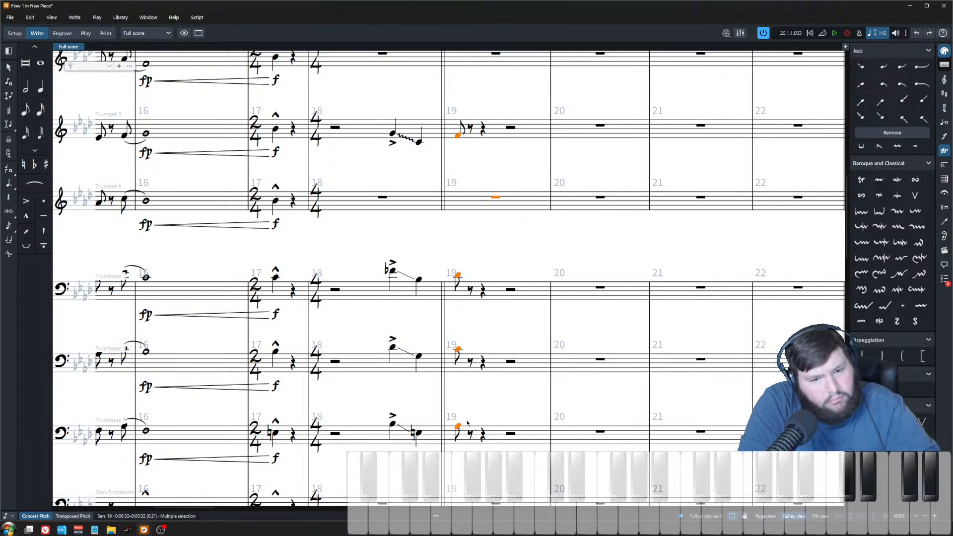
pyautogui.scroll(3, 467, 423)
pyautogui.scroll(-5, 467, 422)
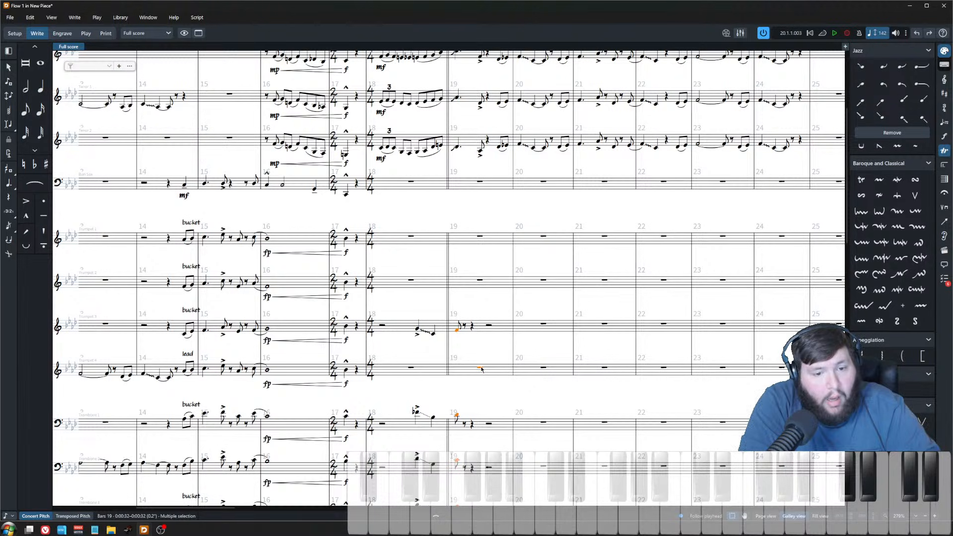
pyautogui.press('5')
pyautogui.press('r')
pyautogui.scroll(-5, 462, 357)
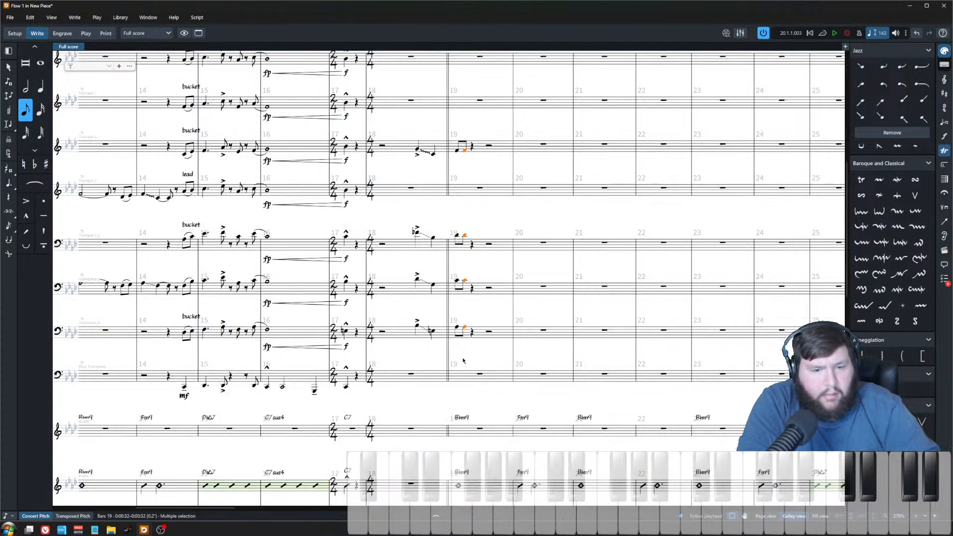
pyautogui.press('[')
# Step: Add tenuto marks to the first eighth-note hits in bar 19
pyautogui.scroll(2, 457, 351)
pyautogui.scroll(1, 458, 352)
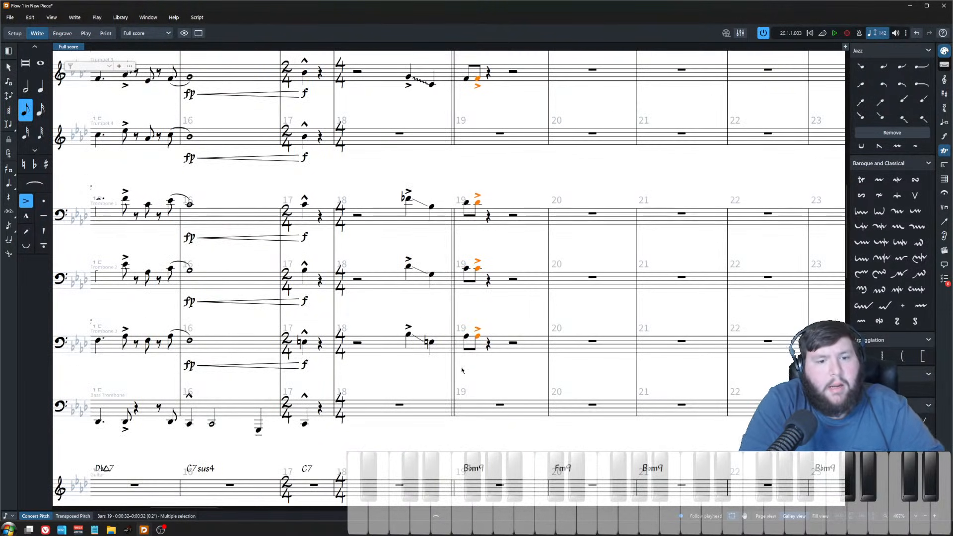
pyautogui.press('Left')
pyautogui.press("'")
# Step: Play back the passage from trumpet 3's bar 18 rest
pyautogui.click(409, 78)
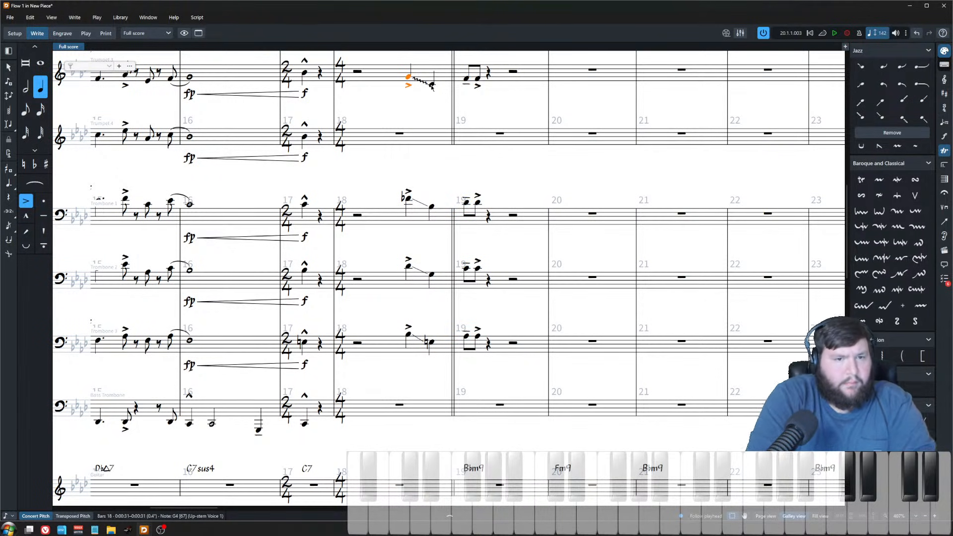
pyautogui.press('Left')
pyautogui.scroll(-5, 361, 88)
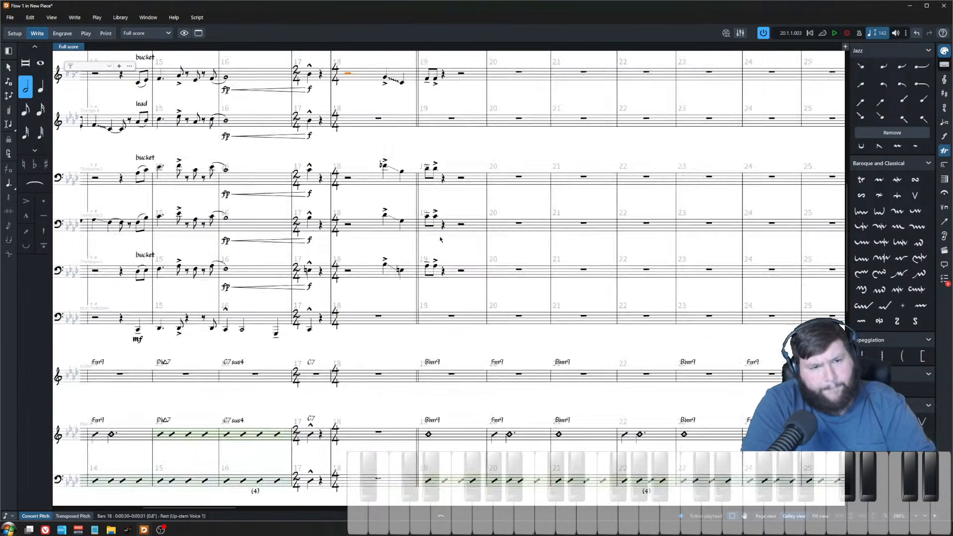
pyautogui.scroll(3, 511, 294)
pyautogui.press('space')
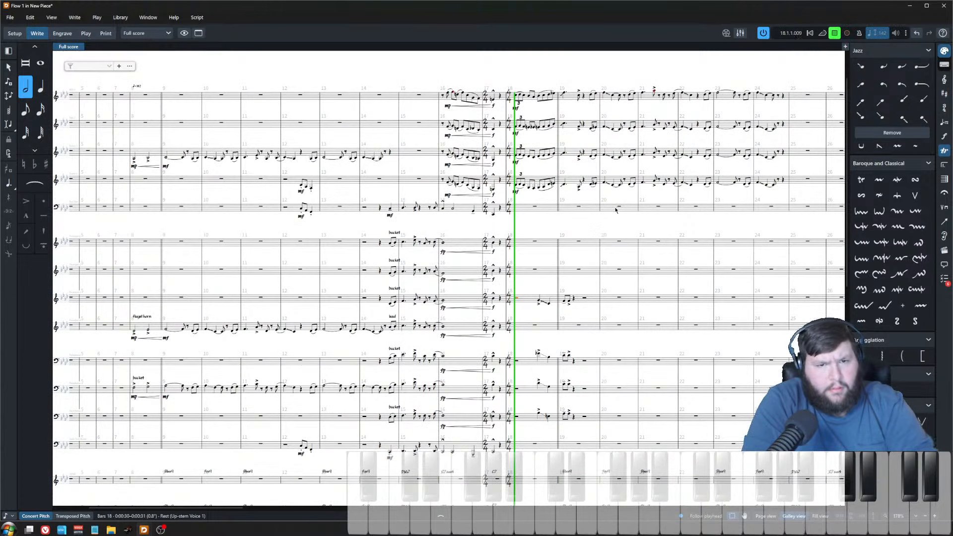
pyautogui.scroll(2, 532, 218)
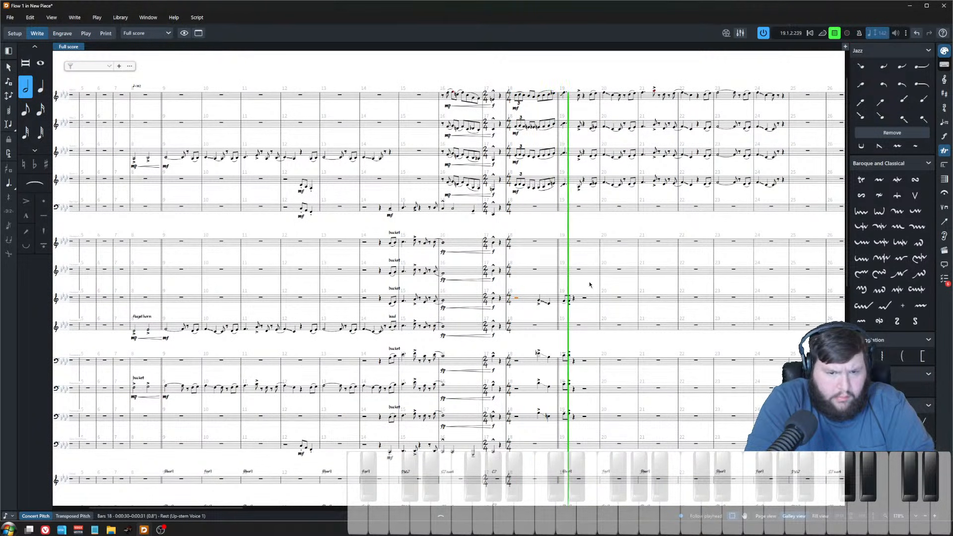
pyautogui.press('space')
# Step: Add staccatos to the beat-4 notes of trumpet 3 and the trombones in bar 18
pyautogui.scroll(2, 564, 291)
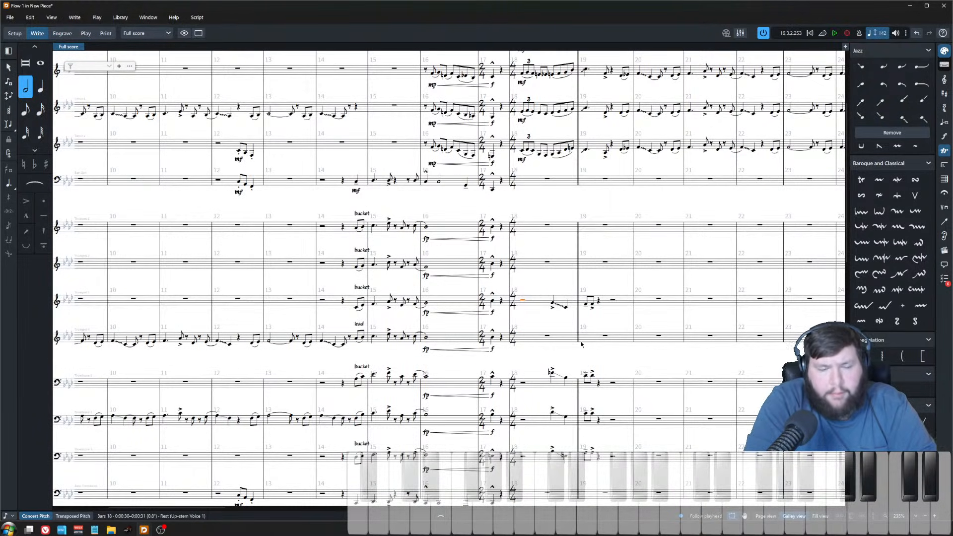
pyautogui.moveTo(568, 463); pyautogui.dragTo(561, 276)
pyautogui.press(']')
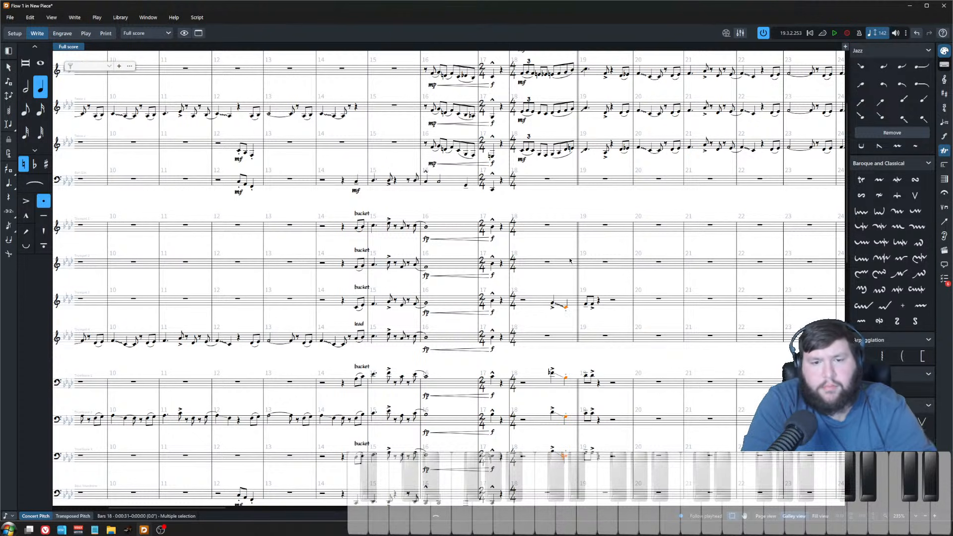
# Step: Play back the chart from bar 8
pyautogui.scroll(-2, 737, 192)
pyautogui.hscroll(-5, 410, 245)
pyautogui.click(334, 97)
pyautogui.press('p')
pyautogui.scroll(-1, 449, 248)
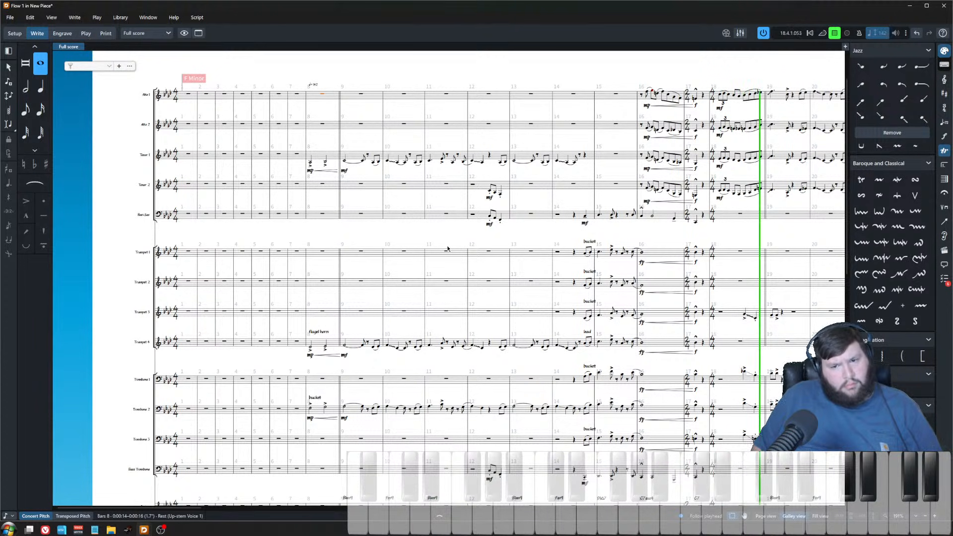
pyautogui.scroll(1, 551, 329)
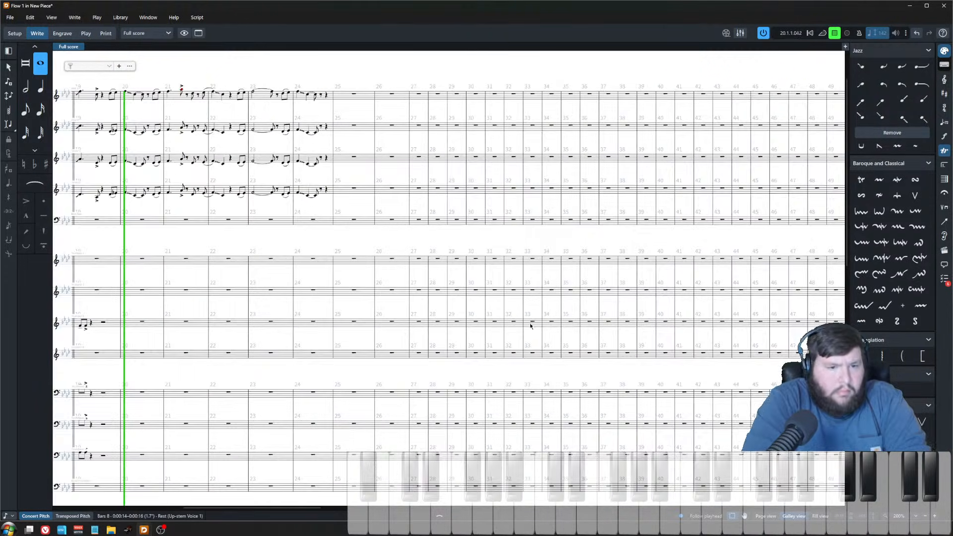
pyautogui.scroll(-3, 438, 305)
pyautogui.hscroll(-3, 446, 314)
pyautogui.scroll(3, 442, 318)
pyautogui.press('space')
# Step: Move the second eighth-note hits in bar 19 of trumpet 3 and the trombones two positions later
pyautogui.scroll(2, 396, 343)
pyautogui.hscroll(-2, 421, 317)
pyautogui.scroll(-3, 422, 293)
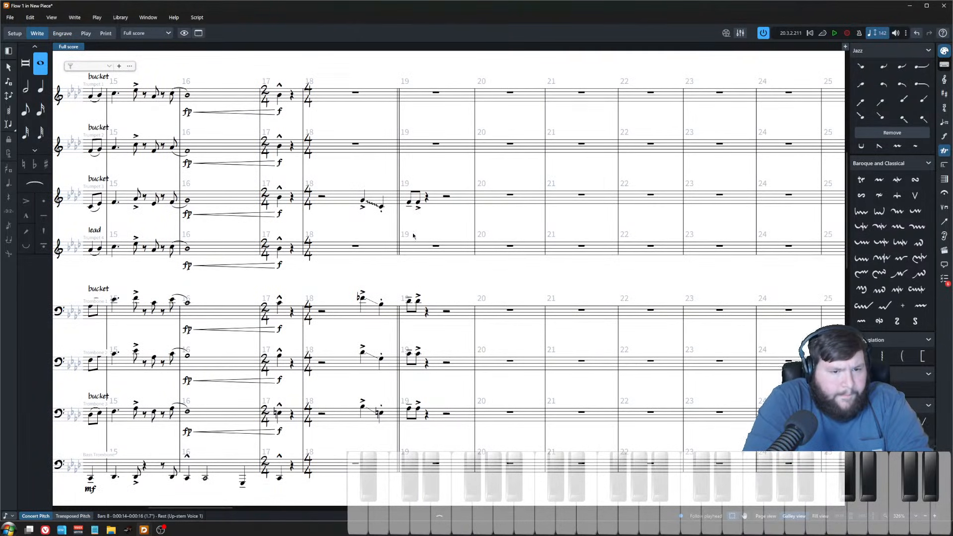
pyautogui.click(409, 202)
pyautogui.click(417, 408)
pyautogui.keyDown('shift'); pyautogui.click(418, 204); pyautogui.keyUp('shift')
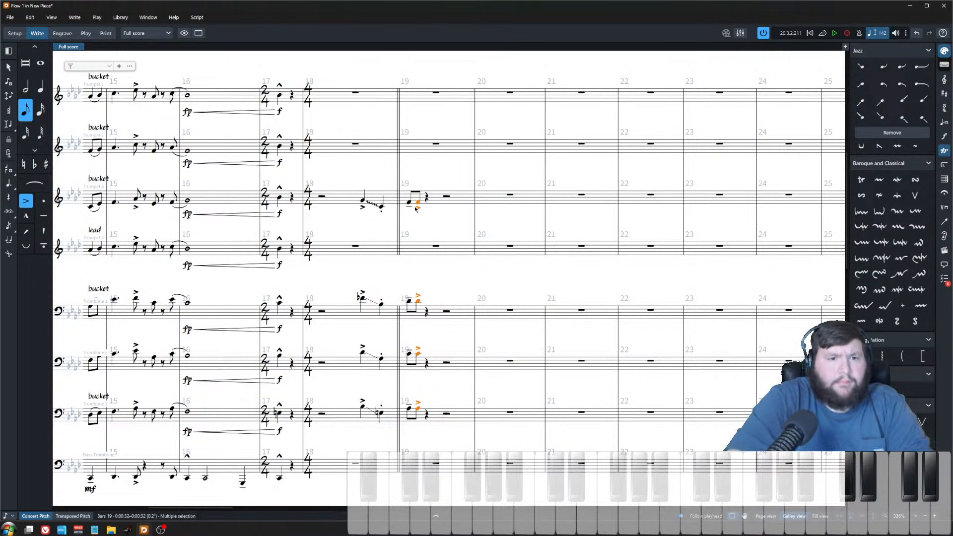
pyautogui.hotkey('alt', 'Right')
pyautogui.hotkey('alt', 'Right')
# Step: Lengthen the first bar-19 hits of trumpet 3 and the trombones and add an articulation to them
pyautogui.click(409, 203)
pyautogui.keyDown('shift'); pyautogui.click(408, 410); pyautogui.keyUp('shift')
pyautogui.press('6')
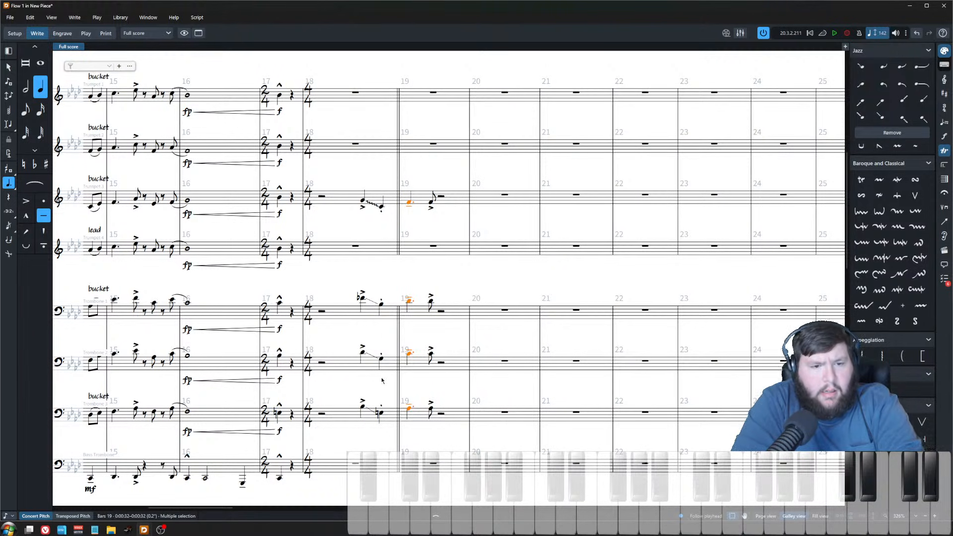
pyautogui.hotkey('shift', ']')
# Step: Play back the passage around bar 19 and stop playback
pyautogui.scroll(-2, 412, 250)
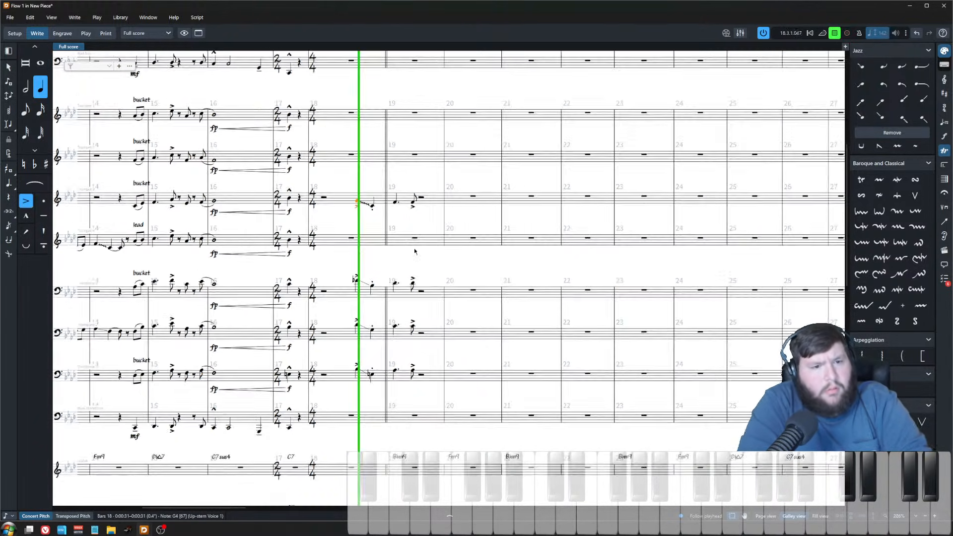
pyautogui.scroll(3, 401, 245)
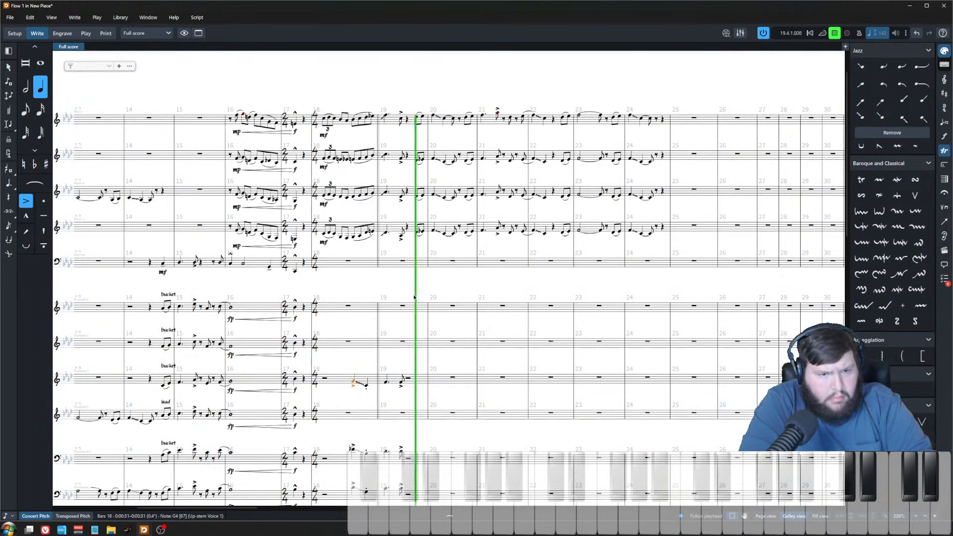
pyautogui.press('space')
pyautogui.press('Escape')
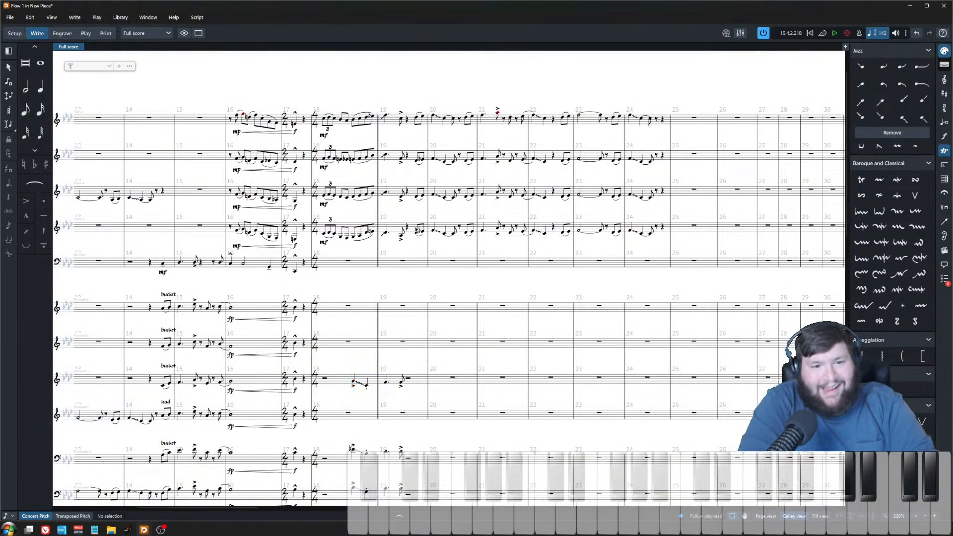
# Step: Examine the saxophone section's figures in bars 19 to 24
pyautogui.scroll(-2, 449, 284)
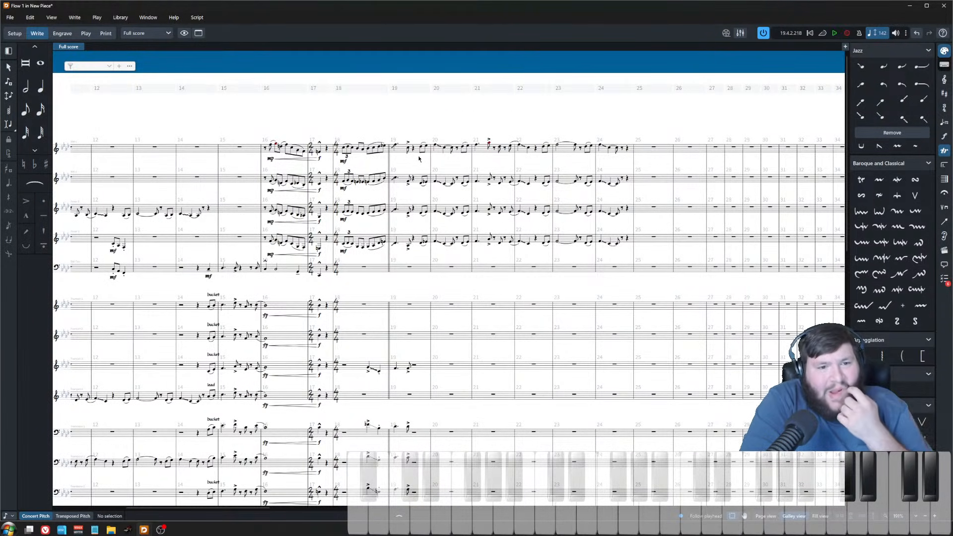
pyautogui.scroll(2, 432, 185)
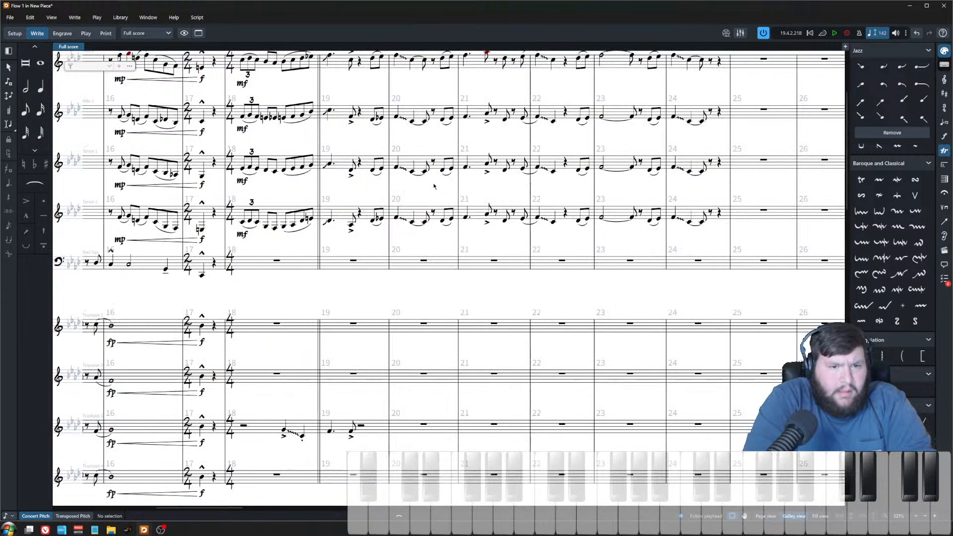
pyautogui.scroll(2, 433, 186)
pyautogui.moveTo(362, 134); pyautogui.dragTo(725, 197)
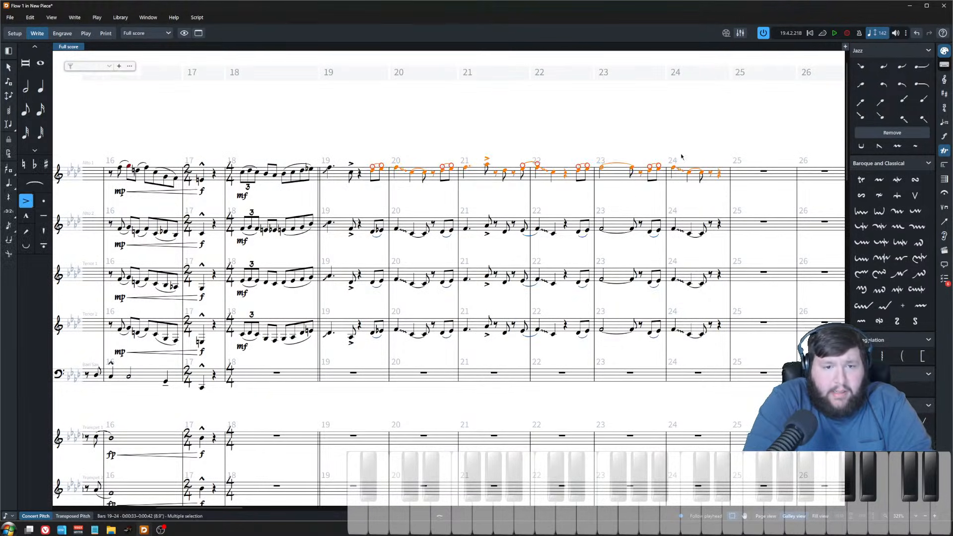
pyautogui.click(698, 132)
pyautogui.scroll(-2, 634, 200)
pyautogui.hscroll(-8, 499, 167)
pyautogui.hscroll(10, 499, 167)
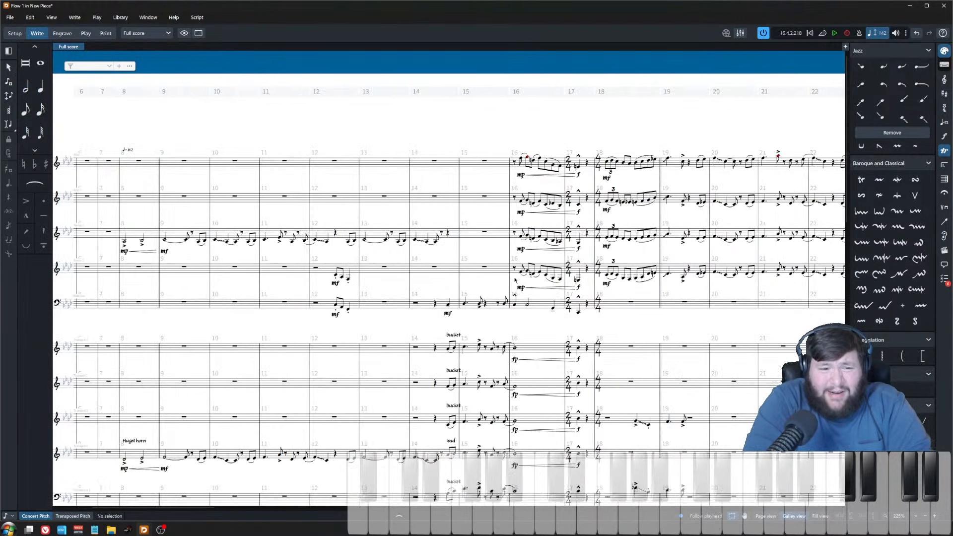
pyautogui.scroll(2, 522, 185)
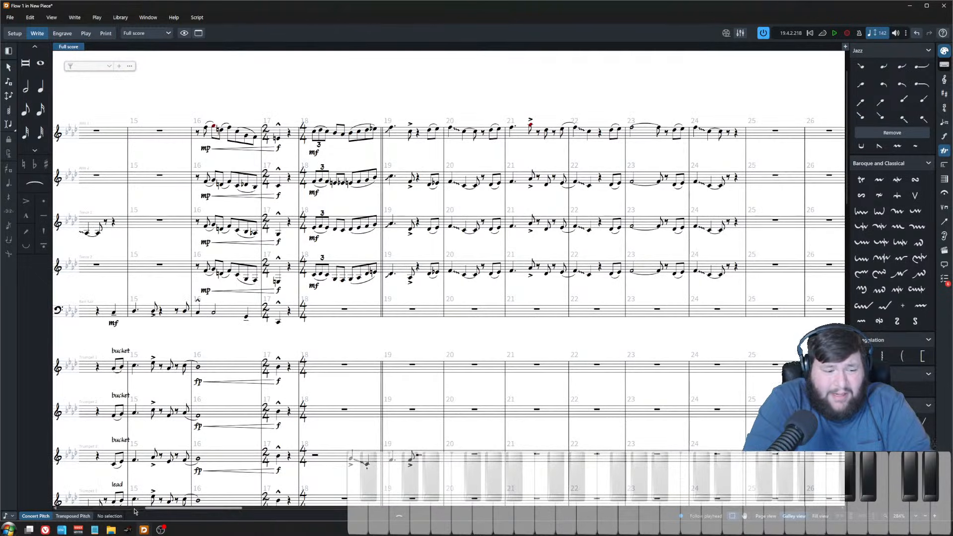
pyautogui.click(73, 516)
pyautogui.moveTo(512, 87); pyautogui.dragTo(546, 152)
pyautogui.click(526, 96)
pyautogui.click(36, 516)
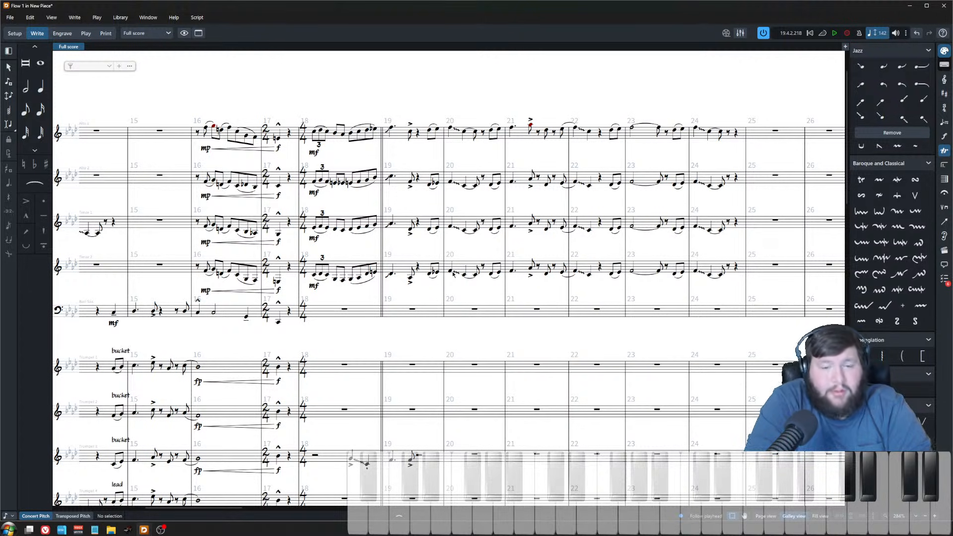
# Step: Survey the full score around bar 19, from the baritone sax down to the rhythm section
pyautogui.scroll(2, 454, 250)
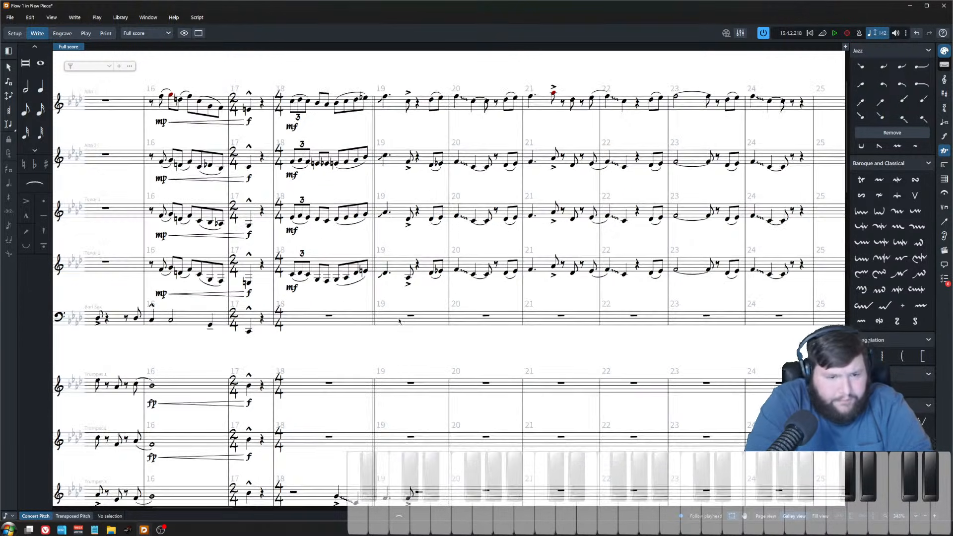
pyautogui.click(400, 317)
pyautogui.scroll(-3, 402, 320)
pyautogui.scroll(-8, 402, 320)
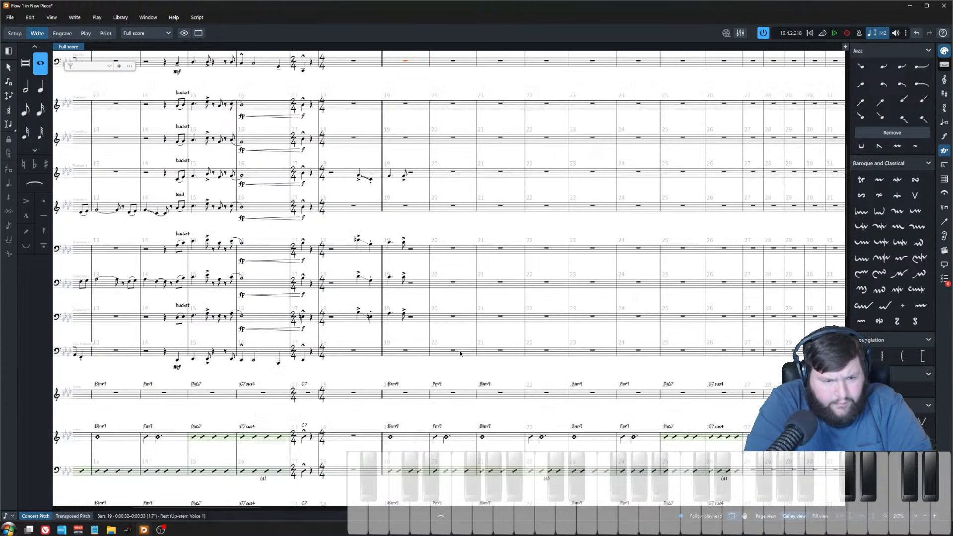
pyautogui.hscroll(-5, 459, 357)
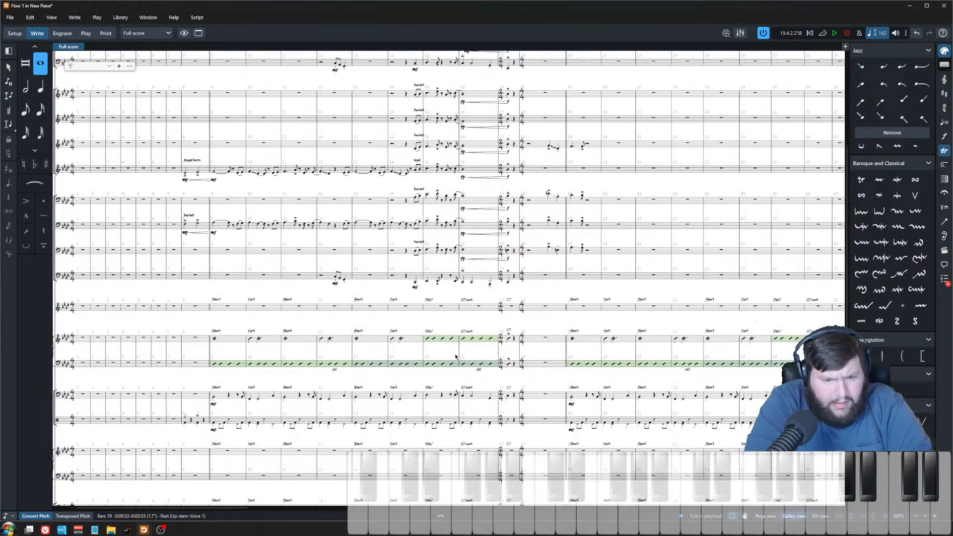
pyautogui.scroll(3, 563, 266)
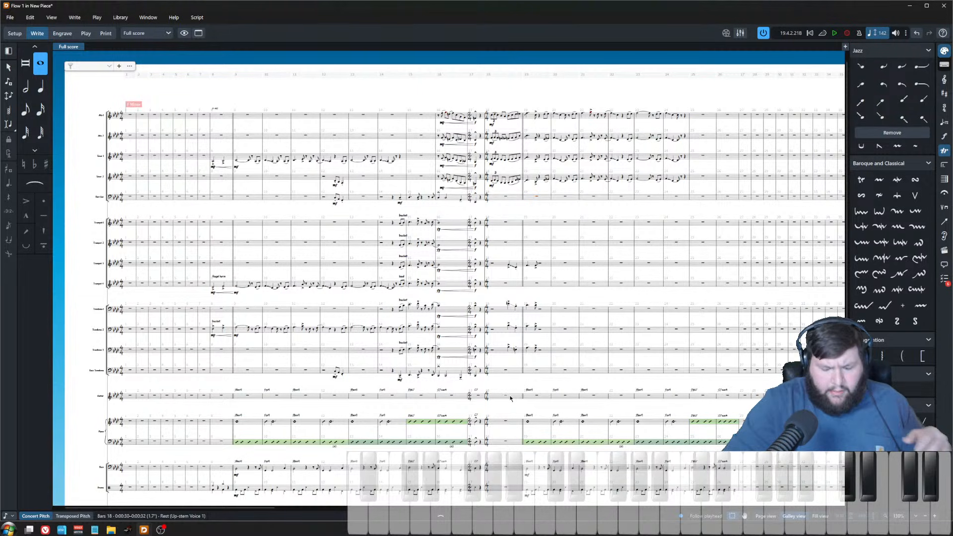
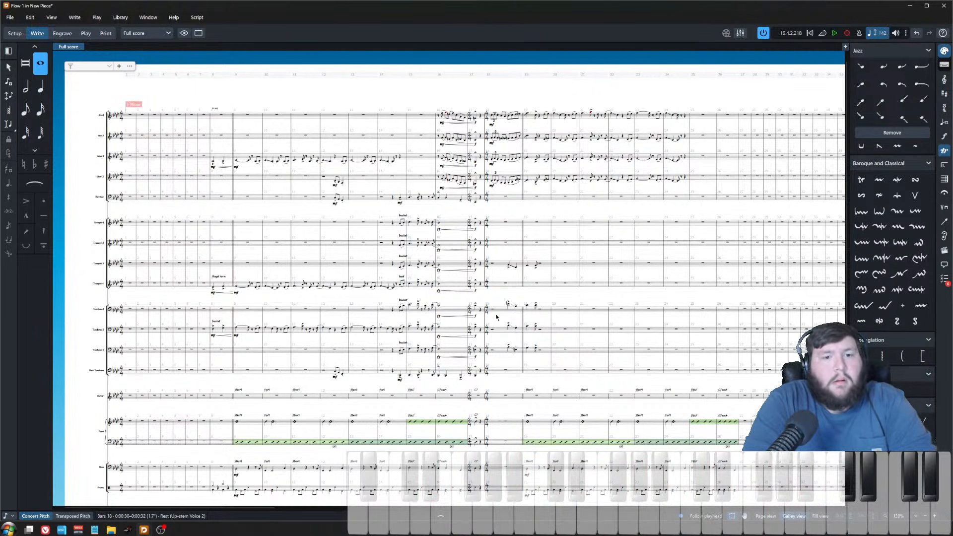
# Step: Add rehearsal marks at two bars of the score
pyautogui.press('Escape')
pyautogui.scroll(6, 561, 208)
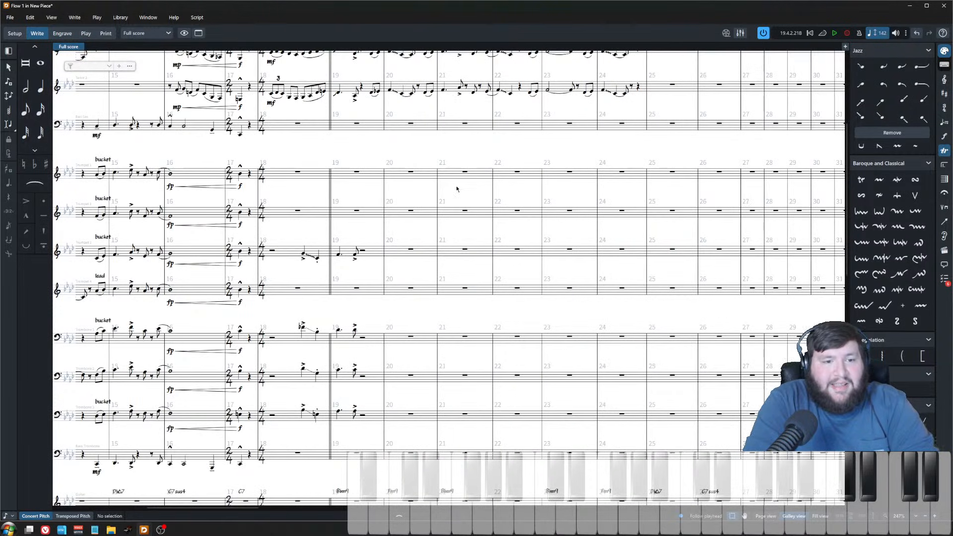
pyautogui.scroll(-8, 463, 161)
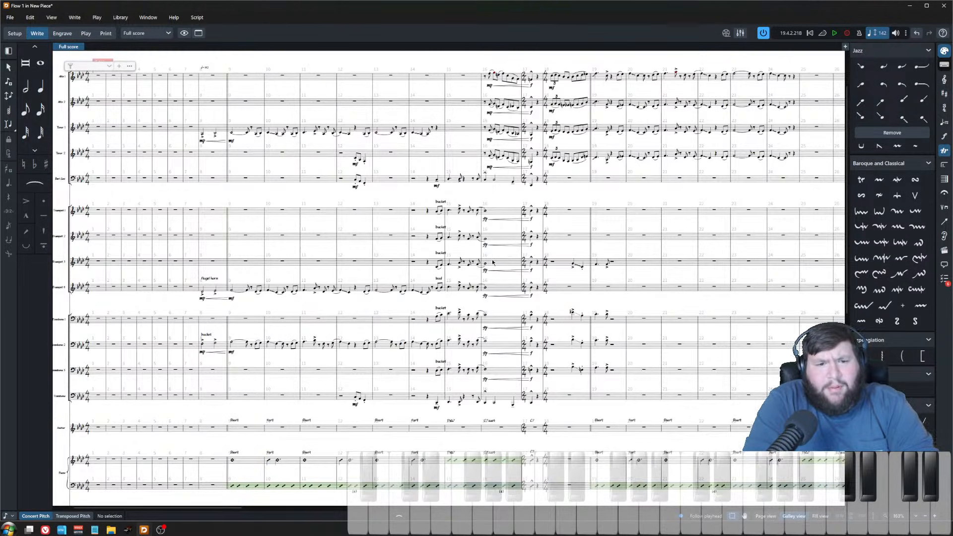
pyautogui.hscroll(5, 487, 251)
pyautogui.scroll(2, 511, 255)
pyautogui.hscroll(-9, 422, 203)
pyautogui.scroll(1, 337, 114)
pyautogui.click(346, 97)
pyautogui.hotkey('shift', 'a')
pyautogui.press('Escape')
pyautogui.click(783, 96)
pyautogui.hotkey('shift', 'a')
# Step: Examine the saxophone parts around rehearsal mark B, bars 18 to 24
pyautogui.scroll(-2, 453, 238)
pyautogui.hscroll(4, 452, 241)
pyautogui.scroll(-2, 452, 246)
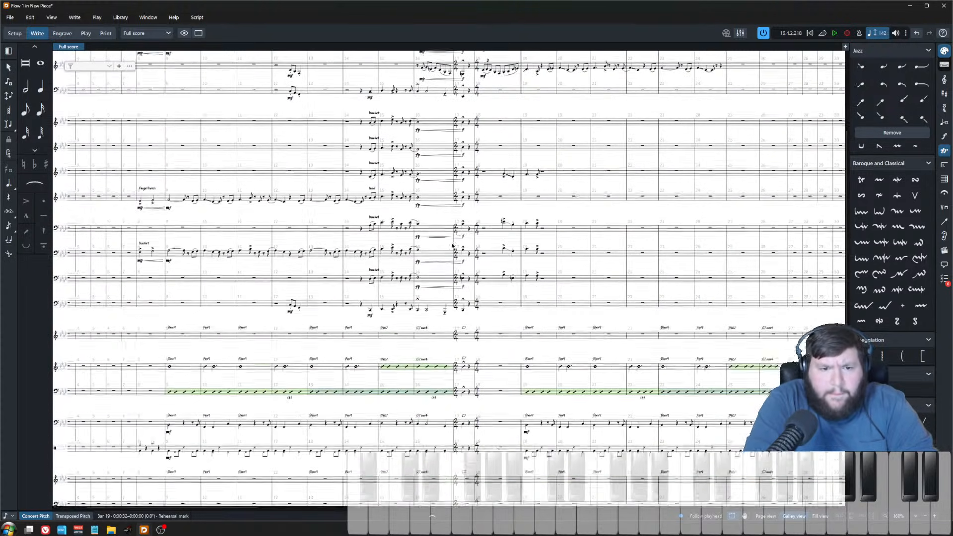
pyautogui.scroll(-1, 449, 246)
pyautogui.press('Escape')
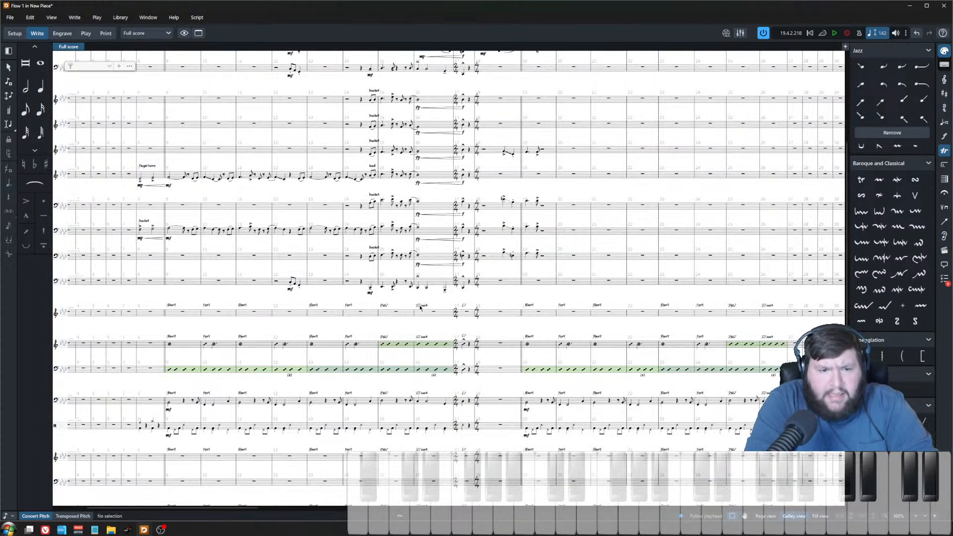
pyautogui.scroll(5, 425, 303)
pyautogui.scroll(-8, 426, 305)
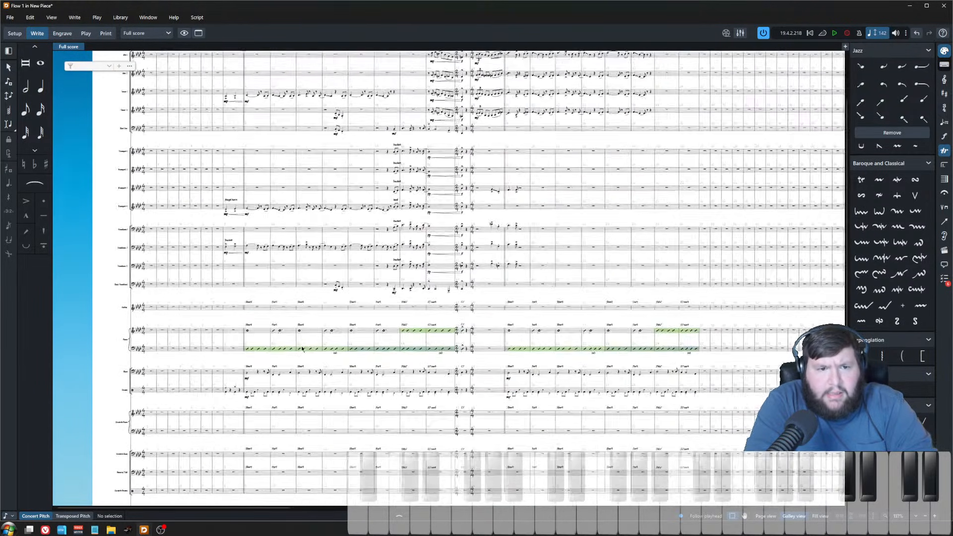
pyautogui.scroll(-1, 302, 349)
pyautogui.moveTo(217, 72); pyautogui.dragTo(442, 388)
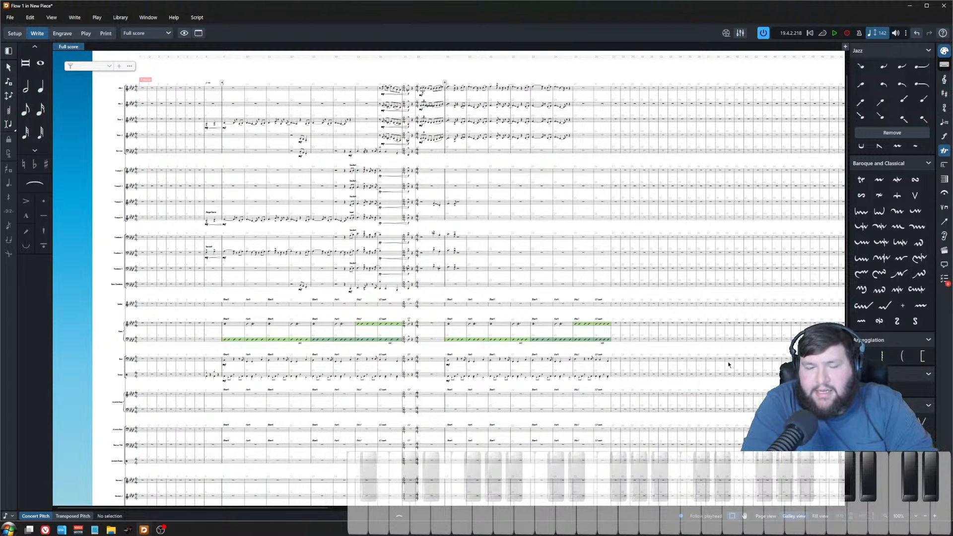
pyautogui.scroll(6, 707, 368)
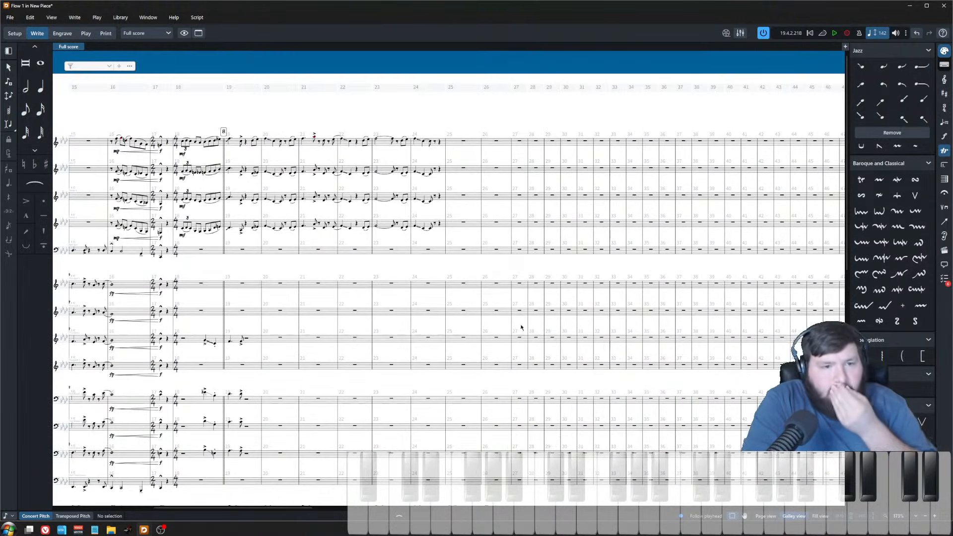
pyautogui.scroll(3, 274, 143)
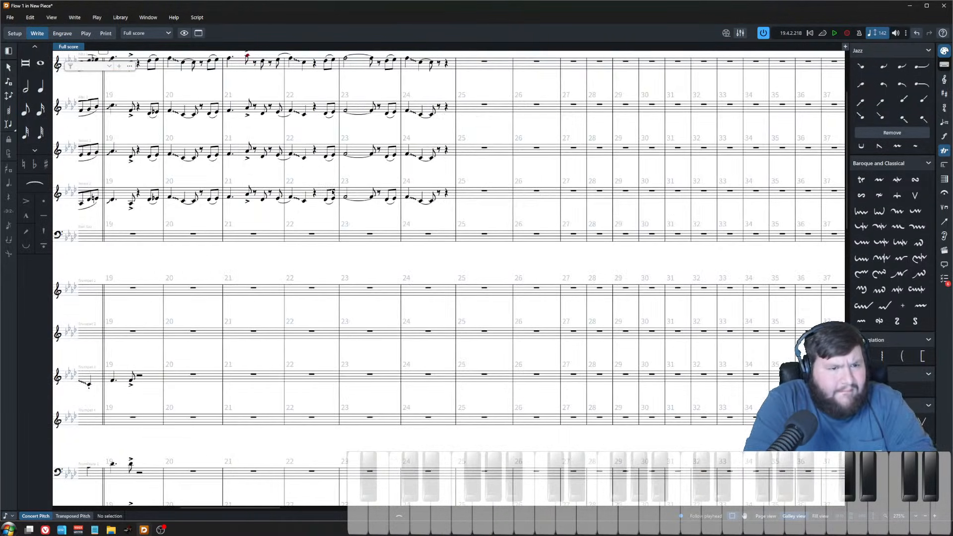
pyautogui.scroll(3, 403, 209)
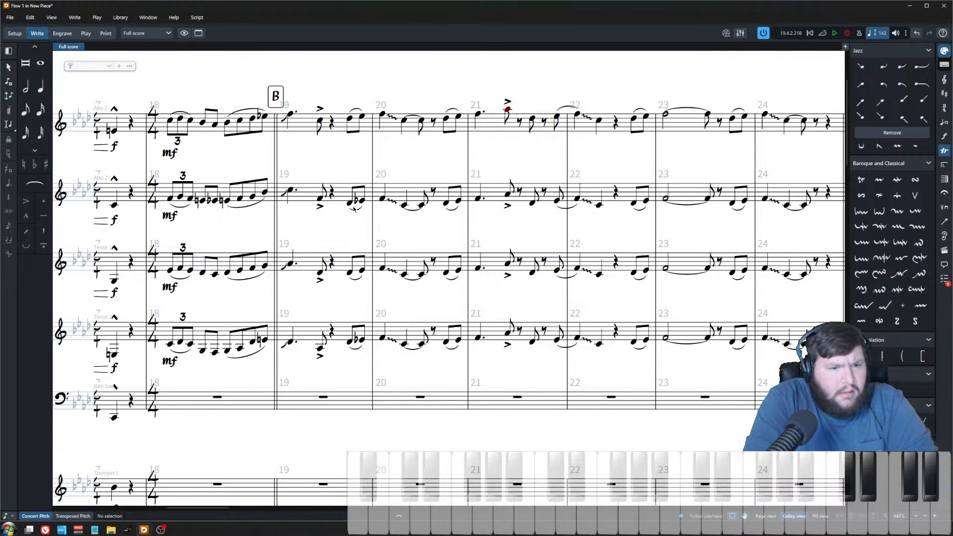
# Step: Adjust the opening note of bar 20 in Alto 2, and lower Tenor 1's to E♭4 and Tenor 2's to C4
pyautogui.click(382, 199)
pyautogui.hotkey('alt', 'Up')
pyautogui.hotkey('alt', 'Up')
pyautogui.press('Down')
pyautogui.press('Right')
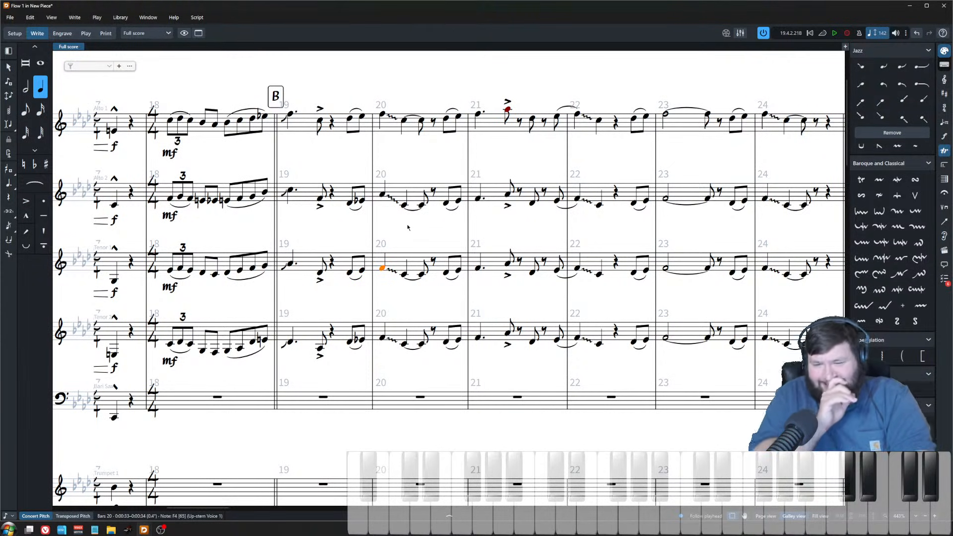
pyautogui.hotkey('alt', 'Down')
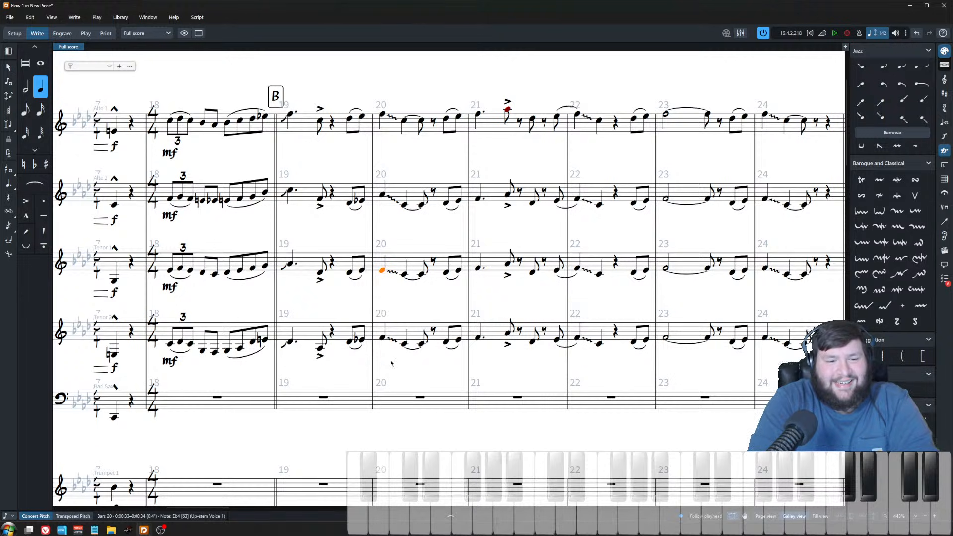
pyautogui.press('Down')
pyautogui.hotkey('alt', 'Down')
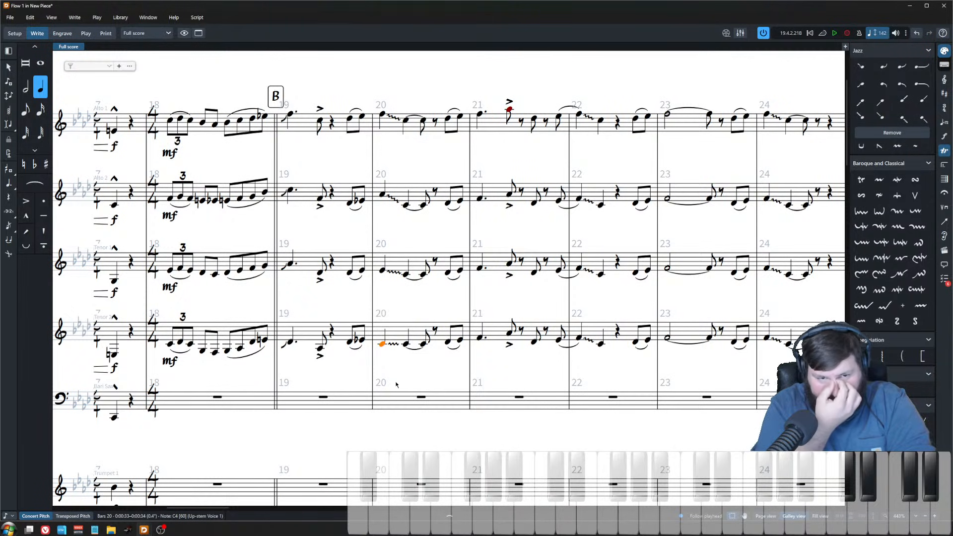
pyautogui.press('Escape')
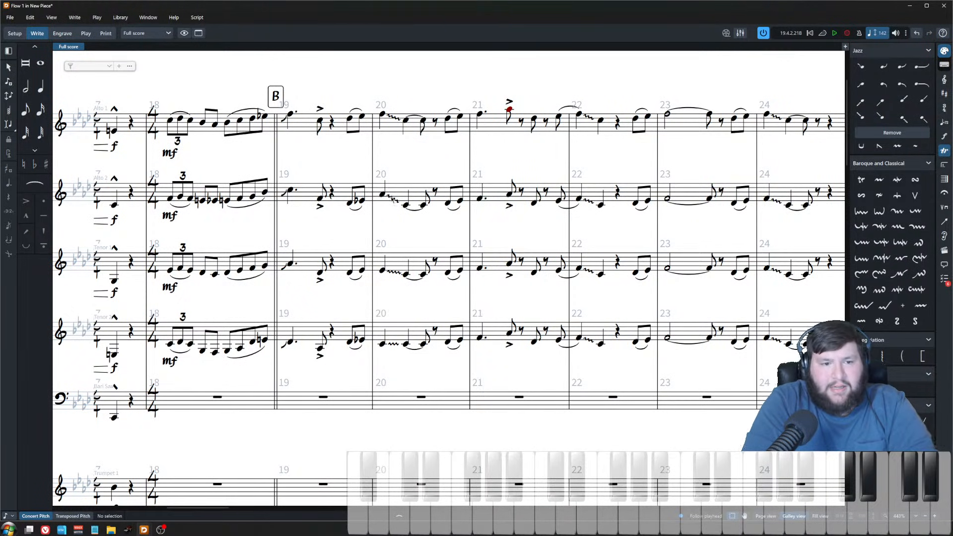
# Step: Raise Alto 2's slurred second and third notes in bar 20 by three steps
pyautogui.click(382, 344)
pyautogui.keyDown('shift'); pyautogui.click(382, 114); pyautogui.keyUp('shift')
pyautogui.click(405, 121)
pyautogui.click(404, 205)
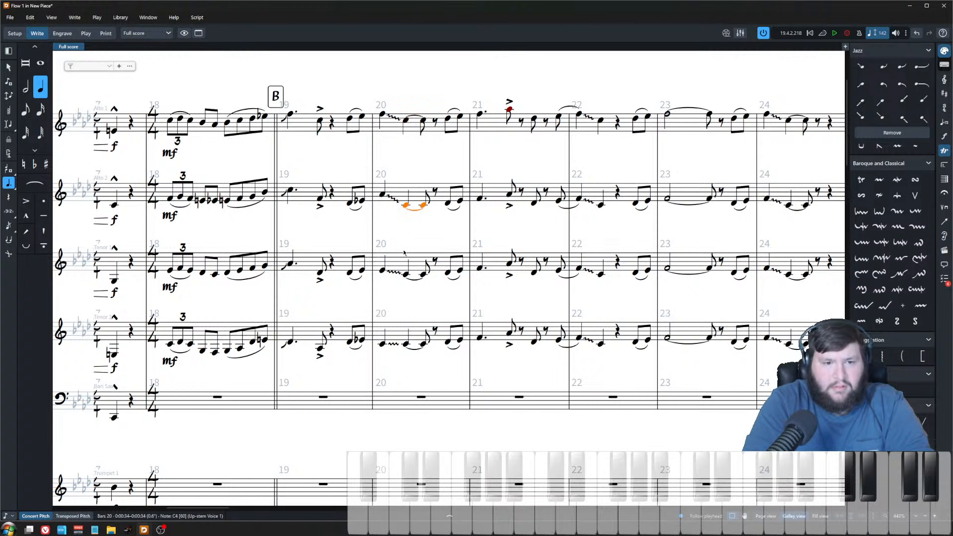
pyautogui.hotkey('ctrl', 'Down')
pyautogui.hotkey('ctrl', 'Up')
pyautogui.hotkey('ctrl', 'Up')
pyautogui.hotkey('ctrl', 'Down')
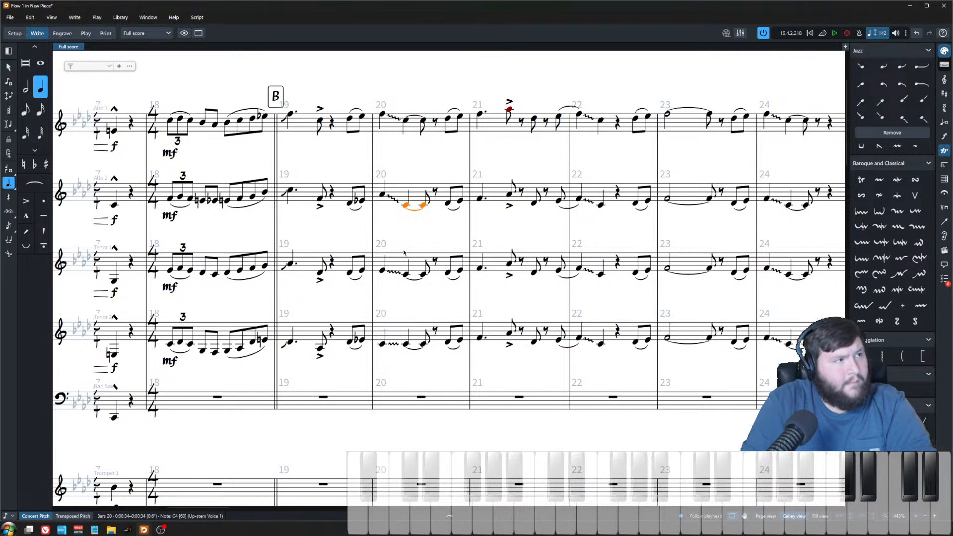
pyautogui.hotkey('alt', 'Up')
pyautogui.hotkey('alt', 'Up')
pyautogui.hotkey('alt', 'Up')
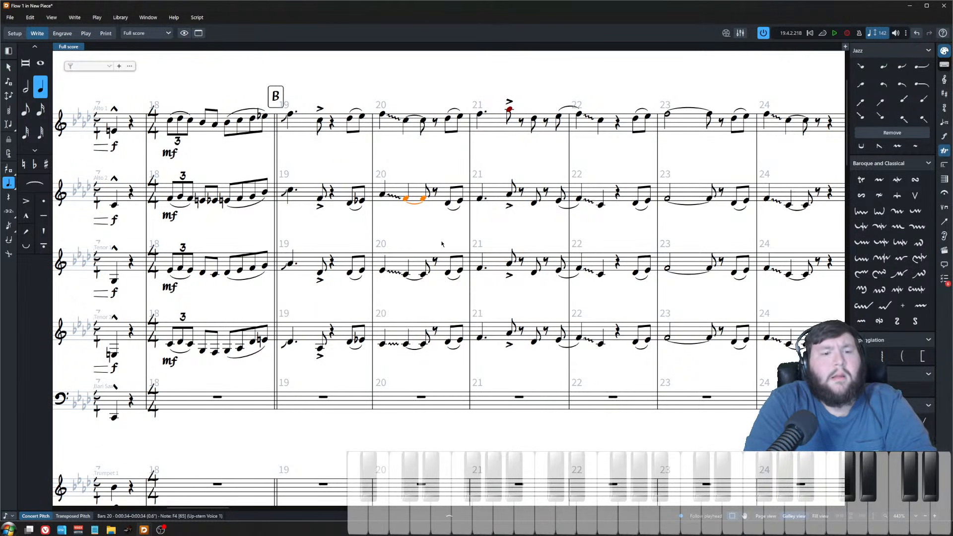
pyautogui.click(418, 289)
pyautogui.moveTo(396, 94); pyautogui.dragTo(443, 370)
pyautogui.click(421, 163)
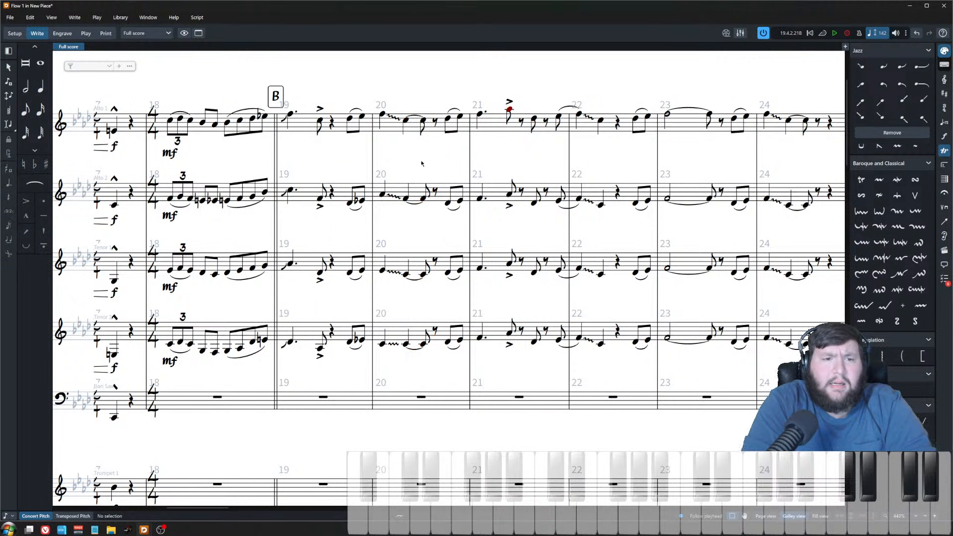
pyautogui.moveTo(396, 92); pyautogui.dragTo(392, 68)
pyautogui.click(440, 371)
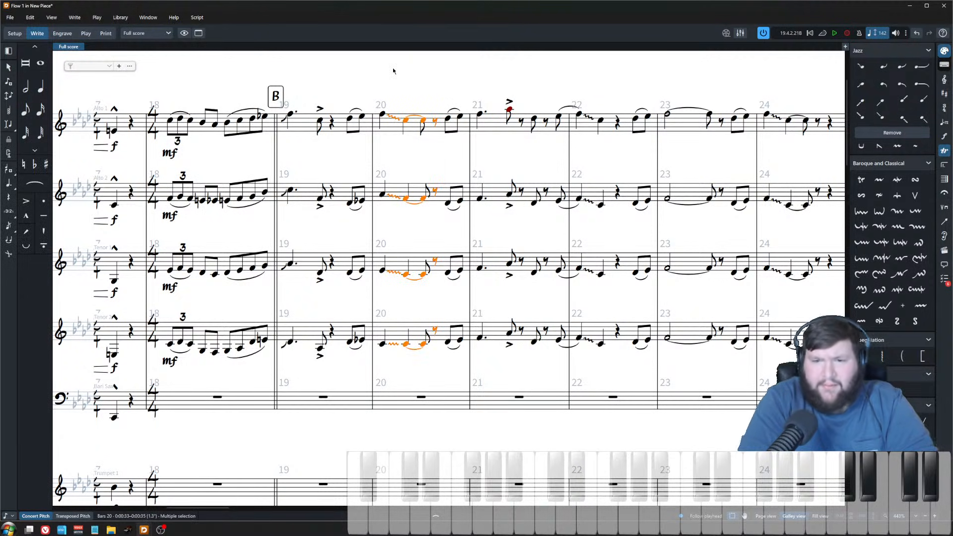
pyautogui.click(392, 69)
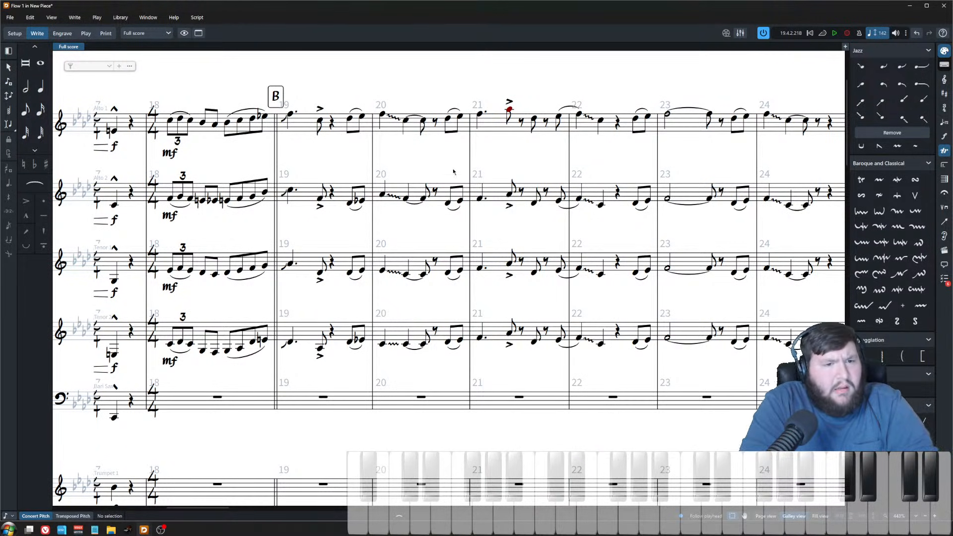
# Step: Raise Tenor 1's slurred middle notes in bar 20 by one step
pyautogui.click(382, 115)
pyautogui.click(406, 120)
pyautogui.click(382, 194)
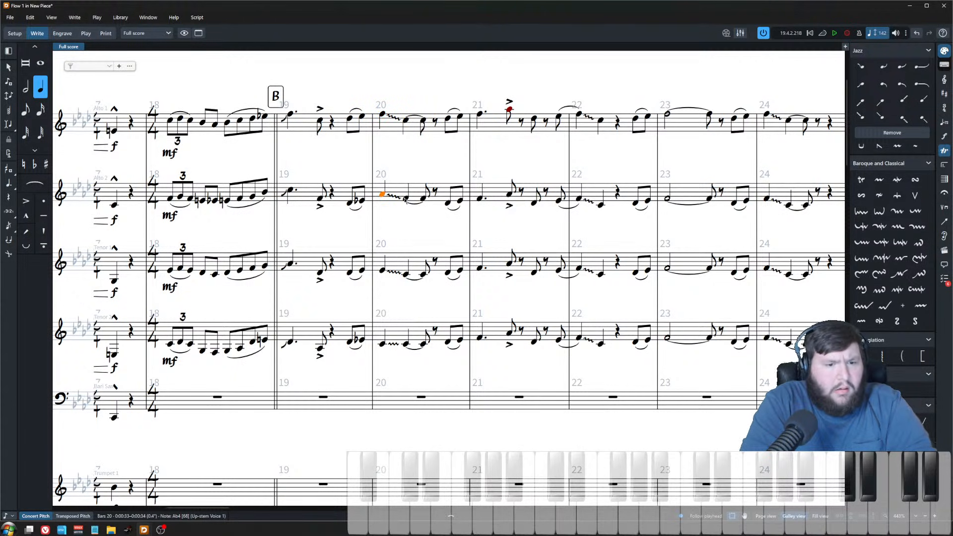
pyautogui.click(402, 200)
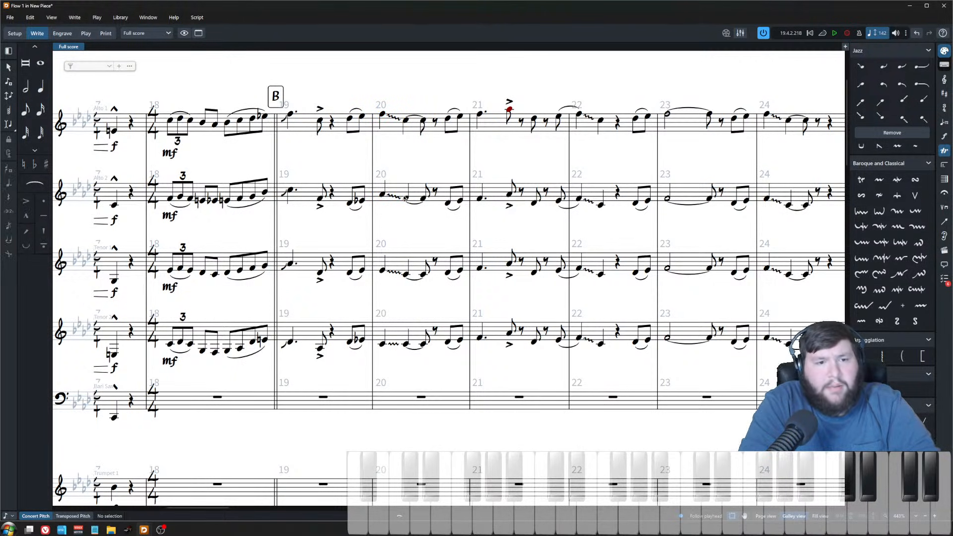
pyautogui.hotkey('ctrl', 'Down')
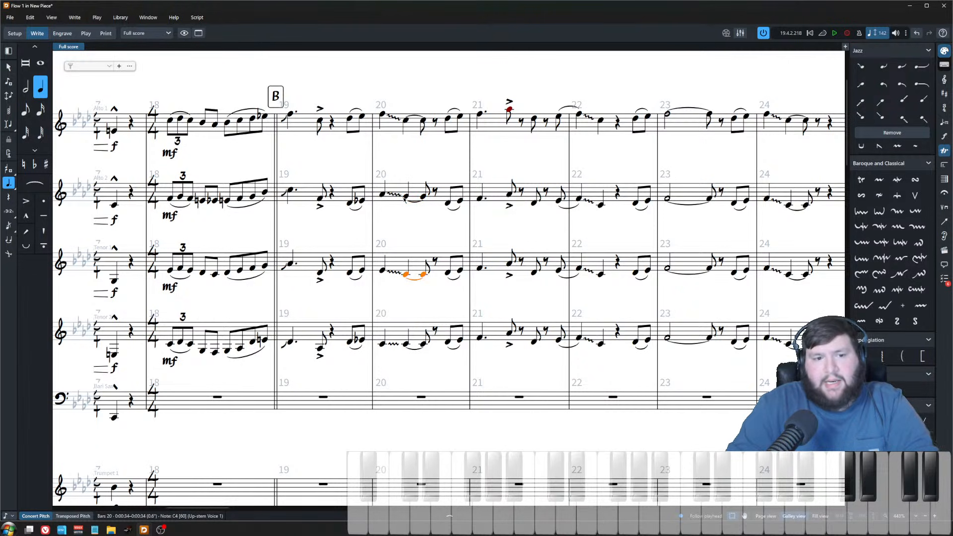
pyautogui.hotkey('alt', 'Up')
pyautogui.hotkey('ctrl', 'Down')
pyautogui.scroll(-4, 429, 161)
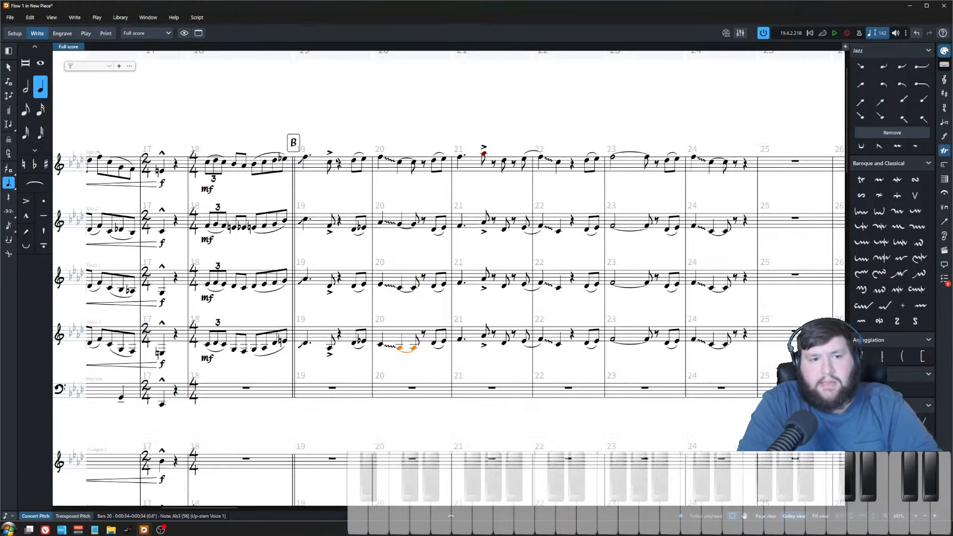
# Step: Play back the saxophone passage around bar 20 to check the voicing
pyautogui.click(360, 160)
pyautogui.scroll(5, 371, 188)
pyautogui.click(398, 157)
pyautogui.press('space')
pyautogui.press('space')
pyautogui.scroll(3, 382, 238)
pyautogui.scroll(-1, 379, 273)
pyautogui.press('Escape')
pyautogui.scroll(-1, 379, 274)
pyautogui.click(381, 147)
pyautogui.press('Right')
pyautogui.press('Right')
pyautogui.click(454, 148)
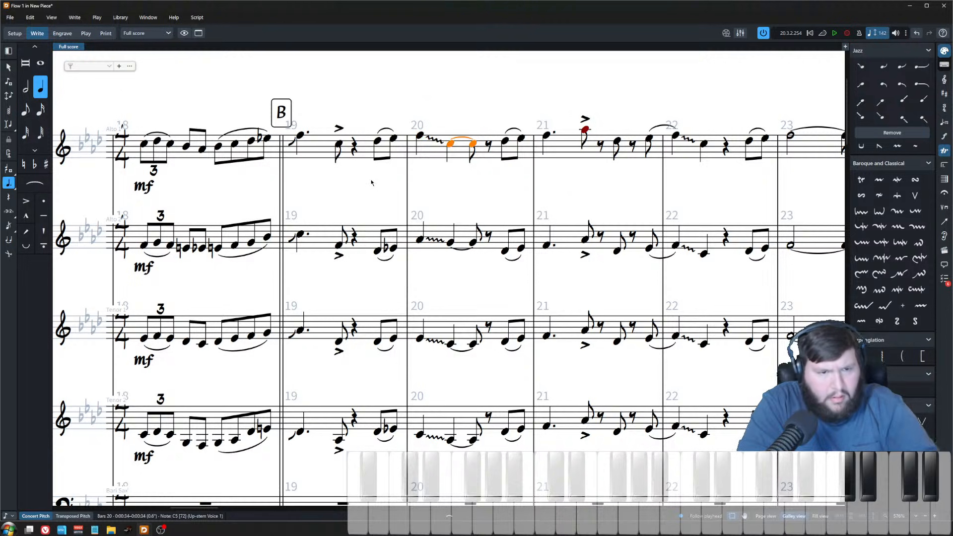
# Step: Raise both eighth notes at the end of Alto 2's bar 19 by two steps each
pyautogui.click(393, 246)
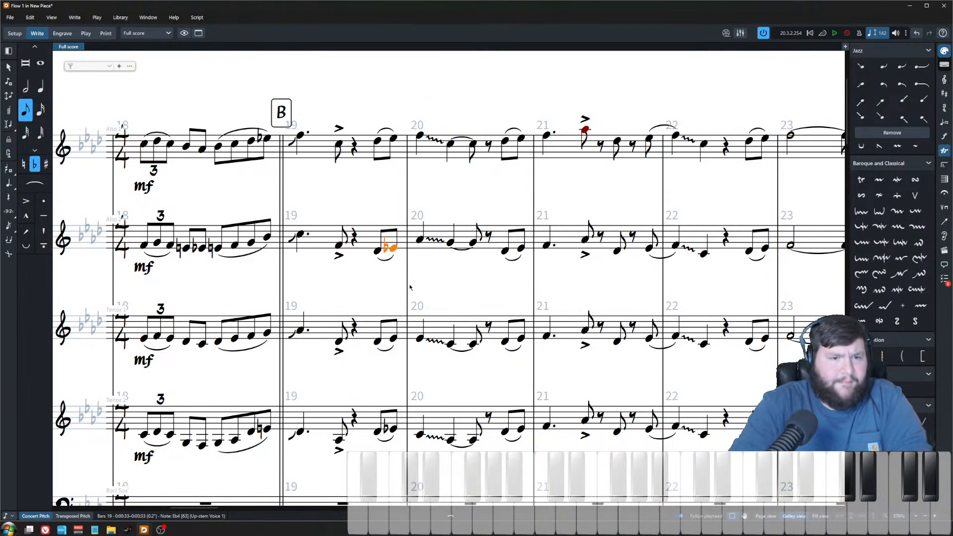
pyautogui.click(377, 252)
pyautogui.hotkey('alt', 'Up')
pyautogui.hotkey('alt', 'Up')
pyautogui.press('Right')
pyautogui.hotkey('alt', 'Up')
pyautogui.hotkey('alt', 'Up')
# Step: Lower Tenor 1's two closing eighth notes in bar 19 by two steps each
pyautogui.hotkey('ctrl', 'Down')
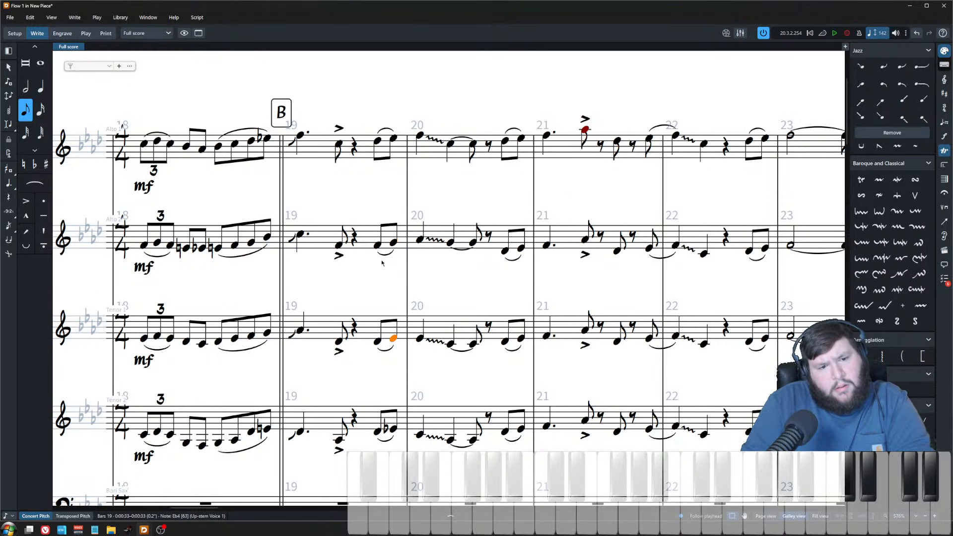
pyautogui.press('alt')
pyautogui.hotkey('alt', 'Down')
pyautogui.hotkey('alt', 'Down')
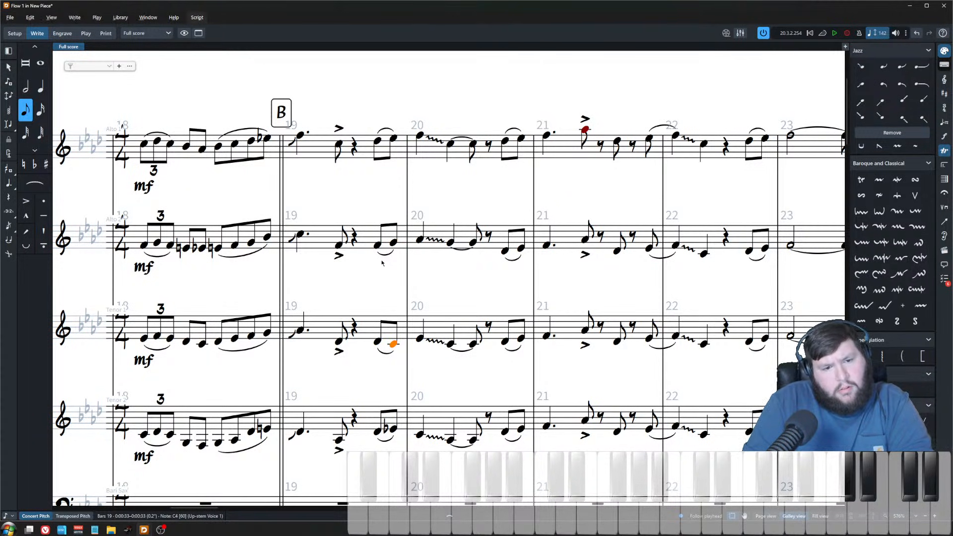
pyautogui.press('Left')
pyautogui.hotkey('alt', 'Down')
pyautogui.hotkey('alt', 'Down')
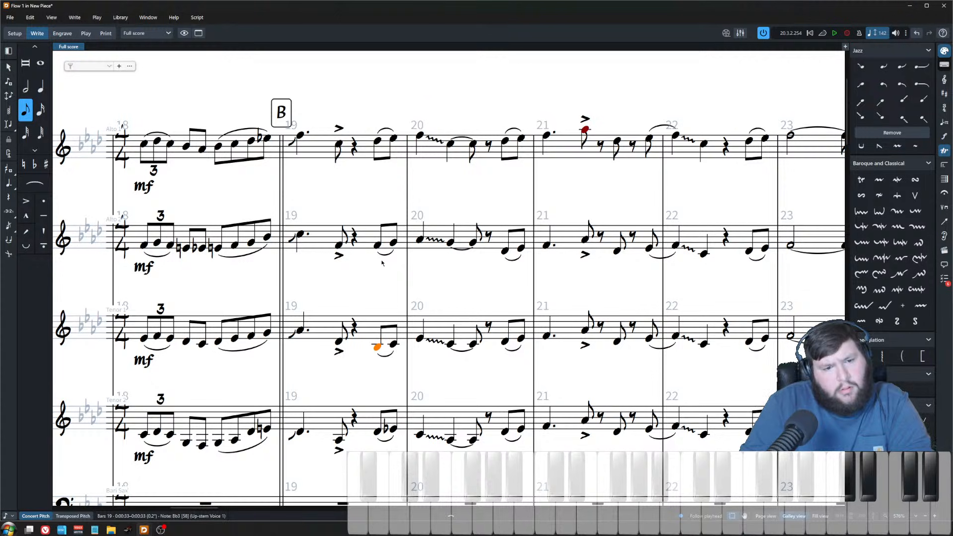
# Step: Lower Tenor 2's closing eighth notes in bar 19, the first by two steps and the second by four
pyautogui.click(378, 432)
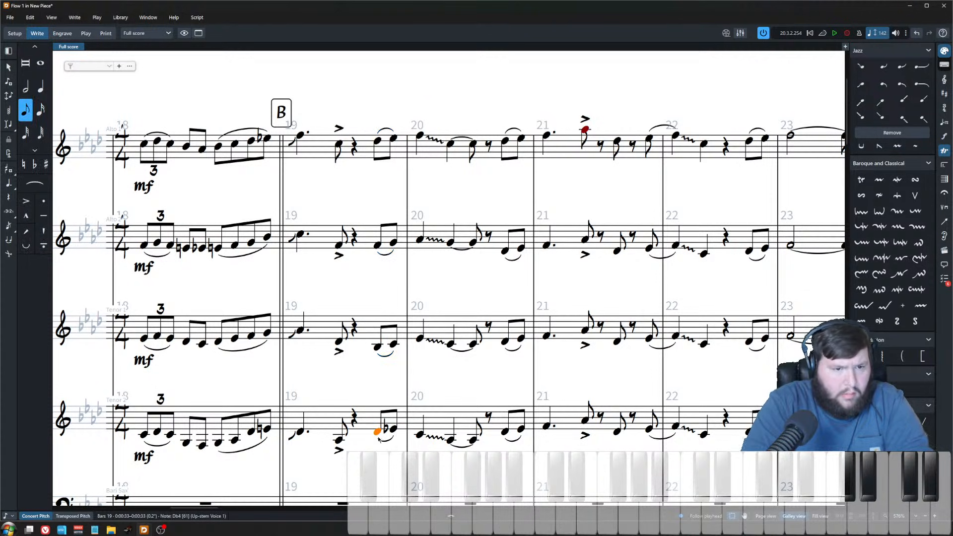
pyautogui.hotkey('alt', 'Down')
pyautogui.hotkey('alt', 'Down')
pyautogui.press('Right')
pyautogui.hotkey('alt', 'Down')
pyautogui.hotkey('alt', 'Down')
pyautogui.hotkey('alt', 'Down')
pyautogui.hotkey('alt', 'Down')
# Step: Play back the saxophones from bar 19 and stop playback
pyautogui.click(374, 183)
pyautogui.press('p')
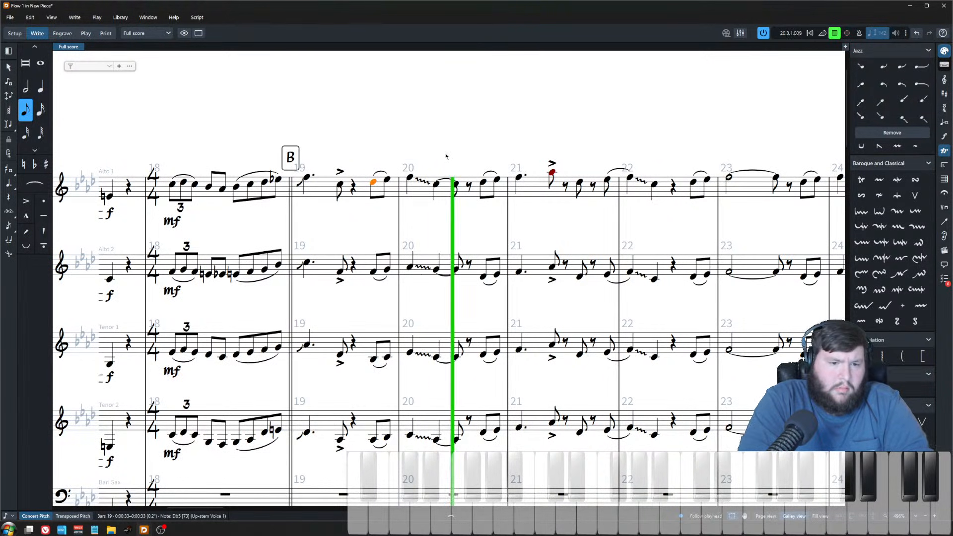
pyautogui.click(483, 135)
pyautogui.press('space')
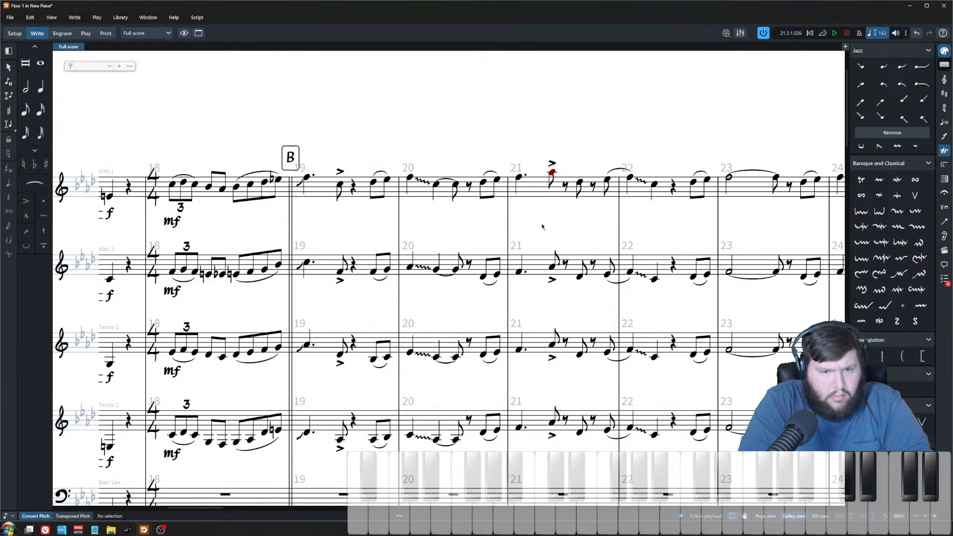
pyautogui.hscroll(1, 465, 214)
pyautogui.press('z')
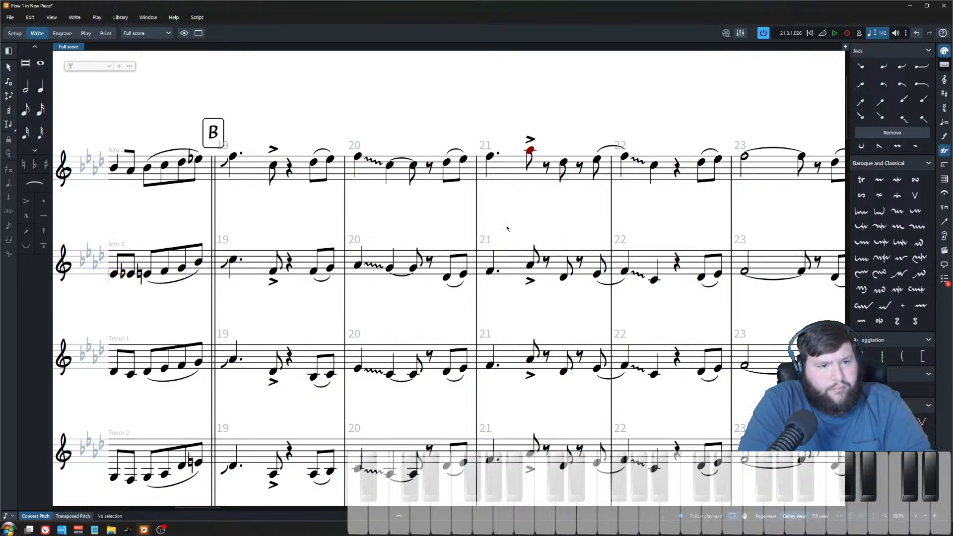
# Step: Copy the scooped opening note of bar 19 into Tenor 2's bar 19
pyautogui.click(233, 259)
pyautogui.keyDown('shift'); pyautogui.click(330, 471); pyautogui.keyUp('shift')
pyautogui.scroll(-2, 234, 426)
pyautogui.click(233, 400)
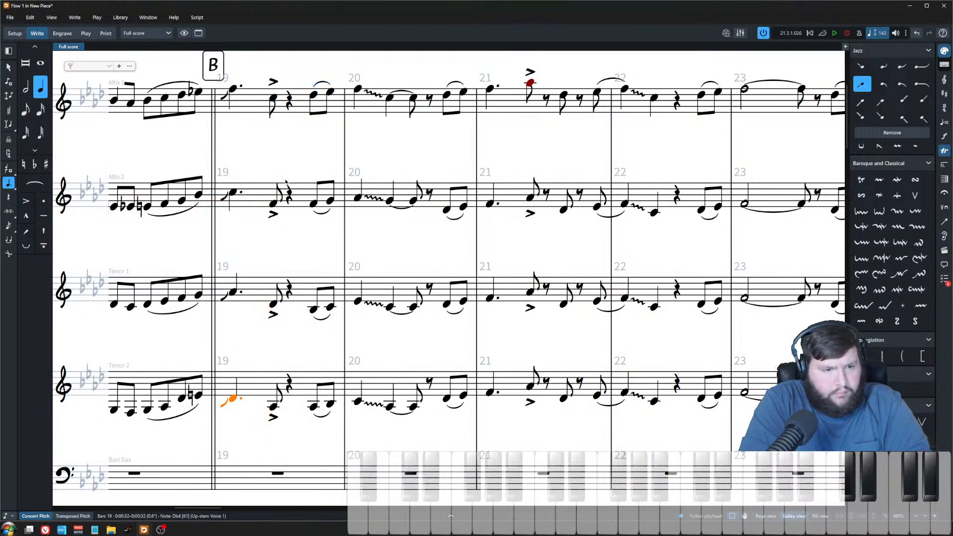
# Step: Paste Alto 2's scooped bar 19 opening note onto the downbeat of Alto 2's bar 21
pyautogui.keyDown('shift'); pyautogui.click(235, 193); pyautogui.keyUp('shift')
pyautogui.click(490, 202)
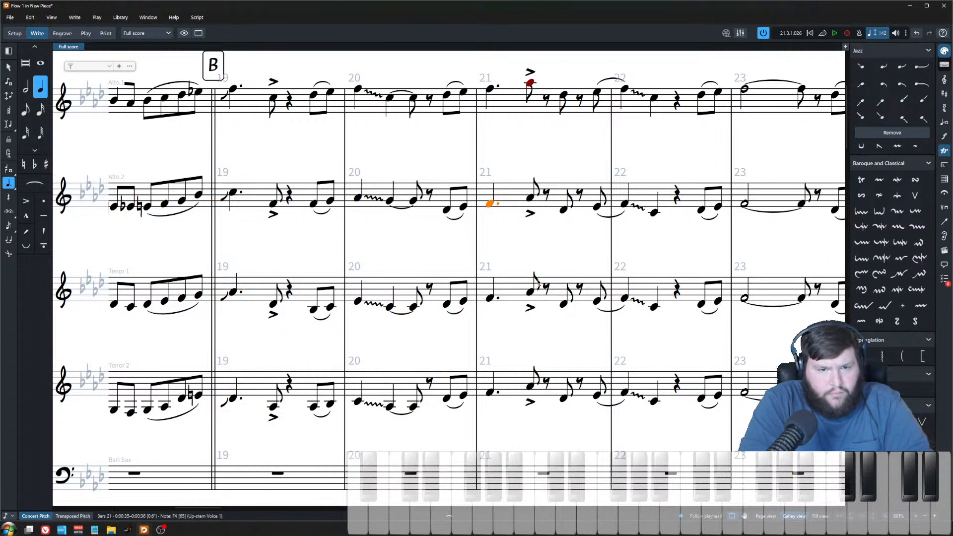
pyautogui.hotkey('ctrl', 'v')
pyautogui.click(455, 179)
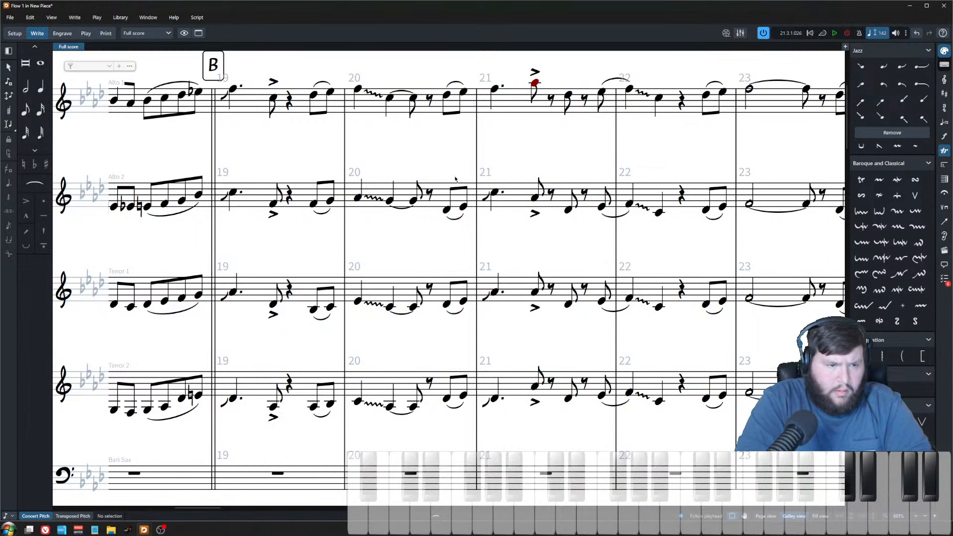
pyautogui.click(447, 210)
pyautogui.click(497, 168)
pyautogui.click(494, 194)
pyautogui.keyDown('shift'); pyautogui.click(494, 400); pyautogui.keyUp('shift')
pyautogui.click(607, 519)
pyautogui.hscroll(3, 639, 478)
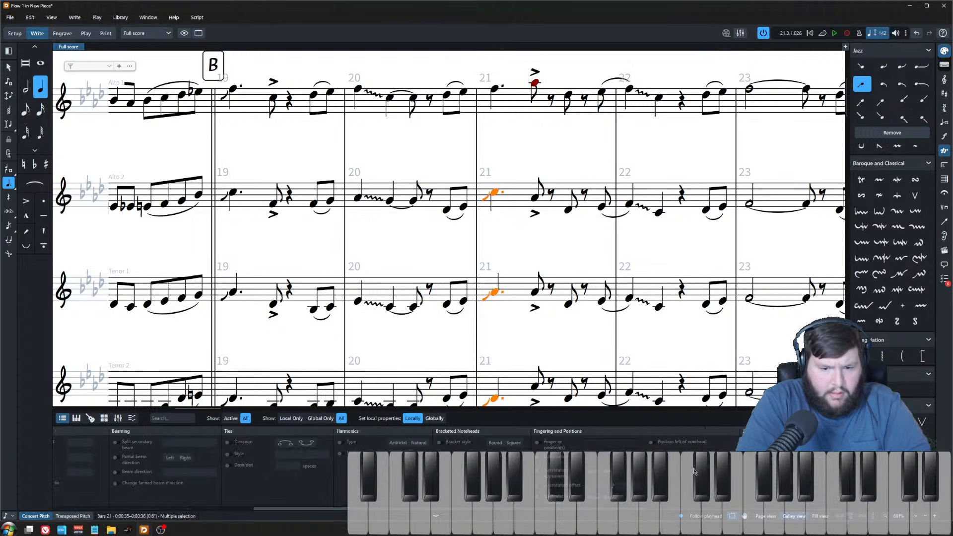
pyautogui.hotkey('ctrl', 'z')
pyautogui.click(649, 517)
# Step: Raise Alto 2's accented eighth note in bar 21 by three steps
pyautogui.click(534, 144)
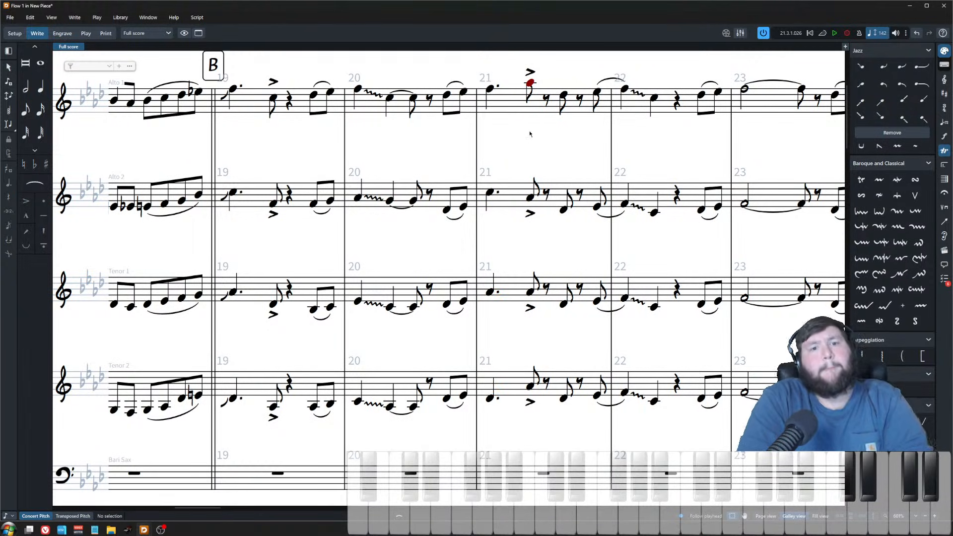
pyautogui.click(530, 200)
pyautogui.hotkey('alt', 'Up')
pyautogui.hotkey('alt', 'Up')
pyautogui.hotkey('alt', 'Up')
pyautogui.hotkey('alt', 'Up')
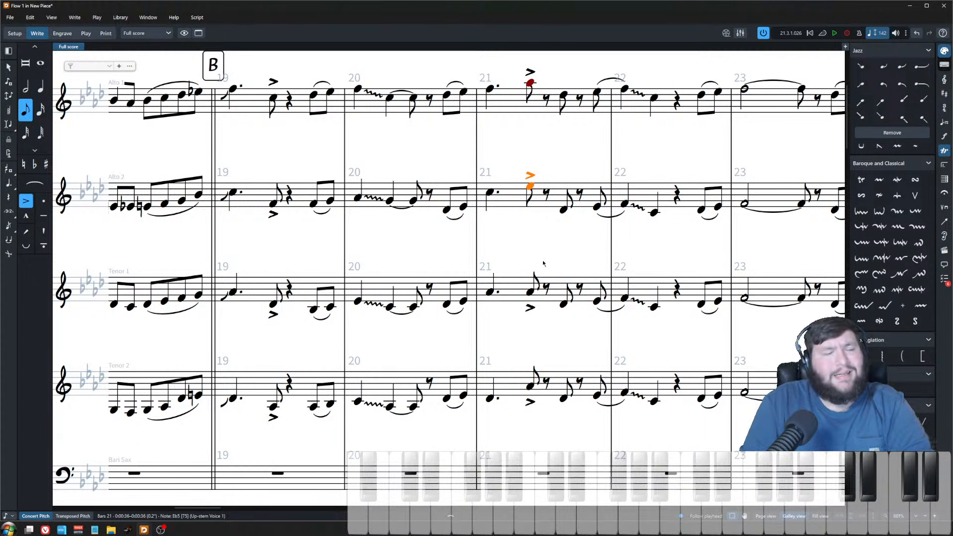
# Step: Raise Tenor 1's accented bar 21 eighth by two steps and lower Tenor 2's by two steps
pyautogui.hotkey('ctrl', 'Down')
pyautogui.hotkey('alt', 'Up')
pyautogui.hotkey('alt', 'Up')
pyautogui.hotkey('ctrl', 'Down')
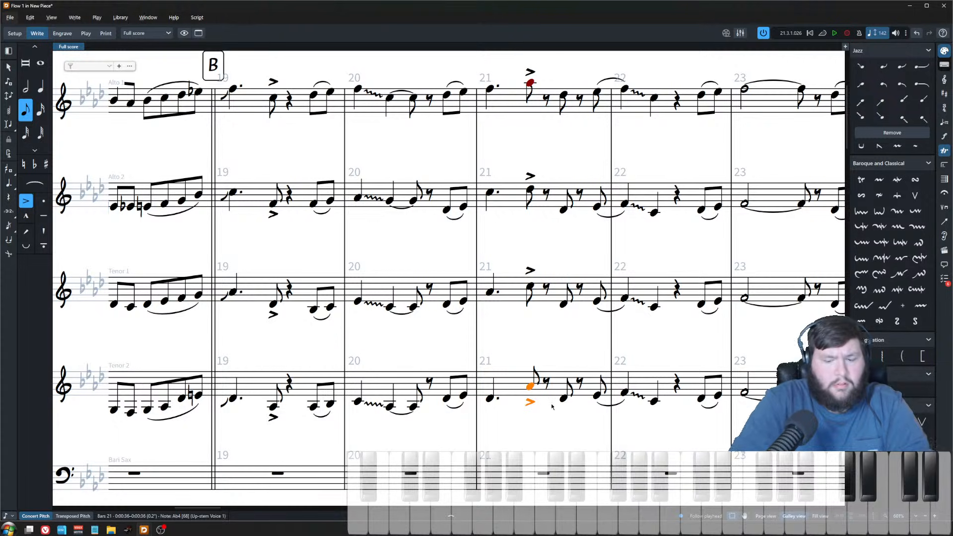
pyautogui.hotkey('alt', 'Down')
pyautogui.hotkey('alt', 'Down')
# Step: Play back the saxophones from bar 21, stop, and review the accented bar 21 eighths across the section
pyautogui.click(489, 401)
pyautogui.press('space')
pyautogui.press('x')
pyautogui.press('space')
pyautogui.click(512, 156)
pyautogui.keyDown('shift'); pyautogui.click(512, 396); pyautogui.keyUp('shift')
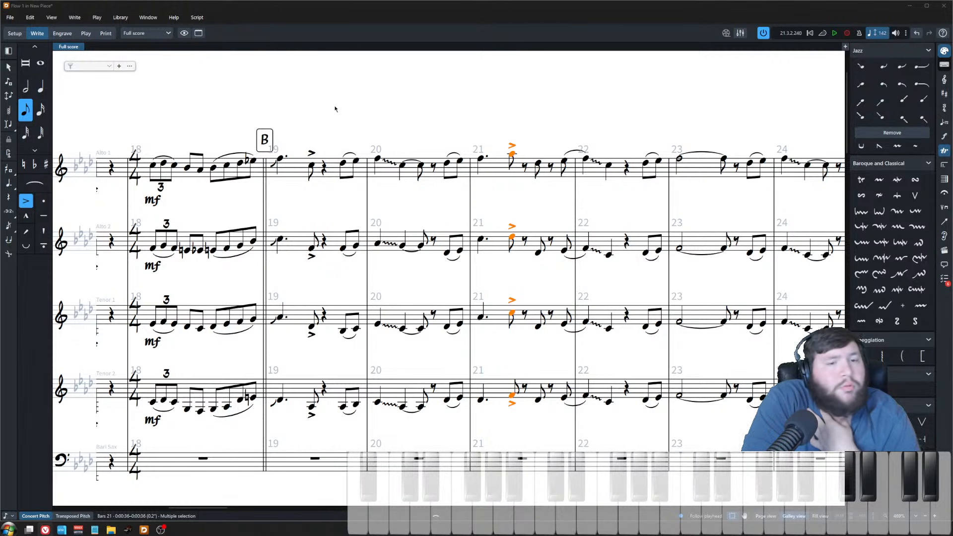
pyautogui.click(344, 212)
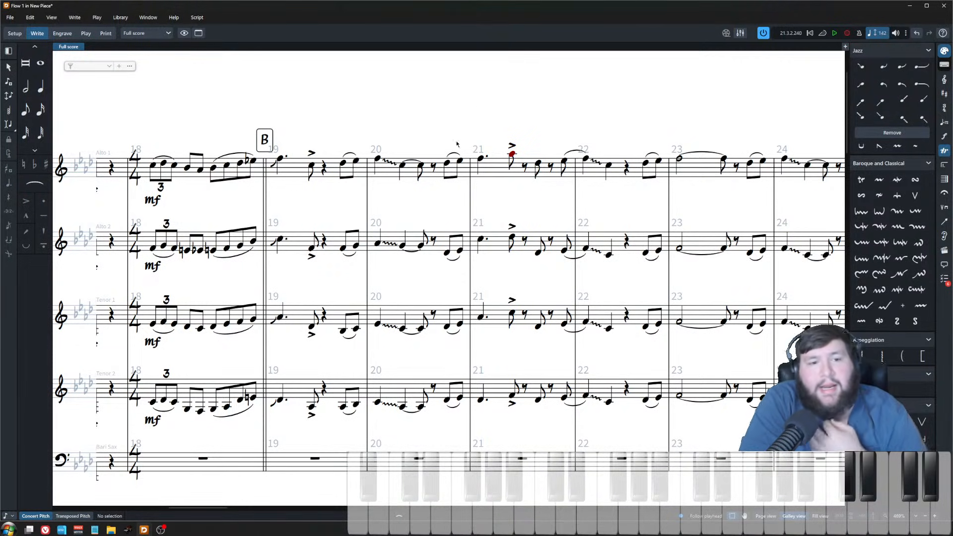
pyautogui.scroll(-2, 425, 213)
pyautogui.scroll(3, 422, 211)
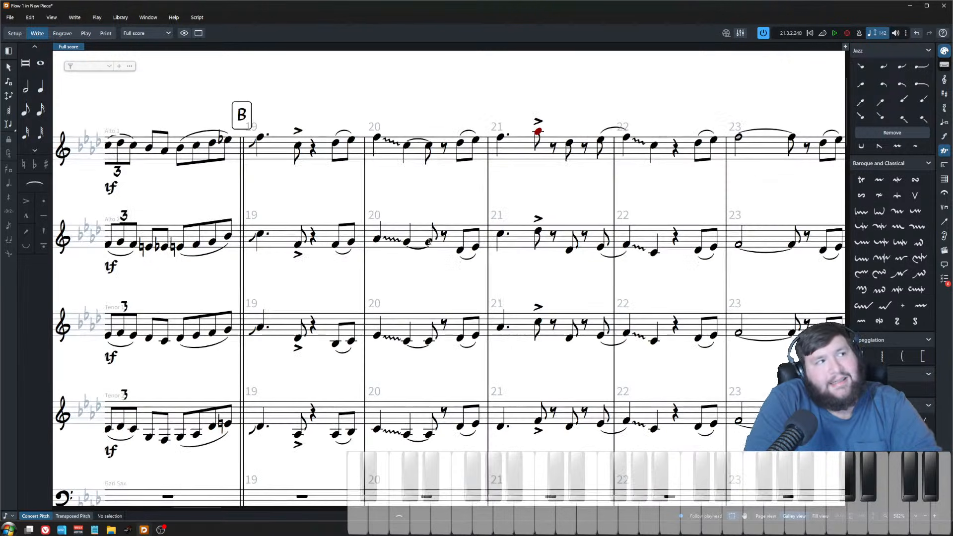
pyautogui.scroll(-3, 419, 208)
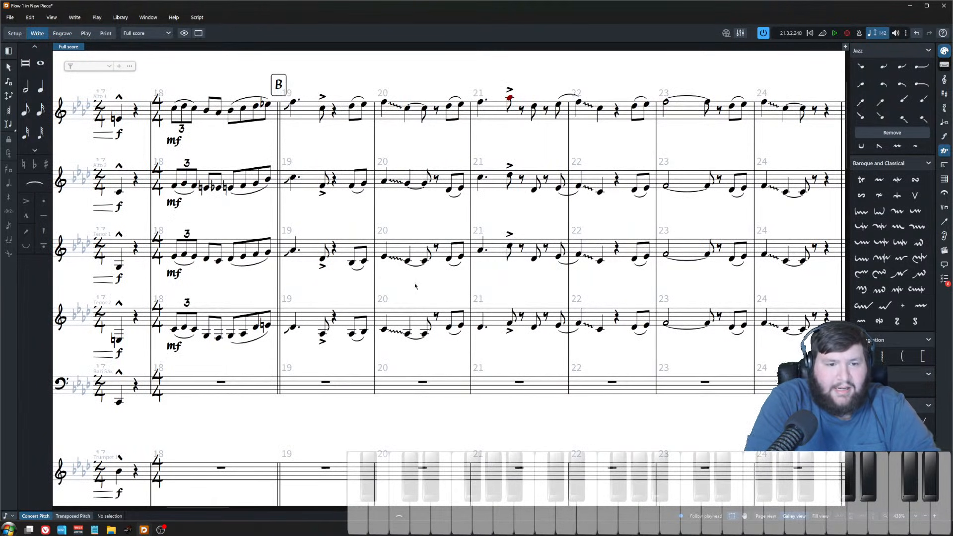
# Step: Raise both closing eighth notes of Alto 2's bar 20 by four steps each
pyautogui.moveTo(376, 80); pyautogui.dragTo(469, 351)
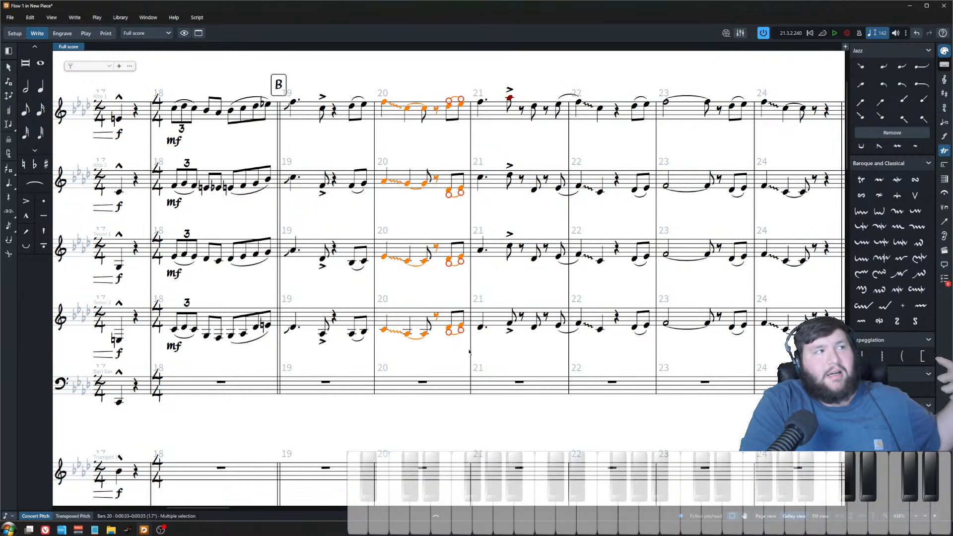
pyautogui.click(483, 143)
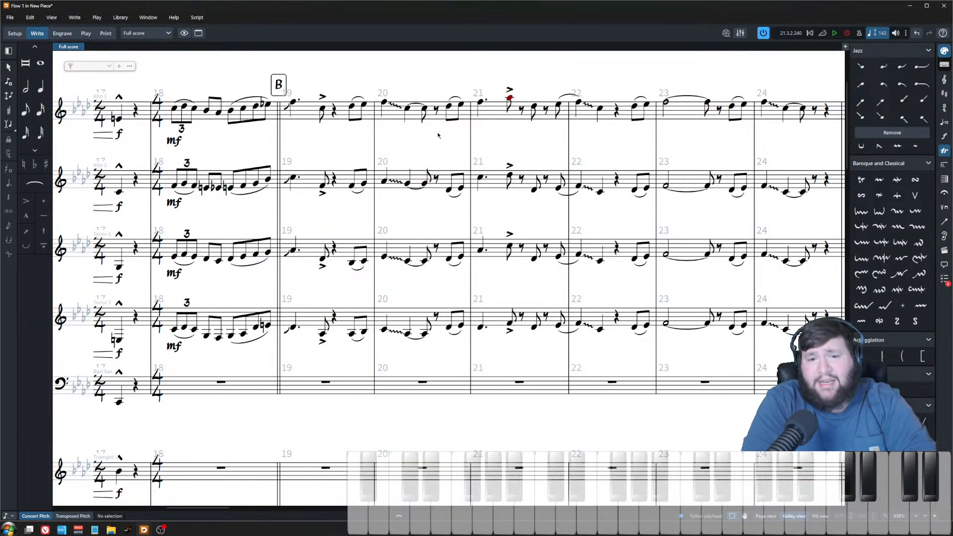
pyautogui.scroll(1, 454, 79)
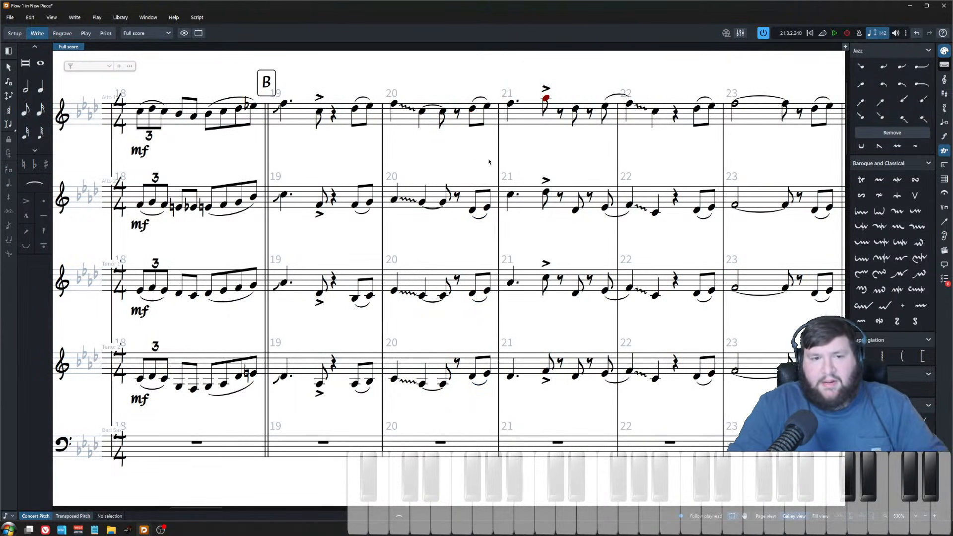
pyautogui.click(473, 212)
pyautogui.hotkey('alt', 'Up')
pyautogui.hotkey('alt', 'Up')
pyautogui.hotkey('alt', 'Up')
pyautogui.press('Right')
pyautogui.hotkey('alt', 'Up')
pyautogui.hotkey('alt', 'Up')
pyautogui.hotkey('alt', 'Up')
pyautogui.hotkey('ctrl', 'Up')
pyautogui.hotkey('ctrl', 'Down')
pyautogui.hotkey('alt', 'Up')
pyautogui.press('Left')
# Step: Raise Tenor 1's first closing eighth note in bar 20 by one step
pyautogui.hotkey('alt', 'Up')
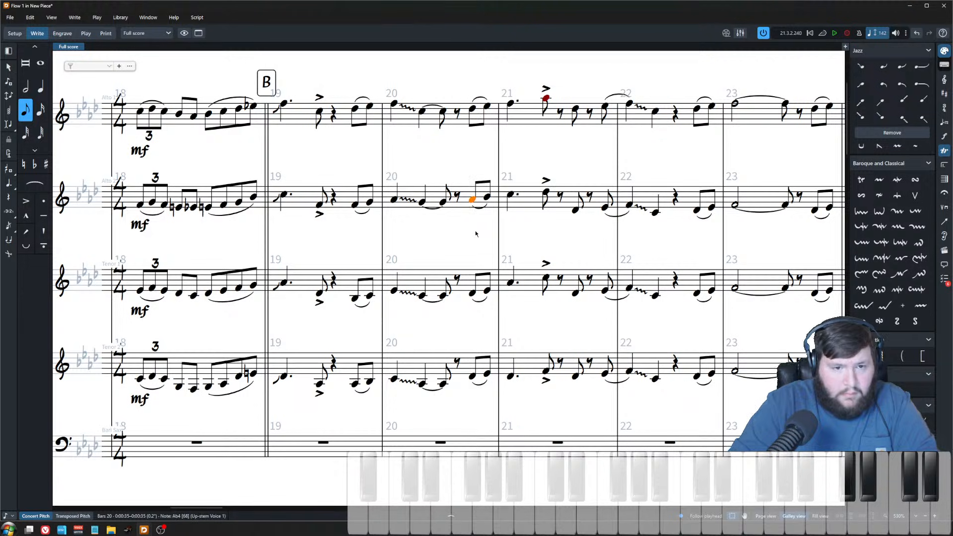
pyautogui.press('alt')
pyautogui.press('Down')
pyautogui.press('Escape')
pyautogui.hotkey('ctrl', 'Down')
pyautogui.hotkey('alt', 'Up')
pyautogui.hotkey('ctrl', 'Down')
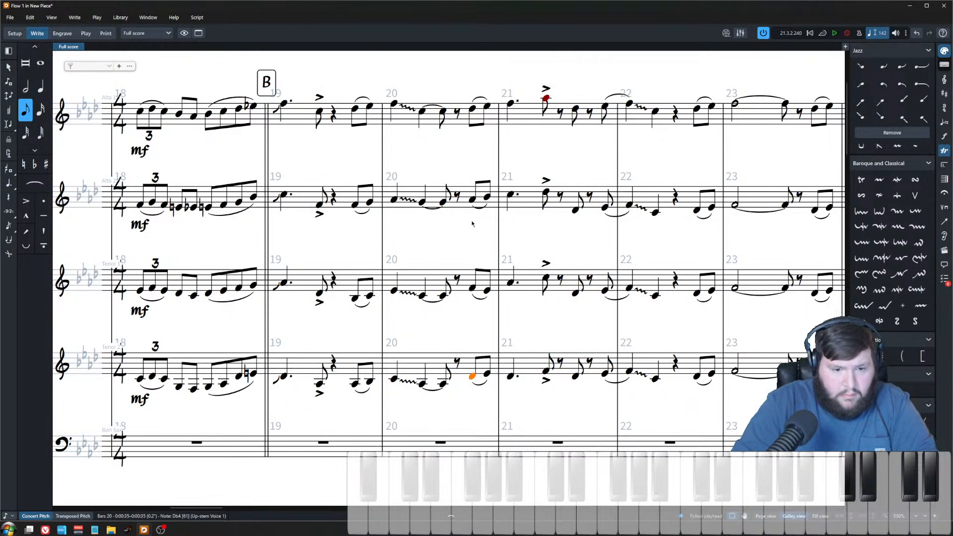
# Step: Lower Tenor 2's last eighth note in bar 20 by two steps
pyautogui.press('Right')
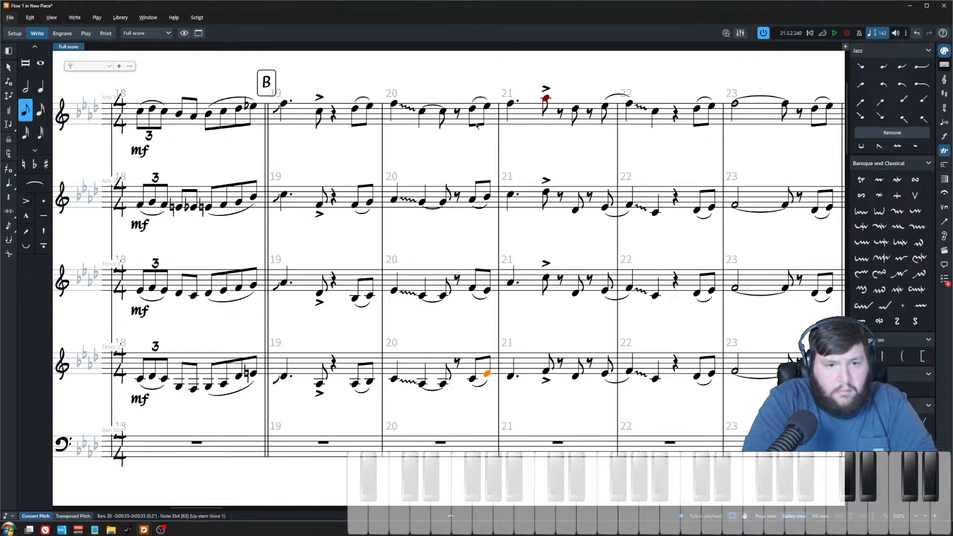
pyautogui.click(487, 200)
pyautogui.click(488, 107)
pyautogui.hotkey('ctrl', '=')
pyautogui.press('x')
pyautogui.press('x')
pyautogui.scroll(-15, 550, 144)
pyautogui.scroll(3, 496, 357)
pyautogui.scroll(10, 496, 356)
pyautogui.scroll(2, 494, 238)
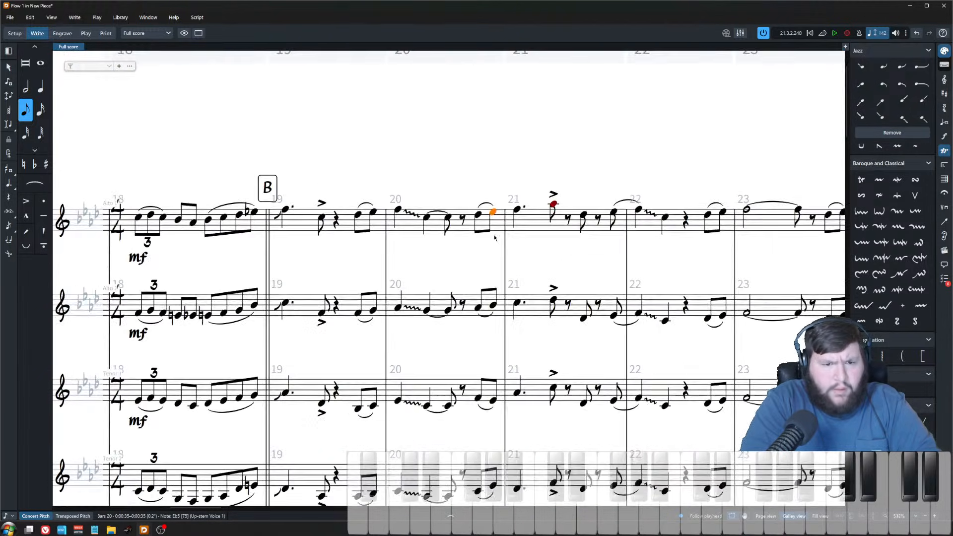
pyautogui.scroll(-1, 494, 237)
pyautogui.hotkey('ctrl', 'Down')
pyautogui.hotkey('ctrl', 'Down')
pyautogui.hotkey('ctrl', 'Down')
pyautogui.hotkey('alt', 'Down')
pyautogui.hotkey('alt', 'Down')
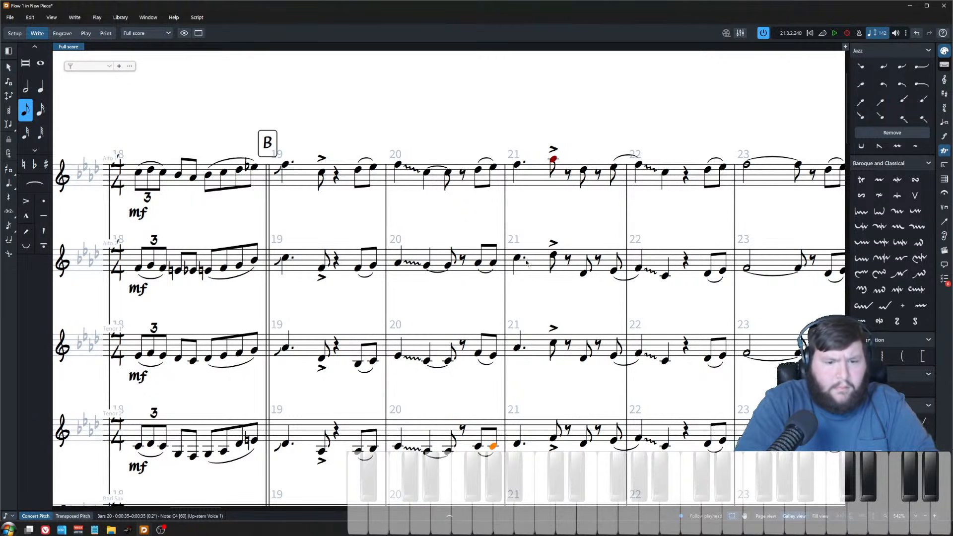
# Step: Lower the first closing eighth of bar 20 in Alto 2, Tenor 1 and Tenor 2 by two steps each
pyautogui.keyDown('shift'); pyautogui.click(493, 166); pyautogui.keyUp('shift')
pyautogui.click(478, 263)
pyautogui.hotkey('alt', 'Down')
pyautogui.hotkey('alt', 'Down')
pyautogui.press('Down')
pyautogui.hotkey('alt', 'Down')
pyautogui.hotkey('alt', 'Down')
pyautogui.press('Down')
pyautogui.hotkey('alt', 'Down')
pyautogui.hotkey('alt', 'Down')
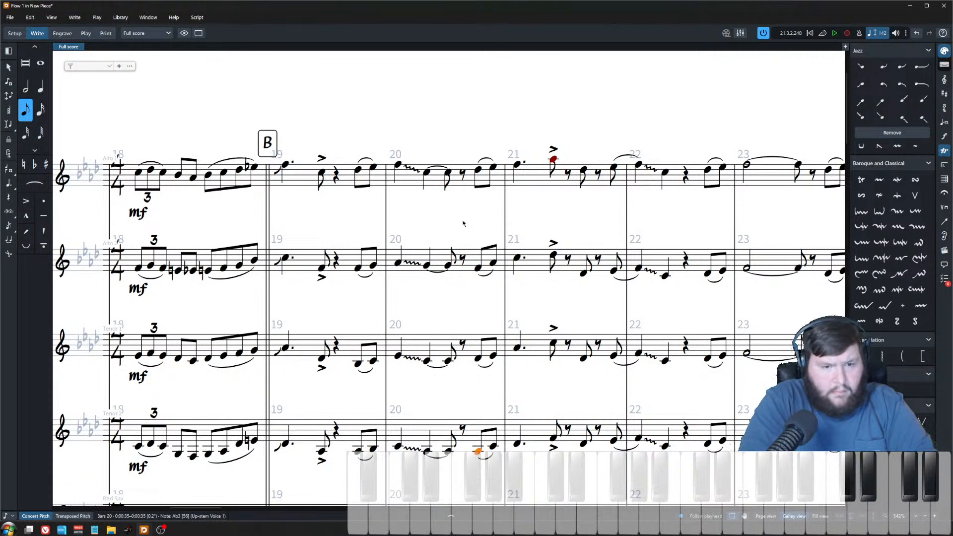
# Step: Play back the saxophone section from bar 19 and stop playback
pyautogui.scroll(-2, 442, 242)
pyautogui.scroll(-1, 422, 248)
pyautogui.click(335, 144)
pyautogui.press('p')
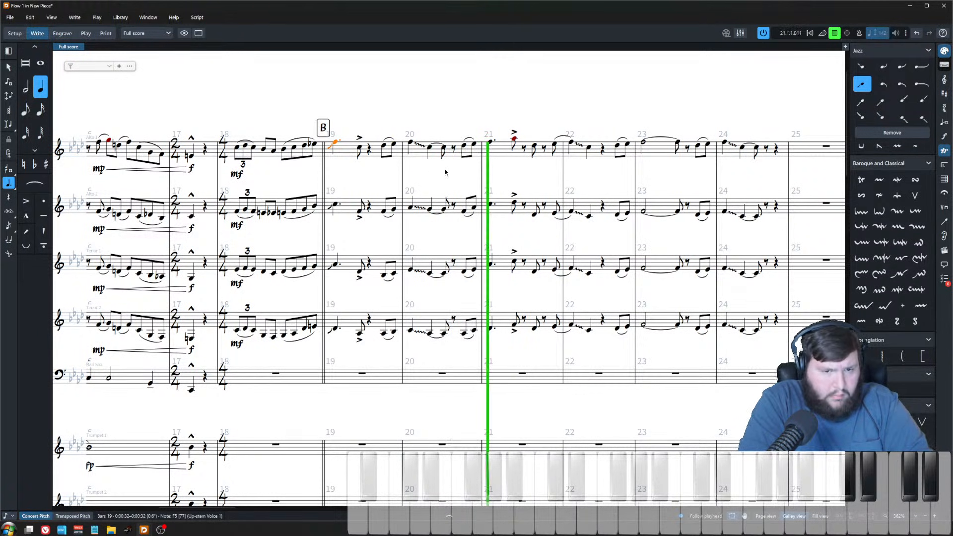
pyautogui.scroll(3, 543, 224)
pyautogui.hscroll(3, 525, 200)
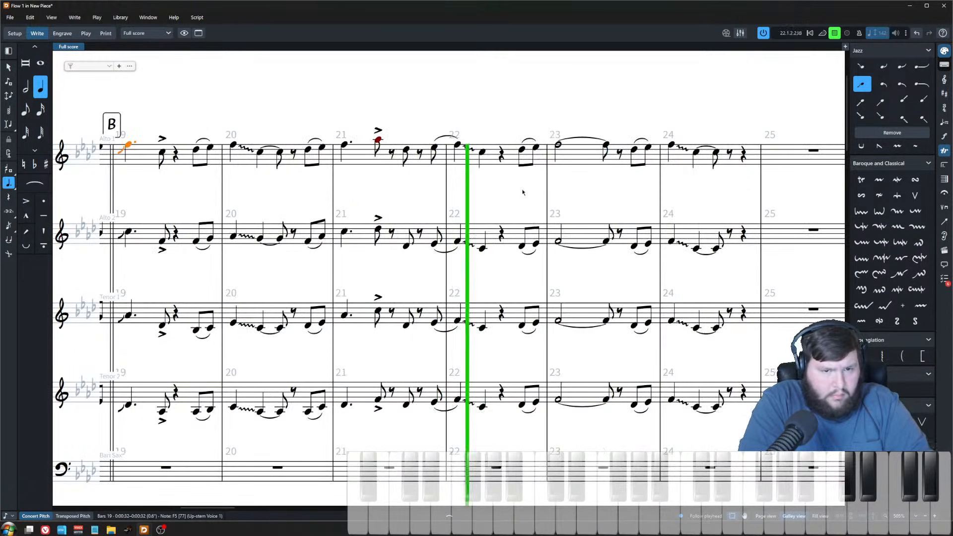
pyautogui.press('space')
pyautogui.click(466, 165)
pyautogui.hscroll(-2, 470, 196)
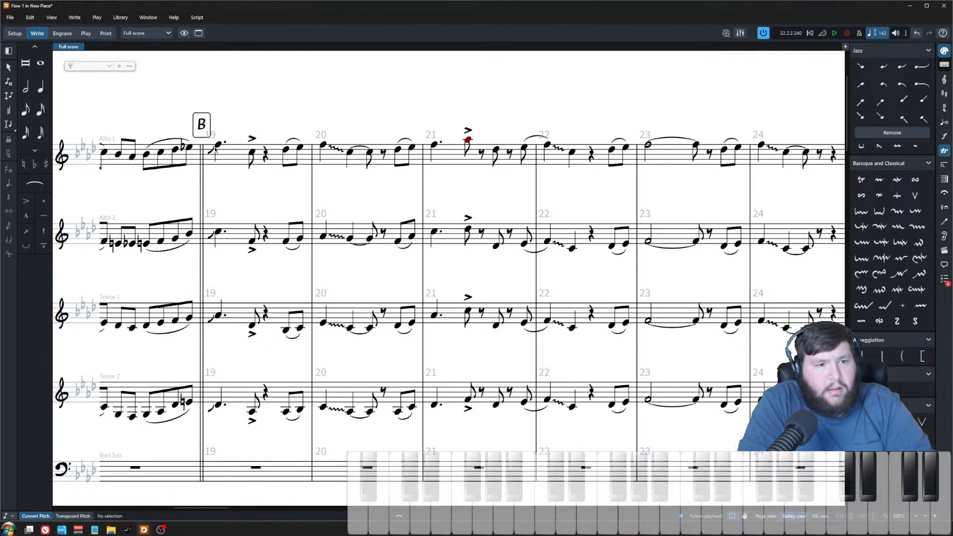
pyautogui.click(217, 145)
pyautogui.press('space')
pyautogui.scroll(-3, 379, 179)
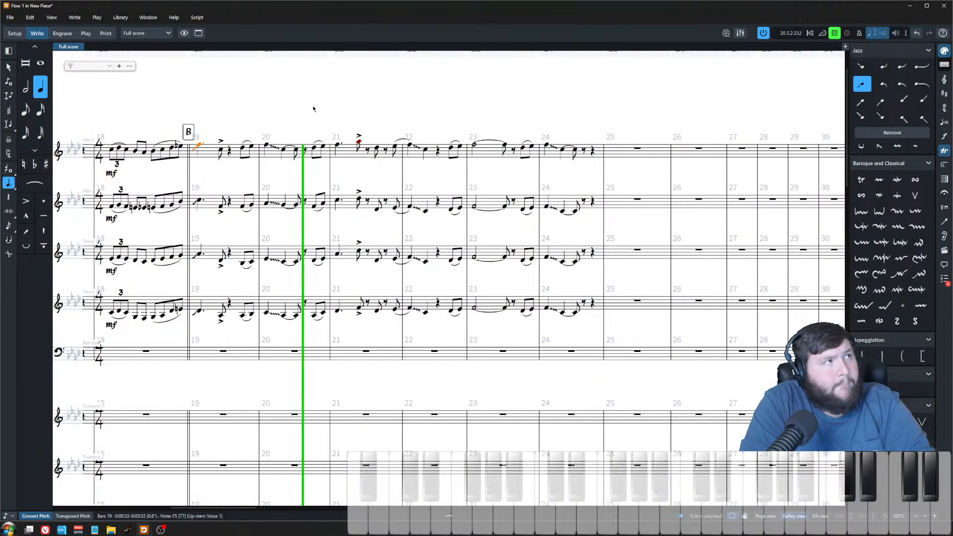
pyautogui.press('space')
pyautogui.click(313, 176)
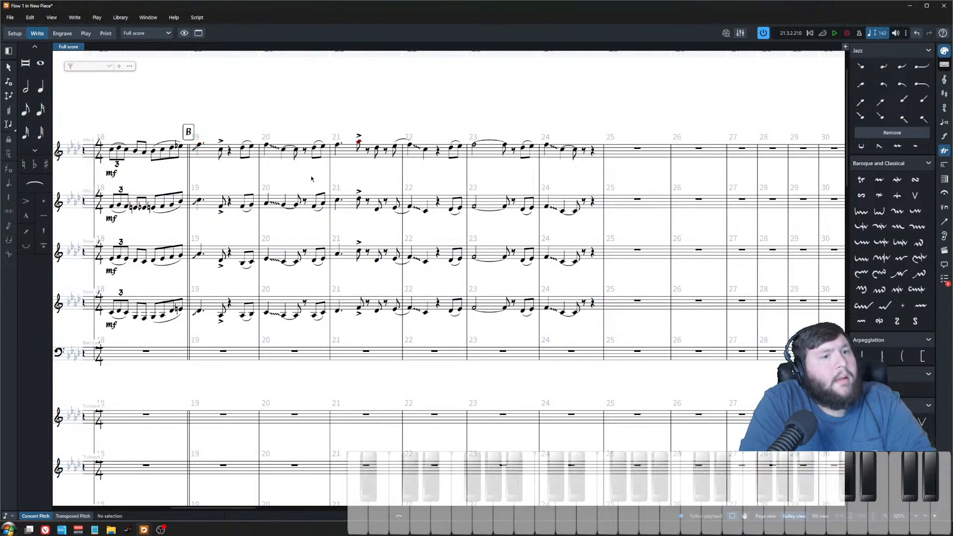
pyautogui.hscroll(-2, 316, 183)
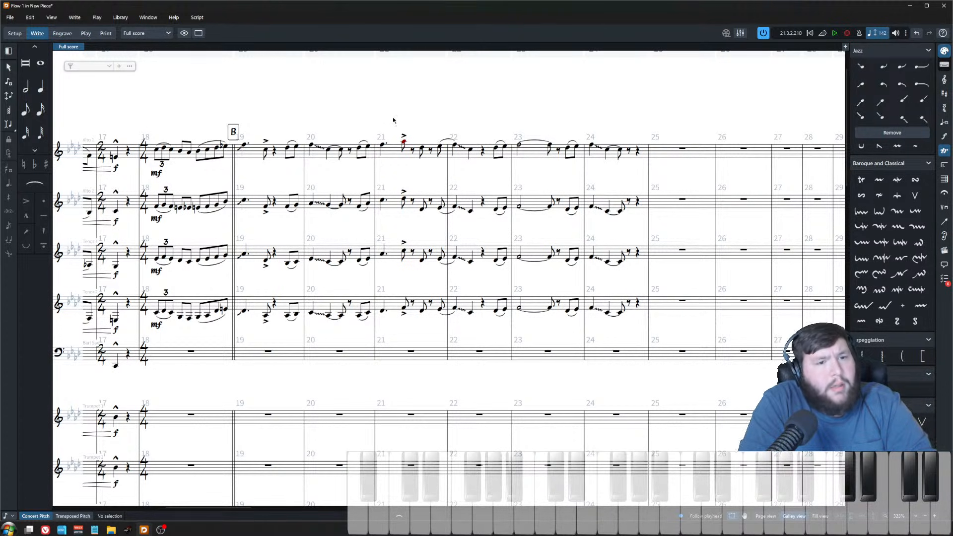
pyautogui.scroll(5, 342, 149)
pyautogui.click(522, 109)
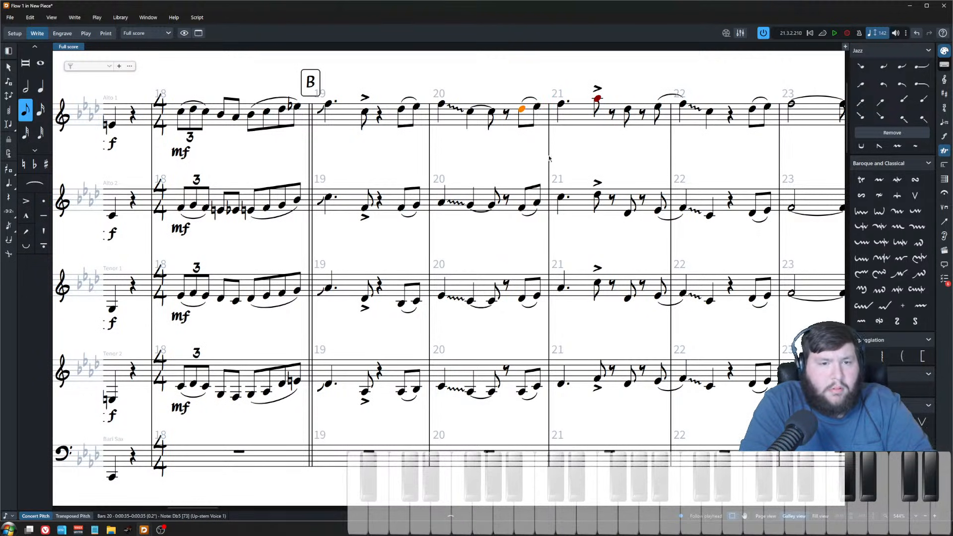
pyautogui.keyDown('shift'); pyautogui.click(537, 385); pyautogui.keyUp('shift')
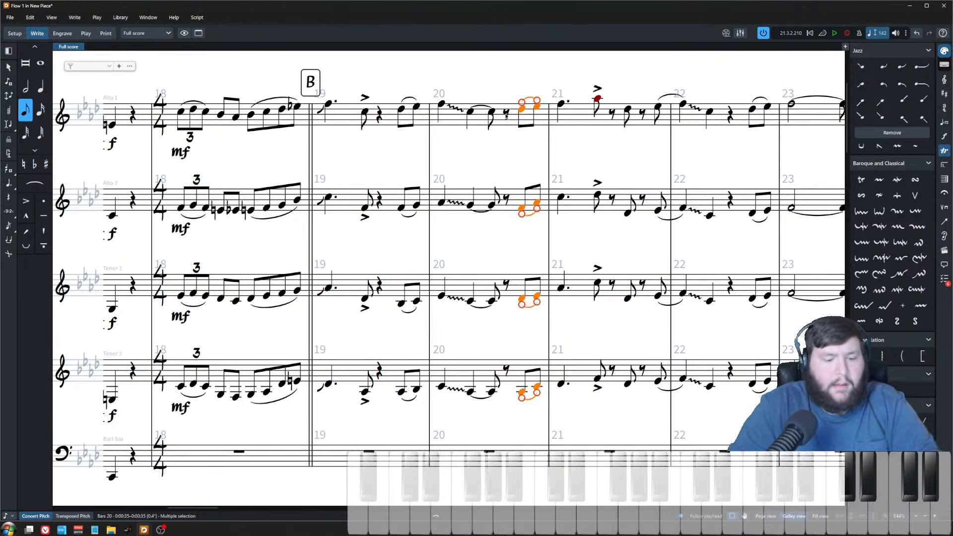
pyautogui.press(';')
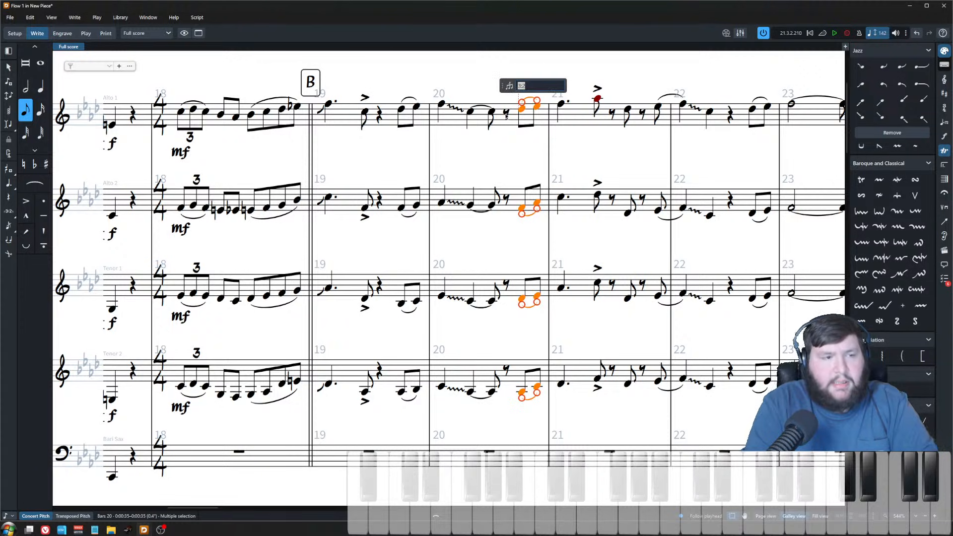
pyautogui.press('Escape')
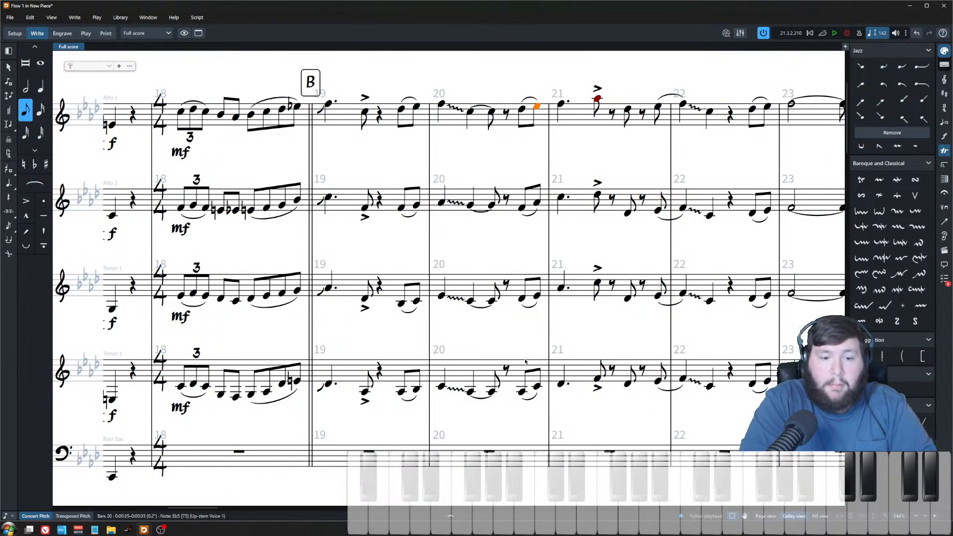
# Step: Shift the bar 21 downbeat notes of all four saxophones one rhythmic grid step later
pyautogui.click(521, 392)
pyautogui.scroll(3, 523, 136)
pyautogui.scroll(-4, 527, 182)
pyautogui.keyDown('shift'); pyautogui.click(522, 127); pyautogui.keyUp('shift')
pyautogui.click(534, 124)
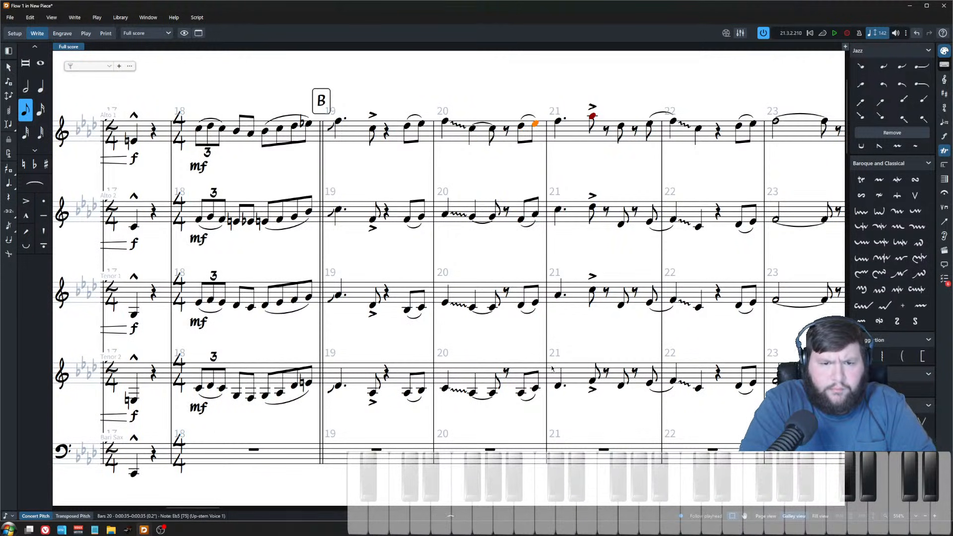
pyautogui.keyDown('shift'); pyautogui.click(534, 389); pyautogui.keyUp('shift')
pyautogui.click(525, 396)
pyautogui.click(523, 392)
pyautogui.click(558, 122)
pyautogui.keyDown('shift'); pyautogui.click(557, 386); pyautogui.keyUp('shift')
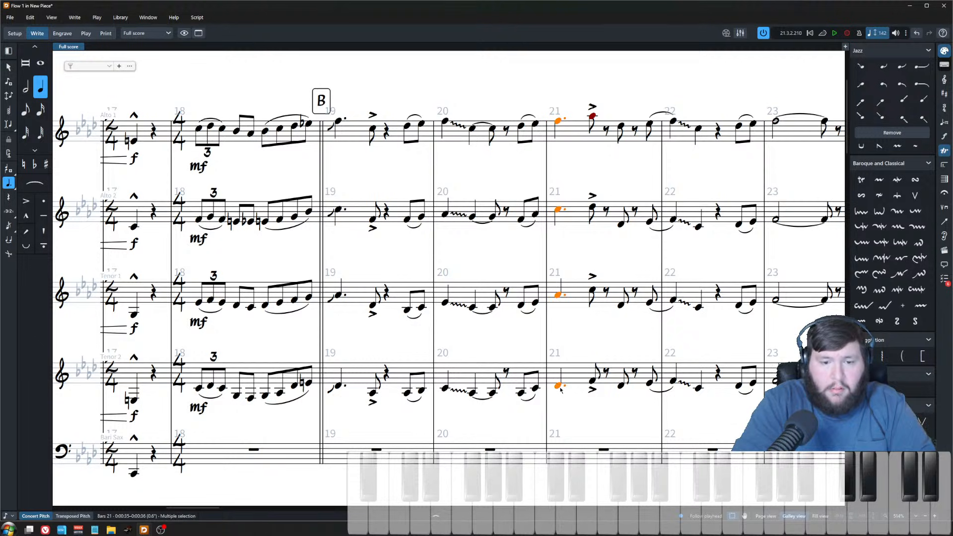
pyautogui.hotkey('alt', 'Right')
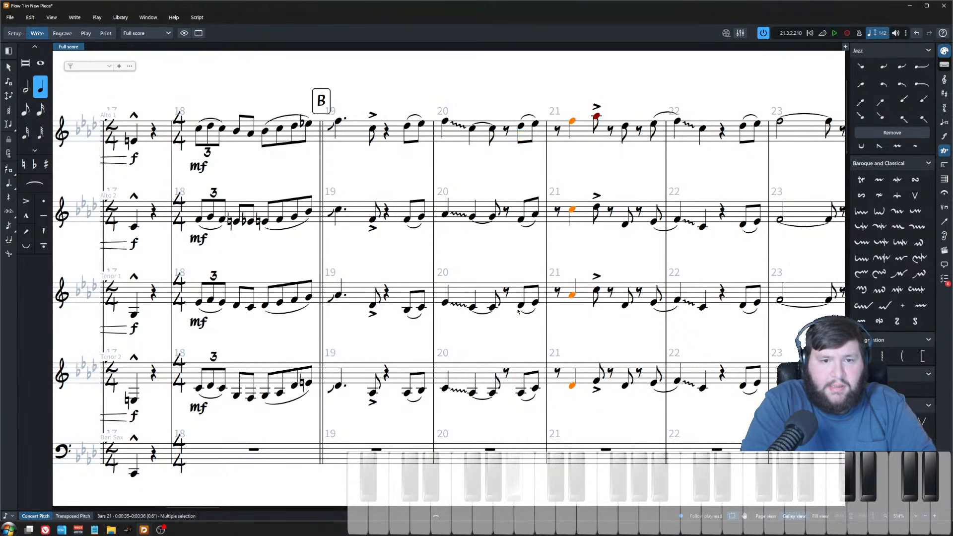
# Step: Turn the closing eighth pairs of bar 20 in Alto 1 and Alto 2 into triplets
pyautogui.click(521, 126)
pyautogui.keyDown('shift'); pyautogui.click(538, 390); pyautogui.keyUp('shift')
pyautogui.press(';')
pyautogui.write('3')
pyautogui.press('Return')
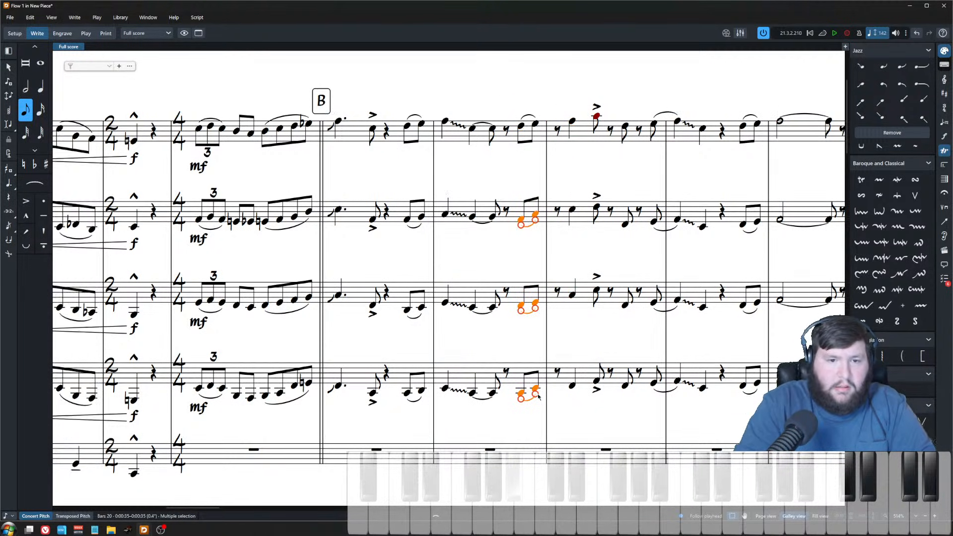
pyautogui.click(521, 219)
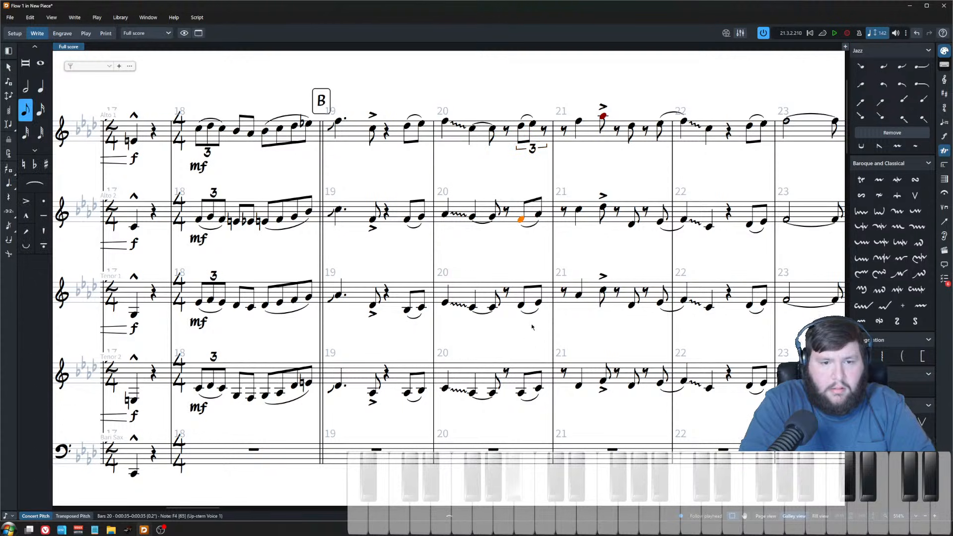
pyautogui.keyDown('shift'); pyautogui.click(538, 391); pyautogui.keyUp('shift')
pyautogui.press(';')
pyautogui.write('3')
pyautogui.press('Return')
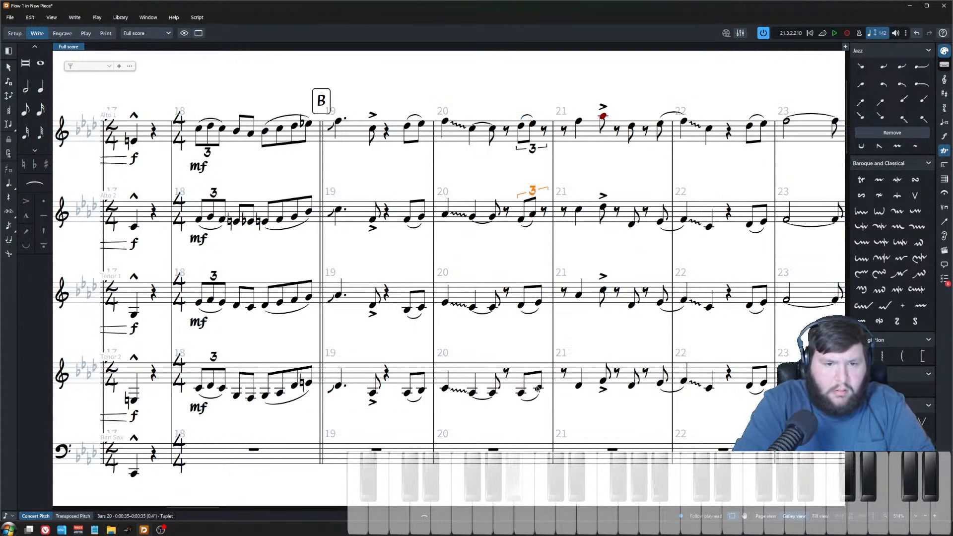
# Step: Turn the closing eighth pairs of bar 20 in Tenor 1 and Tenor 2 into triplets
pyautogui.moveTo(545, 254); pyautogui.dragTo(499, 440)
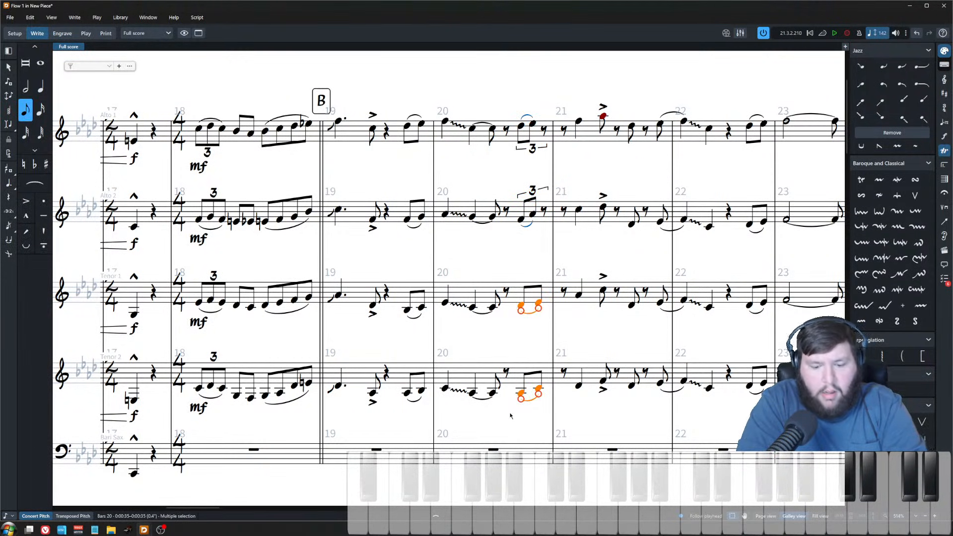
pyautogui.press(';')
pyautogui.write('3')
pyautogui.press('Return')
pyautogui.moveTo(545, 408); pyautogui.dragTo(516, 319)
pyautogui.press(';')
pyautogui.write('3')
pyautogui.press('Return')
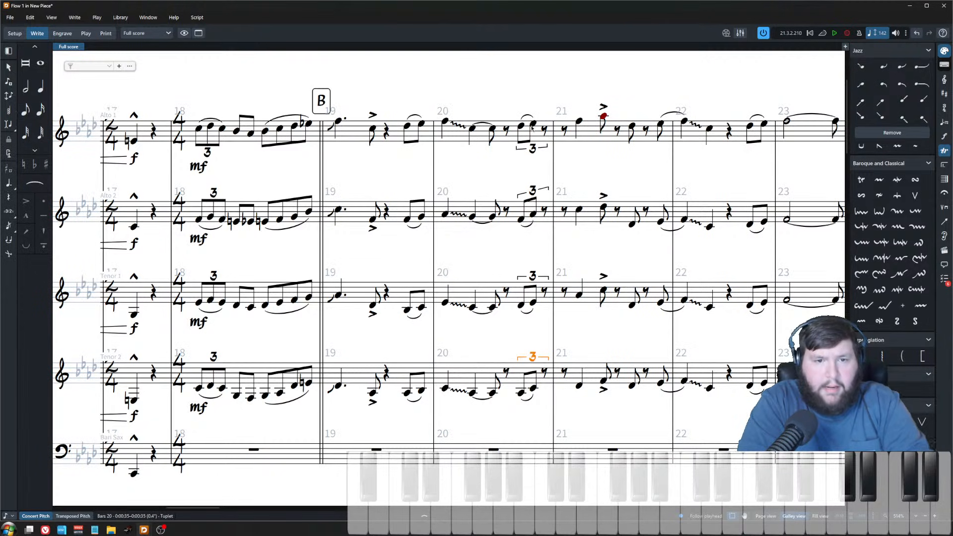
pyautogui.click(521, 126)
pyautogui.keyDown('shift'); pyautogui.click(534, 392); pyautogui.keyUp('shift')
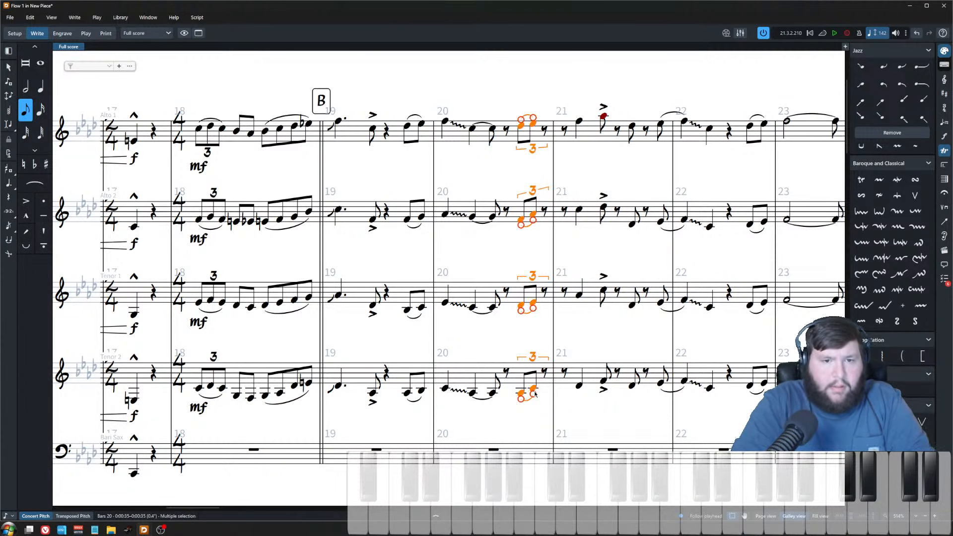
pyautogui.hotkey('alt', 'Right')
pyautogui.hotkey('alt', 'Left')
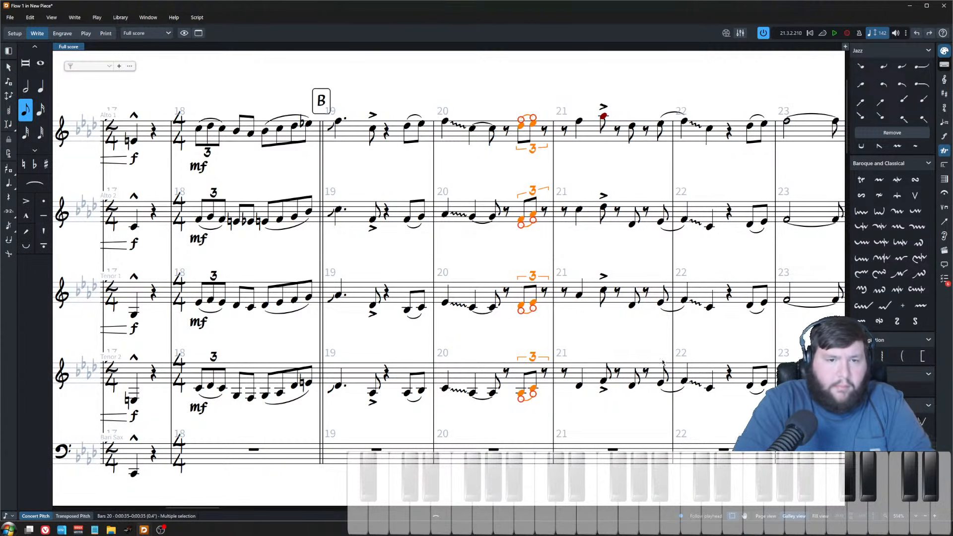
# Step: Shift the closing bar 20 triplet notes in all four saxophones one rhythmic grid step later
pyautogui.click(533, 124)
pyautogui.keyDown('ctrl'); pyautogui.click(520, 126); pyautogui.keyUp('ctrl')
pyautogui.hotkey('alt', 'Right')
pyautogui.click(532, 214)
pyautogui.keyDown('ctrl'); pyautogui.click(520, 219); pyautogui.keyUp('ctrl')
pyautogui.keyDown('ctrl'); pyautogui.click(521, 305); pyautogui.keyUp('ctrl')
pyautogui.keyDown('ctrl'); pyautogui.click(532, 302); pyautogui.keyUp('ctrl')
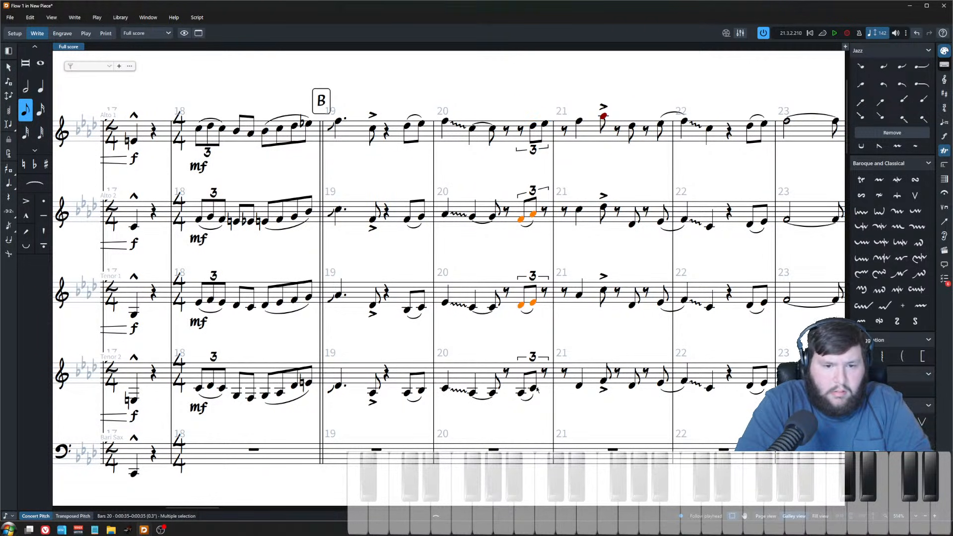
pyautogui.keyDown('ctrl'); pyautogui.click(534, 388); pyautogui.keyUp('ctrl')
pyautogui.keyDown('ctrl'); pyautogui.click(520, 393); pyautogui.keyUp('ctrl')
pyautogui.hotkey('alt', 'Right')
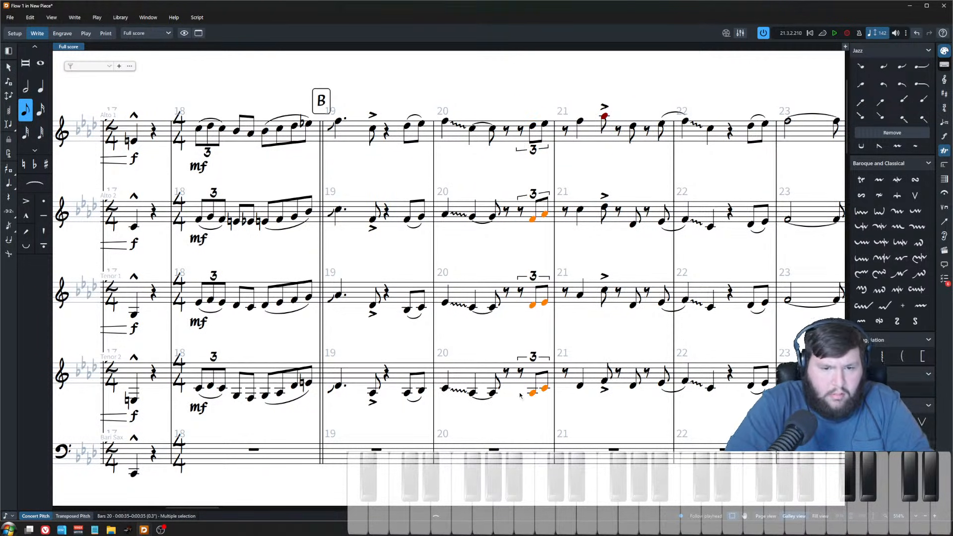
pyautogui.scroll(2, 537, 204)
pyautogui.press('Escape')
# Step: Fill the opening triplet rest of bar 20 with notes: C5 in Alto 1, E♭4 in Alto 2, B♭3 in Tenor 1, F3 in Tenor 2
pyautogui.scroll(-1, 495, 171)
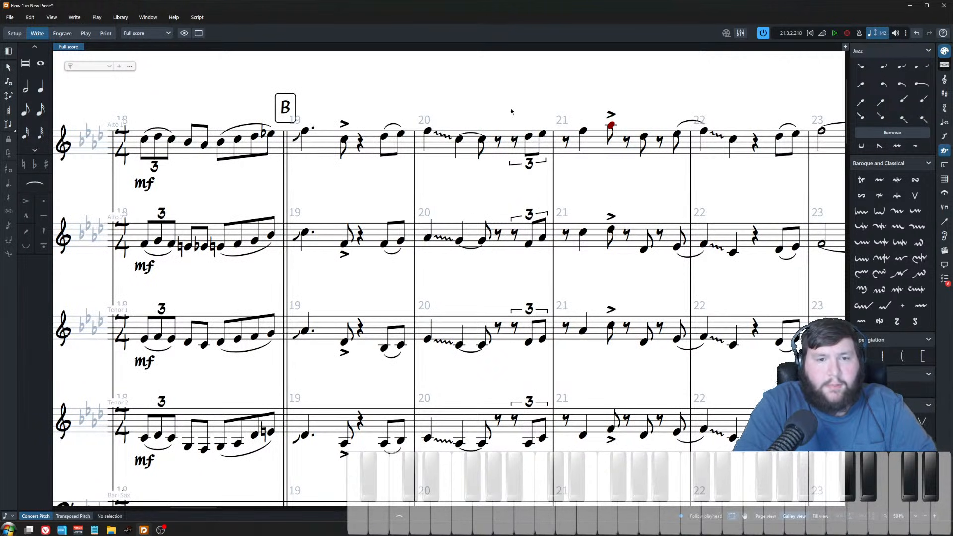
pyautogui.doubleClick(514, 143)
pyautogui.press('c')
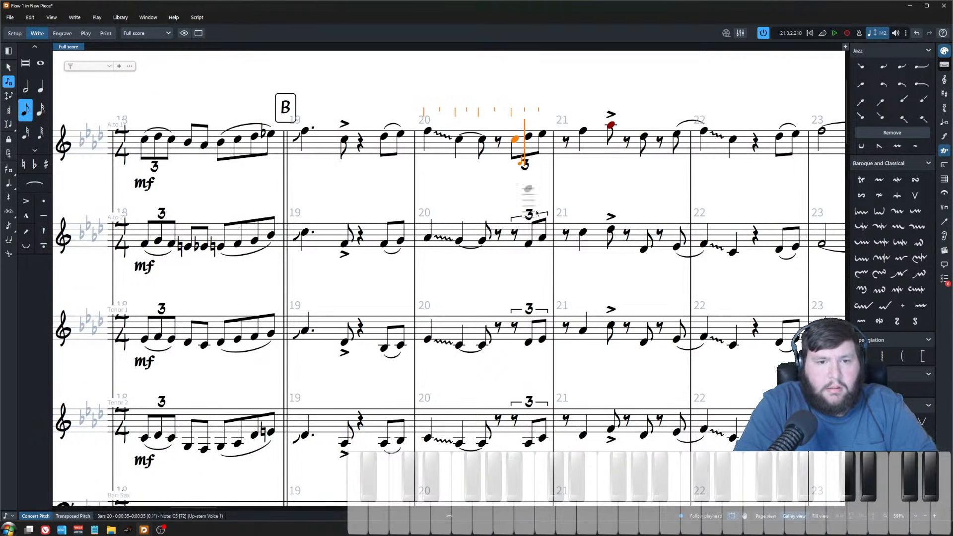
pyautogui.click(515, 246)
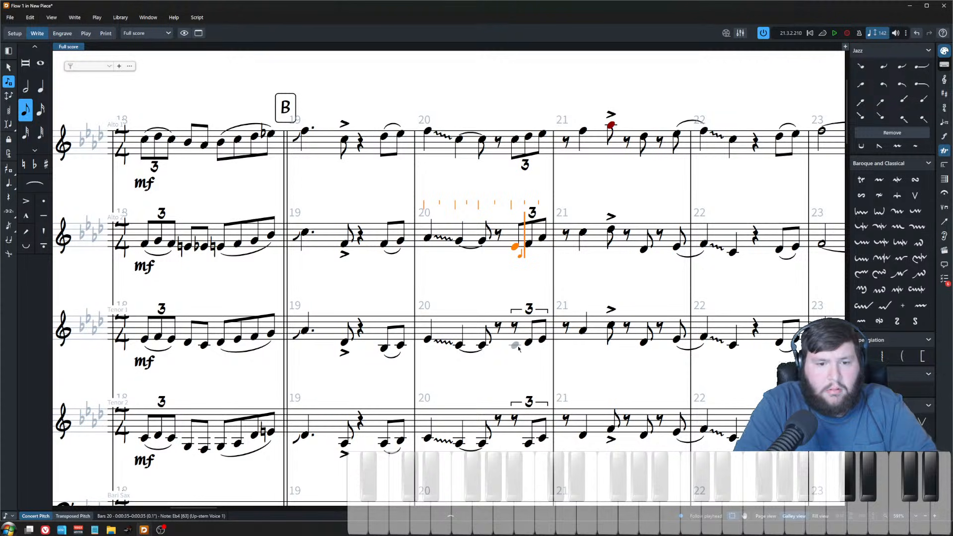
pyautogui.click(518, 347)
pyautogui.hotkey('alt', 'Down')
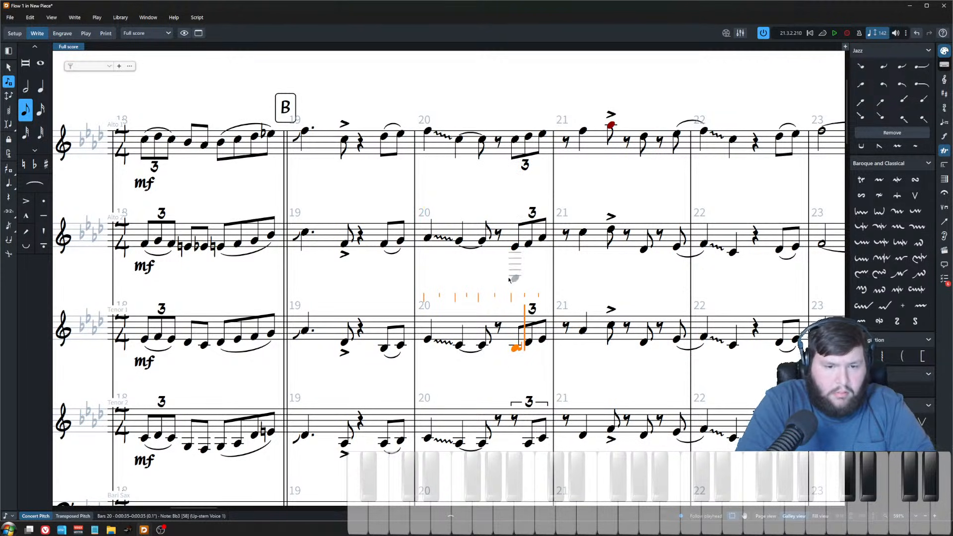
pyautogui.click(515, 449)
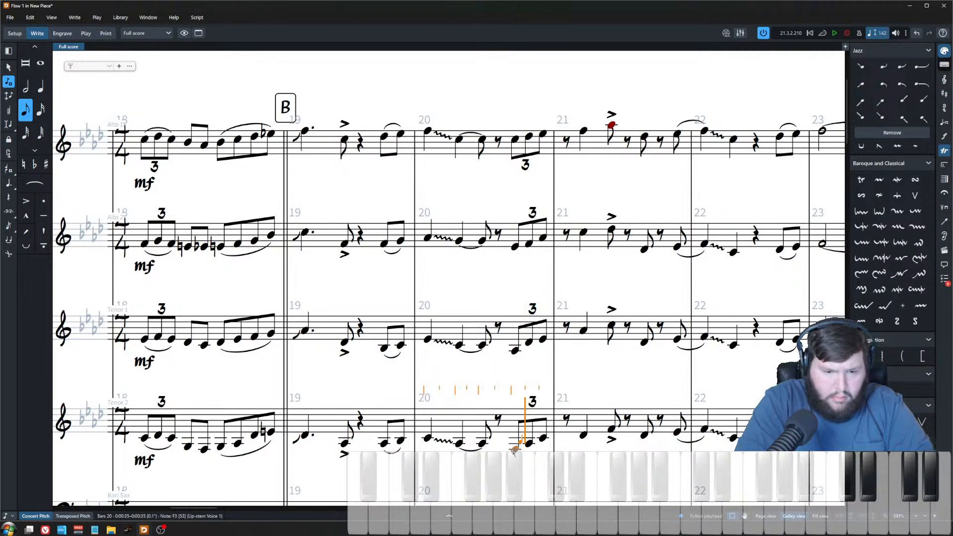
pyautogui.press('Escape')
# Step: Play back from bar 20, then make the bar 21 downbeat notes of all four saxophones dotted
pyautogui.keyDown('shift'); pyautogui.click(515, 139); pyautogui.keyUp('shift')
pyautogui.press('space')
pyautogui.press('space')
pyautogui.moveTo(590, 116); pyautogui.dragTo(573, 462)
pyautogui.press('.')
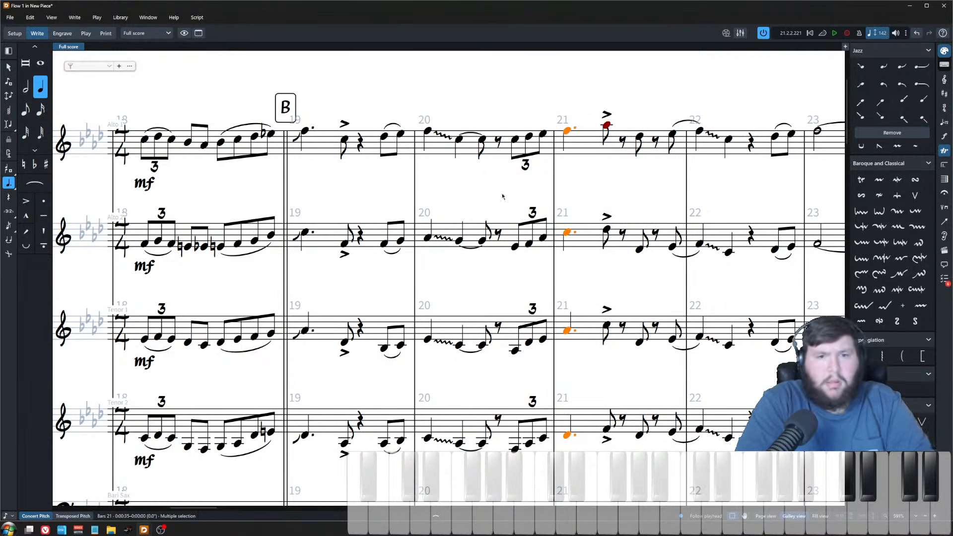
# Step: Play back the saxophone section from bar 18 and stop playback
pyautogui.moveTo(525, 111); pyautogui.dragTo(509, 478)
pyautogui.scroll(-4, 530, 335)
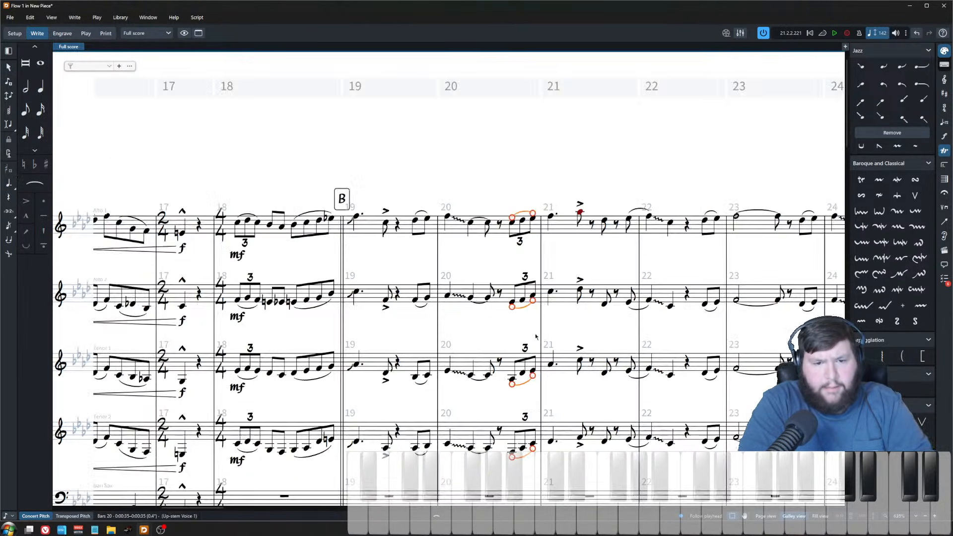
pyautogui.scroll(-3, 530, 336)
pyautogui.click(310, 92)
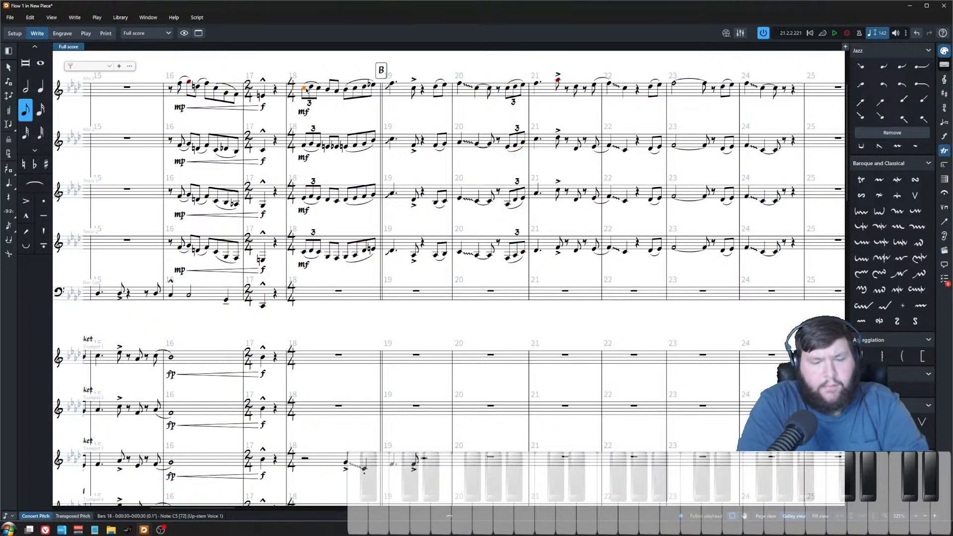
pyautogui.press('p')
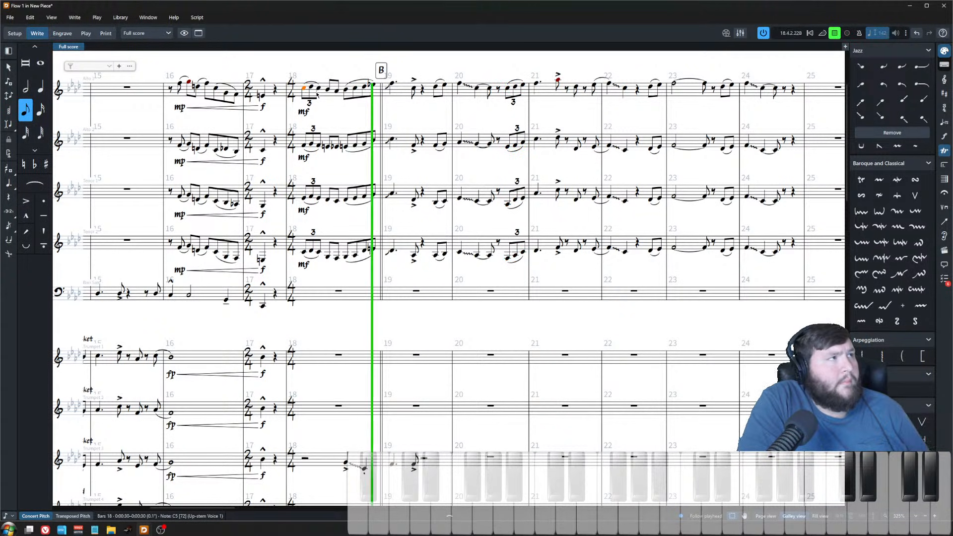
pyautogui.click(427, 119)
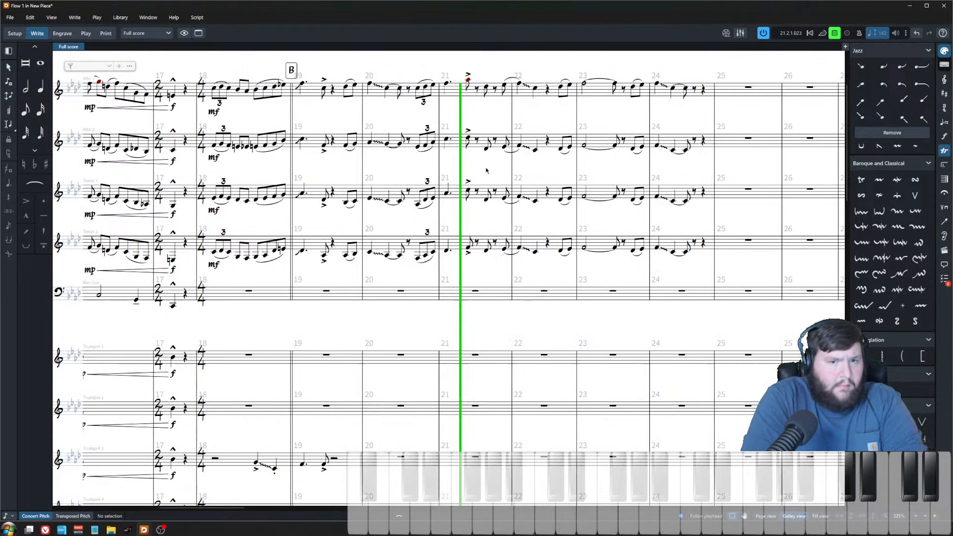
pyautogui.press('space')
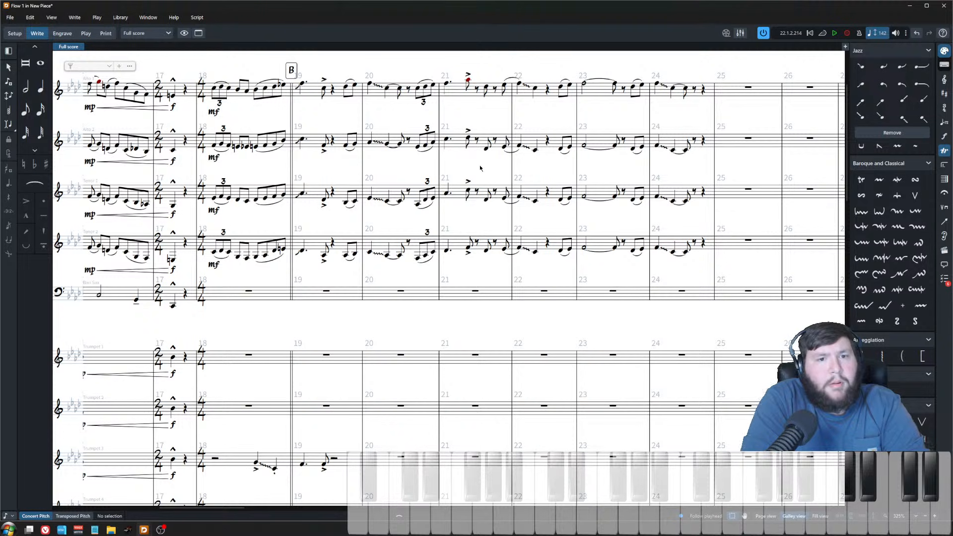
# Step: Lengthen the tied bar 22 notes in all four saxophones by one rhythmic grid step
pyautogui.press('z')
pyautogui.press('z')
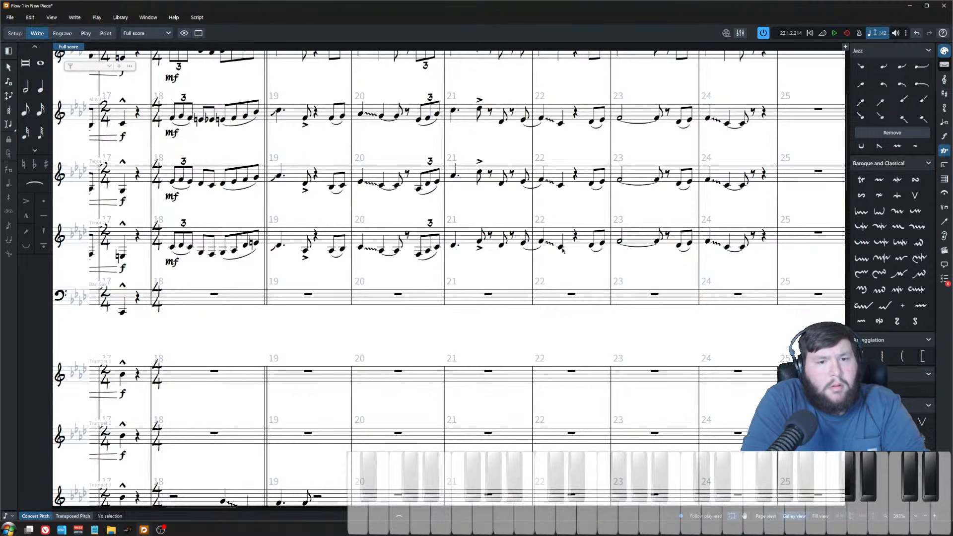
pyautogui.click(561, 252)
pyautogui.scroll(3, 554, 146)
pyautogui.keyDown('shift'); pyautogui.click(562, 116); pyautogui.keyUp('shift')
pyautogui.hotkey('shift', 'alt', 'Right')
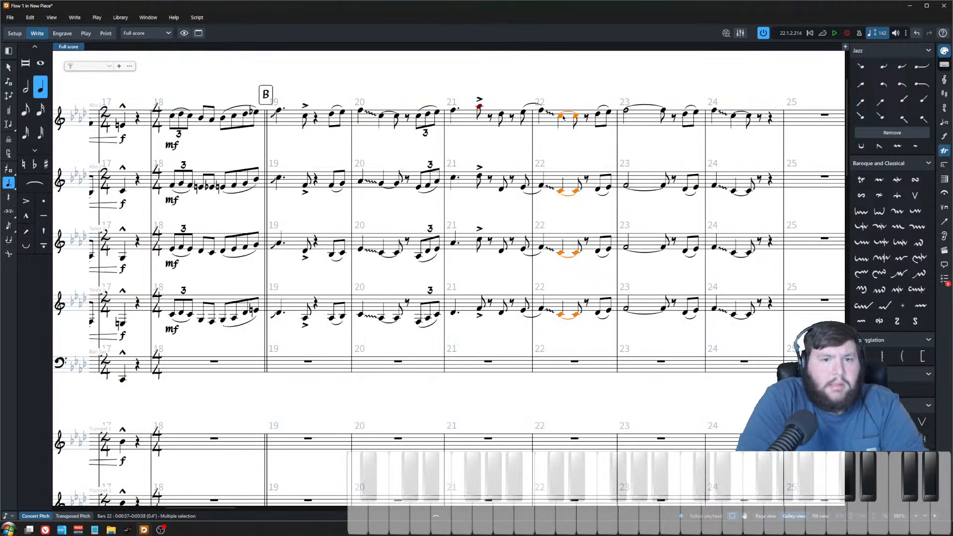
# Step: Lengthen the bar 12 notes in Tenor 1, Trumpet 4 and Trombone 2 by one rhythmic grid step
pyautogui.scroll(-1, 507, 316)
pyautogui.hscroll(-2, 507, 317)
pyautogui.click(507, 316)
pyautogui.hscroll(-4, 507, 317)
pyautogui.hscroll(4, 506, 317)
pyautogui.click(548, 265)
pyautogui.scroll(-3, 554, 340)
pyautogui.scroll(-3, 554, 340)
pyautogui.keyDown('ctrl'); pyautogui.click(549, 361); pyautogui.keyUp('ctrl')
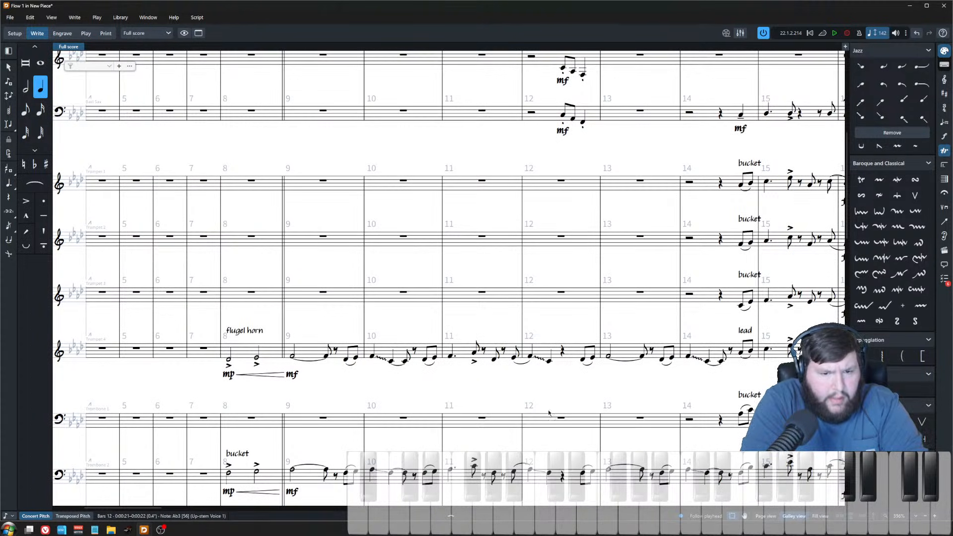
pyautogui.keyDown('ctrl'); pyautogui.click(549, 473); pyautogui.keyUp('ctrl')
pyautogui.hotkey('shift', 'alt', 'Right')
# Step: Play back the arrangement from Trumpet 4's bar 8 entry and stop playback
pyautogui.hotkey('shift', 'alt', 'space')
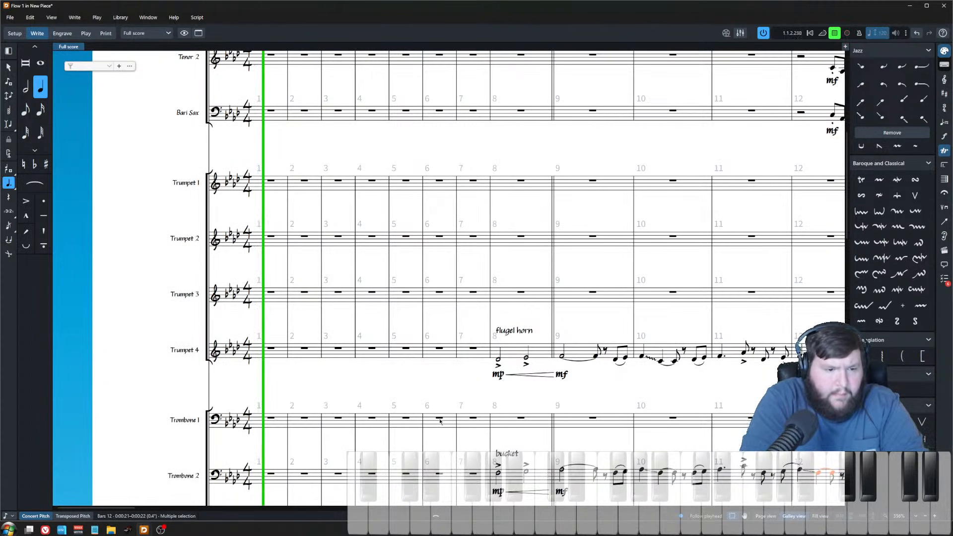
pyautogui.press('space')
pyautogui.hscroll(8, 381, 383)
pyautogui.scroll(-6, 357, 373)
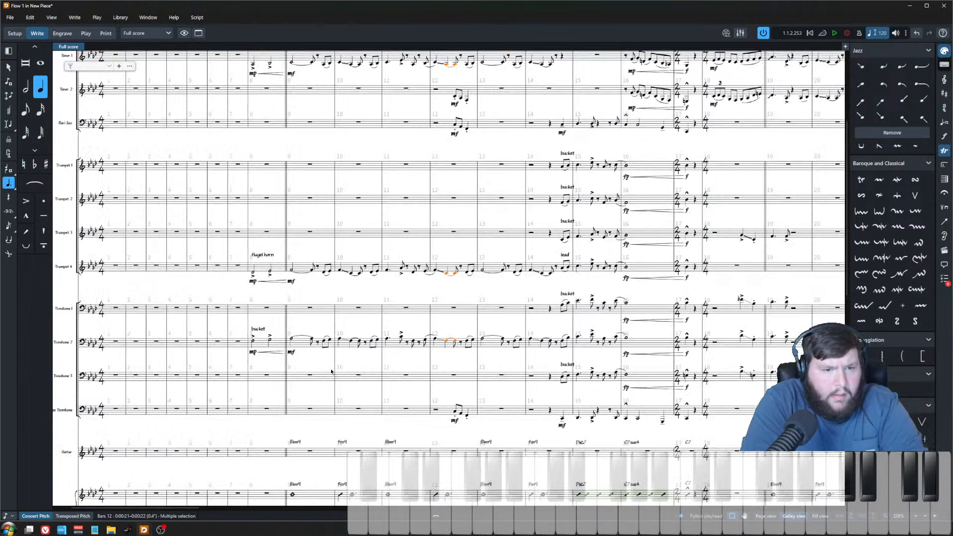
pyautogui.press('Escape')
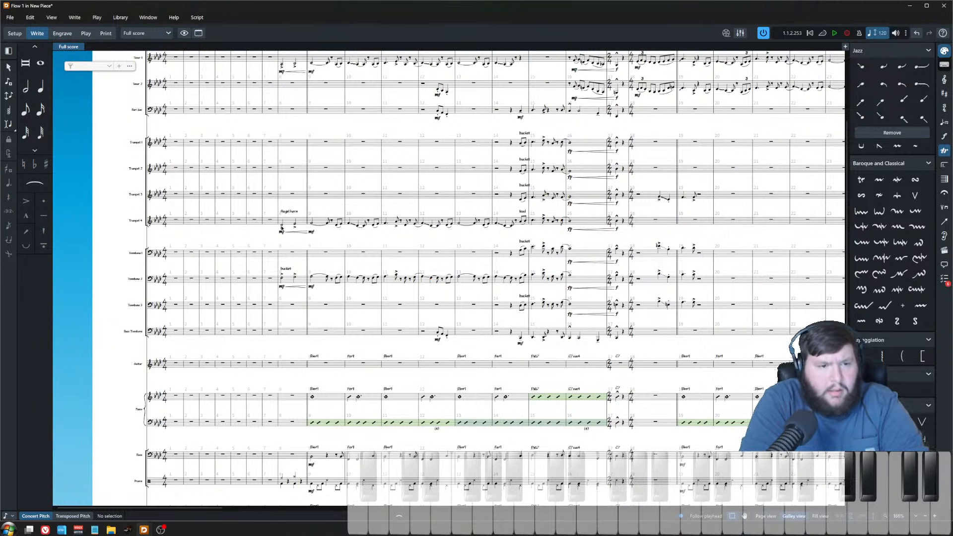
pyautogui.click(281, 224)
pyautogui.scroll(2, 330, 333)
pyautogui.press('space')
pyautogui.scroll(2, 392, 338)
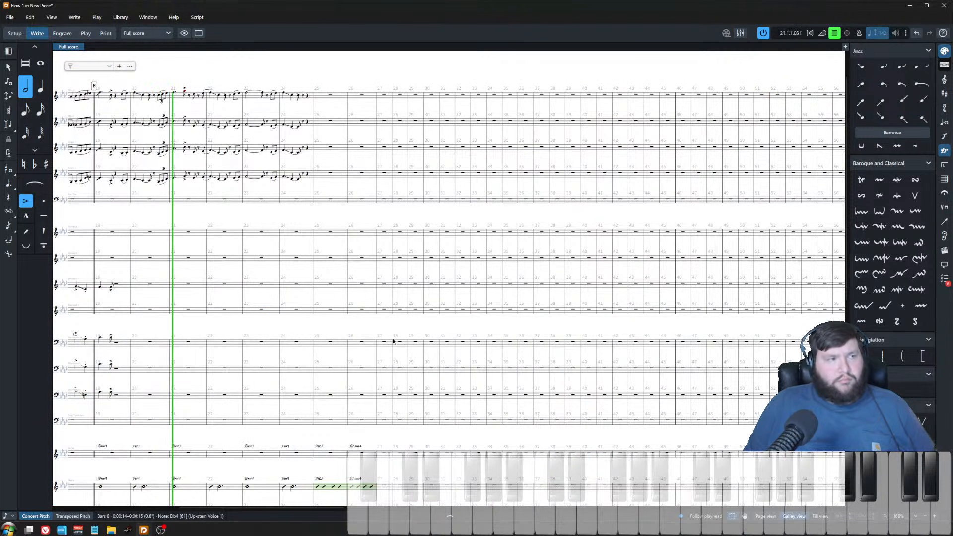
pyautogui.keyDown('ctrl'); pyautogui.scroll(3, 393, 339); pyautogui.keyUp('ctrl')
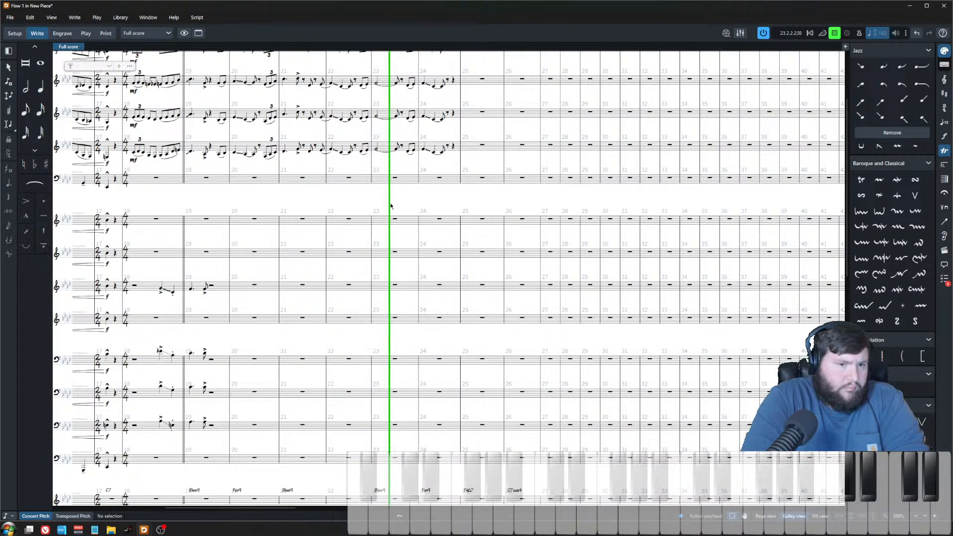
pyautogui.keyDown('ctrl'); pyautogui.scroll(-2, 393, 210); pyautogui.keyUp('ctrl')
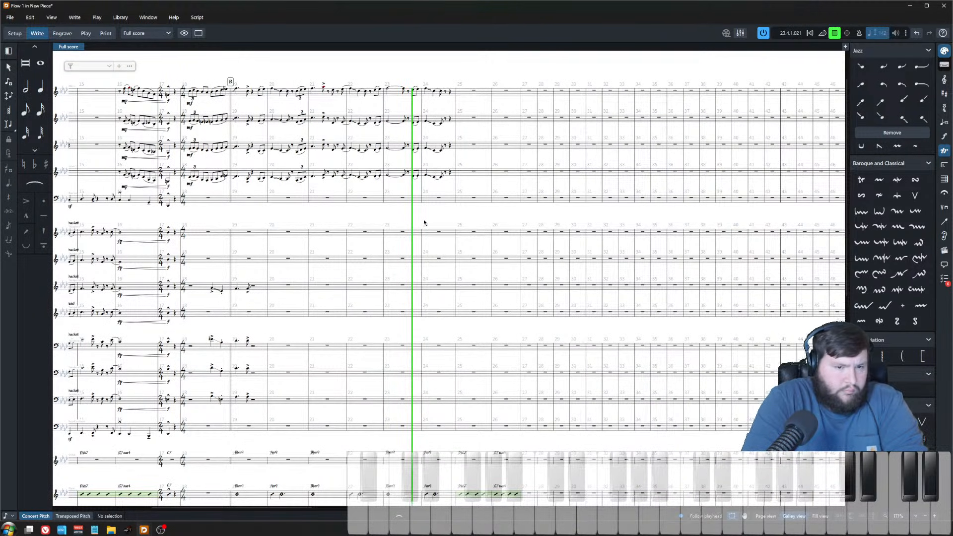
pyautogui.press('space')
# Step: Paste the Bari Sax's two-note bar 12 figure with its mf into bar 22
pyautogui.keyDown('ctrl'); pyautogui.scroll(1, 418, 272); pyautogui.keyUp('ctrl')
pyautogui.hscroll(-8, 427, 287)
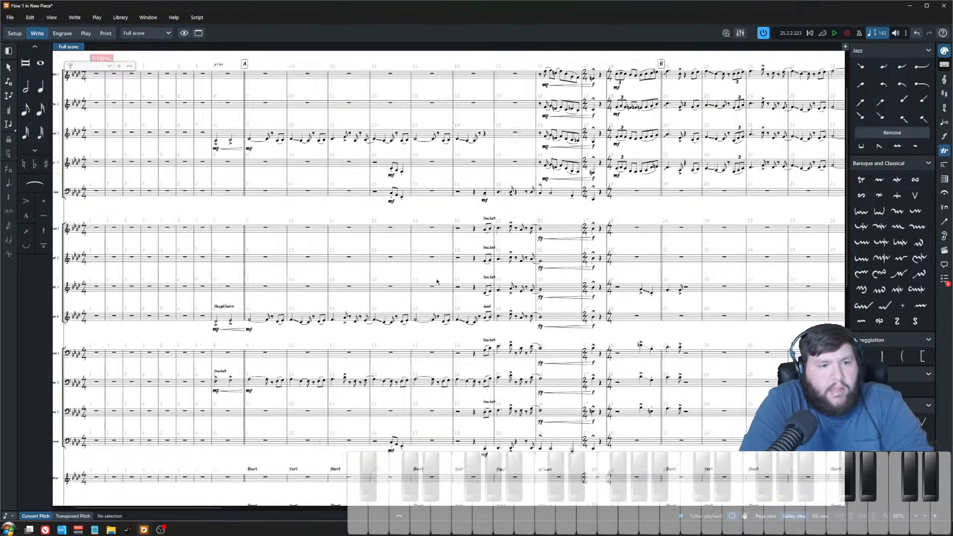
pyautogui.click(472, 212)
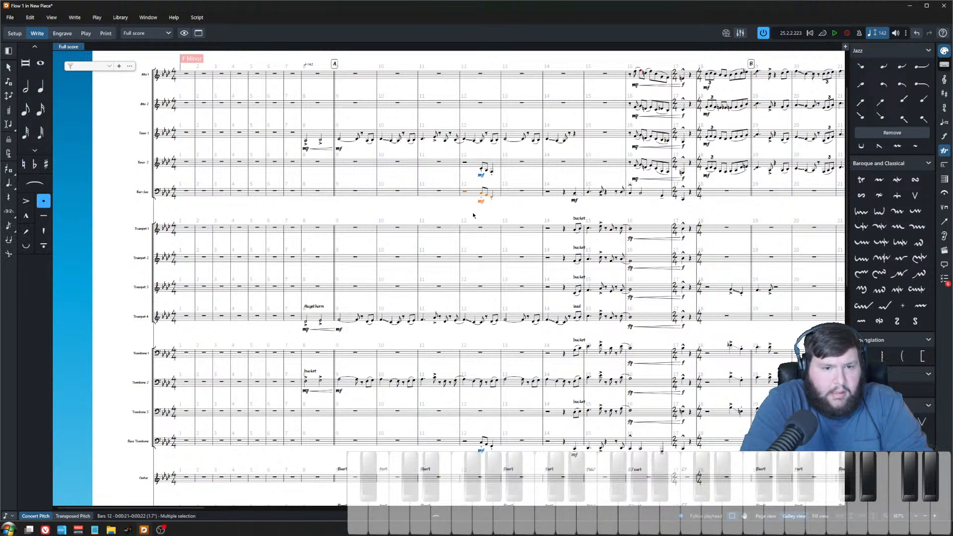
pyautogui.hscroll(5, 464, 220)
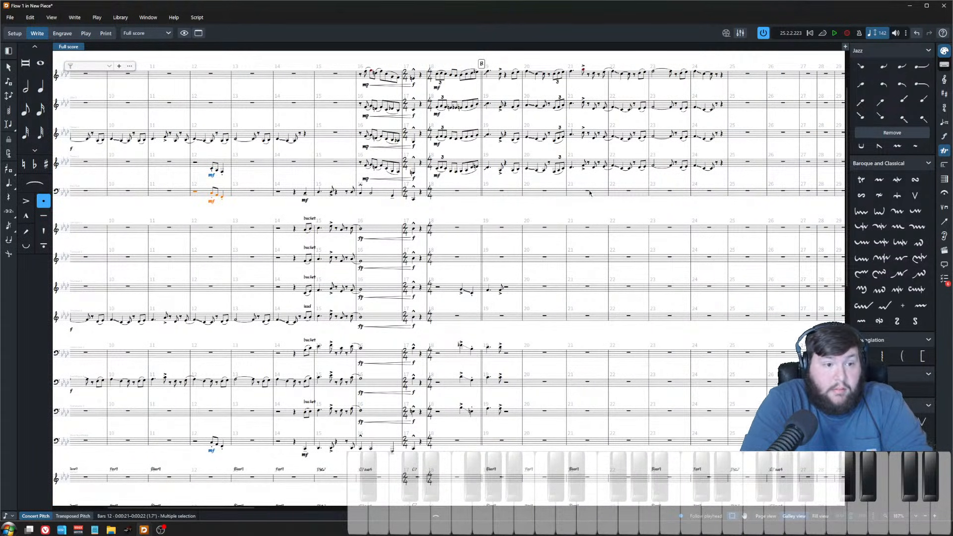
pyautogui.click(628, 192)
pyautogui.hotkey('ctrl', 'v')
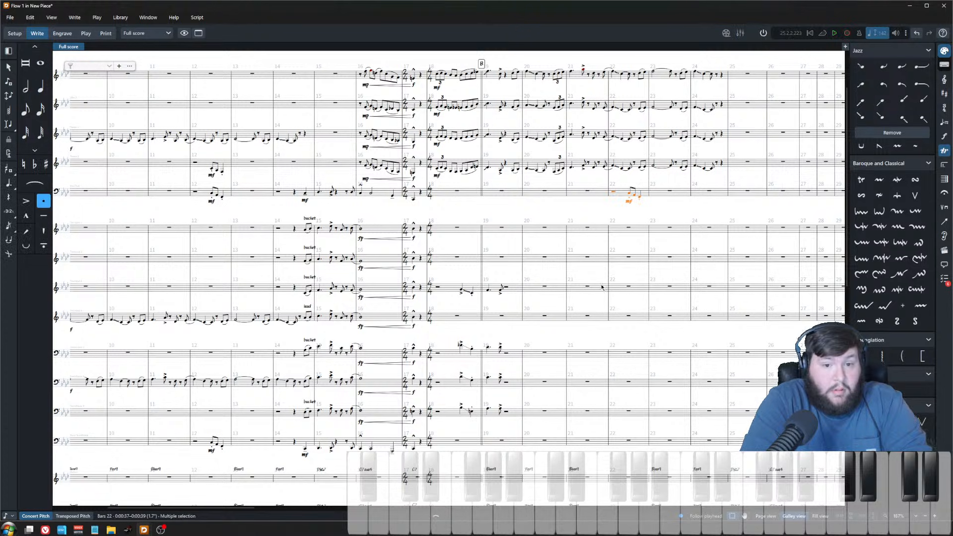
# Step: Paste the Bass Trombone's bar 12 figure into bar 22 of the Bass Trombone and Trombone 3
pyautogui.click(207, 446)
pyautogui.click(628, 441)
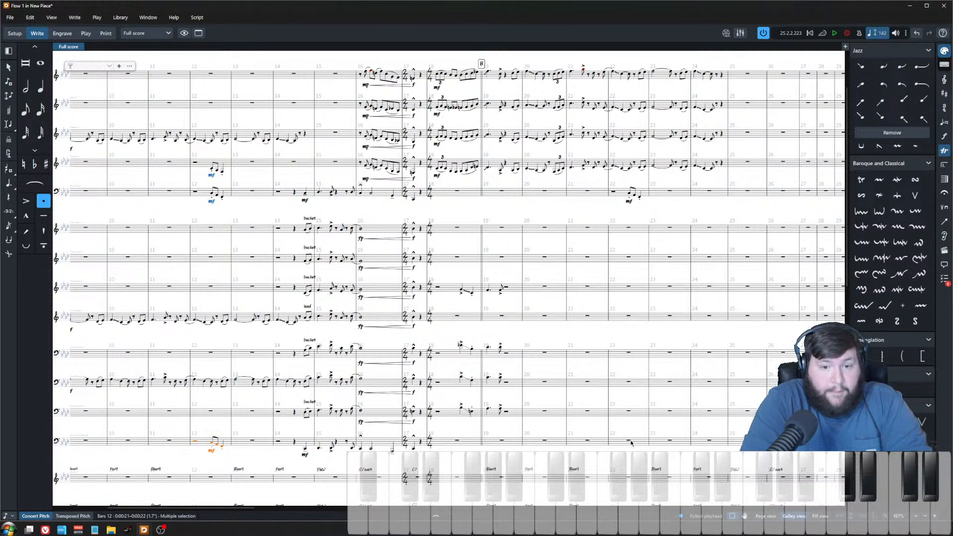
pyautogui.hotkey('ctrl', 'v')
pyautogui.click(628, 411)
pyautogui.hotkey('ctrl', 'v')
pyautogui.press('z')
pyautogui.press('z')
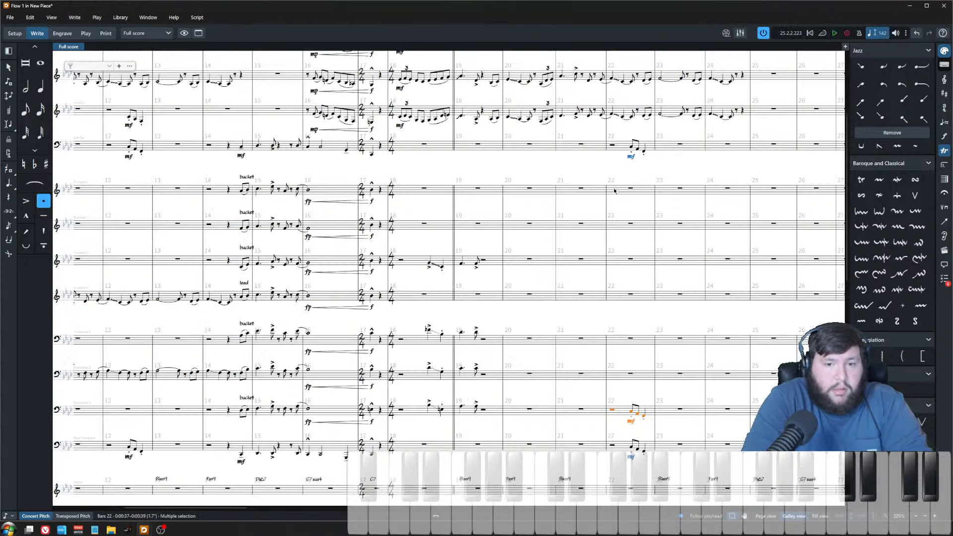
# Step: Play back the score from bar 22 and stop playback
pyautogui.click(612, 145)
pyautogui.press('space')
pyautogui.press('x')
pyautogui.press('x')
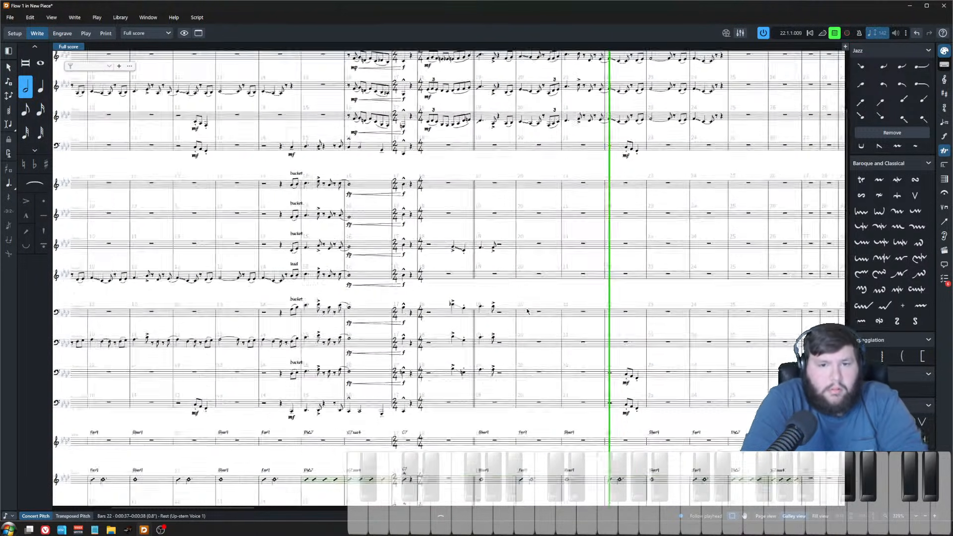
pyautogui.press('space')
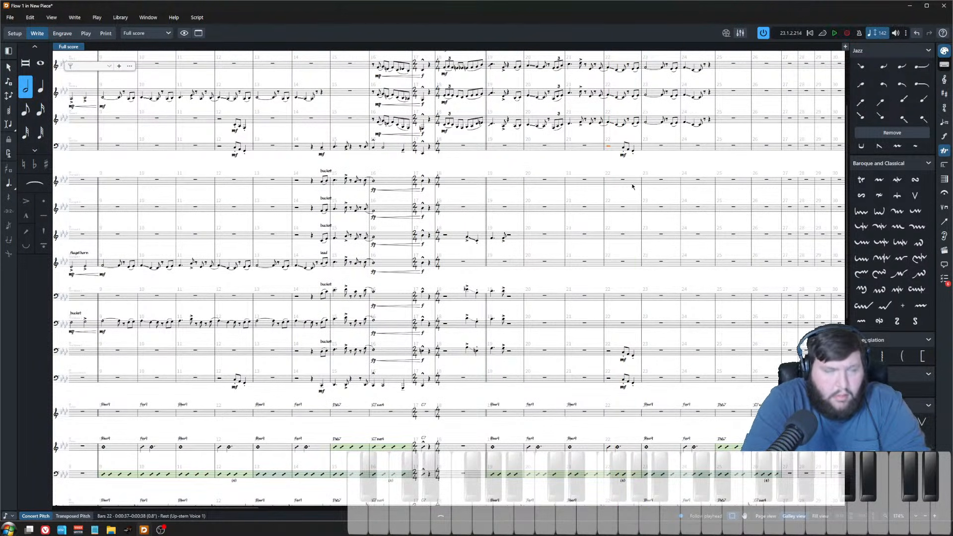
# Step: Enter a C5 whole note in Trumpet 1 at bar 22 and lengthen it by one rhythmic grid step
pyautogui.hscroll(4, 498, 317)
pyautogui.press('z')
pyautogui.press('z')
pyautogui.click(458, 196)
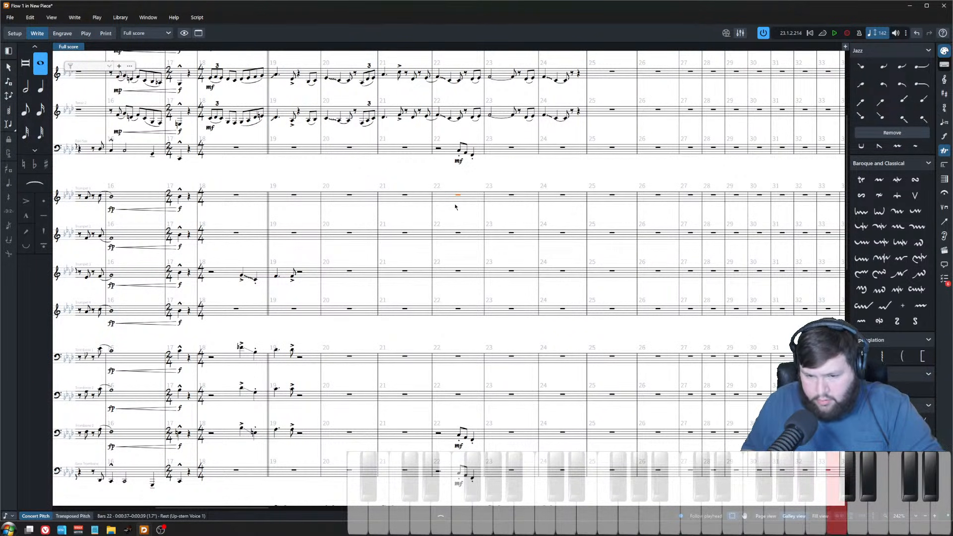
pyautogui.hotkey('shift', 'n')
pyautogui.press('c')
pyautogui.press('Escape')
pyautogui.press('7')
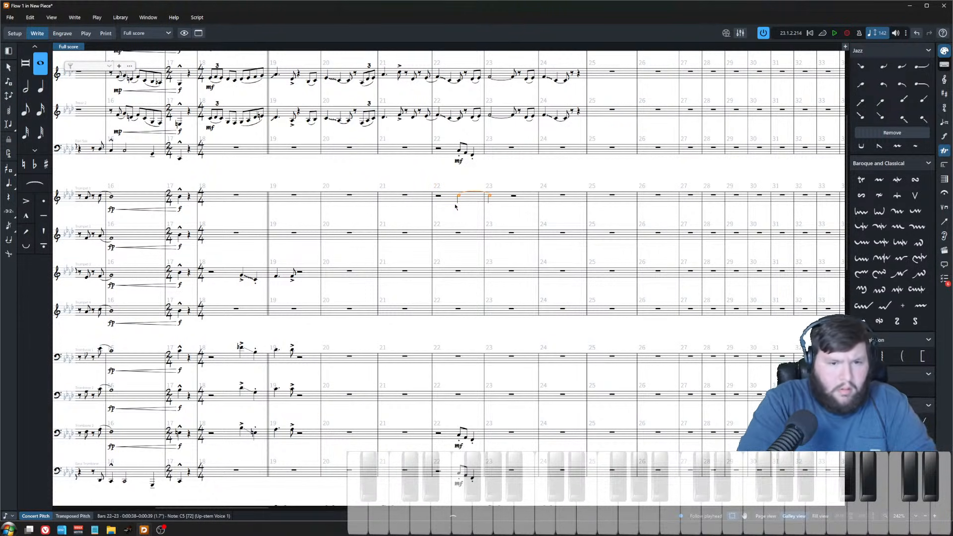
pyautogui.hotkey('shift', 'alt', 'Right')
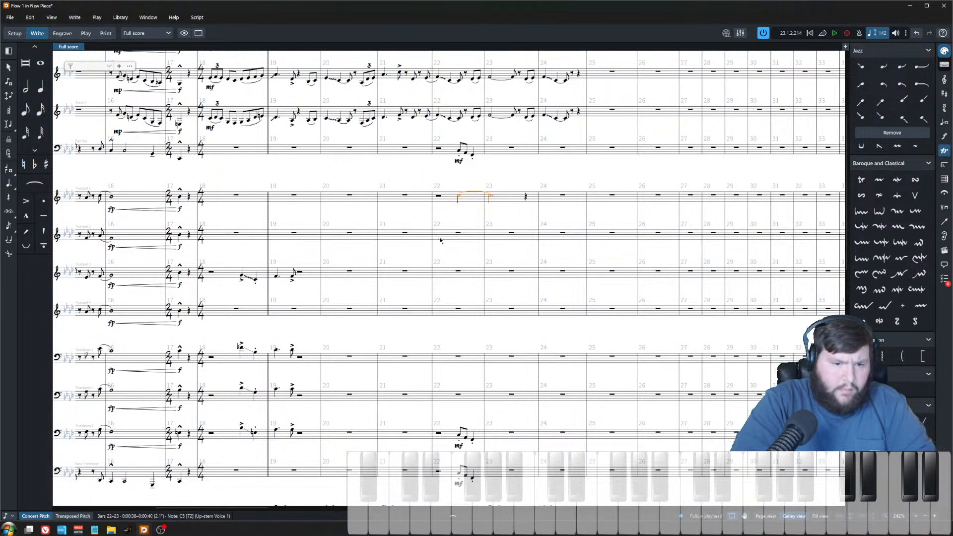
# Step: Enter an Ab4 in Trumpet 2 after an eighth rest in bar 22 and lengthen it so it ties into bar 23
pyautogui.scroll(-5, 441, 241)
pyautogui.scroll(6, 483, 425)
pyautogui.scroll(-3, 483, 426)
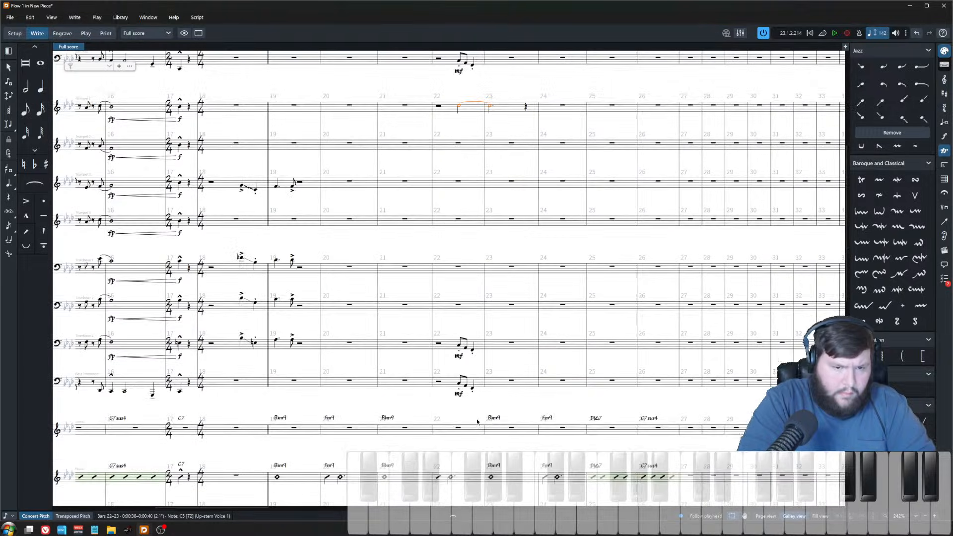
pyautogui.press('z')
pyautogui.press('z')
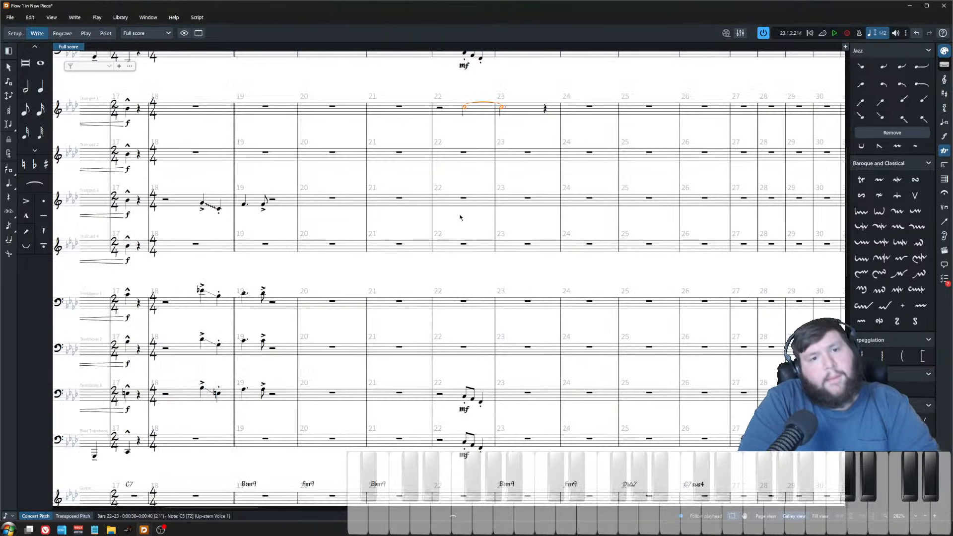
pyautogui.scroll(1, 445, 226)
pyautogui.doubleClick(472, 204)
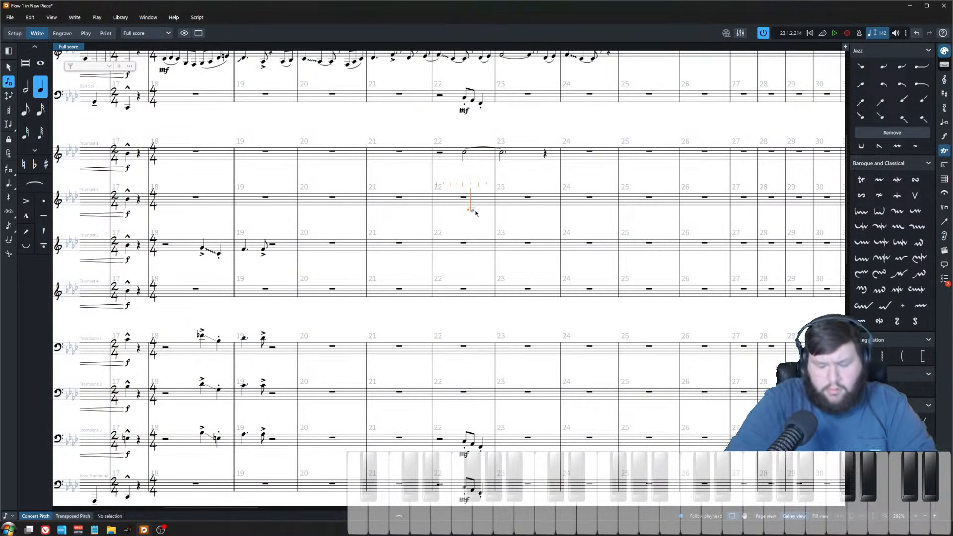
pyautogui.press('a')
pyautogui.press('Escape')
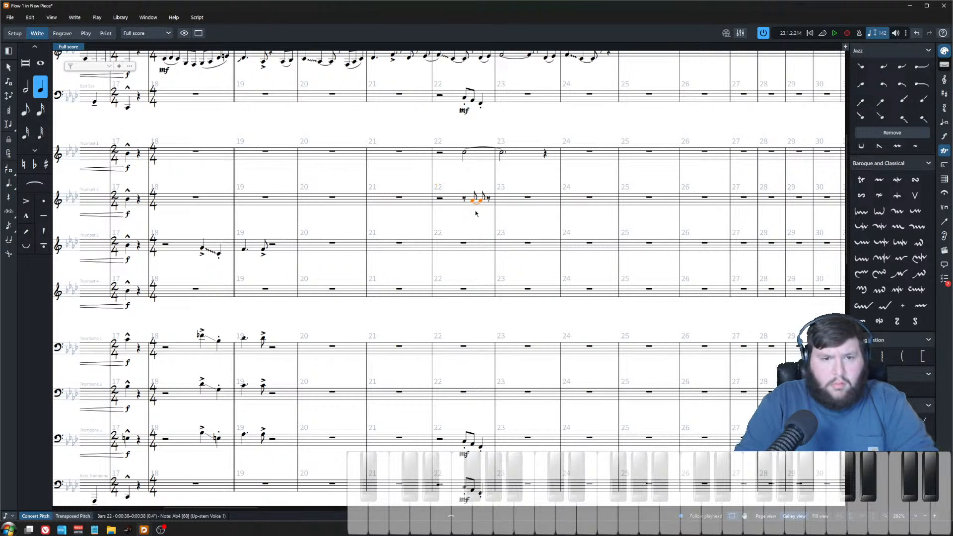
pyautogui.hotkey('shift', 'alt', 'Right')
pyautogui.hotkey('shift', 'alt', 'Right')
pyautogui.hotkey('shift', 'alt', 'Right')
pyautogui.hotkey('shift', 'alt', 'Right')
pyautogui.hotkey('shift', 'alt', 'Right')
pyautogui.hotkey('shift', 'alt', 'Right')
pyautogui.hotkey('shift', 'alt', 'Right')
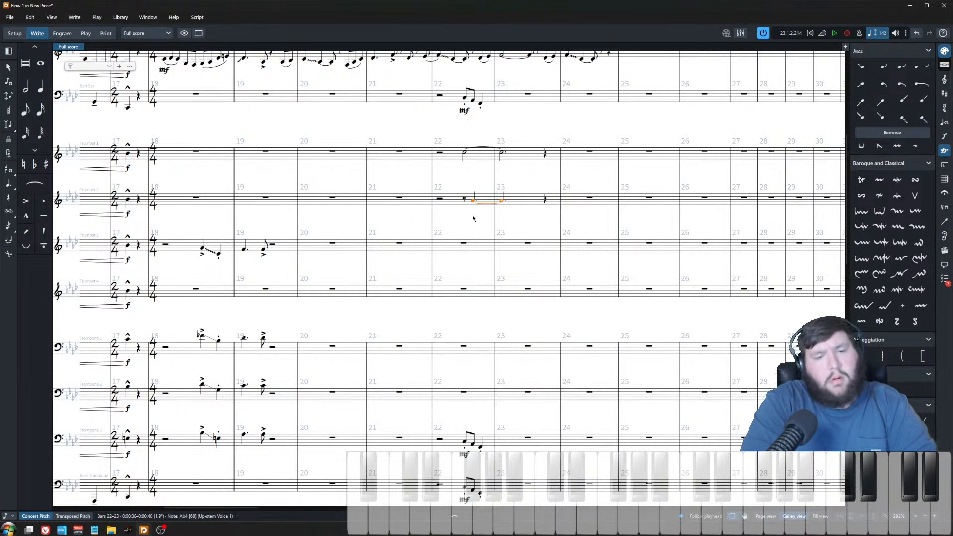
# Step: Enter an Eb4 in Trumpet 3 on beat two of bar 22 and set its duration so it ties into bar 23
pyautogui.doubleClick(459, 243)
pyautogui.press('Right')
pyautogui.press('Right')
pyautogui.press('Right')
pyautogui.press('Right')
pyautogui.press('Right')
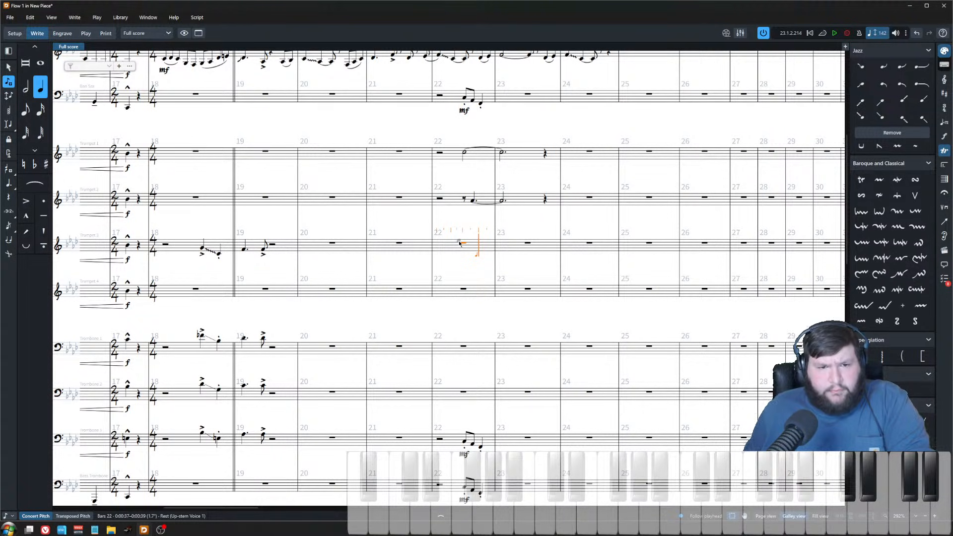
pyautogui.press('f')
pyautogui.press('Escape')
pyautogui.press('6')
pyautogui.press('.')
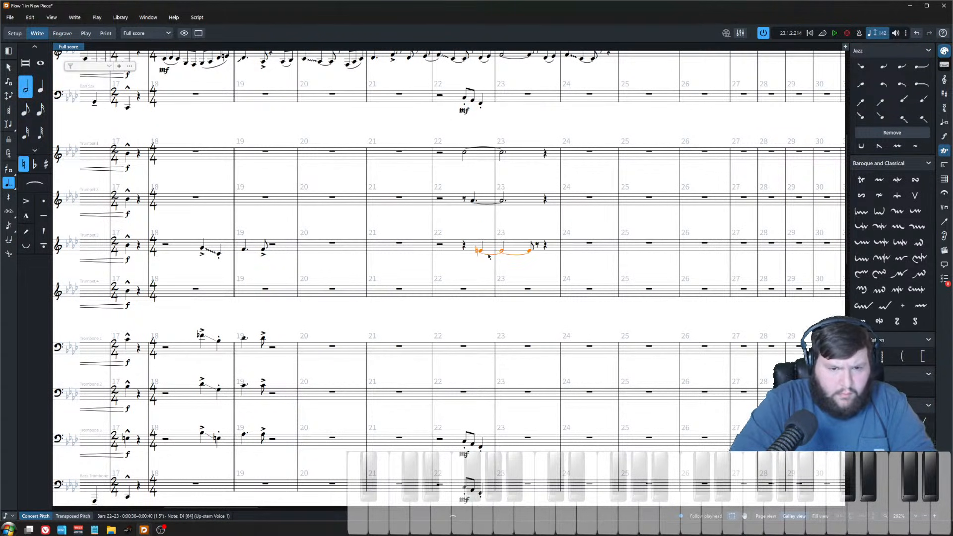
pyautogui.press('7')
pyautogui.press('Escape')
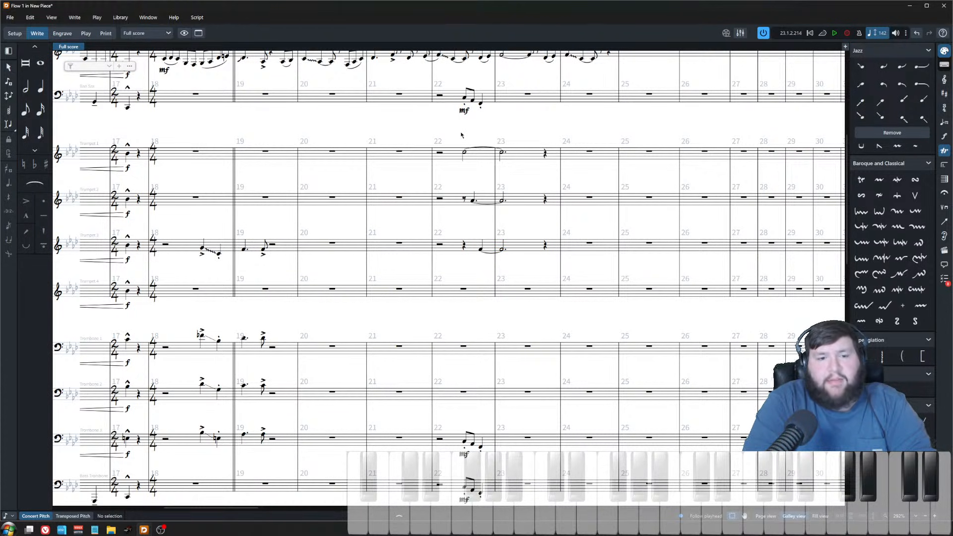
# Step: Enter a C4 in Trumpet 4 at bar 22 and lengthen it into a tied note across bar 23
pyautogui.click(461, 296)
pyautogui.press('Return')
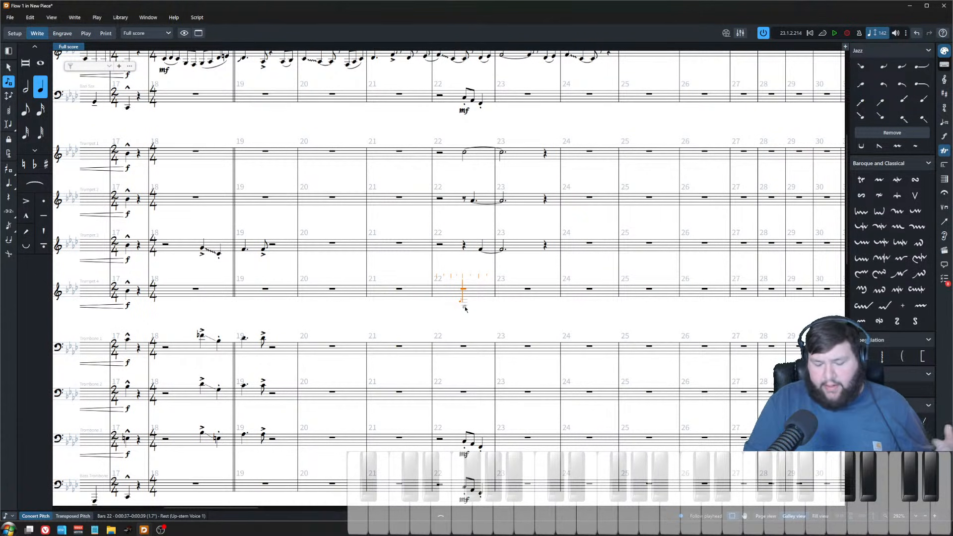
pyautogui.press('c')
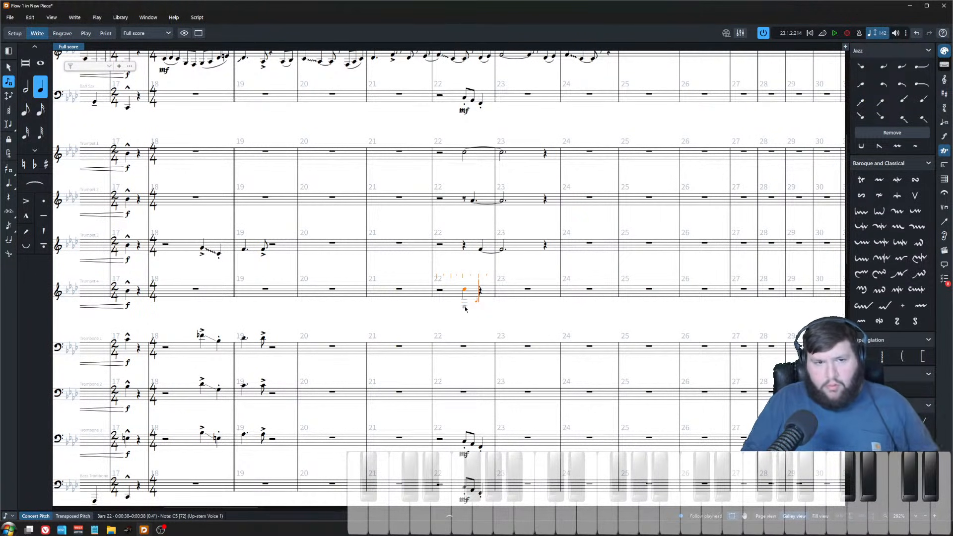
pyautogui.hotkey('ctrl', 'z')
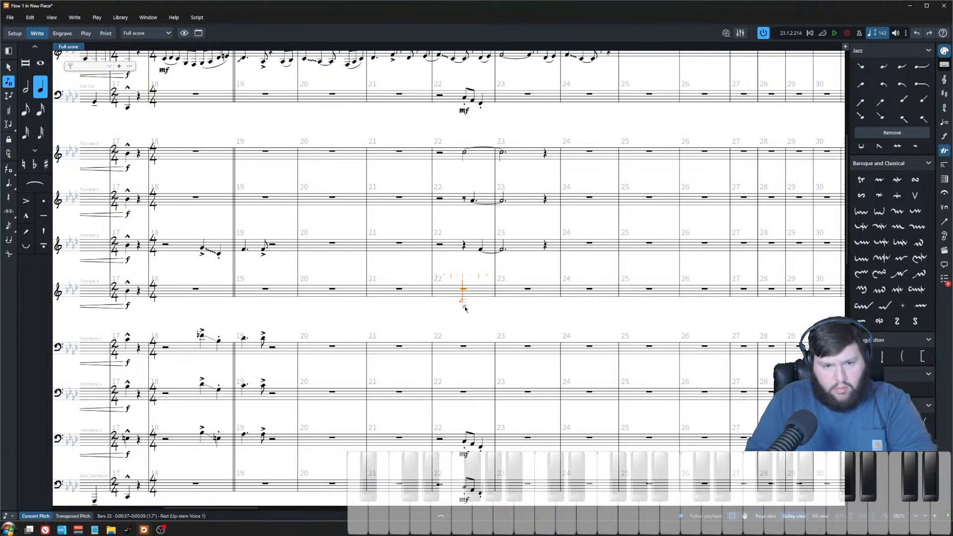
pyautogui.click(465, 308)
pyautogui.hotkey('shift', 'alt', 'Right')
pyautogui.hotkey('shift', 'alt', 'Right')
pyautogui.hotkey('shift', 'alt', 'Right')
pyautogui.hotkey('shift', 'alt', 'Right')
pyautogui.hotkey('shift', 'alt', 'Right')
pyautogui.hotkey('shift', 'alt', 'Right')
pyautogui.hotkey('shift', 'alt', 'Right')
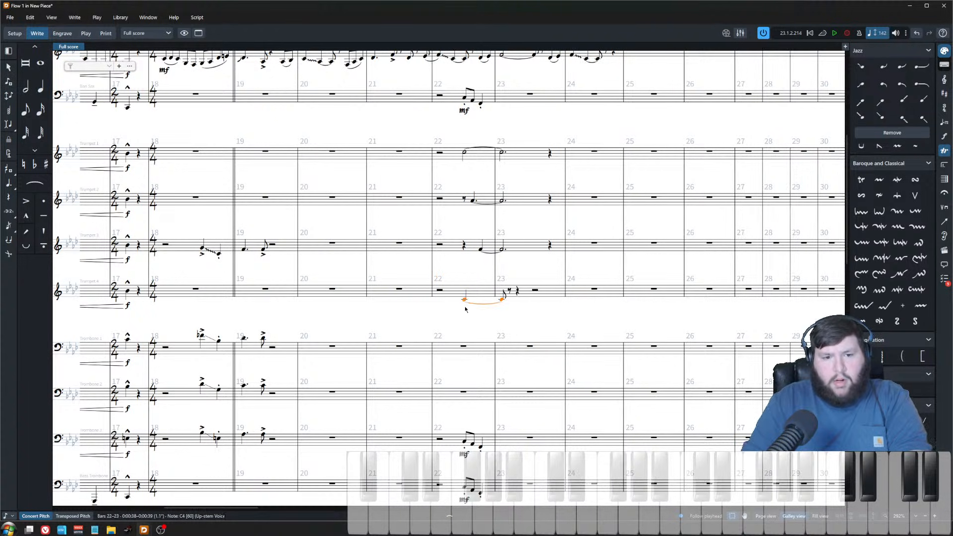
pyautogui.hotkey('shift', 'alt', 'Right')
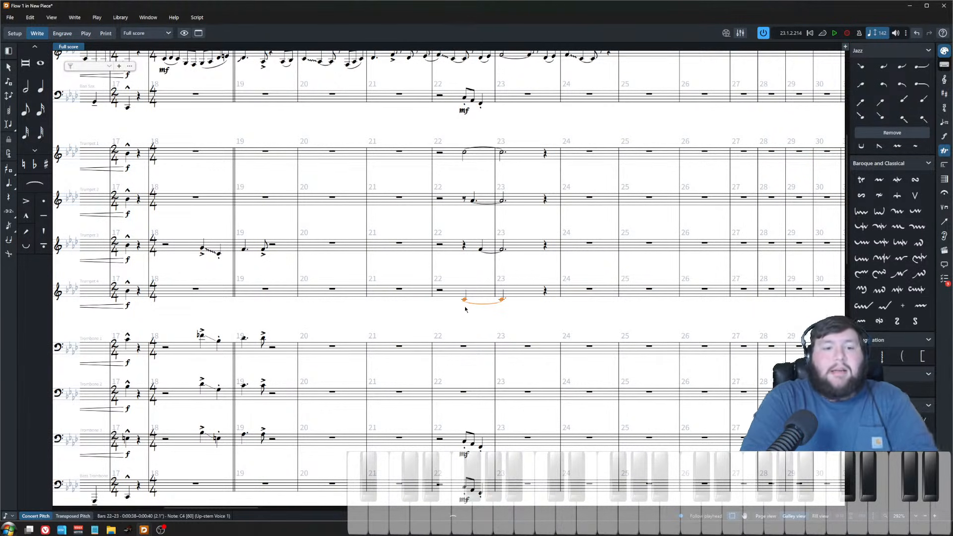
# Step: Enter an Ab3 in Trombone 1 after an eighth rest in bar 22 and lengthen it into bar 23
pyautogui.click(470, 347)
pyautogui.hotkey('shift', 'n')
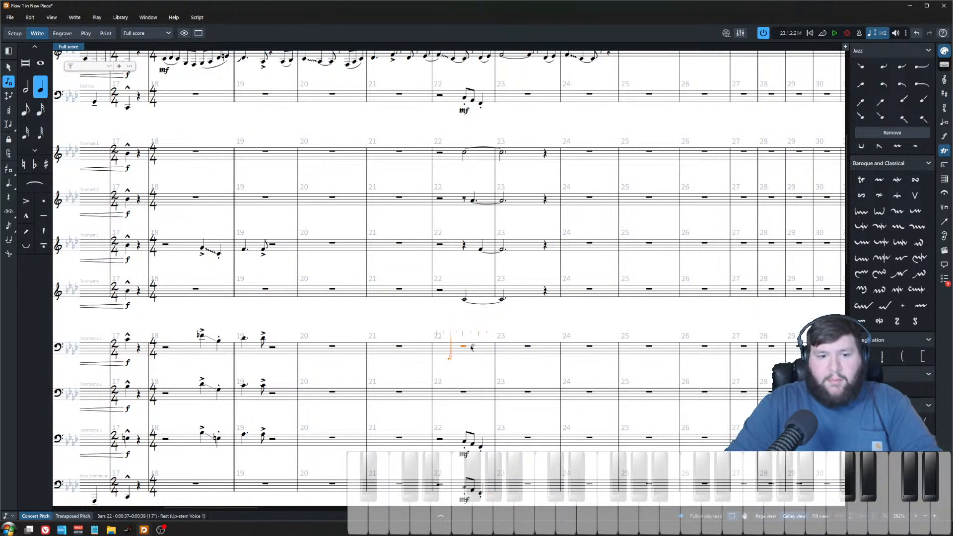
pyautogui.press('Right')
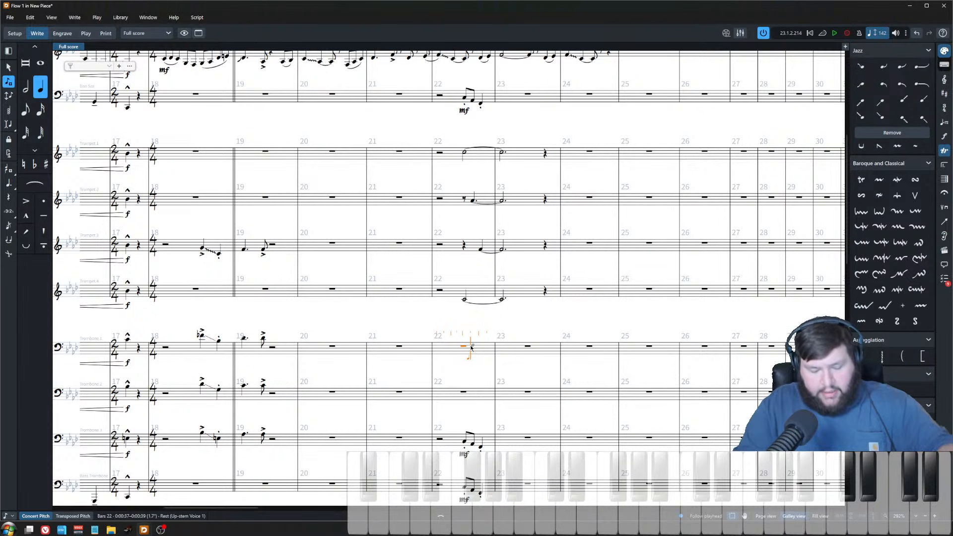
pyautogui.press('a')
pyautogui.press('Escape')
pyautogui.press('7')
pyautogui.press('.')
pyautogui.hotkey('alt', 'shift', 'Right')
pyautogui.hotkey('alt', 'shift', 'Right')
pyautogui.hotkey('alt', 'shift', 'Right')
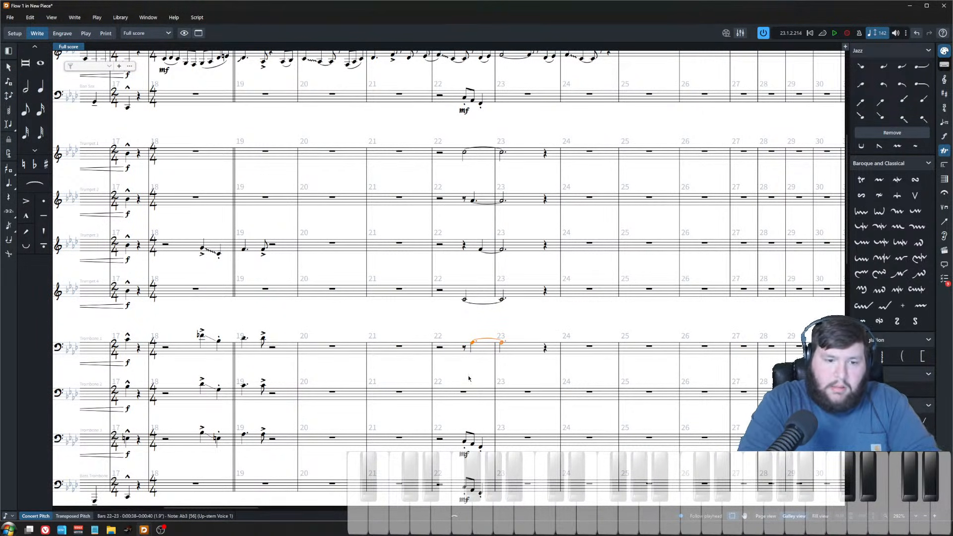
# Step: Enter an F3 in Trombone 2 on beat two of bar 22 and lengthen it into bar 23
pyautogui.click(468, 398)
pyautogui.hotkey('shift', 'n')
pyautogui.press('Right')
pyautogui.press('Right')
pyautogui.press('Right')
pyautogui.press('Right')
pyautogui.press('Right')
pyautogui.press('Right')
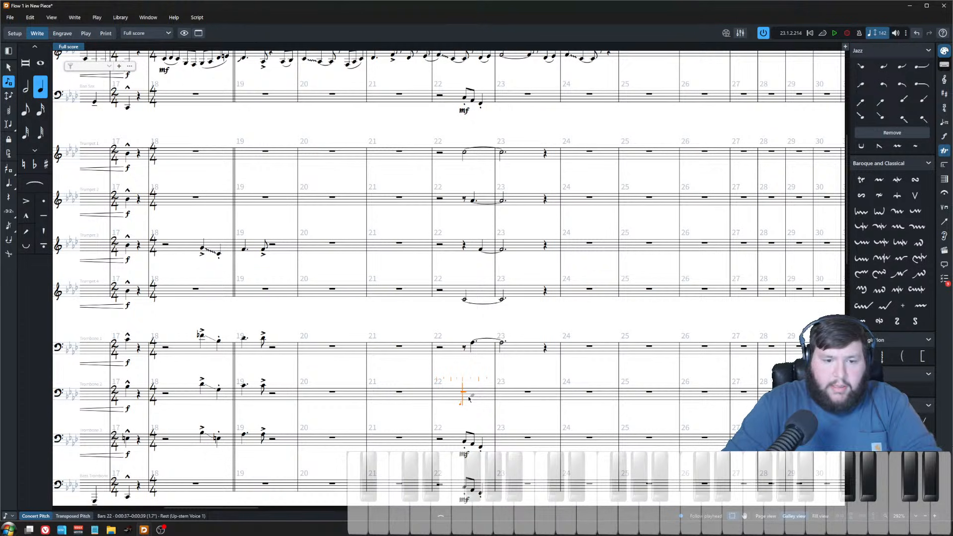
pyautogui.press('f')
pyautogui.press('Escape')
pyautogui.hotkey('alt', 'shift', 'Right')
pyautogui.hotkey('alt', 'shift', 'Right')
pyautogui.hotkey('alt', 'shift', 'Right')
pyautogui.hotkey('alt', 'shift', 'Right')
pyautogui.hotkey('alt', 'shift', 'Right')
pyautogui.hotkey('alt', 'shift', 'Right')
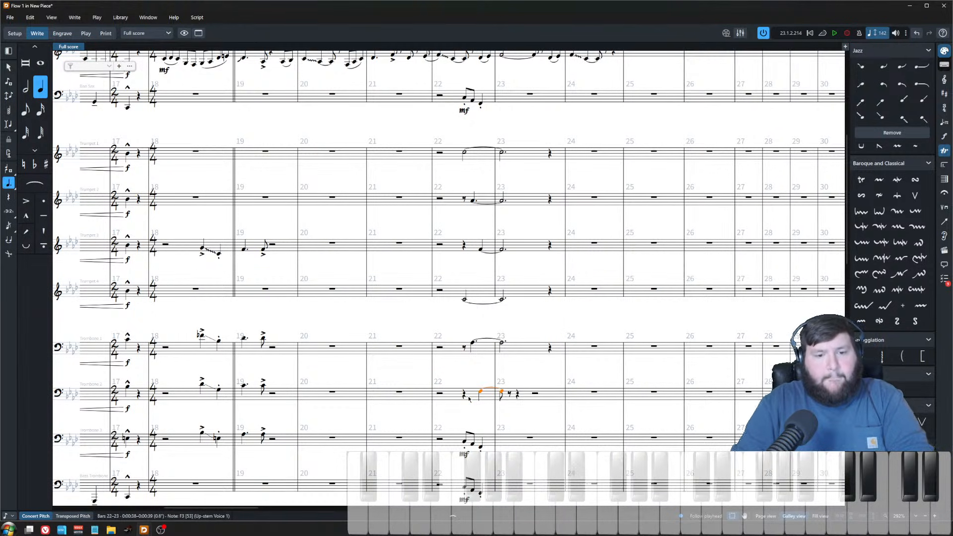
# Step: Play back the new brass chord from bar 22 and stop playback
pyautogui.scroll(-2, 464, 397)
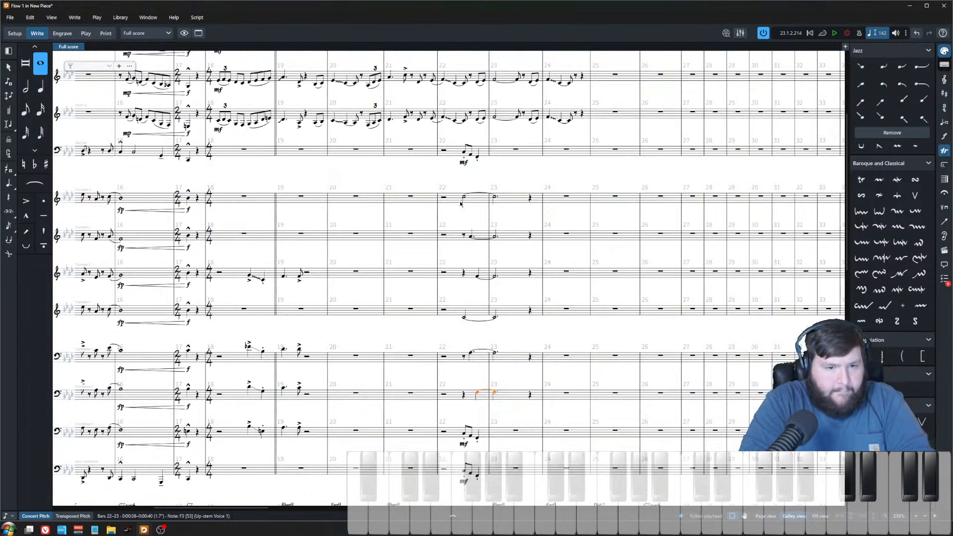
pyautogui.click(438, 200)
pyautogui.press('p')
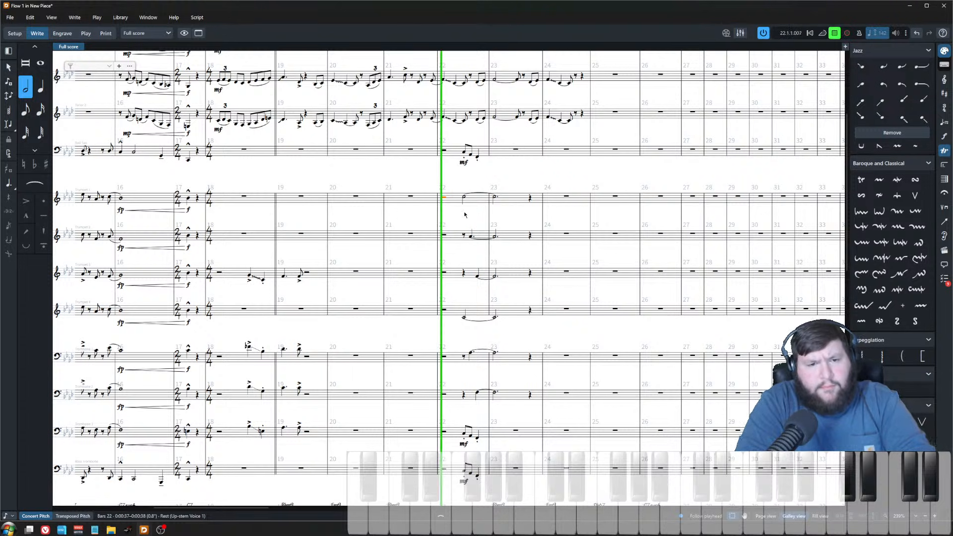
pyautogui.scroll(-2, 461, 219)
pyautogui.press('space')
pyautogui.scroll(3, 460, 308)
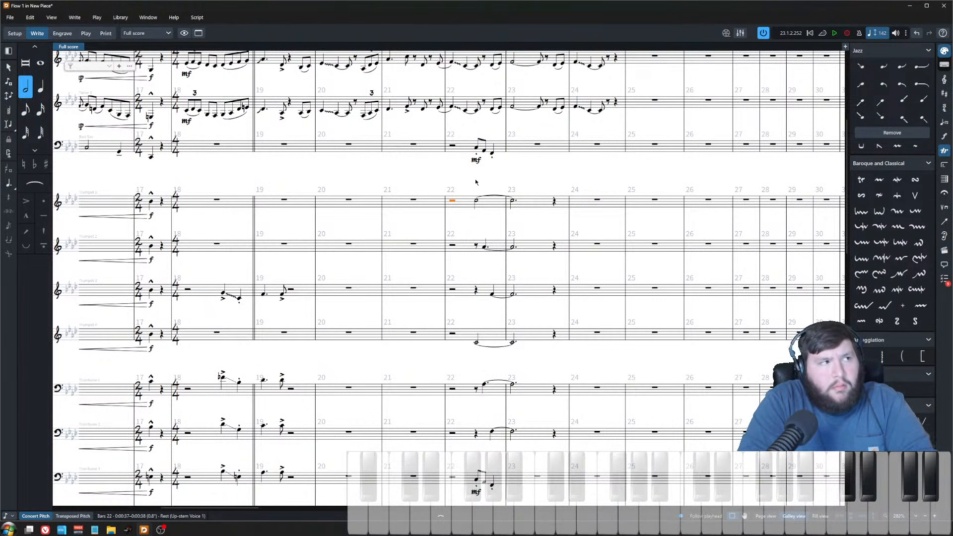
# Step: Add a p dynamic to the new bar 22 notes in all four trumpets and Trombones 1 and 2
pyautogui.click(476, 201)
pyautogui.keyDown('ctrl'); pyautogui.click(484, 247); pyautogui.keyUp('ctrl')
pyautogui.keyDown('ctrl'); pyautogui.click(492, 294); pyautogui.keyUp('ctrl')
pyautogui.keyDown('ctrl'); pyautogui.click(475, 342); pyautogui.keyUp('ctrl')
pyautogui.keyDown('ctrl'); pyautogui.click(484, 384); pyautogui.keyUp('ctrl')
pyautogui.keyDown('ctrl'); pyautogui.click(492, 431); pyautogui.keyUp('ctrl')
pyautogui.hotkey('shift', 'd')
pyautogui.write('p')
pyautogui.press('Return')
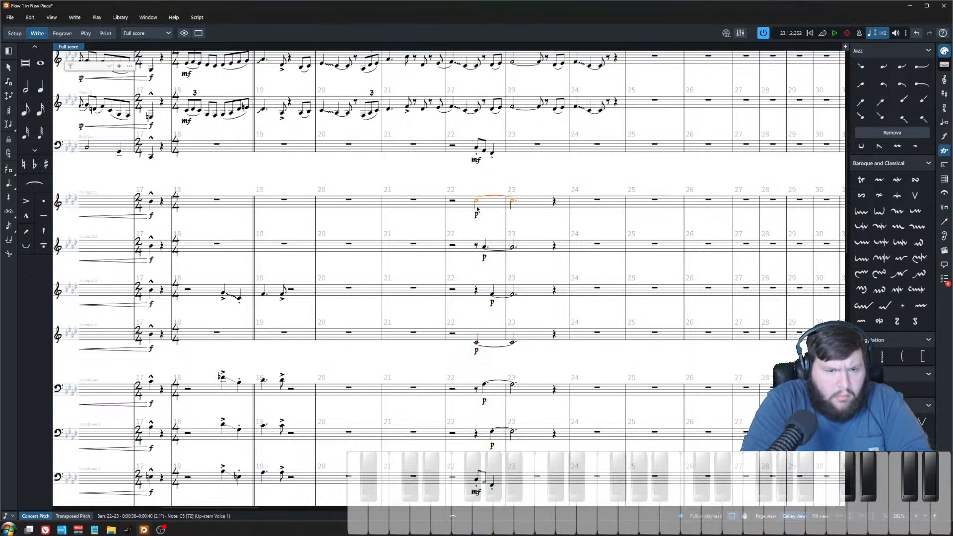
pyautogui.click(470, 183)
pyautogui.click(486, 248)
pyautogui.hotkey('ctrl', 'Down')
pyautogui.click(477, 201)
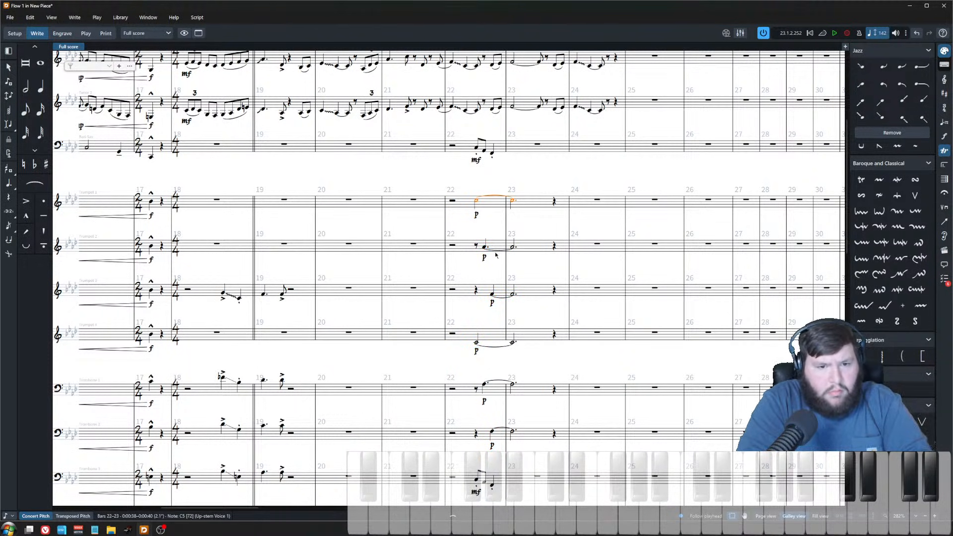
pyautogui.keyDown('ctrl'); pyautogui.click(485, 247); pyautogui.keyUp('ctrl')
pyautogui.keyDown('ctrl'); pyautogui.click(492, 293); pyautogui.keyUp('ctrl')
pyautogui.keyDown('ctrl'); pyautogui.click(477, 342); pyautogui.keyUp('ctrl')
pyautogui.keyDown('ctrl'); pyautogui.click(484, 383); pyautogui.keyUp('ctrl')
pyautogui.keyDown('ctrl'); pyautogui.click(493, 433); pyautogui.keyUp('ctrl')
pyautogui.scroll(-2, 487, 361)
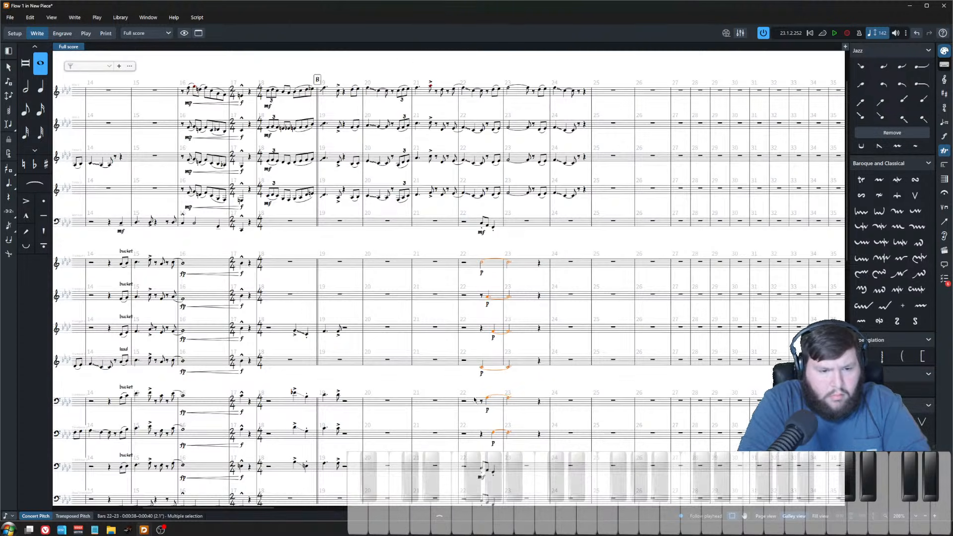
pyautogui.scroll(-1, 474, 399)
pyautogui.click(460, 227)
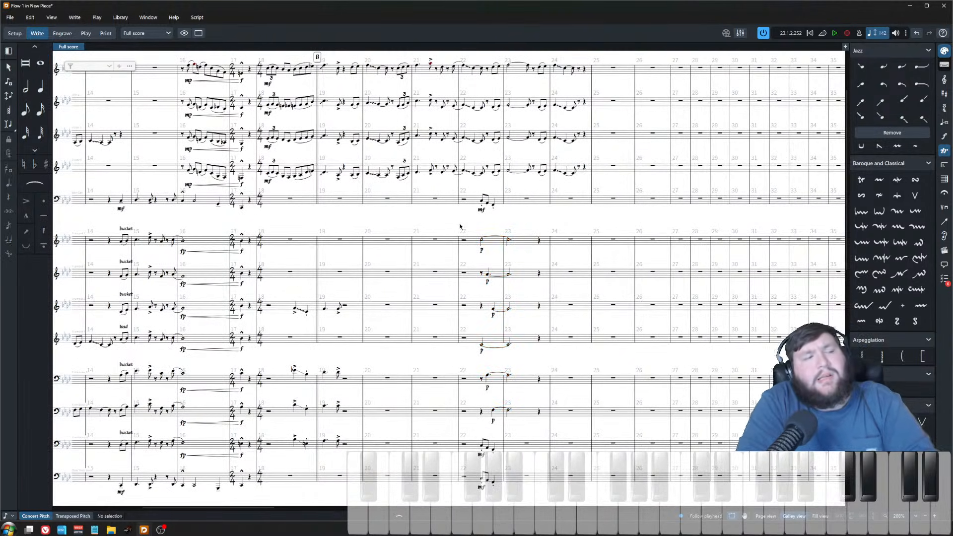
pyautogui.scroll(1, 523, 302)
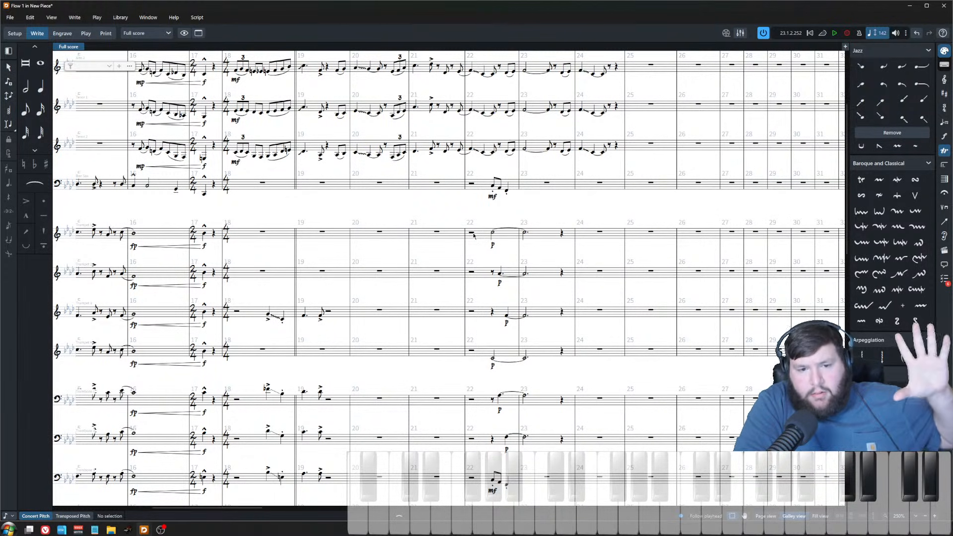
# Step: Add diminuendo hairpins after the p dynamics across the four trumpets and Trombones 1 and 2 into bar 23
pyautogui.click(524, 233)
pyautogui.keyDown('shift'); pyautogui.click(524, 438); pyautogui.keyUp('shift')
pyautogui.hotkey('alt', 'shift', 'Left')
pyautogui.hotkey('alt', 'shift', 'Left')
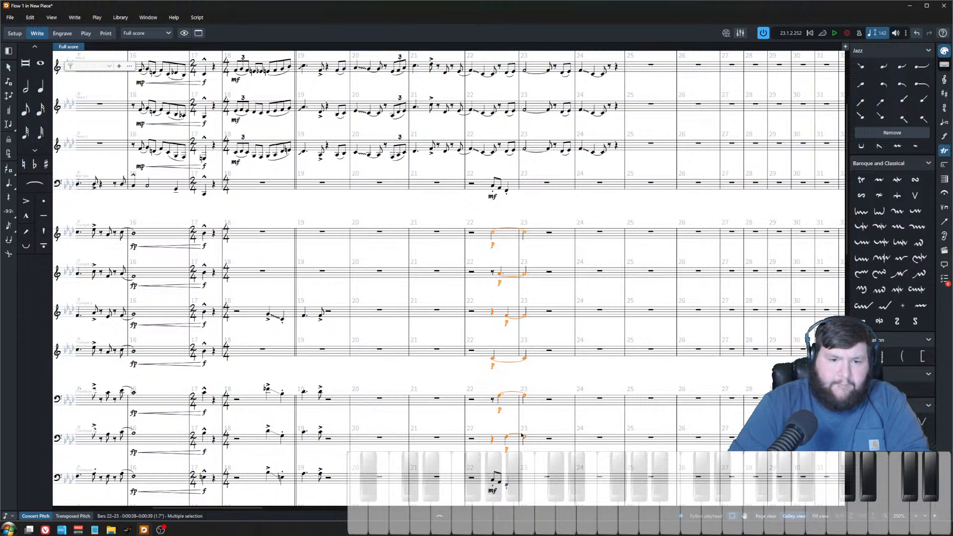
pyautogui.hotkey('shift', '.')
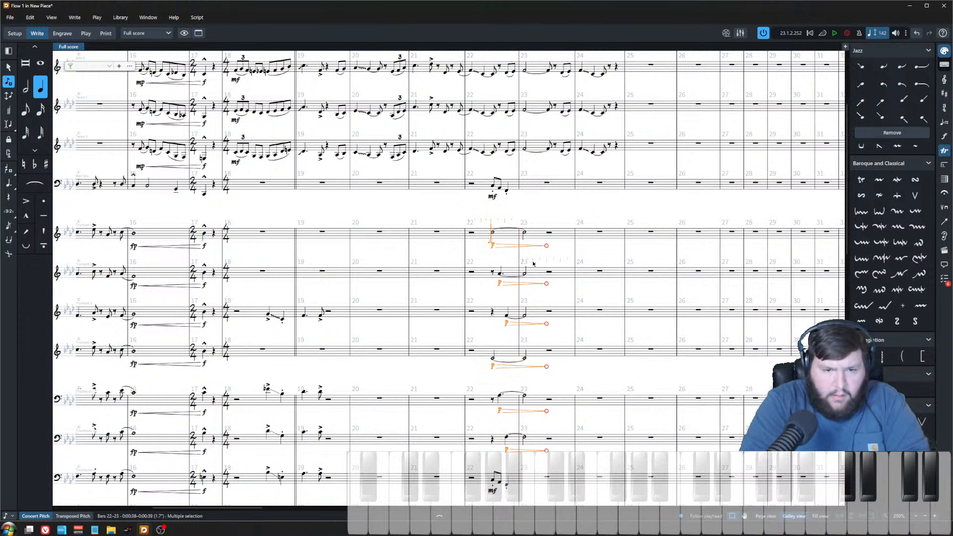
pyautogui.press('Escape')
pyautogui.click(493, 245)
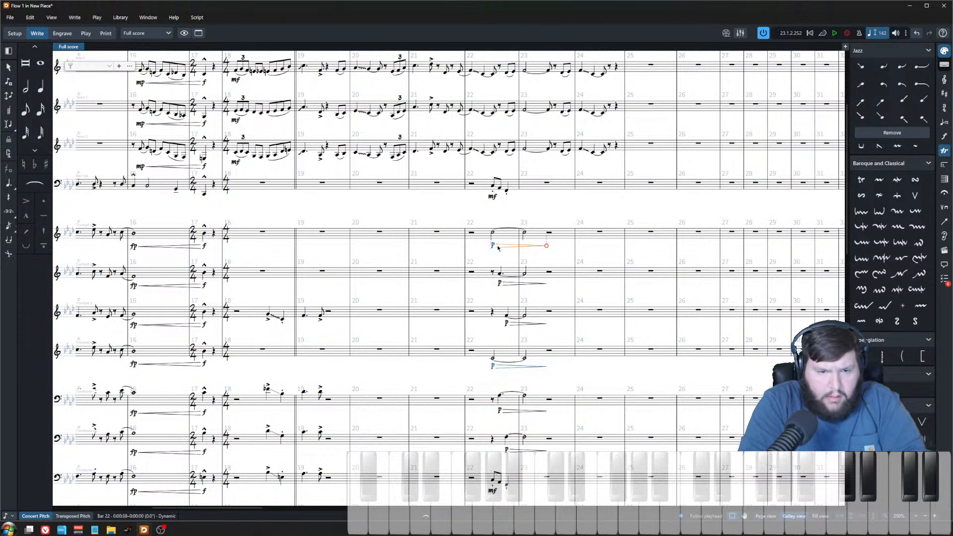
pyautogui.hotkey('ctrl', '=')
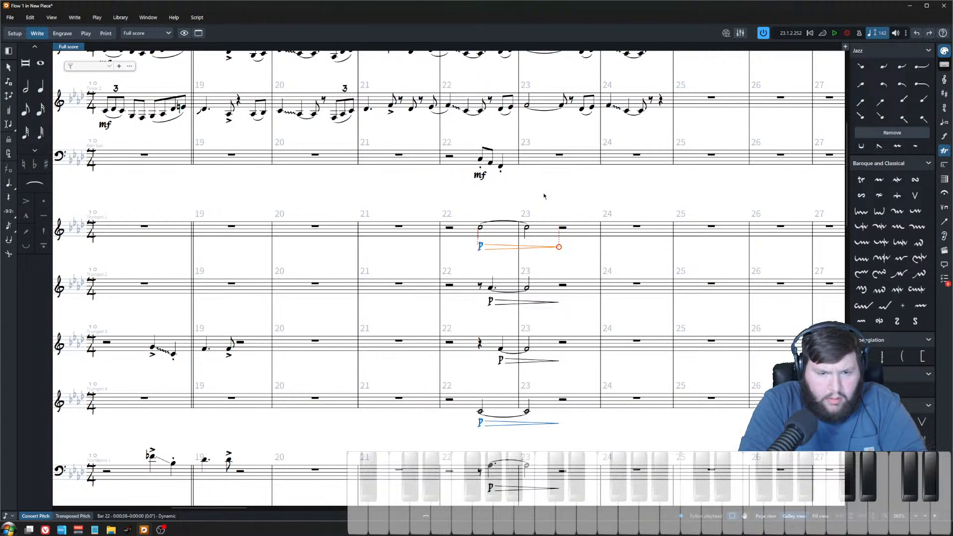
pyautogui.hotkey('ctrl', '-')
pyautogui.hotkey('ctrl', '-')
pyautogui.press('Escape')
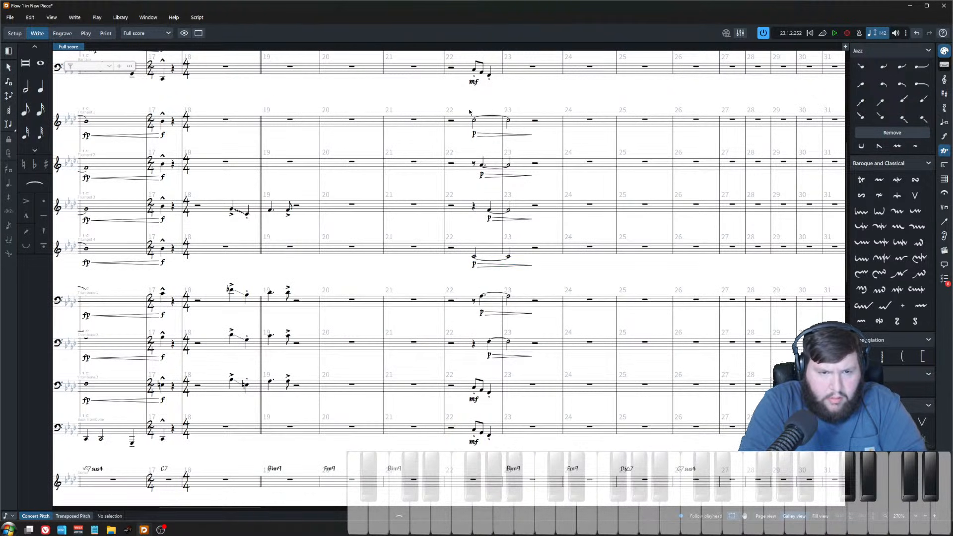
# Step: Play back the score from bar 22, stop playback, and save the project
pyautogui.click(452, 121)
pyautogui.press('p')
pyautogui.hotkey('ctrl', '-')
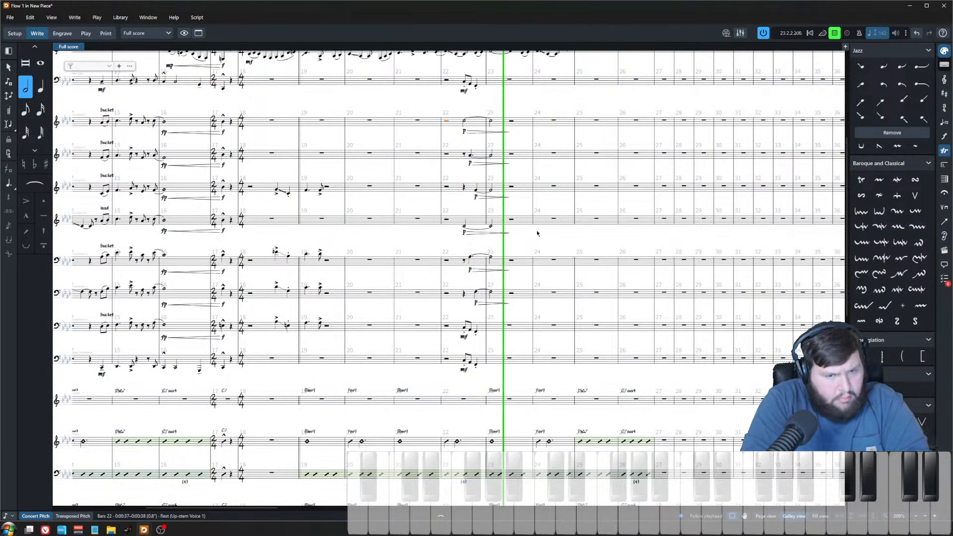
pyautogui.press('space')
pyautogui.hotkey('ctrl', '+')
pyautogui.hotkey('ctrl', '+')
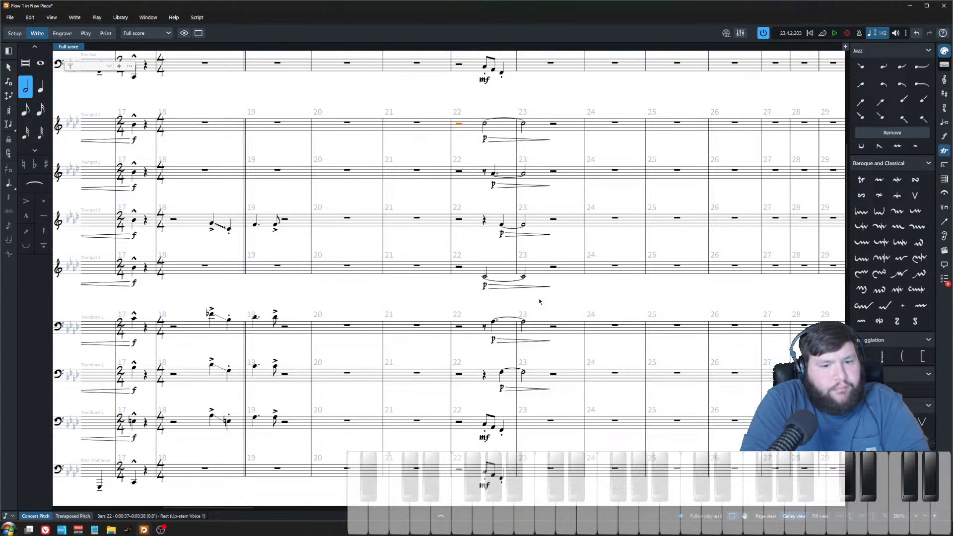
pyautogui.hotkey('ctrl', '-')
pyautogui.hotkey('ctrl', '-')
pyautogui.hotkey('ctrl', 's')
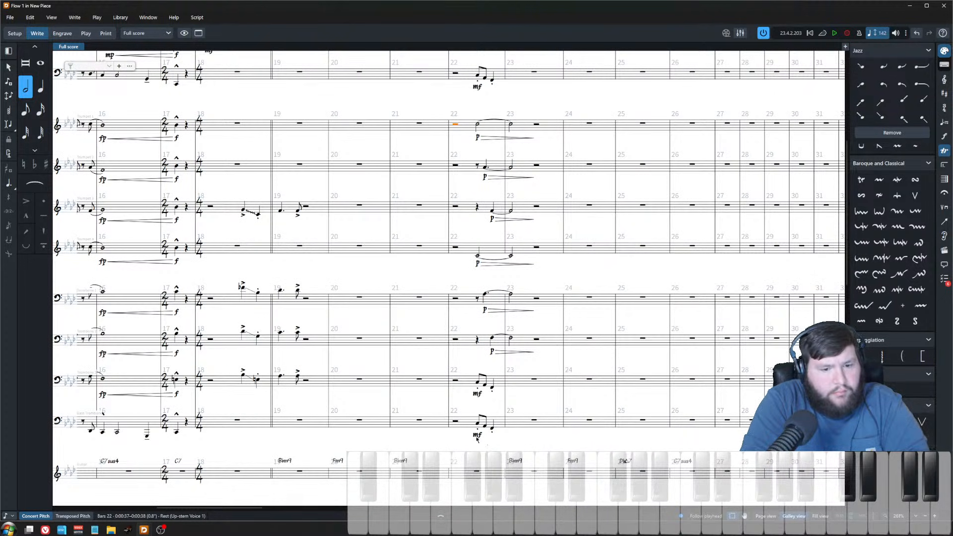
pyautogui.click(484, 384)
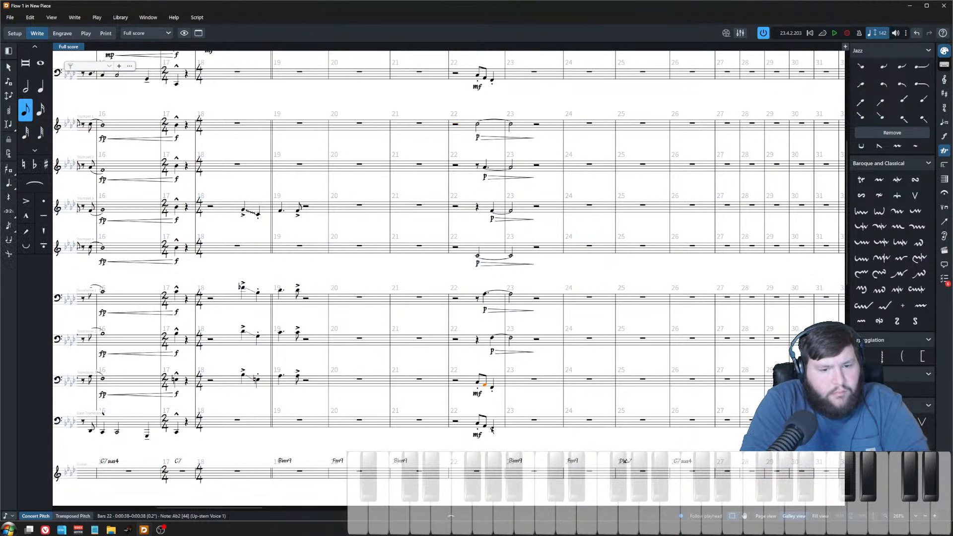
# Step: Delete the mf dynamics from the bar 22 notes in the baritone sax, Trombone 3 and Bass Trombone
pyautogui.doubleClick(477, 394)
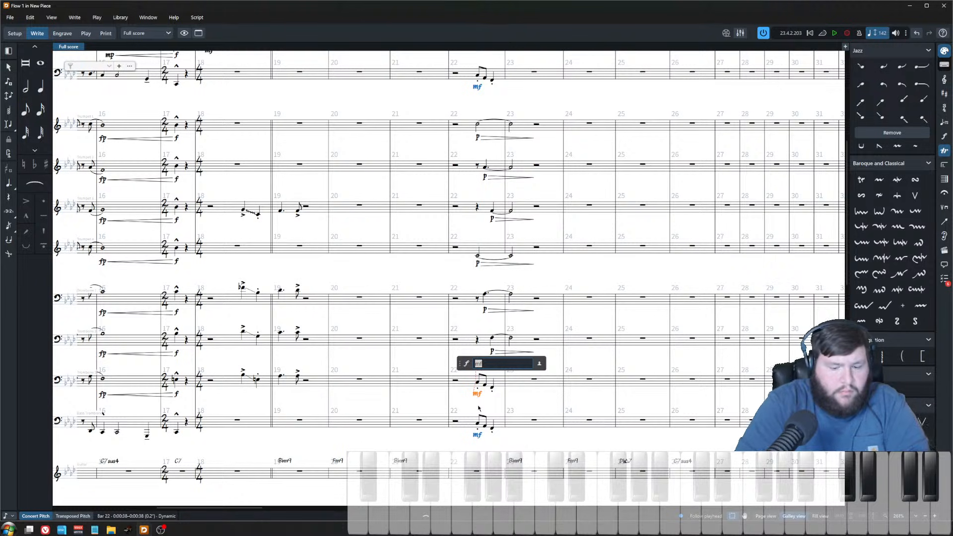
pyautogui.press('Escape')
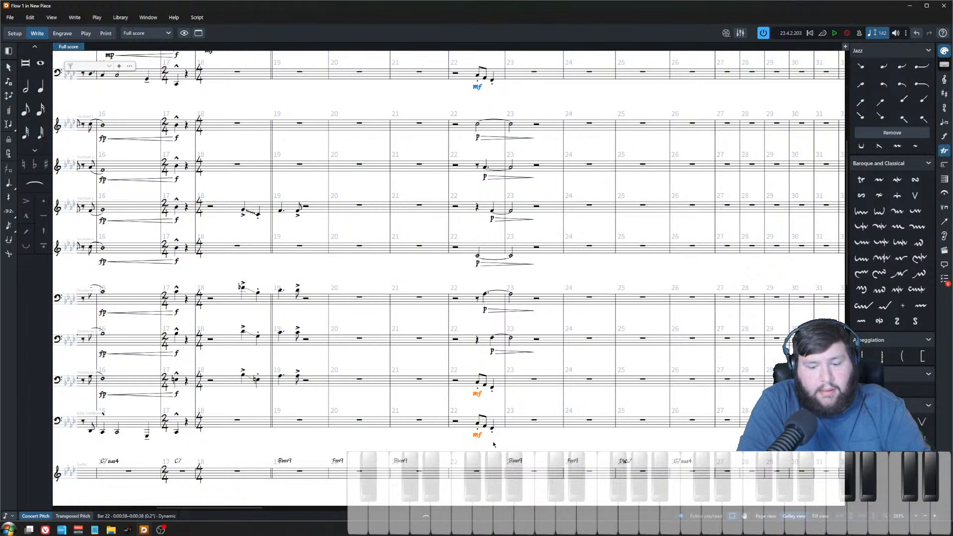
pyautogui.press('Delete')
pyautogui.click(477, 87)
pyautogui.press('Delete')
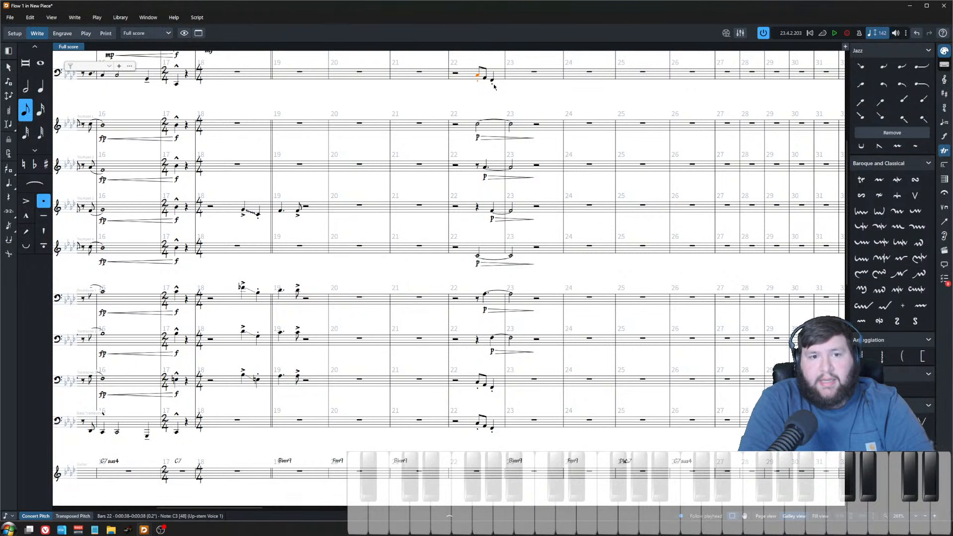
# Step: Add an mf dynamic with a diminuendo hairpin to the baritone sax's bar 22 notes
pyautogui.hotkey('shift', 'Right')
pyautogui.hotkey('shift', 'Right')
pyautogui.hotkey('shift', 'd')
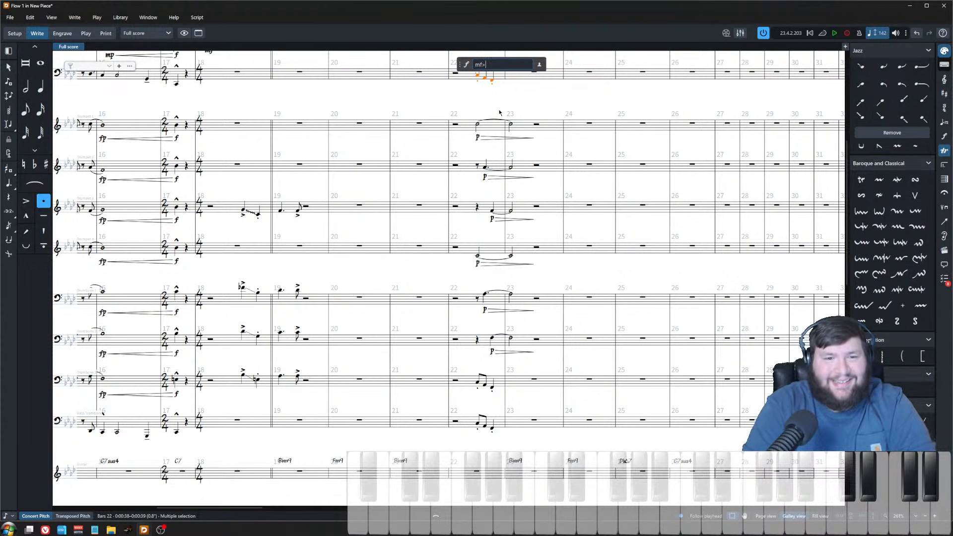
pyautogui.write('mf>')
pyautogui.press('Return')
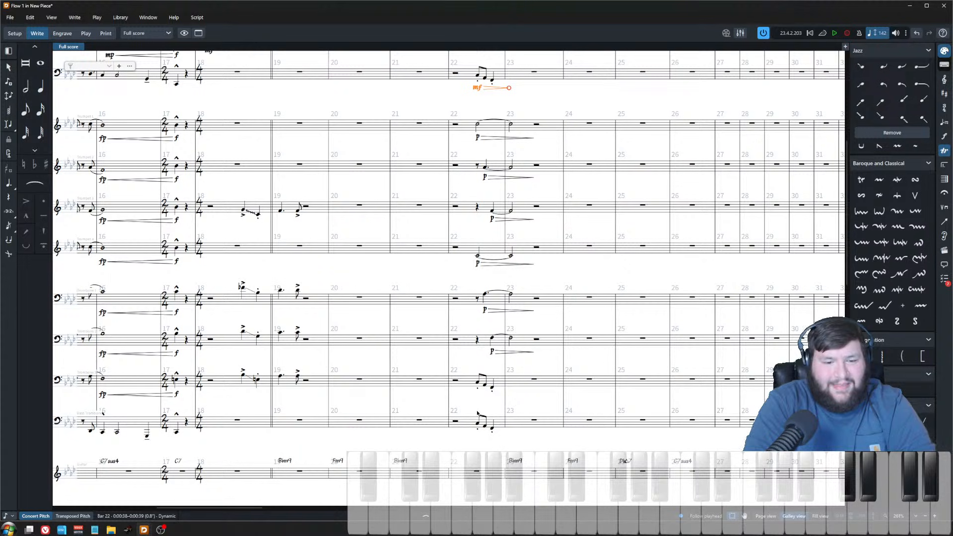
# Step: Add mf dynamics with diminuendo hairpins to the bar 22 notes in Trombone 3 and Bass Trombone
pyautogui.click(477, 384)
pyautogui.keyDown('shift'); pyautogui.click(492, 430); pyautogui.keyUp('shift')
pyautogui.click(491, 433)
pyautogui.click(478, 385)
pyautogui.keyDown('shift'); pyautogui.click(477, 420); pyautogui.keyUp('shift')
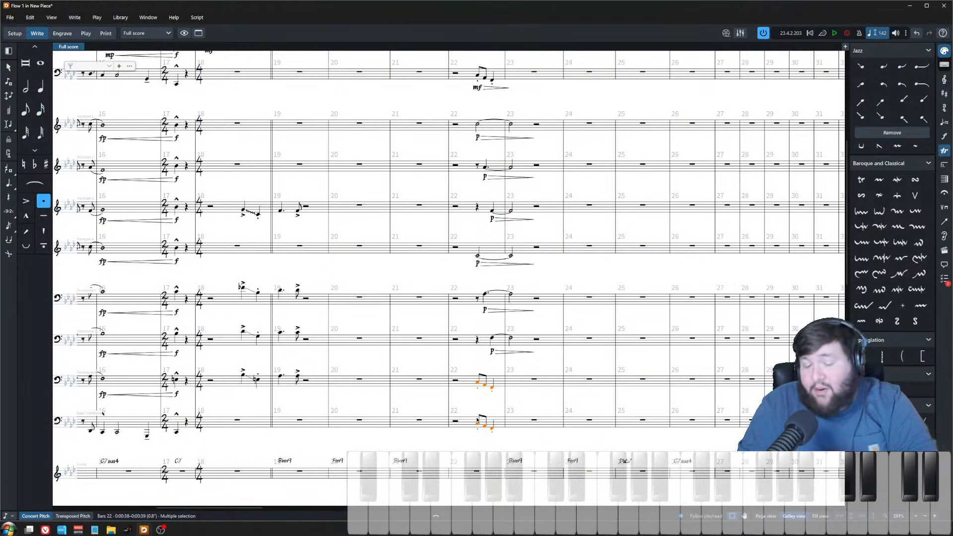
pyautogui.hotkey('shift', 'd')
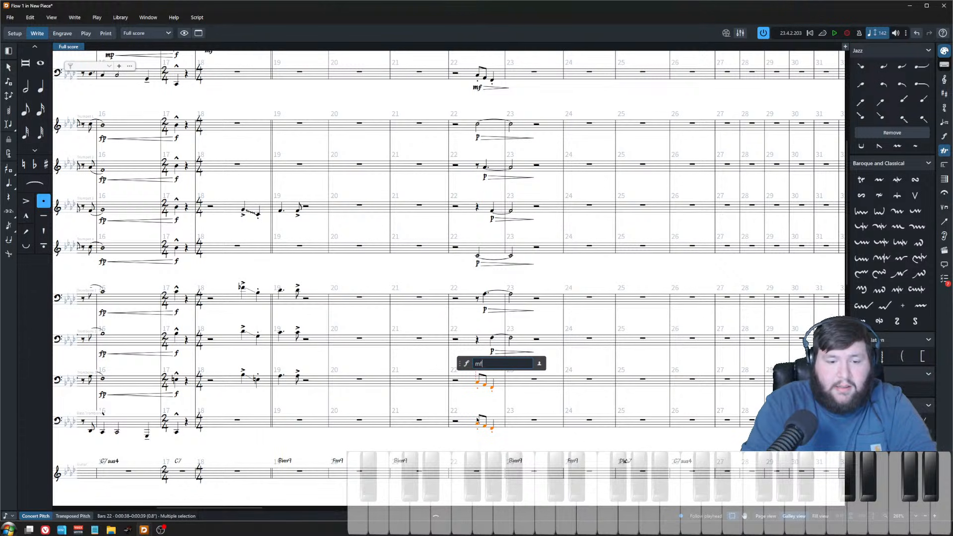
pyautogui.press('Return')
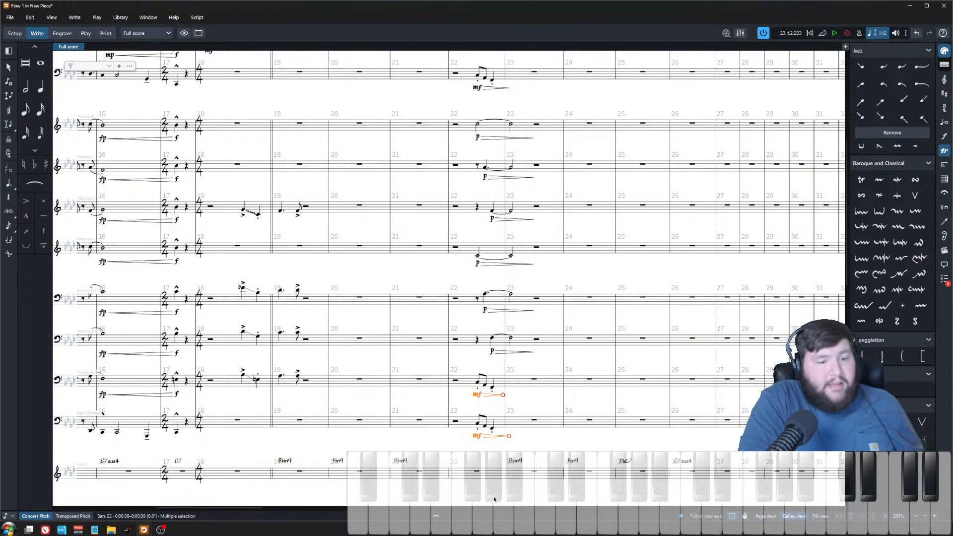
# Step: Inspect the selected hairpins' properties and review the score around rehearsal mark B
pyautogui.click(435, 516)
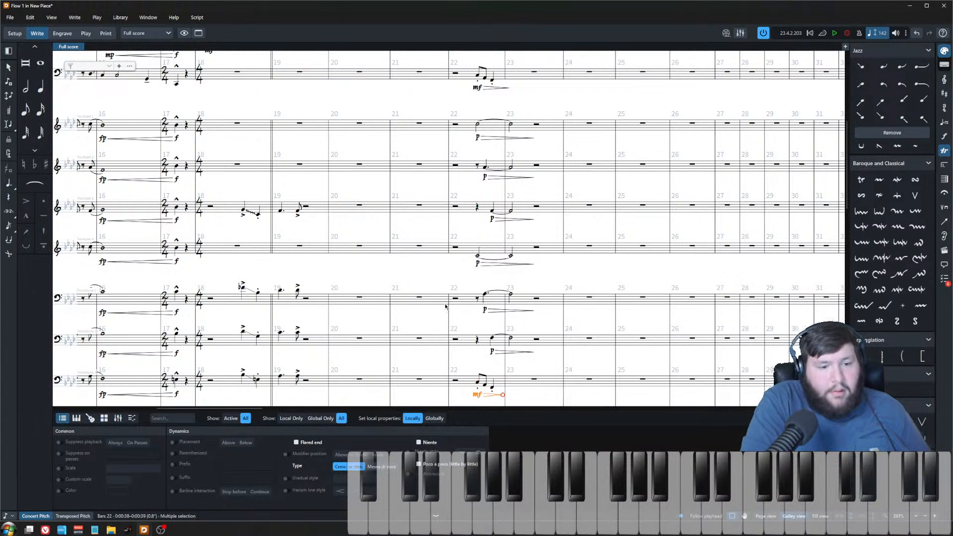
pyautogui.scroll(-3, 449, 302)
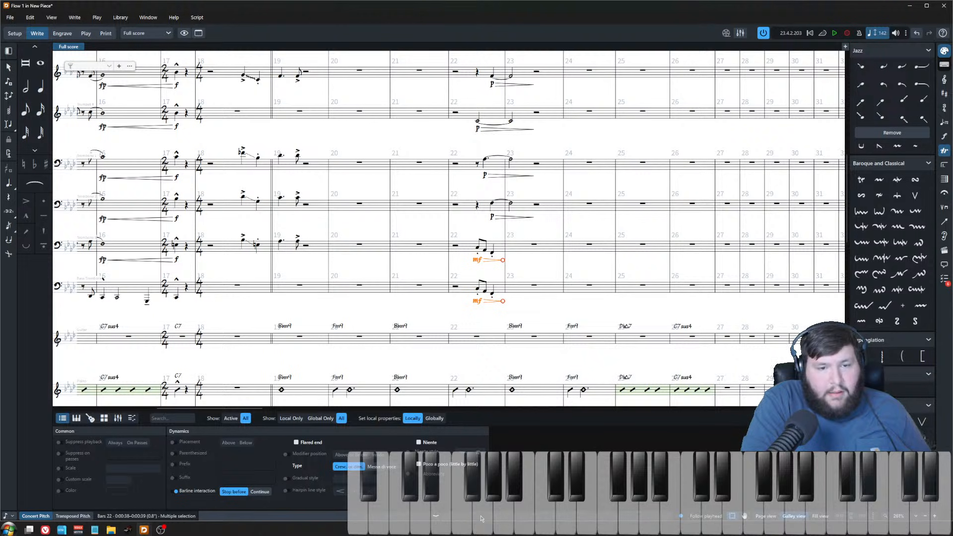
pyautogui.click(435, 516)
pyautogui.scroll(4, 498, 152)
pyautogui.press('Escape')
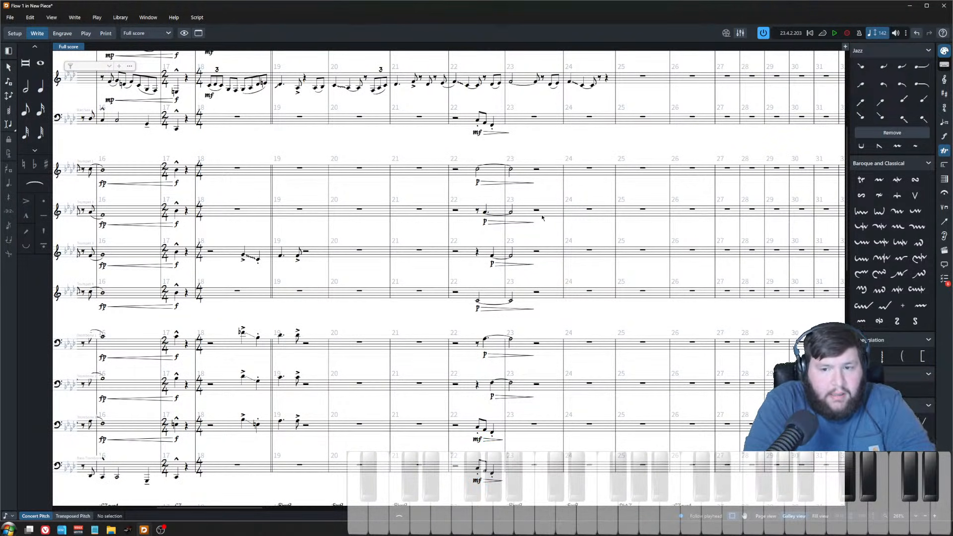
pyautogui.scroll(-6, 518, 243)
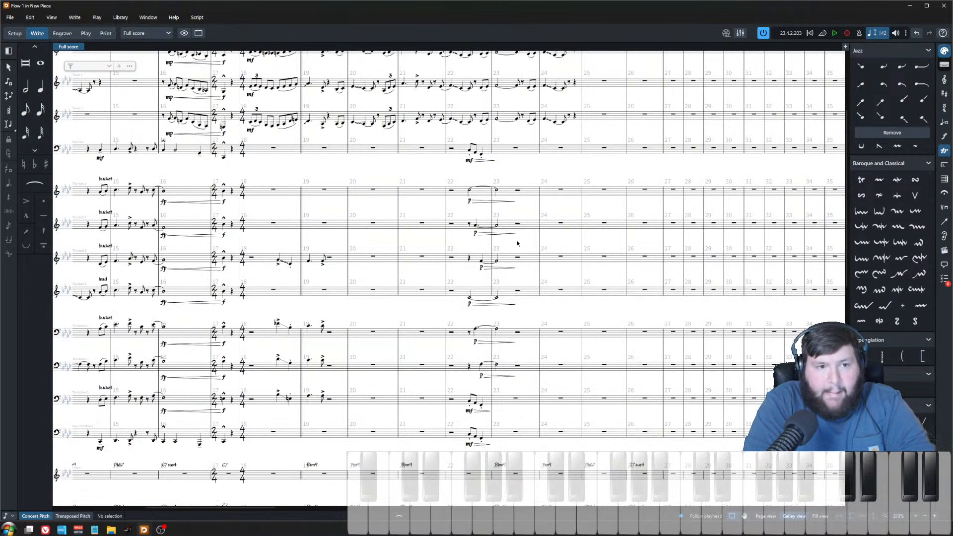
pyautogui.scroll(2, 626, 317)
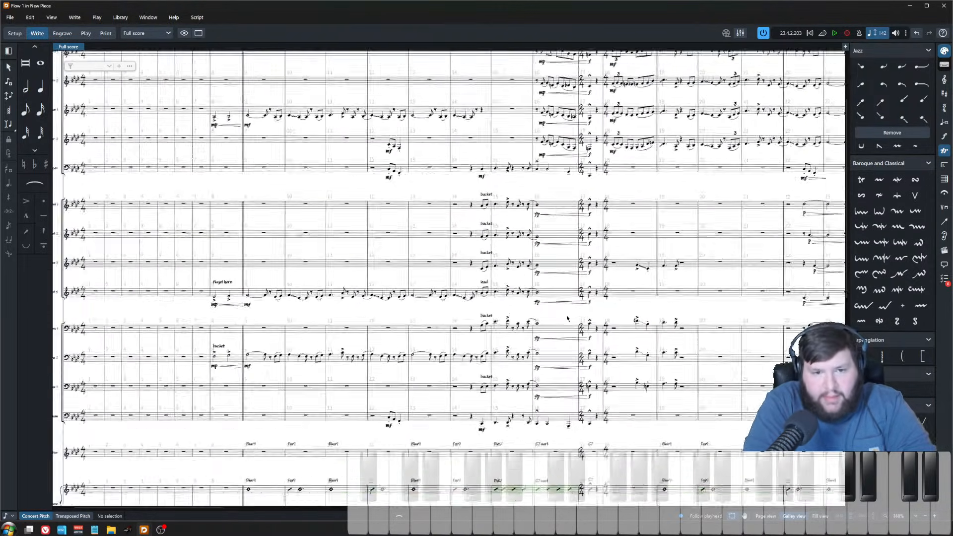
pyautogui.scroll(3, 550, 322)
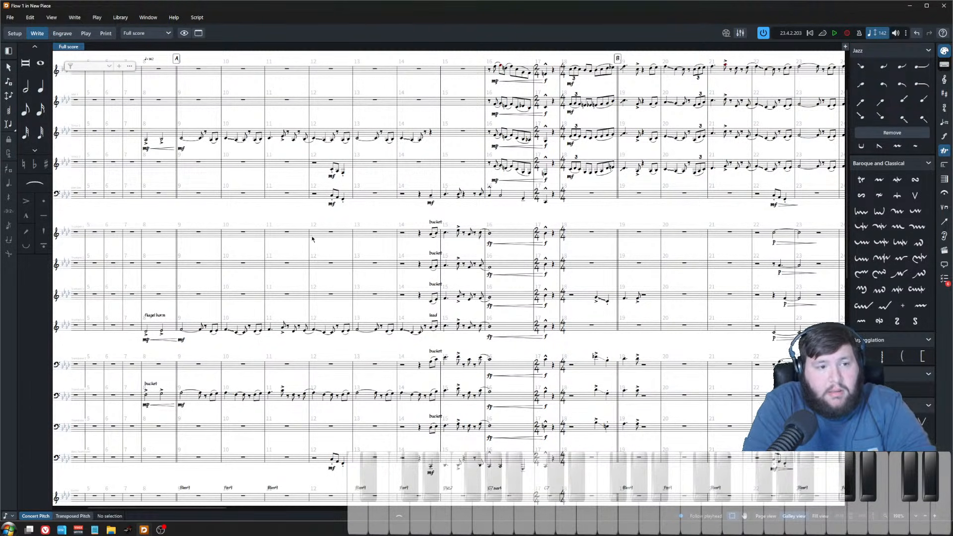
# Step: Play back the score from bar 18 and stop playback
pyautogui.hscroll(5, 312, 239)
pyautogui.click(301, 72)
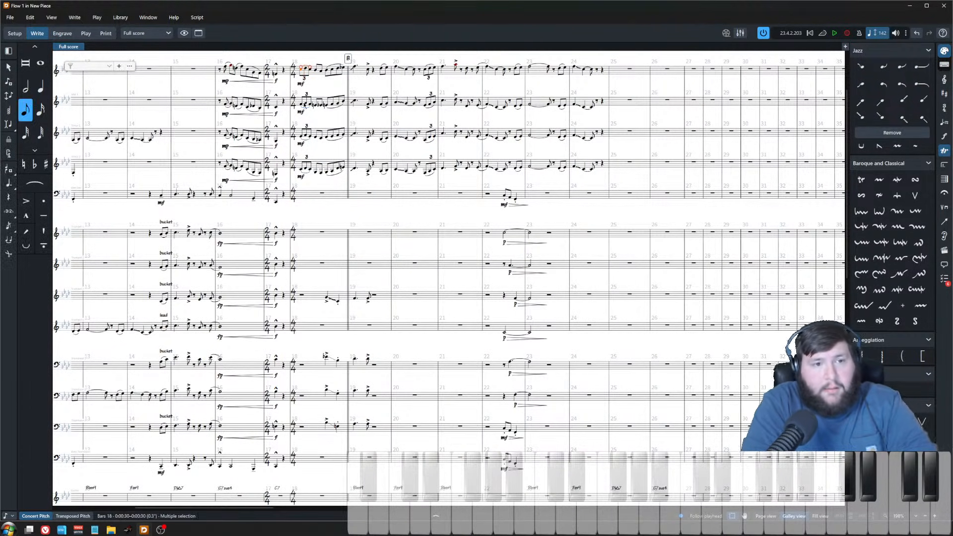
pyautogui.press('p')
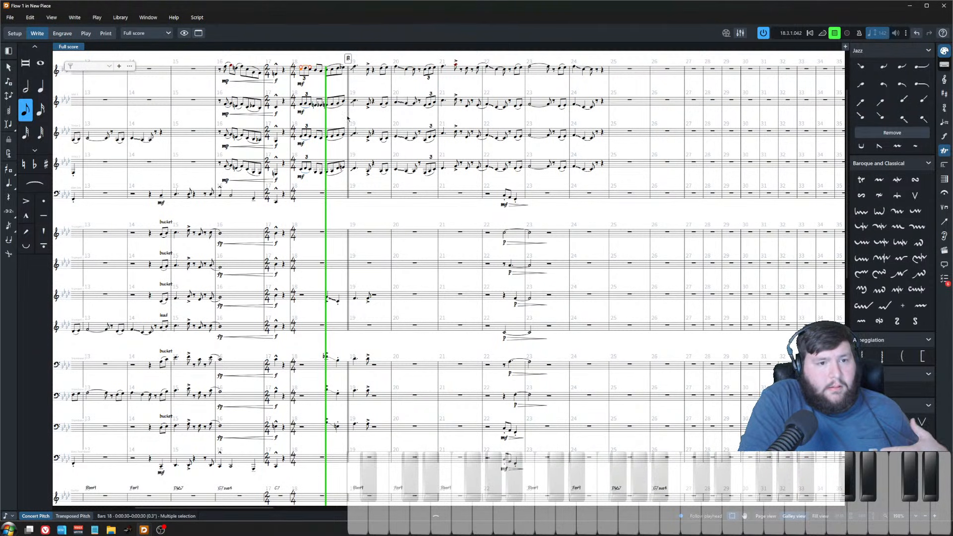
pyautogui.click(354, 120)
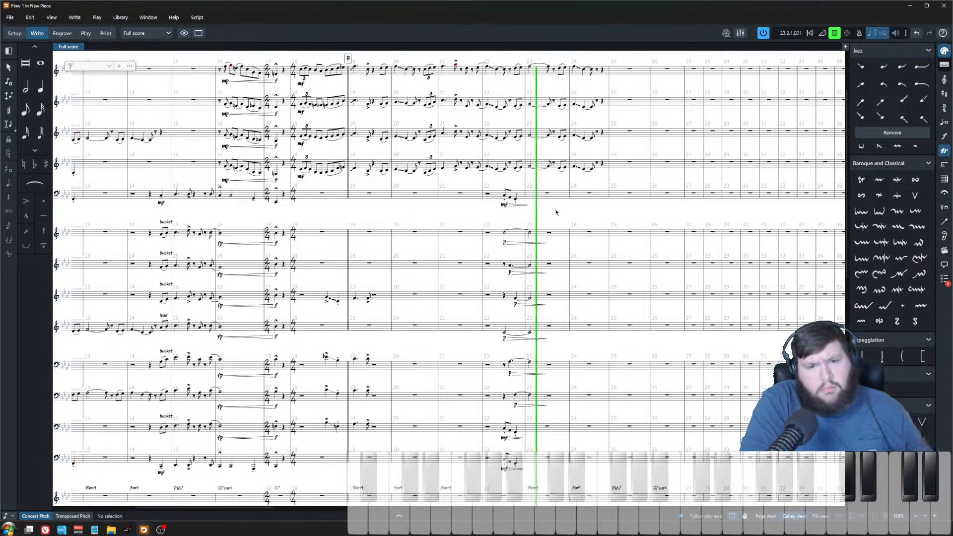
pyautogui.press('space')
# Step: Play back from the piano's bars 25–26 and delete the slash region there, stopping playback
pyautogui.scroll(-5, 485, 211)
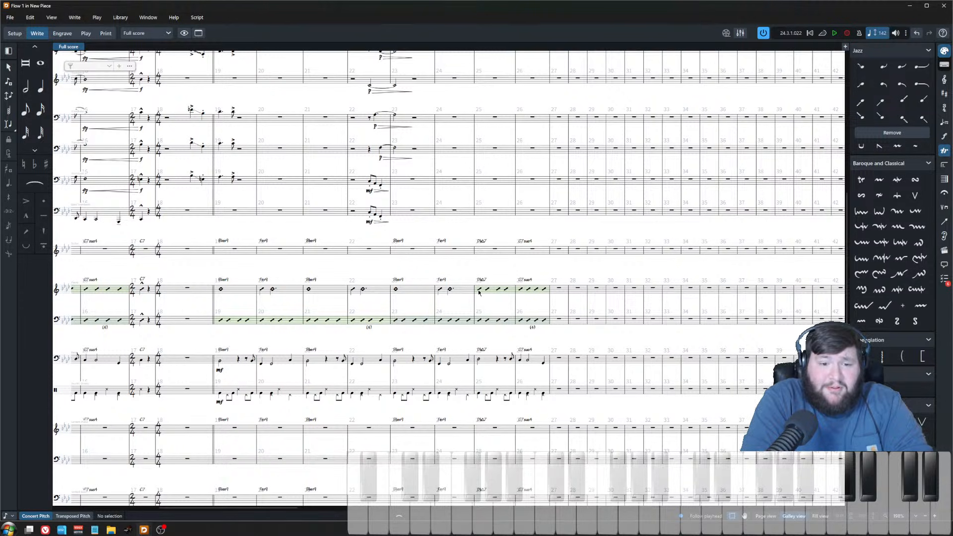
pyautogui.click(479, 291)
pyautogui.press('p')
pyautogui.scroll(3, 498, 291)
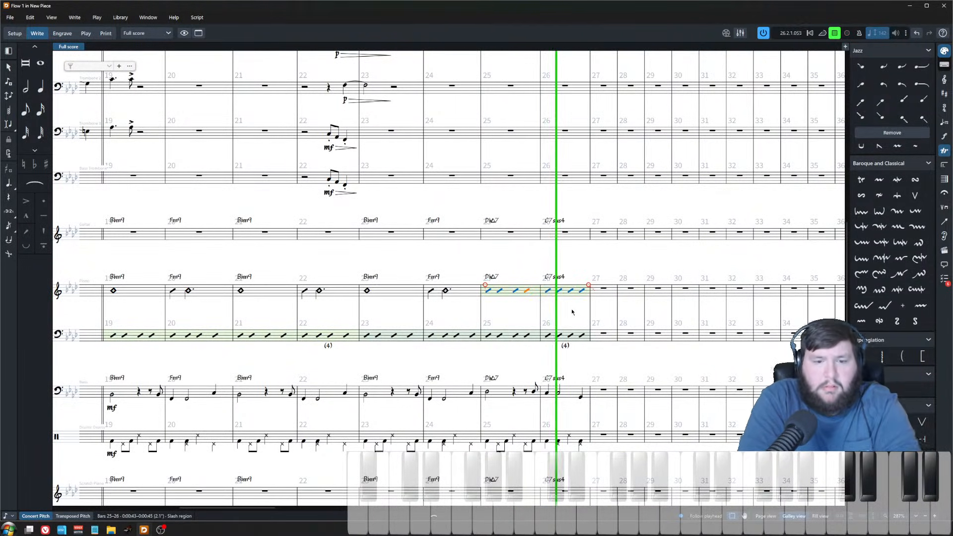
pyautogui.press('Delete')
pyautogui.press('space')
# Step: Lower the bass notes in bar 26 by three steps
pyautogui.scroll(2, 564, 287)
pyautogui.click(561, 416)
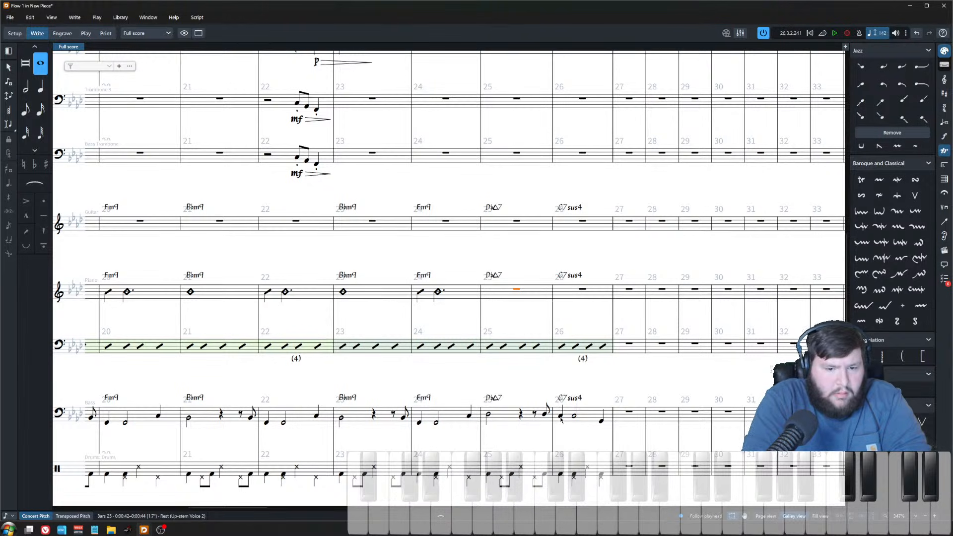
pyautogui.keyDown('ctrl'); pyautogui.click(575, 418); pyautogui.keyUp('ctrl')
pyautogui.hotkey('alt', 'Down')
pyautogui.hotkey('alt', 'Down')
pyautogui.hotkey('alt', 'Down')
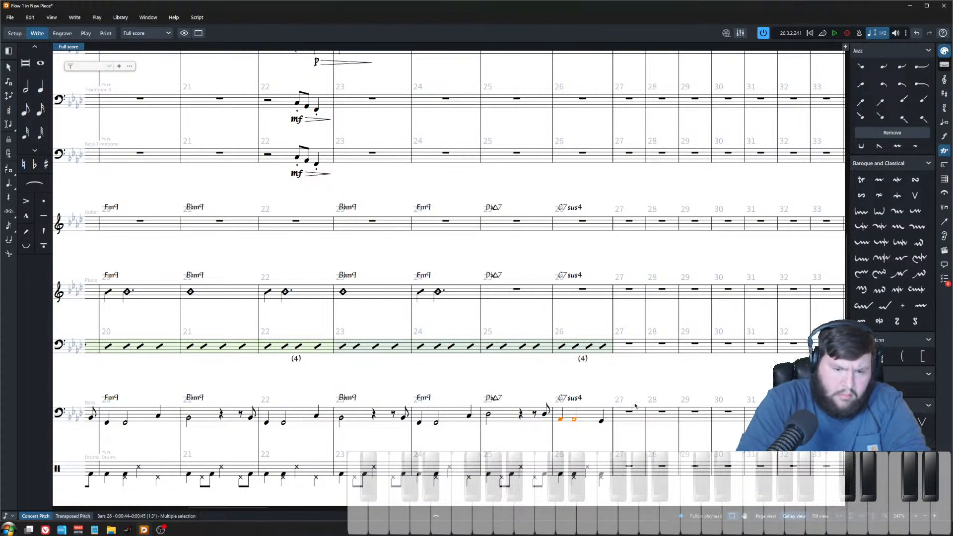
# Step: Enter whole-note chords in the piano's right hand in bars 25 and 26
pyautogui.click(601, 419)
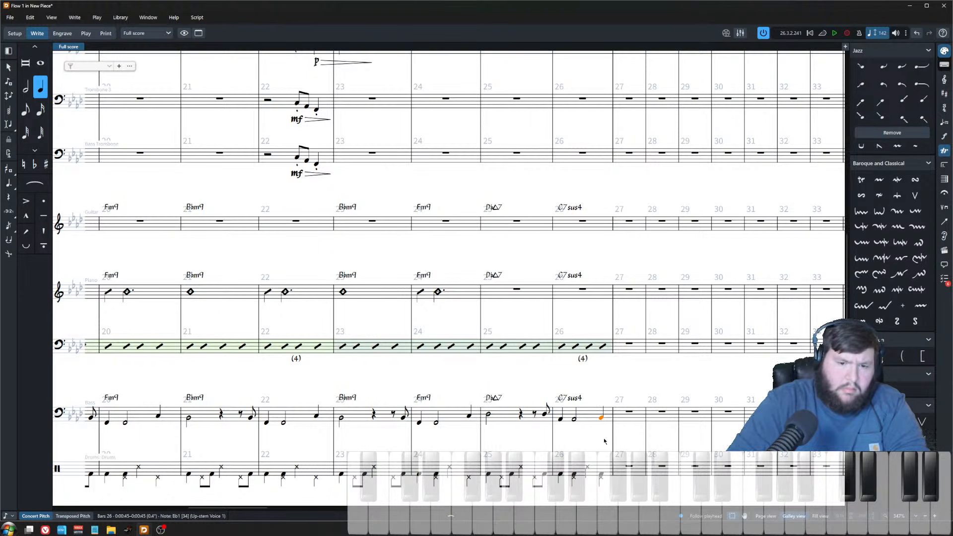
pyautogui.moveTo(527, 323); pyautogui.dragTo(516, 288)
pyautogui.click(516, 289)
pyautogui.hotkey('shift', 'n')
pyautogui.press('8')
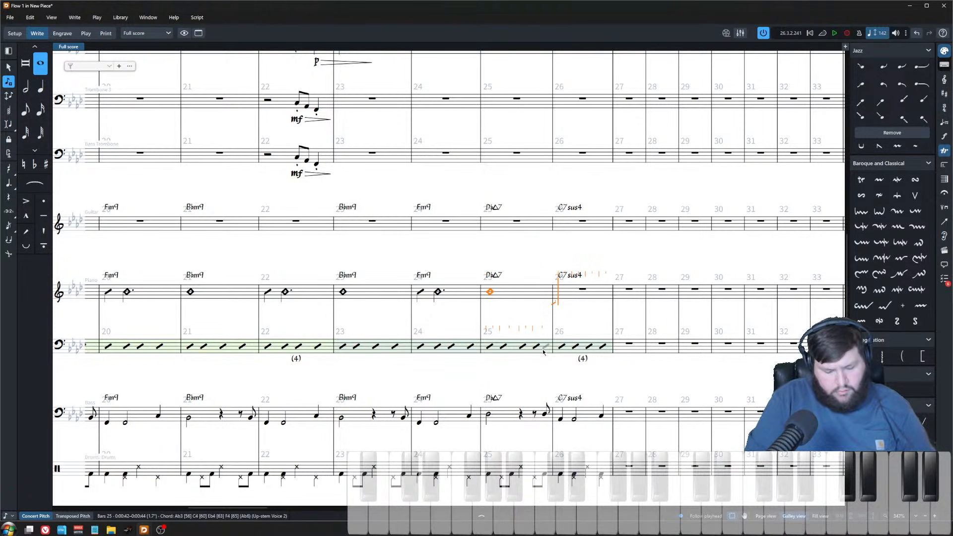
pyautogui.press('Escape')
# Step: Play back the score from the piano's bar 25 chord and stop playback
pyautogui.click(490, 293)
pyautogui.press('space')
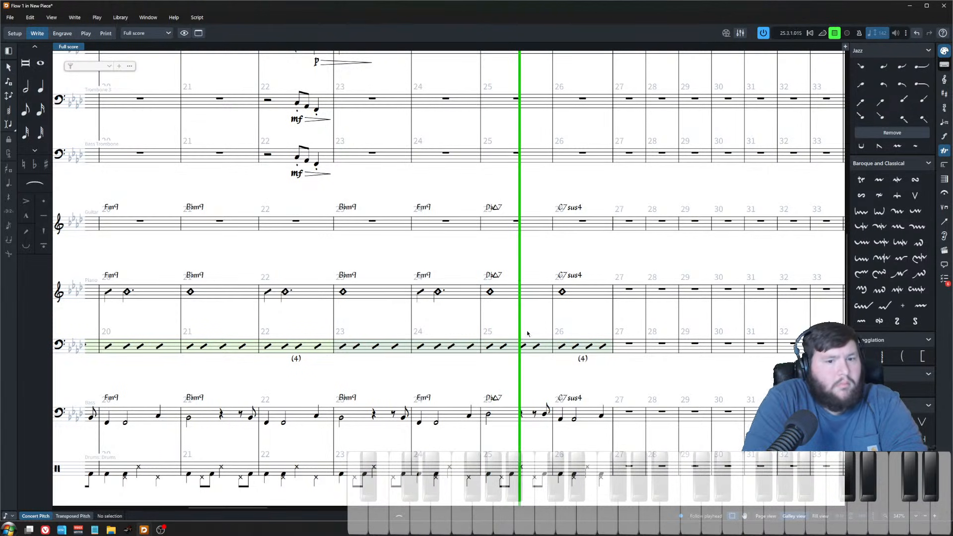
pyautogui.press('space')
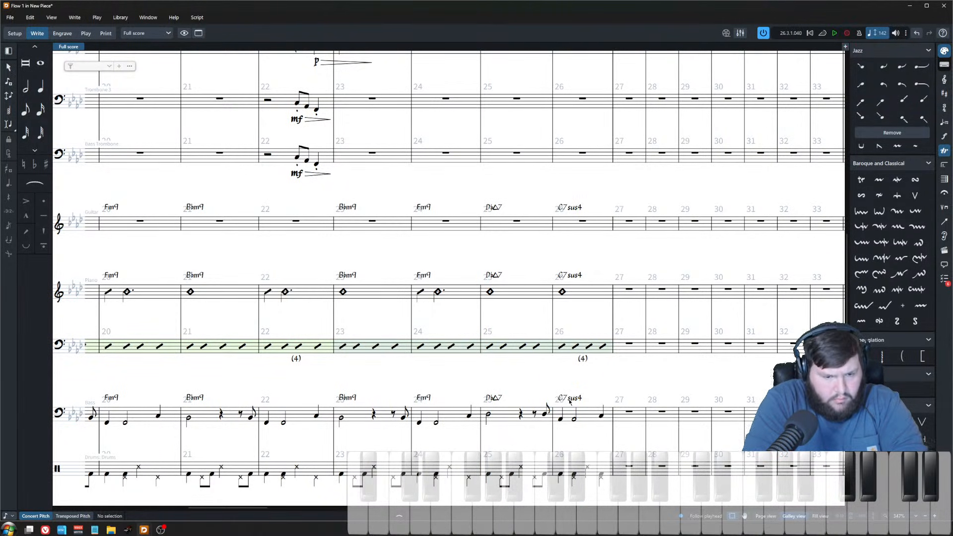
# Step: Change the chord symbols in bars 26 and 25 to Abmaj9 and Dbmaj9
pyautogui.doubleClick(569, 400)
pyautogui.write('Abmaj')
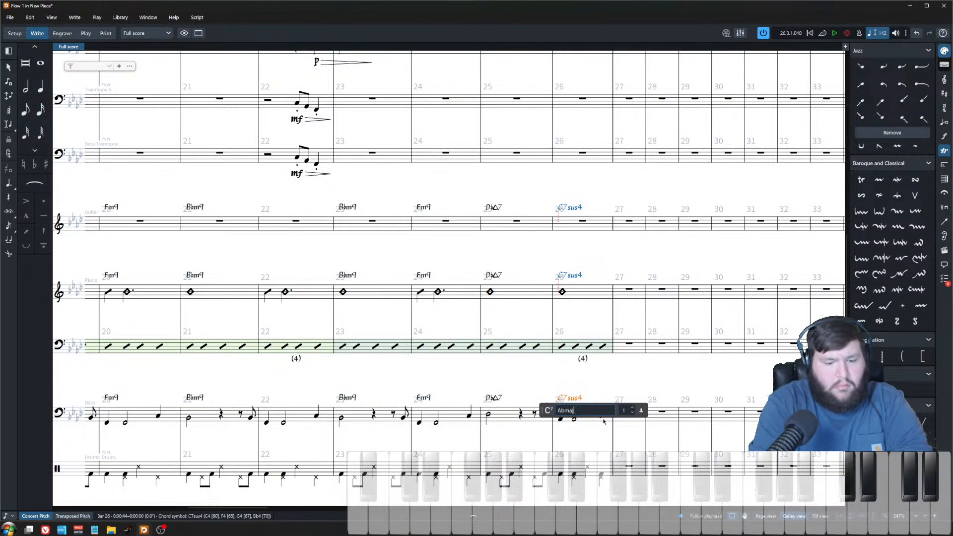
pyautogui.press('Return')
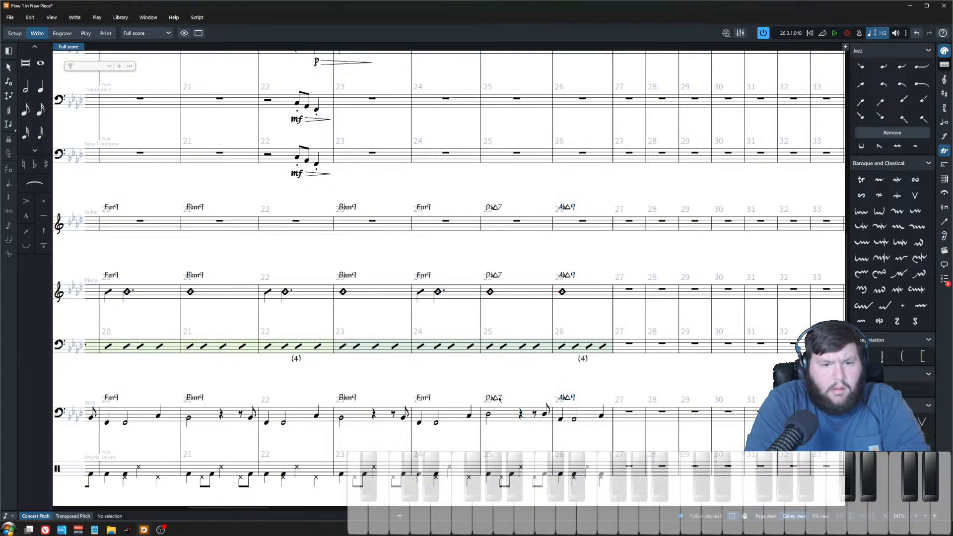
pyautogui.doubleClick(500, 399)
pyautogui.press('Return')
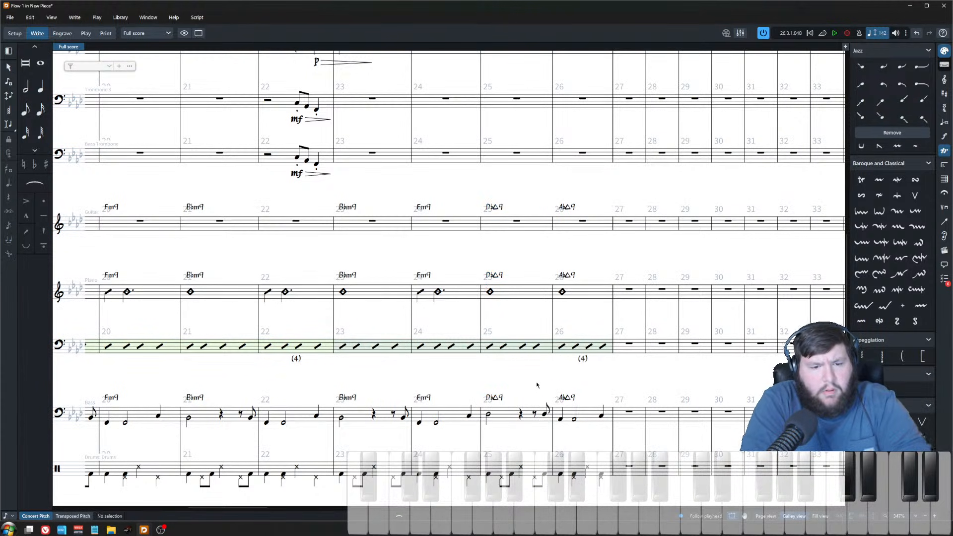
# Step: Create a slash region over the piano's bars 25–26
pyautogui.press('x')
pyautogui.click(476, 290)
pyautogui.keyDown('shift'); pyautogui.click(541, 298); pyautogui.keyUp('shift')
pyautogui.hotkey('shift', 'r')
pyautogui.write('slash')
pyautogui.press('Return')
# Step: Enter a Dbmaj9 chord symbol in bar 15
pyautogui.hscroll(-10, 489, 374)
pyautogui.hscroll(2, 476, 363)
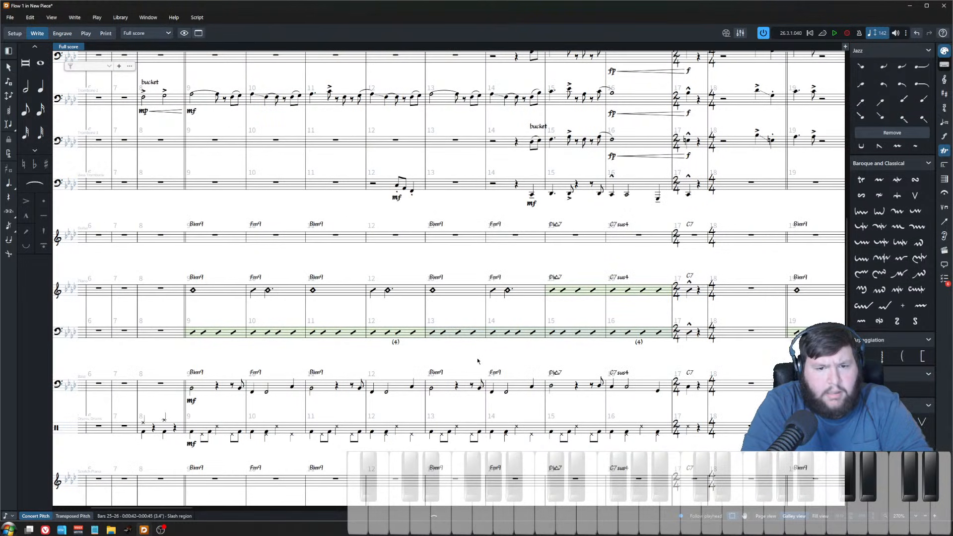
pyautogui.doubleClick(554, 278)
pyautogui.press('BackSpace')
pyautogui.press('space')
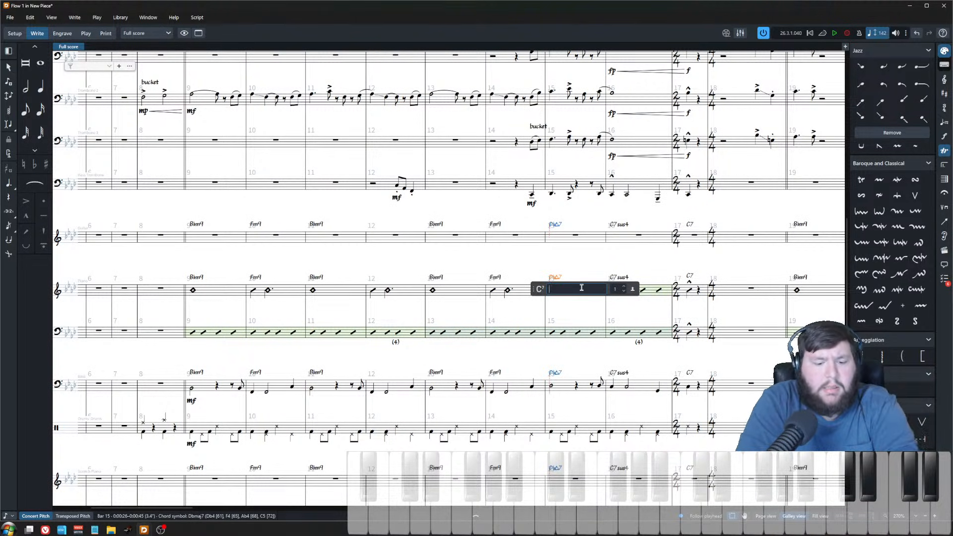
pyautogui.write('9')
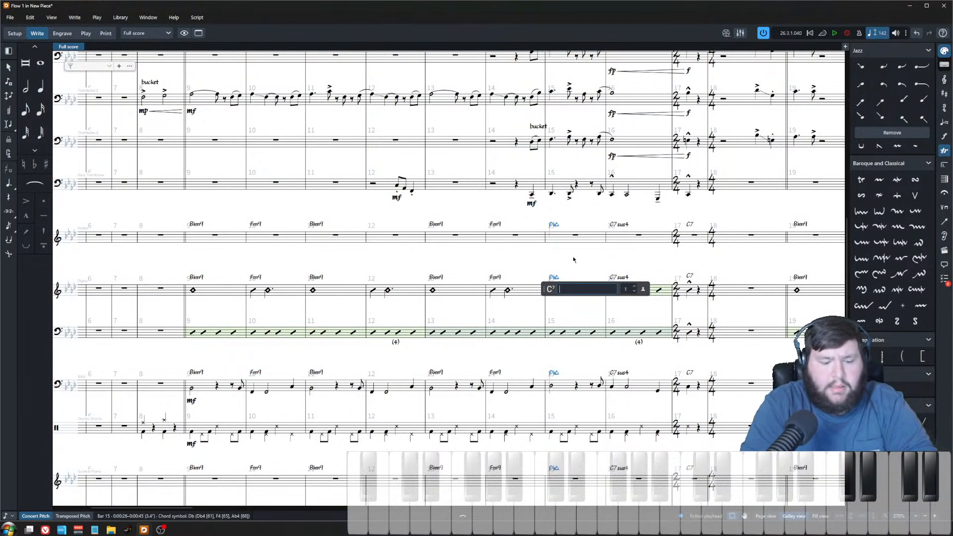
pyautogui.write('dbmaj9')
pyautogui.press('Return')
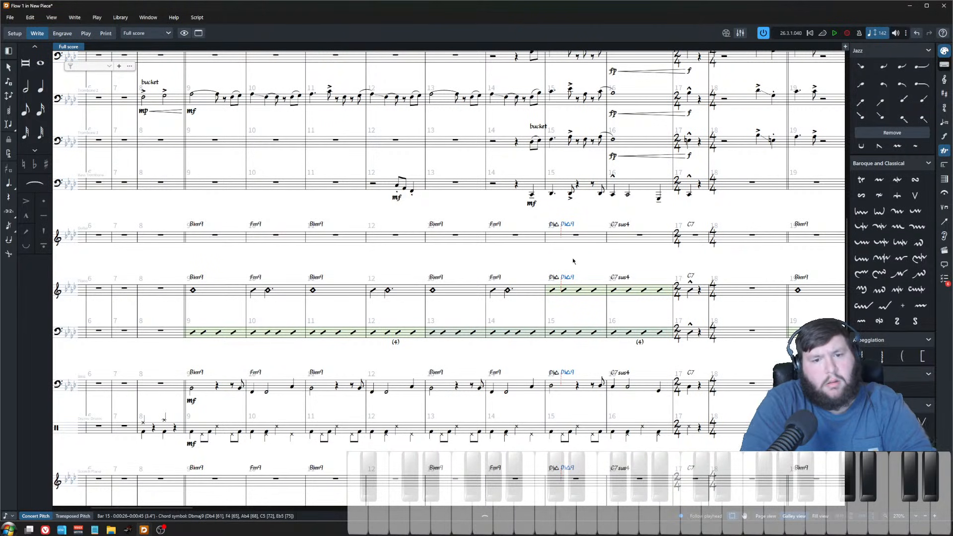
# Step: Delete the leftover bar 15 chord symbol and move the Dbmaj9 symbol to the start of the bar
pyautogui.click(553, 277)
pyautogui.press('Delete')
pyautogui.click(570, 278)
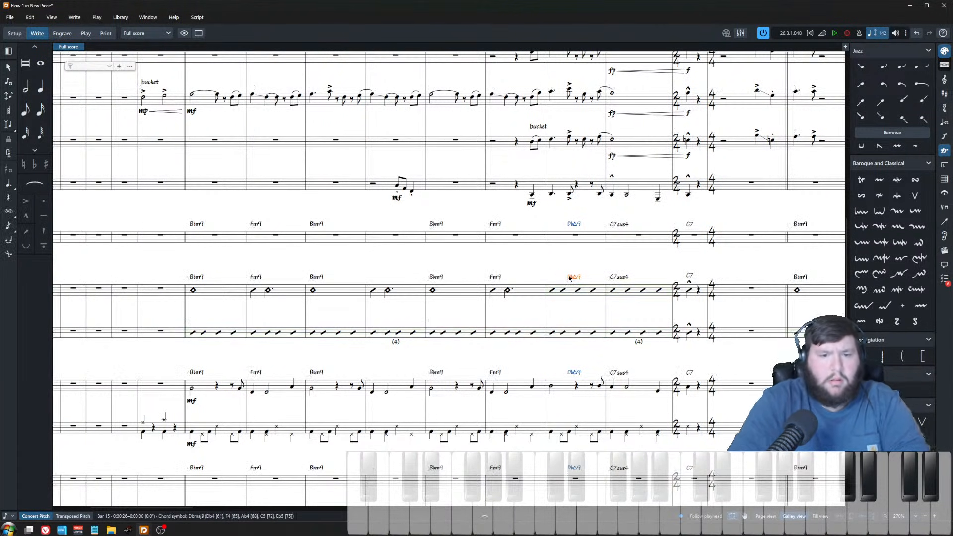
pyautogui.hotkey('alt', 'Left')
pyautogui.hotkey('alt', 'Left')
pyautogui.hotkey('alt', 'Left')
pyautogui.click(377, 350)
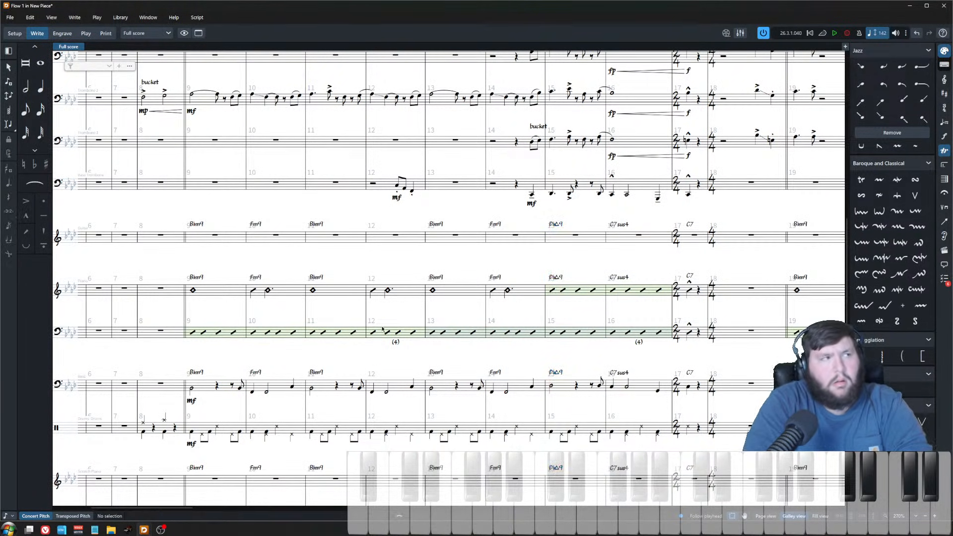
pyautogui.press('x')
pyautogui.scroll(-3, 377, 351)
pyautogui.scroll(2, 196, 129)
pyautogui.click(196, 129)
pyautogui.keyDown('ctrl'); pyautogui.scroll(2, 196, 129); pyautogui.keyUp('ctrl')
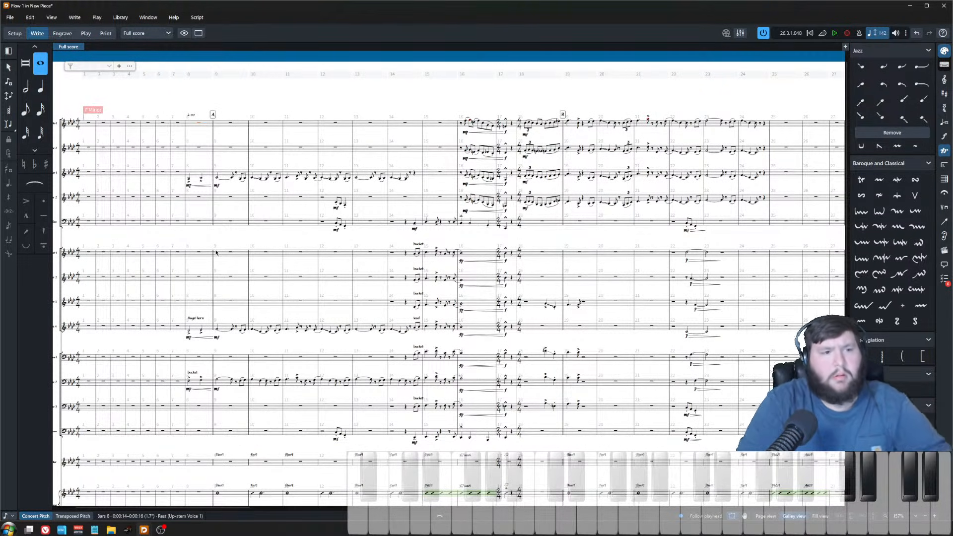
# Step: Save the score and briefly start and stop playback
pyautogui.hotkey('ctrl', 's')
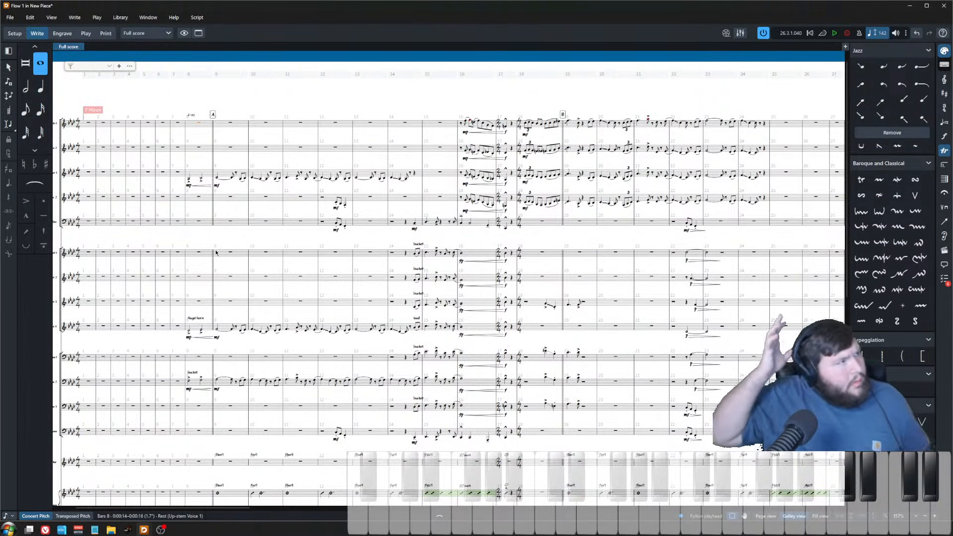
pyautogui.press('space')
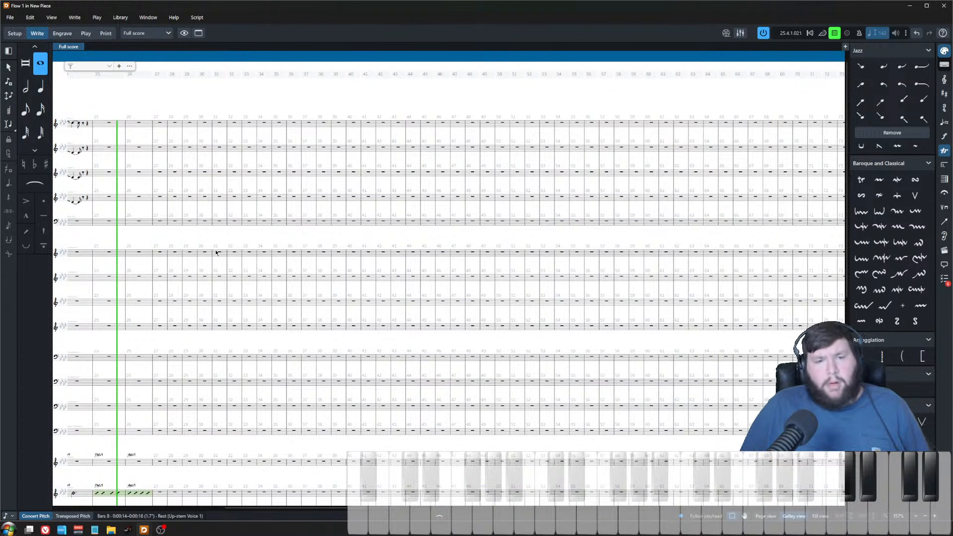
pyautogui.press('space')
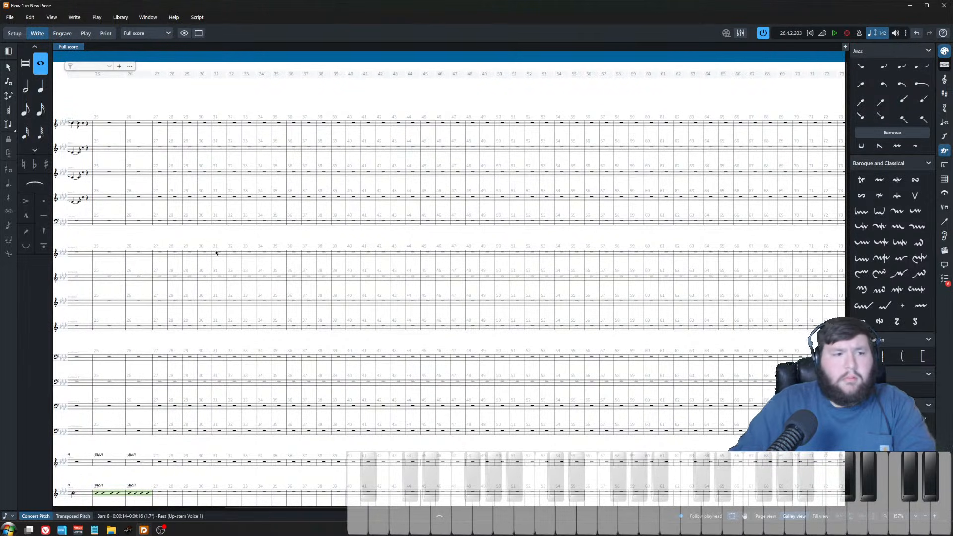
# Step: Zoom in on bars 19–26 and select the rest in trumpet 1's bar 24
pyautogui.hscroll(-4, 198, 231)
pyautogui.press('z')
pyautogui.press('z')
pyautogui.press('z')
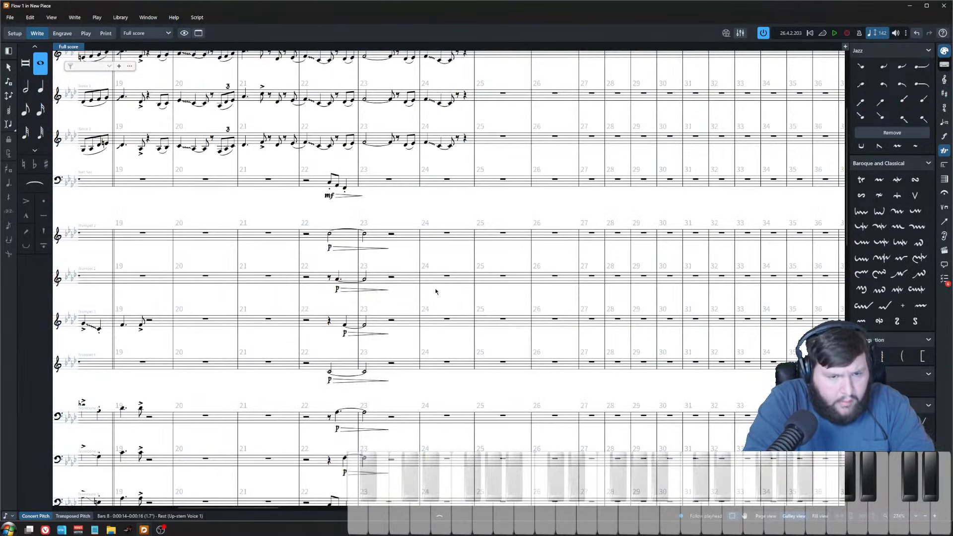
pyautogui.scroll(2, 464, 199)
pyautogui.press('Escape')
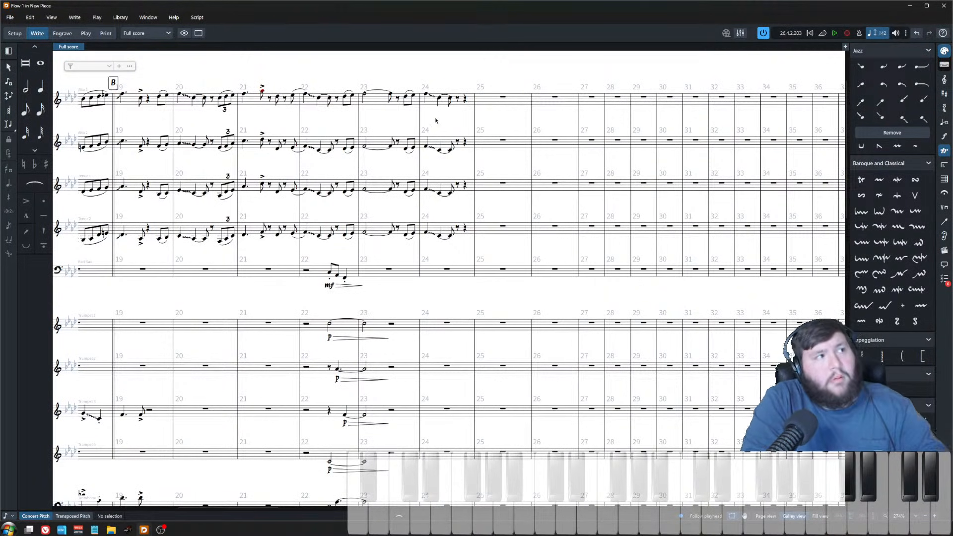
pyautogui.click(453, 327)
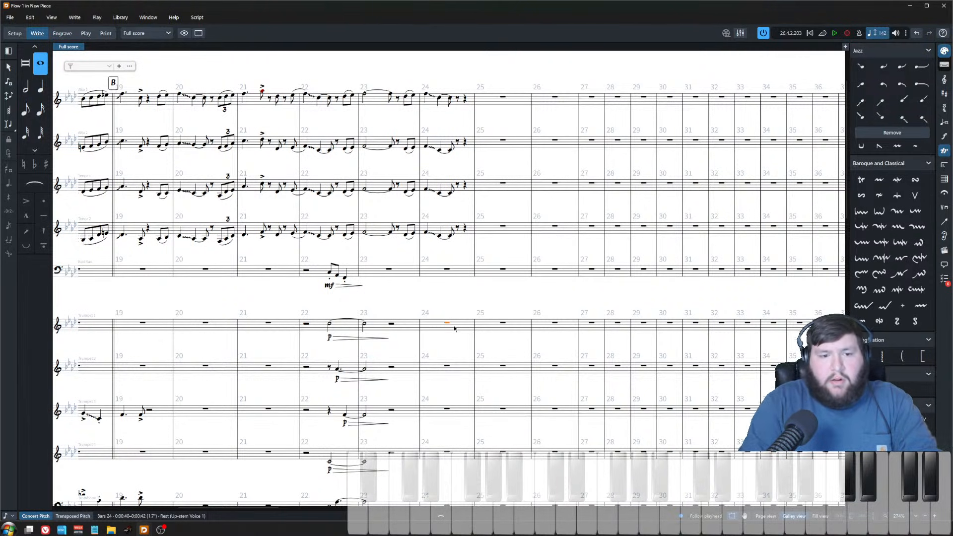
pyautogui.press('Return')
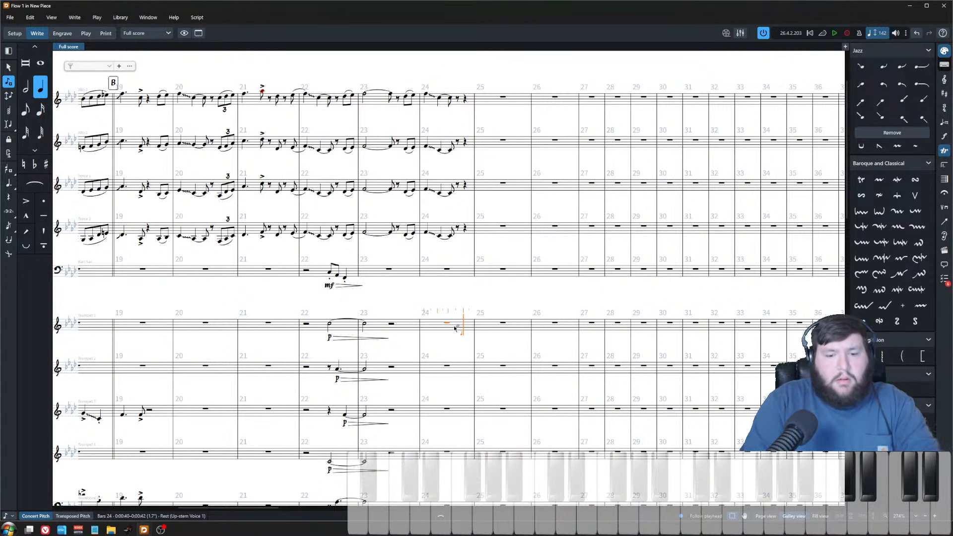
pyautogui.press('Escape')
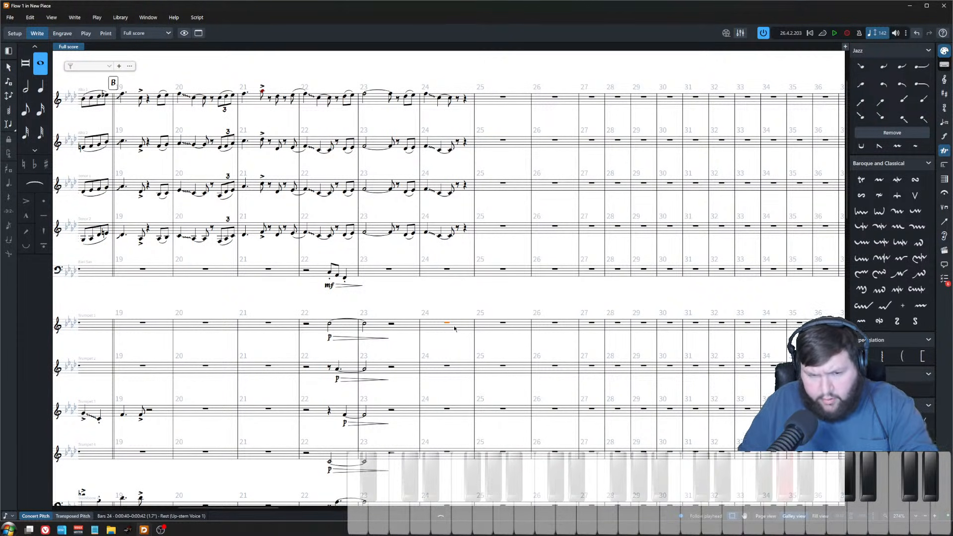
# Step: Play back the passage around bars 24–26 repeatedly to audition the trumpet entry
pyautogui.press('p')
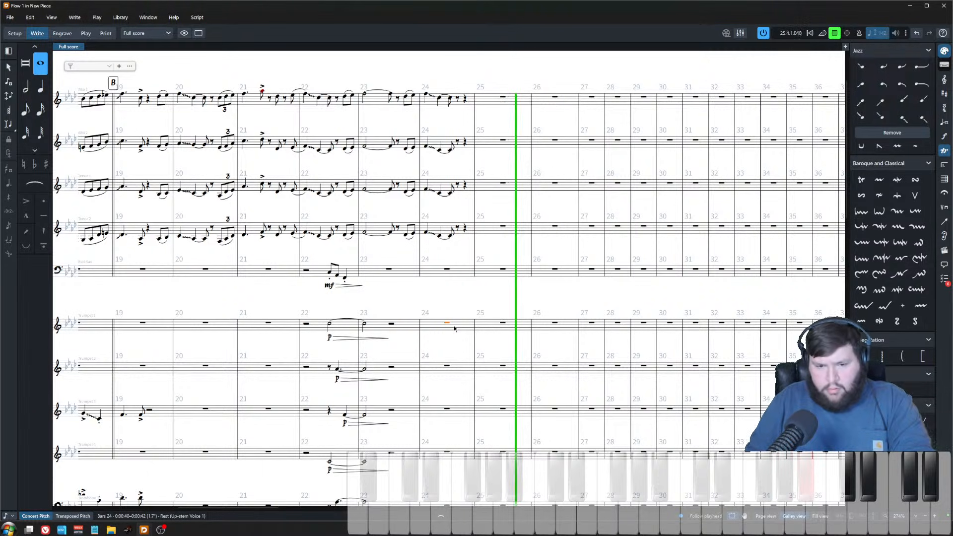
pyautogui.press('space')
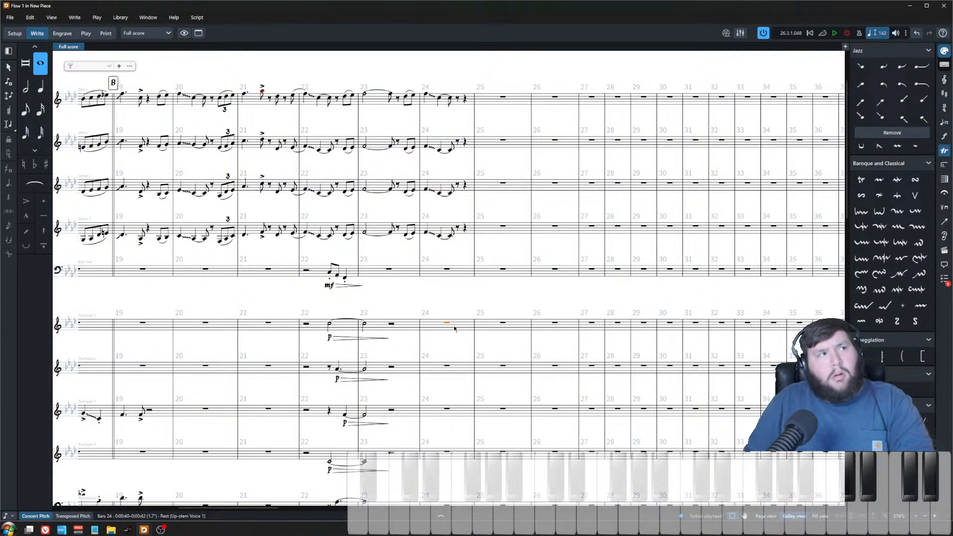
pyautogui.press('p')
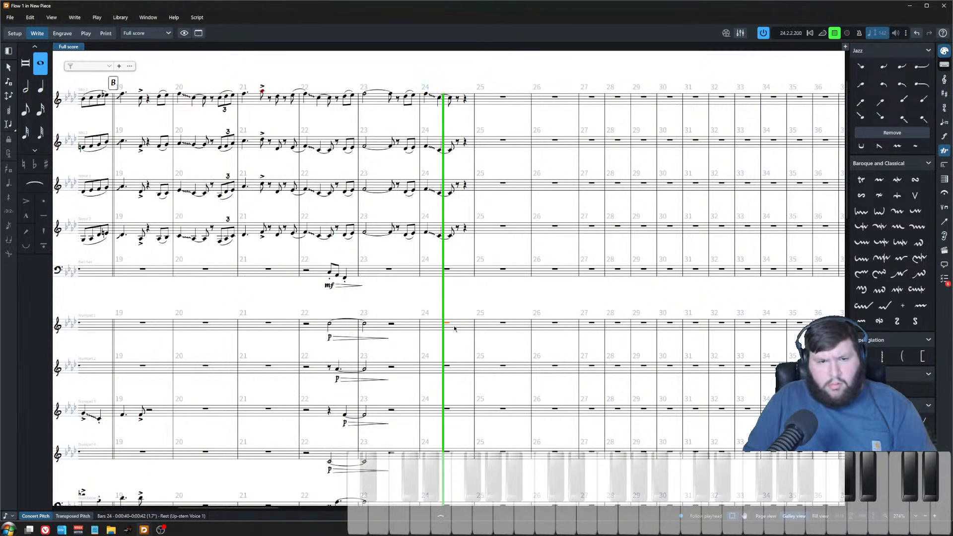
pyautogui.press('space')
pyautogui.press('p')
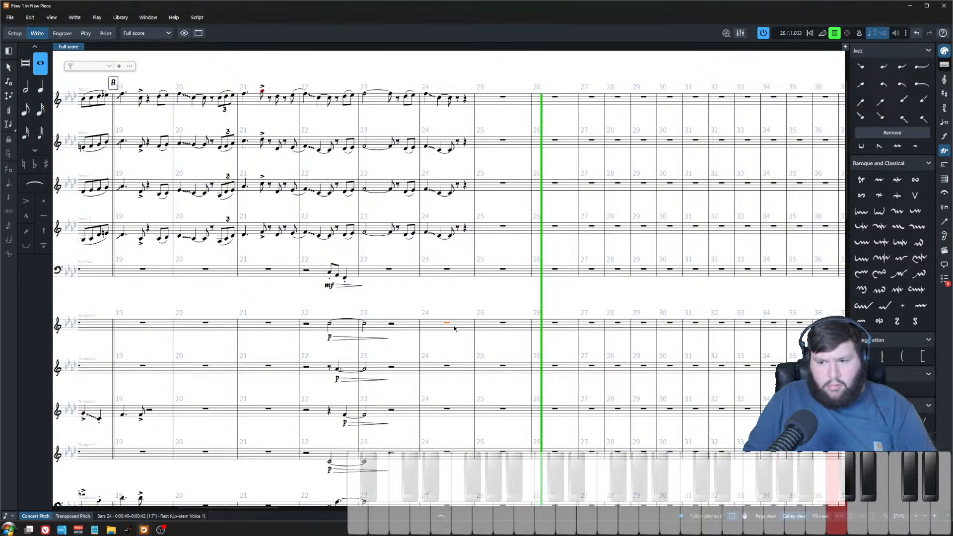
pyautogui.press('space')
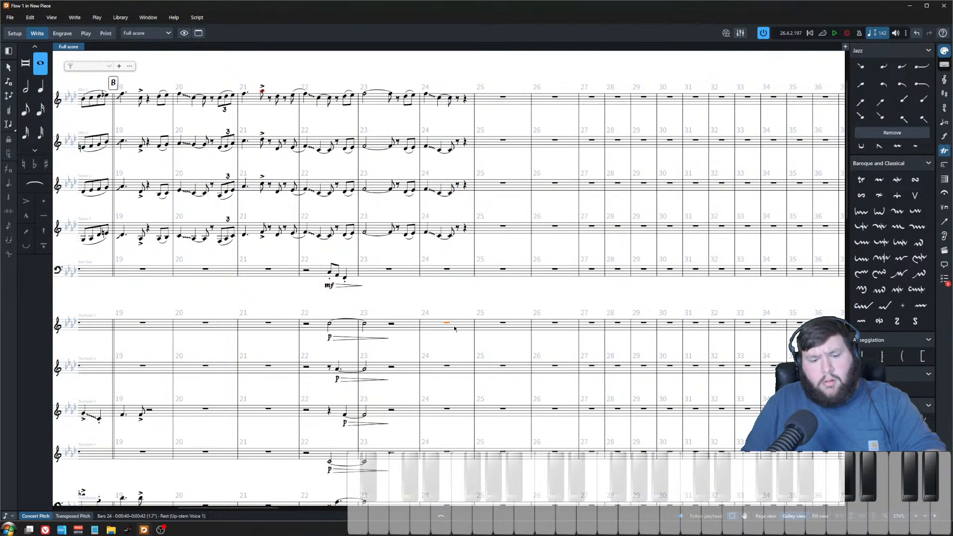
pyautogui.press('space')
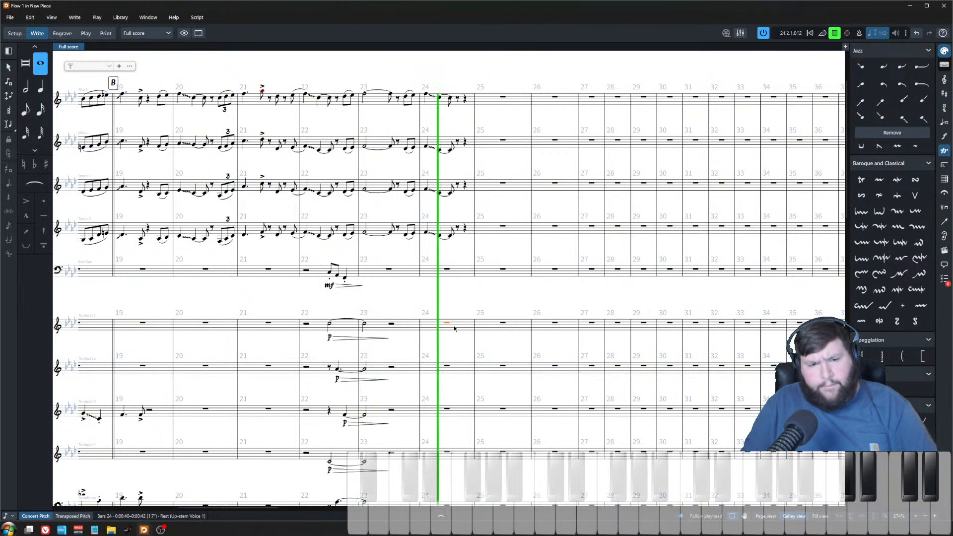
pyautogui.press('space')
pyautogui.press('space')
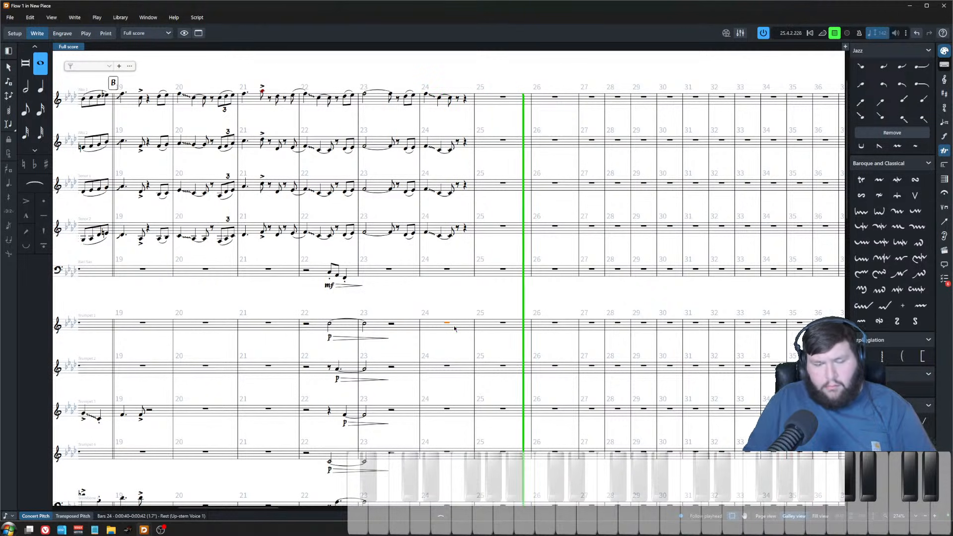
pyautogui.press('space')
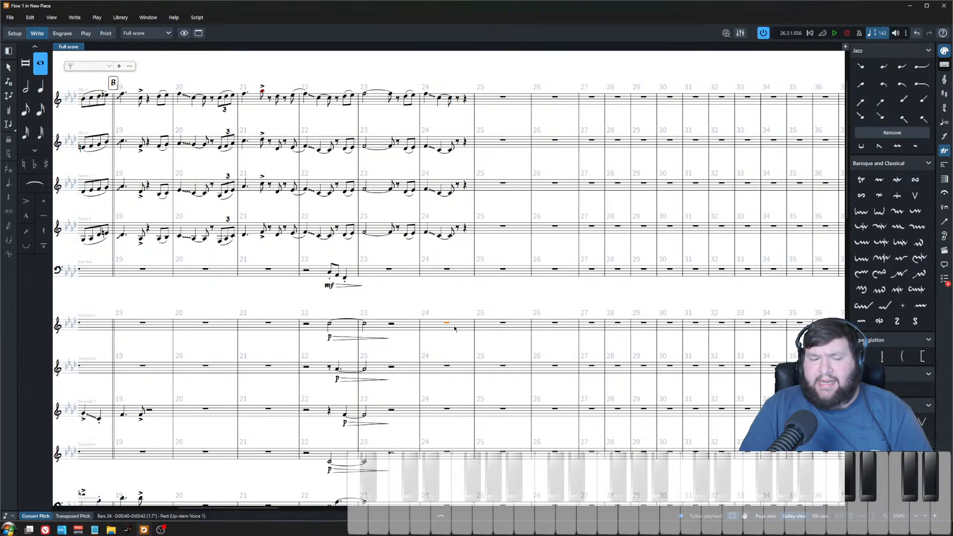
pyautogui.press('space')
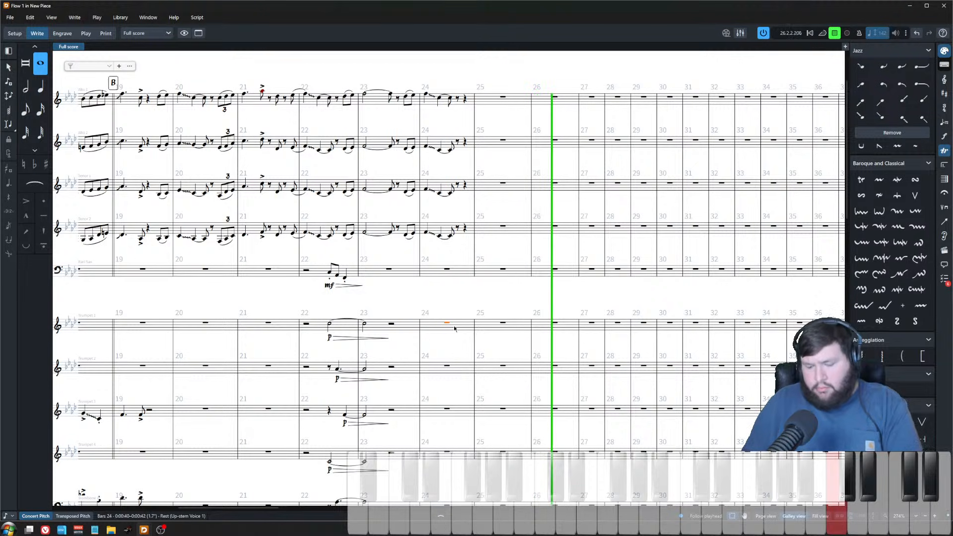
pyautogui.press('space')
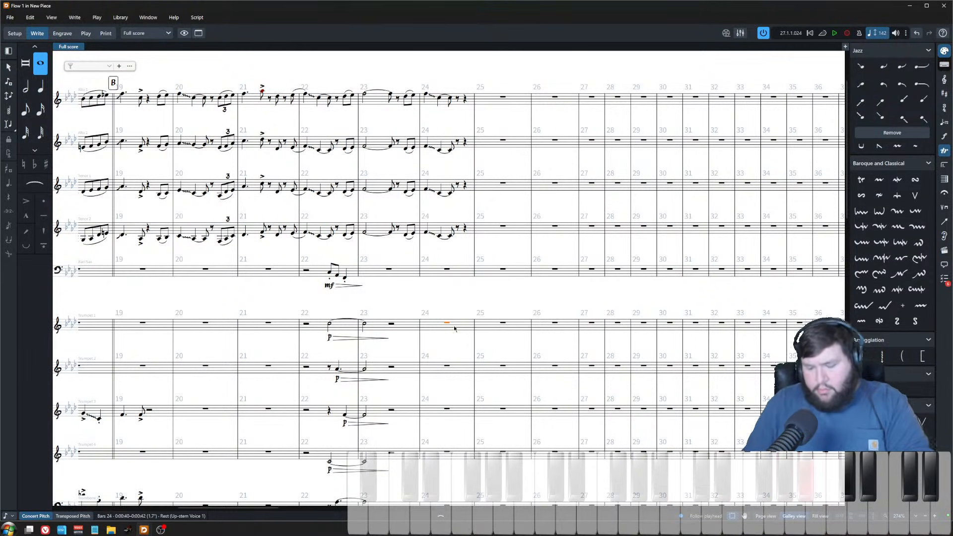
# Step: Enter a trumpet 1 eighth-note pickup in bar 24 leading into quarter and eighth notes in bar 25
pyautogui.hotkey('shift', 'n')
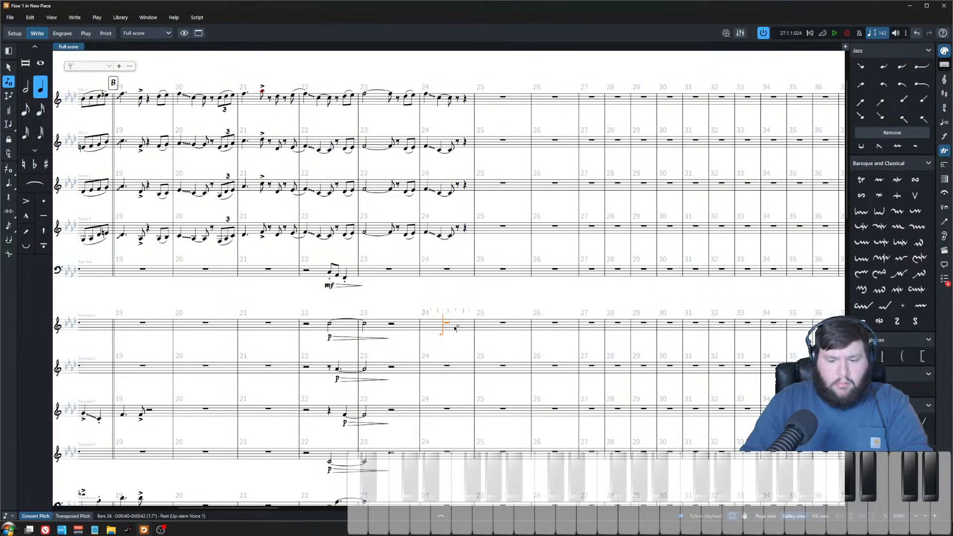
pyautogui.press('Right')
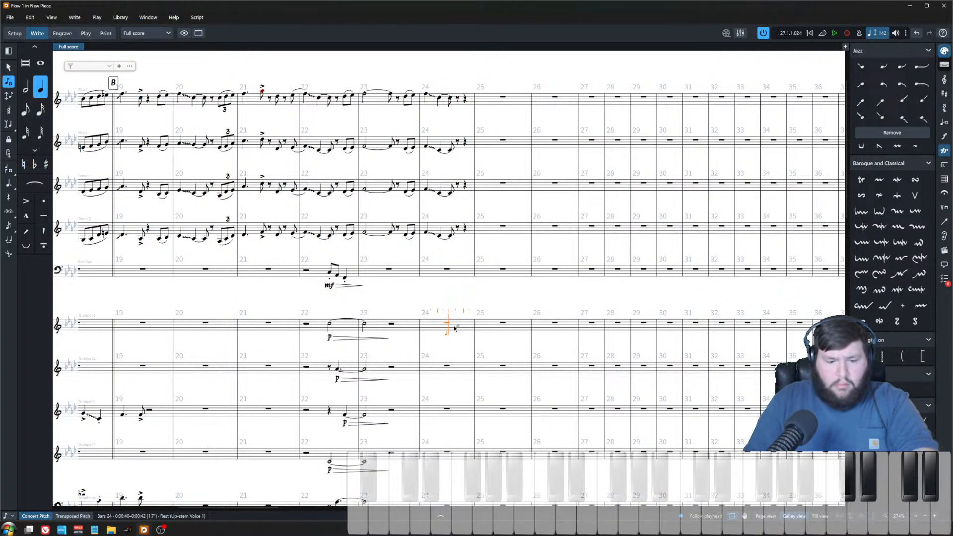
pyautogui.press('5')
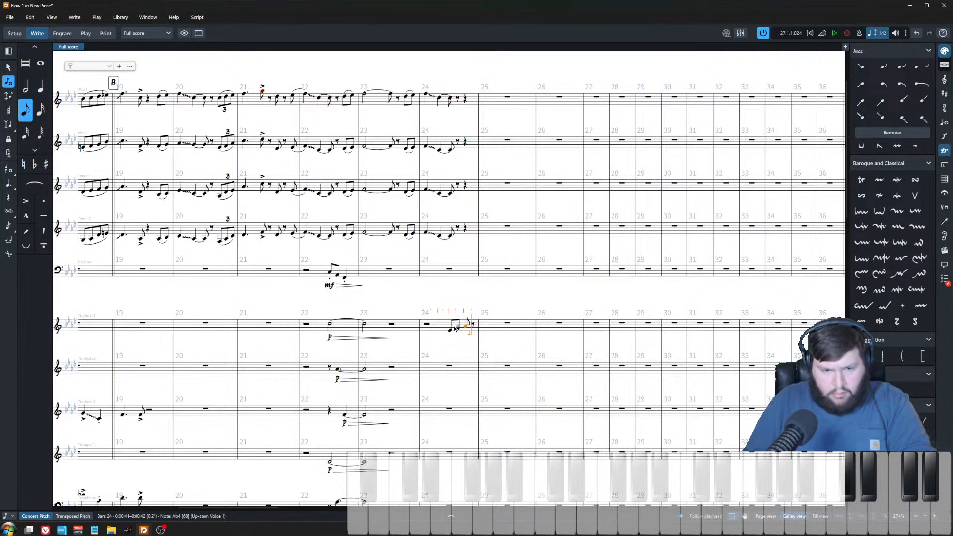
pyautogui.press('Escape')
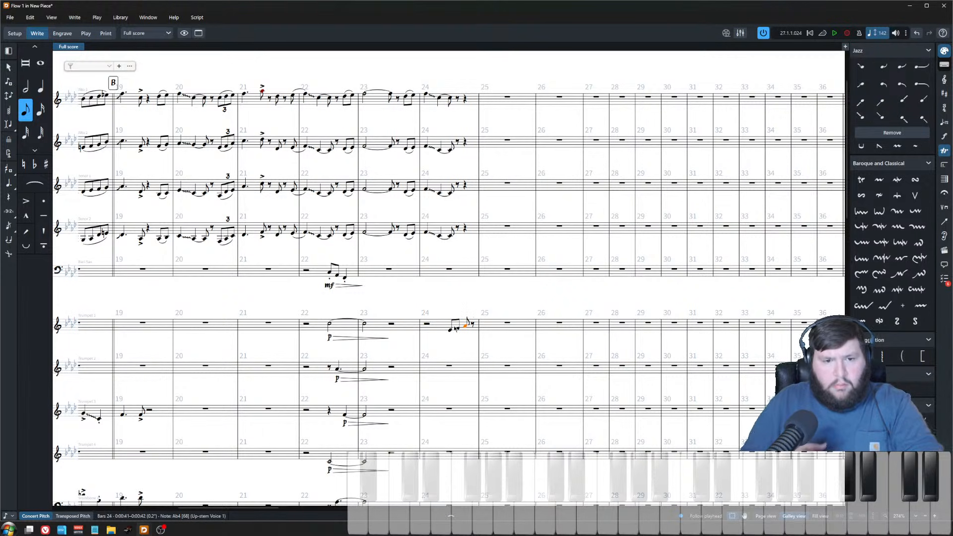
pyautogui.hotkey('ctrl', 'z')
pyautogui.hotkey('ctrl', 'z')
pyautogui.hotkey('ctrl', 'z')
pyautogui.press('Right')
pyautogui.press('6')
pyautogui.press('5')
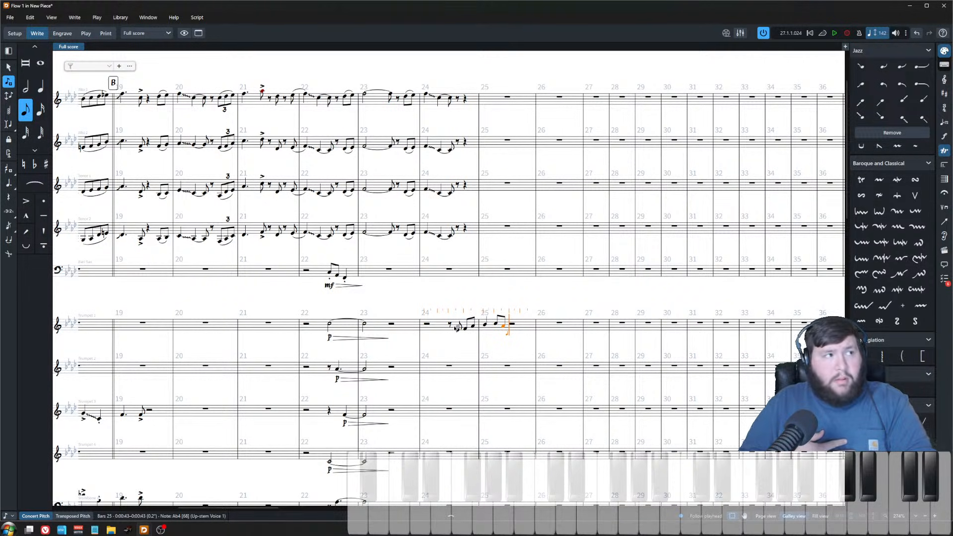
pyautogui.press('Escape')
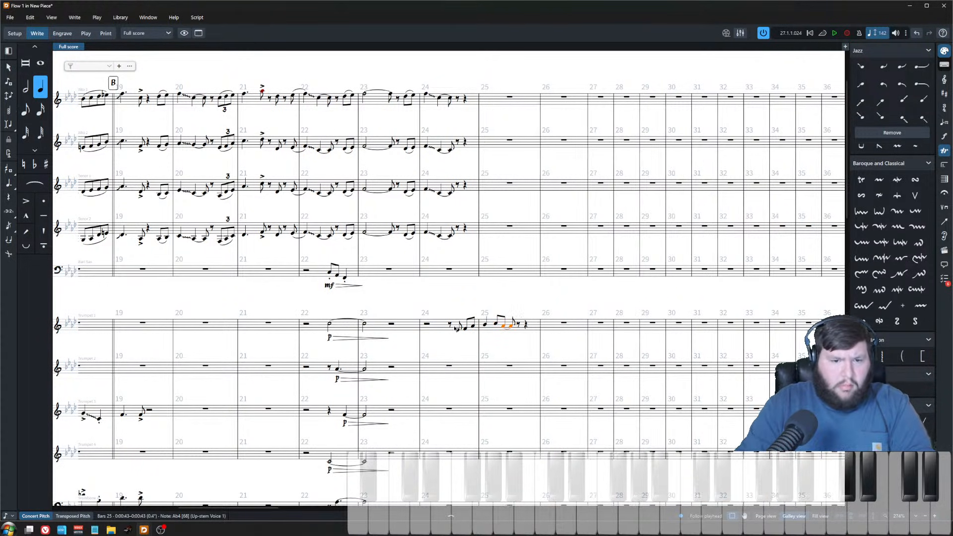
# Step: Continue trumpet 1's line with eighth and sixteenth notes through bar 26
pyautogui.press('Return')
pyautogui.press('5')
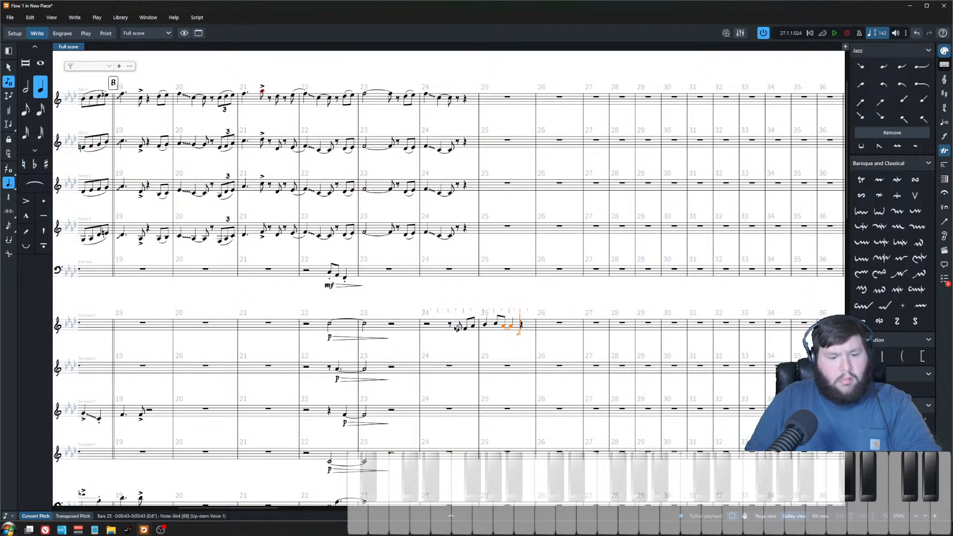
pyautogui.press('4')
pyautogui.press('5')
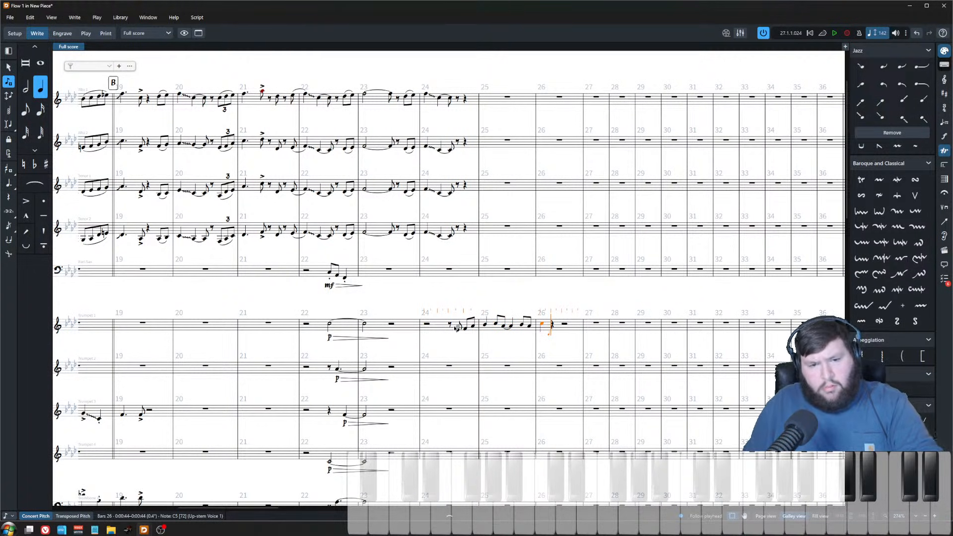
pyautogui.press('4')
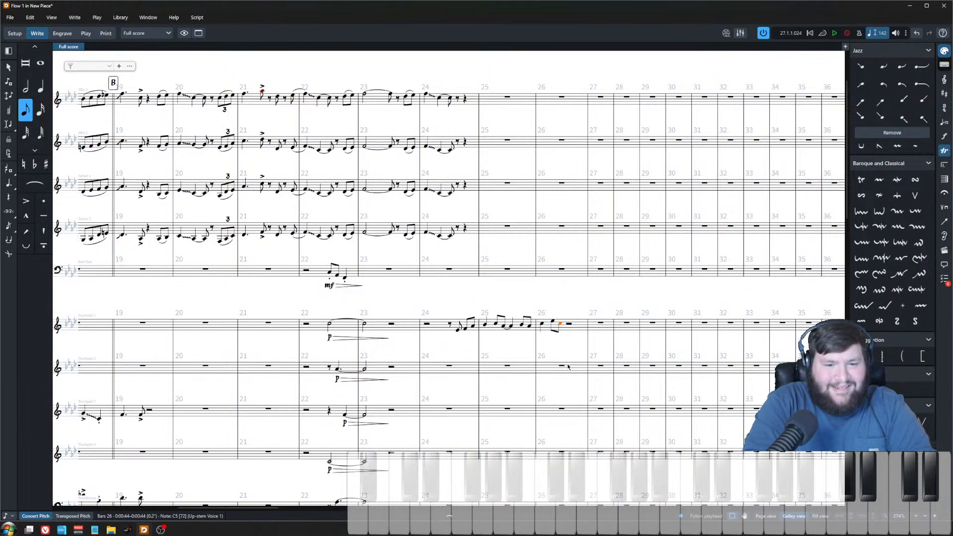
# Step: Tie trumpet 1's last note in bar 26 and exit note input
pyautogui.scroll(1, 546, 347)
pyautogui.press('t')
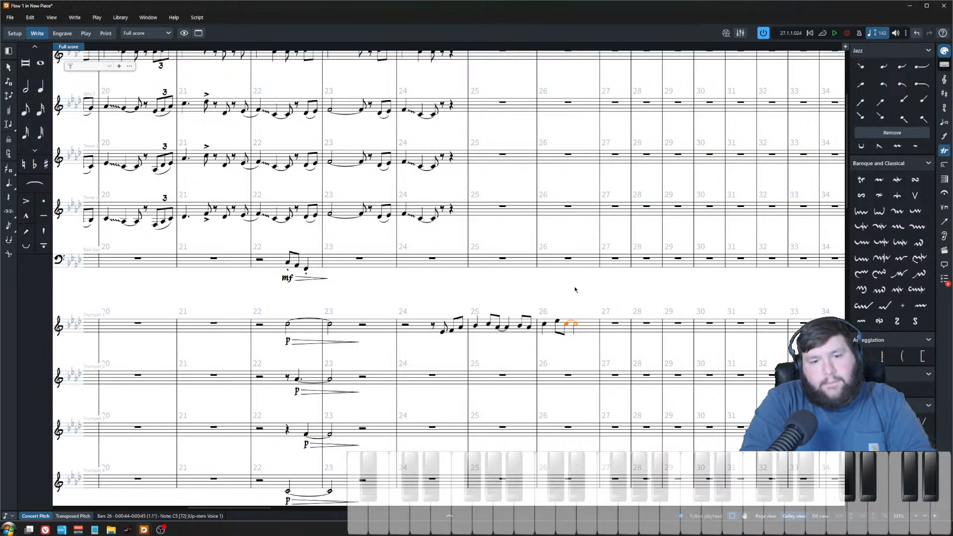
pyautogui.scroll(-3, 574, 290)
pyautogui.press('Escape')
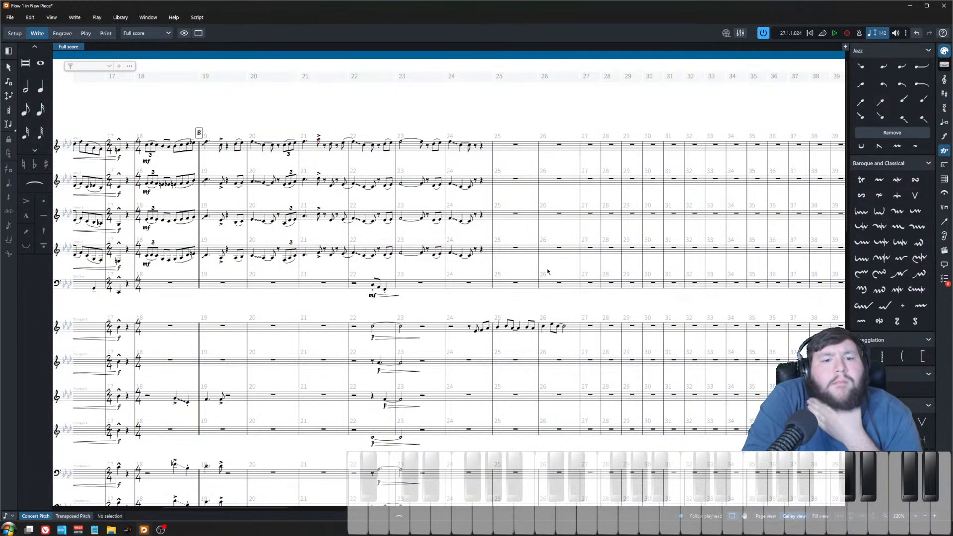
# Step: Slur trumpet 1's pickup notes from bar 24 into the first note of bar 25
pyautogui.scroll(-2, 539, 368)
pyautogui.hscroll(-5, 536, 368)
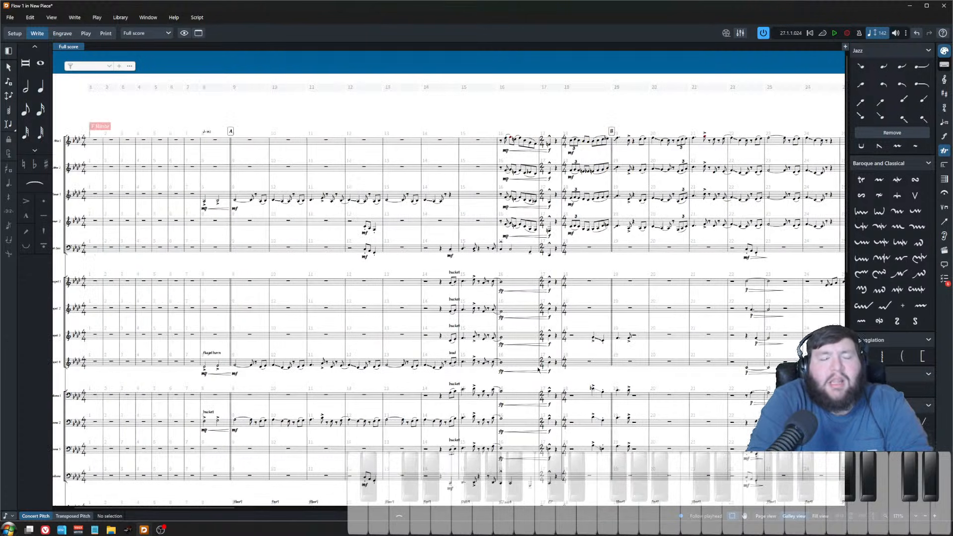
pyautogui.hscroll(4, 534, 367)
pyautogui.scroll(1, 266, 225)
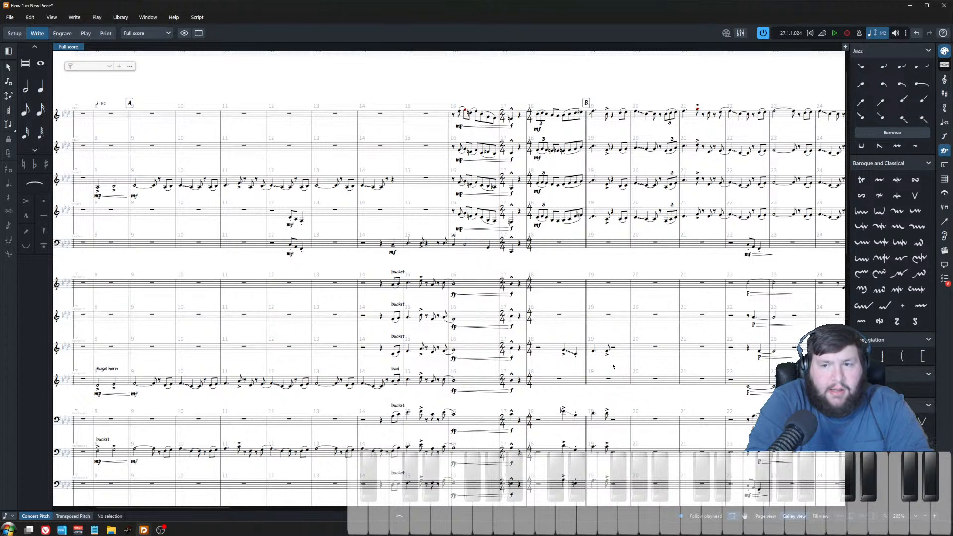
pyautogui.hscroll(-5, 614, 372)
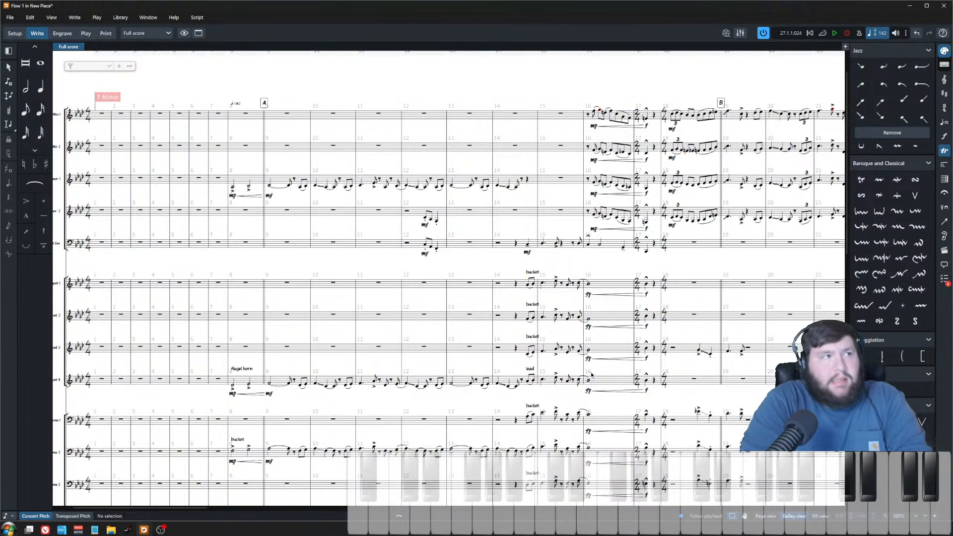
pyautogui.hscroll(8, 616, 384)
pyautogui.keyDown('ctrl'); pyautogui.scroll(2, 490, 350); pyautogui.keyUp('ctrl')
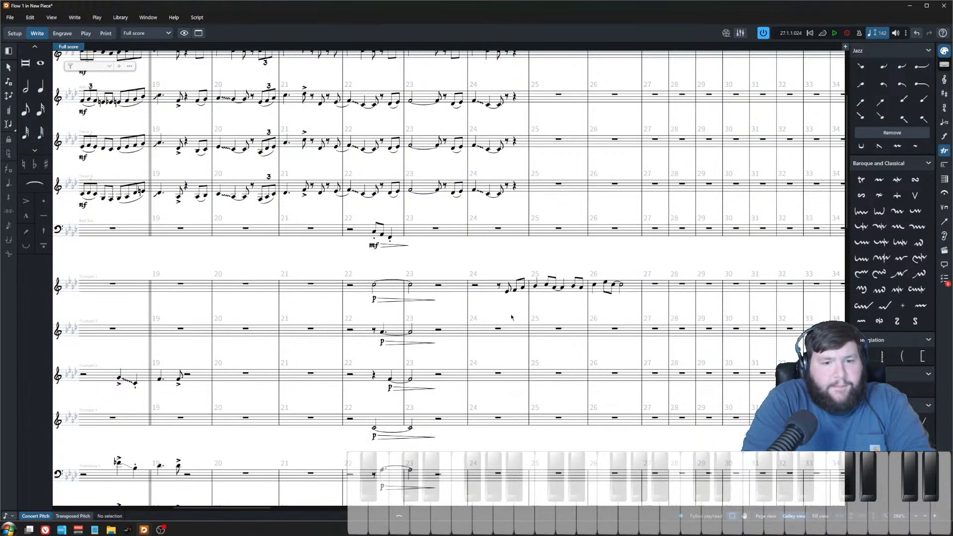
pyautogui.moveTo(452, 259); pyautogui.dragTo(626, 324)
pyautogui.click(484, 253)
pyautogui.click(462, 292)
pyautogui.keyDown('shift'); pyautogui.click(477, 288); pyautogui.keyUp('shift')
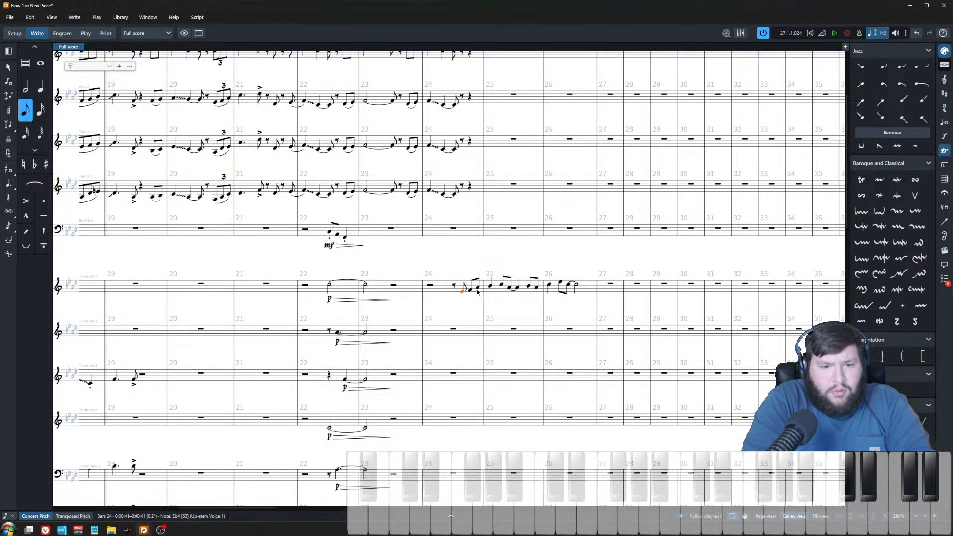
pyautogui.press('s')
pyautogui.press('Escape')
pyautogui.click(490, 288)
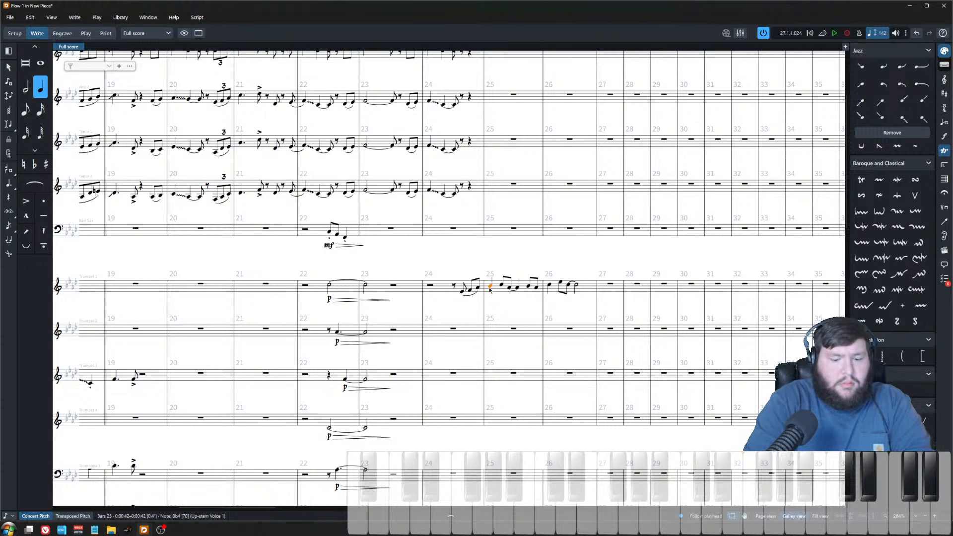
# Step: Add a tenuto to trumpet 1's first note in bar 25 and slur the last two eighth notes of that bar
pyautogui.press("'")
pyautogui.press('Escape')
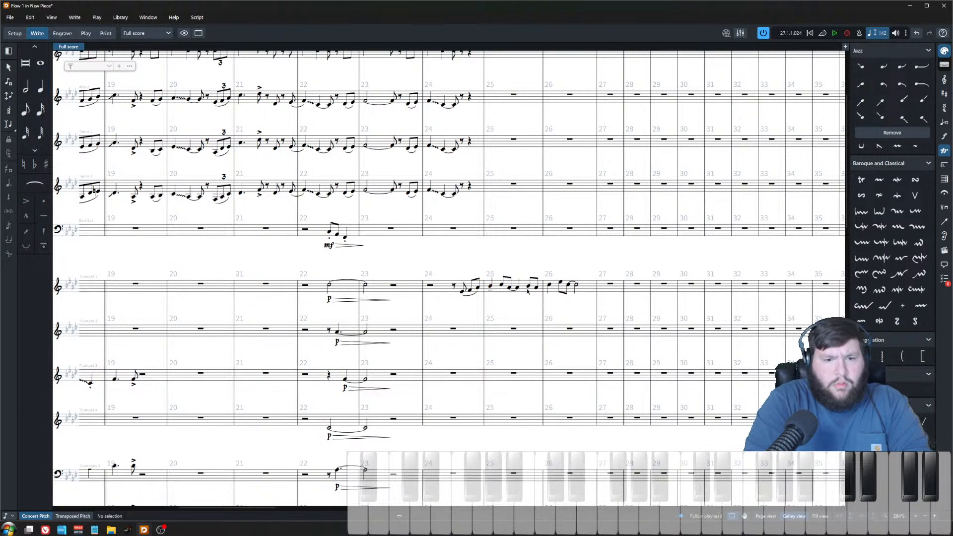
pyautogui.click(529, 287)
pyautogui.keyDown('shift'); pyautogui.click(536, 288); pyautogui.keyUp('shift')
pyautogui.press('s')
pyautogui.click(549, 287)
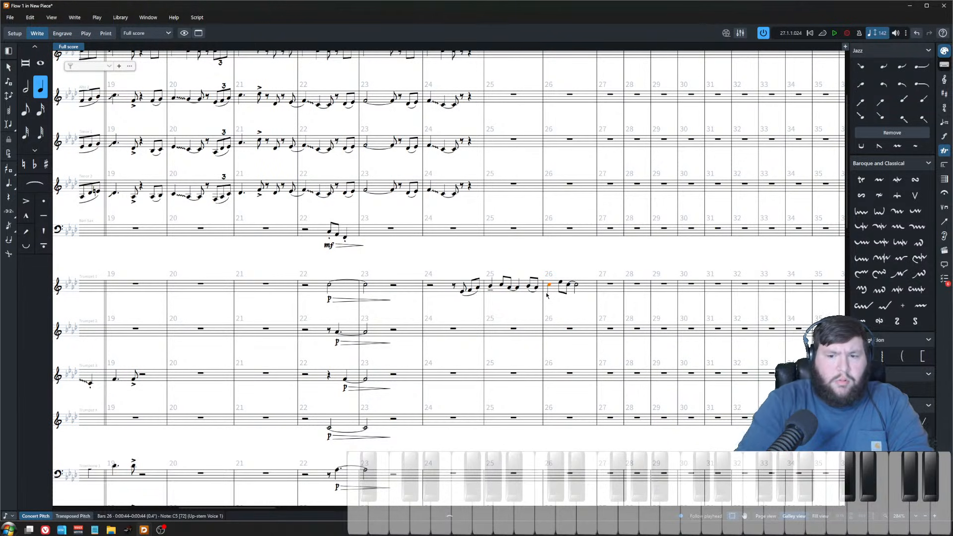
pyautogui.press('Escape')
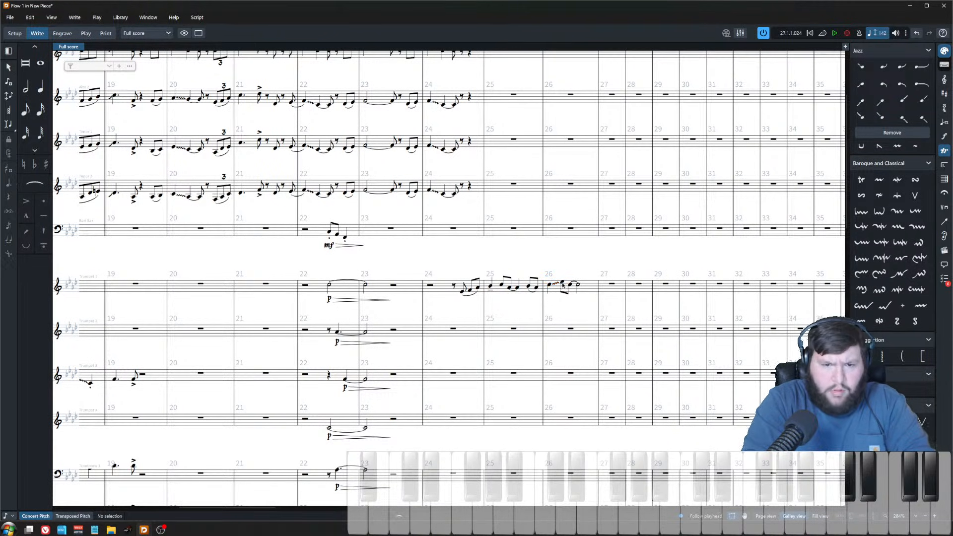
# Step: Add a staccato to trumpet 1's second note in bar 26
pyautogui.click(562, 283)
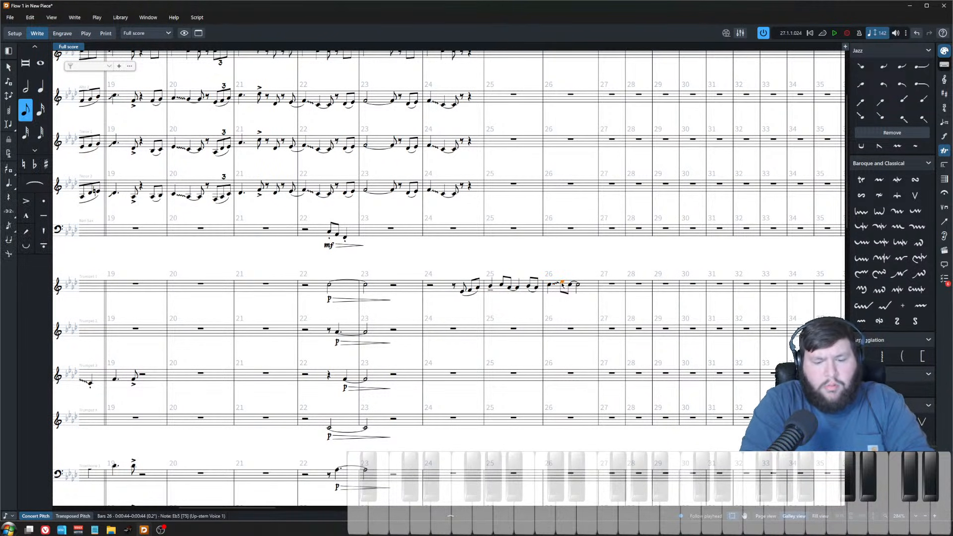
pyautogui.press(']')
pyautogui.click(585, 270)
# Step: Add an mf dynamic to trumpet 1's bar 24 pickup and play the passage back from there
pyautogui.scroll(2, 542, 298)
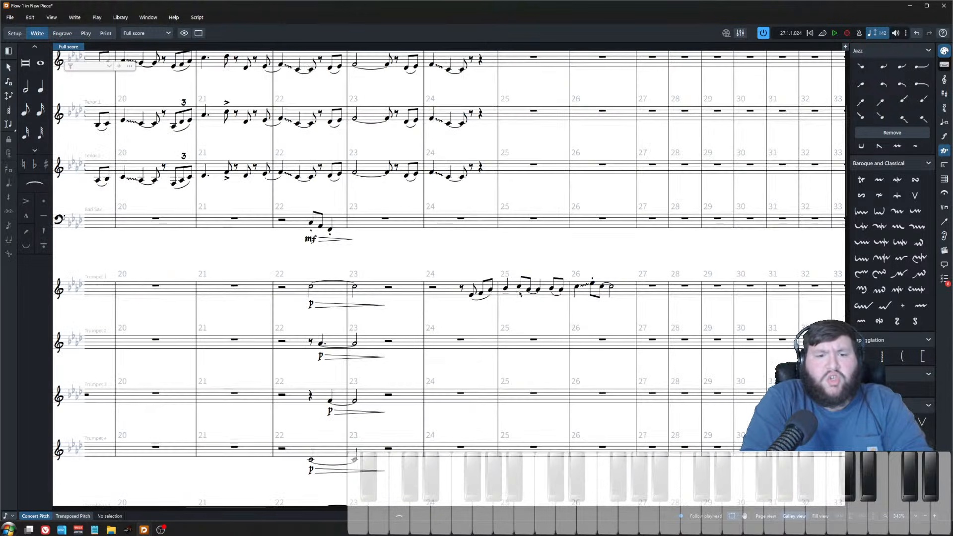
pyautogui.click(472, 295)
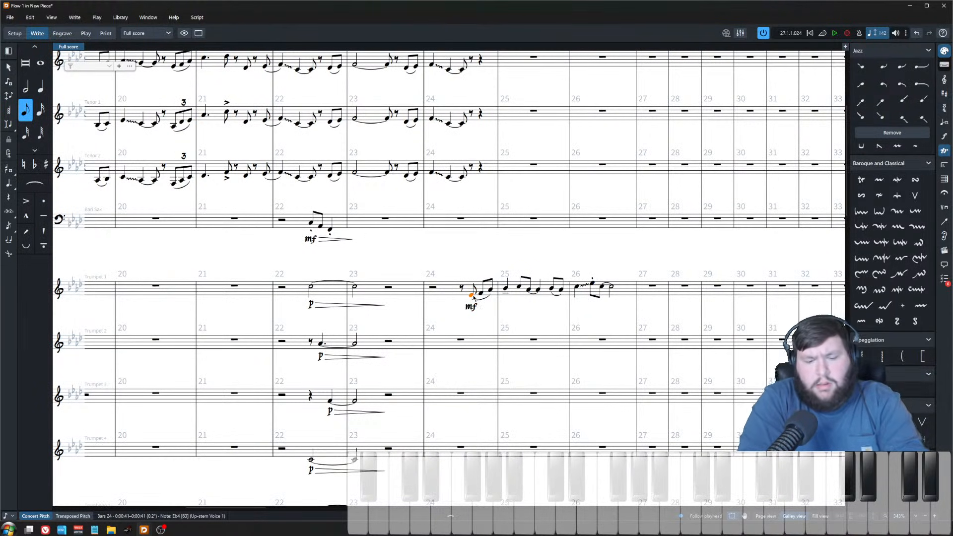
pyautogui.press('p')
pyautogui.scroll(-2, 484, 277)
pyautogui.click(495, 267)
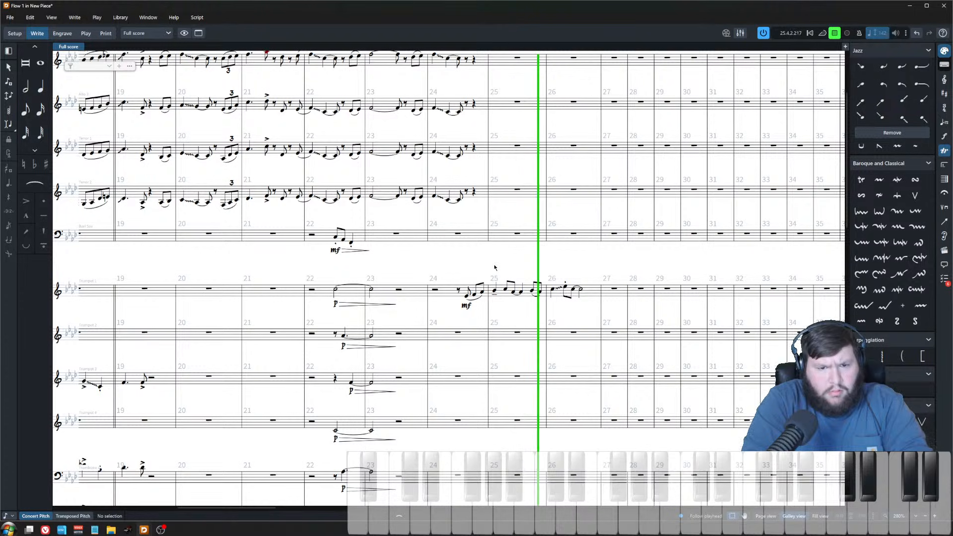
pyautogui.press('space')
# Step: Give trumpet 1's bar 26 glissando a delayed start and increase its delay to 4 1/8
pyautogui.click(559, 288)
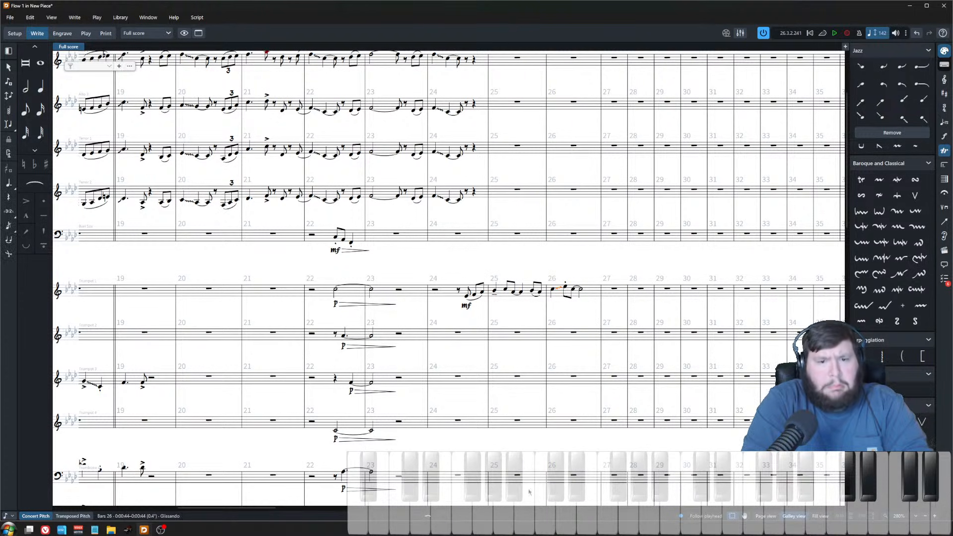
pyautogui.hotkey('ctrl', '8')
pyautogui.click(183, 492)
pyautogui.click(314, 442)
pyautogui.click(383, 441)
pyautogui.click(383, 441)
pyautogui.click(383, 441)
pyautogui.click(383, 441)
pyautogui.click(383, 440)
pyautogui.click(383, 441)
pyautogui.click(382, 440)
pyautogui.click(383, 441)
pyautogui.click(383, 440)
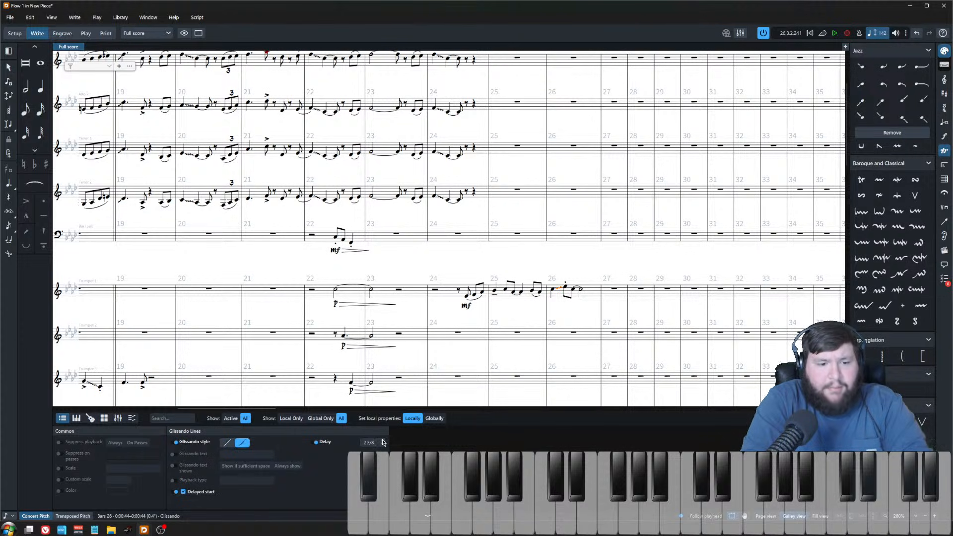
pyautogui.click(383, 441)
pyautogui.click(383, 440)
pyautogui.click(383, 441)
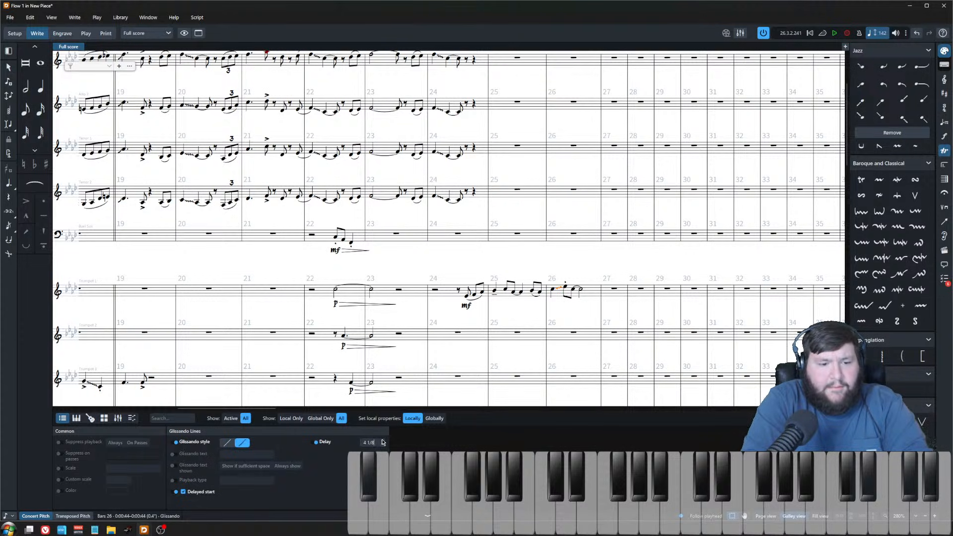
pyautogui.hotkey('ctrl', '8')
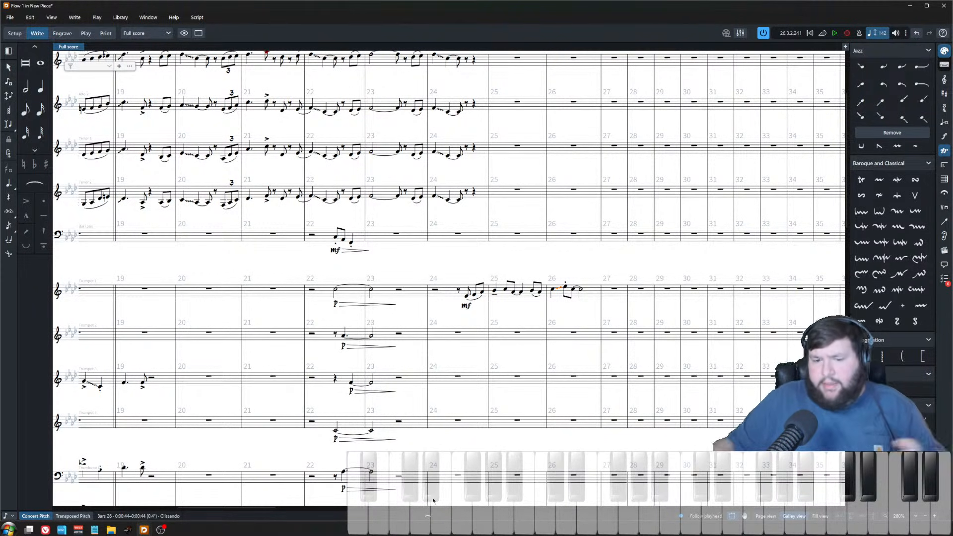
# Step: Copy trumpet 1's line from bars 24–26 and paste it into trumpets 2, 3 and 4
pyautogui.click(507, 276)
pyautogui.scroll(5, 507, 276)
pyautogui.hscroll(3, 586, 331)
pyautogui.click(562, 300)
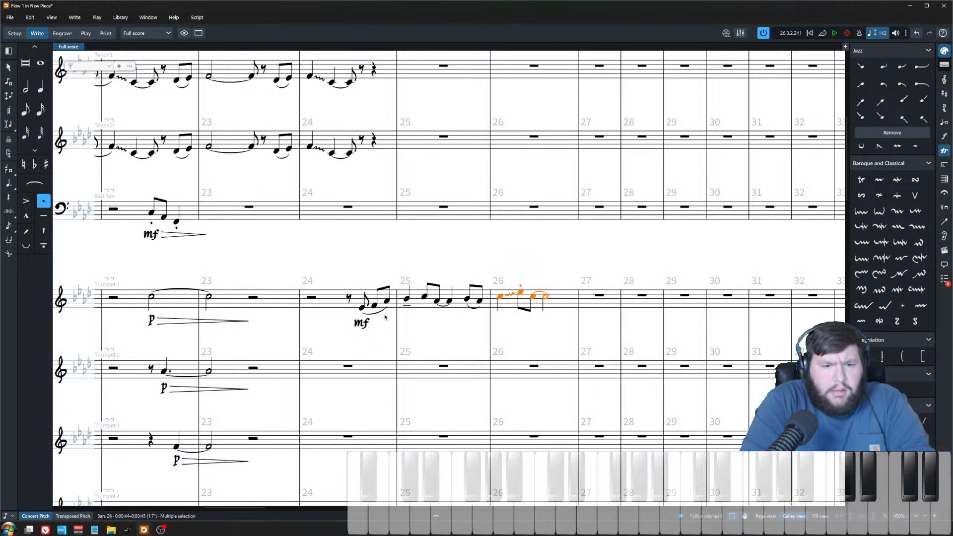
pyautogui.keyDown('shift'); pyautogui.click(353, 315); pyautogui.keyUp('shift')
pyautogui.scroll(-5, 359, 310)
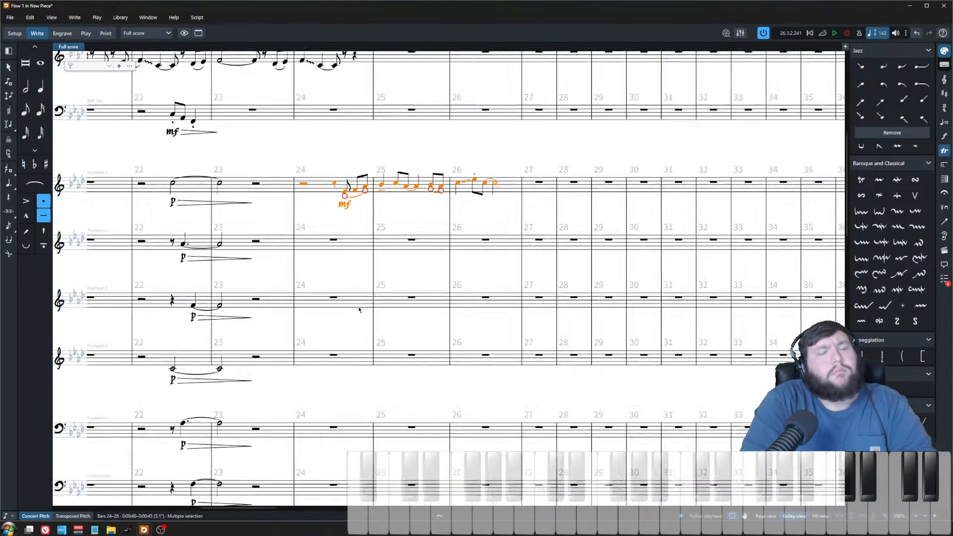
pyautogui.scroll(-2, 359, 310)
pyautogui.click(331, 237)
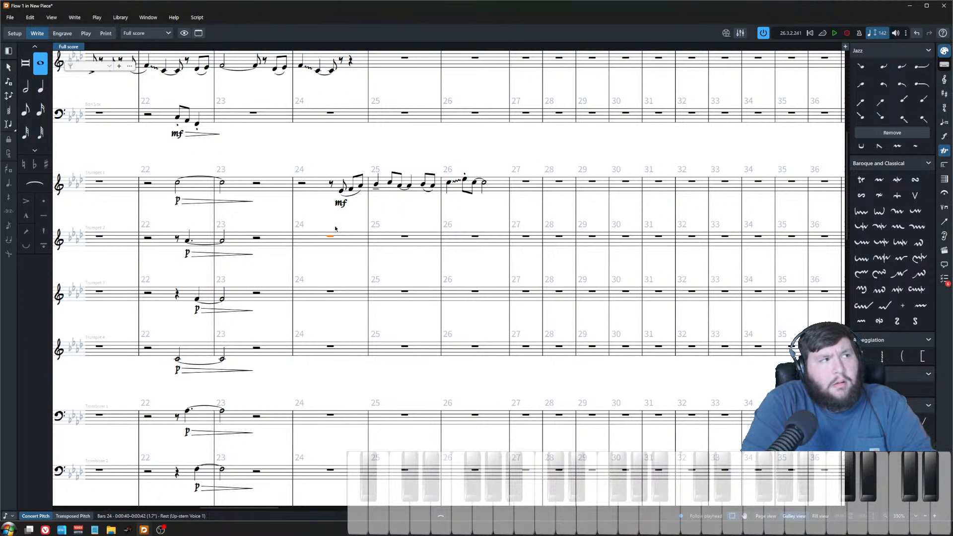
pyautogui.click(338, 270)
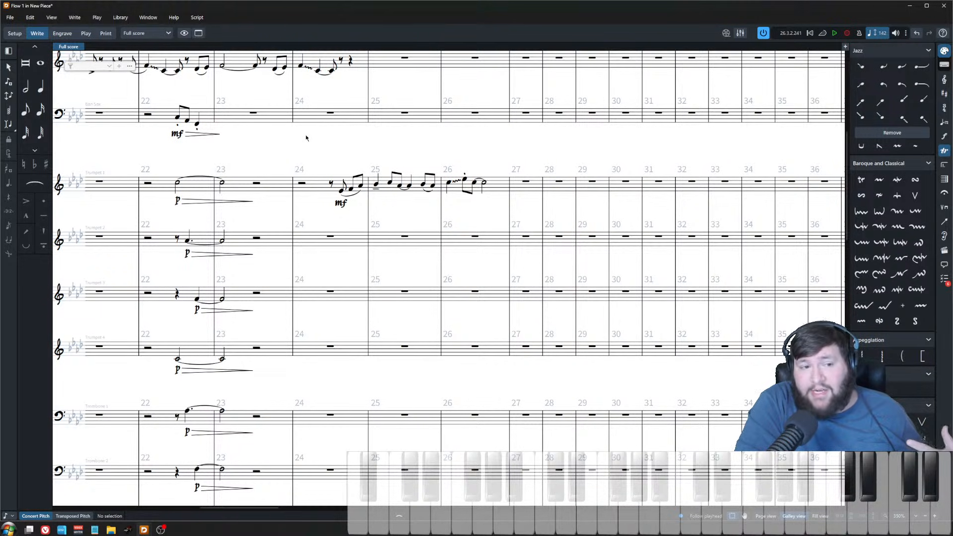
pyautogui.moveTo(330, 182); pyautogui.dragTo(501, 269)
pyautogui.hotkey('ctrl', 'Down')
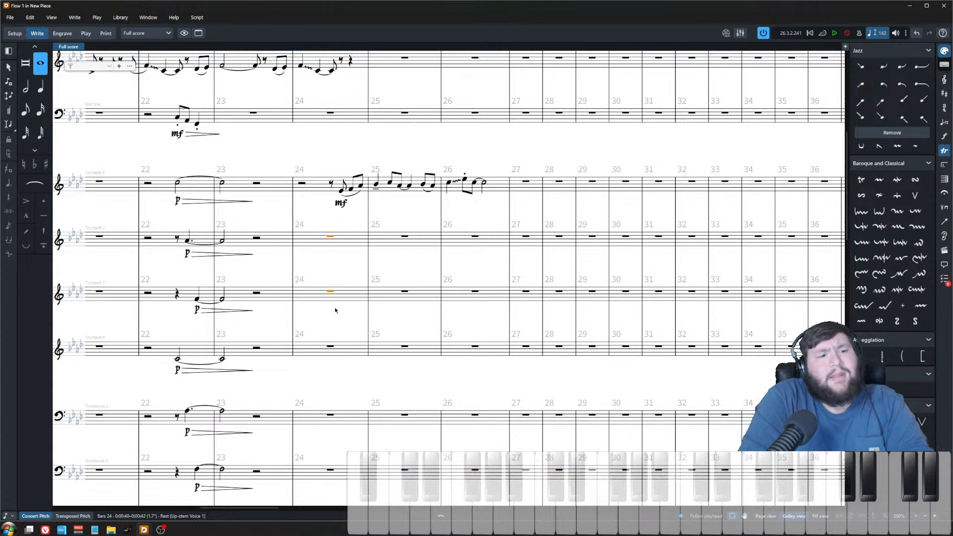
pyautogui.hotkey('ctrl', 'v')
pyautogui.hotkey('ctrl', 'Down')
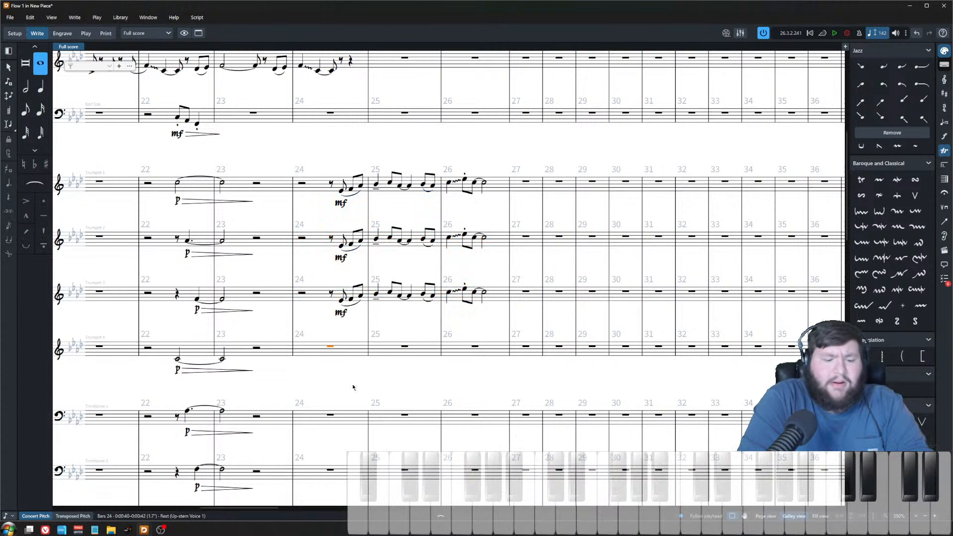
pyautogui.hotkey('ctrl', 'v')
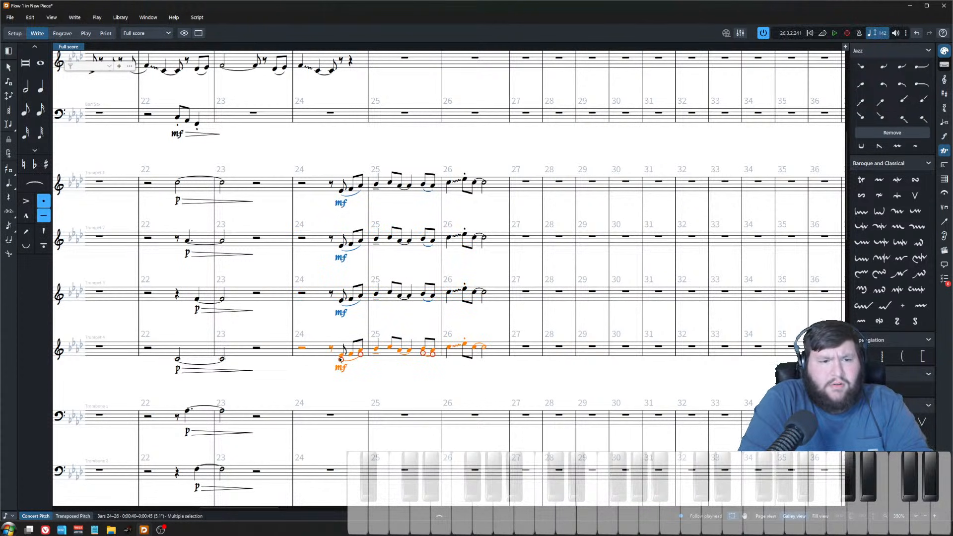
# Step: Transpose the pasted line in trumpets 2 and 3 down one step
pyautogui.click(312, 234)
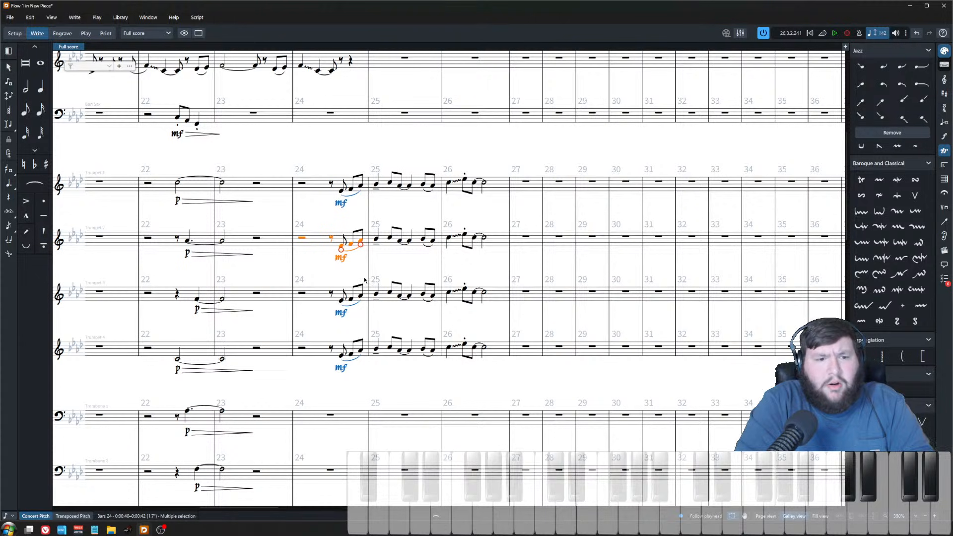
pyautogui.hotkey('ctrl', '=')
pyautogui.keyDown('shift'); pyautogui.click(565, 326); pyautogui.keyUp('shift')
pyautogui.hotkey('alt', 'Down')
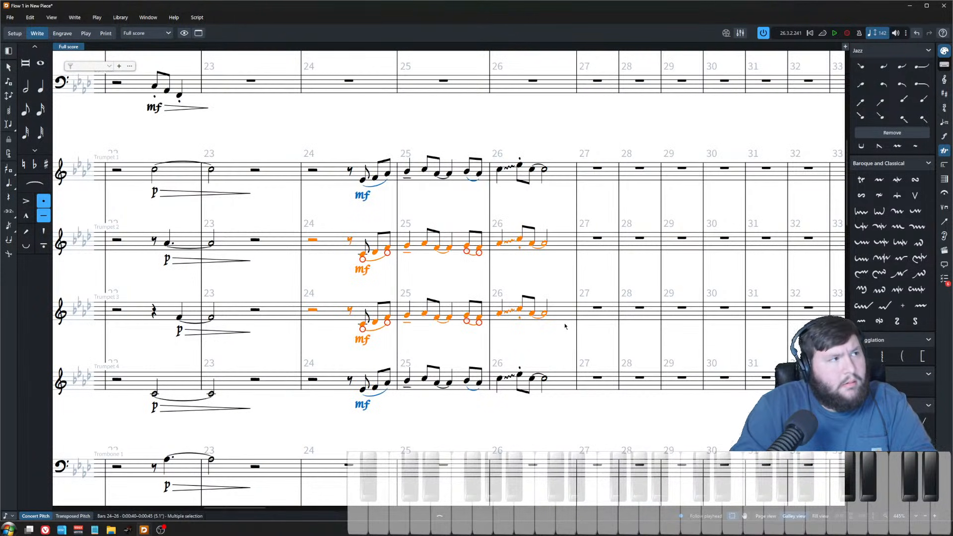
# Step: Lower trumpet 3's line in bars 24–26 by another step
pyautogui.click(334, 318)
pyautogui.keyDown('shift'); pyautogui.click(559, 324); pyautogui.keyUp('shift')
pyautogui.hotkey('alt', 'Down')
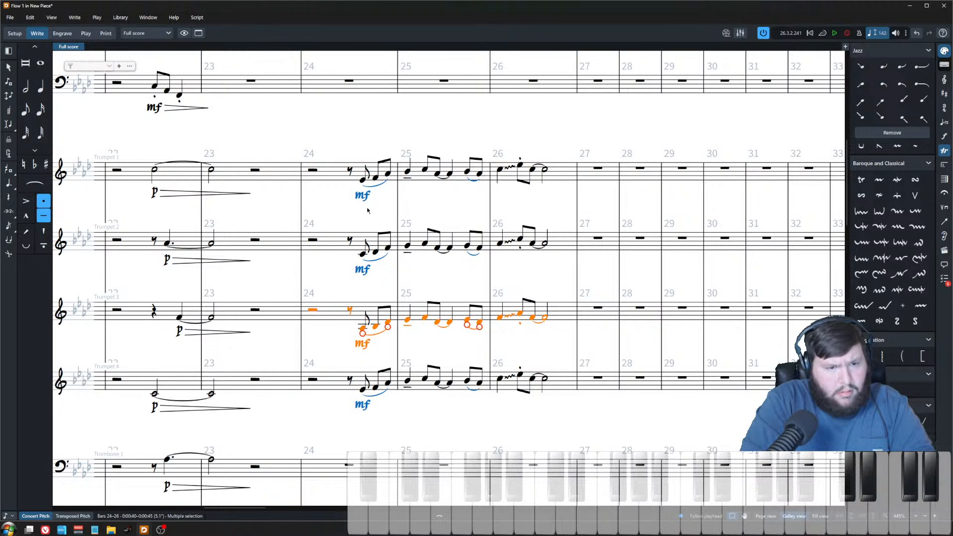
pyautogui.press('Escape')
pyautogui.hotkey('ctrl', '=')
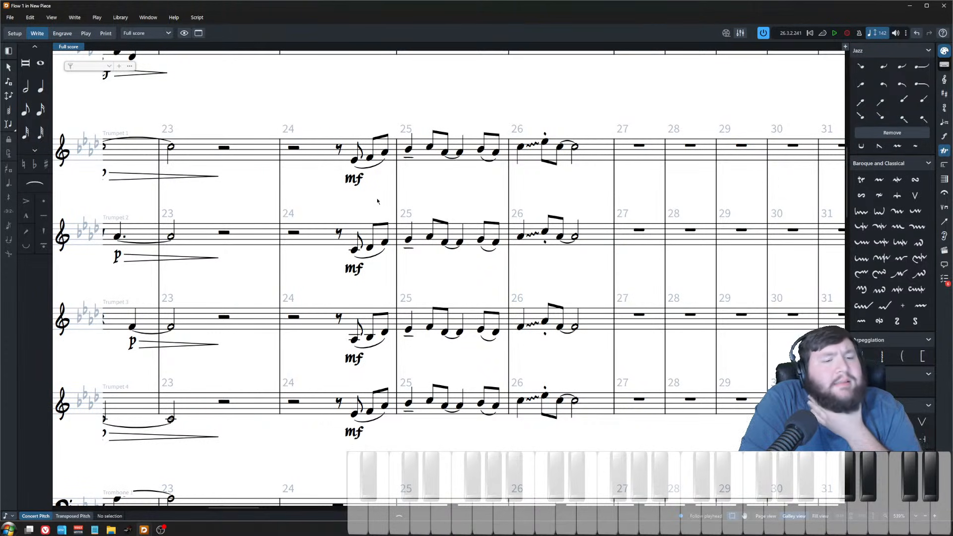
# Step: Raise trumpet 2's first note in bar 25 by one step
pyautogui.click(370, 157)
pyautogui.click(385, 152)
pyautogui.click(409, 150)
pyautogui.click(354, 250)
pyautogui.click(370, 247)
pyautogui.click(385, 242)
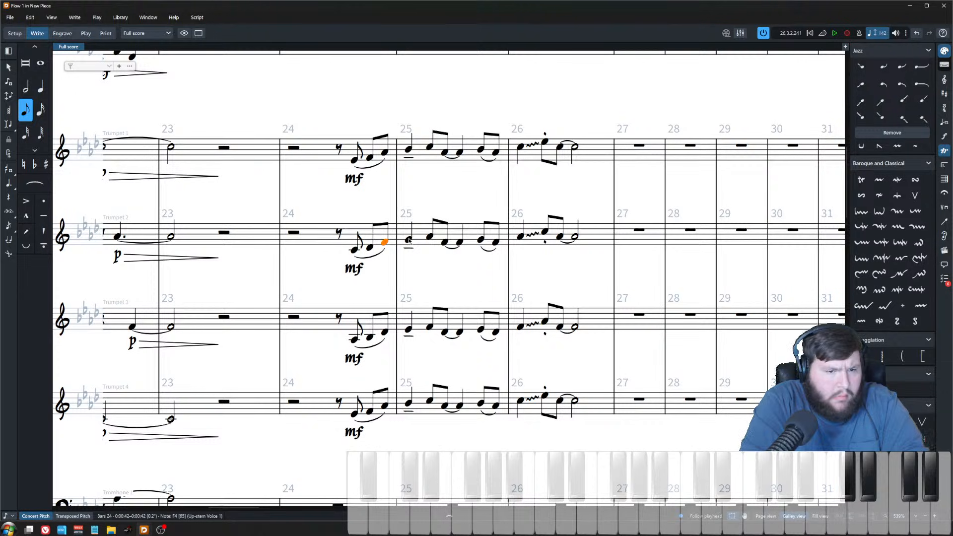
pyautogui.click(409, 242)
pyautogui.scroll(-5, 409, 248)
pyautogui.scroll(6, 412, 255)
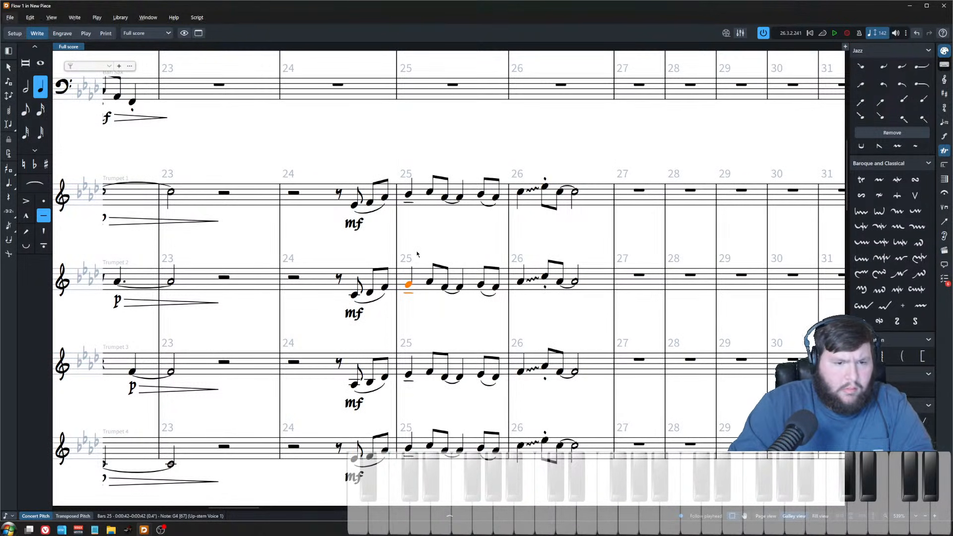
pyautogui.hotkey('alt', 'Up')
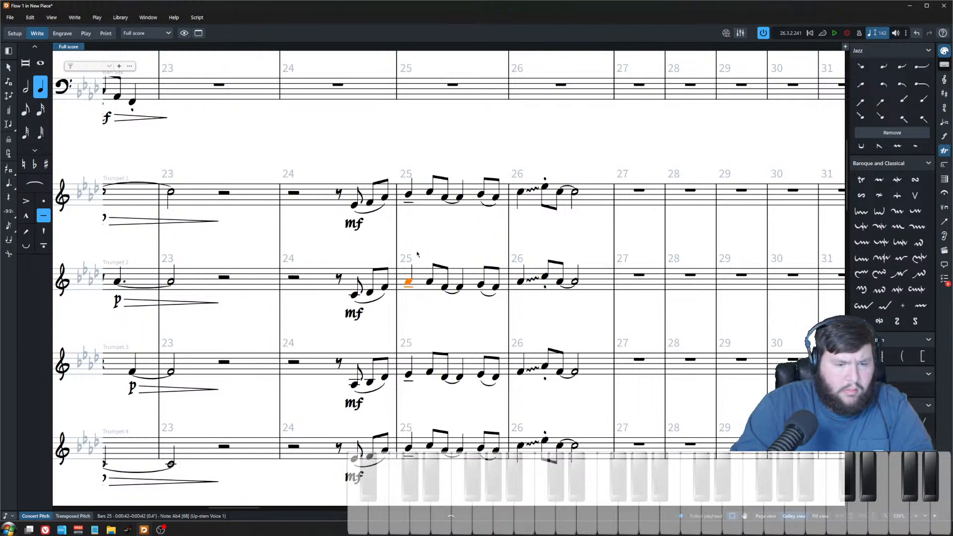
# Step: Raise trumpet 3's slurred pair of eighth notes in bar 25 by one step
pyautogui.press('Right')
pyautogui.press('Right')
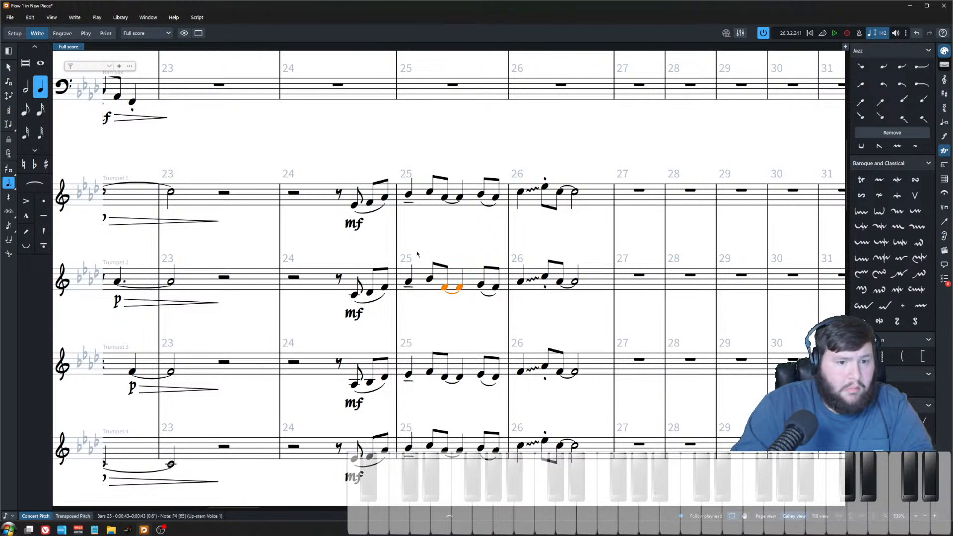
pyautogui.click(408, 374)
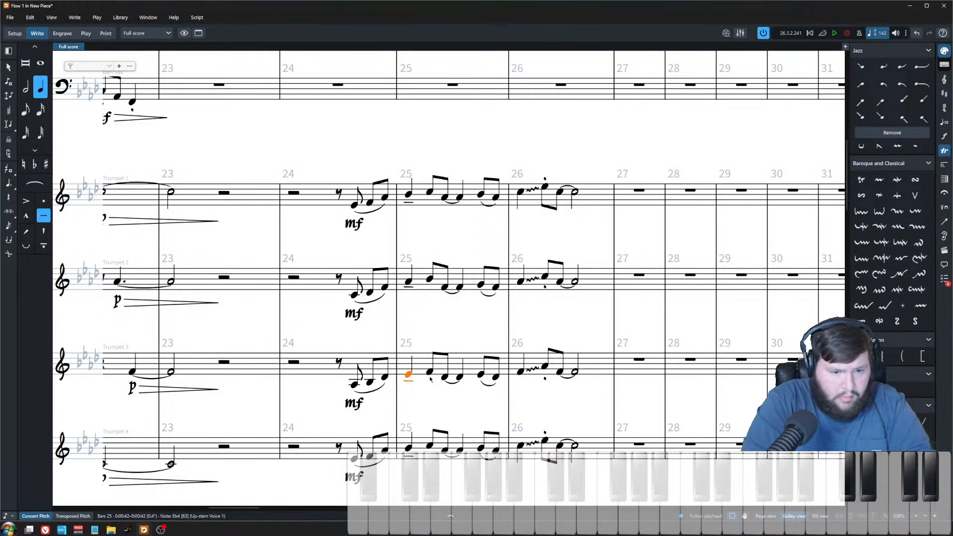
pyautogui.click(430, 374)
pyautogui.click(445, 379)
pyautogui.hotkey('ctrl', 'Up')
pyautogui.hotkey('ctrl', 'Down')
pyautogui.hotkey('alt', 'Up')
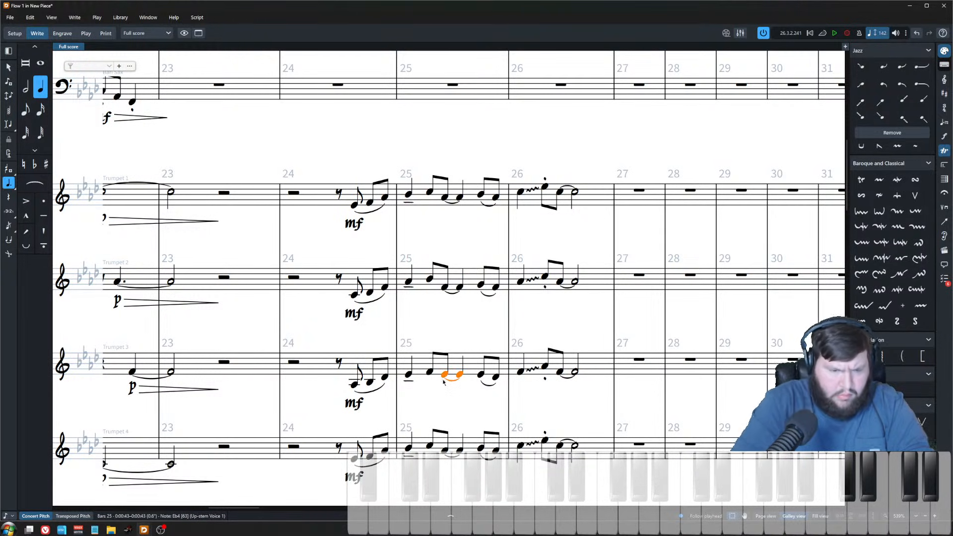
# Step: Play back the trumpet section from bar 25 to check the new voicing
pyautogui.click(408, 449)
pyautogui.press('p')
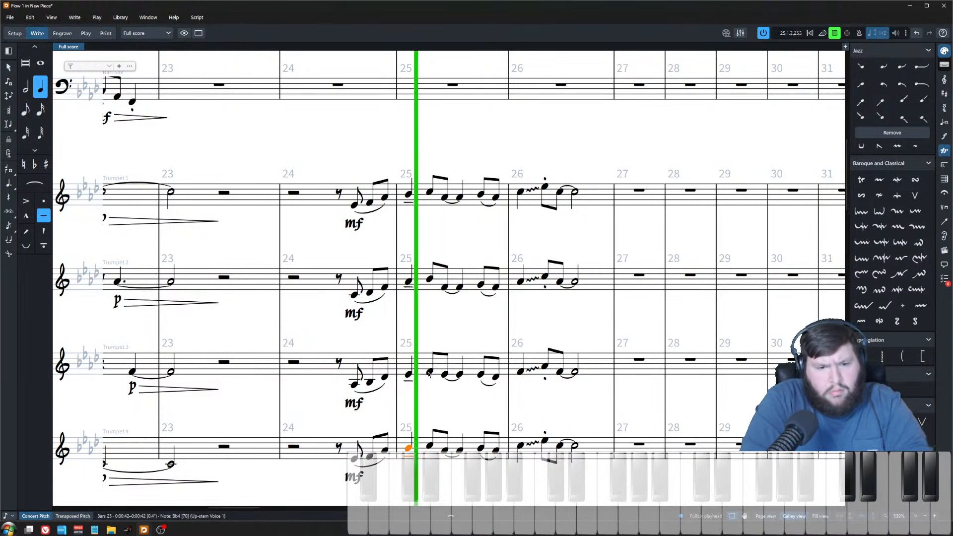
pyautogui.press('space')
pyautogui.click(408, 194)
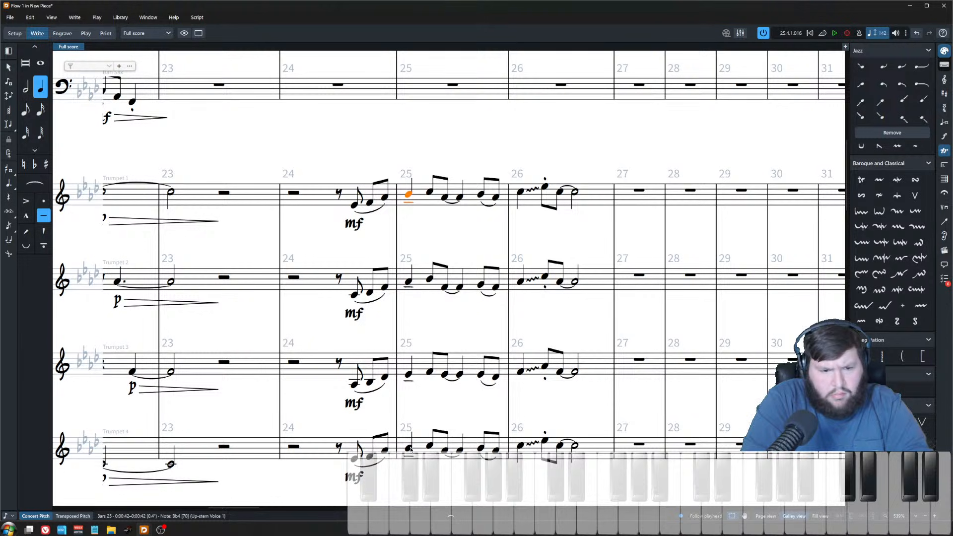
pyautogui.keyDown('shift'); pyautogui.click(408, 448); pyautogui.keyUp('shift')
pyautogui.press('p')
pyautogui.click(438, 233)
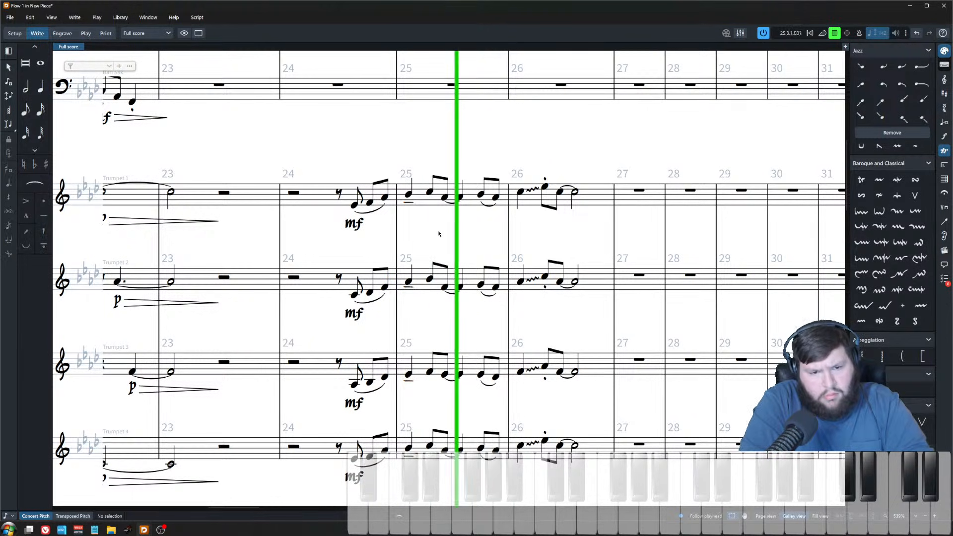
pyautogui.press('space')
pyautogui.click(408, 194)
pyautogui.press('p')
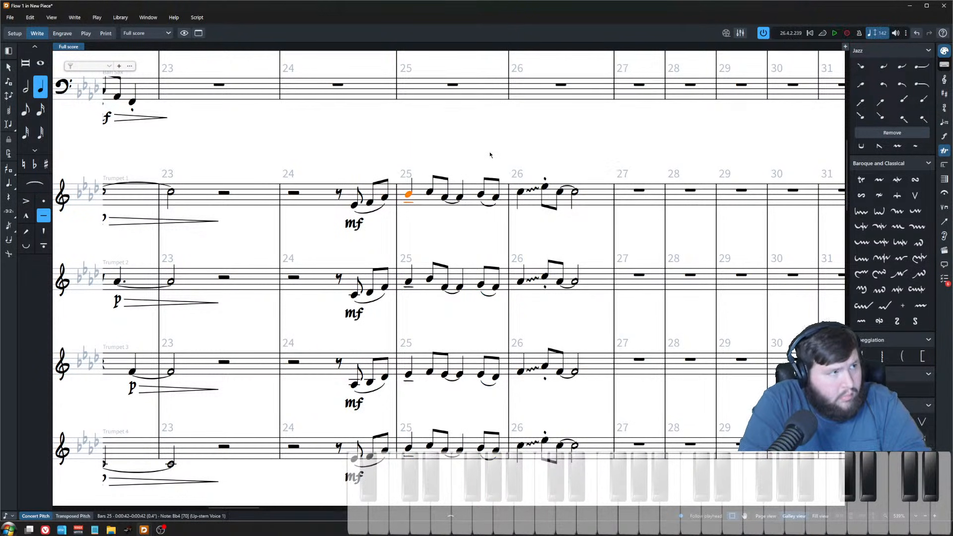
pyautogui.press('Escape')
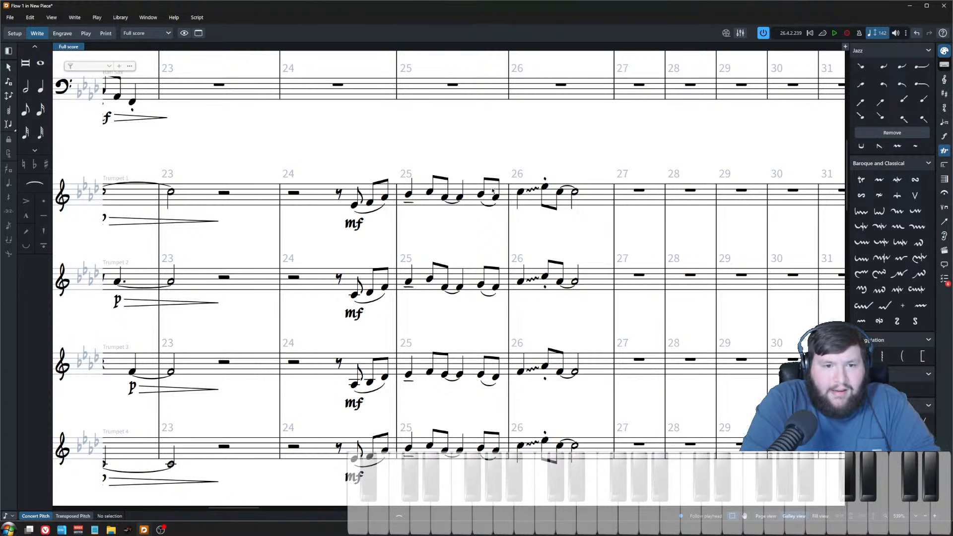
pyautogui.keyDown('ctrl'); pyautogui.scroll(2, 479, 259); pyautogui.keyUp('ctrl')
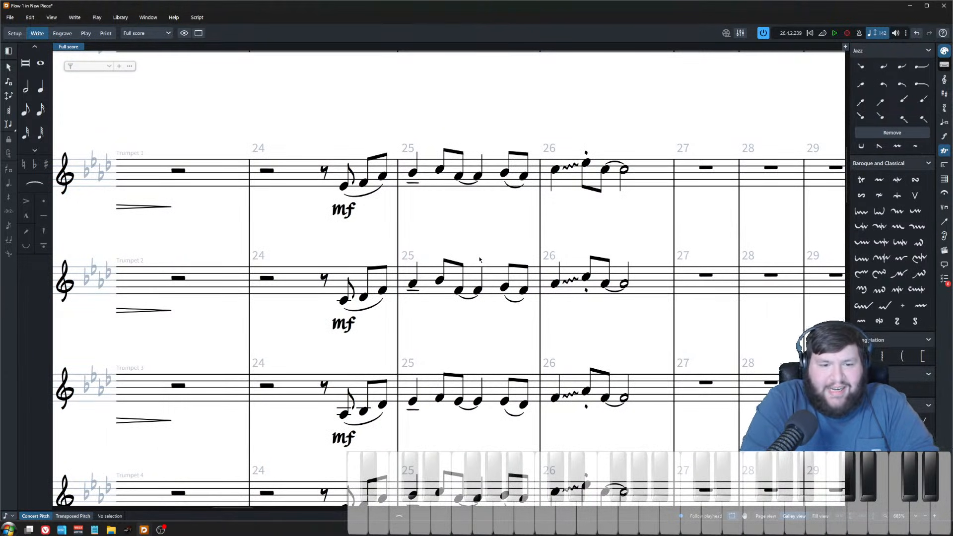
pyautogui.scroll(-2, 460, 280)
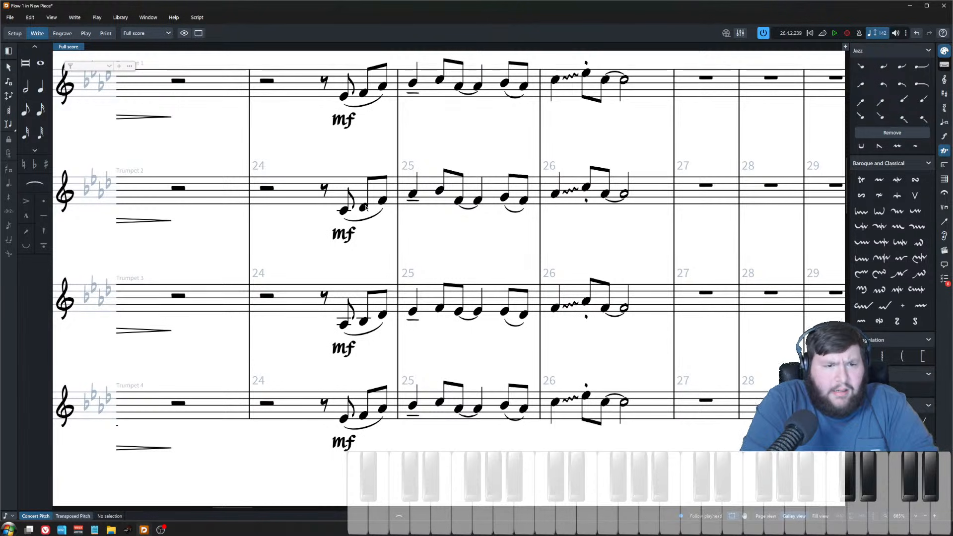
# Step: Select the pickup eighth notes in bar 24 across the trumpet staves to audition their voicing
pyautogui.scroll(2, 357, 192)
pyautogui.click(343, 164)
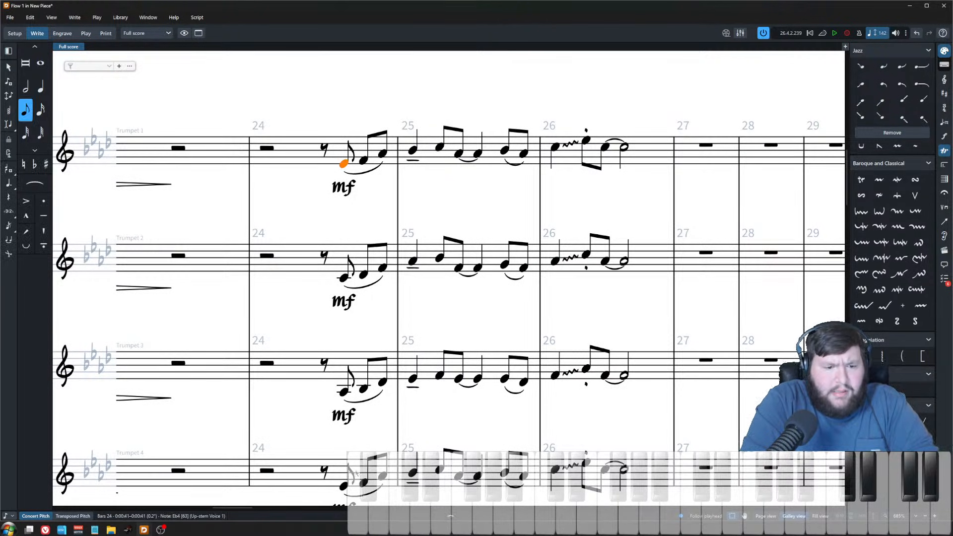
pyautogui.keyDown('shift'); pyautogui.click(344, 488); pyautogui.keyUp('shift')
pyautogui.click(363, 482)
pyautogui.keyDown('shift'); pyautogui.click(363, 163); pyautogui.keyUp('shift')
pyautogui.click(382, 153)
pyautogui.keyDown('shift'); pyautogui.click(382, 381); pyautogui.keyUp('shift')
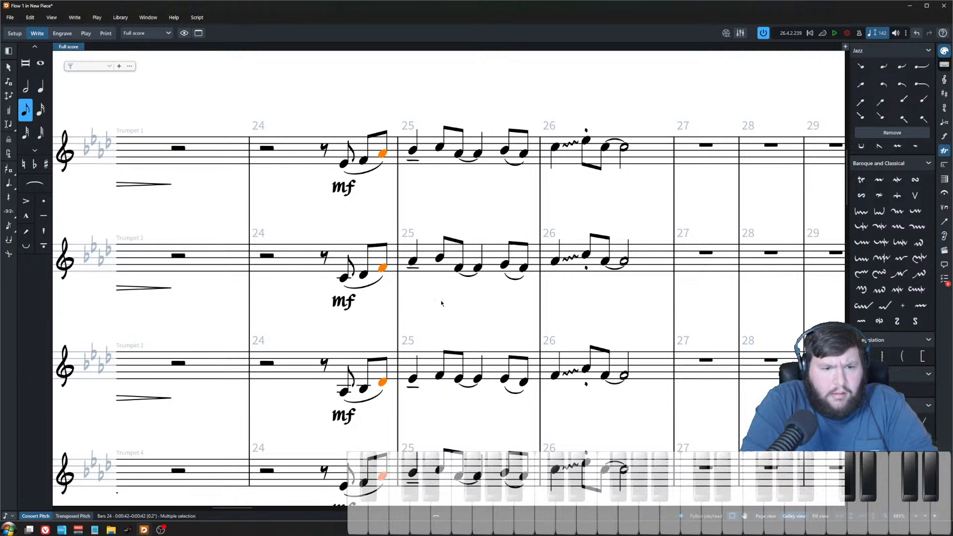
pyautogui.click(431, 185)
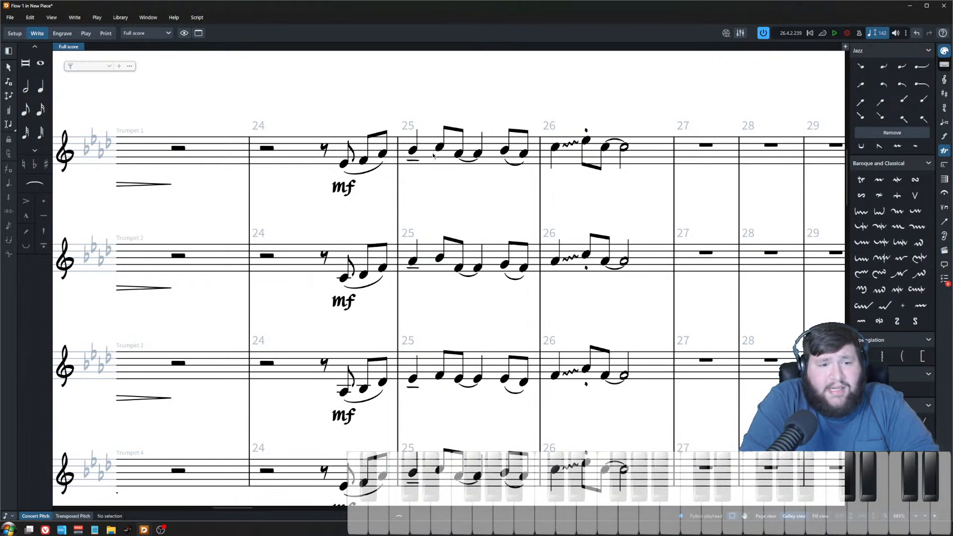
# Step: Audition the slurred eighth pair in bar 25 across all four trumpets and examine the trombone staves below
pyautogui.doubleClick(413, 152)
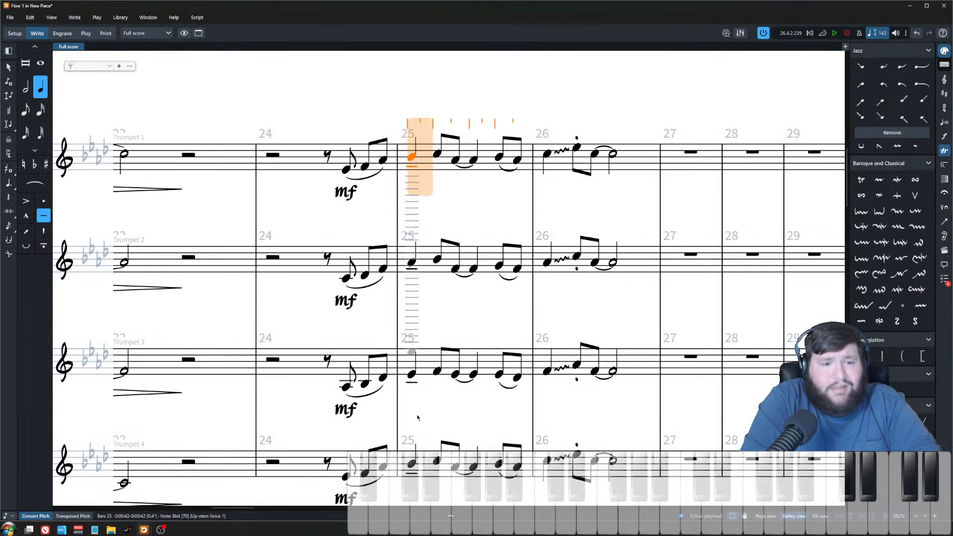
pyautogui.press('Escape')
pyautogui.keyDown('shift'); pyautogui.click(412, 464); pyautogui.keyUp('shift')
pyautogui.click(437, 461)
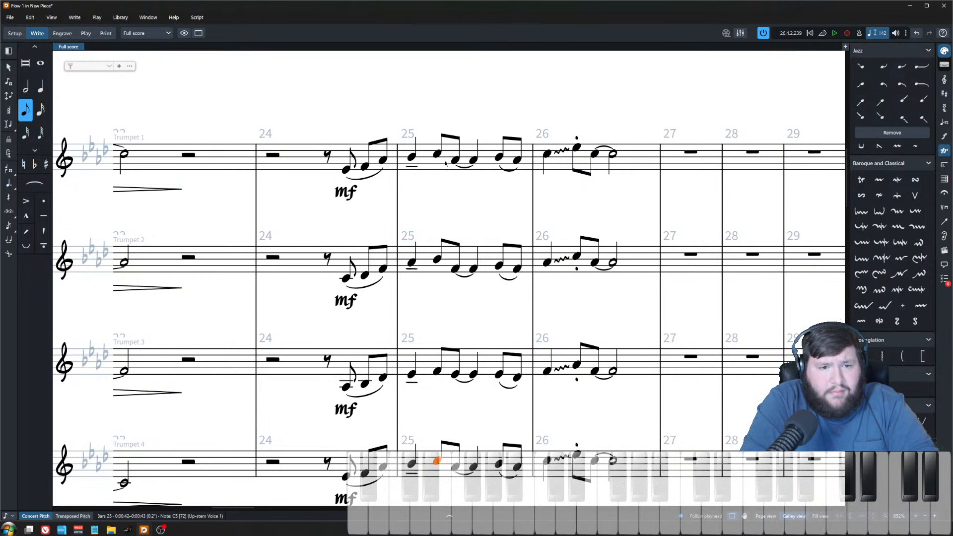
pyautogui.click(455, 160)
pyautogui.keyDown('shift'); pyautogui.click(455, 466); pyautogui.keyUp('shift')
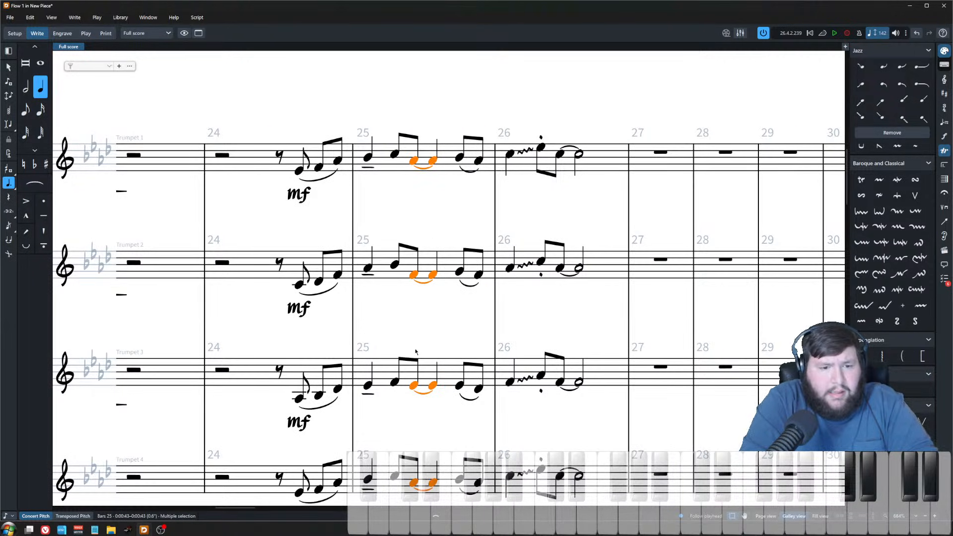
pyautogui.click(453, 208)
pyautogui.scroll(-5, 475, 413)
pyautogui.scroll(1, 495, 415)
pyautogui.scroll(-6, 526, 405)
pyautogui.scroll(-4, 544, 397)
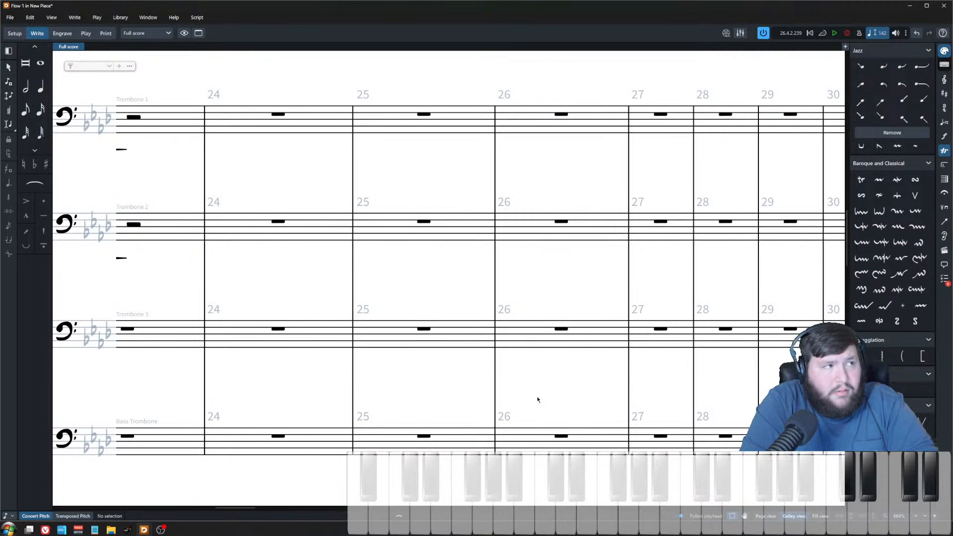
pyautogui.scroll(5, 537, 400)
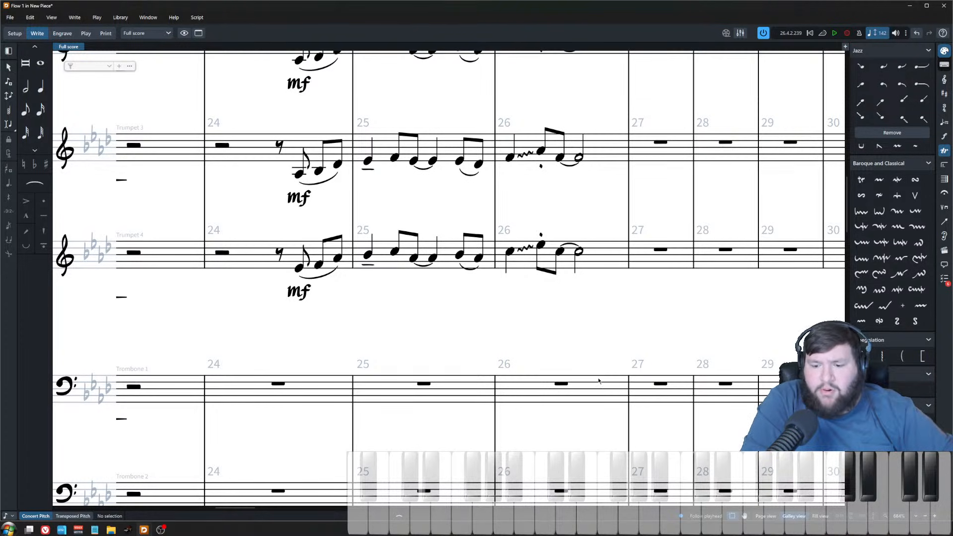
pyautogui.scroll(3, 570, 371)
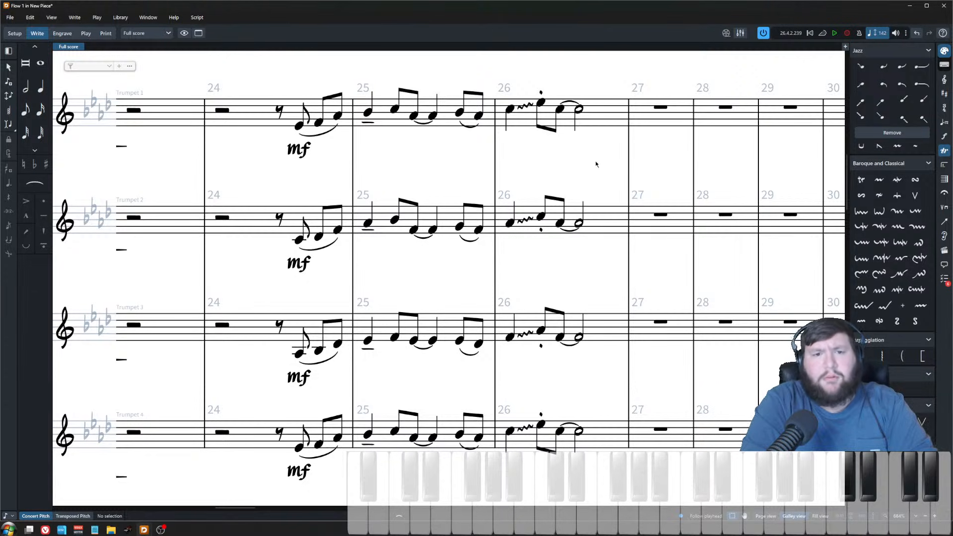
# Step: Raise trumpet 2's final eighth note and tied half note in bar 26 by one step
pyautogui.scroll(-2, 575, 199)
pyautogui.click(538, 134)
pyautogui.click(538, 233)
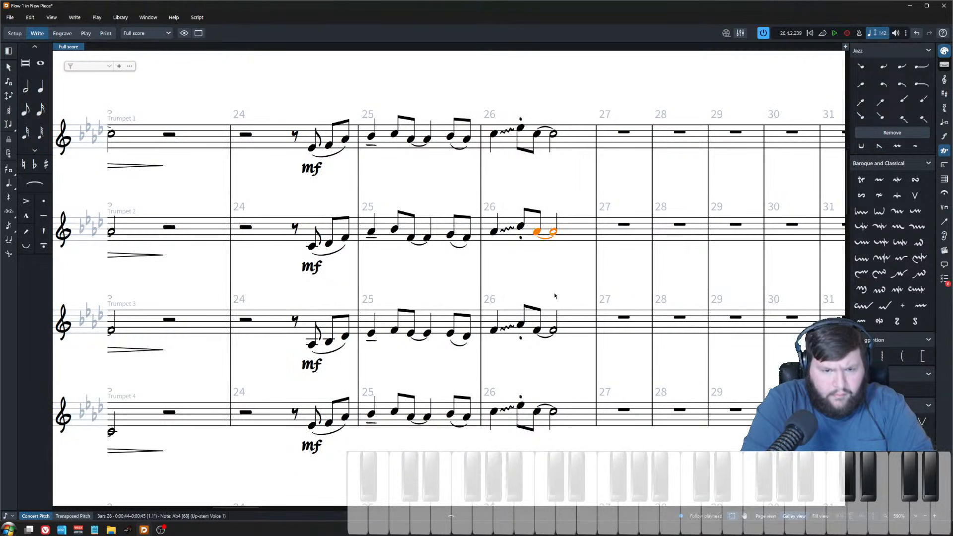
pyautogui.hotkey('ctrl', 'Down')
pyautogui.hotkey('alt', 'Down')
pyautogui.hotkey('ctrl', 'Down')
pyautogui.press('Up')
pyautogui.press('Up')
pyautogui.press('Up')
pyautogui.press('Up')
pyautogui.press('Down')
pyautogui.press('Down')
pyautogui.press('Down')
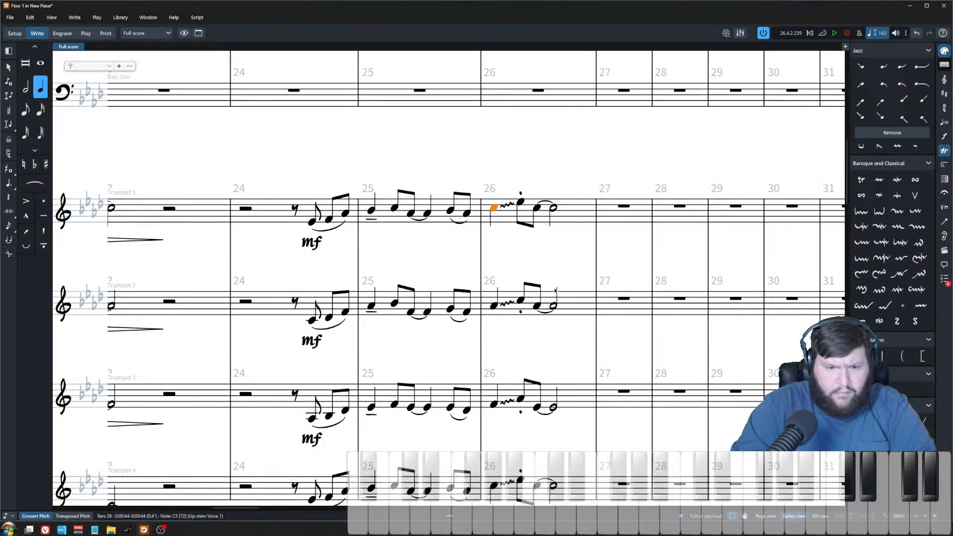
# Step: Play back the trumpet section from the start of bar 26
pyautogui.scroll(-1, 539, 275)
pyautogui.scroll(-1, 540, 276)
pyautogui.scroll(-3, 482, 210)
pyautogui.click(484, 170)
pyautogui.click(484, 141)
pyautogui.press('space')
pyautogui.scroll(2, 502, 153)
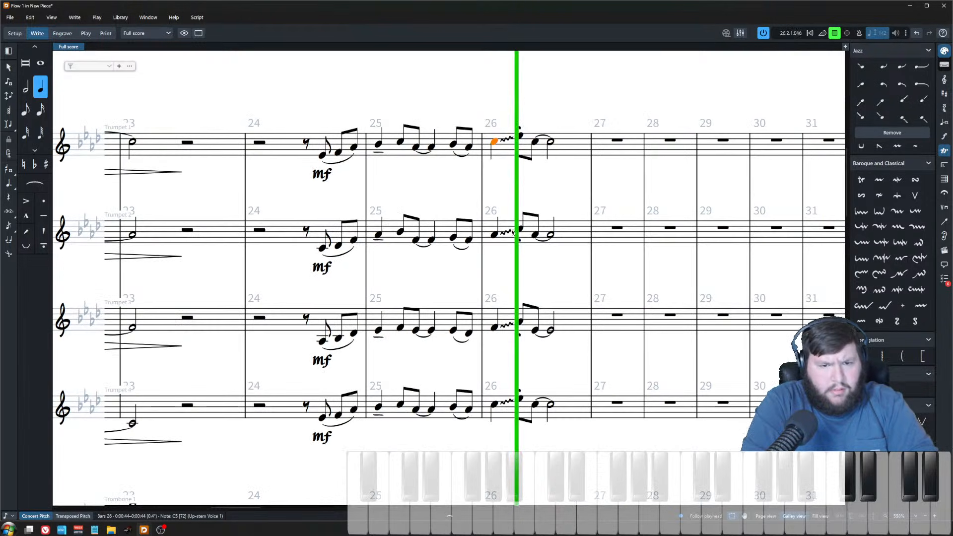
pyautogui.press('space')
# Step: Lower trumpet 3's staccato eighth note in bar 26 by one step
pyautogui.click(520, 324)
pyautogui.hotkey('alt', 'Down')
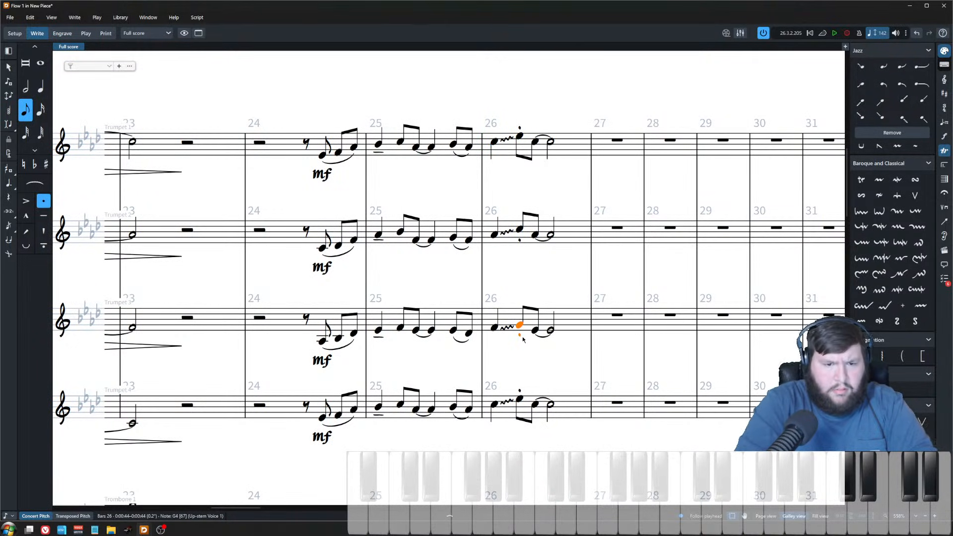
# Step: Play back the trumpets from bar 26 again to check the lowered trumpet 3 note
pyautogui.click(495, 328)
pyautogui.hotkey('ctrl', 'Up')
pyautogui.hotkey('ctrl', 'Up')
pyautogui.hotkey('ctrl', 'Down')
pyautogui.hotkey('ctrl', 'Down')
pyautogui.hotkey('ctrl', 'Down')
pyautogui.press('space')
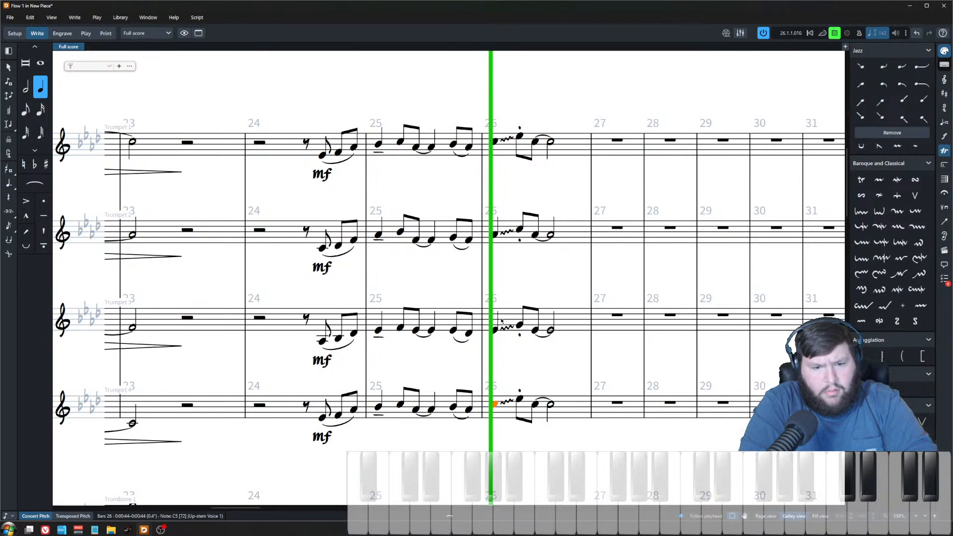
pyautogui.click(531, 283)
pyautogui.press('space')
# Step: Try raising trumpet 3's slurred eighth pair at the end of bar 25 by one step, then lower it back
pyautogui.keyDown('ctrl'); pyautogui.scroll(-5, 540, 199); pyautogui.keyUp('ctrl')
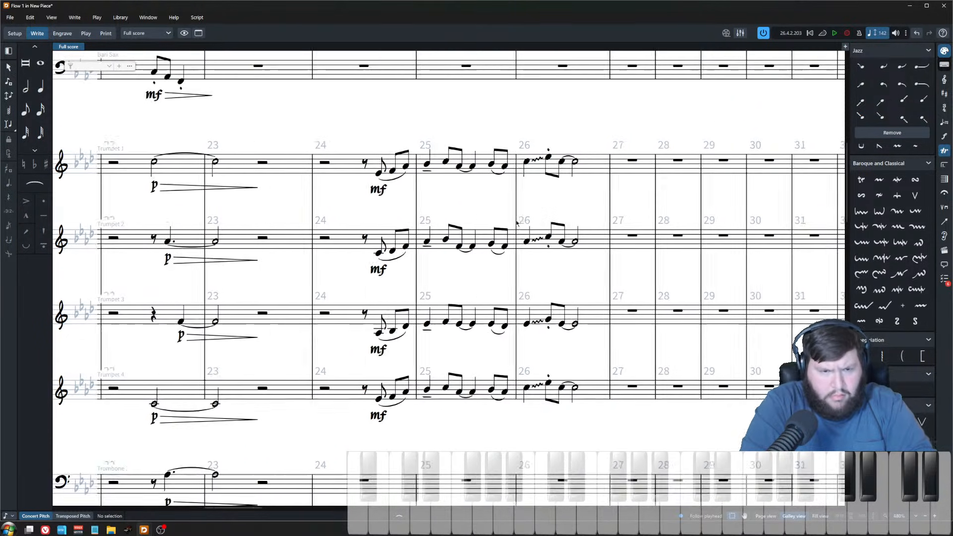
pyautogui.keyDown('ctrl'); pyautogui.scroll(-1, 553, 258); pyautogui.keyUp('ctrl')
pyautogui.hscroll(-9, 563, 265)
pyautogui.hscroll(6, 561, 266)
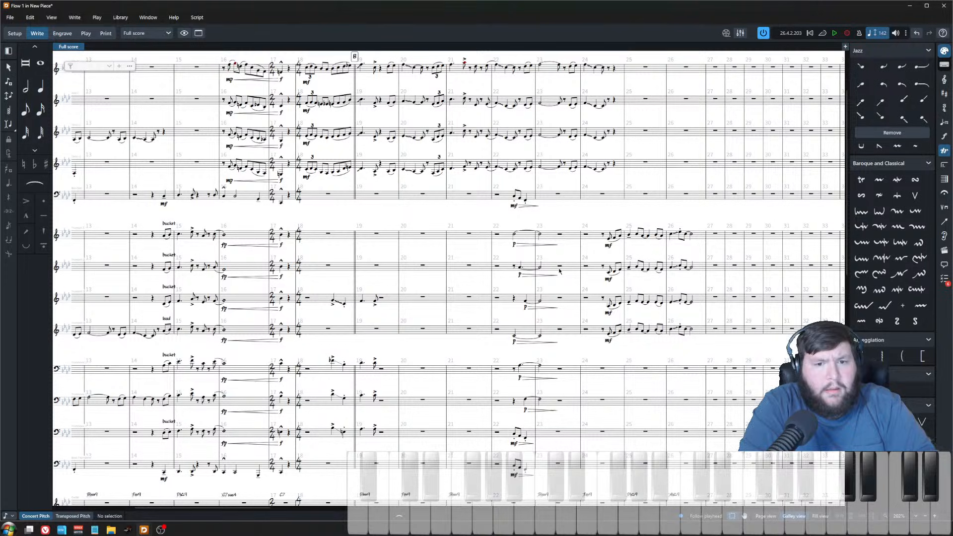
pyautogui.keyDown('ctrl'); pyautogui.scroll(6, 559, 270); pyautogui.keyUp('ctrl')
pyautogui.hscroll(3, 707, 270)
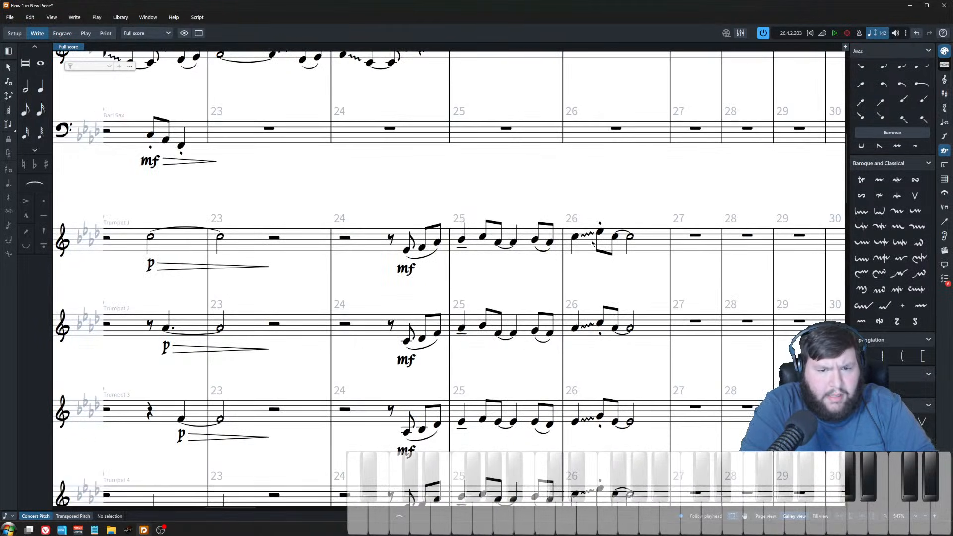
pyautogui.scroll(-2, 707, 270)
pyautogui.click(550, 175)
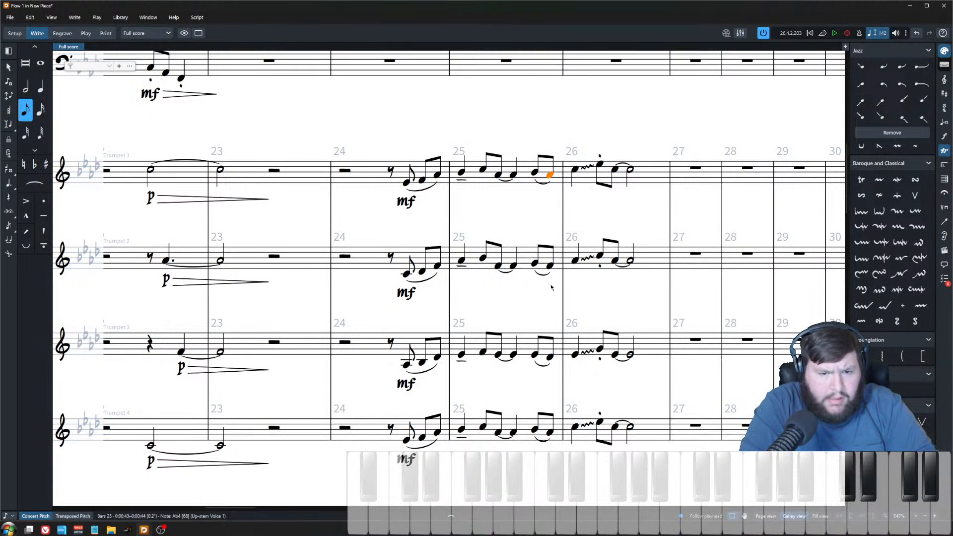
pyautogui.click(549, 357)
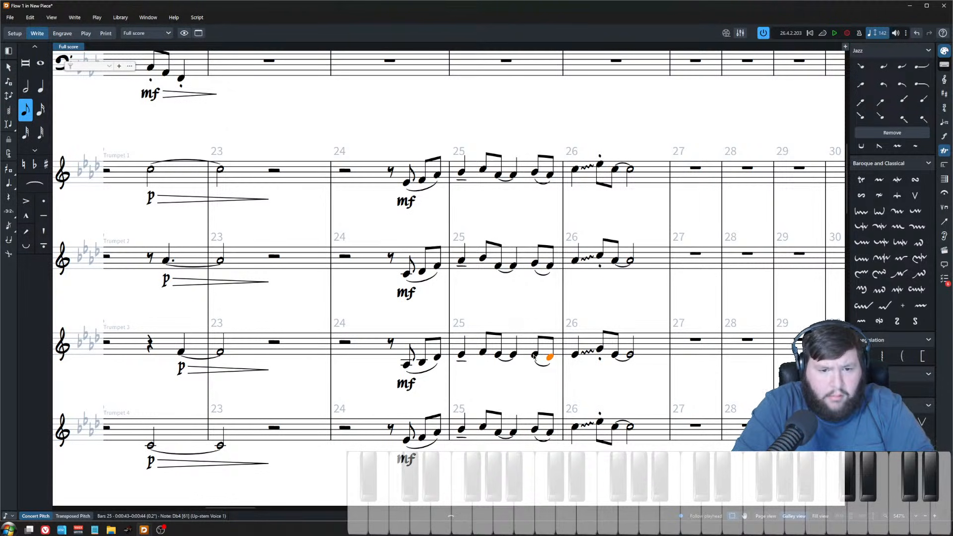
pyautogui.click(534, 355)
pyautogui.press('Right')
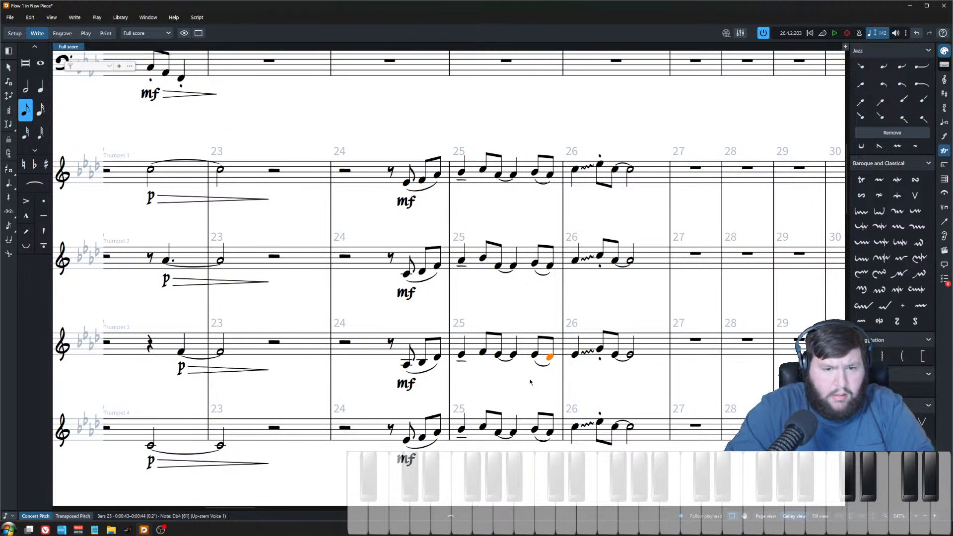
pyautogui.hotkey('alt', 'Up')
pyautogui.hotkey('alt', 'Down')
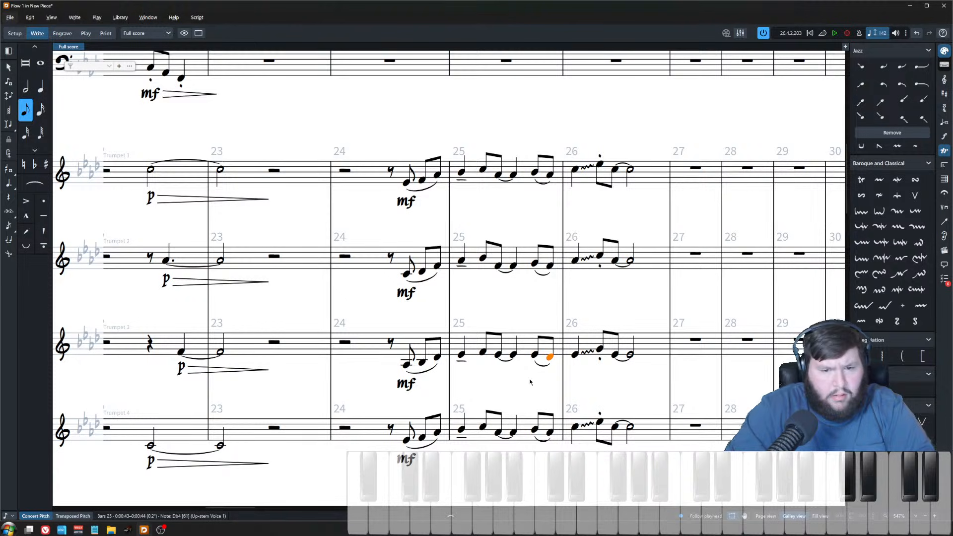
# Step: Play back the trumpet section from the last eighth pair of bar 25
pyautogui.click(535, 172)
pyautogui.keyDown('shift'); pyautogui.click(535, 430); pyautogui.keyUp('shift')
pyautogui.press('space')
pyautogui.click(591, 211)
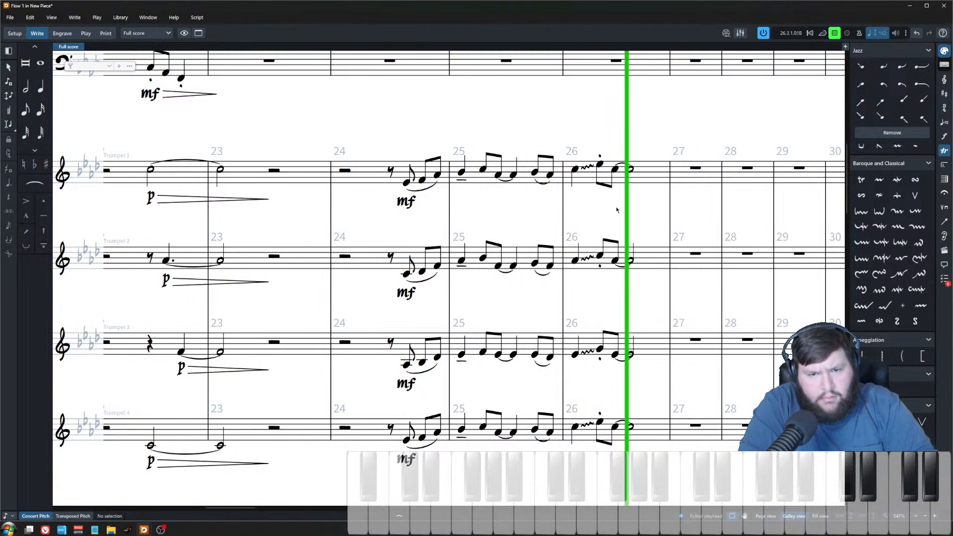
pyautogui.press('space')
# Step: Scroll through the zoomed-out full score to review all sections around rehearsal marks A and B
pyautogui.scroll(-5, 624, 306)
pyautogui.scroll(-3, 624, 306)
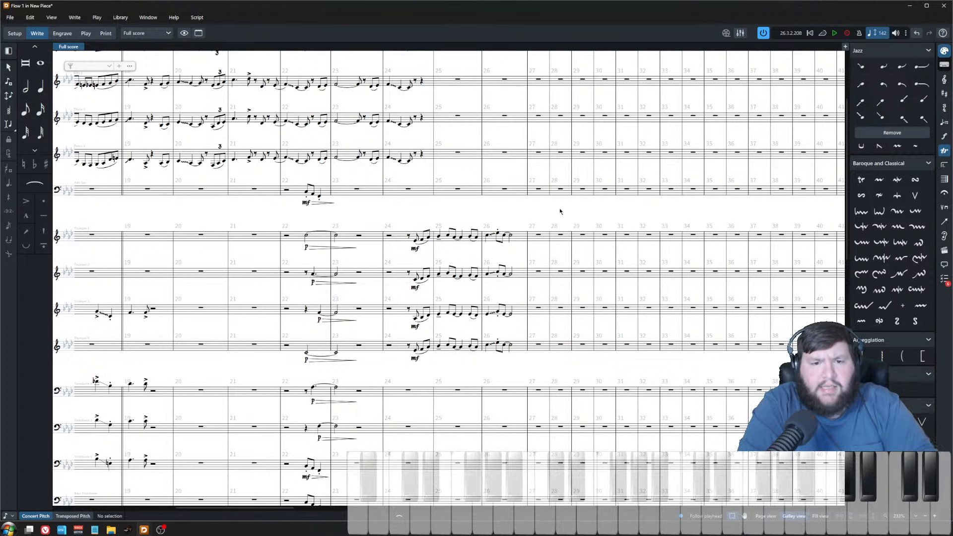
pyautogui.scroll(-2, 561, 282)
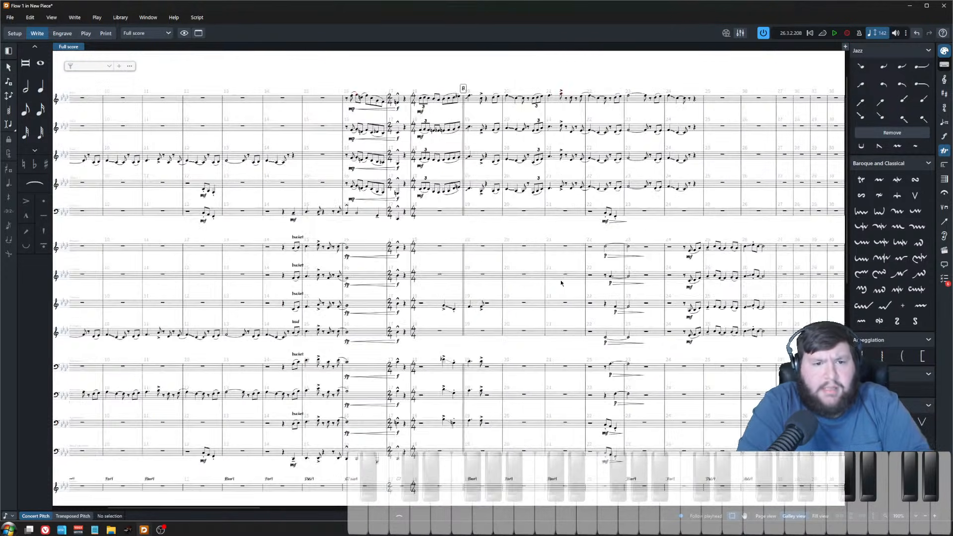
pyautogui.hscroll(-5, 561, 282)
pyautogui.click(303, 101)
pyautogui.hscroll(3, 324, 240)
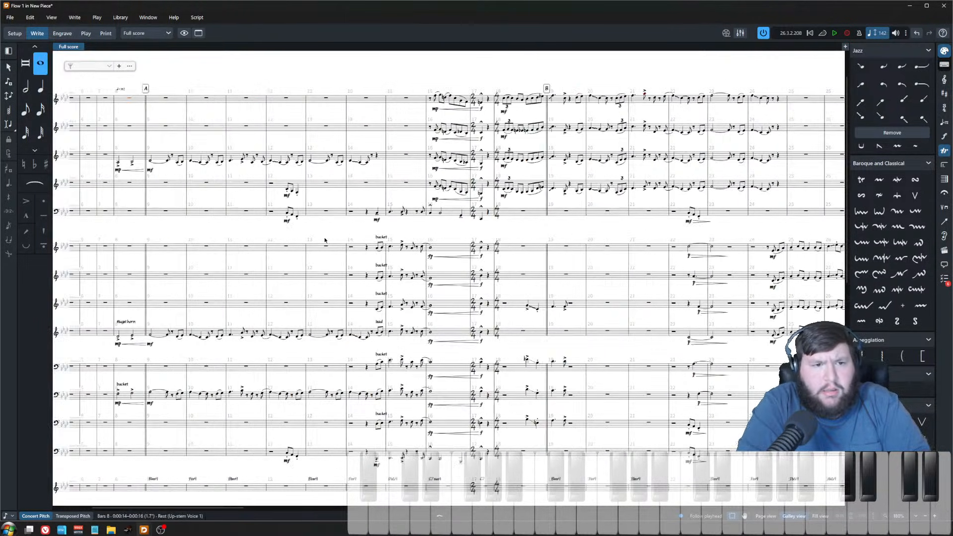
pyautogui.scroll(-2, 326, 243)
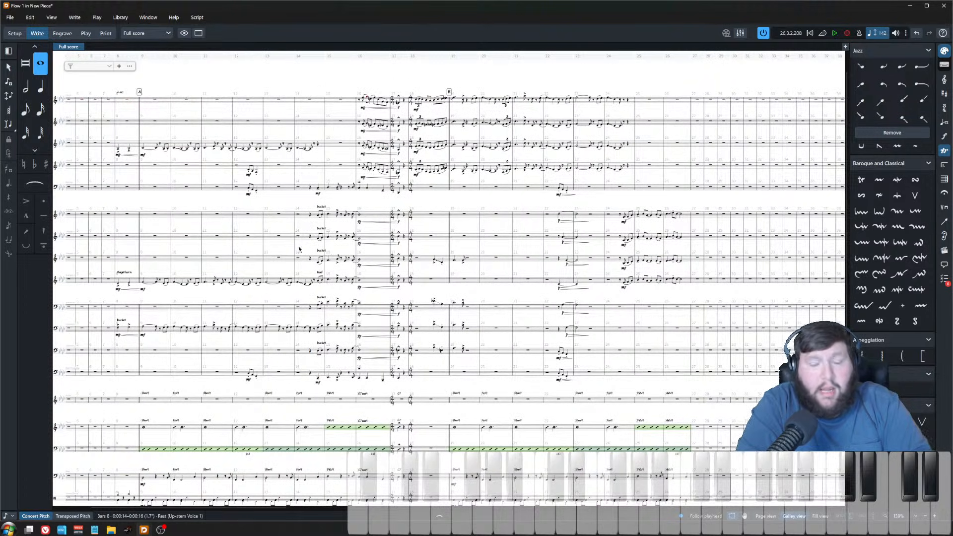
pyautogui.hscroll(-3, 317, 252)
pyautogui.scroll(-3, 252, 461)
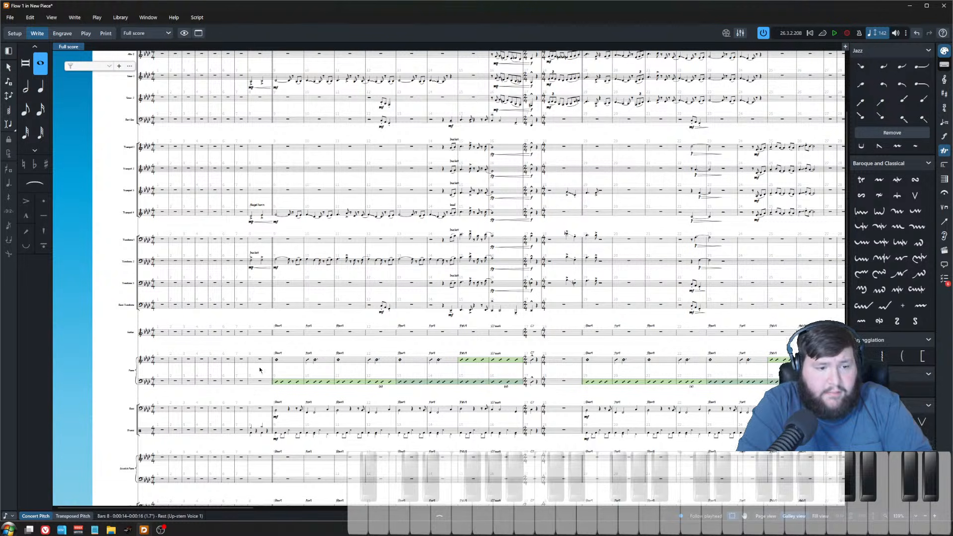
pyautogui.scroll(3, 263, 378)
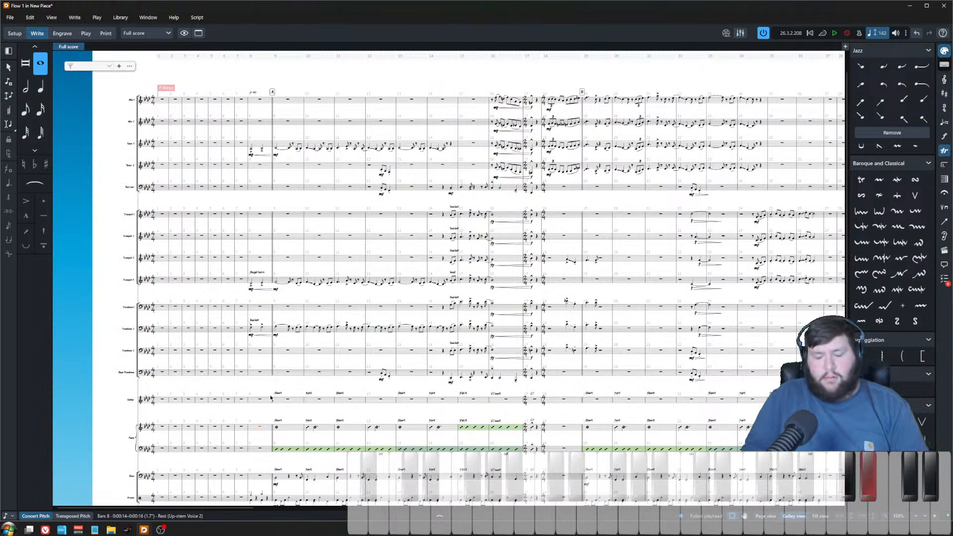
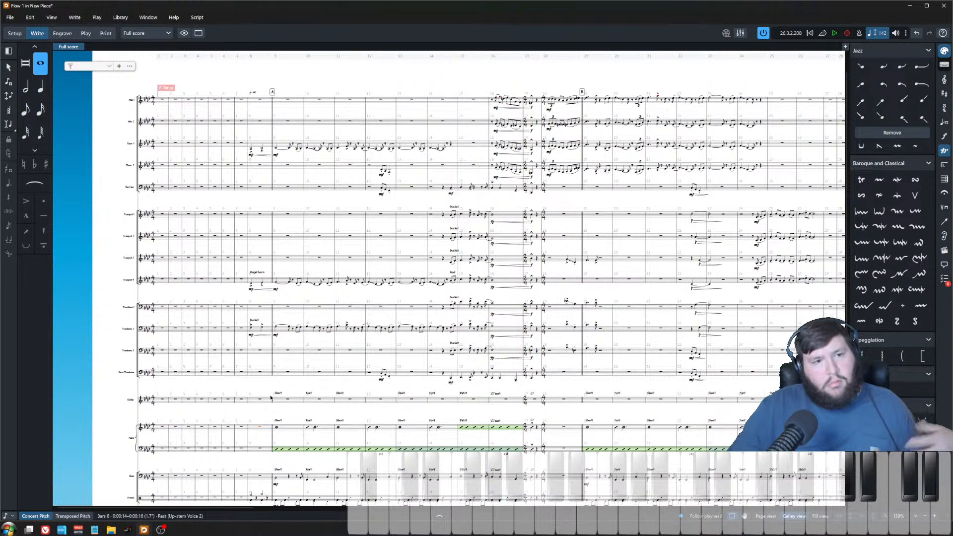
# Step: Play back the full score through the bars around rehearsal marks A and B
pyautogui.press('space')
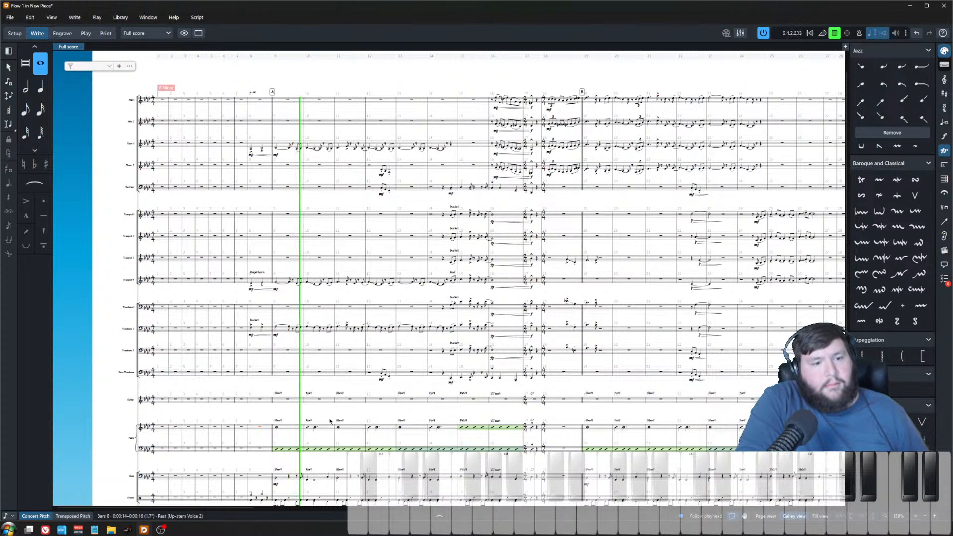
pyautogui.press('Escape')
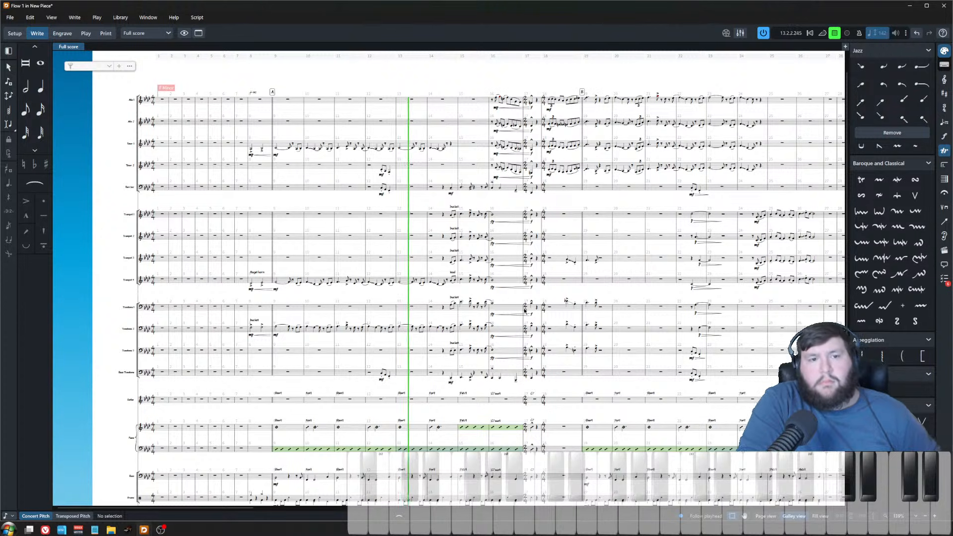
pyautogui.scroll(2, 513, 304)
pyautogui.scroll(-1, 516, 360)
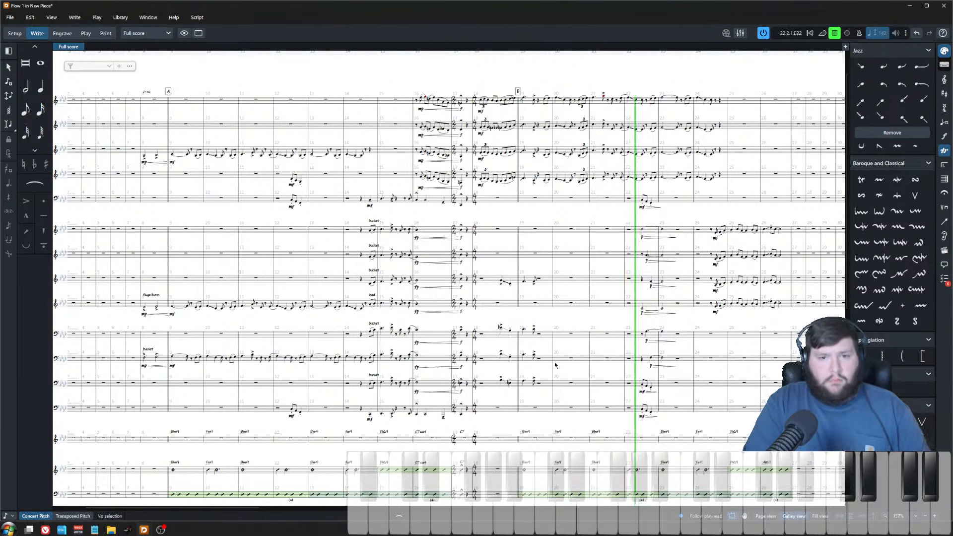
pyautogui.hscroll(6, 749, 357)
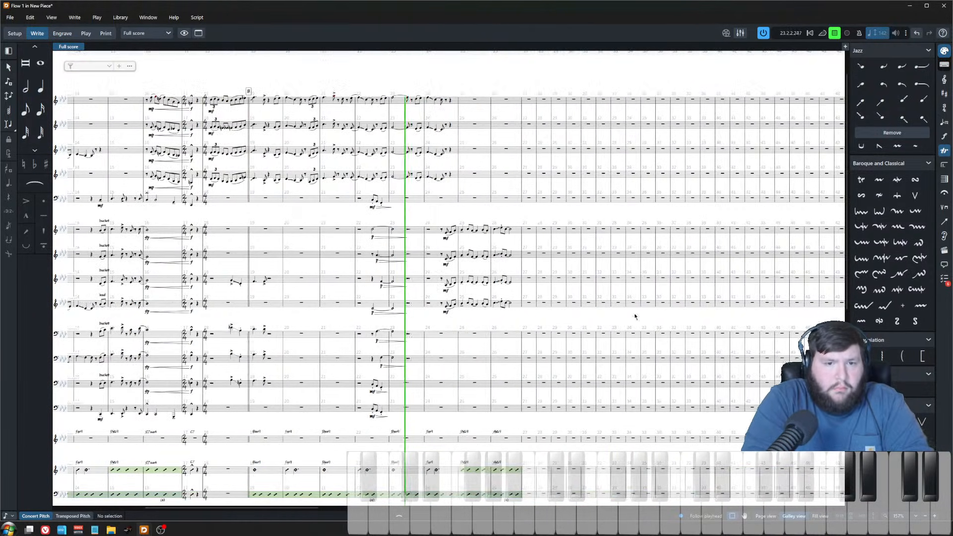
pyautogui.press('z')
pyautogui.hscroll(-2, 513, 325)
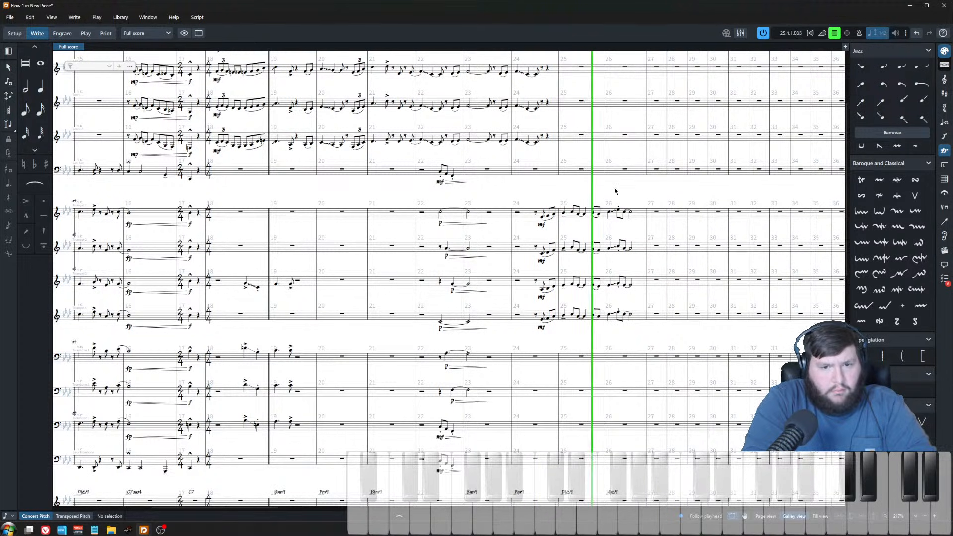
pyautogui.press('space')
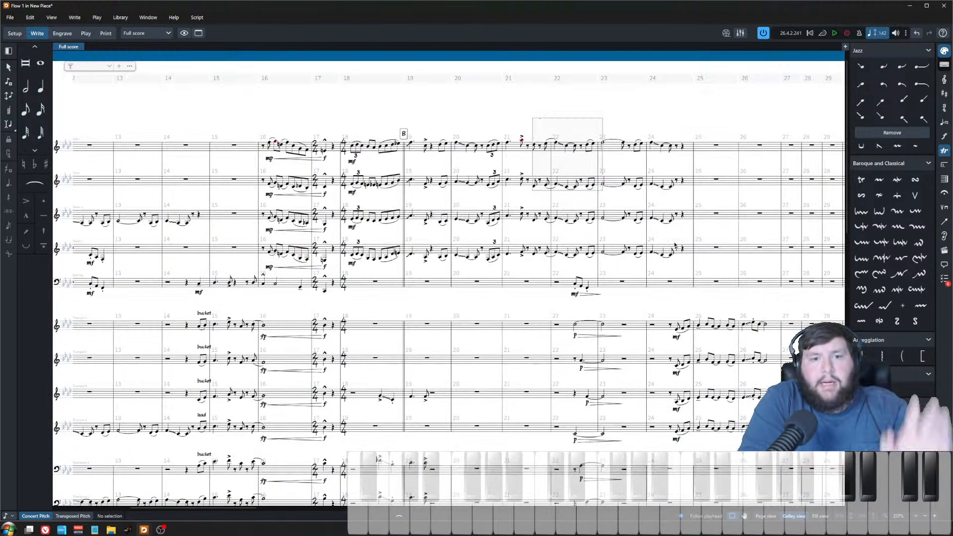
pyautogui.moveTo(675, 245); pyautogui.dragTo(738, 271)
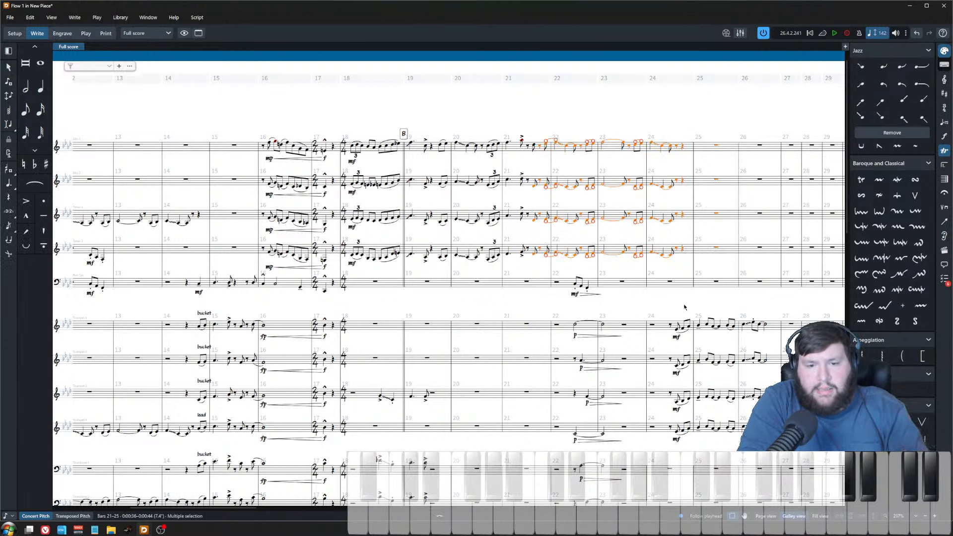
pyautogui.scroll(-3, 719, 283)
pyautogui.moveTo(648, 315); pyautogui.dragTo(800, 439)
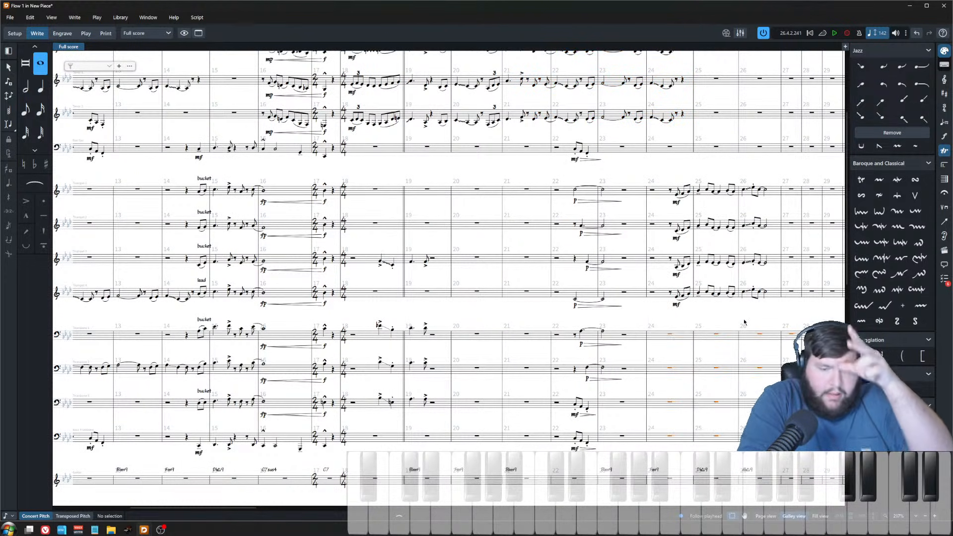
pyautogui.press('Escape')
pyautogui.hotkey('ctrl', '-')
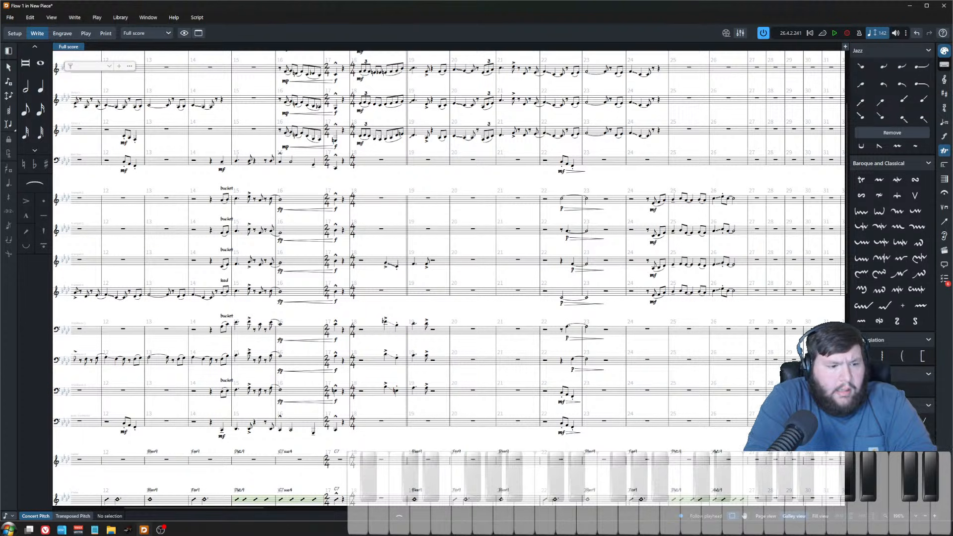
# Step: Launch Nuendo
pyautogui.press('super')
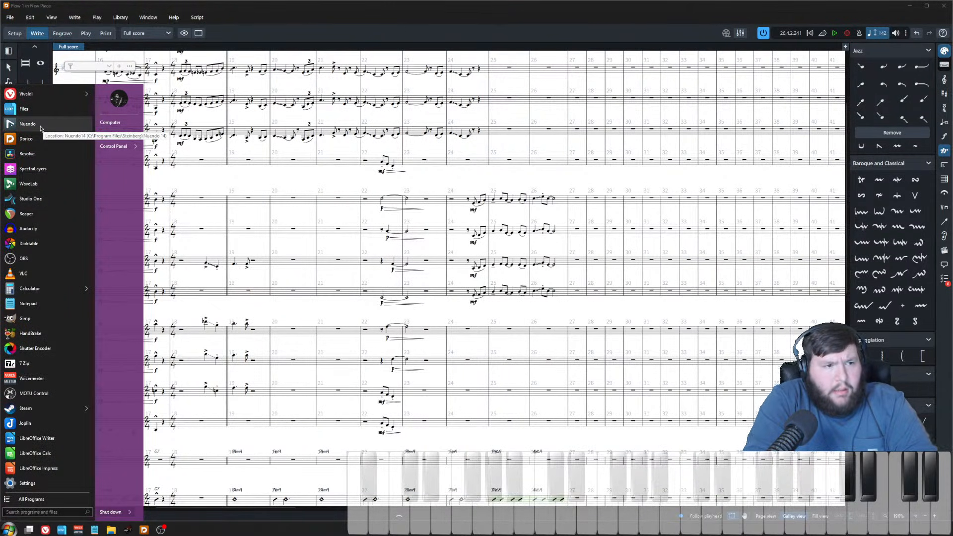
pyautogui.click(40, 128)
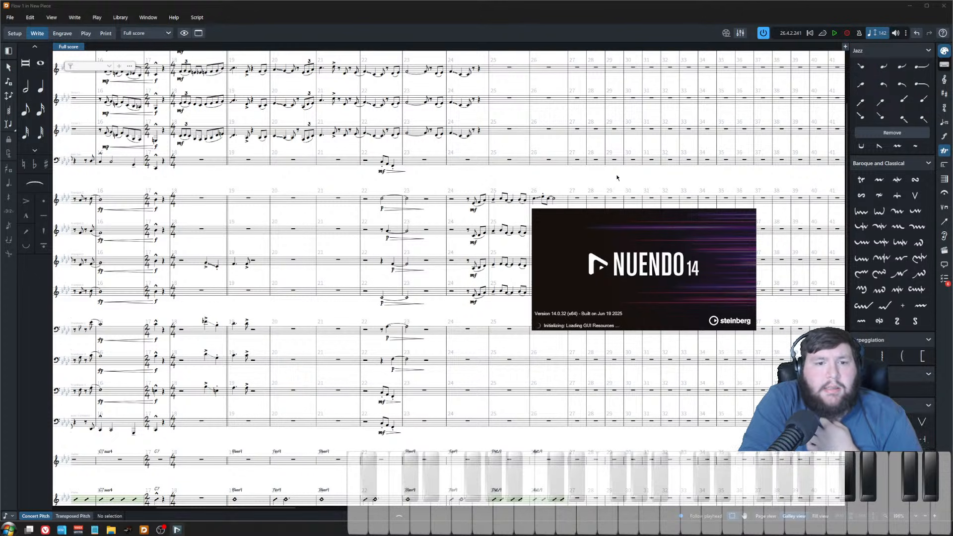
# Step: Play back the saxophone section from the accented note in bar 21
pyautogui.keyDown('ctrl'); pyautogui.scroll(3, 443, 233); pyautogui.keyUp('ctrl')
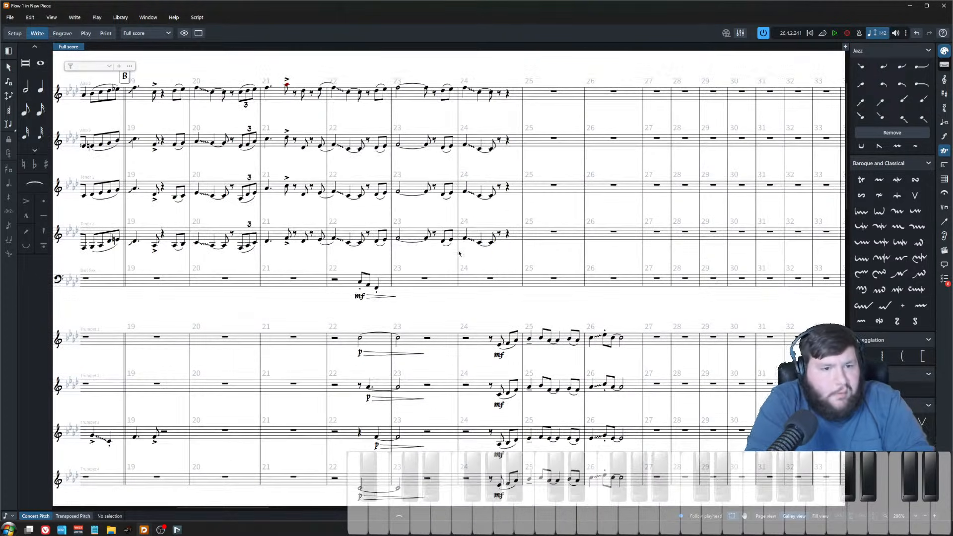
pyautogui.hscroll(-1, 436, 210)
pyautogui.click(365, 92)
pyautogui.press('p')
pyautogui.keyDown('ctrl'); pyautogui.scroll(1, 370, 95); pyautogui.keyUp('ctrl')
pyautogui.press('space')
pyautogui.click(331, 87)
pyautogui.press('space')
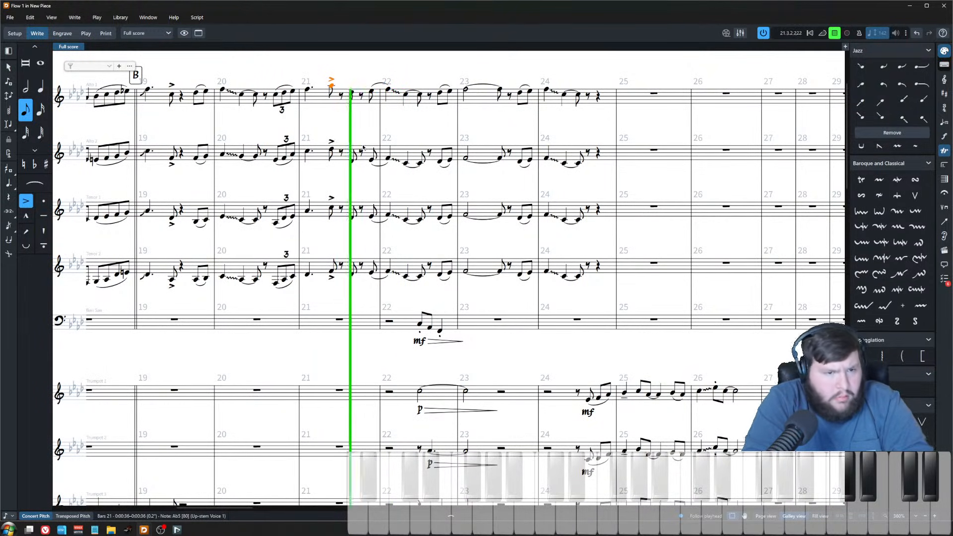
pyautogui.press('space')
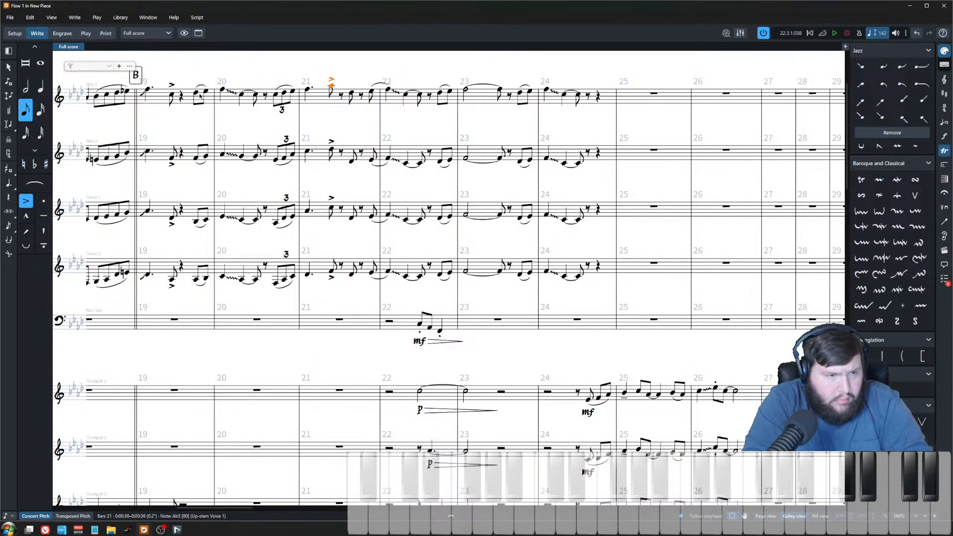
# Step: Copy the saxes' eighth-note pair from bar 19 and paste it after the accented note in bar 21
pyautogui.click(203, 94)
pyautogui.keyDown('shift'); pyautogui.click(201, 280); pyautogui.keyUp('shift')
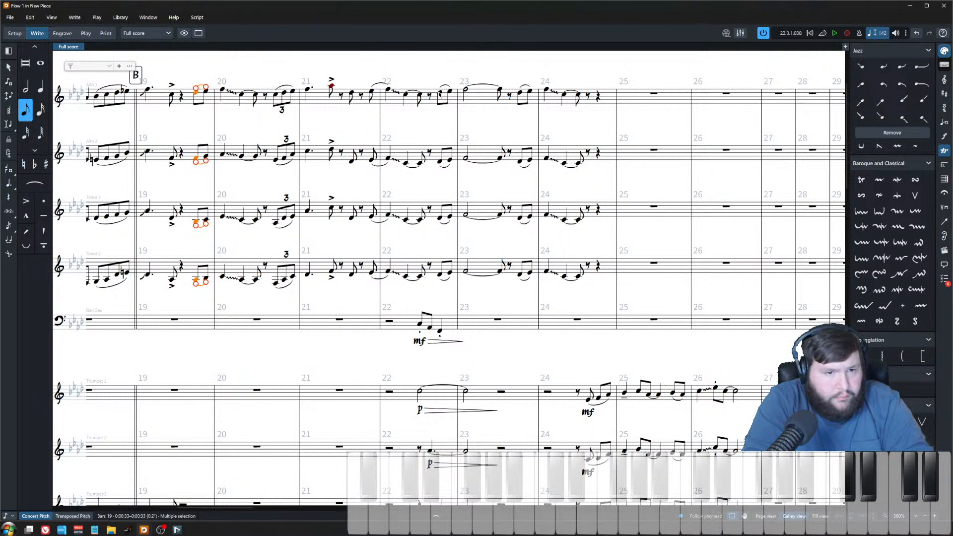
pyautogui.click(351, 93)
pyautogui.hotkey('ctrl', 'v')
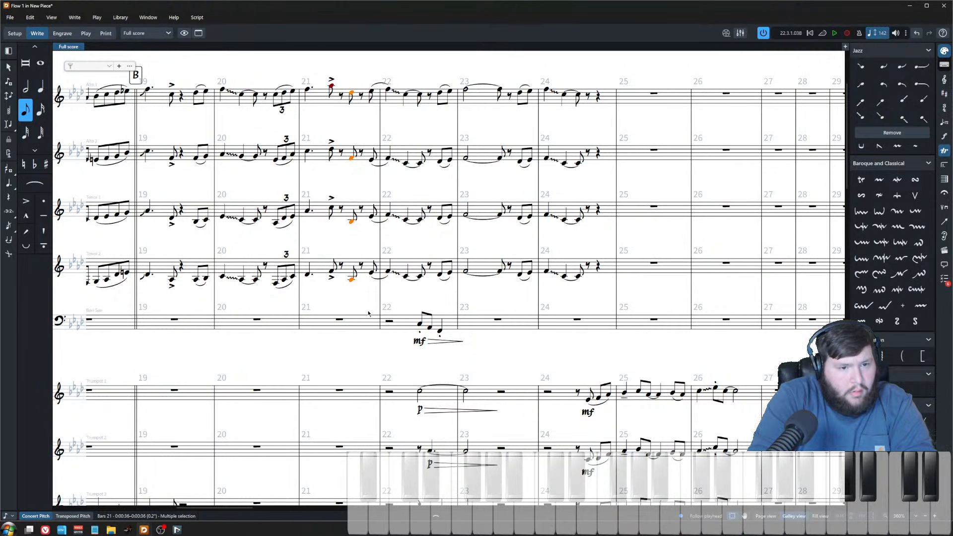
# Step: Copy the bar 19 sax eighth pair again across all four saxes and paste it onto the last eighth of bar 21
pyautogui.click(208, 93)
pyautogui.keyDown('shift'); pyautogui.click(206, 279); pyautogui.keyUp('shift')
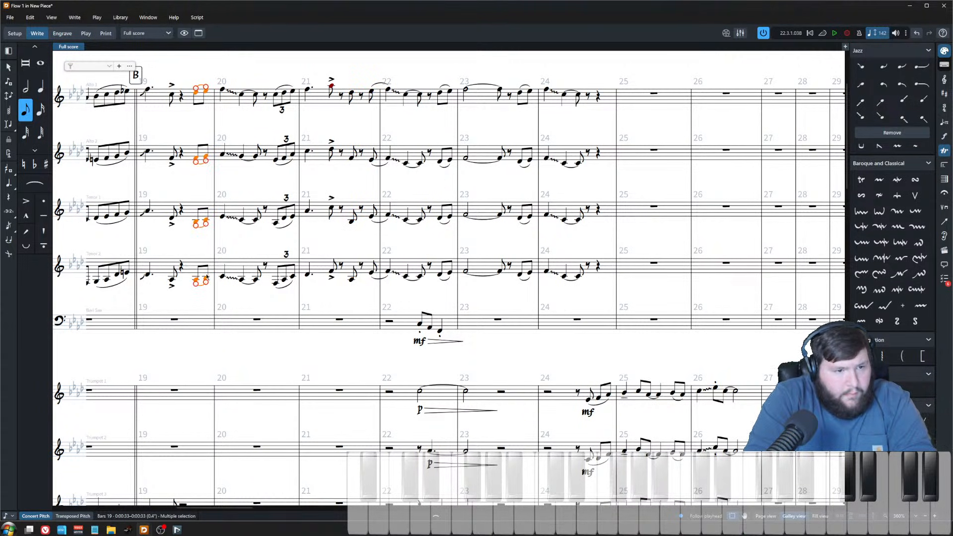
pyautogui.click(208, 279)
pyautogui.keyDown('ctrl'); pyautogui.click(206, 220); pyautogui.keyUp('ctrl')
pyautogui.keyDown('ctrl'); pyautogui.click(207, 158); pyautogui.keyUp('ctrl')
pyautogui.keyDown('ctrl'); pyautogui.click(207, 92); pyautogui.keyUp('ctrl')
pyautogui.keyDown('alt'); pyautogui.click(370, 95); pyautogui.keyUp('alt')
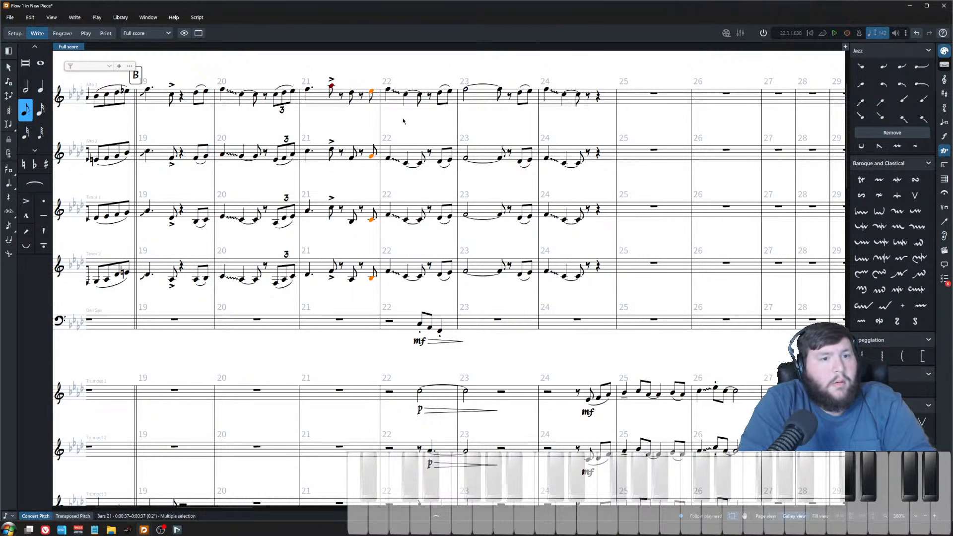
# Step: Copy the saxes' opening figure of bar 20 and paste it at the start of bar 22
pyautogui.click(216, 93)
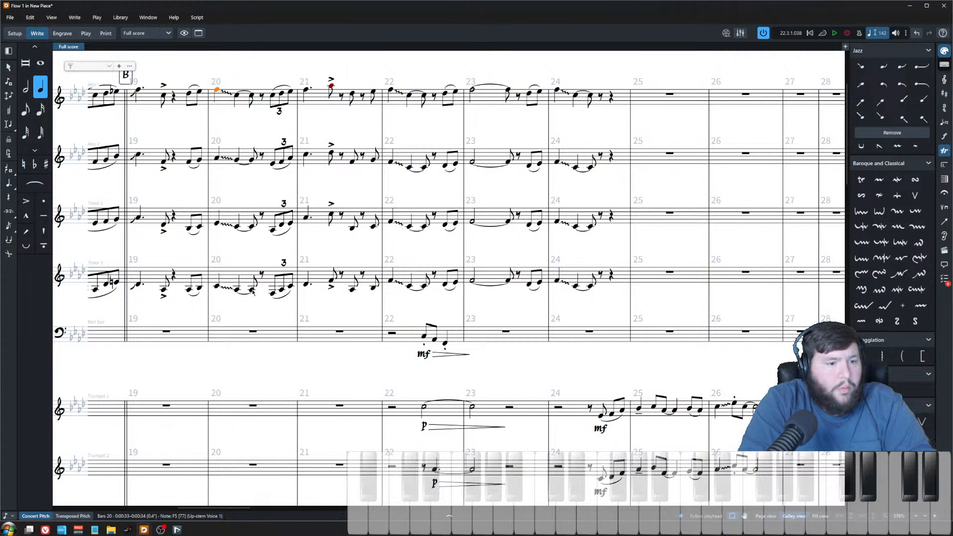
pyautogui.keyDown('shift'); pyautogui.click(252, 290); pyautogui.keyUp('shift')
pyautogui.click(391, 91)
pyautogui.hotkey('ctrl', 'v')
# Step: Play back the saxes from the last note of bar 18
pyautogui.scroll(-1, 397, 179)
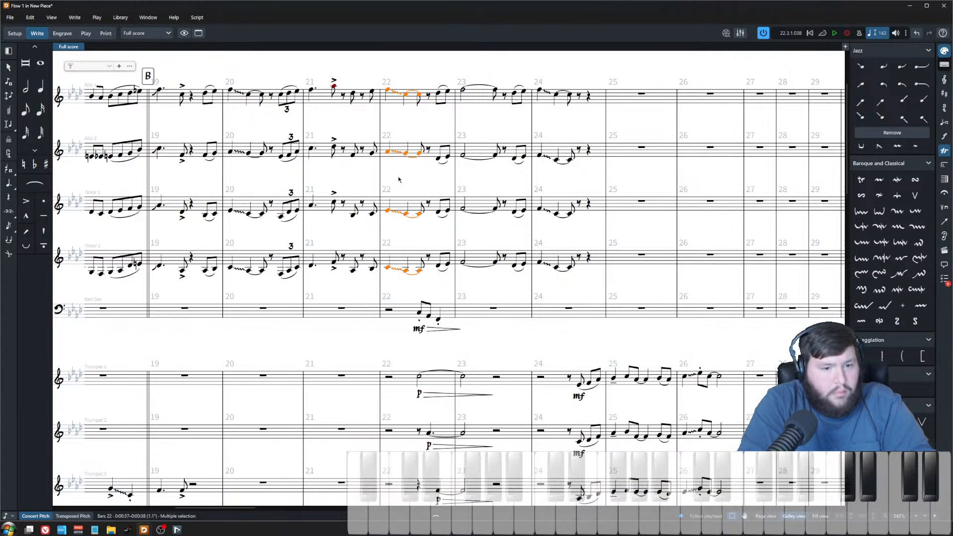
pyautogui.click(160, 92)
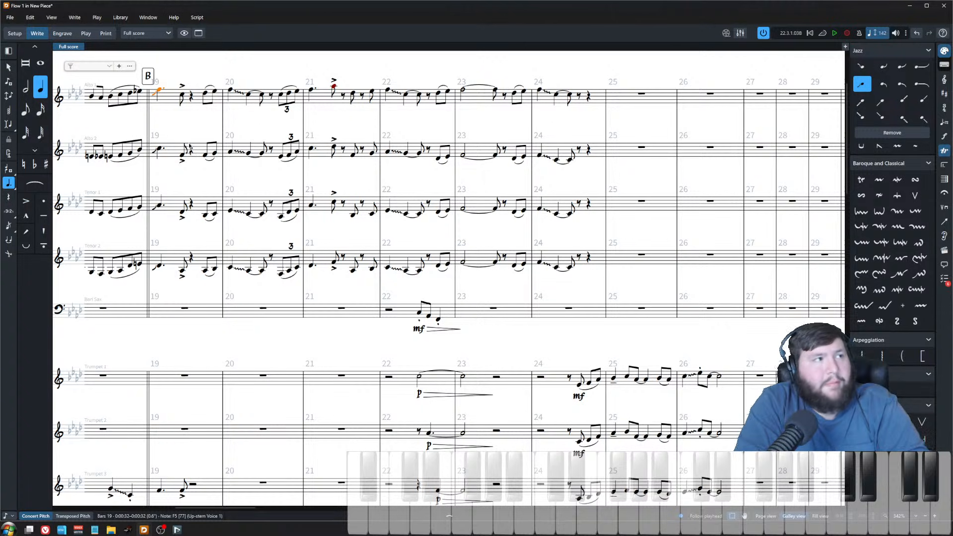
pyautogui.press('space')
pyautogui.click(265, 124)
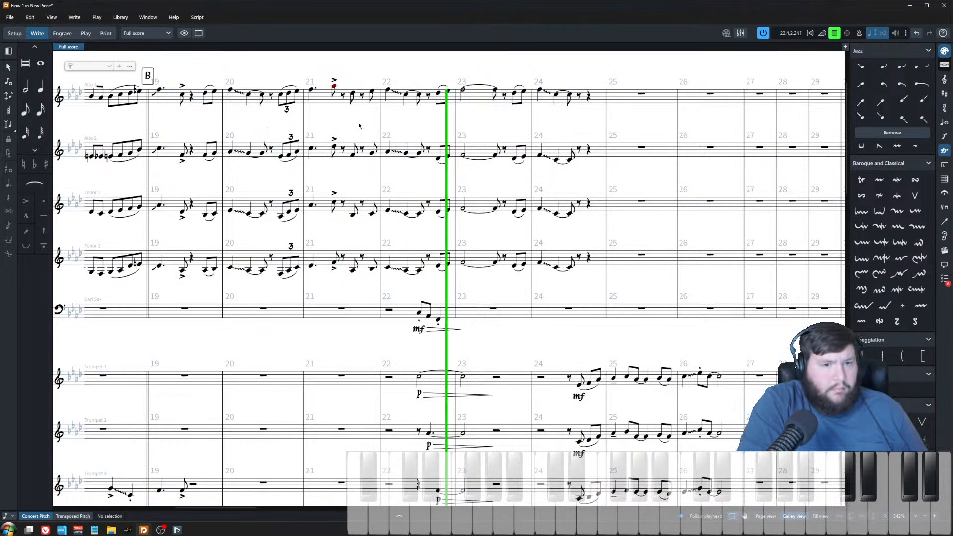
pyautogui.press('space')
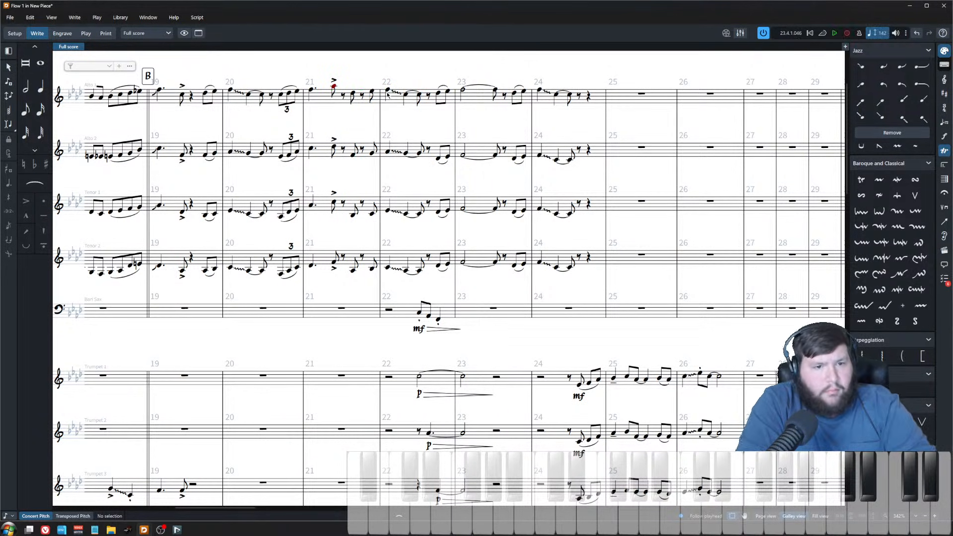
# Step: Play back the saxes from the start of bar 22
pyautogui.click(388, 91)
pyautogui.press('space')
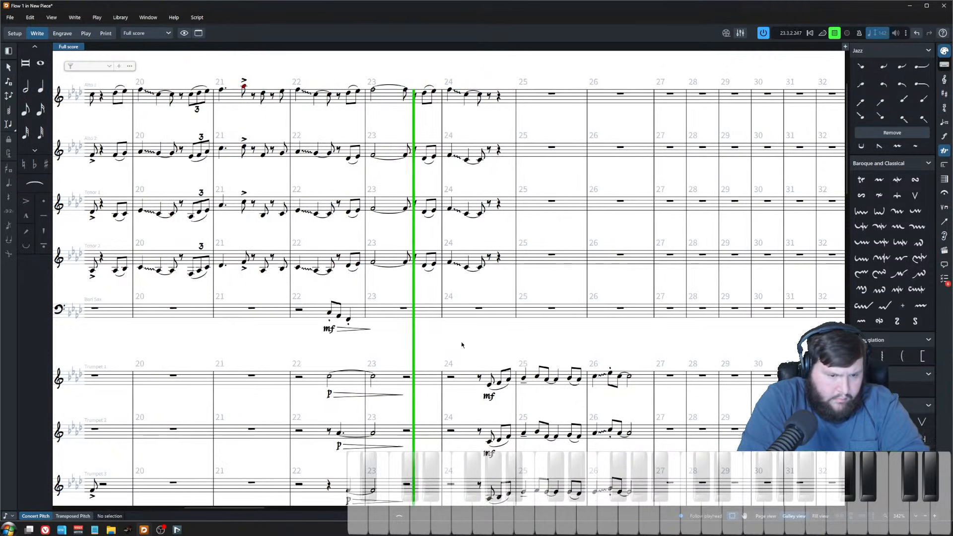
pyautogui.scroll(-5, 387, 304)
pyautogui.scroll(4, 365, 305)
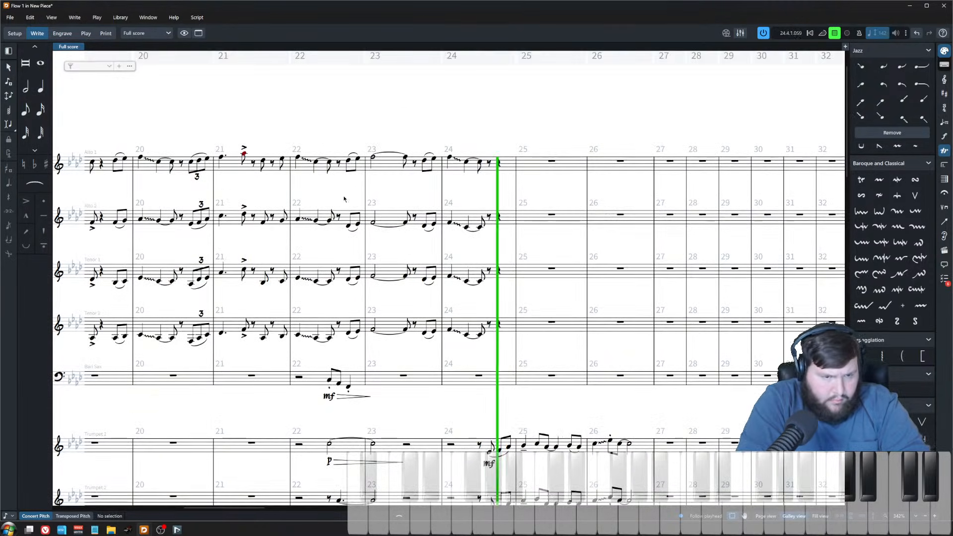
pyautogui.press('space')
# Step: Rework the saxes' slurred eighth pair in bar 22 into two quarter notes
pyautogui.scroll(3, 383, 272)
pyautogui.hscroll(-1, 379, 268)
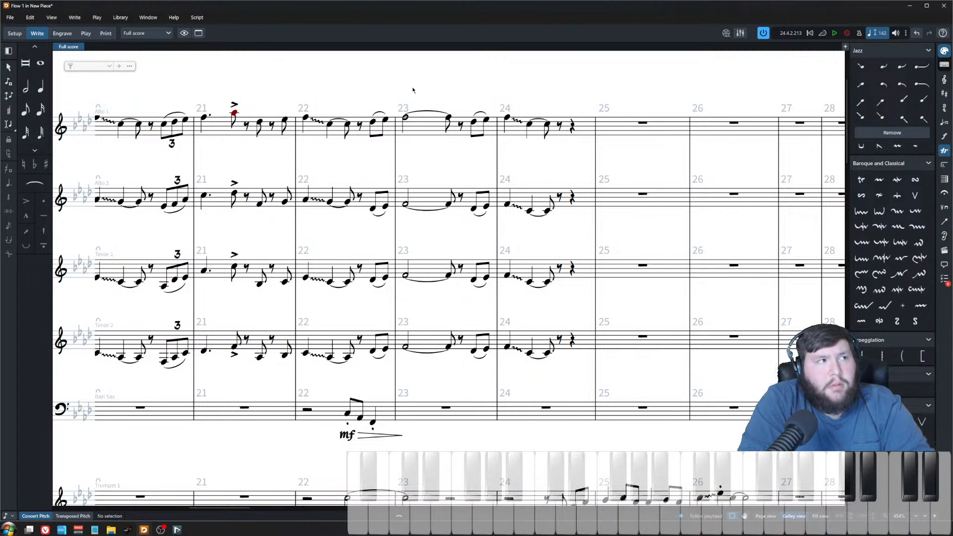
pyautogui.click(348, 125)
pyautogui.keyDown('shift'); pyautogui.click(349, 357); pyautogui.keyUp('shift')
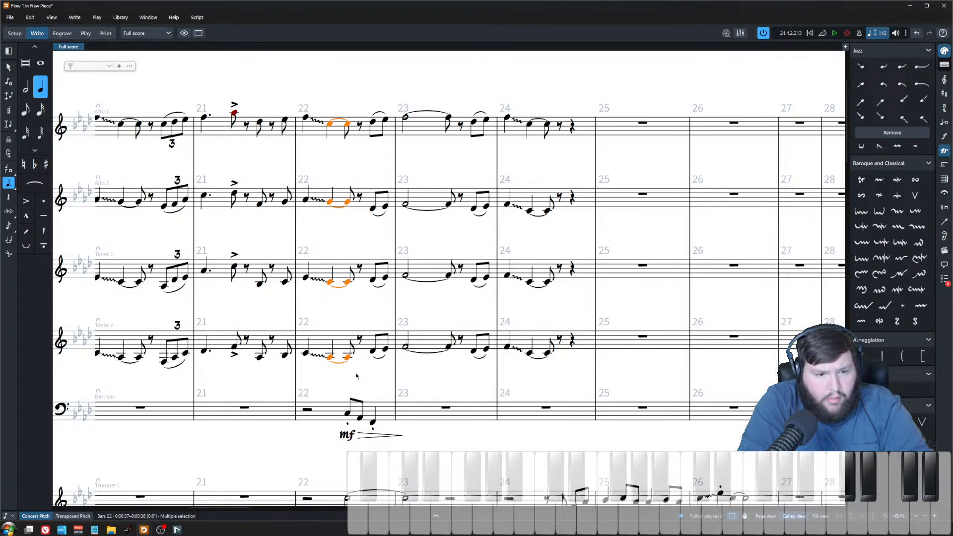
pyautogui.press('.')
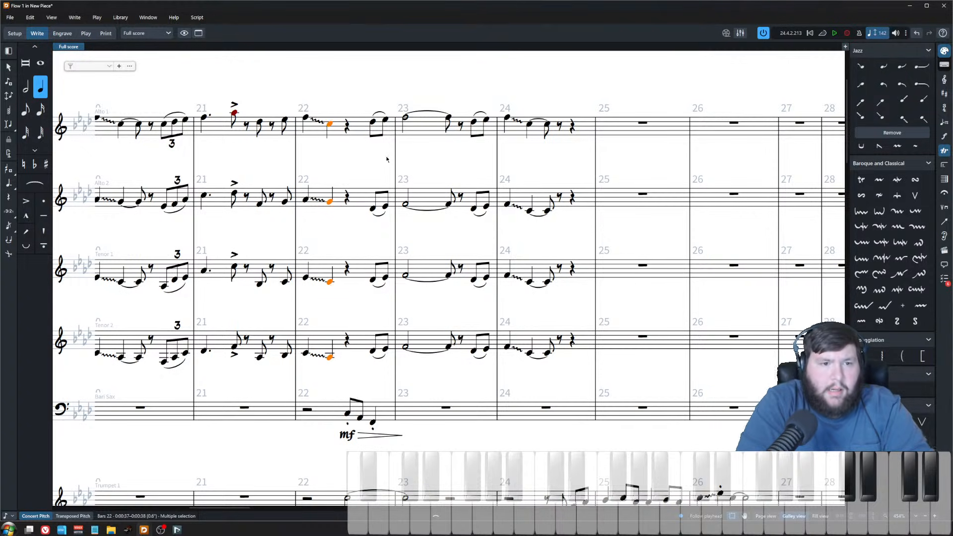
pyautogui.click(372, 122)
pyautogui.keyDown('shift'); pyautogui.click(372, 351); pyautogui.keyUp('shift')
pyautogui.hotkey('alt', 'Left')
pyautogui.hotkey('alt', 'Left')
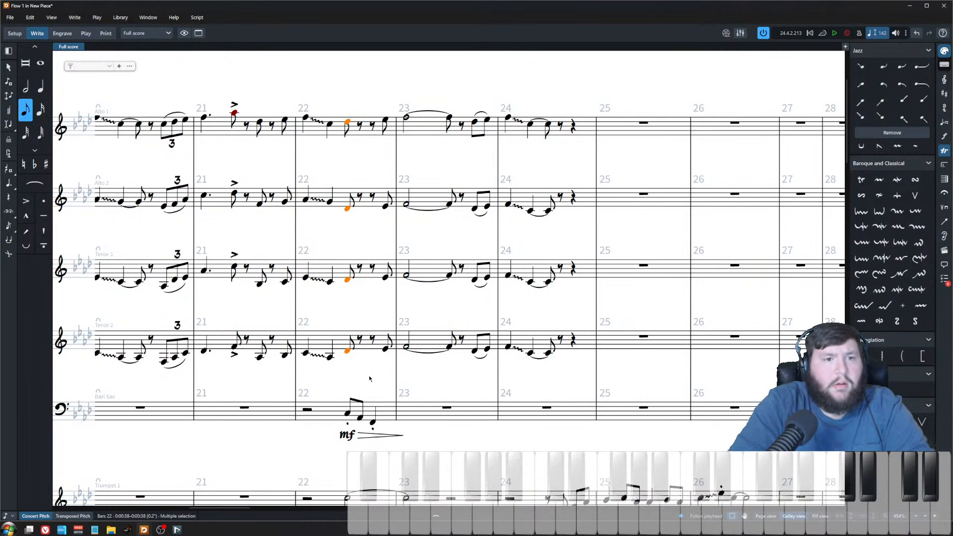
pyautogui.press('6')
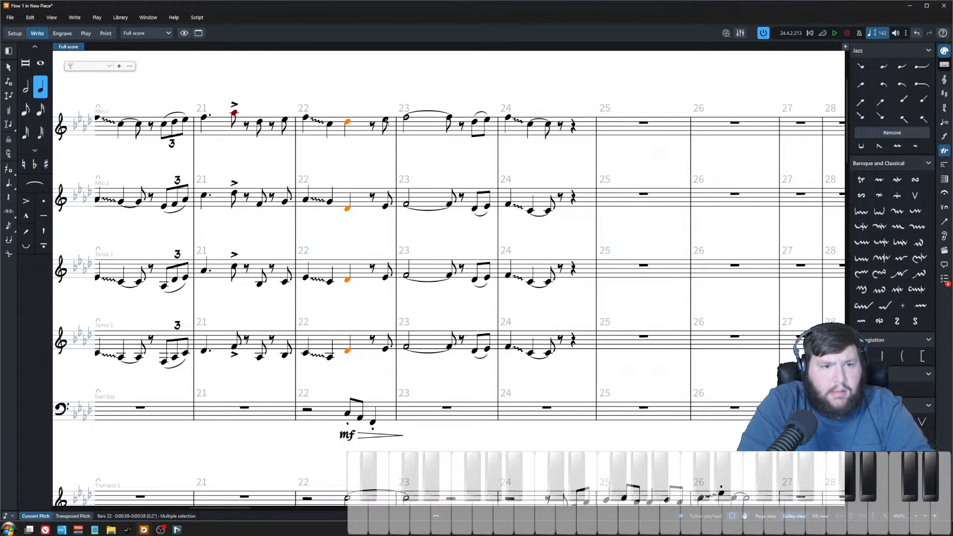
pyautogui.press('r')
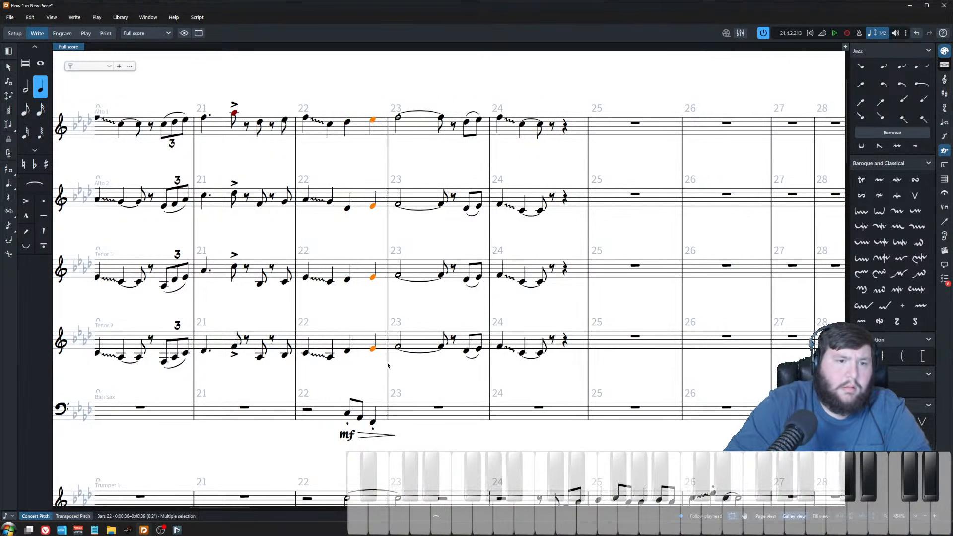
# Step: Slur the two new quarter notes in bar 22 across the sax section
pyautogui.keyDown('shift'); pyautogui.click(347, 122); pyautogui.keyUp('shift')
pyautogui.press('s')
pyautogui.click(362, 164)
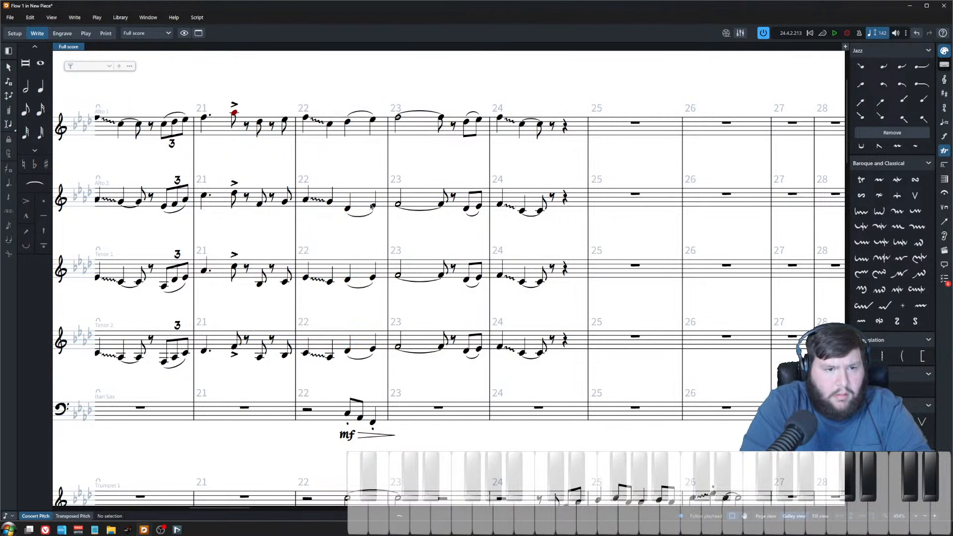
pyautogui.press('x')
# Step: Copy the final eighth notes of bar 18 in all four saxes into the last beats of bar 22
pyautogui.hscroll(-5, 364, 193)
pyautogui.hscroll(2, 362, 197)
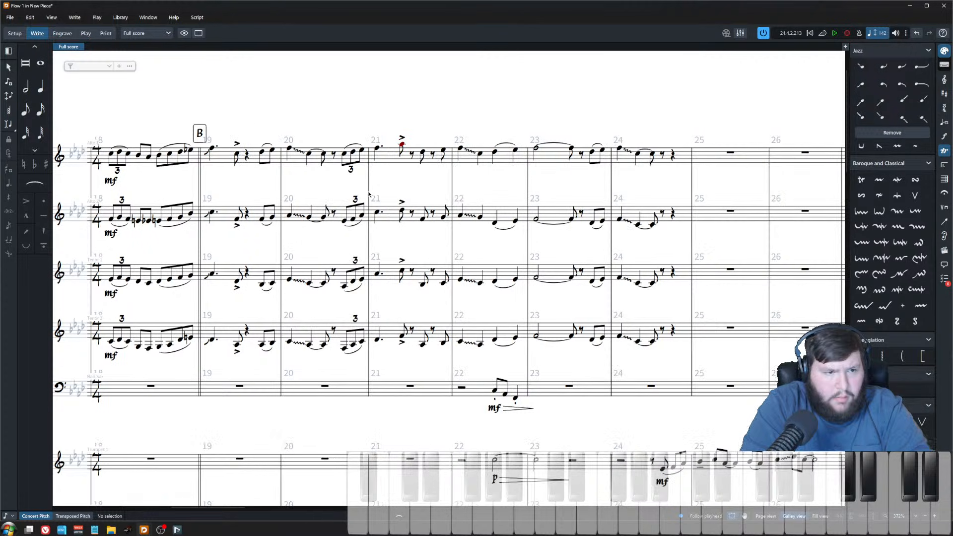
pyautogui.hscroll(-1, 260, 181)
pyautogui.click(225, 153)
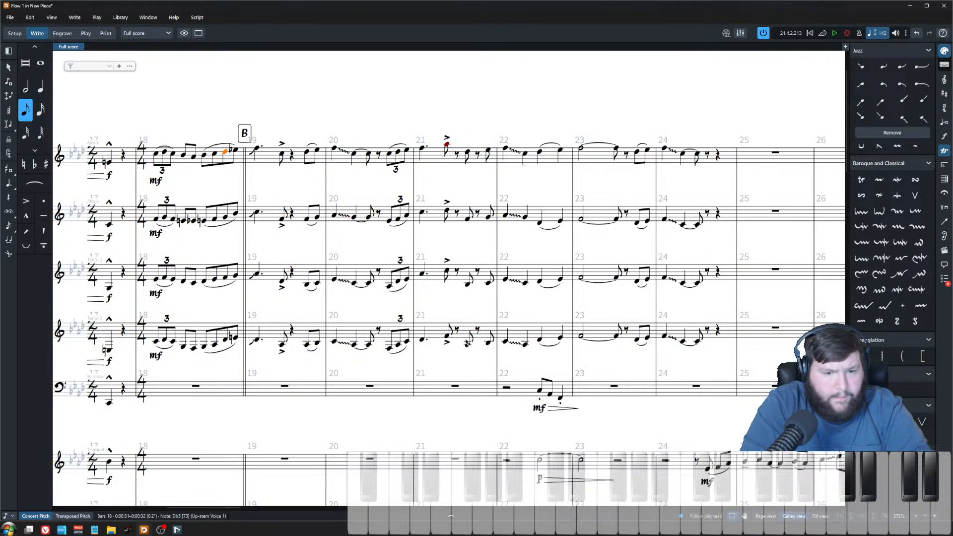
pyautogui.keyDown('shift'); pyautogui.click(236, 340); pyautogui.keyUp('shift')
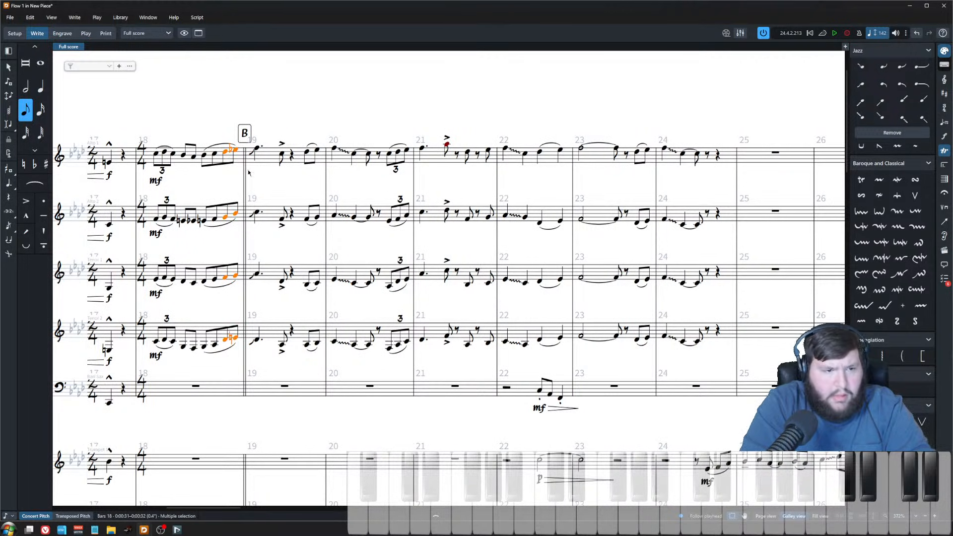
pyautogui.keyDown('shift'); pyautogui.click(224, 340); pyautogui.keyUp('shift')
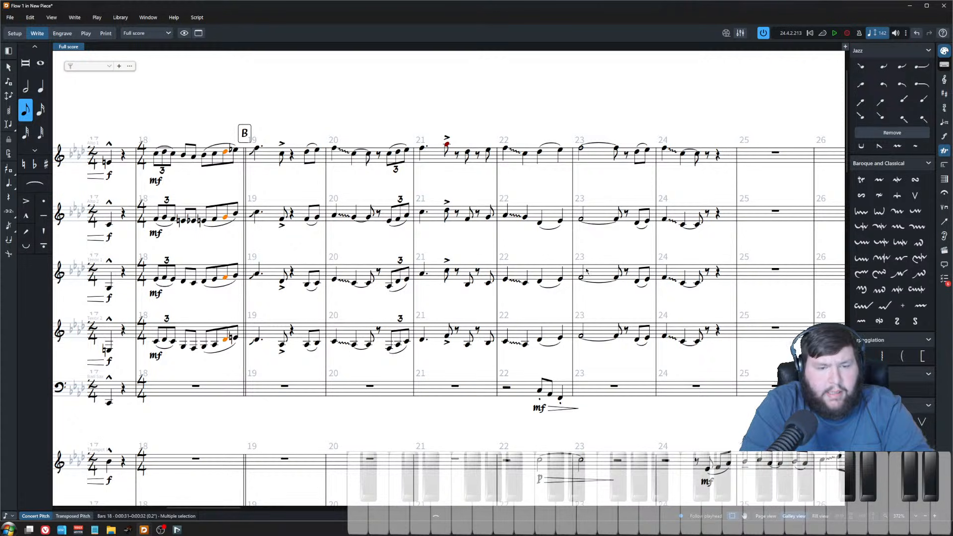
pyautogui.click(539, 154)
pyautogui.hotkey('ctrl', 'v')
pyautogui.click(235, 150)
pyautogui.keyDown('shift'); pyautogui.click(236, 339); pyautogui.keyUp('shift')
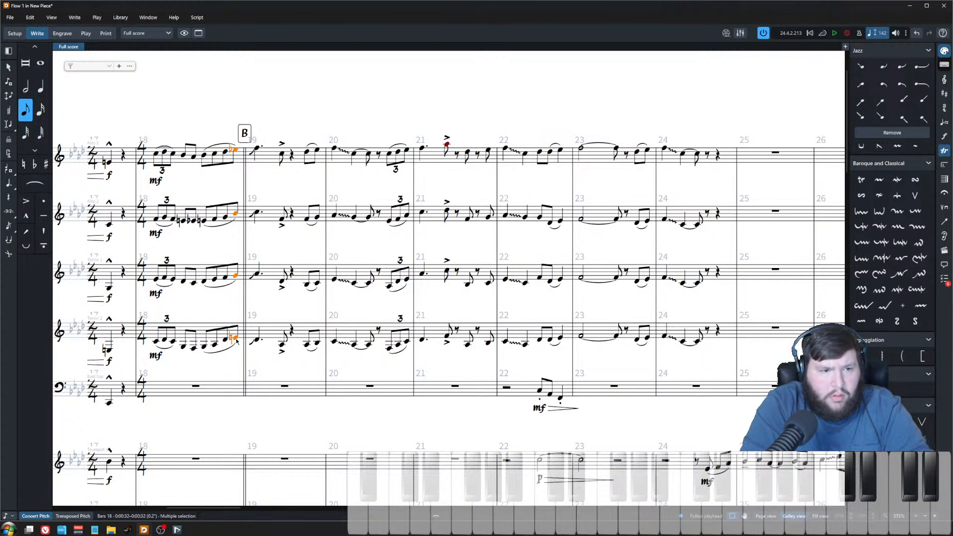
pyautogui.keyDown('alt'); pyautogui.click(561, 150); pyautogui.keyUp('alt')
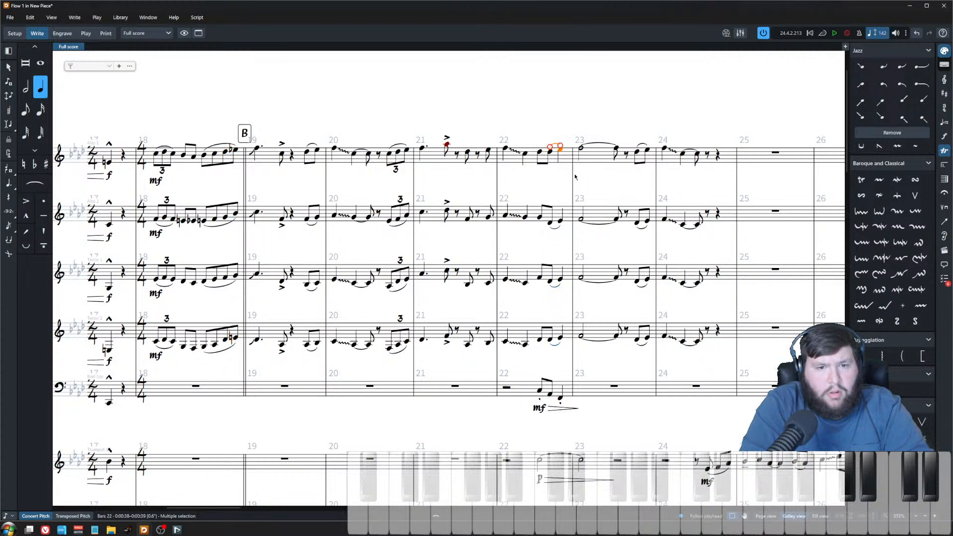
pyautogui.click(562, 154)
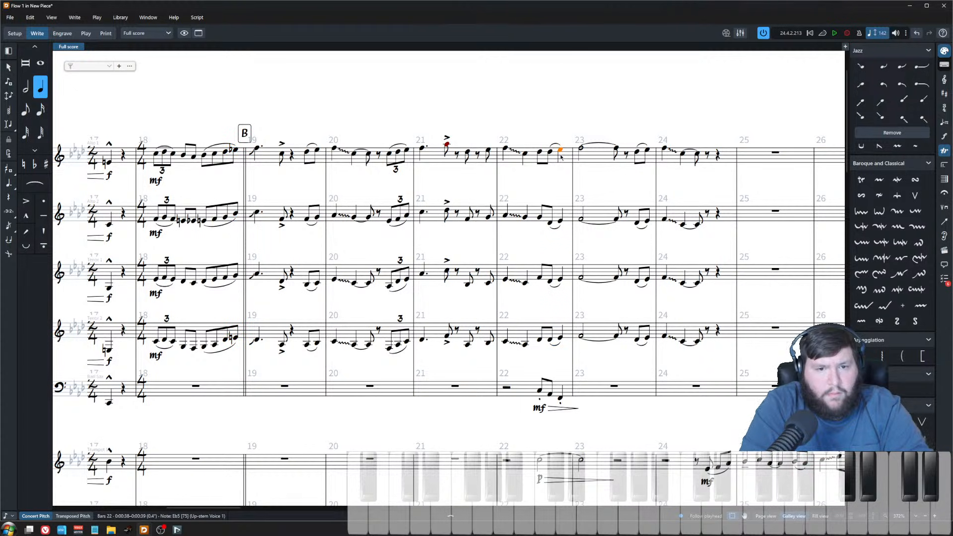
pyautogui.hotkey('ctrl', 'v')
pyautogui.press('6')
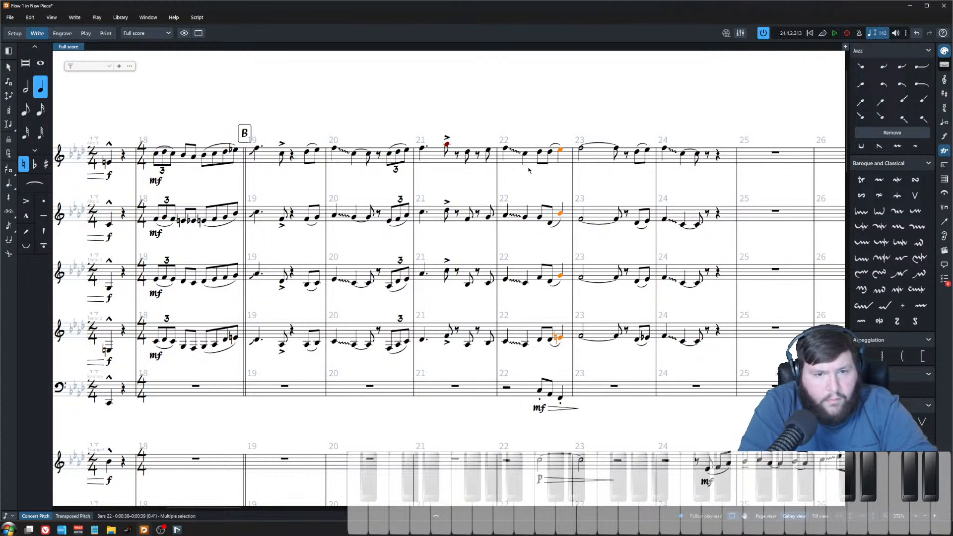
# Step: Set the pasted bar 22 sax notes to quarter notes and slur them across the section
pyautogui.click(550, 153)
pyautogui.keyDown('shift'); pyautogui.click(552, 341); pyautogui.keyUp('shift')
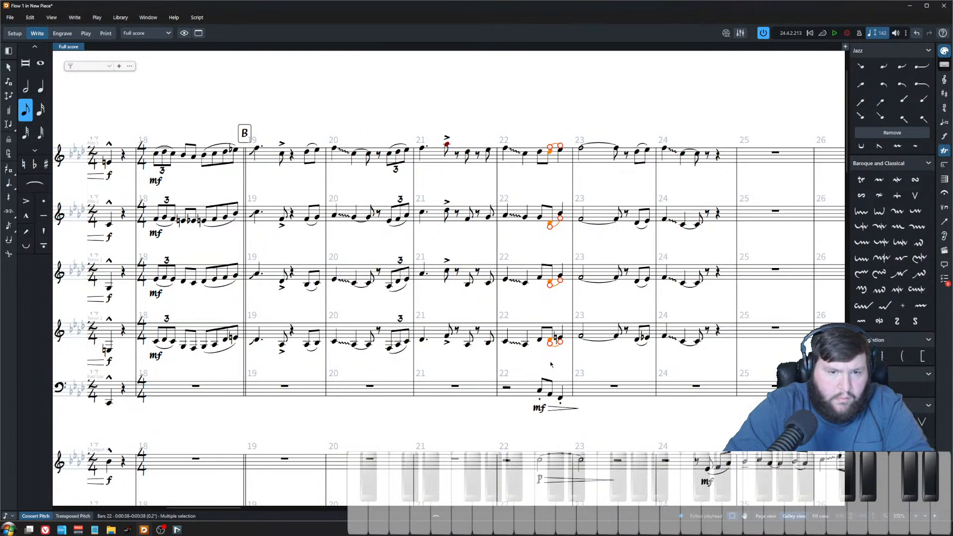
pyautogui.click(539, 342)
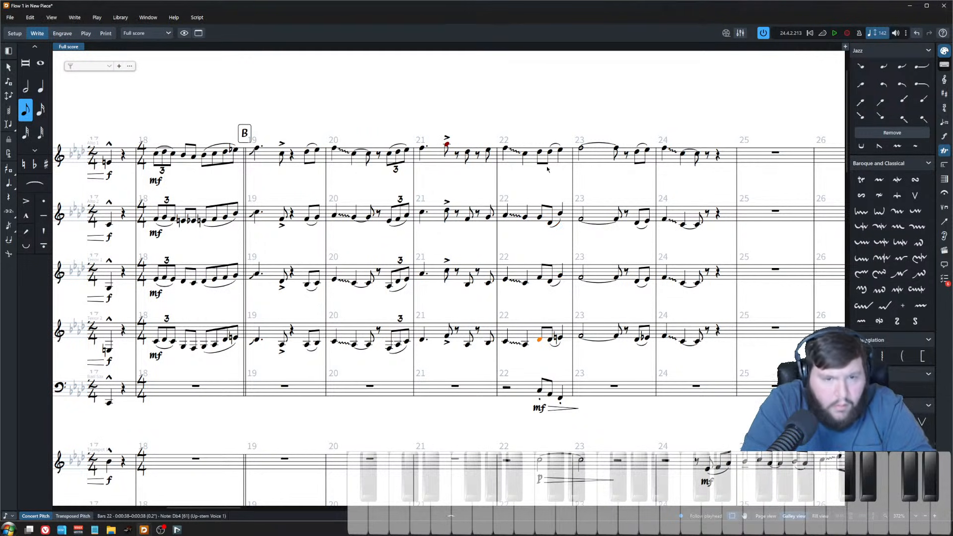
pyautogui.keyDown('shift'); pyautogui.click(540, 153); pyautogui.keyUp('shift')
pyautogui.press('6')
pyautogui.click(543, 141)
pyautogui.click(540, 152)
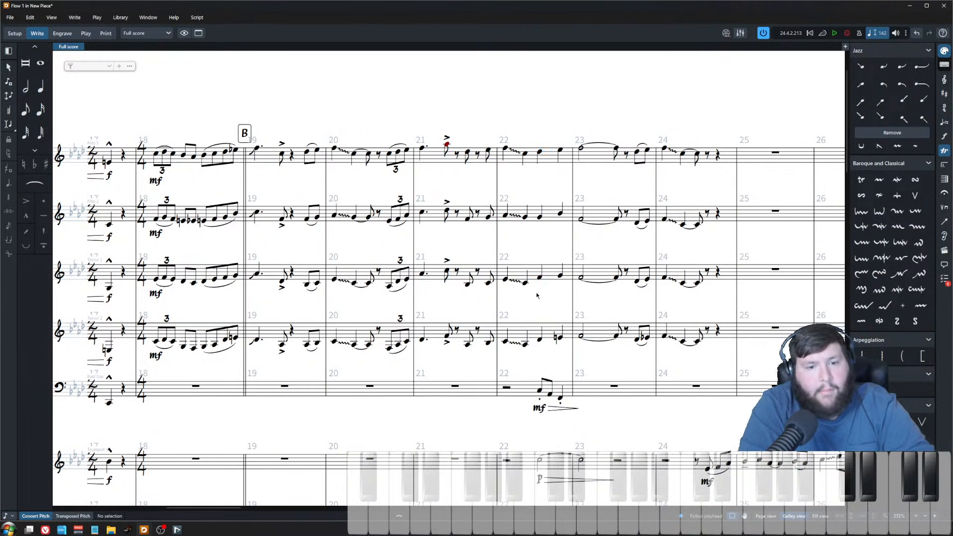
pyautogui.keyDown('shift'); pyautogui.click(540, 341); pyautogui.keyUp('shift')
pyautogui.press('s')
pyautogui.click(529, 127)
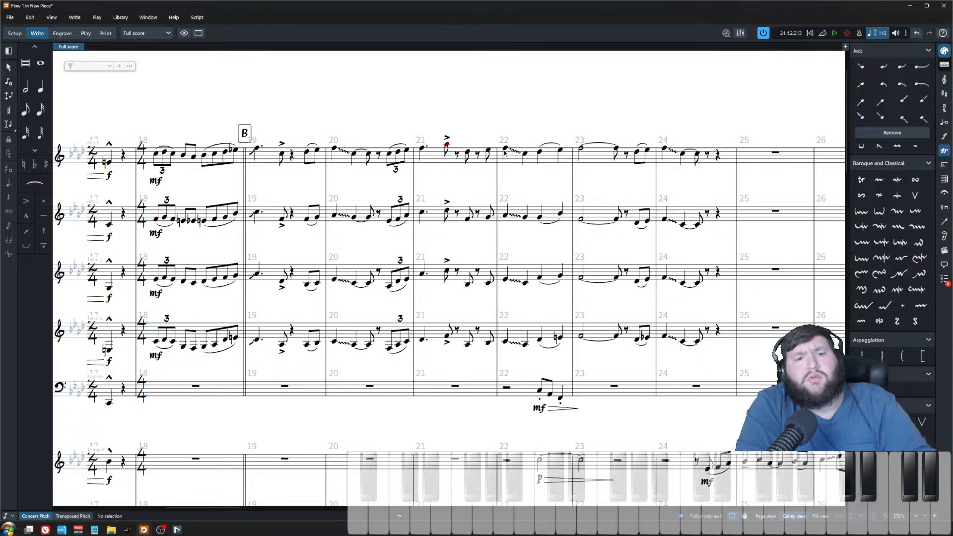
# Step: Play back the saxes from the start of bar 22
pyautogui.click(506, 149)
pyautogui.press('p')
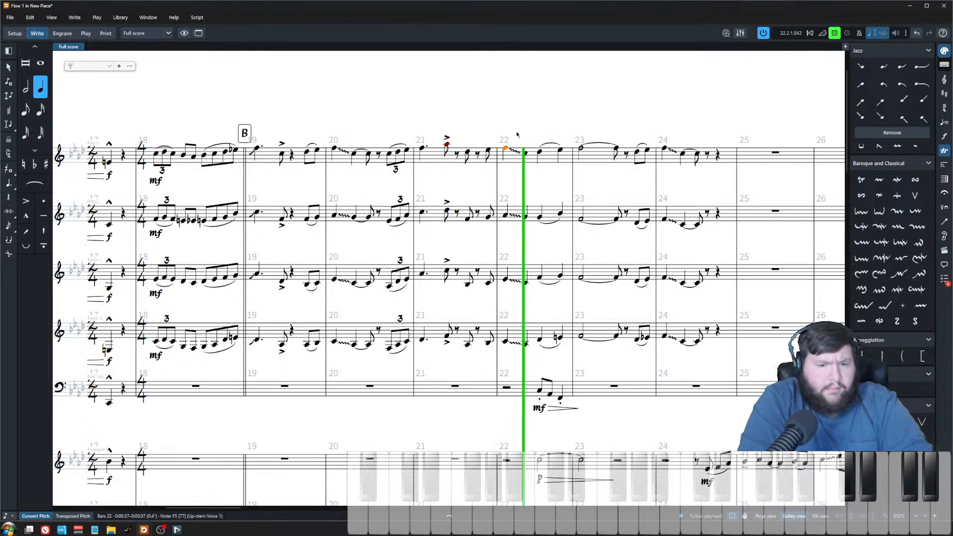
pyautogui.hscroll(2, 479, 176)
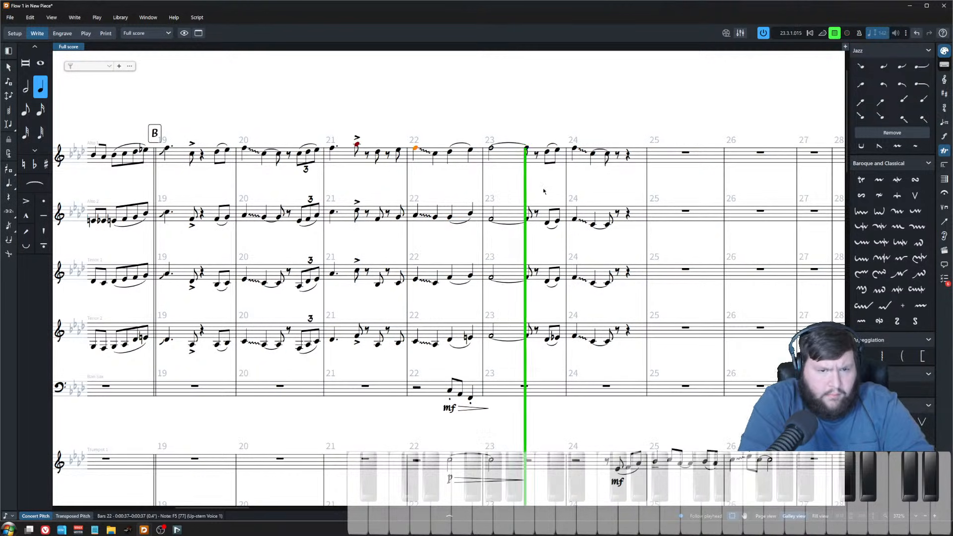
pyautogui.press('space')
# Step: Play back the sax section from the third beat of bar 22 a couple of times
pyautogui.click(448, 202)
pyautogui.press('z')
pyautogui.scroll(3, 448, 202)
pyautogui.moveTo(474, 174); pyautogui.dragTo(489, 149)
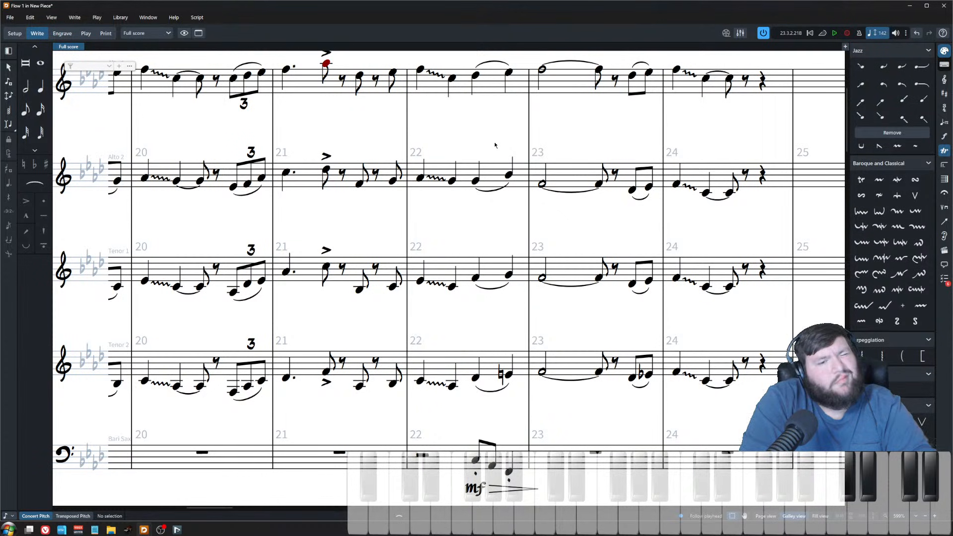
pyautogui.scroll(1, 578, 240)
pyautogui.click(476, 99)
pyautogui.keyDown('shift'); pyautogui.click(476, 400); pyautogui.keyUp('shift')
pyautogui.press('p')
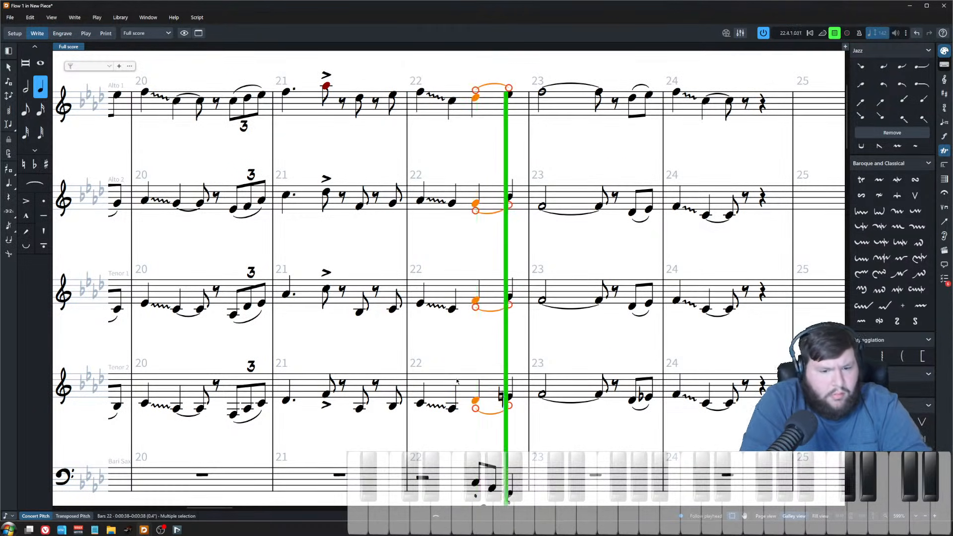
pyautogui.scroll(-3, 418, 334)
pyautogui.click(419, 337)
pyautogui.press('p')
pyautogui.scroll(-3, 483, 368)
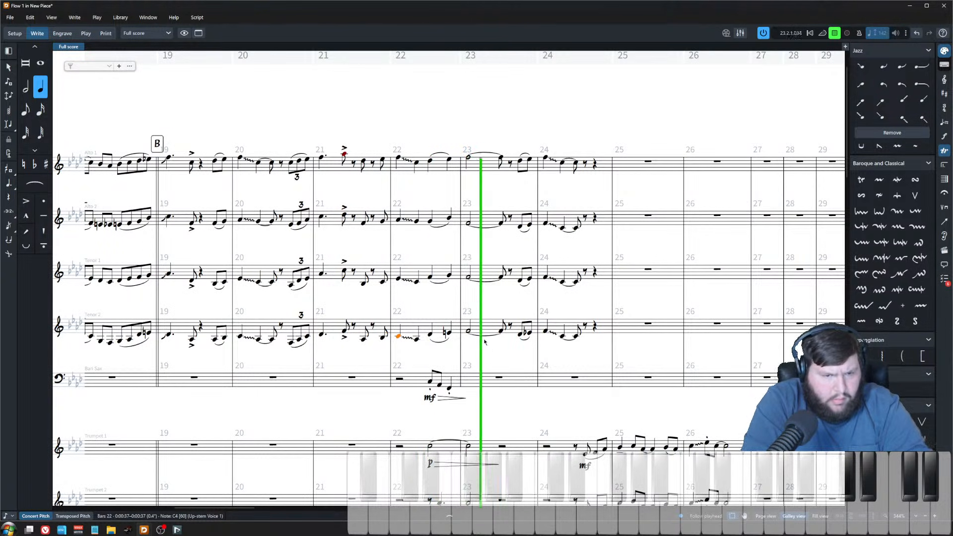
pyautogui.moveTo(506, 374); pyautogui.dragTo(596, 375)
pyautogui.scroll(1, 596, 375)
pyautogui.moveTo(723, 375); pyautogui.dragTo(586, 374)
pyautogui.press('space')
pyautogui.press('Escape')
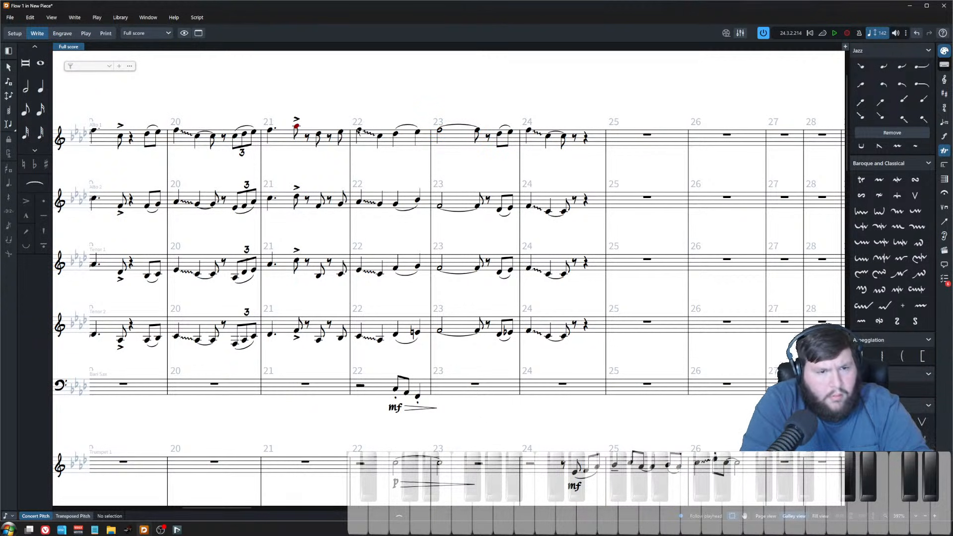
# Step: Add marcato accents to the last note of bar 22 in every sax part
pyautogui.click(418, 136)
pyautogui.keyDown('shift'); pyautogui.click(420, 330); pyautogui.keyUp('shift')
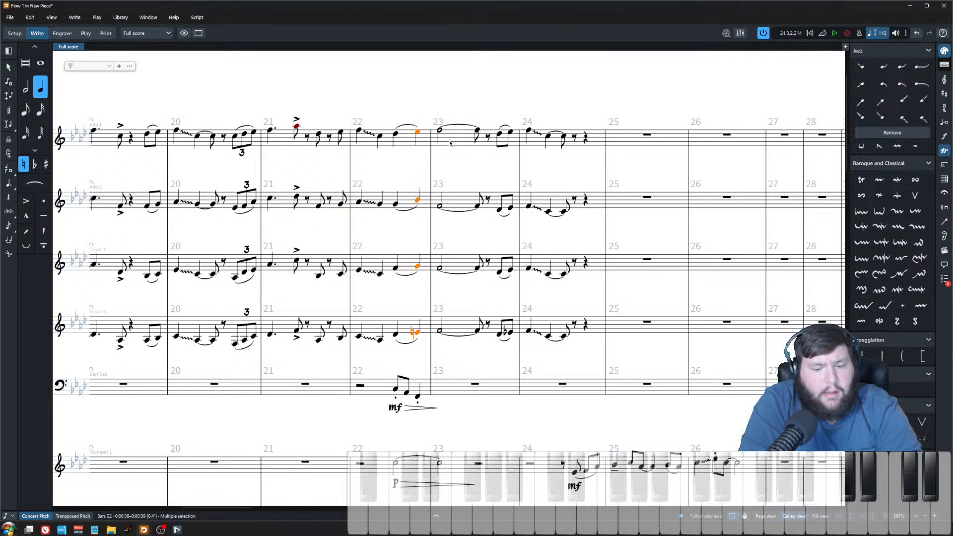
pyautogui.press('Escape')
pyautogui.scroll(2, 409, 119)
pyautogui.click(420, 93)
pyautogui.keyDown('shift'); pyautogui.click(420, 345); pyautogui.keyUp('shift')
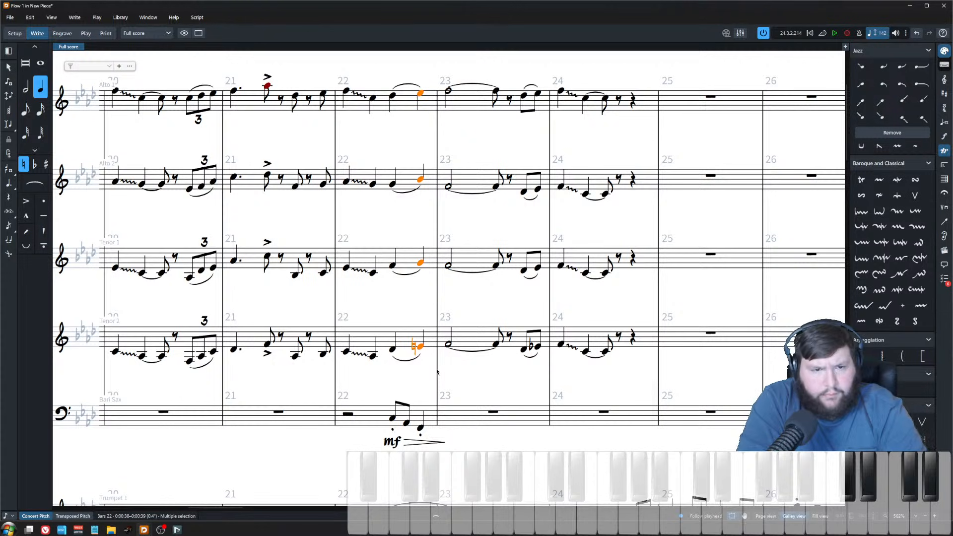
pyautogui.press('[')
pyautogui.press(']')
pyautogui.press(']')
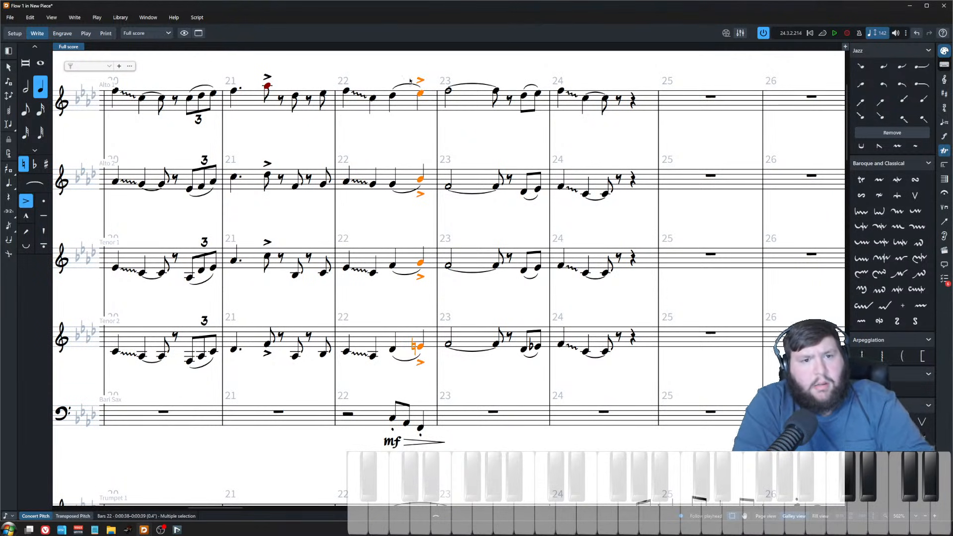
pyautogui.press(']')
pyautogui.press('[')
pyautogui.press('[')
pyautogui.press('[')
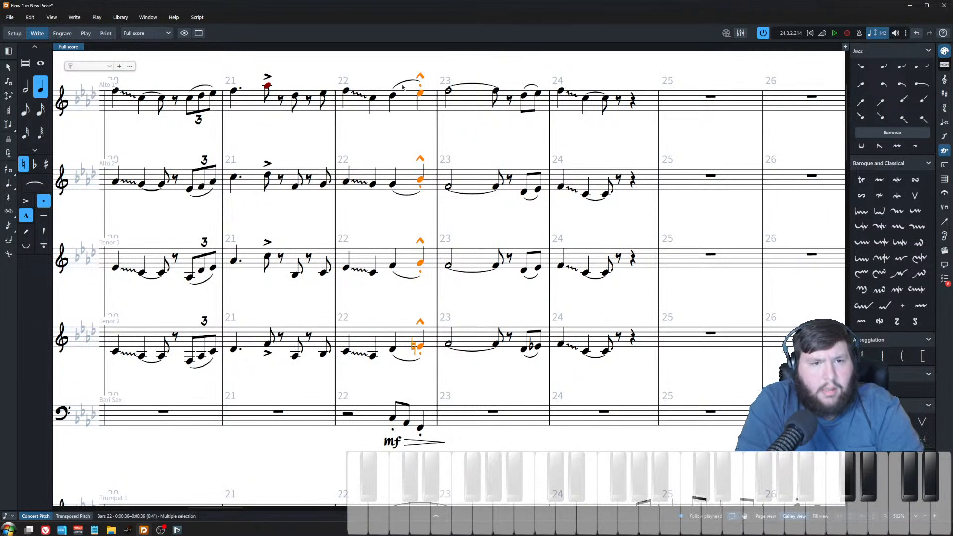
# Step: Delete the slurs in bar 22 of the saxes and add tenuto marks to their third-beat notes
pyautogui.click(399, 83)
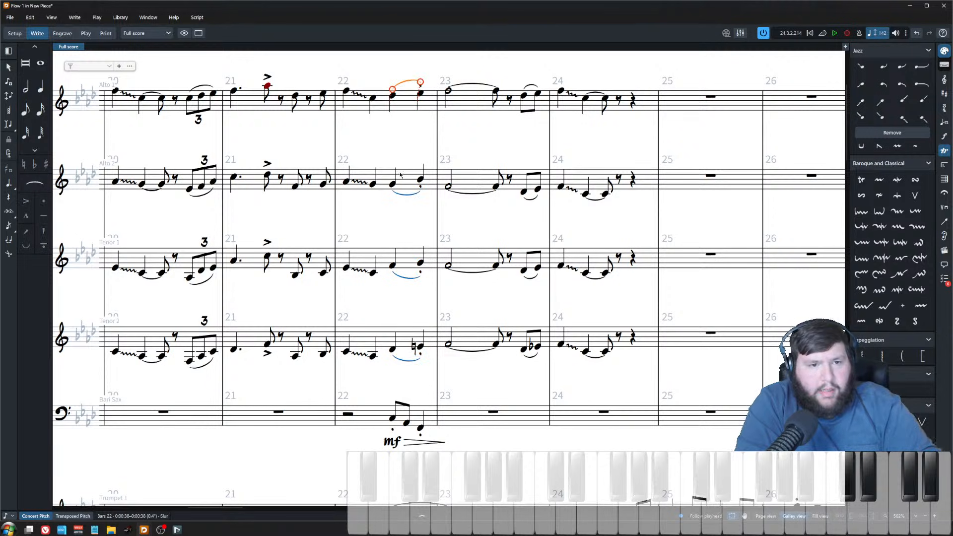
pyautogui.keyDown('ctrl'); pyautogui.click(407, 196); pyautogui.keyUp('ctrl')
pyautogui.keyDown('ctrl'); pyautogui.click(407, 277); pyautogui.keyUp('ctrl')
pyautogui.keyDown('ctrl'); pyautogui.click(405, 362); pyautogui.keyUp('ctrl')
pyautogui.press('Delete')
pyautogui.moveTo(401, 363); pyautogui.dragTo(381, 66)
pyautogui.hotkey('shift', ']')
# Step: Play back the sax passage from the downbeat of bar 22
pyautogui.click(346, 92)
pyautogui.press('space')
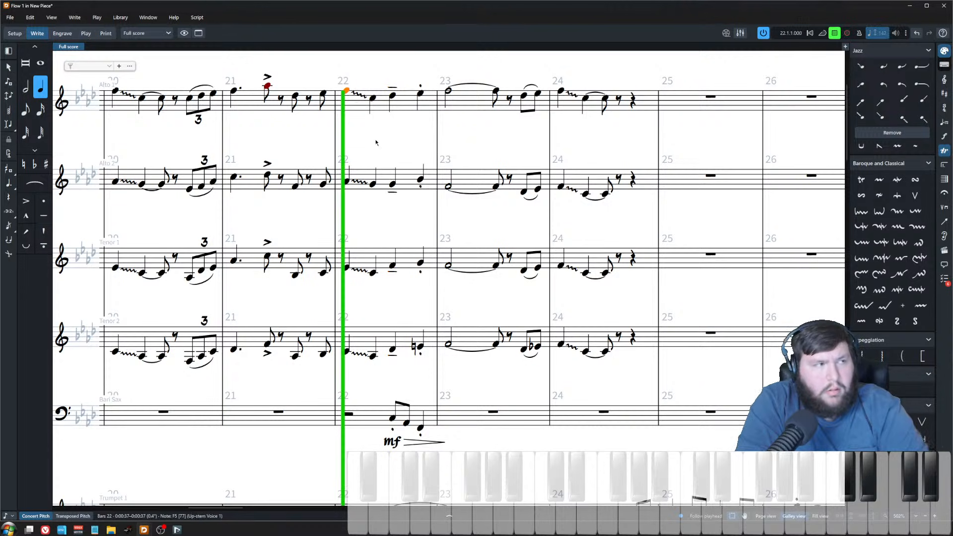
pyautogui.scroll(-2, 390, 196)
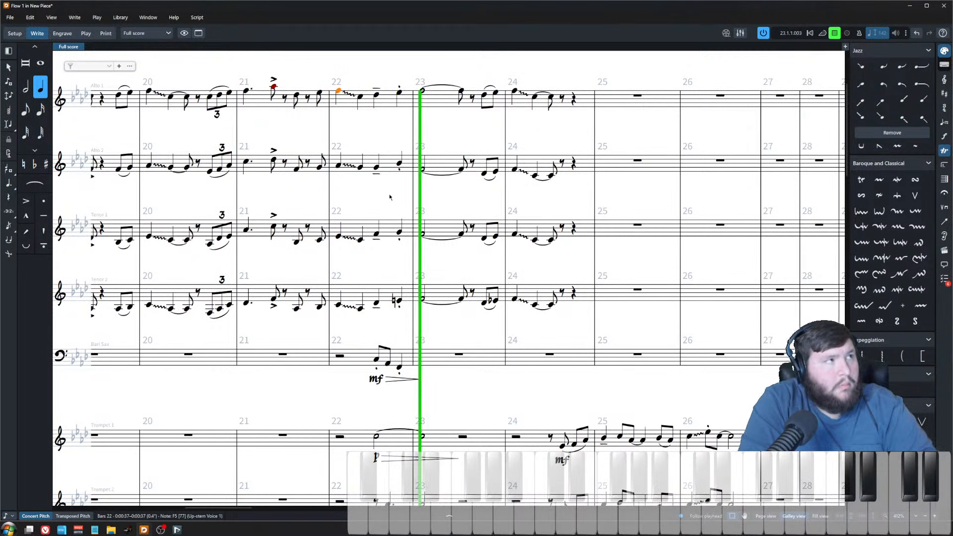
pyautogui.press('space')
# Step: Apply a flat to Tenor 2's final note in bar 22
pyautogui.click(399, 367)
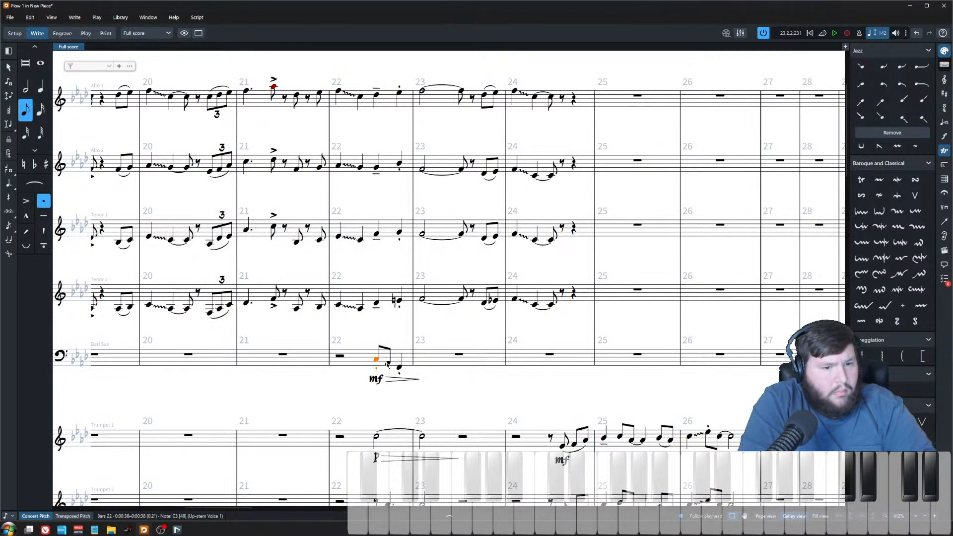
pyautogui.scroll(-1, 389, 90)
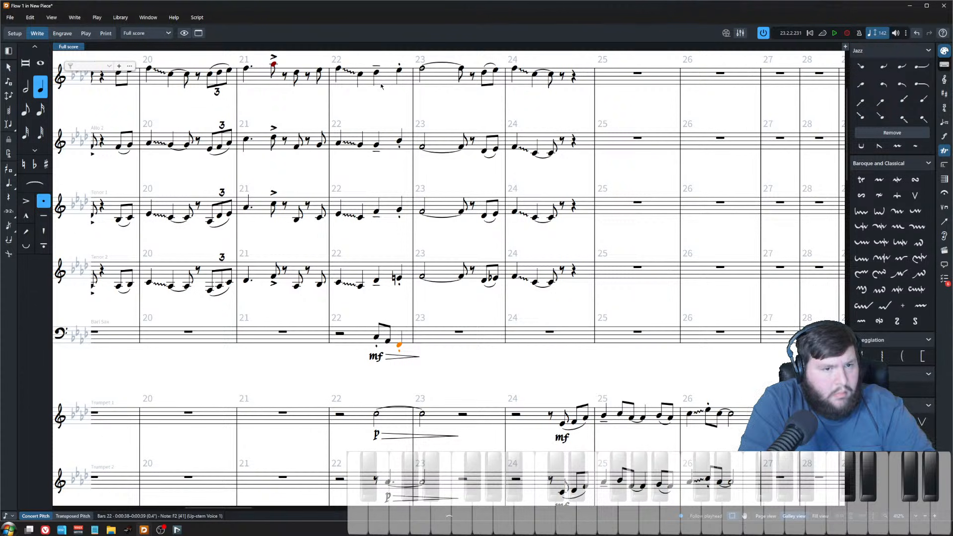
pyautogui.click(378, 75)
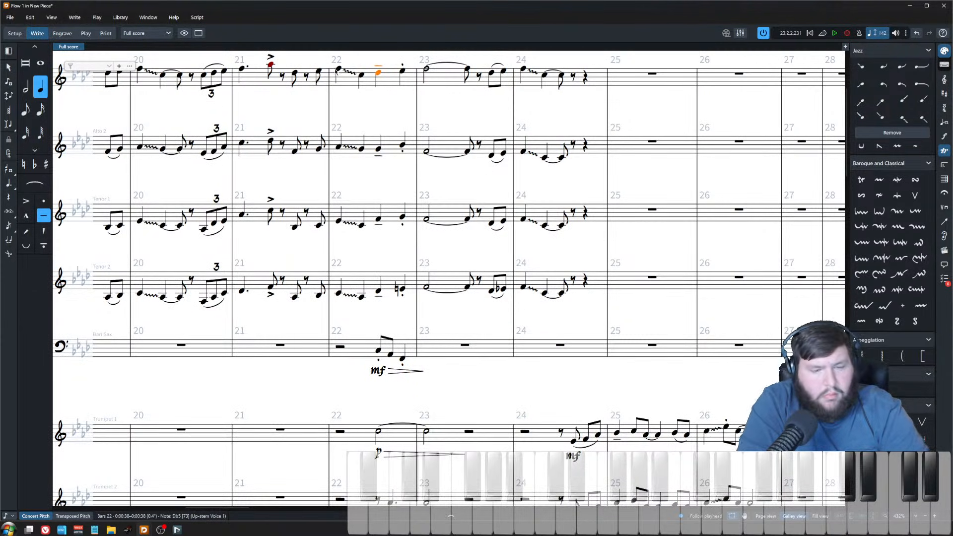
pyautogui.press('z')
pyautogui.click(411, 81)
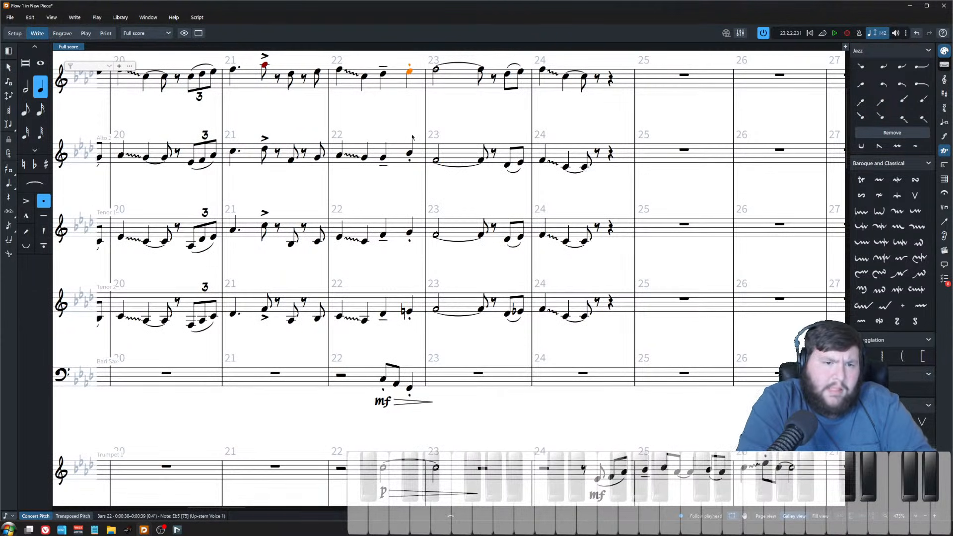
pyautogui.hotkey('ctrl', 'Down')
pyautogui.hotkey('ctrl', 'Down')
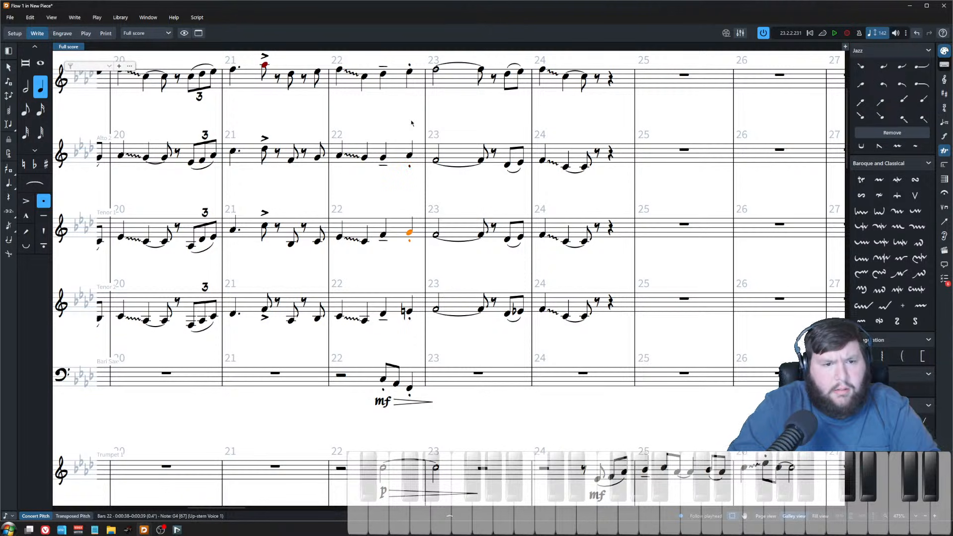
pyautogui.hotkey('ctrl', 'Down')
pyautogui.press('-')
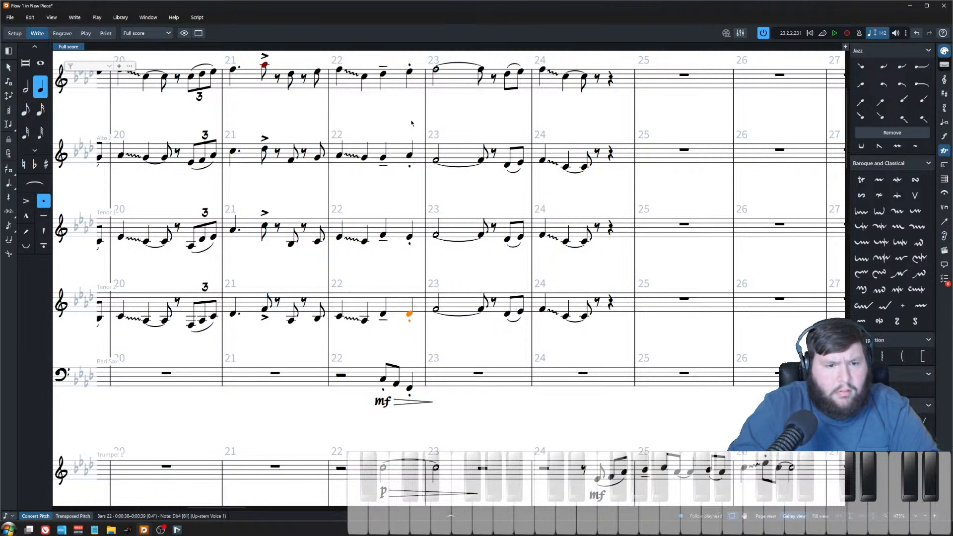
# Step: Play back the score from bar 22 through the following bars
pyautogui.click(340, 69)
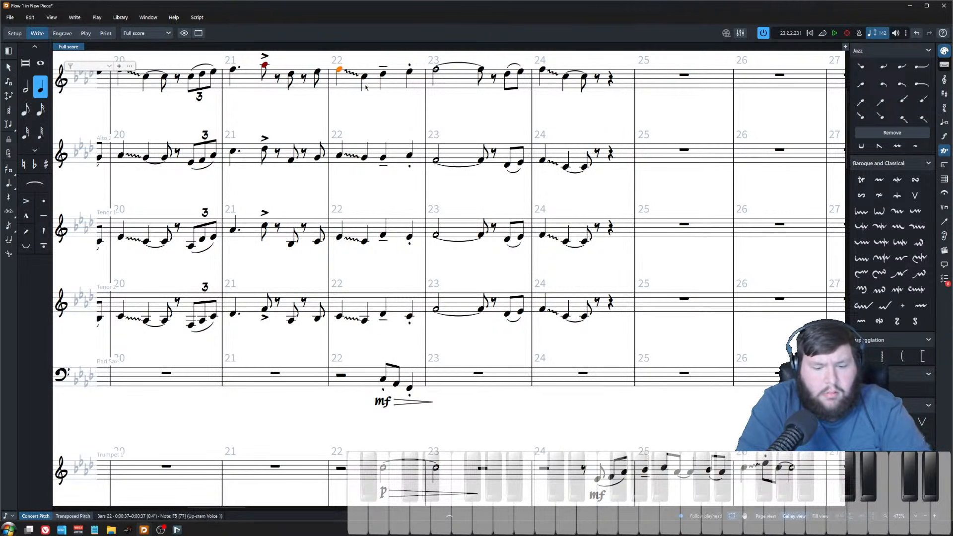
pyautogui.press('space')
pyautogui.scroll(-4, 367, 88)
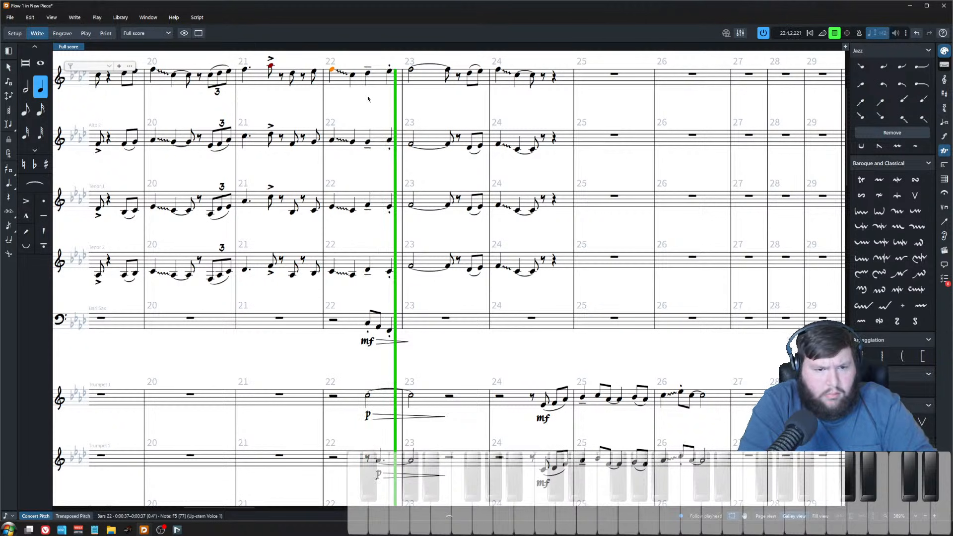
pyautogui.click(438, 109)
pyautogui.scroll(-2, 445, 212)
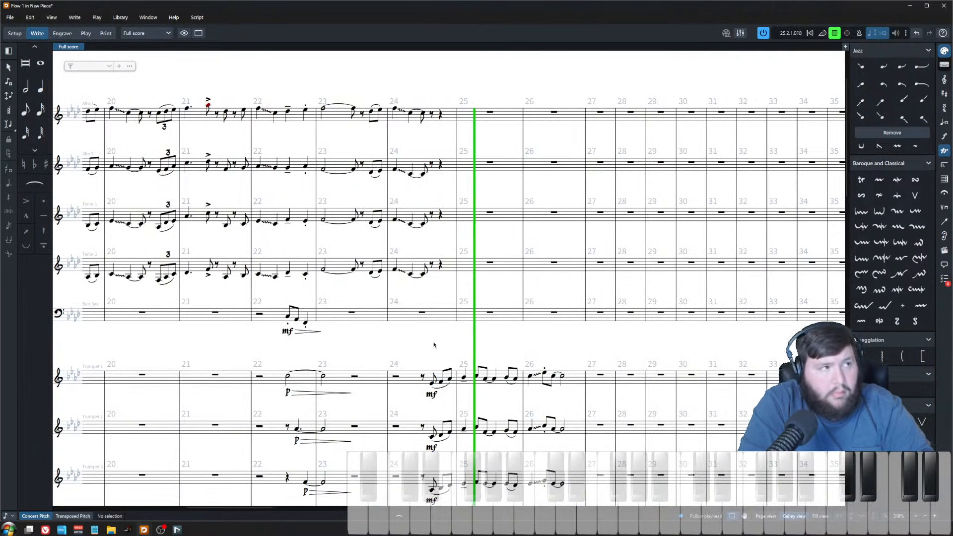
pyautogui.scroll(-3, 421, 338)
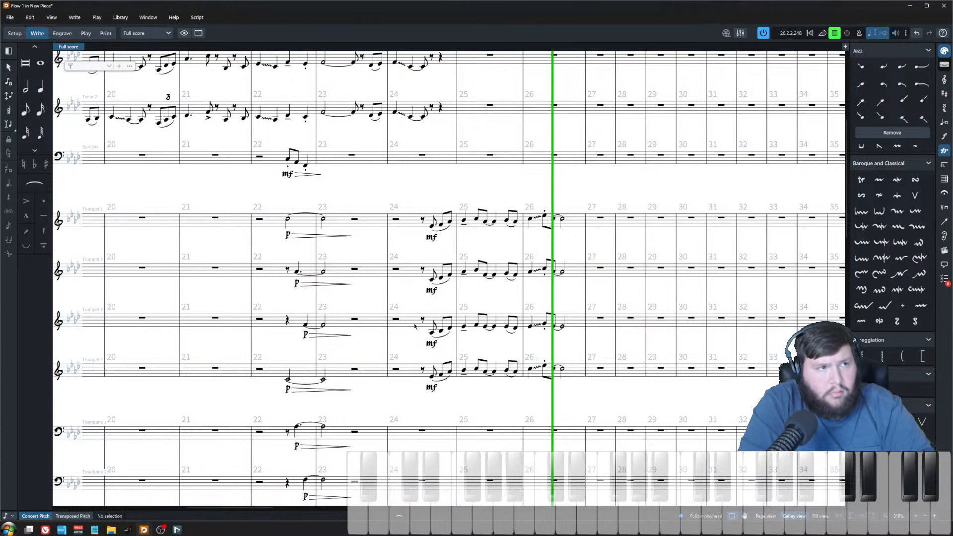
# Step: Stop playback, delete the piano right hand's bar 27 rest and tie its bar 26 chord into bar 27
pyautogui.press('space')
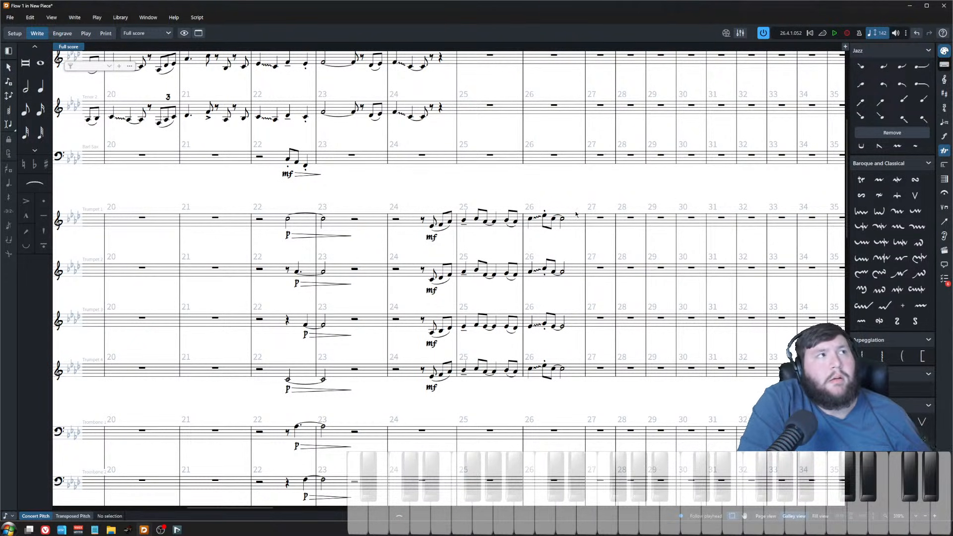
pyautogui.scroll(-6, 564, 328)
pyautogui.click(536, 311)
pyautogui.press('Escape')
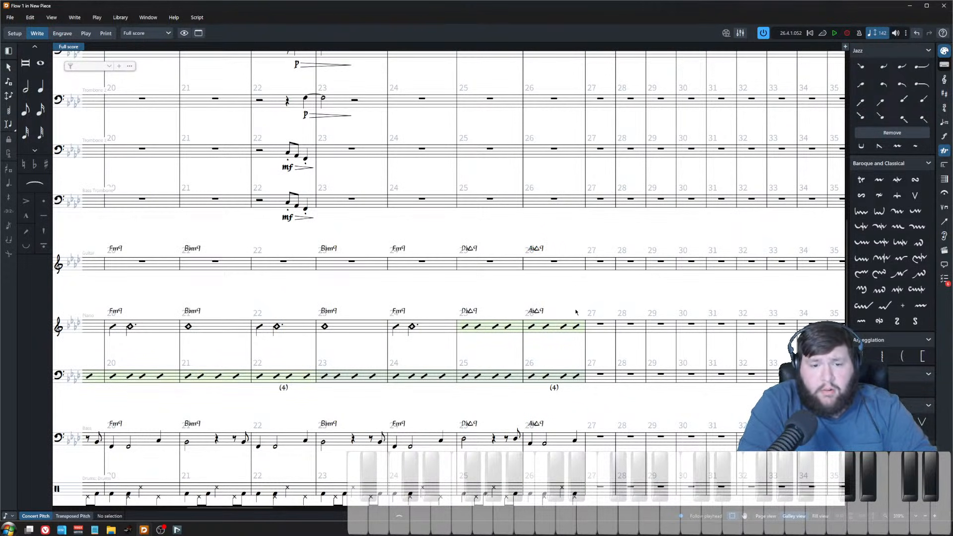
pyautogui.click(576, 328)
pyautogui.press('Delete')
pyautogui.click(532, 327)
pyautogui.press('t')
pyautogui.press('Escape')
# Step: Extend the piano left-hand slash region through bar 27 and add a slash region to the right hand in bars 26–27
pyautogui.click(575, 380)
pyautogui.moveTo(589, 371); pyautogui.dragTo(641, 383)
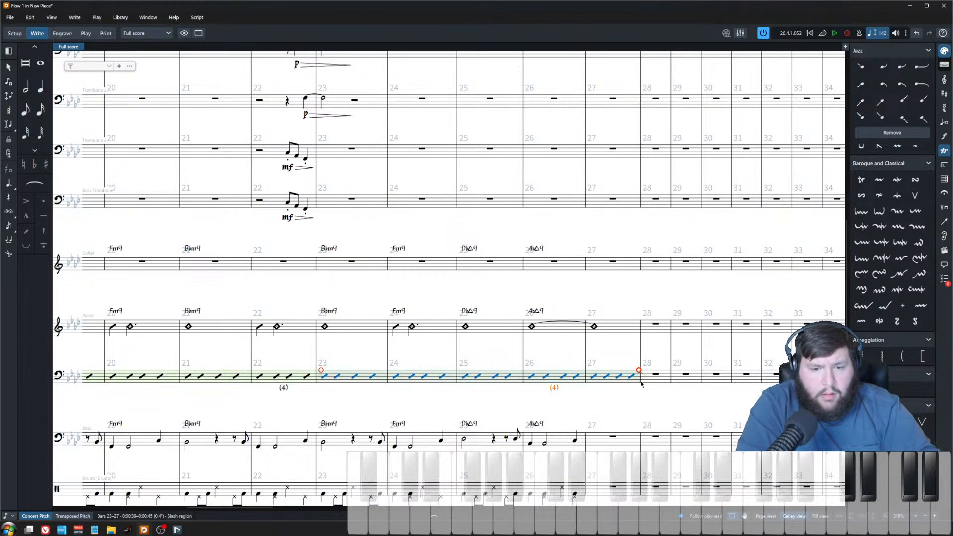
pyautogui.click(594, 327)
pyautogui.hotkey('shift', 'r')
pyautogui.write('slash')
pyautogui.press('Return')
# Step: Turn on Count from for the piano slash region in bars 25–27
pyautogui.scroll(-4, 484, 405)
pyautogui.hscroll(-1, 480, 421)
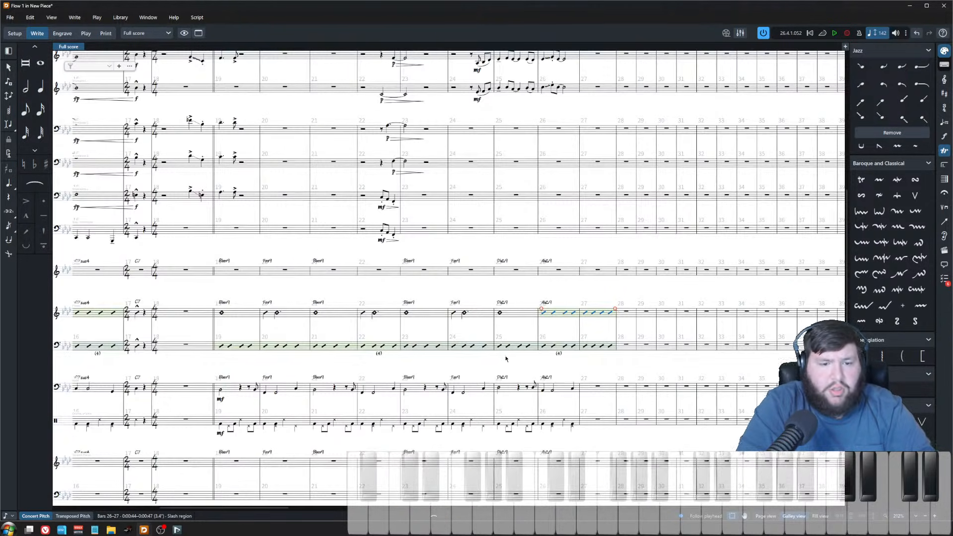
pyautogui.click(519, 346)
pyautogui.click(435, 515)
pyautogui.click(276, 463)
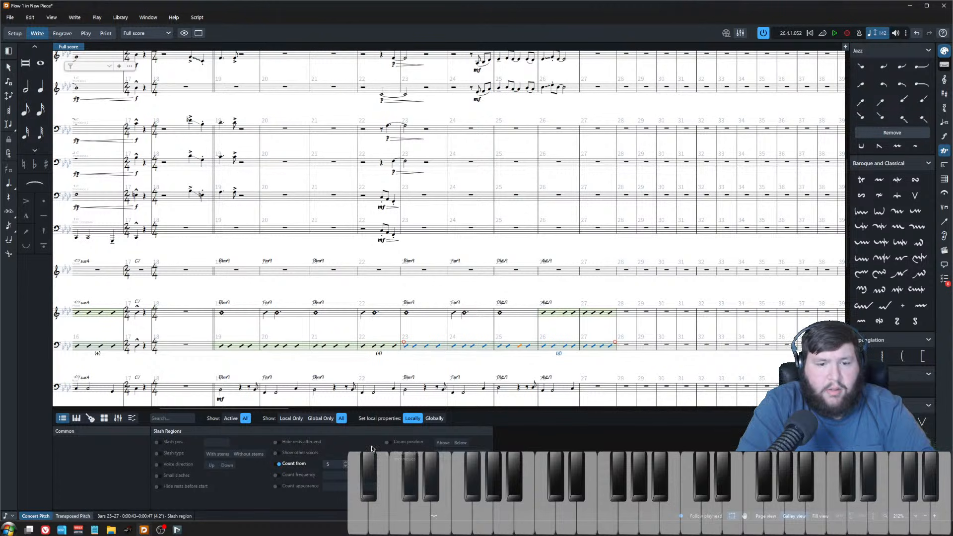
pyautogui.click(484, 367)
pyautogui.hscroll(-12, 485, 366)
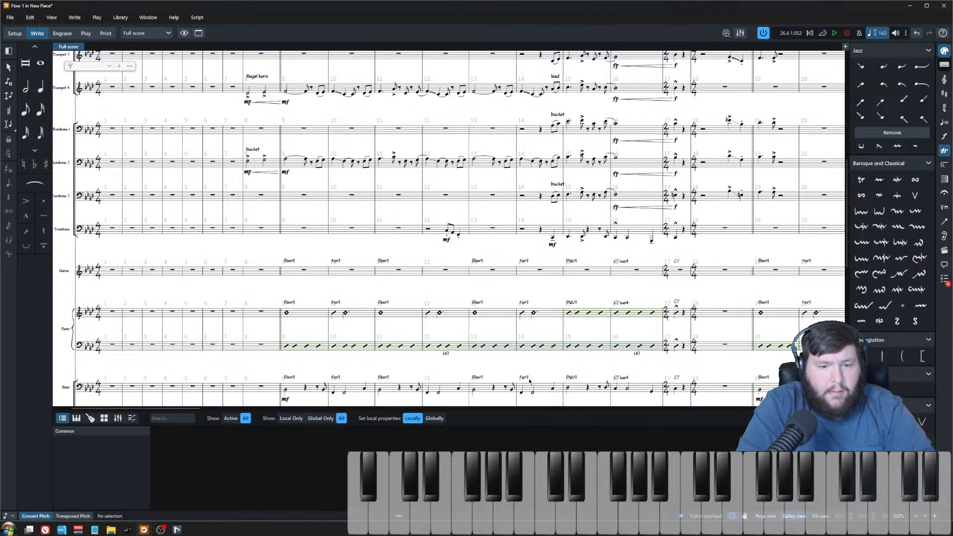
# Step: Turn on Count from for the piano slash region in bars 14–16
pyautogui.click(548, 350)
pyautogui.click(276, 464)
pyautogui.click(346, 463)
pyautogui.click(346, 462)
pyautogui.click(346, 463)
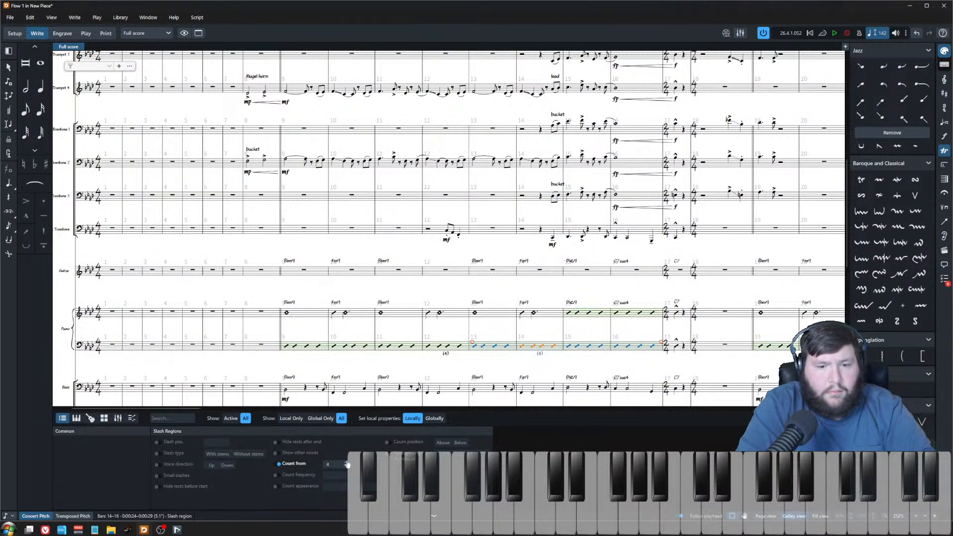
# Step: Switch to Nuendo and open the Amazing Grace-03 project
pyautogui.click(565, 297)
pyautogui.hscroll(10, 565, 296)
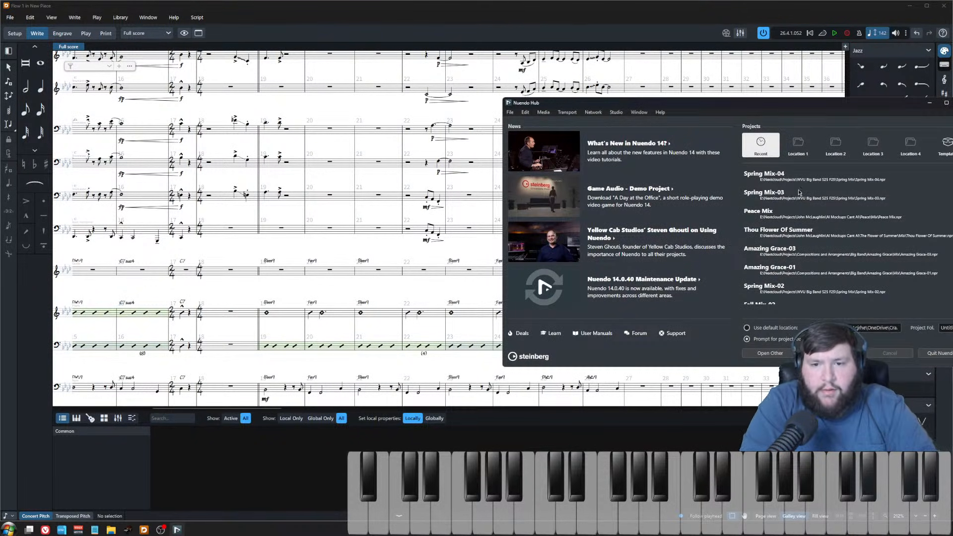
pyautogui.scroll(-1, 807, 237)
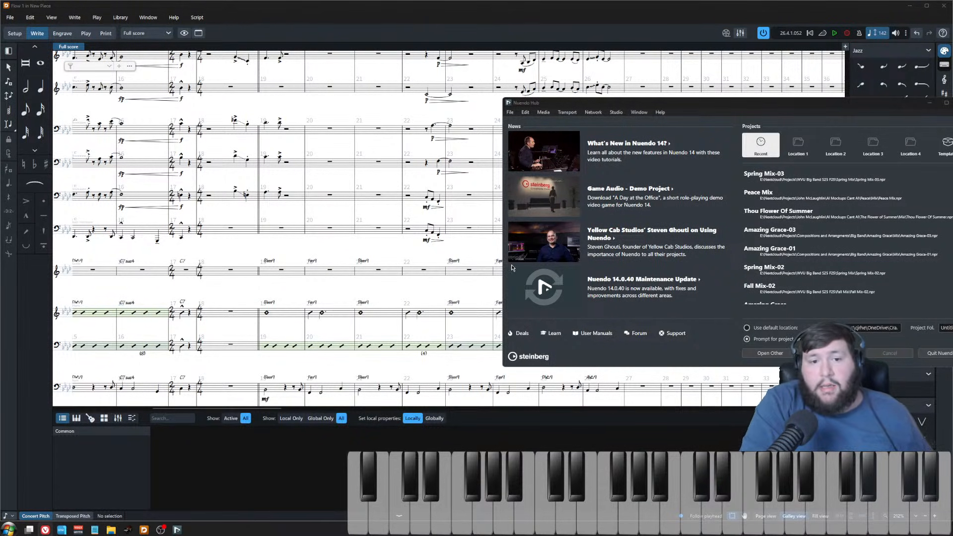
pyautogui.click(422, 297)
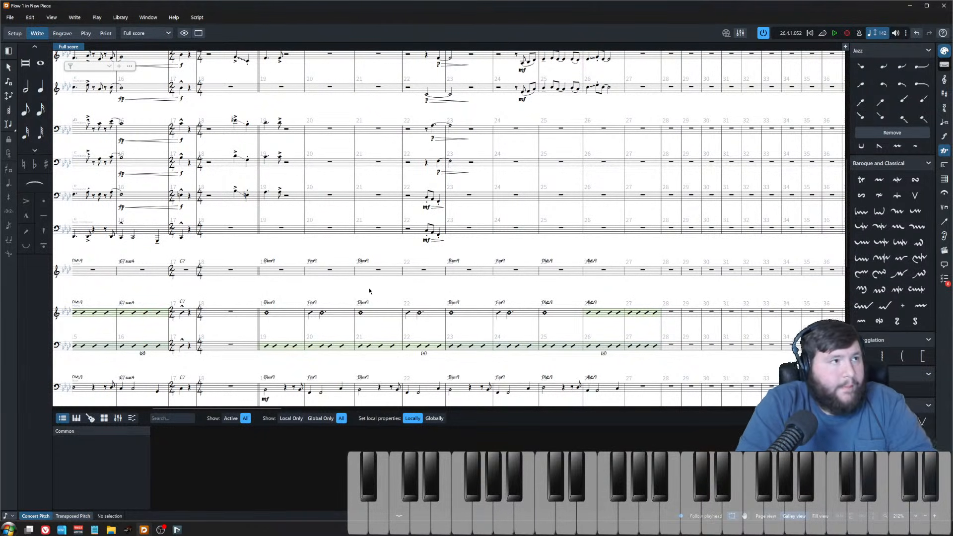
pyautogui.click(177, 530)
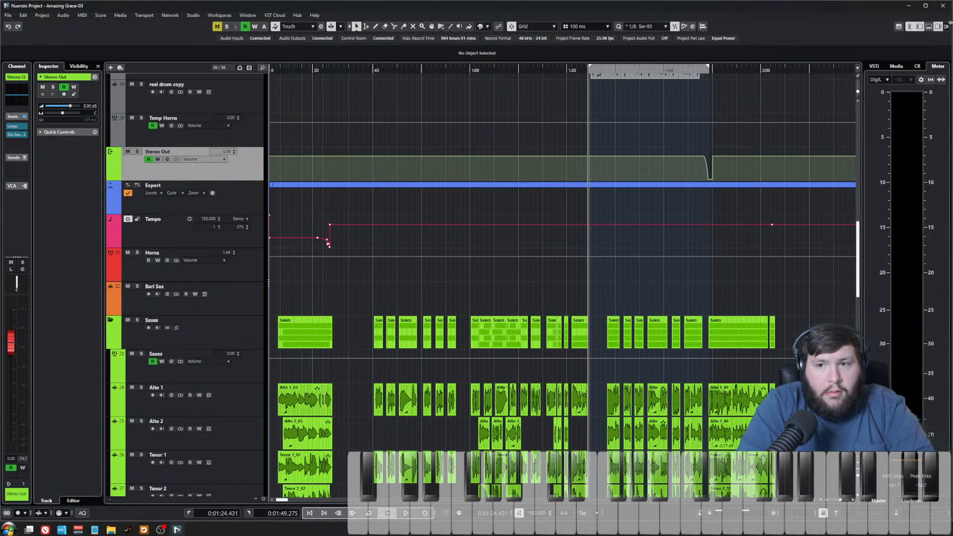
# Step: Route Control Room Monitor 1's left and right outputs to the Loop Send L and Loop Send R ports
pyautogui.click(917, 66)
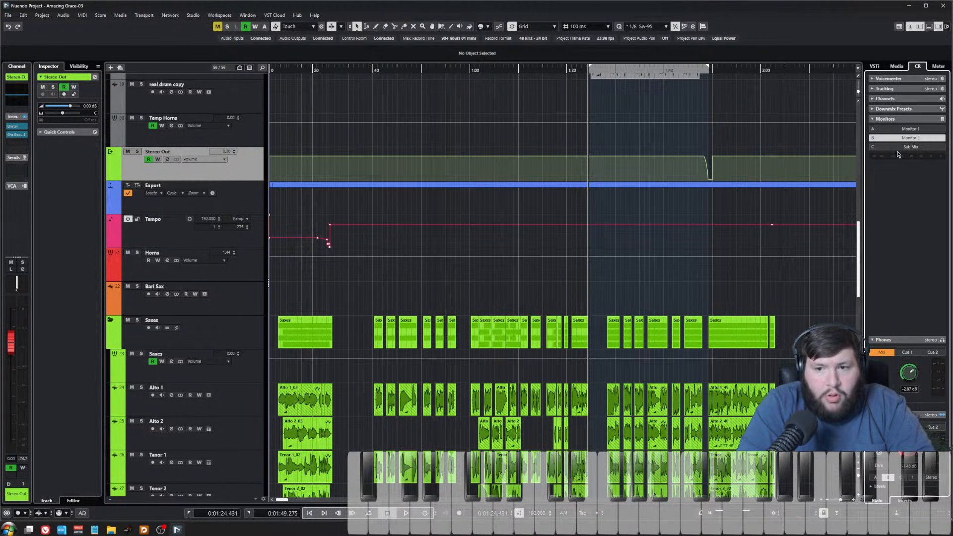
pyautogui.click(193, 15)
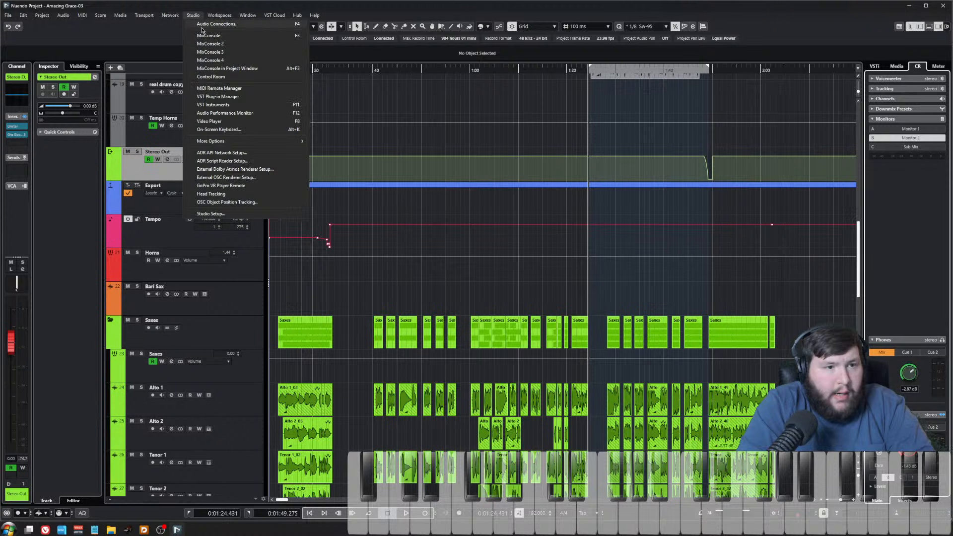
pyautogui.click(297, 51)
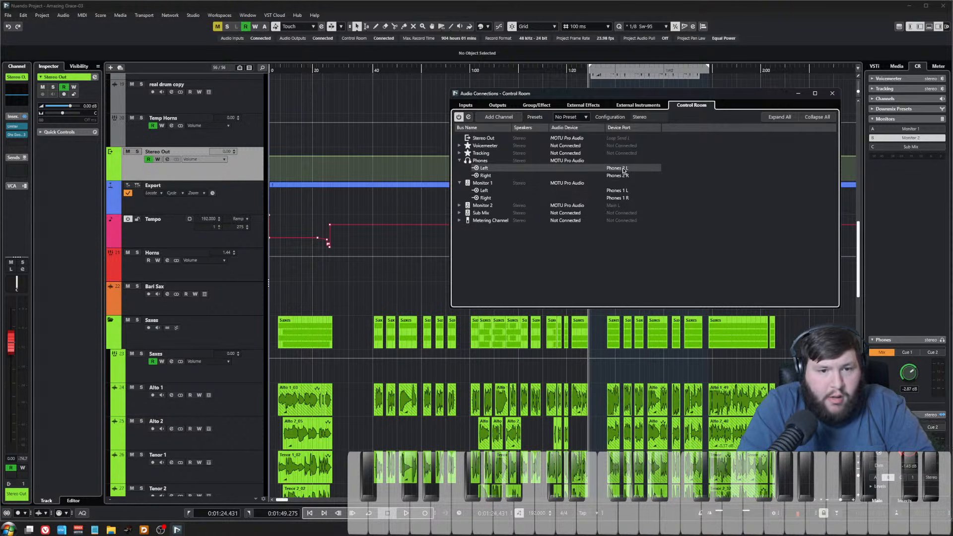
pyautogui.click(621, 190)
pyautogui.click(643, 270)
pyautogui.click(618, 198)
pyautogui.click(633, 296)
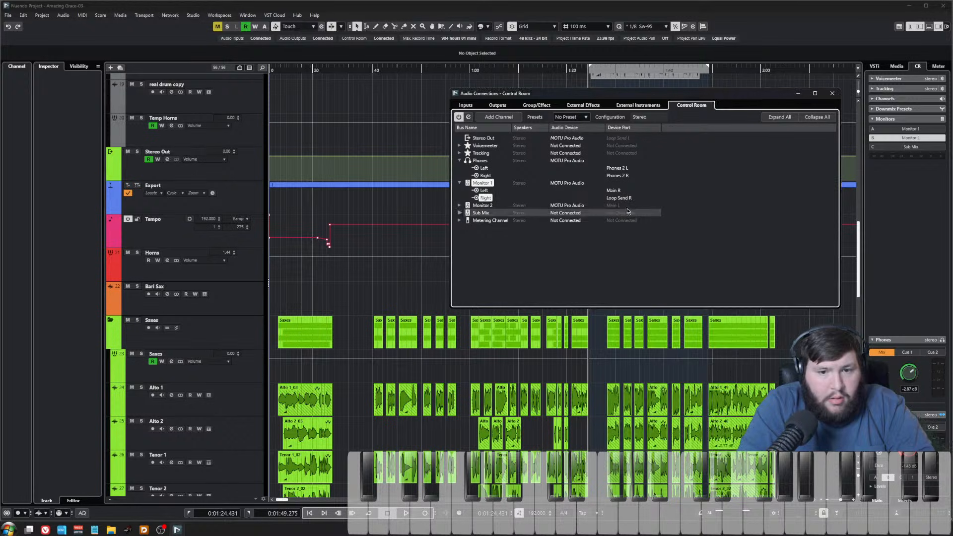
pyautogui.click(618, 190)
pyautogui.click(640, 278)
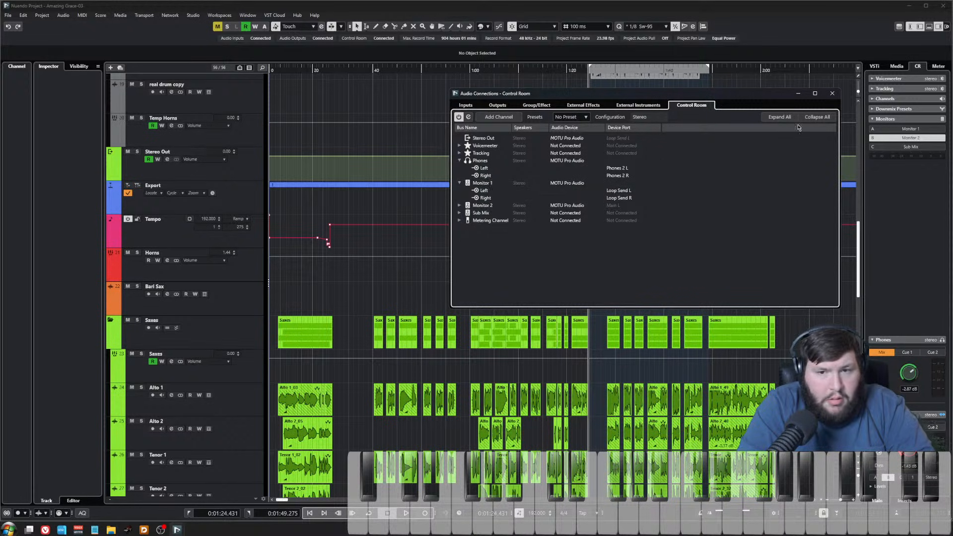
pyautogui.press('F4')
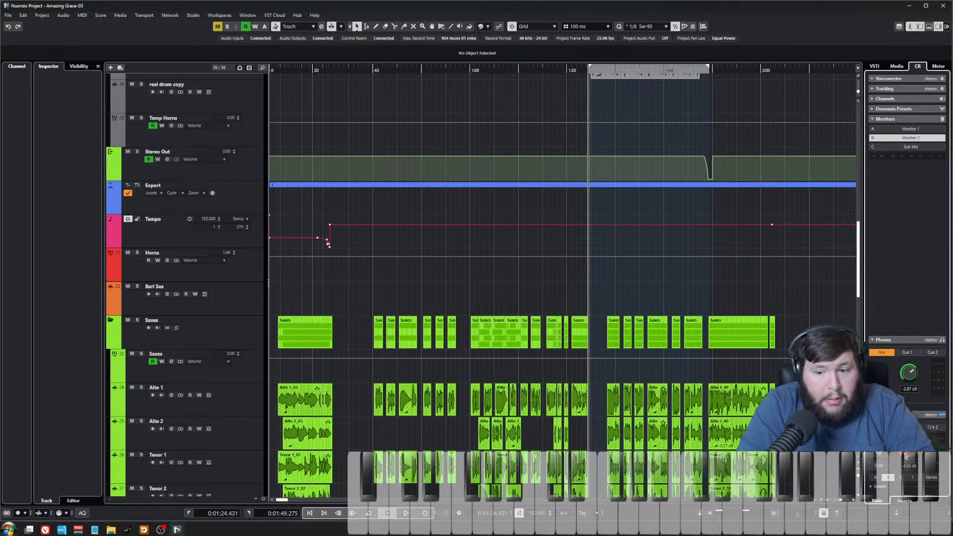
# Step: Play back the Nuendo project and stop it
pyautogui.click(405, 513)
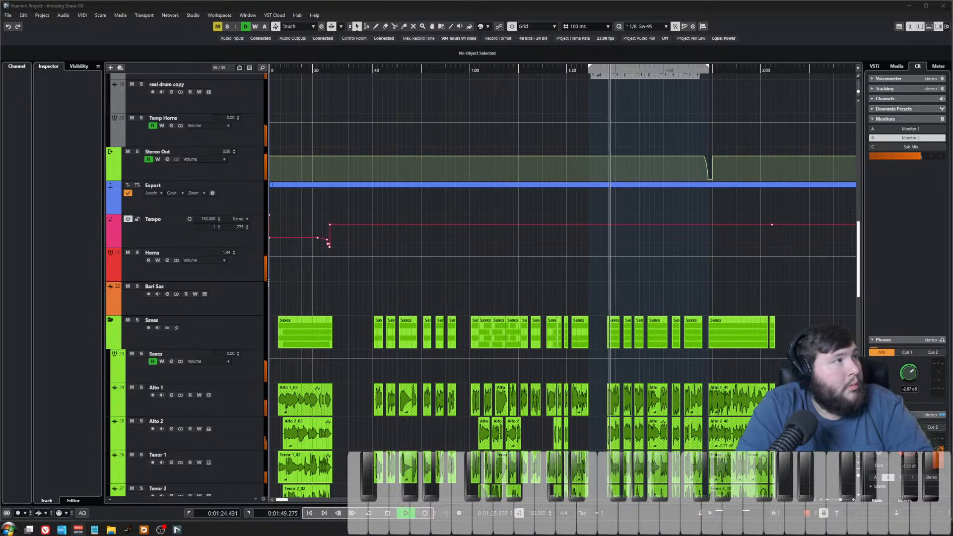
pyautogui.click(606, 294)
pyautogui.scroll(4, 596, 277)
pyautogui.scroll(-8, 547, 321)
pyautogui.press('space')
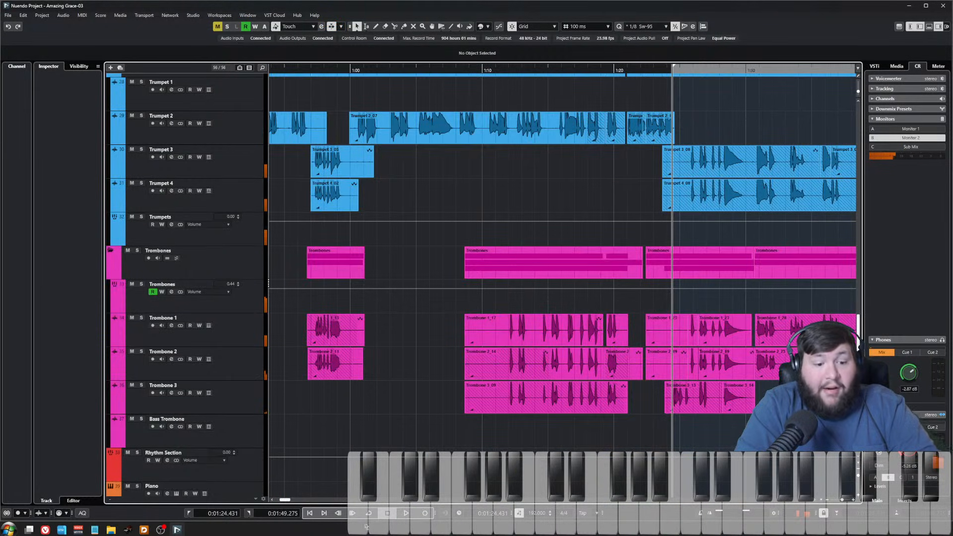
# Step: Delete the recorded audio event on the SAMPLE DRUM track
pyautogui.press('.')
pyautogui.scroll(-3, 492, 246)
pyautogui.scroll(-3, 492, 246)
pyautogui.scroll(12, 454, 267)
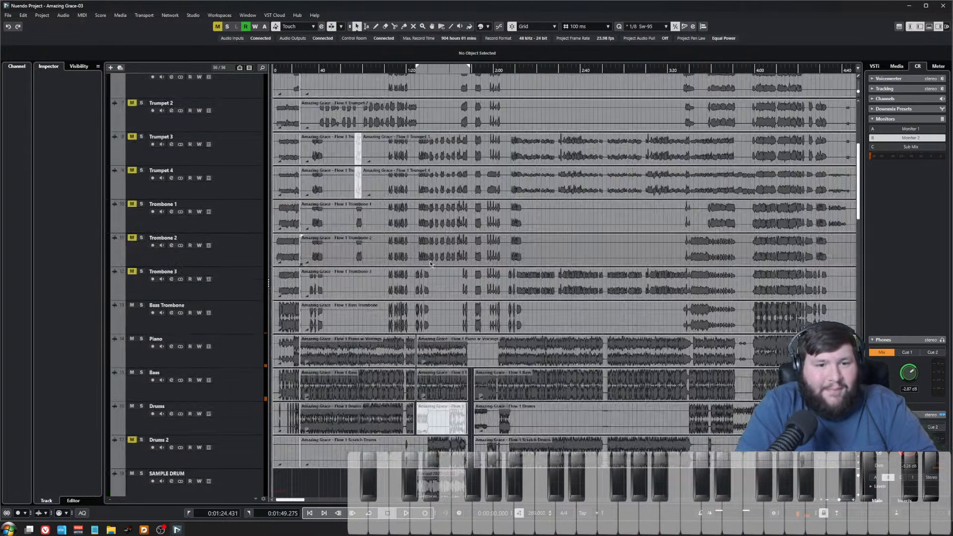
pyautogui.scroll(-5, 412, 270)
pyautogui.scroll(2, 407, 281)
pyautogui.scroll(3, 406, 281)
pyautogui.click(523, 244)
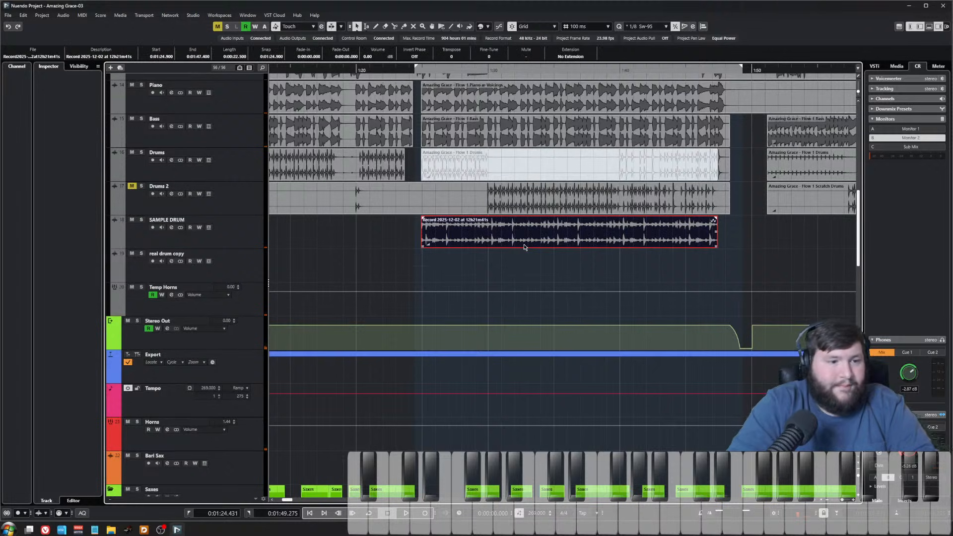
pyautogui.press('Delete')
# Step: Play the project from near the beginning while reviewing the sax and trumpet tracks
pyautogui.moveTo(415, 67); pyautogui.dragTo(743, 136)
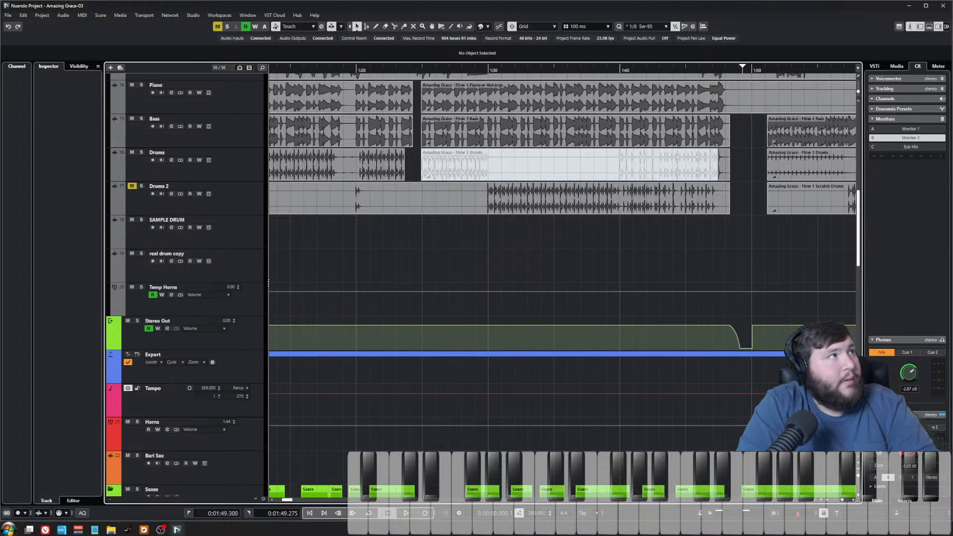
pyautogui.hscroll(-6, 381, 257)
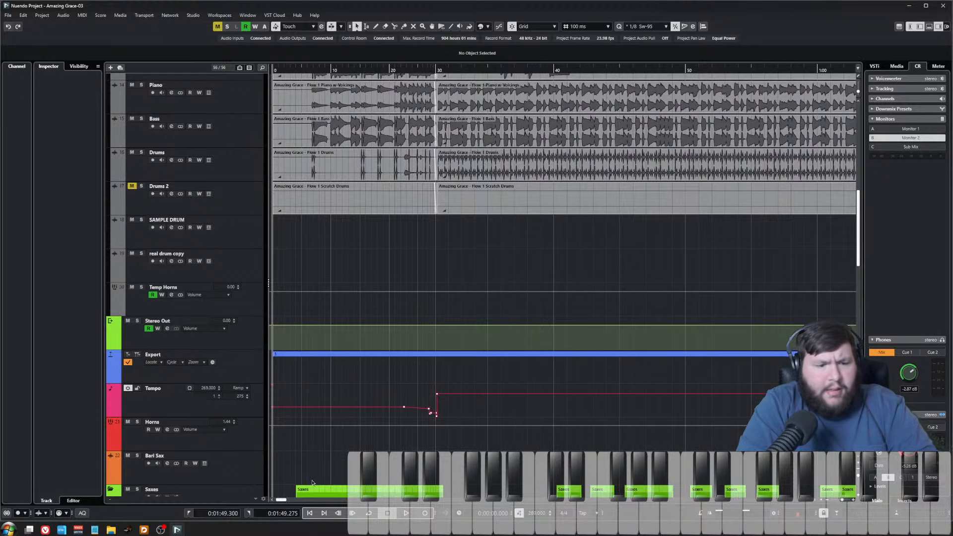
pyautogui.scroll(-5, 290, 354)
pyautogui.scroll(7, 288, 368)
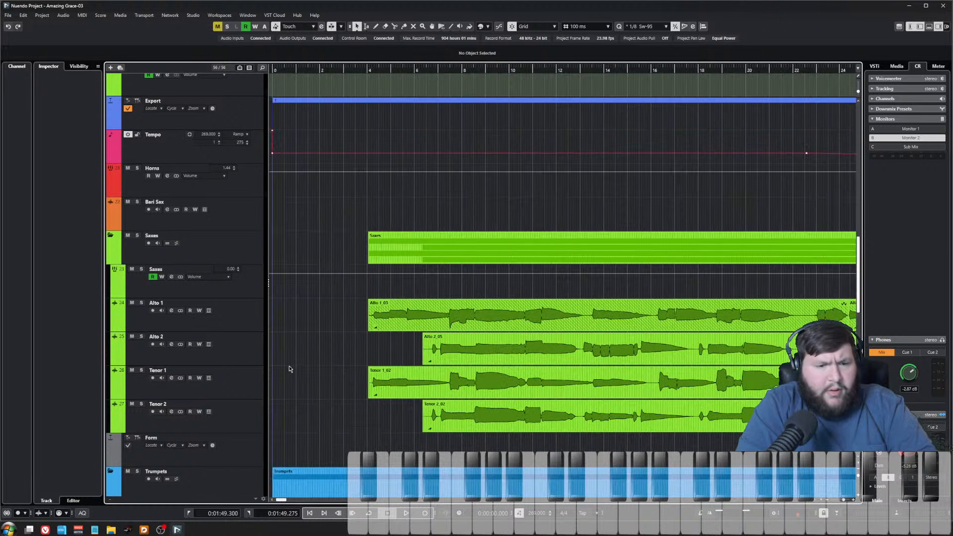
pyautogui.hscroll(-2, 289, 368)
pyautogui.scroll(12, 290, 368)
pyautogui.scroll(-15, 338, 267)
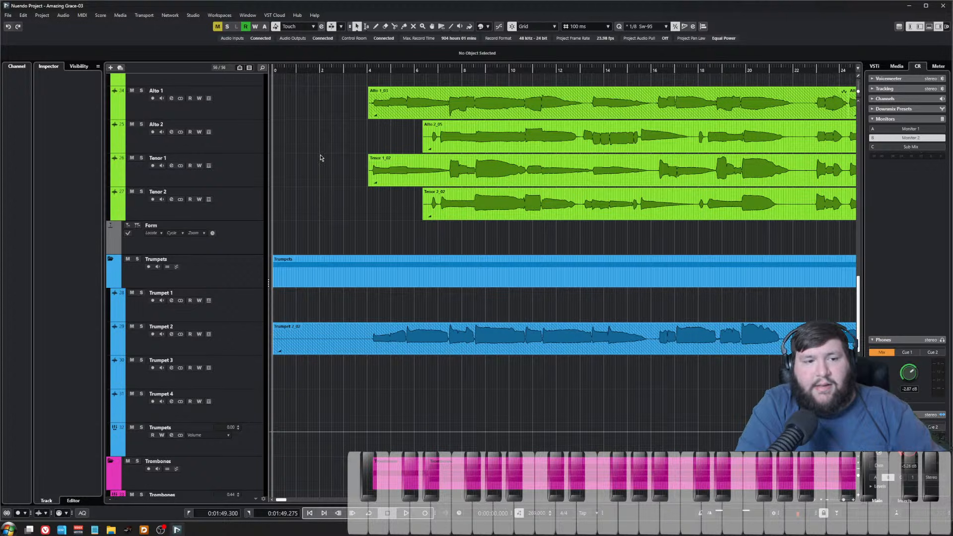
pyautogui.rightClick(318, 87)
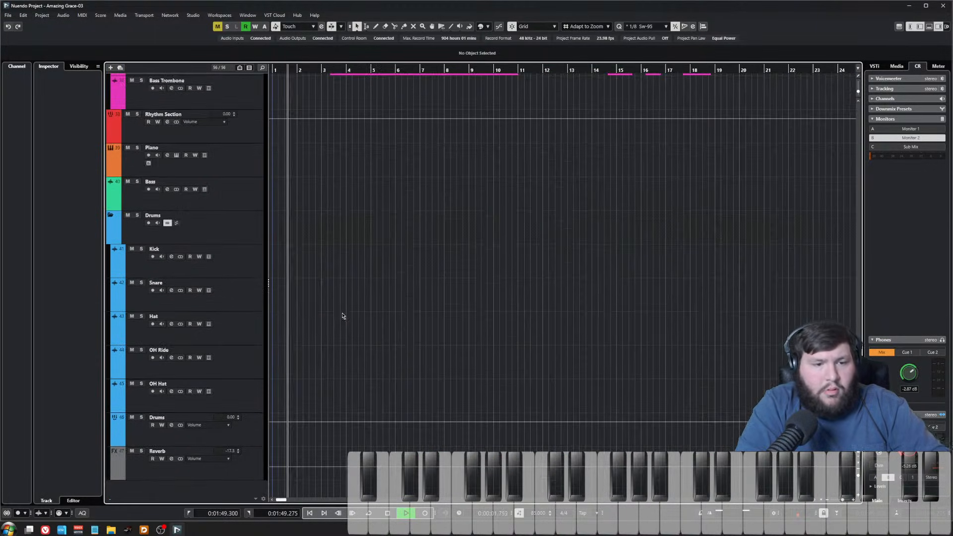
pyautogui.scroll(5, 342, 316)
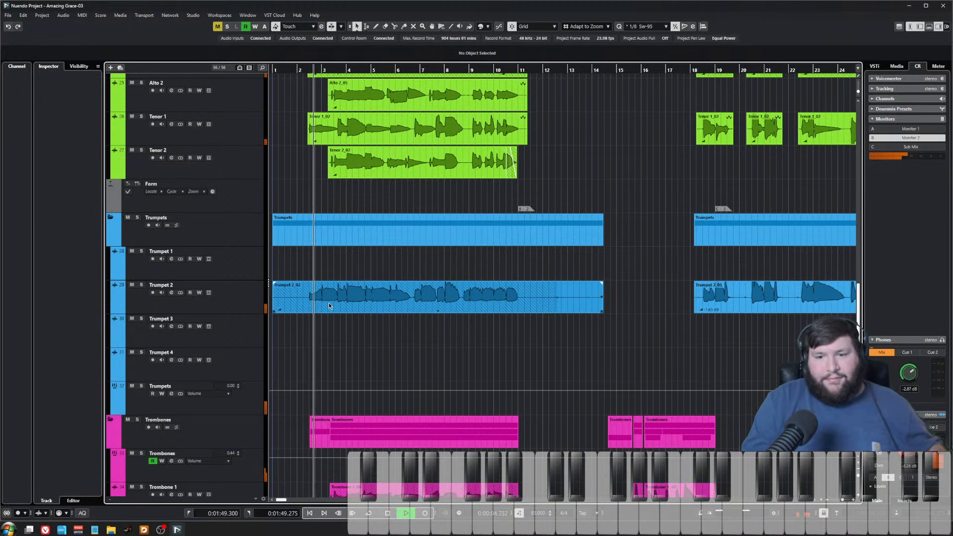
pyautogui.scroll(5, 329, 305)
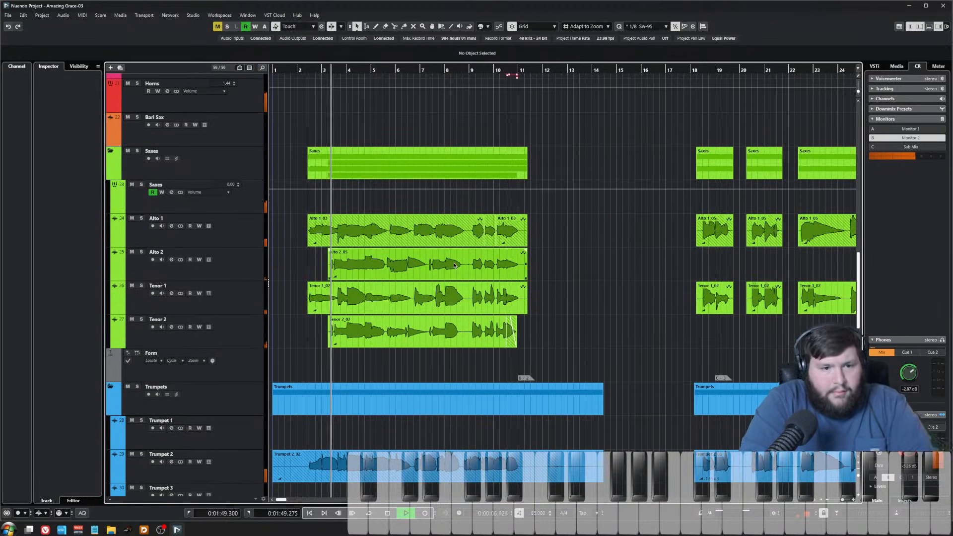
pyautogui.scroll(-3, 378, 305)
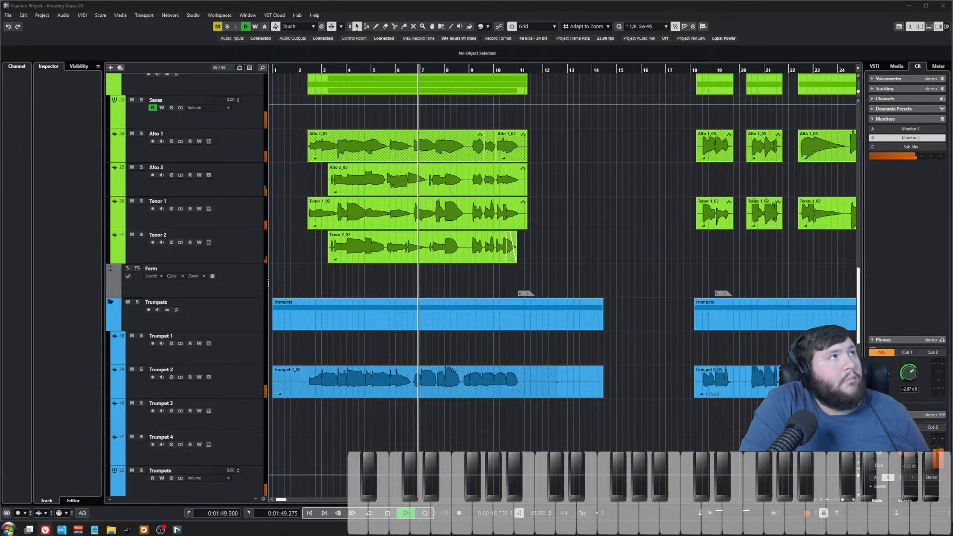
# Step: Bring the Amazing Grace_30 Oct 2025_Score.pdf browser window forward and enlarge it
pyautogui.moveTo(0, 30); pyautogui.dragTo(17, 299)
pyautogui.moveTo(131, 306); pyautogui.dragTo(0, 288)
pyautogui.moveTo(91, 283); pyautogui.dragTo(454, 12)
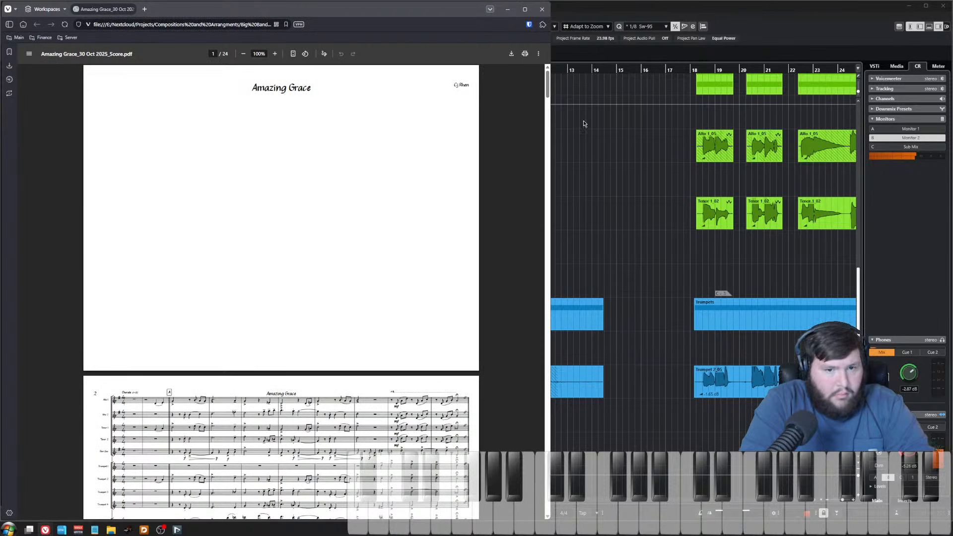
pyautogui.moveTo(551, 127); pyautogui.dragTo(943, 145)
# Step: Scroll through the score PDF pages around rehearsal marks A, B and C
pyautogui.scroll(-4, 647, 174)
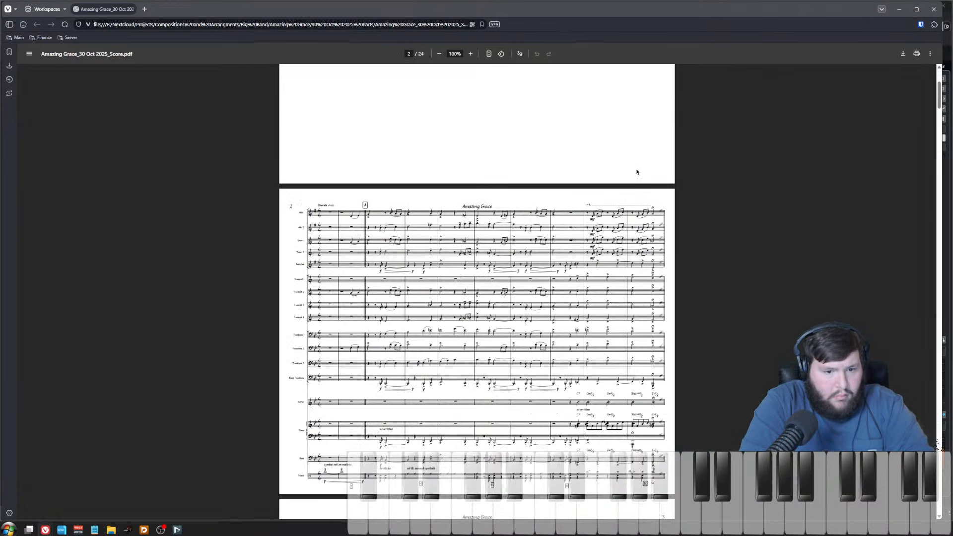
pyautogui.scroll(2, 452, 268)
pyautogui.scroll(2, 452, 268)
pyautogui.scroll(-1, 457, 261)
pyautogui.scroll(-1, 466, 241)
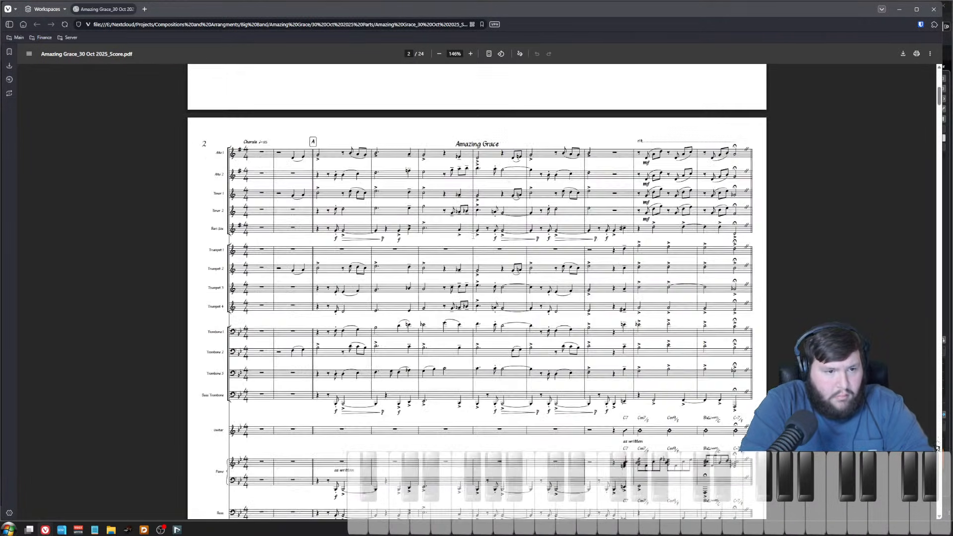
pyautogui.scroll(-1, 467, 237)
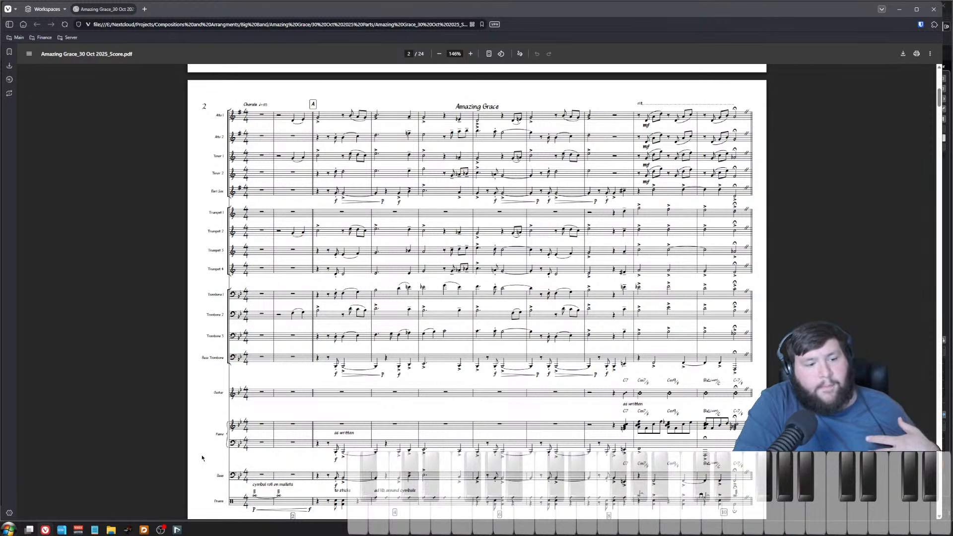
pyautogui.scroll(-4, 275, 410)
pyautogui.scroll(-5, 274, 410)
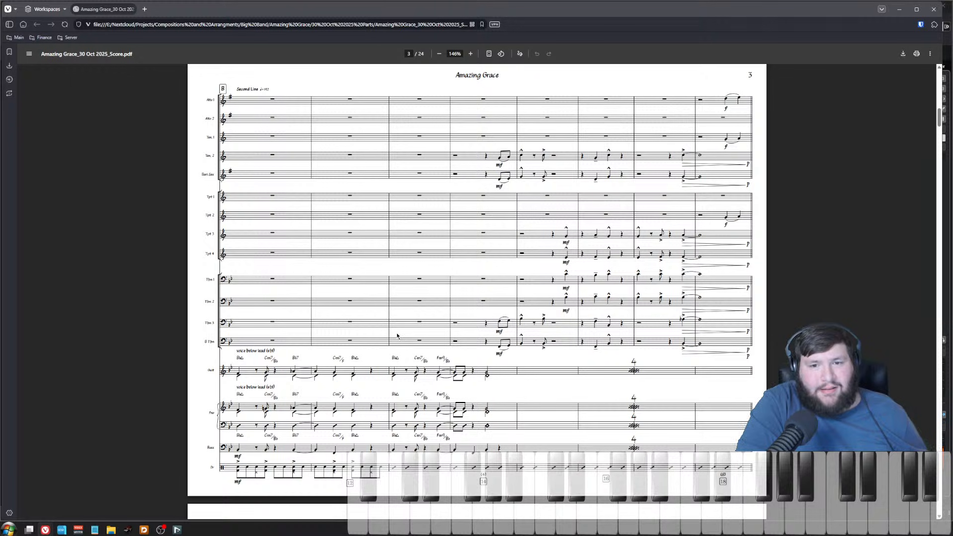
pyautogui.scroll(-9, 397, 336)
pyautogui.scroll(1, 391, 331)
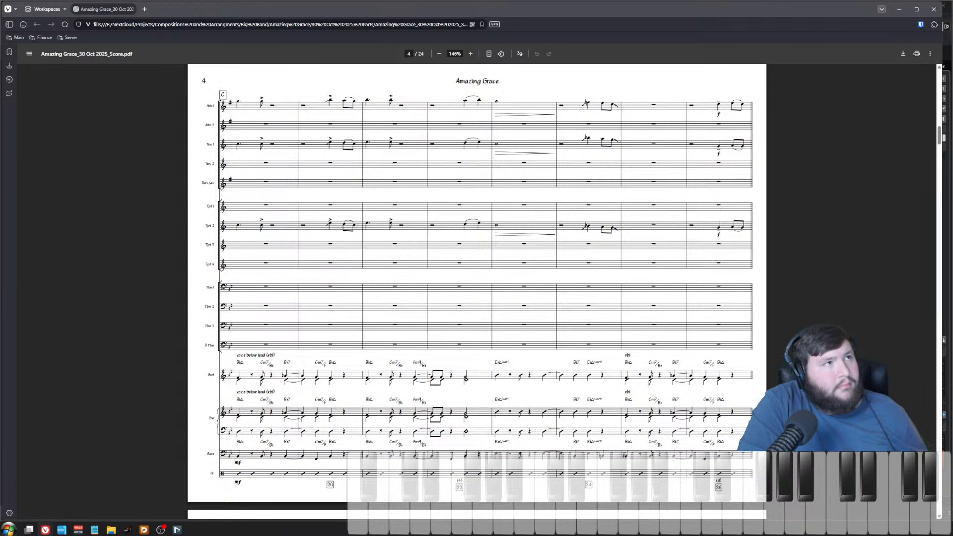
# Step: Page through the score PDF from page 4 to page 10, then close the PDF browser window
pyautogui.scroll(-8, 654, 206)
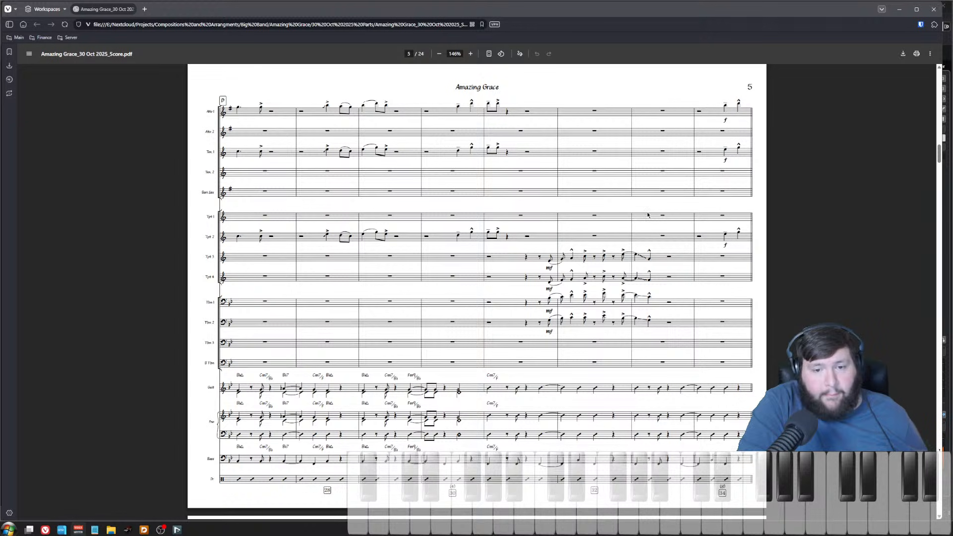
pyautogui.scroll(-4, 791, 267)
pyautogui.scroll(-6, 791, 267)
pyautogui.scroll(1, 791, 267)
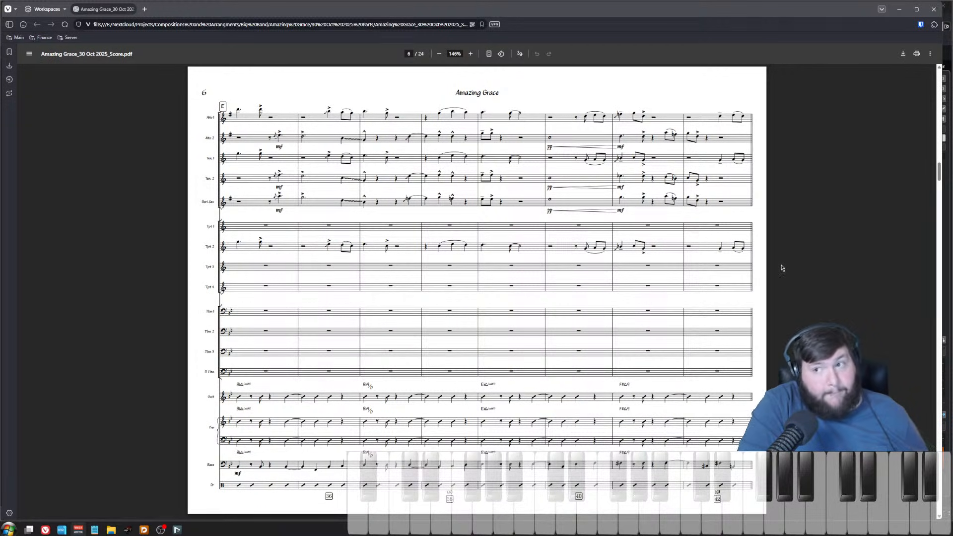
pyautogui.scroll(-5, 781, 268)
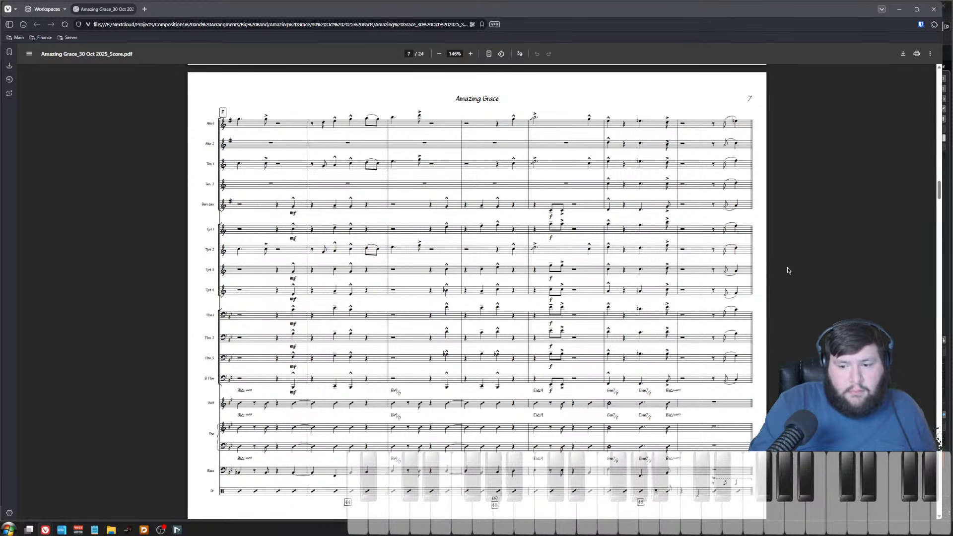
pyautogui.scroll(-5, 787, 269)
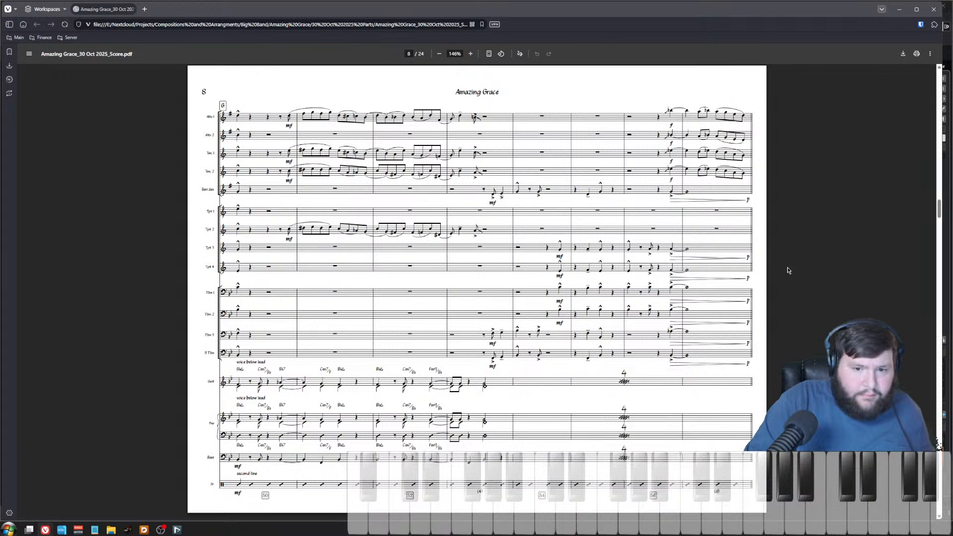
pyautogui.press('Left')
pyautogui.press('Right')
pyautogui.press('Right')
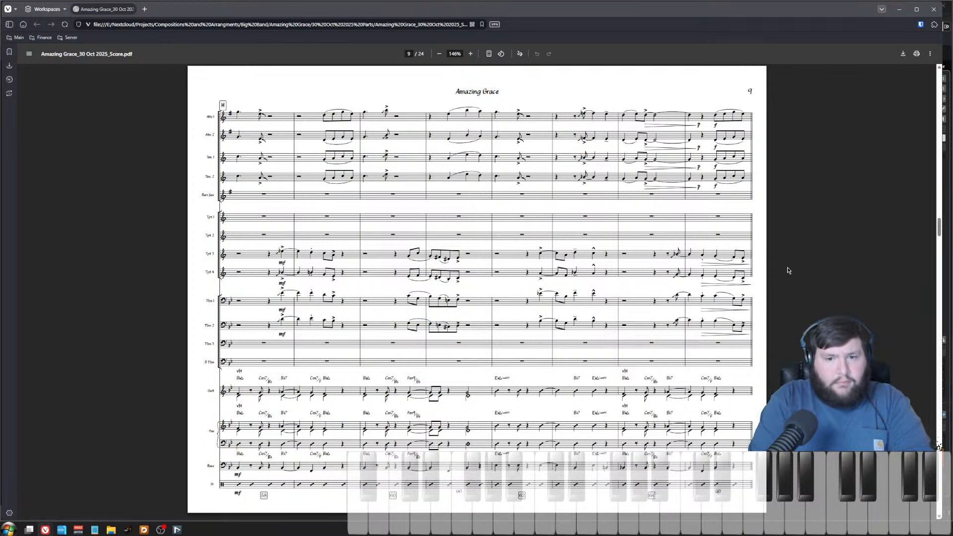
pyautogui.press('Right')
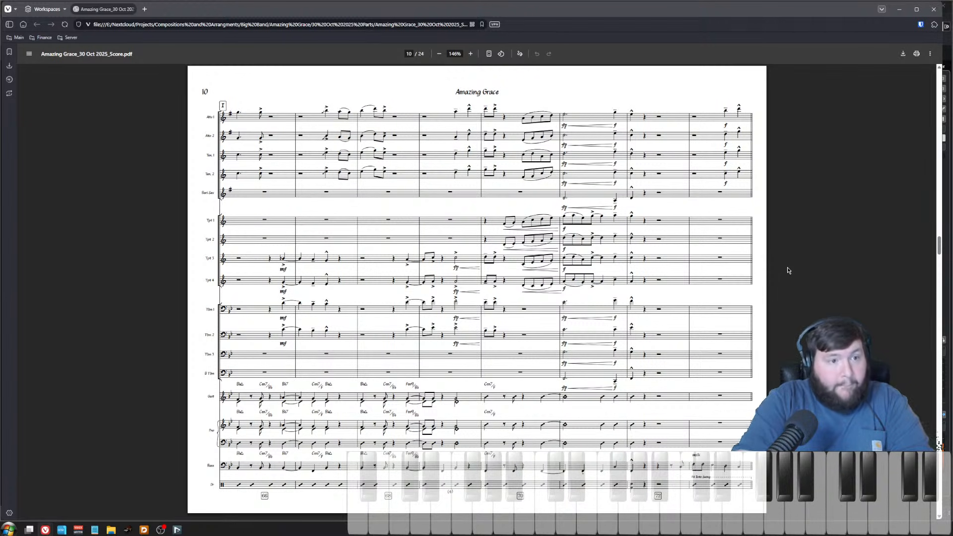
pyautogui.click(937, 13)
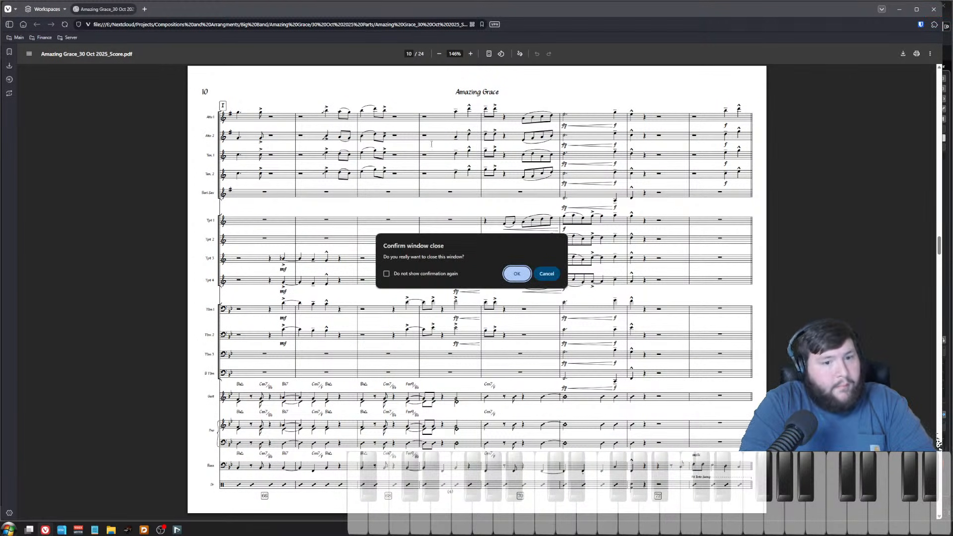
pyautogui.click(518, 272)
# Step: Shorten the long crossfade at the start of the Trombone 3 event around bar 121
pyautogui.press('space')
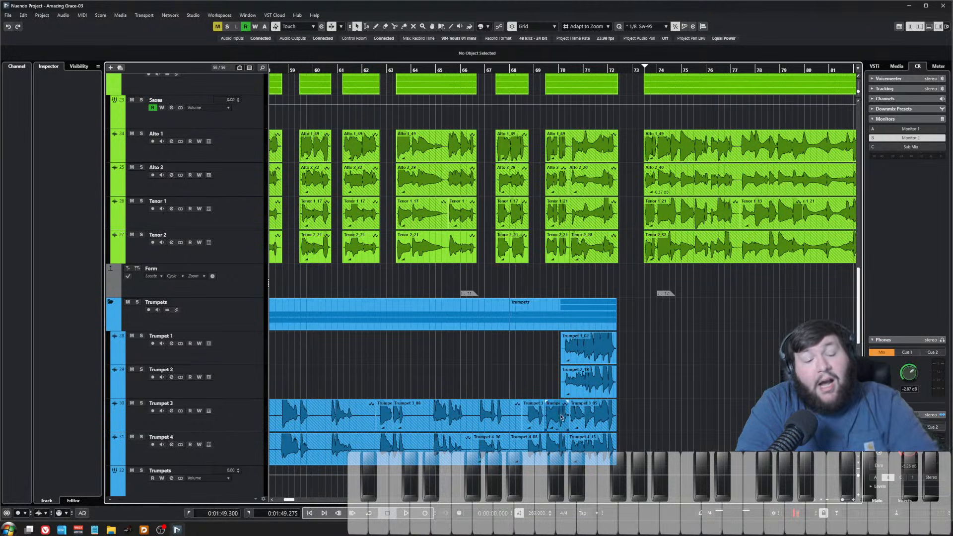
pyautogui.scroll(-3, 519, 371)
pyautogui.hscroll(-5, 519, 372)
pyautogui.scroll(-3, 631, 375)
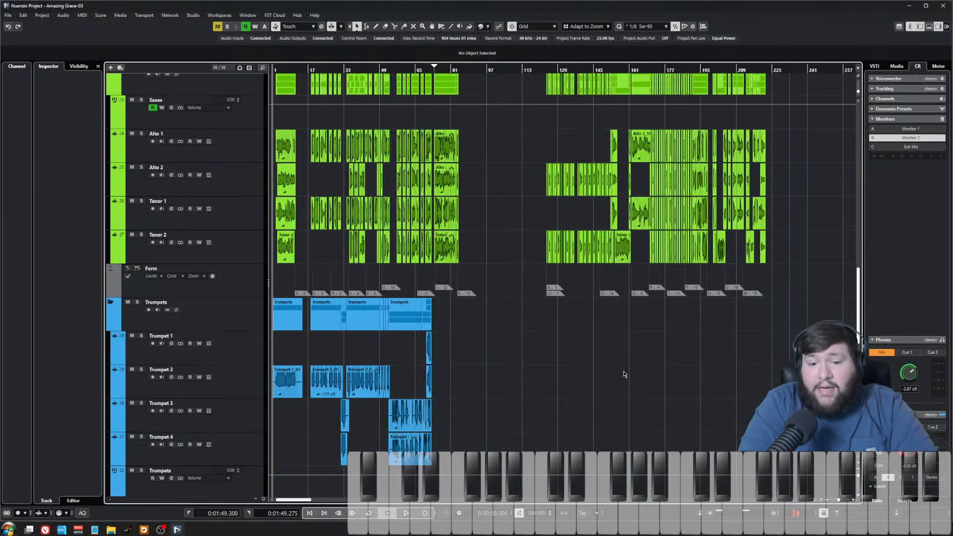
pyautogui.scroll(-10, 490, 372)
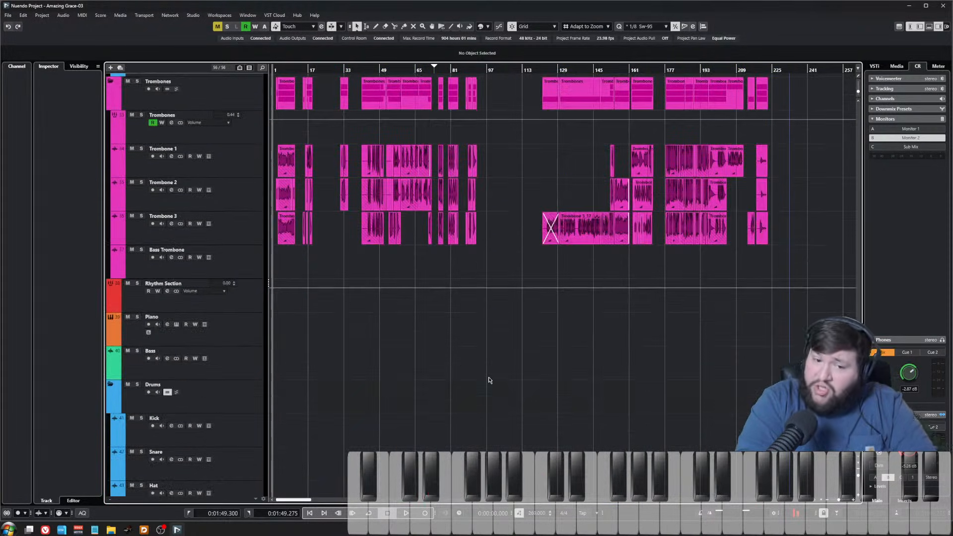
pyautogui.scroll(4, 601, 400)
pyautogui.scroll(3, 633, 299)
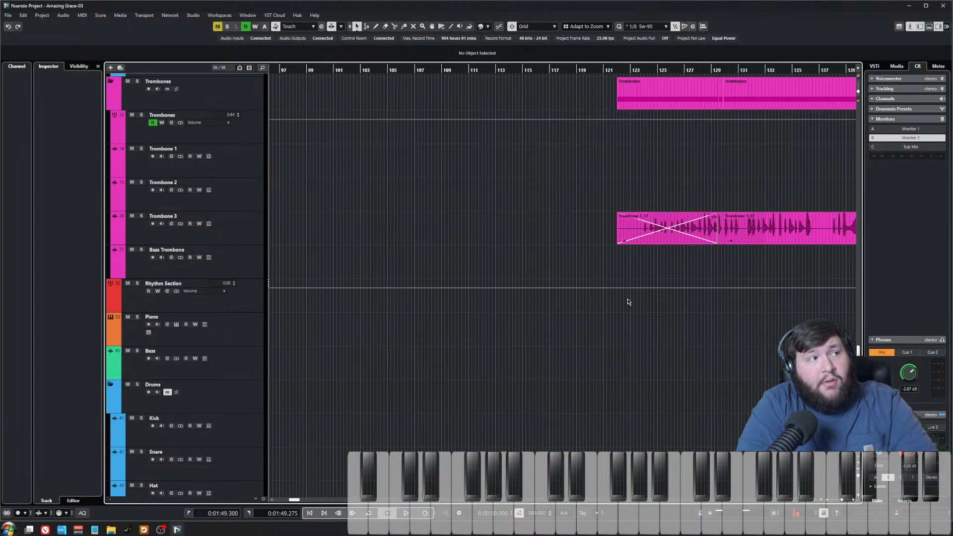
pyautogui.moveTo(714, 253); pyautogui.dragTo(639, 253)
pyautogui.scroll(-3, 565, 277)
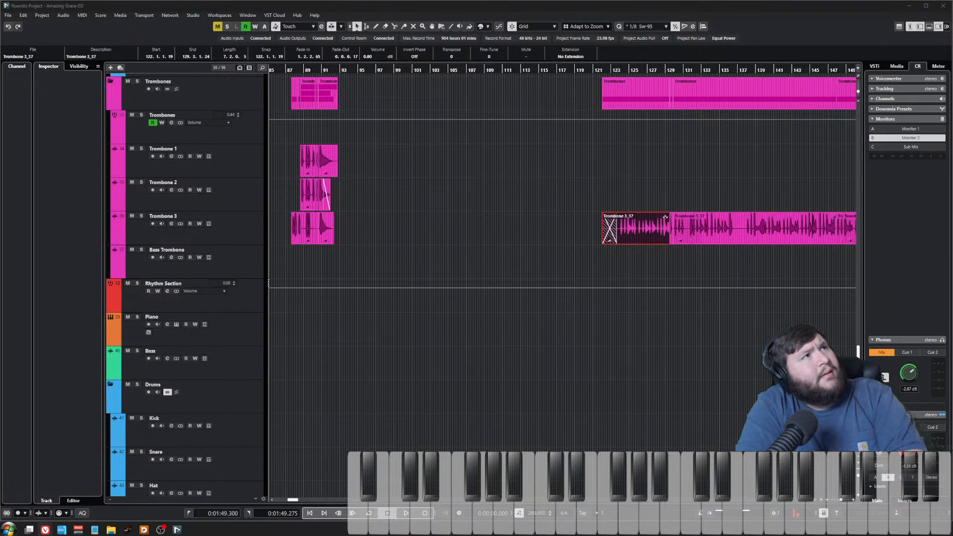
# Step: Bring up the Instrumental Jazz Arranging book page in the browser, read its description, and minimize the window
pyautogui.moveTo(90, 0); pyautogui.dragTo(1, 209)
pyautogui.click(1, 208)
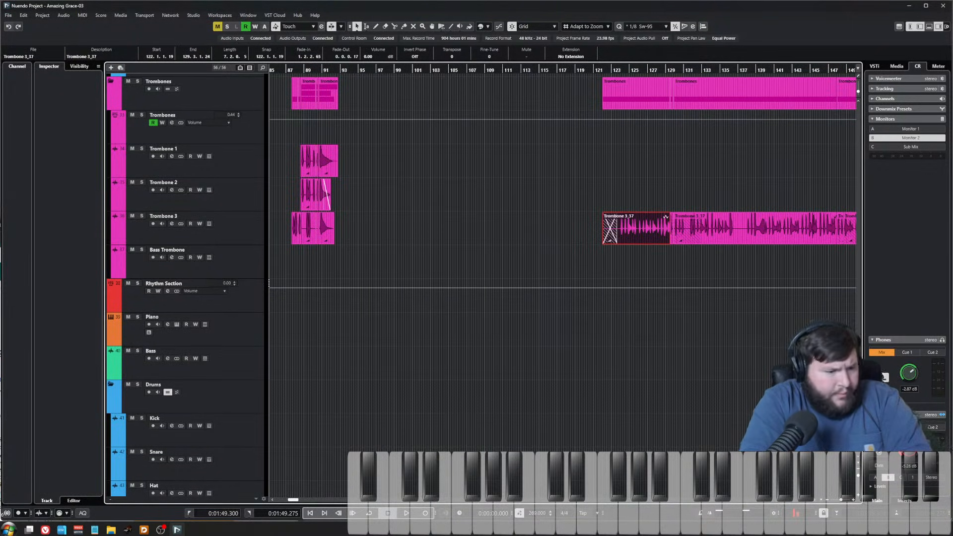
pyautogui.moveTo(45, 529)
pyautogui.click(163, 489)
pyautogui.moveTo(216, 210); pyautogui.dragTo(461, 9)
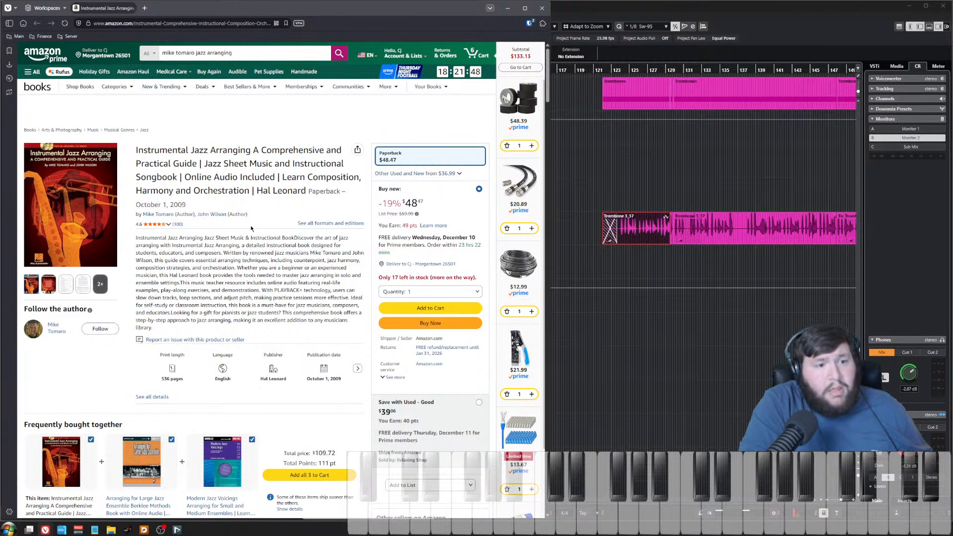
pyautogui.moveTo(47, 190)
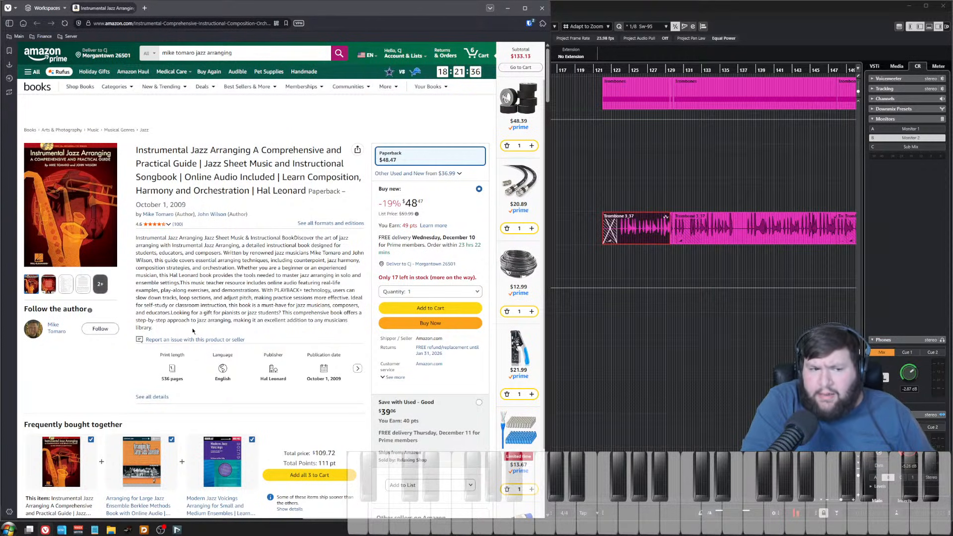
pyautogui.moveTo(193, 330); pyautogui.dragTo(133, 238)
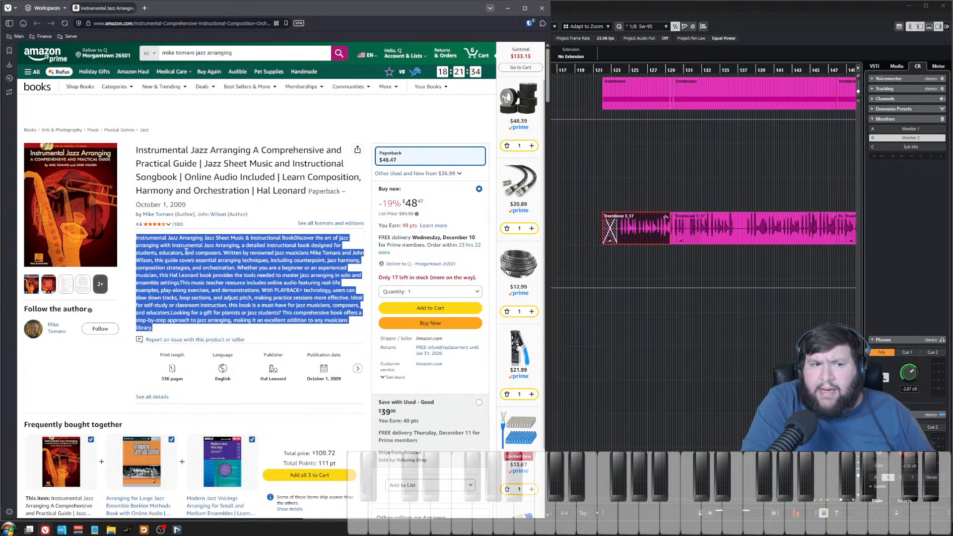
pyautogui.click(212, 260)
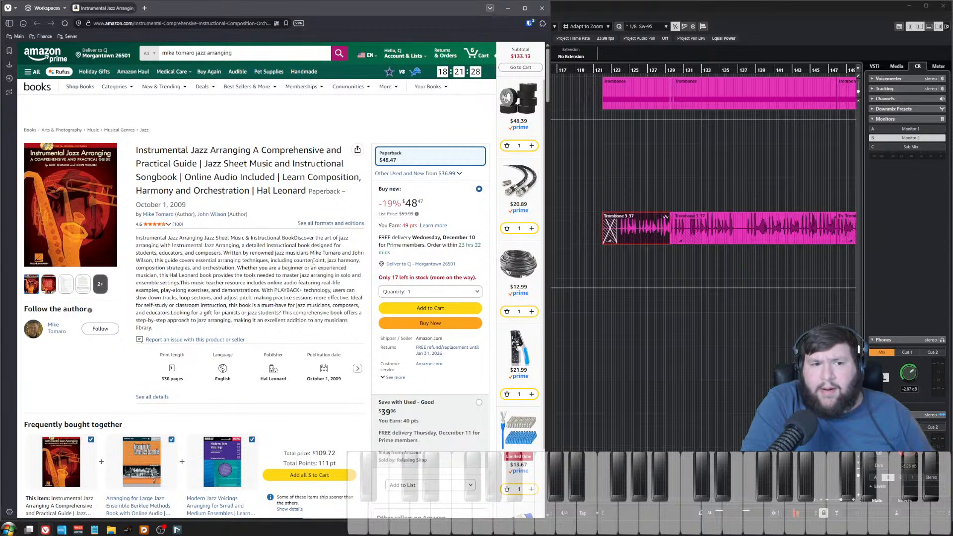
pyautogui.click(507, 8)
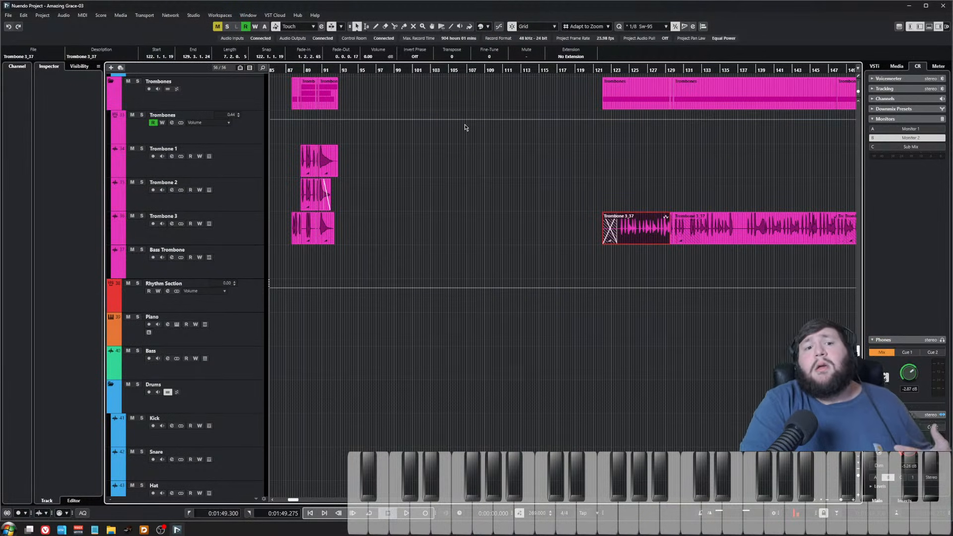
# Step: Close the Nuendo project window and switch to the Dorico score
pyautogui.click(481, 191)
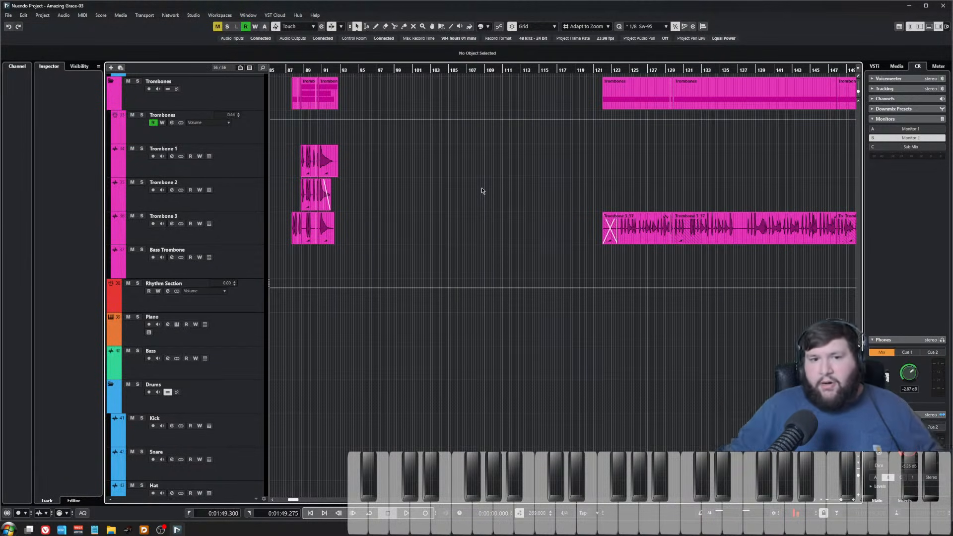
pyautogui.click(944, 6)
pyautogui.click(530, 419)
pyautogui.click(479, 518)
# Step: Copy the Trumpet 3 passage in bars 24–26 and paste it into Trombone 1 at bar 24
pyautogui.scroll(5, 526, 255)
pyautogui.press('z')
pyautogui.press('z')
pyautogui.hscroll(3, 552, 238)
pyautogui.scroll(-2, 421, 203)
pyautogui.click(409, 95)
pyautogui.keyDown('shift'); pyautogui.click(572, 191); pyautogui.keyUp('shift')
pyautogui.click(567, 192)
pyautogui.keyDown('shift'); pyautogui.click(418, 194); pyautogui.keyUp('shift')
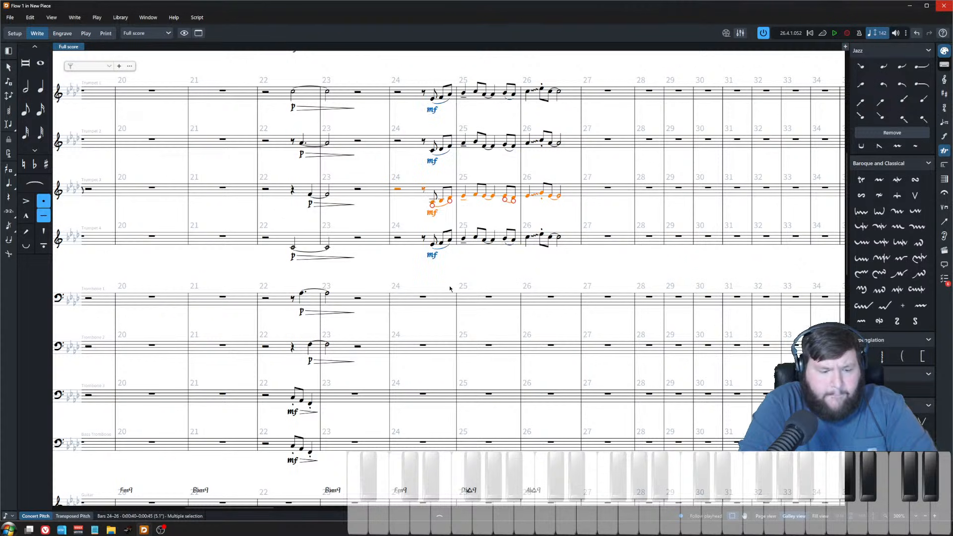
pyautogui.hotkey('ctrl', 'c')
pyautogui.click(417, 298)
pyautogui.hotkey('ctrl', 'v')
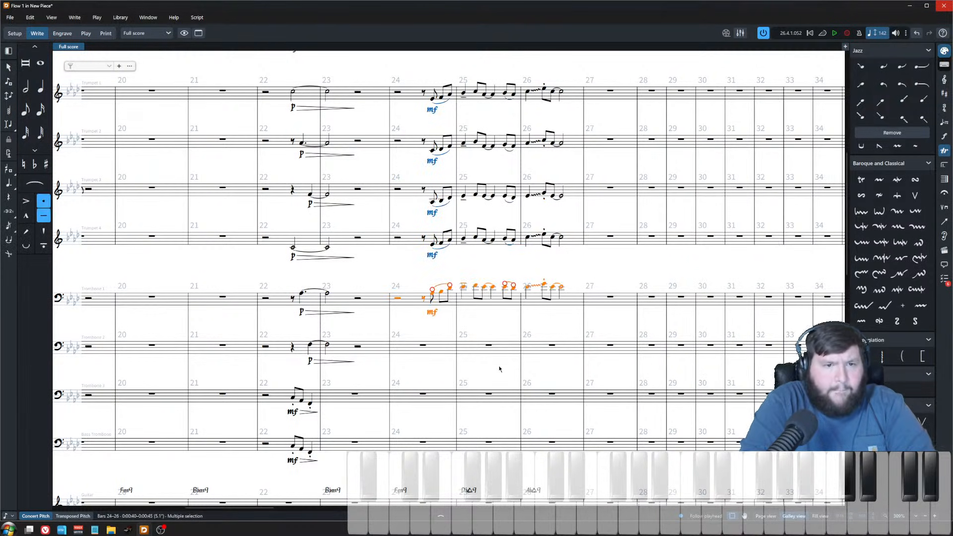
# Step: Lower the first pasted Trombone 1 note in bar 24 by two steps
pyautogui.keyDown('ctrl'); pyautogui.scroll(3, 500, 368); pyautogui.keyUp('ctrl')
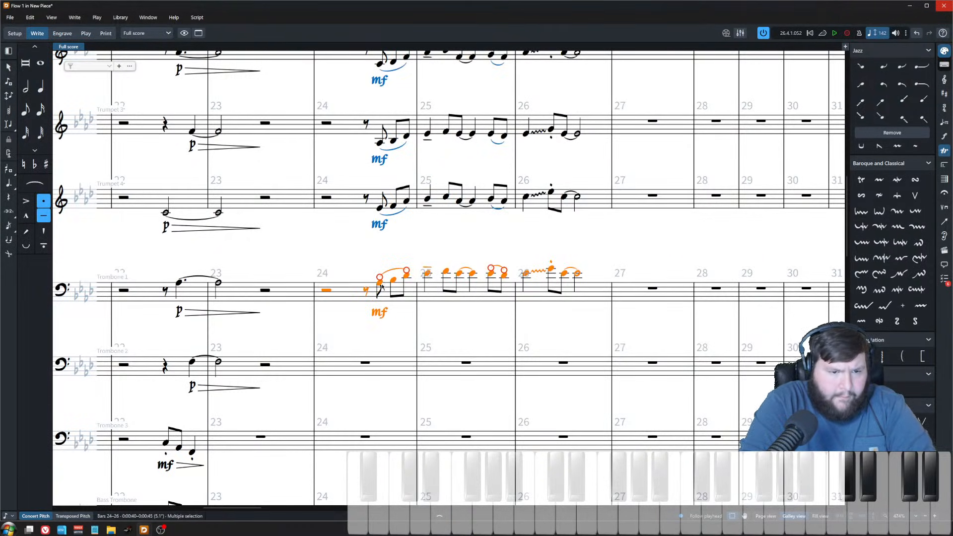
pyautogui.click(381, 286)
pyautogui.hotkey('alt', 'Down')
pyautogui.hotkey('alt', 'Down')
# Step: Examine the pasted Trombone 1 passage and its mf dynamic against the trumpet parts
pyautogui.scroll(3, 383, 321)
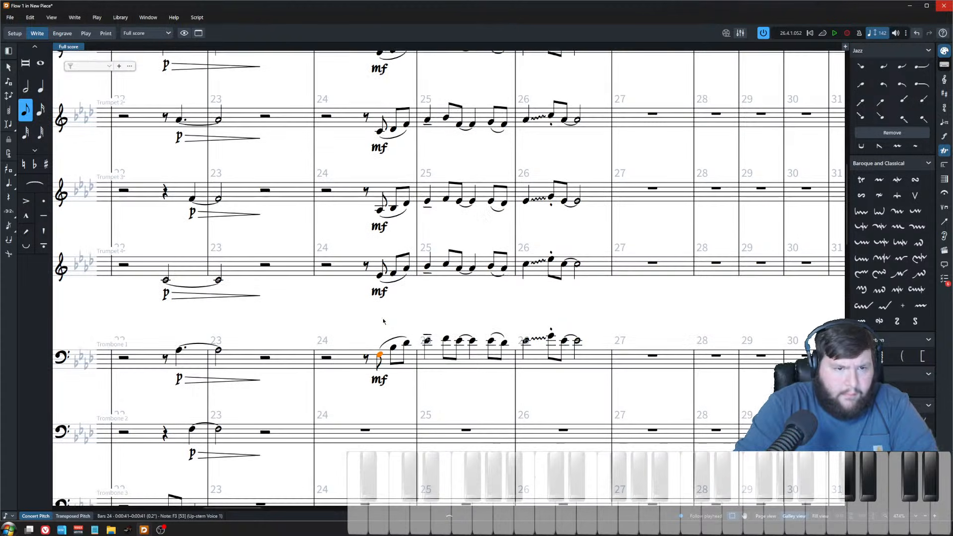
pyautogui.scroll(2, 383, 321)
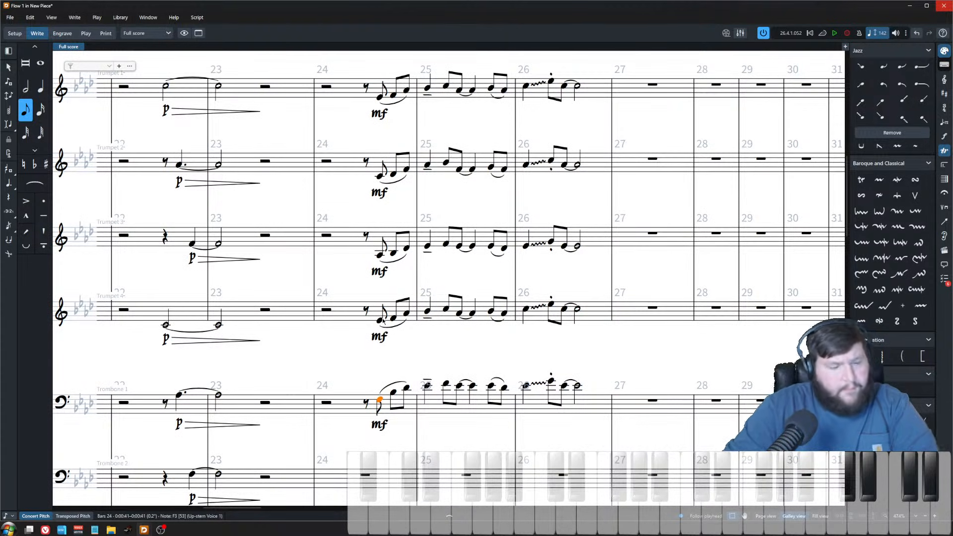
pyautogui.scroll(-10, 353, 394)
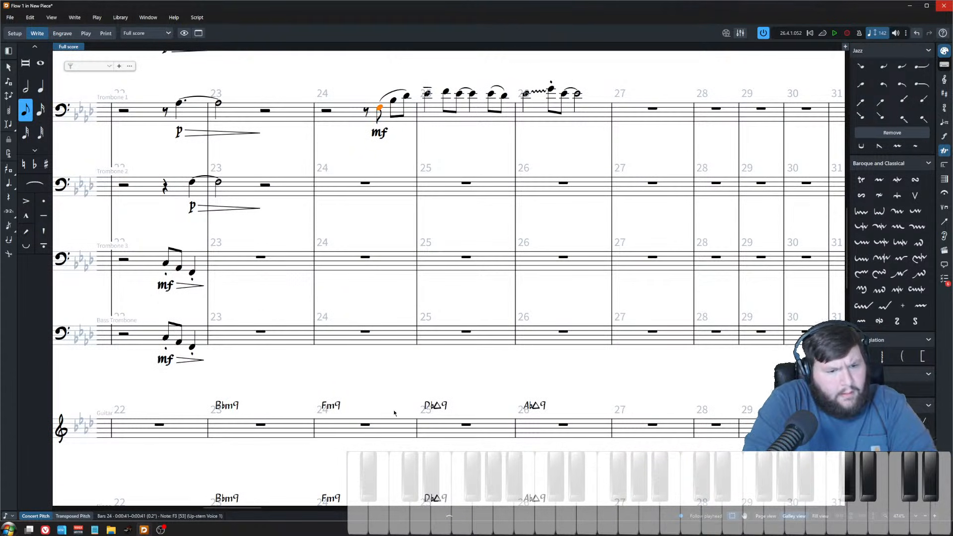
pyautogui.scroll(4, 384, 412)
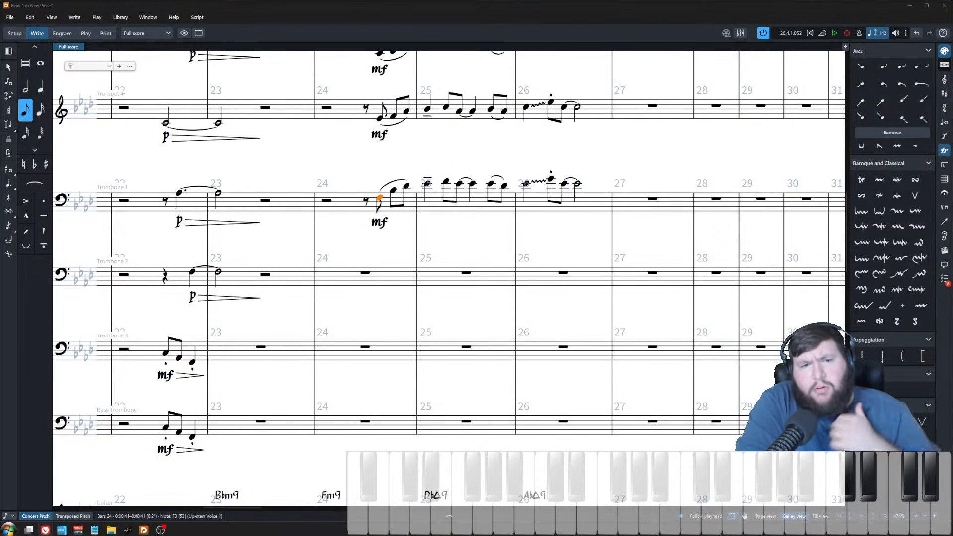
pyautogui.click(359, 249)
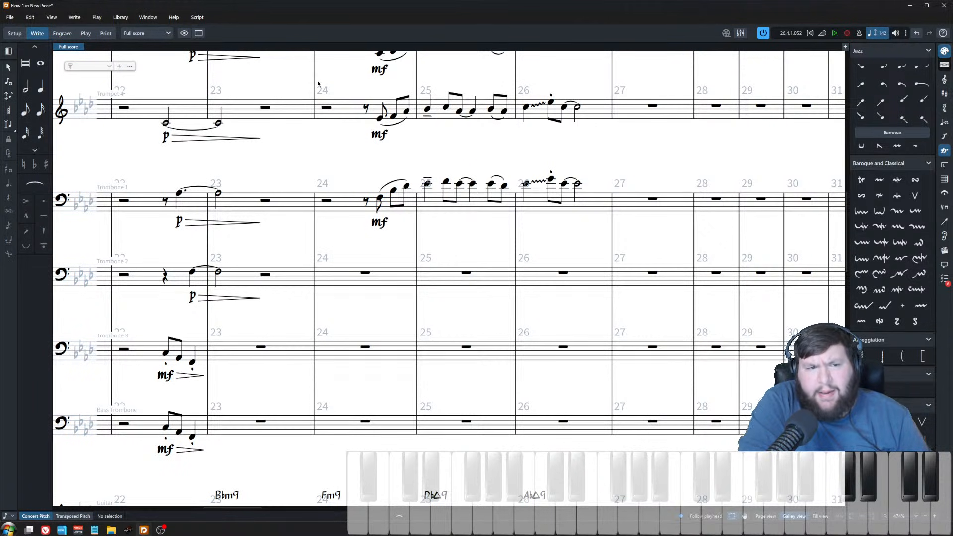
pyautogui.moveTo(323, 92); pyautogui.dragTo(605, 145)
pyautogui.click(597, 152)
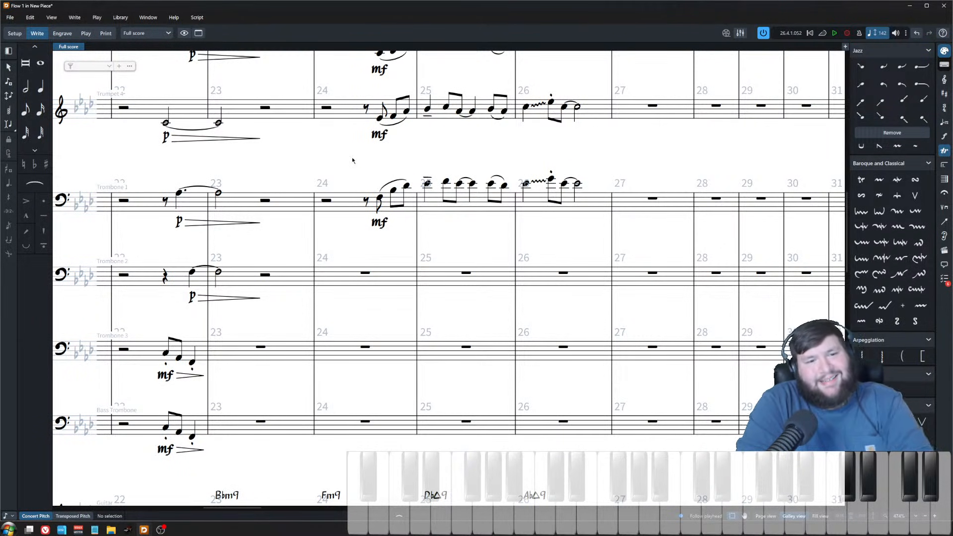
pyautogui.click(379, 198)
pyautogui.click(383, 228)
pyautogui.scroll(2, 383, 248)
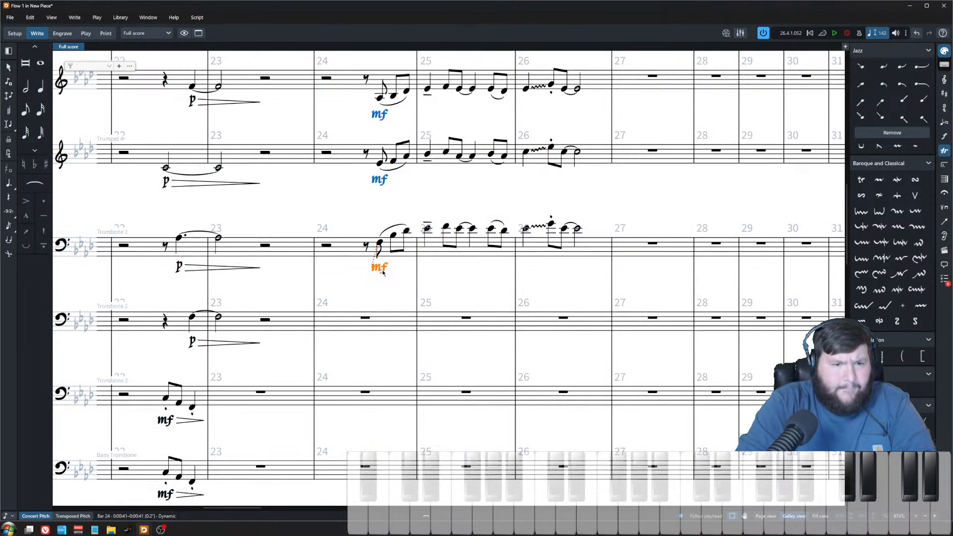
pyautogui.scroll(5, 383, 272)
# Step: Select the Trumpet 1–3 passage in bars 24–26 and paste it into Trombones 1–3 starting at bar 24
pyautogui.click(358, 127)
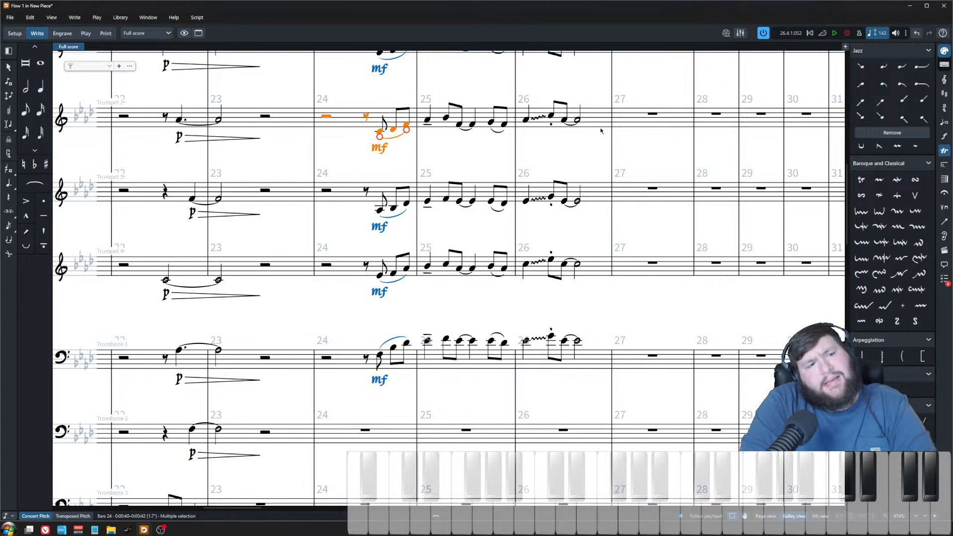
pyautogui.click(591, 193)
pyautogui.keyDown('shift'); pyautogui.click(351, 201); pyautogui.keyUp('shift')
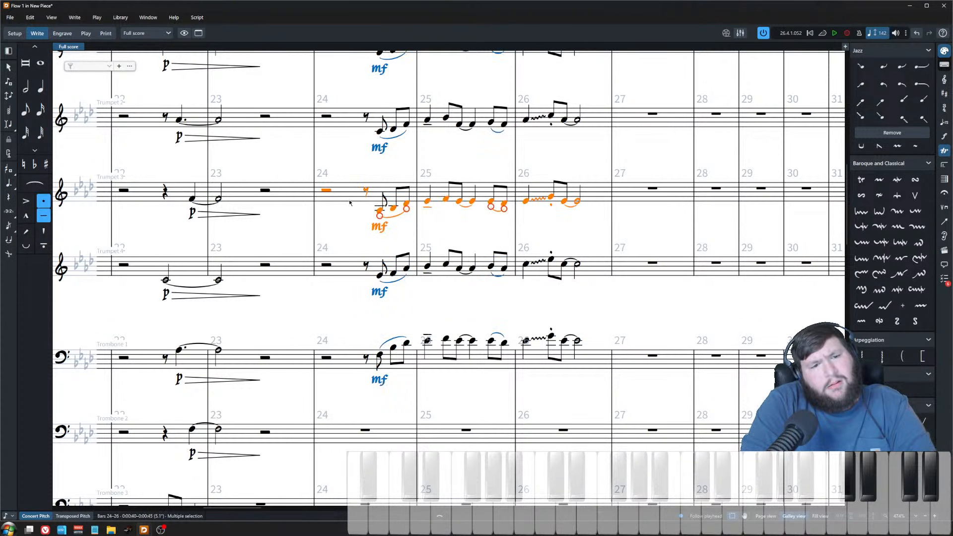
pyautogui.scroll(2, 356, 209)
pyautogui.keyDown('shift'); pyautogui.click(356, 124); pyautogui.keyUp('shift')
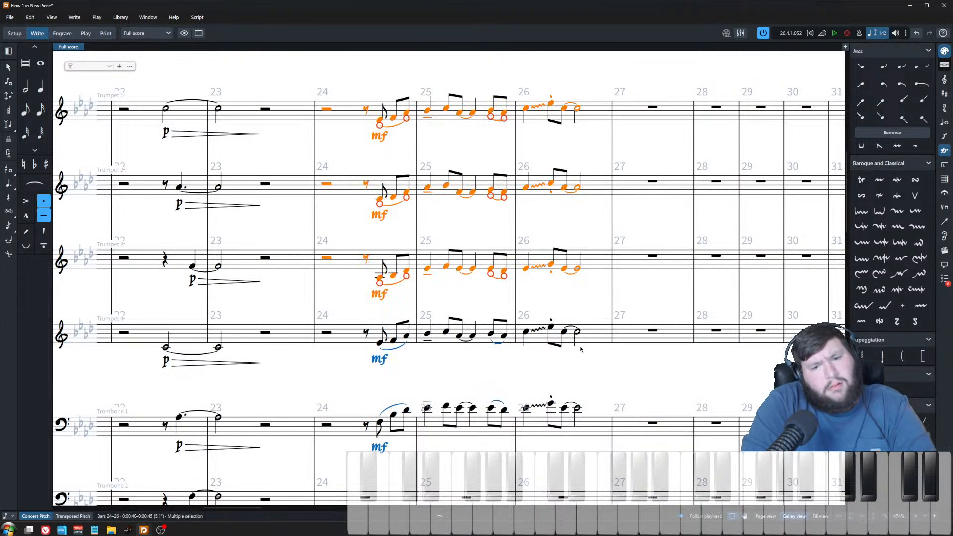
pyautogui.scroll(-3, 393, 378)
pyautogui.click(382, 293)
pyautogui.hotkey('ctrl', 'v')
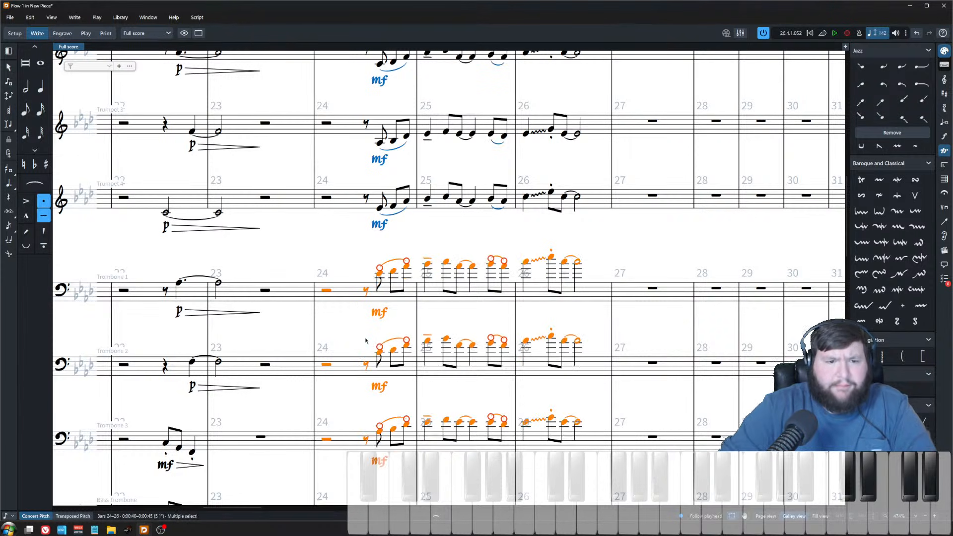
pyautogui.scroll(-5, 390, 319)
pyautogui.press('Escape')
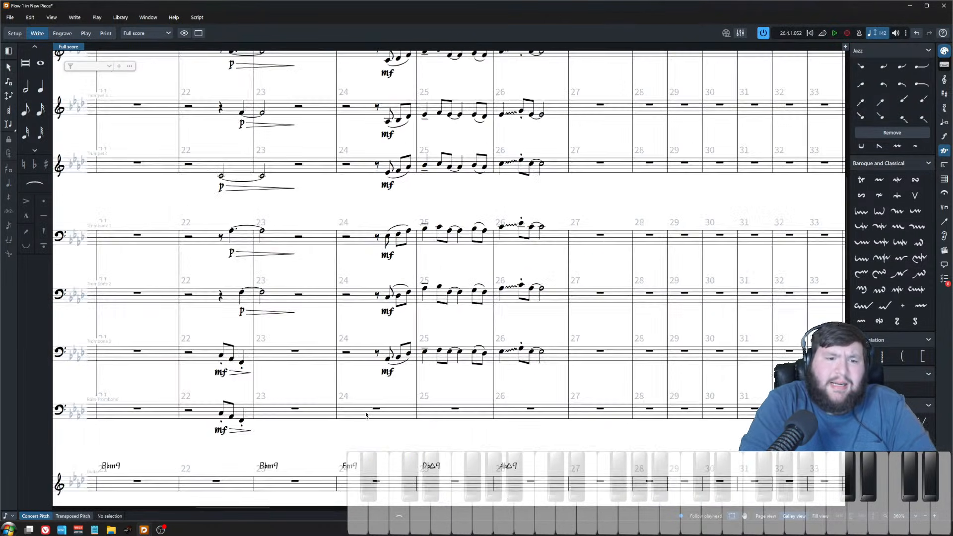
# Step: Delete the pasted Trombone 1–3 notes in bars 24–25, keeping bar 26
pyautogui.click(377, 248)
pyautogui.keyDown('shift'); pyautogui.click(522, 344); pyautogui.keyUp('shift')
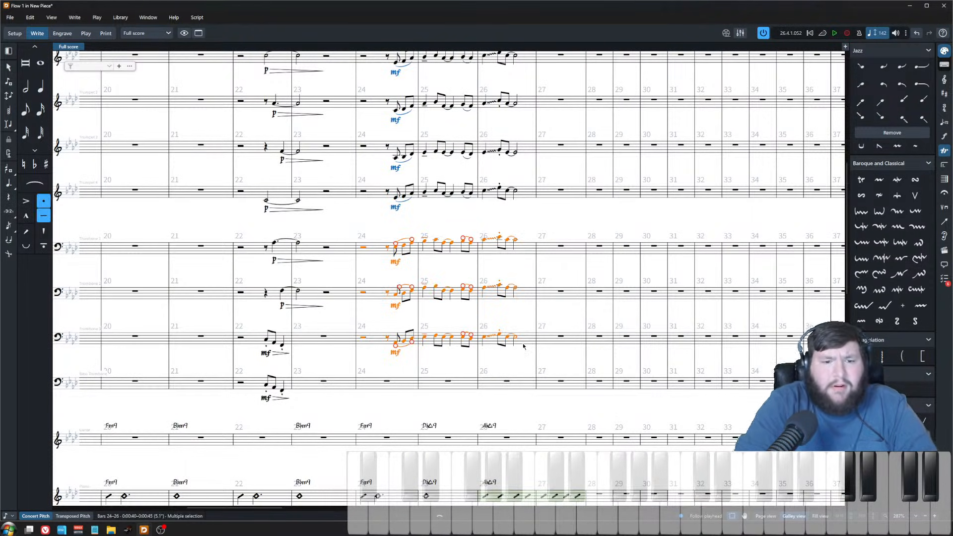
pyautogui.click(469, 340)
pyautogui.keyDown('shift'); pyautogui.click(371, 251); pyautogui.keyUp('shift')
pyautogui.press('Delete')
pyautogui.scroll(3, 379, 256)
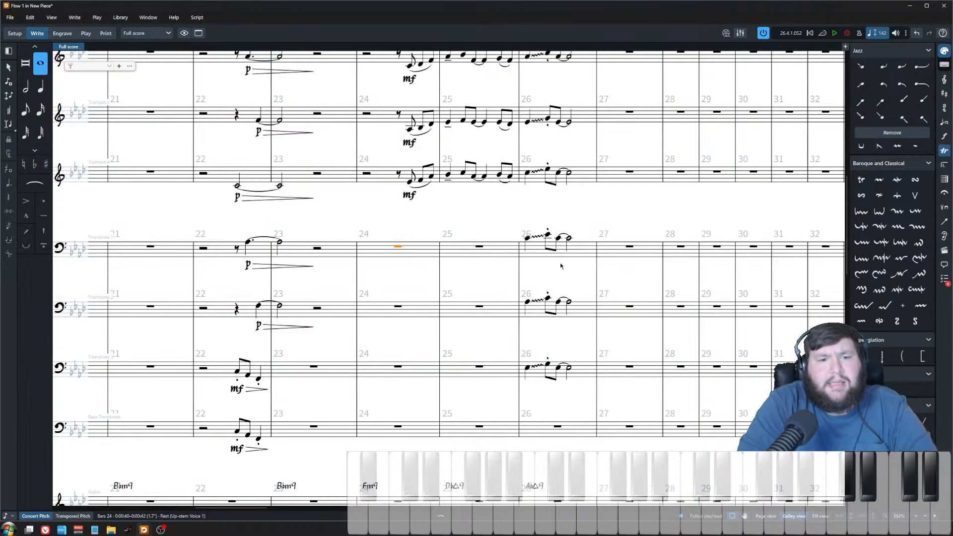
# Step: Raise each of the three Trombone 3 notes in bar 26 by one step
pyautogui.click(527, 238)
pyautogui.scroll(2, 530, 182)
pyautogui.scroll(1, 530, 182)
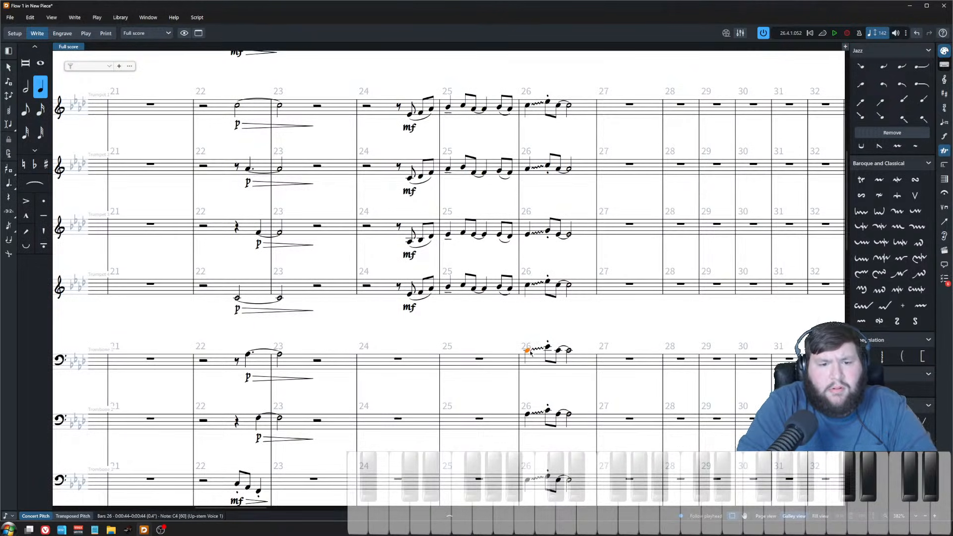
pyautogui.scroll(-3, 531, 354)
pyautogui.click(528, 347)
pyautogui.click(531, 417)
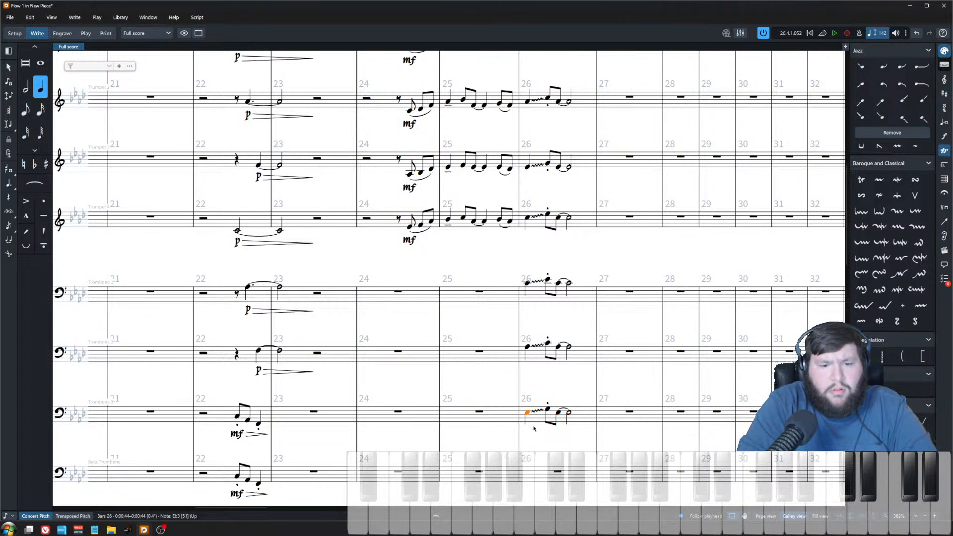
pyautogui.click(528, 413)
pyautogui.hotkey('alt', 'Up')
pyautogui.press('Right')
pyautogui.hotkey('alt', 'Up')
pyautogui.press('Right')
pyautogui.hotkey('alt', 'Up')
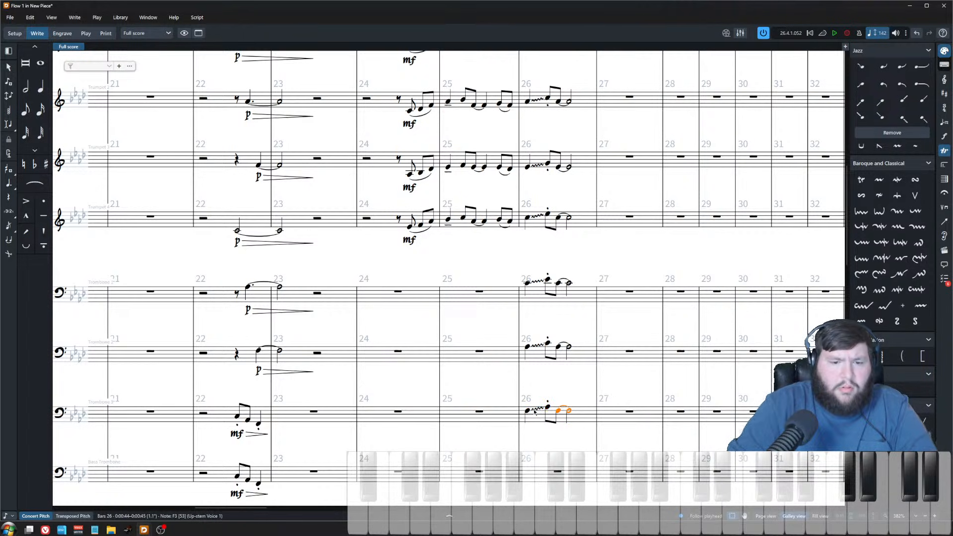
# Step: Raise the first and last Trombone 2 notes in bar 26 by one step each
pyautogui.scroll(-7, 527, 297)
pyautogui.scroll(7, 531, 359)
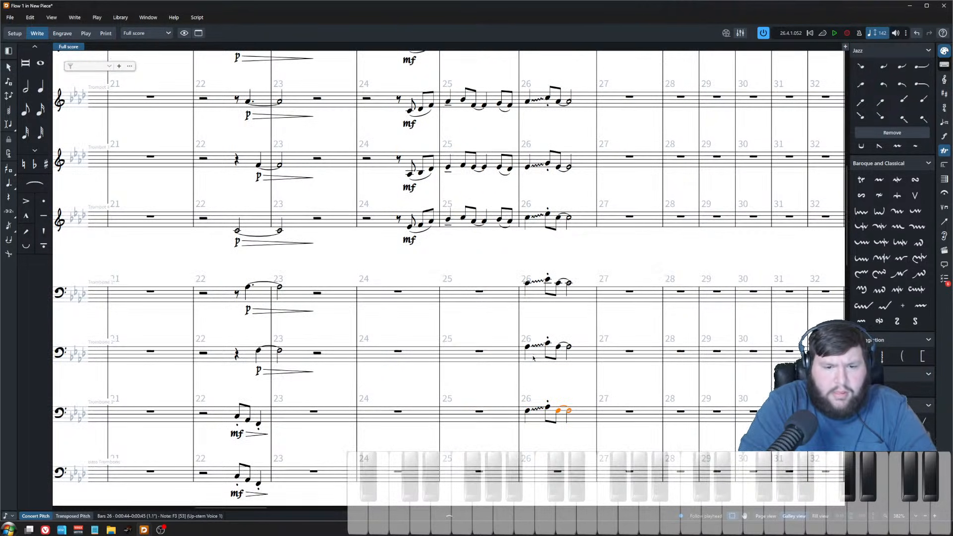
pyautogui.click(527, 284)
pyautogui.click(527, 350)
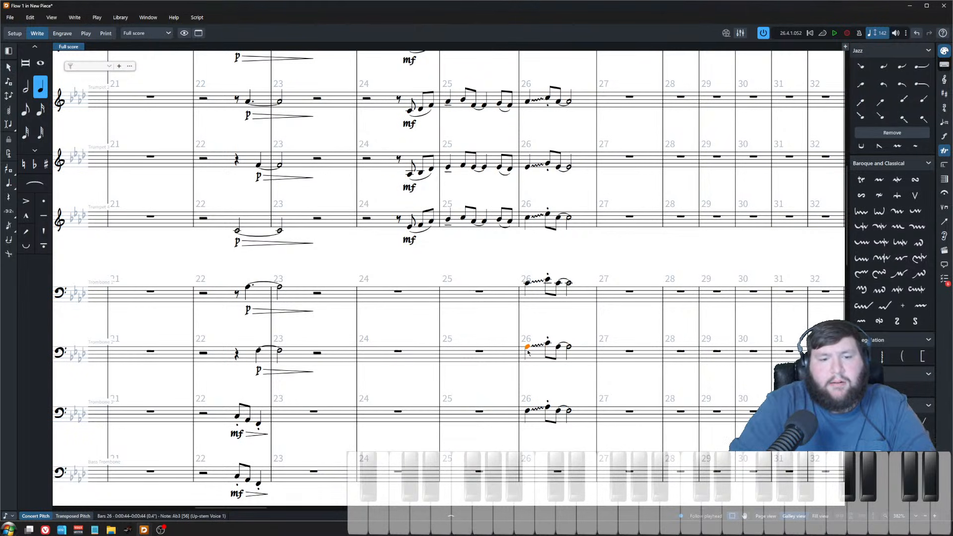
pyautogui.hotkey('alt', 'Up')
pyautogui.press('Right')
pyautogui.hotkey('alt', 'Up')
pyautogui.hotkey('alt', 'Down')
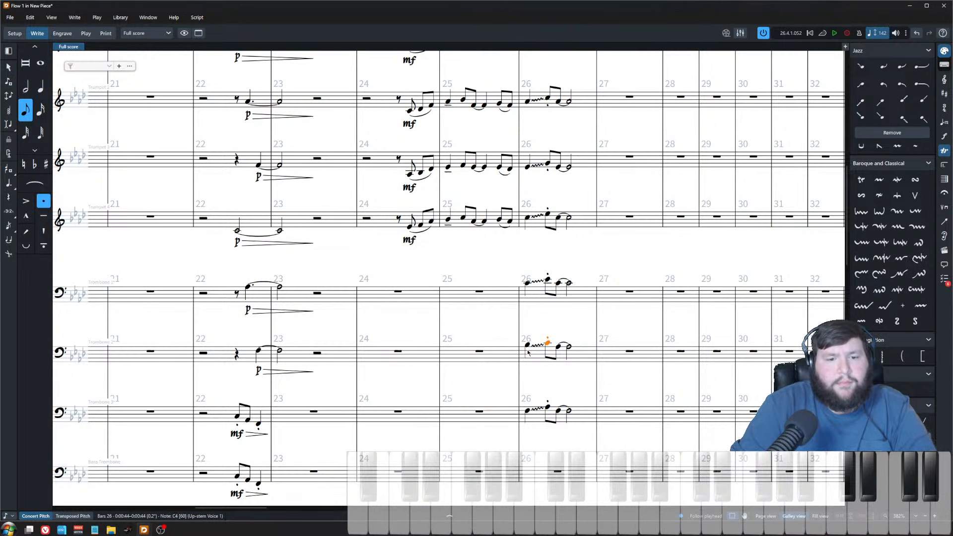
pyautogui.press('Right')
pyautogui.hotkey('alt', 'Up')
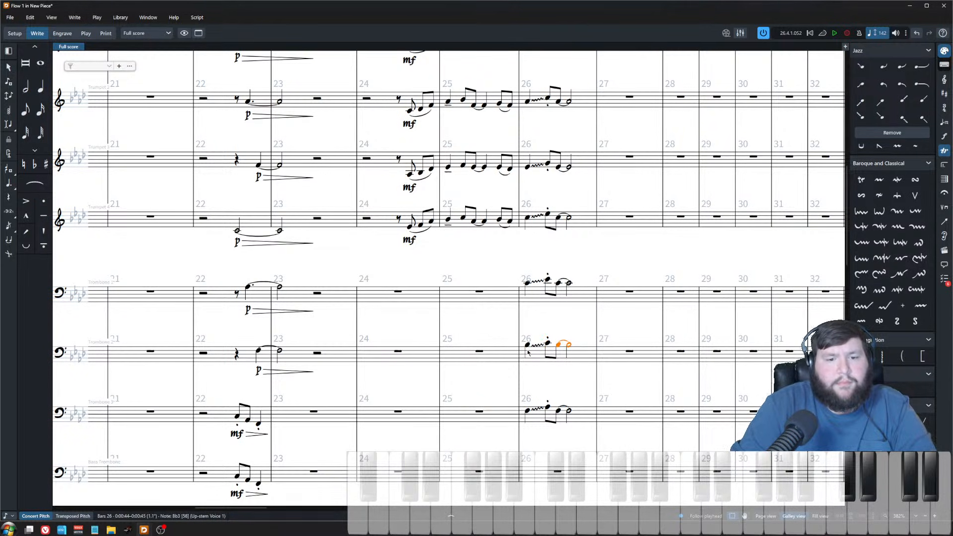
# Step: Raise the last Trombone 3 note in bar 26 by another step
pyautogui.click(525, 410)
pyautogui.press('Right')
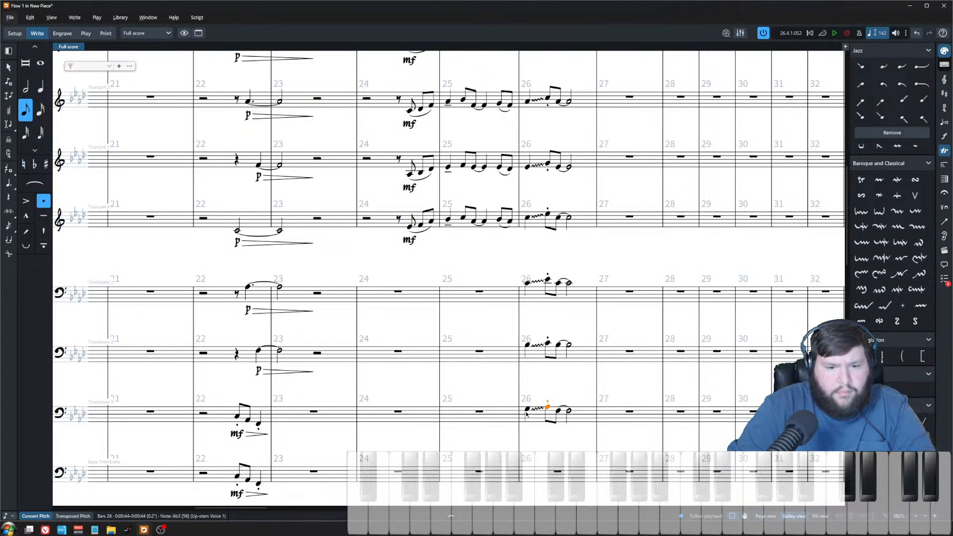
pyautogui.press('Right')
pyautogui.hotkey('alt', 'Up')
# Step: Select bar 26 across the trumpets and trombones and play it back
pyautogui.click(528, 409)
pyautogui.scroll(2, 529, 105)
pyautogui.keyDown('shift'); pyautogui.click(528, 104); pyautogui.keyUp('shift')
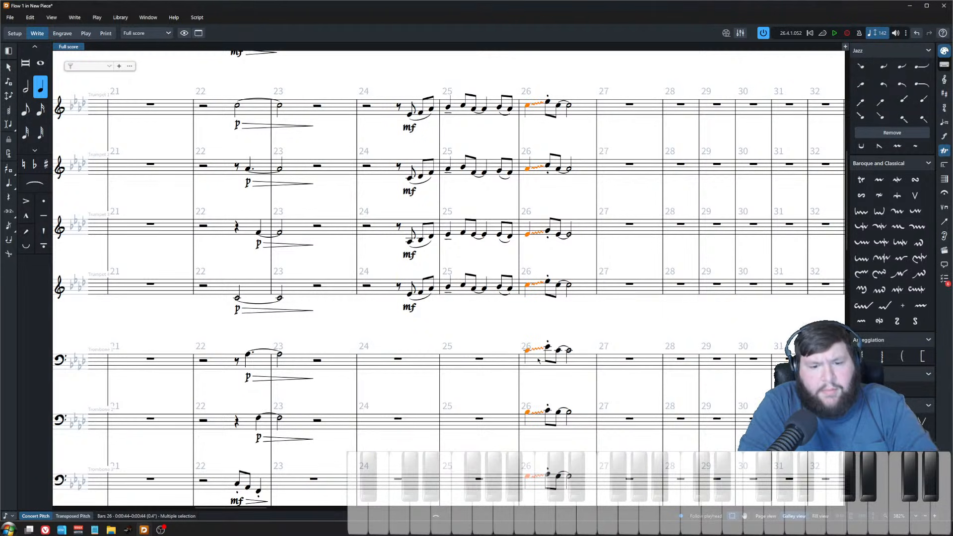
pyautogui.scroll(-6, 540, 360)
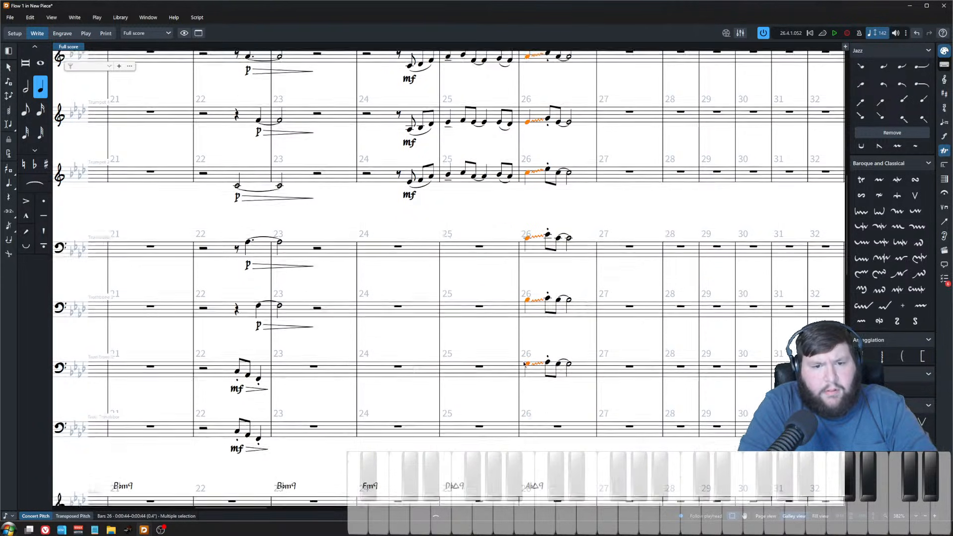
pyautogui.keyDown('ctrl'); pyautogui.click(528, 495); pyautogui.keyUp('ctrl')
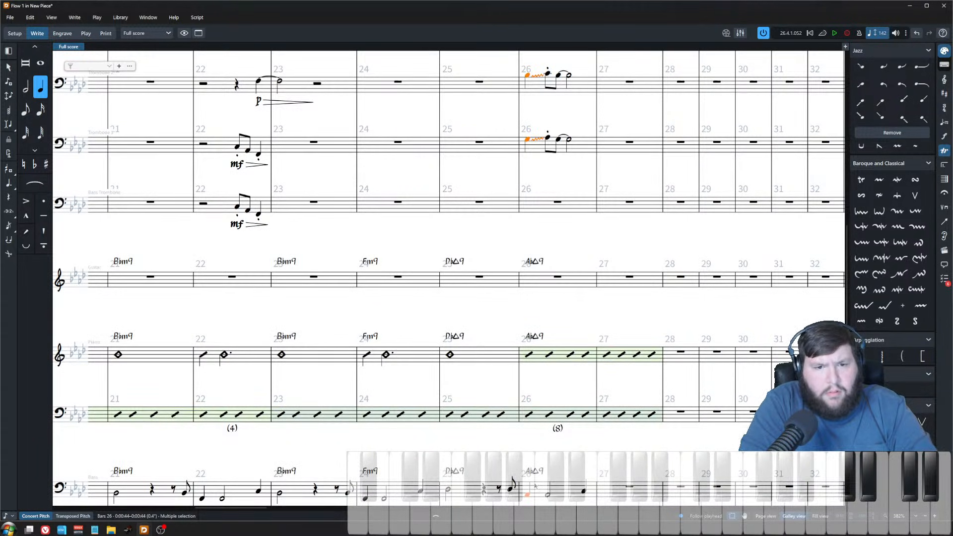
pyautogui.scroll(2, 515, 203)
pyautogui.press('p')
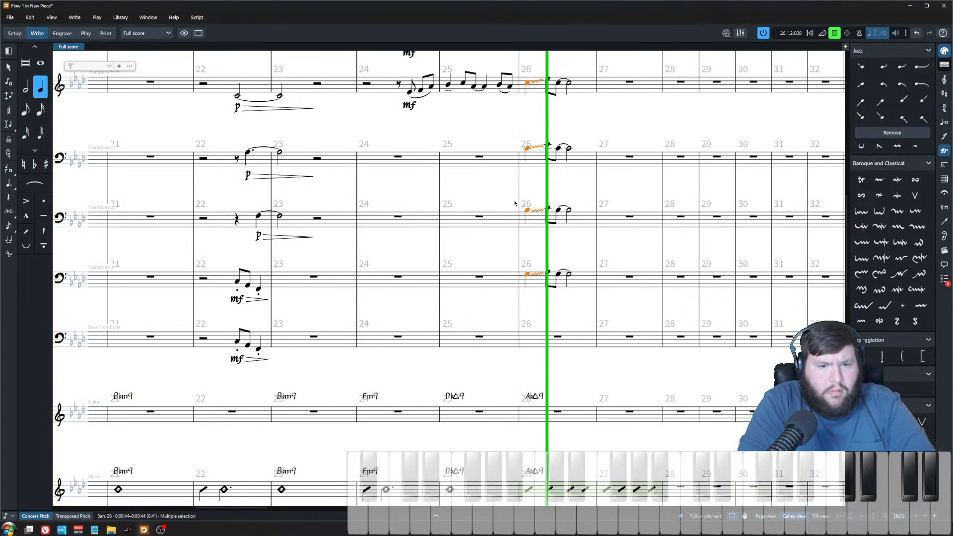
pyautogui.press('space')
pyautogui.click(597, 117)
# Step: Delete the wavy glissando lines leading into the second notes of Trombones 1–3 in bar 26
pyautogui.scroll(2, 575, 308)
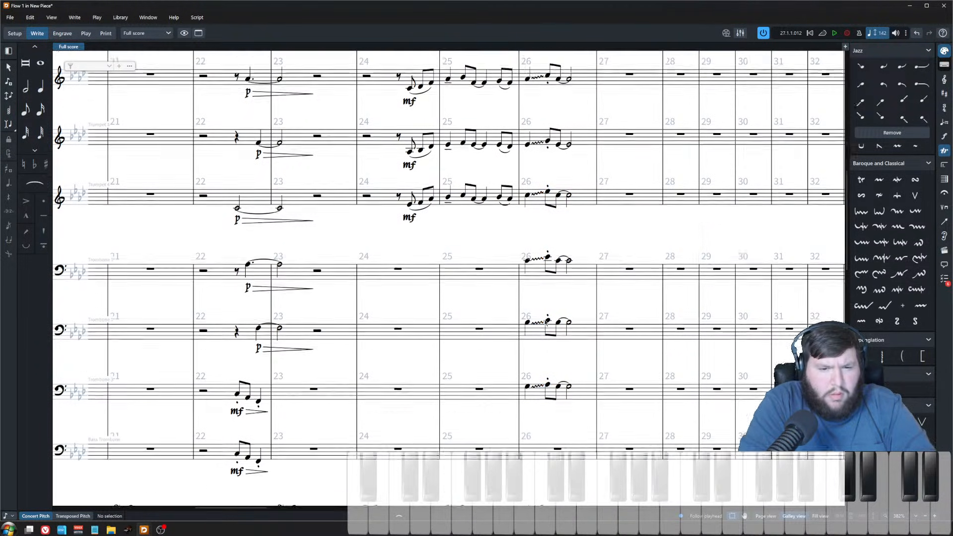
pyautogui.scroll(1, 544, 319)
pyautogui.scroll(1, 532, 258)
pyautogui.press('x')
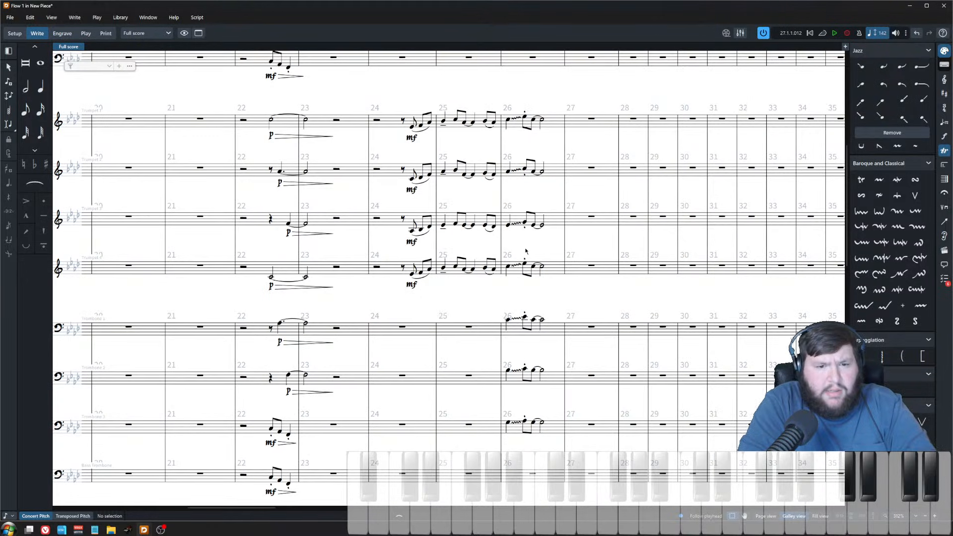
pyautogui.hscroll(-1, 506, 211)
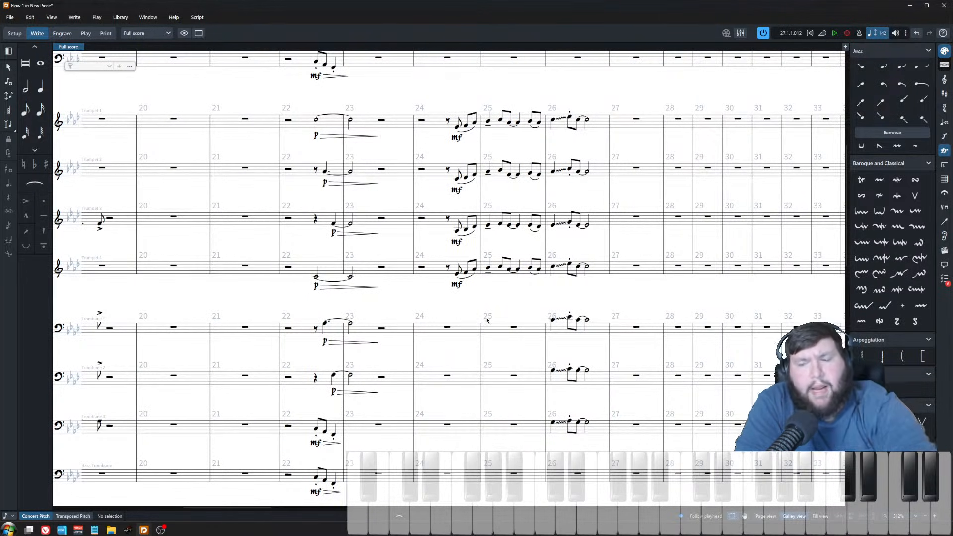
pyautogui.scroll(-2, 462, 333)
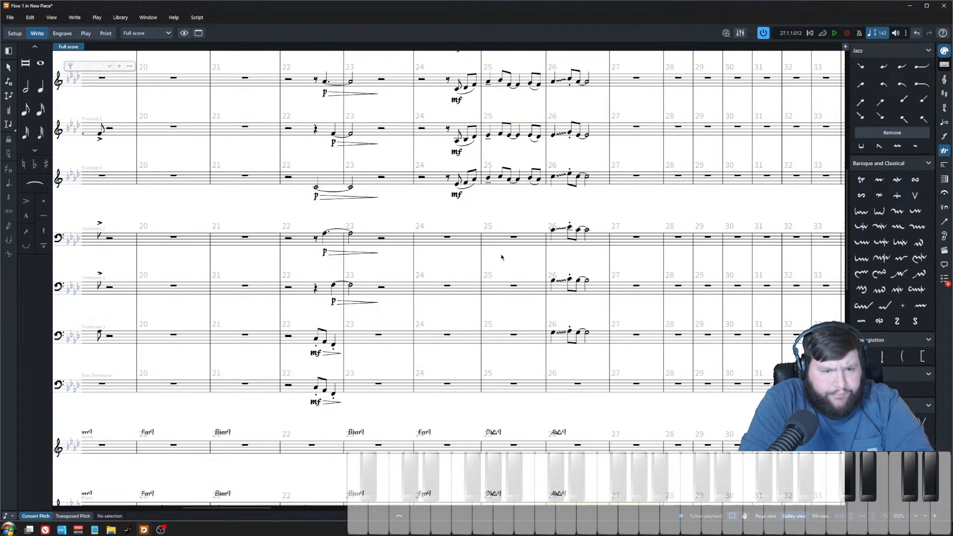
pyautogui.press('z')
pyautogui.click(590, 218)
pyautogui.keyDown('shift'); pyautogui.click(590, 348); pyautogui.keyUp('shift')
pyautogui.click(611, 347)
pyautogui.keyDown('shift'); pyautogui.click(611, 215); pyautogui.keyUp('shift')
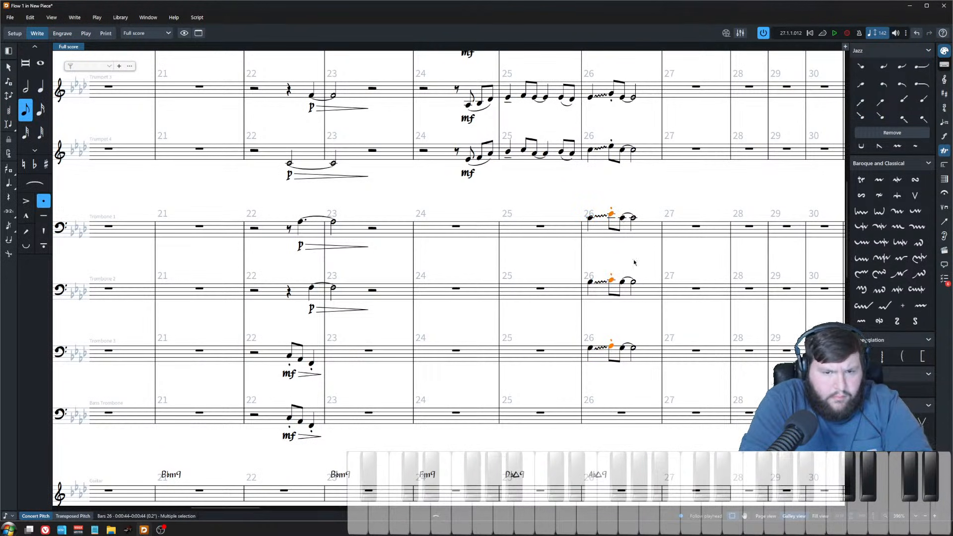
pyautogui.click(623, 219)
pyautogui.keyDown('shift'); pyautogui.click(623, 348); pyautogui.keyUp('shift')
pyautogui.click(600, 348)
pyautogui.keyDown('ctrl'); pyautogui.click(599, 283); pyautogui.keyUp('ctrl')
pyautogui.keyDown('ctrl'); pyautogui.click(600, 216); pyautogui.keyUp('ctrl')
pyautogui.click(600, 216)
pyautogui.keyDown('ctrl'); pyautogui.click(601, 284); pyautogui.keyUp('ctrl')
pyautogui.keyDown('ctrl'); pyautogui.click(601, 349); pyautogui.keyUp('ctrl')
pyautogui.press('Delete')
# Step: Add glissando lines to the first Trombone 1–3 notes in bar 26 and enable and adjust their Delay property
pyautogui.click(590, 347)
pyautogui.keyDown('ctrl'); pyautogui.click(590, 283); pyautogui.keyUp('ctrl')
pyautogui.keyDown('ctrl'); pyautogui.click(591, 218); pyautogui.keyUp('ctrl')
pyautogui.click(861, 390)
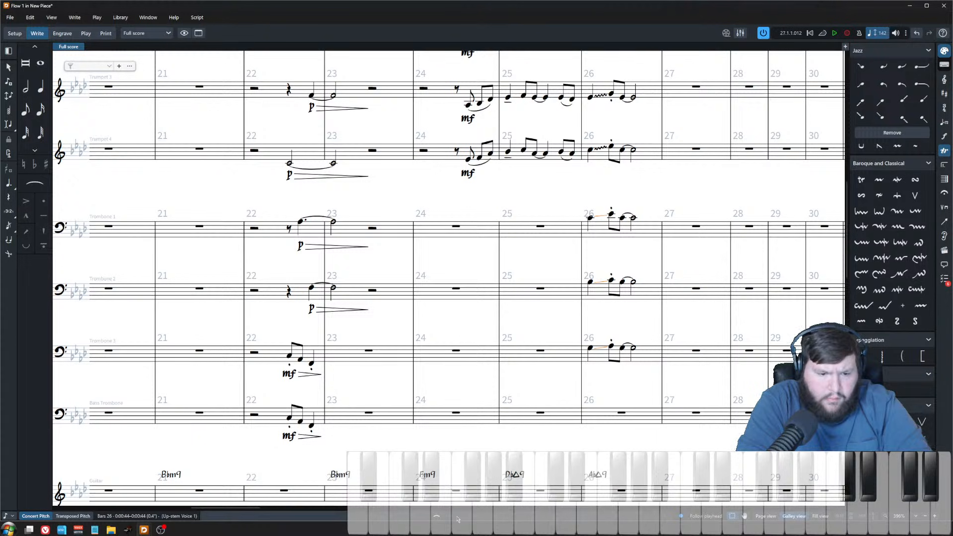
pyautogui.hotkey('ctrl', '8')
pyautogui.click(316, 441)
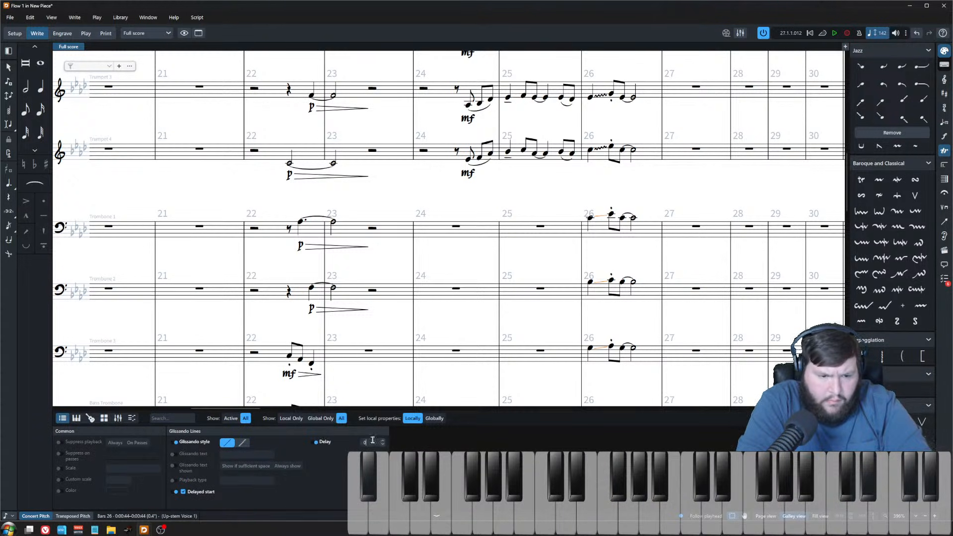
pyautogui.click(385, 441)
pyautogui.click(385, 441)
pyautogui.click(384, 441)
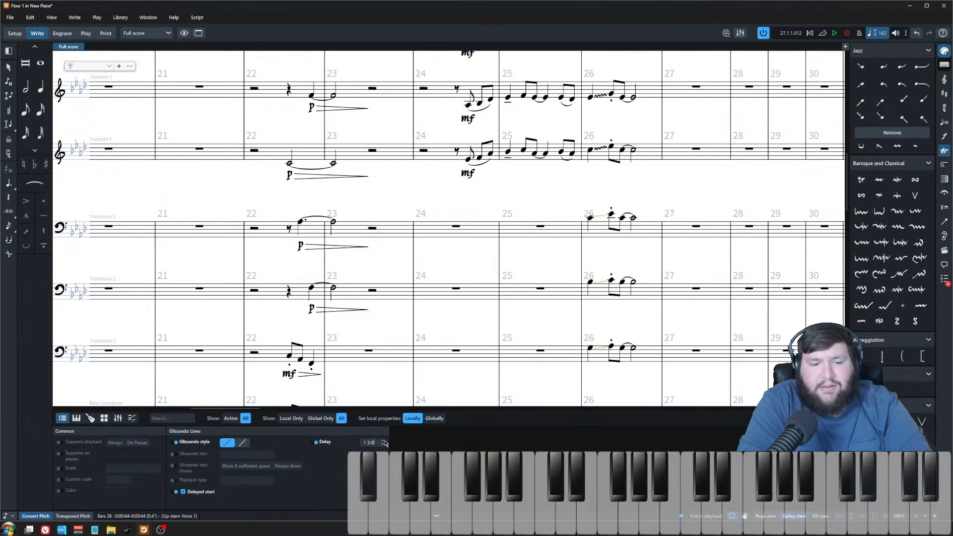
pyautogui.click(384, 440)
pyautogui.click(385, 441)
pyautogui.click(455, 517)
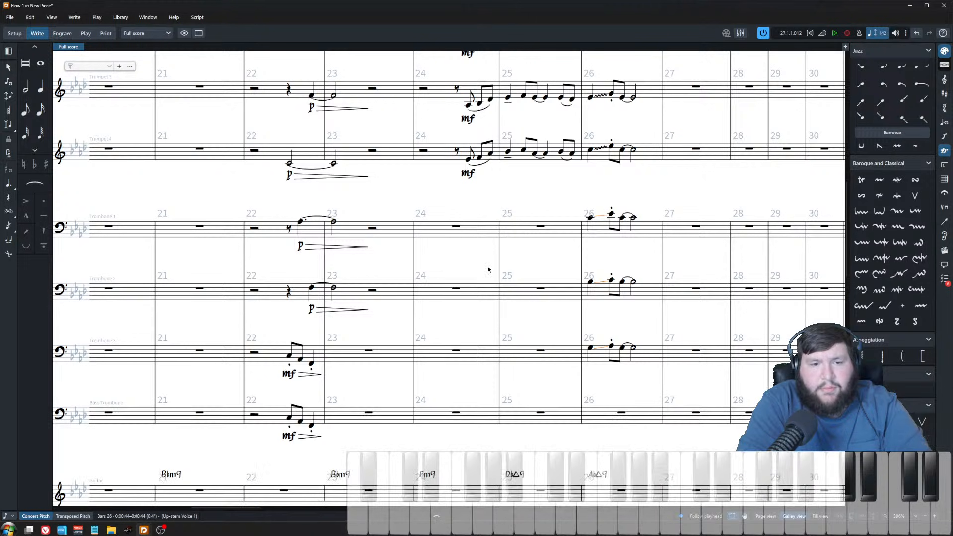
# Step: Play back the passage and audition each Trombone 1–3 note in bar 26
pyautogui.scroll(1, 479, 263)
pyautogui.click(464, 205)
pyautogui.press('space')
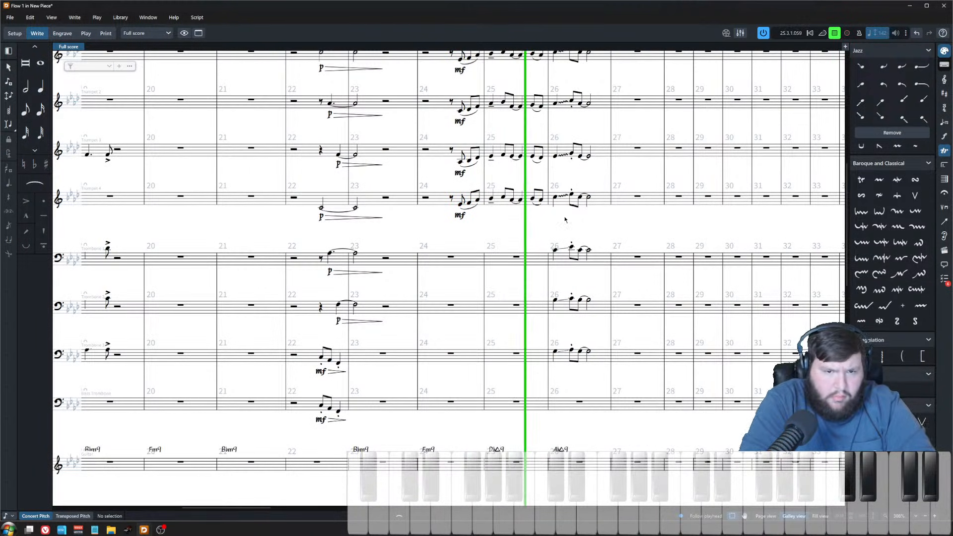
pyautogui.press('space')
pyautogui.click(555, 251)
pyautogui.click(571, 247)
pyautogui.click(580, 250)
pyautogui.click(555, 301)
pyautogui.click(571, 299)
pyautogui.click(580, 301)
pyautogui.click(556, 352)
pyautogui.click(571, 351)
pyautogui.click(580, 352)
# Step: Write Eb, F and Ab into the bass trombone at bar 26
pyautogui.click(571, 401)
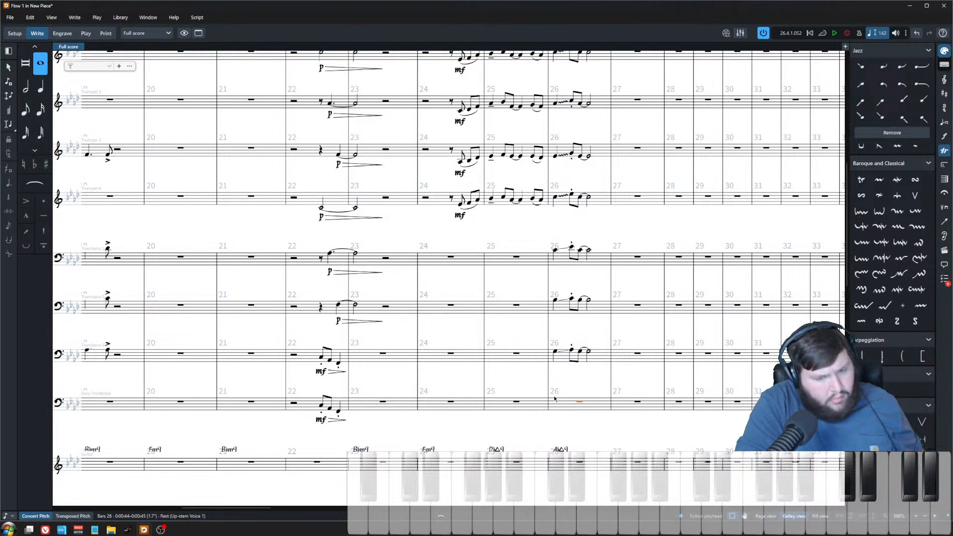
pyautogui.press('Return')
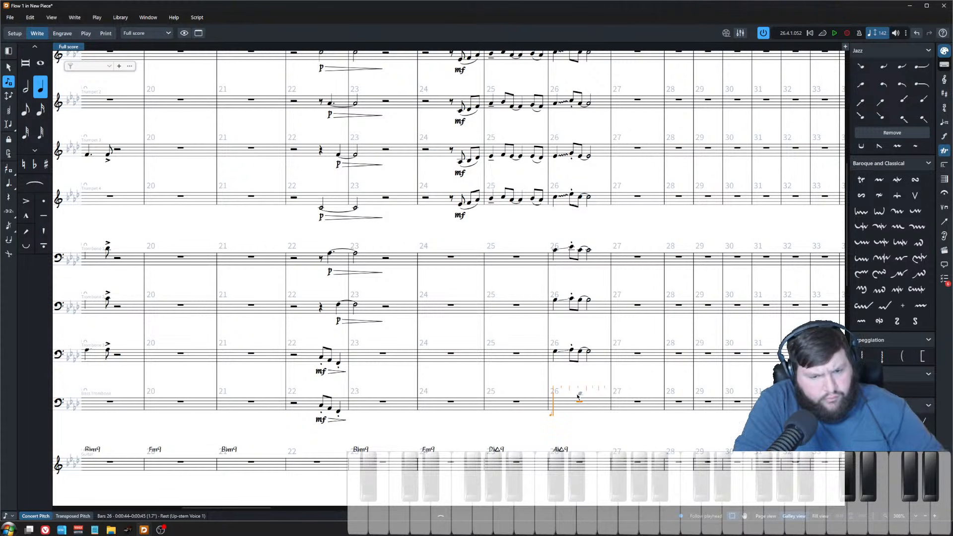
pyautogui.press('e')
pyautogui.press('f')
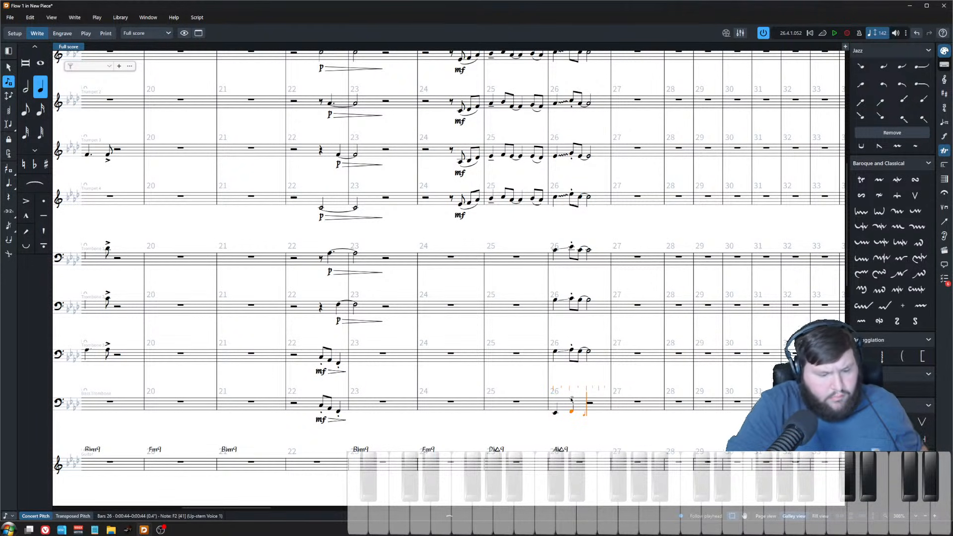
pyautogui.hotkey('ctrl', 'z')
pyautogui.press('5')
pyautogui.press('f')
pyautogui.press('6')
pyautogui.press('7')
pyautogui.press('a')
pyautogui.press('Escape')
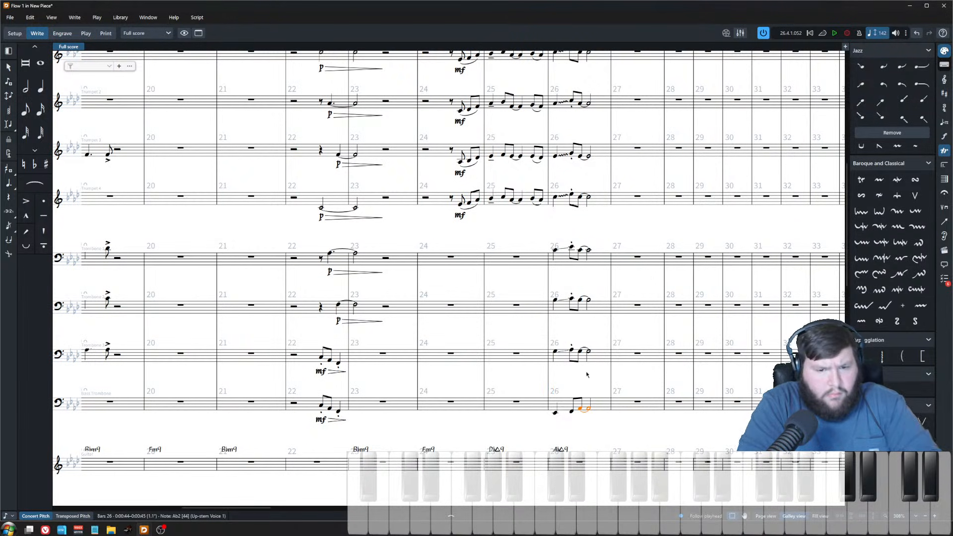
# Step: Add a glissando line to the bass trombone's first note in bar 26 and play it back
pyautogui.click(556, 413)
pyautogui.click(861, 389)
pyautogui.click(562, 415)
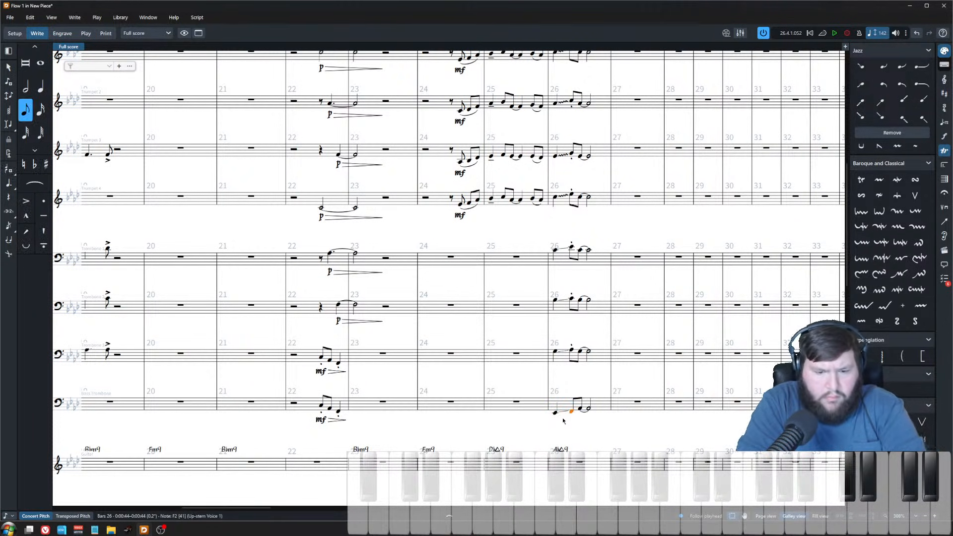
pyautogui.click(556, 414)
pyautogui.press('p')
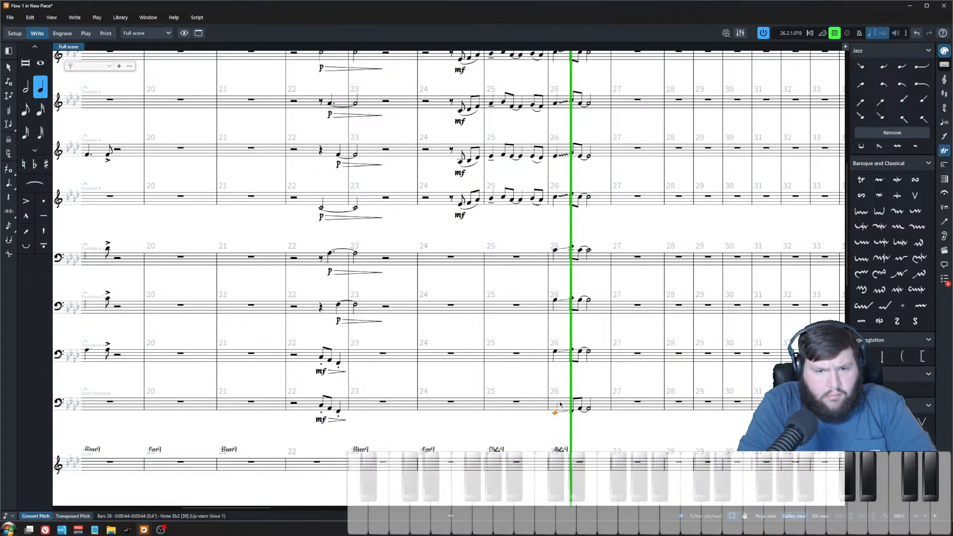
pyautogui.press('space')
# Step: Play back bar 26 and inspect the properties of the trombone glissandos
pyautogui.scroll(4, 555, 155)
pyautogui.keyDown('shift'); pyautogui.click(555, 142); pyautogui.keyUp('shift')
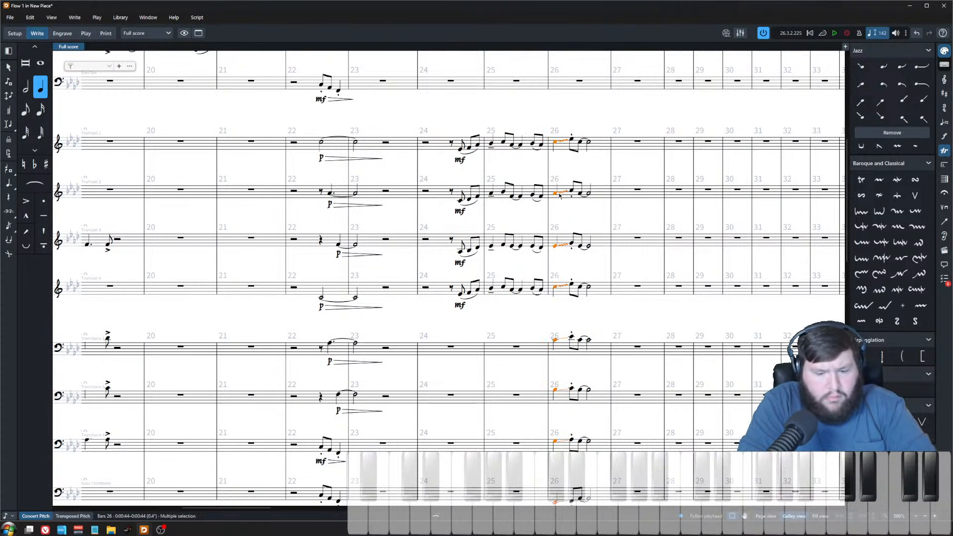
pyautogui.scroll(-5, 552, 209)
pyautogui.press('p')
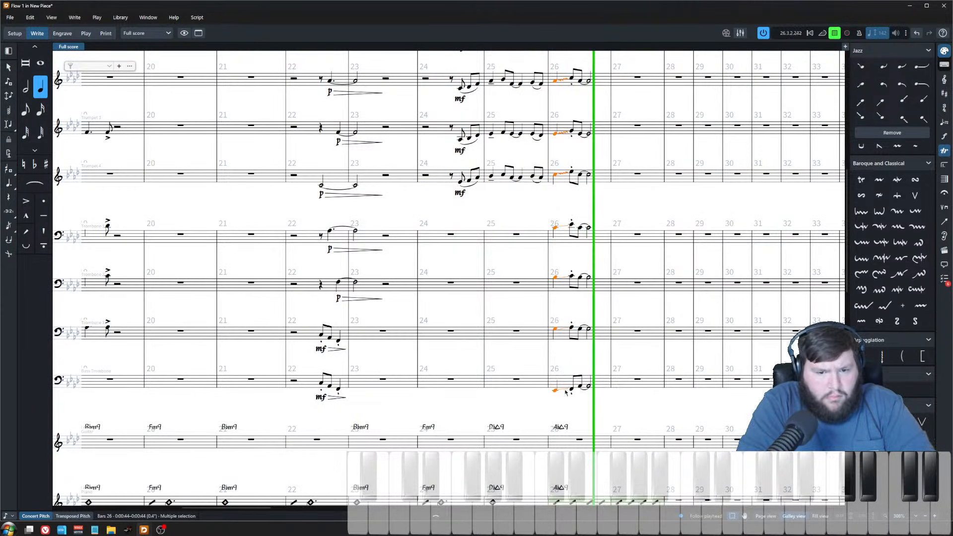
pyautogui.press('space')
pyautogui.click(571, 388)
pyautogui.click(564, 332)
pyautogui.click(555, 330)
pyautogui.click(564, 389)
pyautogui.keyDown('ctrl'); pyautogui.click(564, 329); pyautogui.keyUp('ctrl')
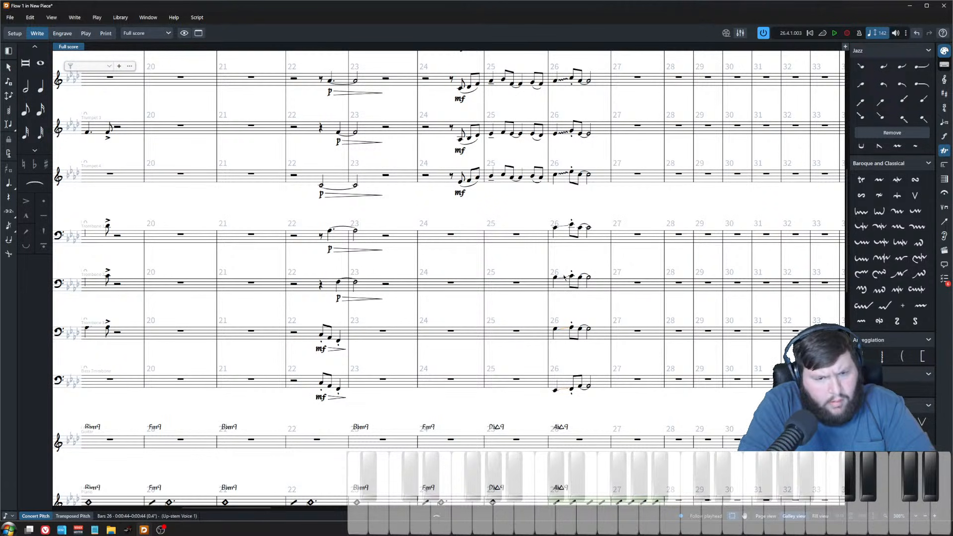
pyautogui.click(478, 517)
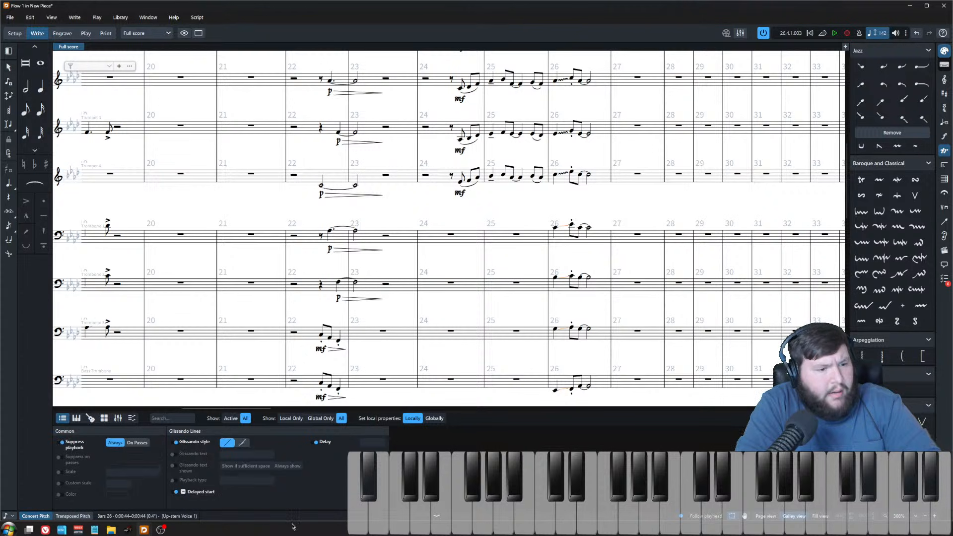
pyautogui.click(436, 517)
pyautogui.click(554, 390)
pyautogui.scroll(1, 592, 133)
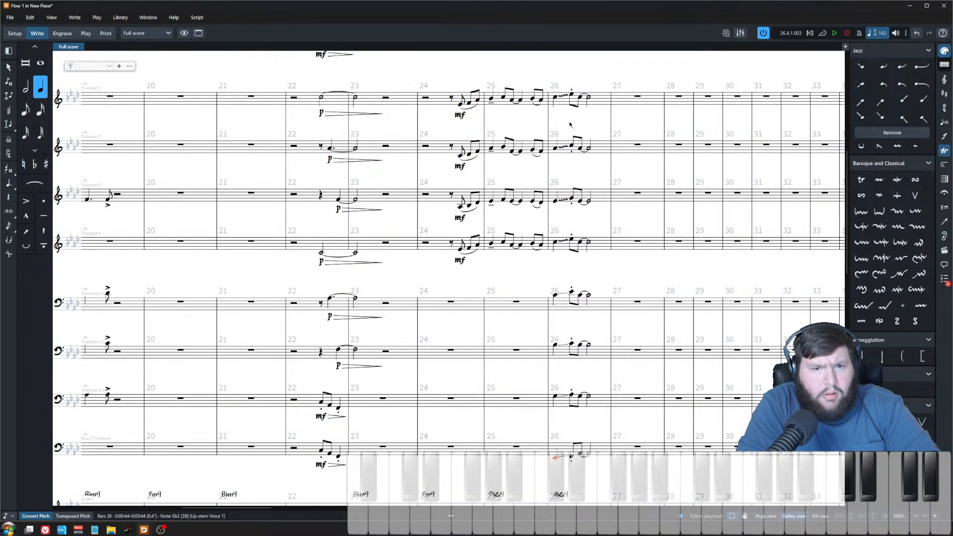
# Step: Play back bar 26 and audition the trumpet and trombone notes there
pyautogui.keyDown('shift'); pyautogui.click(554, 96); pyautogui.keyUp('shift')
pyautogui.press('space')
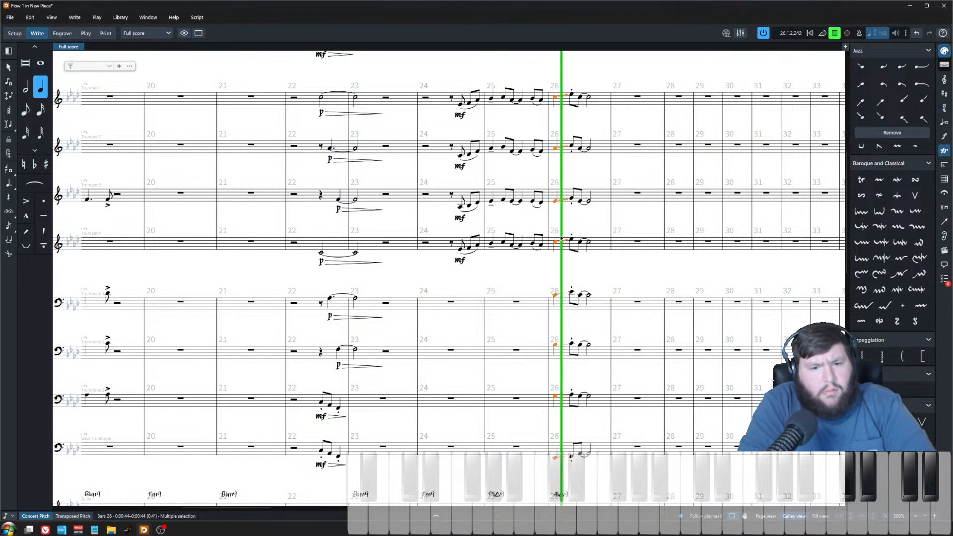
pyautogui.click(591, 271)
pyautogui.press('space')
pyautogui.click(582, 455)
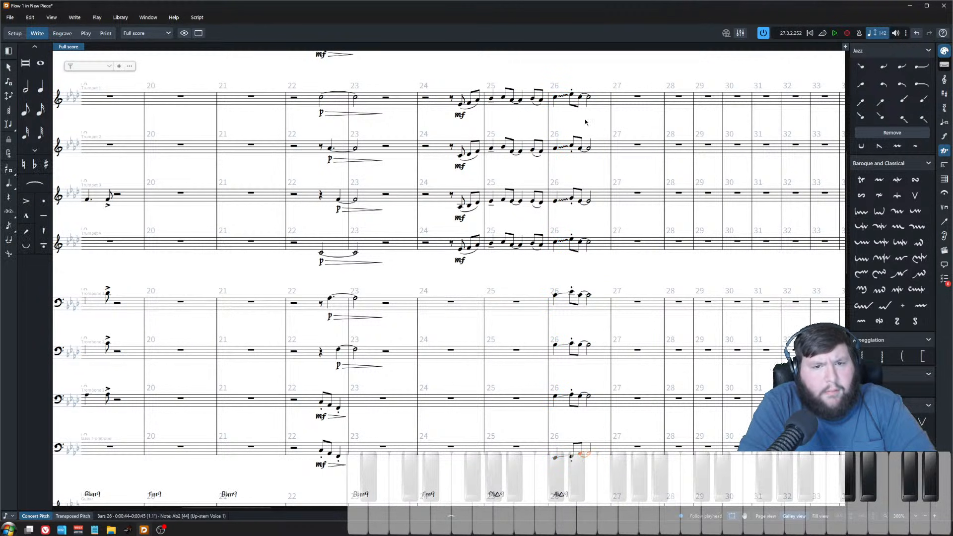
pyautogui.keyDown('shift'); pyautogui.click(581, 97); pyautogui.keyUp('shift')
pyautogui.click(582, 149)
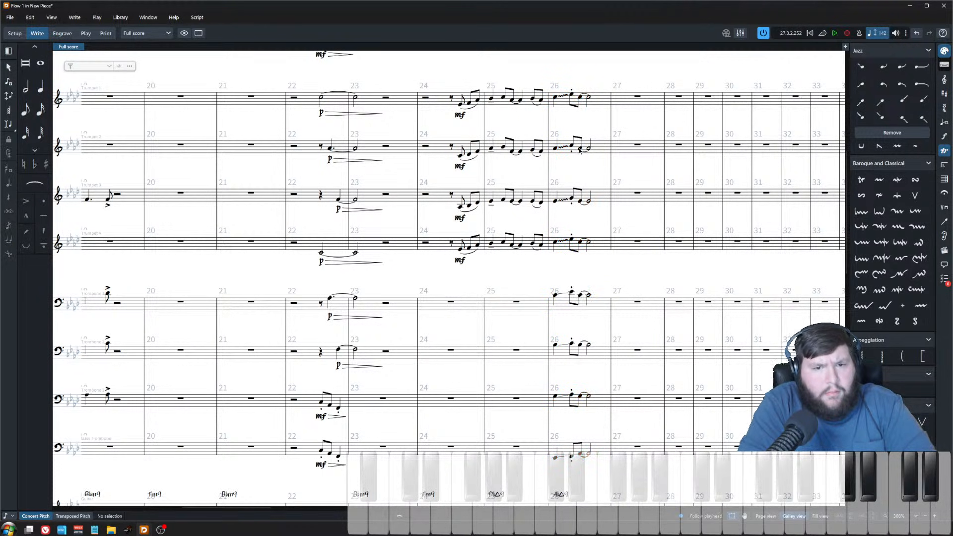
pyautogui.click(555, 97)
pyautogui.press('space')
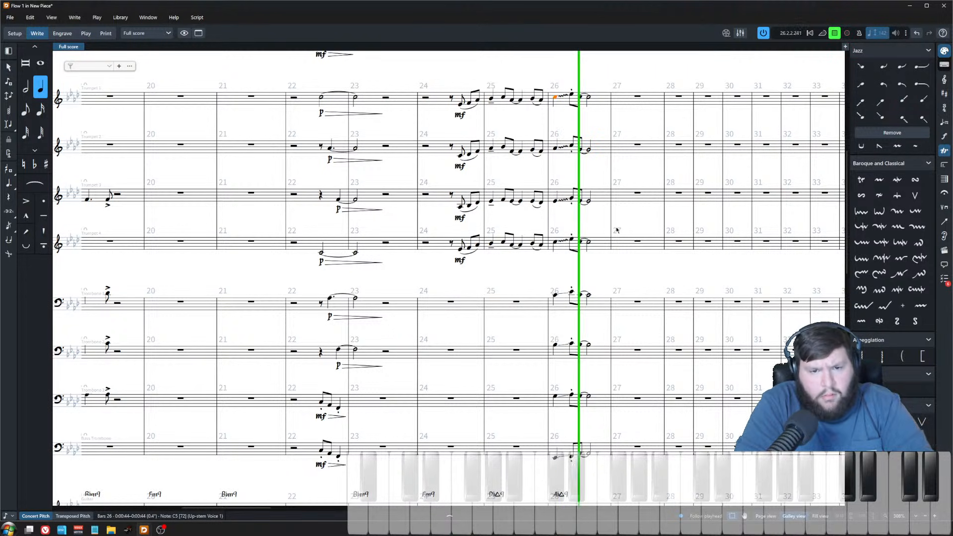
pyautogui.press('space')
pyautogui.click(598, 169)
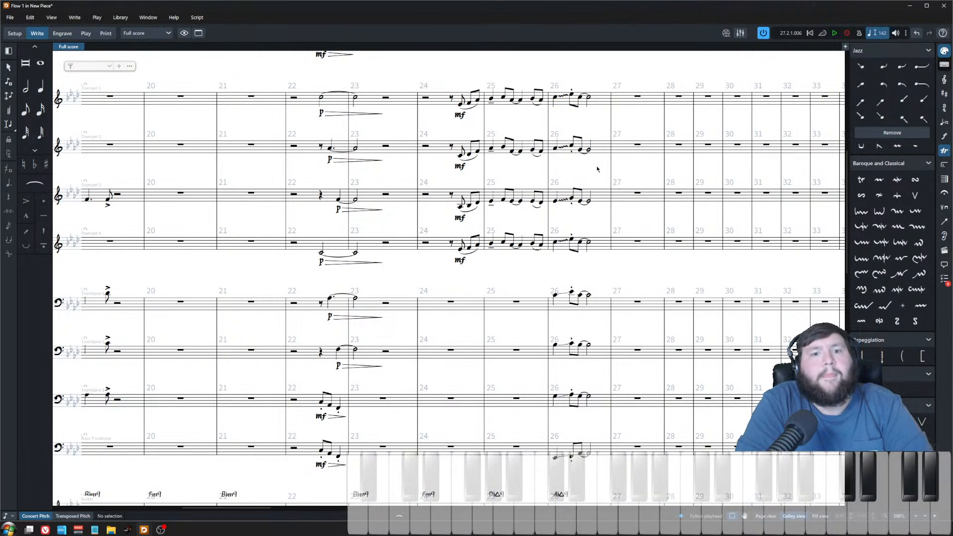
# Step: Lower Trumpet 2's first note in bar 26 by one step and play back the bar
pyautogui.click(555, 148)
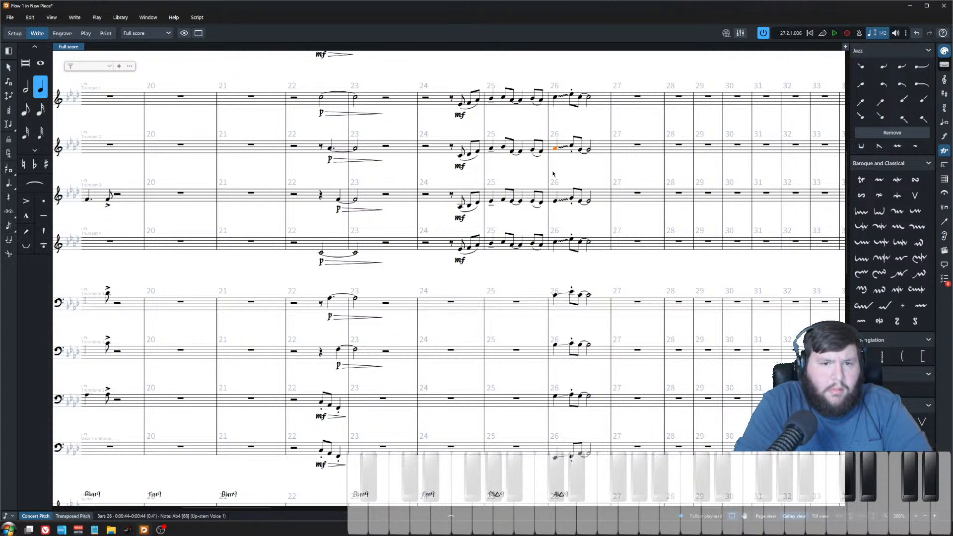
pyautogui.hotkey('alt', 'Down')
pyautogui.click(555, 97)
pyautogui.press('space')
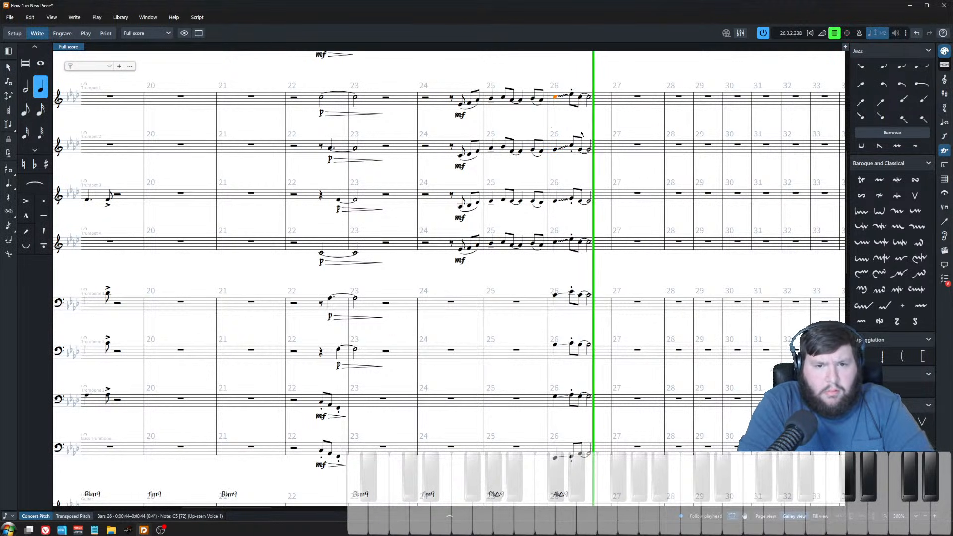
pyautogui.press('space')
# Step: Play back the passage from the rest in bar 24 of Trombone 1
pyautogui.scroll(-2, 569, 214)
pyautogui.moveTo(499, 224); pyautogui.dragTo(540, 225)
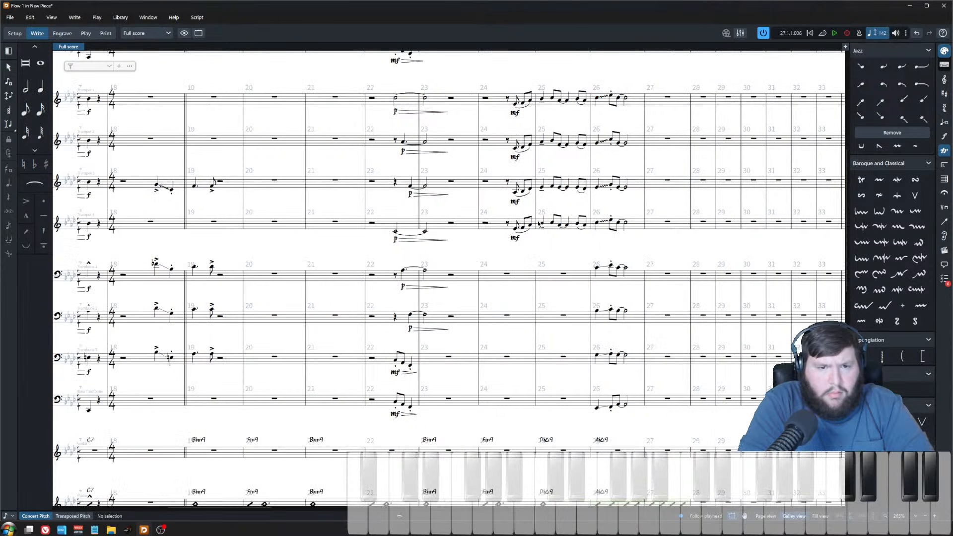
pyautogui.scroll(2, 482, 205)
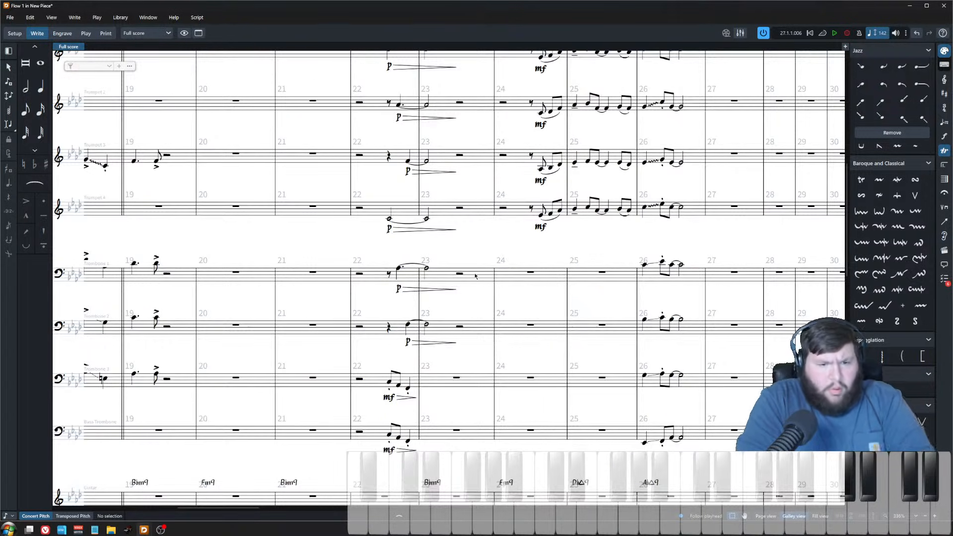
pyautogui.click(530, 273)
pyautogui.press('p')
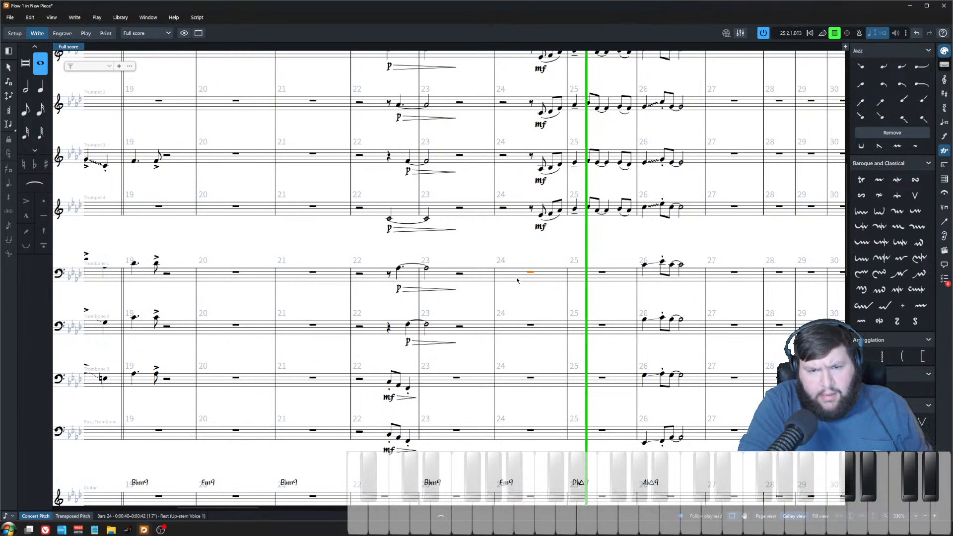
pyautogui.press('space')
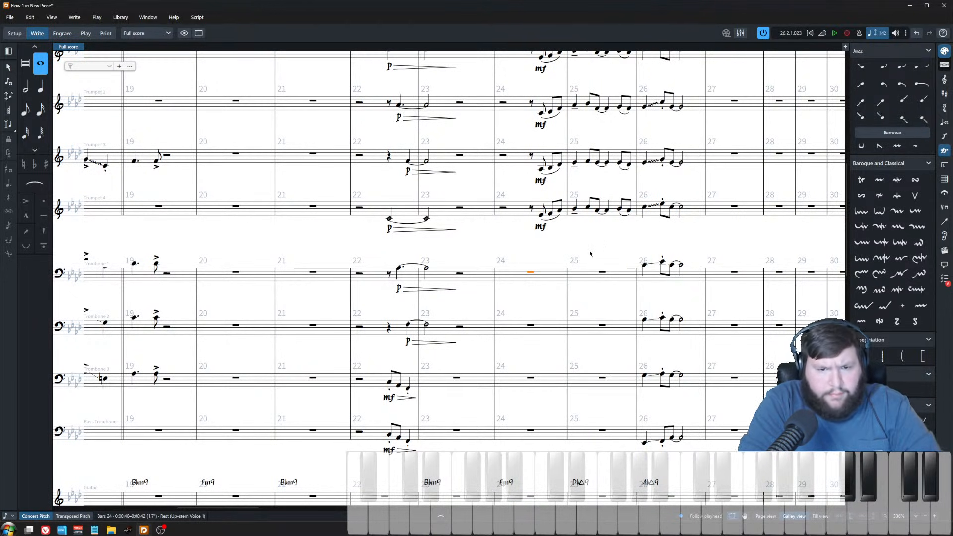
# Step: Start note input in Trombone 1 at bar 24 and enter chords with quarter and dotted half durations
pyautogui.hotkey('shift', 'n')
pyautogui.press('Right')
pyautogui.press('Right')
pyautogui.press('Right')
pyautogui.press('Right')
pyautogui.press('Right')
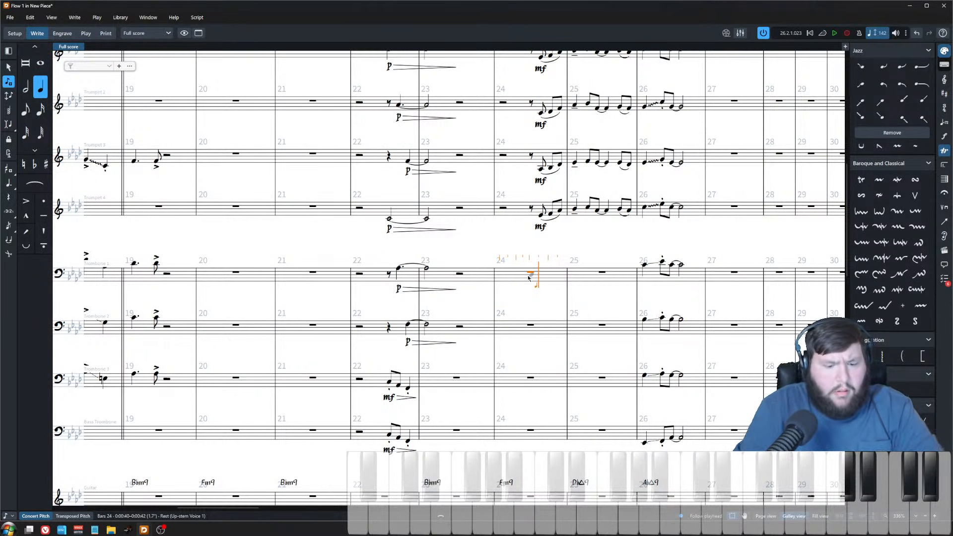
pyautogui.press('5')
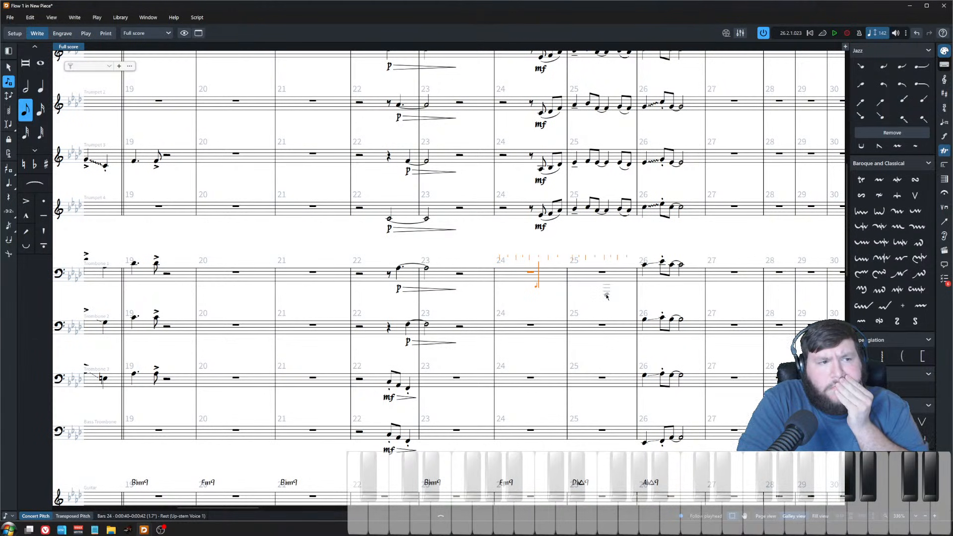
pyautogui.scroll(1, 606, 297)
pyautogui.press('6')
pyautogui.press('.')
pyautogui.scroll(5, 607, 297)
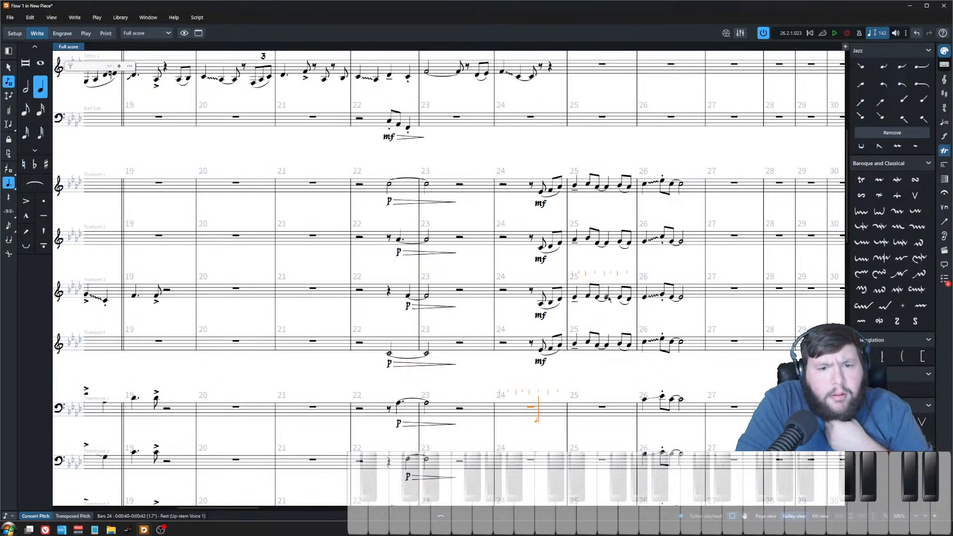
pyautogui.scroll(-8, 608, 297)
pyautogui.scroll(7, 608, 296)
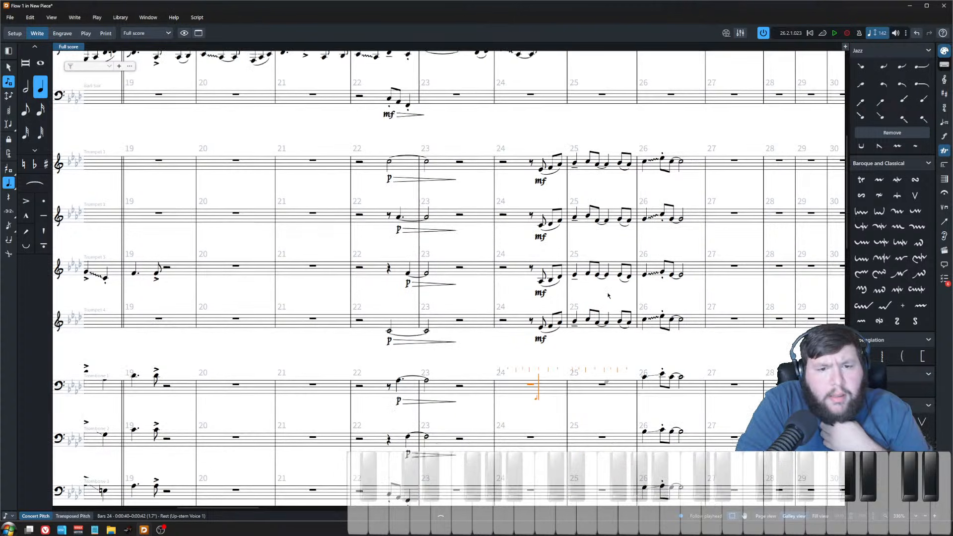
pyautogui.scroll(-7, 609, 297)
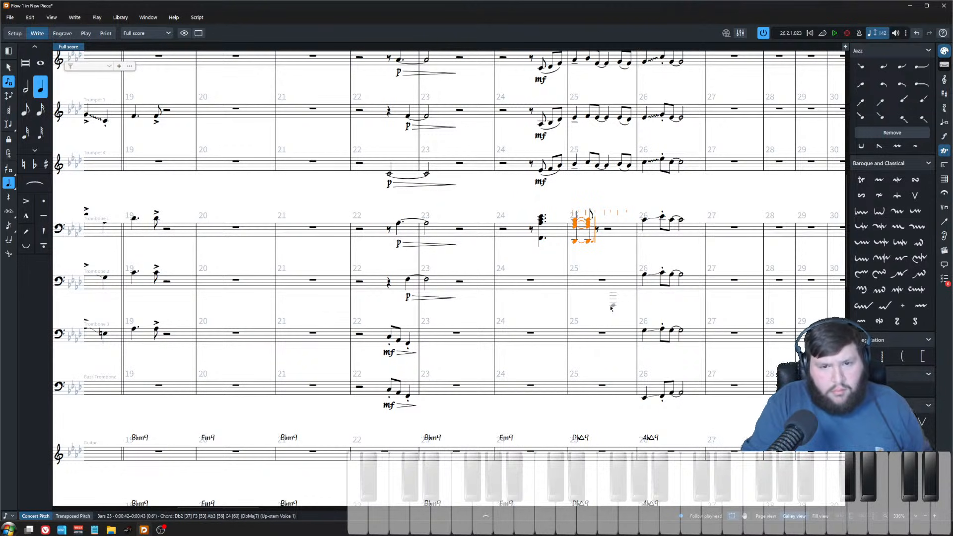
# Step: Enter a quarter rest and a quarter-note chord in bar 25 of Trombone 1, then exit note input
pyautogui.press('Right')
pyautogui.press('Right')
pyautogui.hotkey('alt', 'shift', 'Right')
pyautogui.press('Right')
pyautogui.press('Right')
pyautogui.press('.')
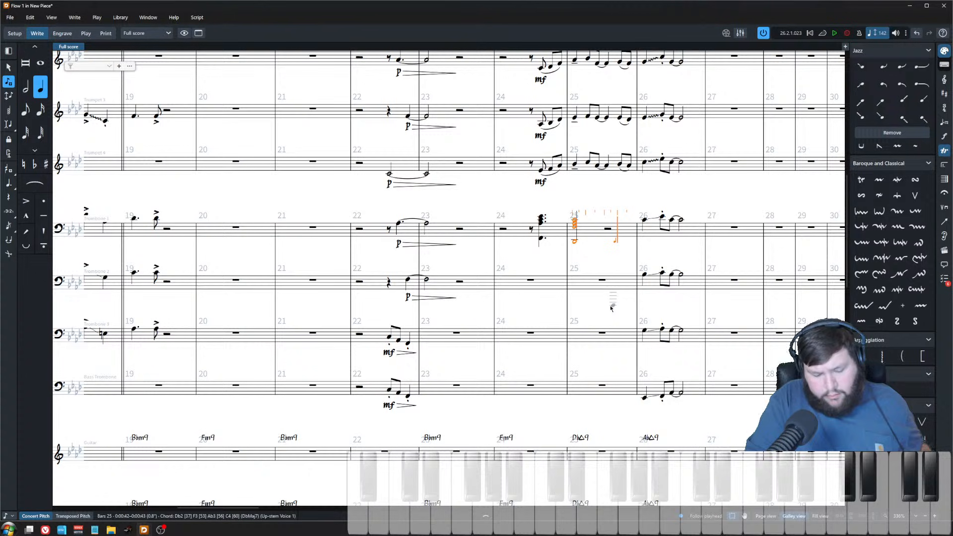
pyautogui.press('Escape')
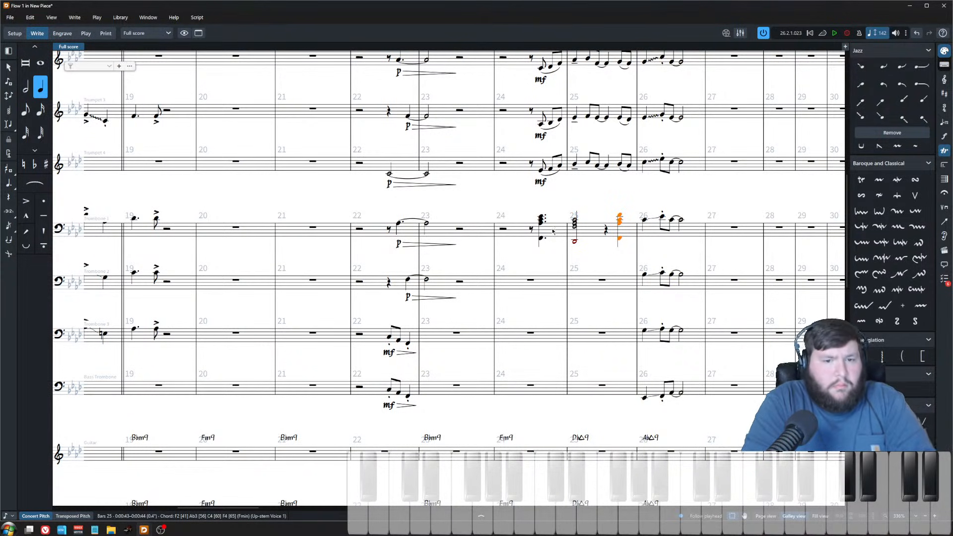
# Step: Explode the Trombone 1 chords in bars 24–25 across the four trombone staves
pyautogui.keyDown('shift'); pyautogui.click(528, 236); pyautogui.keyUp('shift')
pyautogui.click(195, 20)
pyautogui.click(204, 30)
pyautogui.click(558, 260)
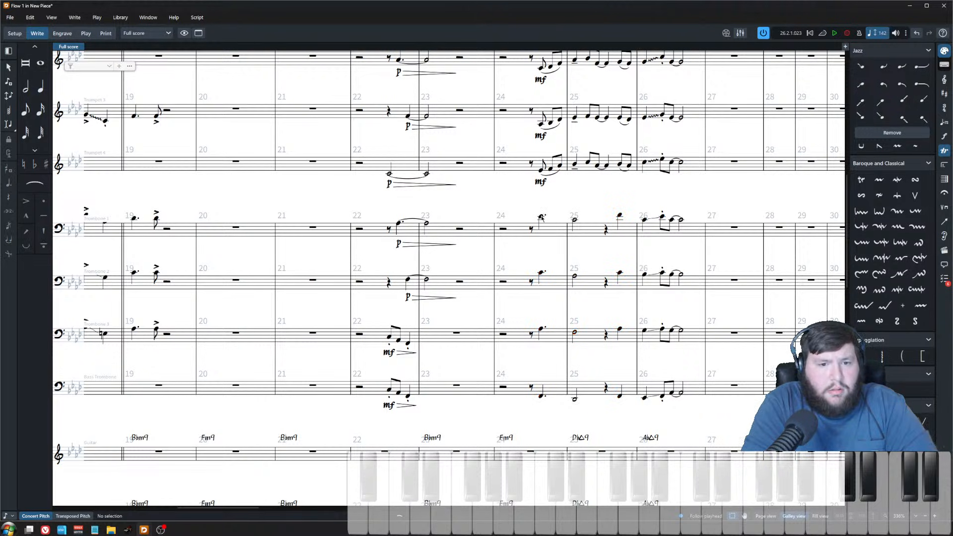
# Step: Add an mf dynamic to the trombones' first notes in bar 24
pyautogui.click(541, 216)
pyautogui.keyDown('shift'); pyautogui.click(541, 396); pyautogui.keyUp('shift')
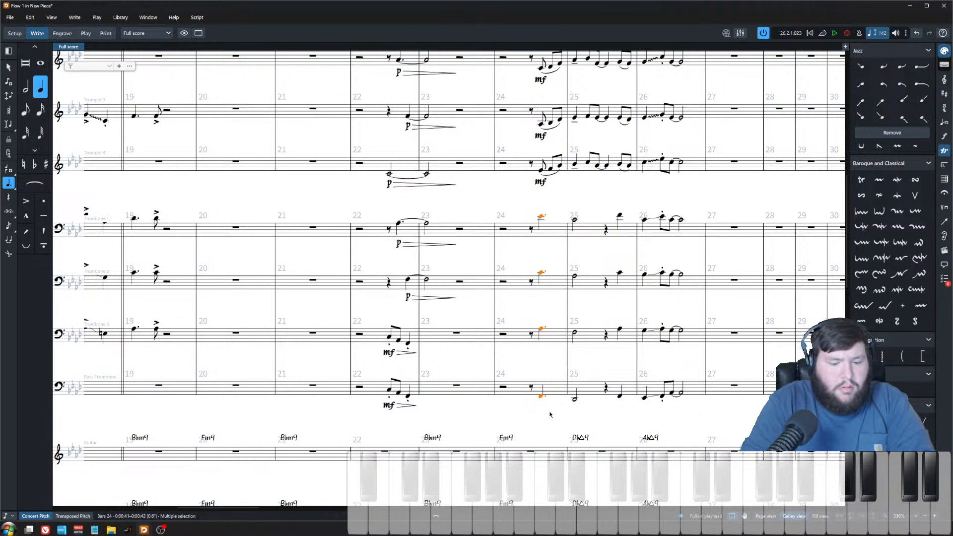
pyautogui.hotkey('shift', 'd')
pyautogui.write('mf')
pyautogui.press('Return')
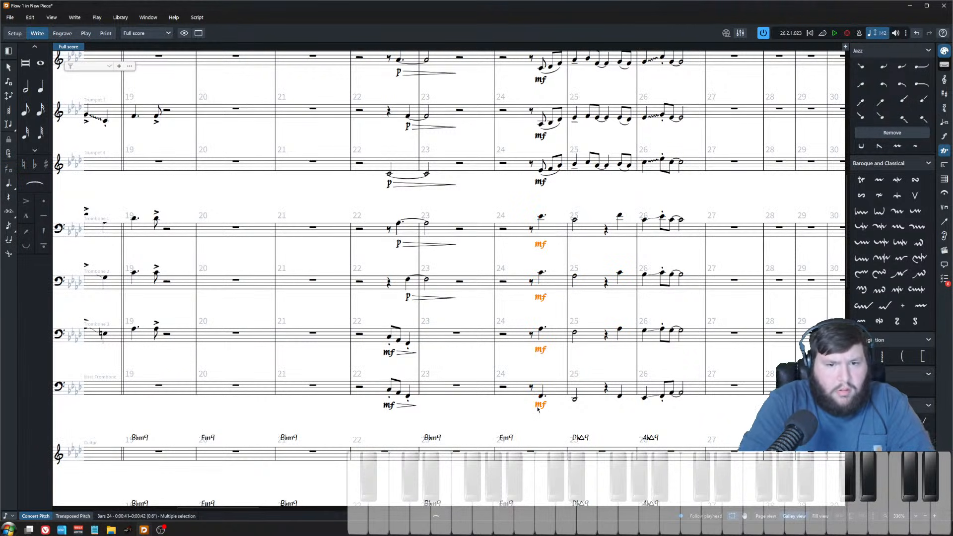
# Step: Add an fp<mf dynamic to the trombones' first notes in bar 25
pyautogui.click(586, 212)
pyautogui.click(574, 219)
pyautogui.click(585, 207)
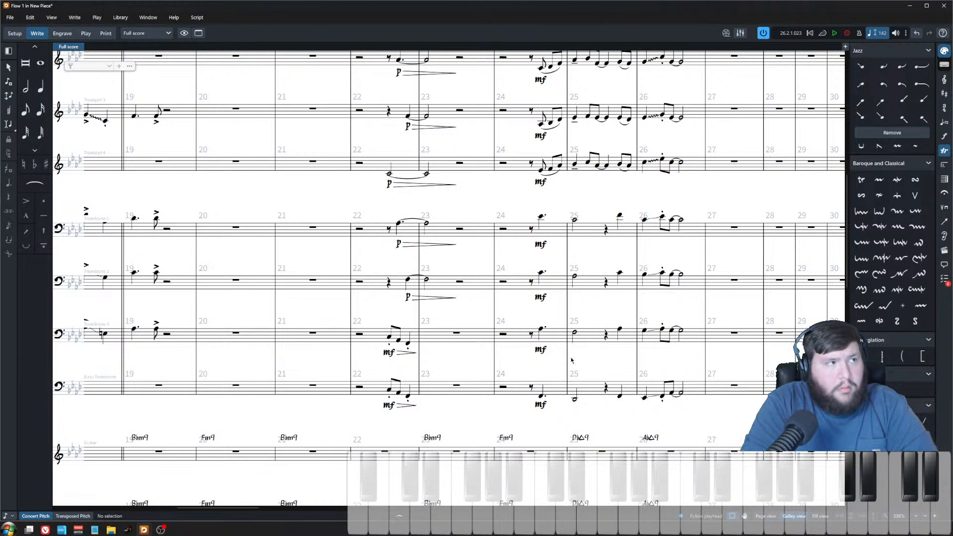
pyautogui.click(574, 220)
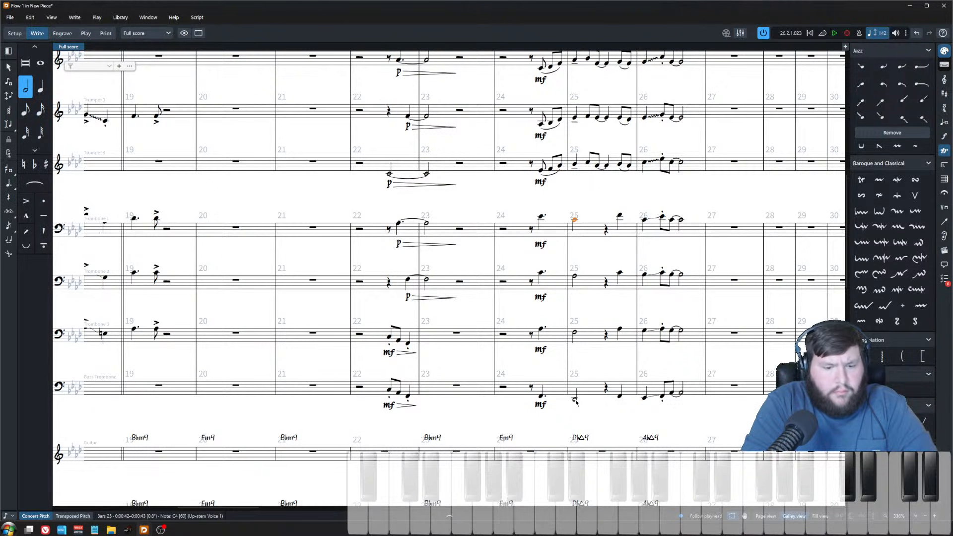
pyautogui.keyDown('shift'); pyautogui.click(574, 400); pyautogui.keyUp('shift')
pyautogui.hotkey('shift', 'd')
pyautogui.write('fp<')
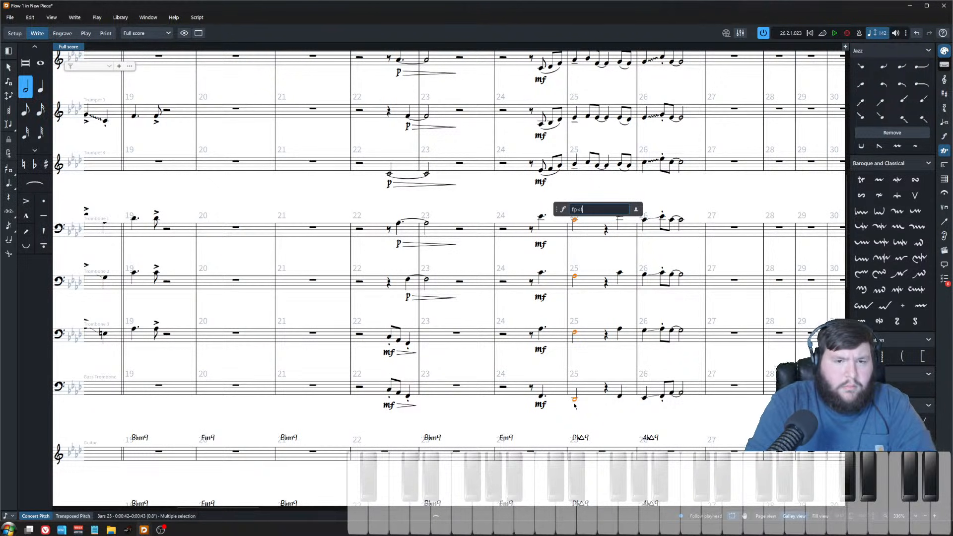
pyautogui.write('mf')
pyautogui.press('Return')
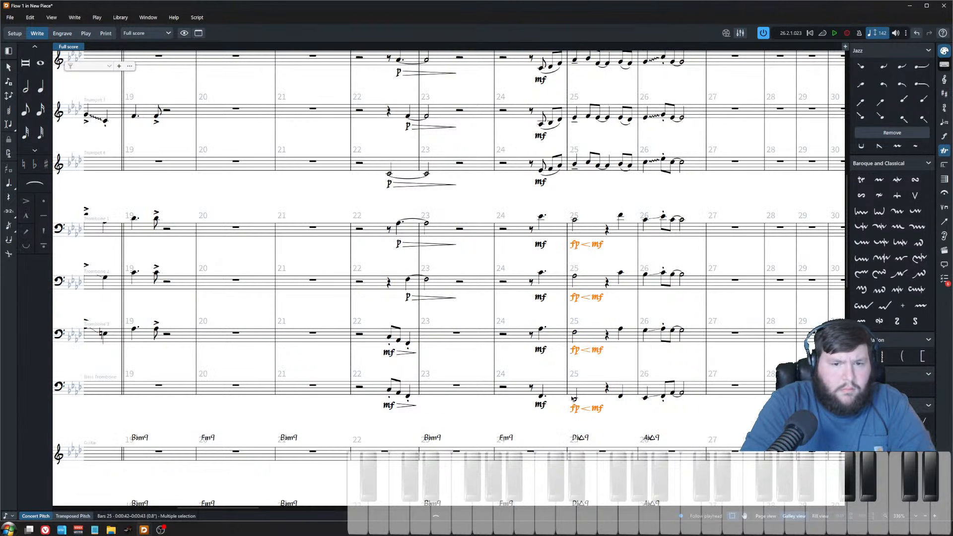
# Step: Lengthen the trombones' first notes in bar 25
pyautogui.click(574, 220)
pyautogui.keyDown('shift'); pyautogui.click(575, 400); pyautogui.keyUp('shift')
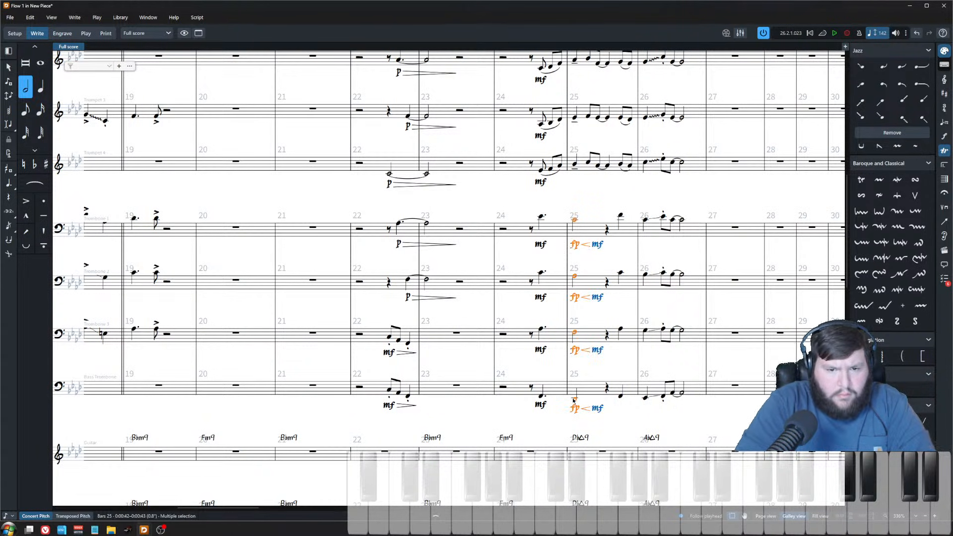
pyautogui.hotkey('shift', 'alt', 'Right')
# Step: Add a scoop to the trombones' last notes in bar 25
pyautogui.click(626, 216)
pyautogui.keyDown('shift'); pyautogui.click(624, 396); pyautogui.keyUp('shift')
pyautogui.hotkey('shift', 'o')
pyautogui.write('scoop')
pyautogui.press('Return')
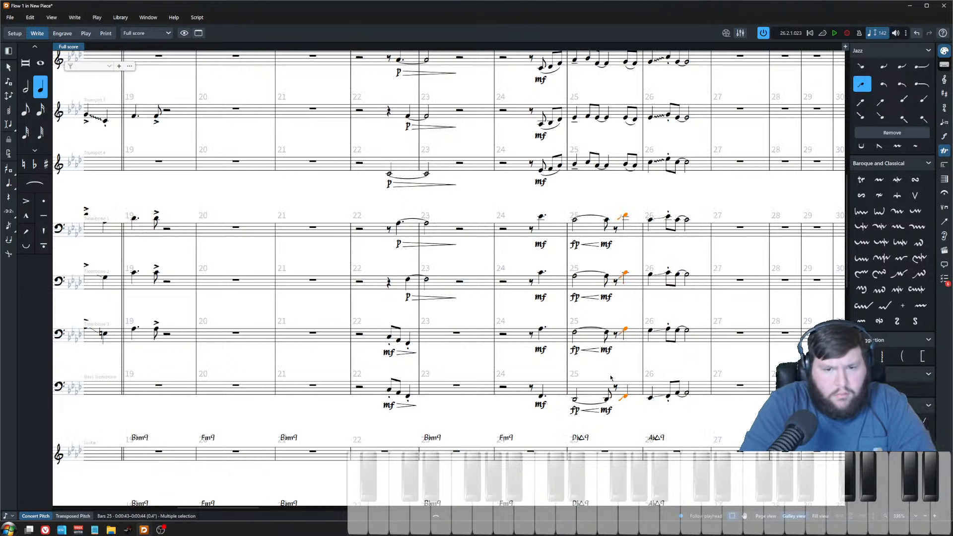
pyautogui.click(629, 190)
pyautogui.click(625, 216)
pyautogui.keyDown('shift'); pyautogui.click(625, 396); pyautogui.keyUp('shift')
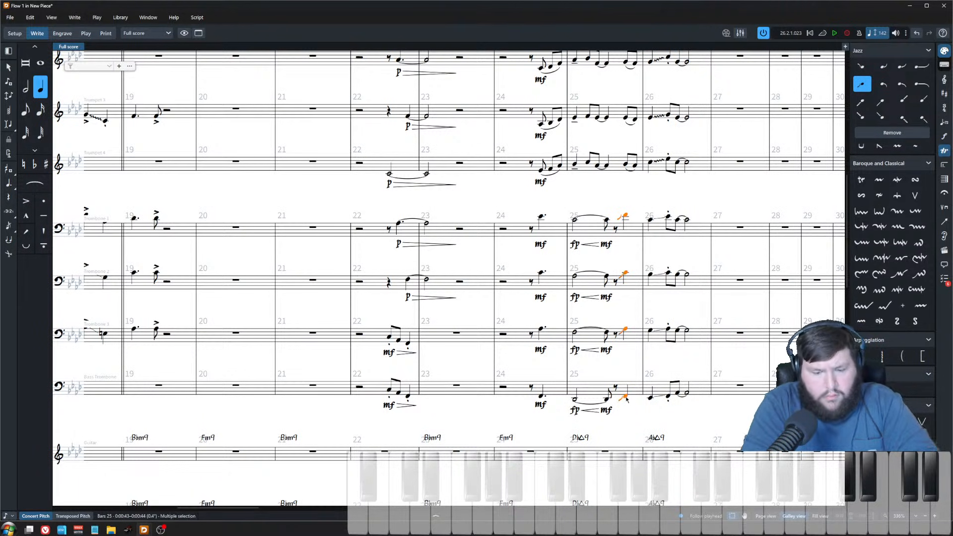
pyautogui.hotkey('shift', ']')
# Step: Play back the passage from bar 24 to hear the new trombone parts
pyautogui.click(574, 189)
pyautogui.press('x')
pyautogui.press('x')
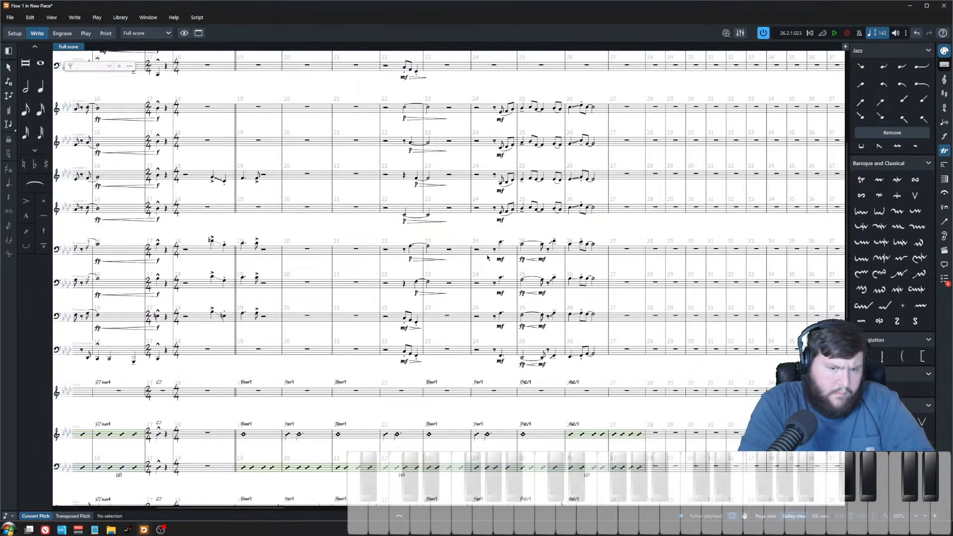
pyautogui.scroll(2, 492, 256)
pyautogui.press('x')
pyautogui.click(470, 230)
pyautogui.press('p')
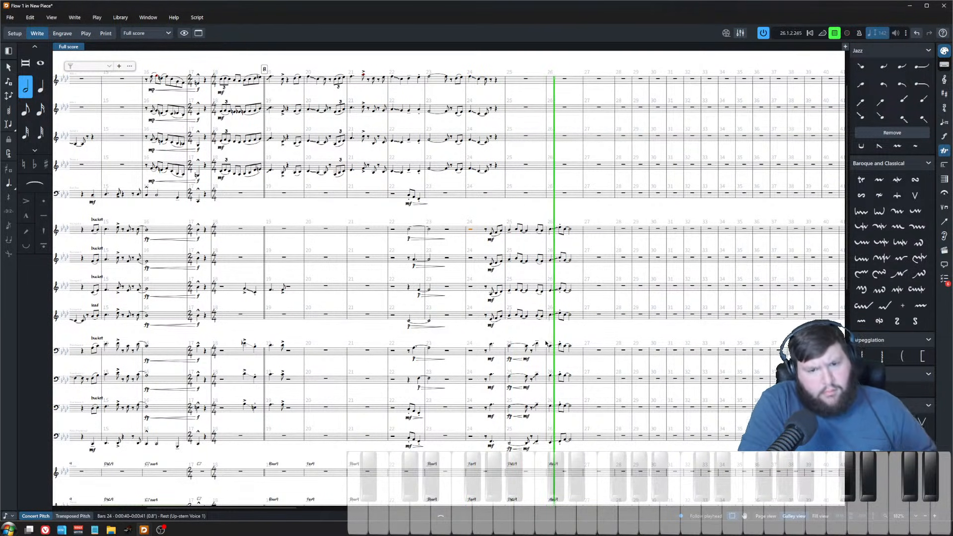
pyautogui.press('space')
pyautogui.press('z')
pyautogui.press('z')
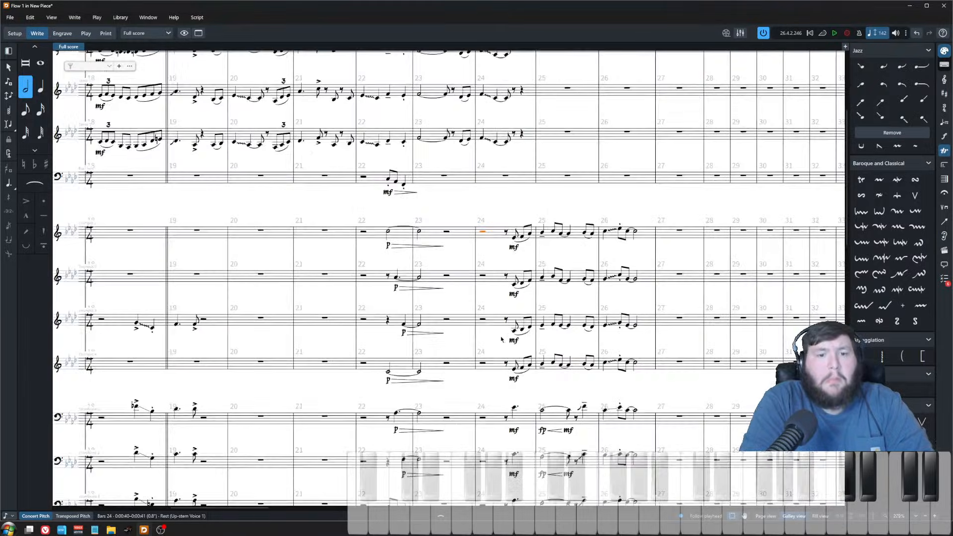
# Step: Play back bar 25 with trumpets and trombones selected
pyautogui.scroll(-3, 506, 337)
pyautogui.click(527, 312)
pyautogui.press('x')
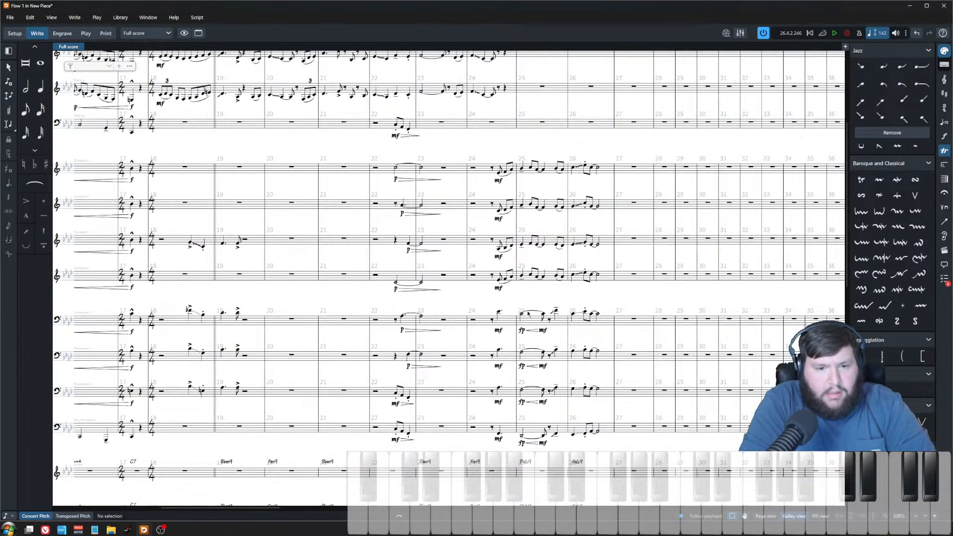
pyautogui.press('z')
pyautogui.click(541, 468)
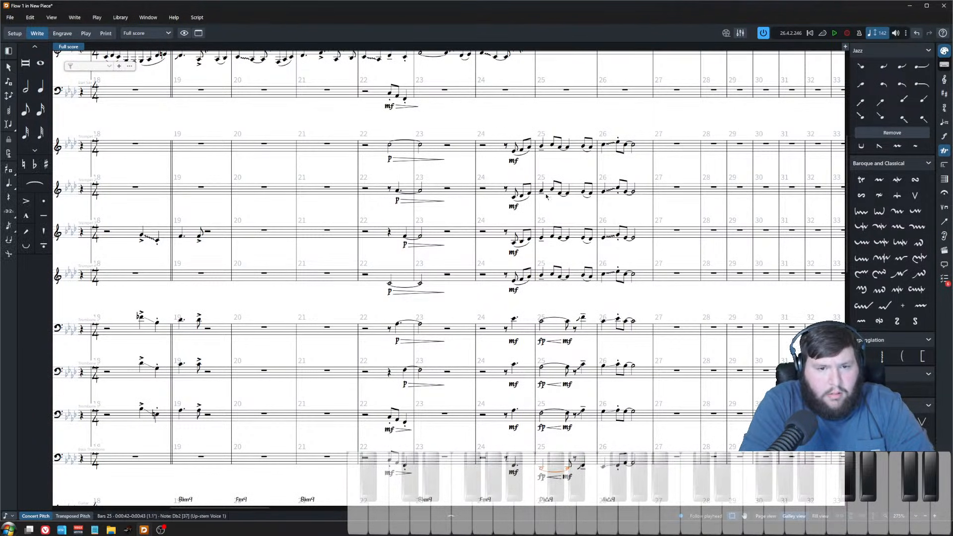
pyautogui.keyDown('shift'); pyautogui.click(541, 147); pyautogui.keyUp('shift')
pyautogui.press('p')
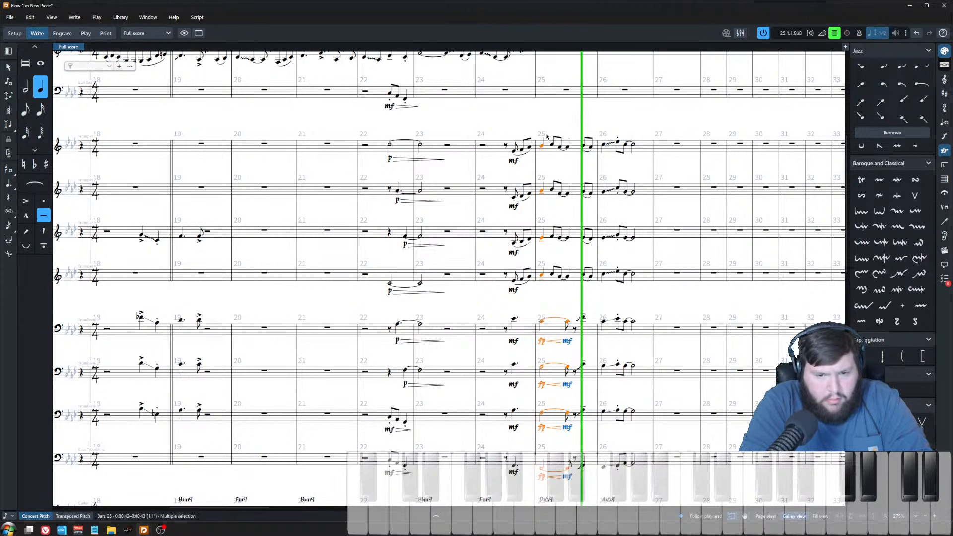
pyautogui.press('space')
# Step: Delete the fp-crescendo-mf dynamics from the trombones' notes in bar 25
pyautogui.click(567, 276)
pyautogui.hotkey('shift', 'Up')
pyautogui.hotkey('shift', 'Up')
pyautogui.hotkey('shift', 'Up')
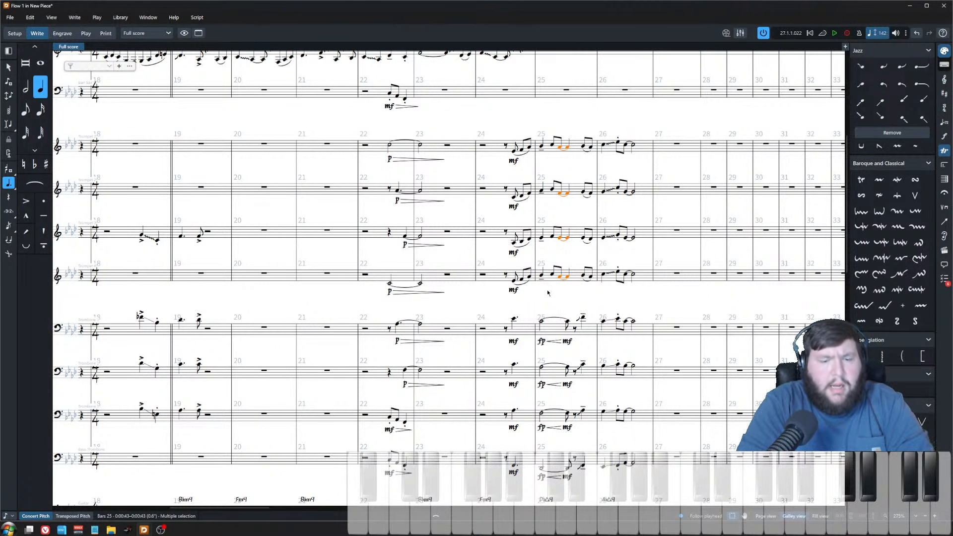
pyautogui.click(567, 342)
pyautogui.keyDown('ctrl'); pyautogui.click(566, 385); pyautogui.keyUp('ctrl')
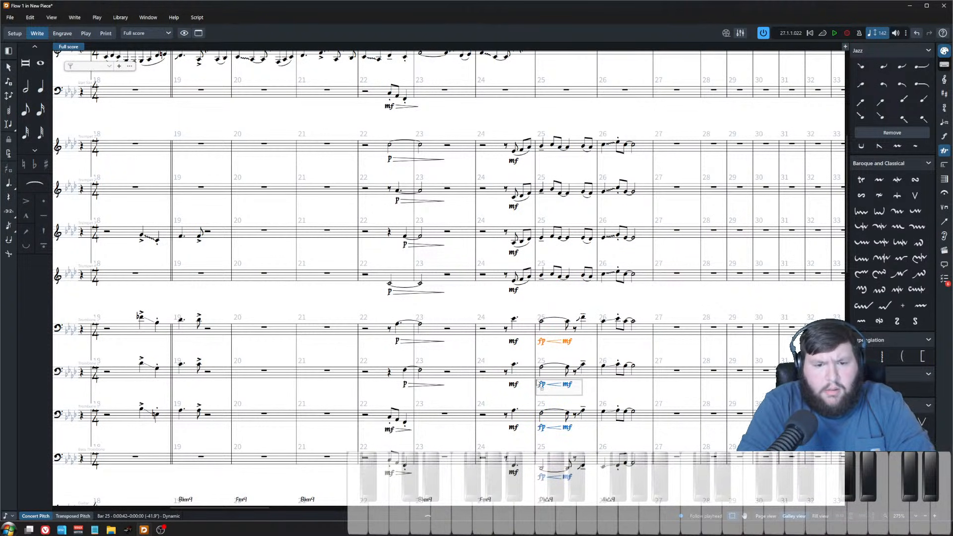
pyautogui.moveTo(534, 426); pyautogui.dragTo(534, 425)
pyautogui.moveTo(579, 484); pyautogui.dragTo(535, 474)
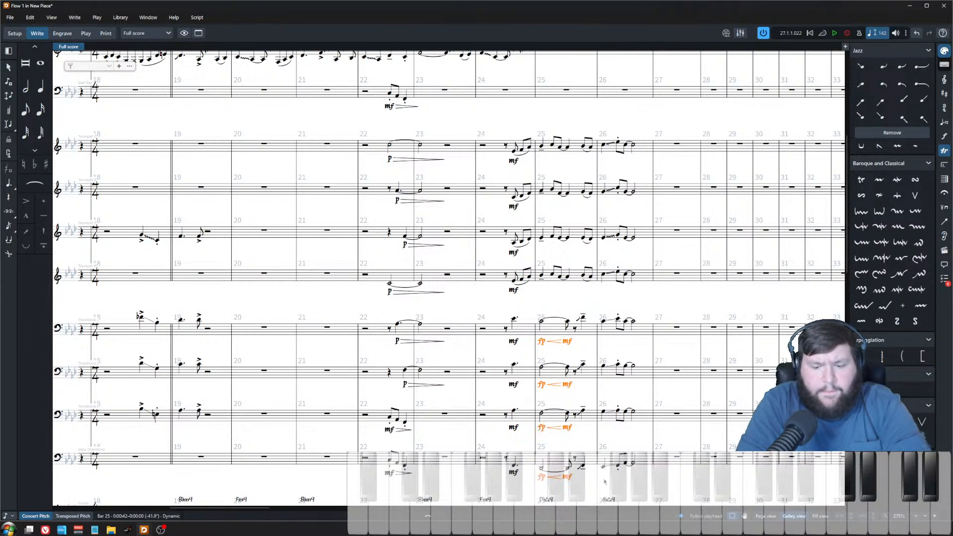
pyautogui.press('Delete')
# Step: Lengthen the trombones' first notes in bar 25 and save the project
pyautogui.keyDown('shift'); pyautogui.click(568, 322); pyautogui.keyUp('shift')
pyautogui.hotkey('shift', 'alt', 'Right')
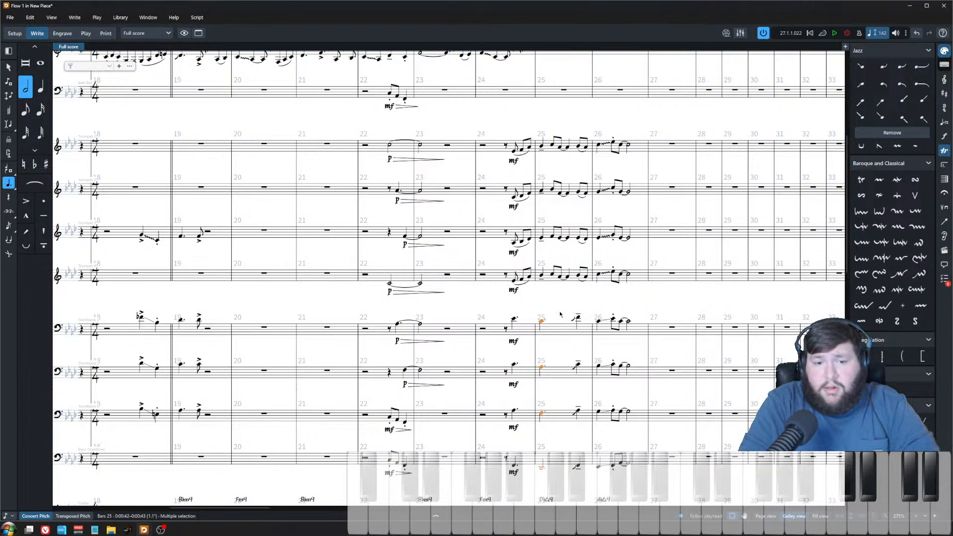
pyautogui.press('Escape')
pyautogui.click(578, 318)
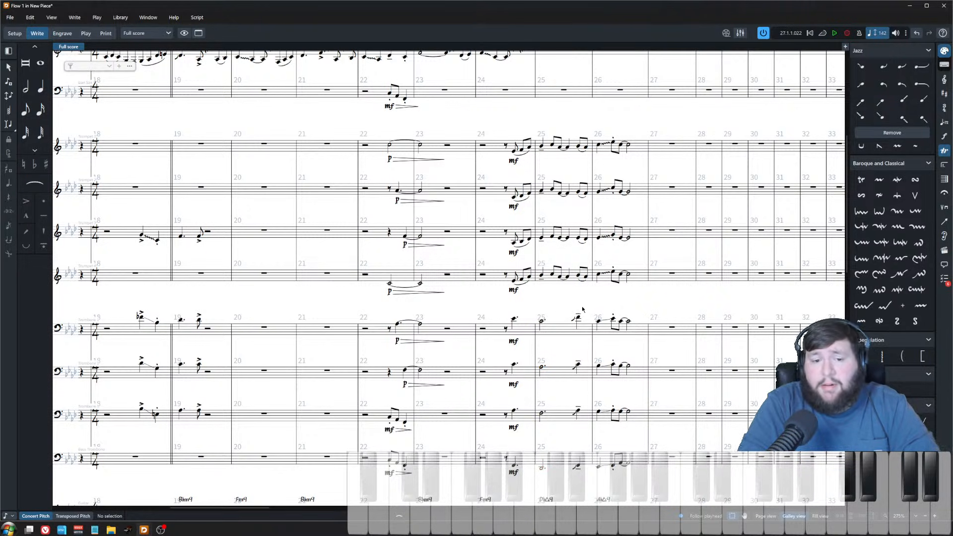
pyautogui.keyDown('shift'); pyautogui.click(573, 467); pyautogui.keyUp('shift')
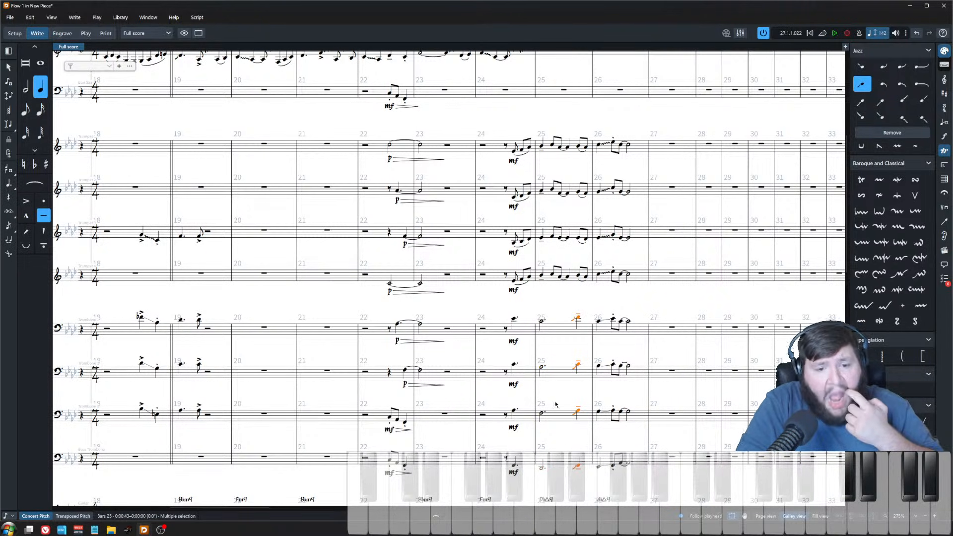
pyautogui.press('Escape')
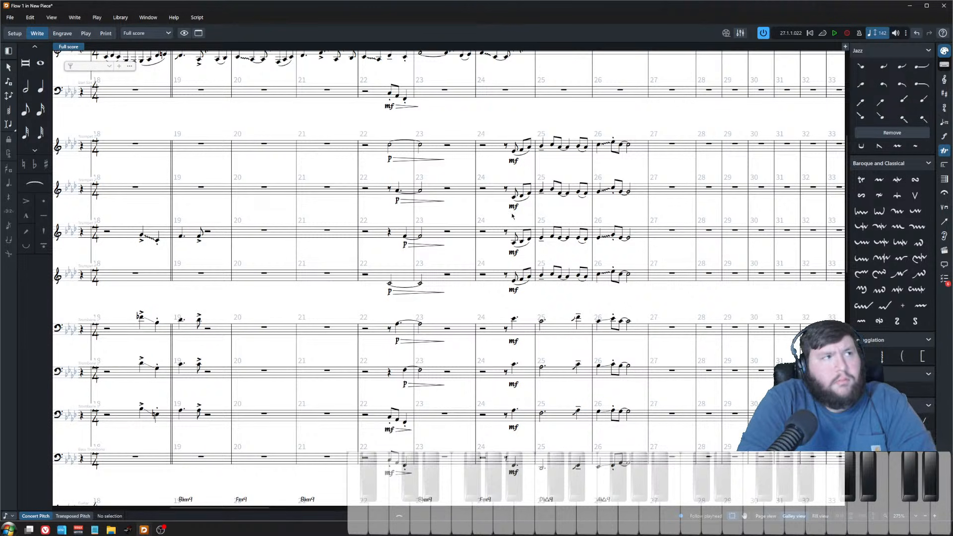
pyautogui.hotkey('ctrl', 's')
# Step: Play back the arrangement from bar 8 to review the full score
pyautogui.press('x')
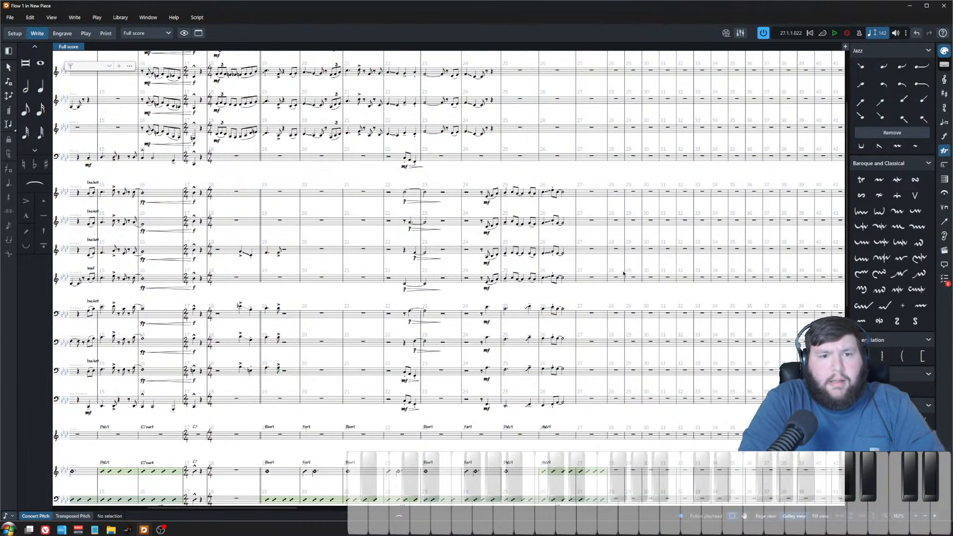
pyautogui.scroll(-4, 617, 280)
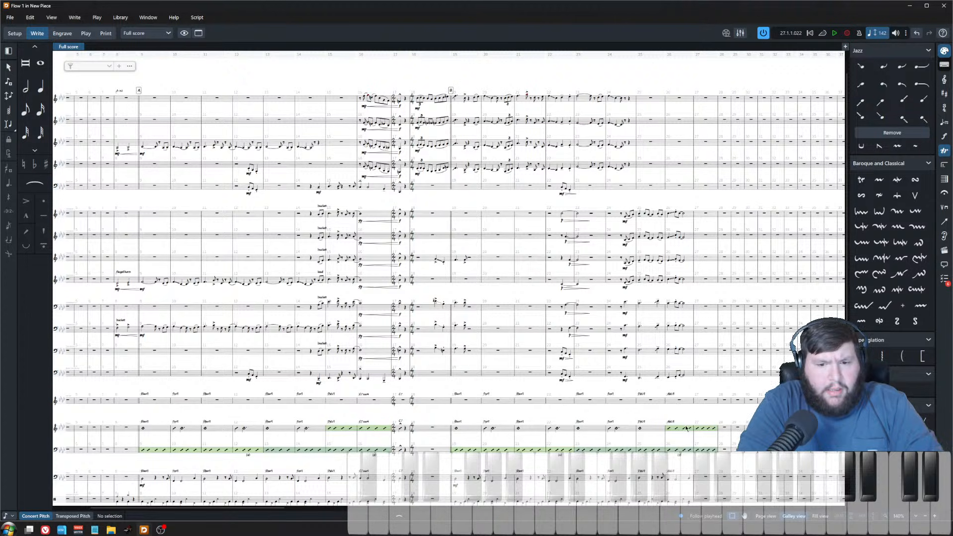
pyautogui.moveTo(564, 69); pyautogui.dragTo(651, 188)
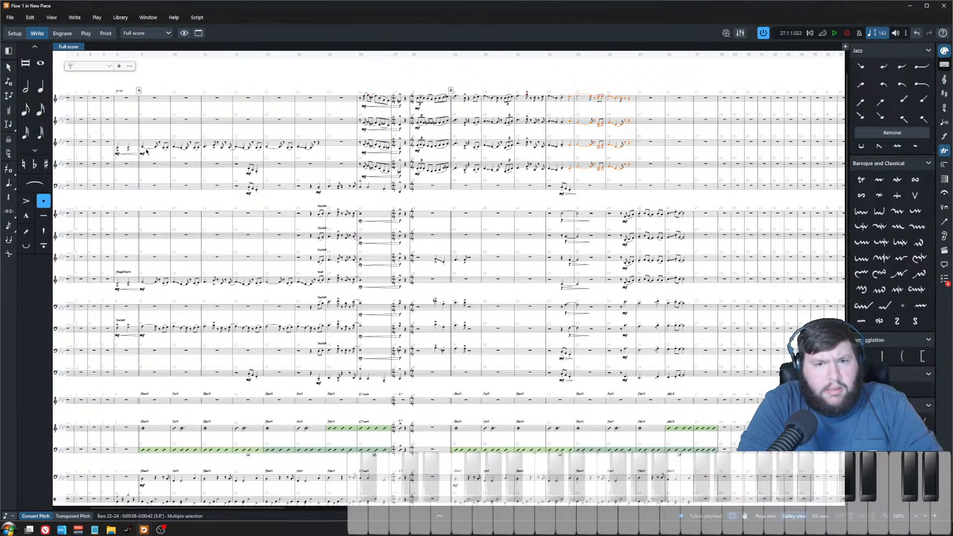
pyautogui.click(121, 104)
pyautogui.click(127, 98)
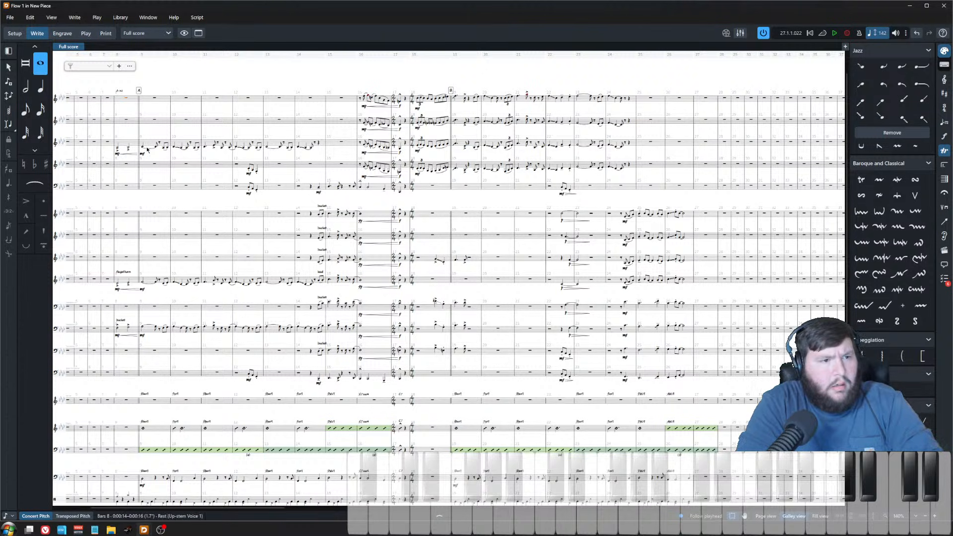
pyautogui.press('space')
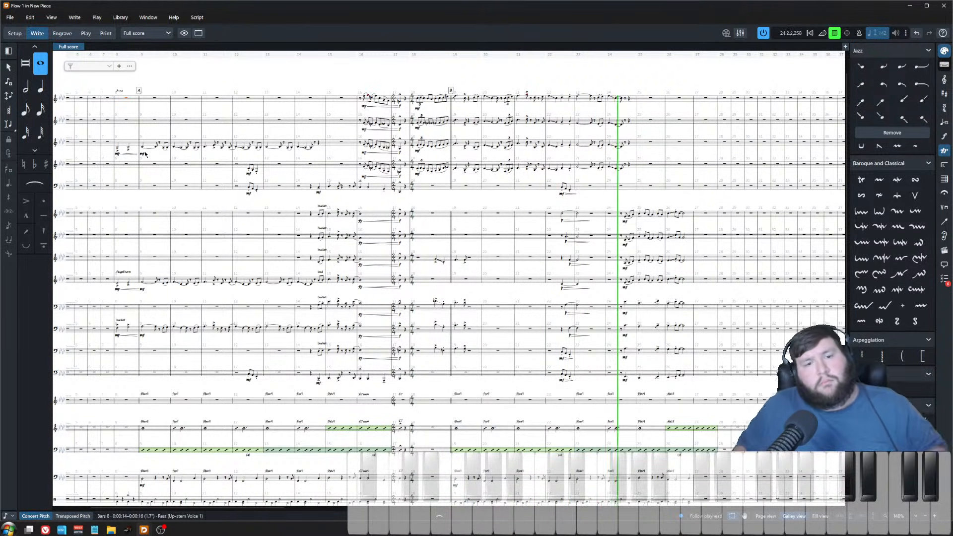
pyautogui.scroll(2, 681, 249)
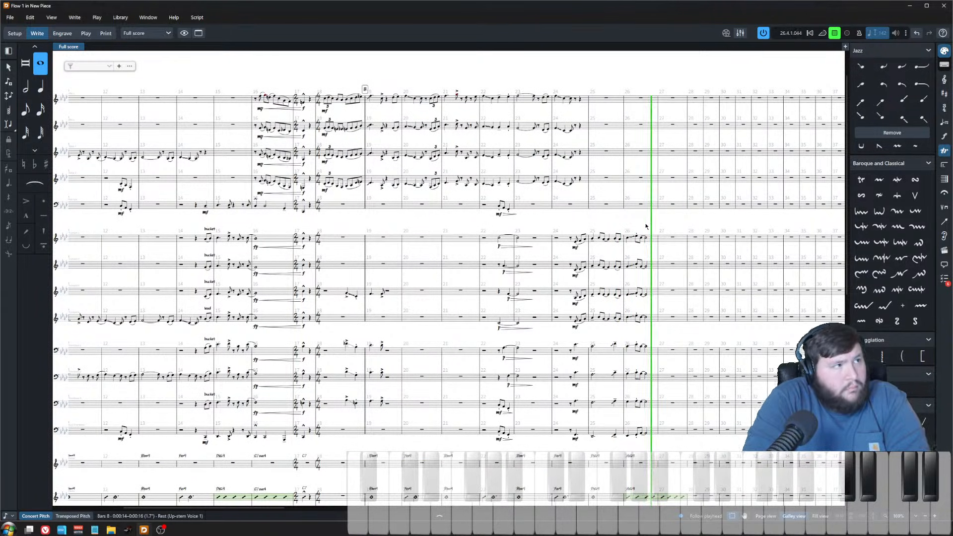
pyautogui.press('space')
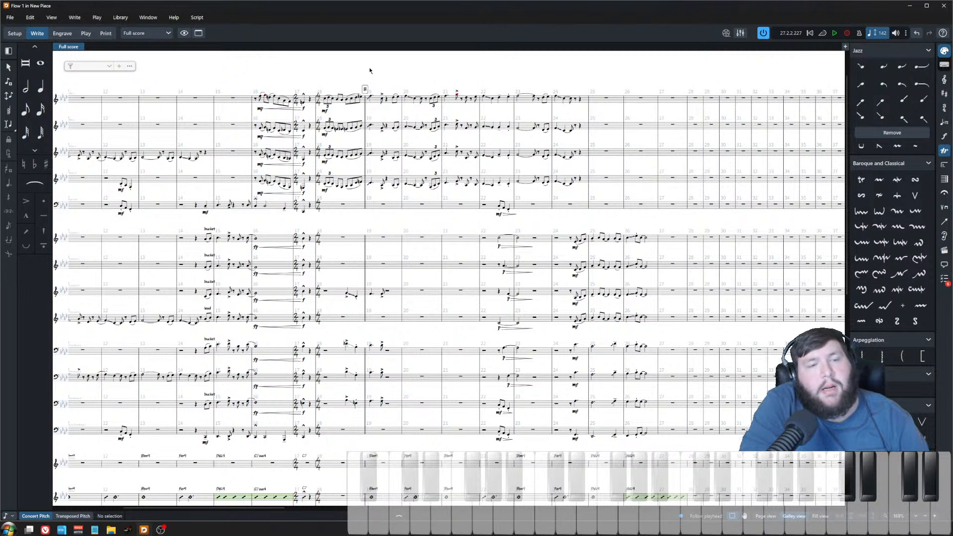
# Step: Try to lengthen the trumpets' and trombones' last notes in bar 26 into bar 27
pyautogui.scroll(-3, 478, 306)
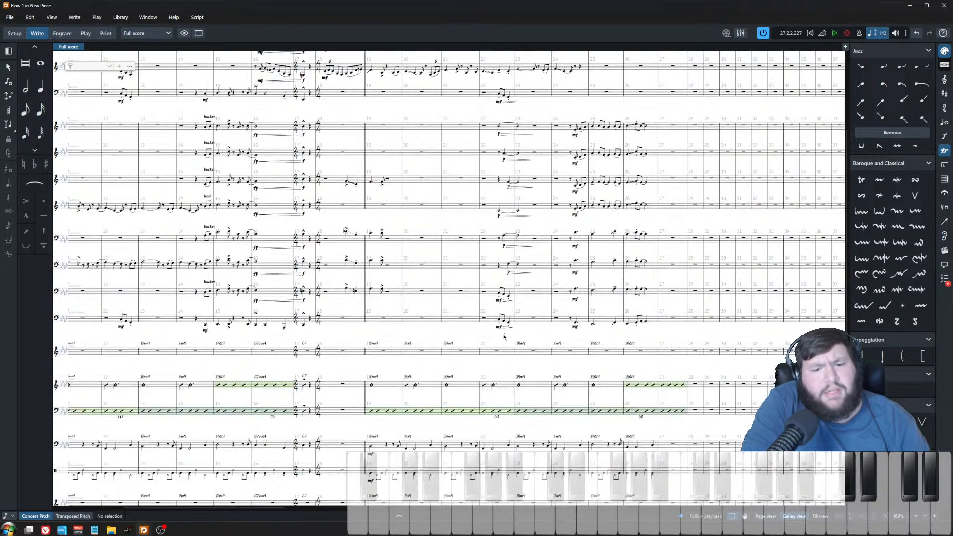
pyautogui.scroll(3, 500, 335)
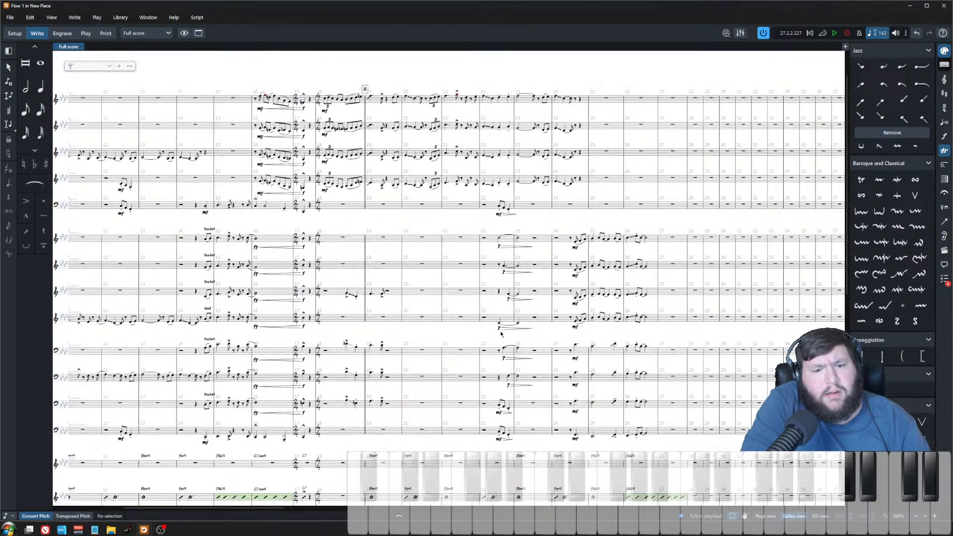
pyautogui.scroll(1, 501, 334)
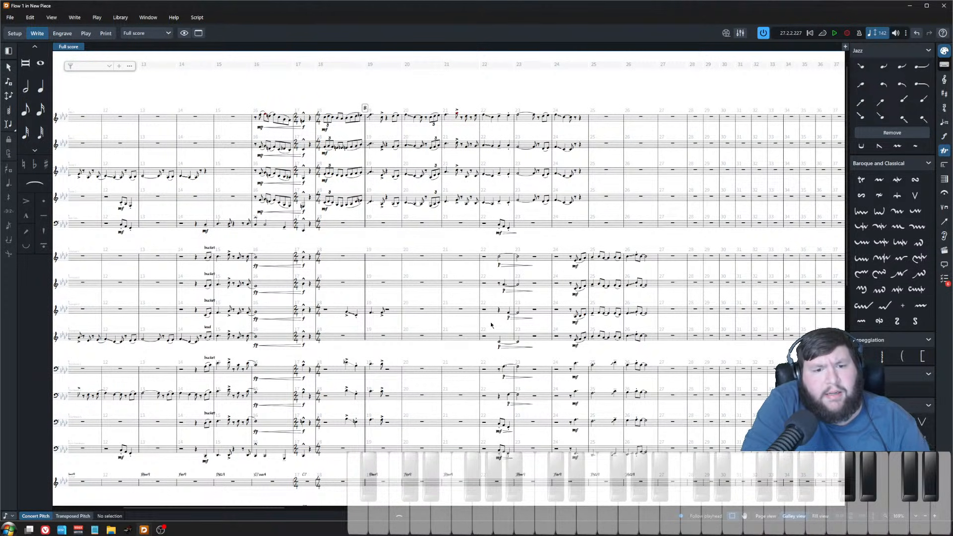
pyautogui.scroll(1, 489, 327)
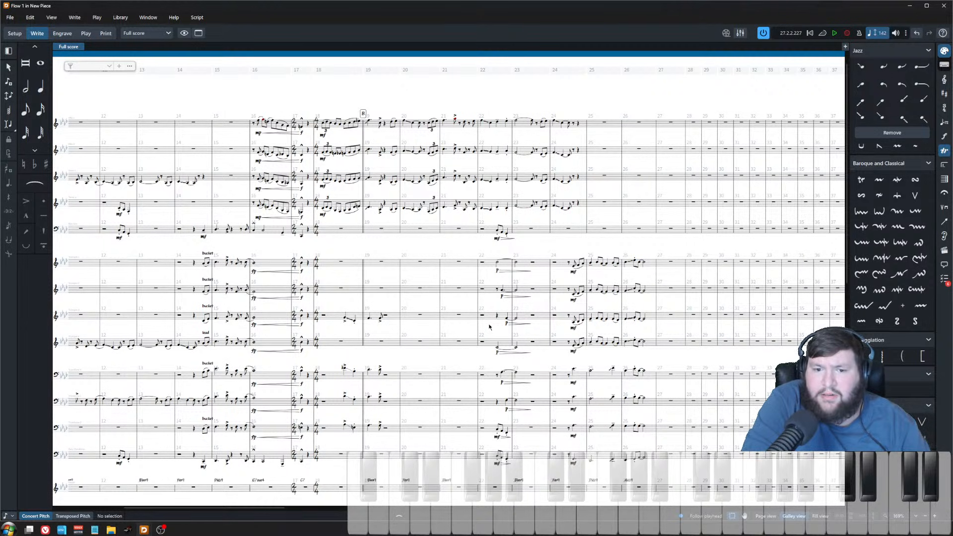
pyautogui.hscroll(-6, 494, 326)
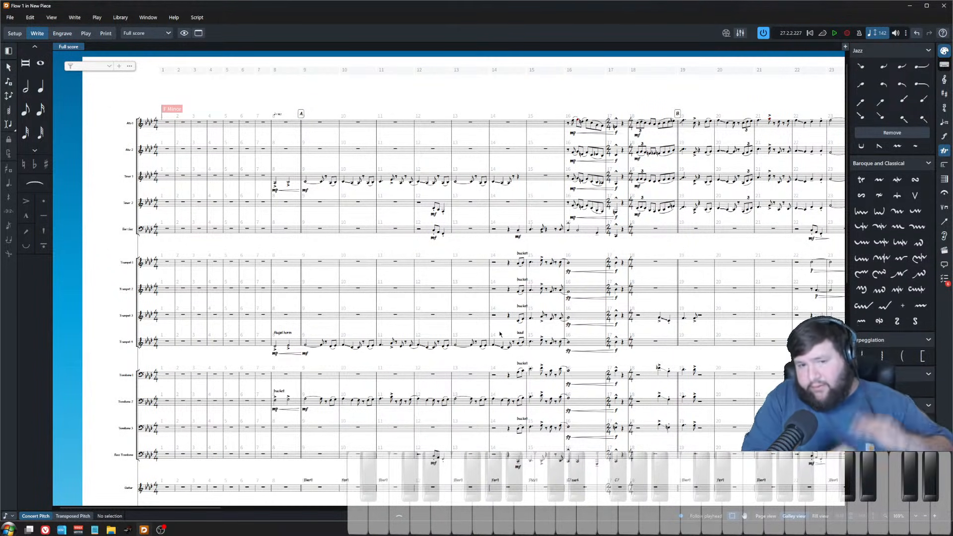
pyautogui.scroll(1, 499, 334)
pyautogui.hscroll(6, 566, 327)
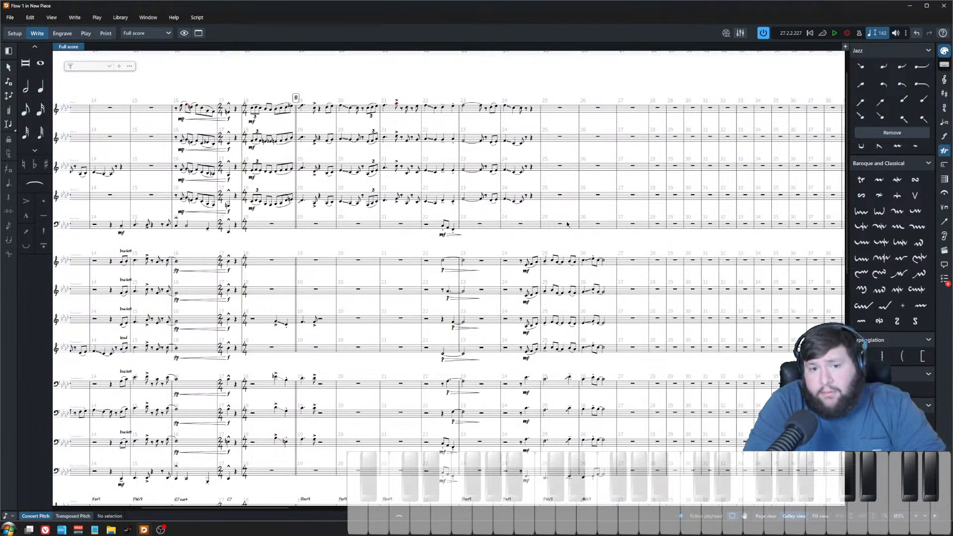
pyautogui.hscroll(1, 547, 280)
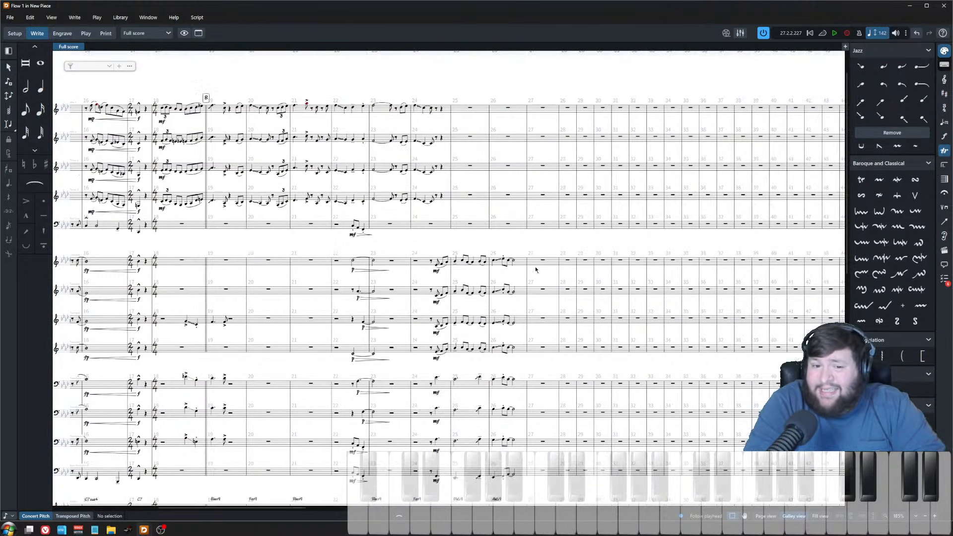
pyautogui.scroll(2, 522, 246)
pyautogui.click(538, 469)
pyautogui.keyDown('shift'); pyautogui.click(541, 230); pyautogui.keyUp('shift')
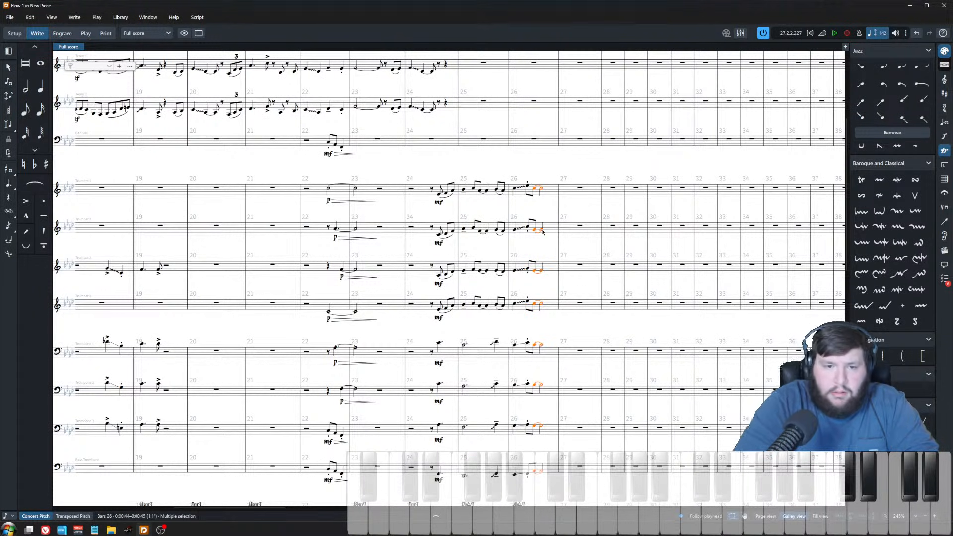
pyautogui.press('7')
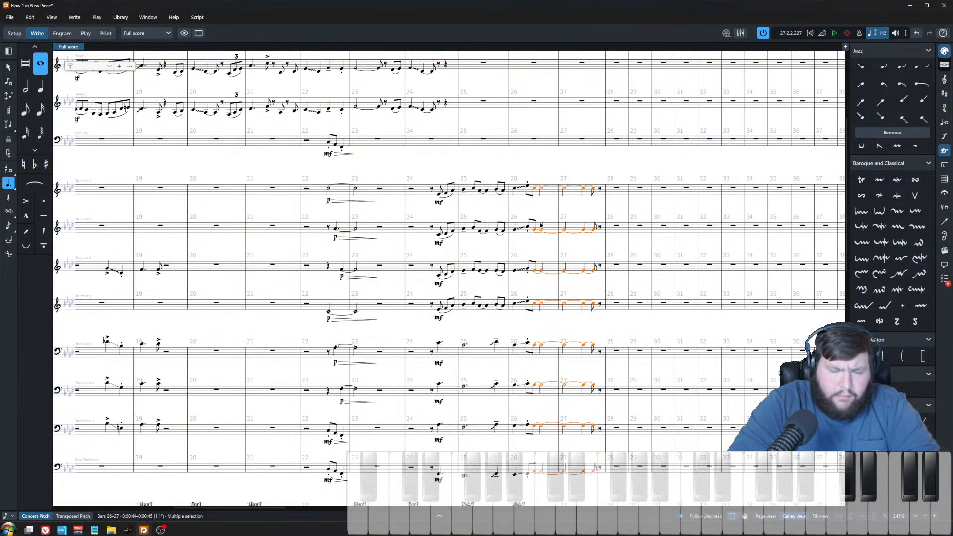
pyautogui.press('6')
pyautogui.hotkey('alt', 'shift', 'Left')
pyautogui.hotkey('alt', 'shift', 'Left')
pyautogui.hotkey('alt', 'shift', 'Left')
pyautogui.hotkey('alt', 'shift', 'Left')
pyautogui.hotkey('alt', 'shift', 'Left')
pyautogui.hotkey('alt', 'shift', 'Left')
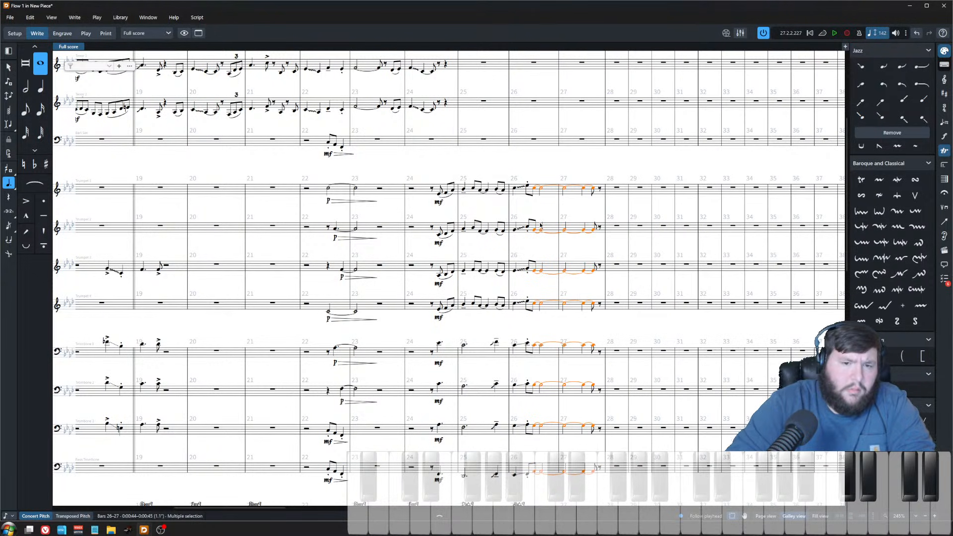
pyautogui.hotkey('alt', 'shift', 'Left')
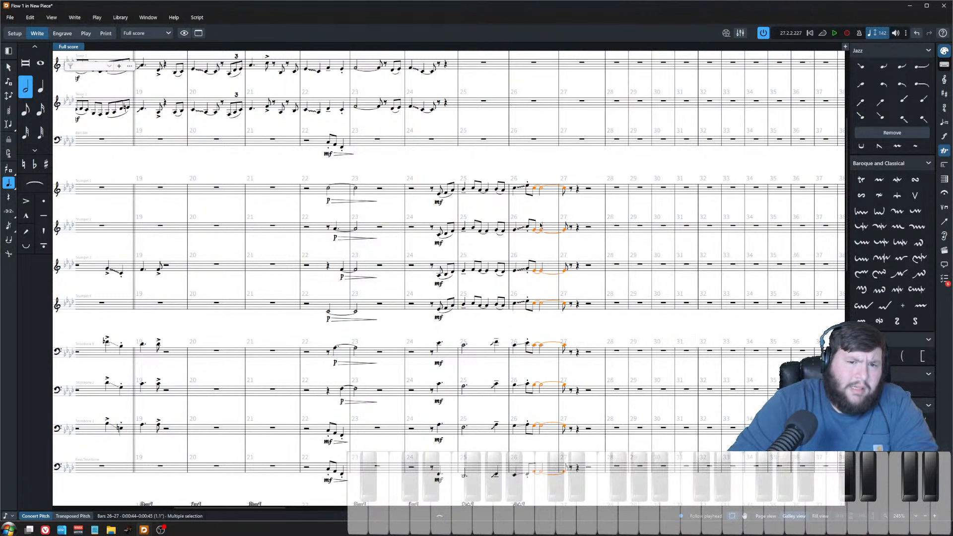
pyautogui.click(507, 170)
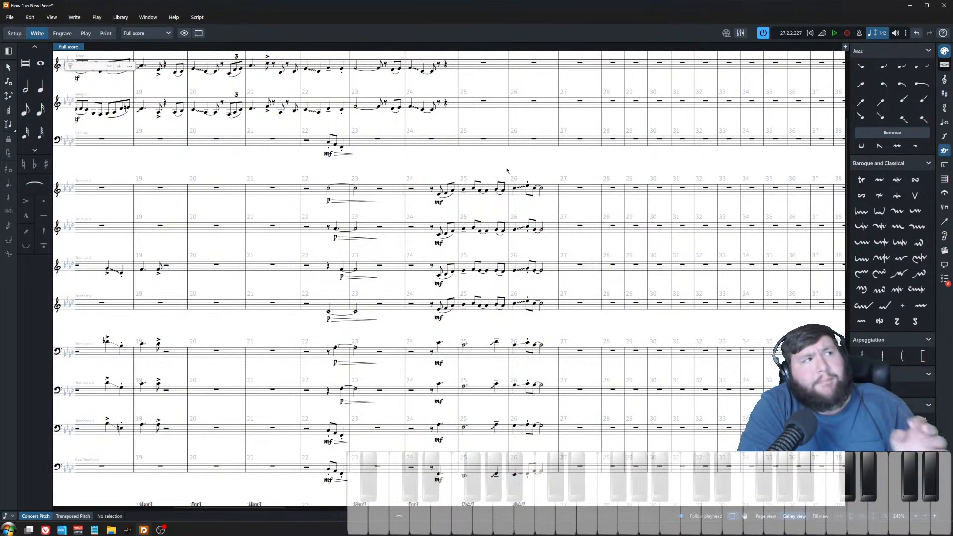
# Step: Play back from the first trumpet's note in bar 26
pyautogui.click(516, 190)
pyautogui.press('p')
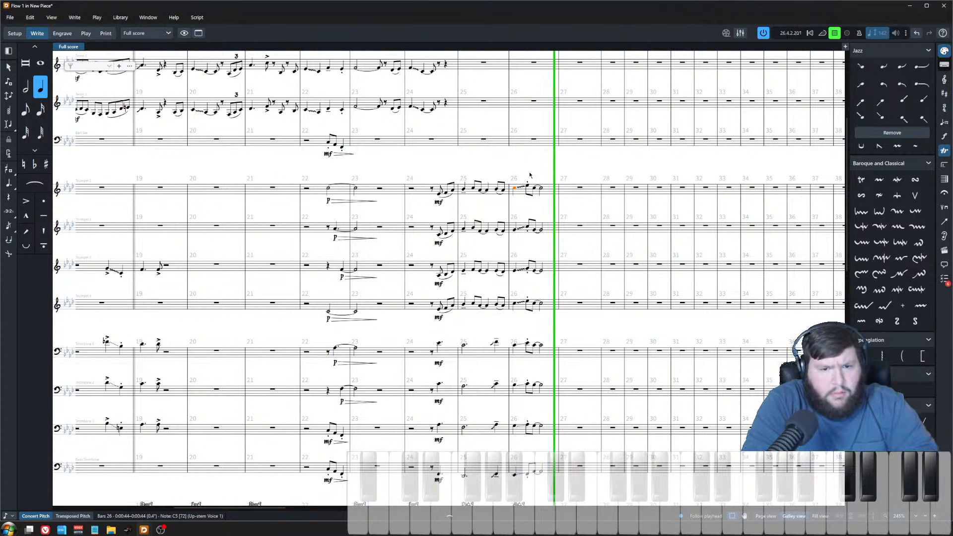
pyautogui.press('space')
# Step: Write new bass notes A and E after the bass's first note in bar 27
pyautogui.scroll(-5, 528, 323)
pyautogui.click(520, 389)
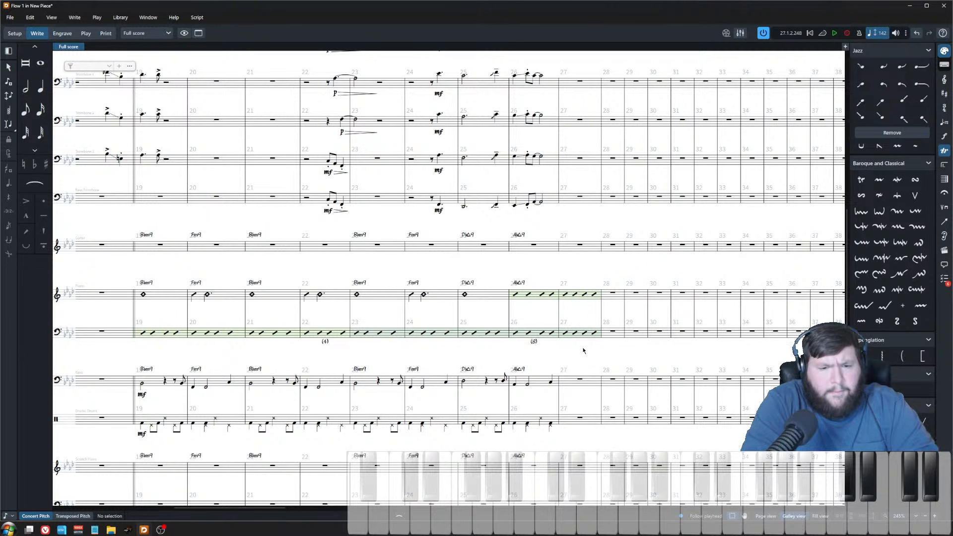
pyautogui.click(514, 385)
pyautogui.click(527, 385)
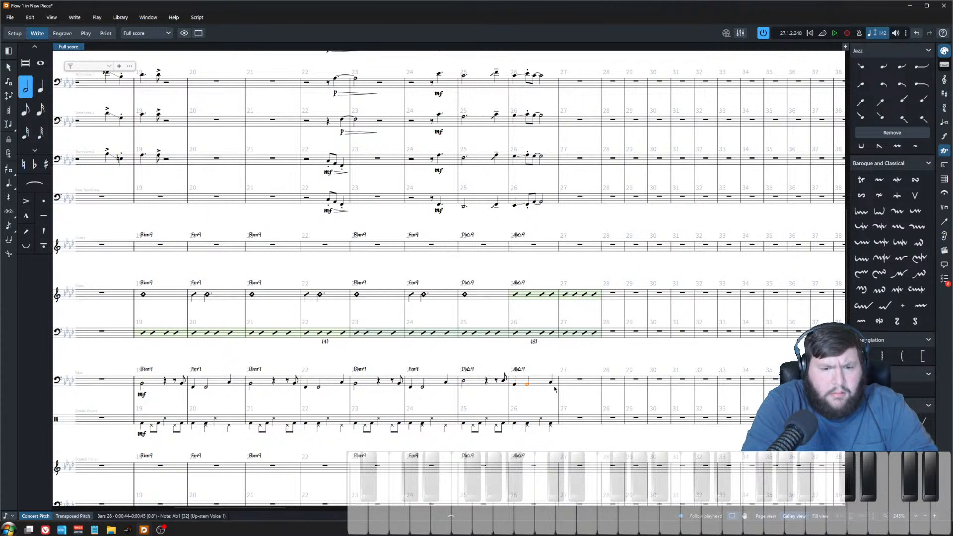
pyautogui.doubleClick(578, 379)
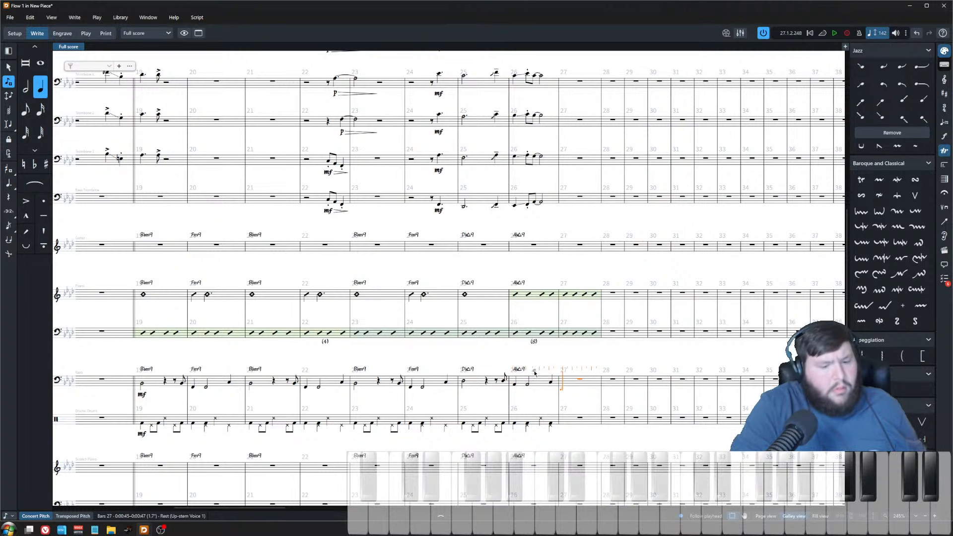
pyautogui.press('a')
pyautogui.press('c')
pyautogui.hotkey('ctrl', 'z')
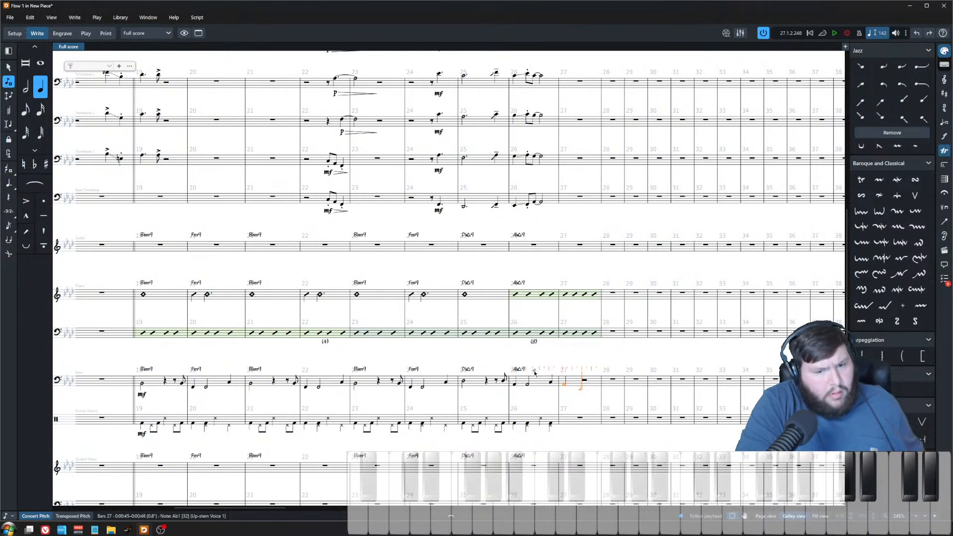
pyautogui.press('e')
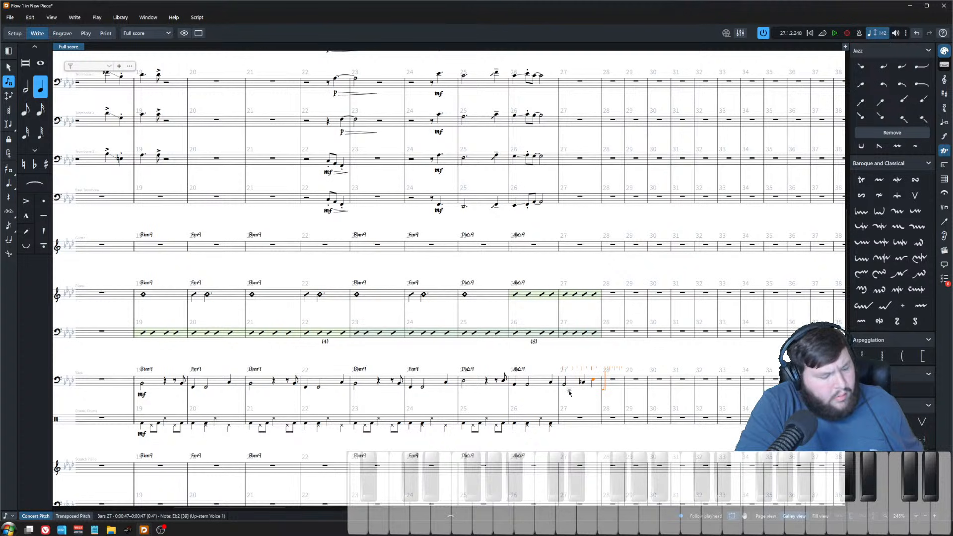
pyautogui.press('Escape')
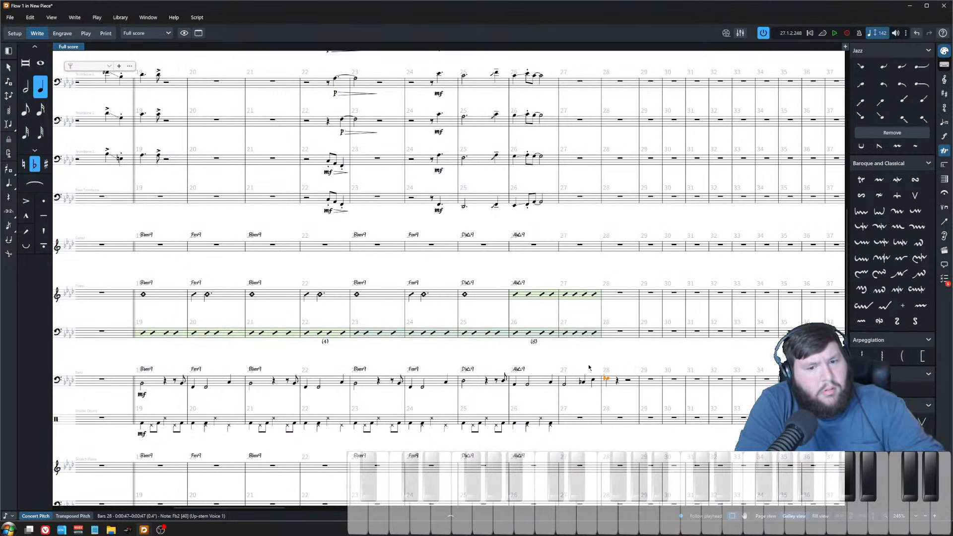
# Step: Lower the new bass notes in bar 27 by a semitone each
pyautogui.click(583, 383)
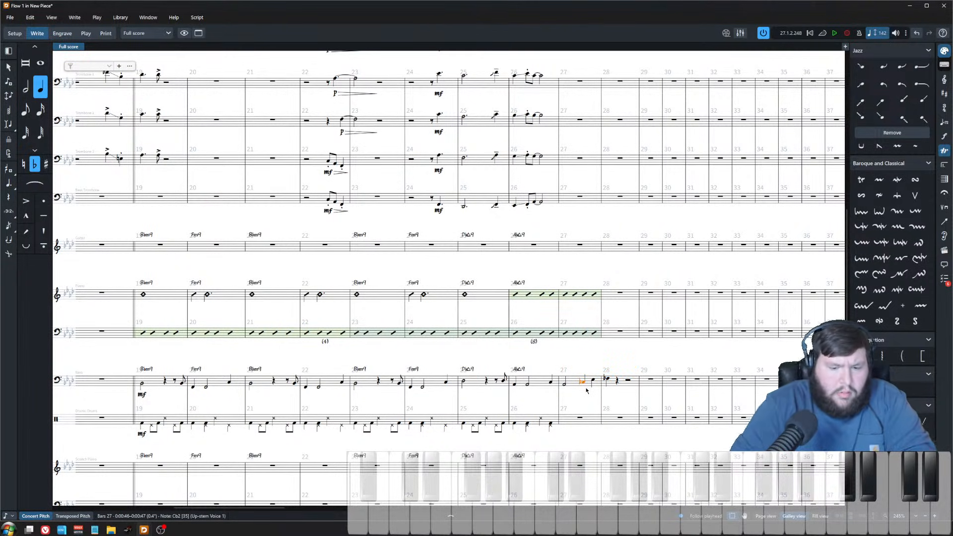
pyautogui.hotkey('alt', '-')
pyautogui.click(593, 380)
pyautogui.hotkey('alt', '-')
pyautogui.press('Right')
pyautogui.hotkey('alt', '-')
pyautogui.press('Left')
pyautogui.press('Left')
pyautogui.press('Left')
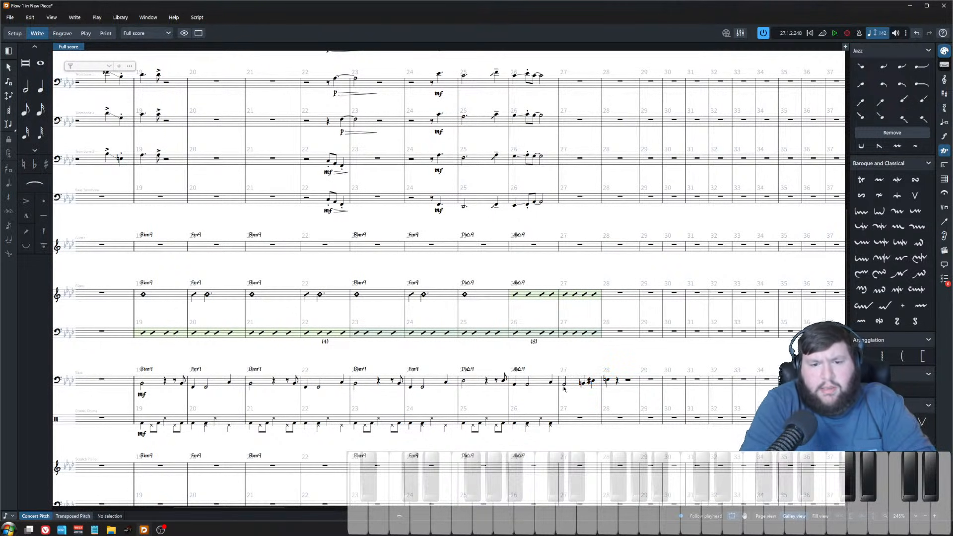
# Step: Play back the passage to hear the new bass line in bar 27
pyautogui.press('space')
pyautogui.press('Escape')
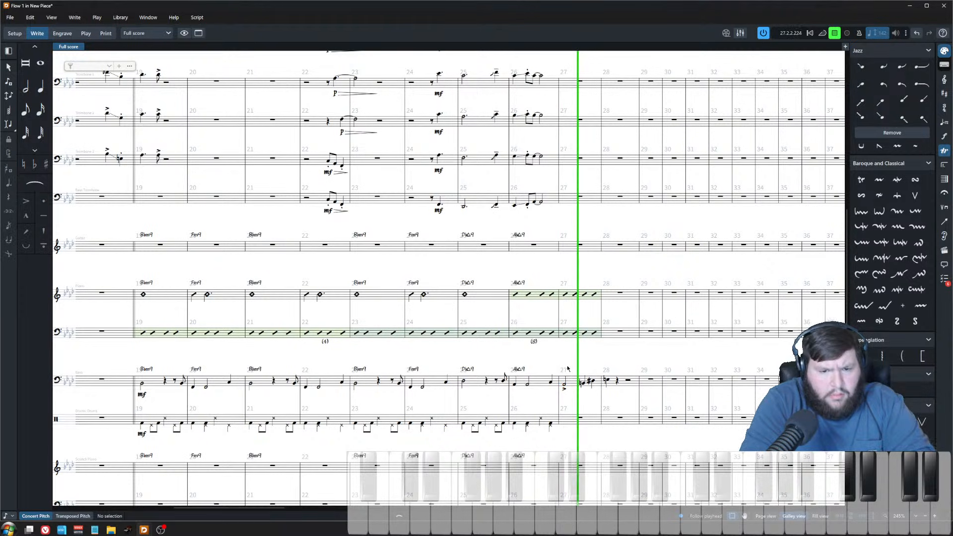
pyautogui.press('space')
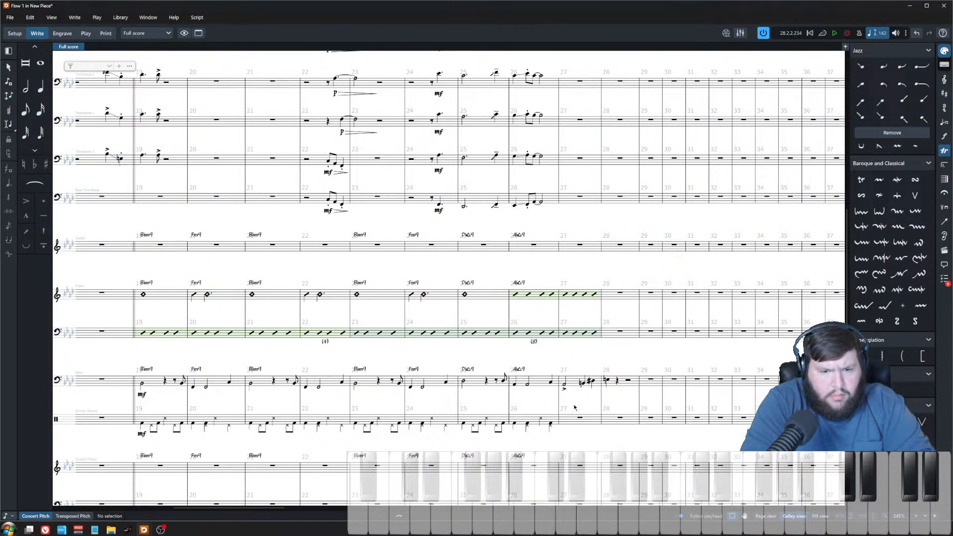
pyautogui.click(564, 384)
pyautogui.press('[')
pyautogui.click(571, 312)
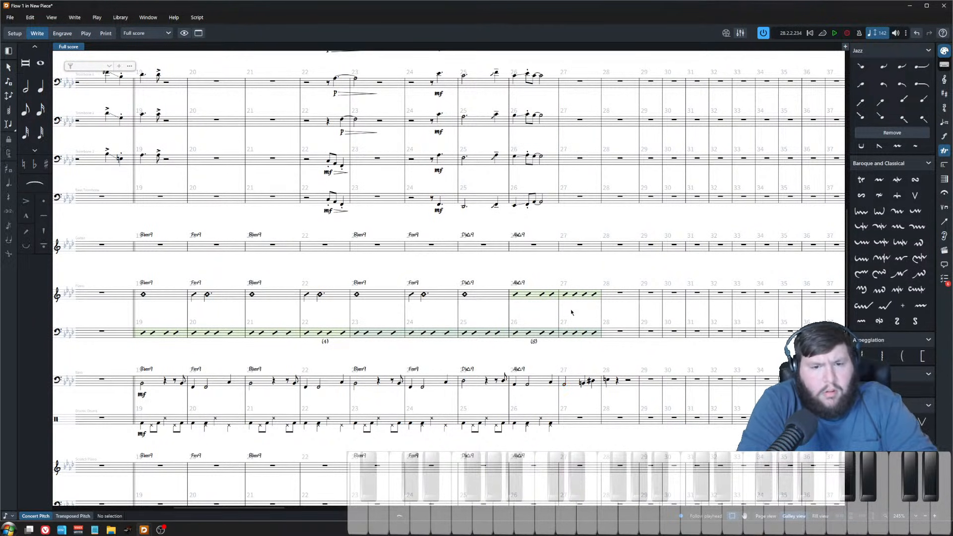
pyautogui.click(627, 304)
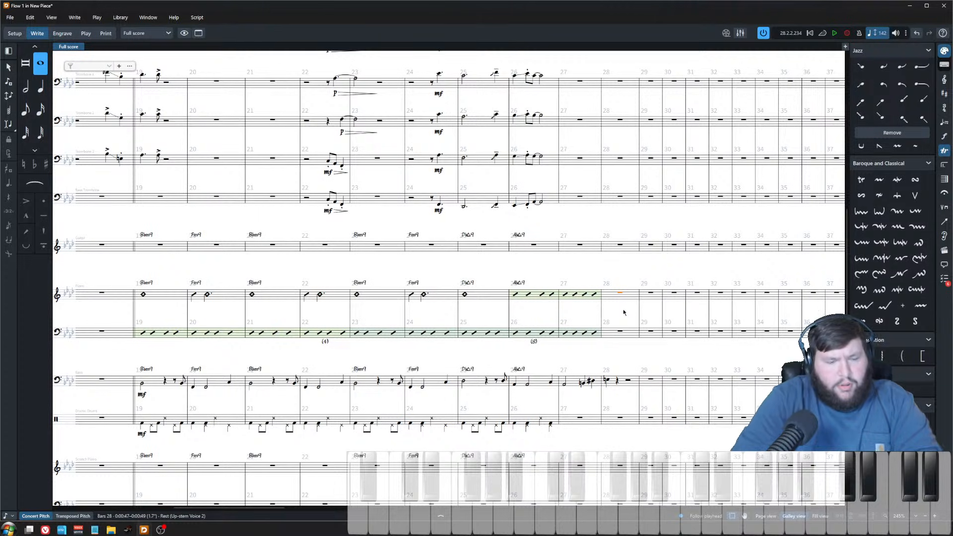
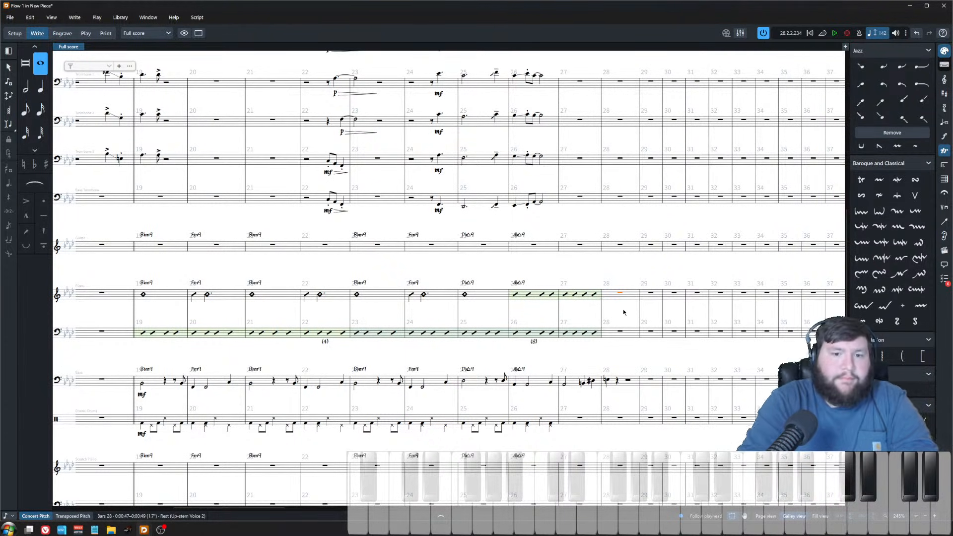
# Step: Add an E+7 chord symbol at the start of bar 28
pyautogui.scroll(2, 596, 279)
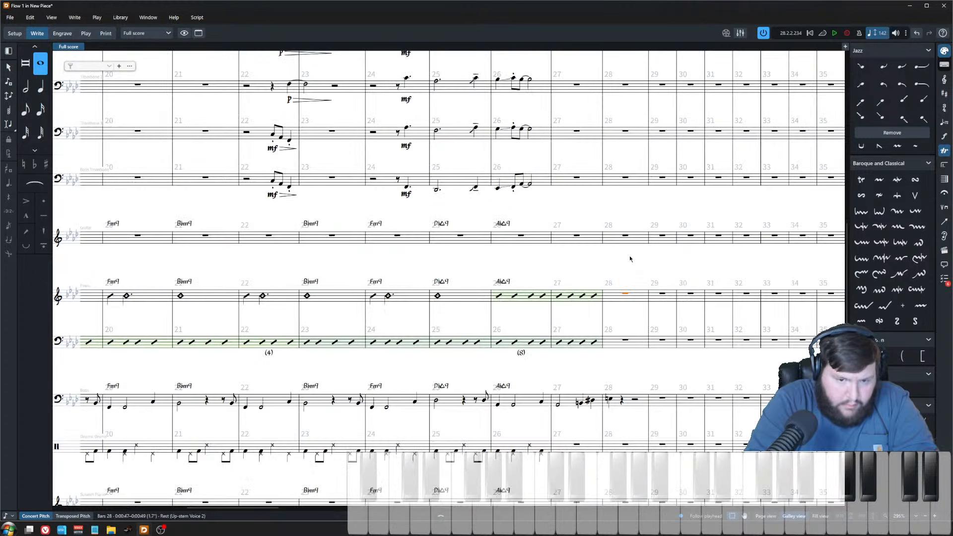
pyautogui.hotkey('shift', 'q')
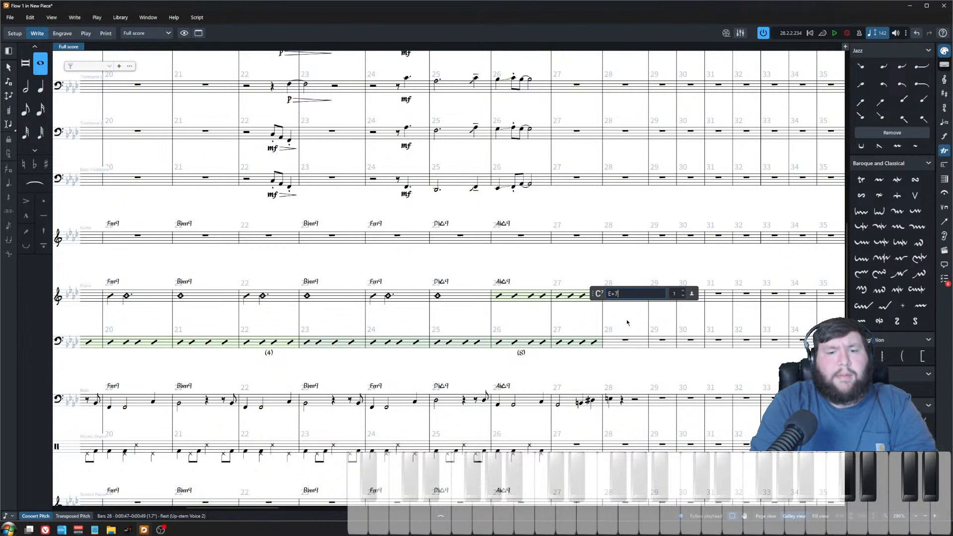
pyautogui.press('Return')
# Step: Add an Ab△/Eb chord symbol at the start of bar 29
pyautogui.scroll(2, 626, 319)
pyautogui.press('Right')
pyautogui.hotkey('shift', 'q')
pyautogui.write('Ab/E')
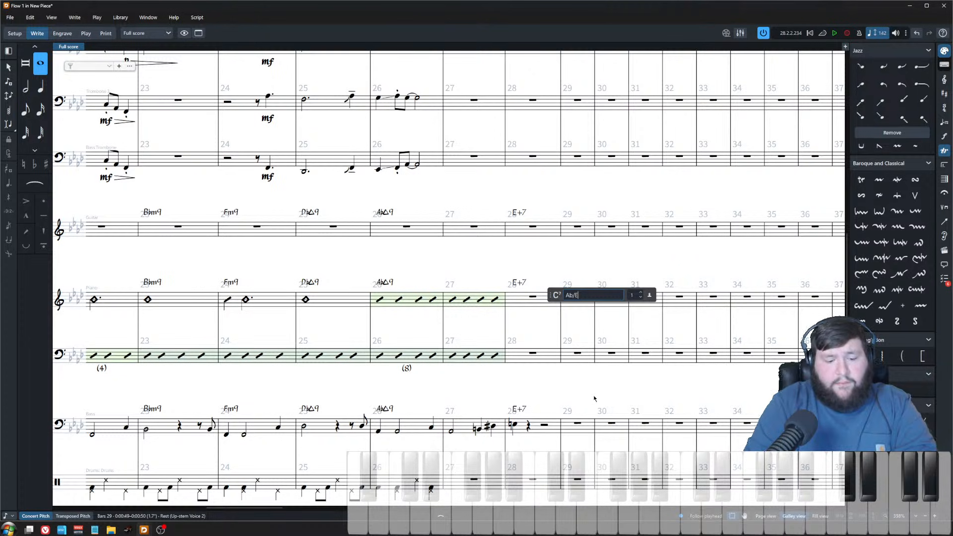
pyautogui.write('b')
pyautogui.press('Return')
# Step: Add a Dbmaj9 chord symbol at the start of bar 30
pyautogui.scroll(2, 624, 330)
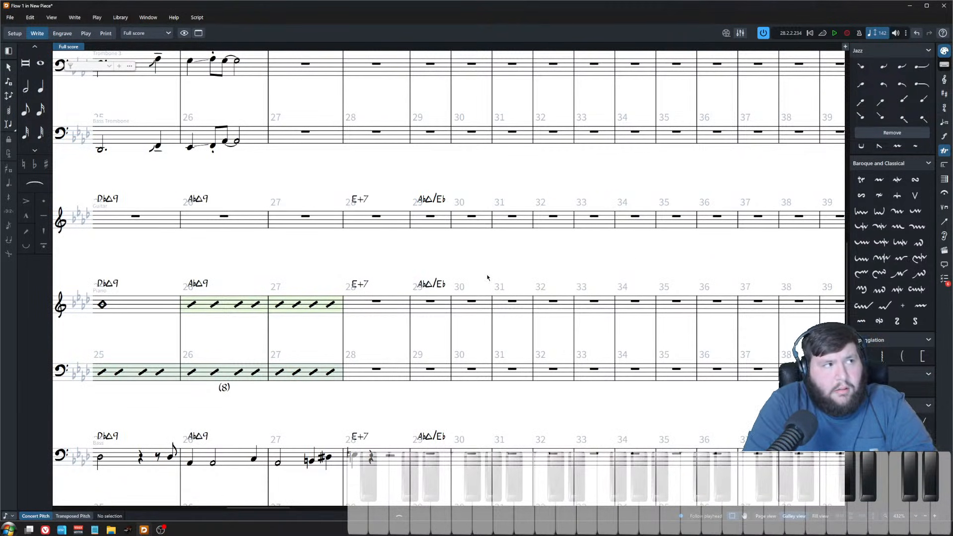
pyautogui.scroll(-2, 404, 342)
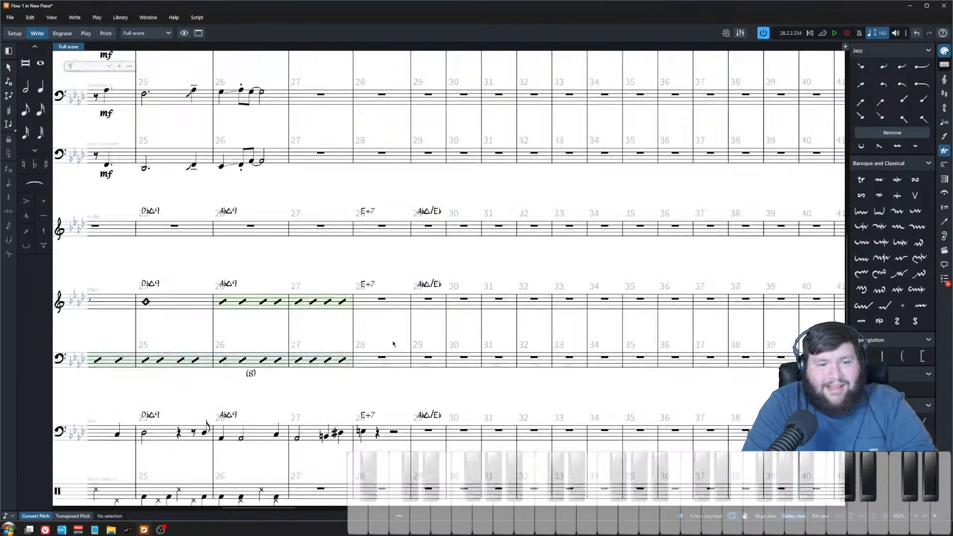
pyautogui.click(397, 300)
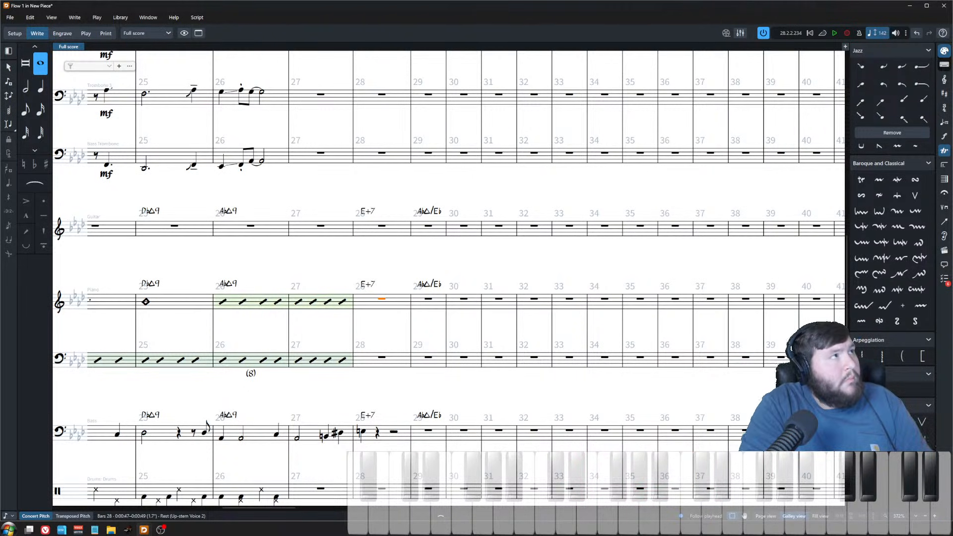
pyautogui.click(464, 299)
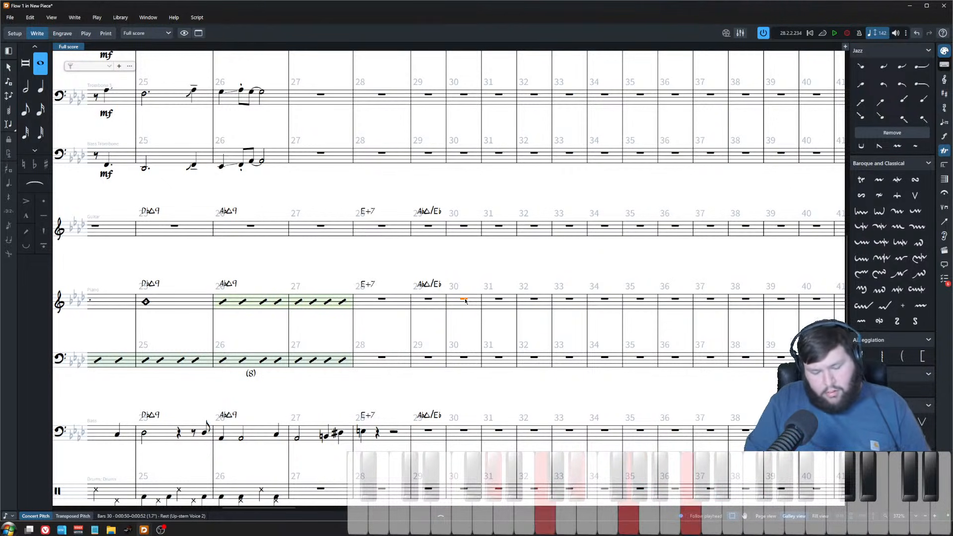
pyautogui.hotkey('shift', 'q')
pyautogui.write('Dbmaj9')
pyautogui.press('Return')
pyautogui.press('Escape')
# Step: Add an Abmaj9 chord symbol at the start of bar 32
pyautogui.click(499, 298)
pyautogui.click(530, 300)
pyautogui.hotkey('shift', 'q')
pyautogui.write('Abmaj9')
pyautogui.press('Return')
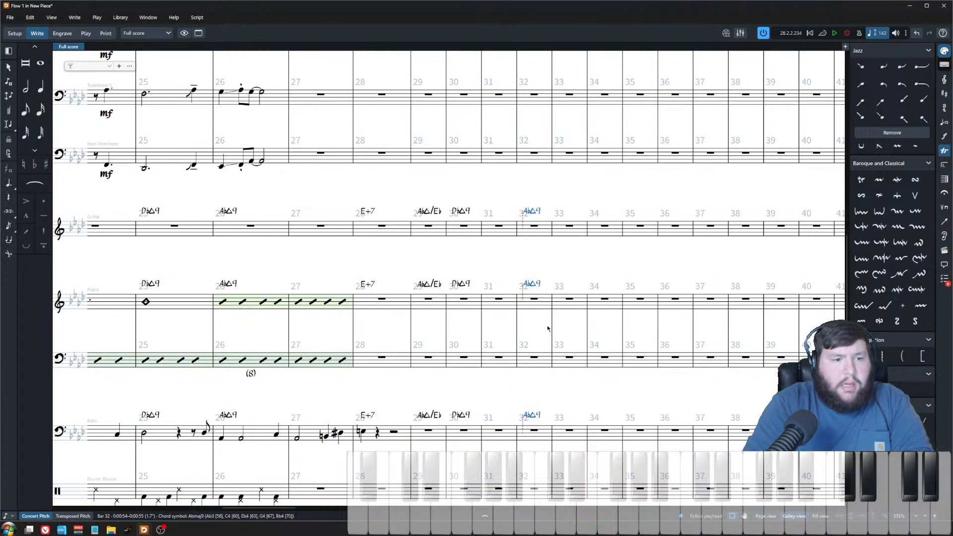
# Step: Insert a double barline at the start of bar 28
pyautogui.click(510, 299)
pyautogui.scroll(-1, 514, 308)
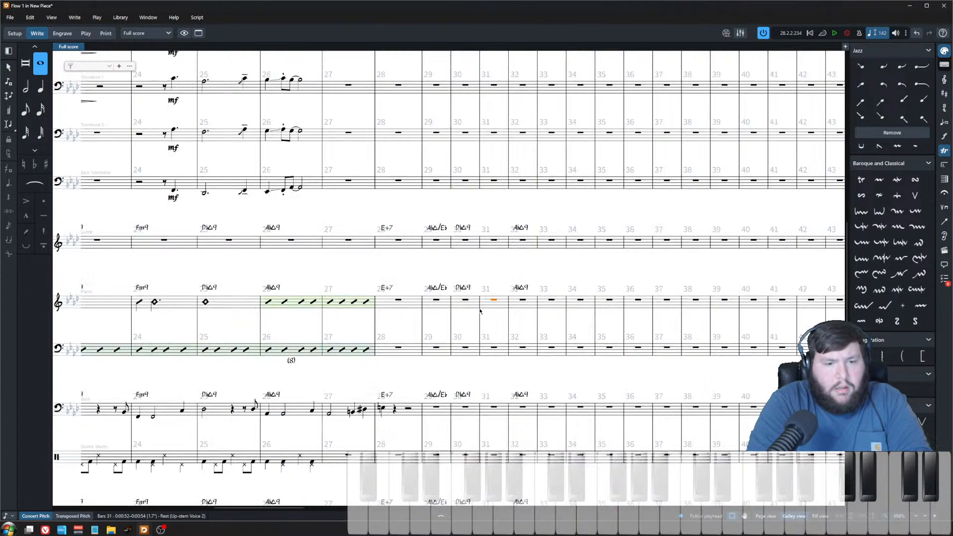
pyautogui.scroll(-1, 465, 280)
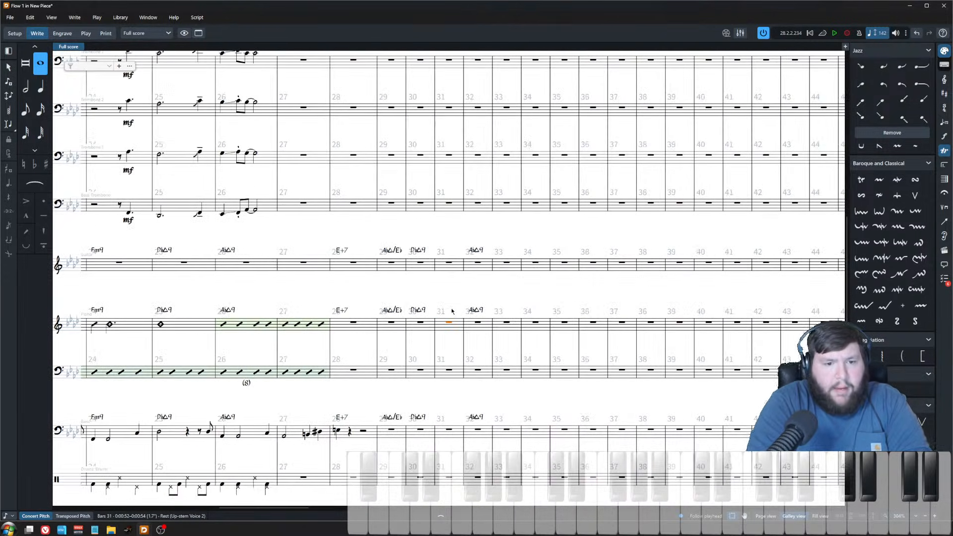
pyautogui.scroll(-1, 468, 323)
pyautogui.scroll(2, 468, 324)
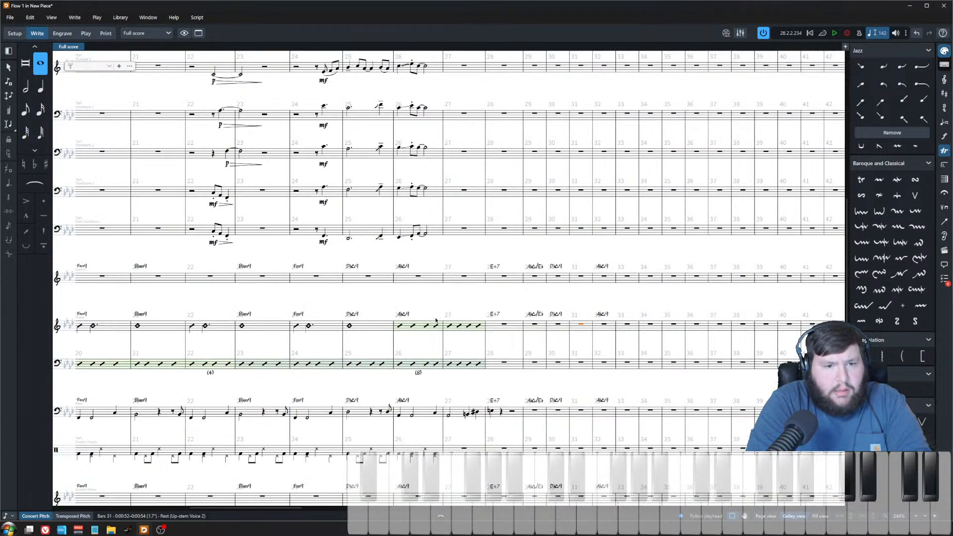
pyautogui.press('Escape')
pyautogui.click(486, 175)
pyautogui.hotkey('shift', 'b')
pyautogui.write('||')
pyautogui.press('Return')
# Step: Add a rehearsal mark at bar 28
pyautogui.hotkey('shift', 'a')
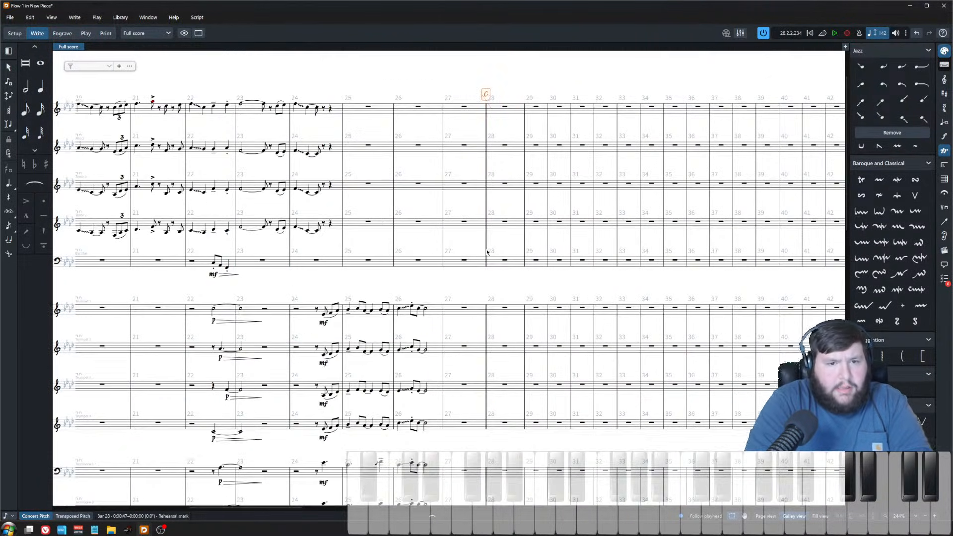
pyautogui.scroll(-4, 535, 264)
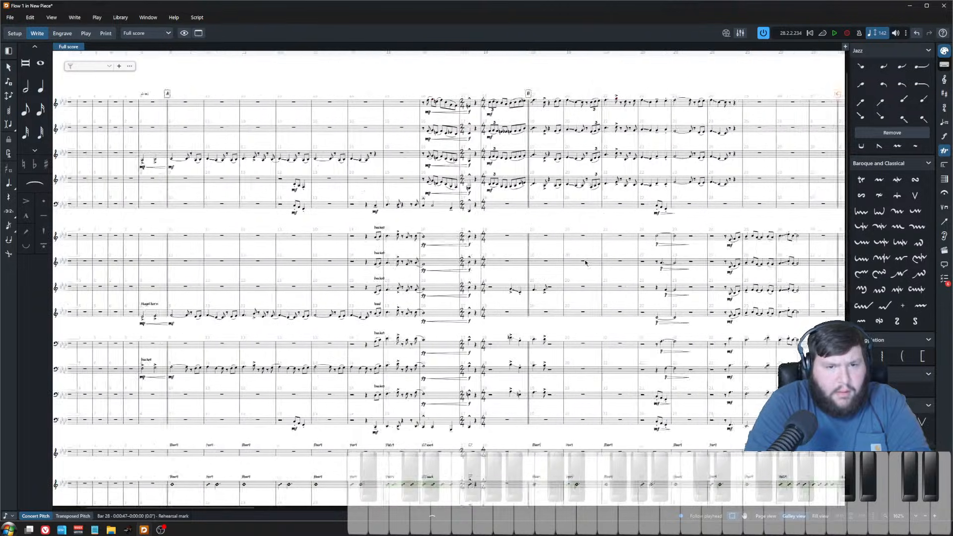
pyautogui.scroll(4, 603, 270)
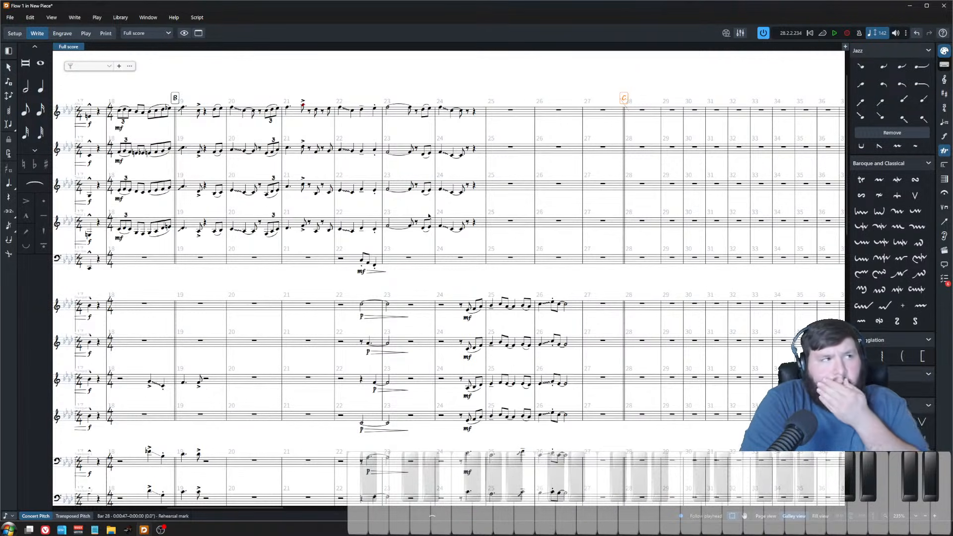
pyautogui.press('Escape')
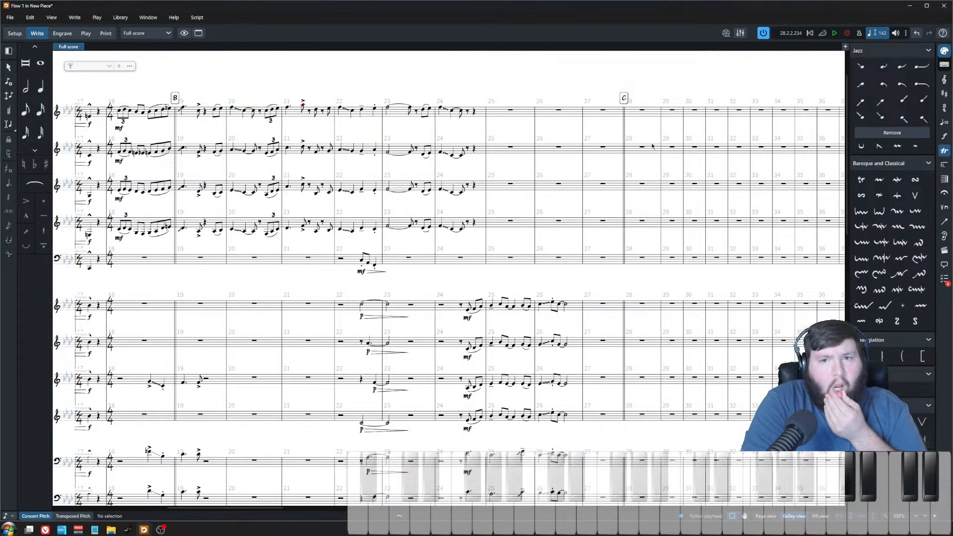
# Step: Copy the four saxophones' first notes with falls from bar 19 and paste them at the start of bar 23
pyautogui.hscroll(-6, 400, 189)
pyautogui.hscroll(-4, 400, 189)
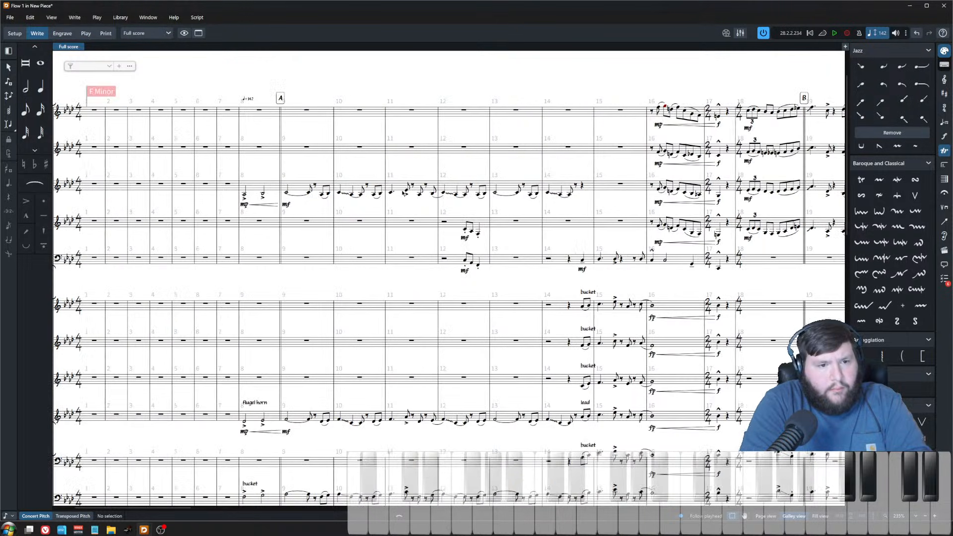
pyautogui.hscroll(6, 433, 237)
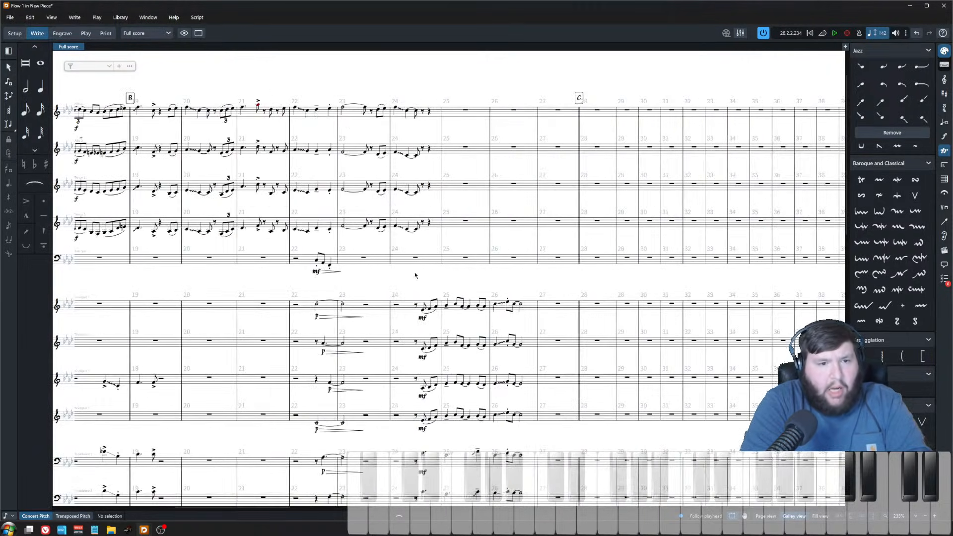
pyautogui.scroll(4, 411, 257)
pyautogui.scroll(3, 411, 257)
pyautogui.click(481, 153)
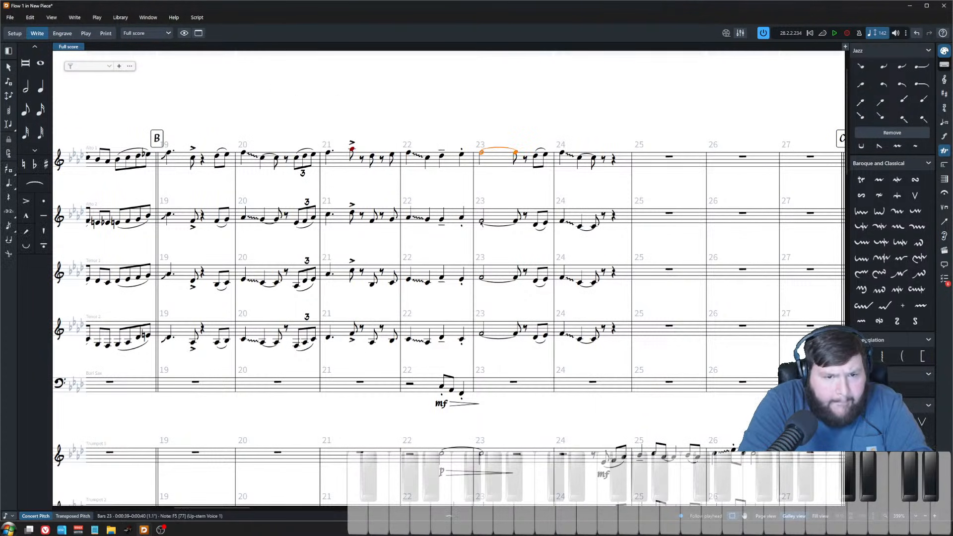
pyautogui.keyDown('shift'); pyautogui.click(481, 333); pyautogui.keyUp('shift')
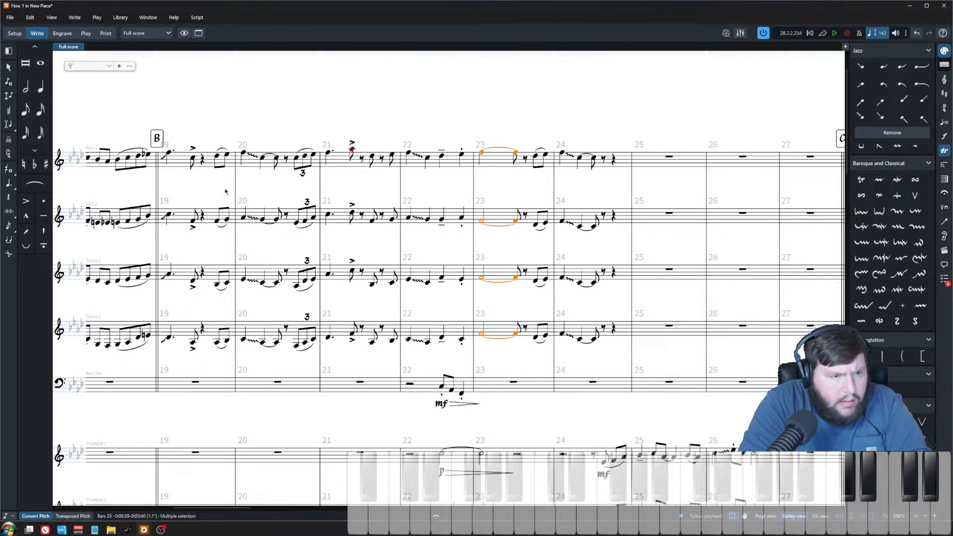
pyautogui.click(167, 155)
pyautogui.keyDown('shift'); pyautogui.click(169, 338); pyautogui.keyUp('shift')
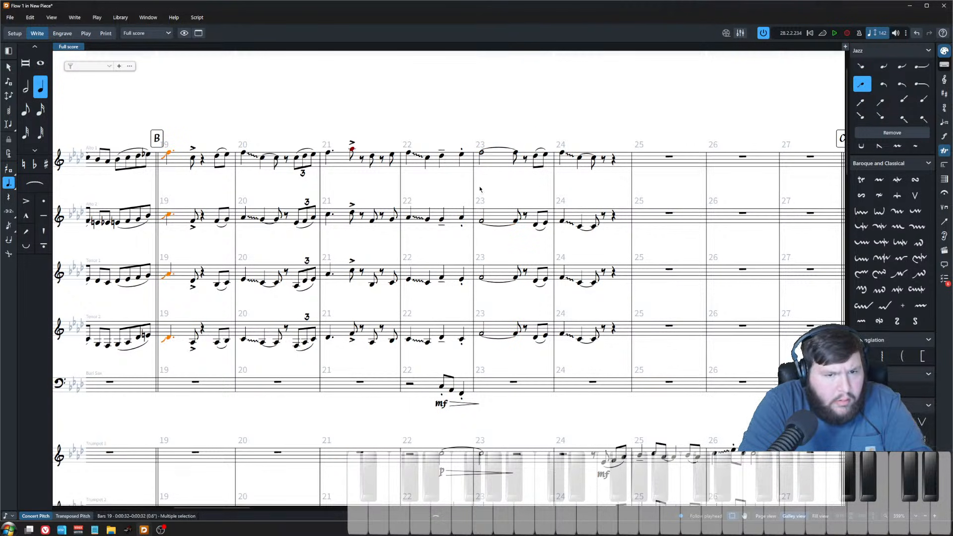
pyautogui.hotkey('ctrl', 'c')
pyautogui.click(480, 153)
pyautogui.hotkey('ctrl', 'v')
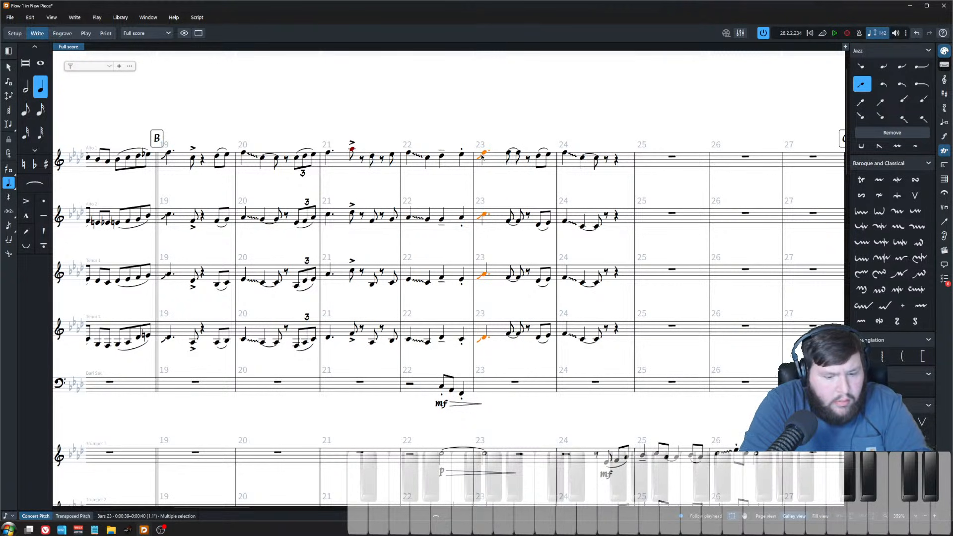
# Step: Try lengthening and shortening the pasted saxophone notes in bar 23, then undo the last change
pyautogui.hotkey('alt', 'shift', 'Right')
pyautogui.hotkey('alt', 'shift', 'Right')
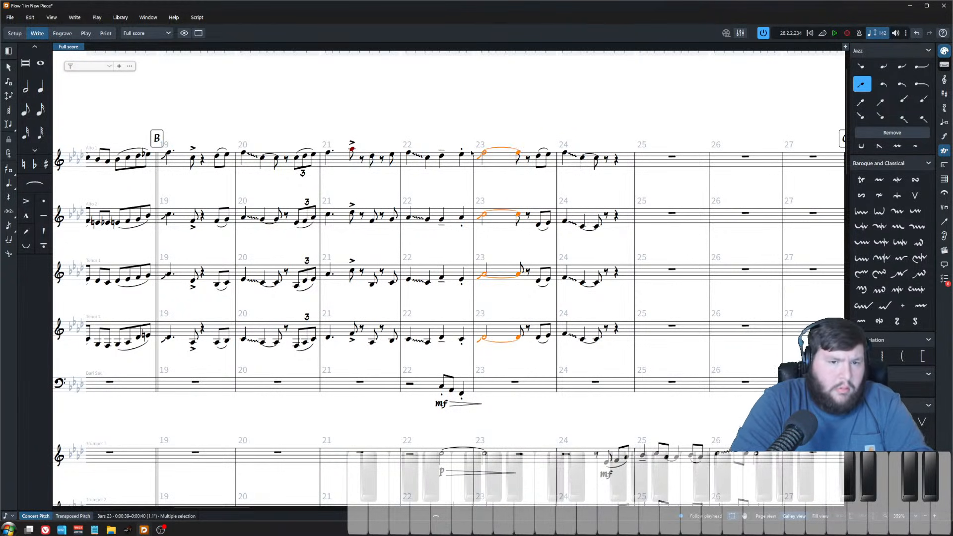
pyautogui.hotkey('alt', 'shift', 'Left')
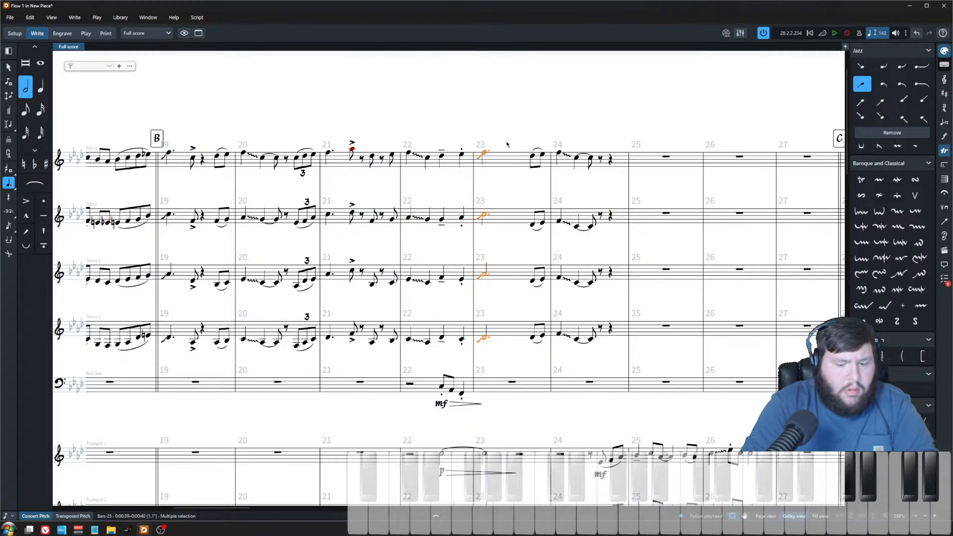
pyautogui.click(658, 517)
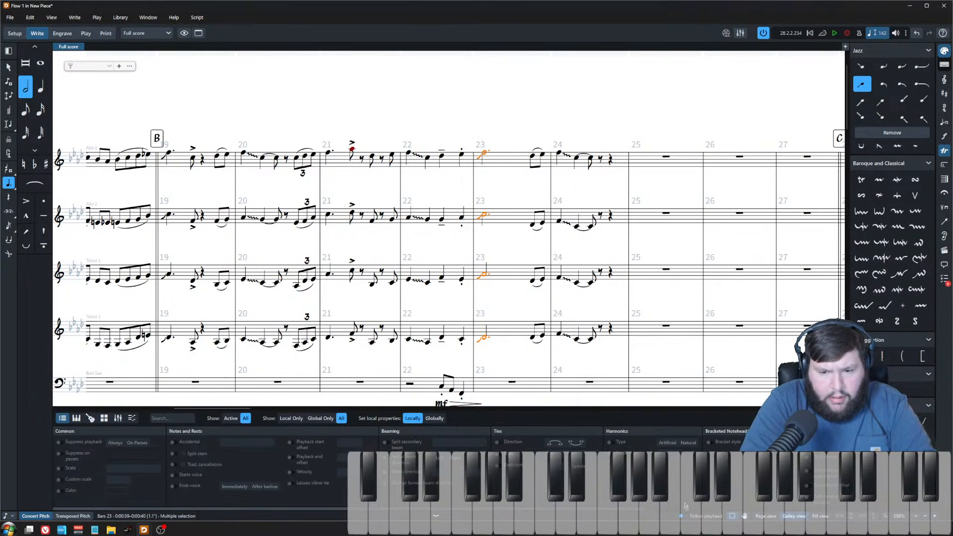
pyautogui.moveTo(694, 521); pyautogui.dragTo(732, 506)
pyautogui.moveTo(652, 510); pyautogui.dragTo(800, 516)
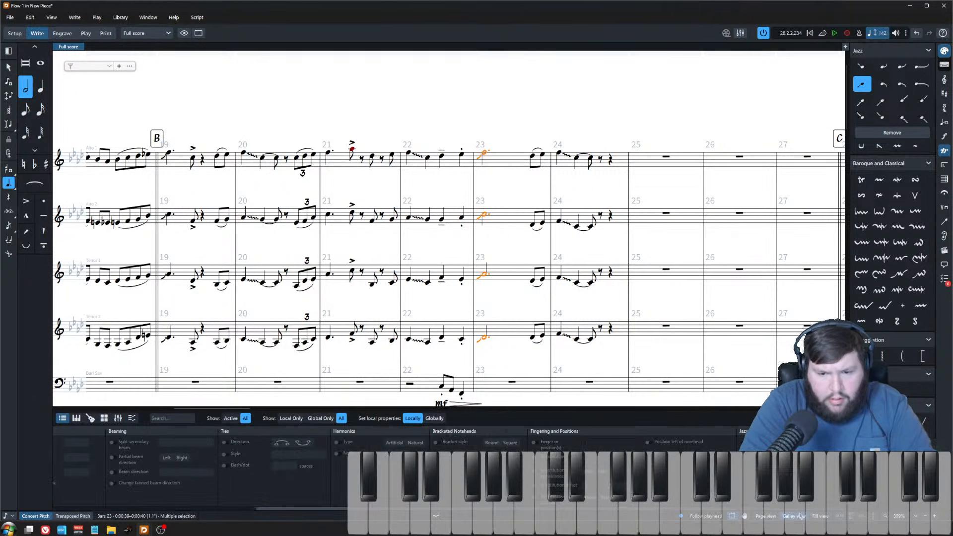
pyautogui.hotkey('ctrl', 'z')
# Step: Play back the saxophone passage from bar 22 to hear the pasted falls
pyautogui.click(474, 114)
pyautogui.click(392, 155)
pyautogui.press('p')
pyautogui.click(425, 259)
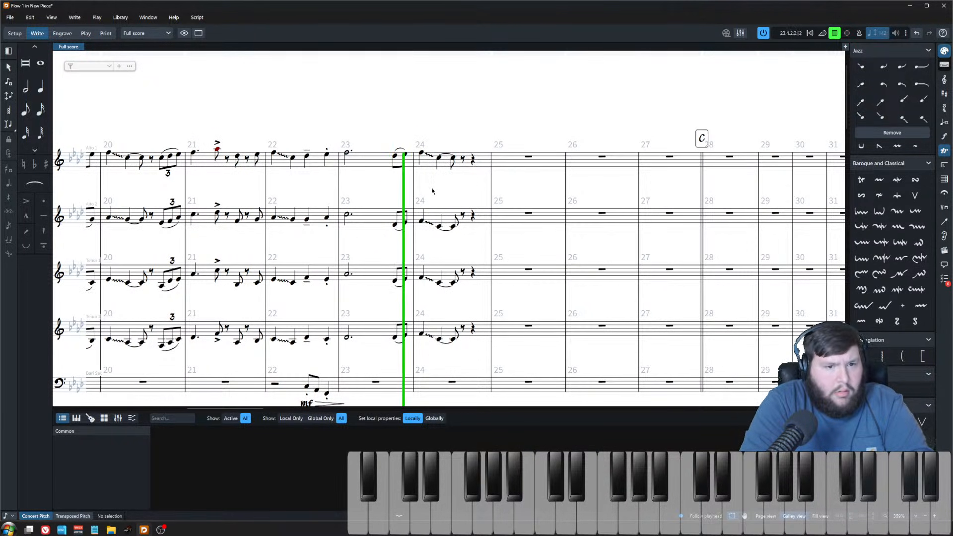
pyautogui.press('space')
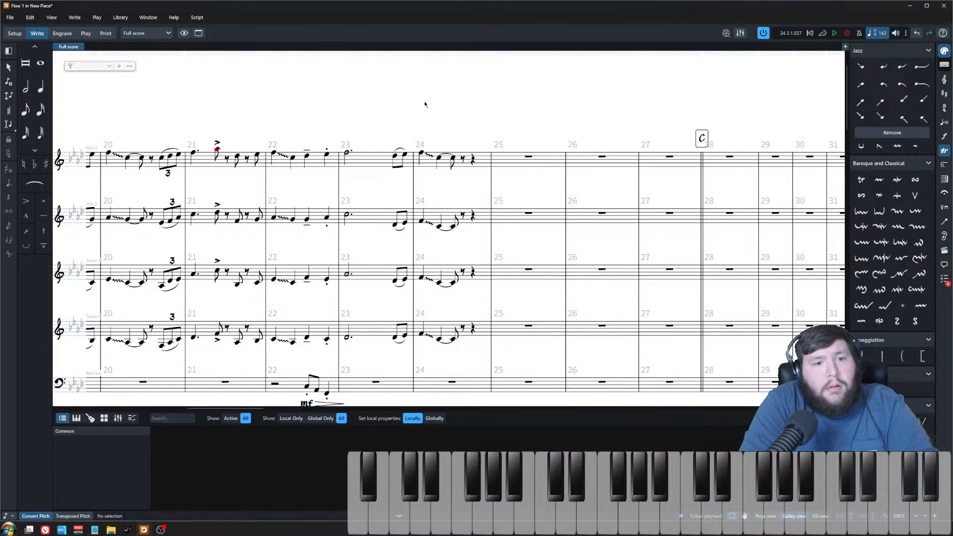
pyautogui.click(272, 155)
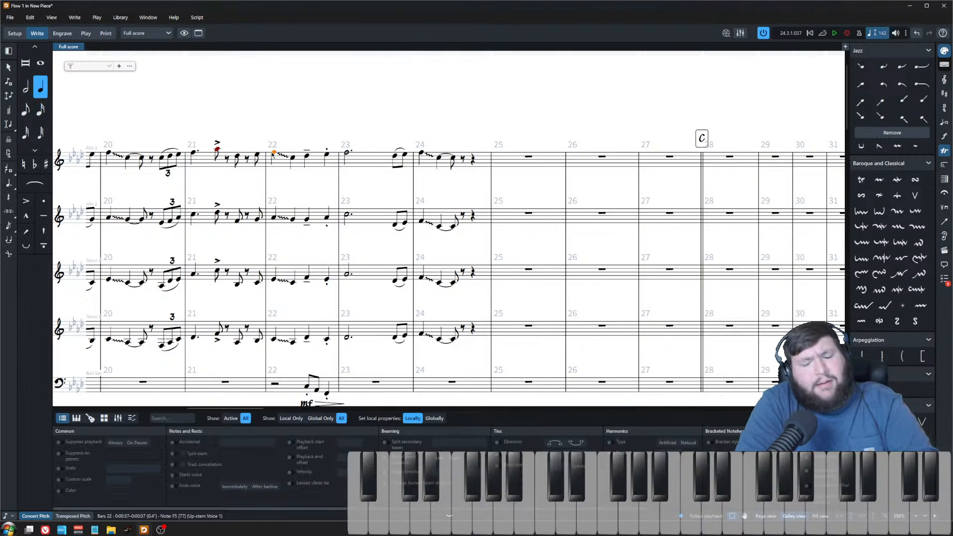
pyautogui.press('space')
pyautogui.scroll(-3, 281, 160)
pyautogui.scroll(3, 281, 160)
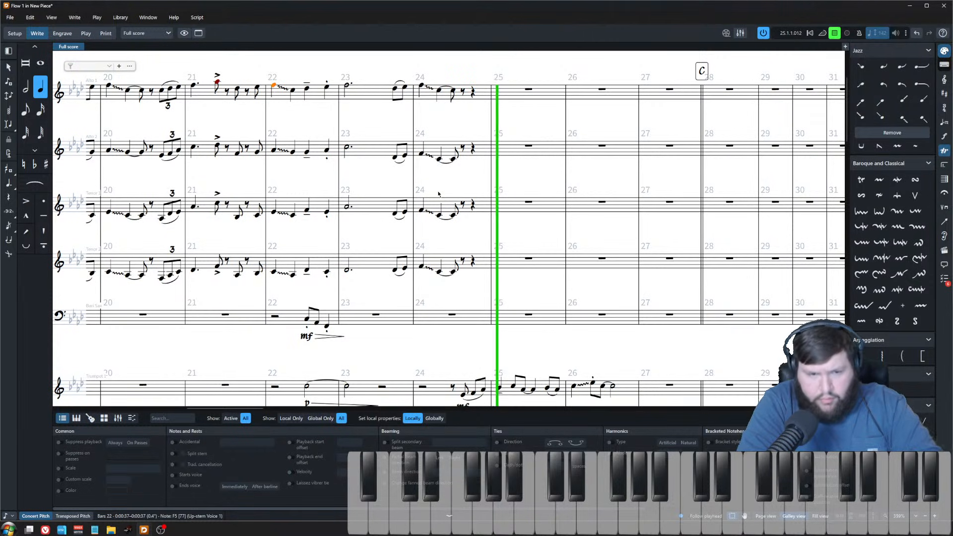
pyautogui.press('space')
# Step: Delete the saxophones' remaining notes after the falls in bars 23 and 24
pyautogui.click(351, 88)
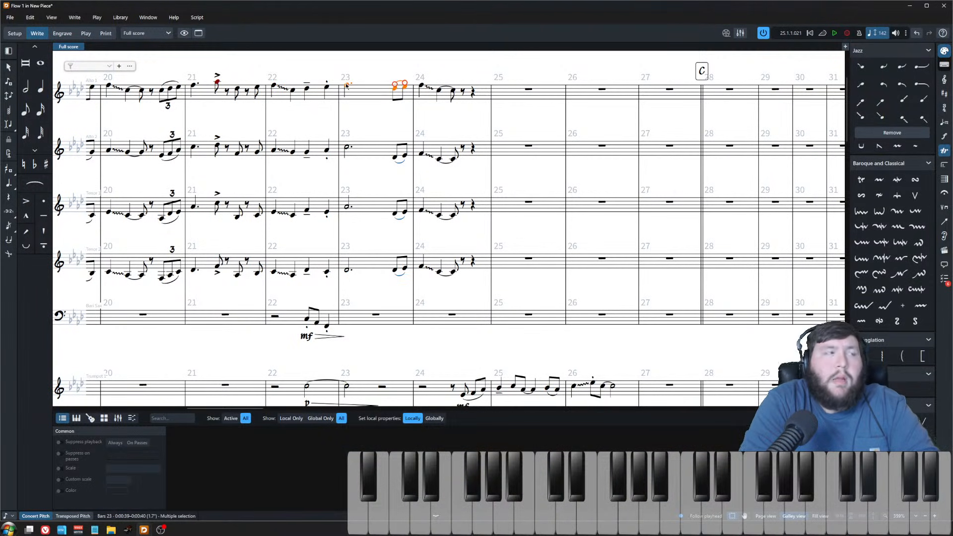
pyautogui.click(346, 86)
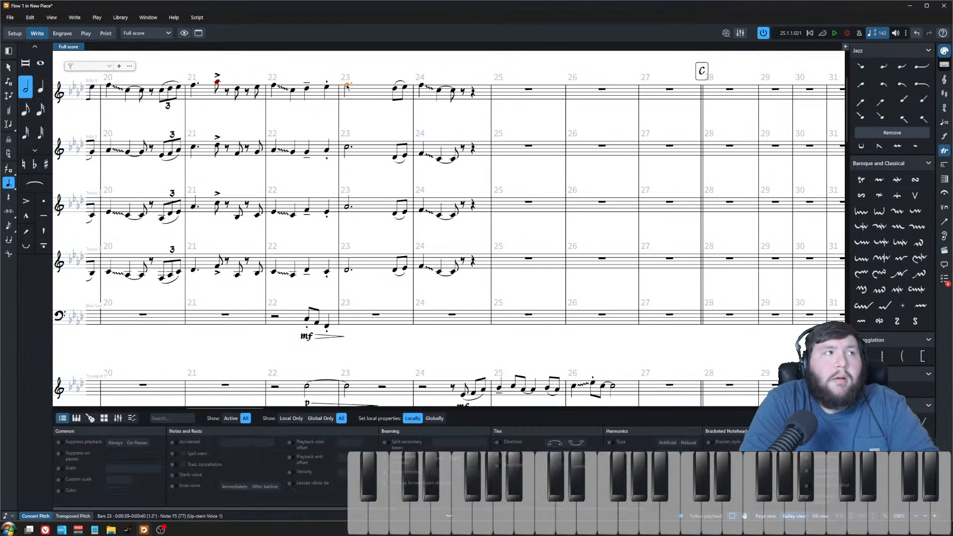
pyautogui.click(422, 86)
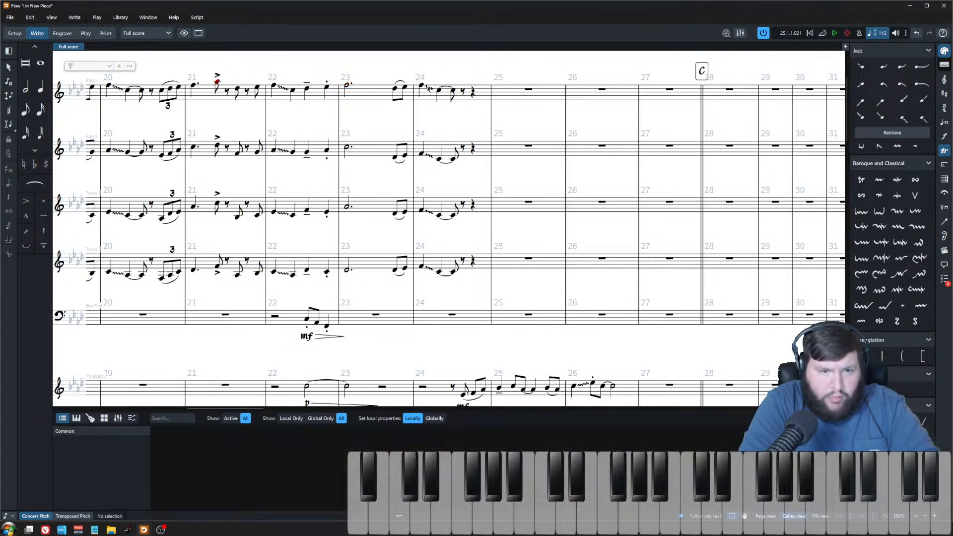
pyautogui.click(454, 272)
pyautogui.keyDown('shift'); pyautogui.click(395, 89); pyautogui.keyUp('shift')
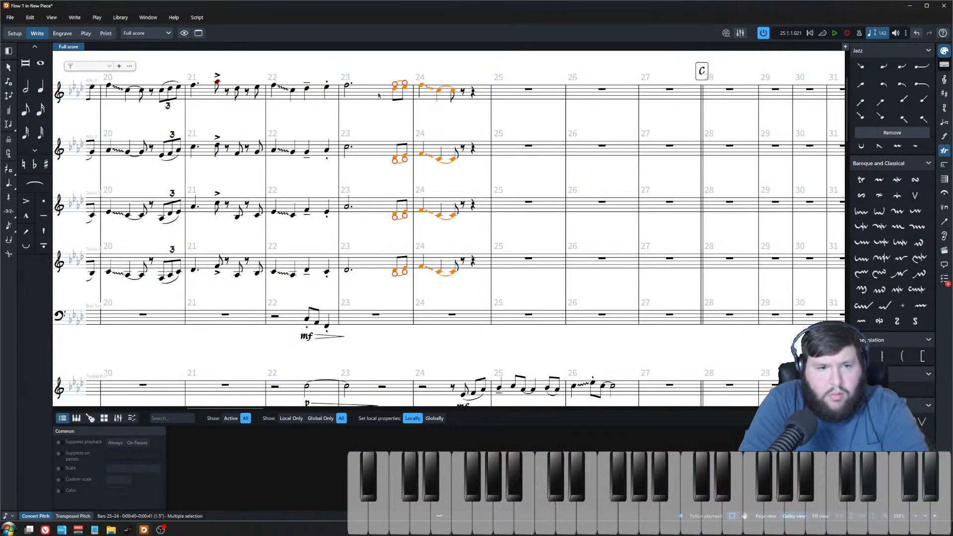
pyautogui.press('Delete')
# Step: Set the four saxophones' notes in bar 23 to dotted quarter notes
pyautogui.click(346, 85)
pyautogui.keyDown('shift'); pyautogui.click(347, 270); pyautogui.keyUp('shift')
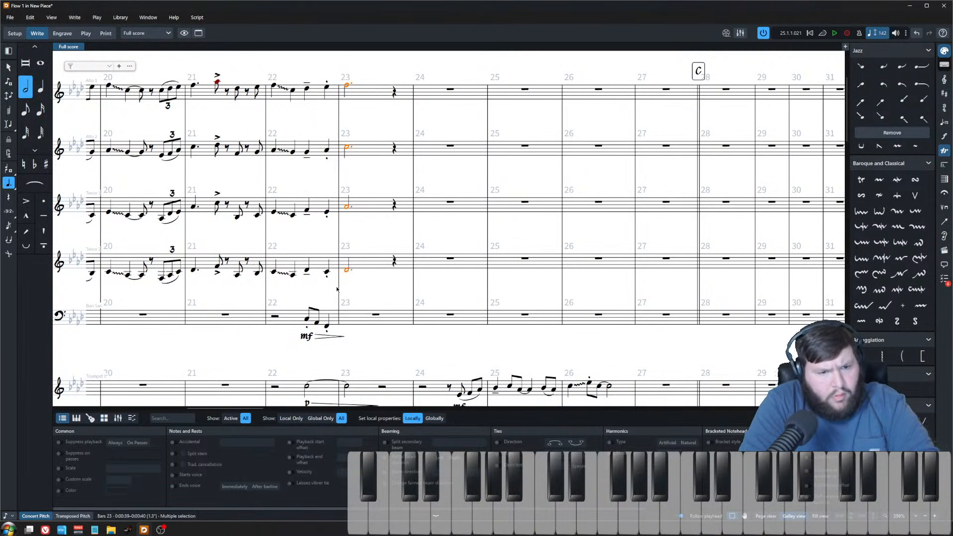
pyautogui.press('6')
pyautogui.press('5')
pyautogui.press('.')
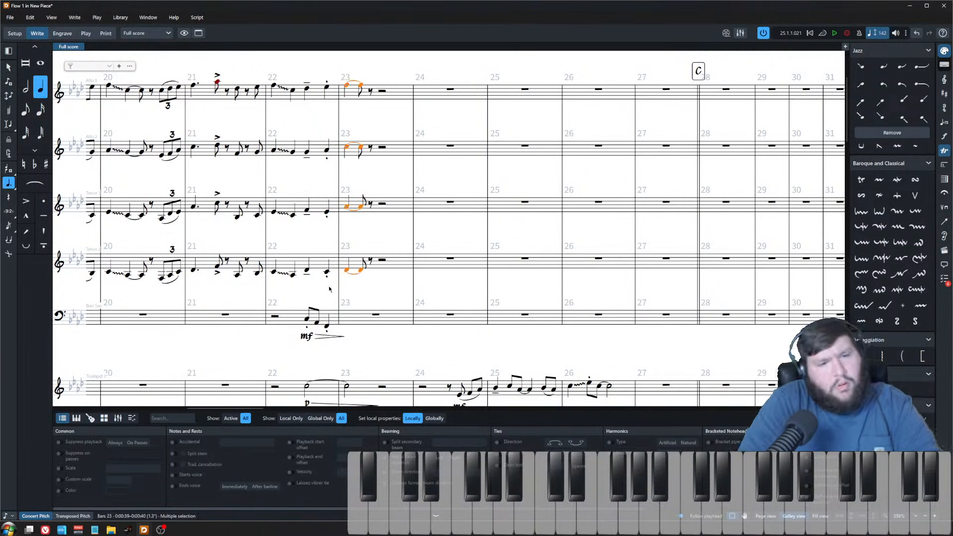
# Step: Play back bars 22 to 24 repeatedly to hear the saxophone falls
pyautogui.click(273, 86)
pyautogui.press('space')
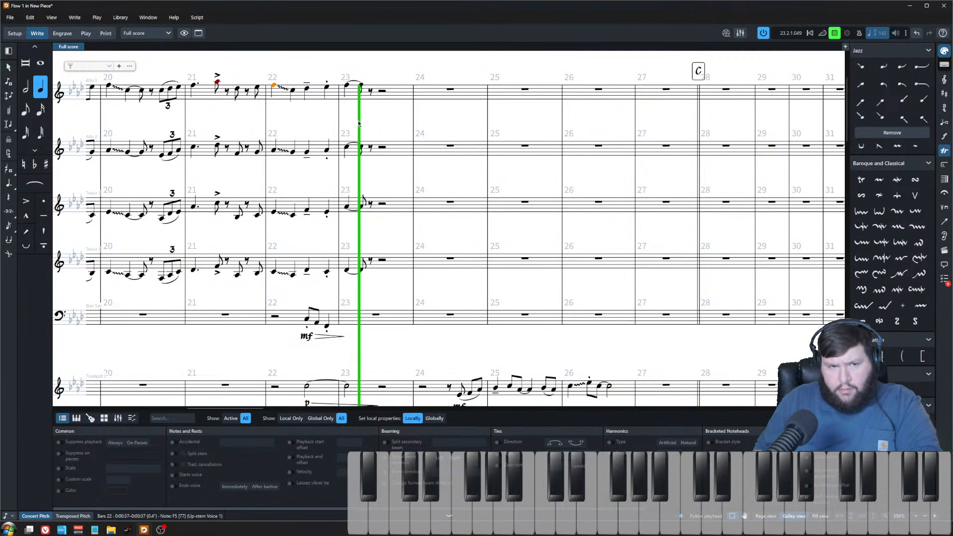
pyautogui.press('space')
pyautogui.press('space')
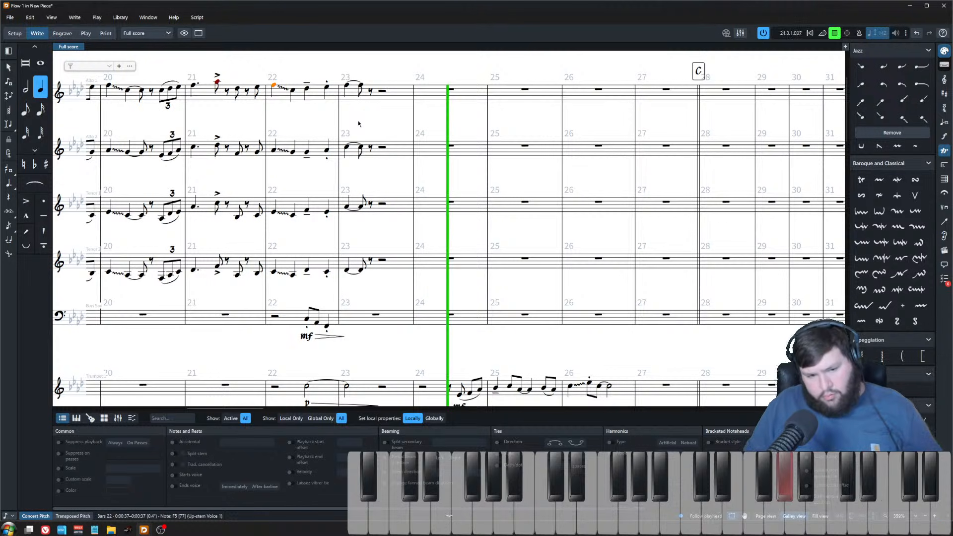
pyautogui.press('space')
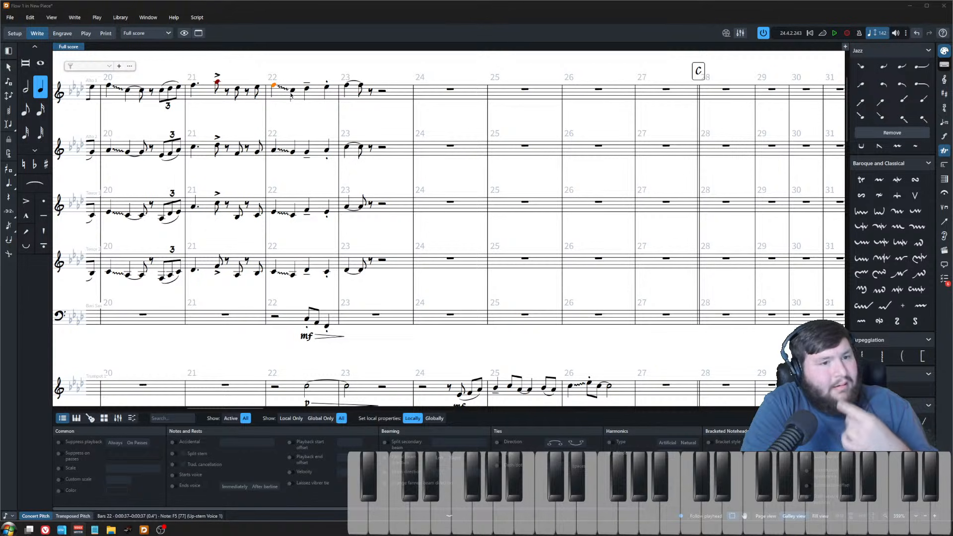
pyautogui.press('space')
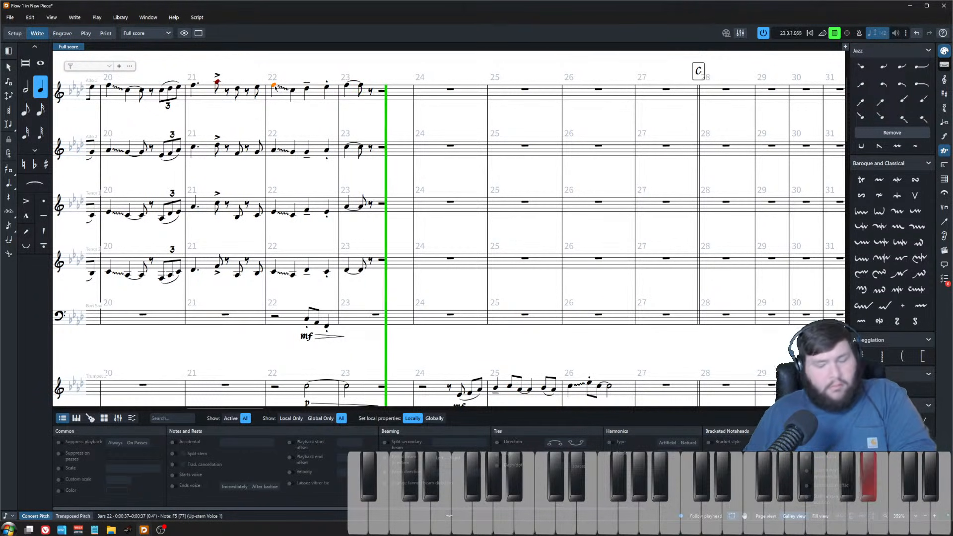
pyautogui.press('space')
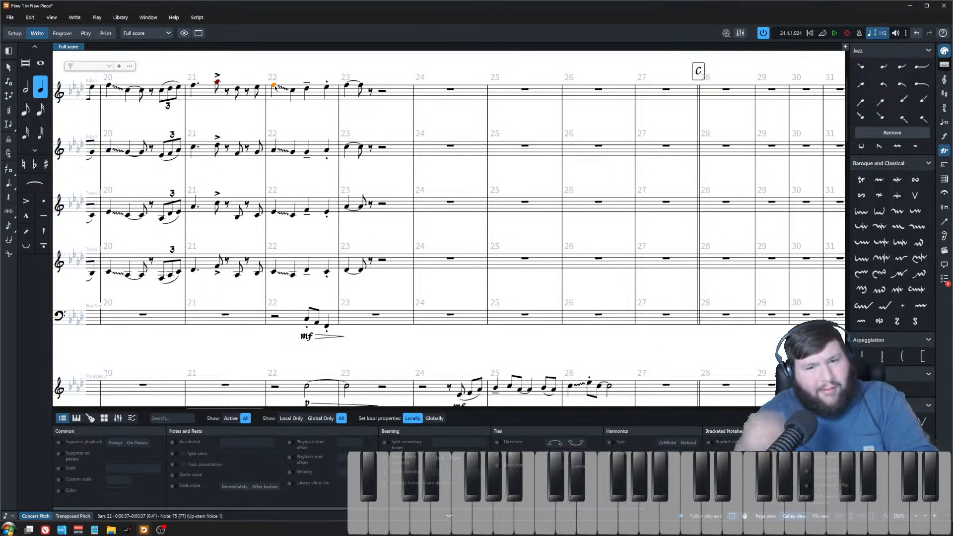
pyautogui.press('space')
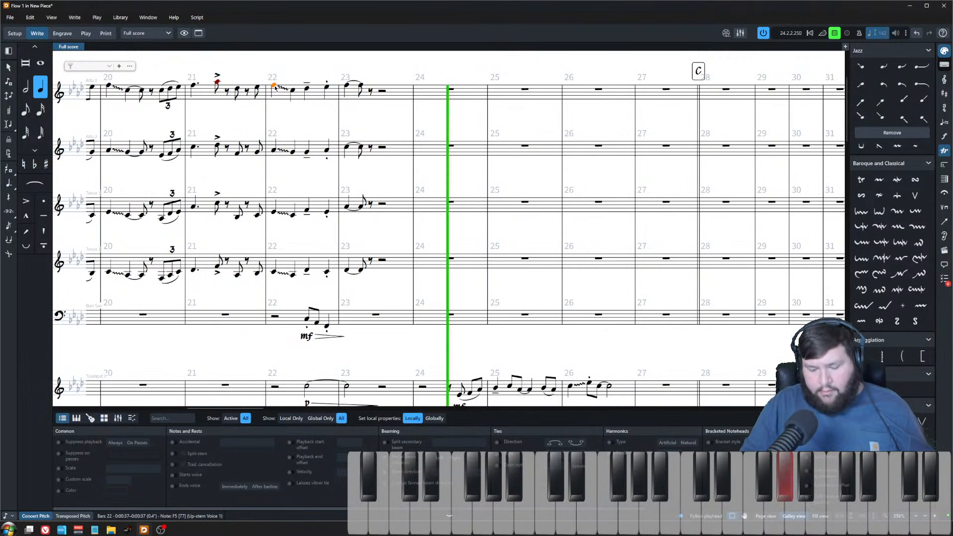
pyautogui.press('space')
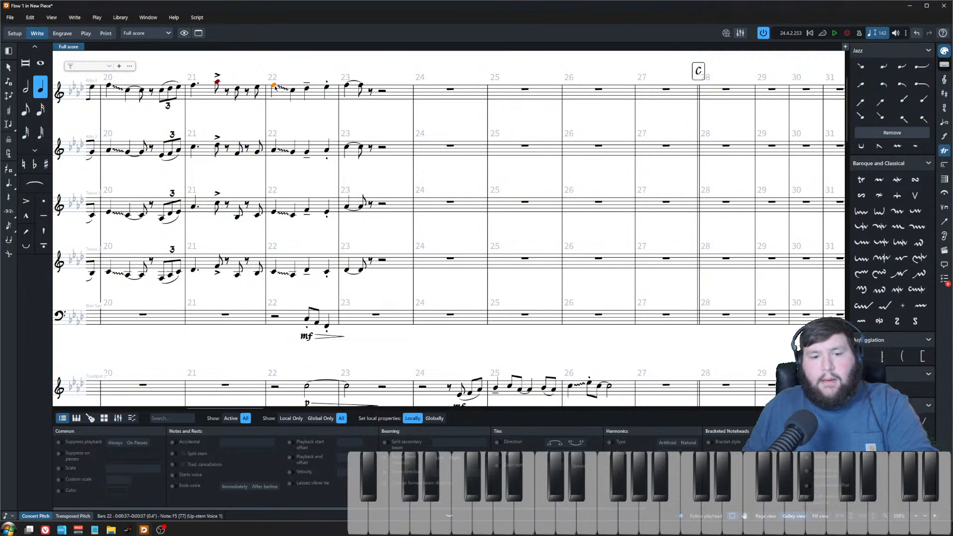
pyautogui.press('space')
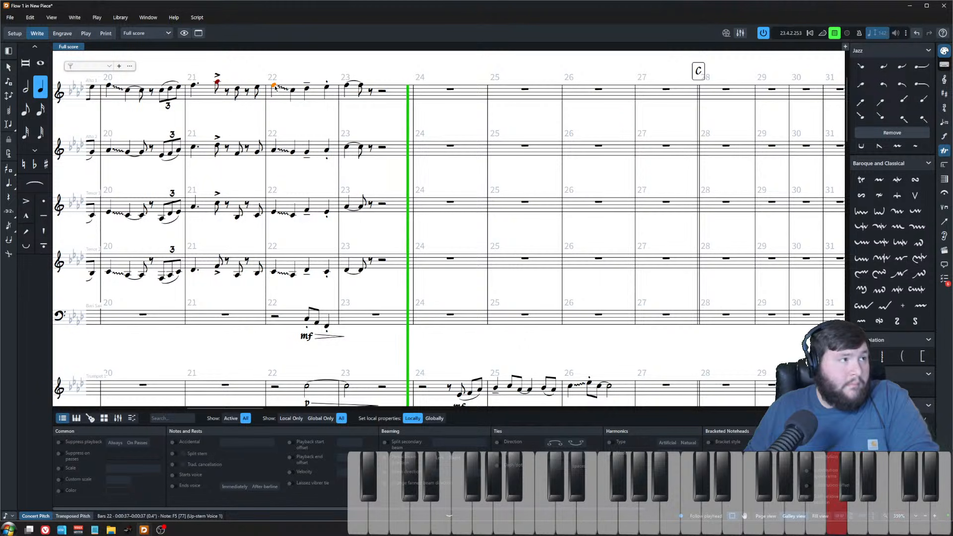
pyautogui.press('space')
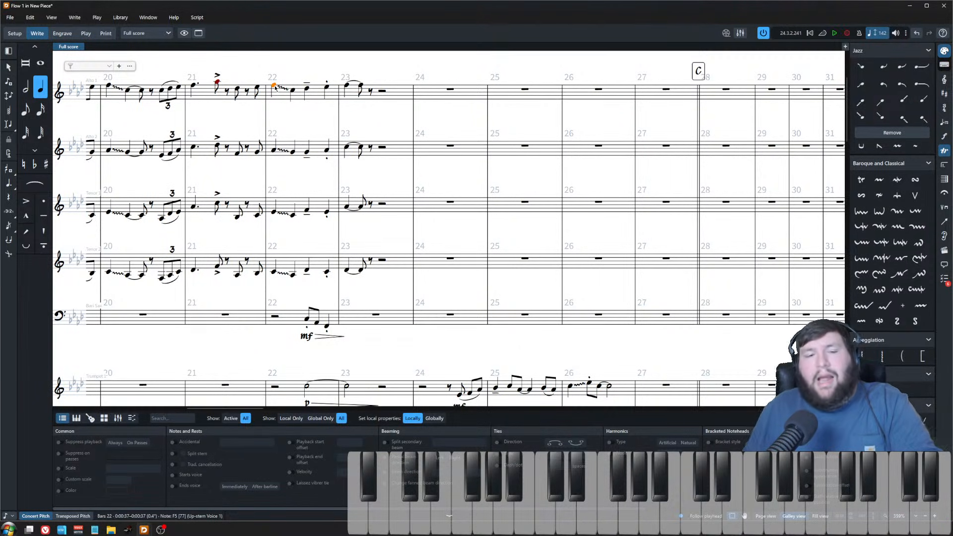
pyautogui.press('space')
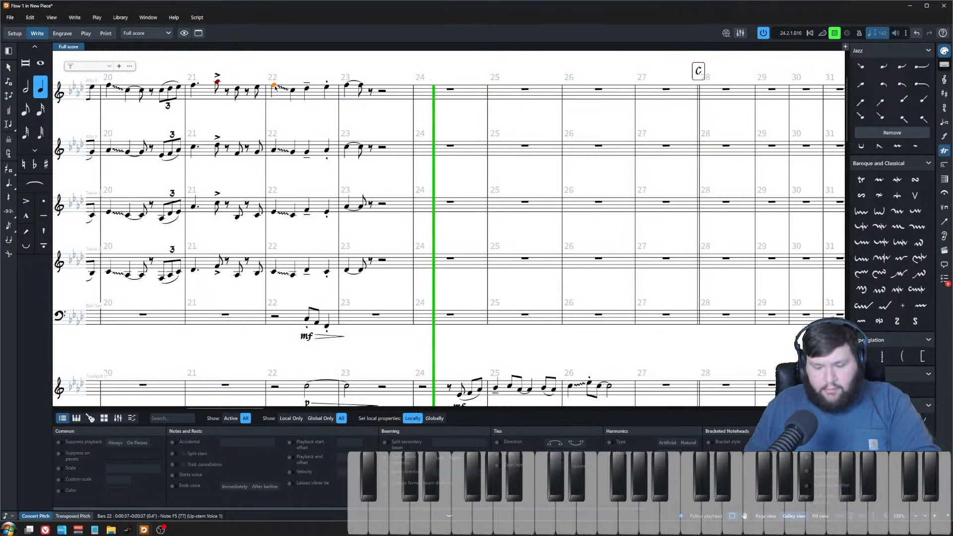
pyautogui.press('space')
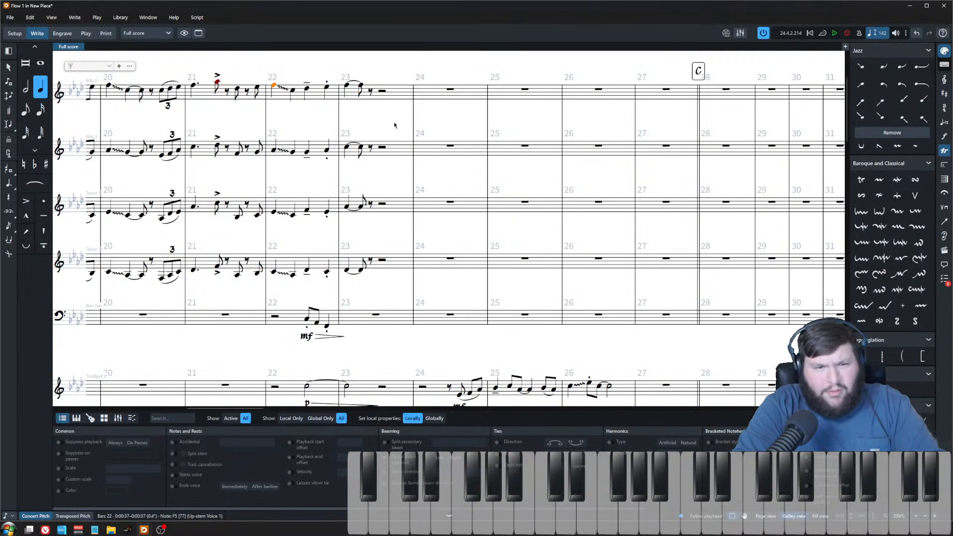
# Step: Write a new alto 1 line from bar 23 into bar 24: F, C tied across the barline, then E and A
pyautogui.press('Escape')
pyautogui.scroll(2, 396, 148)
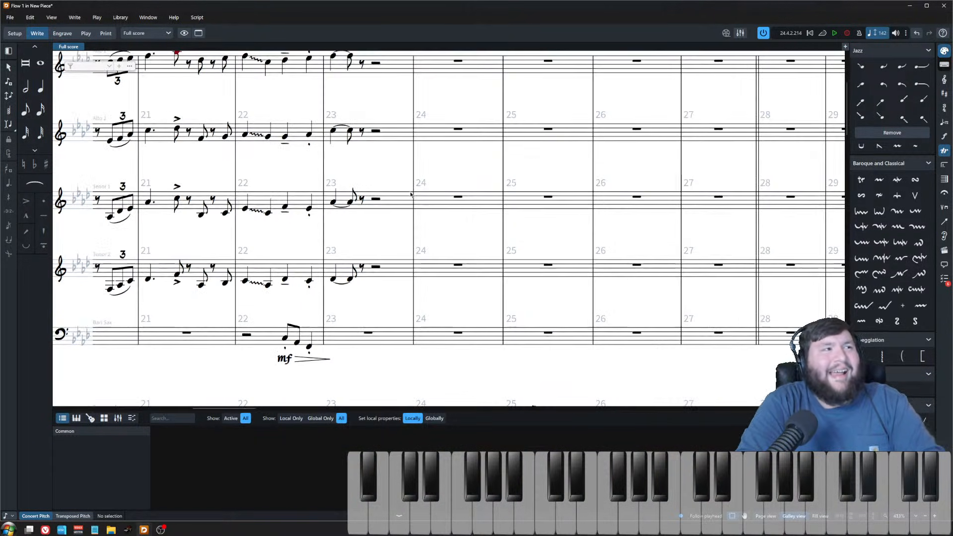
pyautogui.click(362, 91)
pyautogui.press('Return')
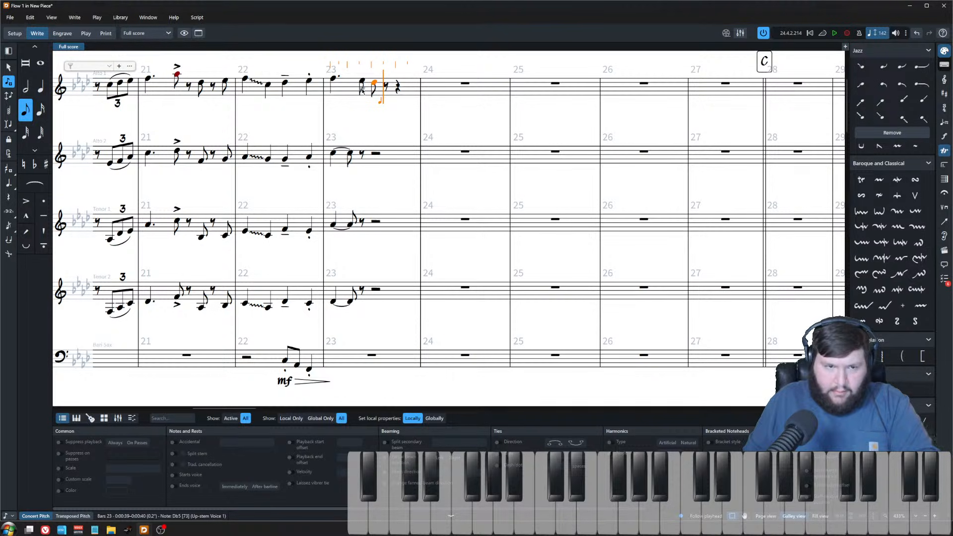
pyautogui.press('Escape')
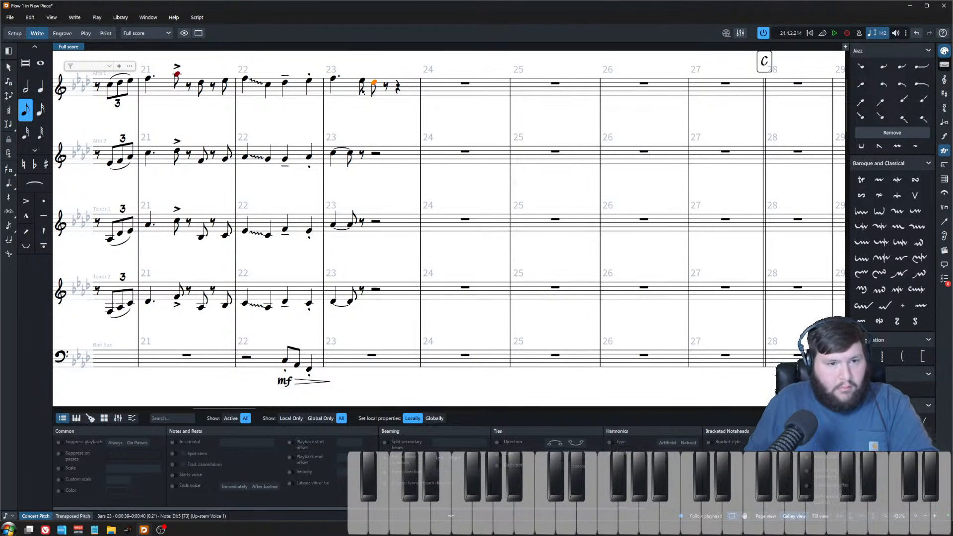
pyautogui.hotkey('shift', 'n')
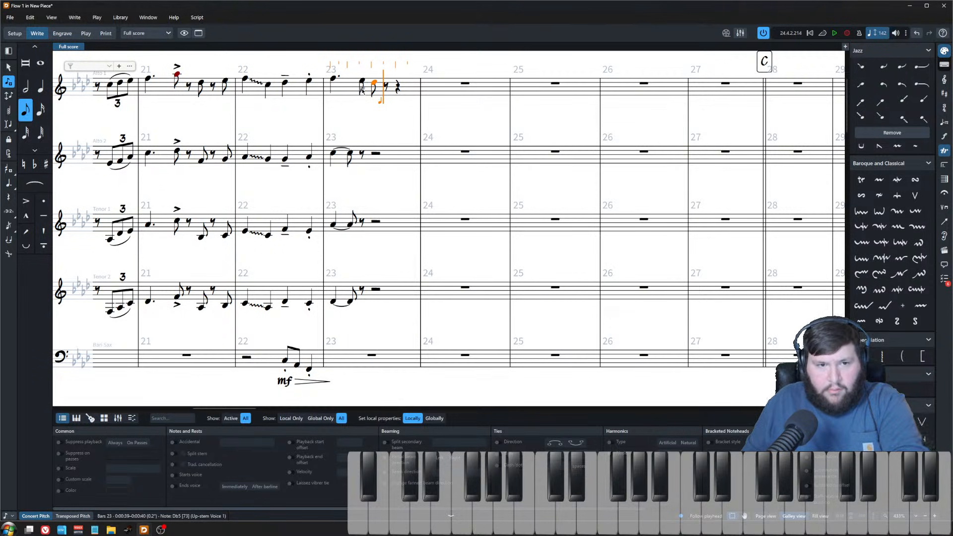
pyautogui.press('f')
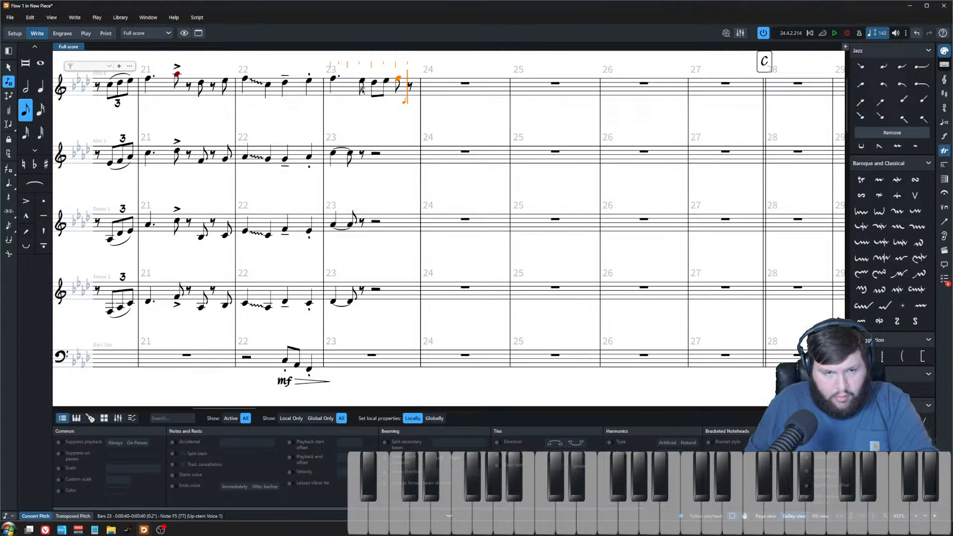
pyautogui.press('c')
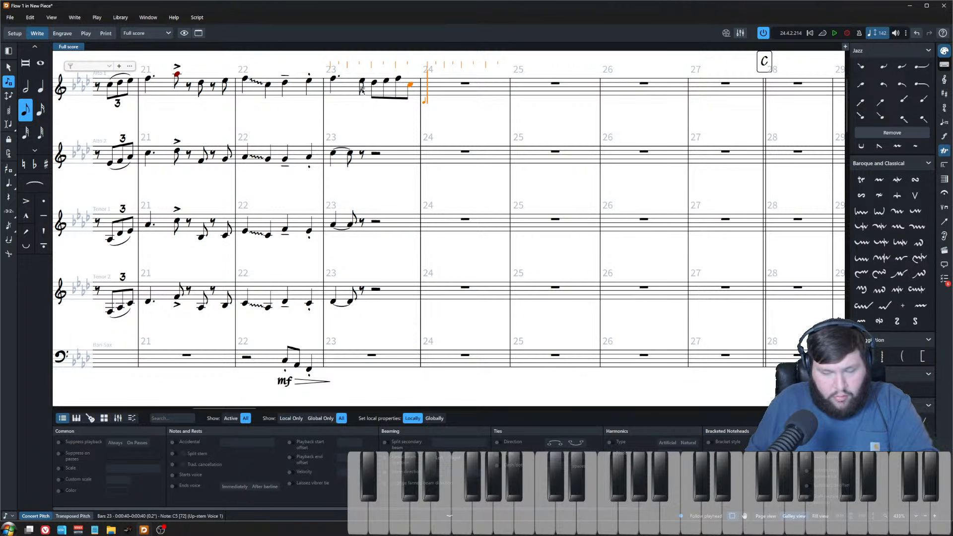
pyautogui.press('t')
pyautogui.press('6')
pyautogui.press('5')
pyautogui.press('e')
pyautogui.press('a')
pyautogui.press('Escape')
# Step: Add staccatos to the alto 1 eighth notes in bar 23
pyautogui.click(360, 83)
pyautogui.keyDown('shift'); pyautogui.click(398, 83); pyautogui.keyUp('shift')
pyautogui.press(']')
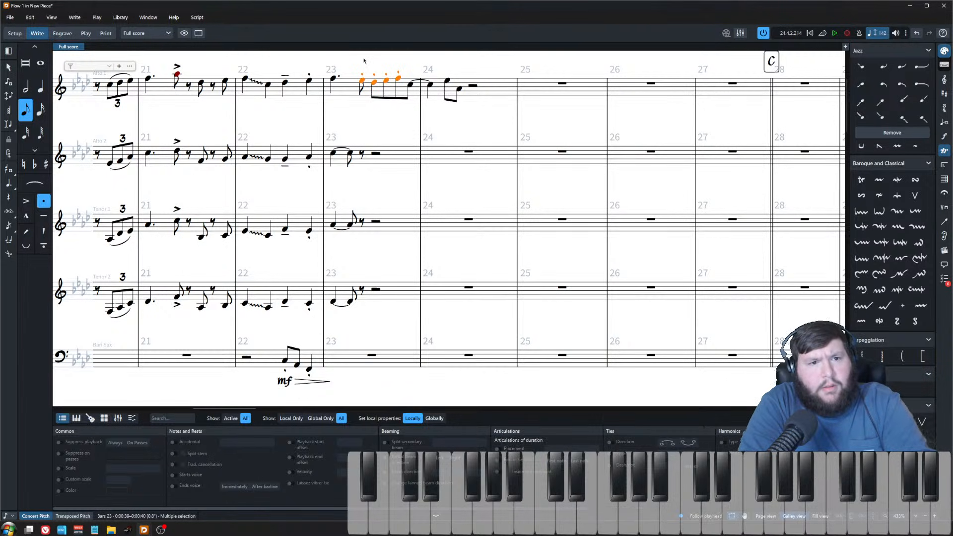
# Step: Play back the new alto 1 phrase from the start of bar 23
pyautogui.press('Escape')
pyautogui.click(333, 78)
pyautogui.press('p')
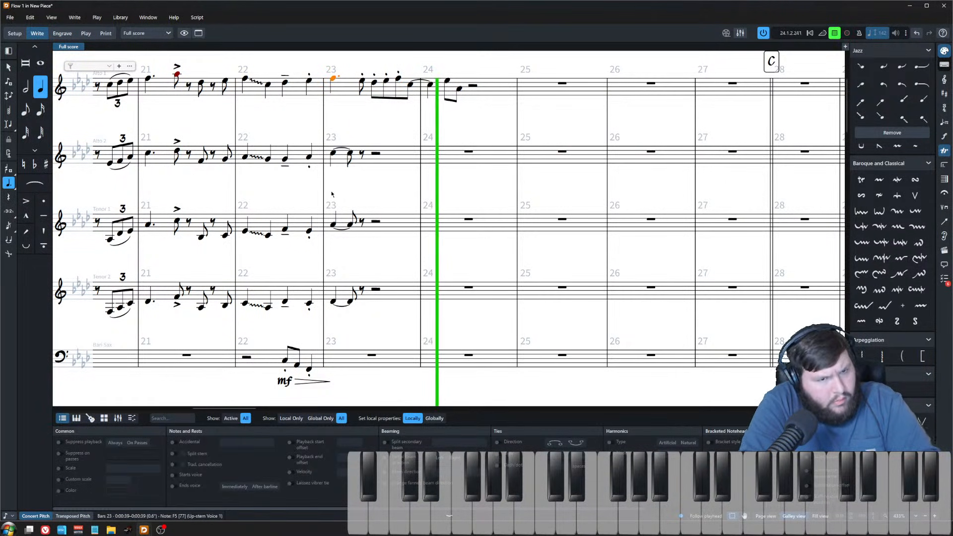
pyautogui.press('space')
# Step: Add a staccato to the alto 1 eighth note after the tie in bar 24
pyautogui.click(385, 132)
pyautogui.scroll(2, 466, 147)
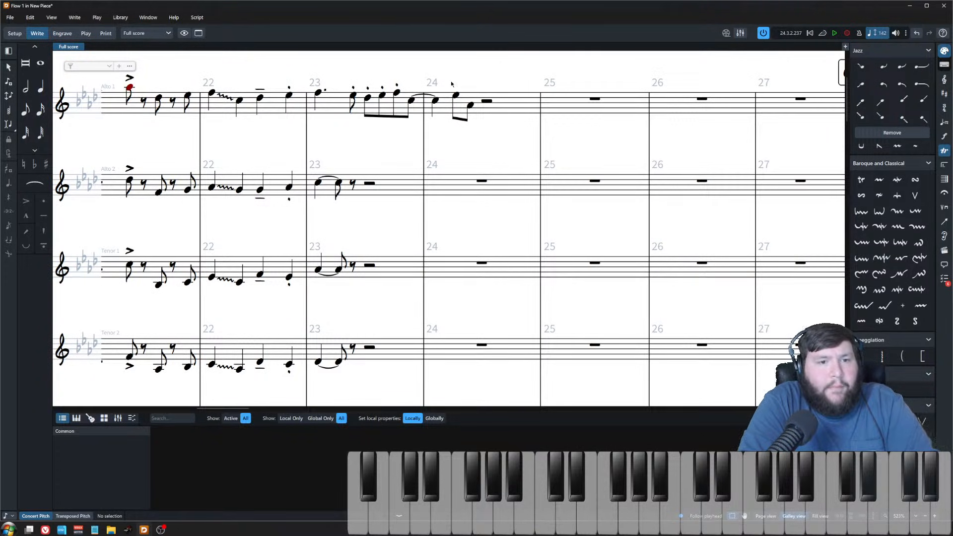
pyautogui.click(456, 96)
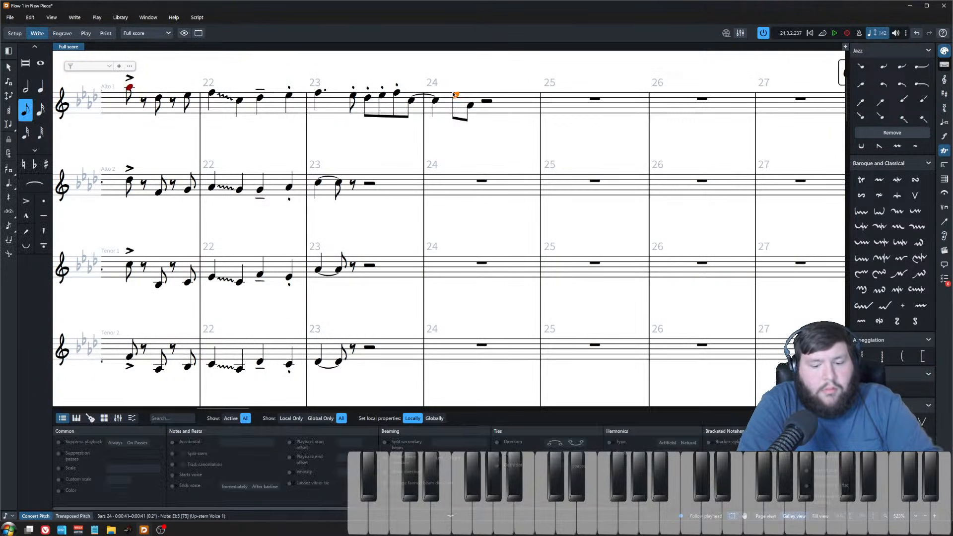
pyautogui.press(']')
pyautogui.press('Escape')
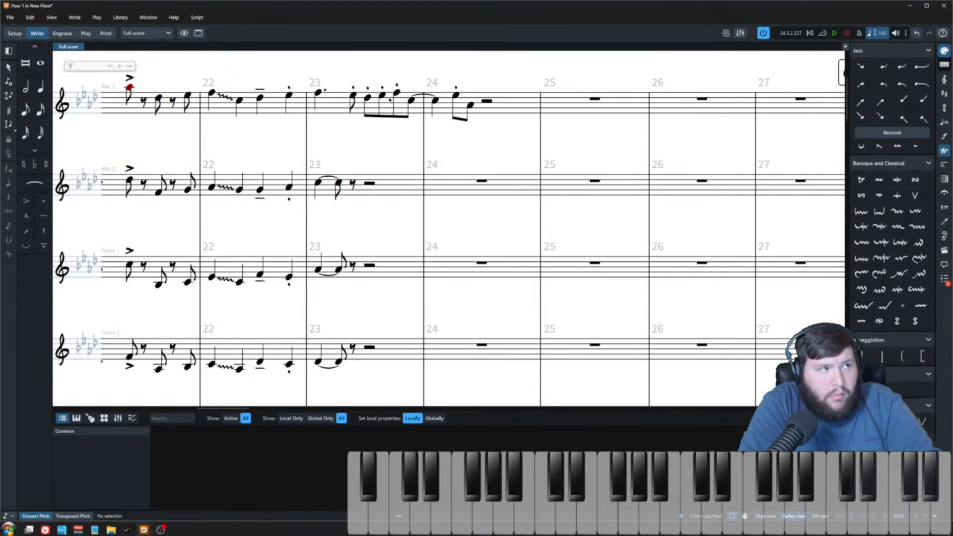
# Step: Add a glissando from the tied note into bar 24, enabling delayed start and increasing its delay
pyautogui.click(435, 101)
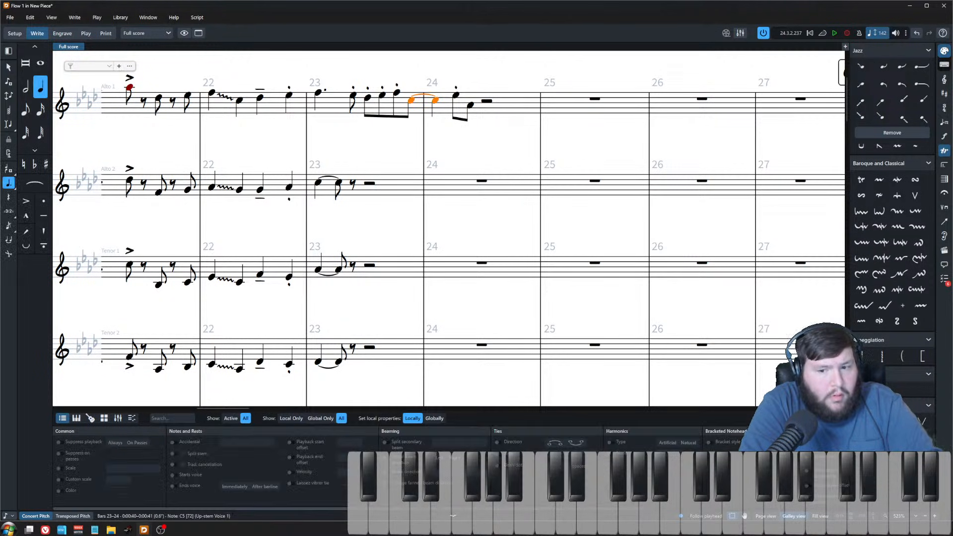
pyautogui.click(879, 390)
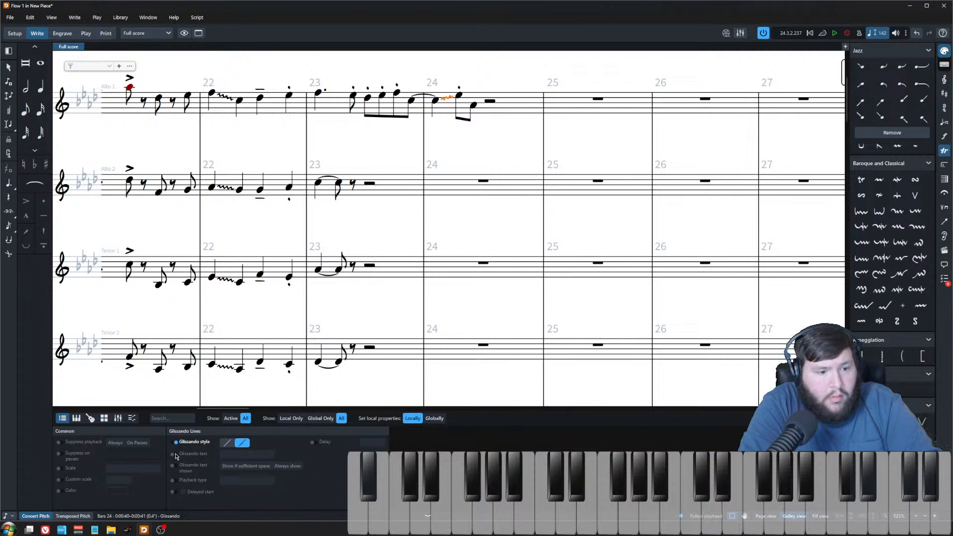
pyautogui.click(180, 492)
pyautogui.click(316, 442)
pyautogui.click(383, 441)
pyautogui.click(383, 441)
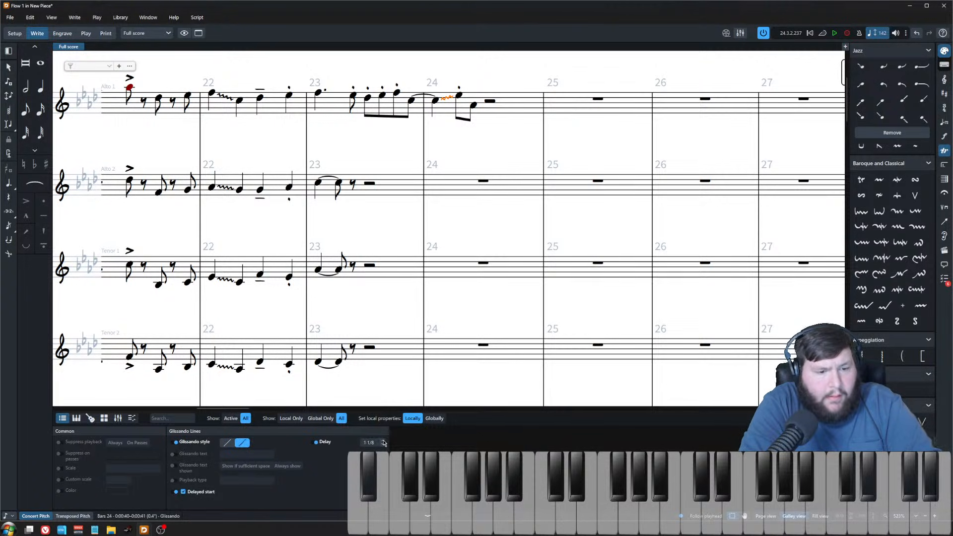
pyautogui.click(383, 442)
pyautogui.click(383, 441)
pyautogui.hotkey('ctrl', '8')
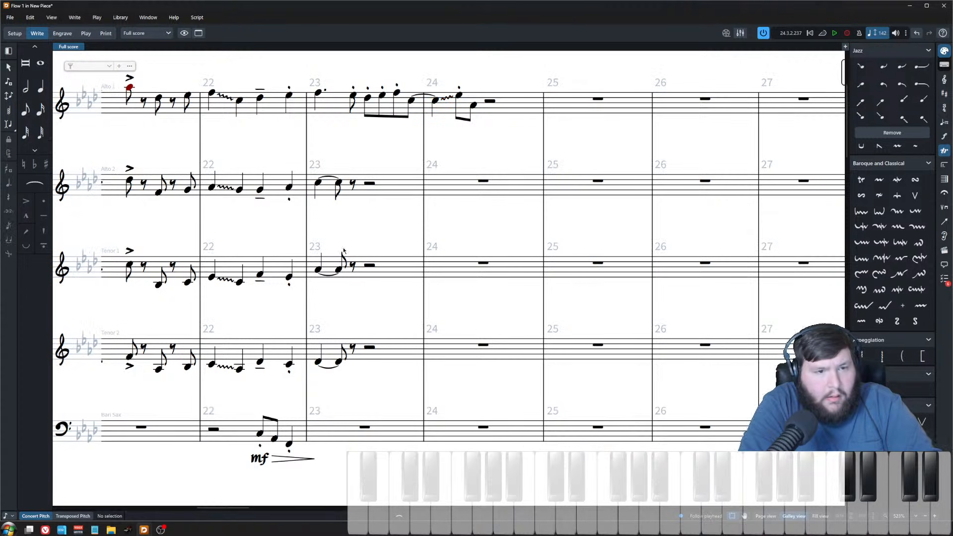
# Step: Play back the alto 1 phrase from bar 23 to hear the glissando
pyautogui.keyDown('shift'); pyautogui.click(321, 99); pyautogui.keyUp('shift')
pyautogui.click(318, 93)
pyautogui.press('p')
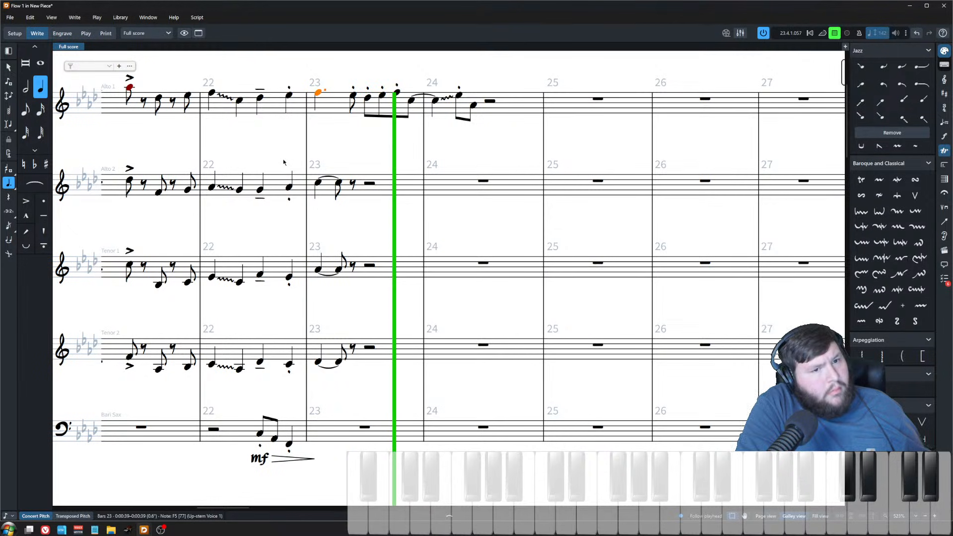
pyautogui.click(447, 123)
pyautogui.press('space')
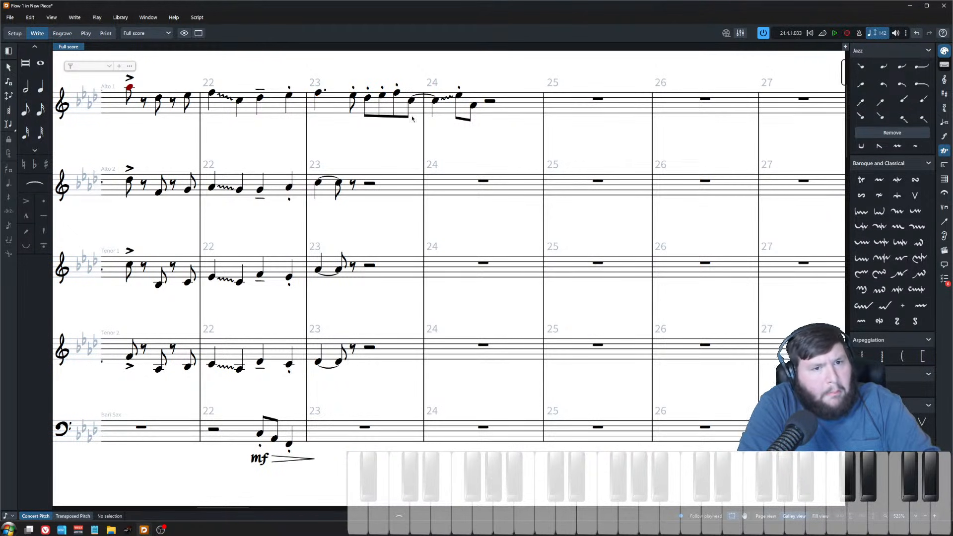
# Step: Increase the bar 24 glissando's start delay to 2 3/8
pyautogui.click(435, 101)
pyautogui.click(449, 99)
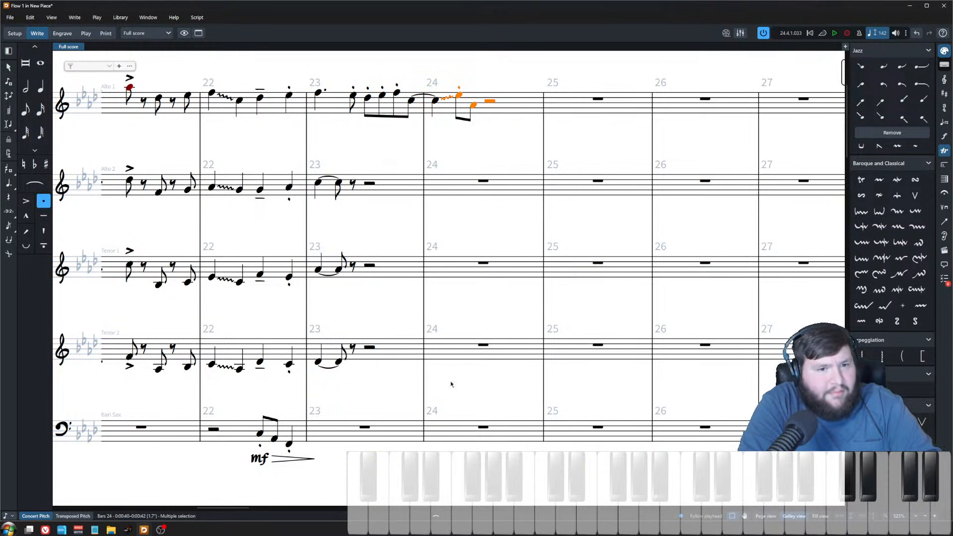
pyautogui.click(447, 105)
pyautogui.click(448, 102)
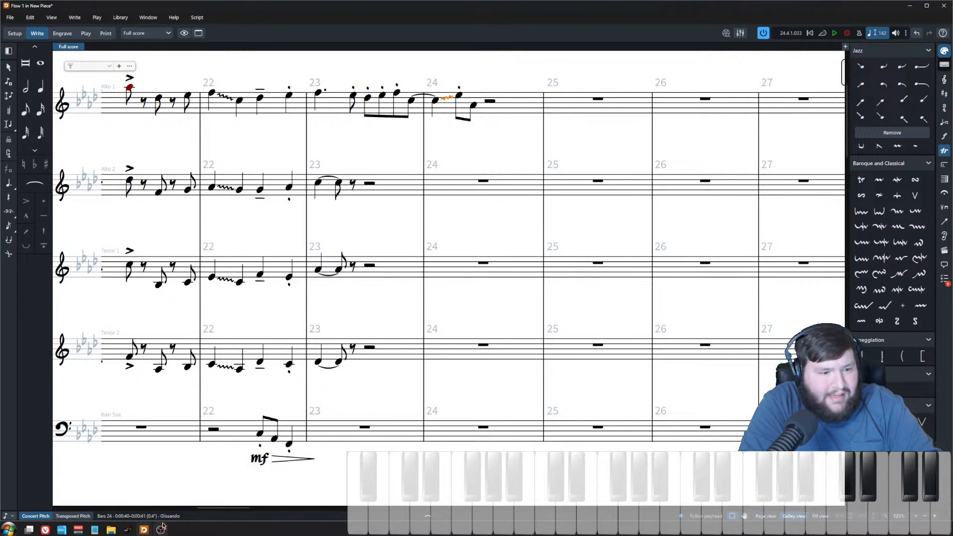
pyautogui.hotkey('ctrl', '8')
pyautogui.click(383, 444)
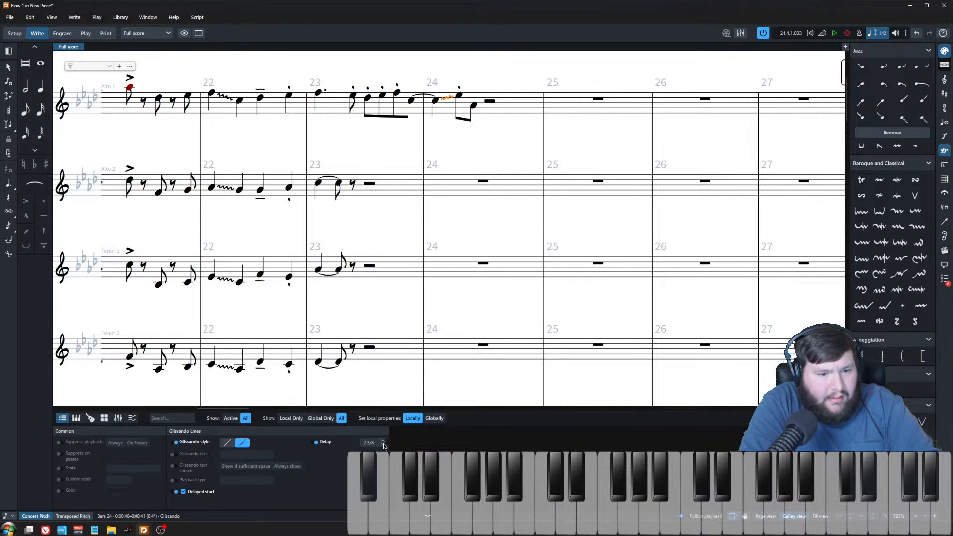
# Step: Play back the alto 1 phrase from the second note of bar 23
pyautogui.click(367, 97)
pyautogui.press('space')
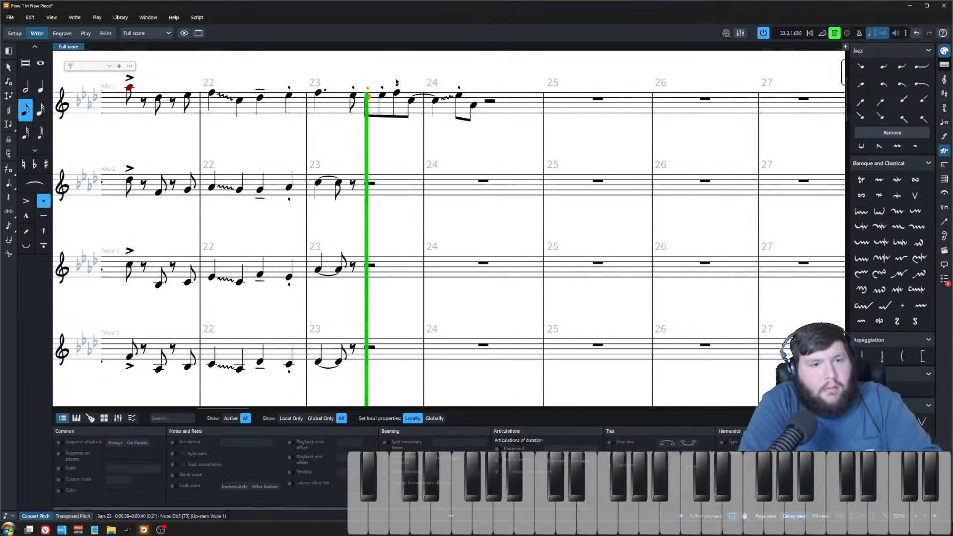
pyautogui.press('space')
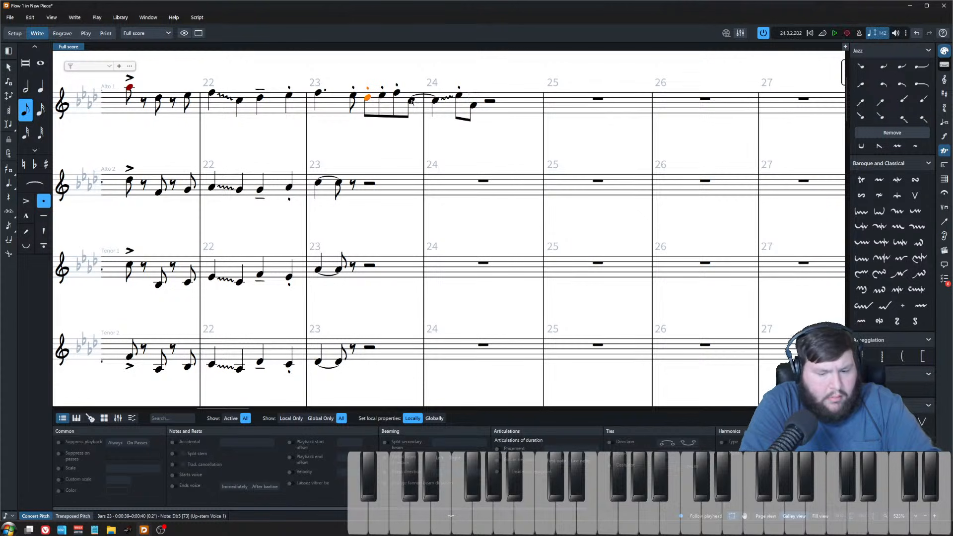
# Step: Try an accent on the last eighth note of bar 23 and remove it again
pyautogui.click(411, 101)
pyautogui.press('[')
pyautogui.click(353, 95)
pyautogui.press('space')
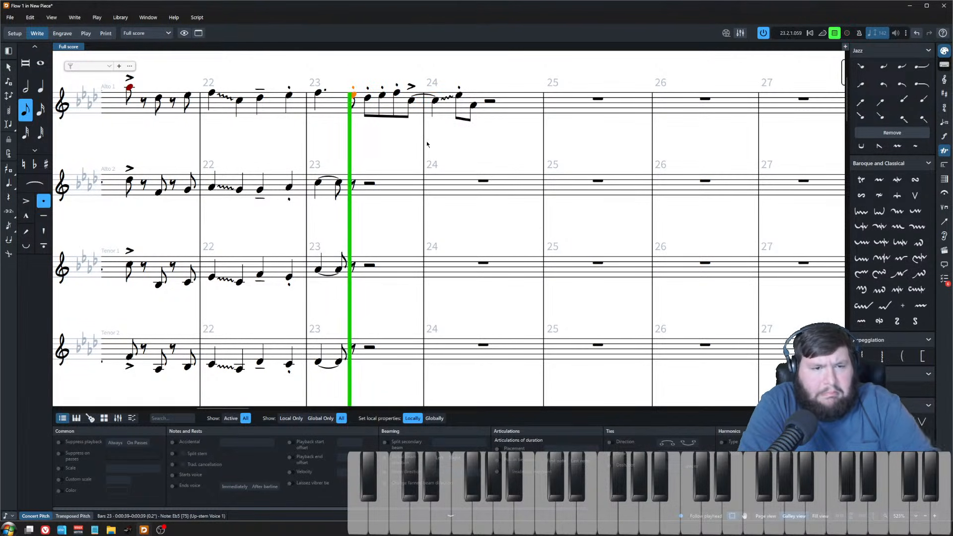
pyautogui.press('space')
pyautogui.keyDown('shift'); pyautogui.click(411, 101); pyautogui.keyUp('shift')
pyautogui.click(411, 101)
pyautogui.click(29, 201)
pyautogui.click(415, 91)
pyautogui.click(411, 100)
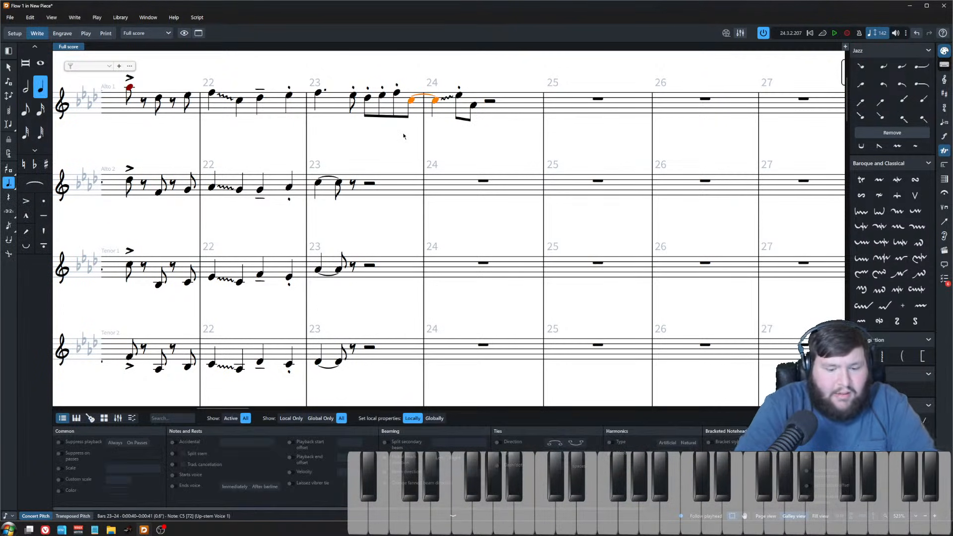
# Step: Try a legato playing technique on the bar 23 alto 1 phrase, play it back, and delete it again
pyautogui.hotkey('shift', 'o')
pyautogui.write('nat')
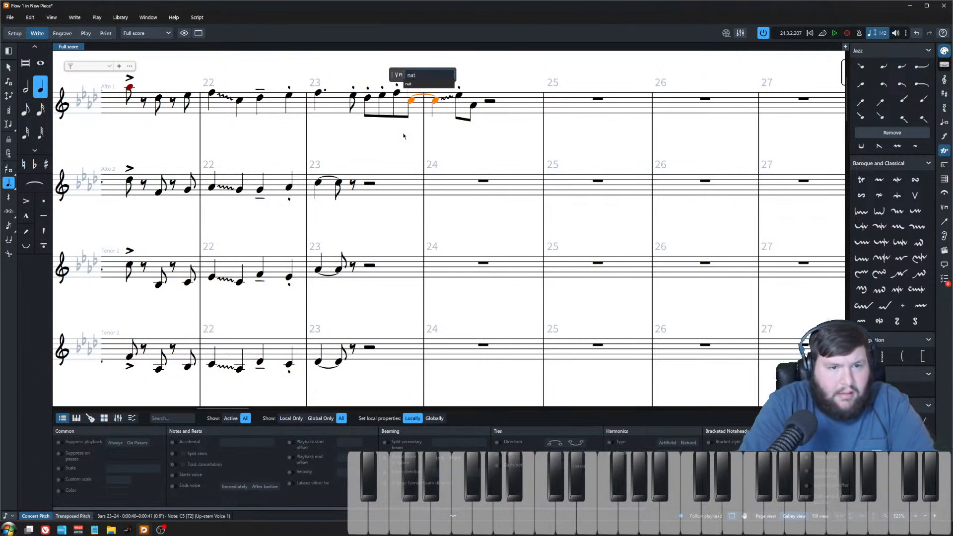
pyautogui.write('ur')
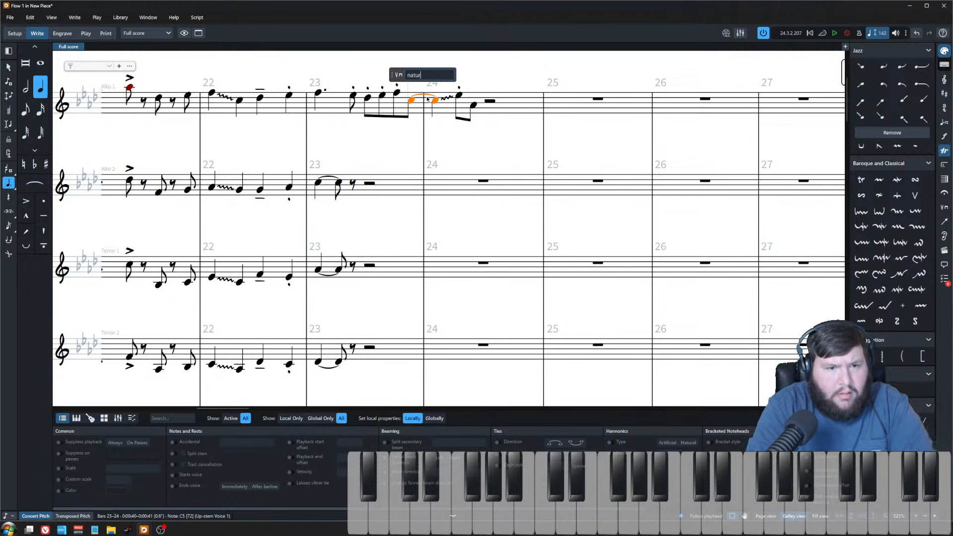
pyautogui.press('BackSpace')
pyautogui.press('BackSpace')
pyautogui.press('BackSpace')
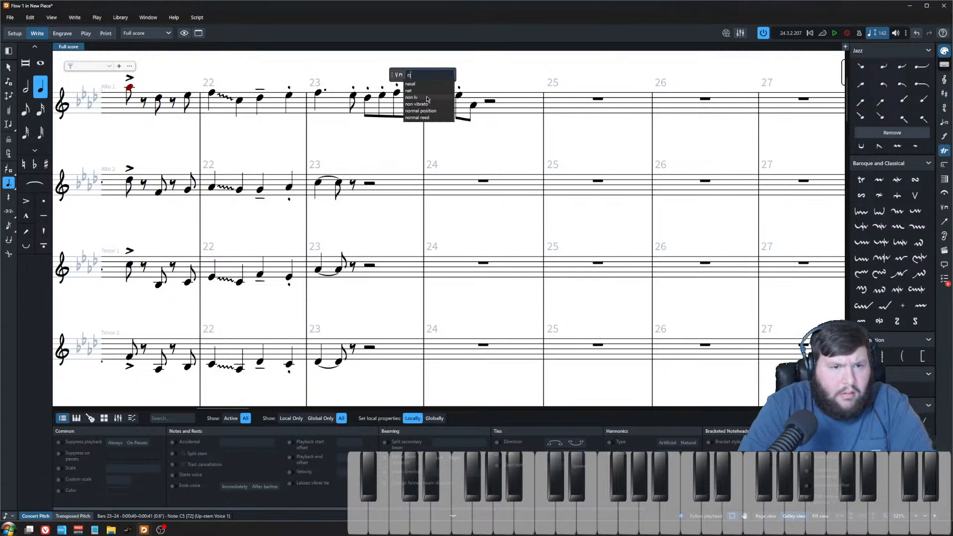
pyautogui.press('BackSpace')
pyautogui.write('leg')
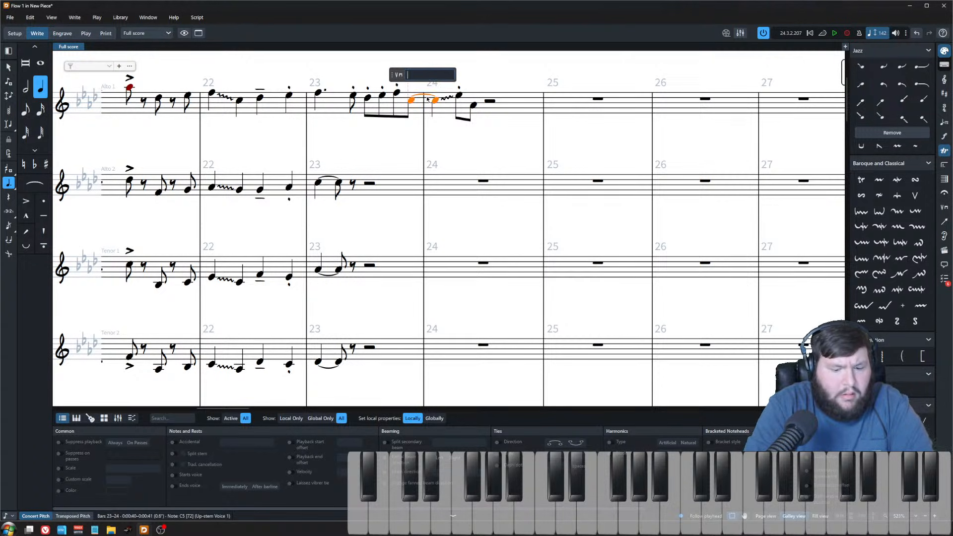
pyautogui.press('Return')
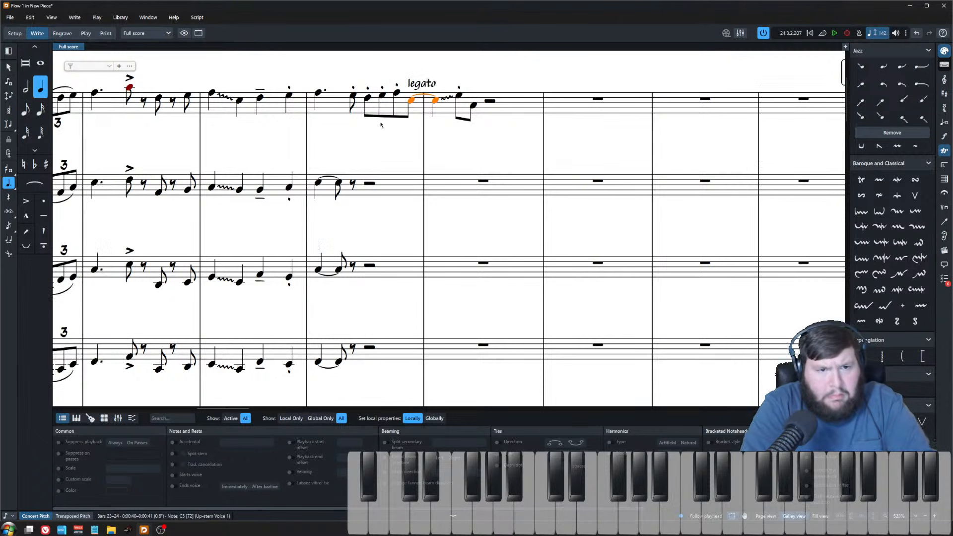
pyautogui.click(368, 98)
pyautogui.press('space')
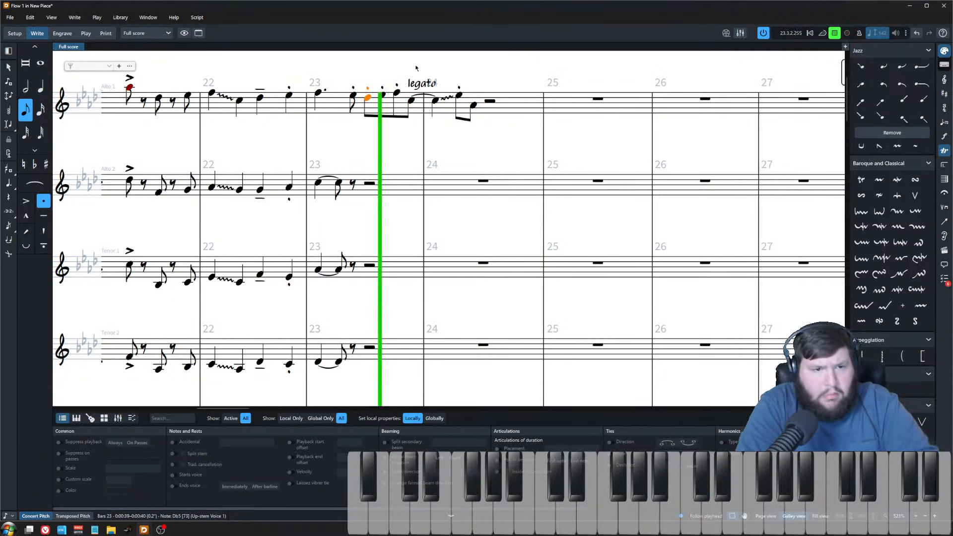
pyautogui.press('space')
pyautogui.click(421, 86)
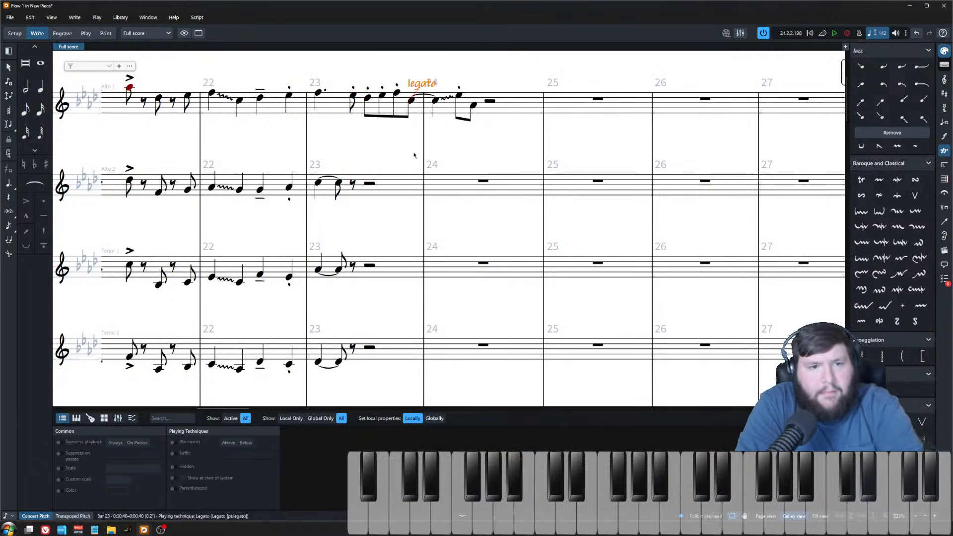
pyautogui.press('Delete')
# Step: Play back the alto 1 phrase from bar 23 through the bar 24 glissando
pyautogui.click(408, 78)
pyautogui.scroll(-2, 397, 129)
pyautogui.hscroll(-2, 447, 166)
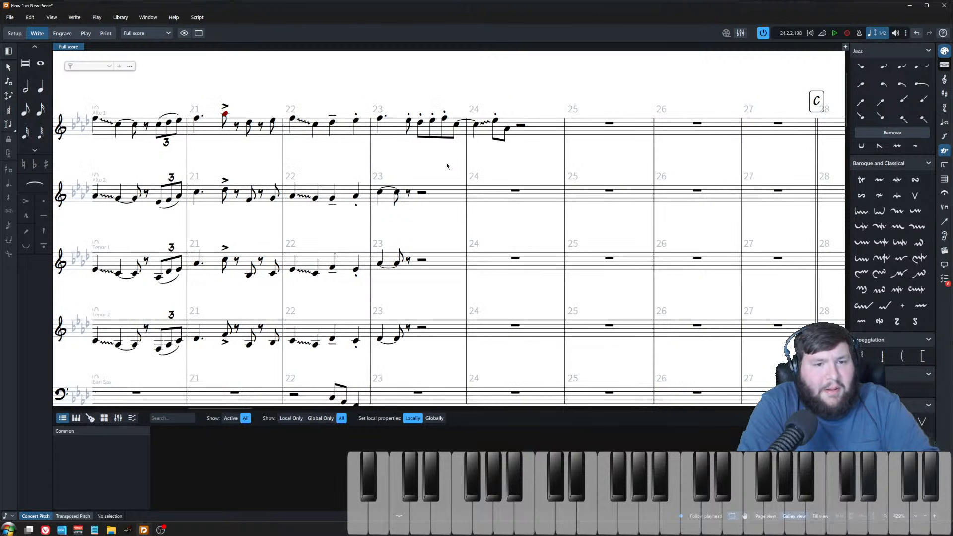
pyautogui.click(409, 125)
pyautogui.click(481, 128)
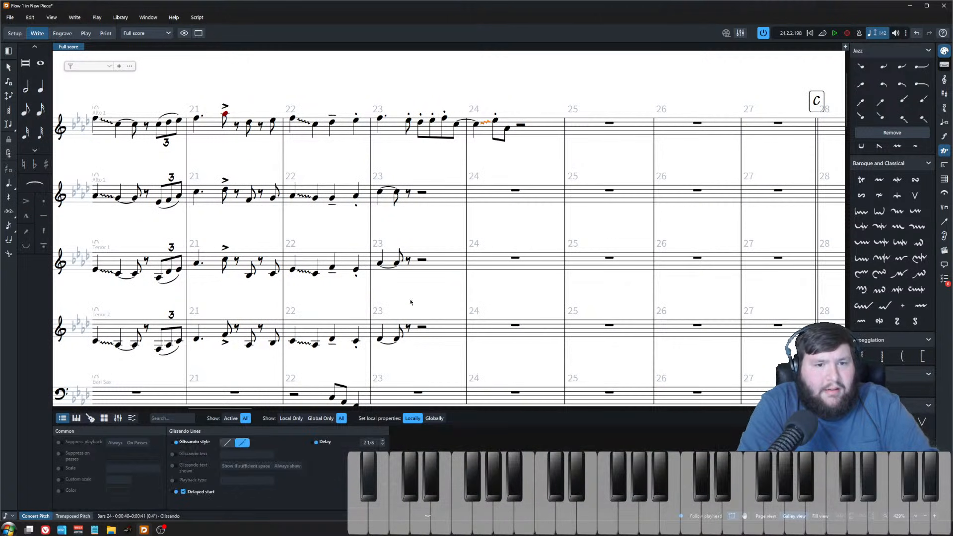
pyautogui.press('p')
pyautogui.click(469, 102)
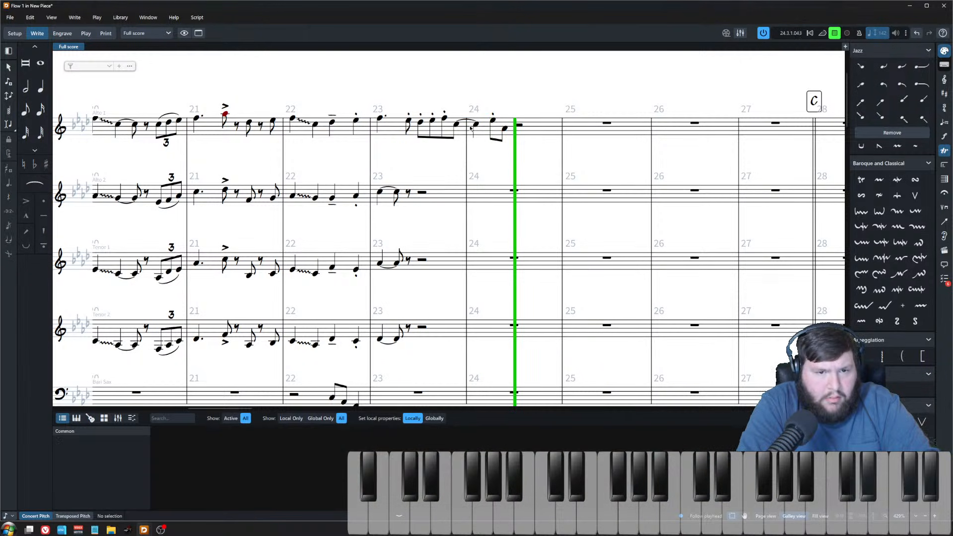
pyautogui.press('space')
pyautogui.scroll(2, 412, 163)
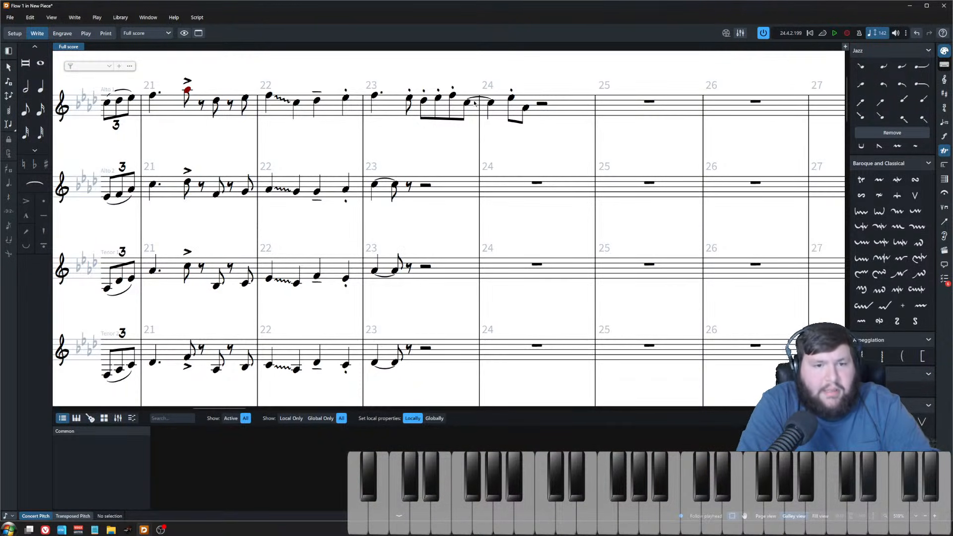
# Step: Turn off the delayed start of the bar 24 glissando and play the alto 1 phrase back from bar 23
pyautogui.click(491, 102)
pyautogui.click(880, 390)
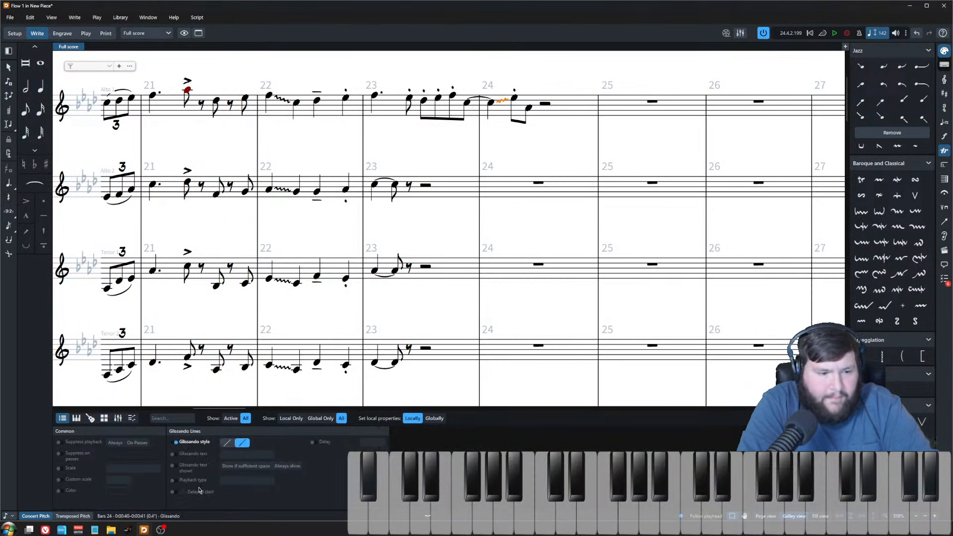
pyautogui.click(423, 100)
pyautogui.press('p')
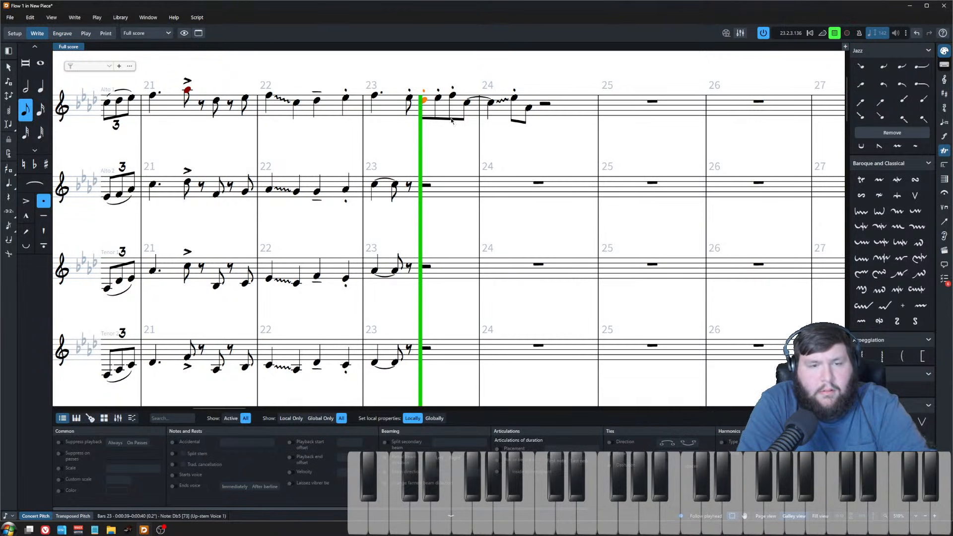
pyautogui.press('space')
# Step: Suppress playback of the bar 24 glissando in alto 1
pyautogui.click(468, 103)
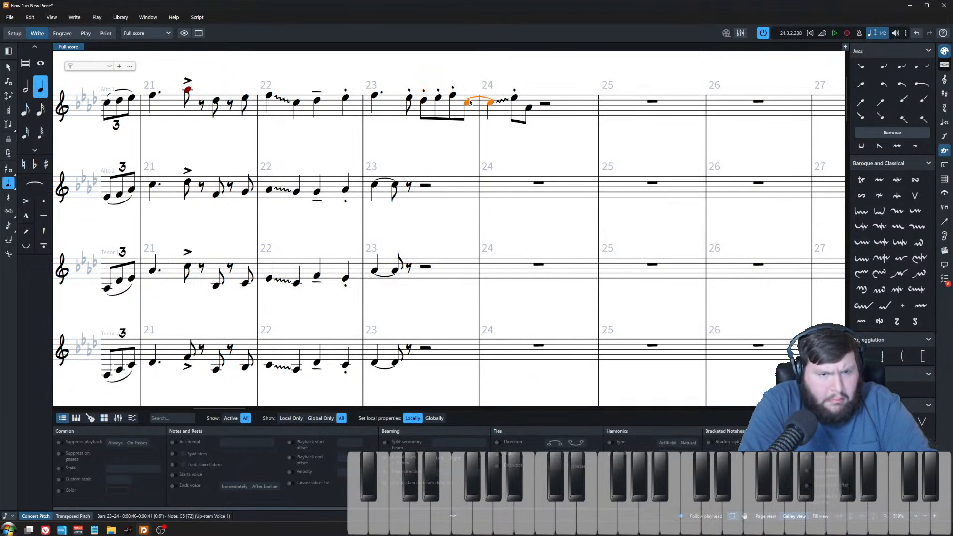
pyautogui.click(61, 442)
pyautogui.click(60, 442)
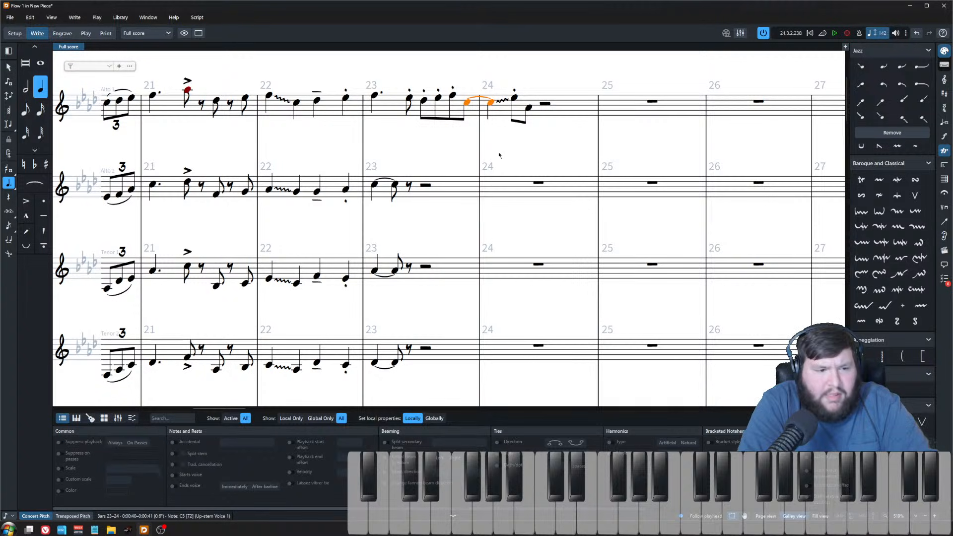
pyautogui.click(499, 104)
pyautogui.click(60, 442)
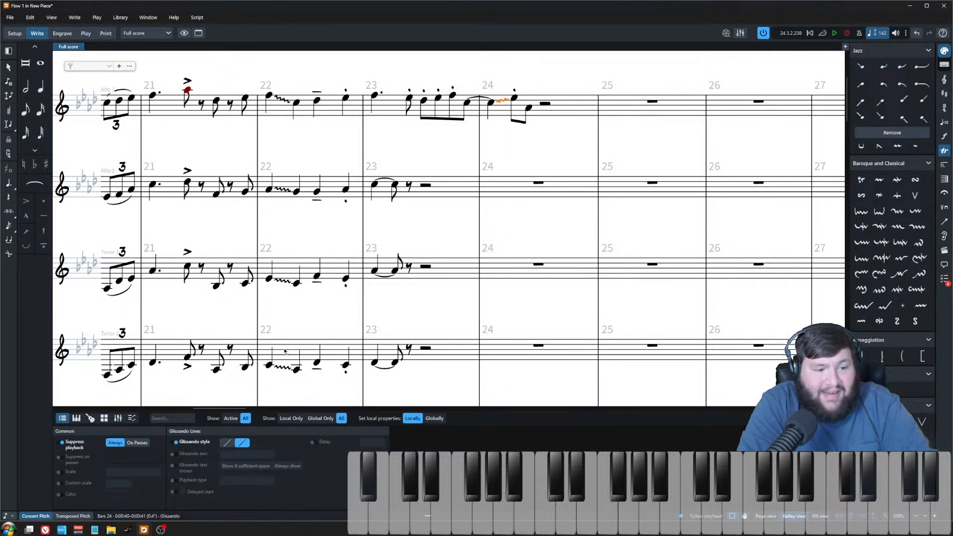
pyautogui.click(416, 158)
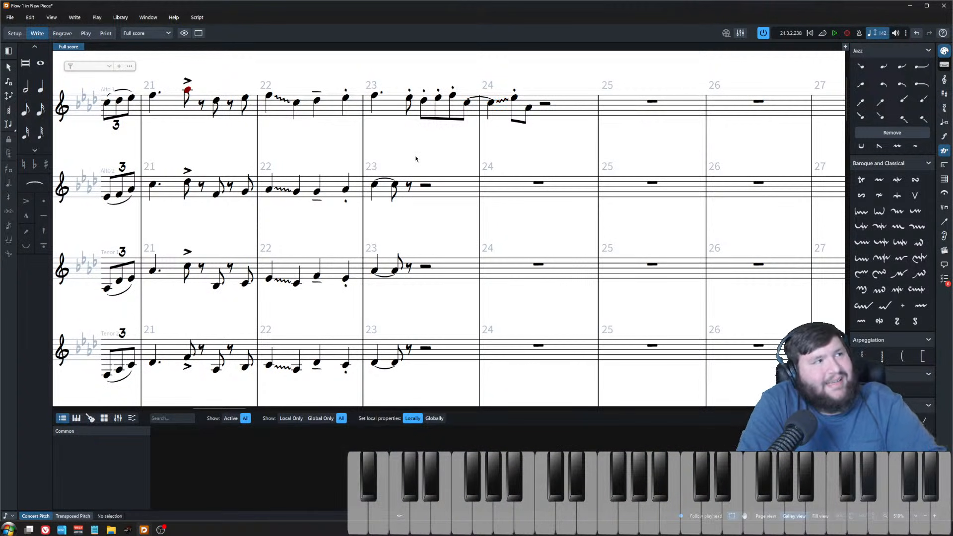
# Step: Lengthen the last note of the alto 1 phrase in bar 24 to a half note
pyautogui.click(410, 99)
pyautogui.keyDown('shift'); pyautogui.click(519, 102); pyautogui.keyUp('shift')
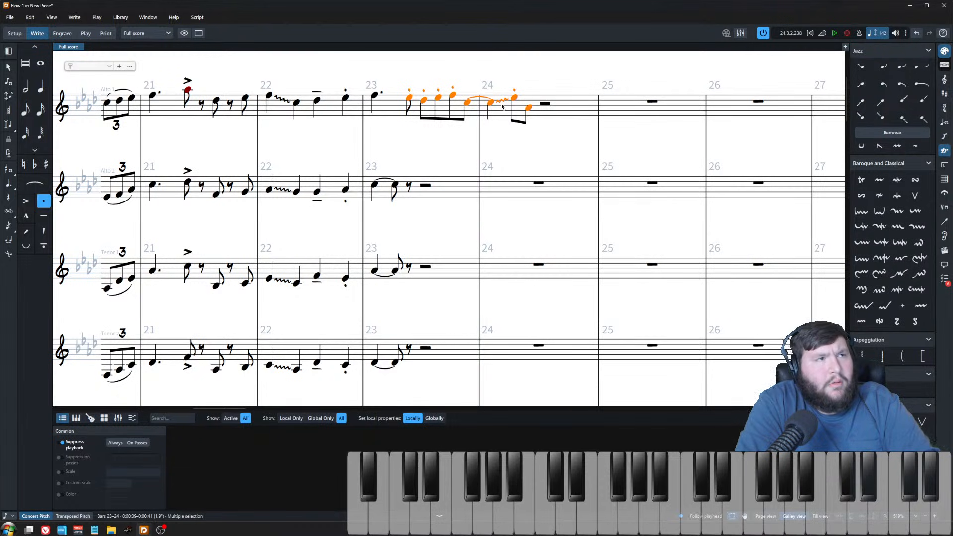
pyautogui.click(515, 98)
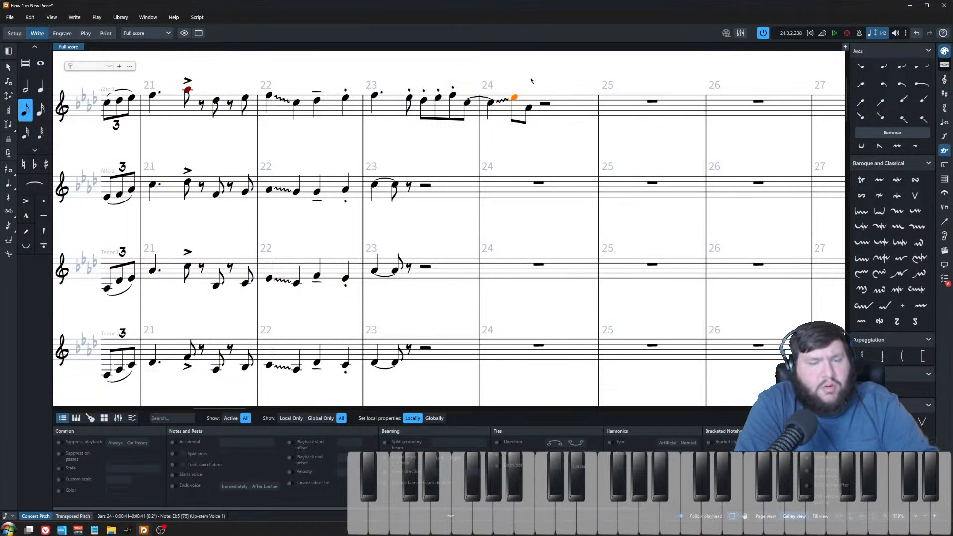
pyautogui.click(529, 108)
pyautogui.hotkey('alt', 'shift', 'Right')
pyautogui.hotkey('alt', 'shift', 'Right')
pyautogui.hotkey('alt', 'shift', 'Right')
pyautogui.hotkey('alt', 'shift', 'Right')
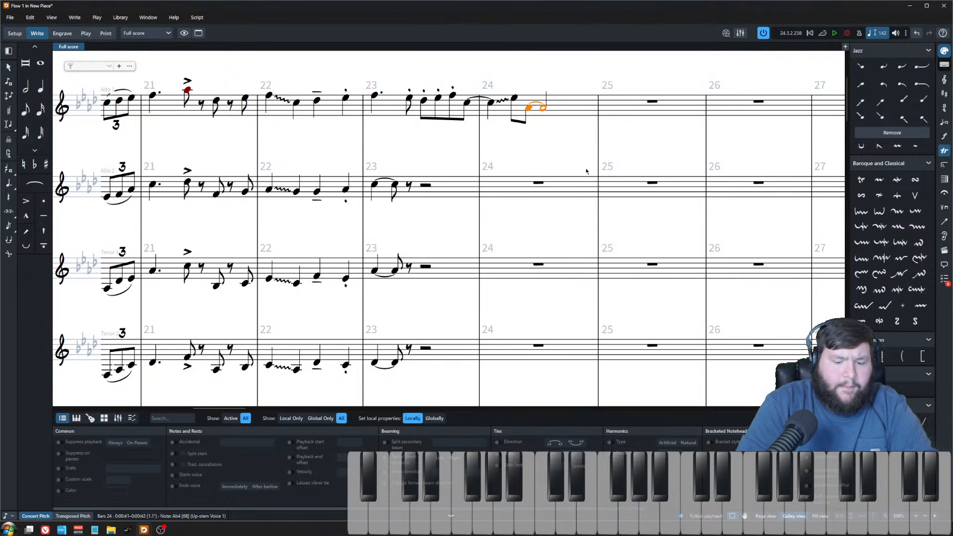
# Step: Copy the alto 1 phrase from bars 23–24 into alto 2, tenor 1 and tenor 2
pyautogui.keyDown('shift'); pyautogui.click(416, 96); pyautogui.keyUp('shift')
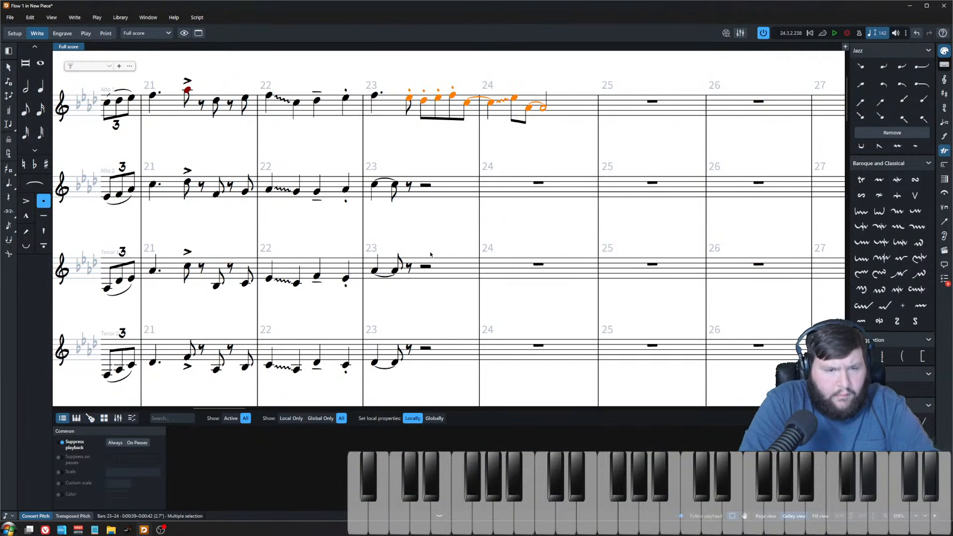
pyautogui.hotkey('ctrl', '-')
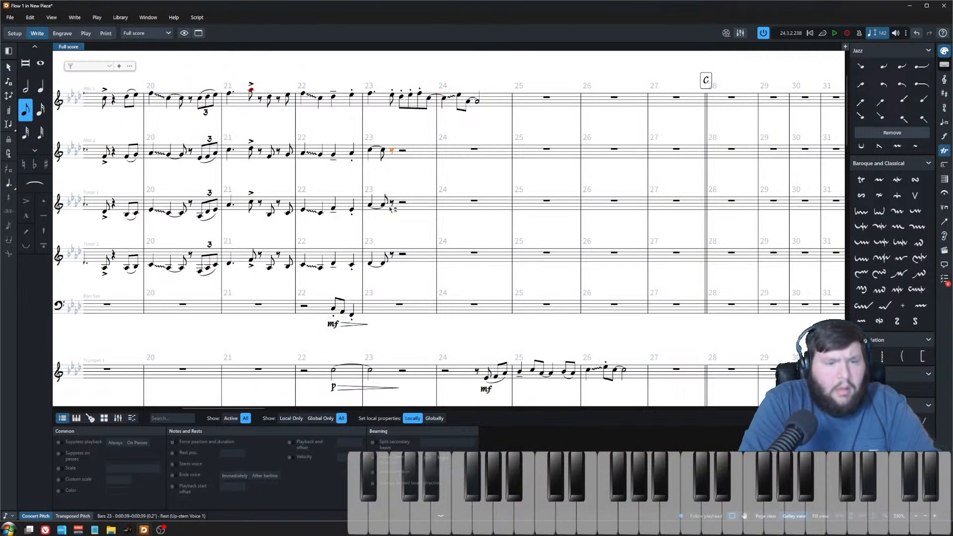
pyautogui.hotkey('alt', 'Down')
pyautogui.click(392, 203)
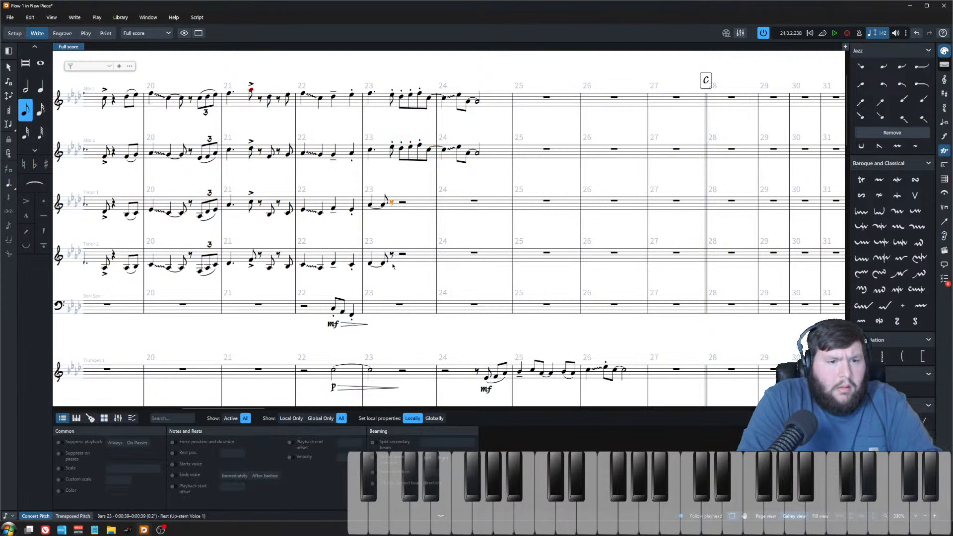
pyautogui.hotkey('ctrl', 'v')
pyautogui.click(477, 153)
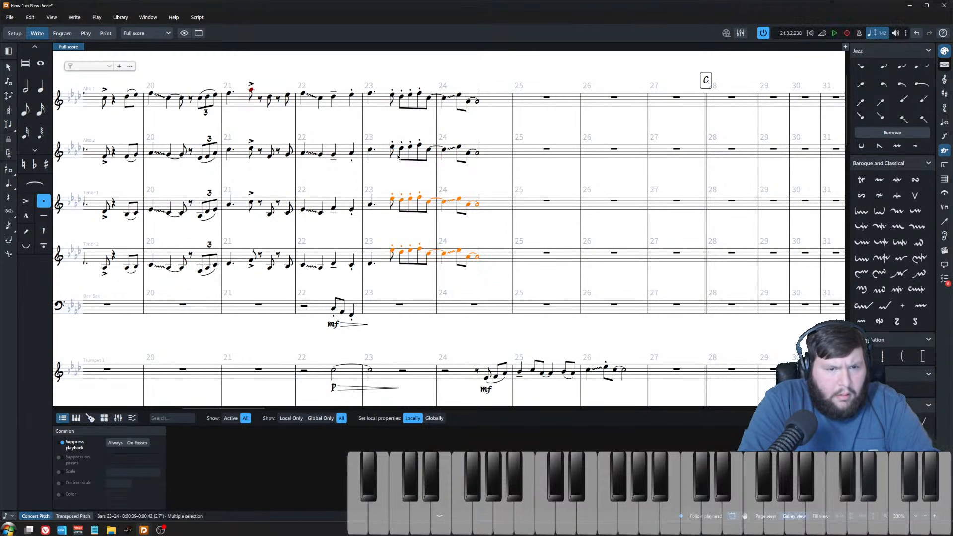
# Step: Transpose the pasted alto 2 phrase in bars 23–24 down two diatonic steps
pyautogui.keyDown('shift'); pyautogui.click(392, 148); pyautogui.keyUp('shift')
pyautogui.hotkey('alt', 'Down')
pyautogui.hotkey('alt', 'Down')
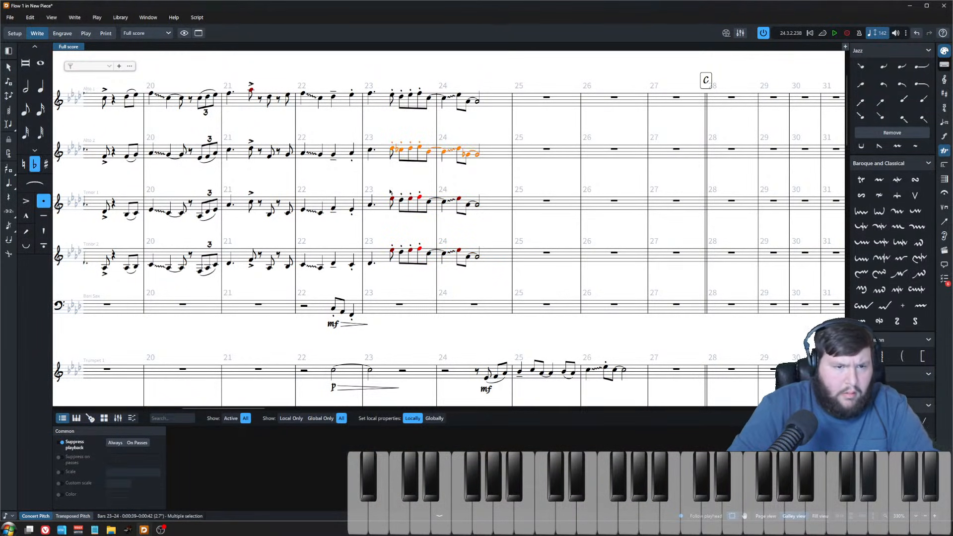
# Step: Transpose the pasted tenor 1 phrase in bars 23–24 down three diatonic steps
pyautogui.press('Down')
pyautogui.hotkey('shift', 'Left')
pyautogui.hotkey('shift', 'Left')
pyautogui.hotkey('shift', 'Left')
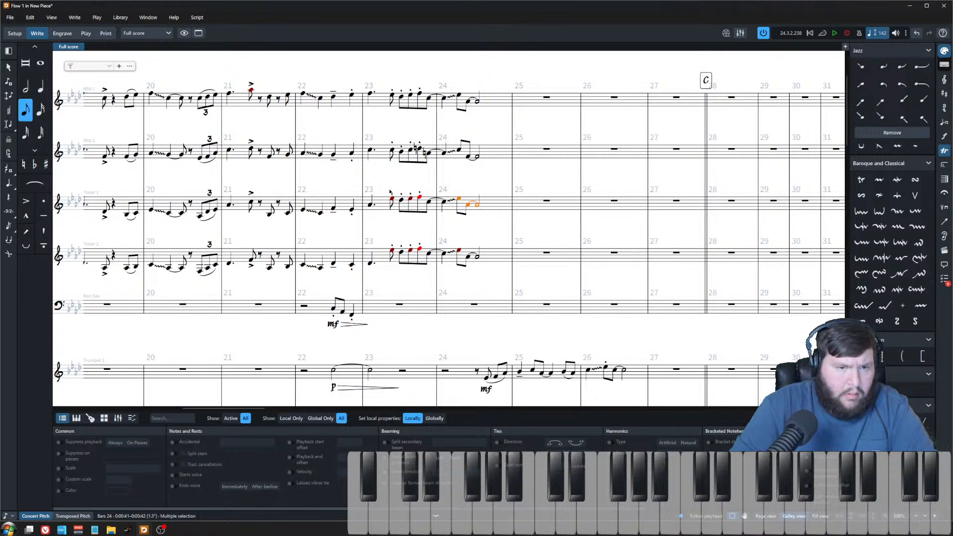
pyautogui.hotkey('alt', 'Down')
pyautogui.hotkey('alt', 'Down')
pyautogui.hotkey('alt', 'Down')
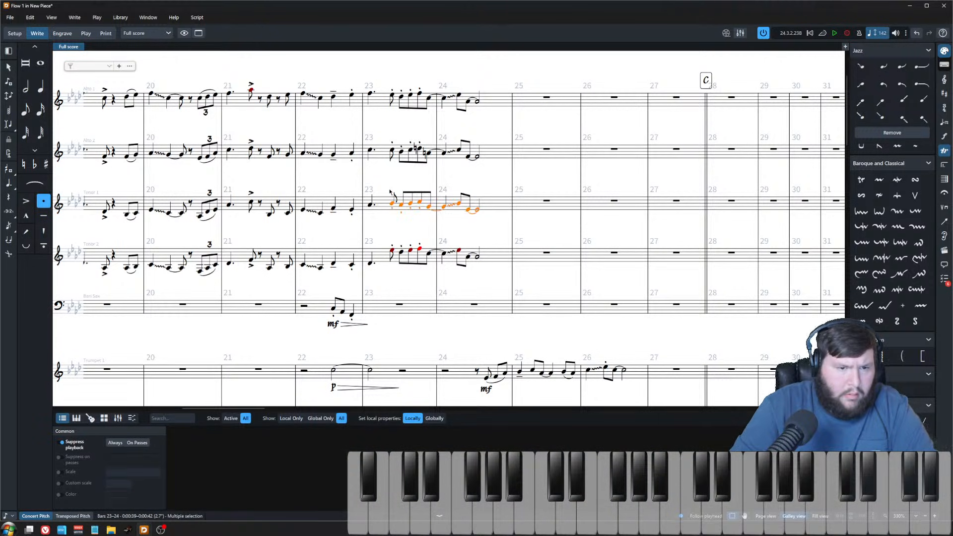
# Step: Transpose the pasted tenor 2 phrase in bars 23–24 down three diatonic steps
pyautogui.press('Down')
pyautogui.hotkey('shift', 'Left')
pyautogui.hotkey('shift', 'Left')
pyautogui.hotkey('shift', 'Left')
pyautogui.hotkey('shift', 'Left')
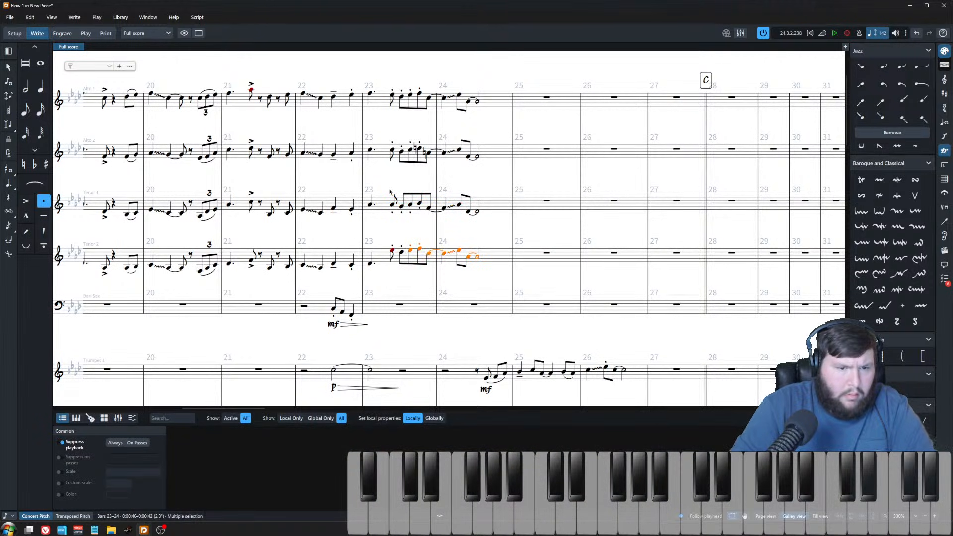
pyautogui.hotkey('alt', 'Down')
pyautogui.hotkey('alt', 'Down')
pyautogui.hotkey('alt', 'Down')
pyautogui.hotkey('alt', 'Down')
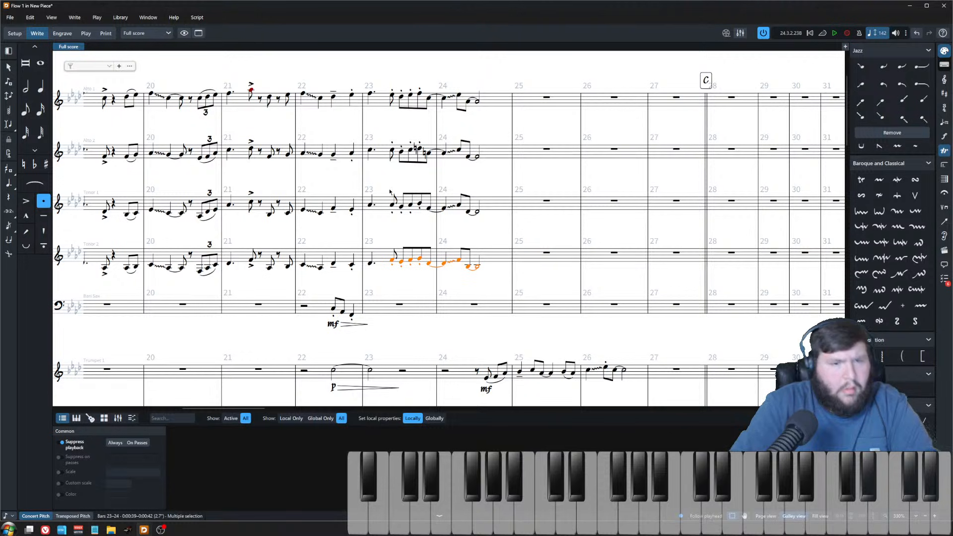
# Step: Examine the opening eighth notes of bar 23 across the alto and tenor saxophone staves
pyautogui.scroll(-6, 390, 192)
pyautogui.scroll(5, 403, 318)
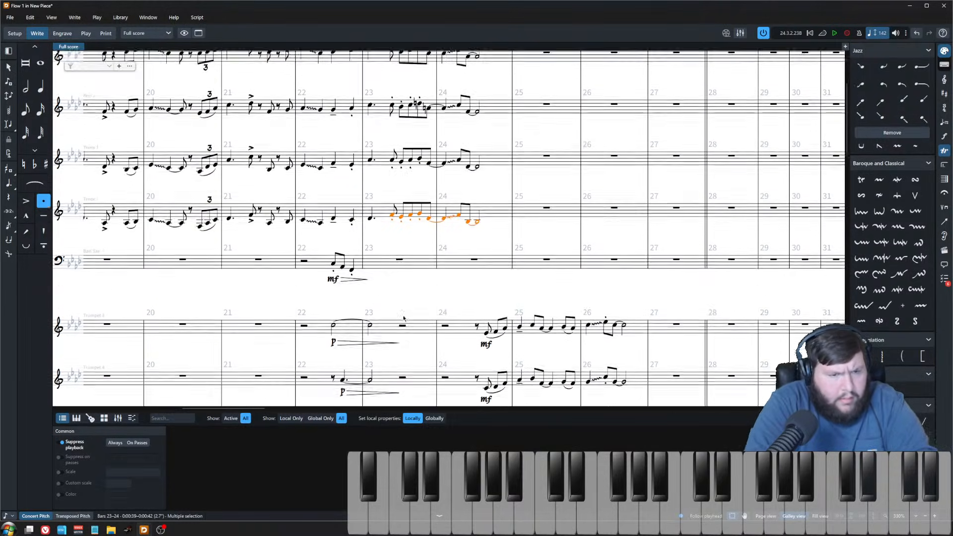
pyautogui.scroll(3, 404, 318)
pyautogui.click(380, 111)
pyautogui.click(381, 190)
pyautogui.click(381, 273)
pyautogui.hotkey('ctrl', 'Down')
pyautogui.hotkey('ctrl', 'Up')
pyautogui.hotkey('ctrl', 'Up')
pyautogui.hotkey('ctrl', 'Down')
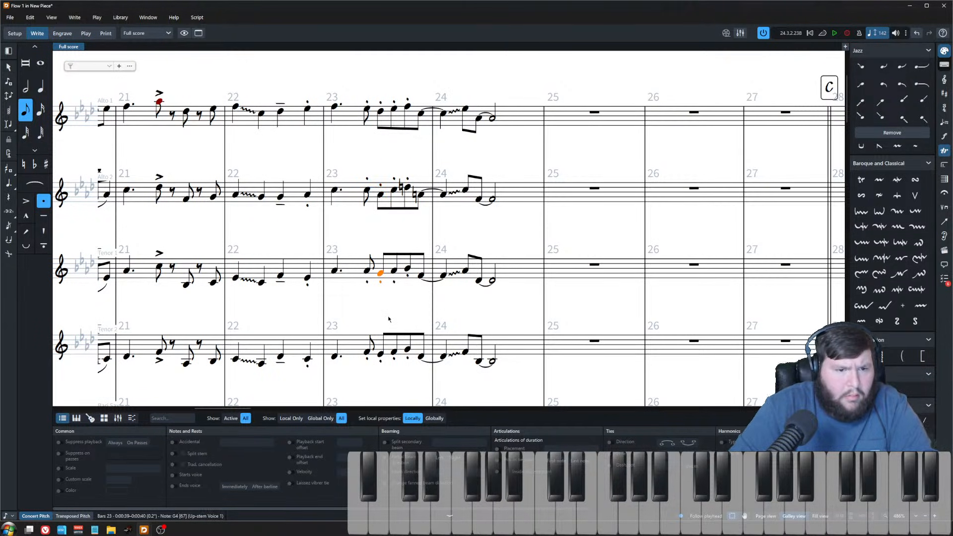
pyautogui.hotkey('ctrl', 'Down')
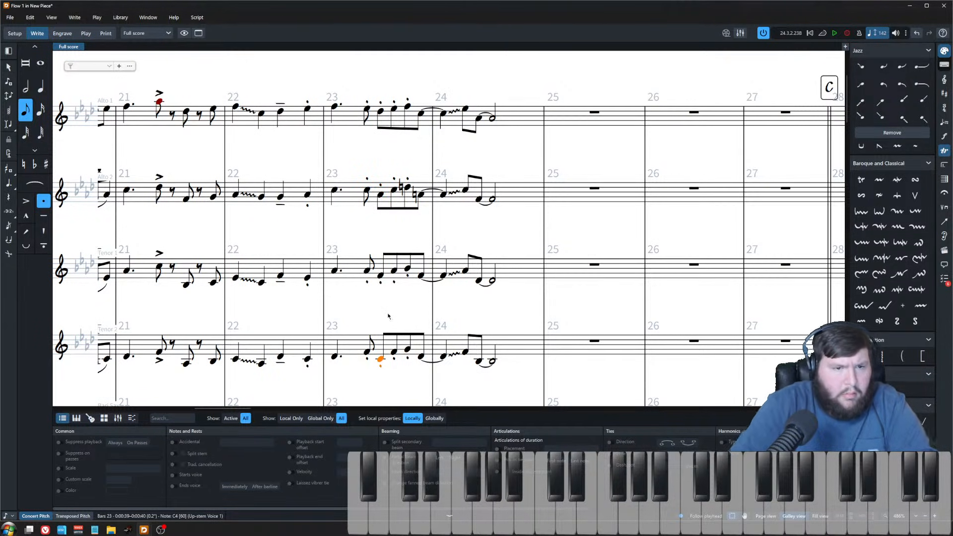
pyautogui.keyDown('shift'); pyautogui.click(380, 111); pyautogui.keyUp('shift')
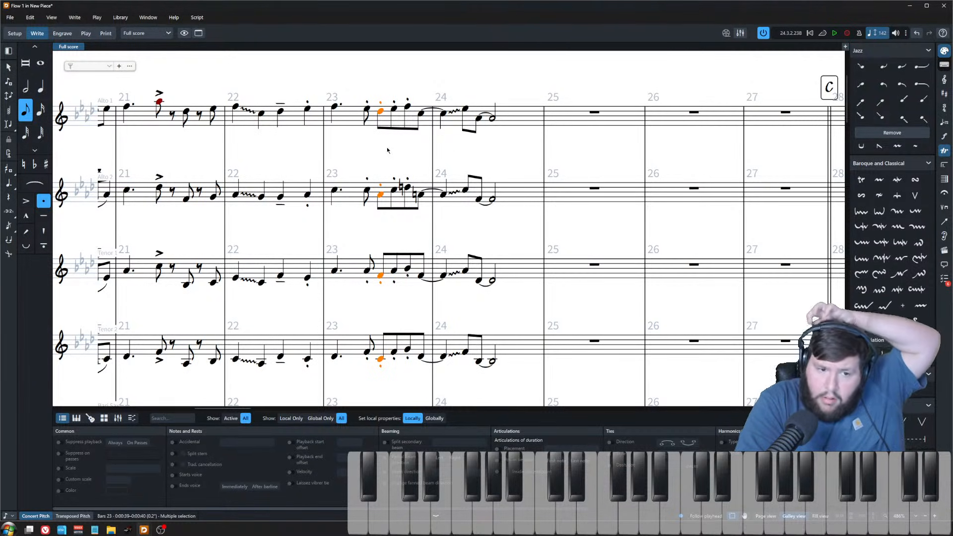
pyautogui.click(382, 231)
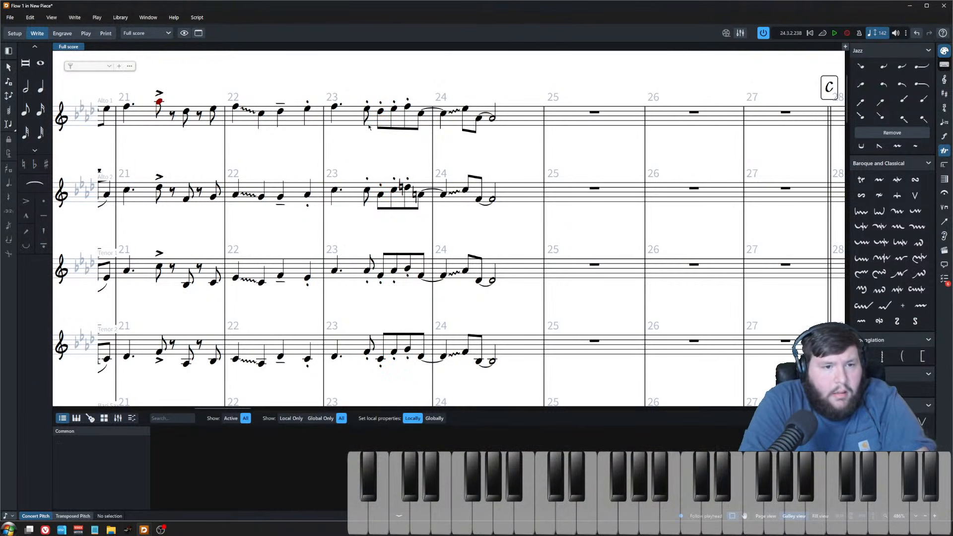
pyautogui.click(367, 108)
pyautogui.click(366, 192)
pyautogui.hotkey('alt', 'f')
pyautogui.press('Escape')
pyautogui.hotkey('ctrl', 'Down')
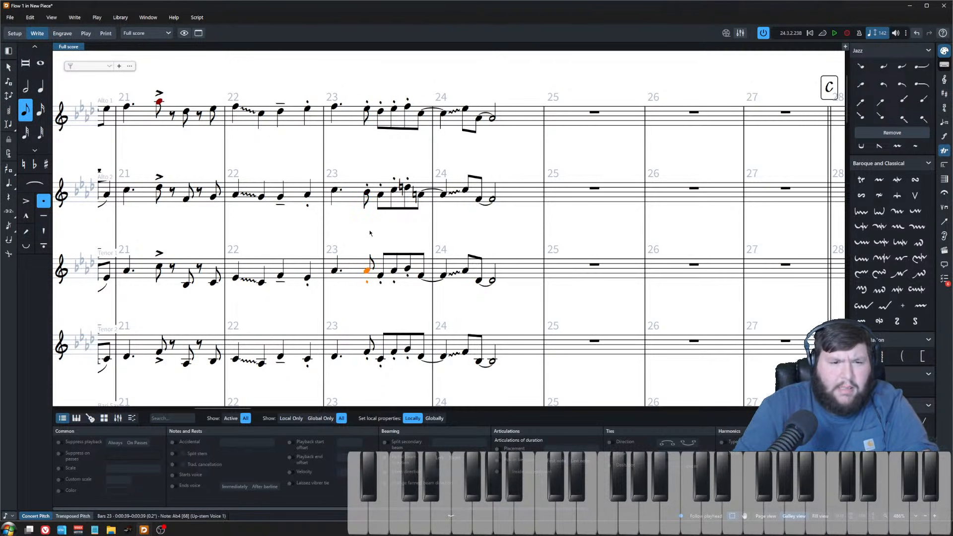
# Step: Raise the tenor 2 eighth note in bar 23 by one diatonic step
pyautogui.hotkey('ctrl', 'Down')
pyautogui.hotkey('alt', 'Up')
pyautogui.hotkey('alt', 'Down')
pyautogui.hotkey('alt', 'Up')
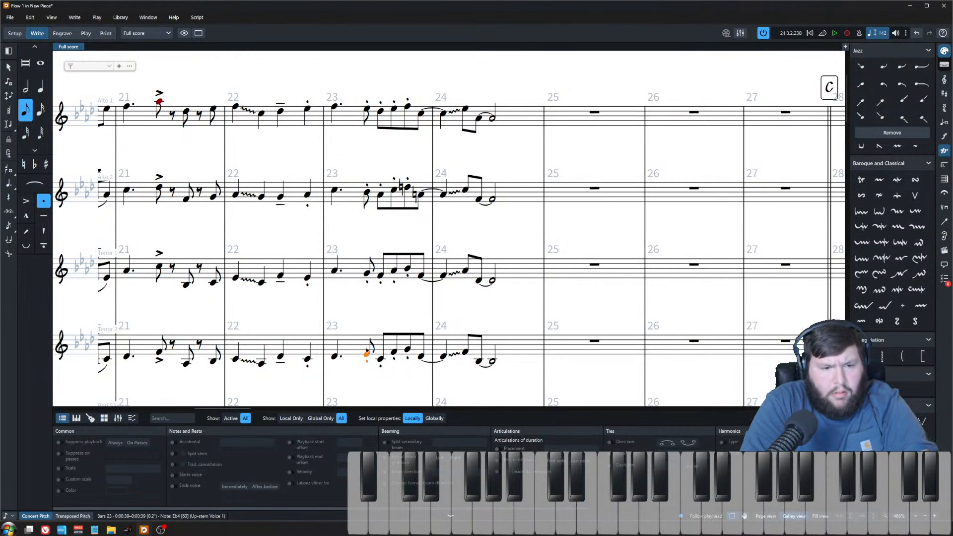
# Step: Play back the saxophone passage from bar 23
pyautogui.click(334, 356)
pyautogui.keyDown('shift'); pyautogui.click(335, 108); pyautogui.keyUp('shift')
pyautogui.press('p')
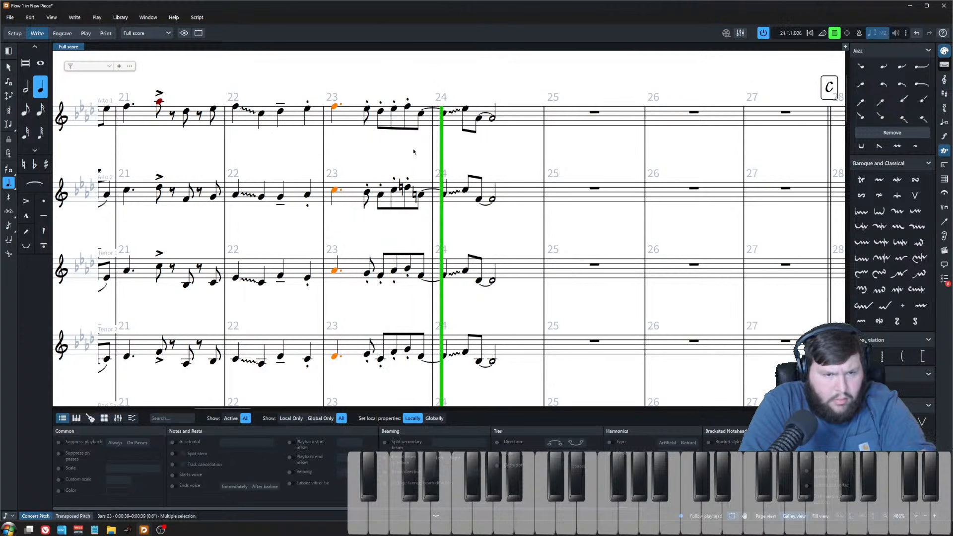
pyautogui.press('space')
# Step: Lower the tenor 2 note tied across bars 23–24 by one diatonic step
pyautogui.scroll(1, 370, 145)
pyautogui.click(442, 197)
pyautogui.click(442, 209)
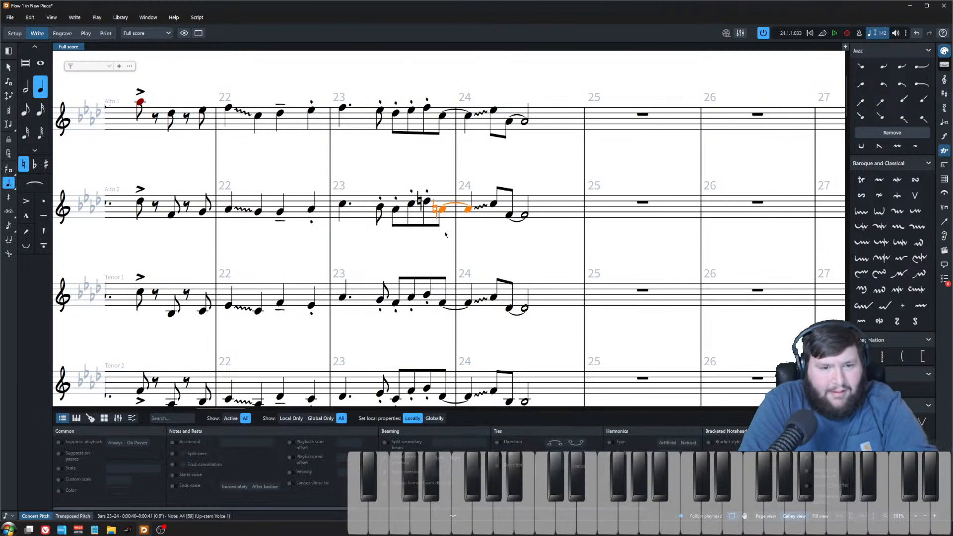
pyautogui.hotkey('ctrl', 'Down')
pyautogui.hotkey('ctrl', 'Down')
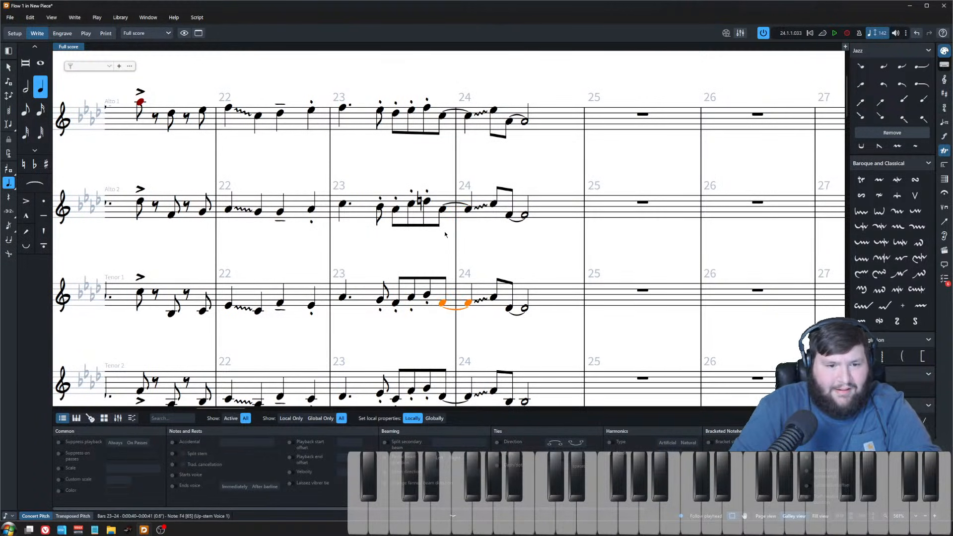
pyautogui.hotkey('alt', 'Down')
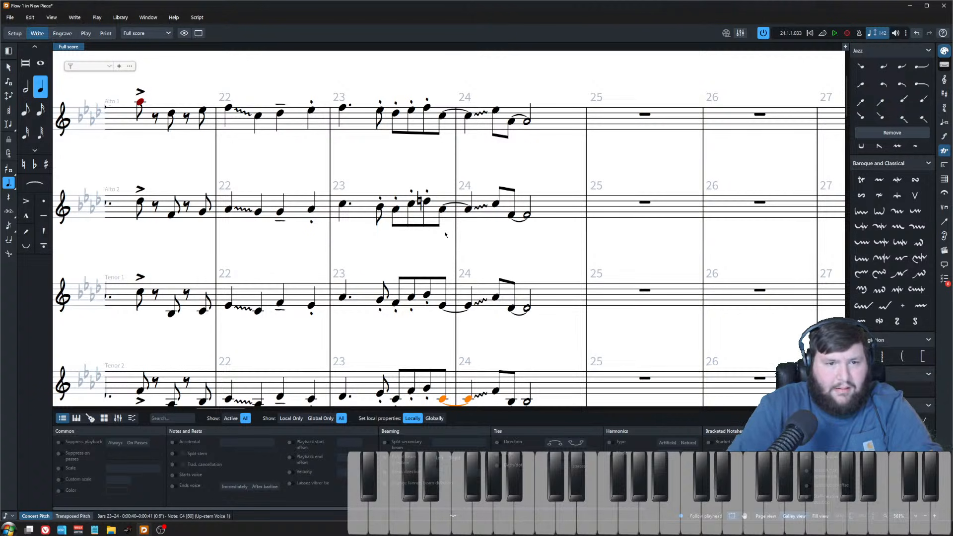
# Step: Raise the tenor saxophone notes tied across bars 23–24 by two diatonic steps
pyautogui.scroll(-1, 445, 234)
pyautogui.scroll(-2, 441, 238)
pyautogui.click(439, 240)
pyautogui.hotkey('alt', 'Up')
pyautogui.hotkey('alt', 'Up')
pyautogui.press('Down')
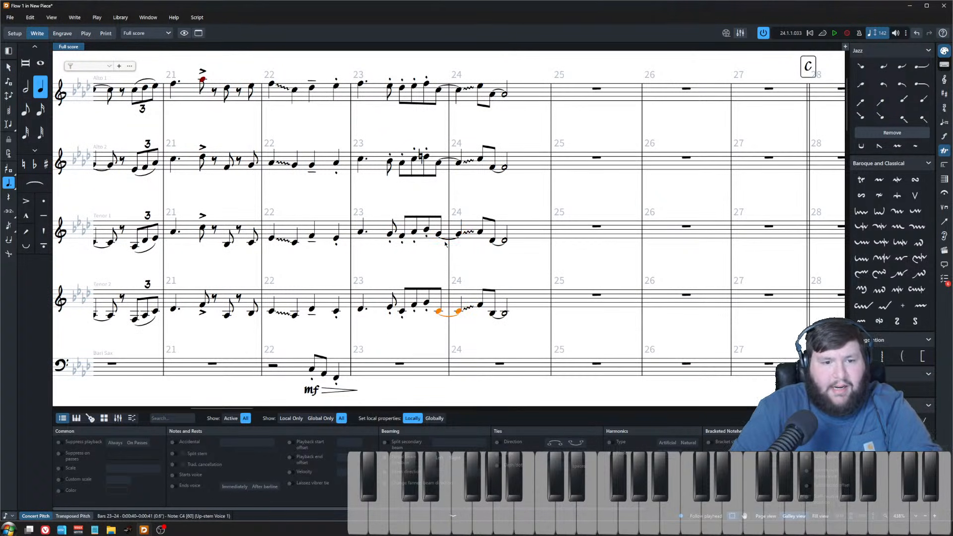
pyautogui.hotkey('alt', 'Up')
pyautogui.hotkey('alt', 'Up')
# Step: Play back the saxophone section from bar 23 to check the new voicing
pyautogui.keyDown('shift'); pyautogui.click(439, 92); pyautogui.keyUp('shift')
pyautogui.press('p')
pyautogui.press('space')
# Step: Lower the closing notes of bar 24 in the alto 2, tenor 1 and tenor 2 staves
pyautogui.click(490, 95)
pyautogui.click(491, 167)
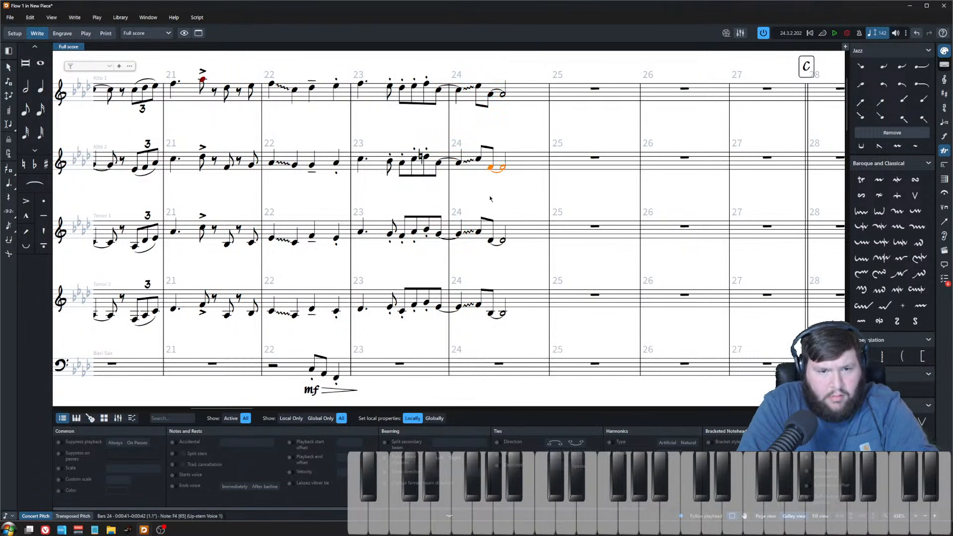
pyautogui.press('alt')
pyautogui.press('Down')
pyautogui.press('Down')
pyautogui.press('Escape')
pyautogui.hotkey('alt', 'Down')
pyautogui.hotkey('ctrl', 'Down')
pyautogui.hotkey('alt', 'Down')
pyautogui.hotkey('ctrl', 'Down')
pyautogui.hotkey('alt', 'Down')
pyautogui.hotkey('alt', 'Down')
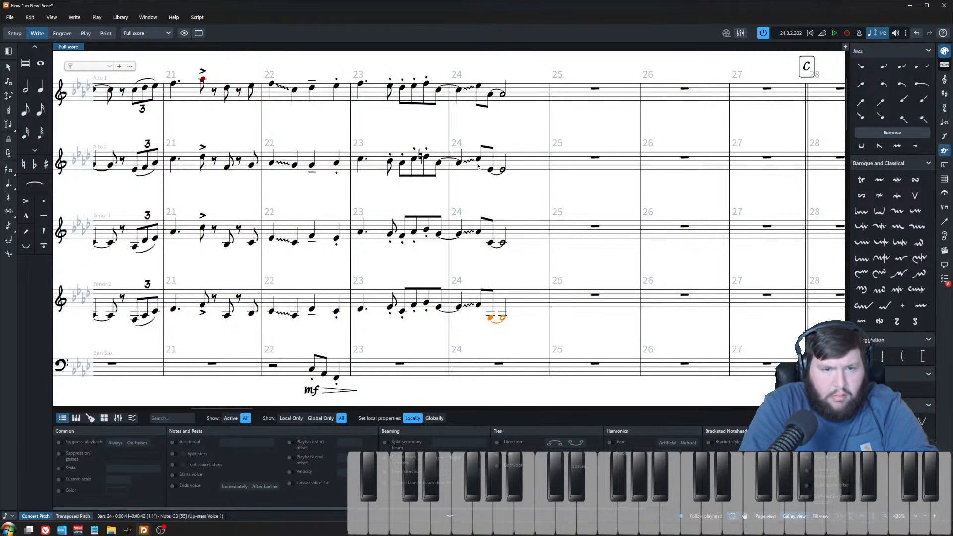
# Step: Raise the tenor 2 eighth note in bar 24 by one diatonic step
pyautogui.keyDown('shift'); pyautogui.click(491, 96); pyautogui.keyUp('shift')
pyautogui.click(478, 87)
pyautogui.click(478, 158)
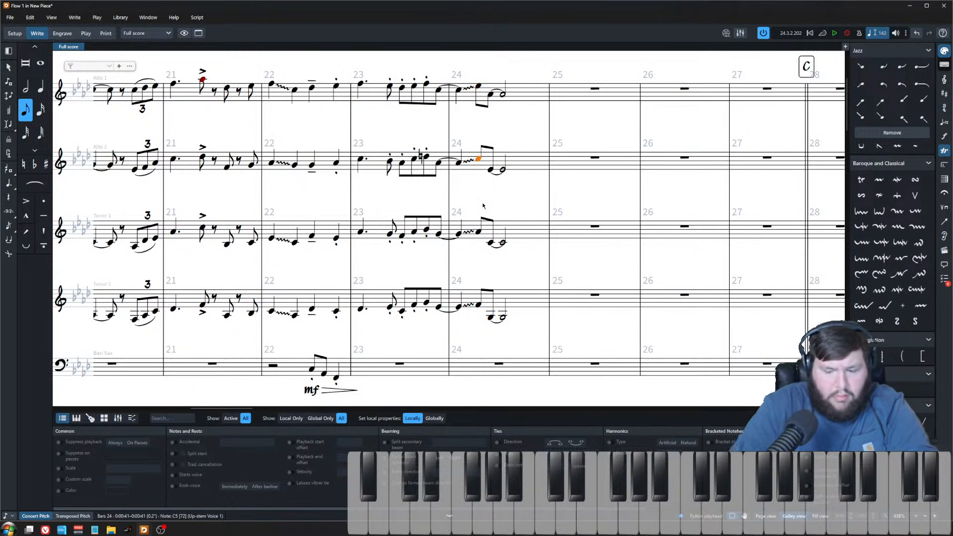
pyautogui.hotkey('ctrl', 'Down')
pyautogui.hotkey('ctrl', 'Down')
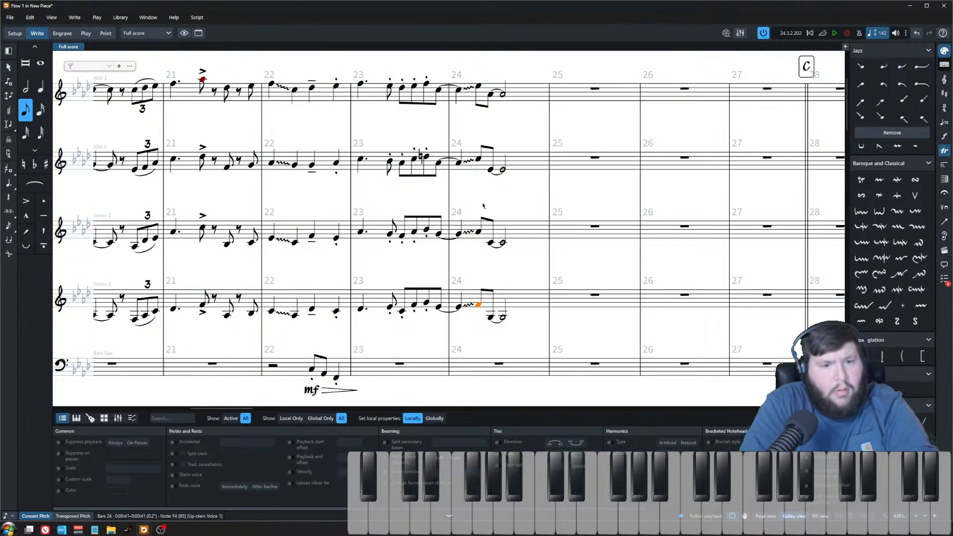
pyautogui.scroll(2, 483, 310)
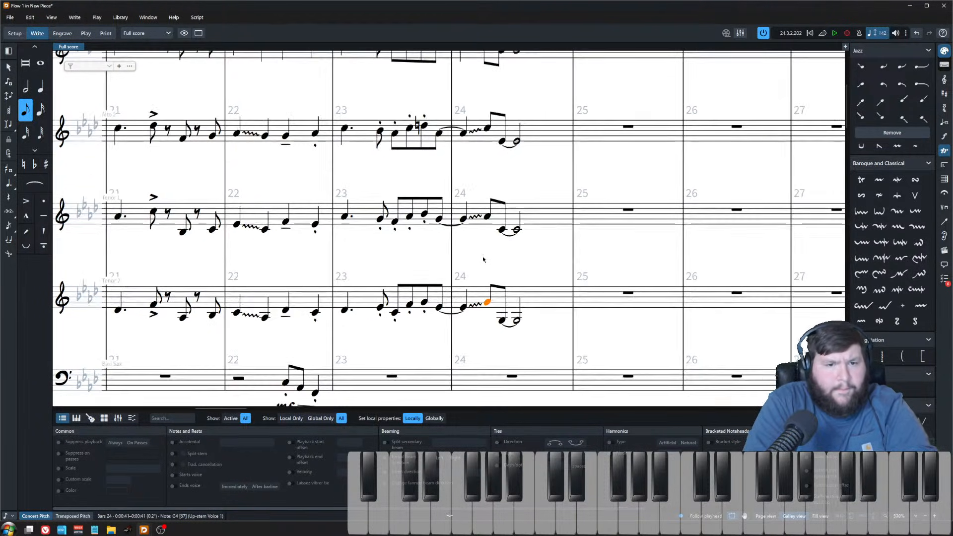
pyautogui.scroll(3, 485, 232)
pyautogui.click(424, 105)
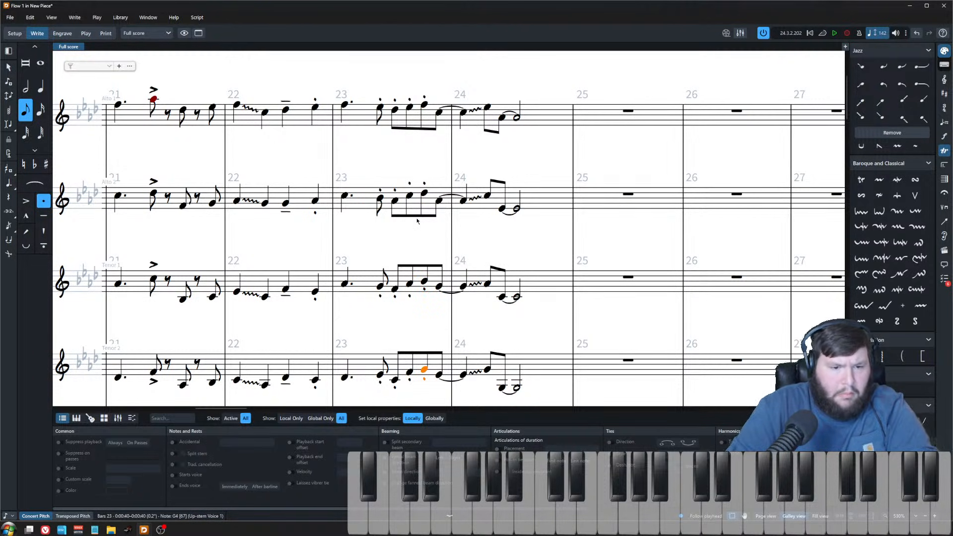
# Step: Play back the full score from bar 22 to review the reworked saxophone harmonies
pyautogui.keyDown('ctrl'); pyautogui.scroll(-4, 417, 221); pyautogui.keyUp('ctrl')
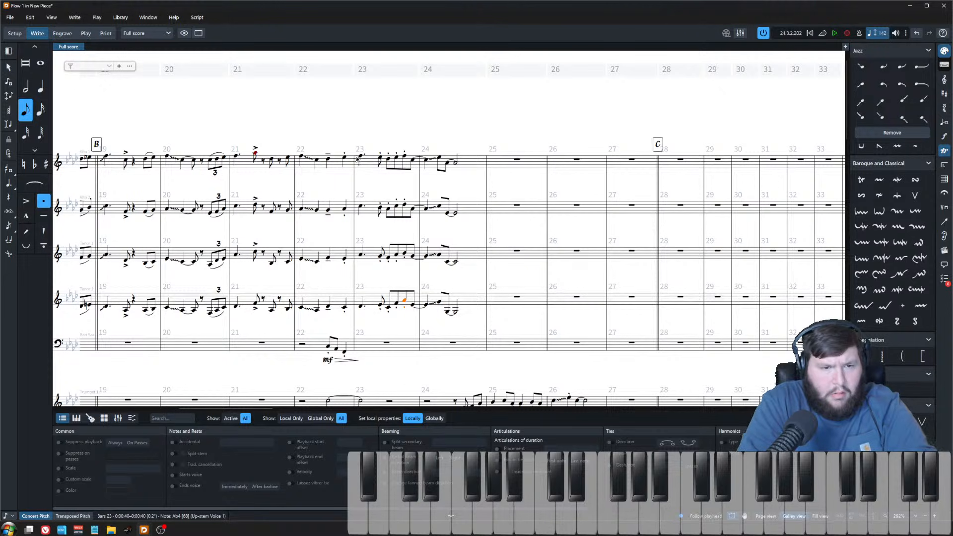
pyautogui.keyDown('ctrl'); pyautogui.scroll(-2, 380, 238); pyautogui.keyUp('ctrl')
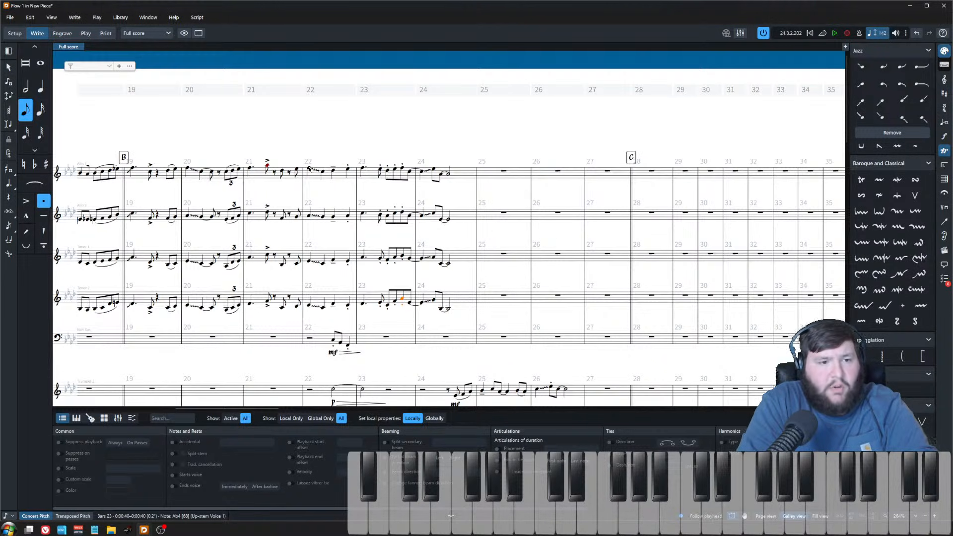
pyautogui.click(309, 166)
pyautogui.scroll(-1, 343, 201)
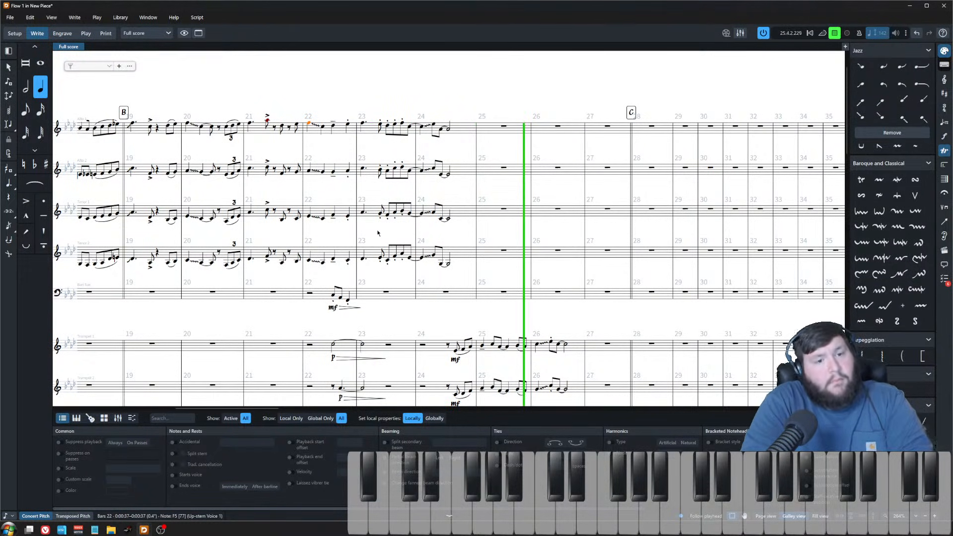
pyautogui.click(488, 152)
pyautogui.press('space')
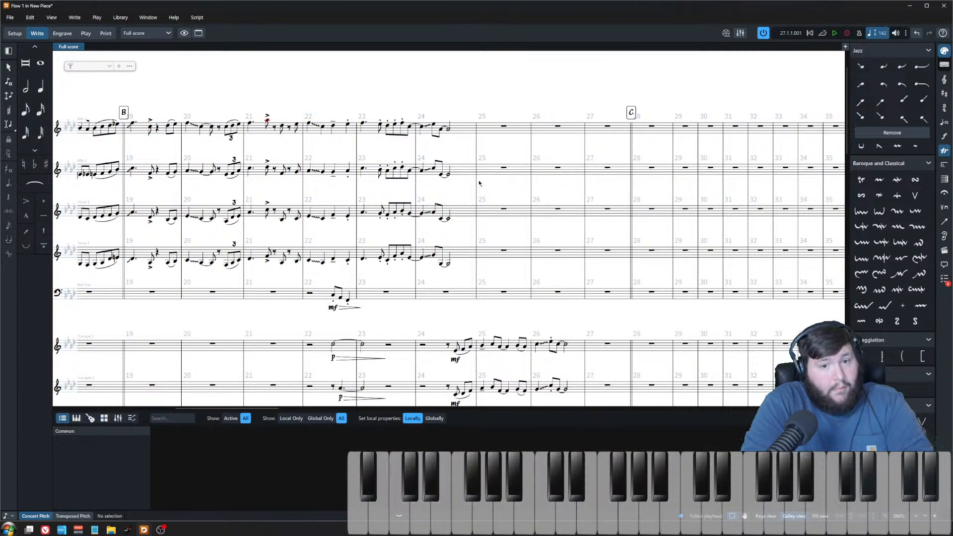
pyautogui.scroll(-3, 483, 181)
pyautogui.hscroll(-8, 487, 191)
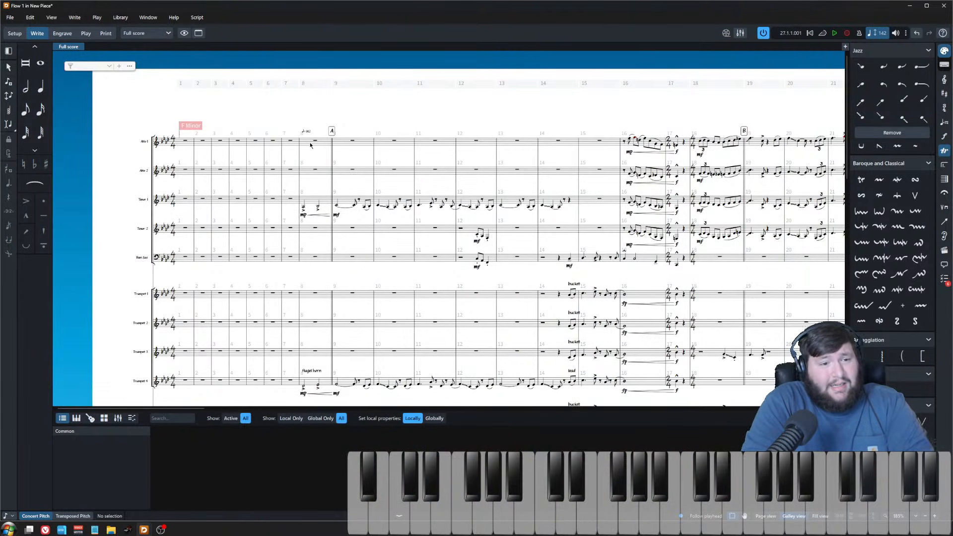
pyautogui.click(313, 144)
pyautogui.scroll(-3, 317, 155)
pyautogui.click(442, 515)
pyautogui.hscroll(2, 465, 431)
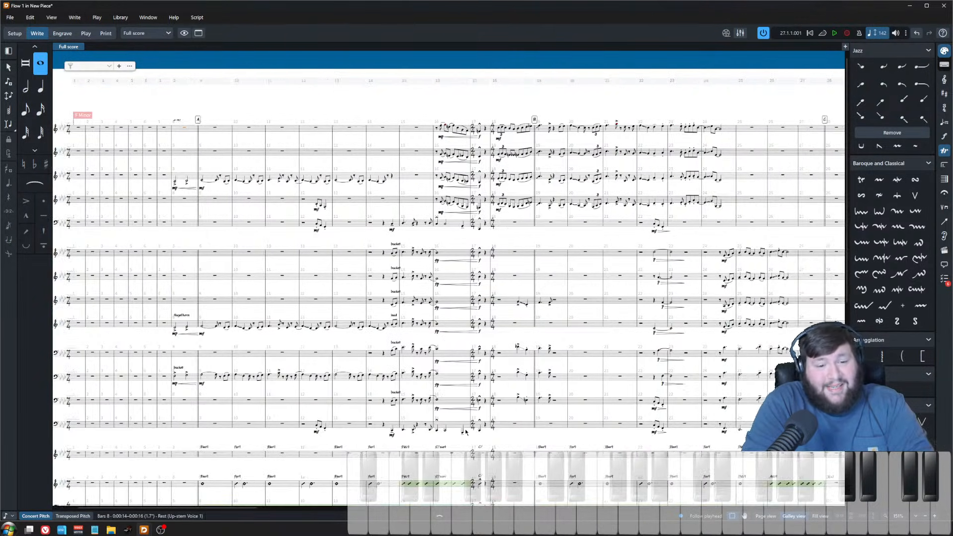
pyautogui.hscroll(2, 434, 396)
pyautogui.scroll(-2, 410, 342)
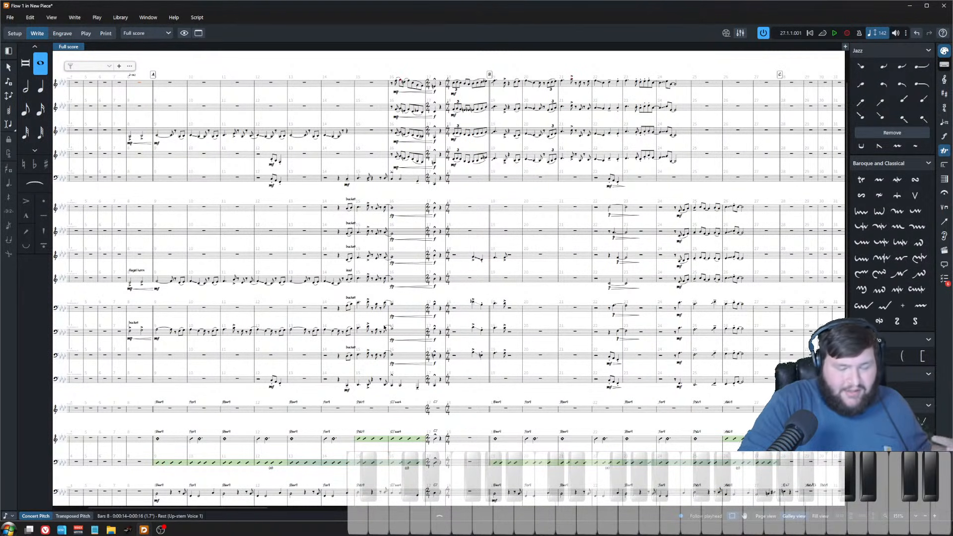
pyautogui.press('space')
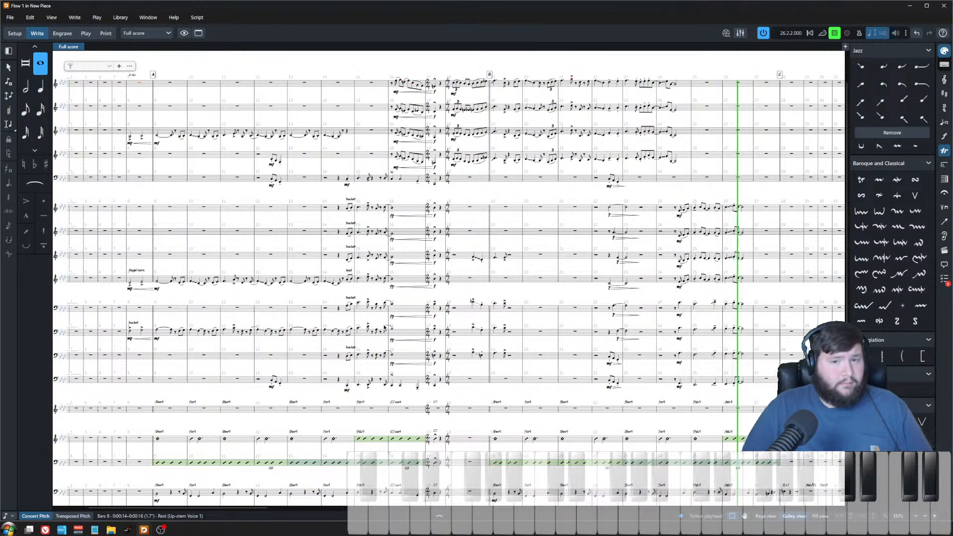
pyautogui.press('space')
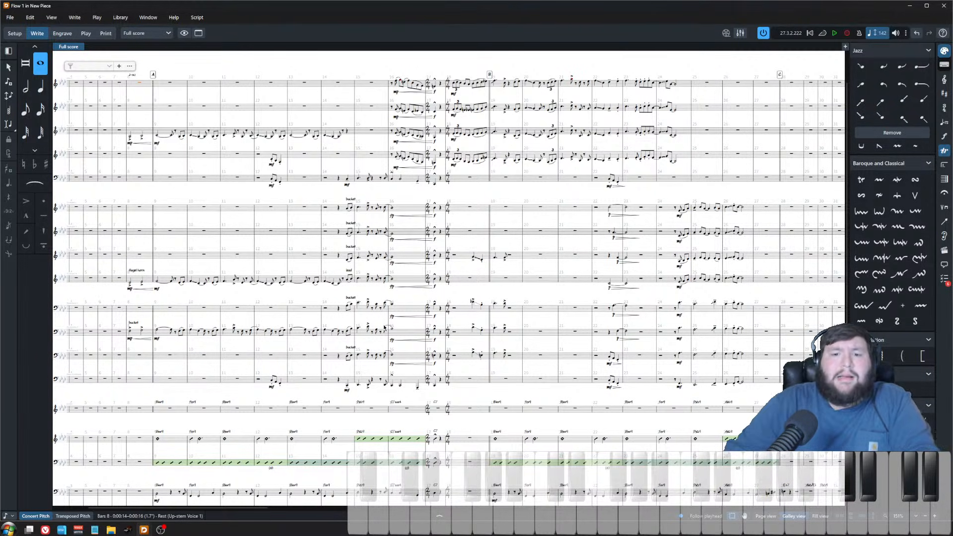
# Step: Add diminuendo hairpins to the brass notes held across bars 26–27
pyautogui.hscroll(4, 383, 327)
pyautogui.scroll(3, 446, 278)
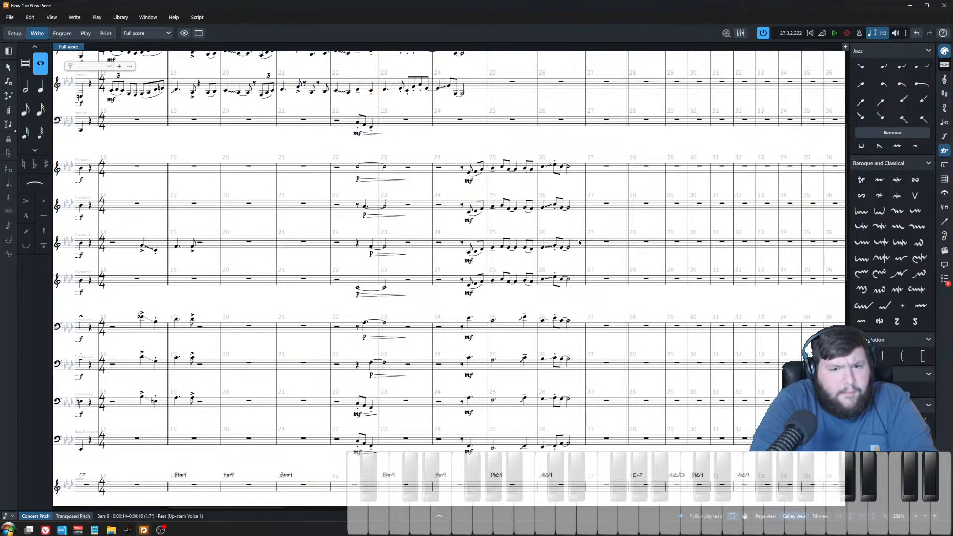
pyautogui.click(567, 443)
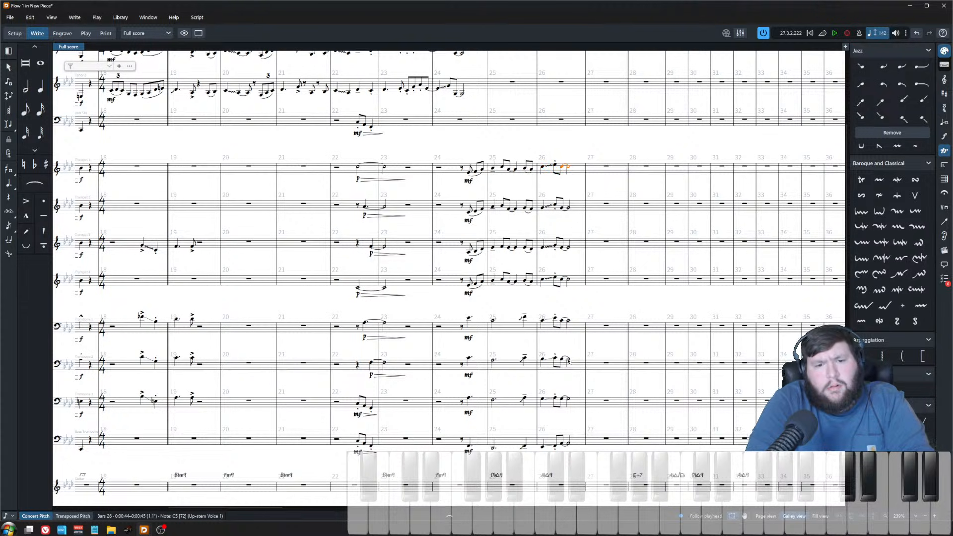
pyautogui.hotkey('shift', 'alt', 'Right')
pyautogui.hotkey('shift', 'alt', 'Right')
pyautogui.hotkey('shift', 'alt', 'Right')
pyautogui.hotkey('shift', 'alt', 'Right')
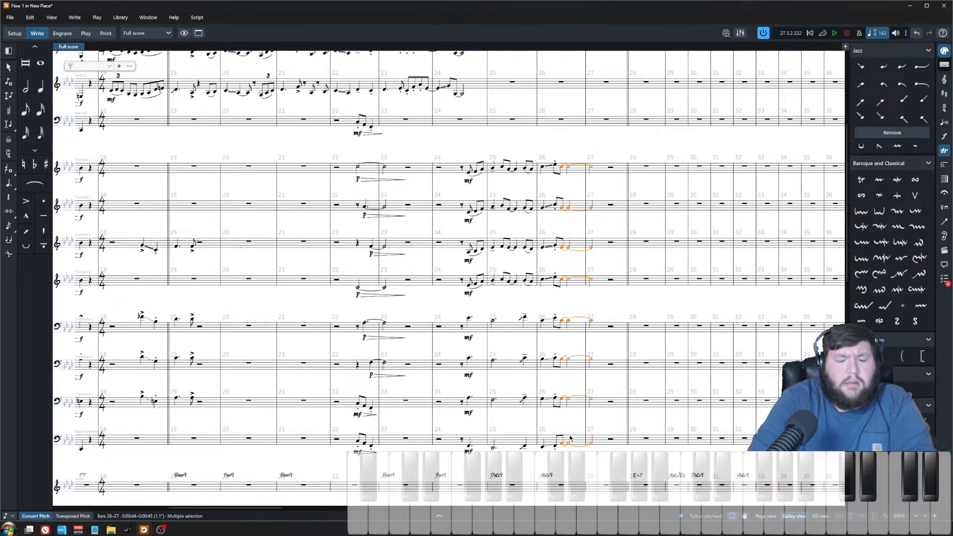
pyautogui.hotkey('shift', '.')
pyautogui.rightClick(570, 437)
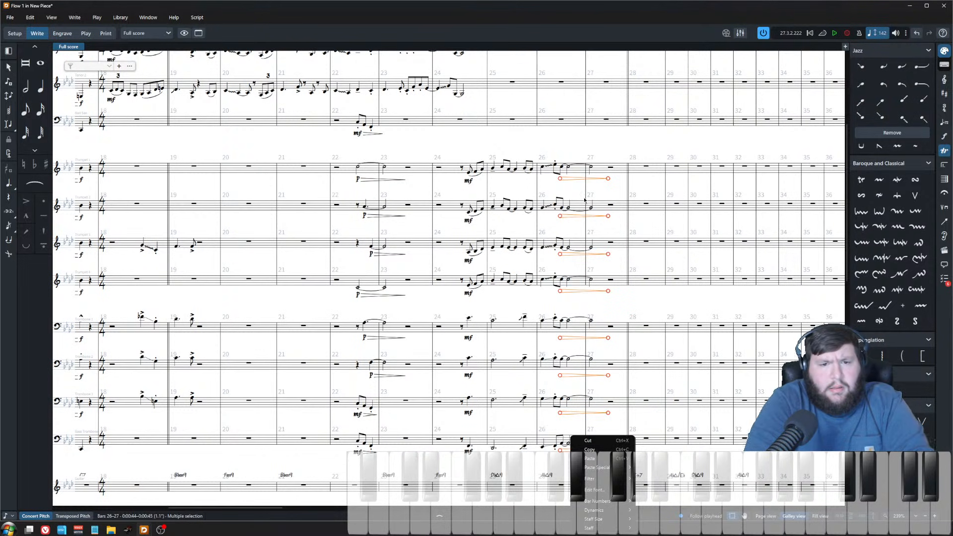
pyautogui.click(533, 189)
# Step: Play back the score around bars 26–28 to hear the brass hairpins
pyautogui.scroll(-4, 489, 271)
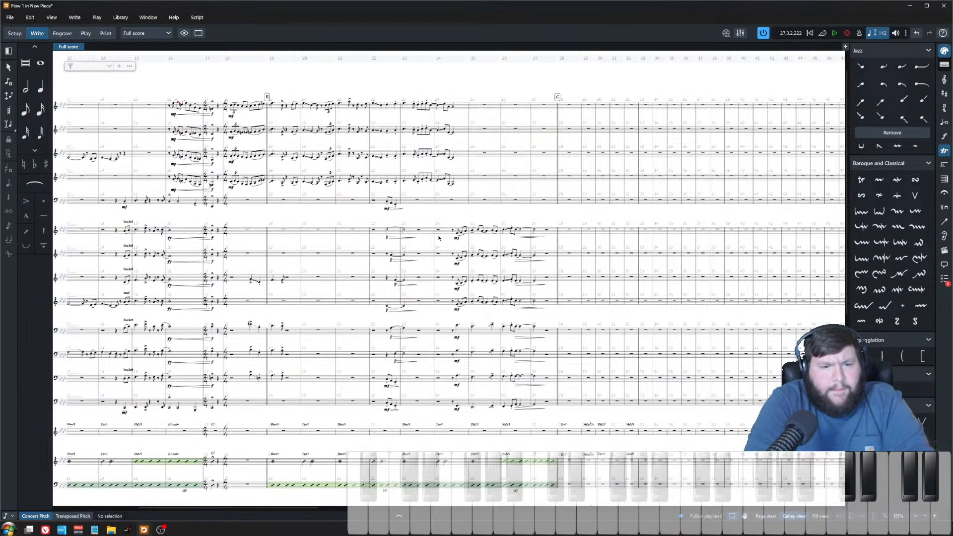
pyautogui.press('space')
pyautogui.scroll(2, 542, 278)
pyautogui.scroll(2, 542, 278)
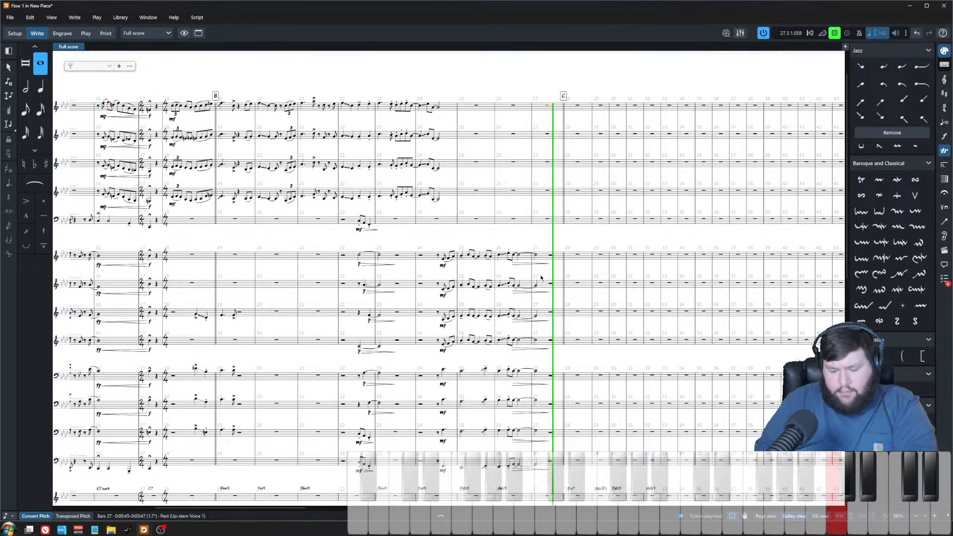
pyautogui.press('space')
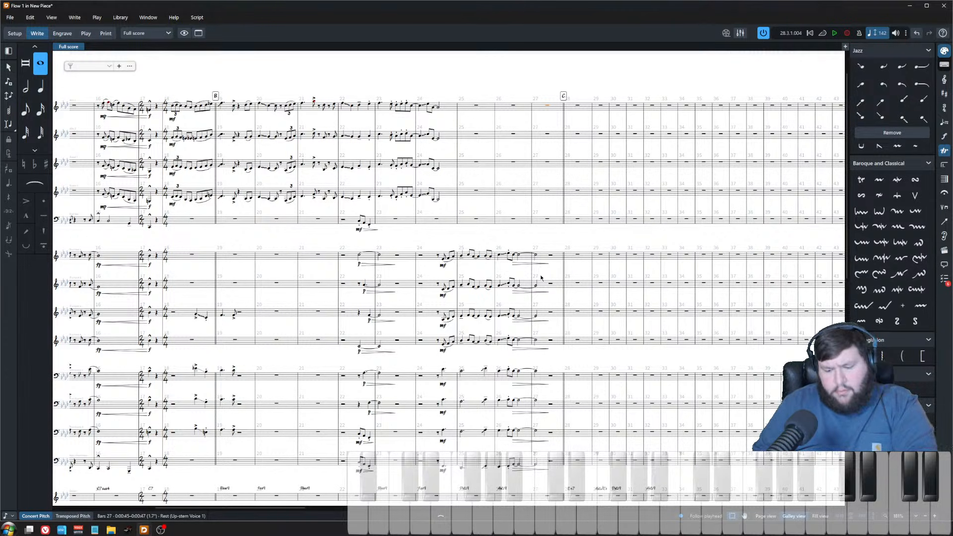
pyautogui.press('space')
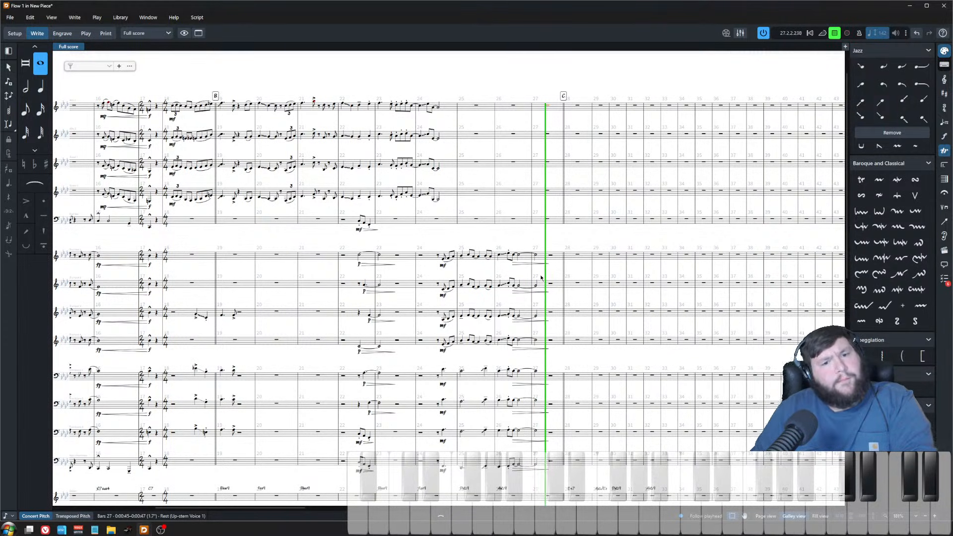
pyautogui.press('space')
pyautogui.press('space')
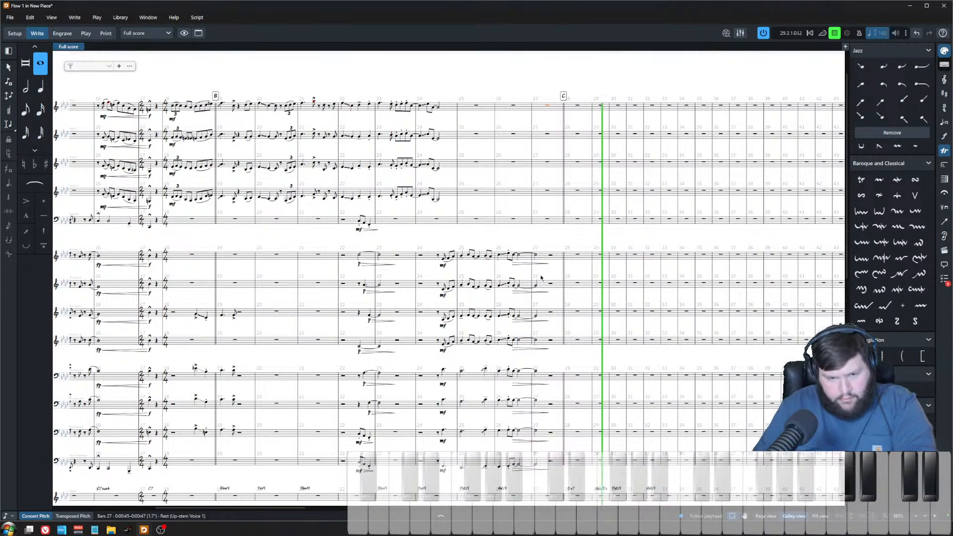
pyautogui.press('space')
# Step: Paste the copied rhythm into bar 27 of the drum staff and play it back
pyautogui.scroll(-5, 541, 277)
pyautogui.scroll(4, 543, 272)
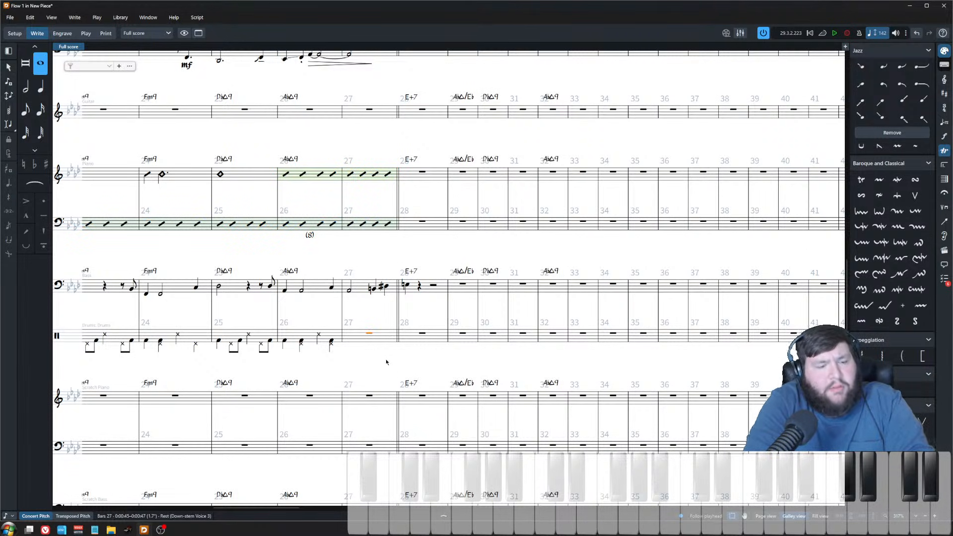
pyautogui.hscroll(-3, 388, 363)
pyautogui.scroll(2, 441, 361)
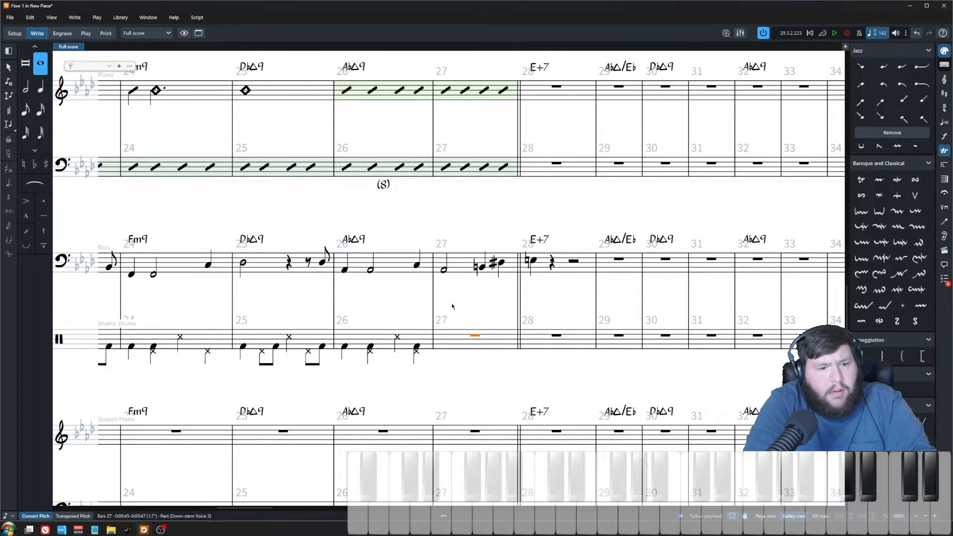
pyautogui.click(464, 330)
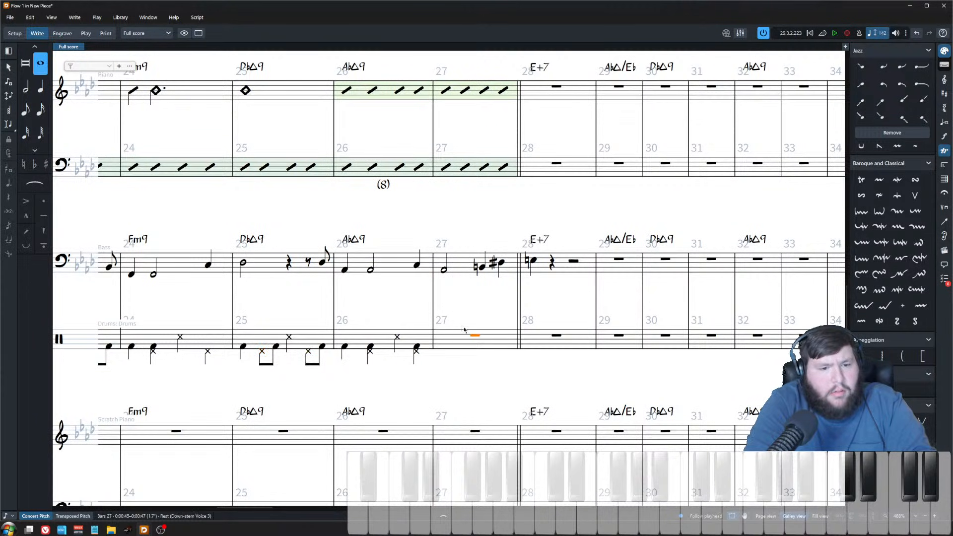
pyautogui.hotkey('ctrl', 'v')
pyautogui.click(443, 346)
pyautogui.press('space')
pyautogui.click(489, 314)
pyautogui.press('space')
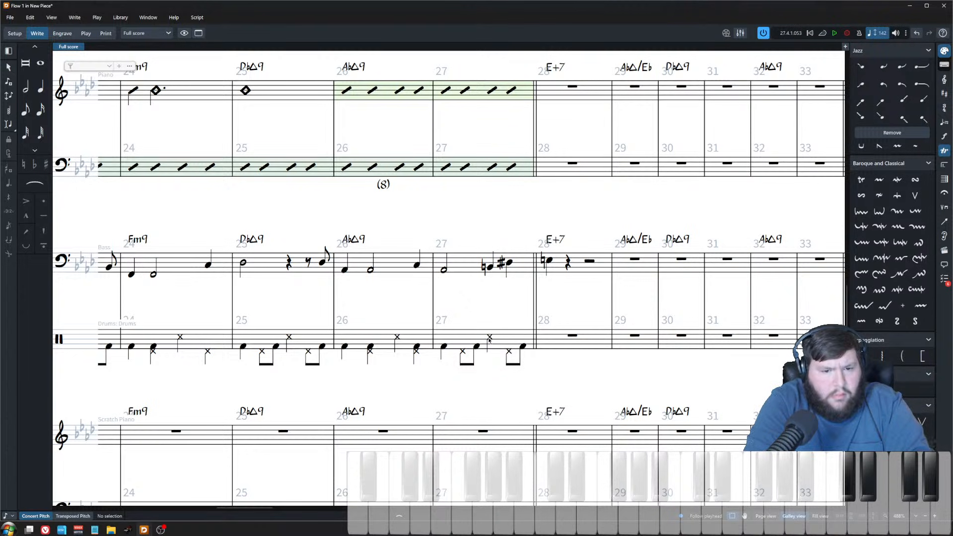
# Step: Add a snare drum note at the end of bar 27 on the drum staff and play it back
pyautogui.doubleClick(489, 339)
pyautogui.click(497, 350)
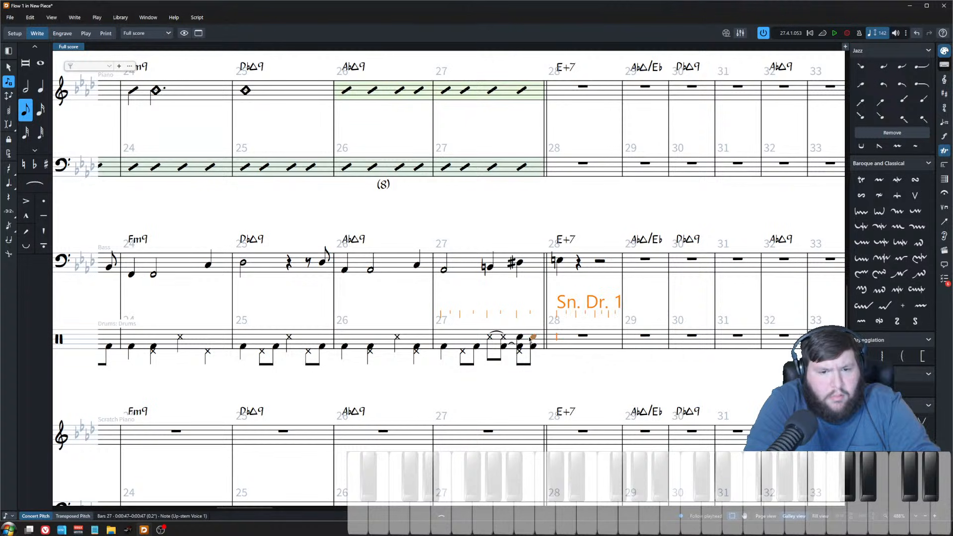
pyautogui.press('Escape')
pyautogui.press('space')
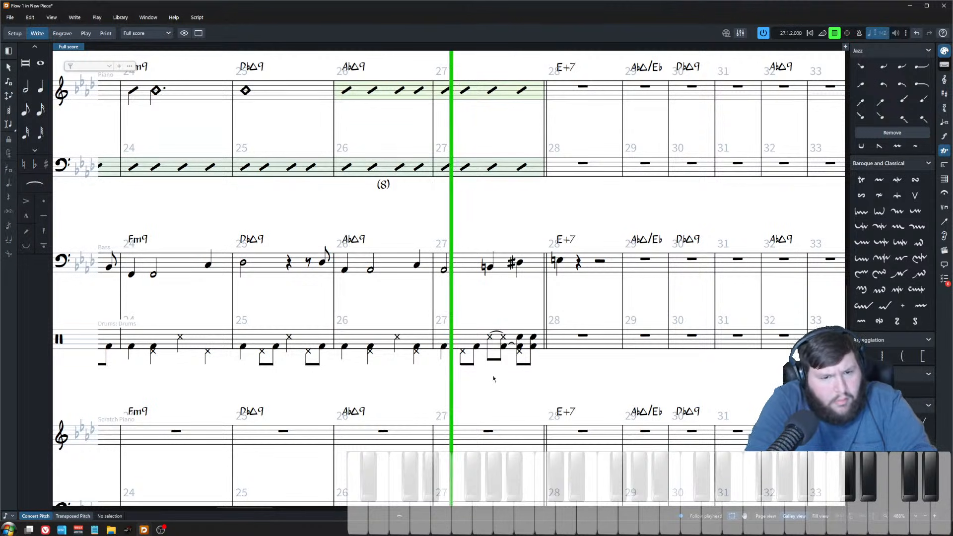
pyautogui.press('space')
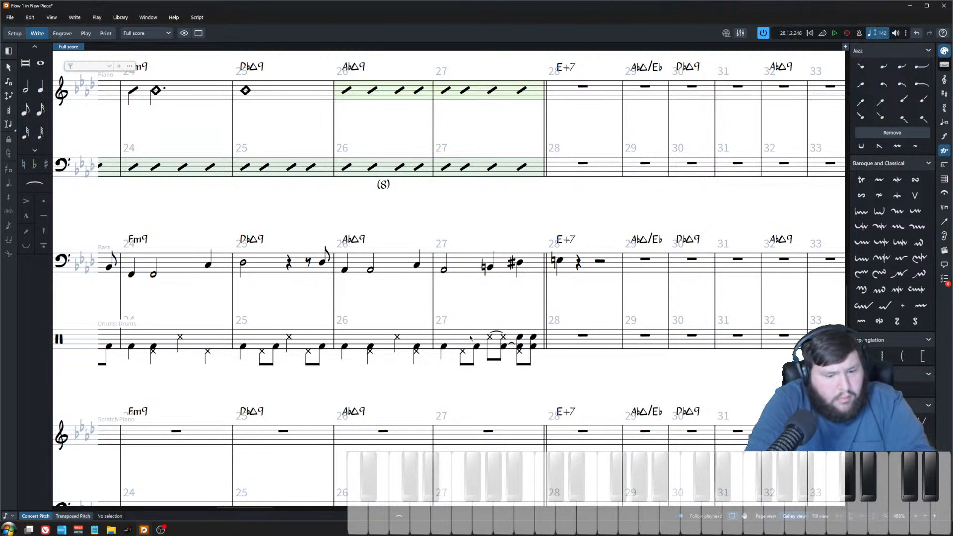
# Step: Fill bar 27 of the drum staff with rhythm slashes and play it back
pyautogui.click(470, 338)
pyautogui.hotkey('shift', 'r')
pyautogui.write('/')
pyautogui.press('Return')
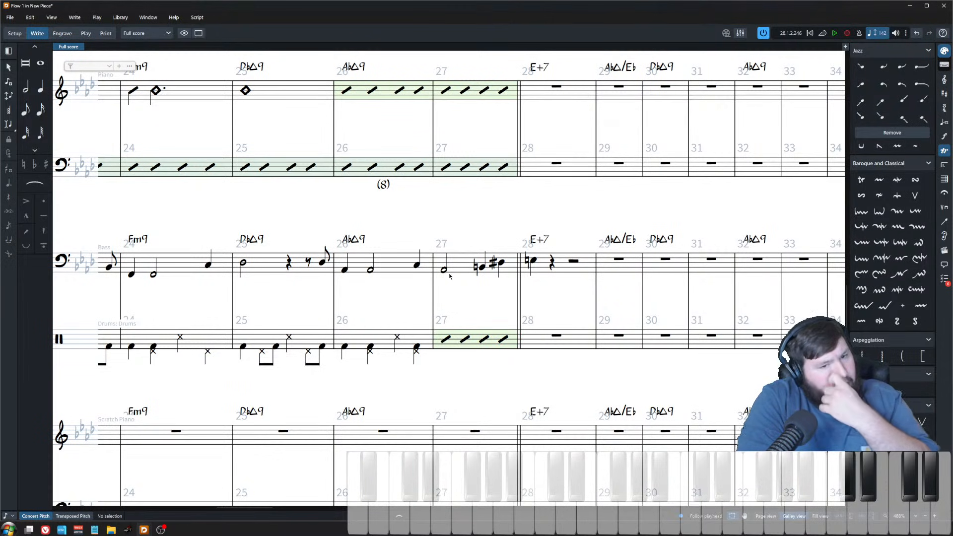
pyautogui.press('space')
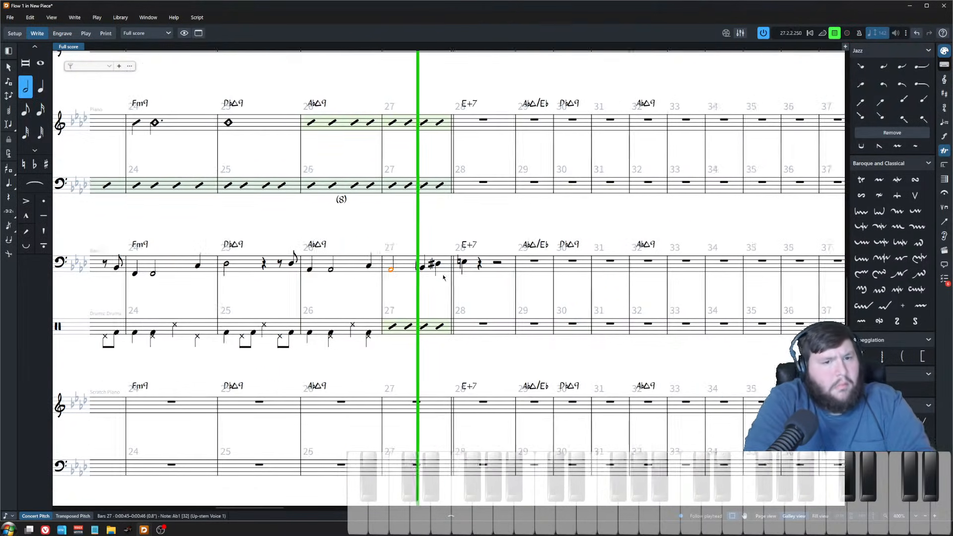
pyautogui.press('space')
# Step: Paste the copied drum rhythm into bar 28 of the drum staff and play it back
pyautogui.click(366, 338)
pyautogui.scroll(-2, 367, 334)
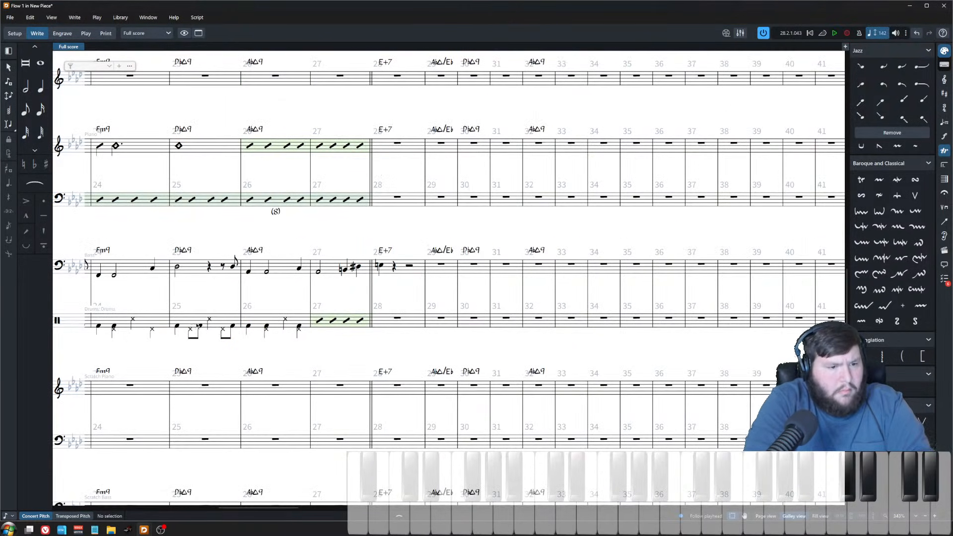
pyautogui.click(397, 318)
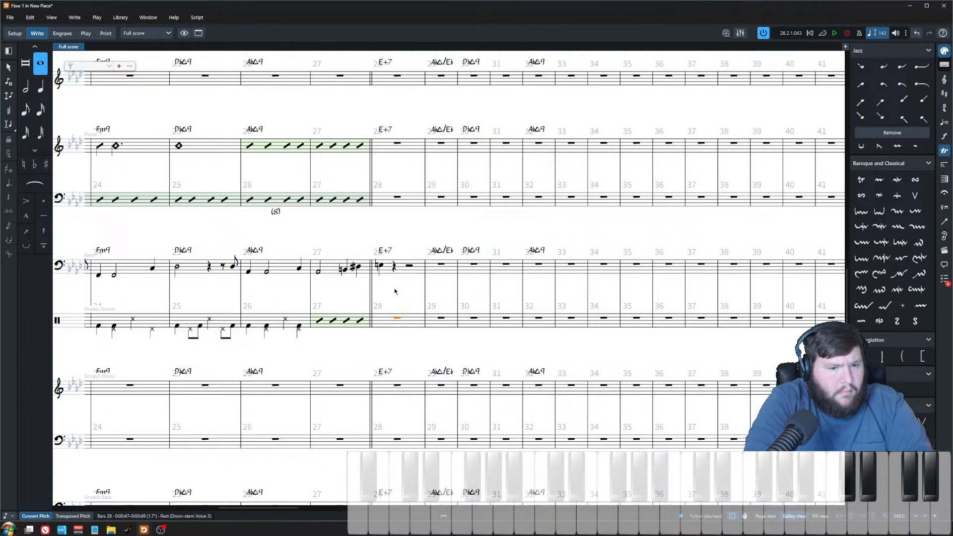
pyautogui.hotkey('ctrl', 'v')
pyautogui.press('space')
pyautogui.click(394, 251)
pyautogui.press('space')
# Step: Enter a ride cymbal hit on the downbeat of bar 28 in the drum staff and play it back
pyautogui.press('space')
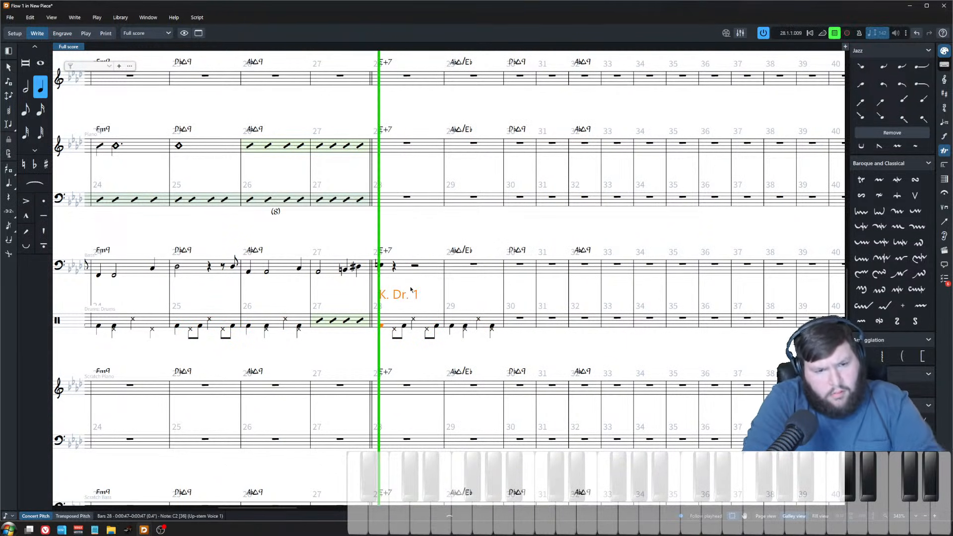
pyautogui.click(421, 294)
pyautogui.press('space')
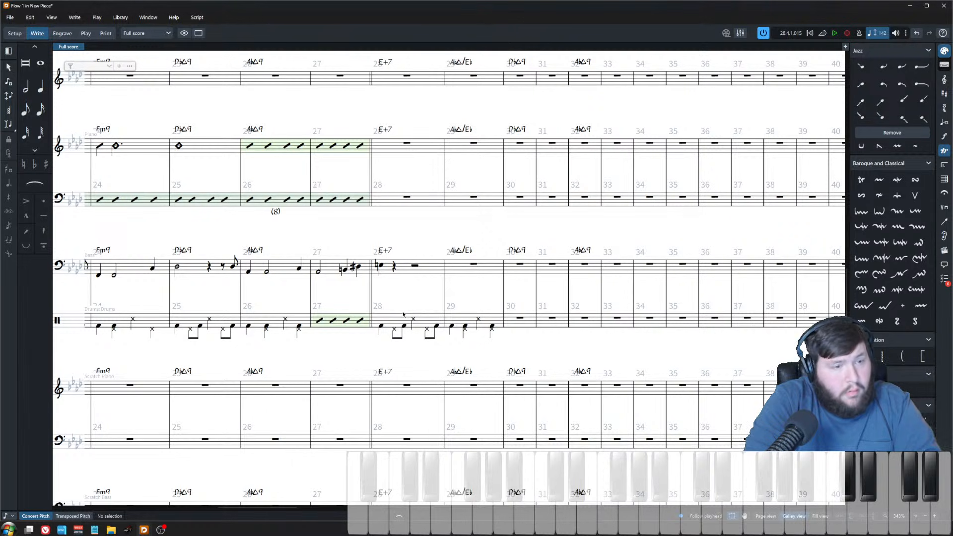
pyautogui.click(385, 339)
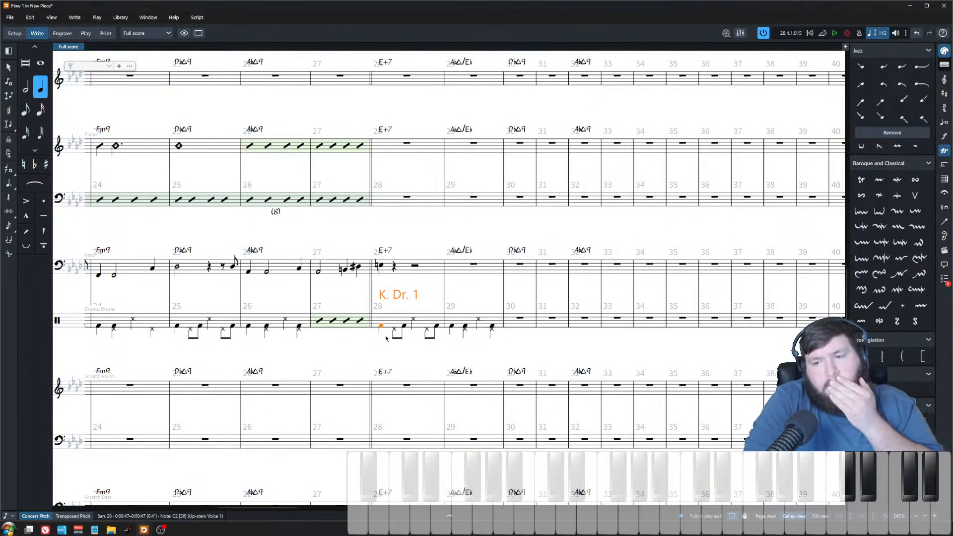
pyautogui.press('Escape')
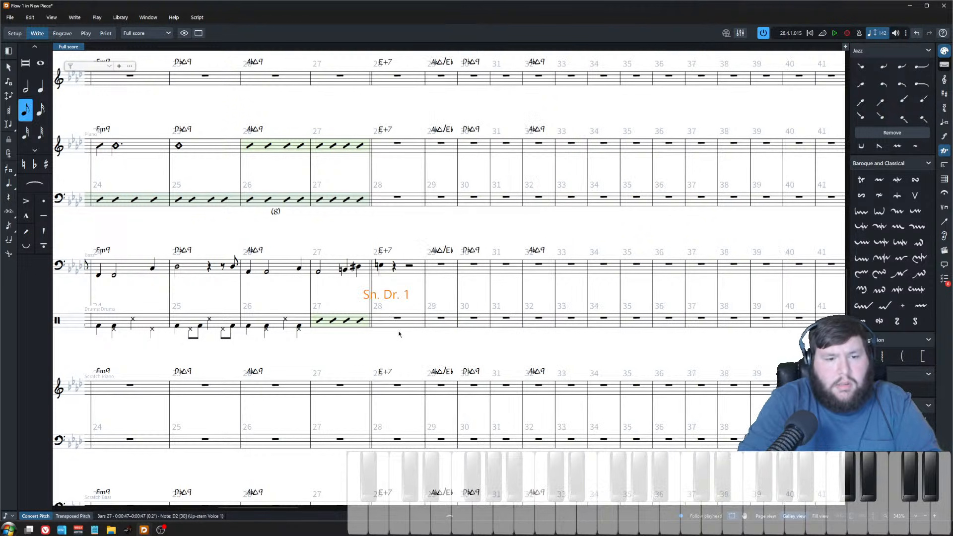
pyautogui.press('Escape')
pyautogui.doubleClick(388, 326)
pyautogui.click(380, 326)
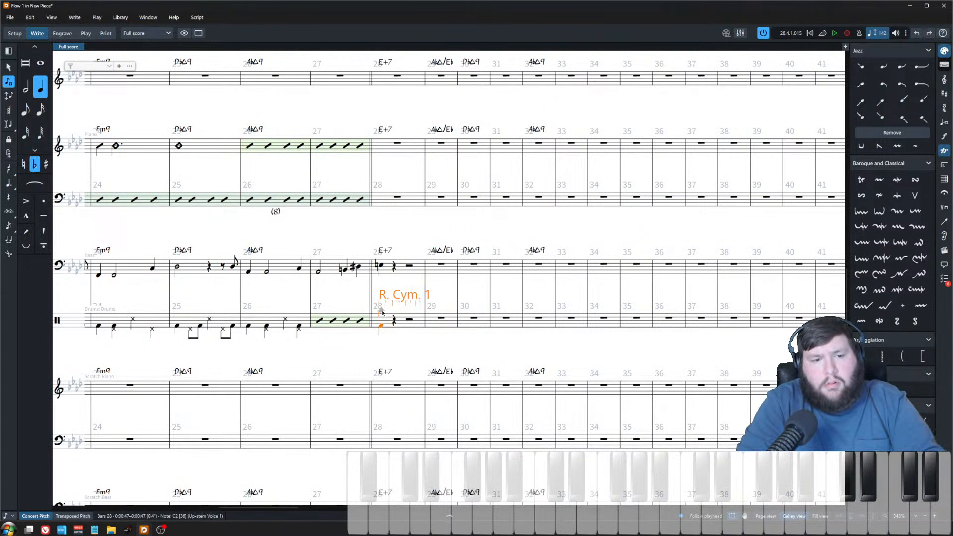
pyautogui.press('Escape')
pyautogui.press('space')
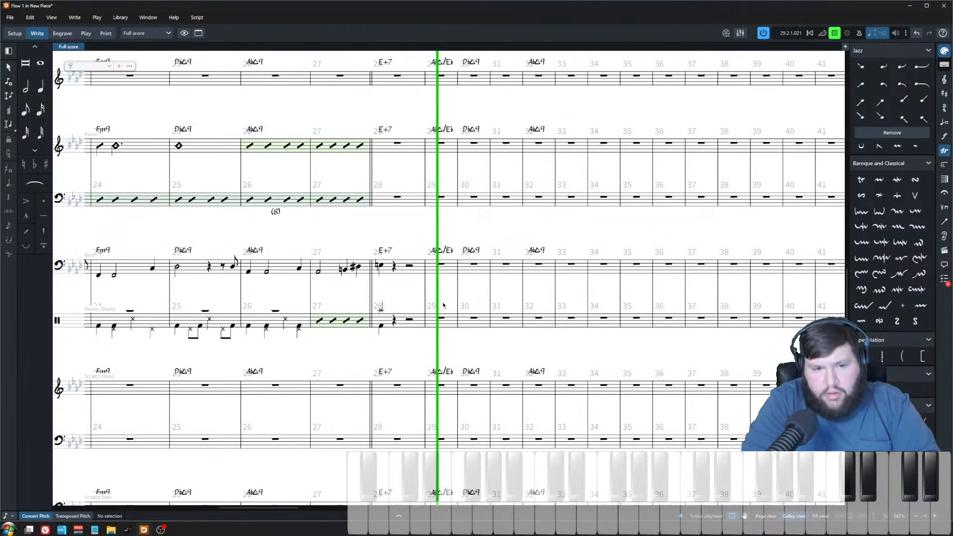
pyautogui.scroll(-3, 427, 286)
pyautogui.press('space')
# Step: Select the cymbal note at the start of bar 28 on the drum staff and delete it
pyautogui.moveTo(317, 332); pyautogui.dragTo(451, 334)
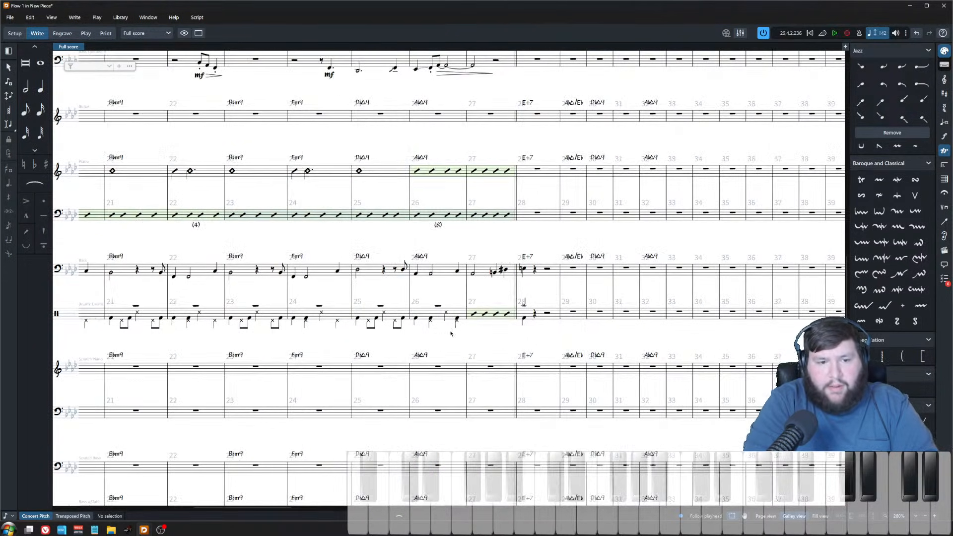
pyautogui.click(524, 307)
pyautogui.hotkey('shift', 'n')
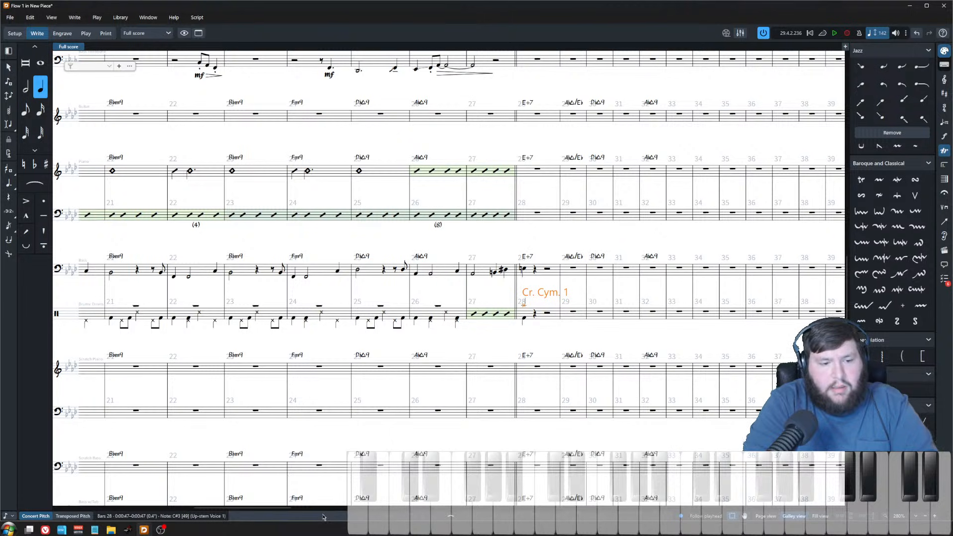
pyautogui.scroll(-2, 448, 294)
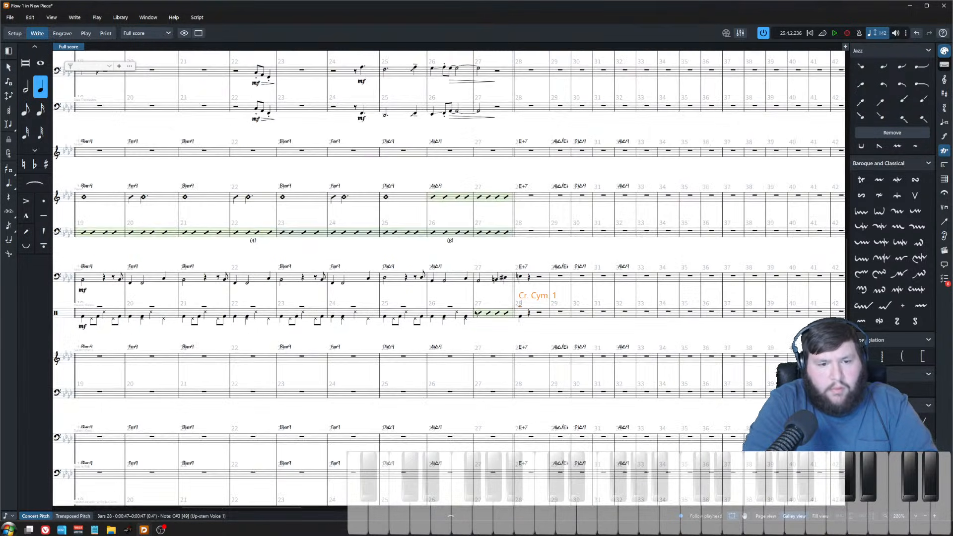
pyautogui.press('Delete')
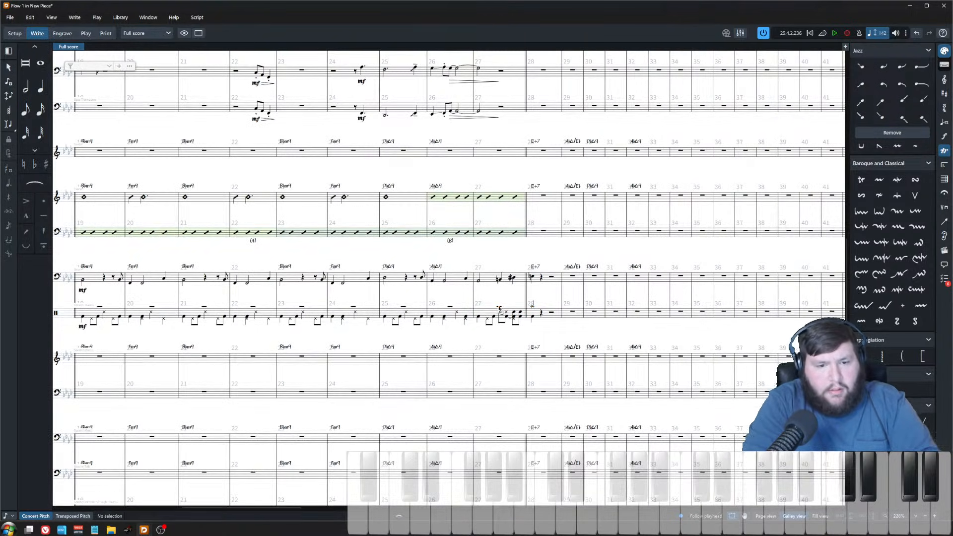
# Step: Play back the saxophone section around bars 18–23 to review the harmonies
pyautogui.click(499, 308)
pyautogui.hscroll(-11, 459, 331)
pyautogui.hscroll(6, 427, 328)
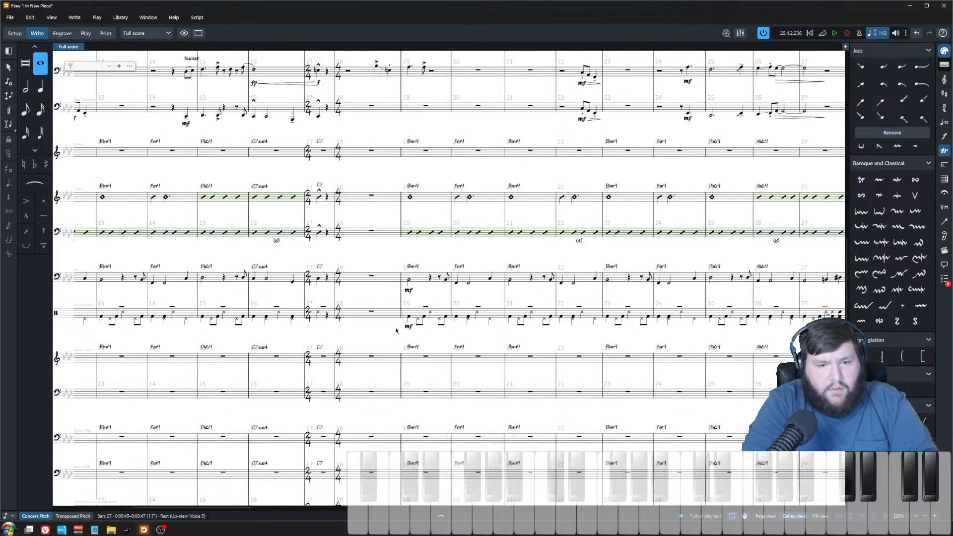
pyautogui.scroll(-2, 398, 329)
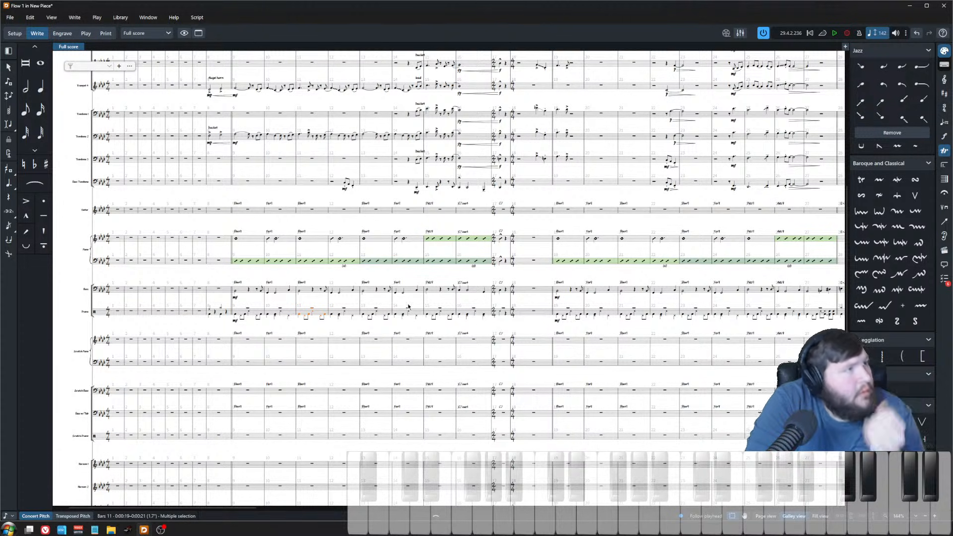
pyautogui.scroll(6, 403, 242)
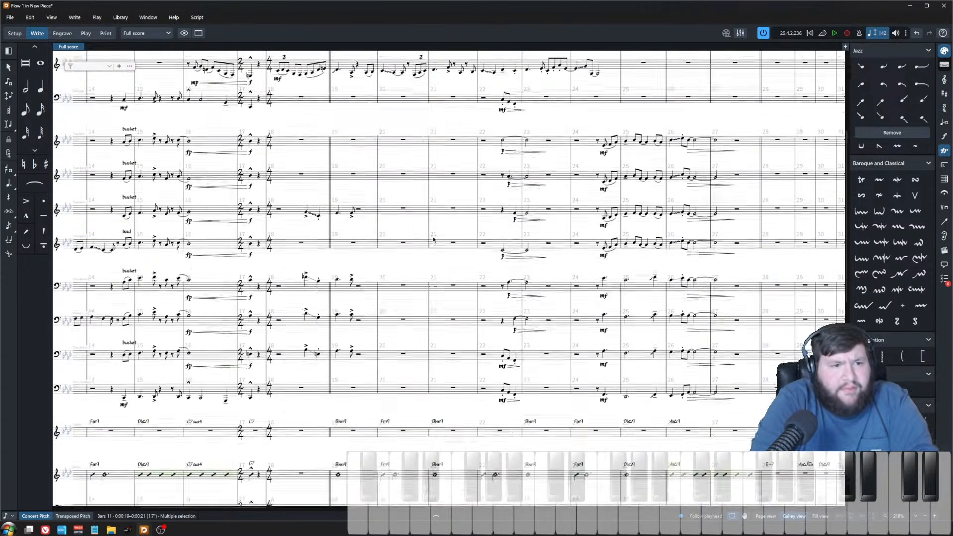
pyautogui.hscroll(-5, 461, 260)
pyautogui.scroll(3, 474, 268)
pyautogui.hscroll(6, 481, 258)
pyautogui.scroll(4, 491, 223)
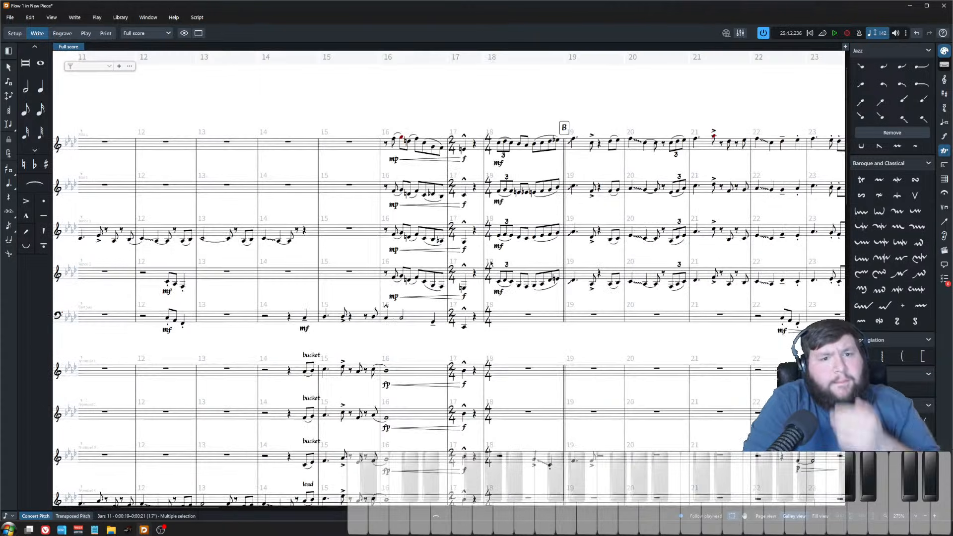
pyautogui.press('space')
pyautogui.scroll(3, 497, 185)
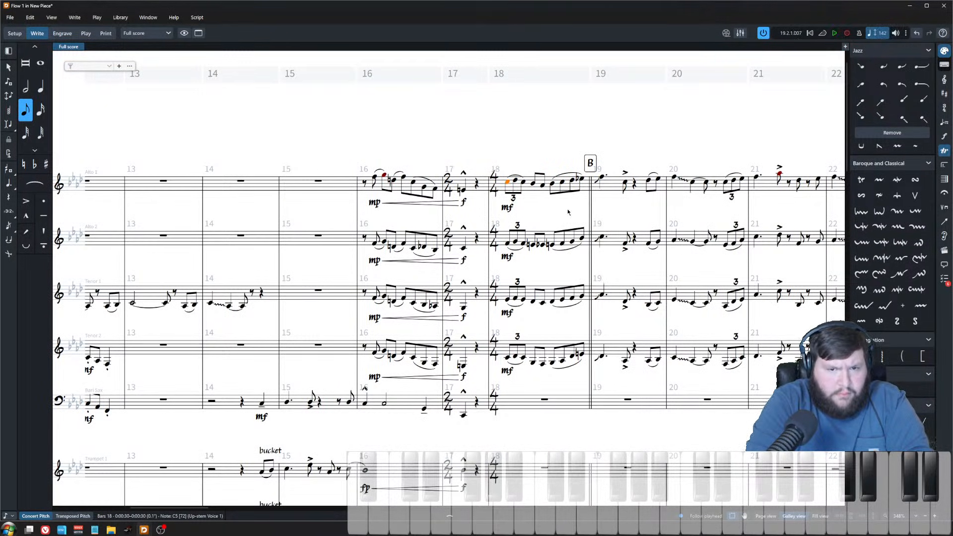
pyautogui.press('space')
pyautogui.scroll(2, 570, 218)
pyautogui.hscroll(3, 540, 213)
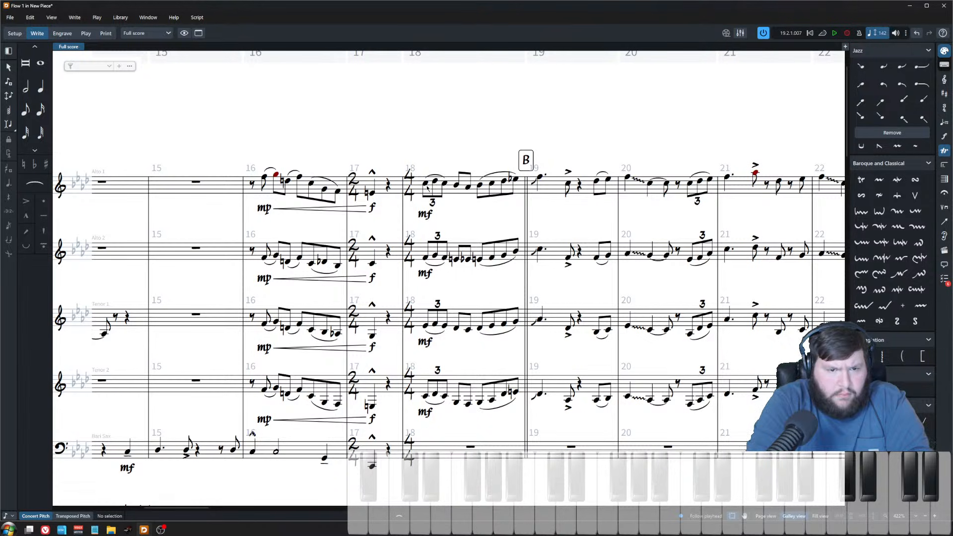
pyautogui.keyDown('shift'); pyautogui.click(424, 397); pyautogui.keyUp('shift')
pyautogui.press('space')
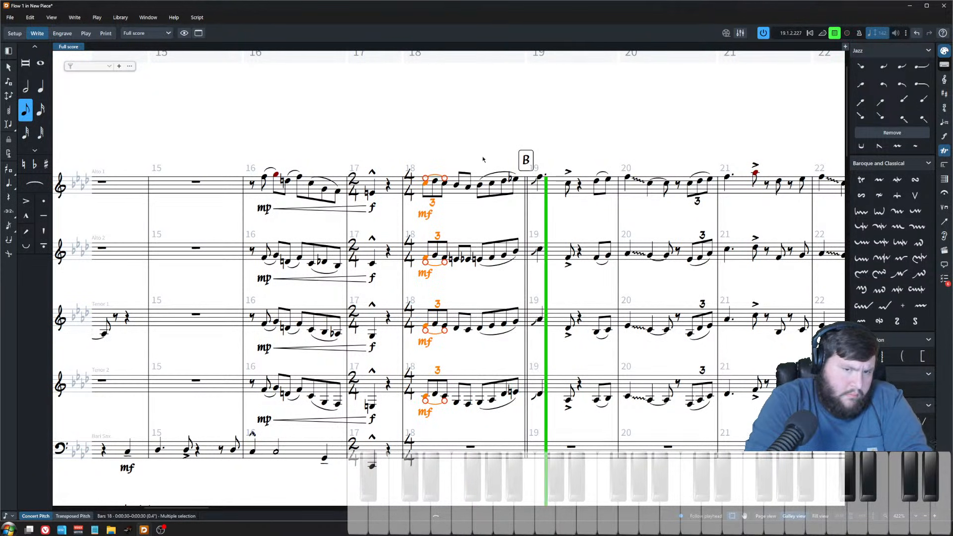
pyautogui.click(486, 231)
pyautogui.scroll(-1, 479, 233)
pyautogui.scroll(-10, 479, 233)
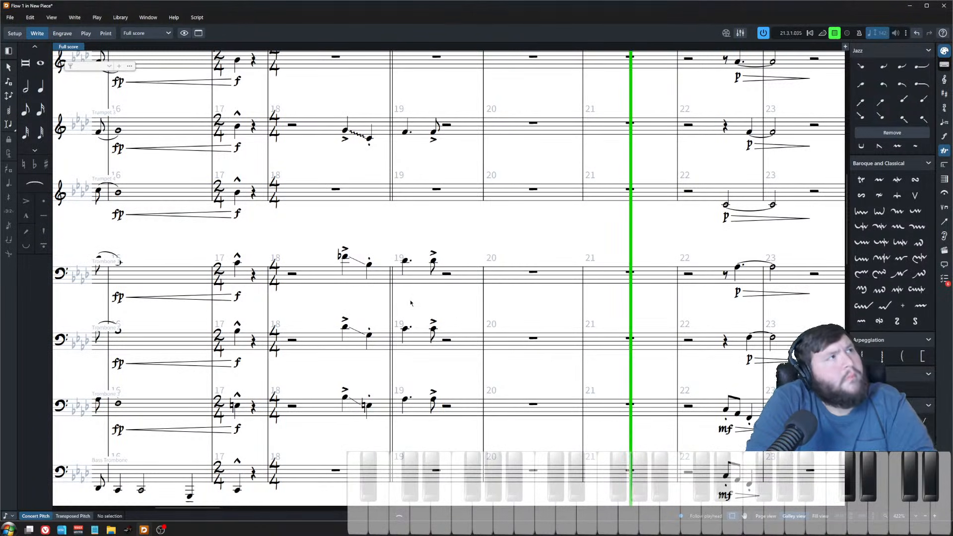
pyautogui.scroll(-1, 442, 291)
pyautogui.scroll(4, 530, 345)
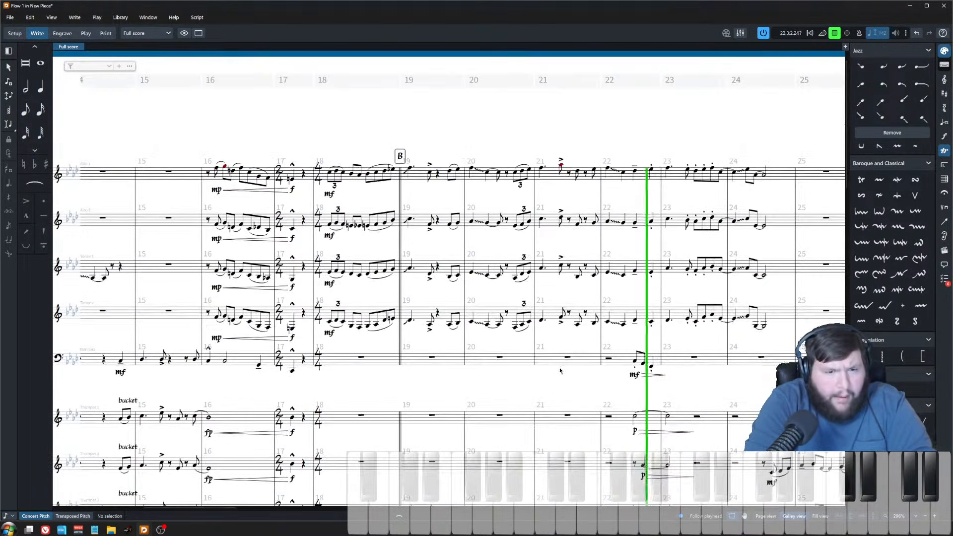
pyautogui.press('space')
pyautogui.click(329, 174)
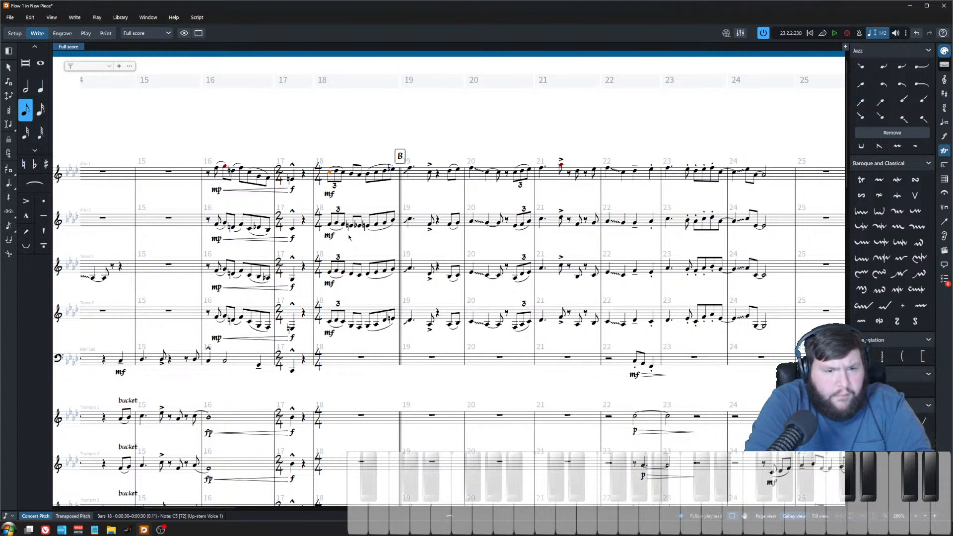
pyautogui.press('space')
pyautogui.scroll(4, 377, 228)
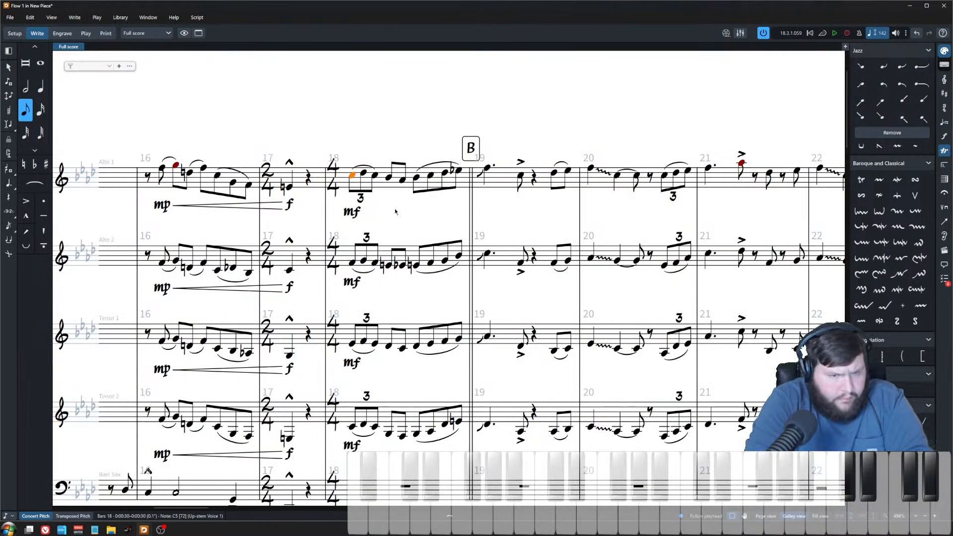
pyautogui.press('Escape')
# Step: Raise the alto 1 note in bar 18 to B♭4 and the matching tenor 2 note to A♭3
pyautogui.moveTo(457, 219); pyautogui.dragTo(475, 117)
pyautogui.scroll(1, 383, 275)
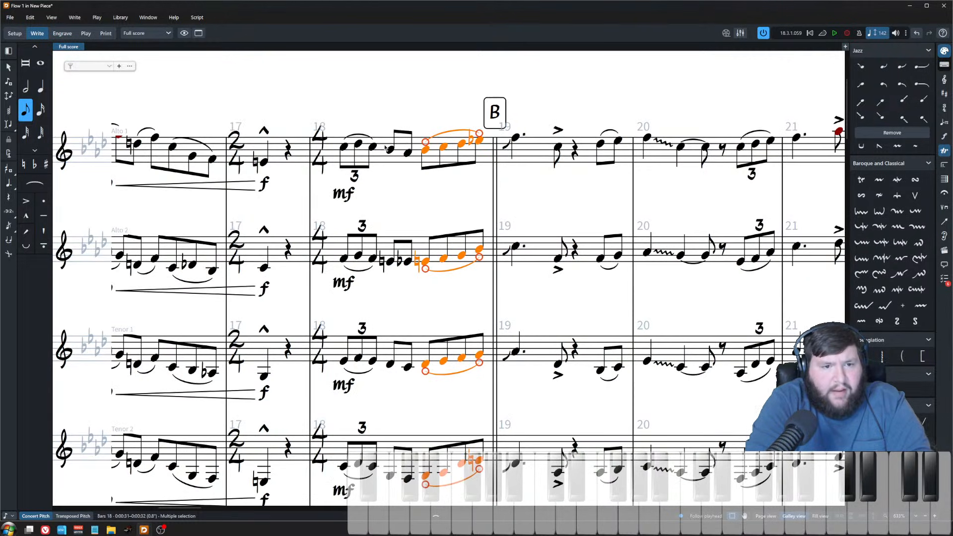
pyautogui.click(392, 152)
pyautogui.hotkey('alt', 'Up')
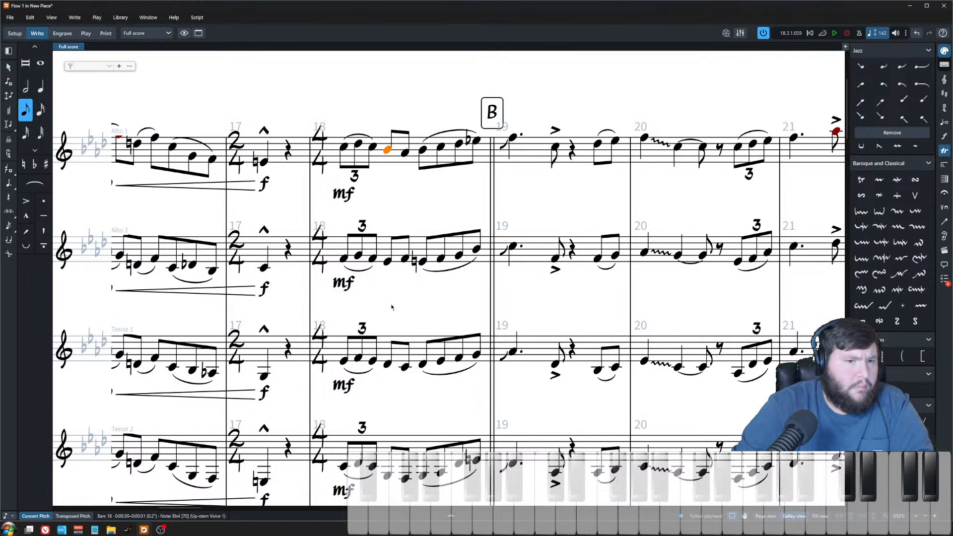
pyautogui.scroll(-3, 392, 308)
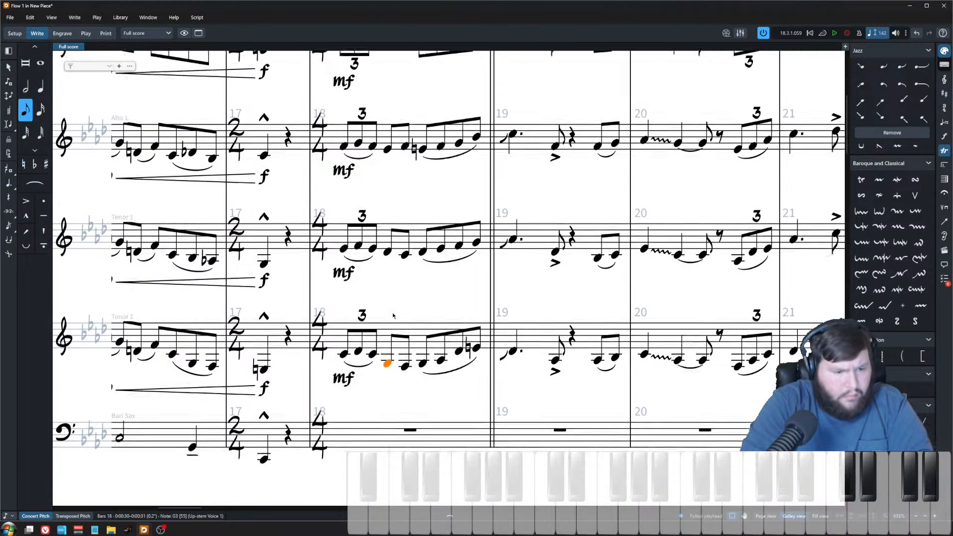
pyautogui.scroll(-3, 392, 315)
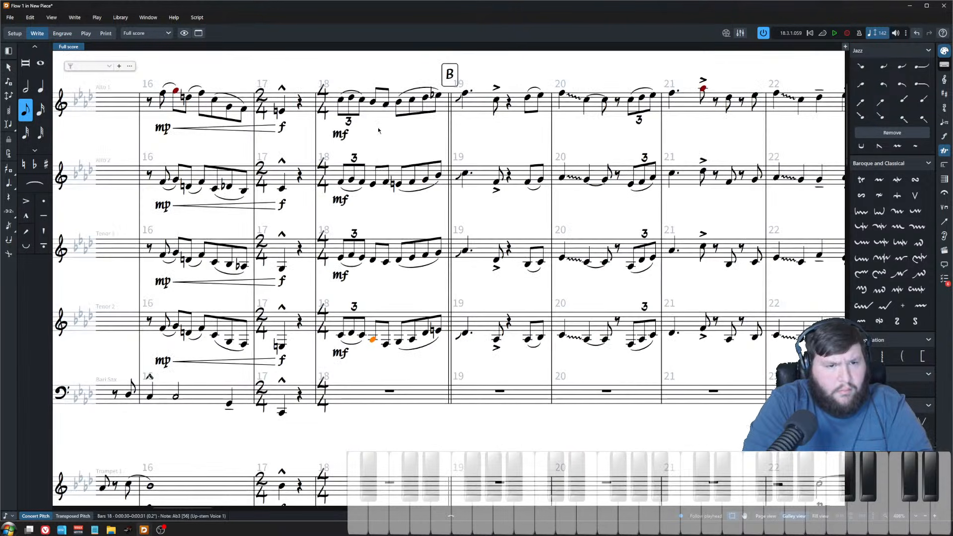
# Step: Play back bar 18 of the saxophones to hear the revised notes
pyautogui.press('space')
pyautogui.press('space')
pyautogui.click(342, 99)
pyautogui.press('space')
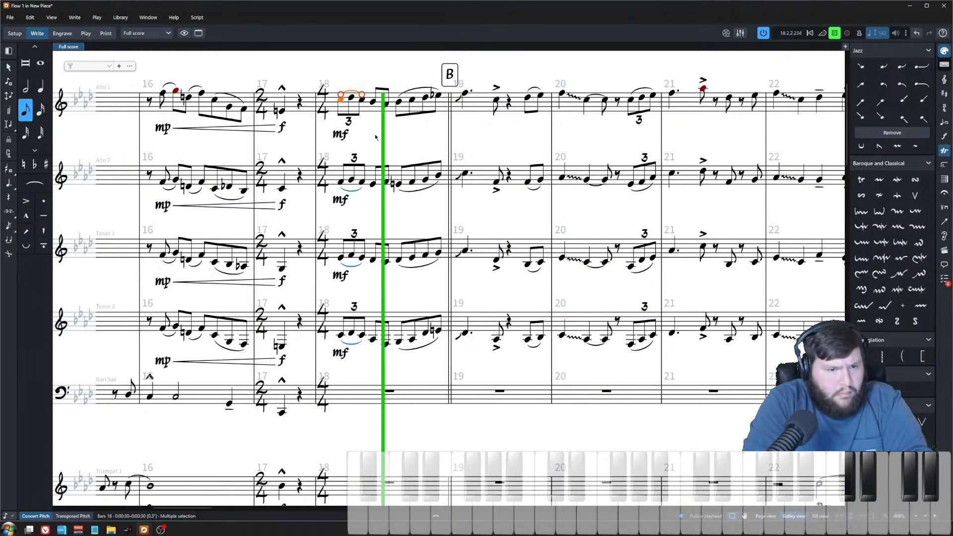
pyautogui.press('space')
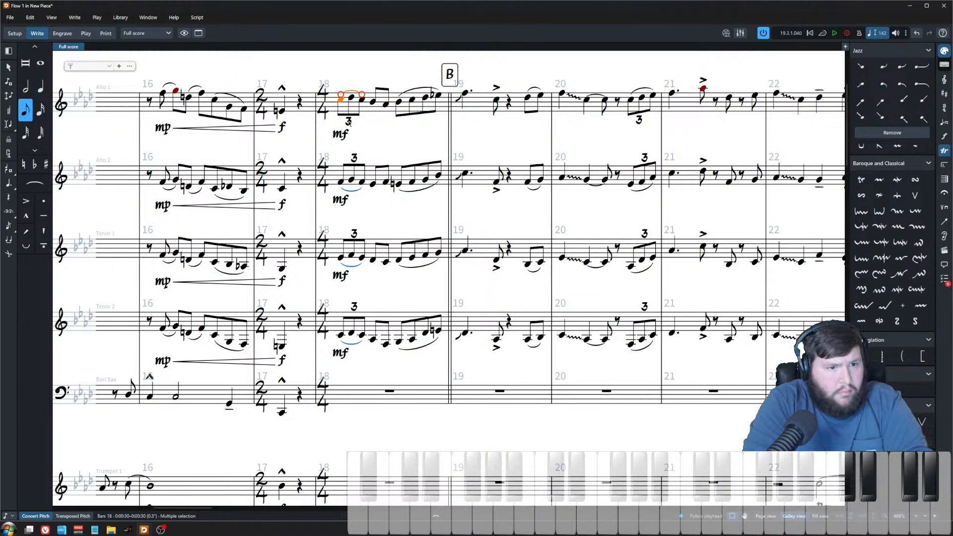
pyautogui.click(282, 111)
pyautogui.press('space')
pyautogui.scroll(-3, 323, 144)
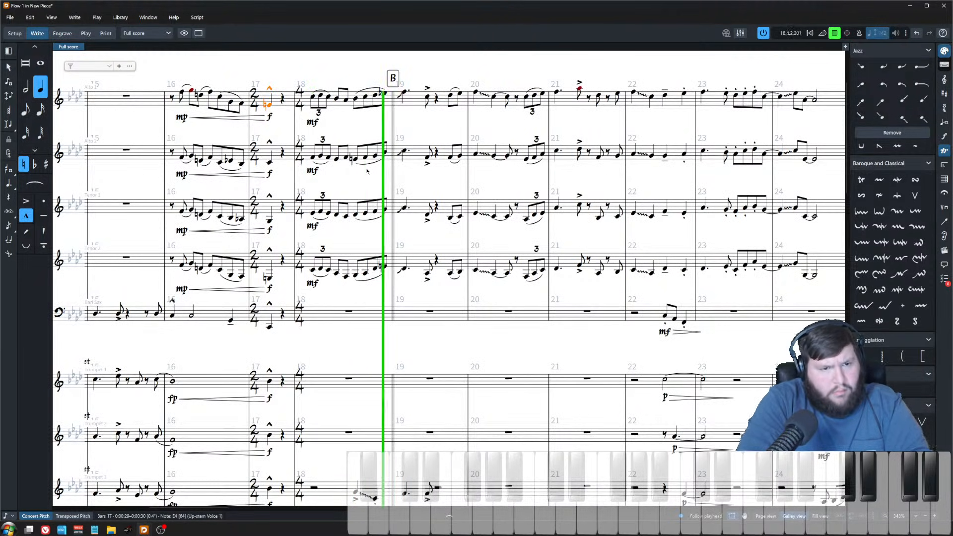
# Step: Enter a two-note quarter-note pickup on beats 3 and 4 of bar 18 in the bass staff
pyautogui.scroll(-5, 394, 298)
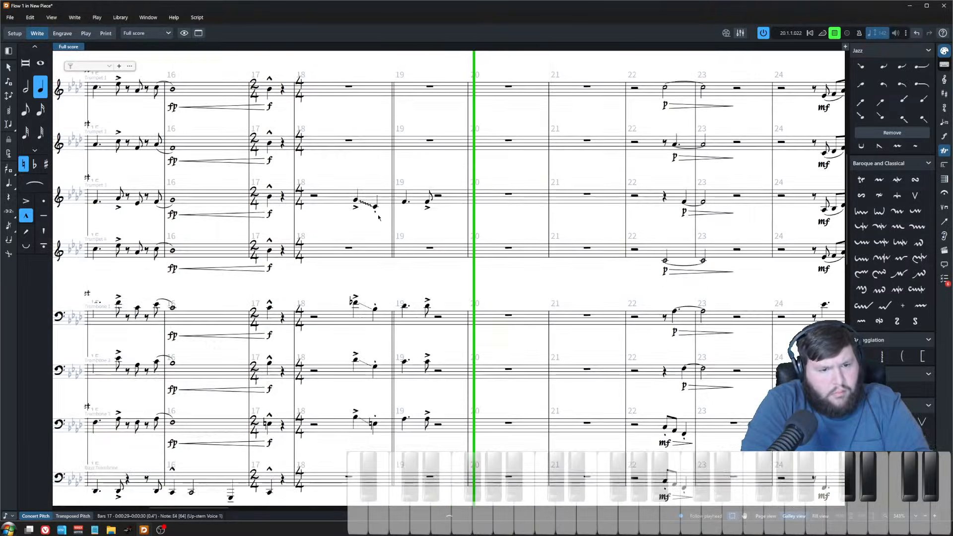
pyautogui.press('space')
pyautogui.scroll(-5, 394, 298)
pyautogui.scroll(6, 378, 279)
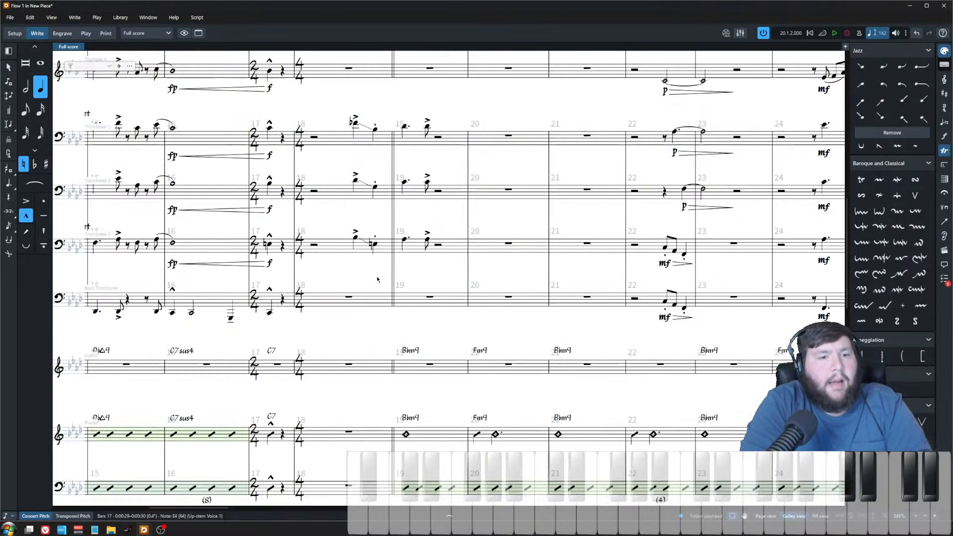
pyautogui.click(350, 298)
pyautogui.scroll(-5, 323, 372)
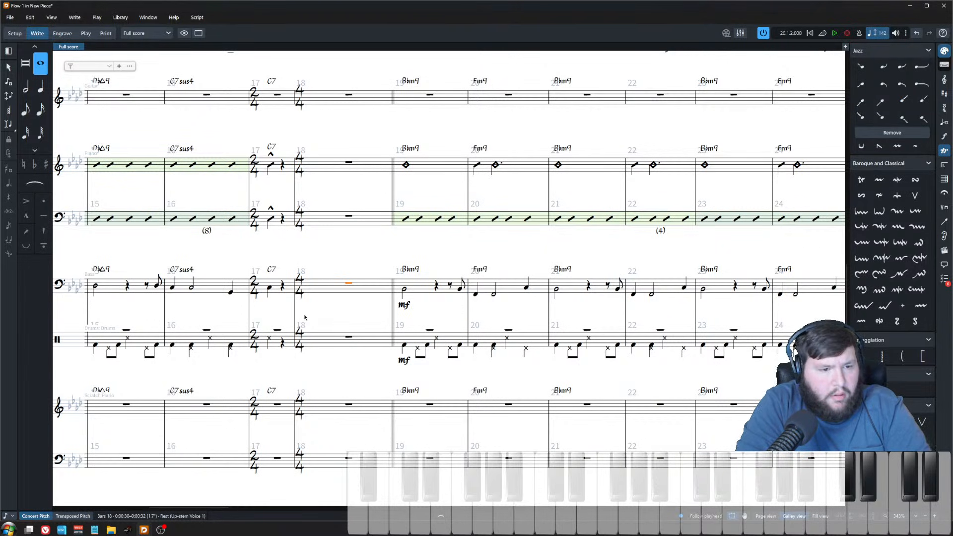
pyautogui.hotkey('shift', 'n')
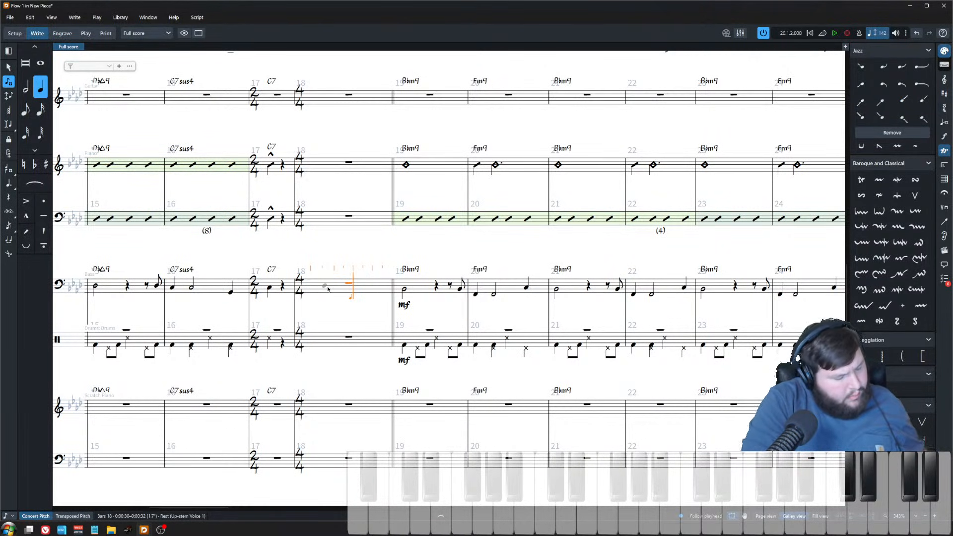
pyautogui.press('g')
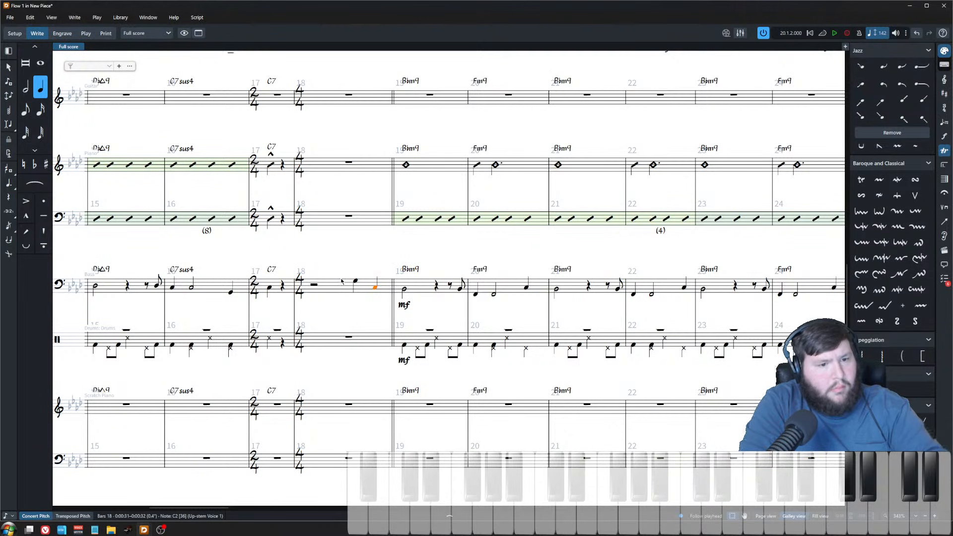
# Step: Play back the rhythm section from bar 18 to hear the new bass pickup
pyautogui.click(314, 287)
pyautogui.press('p')
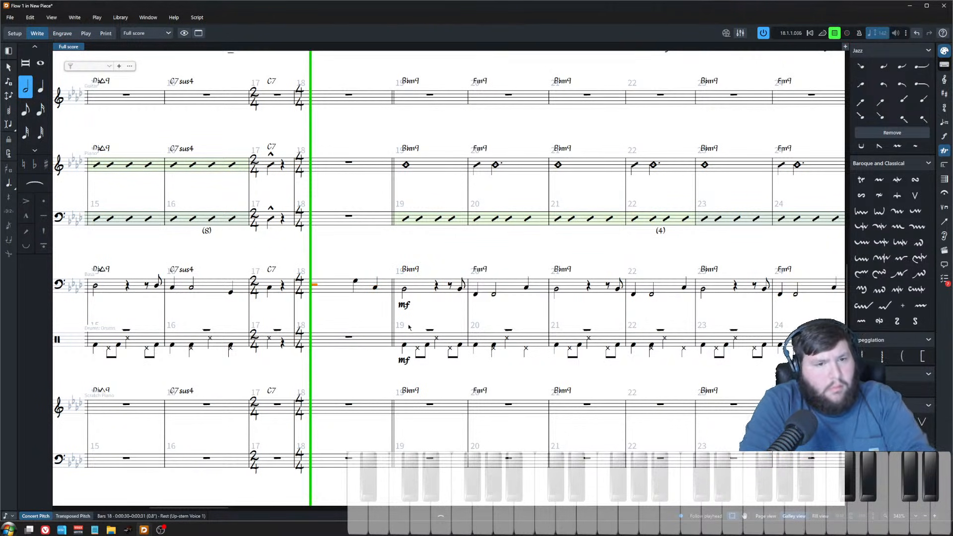
pyautogui.click(349, 369)
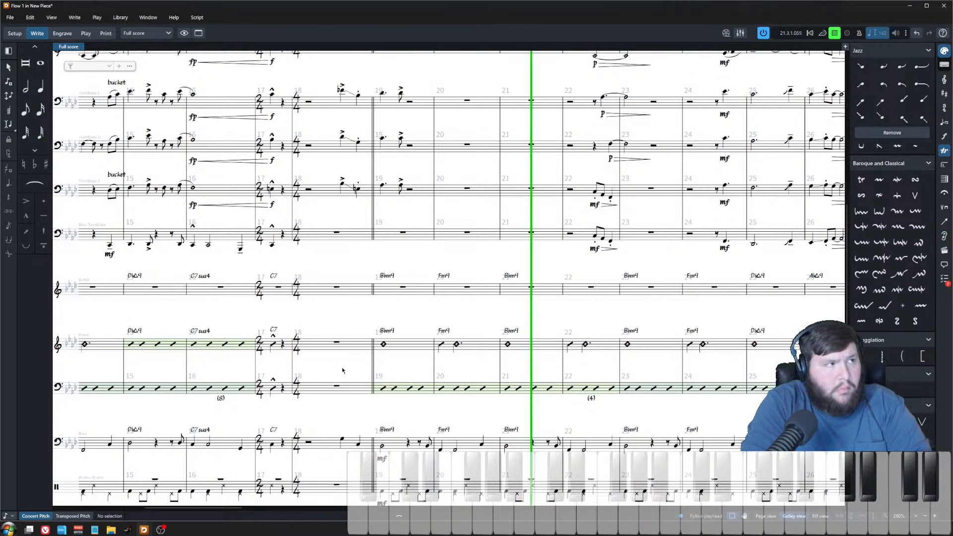
pyautogui.scroll(-3, 337, 370)
pyautogui.keyDown('ctrl'); pyautogui.scroll(3, 333, 368); pyautogui.keyUp('ctrl')
pyautogui.press('space')
pyautogui.click(336, 328)
pyautogui.press('p')
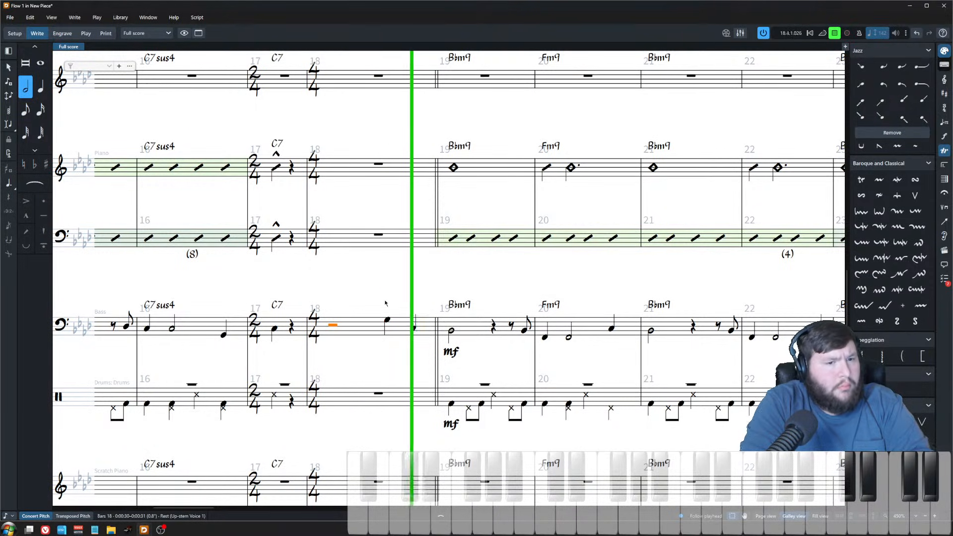
pyautogui.click(384, 305)
pyautogui.press('space')
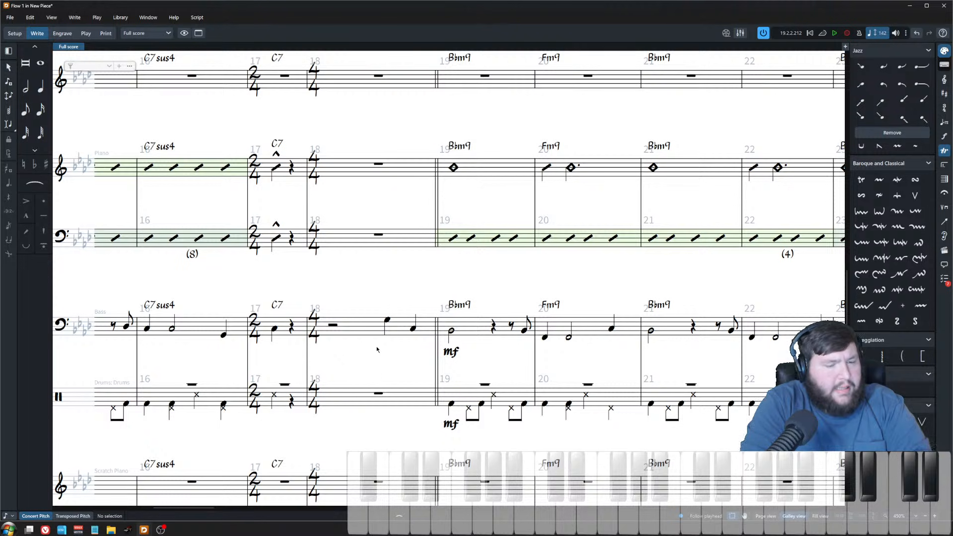
pyautogui.scroll(3, 364, 353)
pyautogui.keyDown('ctrl'); pyautogui.scroll(-3, 379, 376); pyautogui.keyUp('ctrl')
pyautogui.scroll(5, 379, 376)
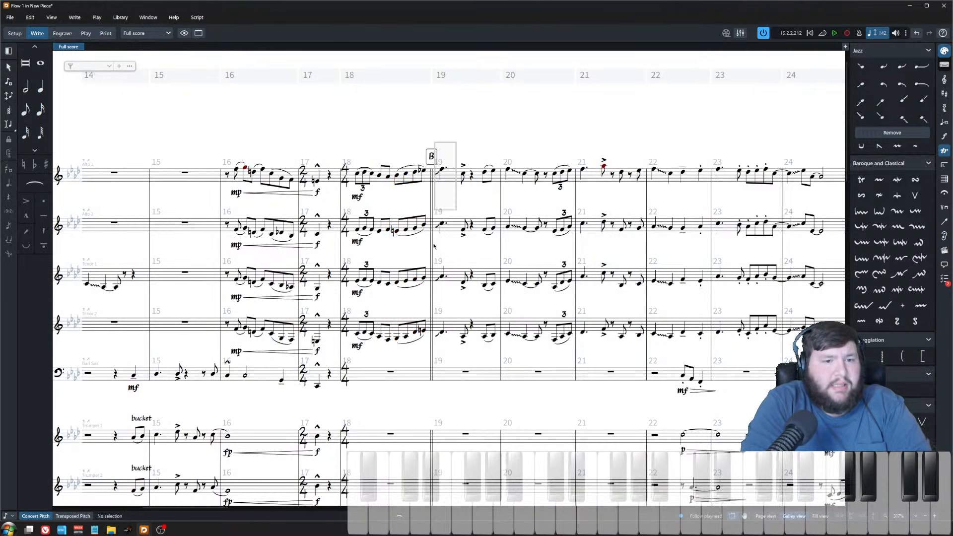
pyautogui.moveTo(436, 346); pyautogui.dragTo(352, 108)
pyautogui.click(358, 163)
pyautogui.click(359, 177)
pyautogui.scroll(-10, 377, 233)
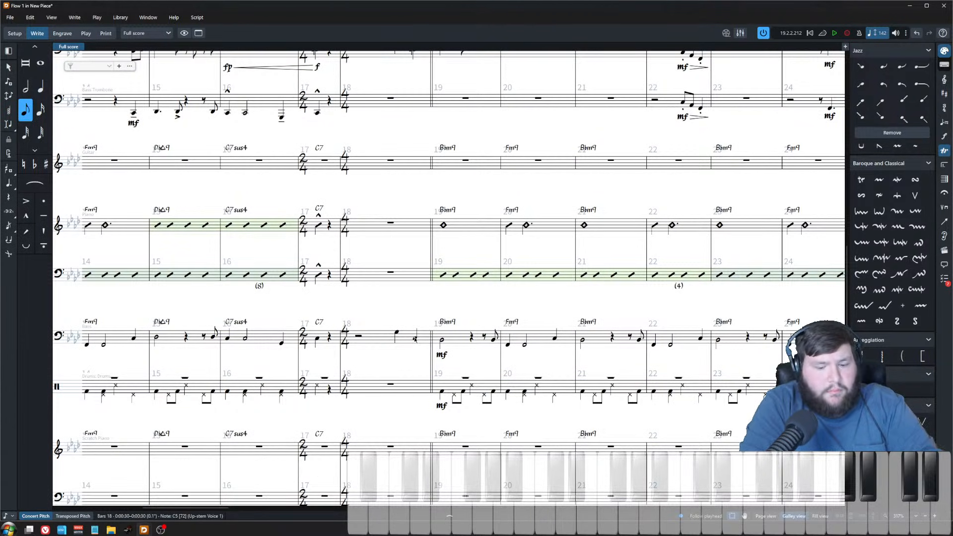
pyautogui.press('Escape')
pyautogui.scroll(3, 403, 320)
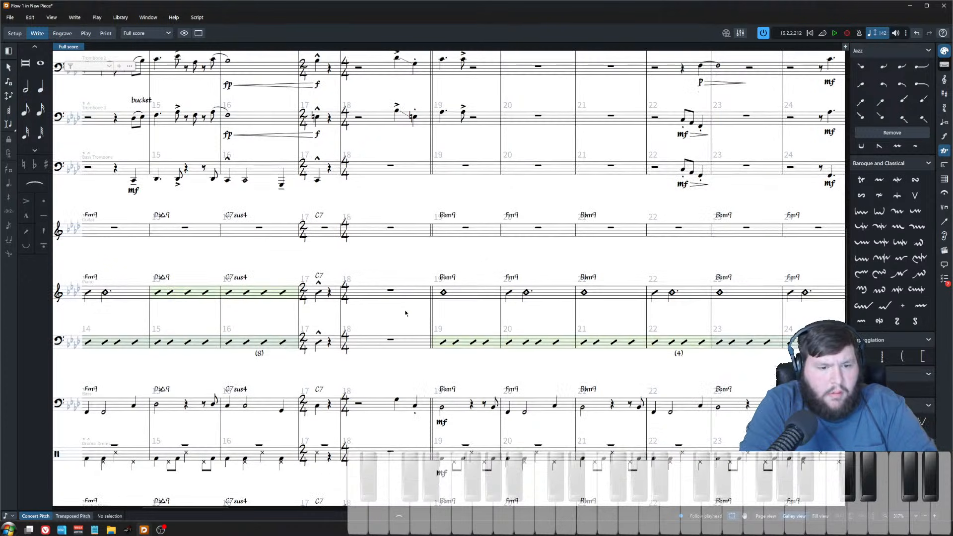
# Step: Copy the trombone figure from bars 18–19 into the same bars of the bass trombone staff
pyautogui.click(378, 120)
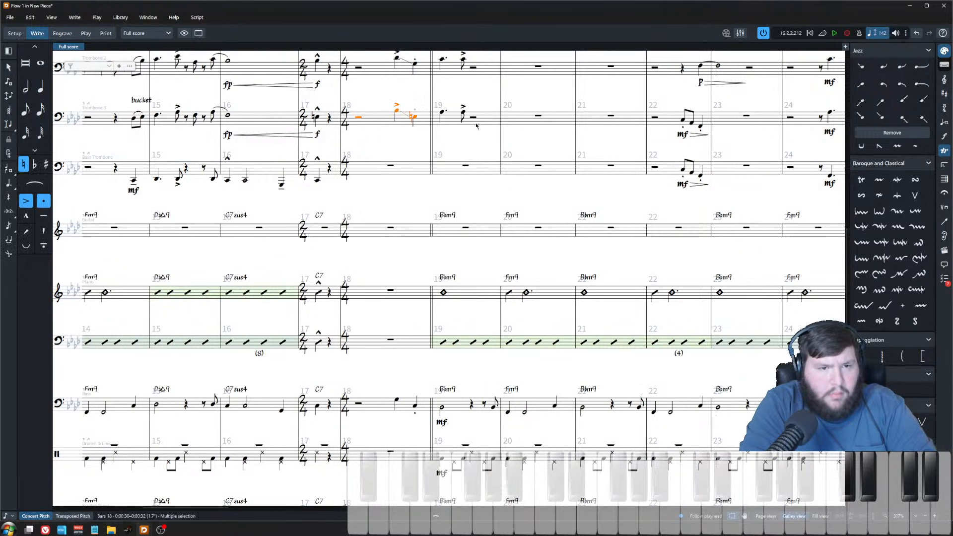
pyautogui.scroll(3, 459, 160)
pyautogui.scroll(3, 437, 179)
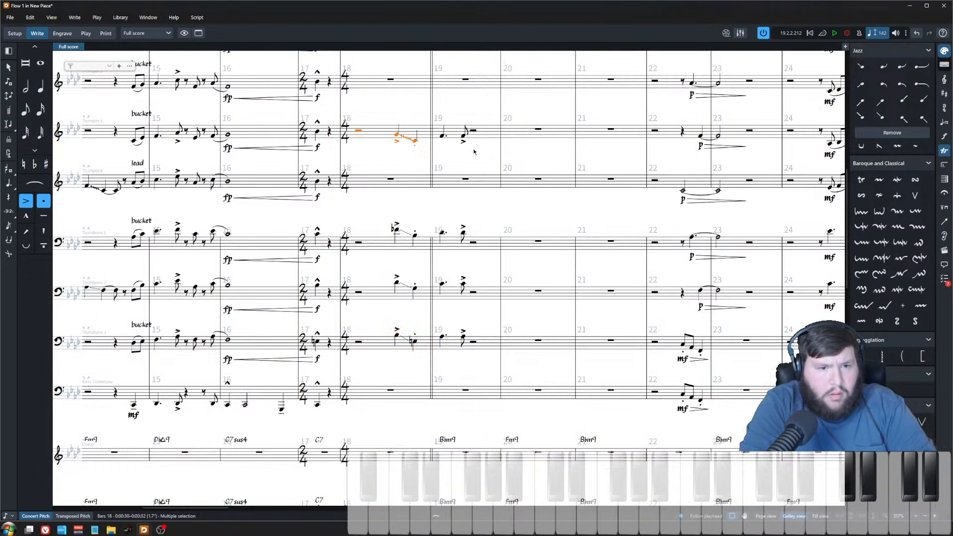
pyautogui.scroll(-5, 456, 236)
pyautogui.click(423, 214)
pyautogui.hotkey('ctrl', 'v')
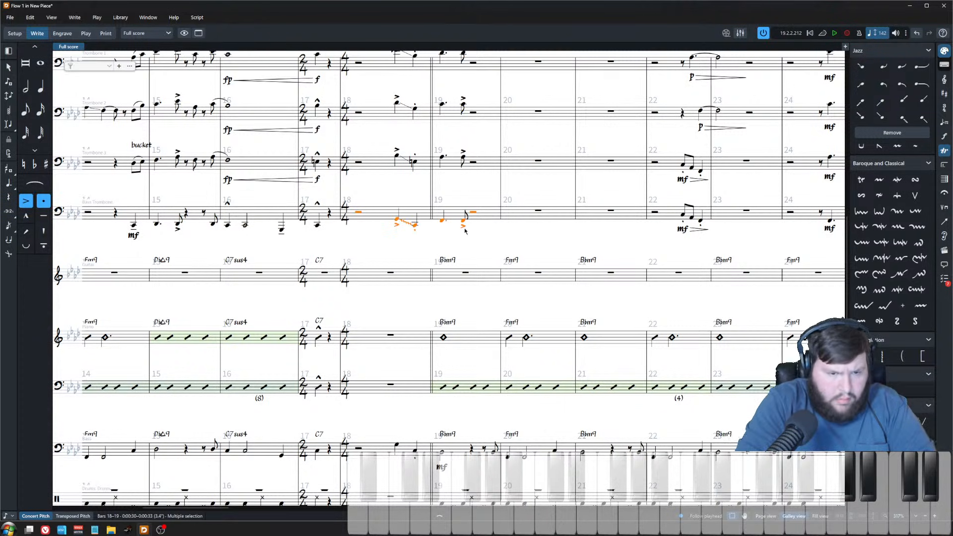
pyautogui.click(442, 220)
pyautogui.keyDown('shift'); pyautogui.click(463, 221); pyautogui.keyUp('shift')
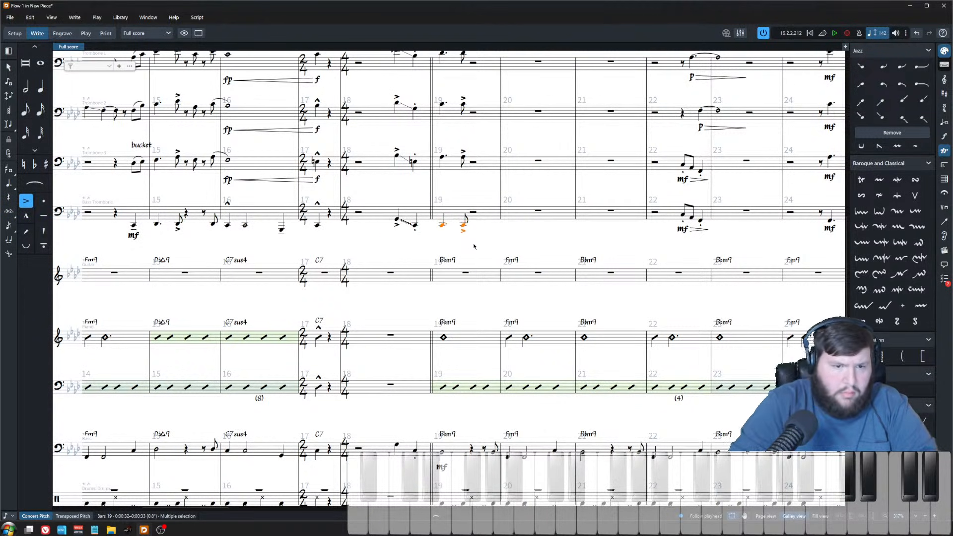
# Step: Play back the bass trombone from bar 18 to hear the pasted figure
pyautogui.click(359, 214)
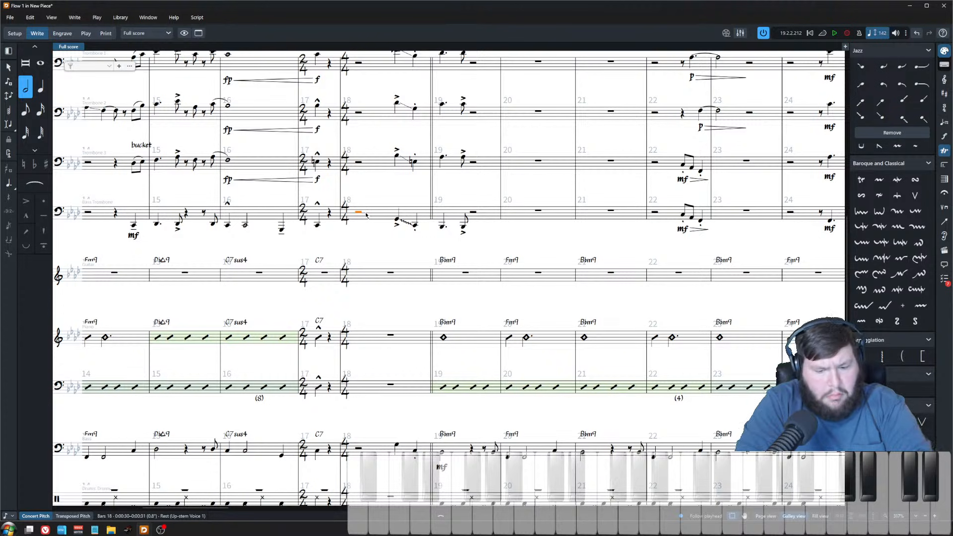
pyautogui.press('p')
pyautogui.scroll(-3, 365, 215)
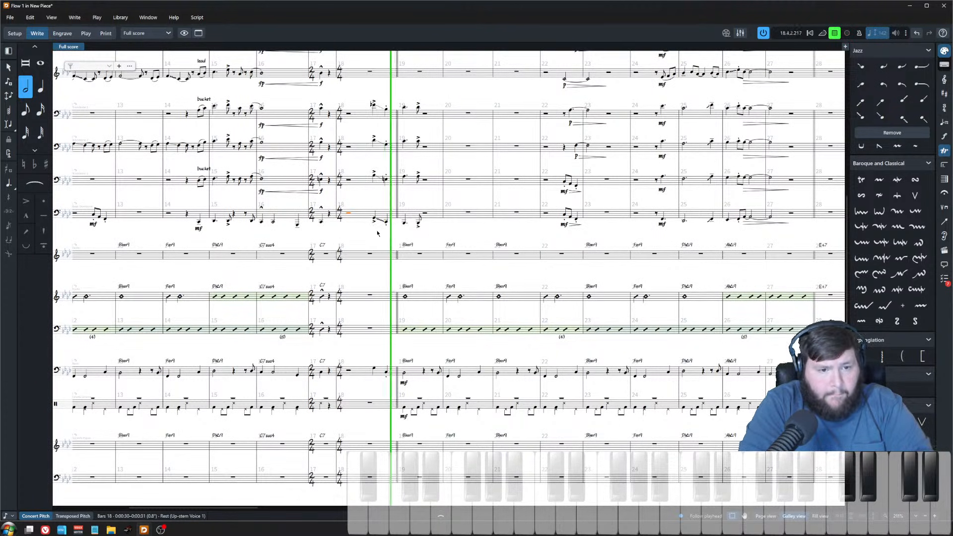
pyautogui.press('Escape')
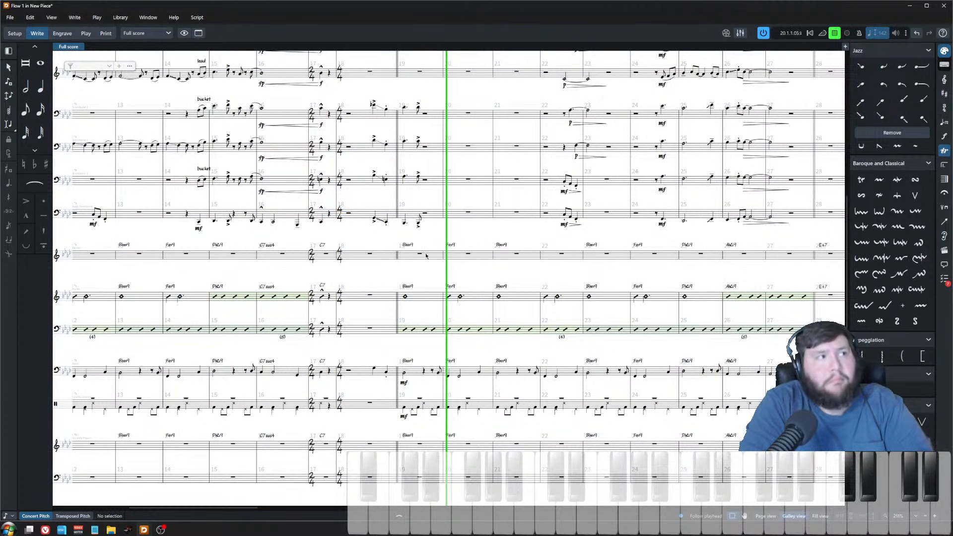
# Step: Play back the full band from bar 26 to review the lead-in to the new section
pyautogui.scroll(-2, 433, 266)
pyautogui.scroll(4, 482, 325)
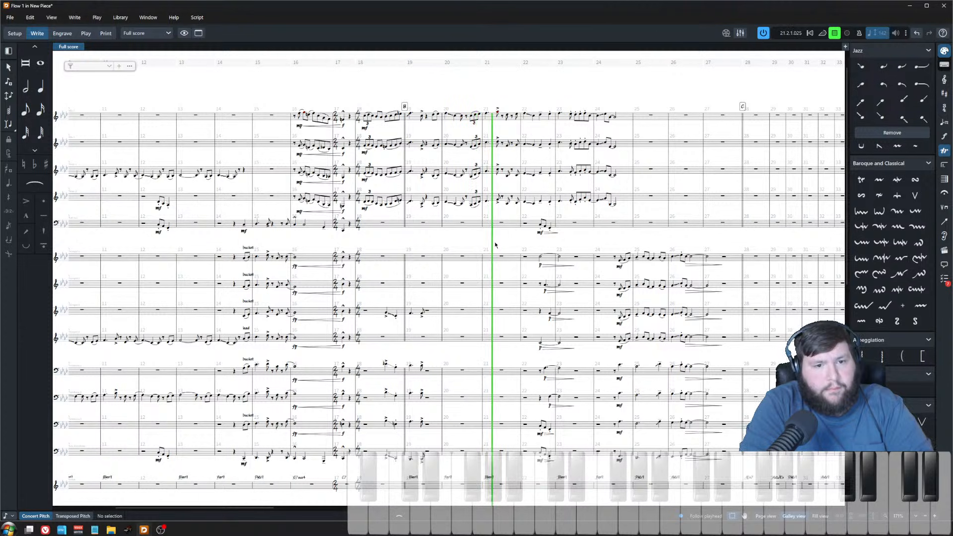
pyautogui.scroll(3, 495, 244)
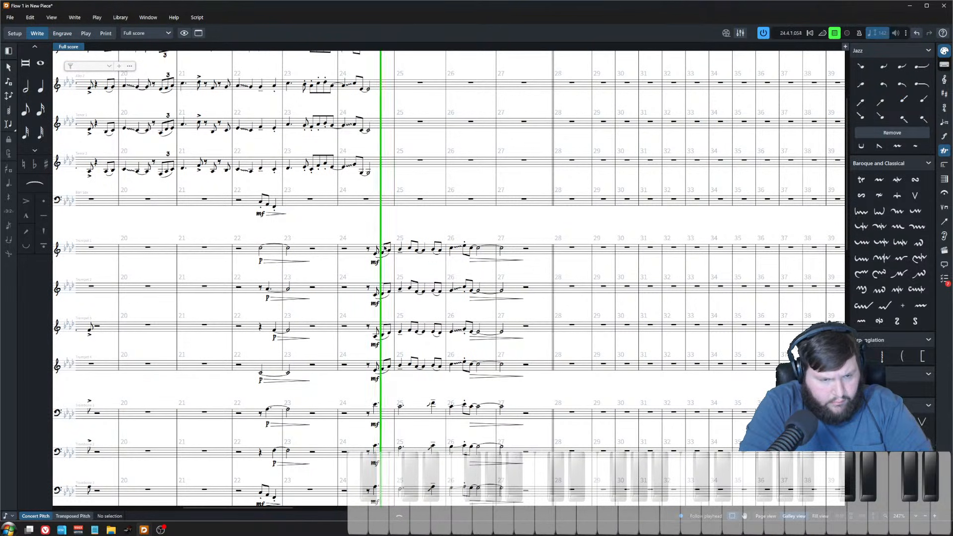
pyautogui.scroll(-3, 473, 242)
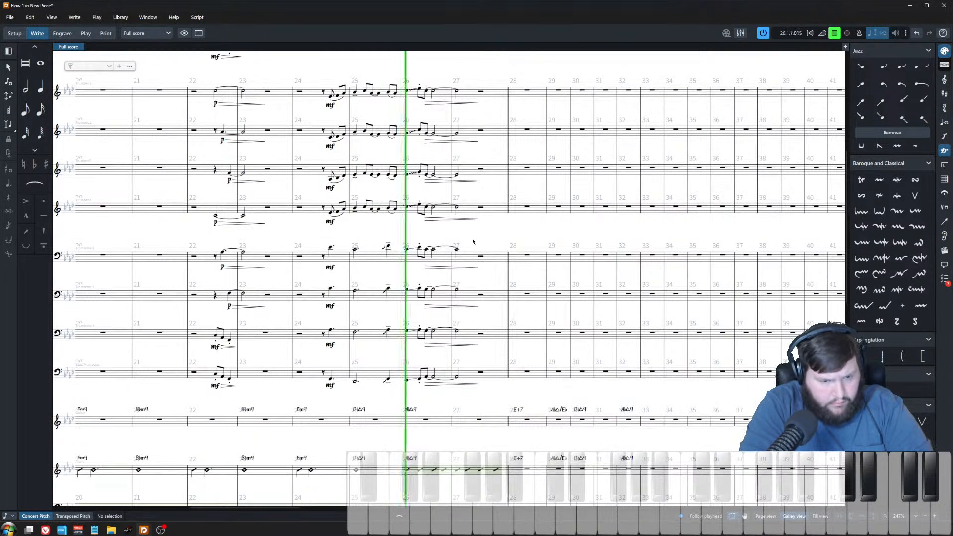
pyautogui.scroll(-2, 472, 242)
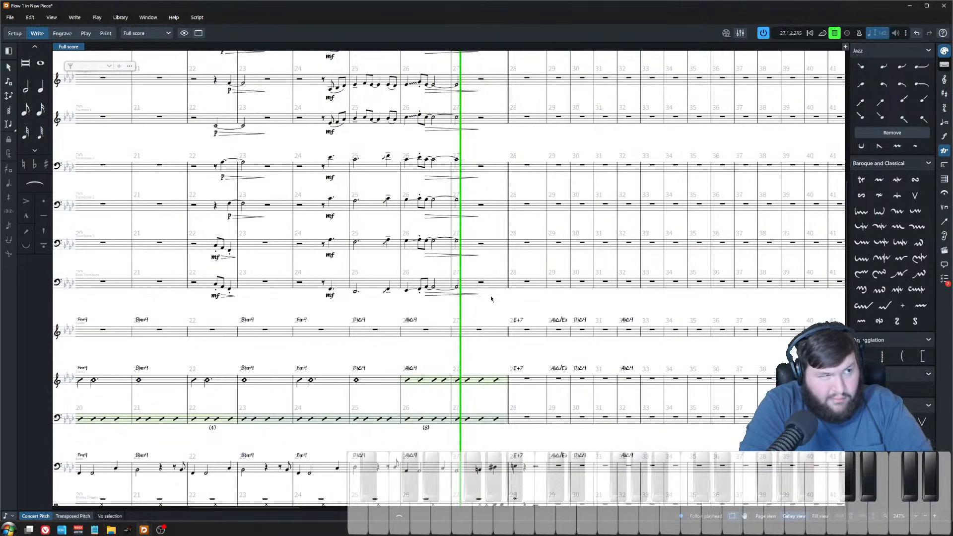
pyautogui.press('space')
pyautogui.scroll(-3, 474, 298)
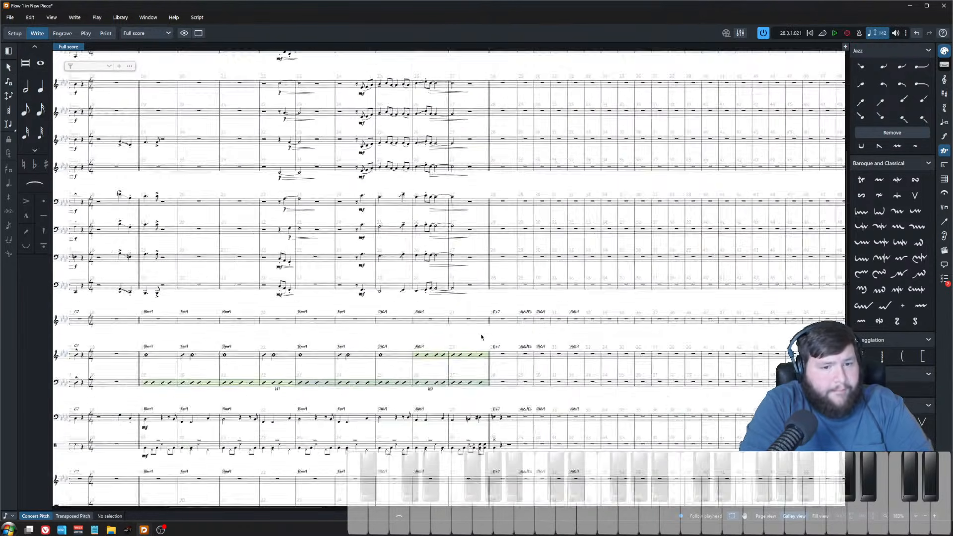
pyautogui.scroll(3, 480, 337)
pyautogui.click(412, 306)
pyautogui.press('p')
pyautogui.scroll(-5, 433, 306)
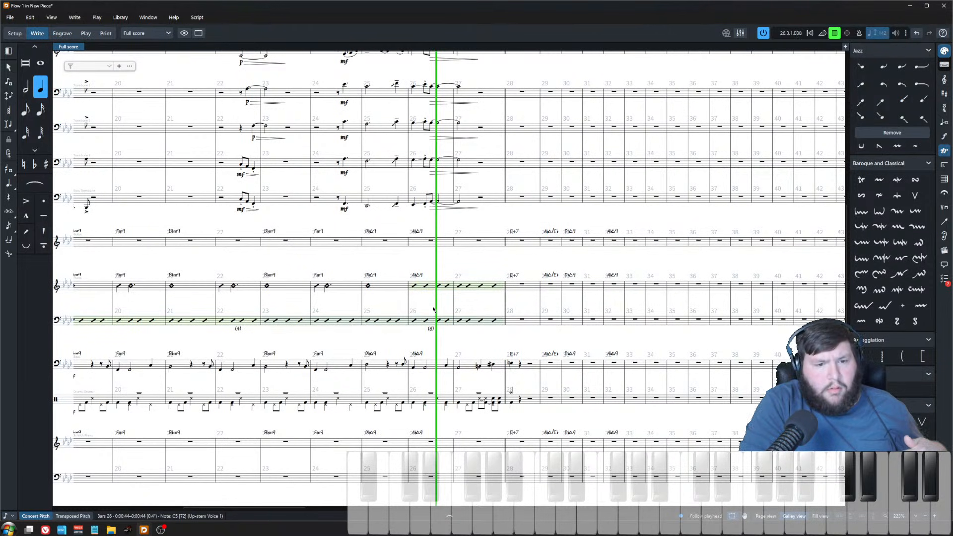
pyautogui.press('space')
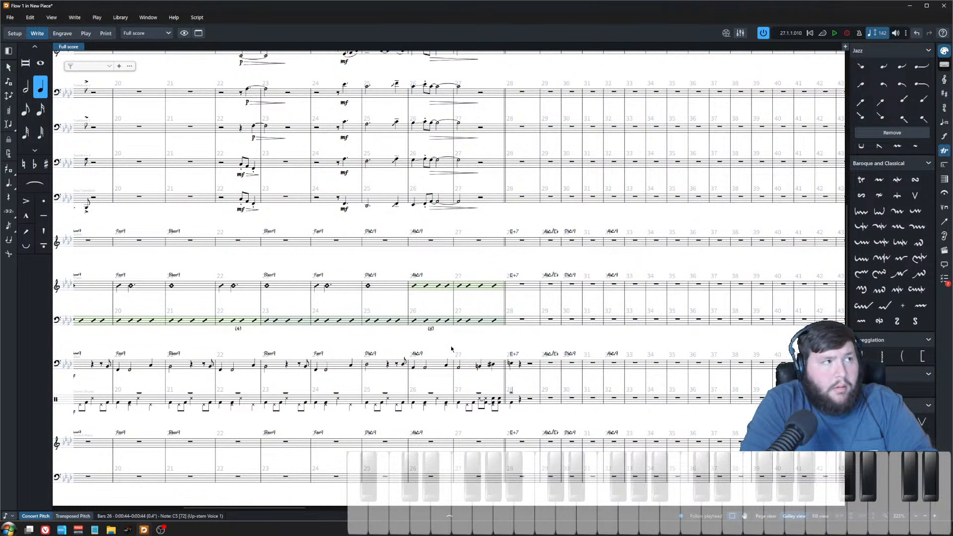
pyautogui.press('Escape')
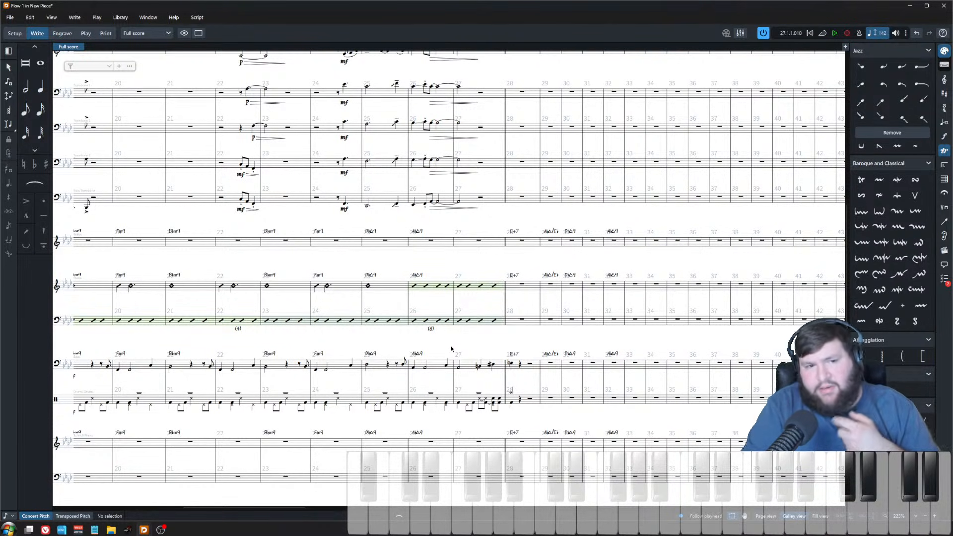
# Step: Play back the arrangement from bar 8 to review the full score
pyautogui.hscroll(-8, 484, 327)
pyautogui.scroll(5, 486, 326)
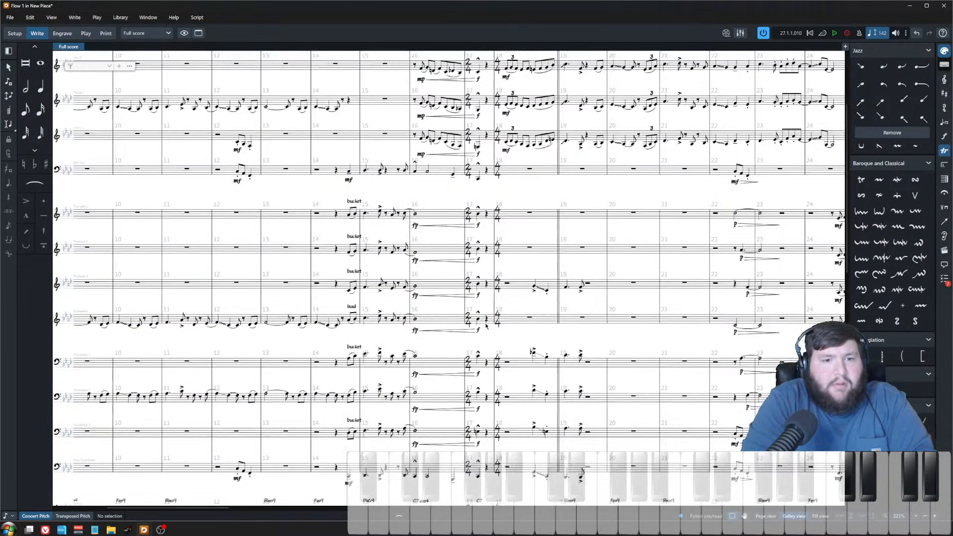
pyautogui.scroll(3, 486, 326)
pyautogui.scroll(5, 498, 303)
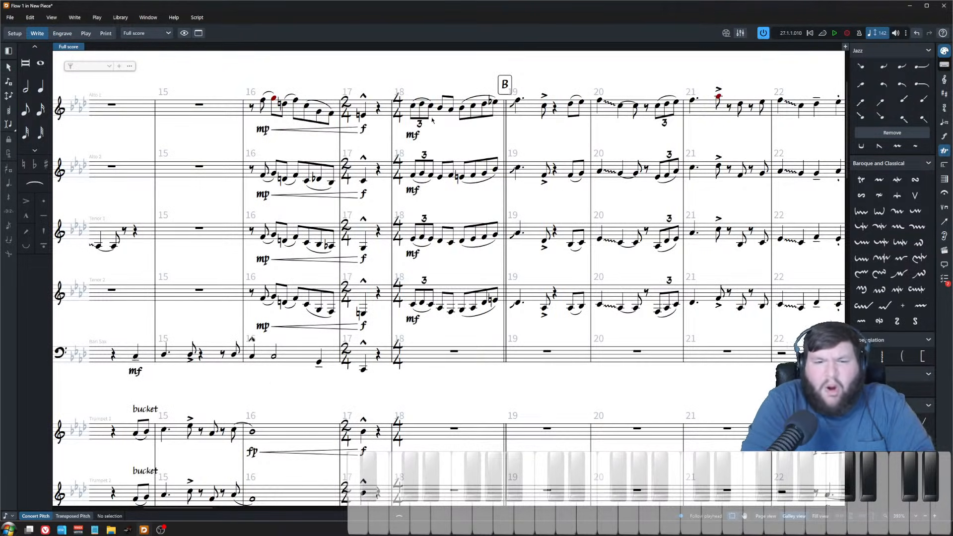
pyautogui.scroll(-6, 432, 119)
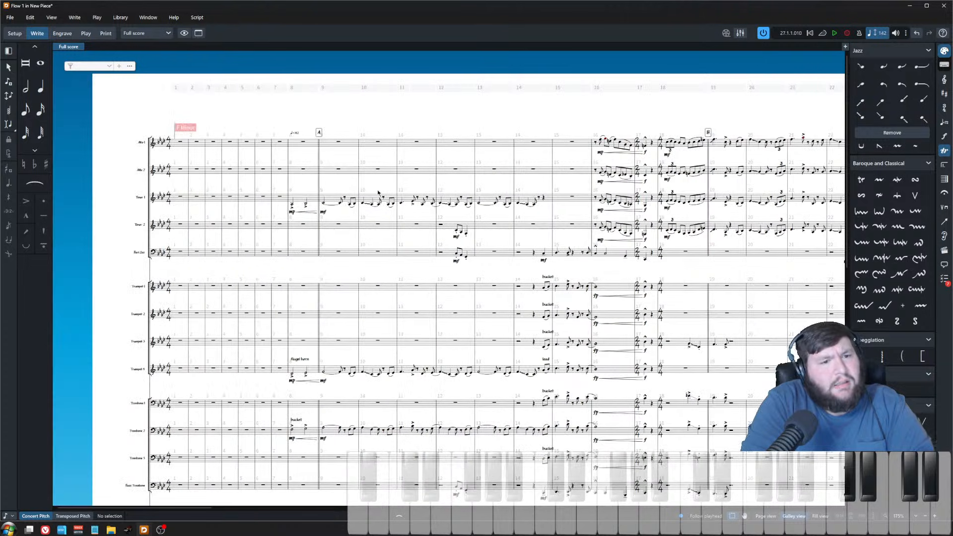
pyautogui.press('space')
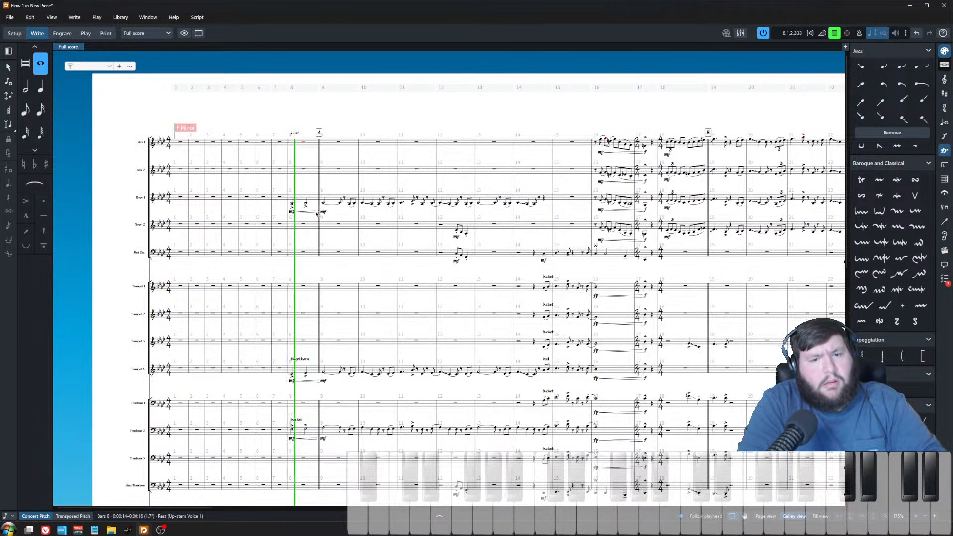
pyautogui.scroll(-3, 316, 214)
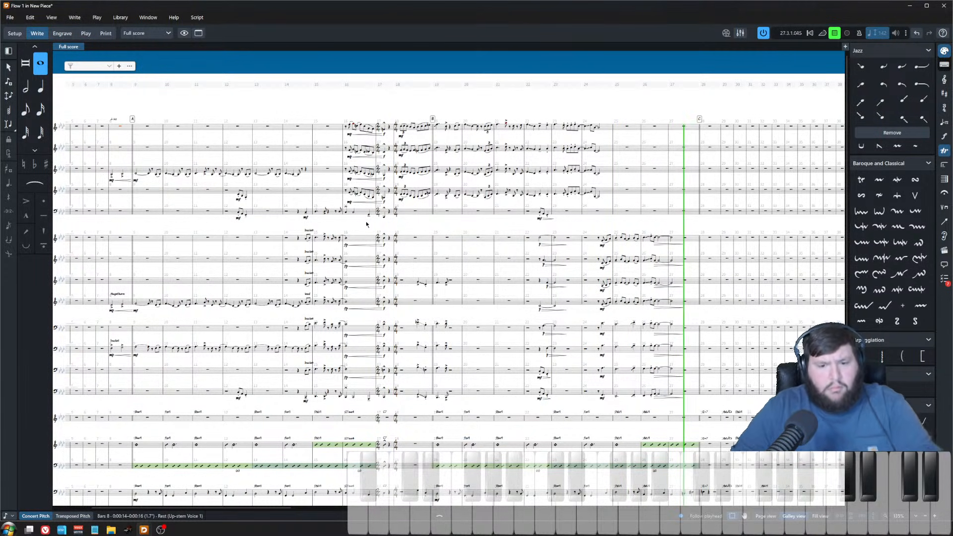
pyautogui.press('z')
pyautogui.press('z')
pyautogui.moveTo(661, 270); pyautogui.dragTo(543, 263)
pyautogui.press('space')
pyautogui.moveTo(836, 272); pyautogui.dragTo(533, 264)
pyautogui.scroll(-3, 534, 264)
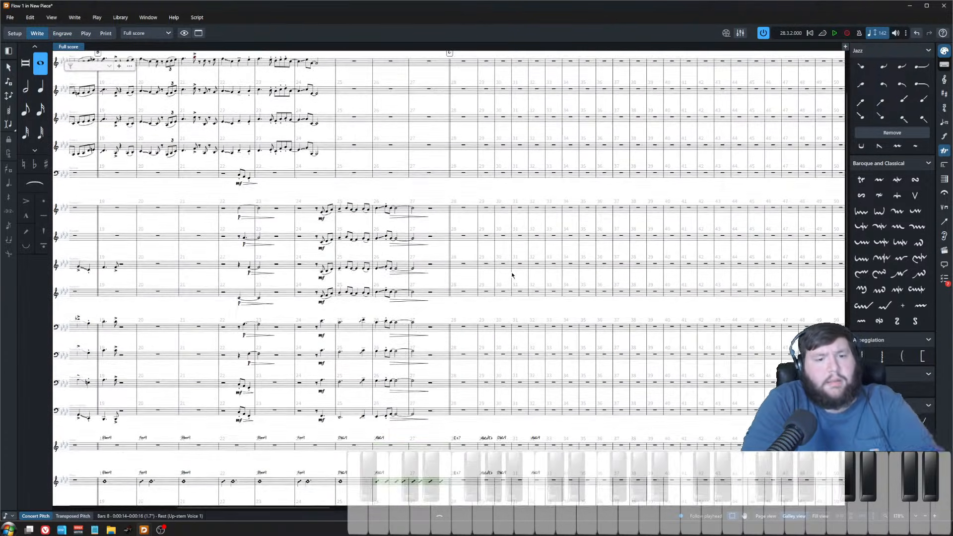
pyautogui.scroll(1, 512, 268)
pyautogui.scroll(-5, 468, 308)
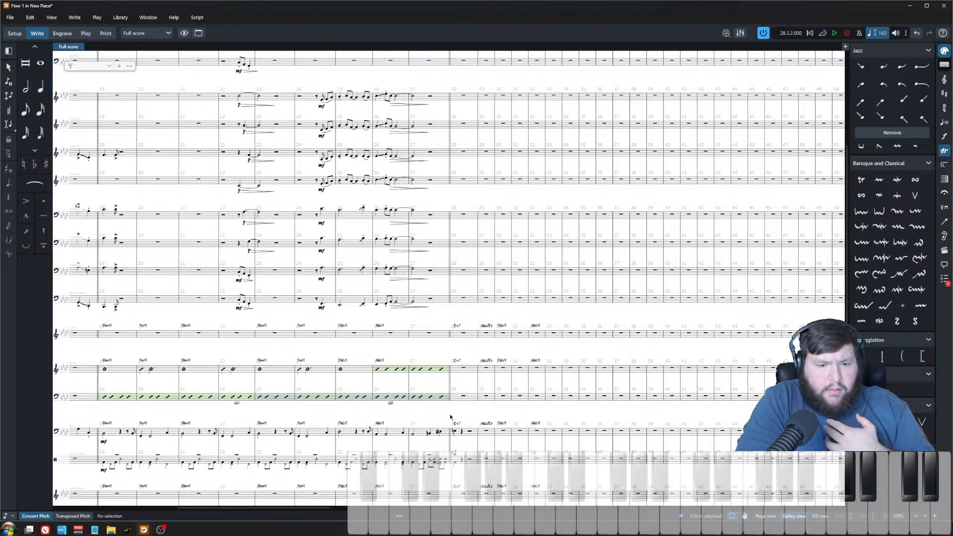
pyautogui.scroll(7, 451, 413)
pyautogui.scroll(10, 449, 404)
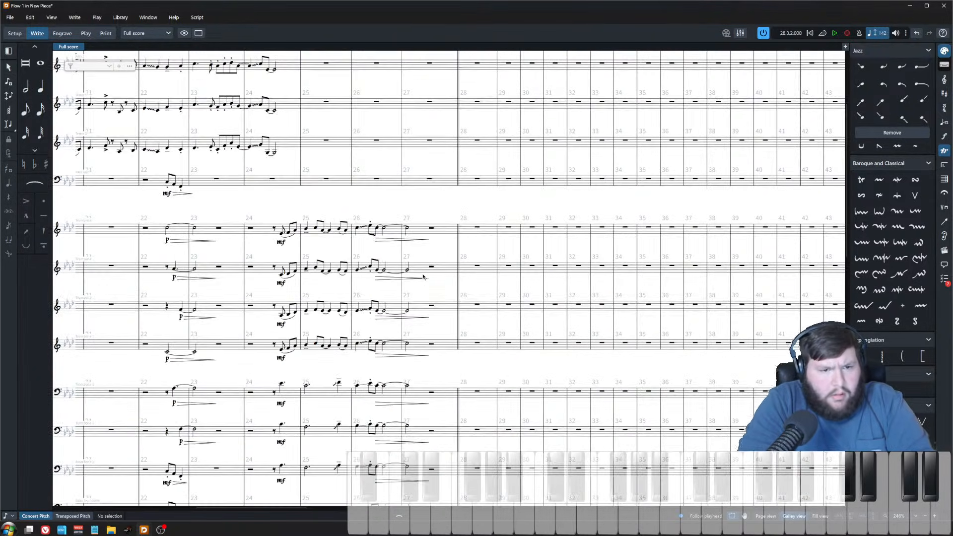
# Step: Play back the full score from bar 26 to hear the approach into the new section at bar 28
pyautogui.scroll(-2, 439, 334)
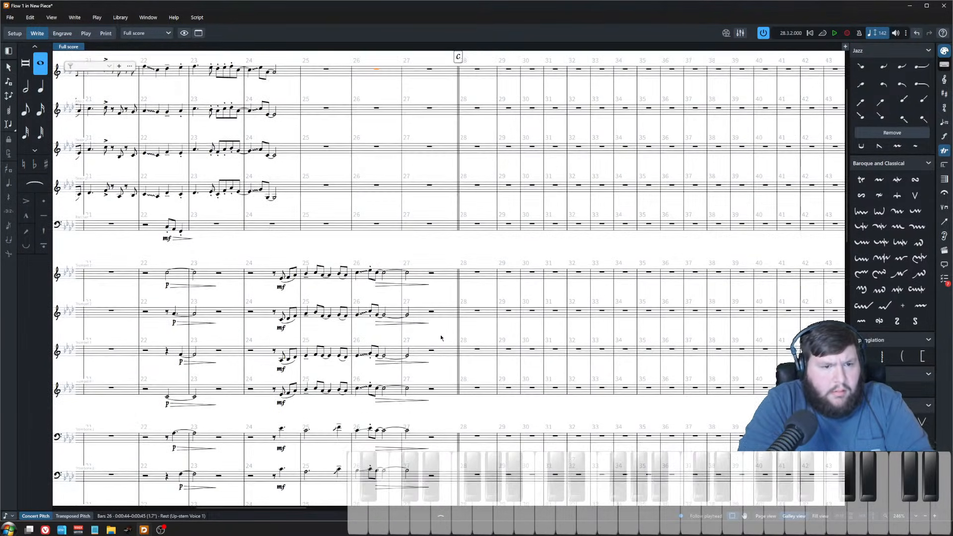
pyautogui.scroll(-15, 440, 338)
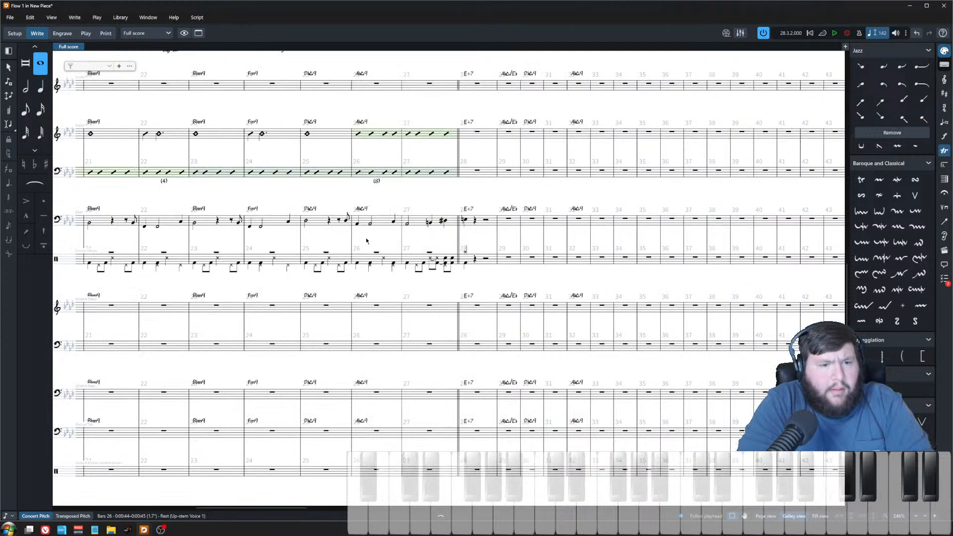
pyautogui.click(358, 225)
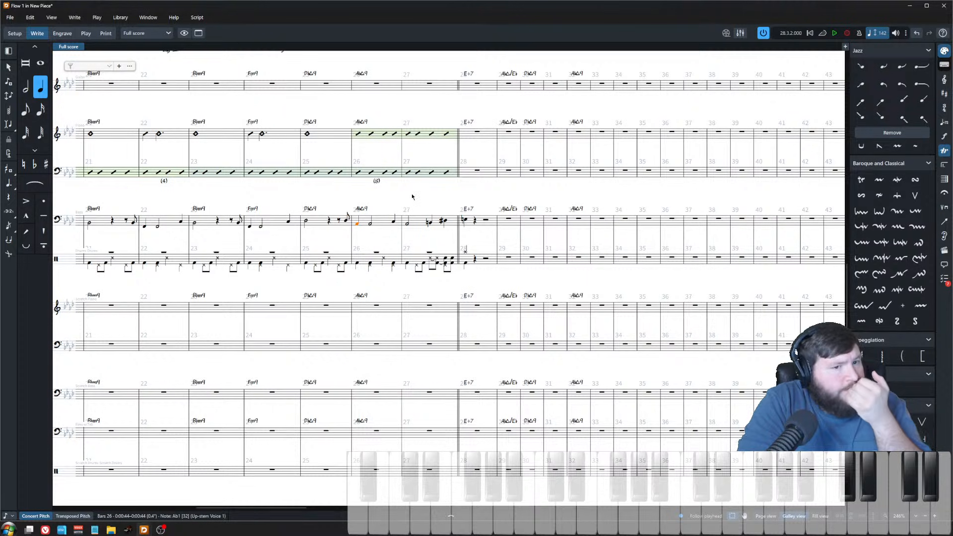
pyautogui.press('Escape')
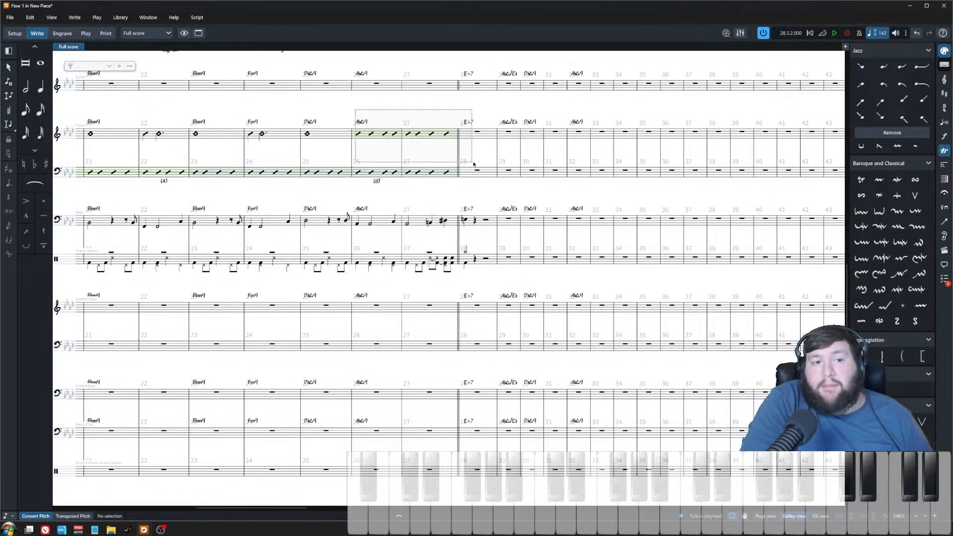
pyautogui.moveTo(456, 149); pyautogui.dragTo(451, 152)
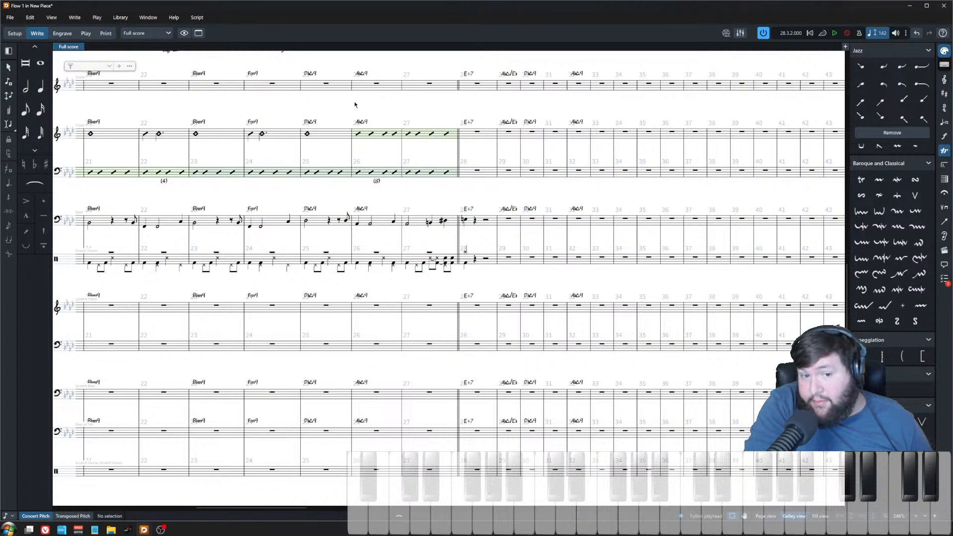
pyautogui.scroll(10, 459, 282)
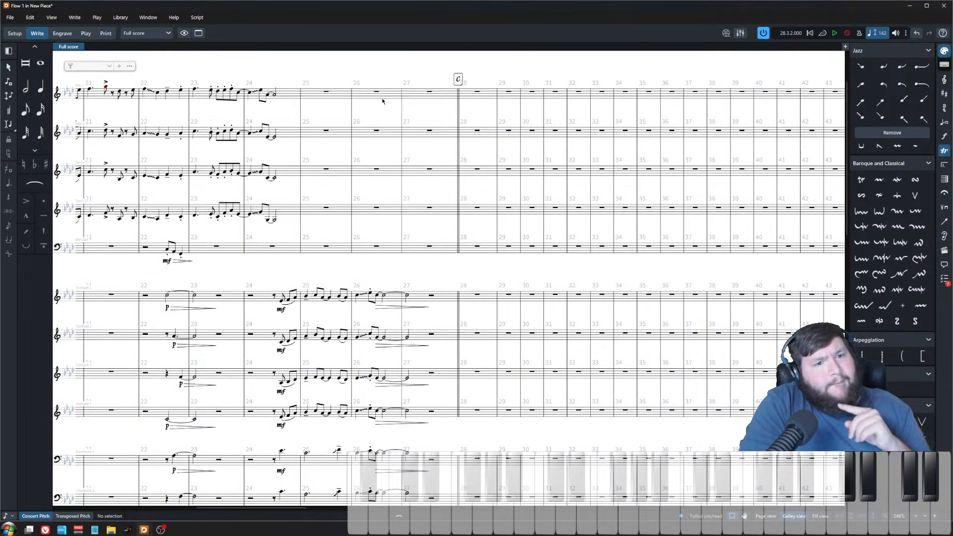
pyautogui.click(383, 101)
pyautogui.press('p')
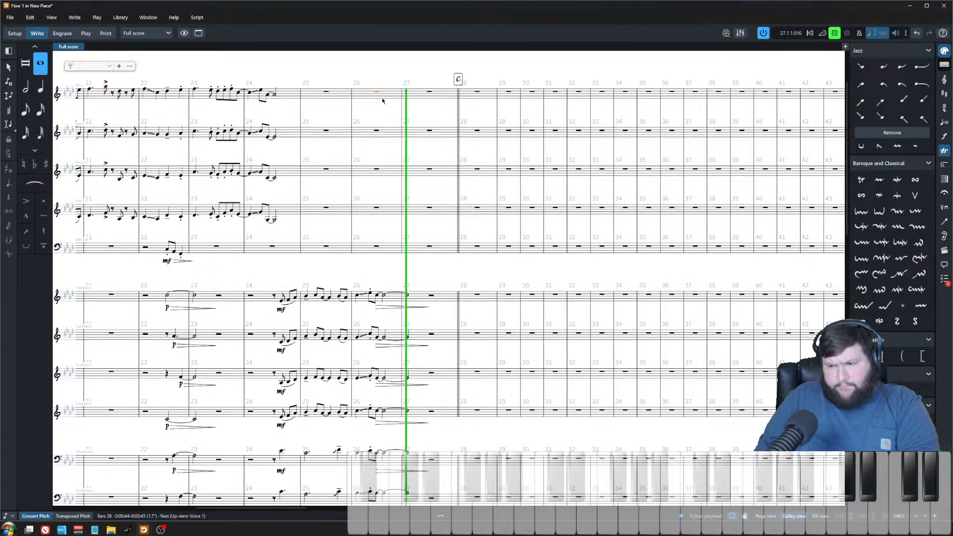
pyautogui.press('space')
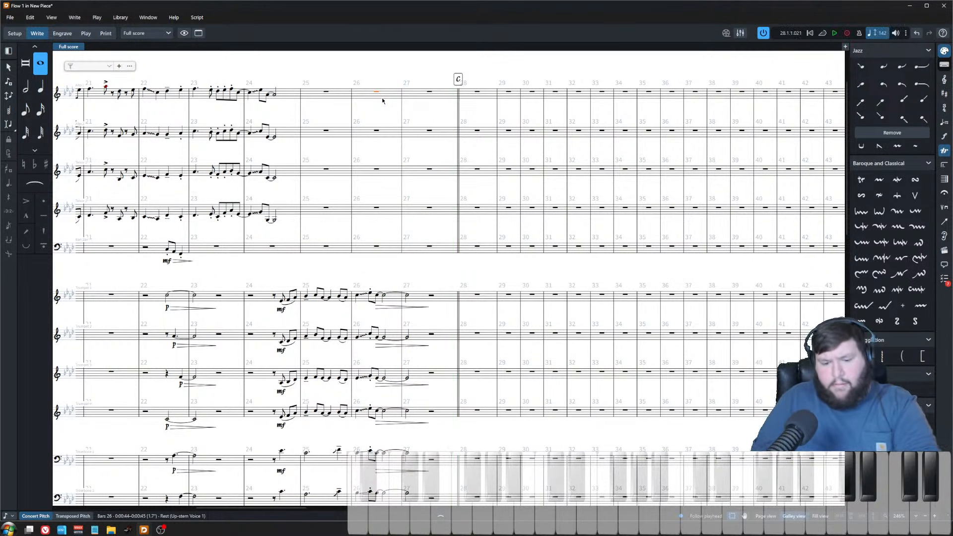
pyautogui.press('p')
pyautogui.press(';')
pyautogui.press('Escape')
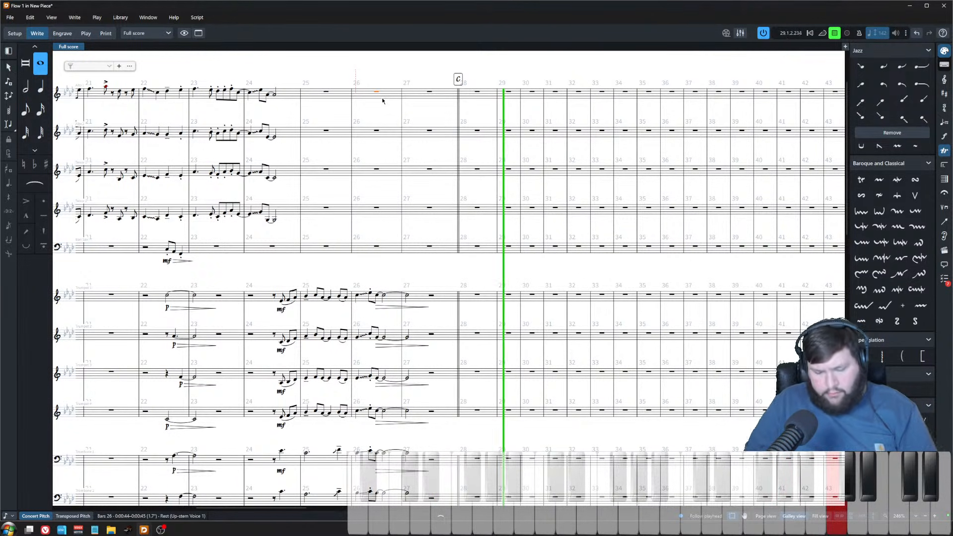
pyautogui.press('space')
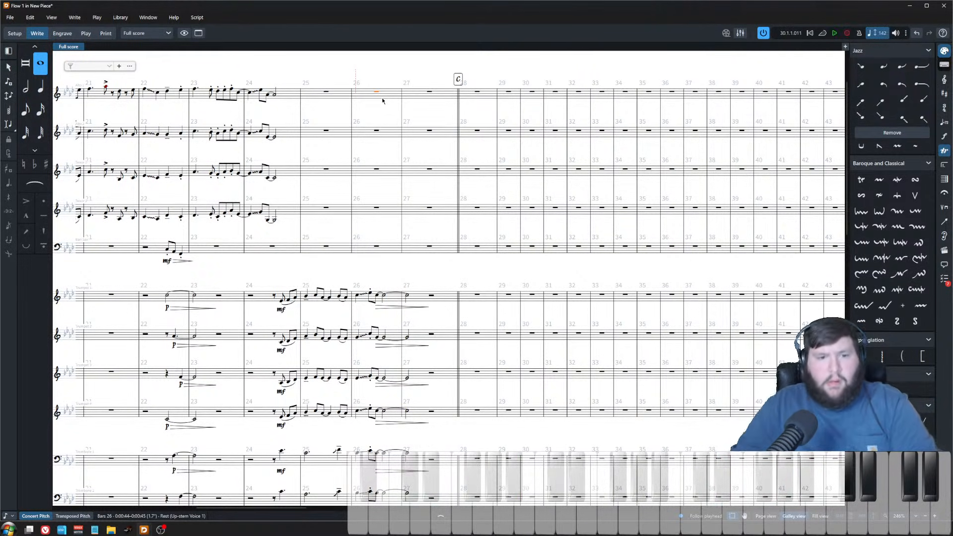
# Step: Write the new bass line from bar 28 into bar 30, using E, E♭ and D♭ in eighth, quarter and half notes
pyautogui.scroll(-8, 382, 100)
pyautogui.press('Escape')
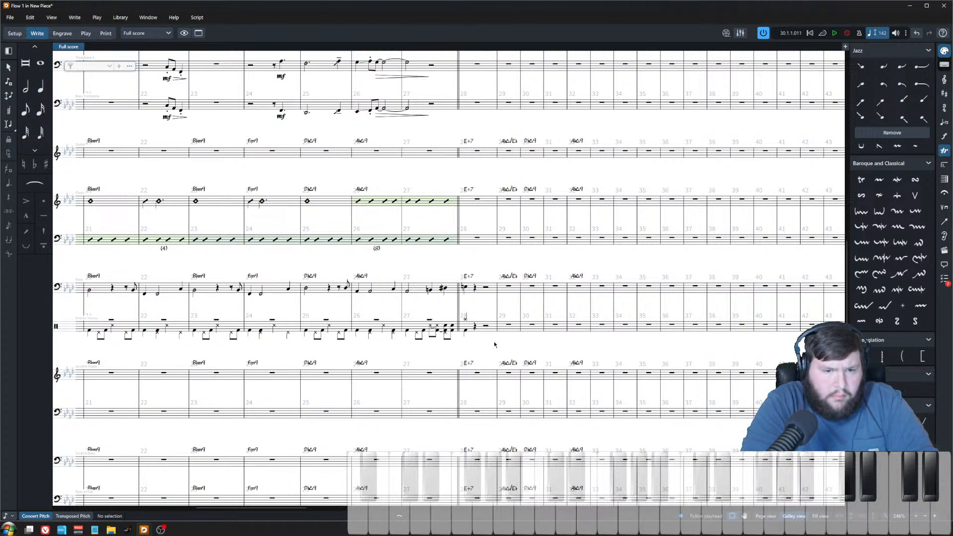
pyautogui.click(508, 287)
pyautogui.scroll(4, 510, 347)
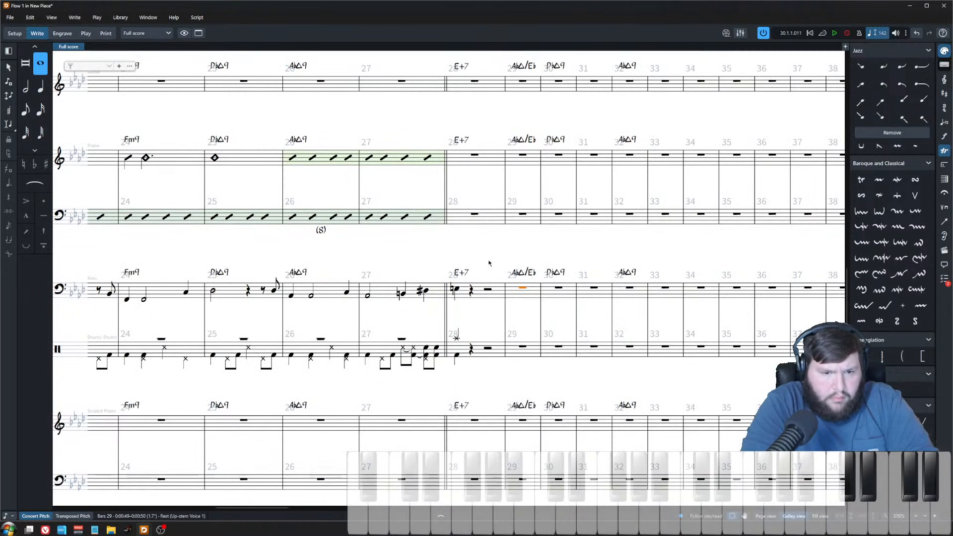
pyautogui.click(488, 290)
pyautogui.hotkey('shift', 'n')
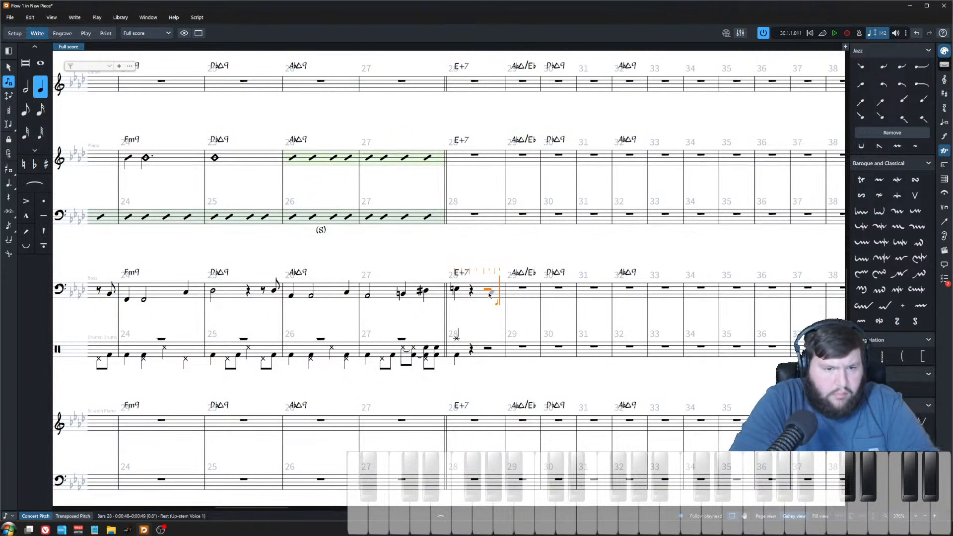
pyautogui.press('5')
pyautogui.press('e')
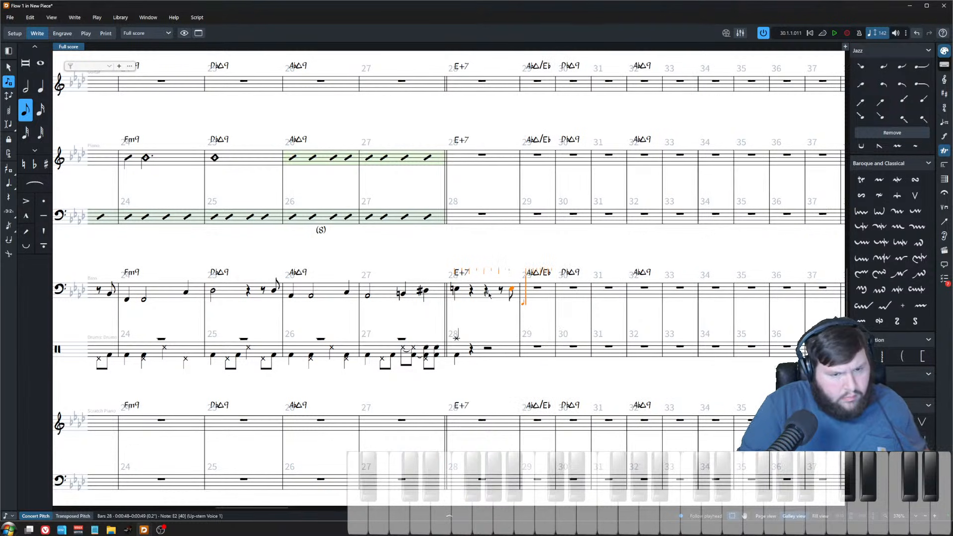
pyautogui.press('6')
pyautogui.press('e')
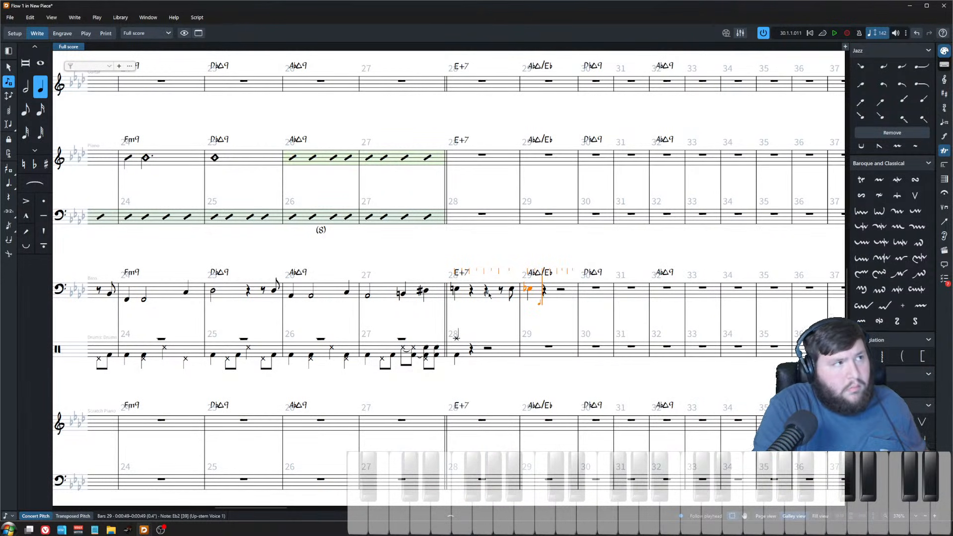
pyautogui.press('7')
pyautogui.press('e')
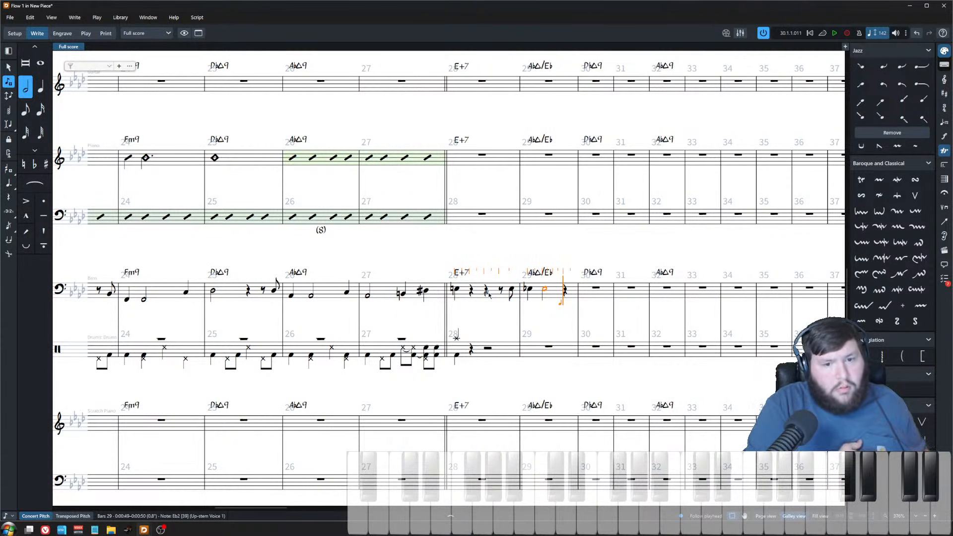
pyautogui.press('6')
pyautogui.press('e')
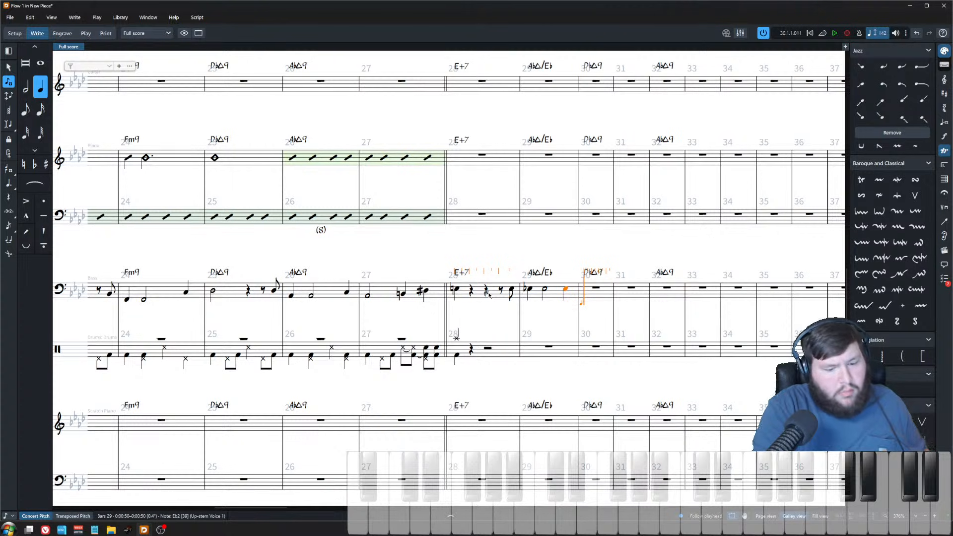
pyautogui.press('5')
pyautogui.press('d')
pyautogui.press('e')
pyautogui.hotkey('alt', 'Left')
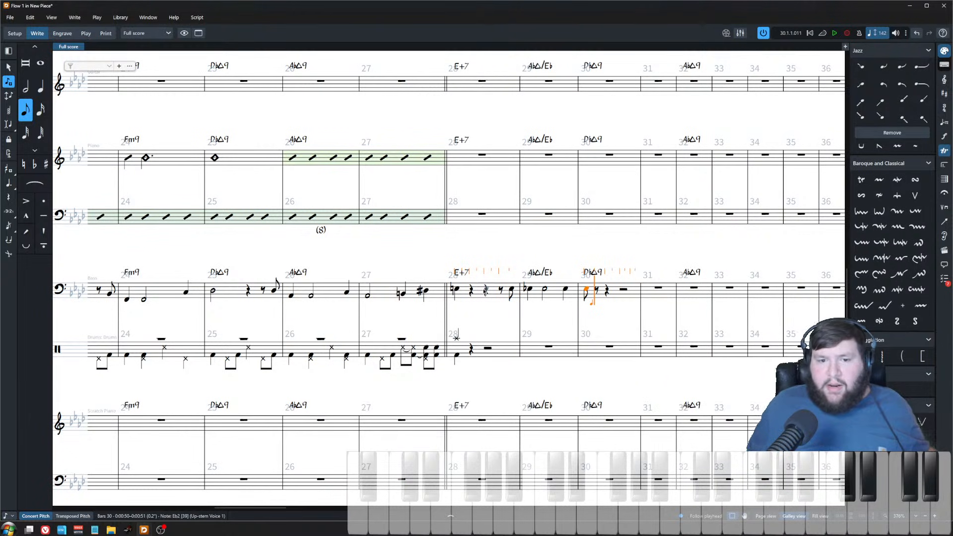
pyautogui.press('Escape')
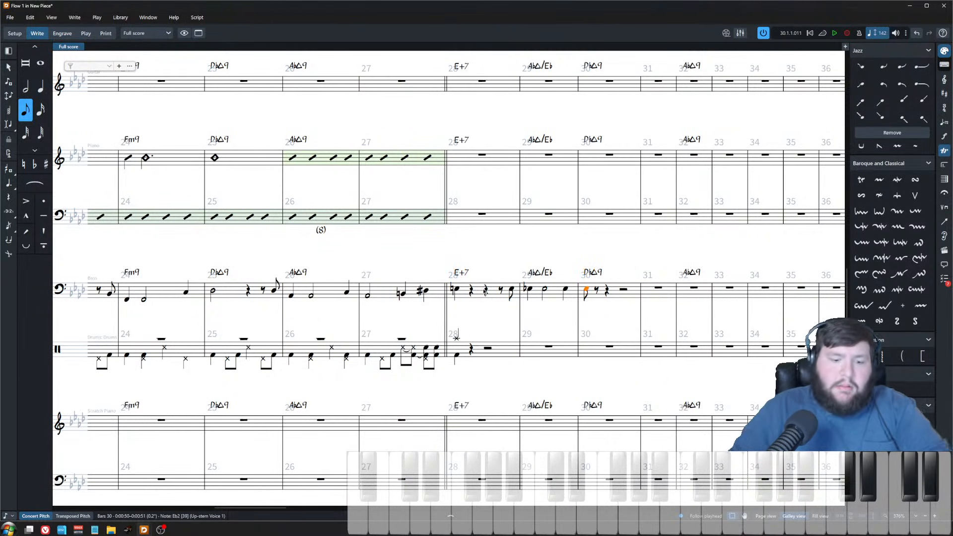
pyautogui.press('6')
pyautogui.press('Escape')
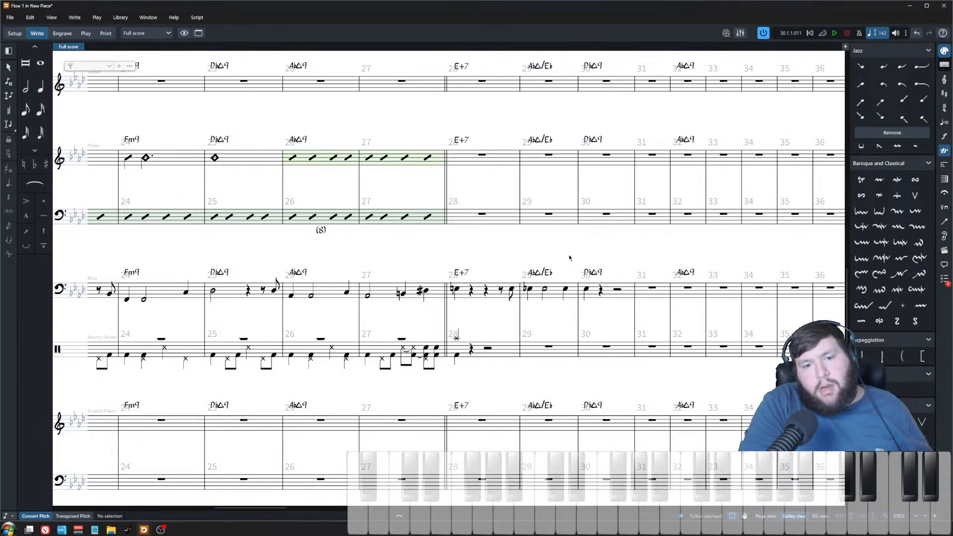
# Step: Continue the bass line through bars 30–32 with an eighth-note figure, dotted notes and a tie into A♭
pyautogui.click(587, 290)
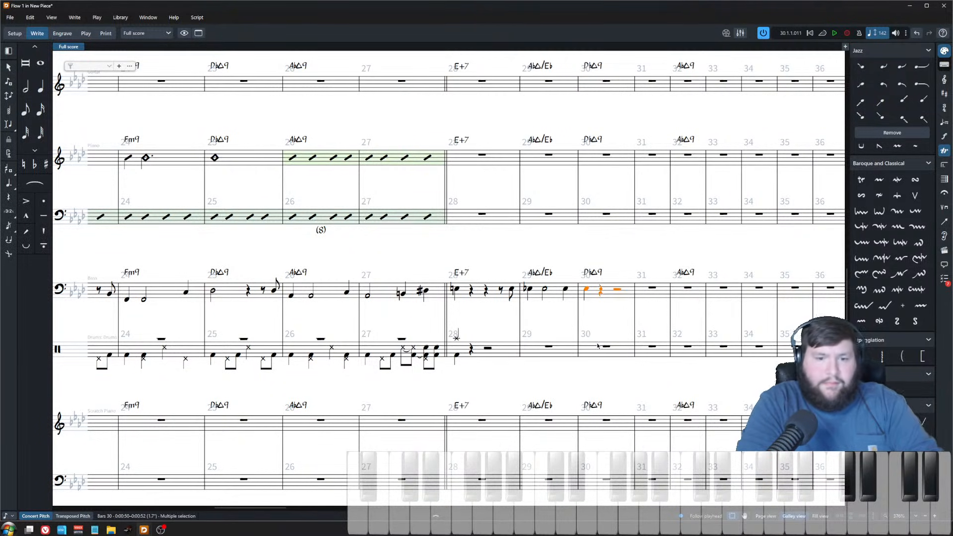
pyautogui.hotkey('shift', 'n')
pyautogui.press('5')
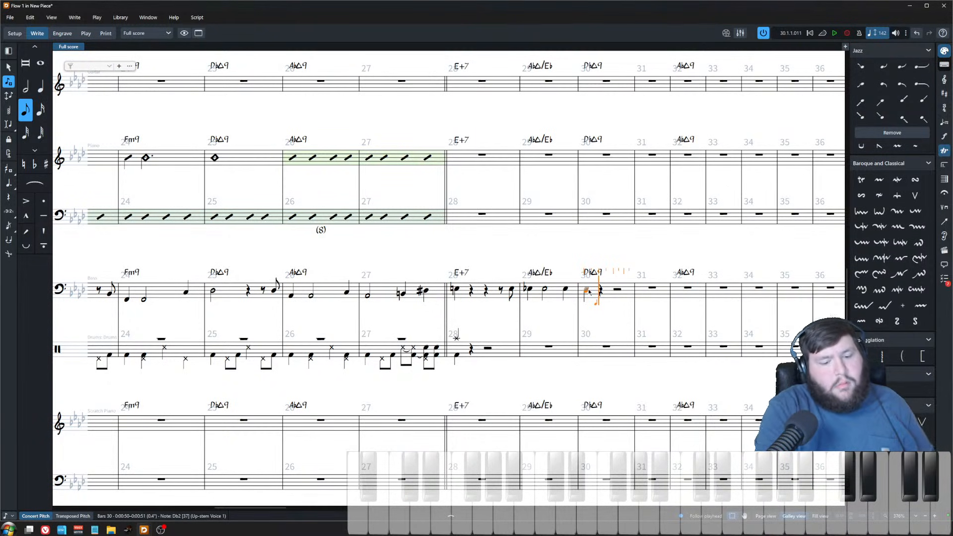
pyautogui.hotkey('shift', 'alt', 'Right')
pyautogui.hotkey('shift', 'alt', 'Right')
pyautogui.hotkey('shift', 'alt', 'Right')
pyautogui.hotkey('shift', 'alt', 'Right')
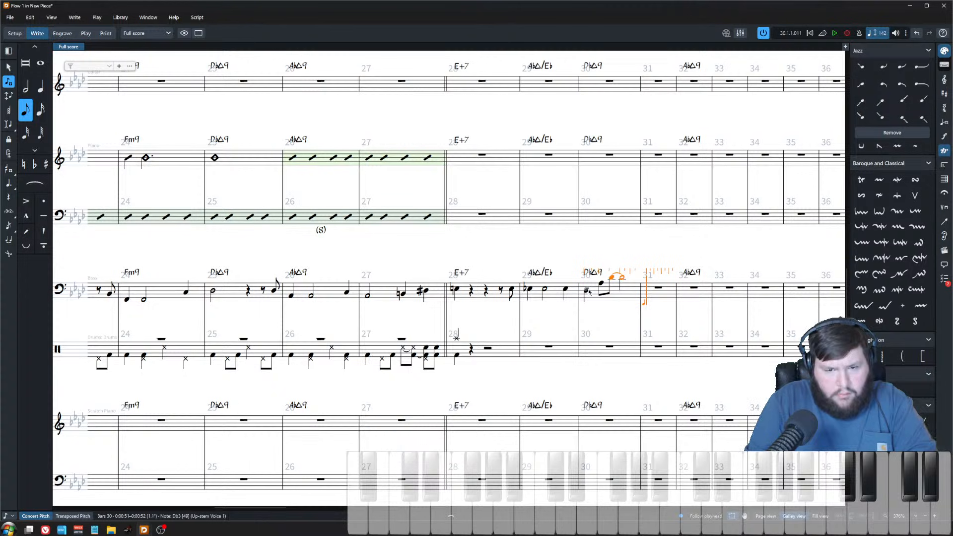
pyautogui.hotkey('shift', 'alt', 'Left')
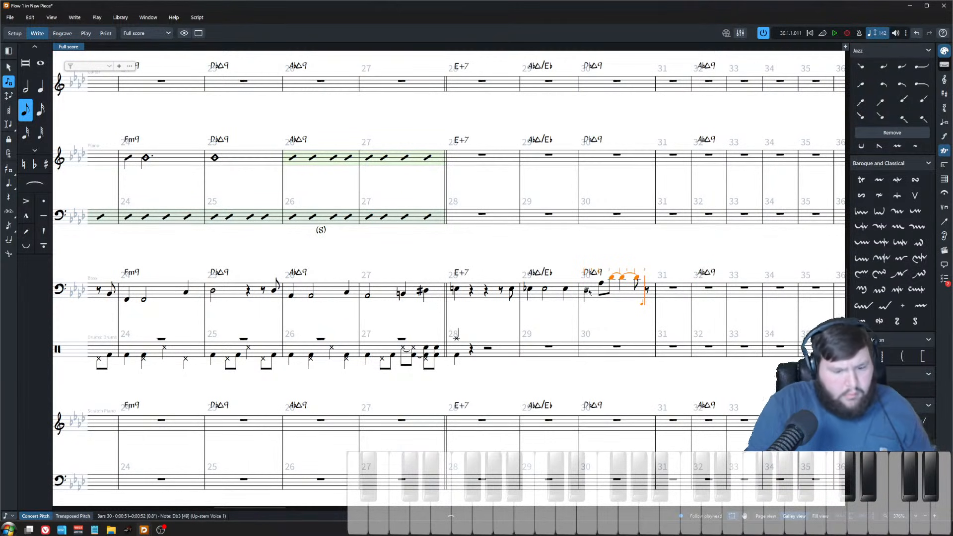
pyautogui.press('6')
pyautogui.press('a')
pyautogui.hotkey('ctrl', 'z')
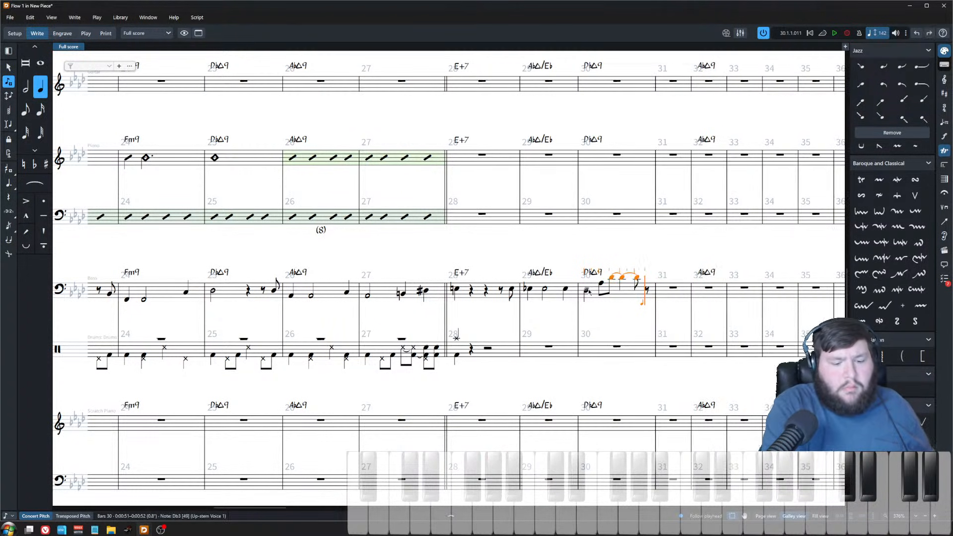
pyautogui.write('56d7d')
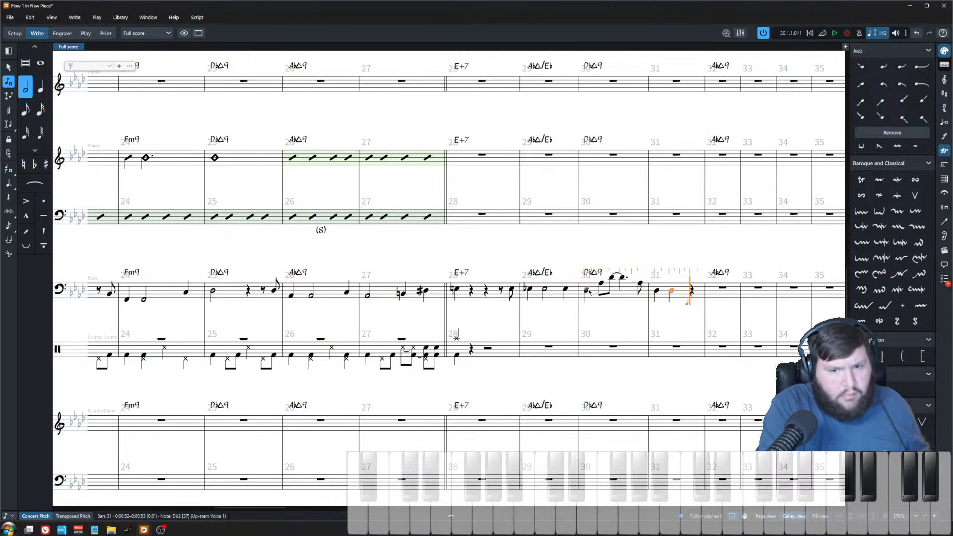
pyautogui.press('Left')
pyautogui.press('6')
pyautogui.press('.')
pyautogui.press('Escape')
# Step: Add an A7b9#11 chord symbol on the last note of bar 31 in the bass staff
pyautogui.click(698, 296)
pyautogui.hotkey('shift', 'q')
pyautogui.write('A7')
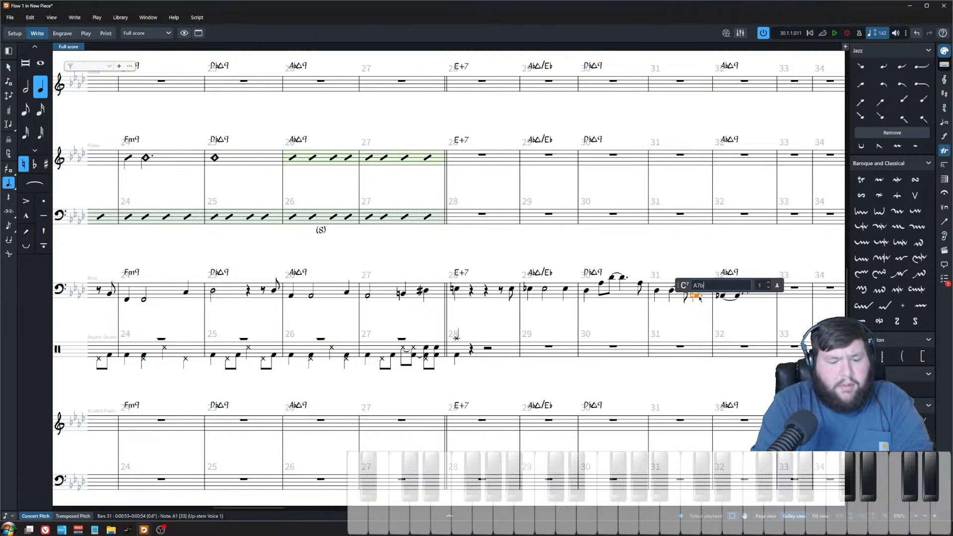
pyautogui.write('b9#11')
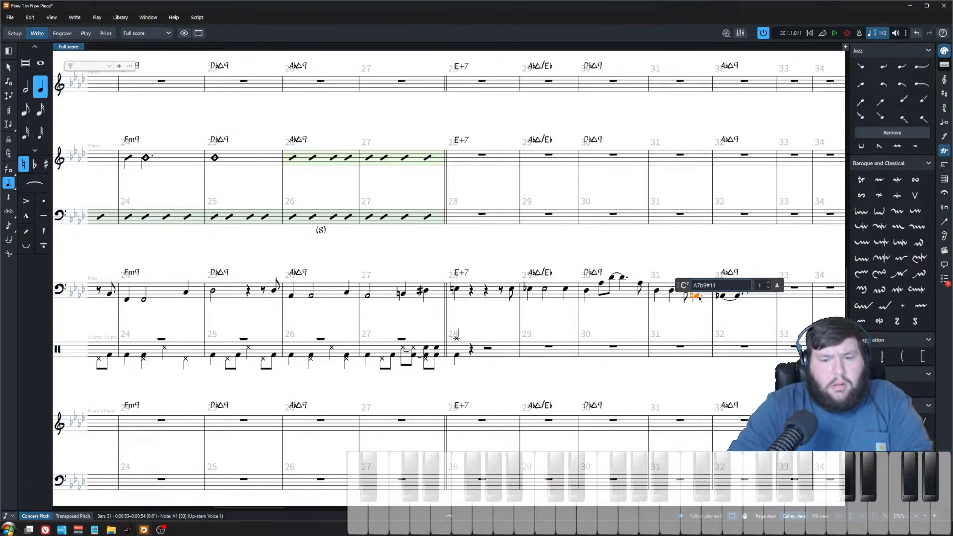
pyautogui.press('Return')
pyautogui.press('Escape')
# Step: Zoom in on bars 28–33 and reopen the A7b9#11 chord symbol to inspect it
pyautogui.press('z')
pyautogui.press('z')
pyautogui.hscroll(5, 609, 267)
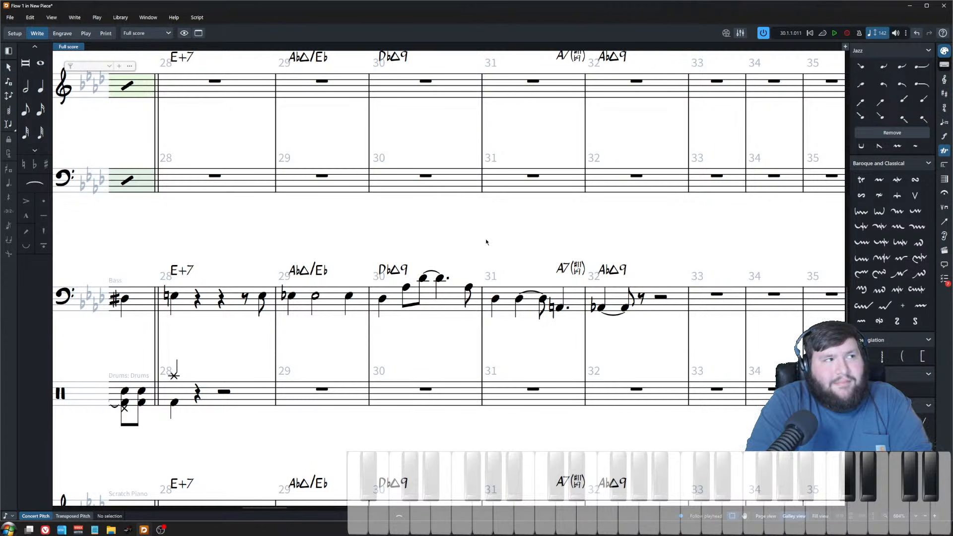
pyautogui.press('x')
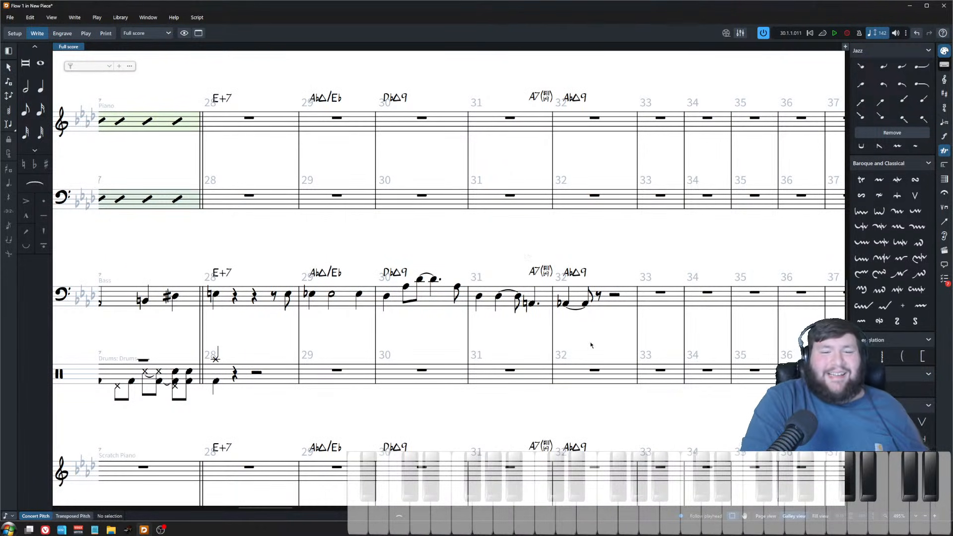
pyautogui.click(660, 293)
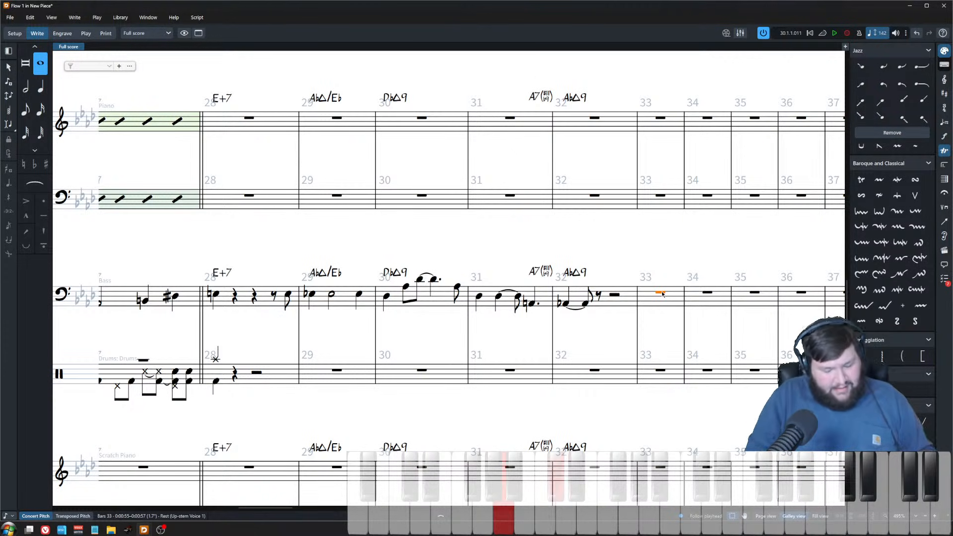
pyautogui.doubleClick(528, 274)
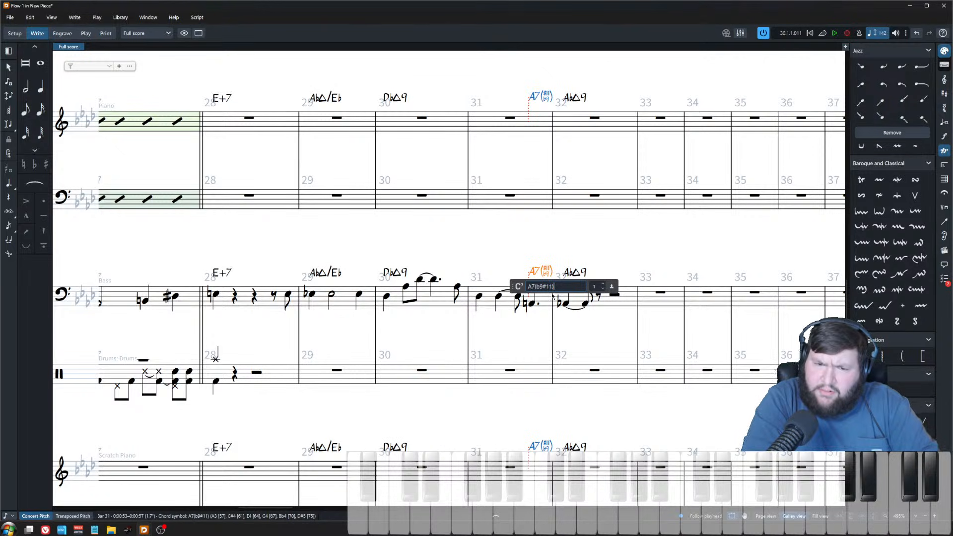
pyautogui.moveTo(555, 286); pyautogui.dragTo(544, 288)
pyautogui.press('Escape')
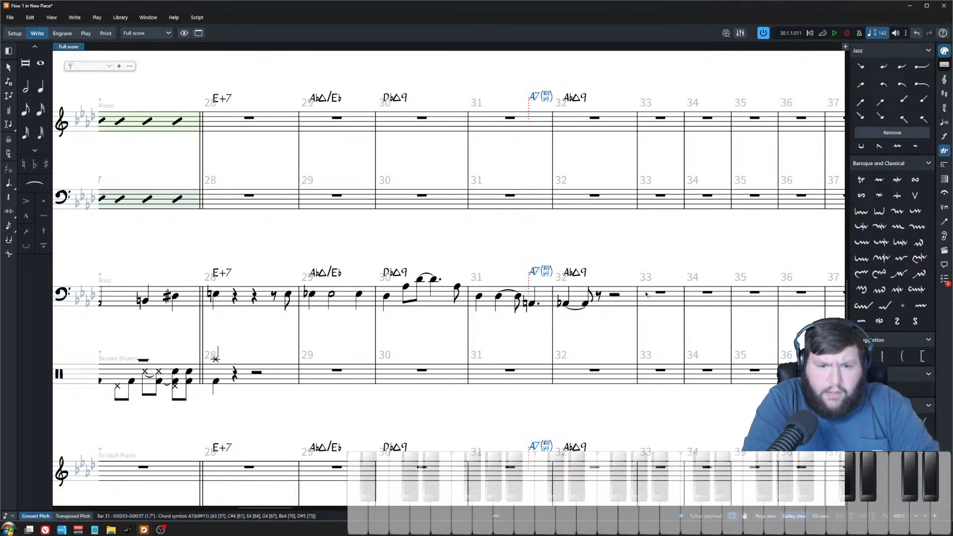
pyautogui.click(660, 293)
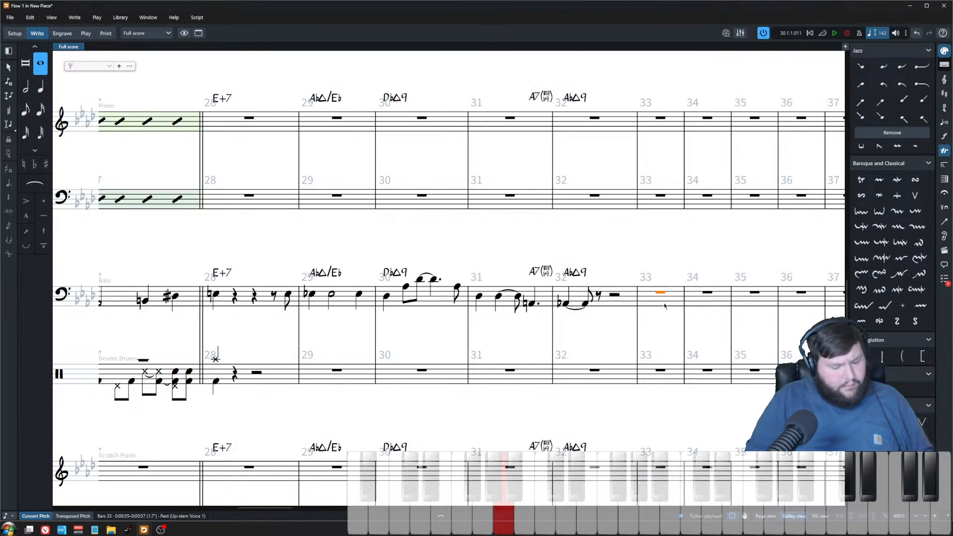
pyautogui.click(666, 263)
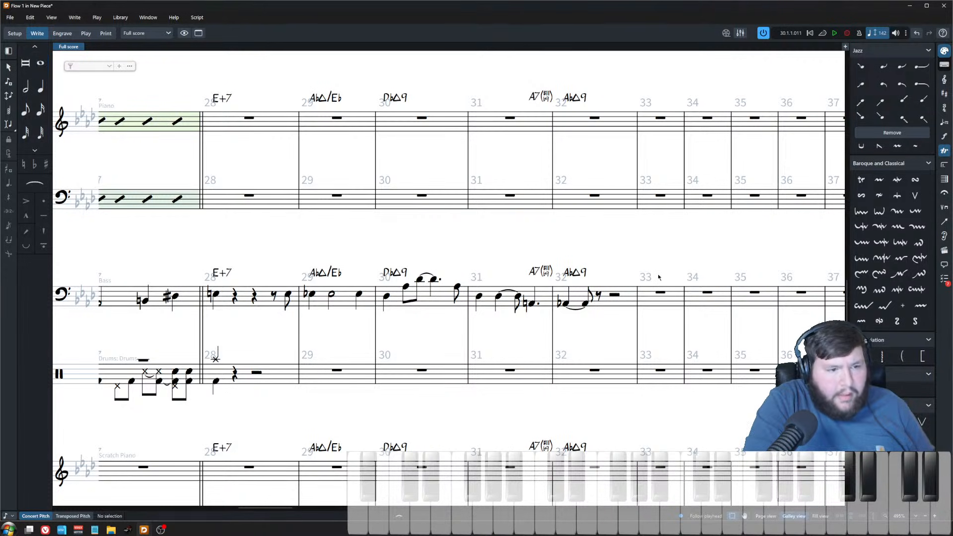
pyautogui.click(626, 197)
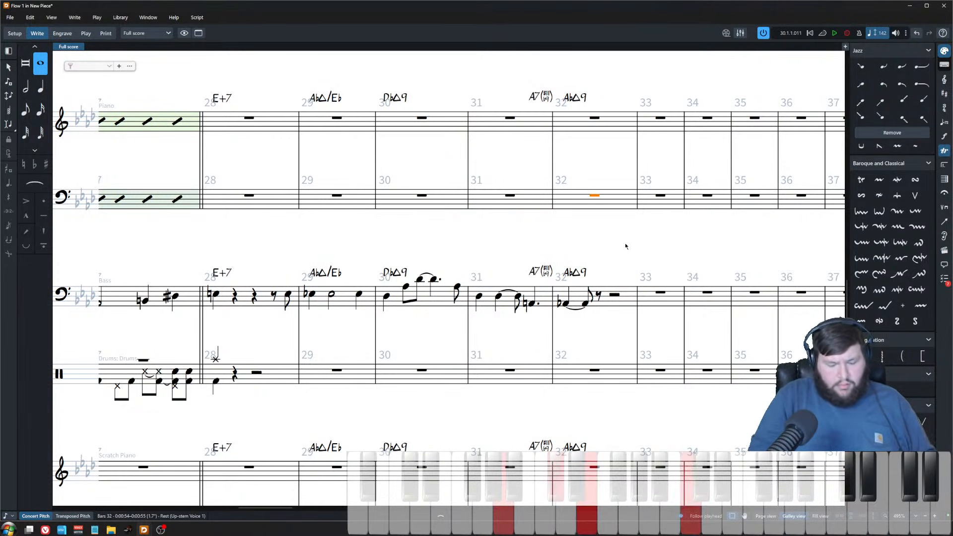
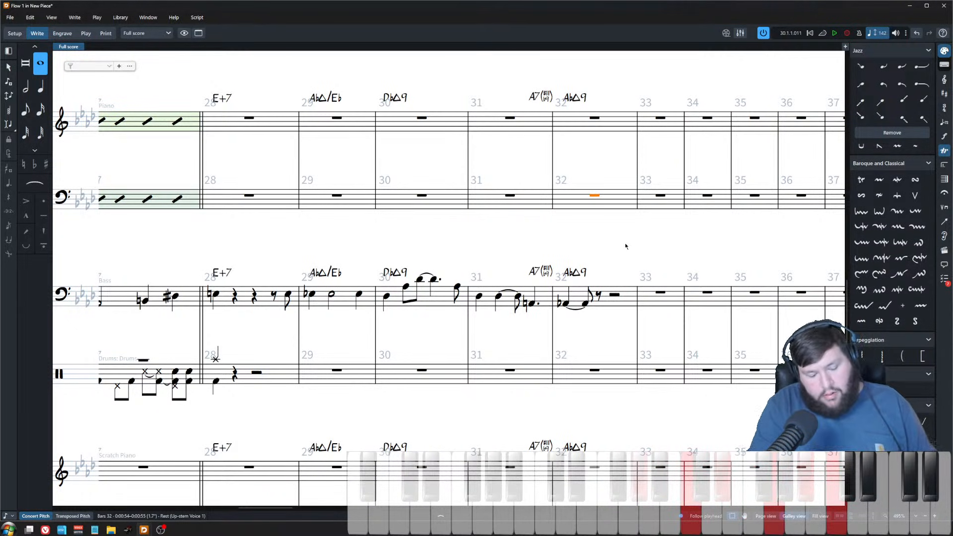
# Step: Add #5 to the A7b9#11 chord symbol in bar 31
pyautogui.press('Escape')
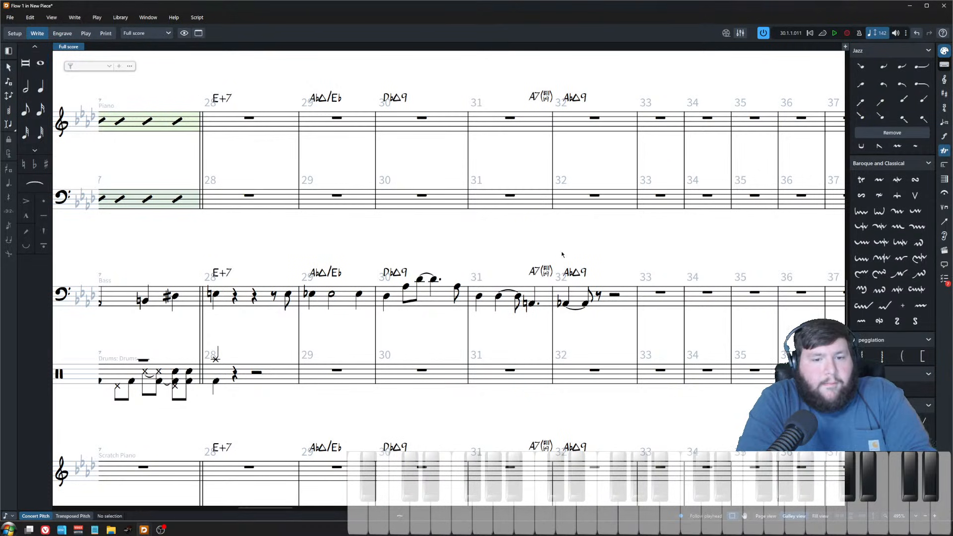
pyautogui.doubleClick(552, 273)
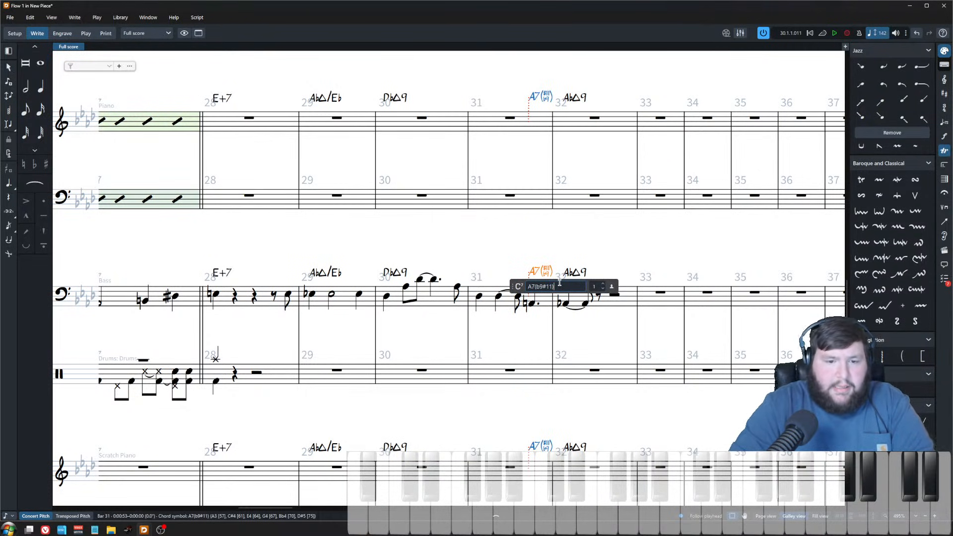
pyautogui.write('#5')
pyautogui.press('Return')
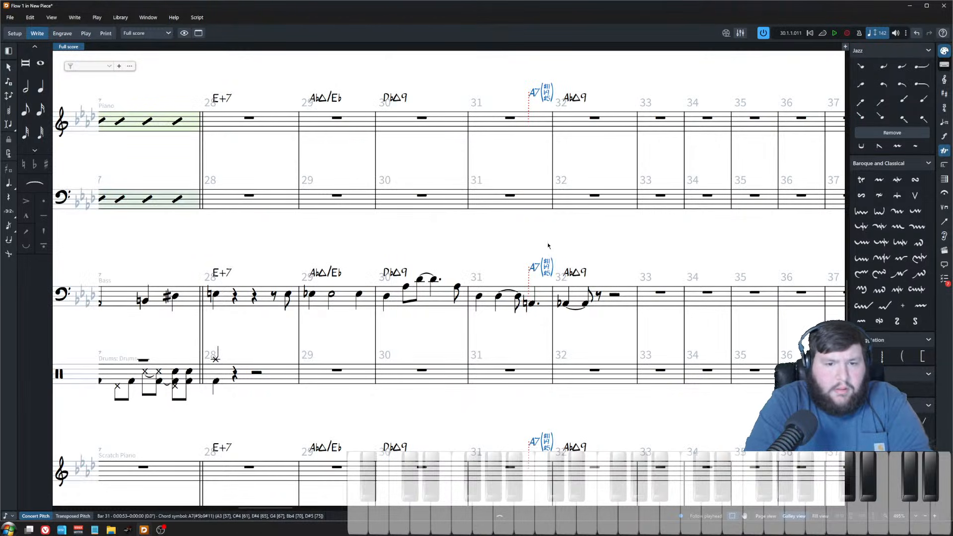
pyautogui.press('Escape')
# Step: Rewrite the bar 31 chord symbol as A+7b9#11
pyautogui.scroll(4, 548, 245)
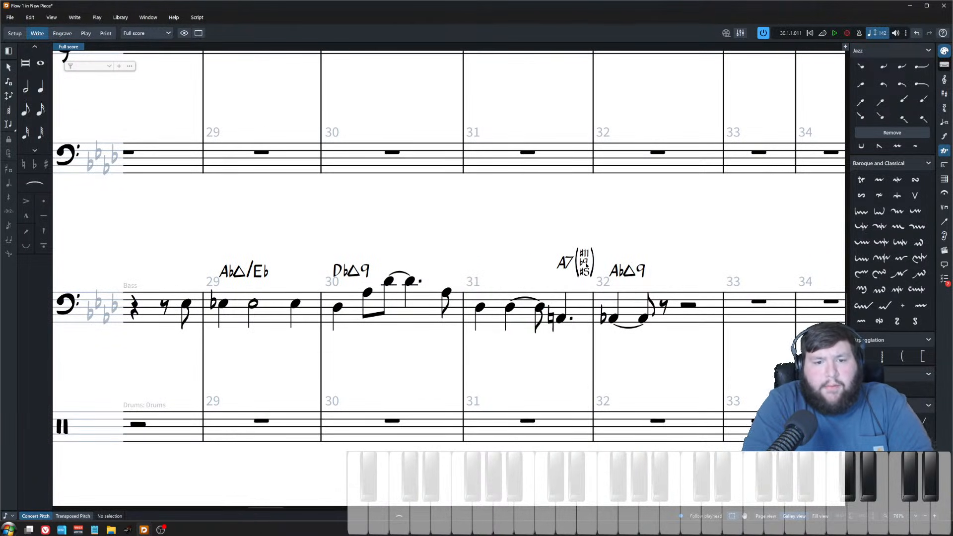
pyautogui.doubleClick(586, 266)
pyautogui.hotkey('ctrl', 'a')
pyautogui.write('A7')
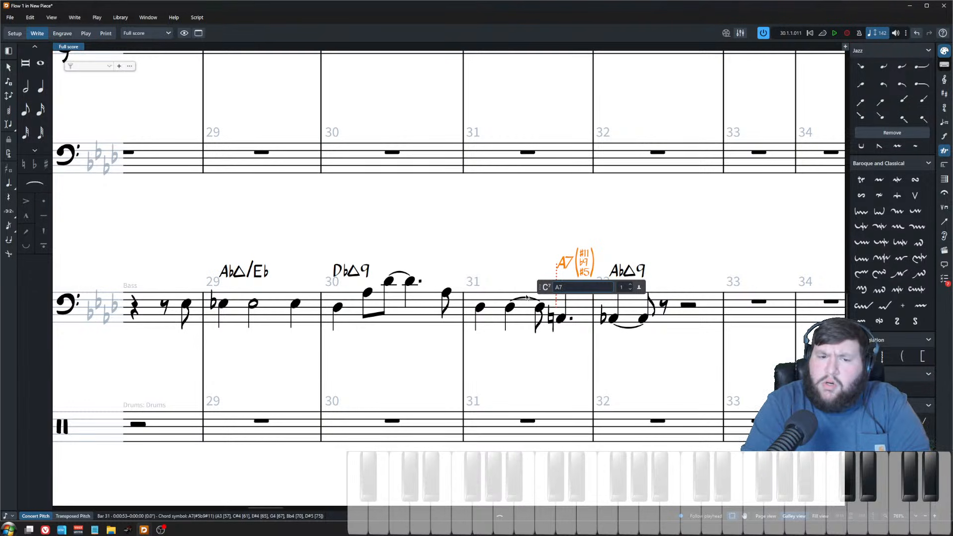
pyautogui.write('+7b9#11')
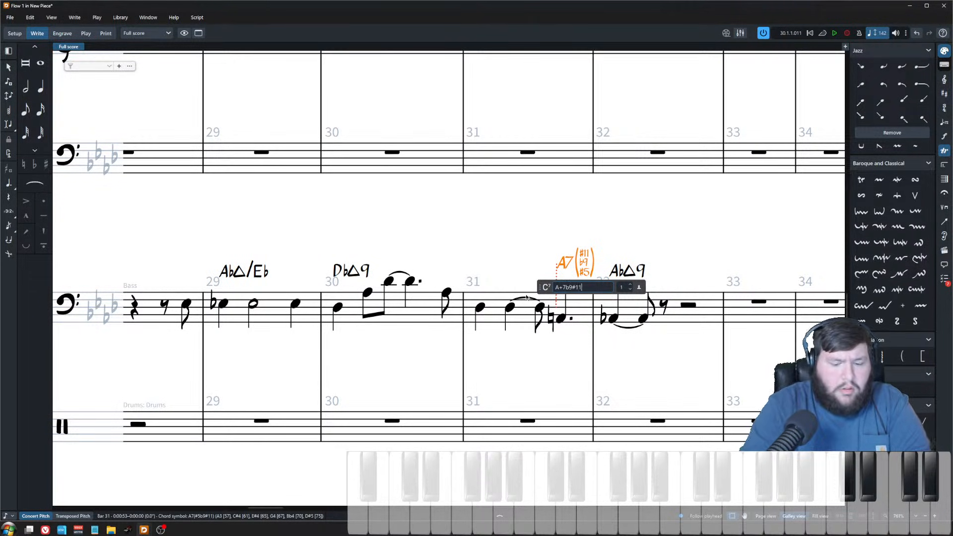
pyautogui.press('Return')
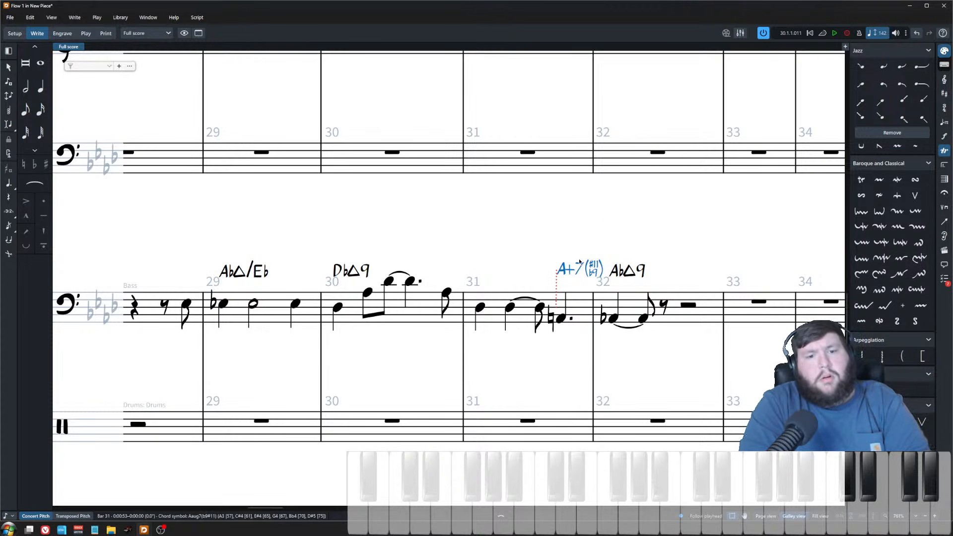
pyautogui.press('Escape')
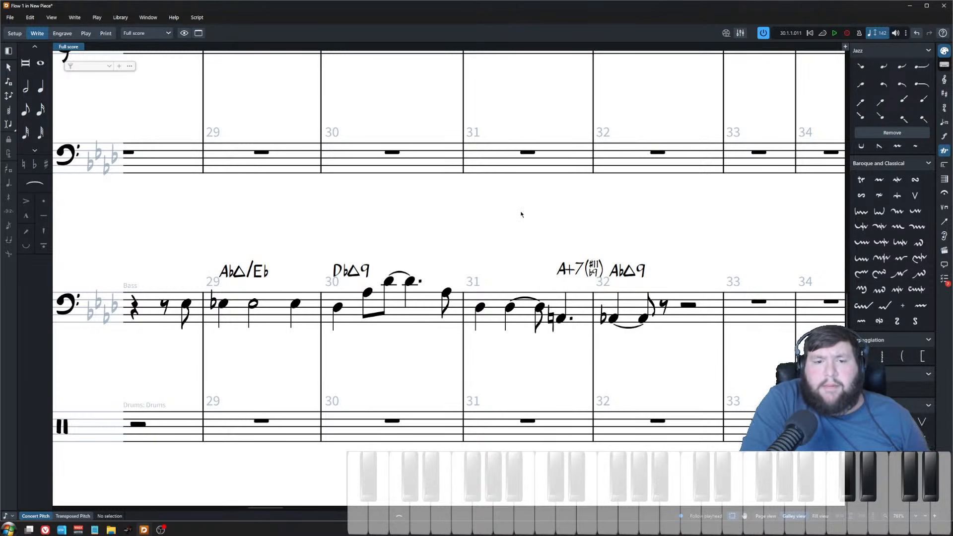
# Step: Play back the arrangement from bar 27 to listen to the new section
pyautogui.moveTo(542, 233); pyautogui.dragTo(577, 283)
pyautogui.click(563, 229)
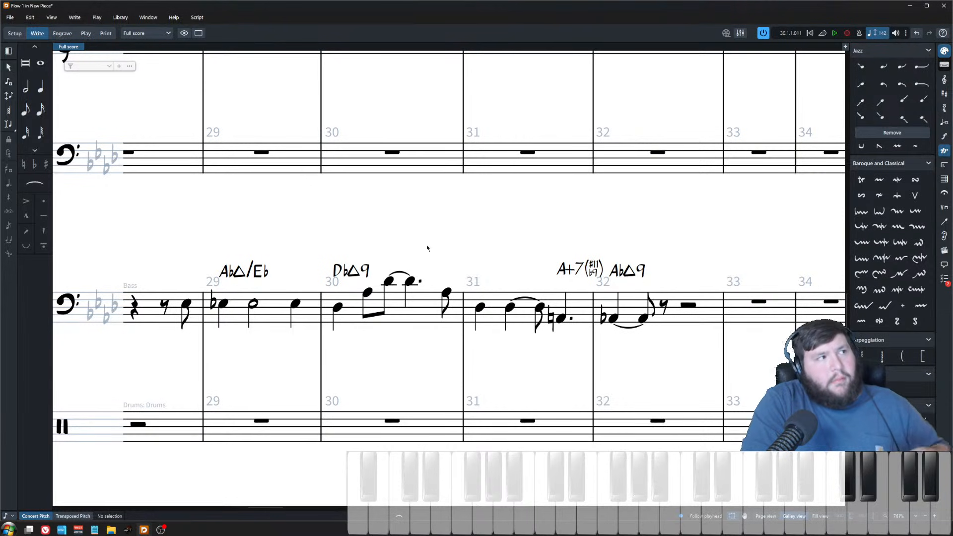
pyautogui.scroll(-4, 516, 348)
pyautogui.scroll(4, 537, 350)
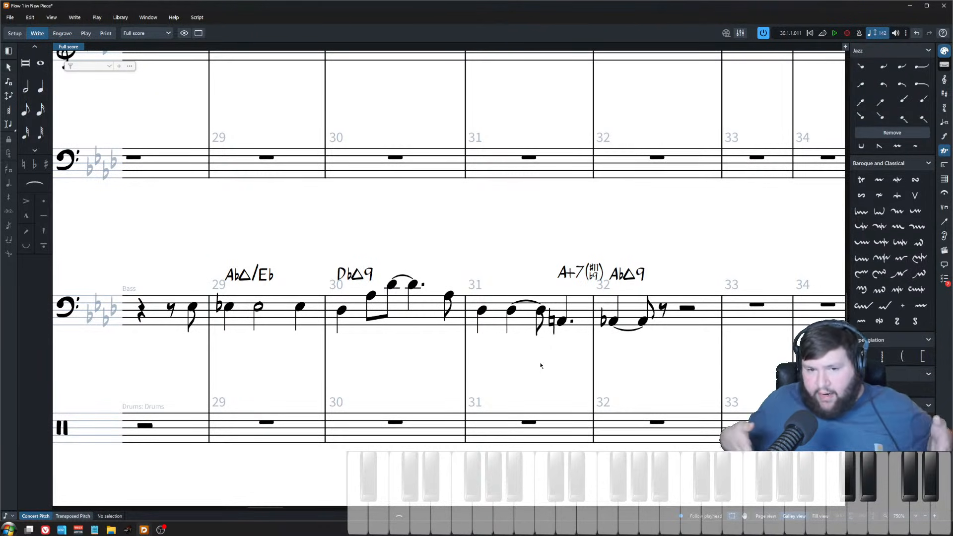
pyautogui.scroll(-3, 645, 291)
pyautogui.hscroll(-2, 534, 338)
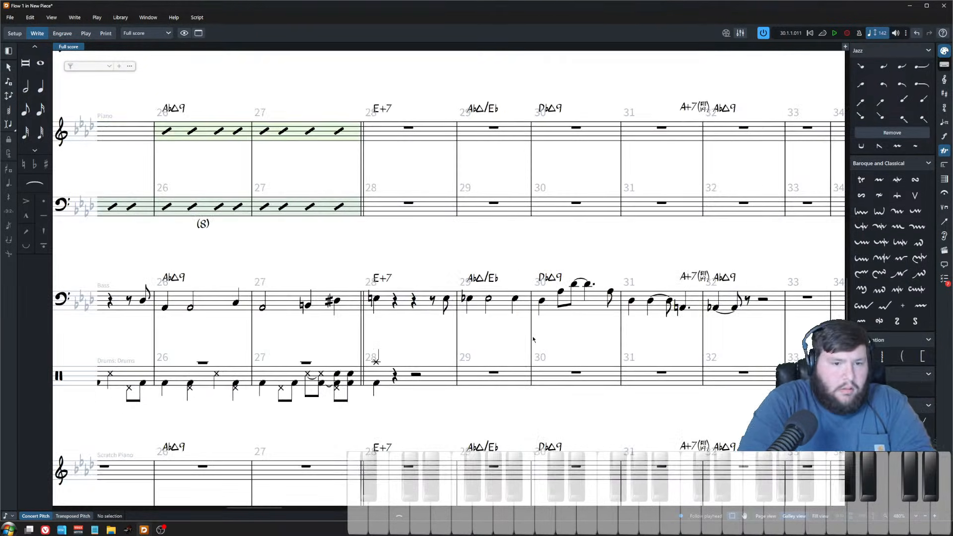
pyautogui.scroll(-1, 496, 308)
pyautogui.hscroll(2, 403, 311)
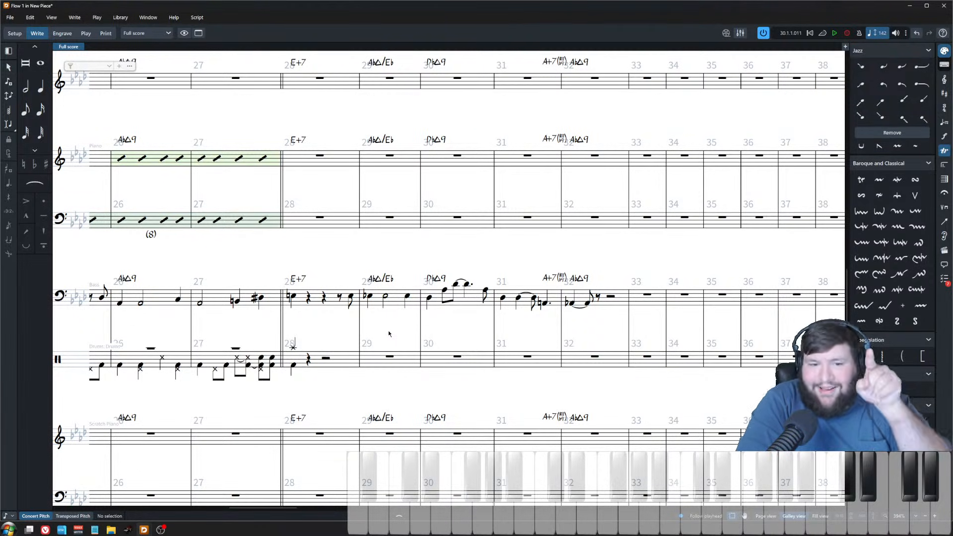
pyautogui.hscroll(-2, 309, 312)
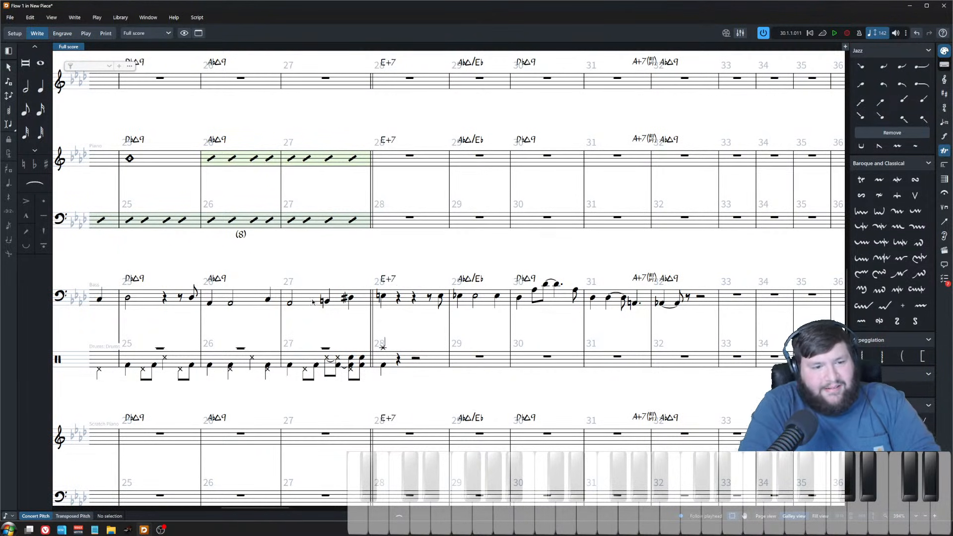
pyautogui.click(290, 302)
pyautogui.press('space')
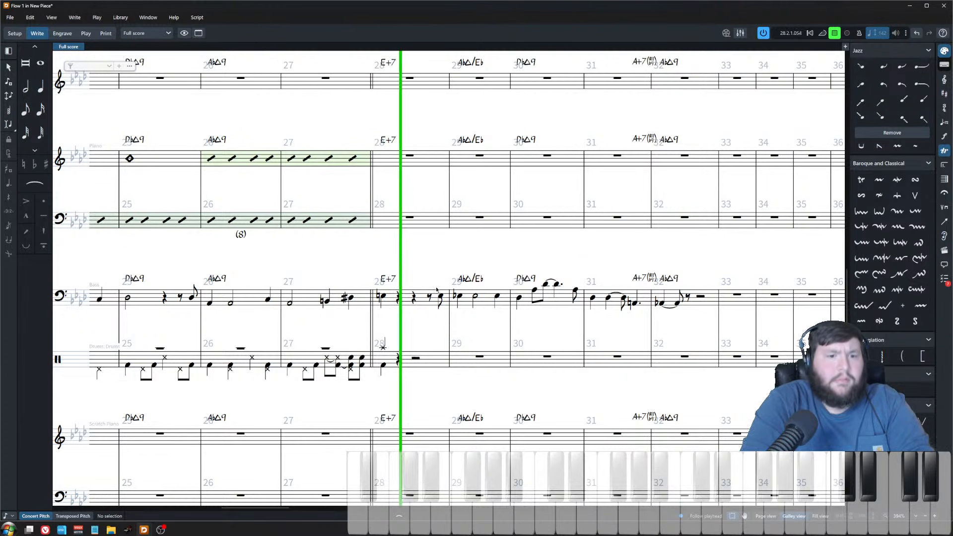
pyautogui.scroll(-3, 486, 338)
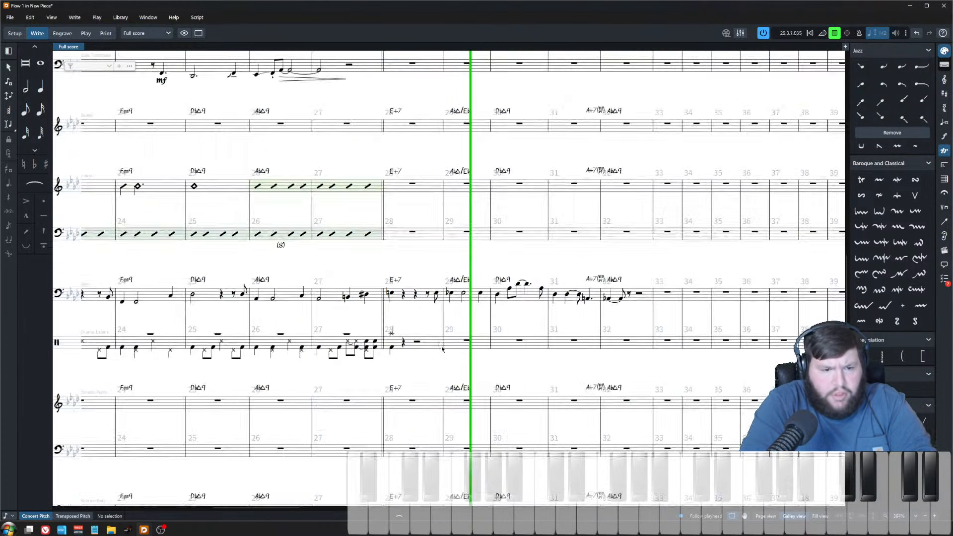
pyautogui.press('space')
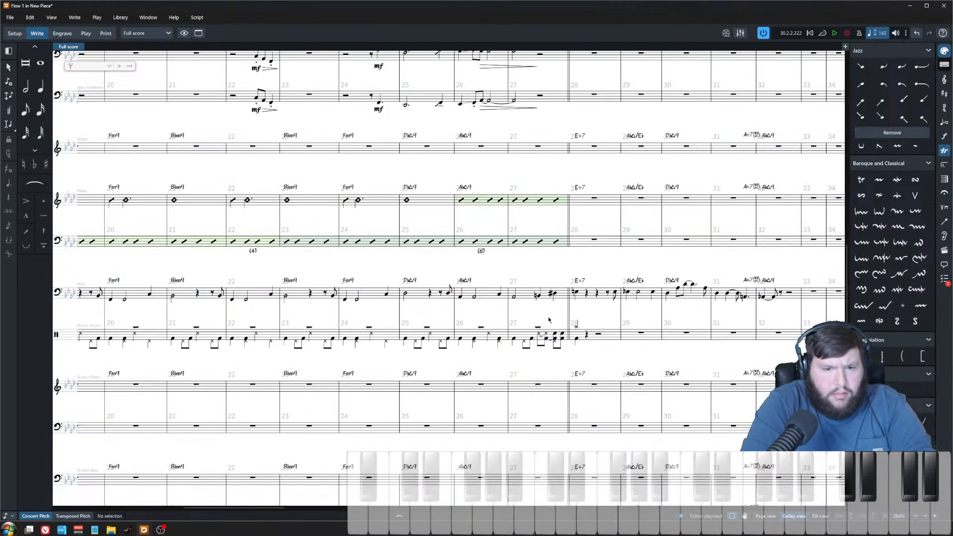
pyautogui.scroll(-2, 537, 328)
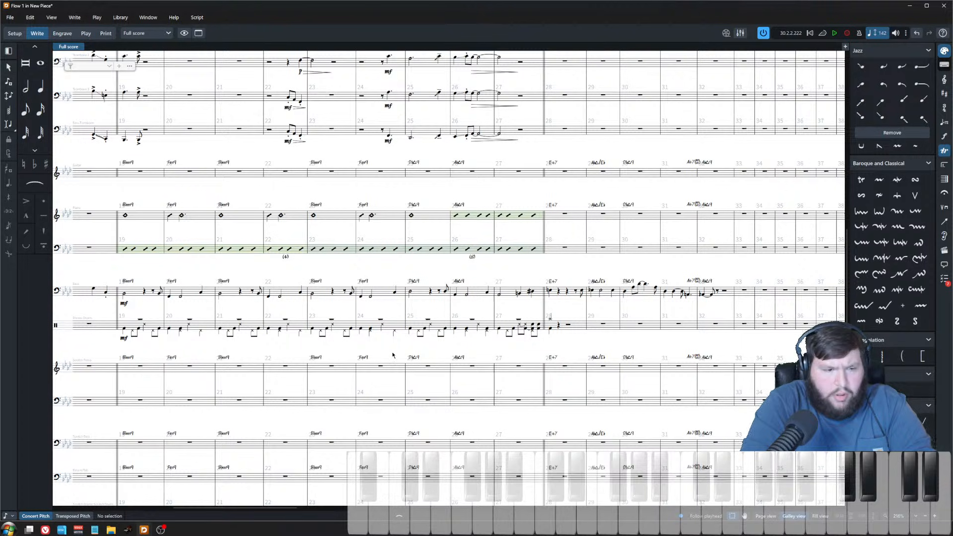
pyautogui.hscroll(-3, 393, 355)
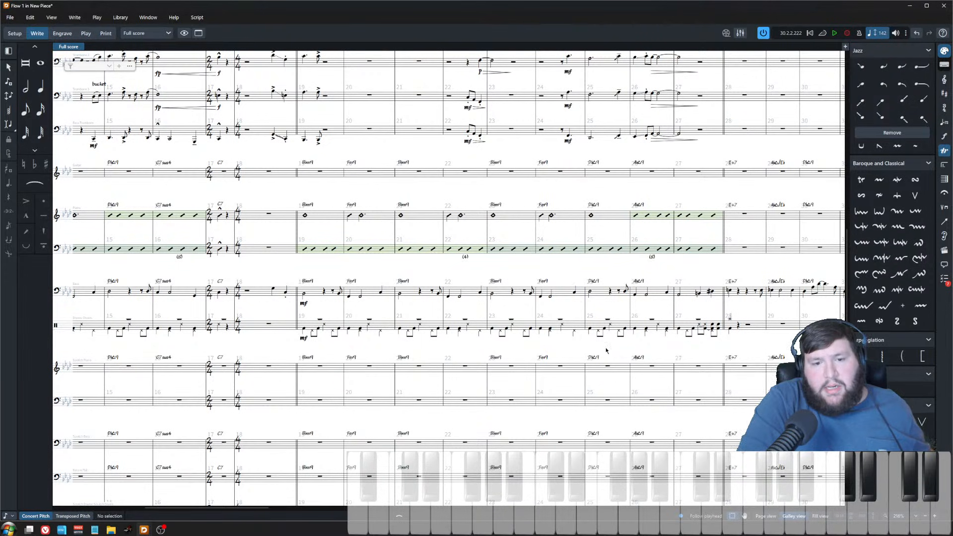
pyautogui.hscroll(5, 580, 305)
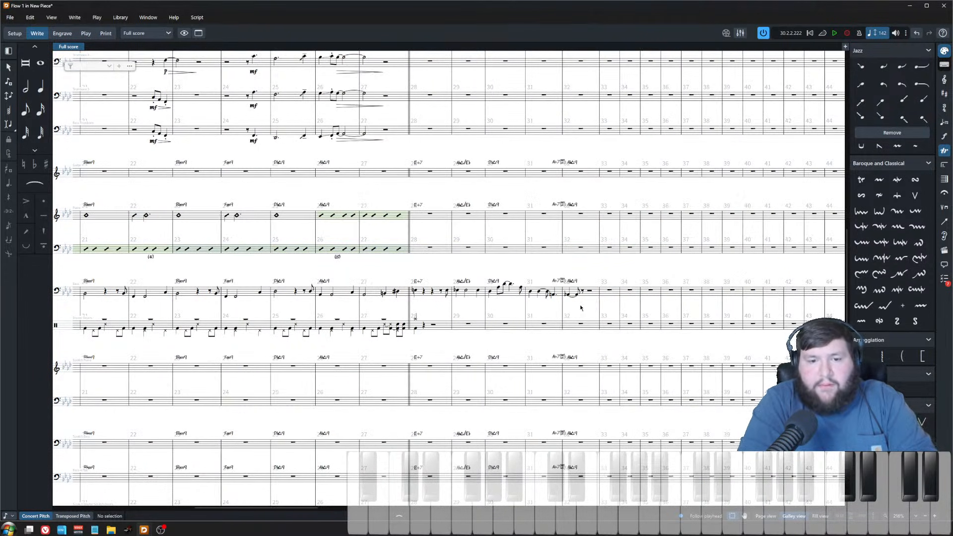
# Step: Select drum notes across bars 24–27 to examine the existing groove
pyautogui.click(612, 294)
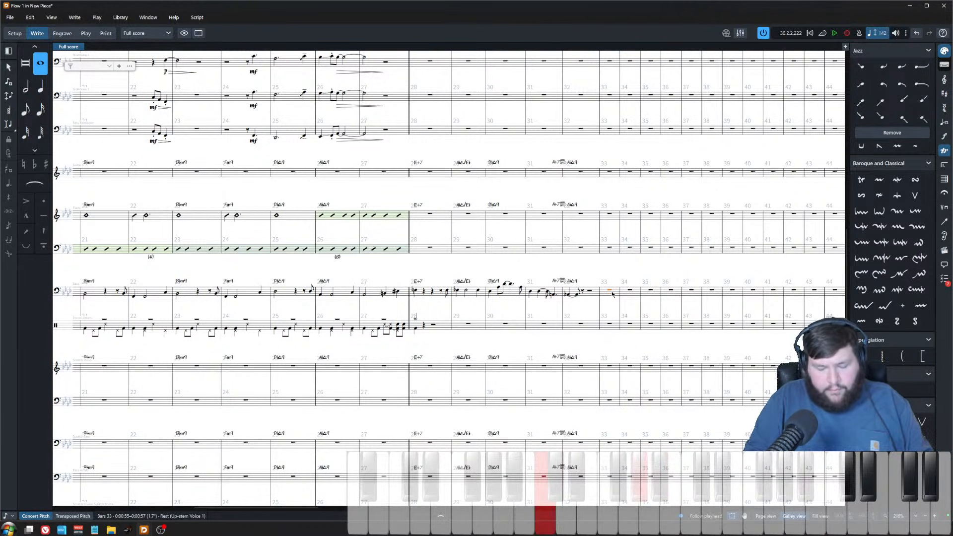
pyautogui.click(612, 214)
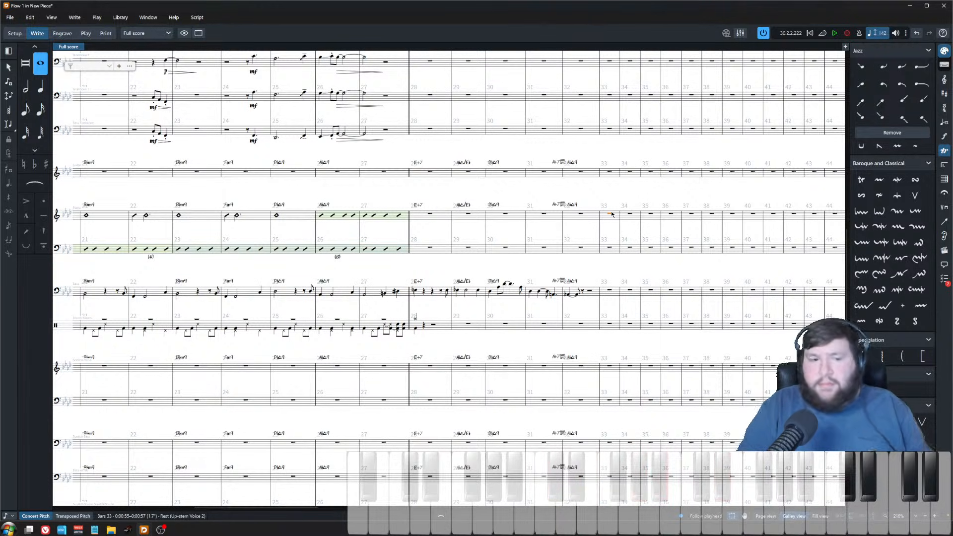
pyautogui.click(445, 307)
pyautogui.press('z')
pyautogui.press('z')
pyautogui.press('z')
pyautogui.press('z')
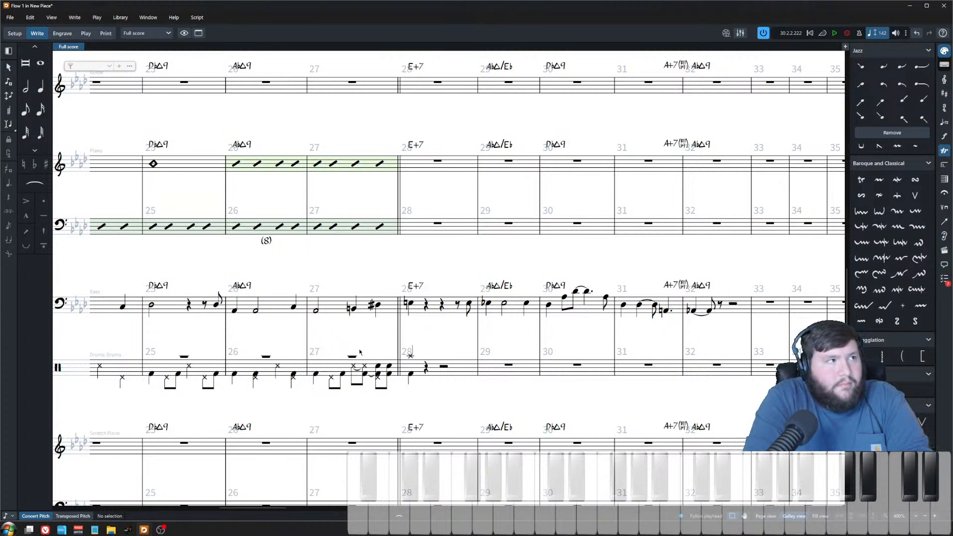
pyautogui.click(355, 360)
pyautogui.click(273, 348)
pyautogui.hscroll(-2, 272, 348)
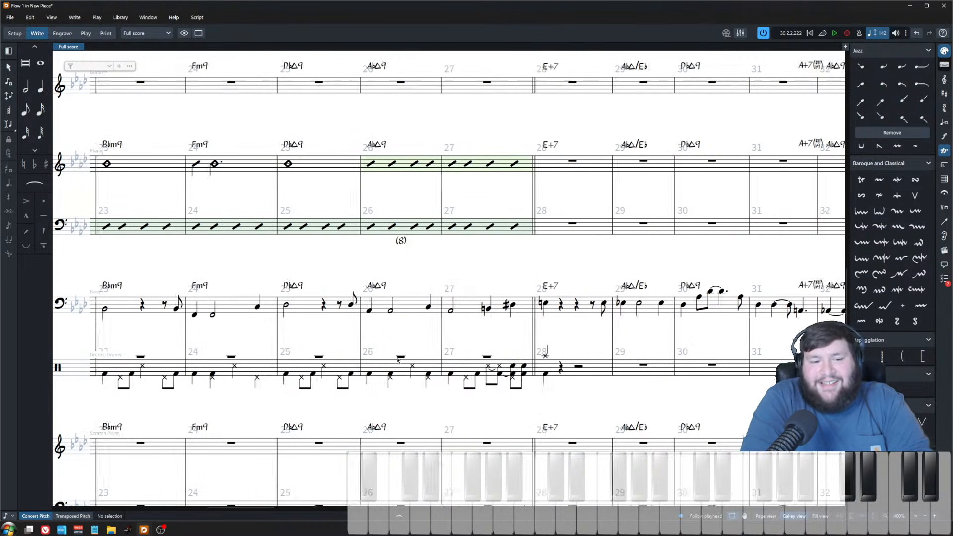
pyautogui.click(532, 356)
pyautogui.keyDown('ctrl'); pyautogui.click(444, 357); pyautogui.keyUp('ctrl')
pyautogui.keyDown('ctrl'); pyautogui.click(364, 356); pyautogui.keyUp('ctrl')
pyautogui.keyDown('ctrl'); pyautogui.click(279, 358); pyautogui.keyUp('ctrl')
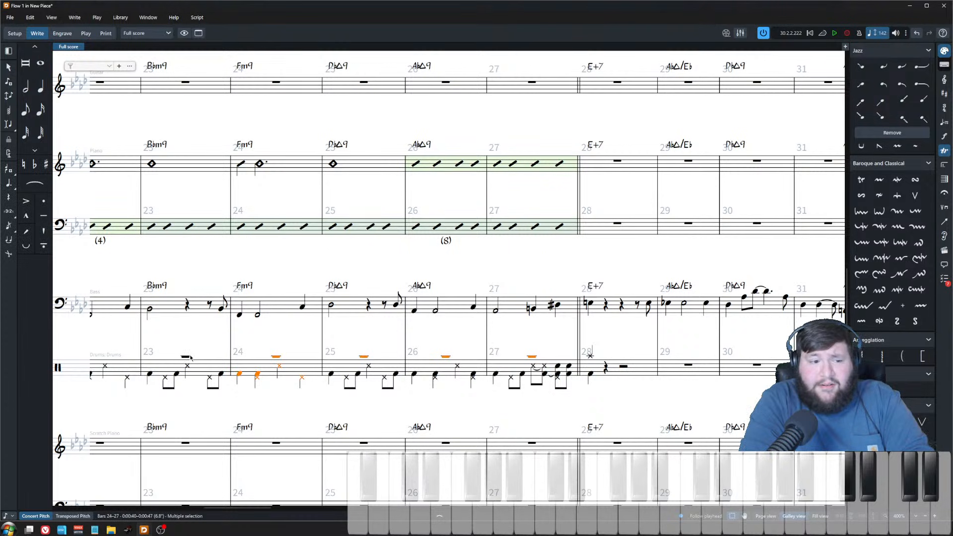
pyautogui.click(185, 357)
pyautogui.hscroll(-2, 185, 357)
pyautogui.click(628, 364)
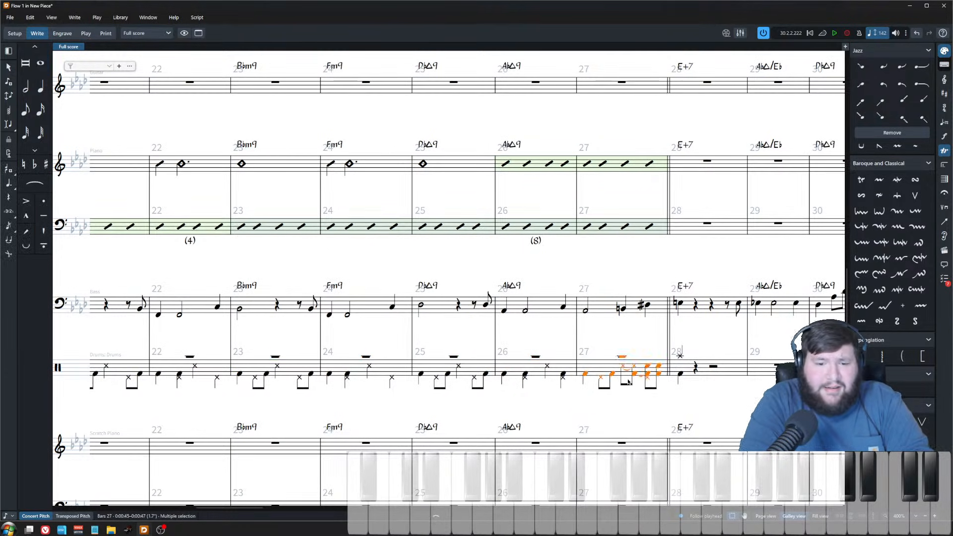
# Step: Select the drum staff from bar 9 through bar 27 and apply Remove Rests
pyautogui.hscroll(-3, 309, 406)
pyautogui.keyDown('ctrl'); pyautogui.scroll(-1, 309, 406); pyautogui.keyUp('ctrl')
pyautogui.hscroll(-8, 252, 366)
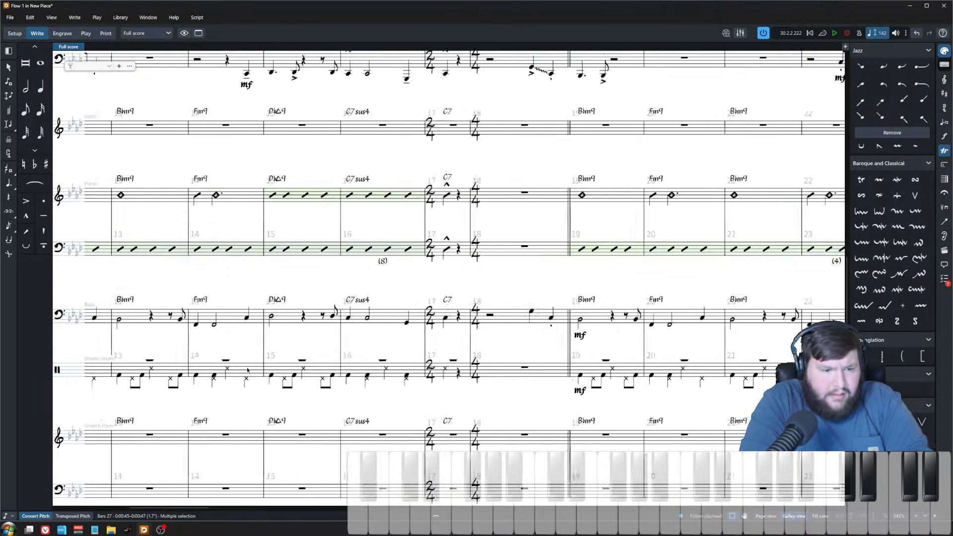
pyautogui.keyDown('shift'); pyautogui.click(490, 371); pyautogui.keyUp('shift')
pyautogui.hscroll(6, 476, 387)
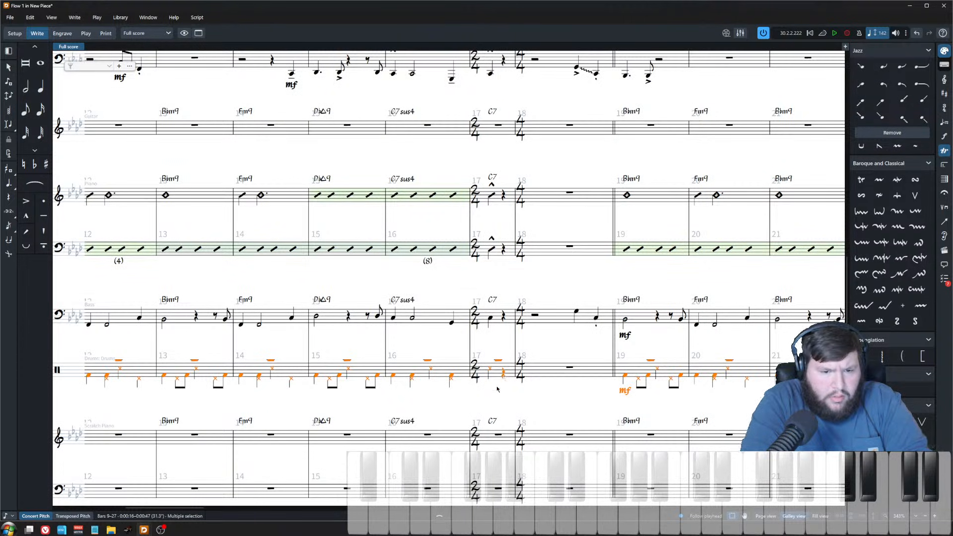
pyautogui.scroll(-5, 497, 389)
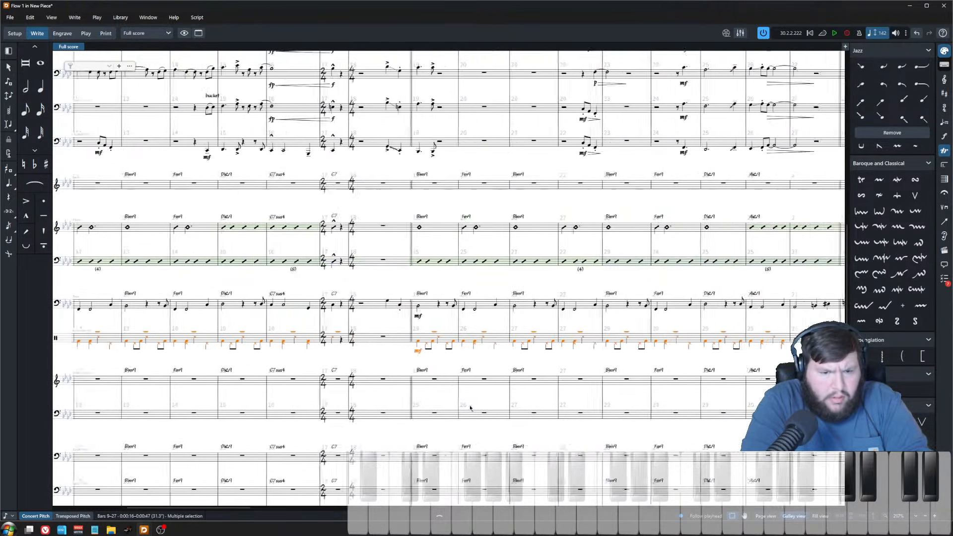
pyautogui.hscroll(-5, 475, 406)
pyautogui.click(30, 18)
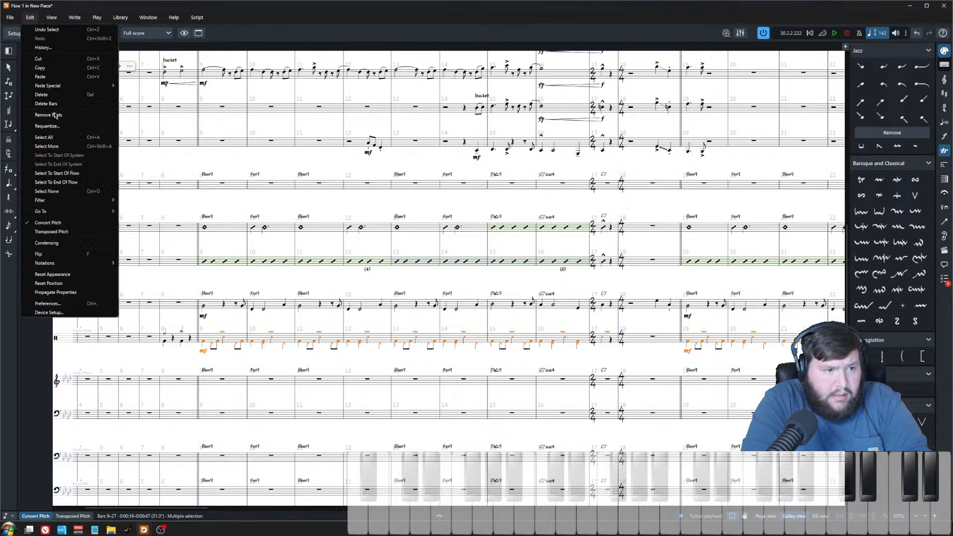
pyautogui.click(63, 115)
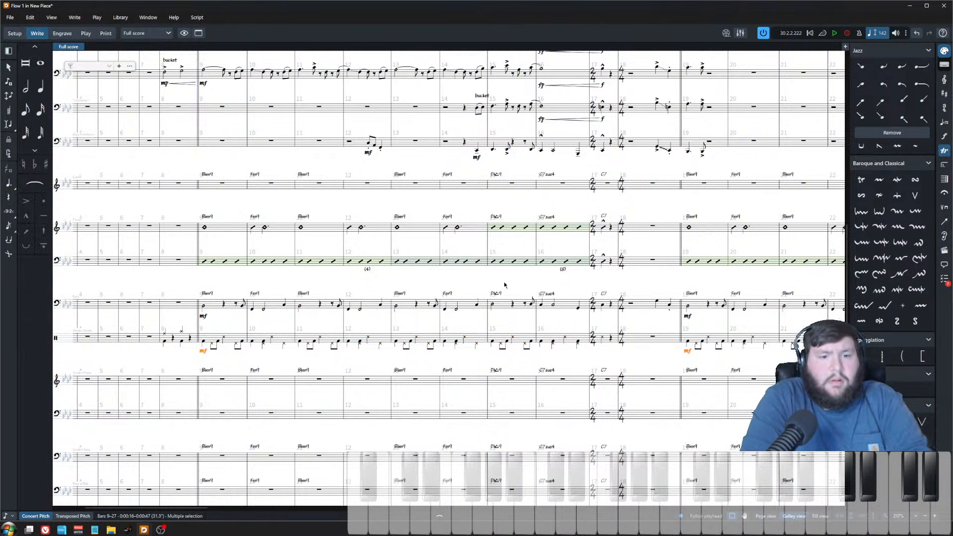
# Step: Paste the drum groove from bar 26 into bar 29
pyautogui.hscroll(10, 503, 281)
pyautogui.scroll(2, 432, 298)
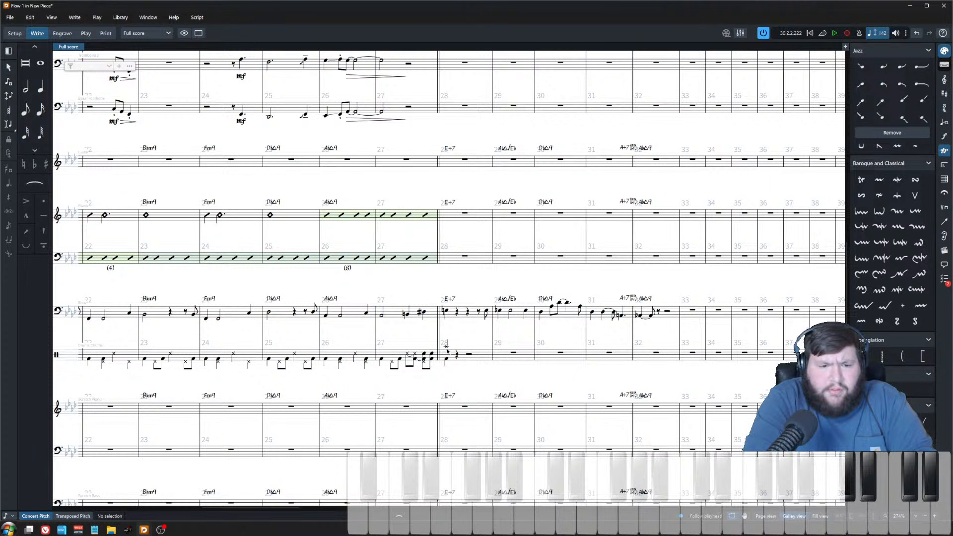
pyautogui.click(330, 351)
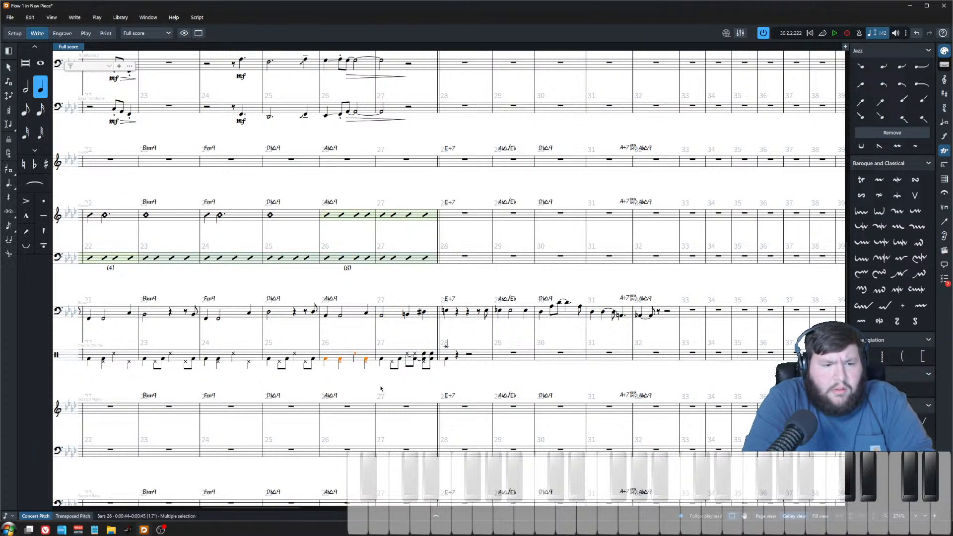
pyautogui.click(504, 353)
pyautogui.hotkey('ctrl', 'v')
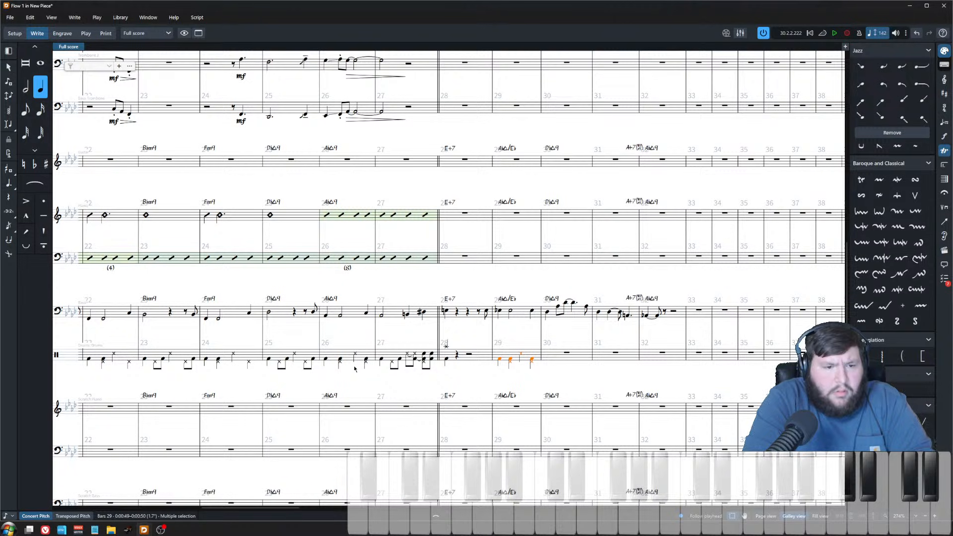
# Step: Copy the drum groove from bars 25–26 and paste it into bars 30–31 of the drum staff
pyautogui.keyDown('shift'); pyautogui.click(369, 356); pyautogui.keyUp('shift')
pyautogui.click(269, 359)
pyautogui.keyDown('shift'); pyautogui.click(366, 359); pyautogui.keyUp('shift')
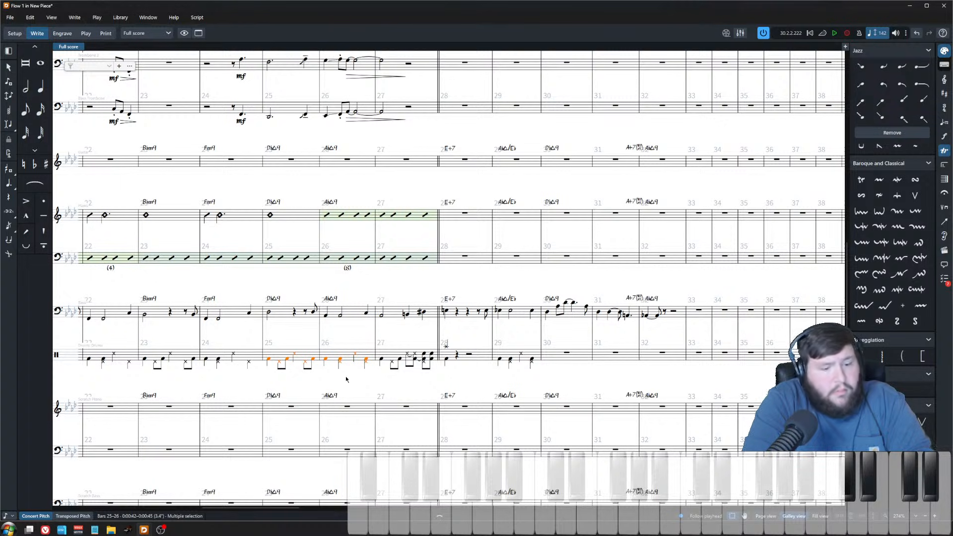
pyautogui.click(566, 352)
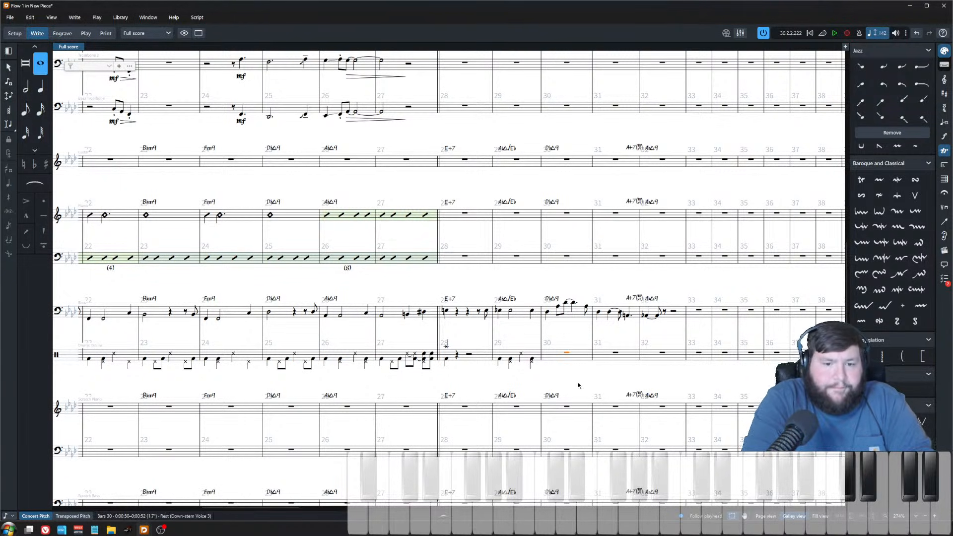
pyautogui.hotkey('ctrl', 'v')
pyautogui.hscroll(3, 546, 347)
pyautogui.press('Escape')
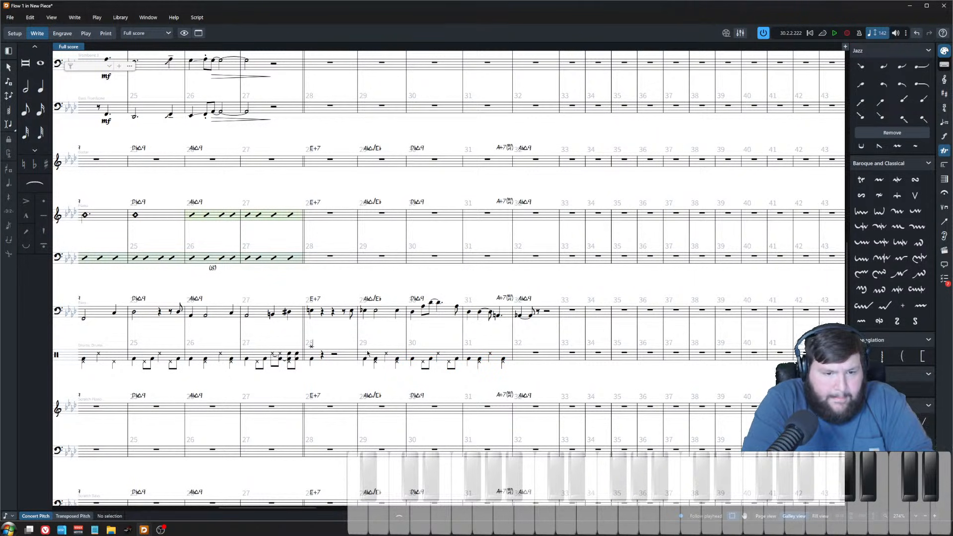
# Step: Play back the arrangement from bar 28 to listen to the new drum groove
pyautogui.click(310, 311)
pyautogui.press('p')
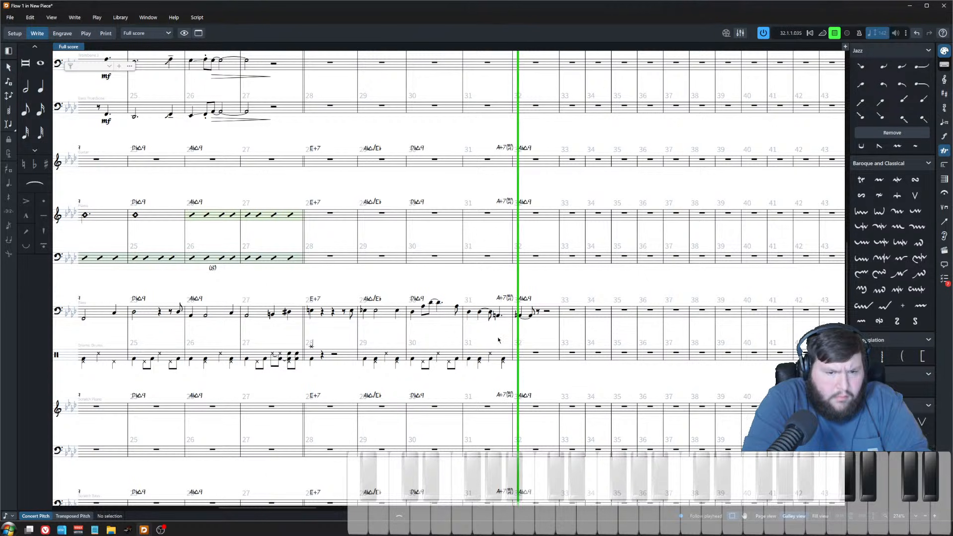
pyautogui.press('space')
# Step: Enter whole-note chords on the piano's upper staff in bars 28 through 30
pyautogui.press('x')
pyautogui.press('x')
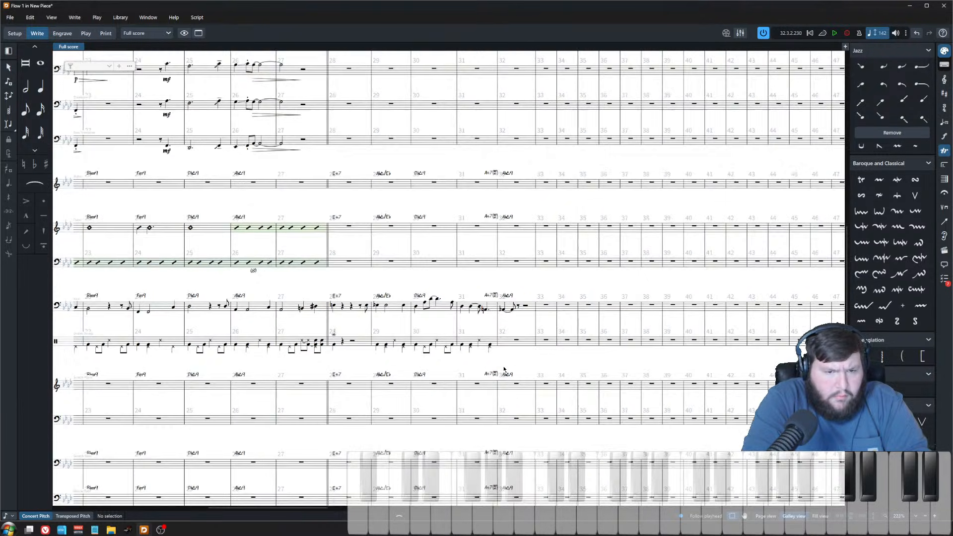
pyautogui.scroll(7, 500, 377)
pyautogui.hscroll(-3, 514, 382)
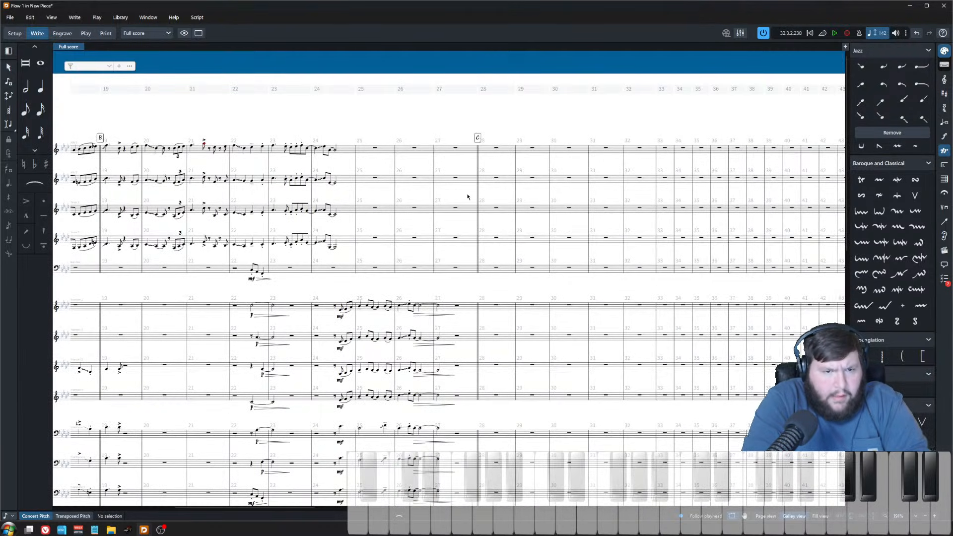
pyautogui.click(423, 152)
pyautogui.press('z')
pyautogui.press('z')
pyautogui.scroll(-8, 485, 312)
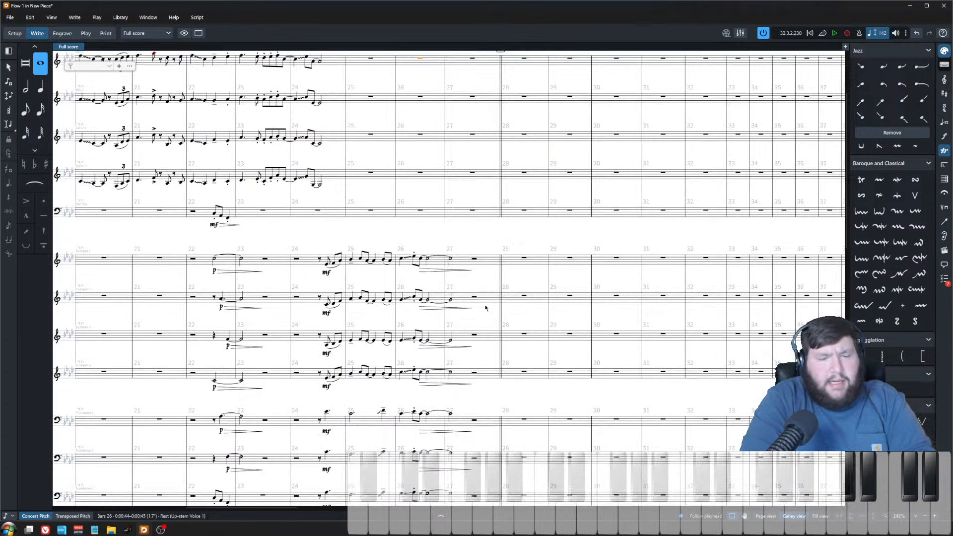
pyautogui.hscroll(3, 482, 297)
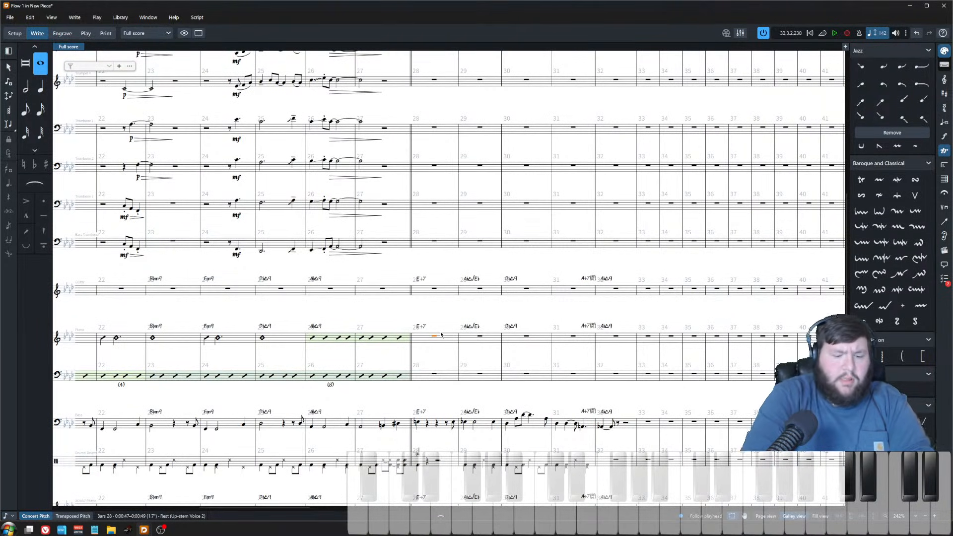
pyautogui.press('Return')
pyautogui.press('6')
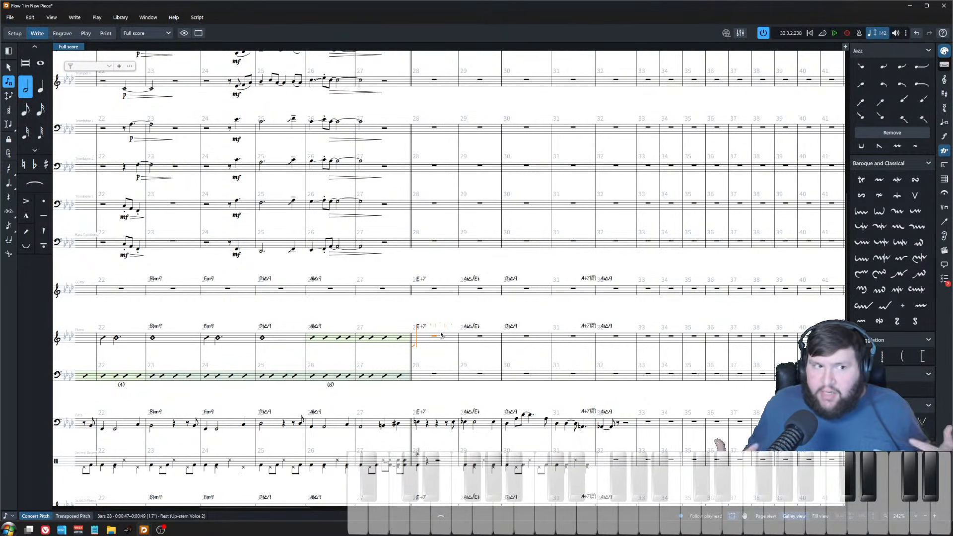
pyautogui.press('8')
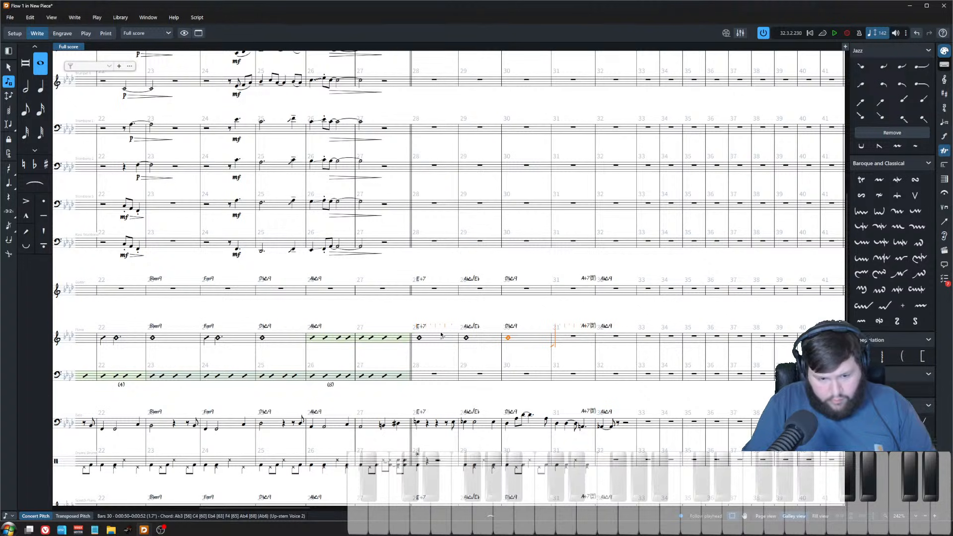
# Step: Lengthen the bar 30 piano chord into bar 31 and add short chords in bars 31–32
pyautogui.hotkey('shift', 'alt', 'Right')
pyautogui.hotkey('shift', 'alt', 'Right')
pyautogui.hotkey('shift', 'alt', 'Right')
pyautogui.hotkey('shift', 'alt', 'Right')
pyautogui.hotkey('shift', 'alt', 'Right')
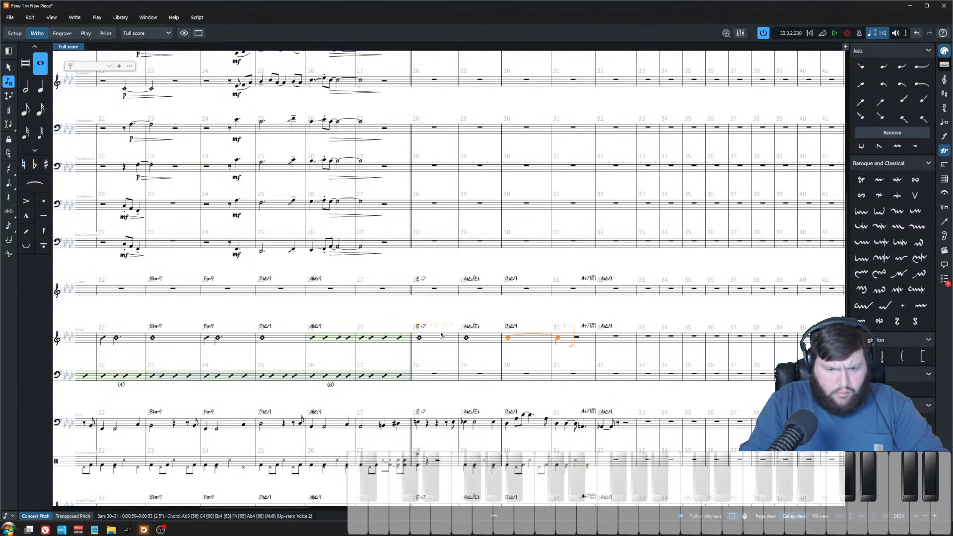
pyautogui.press('6')
pyautogui.press('o')
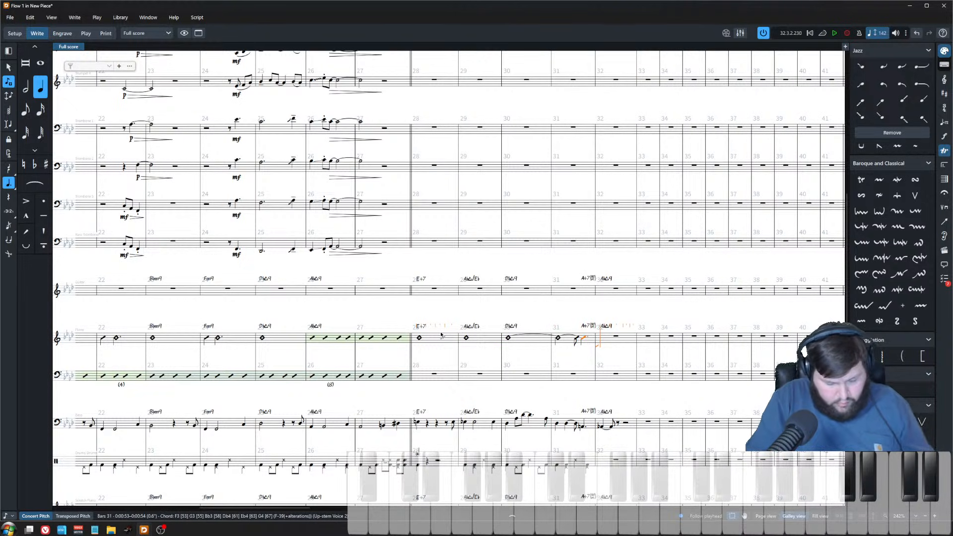
pyautogui.press('Escape')
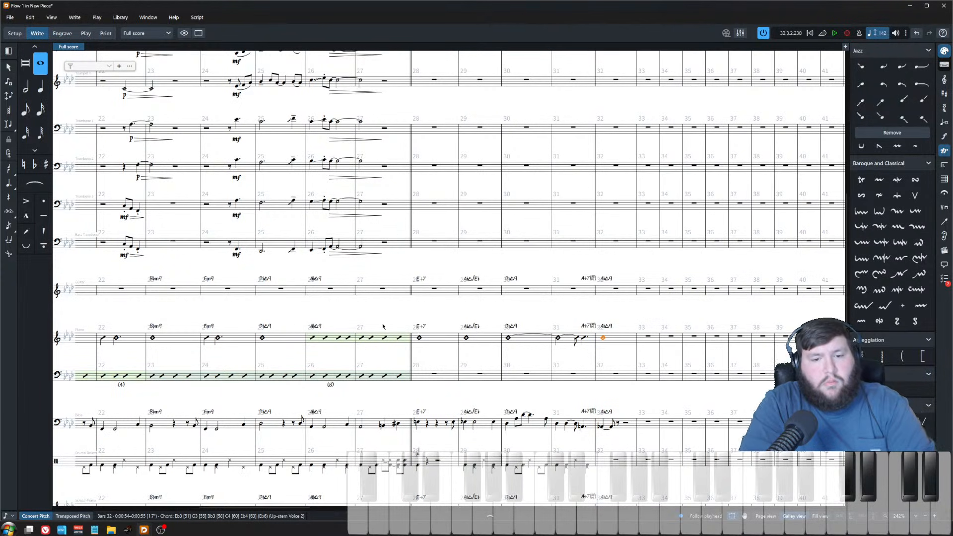
# Step: Play back from bar 28 to listen to the new piano chords
pyautogui.click(419, 338)
pyautogui.press('p')
pyautogui.press('Escape')
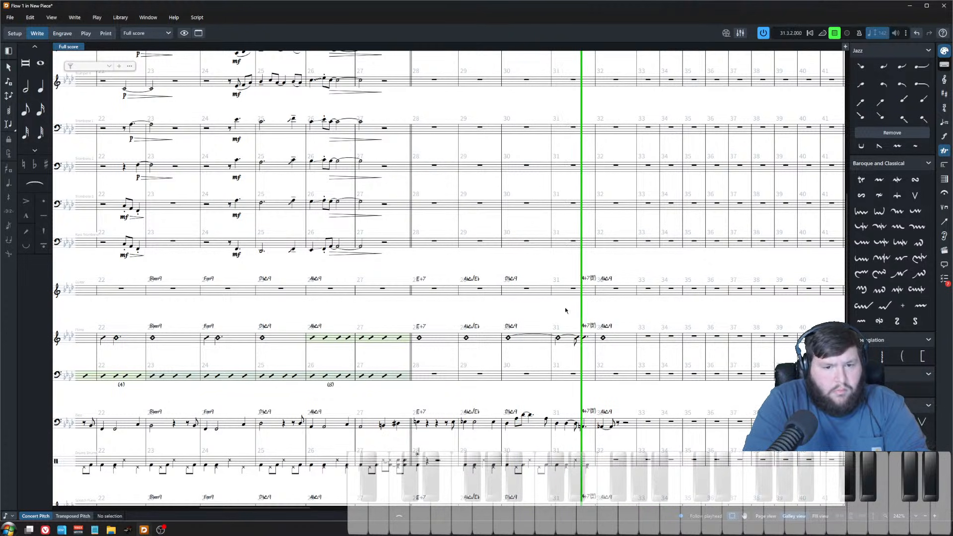
pyautogui.press('space')
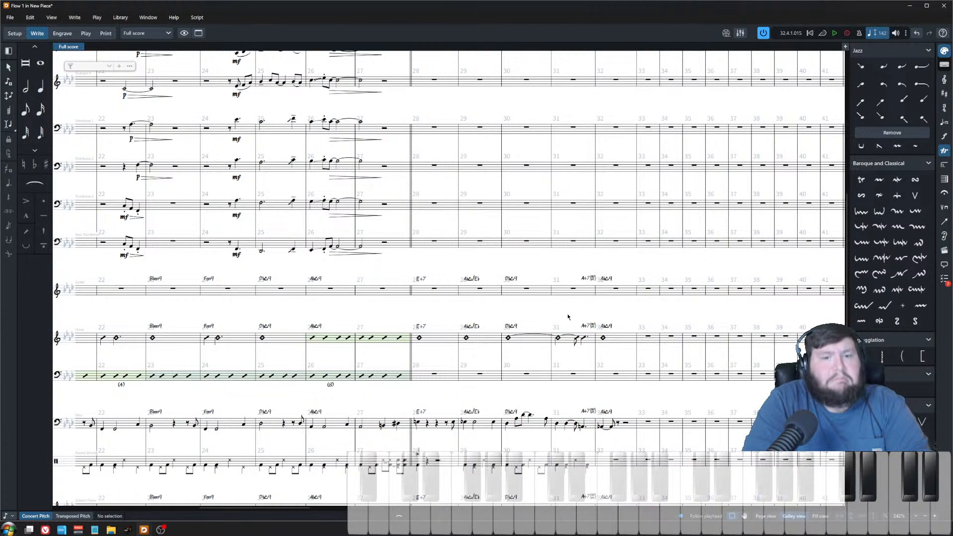
# Step: Save the project
pyautogui.scroll(5, 469, 313)
pyautogui.press('x')
pyautogui.press('x')
pyautogui.press('x')
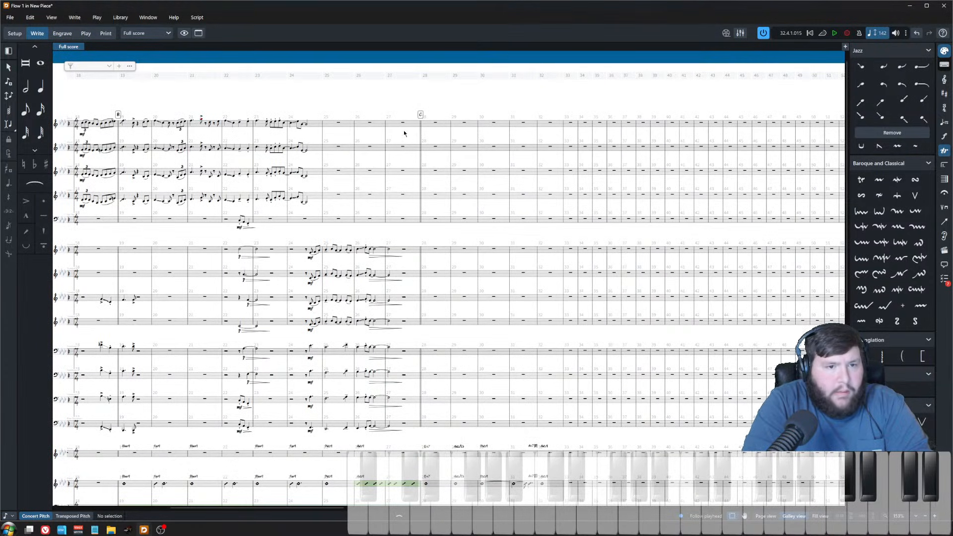
pyautogui.click(380, 124)
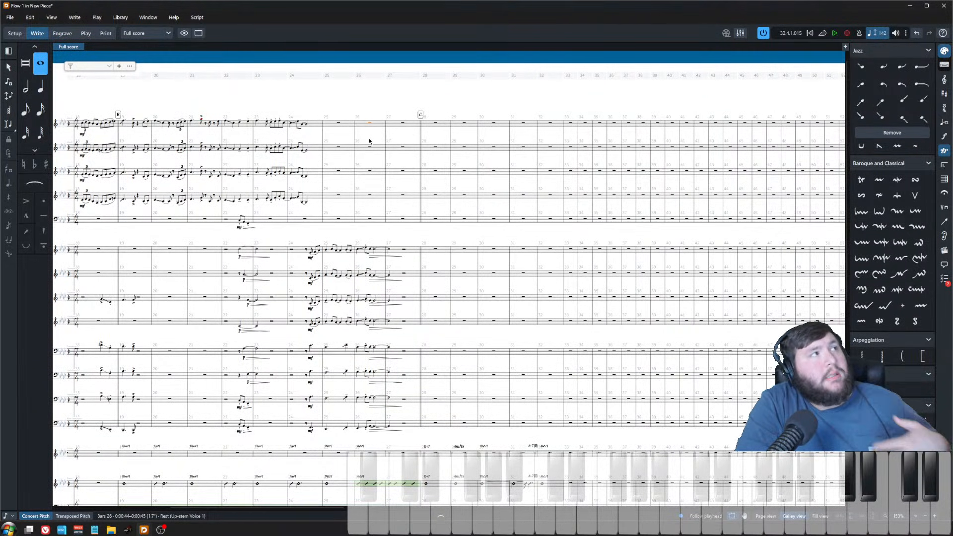
pyautogui.hotkey('ctrl', 's')
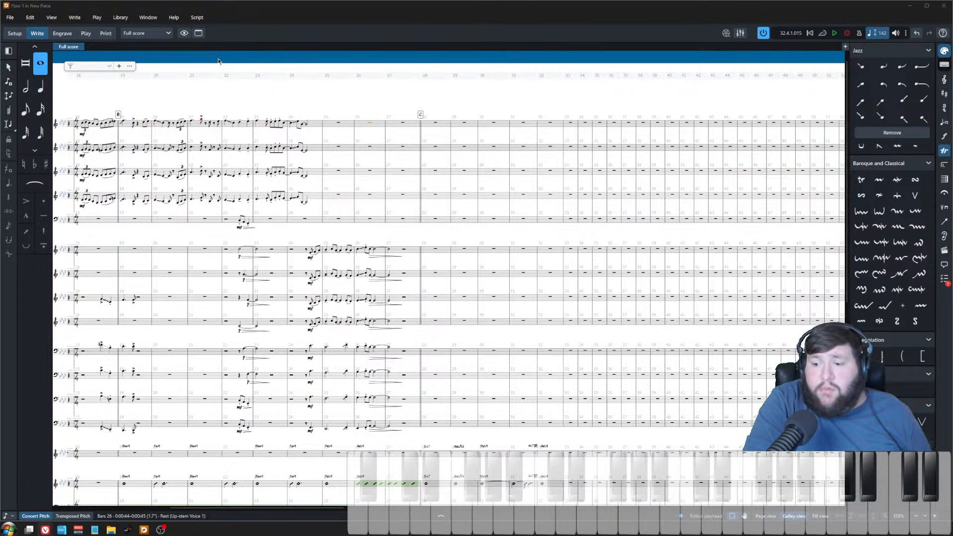
# Step: Review the earlier sections of the score from the beginning through bar 18
pyautogui.click(428, 235)
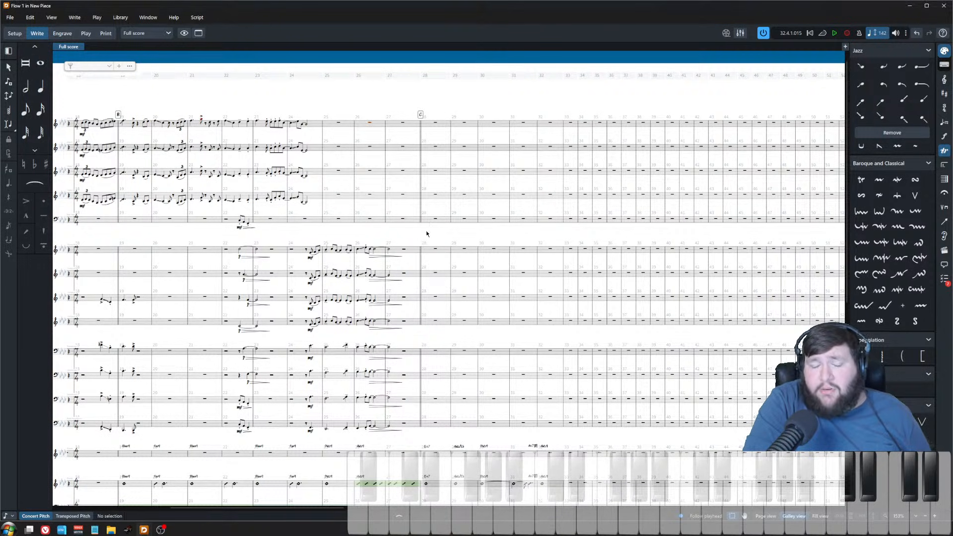
pyautogui.scroll(4, 435, 241)
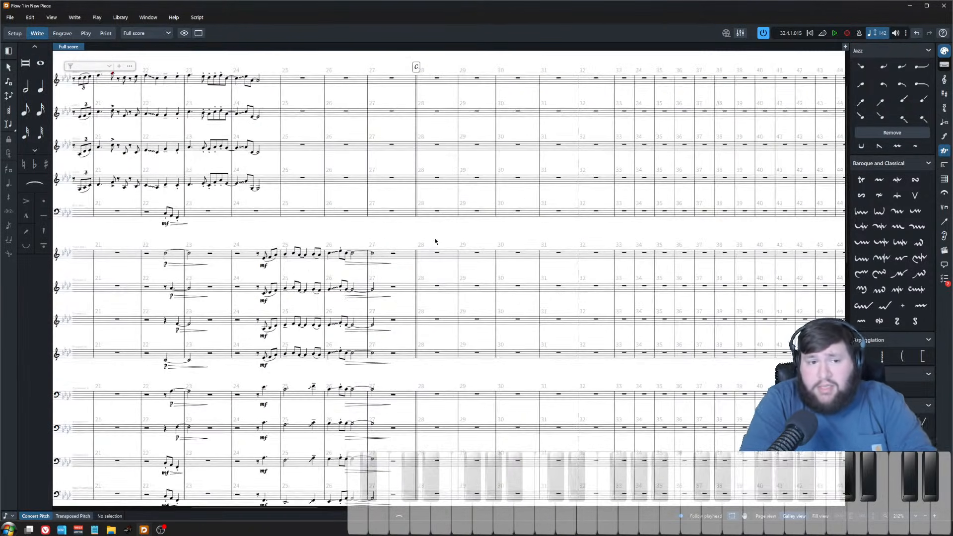
pyautogui.scroll(-4, 436, 242)
pyautogui.hscroll(-4, 458, 255)
pyautogui.hscroll(-5, 458, 255)
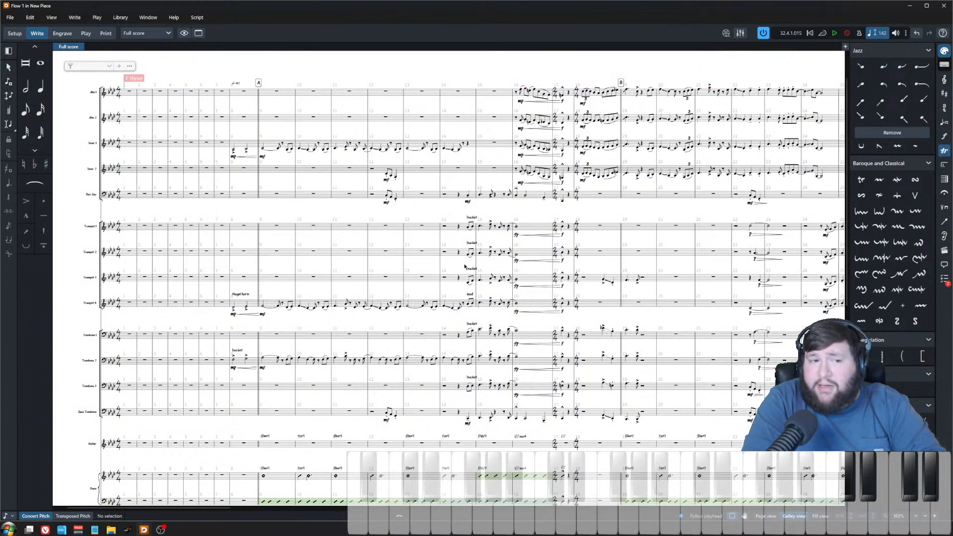
pyautogui.click(154, 91)
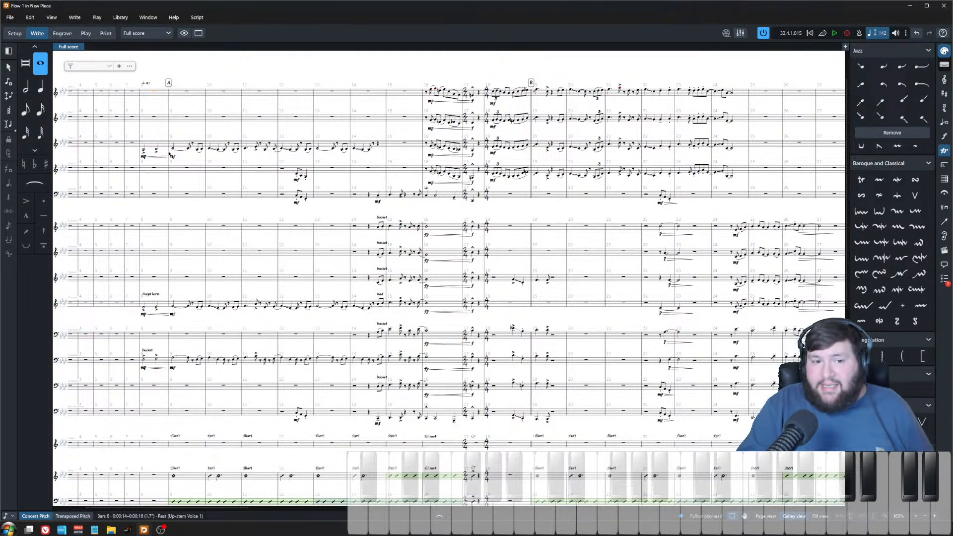
pyautogui.scroll(10, 370, 239)
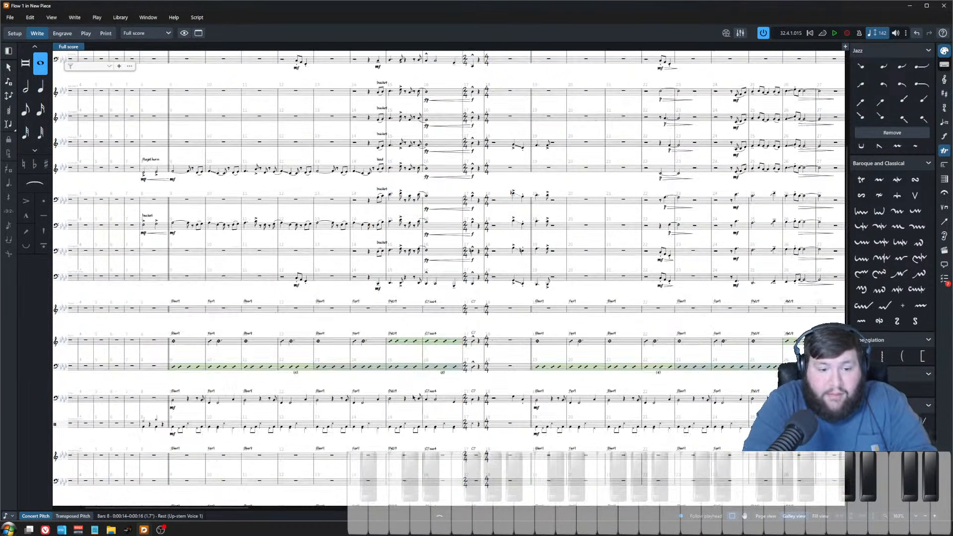
pyautogui.press('Escape')
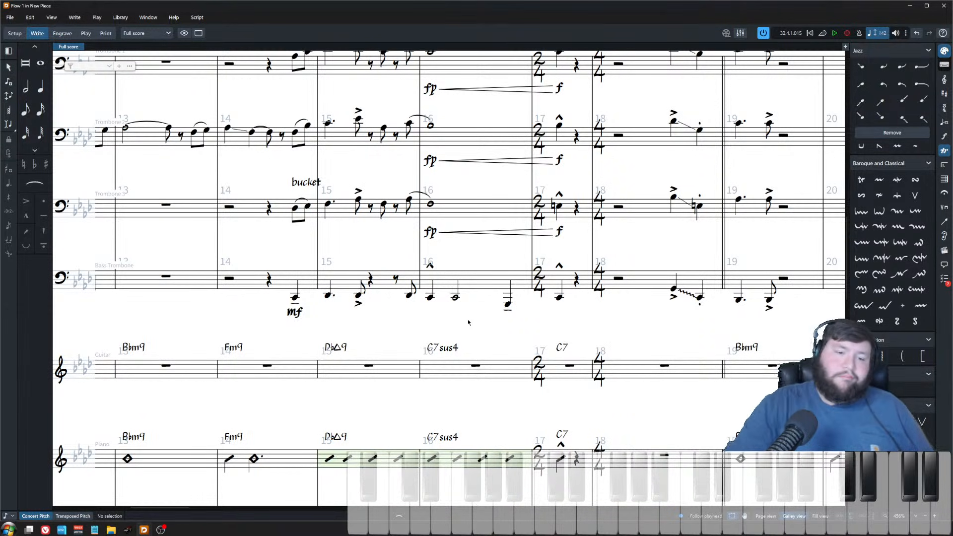
pyautogui.click(663, 457)
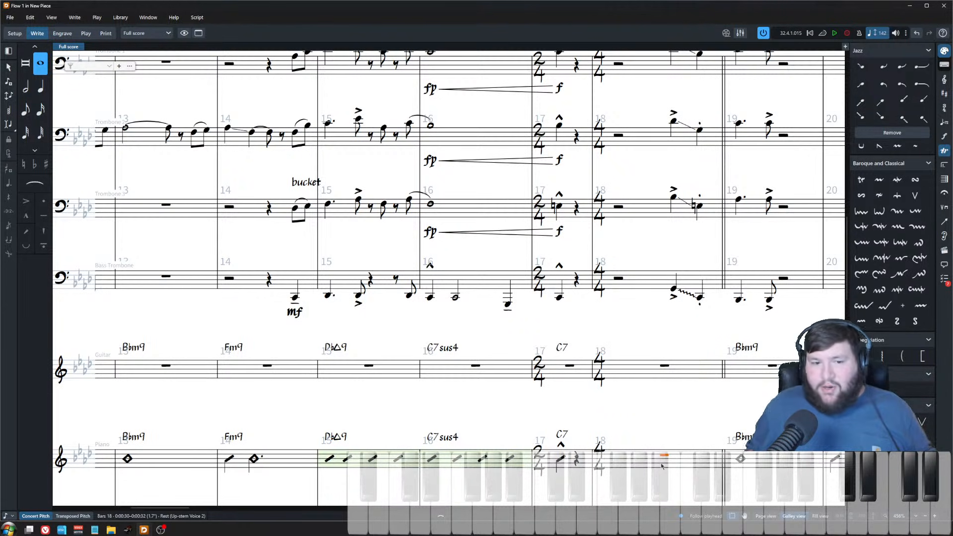
# Step: Play back the arrangement from bar 27 to hear the transition into the new section
pyautogui.scroll(-4, 707, 455)
pyautogui.hscroll(10, 511, 380)
pyautogui.click(504, 374)
pyautogui.scroll(-3, 502, 375)
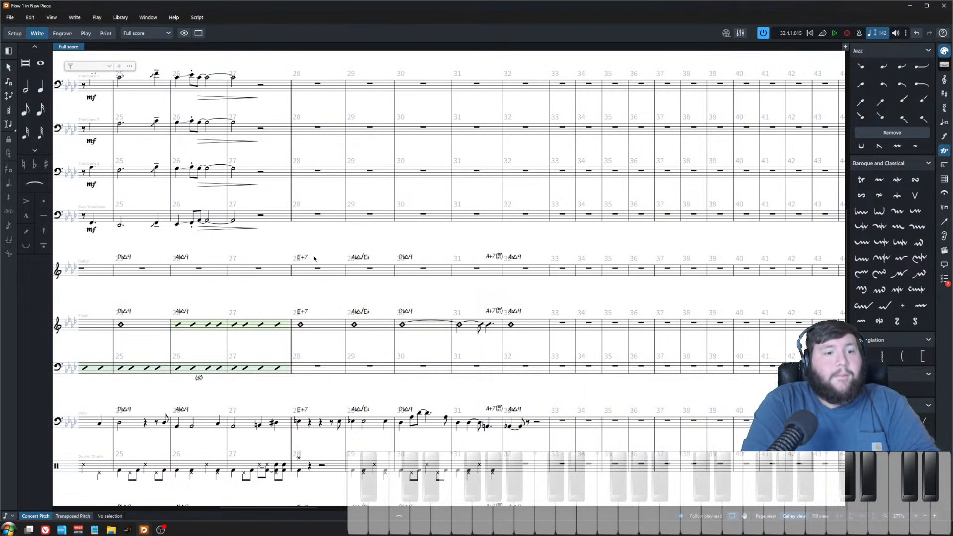
pyautogui.hscroll(-3, 314, 258)
pyautogui.click(289, 268)
pyautogui.press('space')
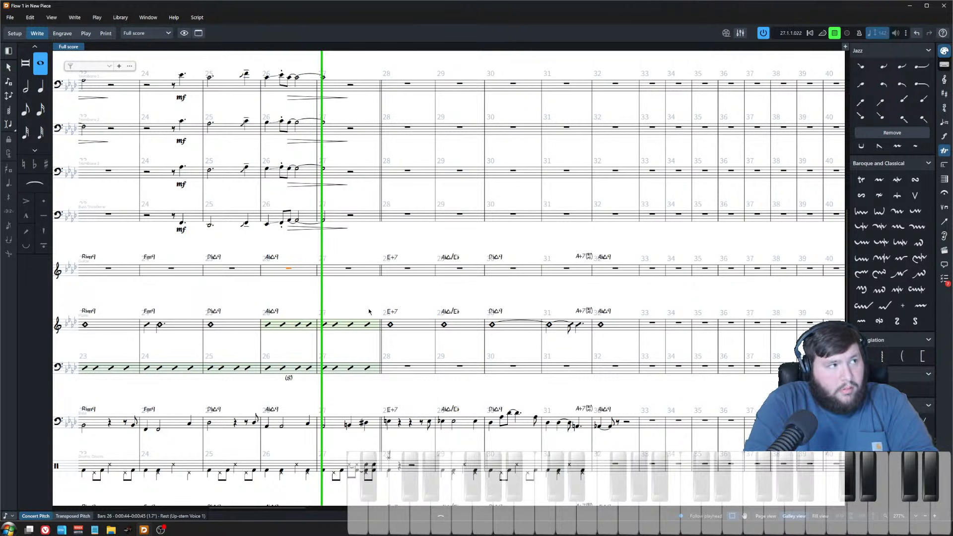
pyautogui.click(423, 252)
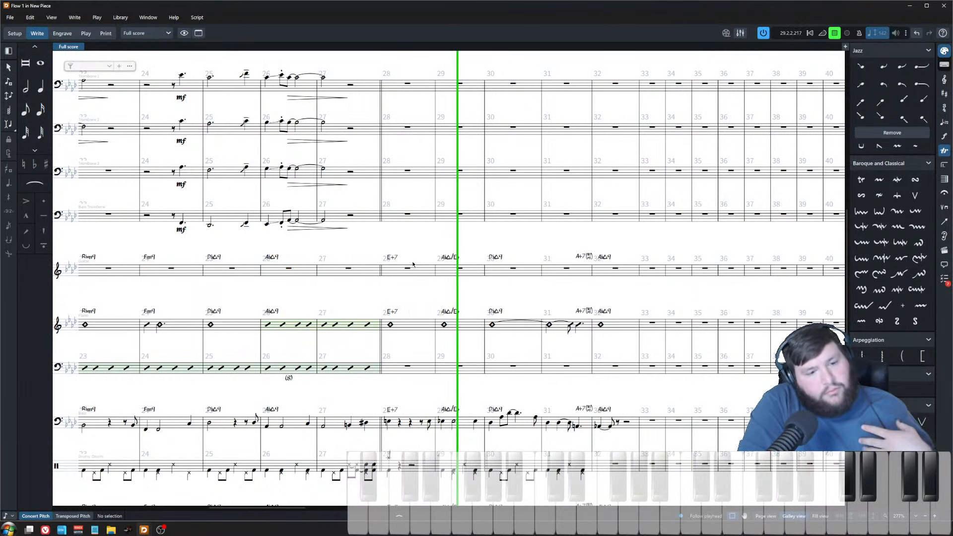
pyautogui.press('space')
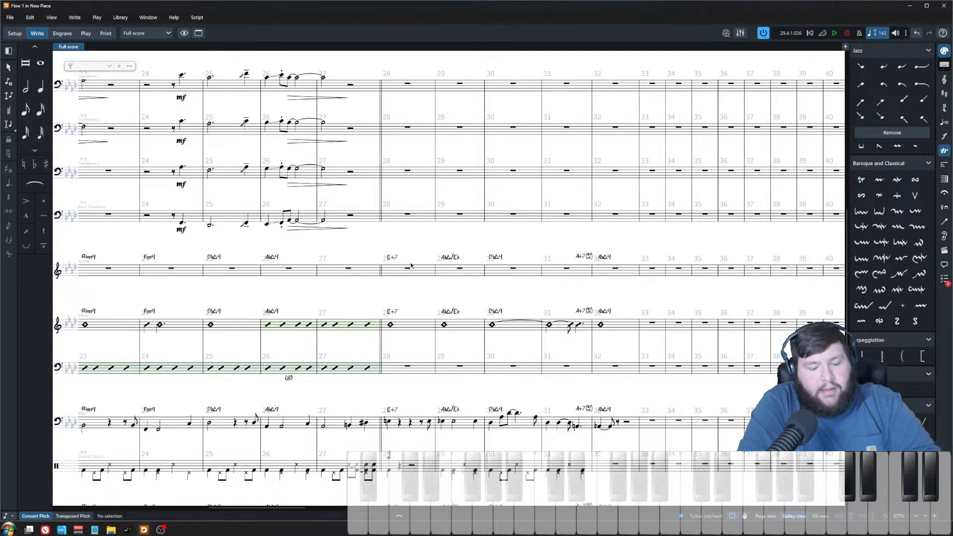
pyautogui.scroll(10, 417, 290)
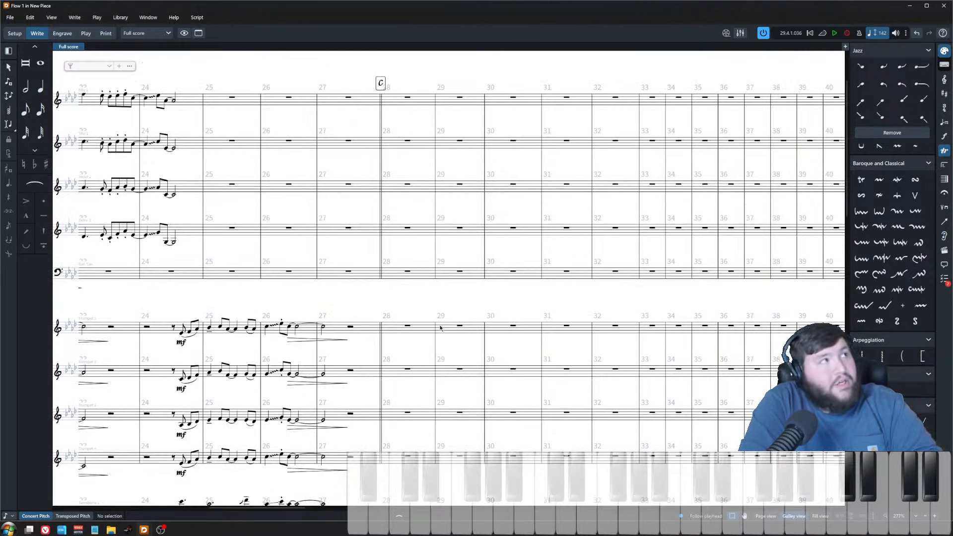
pyautogui.scroll(1, 445, 329)
pyautogui.hscroll(-2, 453, 328)
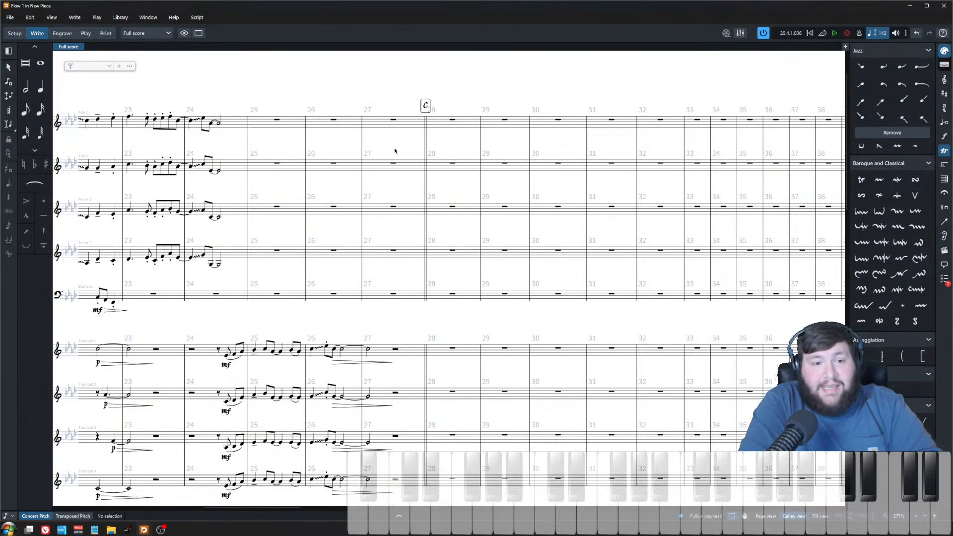
pyautogui.click(396, 121)
pyautogui.press('Return')
pyautogui.press('Right')
pyautogui.press('Right')
pyautogui.press('Right')
pyautogui.press('Left')
pyautogui.press('Escape')
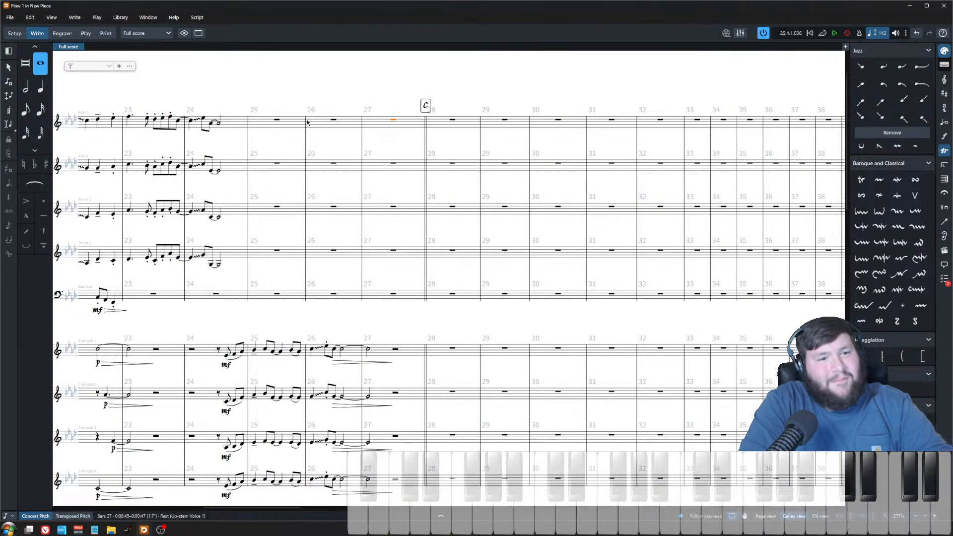
# Step: Play back the horn section from bar 26 into bar 28
pyautogui.press('space')
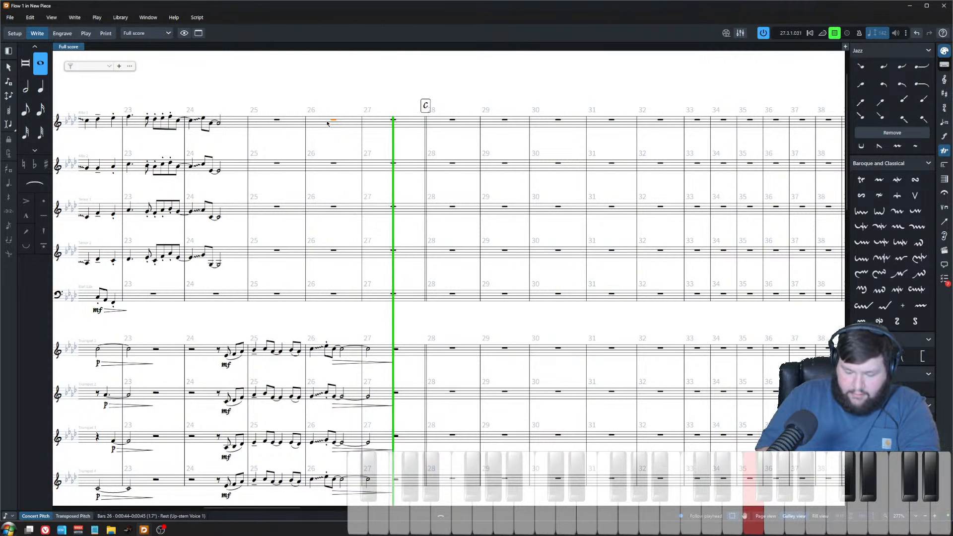
pyautogui.press('space')
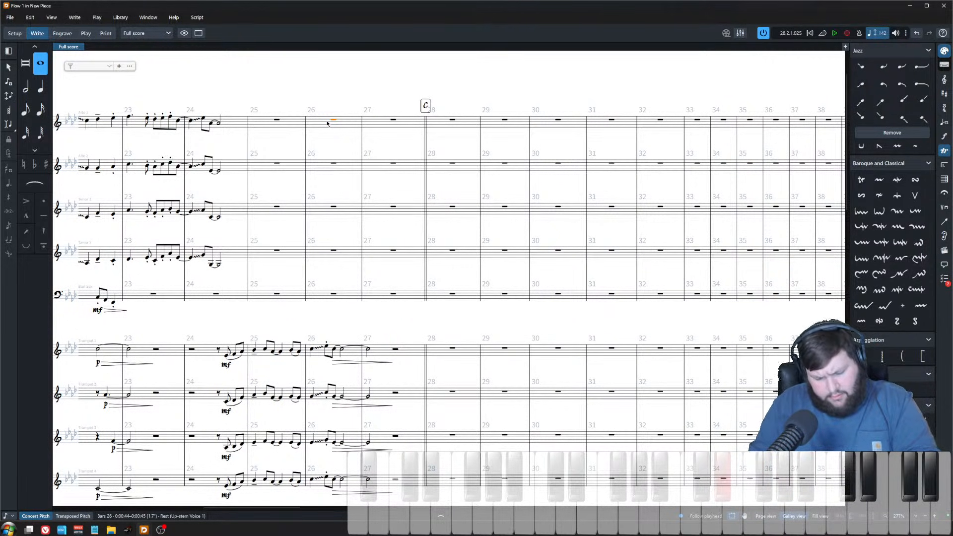
pyautogui.press('space')
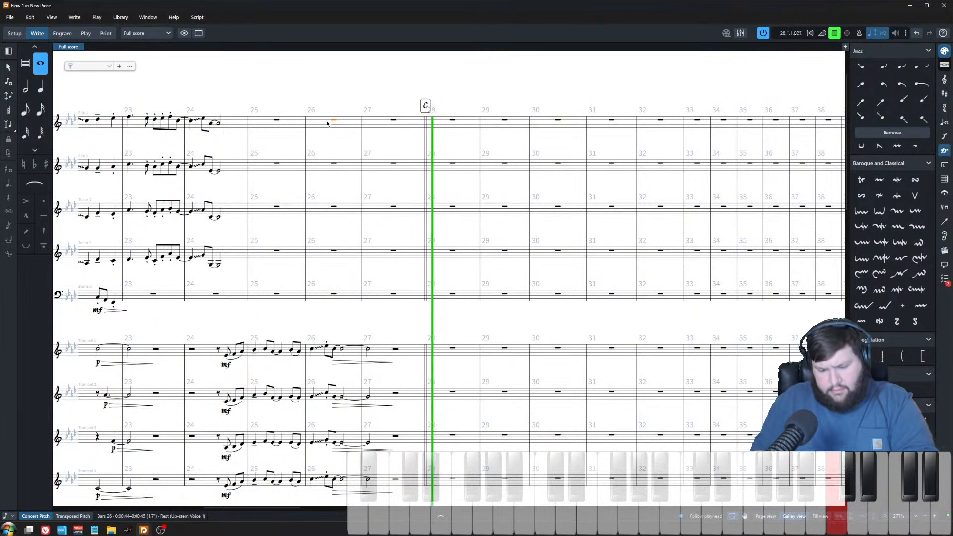
# Step: Play back the transition from bar 26 into bar 28 several times
pyautogui.press('space')
pyautogui.press('space')
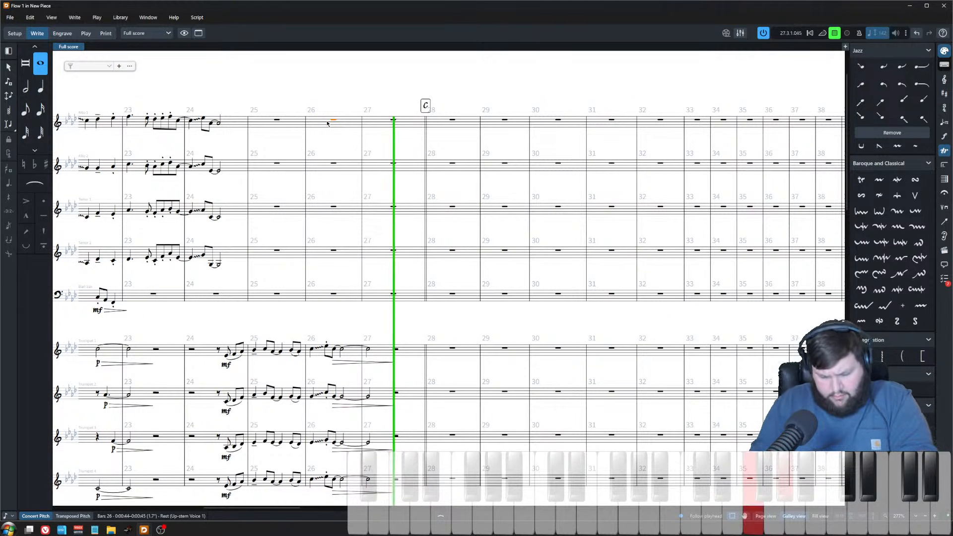
pyautogui.press('space')
pyautogui.press('space')
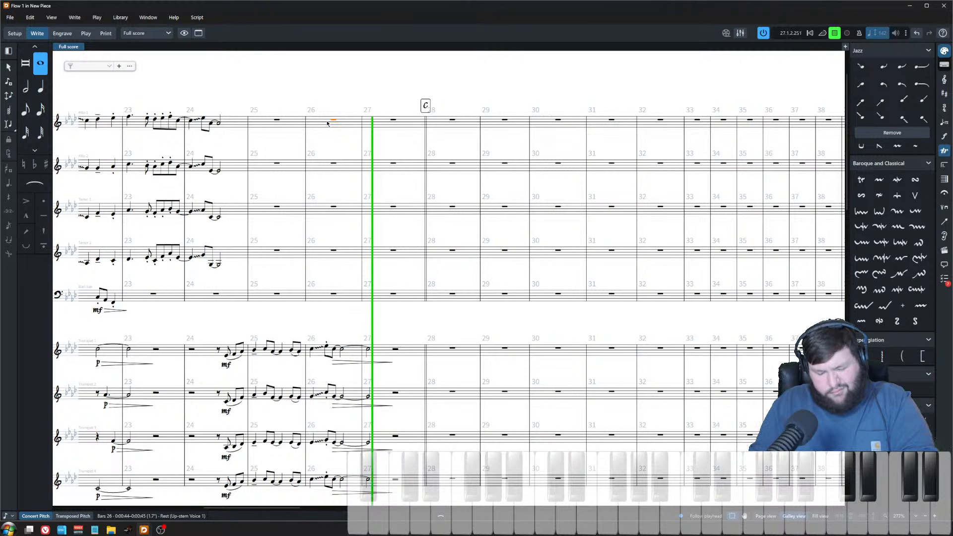
pyautogui.press('space')
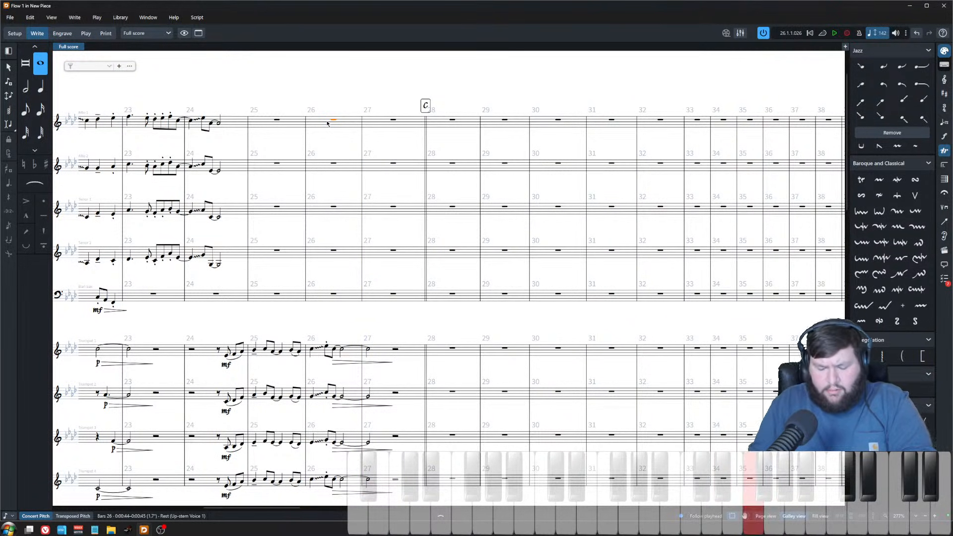
pyautogui.press('space')
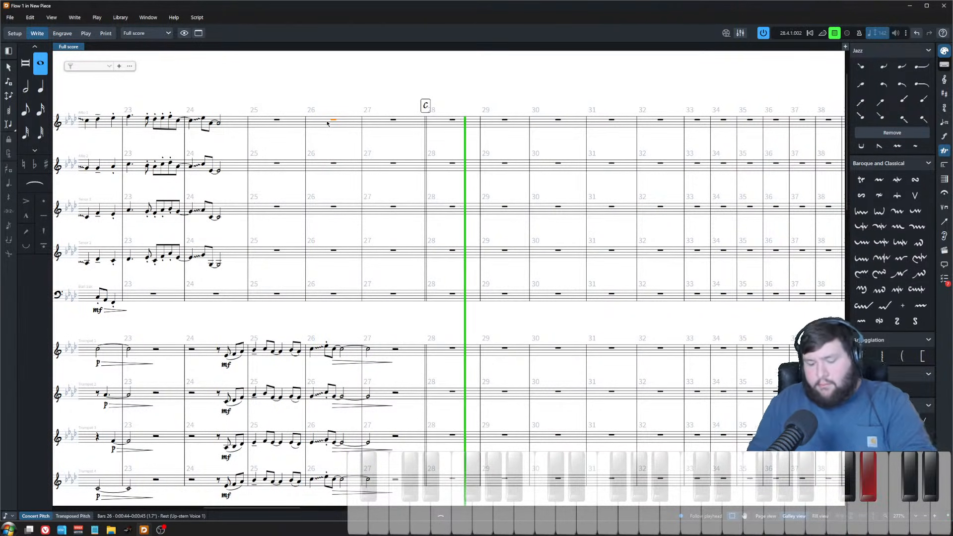
pyautogui.press('space')
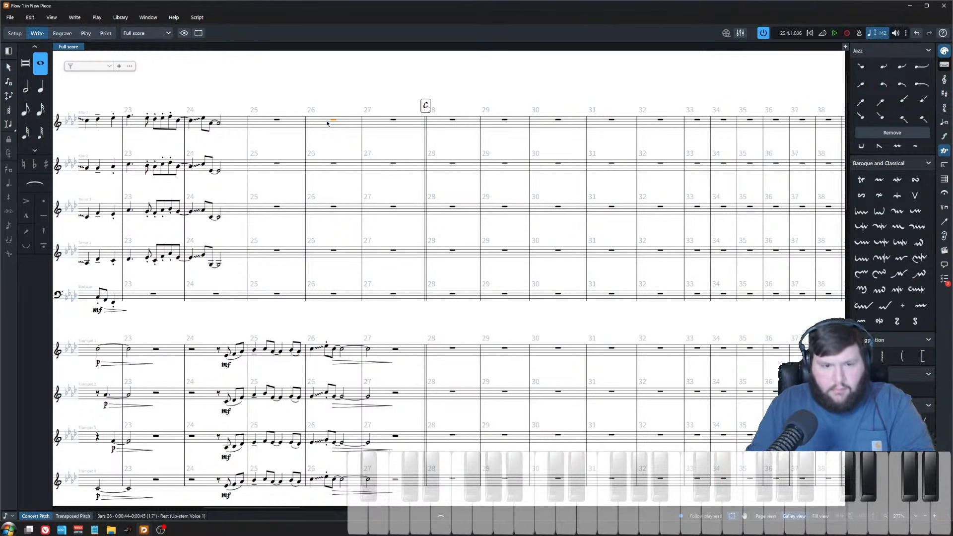
# Step: Enter an ascending eighth-note pickup of C, E, F, A, B in Alto 1 leading from bar 27 into bar 28
pyautogui.hotkey('shift', 'n')
pyautogui.press('Right')
pyautogui.press('Right')
pyautogui.press('Right')
pyautogui.press('Right')
pyautogui.press('Right')
pyautogui.press('Right')
pyautogui.press('Right')
pyautogui.press('Right')
pyautogui.press('Right')
pyautogui.press('Right')
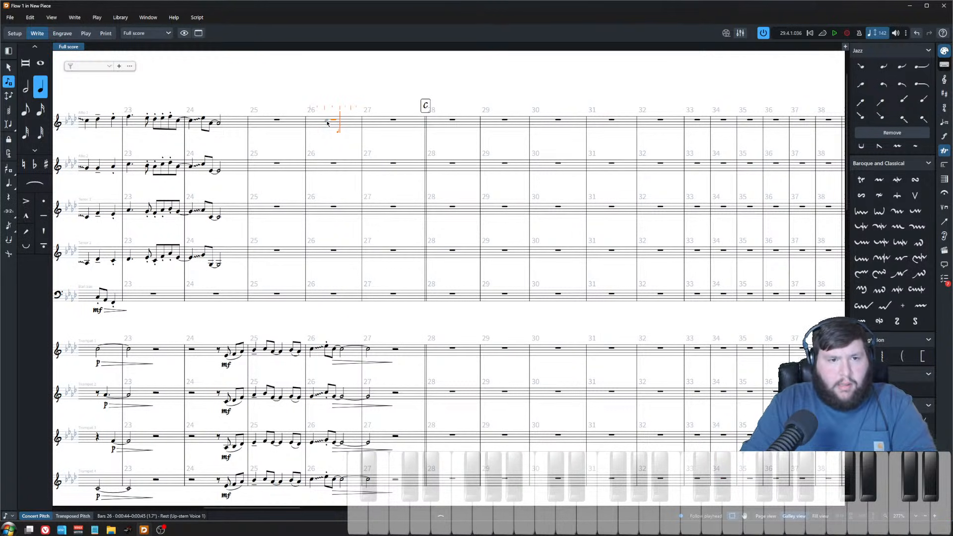
pyautogui.press('Right')
pyautogui.press('c')
pyautogui.hotkey('ctrl', 'z')
pyautogui.press('5')
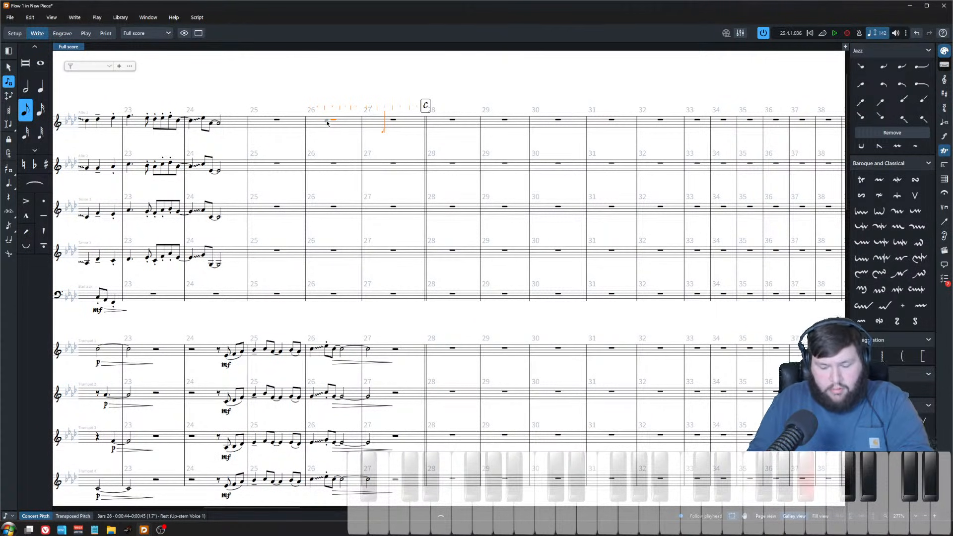
pyautogui.press('c')
pyautogui.press('e')
pyautogui.press('f')
pyautogui.press('a')
pyautogui.press('b')
pyautogui.press('c')
pyautogui.press('Escape')
pyautogui.press('Escape')
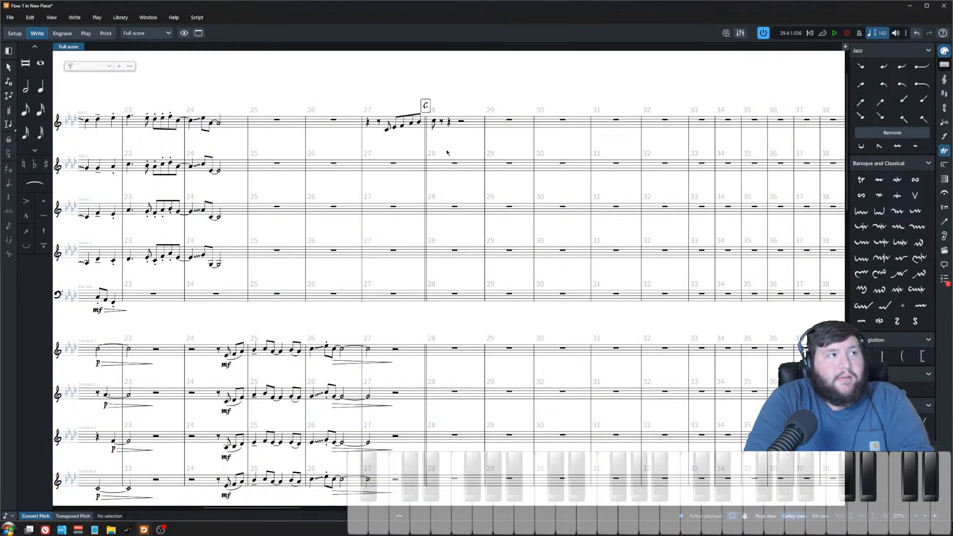
# Step: Copy the Alto 1 pickup figure from bars 27–28 into Alto 2, Tenor 1 and Tenor 2
pyautogui.moveTo(363, 96); pyautogui.dragTo(467, 142)
pyautogui.click(453, 61)
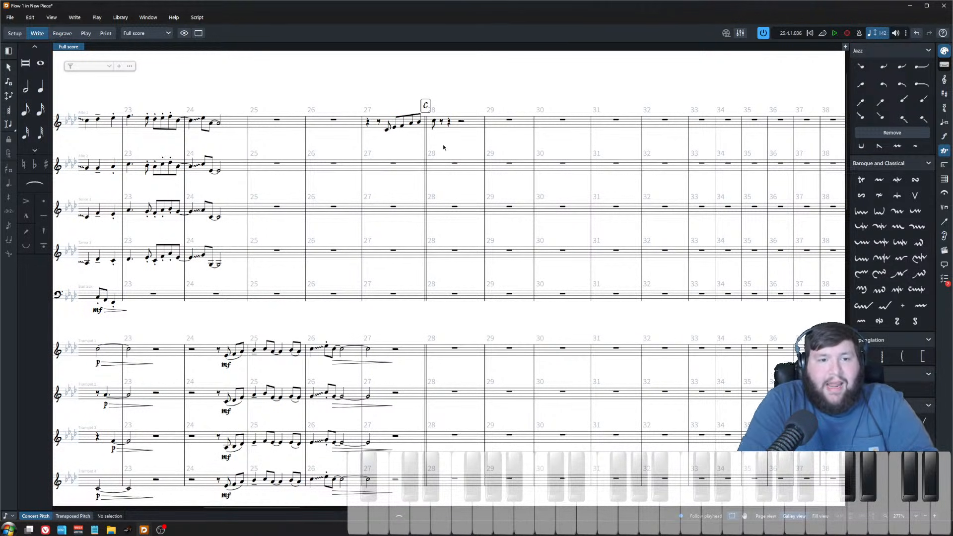
pyautogui.scroll(4, 443, 147)
pyautogui.scroll(-4, 438, 270)
pyautogui.scroll(-8, 416, 190)
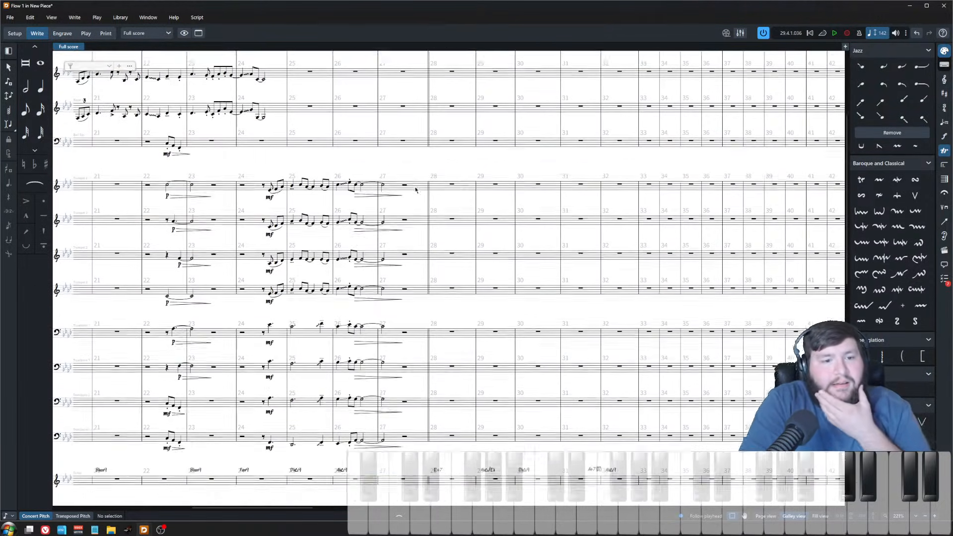
pyautogui.scroll(8, 417, 217)
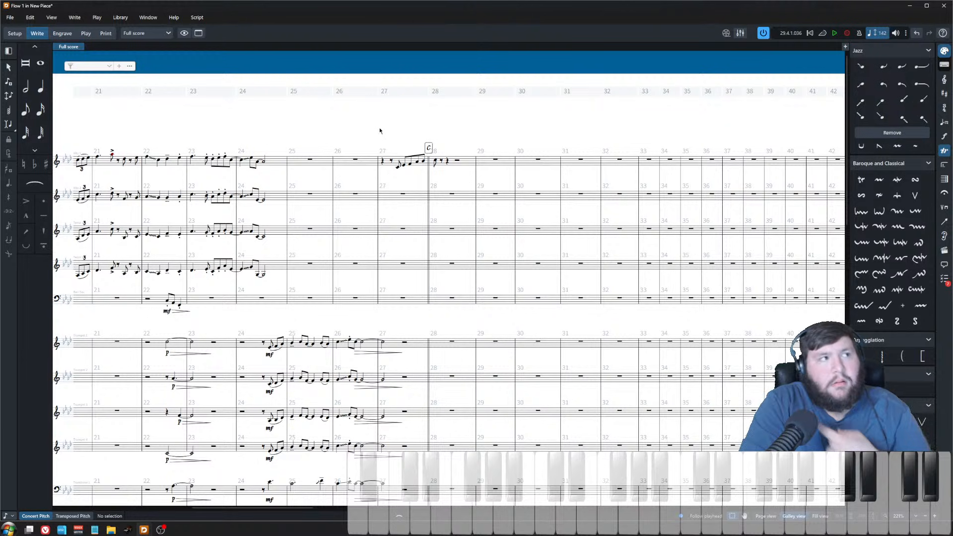
pyautogui.click(388, 163)
pyautogui.keyDown('shift'); pyautogui.click(435, 161); pyautogui.keyUp('shift')
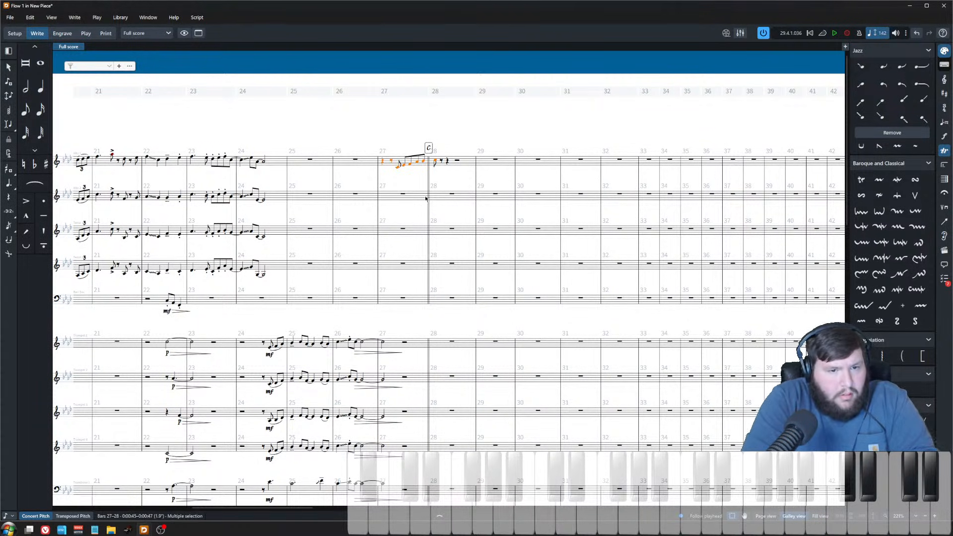
pyautogui.hotkey('ctrl', '=')
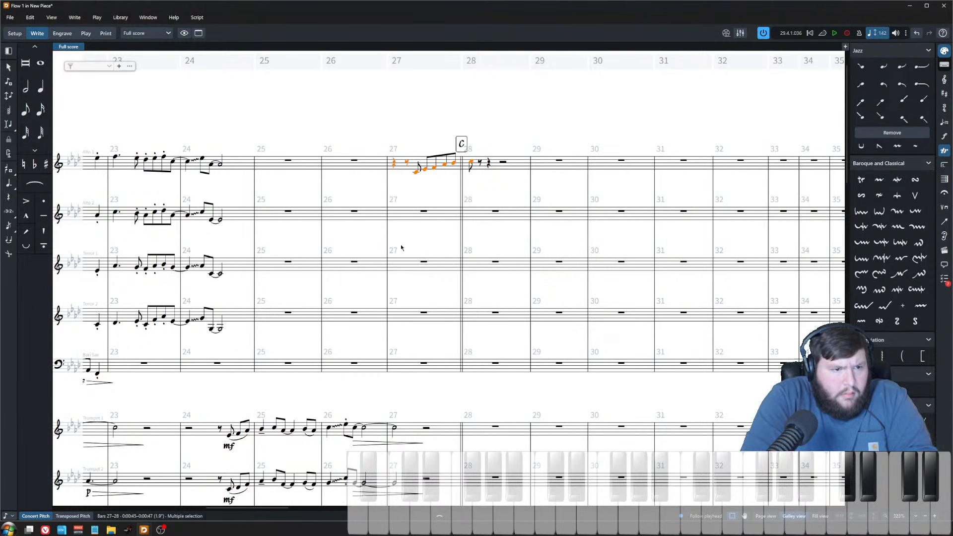
pyautogui.click(423, 213)
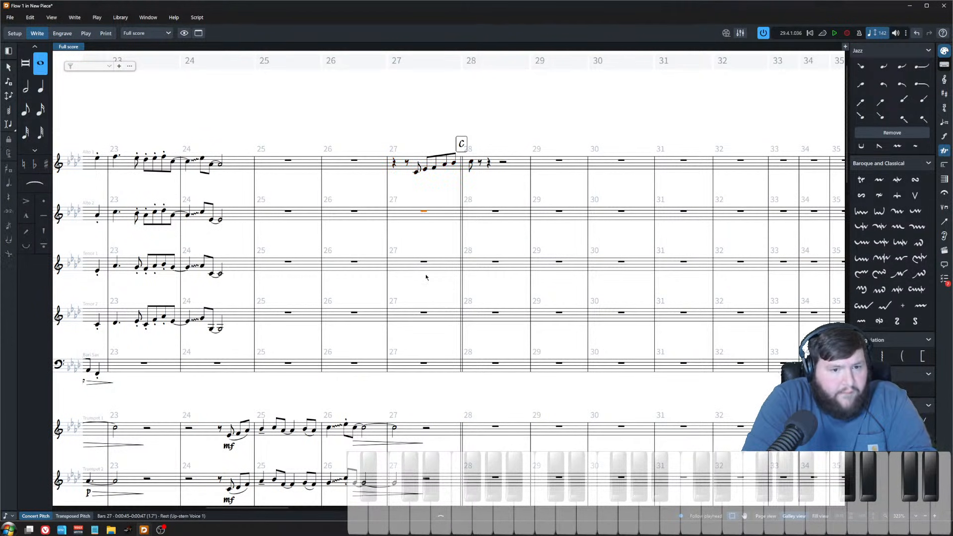
pyautogui.keyDown('shift'); pyautogui.click(430, 312); pyautogui.keyUp('shift')
pyautogui.hotkey('ctrl', 'v')
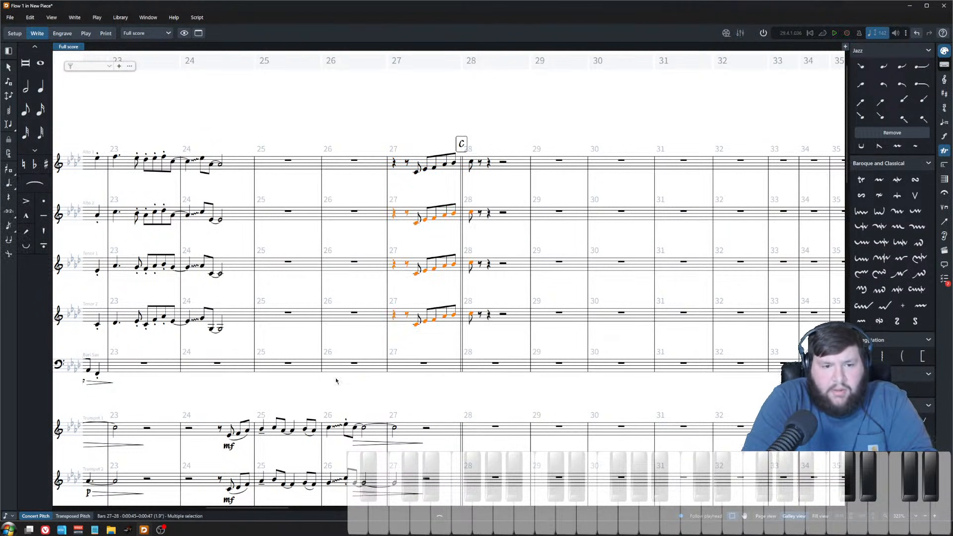
# Step: Check the saxophone pickup figures in transposed pitch and zoomed in
pyautogui.click(73, 515)
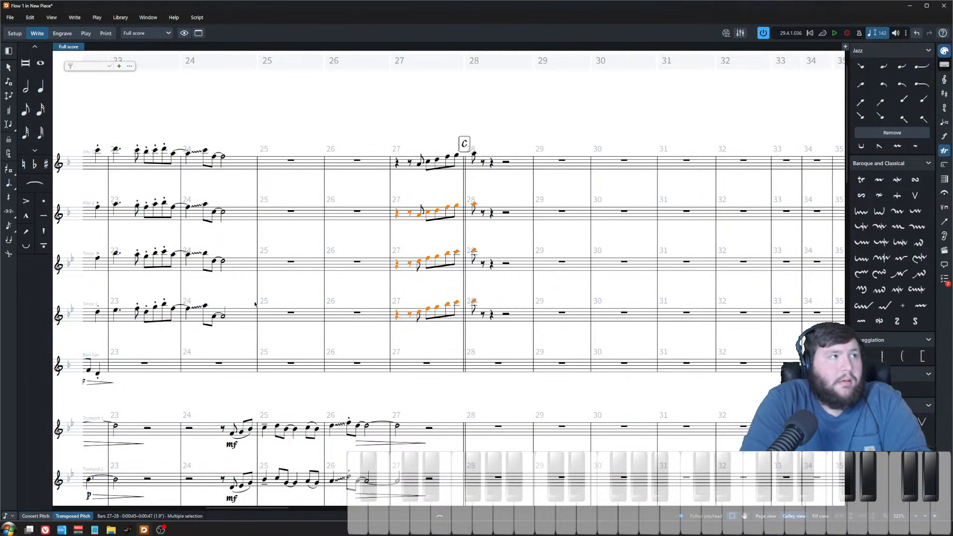
pyautogui.click(422, 137)
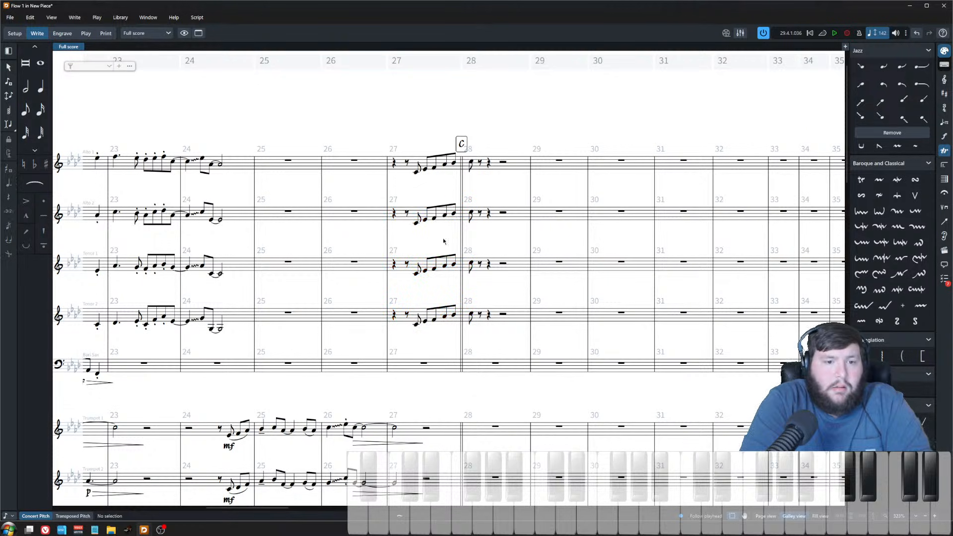
pyautogui.press('z')
pyautogui.press('z')
pyautogui.click(457, 190)
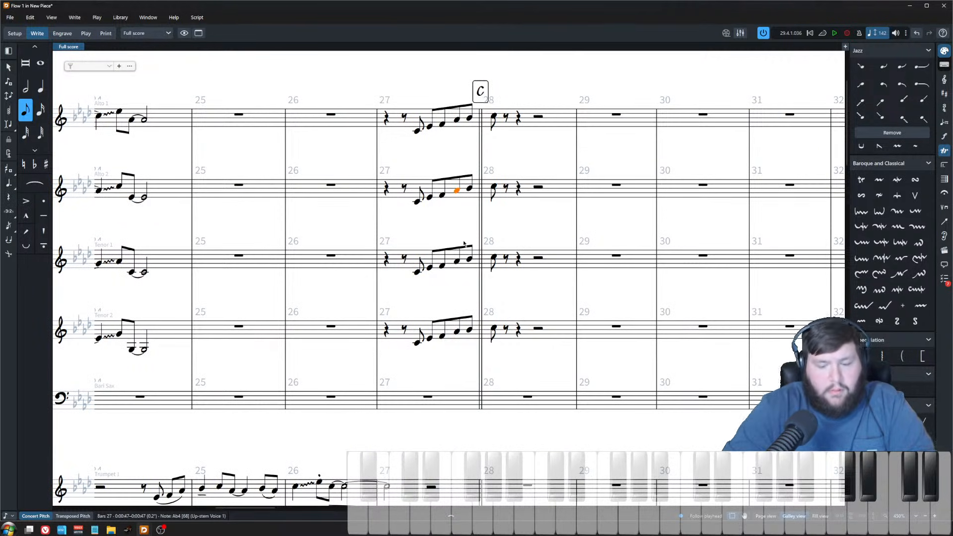
pyautogui.scroll(-8, 464, 244)
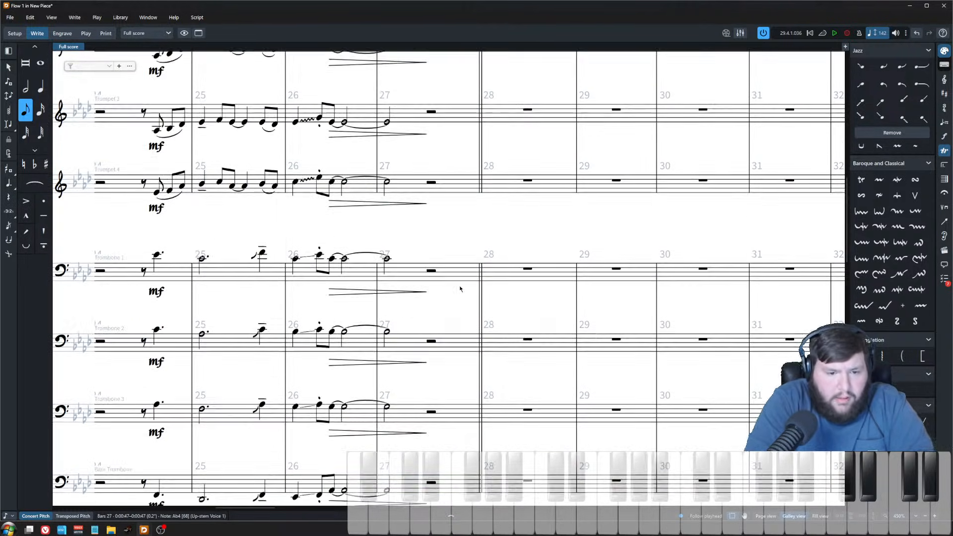
pyautogui.scroll(6, 459, 289)
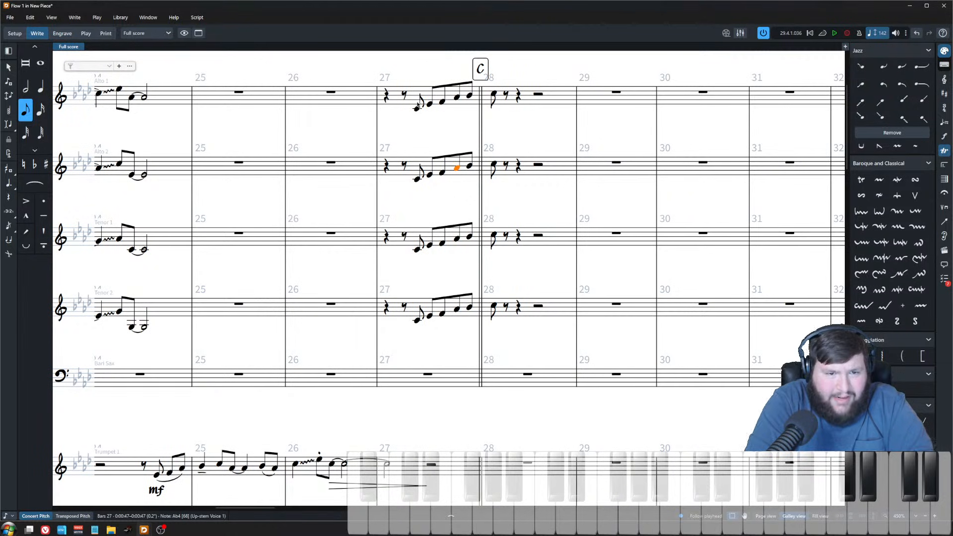
# Step: Play back the saxophone pickup from the start of bar 27
pyautogui.click(387, 99)
pyautogui.press('p')
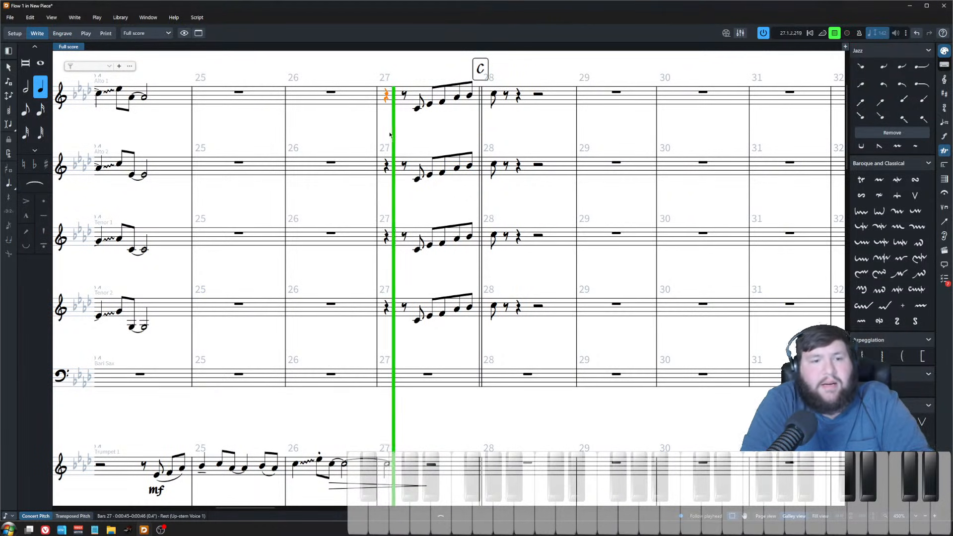
pyautogui.press('space')
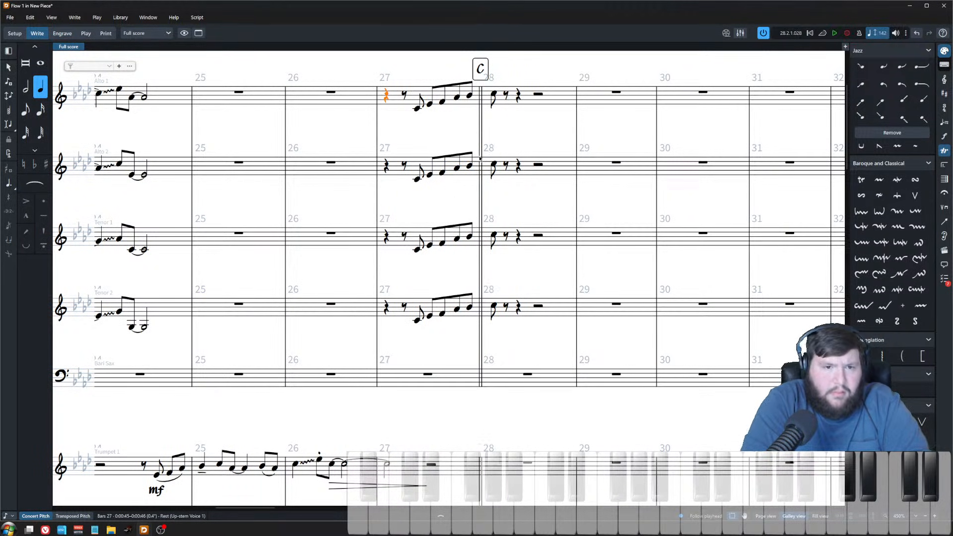
pyautogui.press('Escape')
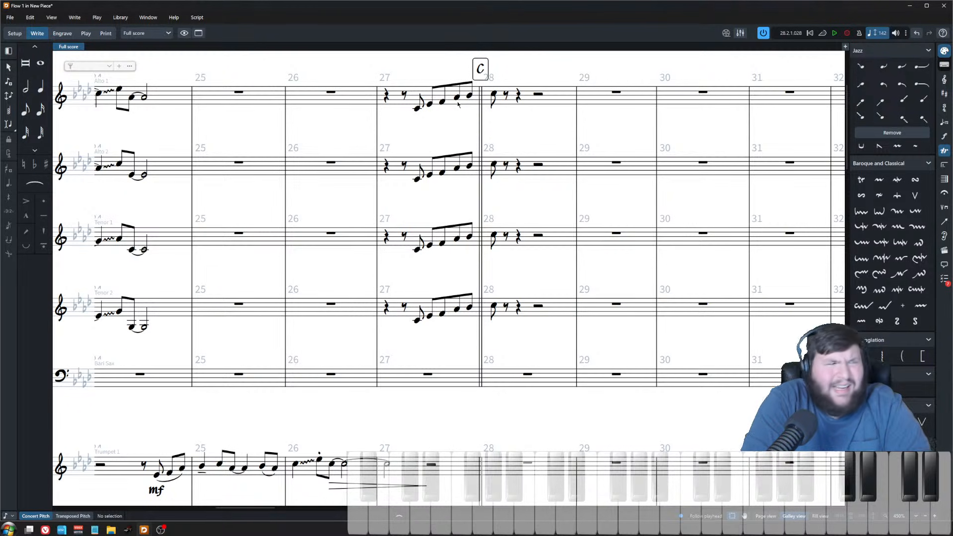
# Step: Examine the Alto 1 pickup notes and the brass and rhythm section parts around bars 27–28
pyautogui.scroll(-10, 440, 340)
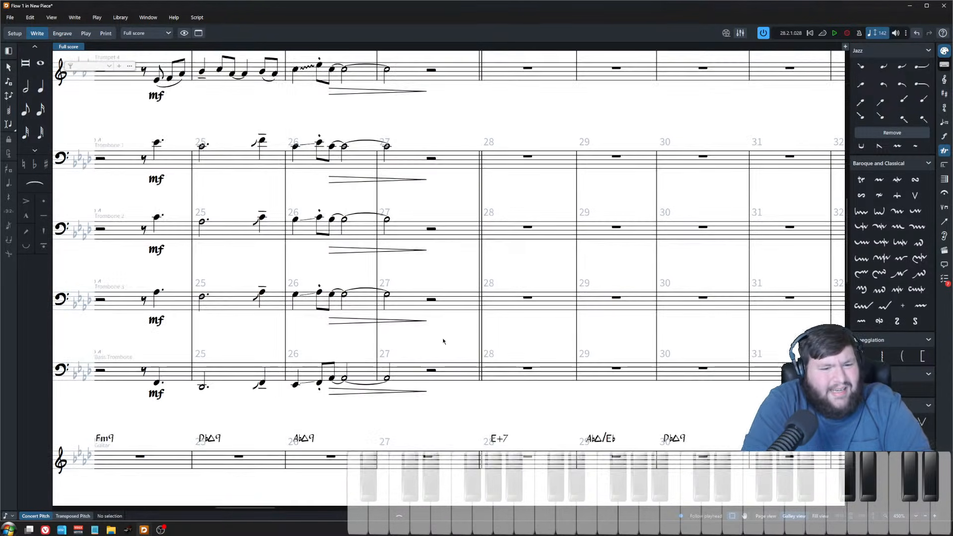
pyautogui.scroll(-4, 439, 340)
pyautogui.scroll(-7, 434, 352)
pyautogui.click(442, 395)
pyautogui.click(455, 394)
pyautogui.scroll(6, 437, 348)
pyautogui.scroll(10, 431, 318)
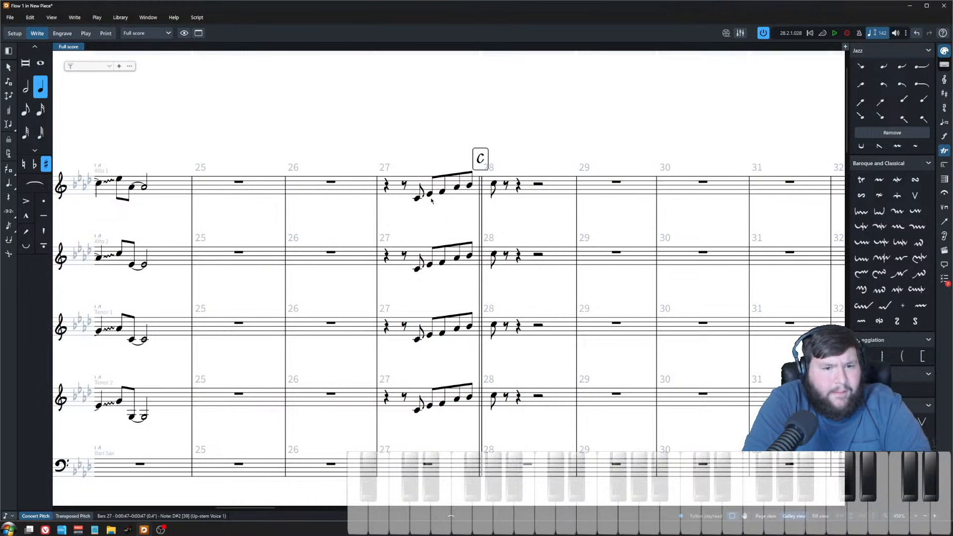
pyautogui.click(431, 203)
pyautogui.click(441, 192)
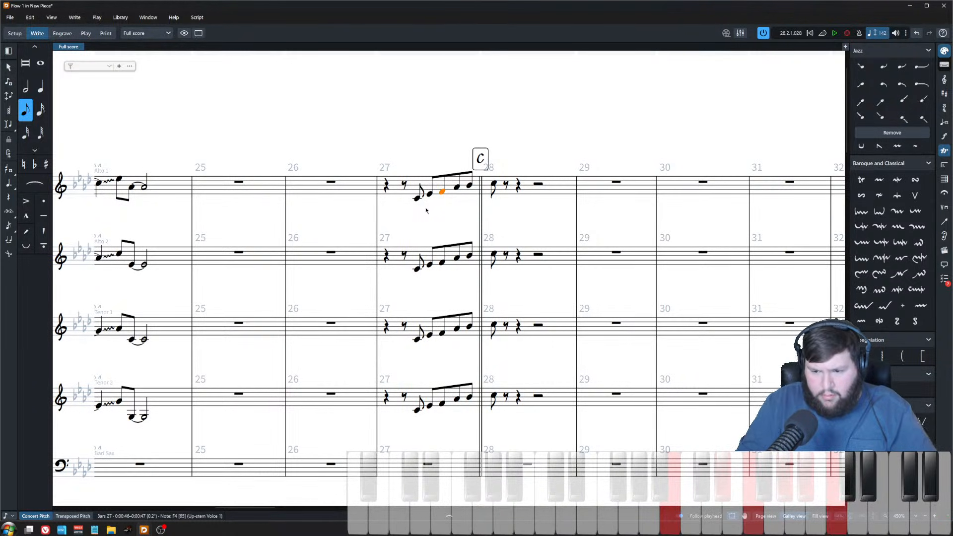
pyautogui.scroll(-15, 451, 295)
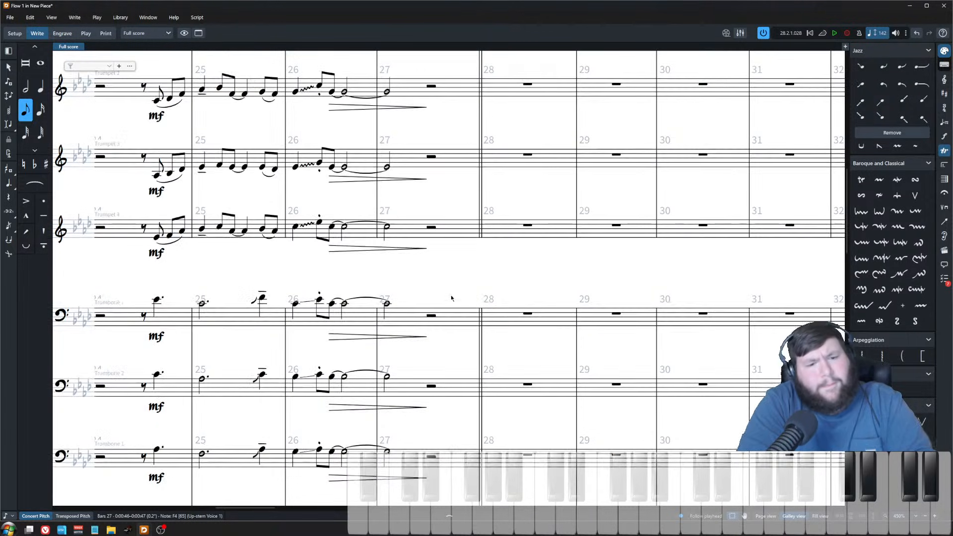
pyautogui.scroll(-8, 451, 308)
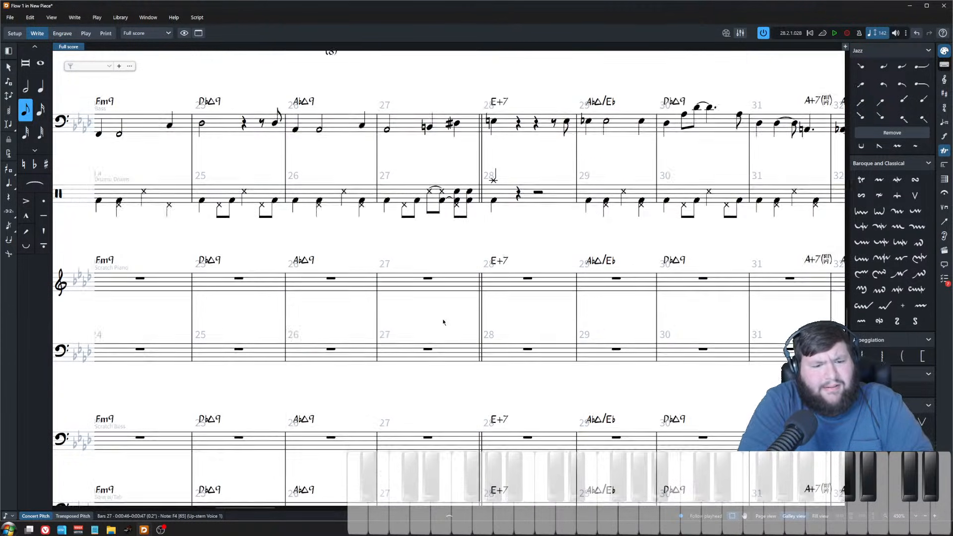
pyautogui.scroll(10, 445, 317)
pyautogui.scroll(4, 444, 322)
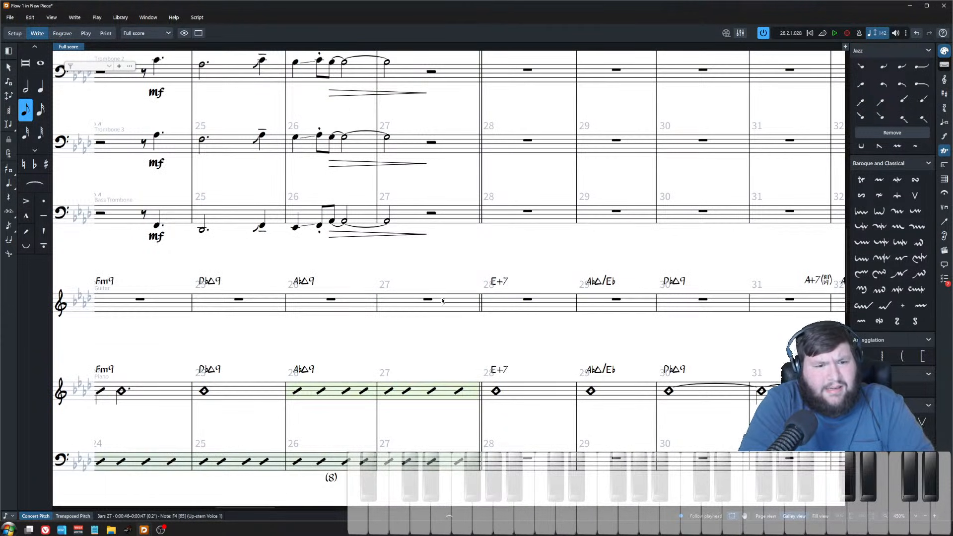
# Step: Enter a CbMaj9 chord (Cb, Bb, Db, Eb, F) as a quarter note in the piano part near the end of bar 27
pyautogui.click(440, 302)
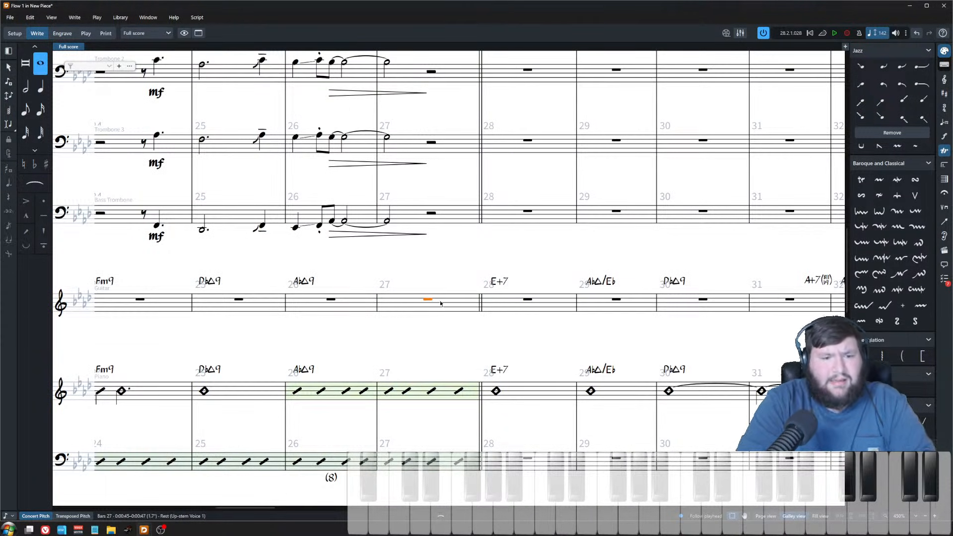
pyautogui.click(459, 388)
pyautogui.moveTo(475, 383); pyautogui.dragTo(417, 397)
pyautogui.click(436, 383)
pyautogui.click(431, 391)
pyautogui.doubleClick(431, 389)
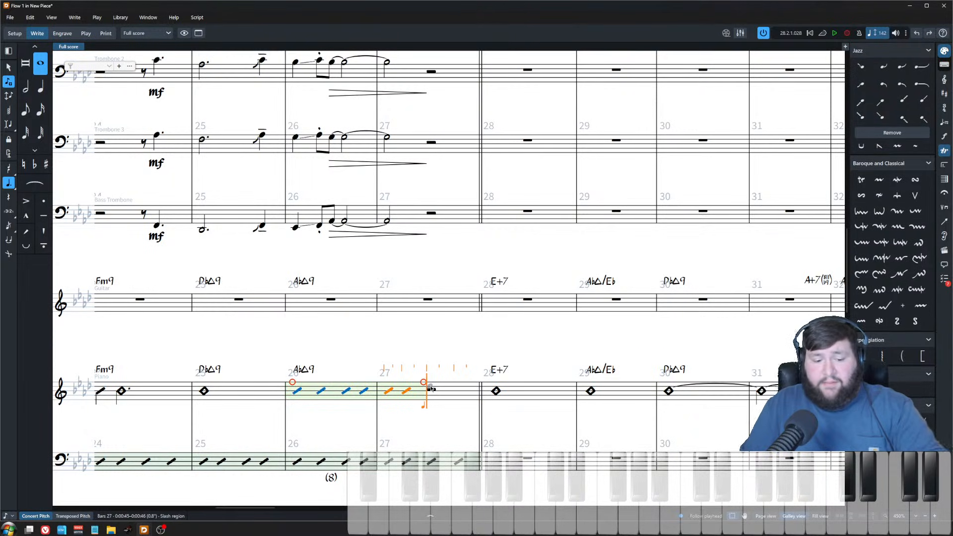
pyautogui.press('5')
pyautogui.press('6')
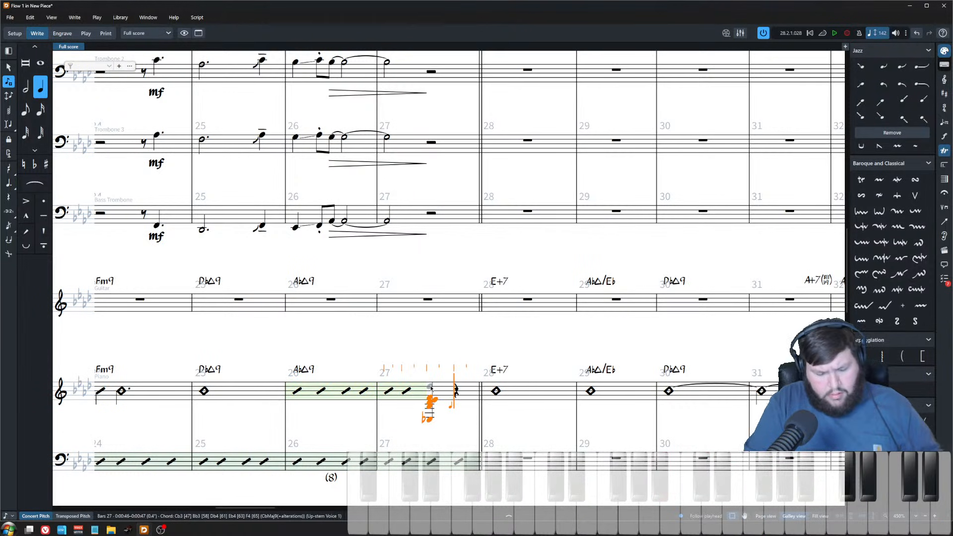
pyautogui.press('Escape')
# Step: Play back bar 27 and inspect the piano slash region around the new chord
pyautogui.press('space')
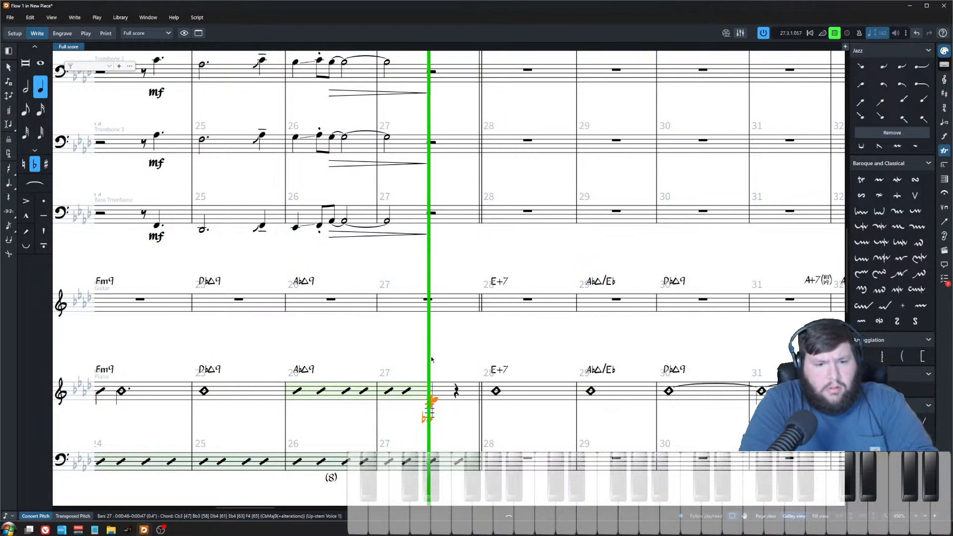
pyautogui.press('space')
pyautogui.click(387, 392)
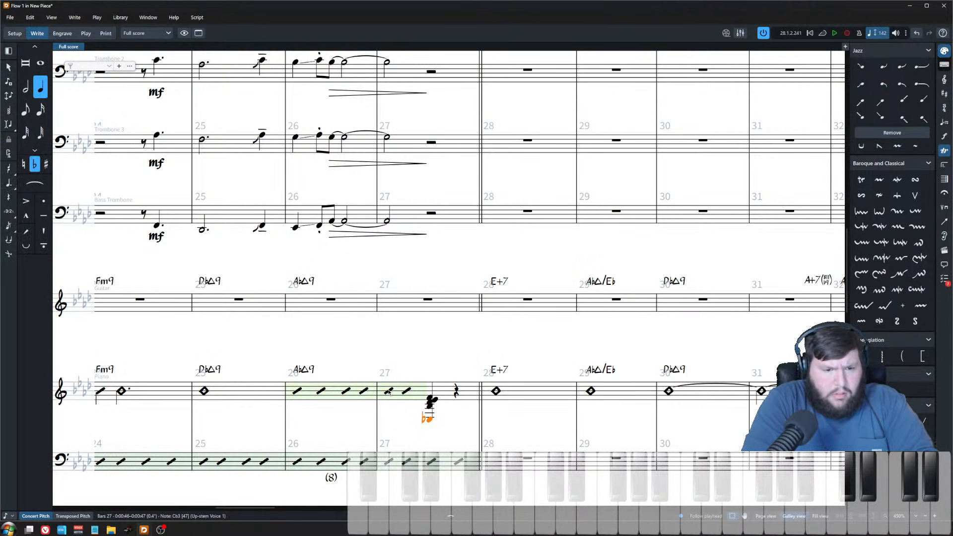
pyautogui.press('Escape')
pyautogui.click(393, 391)
pyautogui.click(423, 346)
pyautogui.click(388, 390)
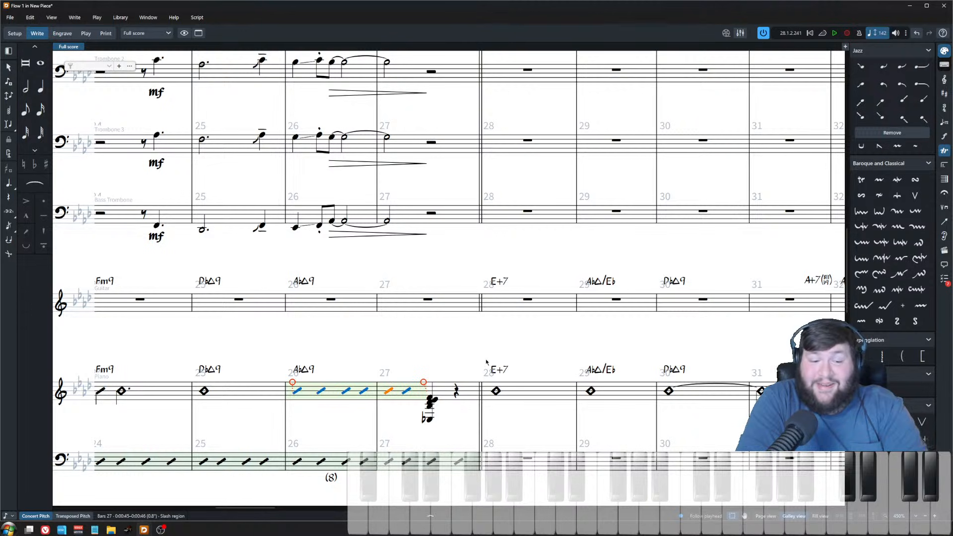
# Step: Add an mf dynamic to the Trumpet 1–3 bucket pickup notes in bar 14 flagged by proofreading
pyautogui.click(456, 396)
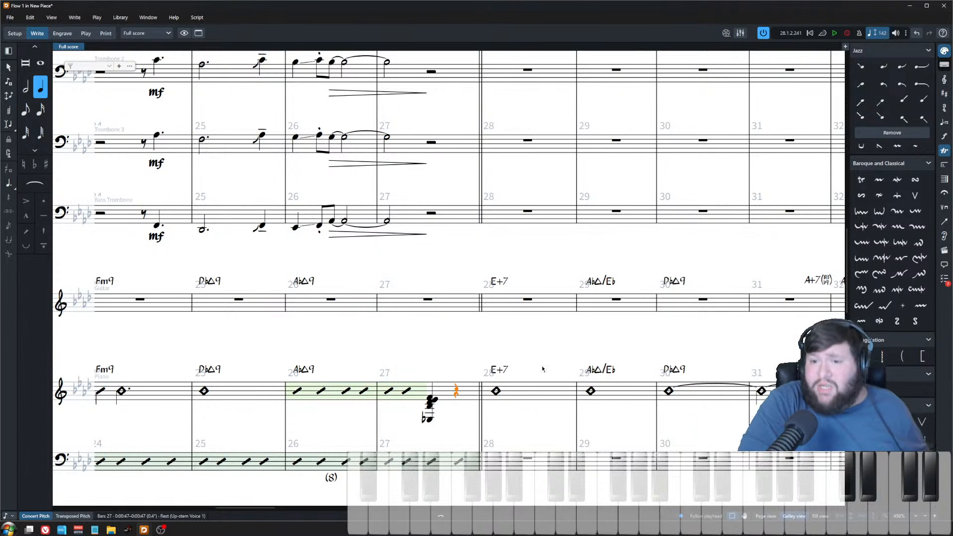
pyautogui.click(944, 280)
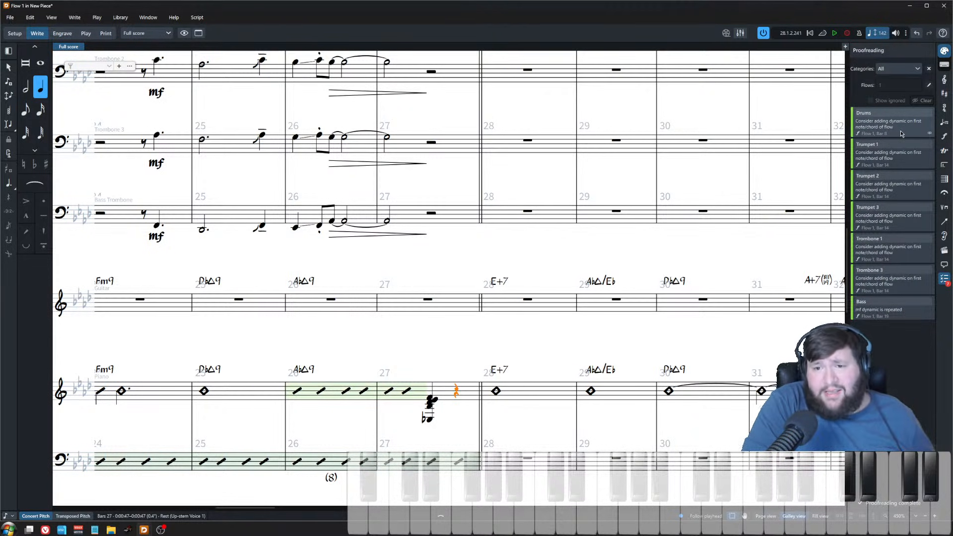
pyautogui.click(904, 161)
pyautogui.scroll(-3, 432, 321)
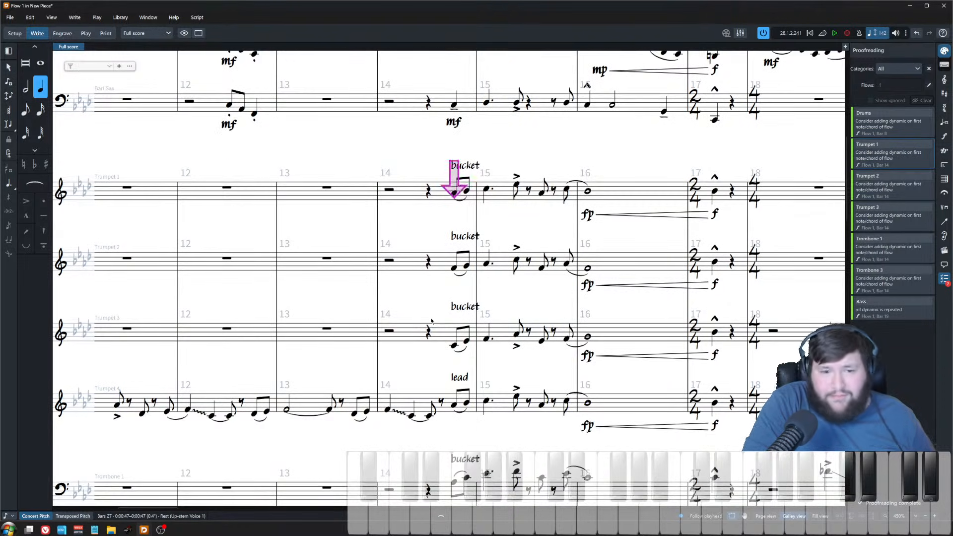
pyautogui.scroll(-3, 428, 321)
pyautogui.scroll(2, 413, 320)
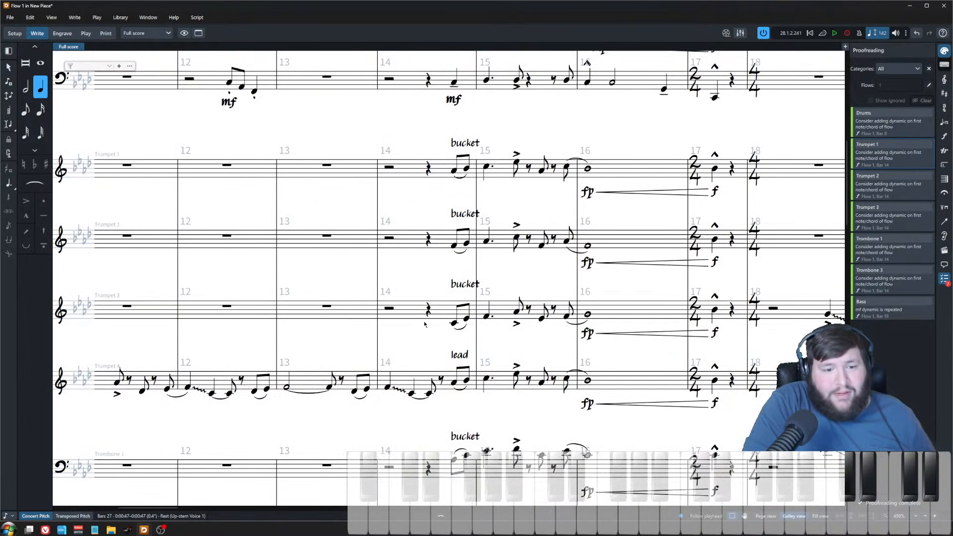
pyautogui.moveTo(430, 308); pyautogui.dragTo(462, 144)
pyautogui.hotkey('shift', 'd')
pyautogui.write('mf')
pyautogui.press('Return')
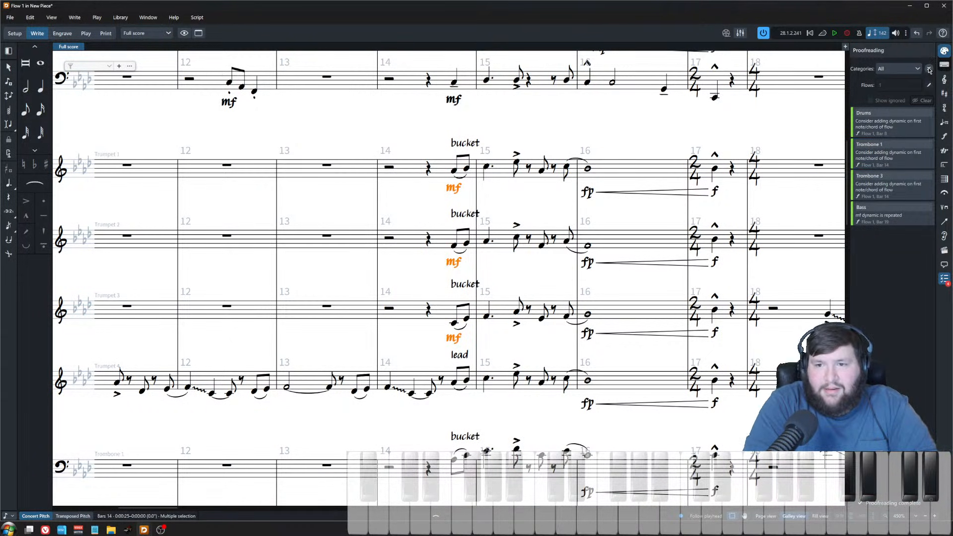
# Step: Examine the saxophone, trumpet and rhythm section parts around bars 23–28
pyautogui.click(944, 279)
pyautogui.click(772, 198)
pyautogui.scroll(-2, 593, 318)
pyautogui.hscroll(8, 593, 318)
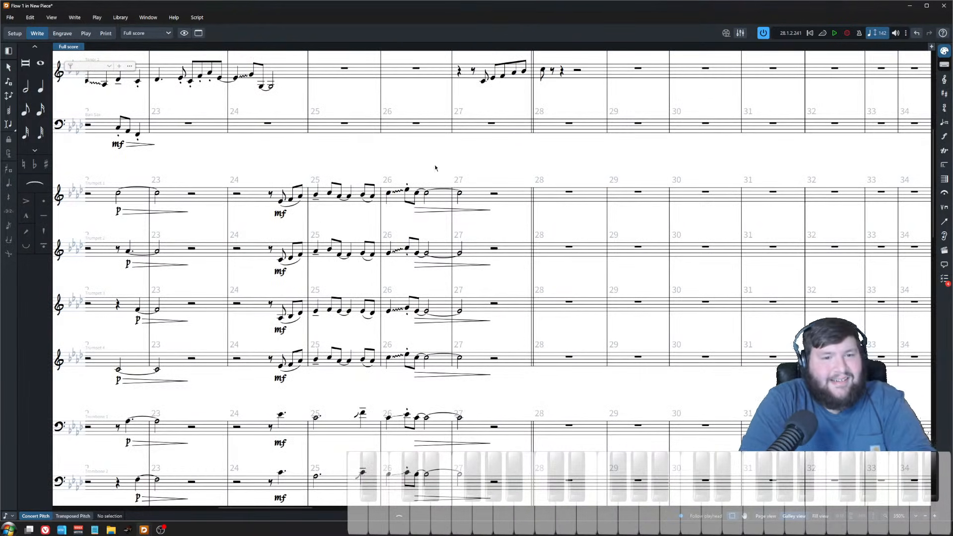
pyautogui.hscroll(6, 448, 178)
pyautogui.hscroll(-4, 434, 169)
pyautogui.scroll(5, 434, 169)
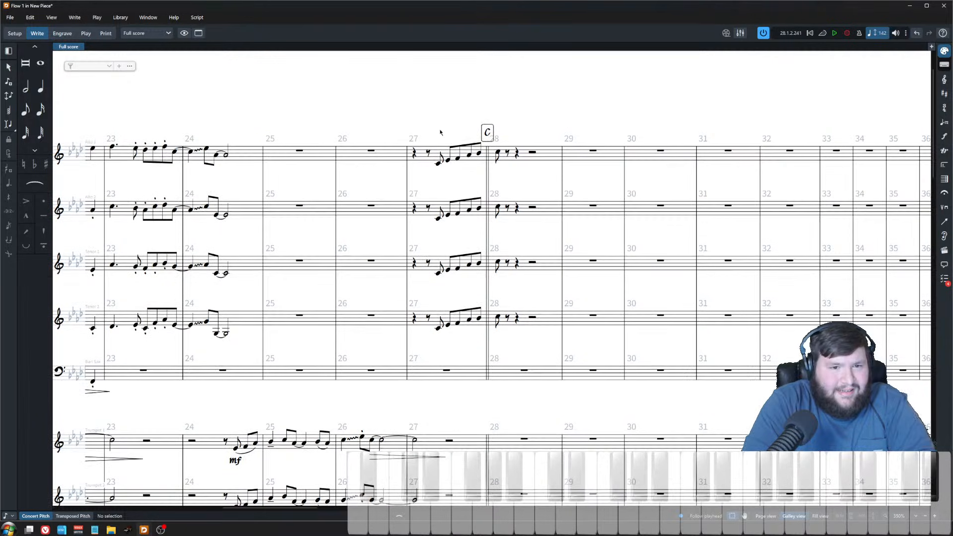
pyautogui.scroll(-3, 446, 218)
pyautogui.scroll(-5, 449, 248)
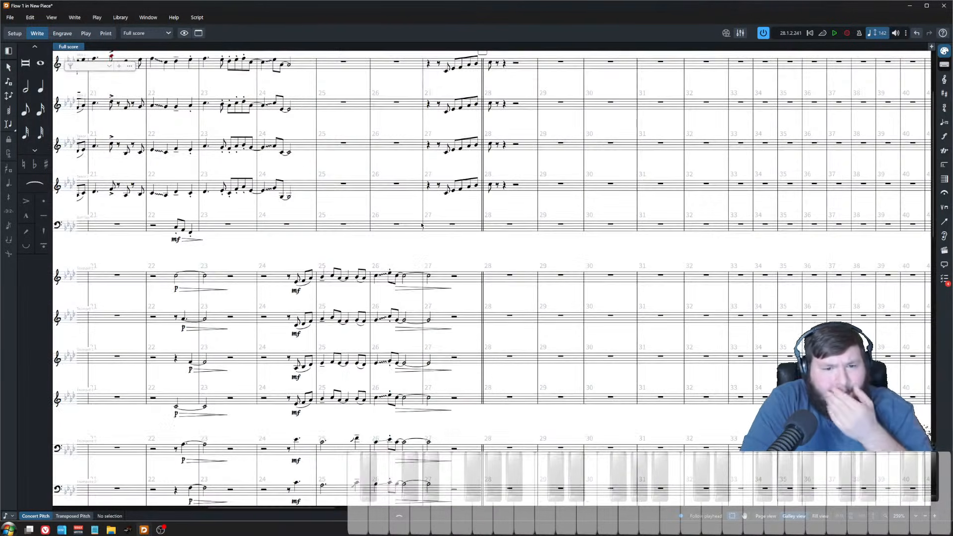
pyautogui.scroll(4, 449, 251)
pyautogui.scroll(-11, 441, 251)
pyautogui.scroll(-6, 436, 252)
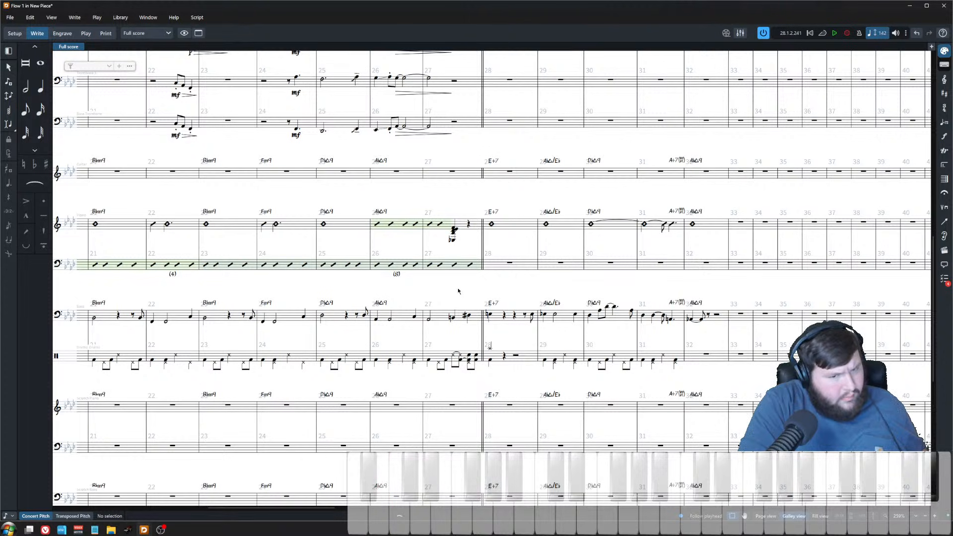
# Step: Play back from bar 27 and delete the chord at the end of the piano's bar 27
pyautogui.click(430, 320)
pyautogui.press('p')
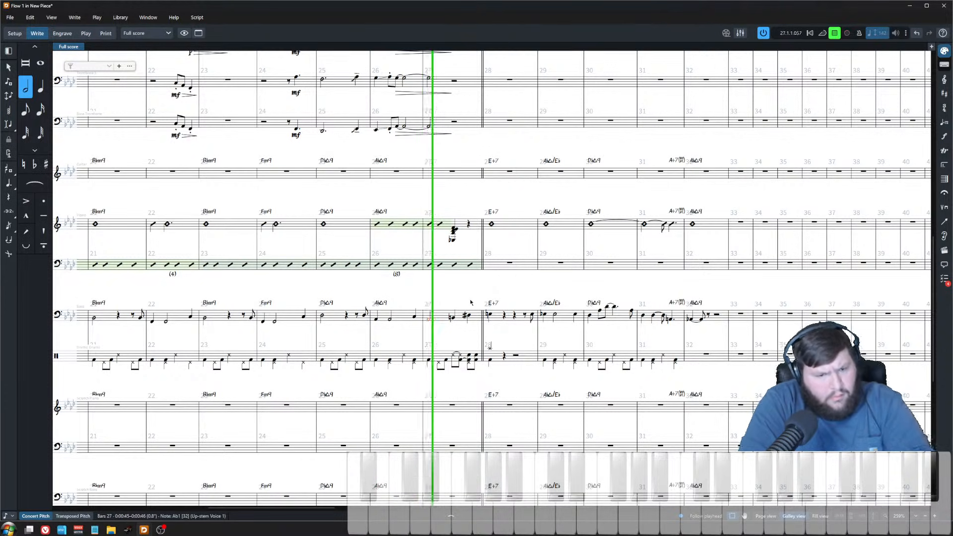
pyautogui.scroll(2, 489, 291)
pyautogui.press('space')
pyautogui.moveTo(490, 214); pyautogui.dragTo(477, 152)
pyautogui.press('Delete')
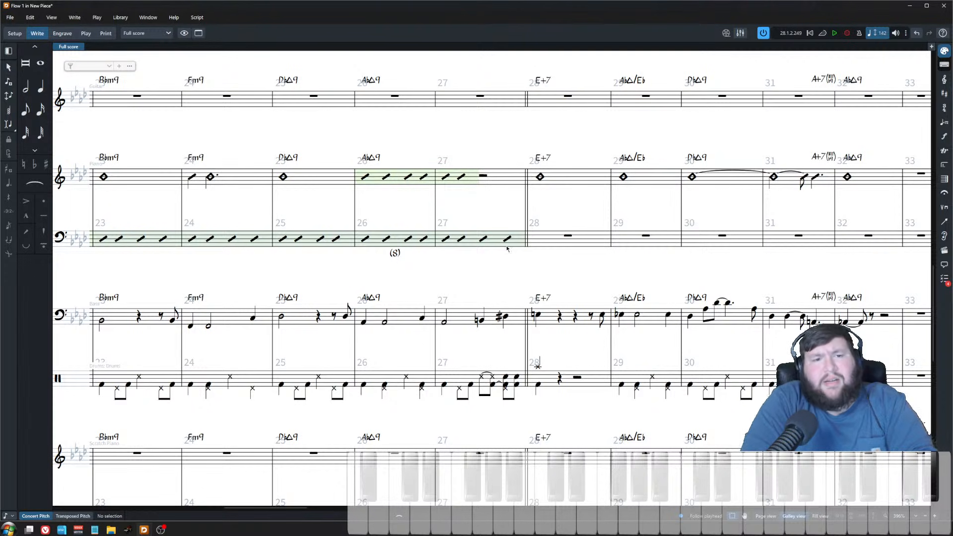
# Step: Play back the piano slash region from bar 27 and inspect the saxophone pickup notes
pyautogui.scroll(2, 507, 249)
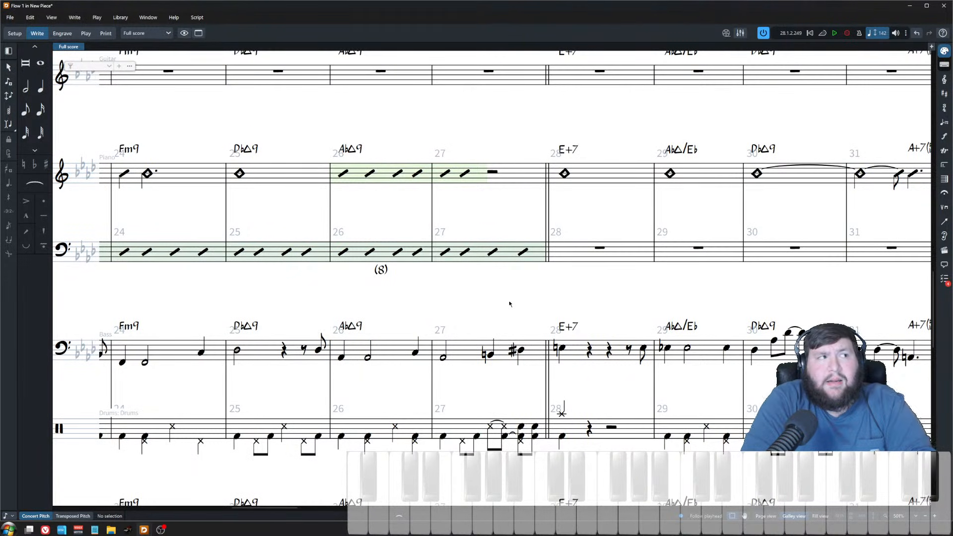
pyautogui.scroll(2, 509, 302)
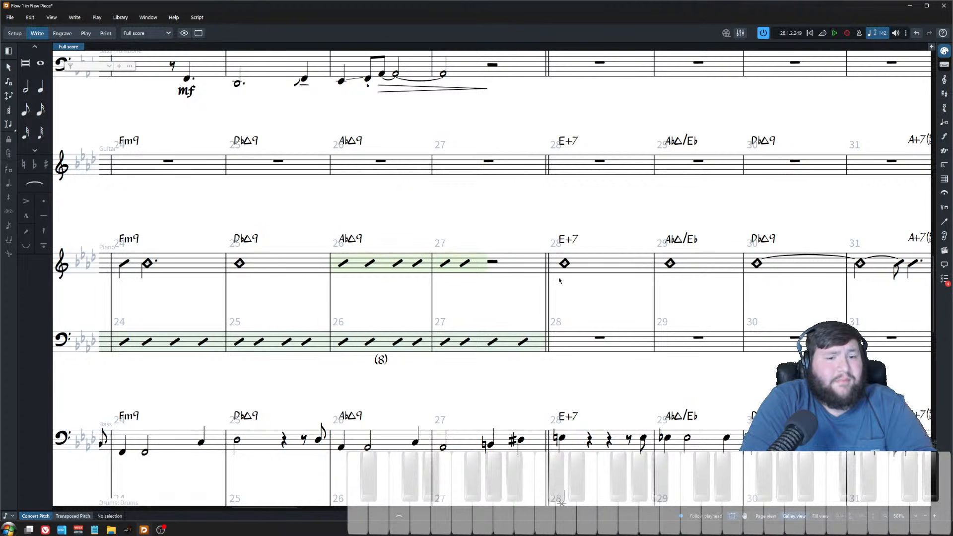
pyautogui.click(495, 266)
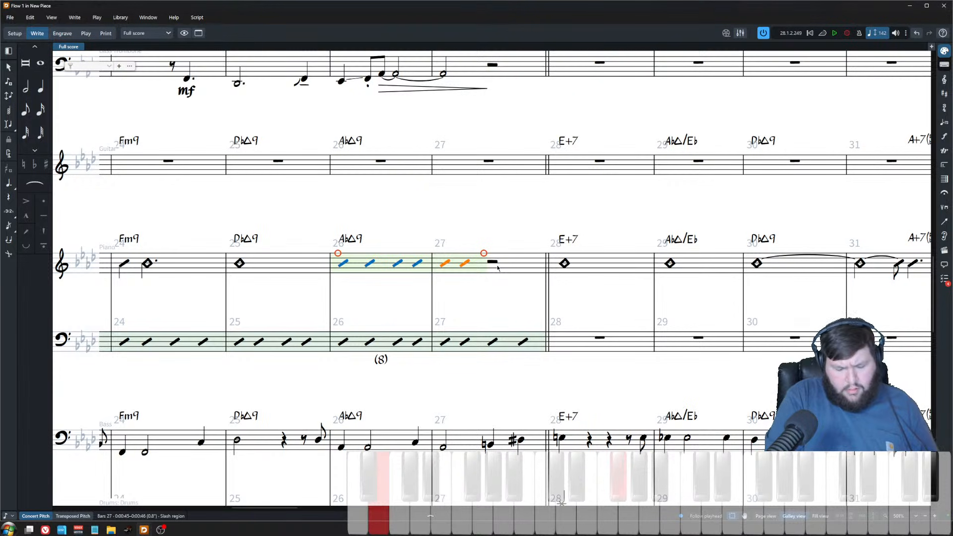
pyautogui.press('space')
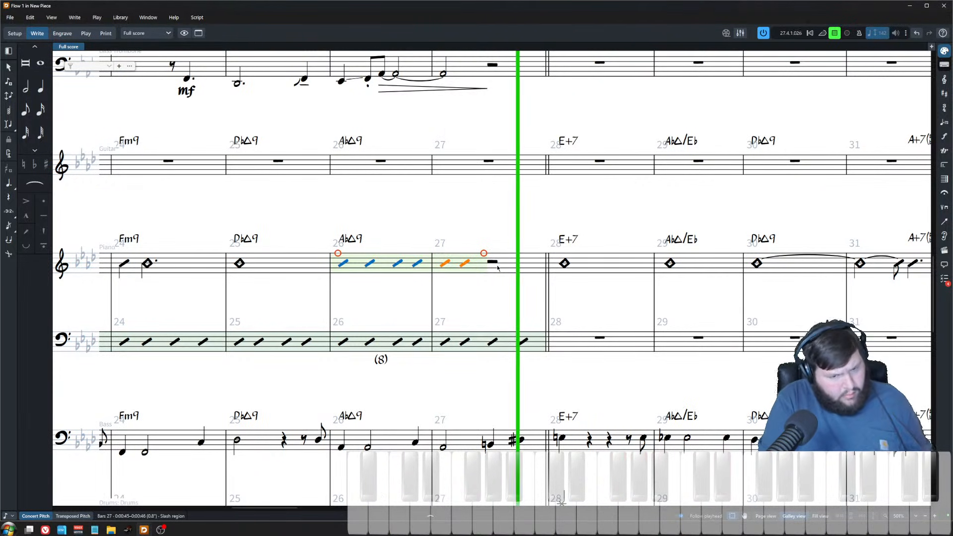
pyautogui.press('space')
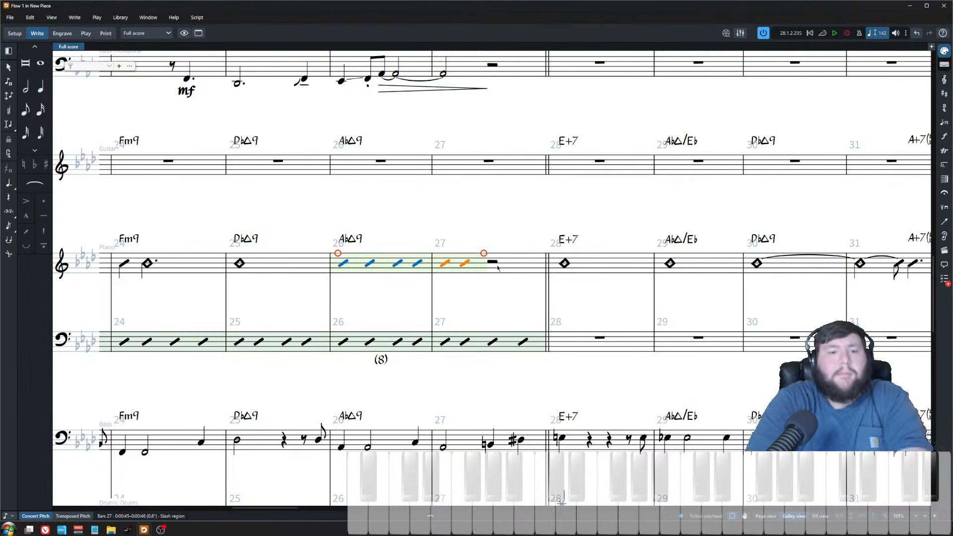
pyautogui.scroll(10, 498, 268)
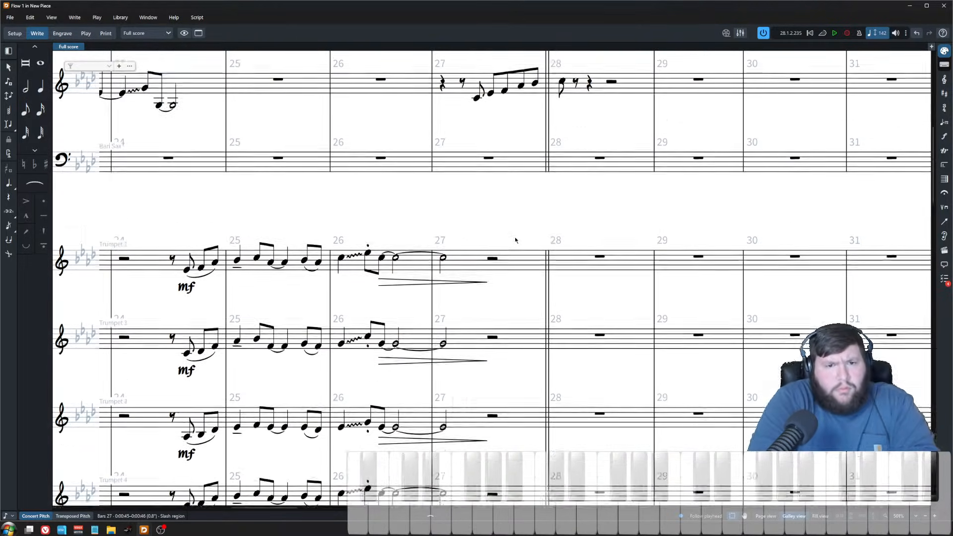
pyautogui.scroll(3, 502, 228)
pyautogui.click(491, 206)
pyautogui.scroll(3, 493, 206)
pyautogui.keyDown('shift'); pyautogui.click(505, 103); pyautogui.keyUp('shift')
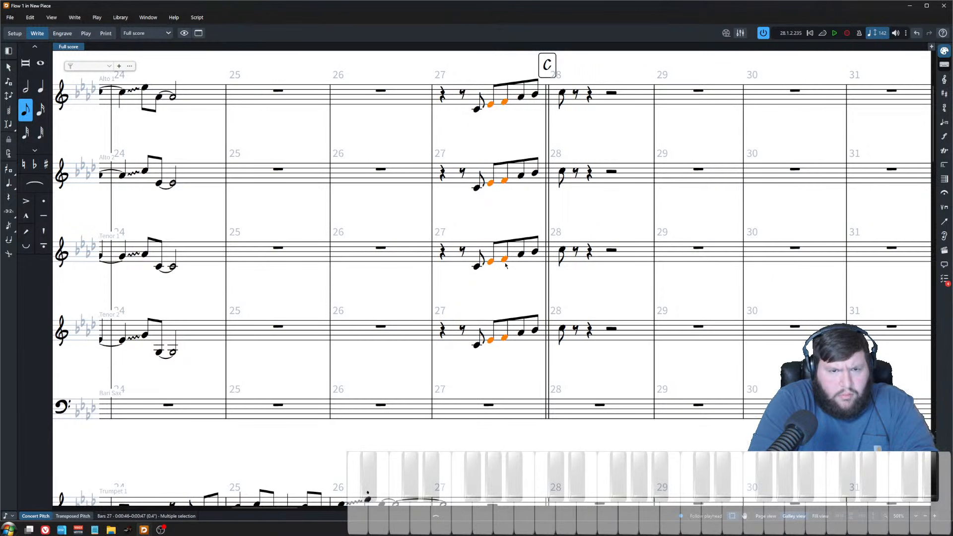
pyautogui.scroll(-14, 492, 327)
pyautogui.scroll(-11, 491, 326)
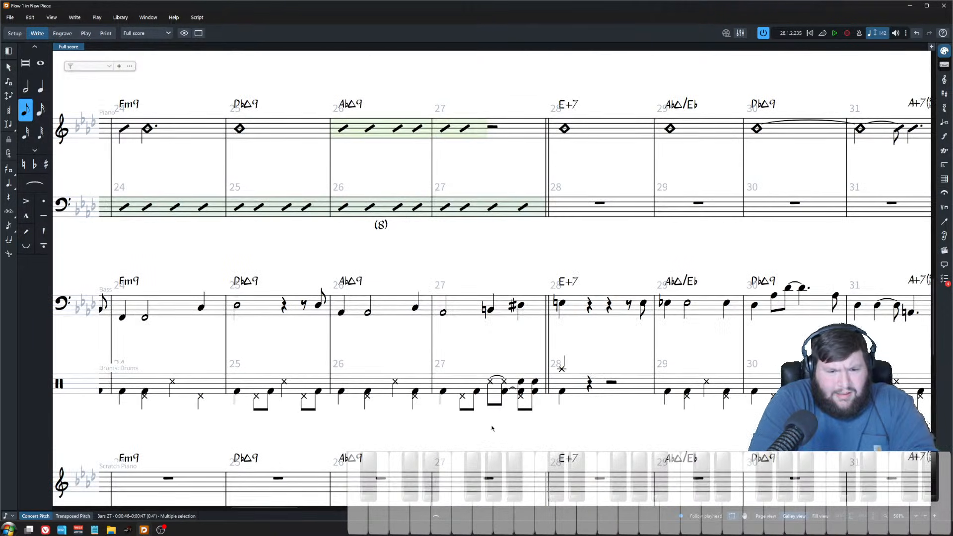
# Step: Add a Bmaj9b5 chord symbol at the bass's B natural in bar 27
pyautogui.click(498, 312)
pyautogui.click(489, 309)
pyautogui.hotkey('shift', 'q')
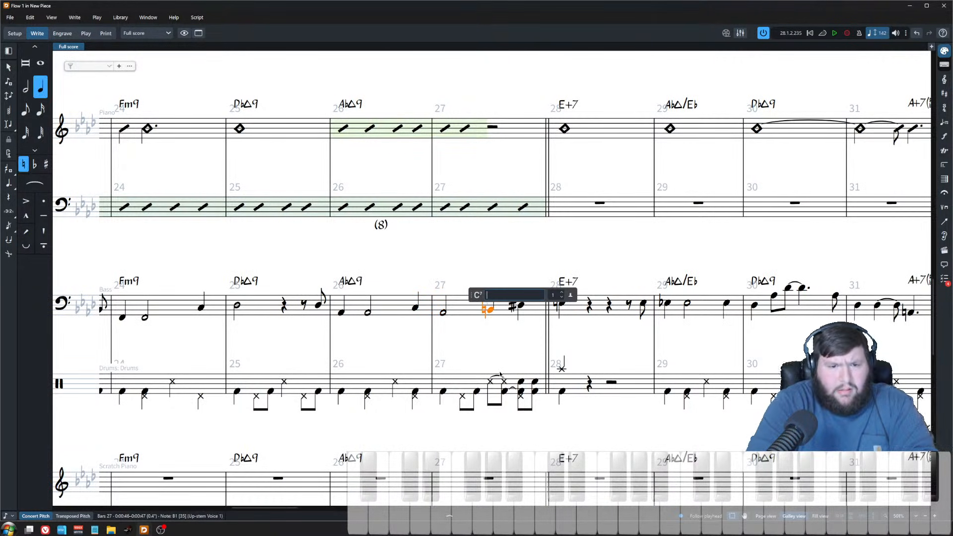
pyautogui.write('B')
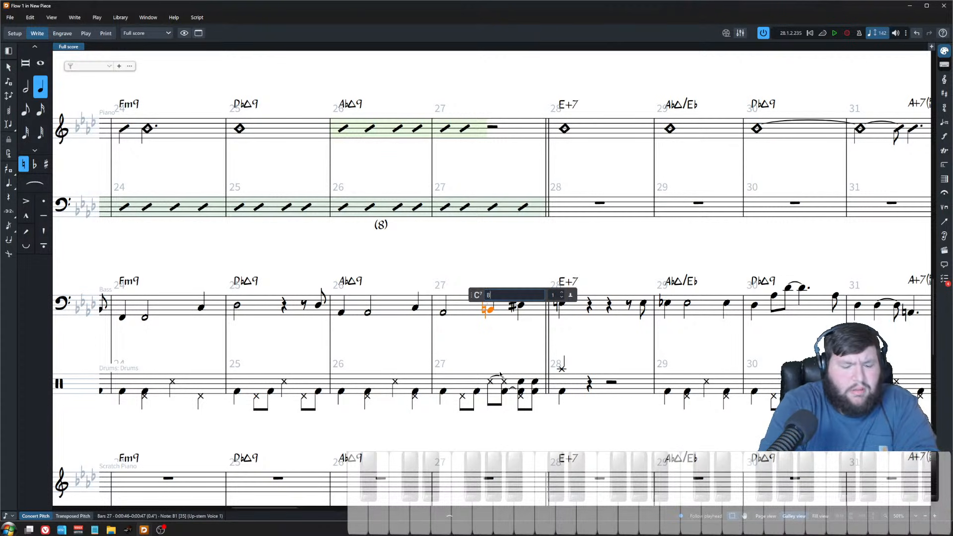
pyautogui.write('maj')
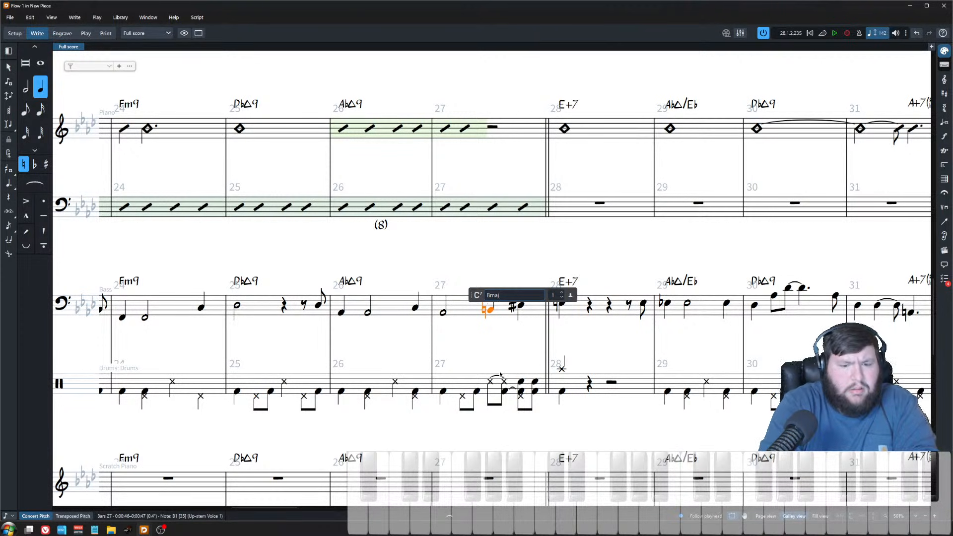
pyautogui.write('9b5')
pyautogui.press('Return')
pyautogui.press('Escape')
# Step: Play back bar 27 and inspect the alto saxophone pickup notes and trumpet parts
pyautogui.scroll(1, 493, 296)
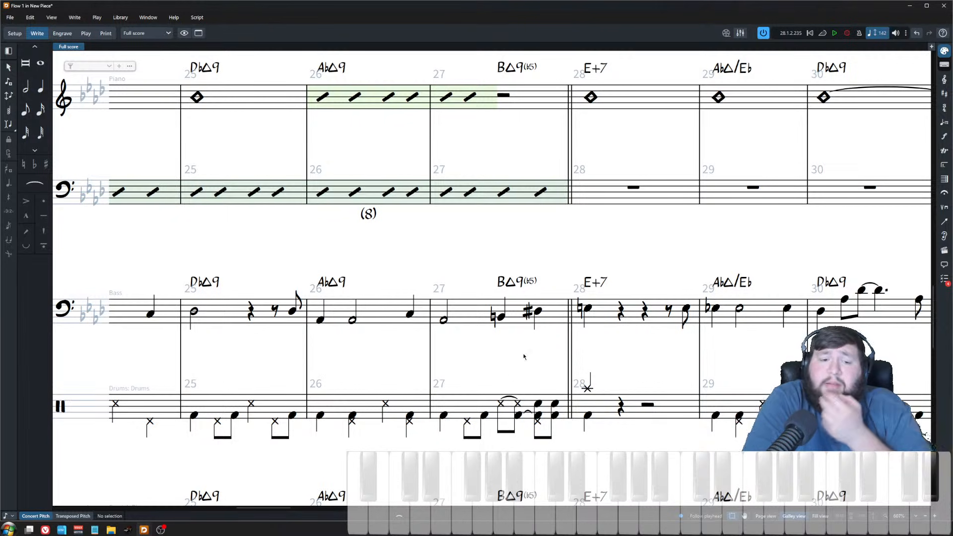
pyautogui.click(443, 320)
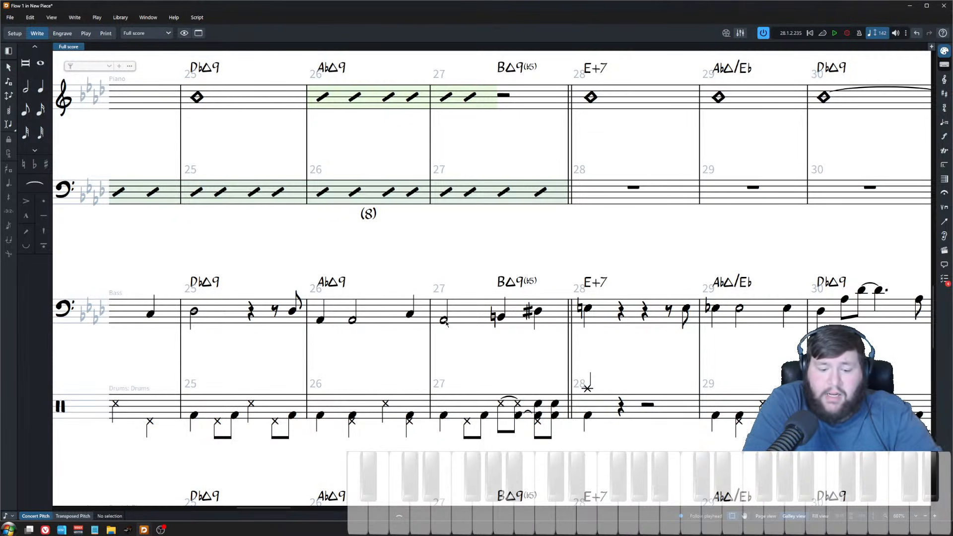
pyautogui.press('p')
pyautogui.scroll(-2, 468, 268)
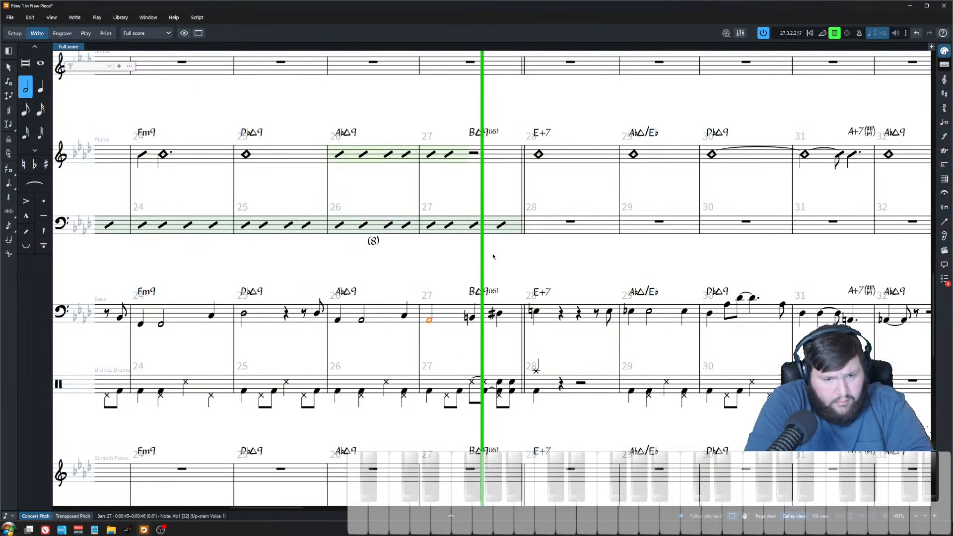
pyautogui.click(504, 278)
pyautogui.press('space')
pyautogui.click(503, 319)
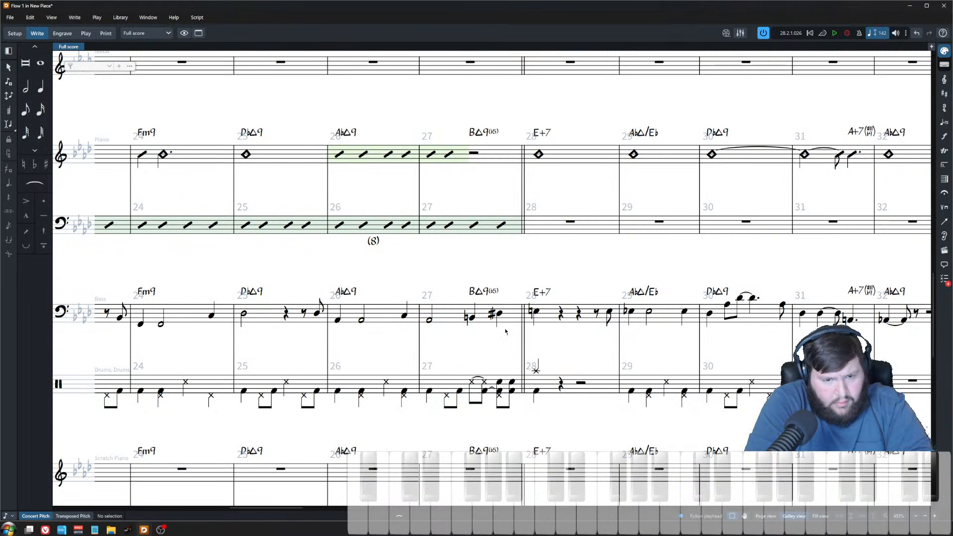
pyautogui.scroll(10, 509, 325)
pyautogui.scroll(5, 516, 334)
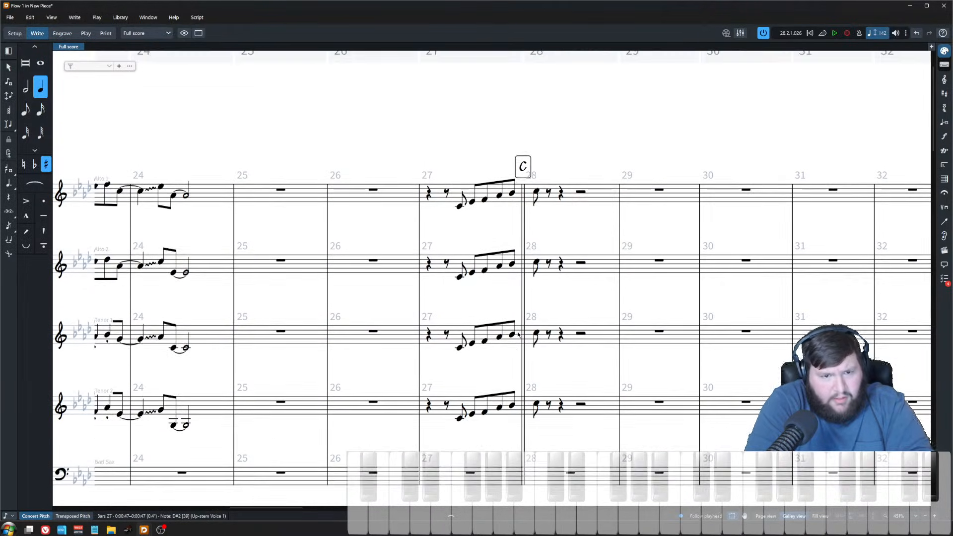
pyautogui.click(472, 246)
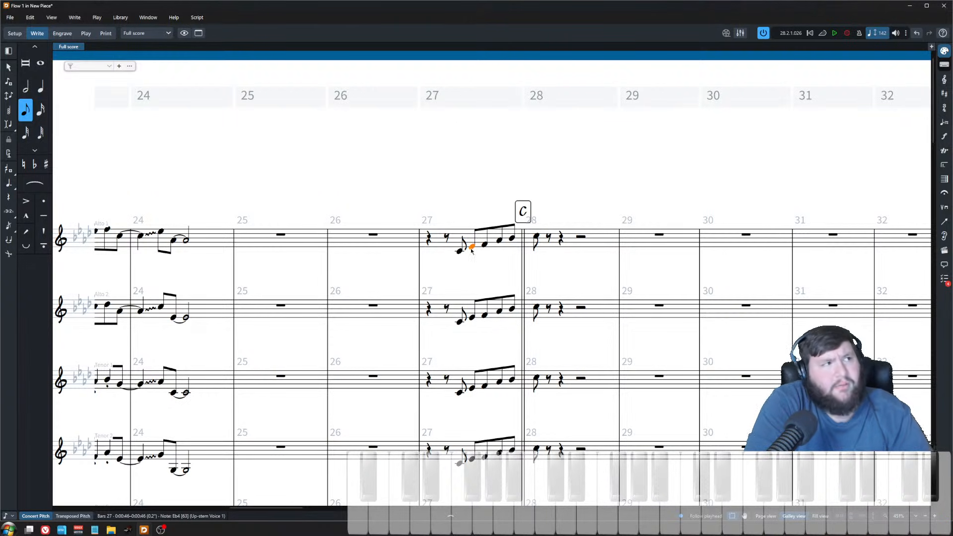
pyautogui.scroll(-5, 508, 243)
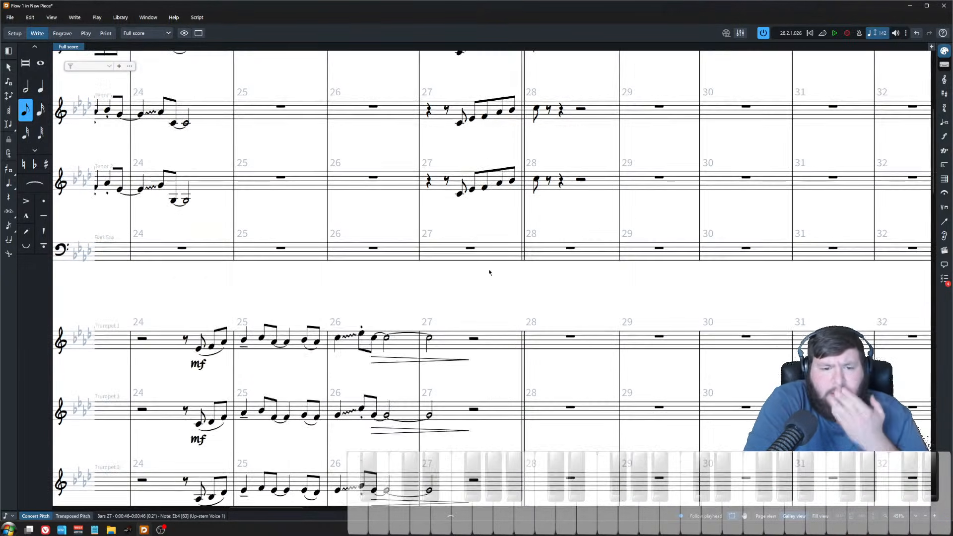
pyautogui.scroll(3, 498, 269)
pyautogui.click(500, 129)
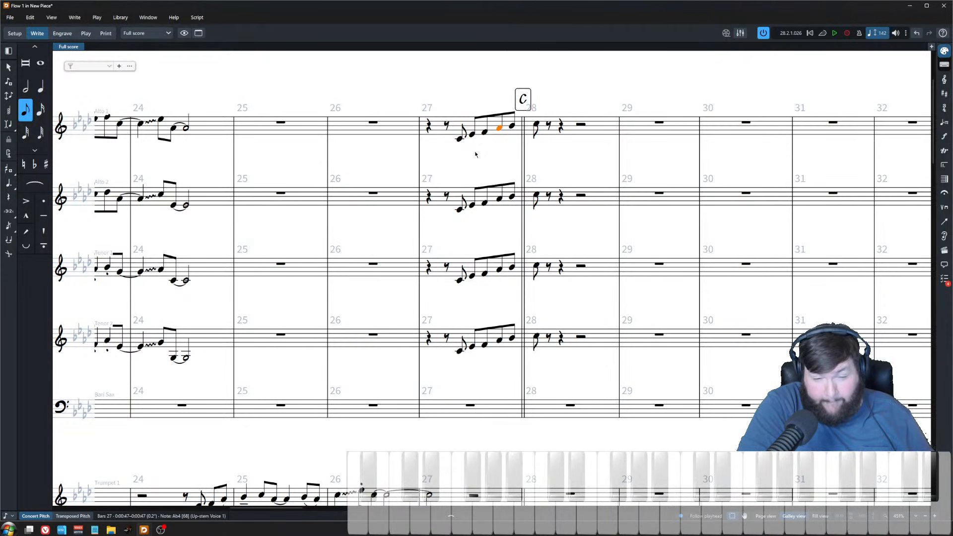
pyautogui.press('Escape')
pyautogui.scroll(-15, 477, 298)
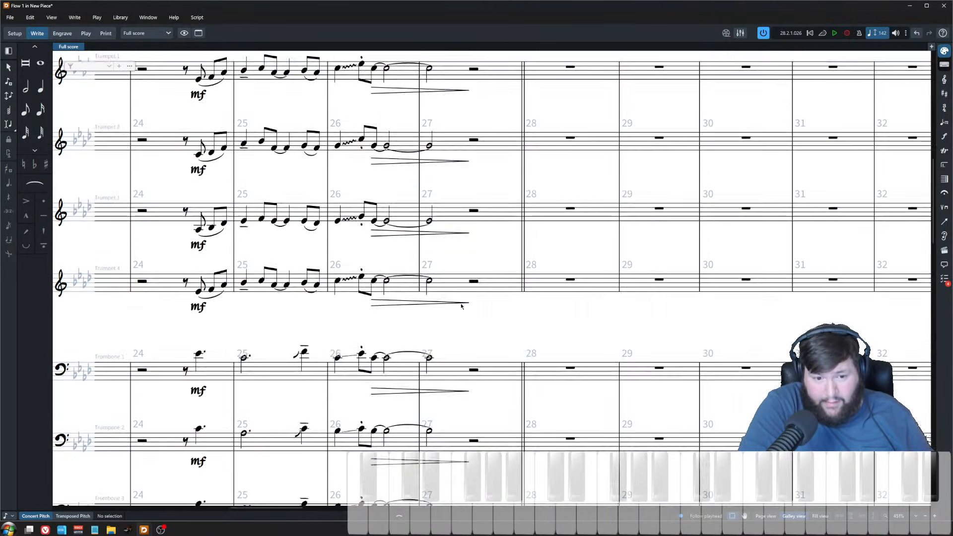
# Step: Enter two new chords in the piano part at the end of bar 27 after the slash region
pyautogui.click(477, 271)
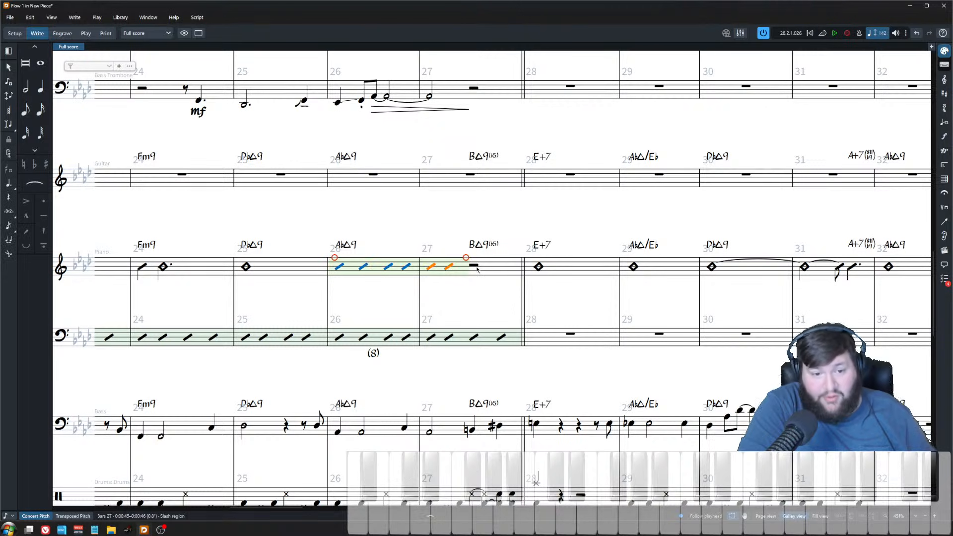
pyautogui.hotkey('shift', 'n')
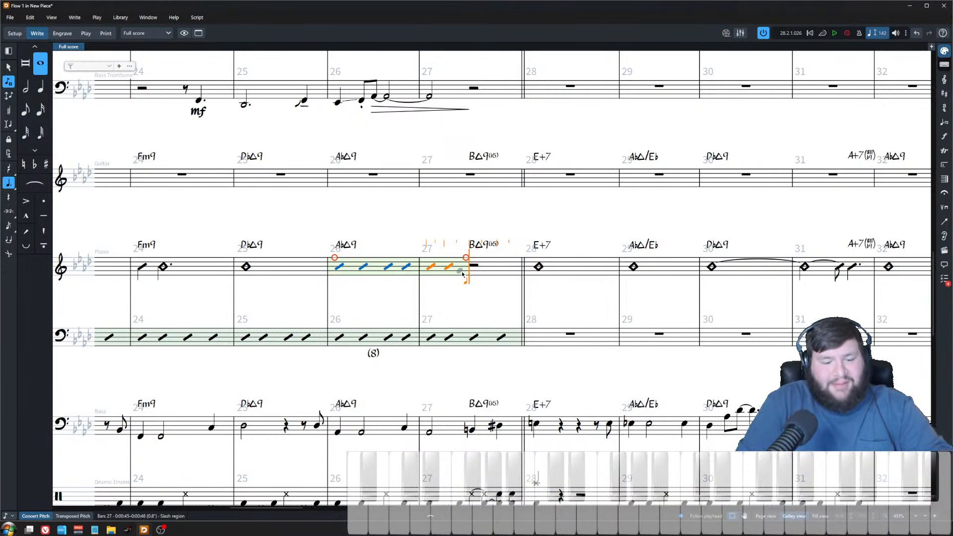
pyautogui.press('6')
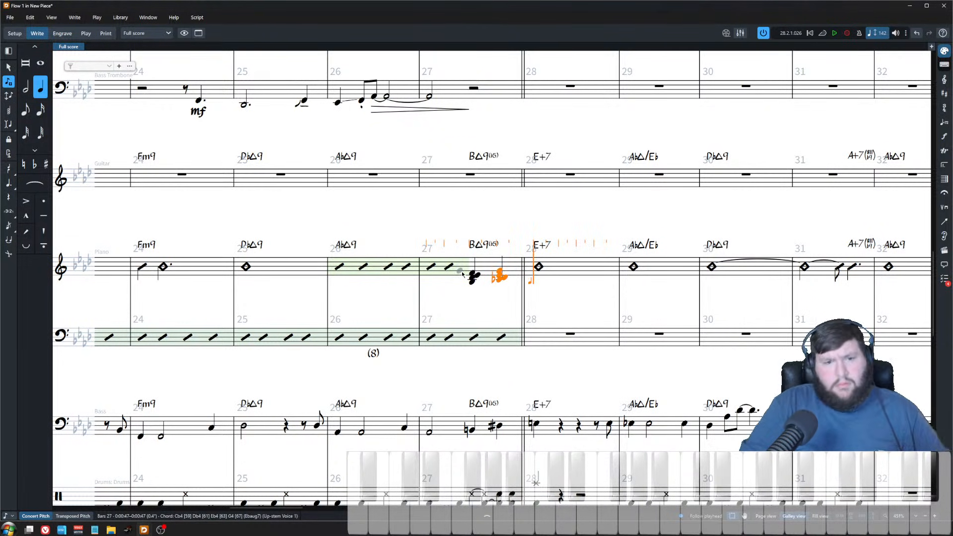
pyautogui.press('Escape')
pyautogui.click(500, 428)
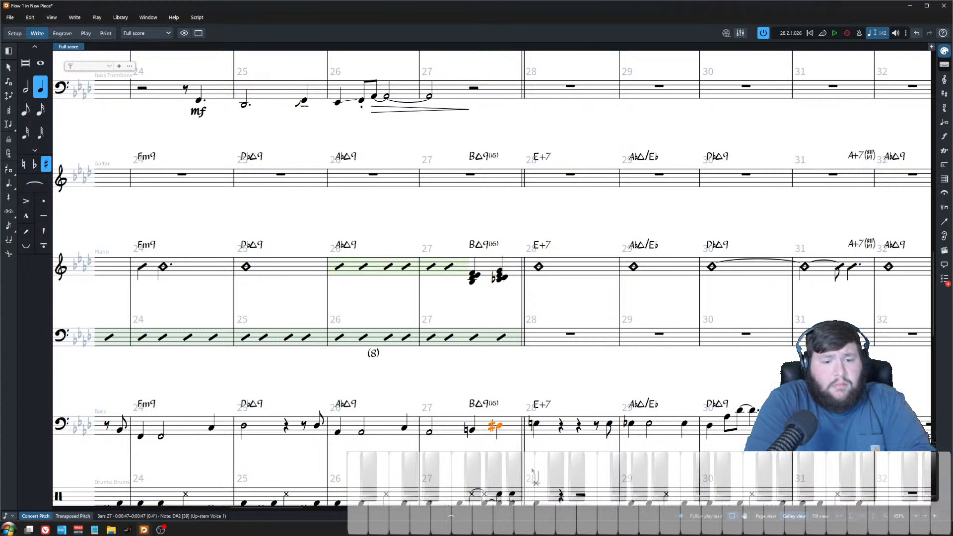
# Step: Add an Eb+7 chord symbol at the second new piano chord at the end of bar 27
pyautogui.hotkey('shift', 'q')
pyautogui.write('Eb+7')
pyautogui.press('Return')
pyautogui.click(513, 301)
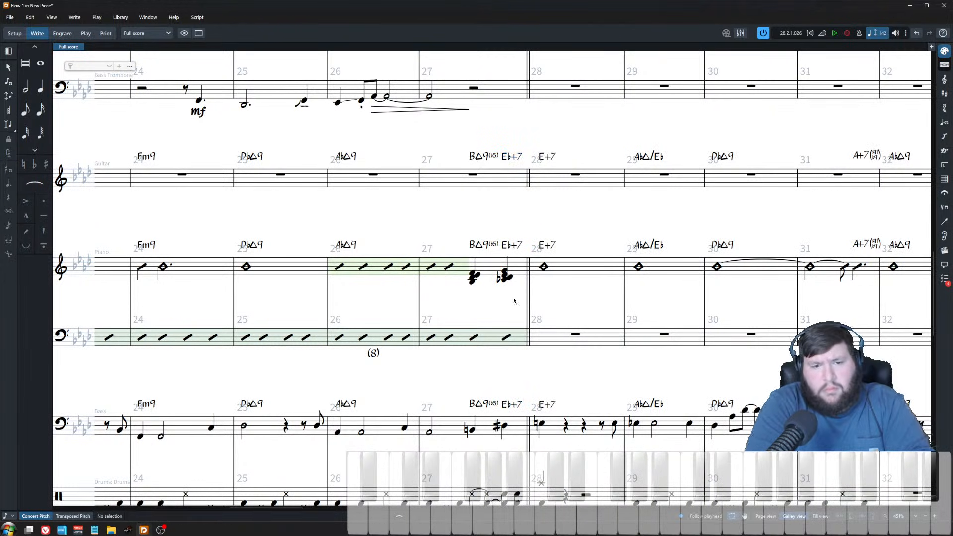
# Step: Play back the piano slash region into bar 27 and zoom in on the two new piano chords
pyautogui.click(430, 268)
pyautogui.press('space')
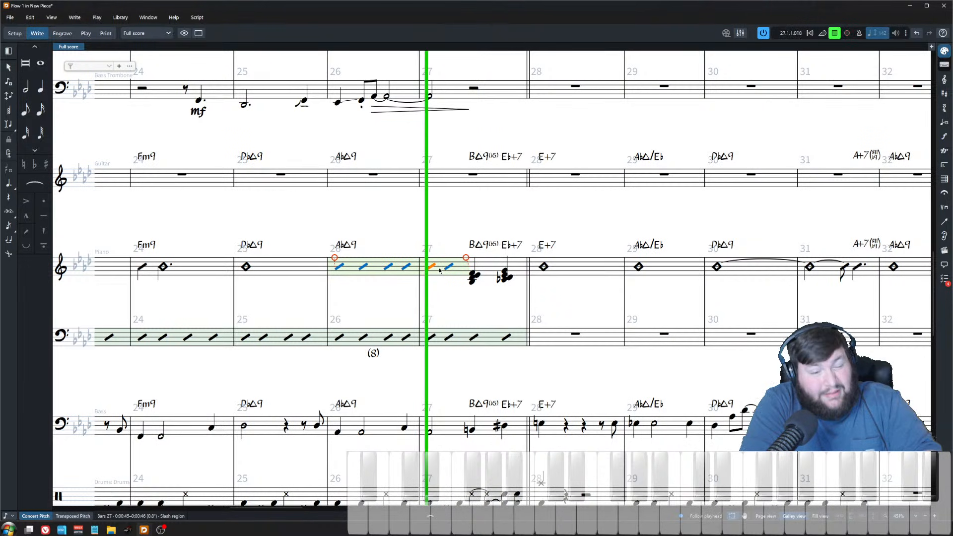
pyautogui.press('x')
pyautogui.click(543, 307)
pyautogui.press('space')
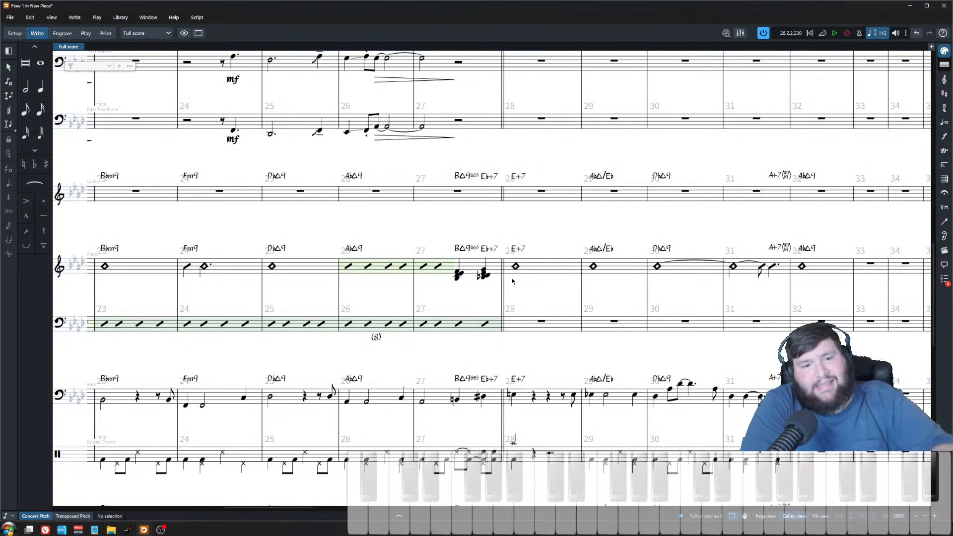
pyautogui.press('z')
pyautogui.press('z')
pyautogui.press('z')
pyautogui.press('z')
pyautogui.press('z')
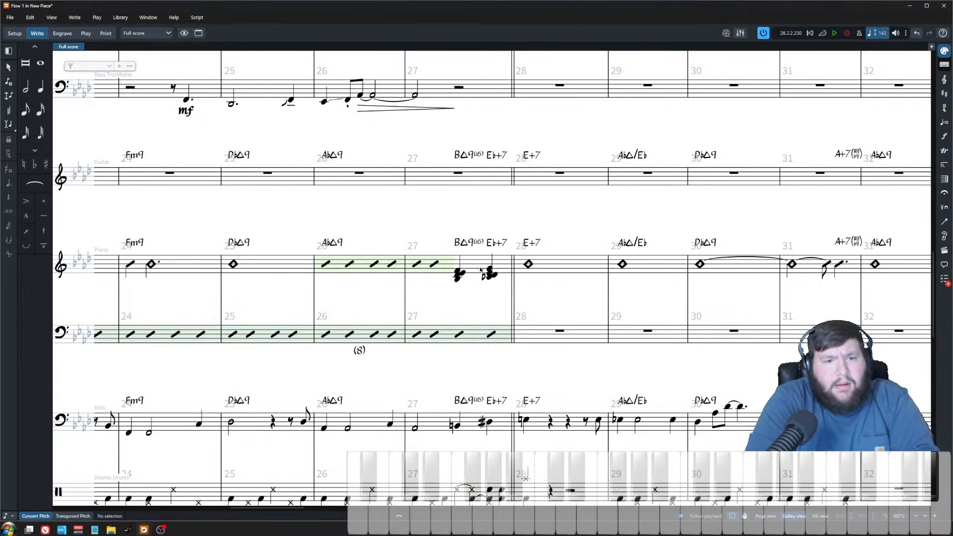
pyautogui.scroll(-5, 507, 315)
pyautogui.scroll(6, 496, 336)
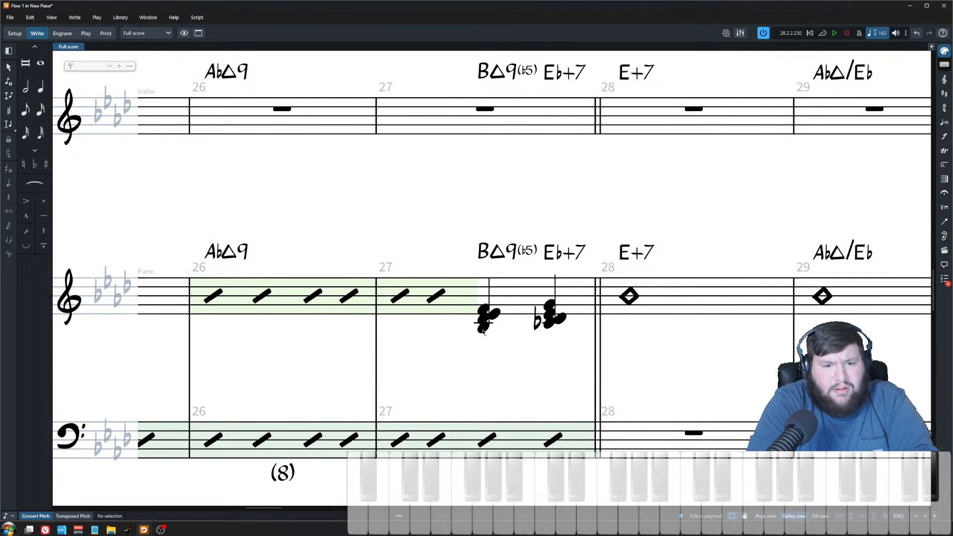
# Step: Inspect the notes of the two piano chords in bar 27 and the trumpet parts, playing back from the slash region
pyautogui.doubleClick(484, 326)
pyautogui.click(533, 228)
pyautogui.click(555, 323)
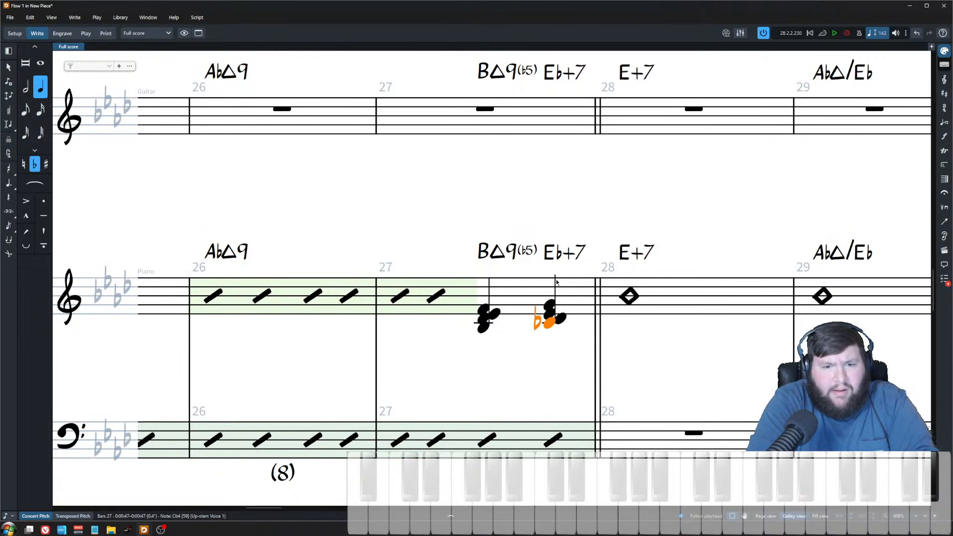
pyautogui.click(573, 226)
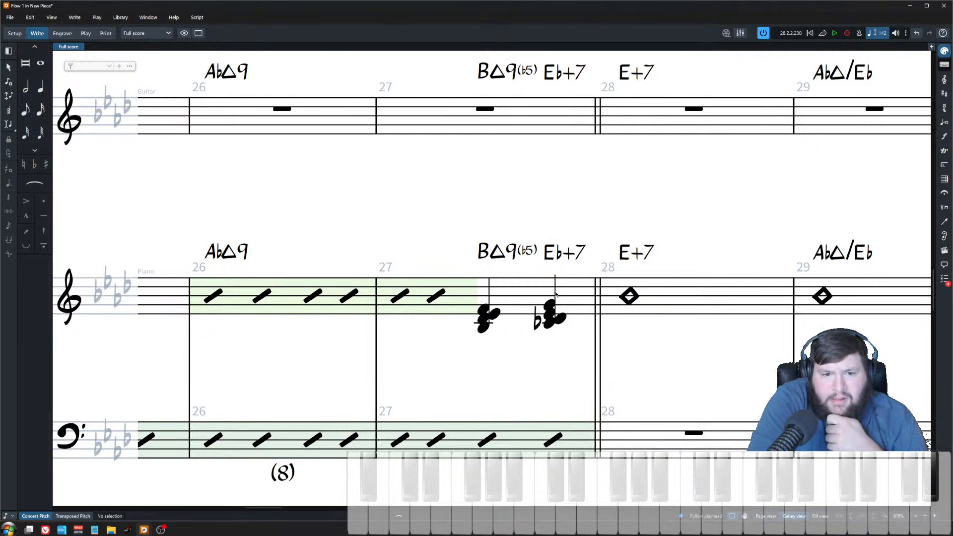
pyautogui.scroll(10, 570, 328)
pyautogui.click(578, 317)
pyautogui.scroll(8, 576, 318)
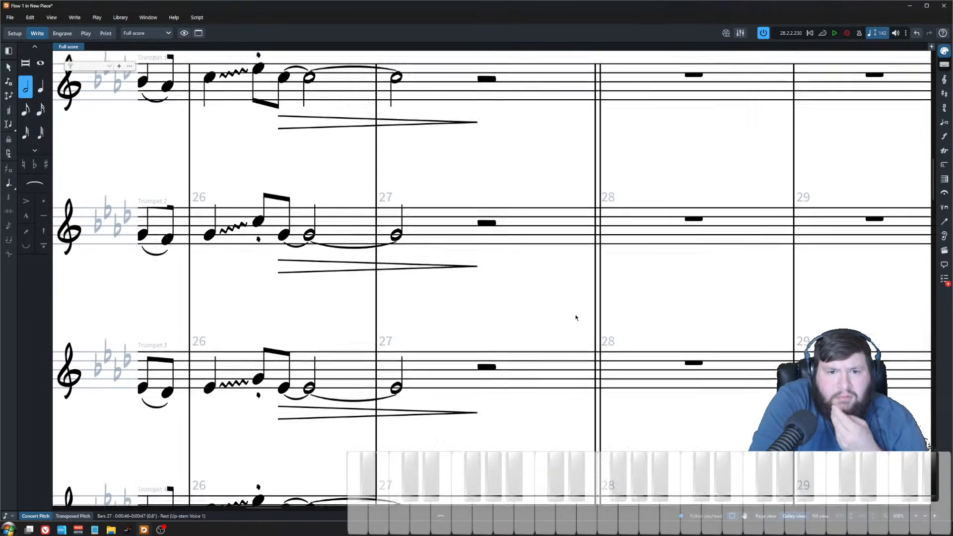
pyautogui.scroll(-12, 571, 283)
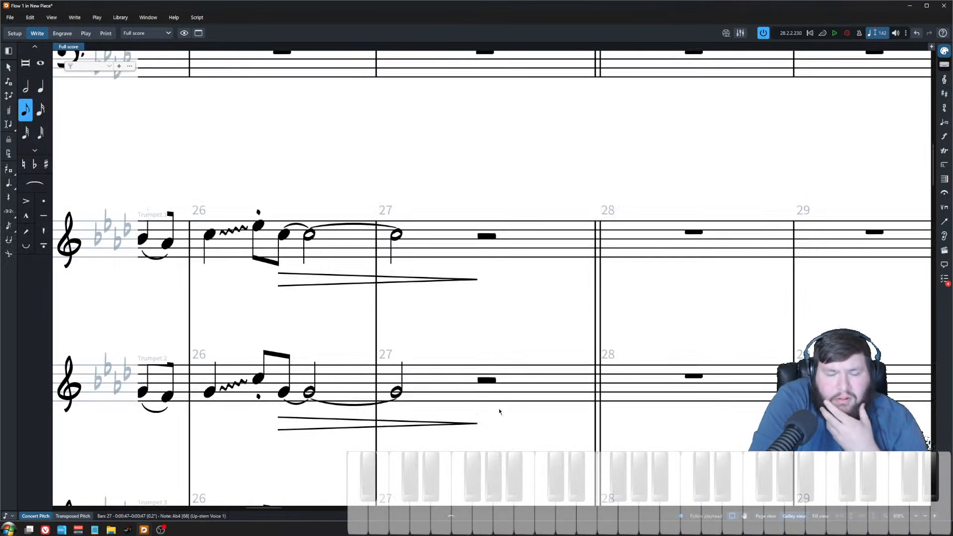
pyautogui.scroll(-5, 585, 368)
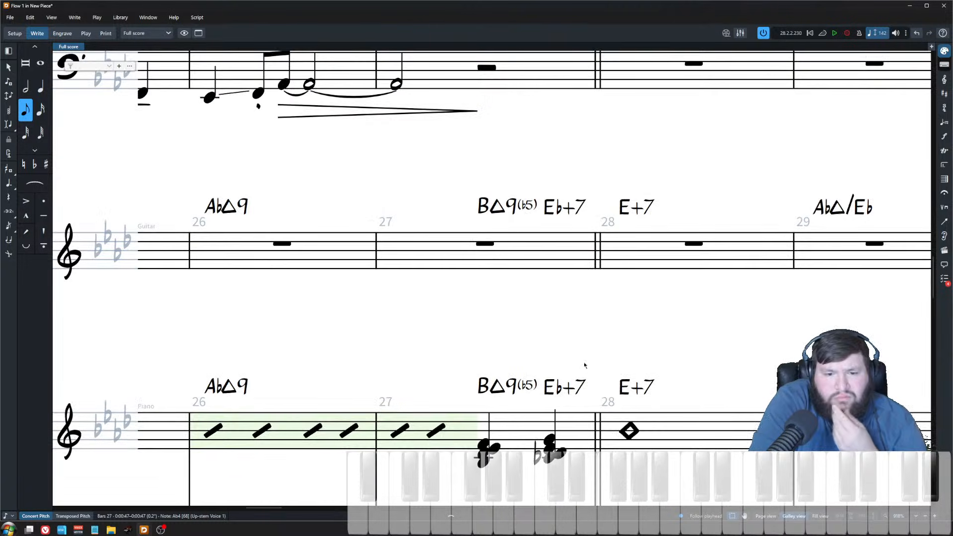
pyautogui.scroll(-1, 586, 362)
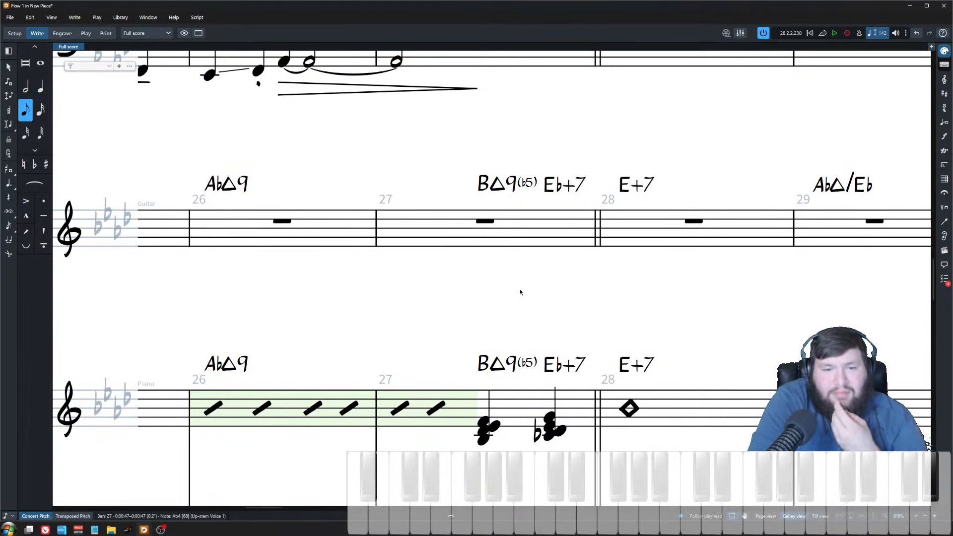
pyautogui.scroll(-3, 485, 420)
pyautogui.click(486, 419)
pyautogui.press('space')
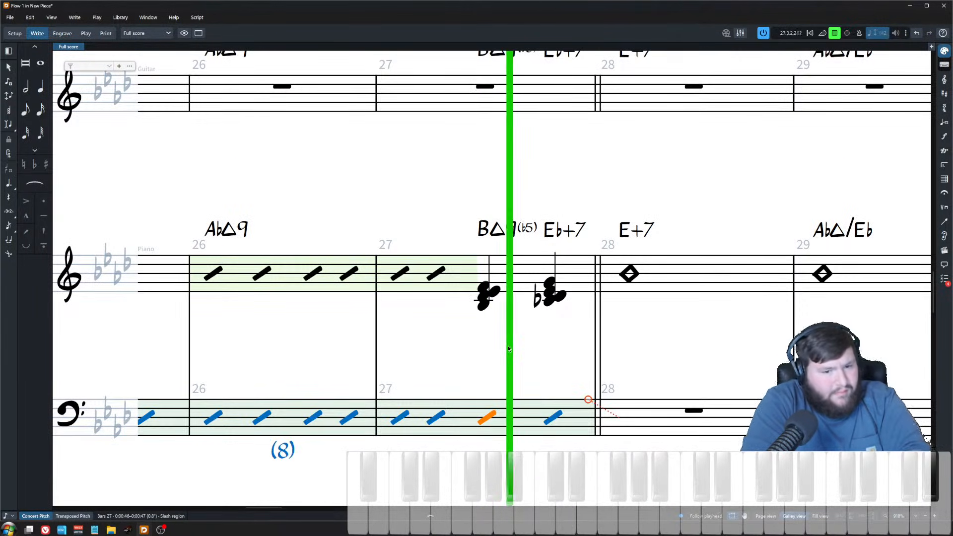
pyautogui.press('space')
# Step: Play back from the piano chords in bar 27 and review the saxophone and trombone parts around bar 28
pyautogui.click(492, 316)
pyautogui.click(486, 297)
pyautogui.press('space')
pyautogui.scroll(-5, 505, 329)
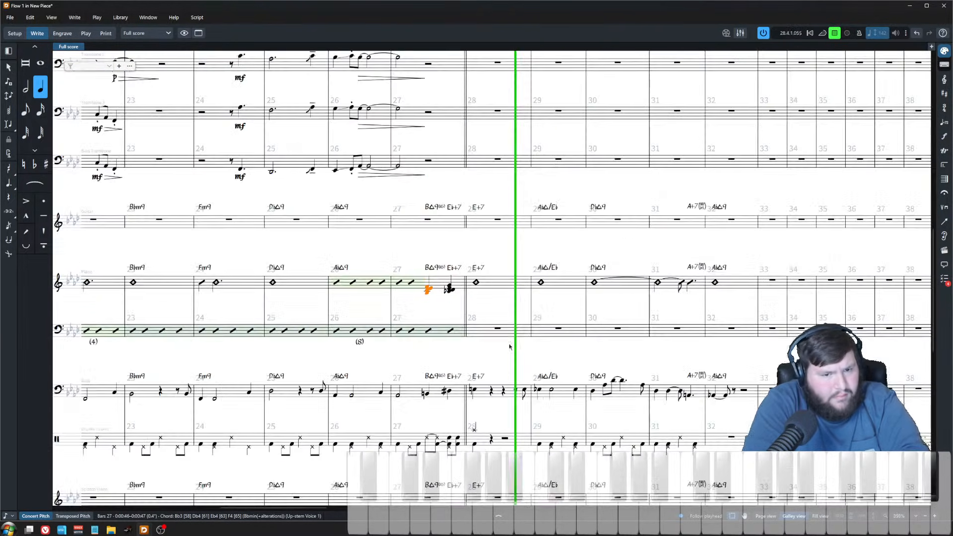
pyautogui.scroll(-1, 510, 346)
pyautogui.click(483, 247)
pyautogui.scroll(8, 483, 243)
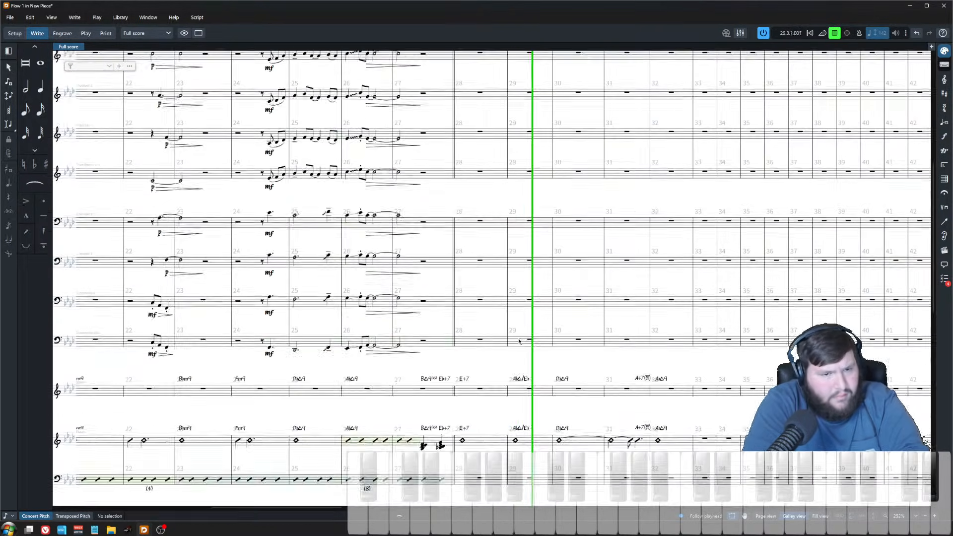
pyautogui.press('space')
pyautogui.click(462, 141)
pyautogui.scroll(3, 463, 179)
pyautogui.scroll(1, 441, 200)
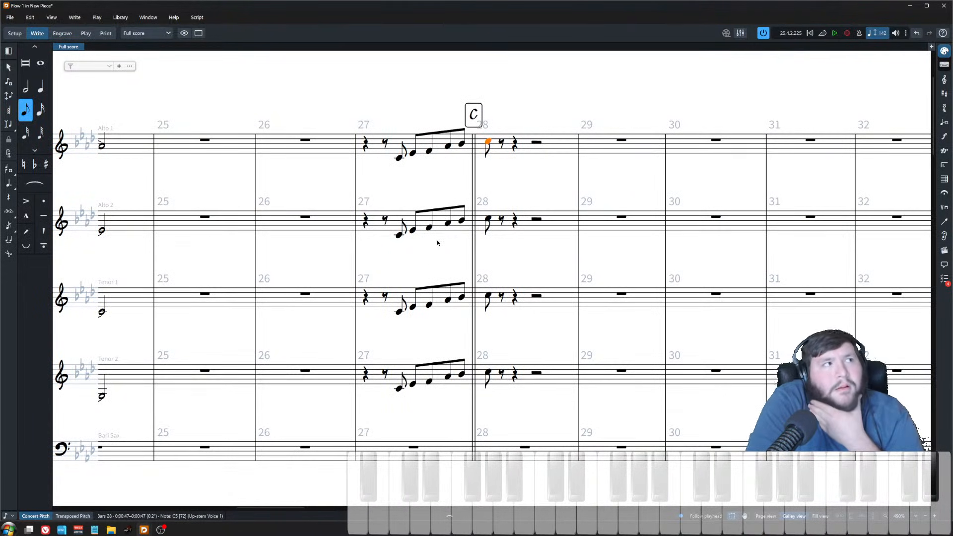
pyautogui.scroll(-15, 442, 236)
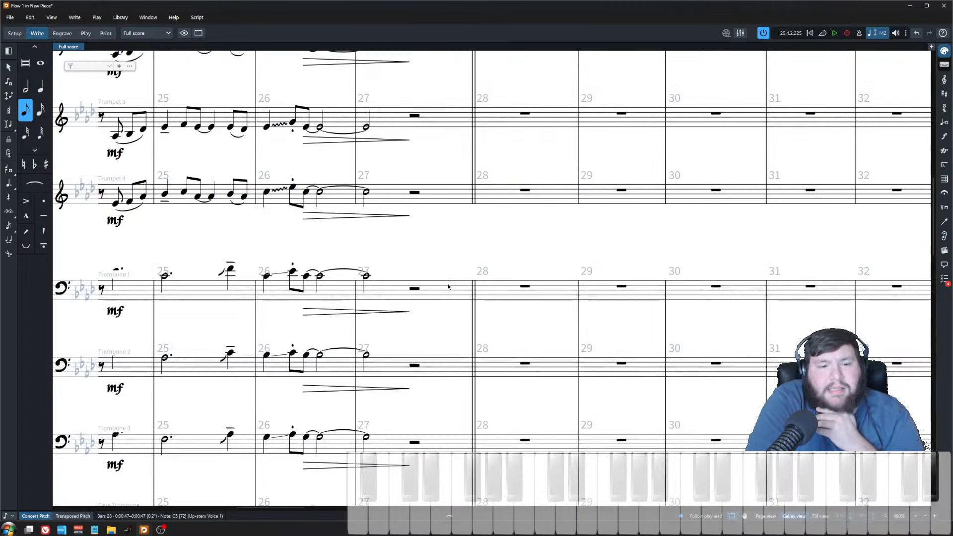
pyautogui.click(417, 287)
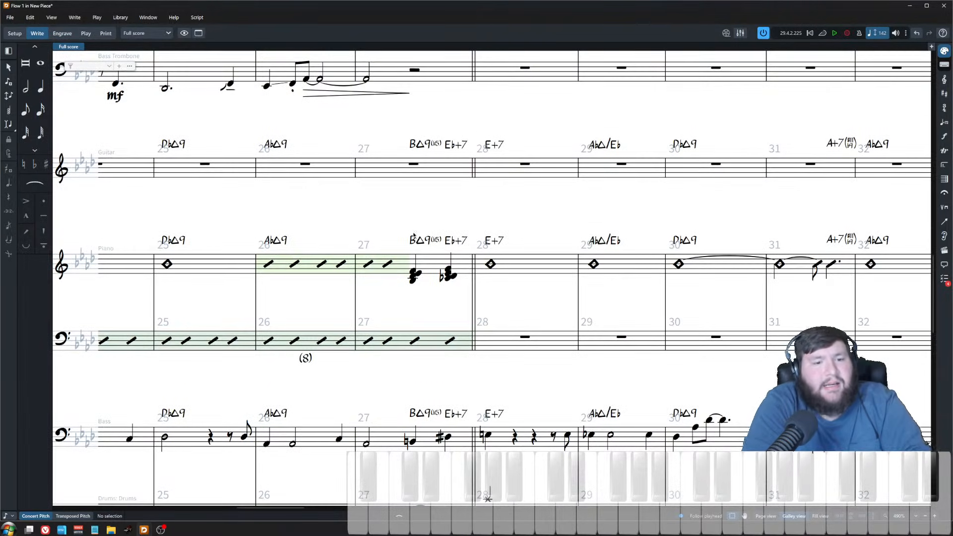
pyautogui.scroll(2, 437, 278)
pyautogui.scroll(-2, 443, 308)
pyautogui.moveTo(410, 231); pyautogui.dragTo(464, 312)
pyautogui.click(465, 311)
# Step: Change the Eb+7 chord symbol at the end of bar 27 to Bmaj13(b5)
pyautogui.scroll(2, 437, 315)
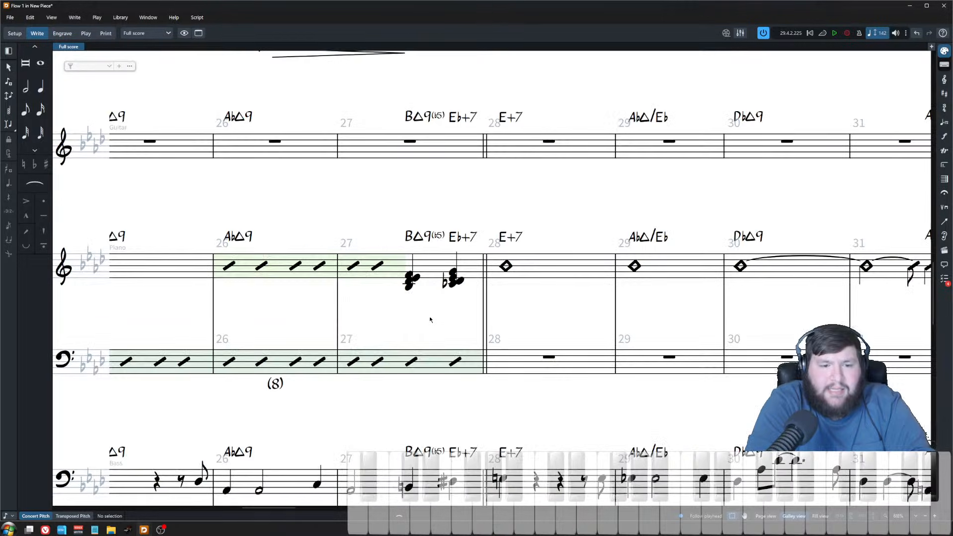
pyautogui.hscroll(-1, 431, 328)
pyautogui.scroll(-1, 431, 328)
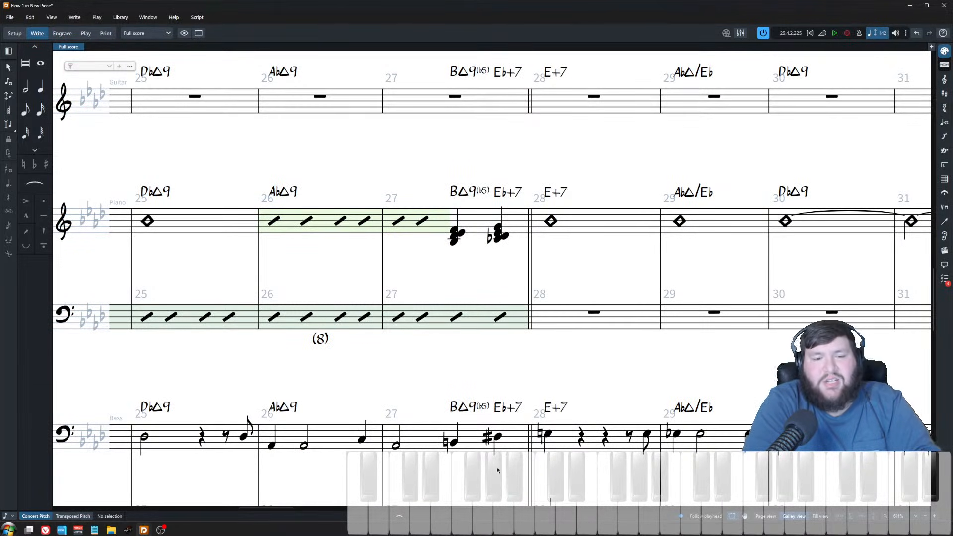
pyautogui.scroll(1, 480, 175)
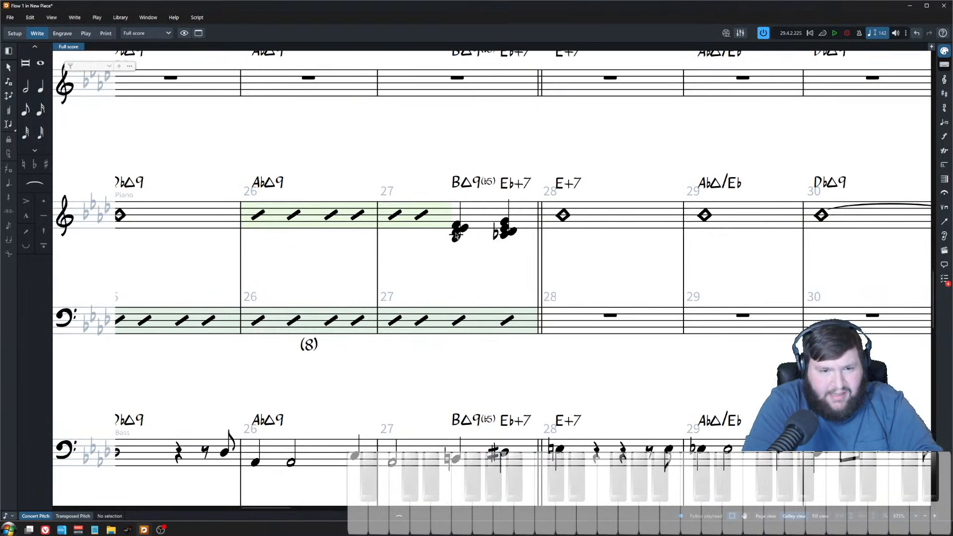
pyautogui.click(468, 184)
pyautogui.click(475, 153)
pyautogui.click(478, 185)
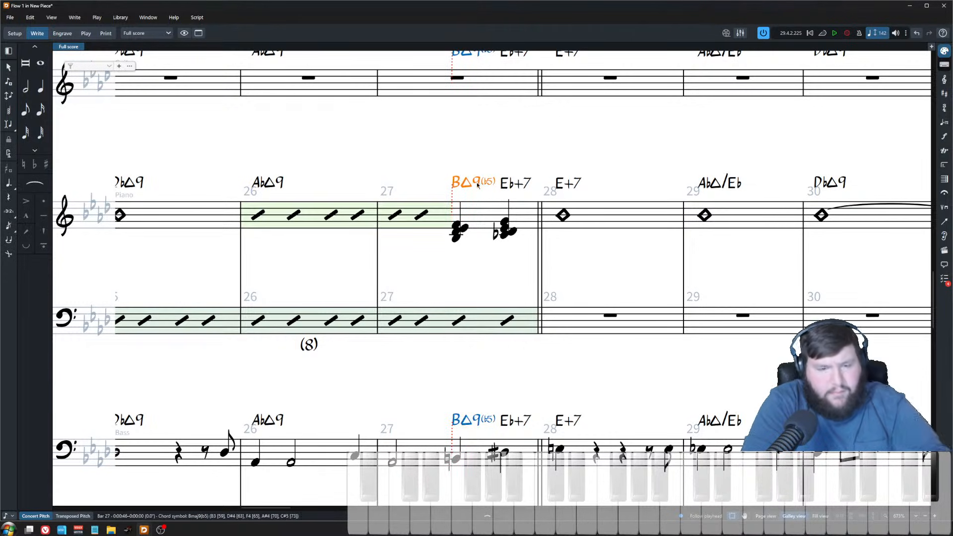
pyautogui.doubleClick(512, 184)
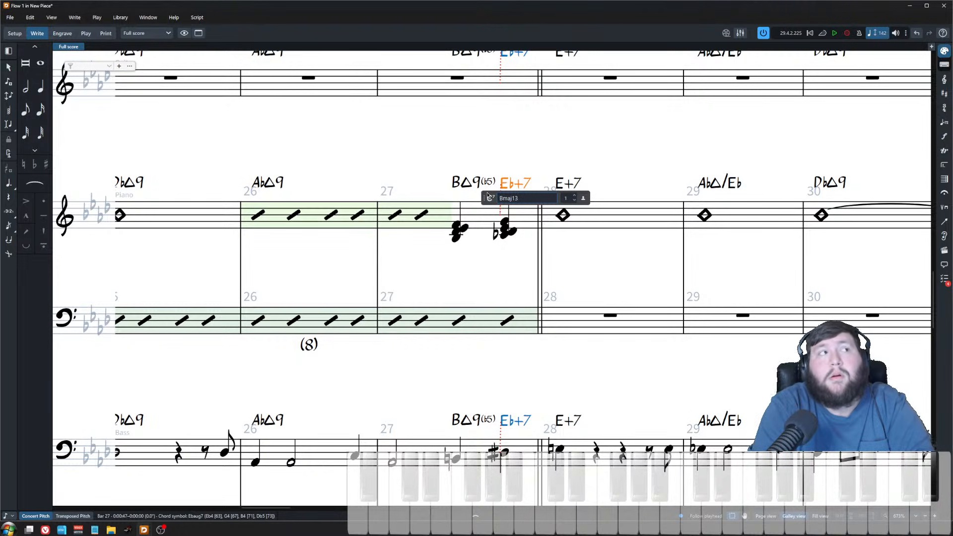
pyautogui.press('Return')
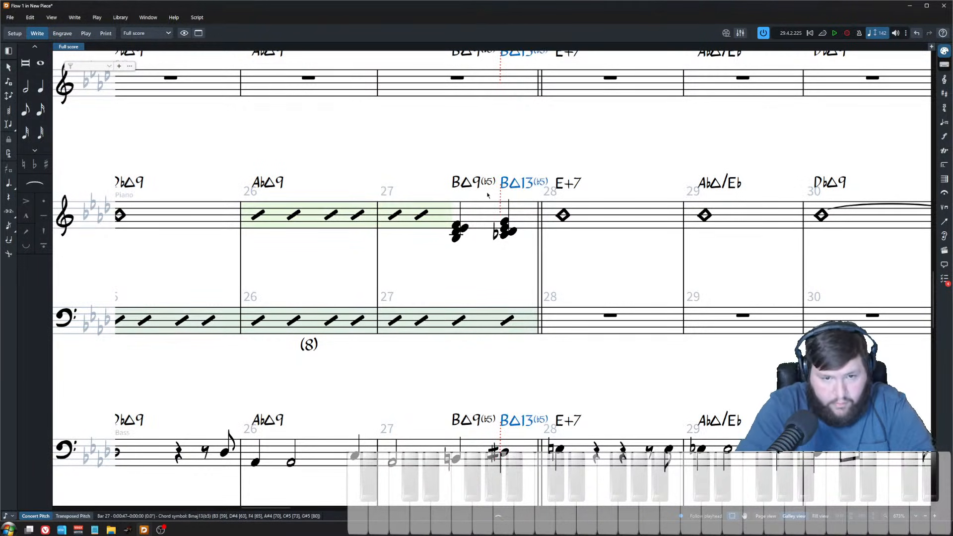
# Step: Play back the piano slash region through the bar 27 chords
pyautogui.scroll(-3, 474, 273)
pyautogui.scroll(-1, 466, 276)
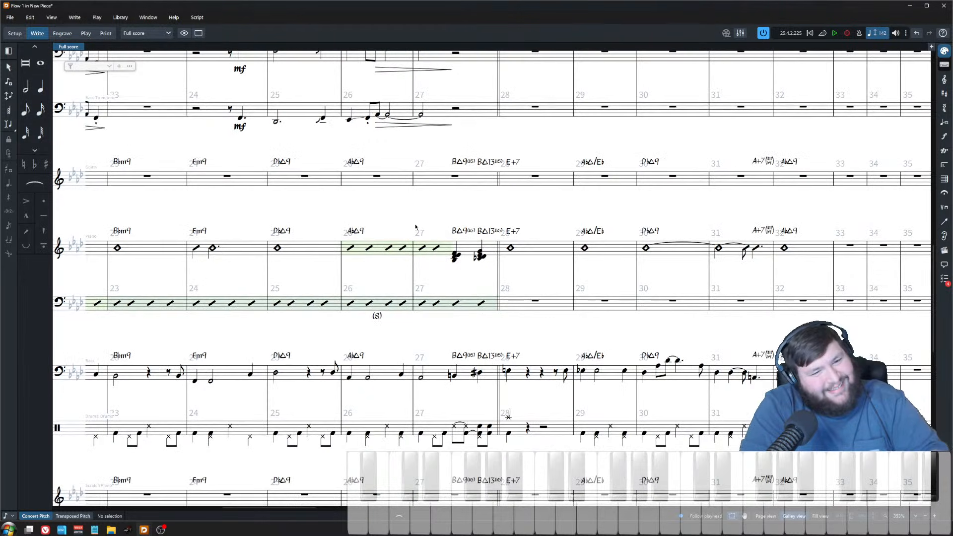
pyautogui.click(422, 251)
pyautogui.press('p')
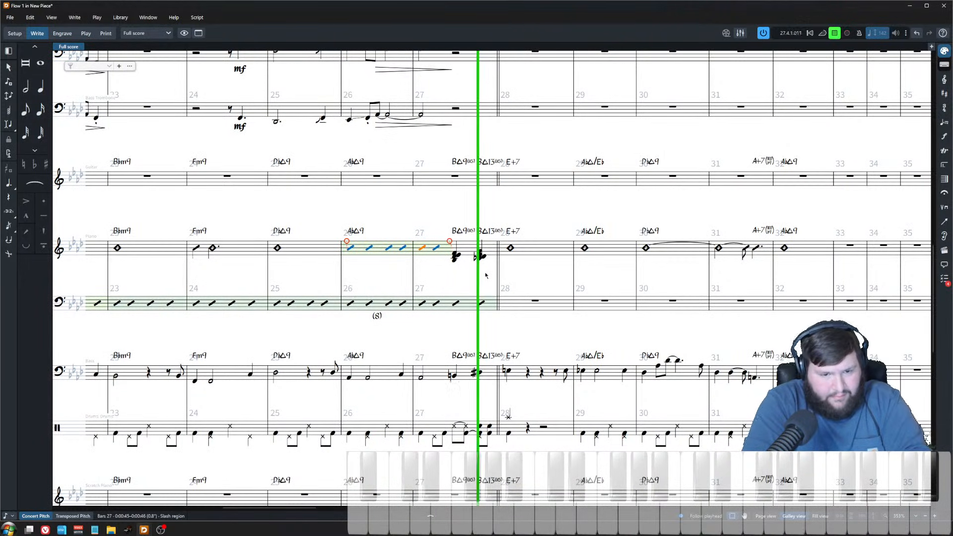
pyautogui.press('space')
pyautogui.scroll(3, 484, 281)
pyautogui.scroll(-6, 482, 285)
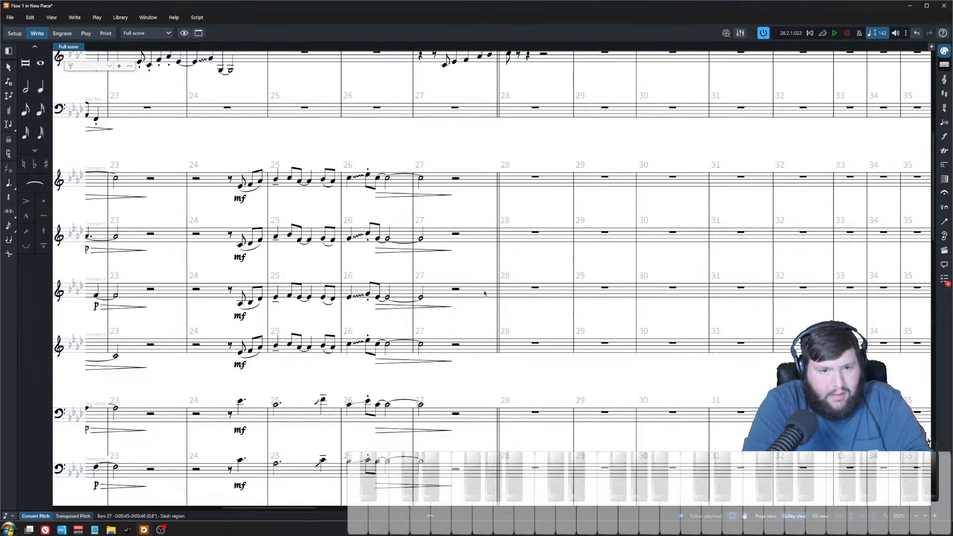
pyautogui.scroll(2, 471, 303)
pyautogui.scroll(4, 471, 303)
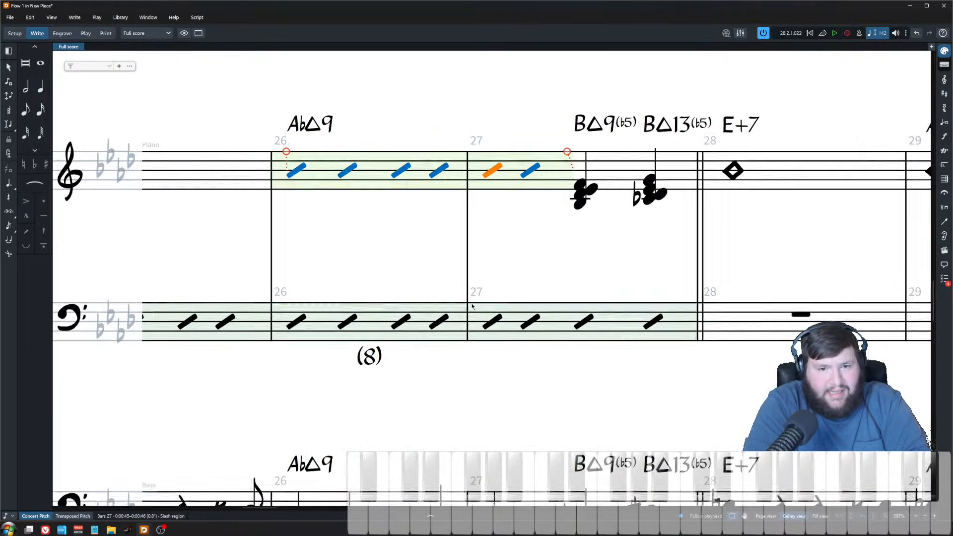
# Step: Add a D to the second piano chord at the end of bar 27
pyautogui.click(571, 207)
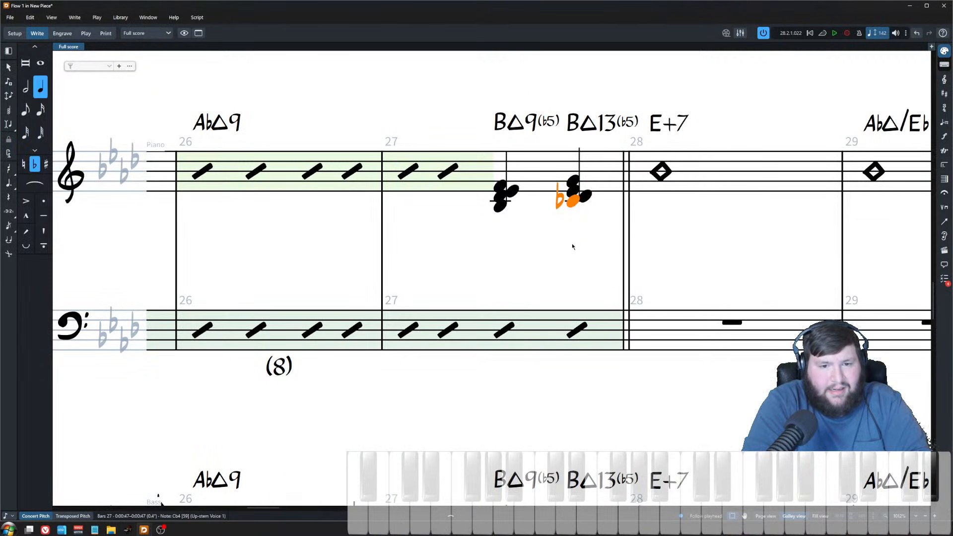
pyautogui.doubleClick(574, 210)
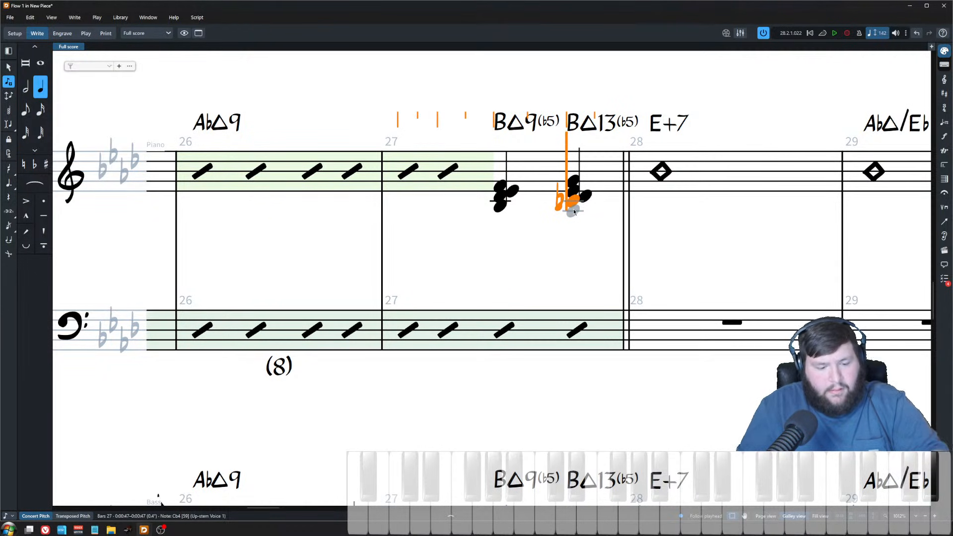
pyautogui.press('q')
pyautogui.press('d')
pyautogui.press('Escape')
pyautogui.scroll(-2, 586, 224)
pyautogui.scroll(-3, 586, 224)
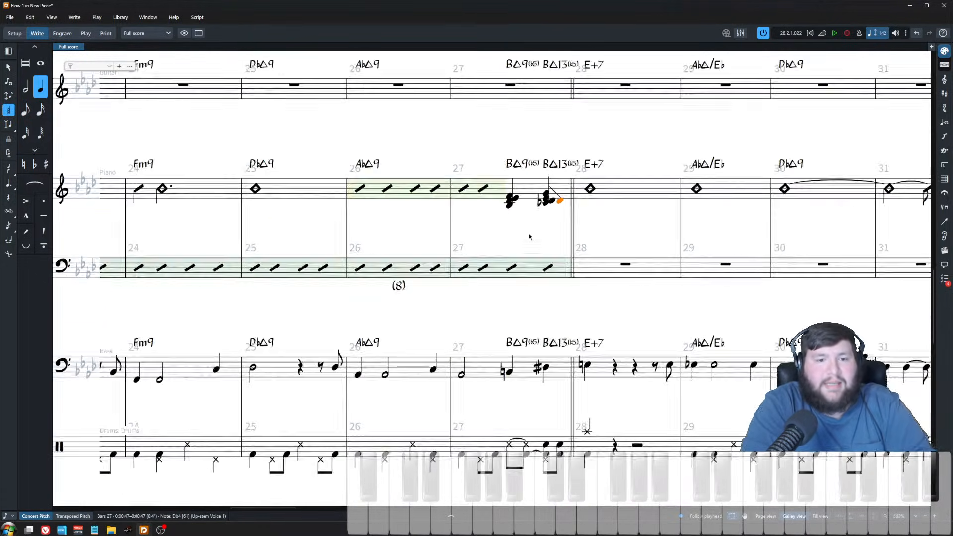
# Step: After playing the passage back, change one note of the second piano chord in bar 27 to F#4
pyautogui.click(474, 194)
pyautogui.press('p')
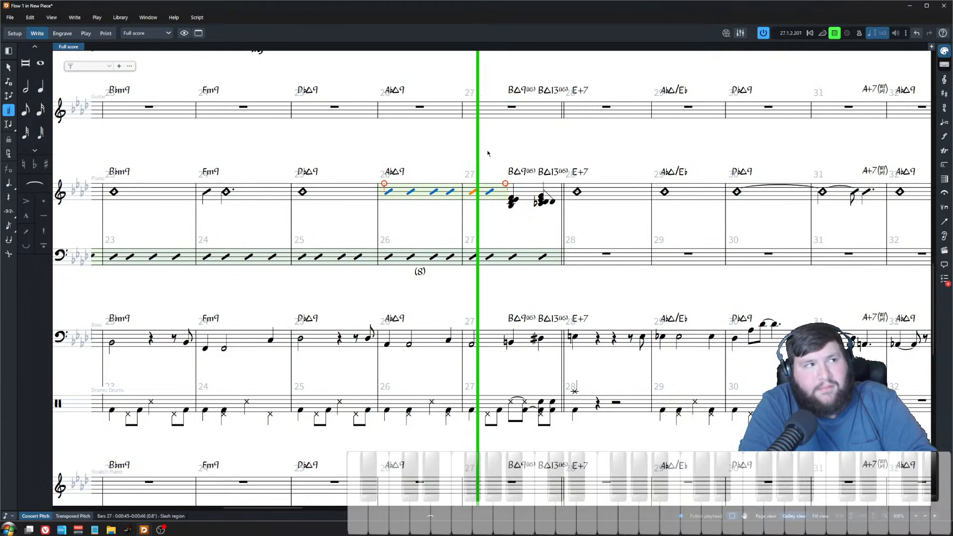
pyautogui.press('space')
pyautogui.click(551, 226)
pyautogui.click(552, 172)
pyautogui.press('z')
pyautogui.scroll(3, 527, 174)
pyautogui.press('Escape')
pyautogui.doubleClick(567, 225)
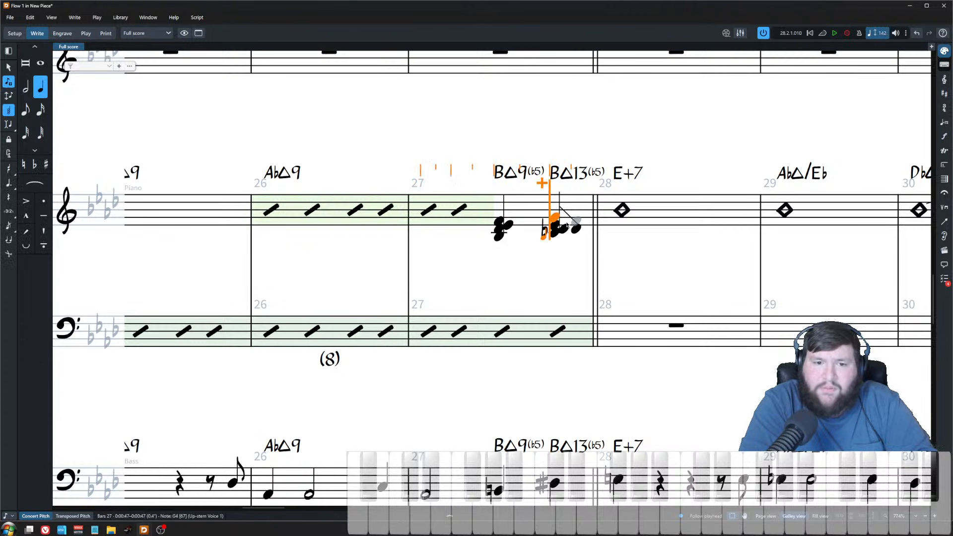
pyautogui.press('0')
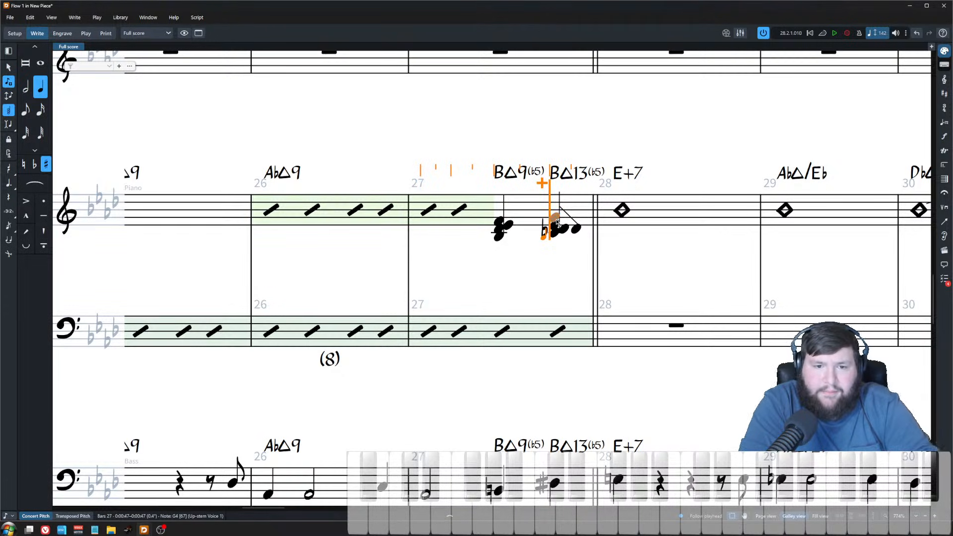
pyautogui.click(556, 225)
pyautogui.press('Escape')
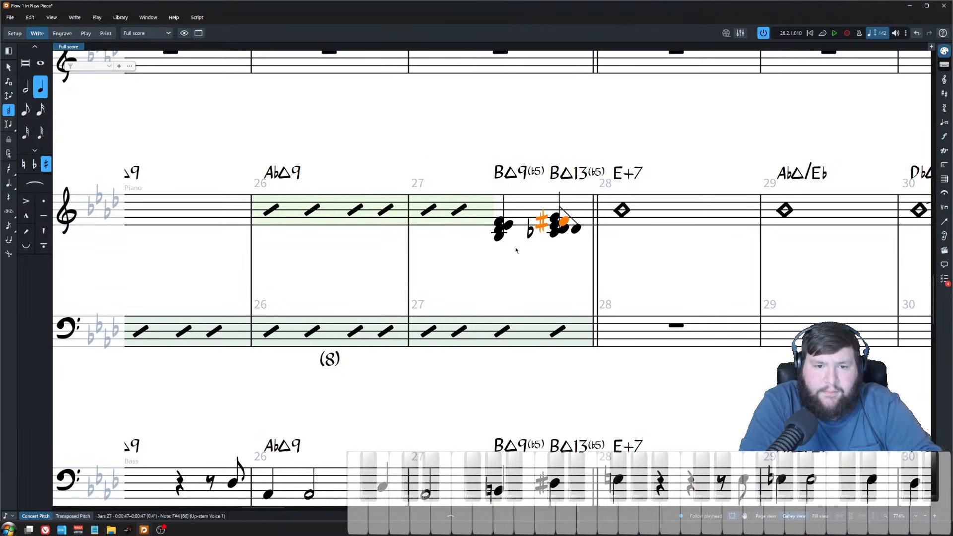
# Step: Play back and inspect the revised second piano chord in bar 27
pyautogui.click(554, 219)
pyautogui.press('space')
pyautogui.press('space')
pyautogui.click(560, 222)
pyautogui.click(564, 222)
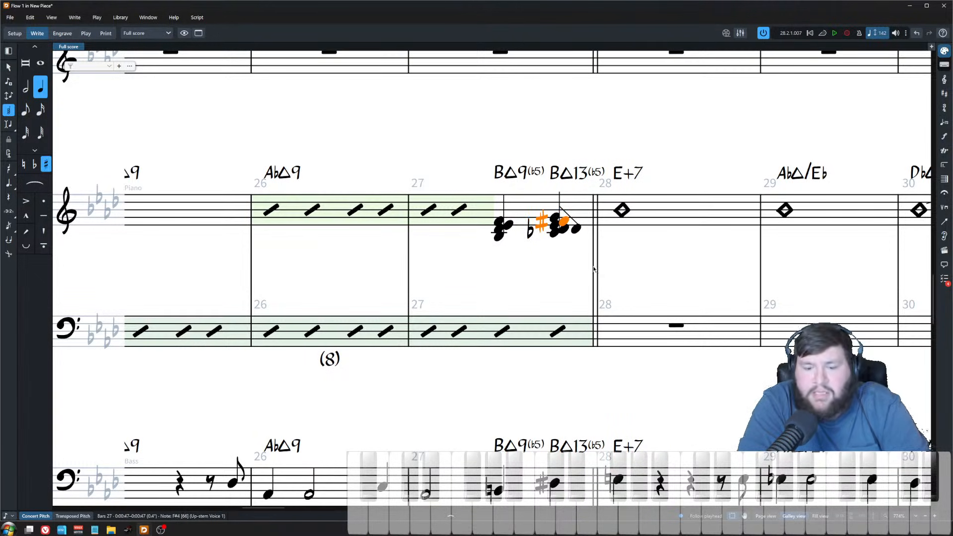
# Step: Delete the selected note from the second piano chord in bar 27
pyautogui.press('Delete')
pyautogui.hotkey('ctrl', '-')
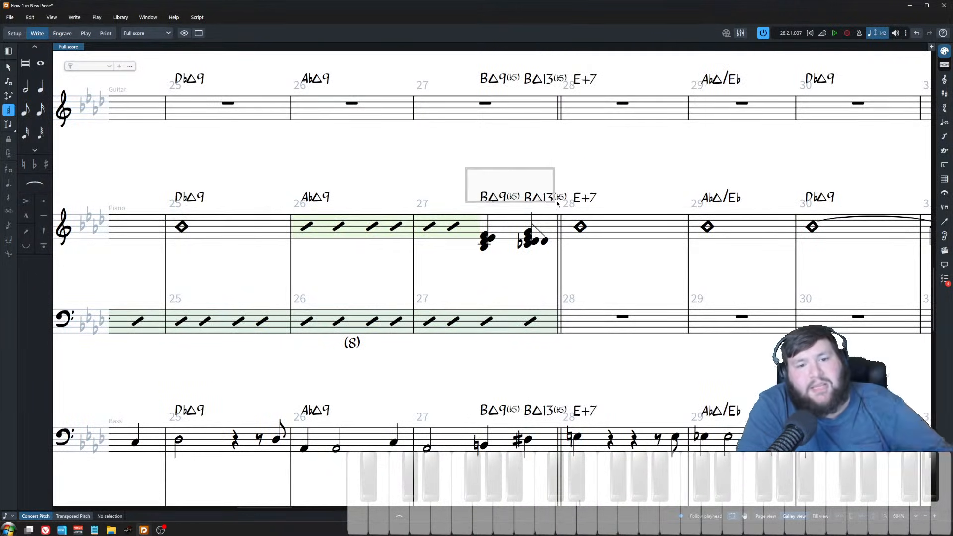
# Step: Edit the second chord symbol in bar 27 to Bmaj13(b5)/D#
pyautogui.moveTo(574, 212); pyautogui.dragTo(571, 209)
pyautogui.click(526, 177)
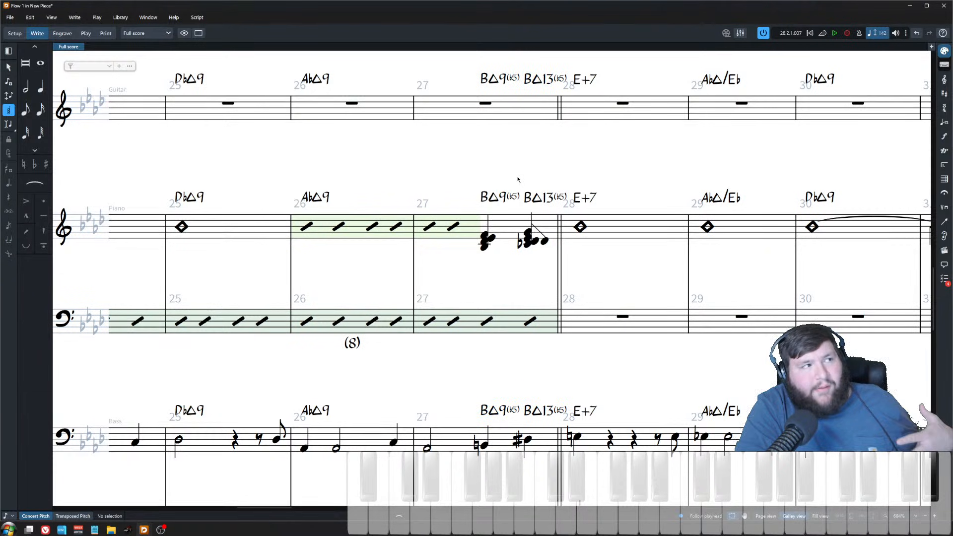
pyautogui.doubleClick(541, 198)
pyautogui.write('/D')
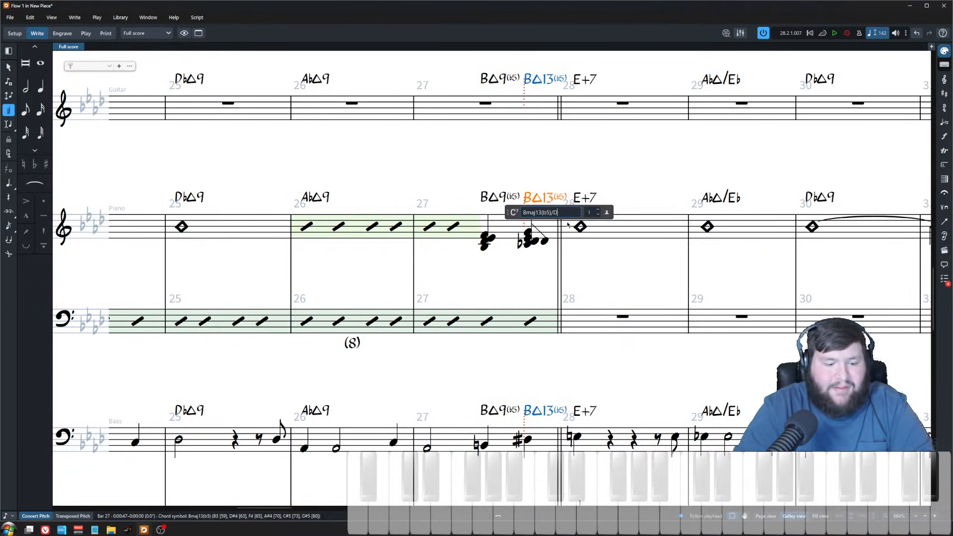
pyautogui.write('b#')
pyautogui.press('Return')
pyautogui.hotkey('ctrl', '-')
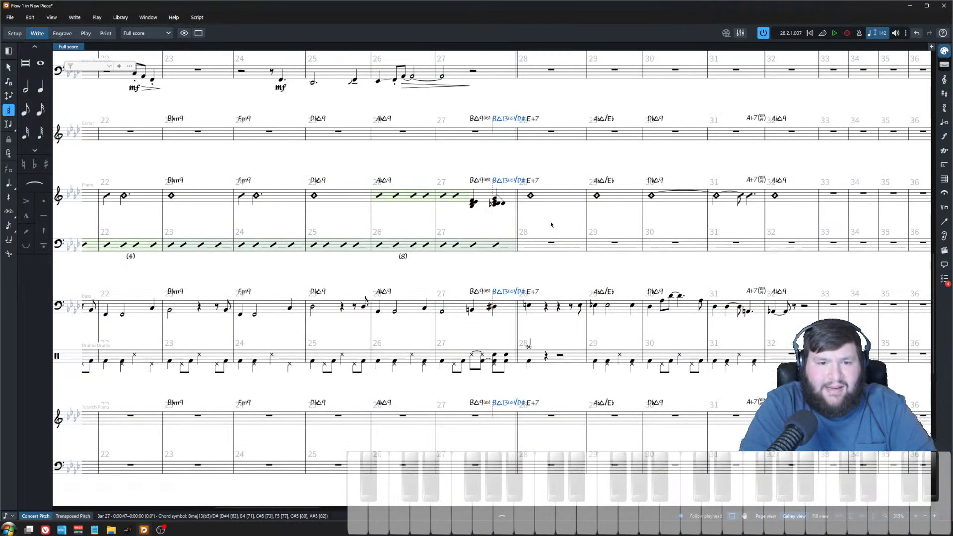
# Step: Change the two piano chords in bar 27 to Up-stem Slash Voice 1
pyautogui.moveTo(465, 169); pyautogui.dragTo(556, 228)
pyautogui.press('Escape')
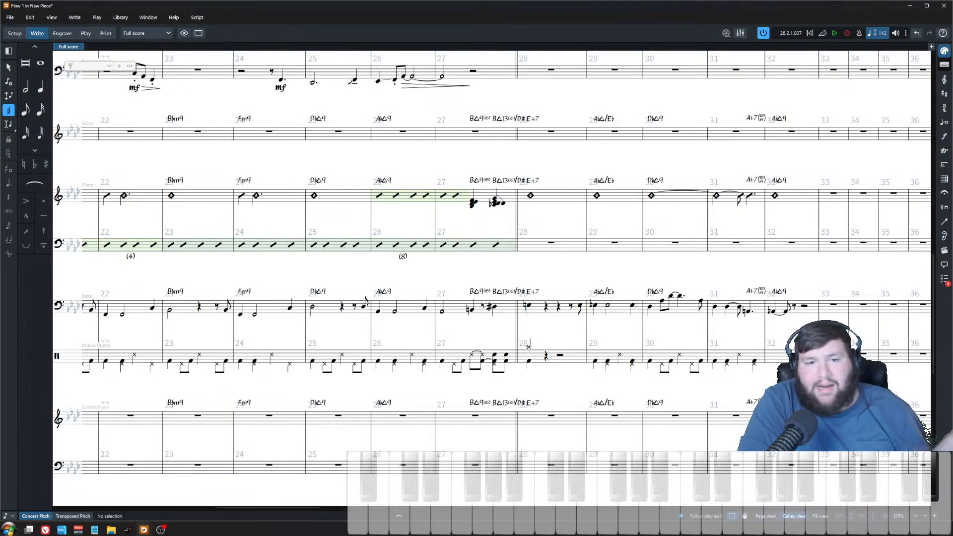
pyautogui.click(495, 202)
pyautogui.scroll(4, 495, 204)
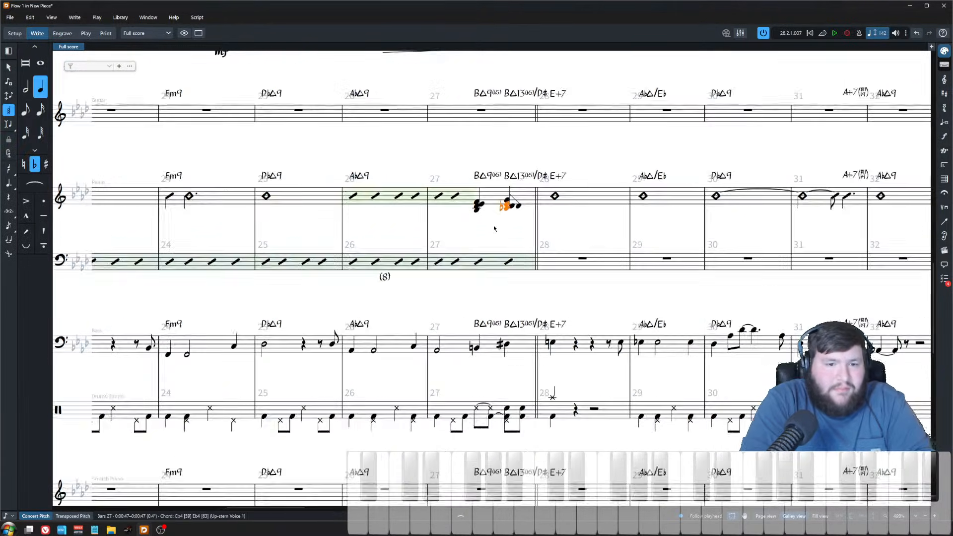
pyautogui.keyDown('shift'); pyautogui.click(491, 211); pyautogui.keyUp('shift')
pyautogui.rightClick(487, 208)
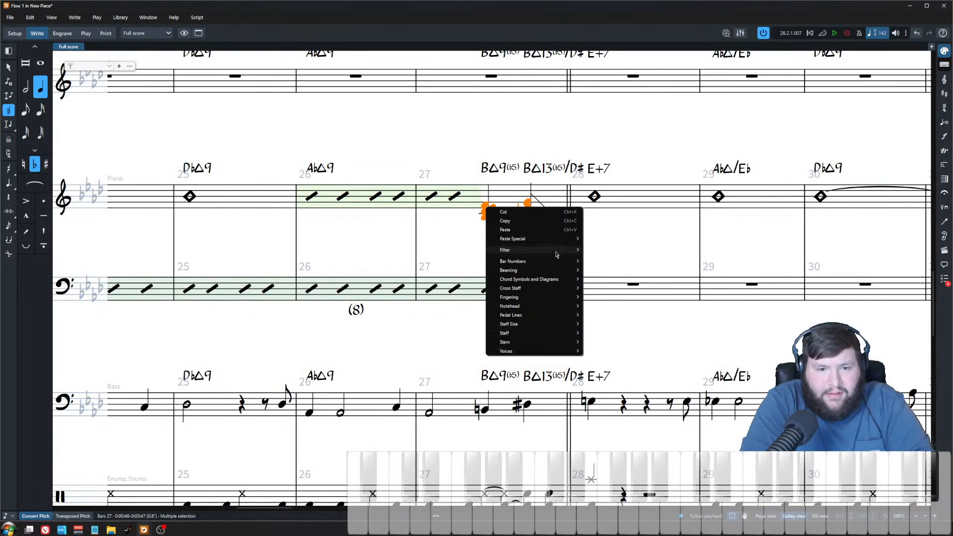
pyautogui.moveTo(546, 345)
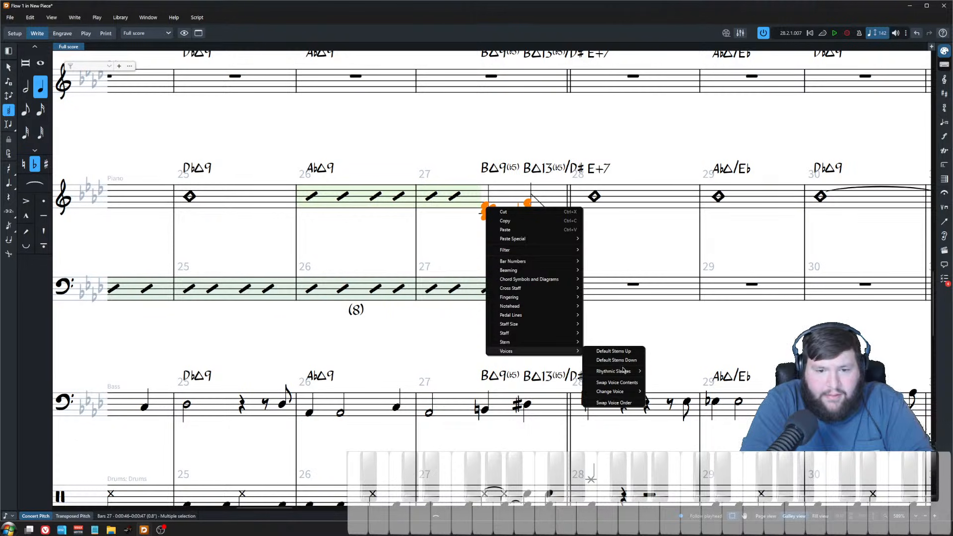
pyautogui.moveTo(623, 372)
pyautogui.moveTo(636, 392)
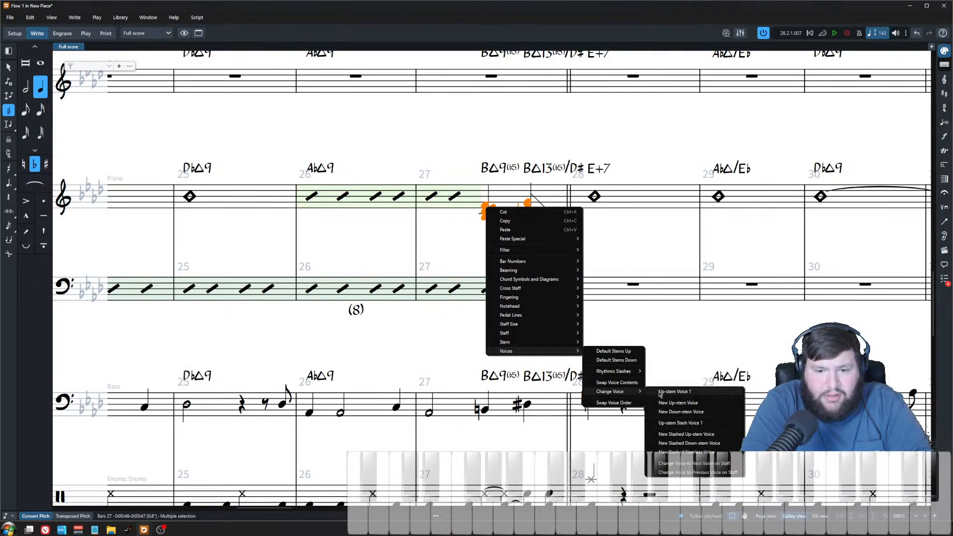
pyautogui.click(727, 424)
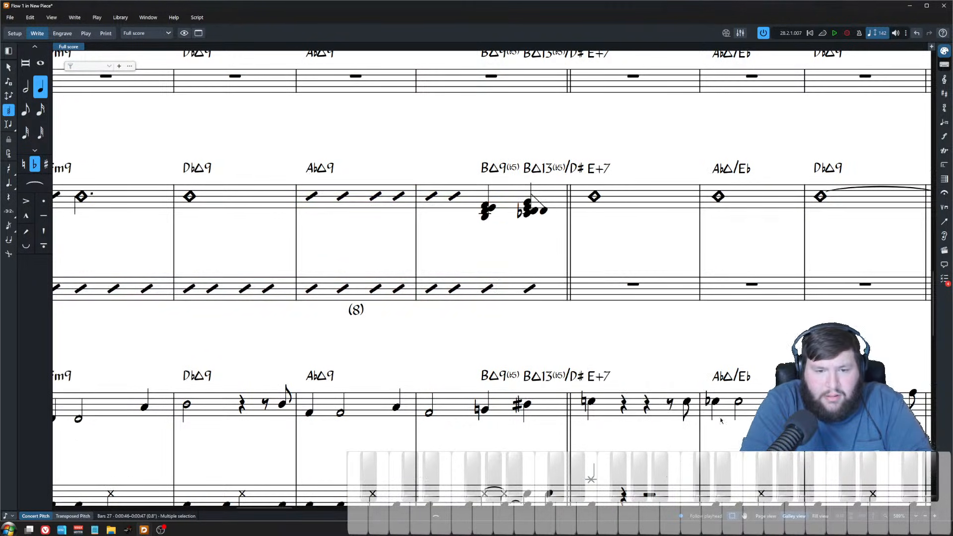
# Step: Shorten the piano left-hand slash region so it ends partway through bar 27
pyautogui.scroll(-2, 538, 253)
pyautogui.scroll(-2, 532, 244)
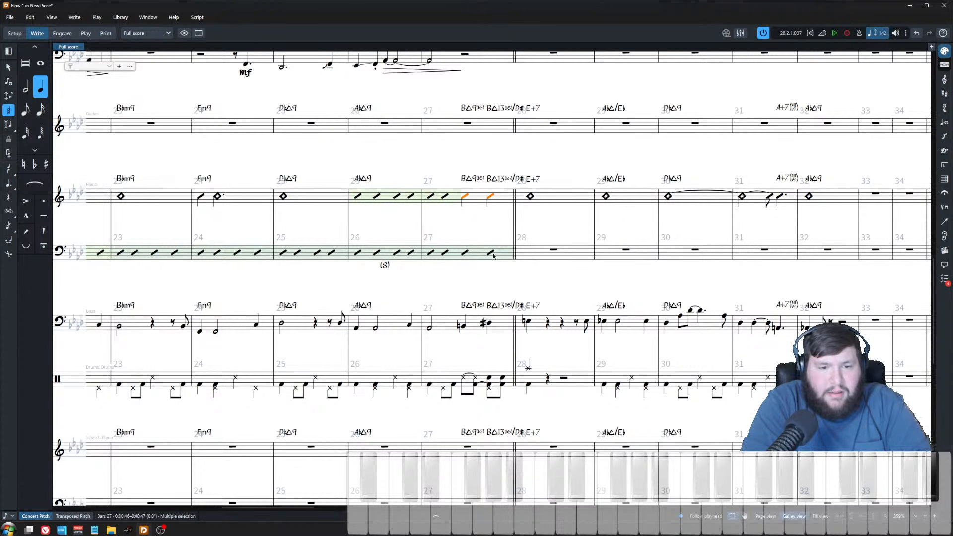
pyautogui.click(446, 254)
pyautogui.hotkey('alt', 'shift', 'Right')
pyautogui.press('Escape')
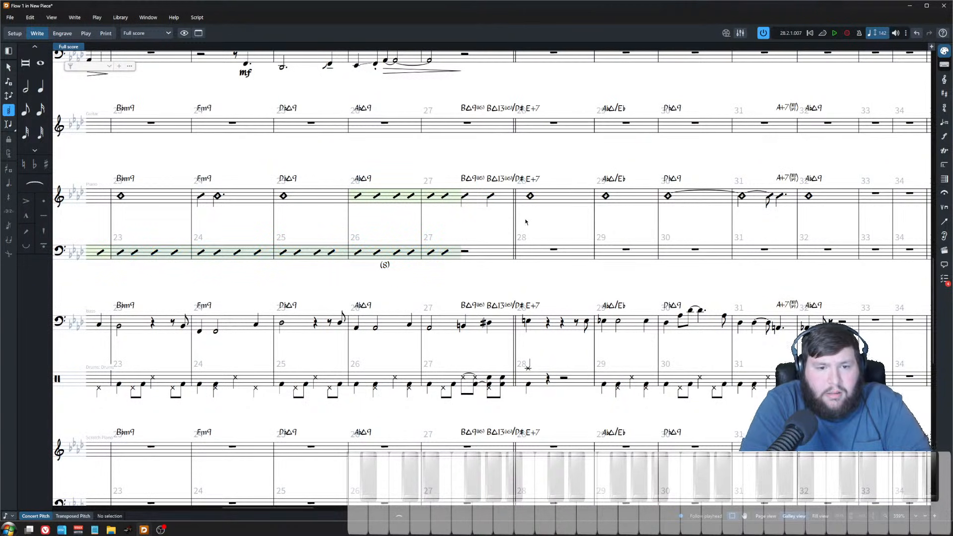
# Step: Paste the bar 27 slash-voice chords into the piano left-hand staff at the end of bar 27
pyautogui.click(472, 199)
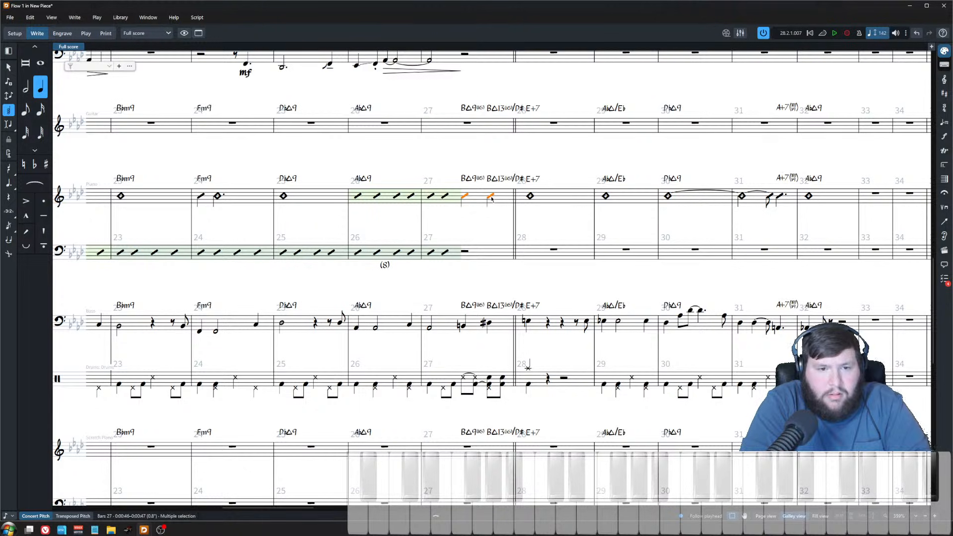
pyautogui.keyDown('ctrl'); pyautogui.click(530, 196); pyautogui.keyUp('ctrl')
pyautogui.click(445, 253)
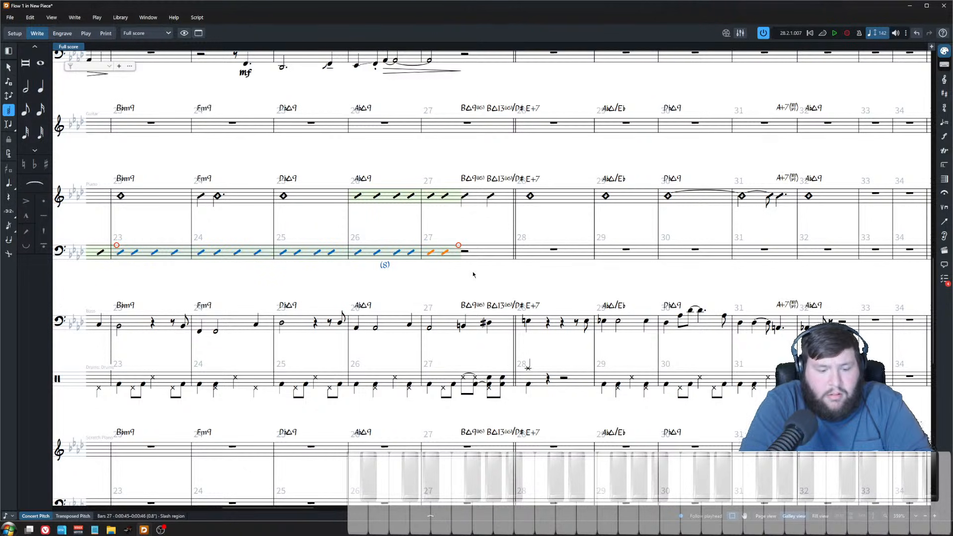
pyautogui.hotkey('shift', 'n')
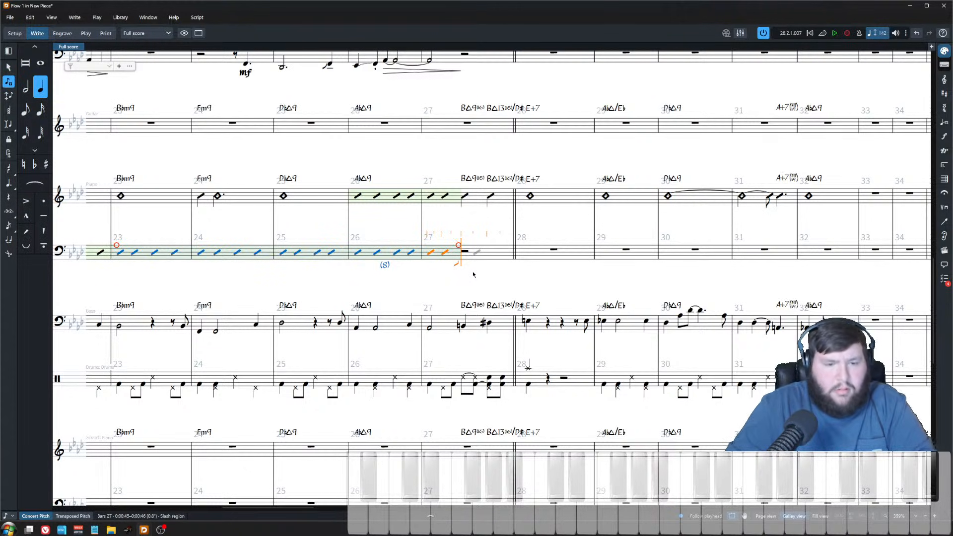
pyautogui.hotkey('ctrl', 'v')
pyautogui.press('Escape')
pyautogui.hotkey('ctrl', '8')
pyautogui.click(59, 443)
pyautogui.hotkey('ctrl', '8')
# Step: Lower the Alto 2 note on the downbeat of bar 28 to a G#
pyautogui.scroll(-3, 460, 271)
pyautogui.scroll(6, 462, 283)
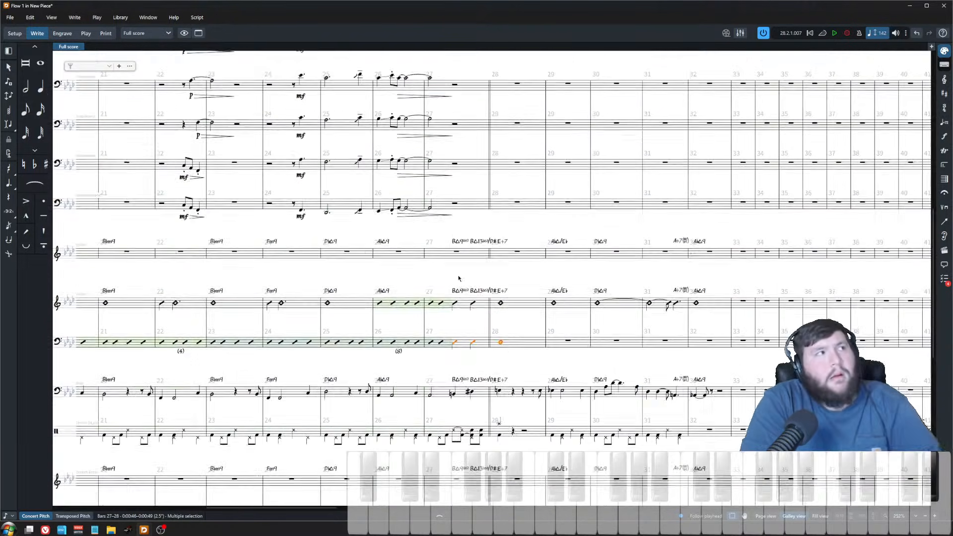
pyautogui.scroll(3, 466, 302)
pyautogui.press('Escape')
pyautogui.scroll(4, 456, 128)
pyautogui.scroll(1, 455, 128)
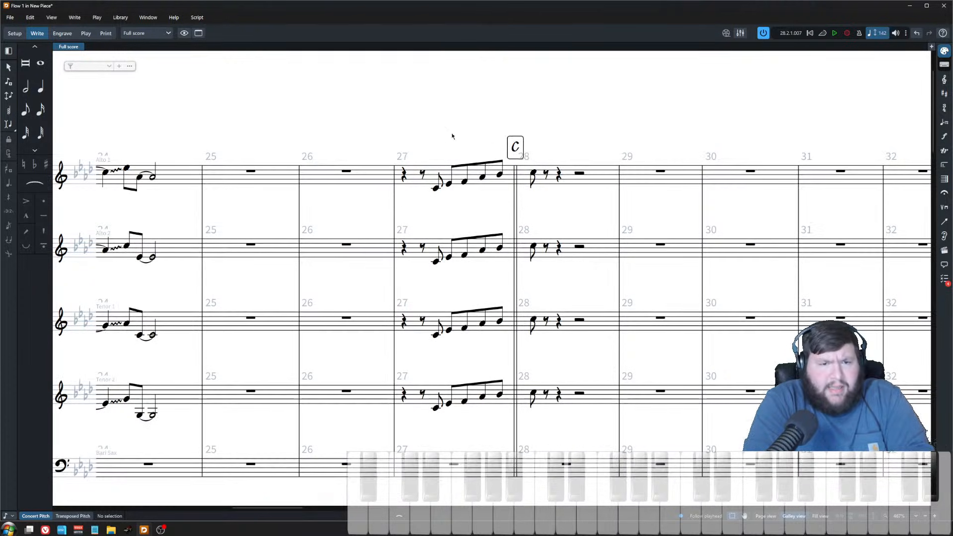
pyautogui.click(449, 190)
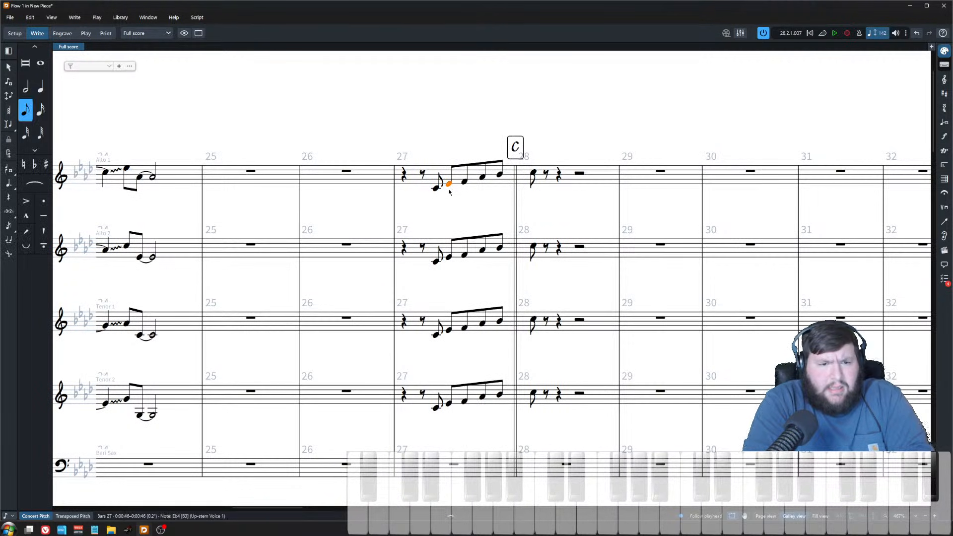
pyautogui.click(483, 179)
pyautogui.click(500, 175)
pyautogui.click(533, 175)
pyautogui.scroll(-7, 533, 219)
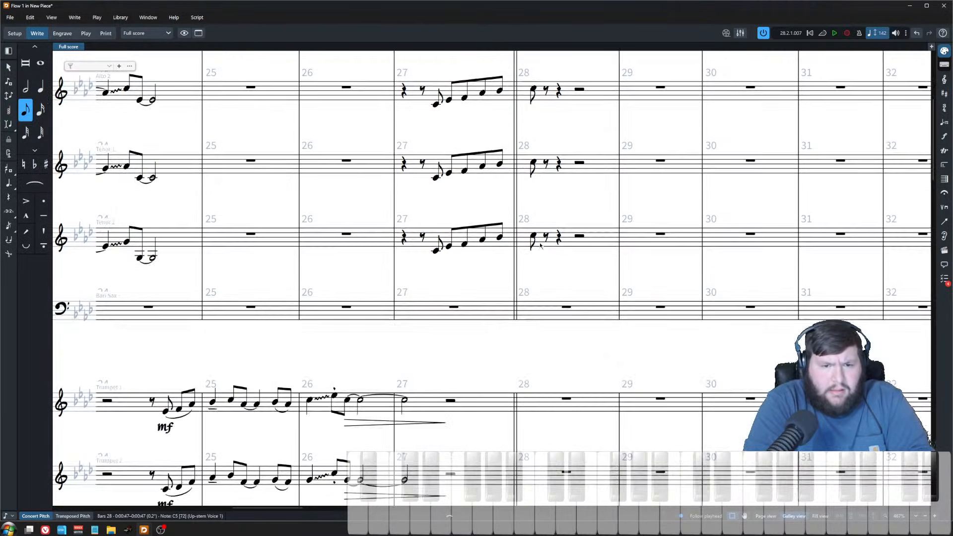
pyautogui.scroll(6, 534, 220)
pyautogui.click(534, 220)
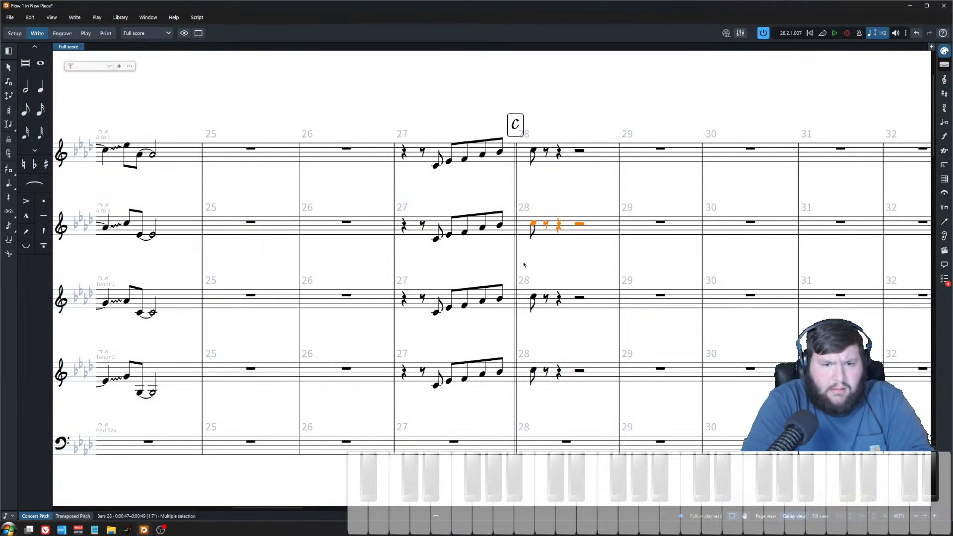
pyautogui.click(533, 224)
pyautogui.hotkey('alt', 'Down')
pyautogui.hotkey('alt', 'Down')
pyautogui.hotkey('alt', 'Down')
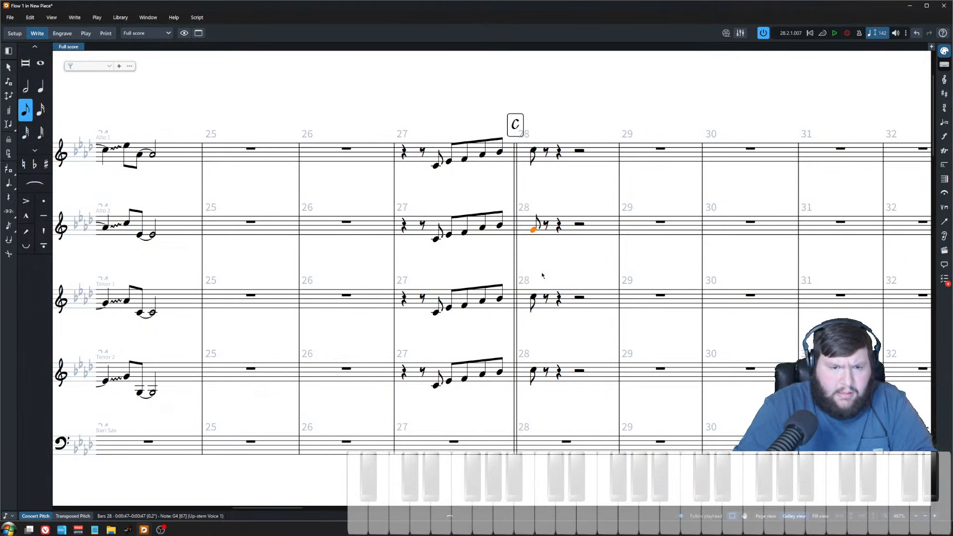
pyautogui.hotkey('alt', 'shift', 'Up')
# Step: Lower the Tenor 1 and Tenor 2 notes on the downbeat of bar 28
pyautogui.press('Down')
pyautogui.hotkey('alt', 'Down')
pyautogui.hotkey('alt', 'Down')
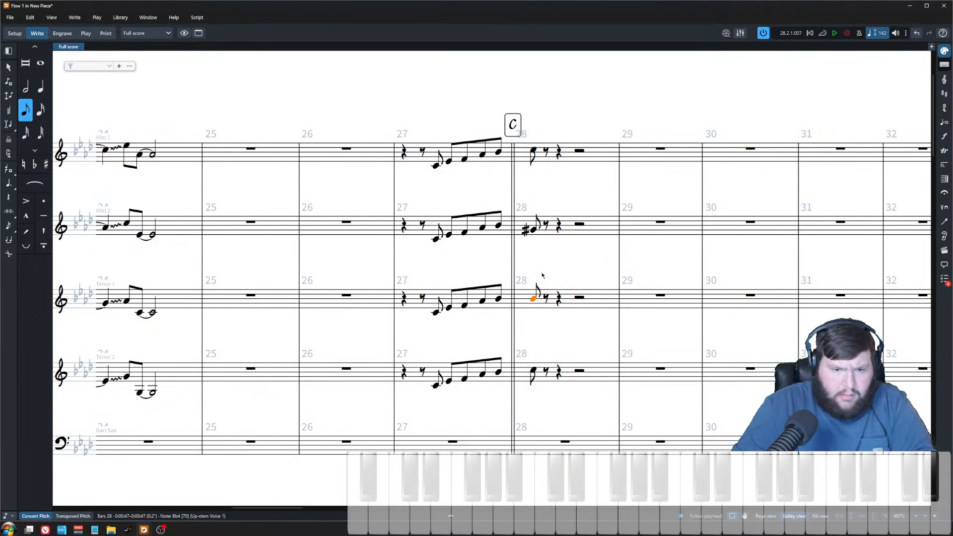
pyautogui.hotkey('alt', 'Down')
pyautogui.hotkey('alt', 'Down')
pyautogui.hotkey('alt', 'Down')
pyautogui.press('Down')
pyautogui.hotkey('alt', 'Down')
pyautogui.hotkey('alt', 'Down')
pyautogui.hotkey('alt', 'Down')
pyautogui.hotkey('alt', 'Down')
pyautogui.hotkey('alt', 'Down')
pyautogui.hotkey('alt', 'Down')
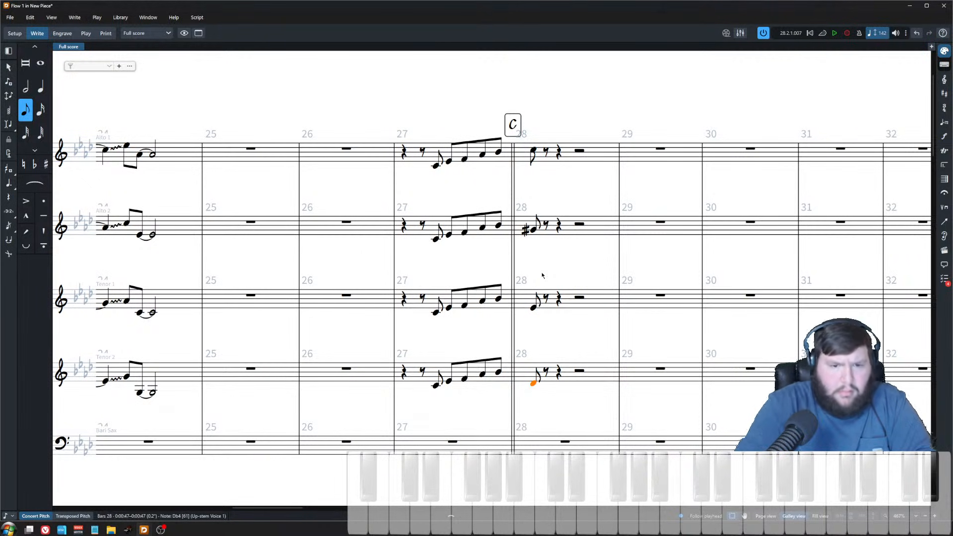
# Step: Raise the Tenor 1 note on the bar 28 downbeat a semitone to E4 and play the chord back
pyautogui.keyDown('shift'); pyautogui.click(534, 150); pyautogui.keyUp('shift')
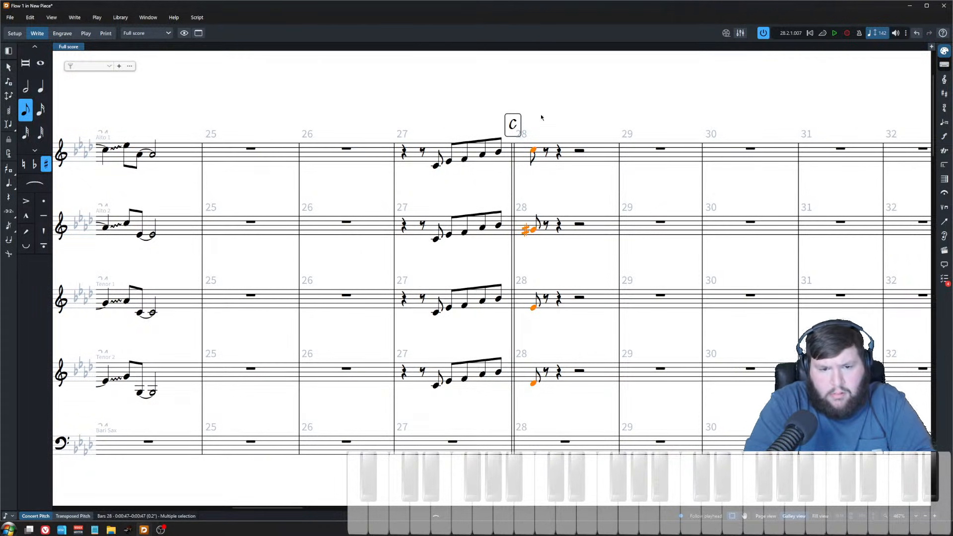
pyautogui.click(537, 172)
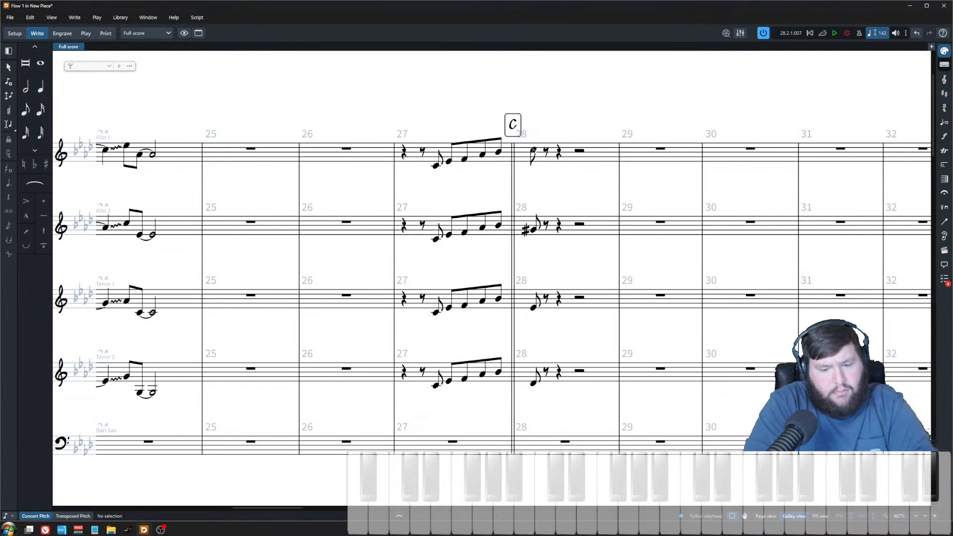
pyautogui.click(533, 150)
pyautogui.press('space')
pyautogui.press('space')
pyautogui.click(533, 307)
pyautogui.hotkey('alt', 'shift', 'Up')
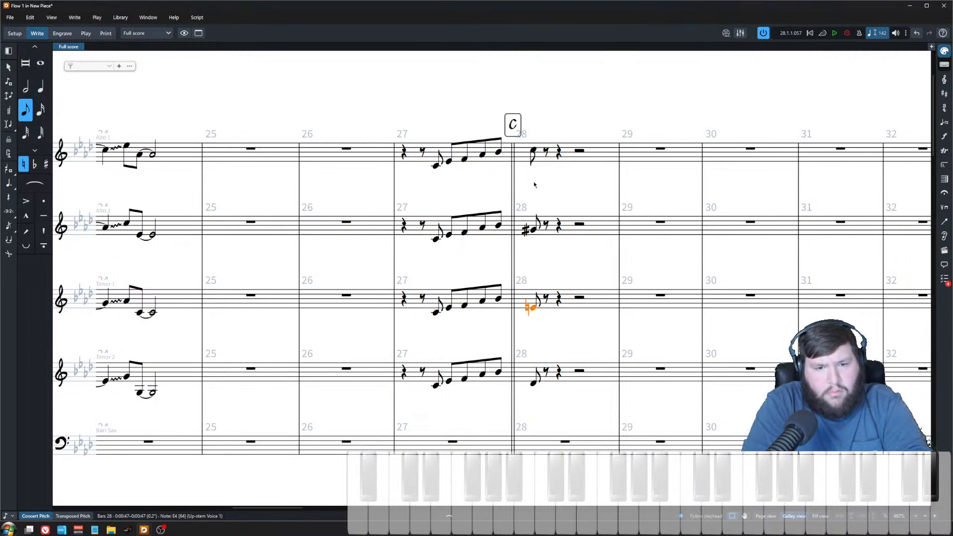
pyautogui.click(534, 150)
pyautogui.press('space')
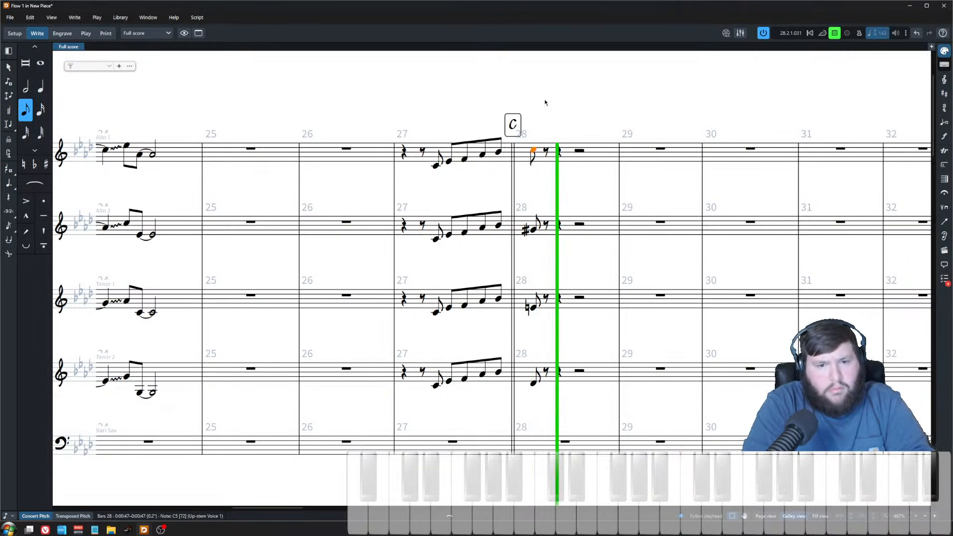
pyautogui.press('space')
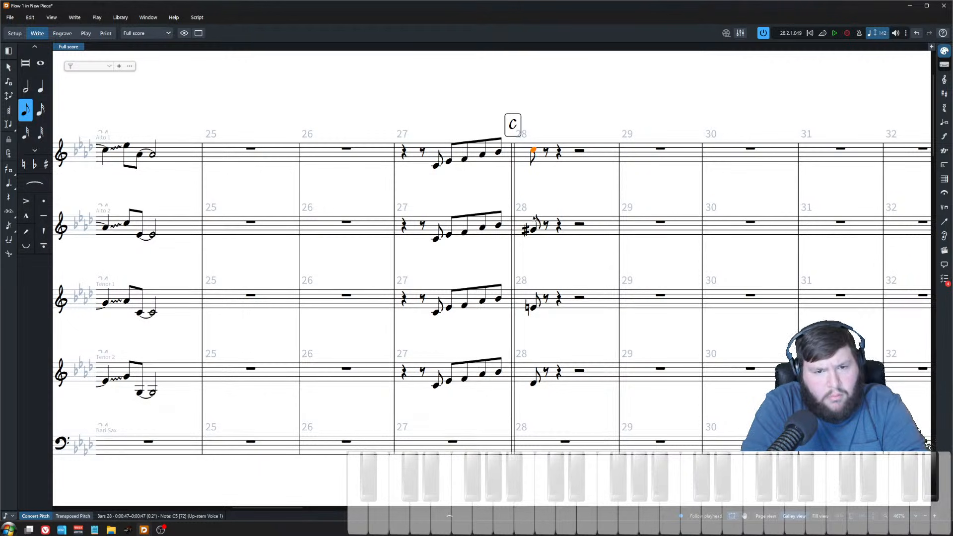
# Step: Raise the Tenor 2 note on the bar 28 downbeat a semitone and play the chord back
pyautogui.click(534, 391)
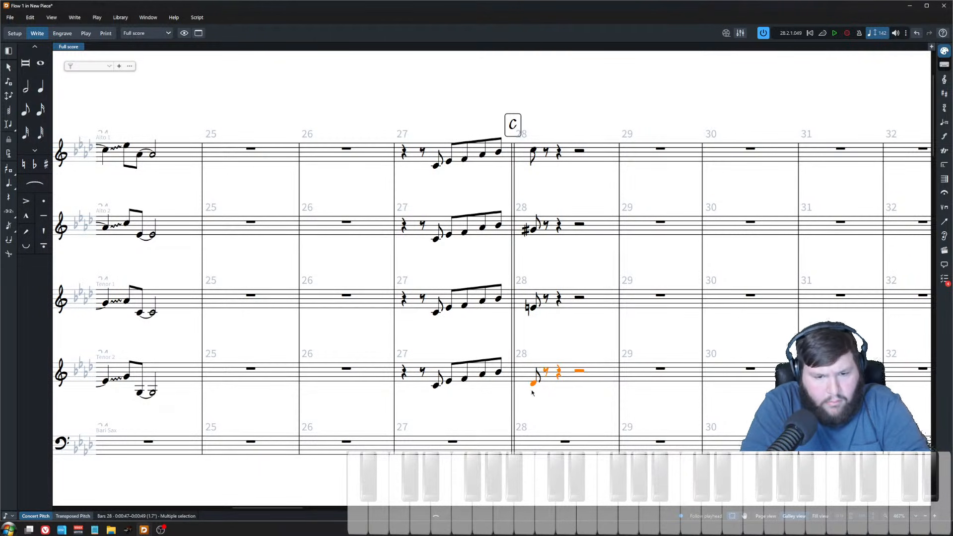
pyautogui.click(534, 383)
pyautogui.hotkey('shift', 'alt', 'Up')
pyautogui.click(535, 151)
pyautogui.press('space')
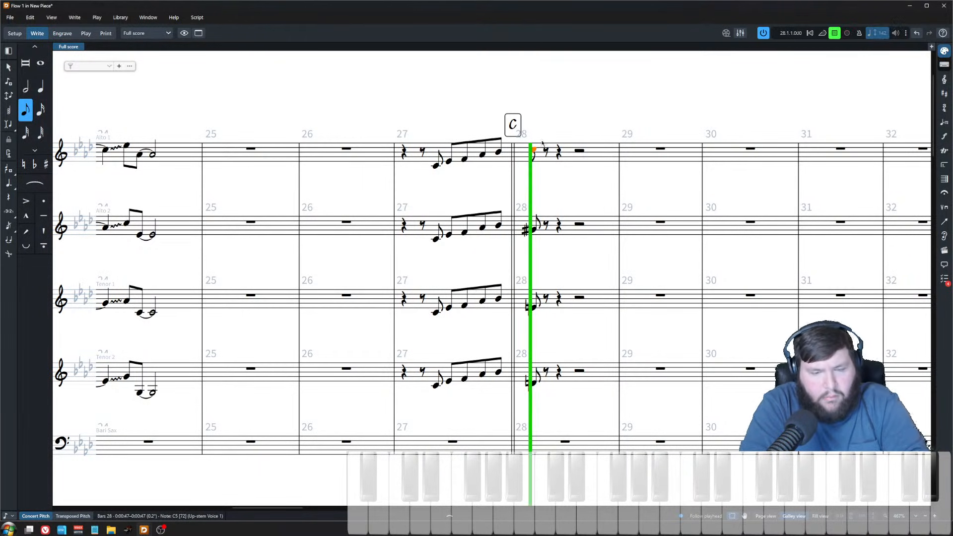
pyautogui.press('space')
# Step: Lower the last two eighth notes of the Alto 2 run in bar 27, ending on F4
pyautogui.click(518, 173)
pyautogui.scroll(3, 519, 170)
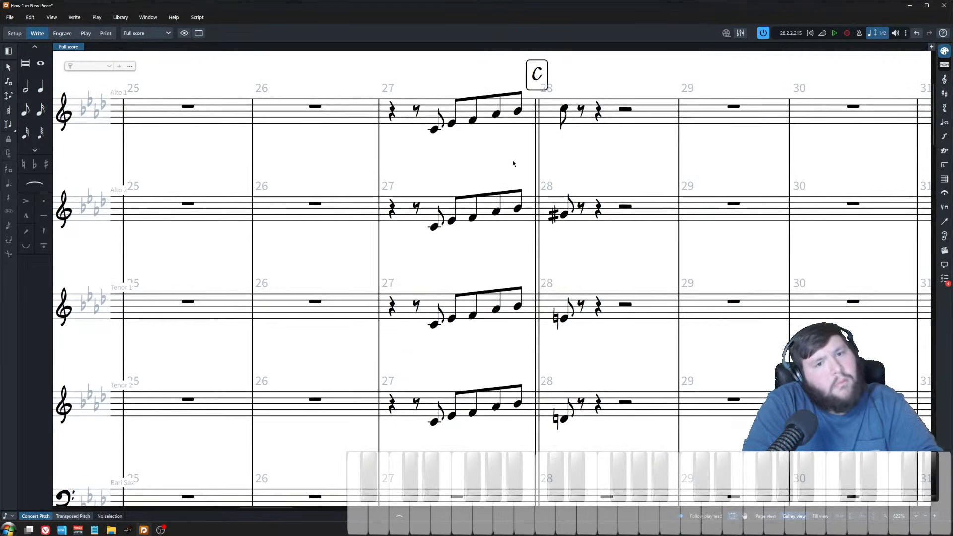
pyautogui.scroll(-2, 493, 184)
pyautogui.click(505, 143)
pyautogui.click(488, 225)
pyautogui.hotkey('alt', 'Down')
pyautogui.press('Right')
pyautogui.hotkey('alt', 'Down')
pyautogui.hotkey('alt', 'Down')
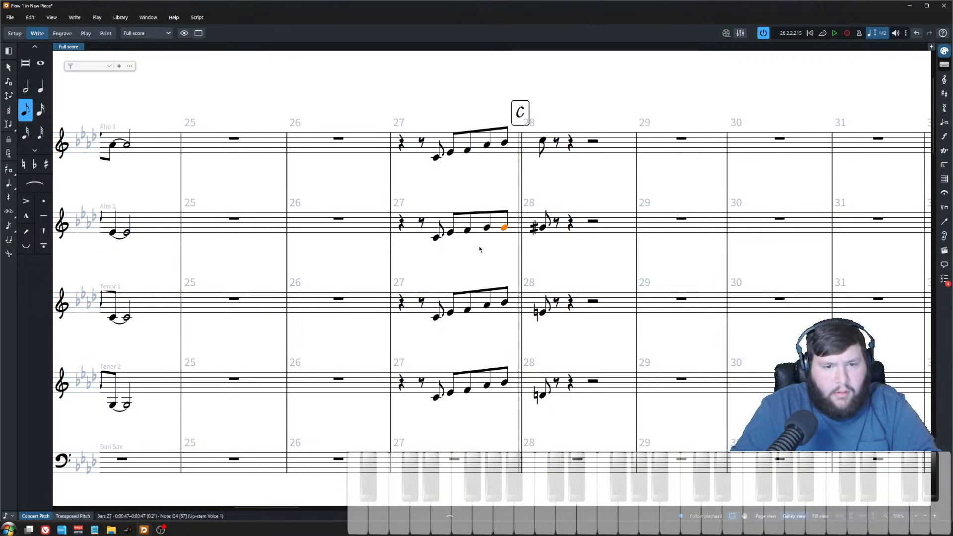
pyautogui.hotkey('alt', 'Down')
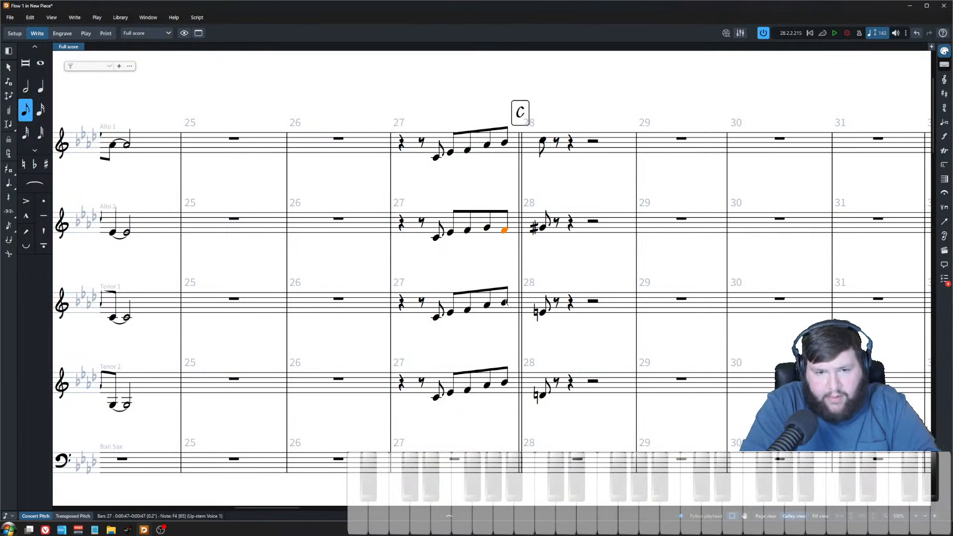
# Step: Lower the final eighth note of the Tenor 1 run in bar 27 to D#4
pyautogui.click(540, 229)
pyautogui.press('Left')
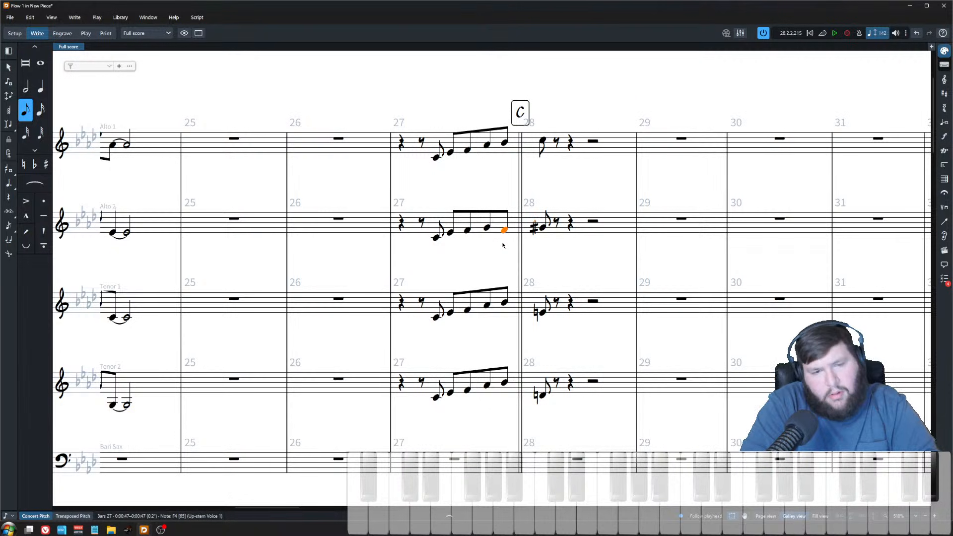
pyautogui.hotkey('ctrl', 'Down')
pyautogui.hotkey('alt', 'Down')
pyautogui.hotkey('alt', 'Down')
pyautogui.hotkey('alt', 'Down')
pyautogui.hotkey('alt', 'Down')
pyautogui.hotkey('alt', 'Down')
pyautogui.press('=')
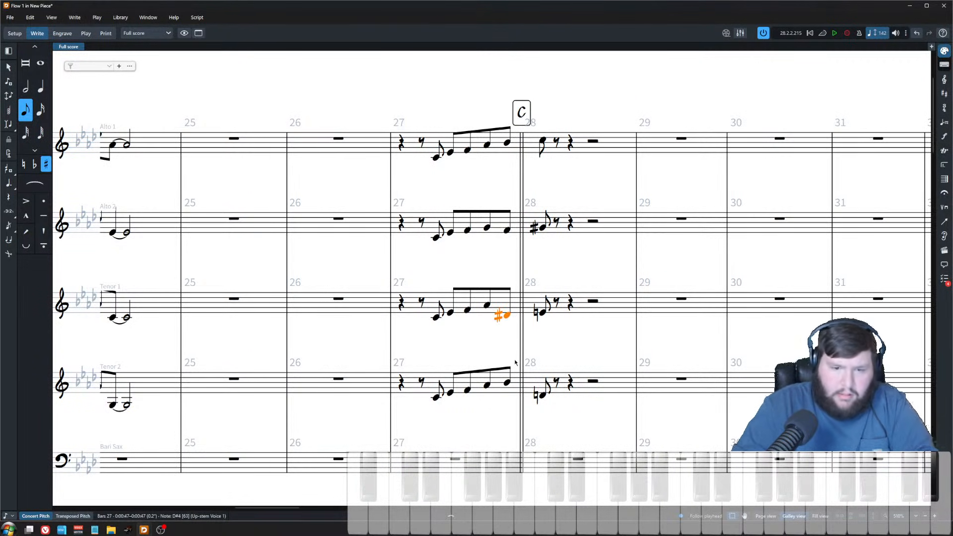
# Step: Audition the final eighth-note chord of bar 27, then re-pitch the Tenor 2 final eighth note of bar 27 lower
pyautogui.keyDown('shift'); pyautogui.click(506, 143); pyautogui.keyUp('shift')
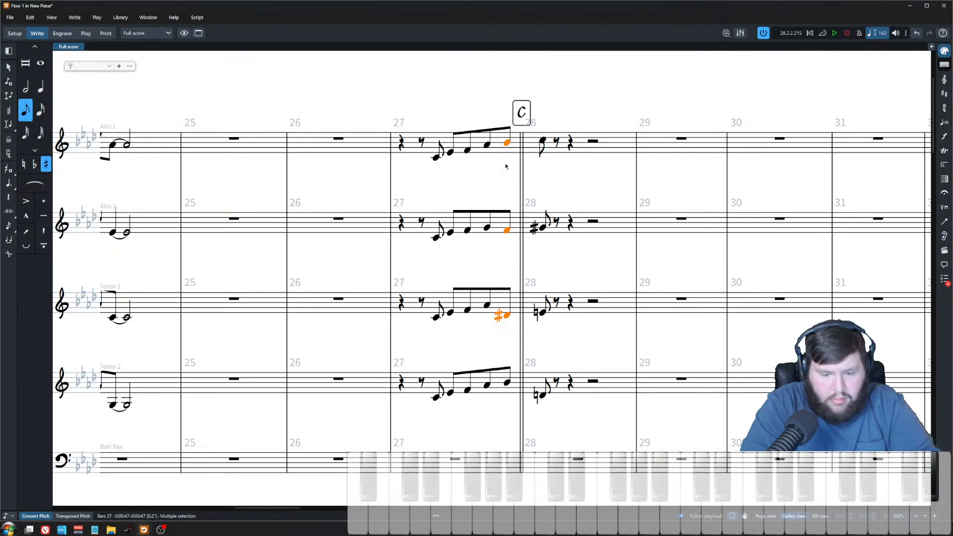
pyautogui.press('p')
pyautogui.click(507, 383)
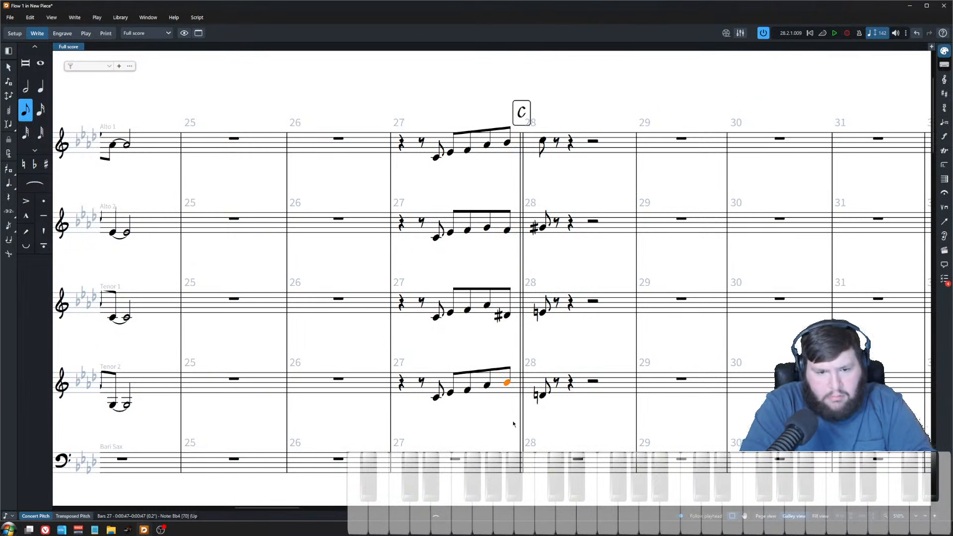
pyautogui.press('Delete')
pyautogui.press('a')
pyautogui.hotkey('alt', 'Down')
pyautogui.hotkey('alt', 'Down')
pyautogui.hotkey('alt', 'Down')
pyautogui.hotkey('alt', 'Down')
pyautogui.hotkey('alt', 'Down')
pyautogui.hotkey('alt', 'shift', 'Up')
# Step: Lower the Alto 2 fourth eighth note in bar 27 and respell it as Eb4
pyautogui.click(487, 145)
pyautogui.click(487, 227)
pyautogui.scroll(3, 500, 280)
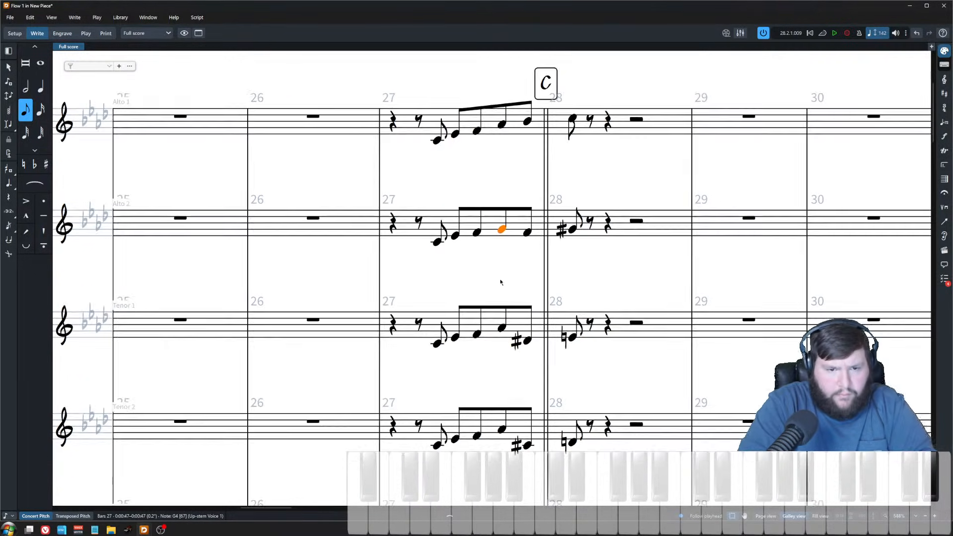
pyautogui.hotkey('alt', 'Down')
pyautogui.hotkey('alt', 'Down')
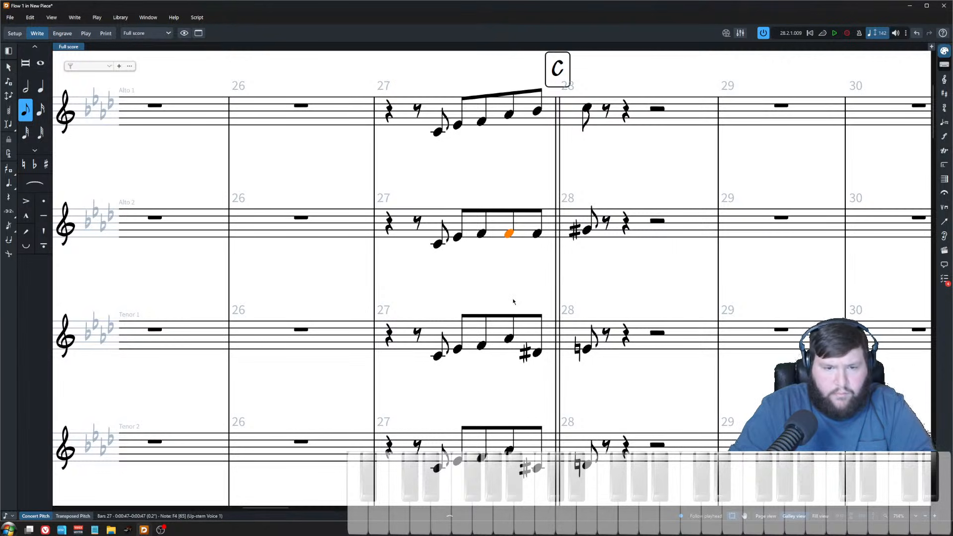
pyautogui.hotkey('alt', '-')
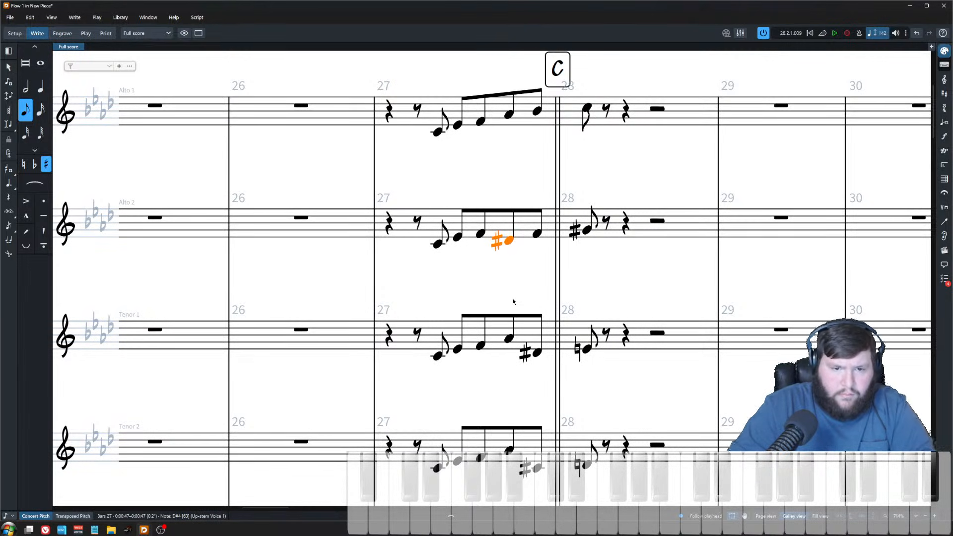
pyautogui.press('Right')
pyautogui.press('Right')
pyautogui.press('Left')
pyautogui.press('Left')
pyautogui.press('Left')
pyautogui.press('Left')
pyautogui.press('Left')
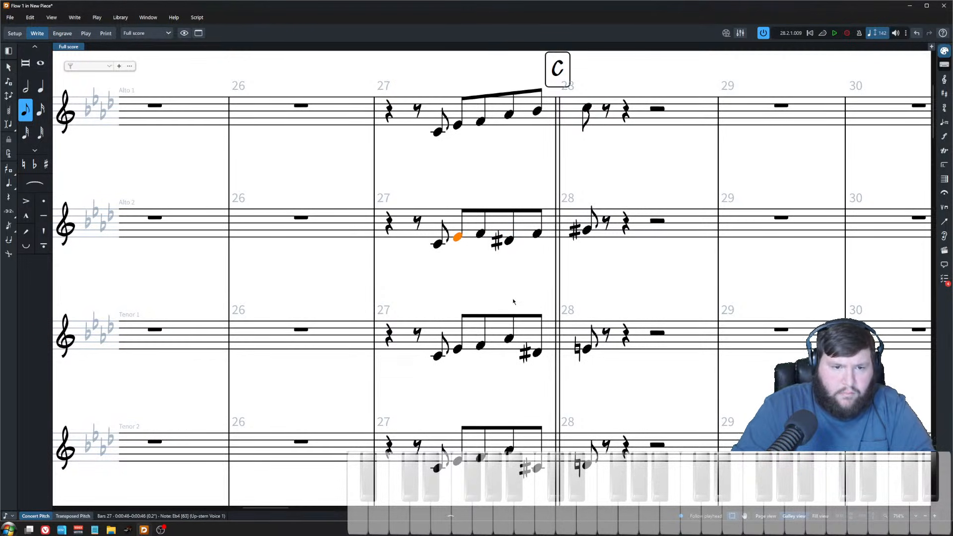
pyautogui.press('Right')
pyautogui.press('Right')
pyautogui.press('Right')
pyautogui.press('Right')
pyautogui.press('Right')
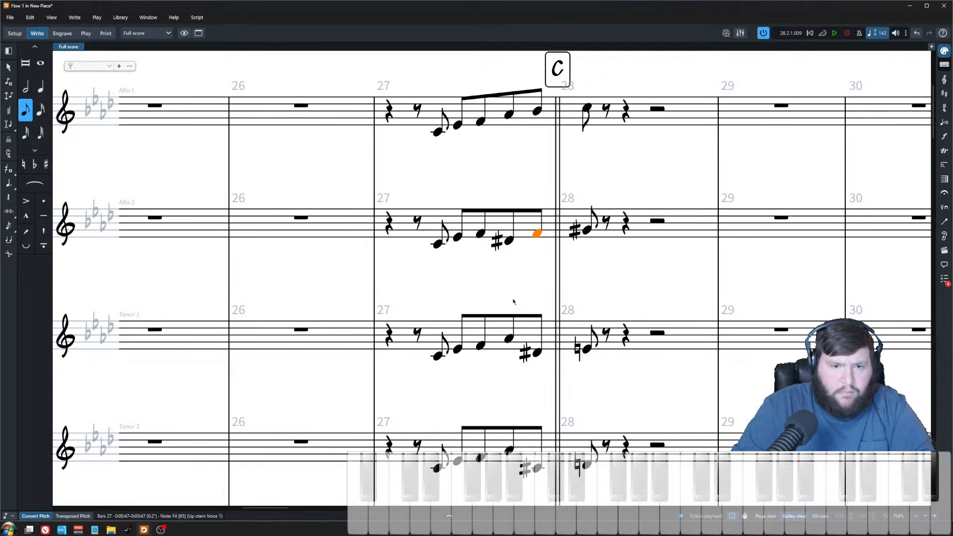
pyautogui.press('Left')
pyautogui.press('Left')
pyautogui.hotkey('alt', '=')
# Step: Lower the Tenor 1 fourth eighth note in bar 27 by four semitones to B3
pyautogui.click(509, 341)
pyautogui.hotkey('alt', 'Down')
pyautogui.hotkey('alt', 'Down')
pyautogui.hotkey('alt', 'Down')
pyautogui.hotkey('alt', 'Down')
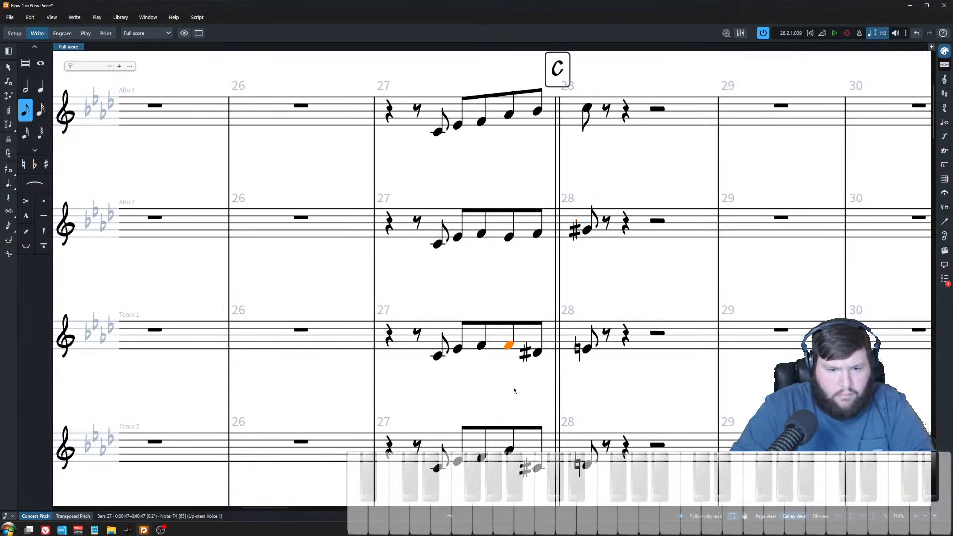
pyautogui.hotkey('alt', 'Down')
# Step: Lower the Tenor 2 fourth eighth note in bar 27 three semitones to Ab3 and play the chord back
pyautogui.click(508, 451)
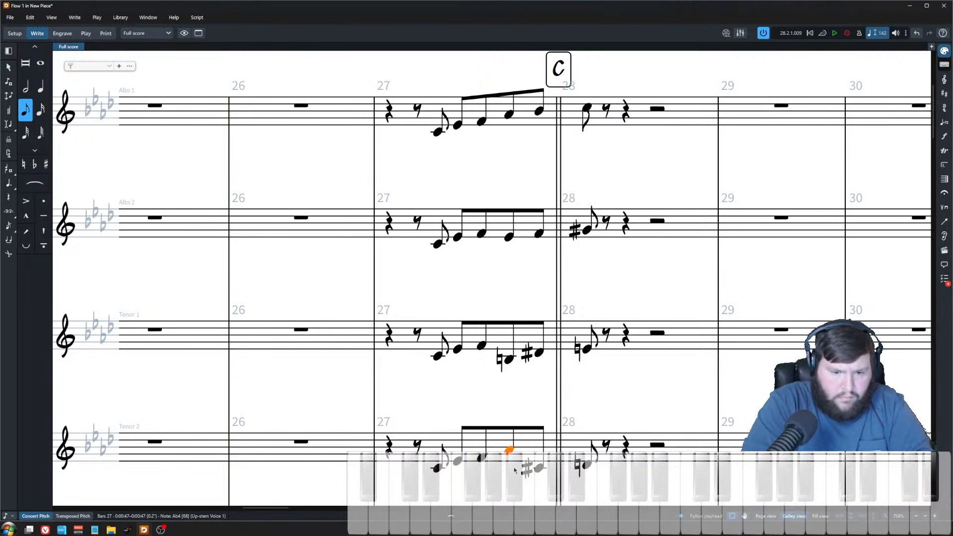
pyautogui.hotkey('alt', 'Down')
pyautogui.hotkey('alt', 'Down')
pyautogui.hotkey('alt', 'Down')
pyautogui.hotkey('alt', 'Down')
pyautogui.hotkey('alt', 'Down')
pyautogui.hotkey('alt', 'Down')
pyautogui.hotkey('alt', 'Down')
pyautogui.hotkey('alt', 'Down')
pyautogui.hotkey('alt', 'Down')
pyautogui.hotkey('alt', 'Down')
pyautogui.hotkey('alt', 'Down')
pyautogui.hotkey('alt', 'Down')
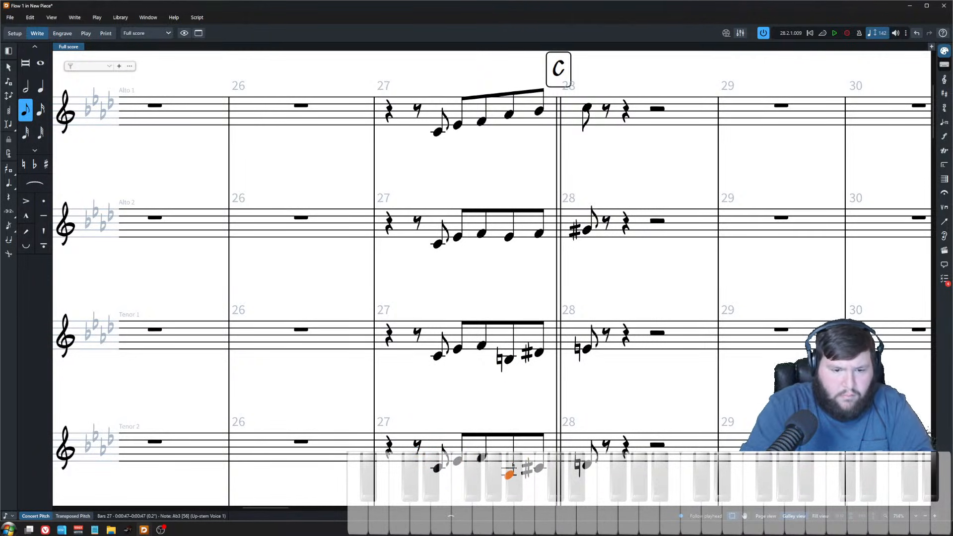
pyautogui.hotkey('ctrl', '-')
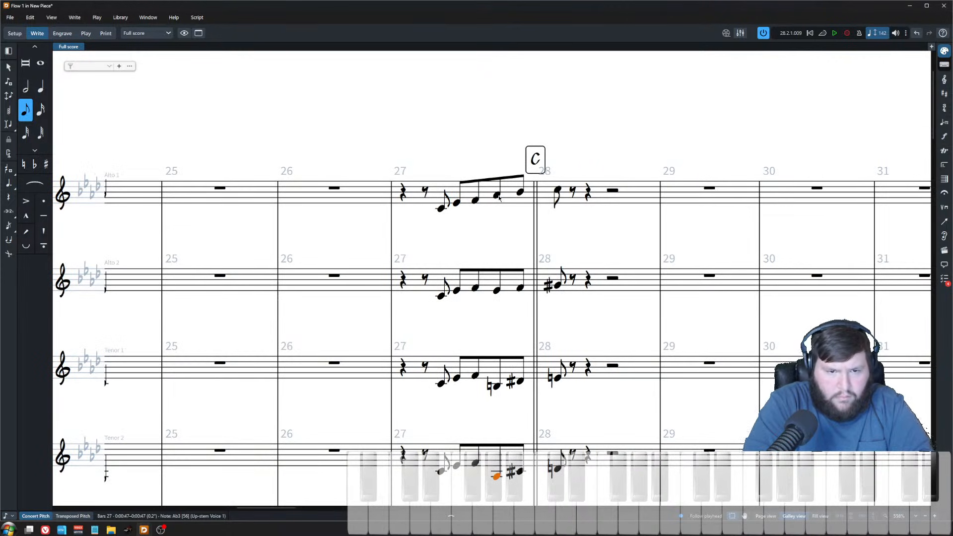
pyautogui.keyDown('shift'); pyautogui.click(498, 196); pyautogui.keyUp('shift')
pyautogui.press('p')
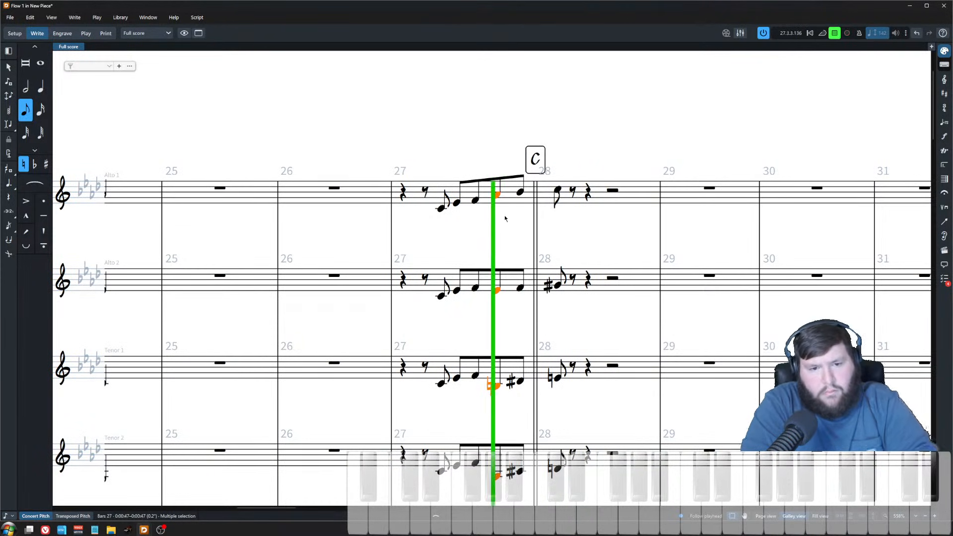
# Step: Stop playback and compare the fourth eighth notes of Alto 2 and Tenor 1 in bar 27
pyautogui.scroll(-2, 497, 244)
pyautogui.press('space')
pyautogui.click(498, 244)
pyautogui.click(496, 224)
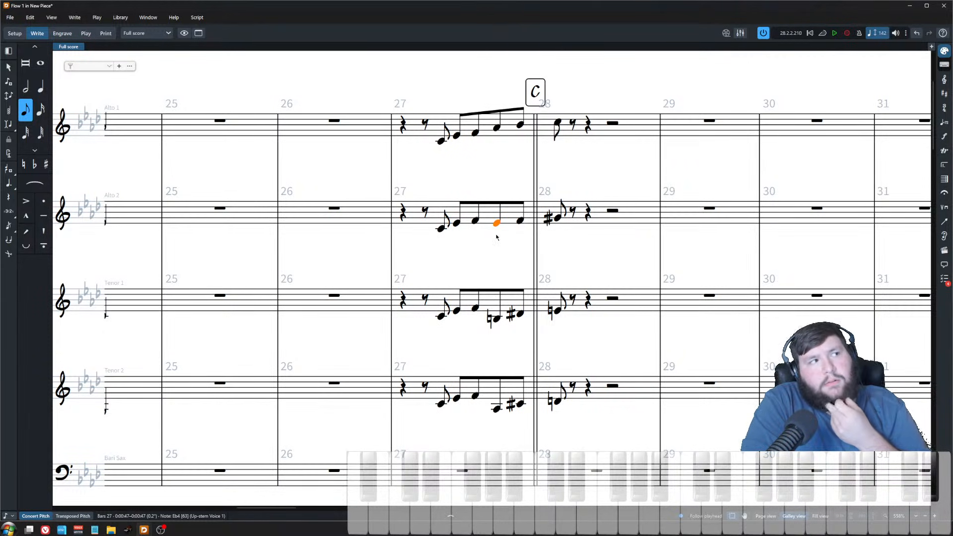
pyautogui.click(496, 319)
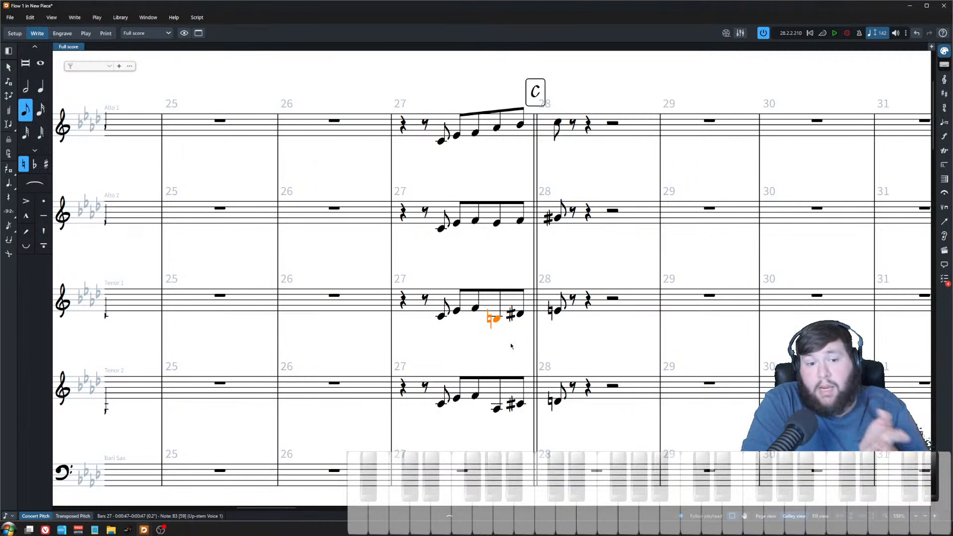
pyautogui.press('Escape')
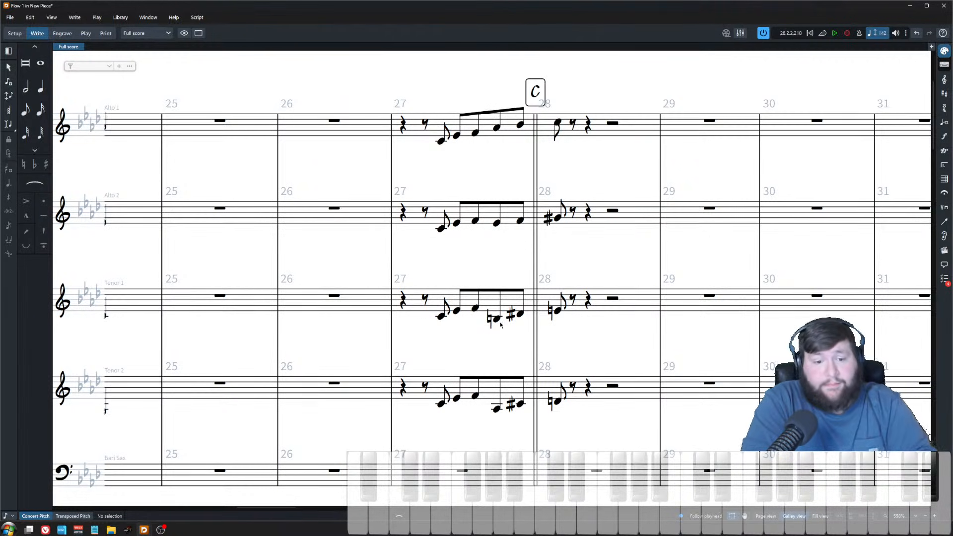
# Step: Raise the Tenor 1 fourth eighth note in bar 27 to C#4 and lower the Tenor 2 one a semitone
pyautogui.click(497, 320)
pyautogui.hotkey('alt', 'Up')
pyautogui.hotkey('alt', 'Up')
pyautogui.hotkey('ctrl', 'Down')
pyautogui.hotkey('alt', 'Down')
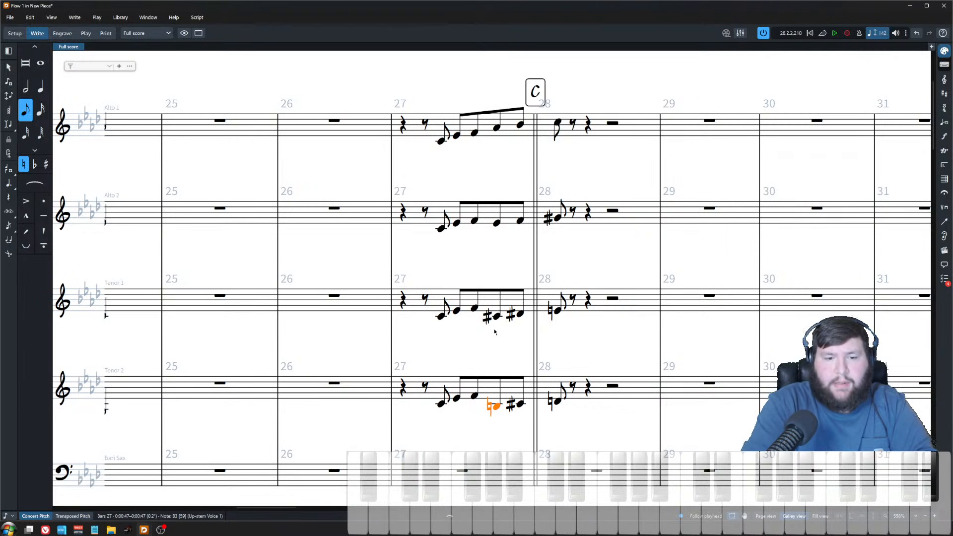
# Step: Play back the arrangement from bar 8 through the bar 28 transition
pyautogui.press('x')
pyautogui.press('x')
pyautogui.click(810, 33)
pyautogui.press('x')
pyautogui.press('x')
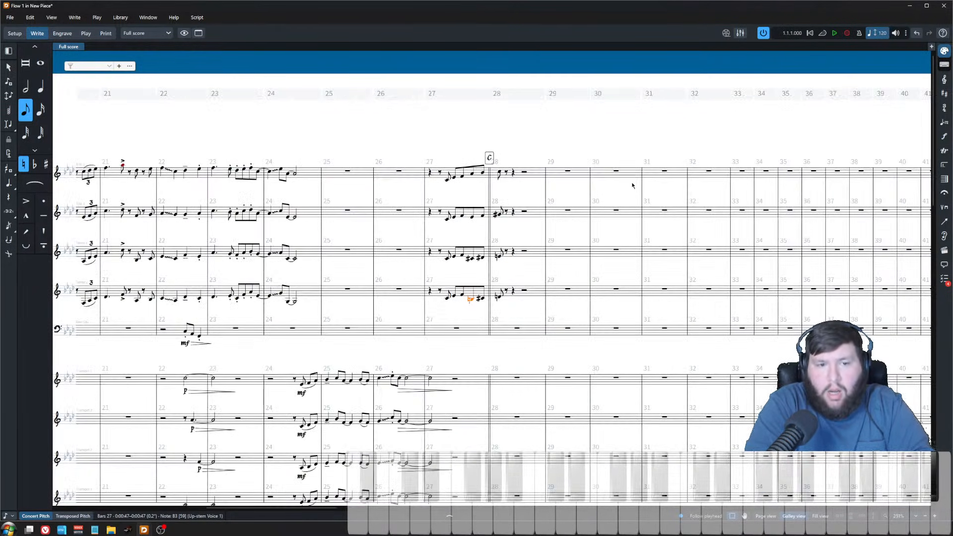
pyautogui.press('x')
pyautogui.press('x')
pyautogui.press('x')
pyautogui.hscroll(-8, 621, 202)
pyautogui.press('z')
pyautogui.press('z')
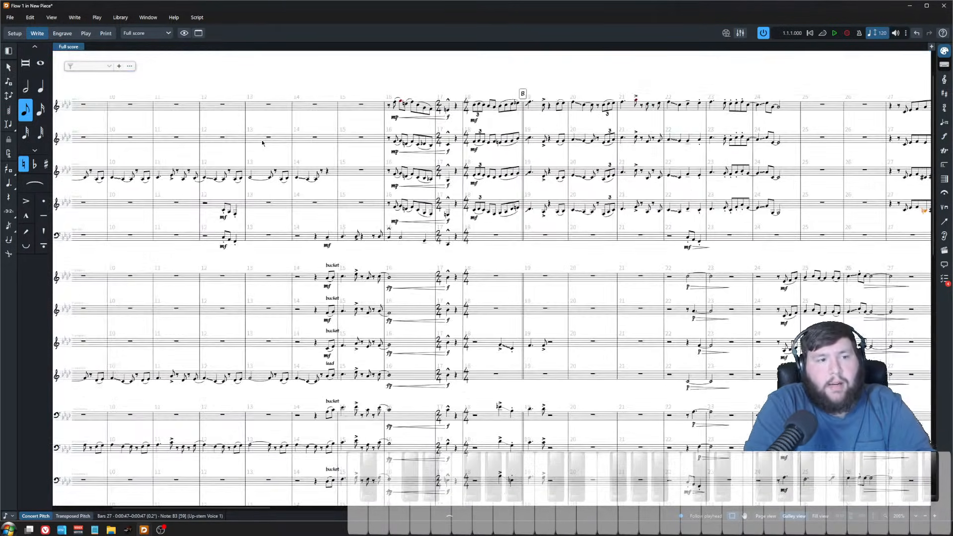
pyautogui.hscroll(-2, 262, 143)
pyautogui.click(171, 108)
pyautogui.press('space')
pyautogui.scroll(-1, 267, 163)
pyautogui.press('x')
pyautogui.scroll(1, 371, 184)
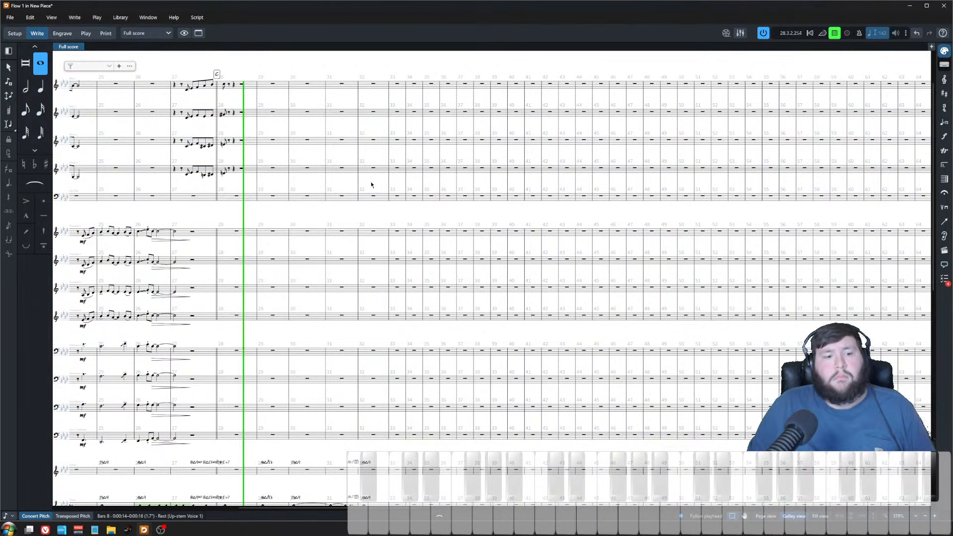
pyautogui.press('space')
pyautogui.press('z')
pyautogui.press('z')
pyautogui.press('z')
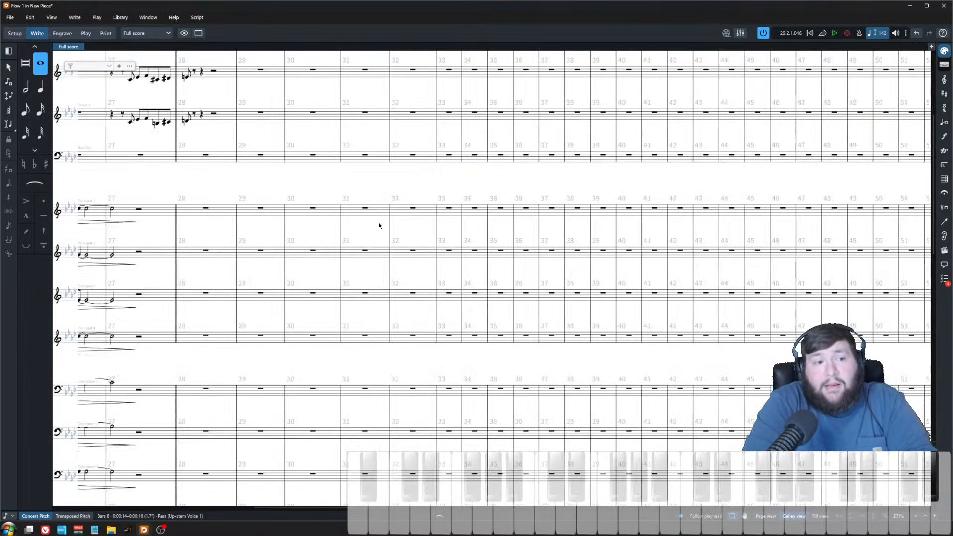
pyautogui.hscroll(-5, 379, 225)
pyautogui.scroll(5, 362, 208)
pyautogui.click(330, 146)
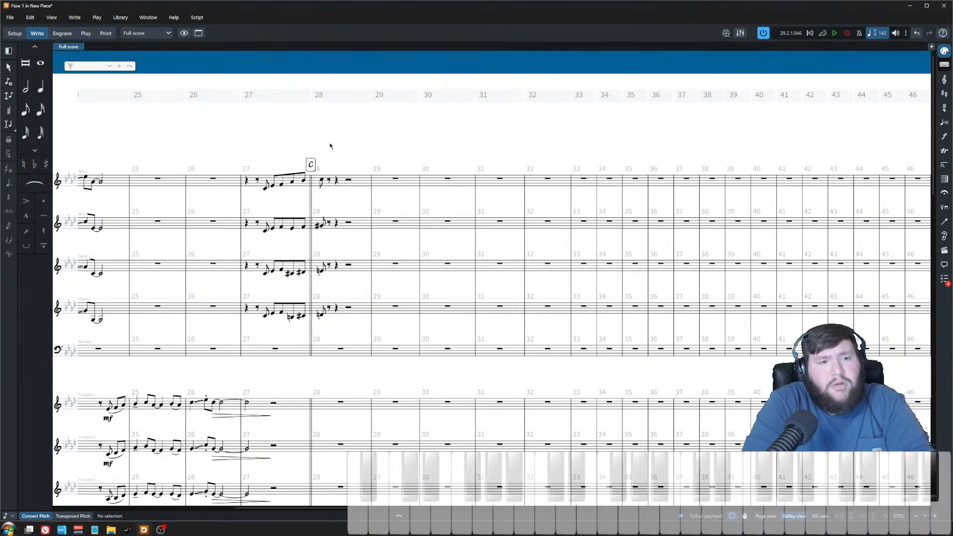
# Step: Turn the four sax notes on the bar 28 downbeat into staccato quarter notes
pyautogui.click(321, 181)
pyautogui.keyDown('shift'); pyautogui.click(320, 314); pyautogui.keyUp('shift')
pyautogui.press(']')
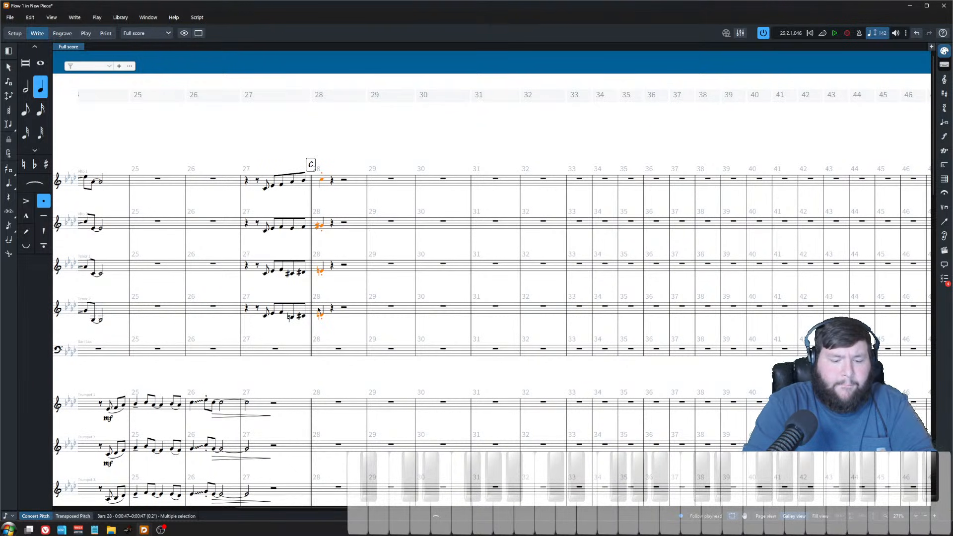
pyautogui.press('6')
pyautogui.click(350, 132)
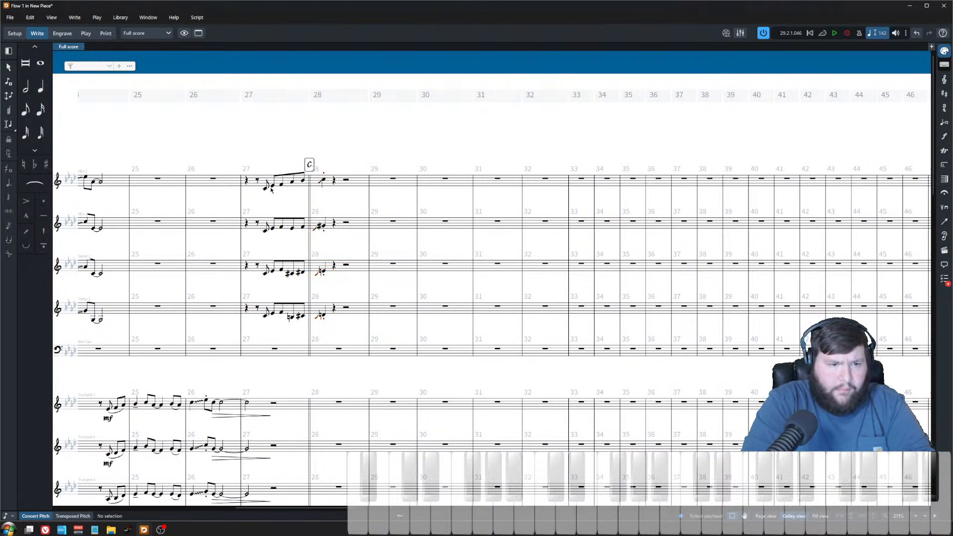
# Step: Slur the opening eighth notes of the bar 27 run in all four saxophone parts
pyautogui.click(264, 188)
pyautogui.click(298, 317)
pyautogui.click(292, 317)
pyautogui.keyDown('shift'); pyautogui.click(302, 181); pyautogui.keyUp('shift')
pyautogui.press('s')
pyautogui.click(265, 188)
pyautogui.keyDown('shift'); pyautogui.click(281, 313); pyautogui.keyUp('shift')
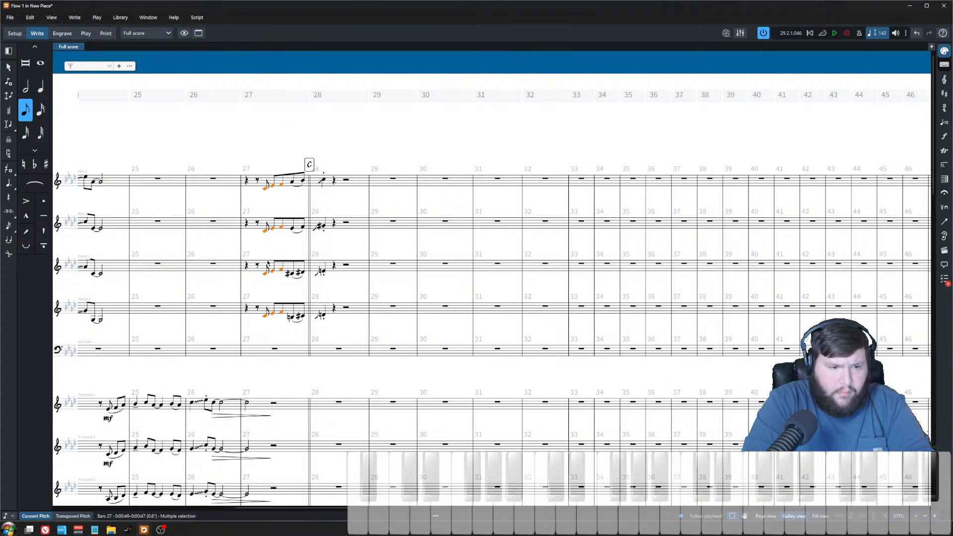
pyautogui.press('s')
# Step: Play back the bar 27 to 28 transition across the full band
pyautogui.click(247, 184)
pyautogui.press('space')
pyautogui.scroll(-2, 288, 233)
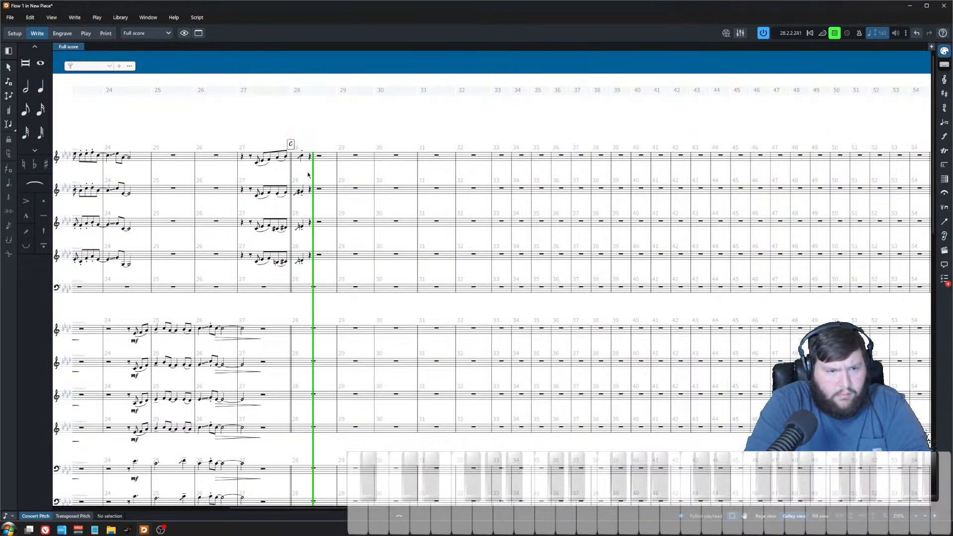
pyautogui.scroll(-3, 301, 288)
pyautogui.scroll(-5, 302, 288)
pyautogui.press('space')
pyautogui.scroll(4, 303, 296)
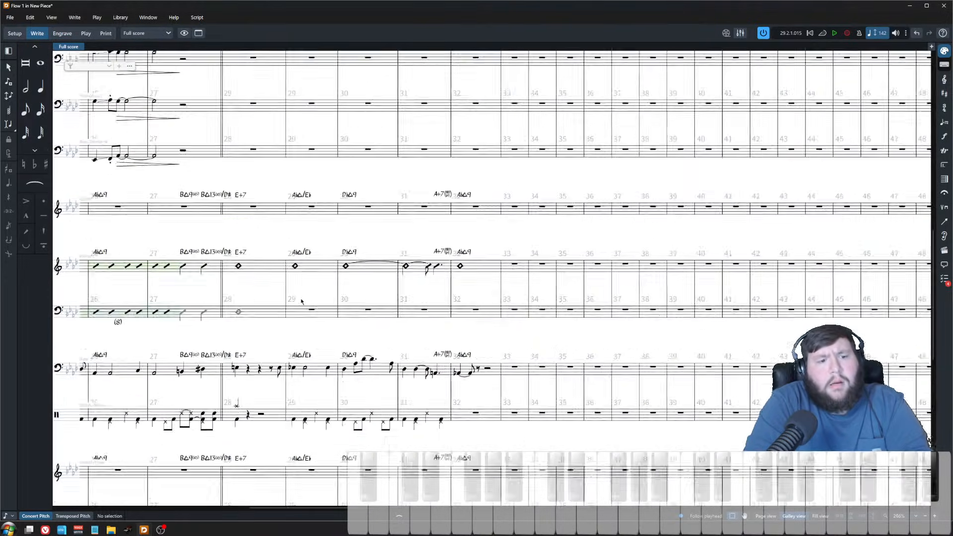
pyautogui.hscroll(-2, 279, 375)
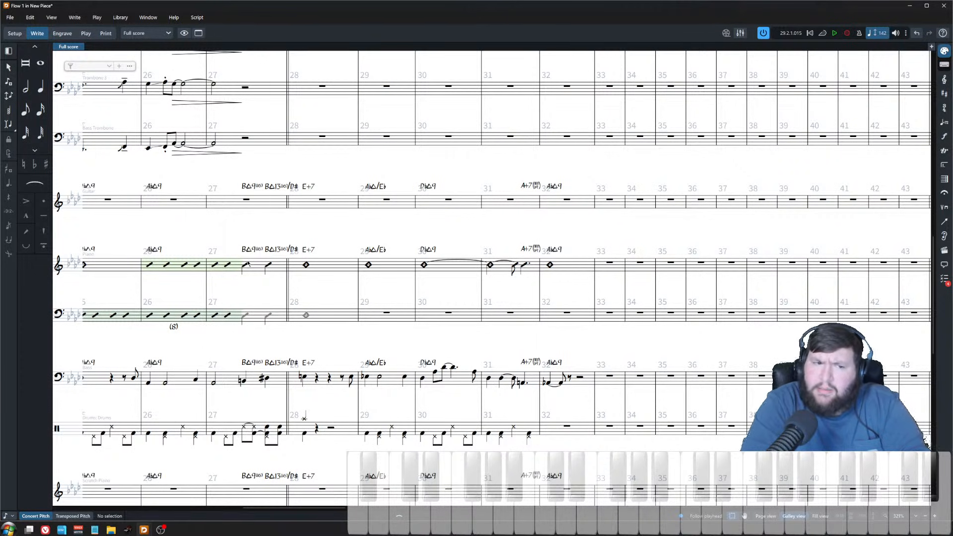
# Step: Play back from bar 27 on the guitar staff and inspect the chord symbols in bars 28 and 29
pyautogui.click(248, 203)
pyautogui.press('p')
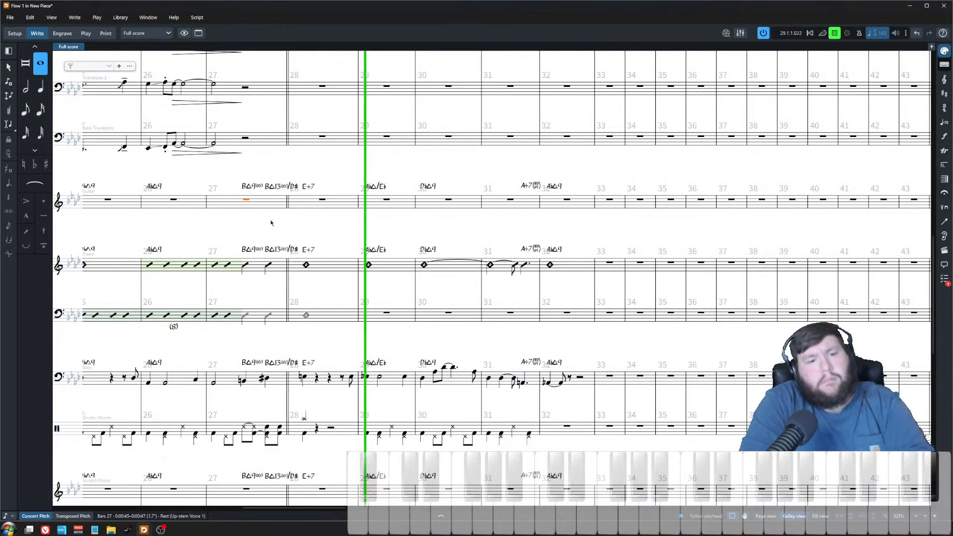
pyautogui.press('space')
pyautogui.click(376, 345)
pyautogui.scroll(2, 379, 336)
pyautogui.scroll(-3, 355, 315)
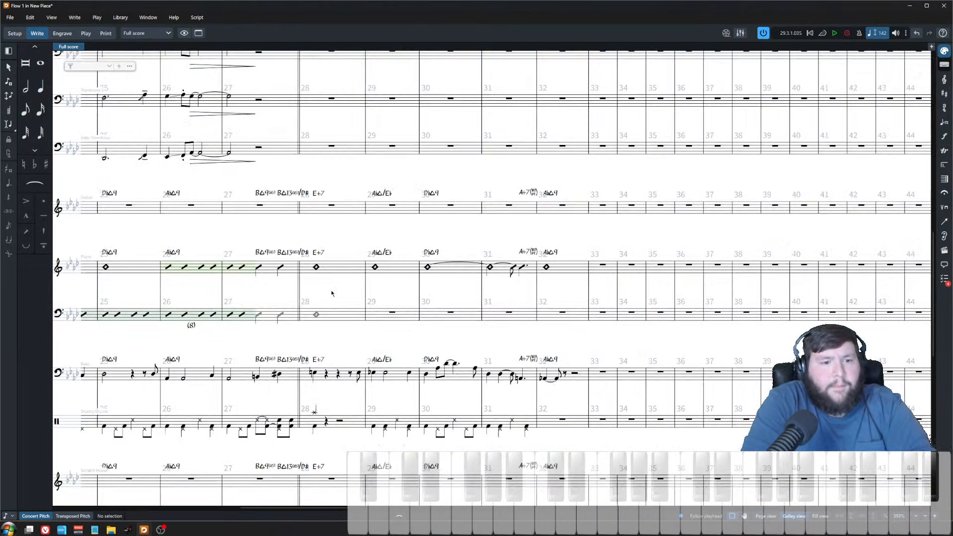
pyautogui.moveTo(304, 291); pyautogui.dragTo(399, 234)
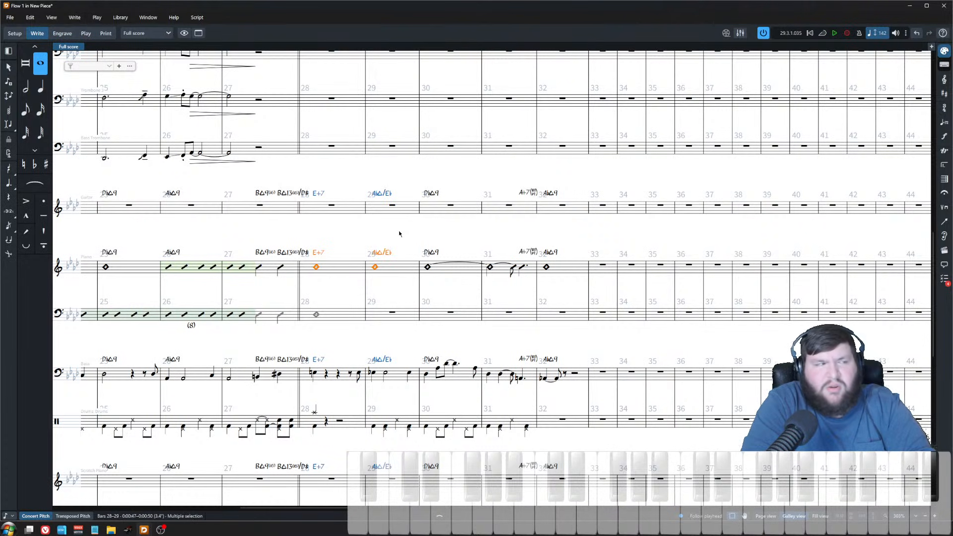
pyautogui.click(401, 236)
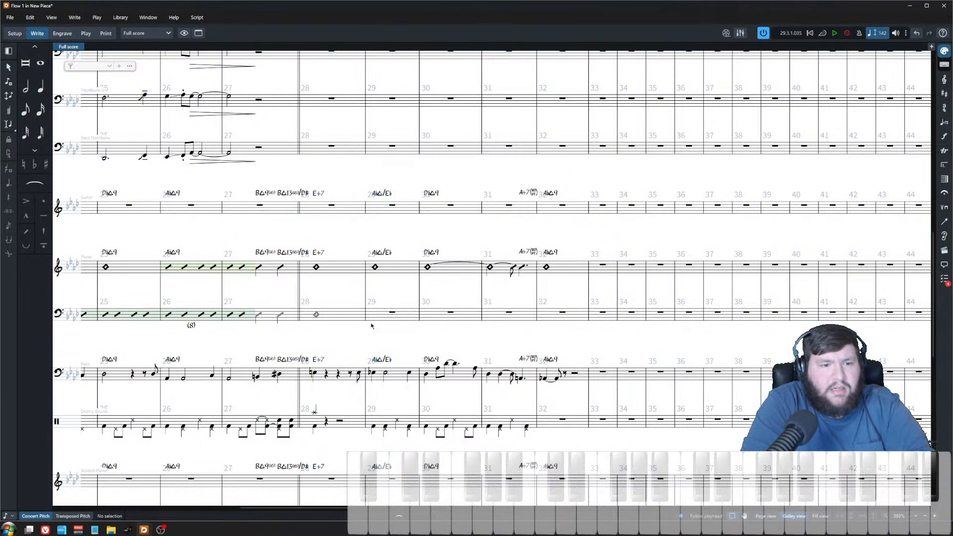
pyautogui.scroll(10, 371, 326)
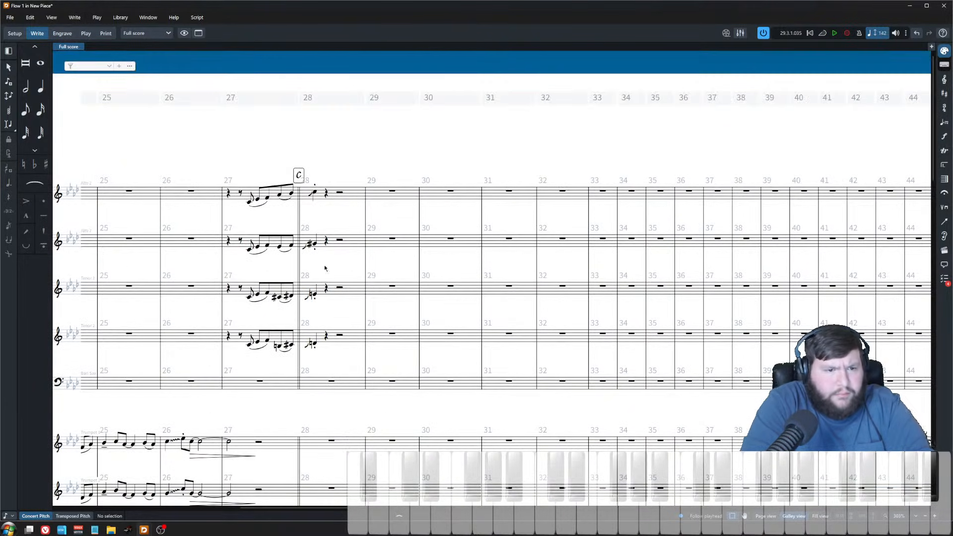
pyautogui.scroll(1, 362, 220)
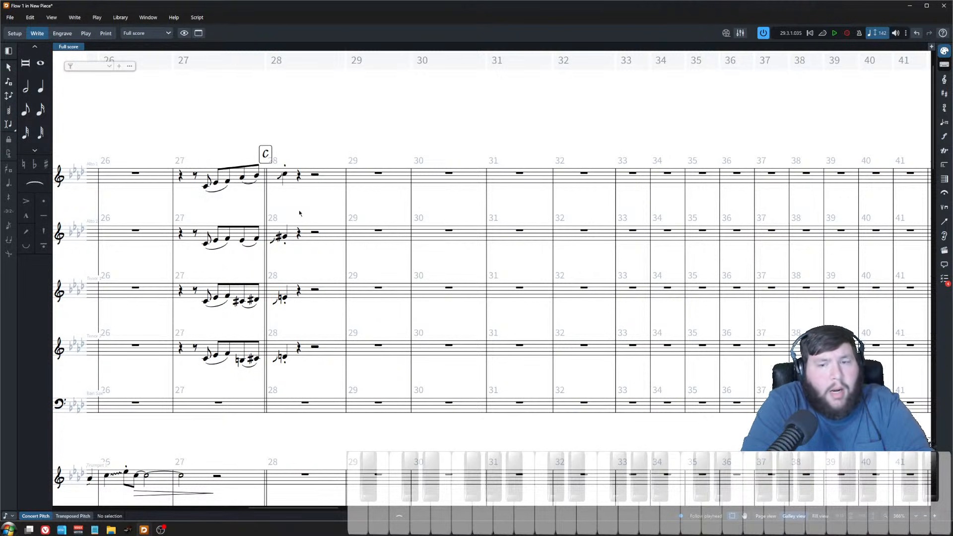
pyautogui.click(286, 177)
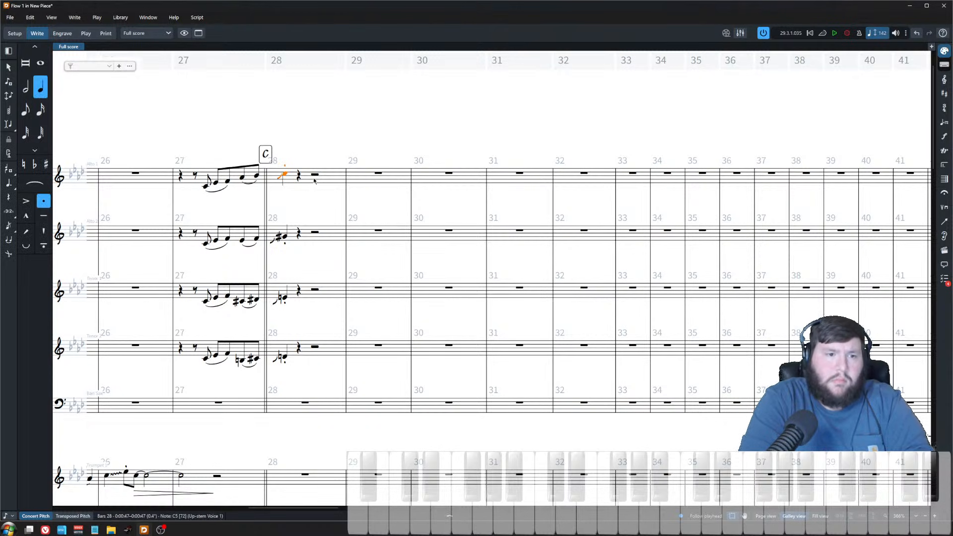
pyautogui.keyDown('shift'); pyautogui.click(312, 181); pyautogui.keyUp('shift')
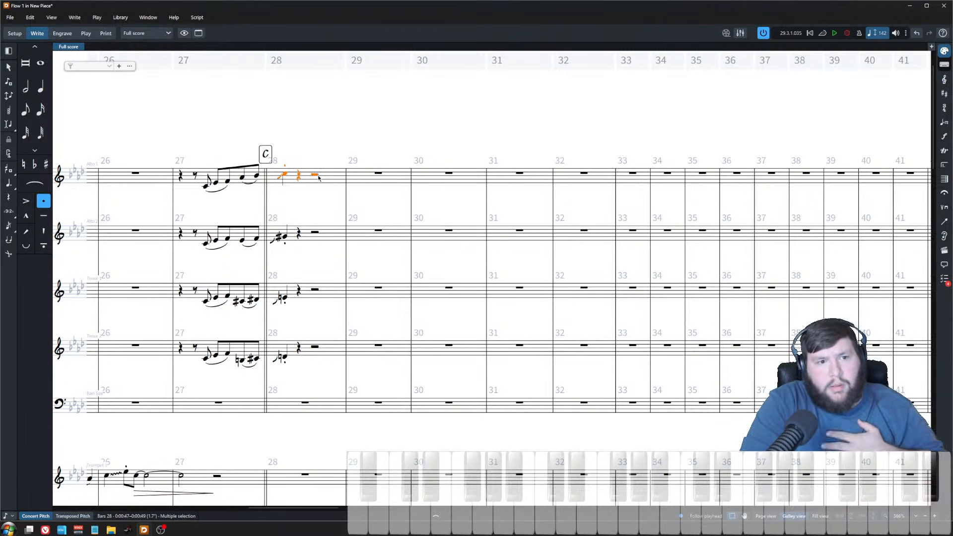
pyautogui.click(316, 175)
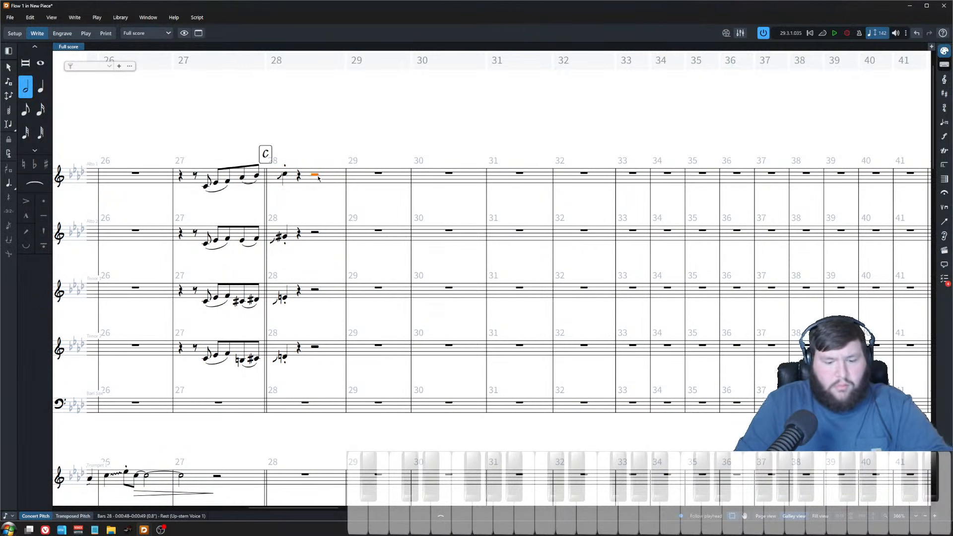
pyautogui.hotkey('shift', 'n')
pyautogui.press('Right')
pyautogui.press('Right')
pyautogui.press('Right')
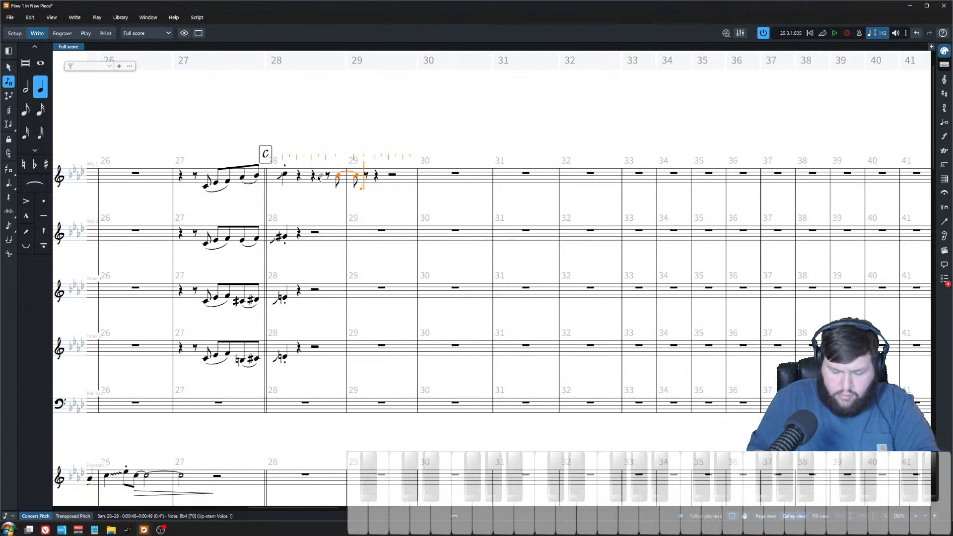
pyautogui.hotkey('ctrl', 'z')
pyautogui.hotkey('ctrl', 'z')
pyautogui.press('Escape')
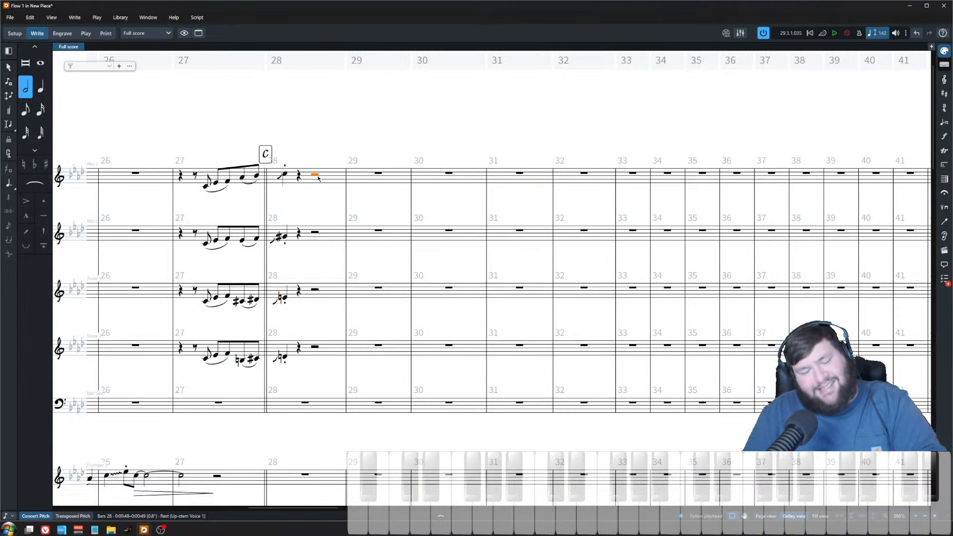
# Step: Enter a voiced chord line on the Alto 1 staff from the end of bar 28 into bar 29, ending on tied chords
pyautogui.hotkey('shift', 'n')
pyautogui.press('Right')
pyautogui.press('Right')
pyautogui.press('Right')
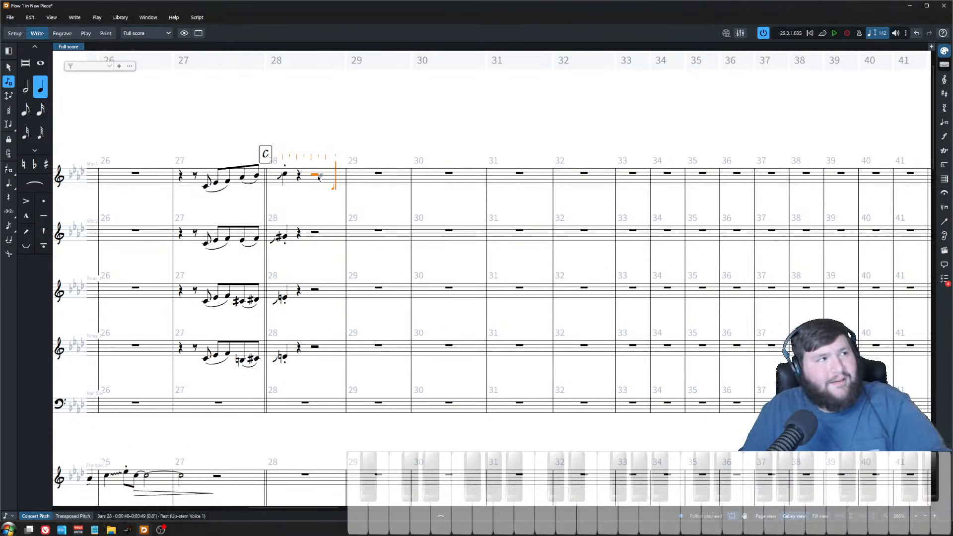
pyautogui.press('5')
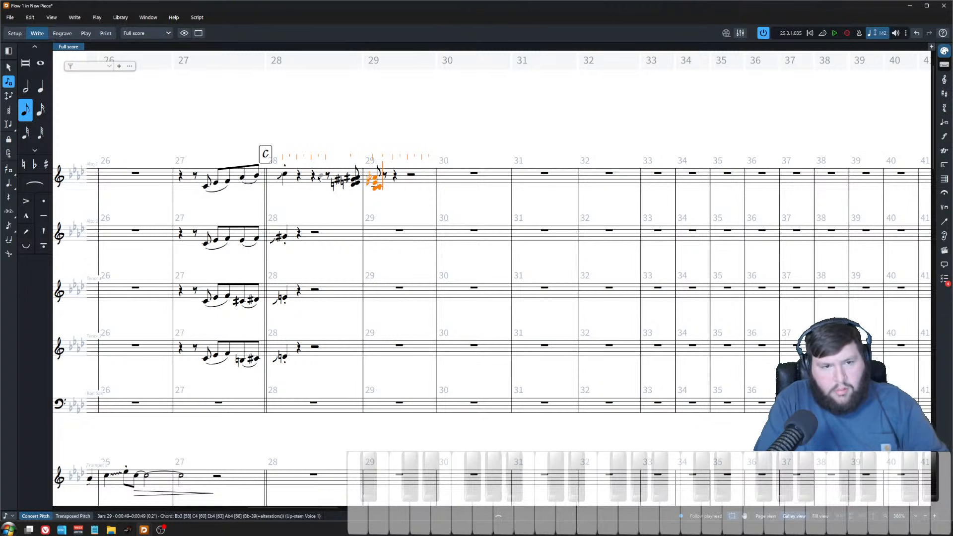
pyautogui.press('7')
pyautogui.hotkey('shift', 'alt', 'Right')
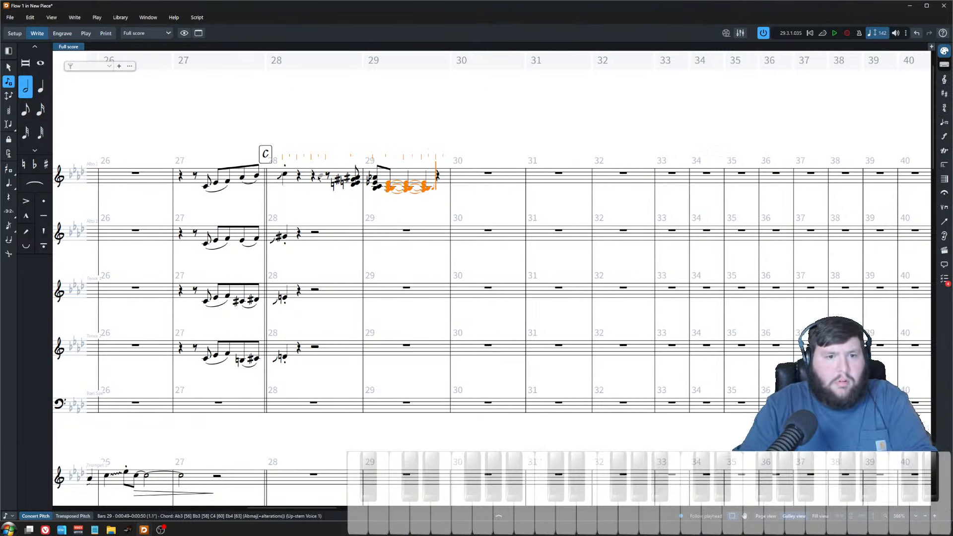
pyautogui.press('Escape')
# Step: Slur the bar 28 pickup chord into the first chord of bar 29 on the Alto 1 staff
pyautogui.scroll(-3, 357, 226)
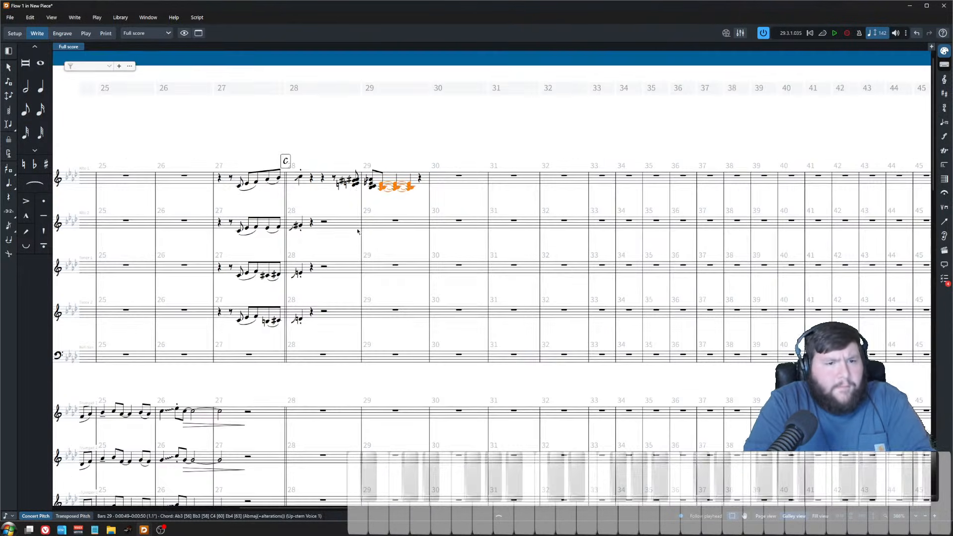
pyautogui.keyDown('shift'); pyautogui.click(355, 184); pyautogui.keyUp('shift')
pyautogui.press('Escape')
pyautogui.click(357, 185)
pyautogui.keyDown('shift'); pyautogui.click(372, 186); pyautogui.keyUp('shift')
pyautogui.press('s')
pyautogui.press('Escape')
# Step: Explode the new Alto 1 chords in bars 28–29 across the four saxophone staves
pyautogui.click(410, 188)
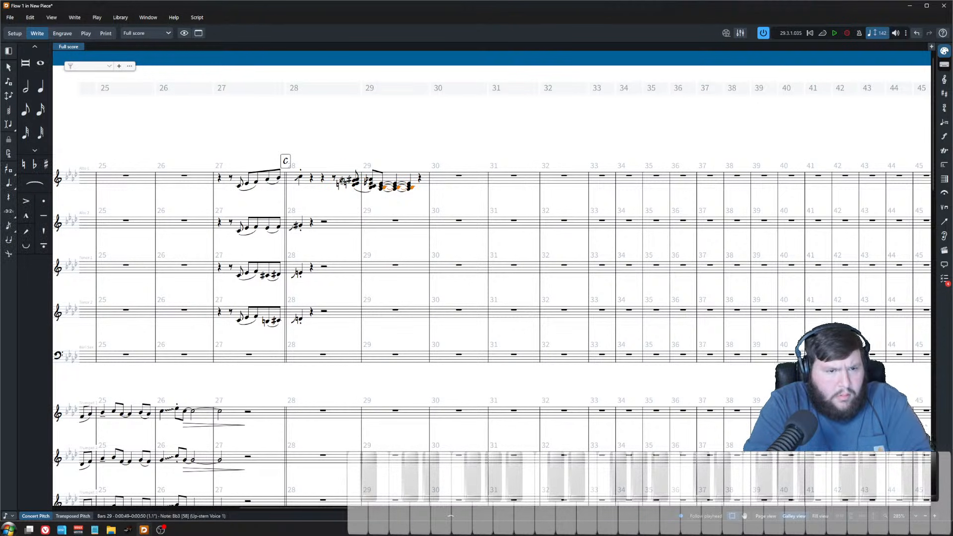
pyautogui.keyDown('shift'); pyautogui.click(335, 178); pyautogui.keyUp('shift')
pyautogui.click(200, 21)
pyautogui.click(210, 36)
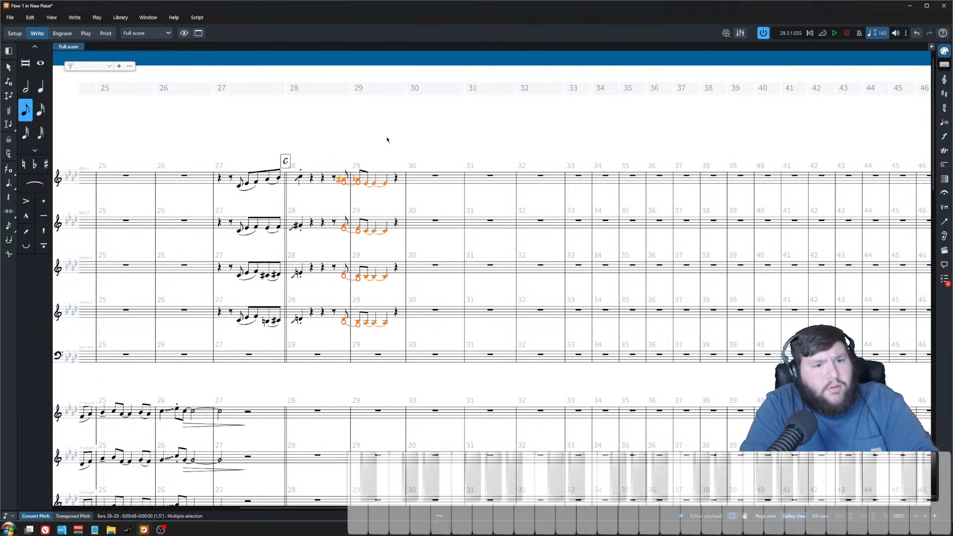
pyautogui.press('Escape')
# Step: Review the saxophone, trumpet and trombone staves around bars 27 to 29
pyautogui.scroll(4, 319, 197)
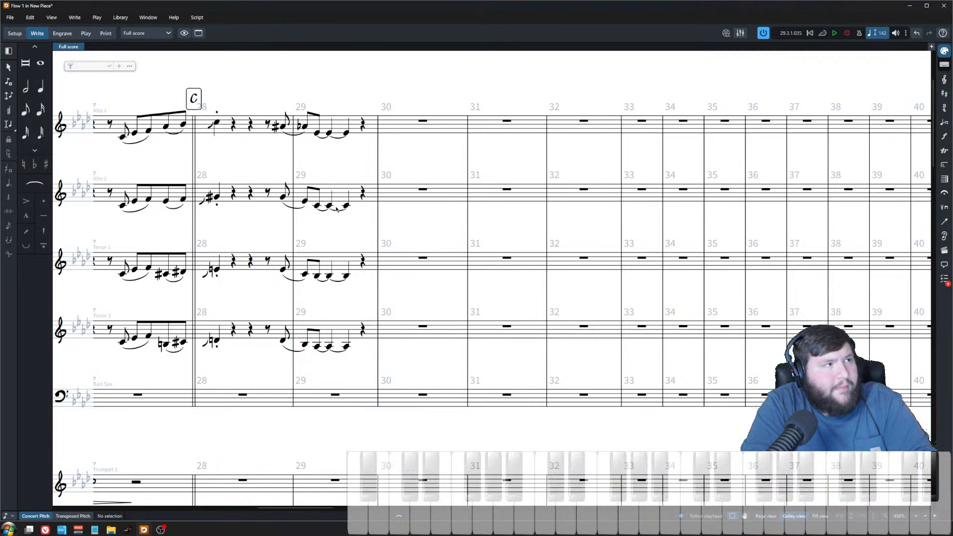
pyautogui.hscroll(-3, 417, 231)
pyautogui.scroll(-3, 463, 223)
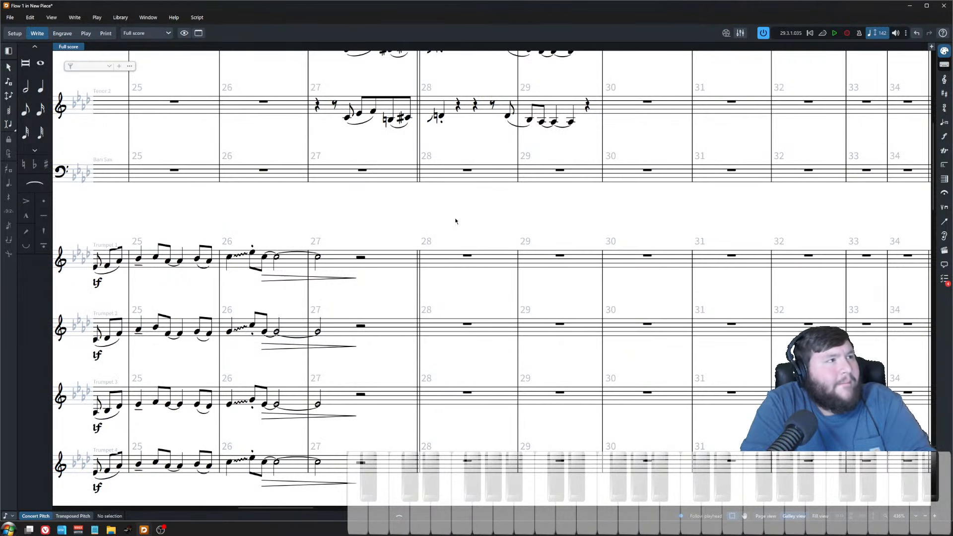
pyautogui.scroll(-3, 450, 219)
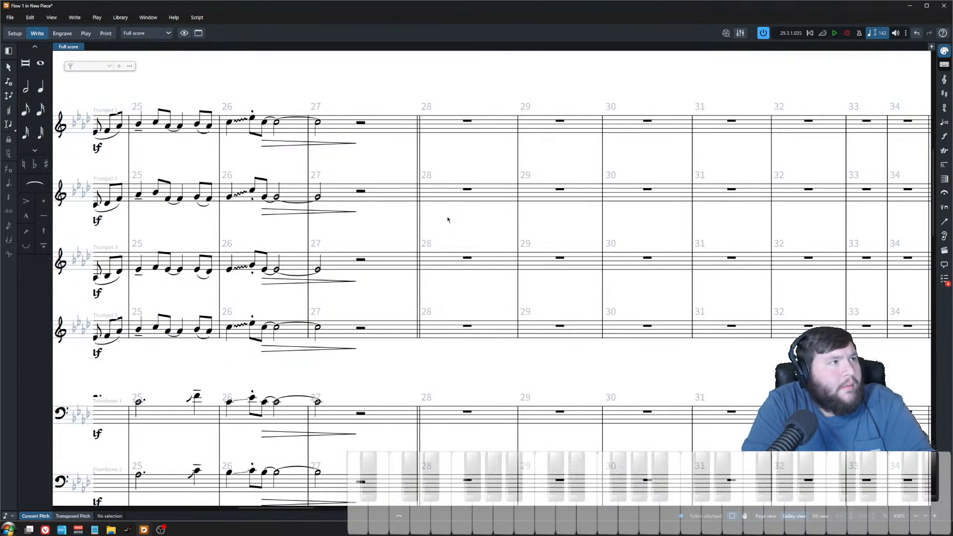
pyautogui.scroll(2, 447, 220)
pyautogui.scroll(4, 448, 220)
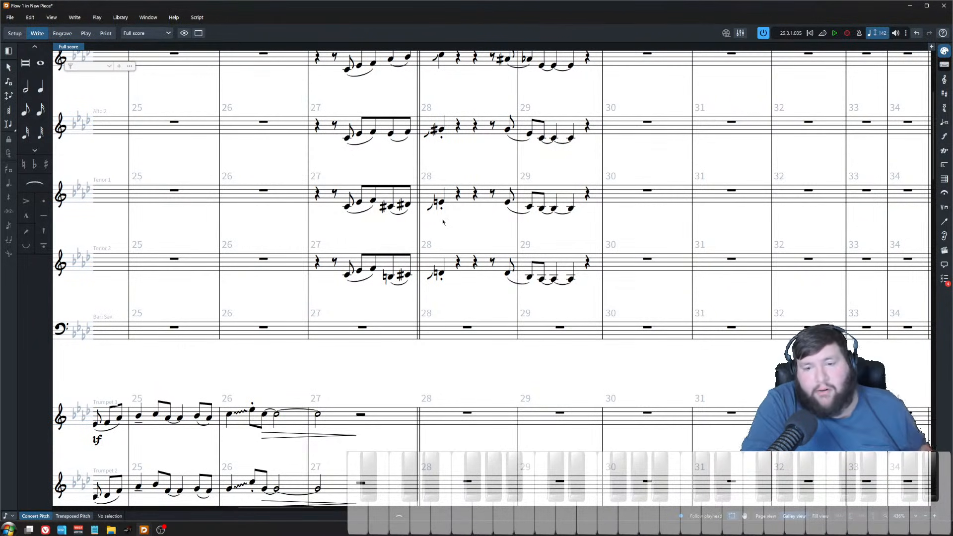
pyautogui.scroll(3, 443, 222)
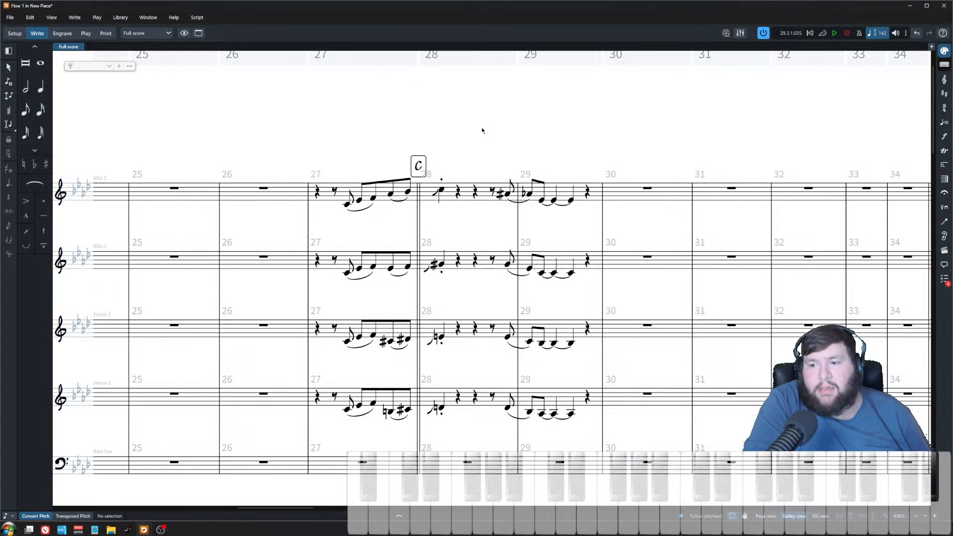
pyautogui.scroll(-19, 457, 141)
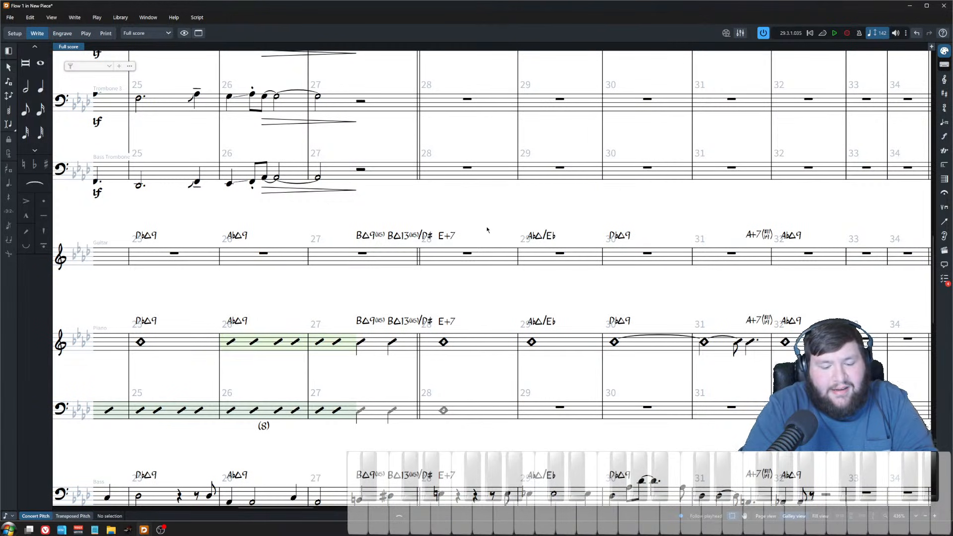
# Step: Open Engraving Options and browse the Chord Symbols settings
pyautogui.hotkey('ctrl', 'shift', 'e')
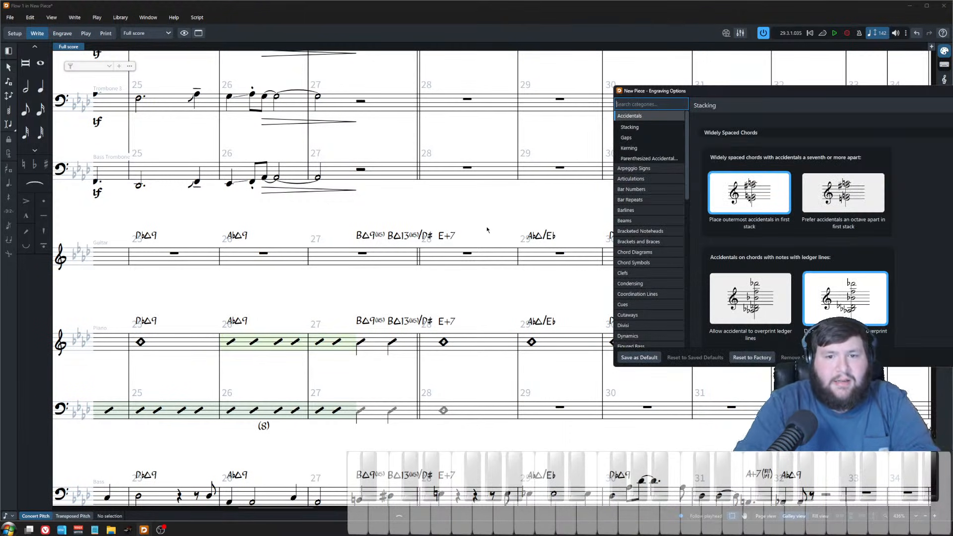
pyautogui.moveTo(722, 91); pyautogui.dragTo(488, 76)
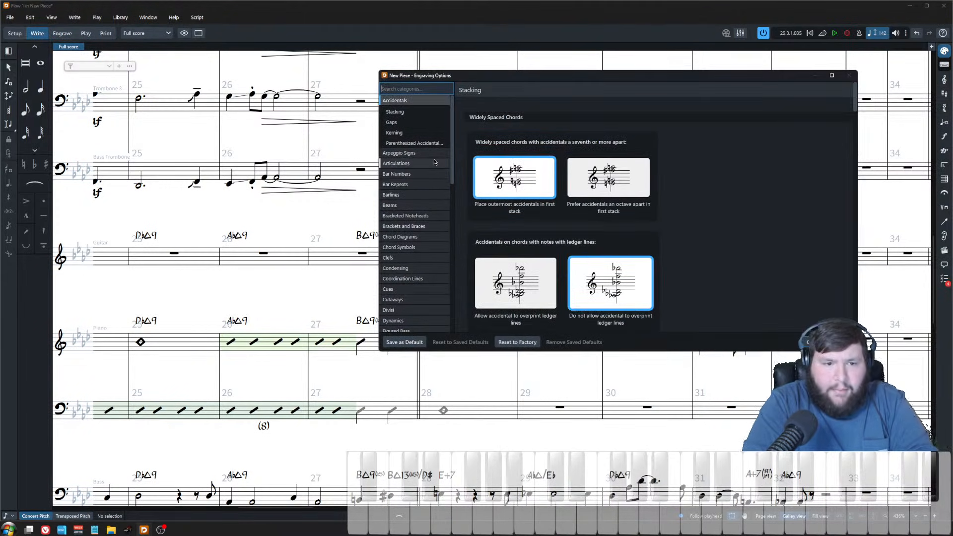
pyautogui.click(400, 248)
pyautogui.scroll(-20, 847, 104)
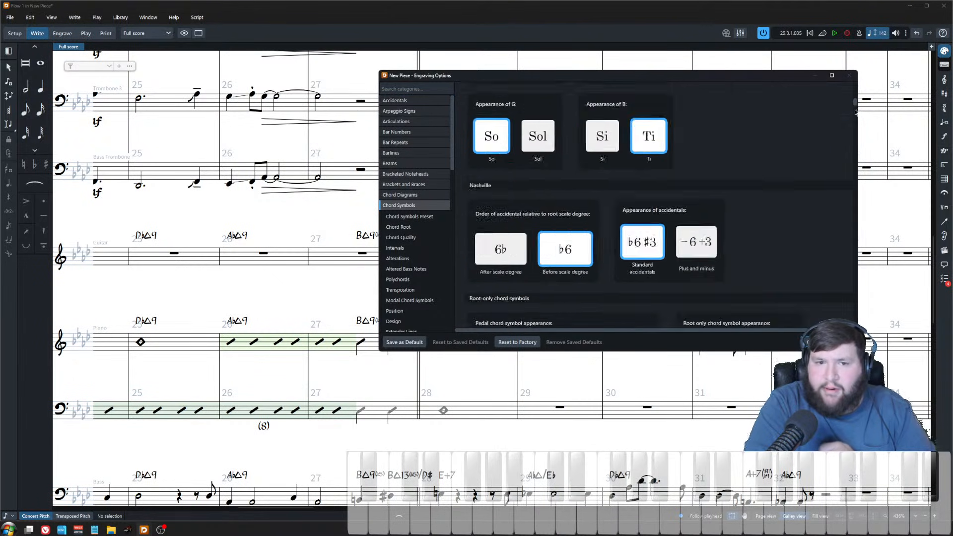
pyautogui.scroll(-4, 847, 279)
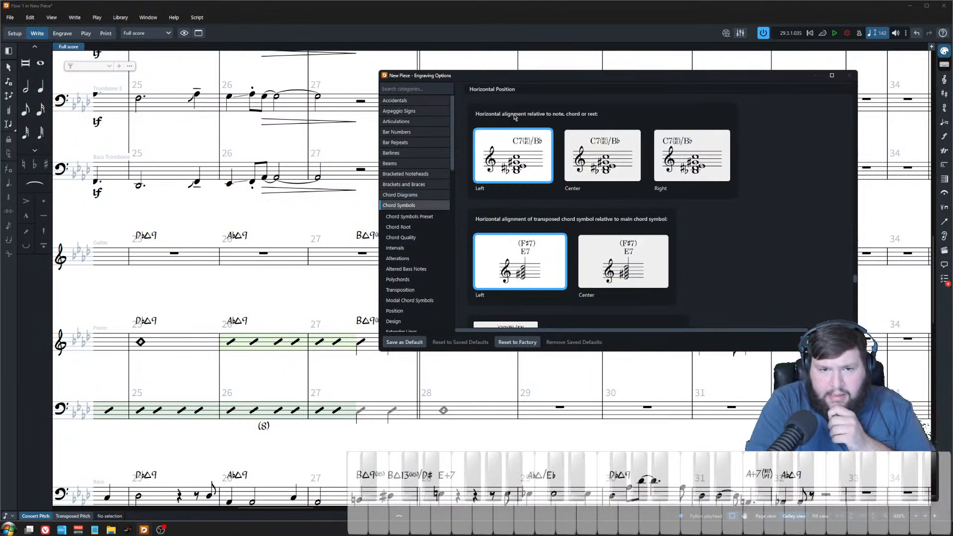
pyautogui.scroll(1, 729, 224)
pyautogui.scroll(3, 728, 224)
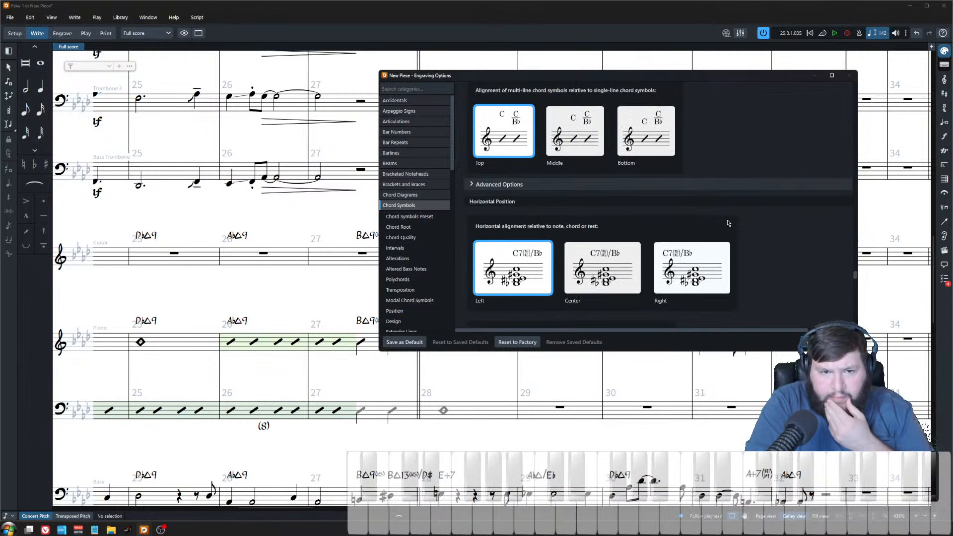
pyautogui.scroll(5, 571, 204)
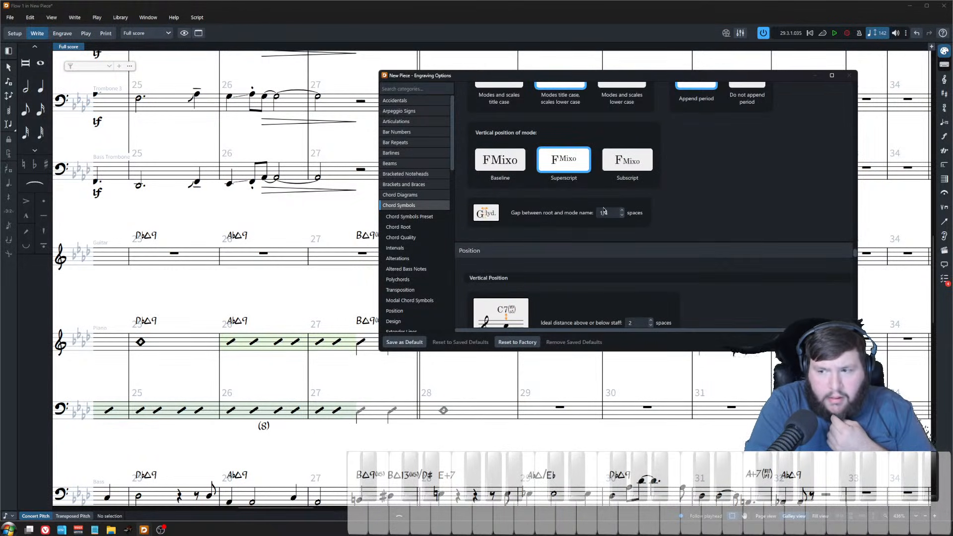
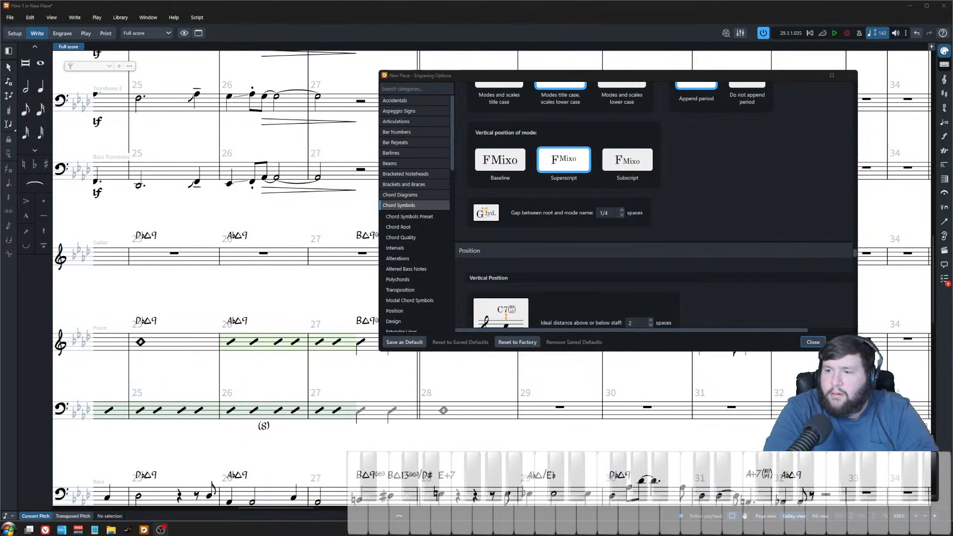
# Step: Set the altered bass note arrangement of chord symbols to Diagonal and close the engraving options
pyautogui.scroll(6, 740, 234)
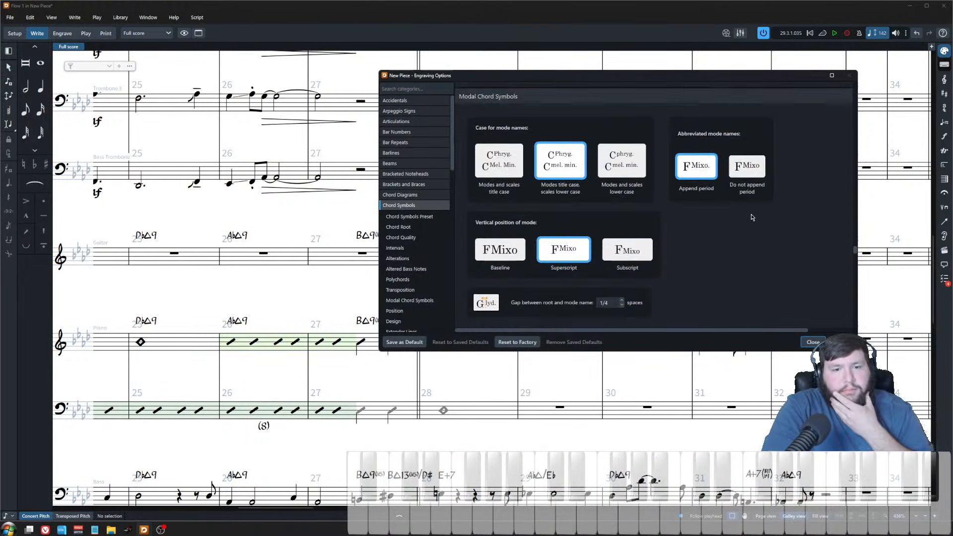
pyautogui.scroll(3, 804, 304)
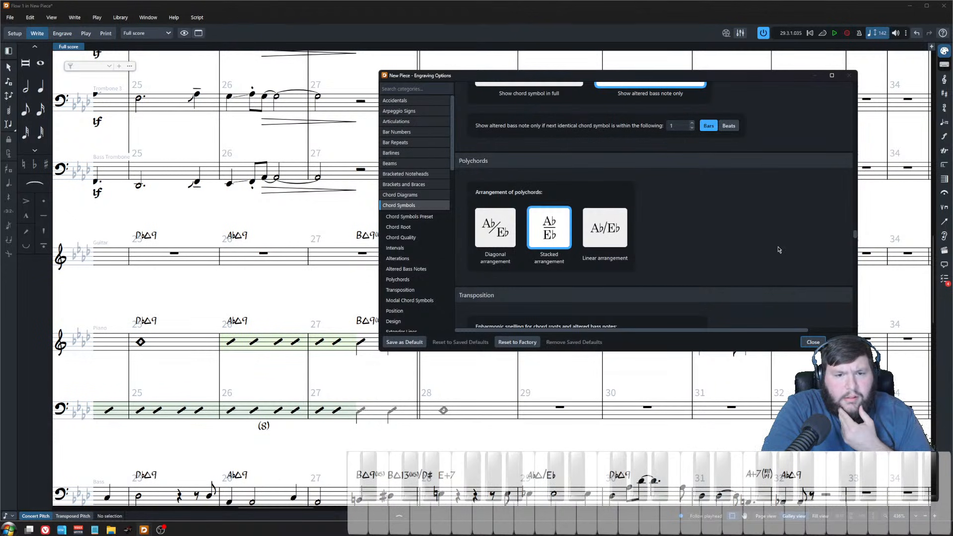
pyautogui.scroll(4, 562, 199)
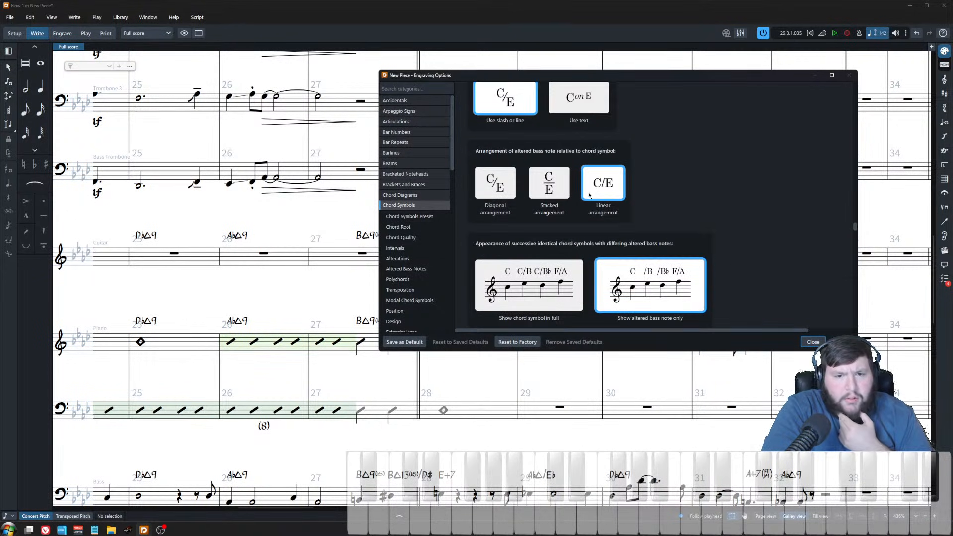
pyautogui.click(495, 195)
pyautogui.click(836, 342)
pyautogui.click(813, 342)
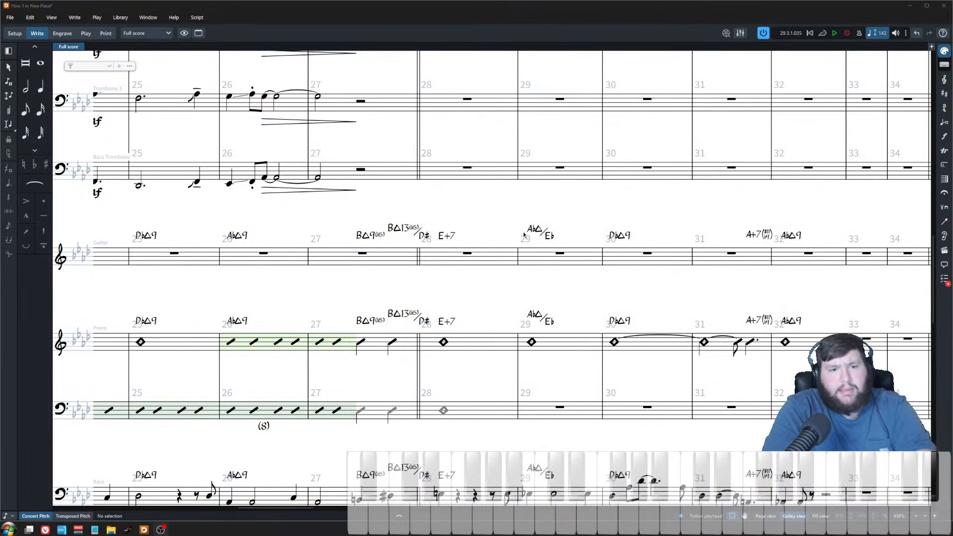
# Step: Play back the saxophone section starting from bar 28
pyautogui.scroll(-2, 430, 240)
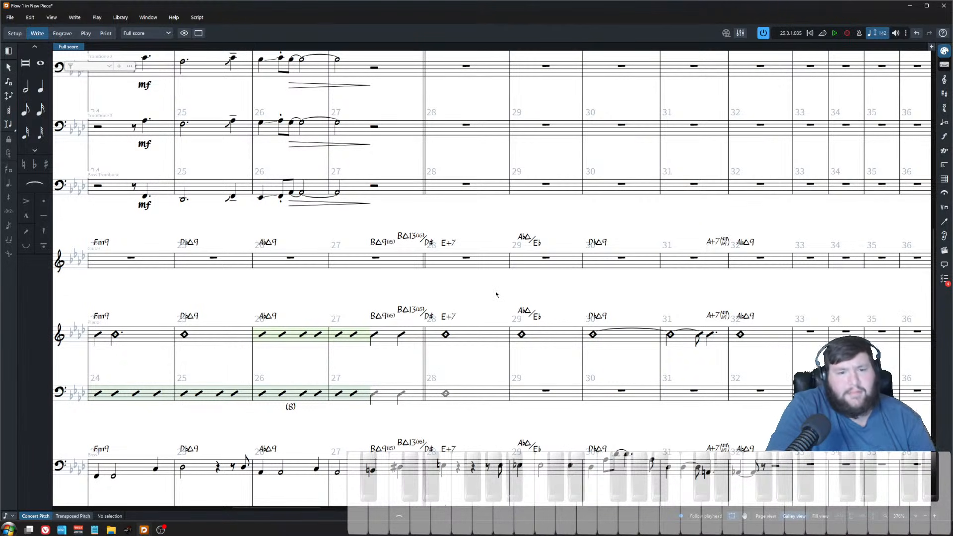
pyautogui.scroll(5, 495, 294)
pyautogui.scroll(6, 482, 296)
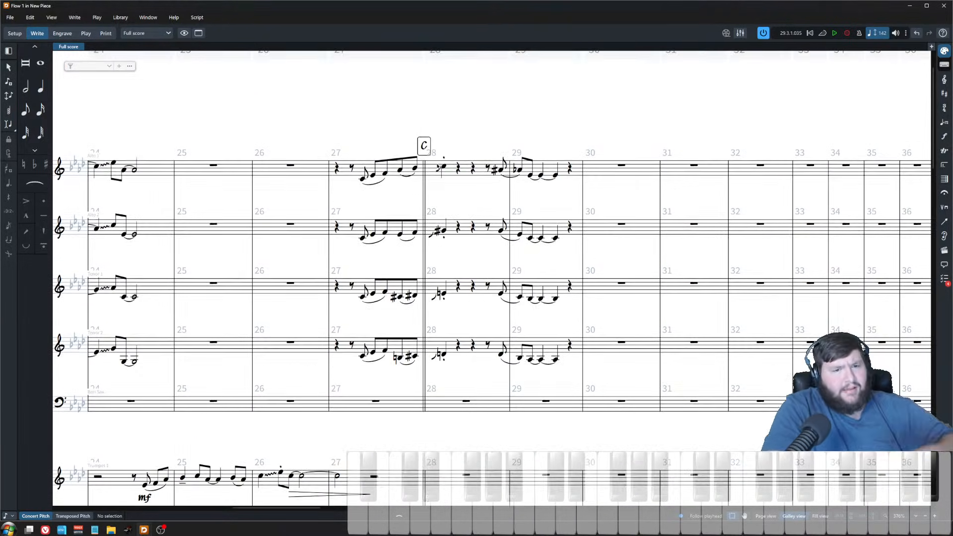
pyautogui.click(442, 168)
pyautogui.press('p')
pyautogui.scroll(-2, 538, 220)
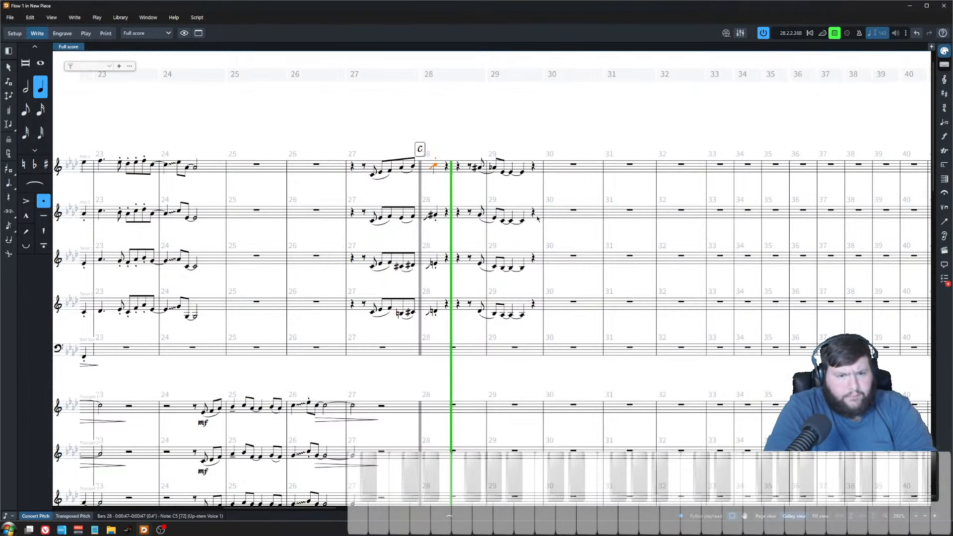
pyautogui.press('space')
# Step: Select Tenor 2's final notes in bar 29 and lower them two steps
pyautogui.scroll(3, 560, 362)
pyautogui.click(590, 425)
pyautogui.click(558, 204)
pyautogui.click(560, 424)
pyautogui.hotkey('alt', 'Down')
pyautogui.hotkey('alt', 'Down')
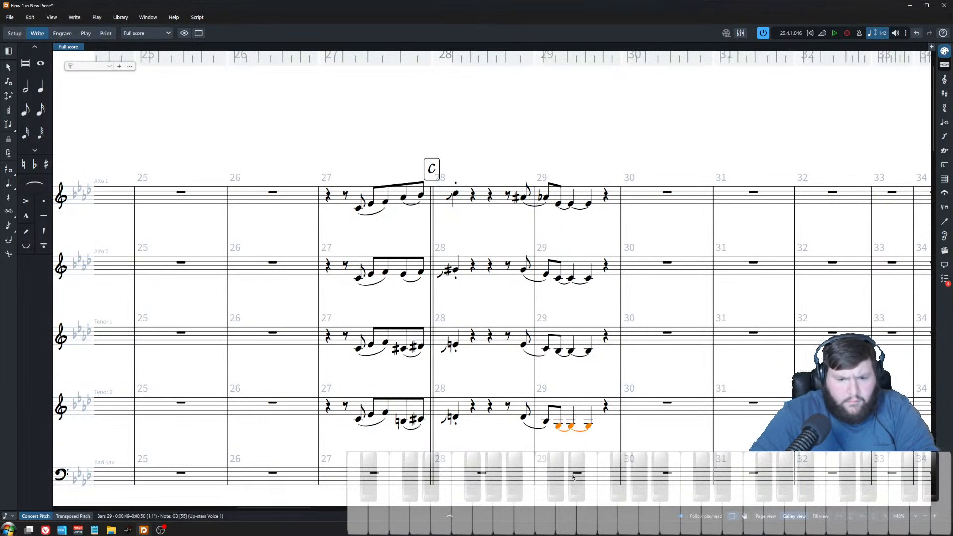
# Step: Play back the saxophone passage from the Alto 1 note near the end of bar 28
pyautogui.hotkey('ctrl', 'Up')
pyautogui.hotkey('ctrl', 'Up')
pyautogui.hotkey('ctrl', 'Up')
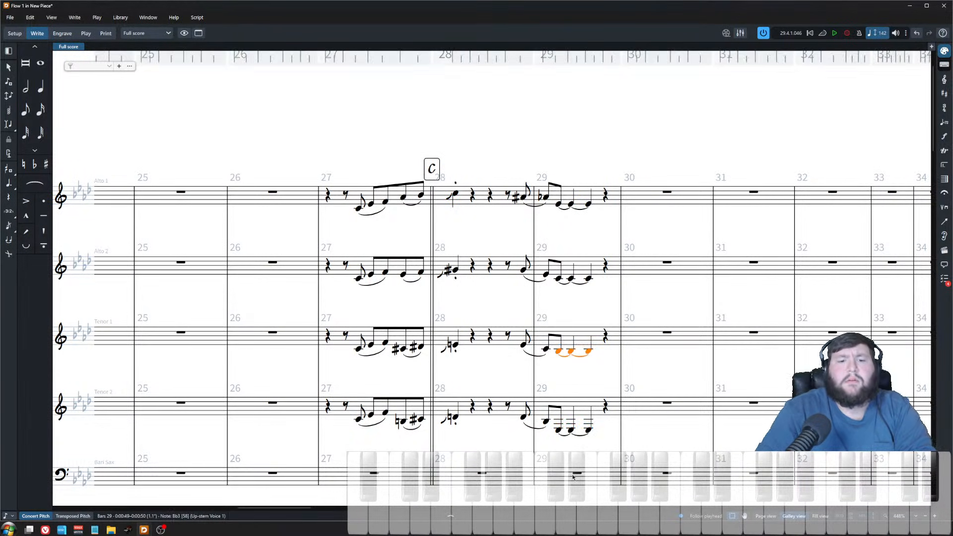
pyautogui.click(522, 197)
pyautogui.press('p')
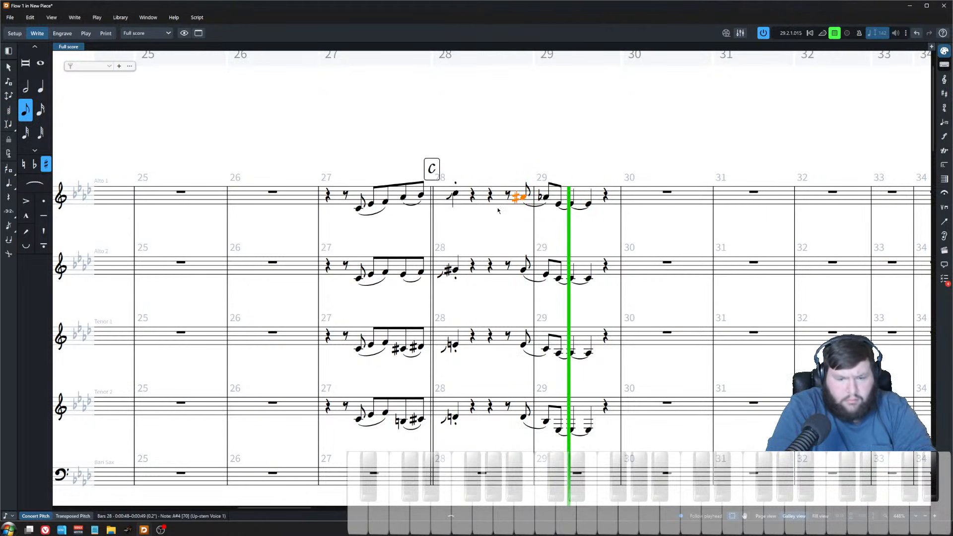
pyautogui.press('space')
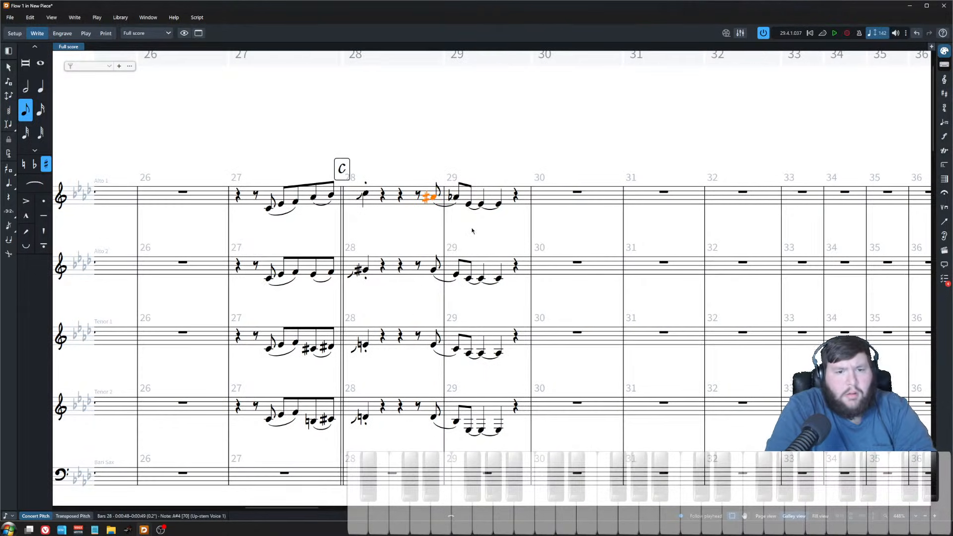
# Step: Shorten the four saxophones' last figure in bar 29 into one dotted half note each
pyautogui.hotkey('ctrl', '-')
pyautogui.press('Escape')
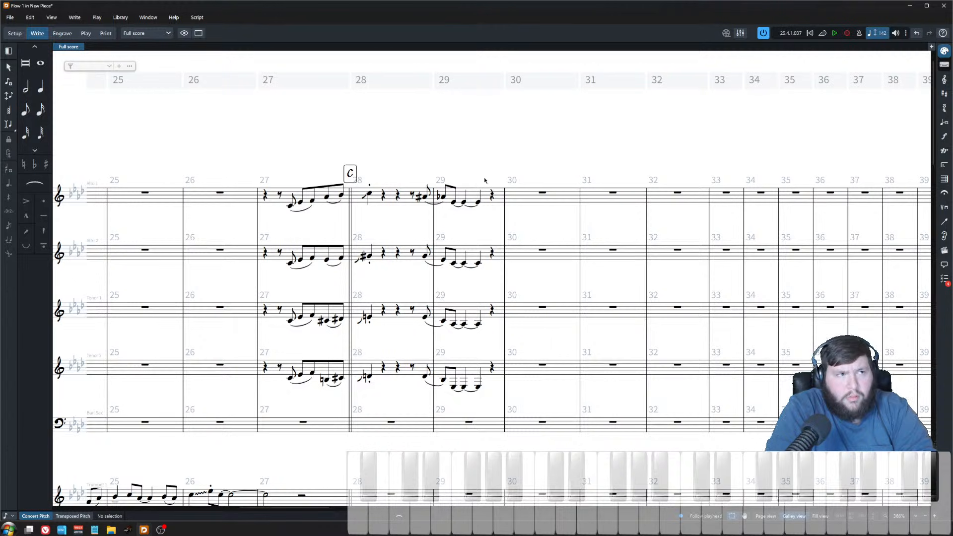
pyautogui.hotkey('ctrl', '+')
pyautogui.hotkey('ctrl', '+')
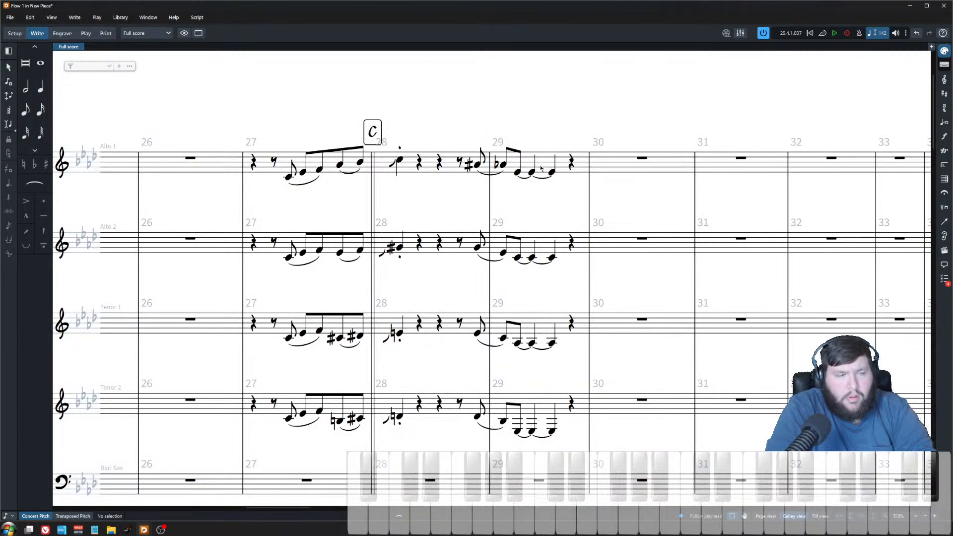
pyautogui.hotkey('ctrl', '-')
pyautogui.hotkey('ctrl', '-')
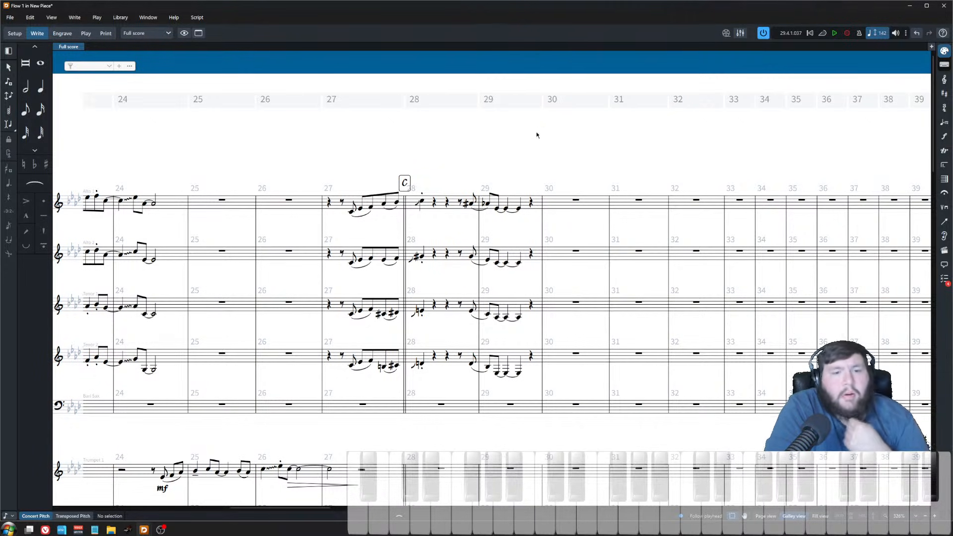
pyautogui.click(519, 211)
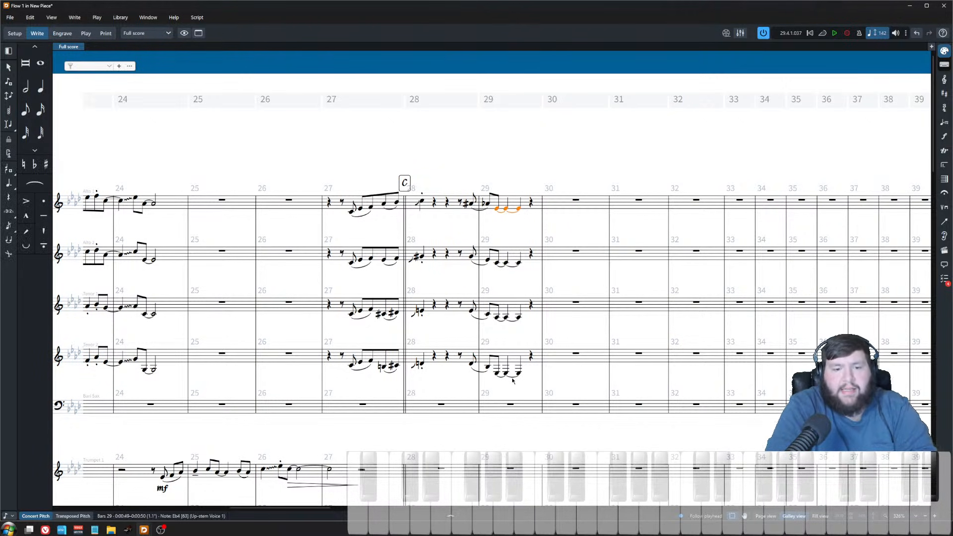
pyautogui.keyDown('shift'); pyautogui.click(522, 376); pyautogui.keyUp('shift')
pyautogui.hotkey('alt', 'shift', 'Right')
pyautogui.hotkey('alt', 'shift', 'Right')
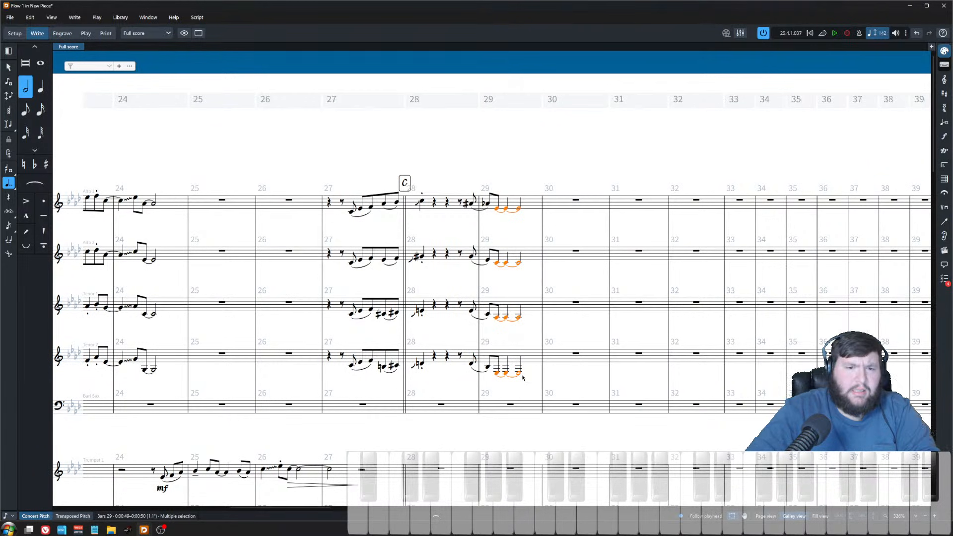
pyautogui.press('o')
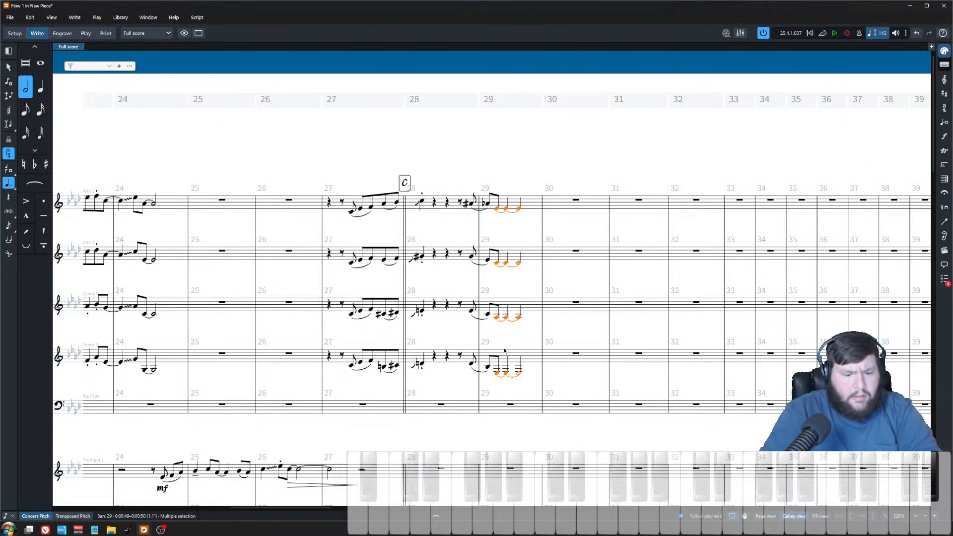
pyautogui.press('5')
pyautogui.press('6')
pyautogui.press('.')
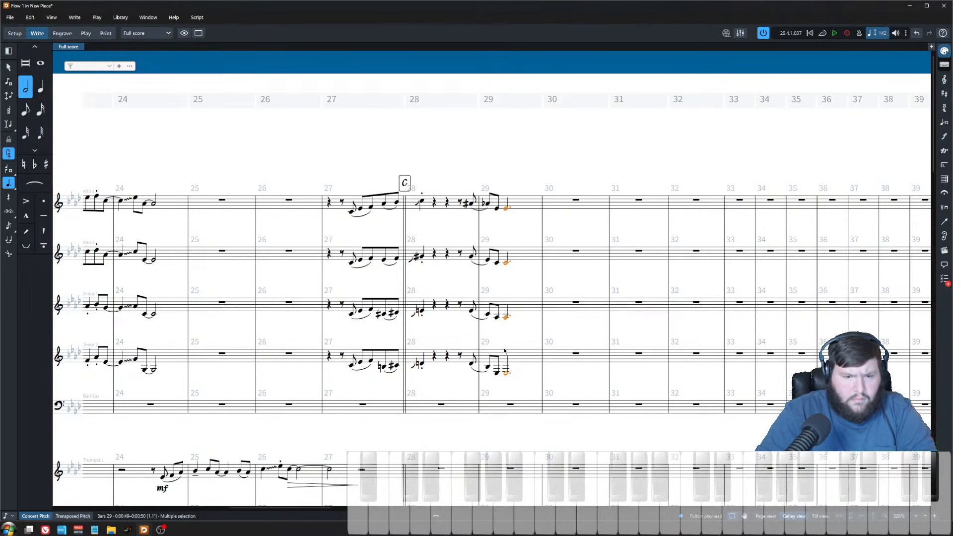
pyautogui.press('Left')
pyautogui.hotkey('shift', 'Right')
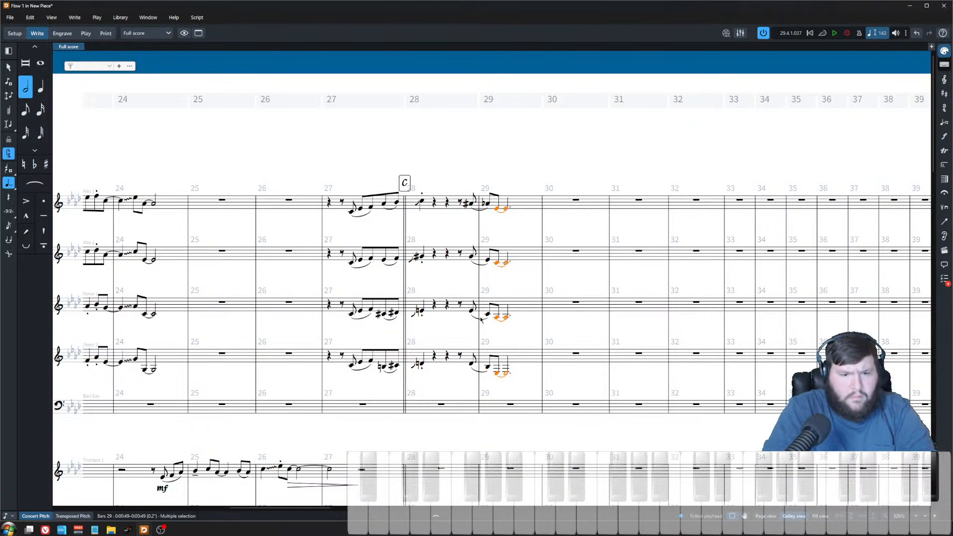
pyautogui.click(519, 234)
# Step: Play back the full score from bar 27 to check the revised saxophone ending
pyautogui.scroll(-9, 517, 230)
pyautogui.scroll(9, 503, 269)
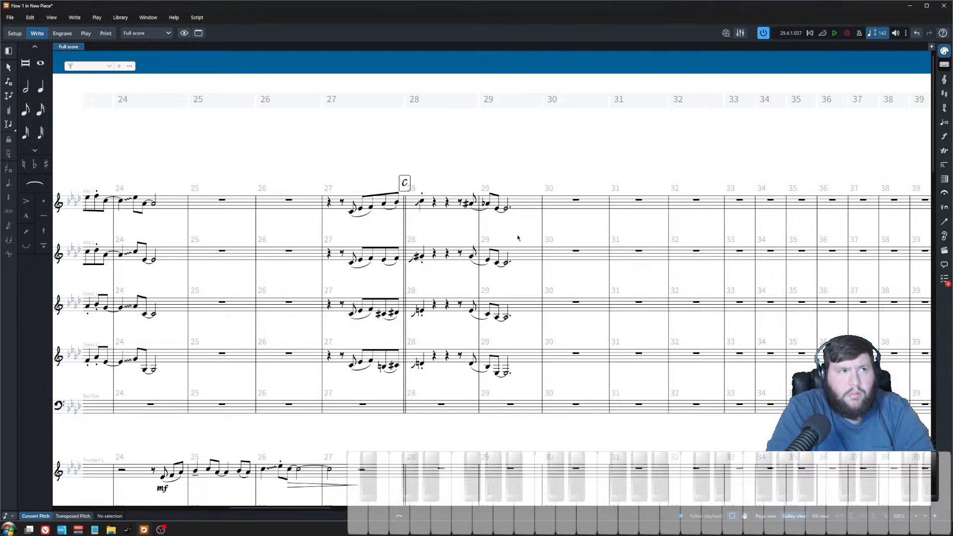
pyautogui.scroll(-10, 518, 238)
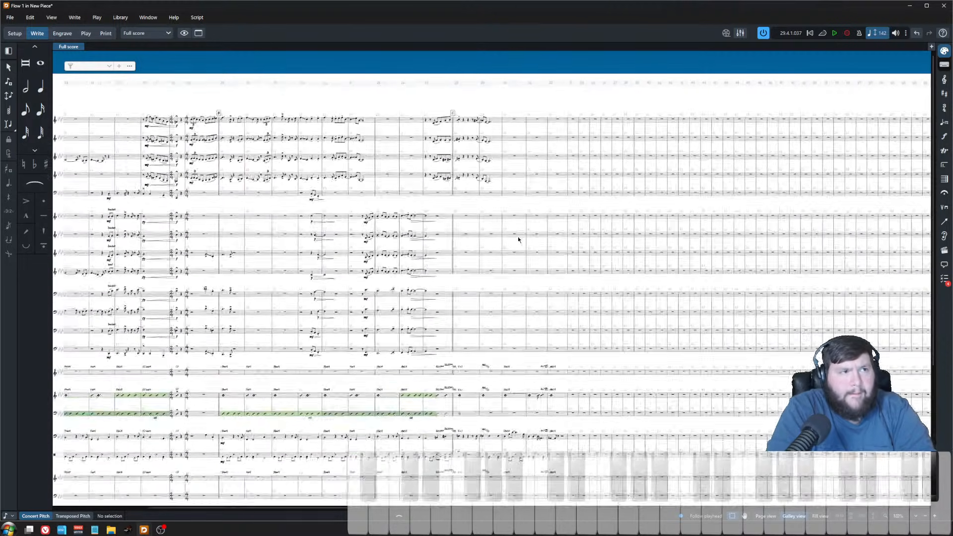
pyautogui.scroll(5, 488, 237)
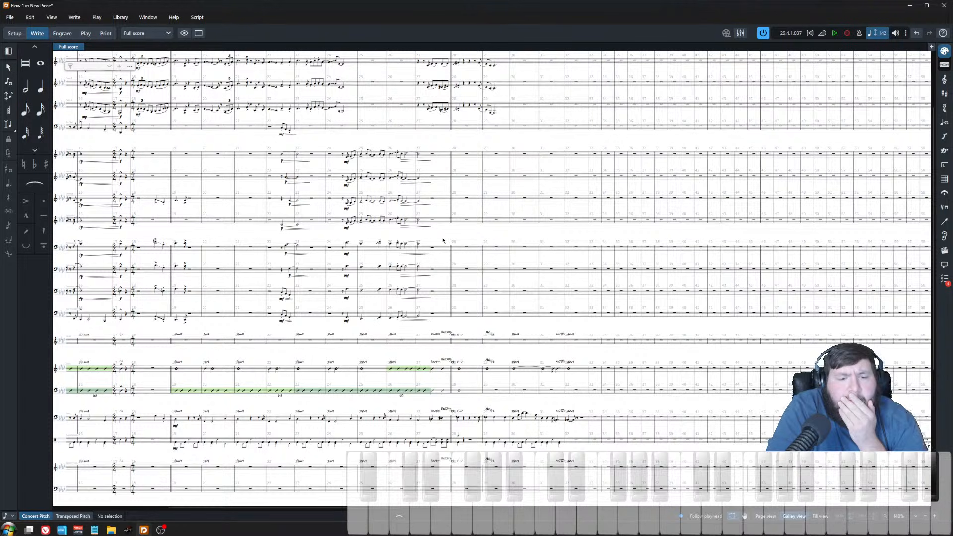
pyautogui.scroll(3, 517, 352)
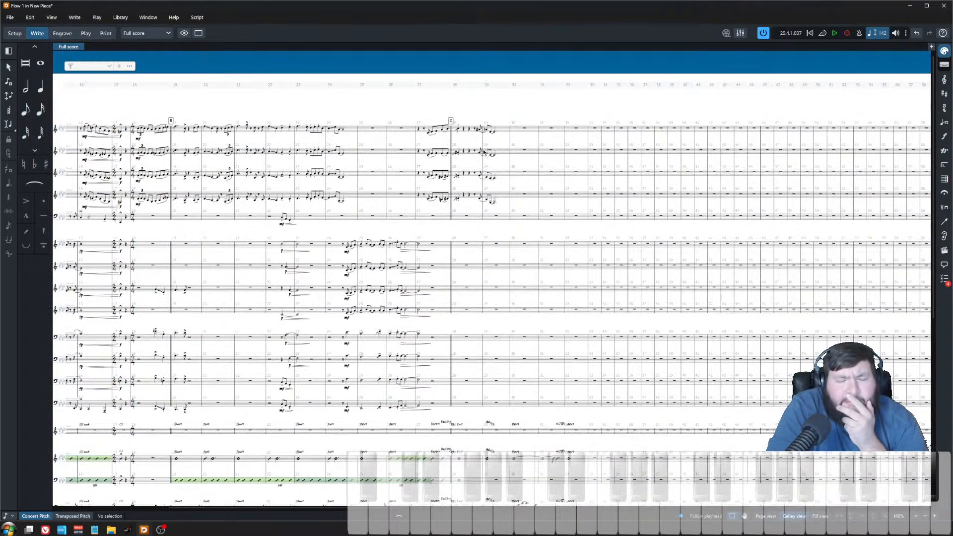
pyautogui.click(420, 133)
pyautogui.press('p')
pyautogui.scroll(3, 420, 133)
pyautogui.hscroll(3, 471, 222)
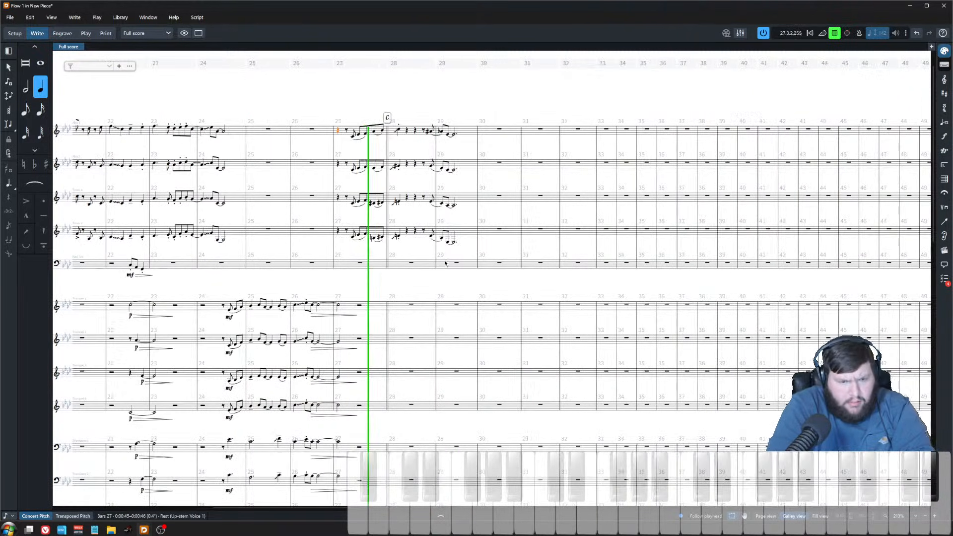
pyautogui.click(436, 284)
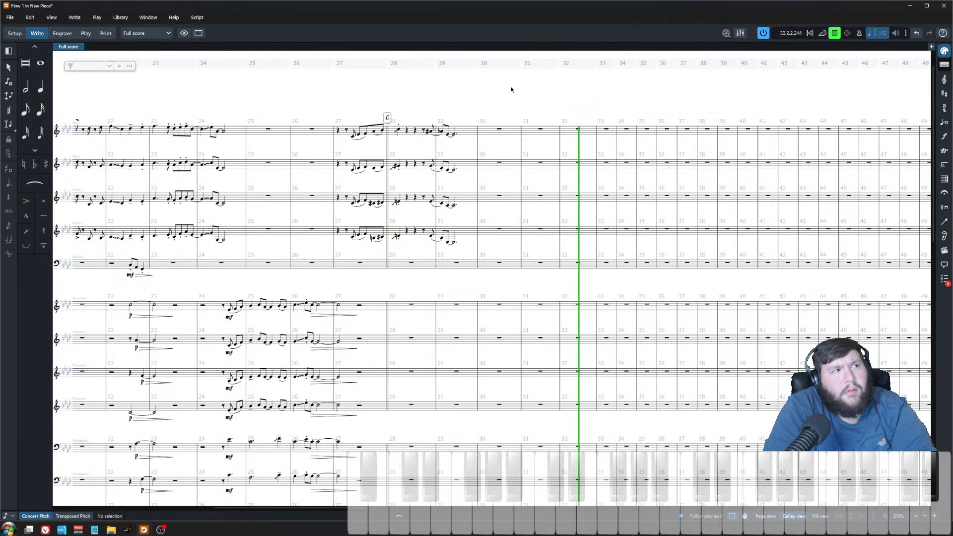
pyautogui.press('space')
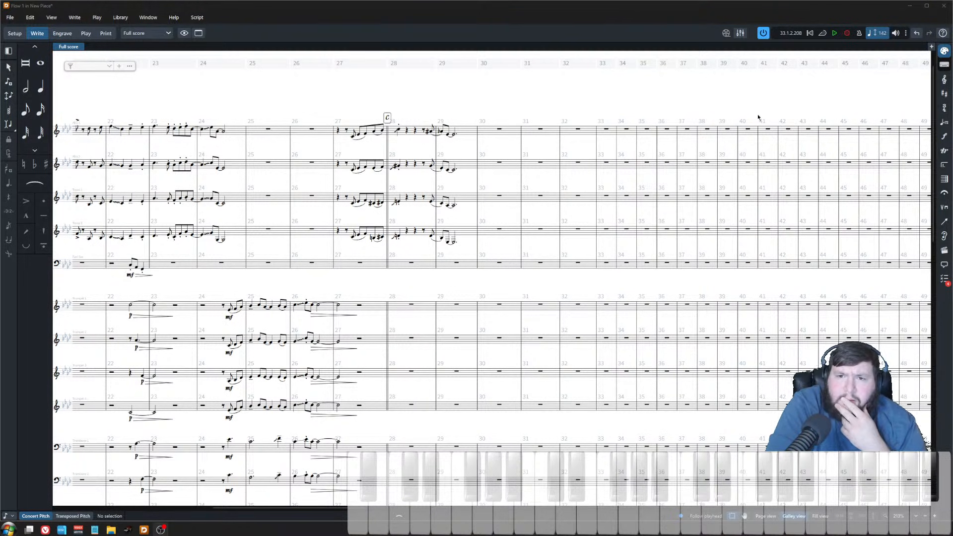
# Step: Play back the full score starting from bar 8
pyautogui.click(809, 33)
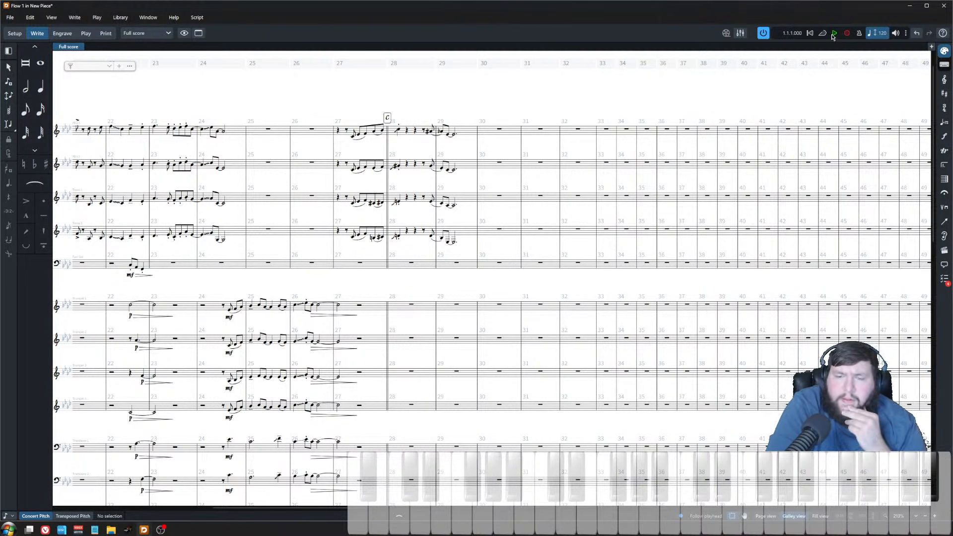
pyautogui.scroll(-2, 441, 368)
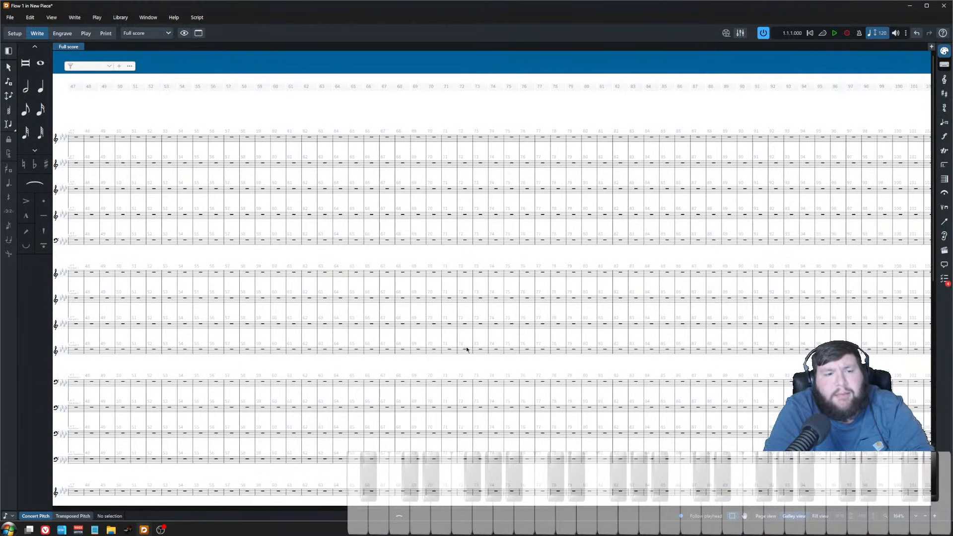
pyautogui.hscroll(-10, 480, 362)
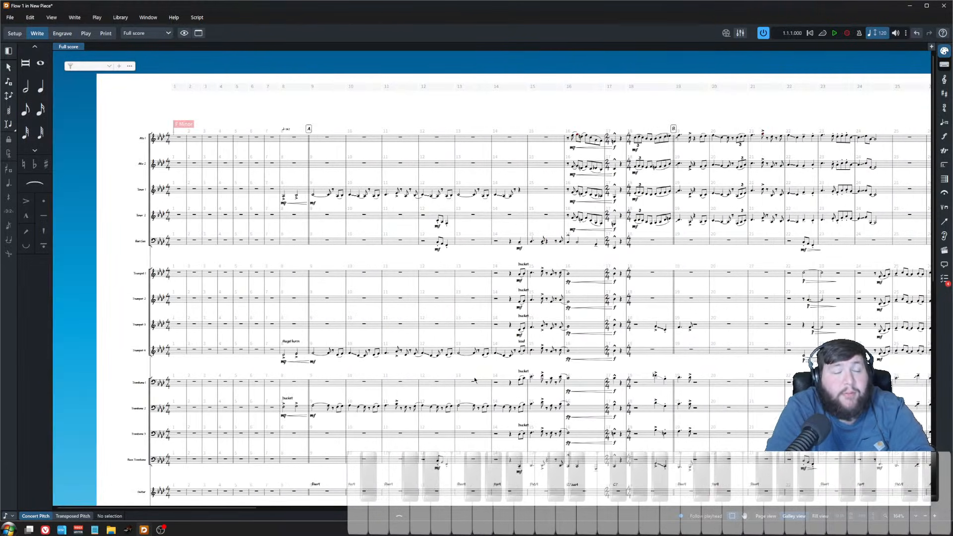
pyautogui.scroll(4, 479, 363)
pyautogui.scroll(-4, 377, 379)
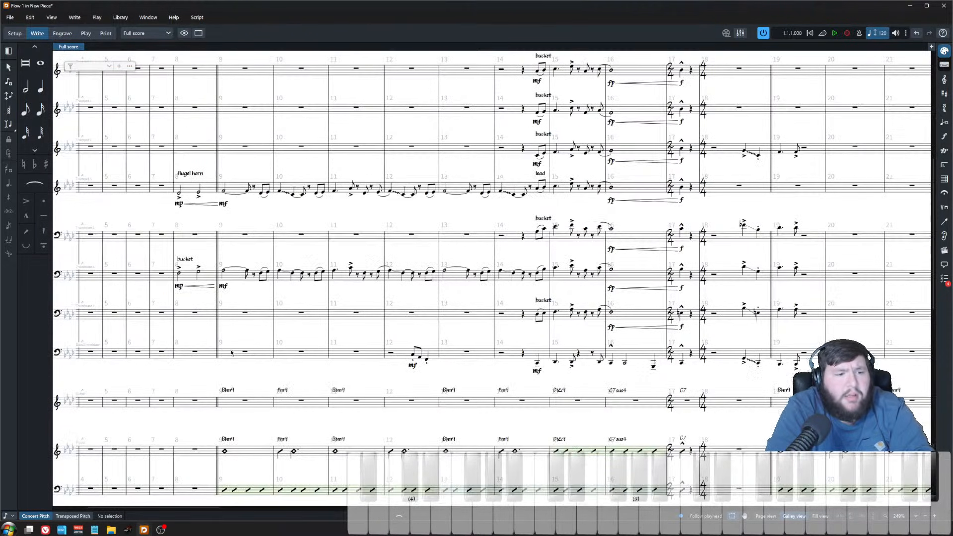
pyautogui.click(193, 451)
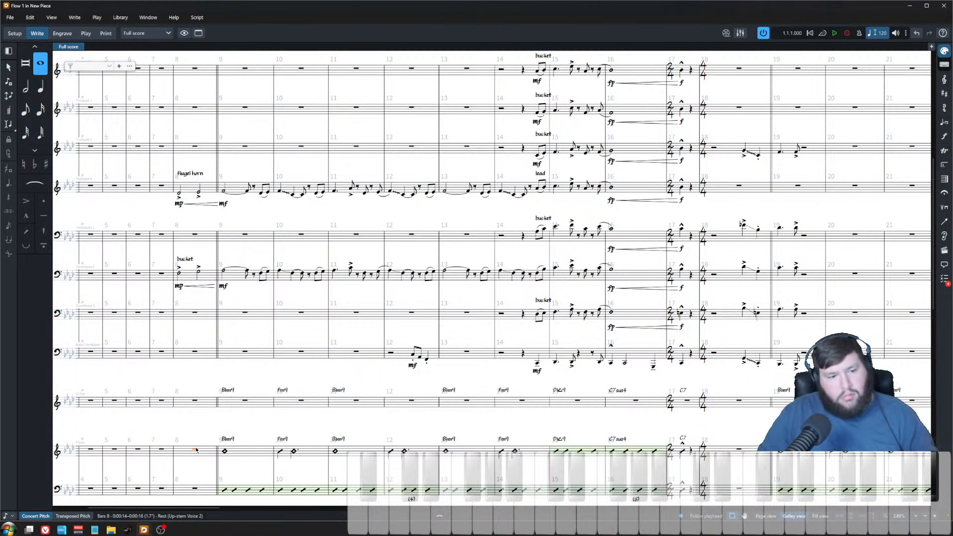
pyautogui.press('space')
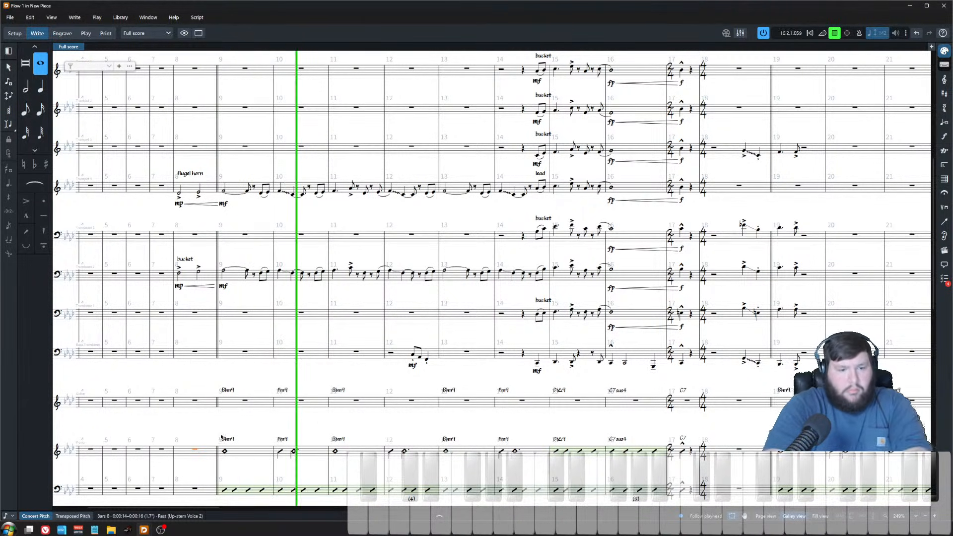
pyautogui.scroll(-5, 321, 362)
pyautogui.scroll(-2, 321, 363)
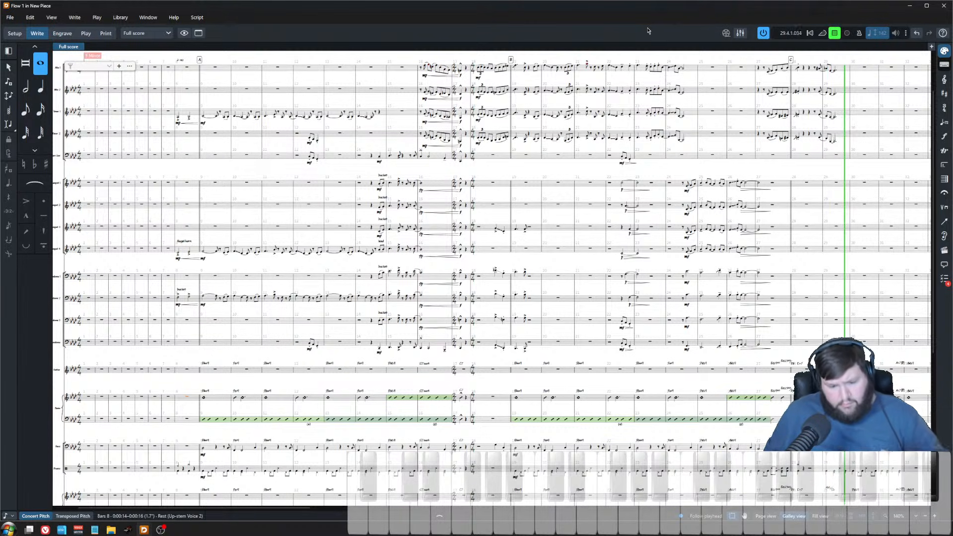
pyautogui.press('space')
pyautogui.press('z')
pyautogui.press('z')
pyautogui.hscroll(10, 740, 299)
pyautogui.scroll(5, 520, 320)
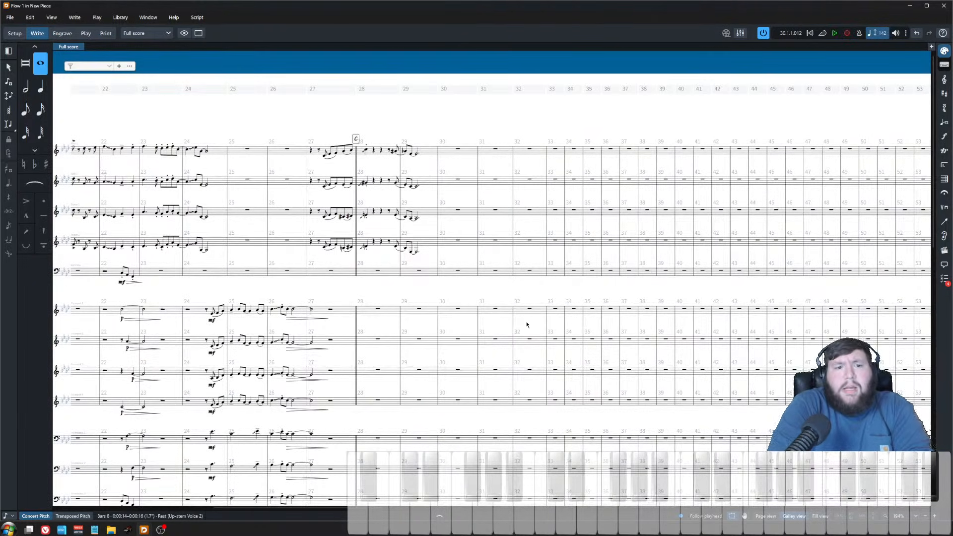
pyautogui.hscroll(-4, 527, 325)
pyautogui.scroll(10, 528, 325)
pyautogui.hscroll(3, 556, 342)
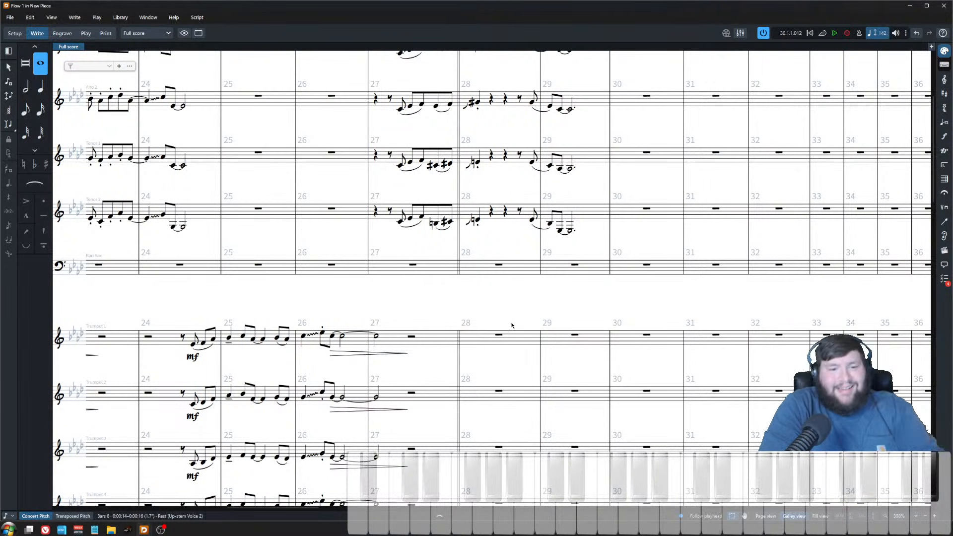
# Step: Open the Alto 1 saxophone track's playback instrument in Play mode
pyautogui.scroll(-10, 511, 326)
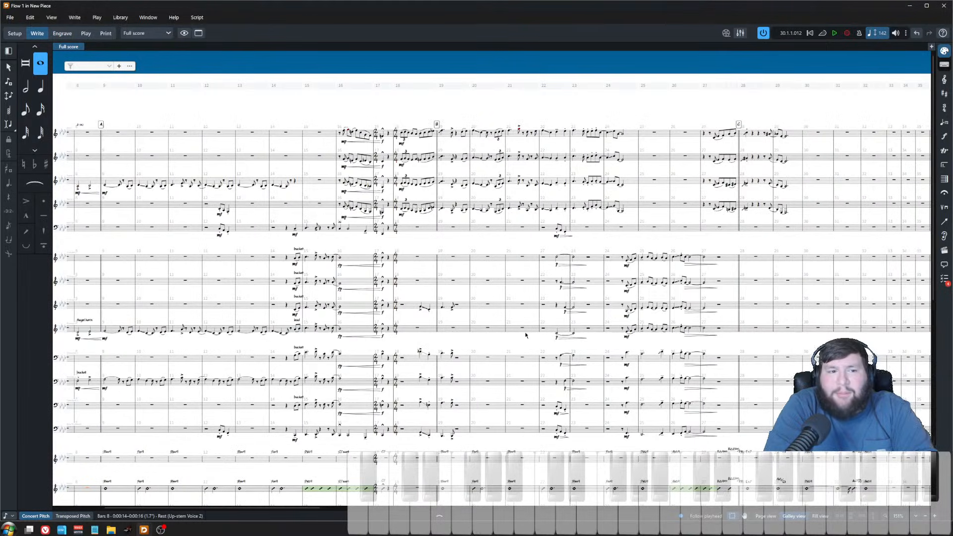
pyautogui.hscroll(-5, 526, 335)
pyautogui.scroll(-1, 526, 333)
pyautogui.hscroll(1, 526, 331)
pyautogui.scroll(-1, 525, 331)
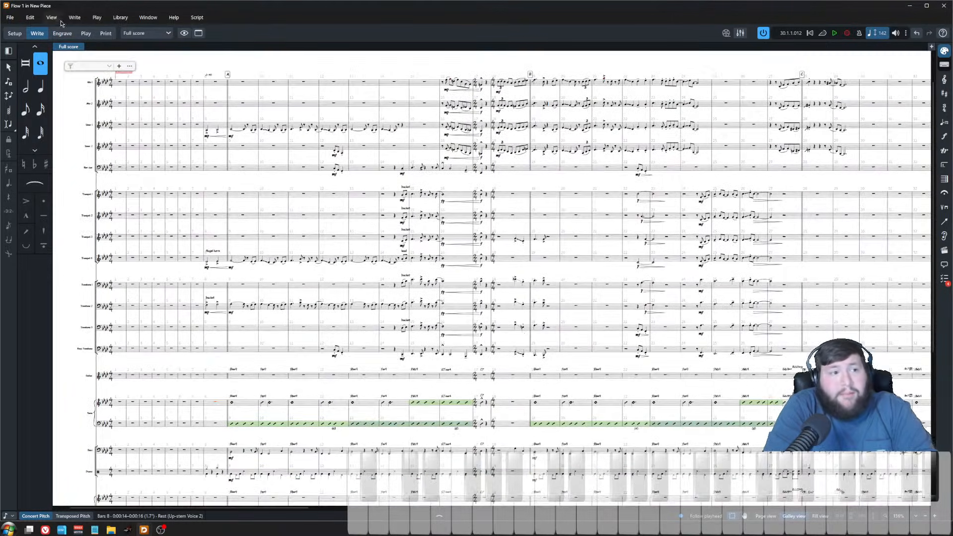
pyautogui.click(86, 33)
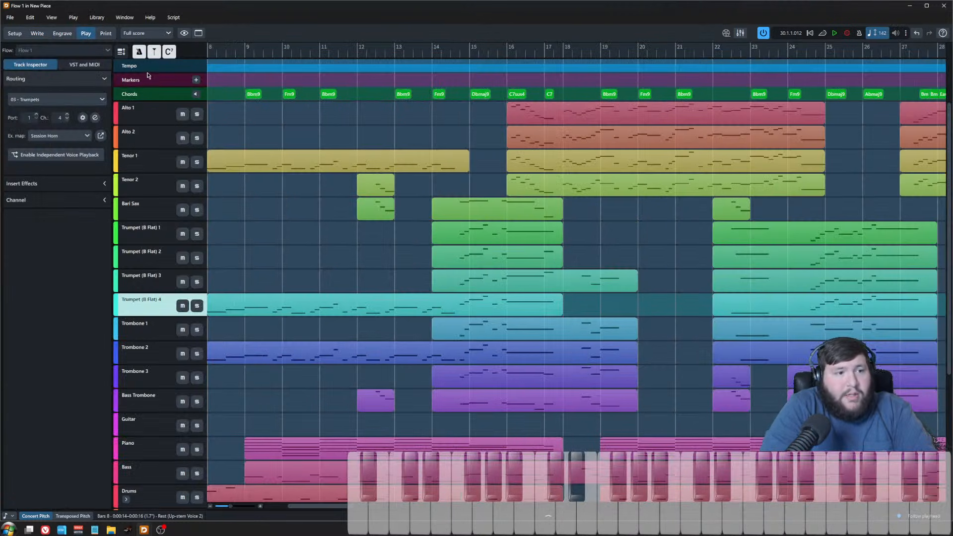
pyautogui.click(149, 123)
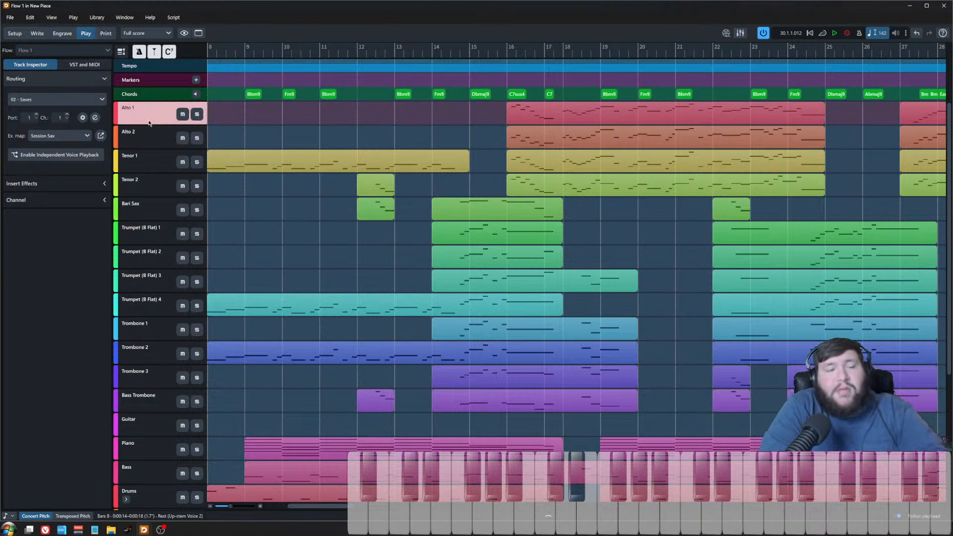
pyautogui.click(82, 117)
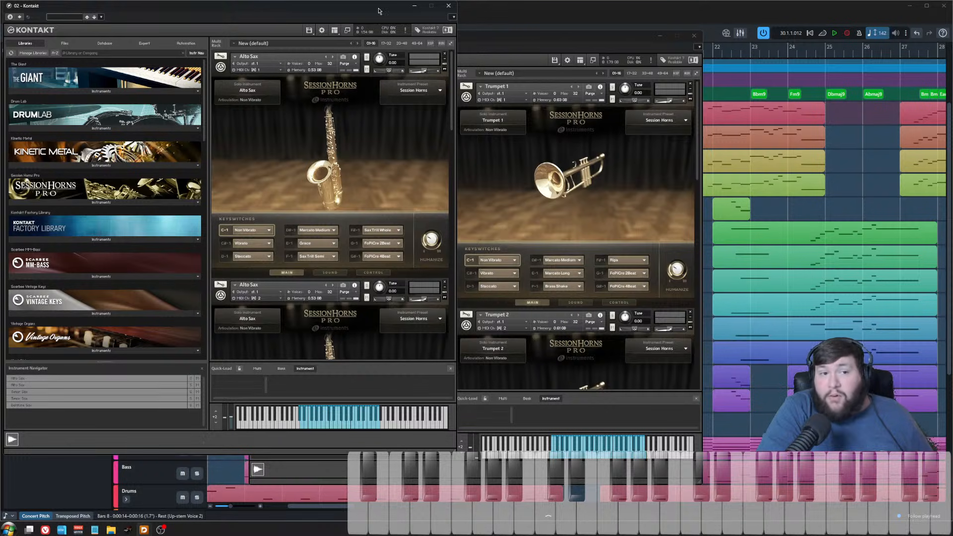
# Step: Inspect the saxophone patches loaded in the Kontakt instrument rack, then close it
pyautogui.moveTo(378, 11); pyautogui.dragTo(496, 34)
pyautogui.moveTo(571, 105); pyautogui.dragTo(575, 361)
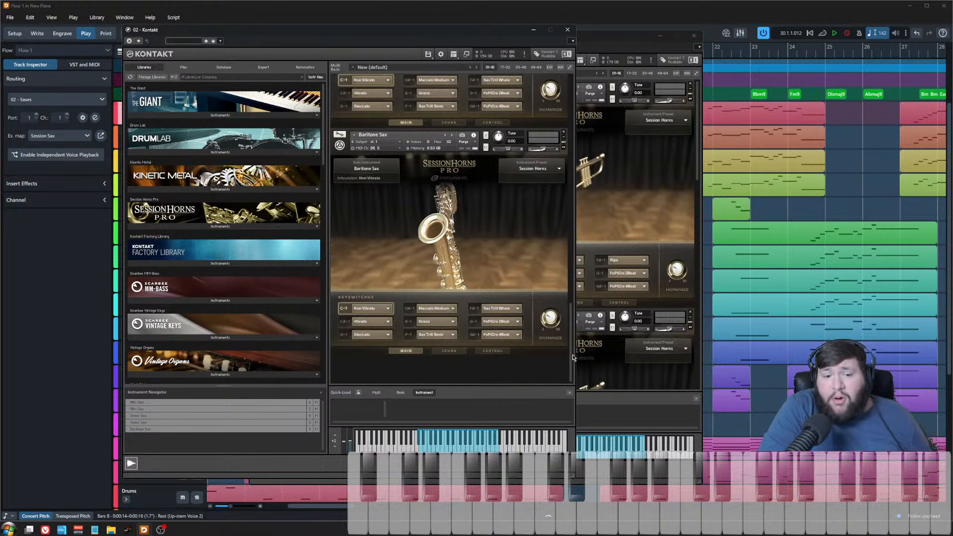
pyautogui.scroll(10, 422, 204)
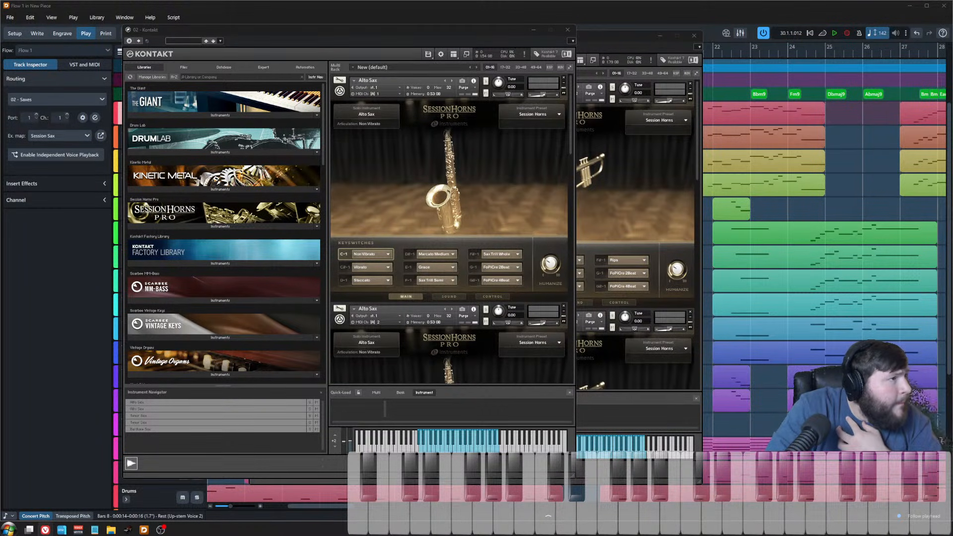
pyautogui.click(489, 184)
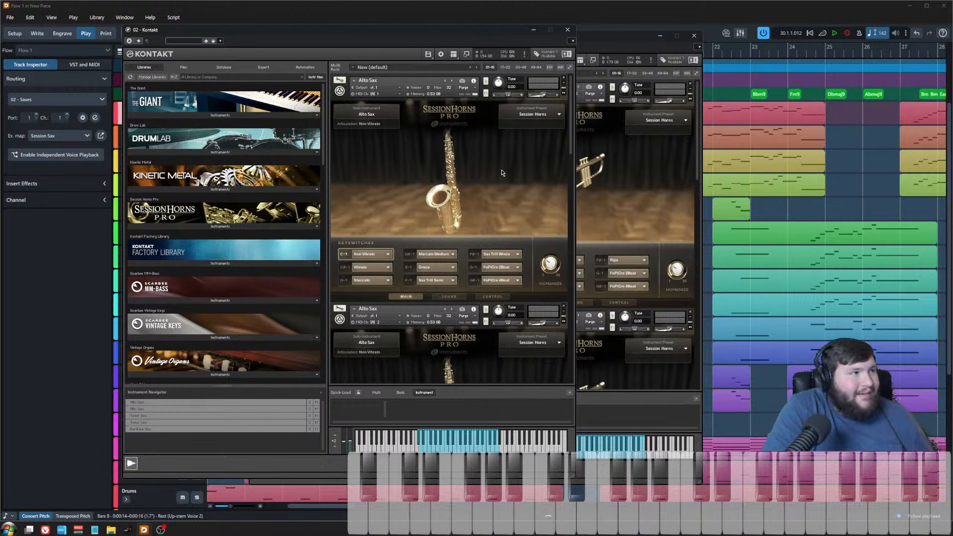
pyautogui.click(567, 30)
# Step: Open the Drums track's Kontakt instrument and browse the Studio Drummer kits, then close it
pyautogui.click(693, 35)
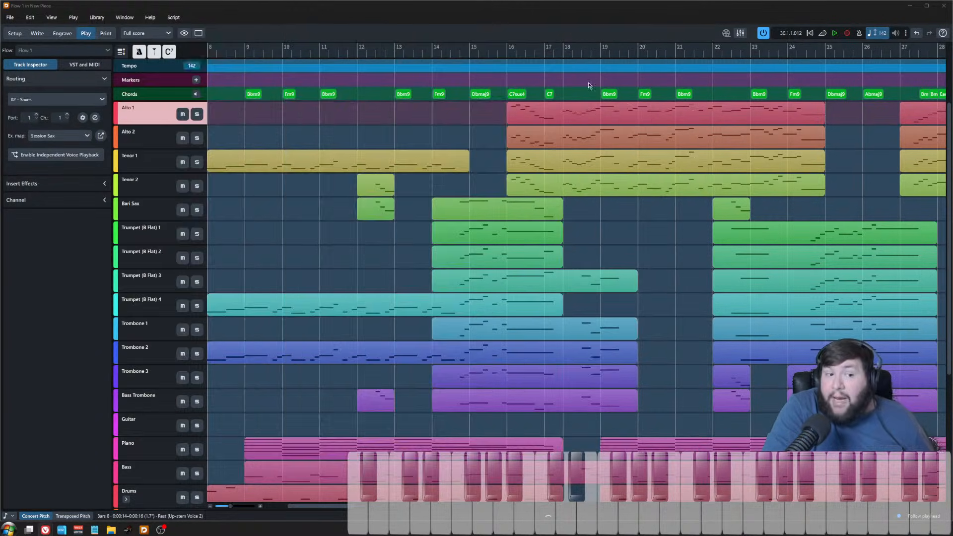
pyautogui.scroll(-4, 269, 248)
pyautogui.click(131, 316)
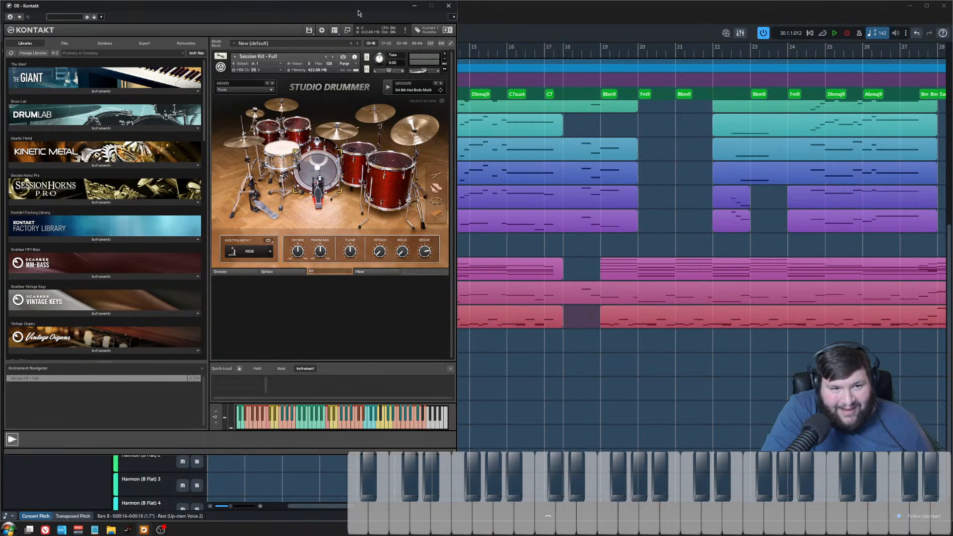
pyautogui.moveTo(355, 9); pyautogui.dragTo(453, 46)
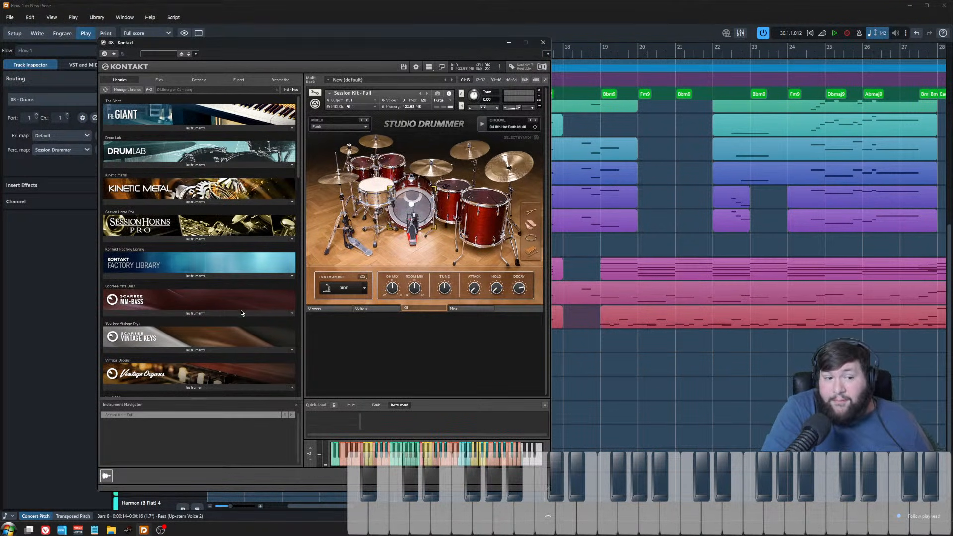
pyautogui.scroll(-3, 242, 310)
pyautogui.click(170, 331)
pyautogui.scroll(-2, 149, 318)
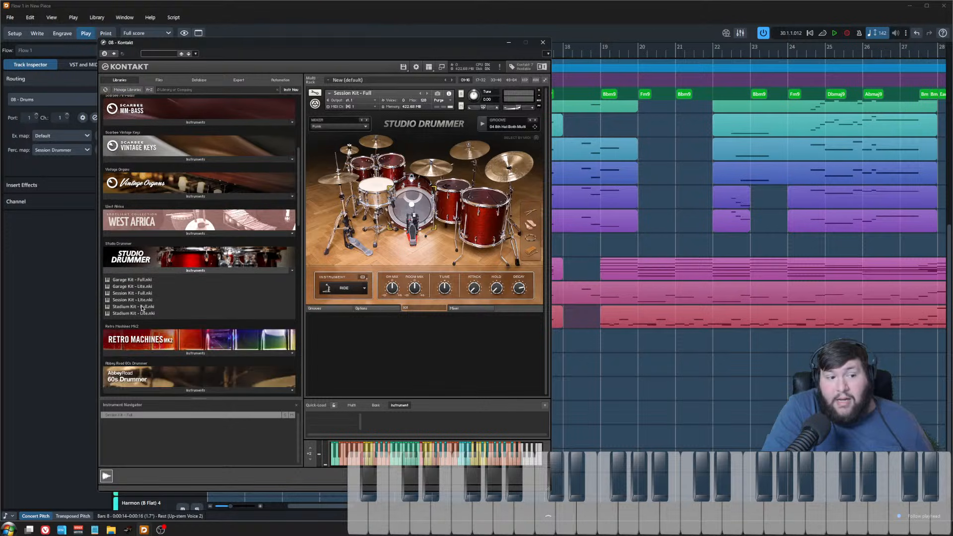
pyautogui.click(157, 293)
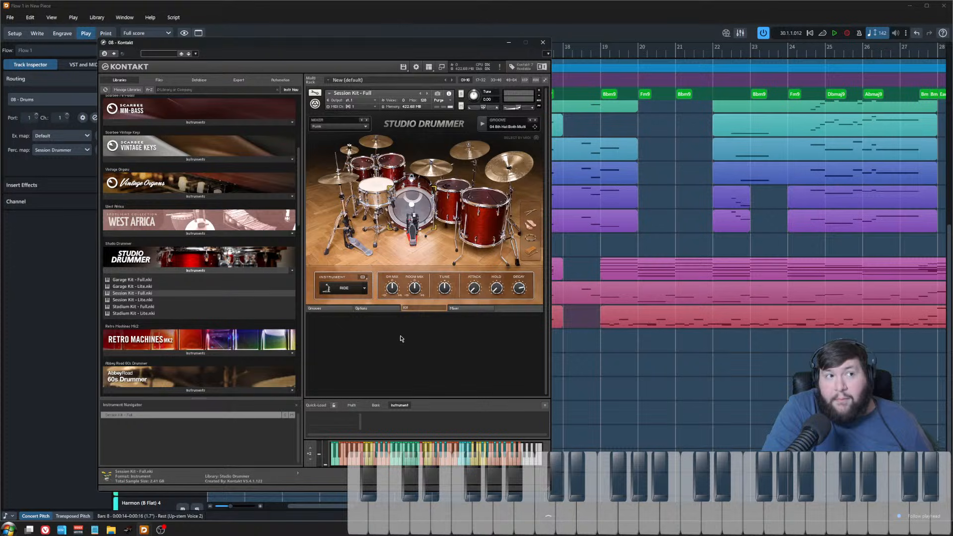
pyautogui.click(542, 42)
# Step: Open the Bass track's Kontakt instrument and browse the Factory Library band bass patches, then close it
pyautogui.click(161, 299)
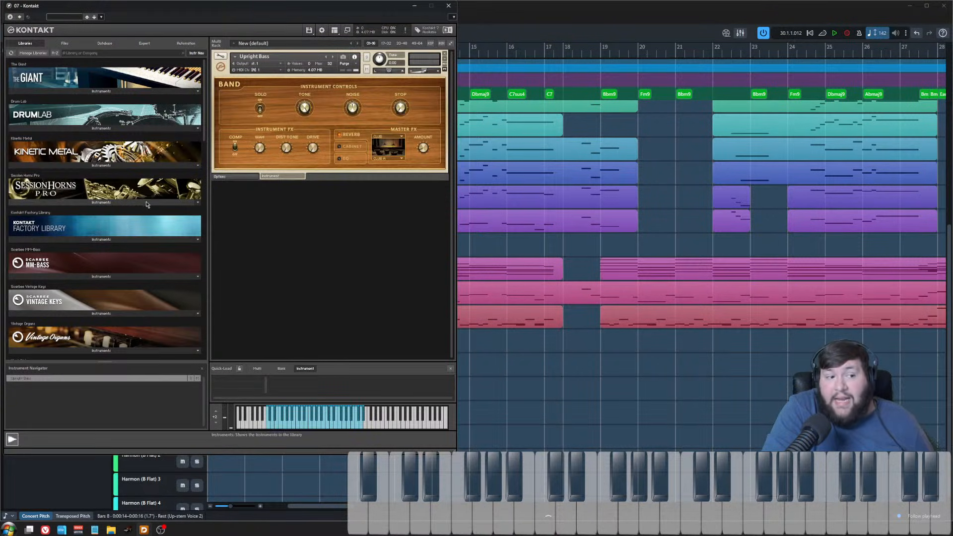
pyautogui.click(111, 240)
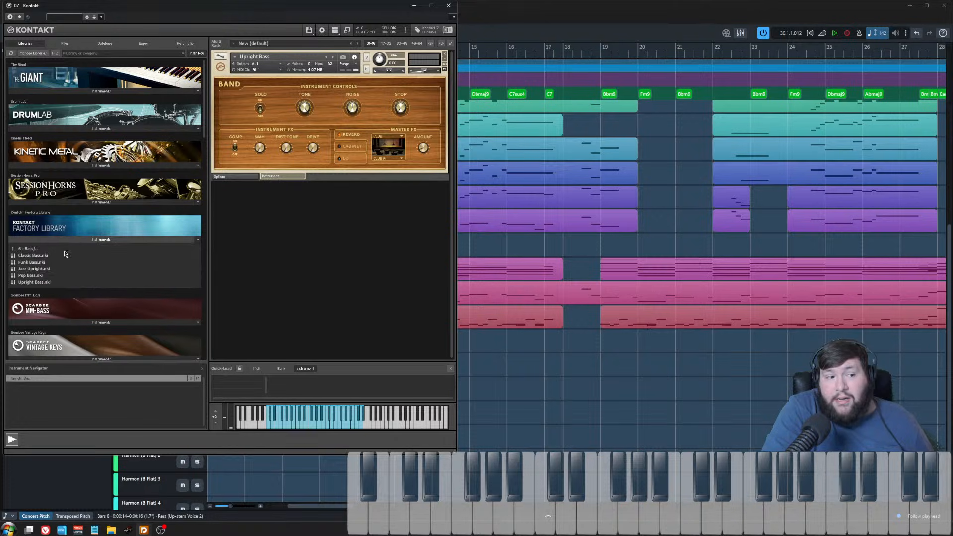
pyautogui.click(35, 250)
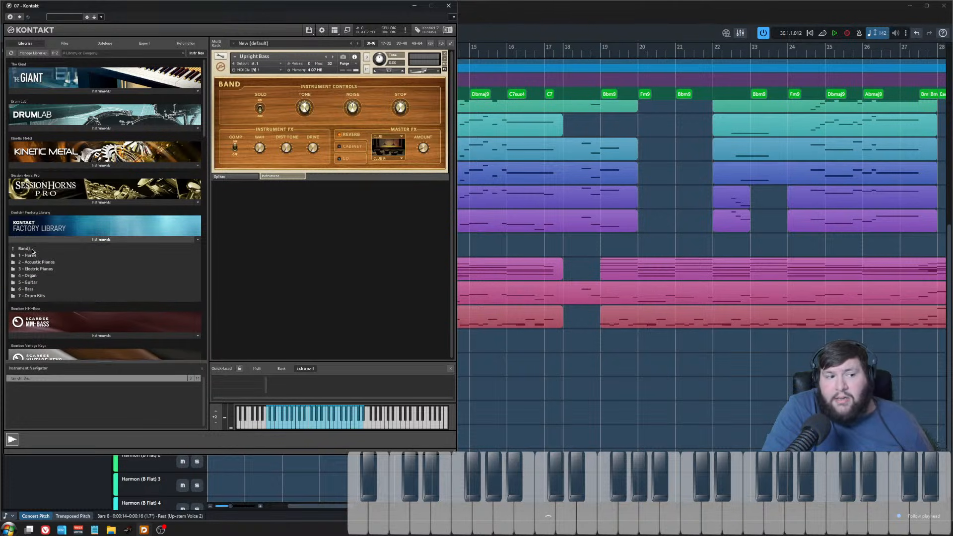
pyautogui.click(41, 290)
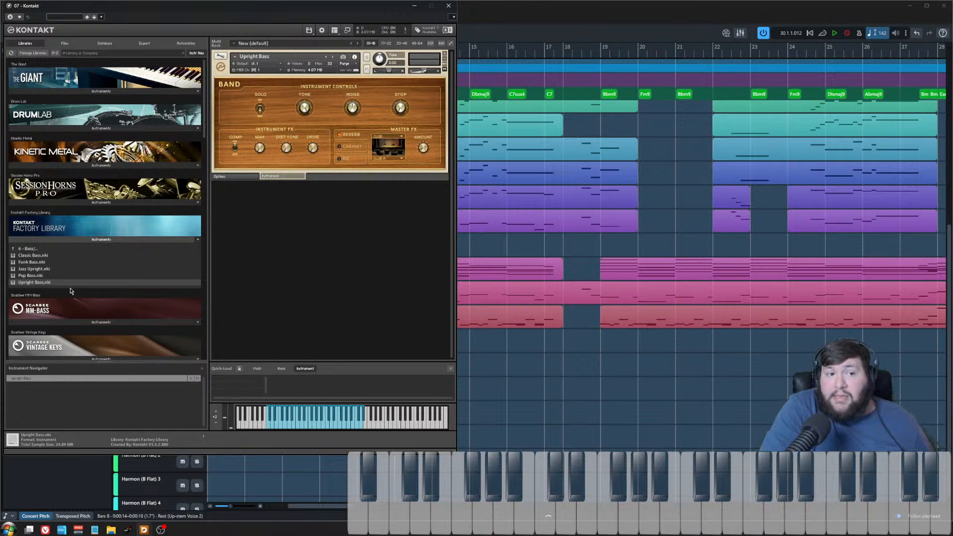
pyautogui.click(447, 8)
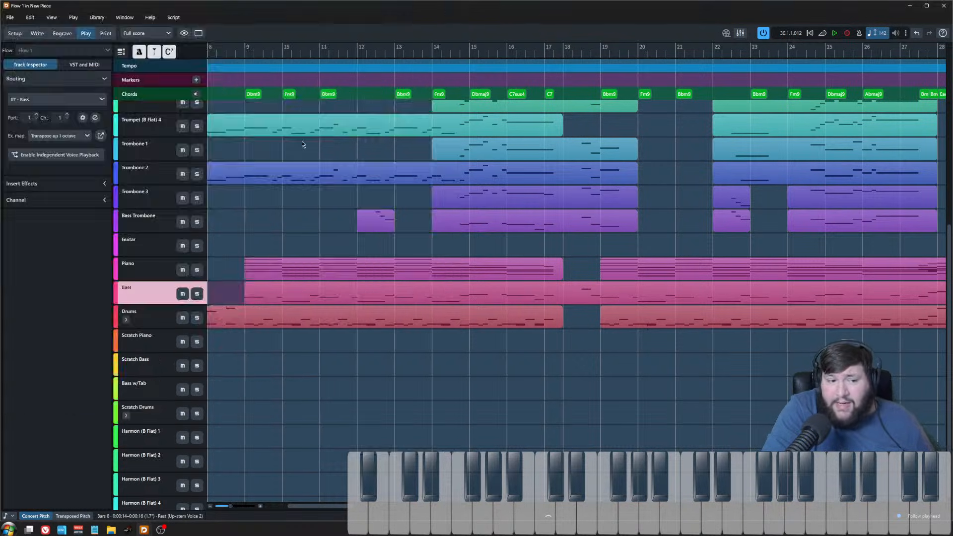
# Step: Open the Piano track's Kontakt instrument to check its piano patch, then close it
pyautogui.click(151, 275)
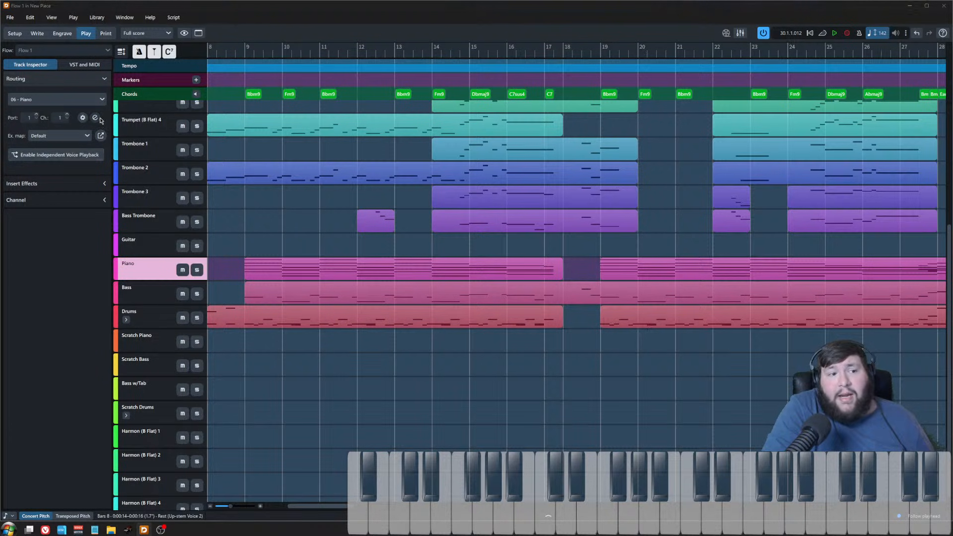
pyautogui.click(83, 118)
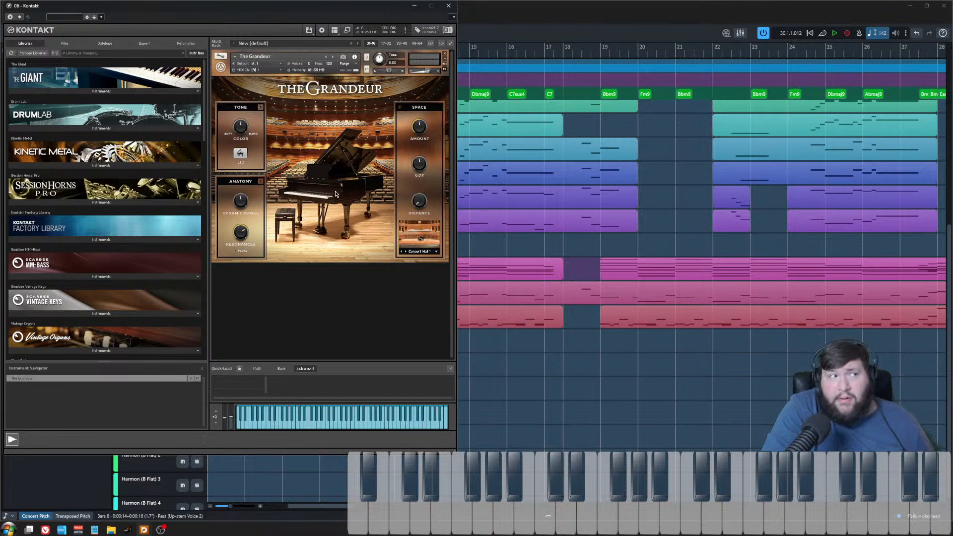
pyautogui.click(445, 7)
# Step: Open the Guitar track's Kontakt instrument and browse the Factory Library band folders, then close it
pyautogui.click(149, 249)
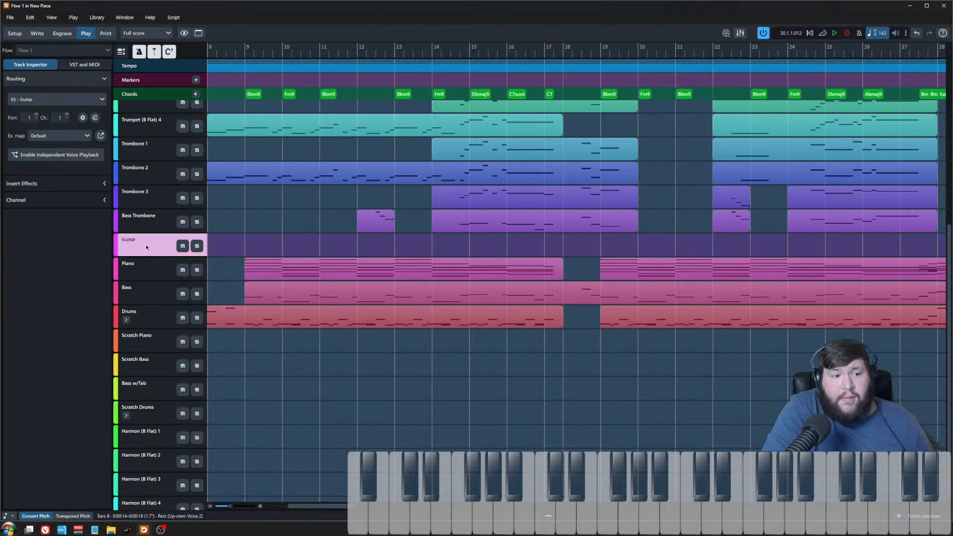
pyautogui.click(98, 121)
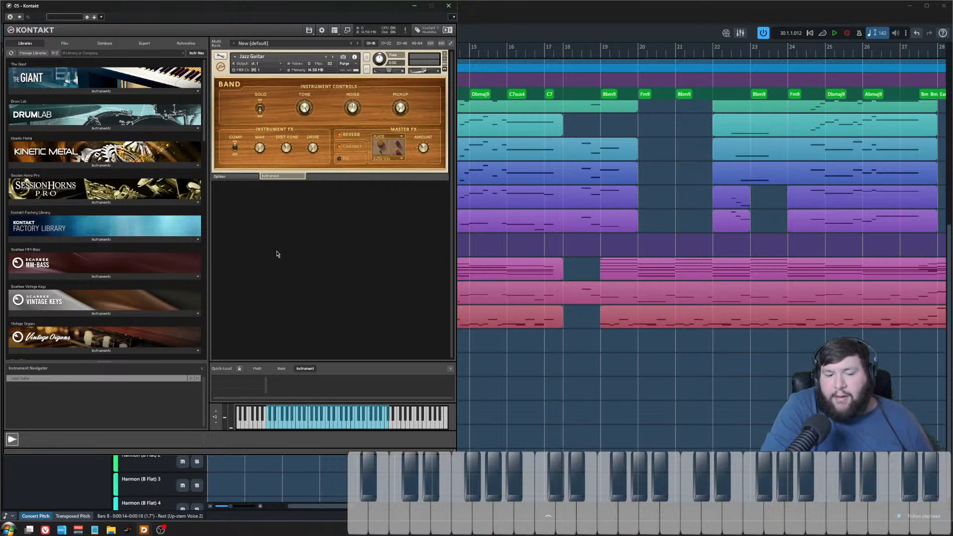
pyautogui.moveTo(284, 7); pyautogui.dragTo(341, 31)
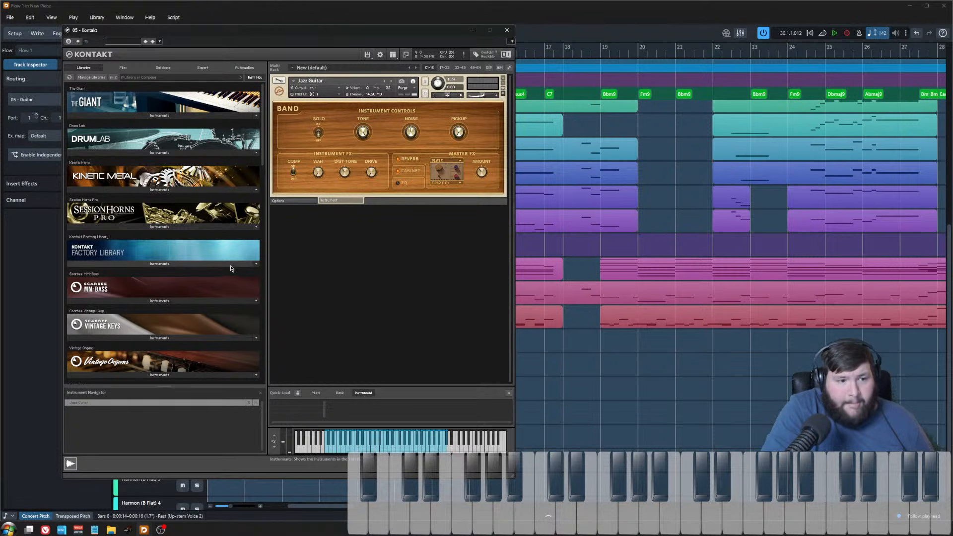
pyautogui.click(159, 264)
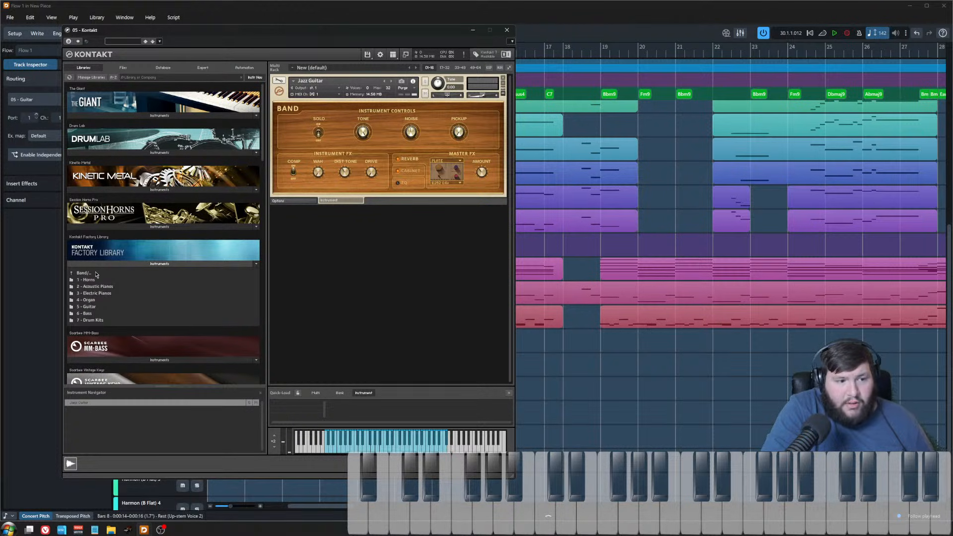
pyautogui.click(507, 30)
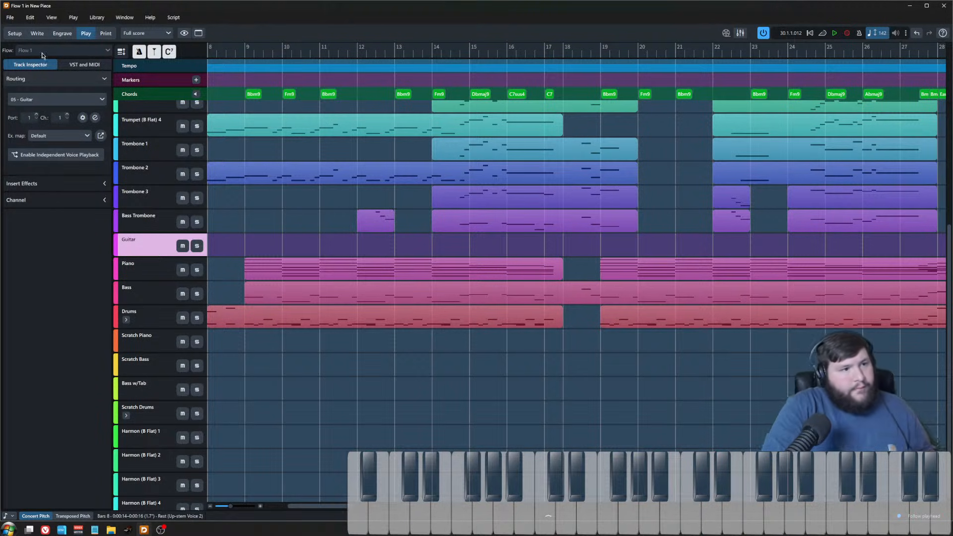
# Step: Return to the score and navigate to the saxophone staves around bars 25 to 40
pyautogui.click(37, 34)
pyautogui.click(318, 342)
pyautogui.press('z')
pyautogui.scroll(-6, 315, 357)
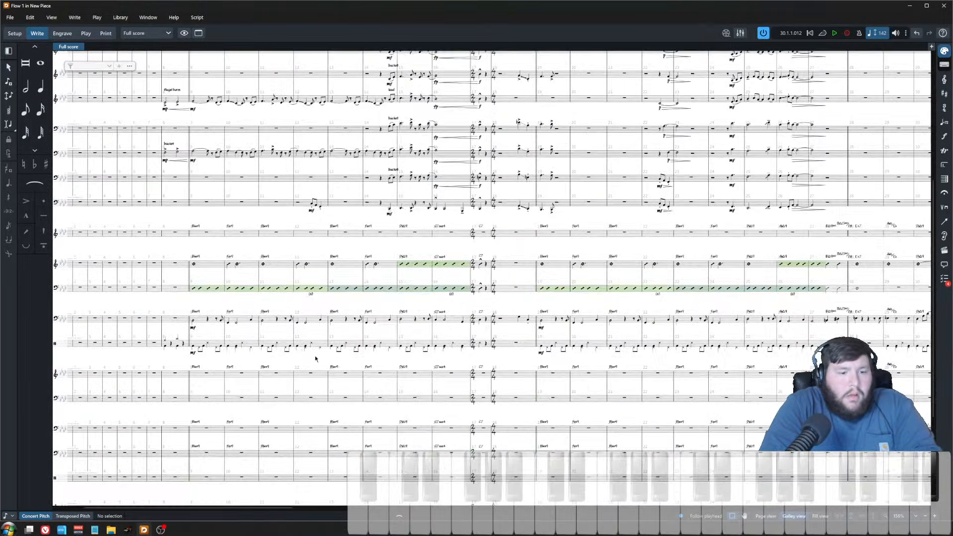
pyautogui.hscroll(-2, 337, 394)
pyautogui.click(316, 373)
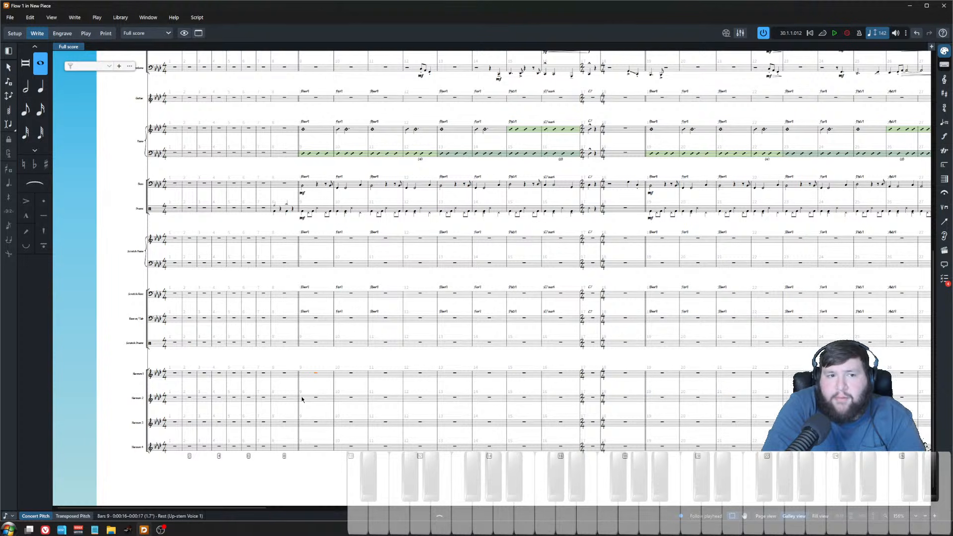
pyautogui.scroll(4, 301, 389)
pyautogui.scroll(1, 304, 434)
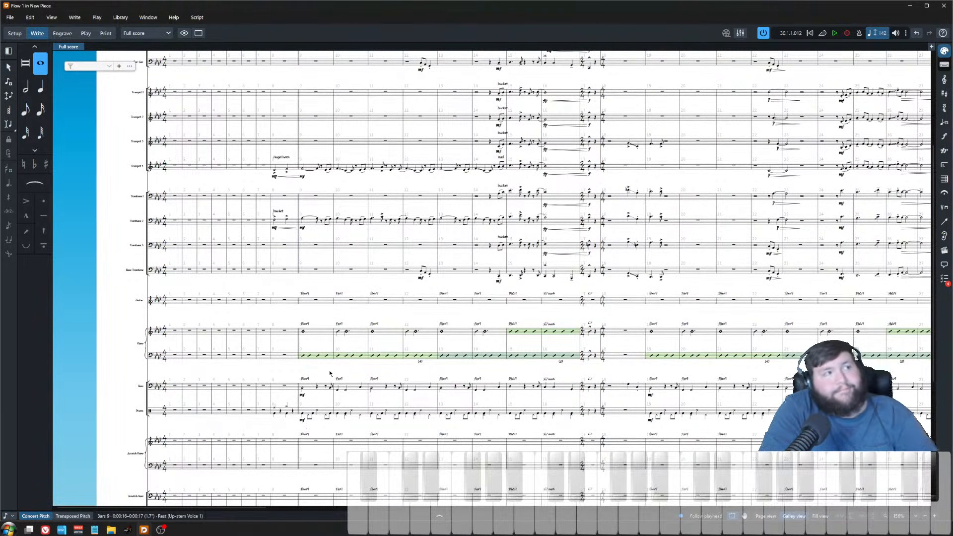
pyautogui.scroll(2, 310, 193)
pyautogui.hscroll(10, 323, 224)
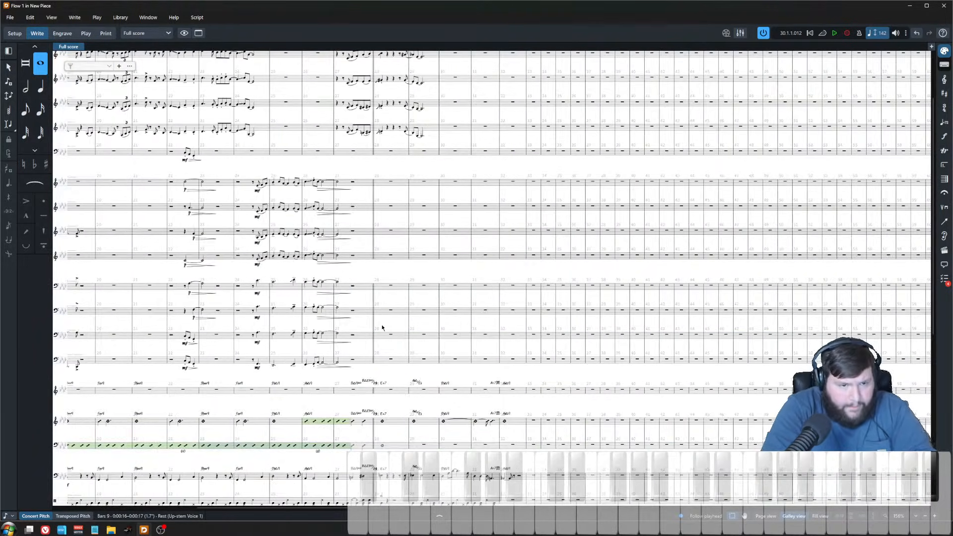
pyautogui.scroll(8, 382, 327)
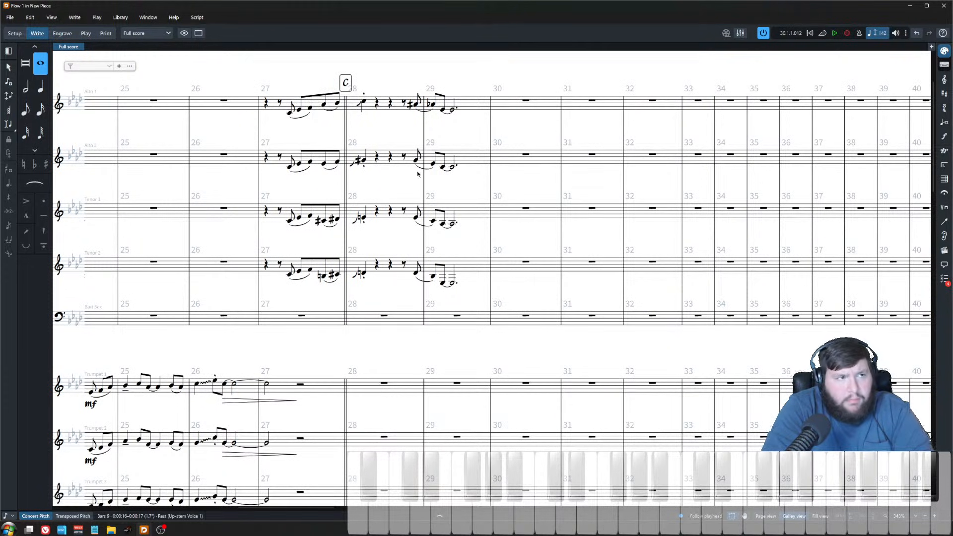
pyautogui.press('Escape')
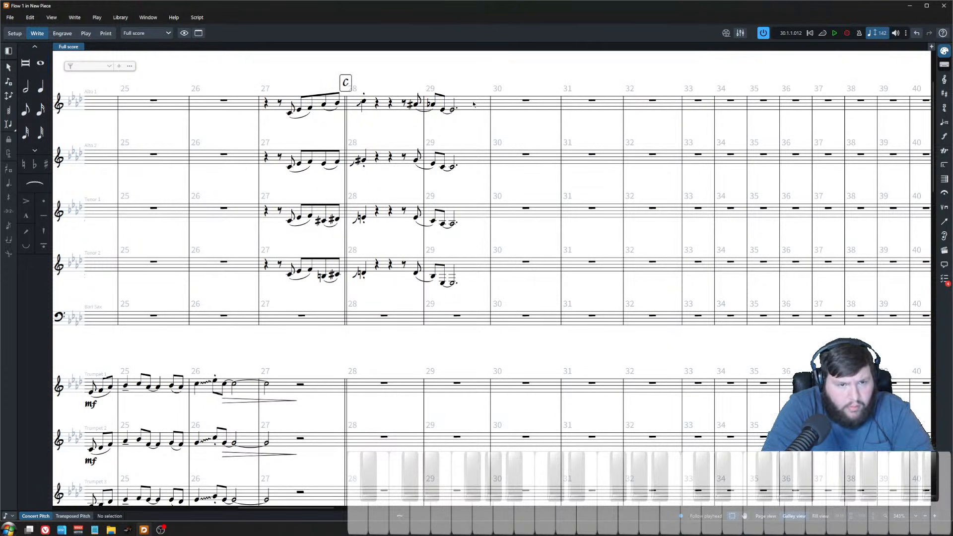
pyautogui.click(365, 103)
pyautogui.moveTo(408, 69)
pyautogui.mouseDown()
pyautogui.moveTo(411, 138)
pyautogui.moveTo(468, 292)
pyautogui.mouseUp()
pyautogui.click(457, 229)
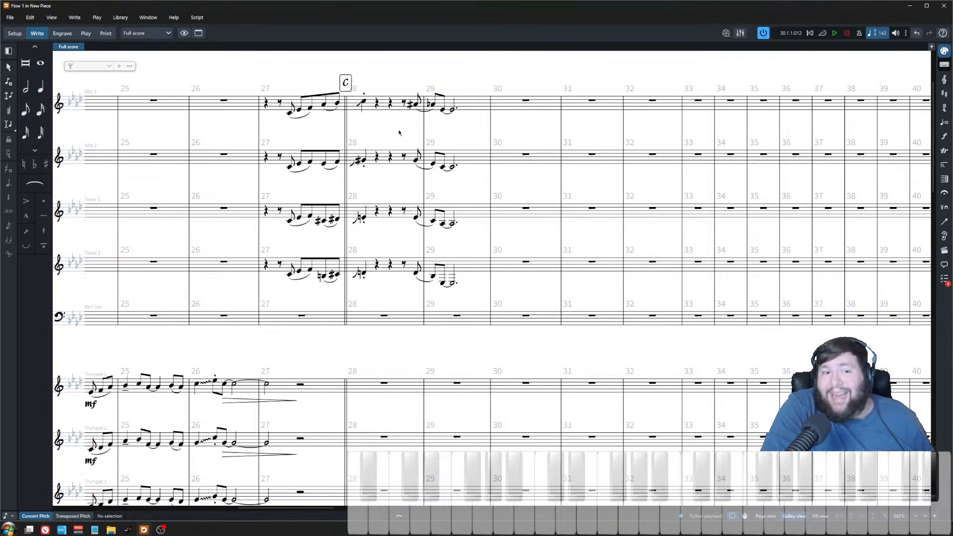
pyautogui.moveTo(261, 73); pyautogui.dragTo(489, 300)
pyautogui.click(489, 297)
pyautogui.click(261, 73)
pyautogui.click(478, 298)
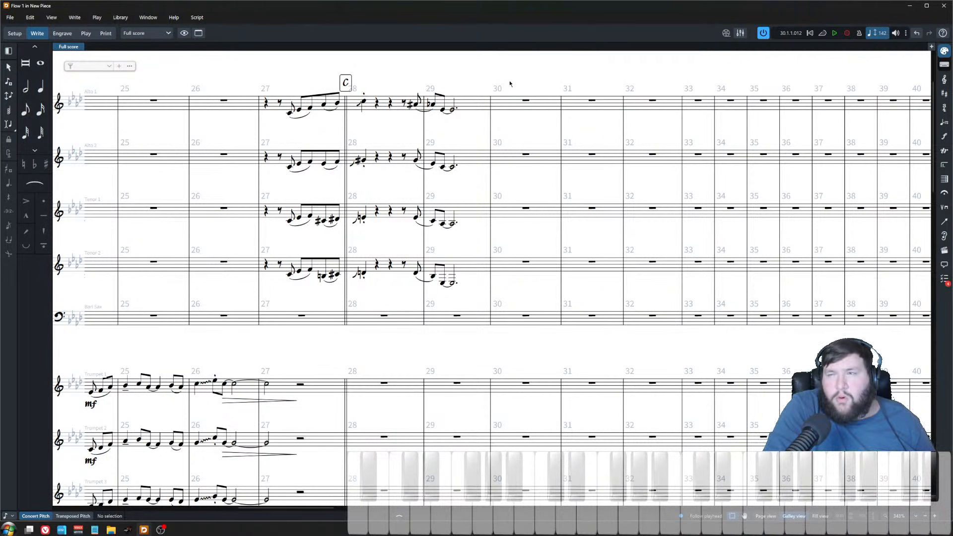
# Step: Play back the saxophone soli from bar 27 and stop playback to listen to it
pyautogui.moveTo(509, 89); pyautogui.dragTo(480, 90)
pyautogui.click(610, 283)
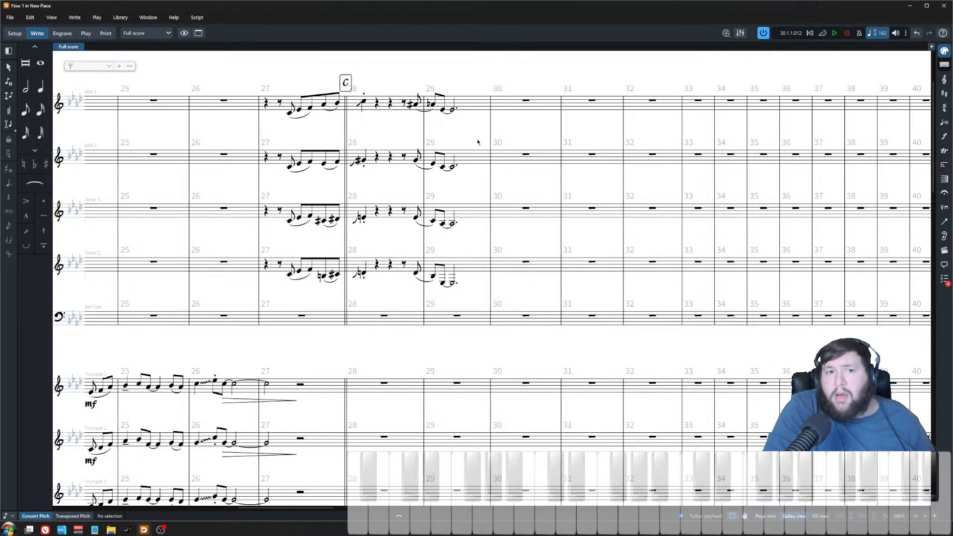
pyautogui.moveTo(482, 89); pyautogui.dragTo(598, 293)
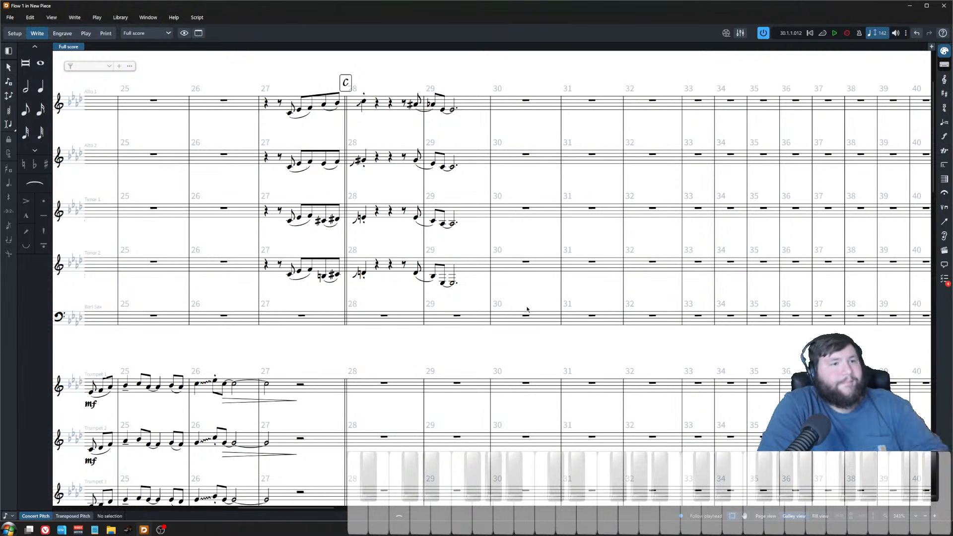
pyautogui.hotkey('ctrl', '-')
pyautogui.click(383, 138)
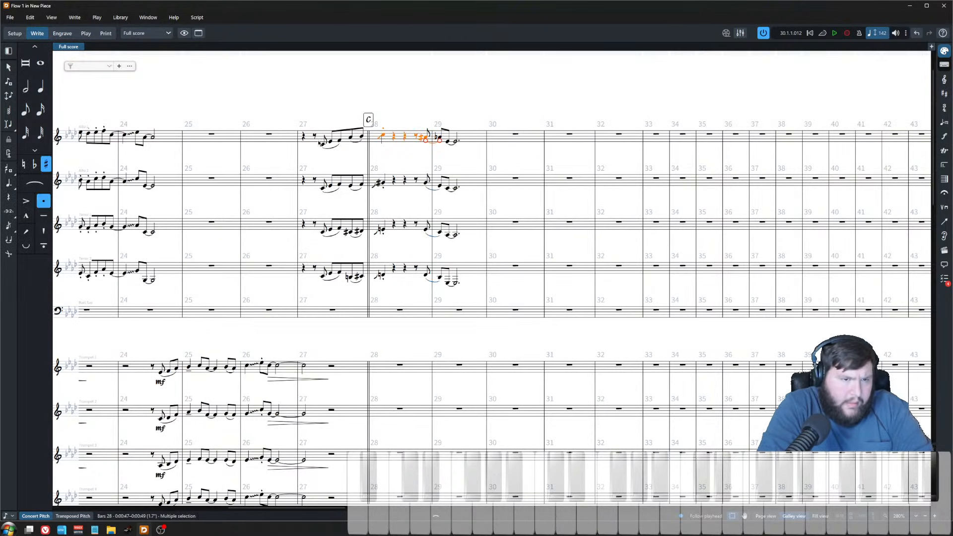
pyautogui.hotkey('ctrl', 'Left')
pyautogui.press('p')
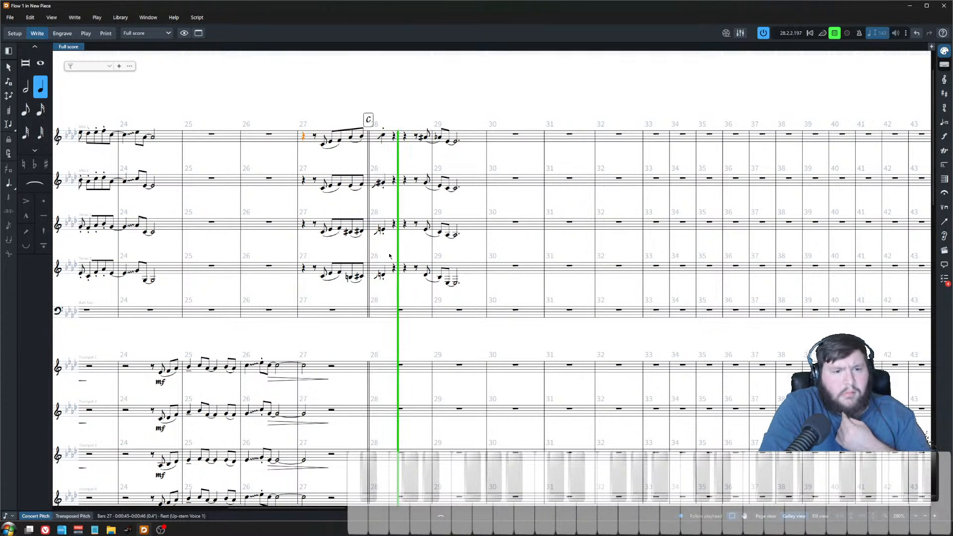
pyautogui.click(455, 254)
pyautogui.press('space')
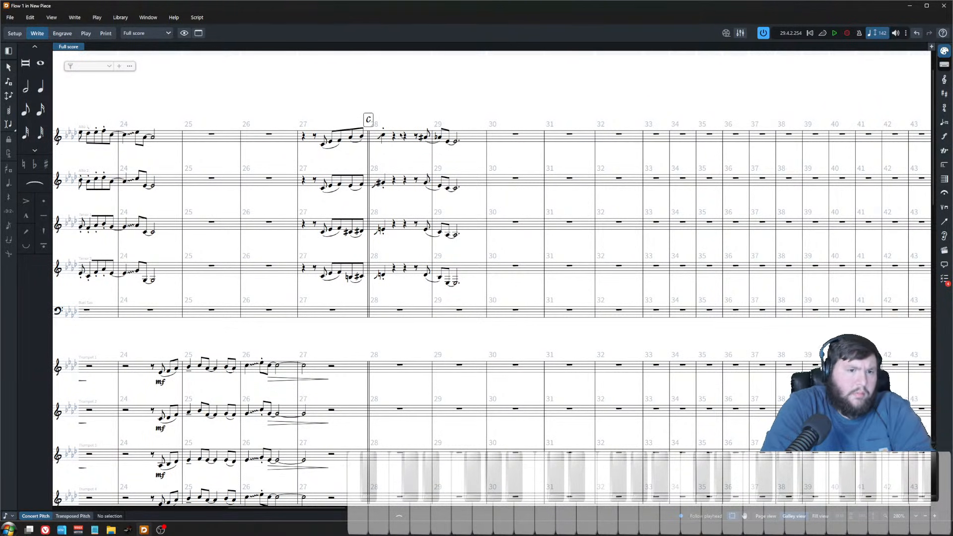
# Step: Replay the saxophone passage starting from the alto's note in bar 28, then stop playback
pyautogui.scroll(-6, 370, 261)
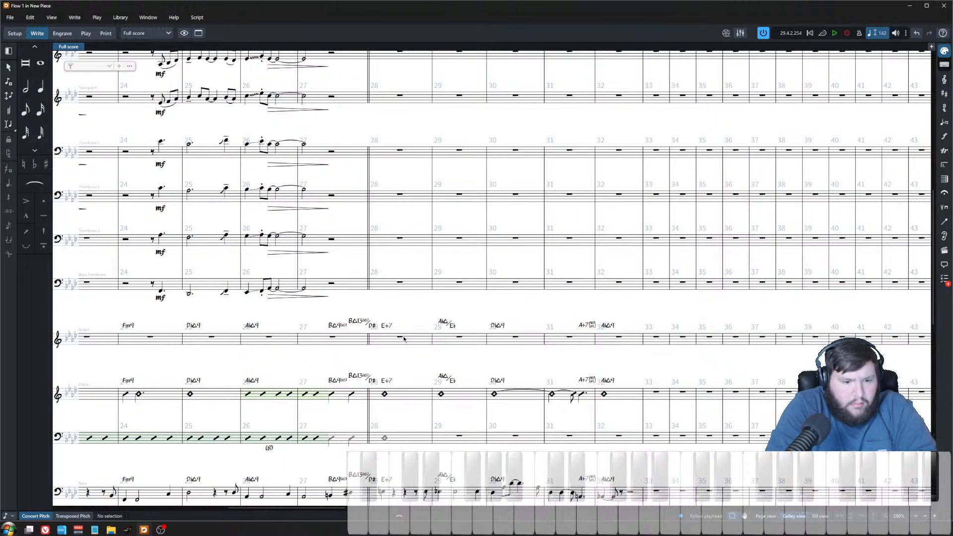
pyautogui.scroll(3, 419, 341)
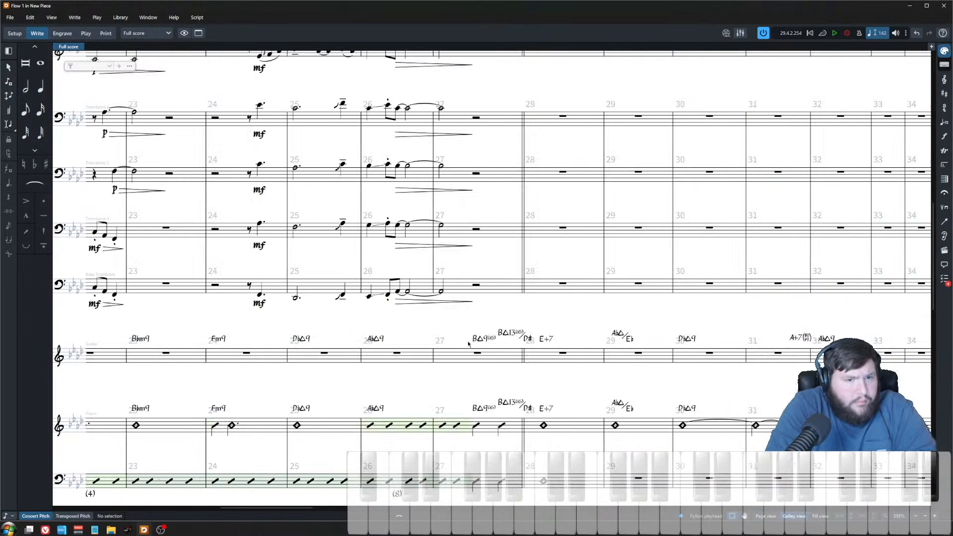
pyautogui.hscroll(4, 467, 342)
pyautogui.scroll(11, 450, 327)
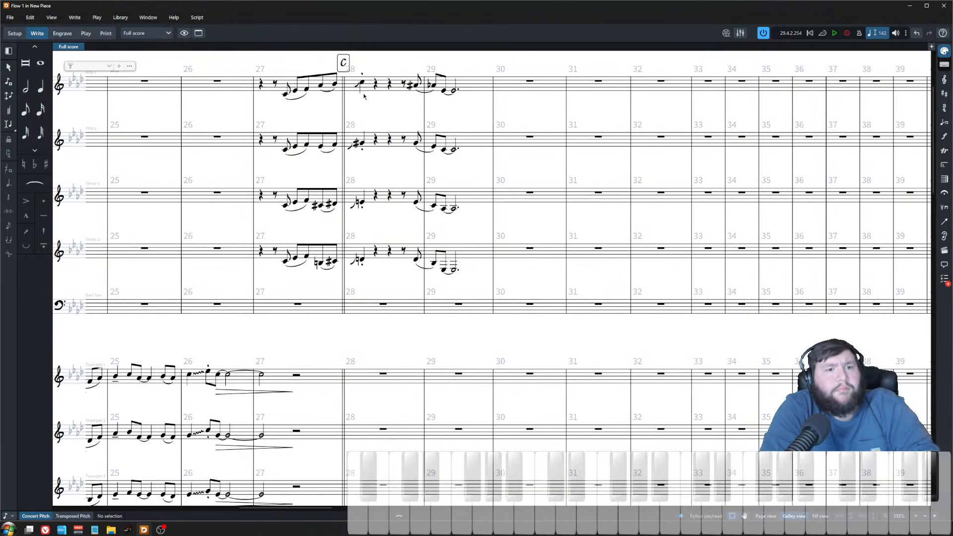
pyautogui.click(361, 83)
pyautogui.press('p')
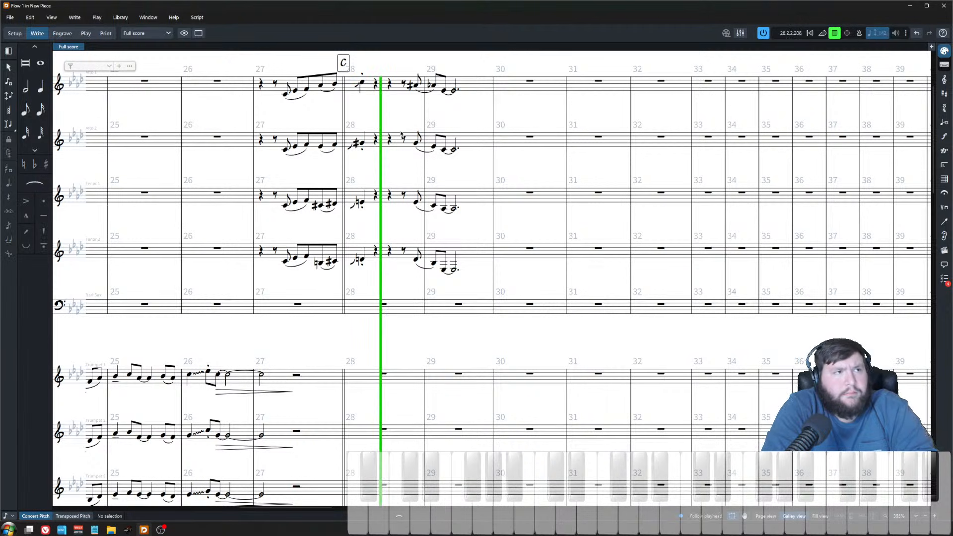
pyautogui.scroll(-2, 401, 134)
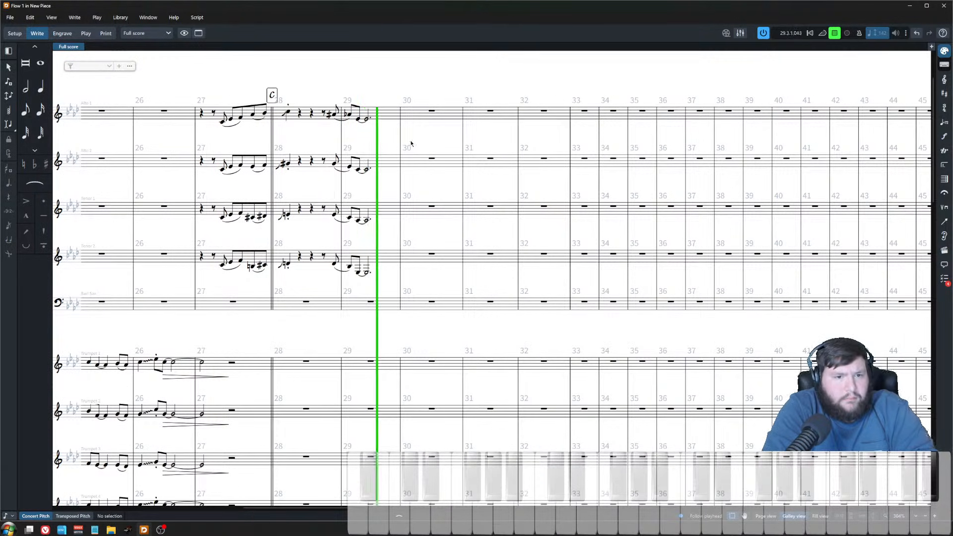
pyautogui.press('space')
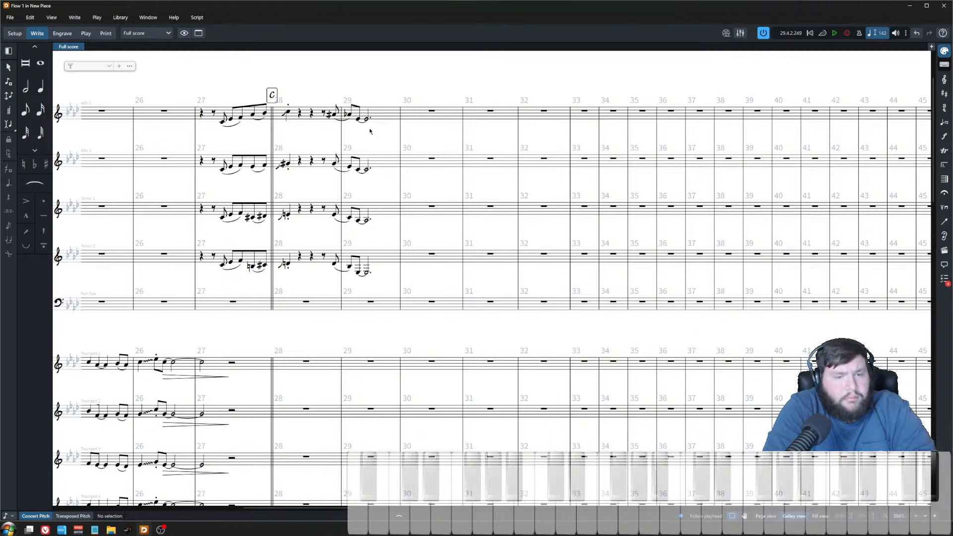
pyautogui.click(330, 115)
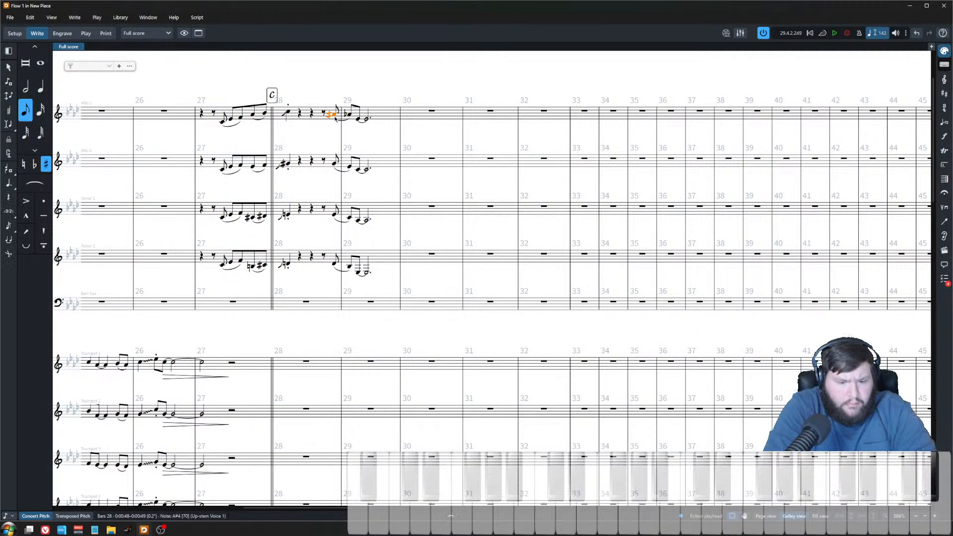
pyautogui.press('space')
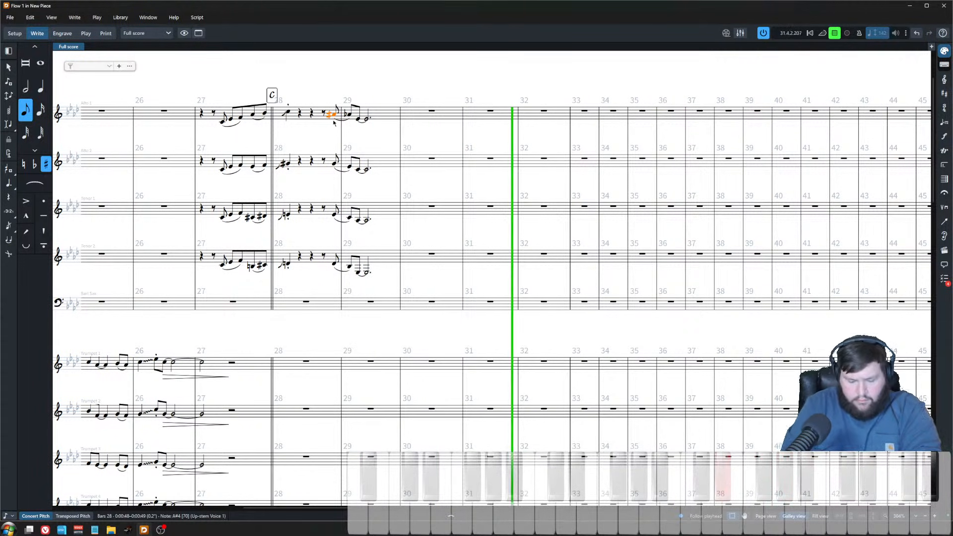
pyautogui.press('space')
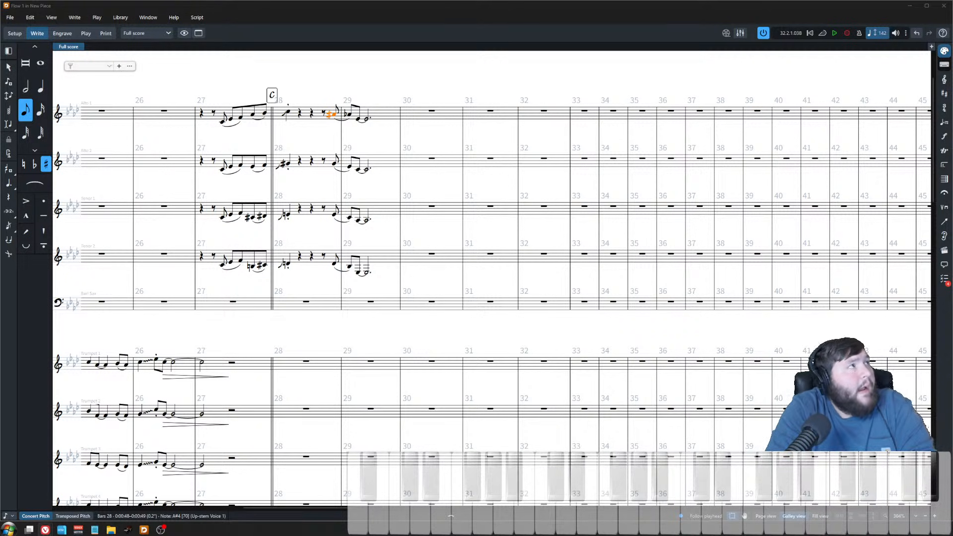
# Step: Switch to the browser and read through the Acoustic Samples VHorns Brass Section product page
pyautogui.moveTo(0, 12); pyautogui.dragTo(215, 11)
pyautogui.moveTo(546, 289); pyautogui.dragTo(947, 289)
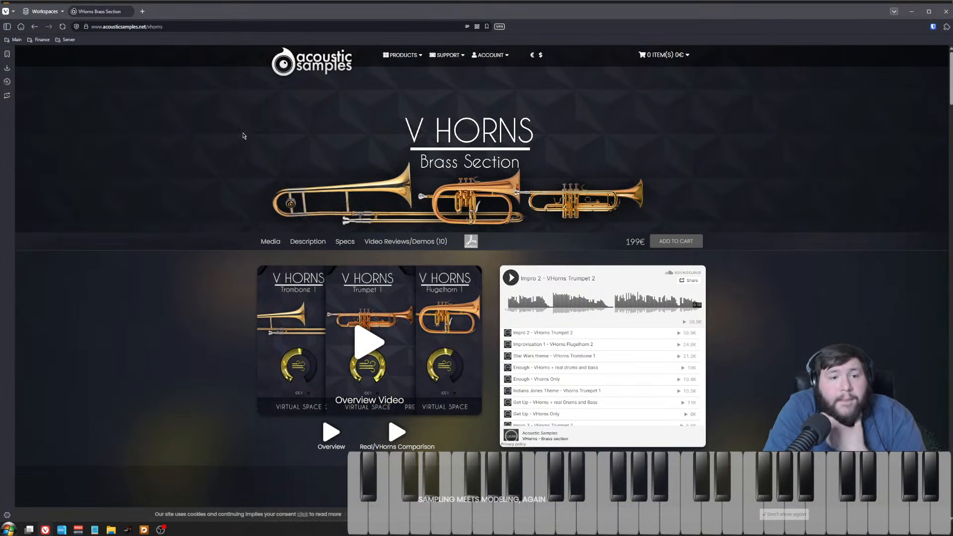
pyautogui.scroll(-20, 419, 373)
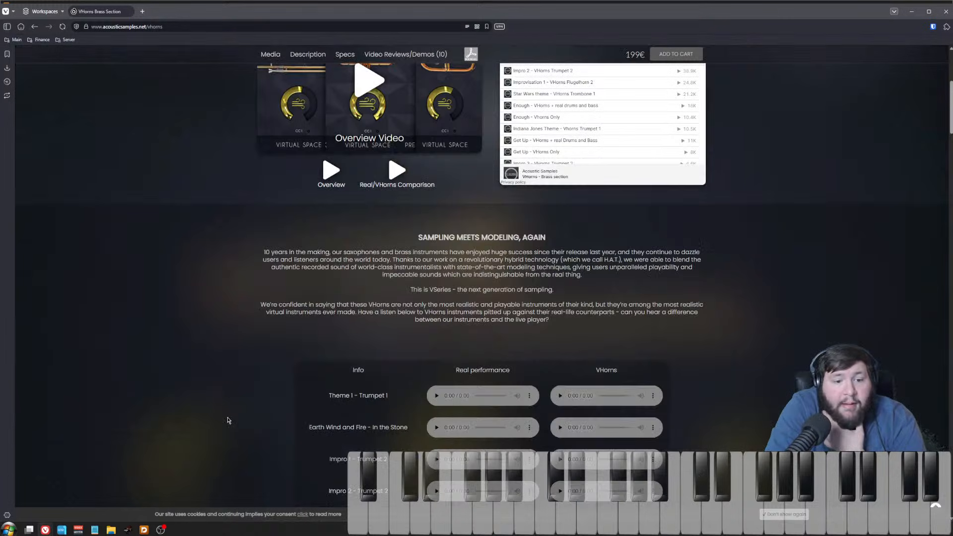
pyautogui.scroll(-20, 230, 416)
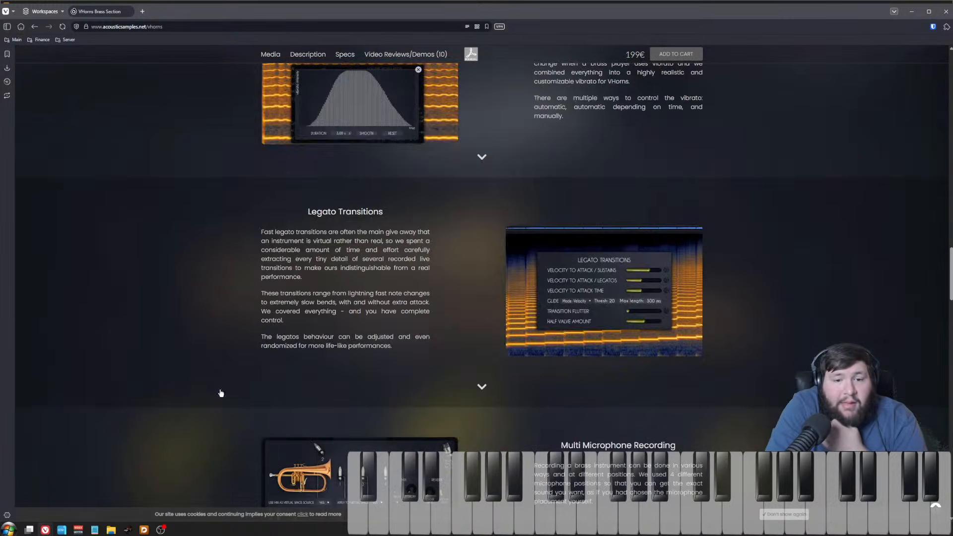
pyautogui.scroll(-5, 197, 362)
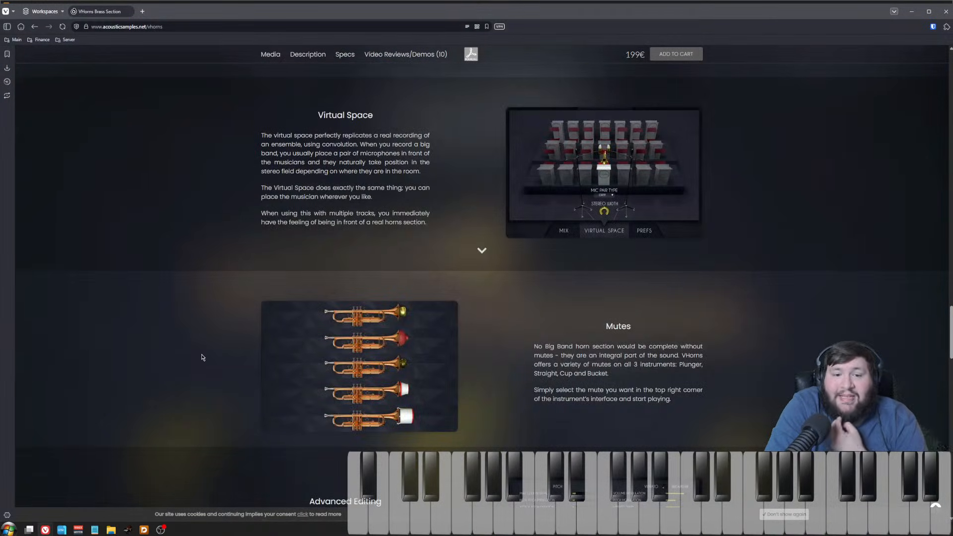
pyautogui.scroll(-12, 201, 364)
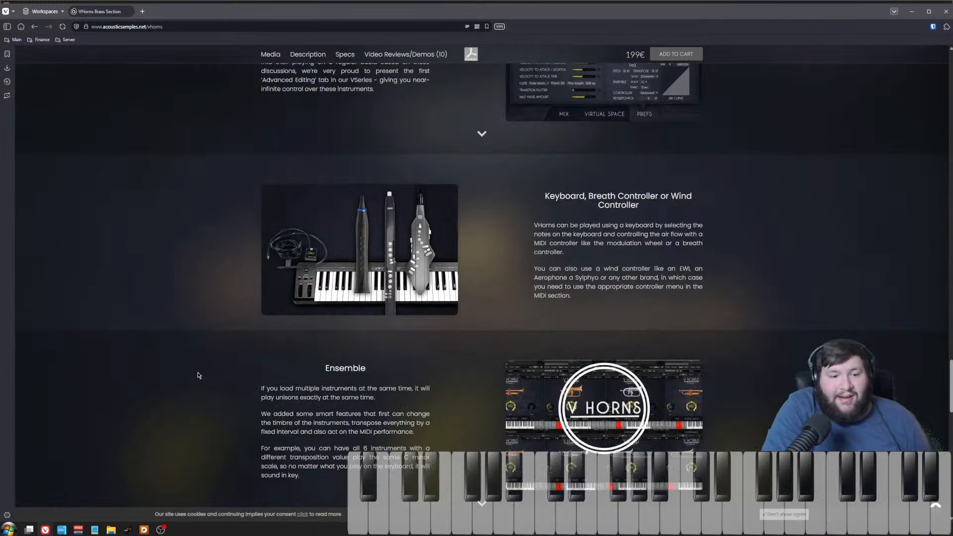
pyautogui.scroll(-5, 197, 372)
pyautogui.scroll(-3, 761, 341)
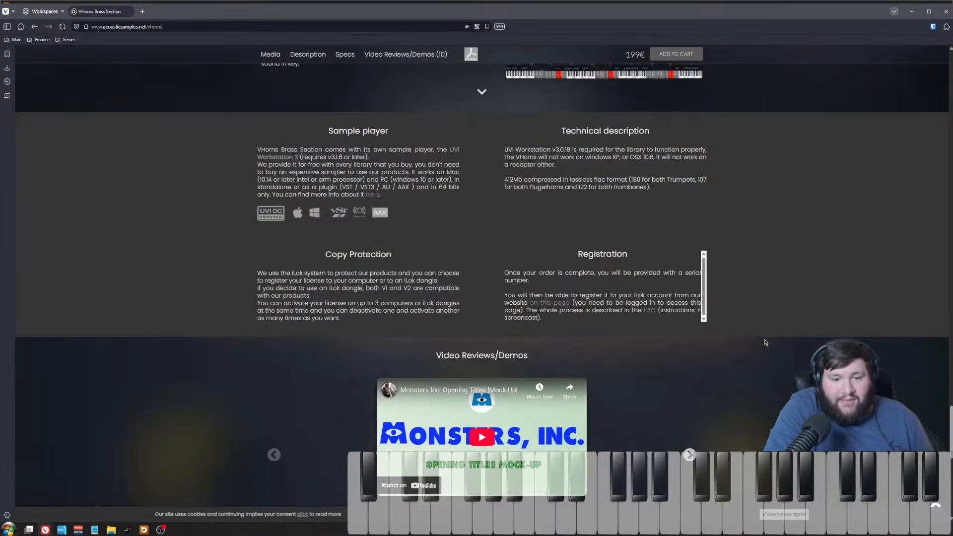
pyautogui.scroll(-2, 761, 342)
pyautogui.scroll(4, 761, 343)
pyautogui.scroll(10, 761, 341)
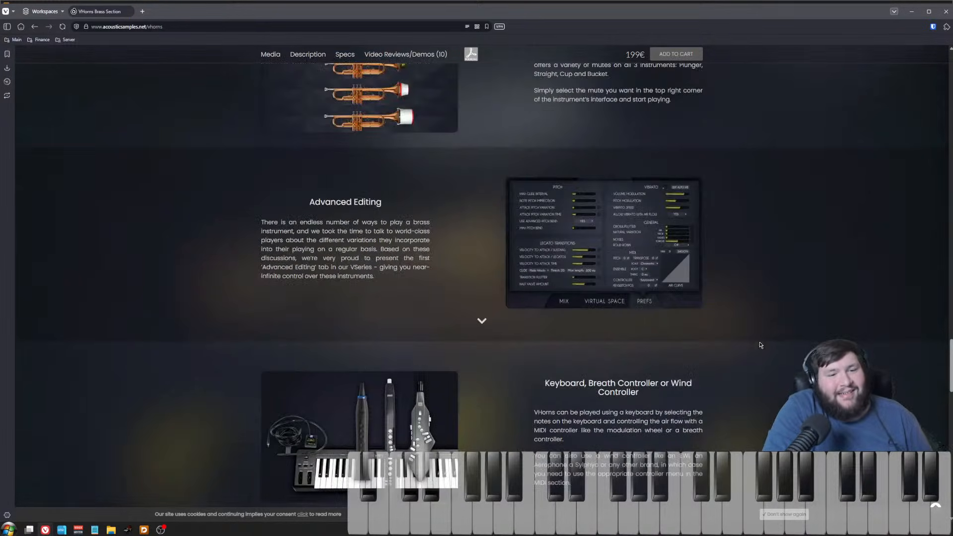
pyautogui.scroll(-6, 416, 271)
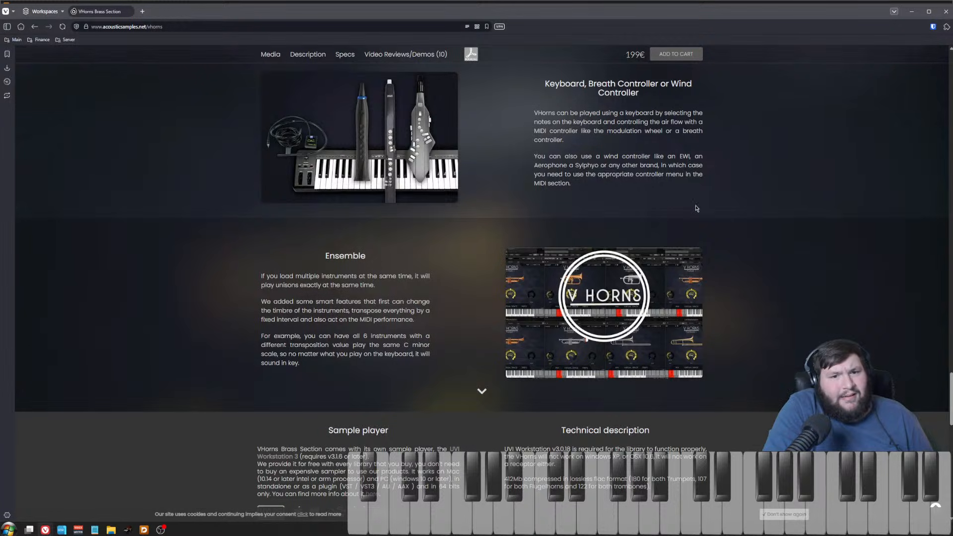
pyautogui.scroll(3, 683, 192)
pyautogui.moveTo(736, 343); pyautogui.dragTo(452, 264)
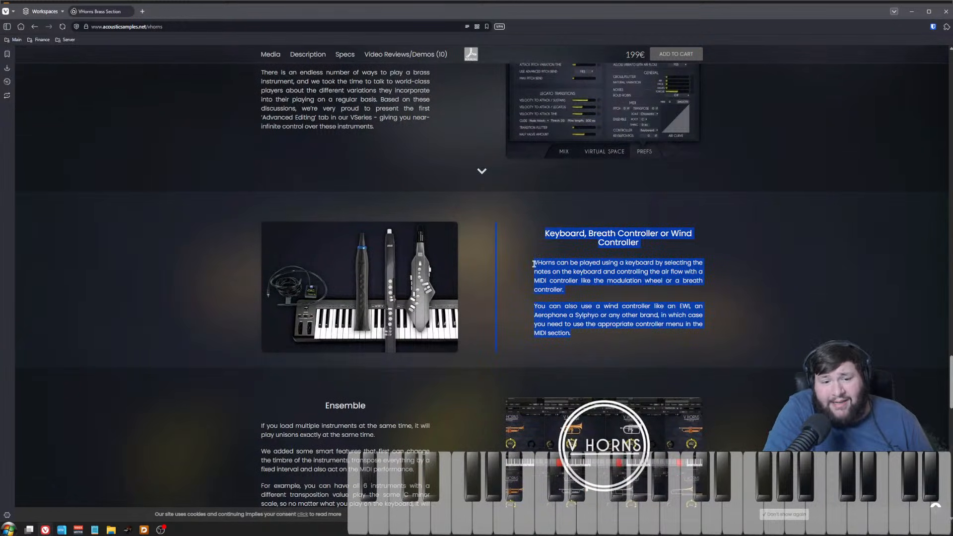
pyautogui.click(598, 339)
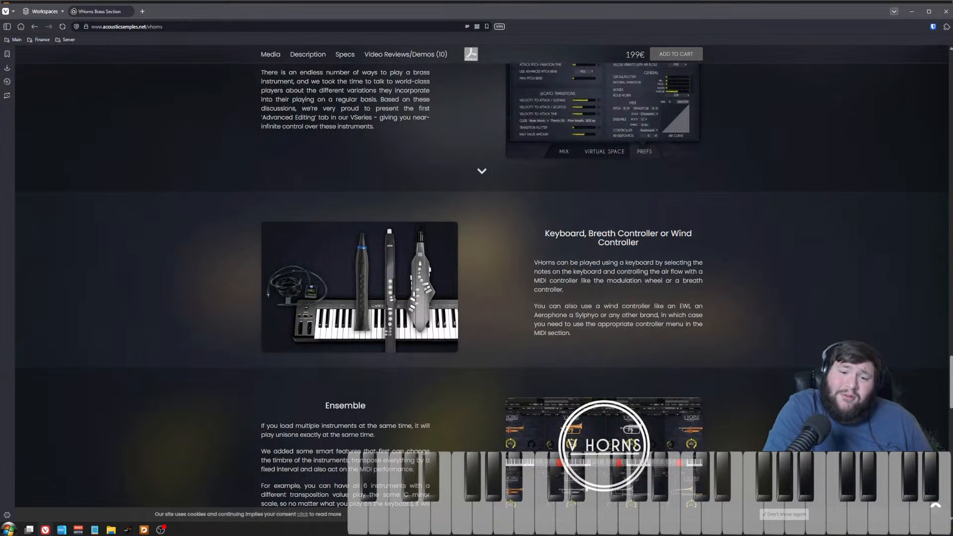
# Step: Play the real performance and VHorns comparison clips for Theme 1, Impro 1 and the Indiana Jones trumpet theme
pyautogui.moveTo(951, 367); pyautogui.dragTo(949, 121)
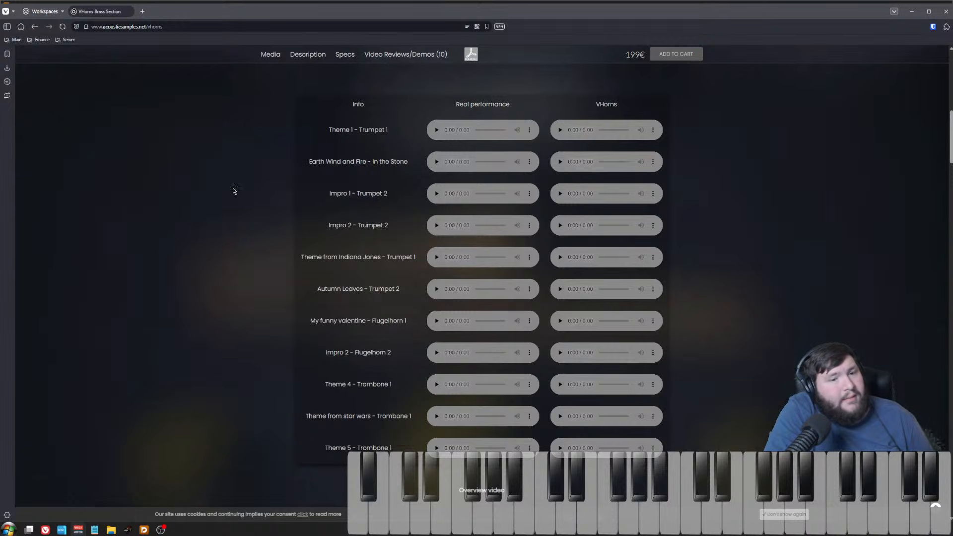
pyautogui.click(436, 131)
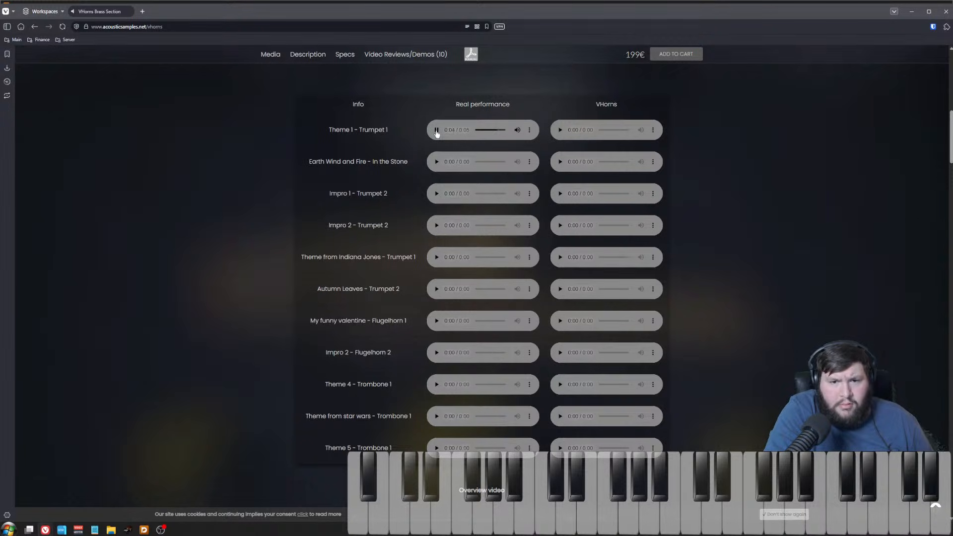
pyautogui.click(560, 130)
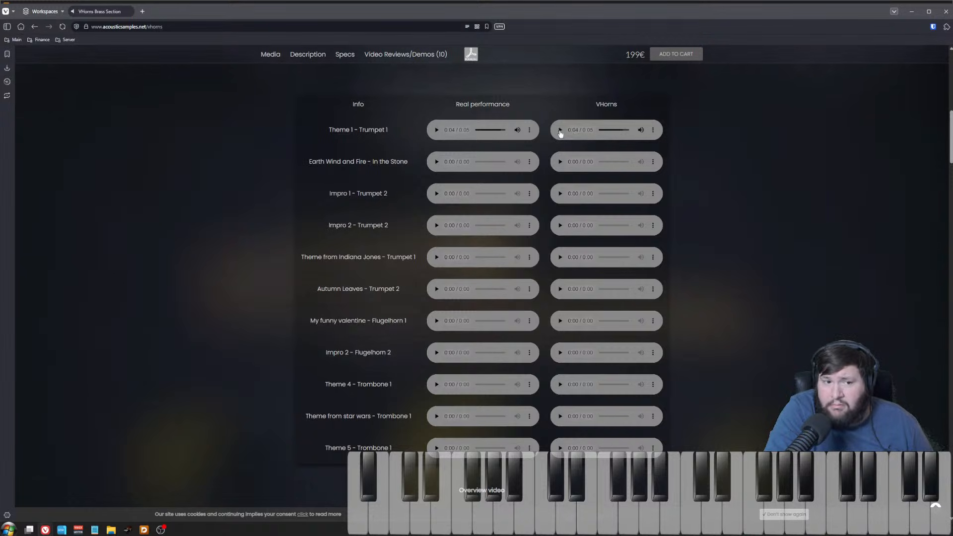
pyautogui.click(436, 194)
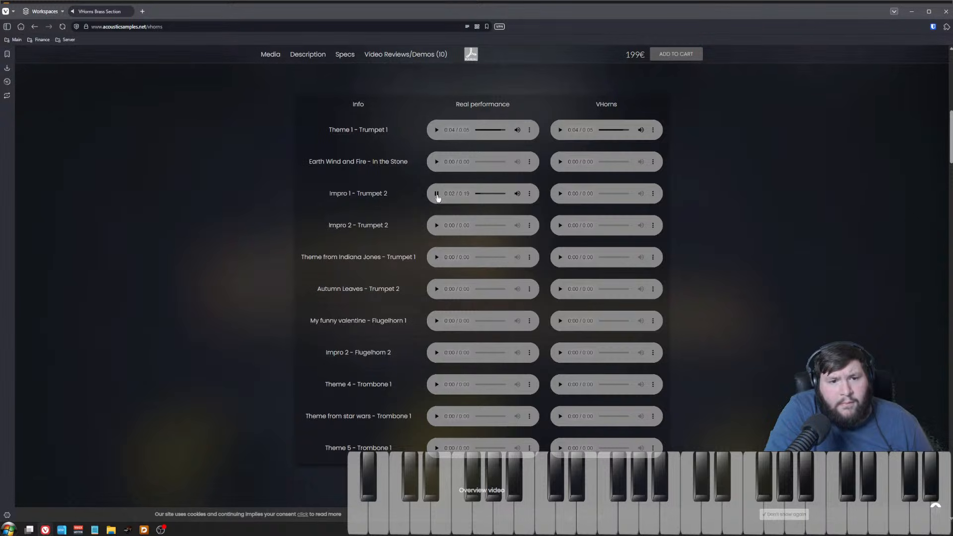
pyautogui.click(437, 194)
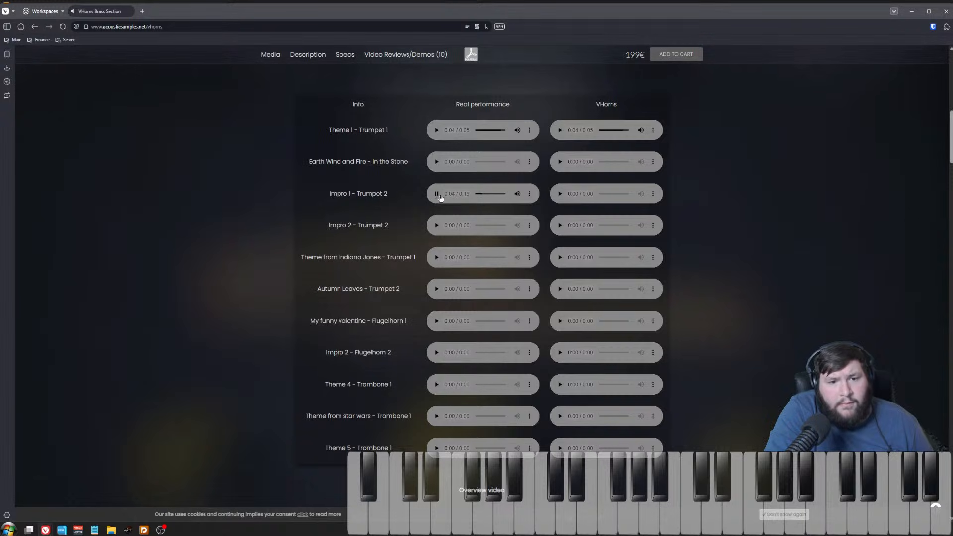
pyautogui.click(561, 195)
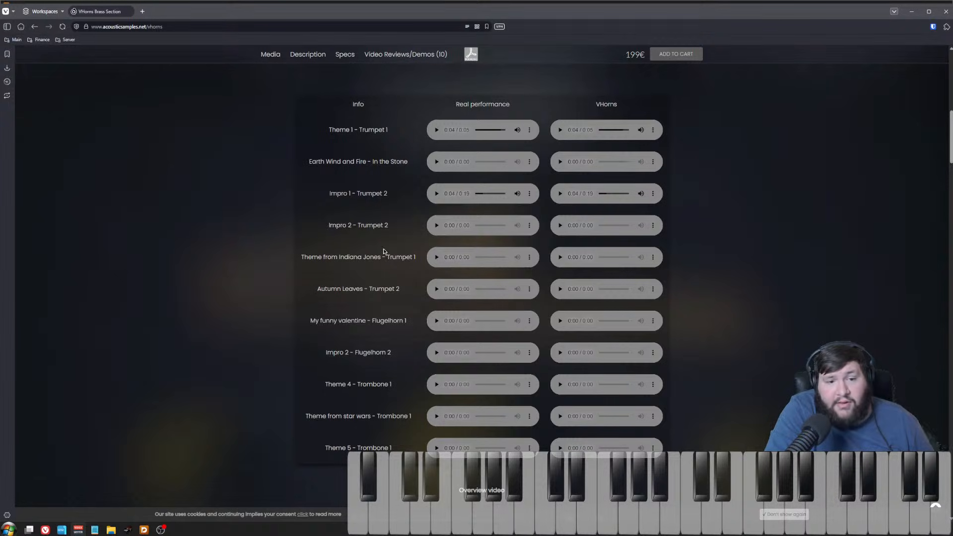
pyautogui.click(437, 262)
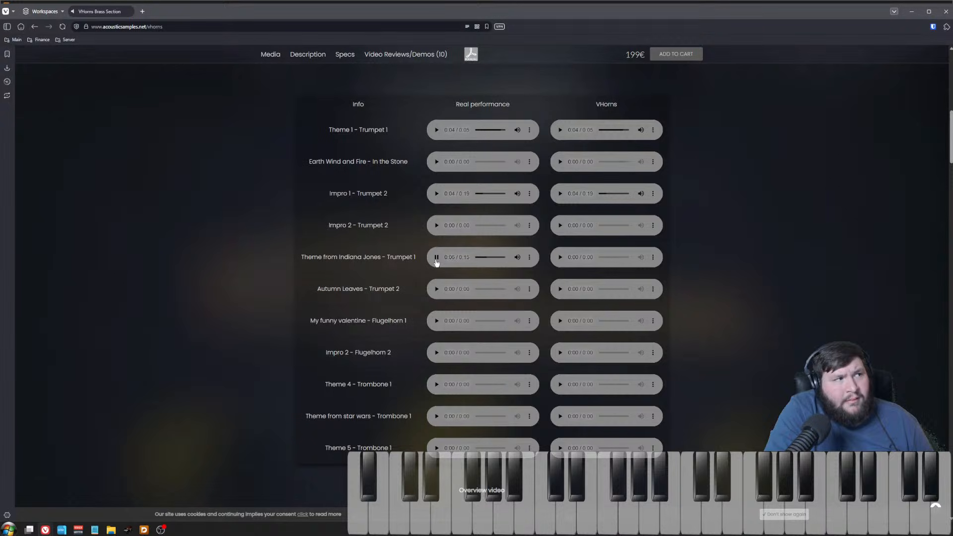
pyautogui.click(437, 262)
pyautogui.click(560, 258)
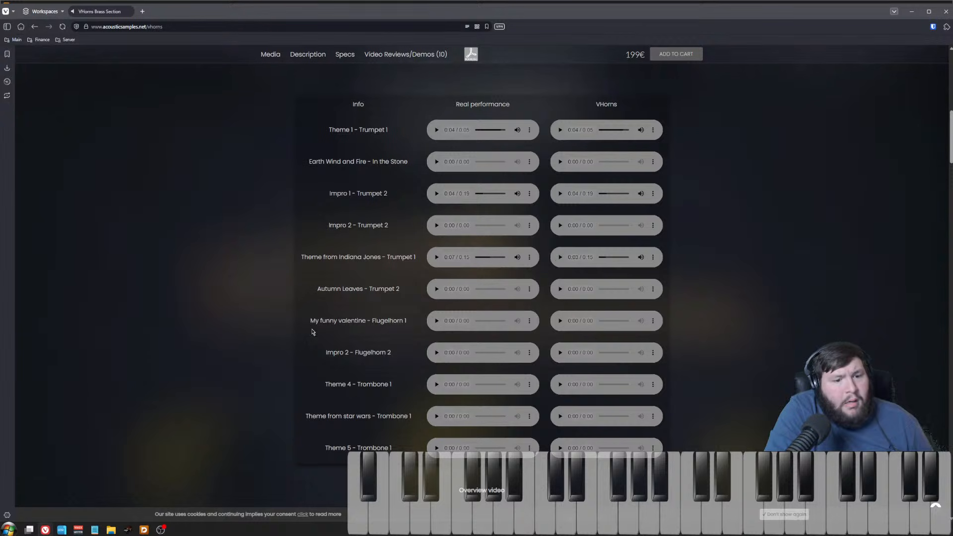
# Step: Browse the site's Products menu categories, then return to the comparison table
pyautogui.scroll(15, 306, 334)
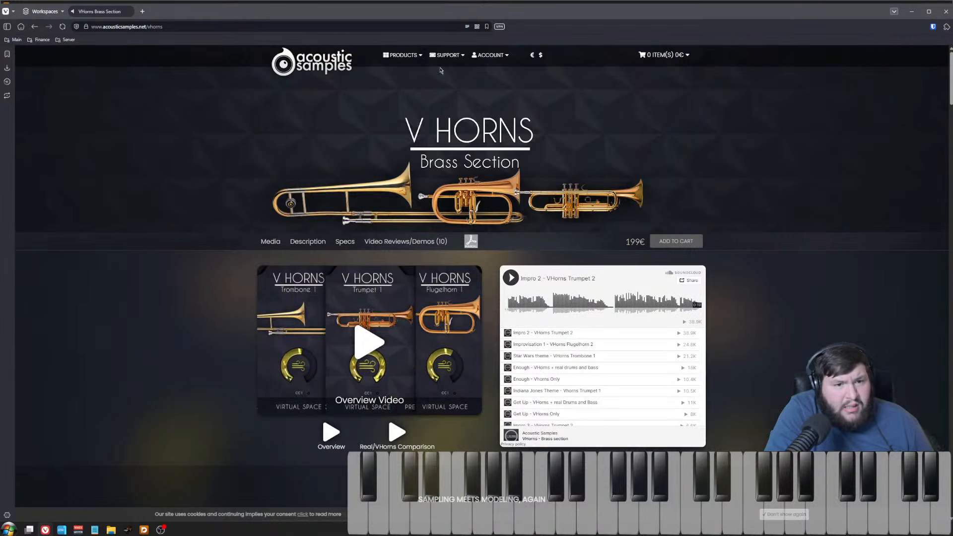
pyautogui.moveTo(402, 54)
pyautogui.moveTo(425, 97)
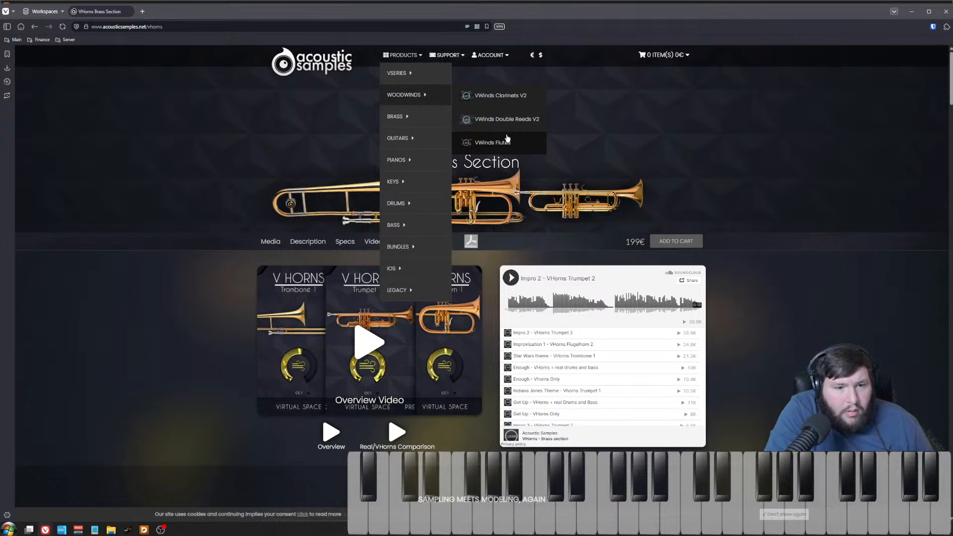
pyautogui.scroll(-10, 213, 392)
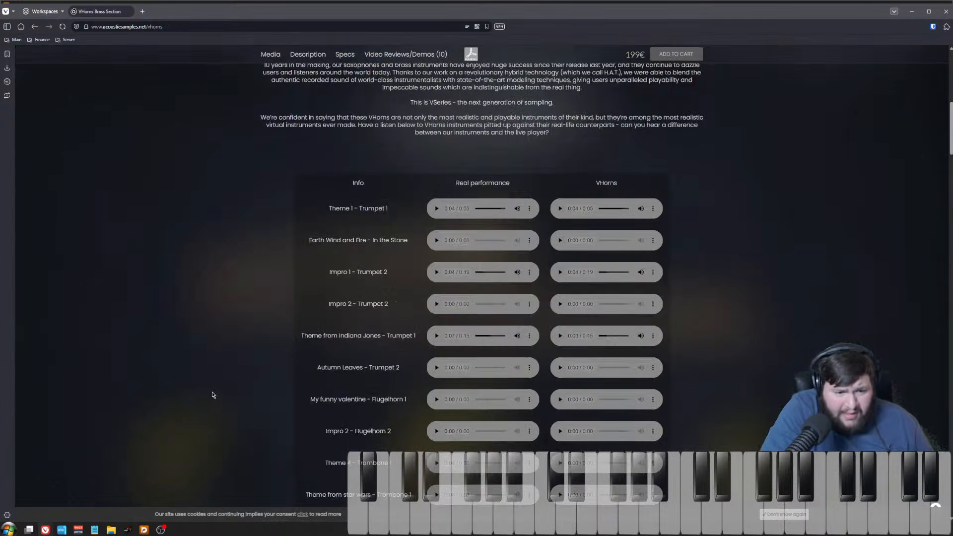
# Step: Play the real and VHorns comparison clips for Star Wars Trombone 1, Theme 4 Trombone 1 and Impro 2 Flugelhorn 2
pyautogui.scroll(-5, 211, 395)
pyautogui.scroll(2, 291, 379)
pyautogui.click(438, 385)
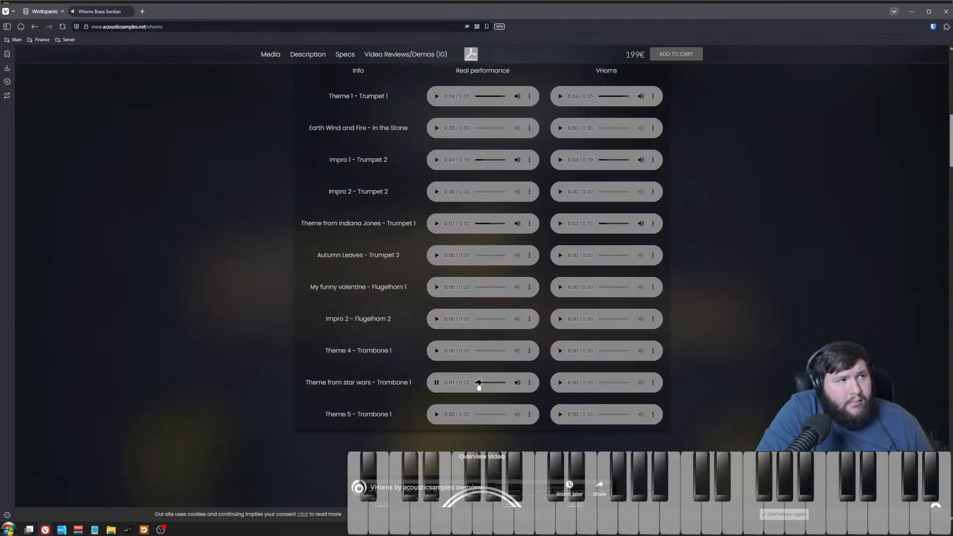
pyautogui.click(435, 384)
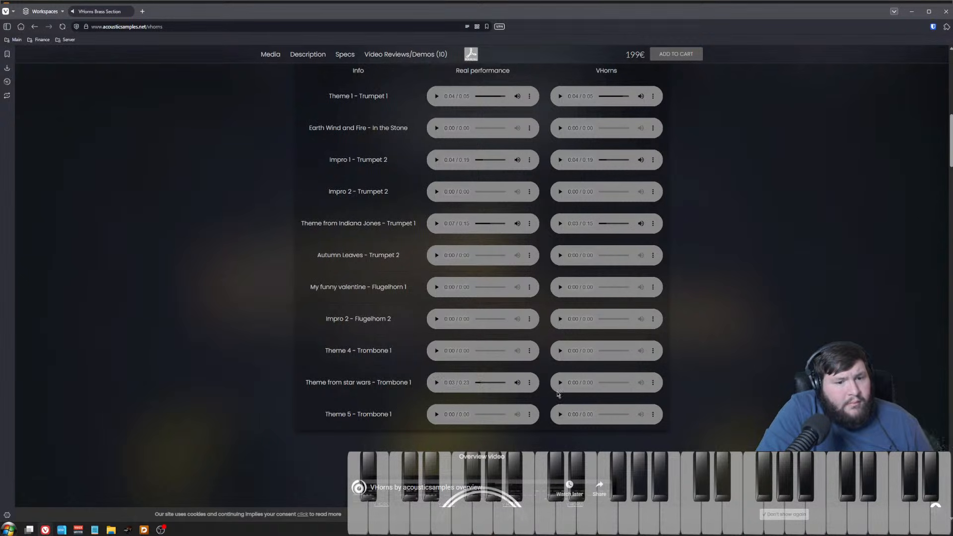
pyautogui.click(437, 351)
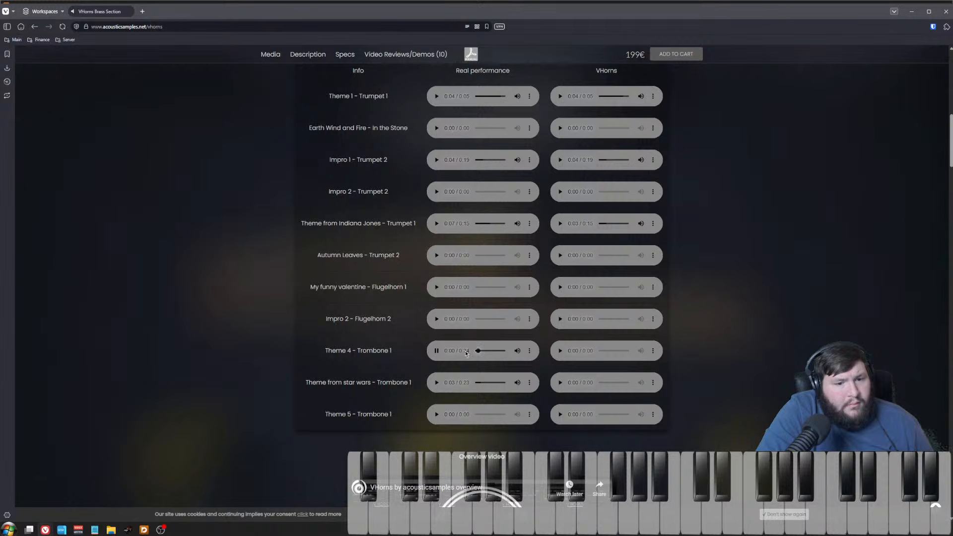
pyautogui.click(436, 351)
pyautogui.click(437, 320)
pyautogui.click(437, 321)
pyautogui.click(436, 319)
pyautogui.click(559, 320)
pyautogui.click(560, 320)
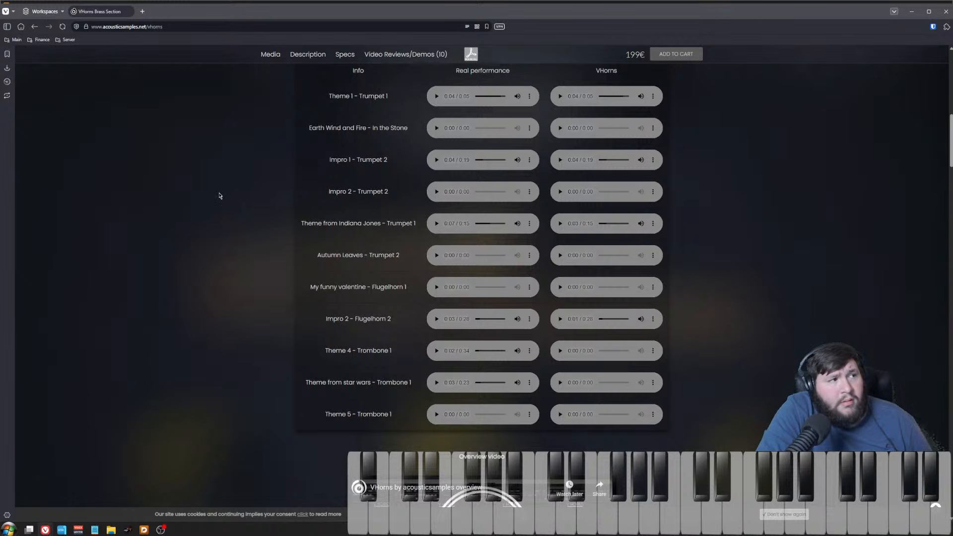
# Step: Scroll through the VHorns Brass Section feature descriptions and return to the top of the page
pyautogui.scroll(4, 288, 266)
pyautogui.scroll(-3, 288, 267)
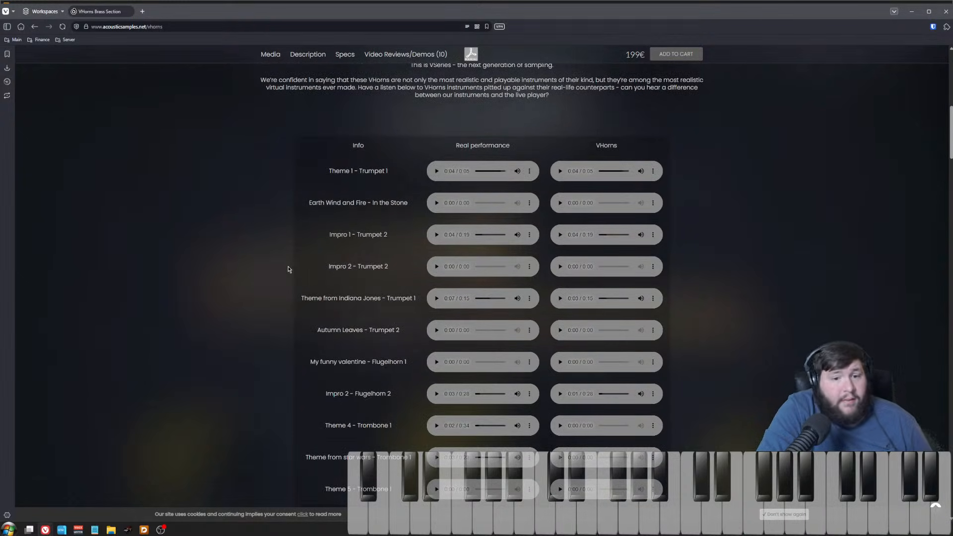
pyautogui.scroll(-10, 366, 226)
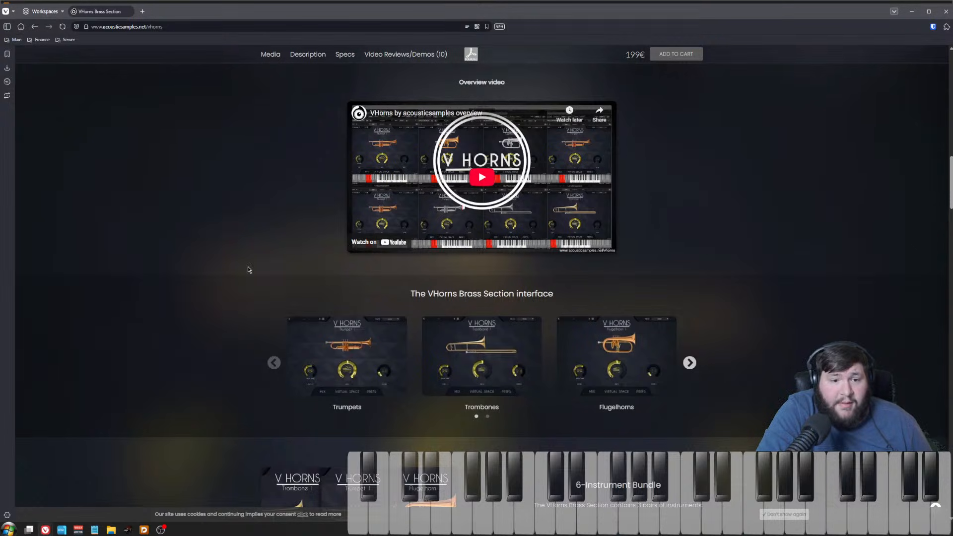
pyautogui.scroll(-15, 216, 234)
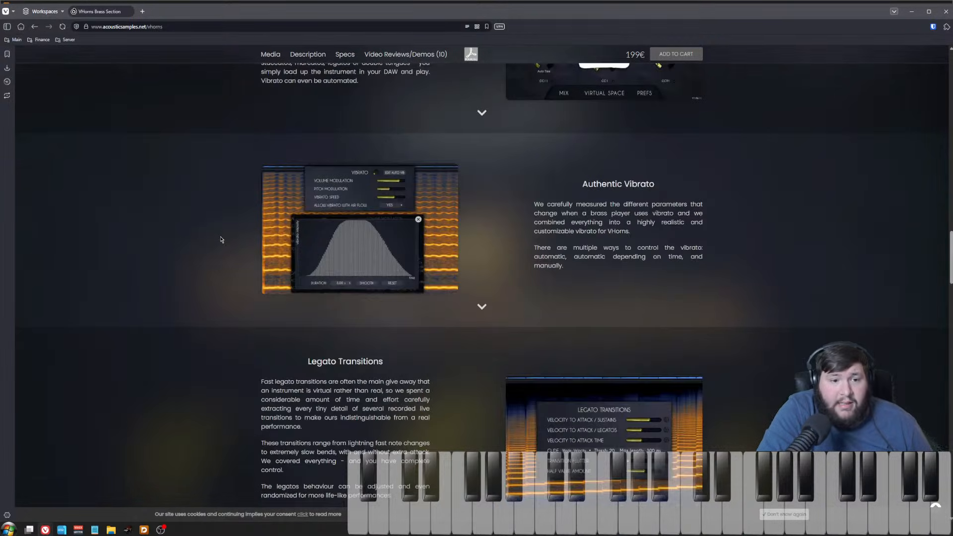
pyautogui.scroll(-13, 222, 240)
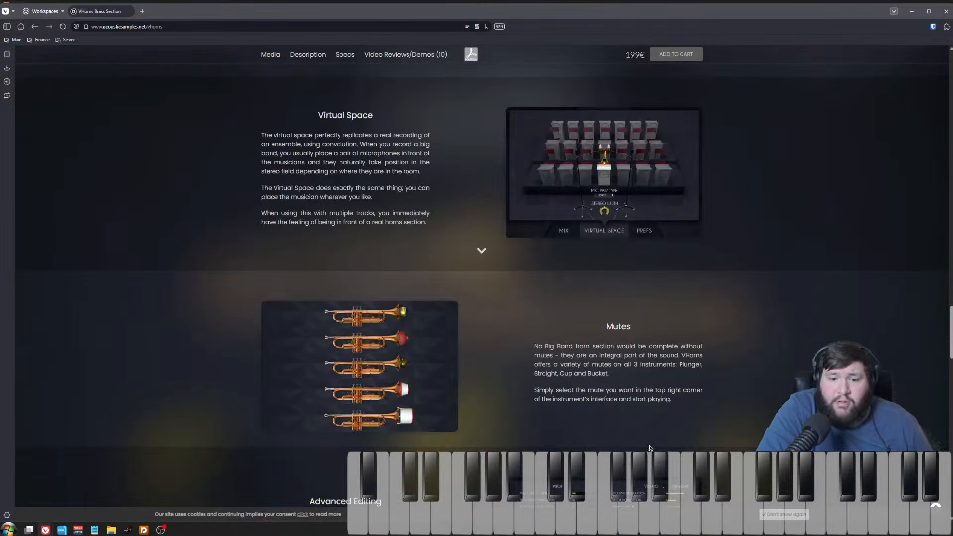
pyautogui.moveTo(695, 404); pyautogui.dragTo(295, 122)
pyautogui.click(291, 119)
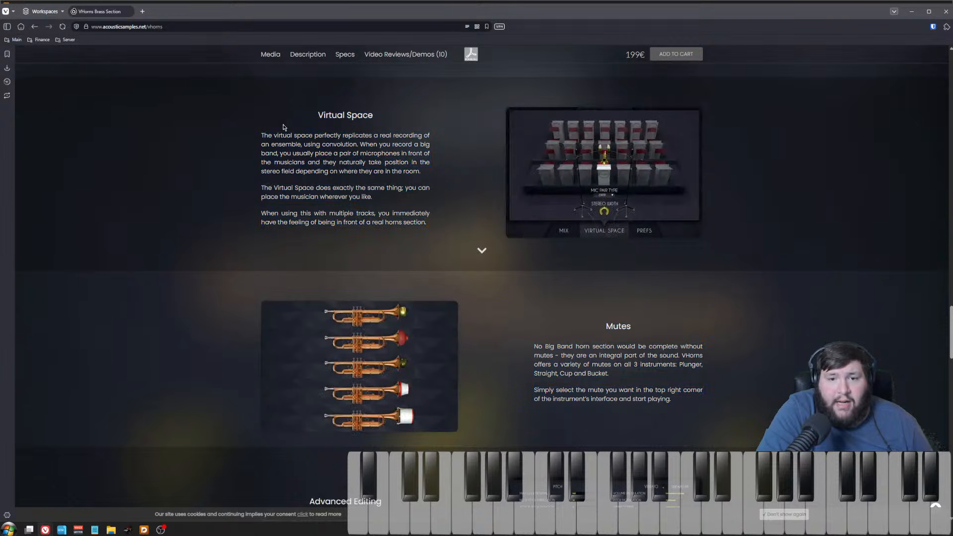
pyautogui.scroll(-5, 224, 250)
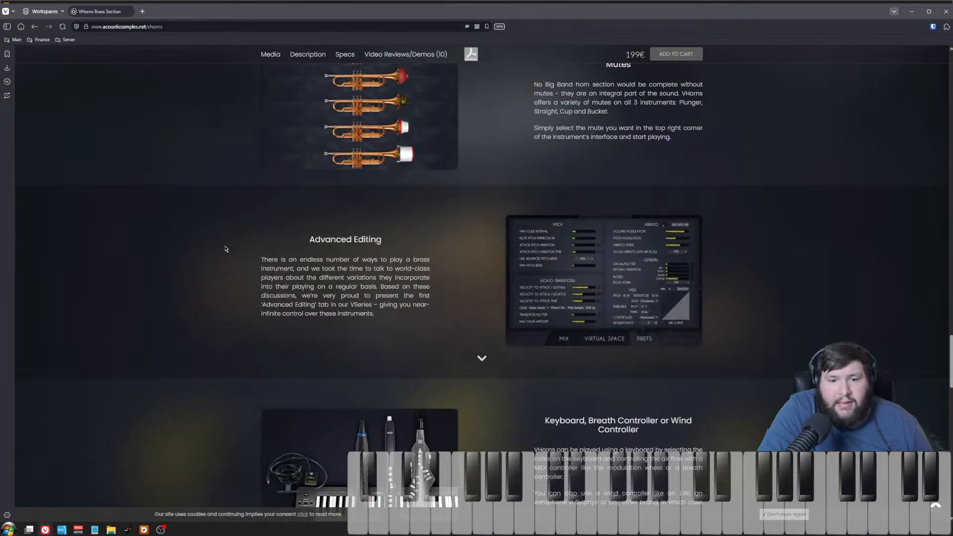
pyautogui.scroll(-5, 226, 250)
pyautogui.scroll(12, 695, 397)
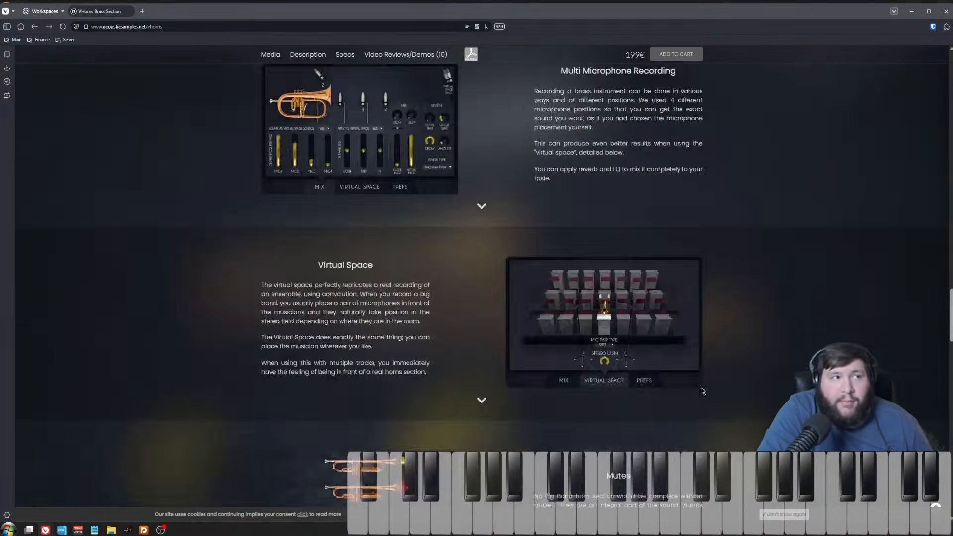
pyautogui.scroll(20, 702, 391)
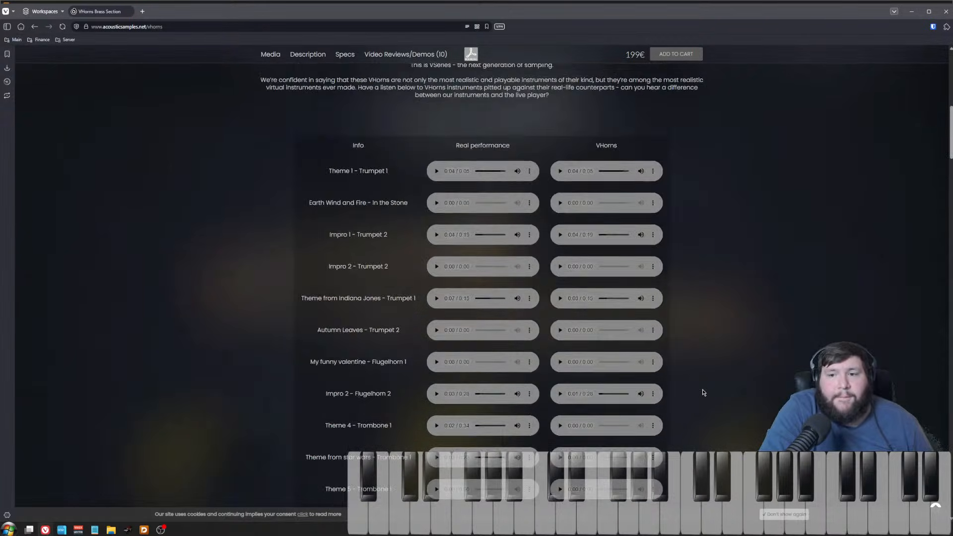
pyautogui.scroll(10, 702, 392)
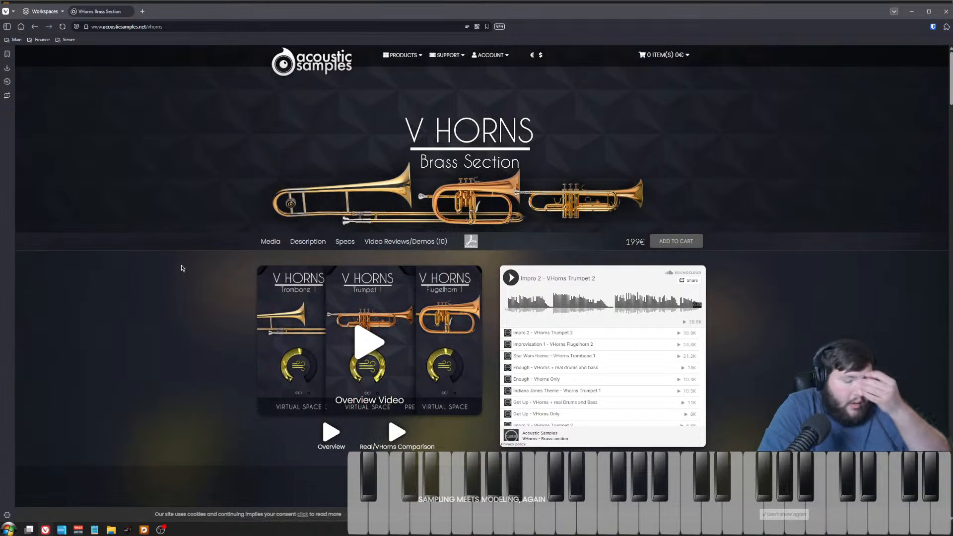
# Step: Open the VHorns Saxophones product page from the site's Brass products menu
pyautogui.click(405, 55)
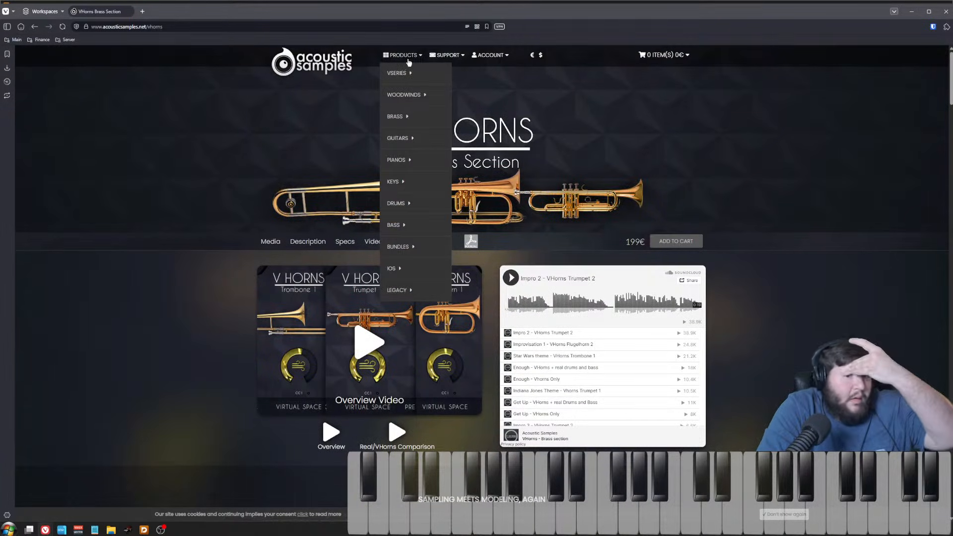
pyautogui.moveTo(418, 159)
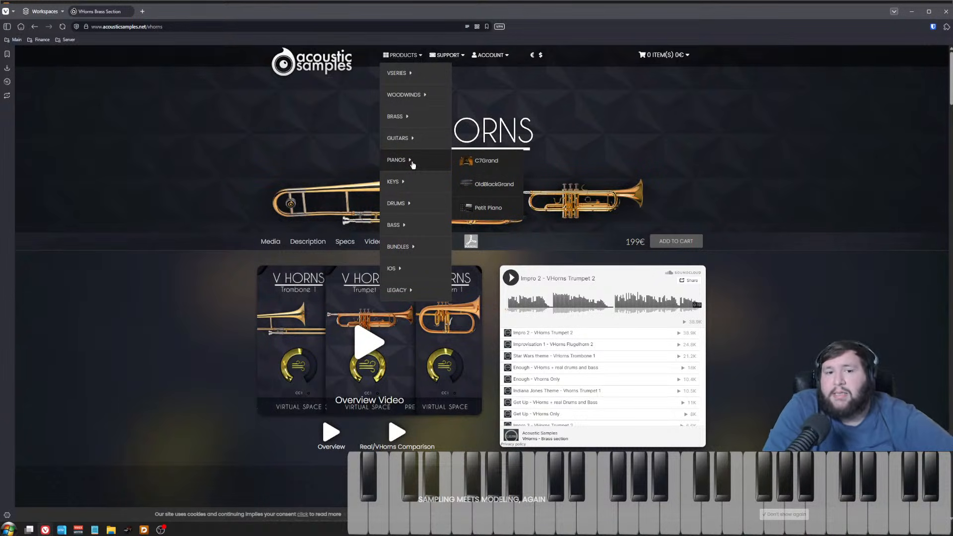
pyautogui.moveTo(428, 77)
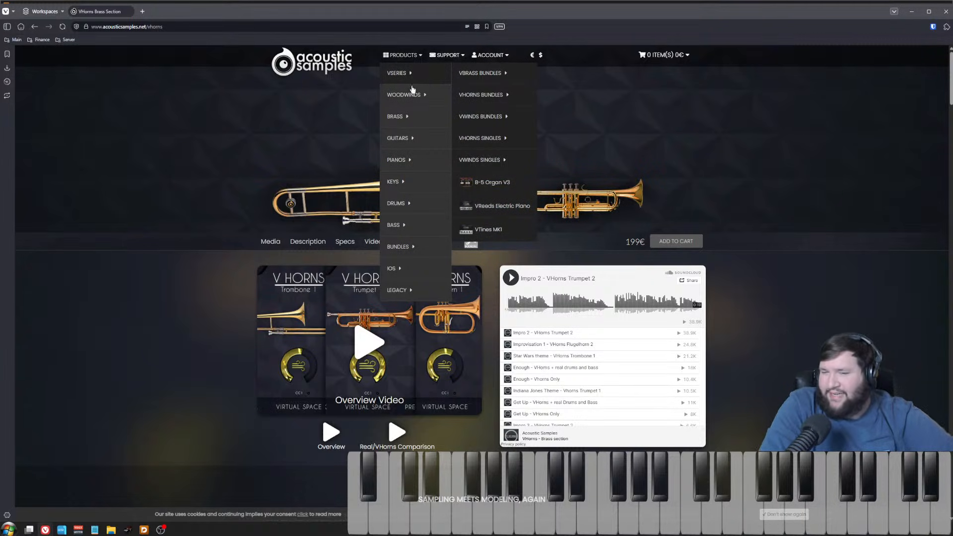
pyautogui.moveTo(410, 96)
pyautogui.moveTo(440, 115)
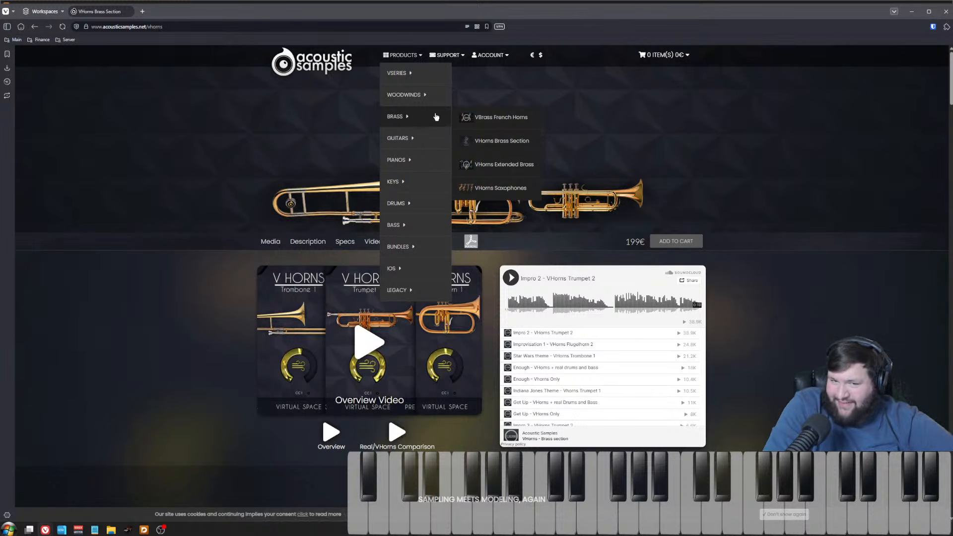
pyautogui.click(527, 189)
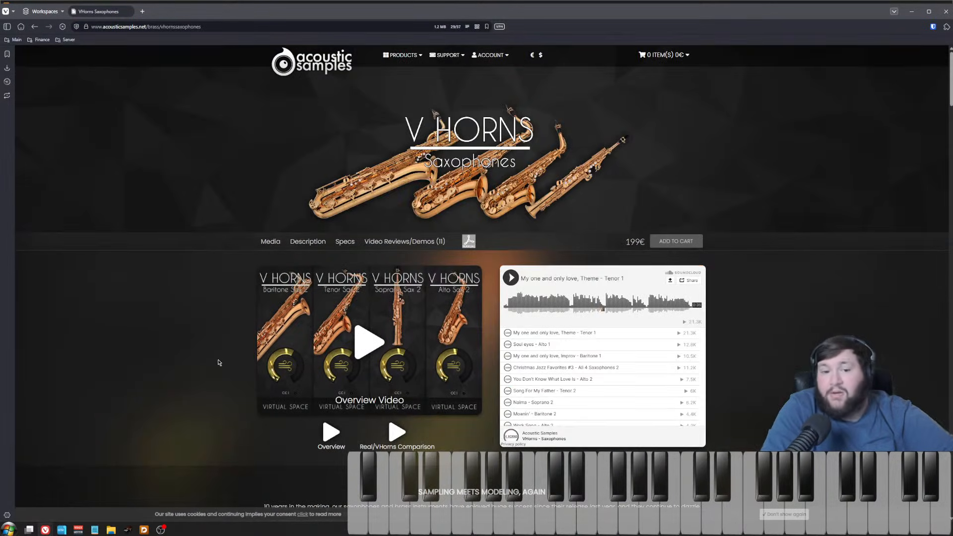
# Step: Play the real performance and VHorns clips of My one and only love for Tenor Saxophone 1
pyautogui.scroll(-4, 217, 358)
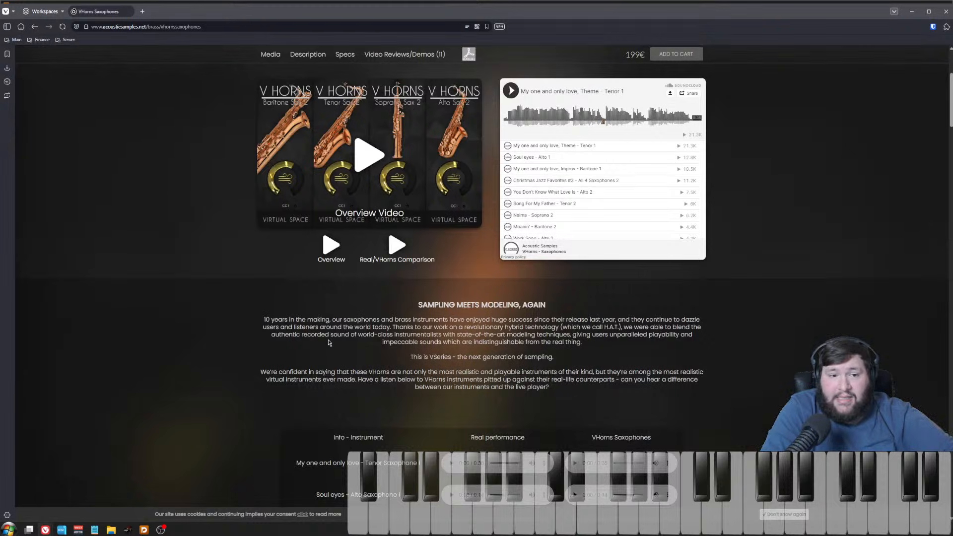
pyautogui.scroll(3, 306, 356)
pyautogui.scroll(-10, 191, 359)
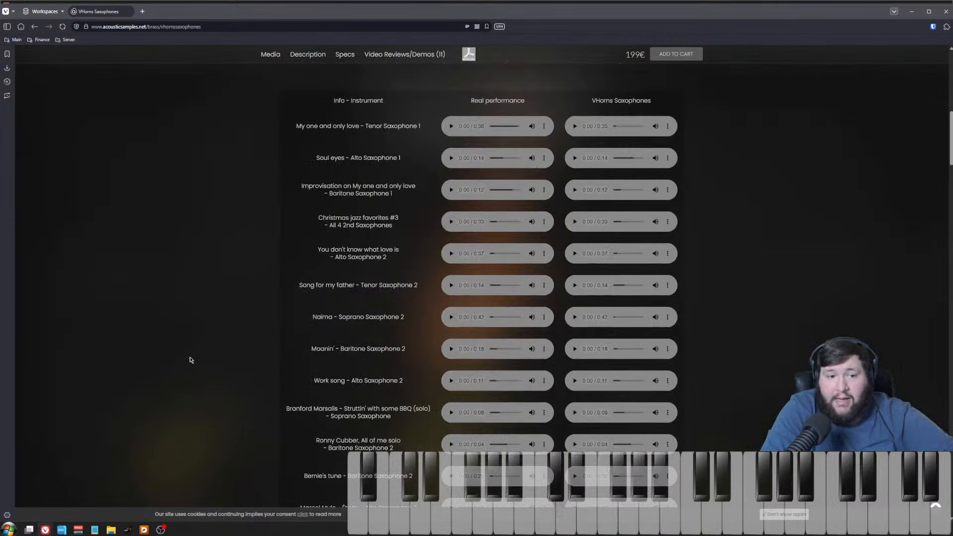
pyautogui.click(451, 126)
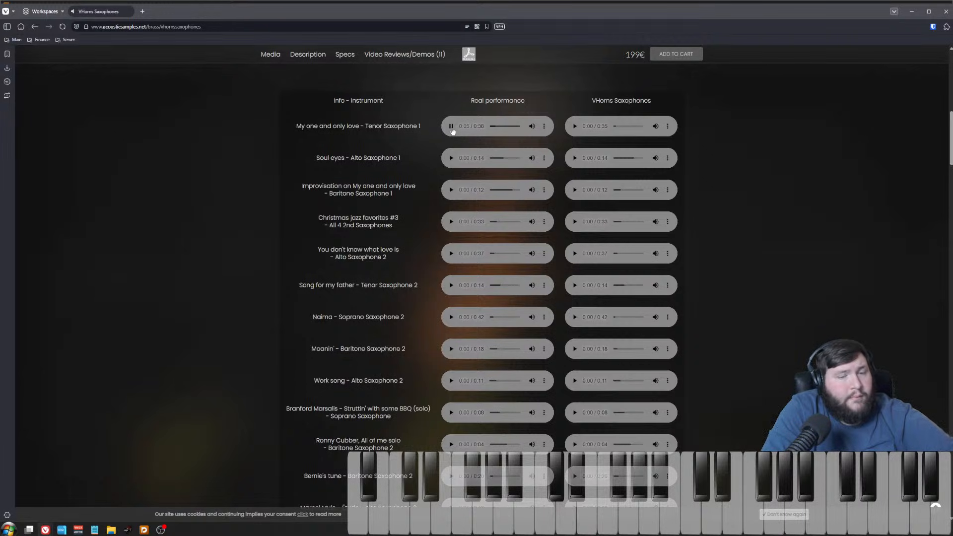
pyautogui.click(451, 127)
pyautogui.click(574, 127)
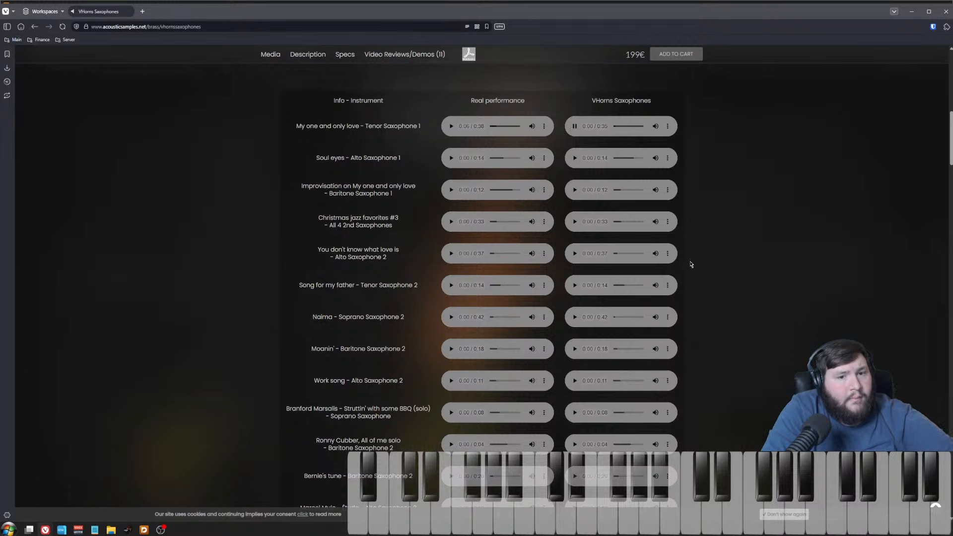
# Step: Scroll through the VHorns Saxophones feature descriptions, then return to the comparison table and stop the tenor clip
pyautogui.scroll(-8, 730, 329)
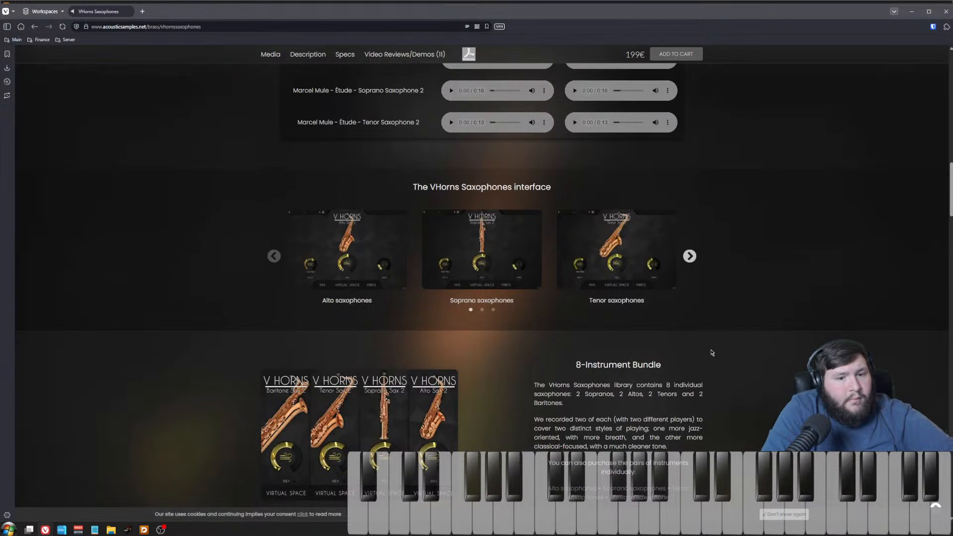
pyautogui.scroll(-5, 710, 354)
pyautogui.scroll(-5, 750, 390)
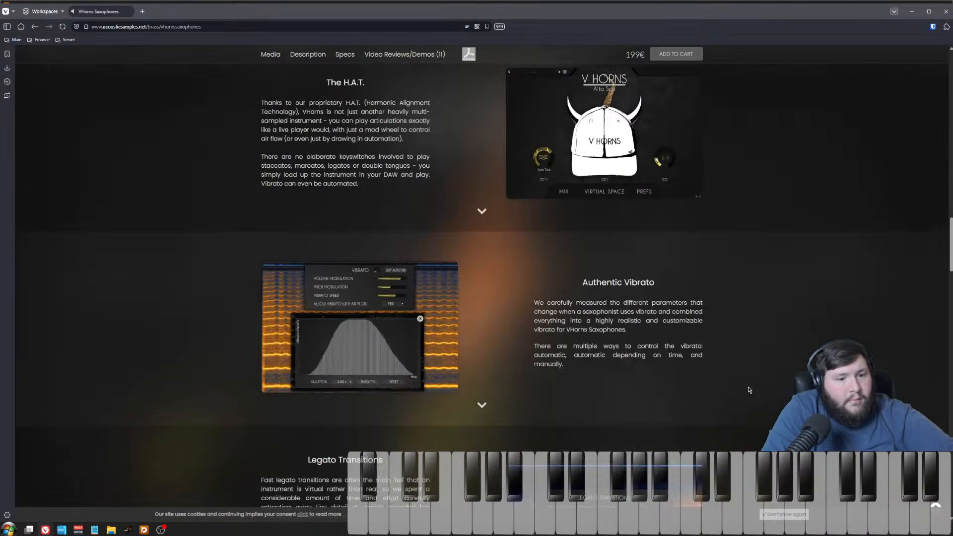
pyautogui.scroll(-15, 748, 389)
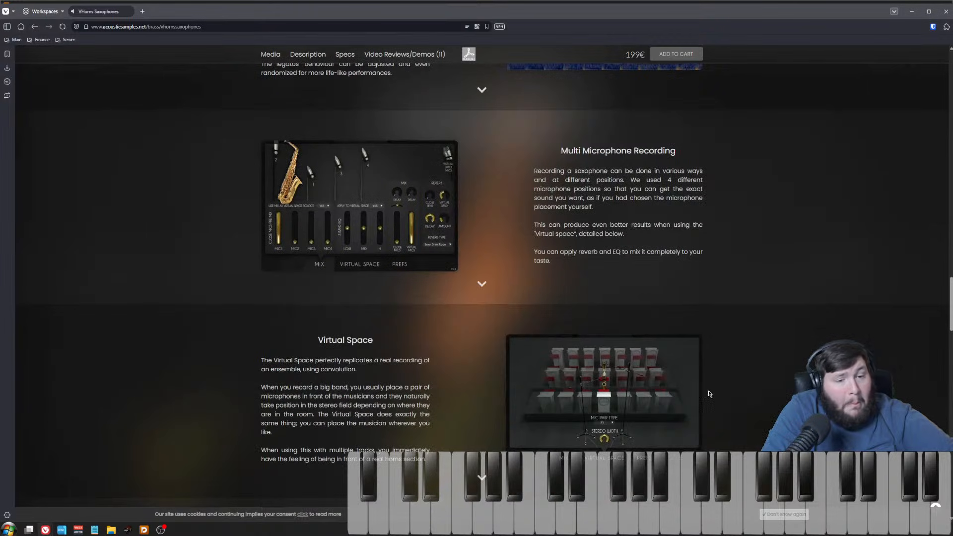
pyautogui.scroll(-5, 709, 398)
pyautogui.scroll(-3, 724, 383)
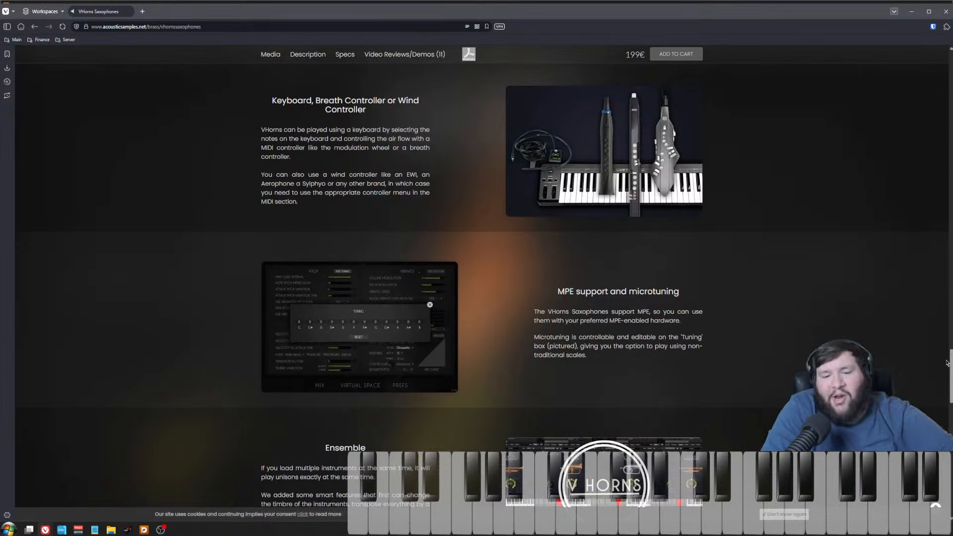
pyautogui.scroll(-5, 935, 360)
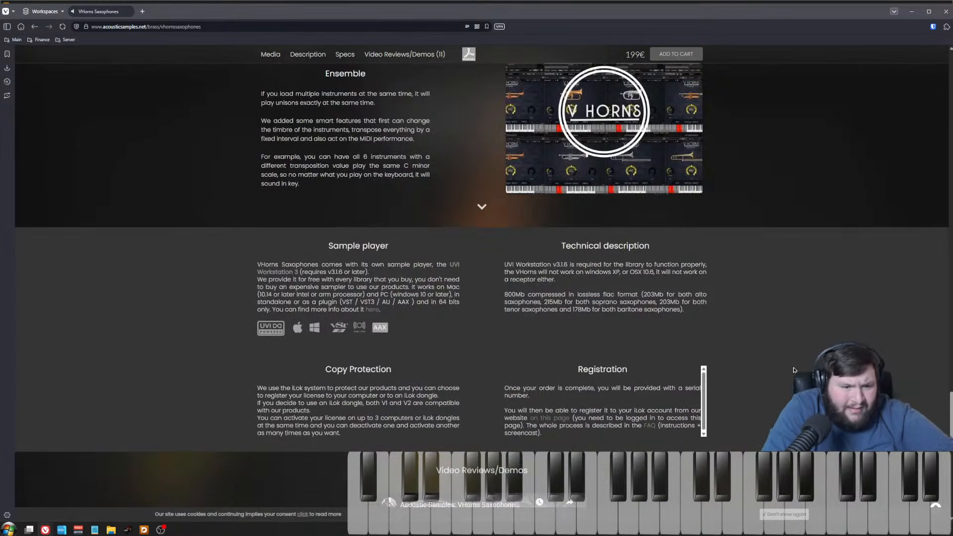
pyautogui.scroll(-3, 701, 414)
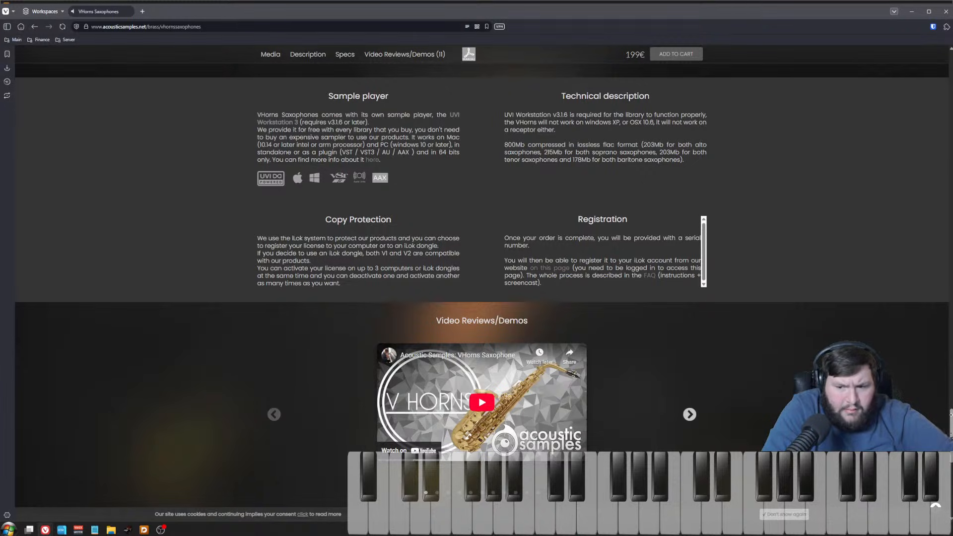
pyautogui.moveTo(951, 415); pyautogui.dragTo(951, 112)
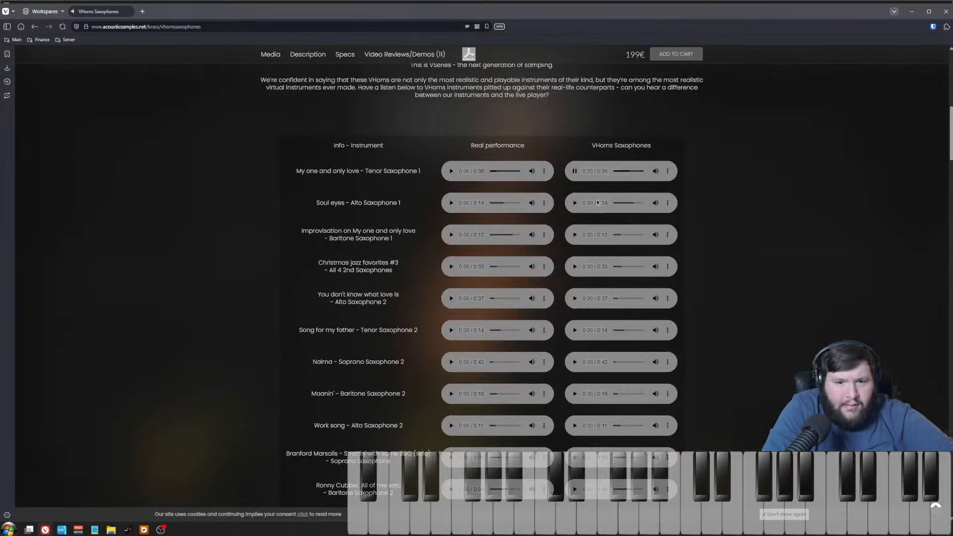
pyautogui.click(574, 171)
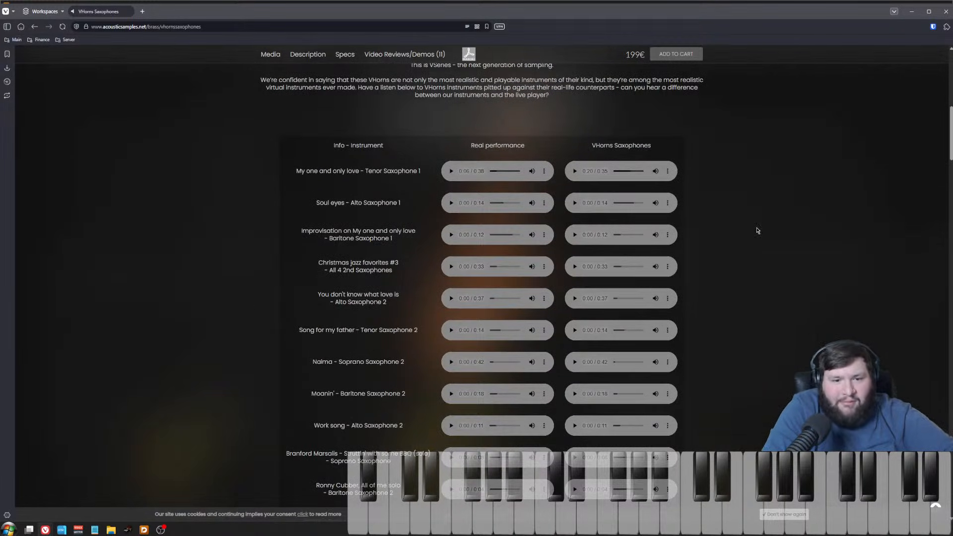
# Step: Scroll to the user feedback section at the bottom of the saxophones page
pyautogui.moveTo(401, 273); pyautogui.dragTo(316, 161)
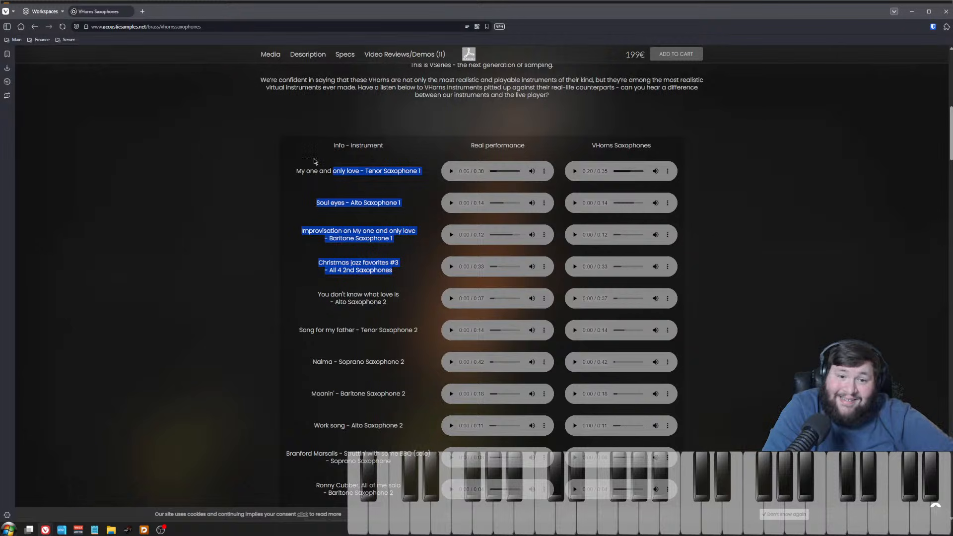
pyautogui.scroll(10, 316, 161)
pyautogui.moveTo(495, 56)
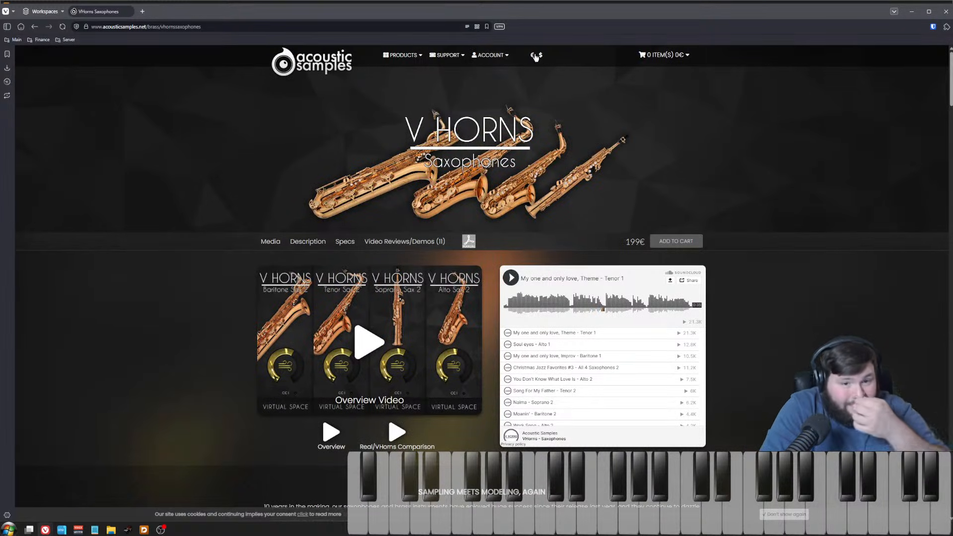
pyautogui.moveTo(461, 59)
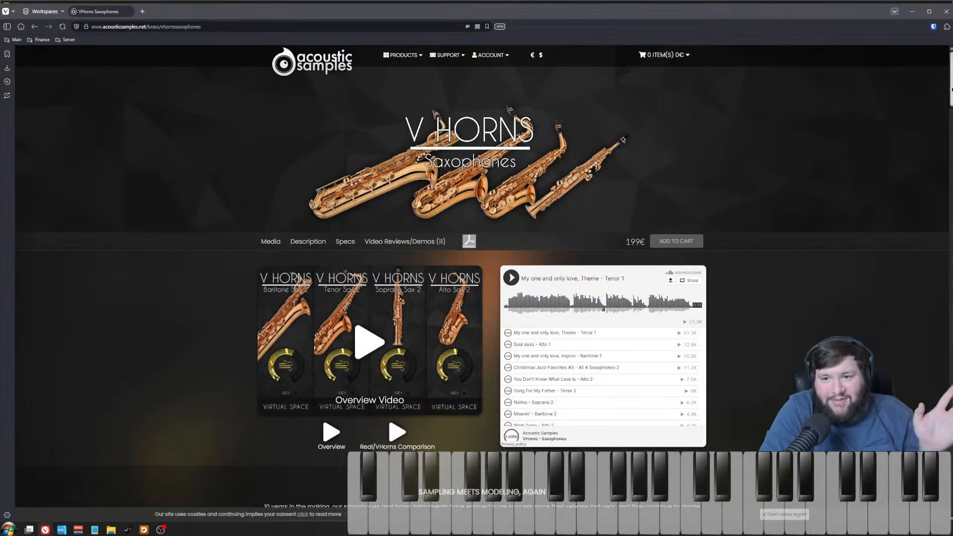
pyautogui.moveTo(950, 84); pyautogui.dragTo(950, 491)
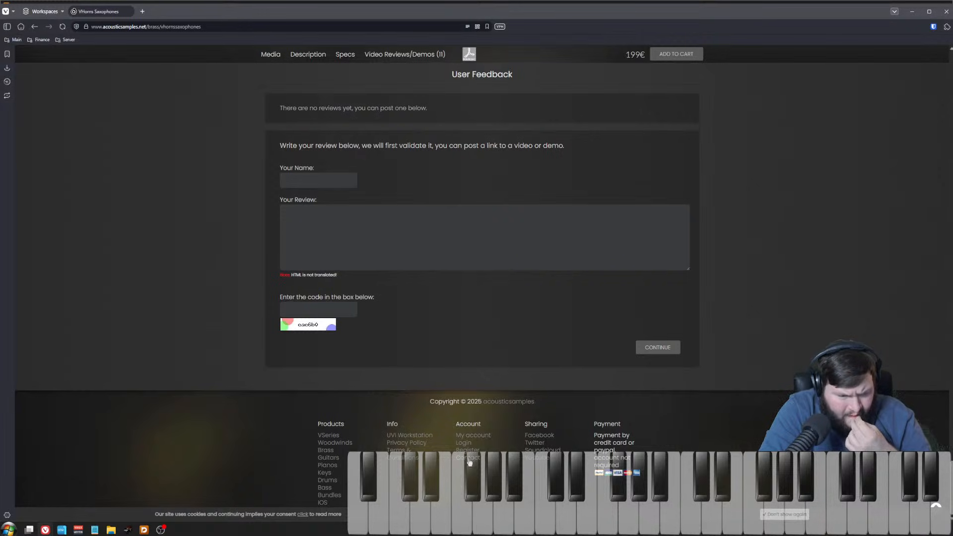
pyautogui.moveTo(555, 418); pyautogui.dragTo(555, 416)
pyautogui.click(548, 475)
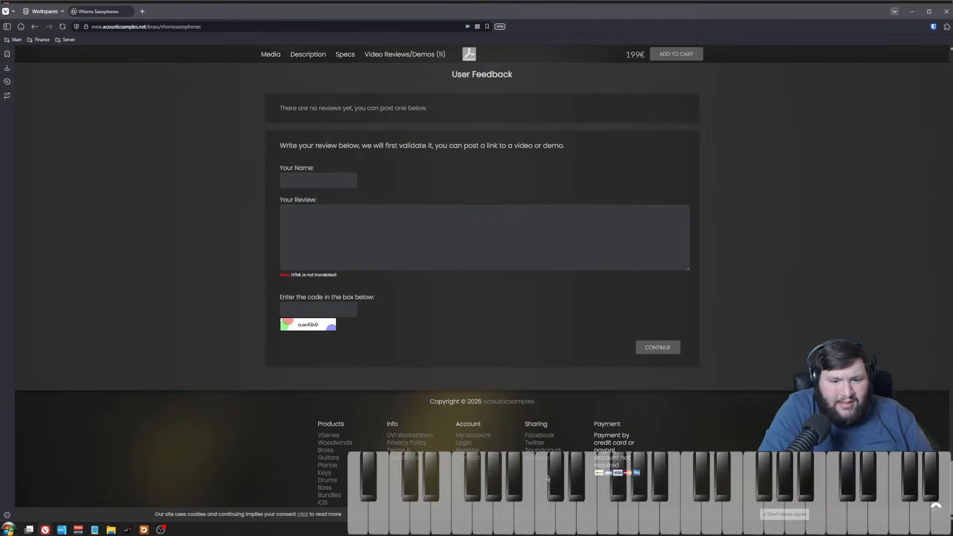
# Step: Open the Acoustic Samples YouTube channel from the page footer, browse its Videos list, then close that tab
pyautogui.click(546, 462)
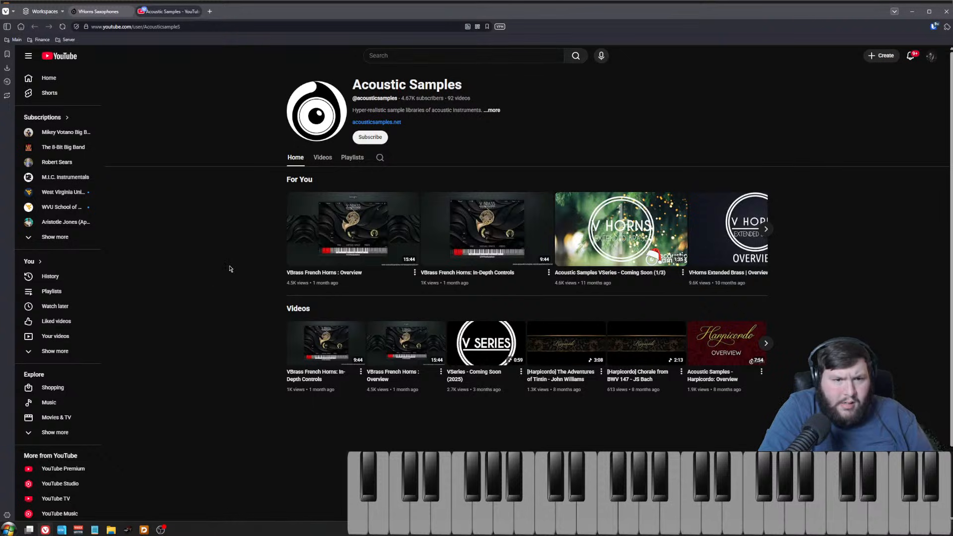
pyautogui.click(322, 158)
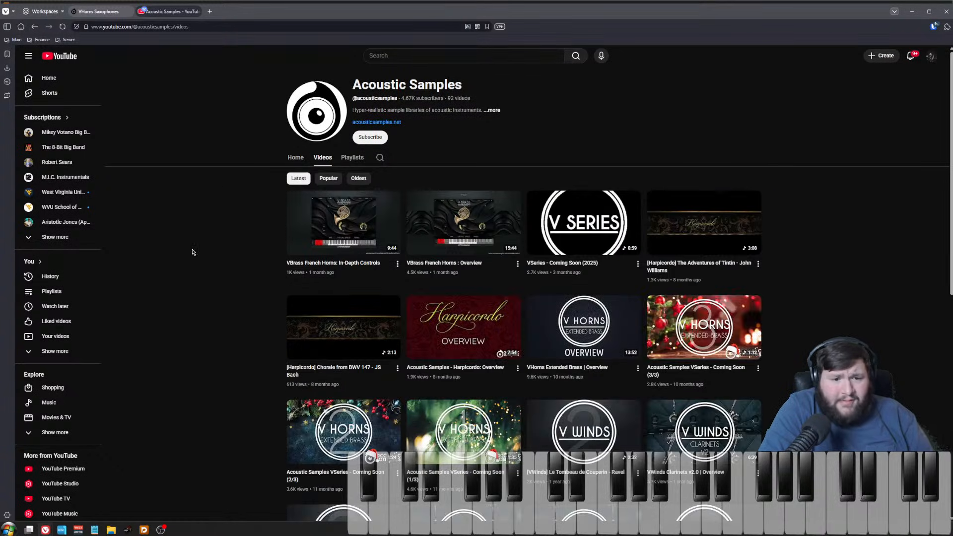
pyautogui.click(201, 11)
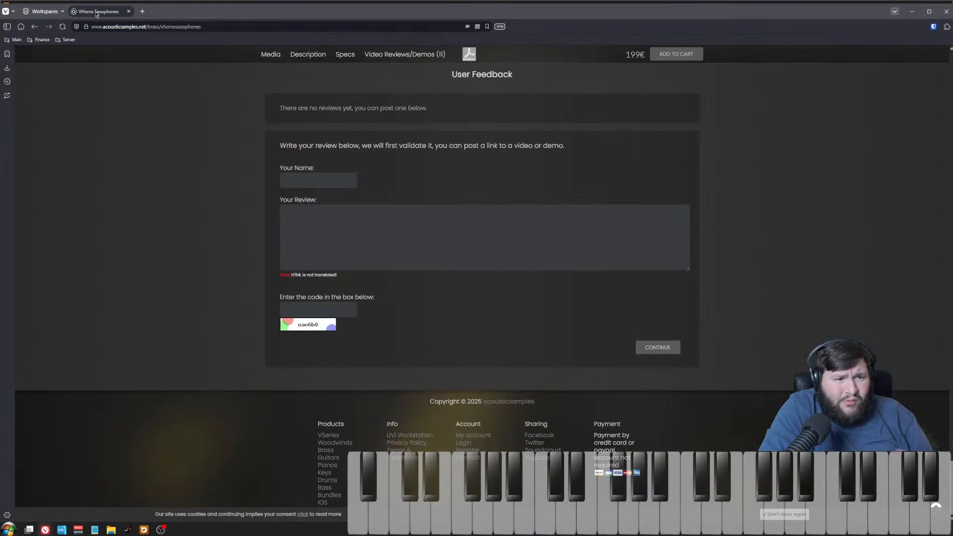
# Step: Scroll back to the top of the VHorns Saxophones page, add the library to the cart and close the cart popup
pyautogui.scroll(4, 364, 186)
pyautogui.scroll(8, 648, 223)
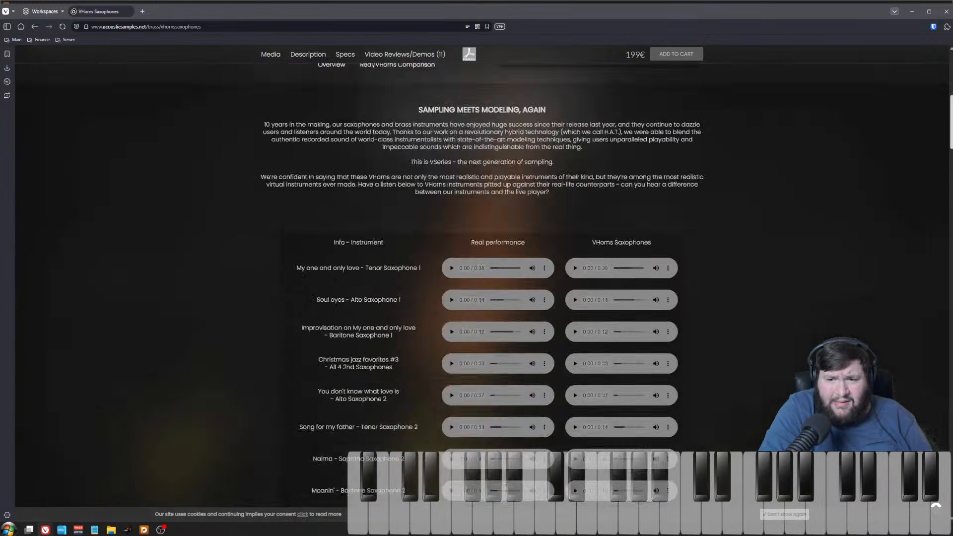
pyautogui.scroll(4, 430, 55)
pyautogui.moveTo(445, 58)
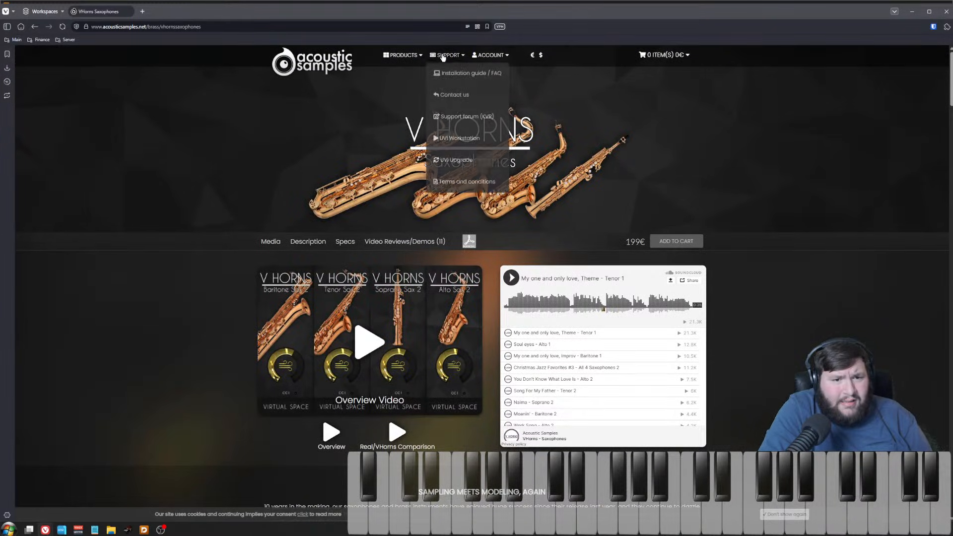
pyautogui.moveTo(662, 64)
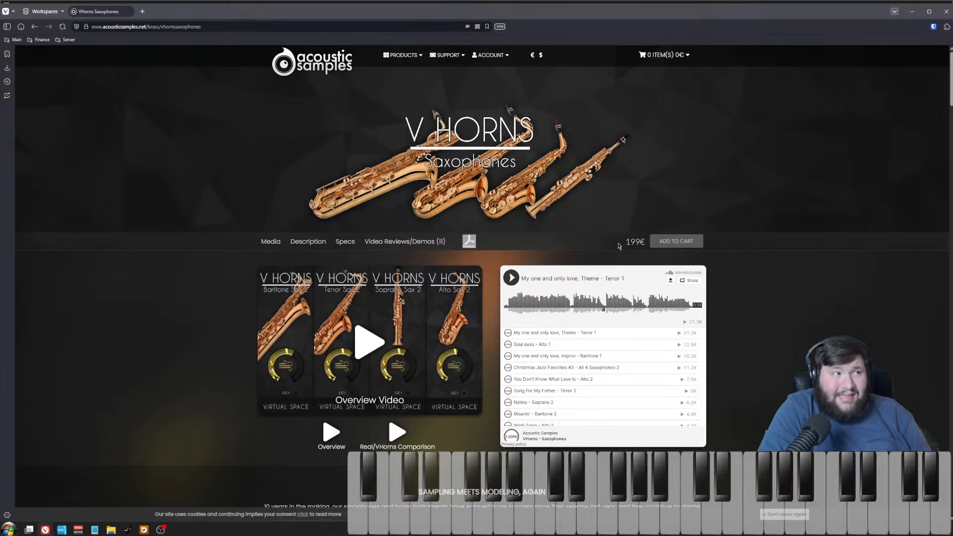
pyautogui.click(669, 243)
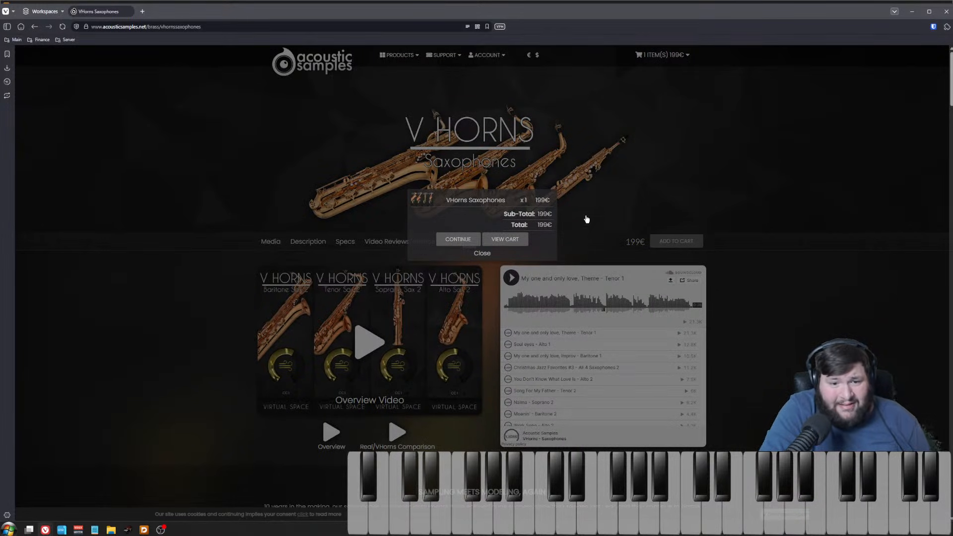
pyautogui.click(482, 253)
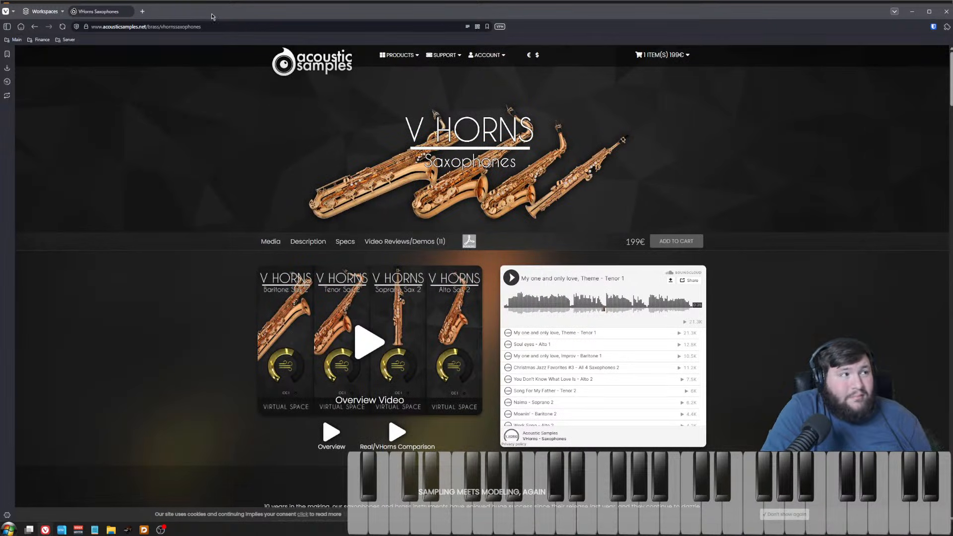
# Step: Switch back to the Dorico score and play back the saxophone section around bars 27–29
pyautogui.click(912, 11)
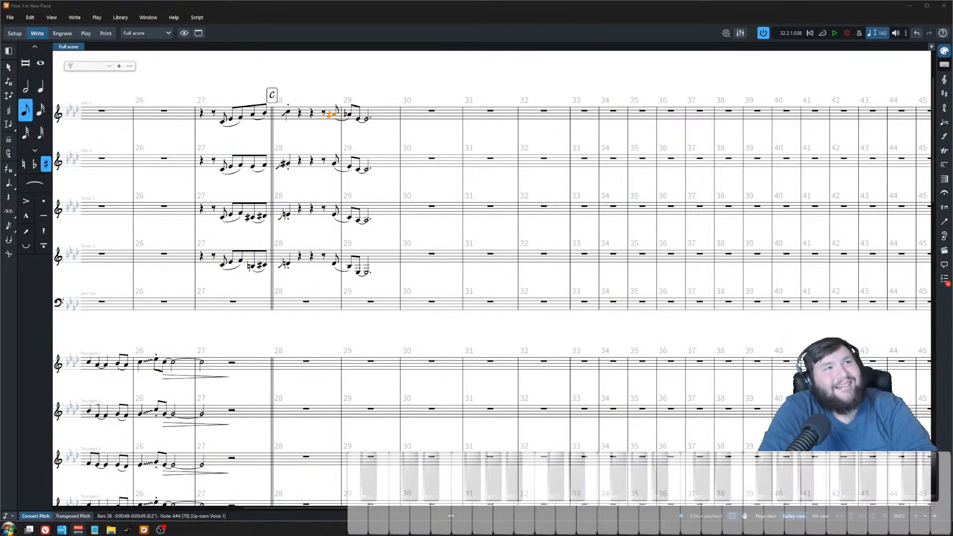
pyautogui.click(371, 206)
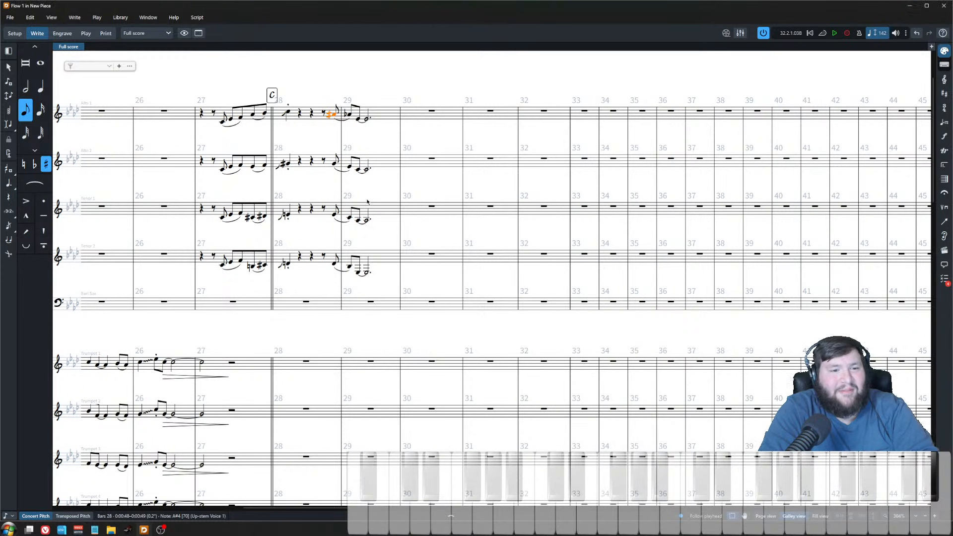
pyautogui.scroll(-1, 371, 206)
pyautogui.hscroll(-2, 353, 167)
pyautogui.press('Escape')
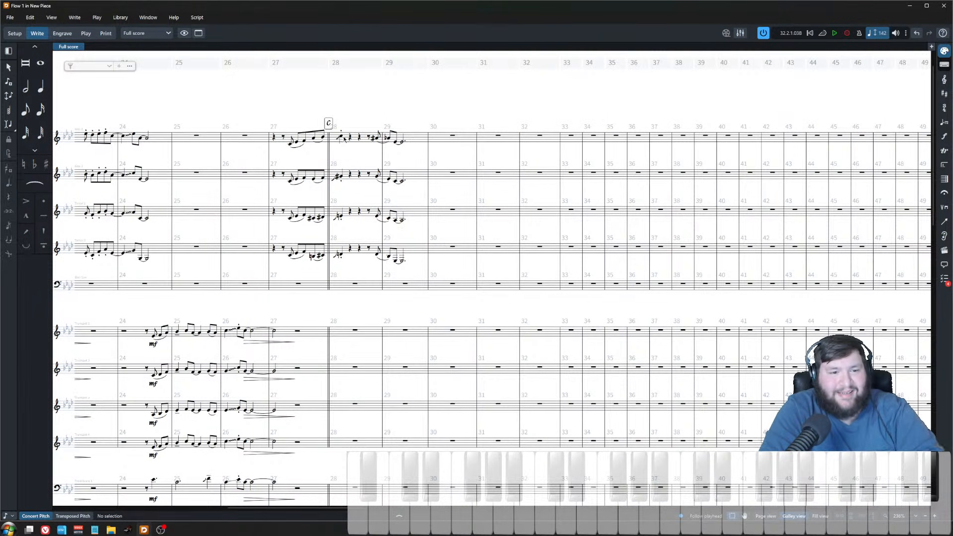
pyautogui.press('space')
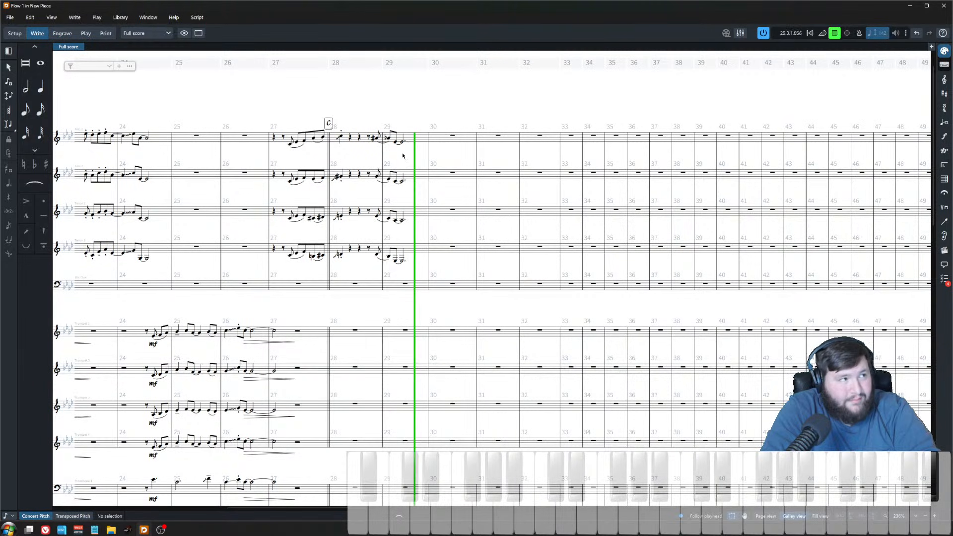
pyautogui.press('space')
pyautogui.scroll(5, 407, 164)
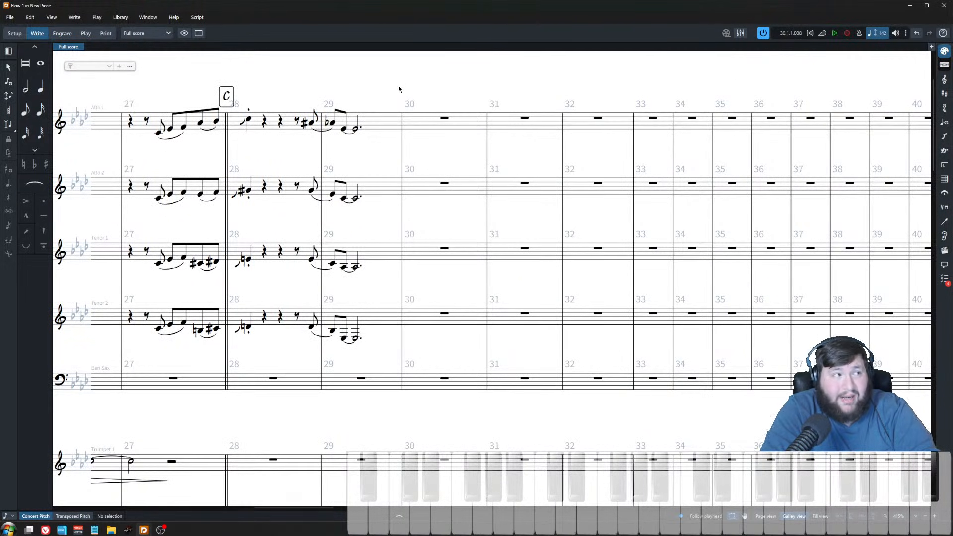
# Step: Select the final notes of bar 29 in all four saxophone staves and adjust their durations
pyautogui.moveTo(388, 81); pyautogui.dragTo(344, 356)
pyautogui.hotkey('alt', 'shift', 'Left')
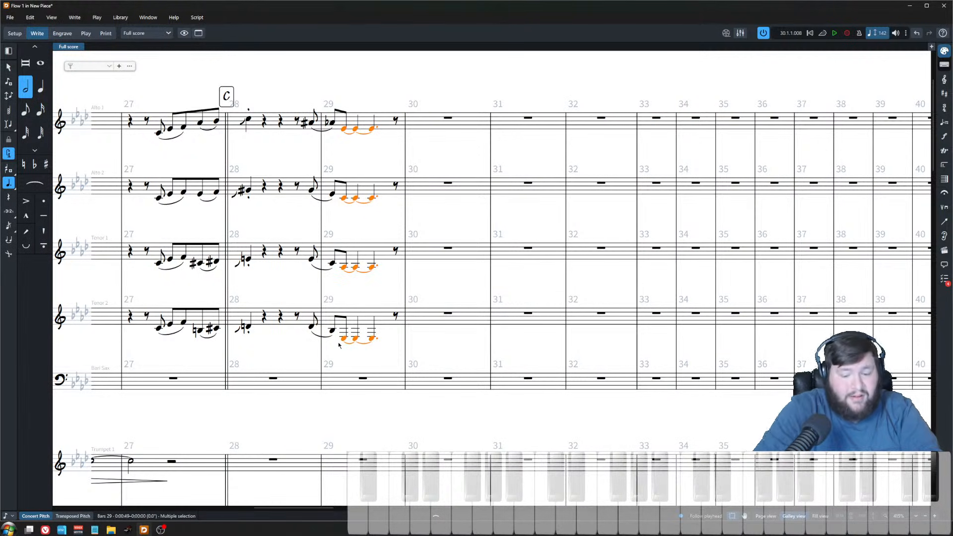
pyautogui.hotkey('alt', 'shift', 'Right')
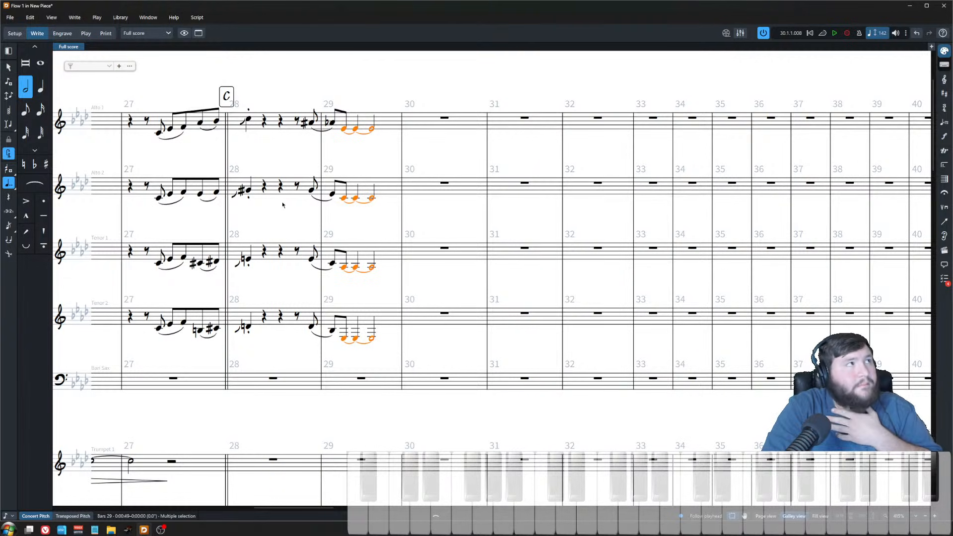
# Step: Play back the saxophone passage from the Alto 1 note in bar 28 several times
pyautogui.click(248, 121)
pyautogui.press('p')
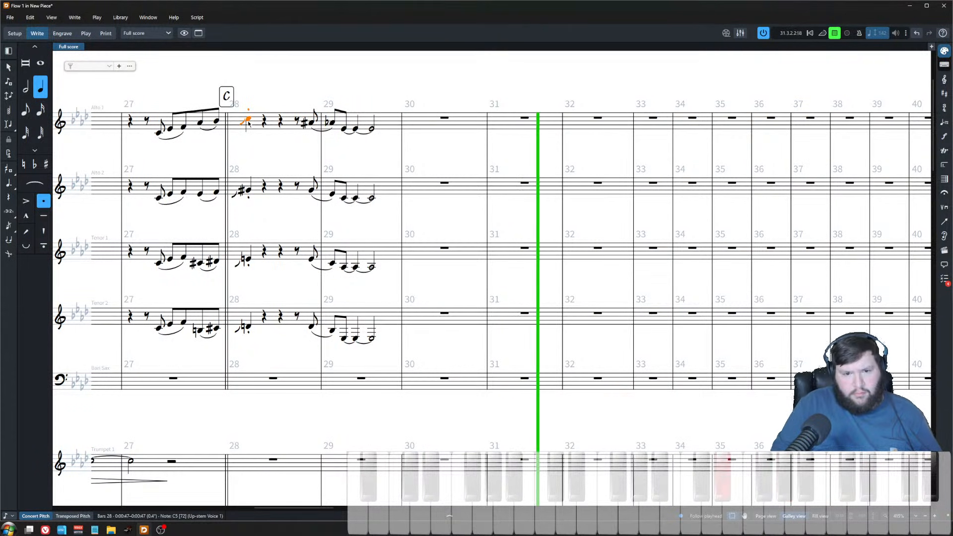
pyautogui.press('space')
pyautogui.press('space')
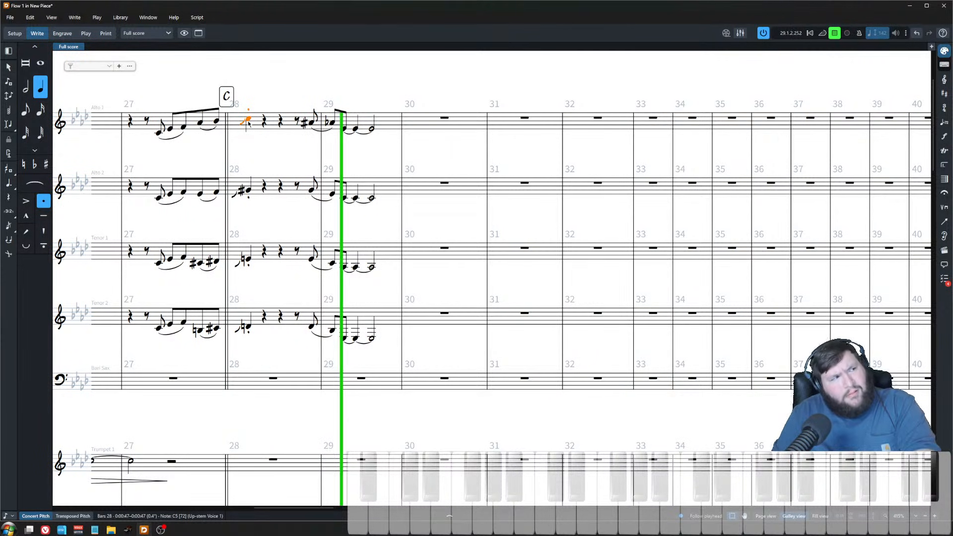
pyautogui.press('space')
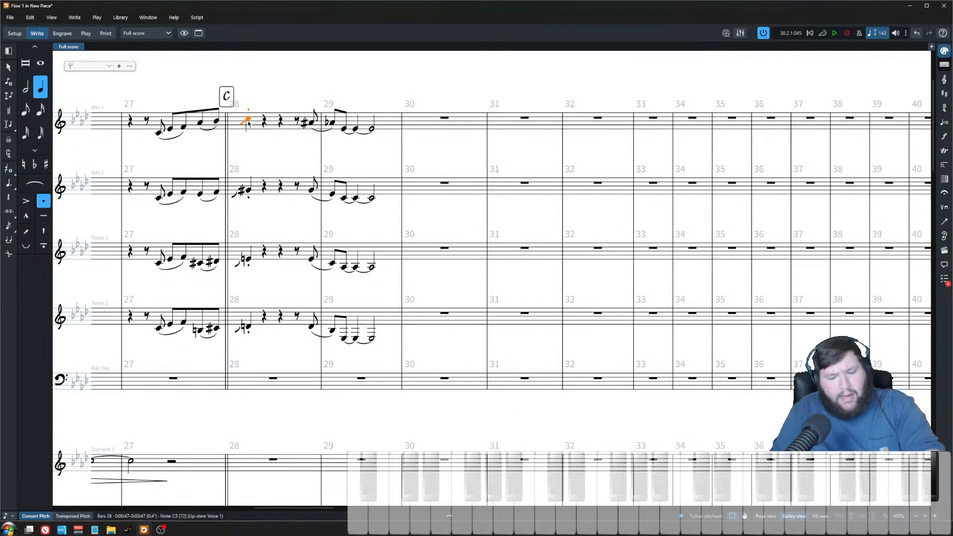
pyautogui.press('space')
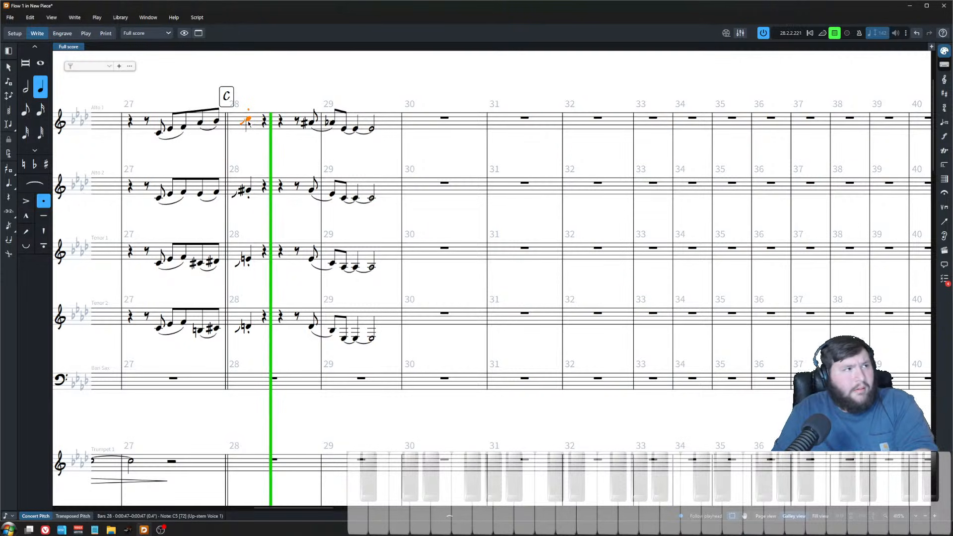
pyautogui.press('space')
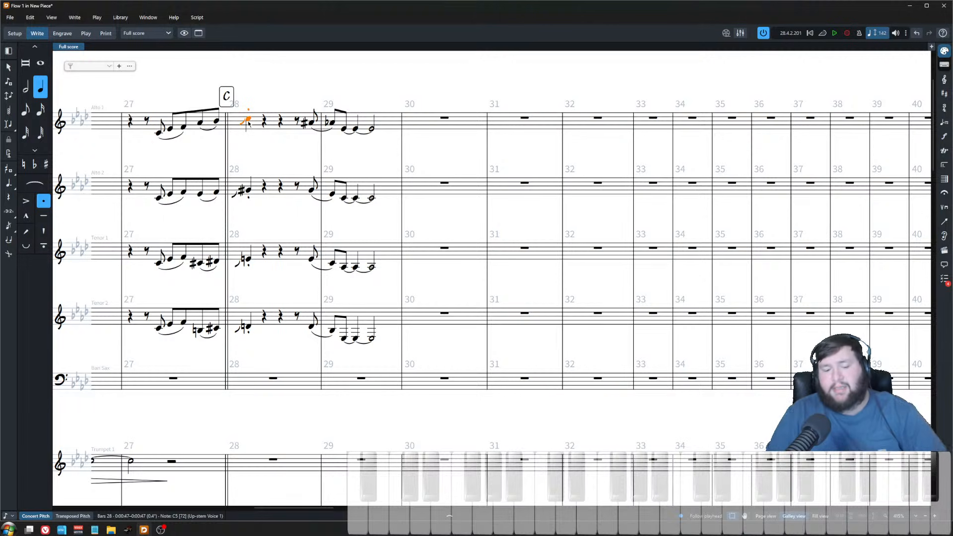
pyautogui.press('space')
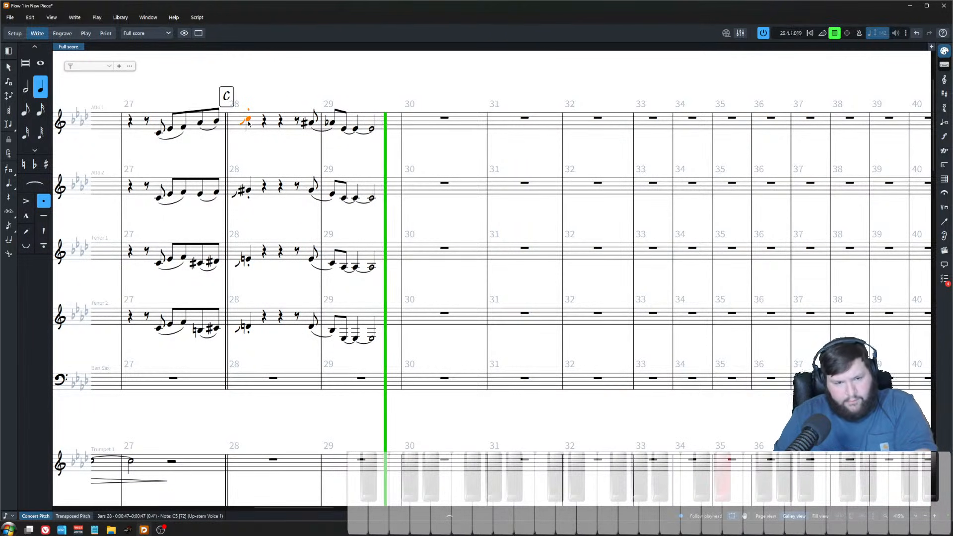
pyautogui.press('space')
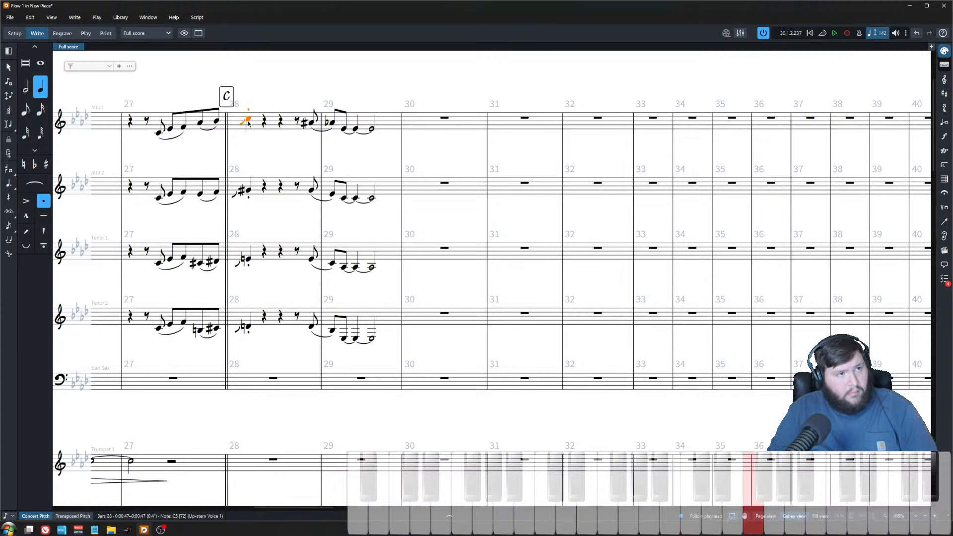
pyautogui.press('p')
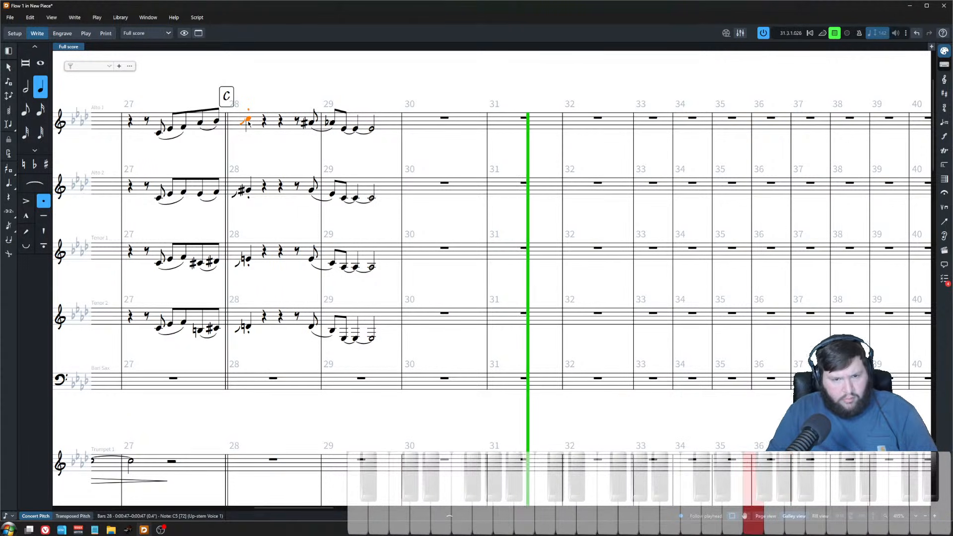
pyautogui.press('space')
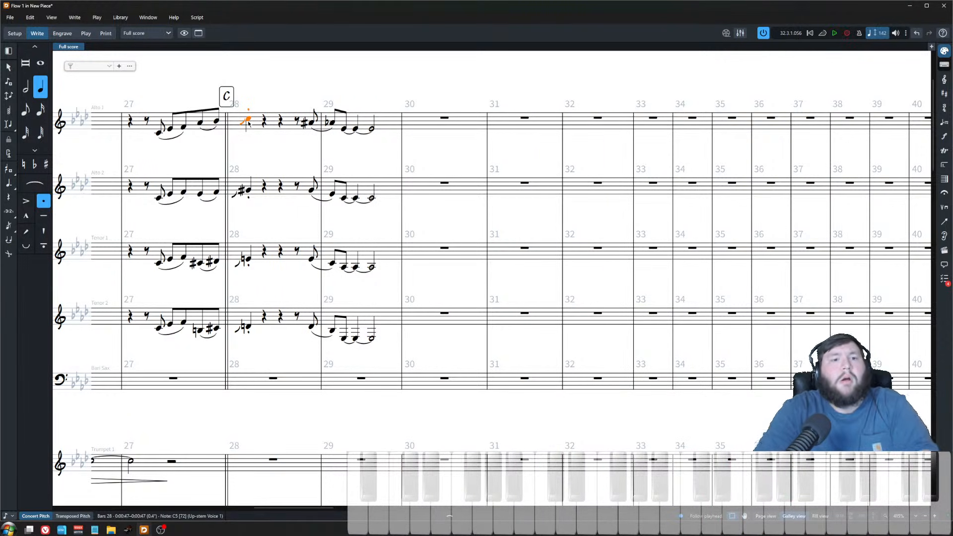
# Step: Enter a new Alto 1 phrase of notes F, E and C starting in bar 31, ending on a whole-note C in bar 32
pyautogui.click(506, 124)
pyautogui.hotkey('shift', 'n')
pyautogui.press('Right')
pyautogui.press('Right')
pyautogui.press('Right')
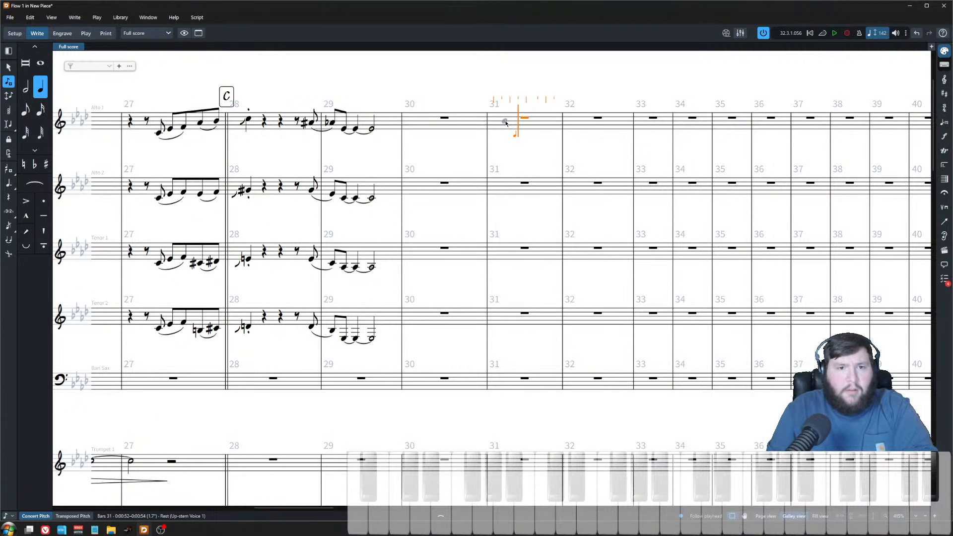
pyautogui.press('Left')
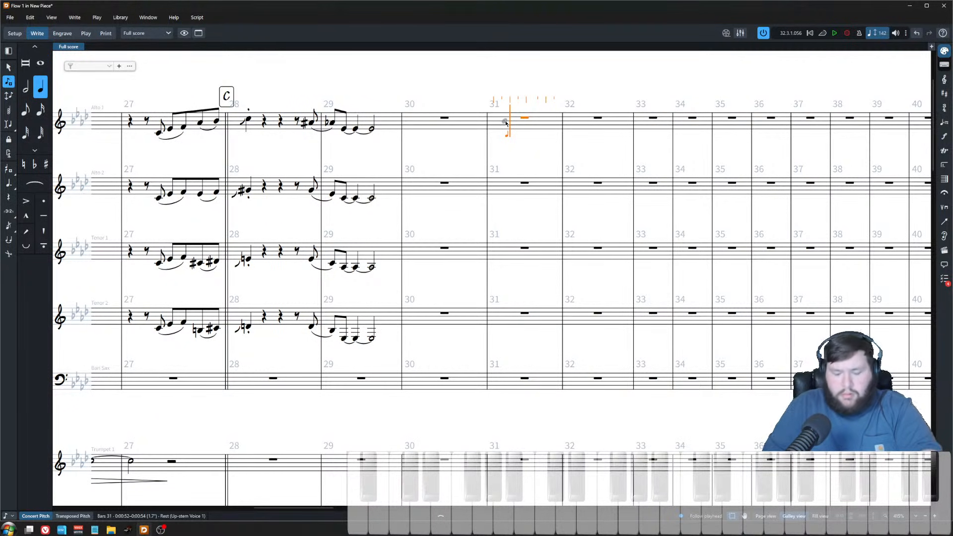
pyautogui.press('.')
pyautogui.press('f')
pyautogui.press('e')
pyautogui.press('c')
pyautogui.press('Escape')
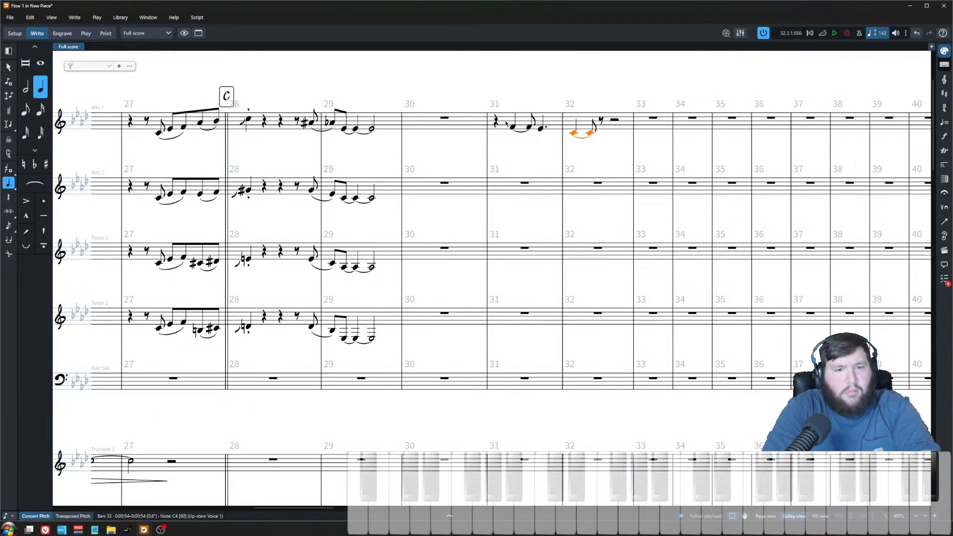
pyautogui.press('8')
pyautogui.press('Escape')
# Step: Play back the new phrase and make the first note of the Alto 1 phrase in bar 31 dotted
pyautogui.press('space')
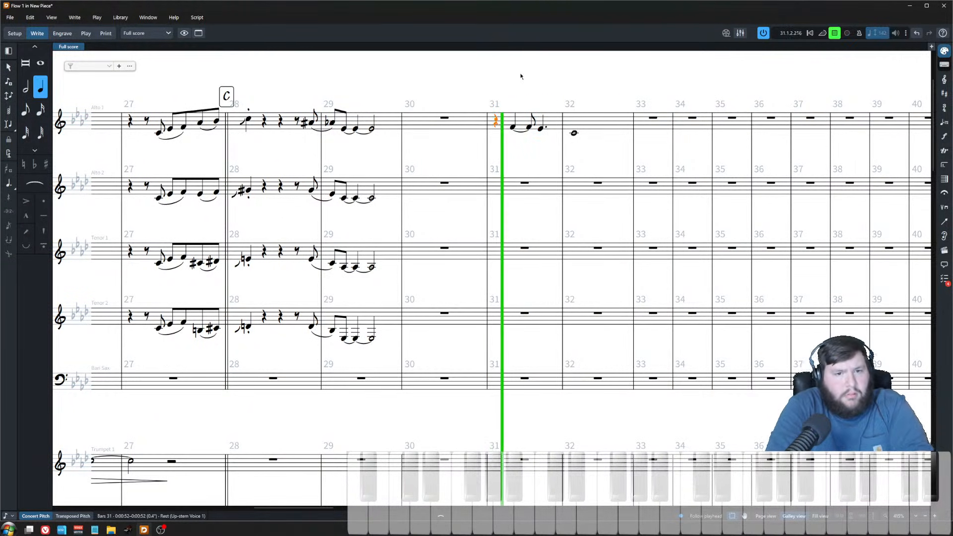
pyautogui.press('space')
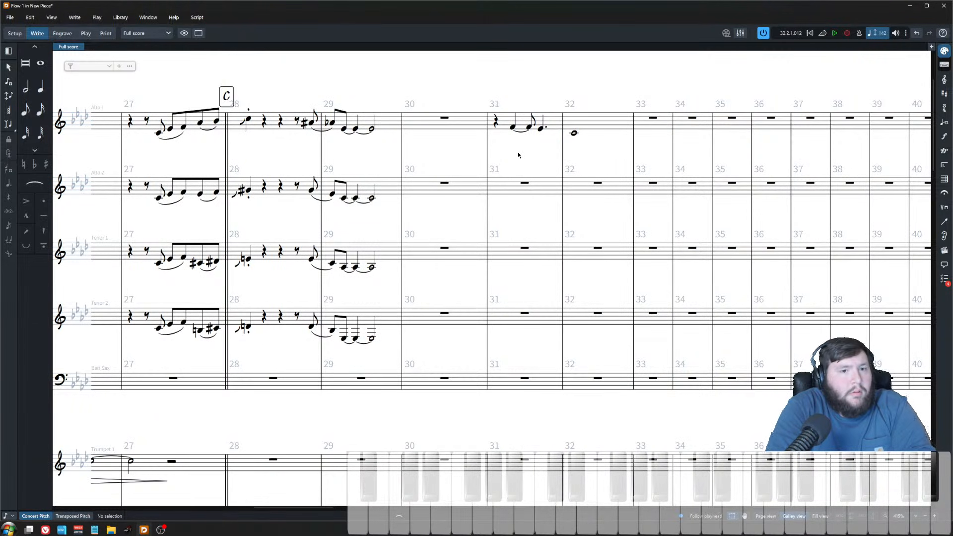
pyautogui.click(512, 126)
pyautogui.press('.')
pyautogui.press('Escape')
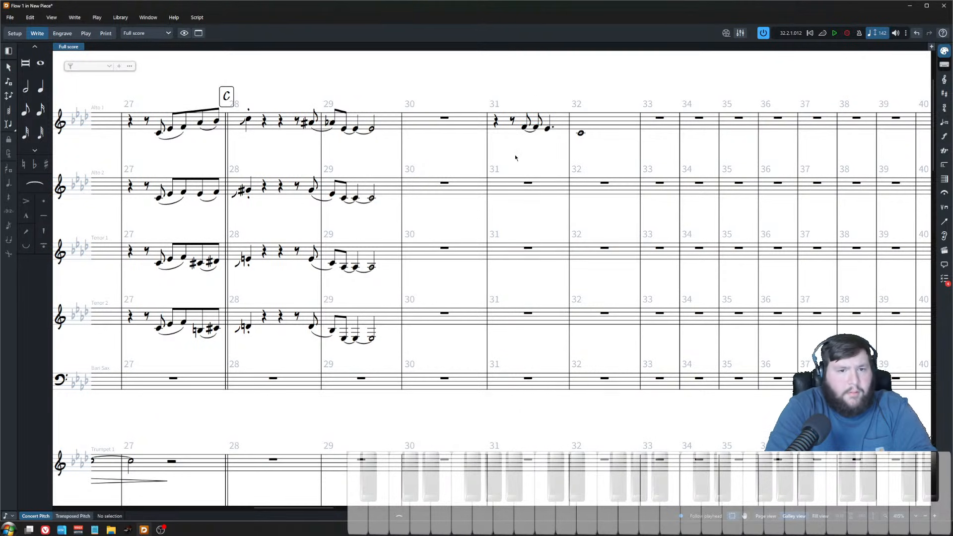
# Step: Play back the saxophones from bar 28 repeatedly to review the new Alto 1 line
pyautogui.click(247, 121)
pyautogui.press('space')
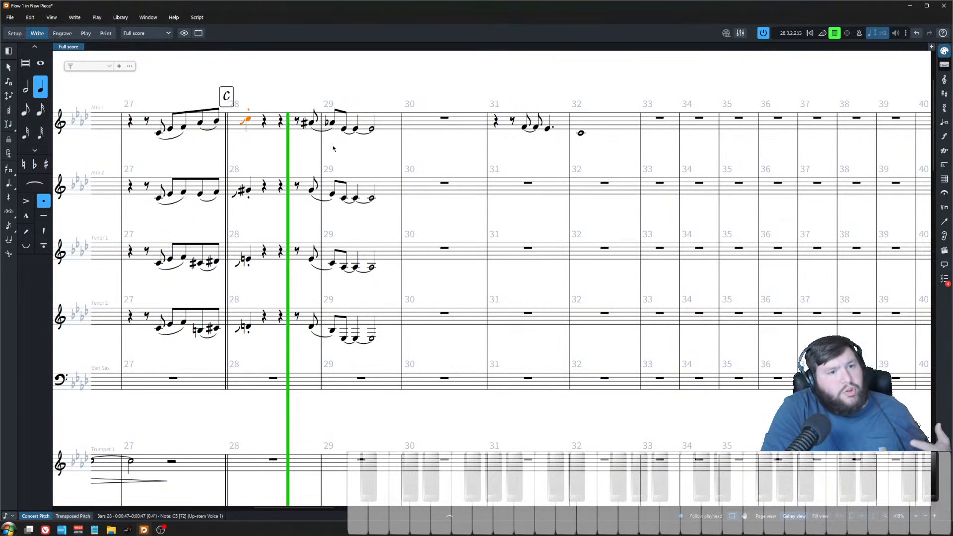
pyautogui.press('Escape')
pyautogui.press('space')
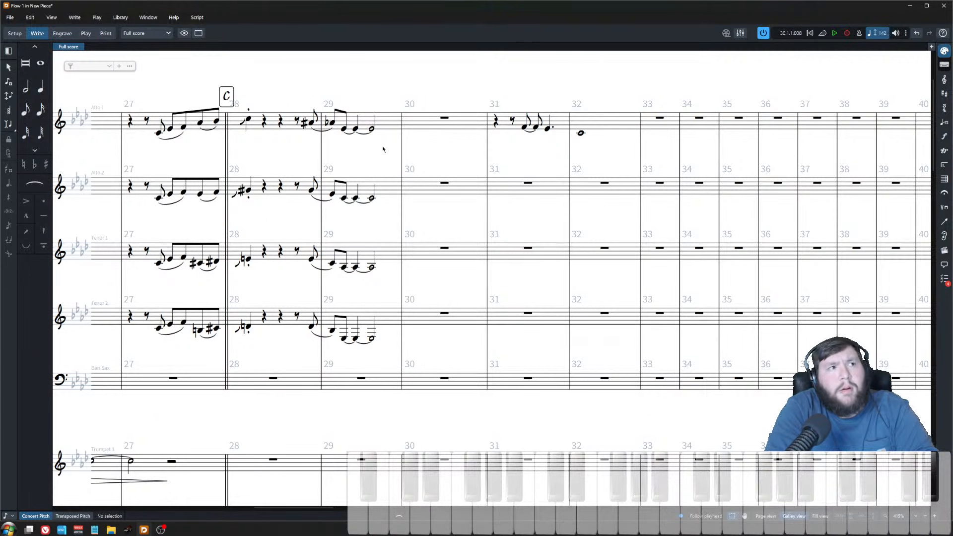
pyautogui.press('space')
pyautogui.press('space')
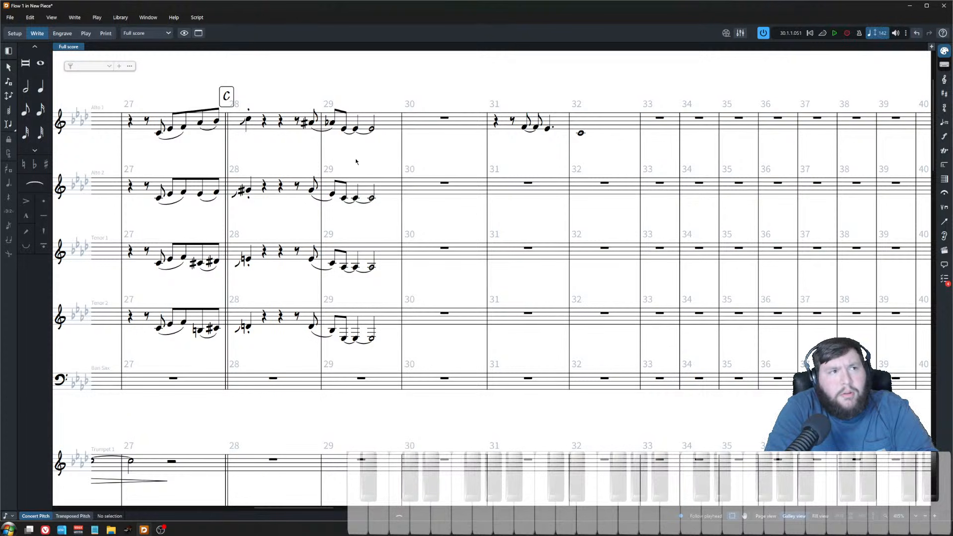
pyautogui.click(312, 124)
pyautogui.press('space')
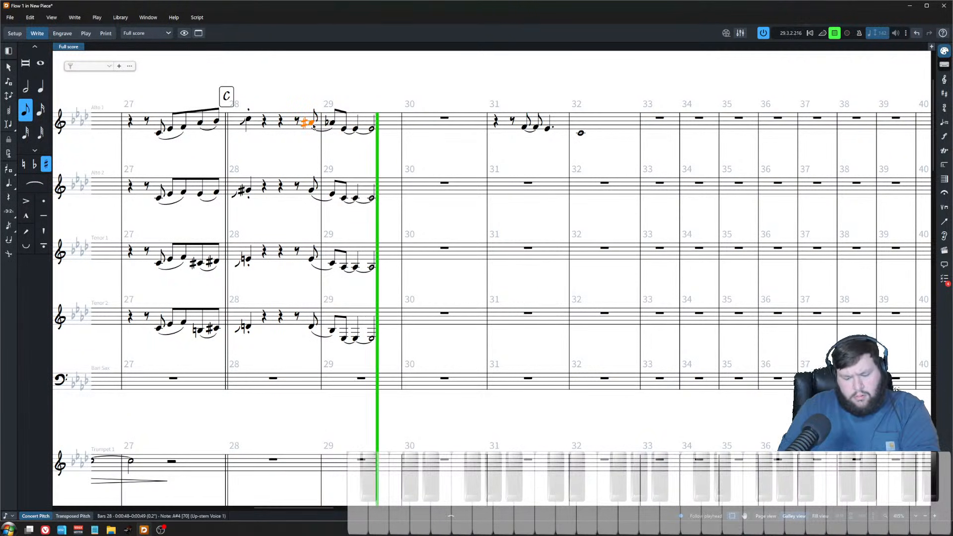
pyautogui.press('space')
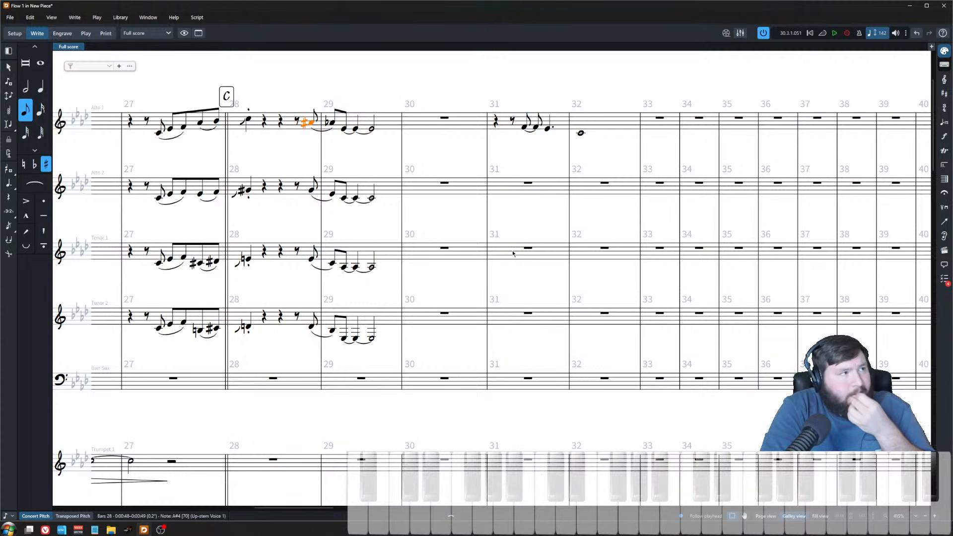
# Step: Enter an eighth-note pickup phrase in Trumpet 4 starting in bar 29 and running into bar 30
pyautogui.scroll(-4, 516, 242)
pyautogui.click(361, 257)
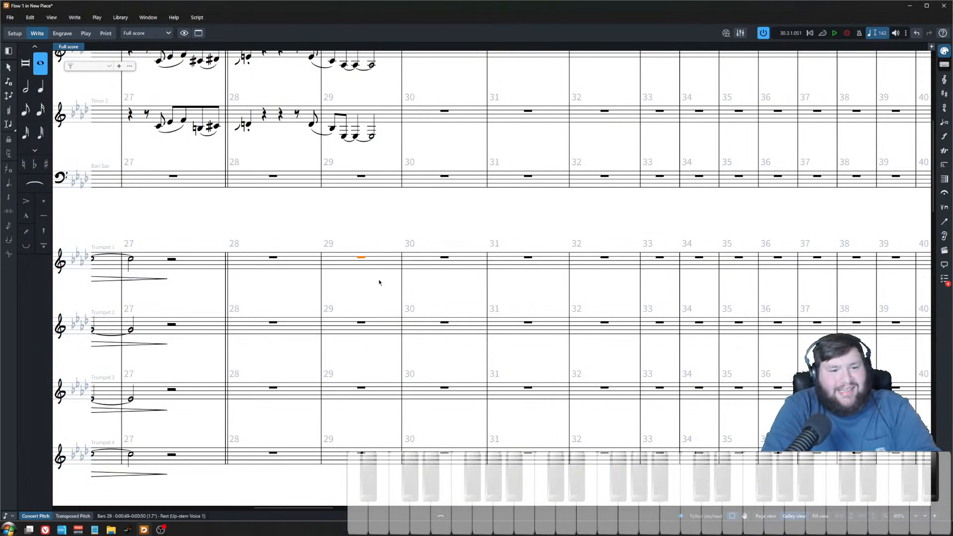
pyautogui.hotkey('shift', 'n')
pyautogui.press('Right')
pyautogui.press('Right')
pyautogui.press('Right')
pyautogui.press('Right')
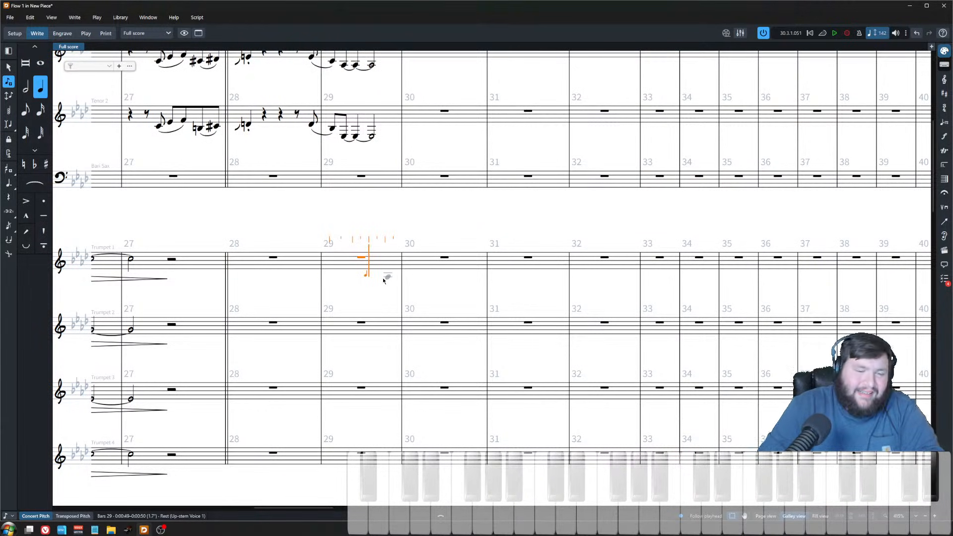
pyautogui.press('Down')
pyautogui.press('Down')
pyautogui.press('Down')
pyautogui.press('Right')
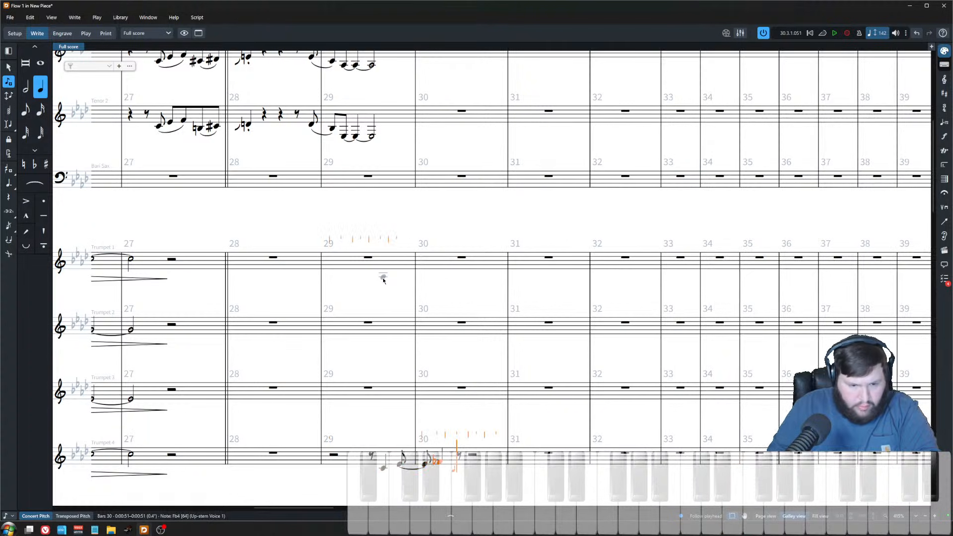
pyautogui.hotkey('ctrl', 'z')
pyautogui.hotkey('ctrl', 'z')
pyautogui.hotkey('ctrl', 'z')
pyautogui.press('5')
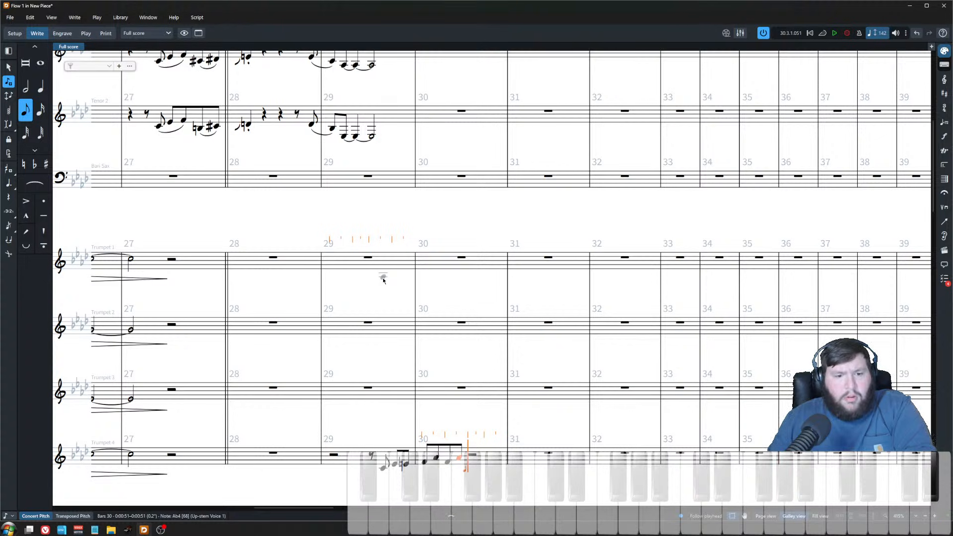
# Step: Start and stop playback of the score
pyautogui.press('space')
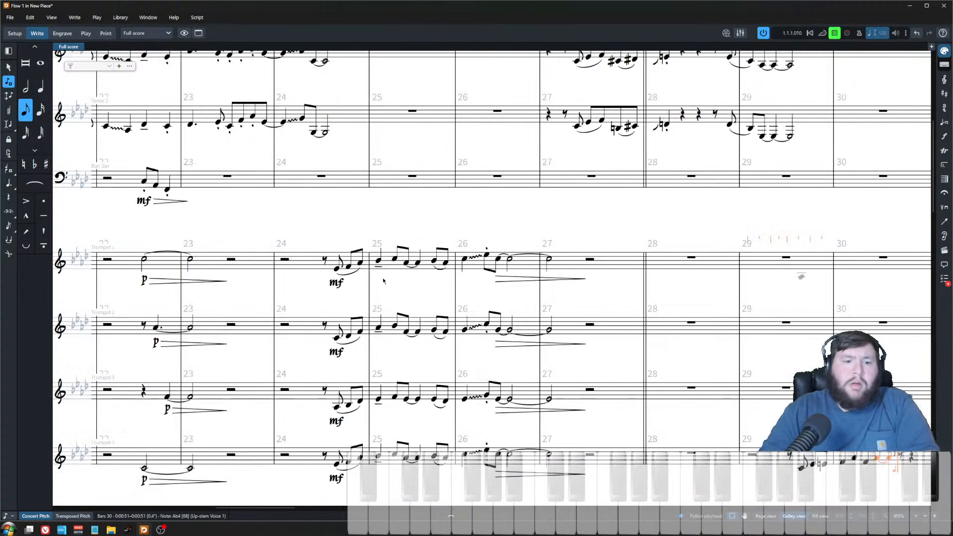
pyautogui.press('t')
pyautogui.scroll(-1, 383, 279)
pyautogui.scroll(-2, 396, 229)
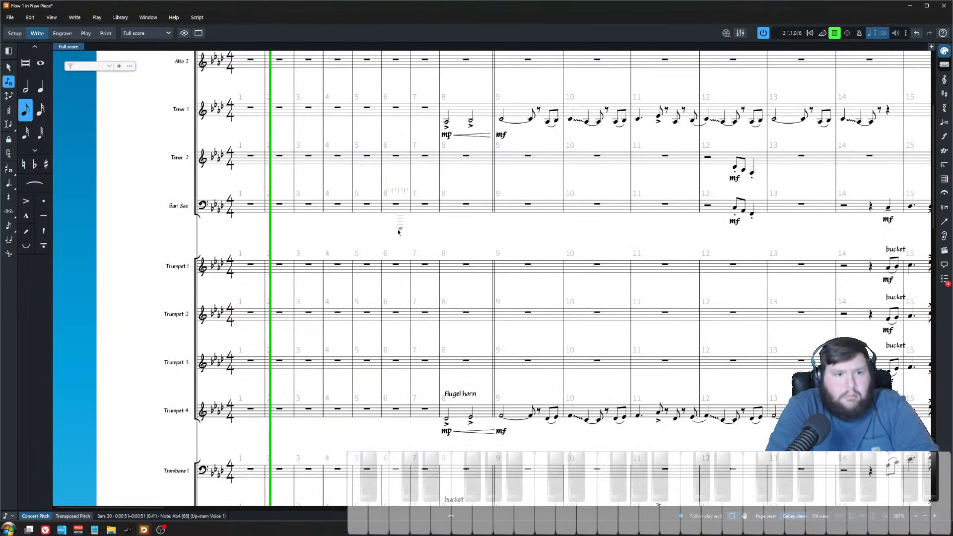
pyautogui.press('Escape')
pyautogui.press('space')
# Step: Lengthen the last note of the Trumpet 4 phrase in bar 30 to a half note
pyautogui.scroll(-3, 399, 268)
pyautogui.hscroll(5, 399, 292)
pyautogui.hscroll(5, 399, 292)
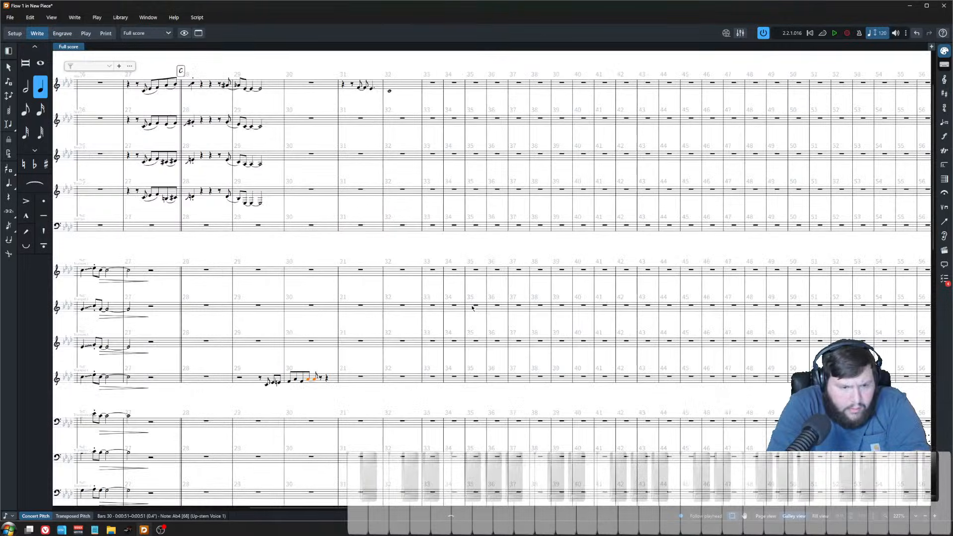
pyautogui.scroll(3, 364, 332)
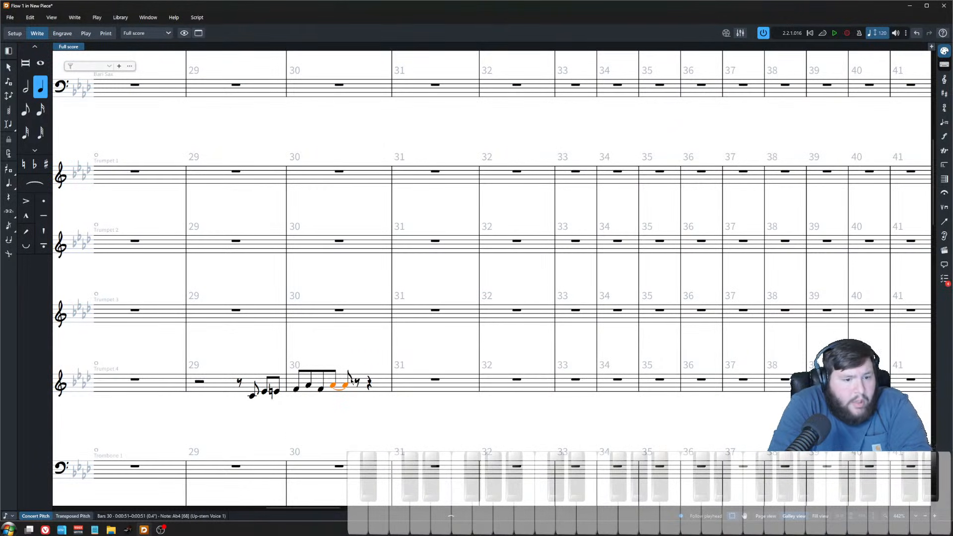
pyautogui.hotkey('alt', 'shift', 'Right')
pyautogui.hotkey('alt', 'shift', 'Right')
pyautogui.hotkey('alt', 'shift', 'Right')
pyautogui.press('Escape')
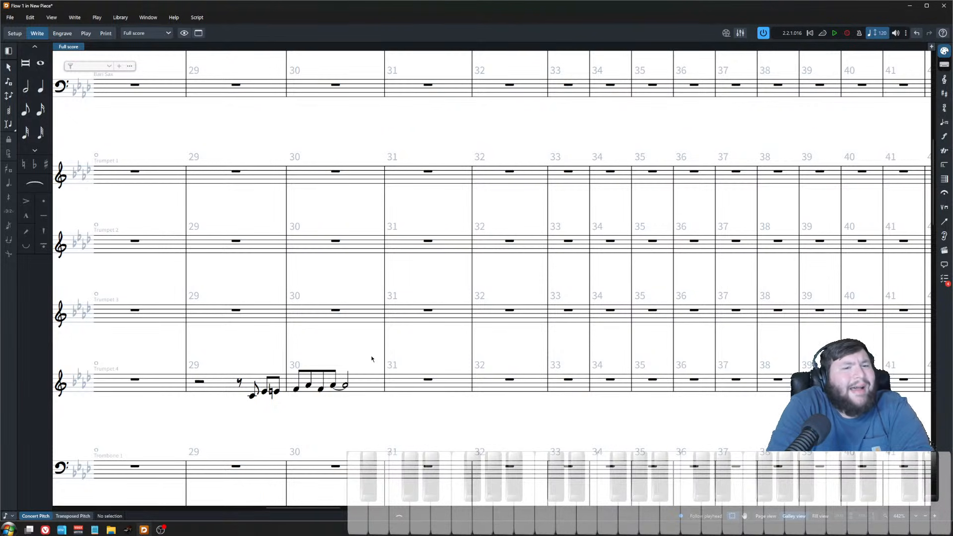
# Step: Add a wavy glissando from the Alto 1 dotted note in bar 31 to the whole note in bar 32
pyautogui.scroll(7, 350, 381)
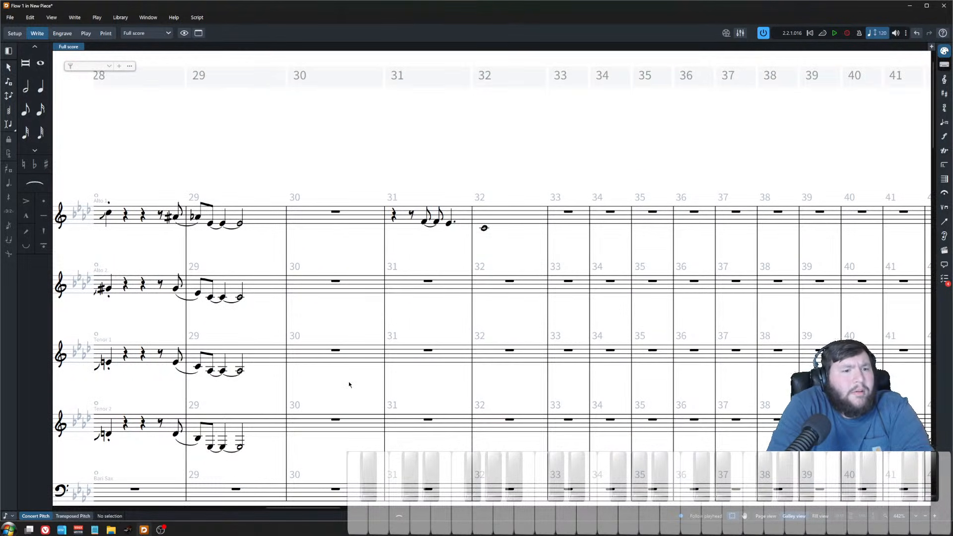
pyautogui.scroll(-3, 342, 382)
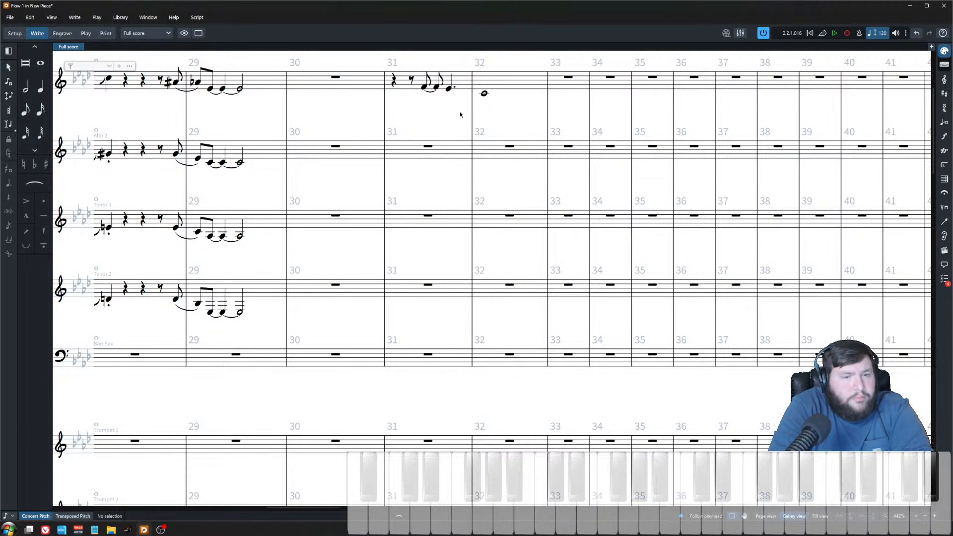
pyautogui.click(448, 91)
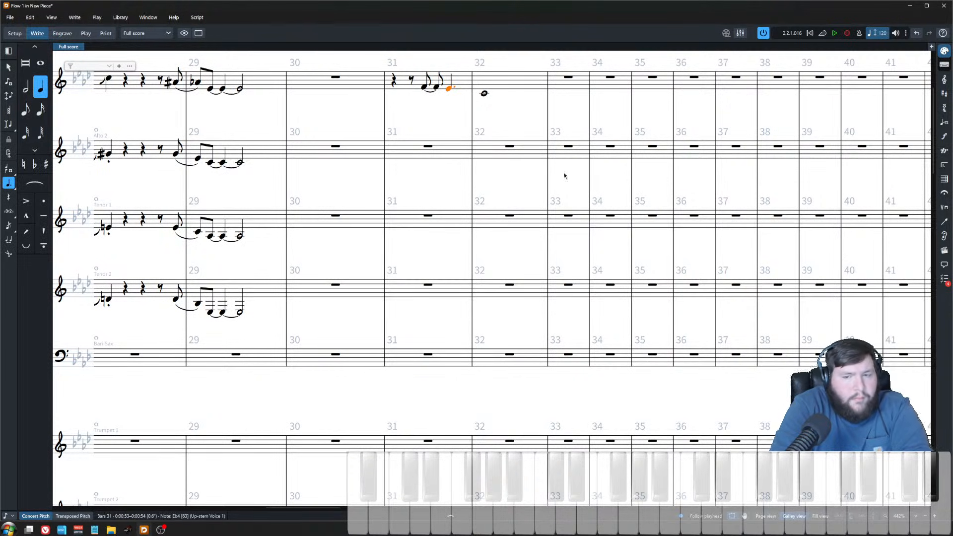
pyautogui.click(944, 150)
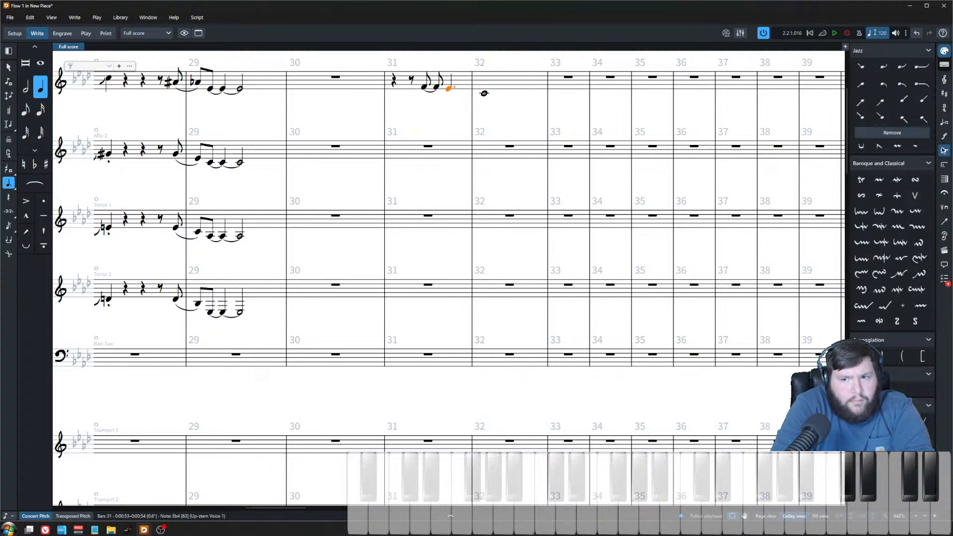
pyautogui.click(879, 390)
pyautogui.click(483, 94)
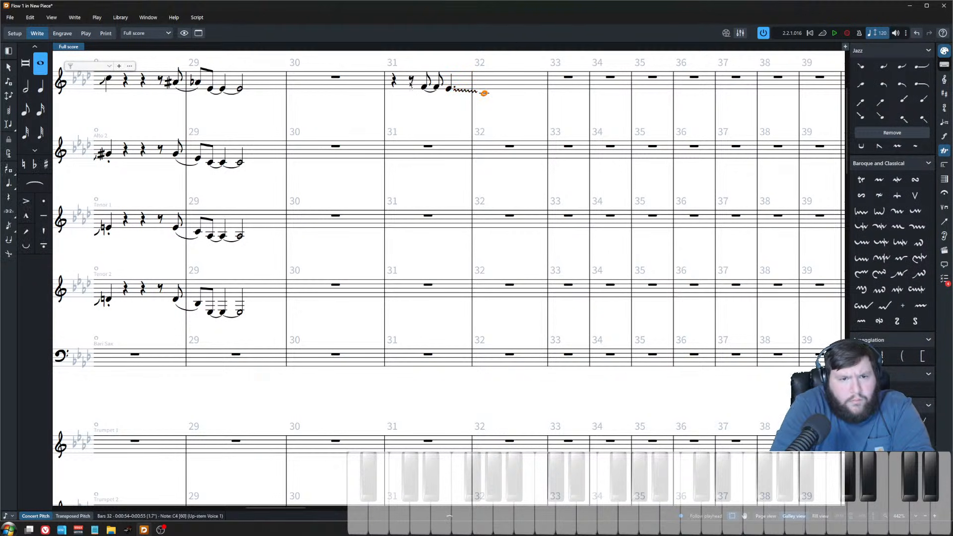
# Step: Paste the Alto 1 phrase of bars 31–32 into Alto 2, Tenor 1 and Tenor 2
pyautogui.keyDown('shift'); pyautogui.click(391, 80); pyautogui.keyUp('shift')
pyautogui.click(425, 147)
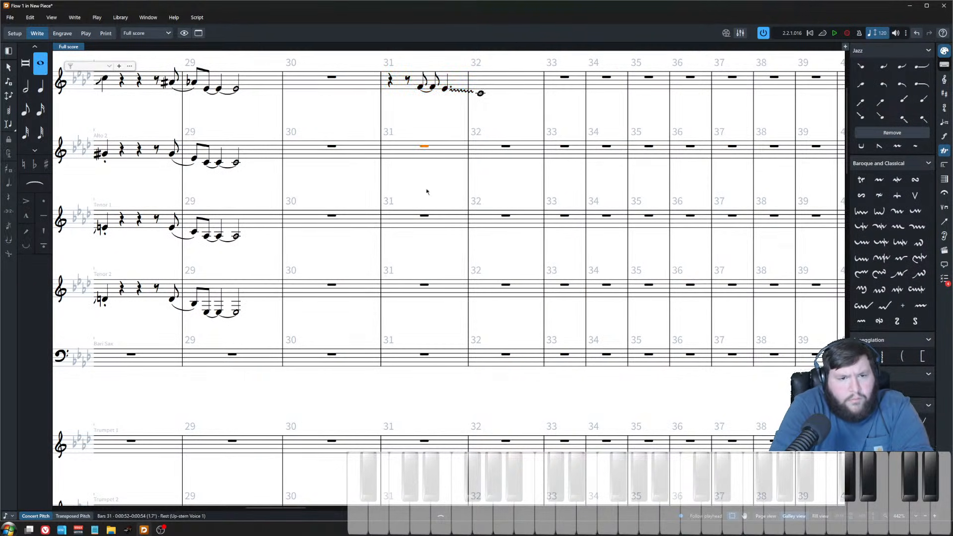
pyautogui.keyDown('shift'); pyautogui.click(422, 291); pyautogui.keyUp('shift')
pyautogui.hotkey('ctrl', 'v')
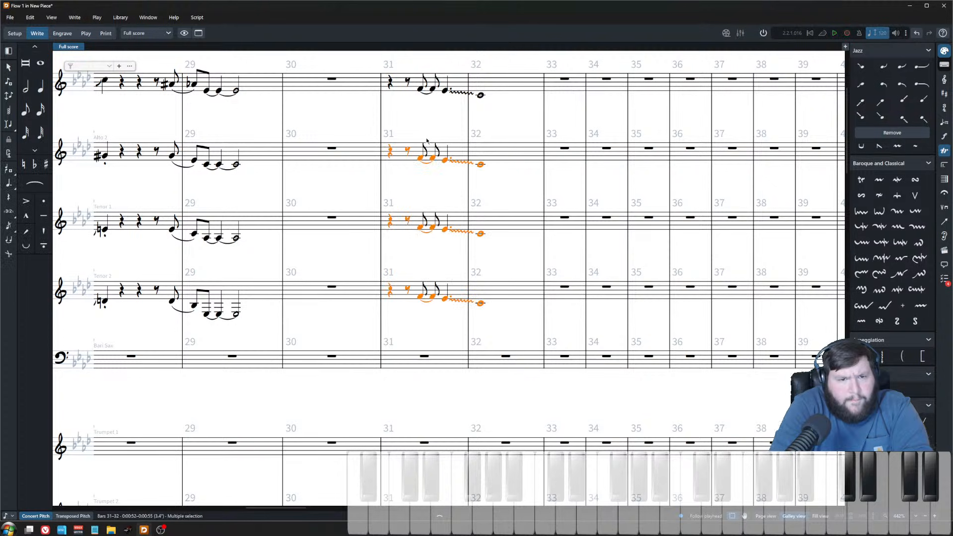
# Step: Transpose the pasted Alto 2 notes in bars 31–32 down to form a harmony line, with a C sharp dotted note
pyautogui.click(420, 160)
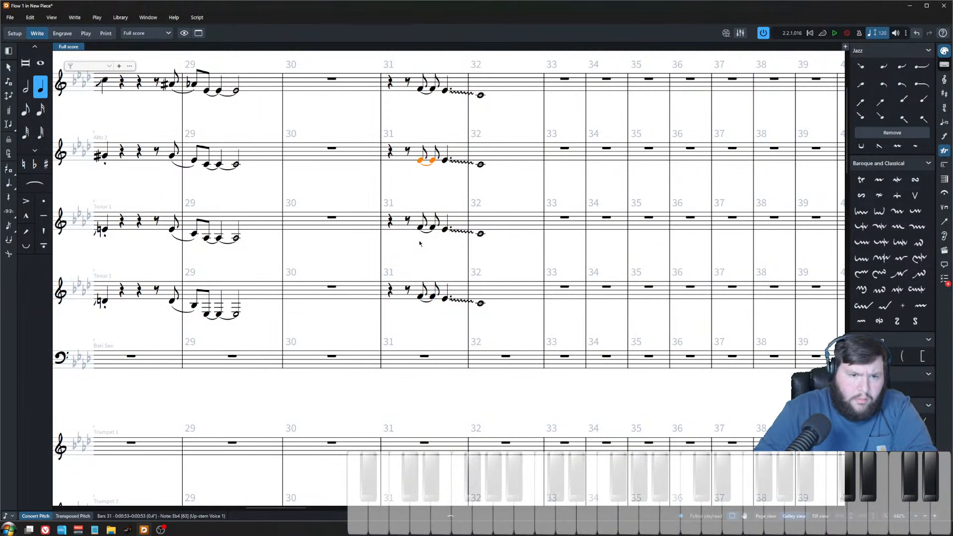
pyautogui.press('Down')
pyautogui.press('Escape')
pyautogui.press('Down')
pyautogui.hotkey('alt', 'Down')
pyautogui.hotkey('alt', 'Down')
pyautogui.hotkey('alt', 'Down')
pyautogui.press('Down')
pyautogui.hotkey('alt', 'Down')
pyautogui.hotkey('alt', 'Down')
pyautogui.hotkey('alt', 'Down')
pyautogui.hotkey('alt', 'Down')
pyautogui.press('Right')
pyautogui.press('Up')
pyautogui.press('Up')
pyautogui.press('Up')
pyautogui.press('Down')
pyautogui.press('Down')
pyautogui.press('Down')
pyautogui.press('Up')
pyautogui.press('Up')
pyautogui.hotkey('alt', 'Down')
pyautogui.hotkey('alt', 'Down')
pyautogui.hotkey('alt', 'Down')
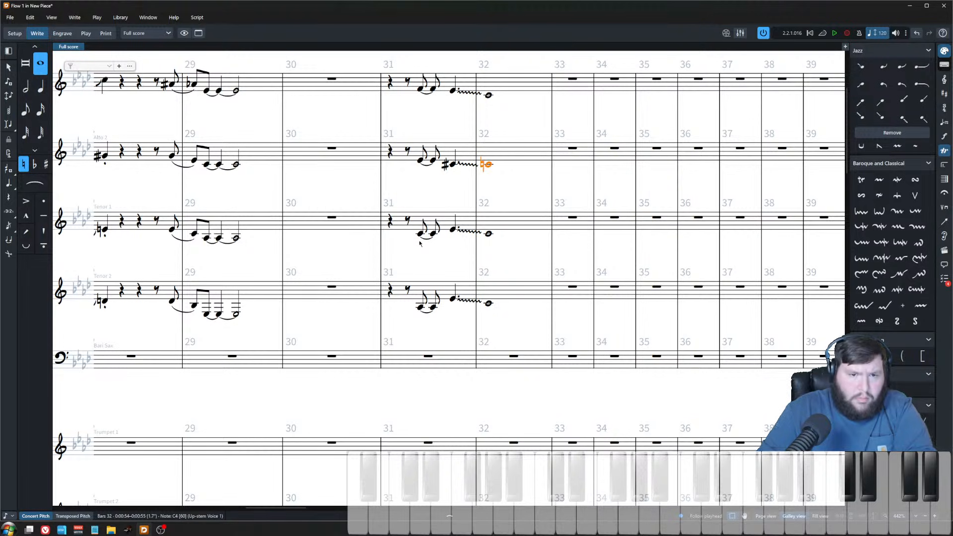
# Step: Lower the Tenor 1 whole note in bar 32 to A flat
pyautogui.press('Down')
pyautogui.press('Up')
pyautogui.press('Down')
pyautogui.hotkey('alt', 'Down')
pyautogui.hotkey('alt', 'Down')
# Step: Lower the Tenor 2 whole note in bar 32 to F
pyautogui.hotkey('alt', 'Down')
pyautogui.hotkey('alt', 'Down')
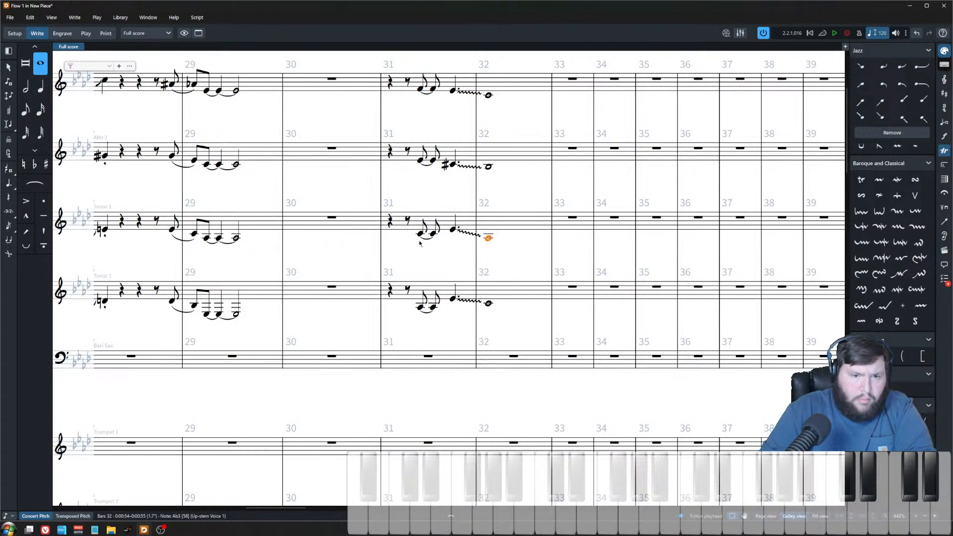
pyautogui.press('Down')
# Step: Lower the Tenor 1 dotted note in bar 31 and make it B flat
pyautogui.hotkey('alt', 'Down')
pyautogui.hotkey('alt', 'Down')
pyautogui.hotkey('alt', 'Down')
pyautogui.hotkey('alt', 'Down')
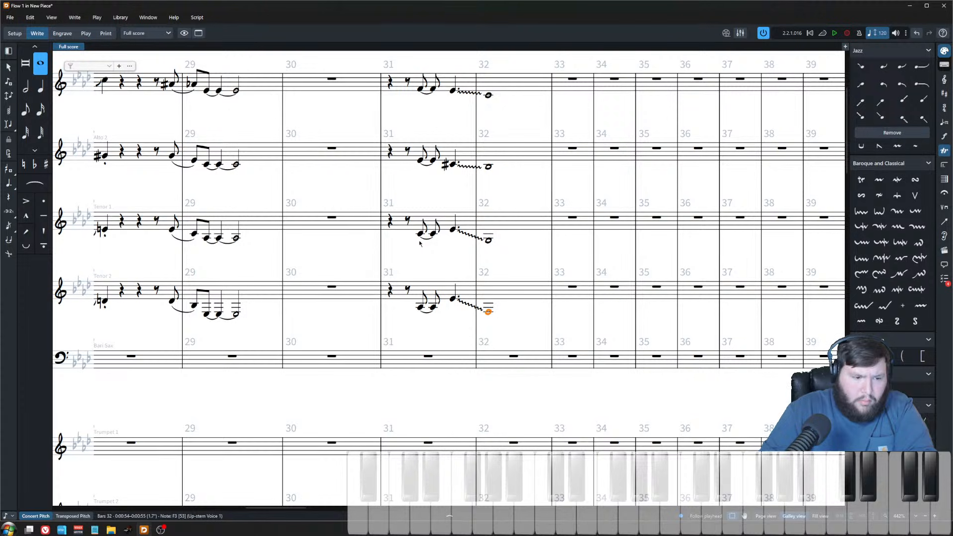
pyautogui.press('Left')
pyautogui.press('Up')
pyautogui.press('Up')
pyautogui.press('Up')
pyautogui.press('Down')
pyautogui.press('Down')
pyautogui.press('Down')
pyautogui.press('Up')
pyautogui.press('Up')
pyautogui.press('Down')
pyautogui.hotkey('alt', 'Down')
pyautogui.hotkey('alt', 'Down')
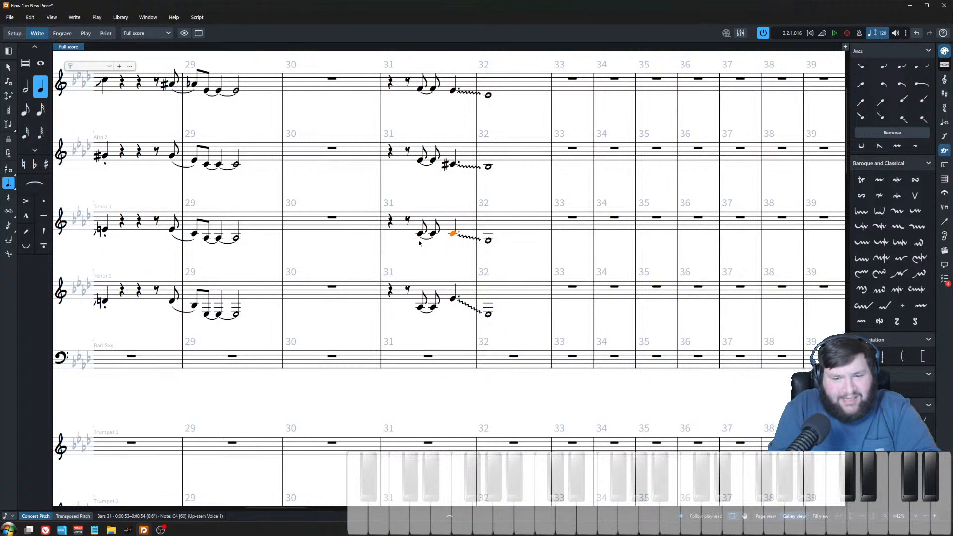
pyautogui.hotkey('alt', 'Down')
pyautogui.press('-')
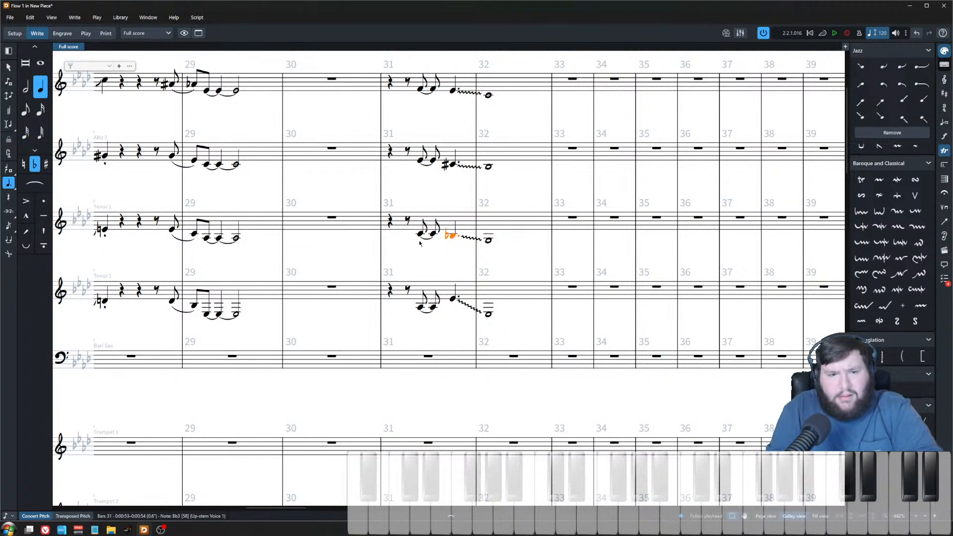
# Step: Lower the Tenor 2 dotted note in bar 31 to F
pyautogui.scroll(-10, 422, 243)
pyautogui.scroll(12, 422, 235)
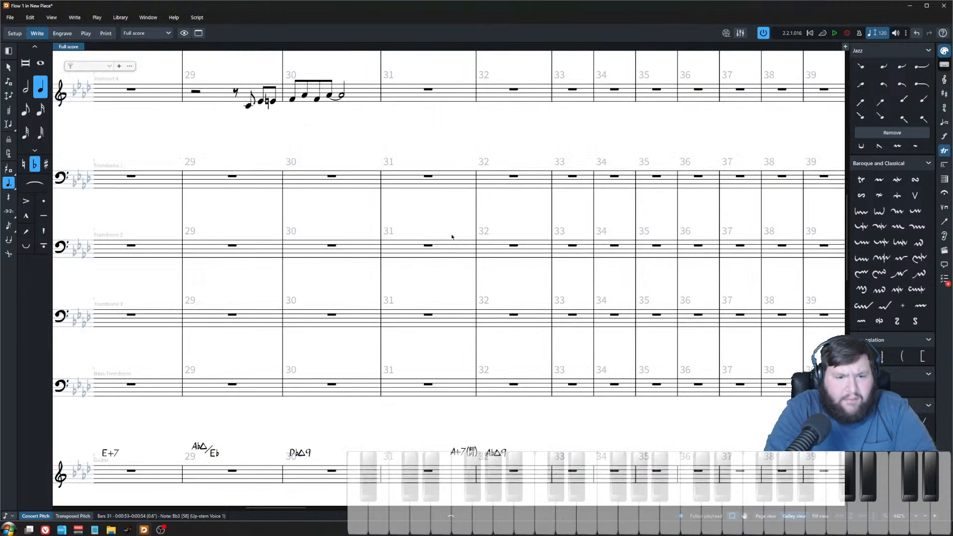
pyautogui.scroll(6, 451, 239)
pyautogui.click(452, 135)
pyautogui.press('Right')
pyautogui.click(453, 210)
pyautogui.press('Right')
pyautogui.click(452, 282)
pyautogui.press('Right')
pyautogui.click(452, 348)
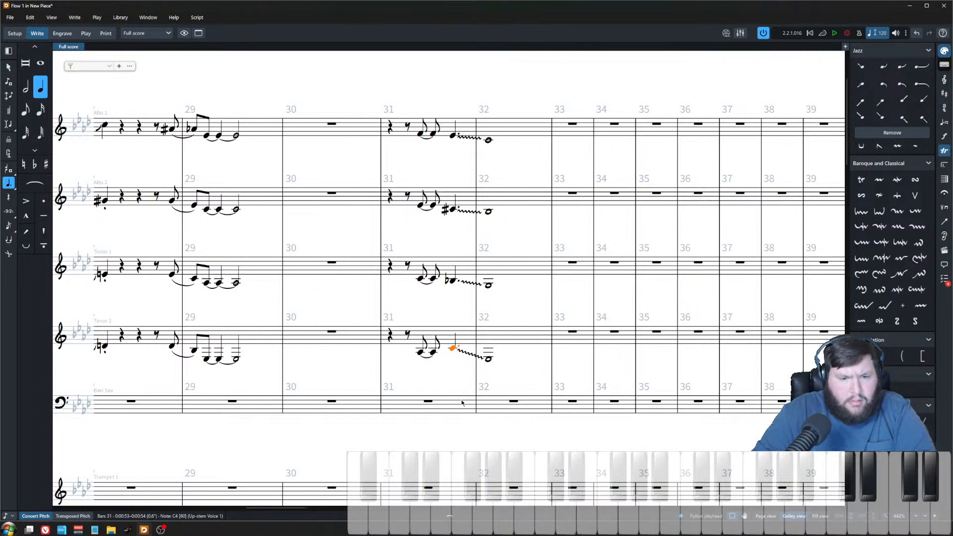
pyautogui.hotkey('alt', 'Down')
pyautogui.hotkey('alt', 'Down')
pyautogui.hotkey('alt', 'Down')
pyautogui.hotkey('alt', 'Down')
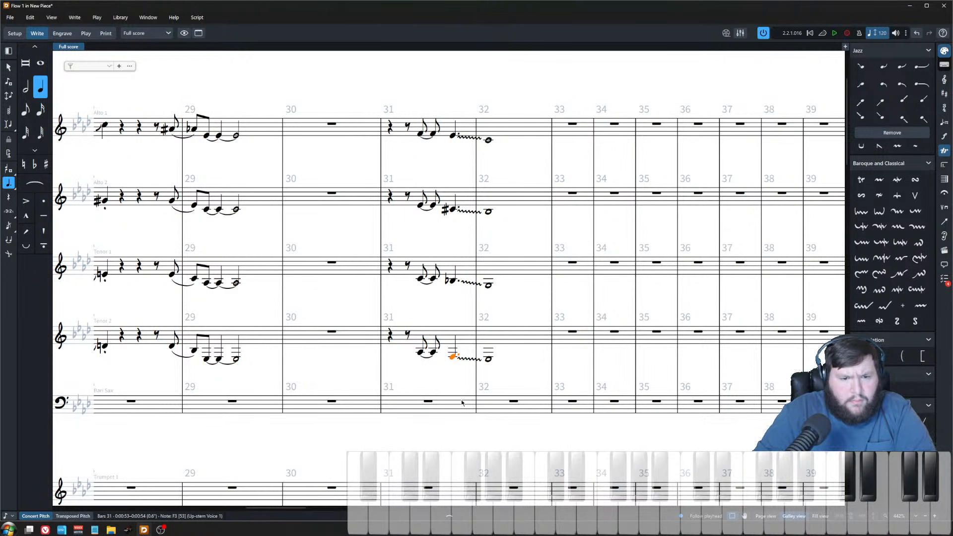
# Step: Play back the saxophone phrase from bar 31
pyautogui.click(390, 130)
pyautogui.press('space')
pyautogui.keyDown('ctrl'); pyautogui.scroll(-2, 419, 152); pyautogui.keyUp('ctrl')
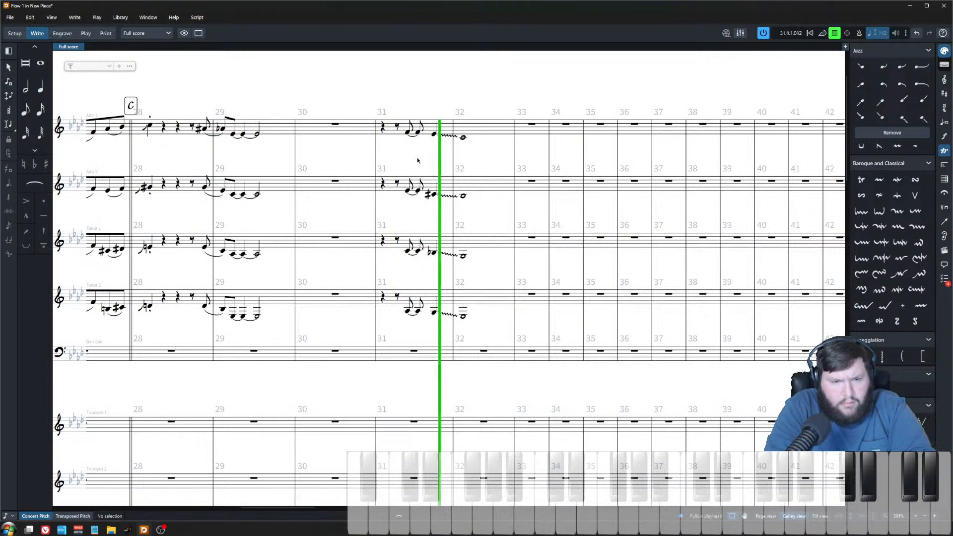
pyautogui.press('space')
# Step: Select the four saxophone glissando lines and give them a delayed start with an increased delay value
pyautogui.click(446, 135)
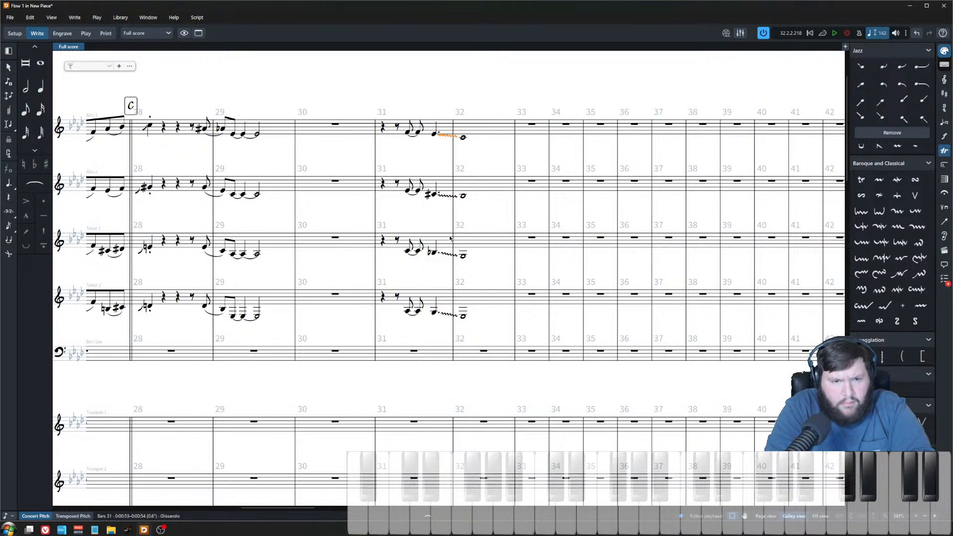
pyautogui.keyDown('ctrl'); pyautogui.click(446, 254); pyautogui.keyUp('ctrl')
pyautogui.keyDown('ctrl'); pyautogui.click(446, 195); pyautogui.keyUp('ctrl')
pyautogui.keyDown('ctrl'); pyautogui.click(447, 313); pyautogui.keyUp('ctrl')
pyautogui.click(278, 509)
pyautogui.click(172, 492)
pyautogui.click(315, 442)
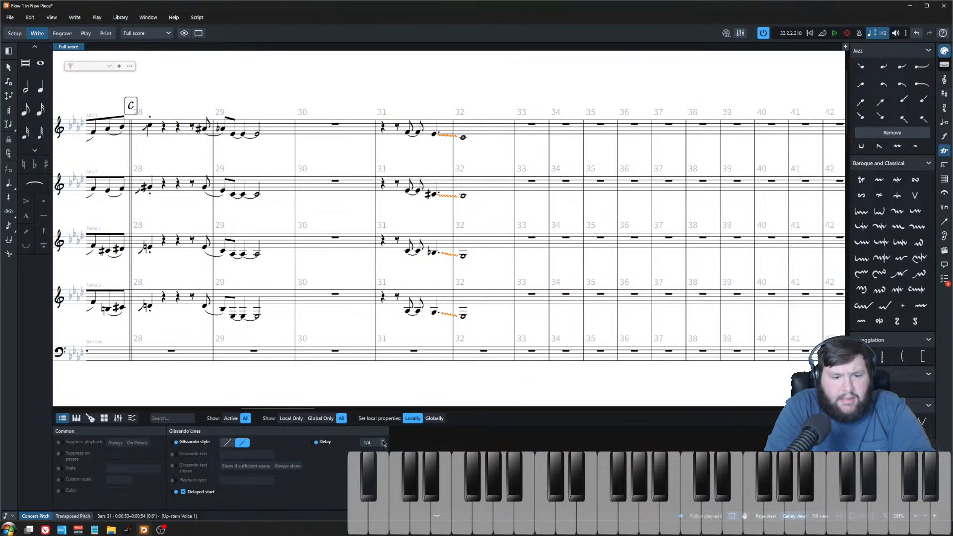
pyautogui.click(383, 440)
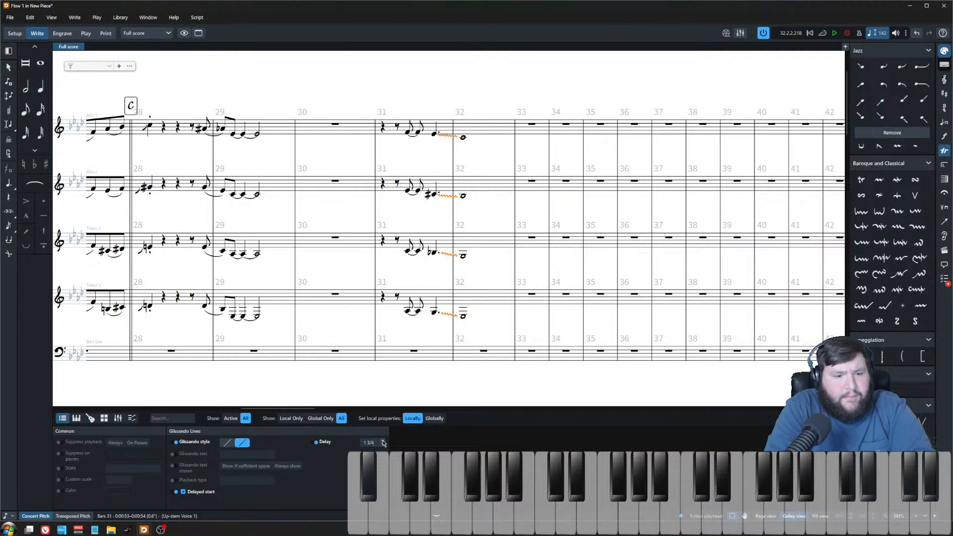
# Step: Play back the saxophone phrase from bar 31 to review the delayed glissandos
pyautogui.click(382, 127)
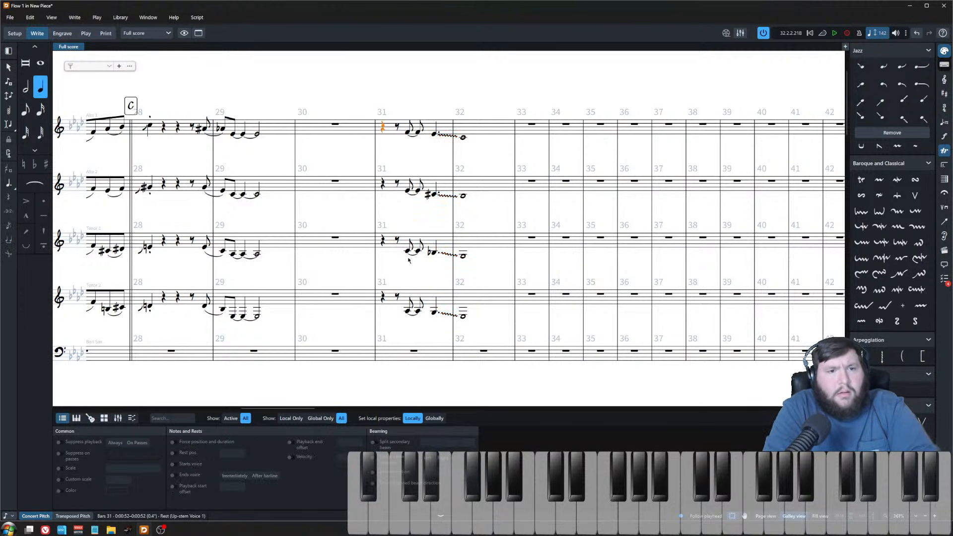
pyautogui.press('space')
pyautogui.click(441, 516)
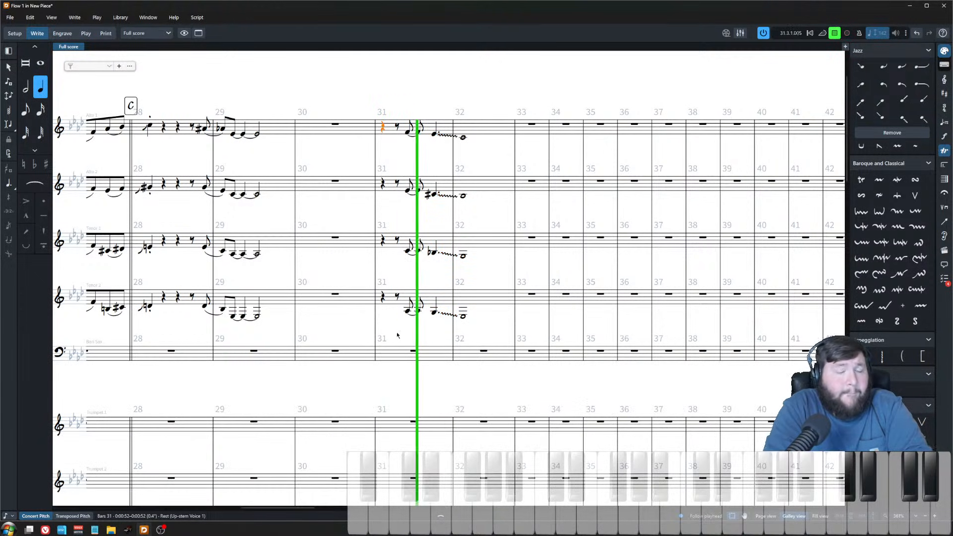
pyautogui.click(473, 157)
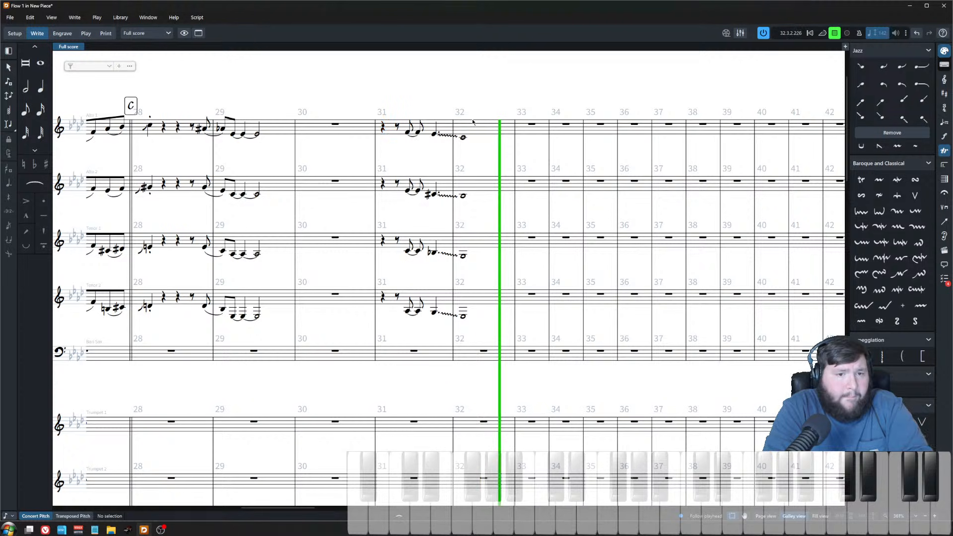
pyautogui.press('space')
pyautogui.scroll(-5, 400, 302)
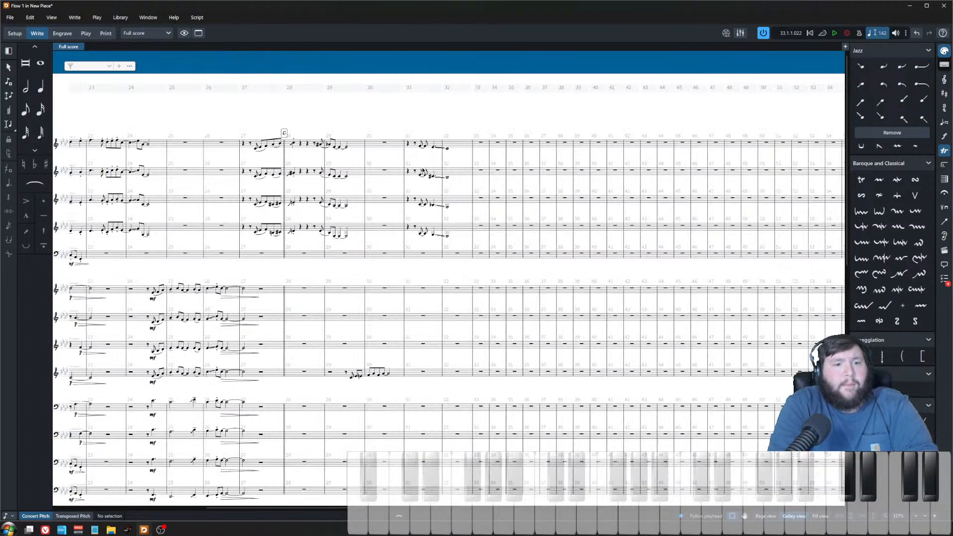
pyautogui.scroll(-3, 407, 240)
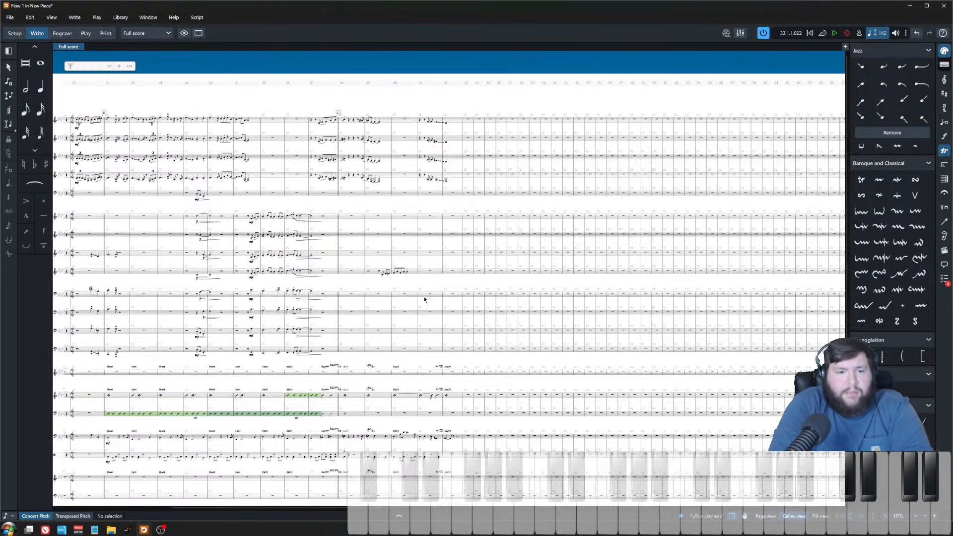
pyautogui.hscroll(5, 528, 223)
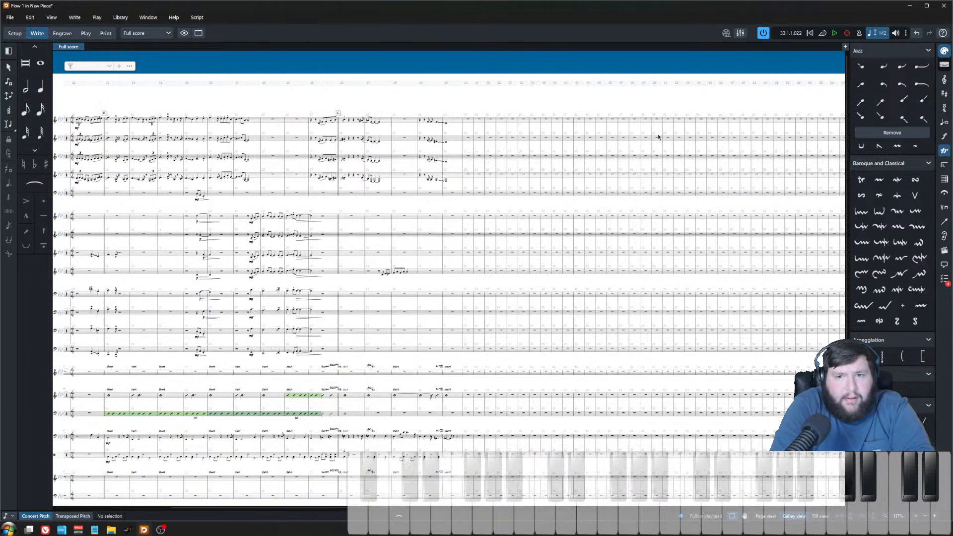
# Step: Play back the saxophone section starting from bar 27
pyautogui.scroll(4, 532, 174)
pyautogui.scroll(3, 462, 106)
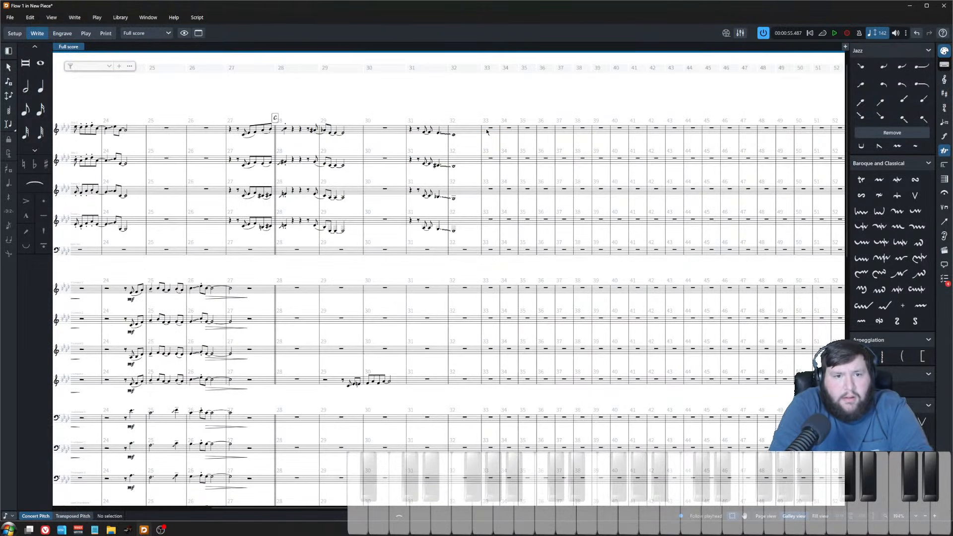
pyautogui.click(490, 129)
pyautogui.press('Escape')
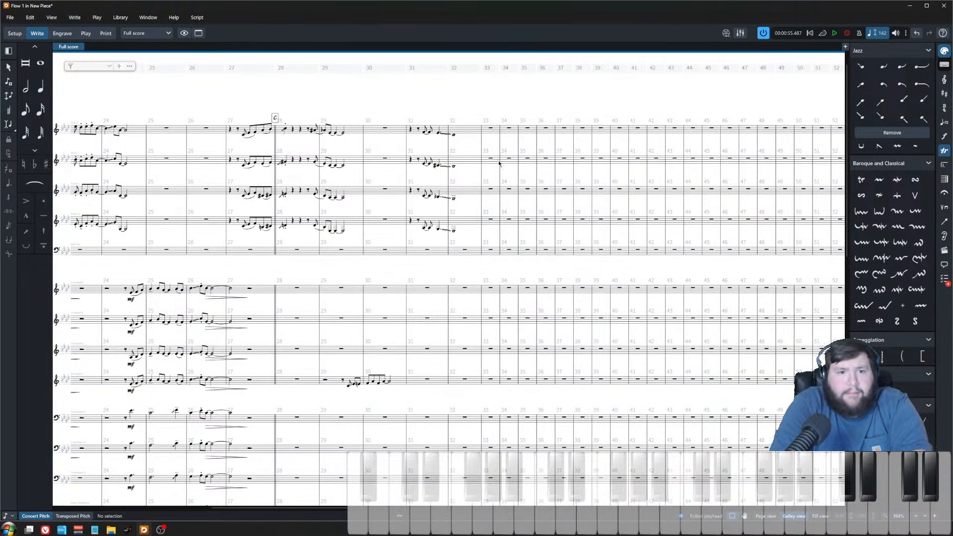
pyautogui.scroll(-3, 502, 191)
pyautogui.hscroll(3, 577, 326)
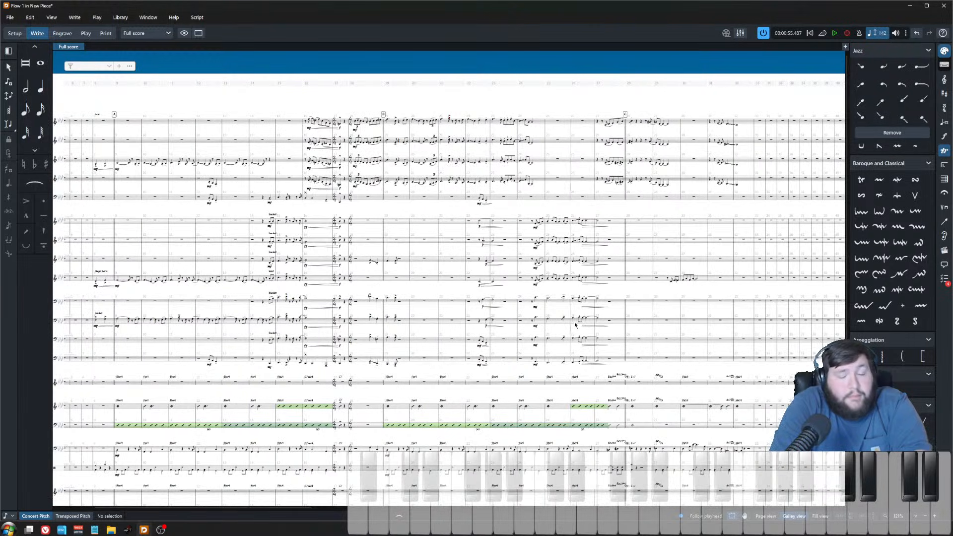
pyautogui.scroll(5, 397, 306)
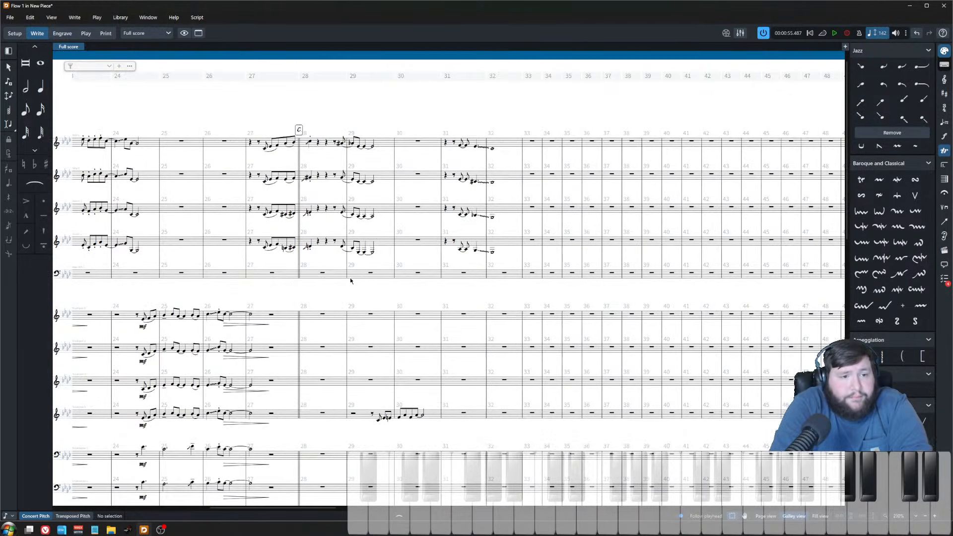
pyautogui.click(248, 142)
pyautogui.press('p')
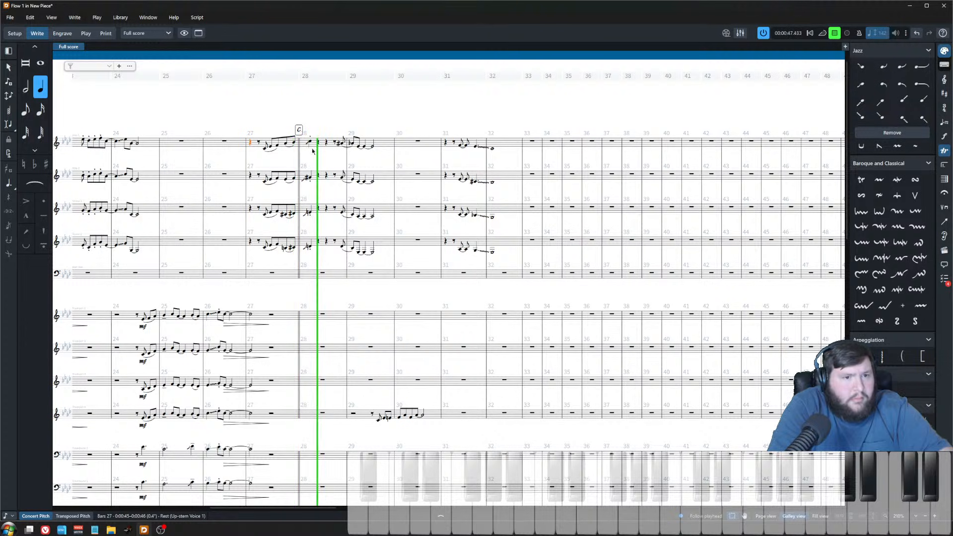
pyautogui.click(339, 167)
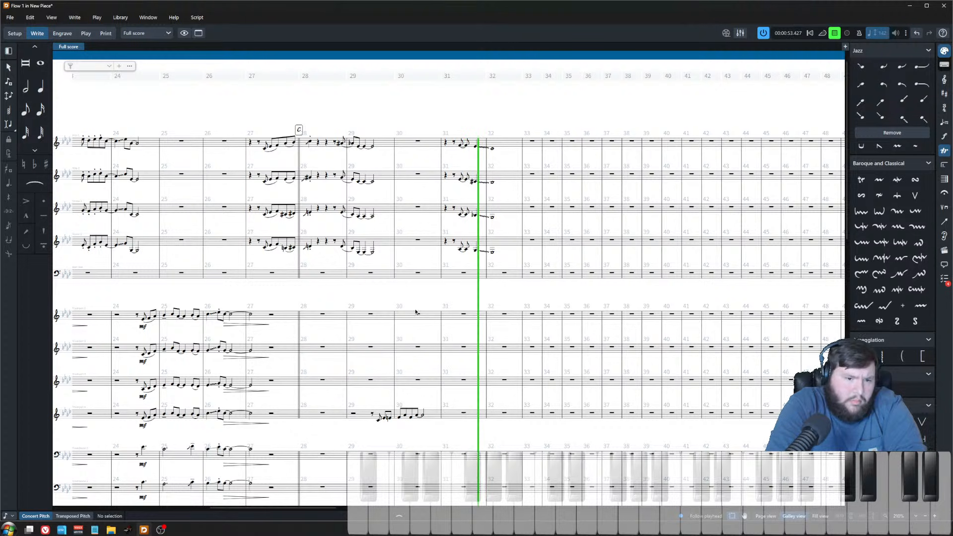
pyautogui.scroll(2, 401, 323)
pyautogui.scroll(-2, 401, 323)
pyautogui.press('space')
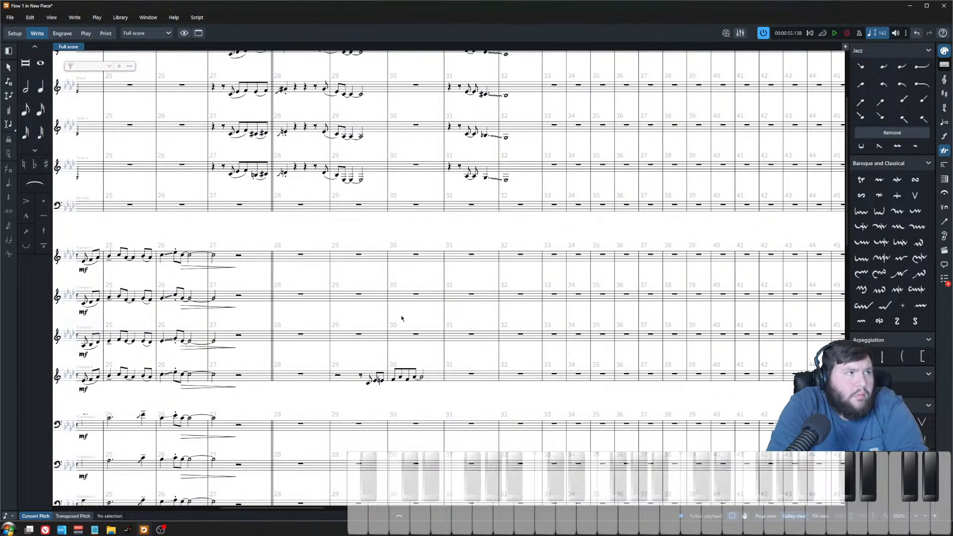
# Step: Slur the Trumpet 4 eighth notes in bar 30 and add an accent to the final note
pyautogui.scroll(-4, 423, 288)
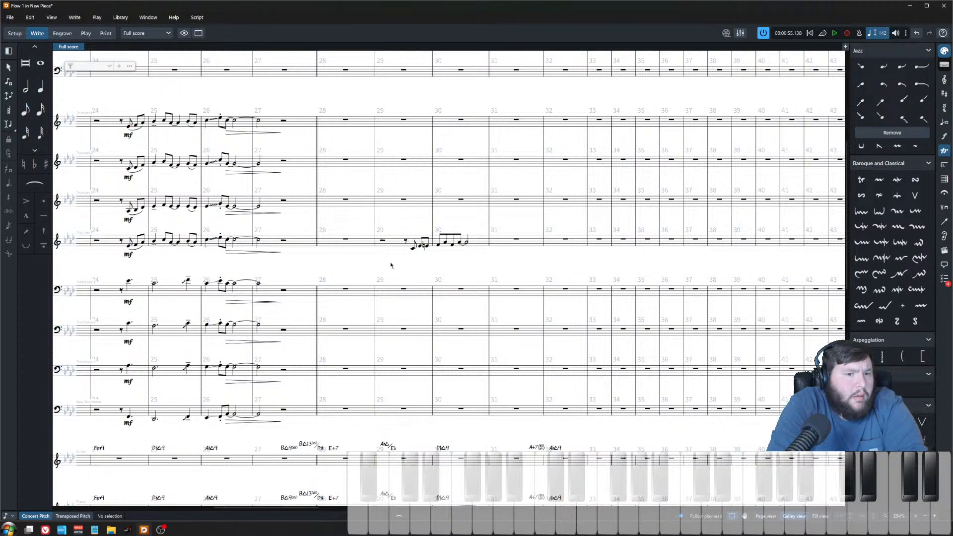
pyautogui.scroll(2, 417, 252)
pyautogui.click(412, 240)
pyautogui.click(443, 234)
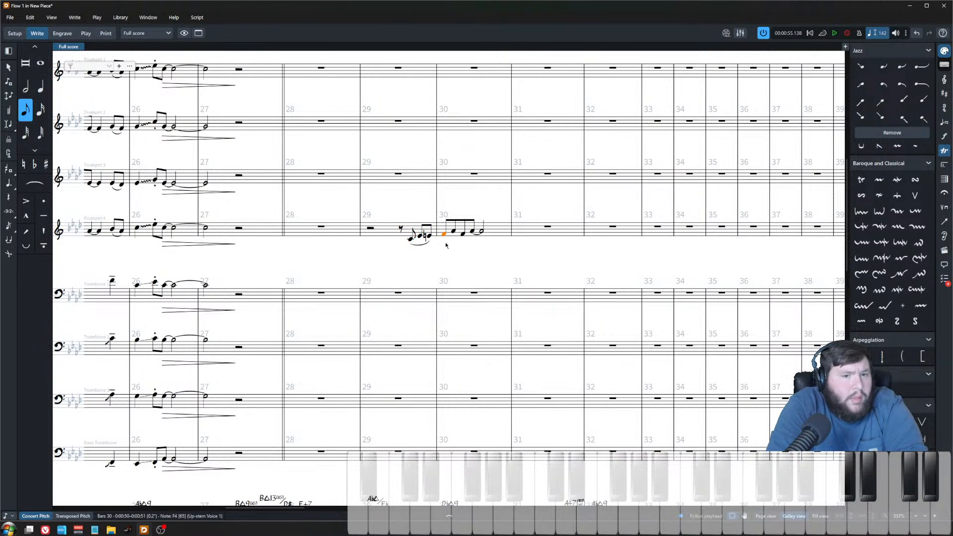
pyautogui.keyDown('ctrl'); pyautogui.click(463, 235); pyautogui.keyUp('ctrl')
pyautogui.press('s')
pyautogui.click(481, 231)
pyautogui.press('[')
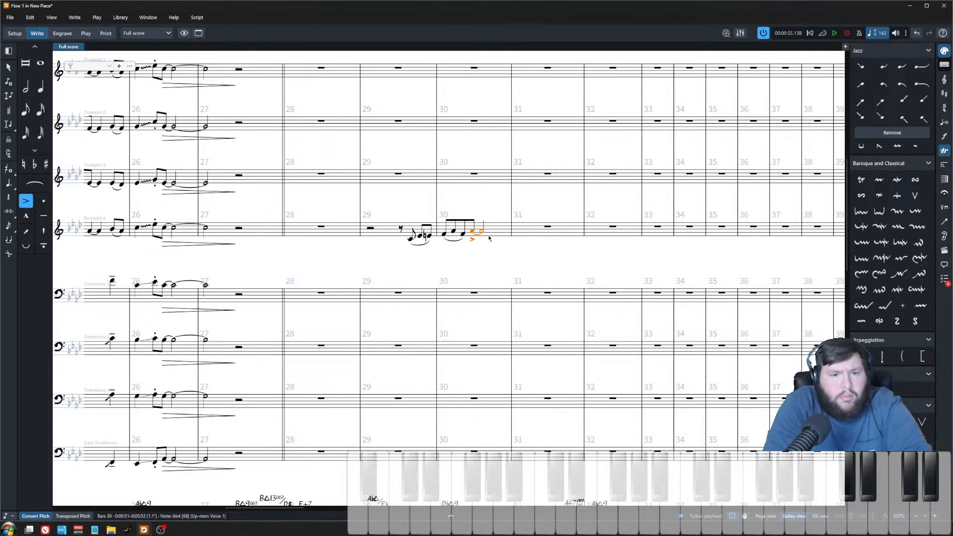
# Step: Copy the Trumpet 4 phrase from bars 29–31 and paste it into the Baritone Sax and Trombone 1 staves
pyautogui.hotkey('shift', 'alt', 'Right')
pyautogui.hotkey('shift', 'alt', 'Right')
pyautogui.hotkey('shift', 'alt', 'Right')
pyautogui.hotkey('shift', 'alt', 'Right')
pyautogui.keyDown('shift'); pyautogui.click(371, 228); pyautogui.keyUp('shift')
pyautogui.scroll(5, 400, 344)
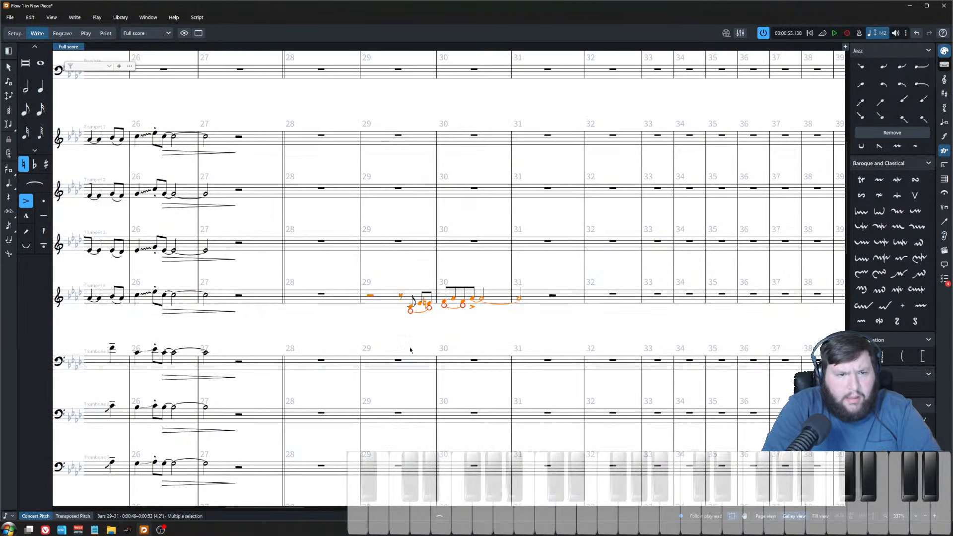
pyautogui.click(398, 294)
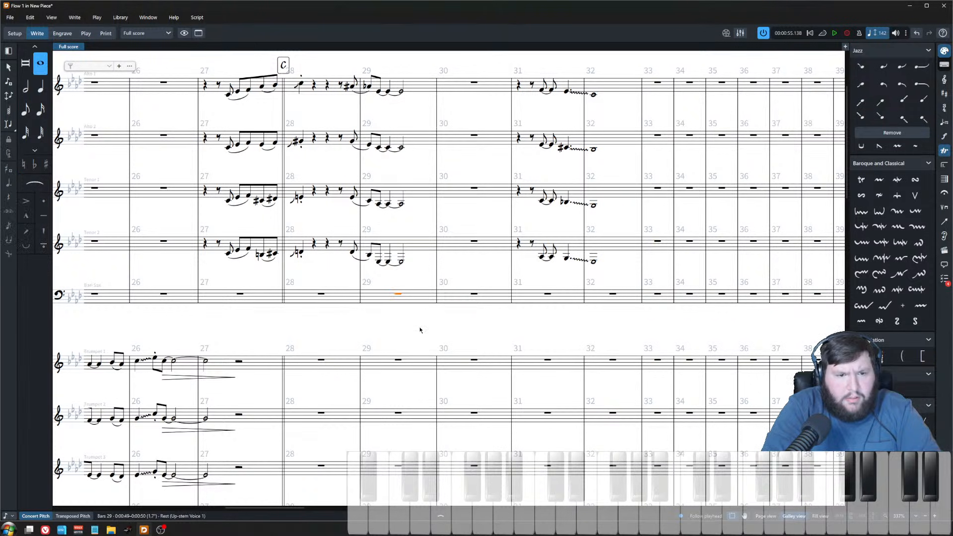
pyautogui.hotkey('ctrl', 'v')
pyautogui.scroll(-8, 422, 335)
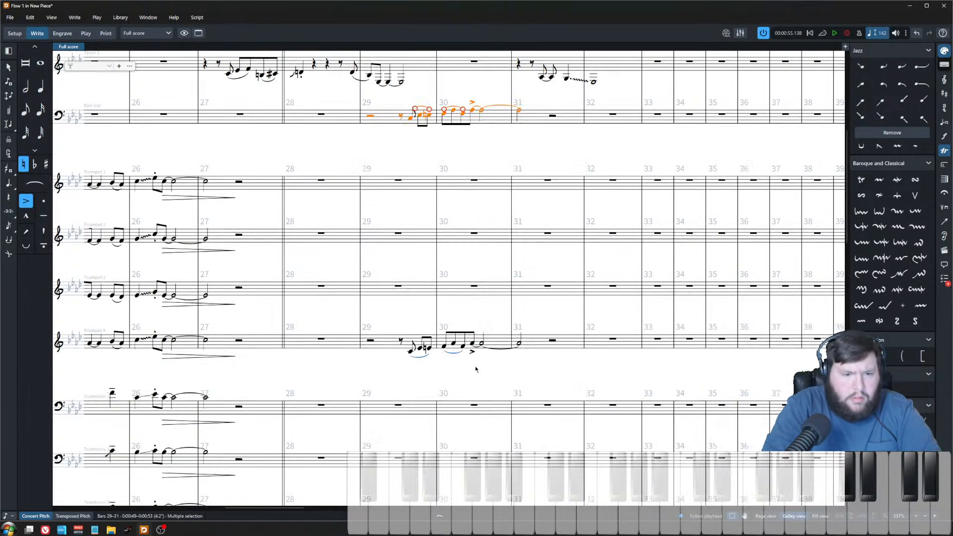
pyautogui.click(398, 226)
pyautogui.hotkey('ctrl', 'v')
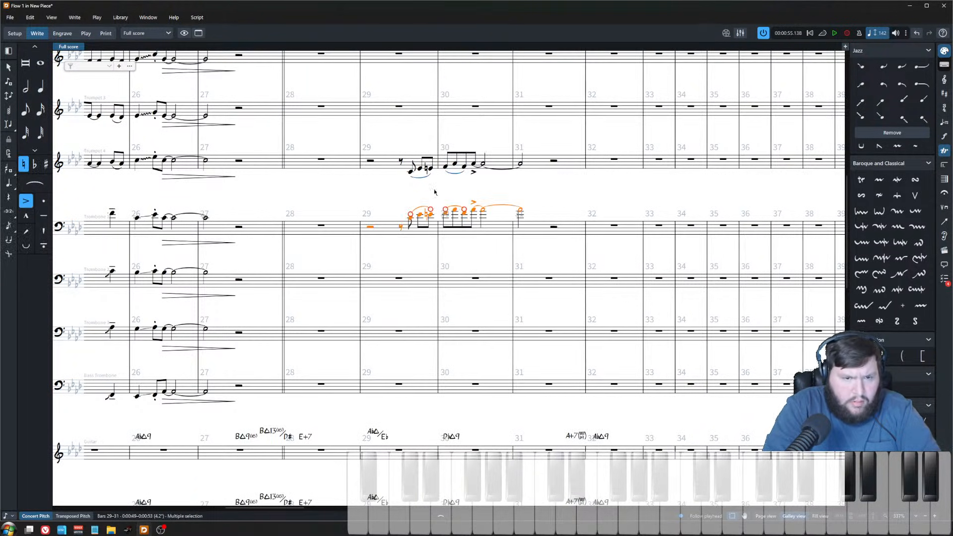
# Step: Play back the doubled baritone and trombone line from bar 29
pyautogui.press('p')
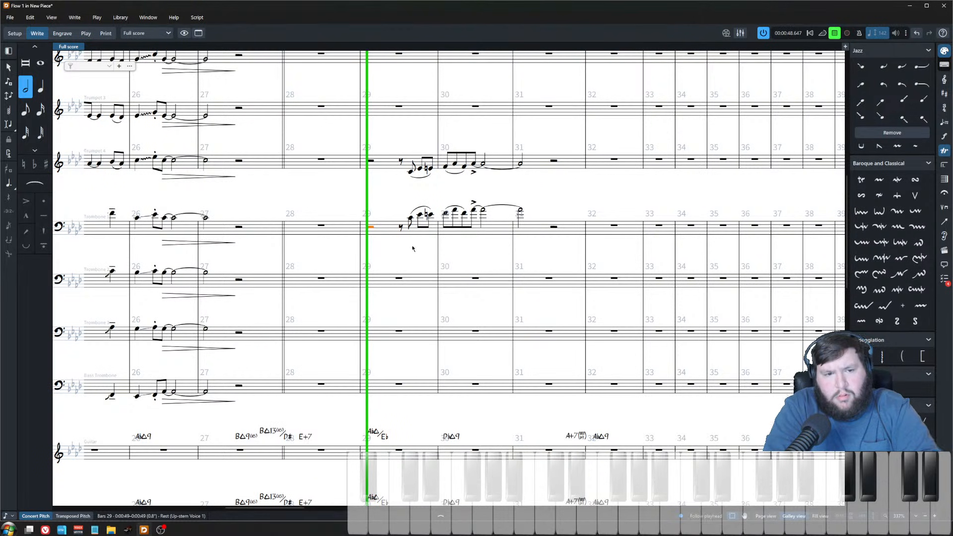
pyautogui.press('x')
pyautogui.press('x')
pyautogui.press('x')
pyautogui.click(382, 148)
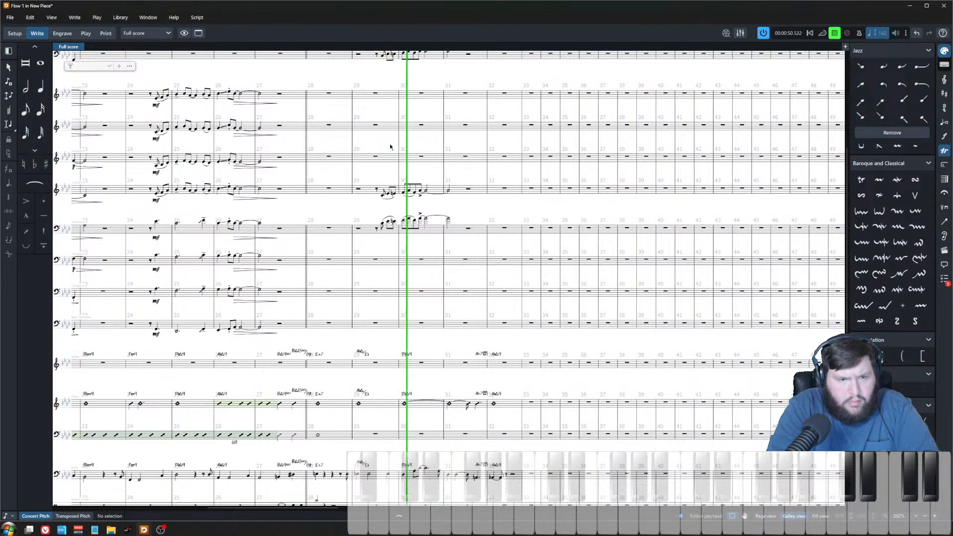
pyautogui.scroll(4, 405, 257)
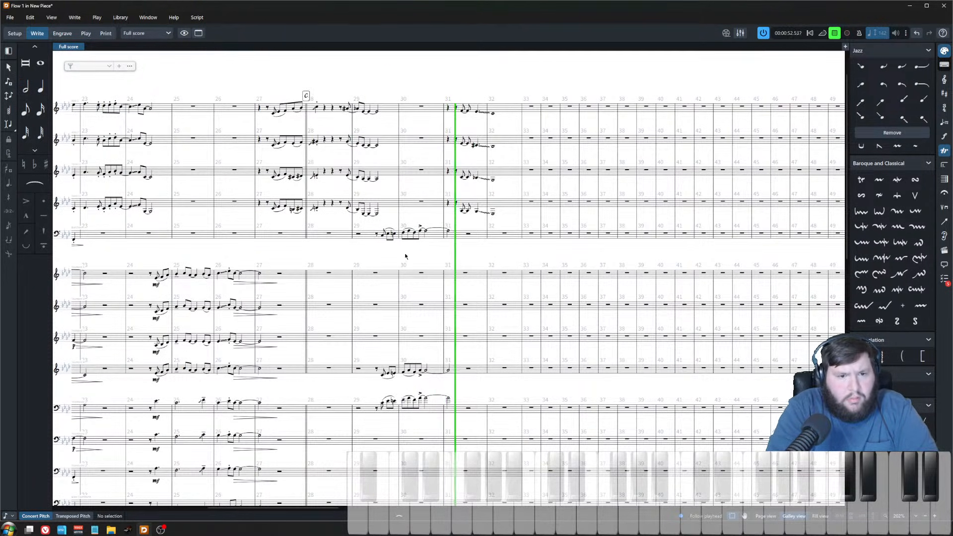
pyautogui.press('space')
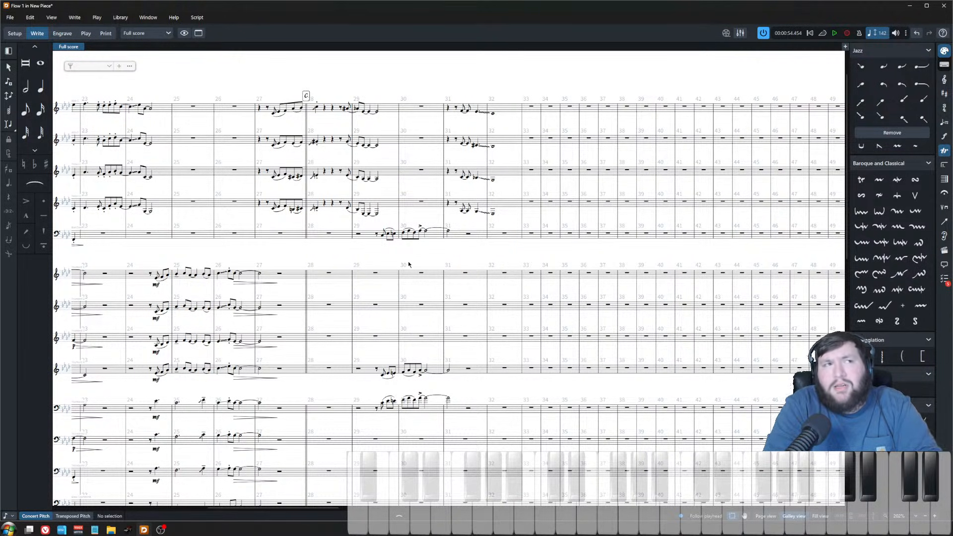
# Step: Play back repeatedly from bar 29 in Trumpet 1 to audition the passage
pyautogui.click(378, 277)
pyautogui.press('p')
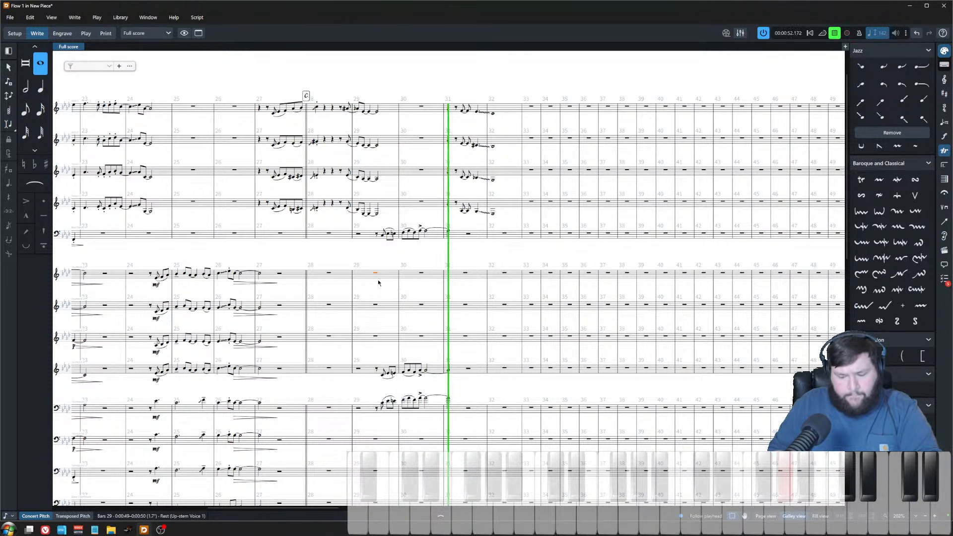
pyautogui.press('space')
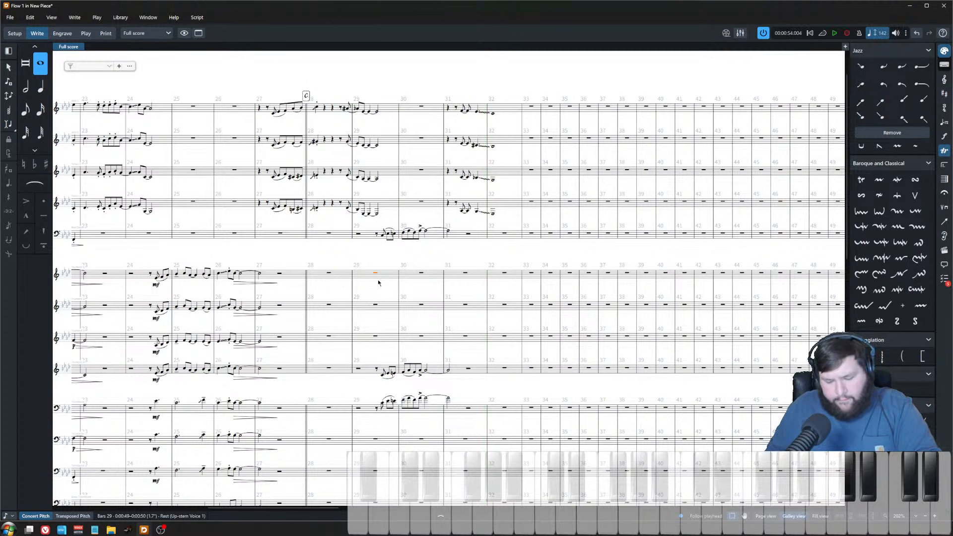
pyautogui.press('space')
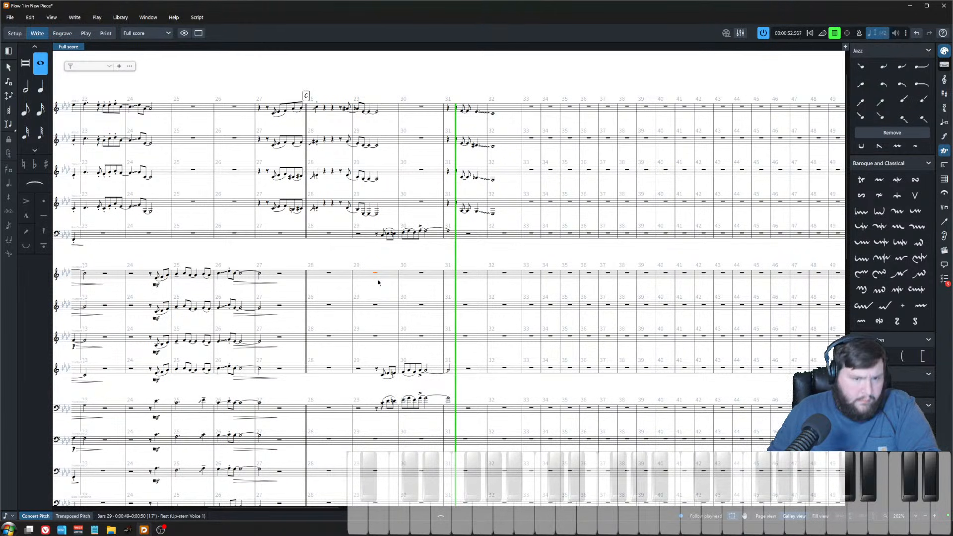
pyautogui.press('space')
pyautogui.press('space')
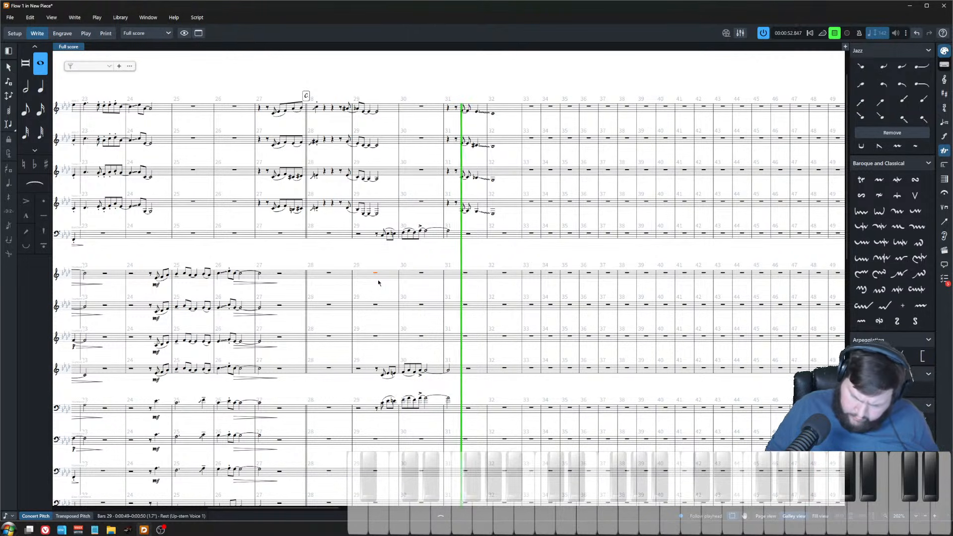
pyautogui.press('space')
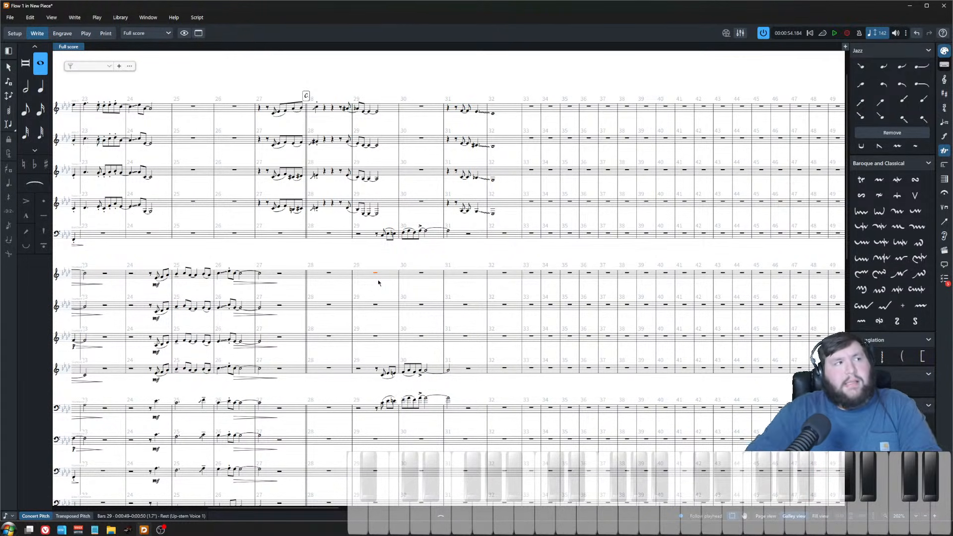
pyautogui.scroll(4, 461, 303)
pyautogui.press('space')
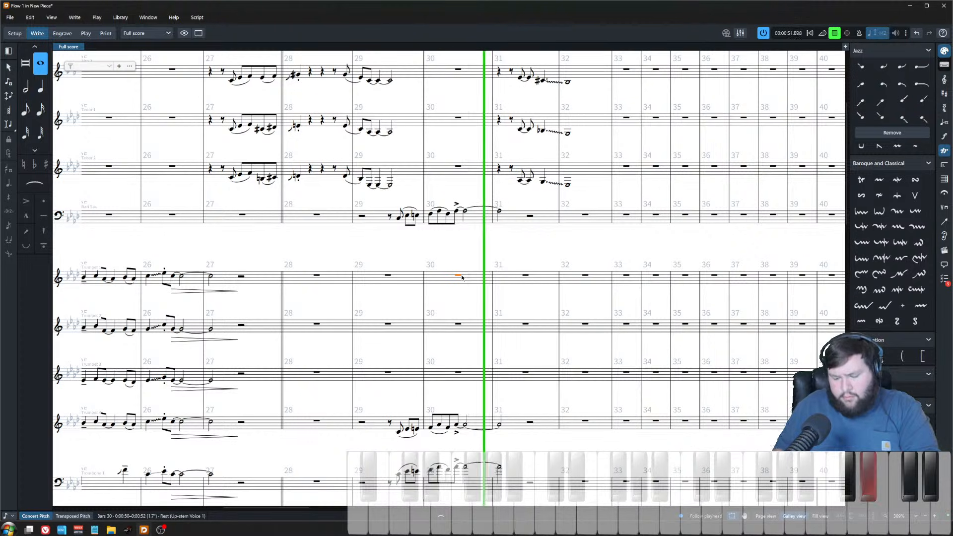
pyautogui.press('space')
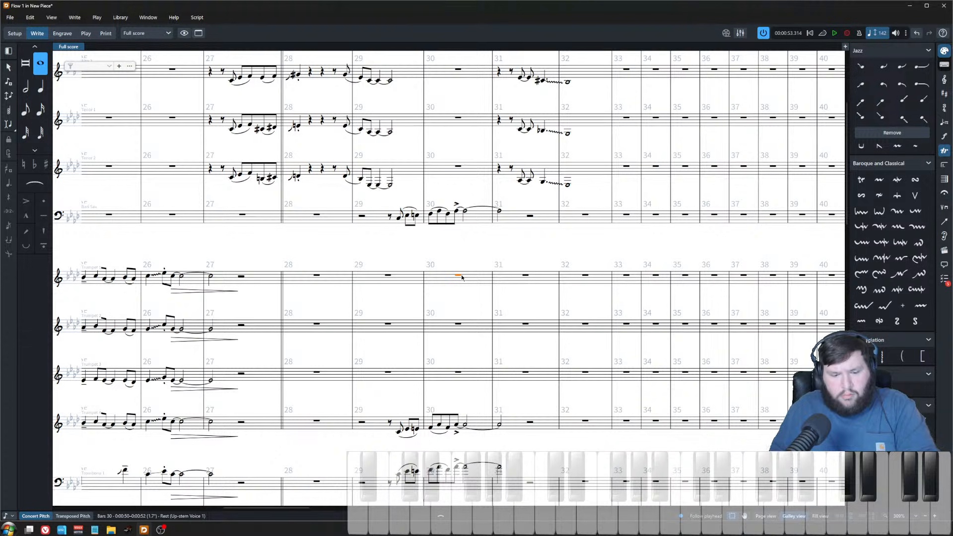
# Step: Enter four eighth notes at the end of bar 30 in Trumpet 1
pyautogui.hotkey('shift', 'n')
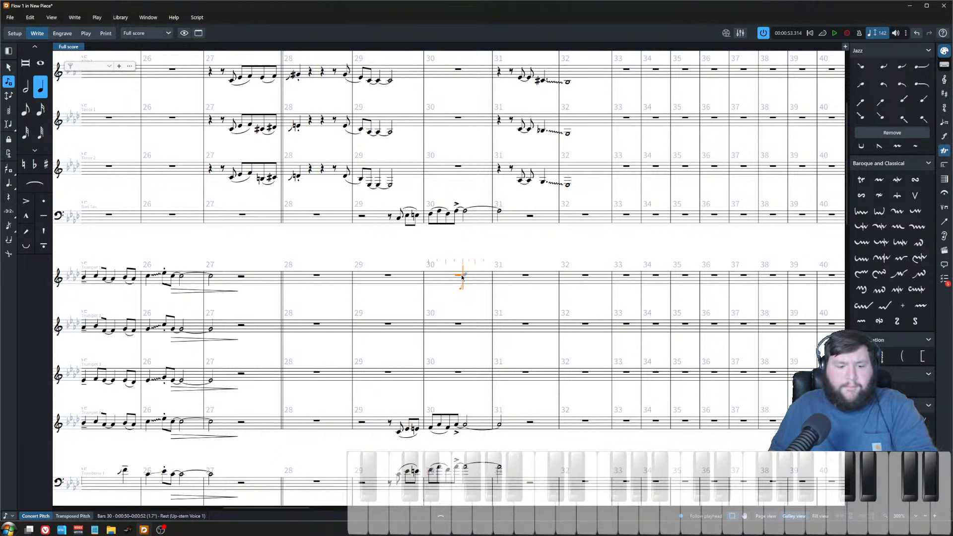
pyautogui.press('5')
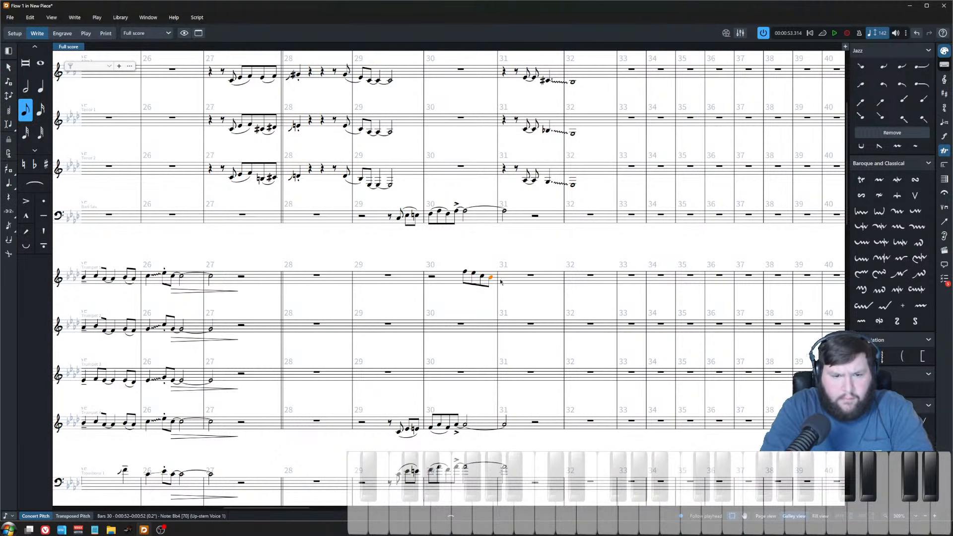
pyautogui.press('Escape')
# Step: Slur the new Trumpet 1 eighth notes in bar 30 and select them for copying
pyautogui.moveTo(457, 256); pyautogui.dragTo(488, 294)
pyautogui.press('s')
pyautogui.click(461, 251)
pyautogui.click(465, 274)
pyautogui.click(468, 280)
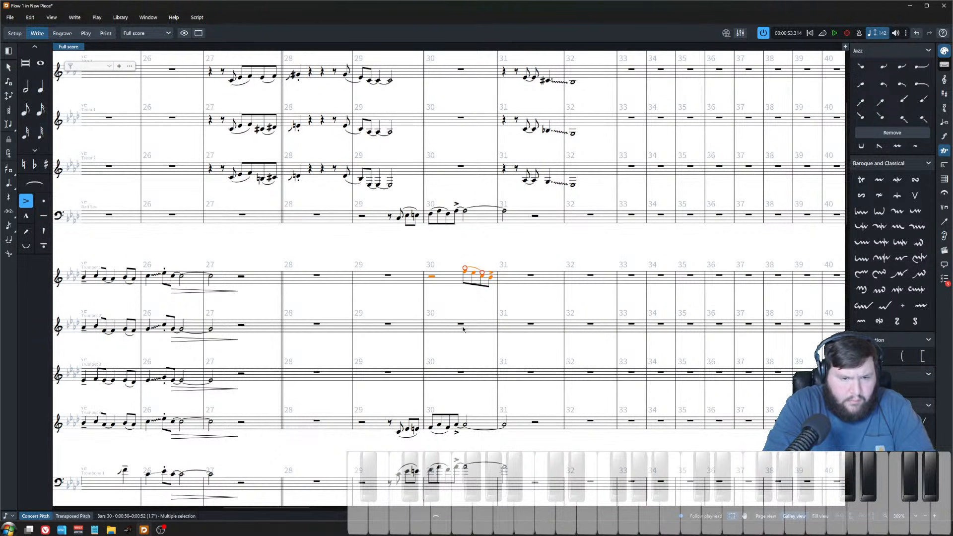
# Step: Paste the Trumpet 1 figure into Trumpets 2 and 3 and the lower trombones in bar 30
pyautogui.click(462, 326)
pyautogui.scroll(-3, 478, 380)
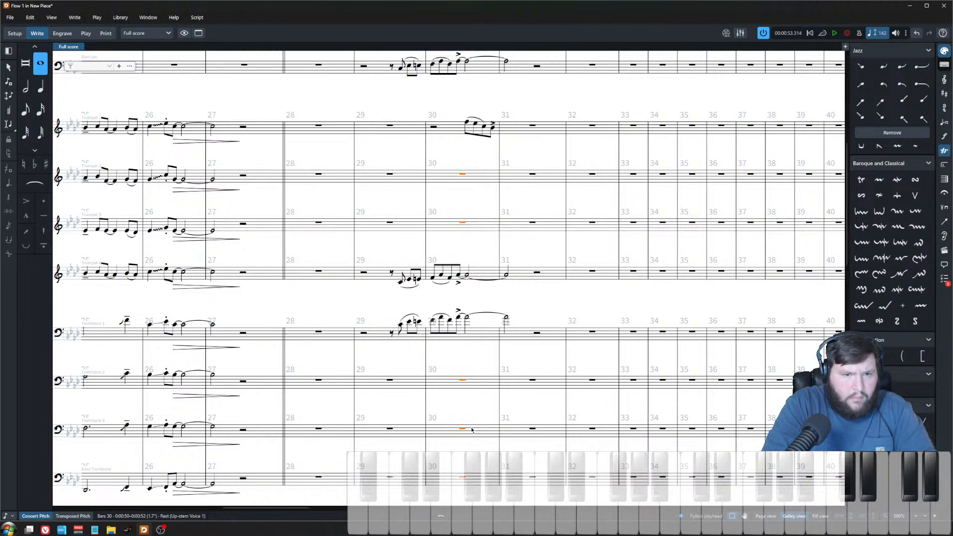
pyautogui.hotkey('ctrl', 'v')
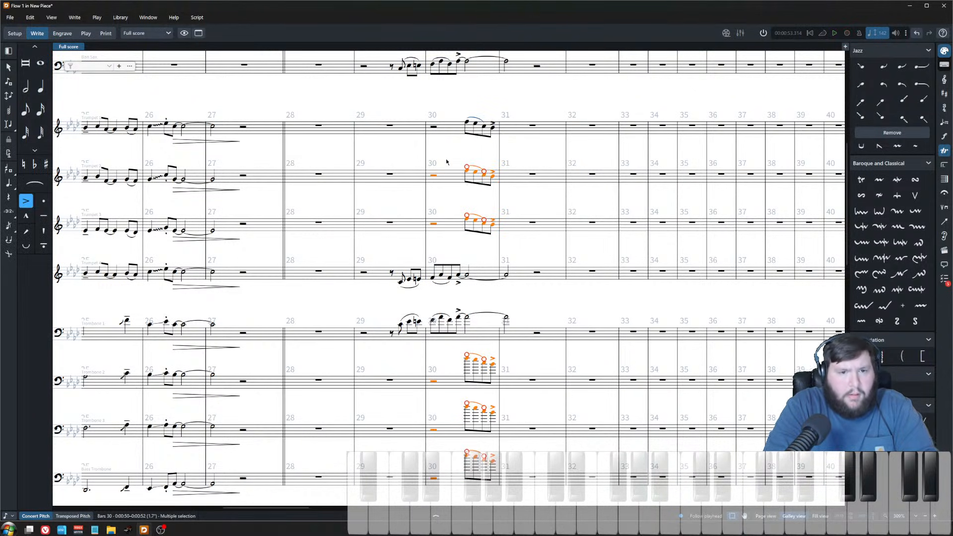
# Step: Lower the pasted Trumpet 2 and Trumpet 3 notes in bar 30 stepwise to voice them below Trumpet 1
pyautogui.hotkey('ctrl', '=')
pyautogui.press('f')
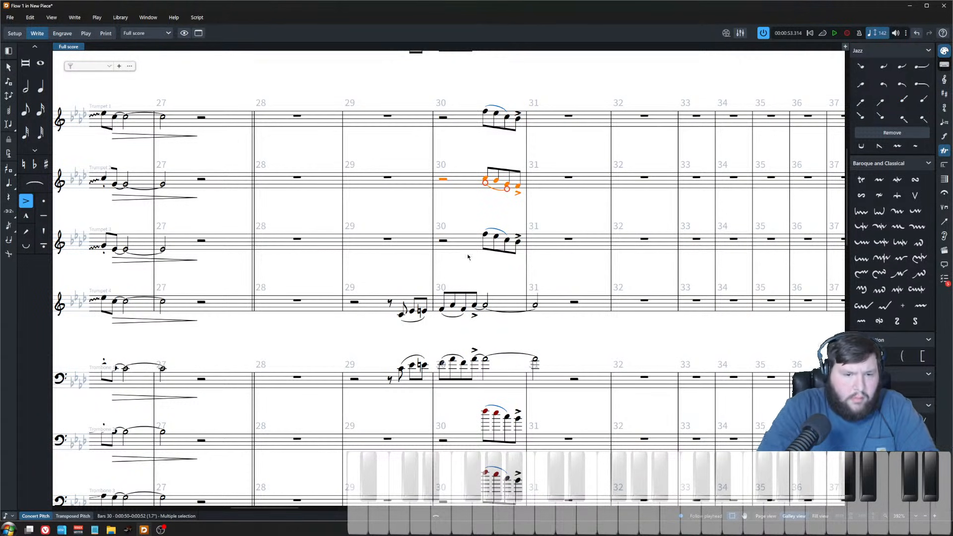
pyautogui.click(506, 184)
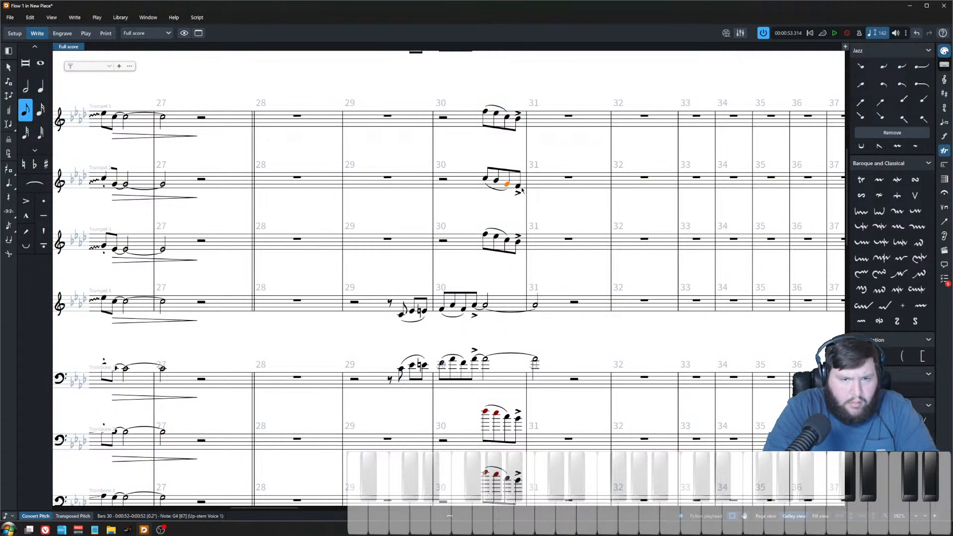
pyautogui.click(517, 118)
pyautogui.click(518, 186)
pyautogui.click(518, 242)
pyautogui.hotkey('alt', 'Down')
pyautogui.hotkey('alt', 'Down')
pyautogui.hotkey('alt', 'Down')
pyautogui.hotkey('alt', 'Down')
pyautogui.press('Left')
pyautogui.hotkey('alt', 'Down')
pyautogui.hotkey('alt', 'Down')
pyautogui.hotkey('alt', 'Down')
pyautogui.hotkey('ctrl', 'Up')
pyautogui.hotkey('ctrl', 'Up')
pyautogui.hotkey('ctrl', 'Down')
pyautogui.press('Left')
pyautogui.press('Left')
pyautogui.hotkey('alt', 'Down')
pyautogui.hotkey('alt', 'Down')
pyautogui.hotkey('alt', 'Down')
pyautogui.hotkey('alt', 'Down')
pyautogui.hotkey('alt', 'Down')
pyautogui.hotkey('alt', 'Down')
pyautogui.hotkey('alt', 'Down')
pyautogui.hotkey('alt', 'Down')
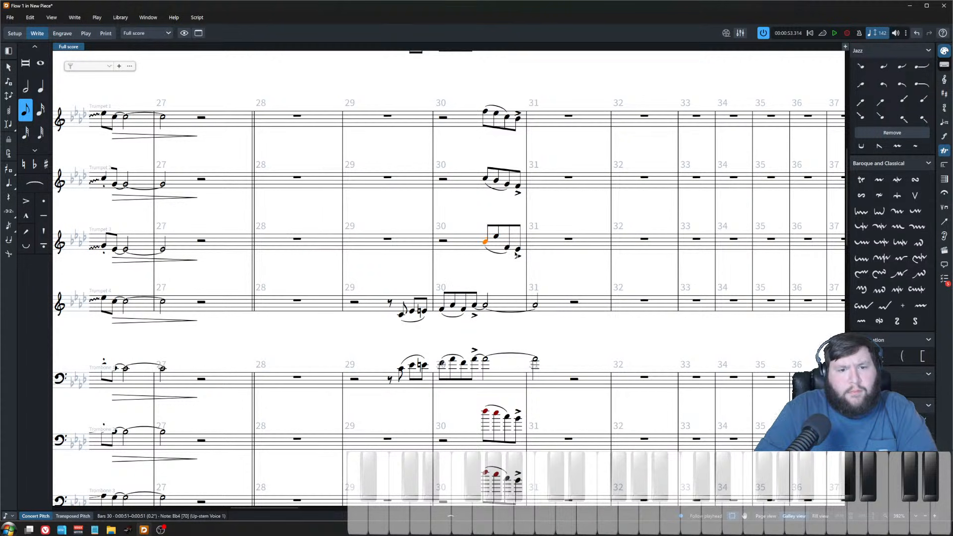
pyautogui.press('Right')
pyautogui.hotkey('alt', 'Down')
pyautogui.hotkey('alt', 'Down')
pyautogui.hotkey('alt', 'Down')
pyautogui.hotkey('alt', 'Down')
pyautogui.hotkey('alt', 'Down')
pyautogui.hotkey('alt', 'Down')
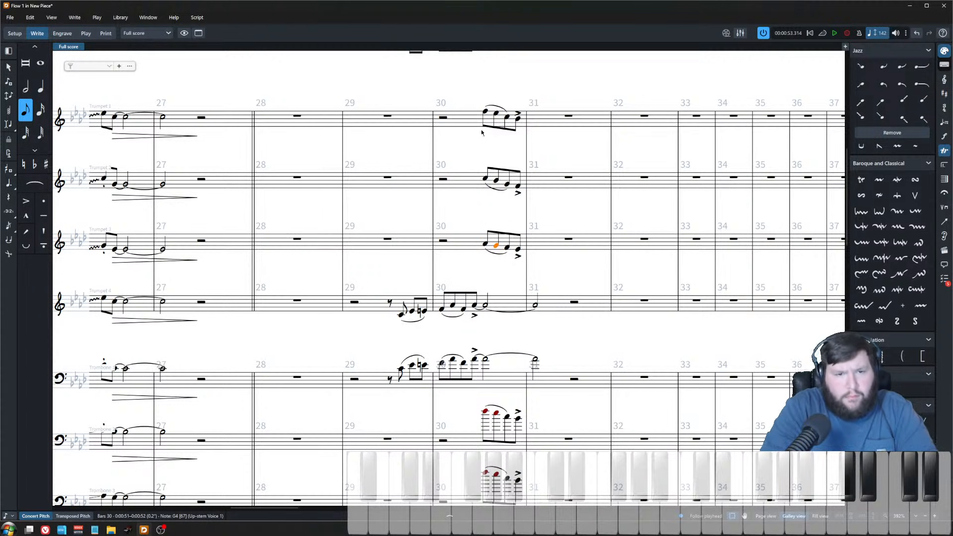
# Step: Play back the harmonized trumpet figure in bar 30
pyautogui.click(486, 112)
pyautogui.keyDown('shift'); pyautogui.click(485, 245); pyautogui.keyUp('shift')
pyautogui.press('space')
pyautogui.press('space')
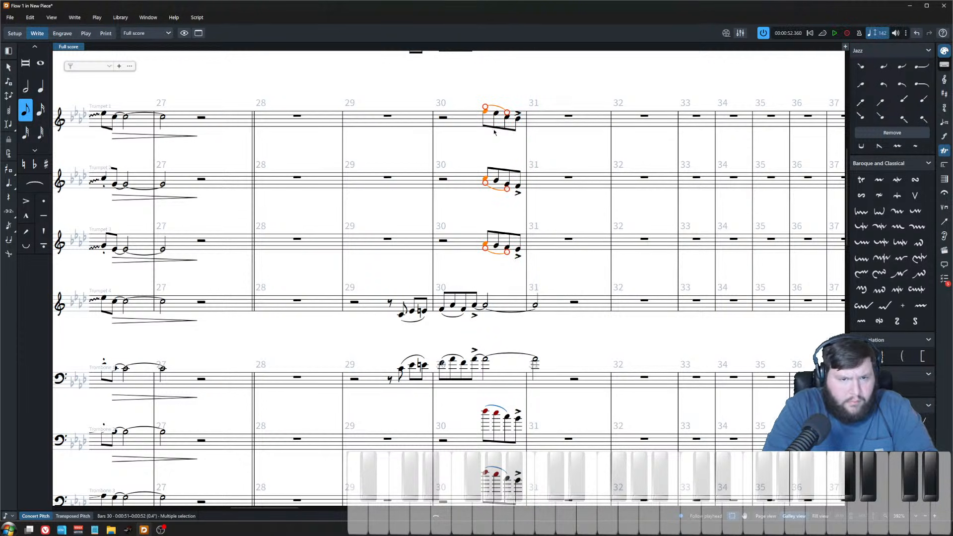
# Step: Lower a Trumpet 3 note in bar 30 stepwise and give it a natural sign
pyautogui.click(489, 119)
pyautogui.scroll(1, 491, 117)
pyautogui.click(505, 114)
pyautogui.press('alt')
pyautogui.press('Down')
pyautogui.press('Escape')
pyautogui.press('Down')
pyautogui.press('Up')
pyautogui.hotkey('alt', 'Down')
pyautogui.press('Down')
pyautogui.hotkey('alt', 'Down')
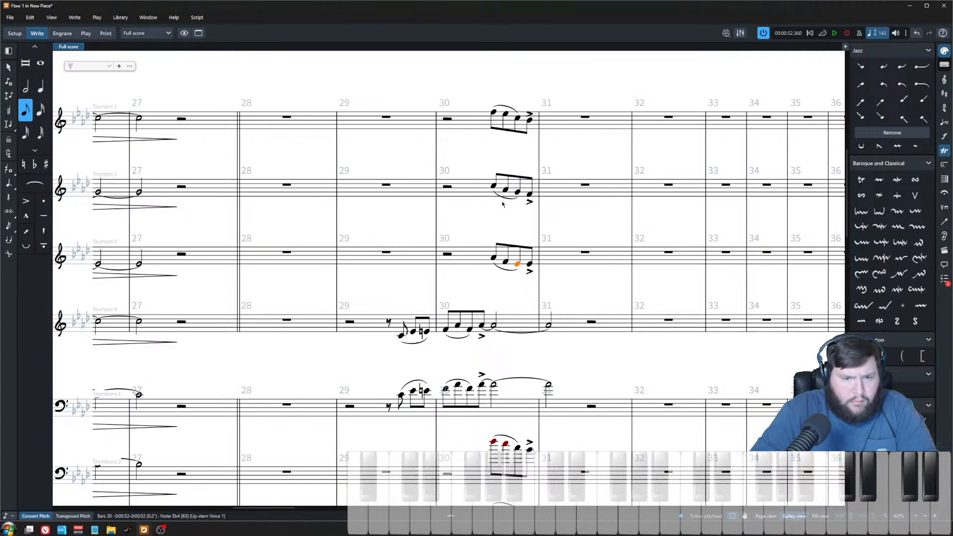
pyautogui.press('0')
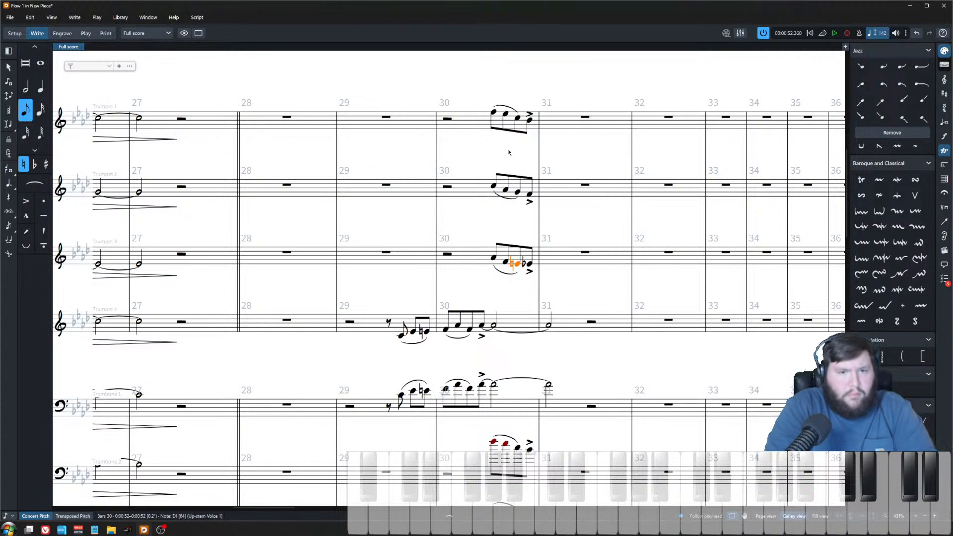
# Step: Play back the revised trumpet figure in bar 30
pyautogui.click(515, 118)
pyautogui.click(516, 263)
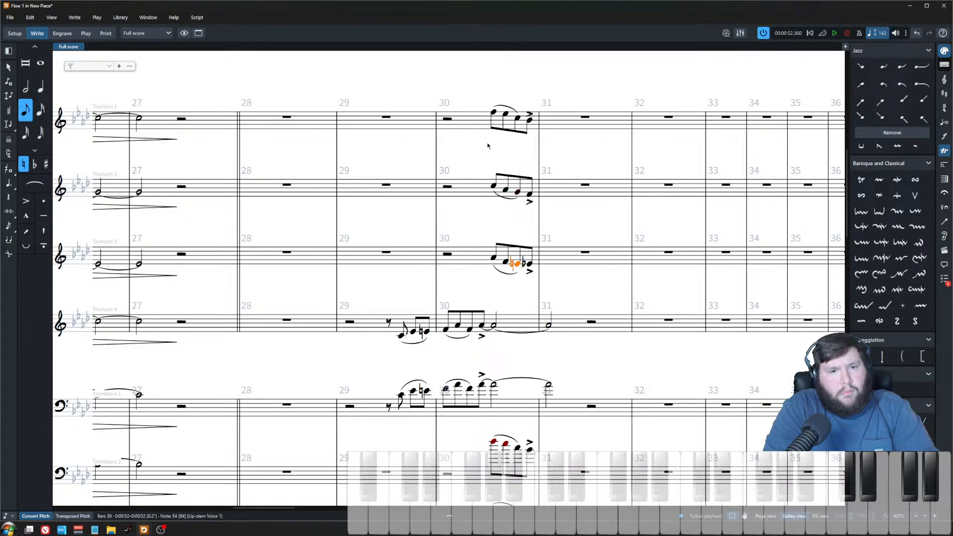
pyautogui.click(494, 113)
pyautogui.press('space')
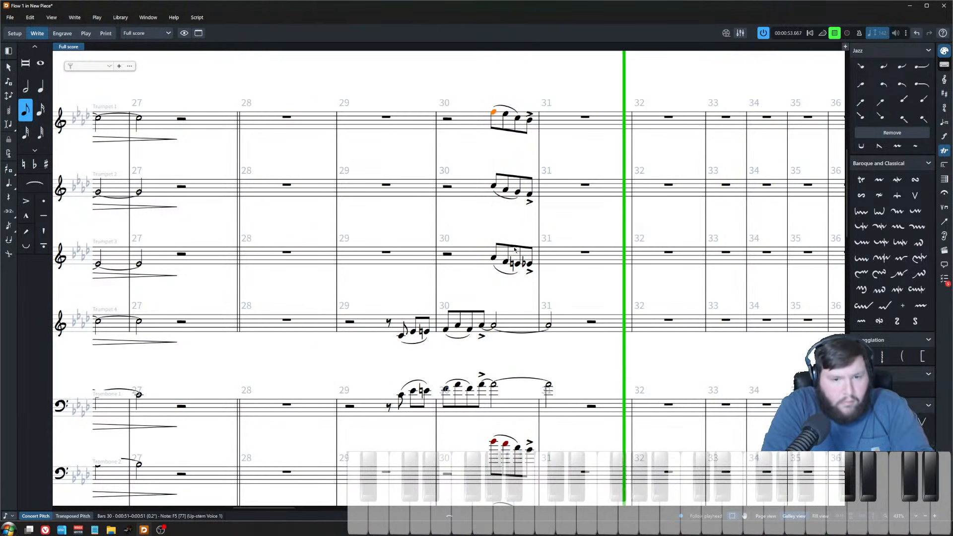
pyautogui.press('space')
# Step: Copy the three trumpet parts in bar 30 onto Trombone 2, Trombone 3 and Bass Trombone, lowering them an octave
pyautogui.scroll(-2, 494, 445)
pyautogui.click(469, 348)
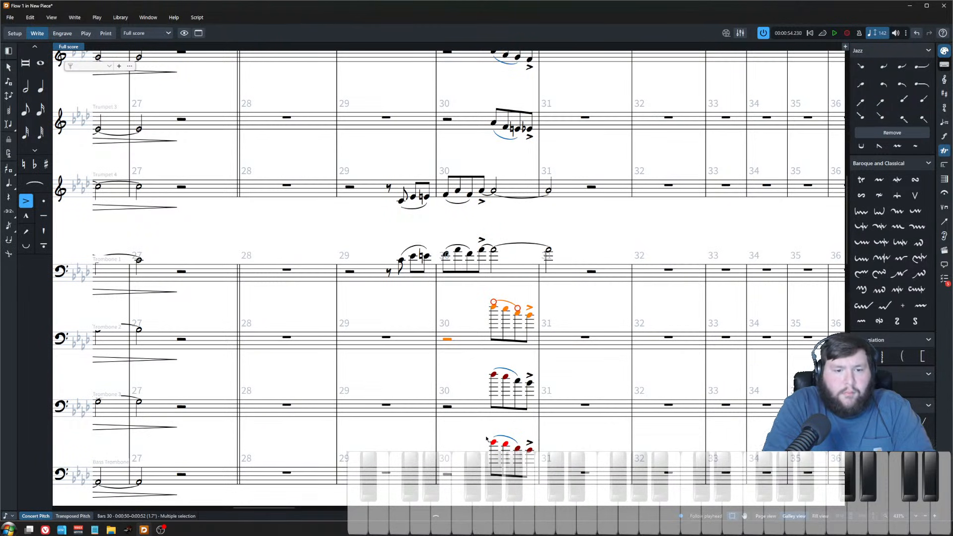
pyautogui.click(473, 122)
pyautogui.scroll(2, 475, 159)
pyautogui.keyDown('shift'); pyautogui.click(473, 98); pyautogui.keyUp('shift')
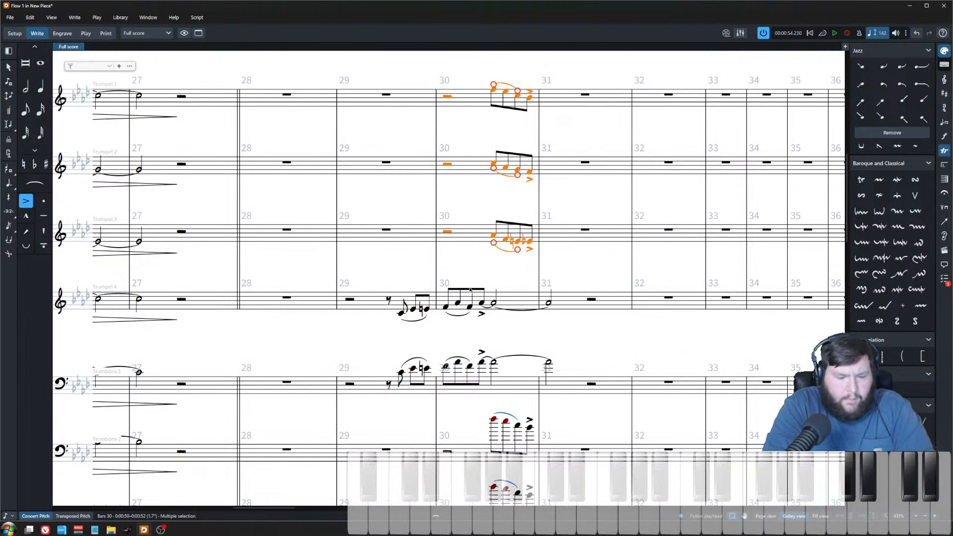
pyautogui.scroll(-2, 469, 224)
pyautogui.hotkey('ctrl', 'c')
pyautogui.click(467, 348)
pyautogui.hotkey('ctrl', 'v')
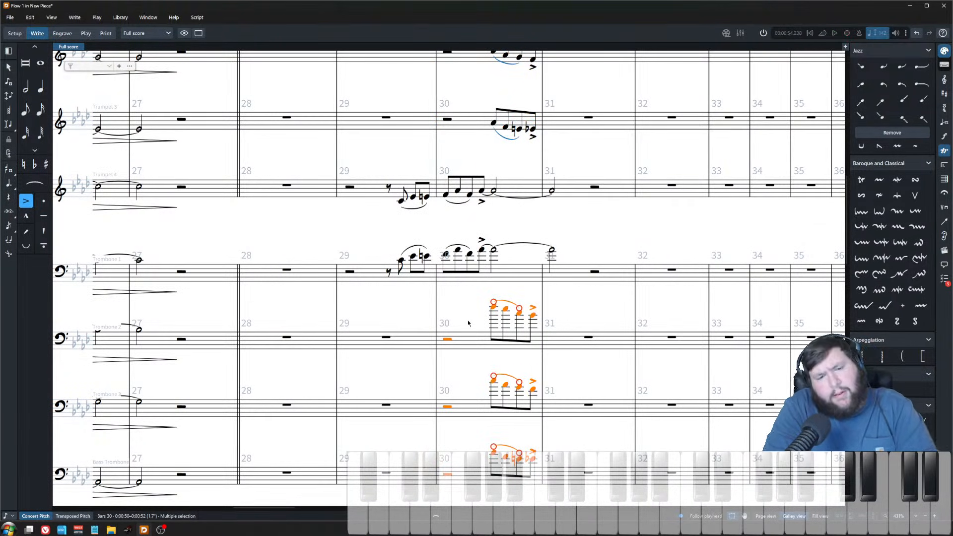
pyautogui.hotkey('ctrl', 'alt', 'Down')
pyautogui.press('Escape')
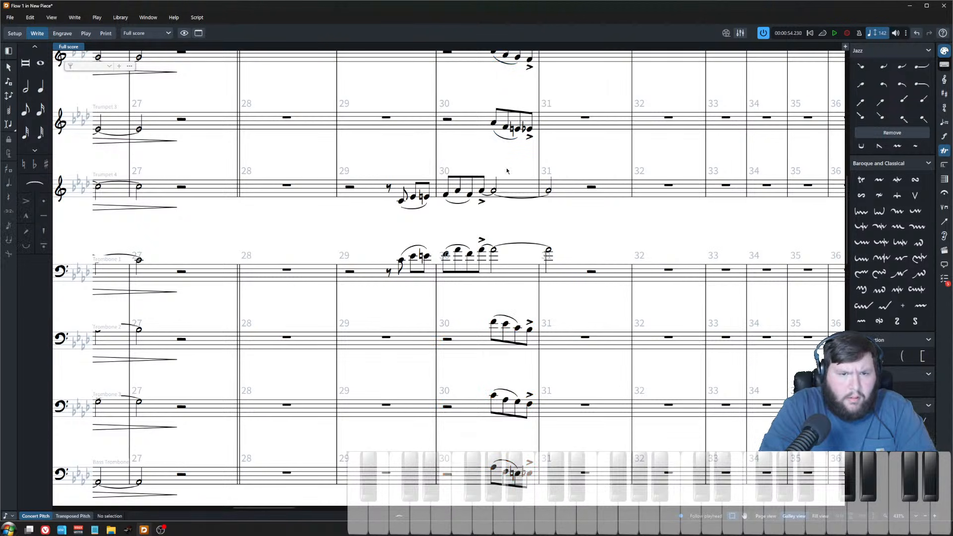
# Step: Play back bar 30 with the new trombone voicing
pyautogui.click(448, 340)
pyautogui.scroll(-3, 472, 379)
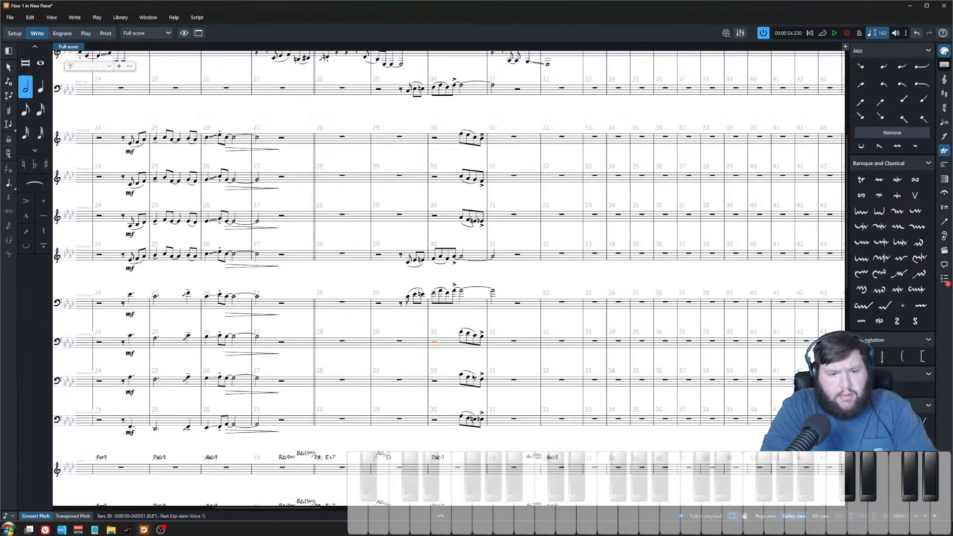
pyautogui.press('space')
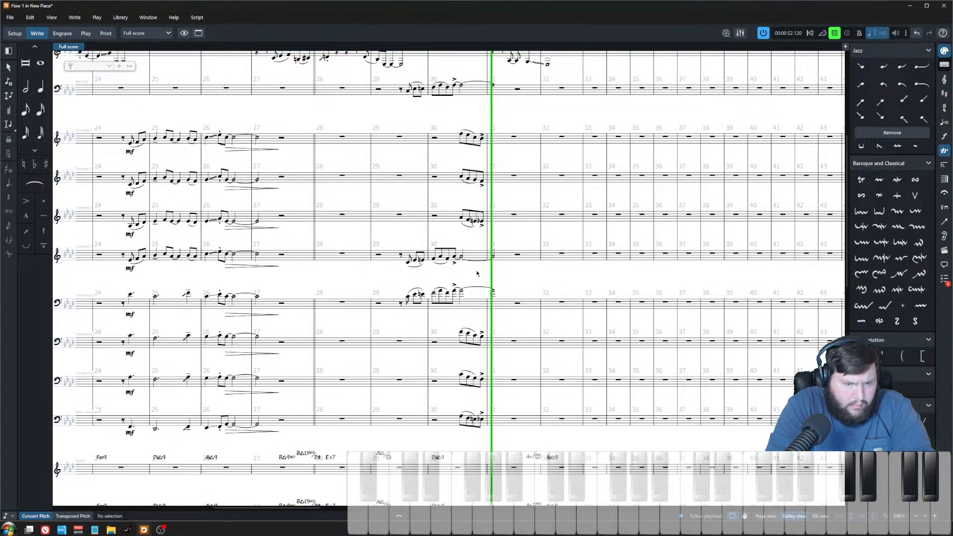
pyautogui.press('space')
# Step: Inspect the pasted trombone notes in bar 30 by selecting them one at a time
pyautogui.click(481, 337)
pyautogui.scroll(2, 462, 340)
pyautogui.scroll(1, 456, 327)
pyautogui.click(461, 329)
pyautogui.click(480, 336)
pyautogui.keyDown('shift'); pyautogui.click(481, 454); pyautogui.keyUp('shift')
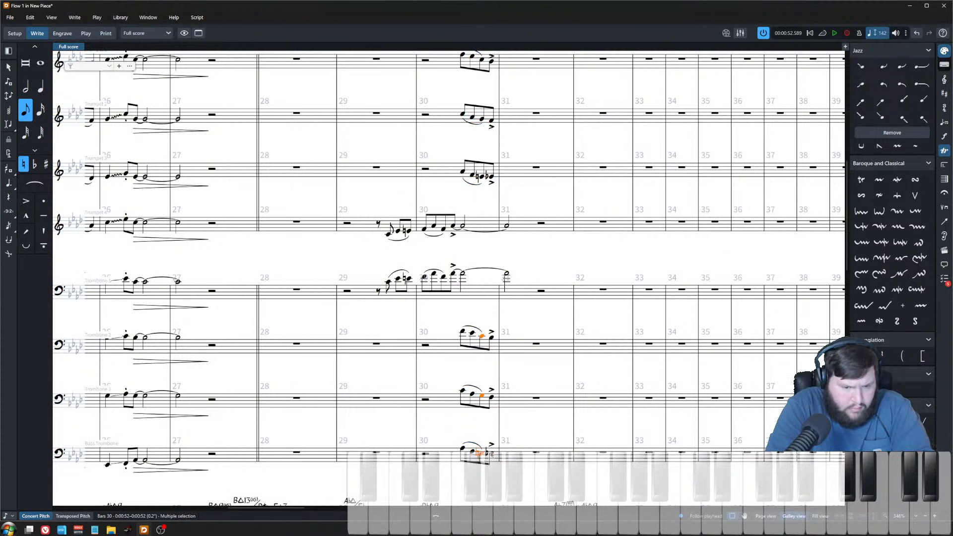
pyautogui.click(491, 453)
pyautogui.keyDown('shift'); pyautogui.click(491, 338); pyautogui.keyUp('shift')
pyautogui.click(480, 453)
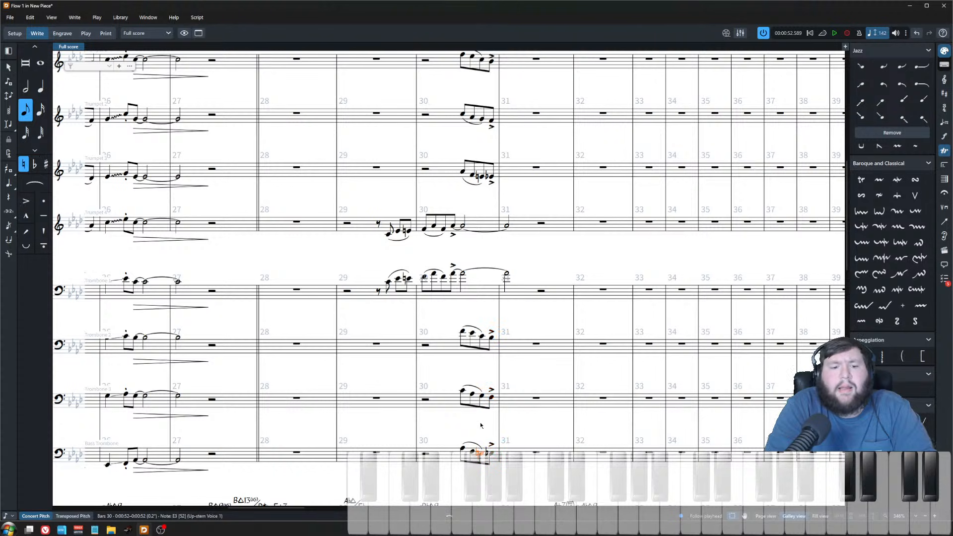
pyautogui.scroll(2, 461, 199)
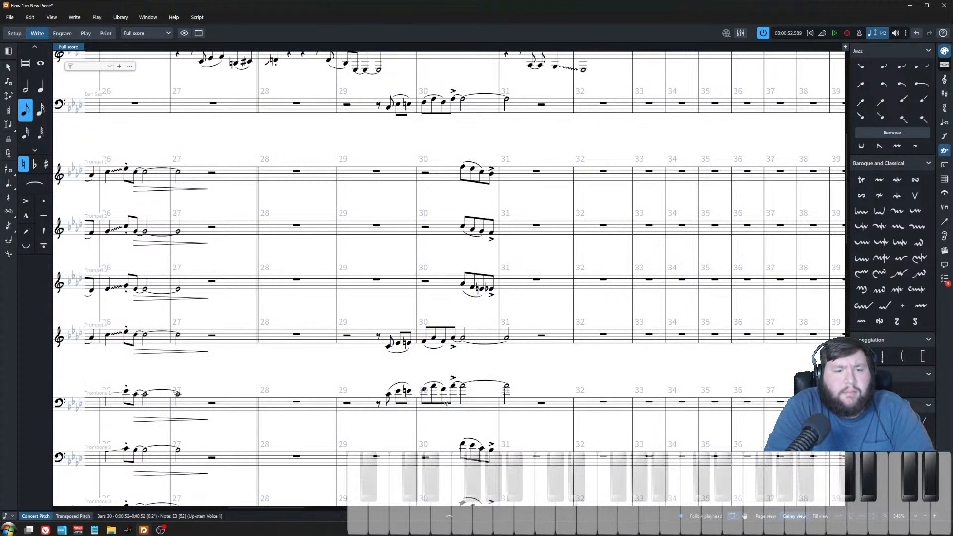
pyautogui.scroll(-5, 445, 403)
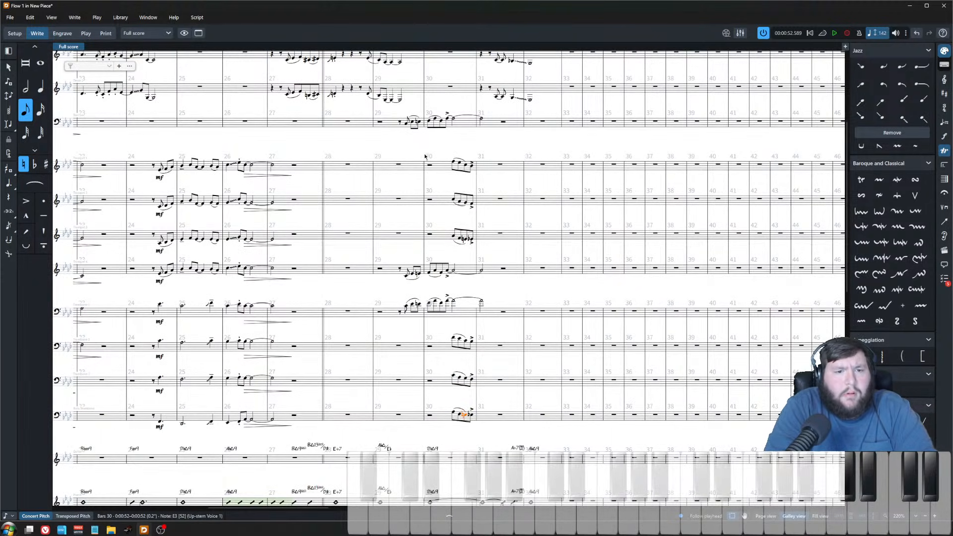
pyautogui.click(424, 156)
pyautogui.click(395, 311)
pyautogui.click(489, 319)
pyautogui.click(461, 411)
pyautogui.scroll(2, 473, 428)
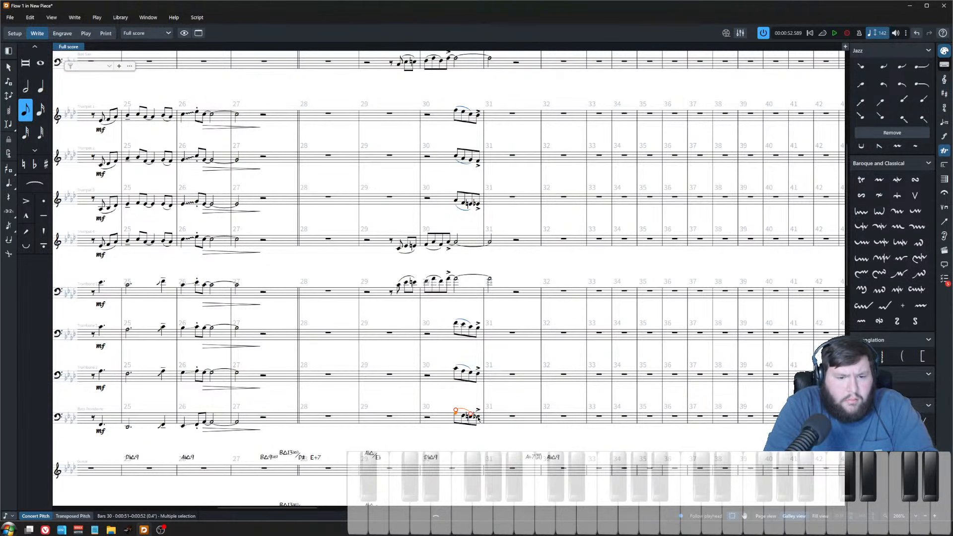
# Step: Lower the last Bass Trombone note in bar 30 two steps
pyautogui.click(478, 418)
pyautogui.hotkey('alt', 'Down')
pyautogui.hotkey('alt', 'Down')
pyautogui.hotkey('alt', 'Down')
pyautogui.hotkey('alt', 'Down')
pyautogui.hotkey('alt', 'Down')
pyautogui.hotkey('alt', 'Down')
pyautogui.hotkey('alt', 'Down')
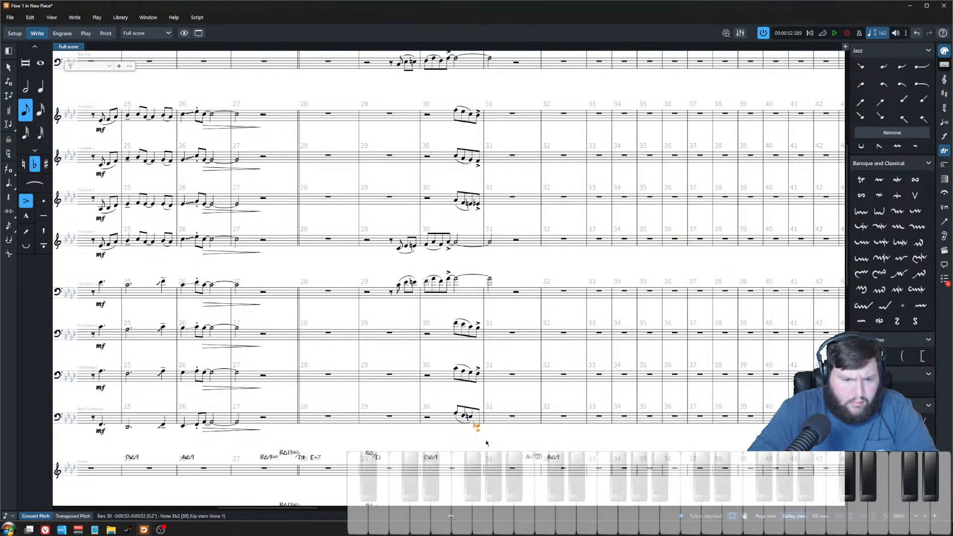
pyautogui.hotkey('alt', 'Up')
pyautogui.hotkey('ctrl', 'Up')
pyautogui.scroll(1, 451, 366)
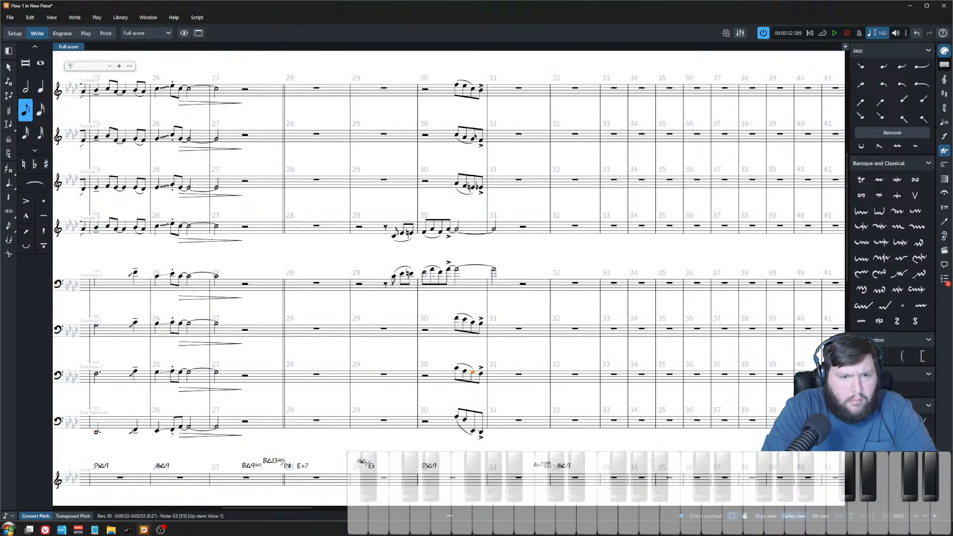
pyautogui.hotkey('ctrl', 'Down')
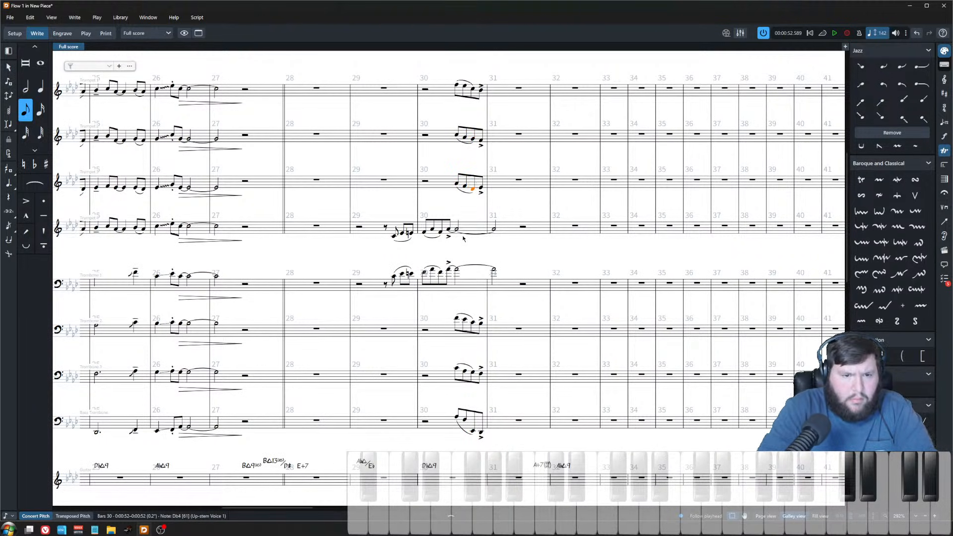
# Step: Raise the third Trumpet 3 note in bar 30 three steps
pyautogui.click(472, 89)
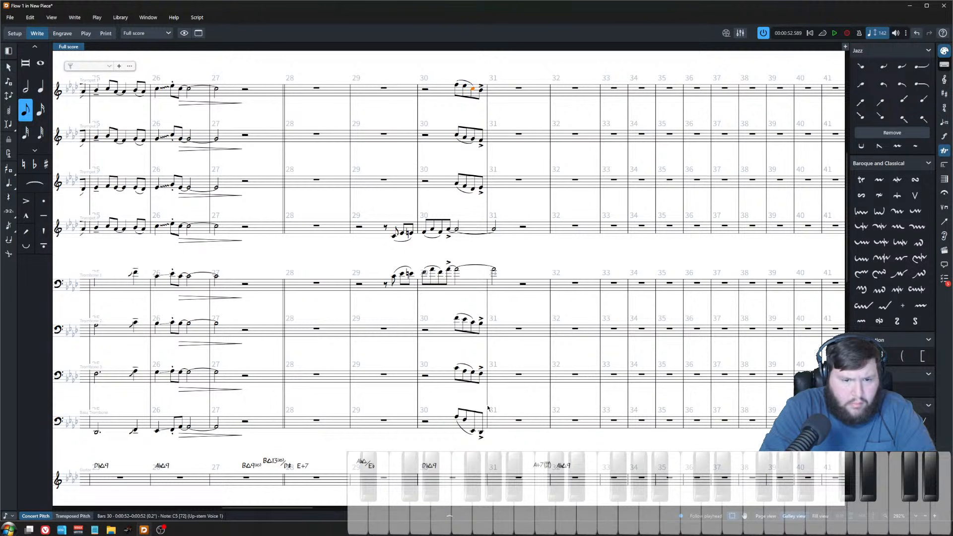
pyautogui.keyDown('shift'); pyautogui.click(473, 431); pyautogui.keyUp('shift')
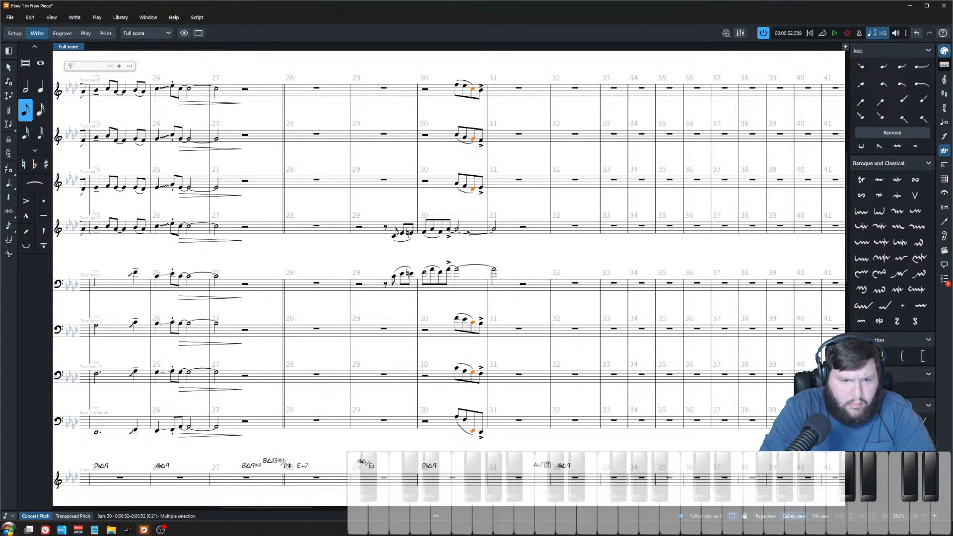
pyautogui.click(473, 190)
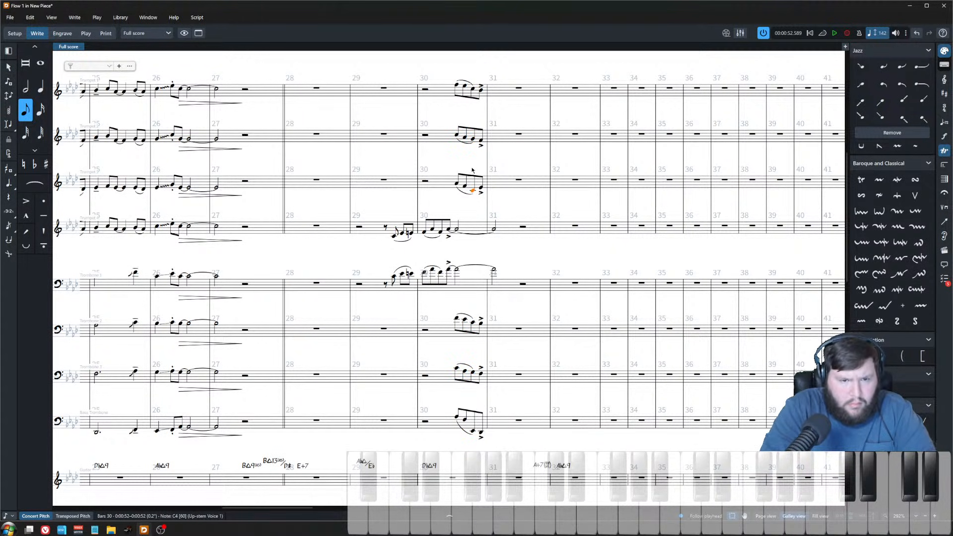
pyautogui.click(481, 189)
pyautogui.click(472, 191)
pyautogui.scroll(5, 445, 244)
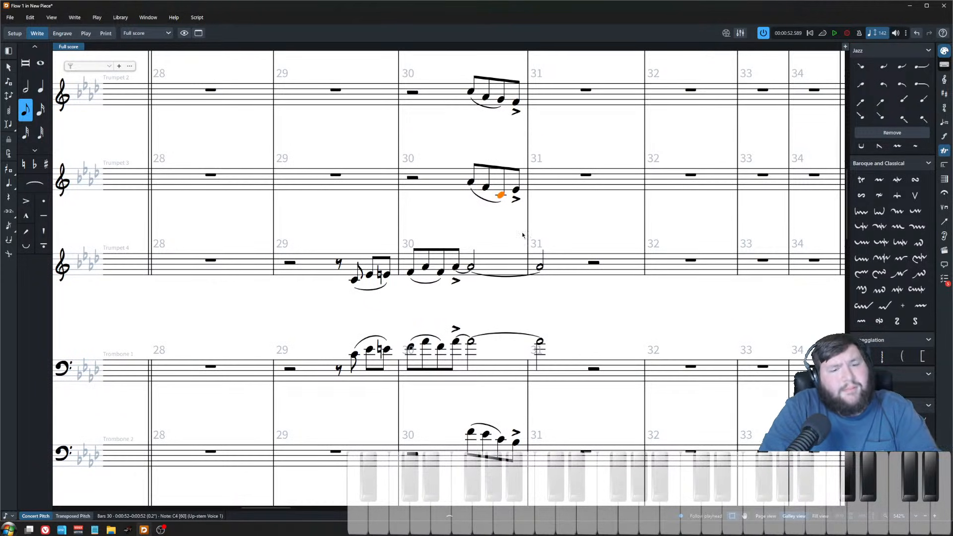
pyautogui.hotkey('alt', 'Up')
pyautogui.hotkey('alt', 'Up')
pyautogui.hotkey('alt', 'Up')
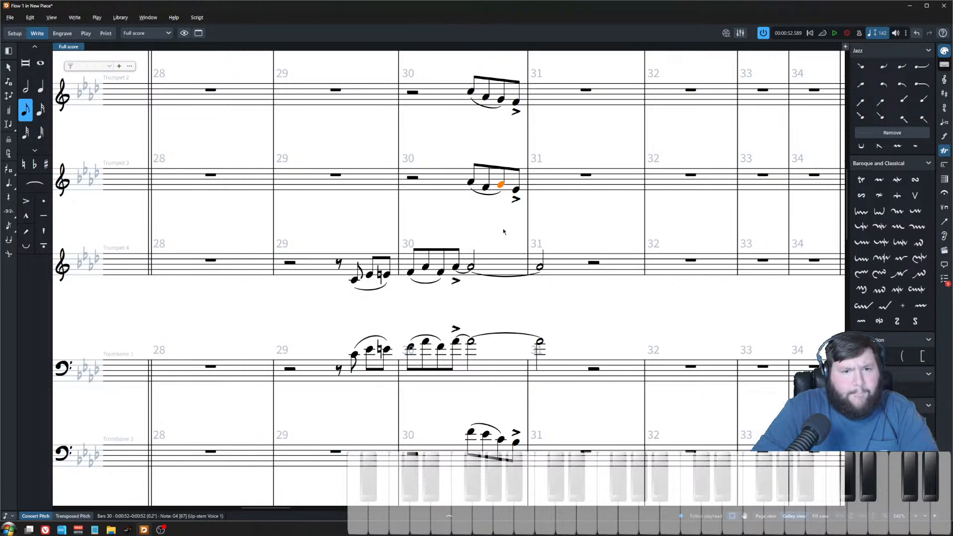
# Step: Select the bar 30 figure across trumpets and trombones and play it back
pyautogui.click(485, 187)
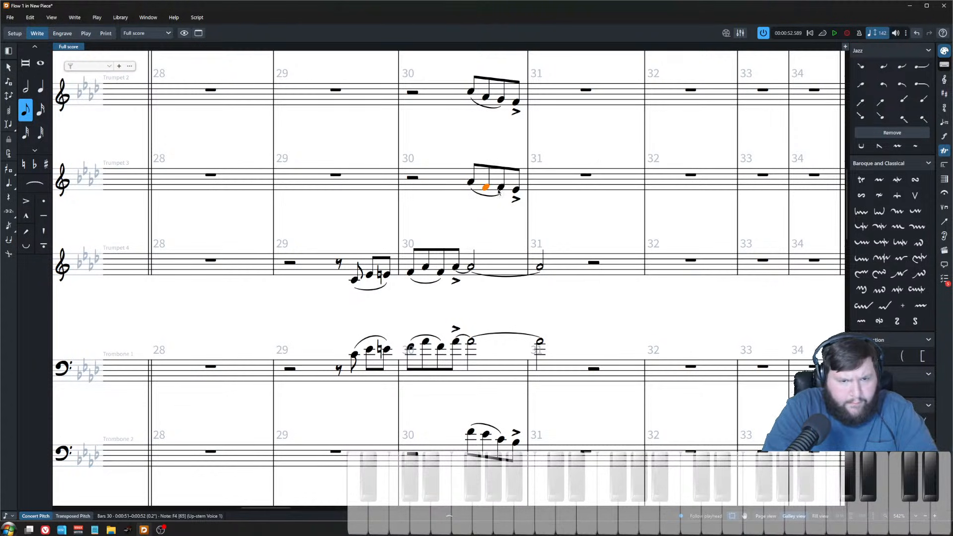
pyautogui.click(517, 191)
pyautogui.scroll(3, 519, 213)
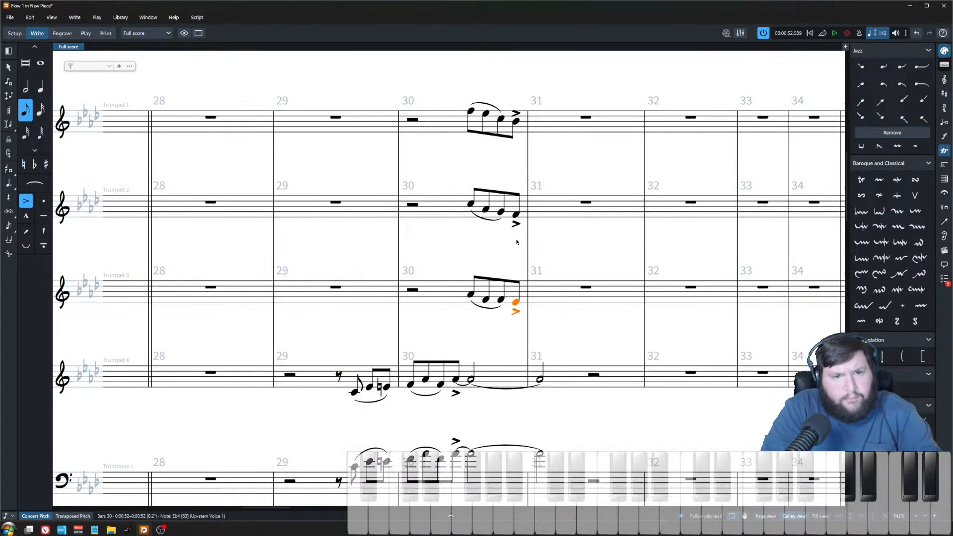
pyautogui.scroll(-3, 516, 240)
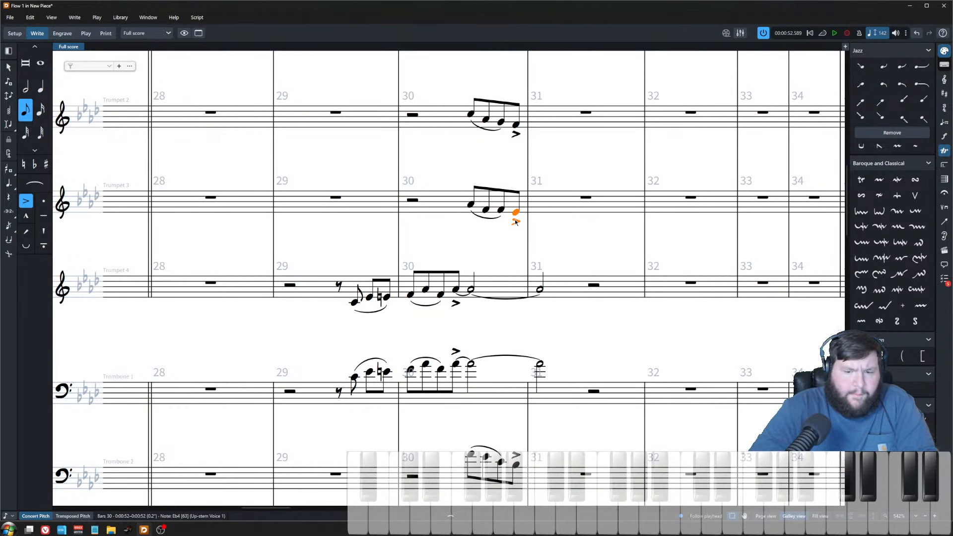
pyautogui.press('Left')
pyautogui.scroll(-4, 511, 223)
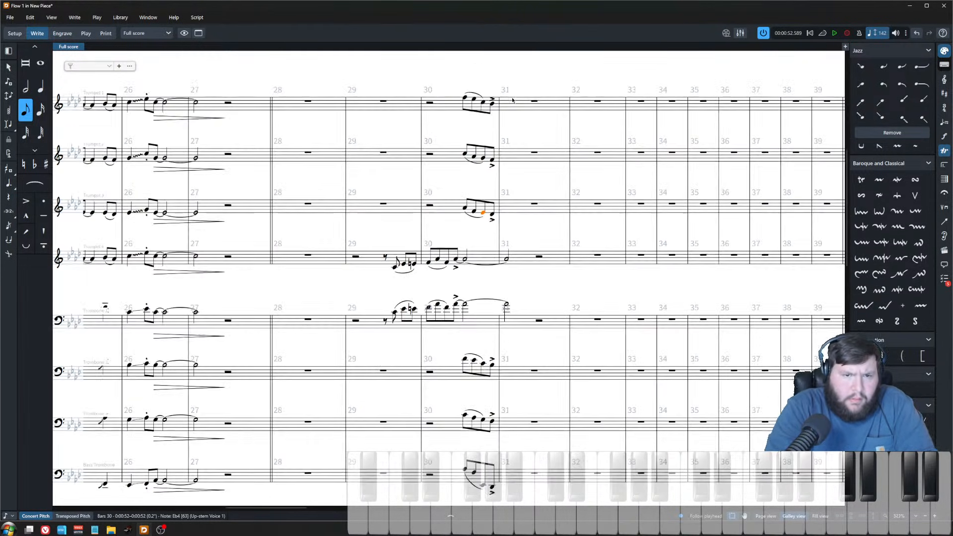
pyautogui.click(483, 102)
pyautogui.scroll(-4, 486, 361)
pyautogui.keyDown('shift'); pyautogui.click(482, 351); pyautogui.keyUp('shift')
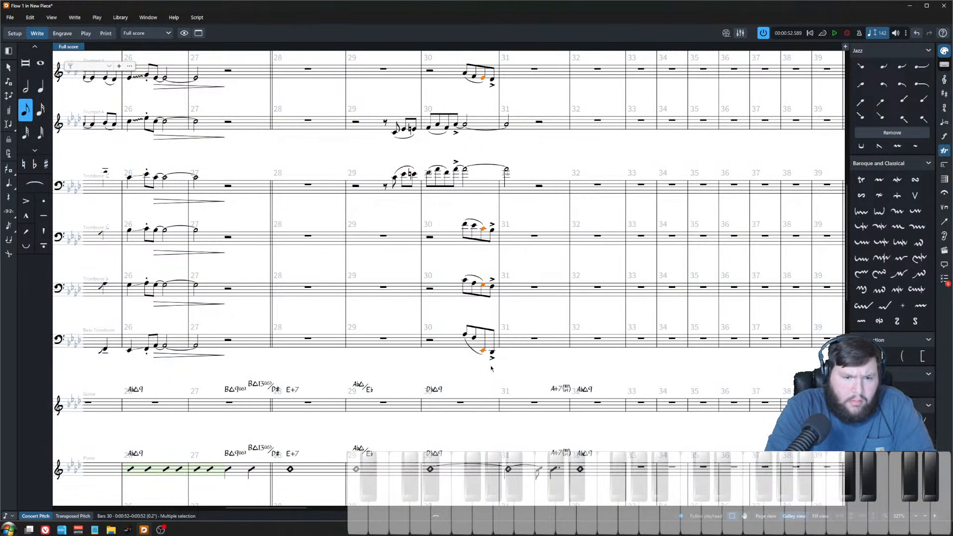
pyautogui.press('p')
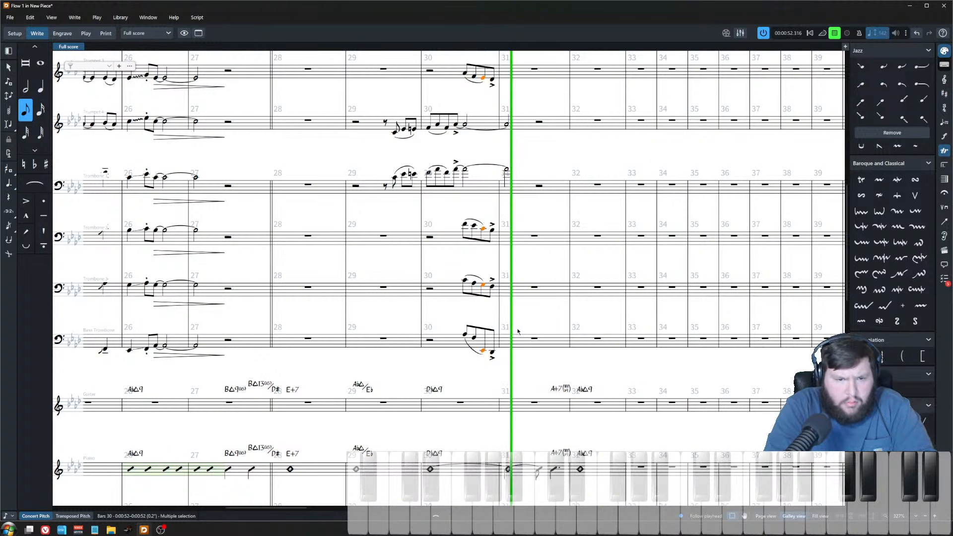
pyautogui.press('space')
# Step: Lower the first Bass Trombone note in bar 30 three steps
pyautogui.scroll(2, 446, 263)
pyautogui.scroll(3, 479, 139)
pyautogui.click(465, 121)
pyautogui.click(473, 125)
pyautogui.click(490, 127)
pyautogui.click(468, 181)
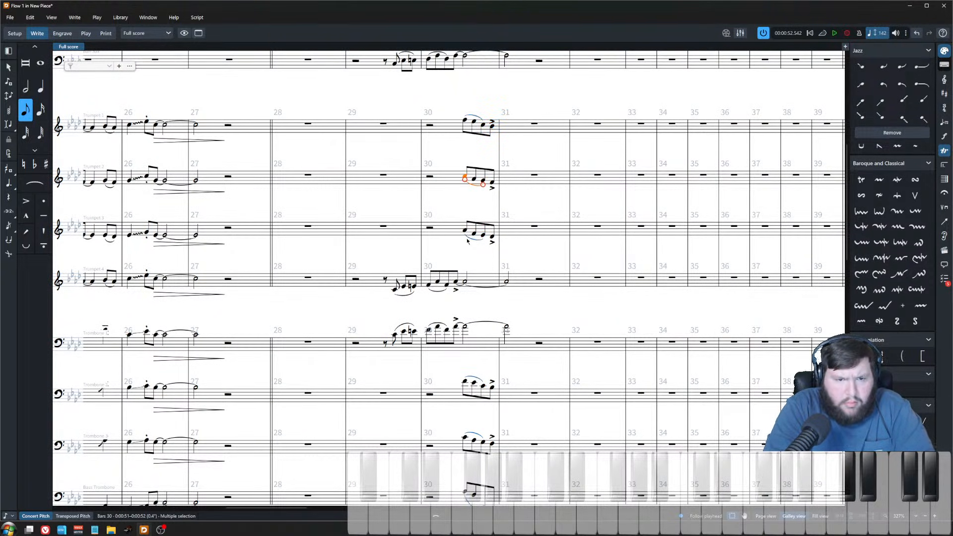
pyautogui.scroll(-3, 467, 241)
pyautogui.click(464, 402)
pyautogui.hotkey('alt', 'Down')
pyautogui.hotkey('alt', 'Down')
pyautogui.hotkey('alt', 'Down')
pyautogui.hotkey('alt', 'Down')
pyautogui.hotkey('alt', 'Down')
pyautogui.hotkey('alt', 'Down')
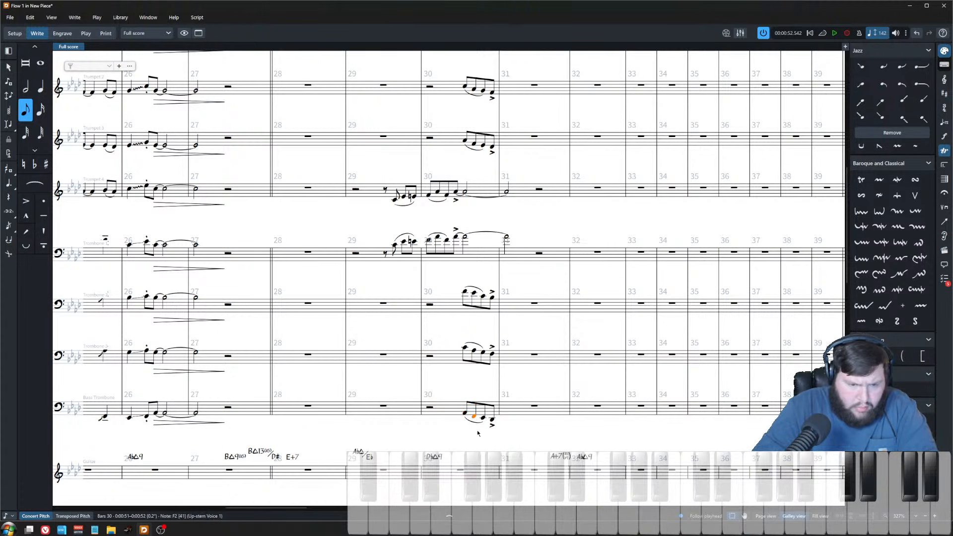
# Step: Play back bar 30 starting from the Bass Trombone
pyautogui.click(430, 407)
pyautogui.press('p')
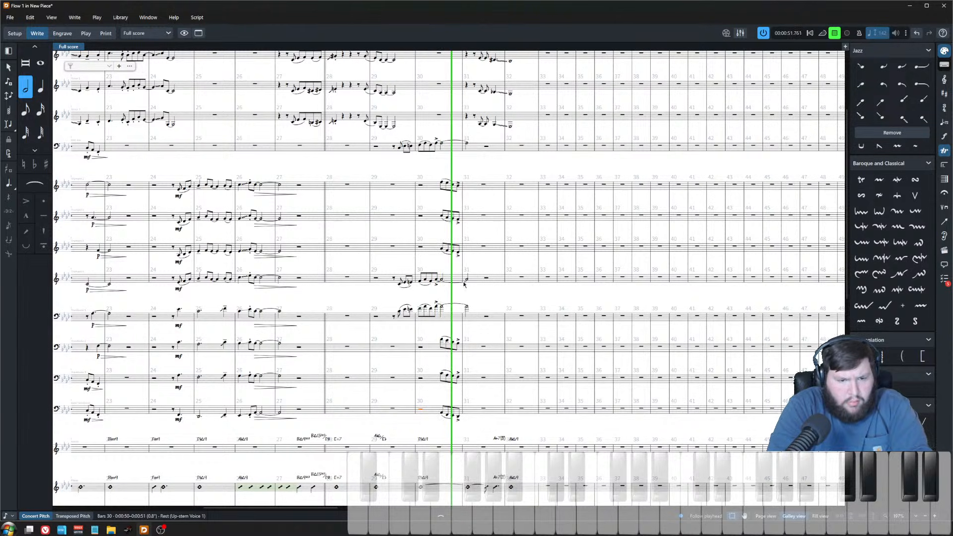
pyautogui.scroll(2, 497, 298)
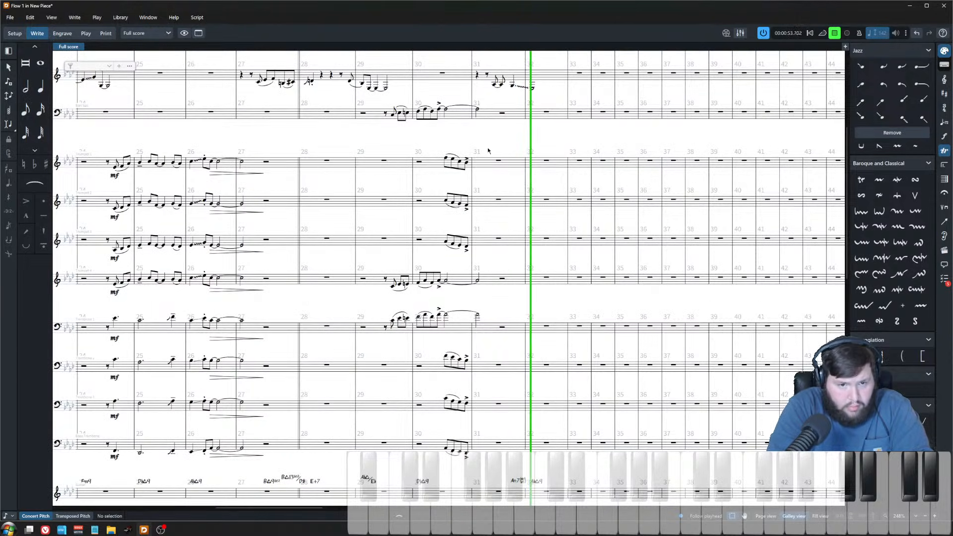
pyautogui.press('z')
pyautogui.press('z')
pyautogui.press('space')
# Step: Play back the full ensemble from the saxophone rest in bar 30
pyautogui.scroll(5, 491, 375)
pyautogui.scroll(1, 492, 374)
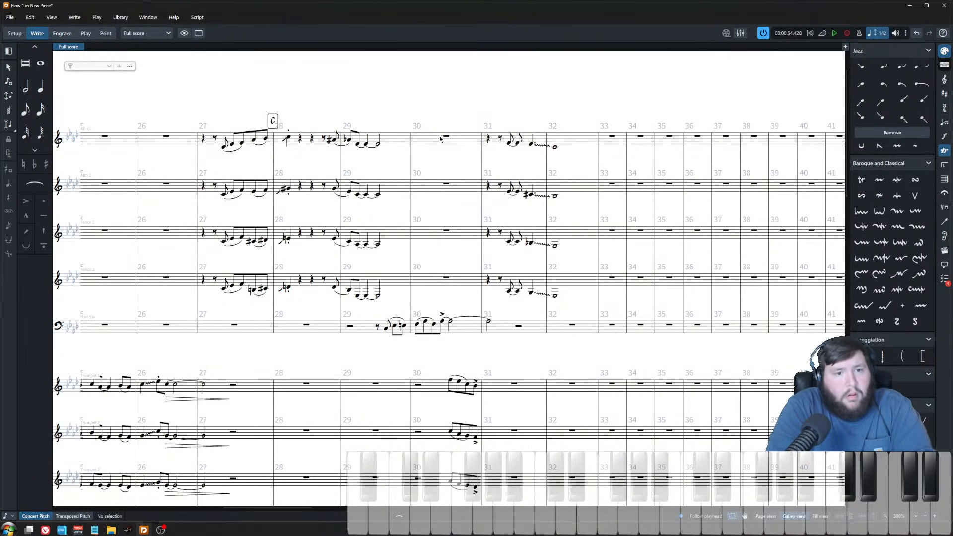
pyautogui.click(447, 140)
pyautogui.press('p')
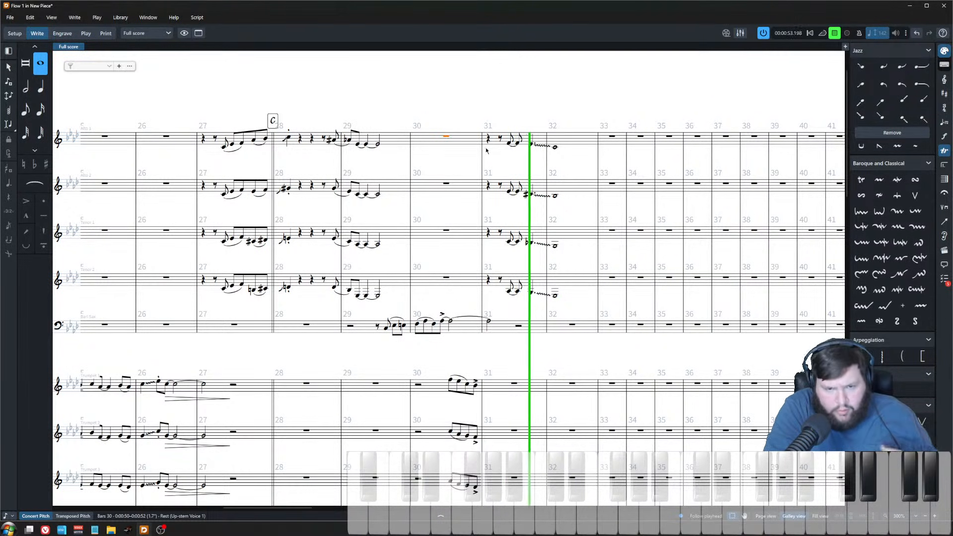
# Step: Play back the saxophone figure around bars 30 and 31 several times
pyautogui.press('space')
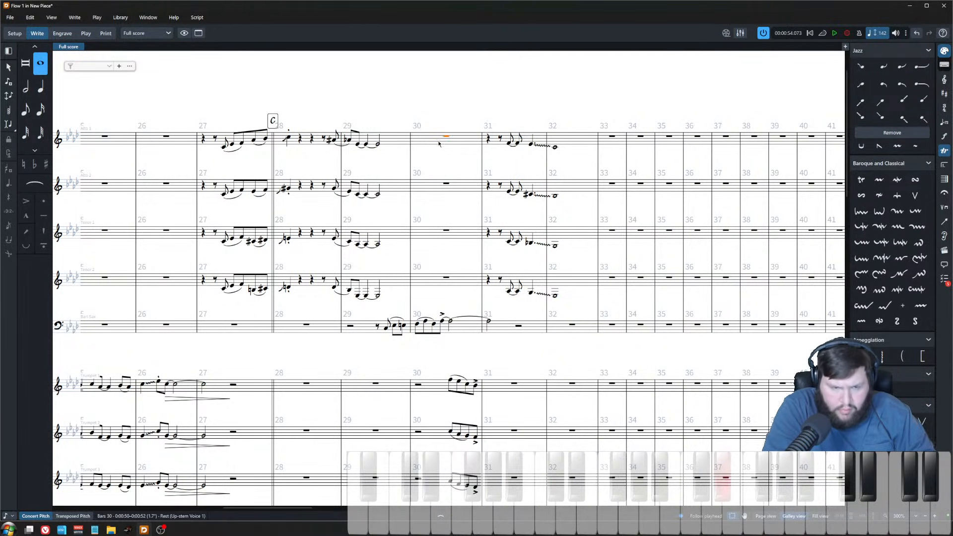
pyautogui.press('space')
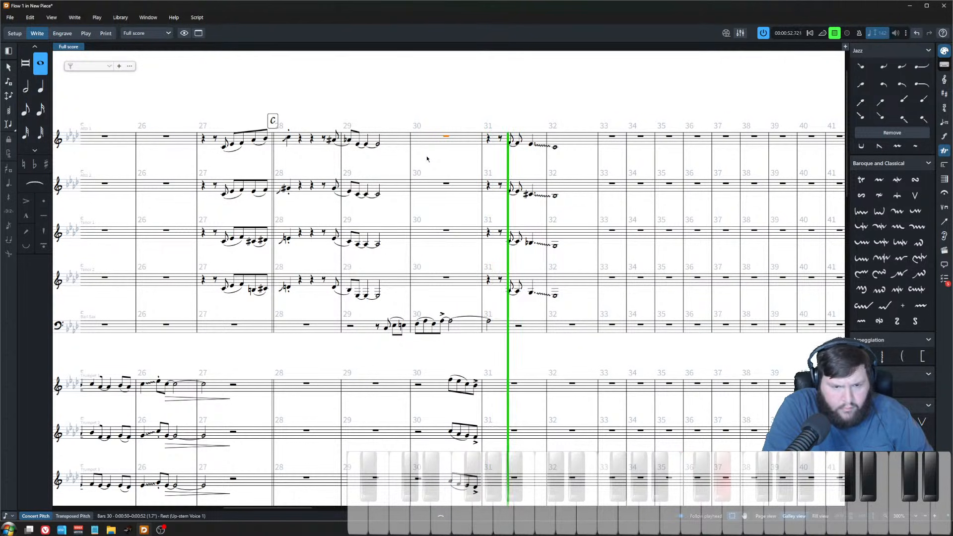
pyautogui.press('space')
pyautogui.press('space')
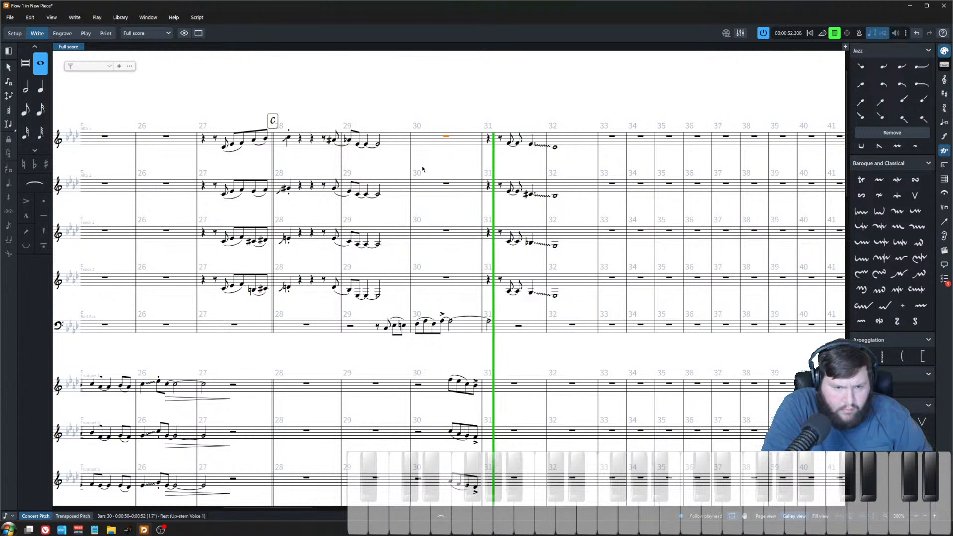
pyautogui.press('space')
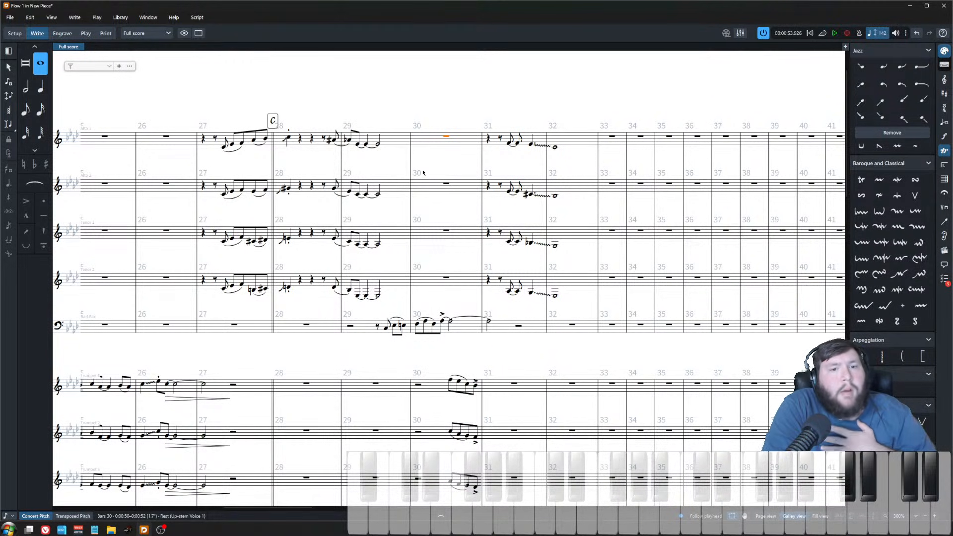
# Step: Add eighth-note pickup notes from an Fmin7 chord at the start of bar 31 across the four saxophones and slur them
pyautogui.doubleClick(488, 152)
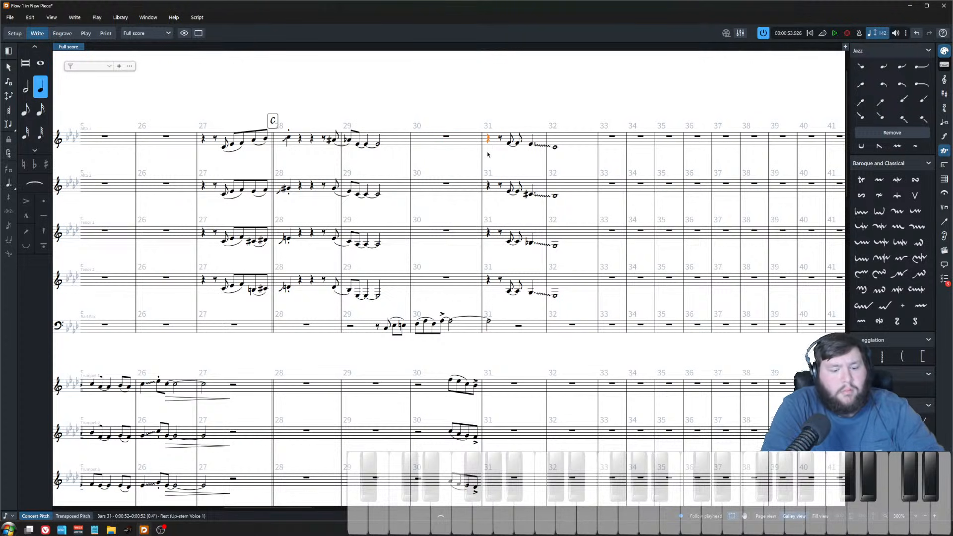
pyautogui.press('5')
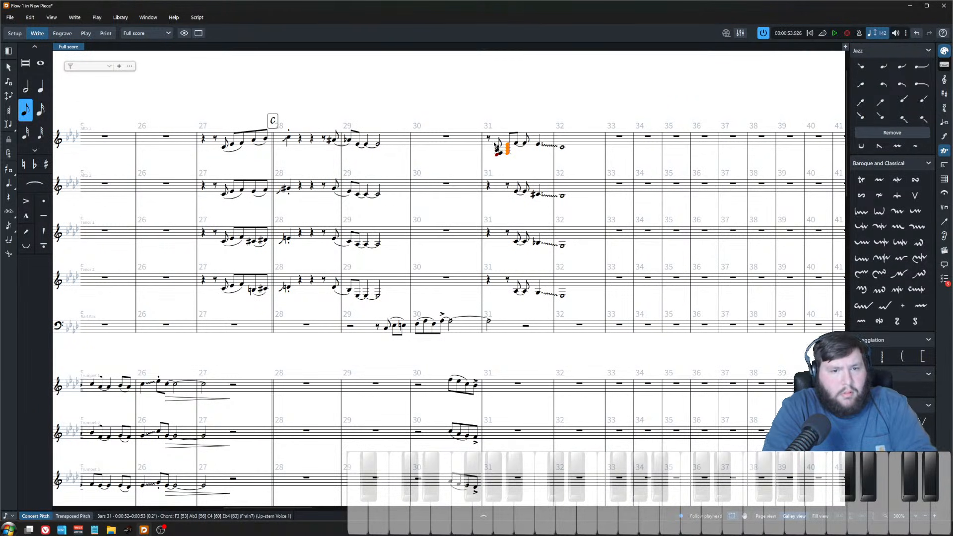
pyautogui.click(197, 17)
pyautogui.click(221, 117)
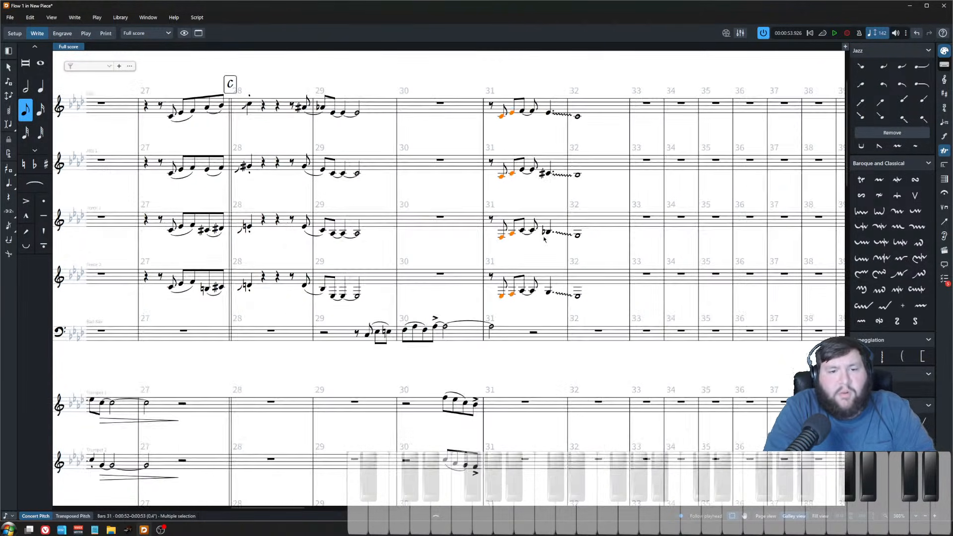
pyautogui.press('z')
pyautogui.press('s')
pyautogui.scroll(-5, 506, 268)
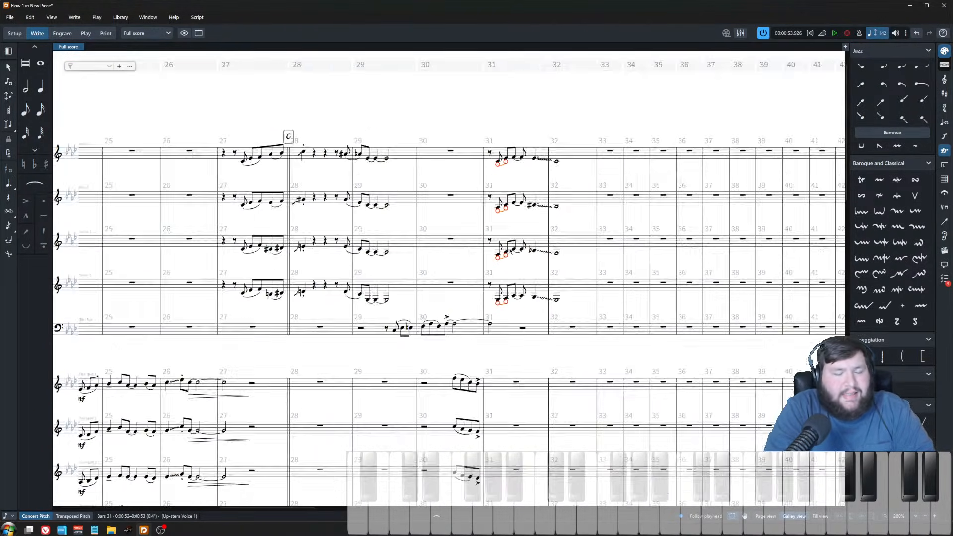
# Step: Play back the full ensemble starting from bar 27
pyautogui.click(286, 160)
pyautogui.click(287, 160)
pyautogui.press('p')
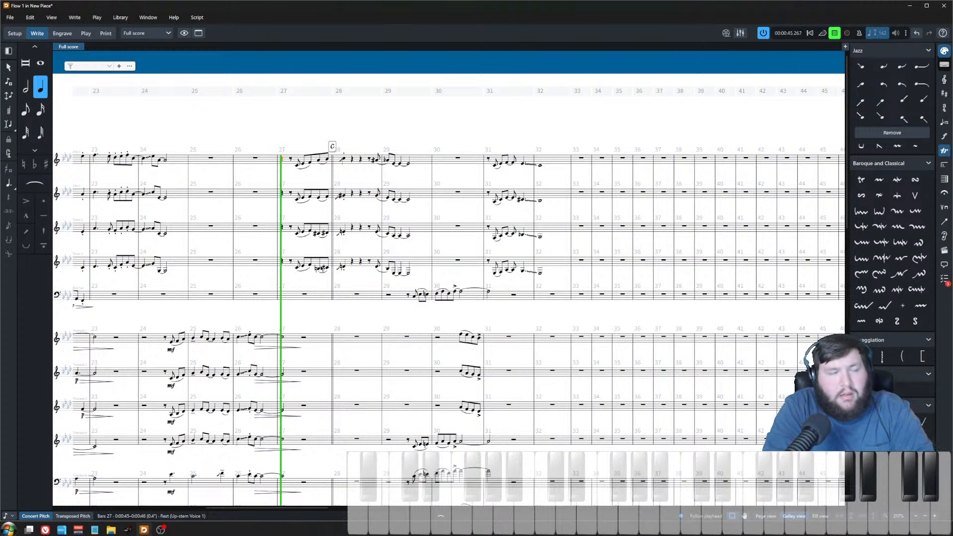
pyautogui.scroll(-3, 329, 252)
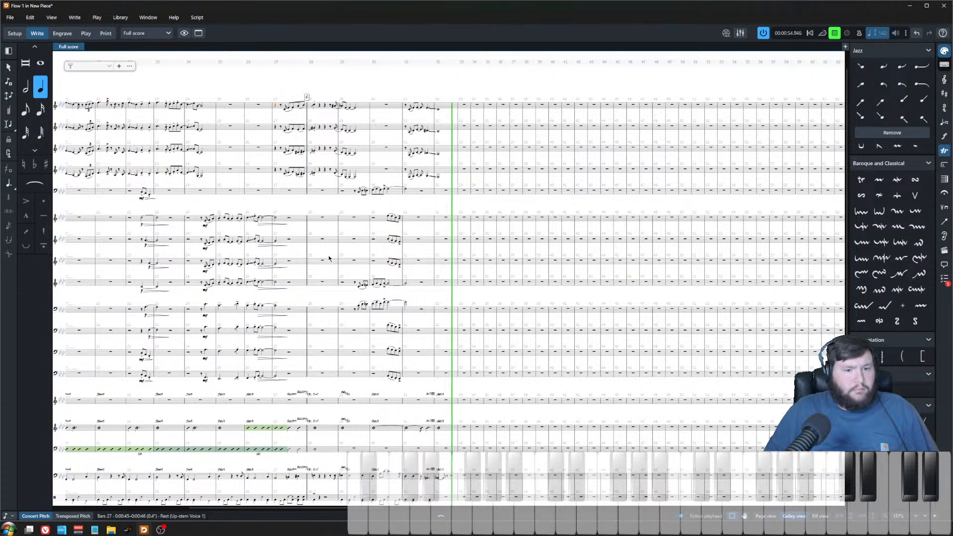
pyautogui.press('space')
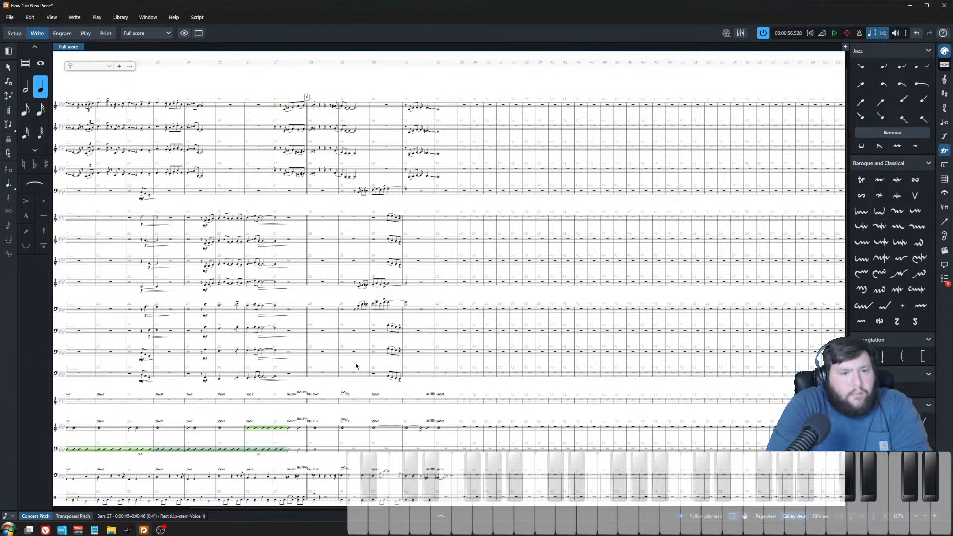
pyautogui.scroll(3, 419, 251)
pyautogui.scroll(-3, 442, 267)
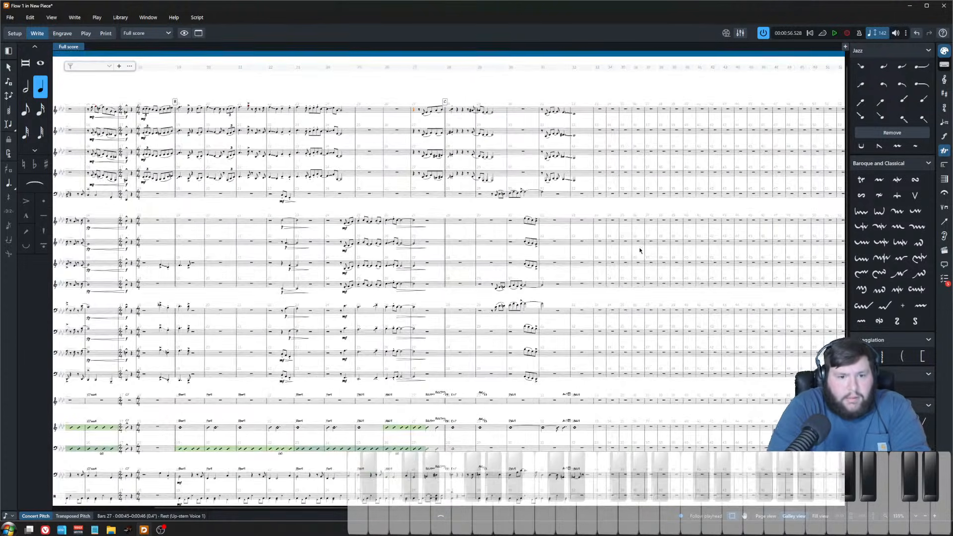
pyautogui.scroll(4, 522, 323)
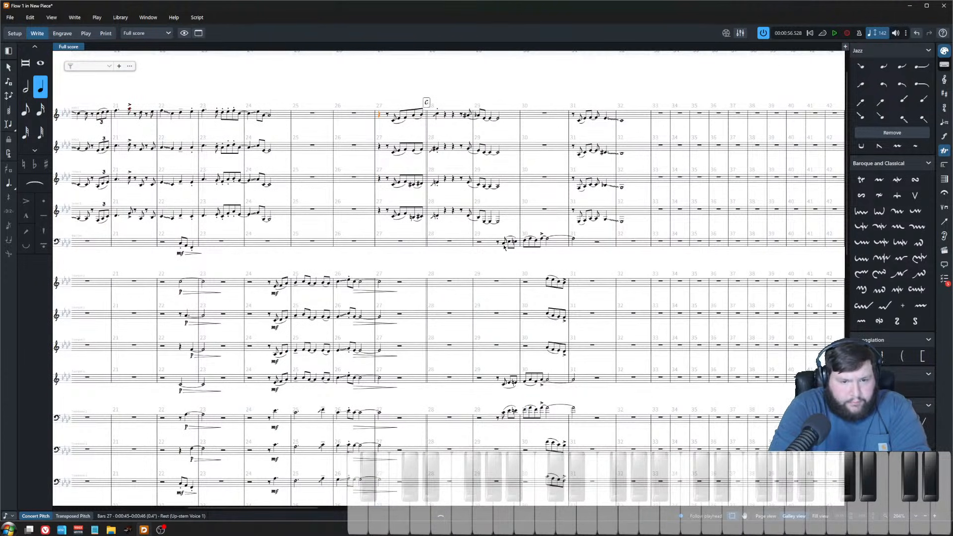
# Step: Paste the mf dynamic onto the bar 29 entrances of the baritone sax, trumpet 4 and trombone 1
pyautogui.click(503, 246)
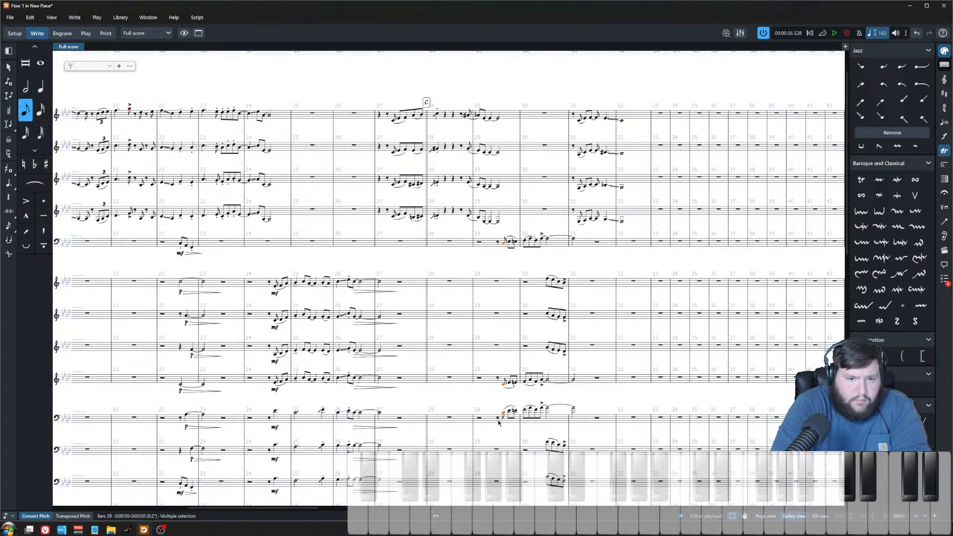
pyautogui.hotkey('ctrl', 'v')
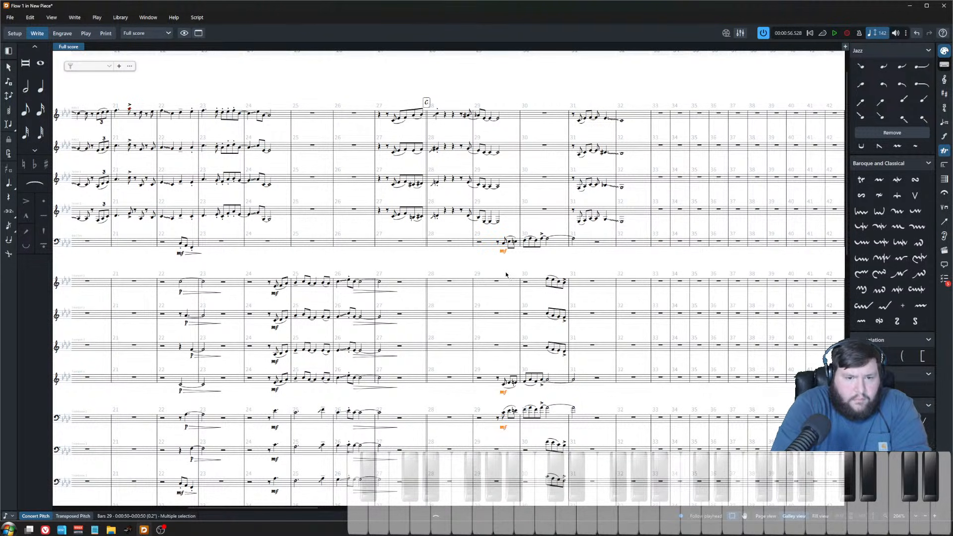
pyautogui.press('Escape')
# Step: Play back the chart from bar 8, just before rehearsal mark A
pyautogui.scroll(-3, 500, 272)
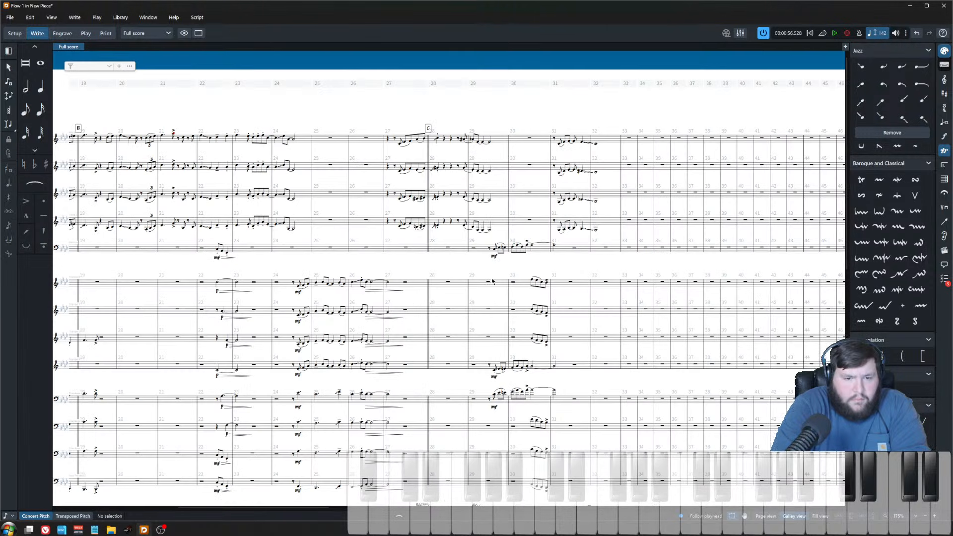
pyautogui.scroll(-2, 484, 281)
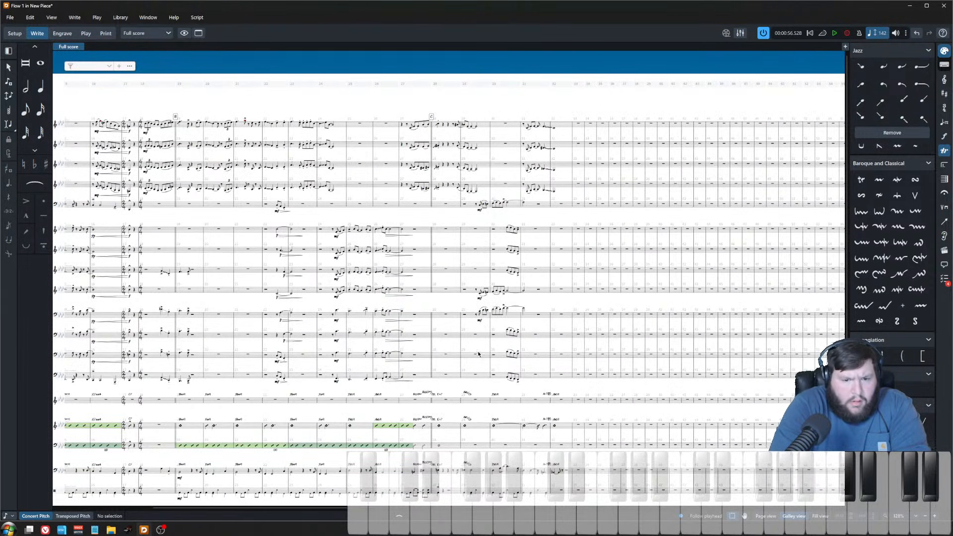
pyautogui.press('z')
pyautogui.hscroll(-6, 504, 413)
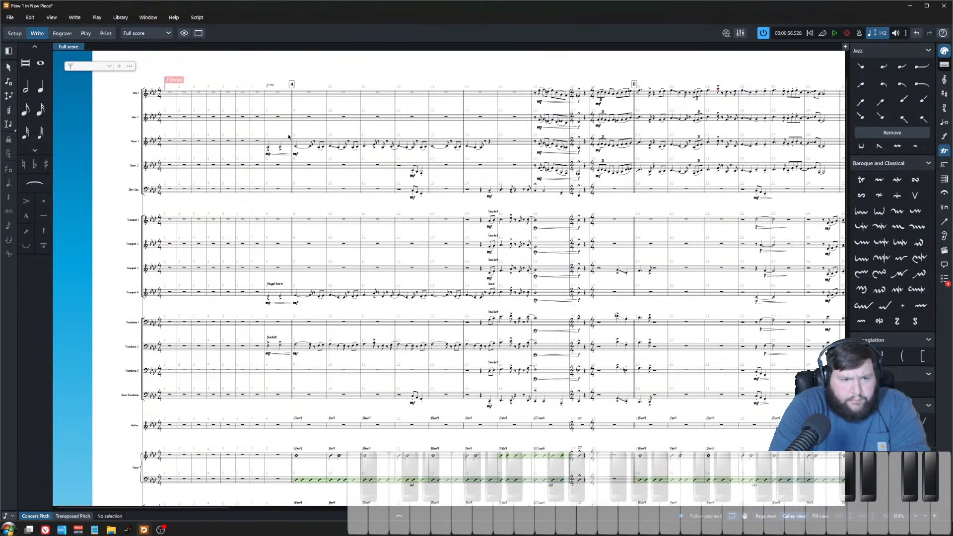
pyautogui.click(247, 168)
pyautogui.scroll(-1, 373, 210)
pyautogui.press('p')
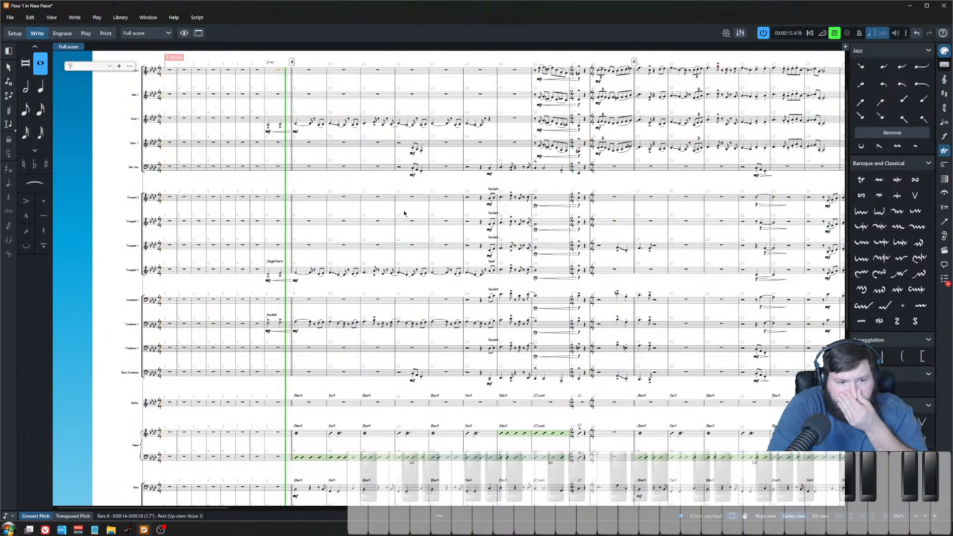
pyautogui.click(386, 180)
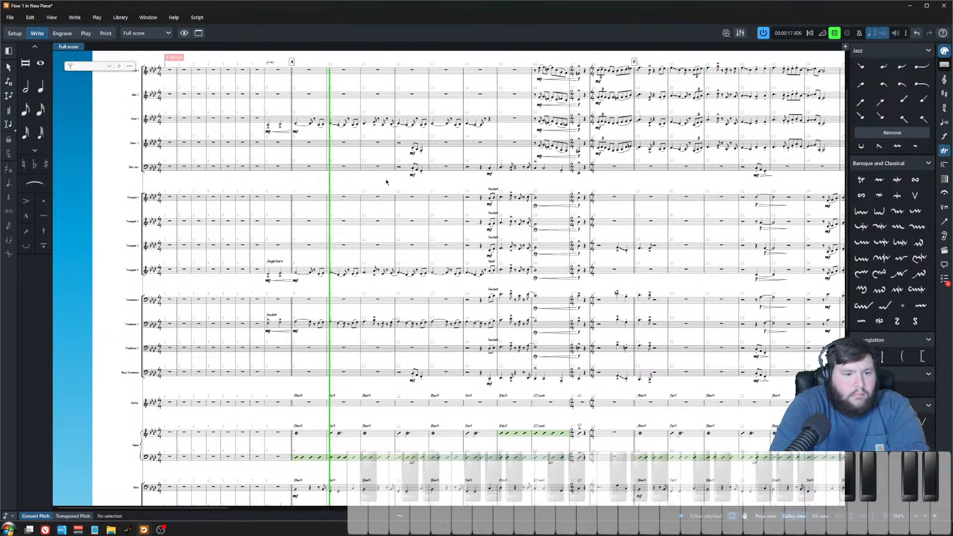
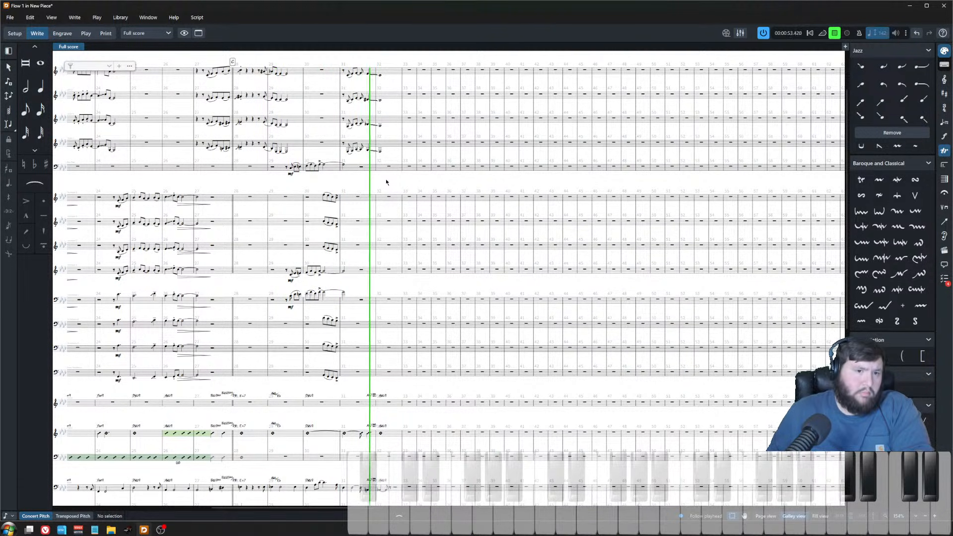
pyautogui.press('z')
pyautogui.press('z')
pyautogui.press('z')
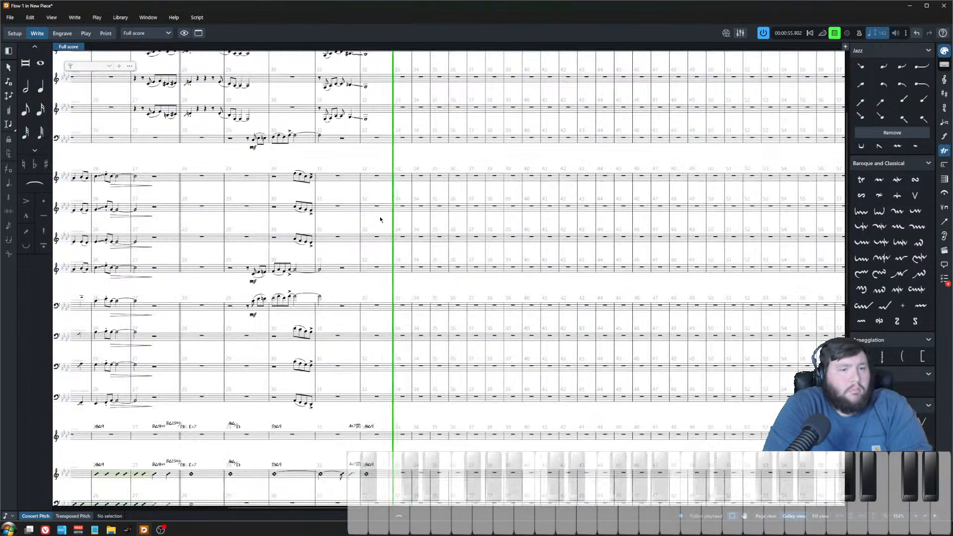
pyautogui.press('space')
# Step: Insert a double barline at the start of bar 34 across the score
pyautogui.hscroll(-3, 393, 295)
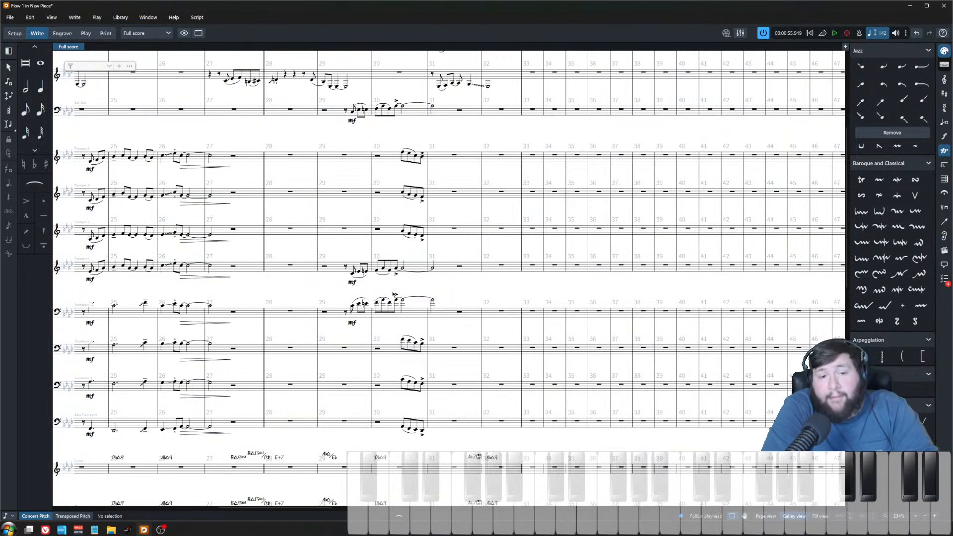
pyautogui.scroll(-6, 393, 294)
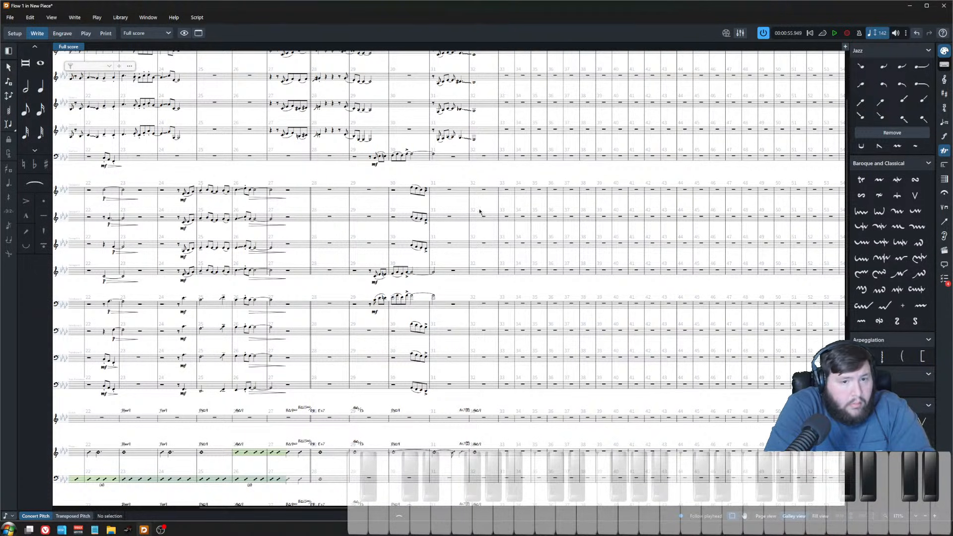
pyautogui.click(516, 140)
pyautogui.hotkey('shift', 'b')
pyautogui.write('||')
pyautogui.press('Return')
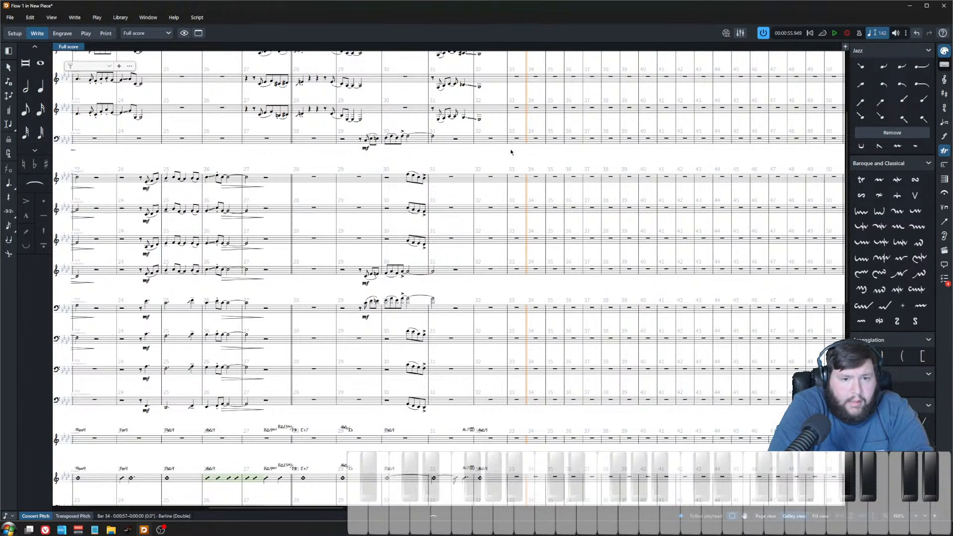
# Step: Enter a chord on the piano's upper staff at the start of bar 33, undoing a stray second-voice entry
pyautogui.click(510, 152)
pyautogui.scroll(-3, 505, 393)
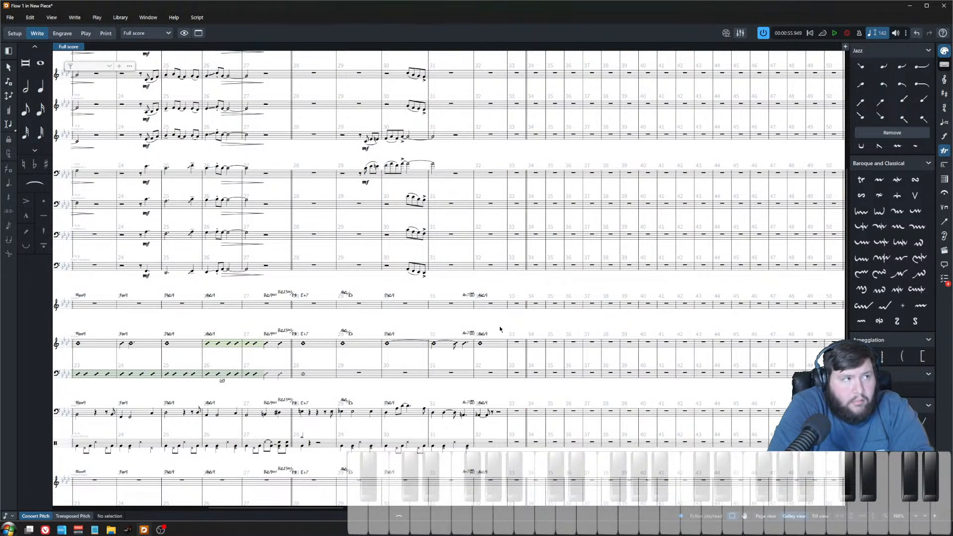
pyautogui.scroll(2, 501, 354)
pyautogui.click(536, 356)
pyautogui.hotkey('shift', 'n')
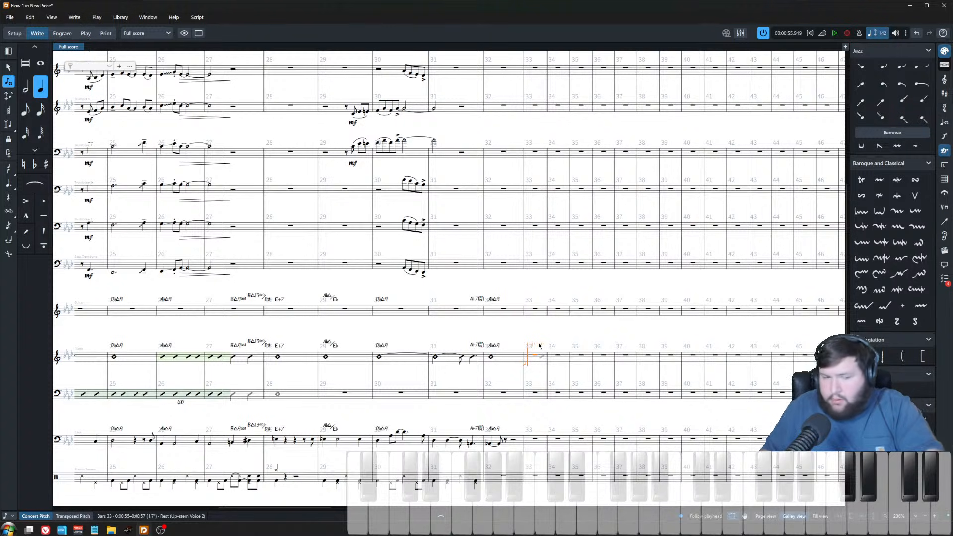
pyautogui.press('Escape')
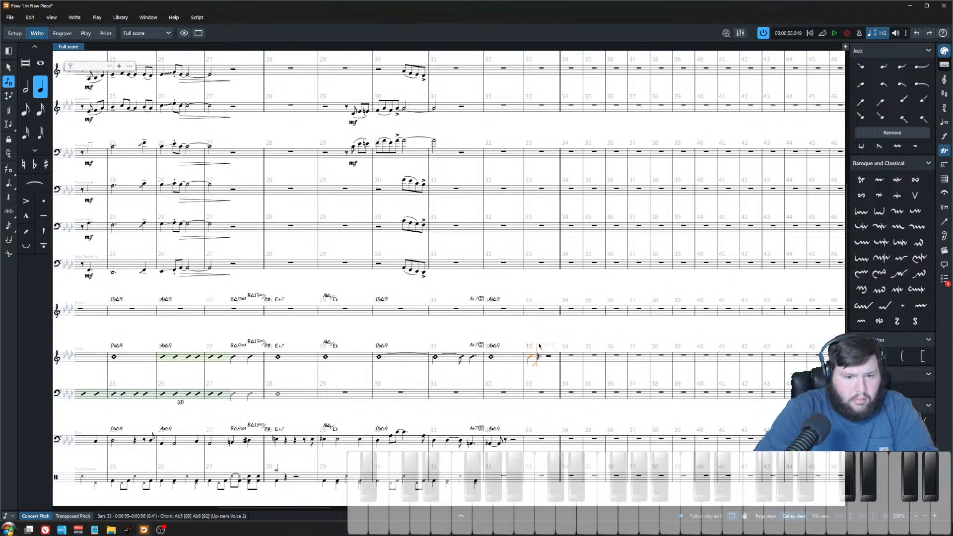
pyautogui.hotkey('ctrl', 'z')
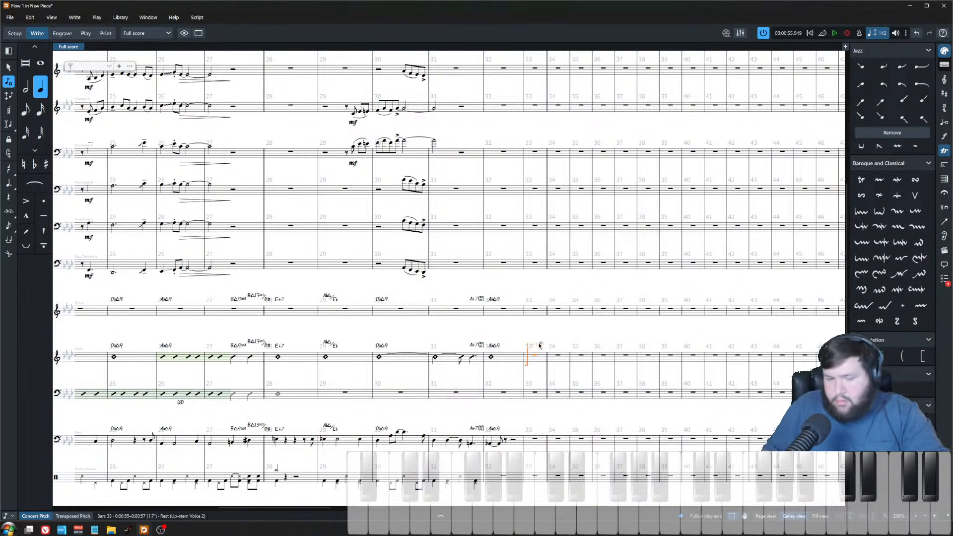
pyautogui.press('Escape')
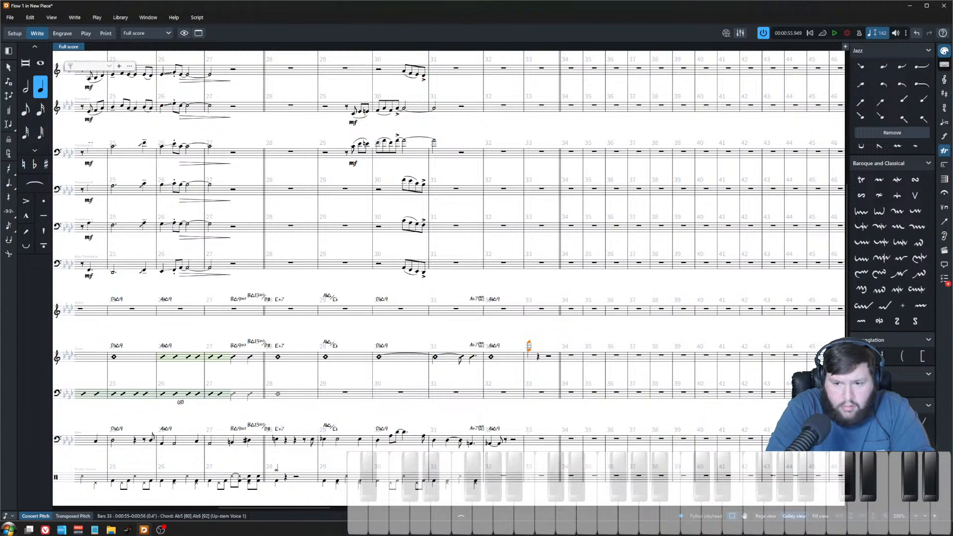
pyautogui.press('Escape')
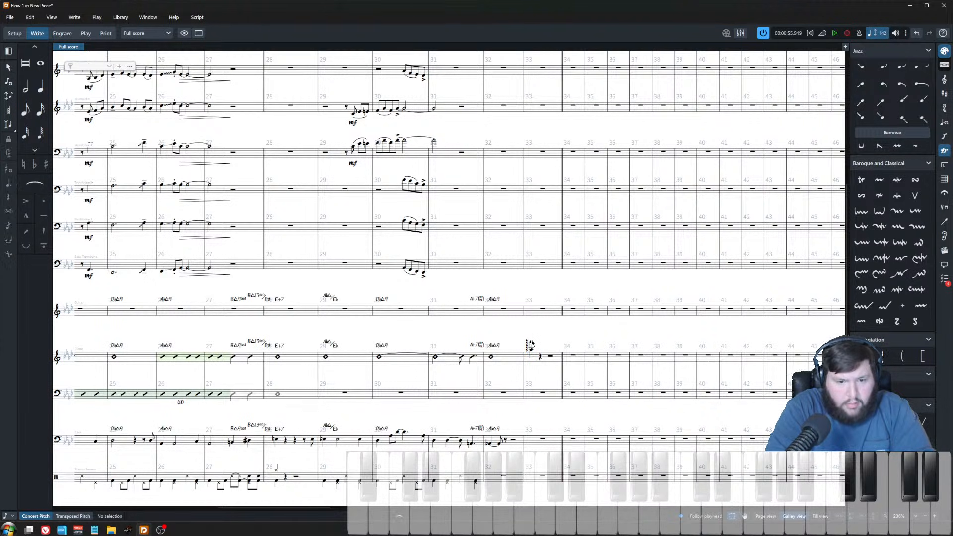
# Step: Enter an Ab1 in the bass part at the start of bar 33
pyautogui.scroll(2, 501, 443)
pyautogui.click(508, 481)
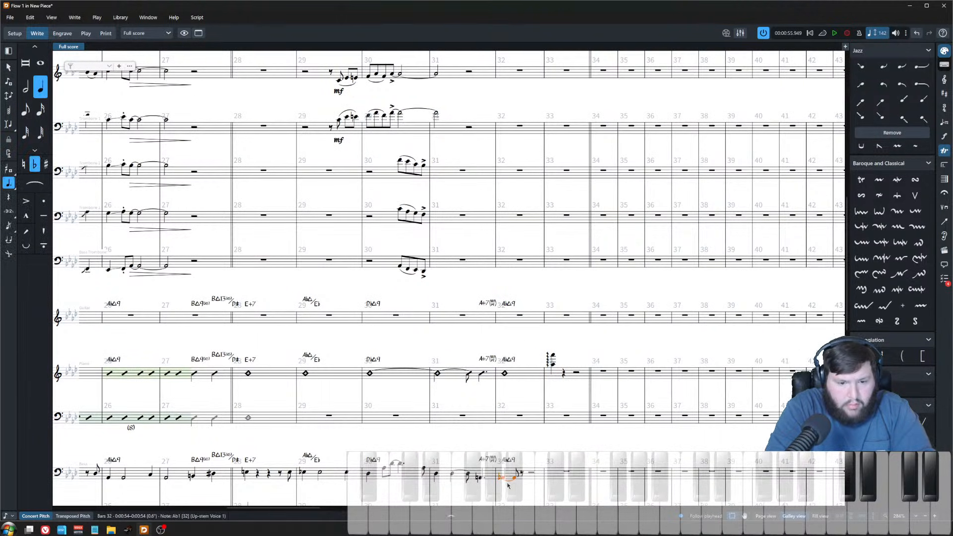
pyautogui.press('6')
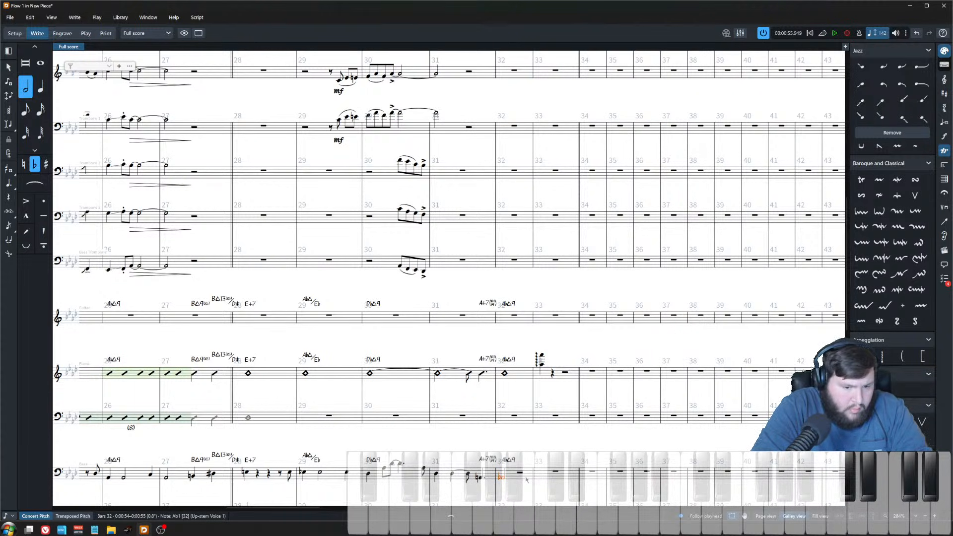
pyautogui.press('Return')
pyautogui.press('6')
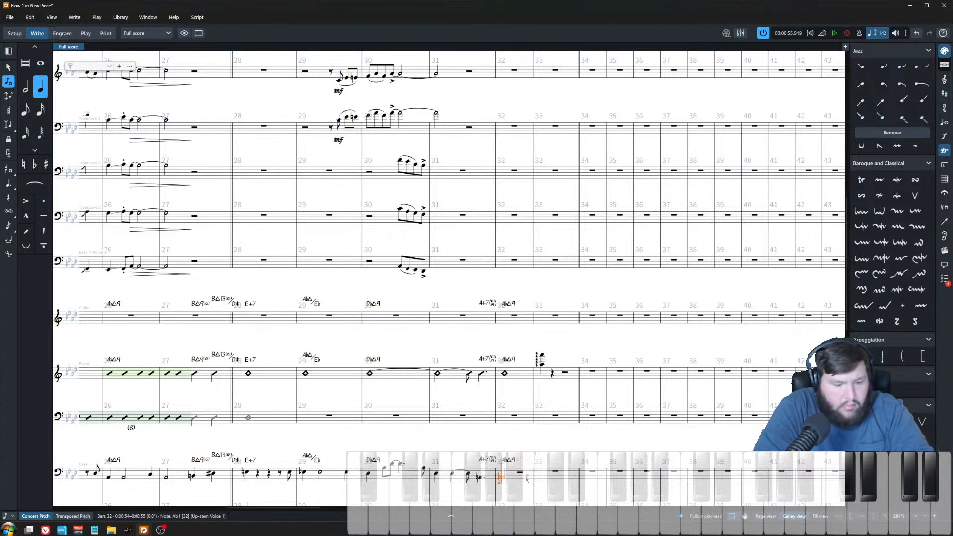
pyautogui.press('a')
pyautogui.press('7')
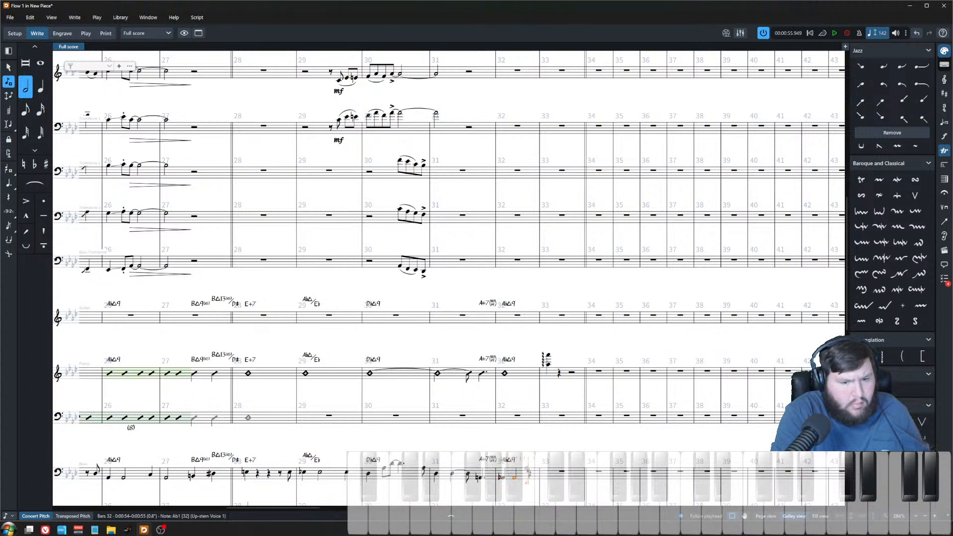
pyautogui.press('6')
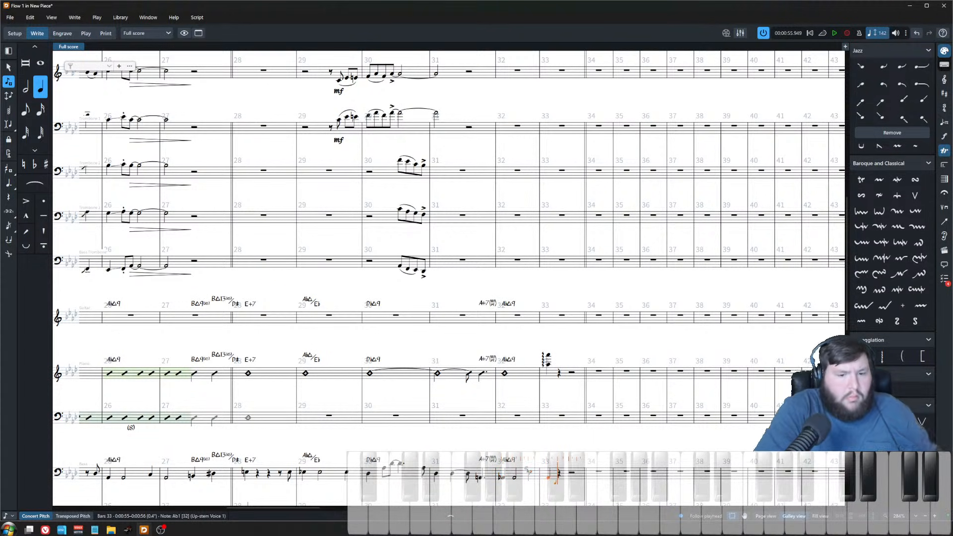
# Step: Paste the copied drum figure into the drum set from bar 32 into the start of bar 33
pyautogui.scroll(-5, 521, 387)
pyautogui.press('Escape')
pyautogui.press('Escape')
pyautogui.click(517, 315)
pyautogui.click(184, 314)
pyautogui.click(511, 315)
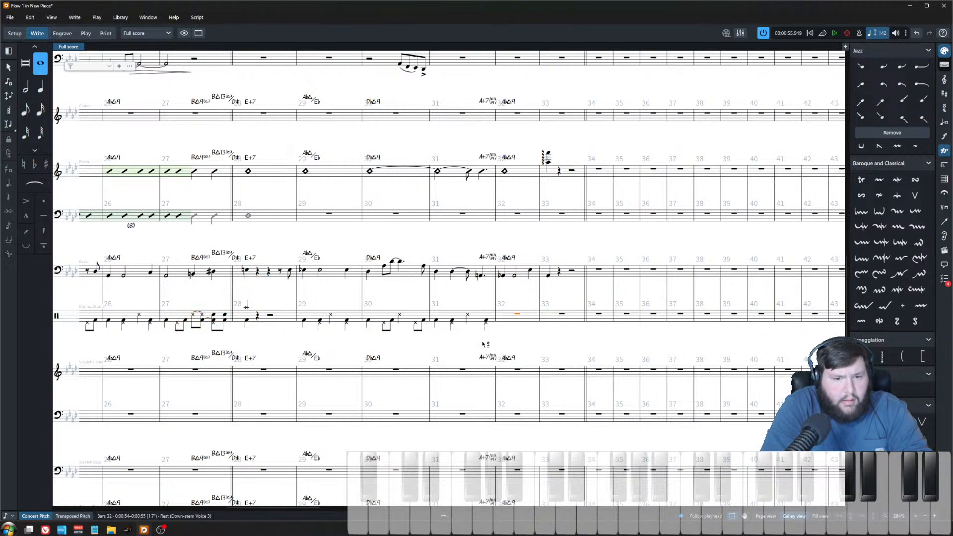
pyautogui.hotkey('ctrl', 'v')
pyautogui.doubleClick(578, 311)
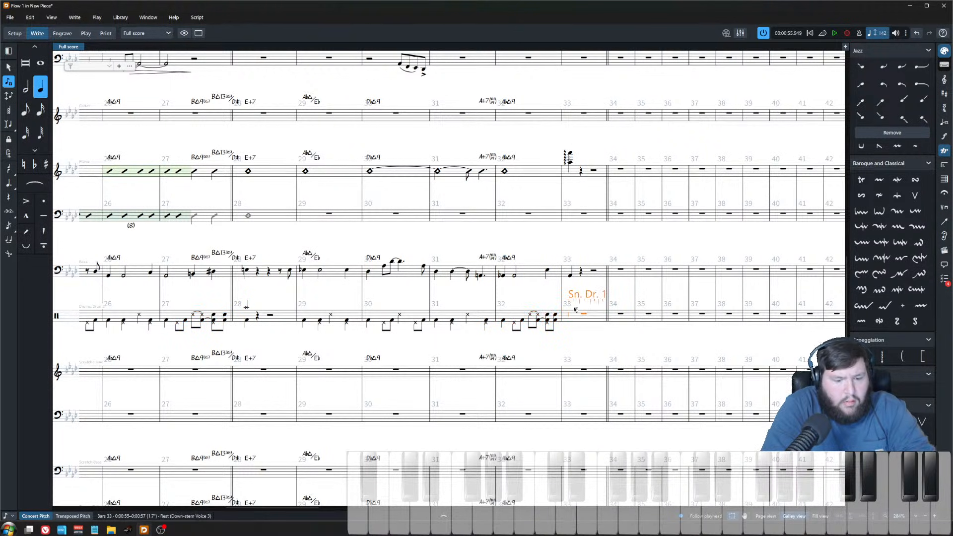
pyautogui.press('Escape')
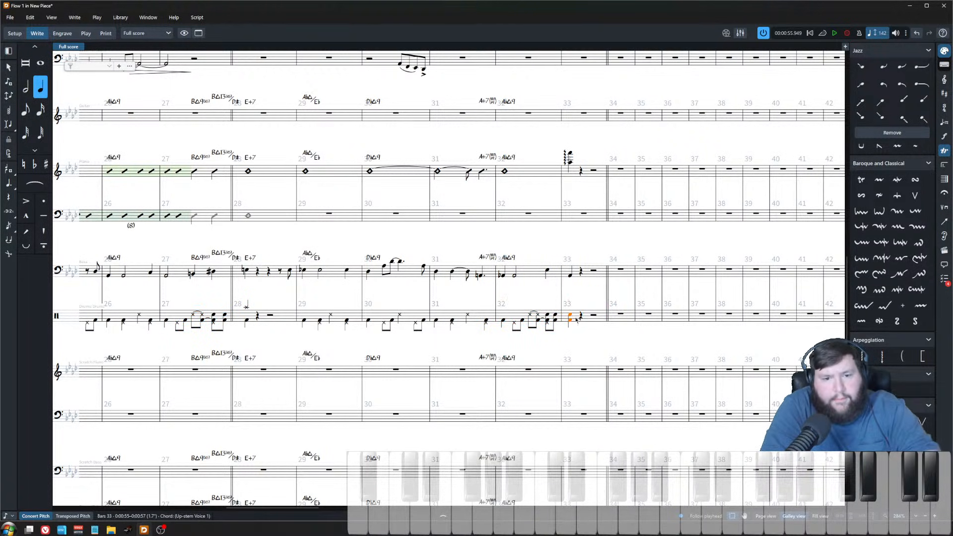
# Step: Play back the passage leading into the bar 34 double barline
pyautogui.press('space')
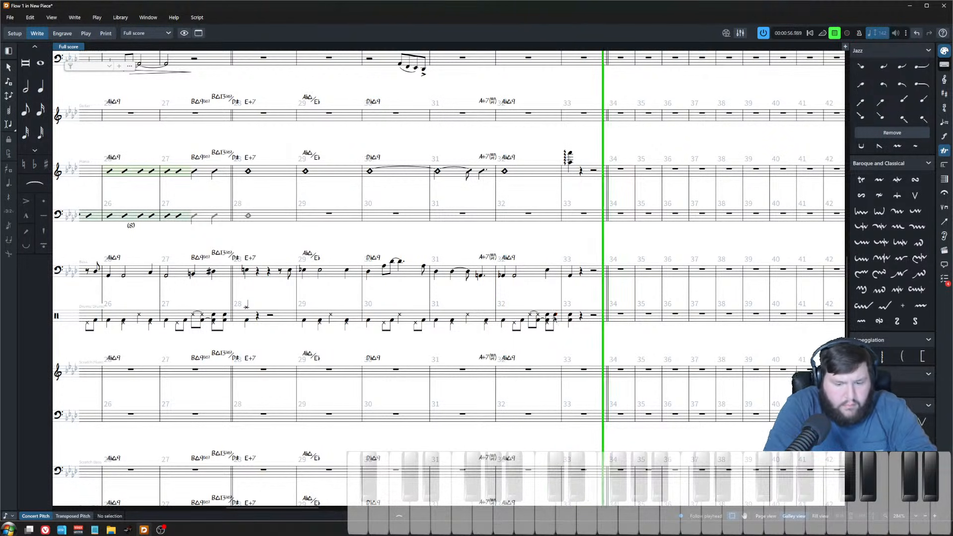
pyautogui.scroll(-2, 551, 293)
pyautogui.press('space')
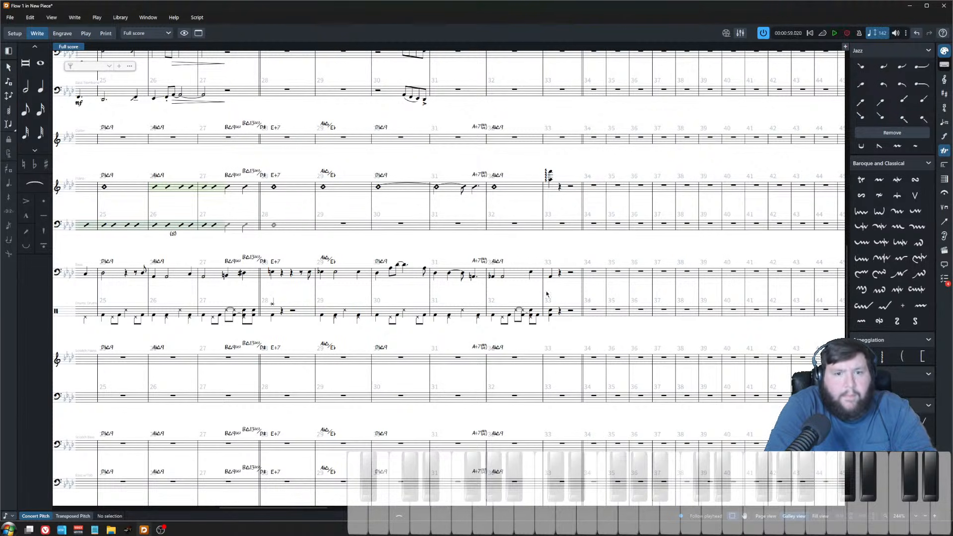
pyautogui.scroll(3, 550, 288)
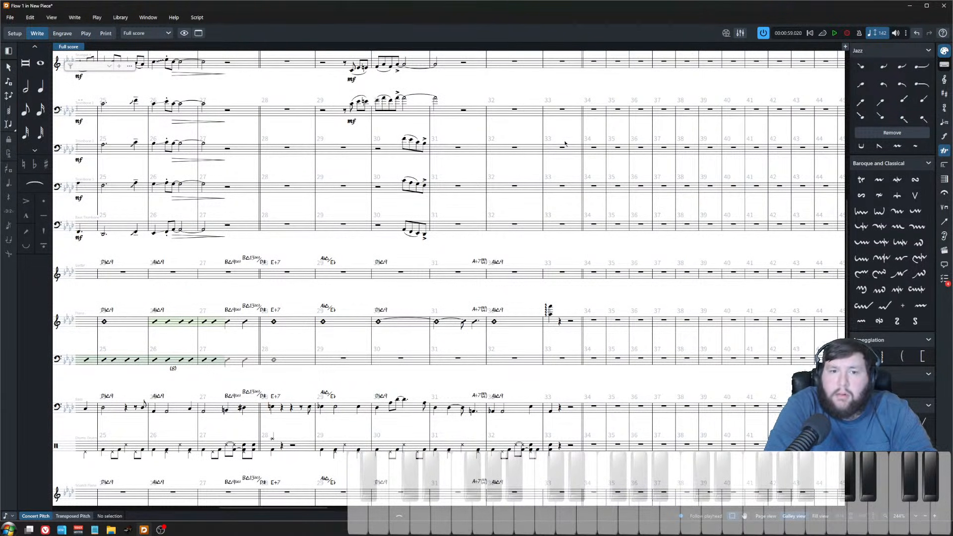
# Step: Add a rehearsal mark at the double barline starting bar 34
pyautogui.scroll(-2, 514, 226)
pyautogui.scroll(-3, 511, 240)
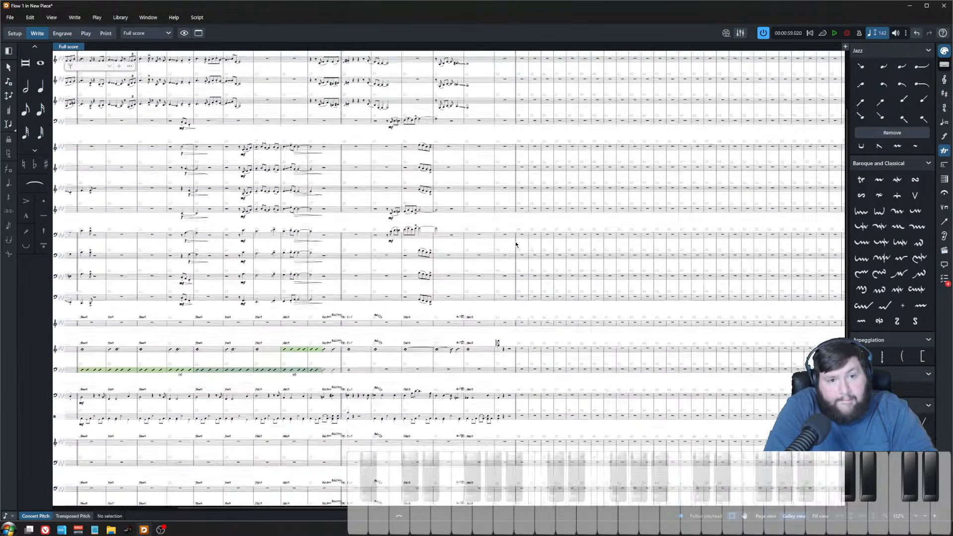
pyautogui.scroll(2, 490, 237)
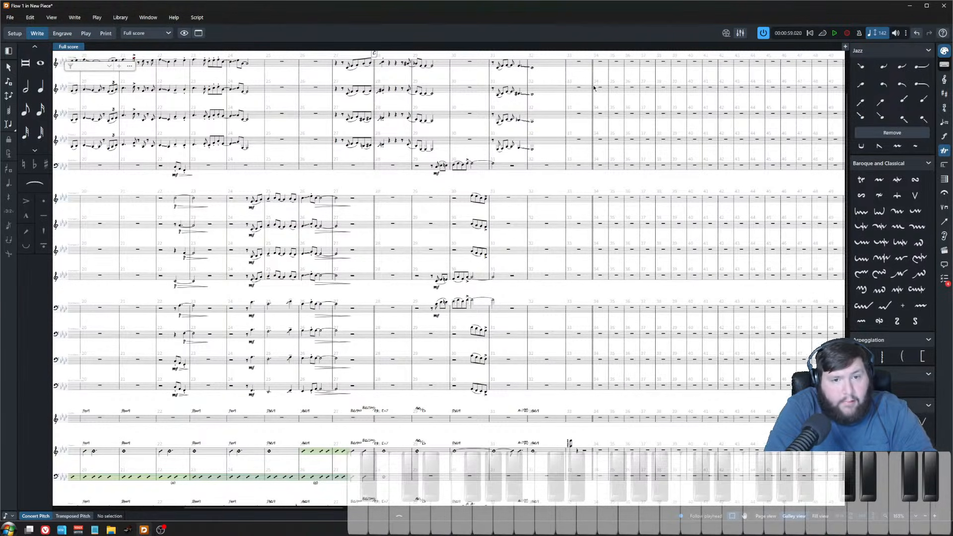
pyautogui.click(593, 82)
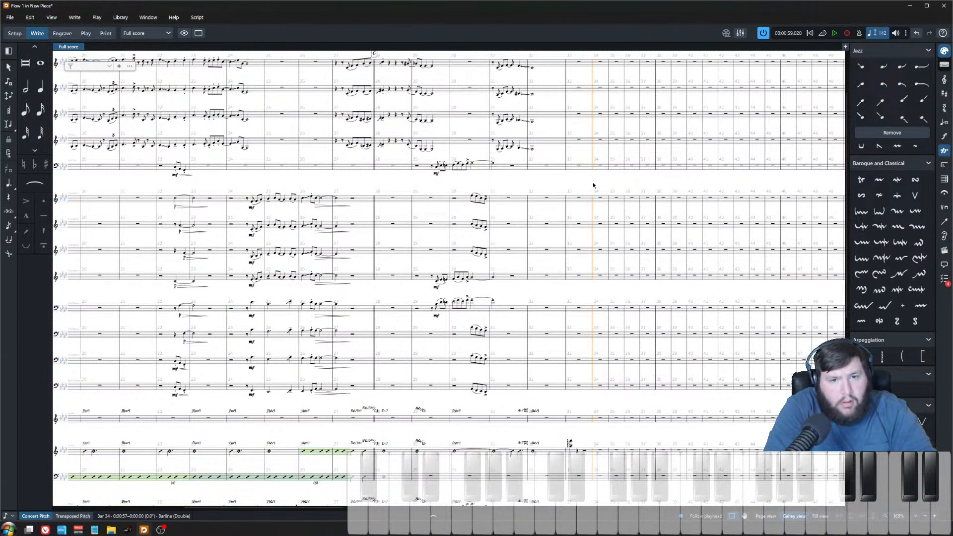
pyautogui.hotkey('shift', 'a')
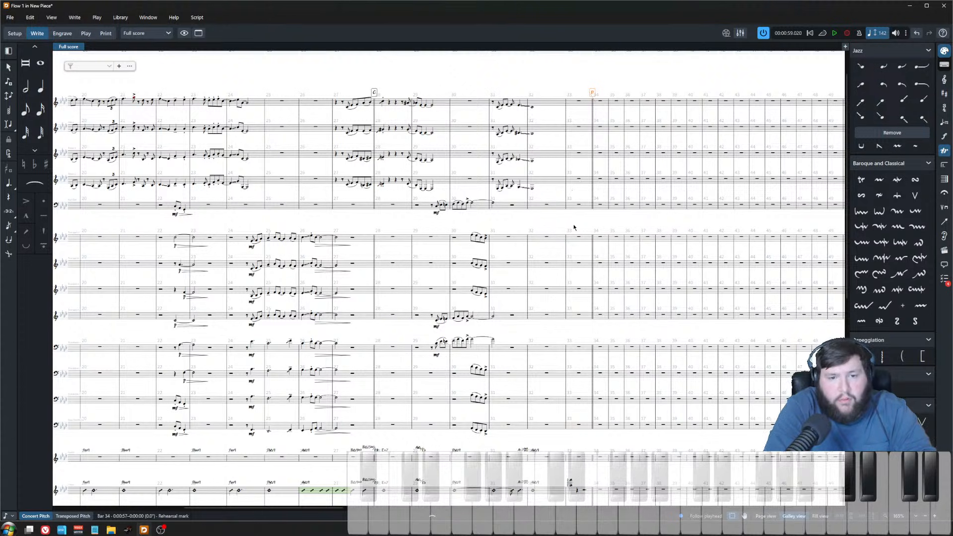
# Step: Add a slash region to trumpet 4 in bar 33
pyautogui.scroll(-3, 566, 263)
pyautogui.press('Escape')
pyautogui.hotkey('ctrl', '=')
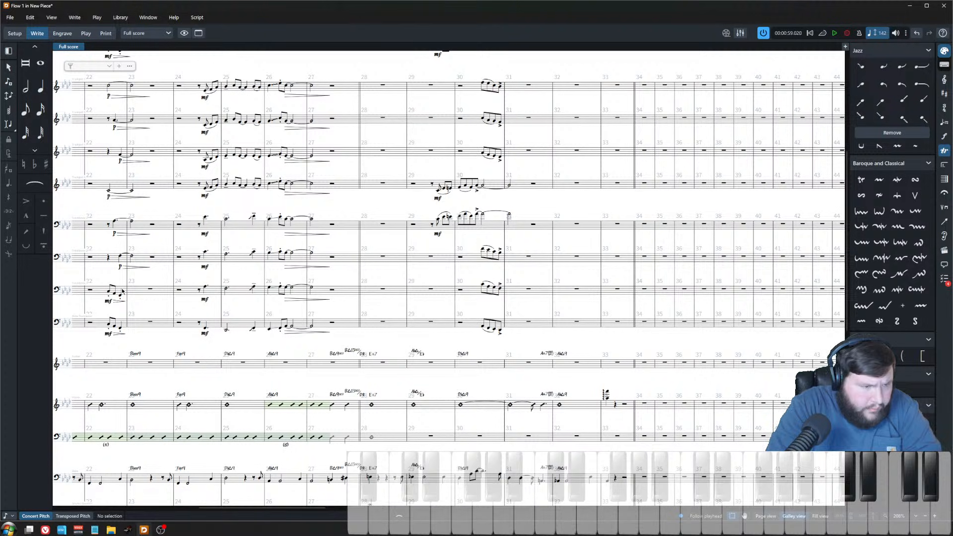
pyautogui.click(616, 184)
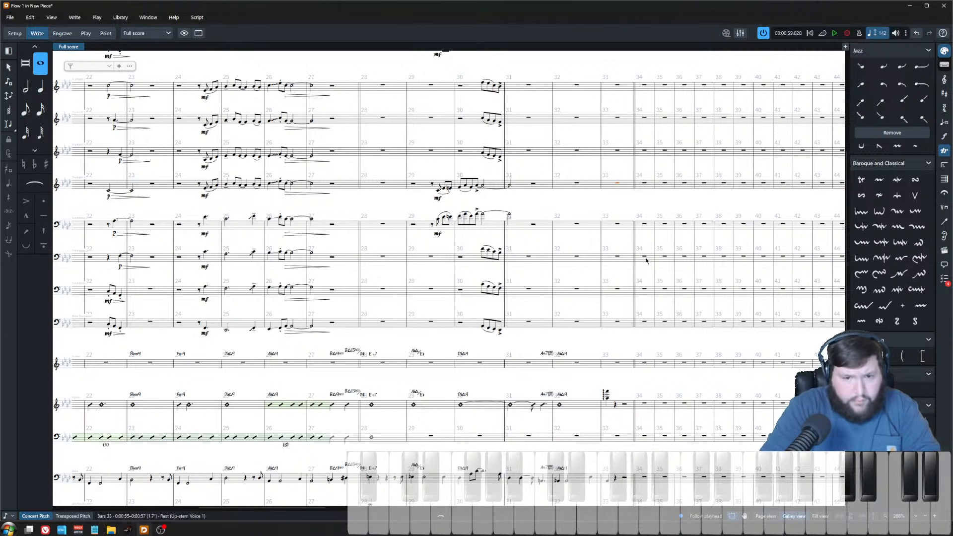
pyautogui.hotkey('shift', 'b')
pyautogui.press('Return')
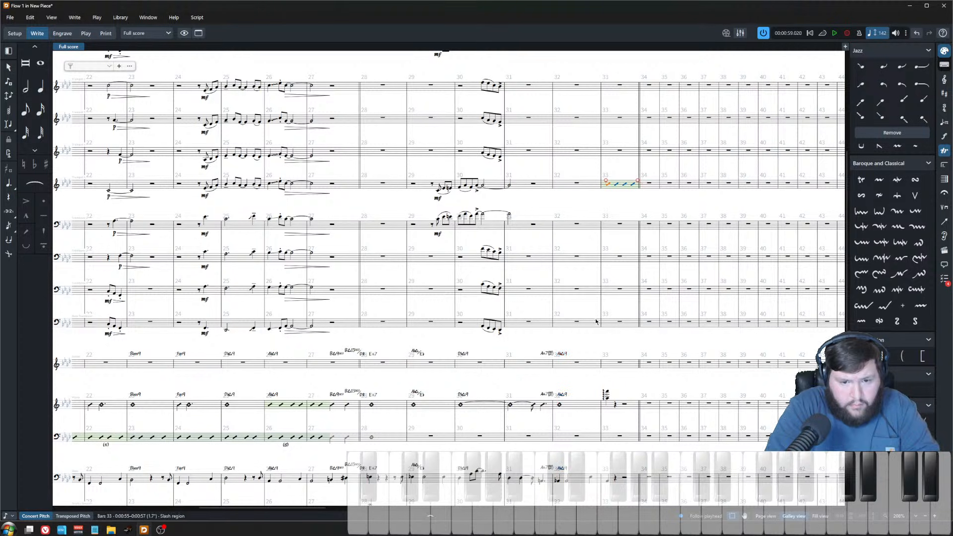
# Step: Play back the chart through bar 33
pyautogui.scroll(2, 581, 348)
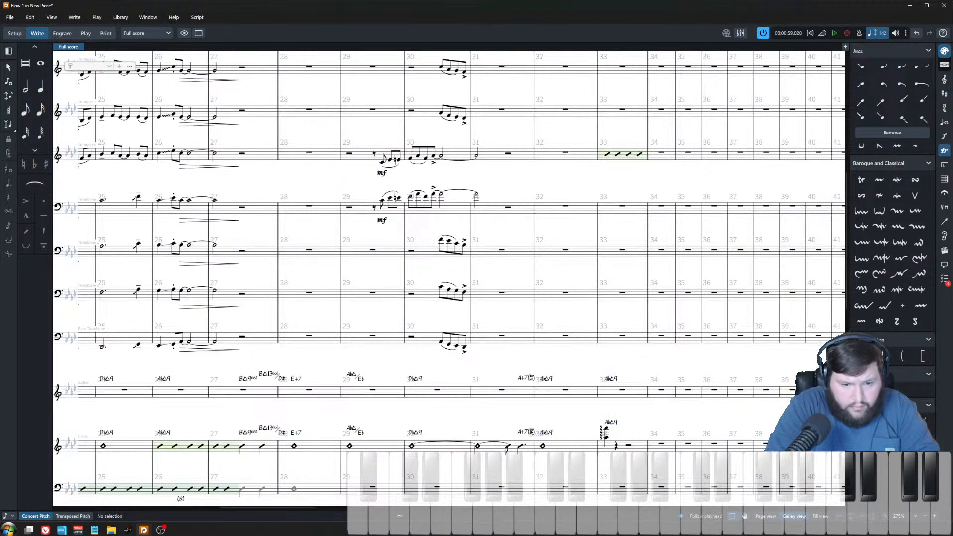
pyautogui.scroll(-3, 530, 432)
pyautogui.scroll(-4, 502, 345)
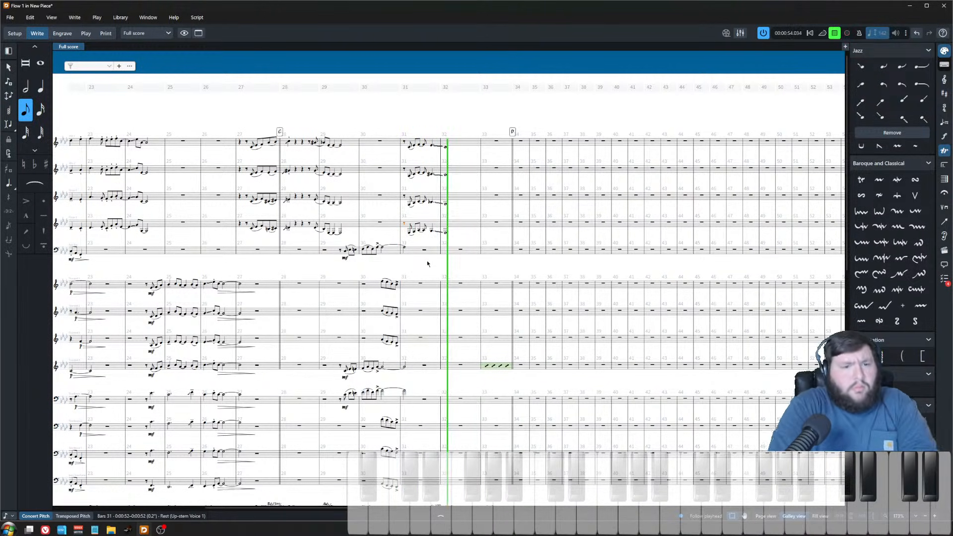
pyautogui.press('space')
# Step: Add diminuendo hairpins under the held bar 30–31 notes of the baritone sax, trumpet 4 and trombone 1
pyautogui.scroll(4, 426, 264)
pyautogui.click(412, 260)
pyautogui.scroll(-4, 420, 337)
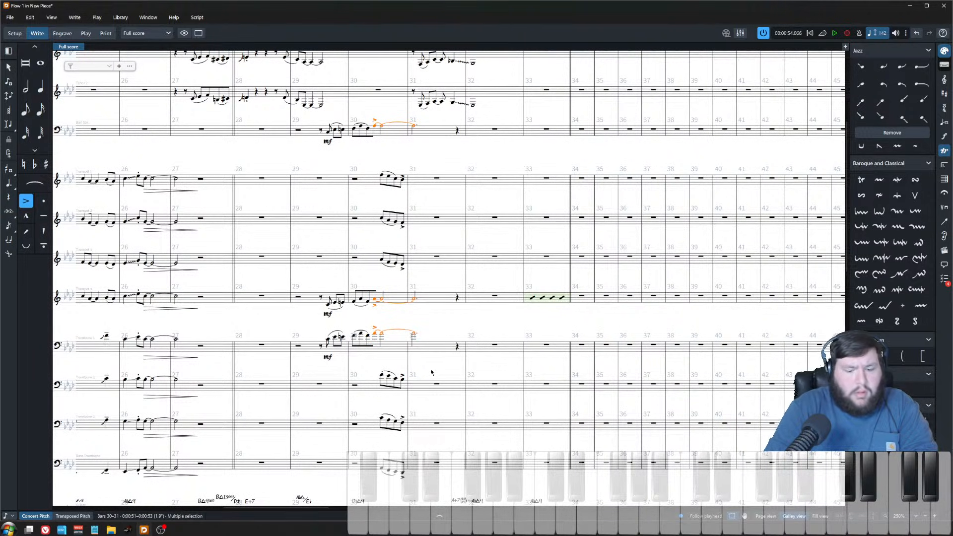
pyautogui.hotkey('shift', '.')
pyautogui.press('Escape')
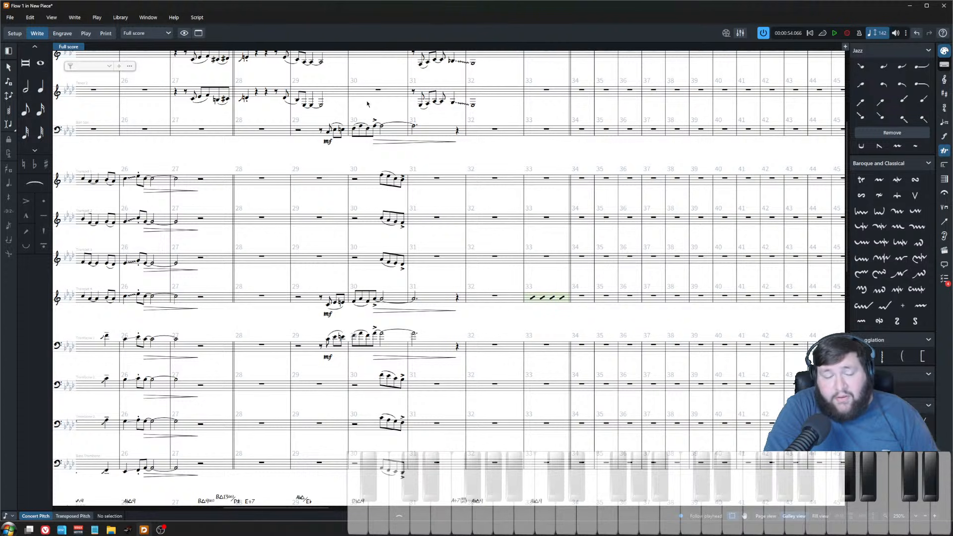
# Step: Play back the full ensemble starting from bar 28
pyautogui.click(246, 99)
pyautogui.press('x')
pyautogui.press('space')
pyautogui.scroll(3, 274, 198)
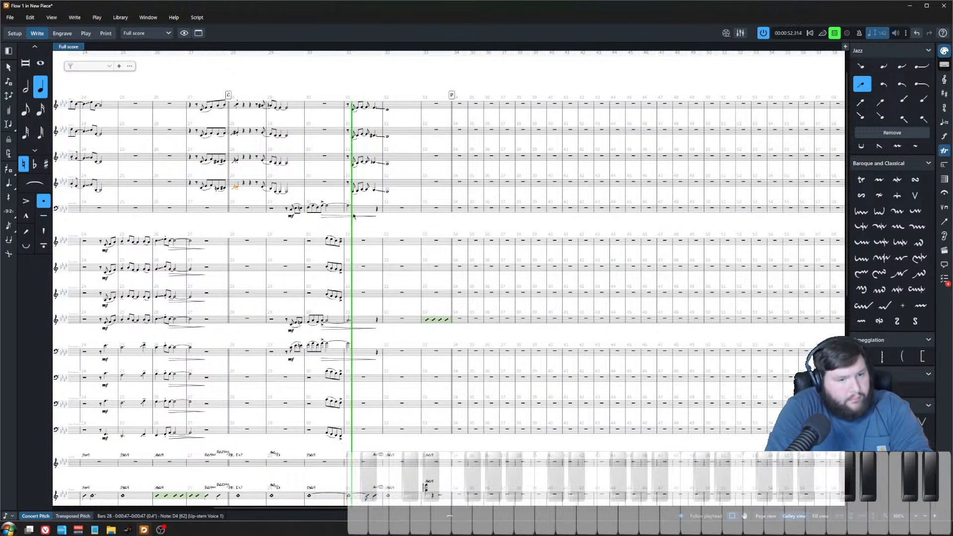
pyautogui.click(397, 227)
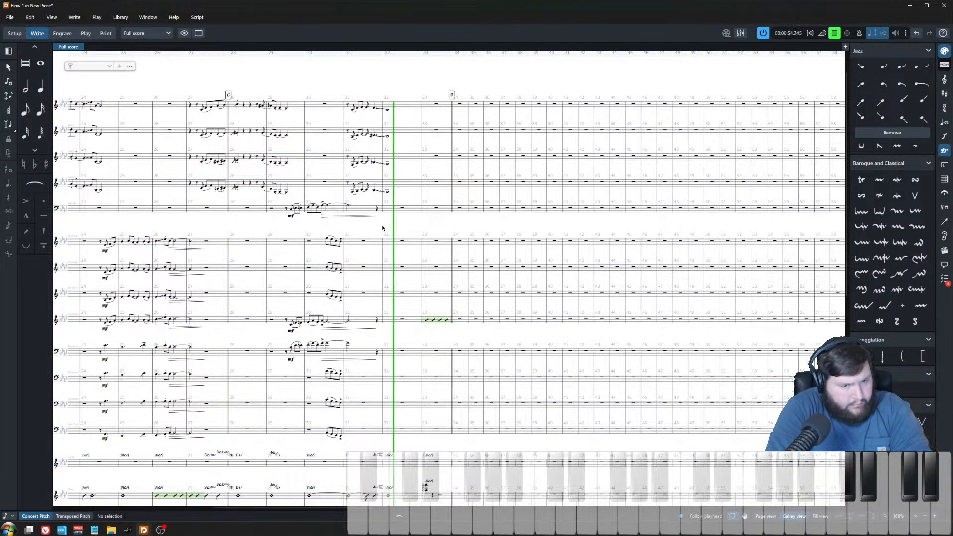
pyautogui.scroll(1, 437, 218)
pyautogui.press('space')
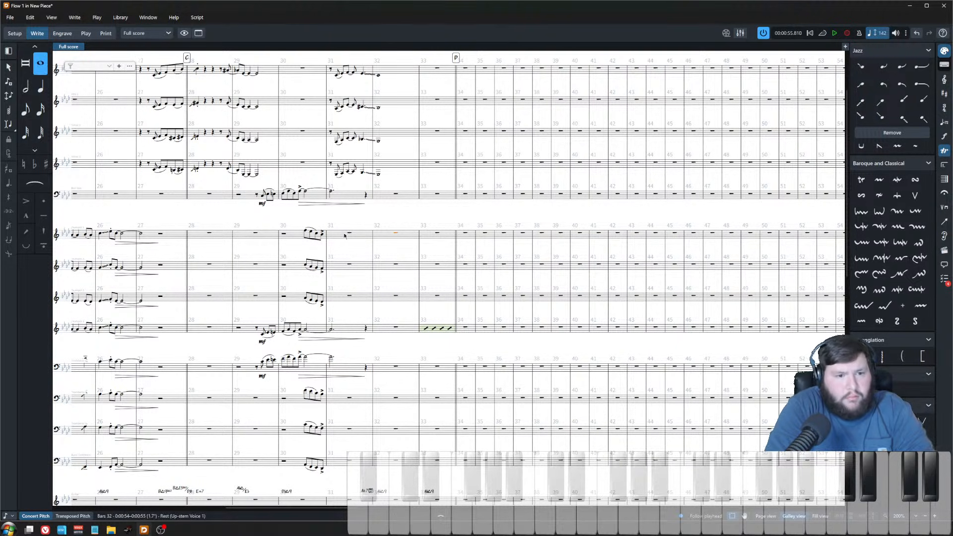
# Step: Play back the passage around bars 31–32 repeatedly to audition the ending
pyautogui.press('space')
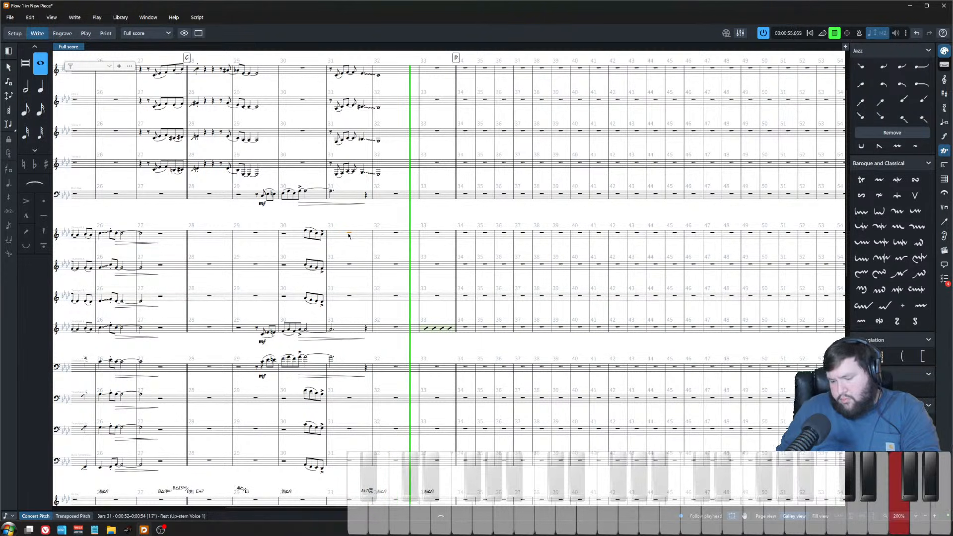
pyautogui.press('space')
pyautogui.press('space')
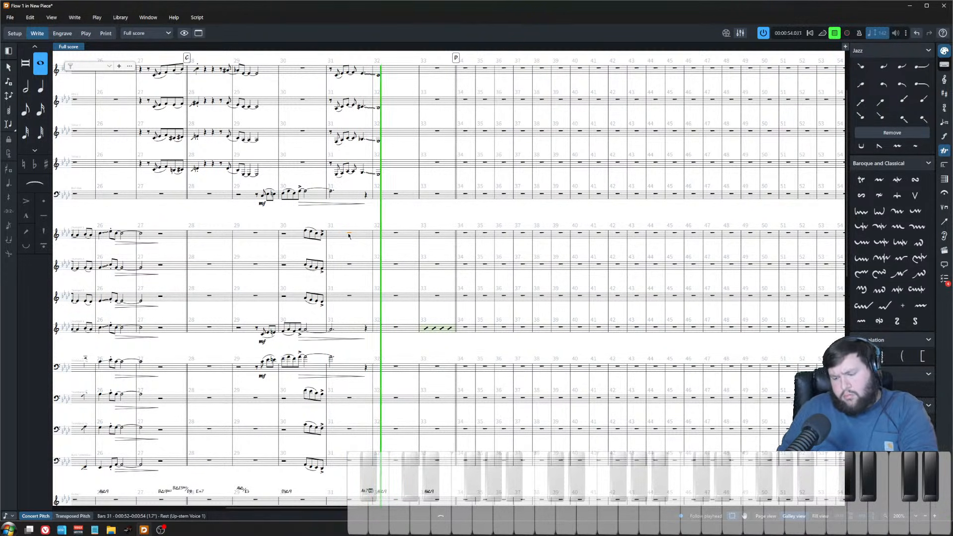
pyautogui.press('space')
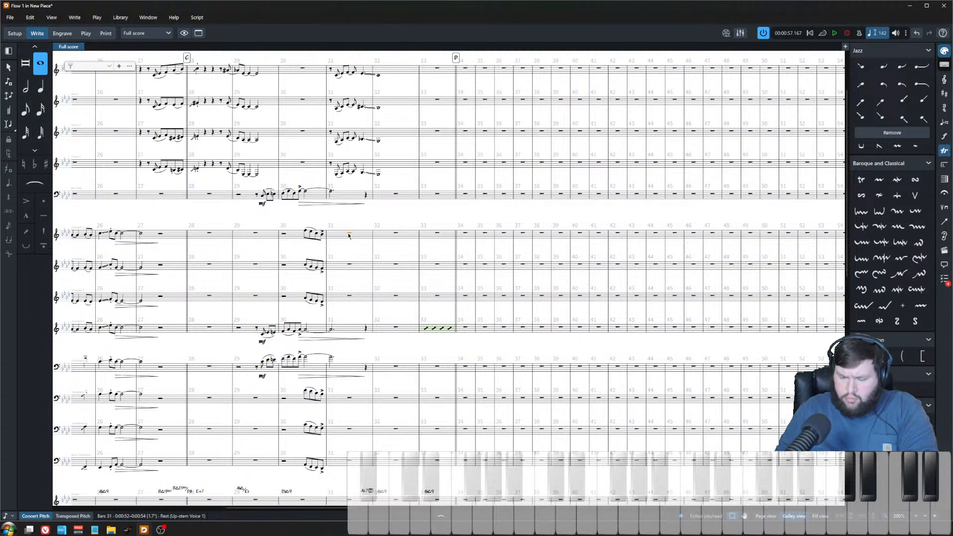
pyautogui.press('space')
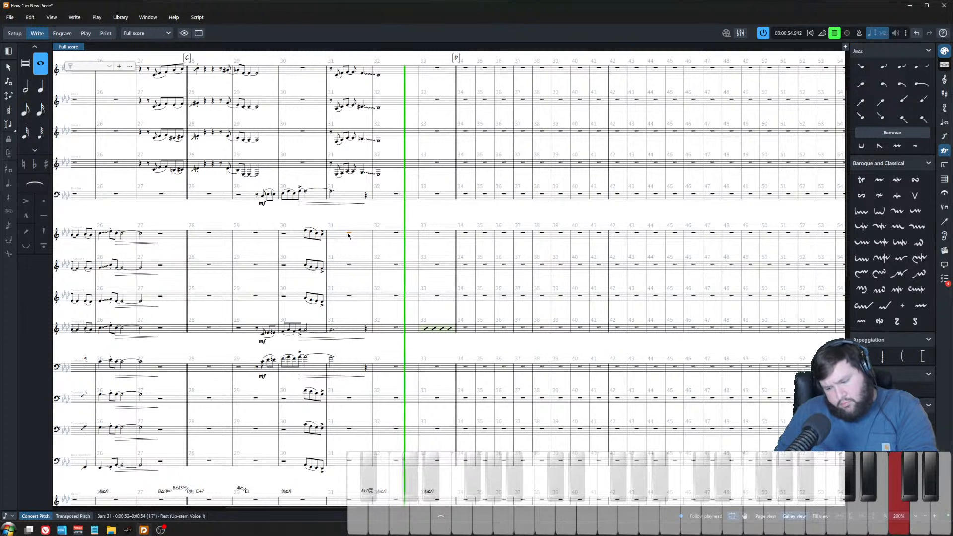
pyautogui.press('space')
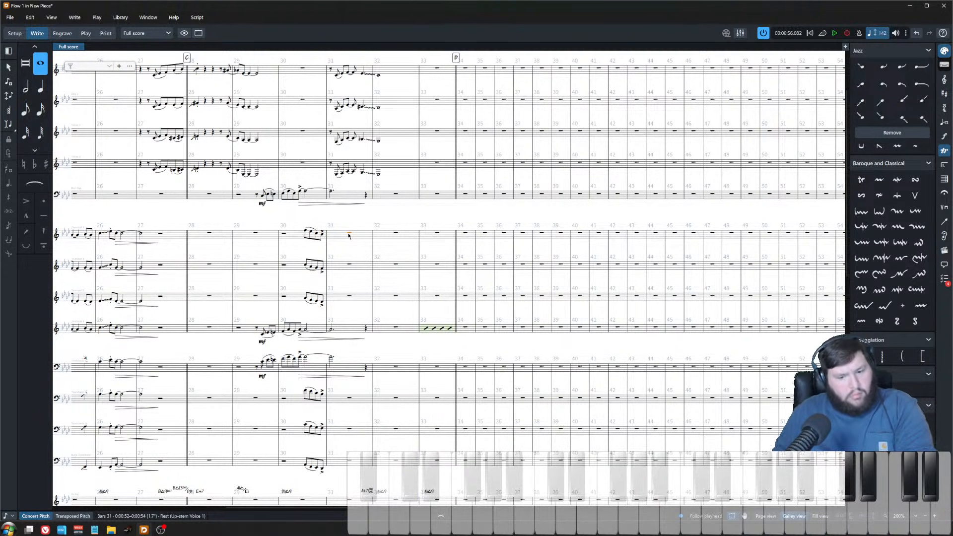
pyautogui.press('space')
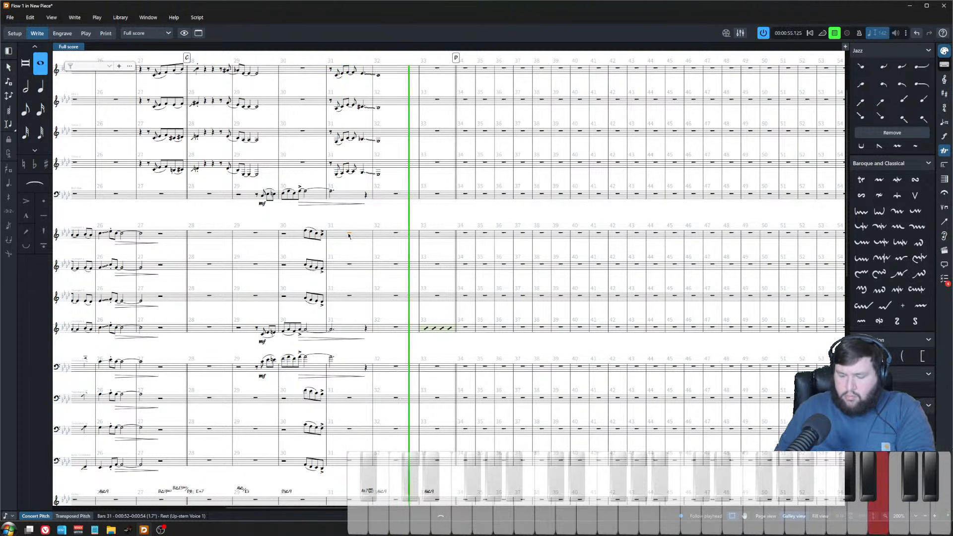
pyautogui.press('space')
pyautogui.press('space')
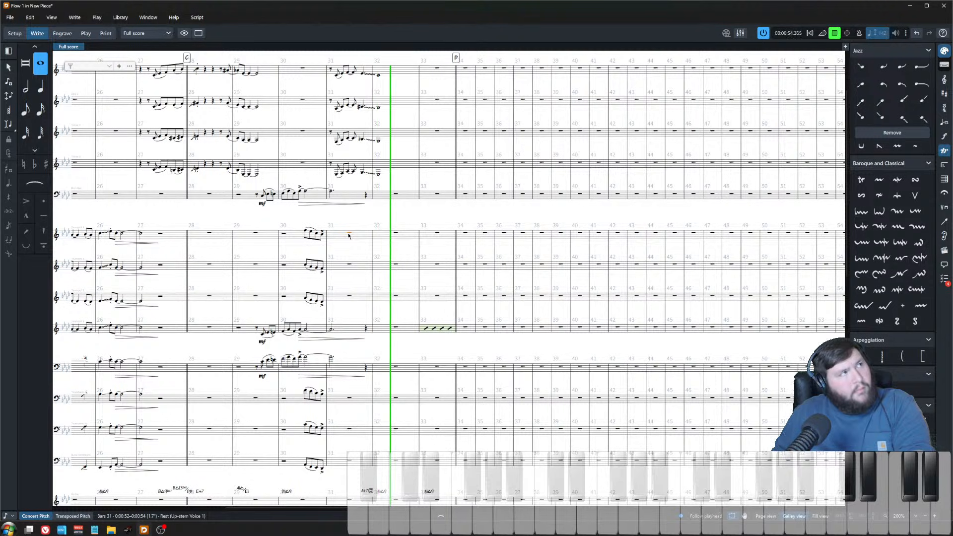
pyautogui.press('space')
pyautogui.press('space')
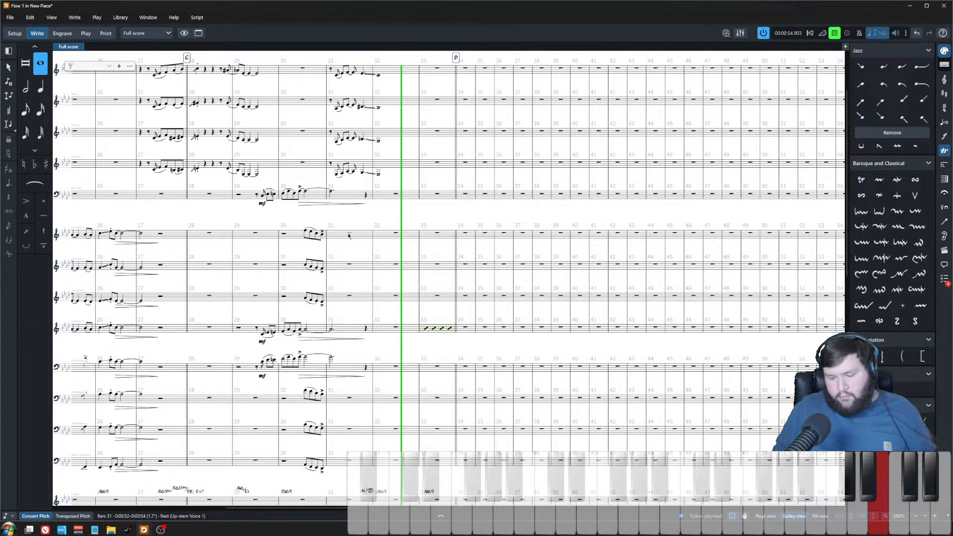
pyautogui.press('space')
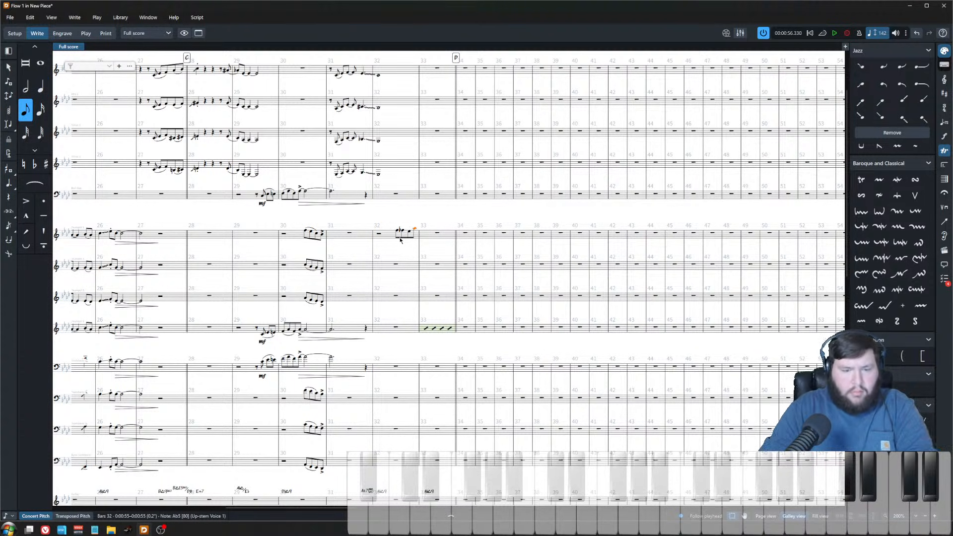
# Step: Try shifting trumpet 1's bar 32 figure later, audition it, and shift it back
pyautogui.hotkey('alt', 'Right')
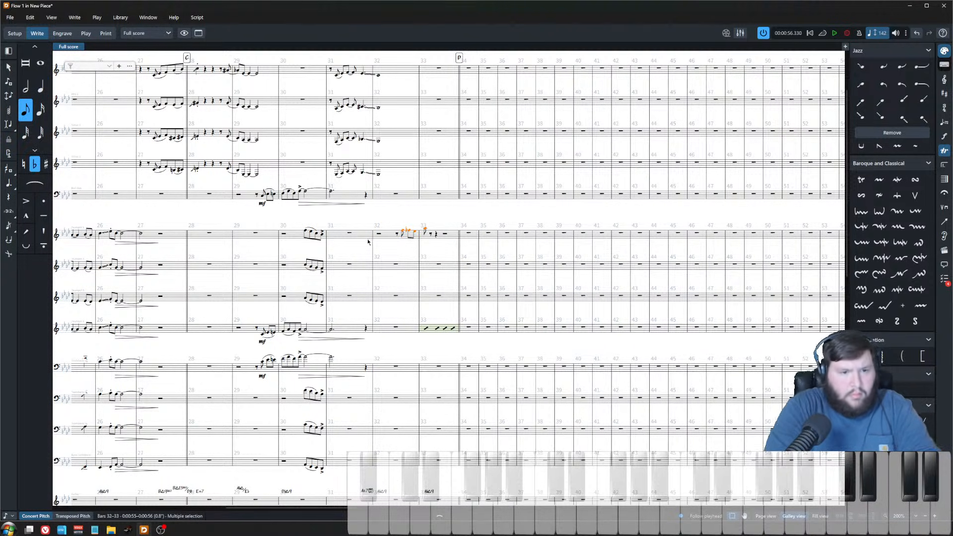
pyautogui.click(379, 235)
pyautogui.press('space')
pyautogui.scroll(3, 383, 214)
pyautogui.click(411, 209)
pyautogui.press('space')
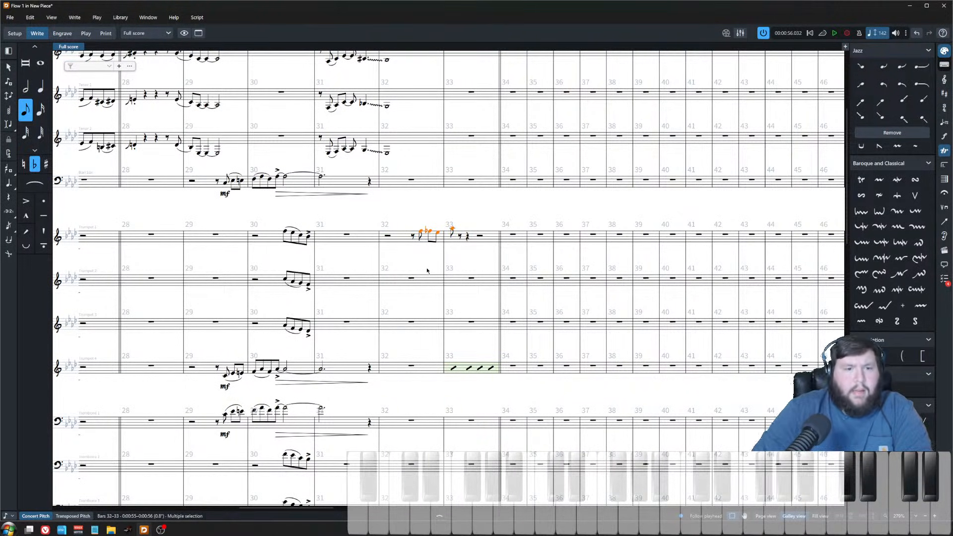
pyautogui.hotkey('alt', 'Left')
# Step: Move the piano's Ab△9 chord from bar 33 back to an eighth-note push at the end of bar 32
pyautogui.scroll(-5, 453, 341)
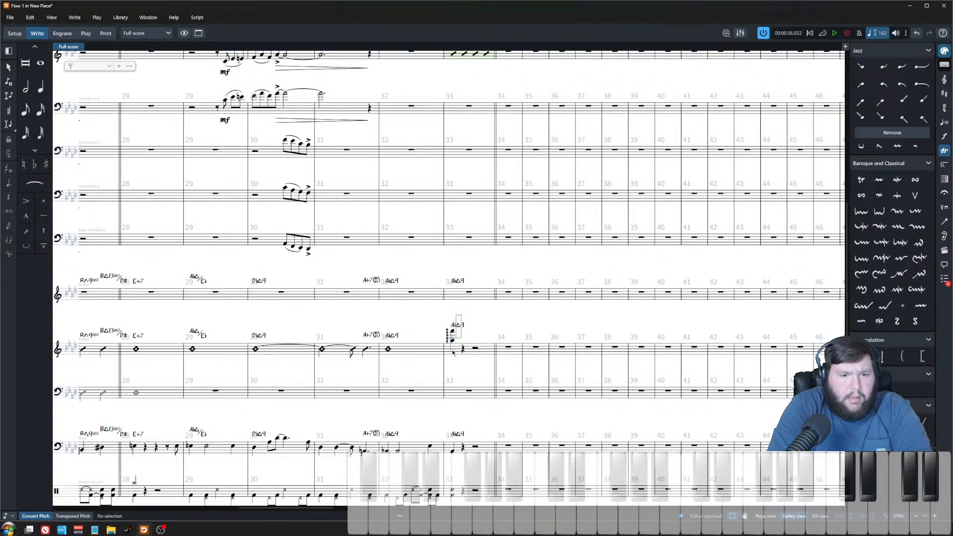
pyautogui.click(453, 340)
pyautogui.hotkey('alt', 'Left')
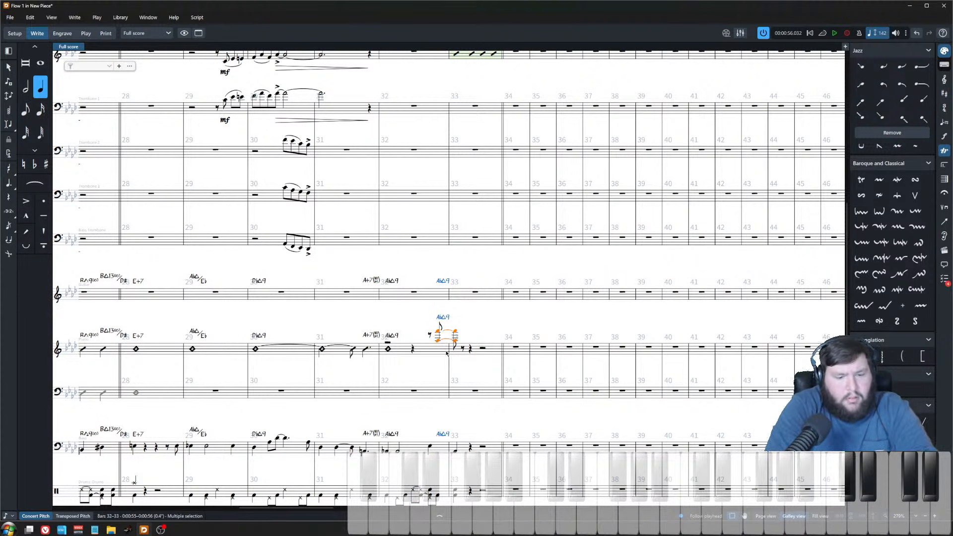
pyautogui.press('5')
# Step: Delete the leftover rests in the piano's bar 32
pyautogui.click(475, 330)
pyautogui.scroll(2, 420, 280)
pyautogui.click(382, 365)
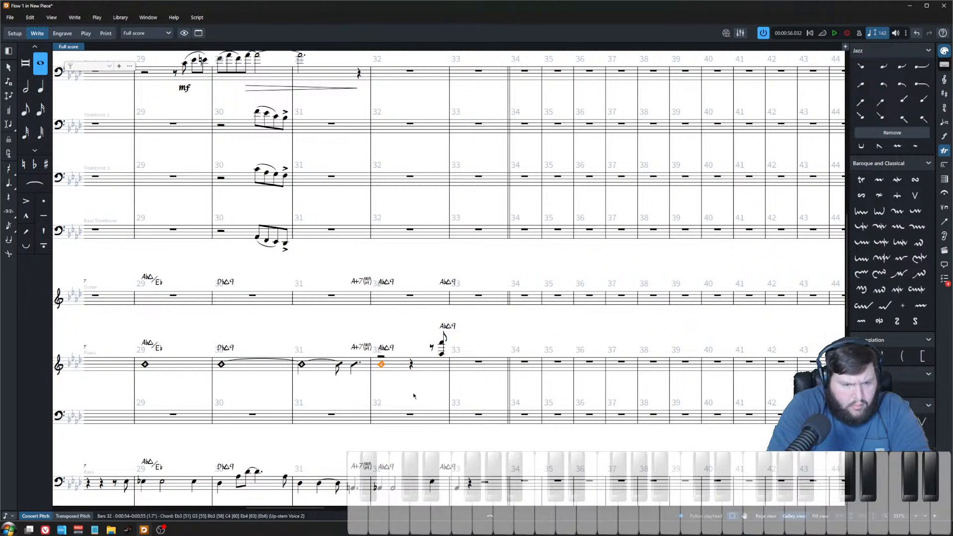
pyautogui.scroll(4, 388, 397)
pyautogui.press('Escape')
pyautogui.click(420, 370)
pyautogui.click(433, 323)
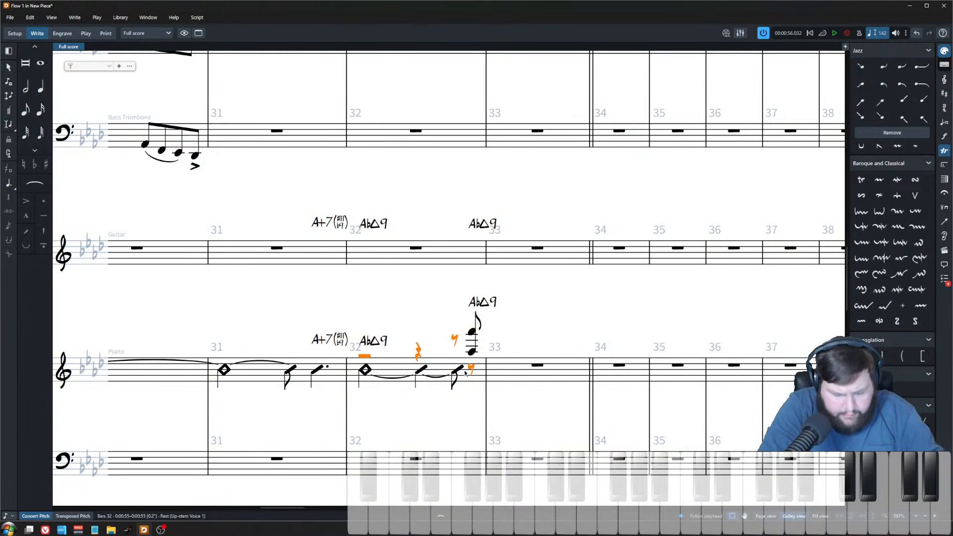
pyautogui.press('Delete')
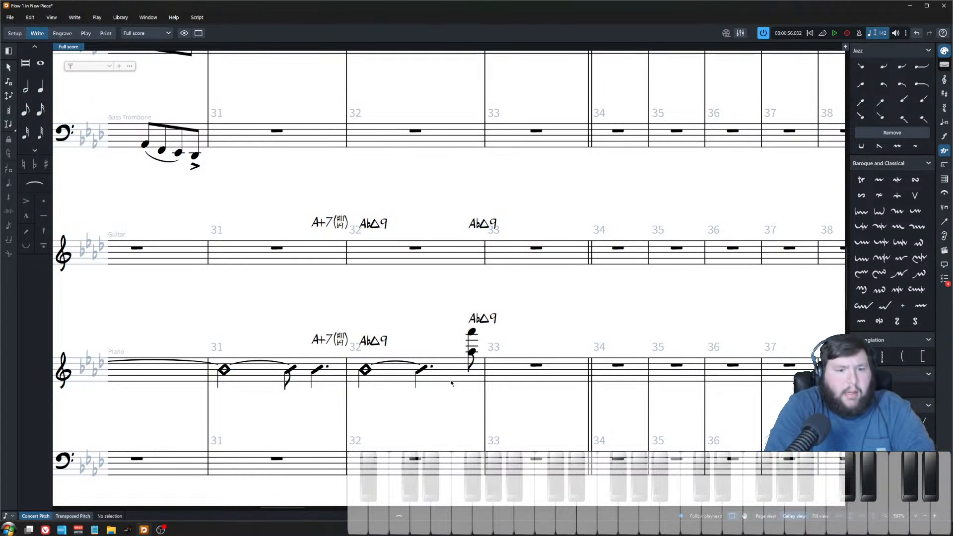
# Step: Play back the chart from bar 8 through bar 32
pyautogui.scroll(-4, 451, 383)
pyautogui.click(445, 229)
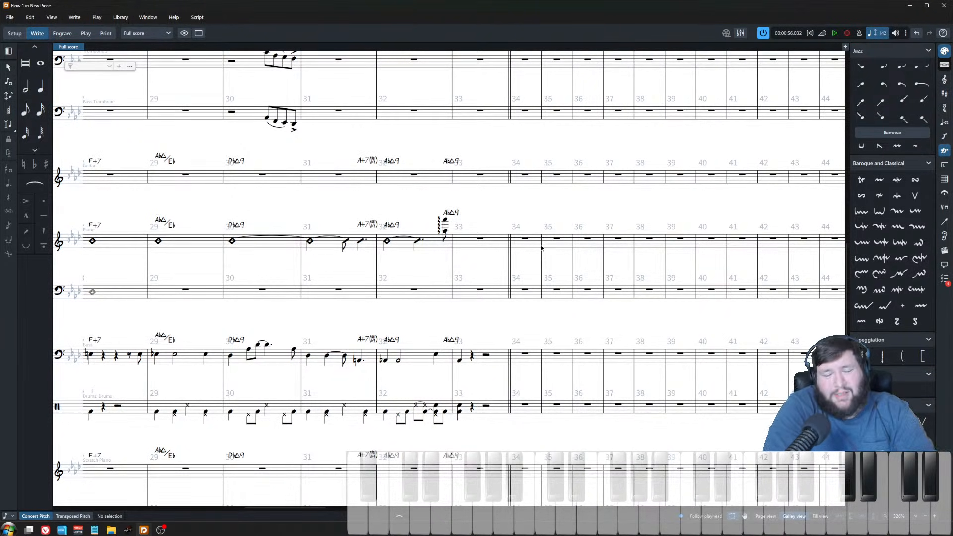
pyautogui.scroll(-3, 524, 298)
pyautogui.hscroll(-10, 524, 298)
pyautogui.hscroll(1, 361, 294)
pyautogui.scroll(3, 361, 295)
pyautogui.scroll(2, 174, 137)
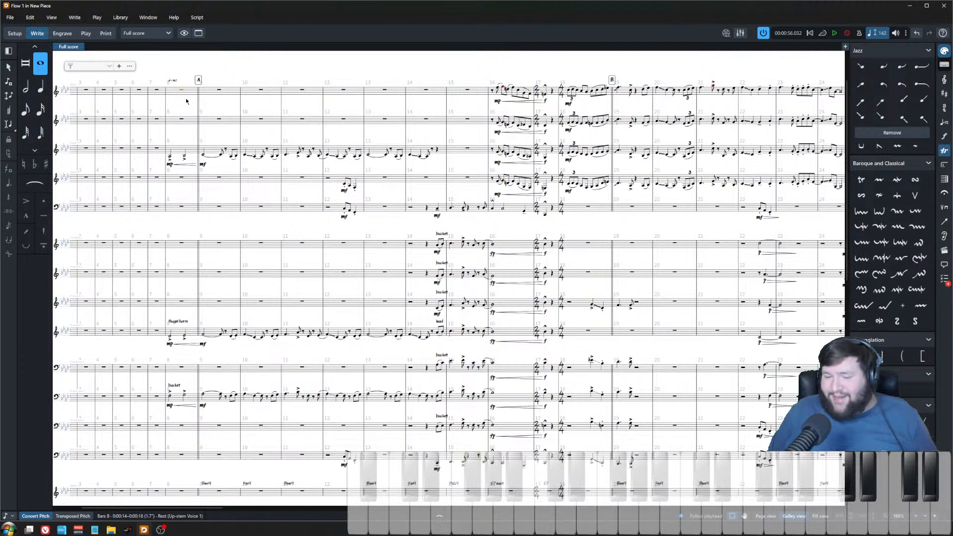
pyautogui.press('space')
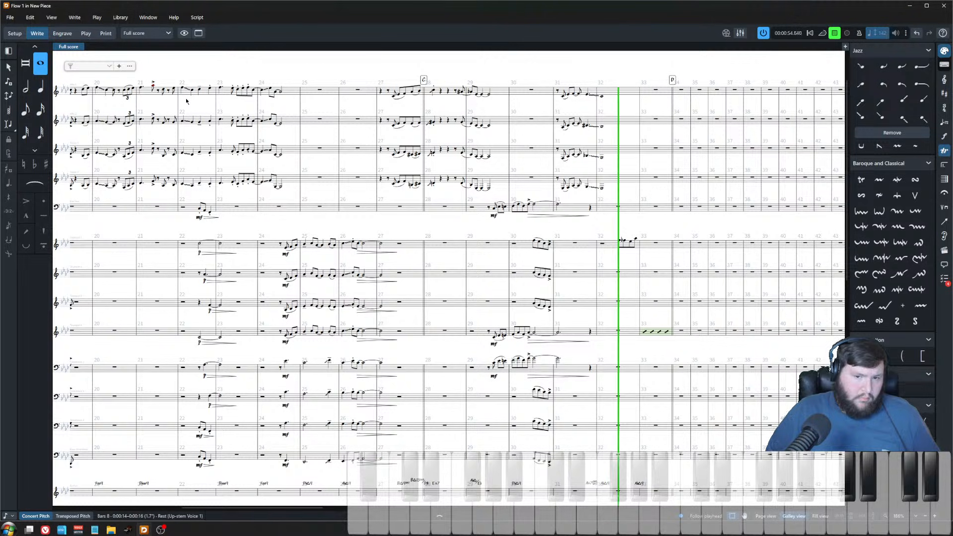
pyautogui.press('space')
# Step: Paste the push figure into the bass at the end of bar 32 and adjust its final note to a quarter
pyautogui.scroll(-5, 641, 382)
pyautogui.keyDown('ctrl'); pyautogui.scroll(2, 641, 382); pyautogui.keyUp('ctrl')
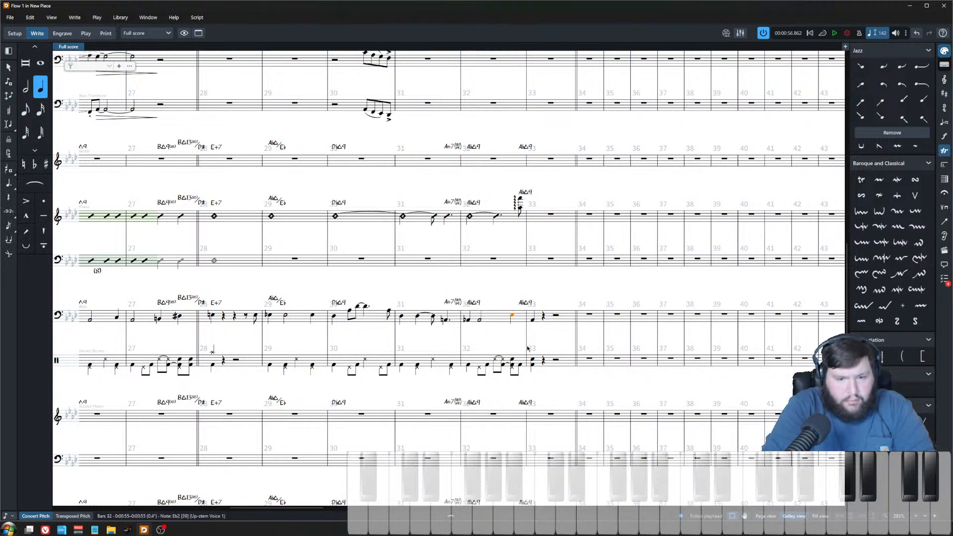
pyautogui.hotkey('ctrl', 'v')
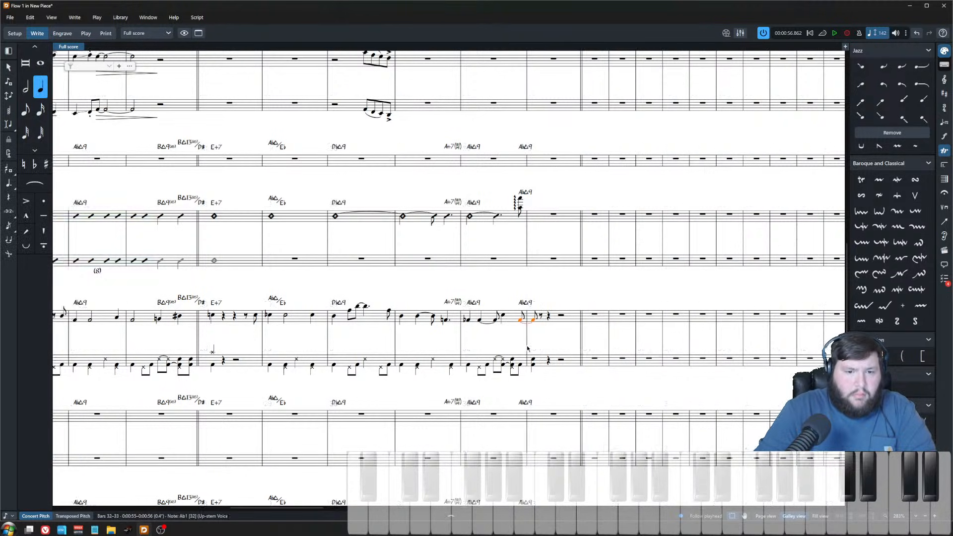
pyautogui.press('Up')
pyautogui.press('Down')
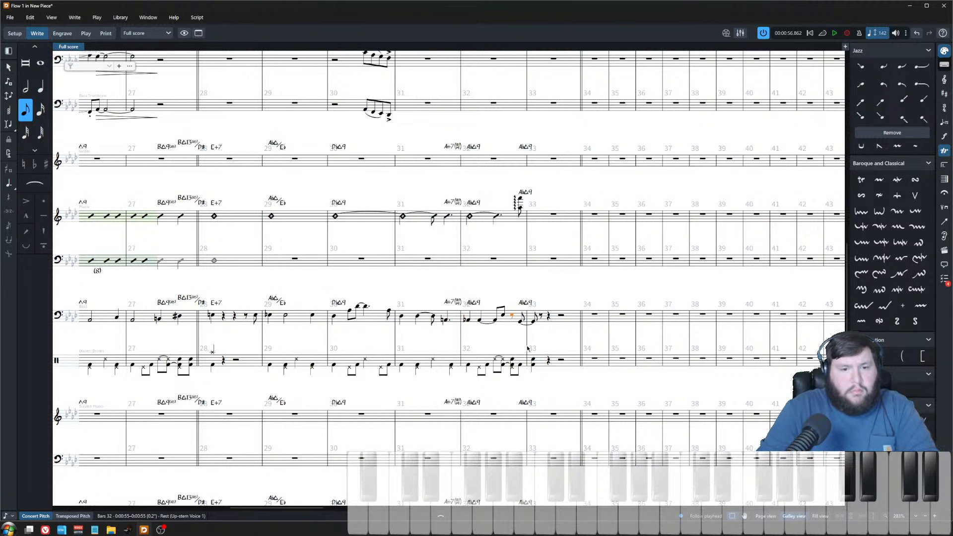
pyautogui.press('Right')
pyautogui.hotkey('alt', 'Up')
pyautogui.press('6')
pyautogui.hotkey('ctrl', '=')
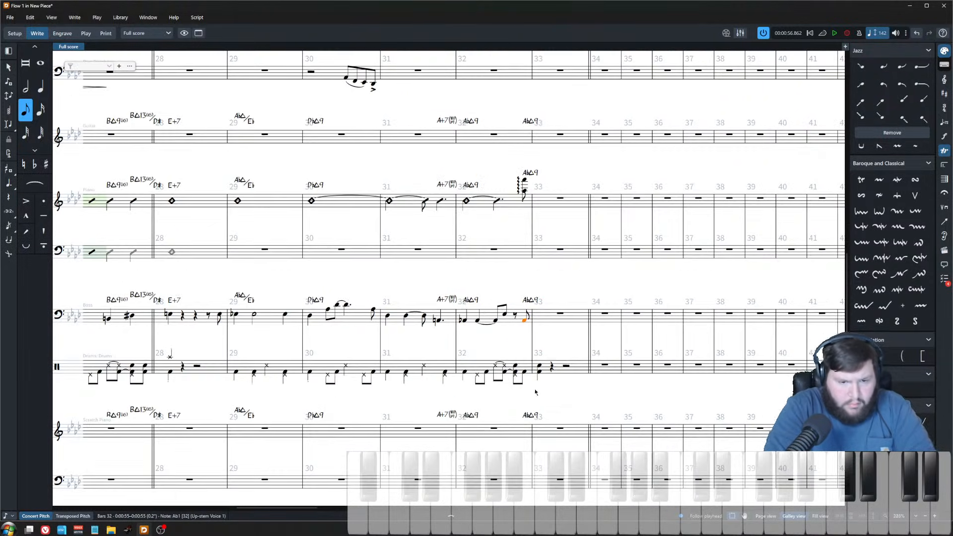
# Step: Shift the drum hits from bar 33 back to an eighth-note push at the end of bar 32
pyautogui.hotkey('alt', 'Left')
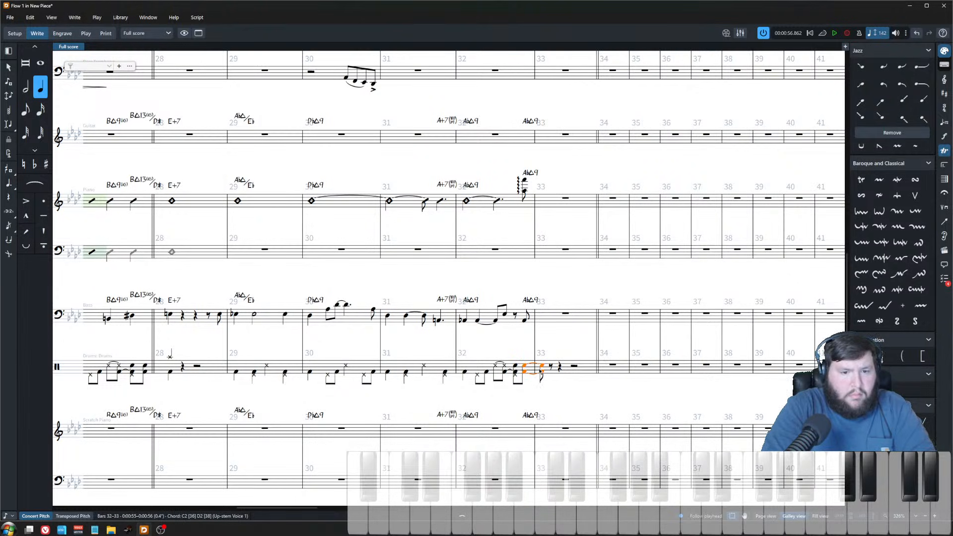
pyautogui.press('5')
pyautogui.press('Escape')
# Step: Play back the rhythm section push into bar 33
pyautogui.press('space')
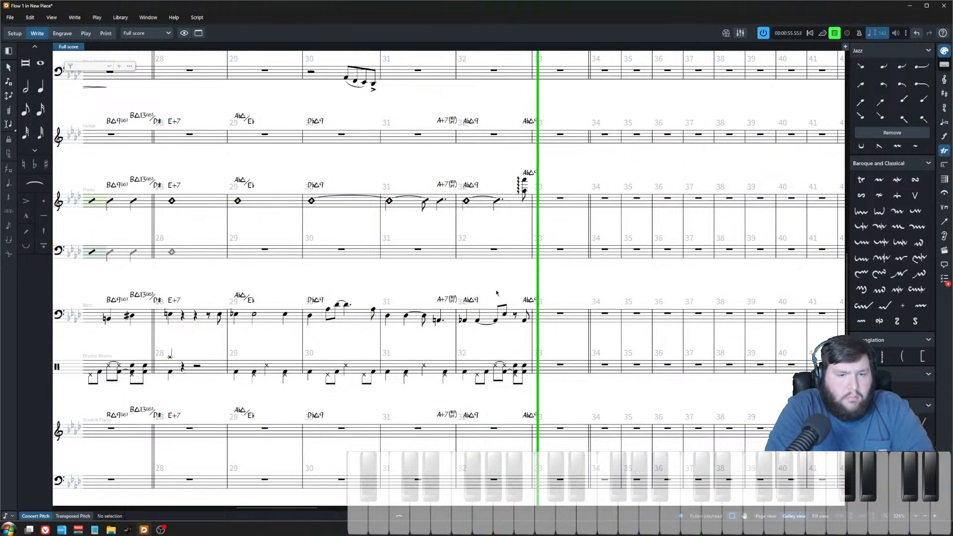
pyautogui.scroll(10, 507, 282)
pyautogui.press('space')
# Step: Shorten the four saxes' held notes in bar 32 to dotted quarters
pyautogui.click(465, 162)
pyautogui.keyDown('shift'); pyautogui.click(466, 323); pyautogui.keyUp('shift')
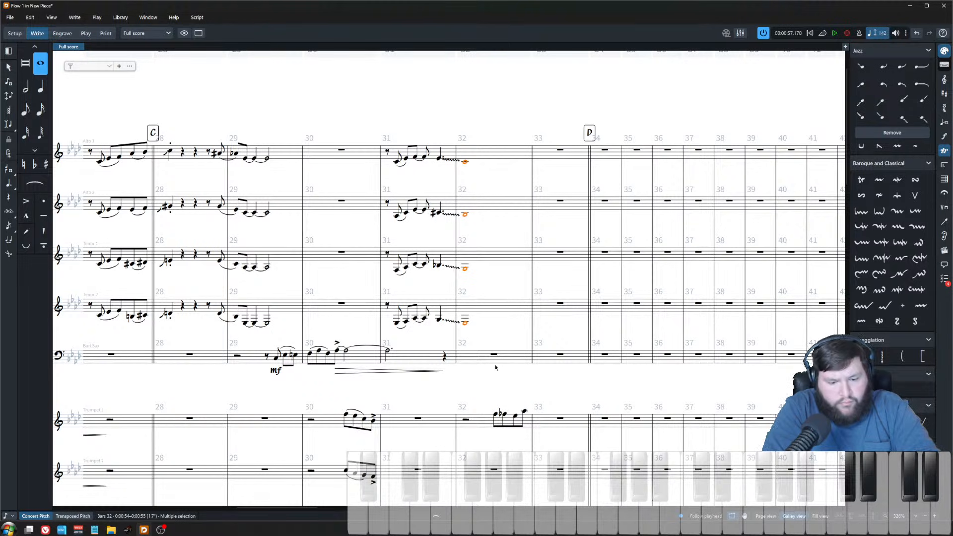
pyautogui.press('6')
pyautogui.press('.')
# Step: Enter an Ab△9 chord-pair push at the end of bar 32 in alto sax 1, moving the second chord back an eighth
pyautogui.click(515, 153)
pyautogui.press('Return')
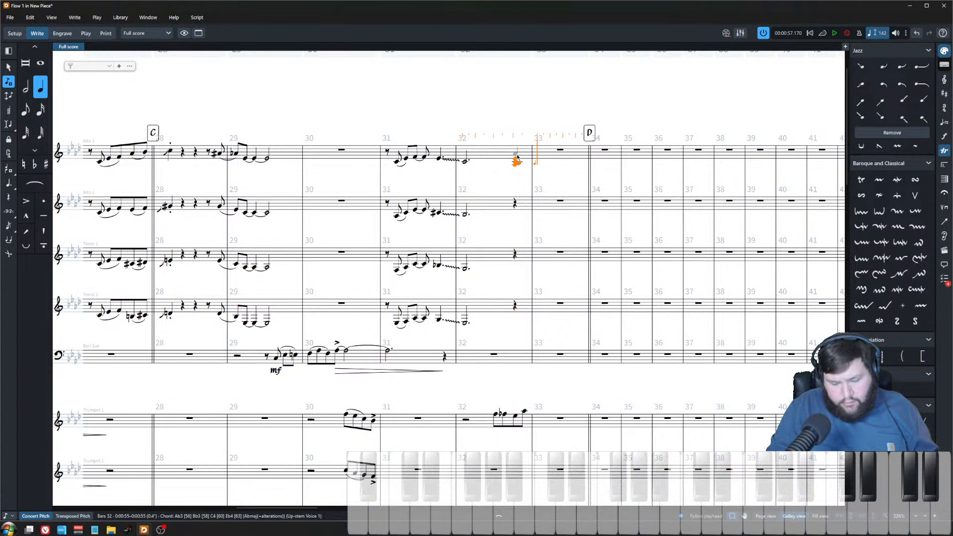
pyautogui.press('Escape')
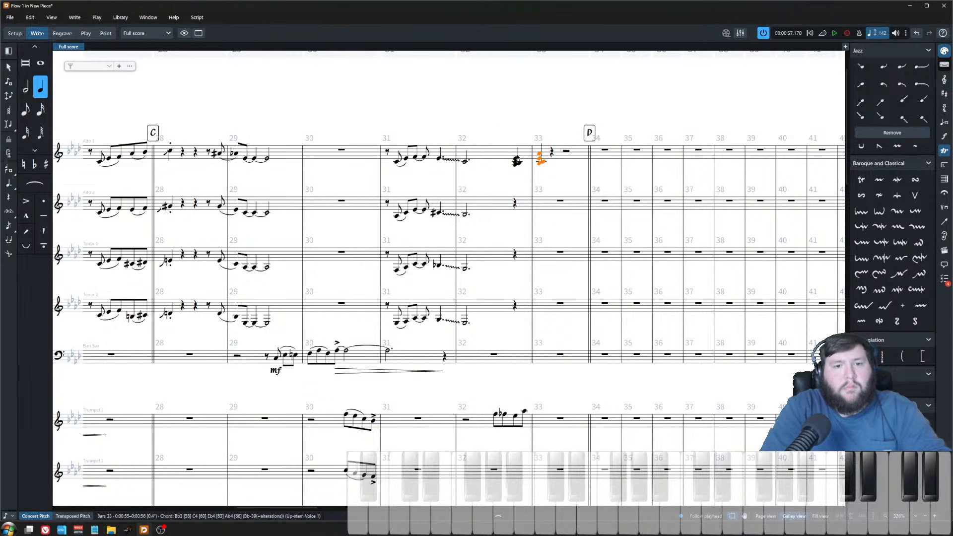
pyautogui.click(517, 159)
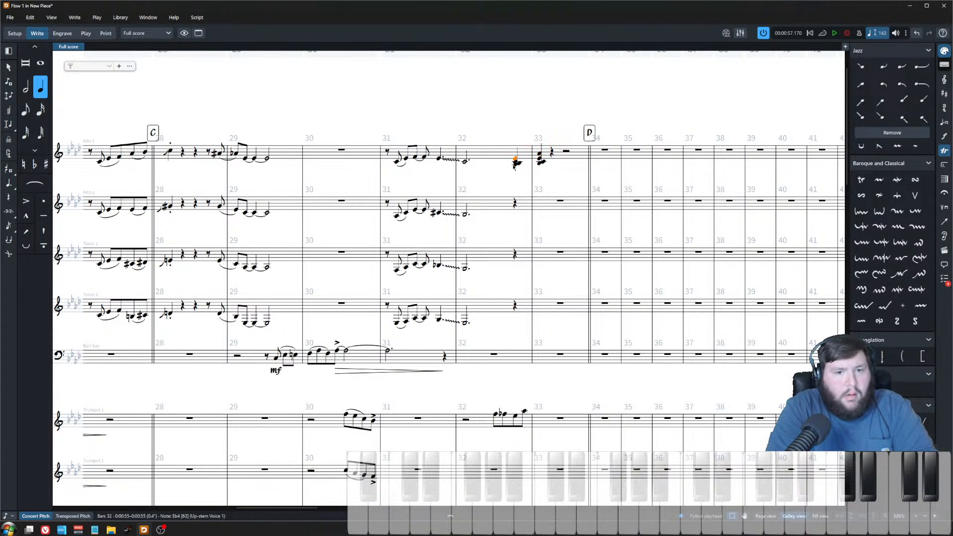
pyautogui.click(542, 163)
pyautogui.hotkey('alt', 'Left')
pyautogui.press('5')
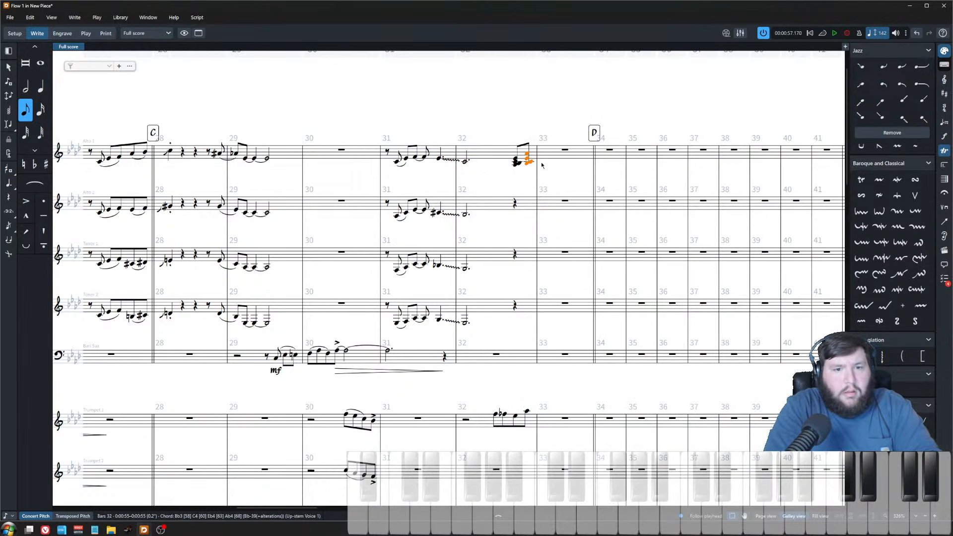
pyautogui.keyDown('shift'); pyautogui.click(518, 162); pyautogui.keyUp('shift')
# Step: Distribute the alto sax chords across the four saxophone staves with a script and accent the new push notes
pyautogui.click(199, 18)
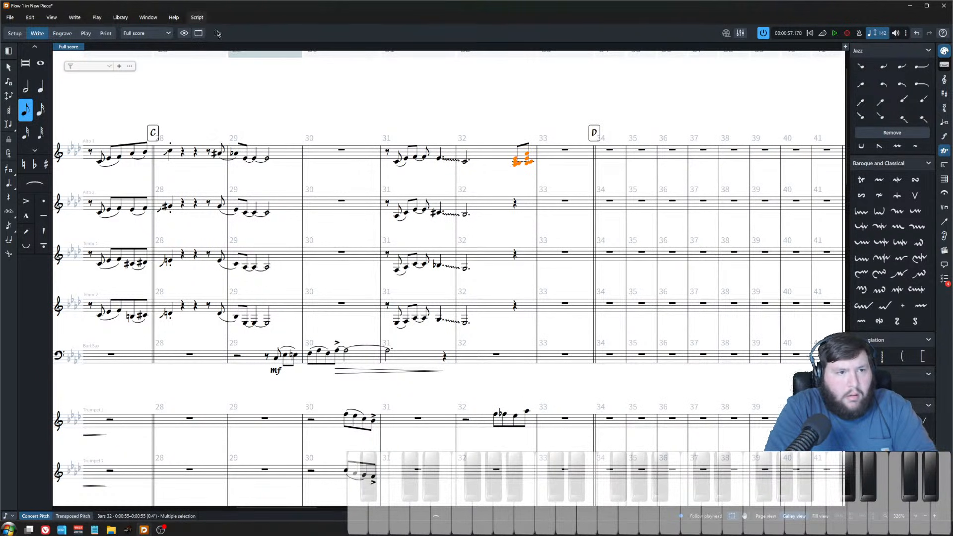
pyautogui.click(212, 29)
pyautogui.moveTo(540, 114); pyautogui.dragTo(523, 336)
pyautogui.press('[')
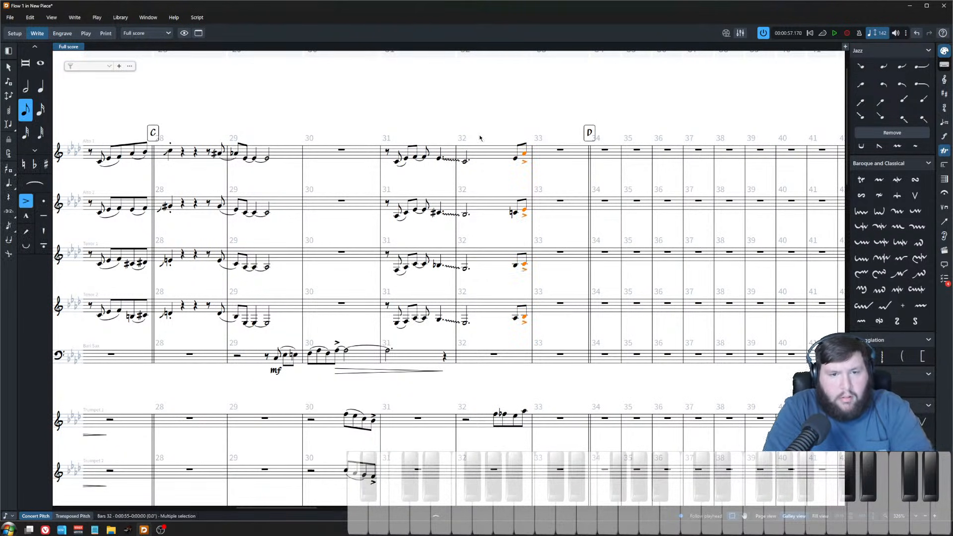
# Step: Play back the saxophone push at the end of bar 32
pyautogui.click(465, 161)
pyautogui.press('space')
pyautogui.click(465, 117)
pyautogui.press('x')
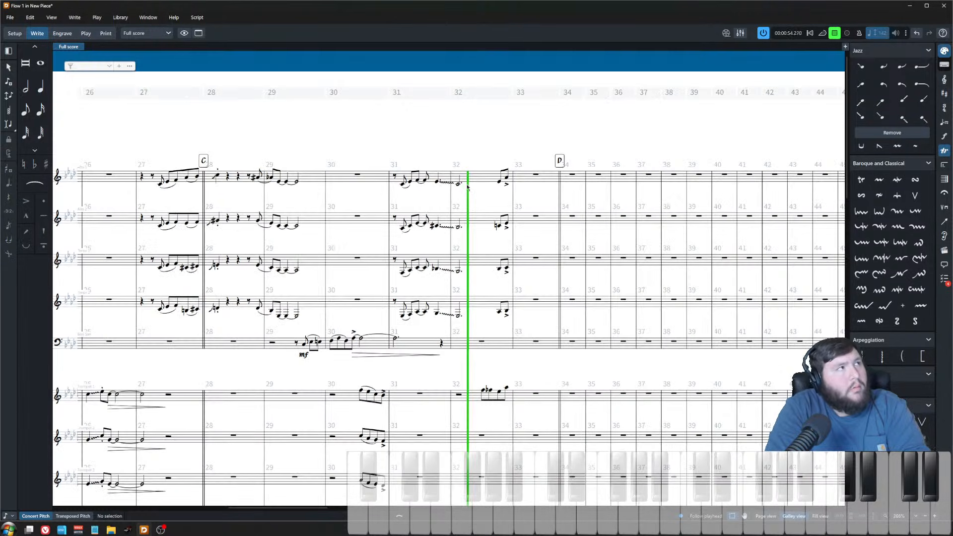
pyautogui.press('space')
pyautogui.press('z')
# Step: Paste the bar 32 push into trumpets 2–4 and trombones 1–3
pyautogui.click(500, 422)
pyautogui.scroll(-5, 479, 330)
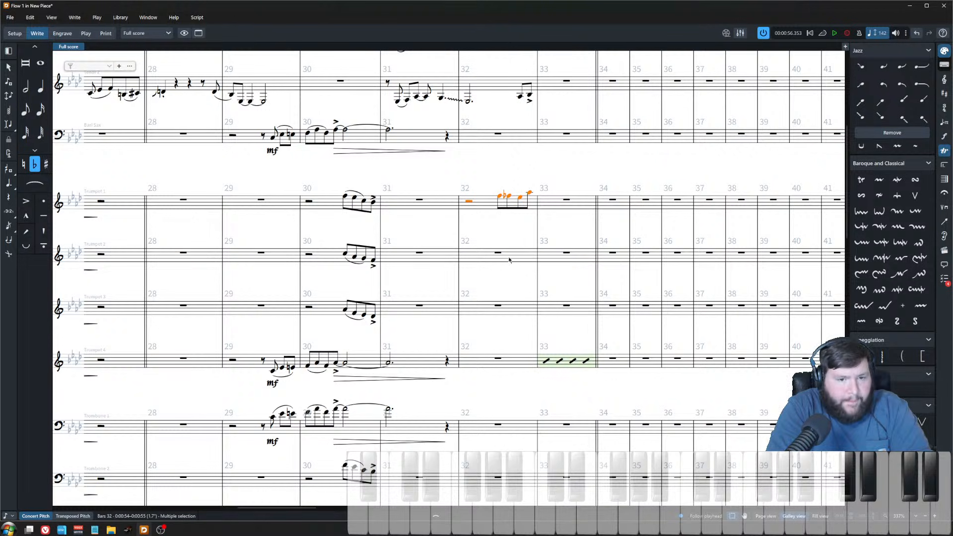
pyautogui.click(501, 252)
pyautogui.keyDown('shift'); pyautogui.click(498, 305); pyautogui.keyUp('shift')
pyautogui.scroll(-3, 499, 370)
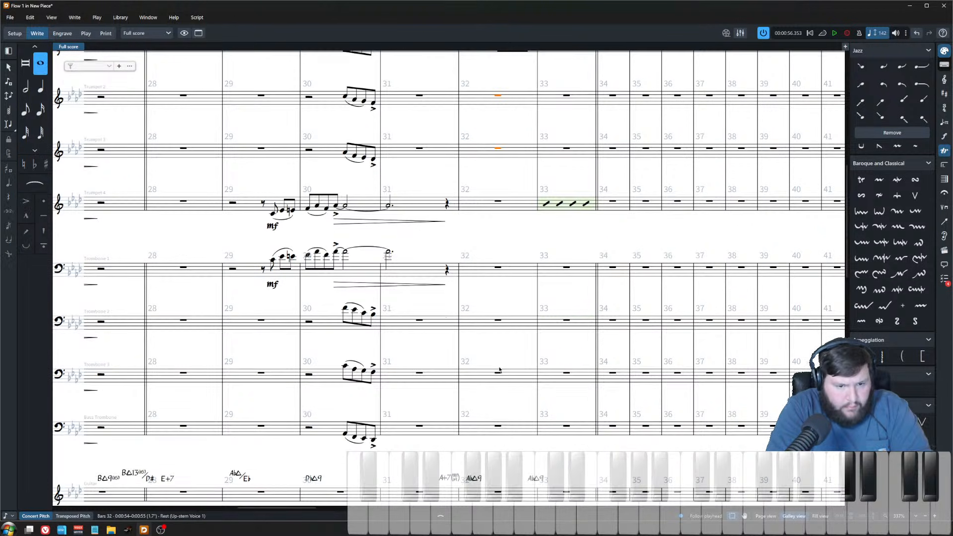
pyautogui.keyDown('shift'); pyautogui.click(505, 423); pyautogui.keyUp('shift')
pyautogui.click(505, 376)
pyautogui.scroll(2, 514, 397)
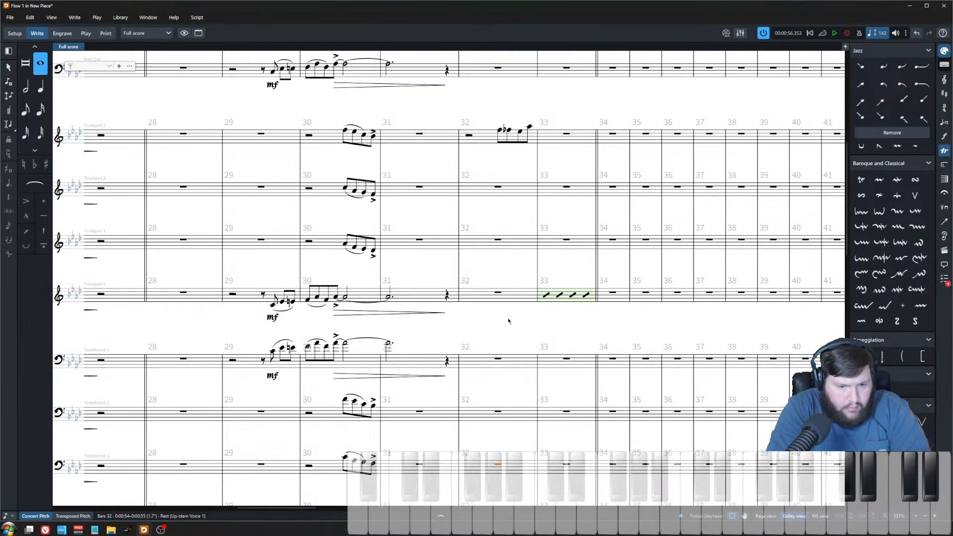
pyautogui.keyDown('shift'); pyautogui.click(494, 189); pyautogui.keyUp('shift')
pyautogui.hotkey('ctrl', 'v')
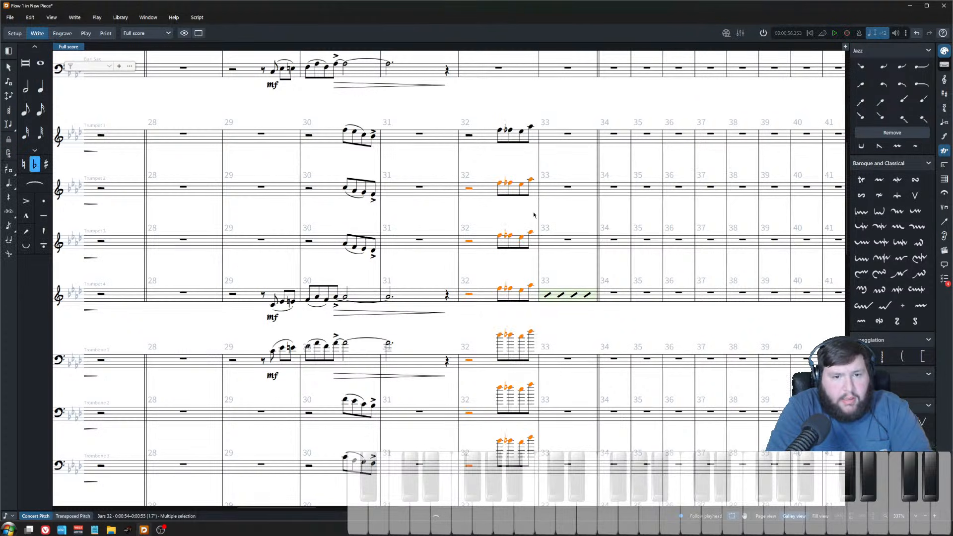
# Step: Lower the pasted push two steps and revoice the final push notes by step down through the trumpet staves
pyautogui.scroll(1, 511, 169)
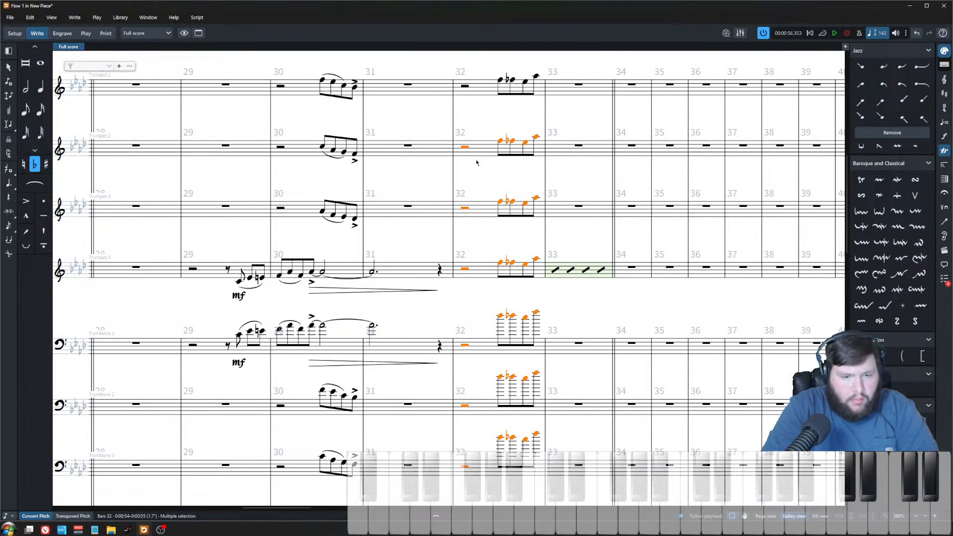
pyautogui.hotkey('alt', 'Down')
pyautogui.hotkey('alt', 'Down')
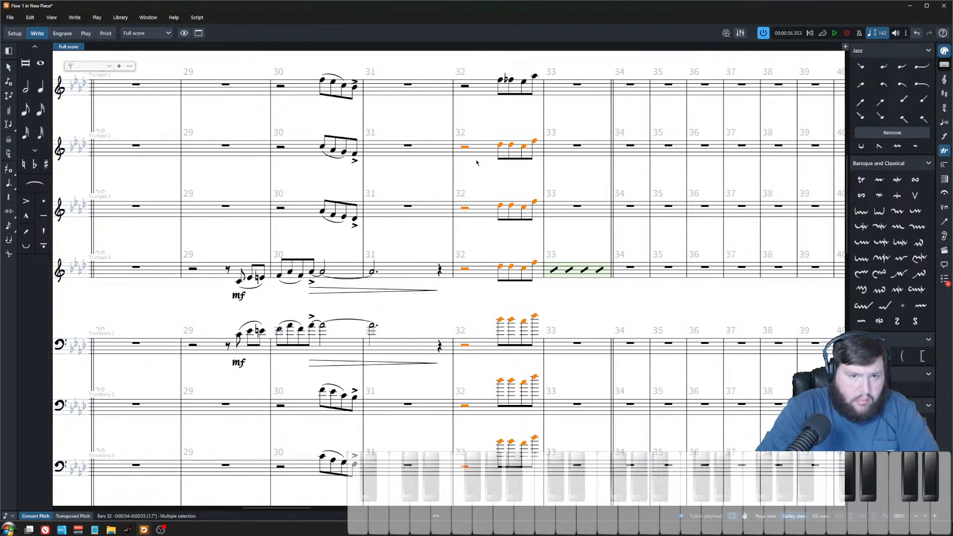
pyautogui.scroll(1, 521, 165)
pyautogui.click(542, 105)
pyautogui.click(542, 186)
pyautogui.hotkey('ctrl', 'Down')
pyautogui.hotkey('alt', 'Down')
pyautogui.hotkey('alt', 'Down')
pyautogui.hotkey('ctrl', 'Down')
pyautogui.hotkey('alt', 'Down')
pyautogui.hotkey('alt', 'Down')
pyautogui.hotkey('ctrl', 'Down')
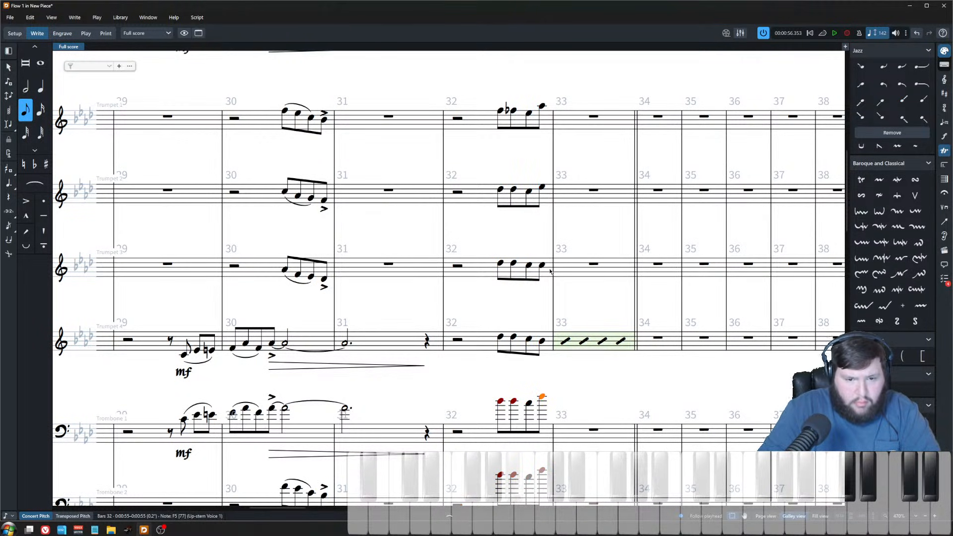
pyautogui.hotkey('alt', 'Down')
pyautogui.hotkey('alt', 'Down')
pyautogui.hotkey('alt', 'Down')
pyautogui.hotkey('alt', 'Down')
pyautogui.hotkey('alt', 'Down')
pyautogui.hotkey('alt', 'Down')
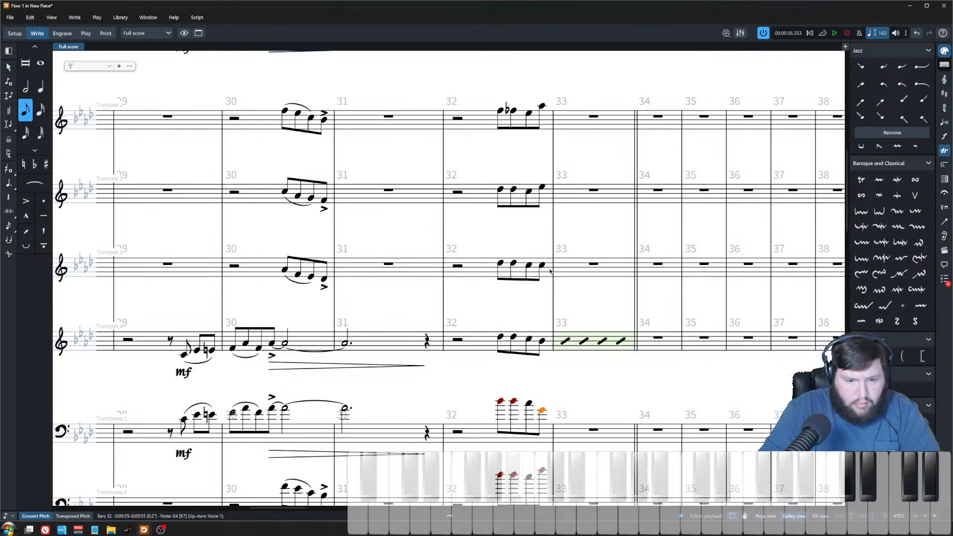
pyautogui.hotkey('alt', 'Down')
pyautogui.hotkey('alt', 'Down')
# Step: Drop the trombones' pasted push notes an octave and revoice their final notes by step
pyautogui.scroll(-3, 550, 271)
pyautogui.moveTo(477, 244); pyautogui.dragTo(535, 479)
pyautogui.hotkey('ctrl', 'alt', 'Down')
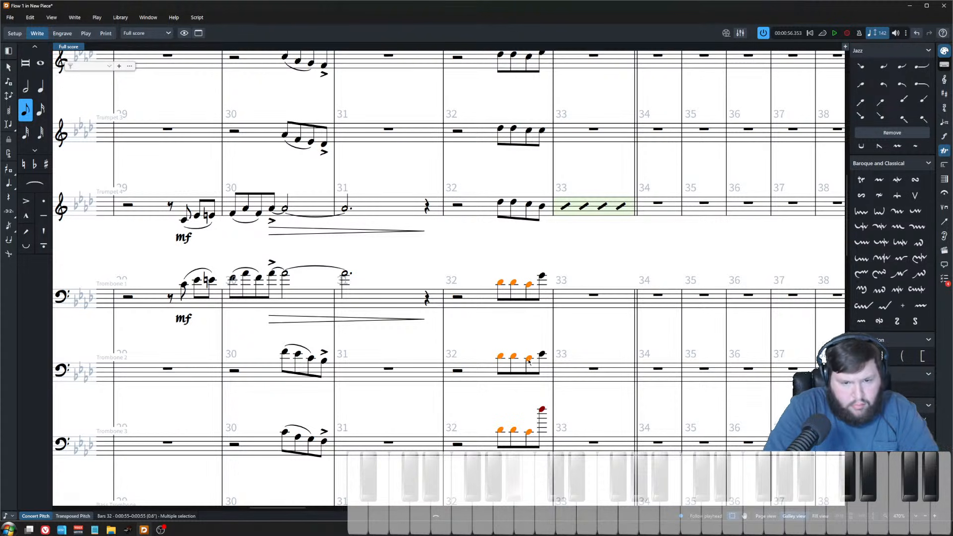
pyautogui.click(543, 354)
pyautogui.click(542, 410)
pyautogui.hotkey('ctrl', 'alt', 'Down')
pyautogui.hotkey('alt', 'Down')
pyautogui.hotkey('alt', 'Down')
pyautogui.hotkey('alt', 'Down')
pyautogui.scroll(2, 537, 103)
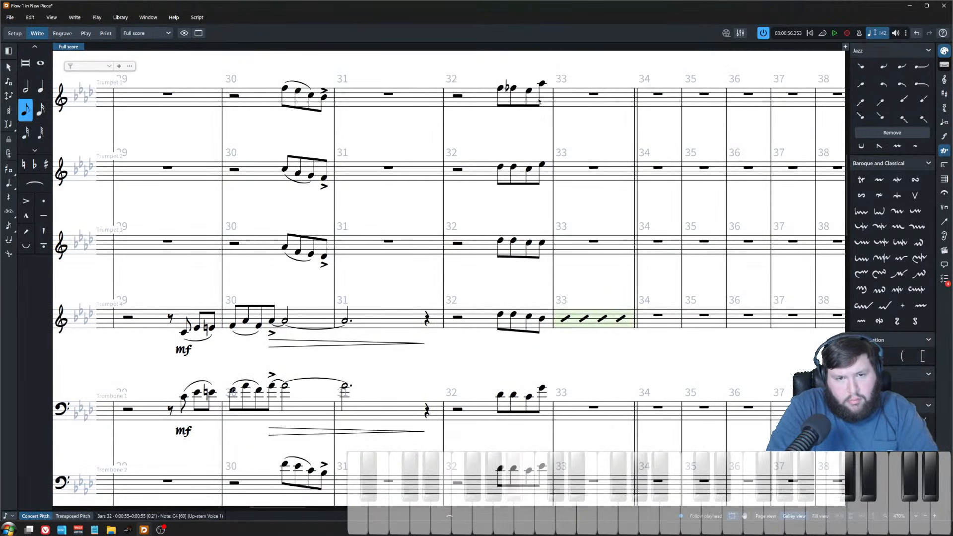
pyautogui.scroll(-5, 540, 347)
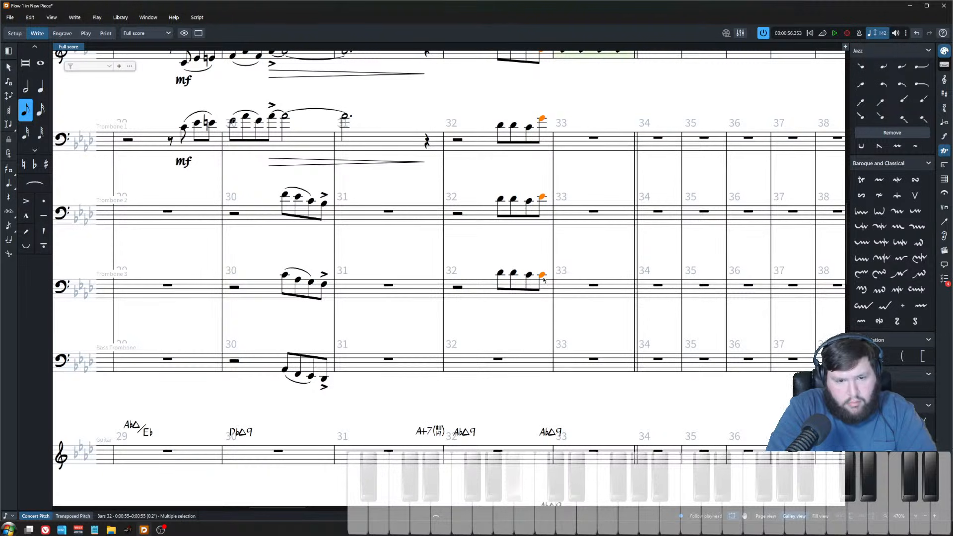
pyautogui.hotkey('alt', 'Down')
pyautogui.hotkey('alt', 'Down')
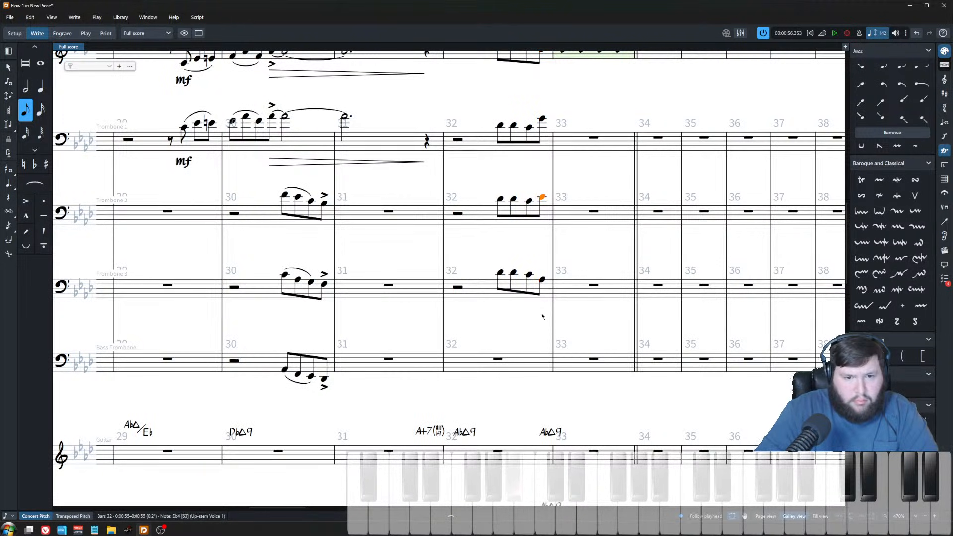
pyautogui.hotkey('ctrl', 'Up')
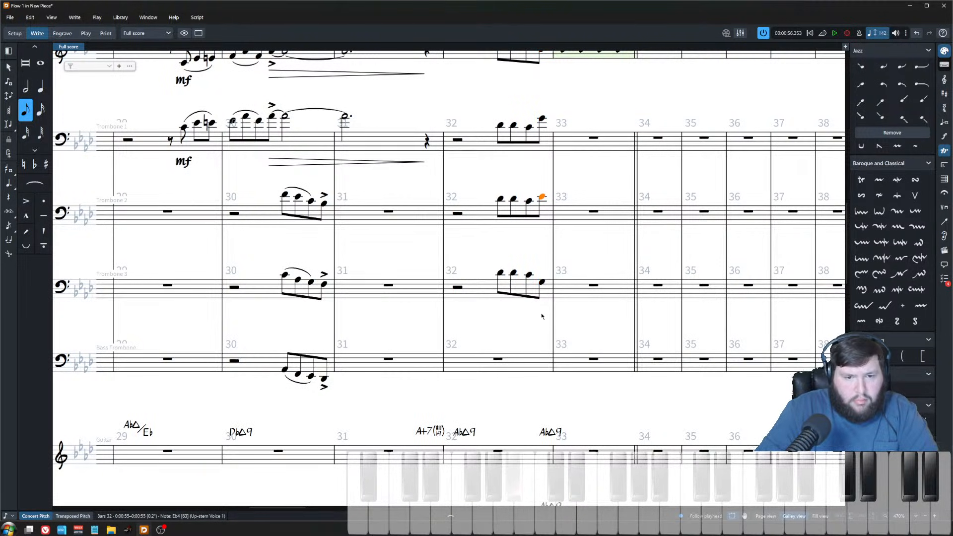
pyautogui.hotkey('ctrl', 'Down')
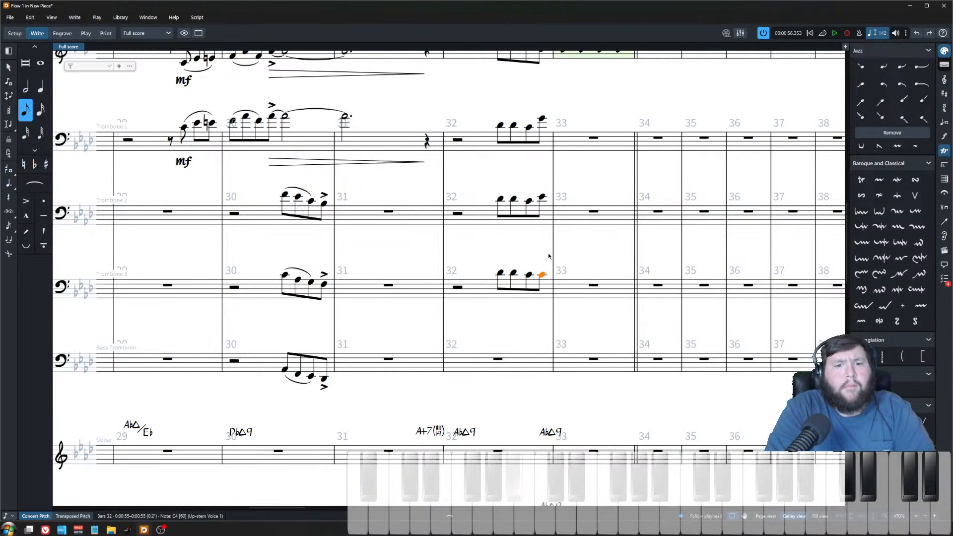
pyautogui.press('Escape')
# Step: Enter an Ab at the end of bar 32 in the bass trombone
pyautogui.hotkey('ctrl', '-')
pyautogui.click(480, 342)
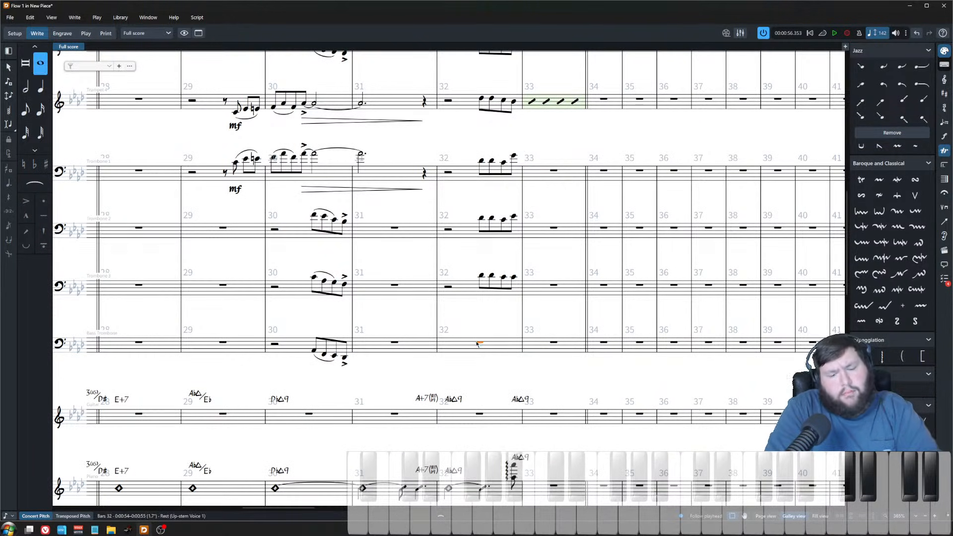
pyautogui.press('Return')
pyautogui.press('Right')
pyautogui.press('Right')
pyautogui.press('Right')
pyautogui.press('Right')
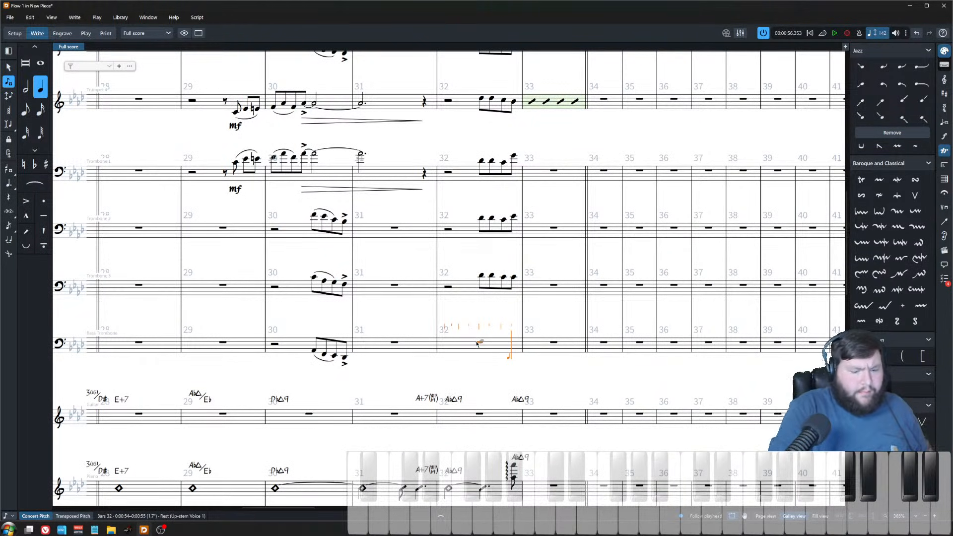
pyautogui.press('6')
pyautogui.press('a')
pyautogui.press('Escape')
# Step: Revoice the third push note of bar 32 by step in the trumpets and trombones
pyautogui.scroll(4, 522, 292)
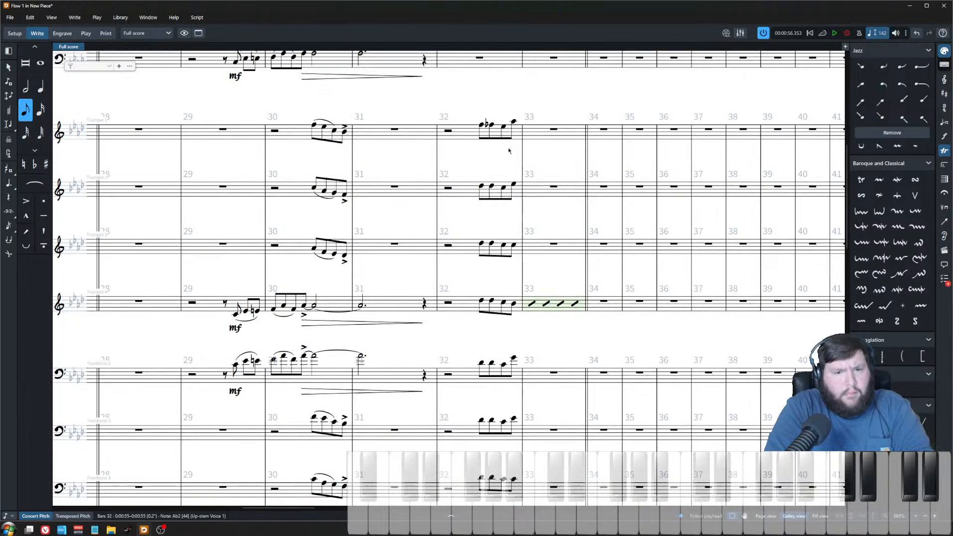
pyautogui.keyDown('shift'); pyautogui.click(515, 123); pyautogui.keyUp('shift')
pyautogui.click(517, 100)
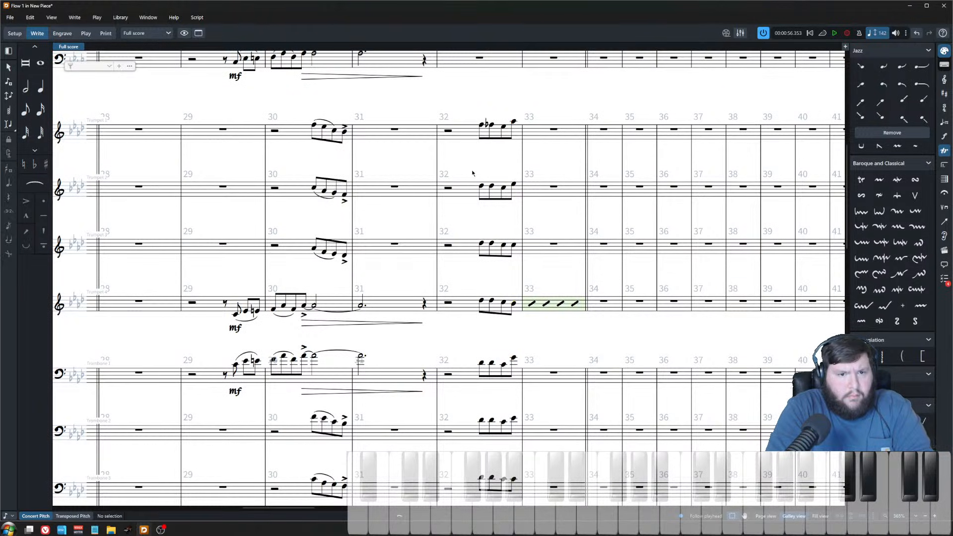
pyautogui.press('z')
pyautogui.click(529, 89)
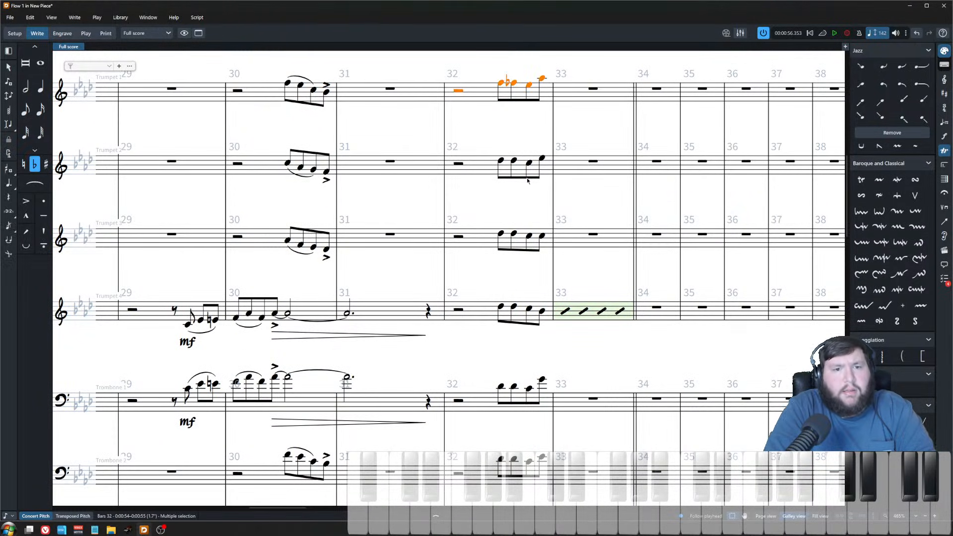
pyautogui.click(529, 163)
pyautogui.hotkey('ctrl', 'Down')
pyautogui.hotkey('ctrl', 'Down')
pyautogui.hotkey('alt', 'Down')
pyautogui.hotkey('alt', 'Down')
pyautogui.press('alt')
pyautogui.hotkey('alt', 'Down')
pyautogui.hotkey('ctrl', 'Down')
pyautogui.press('Escape')
pyautogui.hotkey('ctrl', 'Down')
pyautogui.hotkey('alt', 'Up')
pyautogui.hotkey('alt', 'Up')
pyautogui.hotkey('ctrl', 'Down')
pyautogui.press('alt')
pyautogui.press('Down')
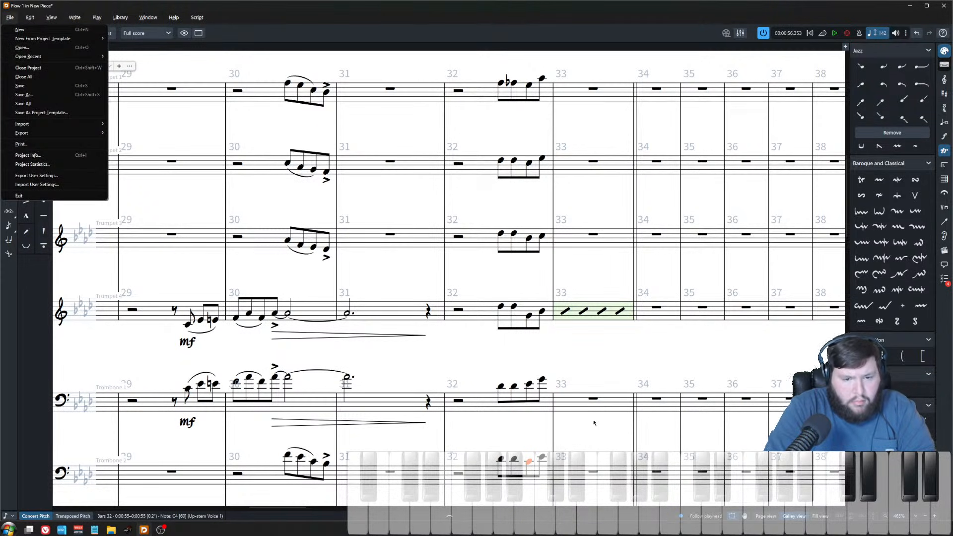
pyautogui.press('Escape')
# Step: Play back the brass push from trombone 3's bar 32 note
pyautogui.scroll(-3, 594, 423)
pyautogui.click(529, 402)
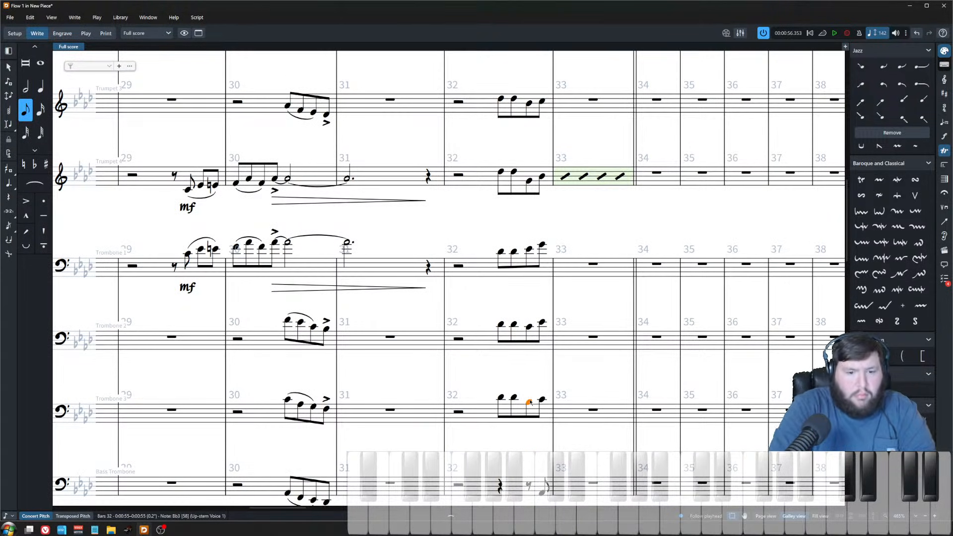
pyautogui.press('p')
pyautogui.press('space')
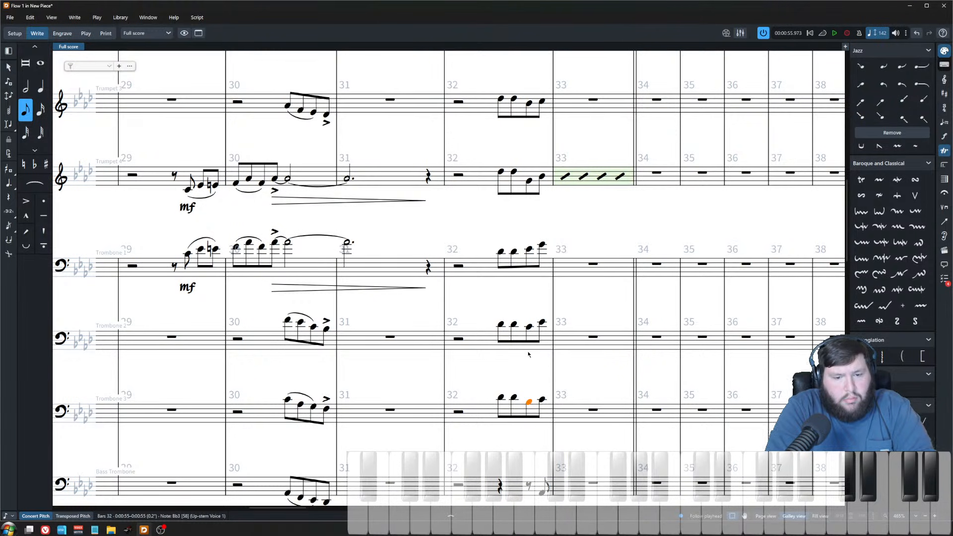
# Step: Revoice the first push note of bar 32 by step down through trumpets 2–4 and the trombones
pyautogui.scroll(-4, 529, 352)
pyautogui.scroll(7, 533, 349)
pyautogui.scroll(-4, 521, 343)
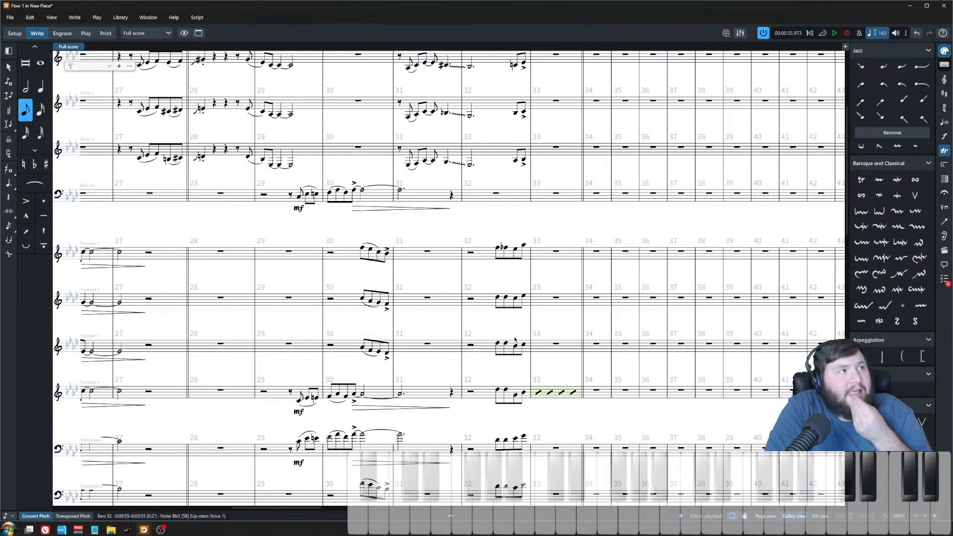
pyautogui.scroll(4, 499, 244)
pyautogui.click(562, 226)
pyautogui.hscroll(1, 541, 292)
pyautogui.scroll(-5, 484, 297)
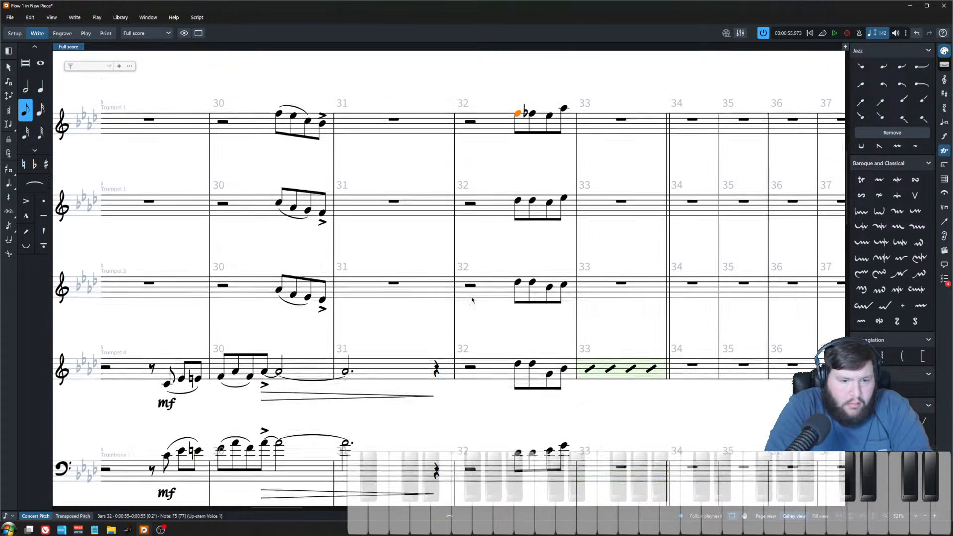
pyautogui.scroll(3, 512, 325)
pyautogui.click(517, 224)
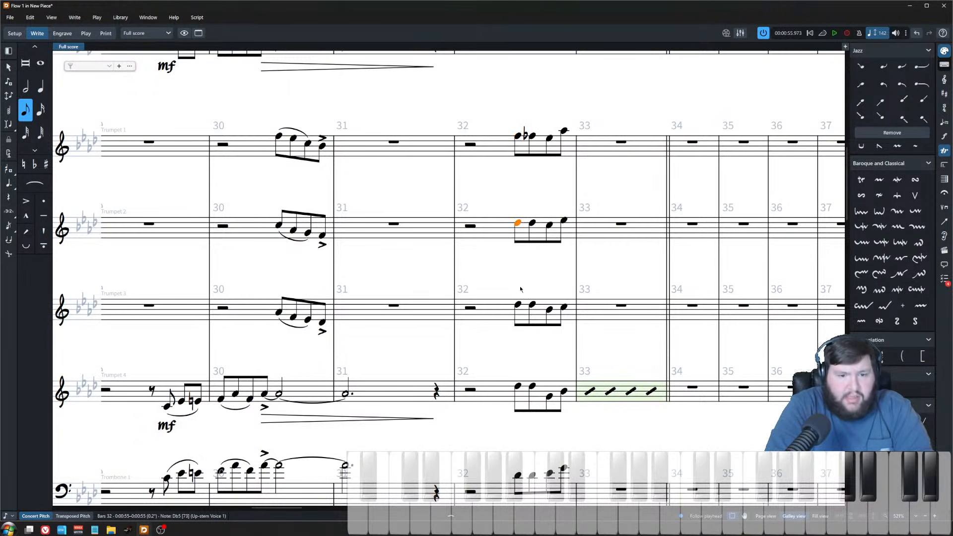
pyautogui.click(519, 308)
pyautogui.hotkey('alt', 'Down')
pyautogui.press('Down')
pyautogui.hotkey('alt', 'Down')
pyautogui.hotkey('alt', 'Down')
pyautogui.hotkey('alt', 'Down')
pyautogui.press('Down')
pyautogui.scroll(-3, 476, 324)
pyautogui.hotkey('alt', 'Up')
pyautogui.hotkey('alt', 'Up')
pyautogui.press('Down')
pyautogui.hotkey('alt', 'Down')
pyautogui.hotkey('alt', 'Up')
pyautogui.press('Down')
pyautogui.hotkey('alt', 'Down')
pyautogui.hotkey('alt', 'Down')
# Step: Play back the push from trumpet 1's first note in bar 32
pyautogui.scroll(3, 475, 325)
pyautogui.keyDown('shift'); pyautogui.click(518, 92); pyautogui.keyUp('shift')
pyautogui.press('space')
pyautogui.press('space')
# Step: Make trumpet 1's second push note in bar 32 a natural
pyautogui.click(533, 177)
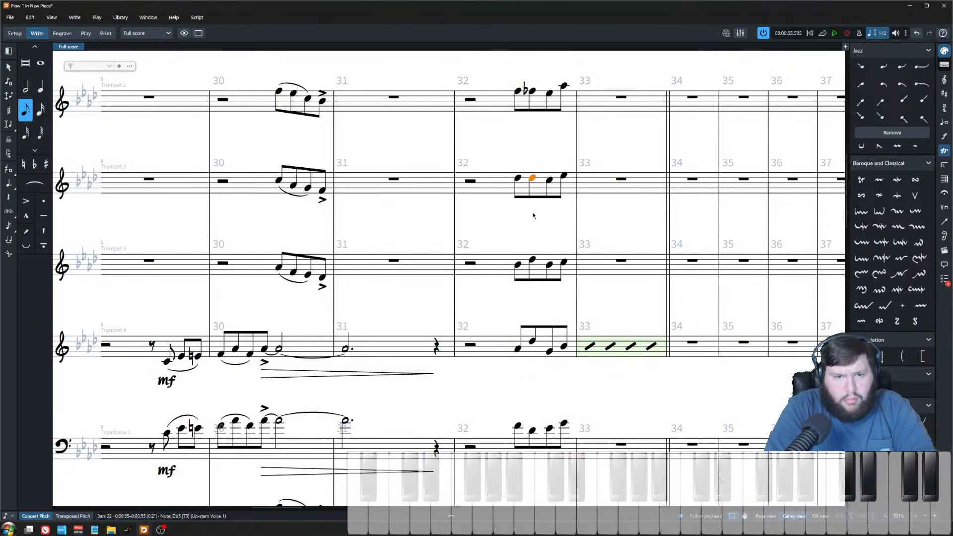
pyautogui.click(516, 92)
pyautogui.scroll(-5, 511, 323)
pyautogui.keyDown('shift'); pyautogui.click(515, 322); pyautogui.keyUp('shift')
pyautogui.scroll(7, 532, 343)
pyautogui.click(537, 318)
pyautogui.click(533, 294)
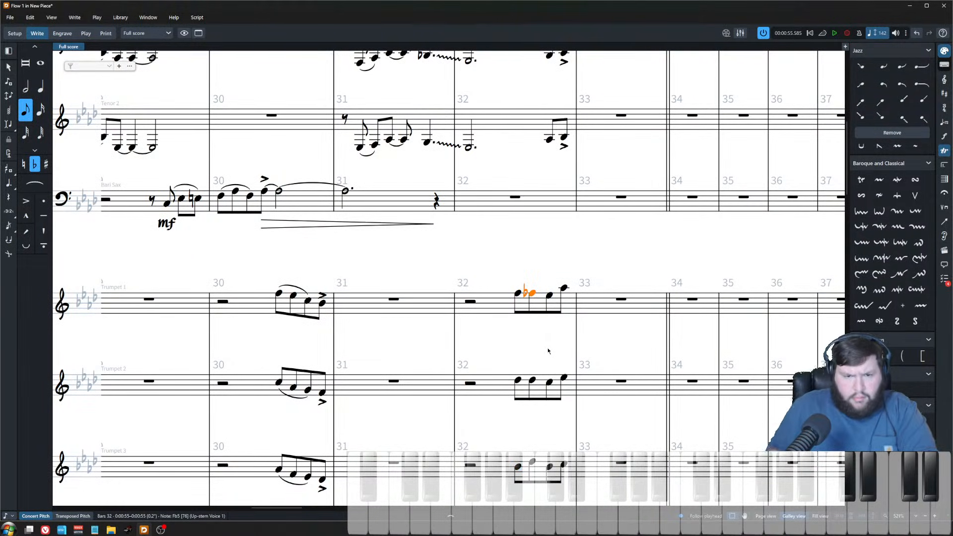
pyautogui.press('0')
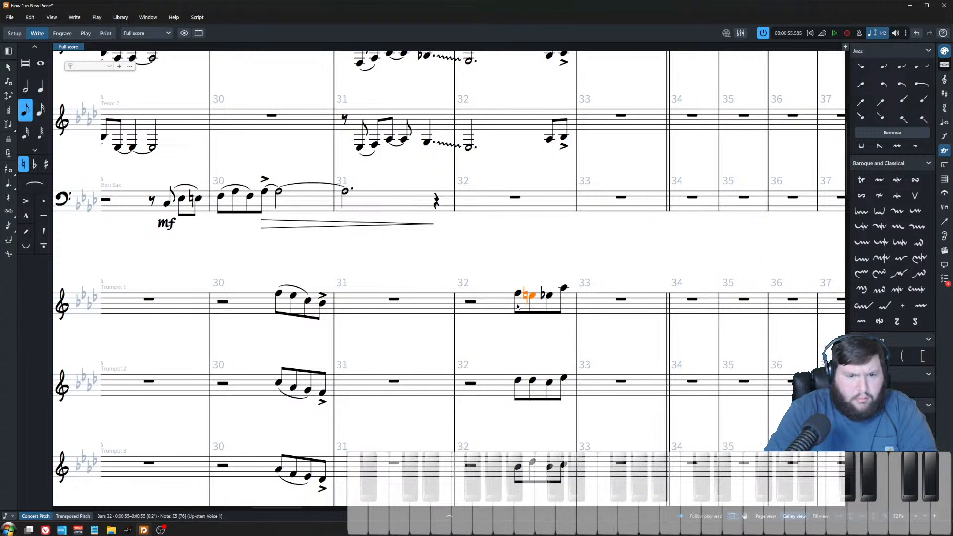
pyautogui.scroll(-2, 514, 370)
pyautogui.click(532, 317)
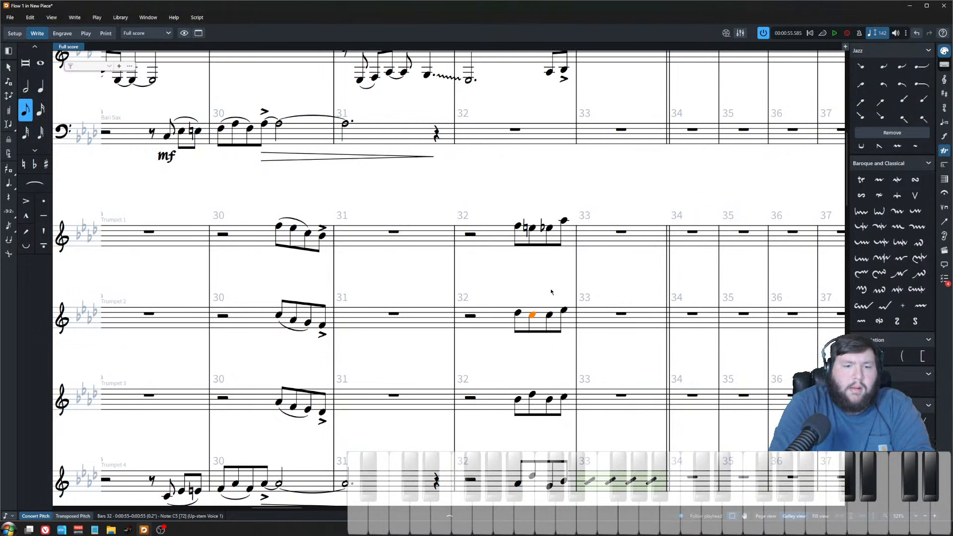
pyautogui.press('Escape')
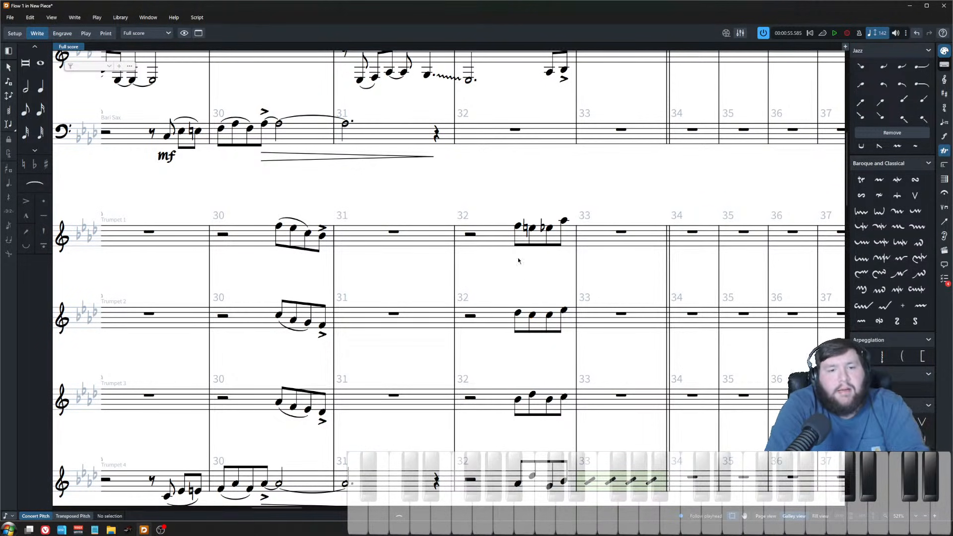
# Step: Revise the second push note in trumpets 2 and 3 of bar 32
pyautogui.click(518, 227)
pyautogui.scroll(-10, 521, 298)
pyautogui.keyDown('shift'); pyautogui.click(517, 307); pyautogui.keyUp('shift')
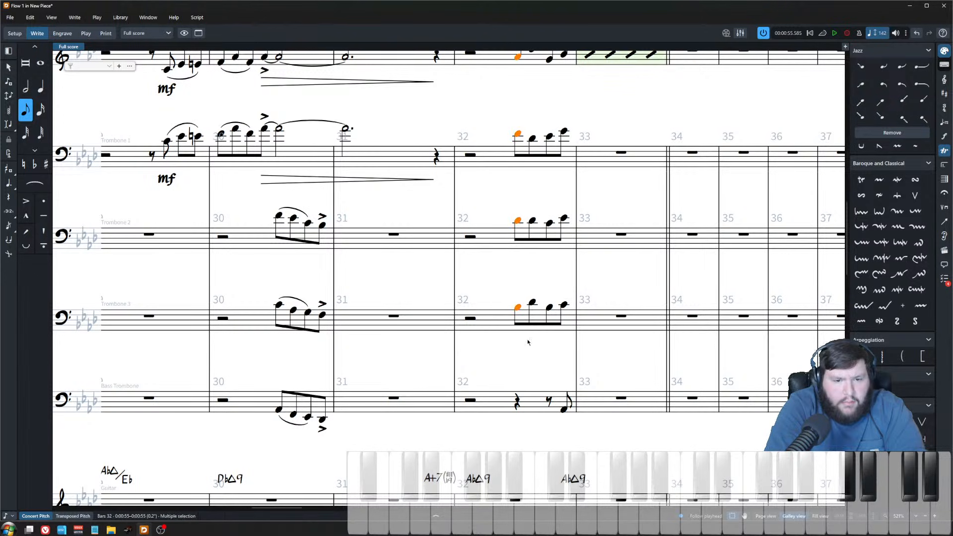
pyautogui.scroll(10, 527, 341)
pyautogui.click(531, 273)
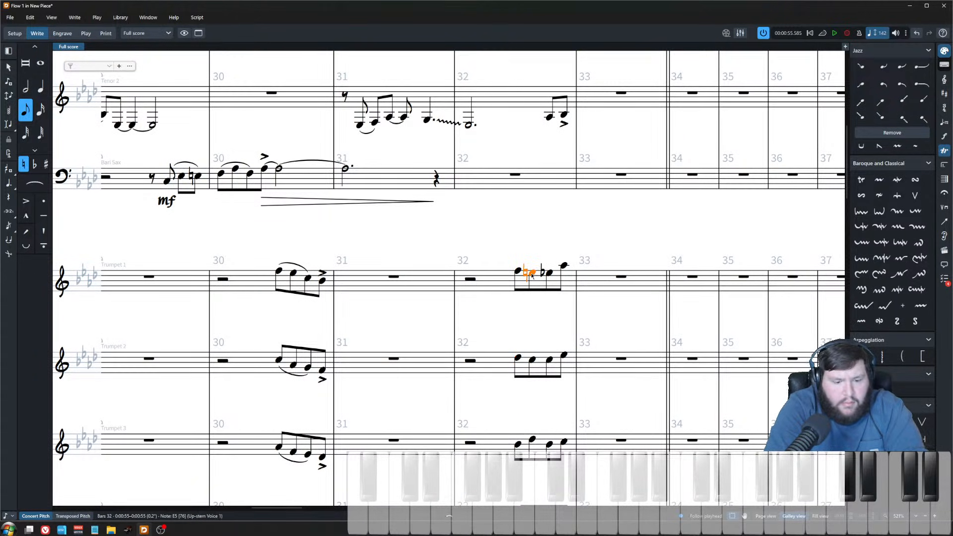
pyautogui.hotkey('ctrl', 'v')
pyautogui.hotkey('alt', 'shift', 'Down')
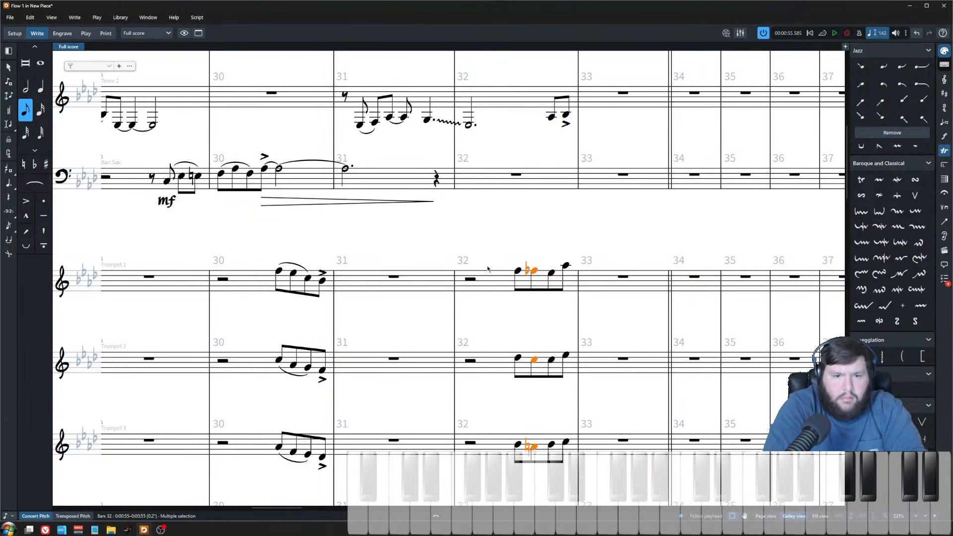
# Step: Play back the full brass push from the start of bar 32
pyautogui.scroll(-3, 417, 284)
pyautogui.click(457, 280)
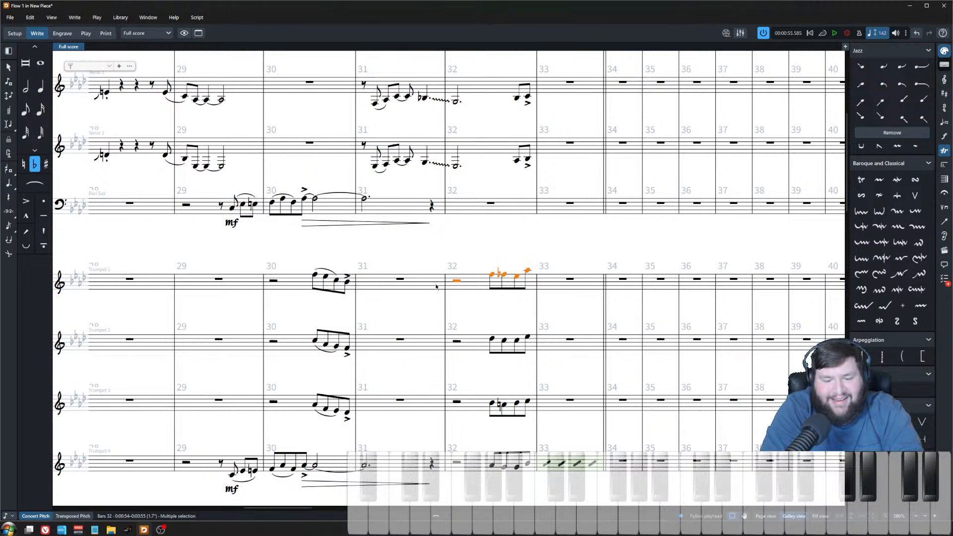
pyautogui.click(456, 281)
pyautogui.press('space')
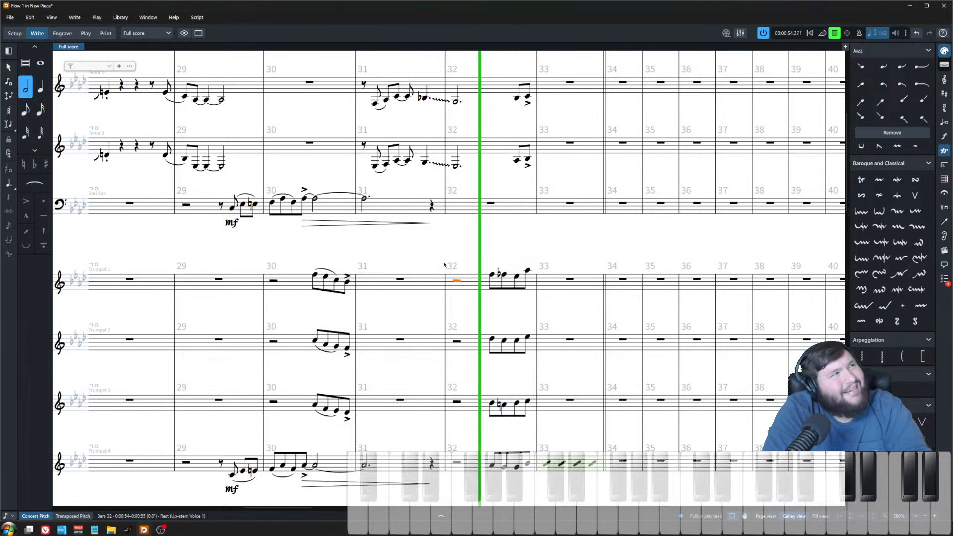
# Step: Adjust and respell the pitch of trumpet 1's second push note in bar 32
pyautogui.press('space')
pyautogui.scroll(4, 420, 276)
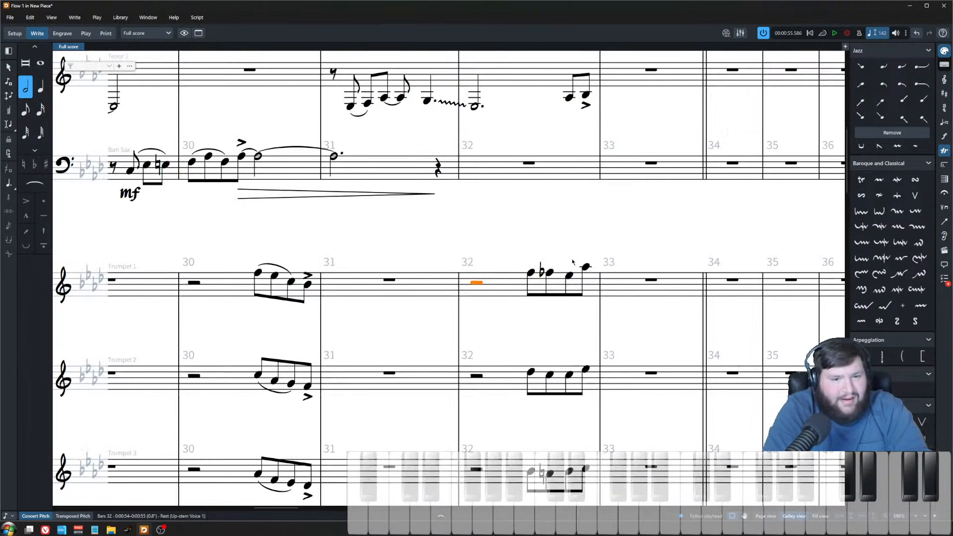
pyautogui.click(550, 269)
pyautogui.click(550, 272)
pyautogui.hotkey('alt', 'Down')
pyautogui.hotkey('alt', 'Up')
pyautogui.hotkey('alt', 'Down')
pyautogui.hotkey('alt', 'shift', 'Up')
pyautogui.scroll(-5, 549, 312)
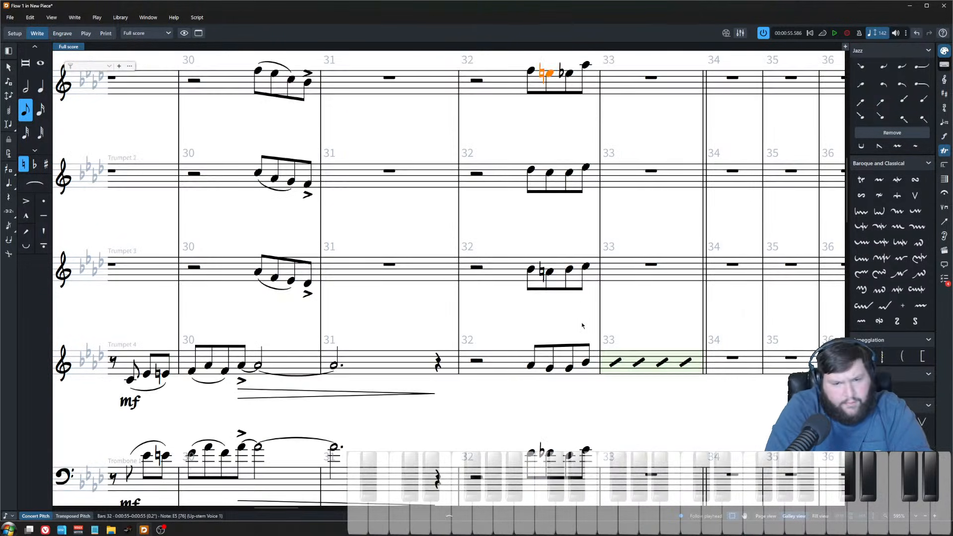
pyautogui.scroll(4, 566, 303)
pyautogui.press('Escape')
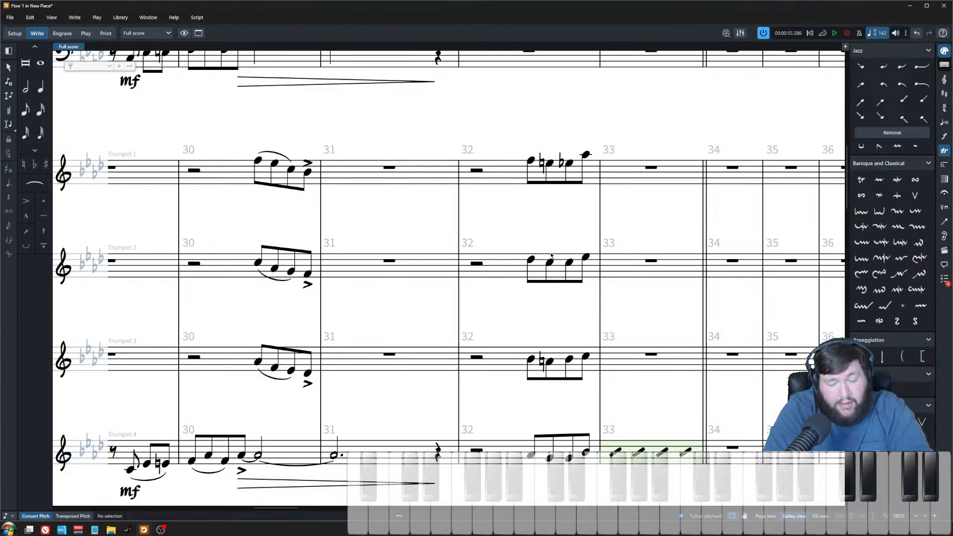
# Step: Raise trombone 3's second push note in bar 32 to B♭3
pyautogui.click(551, 256)
pyautogui.scroll(-3, 551, 256)
pyautogui.click(548, 452)
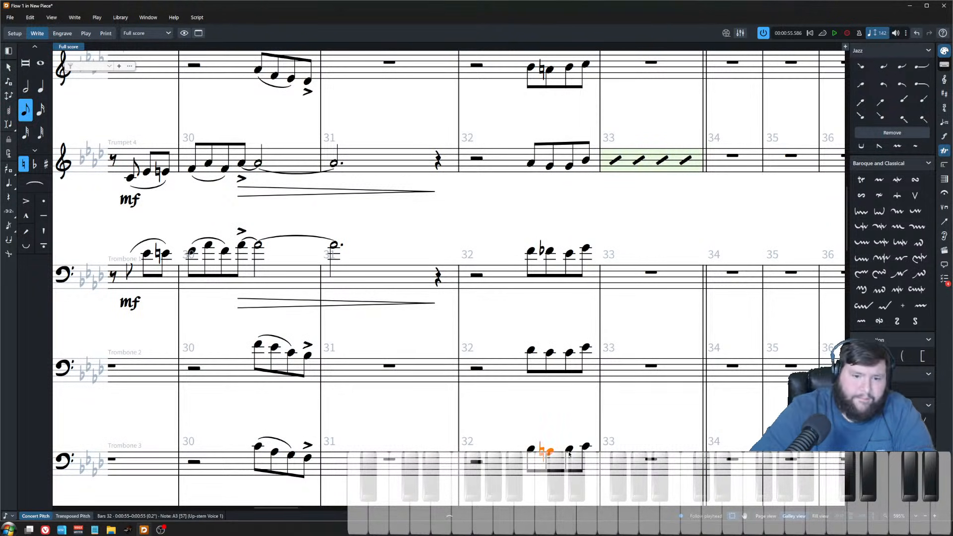
pyautogui.hotkey('alt', 'Up')
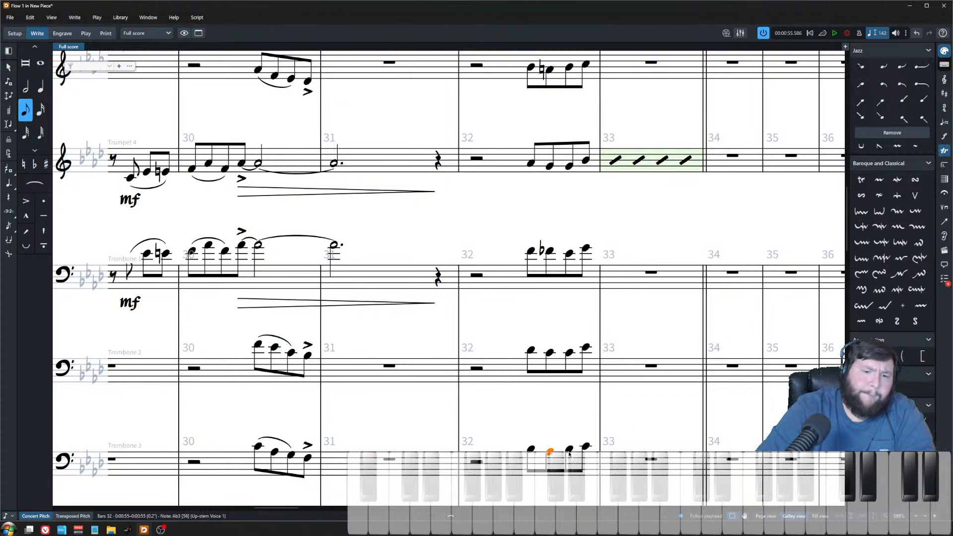
pyautogui.hotkey('alt', 'Up')
pyautogui.hotkey('alt', 'Down')
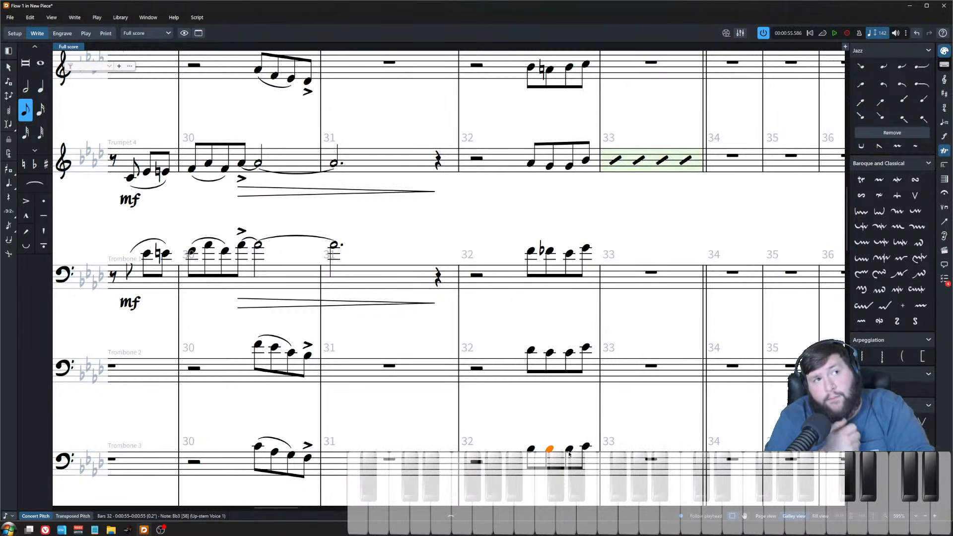
# Step: Inspect the bar 32 push voicing note by note across trumpets 1 to 4
pyautogui.scroll(5, 579, 404)
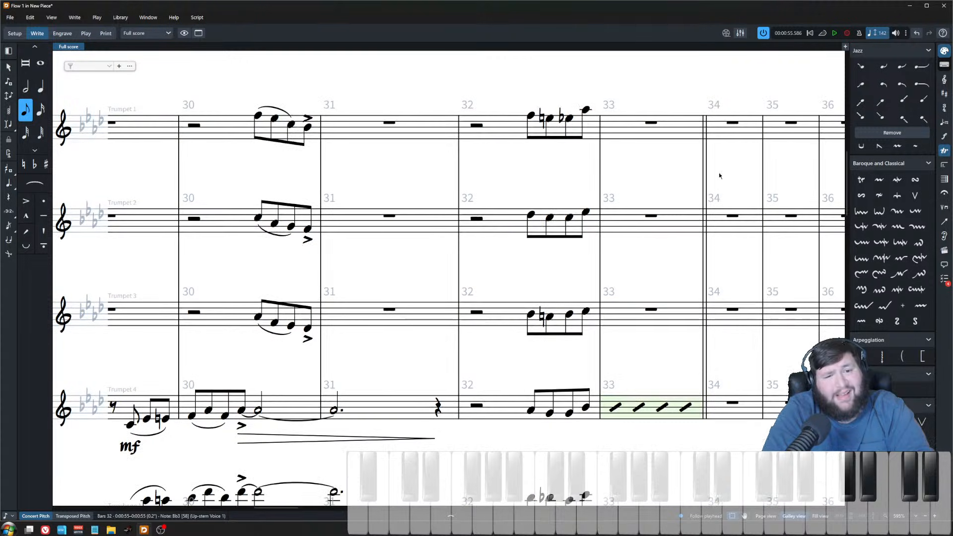
pyautogui.click(546, 320)
pyautogui.click(532, 410)
pyautogui.click(569, 277)
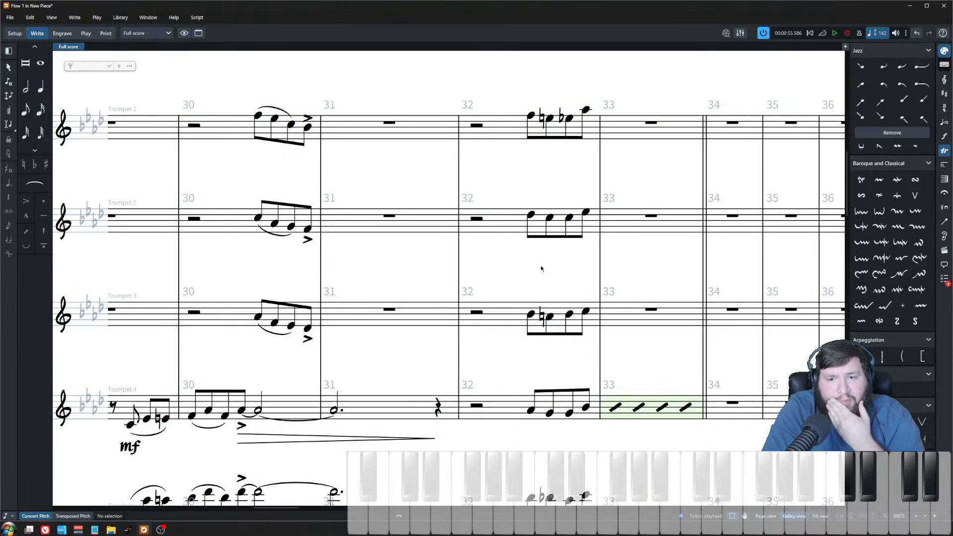
pyautogui.click(550, 414)
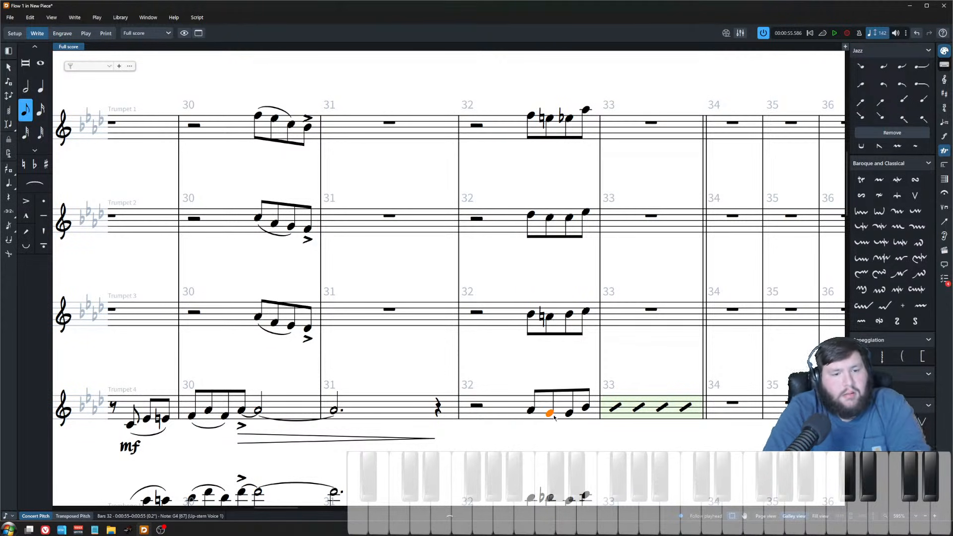
pyautogui.click(547, 321)
pyautogui.press('Left')
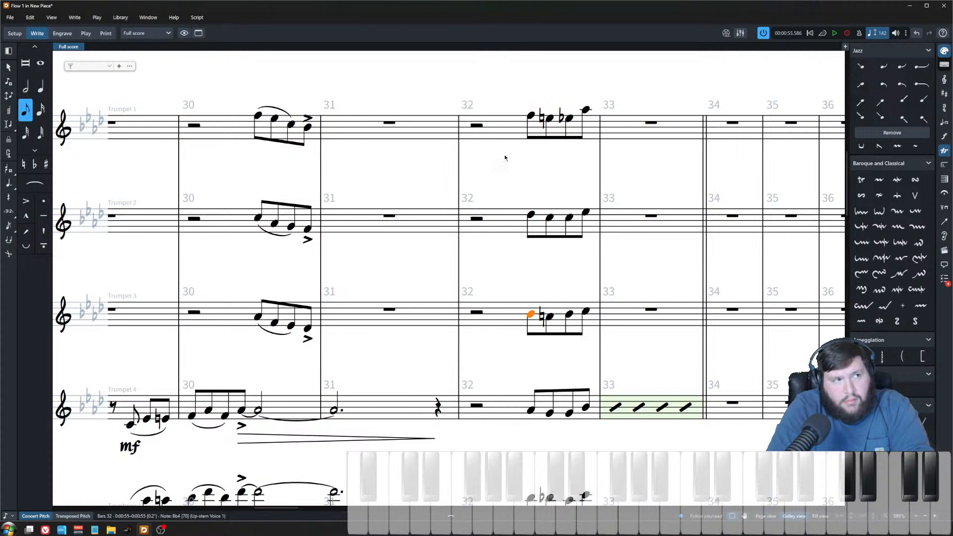
pyautogui.click(530, 116)
pyautogui.press('Right')
pyautogui.press('Right')
pyautogui.click(548, 219)
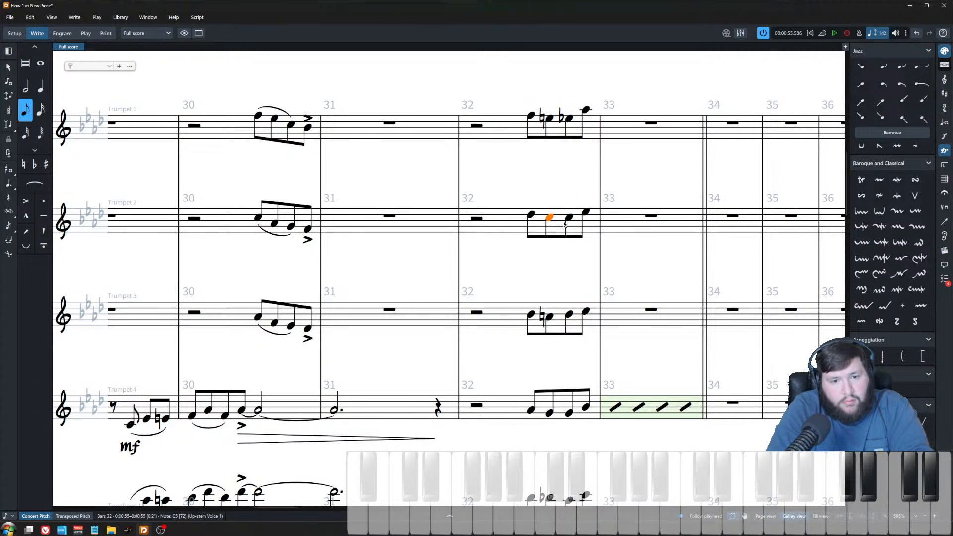
pyautogui.click(566, 228)
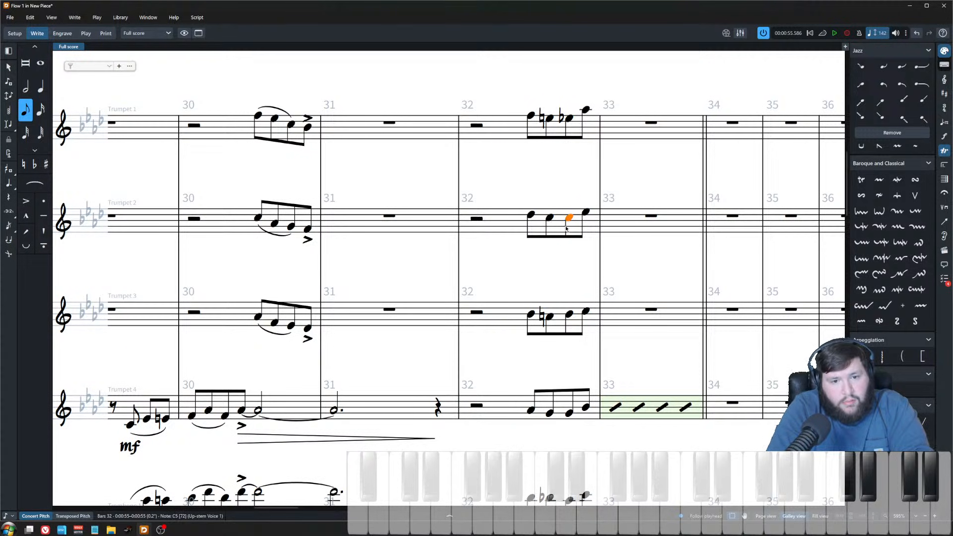
pyautogui.click(572, 120)
pyautogui.click(566, 198)
pyautogui.moveTo(558, 95); pyautogui.dragTo(580, 319)
pyautogui.click(561, 169)
pyautogui.click(549, 127)
pyautogui.click(549, 119)
# Step: Lower the second push notes of trumpets 2, 3 and 4 in bar 32
pyautogui.click(549, 218)
pyautogui.hotkey('alt', 'Down')
pyautogui.press('Down')
pyautogui.hotkey('alt', 'Down')
pyautogui.hotkey('alt', 'Down')
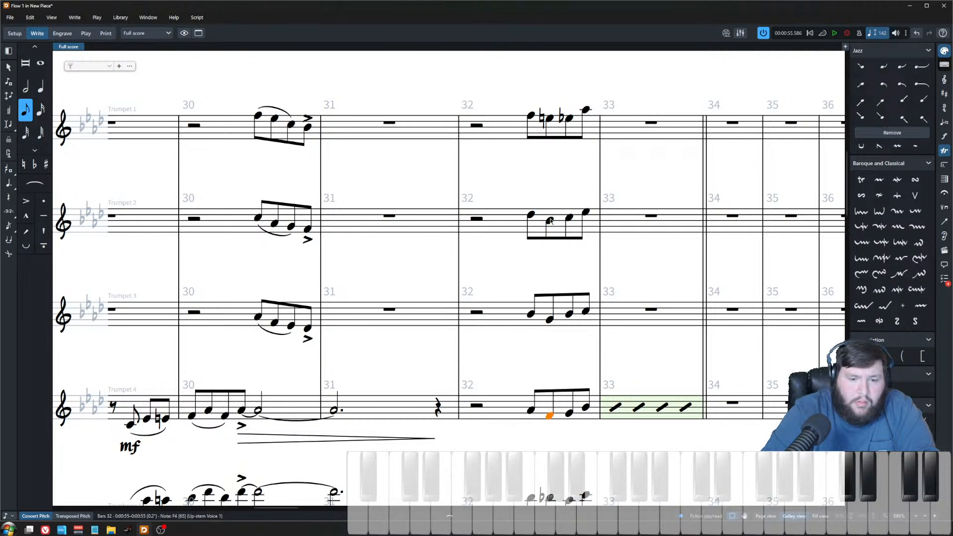
pyautogui.hotkey('shift', 'alt', 'Down')
# Step: Lower trombone 2's second push note in bar 32 to G3
pyautogui.scroll(-3, 550, 223)
pyautogui.click(548, 344)
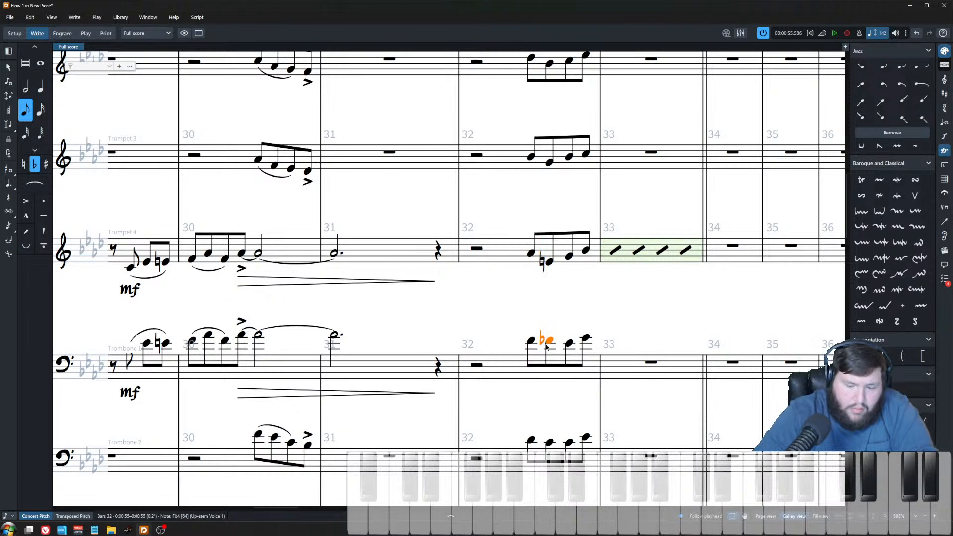
pyautogui.hotkey('ctrl', 'Down')
pyautogui.scroll(-3, 541, 352)
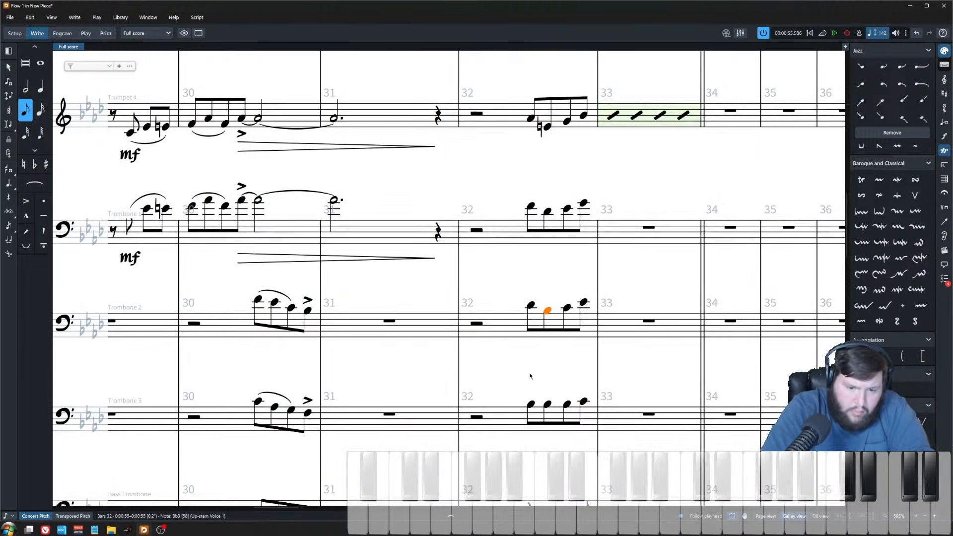
pyautogui.hotkey('alt', 'Down')
pyautogui.hotkey('alt', 'Down')
pyautogui.scroll(8, 554, 392)
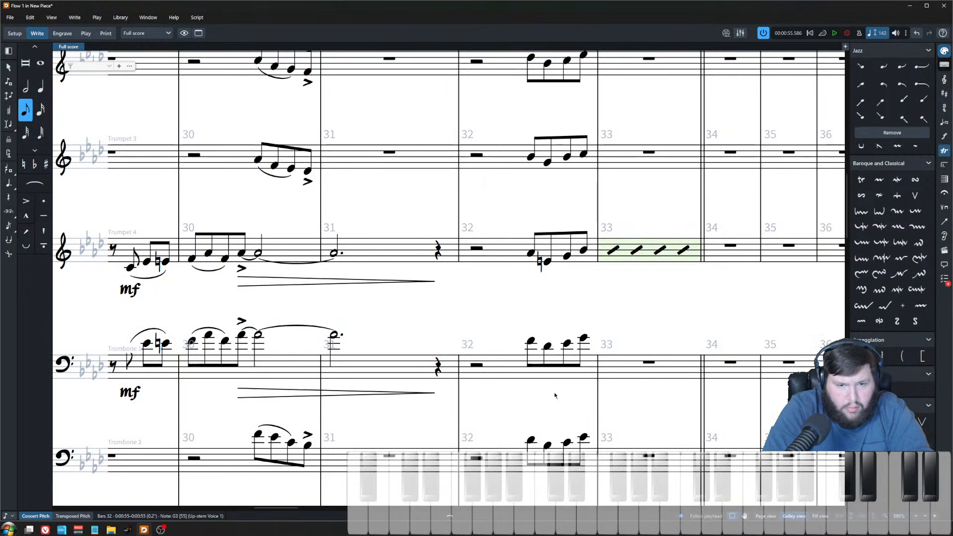
# Step: Play back the bar 32 push from the trumpets' first notes and then from the trombones' first notes
pyautogui.keyDown('shift'); pyautogui.click(548, 186); pyautogui.keyUp('shift')
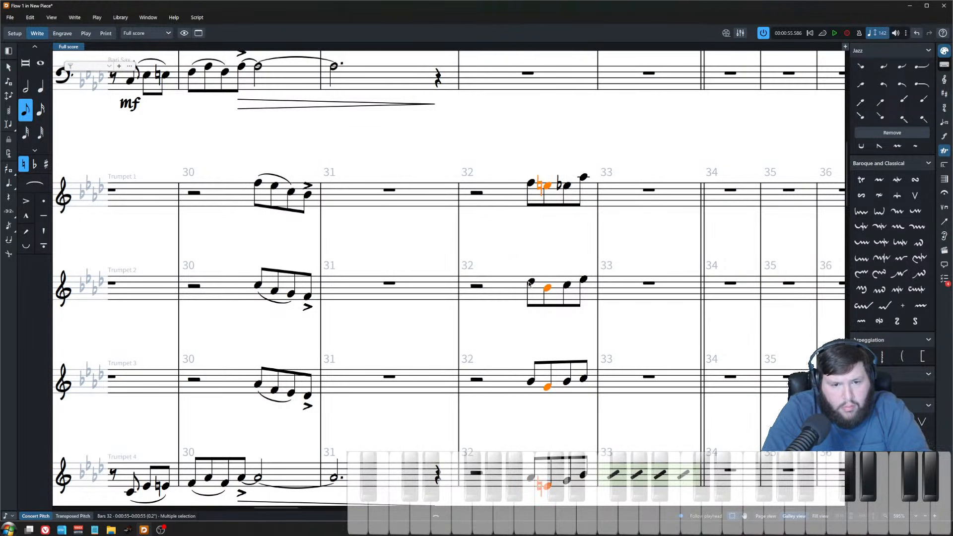
pyautogui.click(530, 184)
pyautogui.press('space')
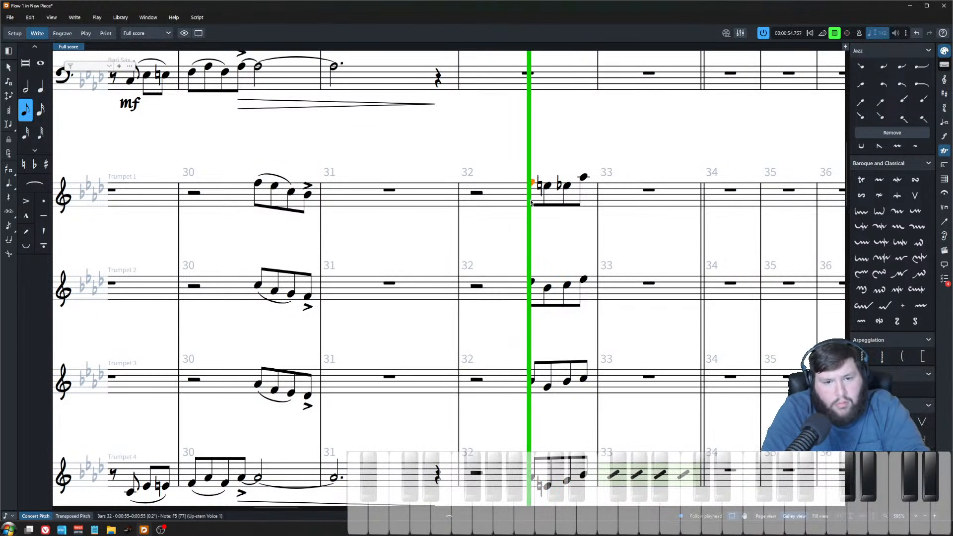
pyautogui.press('space')
pyautogui.scroll(-8, 529, 240)
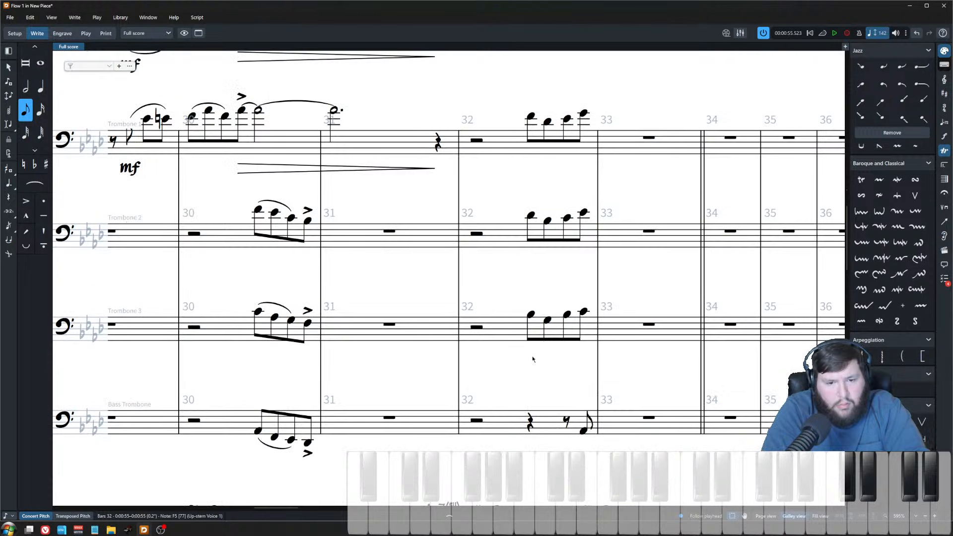
pyautogui.keyDown('shift'); pyautogui.click(531, 314); pyautogui.keyUp('shift')
pyautogui.press('space')
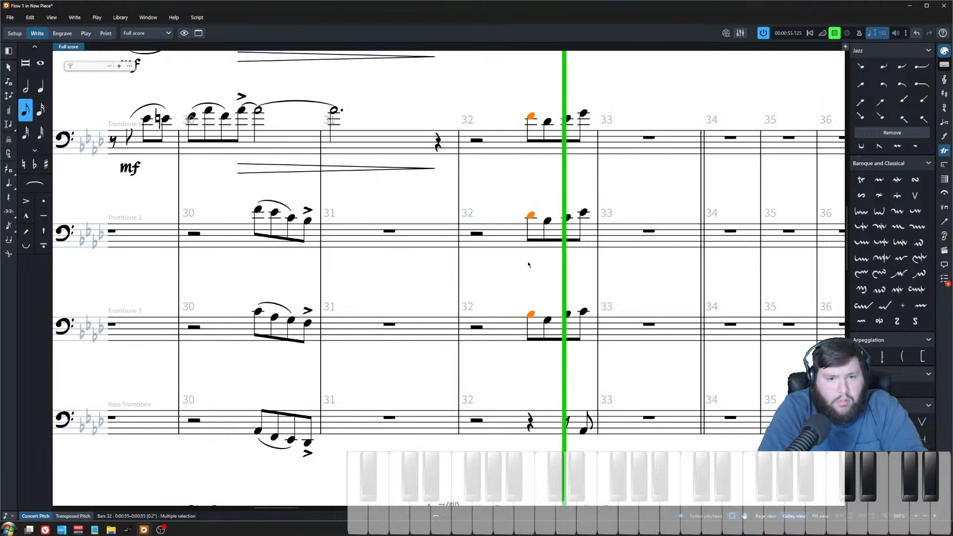
pyautogui.press('space')
# Step: Lower the first push notes of trumpets 2 to 4 and the trombones in bar 32
pyautogui.scroll(8, 526, 258)
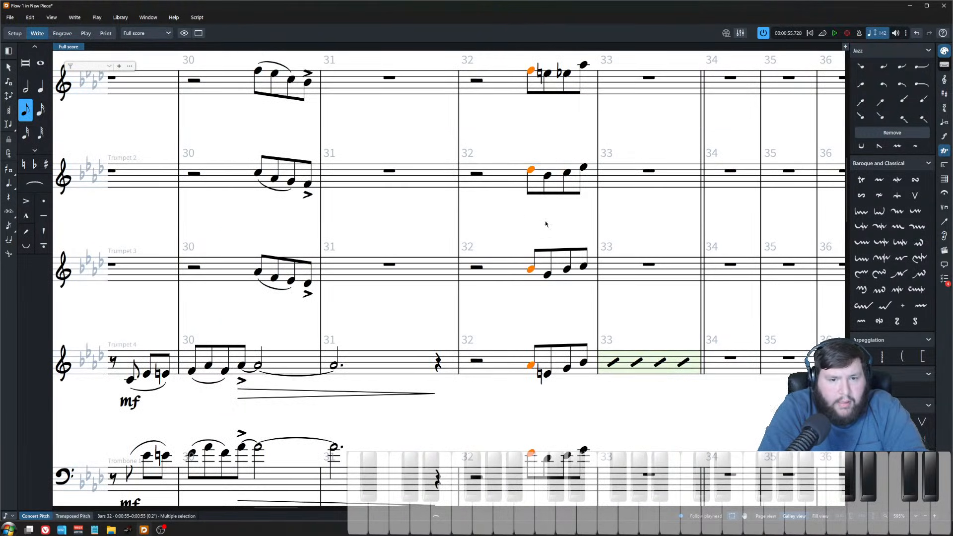
pyautogui.click(533, 143)
pyautogui.click(532, 169)
pyautogui.hotkey('alt', 'Down')
pyautogui.press('Down')
pyautogui.hotkey('alt', 'Down')
pyautogui.hotkey('alt', 'Down')
pyautogui.hotkey('alt', 'Down')
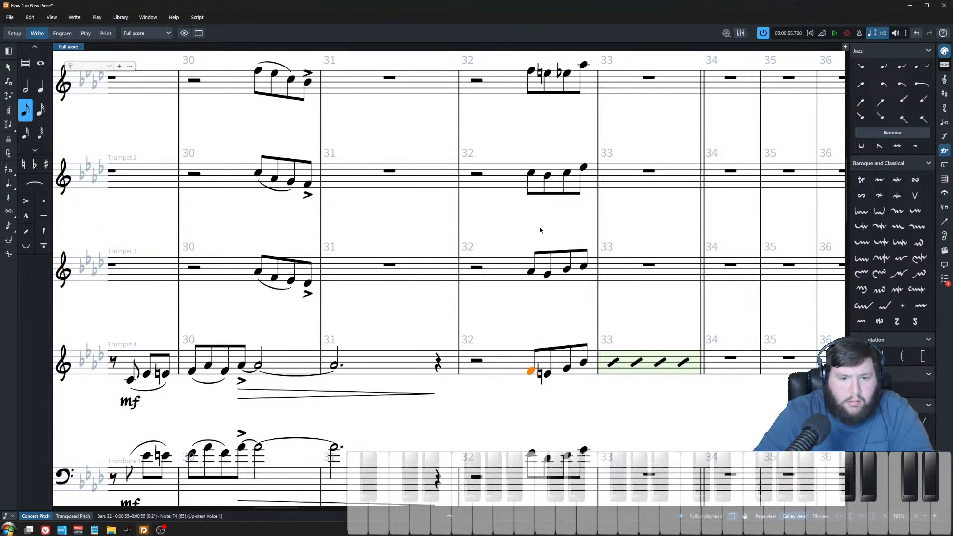
pyautogui.hotkey('alt', 'Down')
pyautogui.hotkey('alt', 'Down')
pyautogui.press('Down')
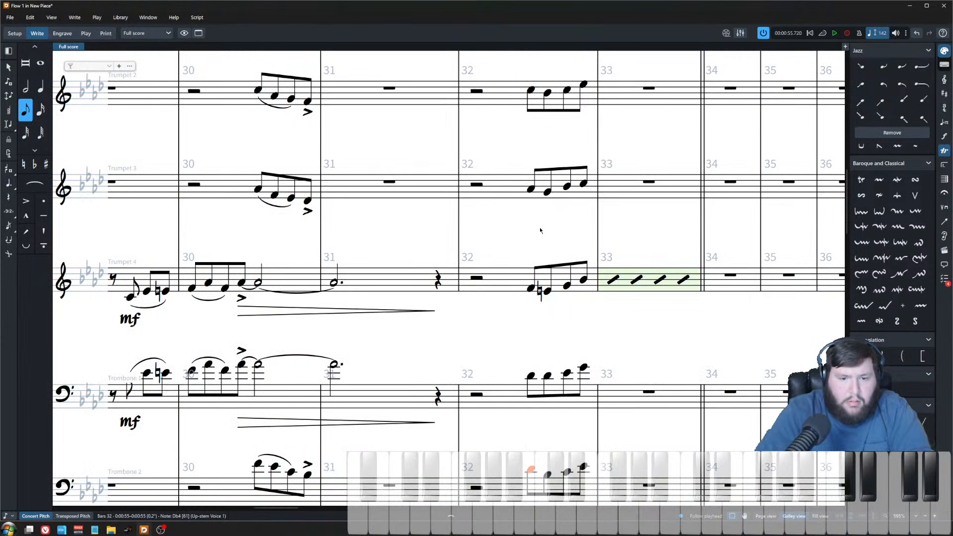
pyautogui.scroll(-2, 540, 230)
pyautogui.hotkey('alt', 'Down')
pyautogui.press('Down')
pyautogui.hotkey('alt', 'Down')
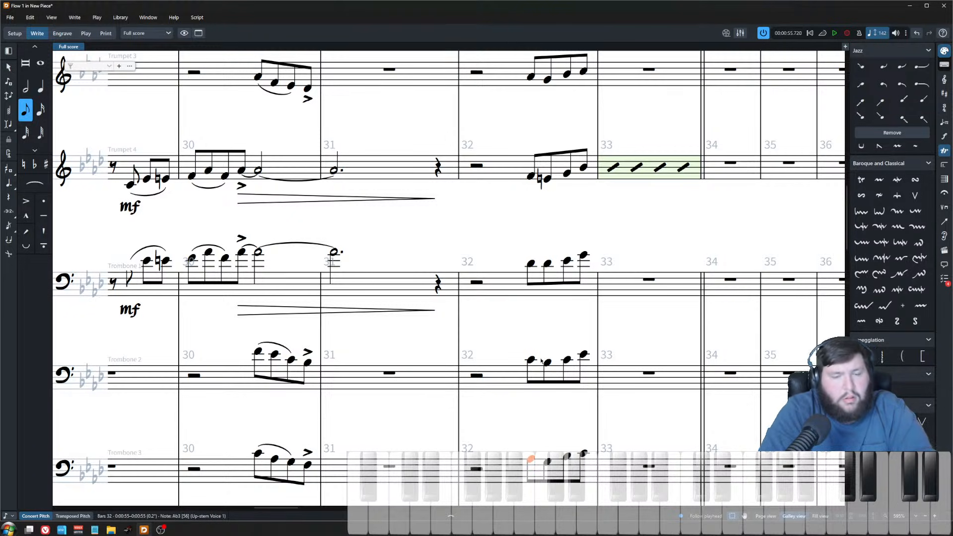
# Step: Play back the revised brass push from the trumpets' first notes in bar 32
pyautogui.scroll(4, 546, 289)
pyautogui.keyDown('shift'); pyautogui.click(538, 126); pyautogui.keyUp('shift')
pyautogui.hotkey('ctrl', '-')
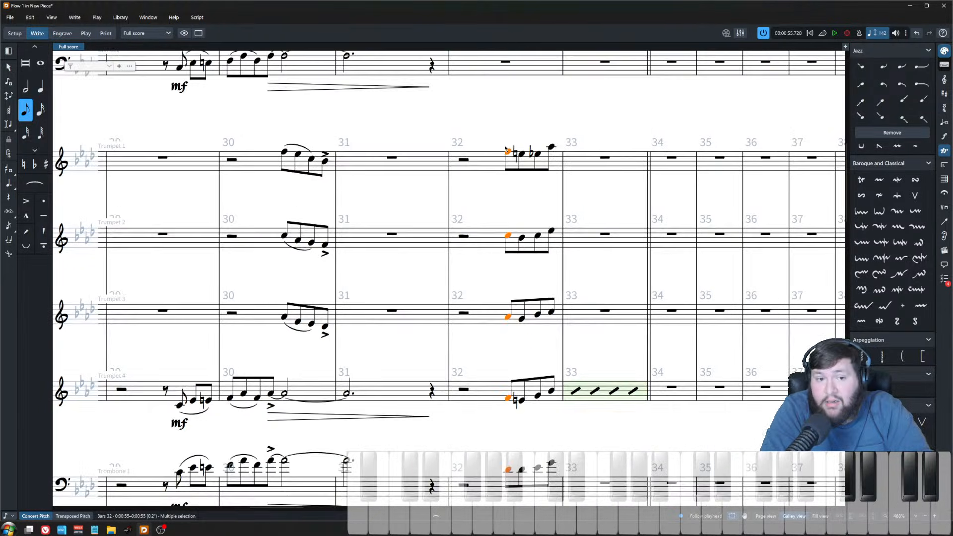
pyautogui.press('Escape')
pyautogui.press('space')
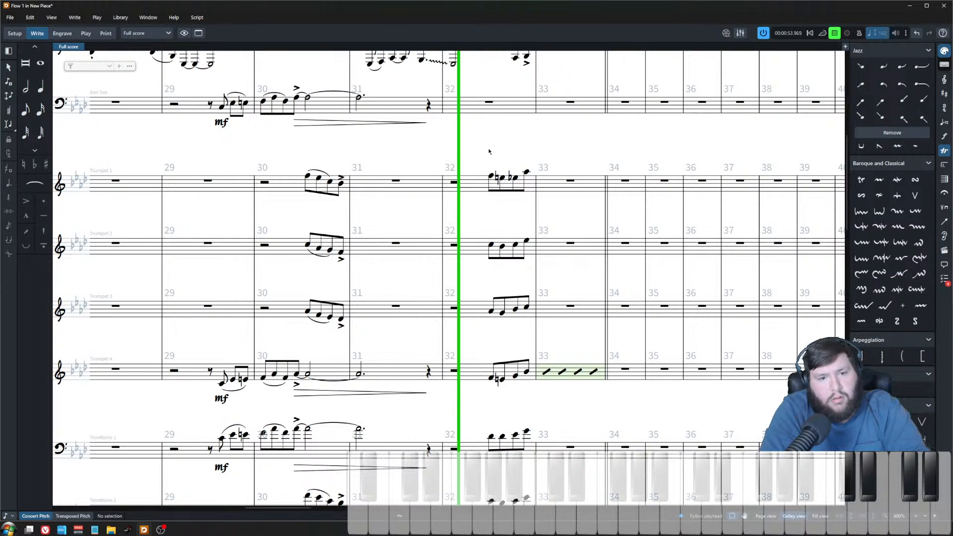
pyautogui.press('space')
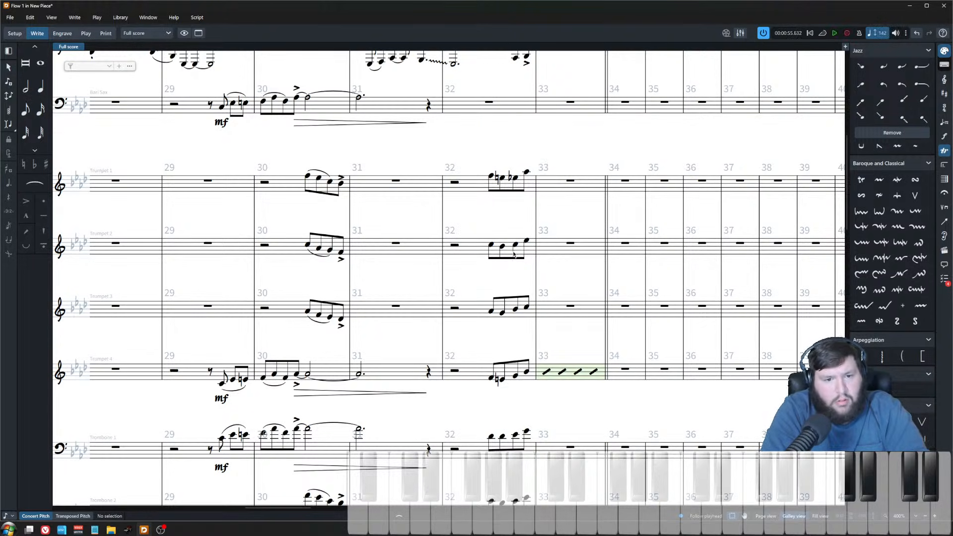
# Step: Lower the third push notes of trumpets 2, 3 and 4 in bar 32, flattening trumpet 4's note
pyautogui.hotkey('ctrl', '=')
pyautogui.click(568, 131)
pyautogui.click(567, 230)
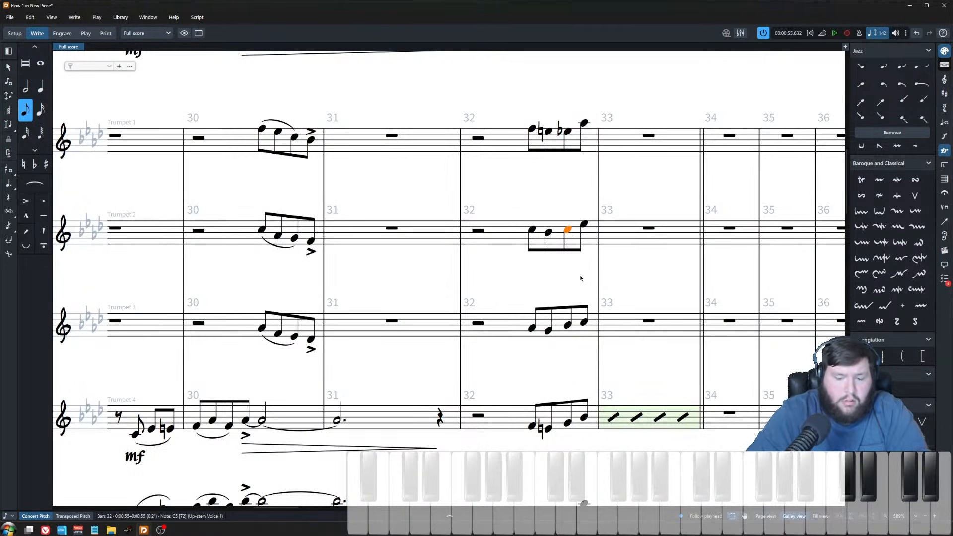
pyautogui.hotkey('alt', 'Down')
pyautogui.hotkey('alt', 'Down')
pyautogui.press('Down')
pyautogui.hotkey('alt', 'Down')
pyautogui.hotkey('alt', 'Down')
pyautogui.hotkey('alt', 'Down')
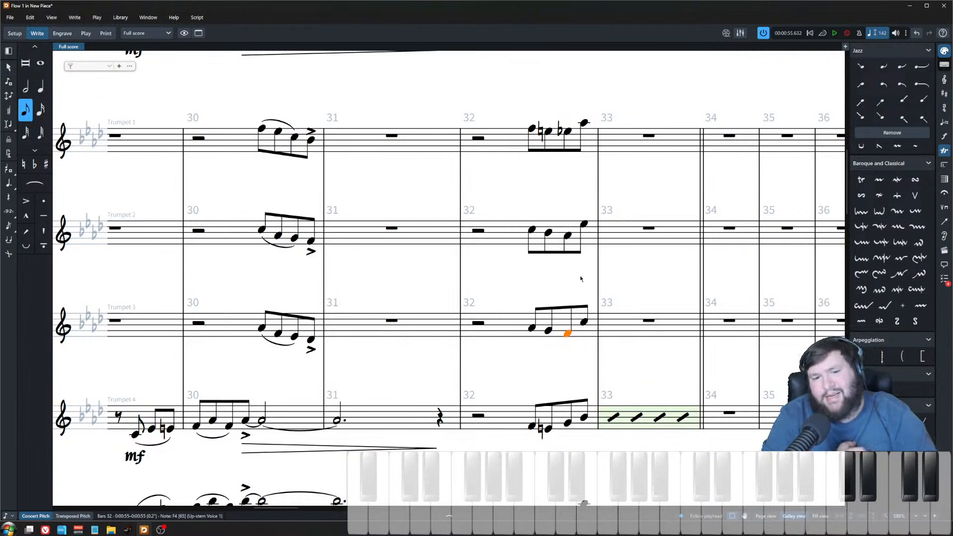
pyautogui.hotkey('alt', 'Down')
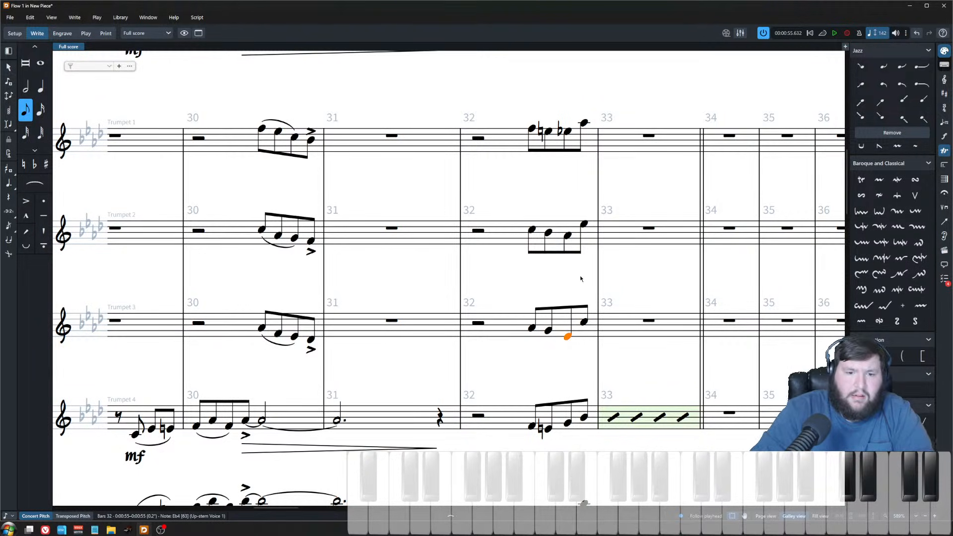
pyautogui.scroll(-3, 556, 272)
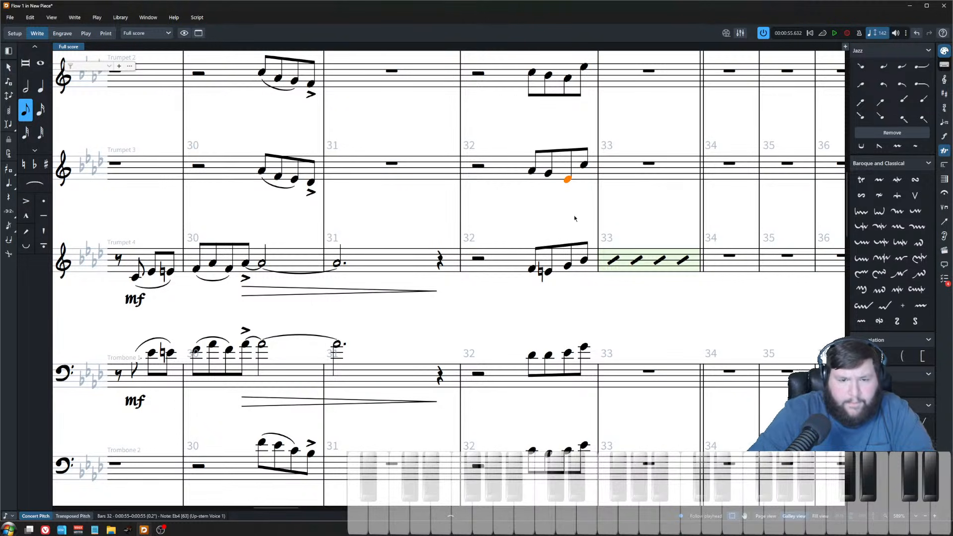
pyautogui.hotkey('ctrl', 'Down')
pyautogui.hotkey('alt', 'Down')
pyautogui.hotkey('alt', 'Down')
pyautogui.hotkey('alt', 'Down')
pyautogui.hotkey('alt', 'Down')
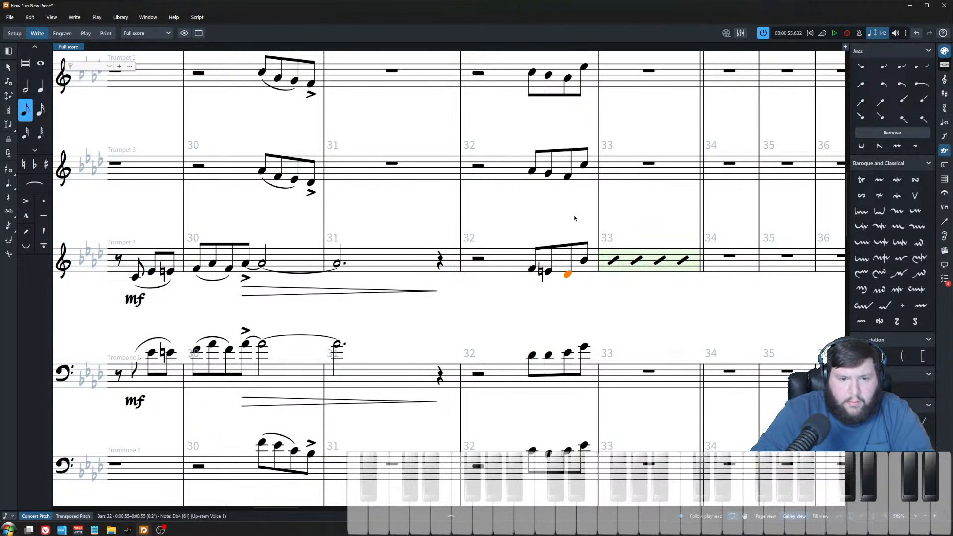
pyautogui.hotkey('alt', 'Up')
pyautogui.hotkey('alt', 'Down')
pyautogui.hotkey('alt', 'Up')
pyautogui.press('-')
# Step: Lower the third push notes of trombones 1, 2 and 3 in bar 32
pyautogui.hotkey('ctrl', 'Down')
pyautogui.hotkey('alt', 'Down')
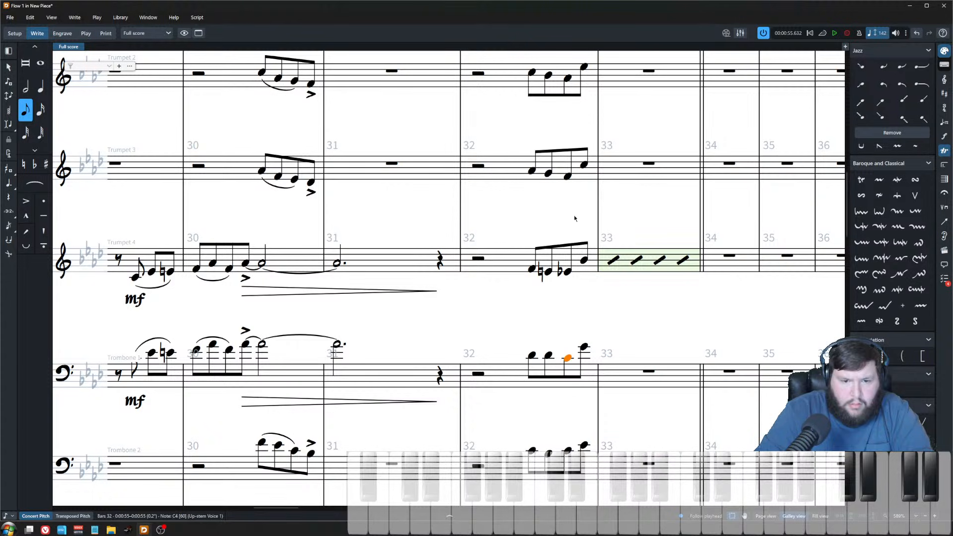
pyautogui.hotkey('ctrl', 'Down')
pyautogui.hotkey('alt', 'Down')
pyautogui.hotkey('alt', 'Down')
pyautogui.hotkey('ctrl', 'Down')
pyautogui.hotkey('alt', 'Down')
pyautogui.hotkey('alt', 'Down')
pyautogui.hotkey('alt', 'Down')
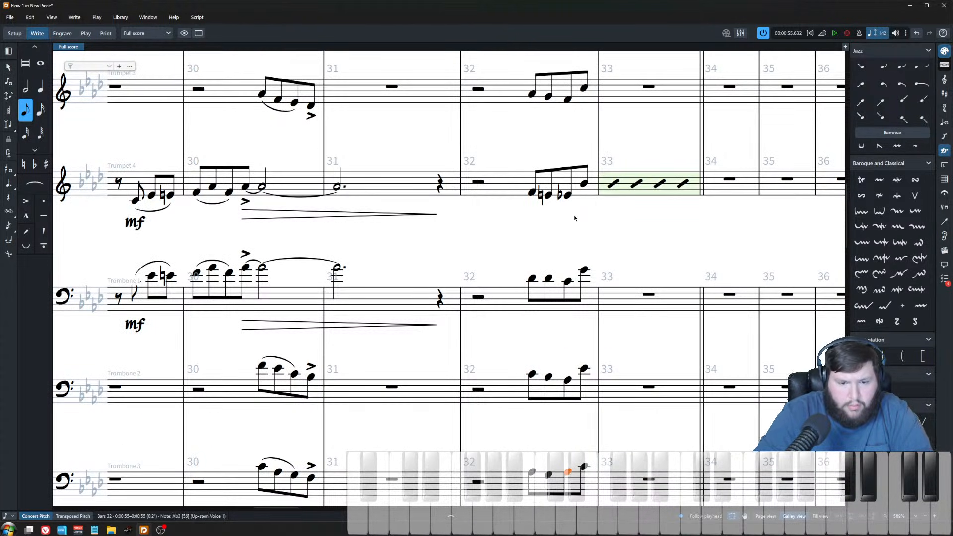
pyautogui.scroll(4, 567, 226)
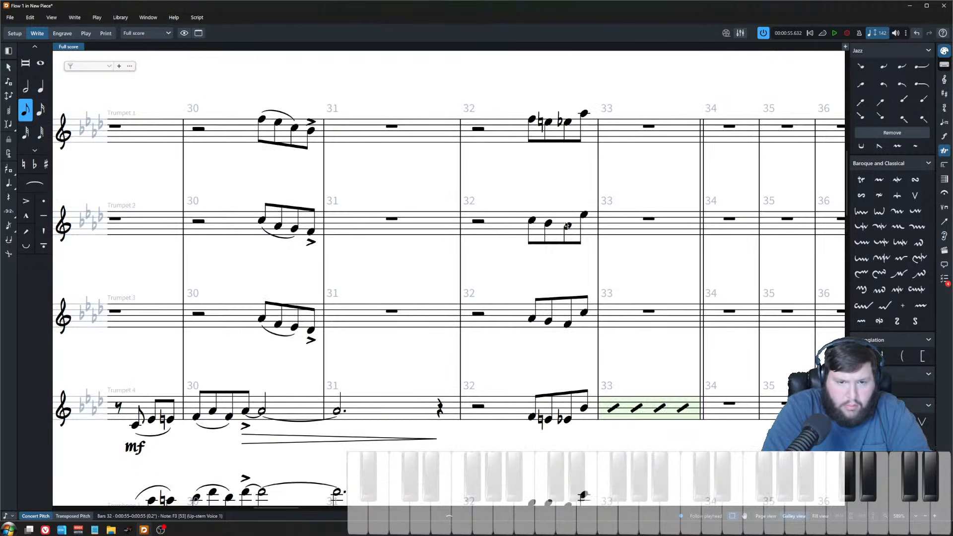
# Step: Play back the revised bar 32 brass push and save the score
pyautogui.click(567, 226)
pyautogui.scroll(-3, 559, 268)
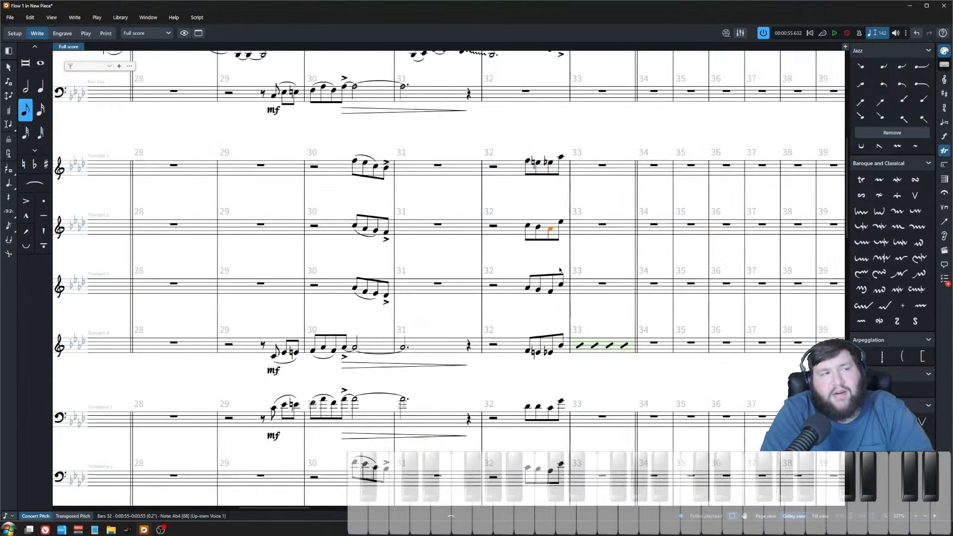
pyautogui.scroll(-3, 512, 192)
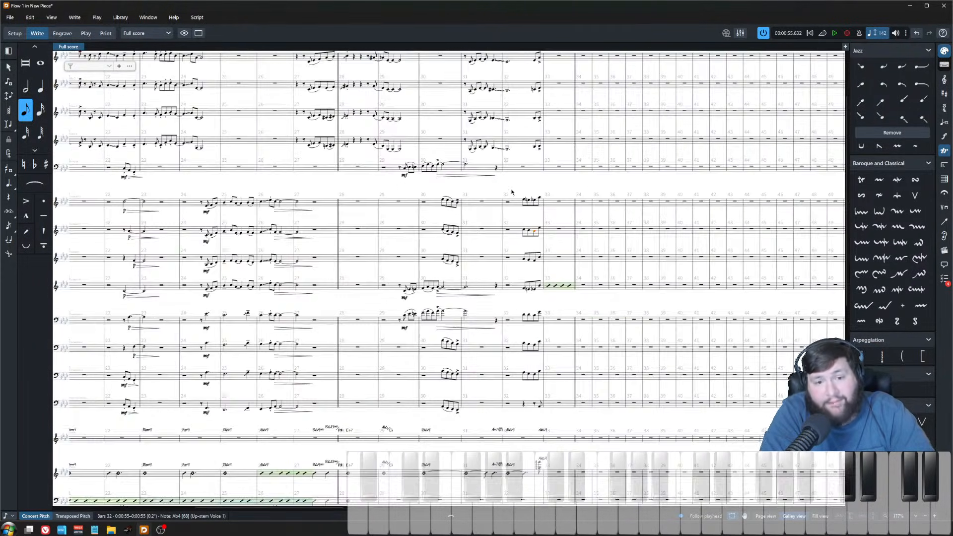
pyautogui.click(508, 202)
pyautogui.press('space')
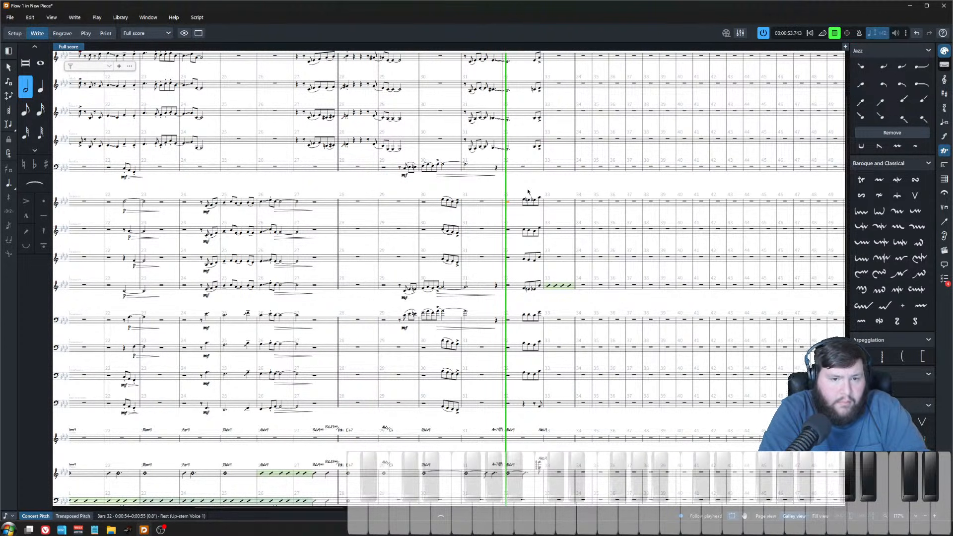
pyautogui.press('space')
pyautogui.scroll(3, 538, 328)
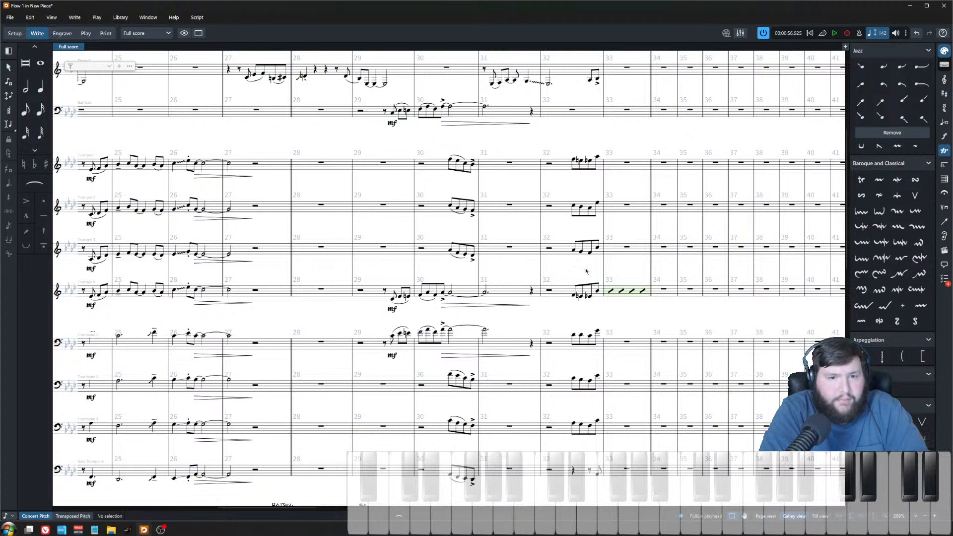
pyautogui.hotkey('ctrl', 's')
# Step: Add accents to the final push notes of trumpets 1–4 and trombones 1–3 in bar 32
pyautogui.moveTo(592, 435)
pyautogui.mouseDown()
pyautogui.moveTo(557, 141)
pyautogui.moveTo(573, 161)
pyautogui.moveTo(593, 449)
pyautogui.mouseUp()
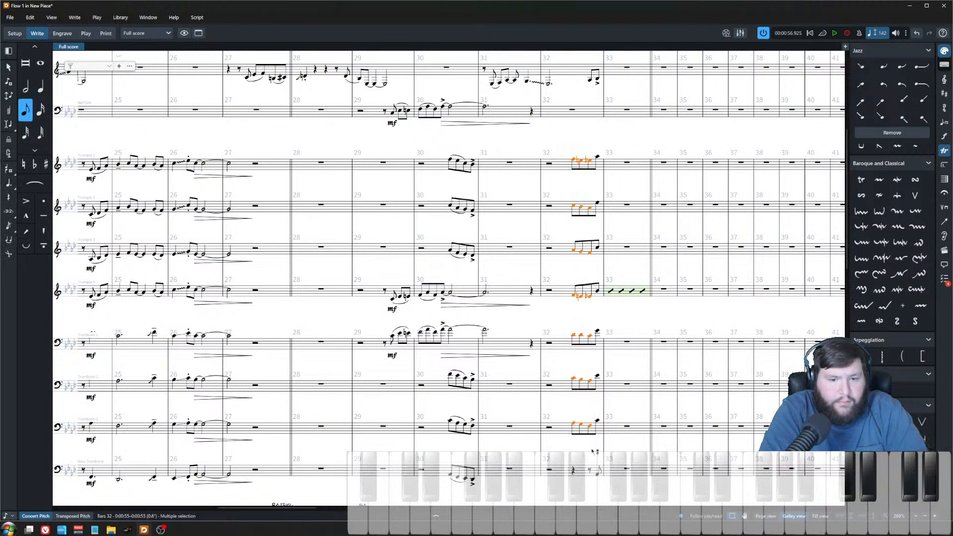
pyautogui.scroll(1, 598, 437)
pyautogui.press('Right')
pyautogui.press('[')
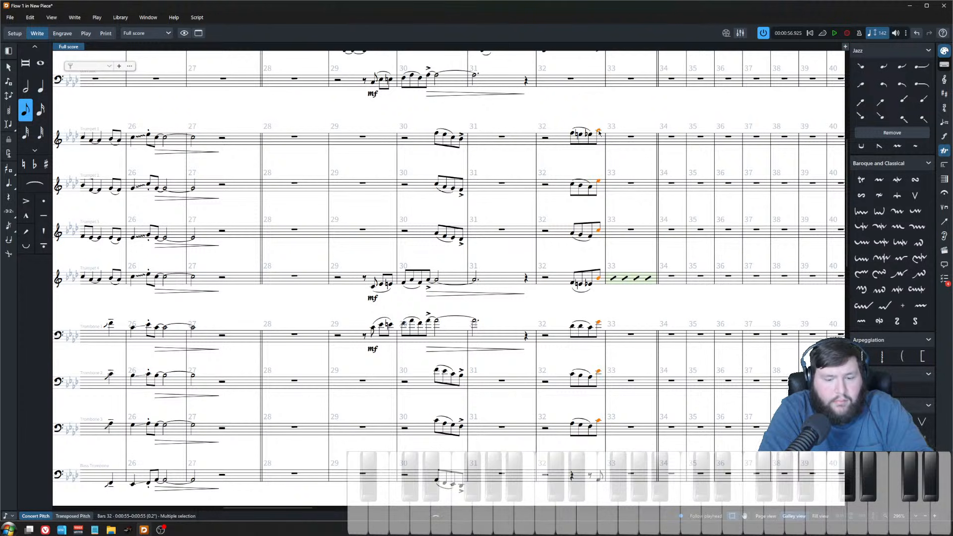
# Step: Add an mf dynamic to the start of the bar 32 push in all trumpets and trombones 1–3
pyautogui.click(573, 134)
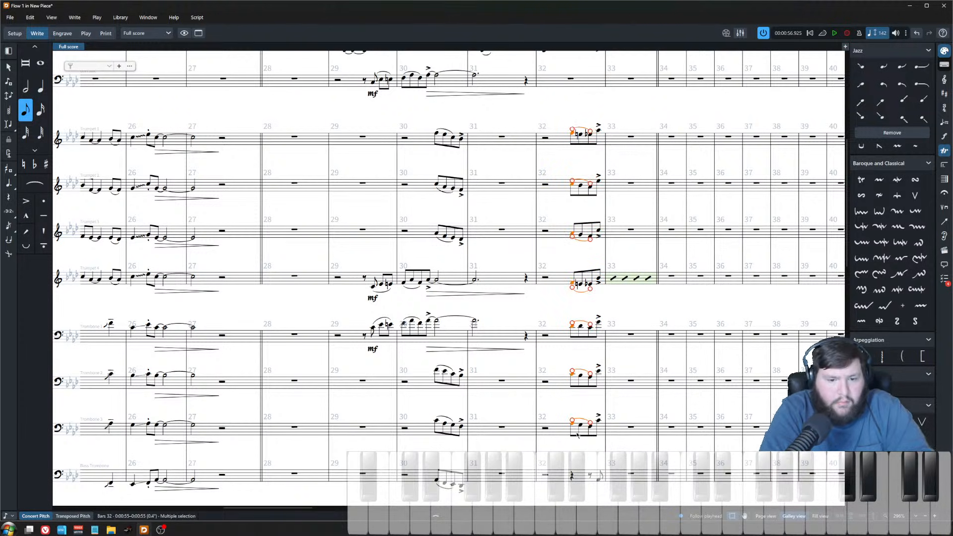
pyautogui.keyDown('shift'); pyautogui.click(575, 429); pyautogui.keyUp('shift')
pyautogui.hotkey('shift', 'd')
pyautogui.write('mf')
pyautogui.press('Return')
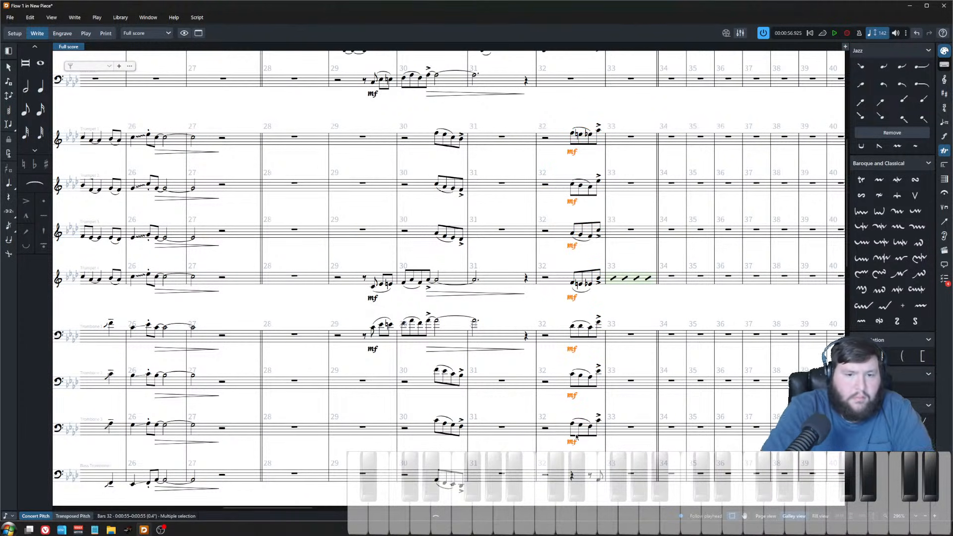
# Step: Play back the score from bar 32 to hear the push with its new dynamics
pyautogui.click(544, 138)
pyautogui.press('space')
pyautogui.scroll(-5, 543, 149)
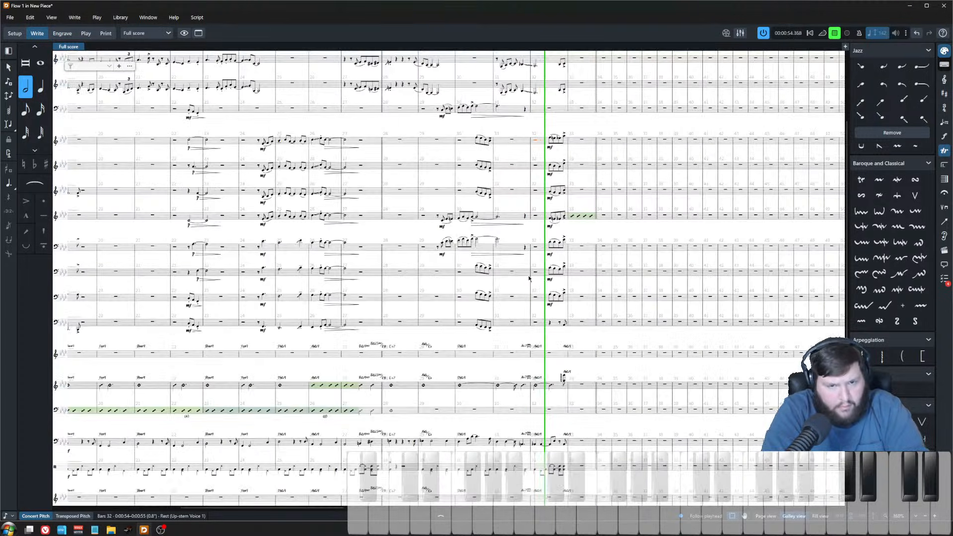
pyautogui.scroll(3, 528, 279)
pyautogui.scroll(-3, 568, 257)
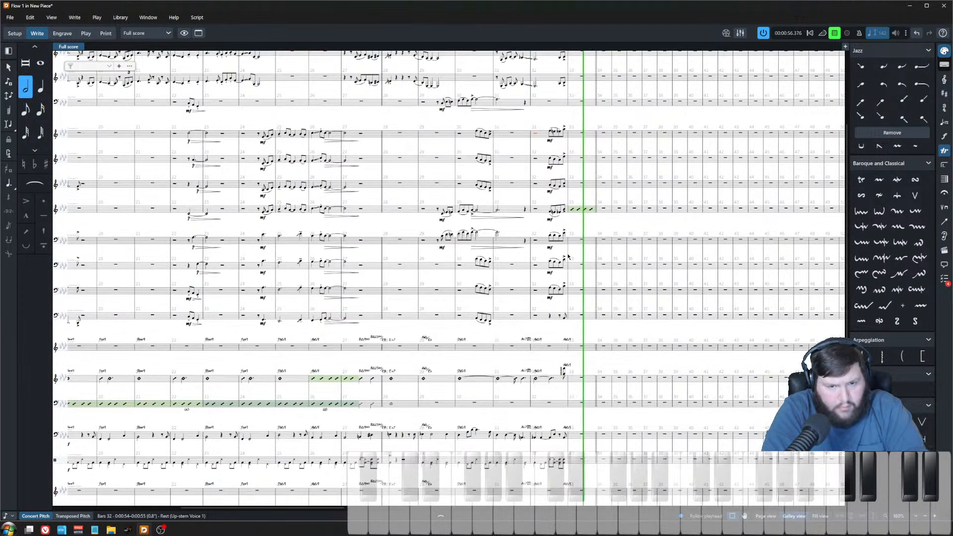
pyautogui.press('space')
# Step: Play back the ensemble from bar 31 to review the push
pyautogui.scroll(4, 554, 354)
pyautogui.moveTo(573, 59); pyautogui.dragTo(585, 222)
pyautogui.scroll(-2, 565, 256)
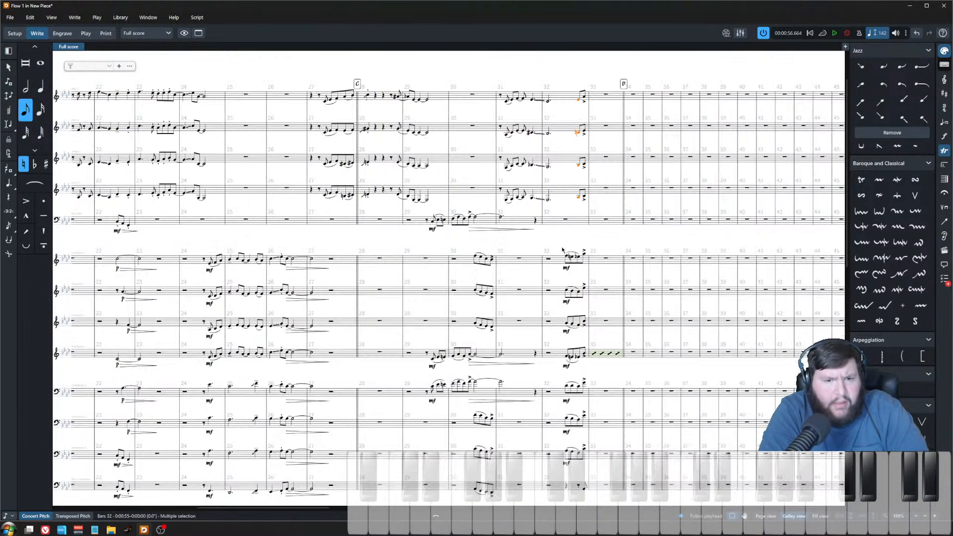
pyautogui.click(559, 270)
pyautogui.scroll(-3, 560, 270)
pyautogui.press('z')
pyautogui.scroll(-3, 604, 427)
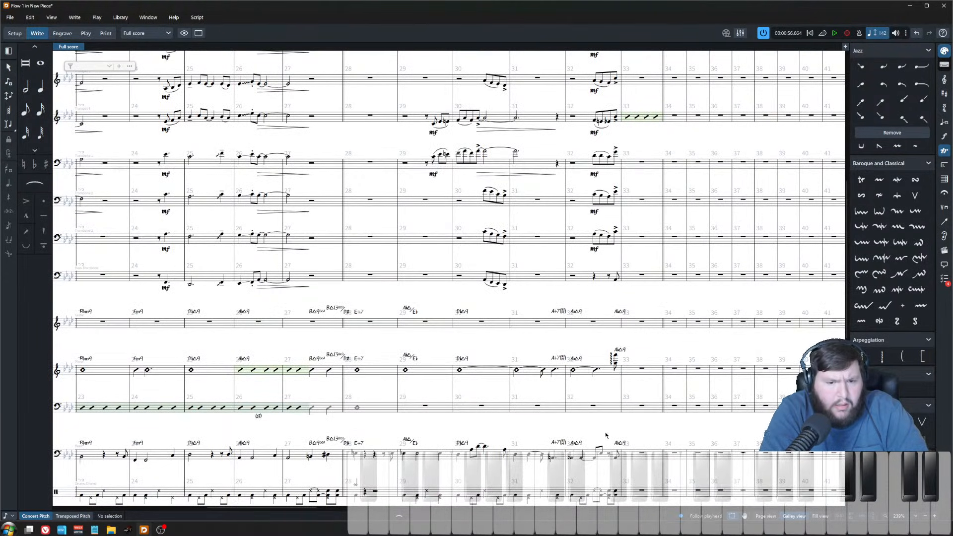
pyautogui.click(538, 276)
pyautogui.press('p')
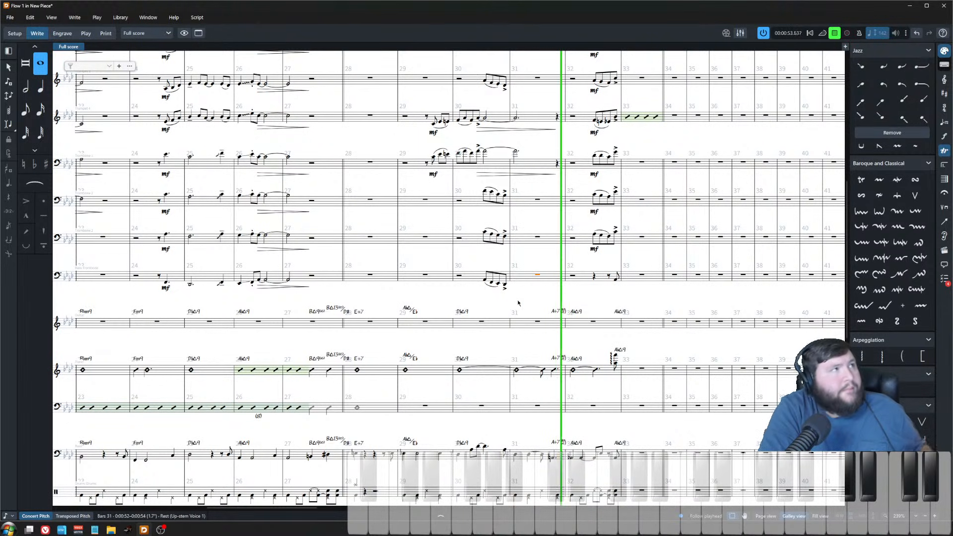
pyautogui.press('space')
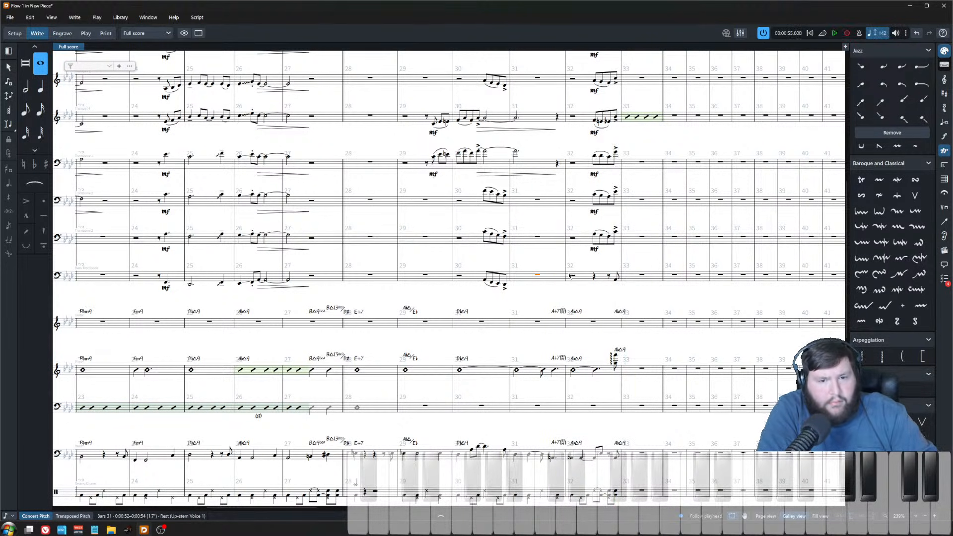
# Step: Select and copy the bass part's push figure in bar 32
pyautogui.press('Right')
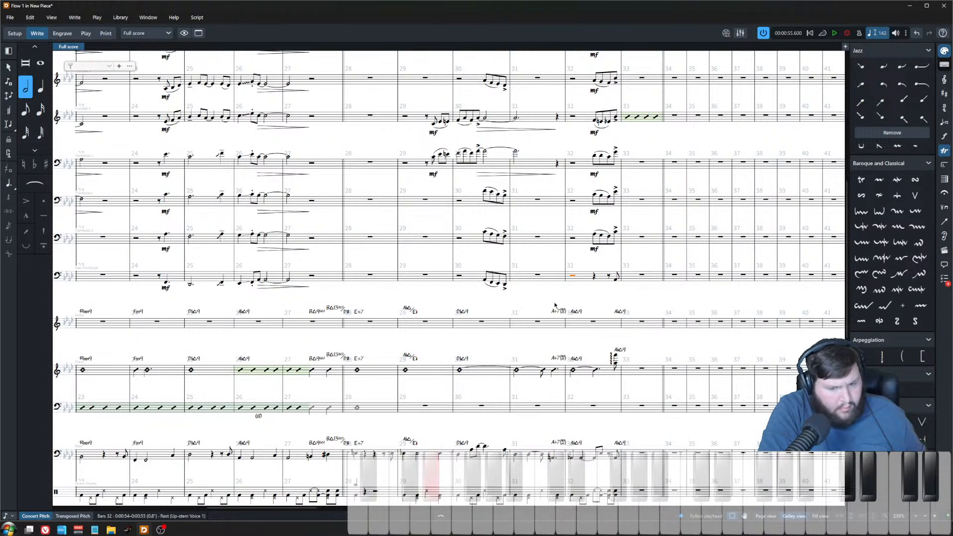
pyautogui.scroll(4, 605, 464)
pyautogui.click(600, 455)
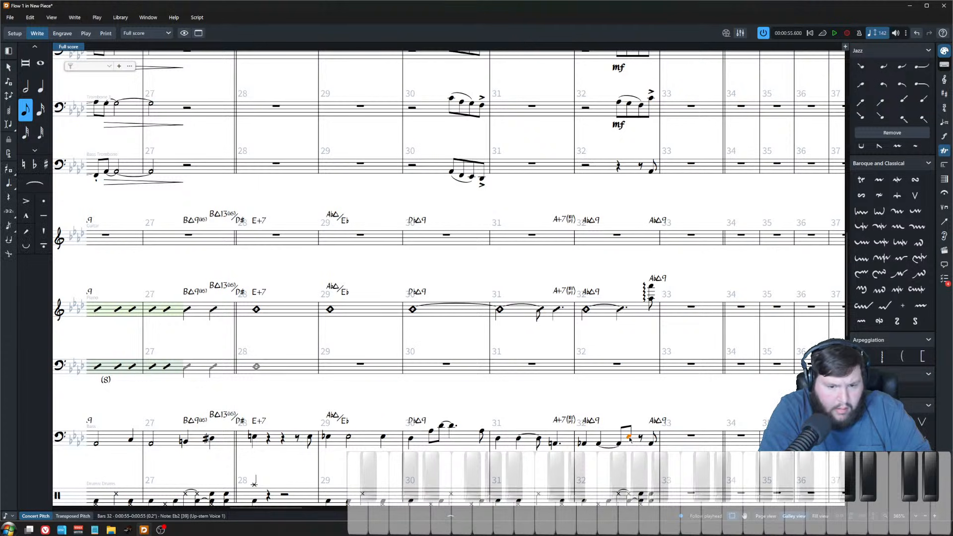
pyautogui.keyDown('shift'); pyautogui.click(587, 445); pyautogui.keyUp('shift')
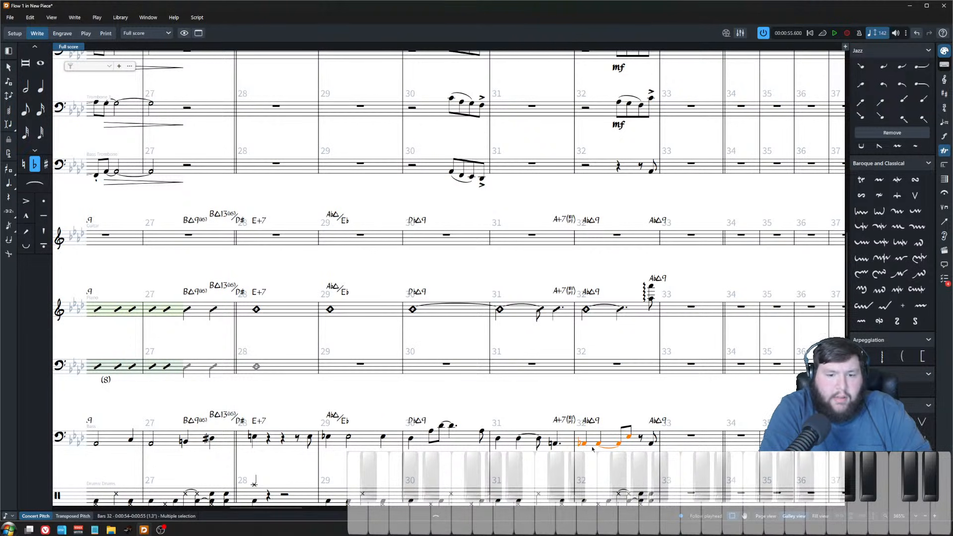
pyautogui.click(616, 234)
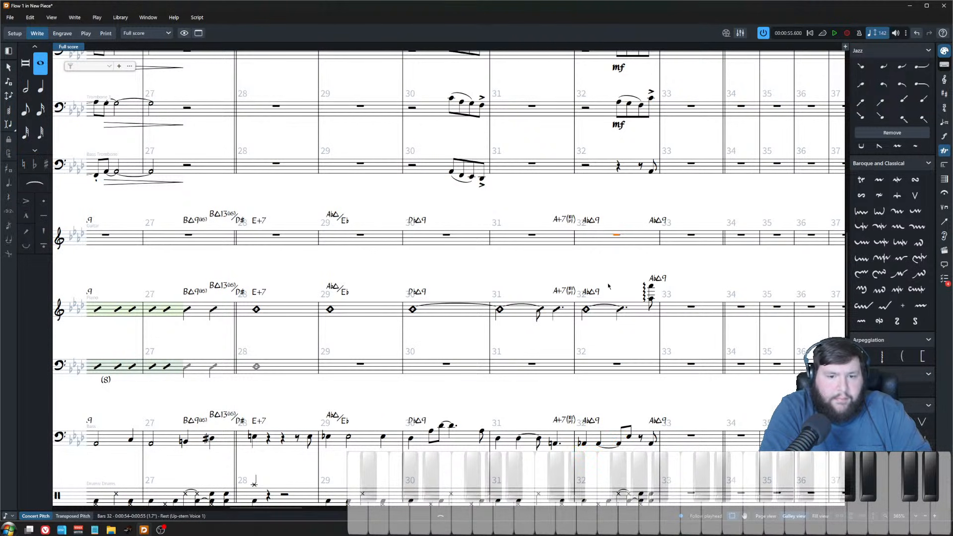
pyautogui.click(634, 451)
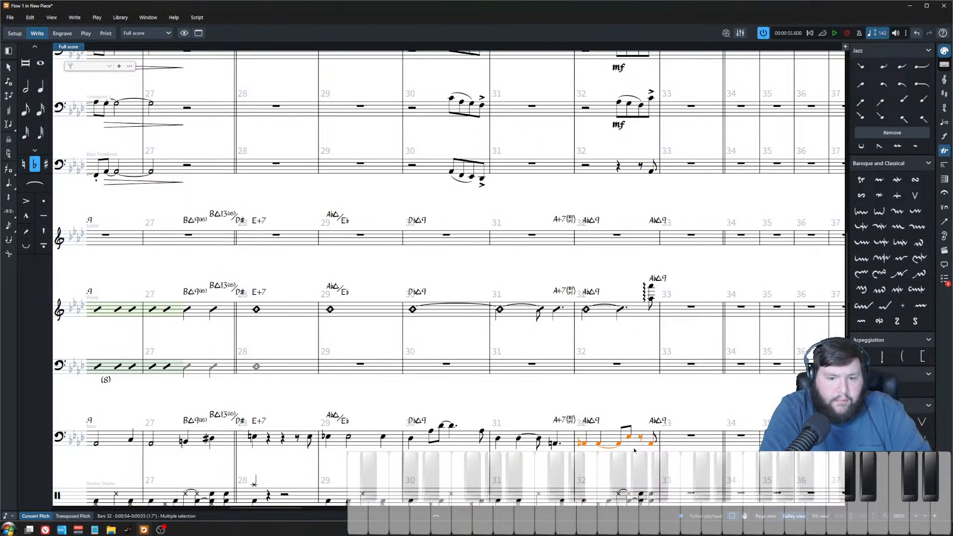
pyautogui.keyDown('alt'); pyautogui.click(600, 270); pyautogui.keyUp('alt')
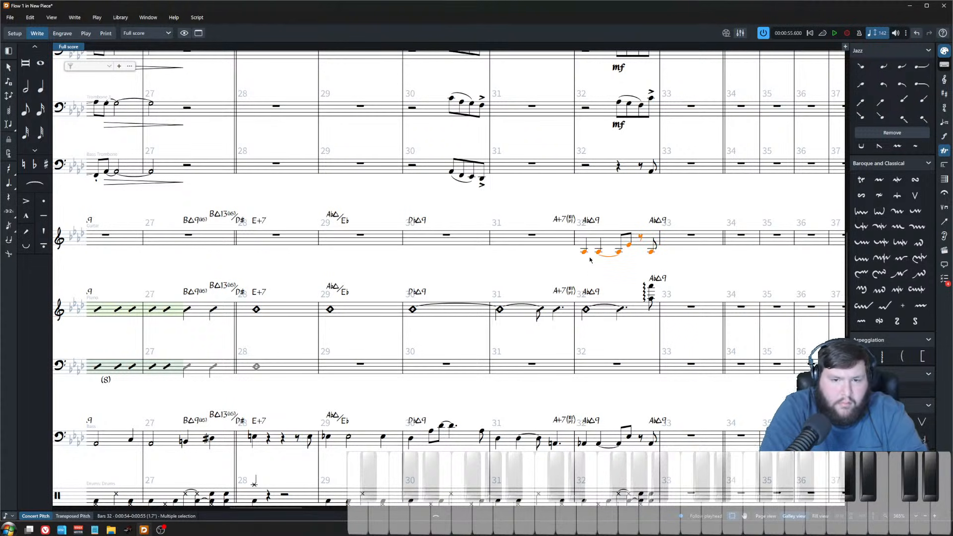
pyautogui.hotkey('ctrl', 'Down')
pyautogui.press('Delete')
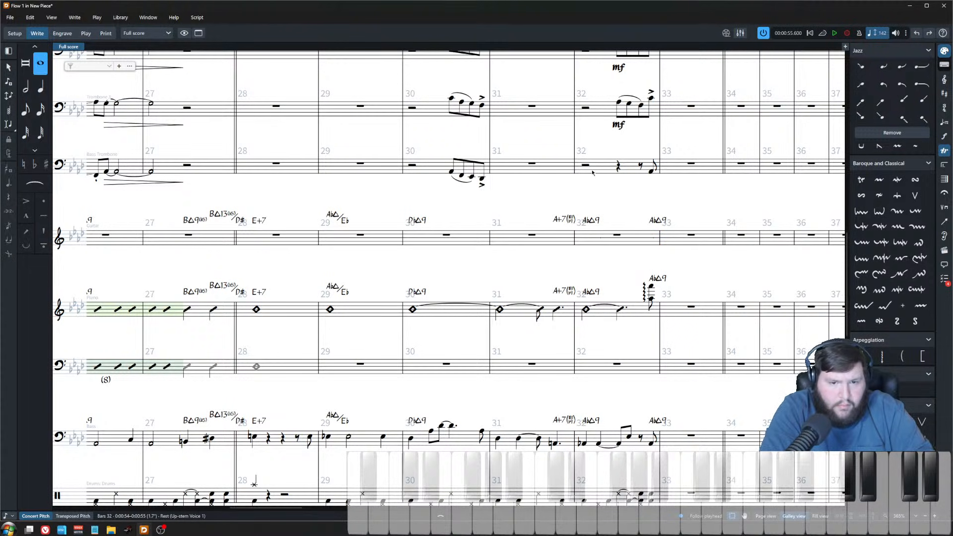
# Step: Paste the copied bass push into the bass trombone's bar 32 and lower it an octave
pyautogui.click(585, 165)
pyautogui.hotkey('ctrl', 'v')
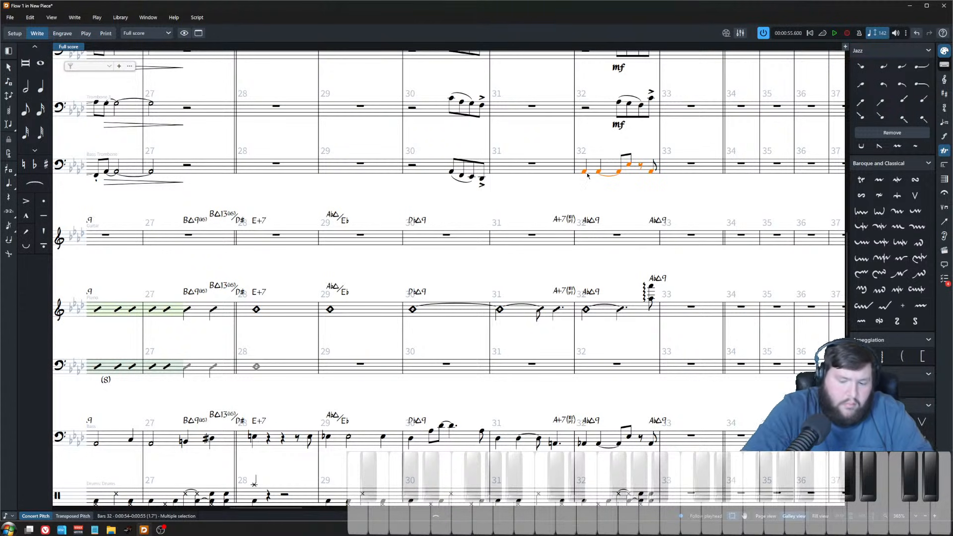
pyautogui.hotkey('ctrl', 'Down')
# Step: Add a marcato to the bass trombone's first push note and raise its first three notes an octave
pyautogui.click(585, 185)
pyautogui.hotkey('shift', '[')
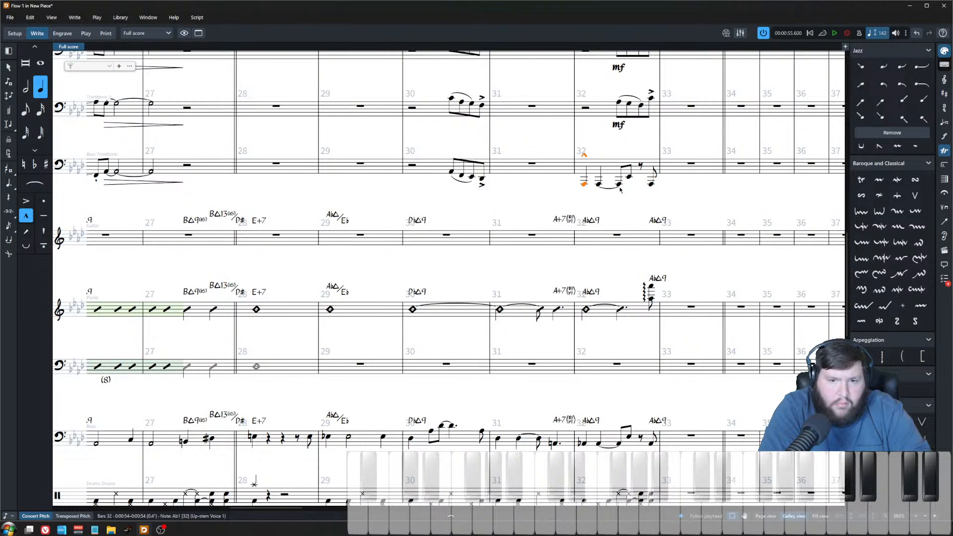
pyautogui.keyDown('shift'); pyautogui.click(618, 186); pyautogui.keyUp('shift')
pyautogui.hotkey('ctrl', 'alt', 'Up')
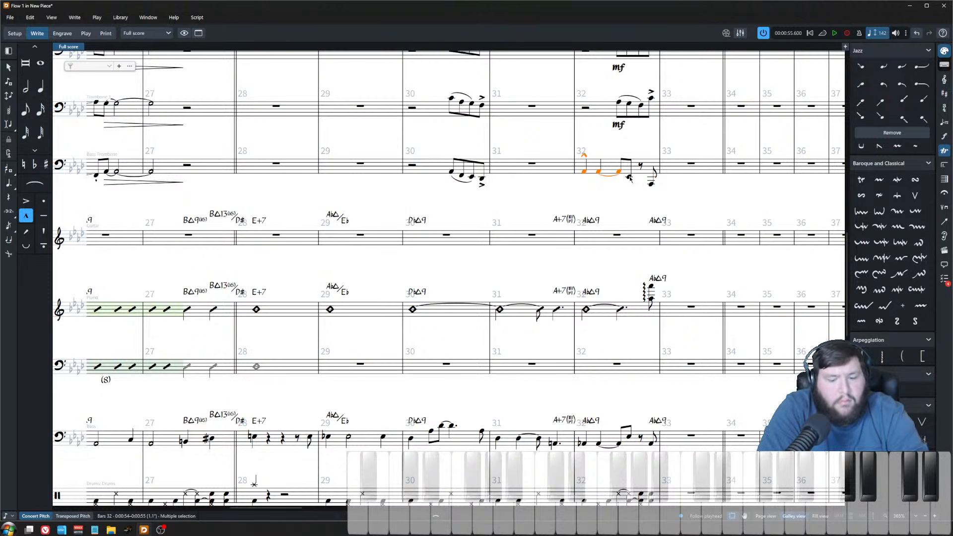
# Step: Change the bass trombone's fourth push note to a half note
pyautogui.click(629, 177)
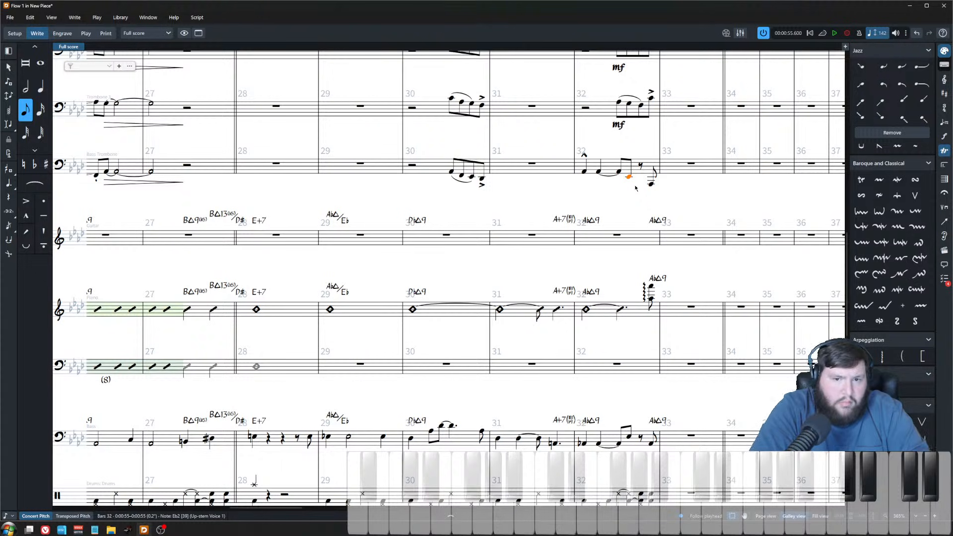
pyautogui.press('6')
pyautogui.click(583, 173)
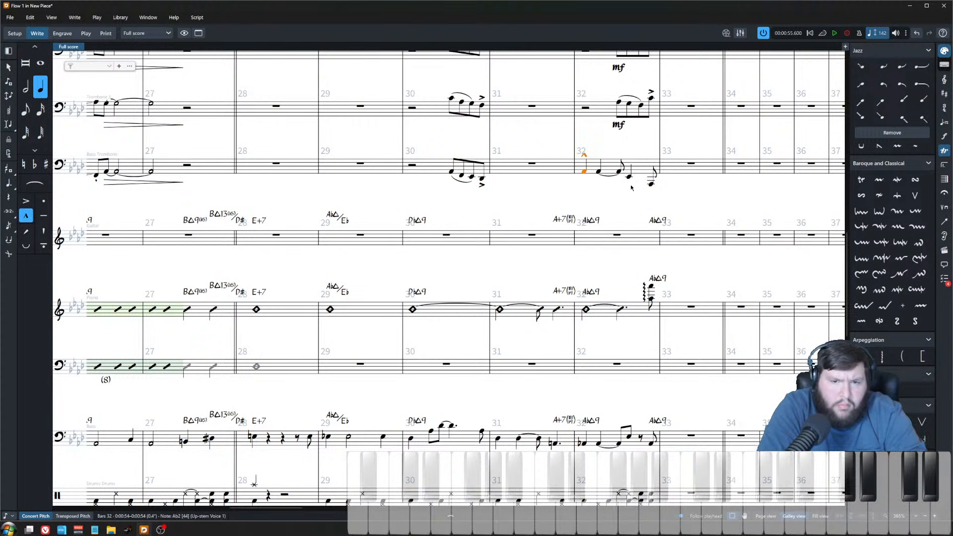
pyautogui.click(650, 184)
pyautogui.click(584, 172)
pyautogui.hotkey('shift', 'd')
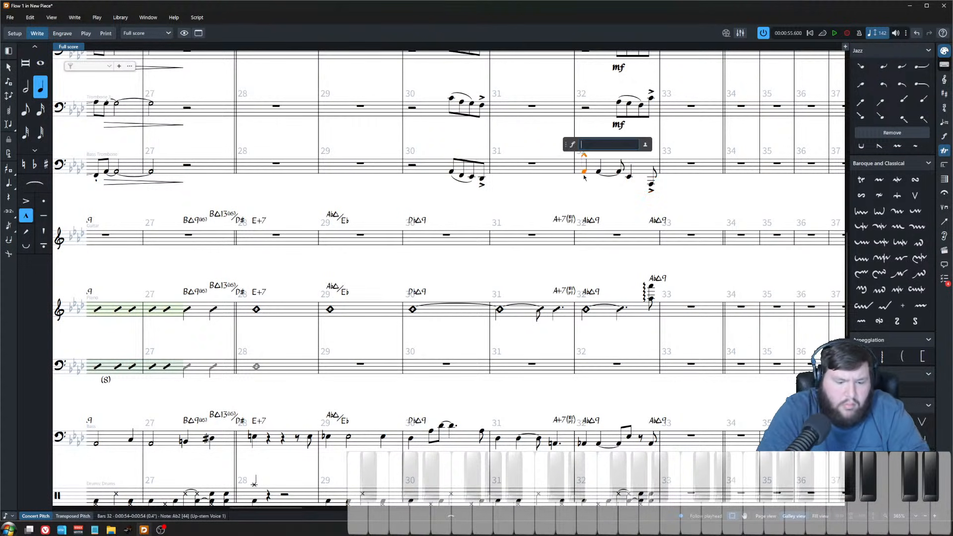
pyautogui.press('Escape')
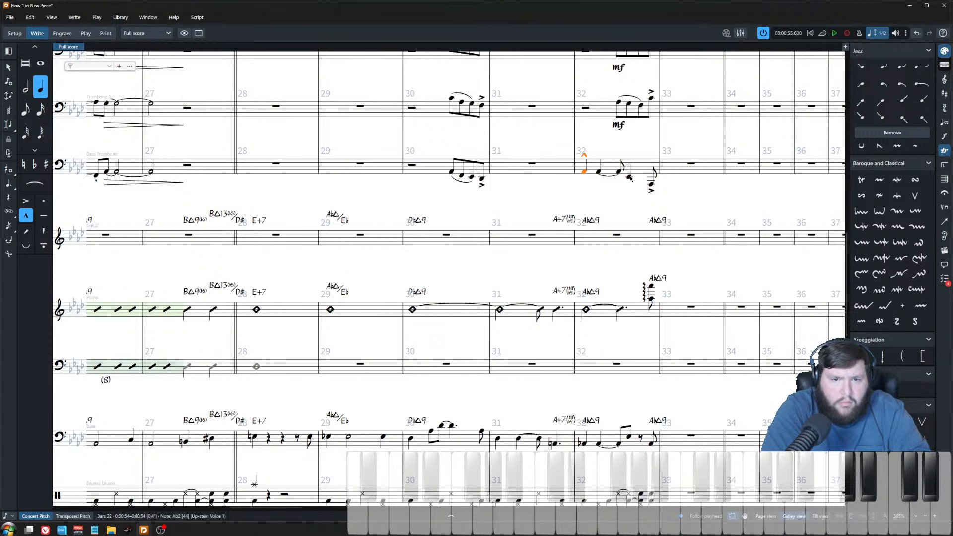
# Step: Add a crescendo to f across the bass trombone's bar 32 push
pyautogui.keyDown('shift'); pyautogui.click(630, 177); pyautogui.keyUp('shift')
pyautogui.hotkey('shift', 'd')
pyautogui.write('<f')
pyautogui.press('Return')
# Step: Play back the bass trombone's new push from bar 32
pyautogui.click(585, 172)
pyautogui.press('p')
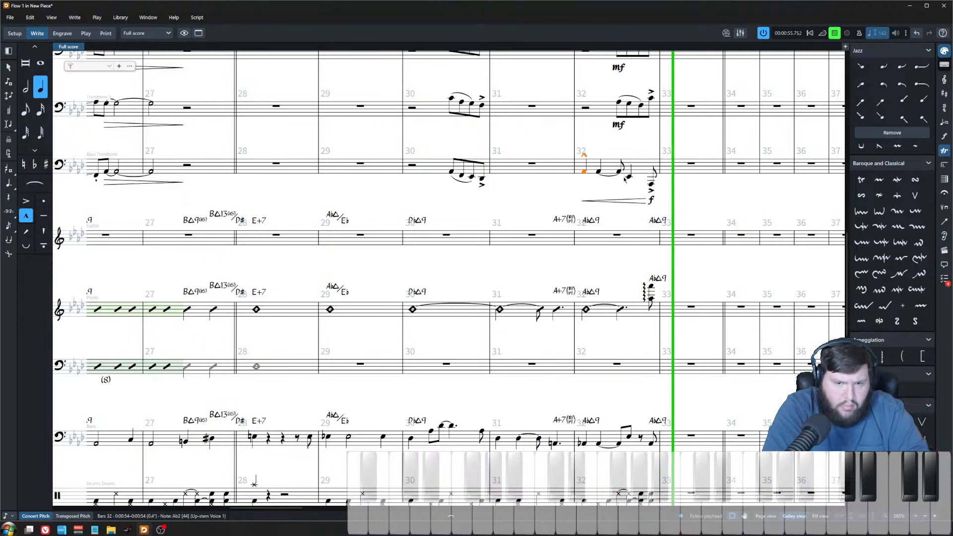
pyautogui.press('space')
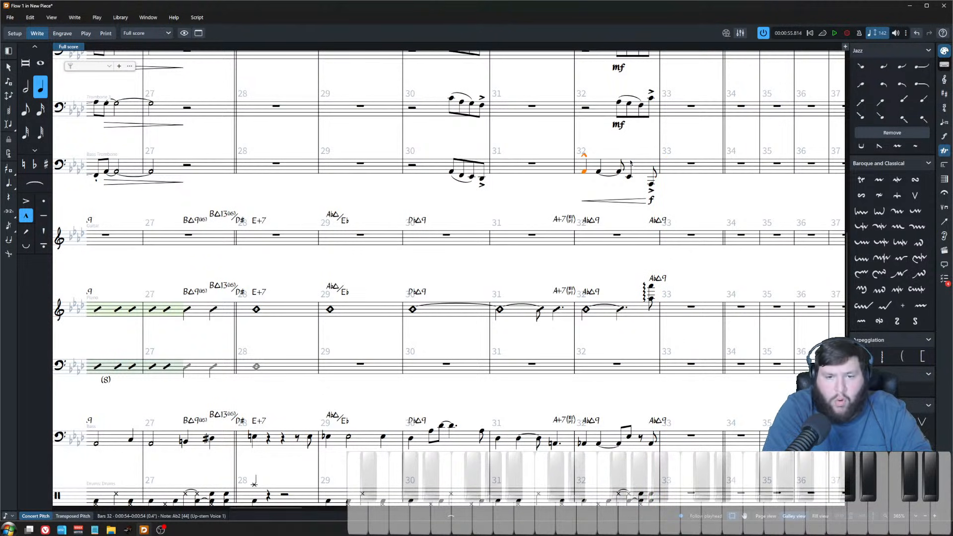
# Step: Copy the bass trombone's bar 32 push and paste it into the baritone sax at bar 32
pyautogui.click(630, 437)
pyautogui.scroll(2, 629, 437)
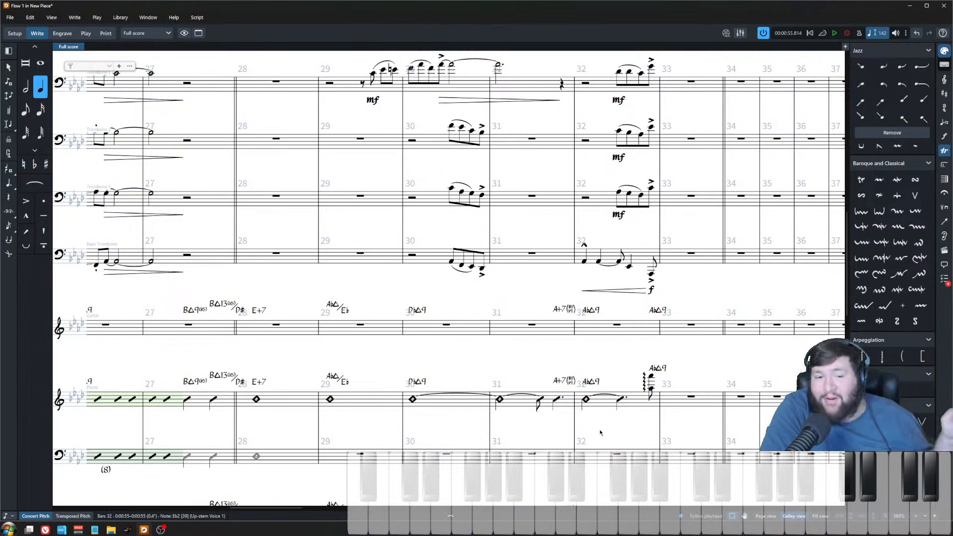
pyautogui.click(649, 260)
pyautogui.scroll(10, 641, 266)
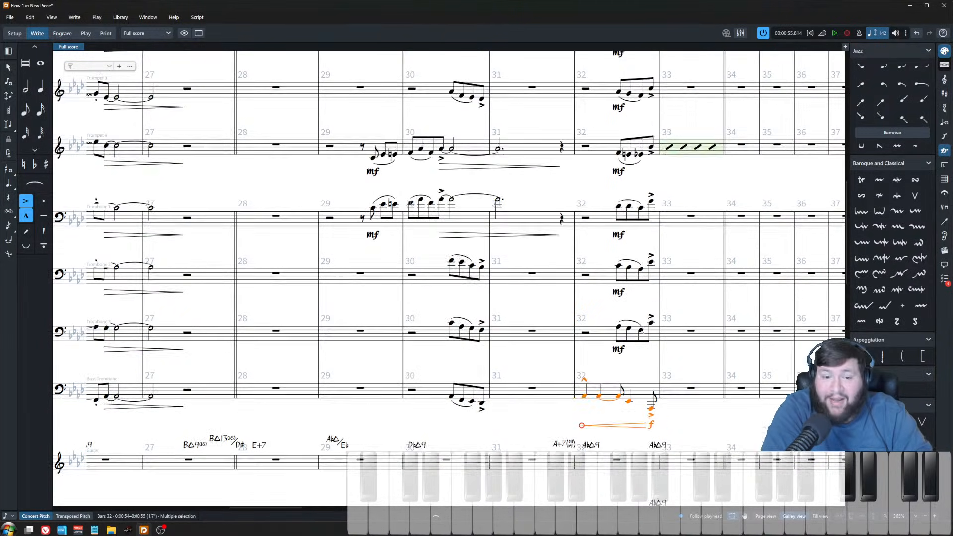
pyautogui.click(618, 217)
pyautogui.hotkey('ctrl', 'v')
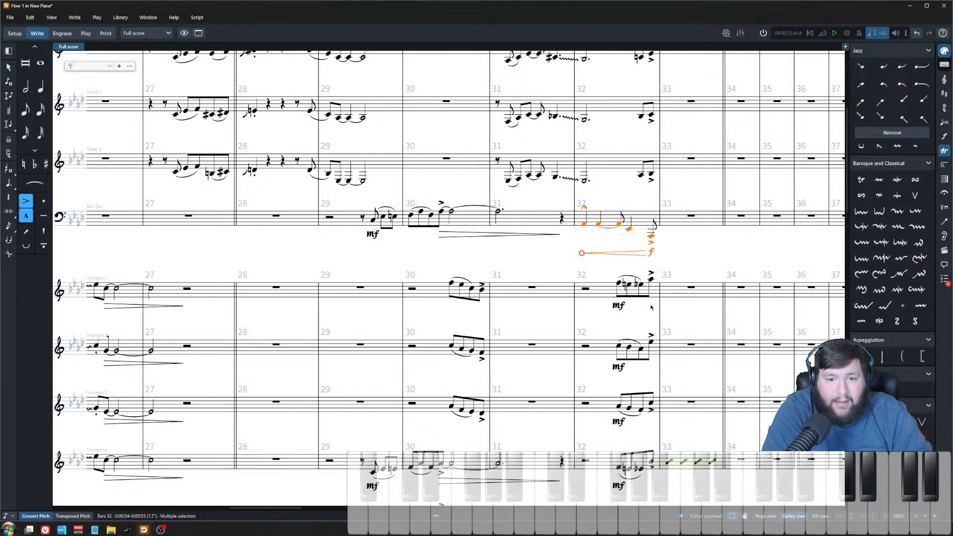
pyautogui.scroll(-10, 645, 309)
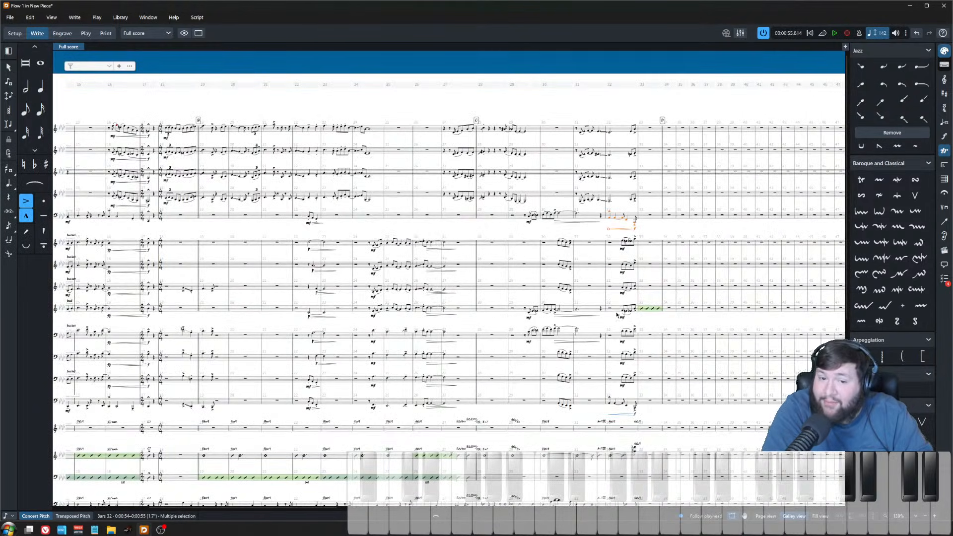
pyautogui.hscroll(-2, 617, 314)
pyautogui.click(276, 130)
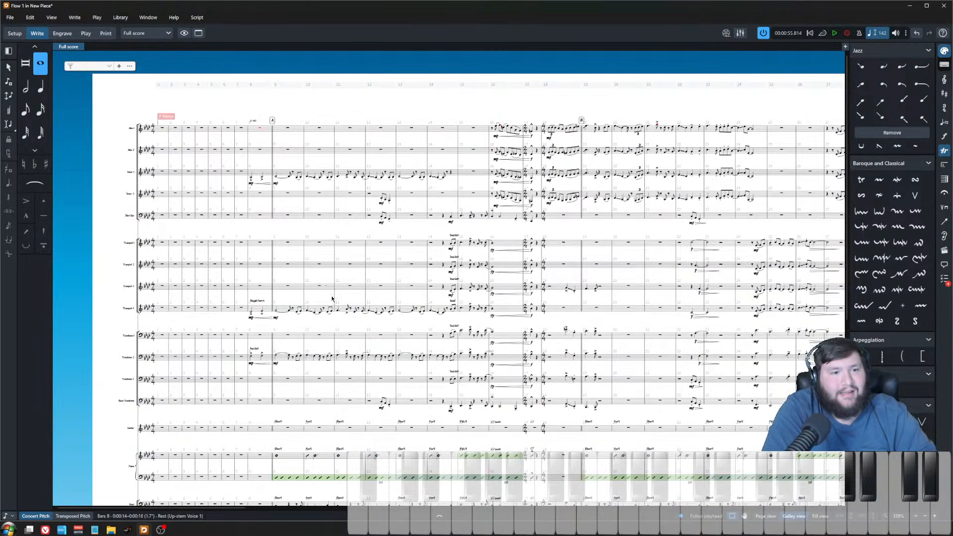
# Step: Play back the arrangement from bar 9 to review the ensemble parts
pyautogui.scroll(3, 332, 299)
pyautogui.hscroll(3, 336, 303)
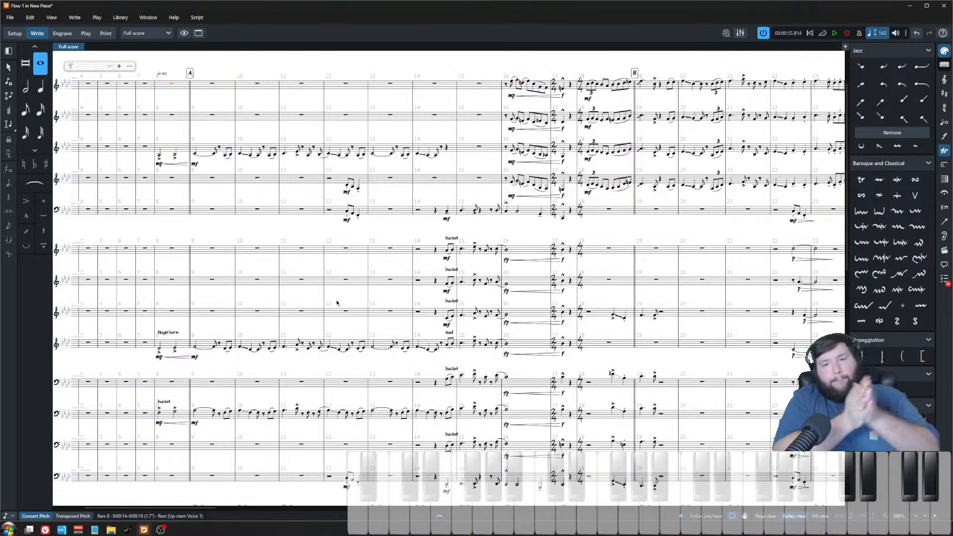
pyautogui.press('space')
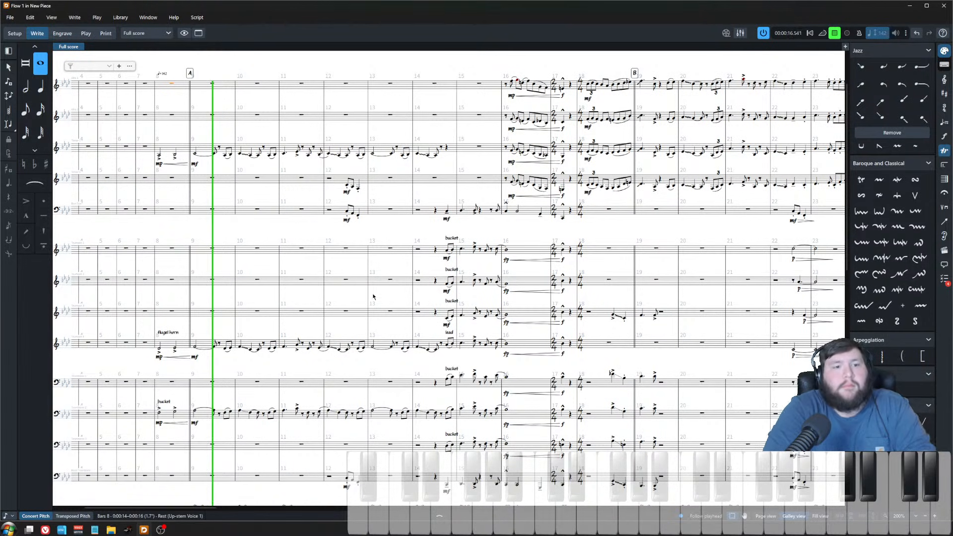
pyautogui.scroll(-1, 347, 300)
pyautogui.scroll(-1, 389, 297)
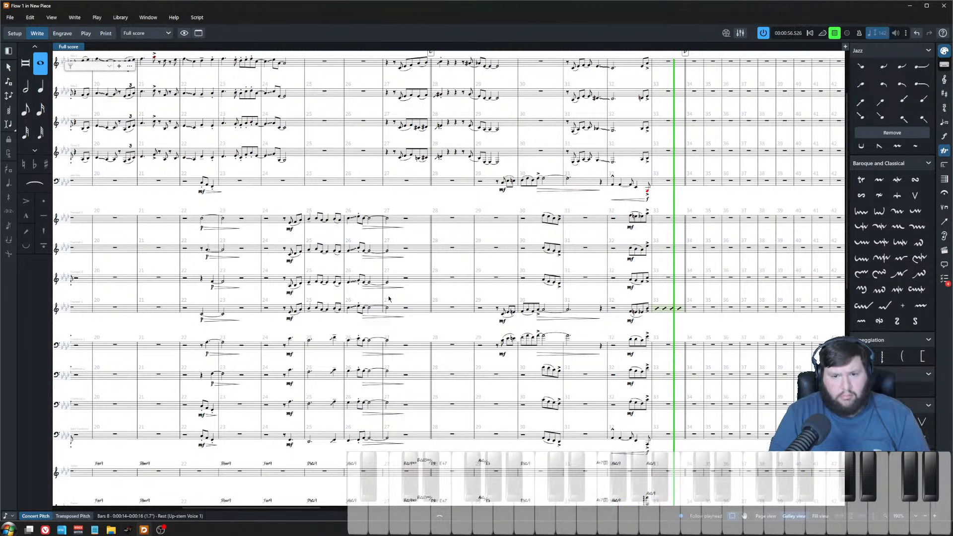
pyautogui.press('space')
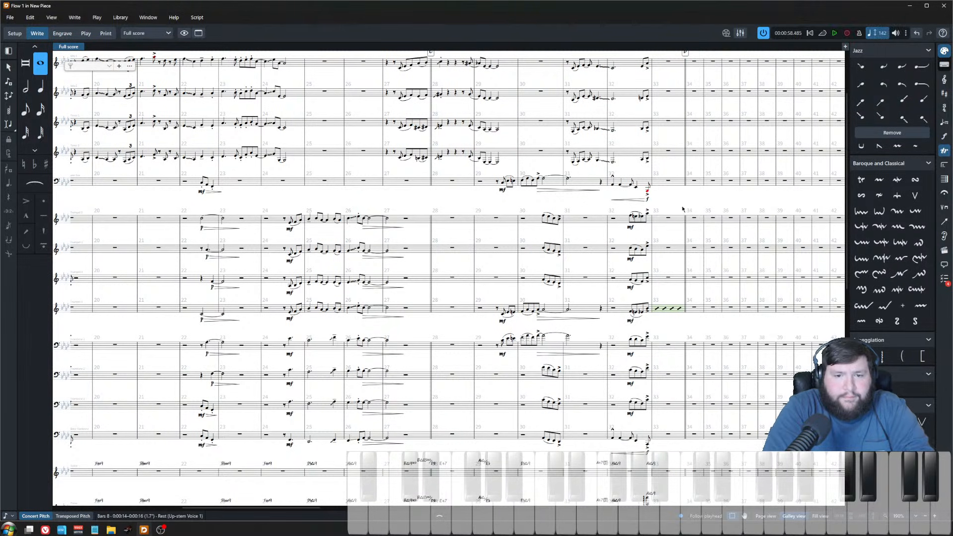
# Step: Add an Abmaj9 chord symbol at bar 33 on the fourth trumpet staff
pyautogui.click(648, 191)
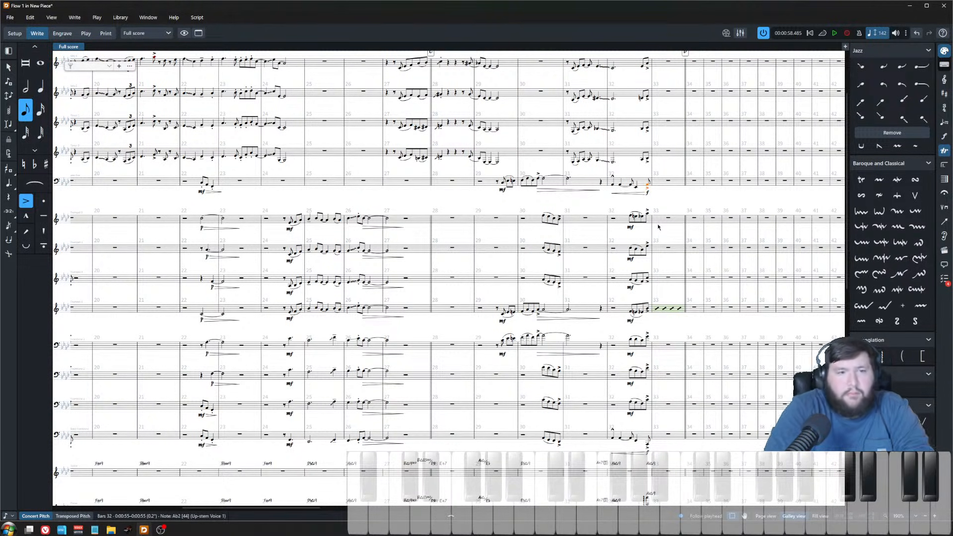
pyautogui.hscroll(2, 605, 272)
pyautogui.press('Escape')
pyautogui.scroll(-2, 565, 309)
pyautogui.press('x')
pyautogui.press('z')
pyautogui.press('z')
pyautogui.scroll(-3, 569, 303)
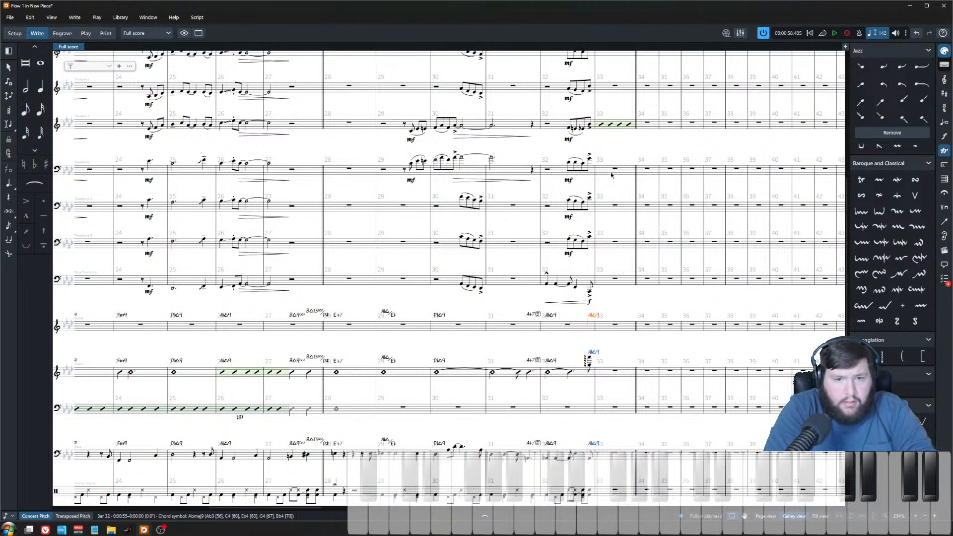
pyautogui.click(607, 124)
pyautogui.hotkey('shift', 'q')
pyautogui.write('abmaj9')
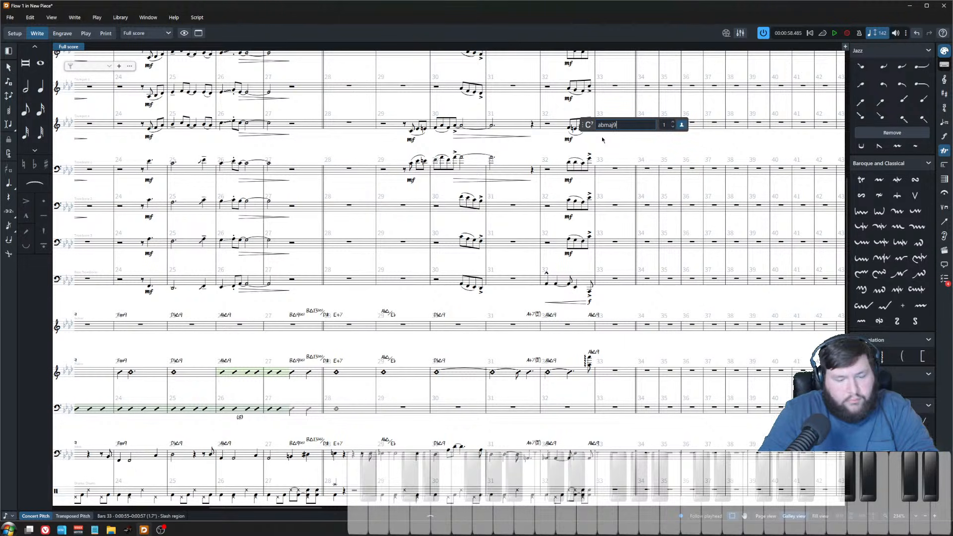
pyautogui.press('Return')
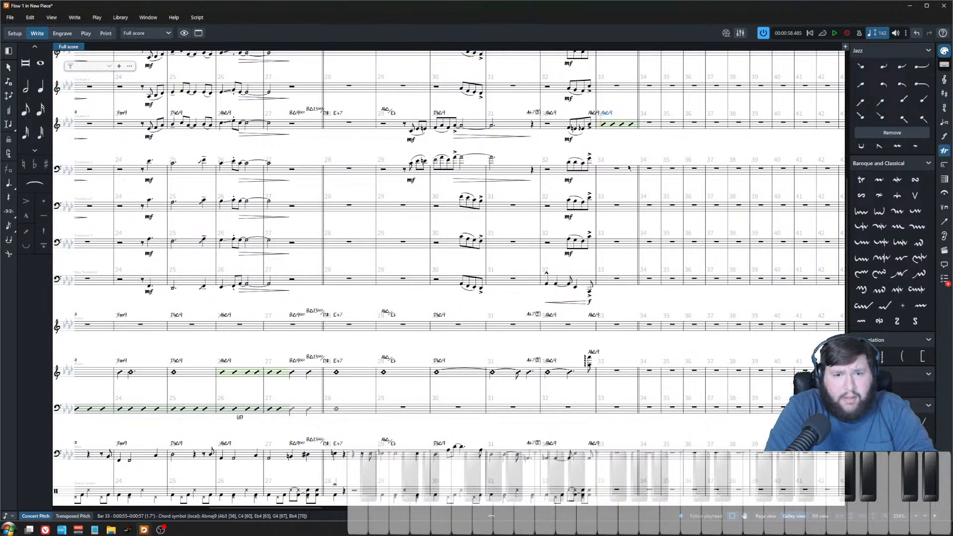
# Step: Set Trumpet 4 to show chord symbols only in chord symbol and slash regions
pyautogui.hotkey('ctrl', '-')
pyautogui.click(14, 33)
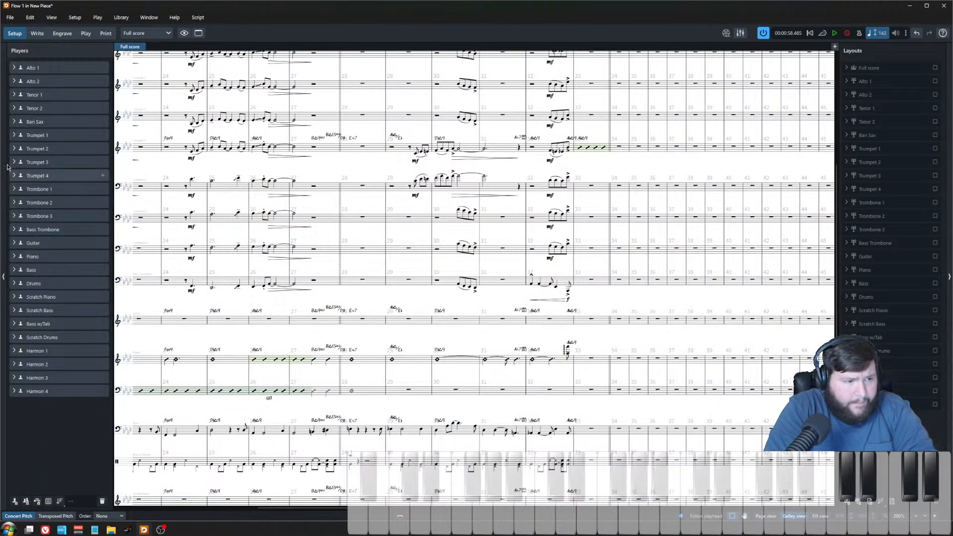
pyautogui.click(44, 176)
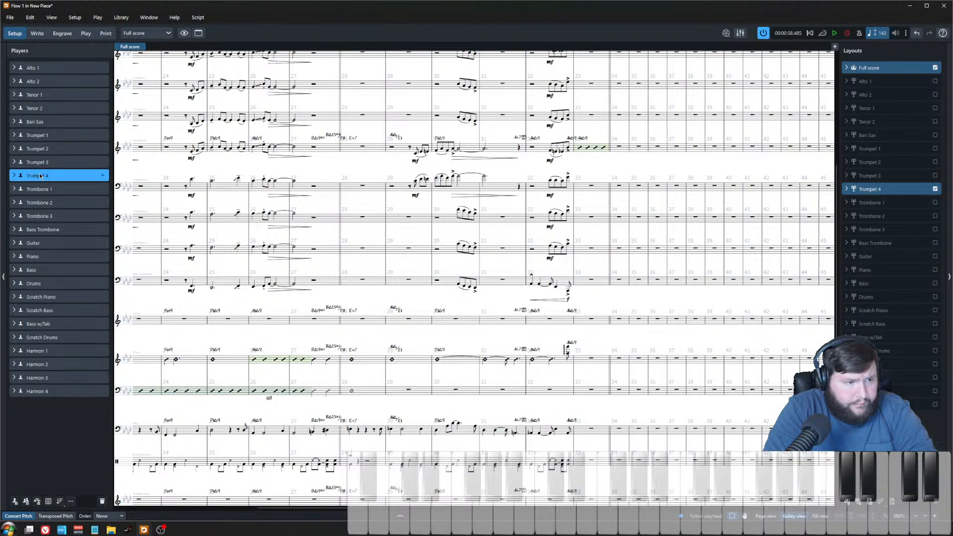
pyautogui.rightClick(42, 175)
pyautogui.moveTo(95, 263)
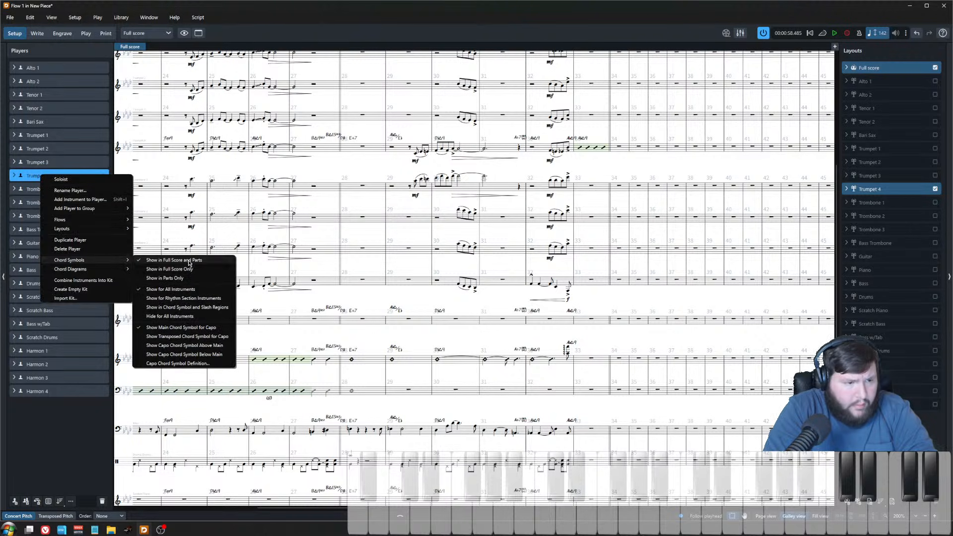
pyautogui.click(209, 307)
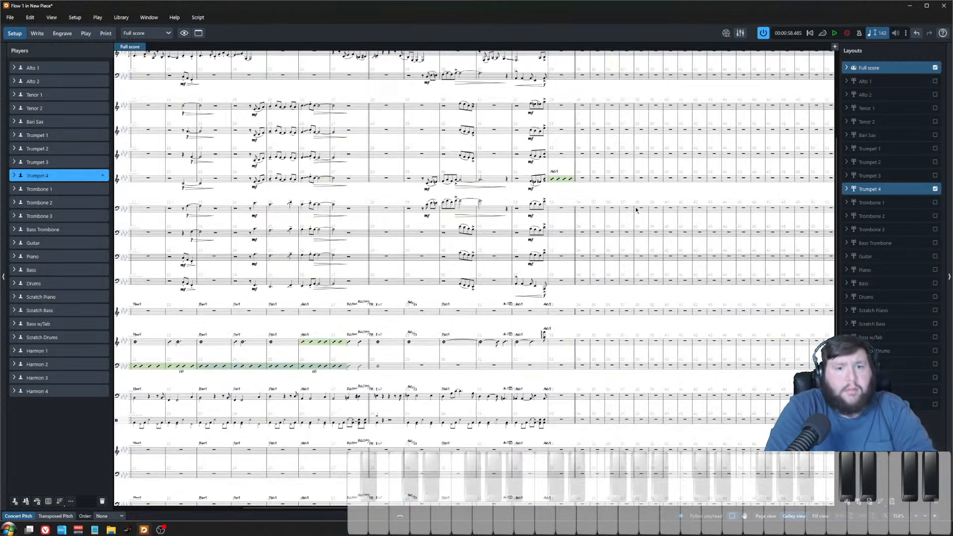
pyautogui.click(38, 34)
# Step: Add a slash region to the drum staff across bars 11 to 16
pyautogui.scroll(-3, 577, 266)
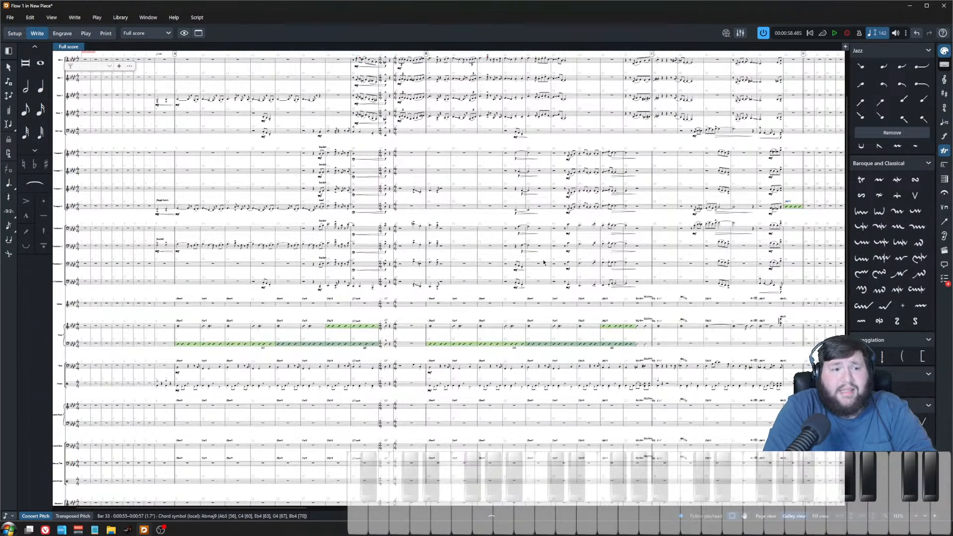
pyautogui.scroll(1, 543, 263)
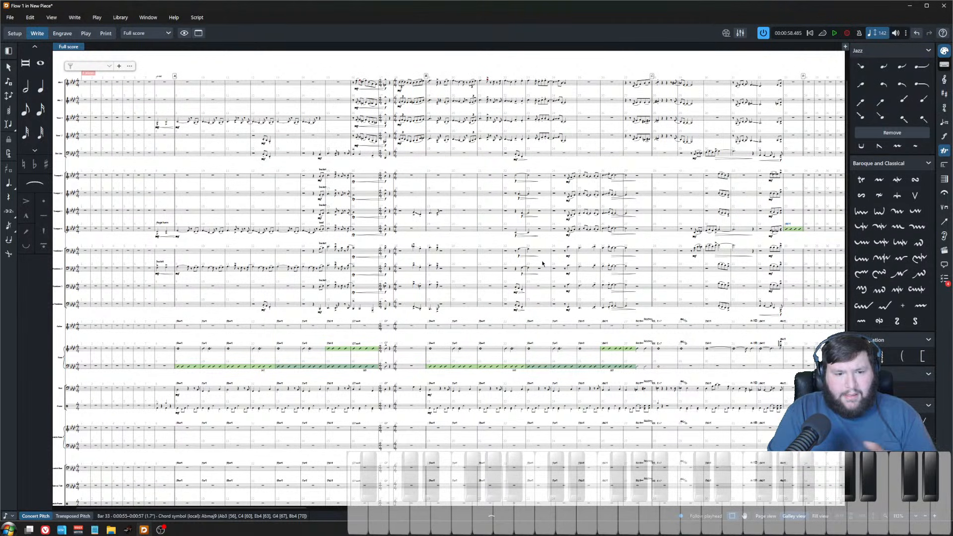
pyautogui.scroll(4, 447, 383)
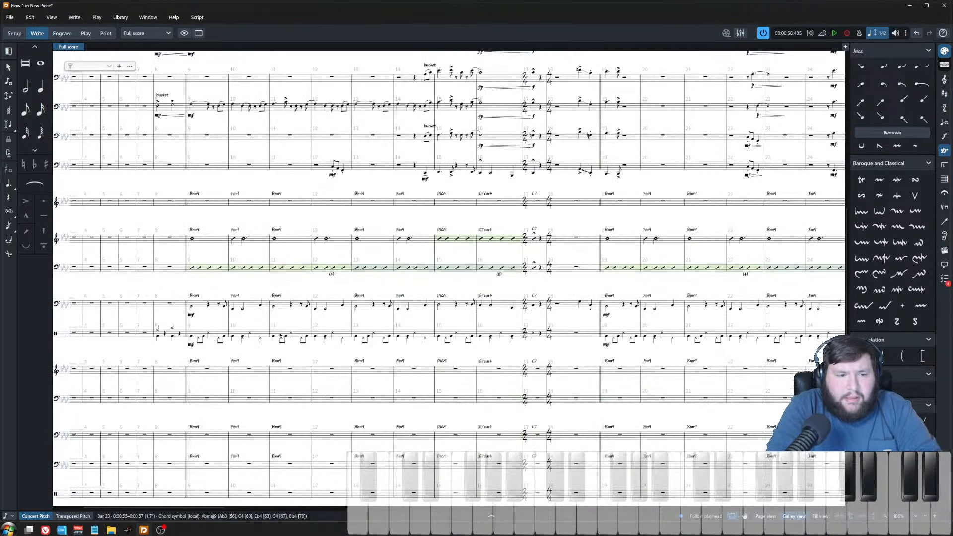
pyautogui.click(280, 336)
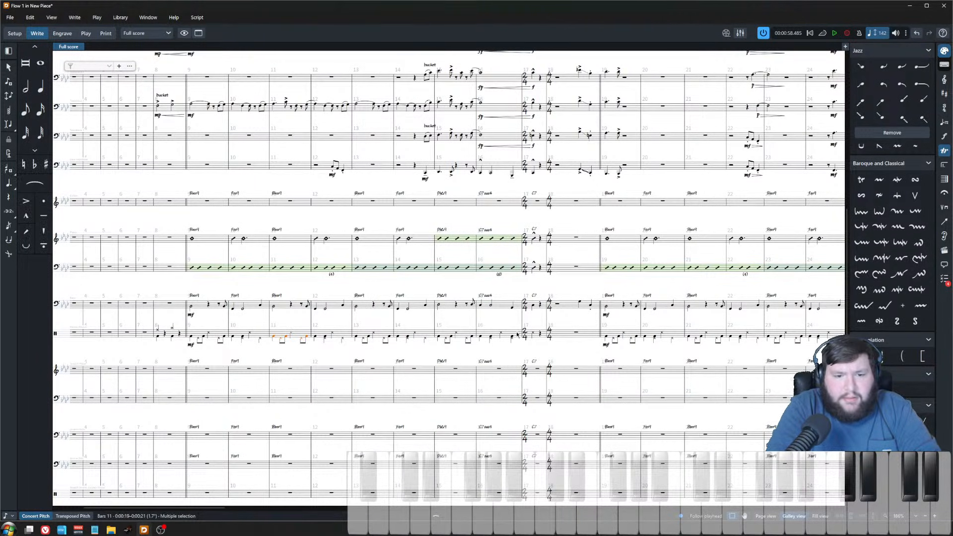
pyautogui.keyDown('shift'); pyautogui.click(515, 336); pyautogui.keyUp('shift')
pyautogui.hotkey('shift', 'r')
pyautogui.write('slash')
pyautogui.press('Return')
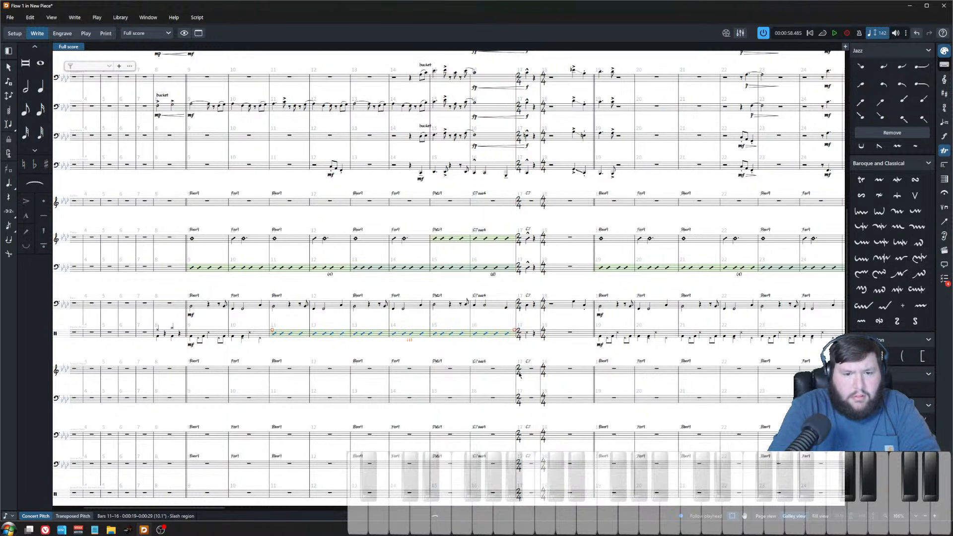
# Step: Replace the drum note at the start of bar 17 with a beat in a new slash voice
pyautogui.click(525, 335)
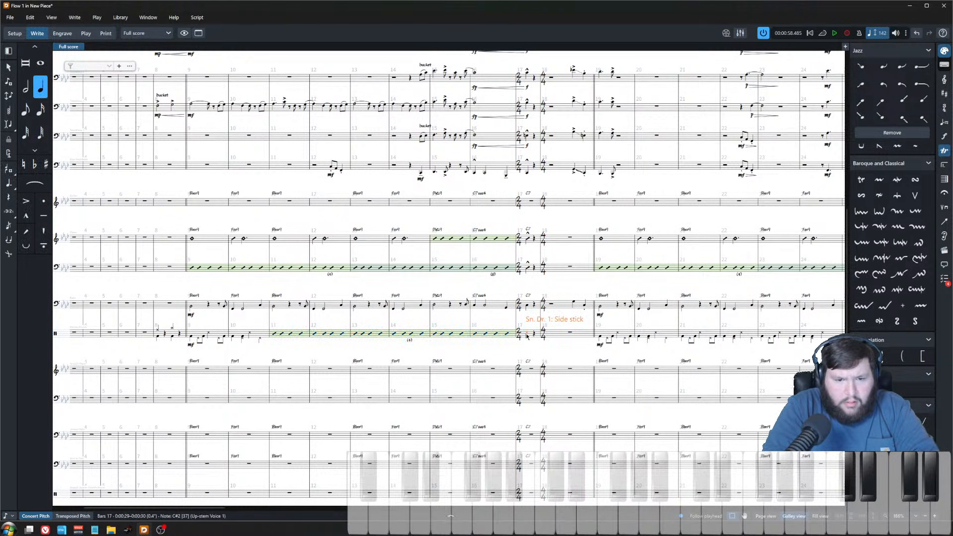
pyautogui.scroll(5, 528, 353)
pyautogui.scroll(-5, 533, 370)
pyautogui.scroll(2, 541, 375)
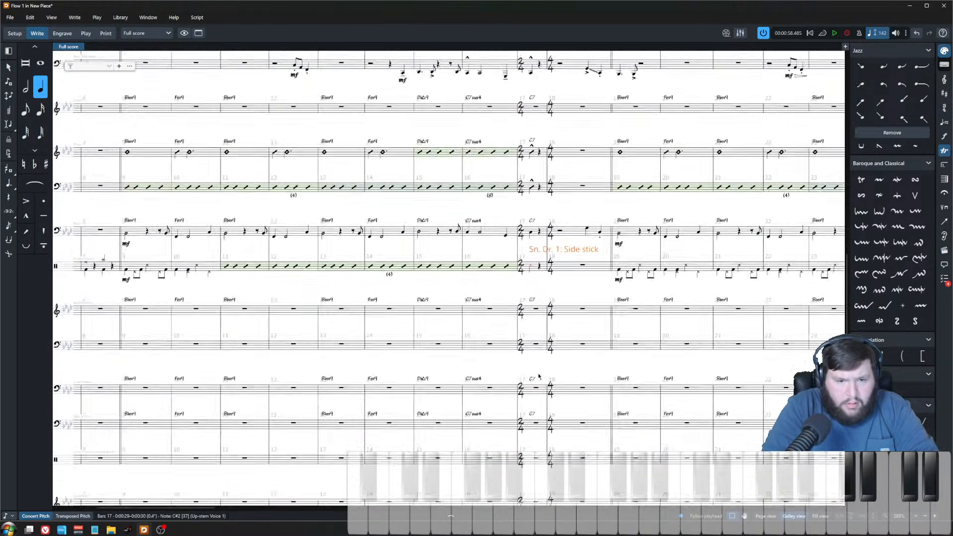
pyautogui.press('BackSpace')
pyautogui.hotkey('shift', 'n')
pyautogui.press('Right')
pyautogui.press('Right')
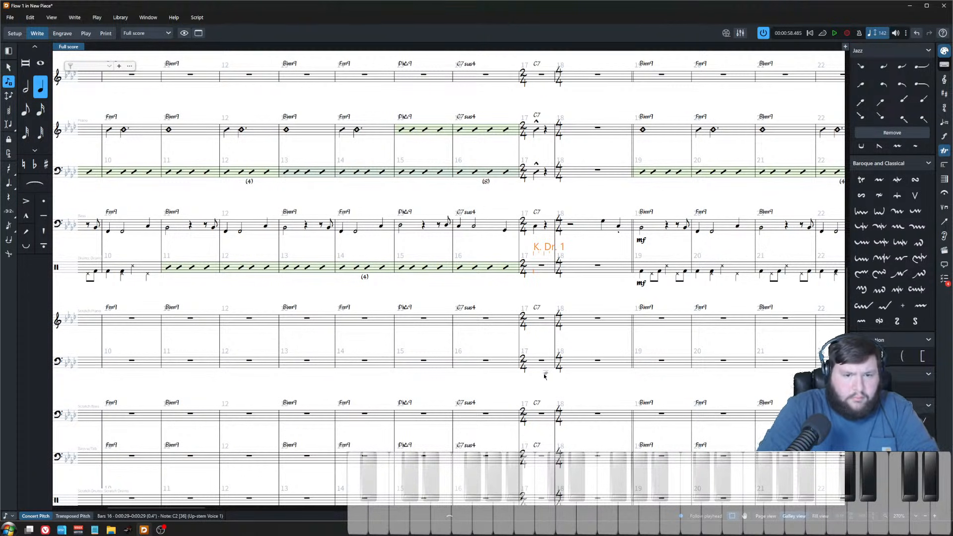
pyautogui.hotkey('shift', 'alt', 'v')
pyautogui.press('y')
pyautogui.press('Escape')
# Step: Scroll through the rhythm section staves to review the drum part across the chart
pyautogui.scroll(2, 597, 329)
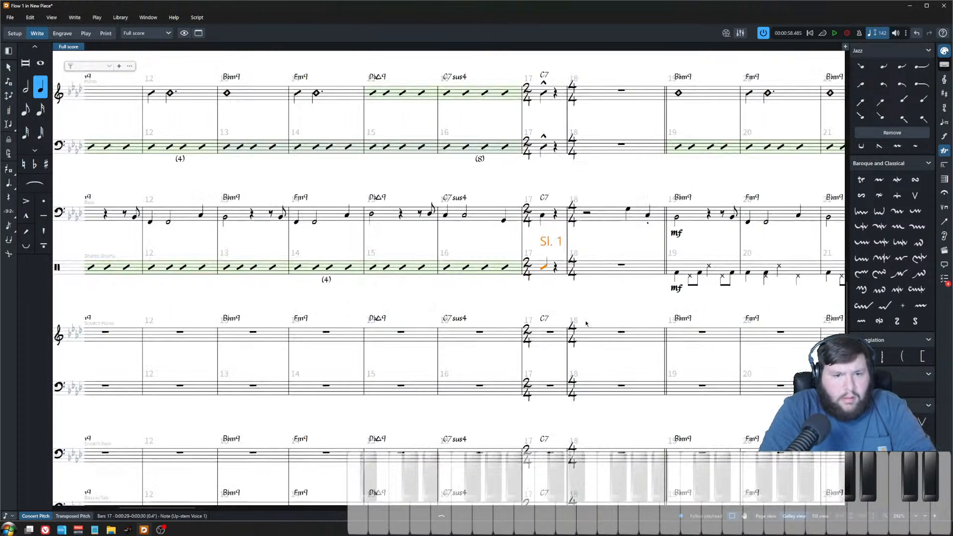
pyautogui.scroll(-4, 597, 329)
pyautogui.scroll(-3, 503, 316)
pyautogui.scroll(2, 504, 317)
pyautogui.hscroll(-5, 503, 316)
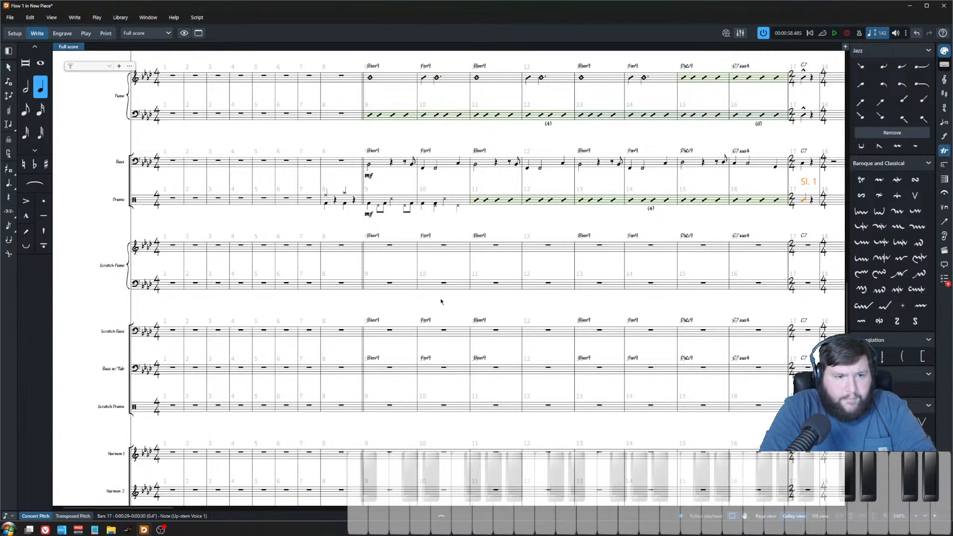
pyautogui.scroll(-2, 347, 218)
pyautogui.hscroll(6, 377, 238)
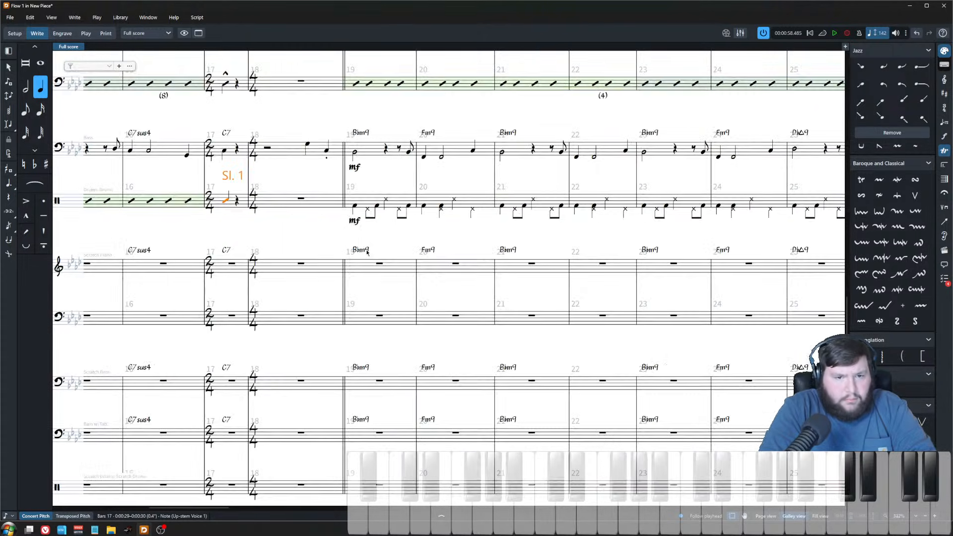
pyautogui.scroll(-1, 408, 259)
pyautogui.hscroll(5, 408, 259)
pyautogui.press('Escape')
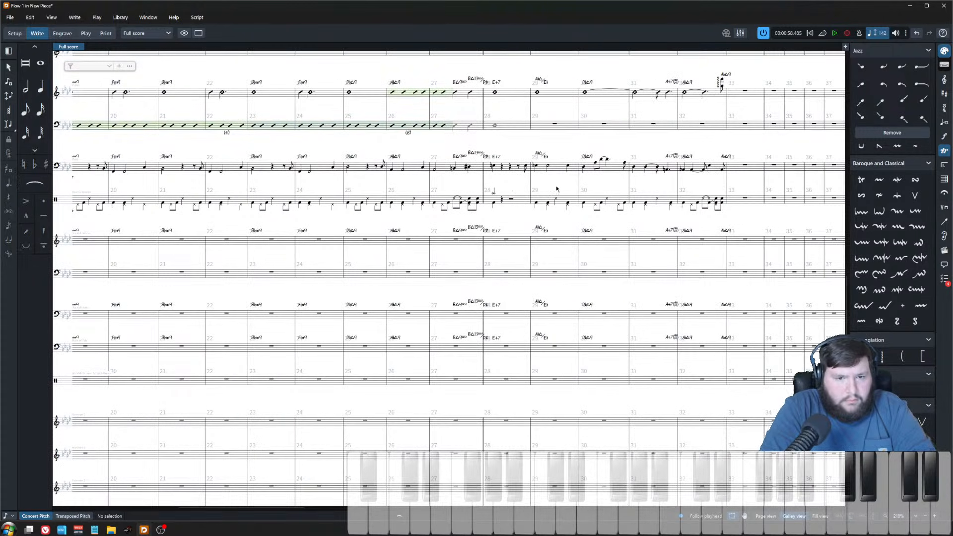
pyautogui.scroll(2, 693, 208)
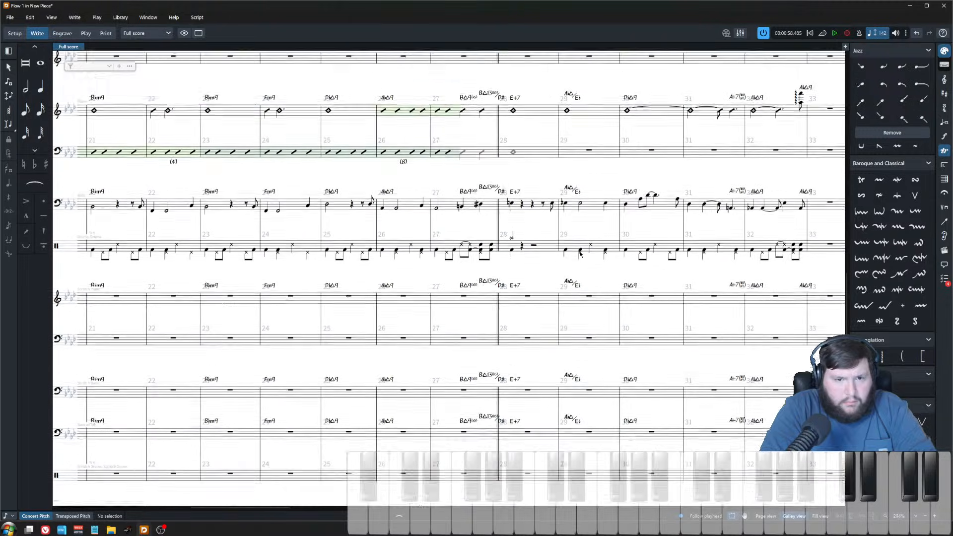
pyautogui.hscroll(-5, 430, 248)
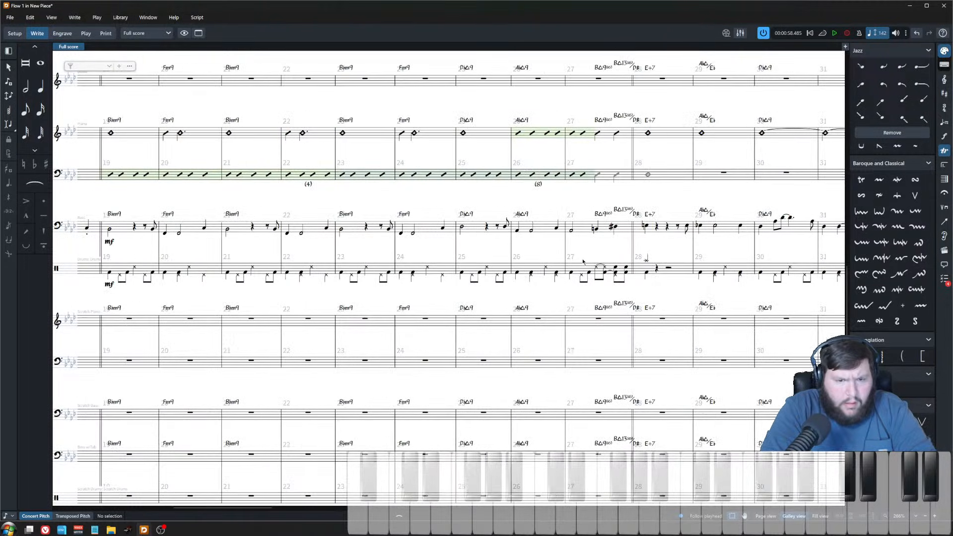
# Step: Add a slash region to the drum staff across bars 21 to 27
pyautogui.click(124, 270)
pyautogui.hscroll(-4, 389, 337)
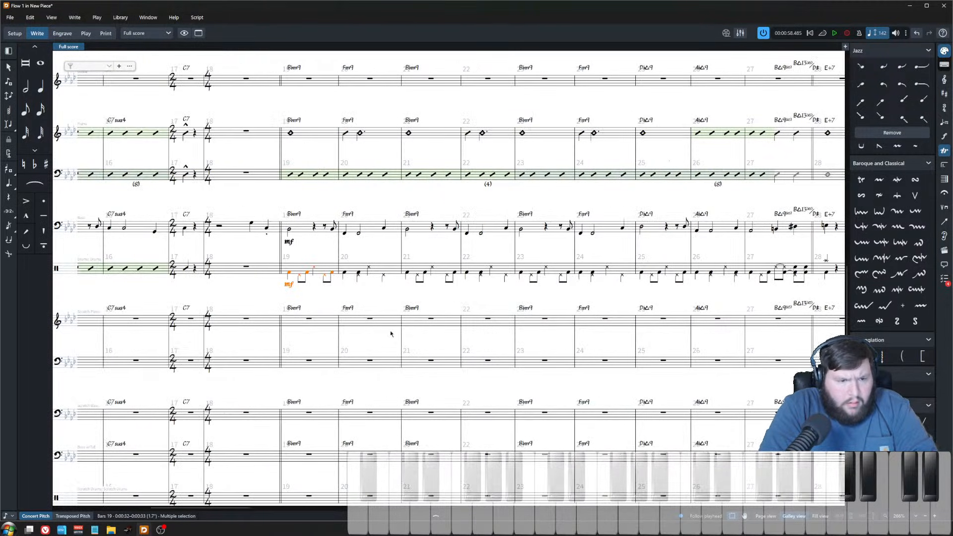
pyautogui.click(415, 272)
pyautogui.keyDown('shift'); pyautogui.click(801, 270); pyautogui.keyUp('shift')
pyautogui.write('jslash')
pyautogui.press('Return')
# Step: Enable Count from for the bars 21–27 drum slash region and set it to 3
pyautogui.scroll(-2, 598, 342)
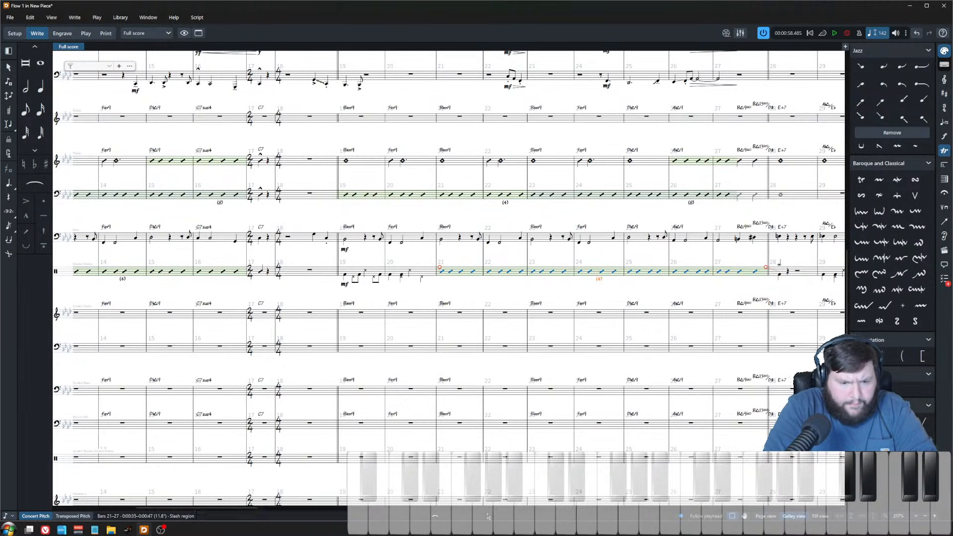
pyautogui.click(443, 515)
pyautogui.click(278, 463)
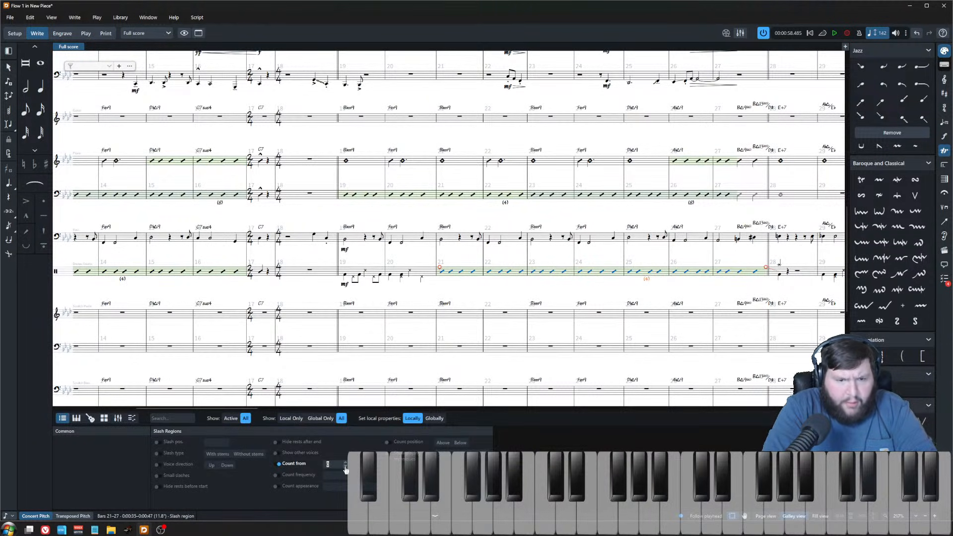
pyautogui.click(346, 462)
pyautogui.click(346, 462)
pyautogui.click(346, 462)
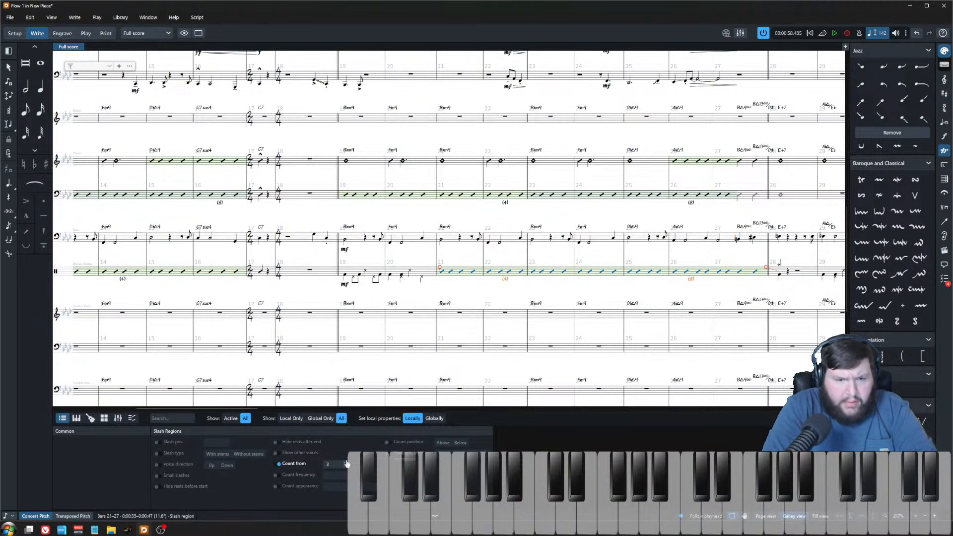
pyautogui.click(595, 293)
# Step: Examine the drum slash regions and their bar counts across the score
pyautogui.hscroll(-6, 564, 374)
pyautogui.click(486, 273)
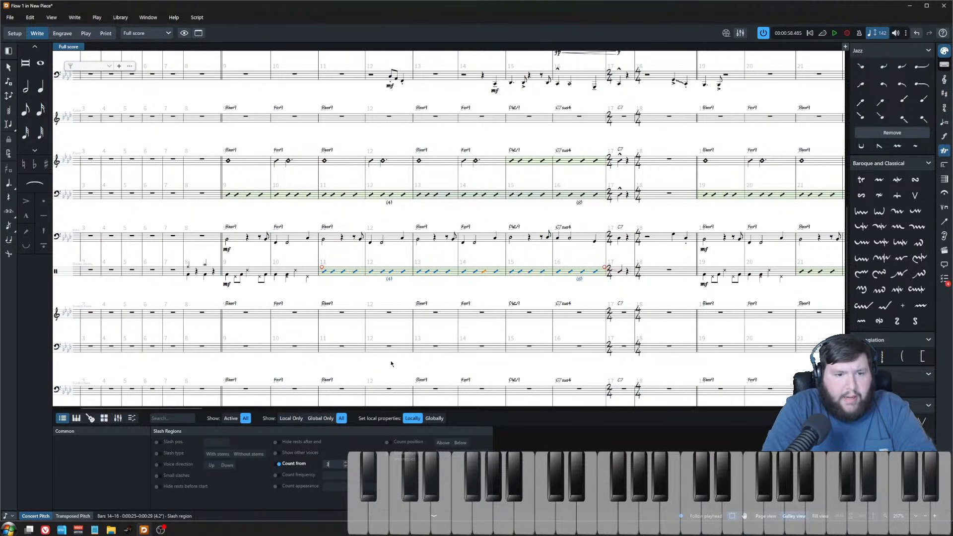
pyautogui.click(403, 297)
pyautogui.hscroll(2, 404, 297)
pyautogui.hscroll(4, 405, 278)
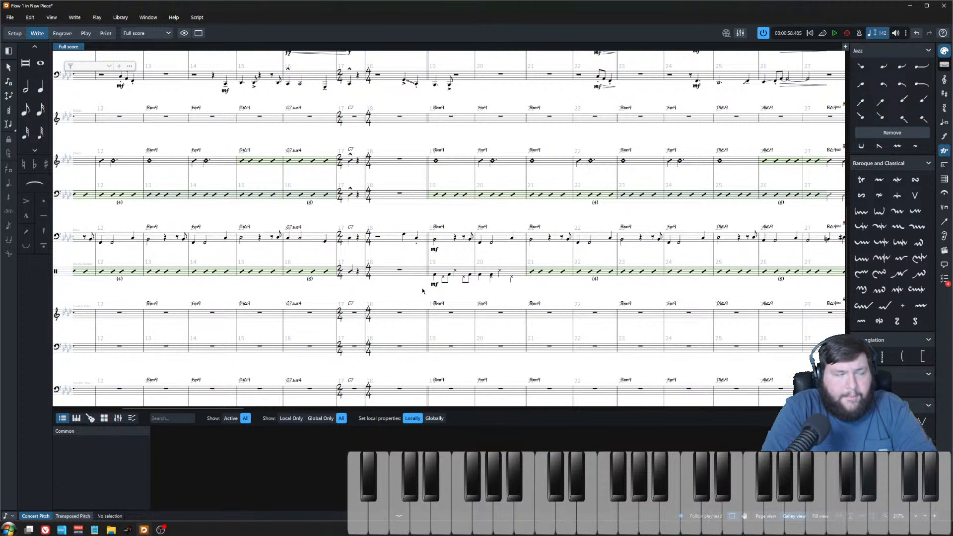
pyautogui.hscroll(12, 396, 275)
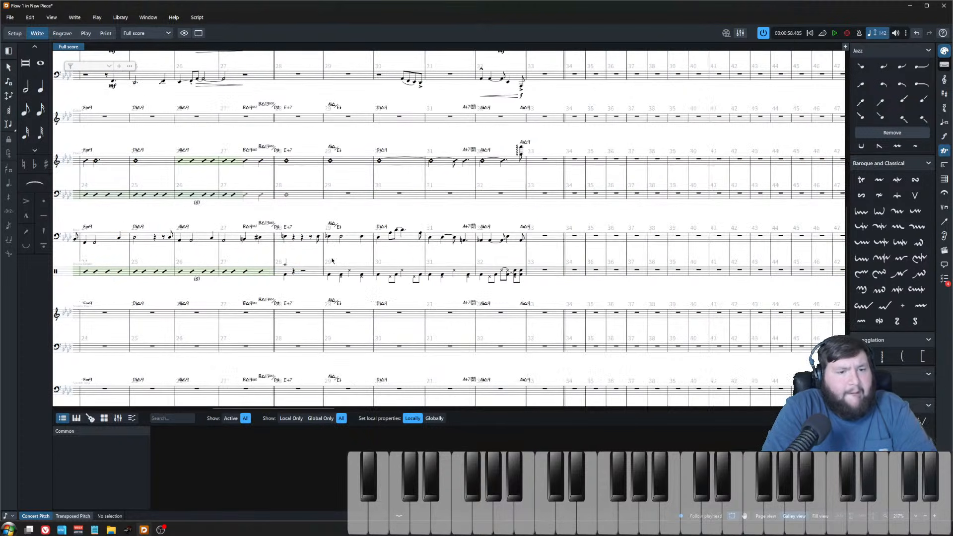
pyautogui.press('z')
pyautogui.press('z')
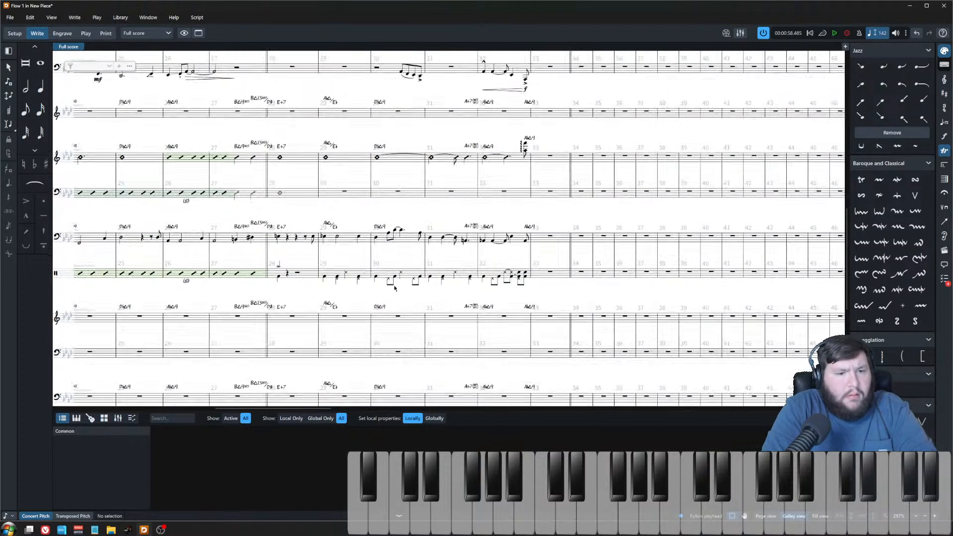
pyautogui.hscroll(-1, 342, 259)
pyautogui.press('z')
pyautogui.press('z')
pyautogui.press('z')
pyautogui.hscroll(-2, 382, 289)
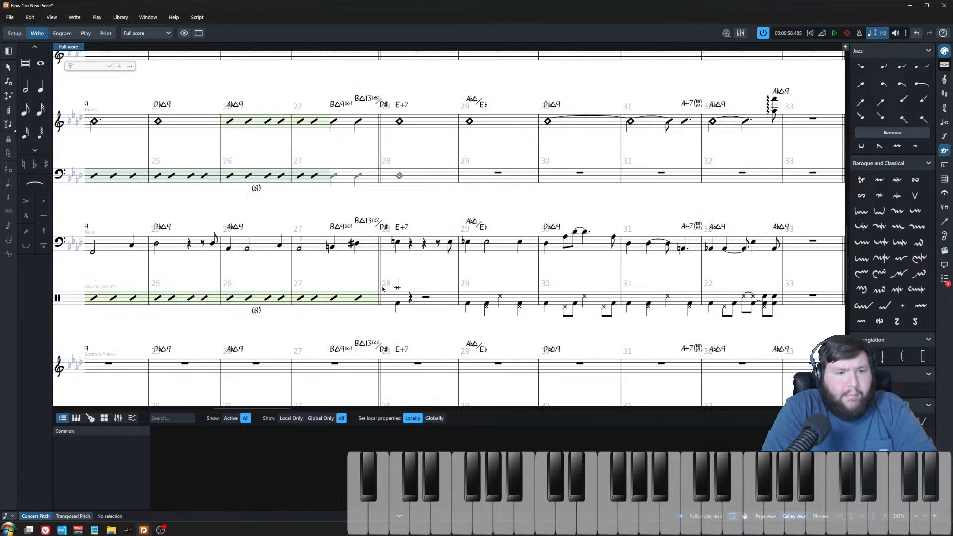
pyautogui.press('x')
pyautogui.press('x')
pyautogui.moveTo(396, 314); pyautogui.dragTo(482, 23)
pyautogui.scroll(1, 452, 293)
pyautogui.scroll(6, 452, 294)
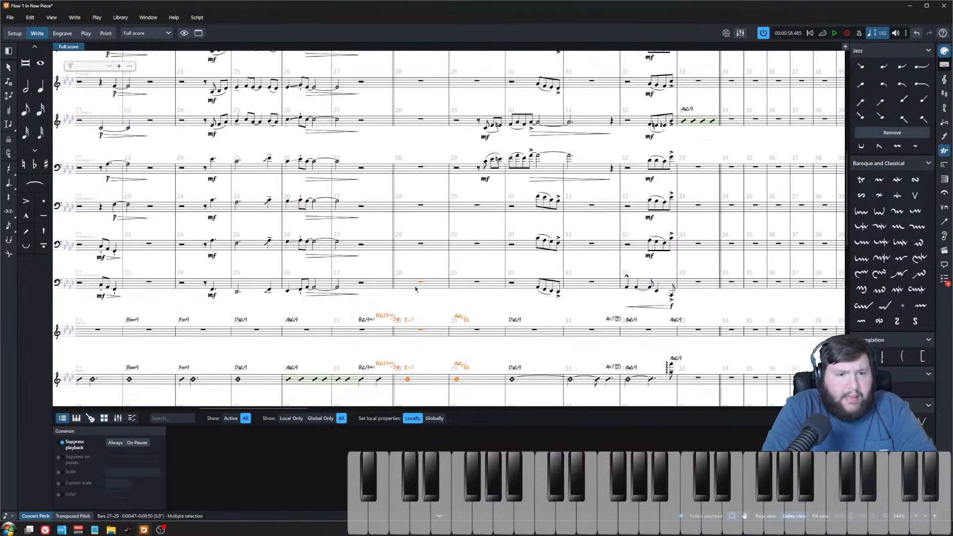
pyautogui.press('Escape')
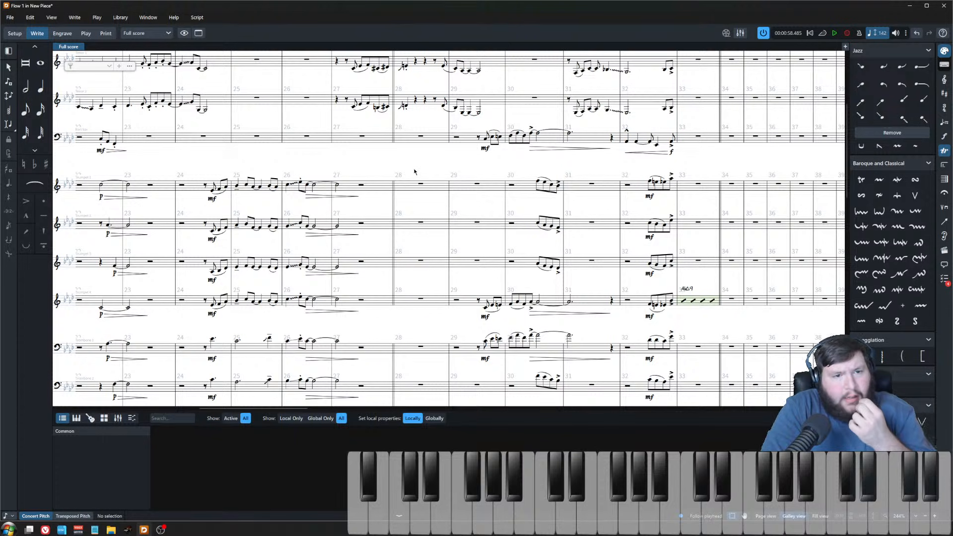
# Step: Play back the score from bar 26 to hear the ensemble passage with the drum slash region
pyautogui.click(306, 187)
pyautogui.press('space')
pyautogui.scroll(-5, 354, 242)
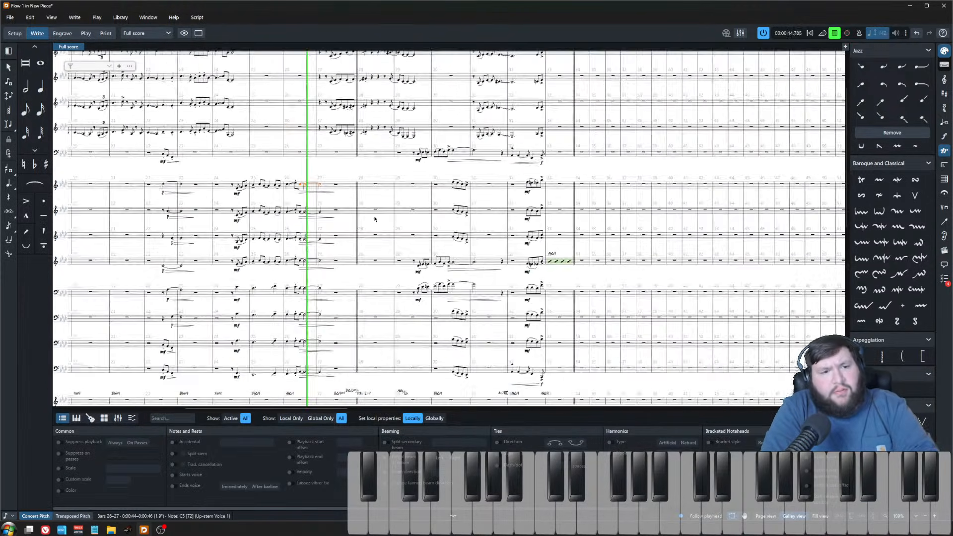
pyautogui.click(365, 249)
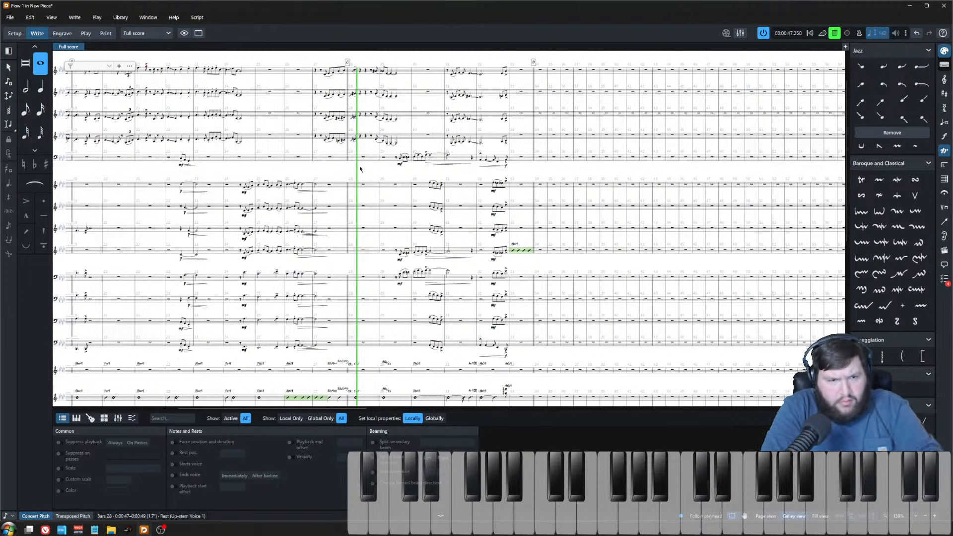
pyautogui.press('space')
pyautogui.press('Escape')
# Step: Save the project
pyautogui.scroll(1, 362, 230)
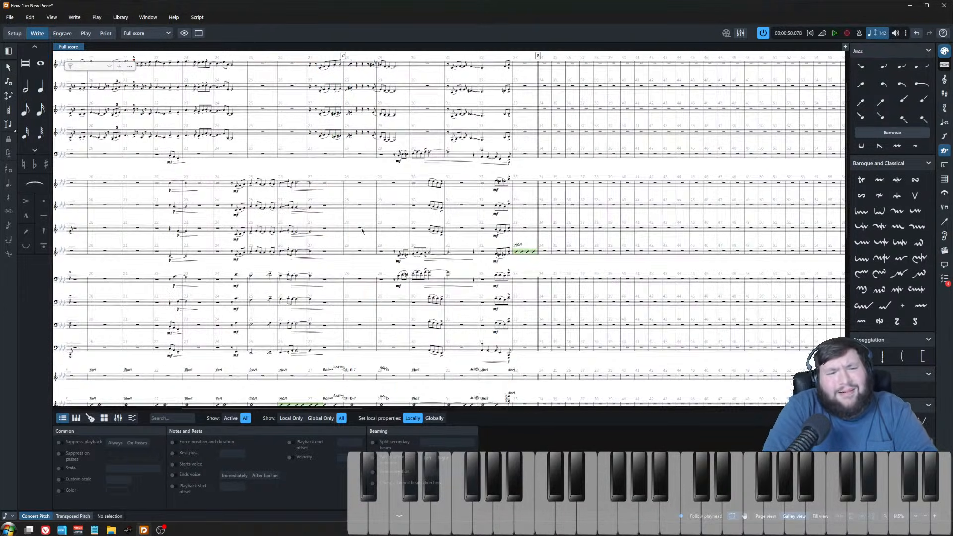
pyautogui.scroll(3, 338, 135)
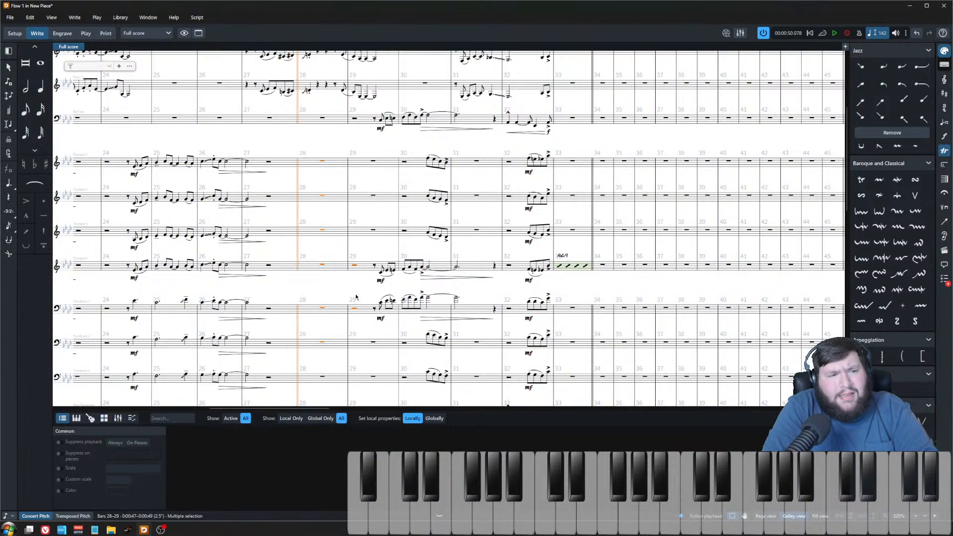
pyautogui.scroll(-5, 360, 282)
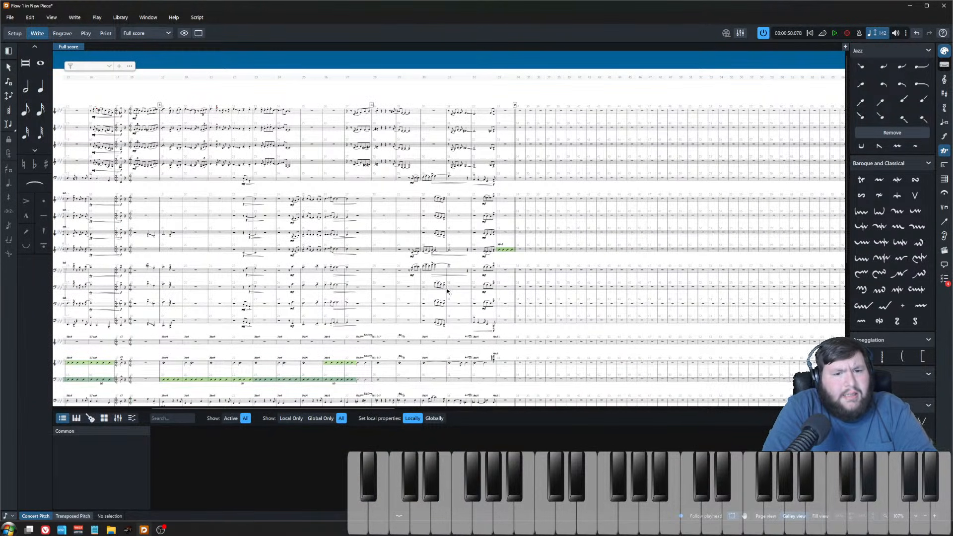
pyautogui.hotkey('ctrl', 's')
pyautogui.click(536, 517)
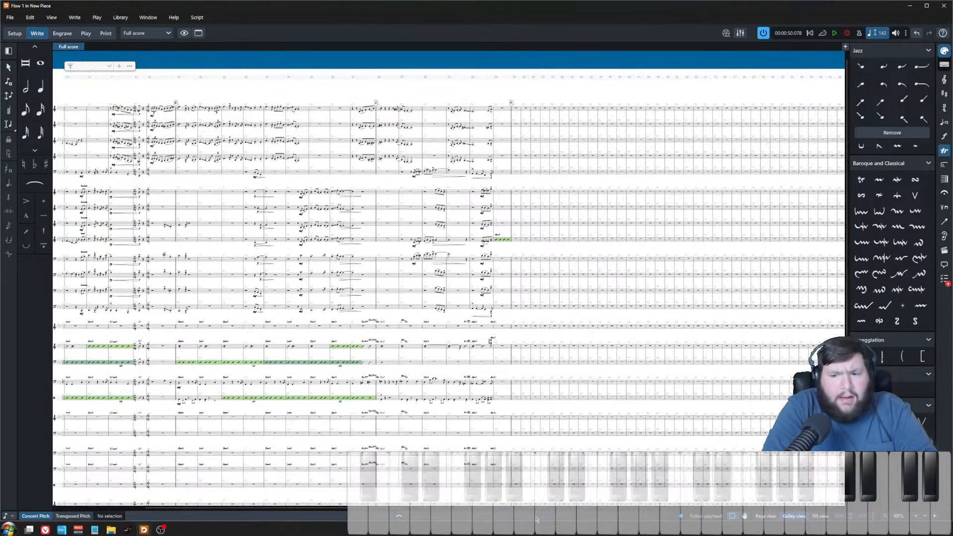
pyautogui.hscroll(-5, 534, 479)
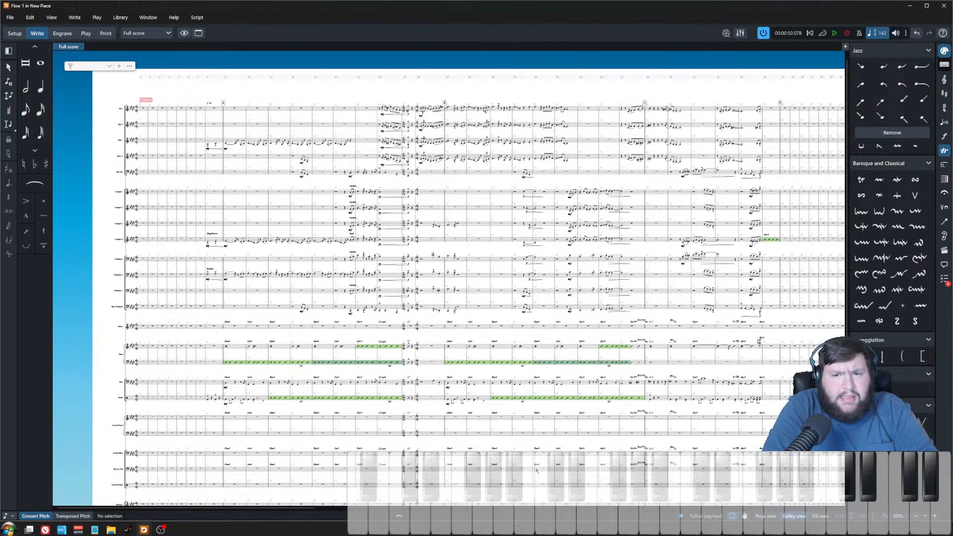
pyautogui.press('z')
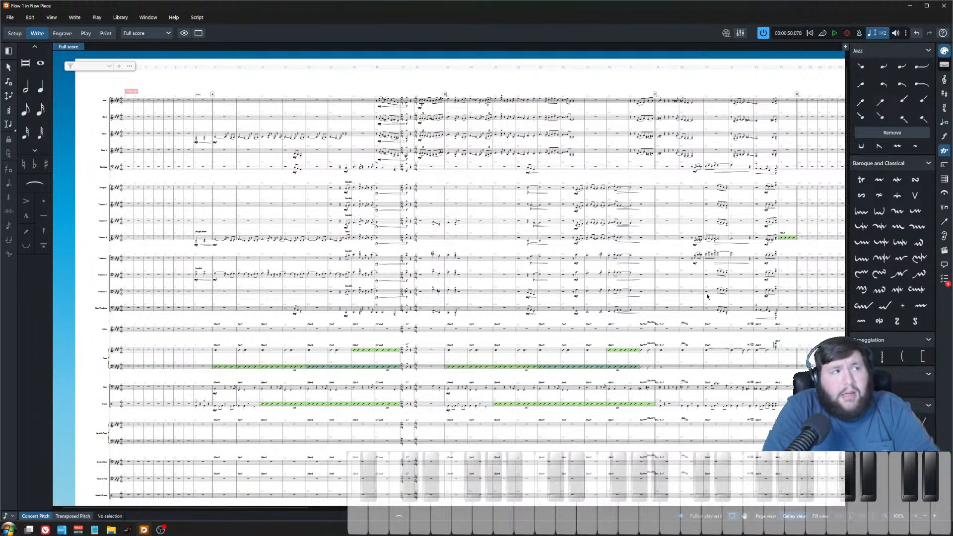